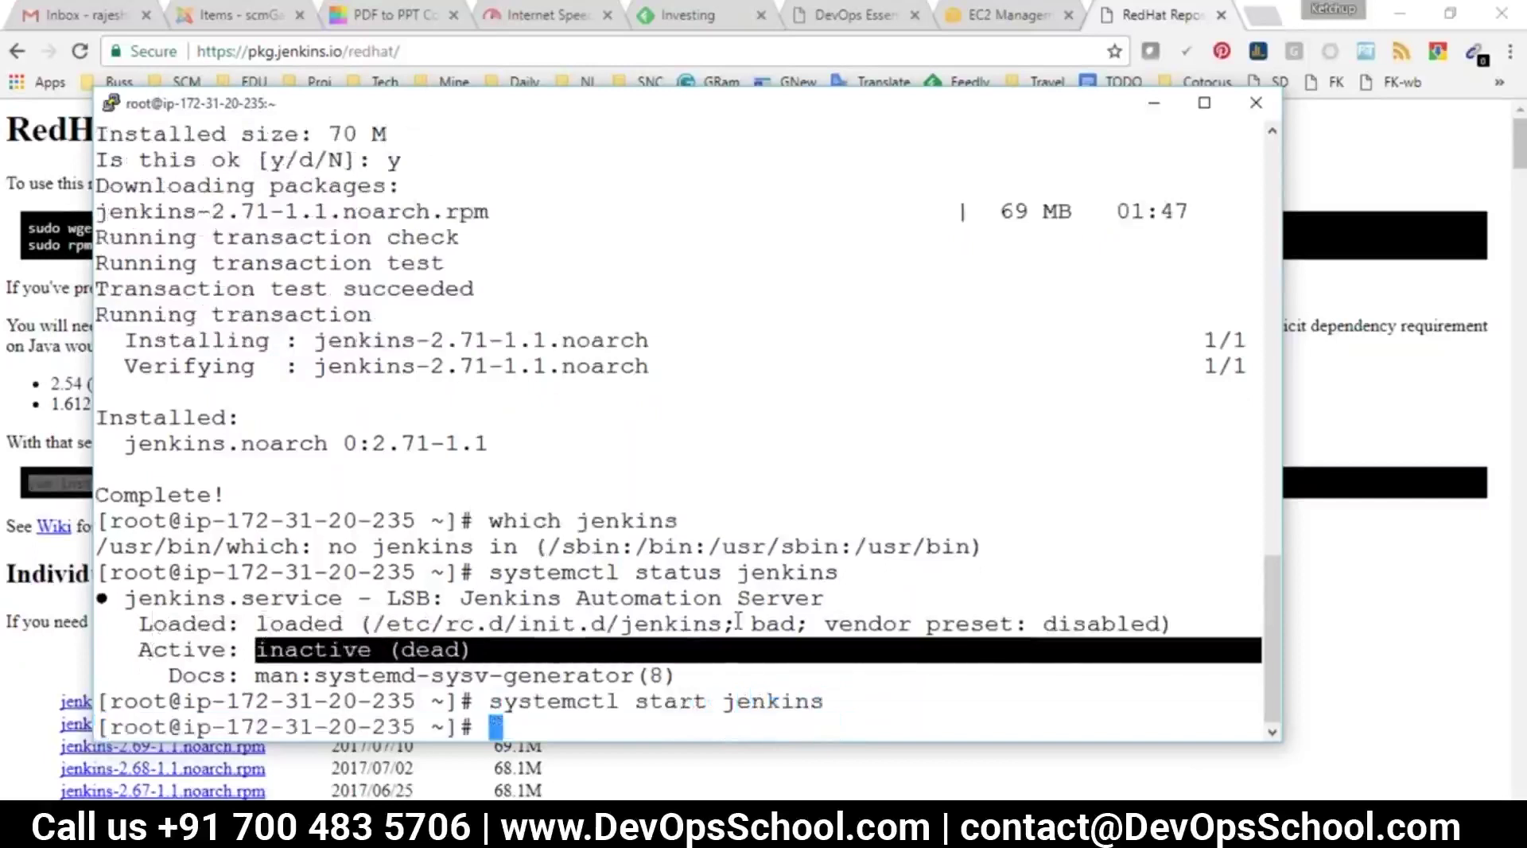
Rerun systemctl status jenkins to show the service is active (running), then enter ps -eaf | grep jenkins
key(Up)
key(Up)
key(Return)
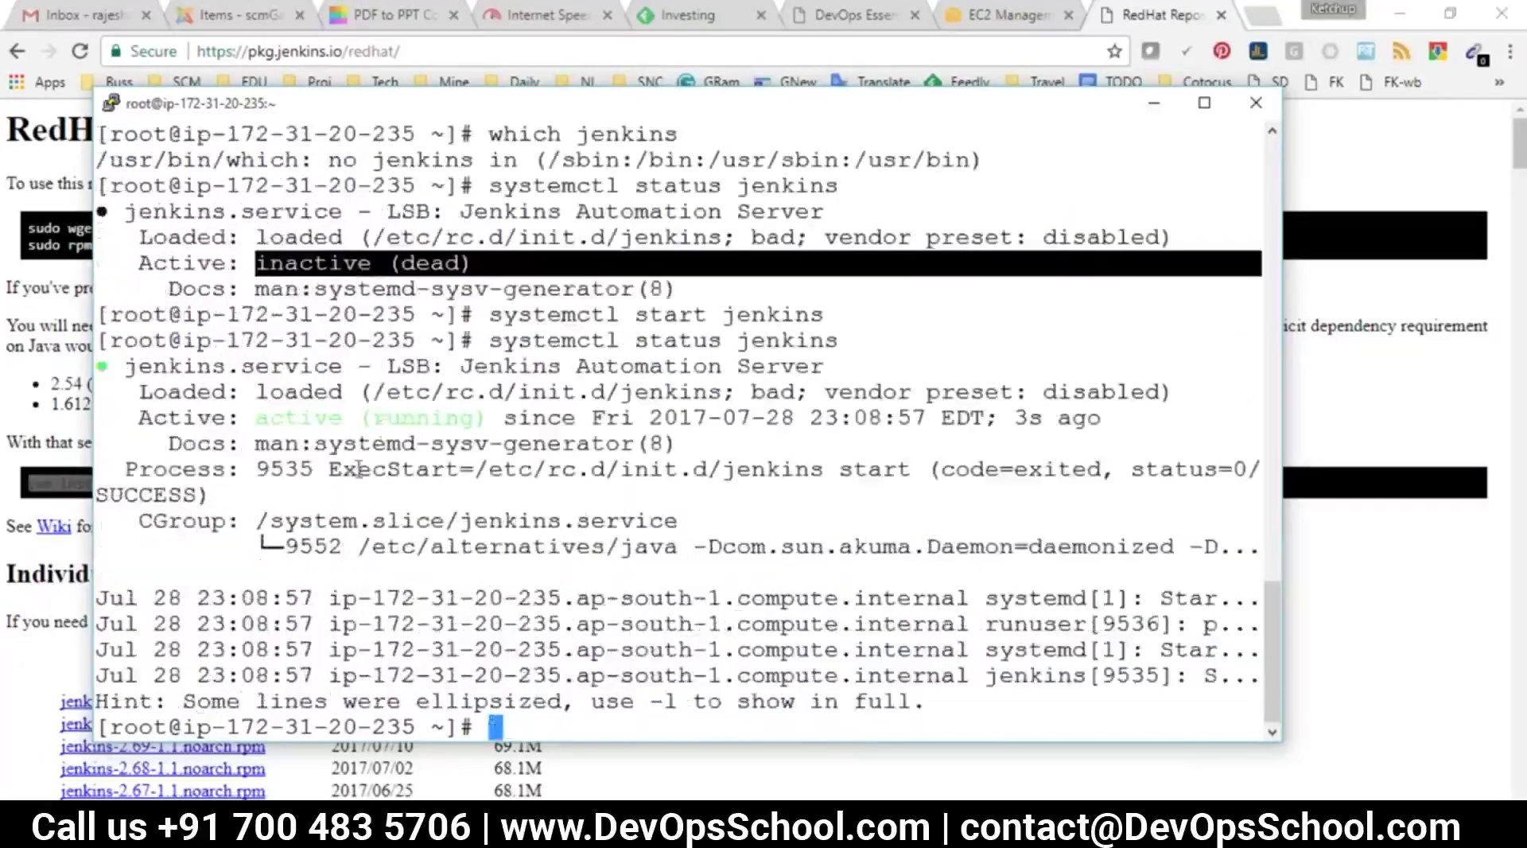
drag(256, 419, 486, 419)
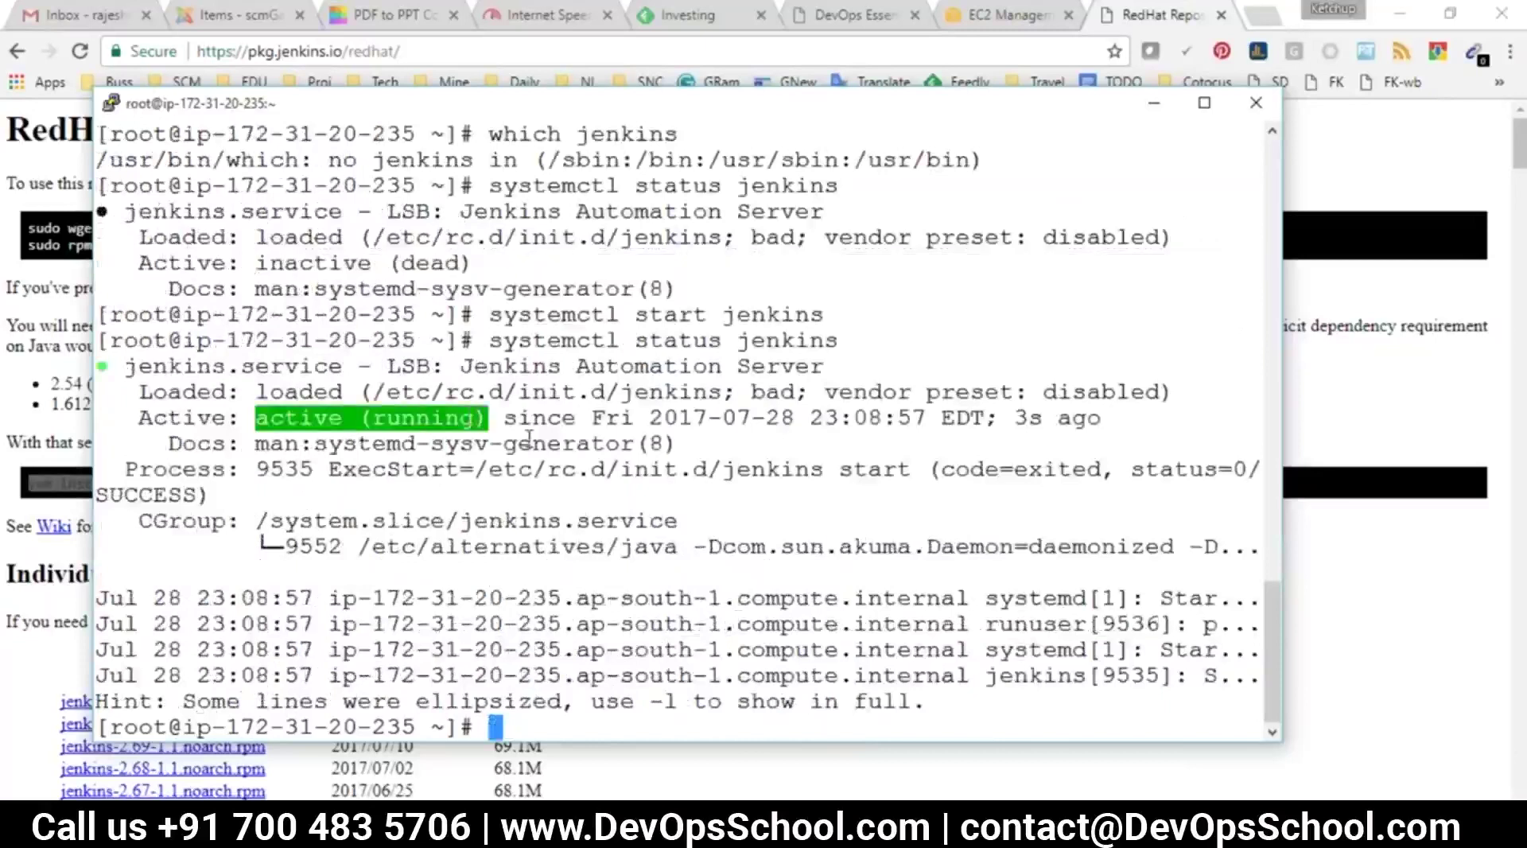
text(ps -eaf | grep )
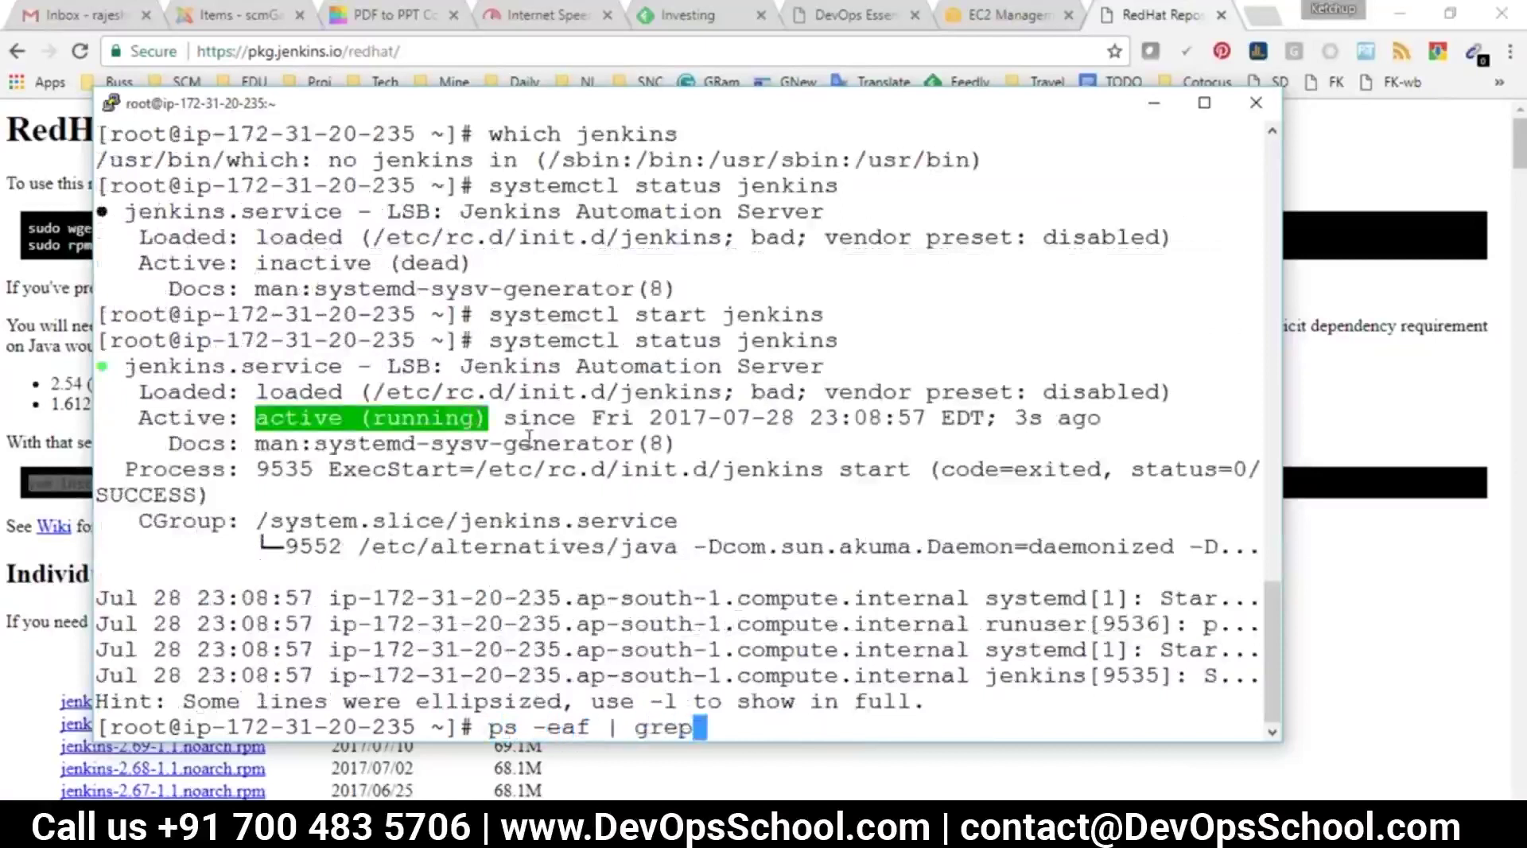
text(jenkins)
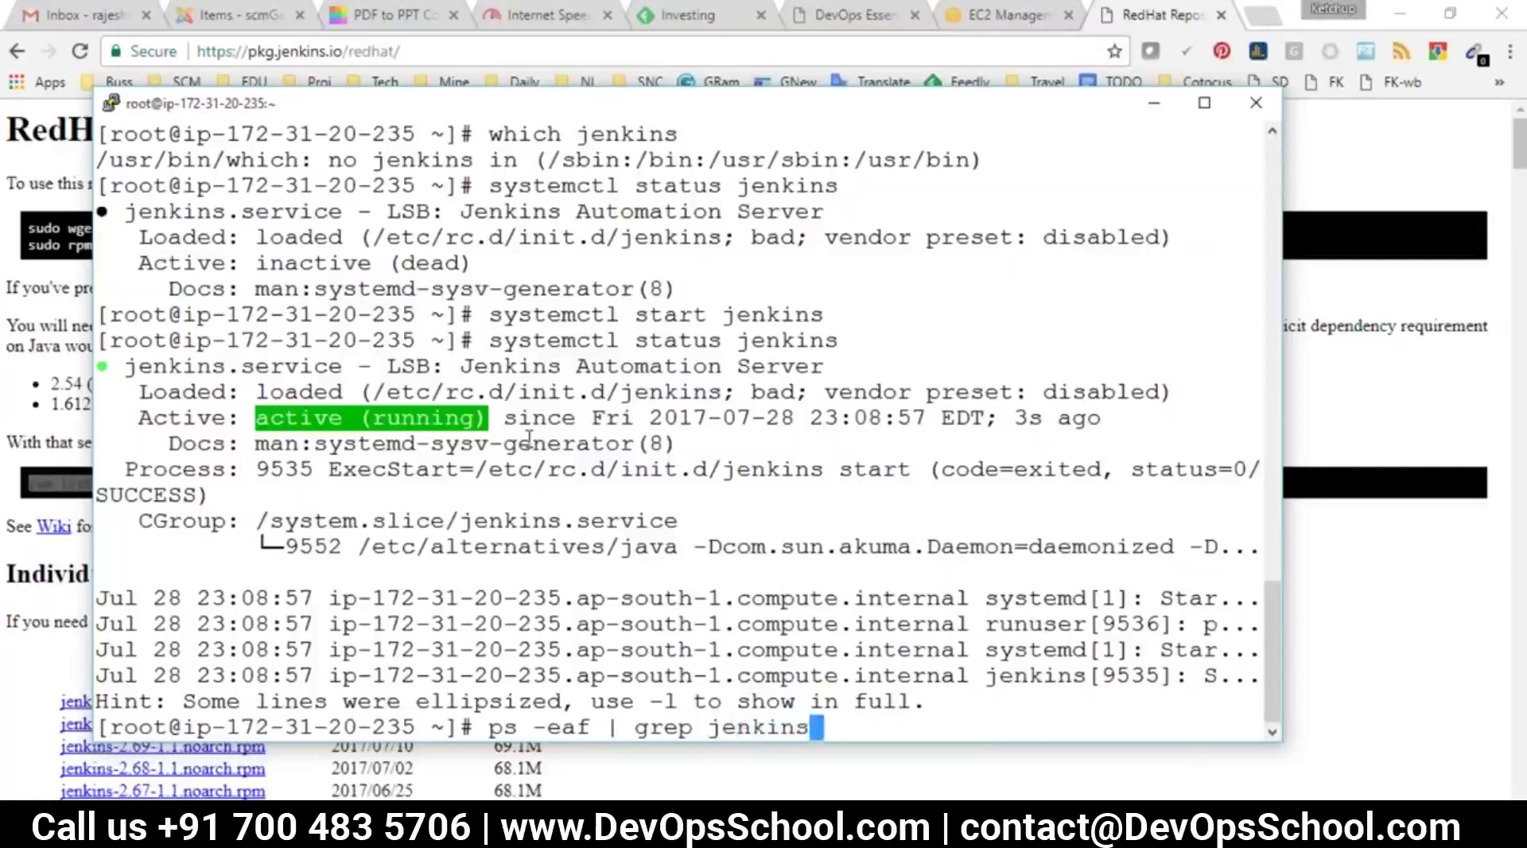
List the Jenkins process and highlight JENKINS_HOME /var/lib/jenkins, jenkins.war, jenkins.log and port 8080
key(Return)
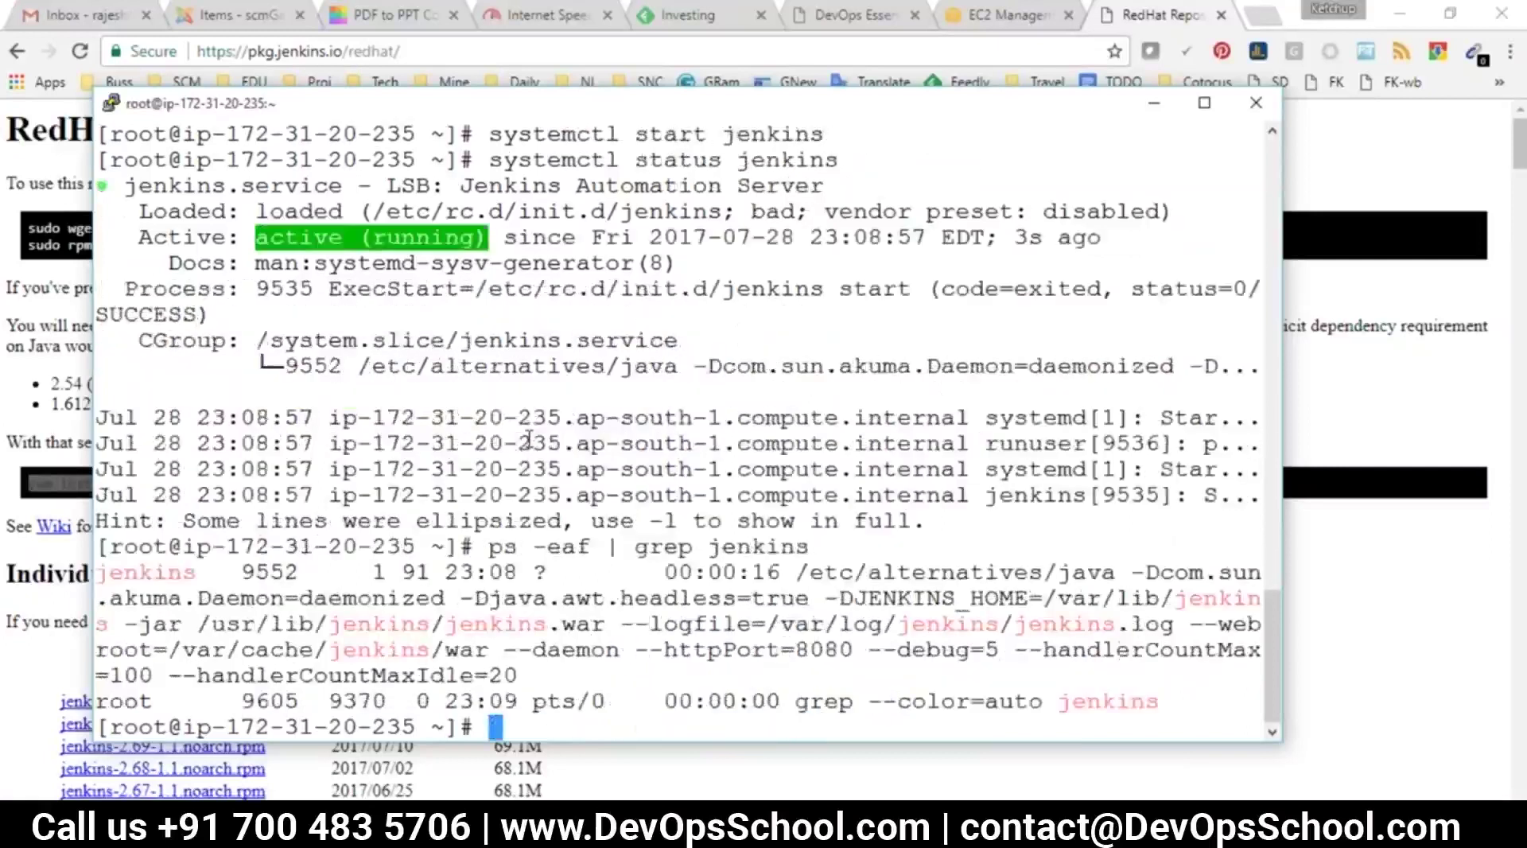
drag(96, 548, 796, 676)
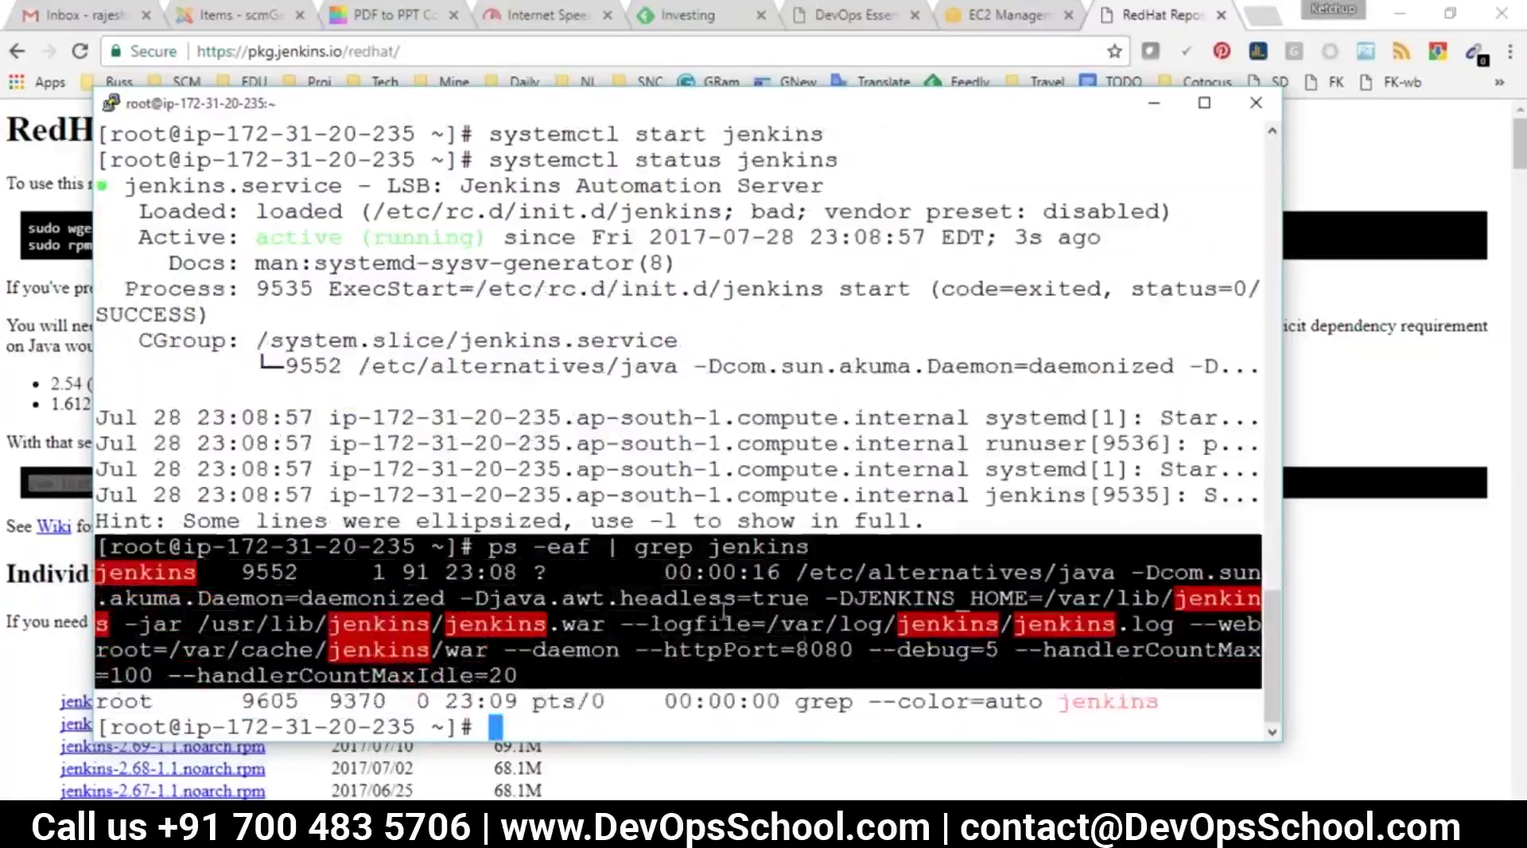
click(723, 616)
drag(853, 598, 101, 626)
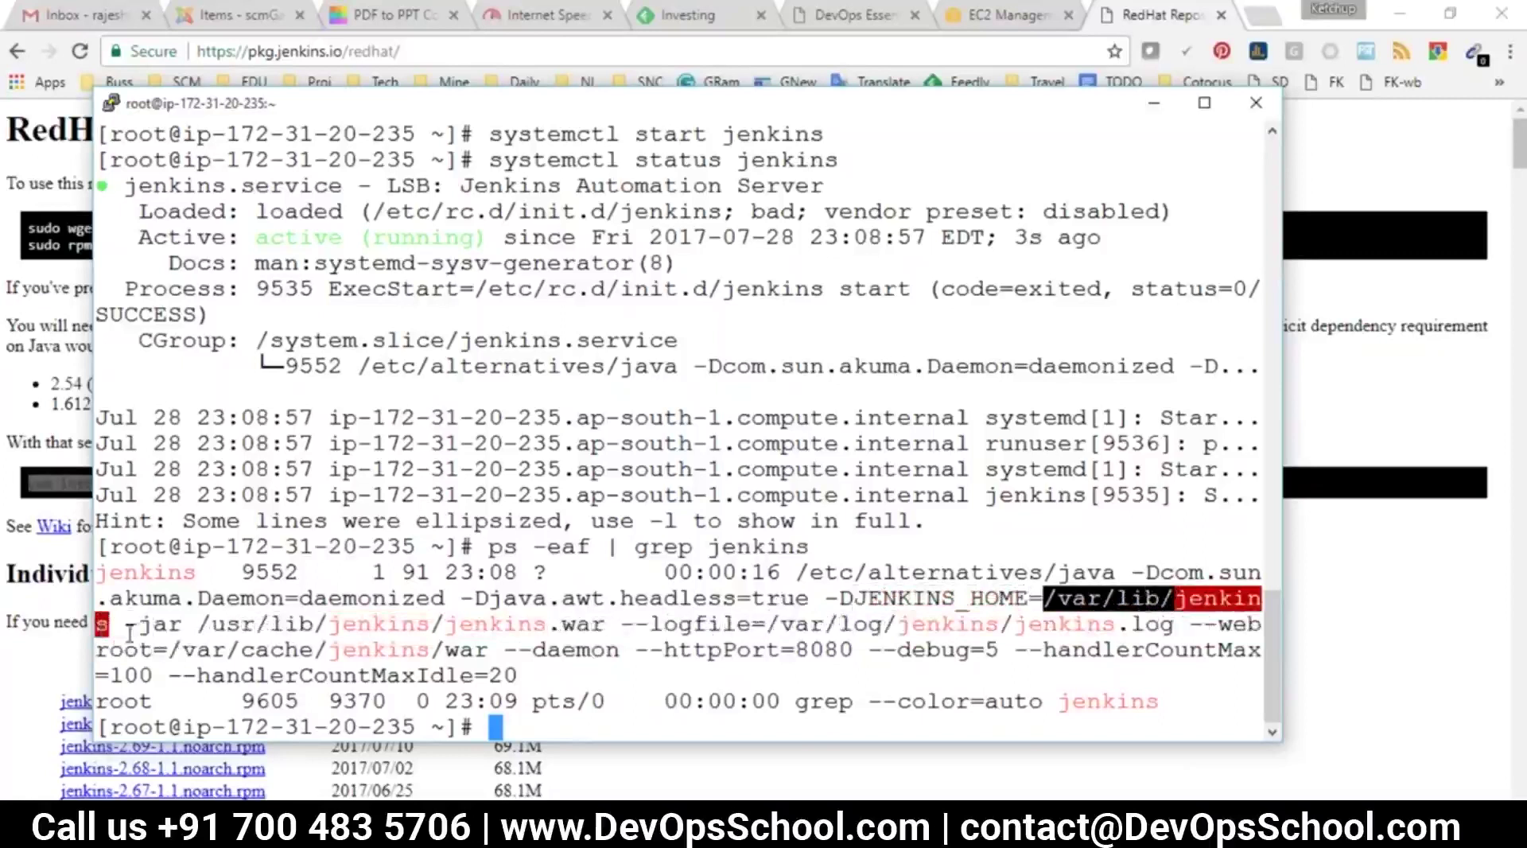
click(608, 624)
drag(608, 624, 195, 623)
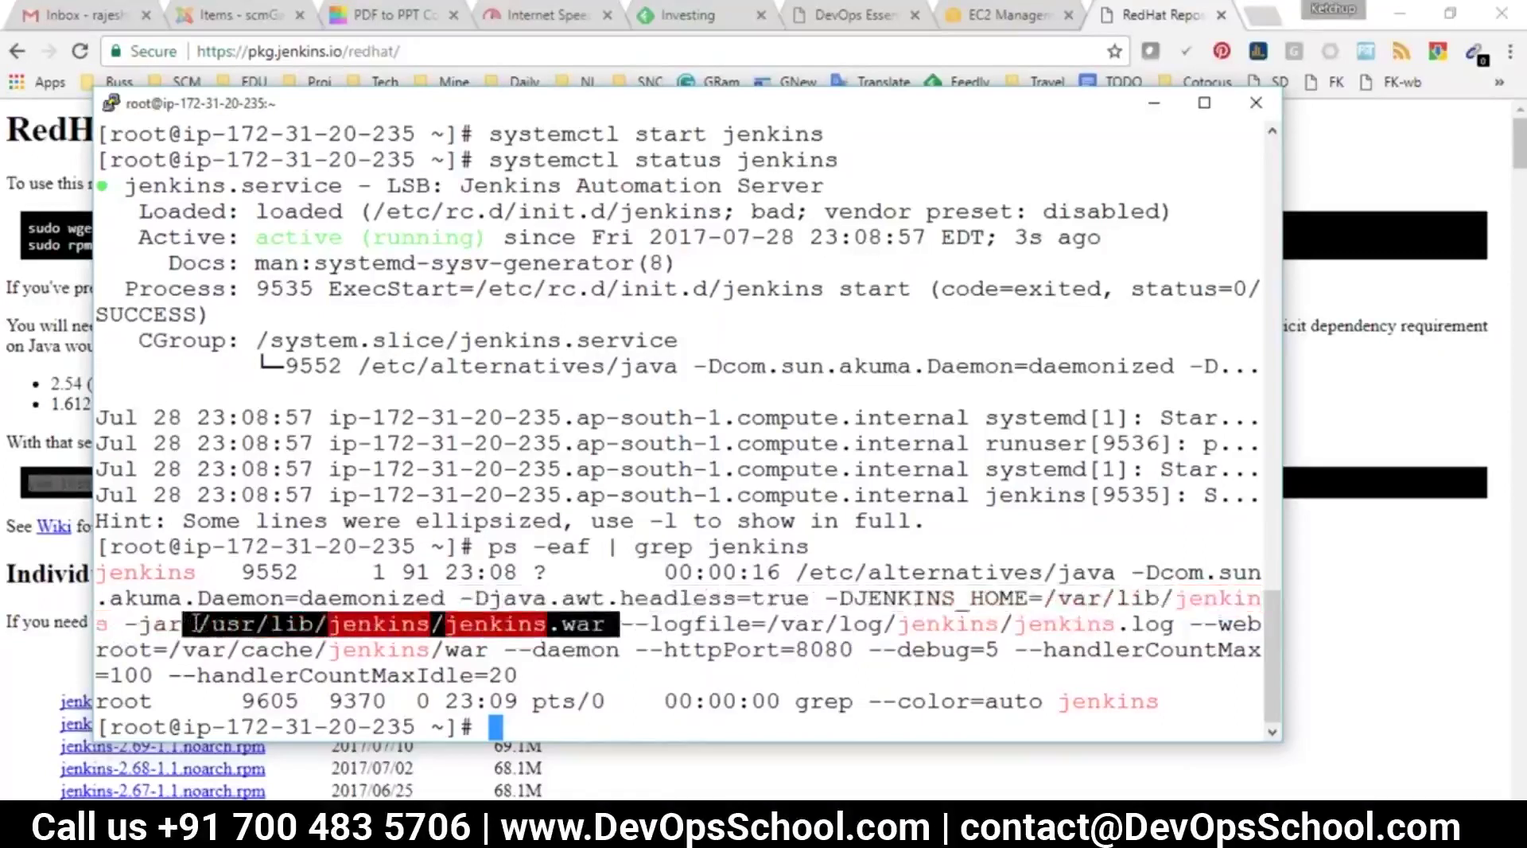
click(770, 624)
drag(770, 623, 1170, 624)
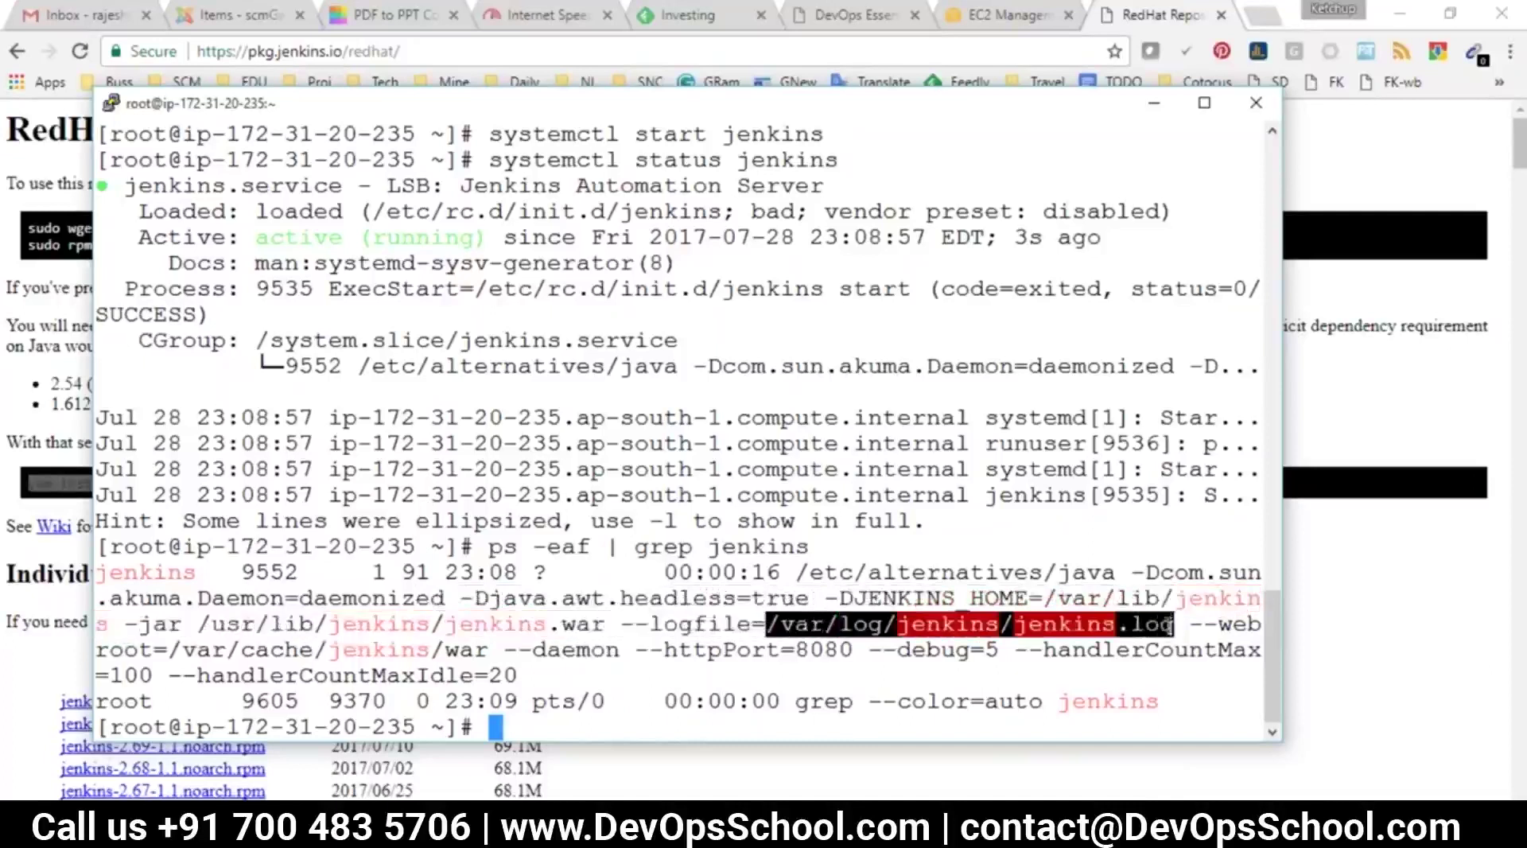
drag(853, 650, 804, 657)
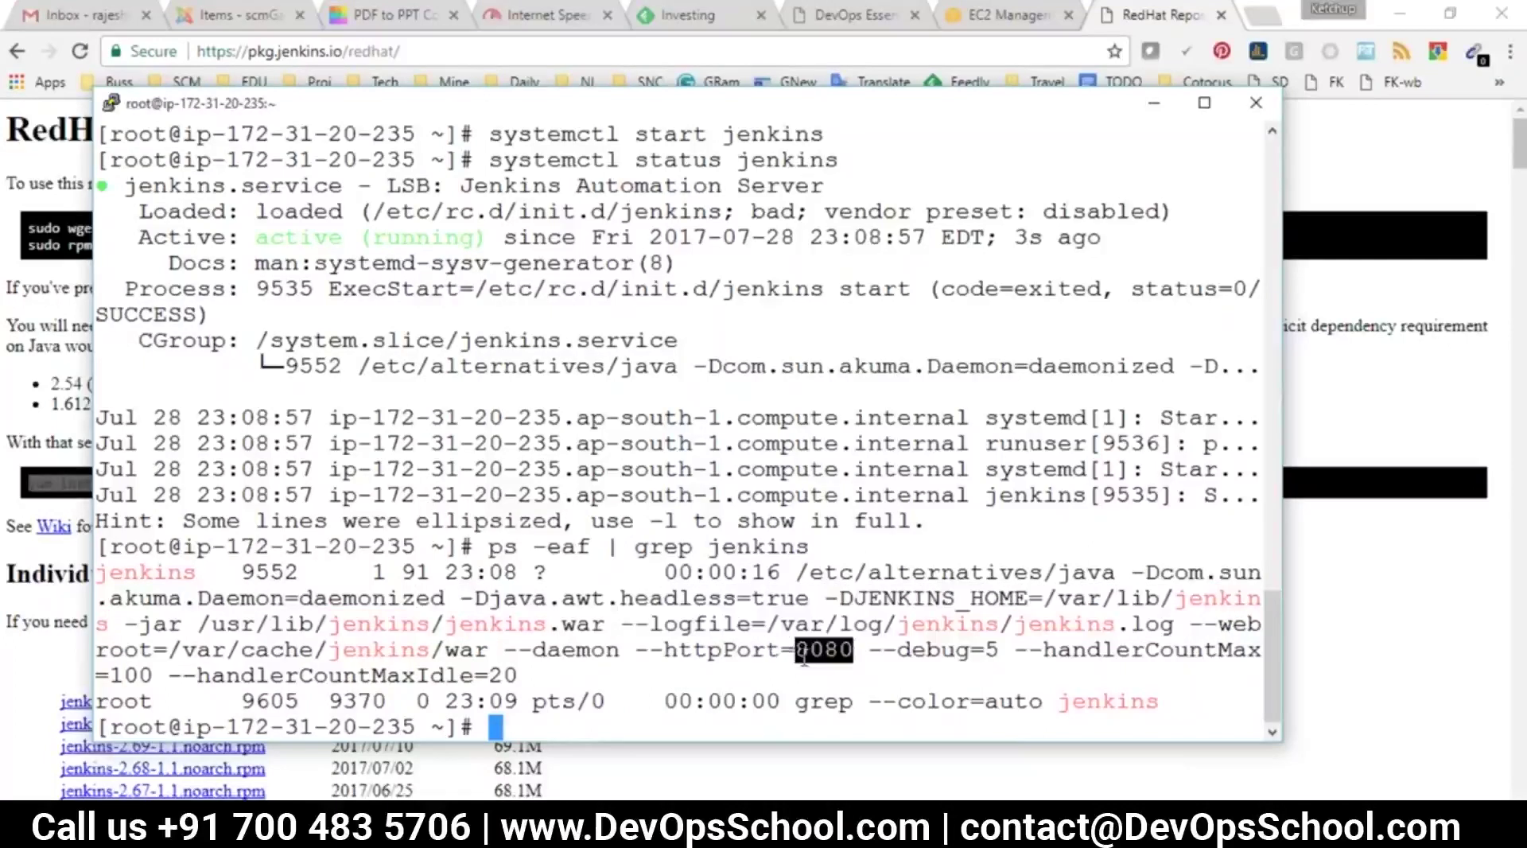
drag(910, 650, 558, 572)
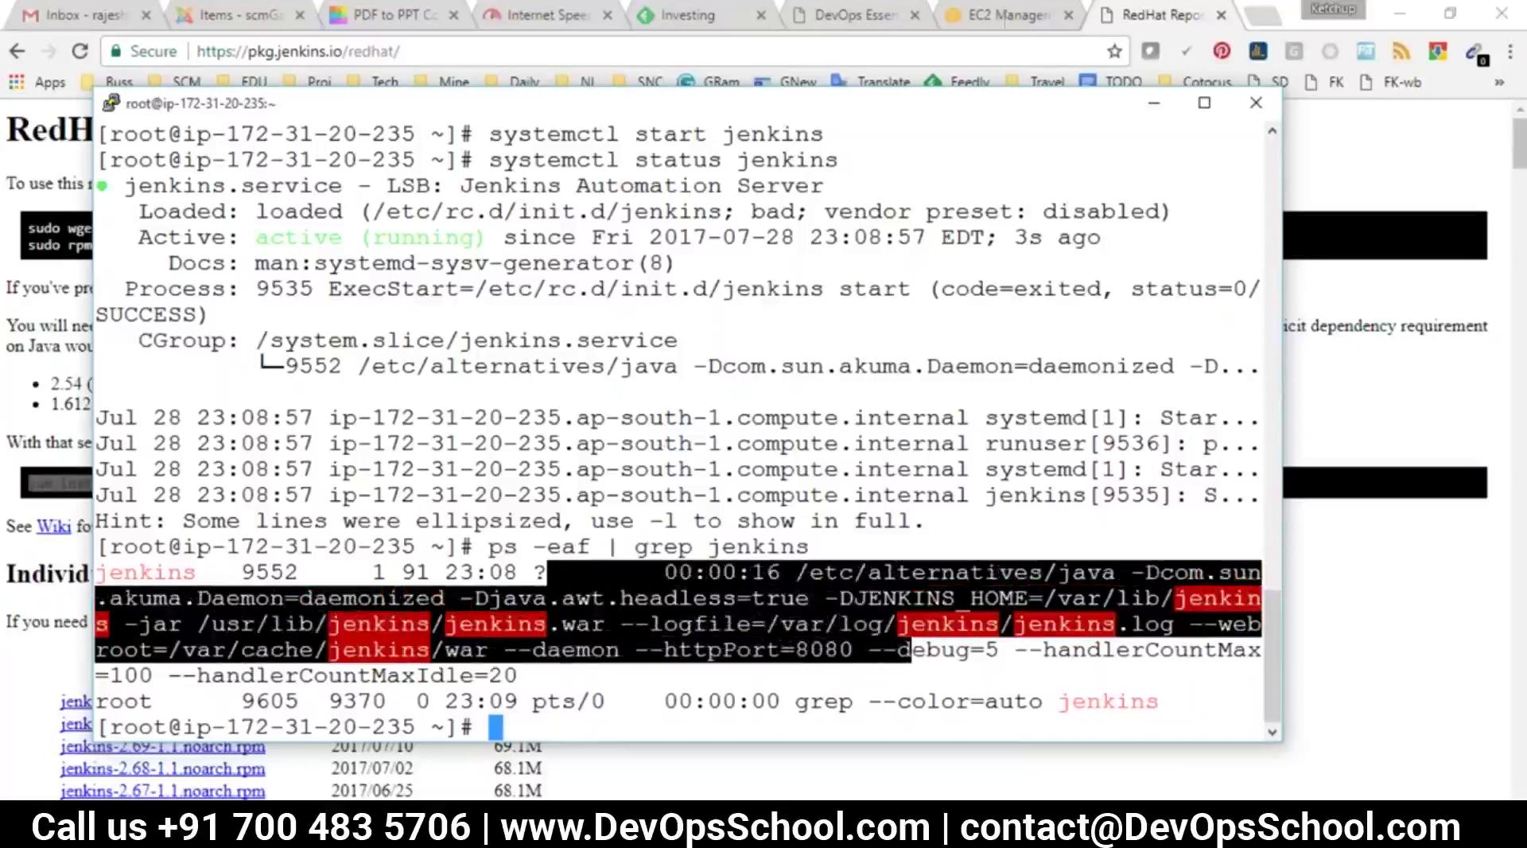
Copy the server's public IP from the EC2 instance page and return to PuTTY
click(1010, 16)
double_click(1239, 342)
click(1160, 16)
key(alt+Tab)
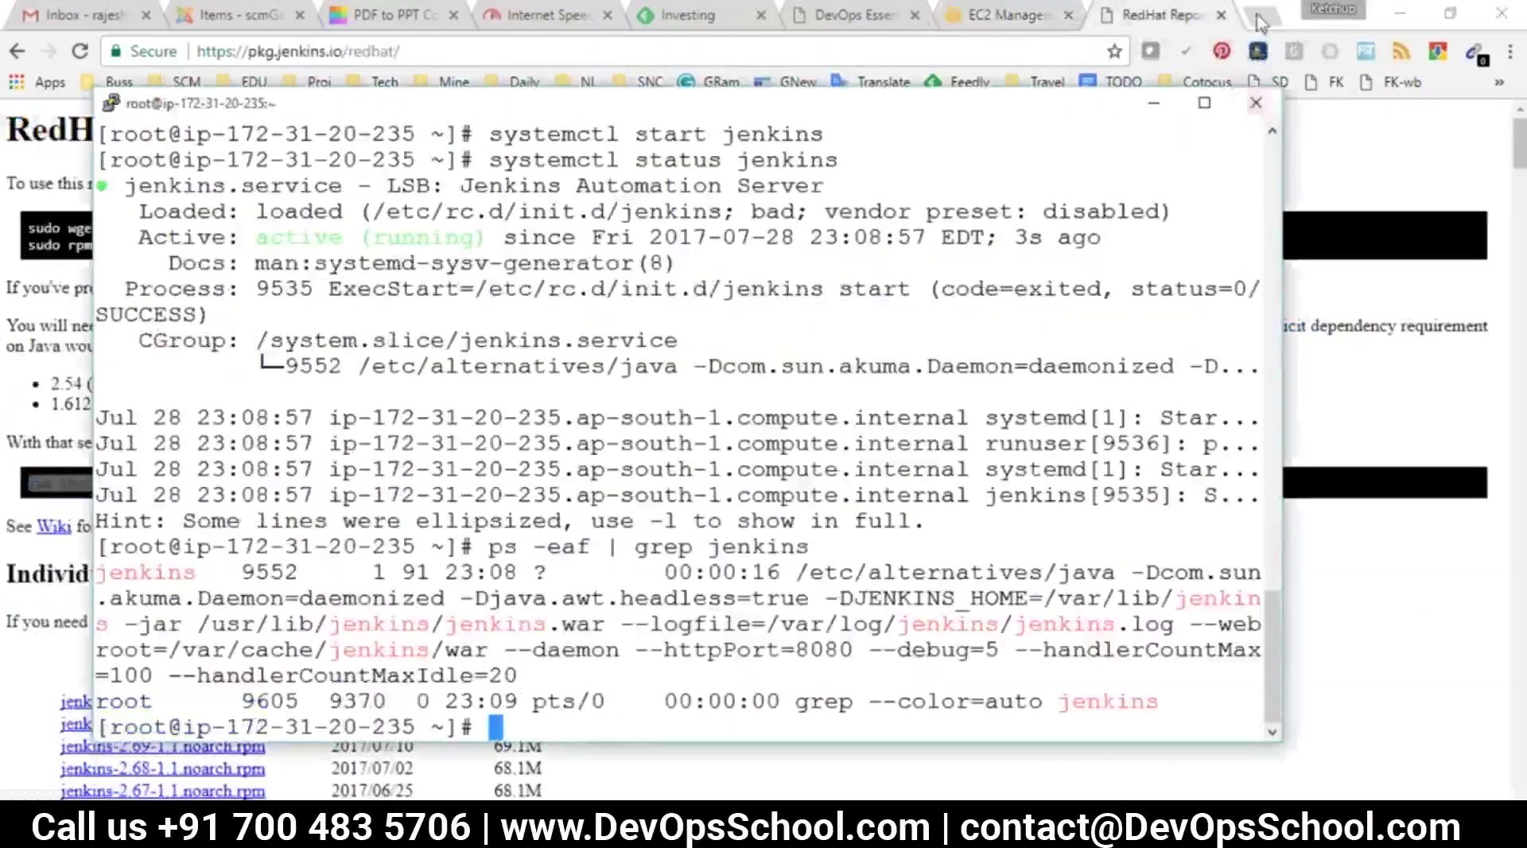
Load the Unlock Jenkins page at the server IP on port 8080 and copy the password file path
click(1260, 16)
text(13.126.242.69)
text(:8080)
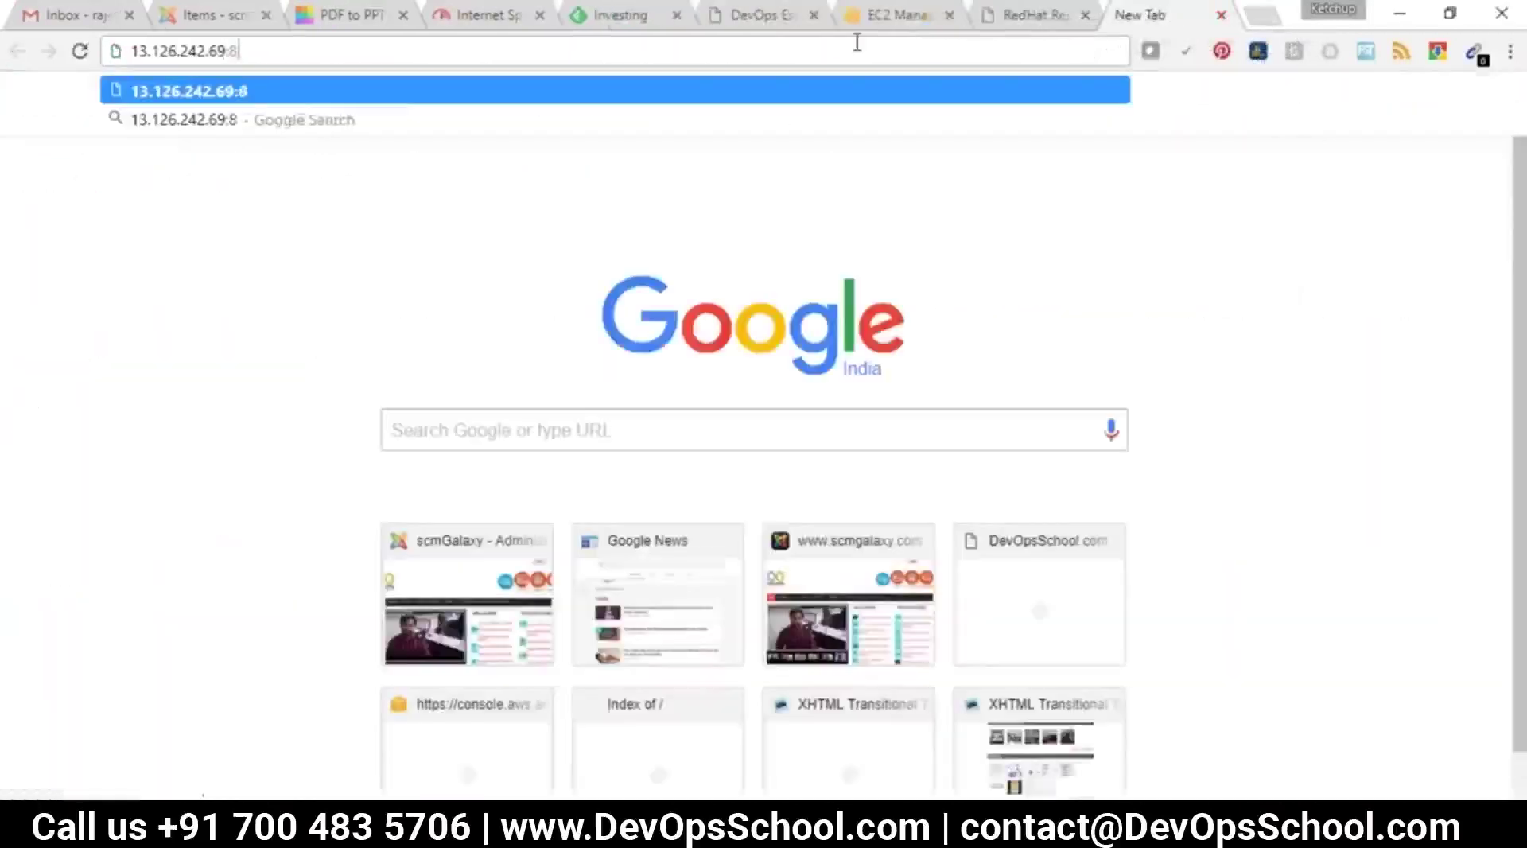
key(Return)
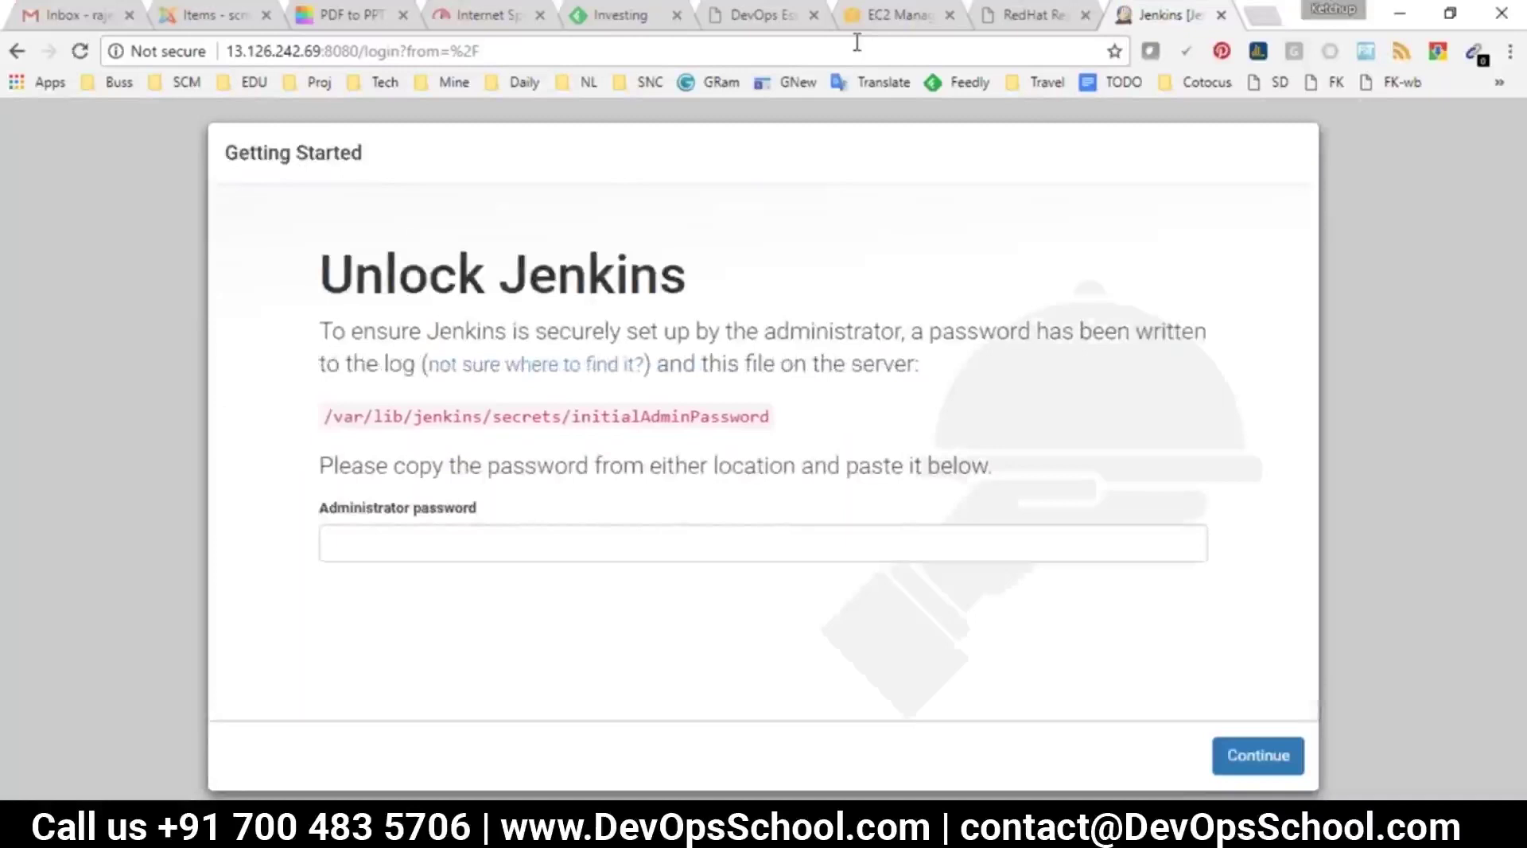
drag(773, 420, 322, 414)
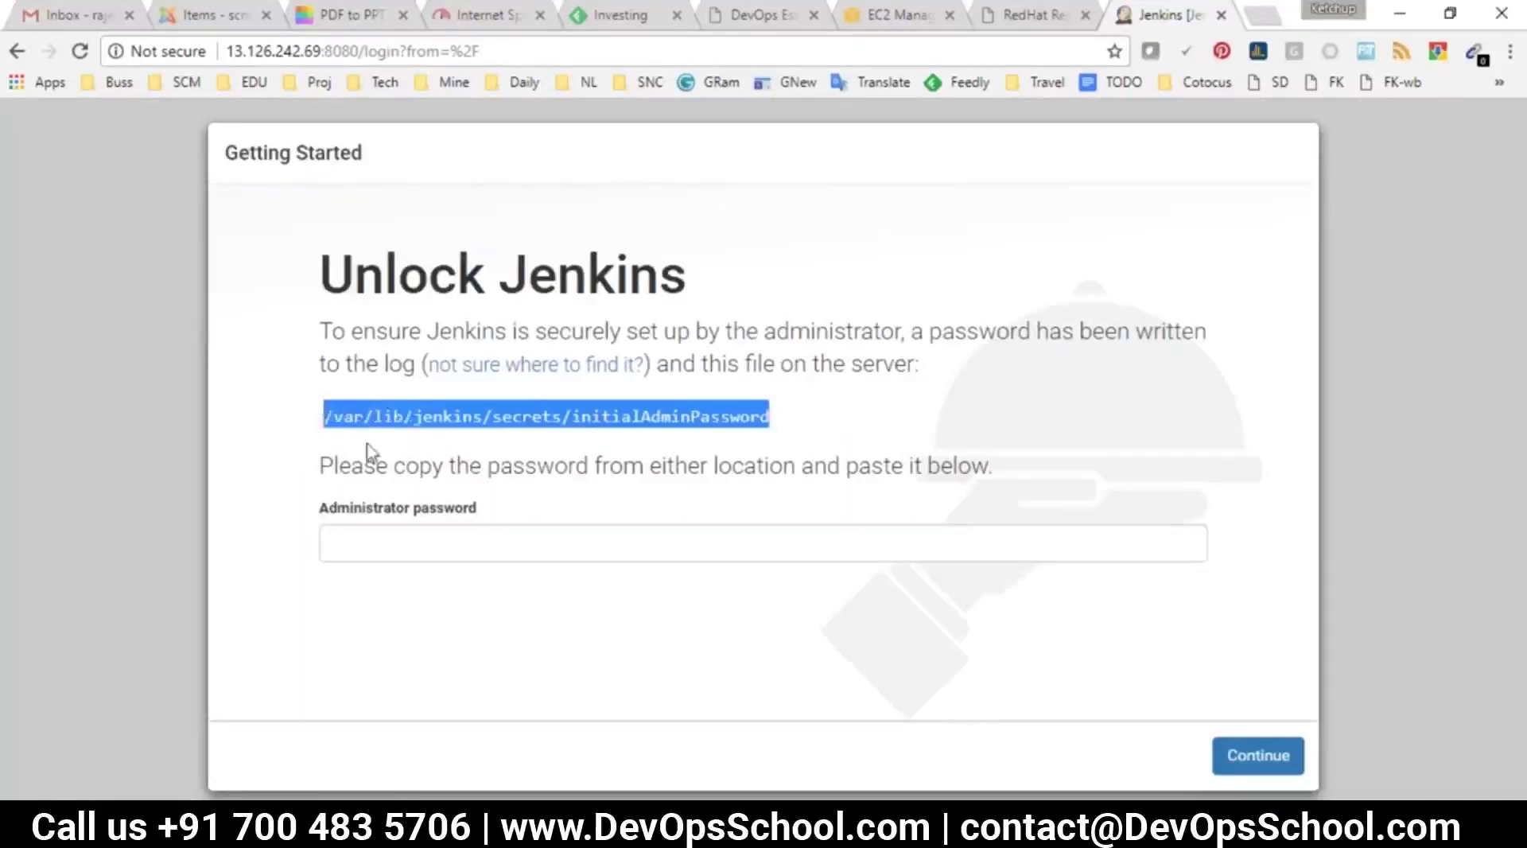
key(alt+Tab)
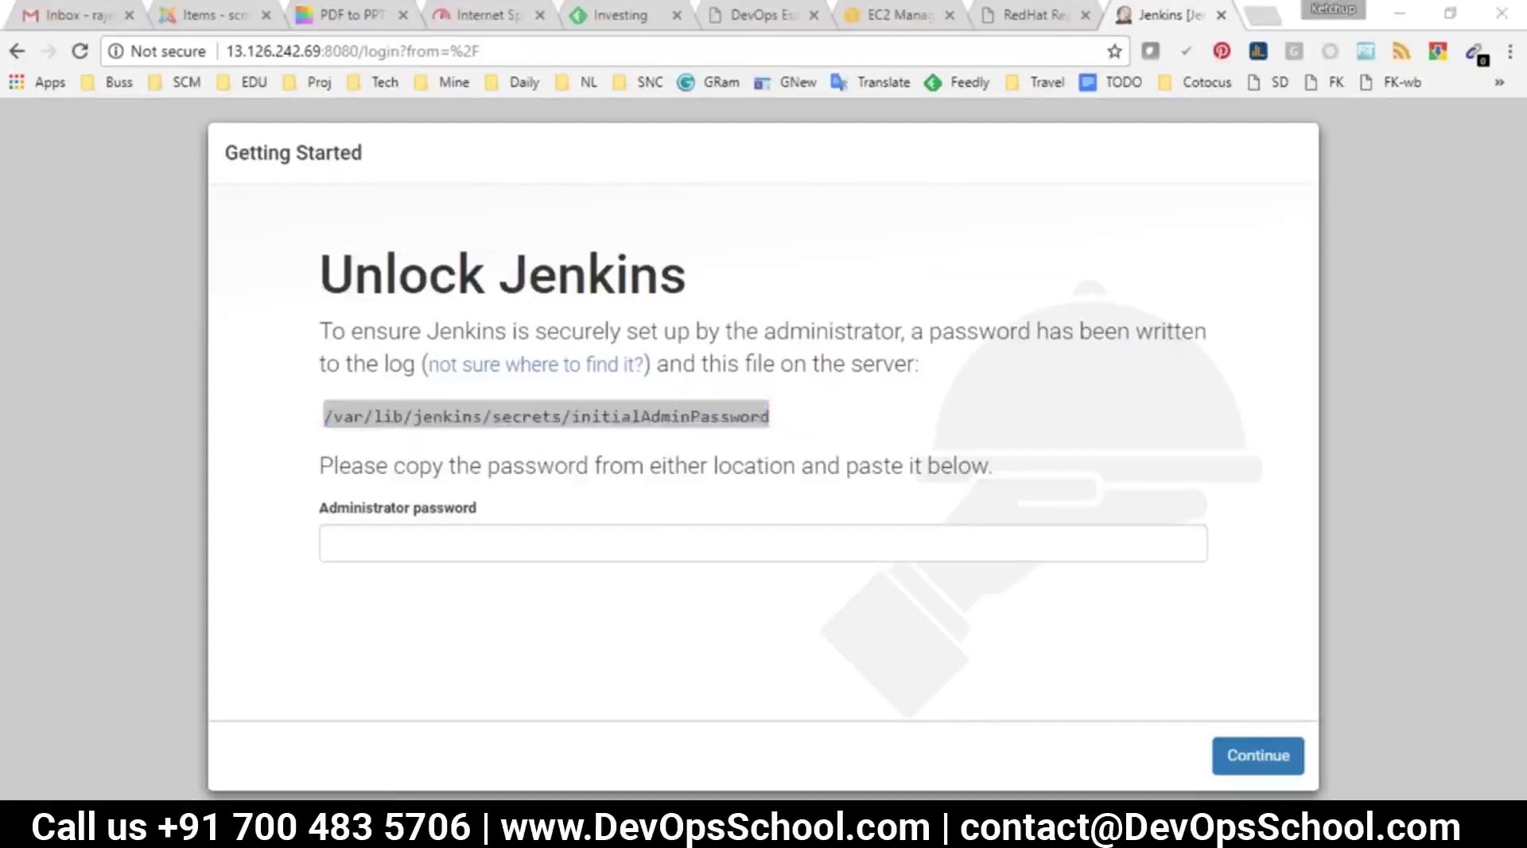
click(803, 640)
drag(770, 414, 312, 420)
key(super+c)
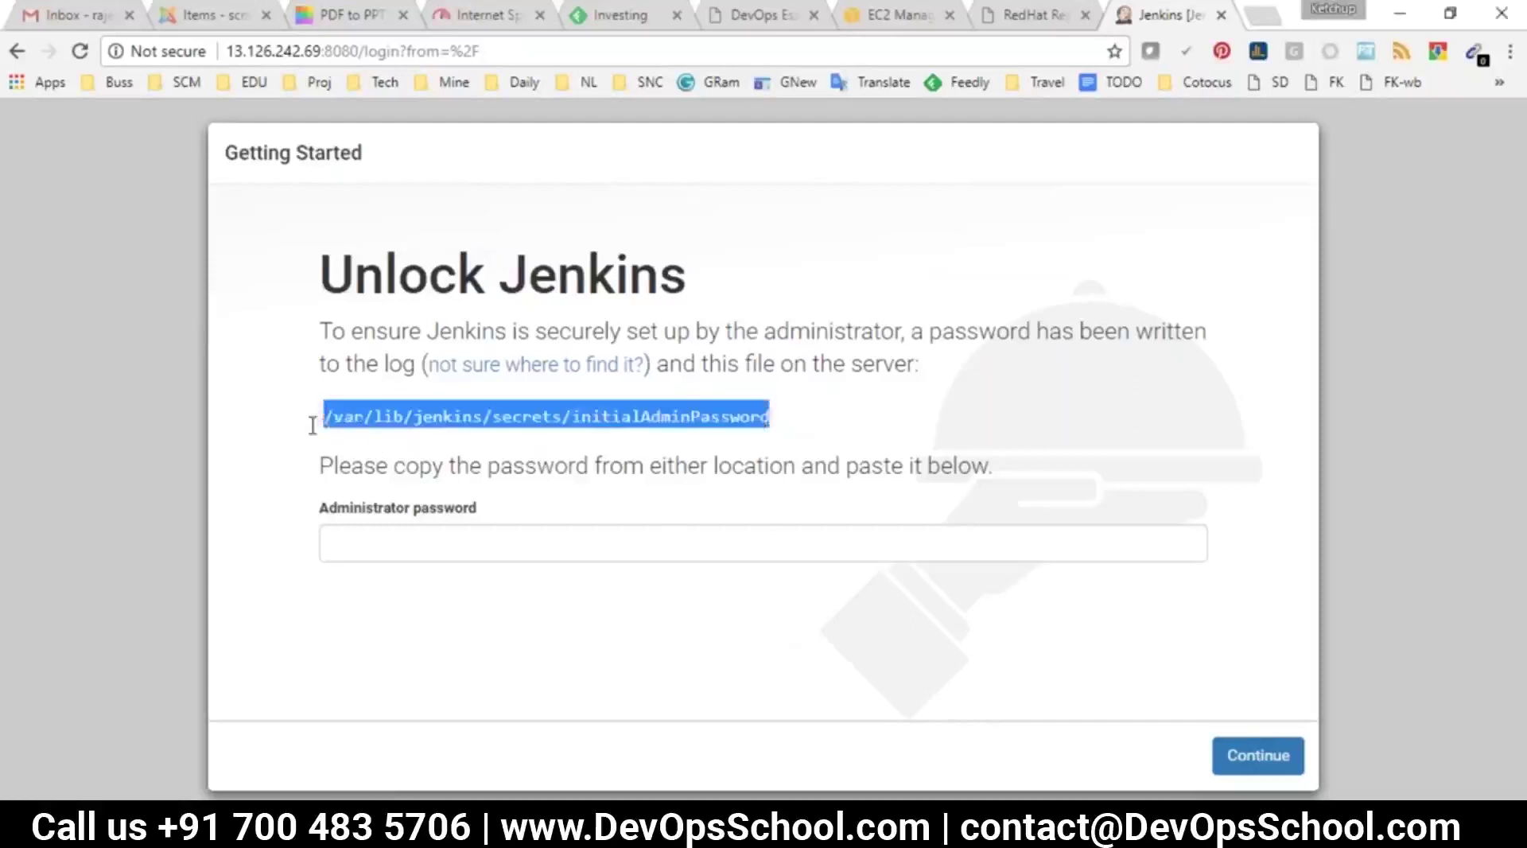
Print /var/lib/jenkins/secrets/initialAdminPassword with more in PuTTY and copy the admin password
key(alt+Tab)
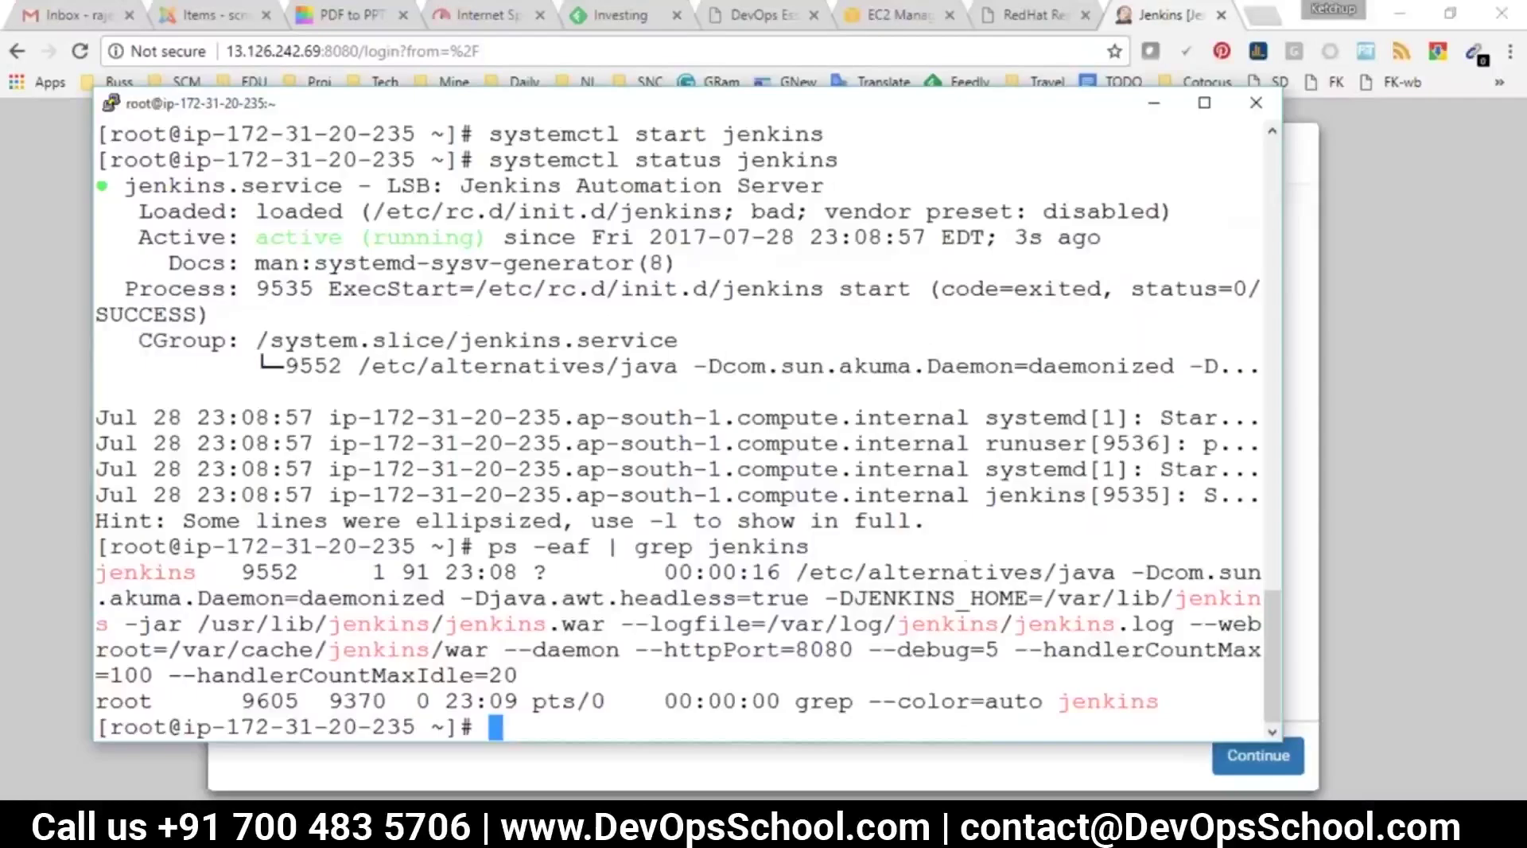
text(clear)
key(Return)
text(more)
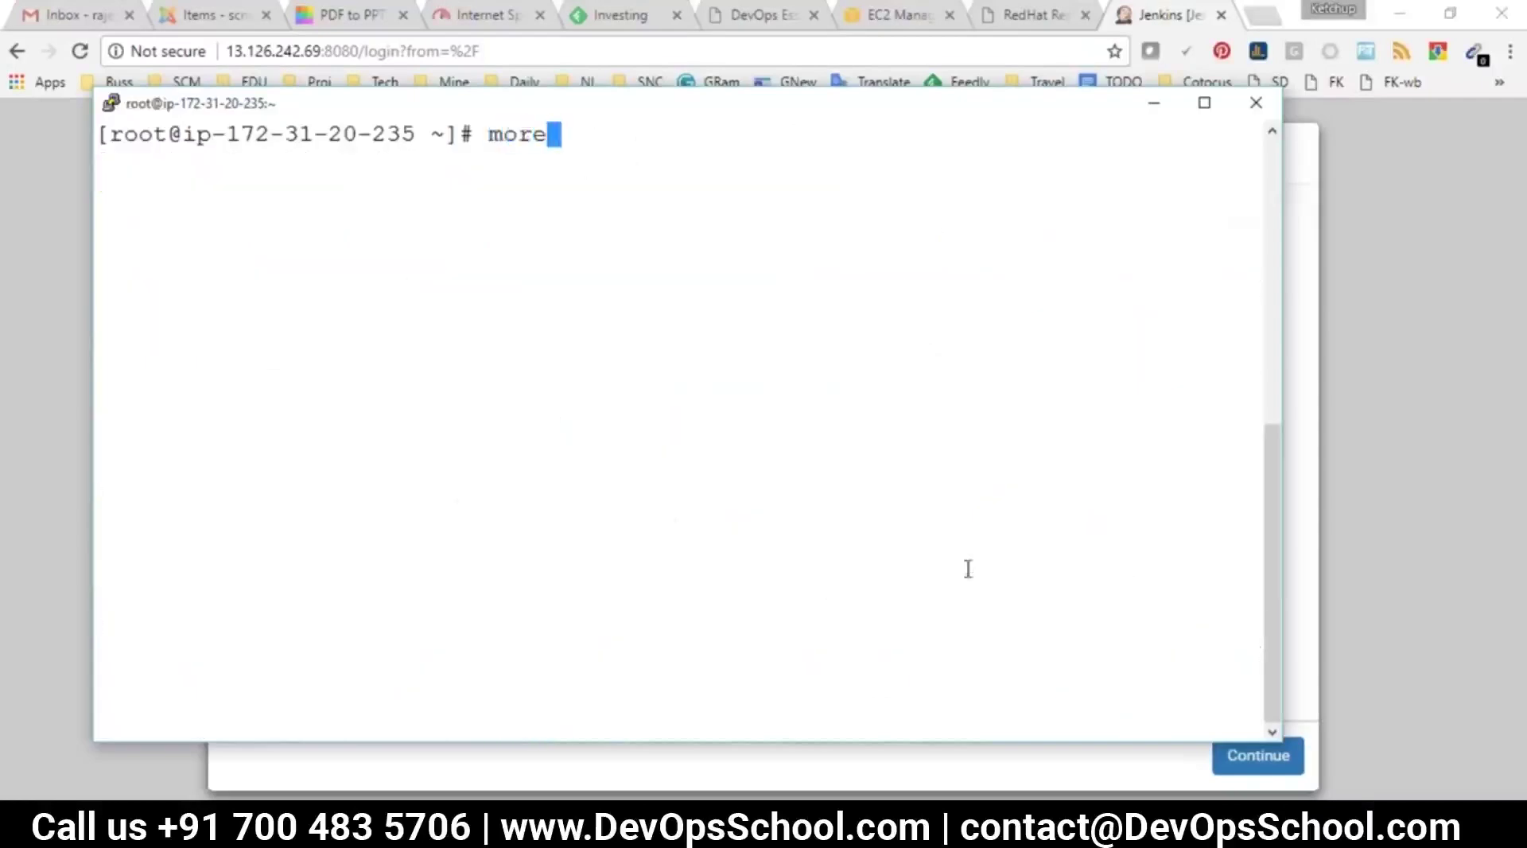
right_click(837, 411)
key(Return)
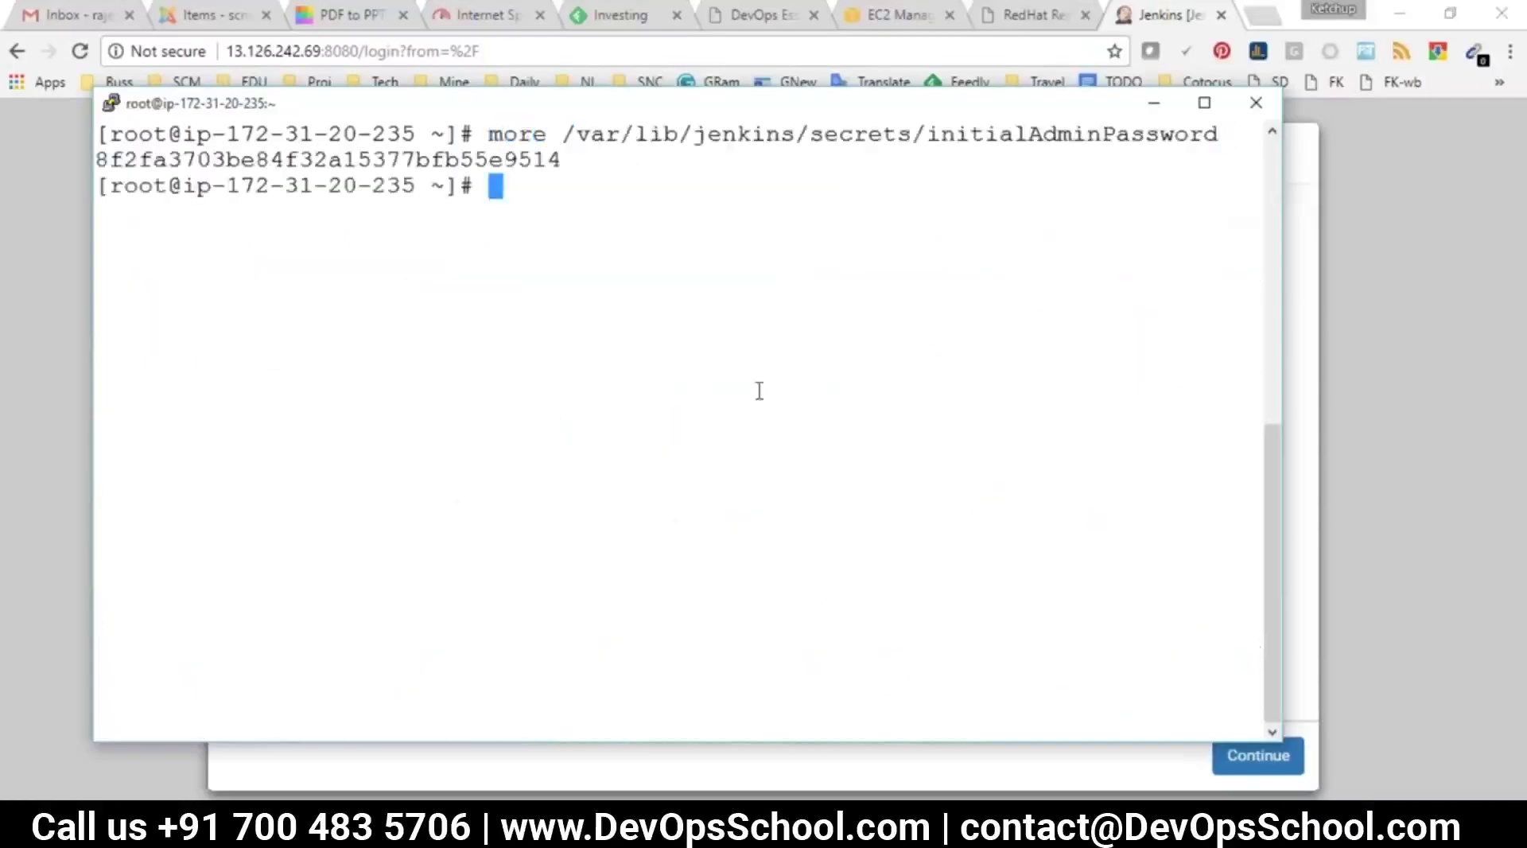
double_click(359, 159)
click(716, 762)
click(602, 527)
Paste the administrator password, continue to unlock Jenkins, and decline Chrome's offer to save it
key(ctrl+v)
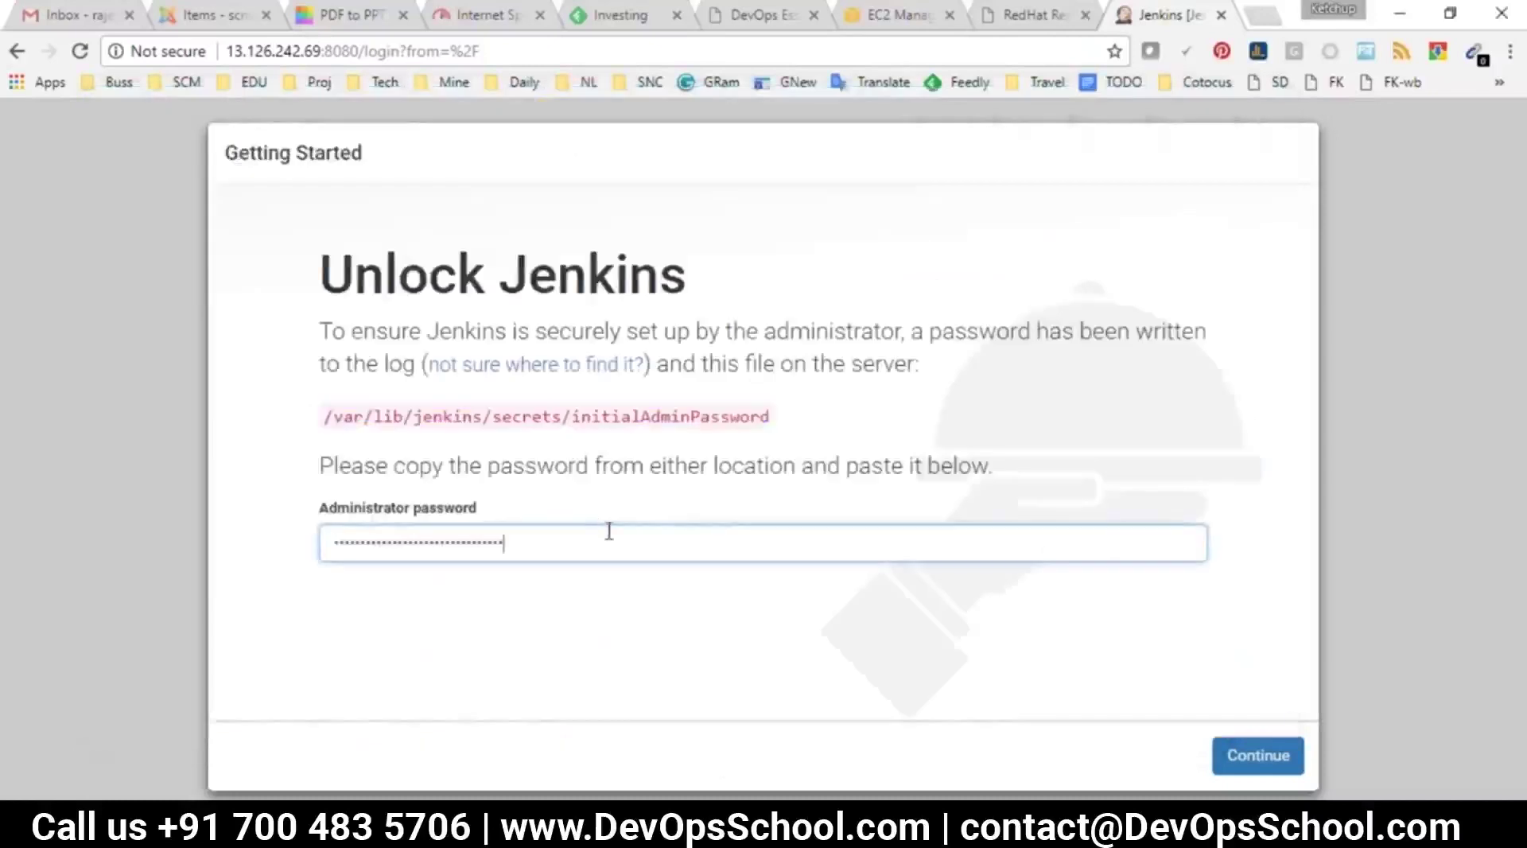
click(1242, 765)
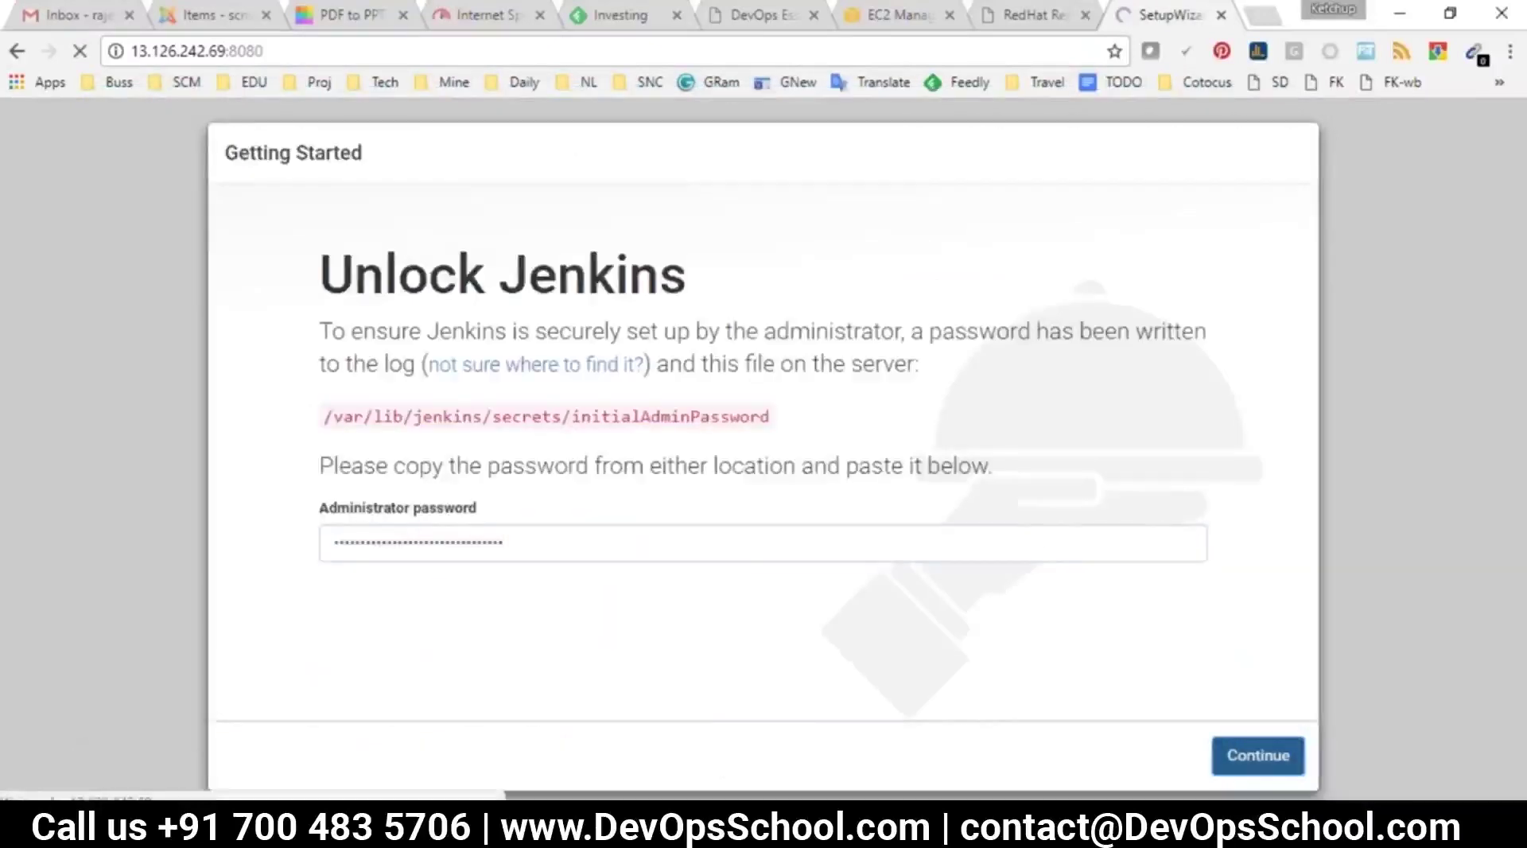
click(1048, 190)
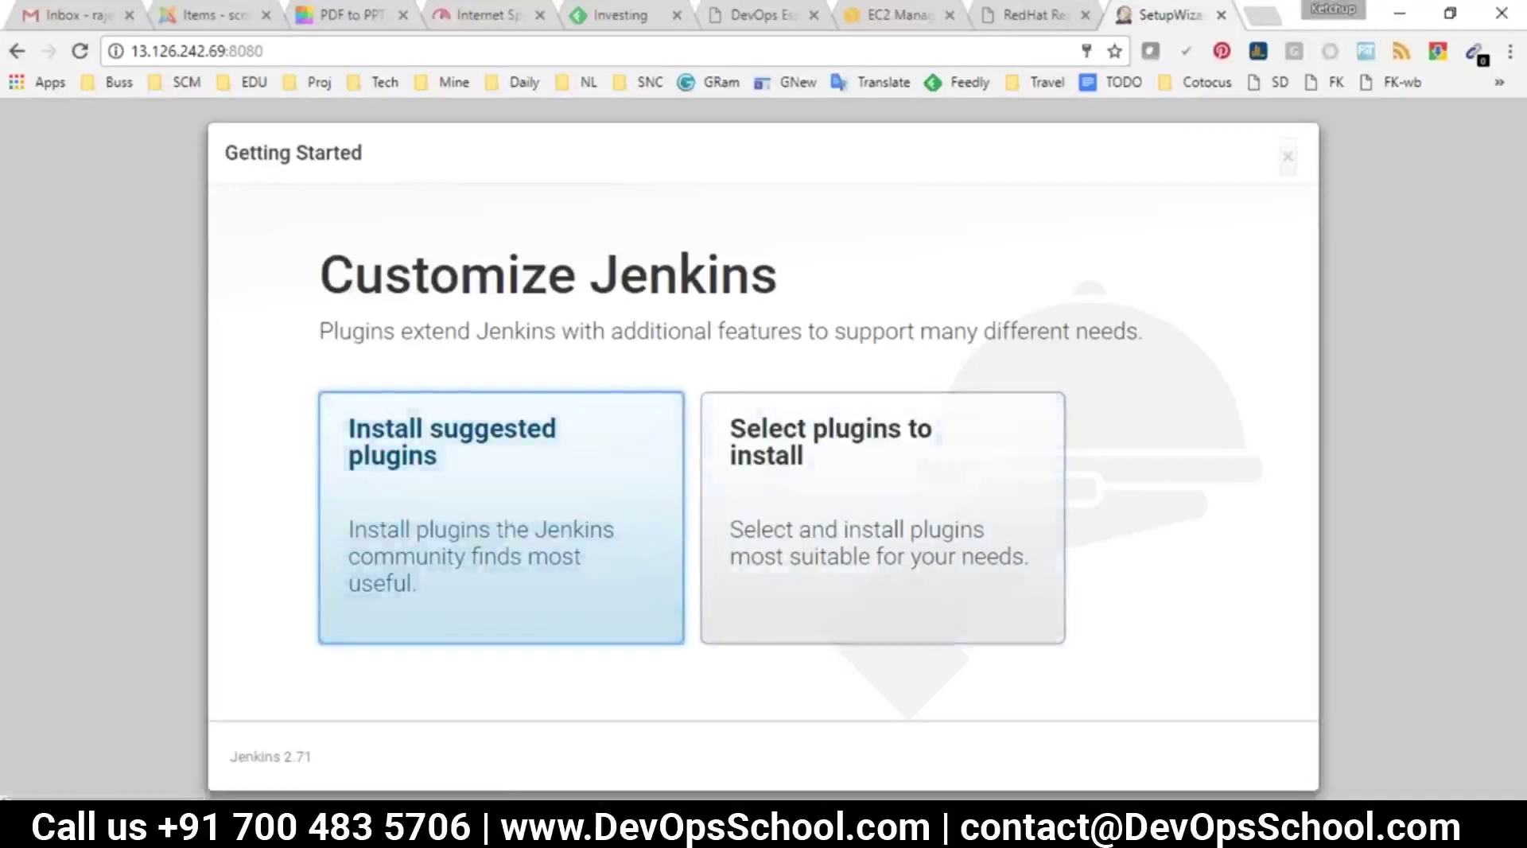
click(849, 831)
click(1054, 786)
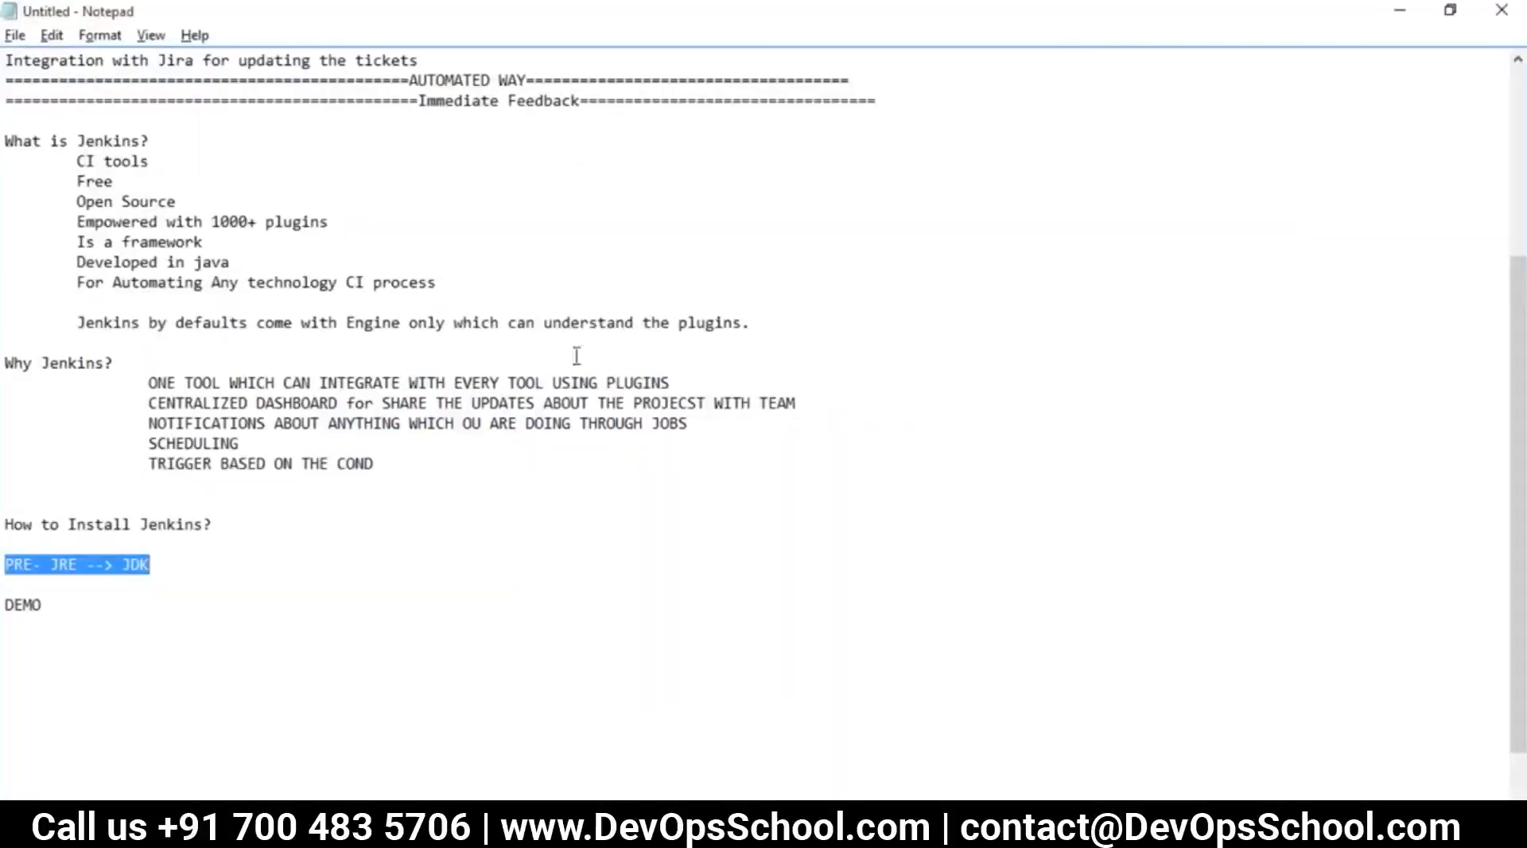
drag(392, 224, 88, 220)
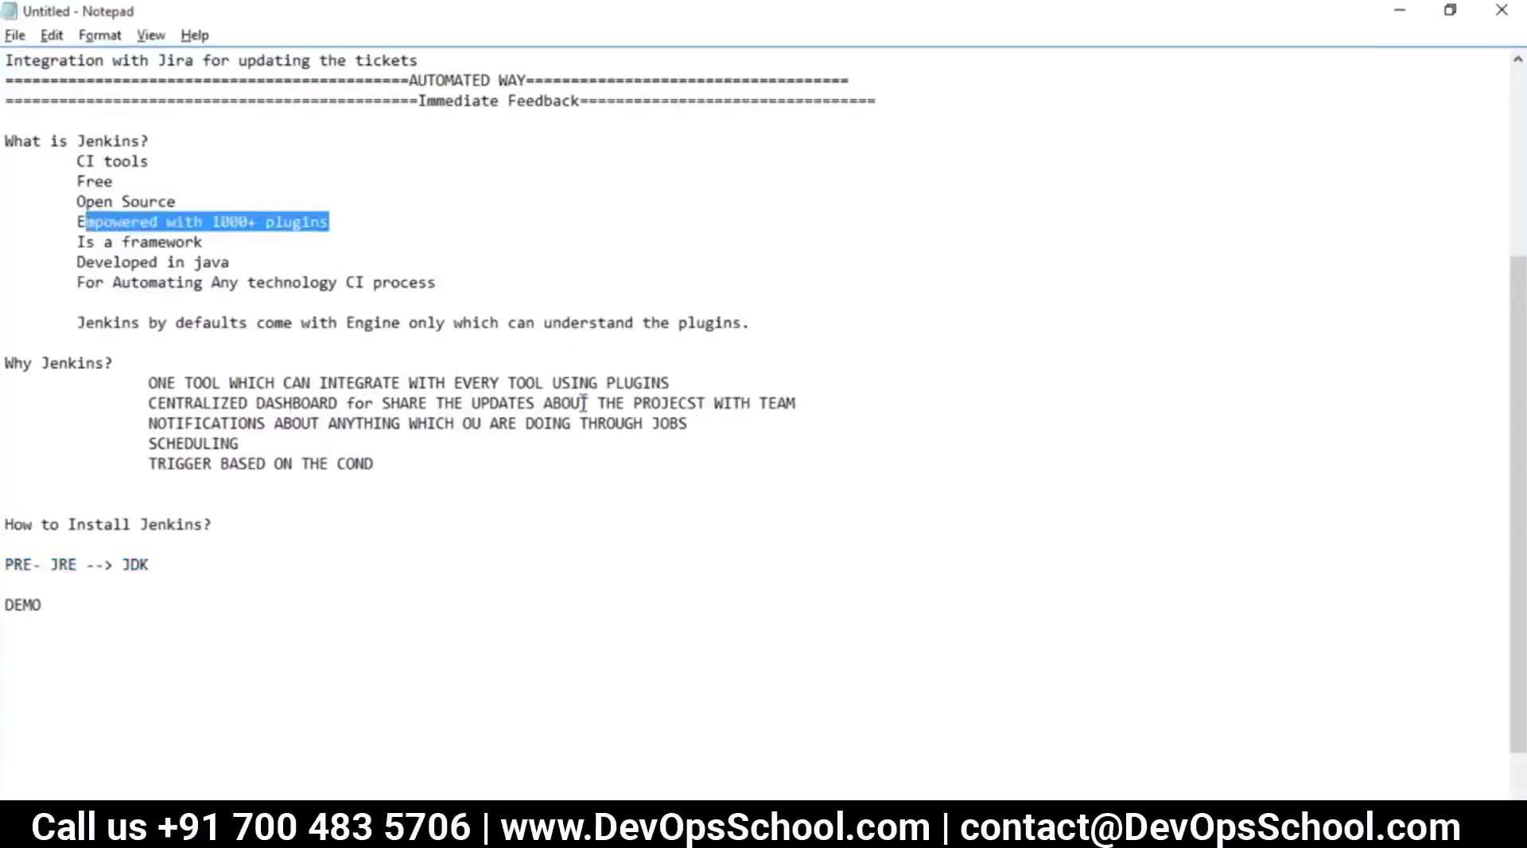
key(alt+Tab)
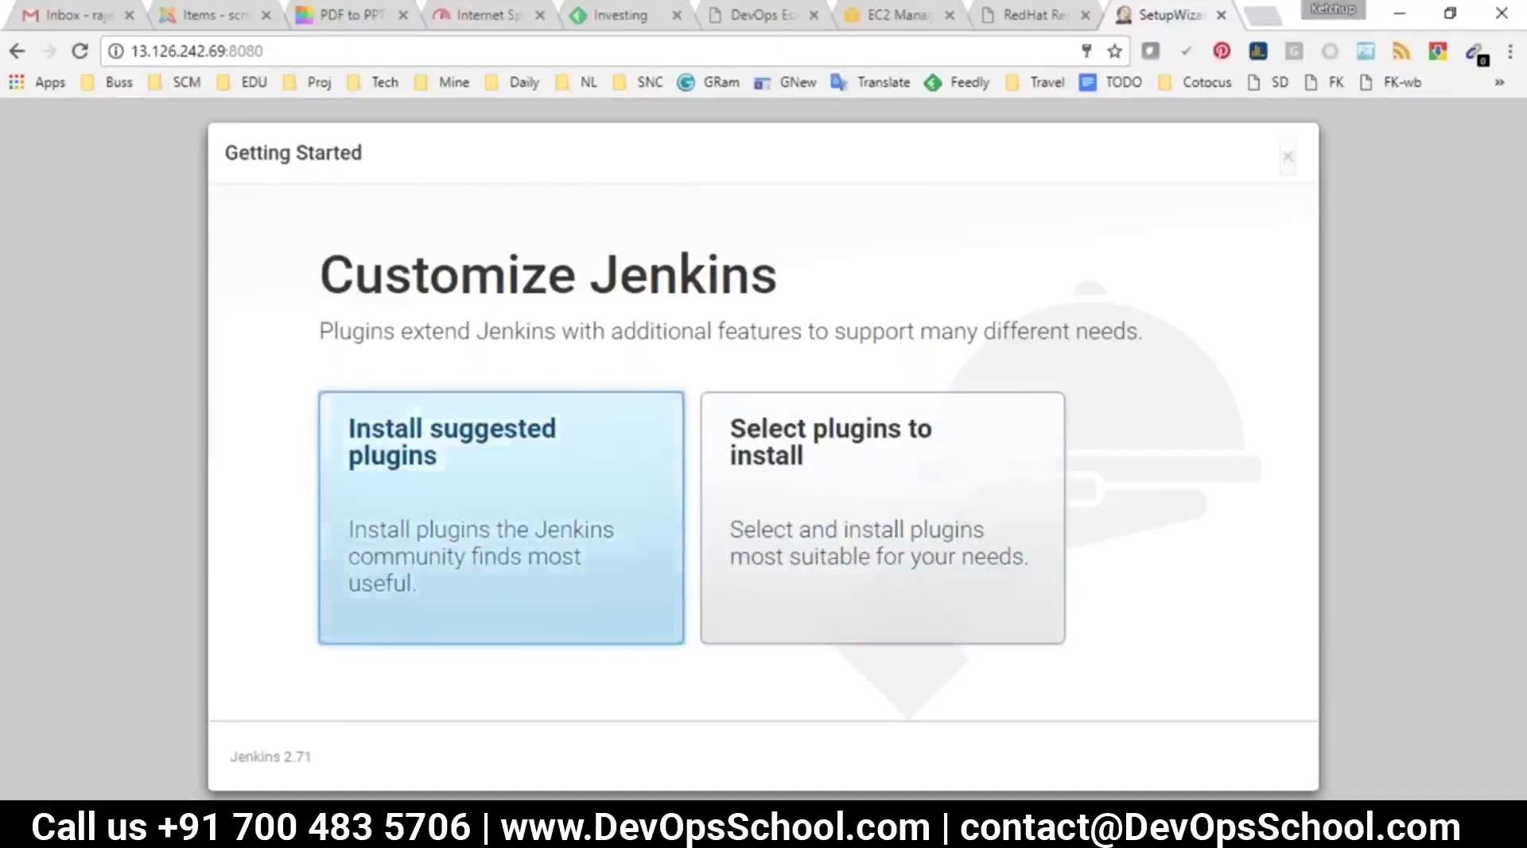
Choose Install suggested plugins and let the plugin installation progress
click(424, 470)
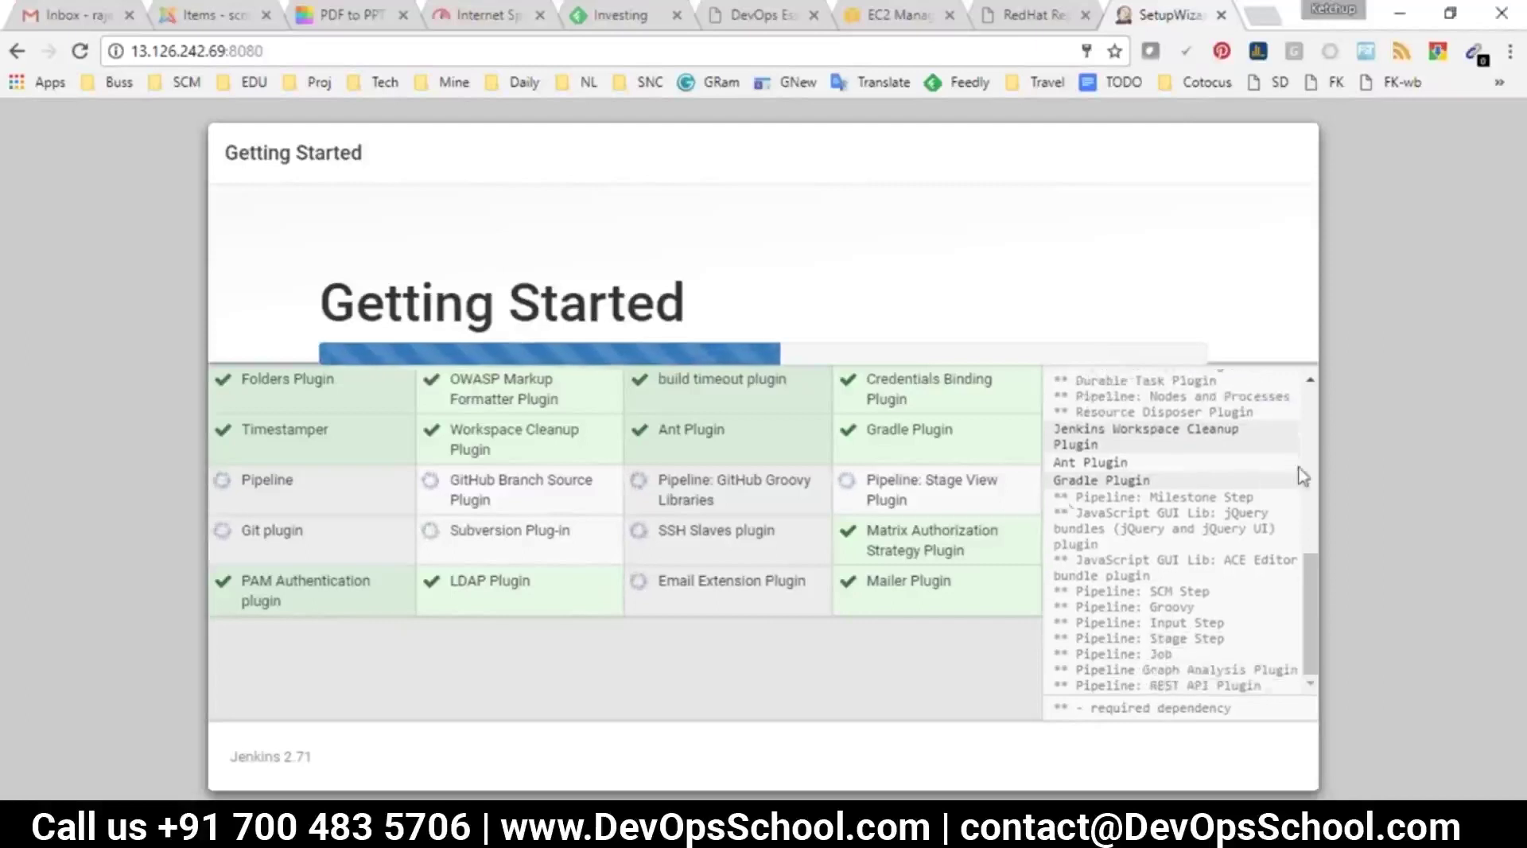
mouse_move(852, 831)
click(978, 699)
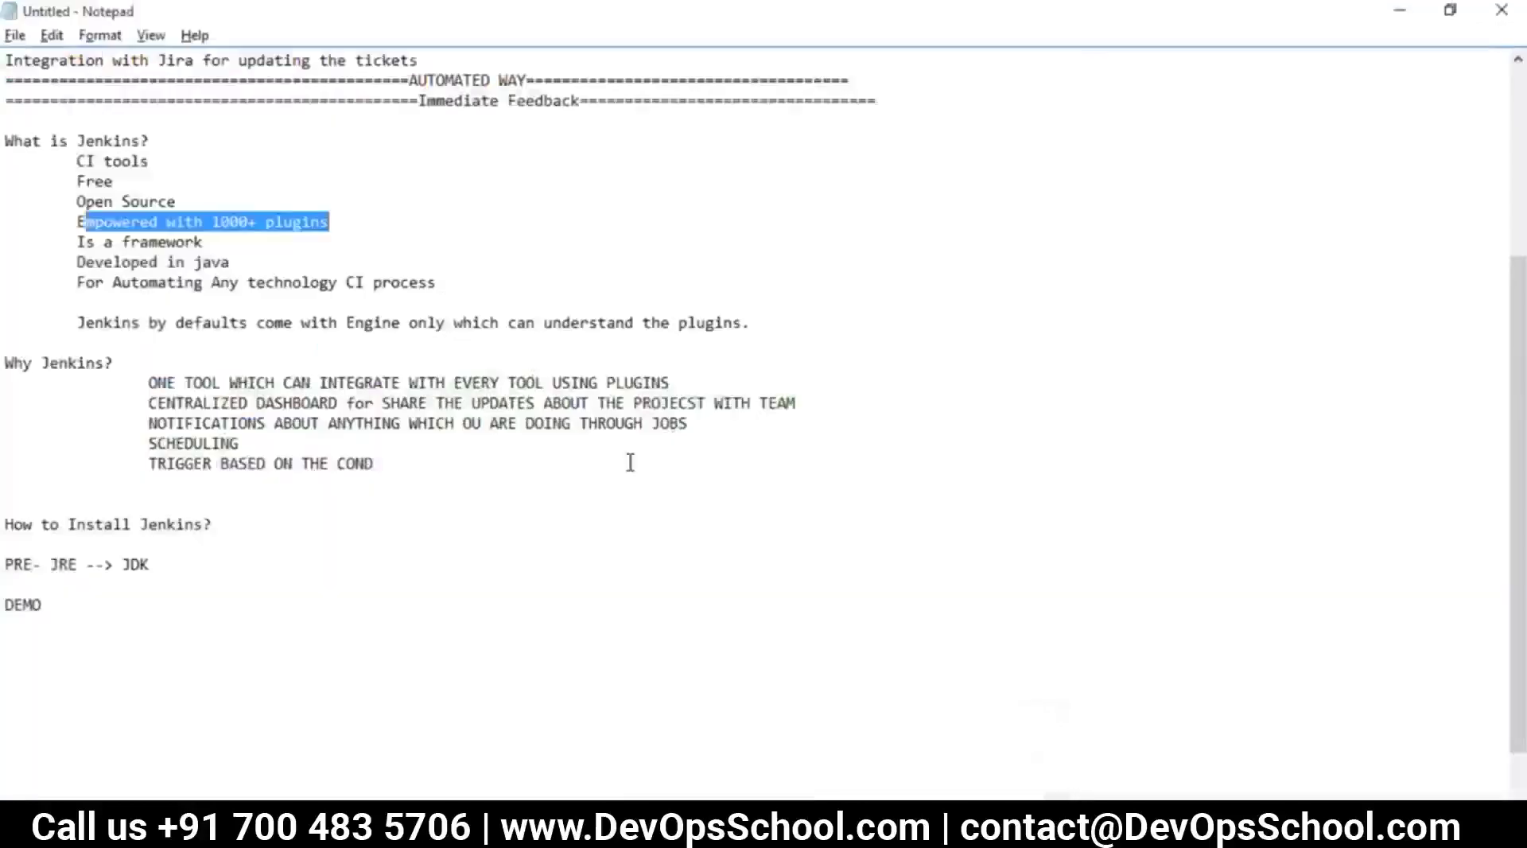
scroll(525, 421, up, 3)
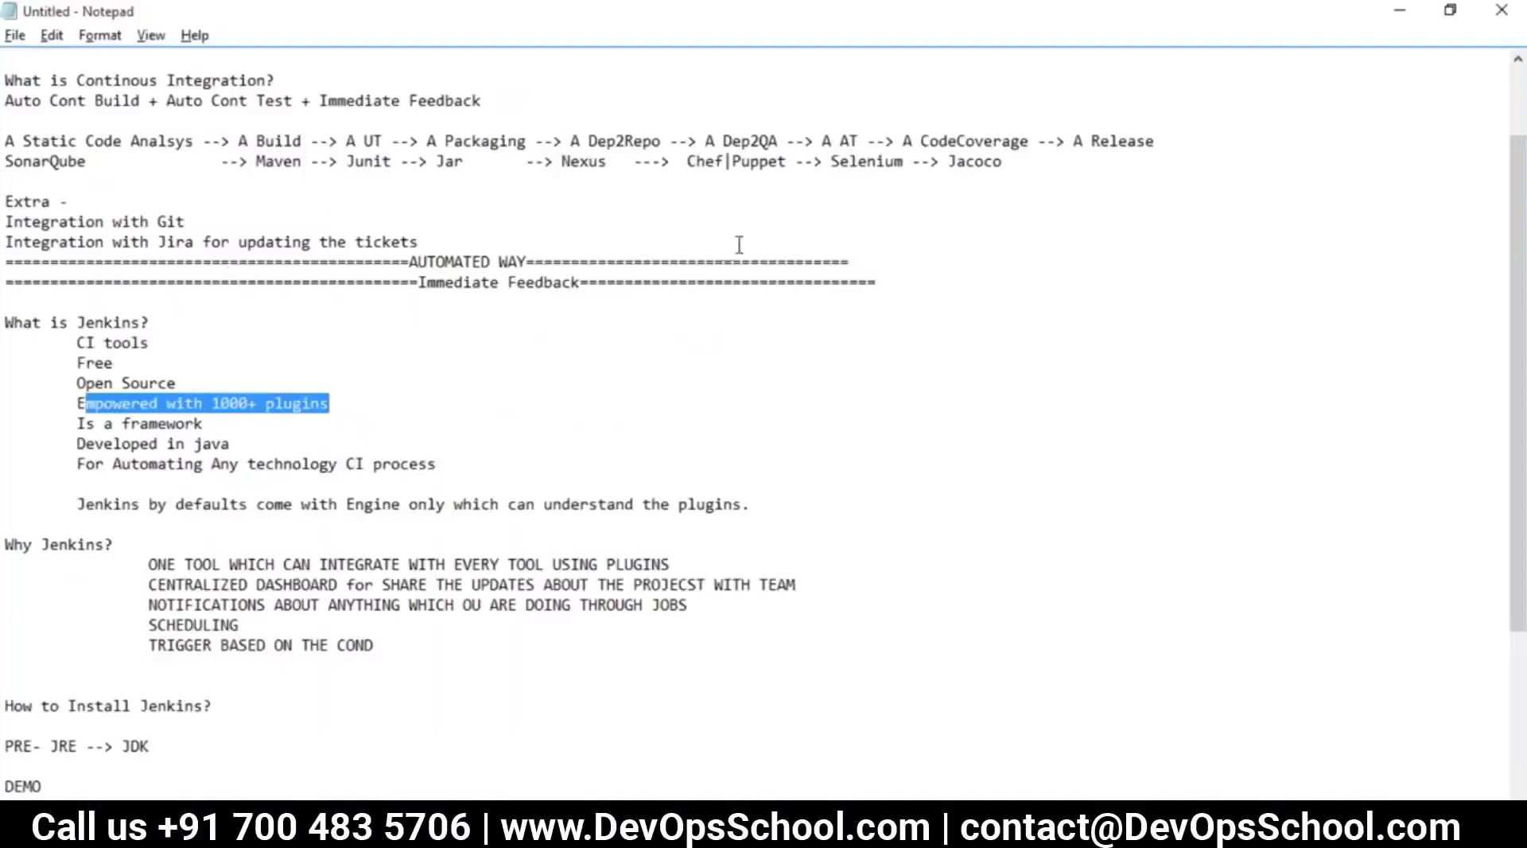
drag(1002, 161, 4, 141)
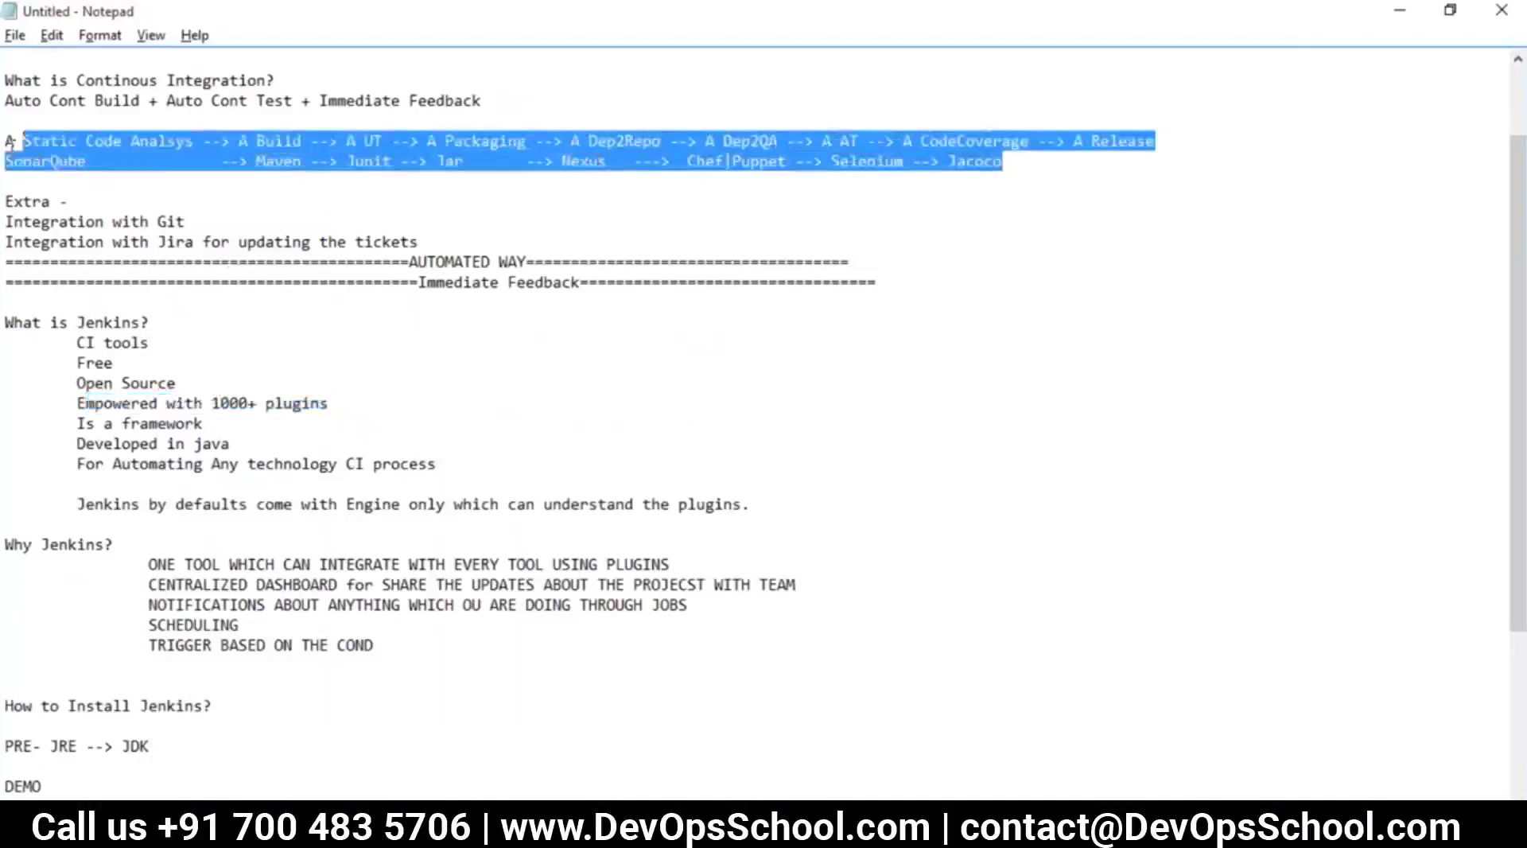
click(484, 262)
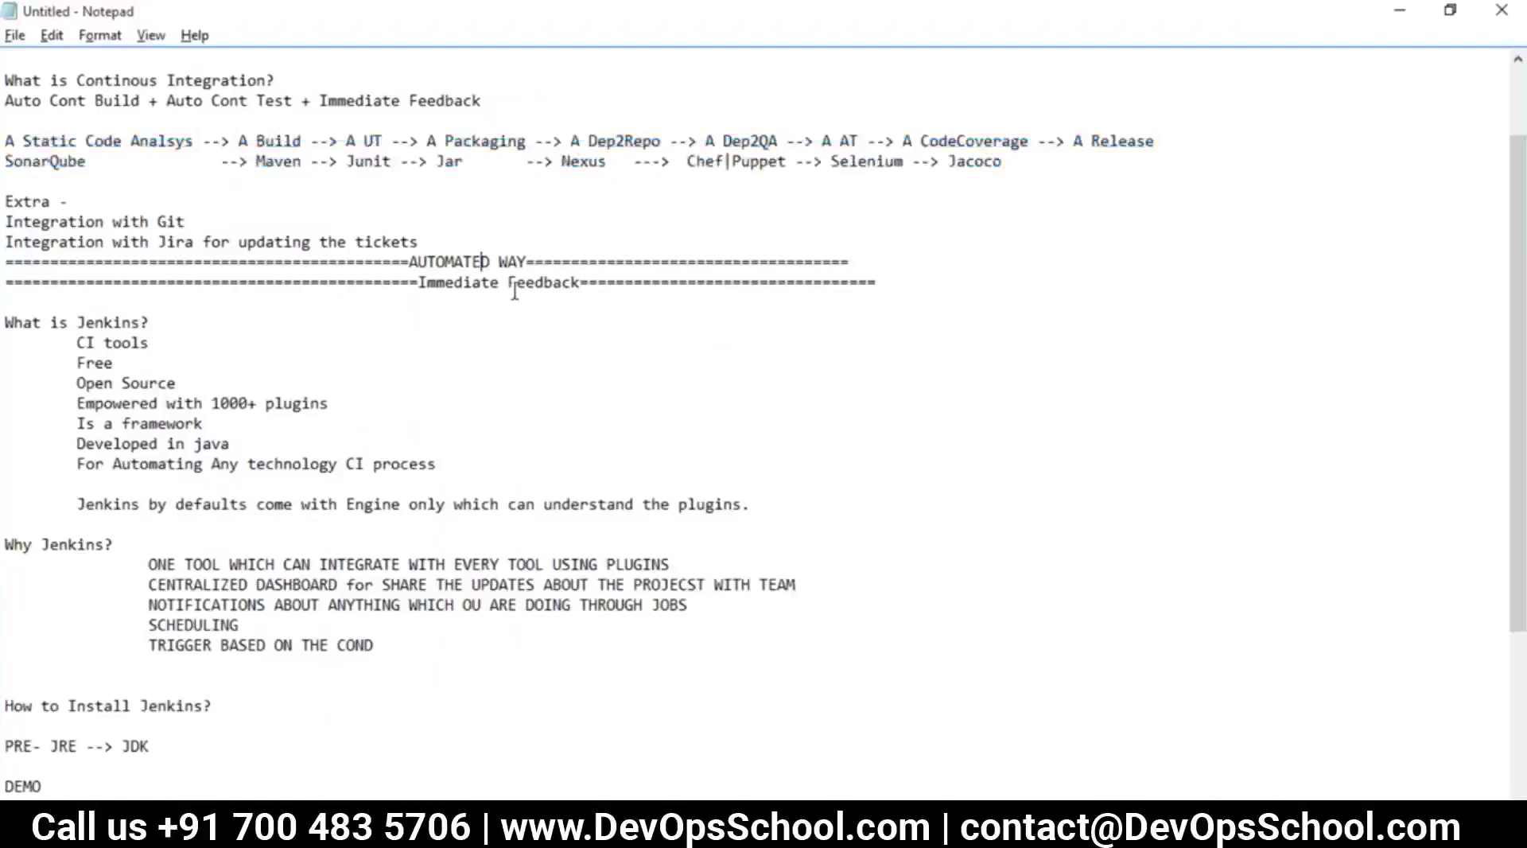
click(593, 827)
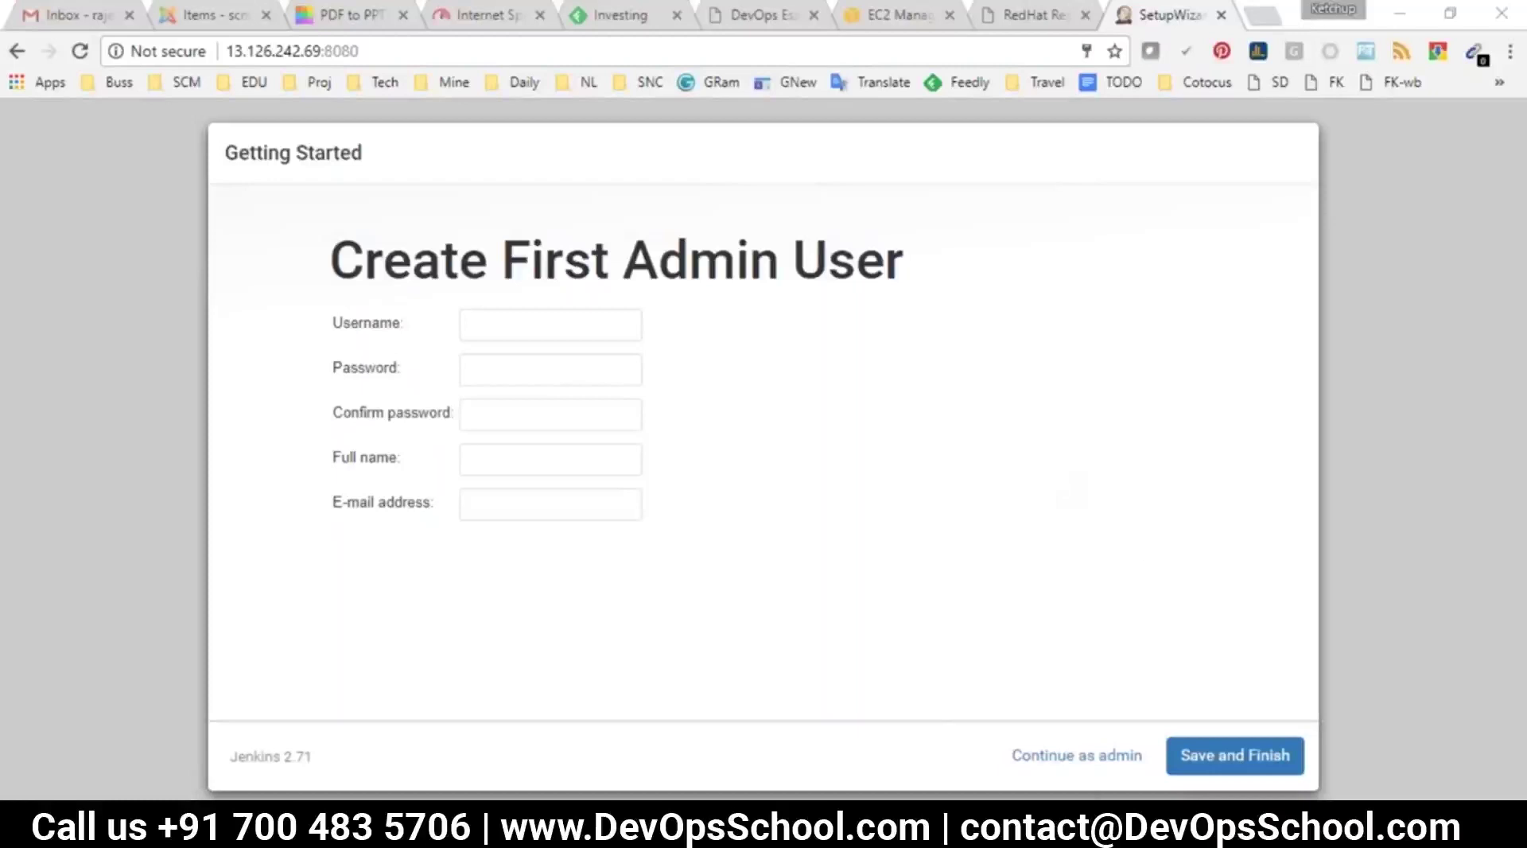
mouse_move(850, 831)
click(966, 727)
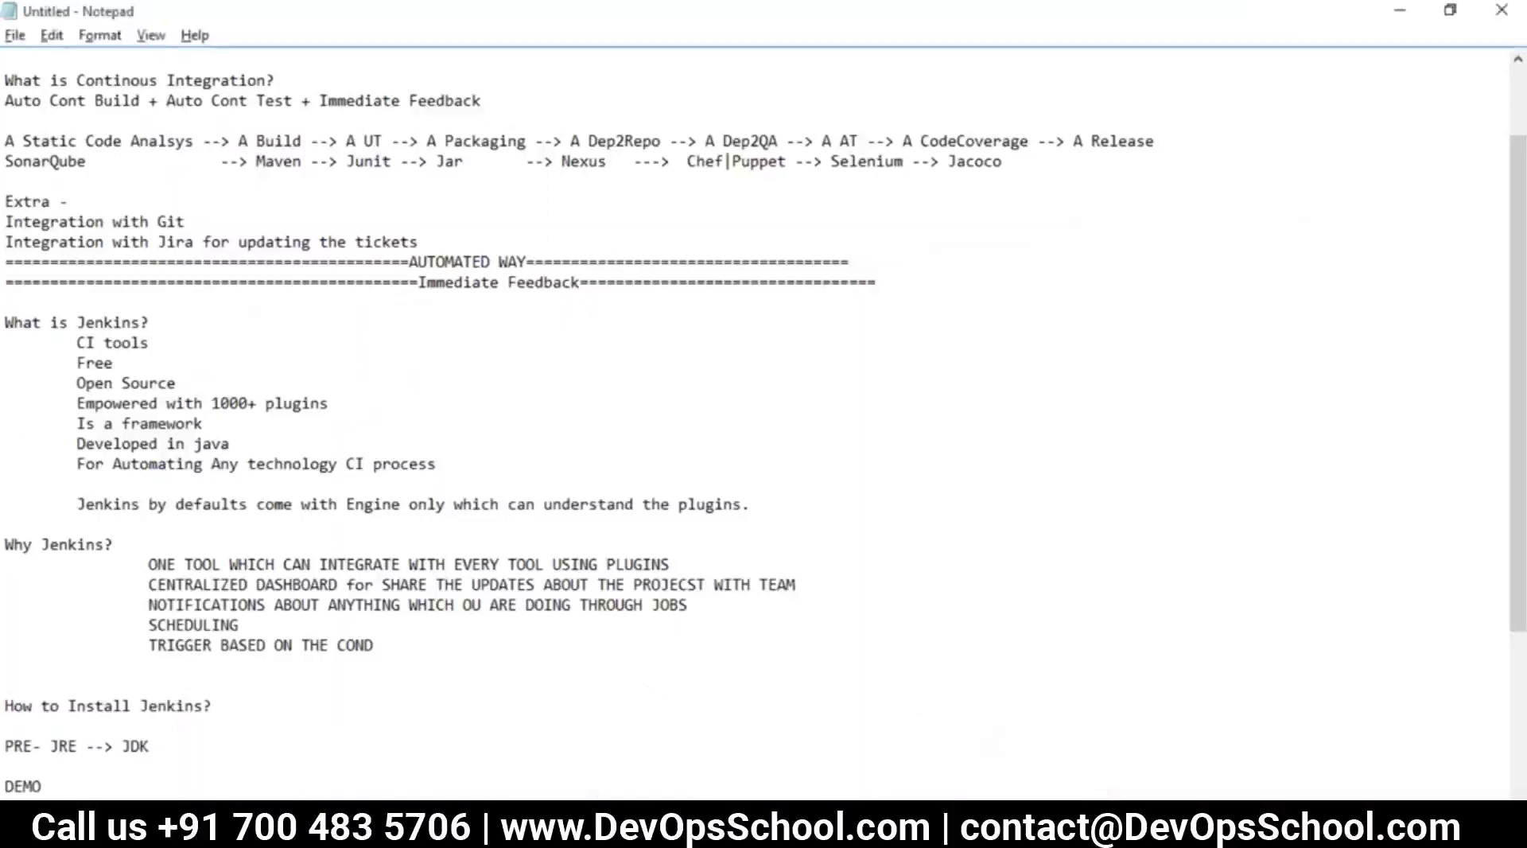
Place the cursor after 'How to Install Jenkins?' and switch to the Create First Admin User page
click(826, 707)
key(alt+Tab)
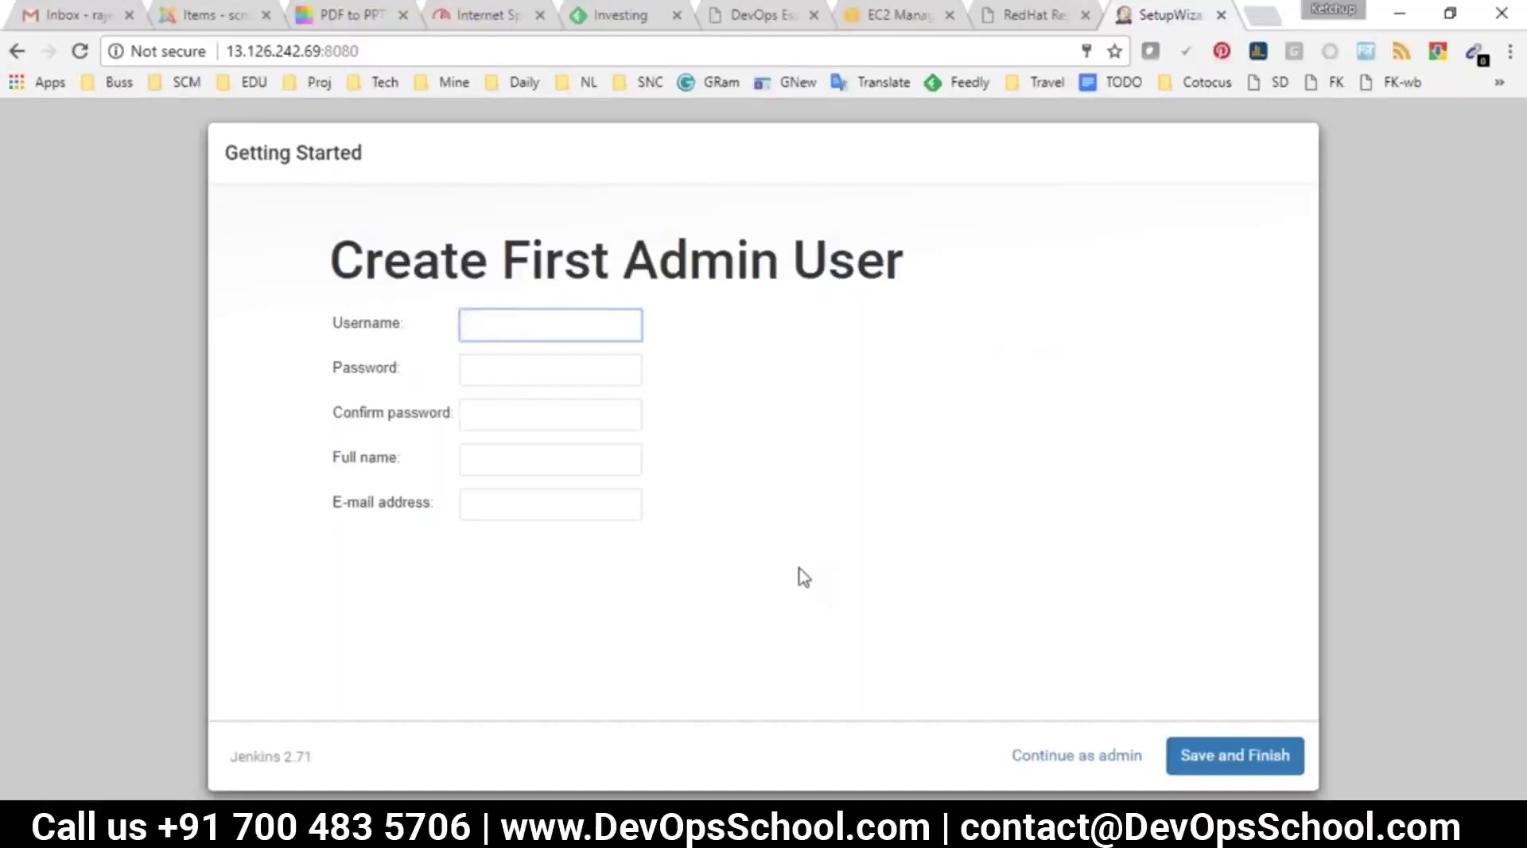
Enter username admin, the account password and confirmation, the admin's full name and e-mail address
text(admi)
key(BackSpace)
key(BackSpace)
key(BackSpace)
text(dmin)
key(Tab)
key(Tab)
key(Tab)
key(Tab)
text(rajesh)
key(Down)
key(Tab)
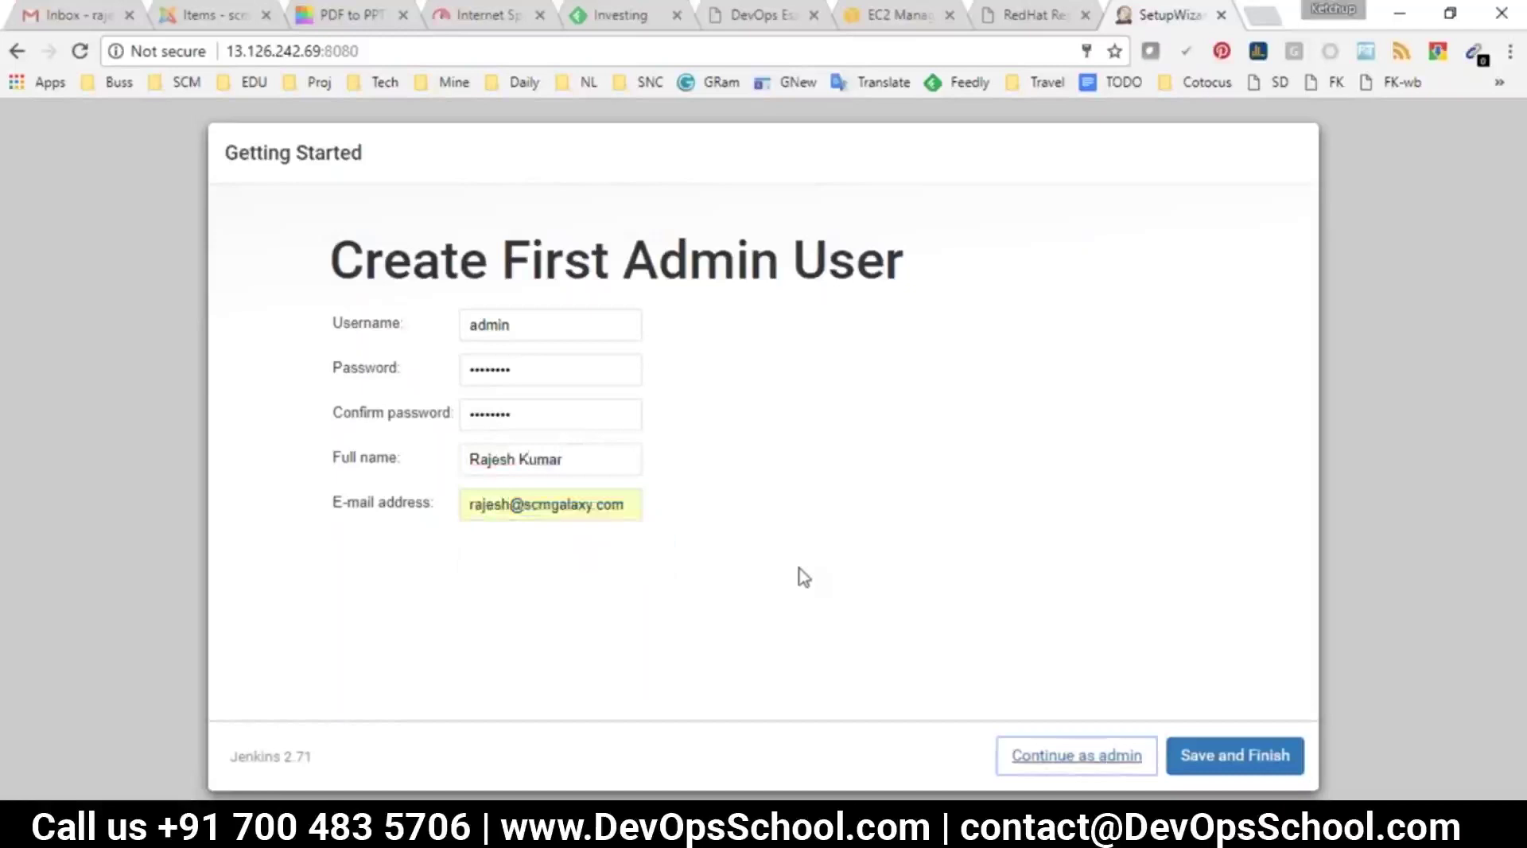
Save the admin user, choose Start using Jenkins, and bring the Untitled Notepad notes back
click(1233, 756)
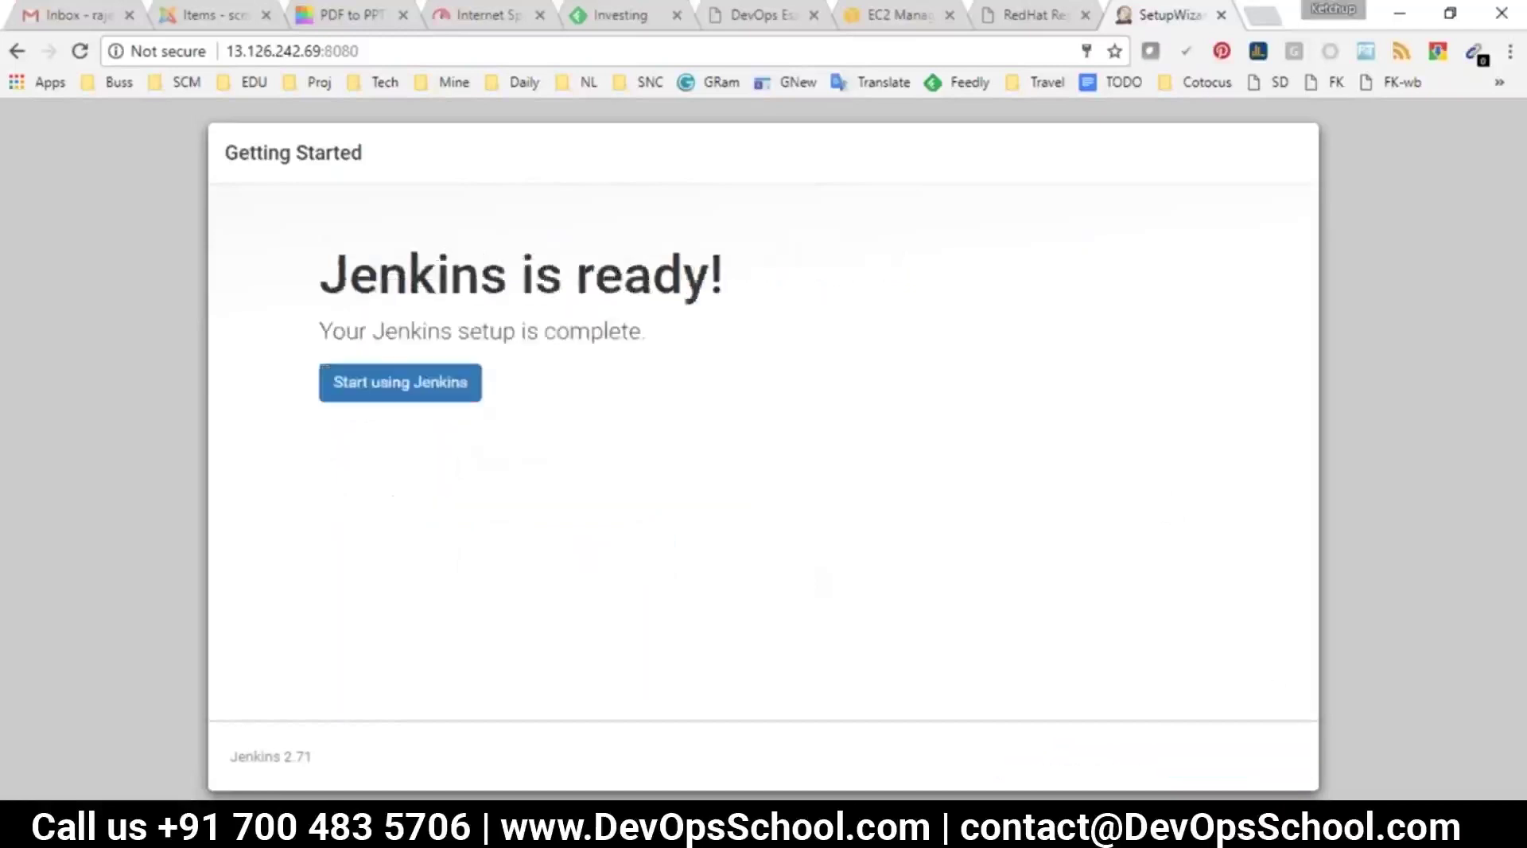
click(407, 385)
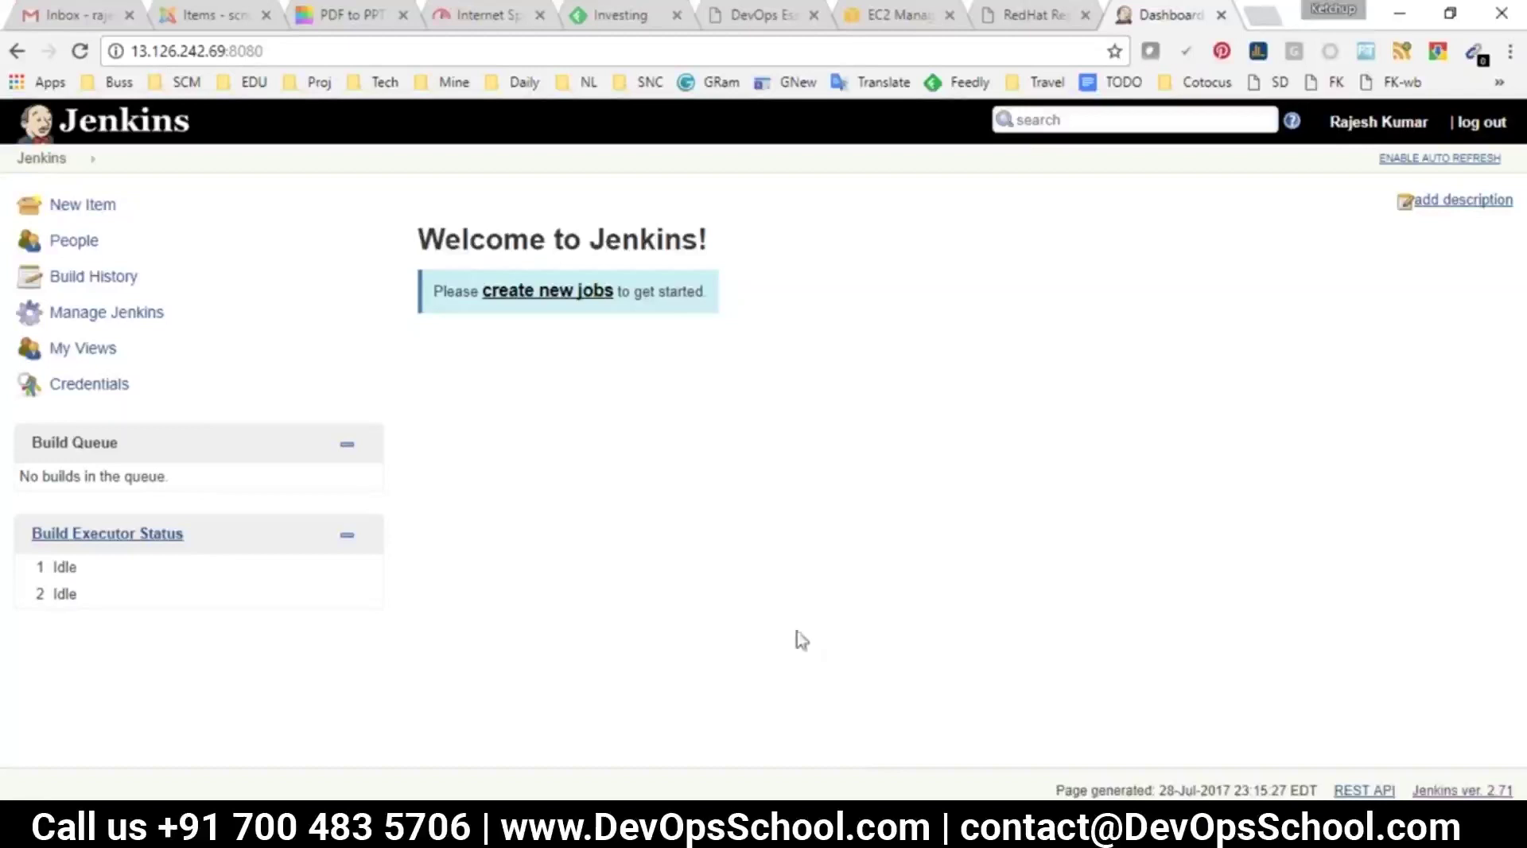
mouse_move(851, 831)
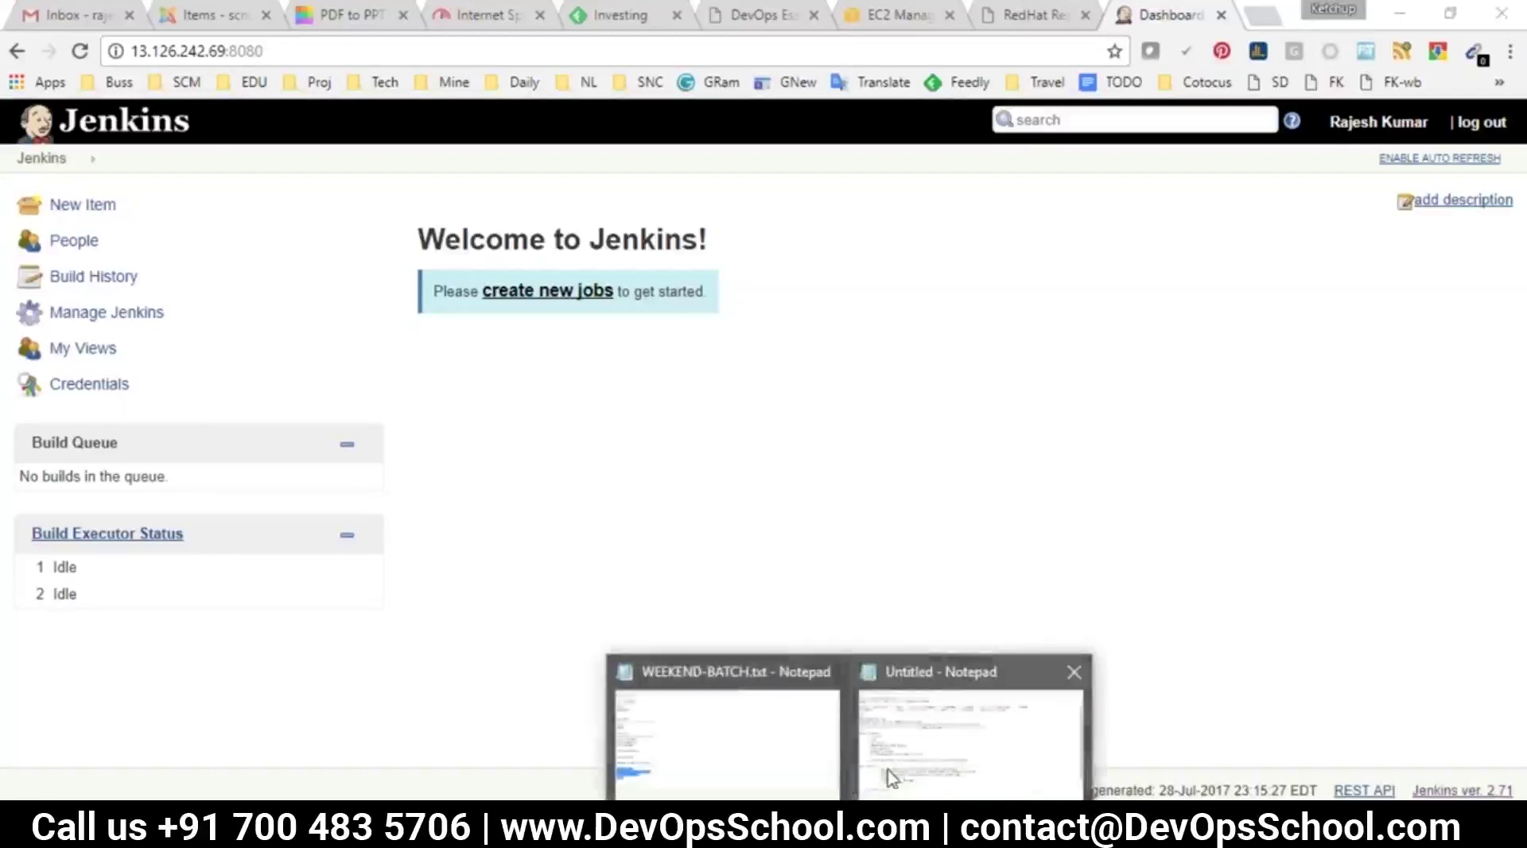
click(889, 776)
scroll(368, 397, up, 2)
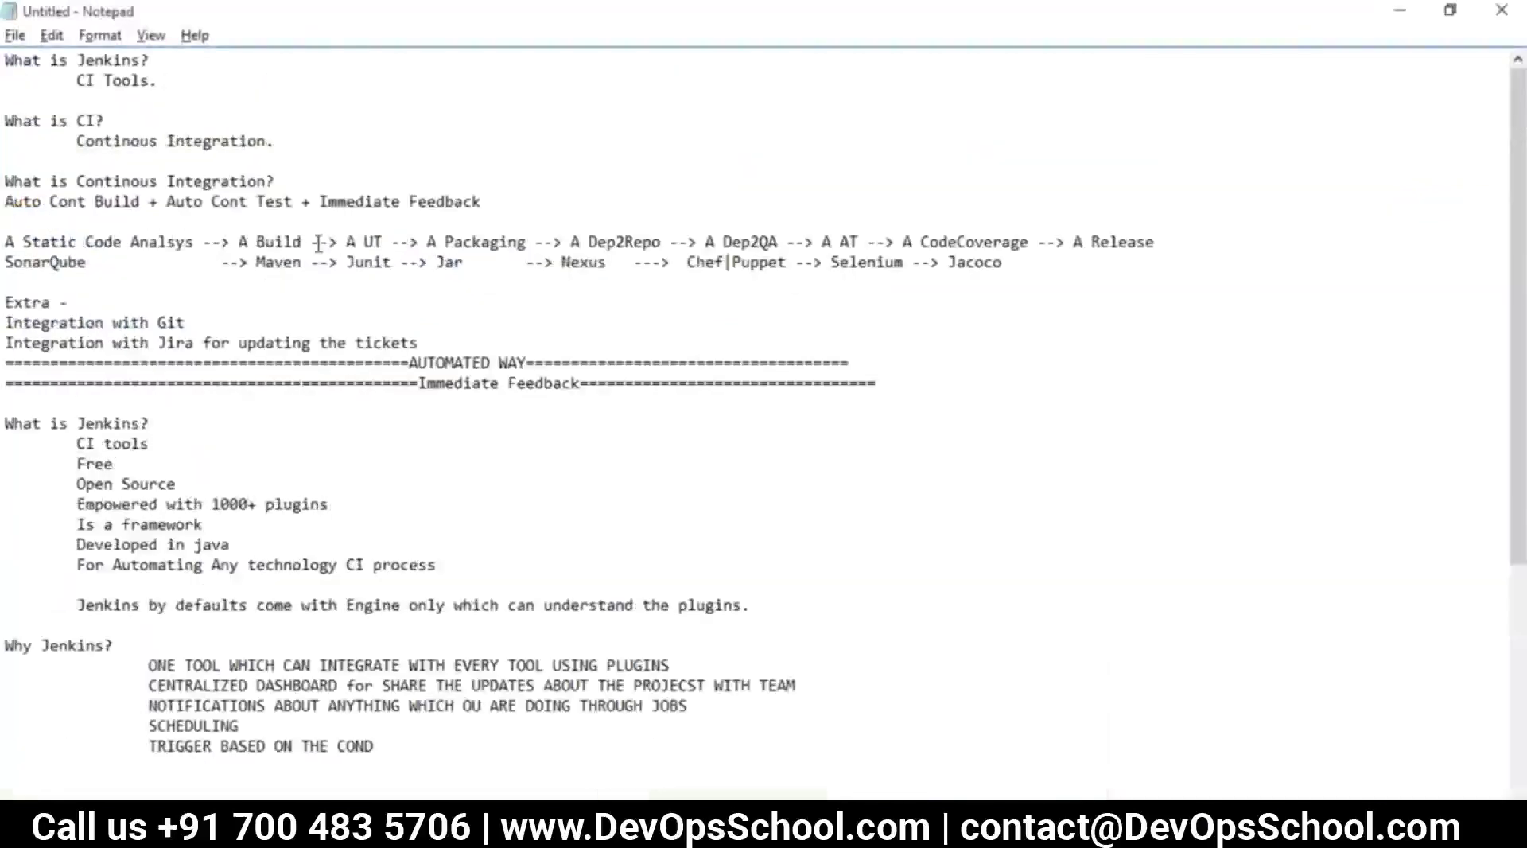
Highlight the pipeline lines in the notes, then return to the empty Jenkins dashboard
drag(1042, 266, 7, 223)
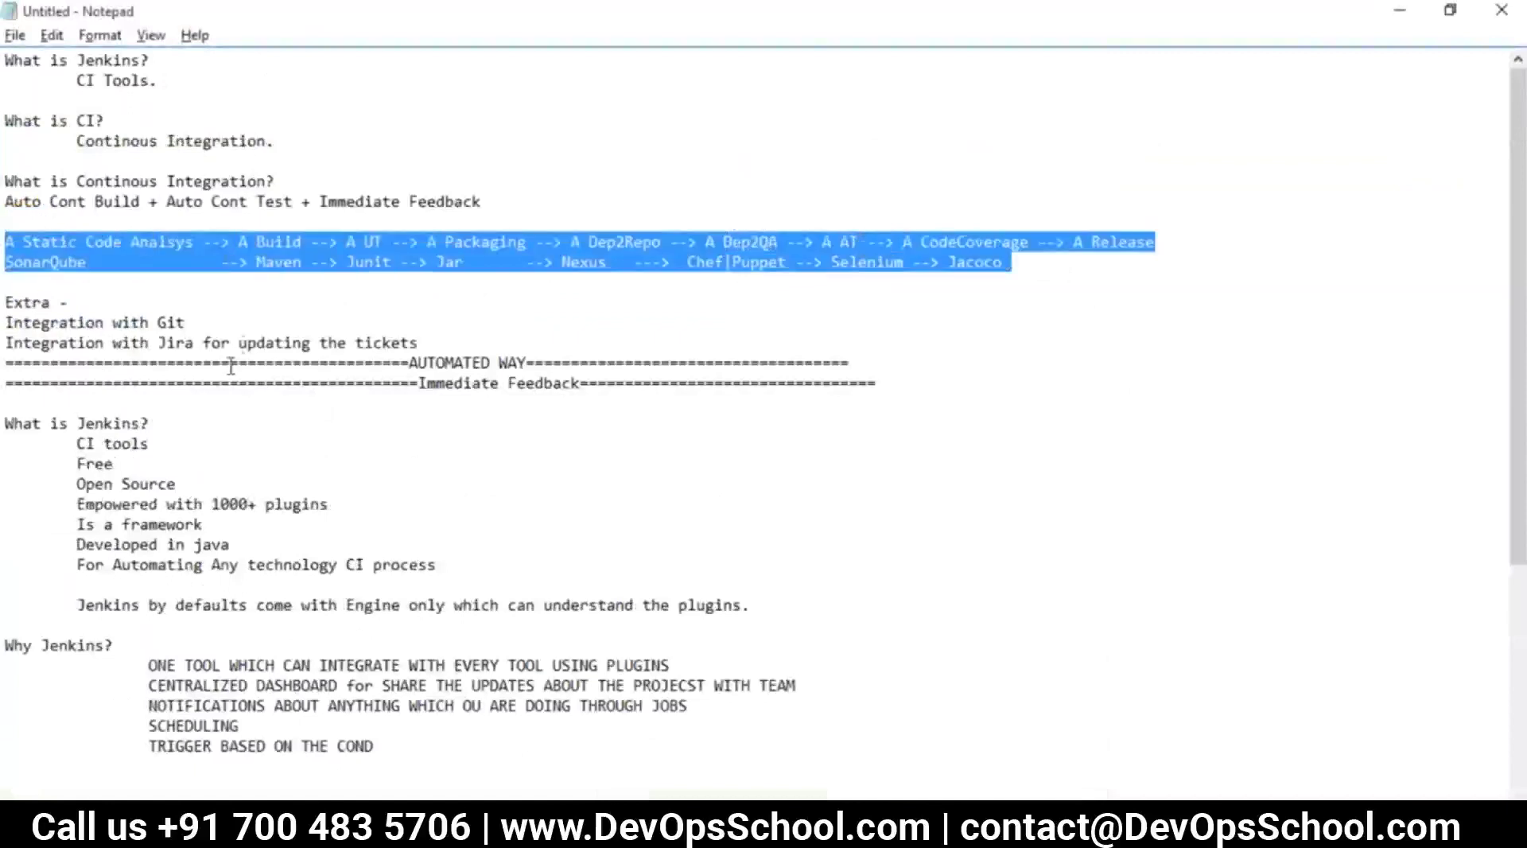
click(34, 237)
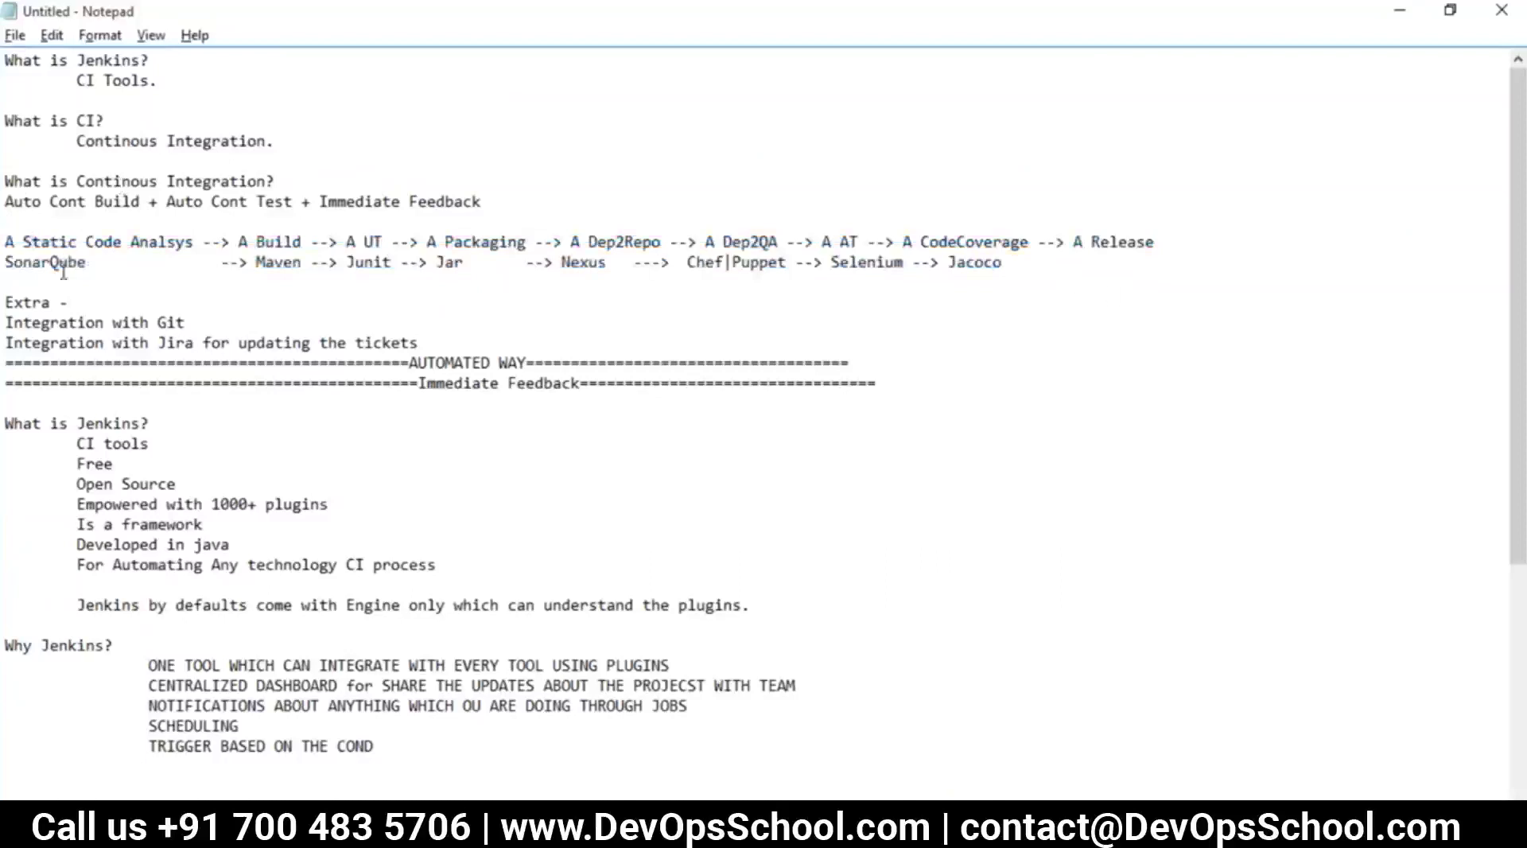
drag(26, 238, 1010, 267)
scroll(858, 461, down, 4)
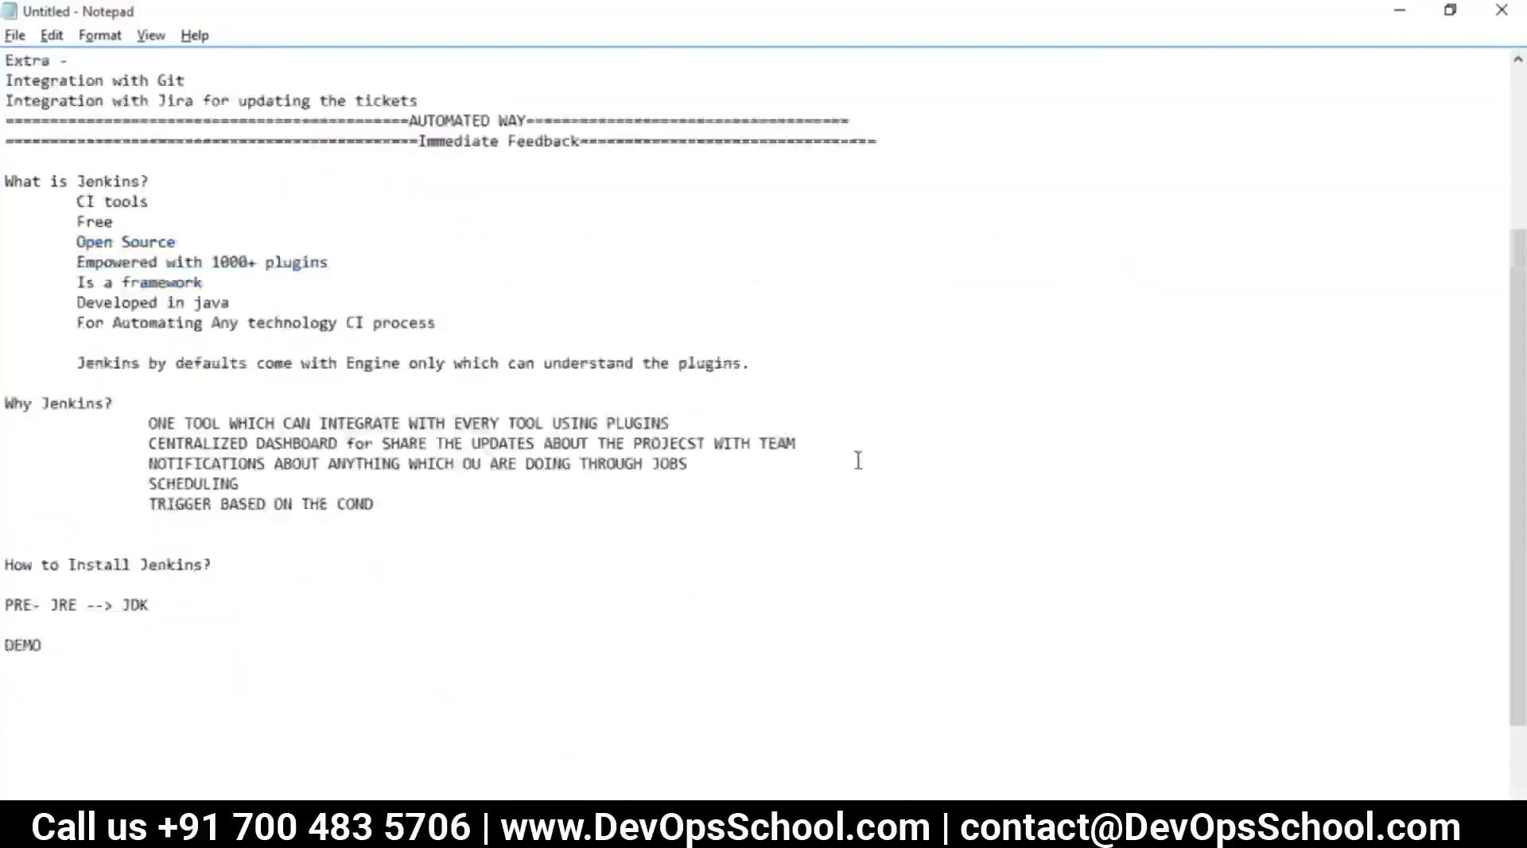
scroll(858, 461, down, 2)
key(alt+Tab)
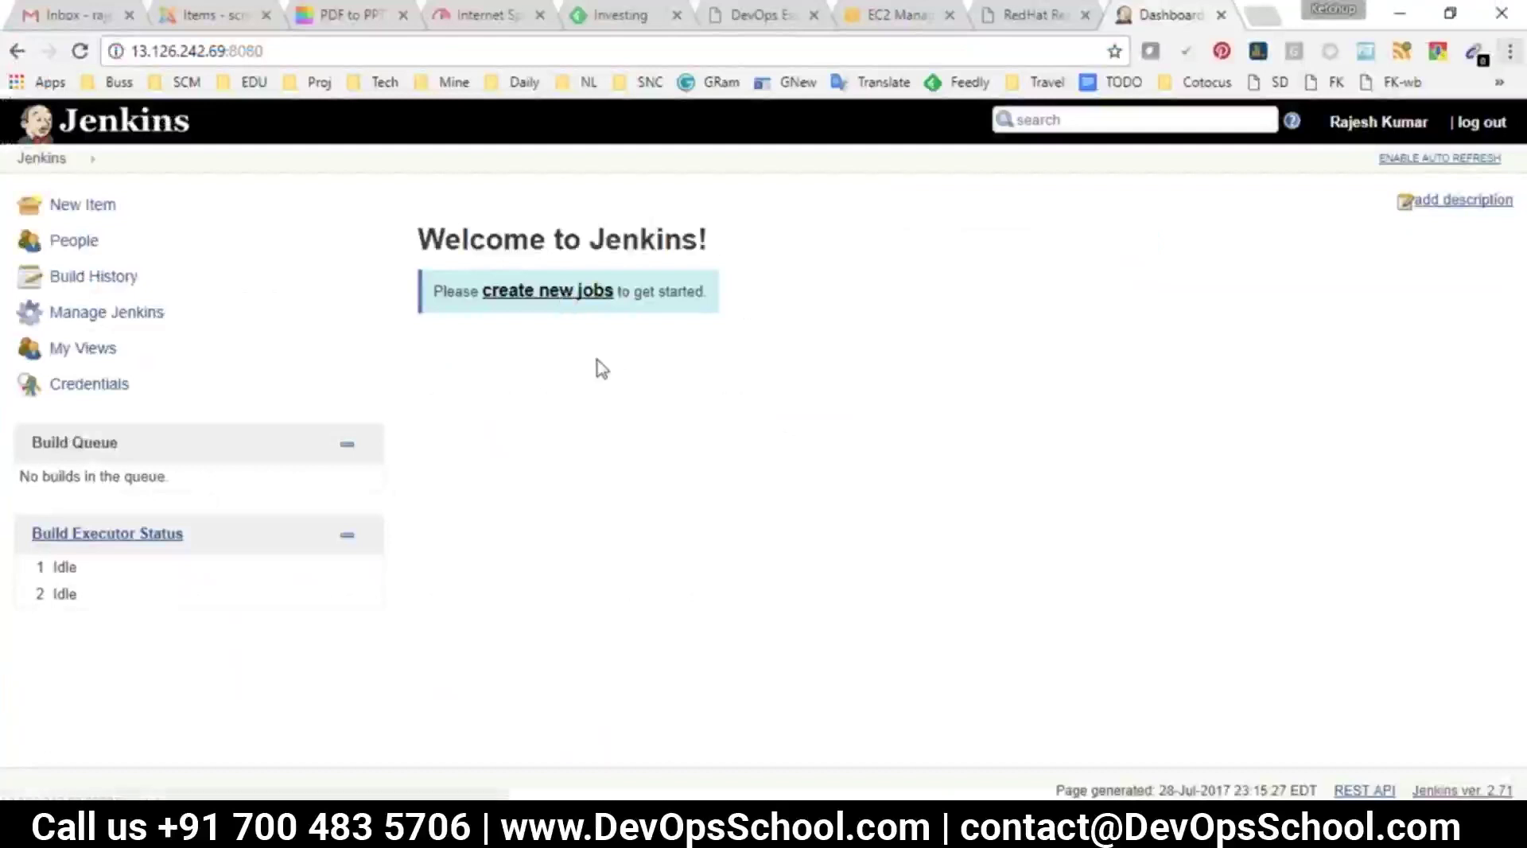
Point out New Item and 'create new jobs' on the dashboard, then place the cursor below DEMO in Notepad
drag(45, 205, 116, 205)
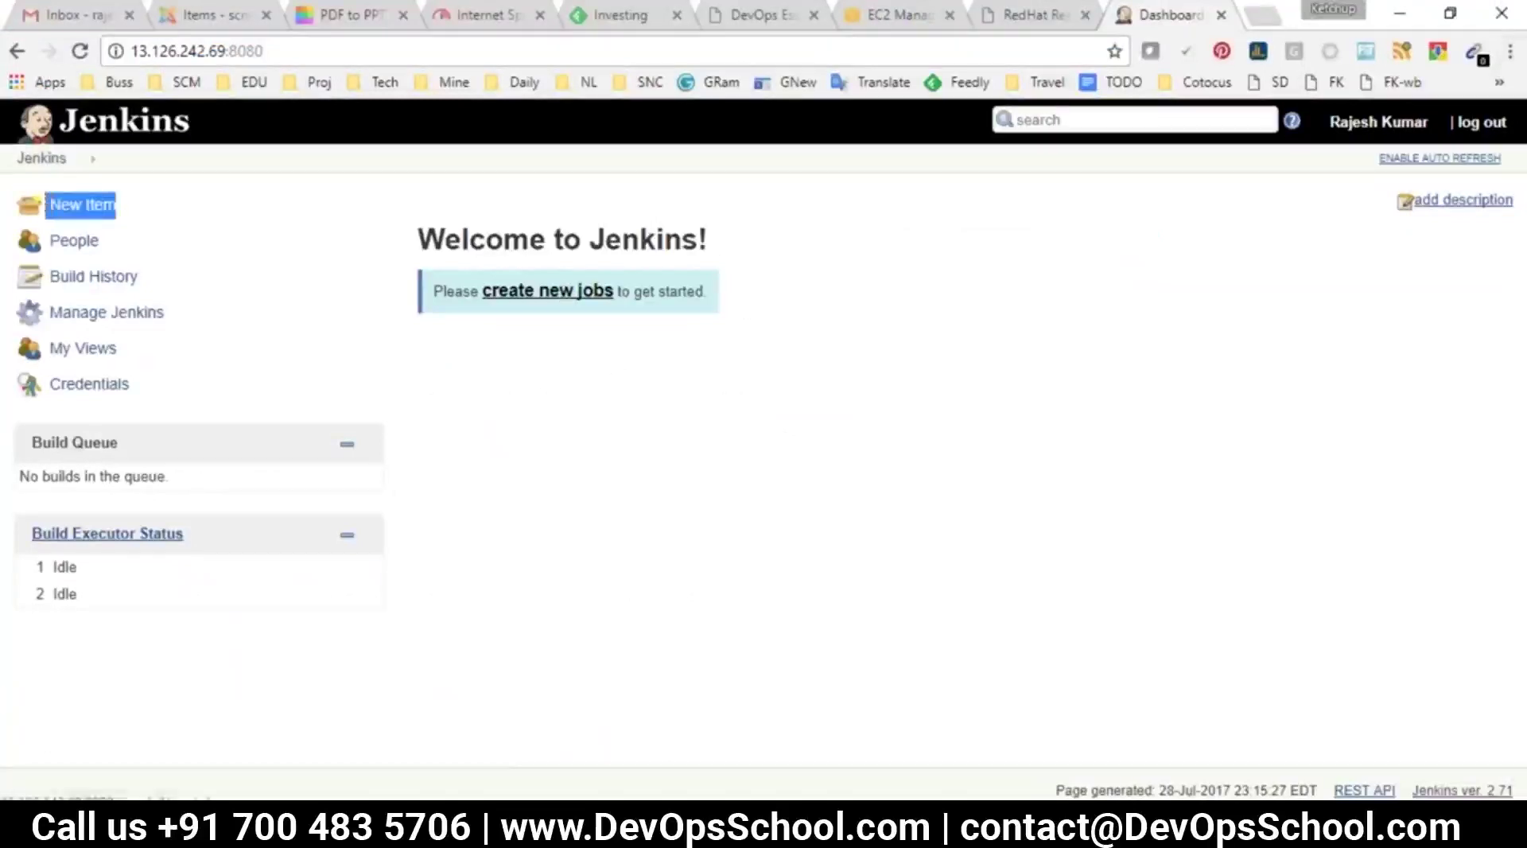
click(630, 318)
drag(619, 293, 552, 294)
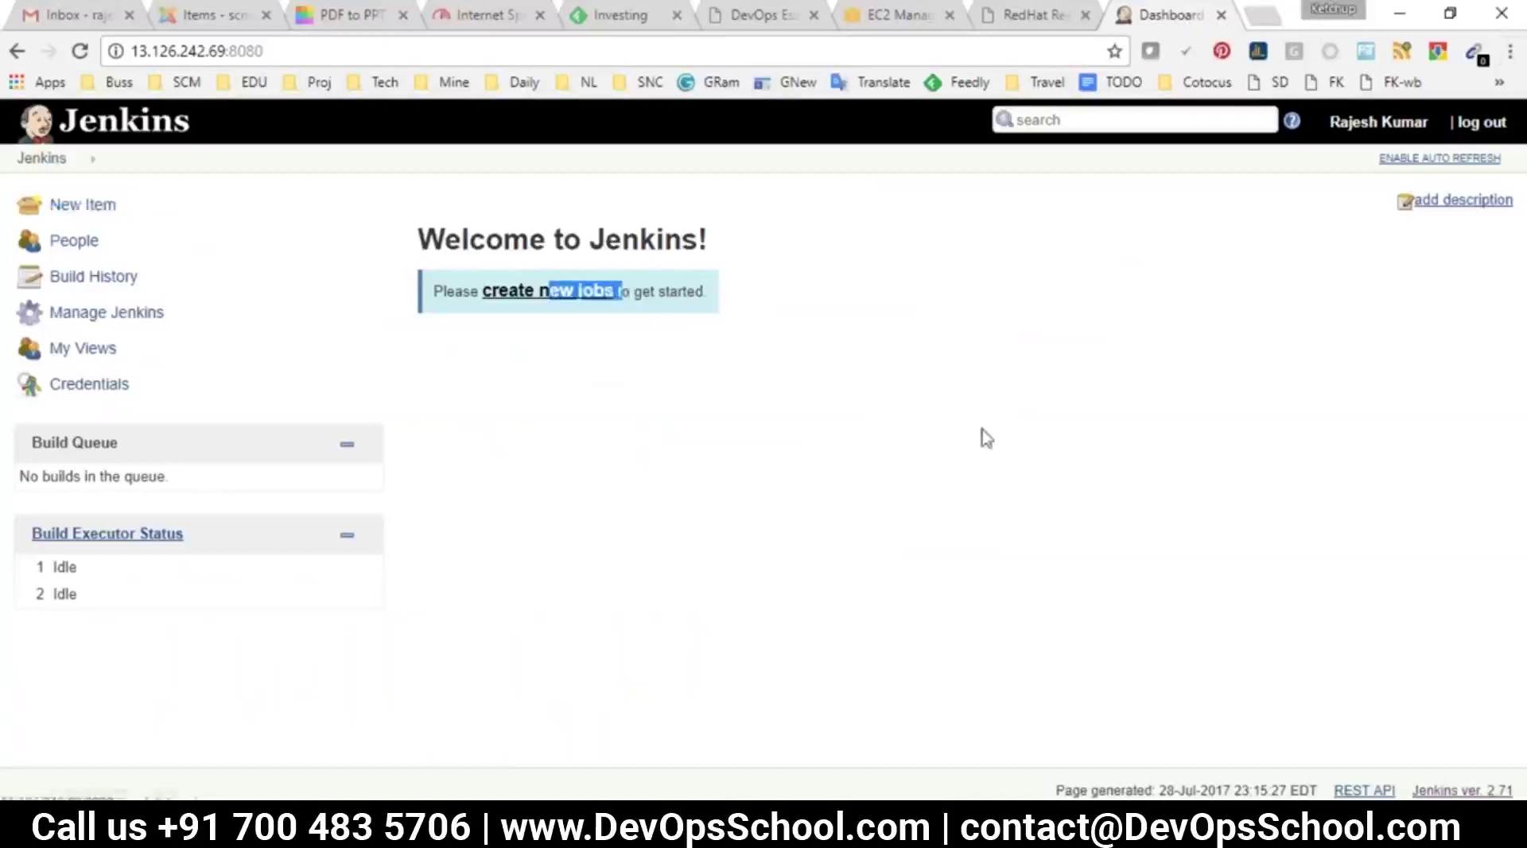
key(alt+Tab)
scroll(491, 643, down, 2)
click(214, 557)
Below DEMO, add the heading 'JENKINS RULES?' underlined with a row of equals signs
key(Return)
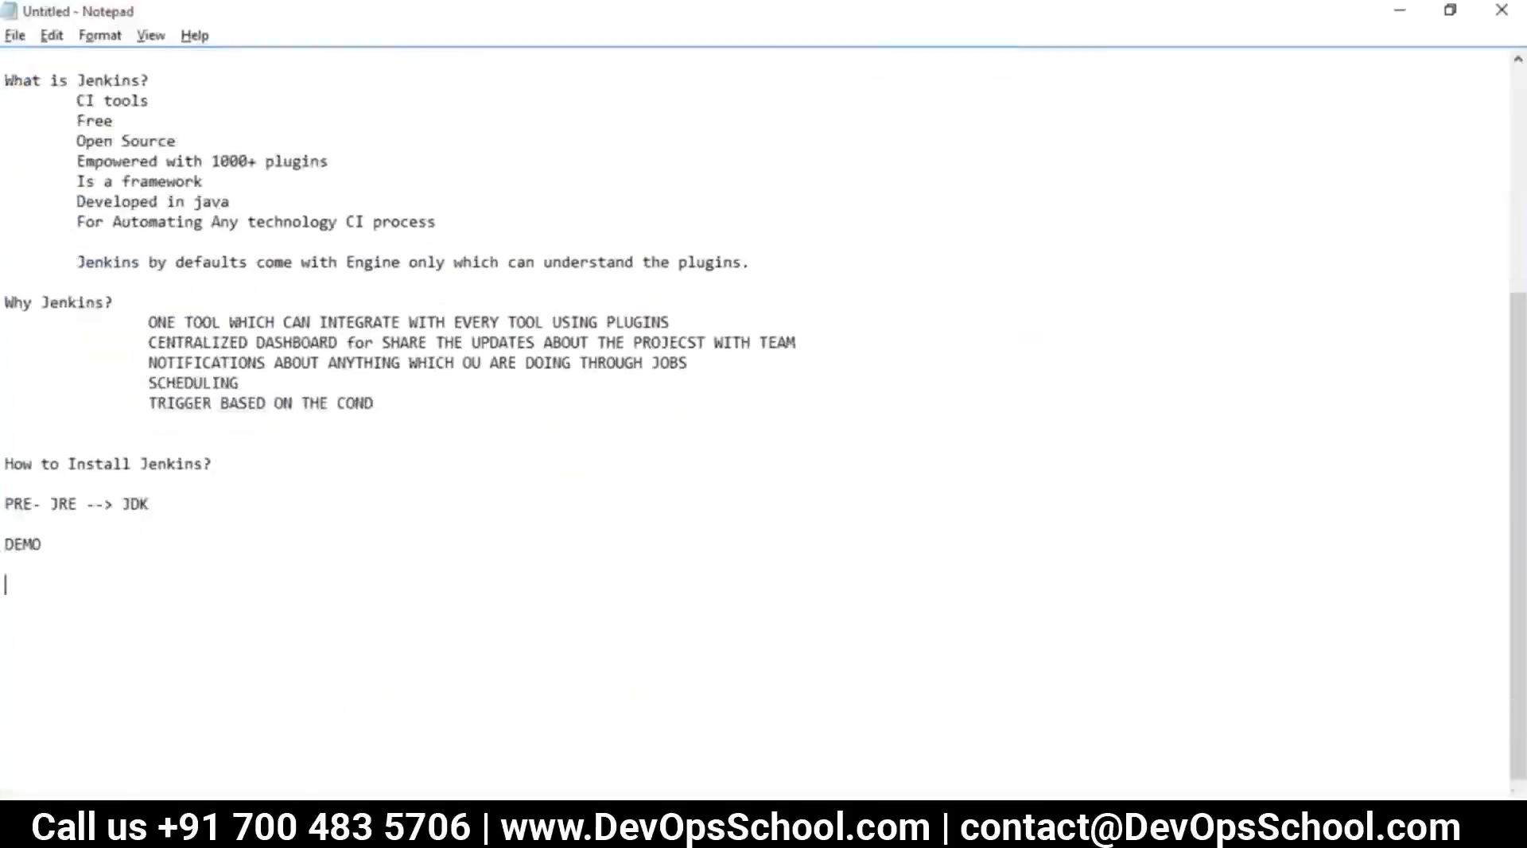
text(JENKINS RULES?)
key(Return)
text(===================================)
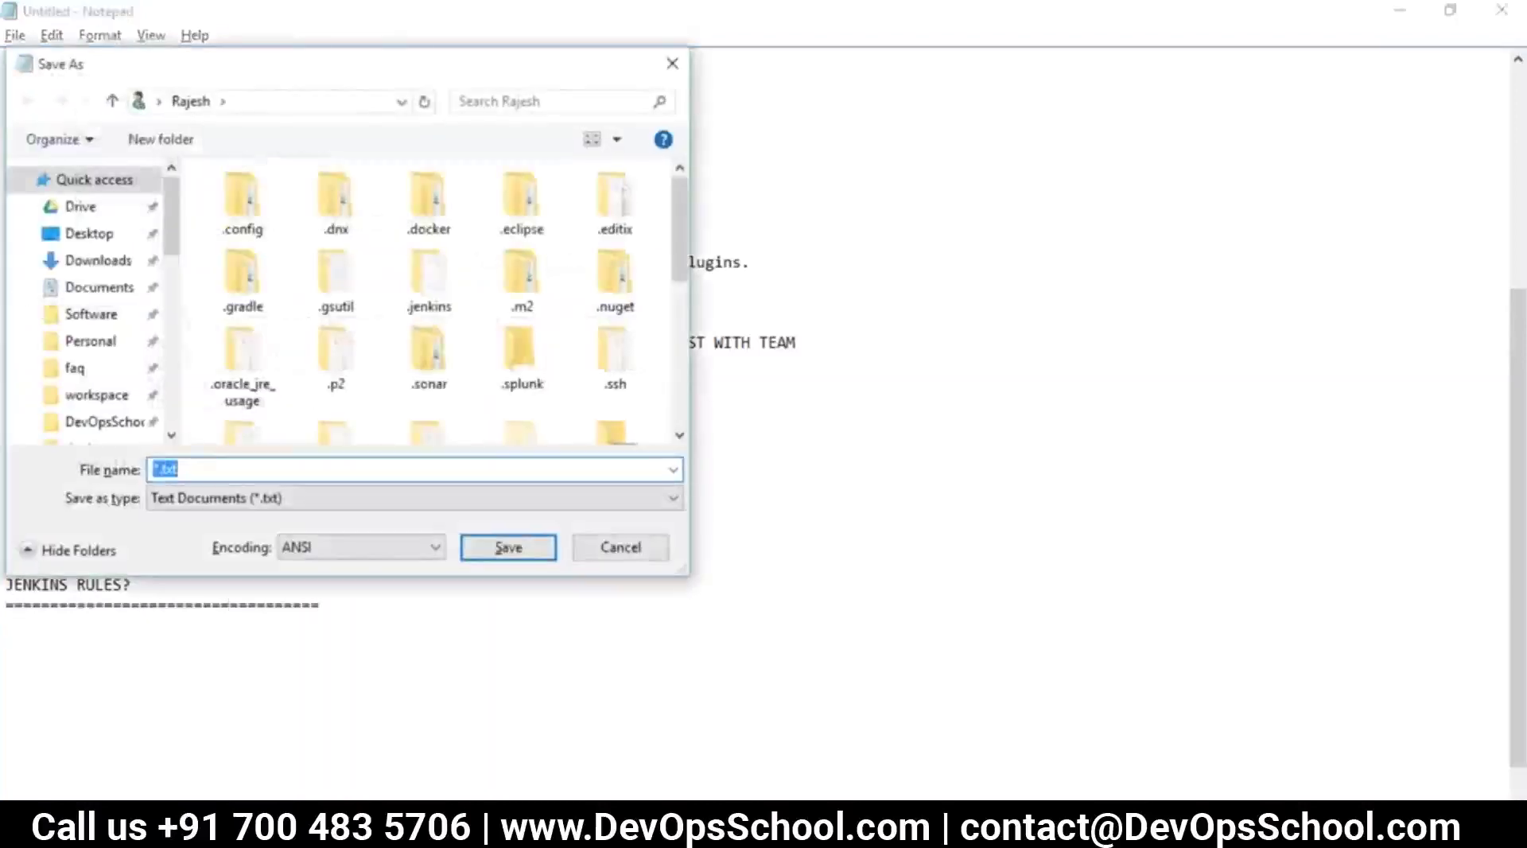
Save the notes to the Desktop as jenkijns.txt
click(89, 233)
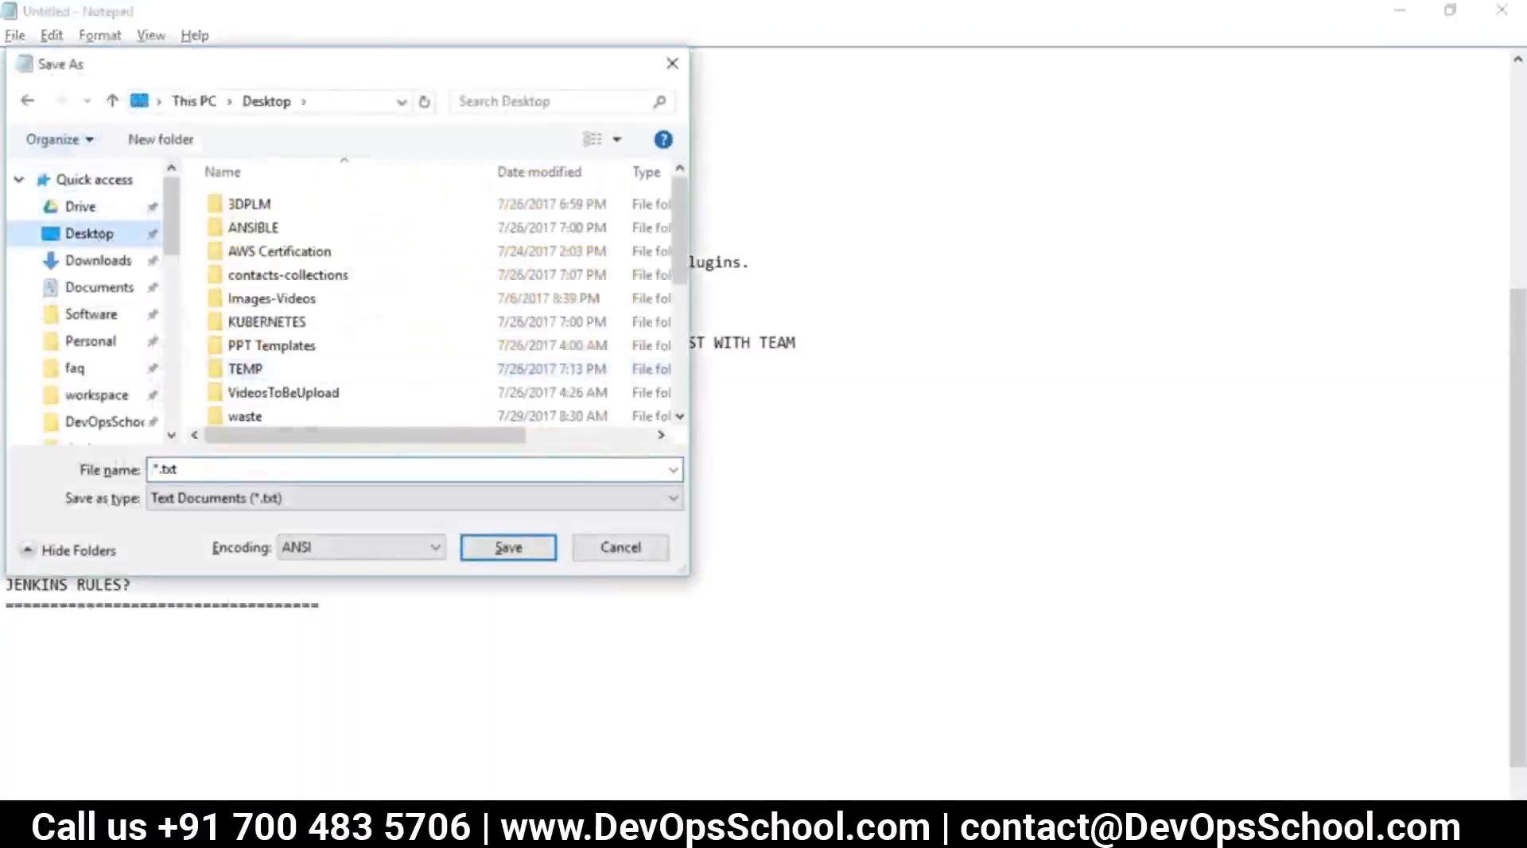
text(jenkijns)
key(Return)
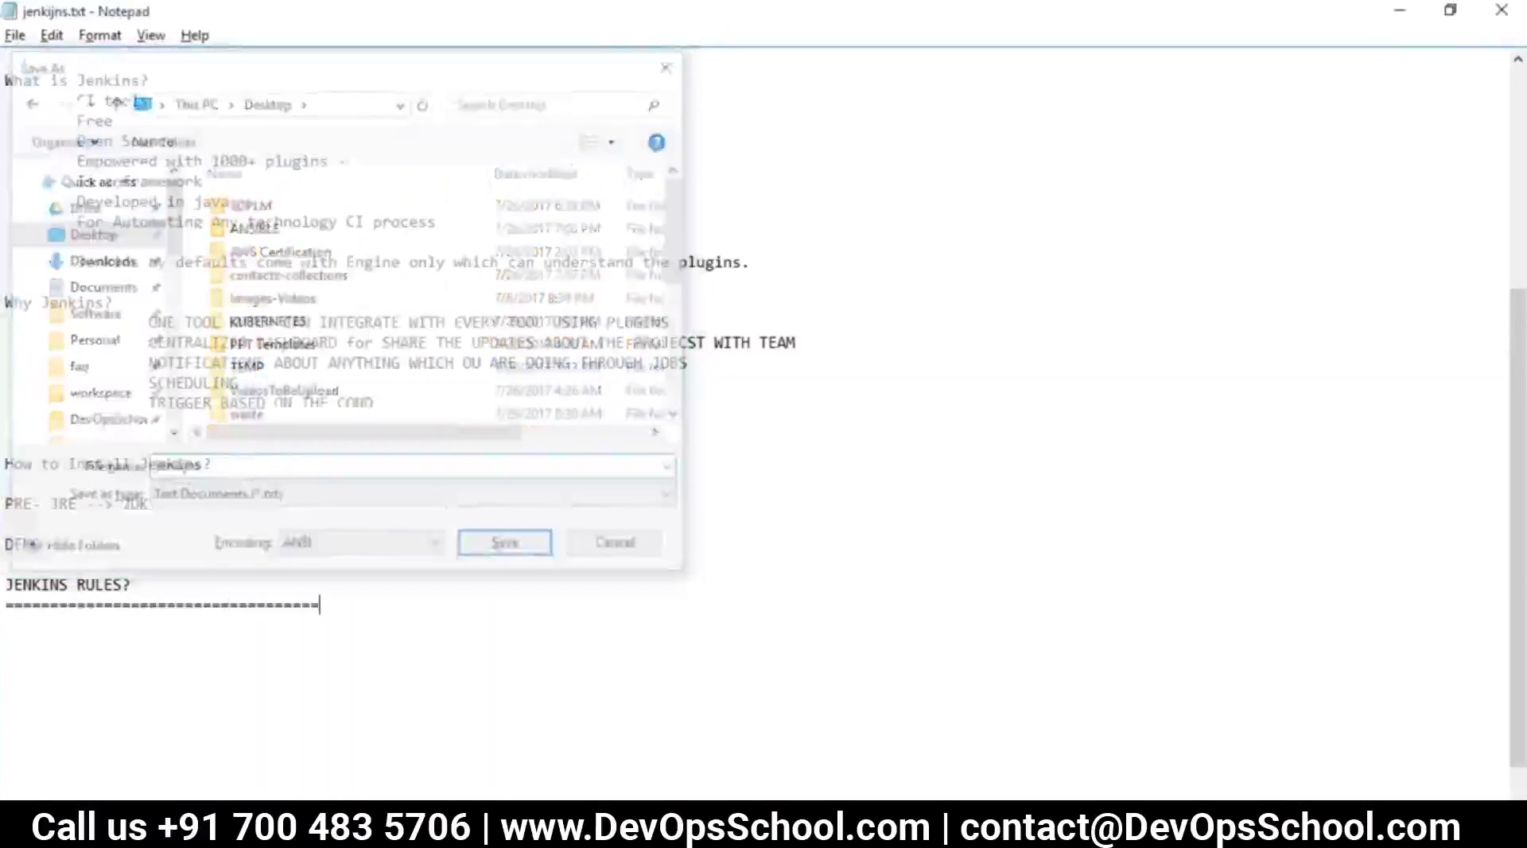
key(Return)
Type rule '1. Where is your source code?' followed by JAVA|DOTNET|PER1|RUBY|PYTHING|CHEF|PUPPET
text(Wh)
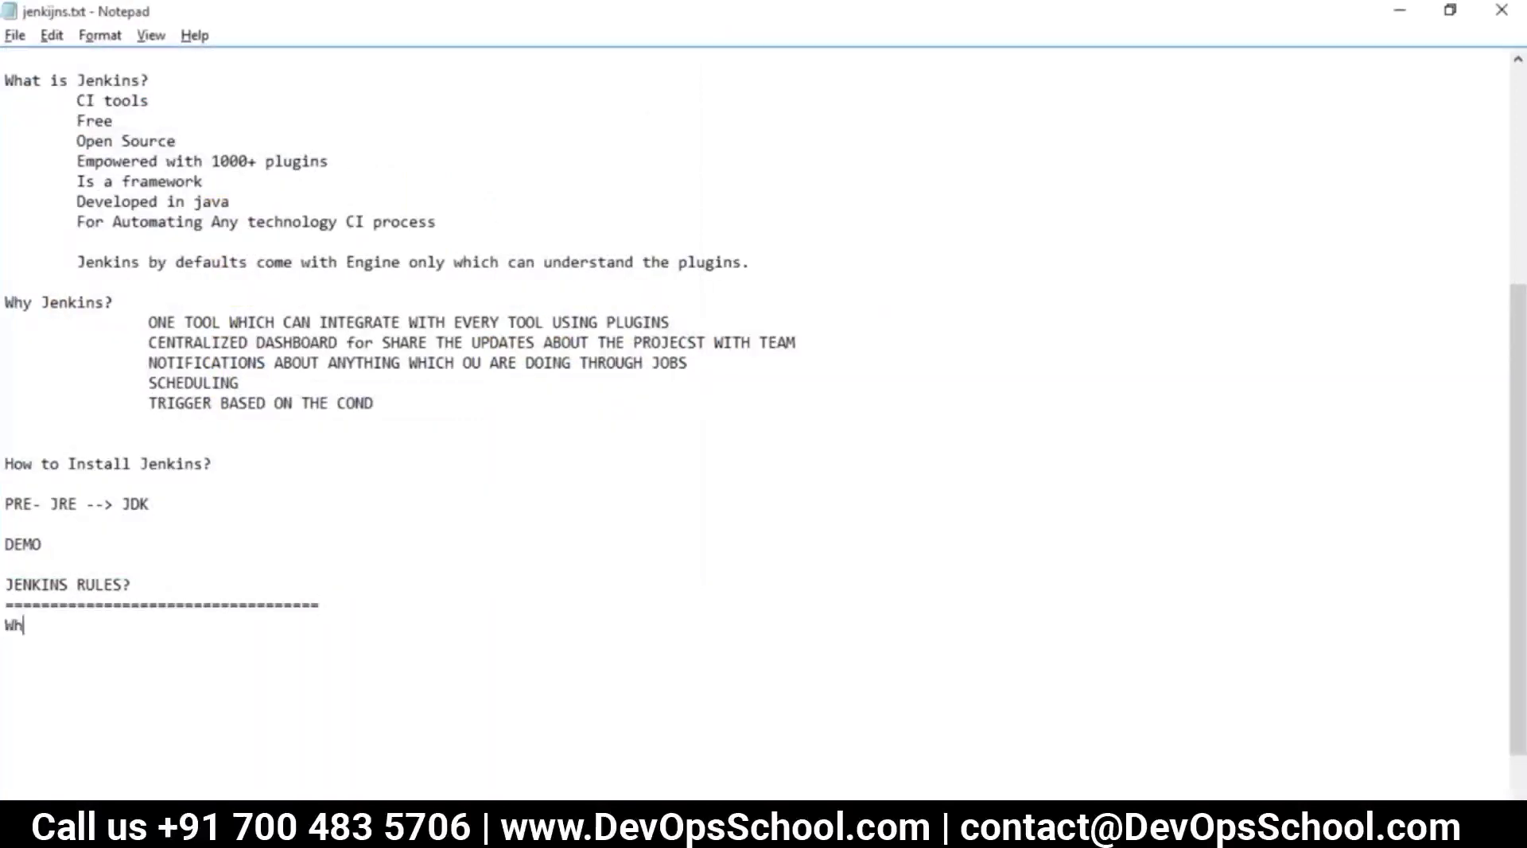
key(BackSpace)
key(BackSpace)
text(1. Where yo)
text(u)
key(BackSpace)
key(BackSpace)
key(BackSpace)
text(is your source co)
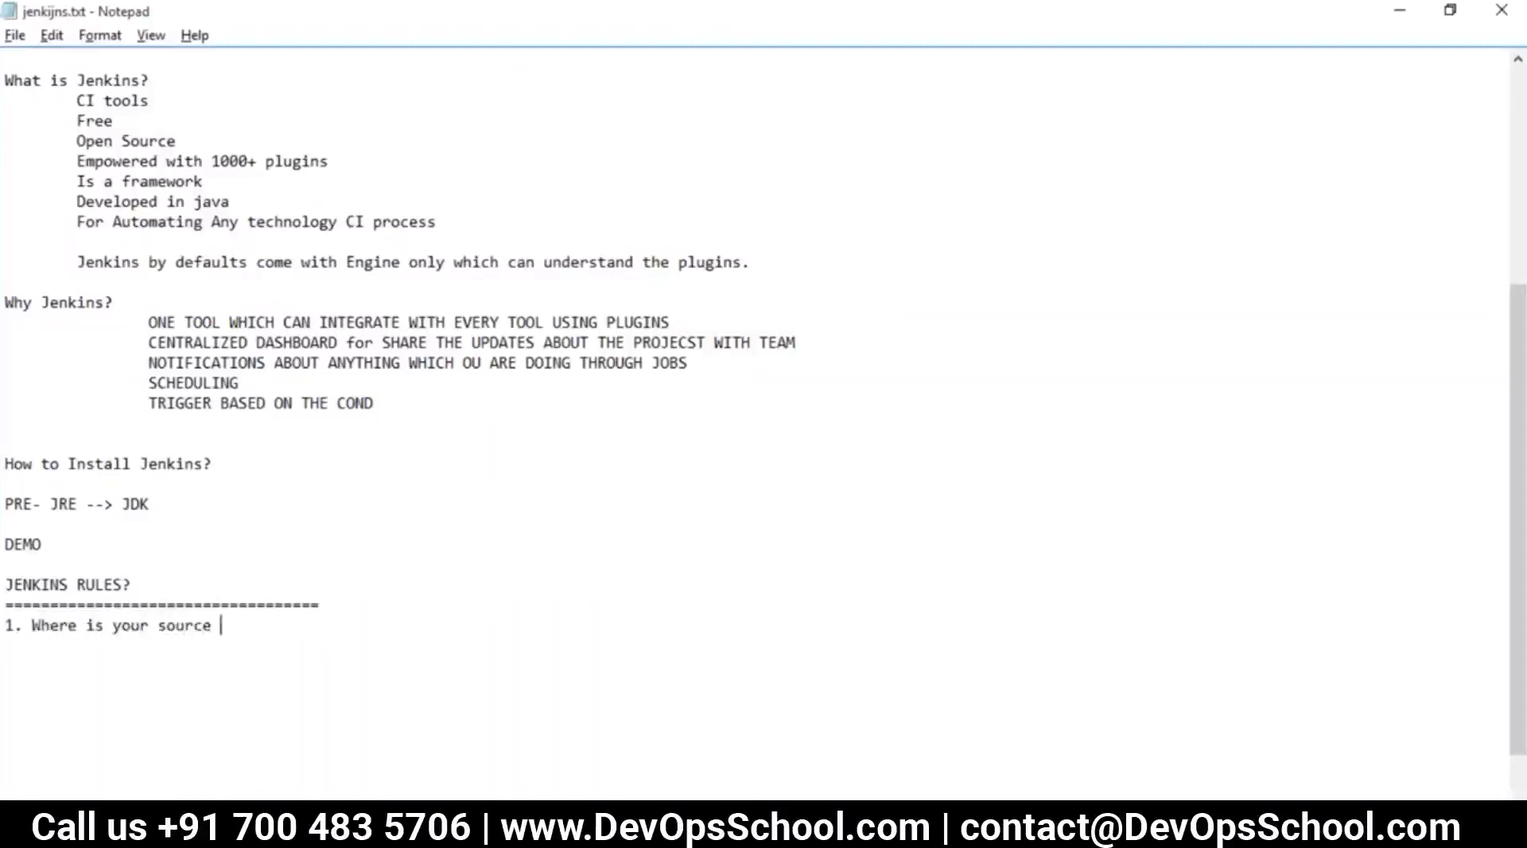
key(BackSpace)
text(ode?   JAVA|DOTNET)
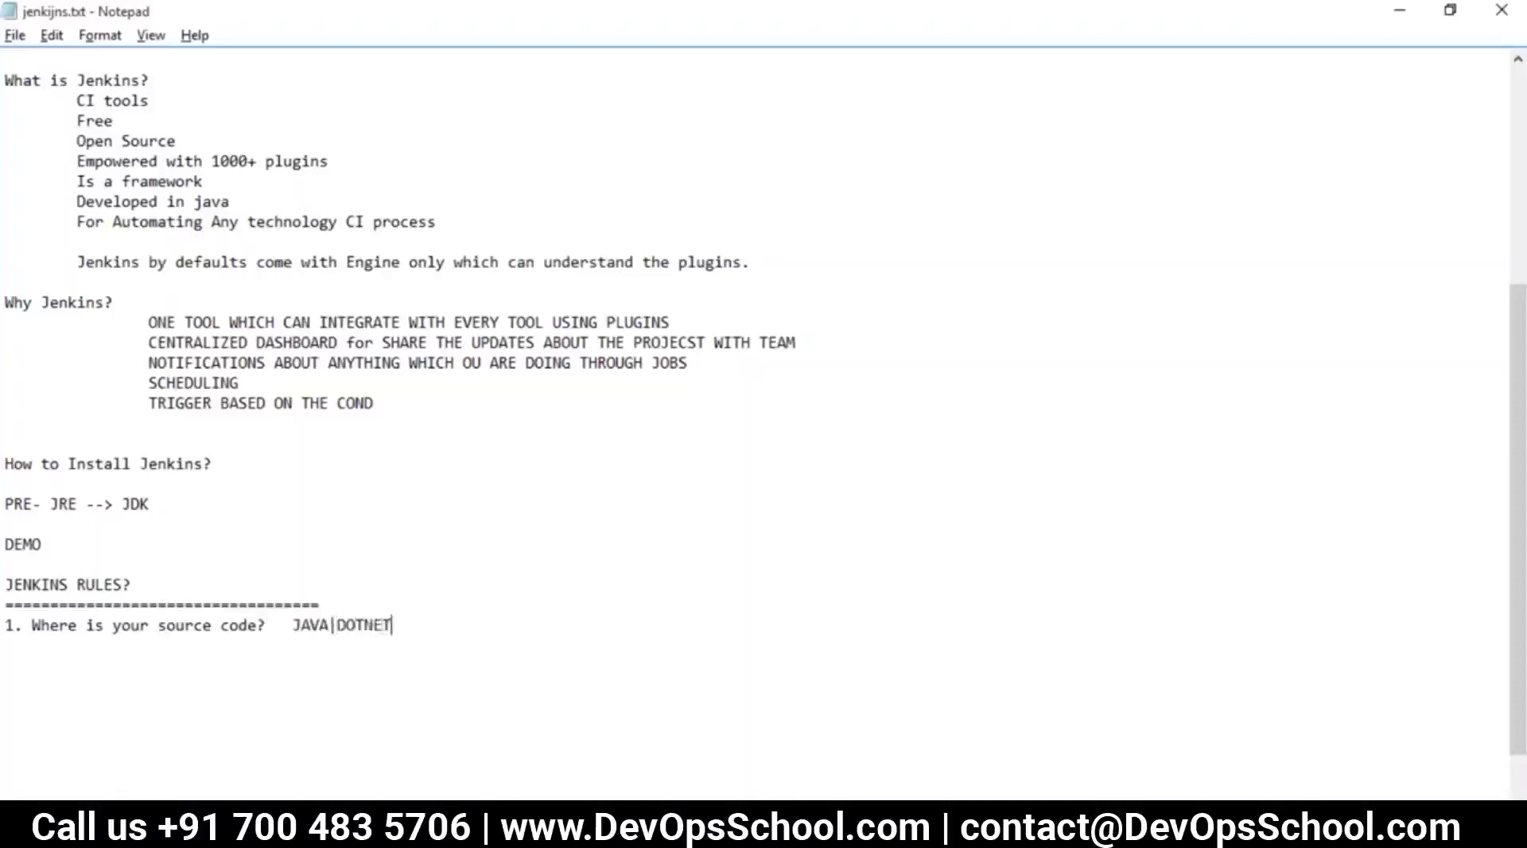
text(|PER1|RUBY|)
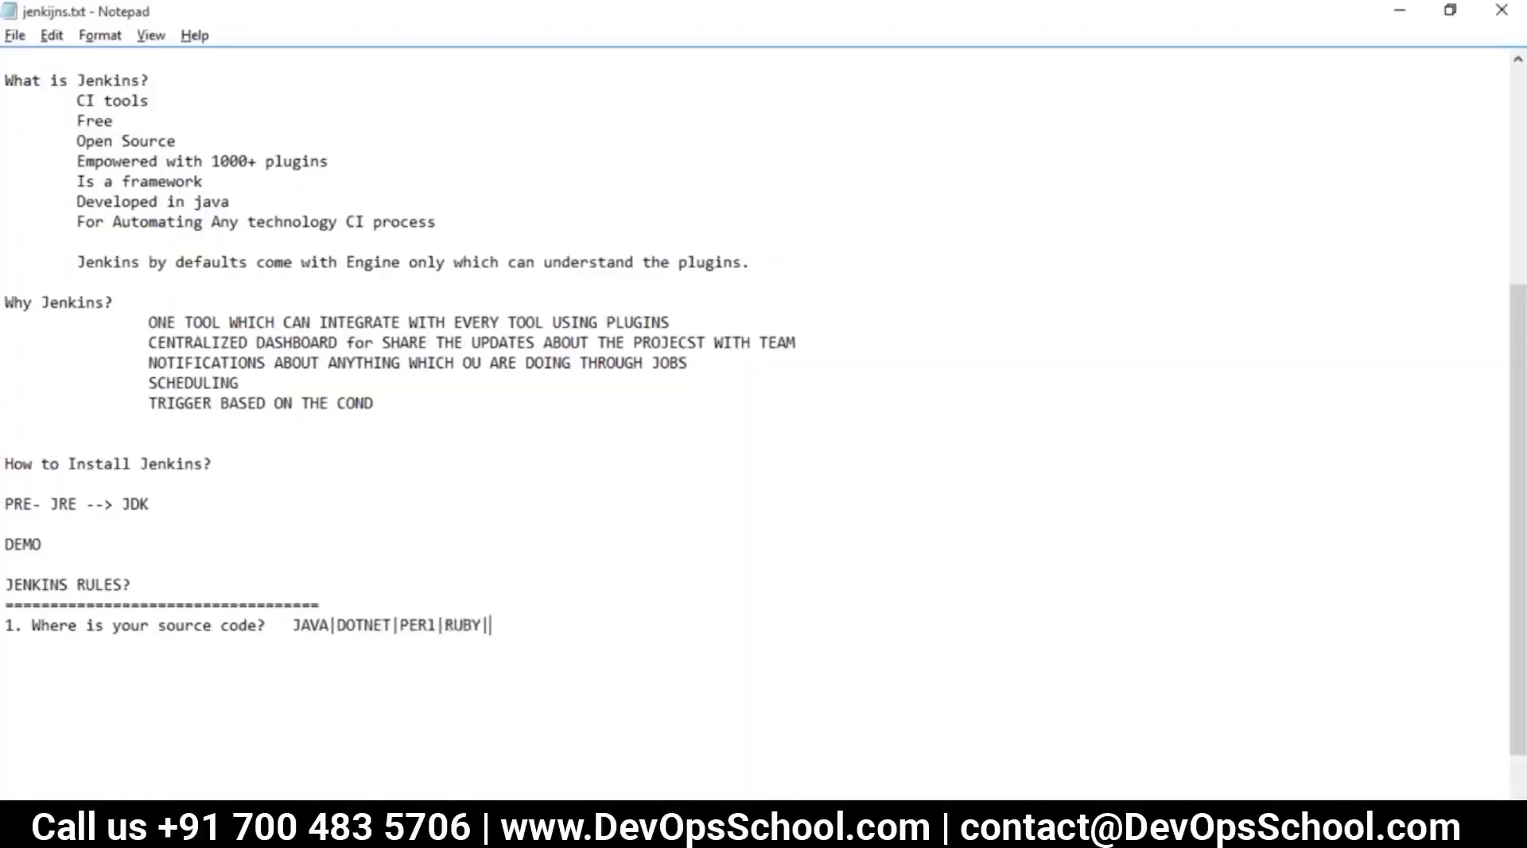
text(PYTHING|CHEF|)
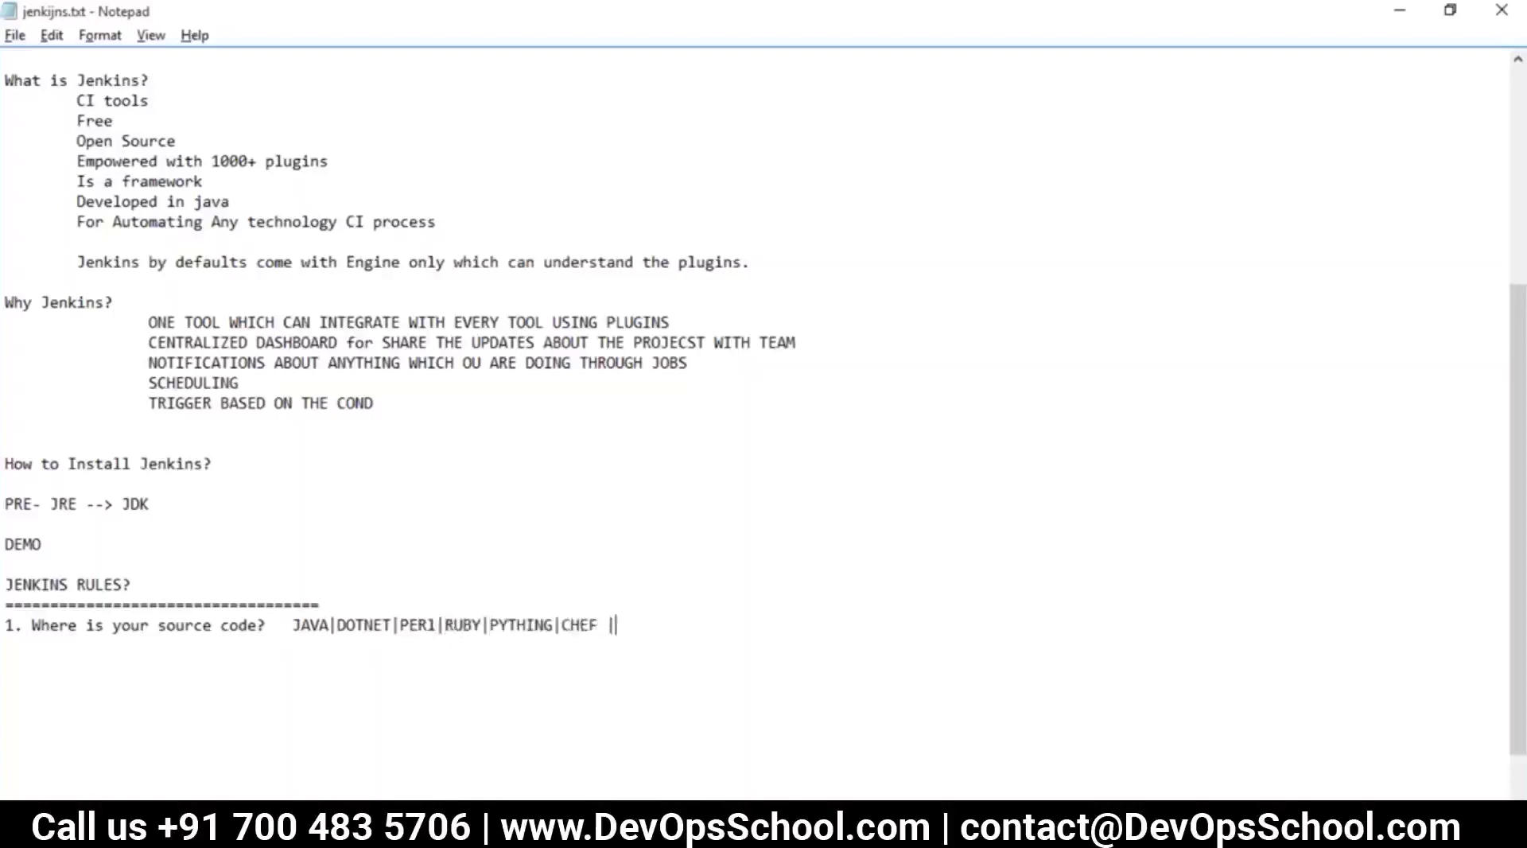
key(BackSpace)
text(PUPPET)
Add the line GIT|SVN|TFS|CVS|P4 beneath the source-code rule
key(shift+Home)
shift+click(293, 628)
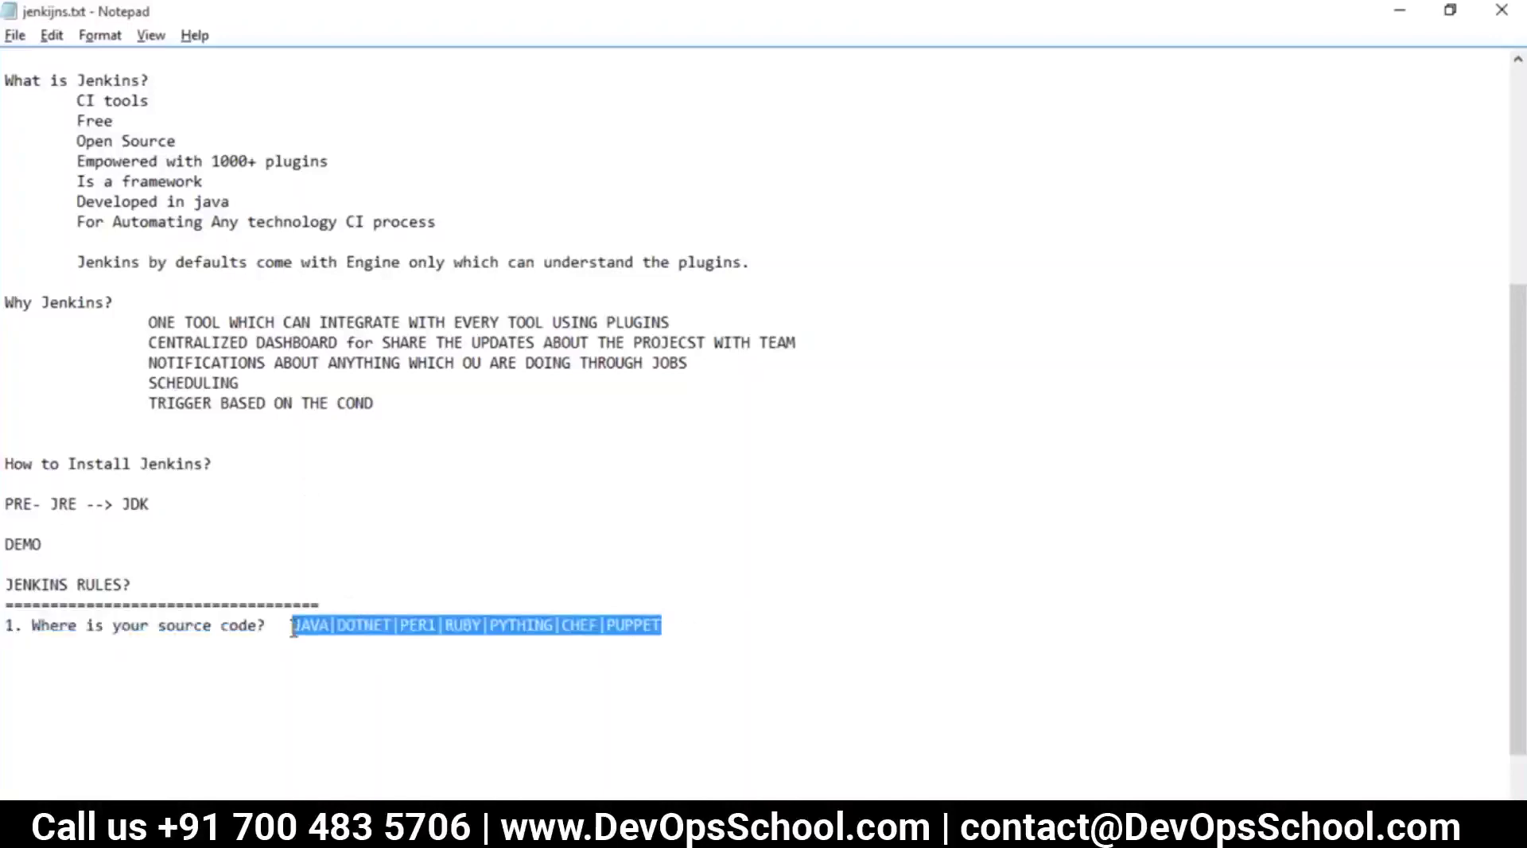
click(317, 670)
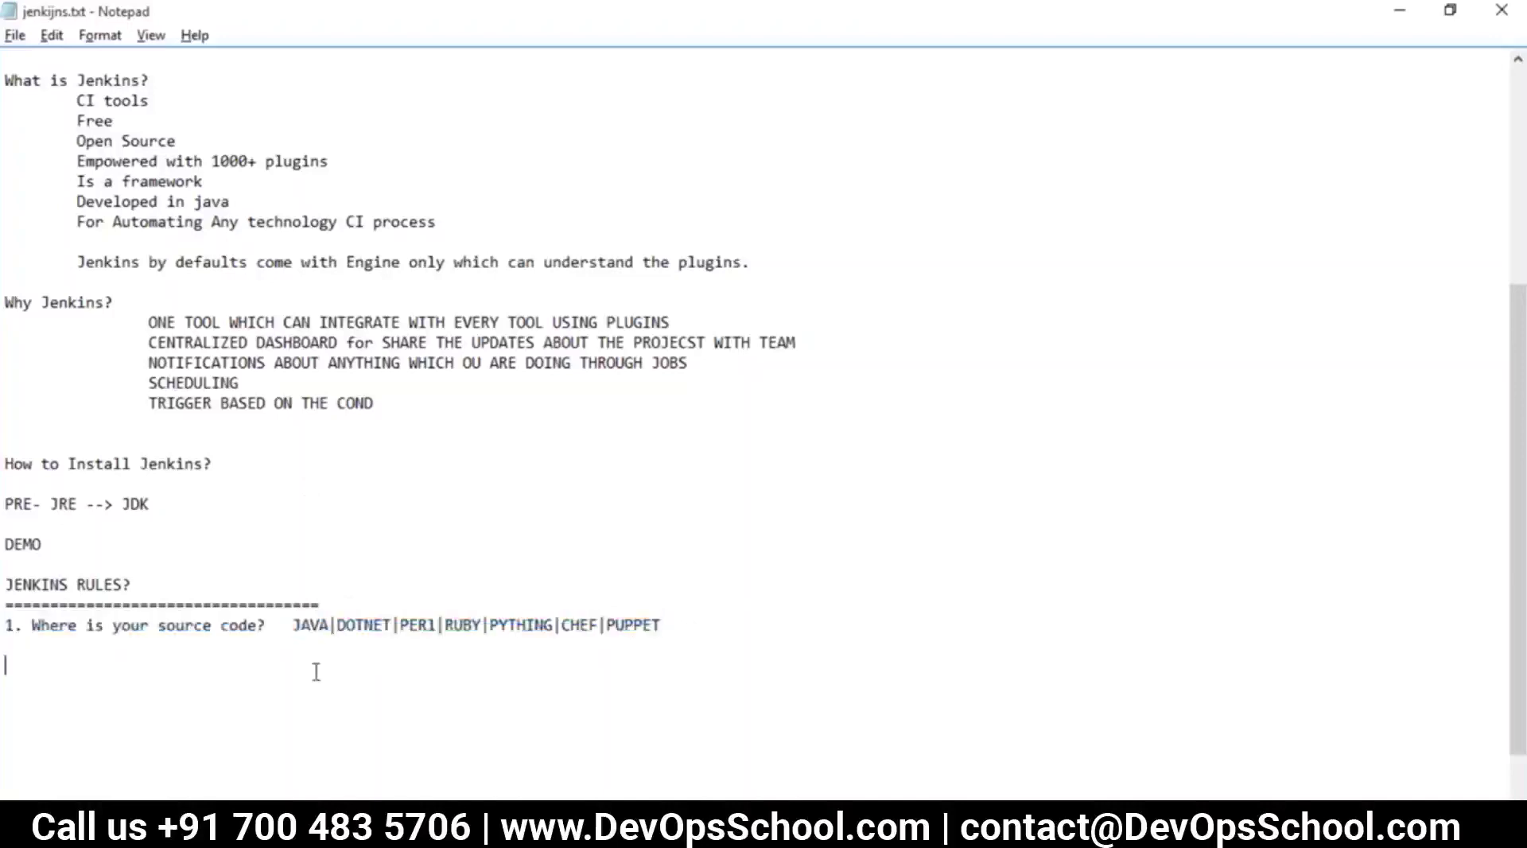
drag(40, 625, 270, 628)
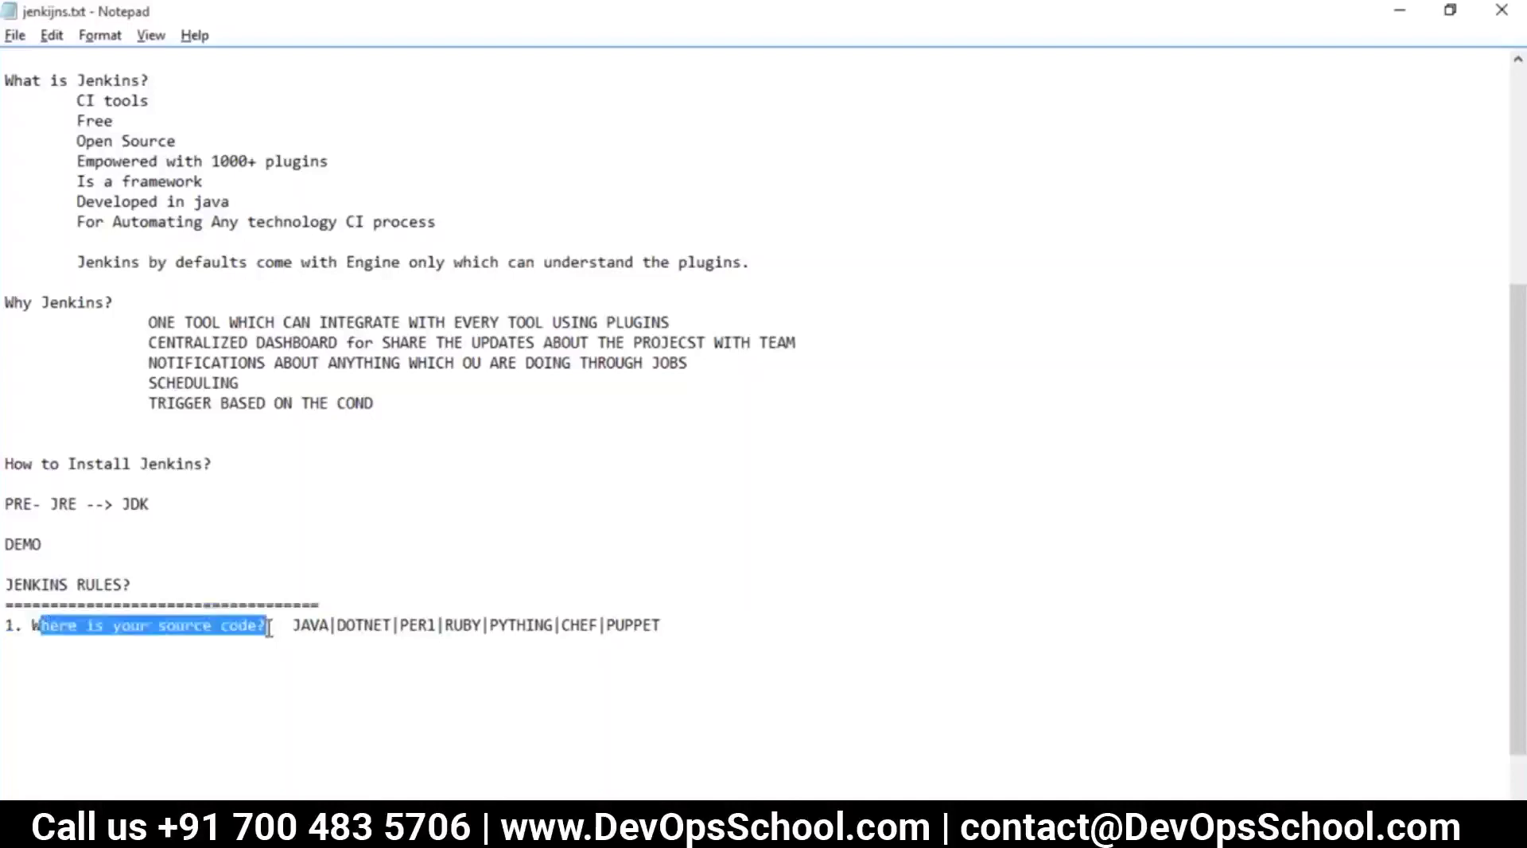
drag(678, 625, 291, 626)
click(718, 632)
key(Return)
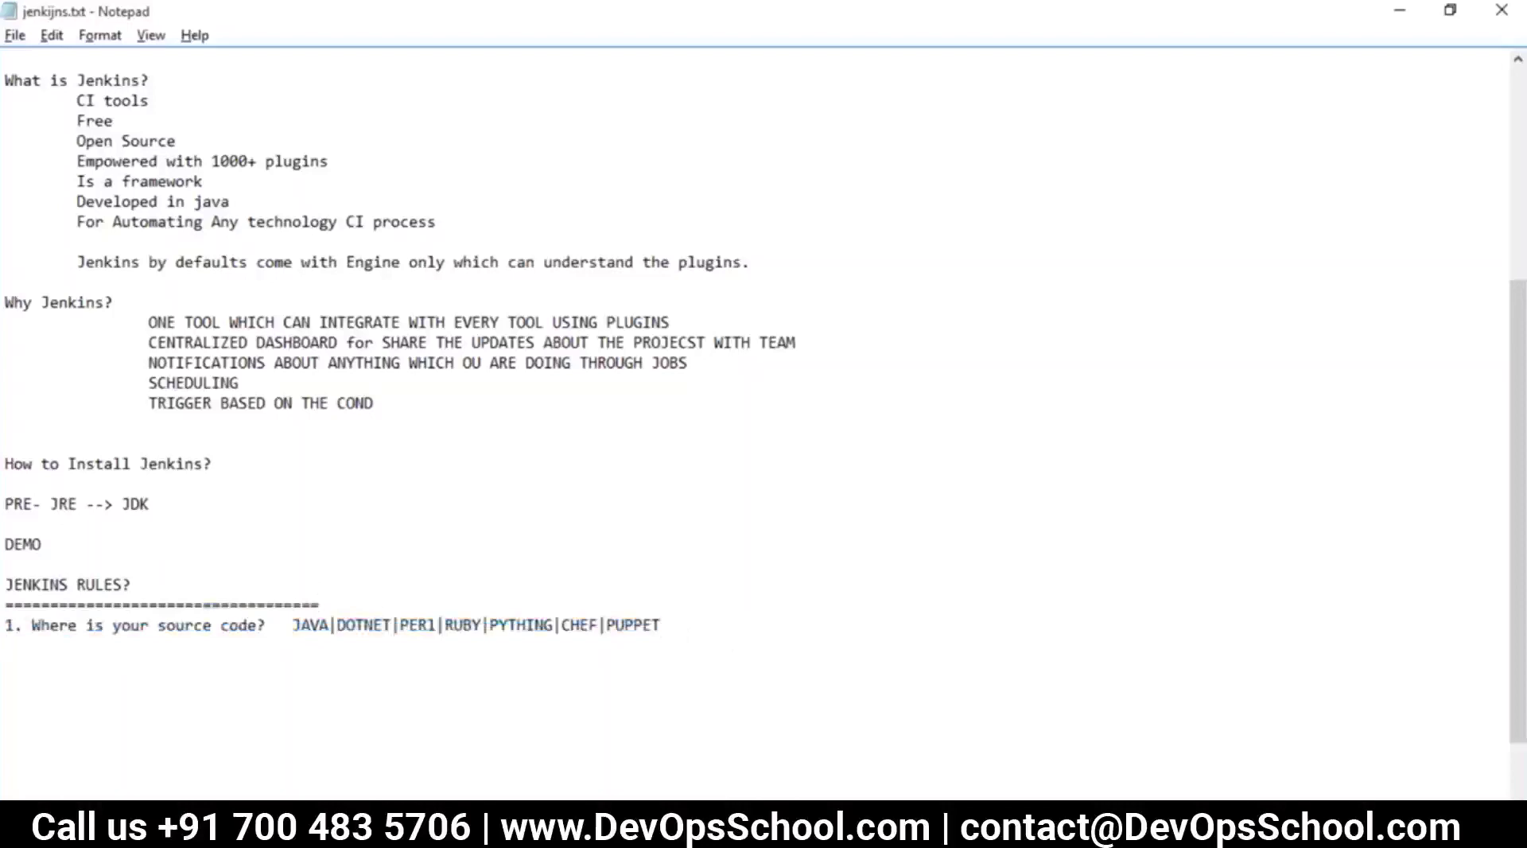
text(GIT|SVN|TFS|CVS|)
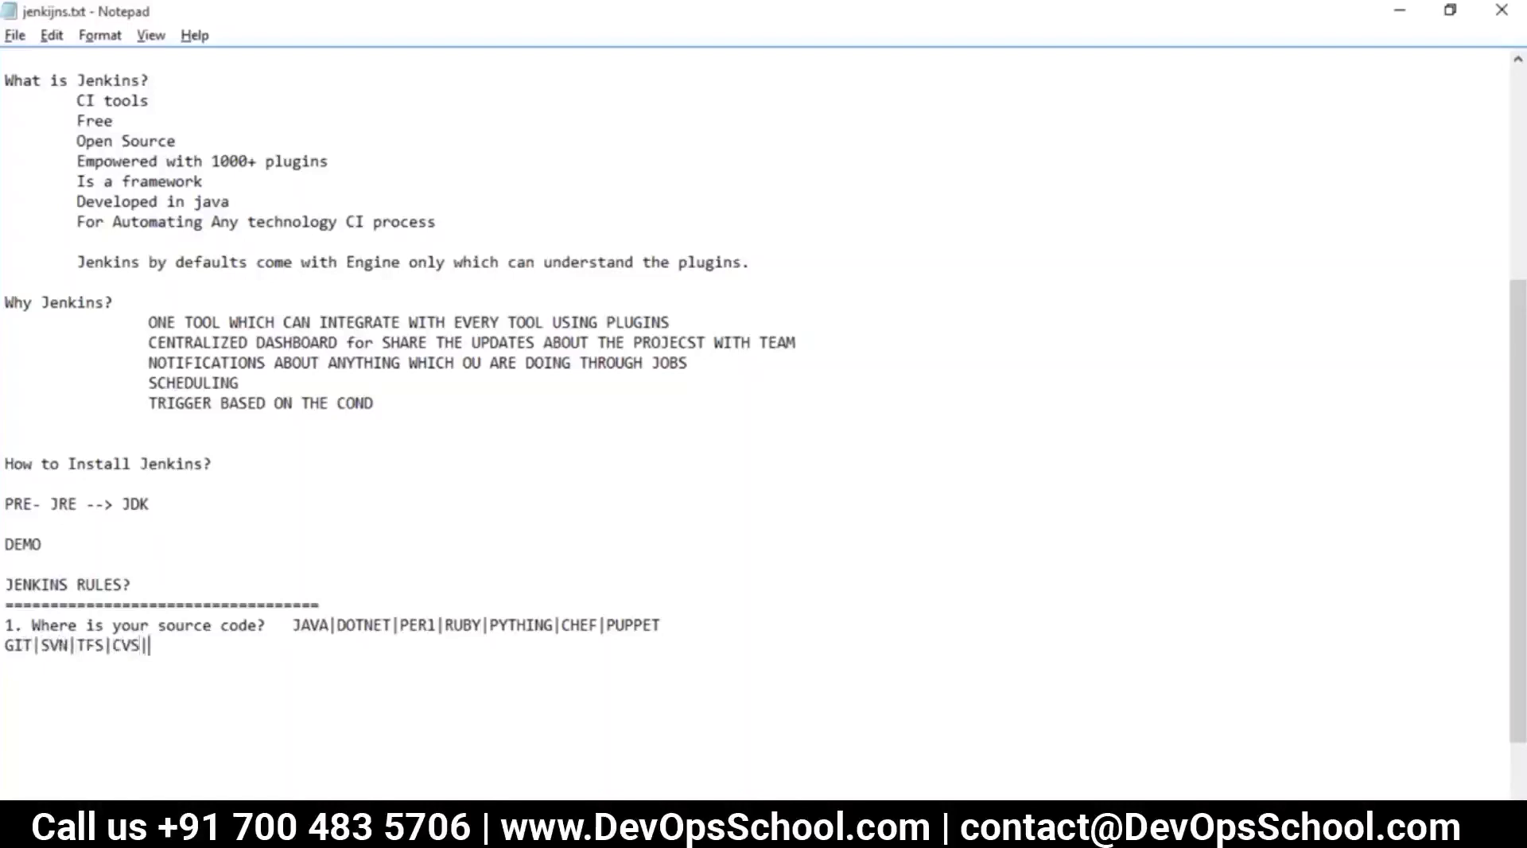
text(P4)
Start rule '2. What is your builder?' on a new line, indented for its options
drag(259, 658, 6, 625)
click(218, 657)
drag(218, 657, 8, 648)
drag(663, 625, 293, 625)
click(269, 672)
key(Return)
text(2. What is)
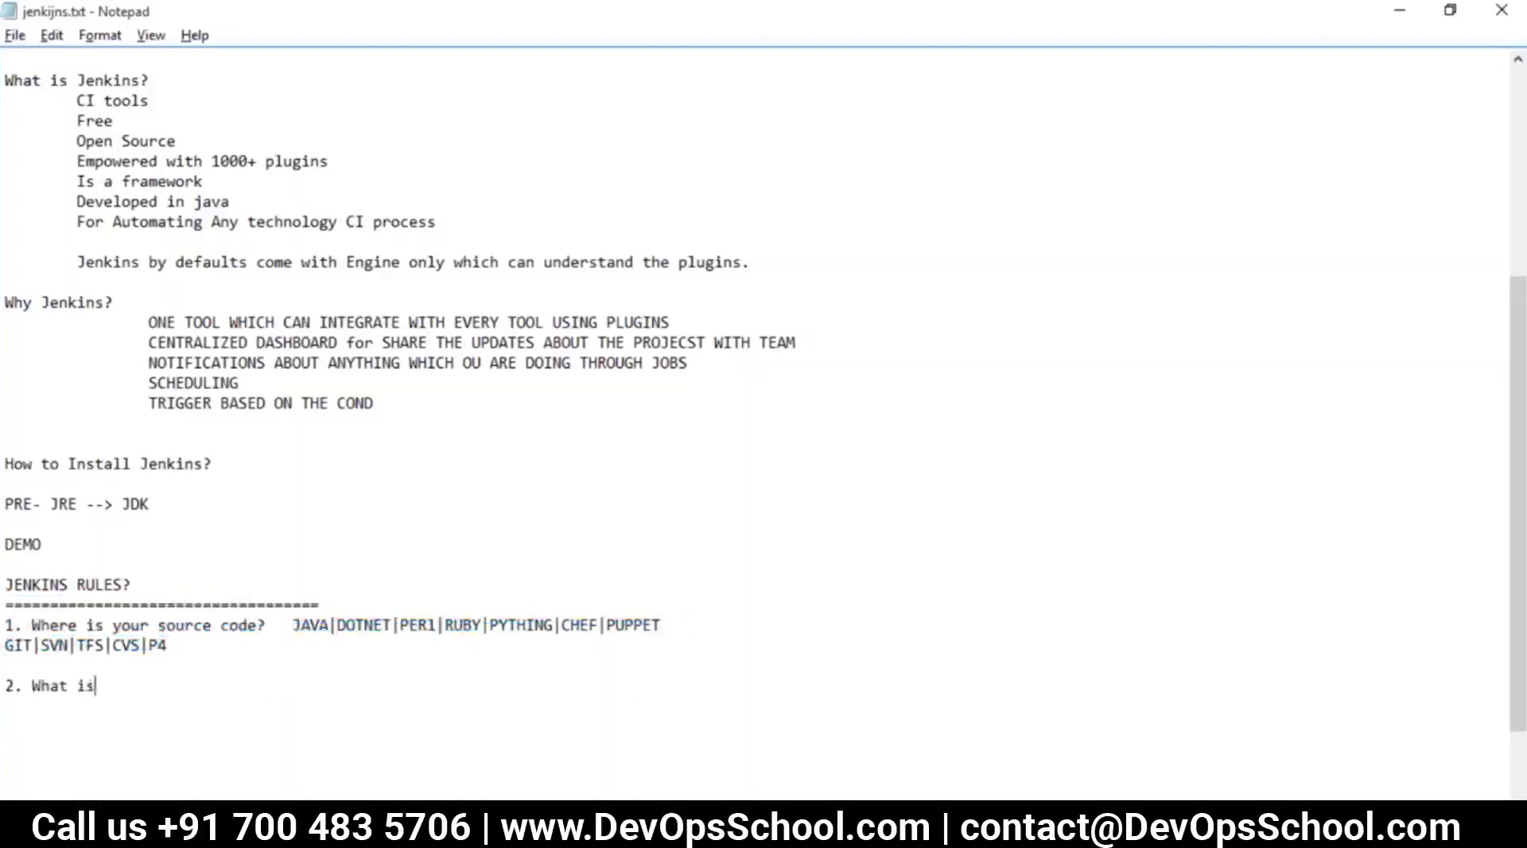
text( your builder/?)
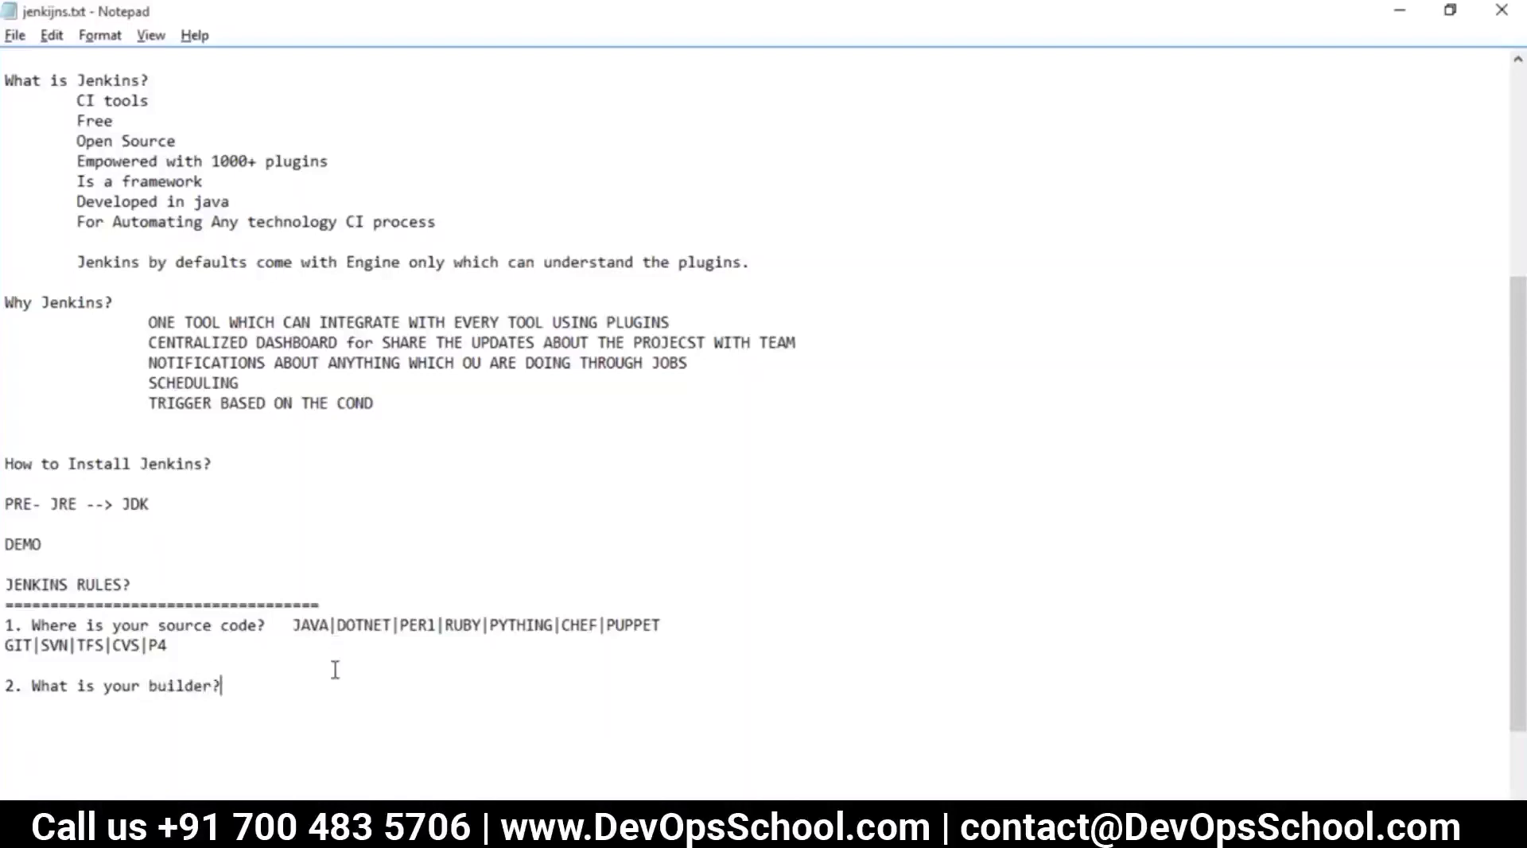
drag(663, 625, 267, 625)
key(BackSpace)
key(ctrl+z)
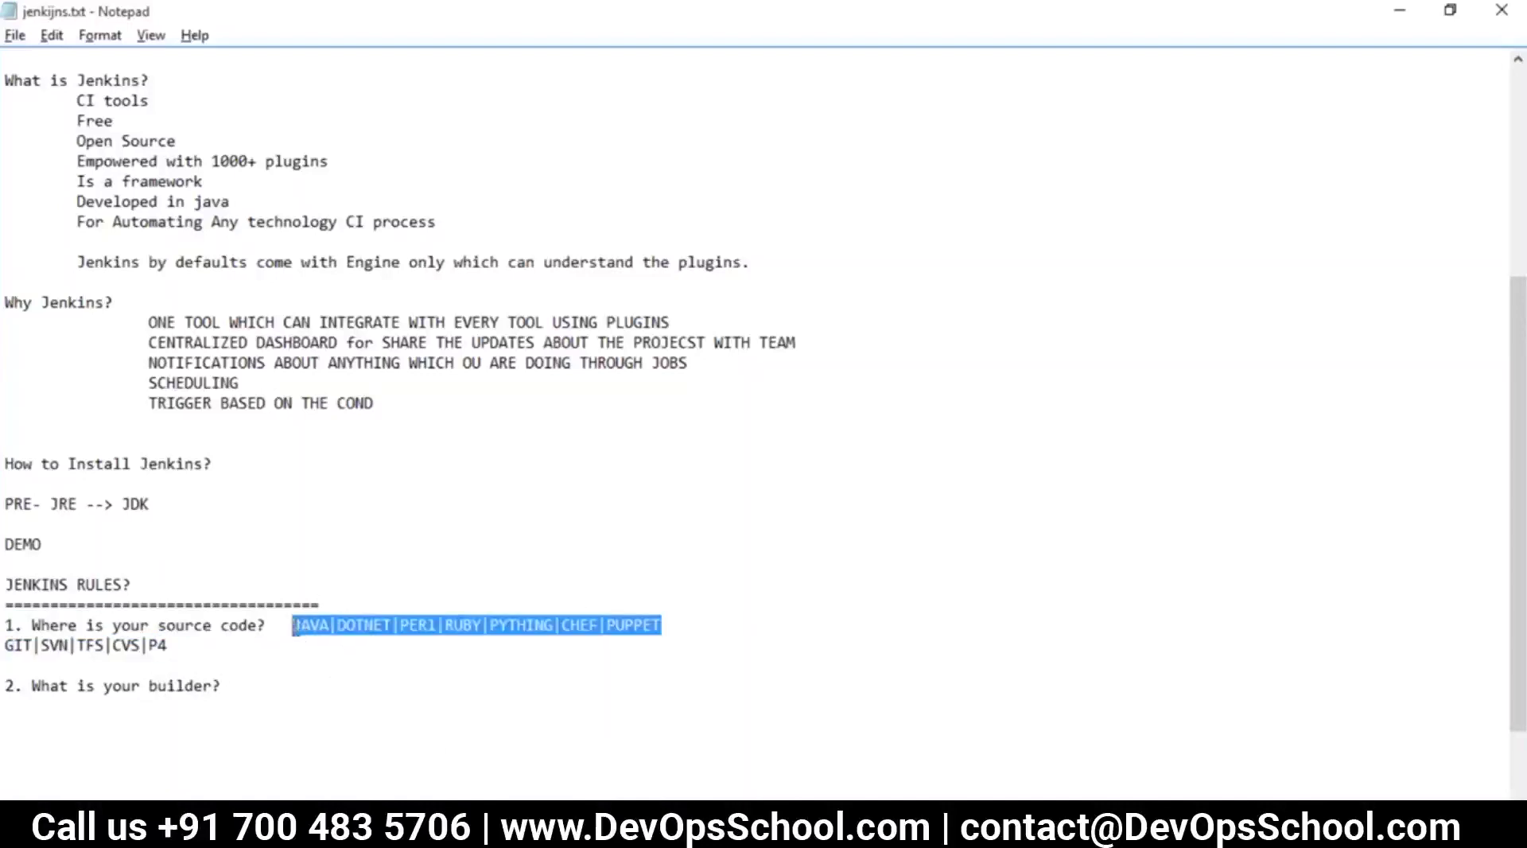
click(250, 674)
key(Tab)
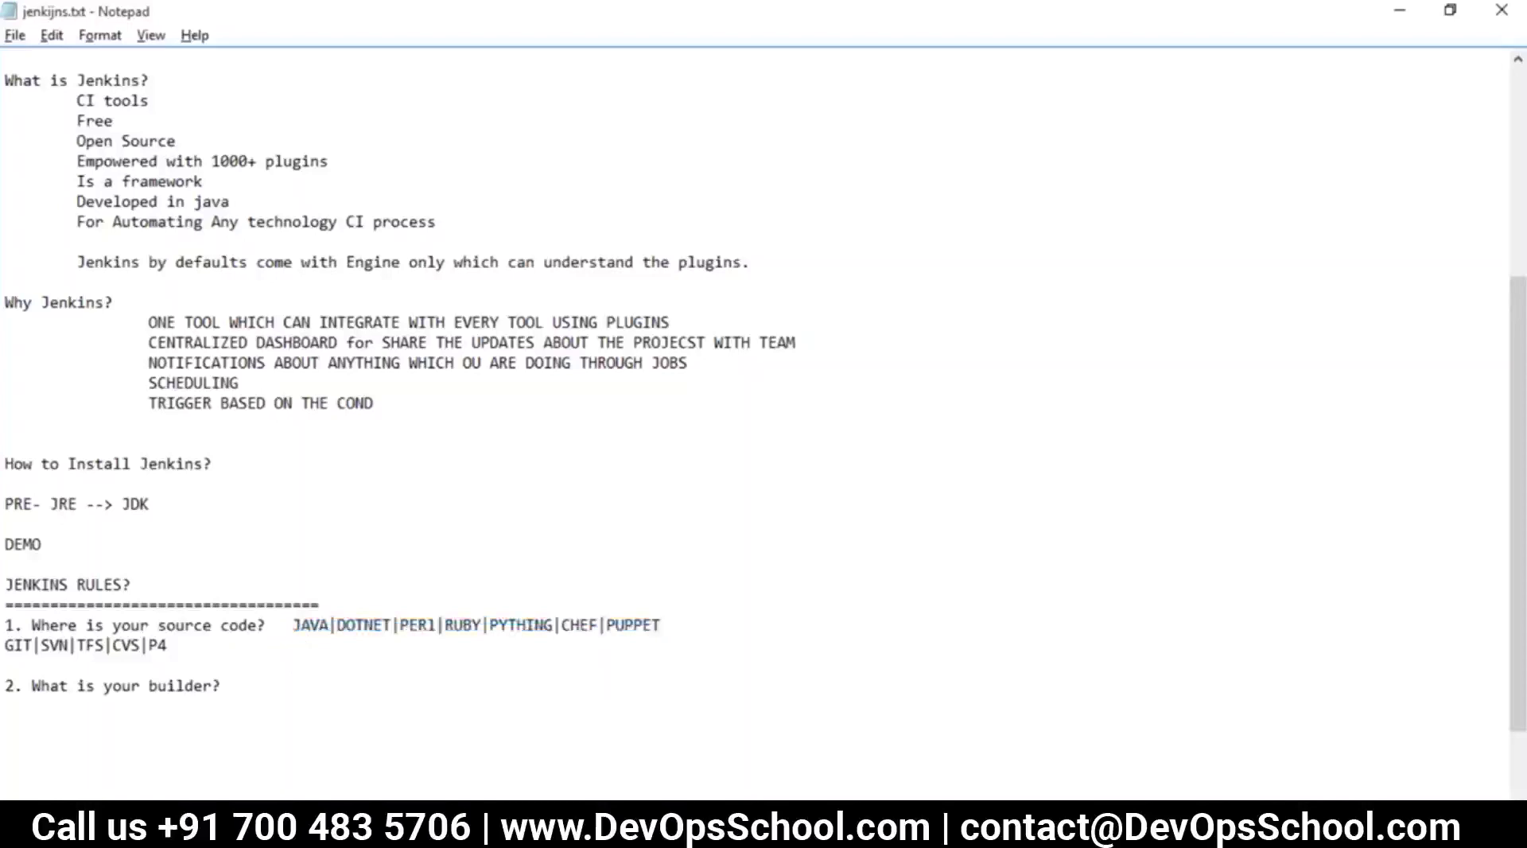
List the builders maven|ant|msbuild|nant|perl|ruby|py|chef-client after the question
text(maven|ant|msbu)
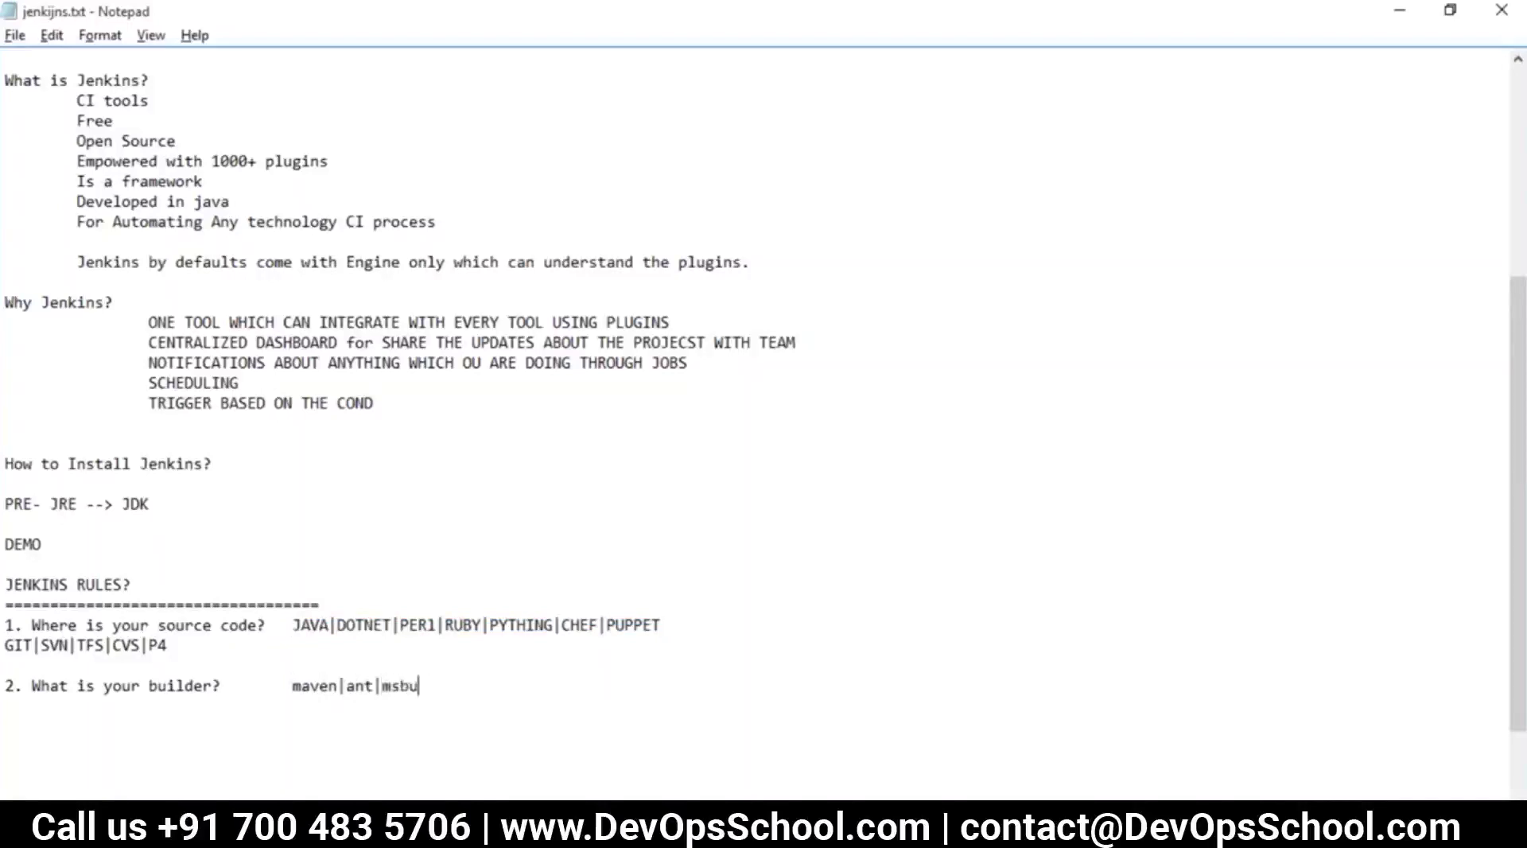
text(ild|nant|)
text(perl)
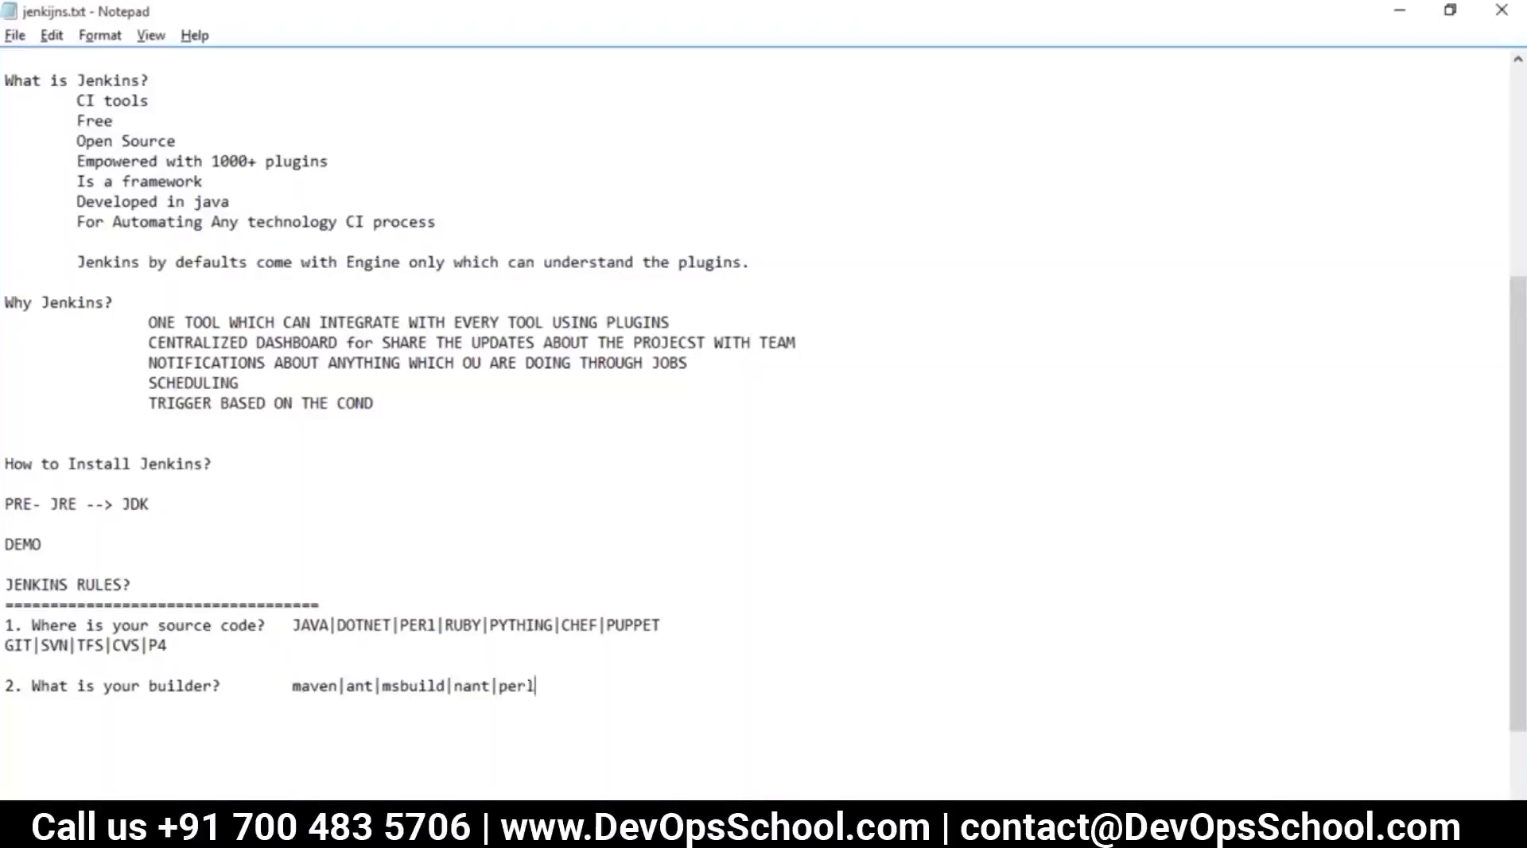
text(|ruby|py|chek)
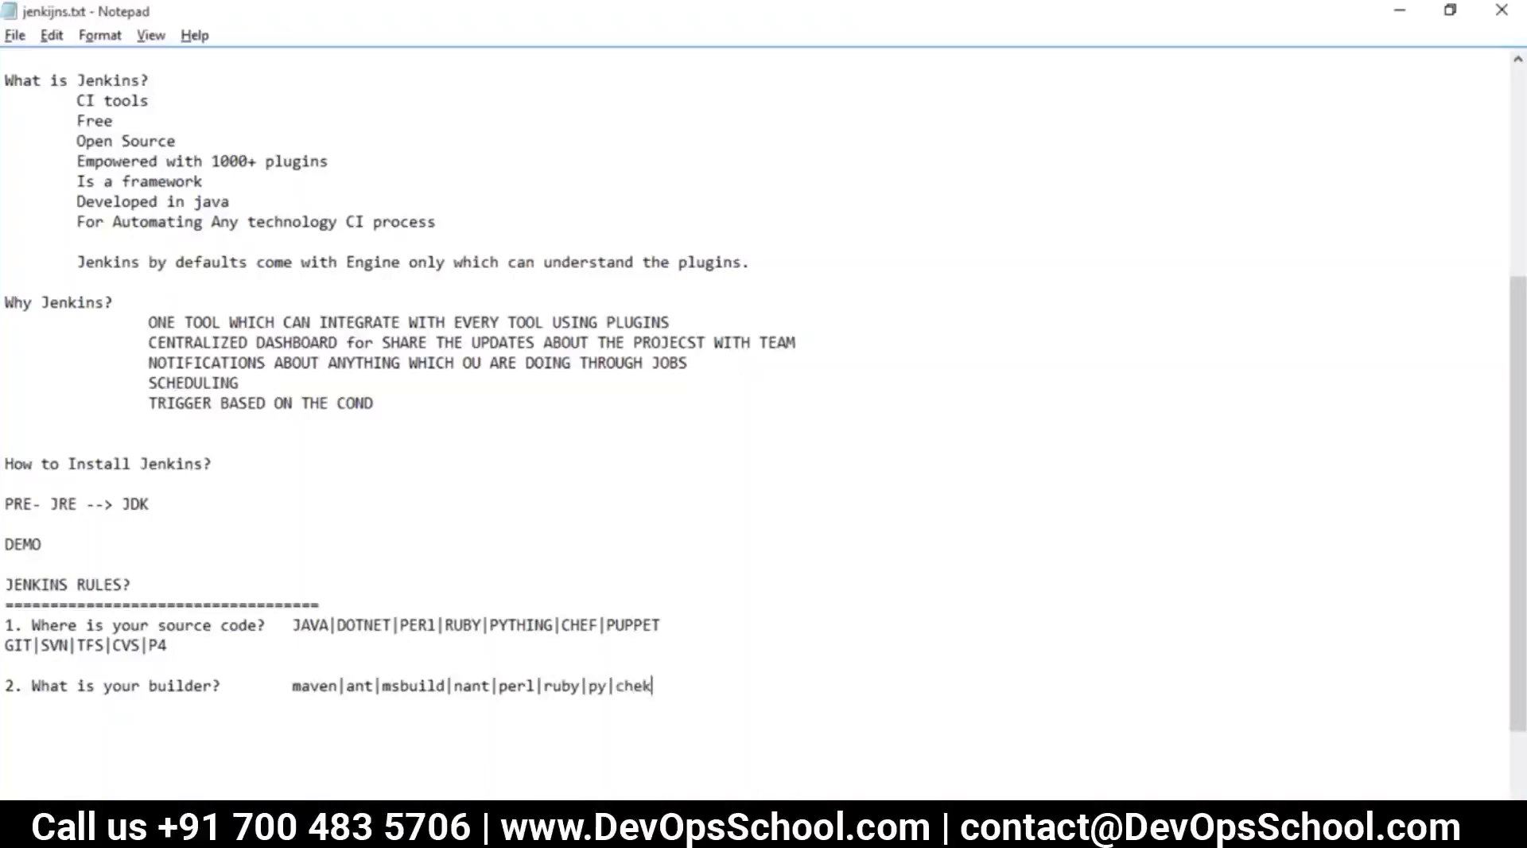
text(f)
text(f)
text(-cleint)
key(BackSpace)
key(BackSpace)
key(BackSpace)
key(BackSpace)
text(ient)
drag(4, 685, 217, 670)
drag(720, 687, 293, 686)
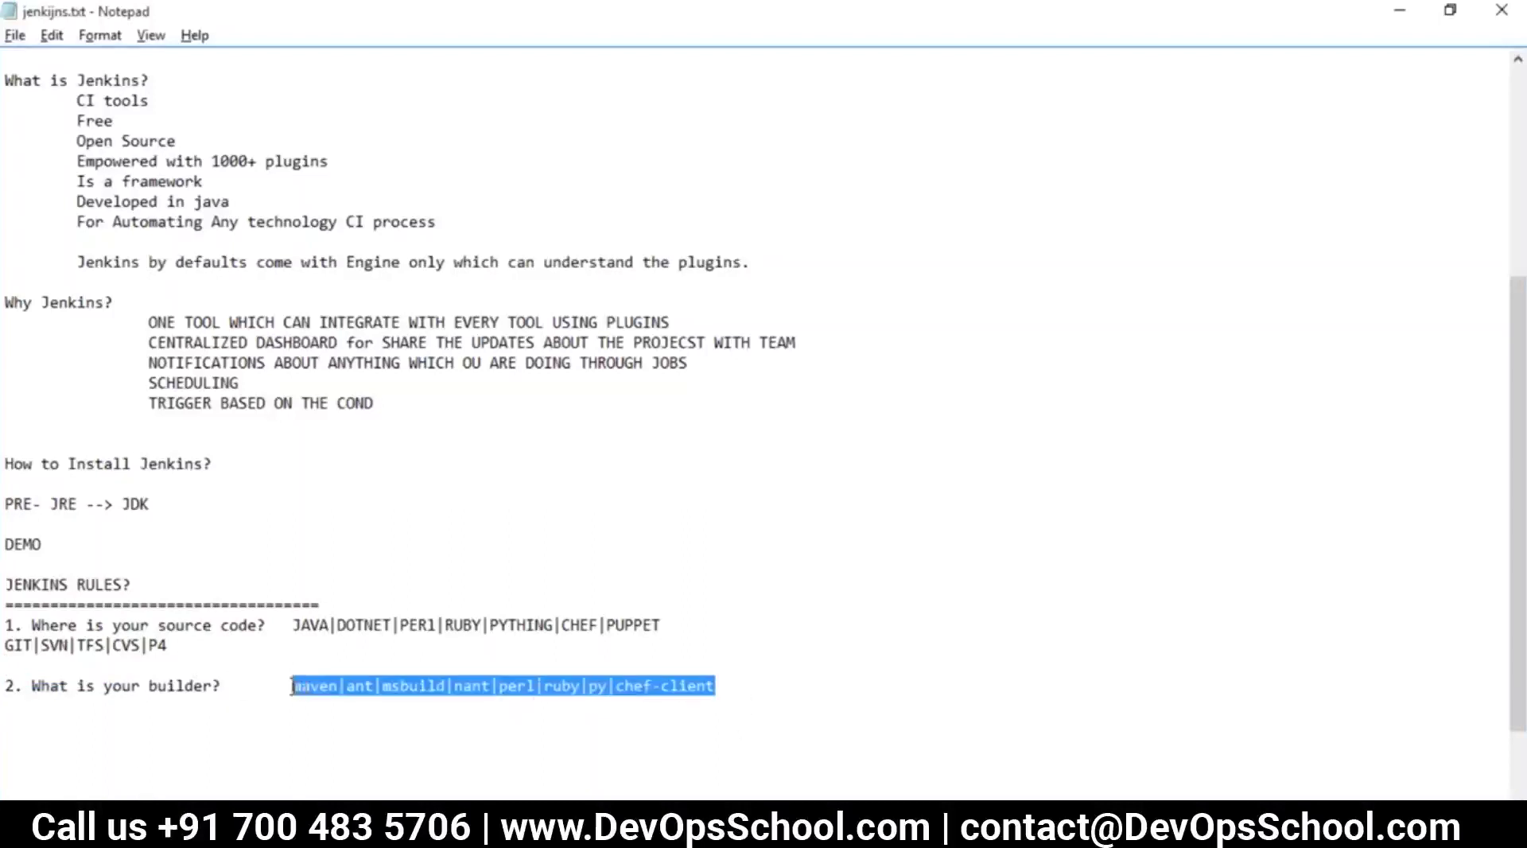
drag(687, 619, 295, 619)
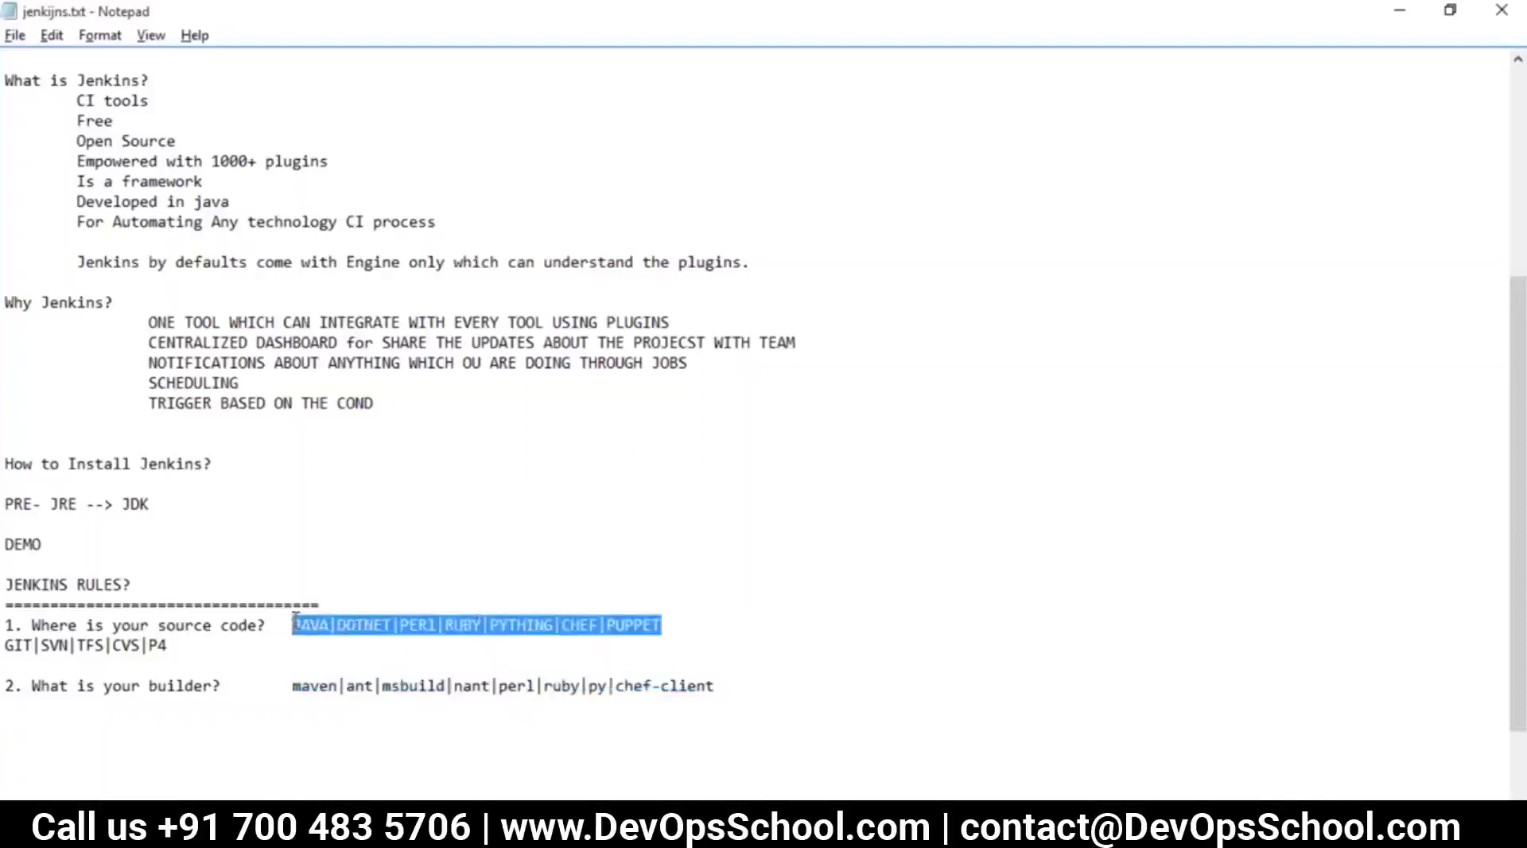
drag(742, 683, 13, 684)
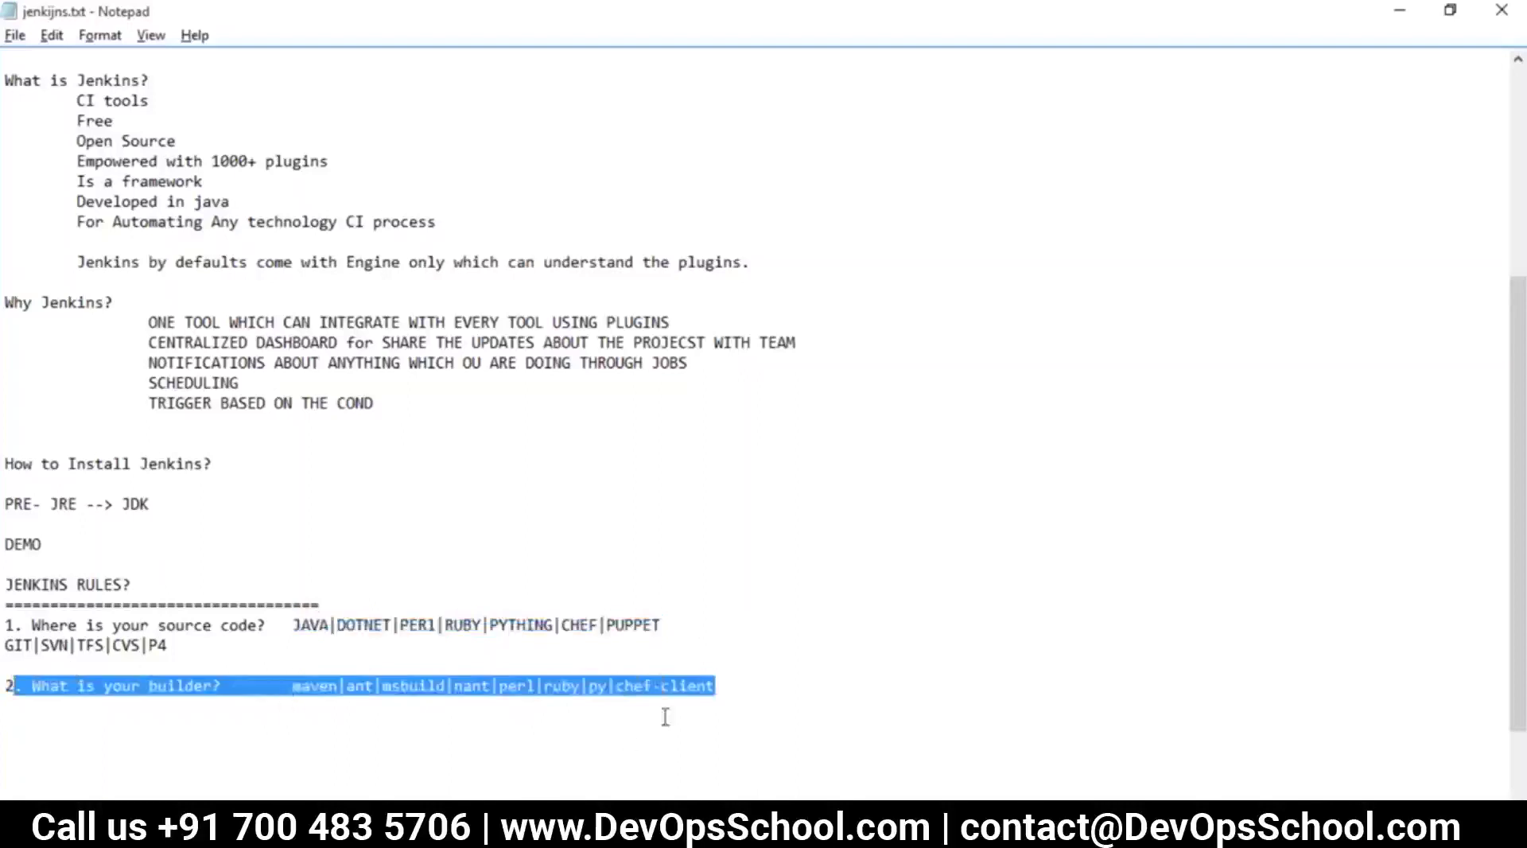
Below the builder line, type rule '3. What is your compilers/Intrepretor?'
click(768, 678)
key(Return)
key(Return)
text(3.)
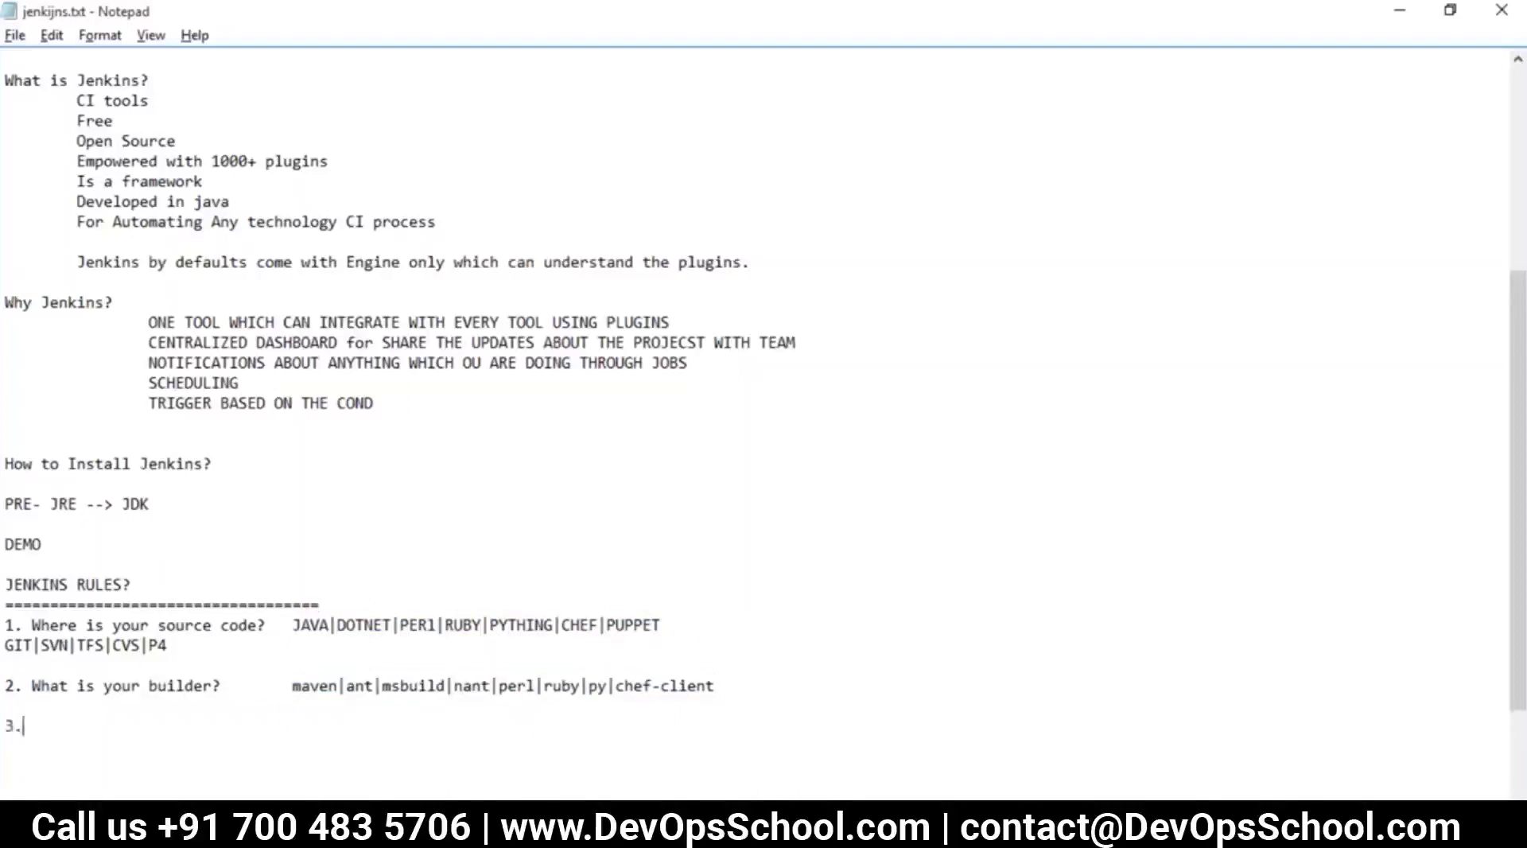
text( What is your compi)
text(el)
key(BackSpace)
text(ers/)
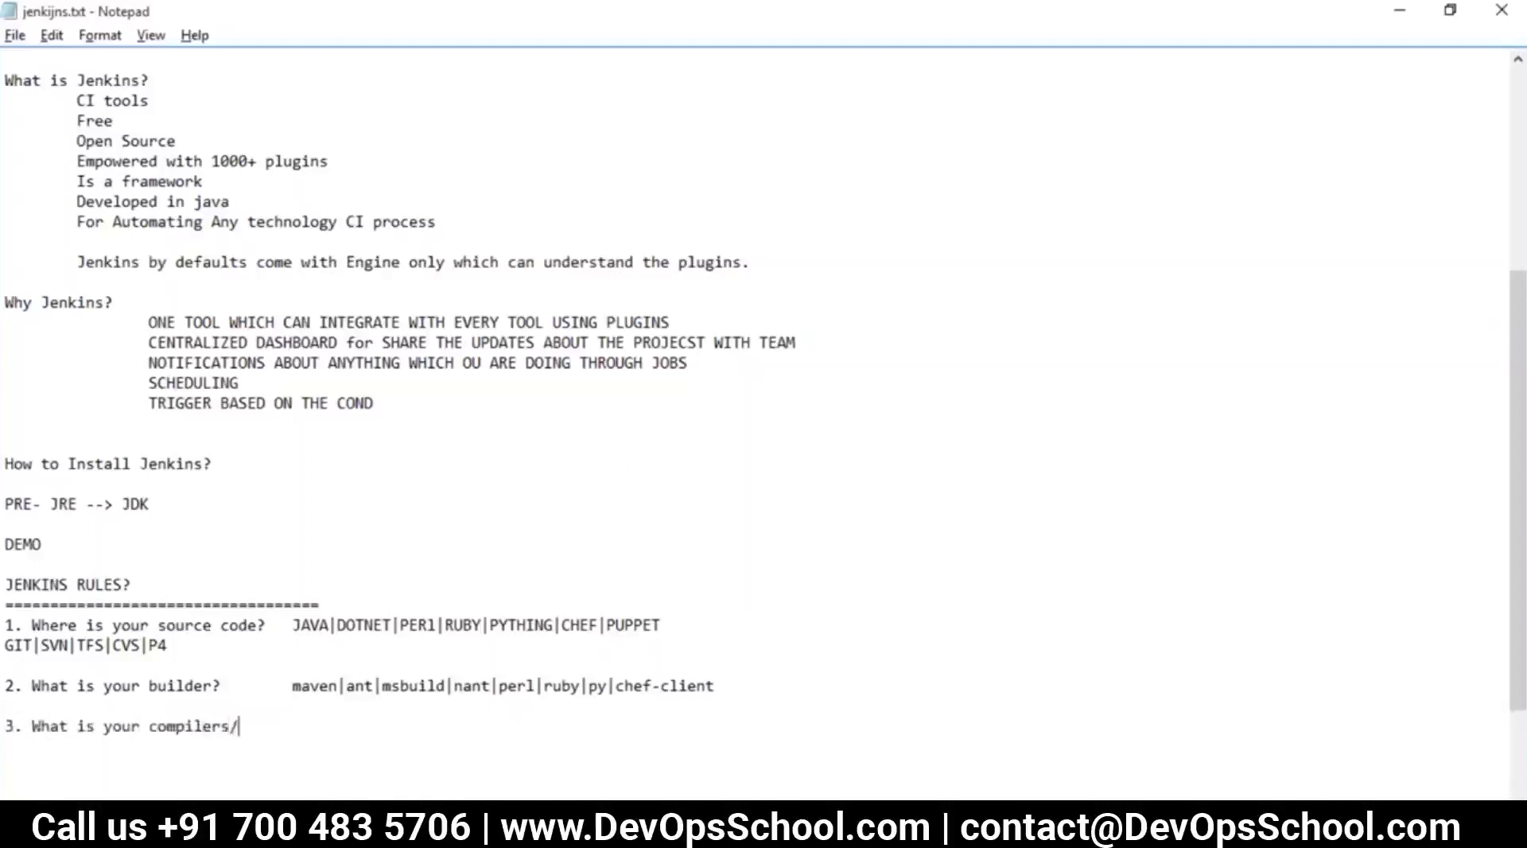
text(Intrepretor?)
Under rule 3, list JDK | DOTNET | PERL | RUBY on an indented line
key(Return)
key(Tab)
key(Tab)
key(Tab)
key(Tab)
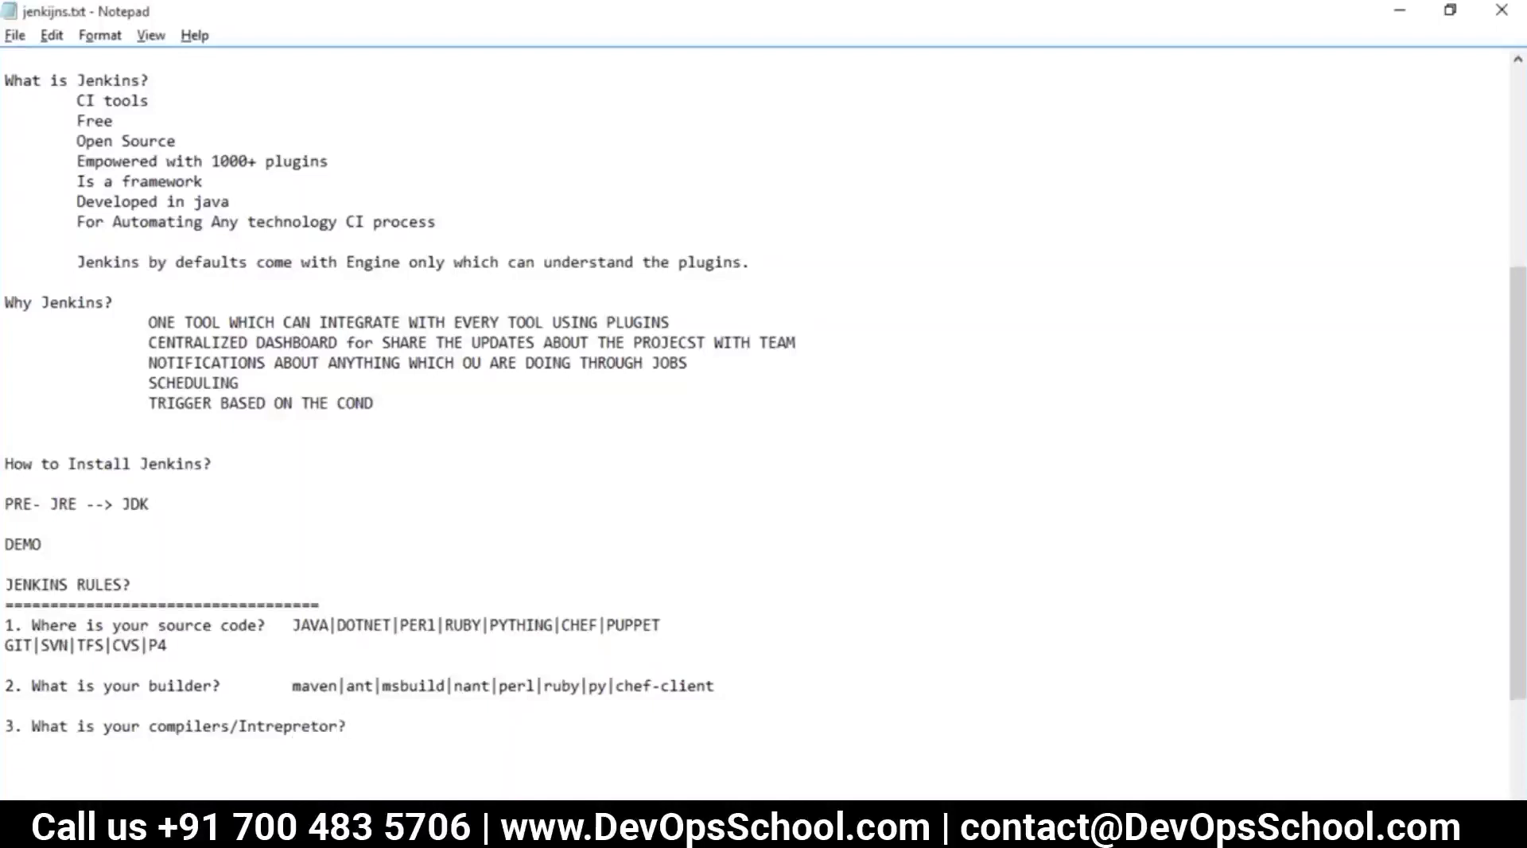
text(JDK |)
text(DOTNW)
text(T | PE)
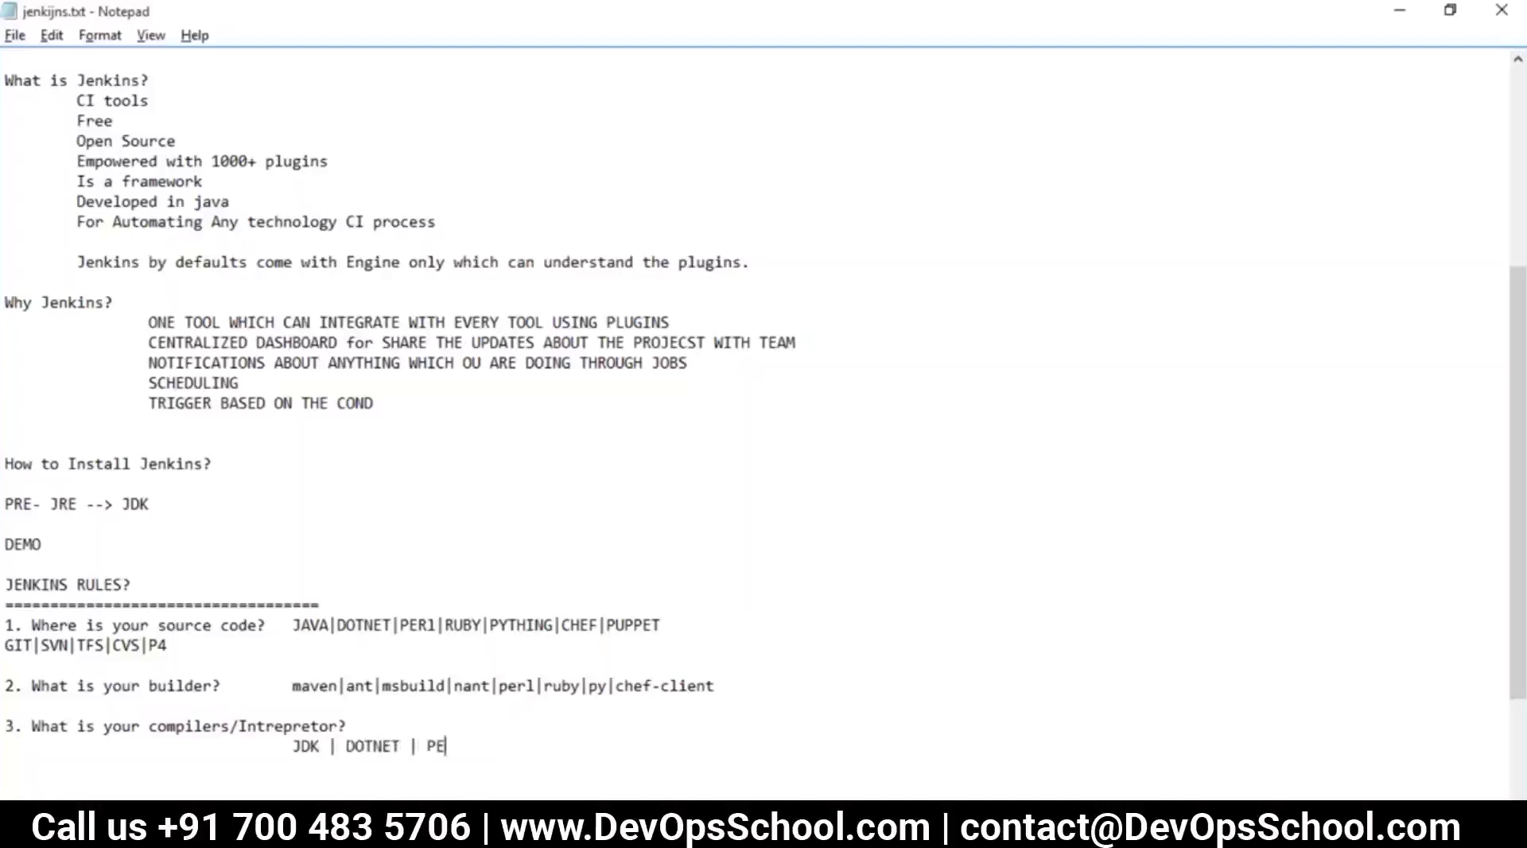
text(RL | RUBY)
drag(572, 765, 8, 618)
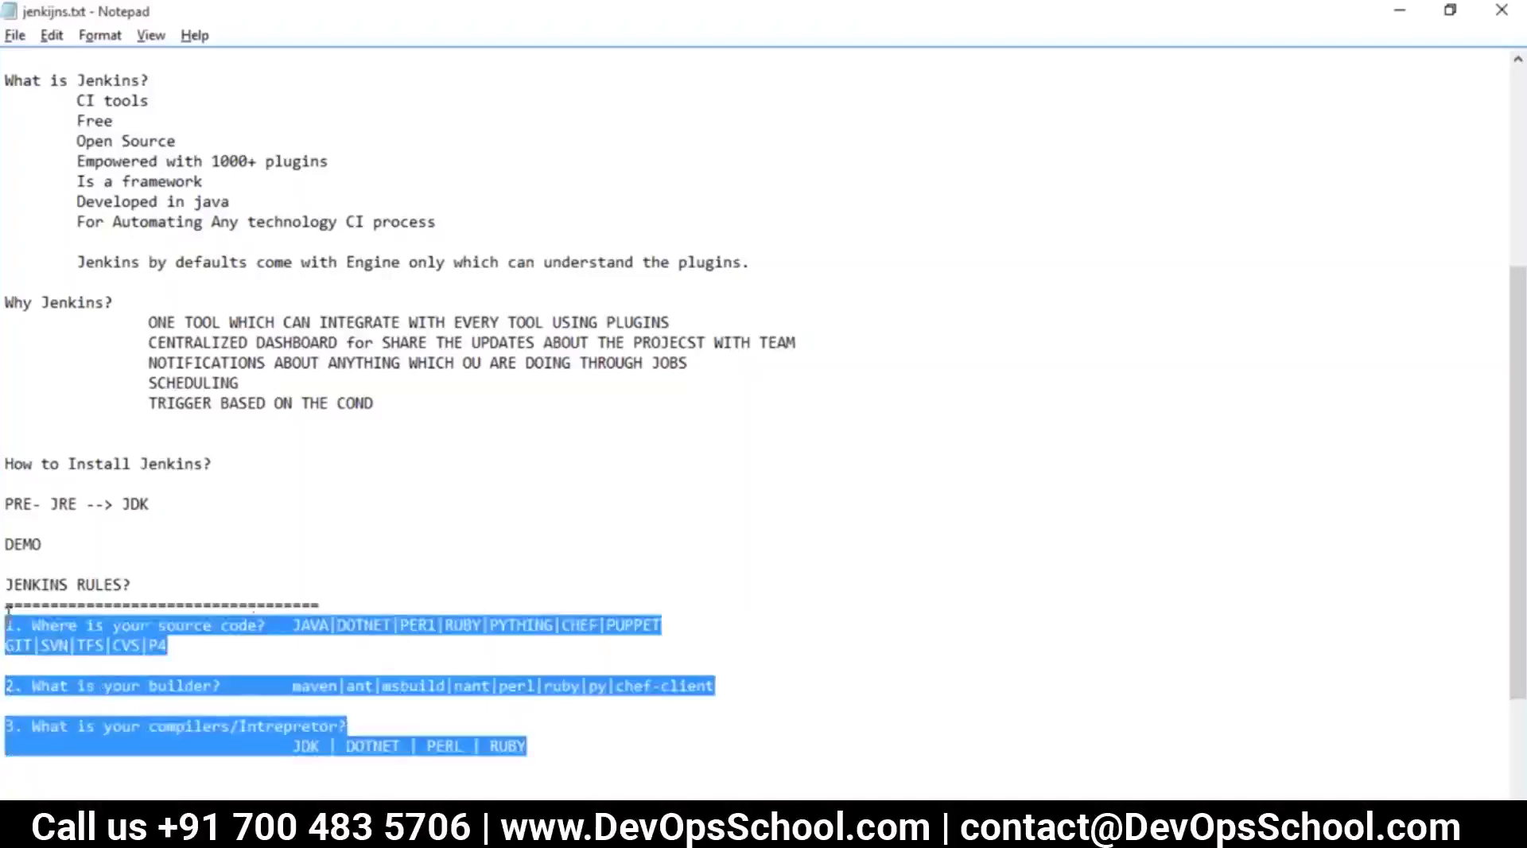
key(alt+Tab)
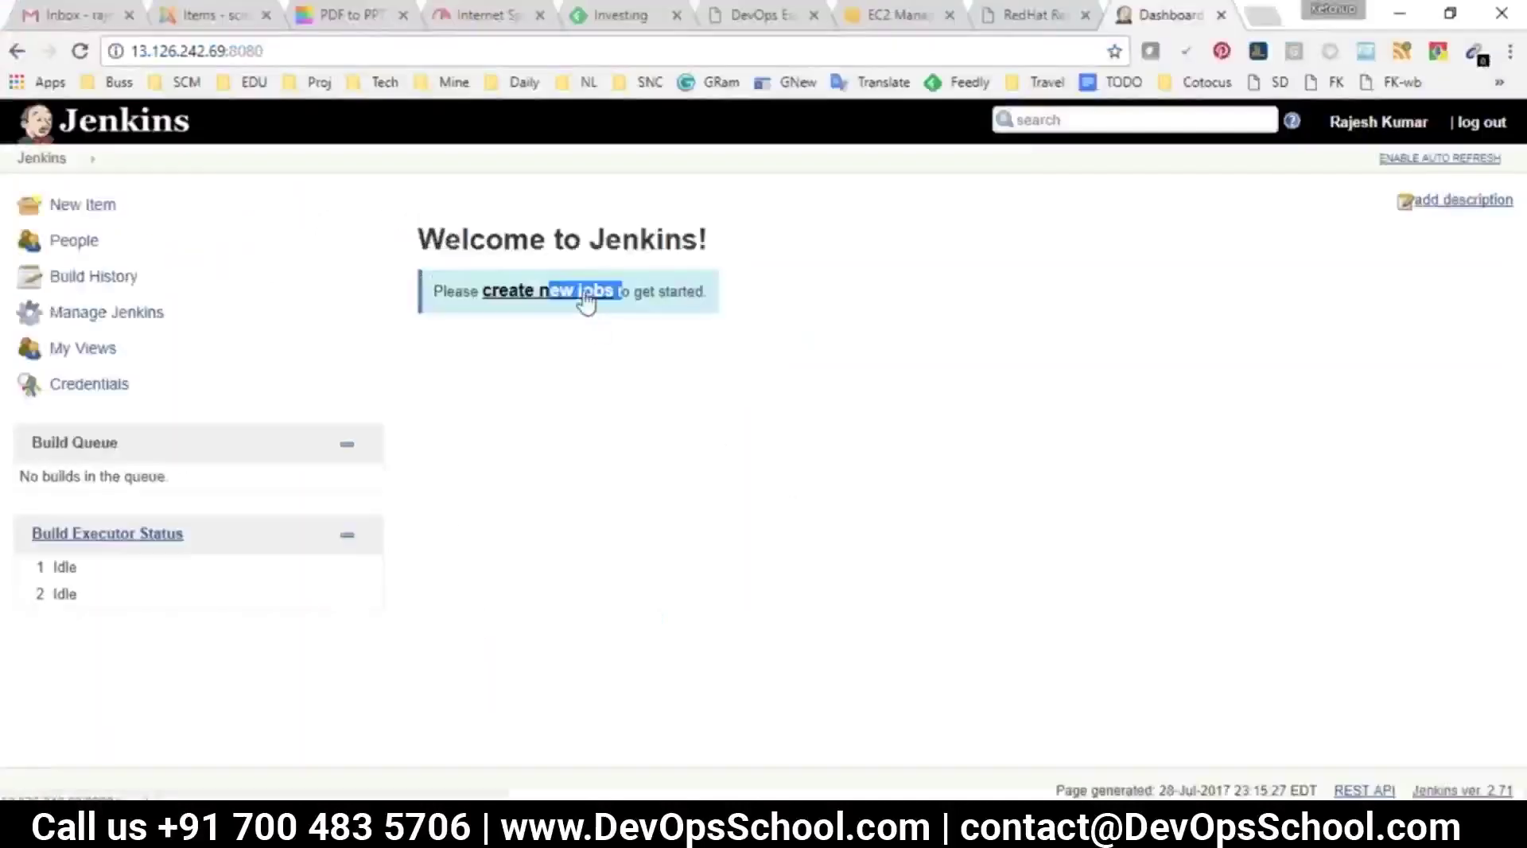
key(alt+Tab)
scroll(341, 416, up, 6)
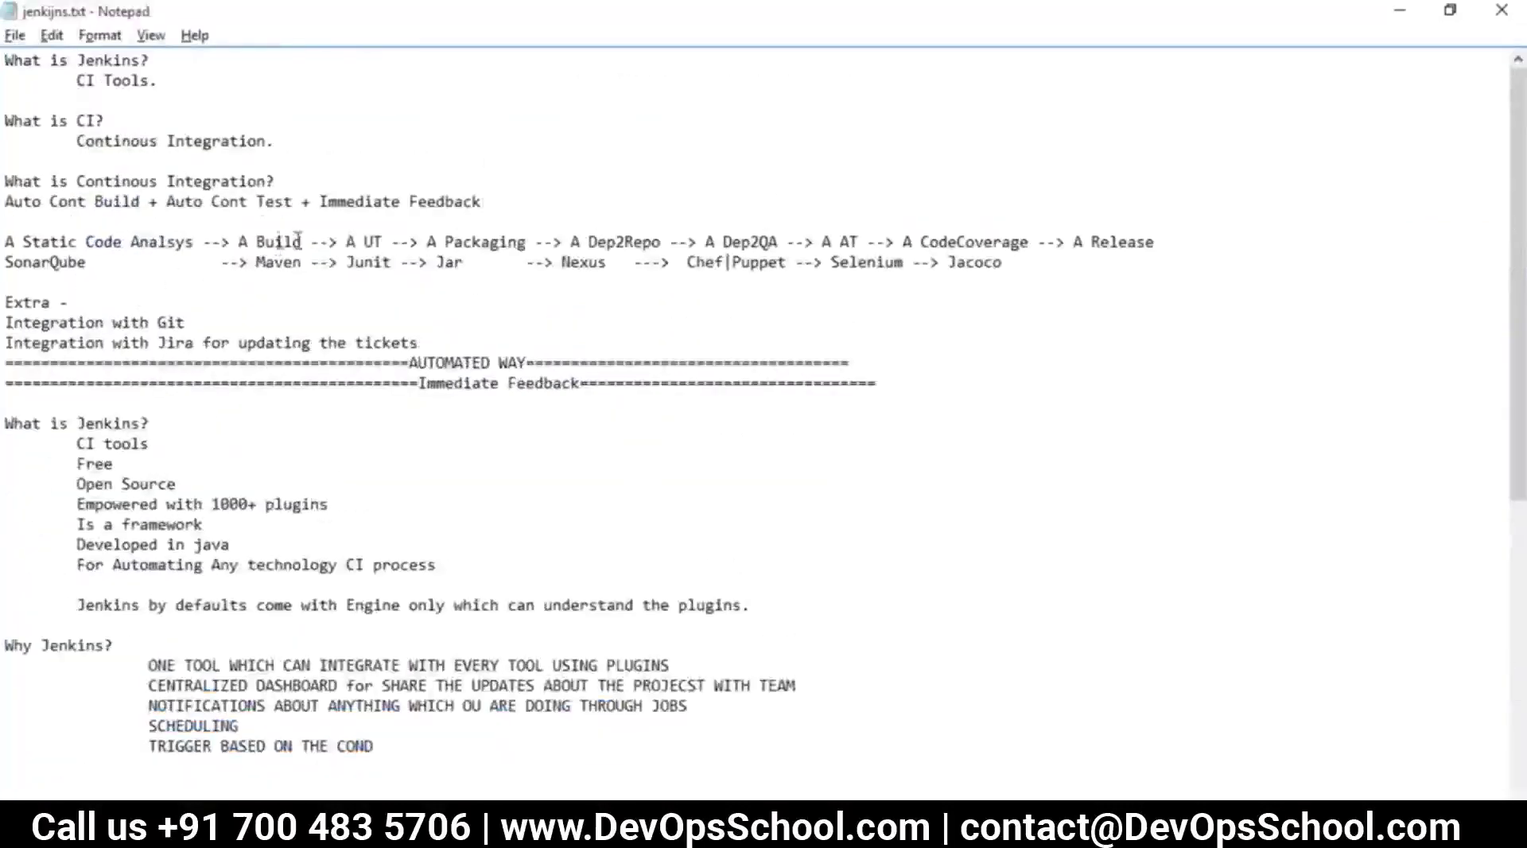
drag(299, 242, 213, 236)
drag(364, 242, 382, 241)
drag(635, 241, 616, 242)
drag(985, 242, 839, 236)
scroll(857, 273, down, 8)
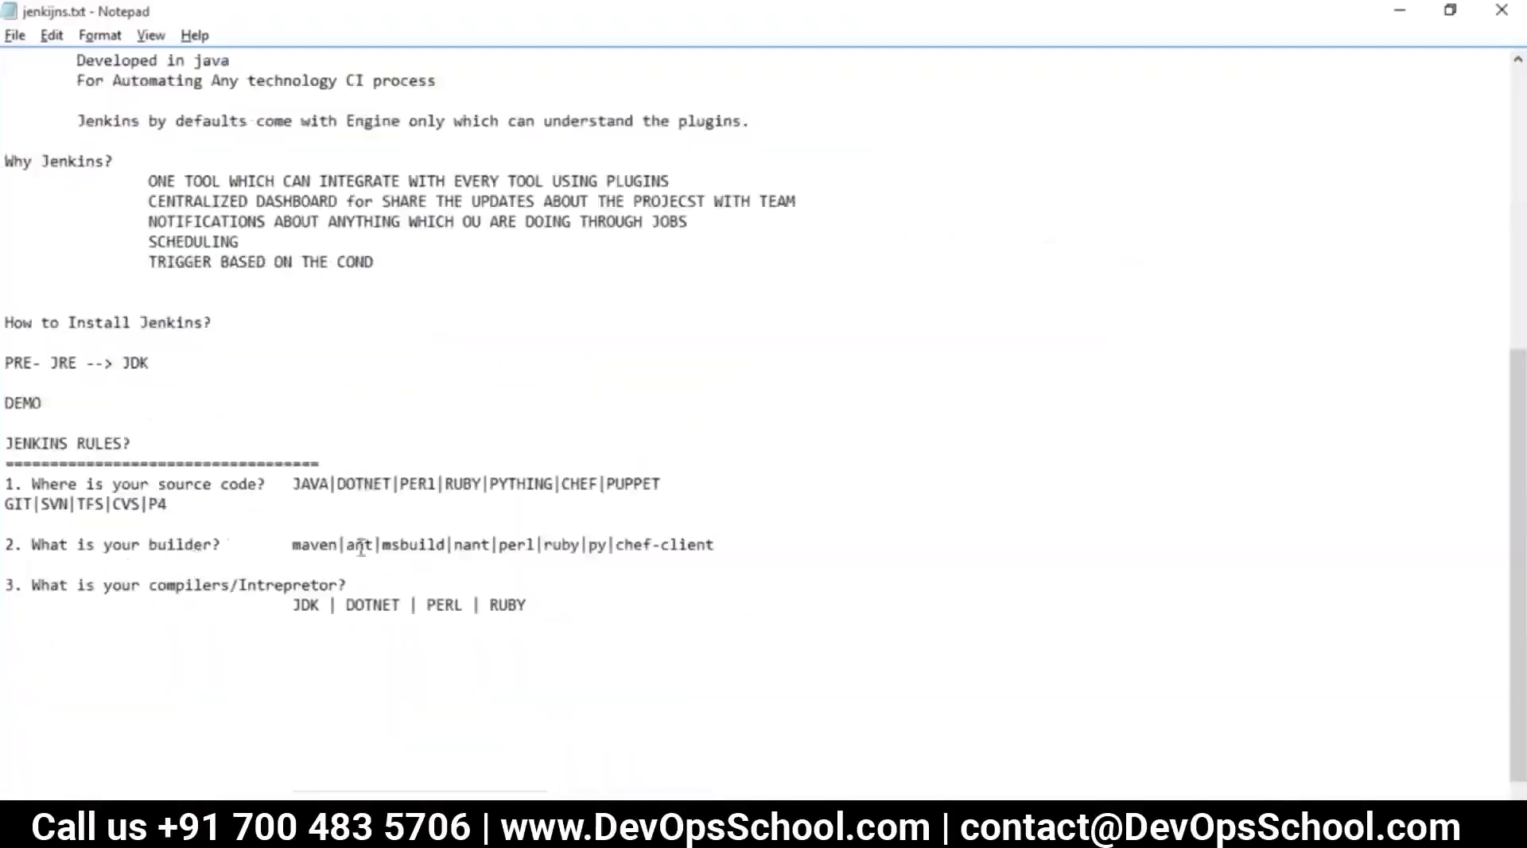
drag(88, 484, 277, 500)
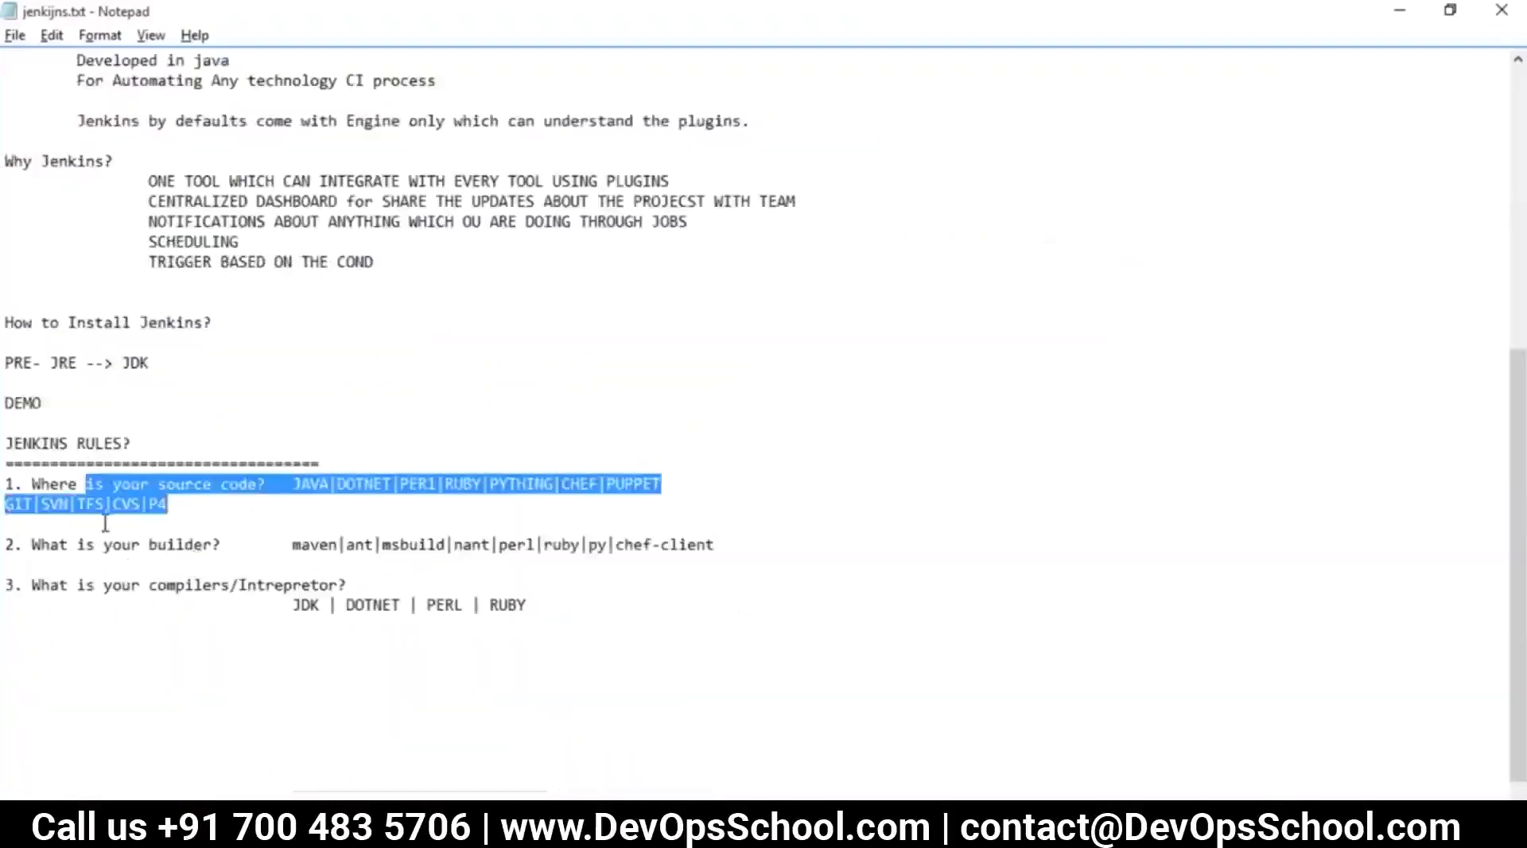
drag(4, 544, 225, 544)
drag(85, 584, 293, 578)
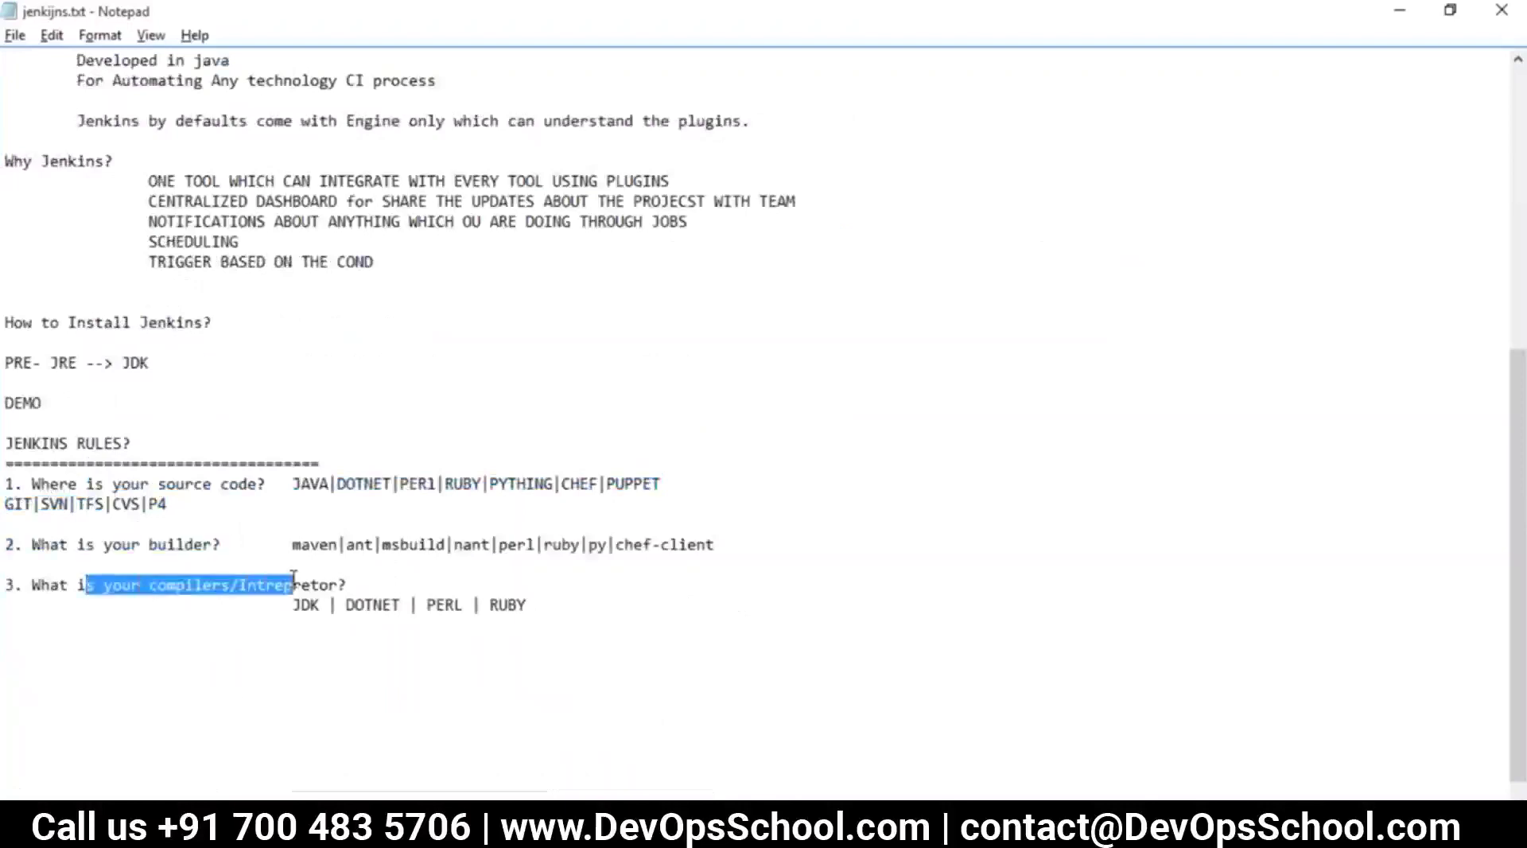
drag(526, 606, 7, 461)
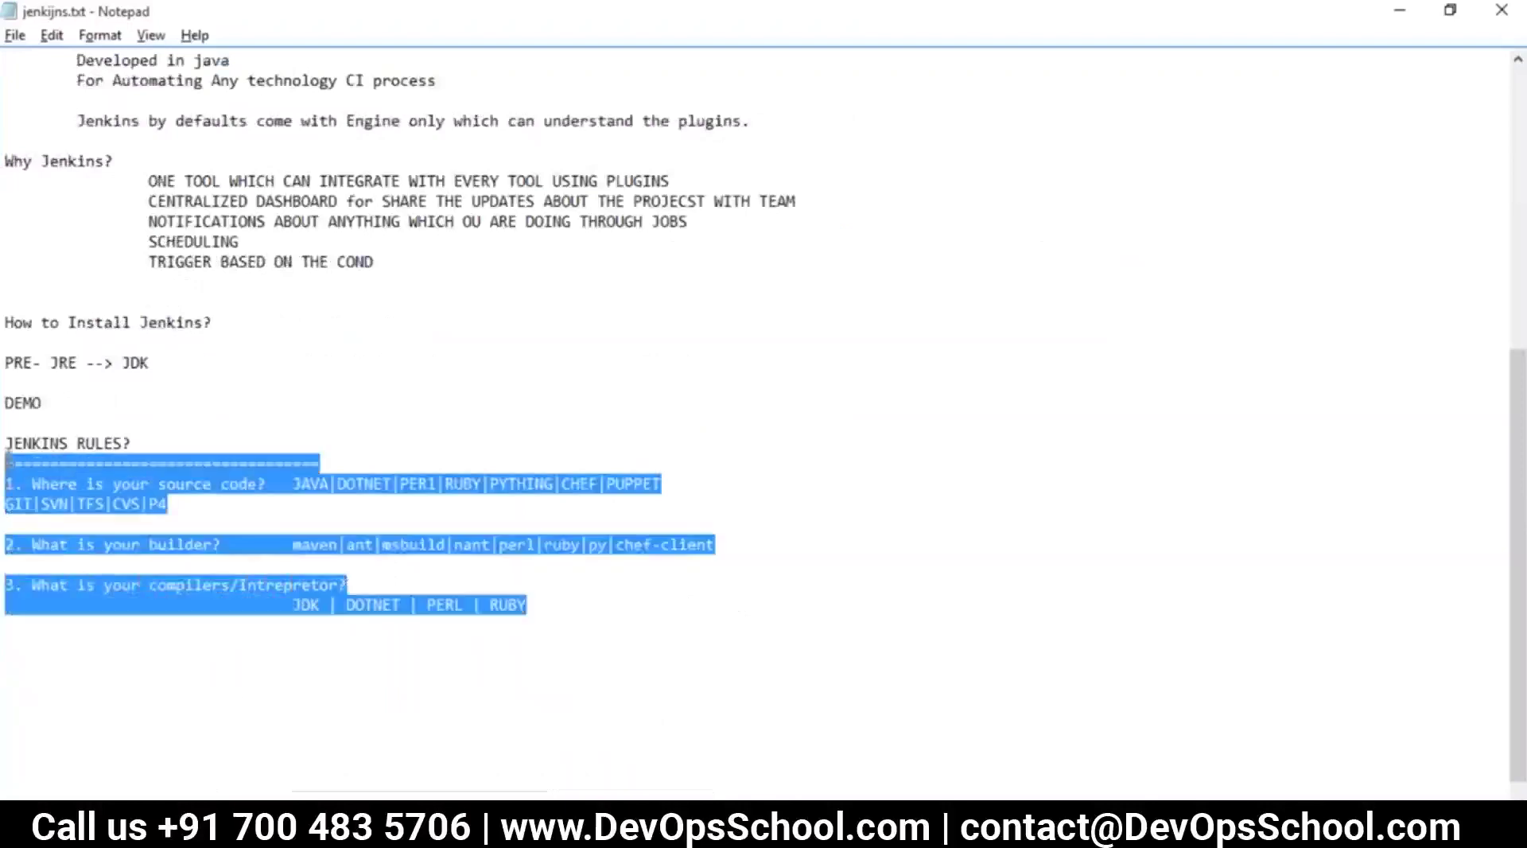
Below the RUBY line, add 'JAVA ALONG WITH MAVEN' and 'JAVA ALONG WITH ANT'
click(467, 627)
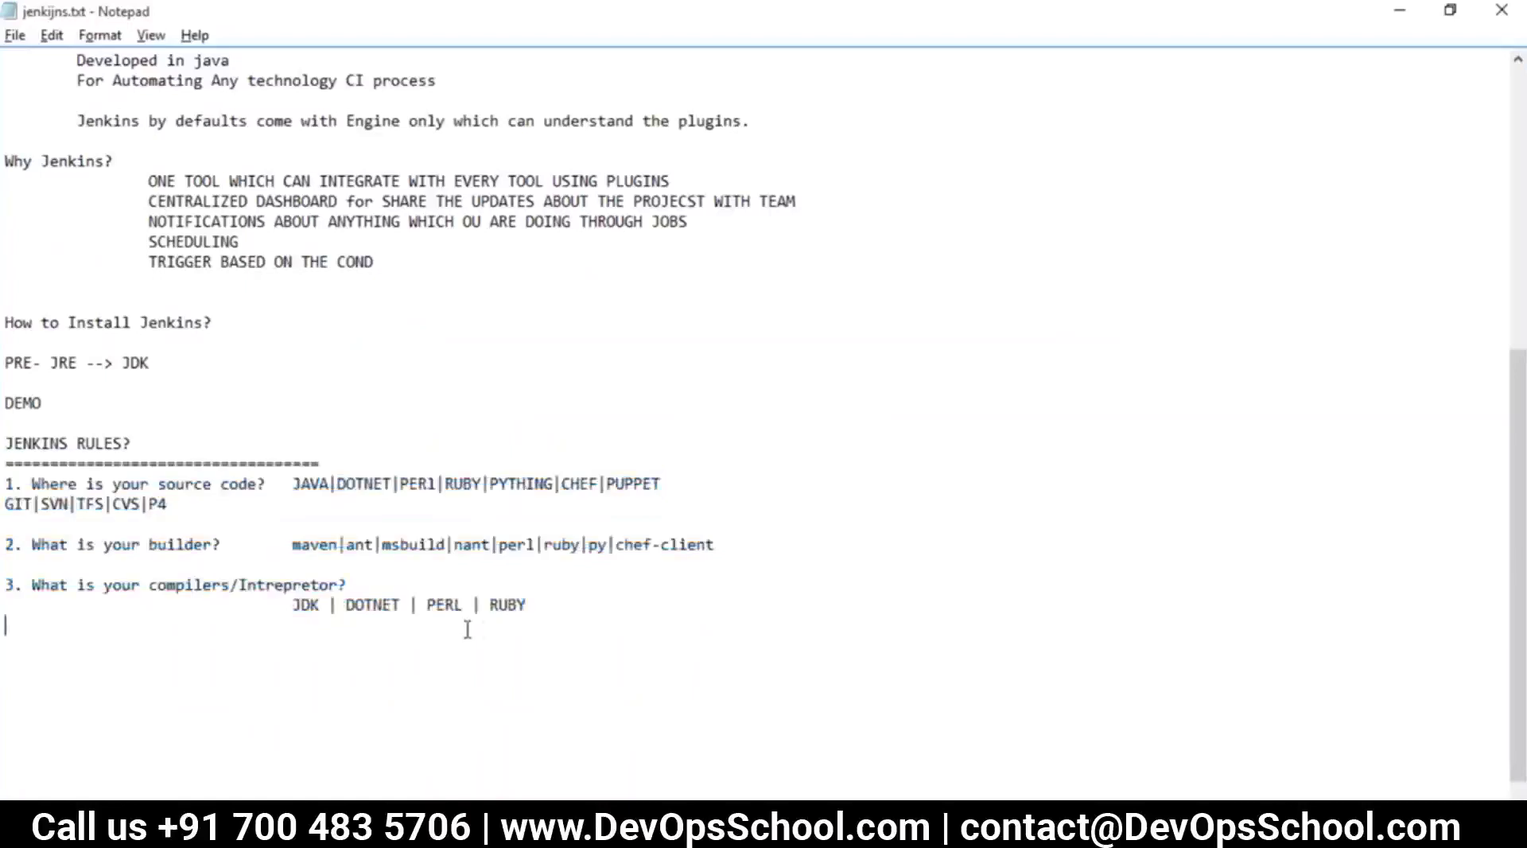
key(Return)
key(Return)
text(JAVA)
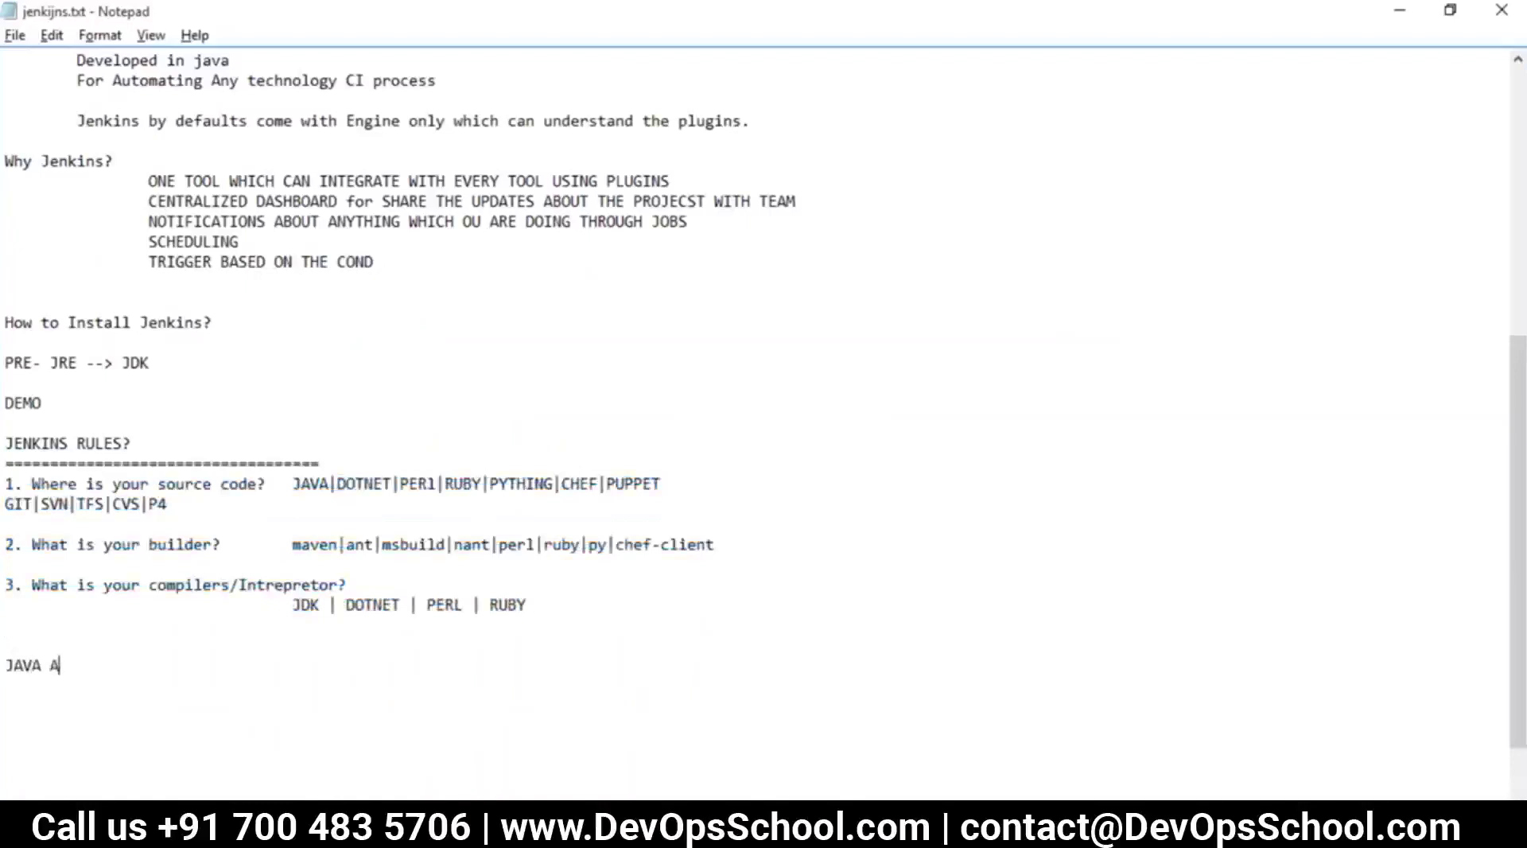
text( ALONG WTH)
key(BackSpace)
key(BackSpace)
key(BackSpace)
text(ITH MAVEN)
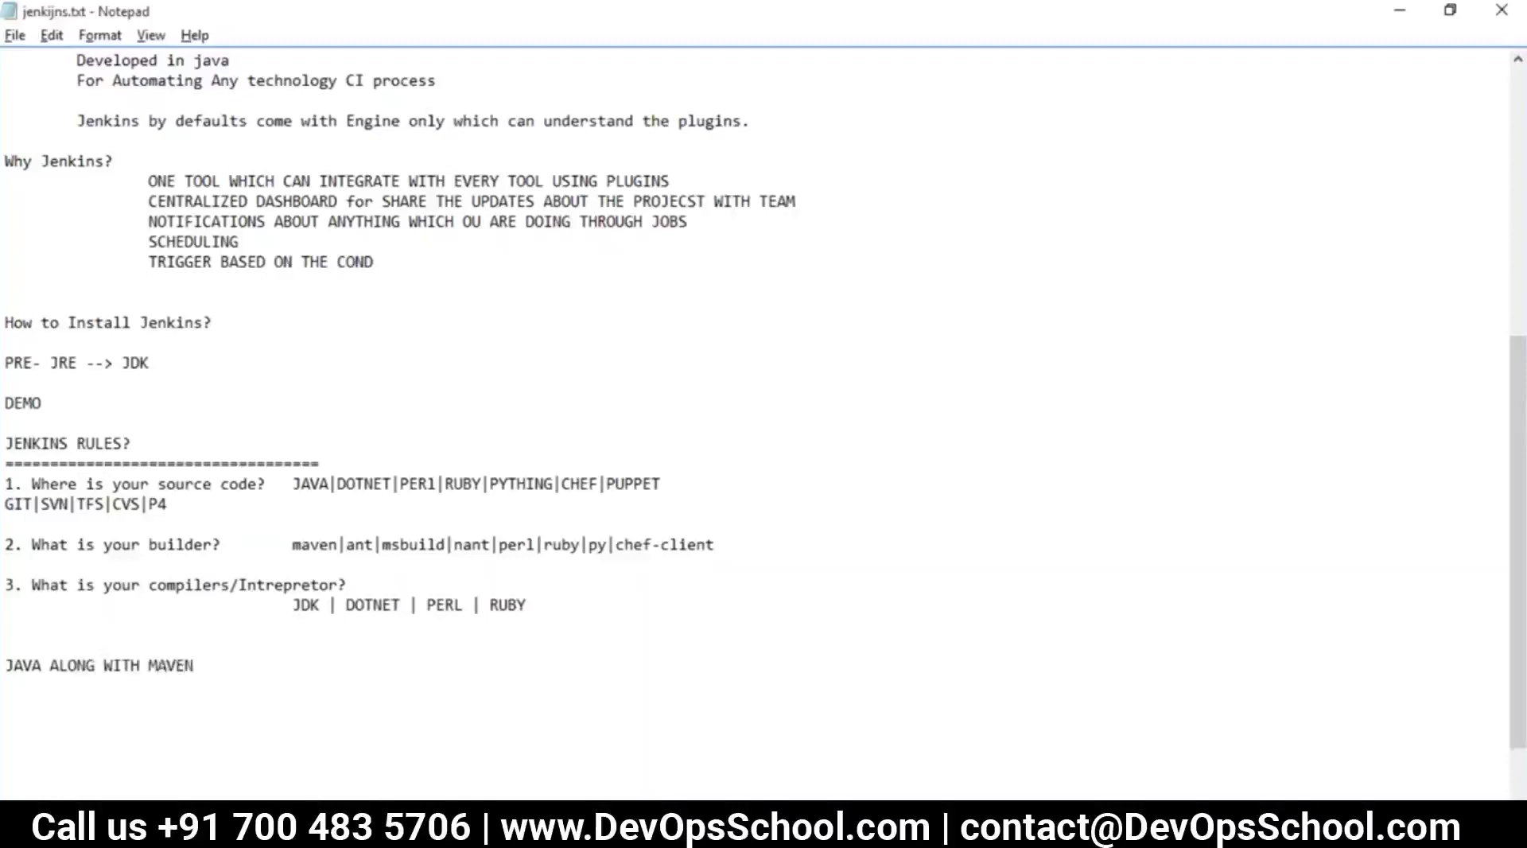
key(Return)
text(JAVA AONG)
key(BackSpace)
Add the third pairing 'DOTNET ALONG WITH MSBUILD' on the next line
key(BackSpace)
text(LONG WIT)
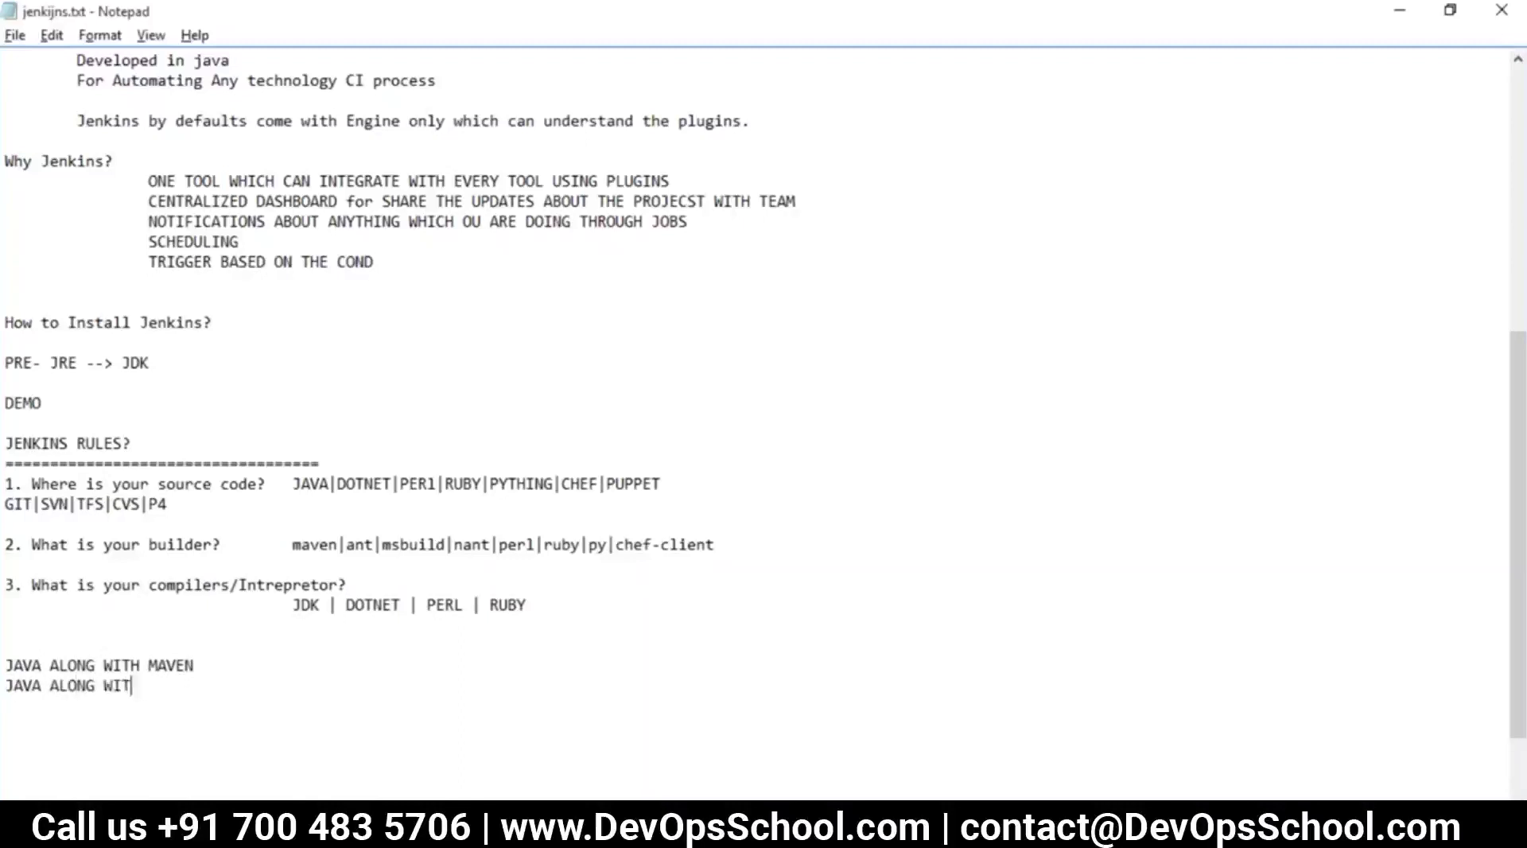
text(H ANT)
key(Return)
text(JA)
key(BackSpace)
key(BackSpace)
text(DOTNETT)
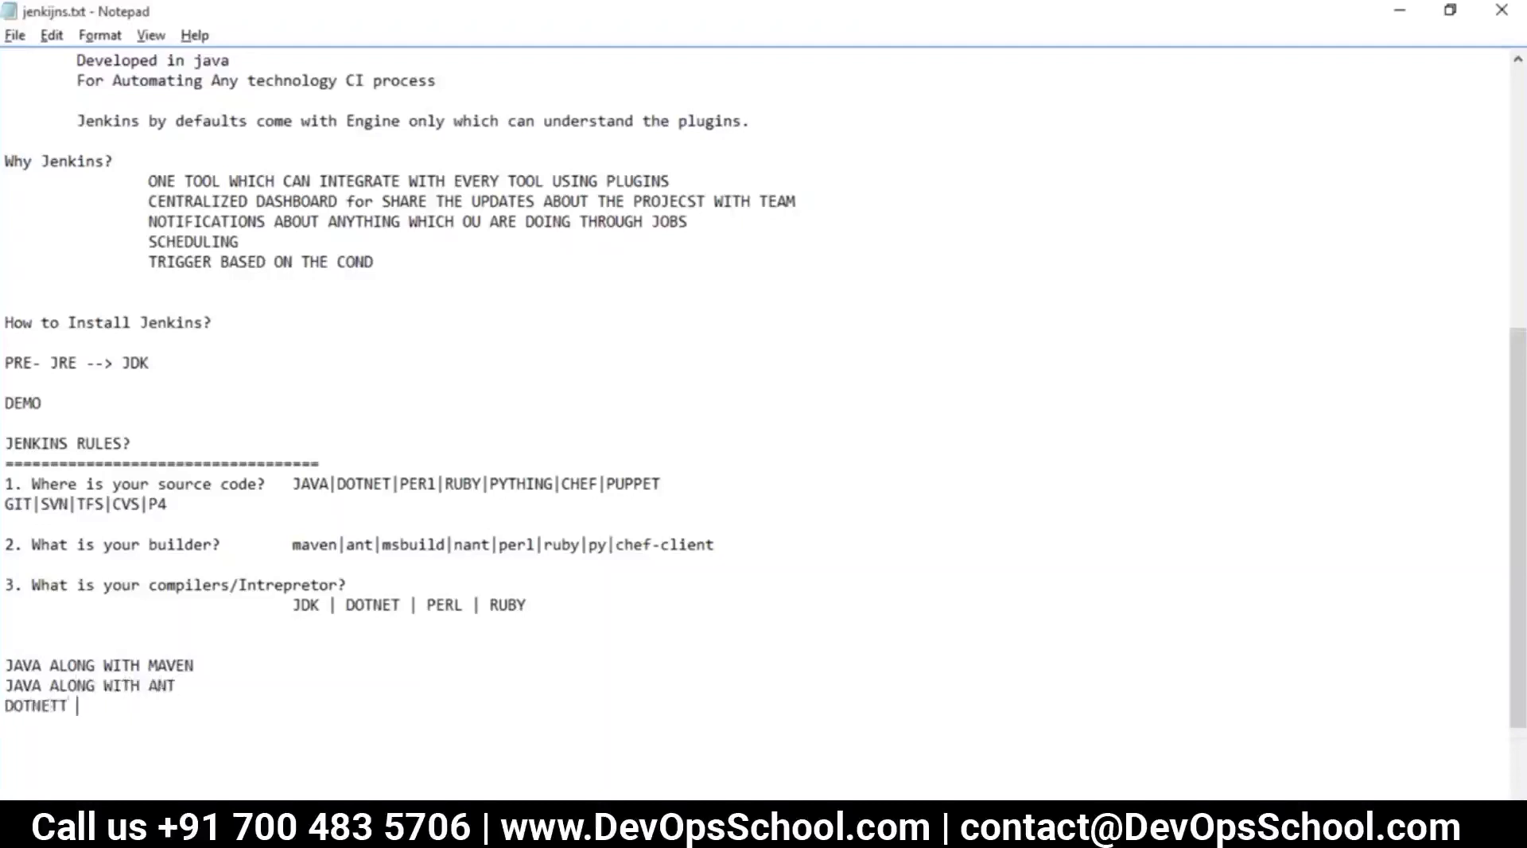
key(BackSpace)
key(BackSpace)
text( ALONG WITH MSBUILD)
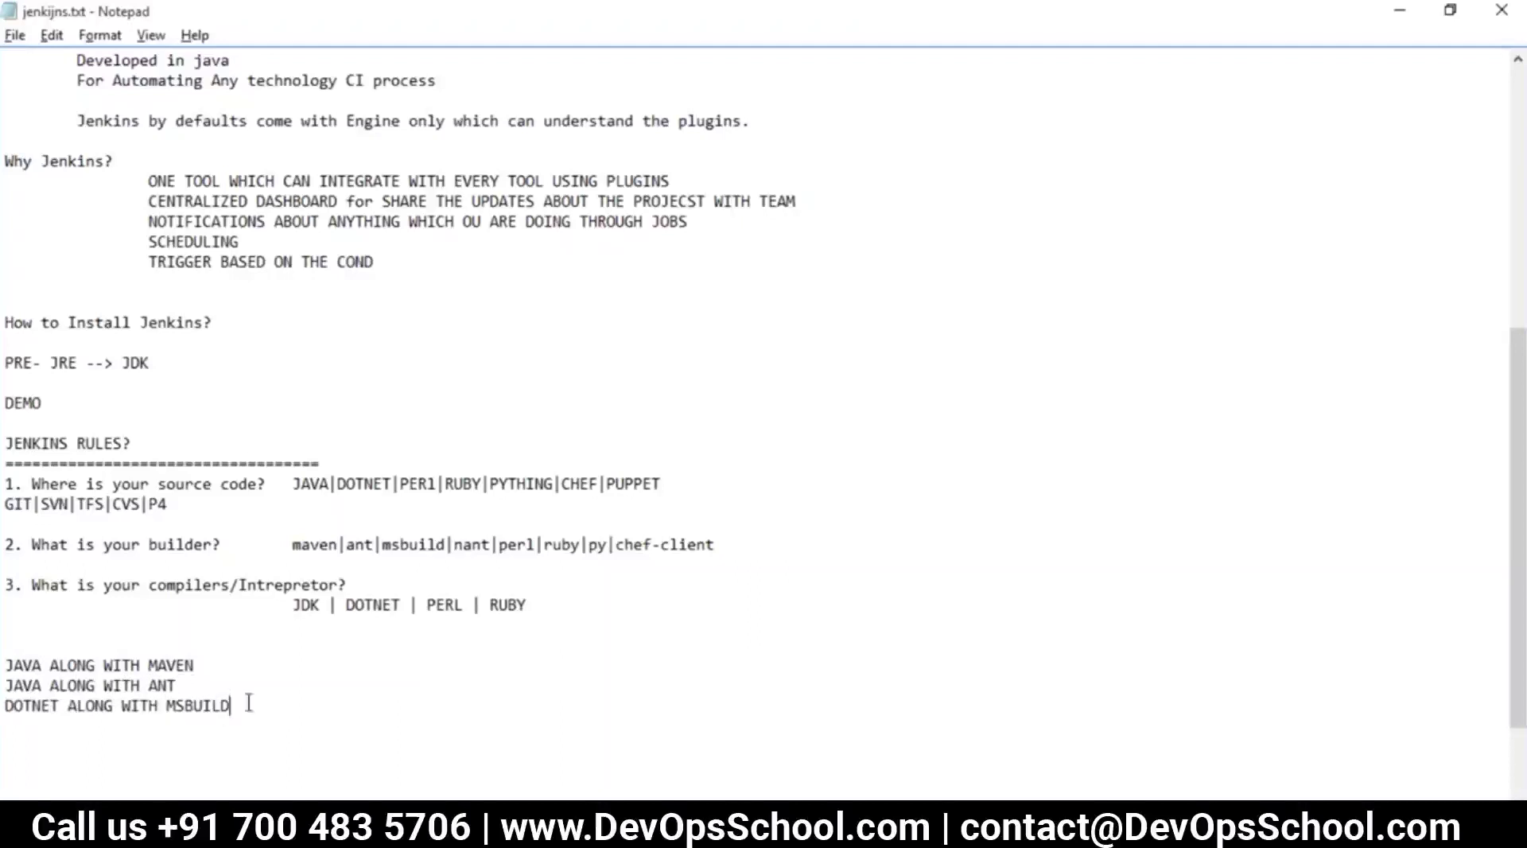
drag(248, 703, 6, 665)
double_click(71, 667)
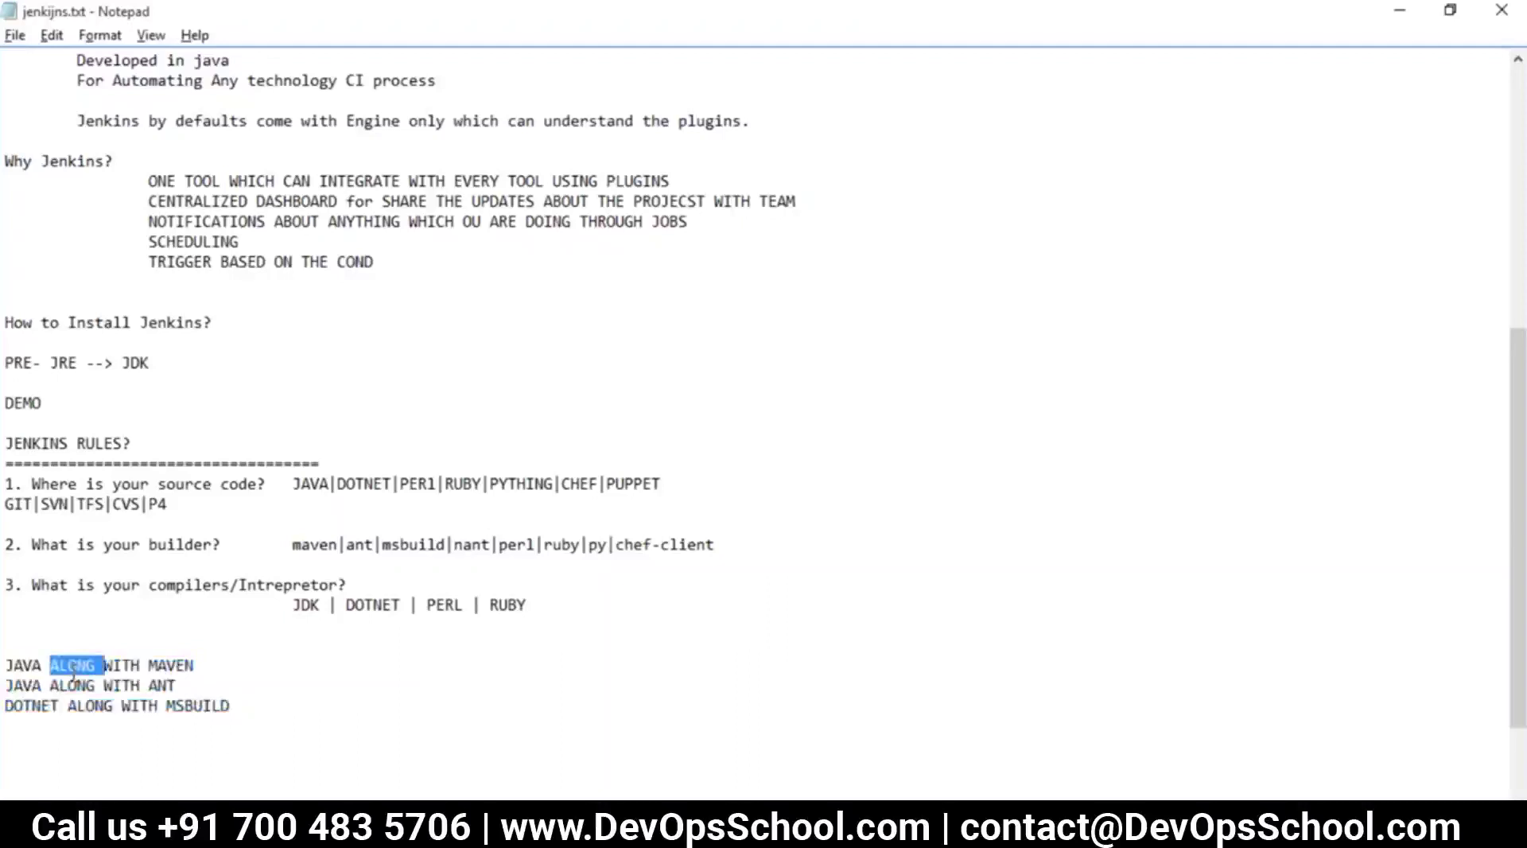
drag(272, 483, 26, 478)
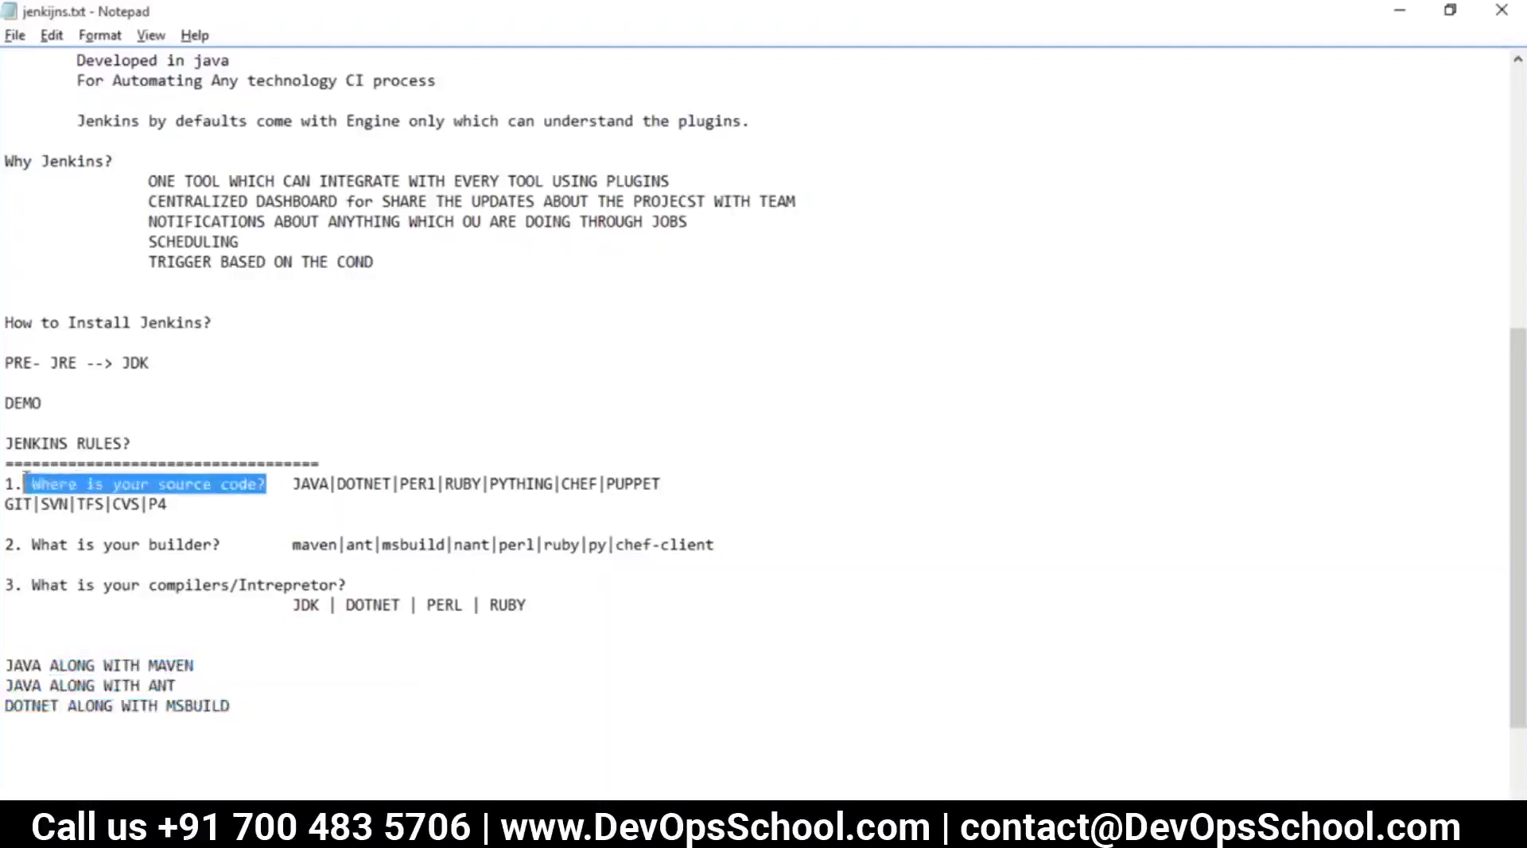
drag(46, 667, 9, 664)
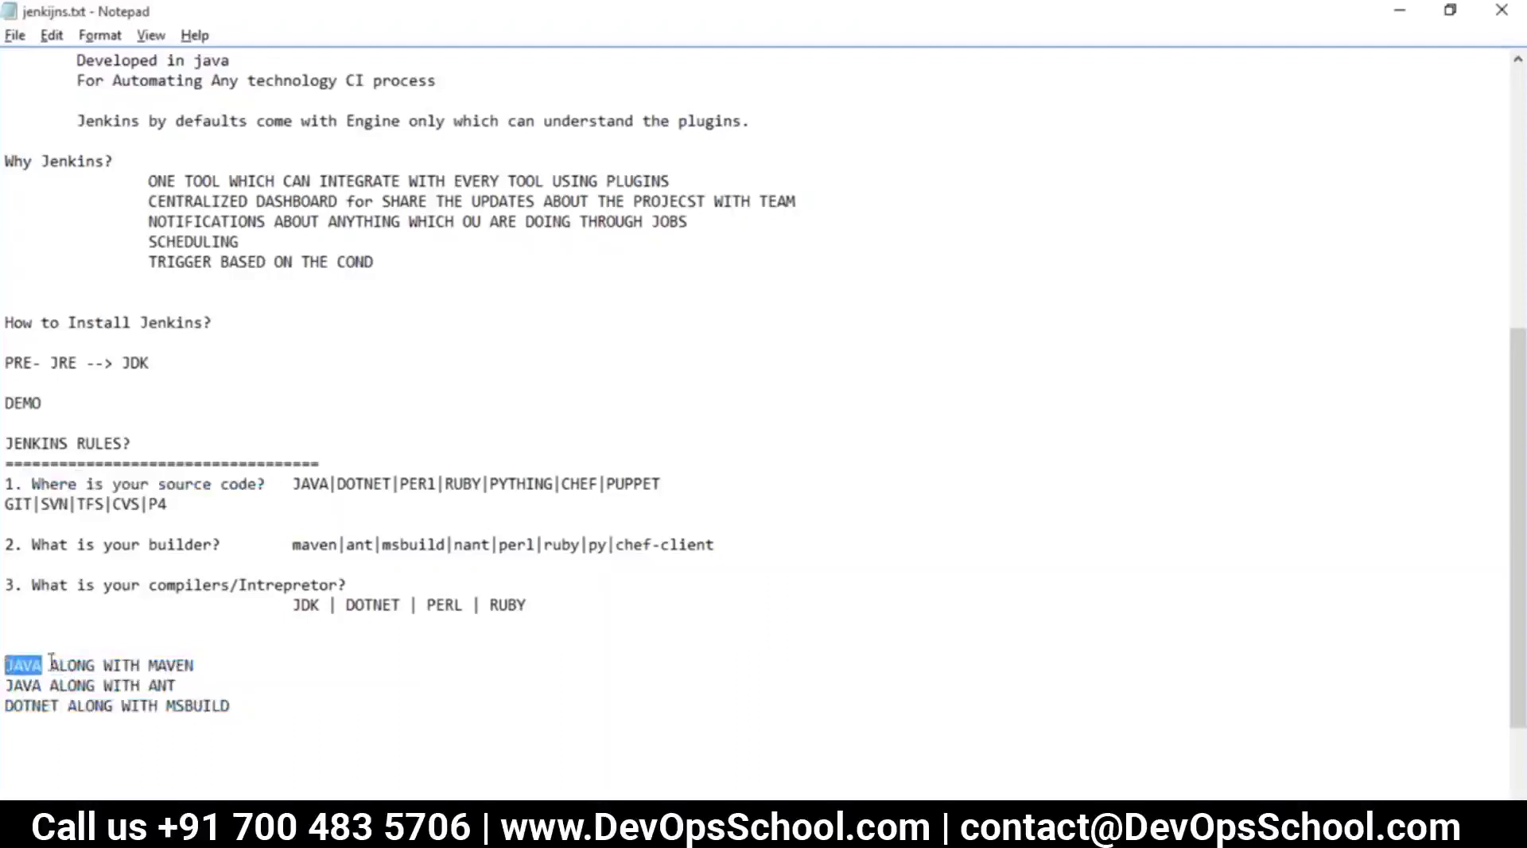
key(alt+Tab)
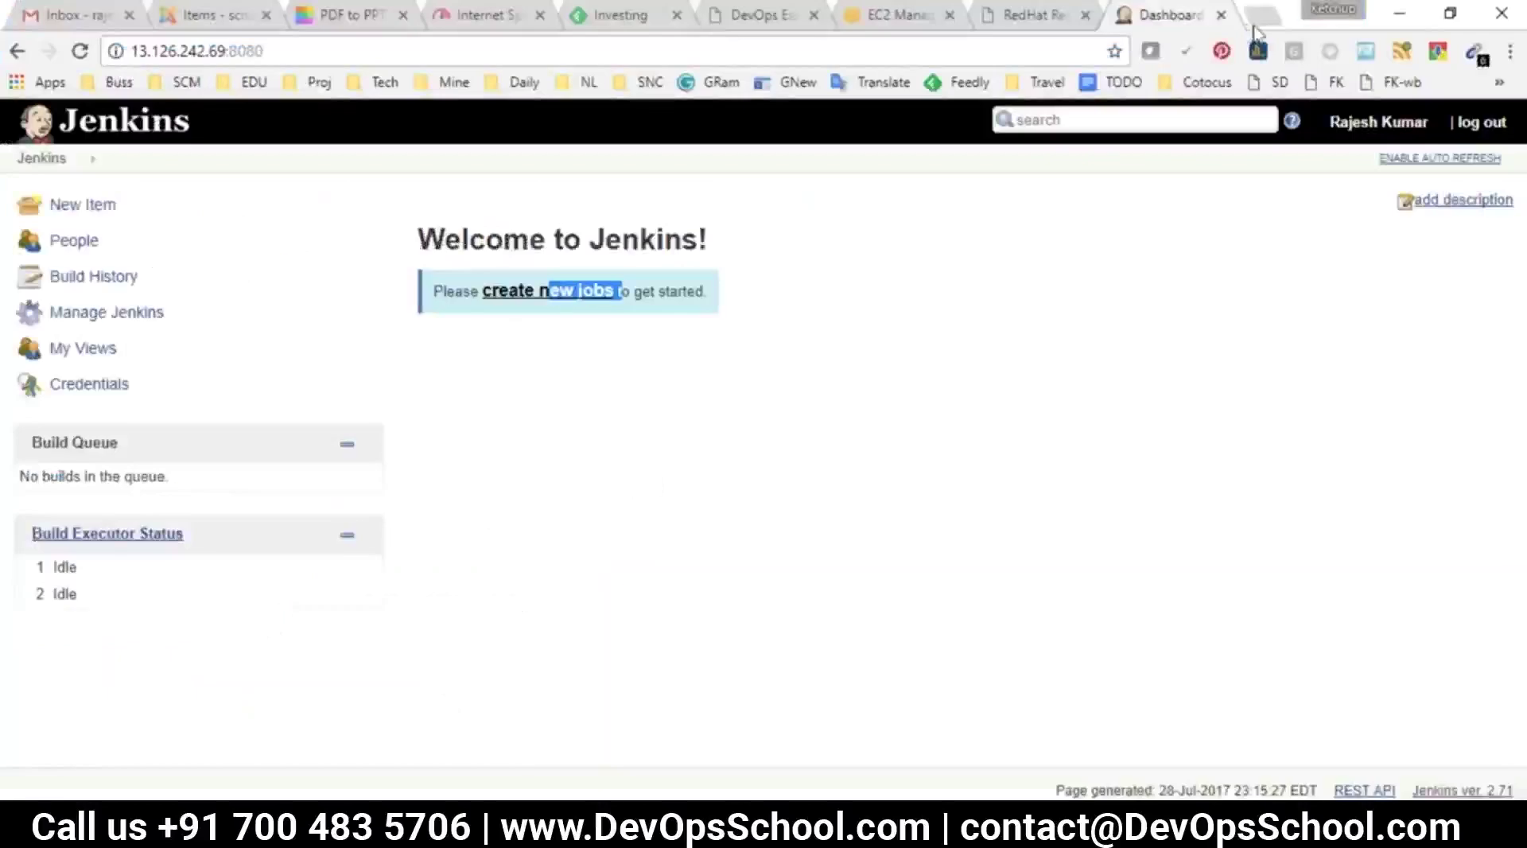
Search for github in a new Chrome tab
click(1261, 16)
text(gt)
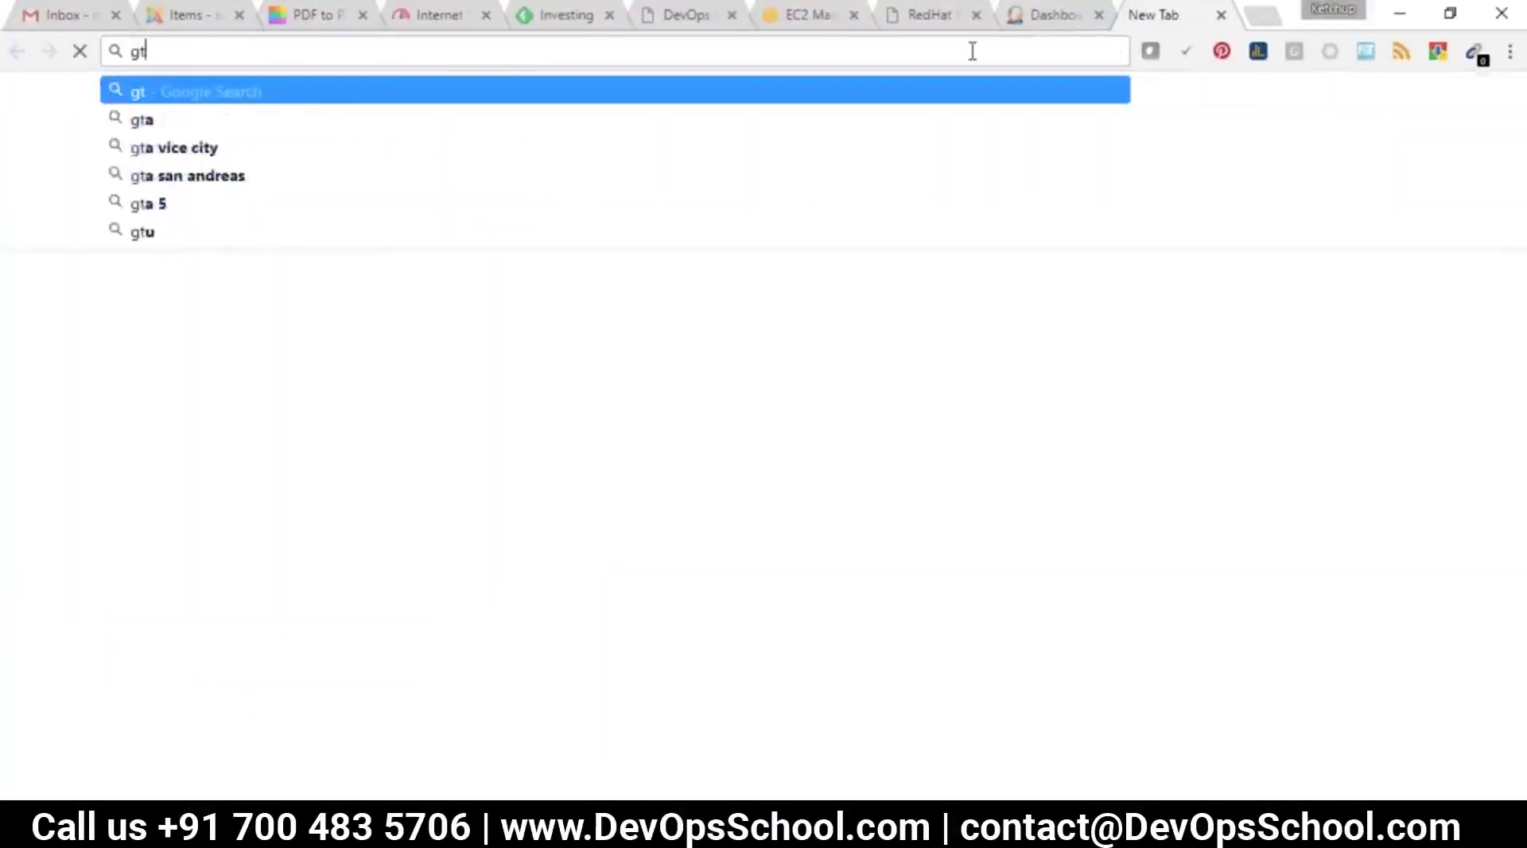
key(BackSpace)
text(it)
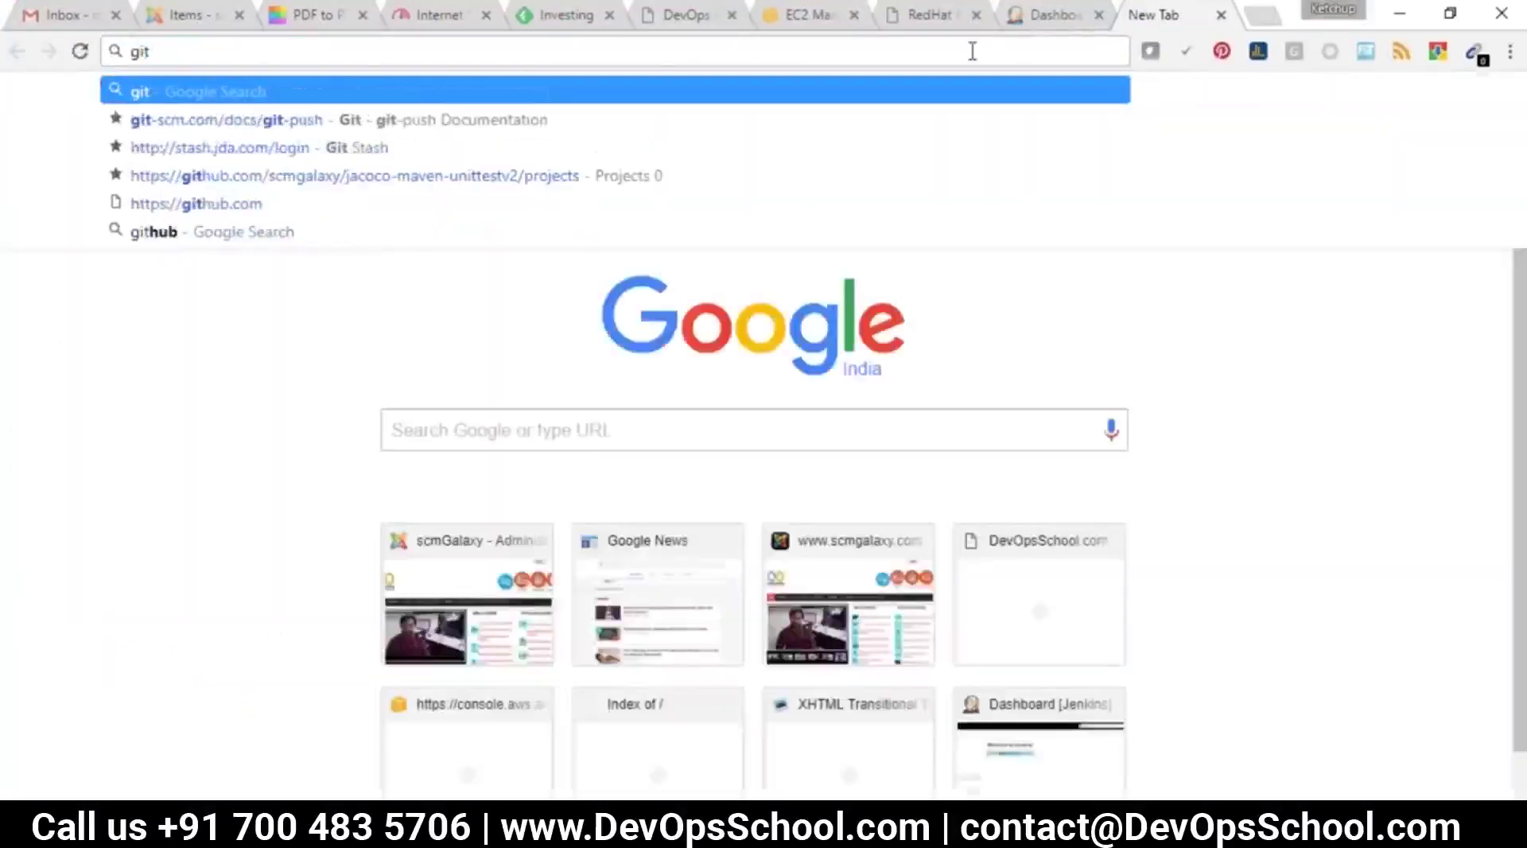
text(hub)
key(Return)
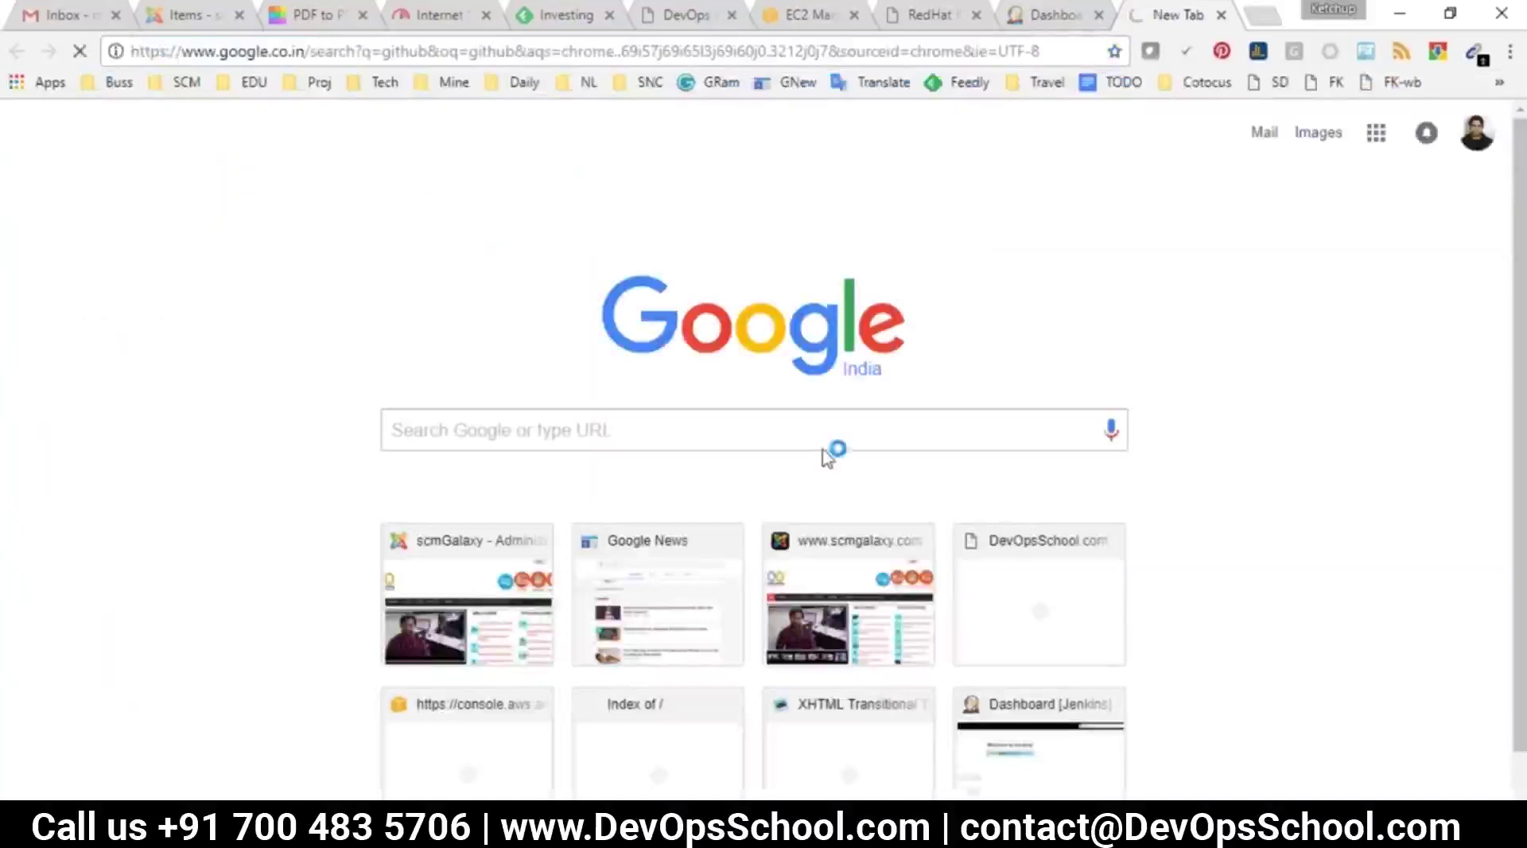
scroll(1158, 477, down, 5)
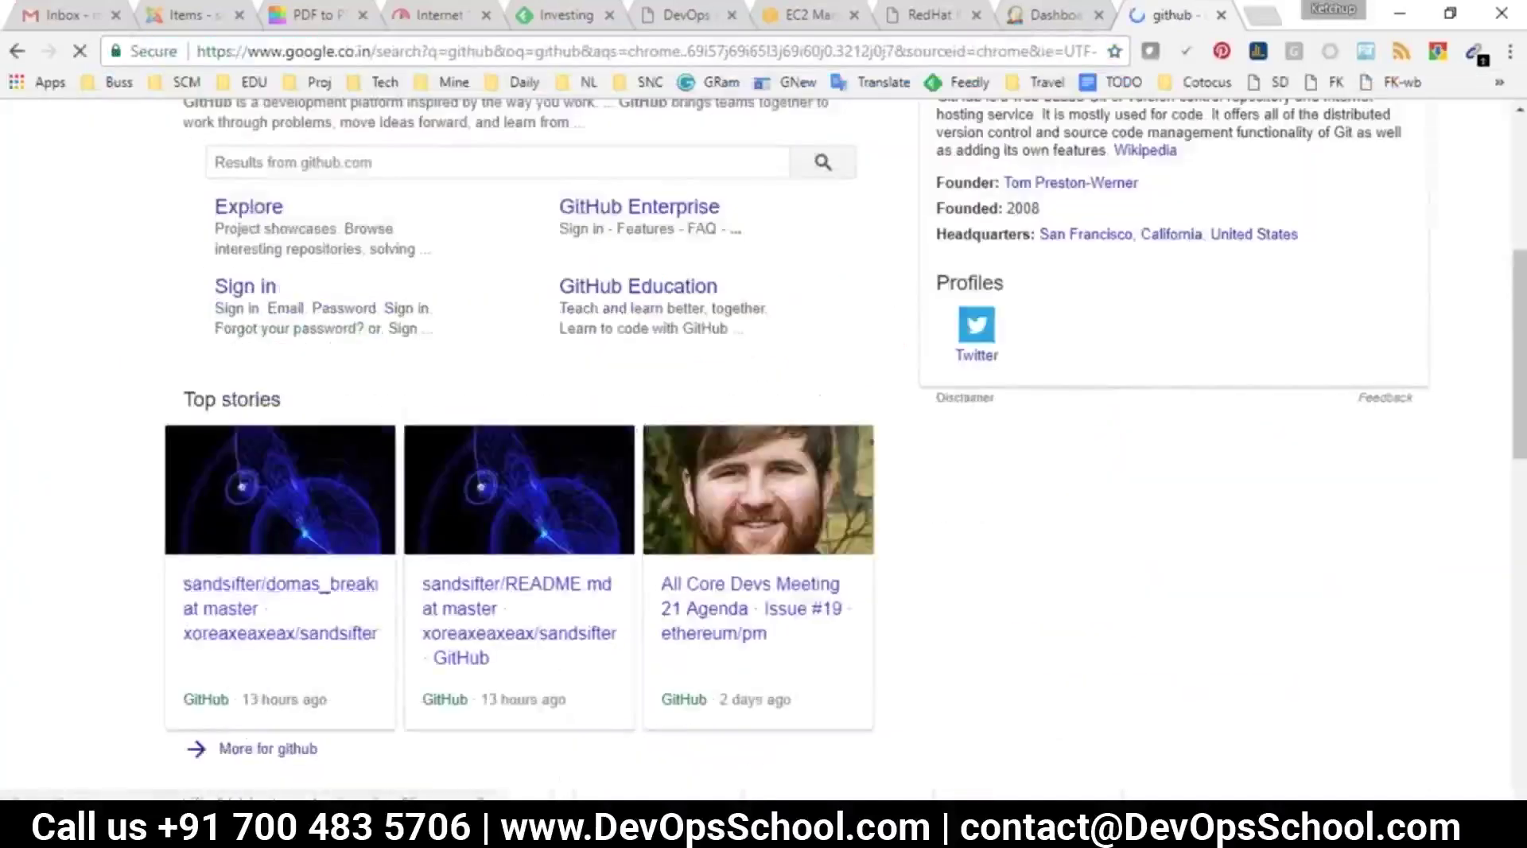
scroll(763, 445, up, 4)
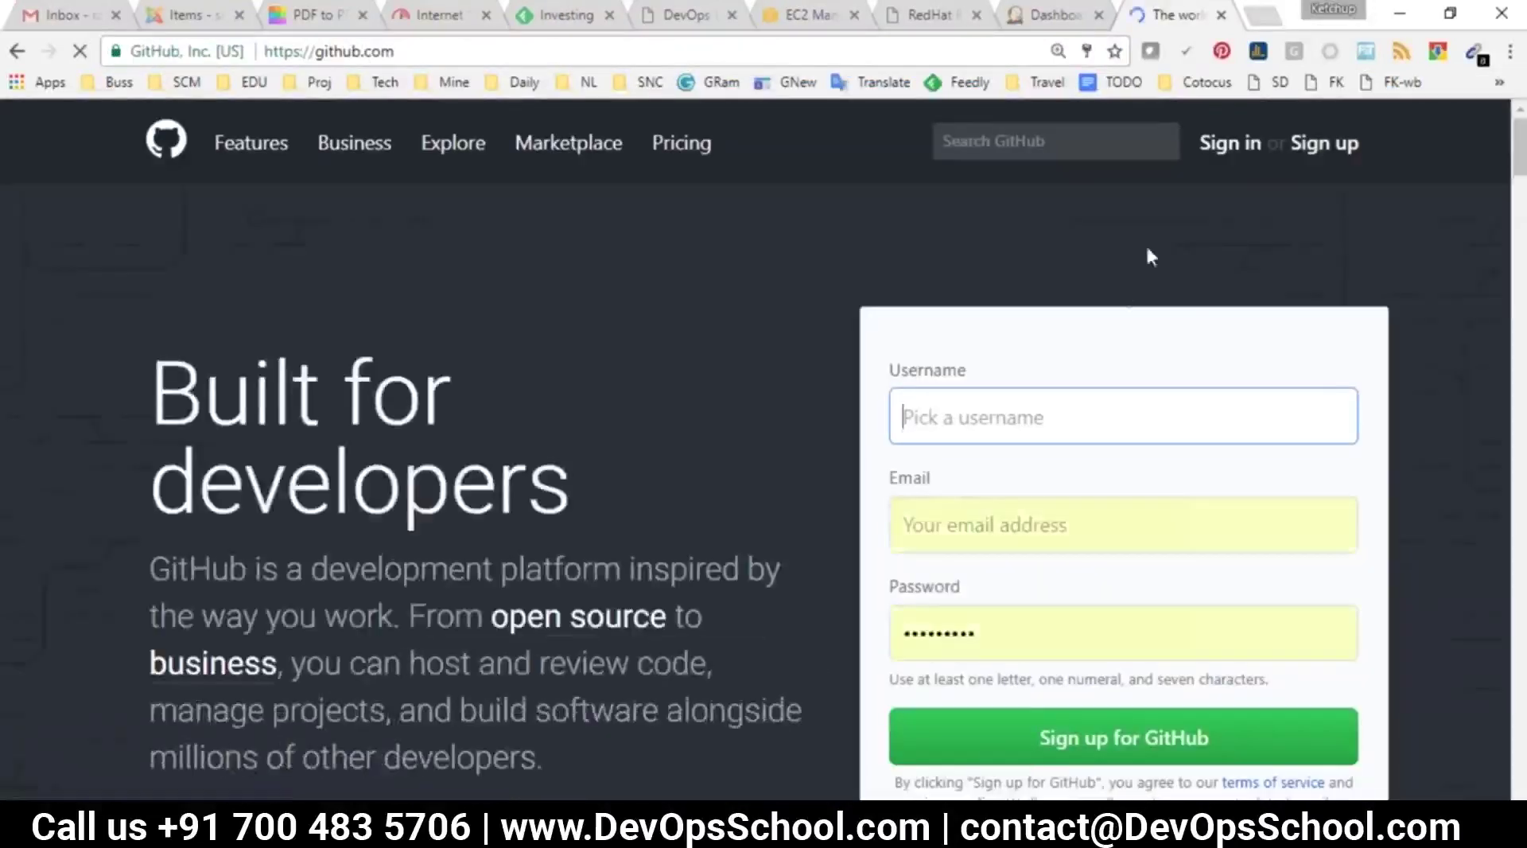
Sign in to GitHub with the saved login and open the helloworld-java-maven repository
click(1217, 152)
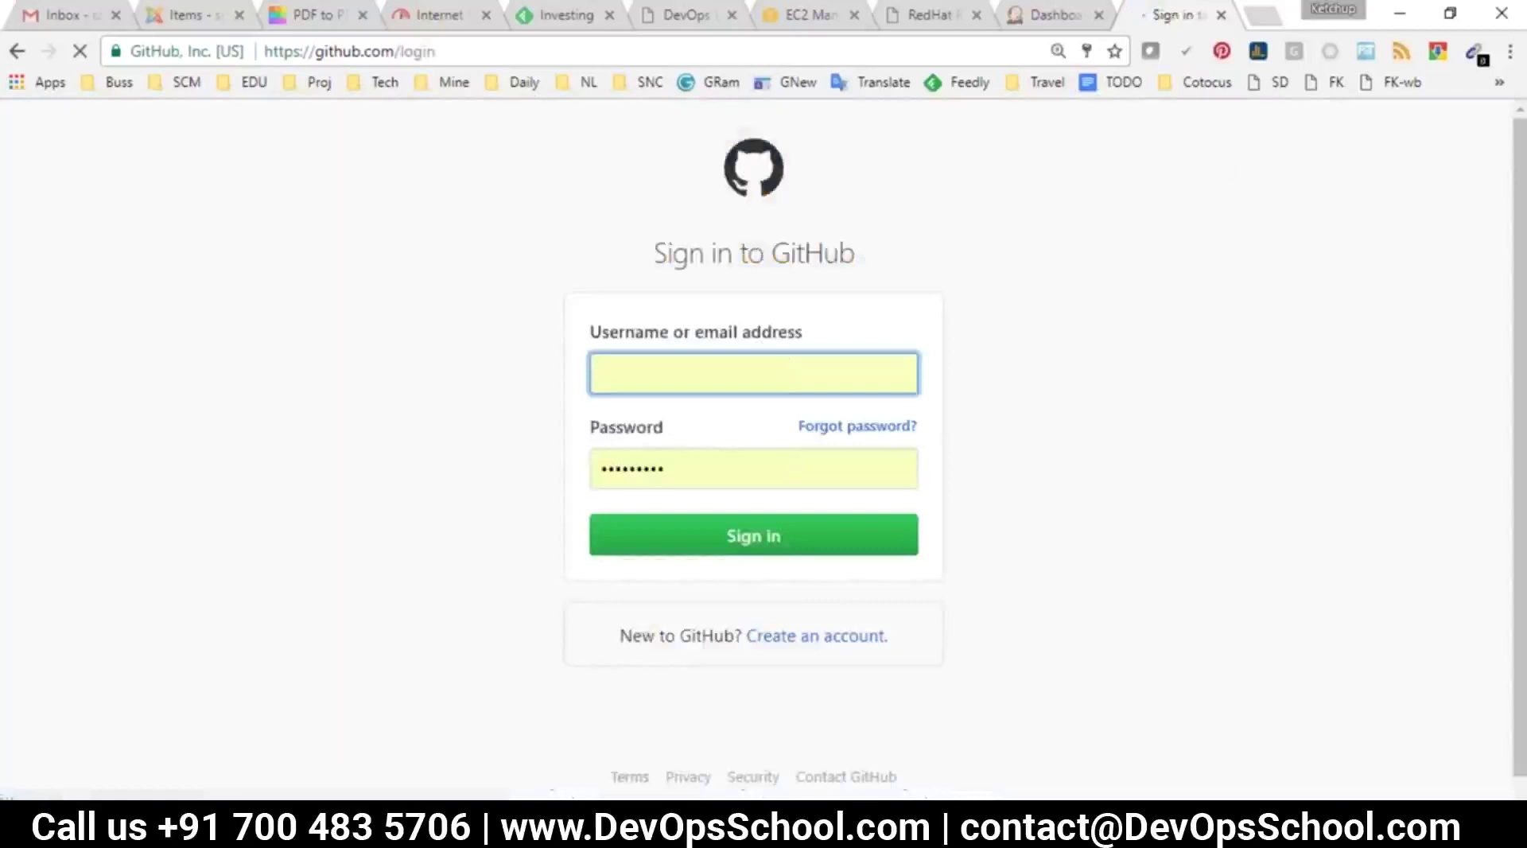
click(785, 368)
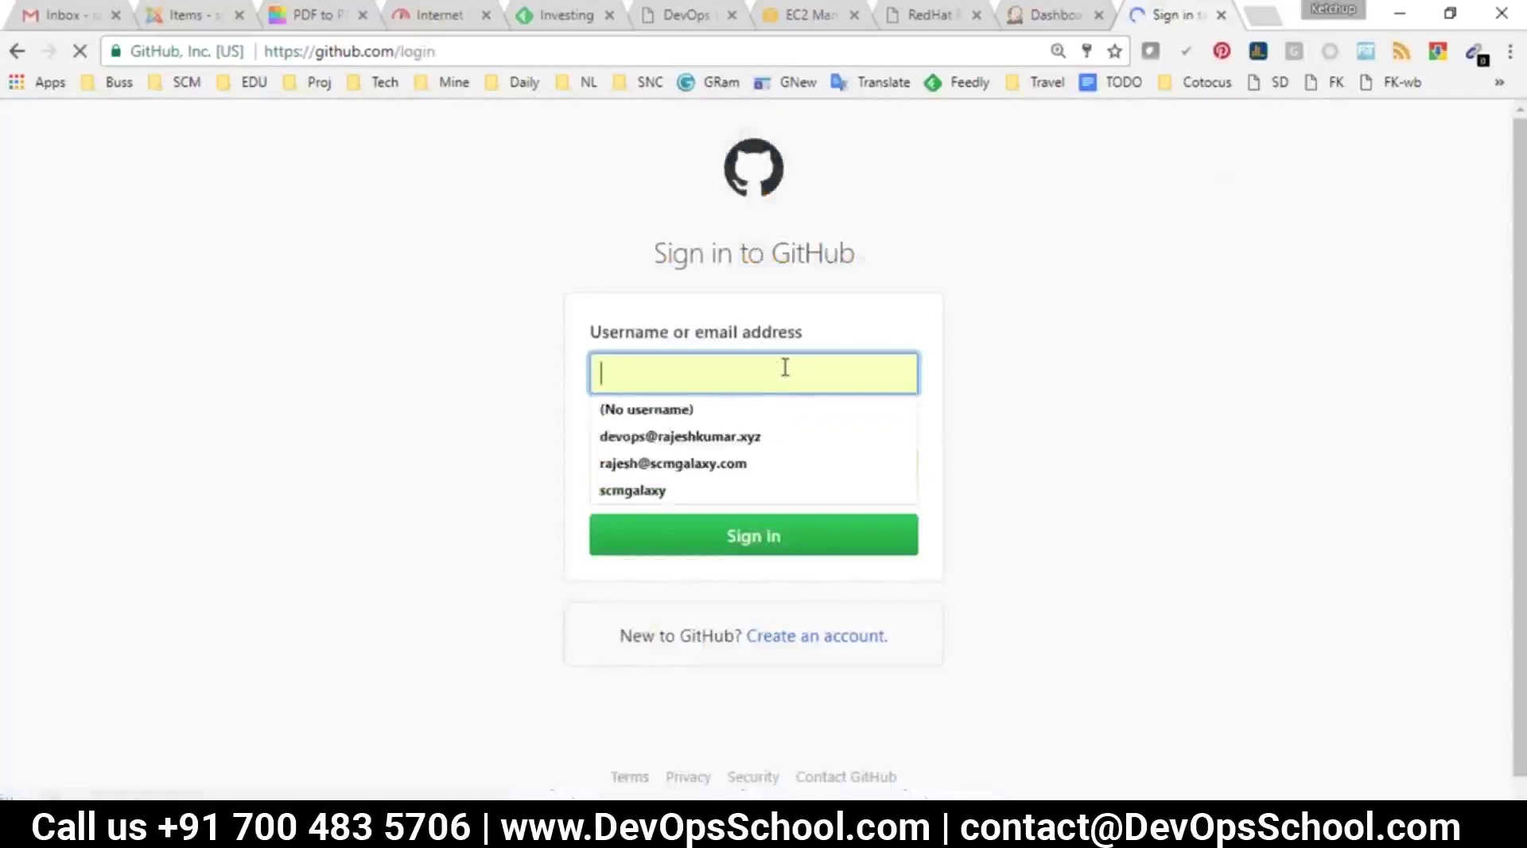
click(641, 491)
click(672, 532)
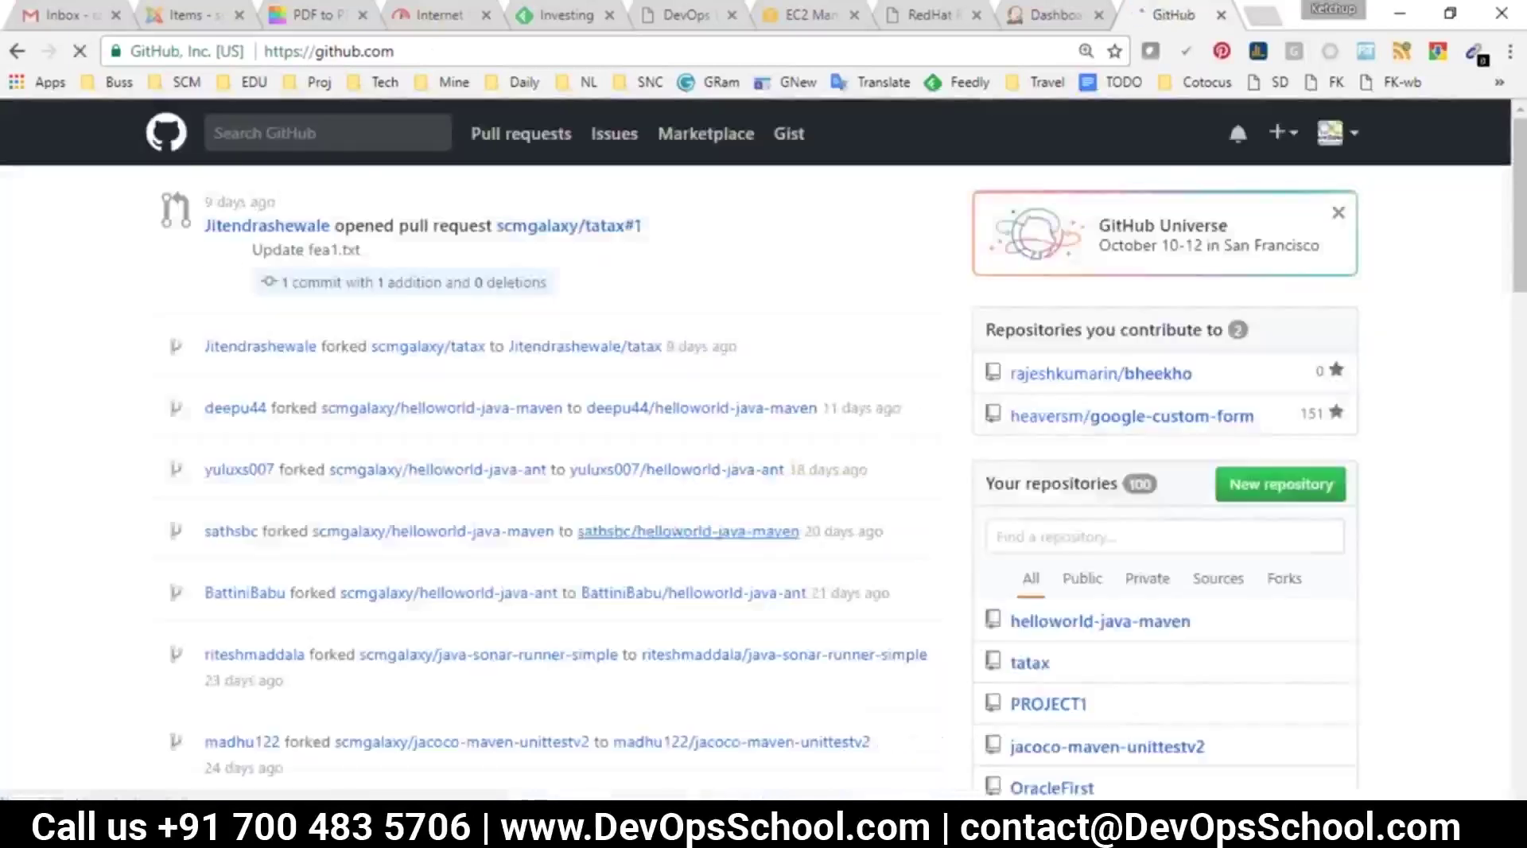
scroll(1087, 526, down, 5)
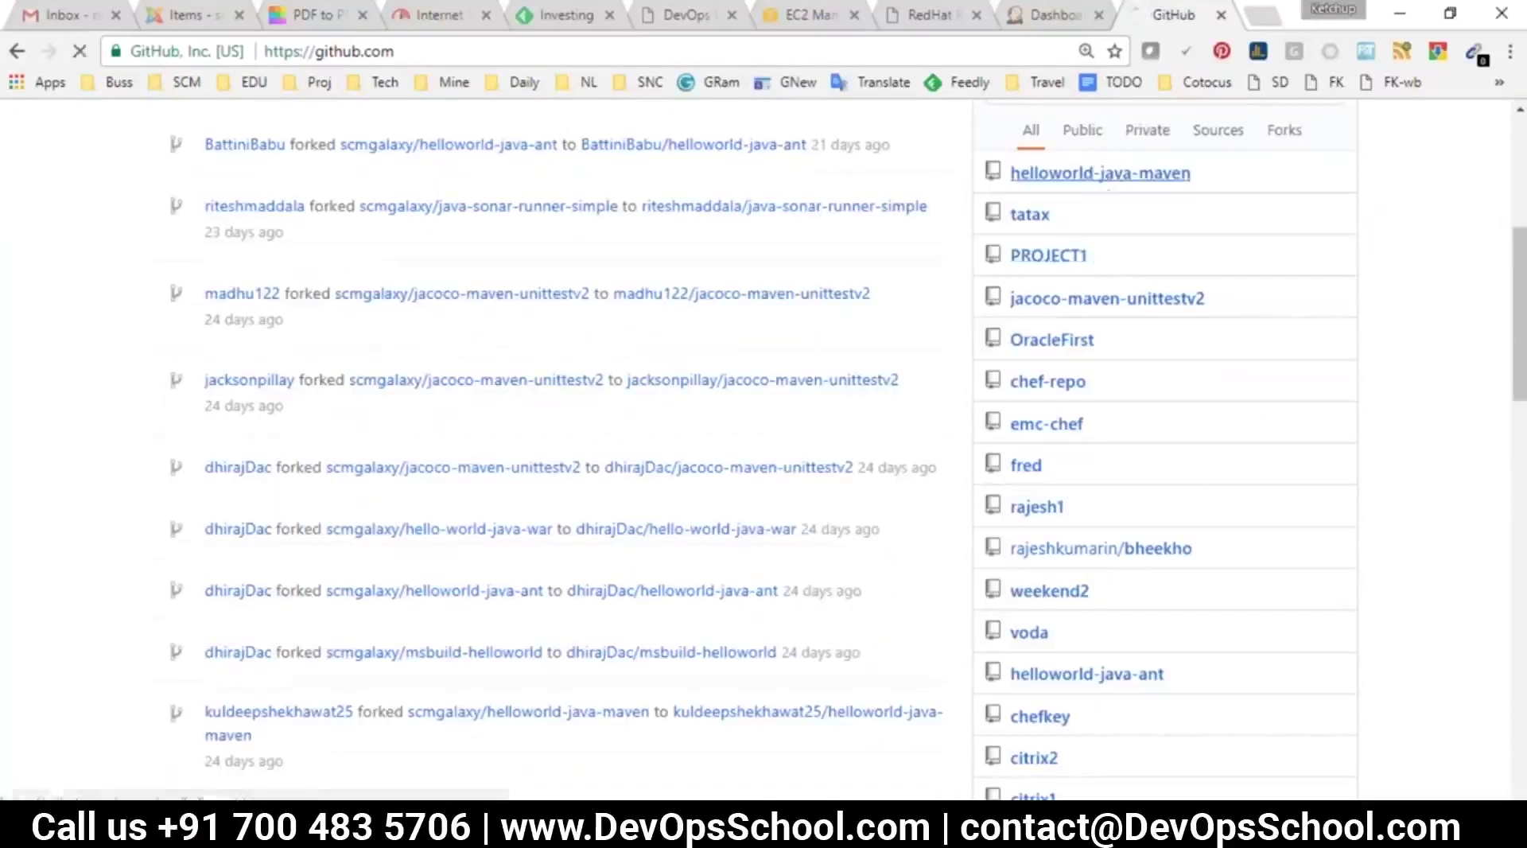
click(1098, 165)
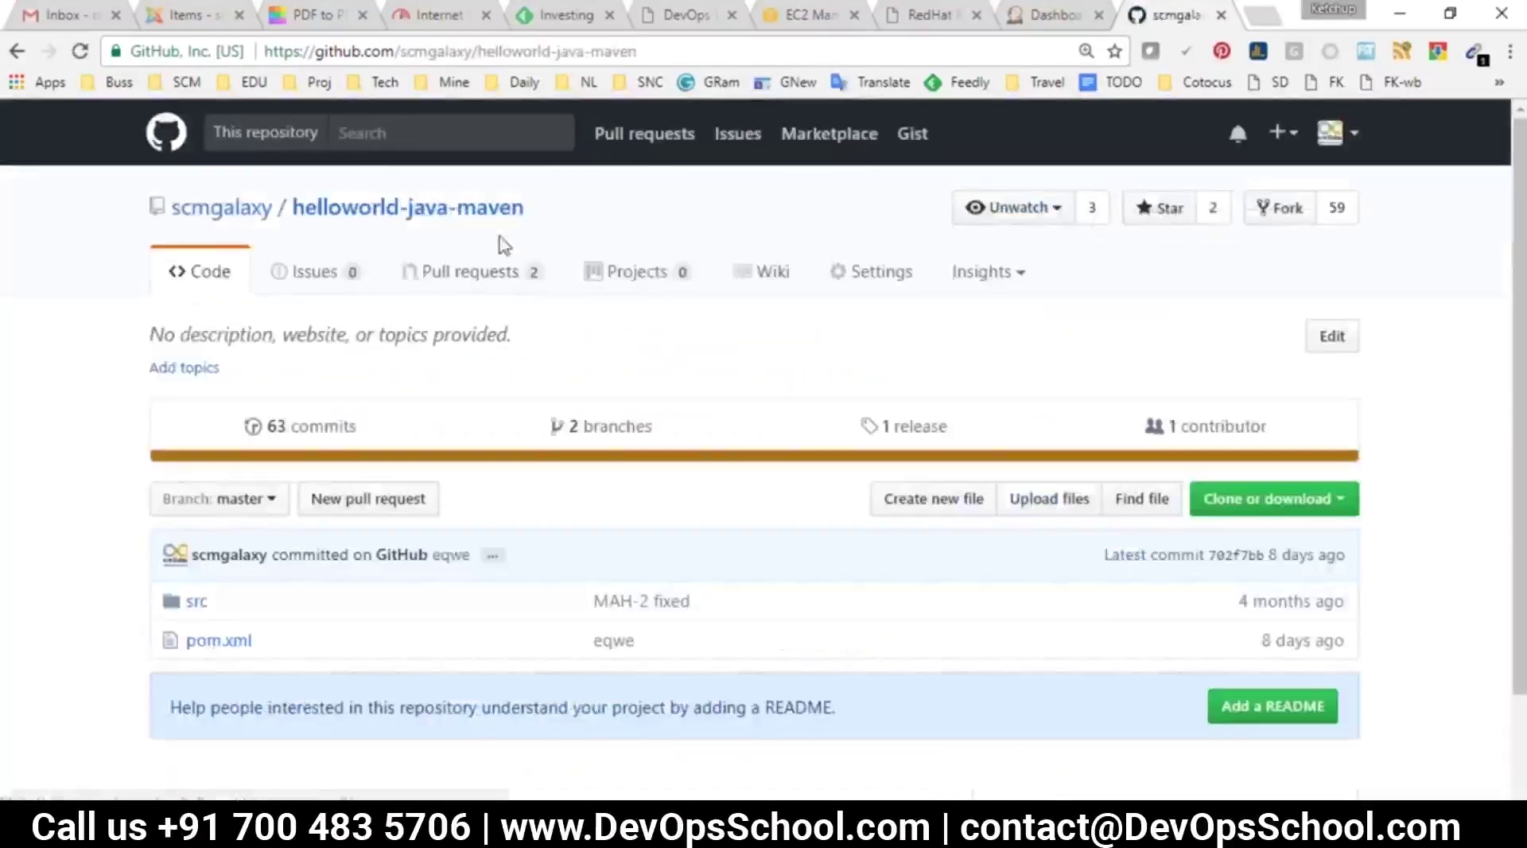
drag(537, 225, 301, 215)
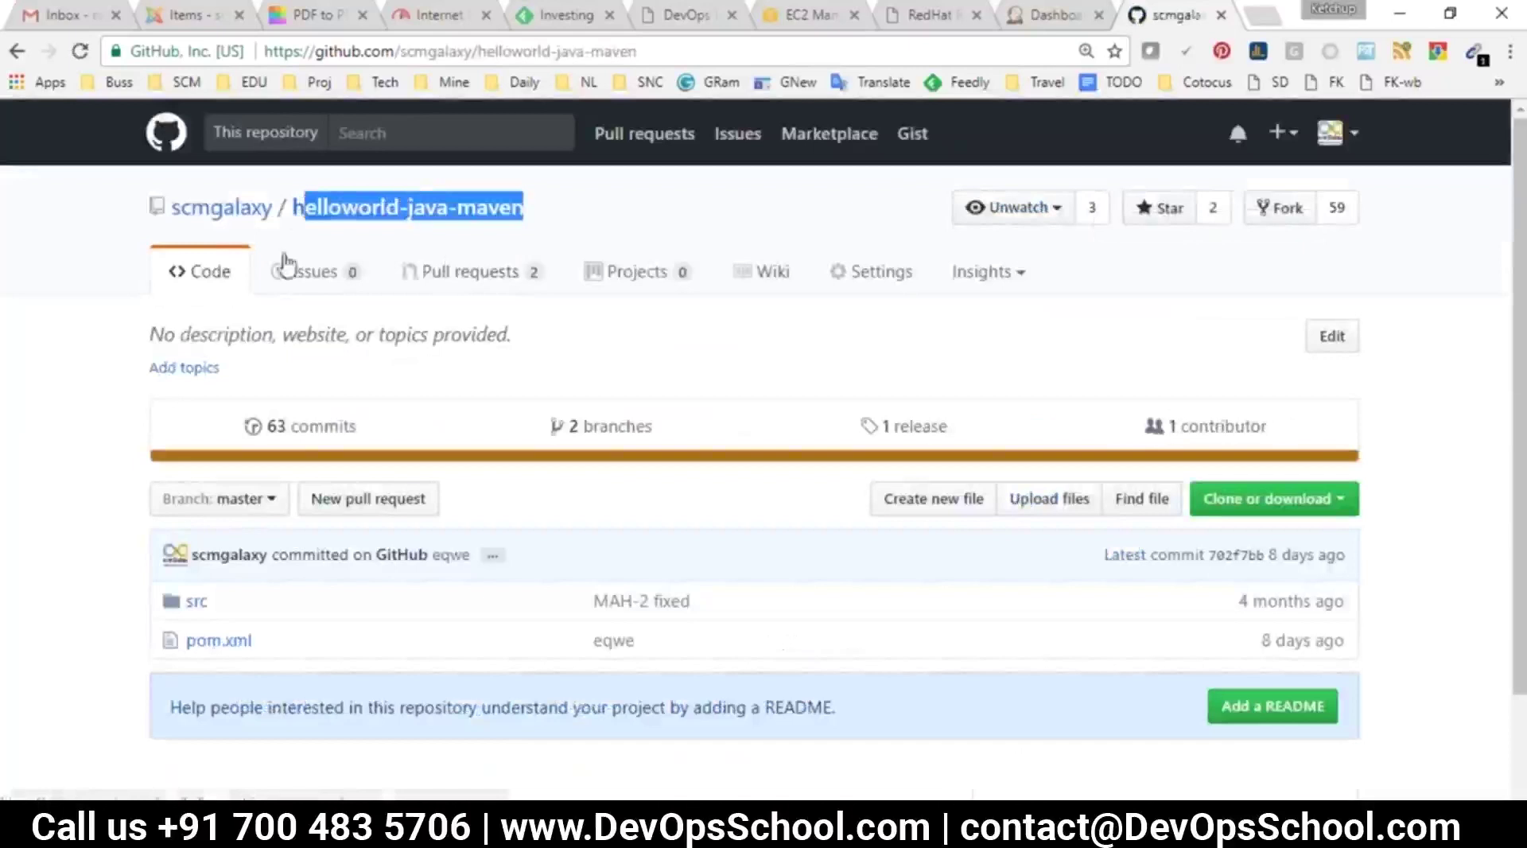
key(alt+Tab)
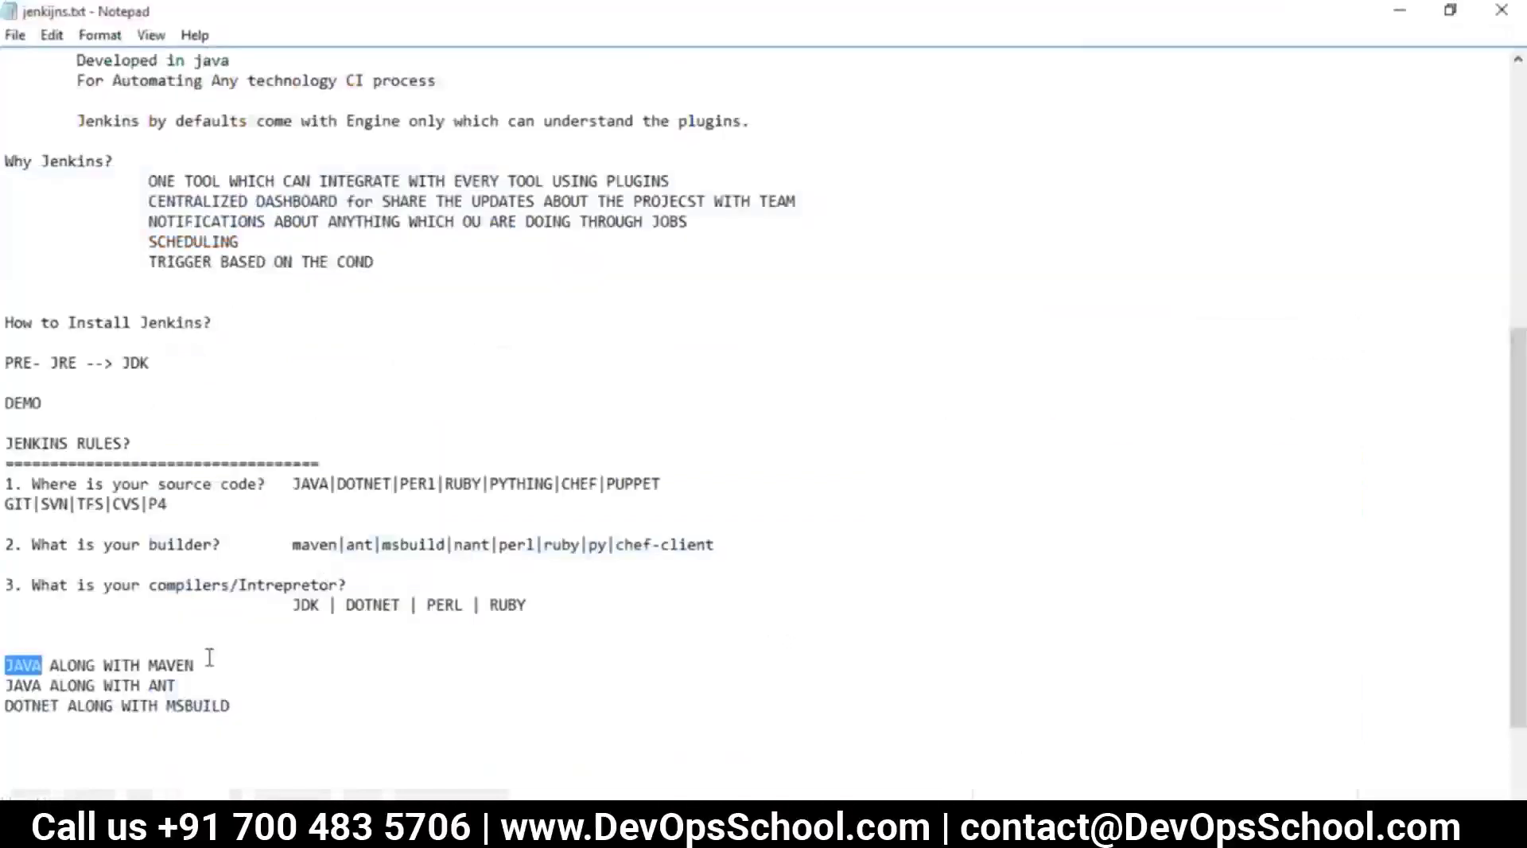
drag(209, 657, 7, 675)
key(alt+Tab)
click(21, 330)
scroll(226, 672, down, 3)
drag(210, 489, 176, 491)
drag(256, 530, 184, 529)
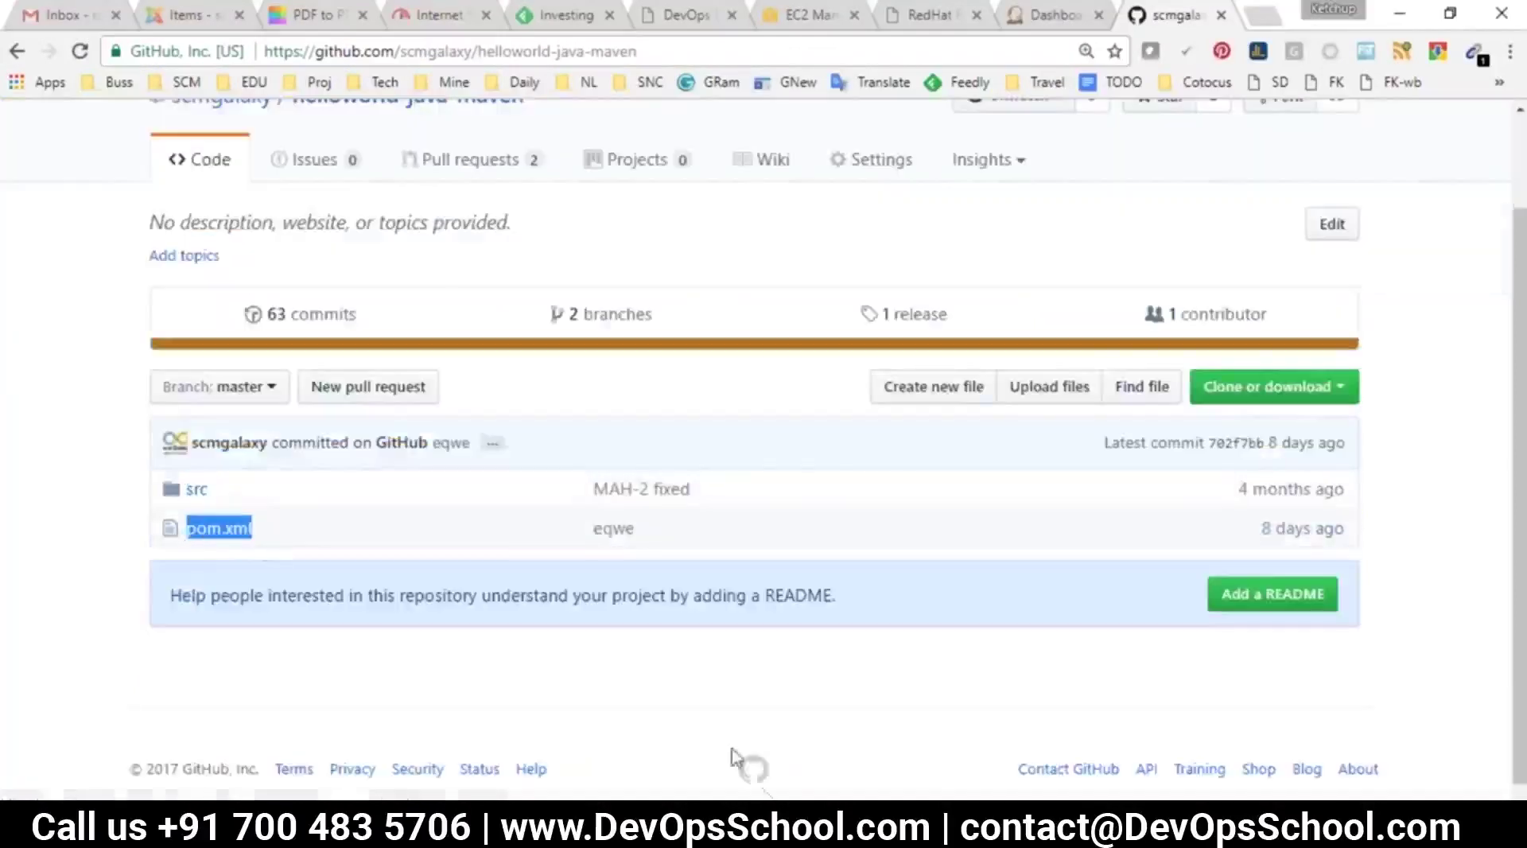
click(750, 775)
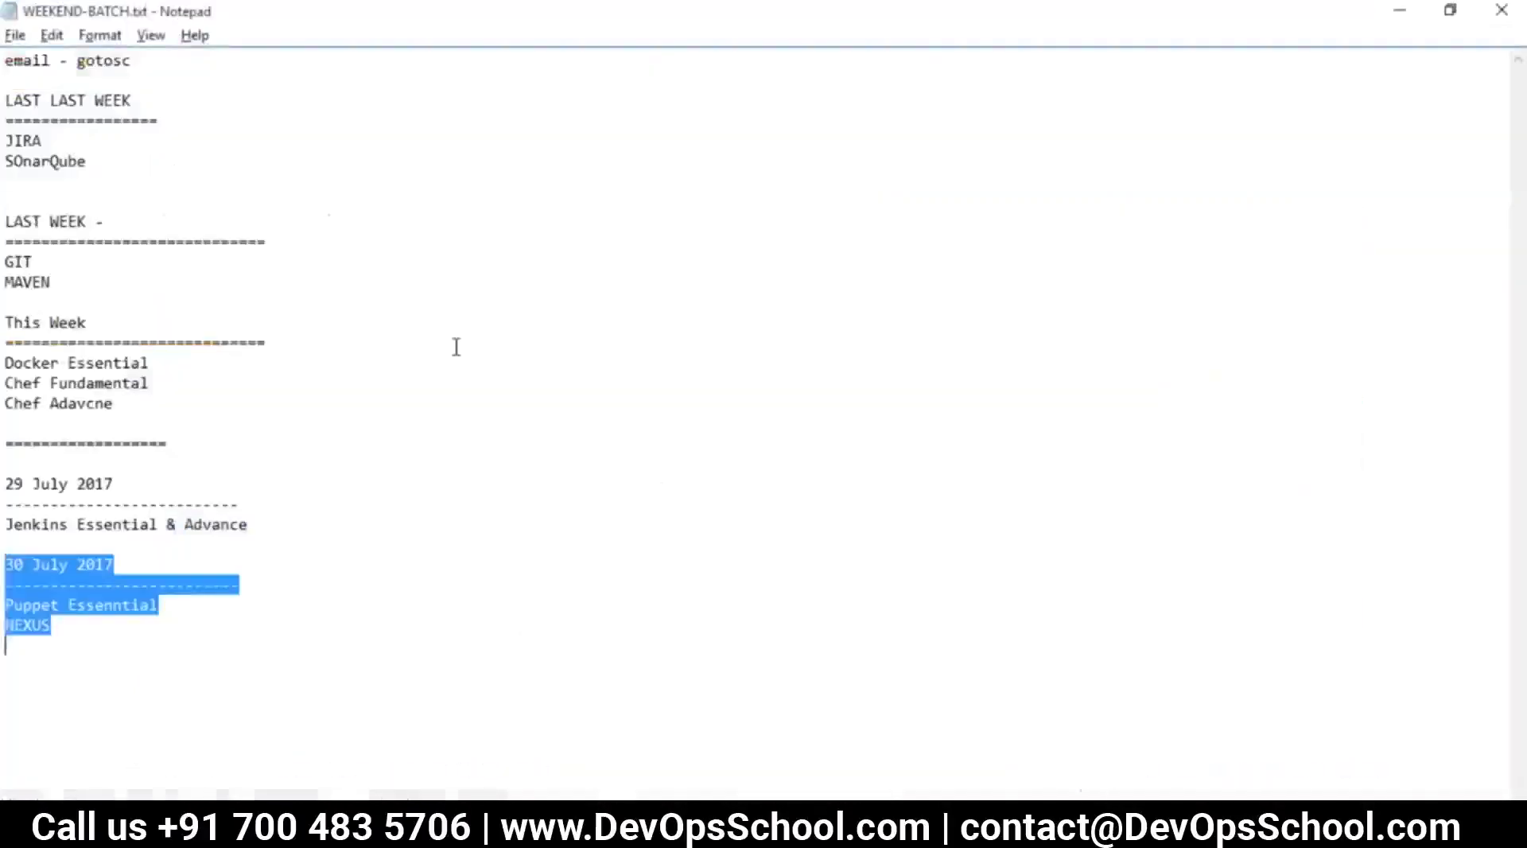
drag(54, 284, 8, 288)
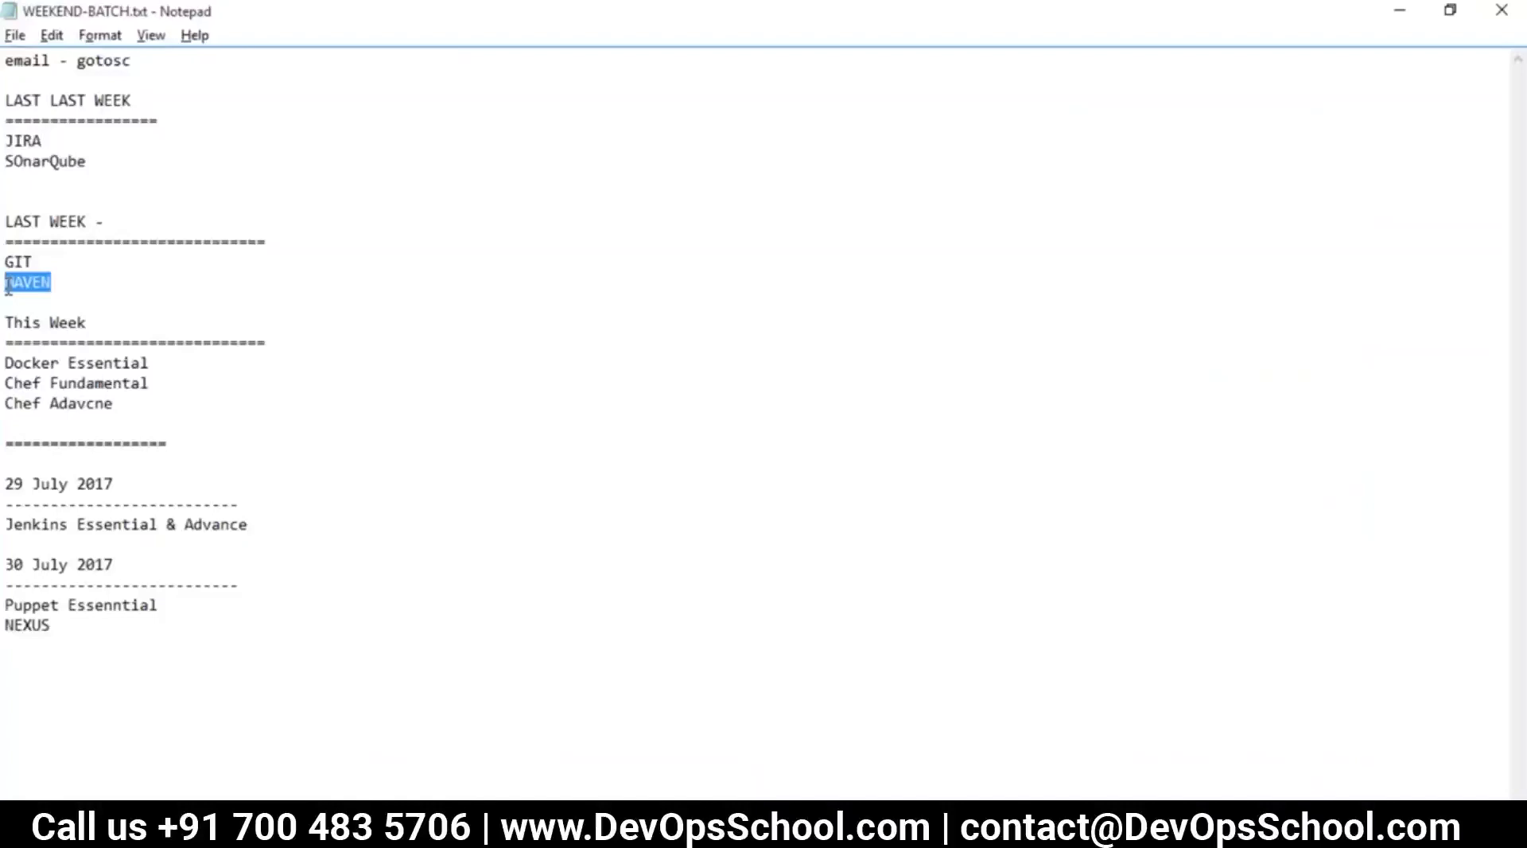
drag(116, 283, 6, 288)
key(super+Tab)
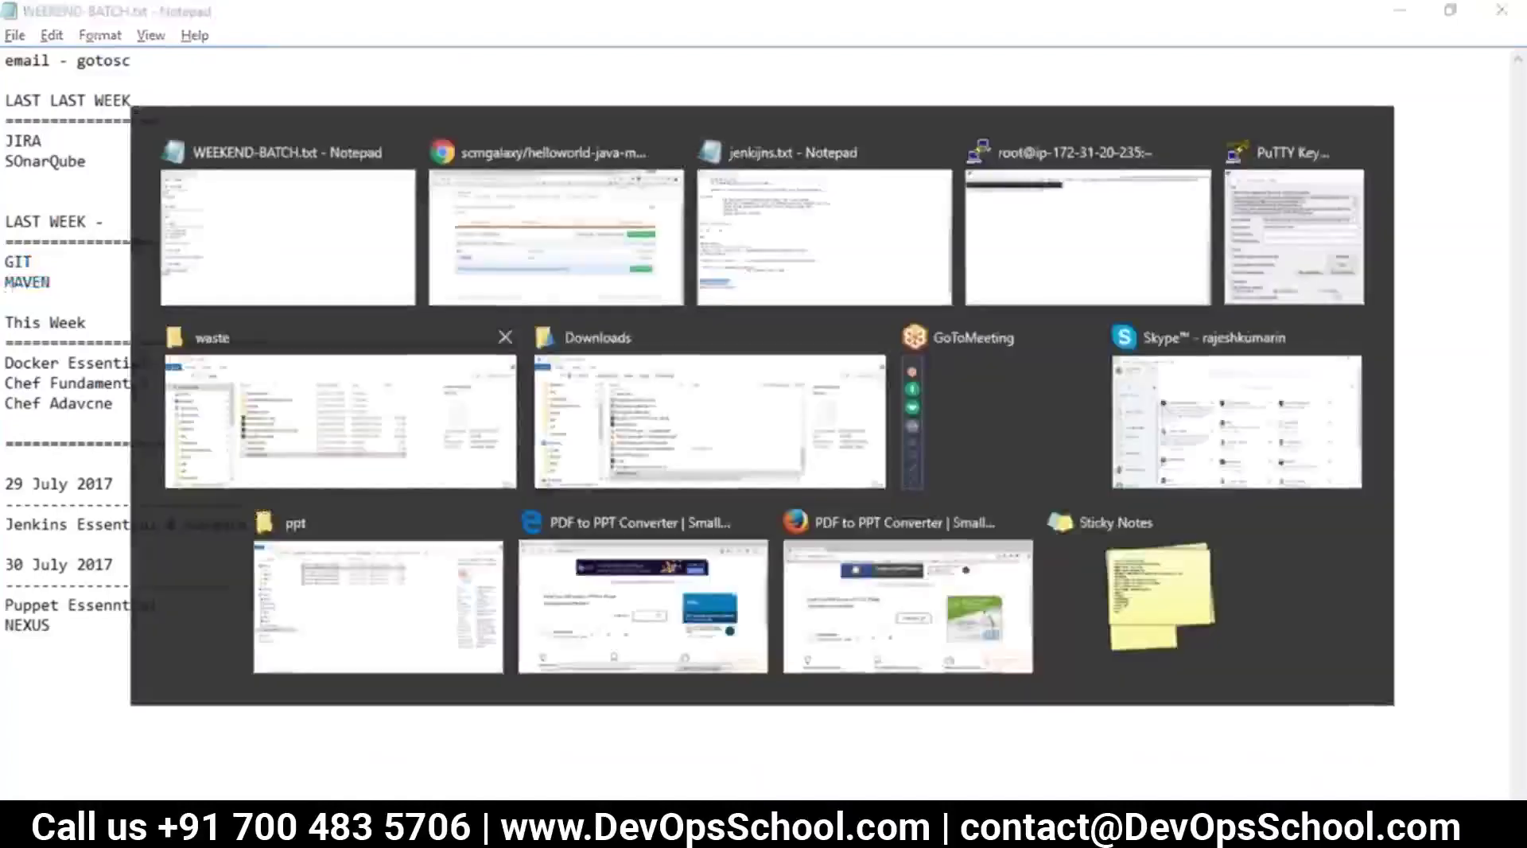
click(556, 236)
click(36, 640)
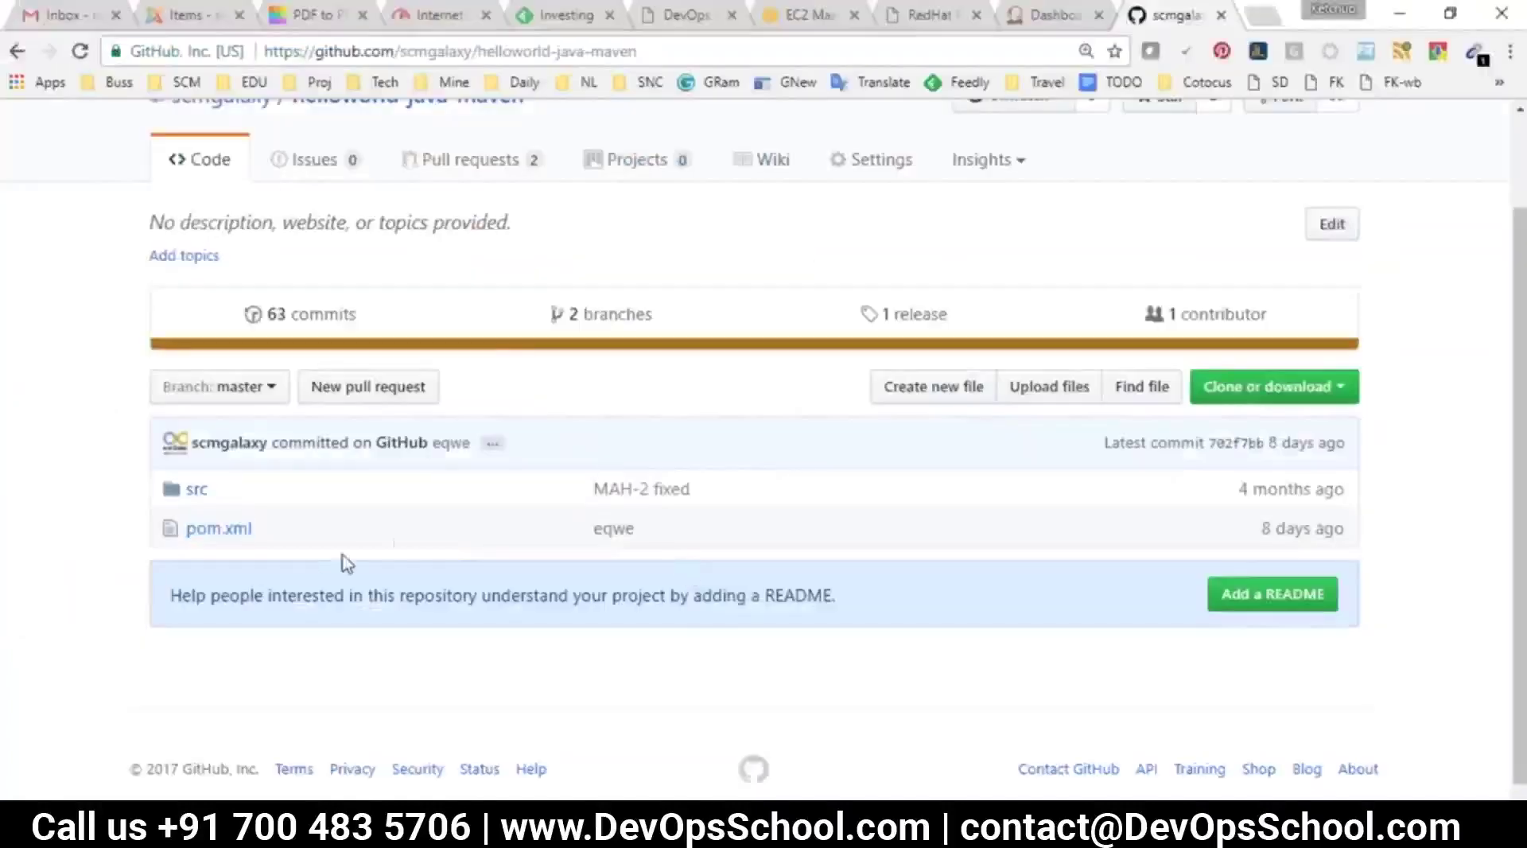
drag(294, 530, 157, 486)
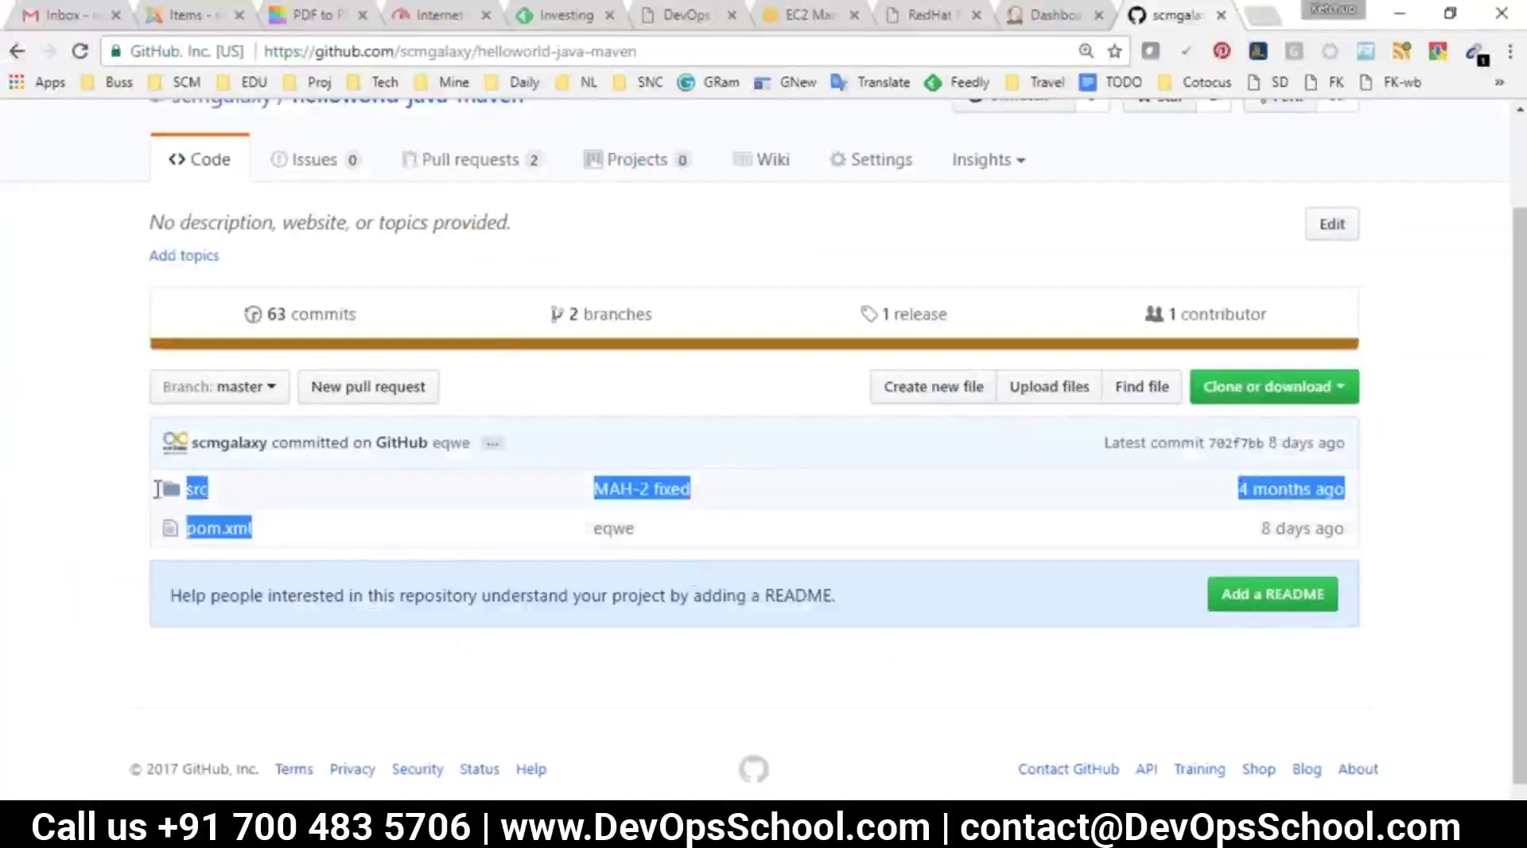
click(85, 554)
drag(267, 547, 193, 539)
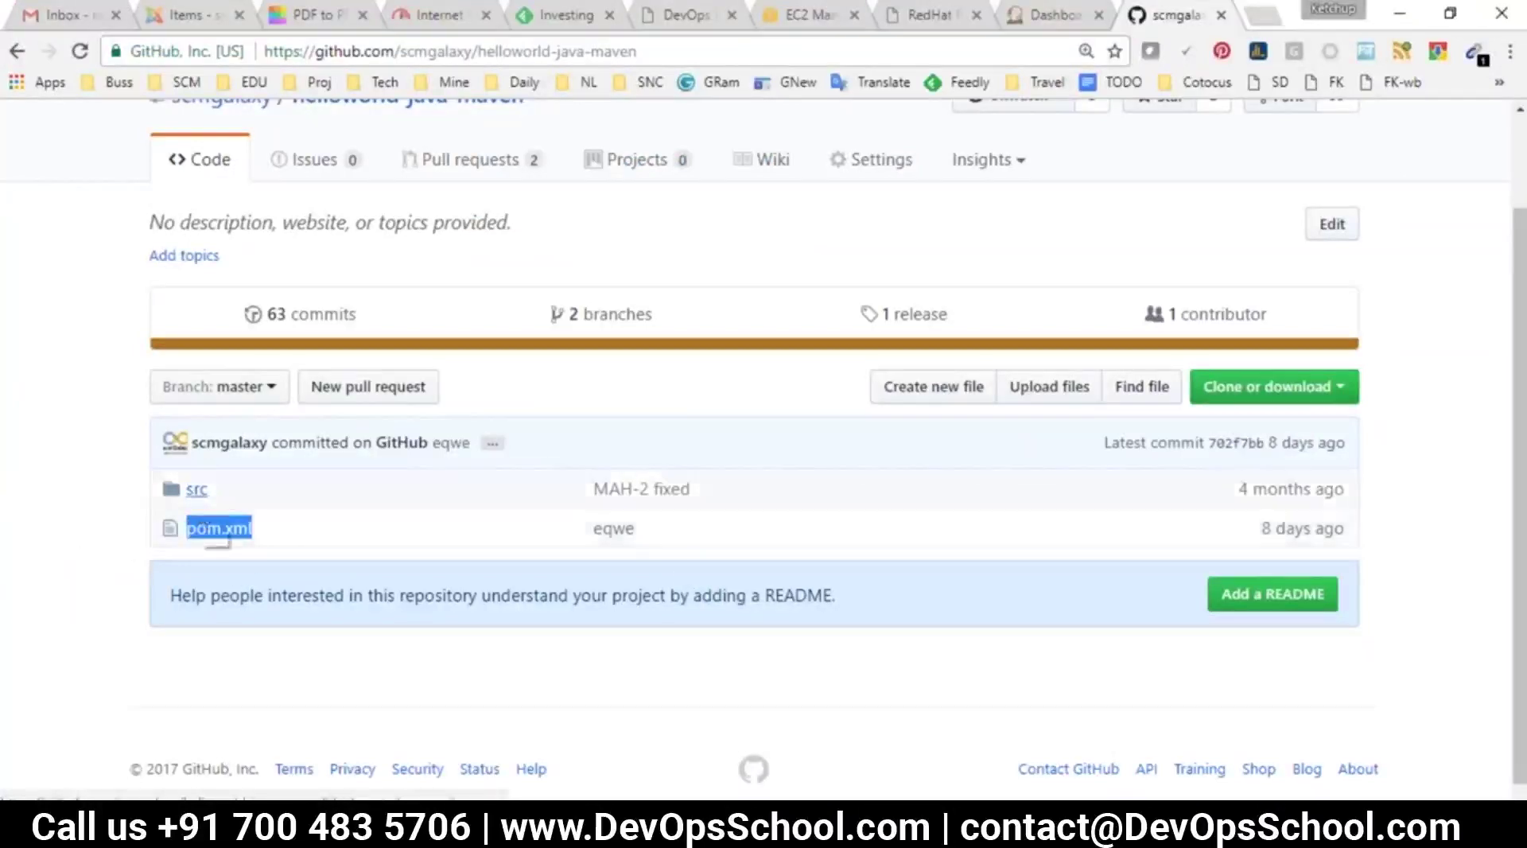
click(641, 53)
key(alt+Tab)
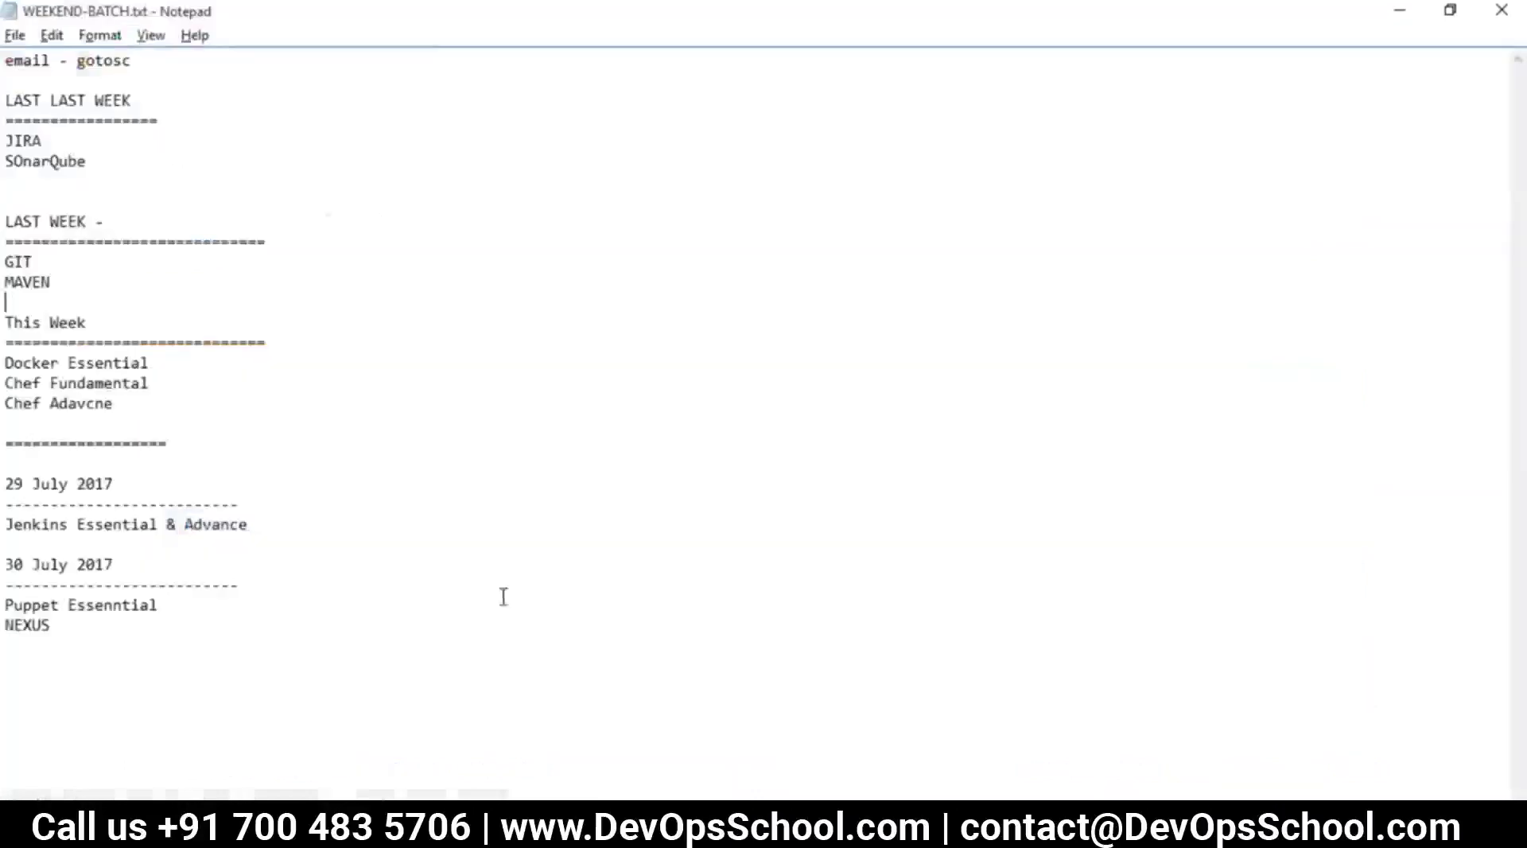
mouse_move(851, 826)
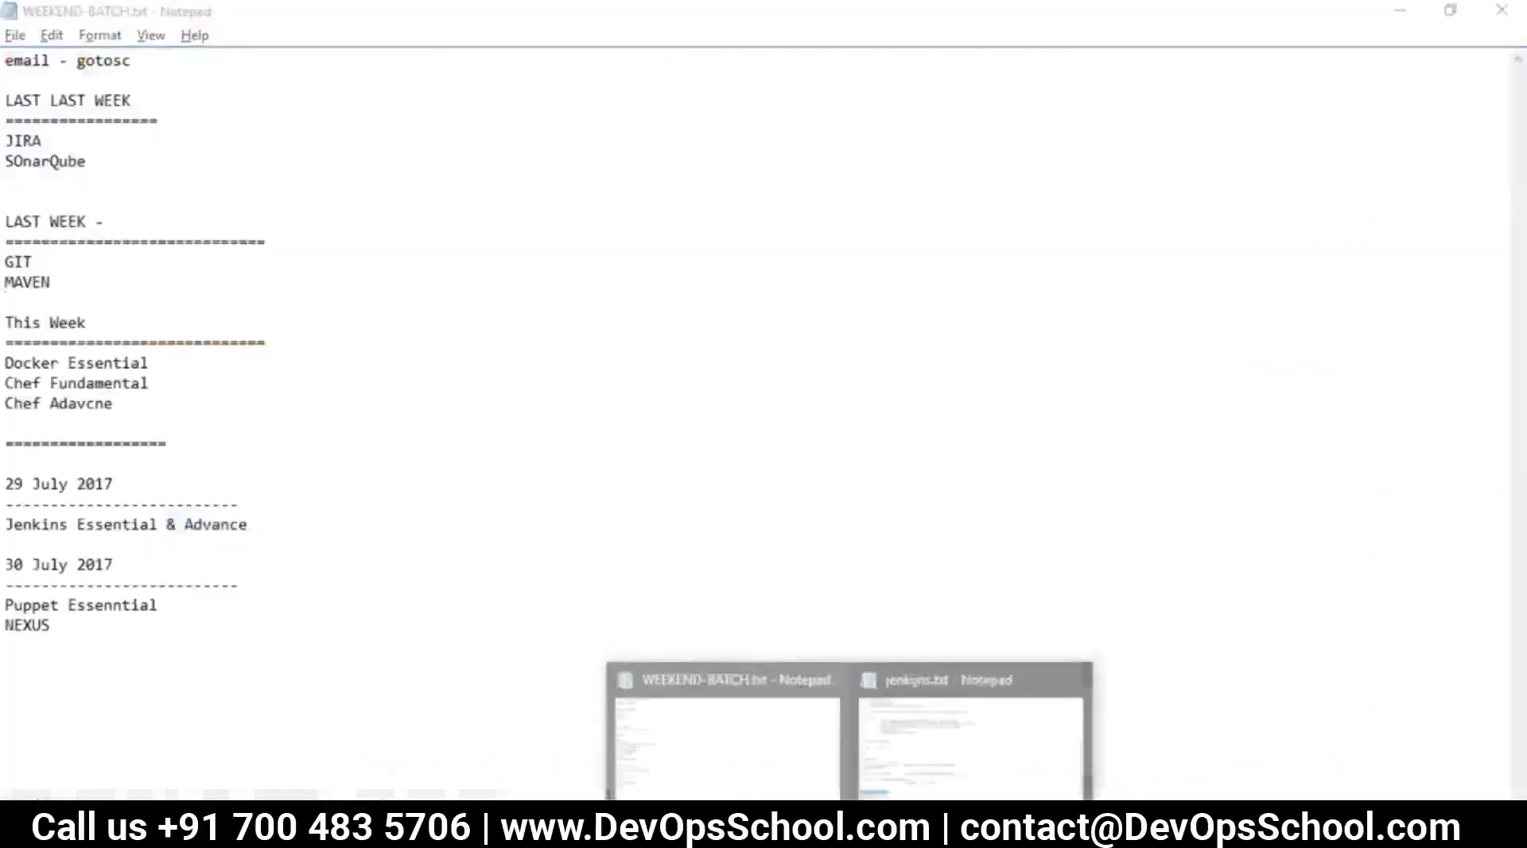
click(978, 755)
click(256, 673)
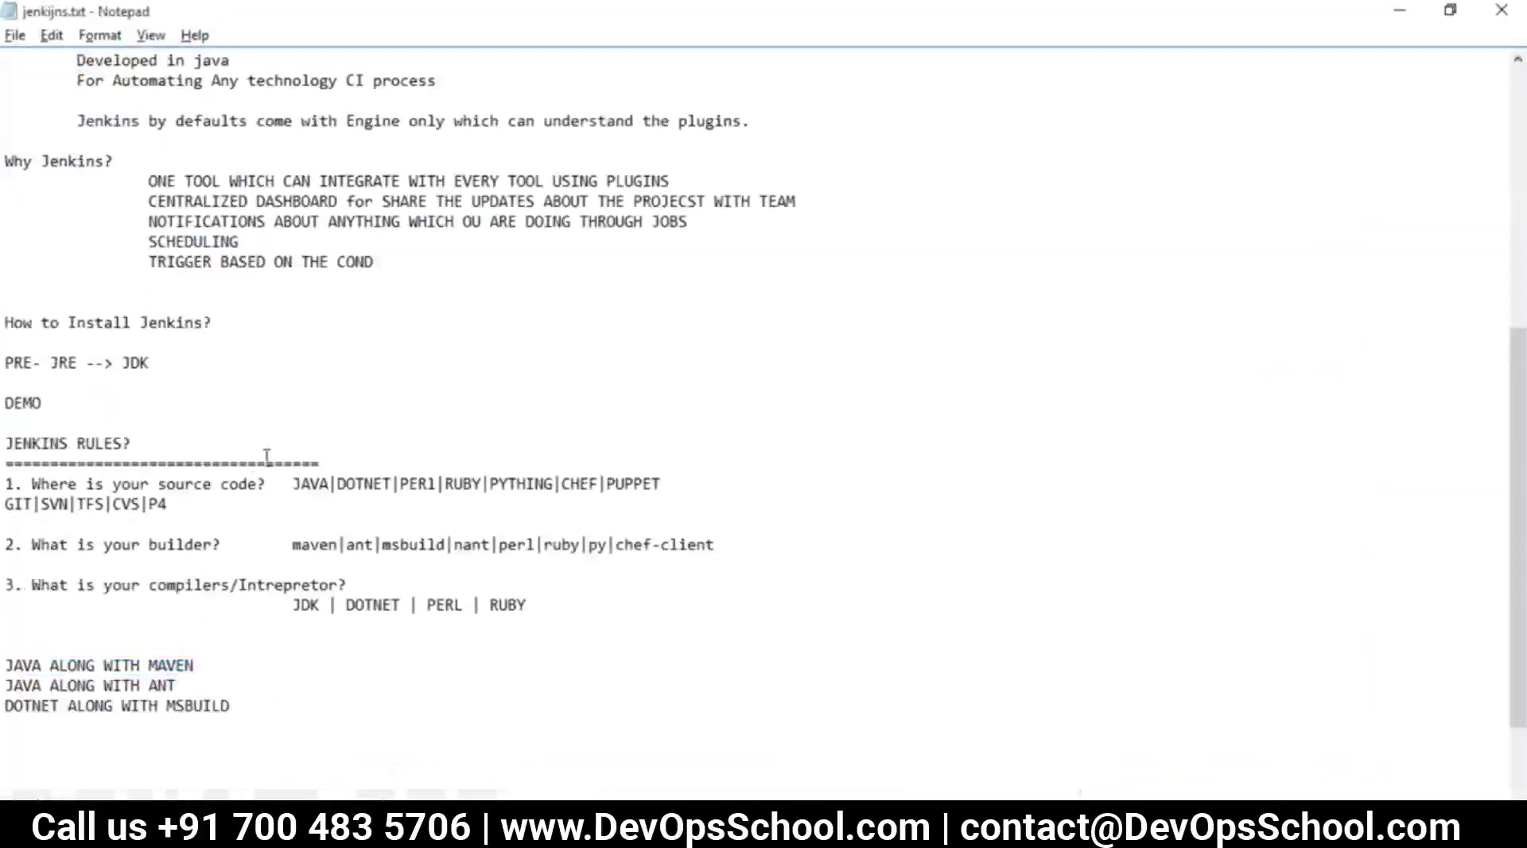
Append '--> GIT ---> MAVEN -> JDK' to the JAVA ALONG WITH MAVEN line
drag(257, 483, 95, 503)
click(231, 654)
key(Down)
key(End)
text(--> GIT ---)
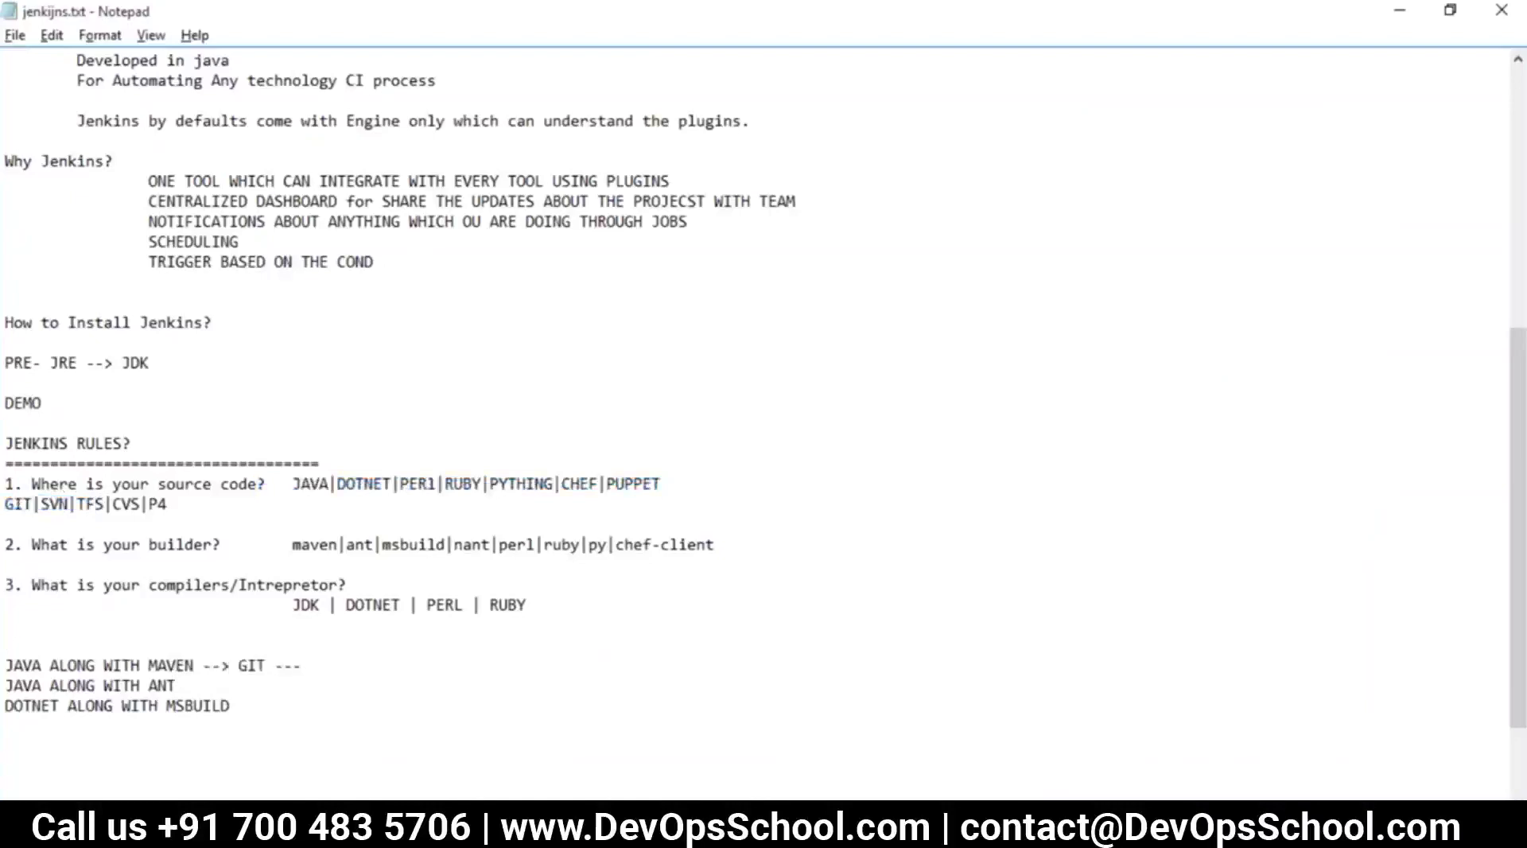
text(>)
drag(225, 543, 203, 565)
click(337, 651)
click(337, 675)
double_click(336, 676)
click(335, 672)
double_click(336, 676)
click(350, 669)
text(MAVEN -> JDK)
Paste the chain onto the ANT line, making it GIT ---> ANT -> JDK
shift+click(213, 666)
key(ctrl+c)
click(221, 685)
key(ctrl+v)
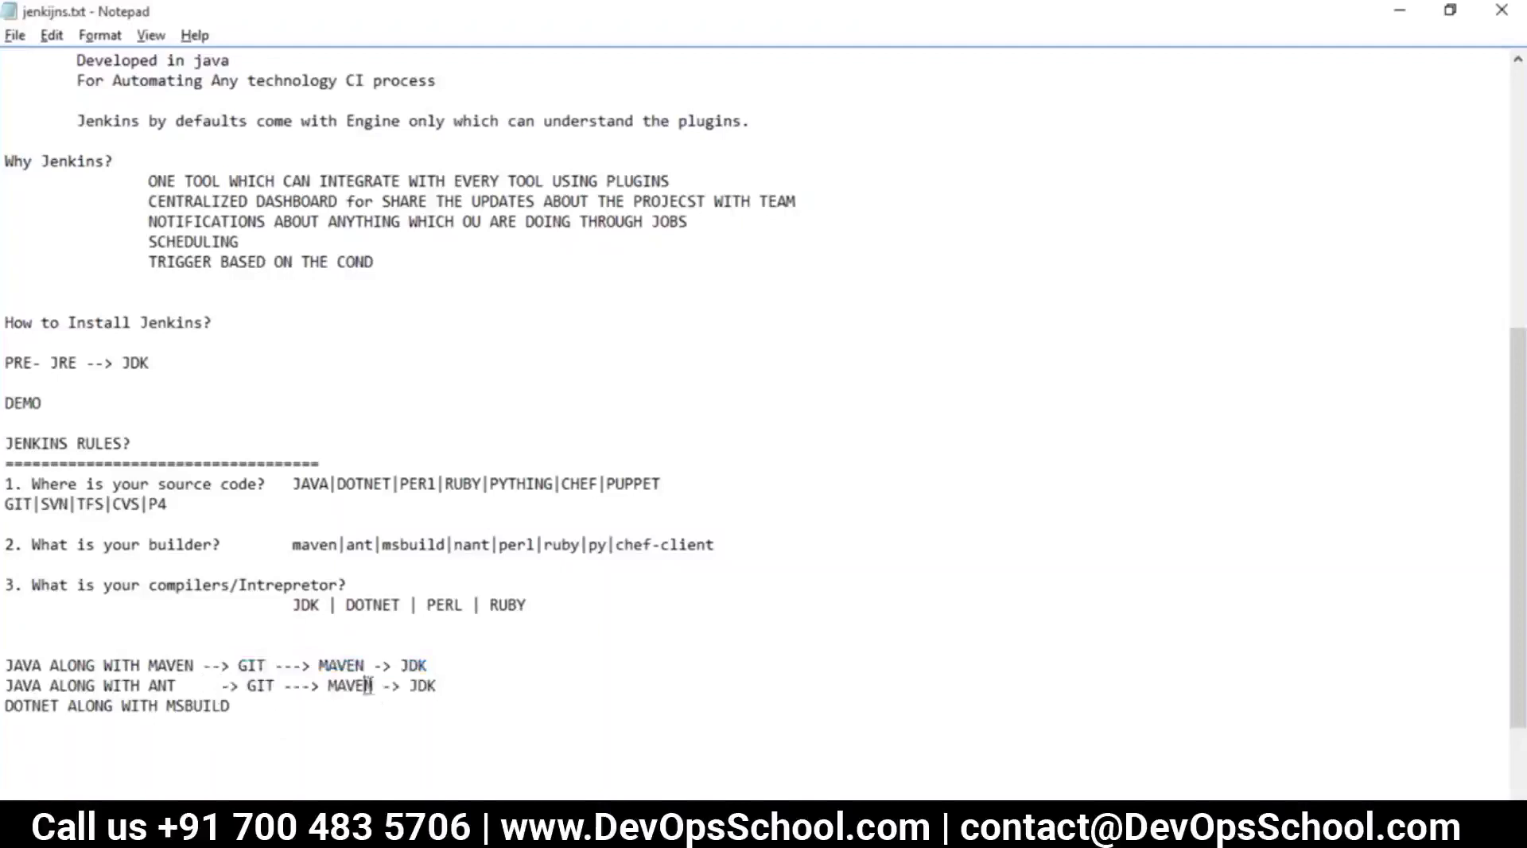
double_click(365, 685)
text(ANT)
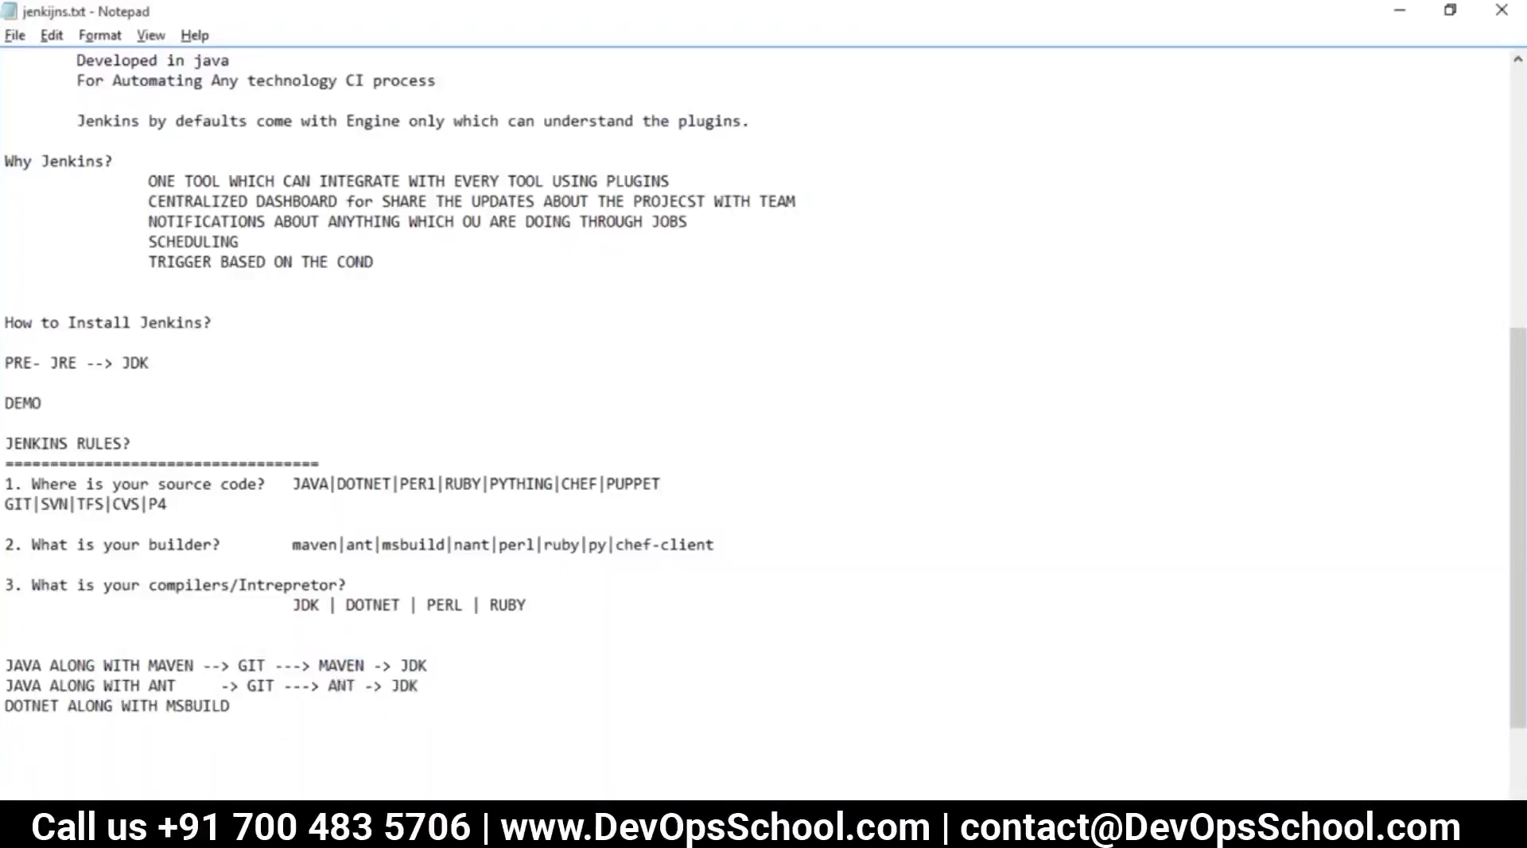
Paste the chain onto the DOTNET line, changing it to GIT ---> MSBUILD -> DOTNET
click(248, 699)
key(ctrl+v)
double_click(381, 706)
text(MSBUILD)
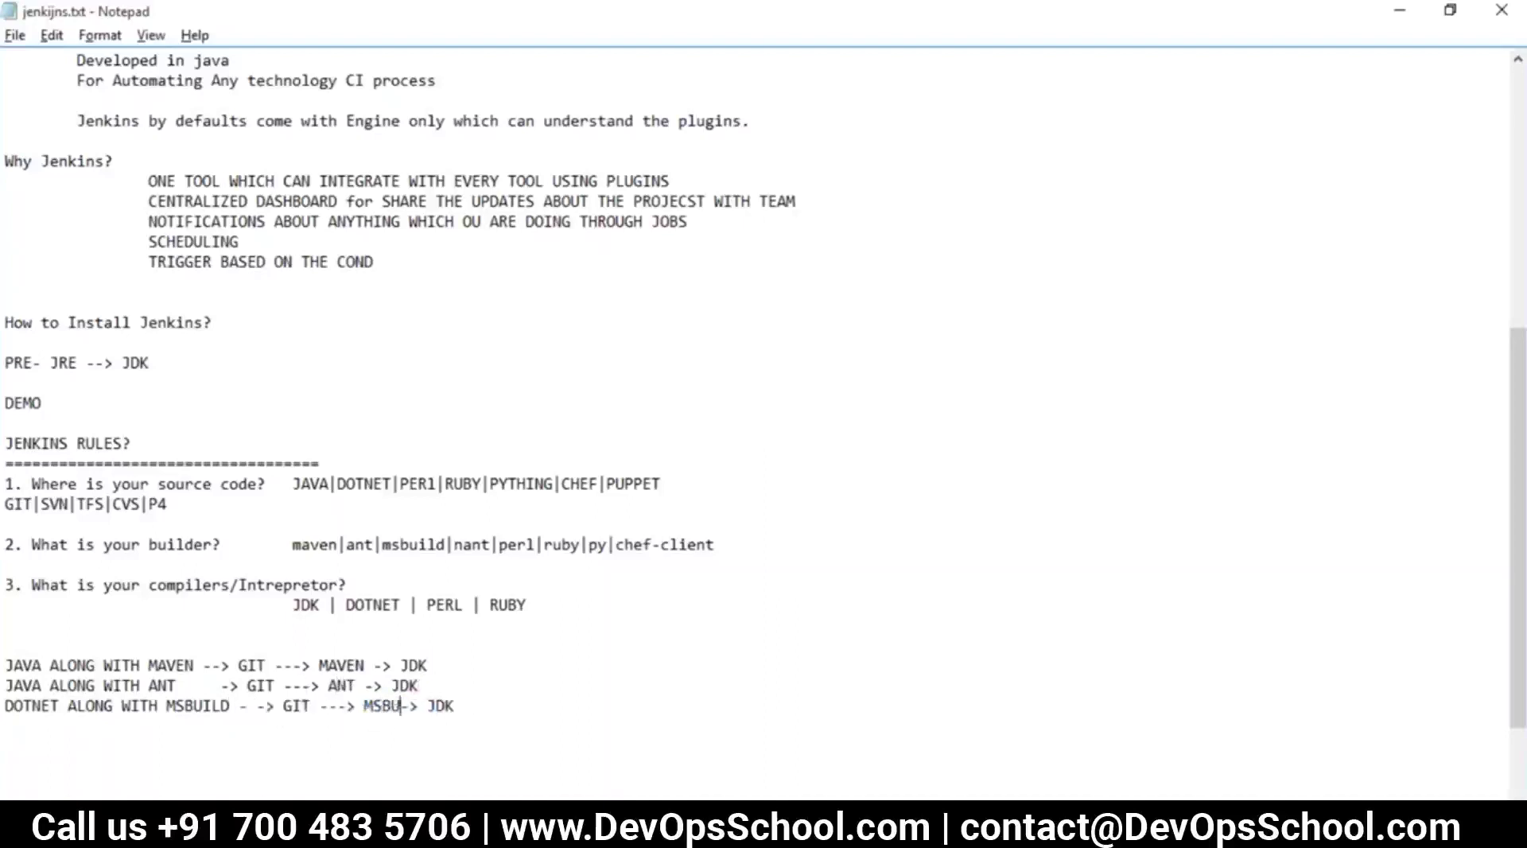
double_click(493, 705)
text(DOTNET)
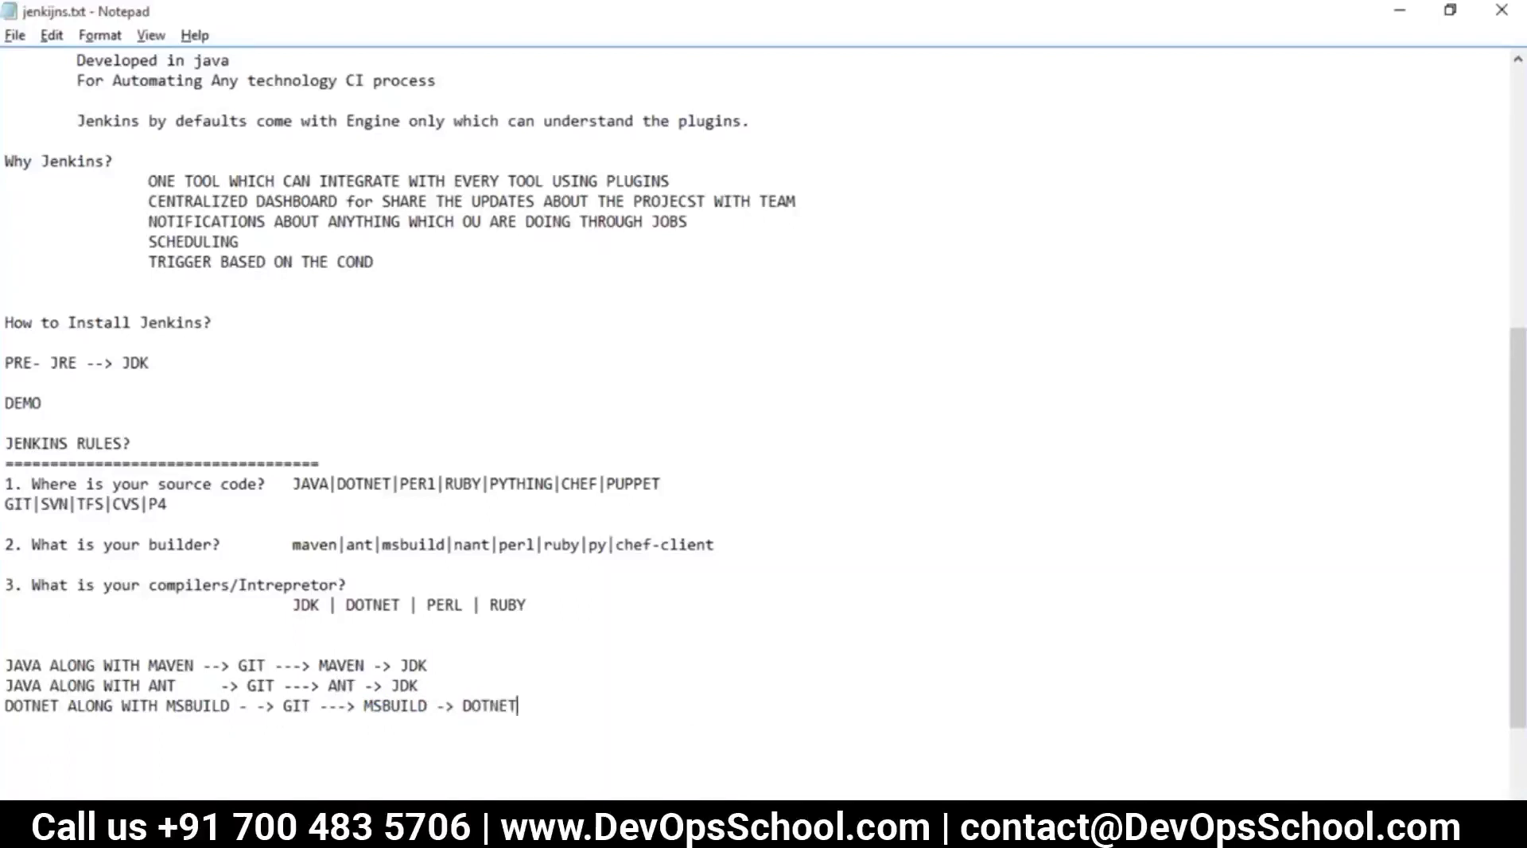
scroll(469, 641, up, 1)
scroll(470, 641, down, 3)
drag(518, 585, 9, 544)
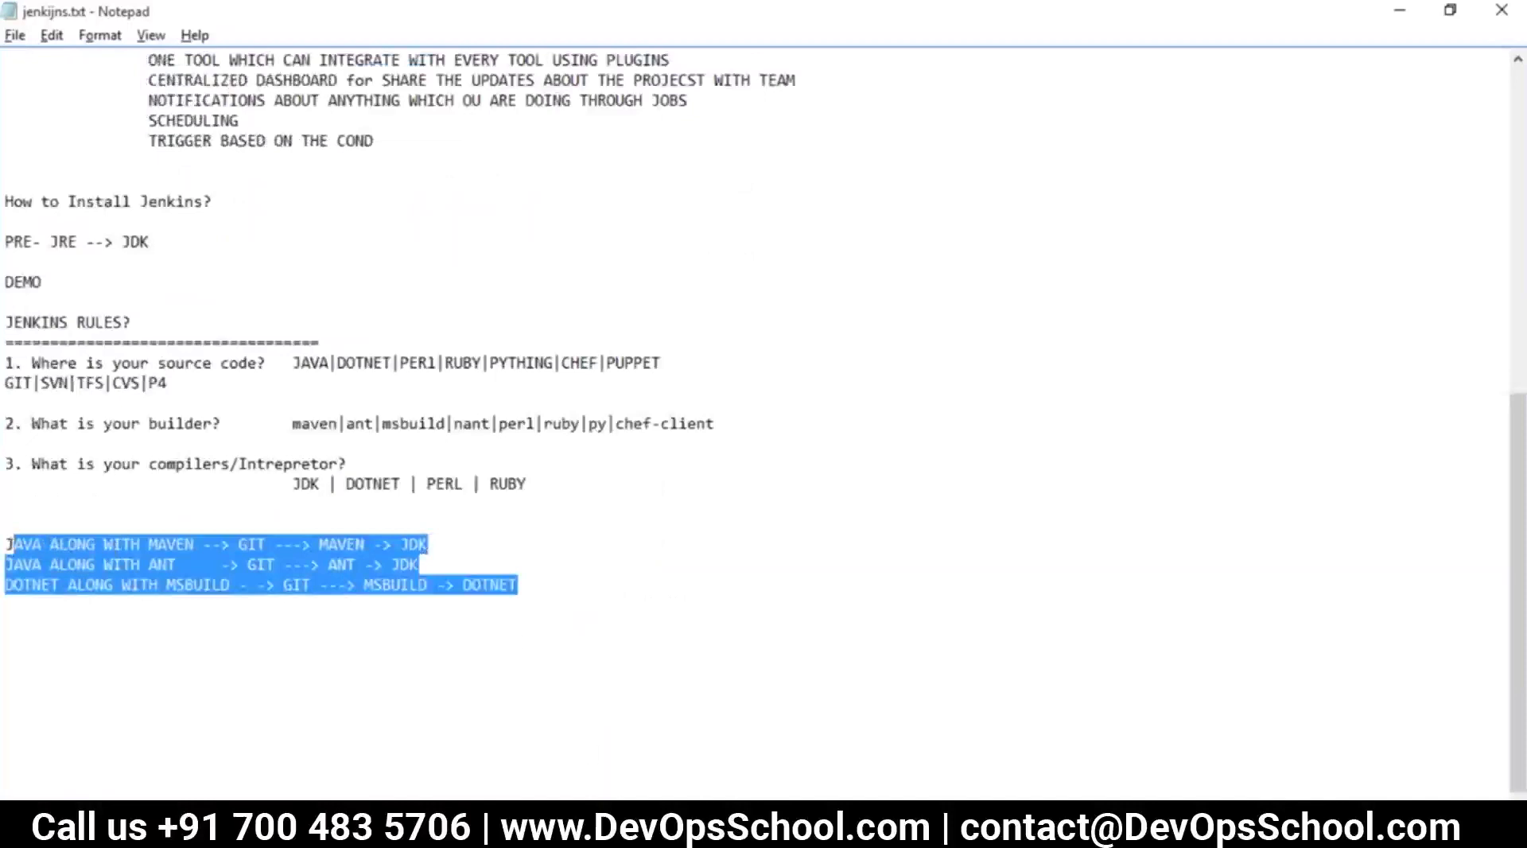
click(466, 702)
key(alt+Tab)
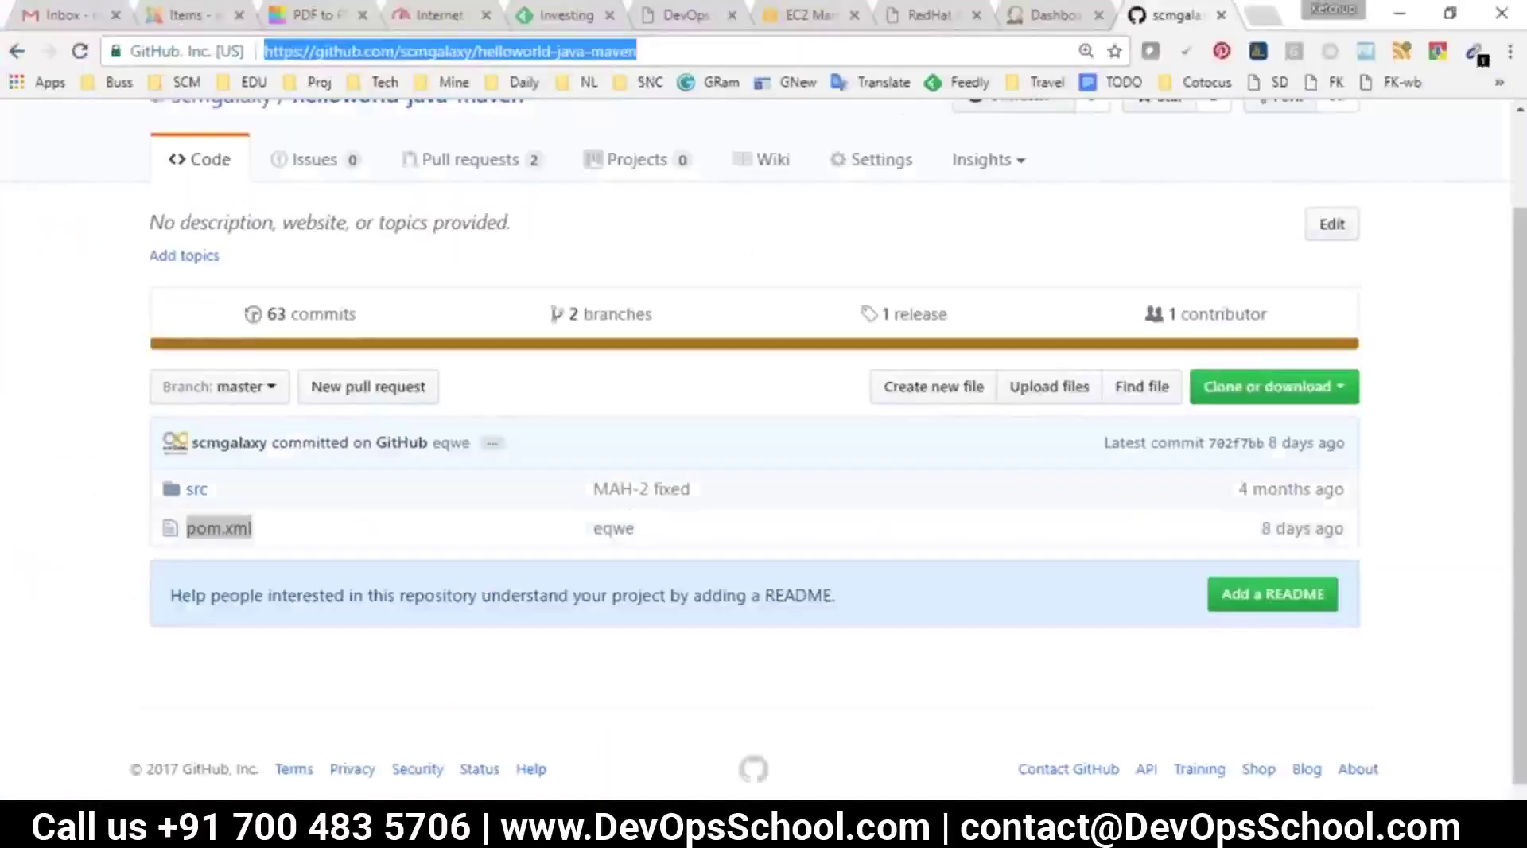
From the Jenkins dashboard, create a Freestyle project named ABUILD
click(1038, 16)
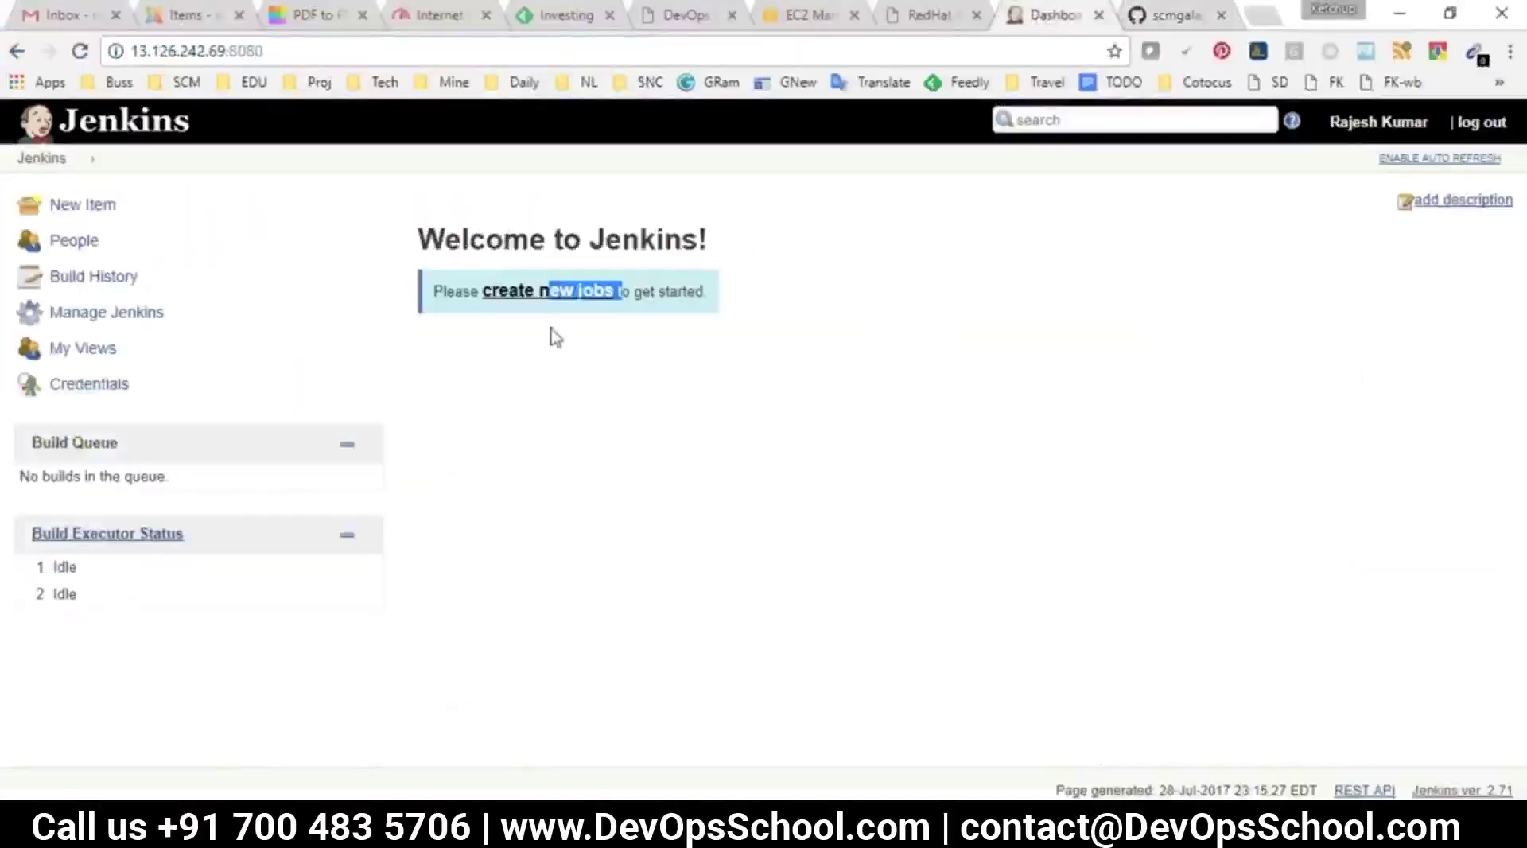
click(494, 296)
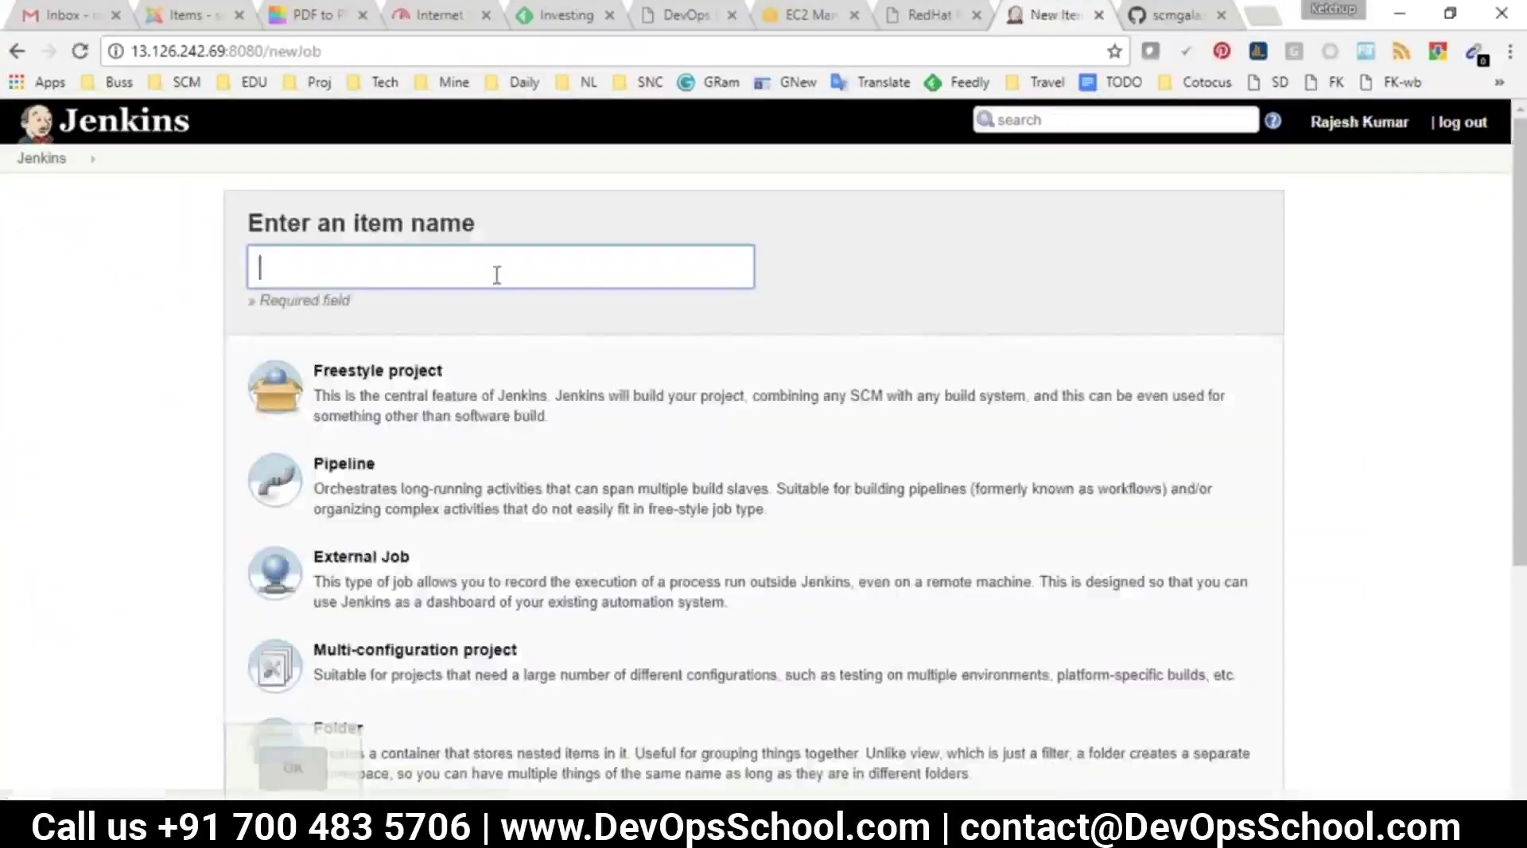
text(ABUILD)
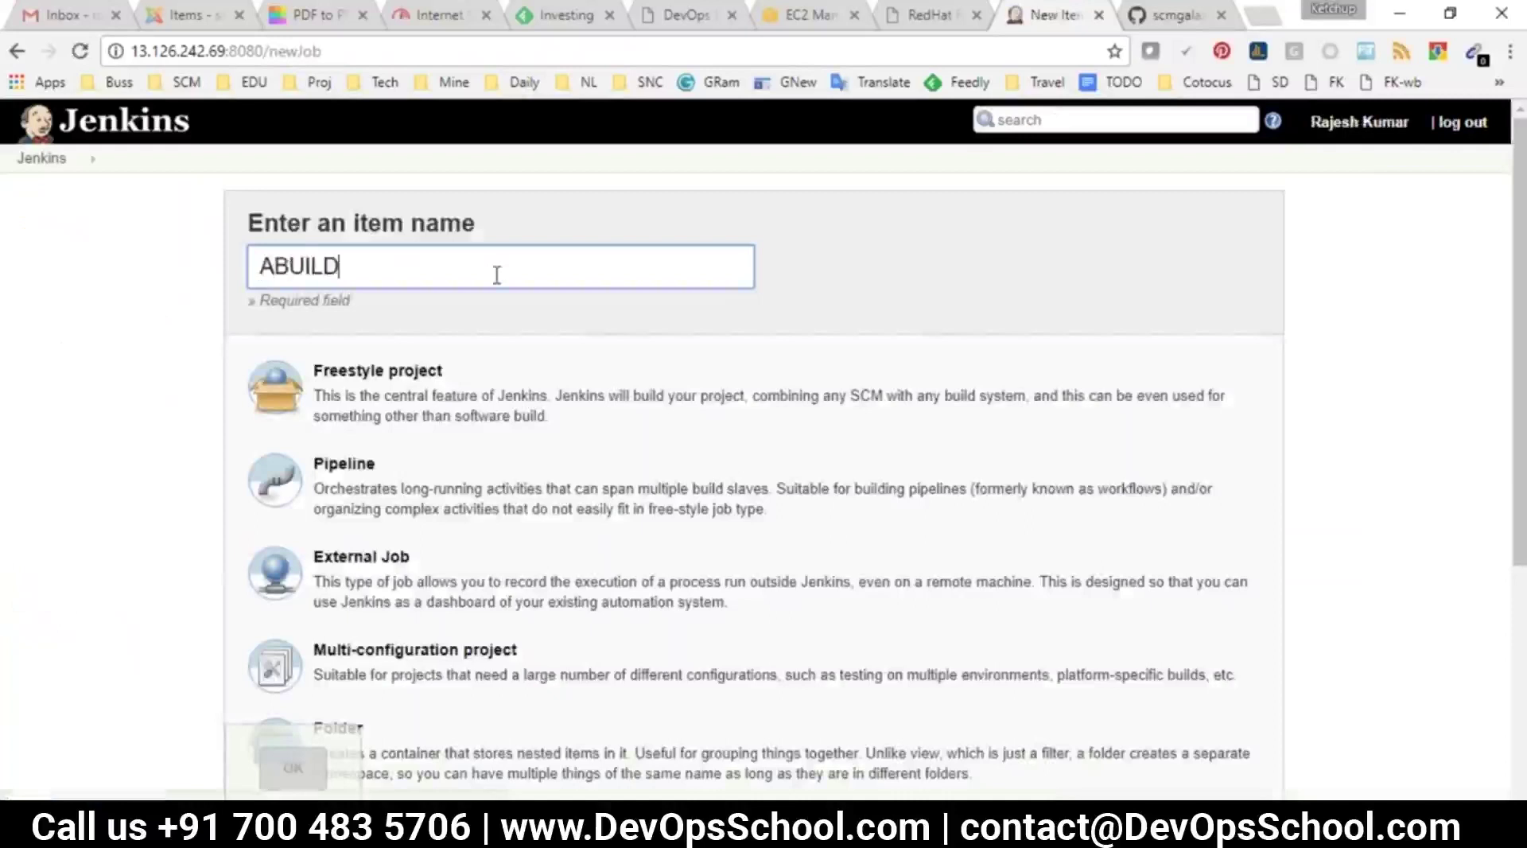
click(436, 372)
click(299, 772)
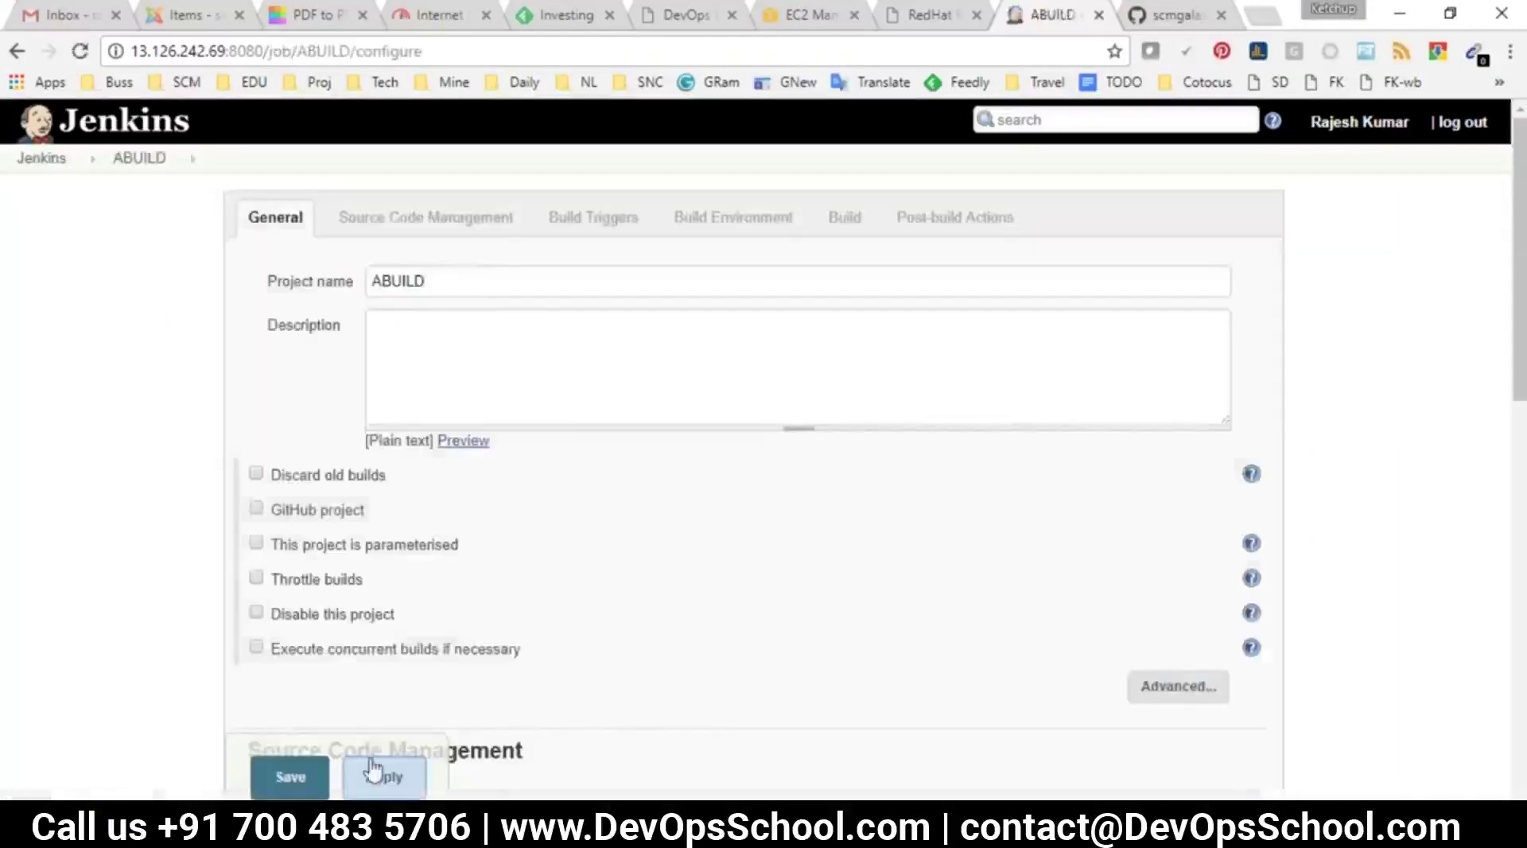
Scroll through the ABUILD configuration, then select the first three lines of the Jenkins notes
scroll(625, 397, down, 3)
scroll(592, 423, up, 3)
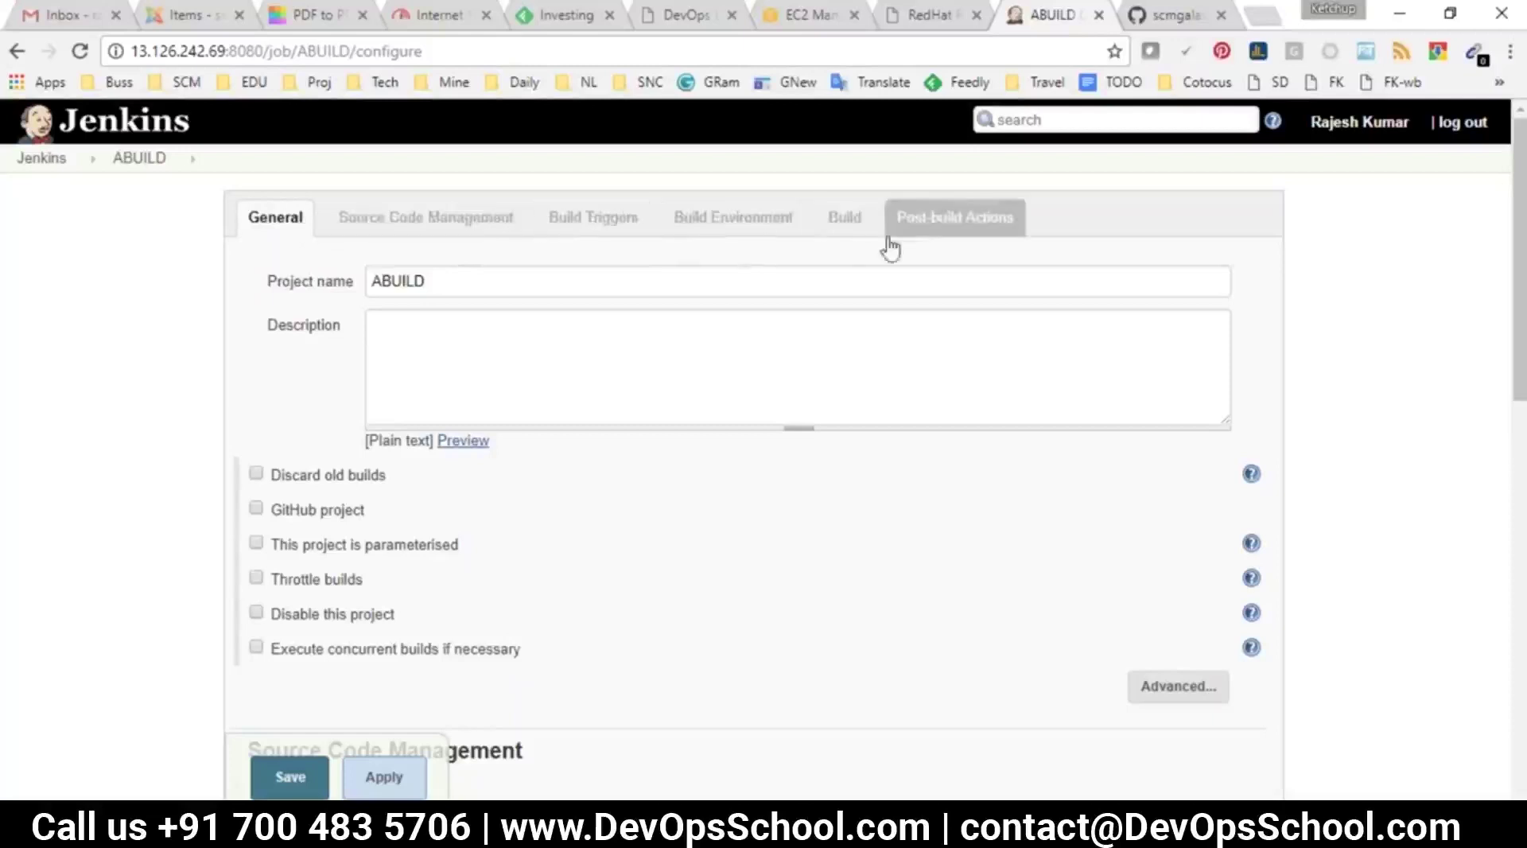
scroll(665, 470, down, 6)
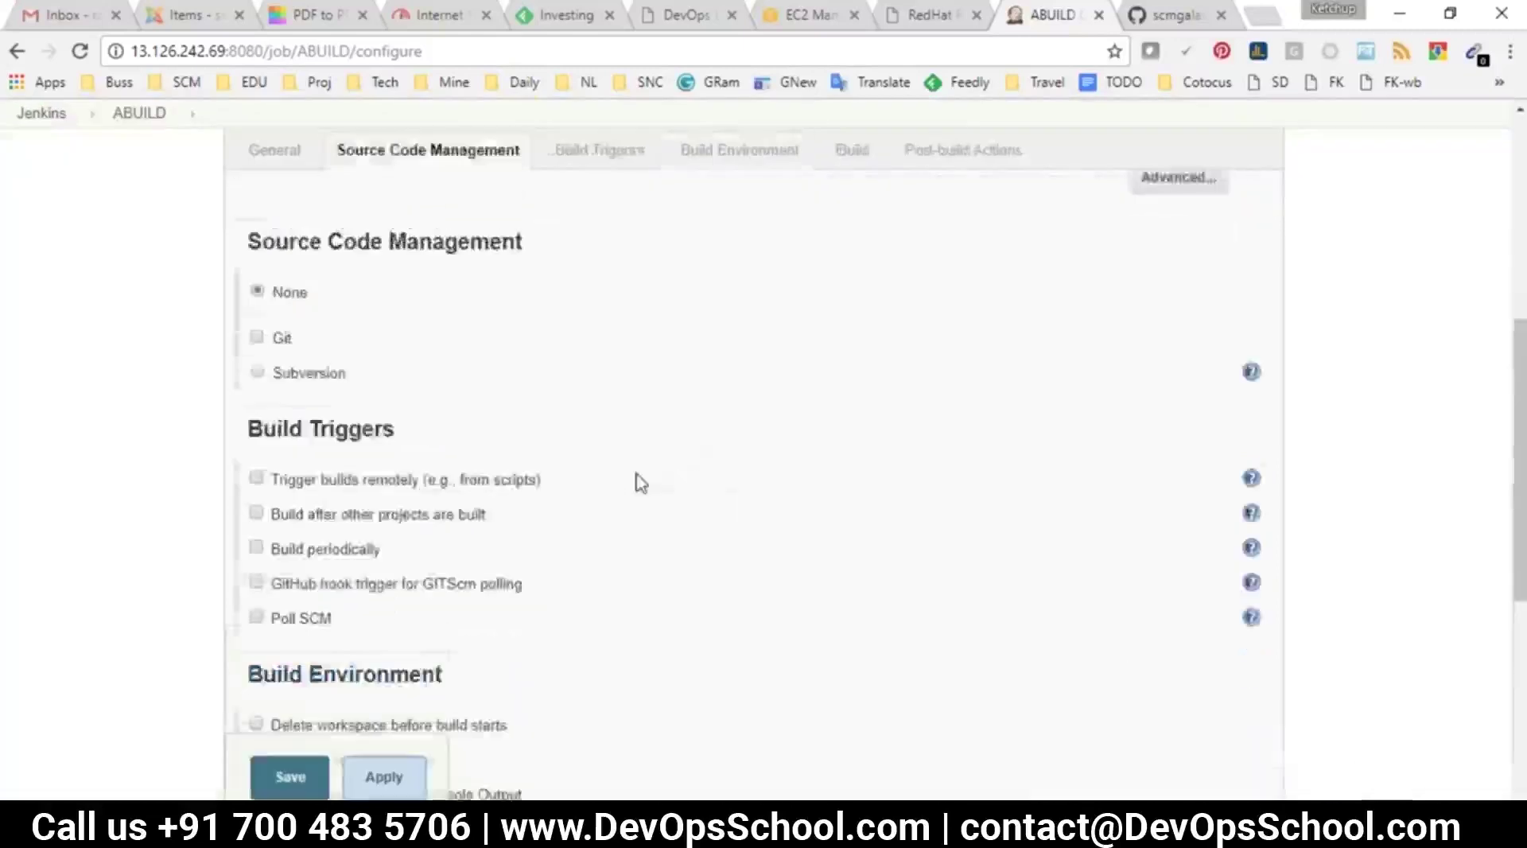
scroll(637, 479, up, 2)
scroll(477, 557, up, 5)
scroll(407, 306, down, 10)
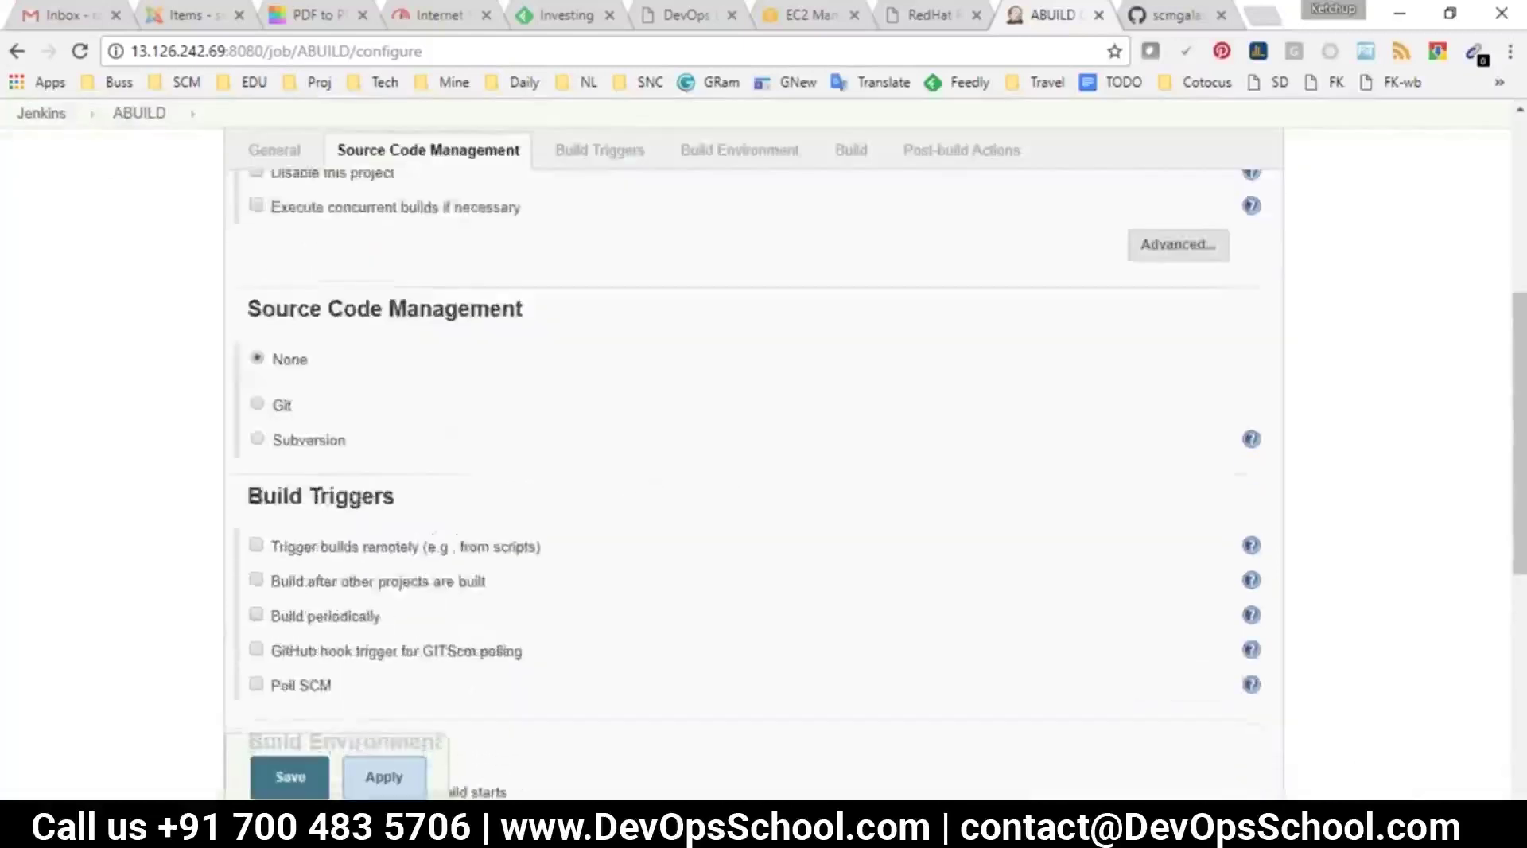
scroll(433, 417, down, 1)
scroll(445, 429, up, 9)
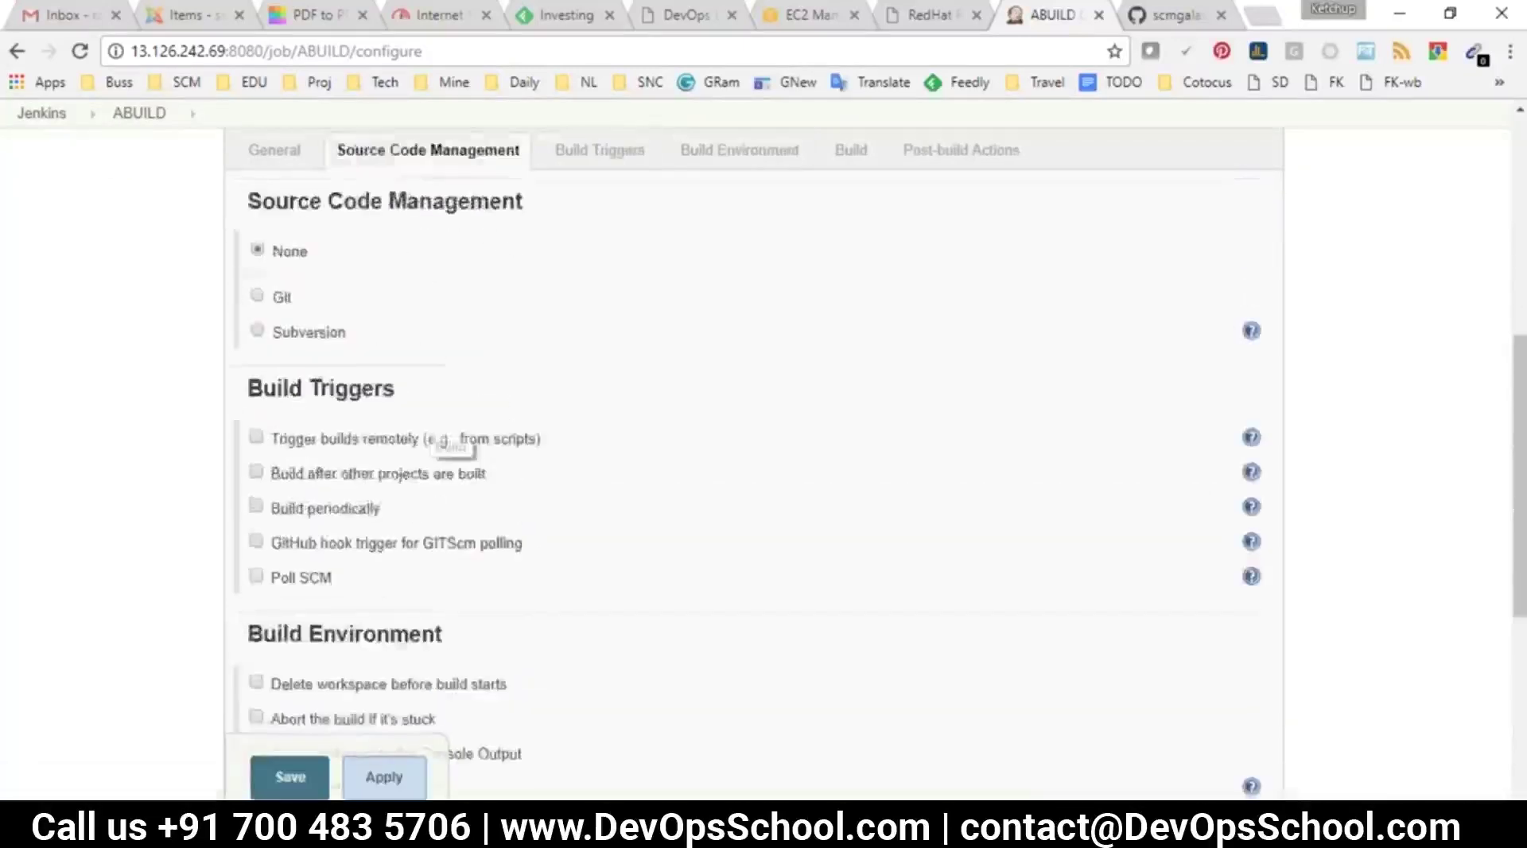
scroll(421, 411, up, 2)
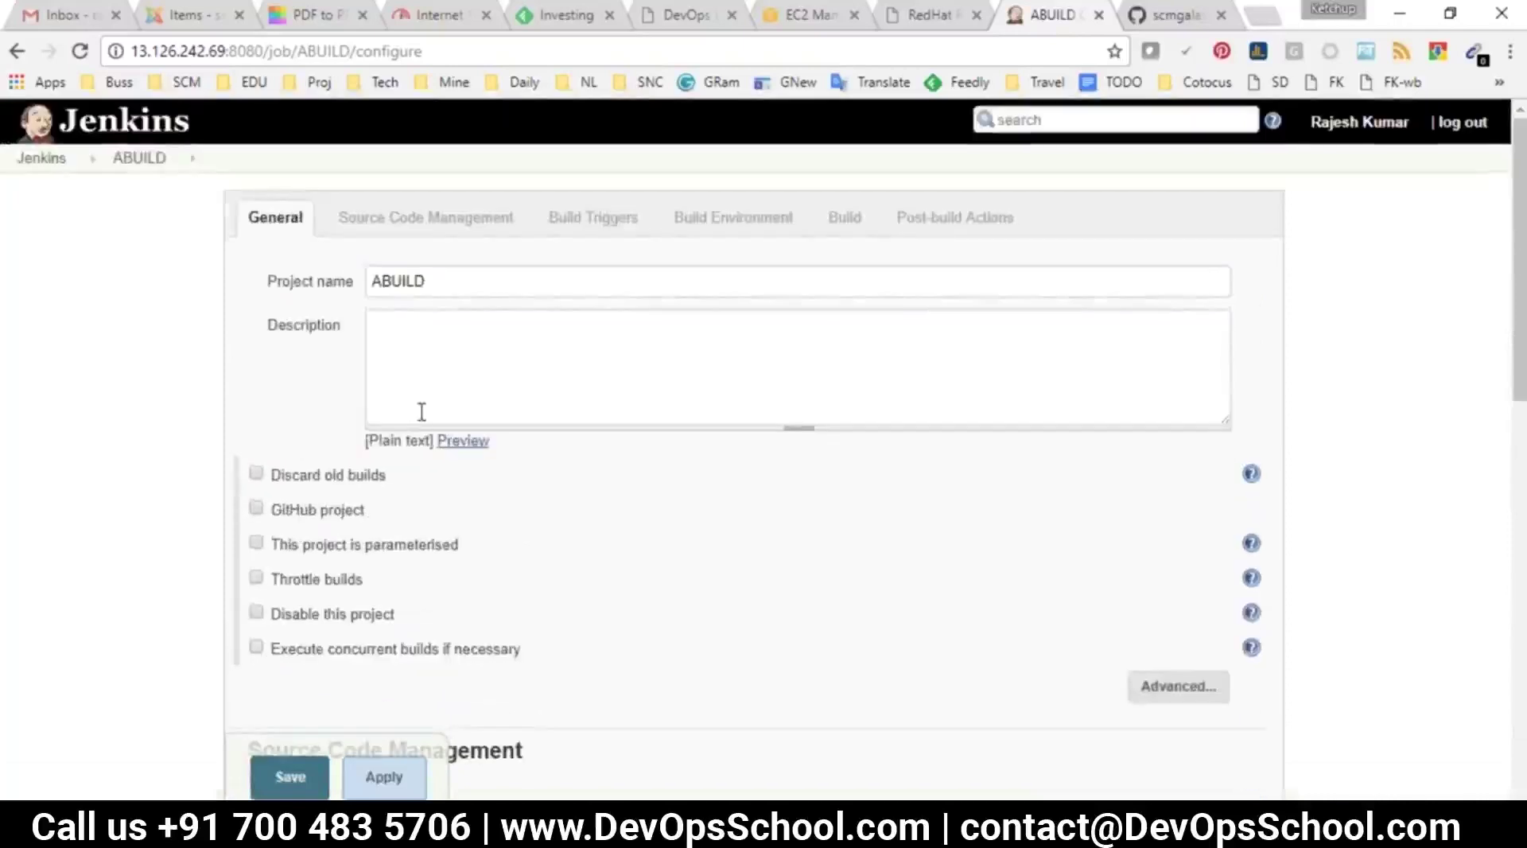
key(alt+Tab)
click(236, 603)
drag(562, 467, 5, 363)
Select Git as the ABUILD job's Source Code Management option
key(alt+Tab)
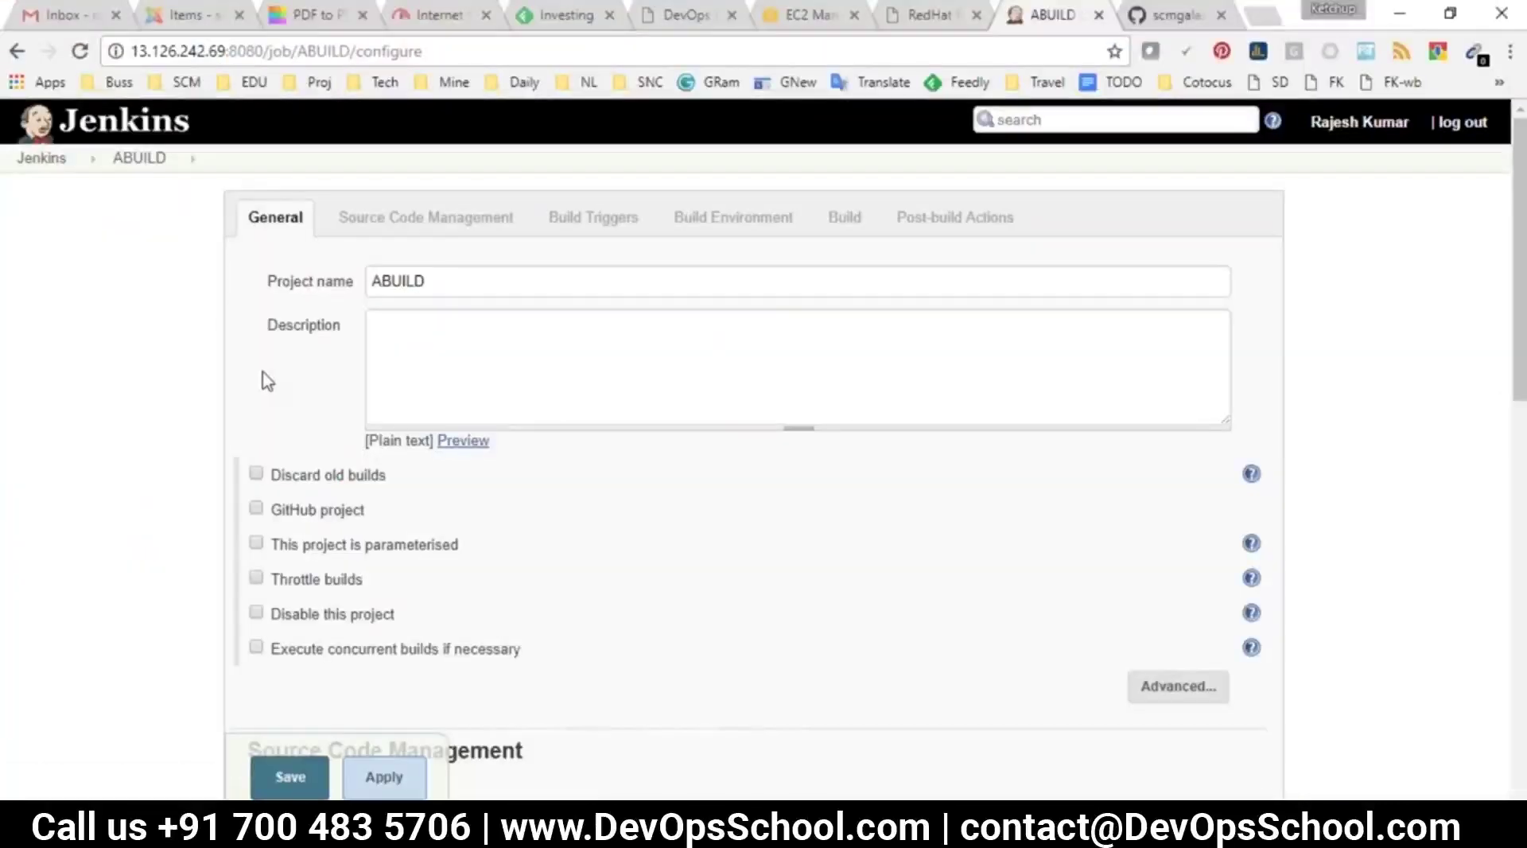
click(356, 237)
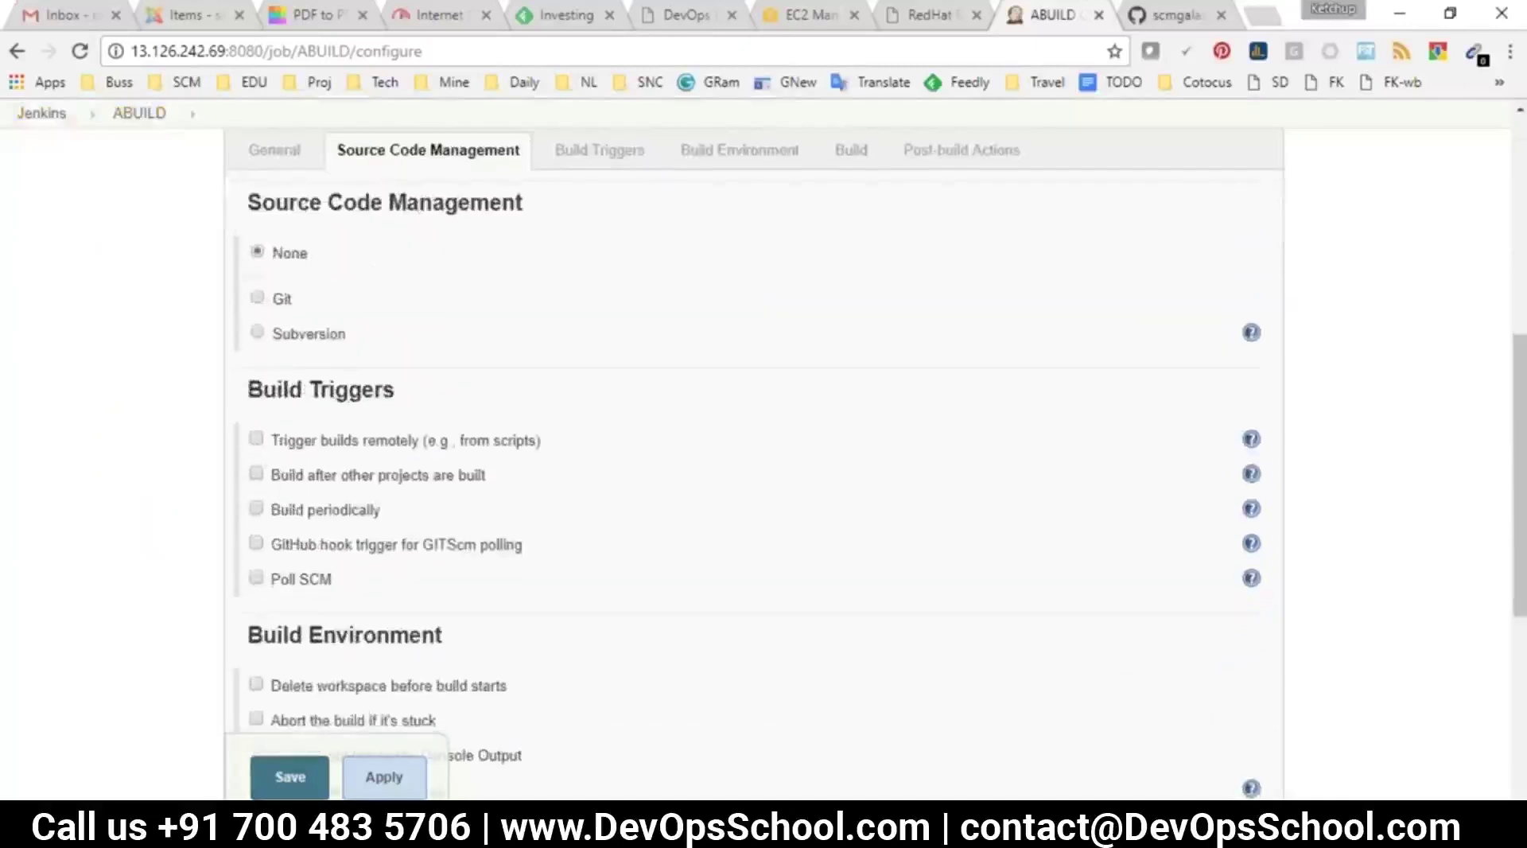
click(283, 307)
click(1169, 18)
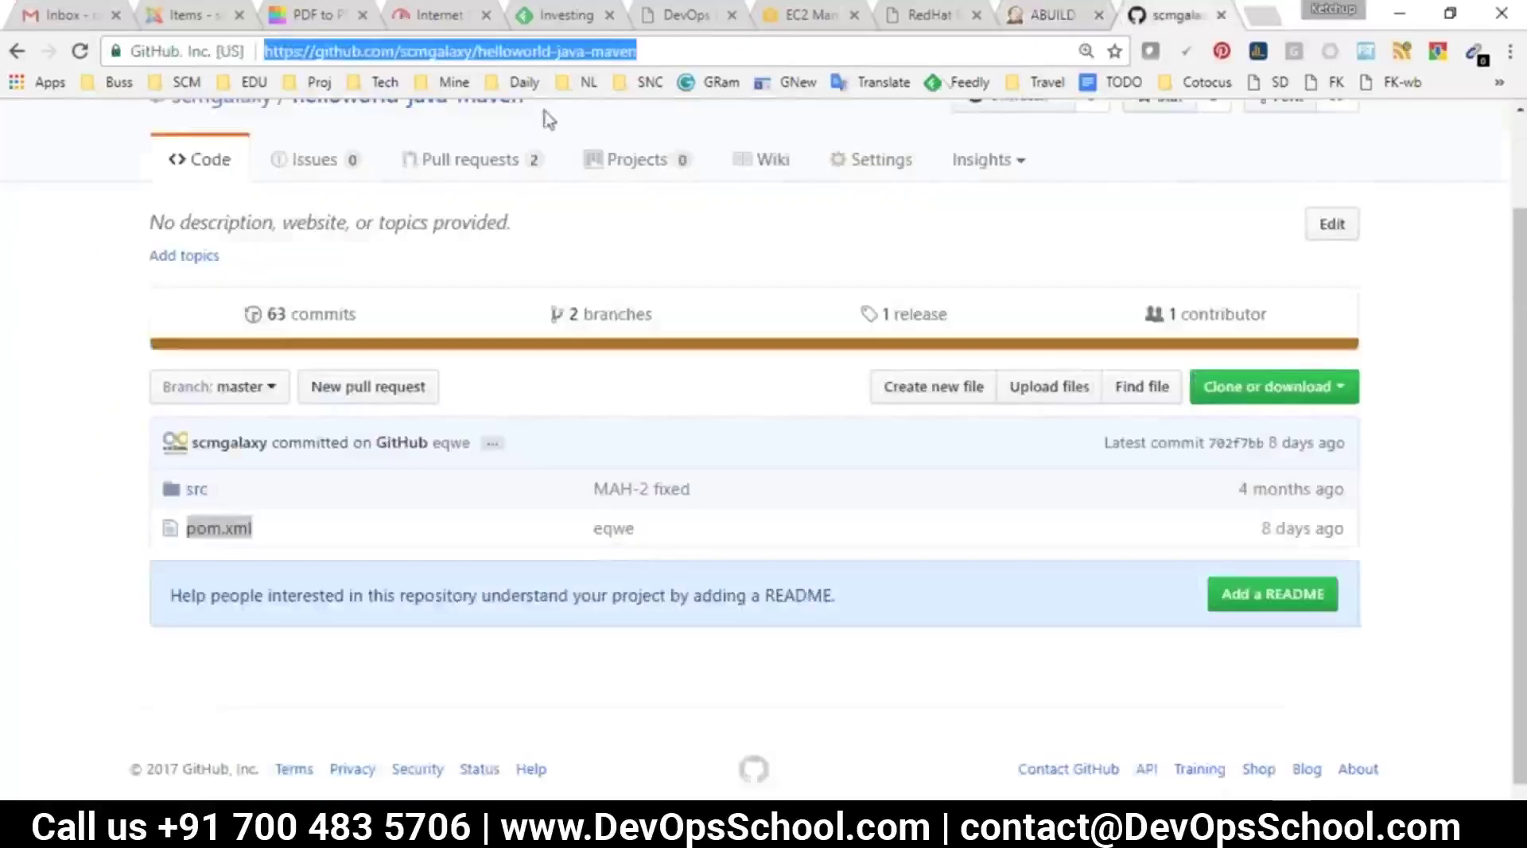
click(1050, 14)
click(665, 362)
text(https://github.com/scmgalaxy/helloworld-java-maven)
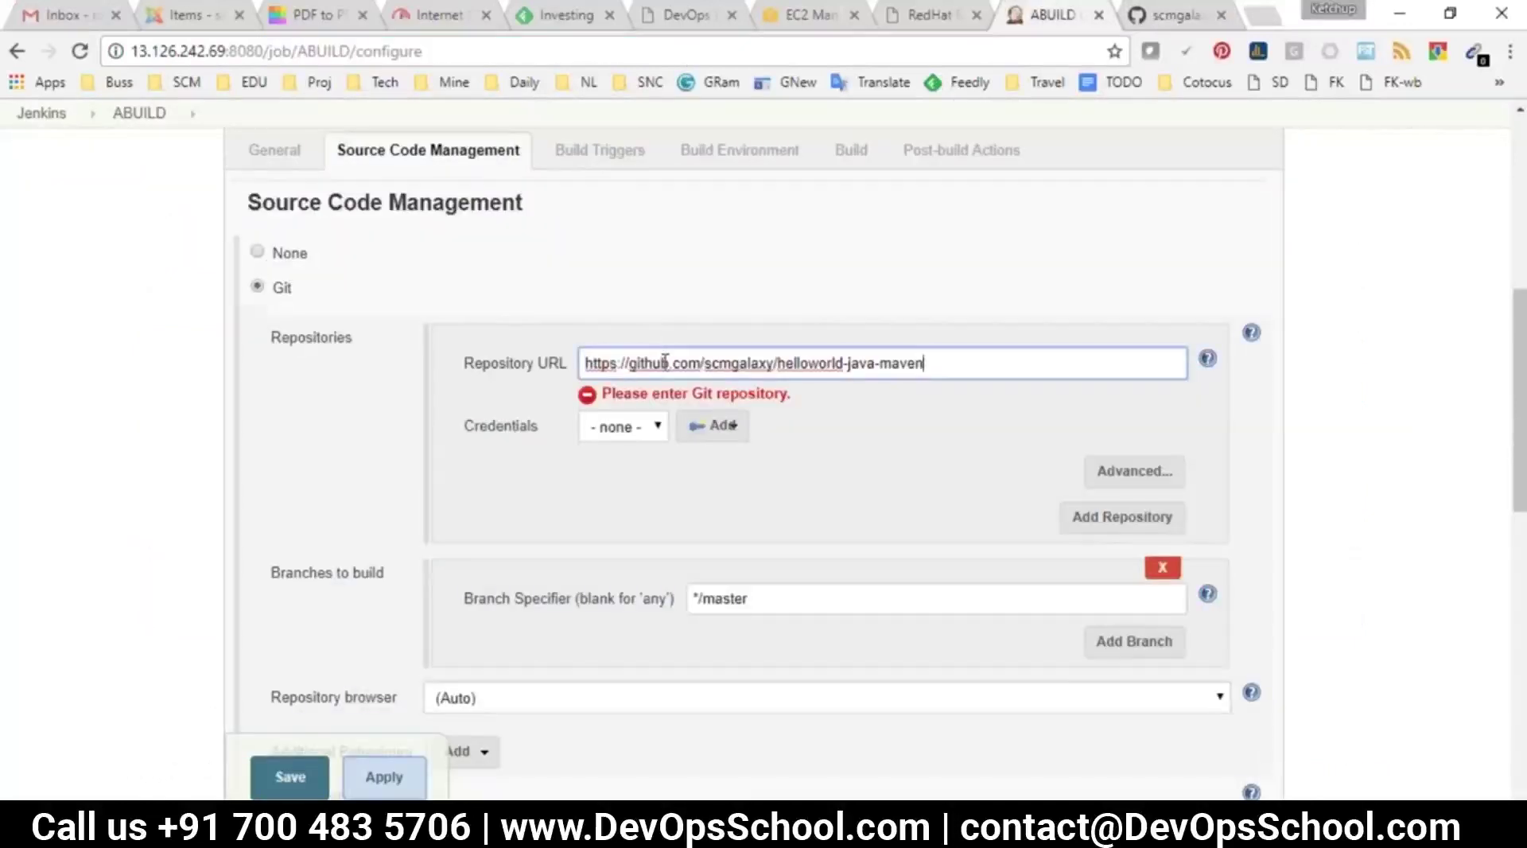
click(623, 427)
Leave the Git credentials set to '- none -'
click(1169, 16)
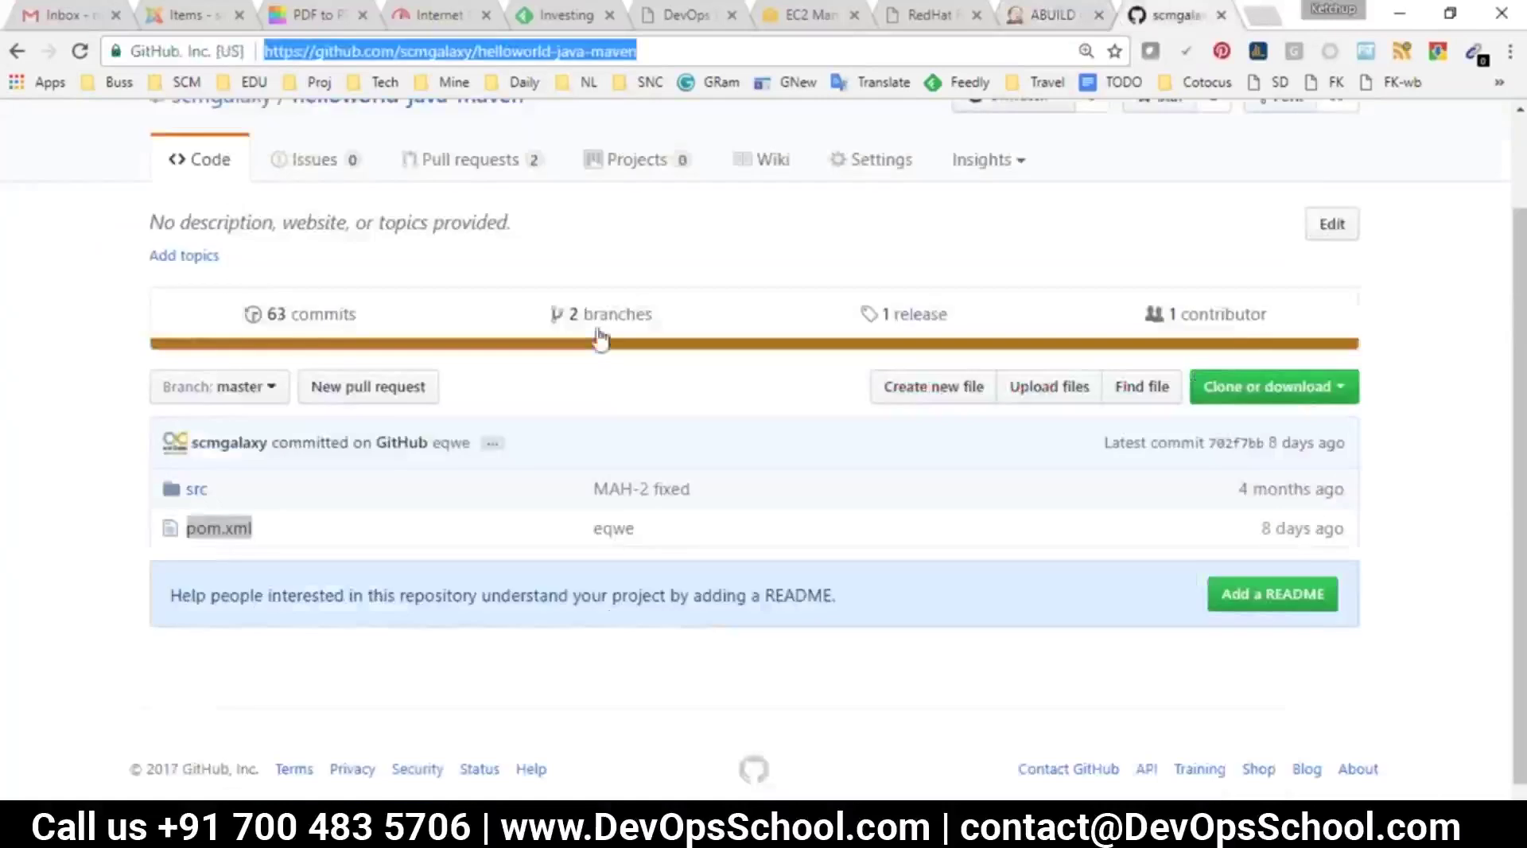
scroll(535, 412, up, 2)
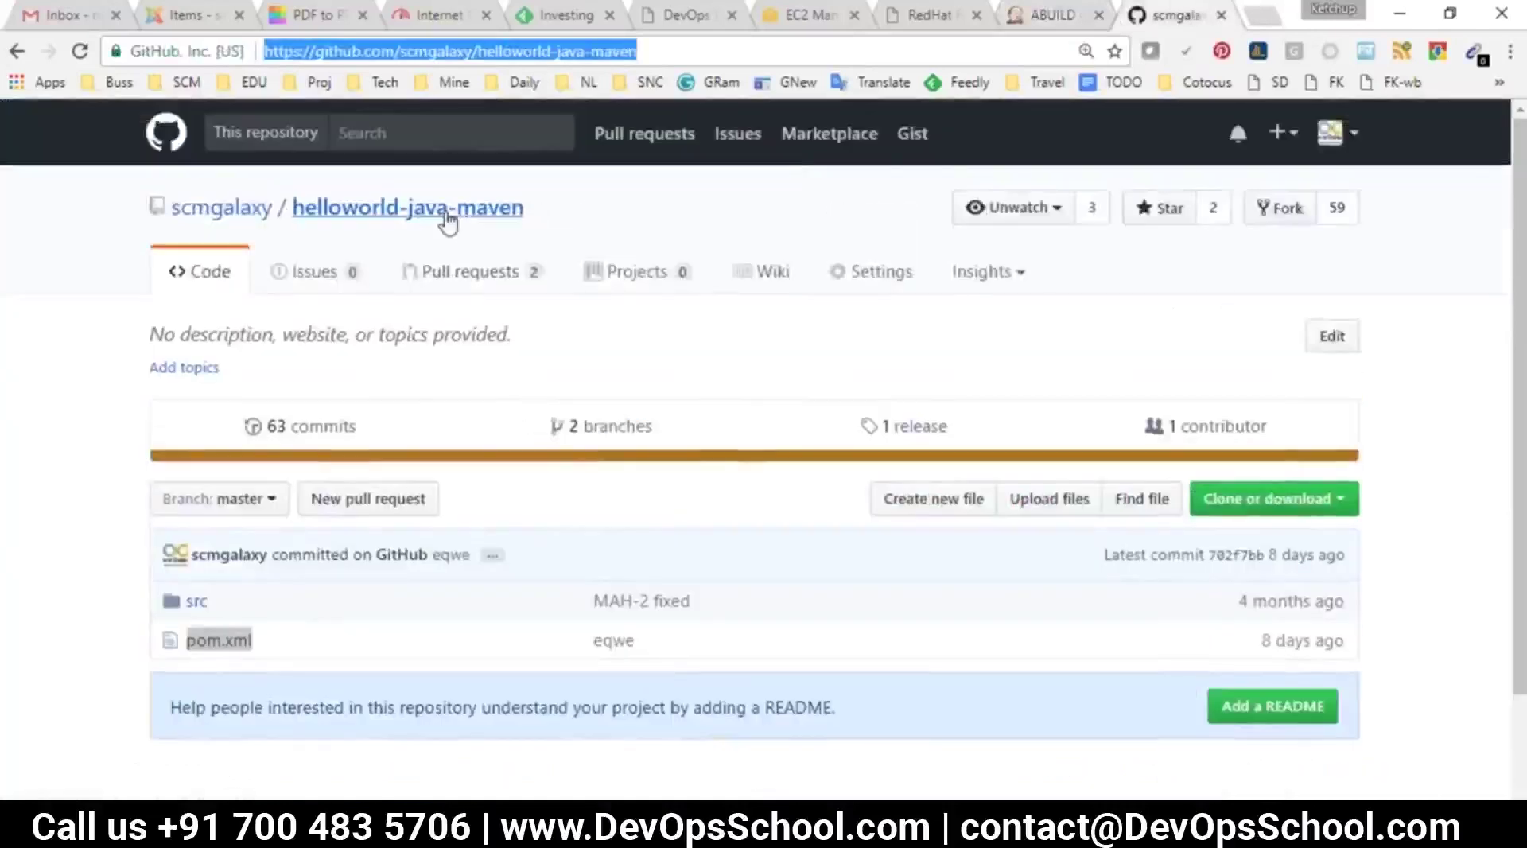
click(1053, 16)
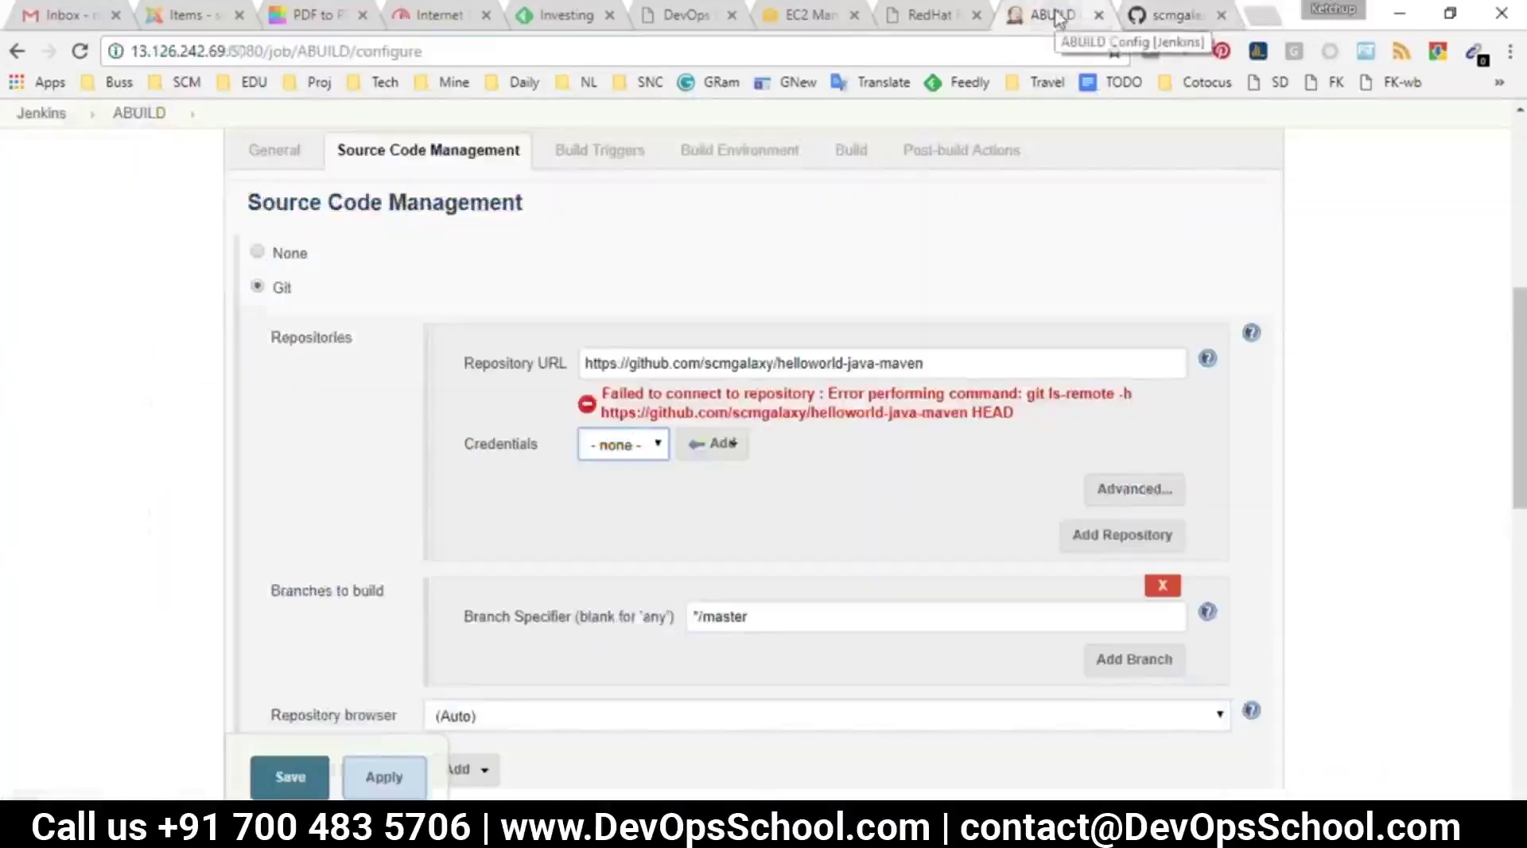
click(612, 447)
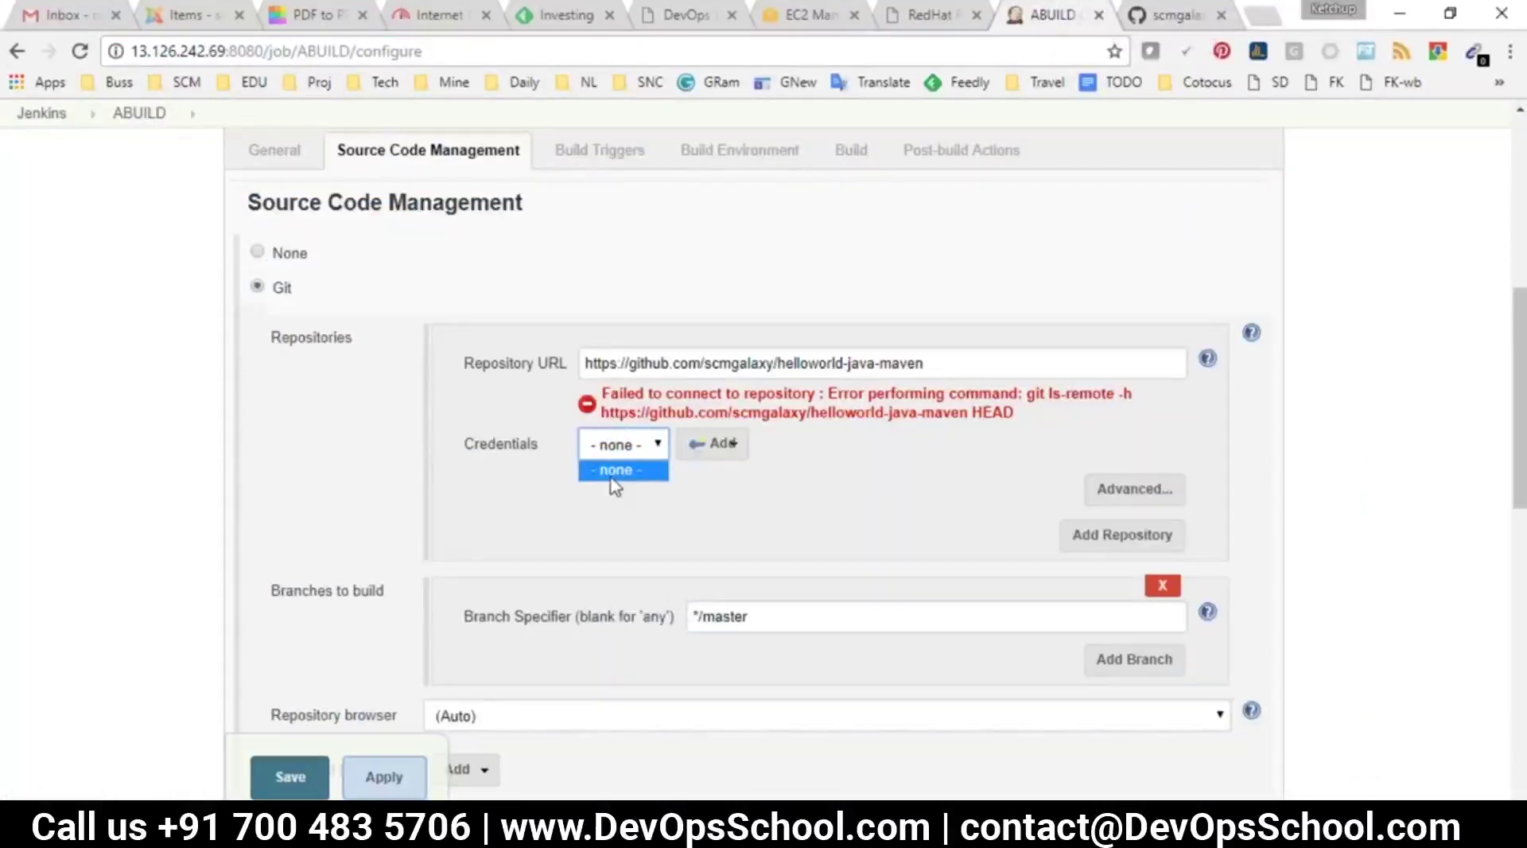
click(613, 472)
Select the full repository URL text in the field
drag(943, 365, 553, 350)
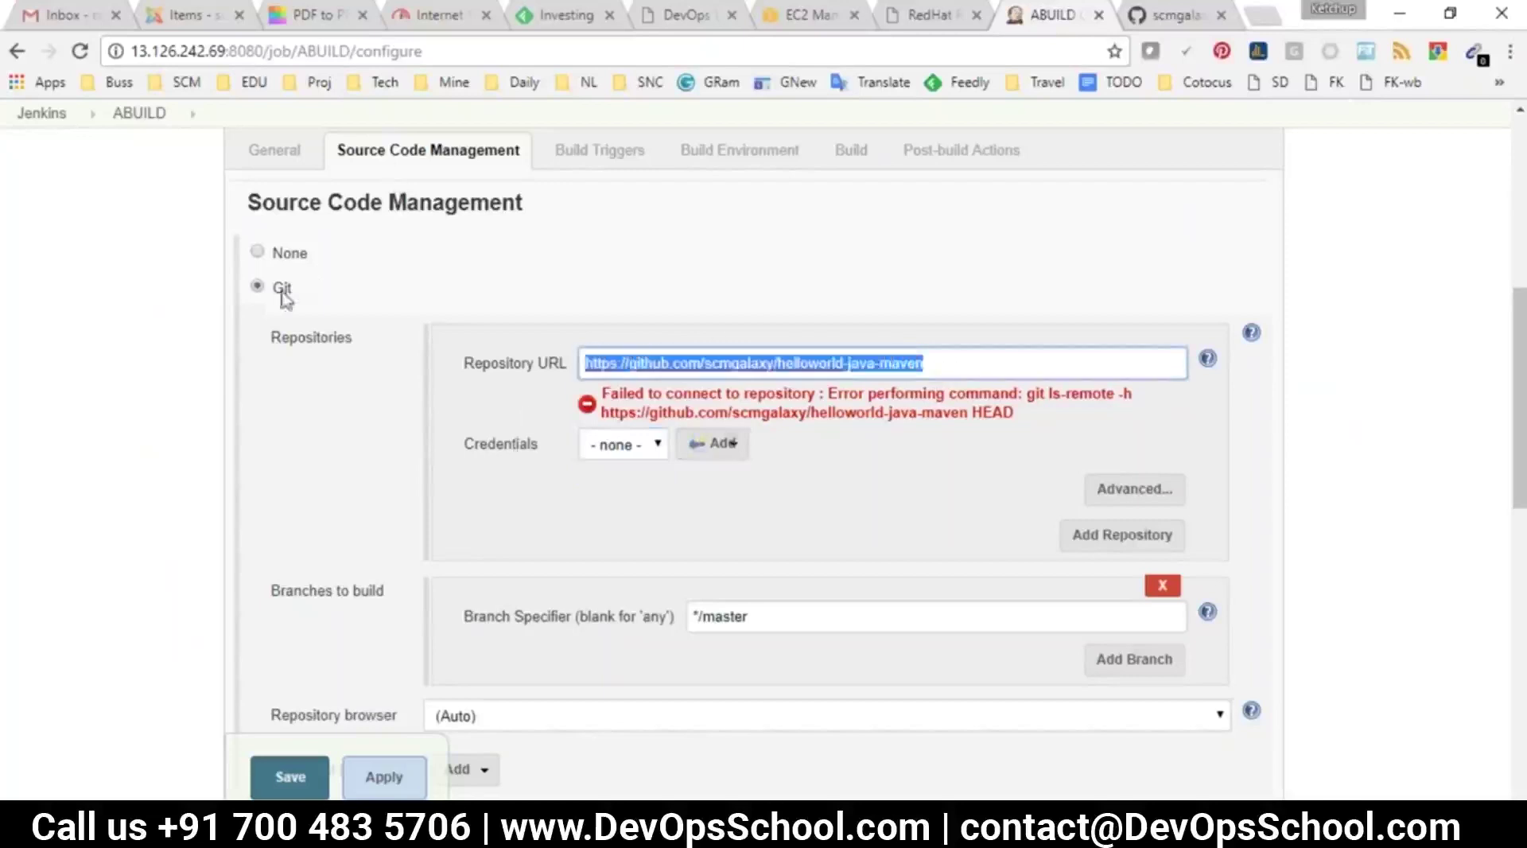
click(961, 359)
double_click(897, 360)
drag(896, 356, 582, 338)
Save the ABUILD job and trigger its first build
click(296, 781)
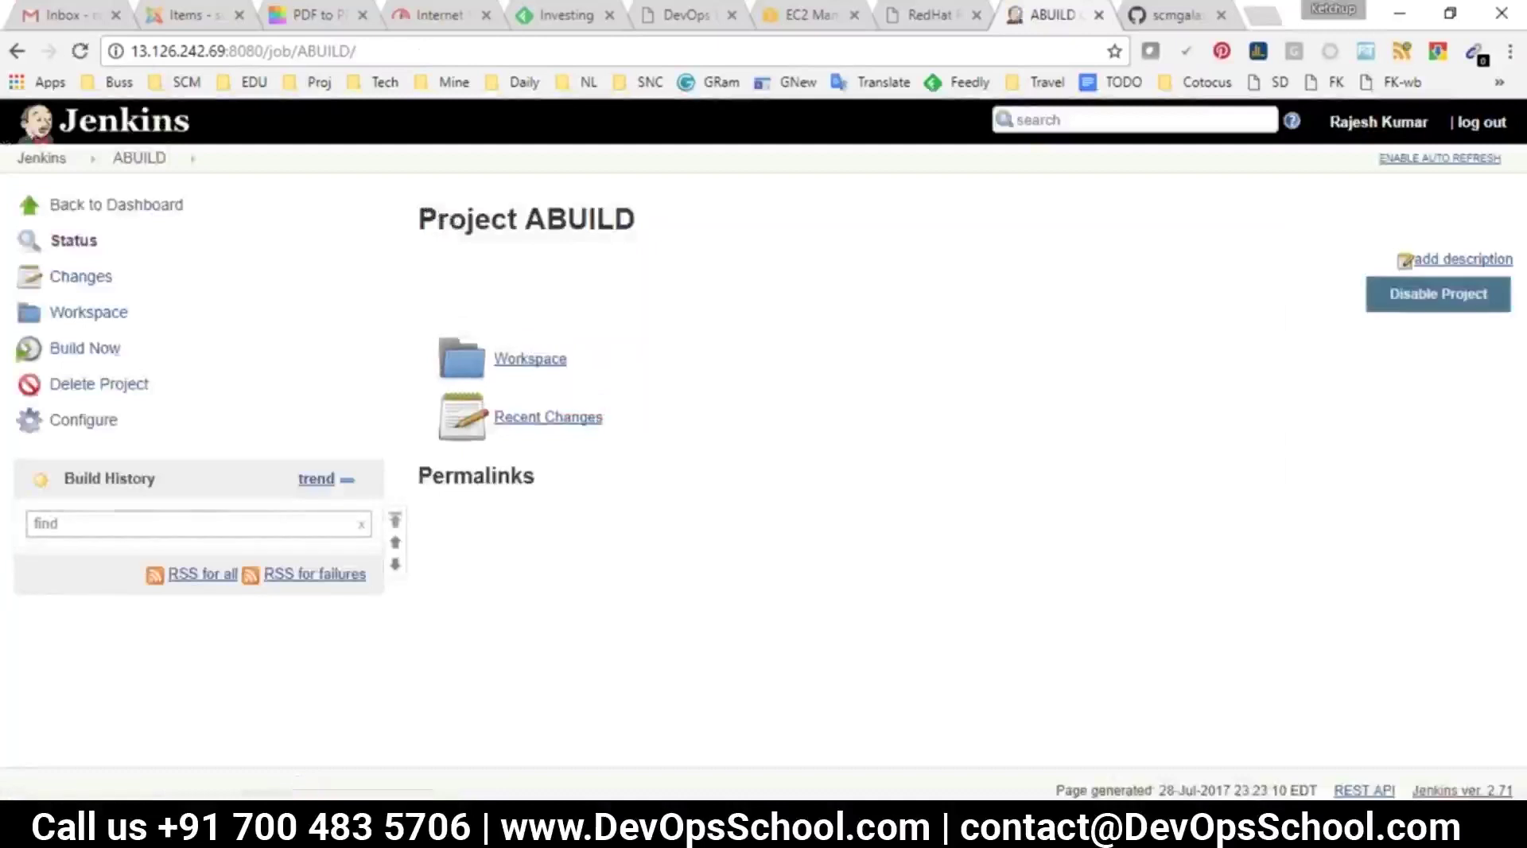
click(74, 354)
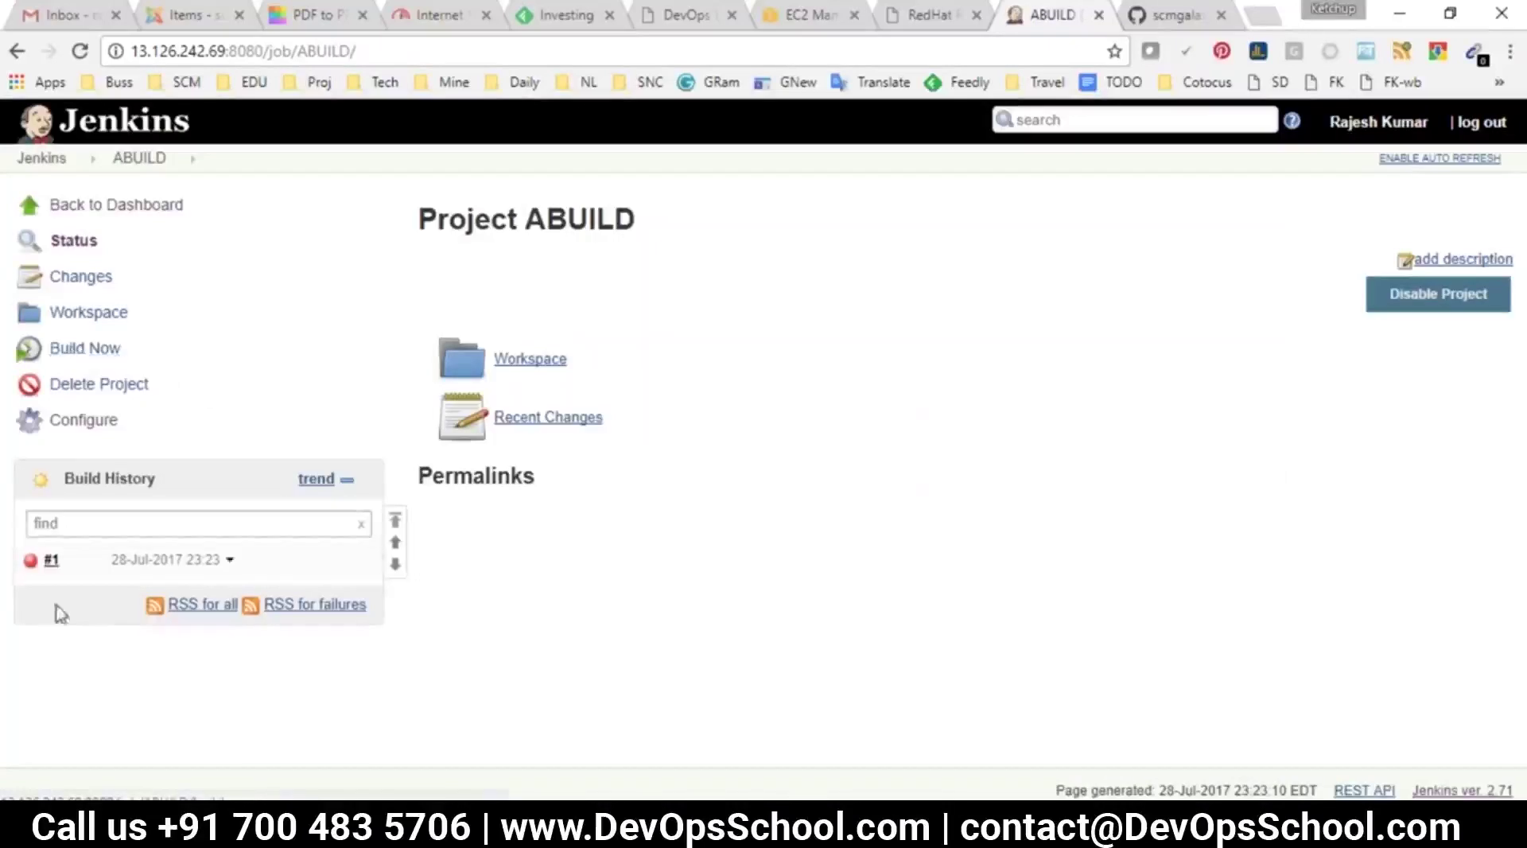
click(165, 560)
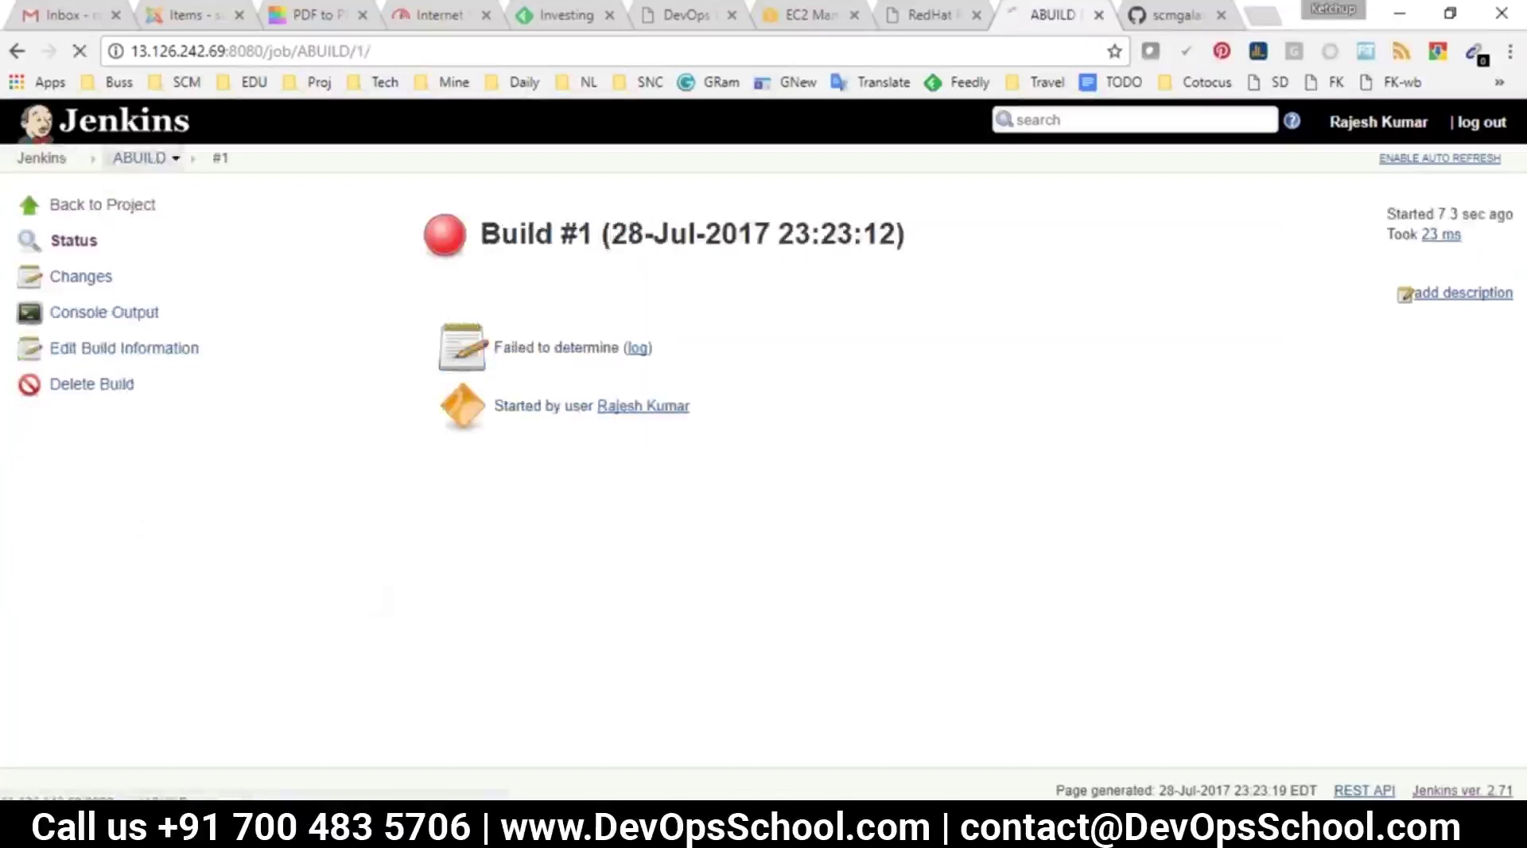
click(139, 157)
drag(636, 223, 535, 195)
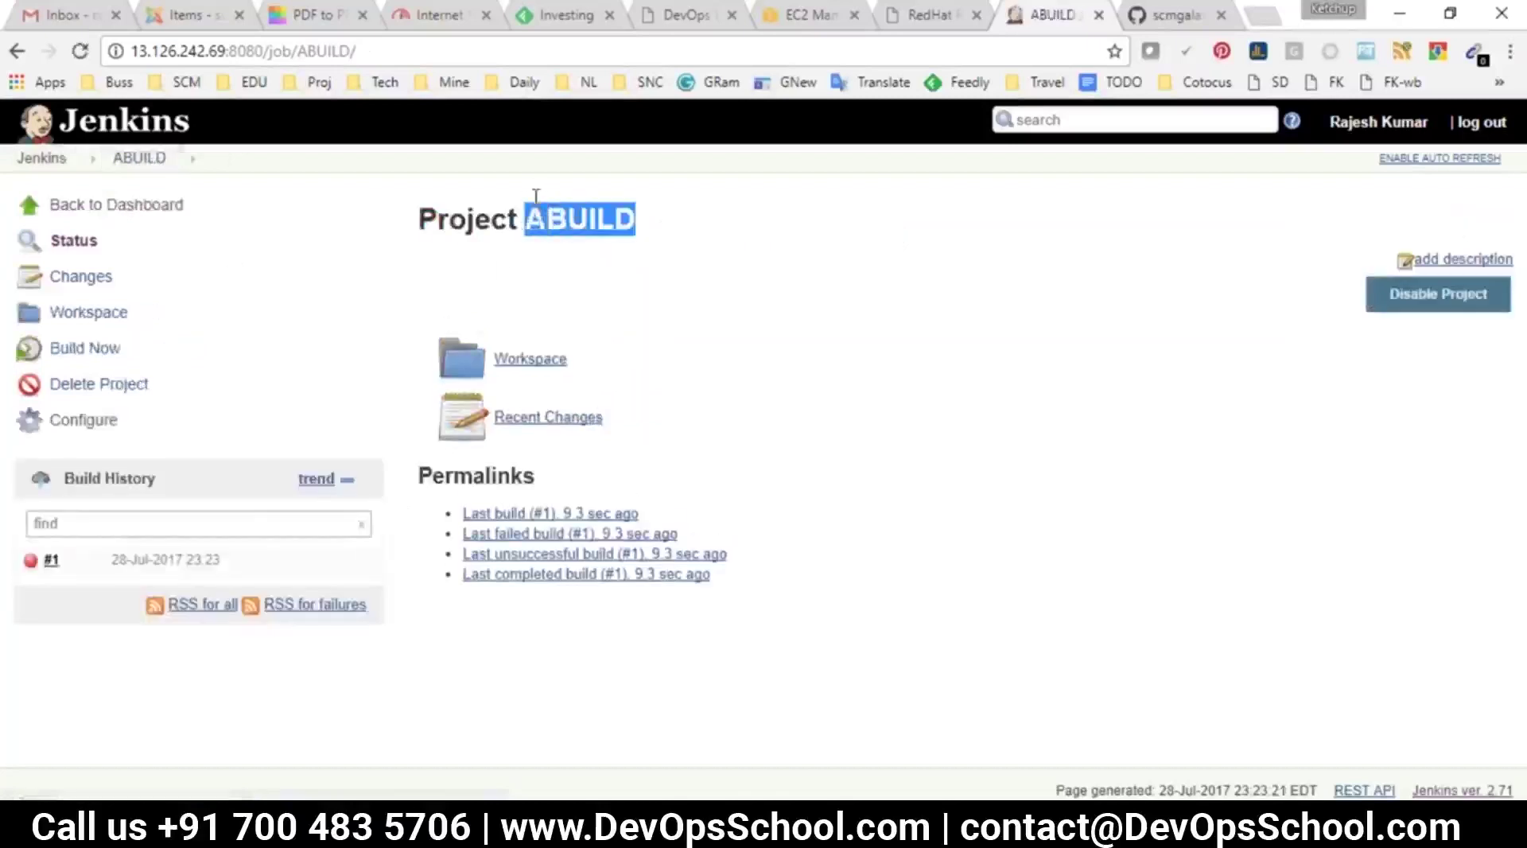
Confirm the ABUILD workspace is empty, then open build #1
click(531, 358)
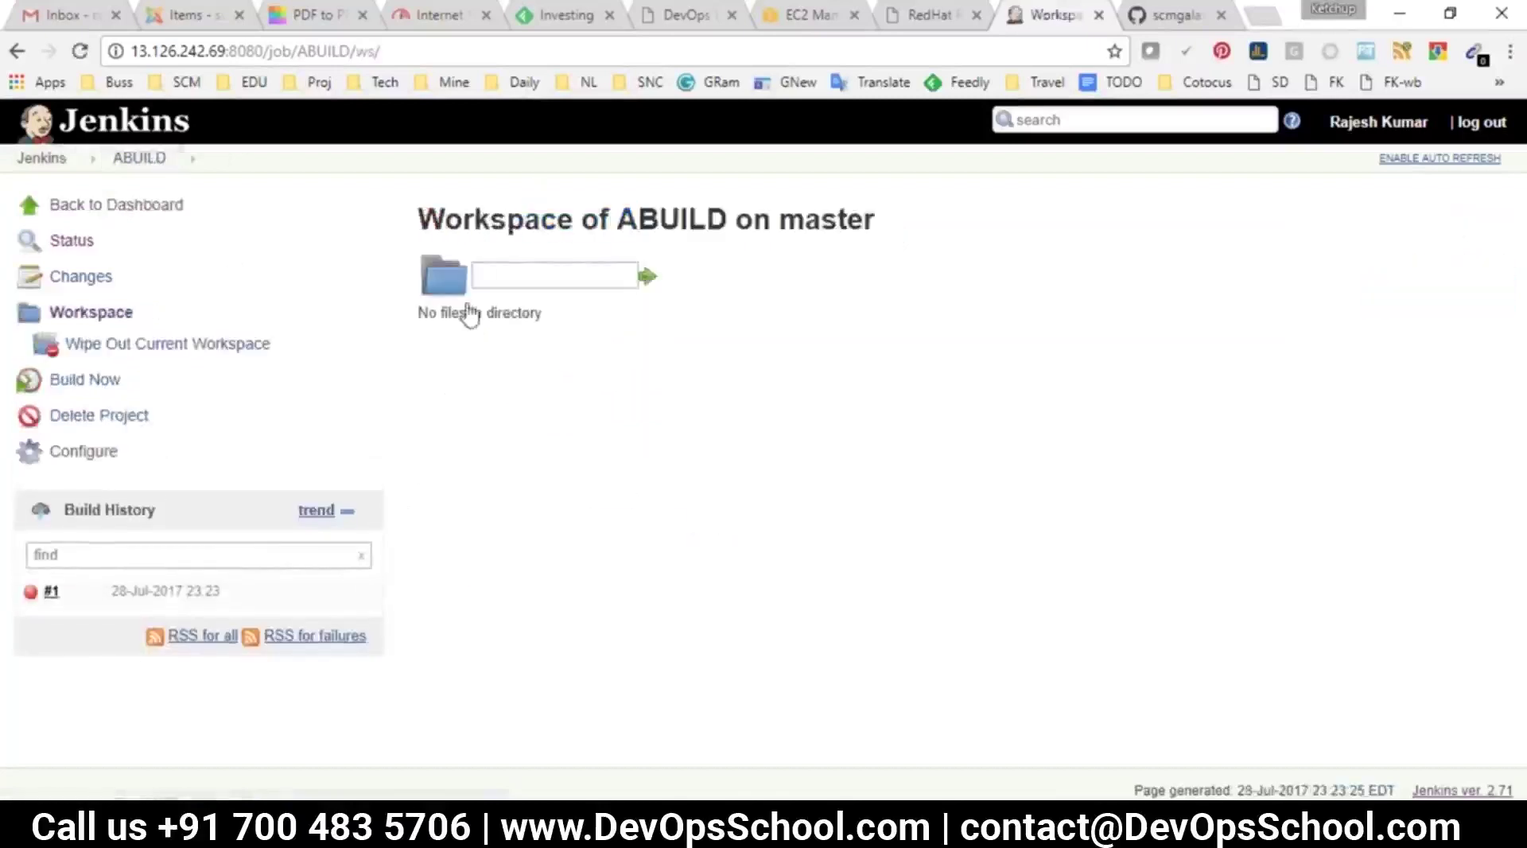
drag(451, 313, 762, 531)
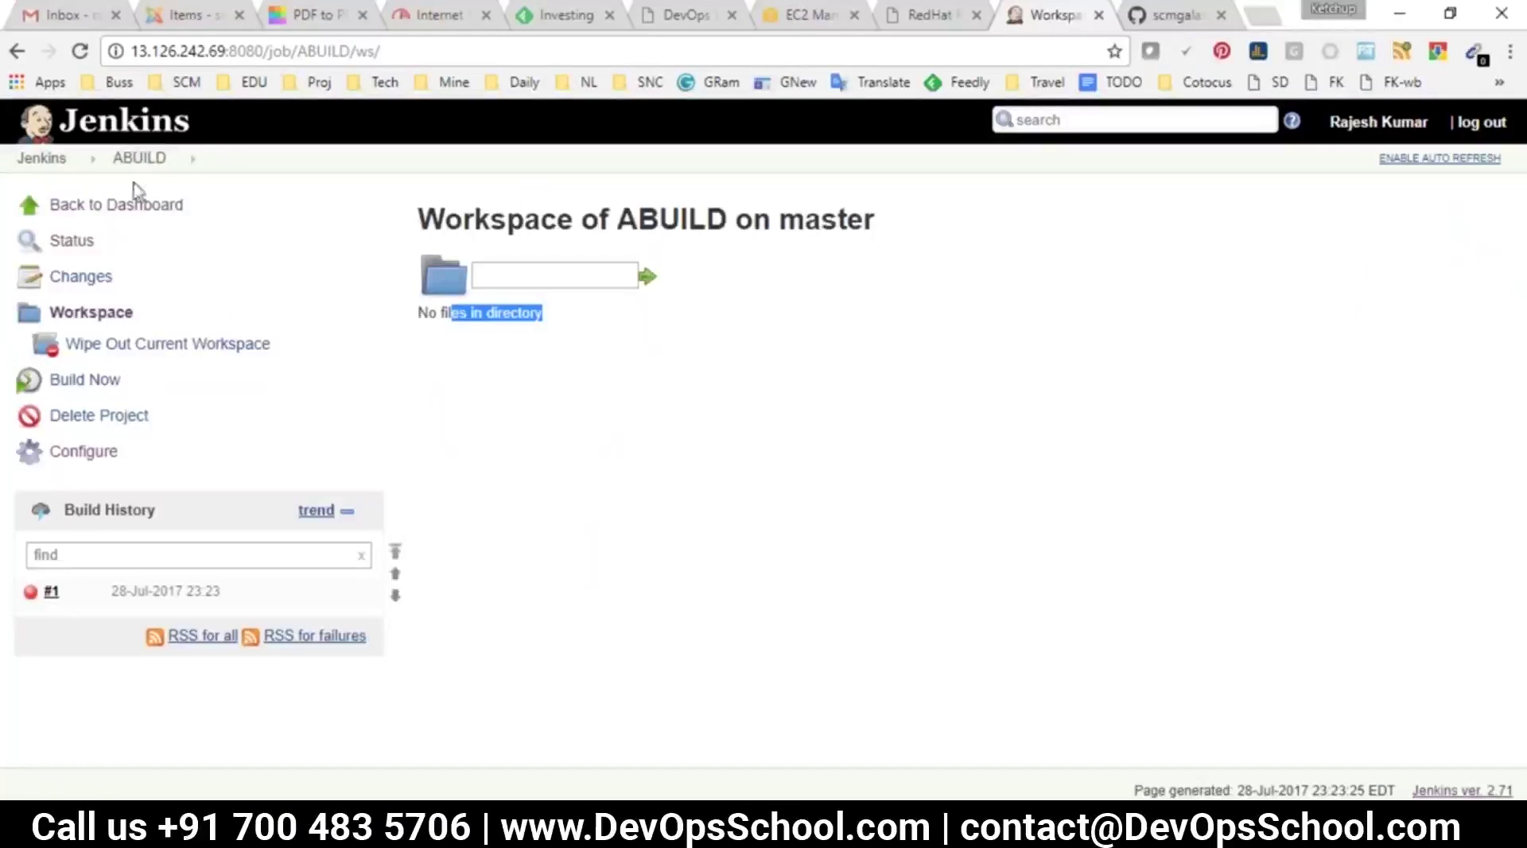
click(139, 158)
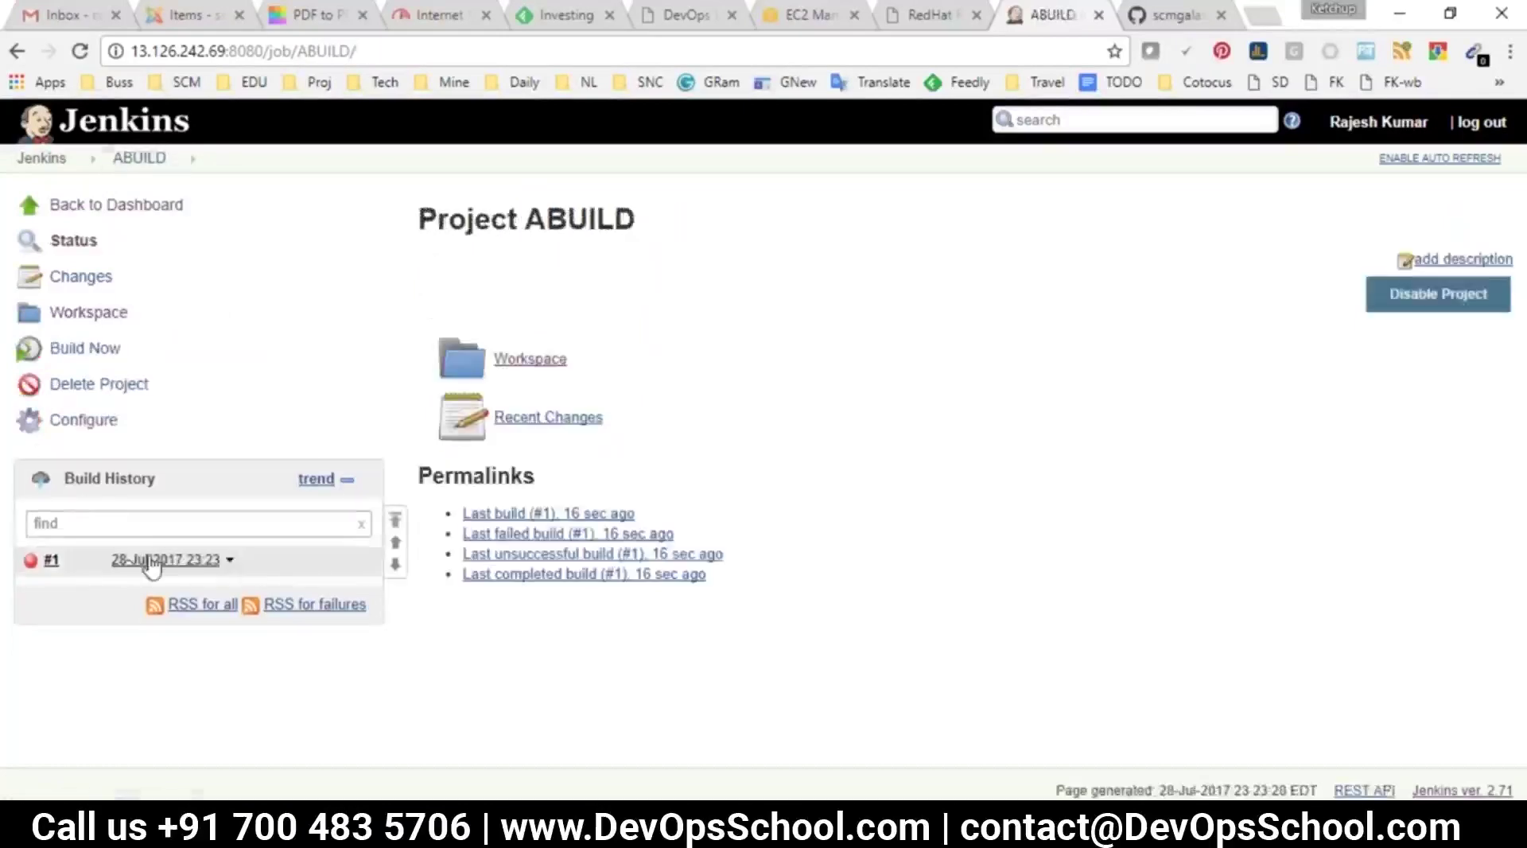
drag(321, 572, 102, 581)
click(116, 563)
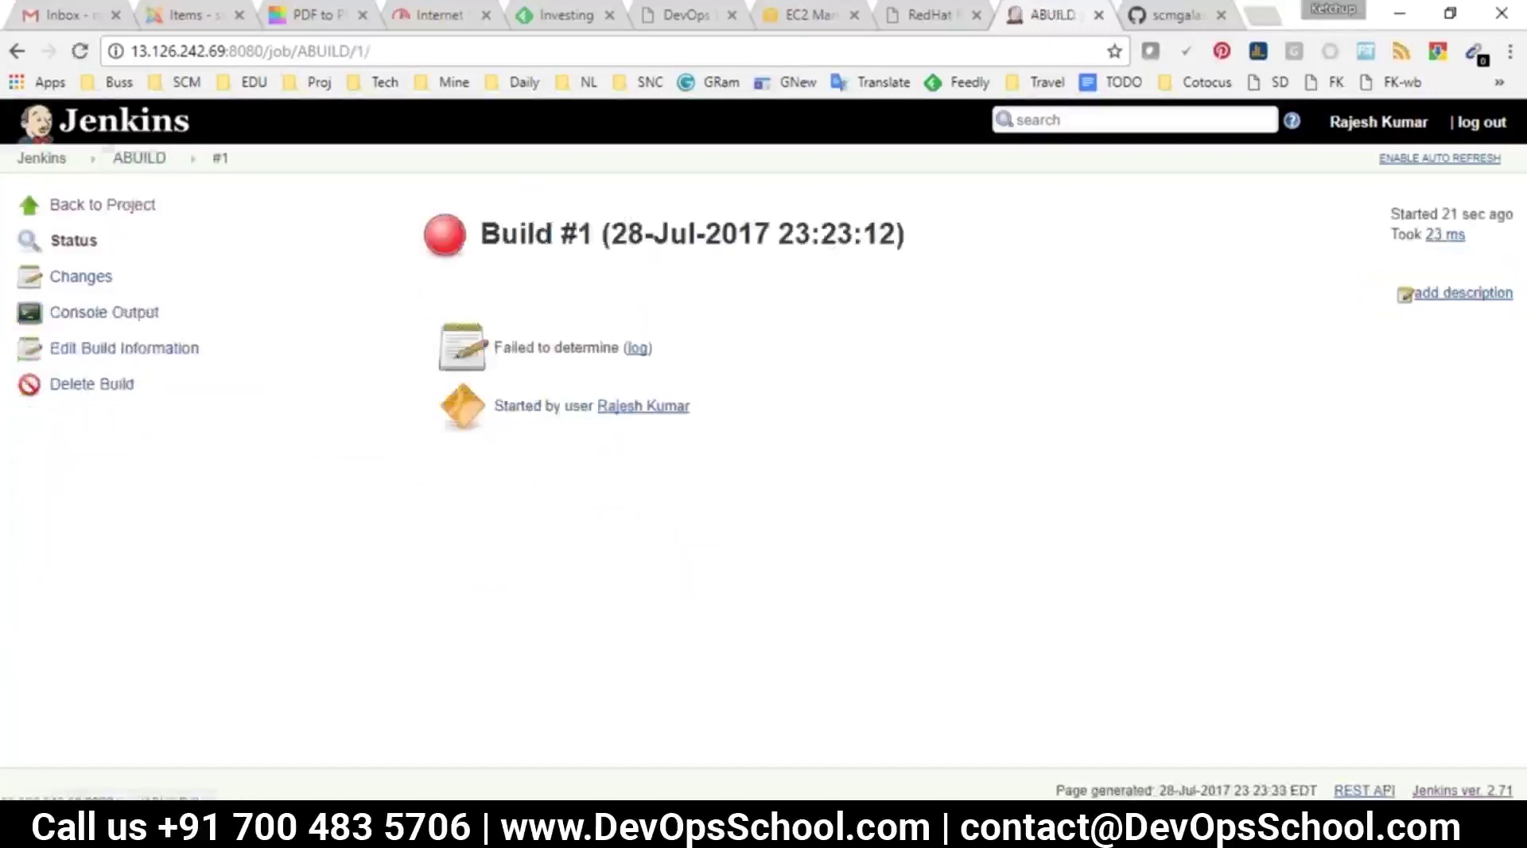
Show build #1's console output and highlight the 'Cannot run program "git"' error
click(84, 318)
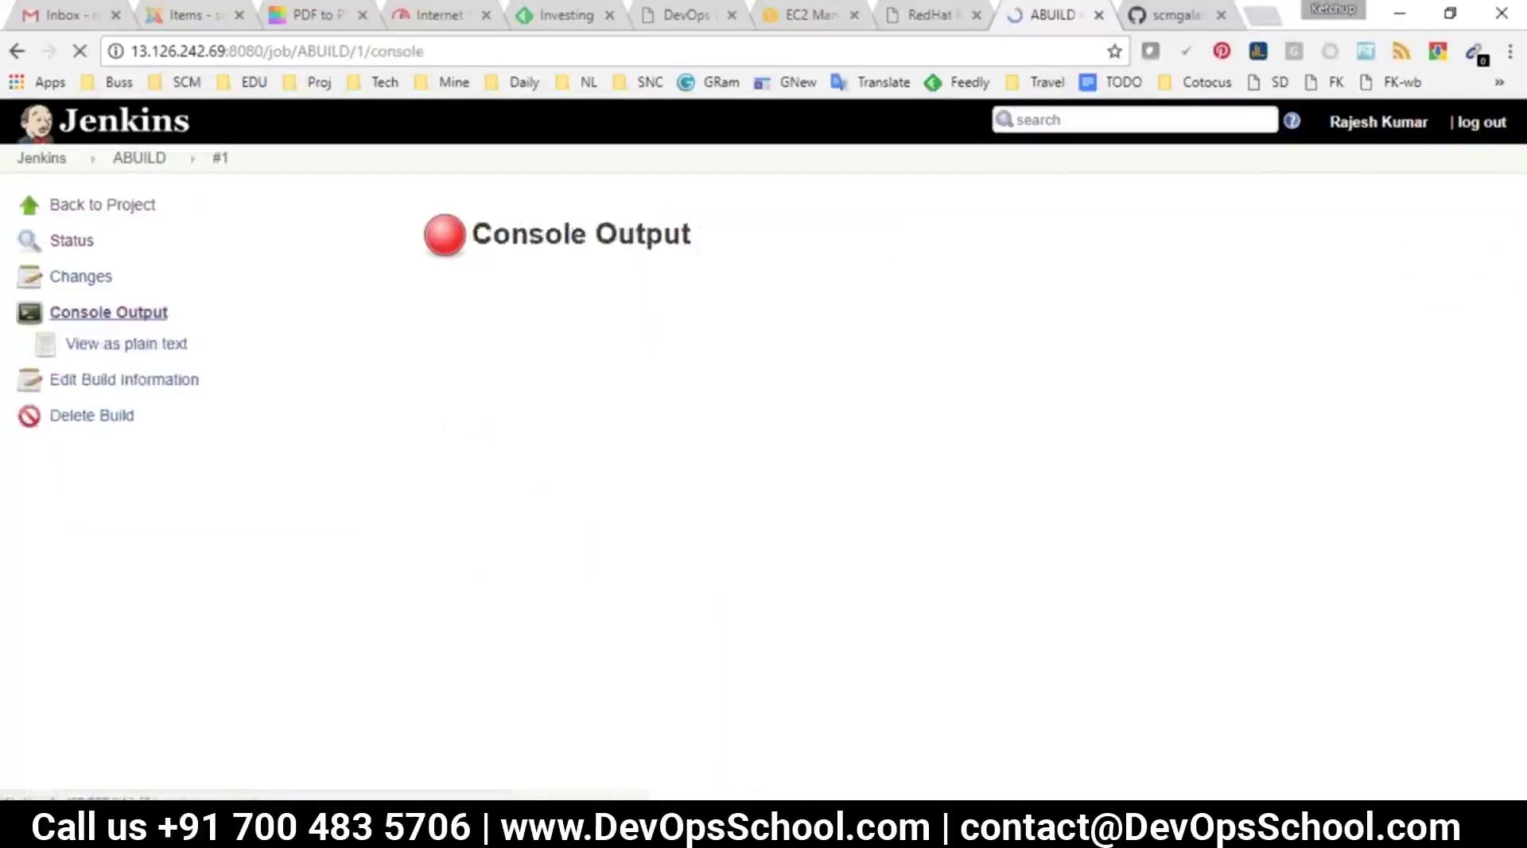
drag(419, 393, 803, 516)
scroll(803, 515, down, 4)
drag(412, 470, 903, 497)
click(527, 470)
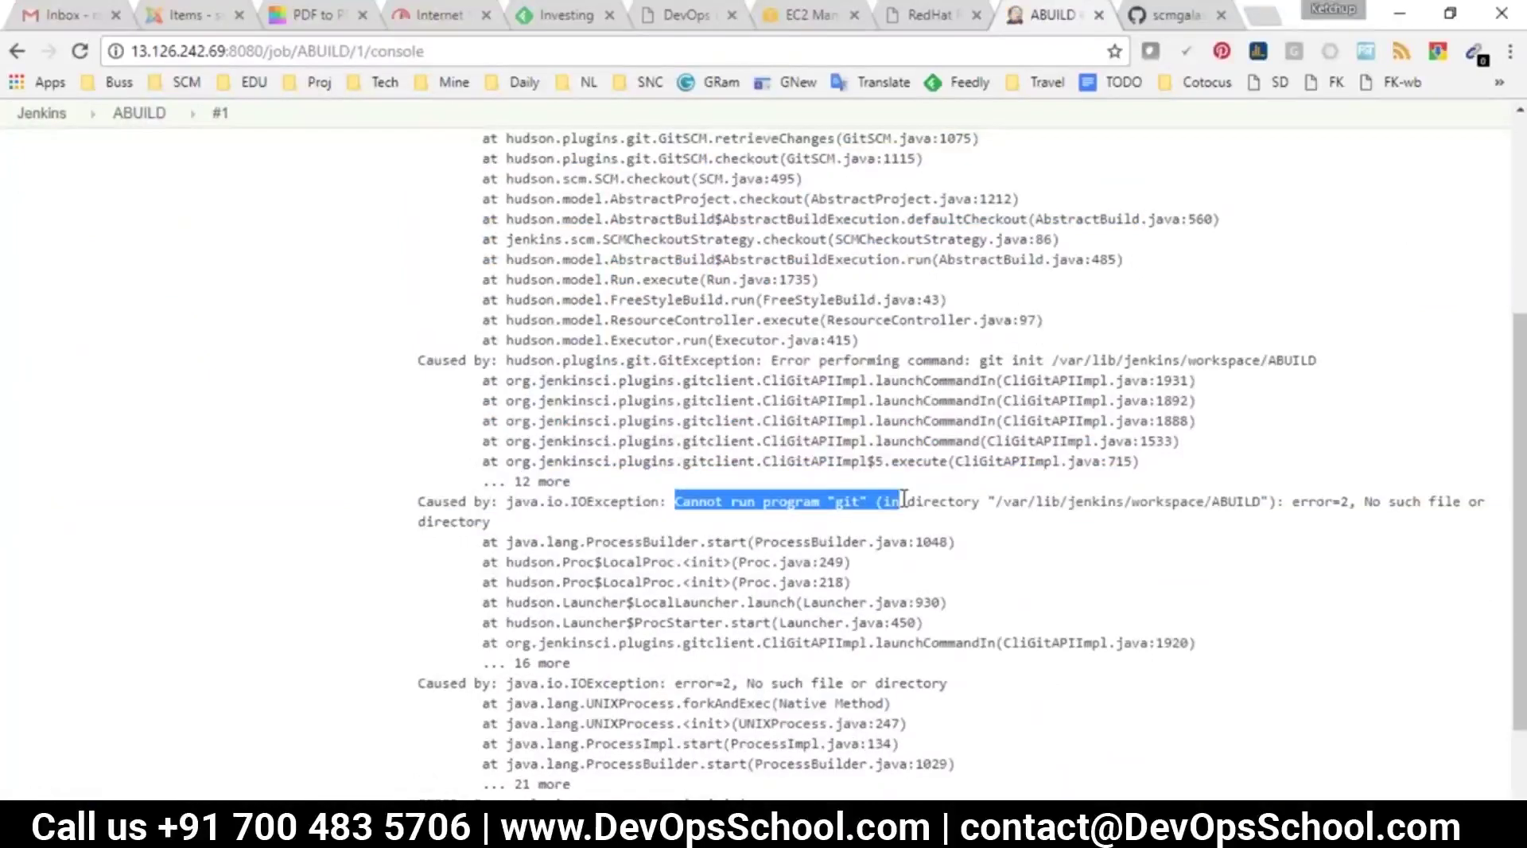
scroll(744, 487, up, 5)
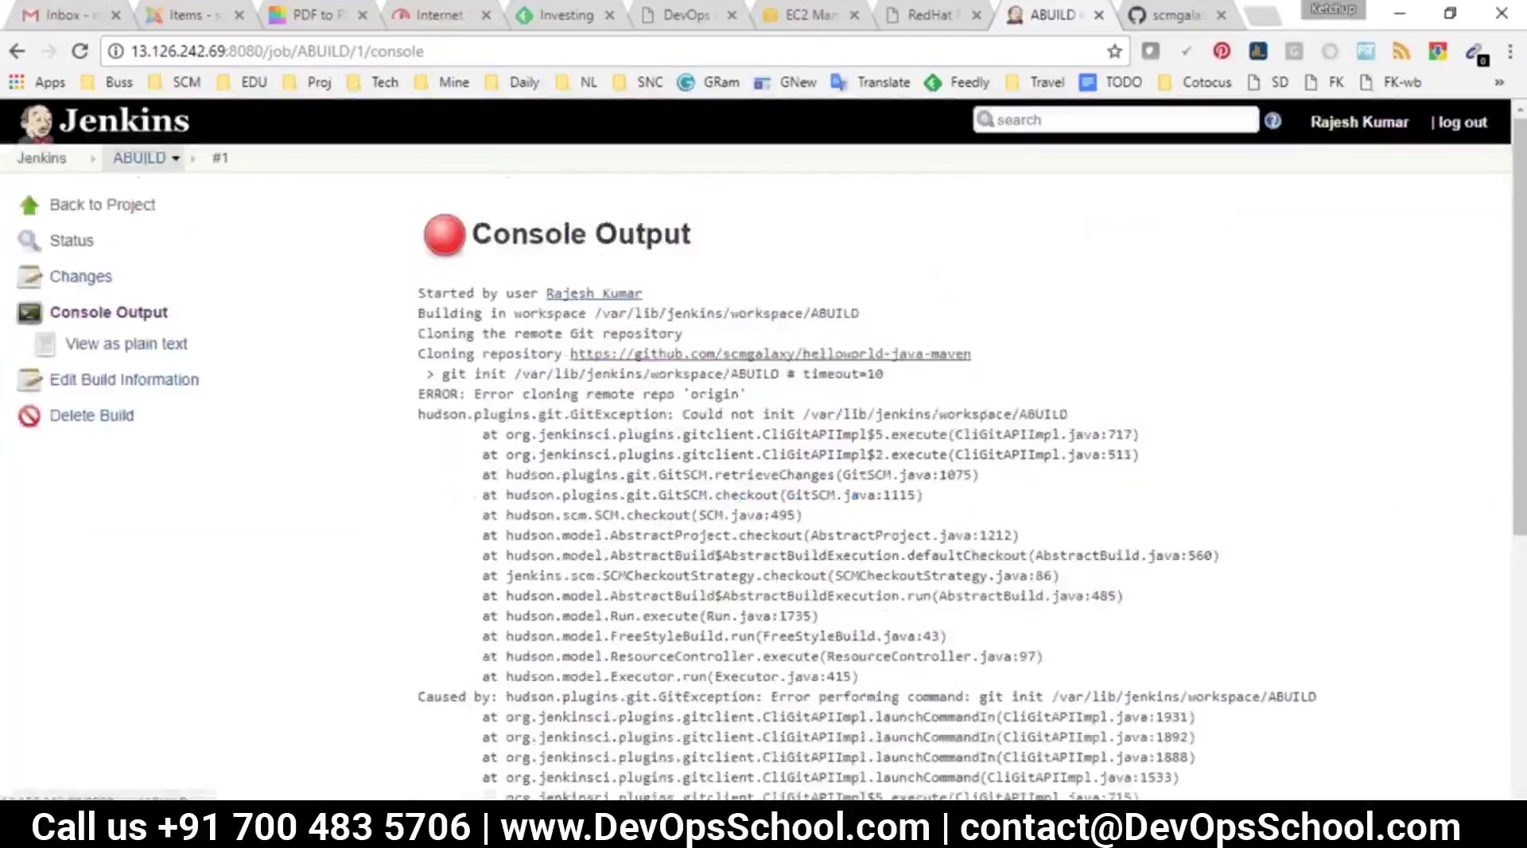
scroll(851, 469, down, 5)
click(643, 380)
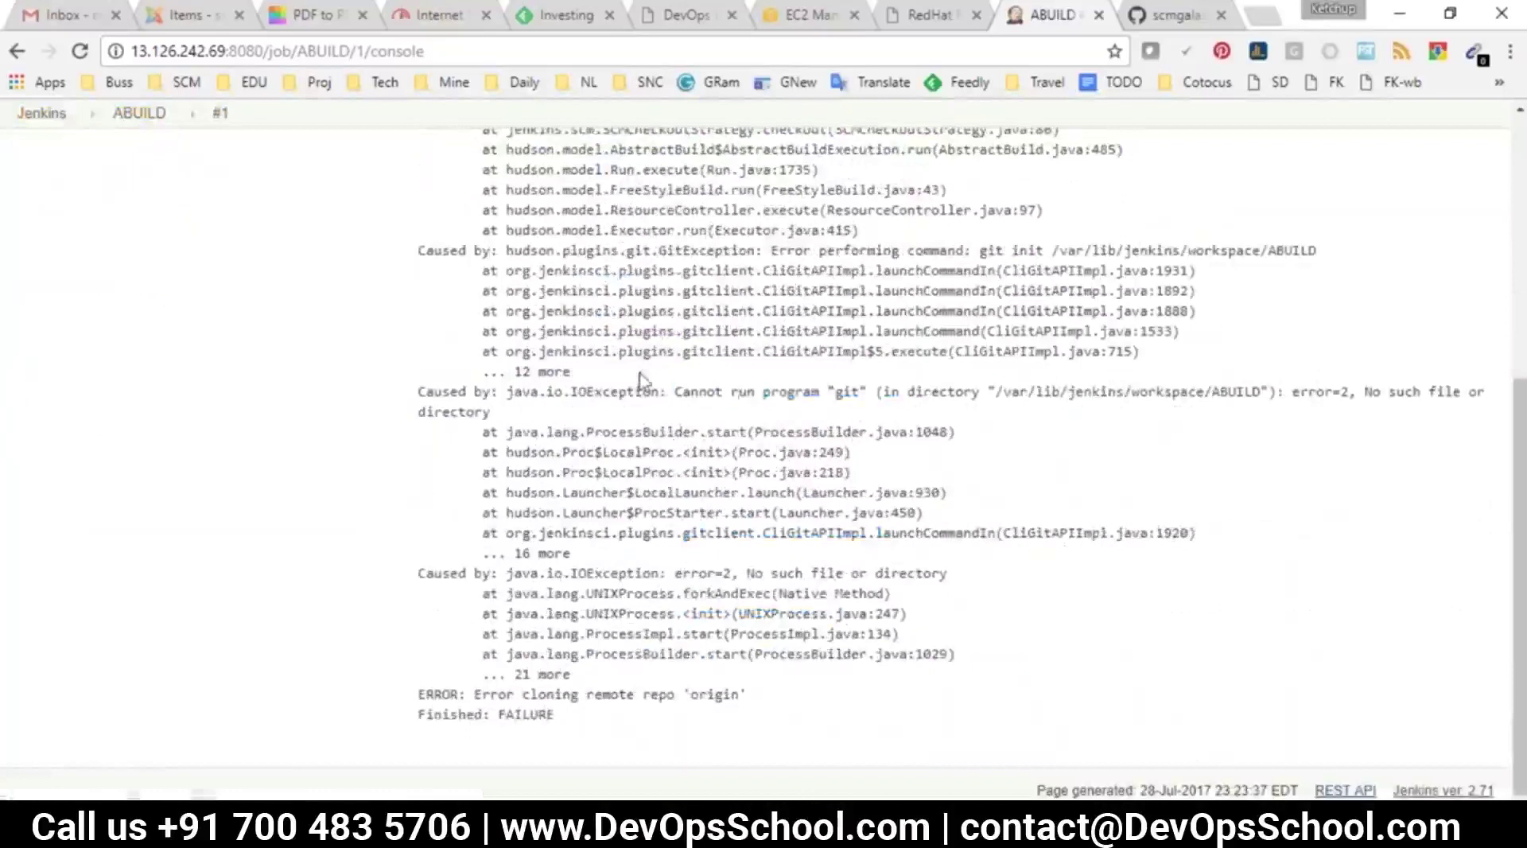
drag(674, 391, 865, 404)
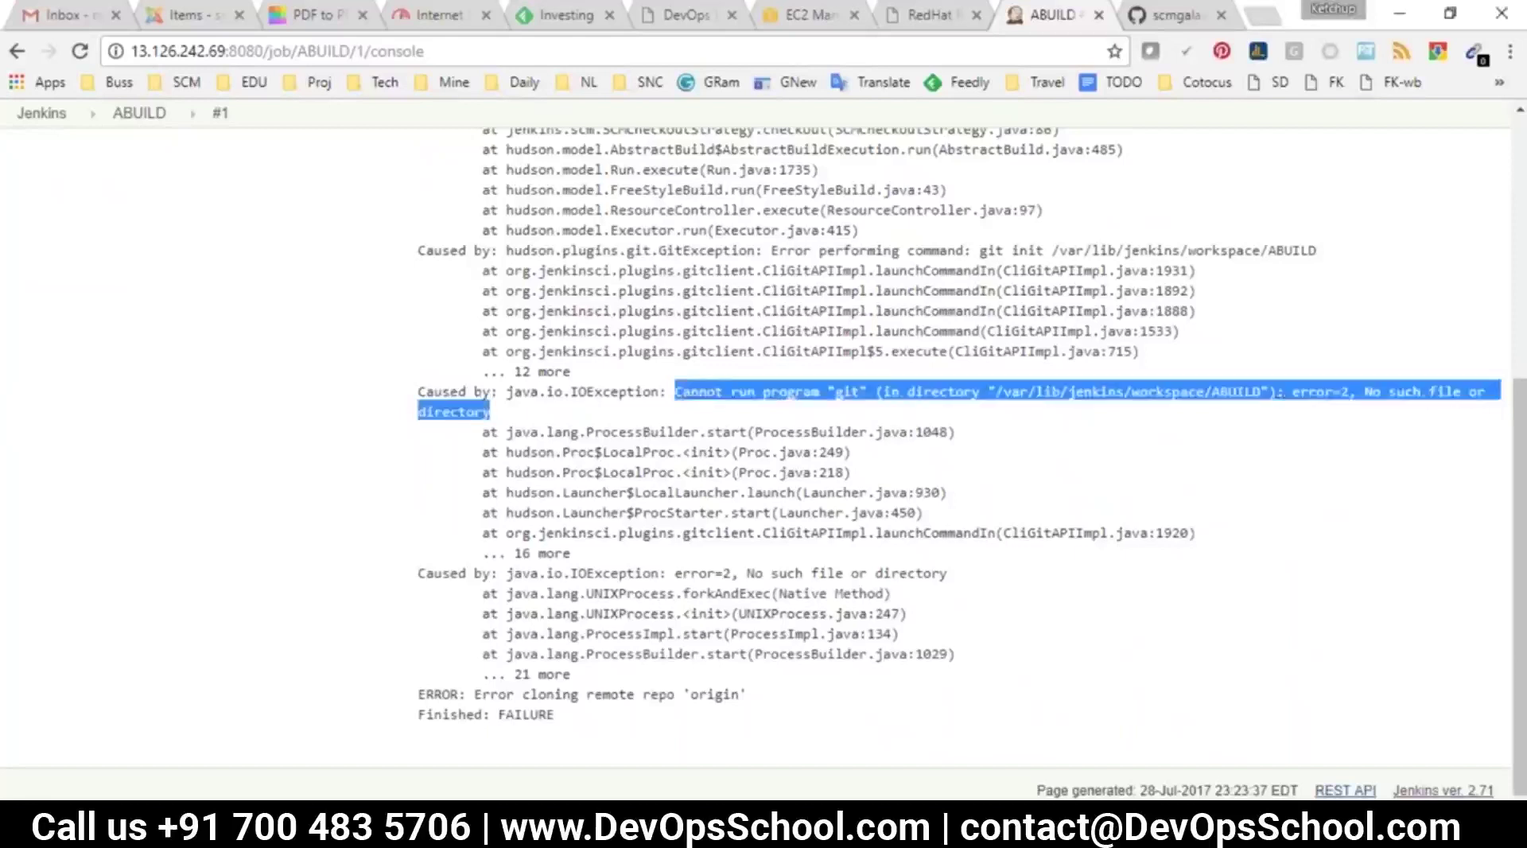
Launch Paint with mspaint from Run, then return to jenkijns.txt
click(400, 513)
key(super+r)
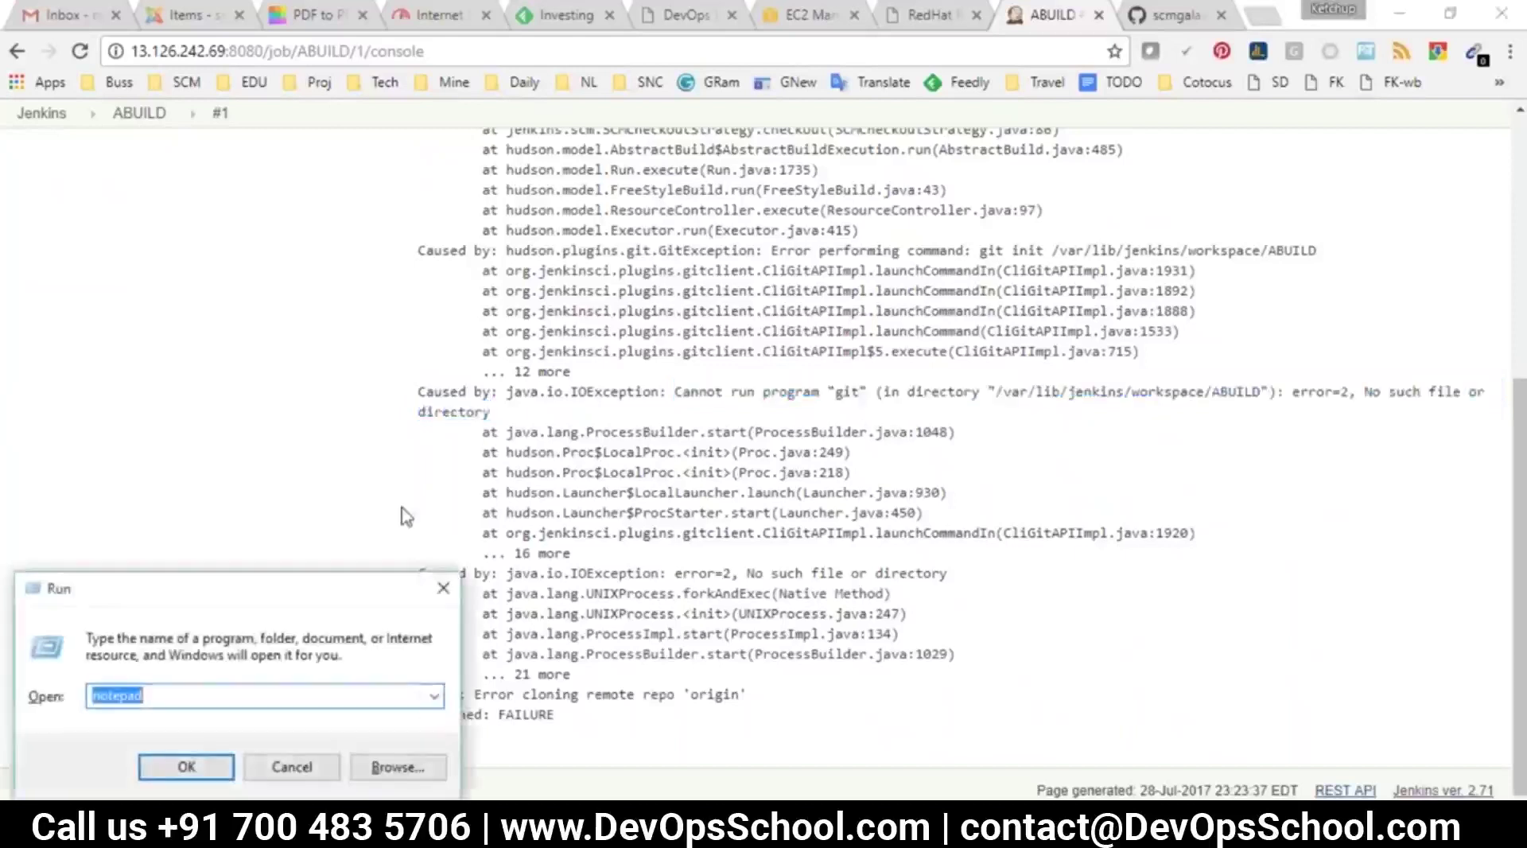
text(mspaint)
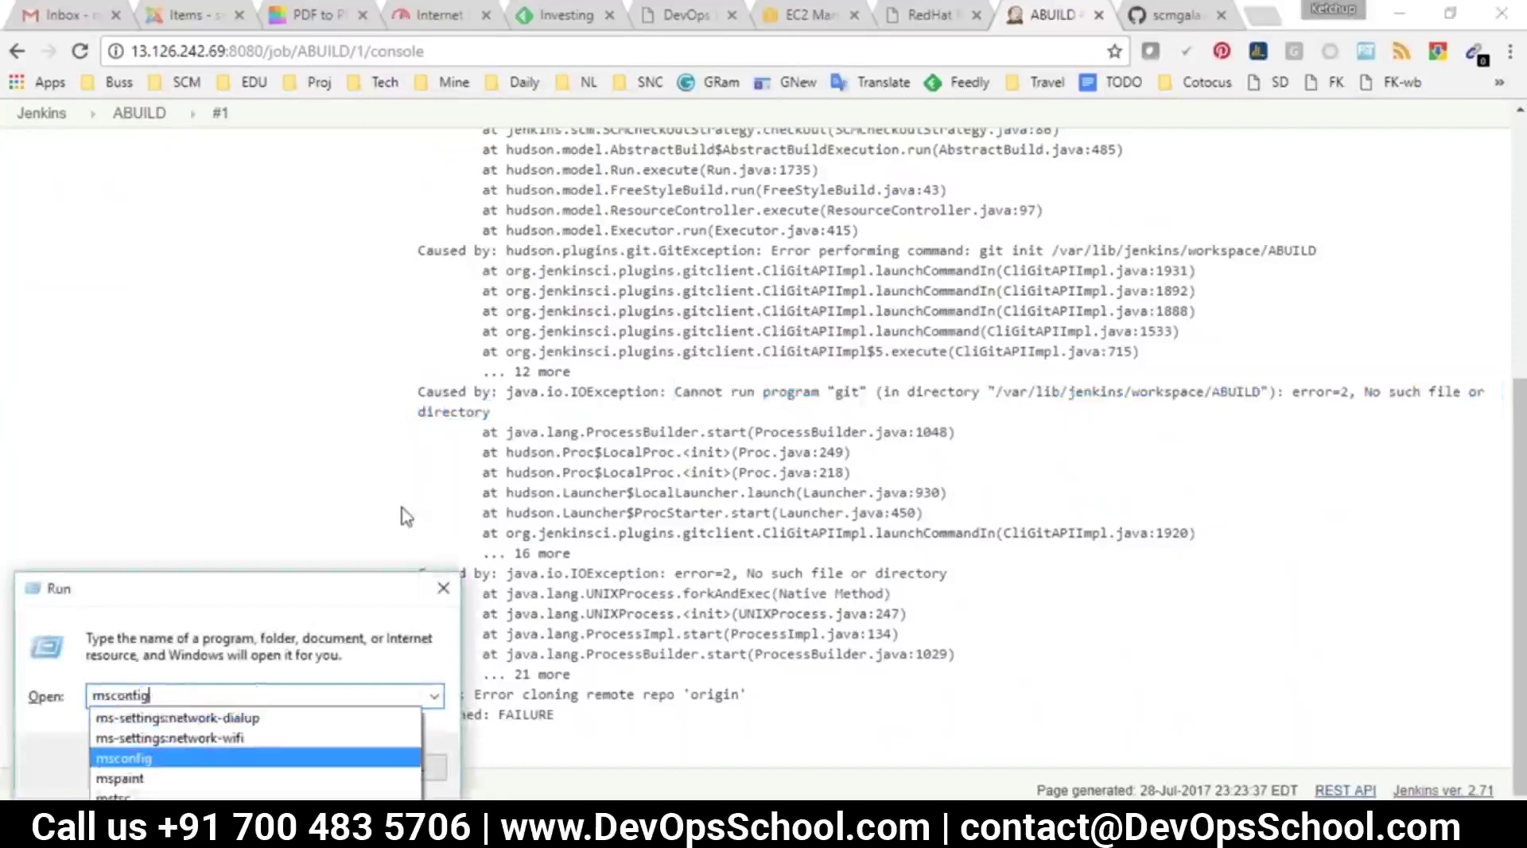
key(Return)
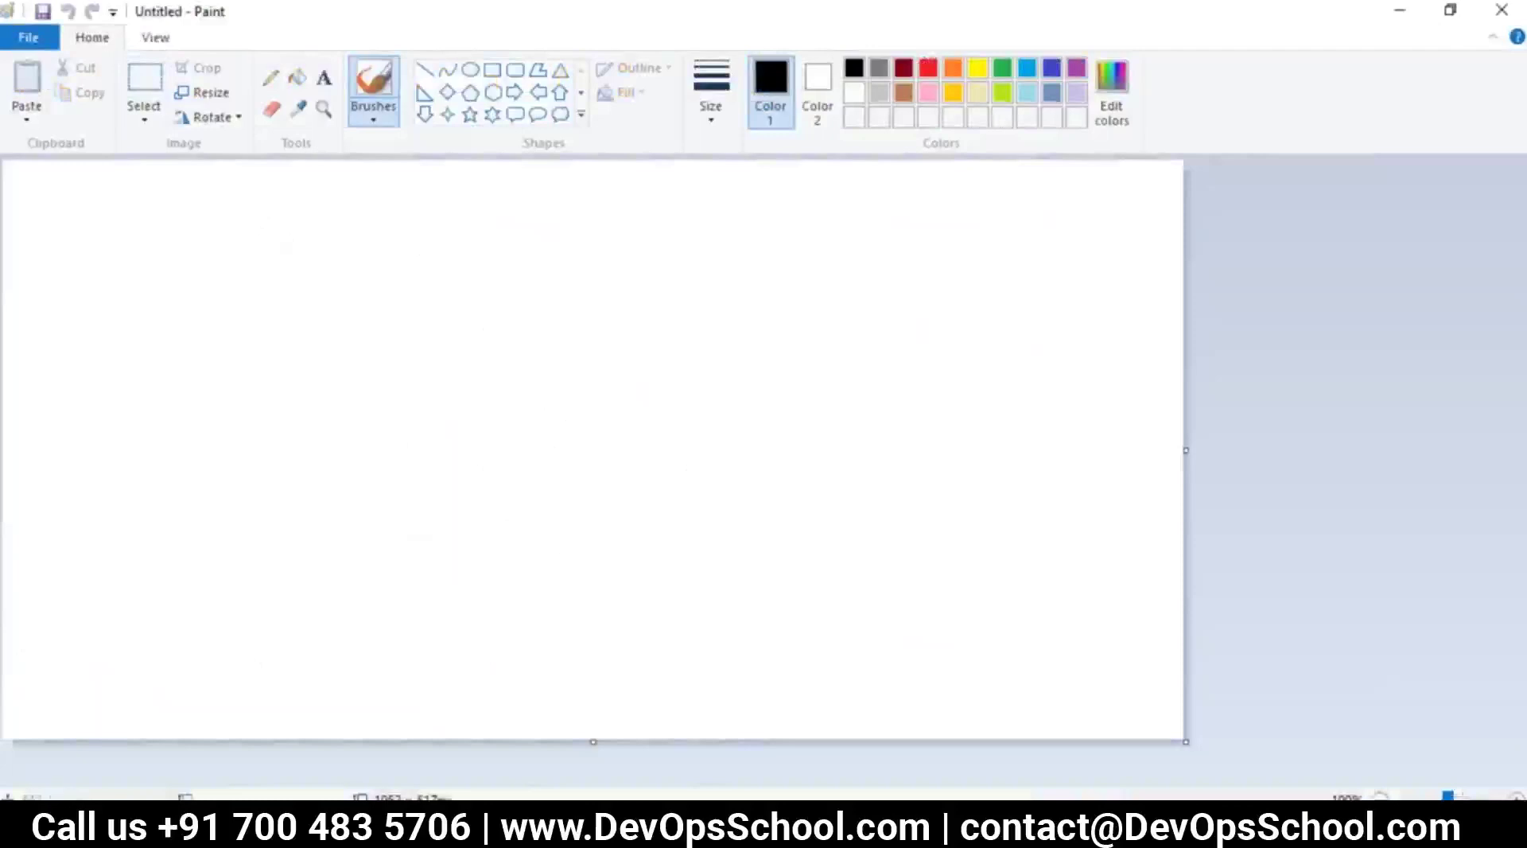
mouse_move(848, 830)
click(971, 720)
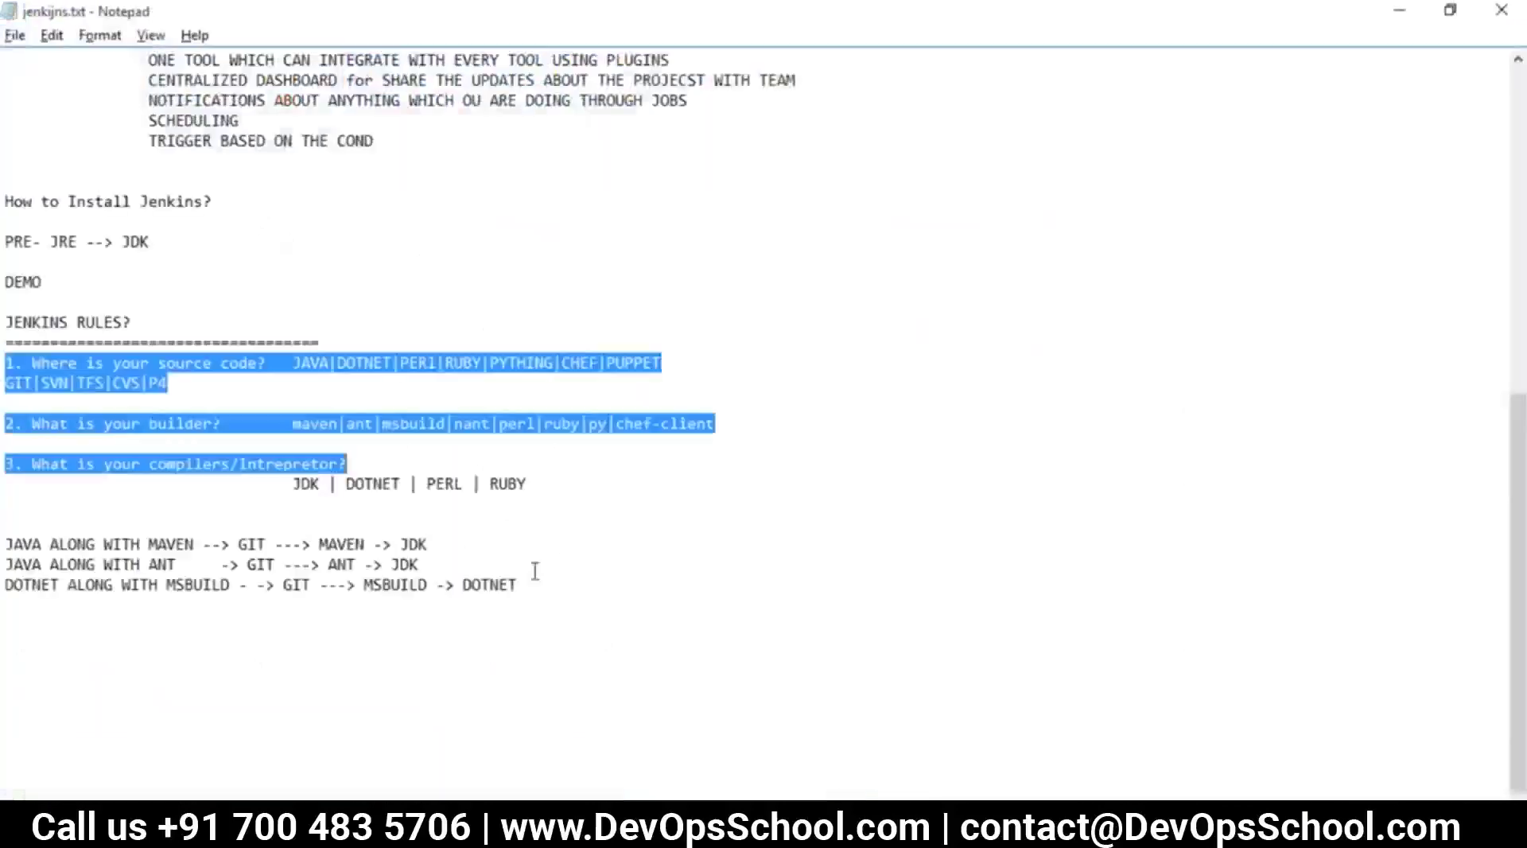
Below the DOTNET line, write 'FLOW- MANUAL' with steps '1. git clone url' and '2 mvn compile'
click(351, 504)
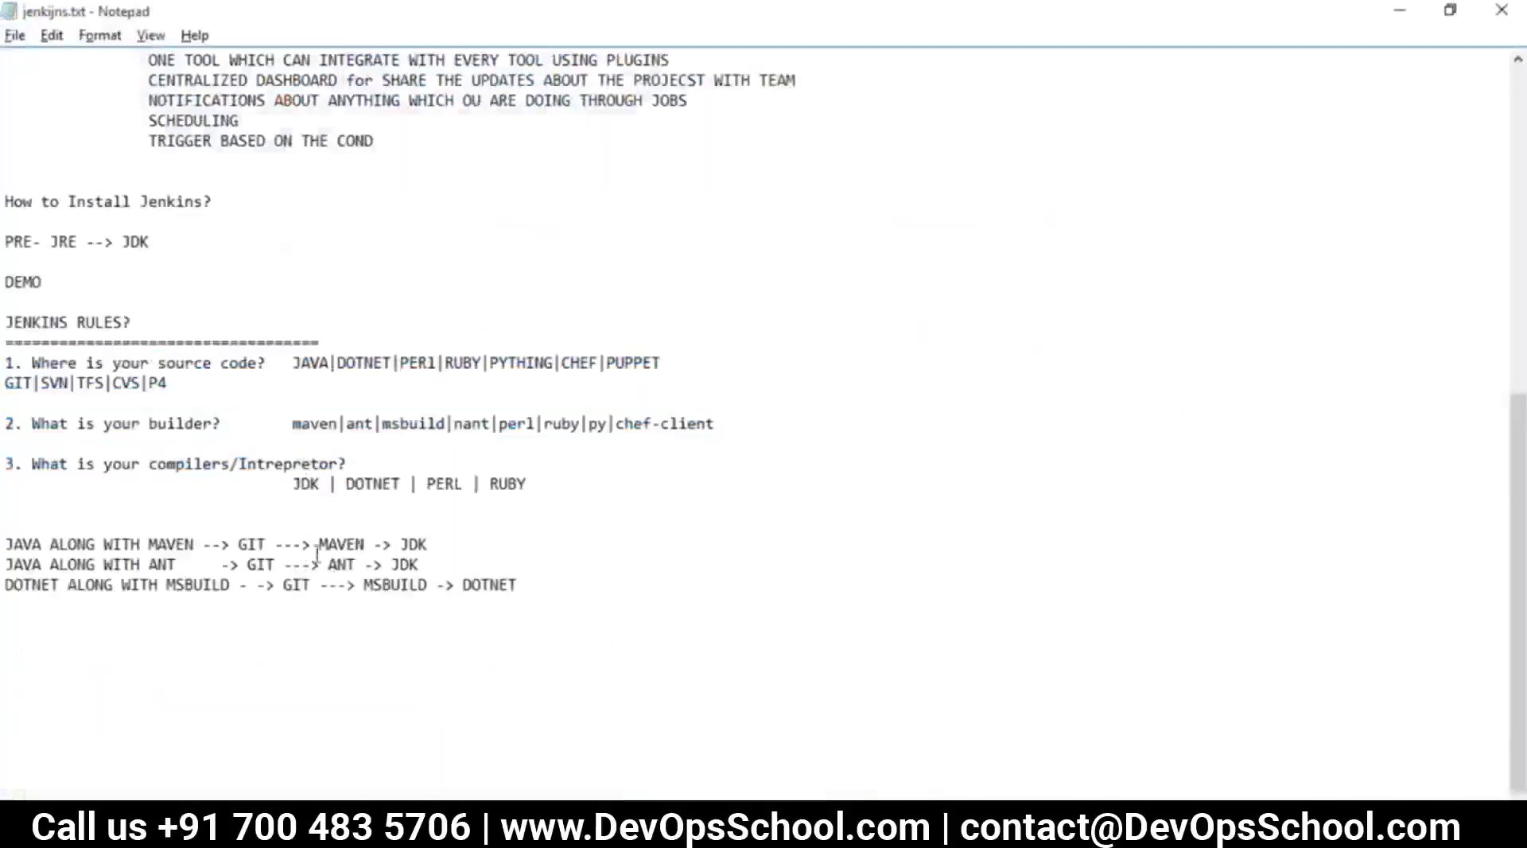
click(564, 605)
key(Return)
key(Return)
text(FLOW-)
key(Return)
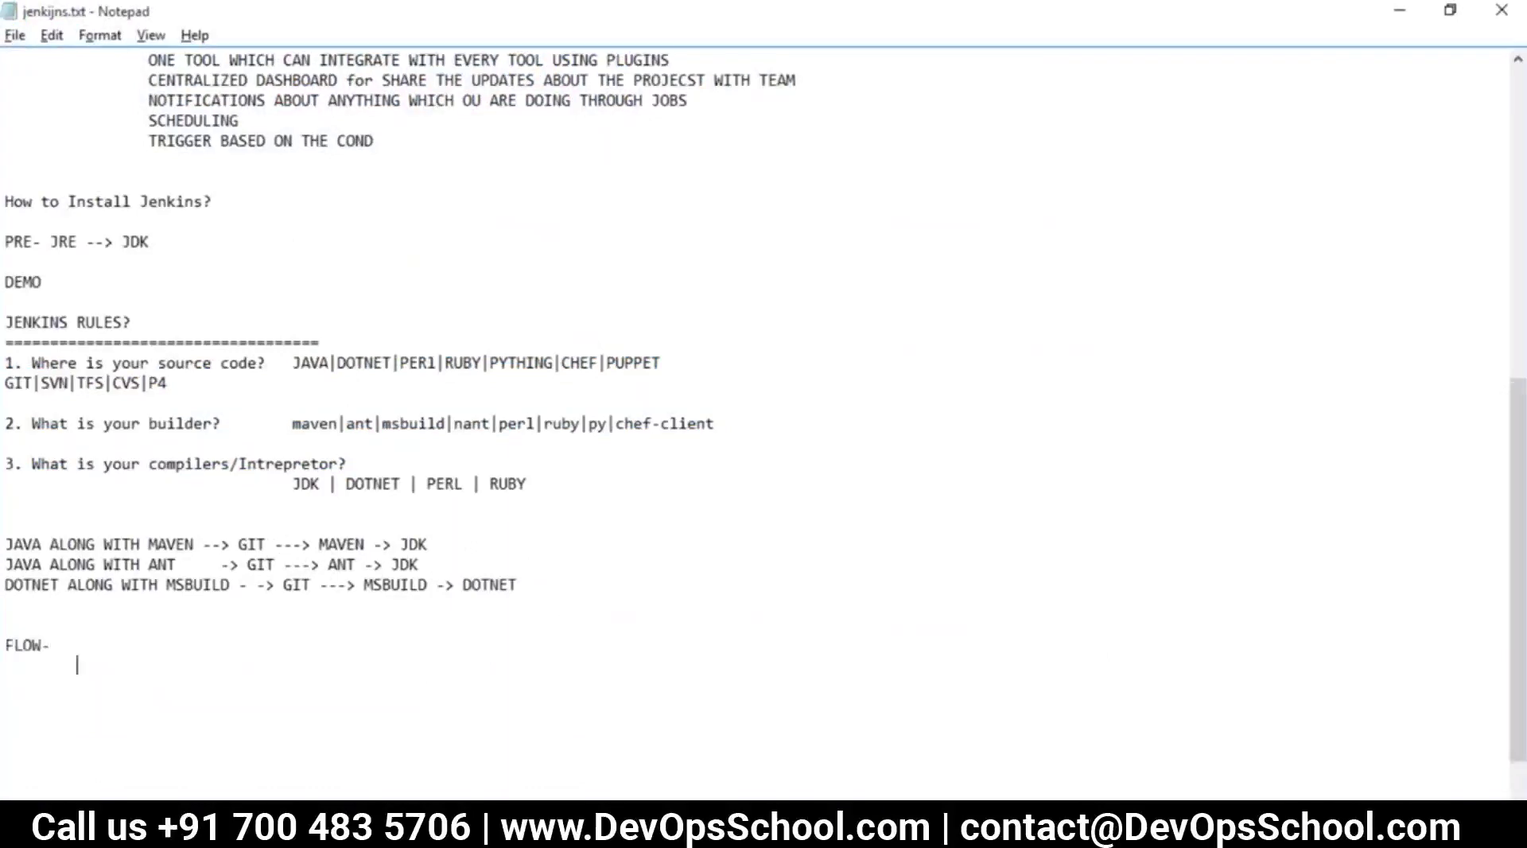
key(BackSpace)
text(MANUAL)
key(Return)
key(Tab)
text(1. git clone url)
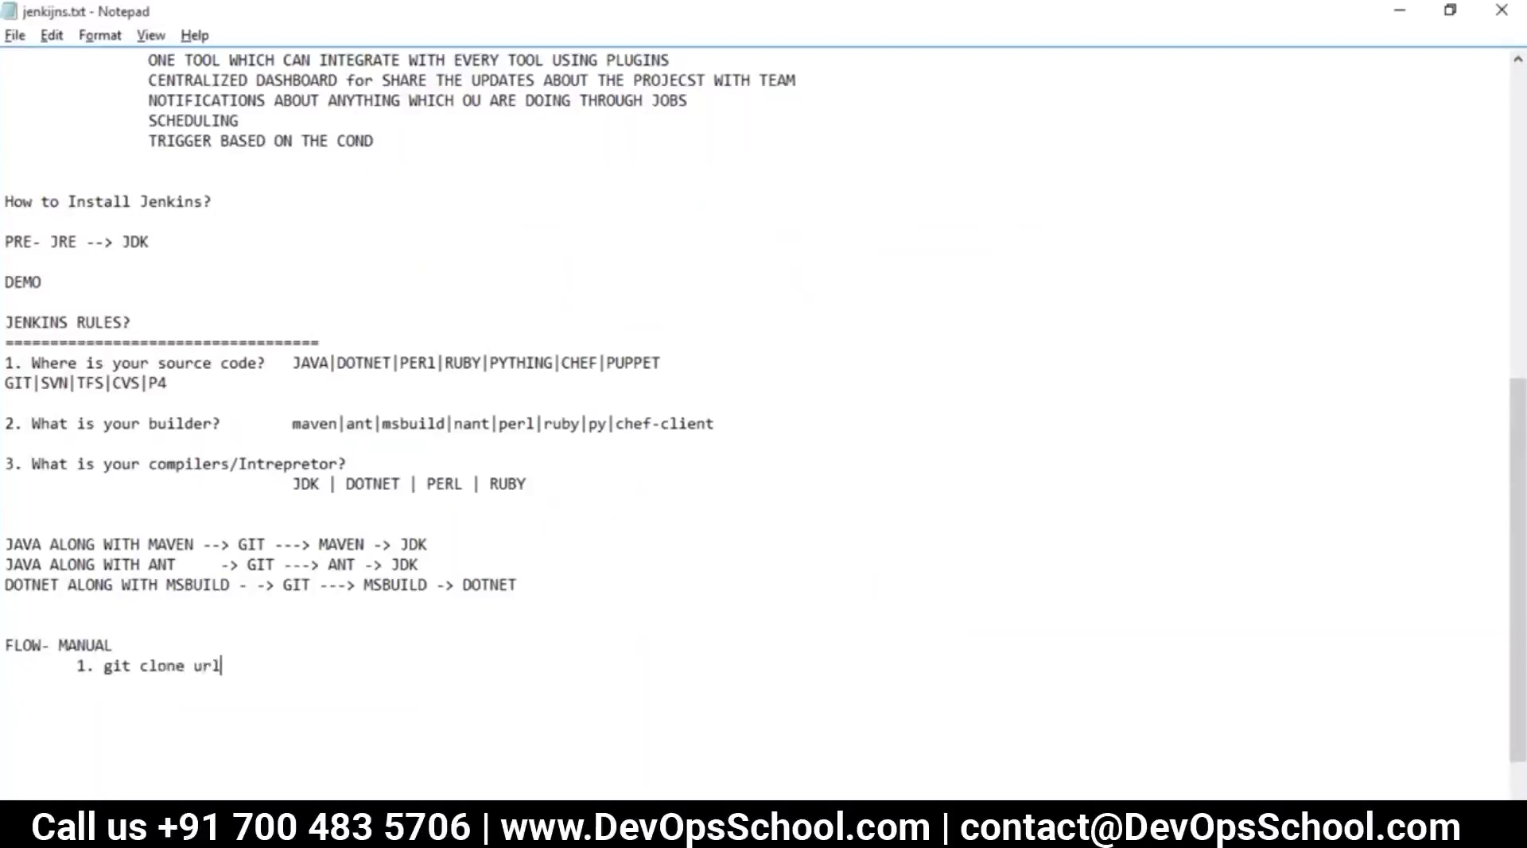
key(Return)
text(2 mvn compile)
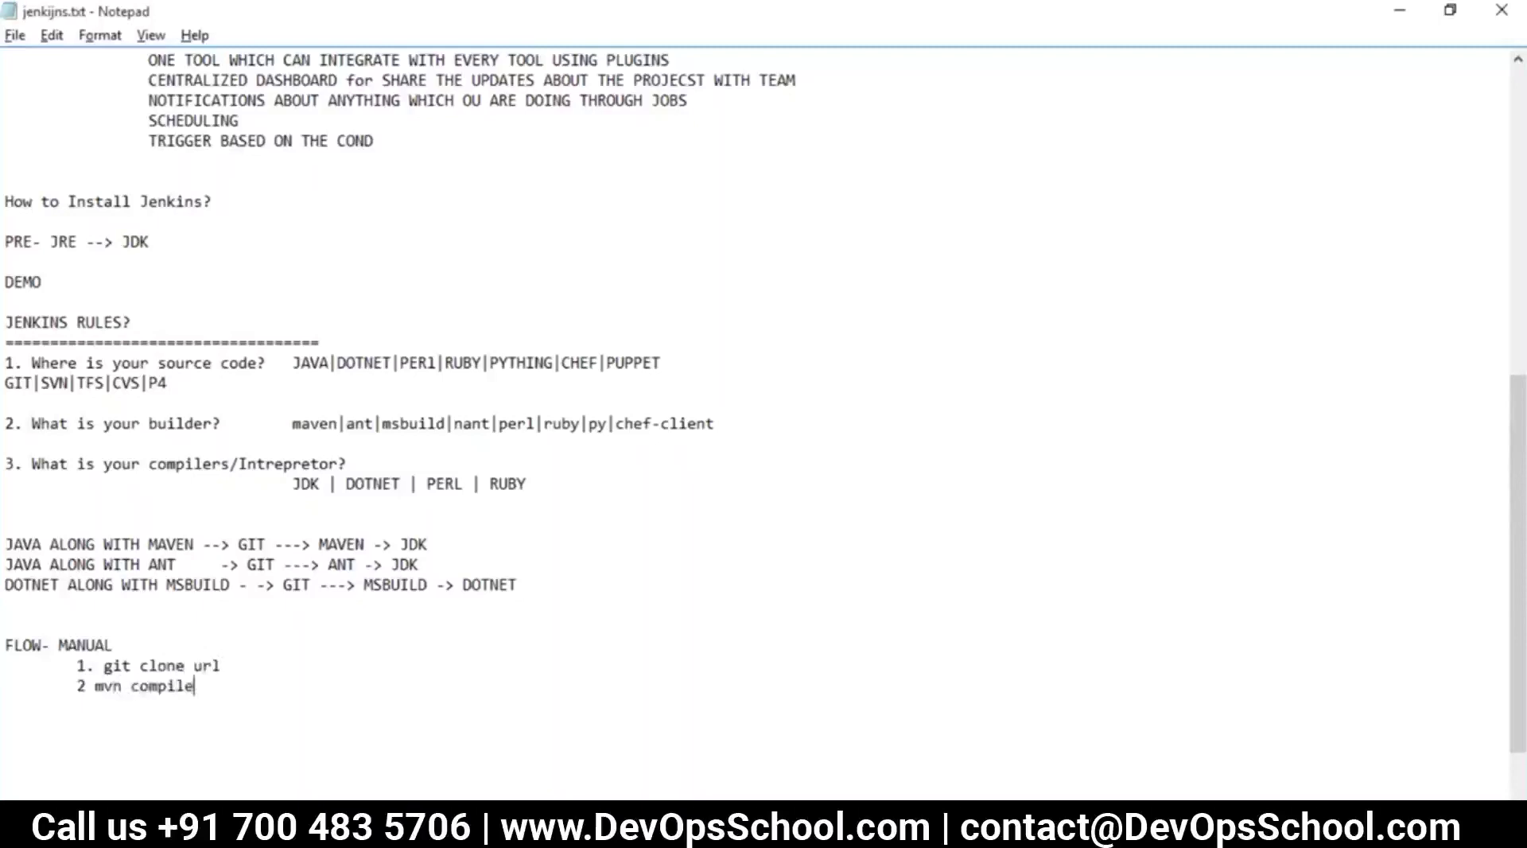
key(Return)
Insert '1. Install git' and '2. Install maven' at the top of the list
double_click(119, 665)
click(123, 644)
key(Return)
key(Tab)
text(1. Install g)
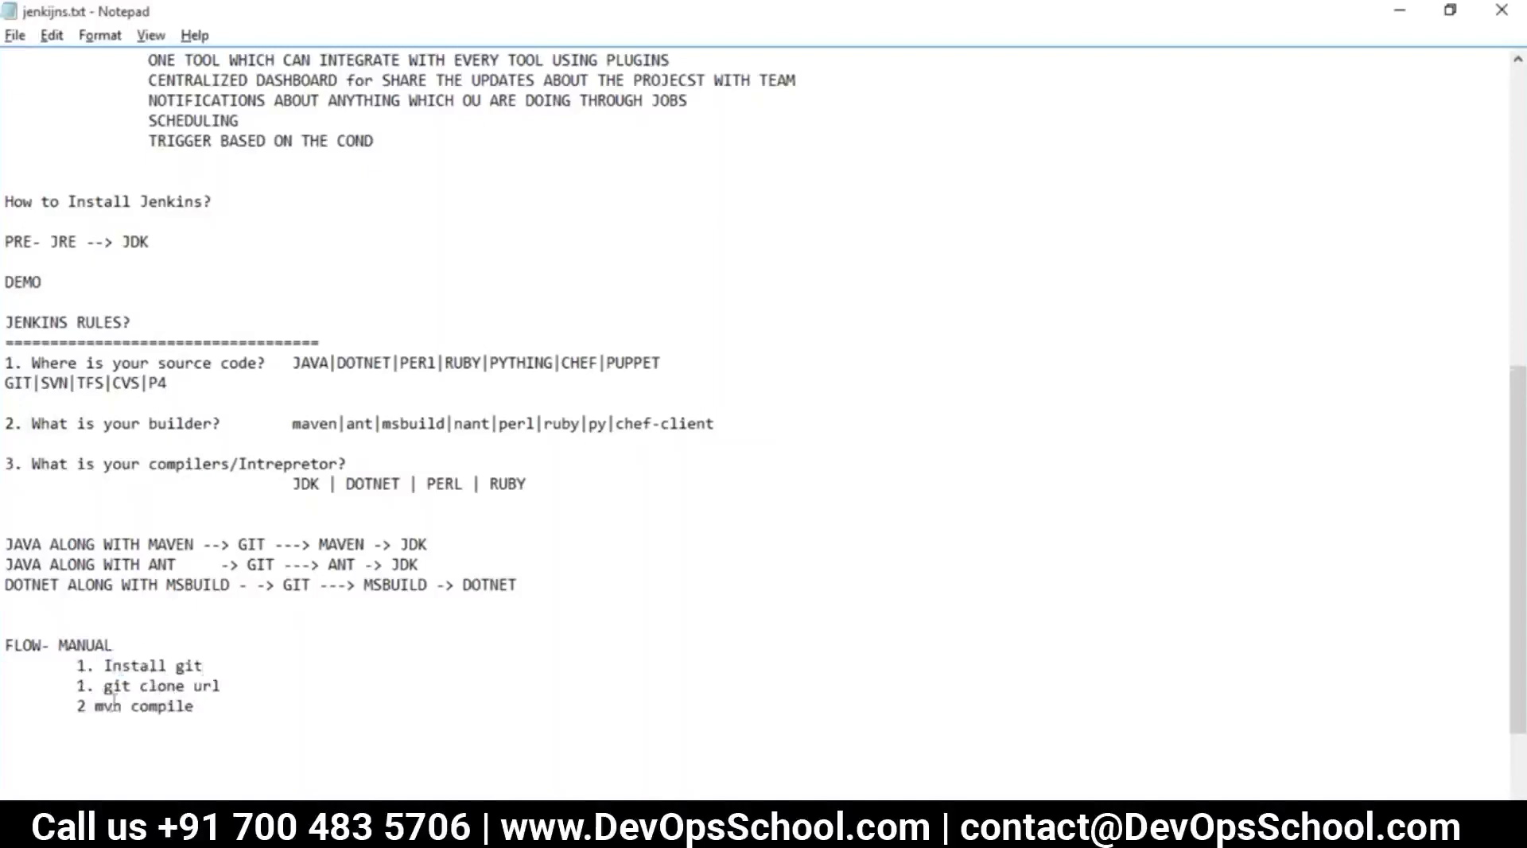
drag(114, 703, 105, 705)
click(231, 666)
key(Return)
key(Tab)
text(2. Ins)
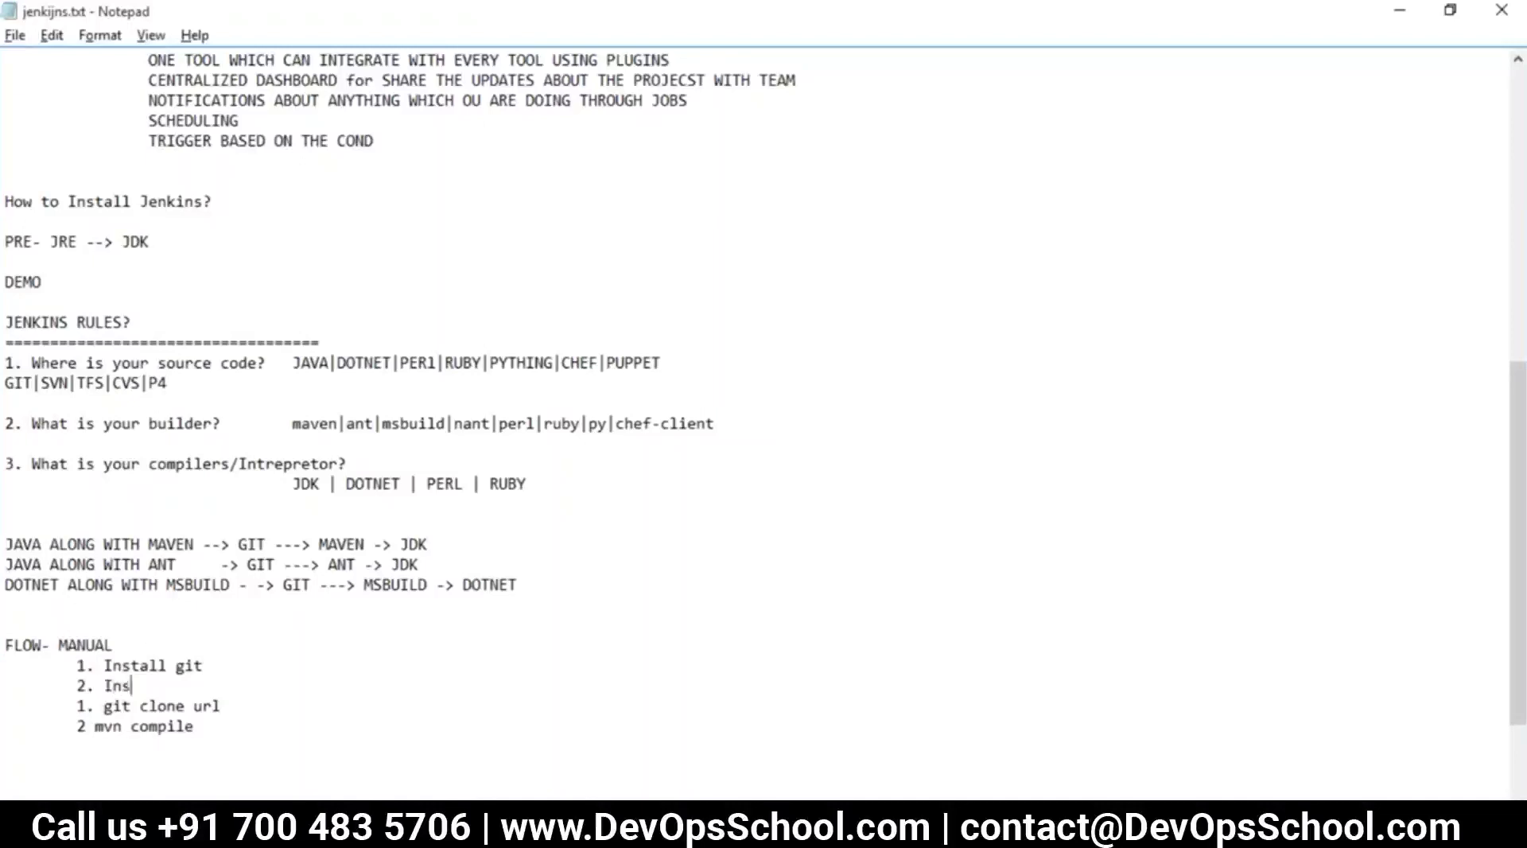
text(tall maven)
Renumber the clone step to 3 and the mvn compile step to 4
click(86, 706)
key(BackSpace)
text(3)
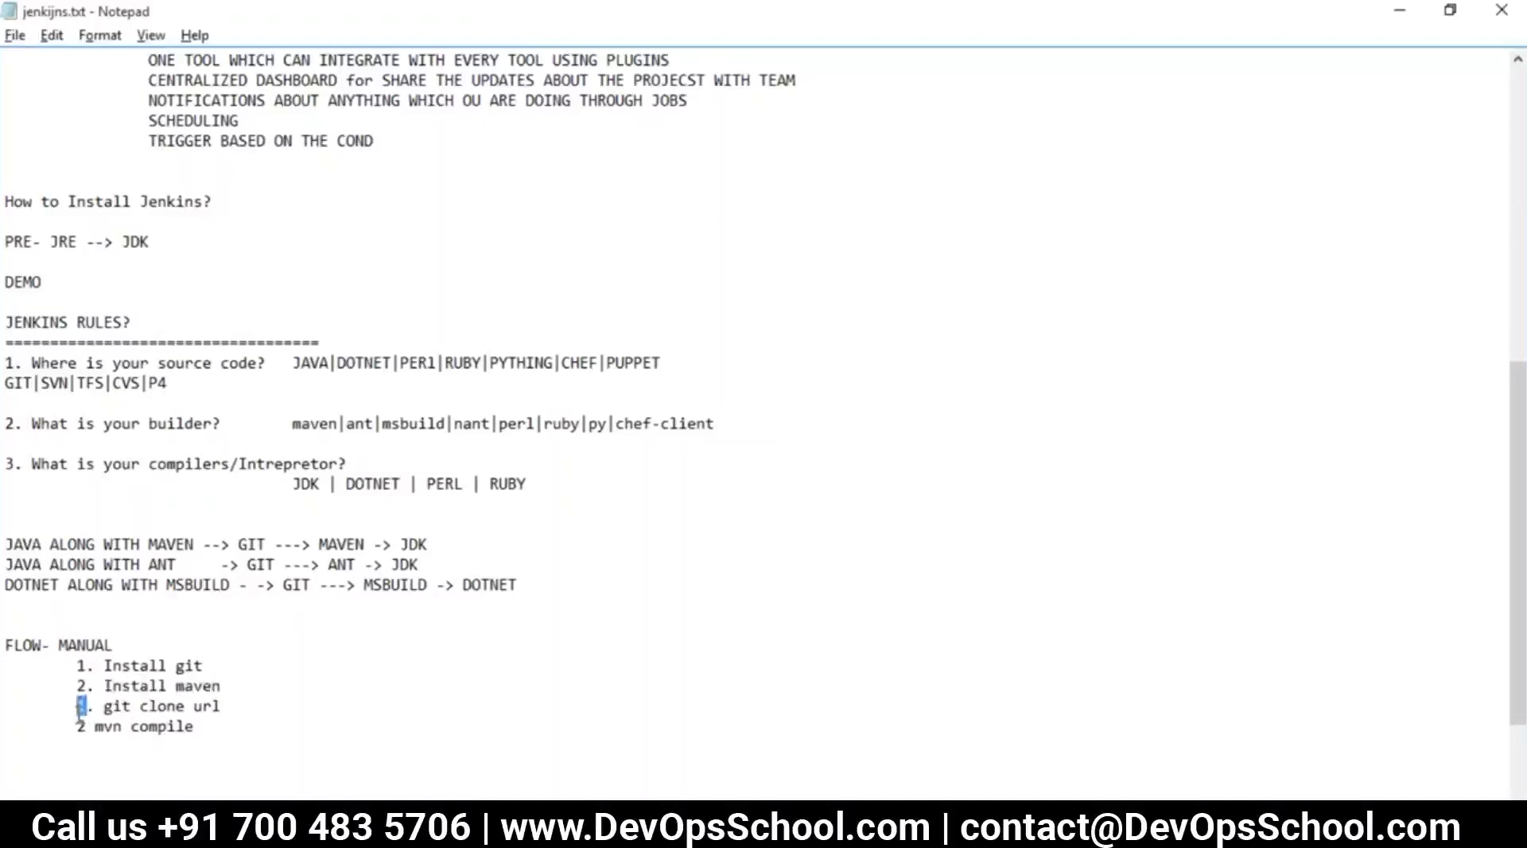
drag(238, 705, 107, 705)
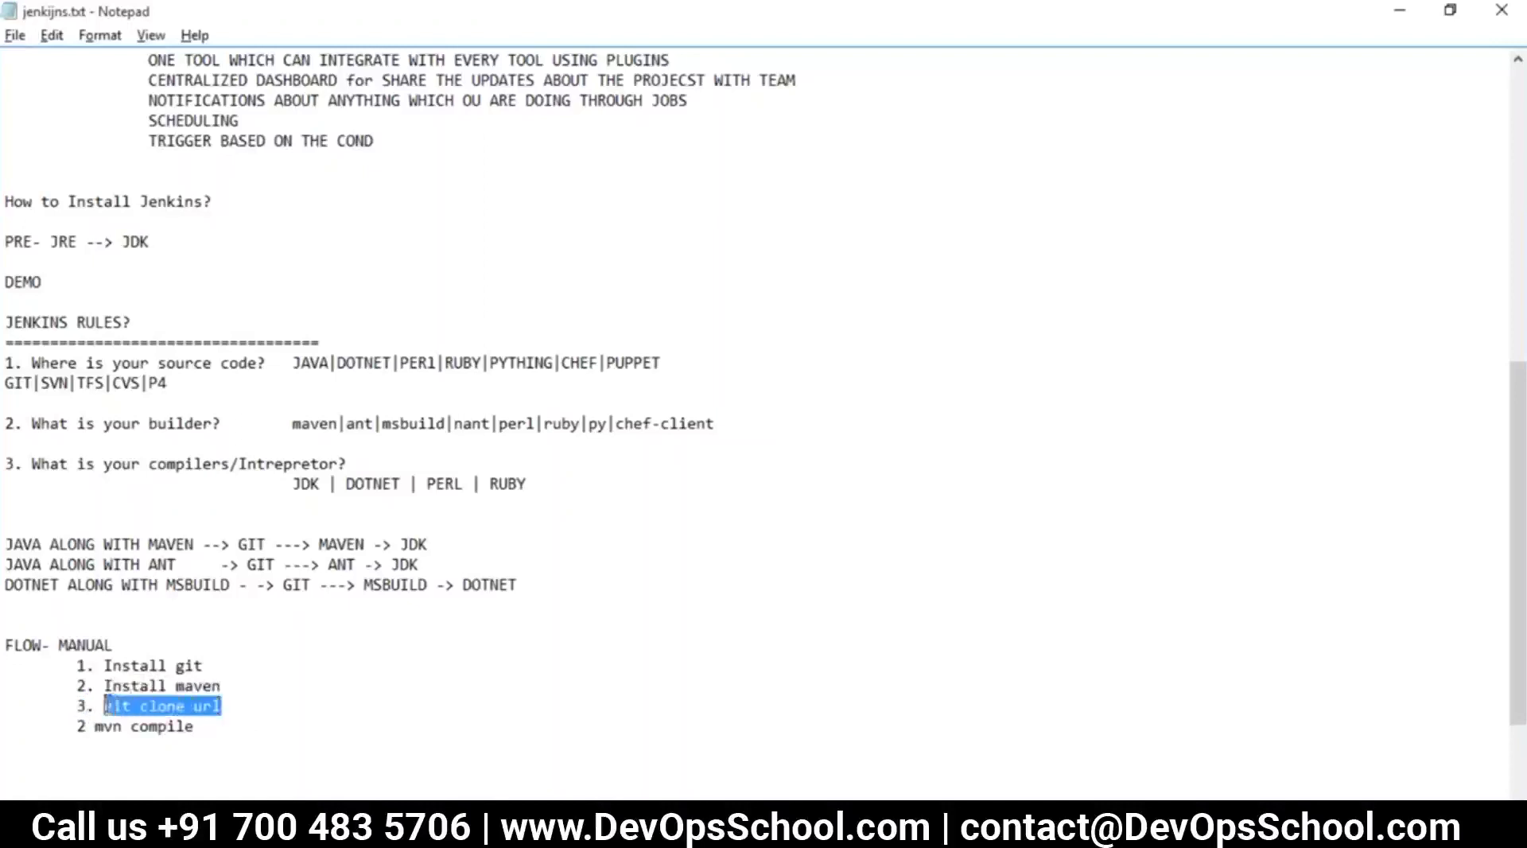
click(257, 698)
click(90, 720)
key(BackSpace)
text(4)
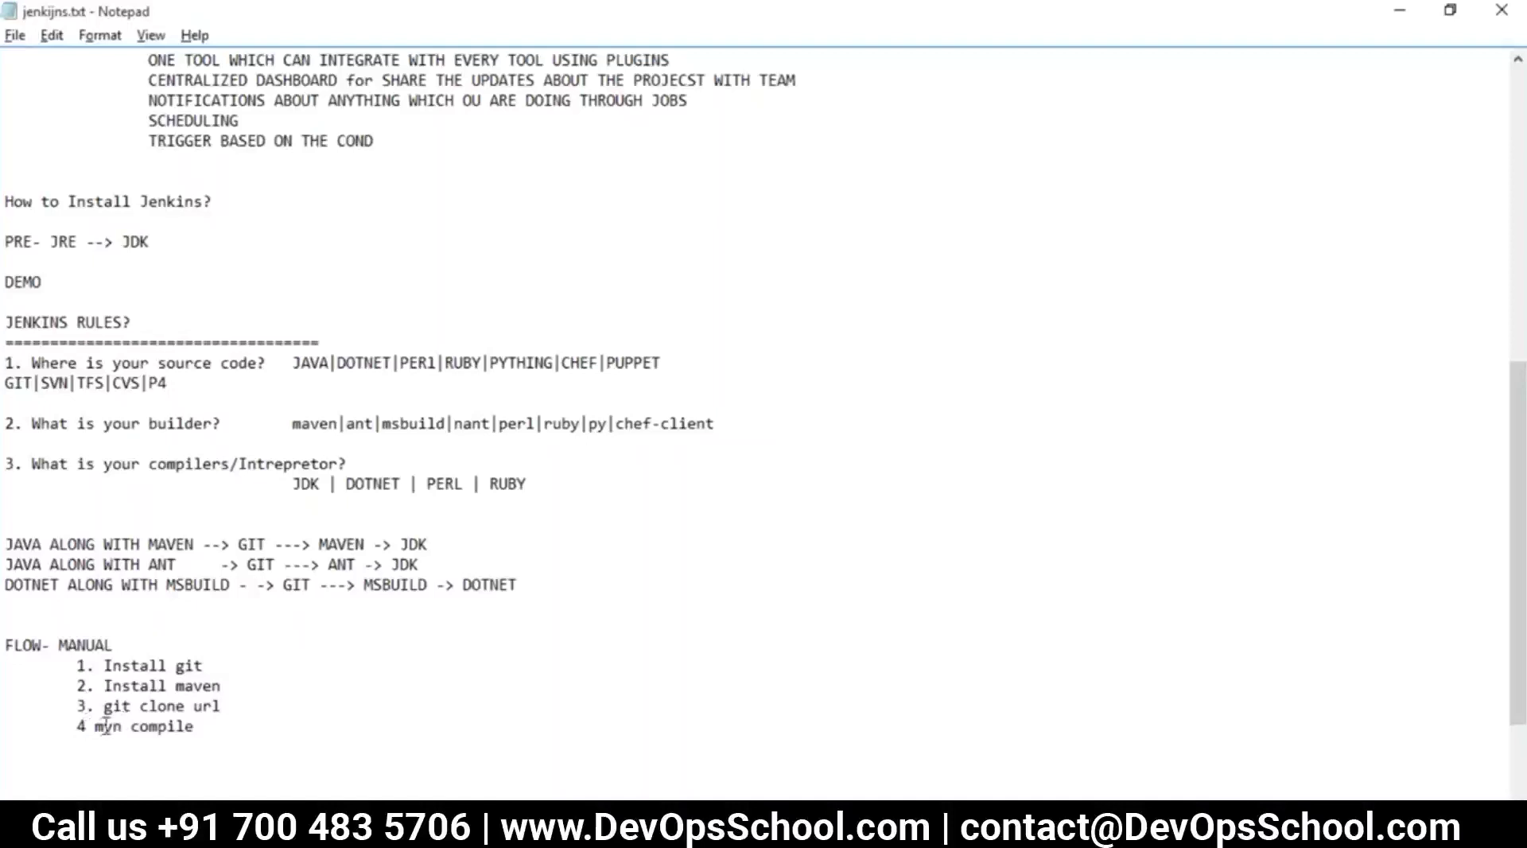
text(.)
Highlight the four-step flow list and the word MAVEN to review them
drag(272, 732, 6, 645)
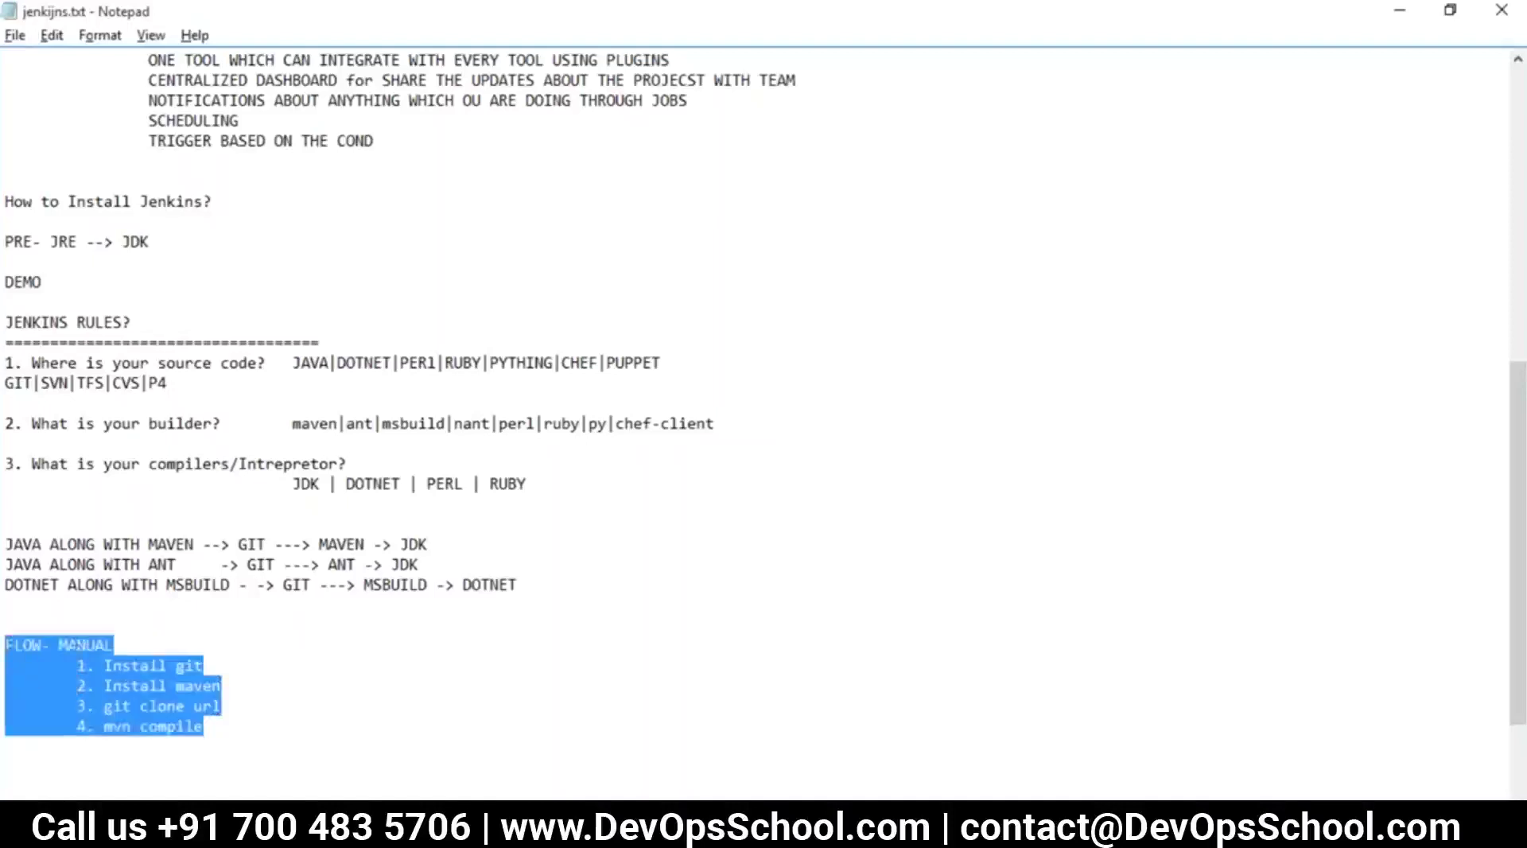
click(203, 733)
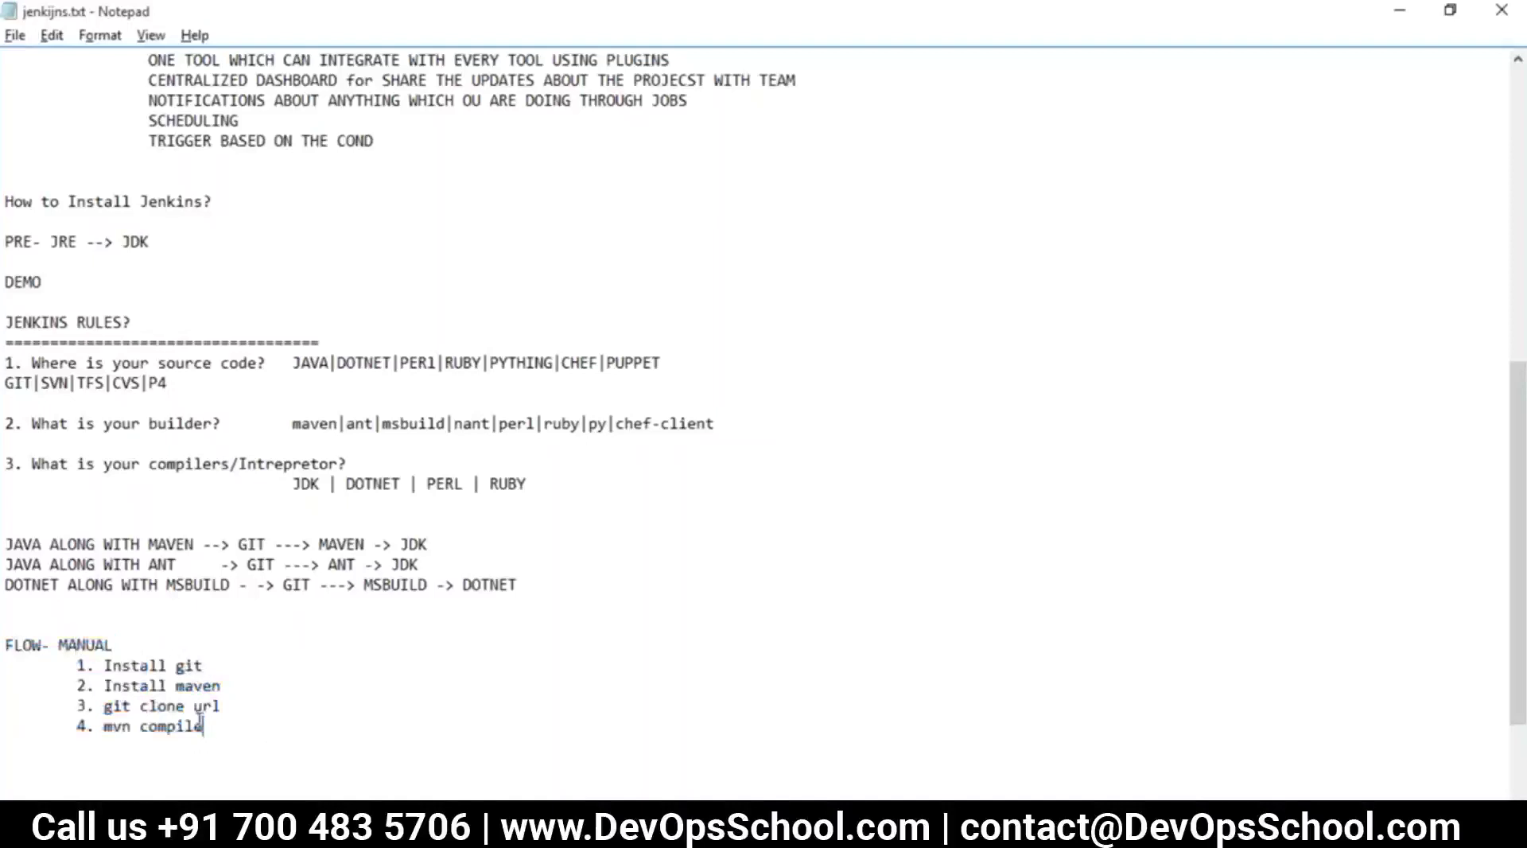
drag(204, 728, 8, 628)
double_click(340, 544)
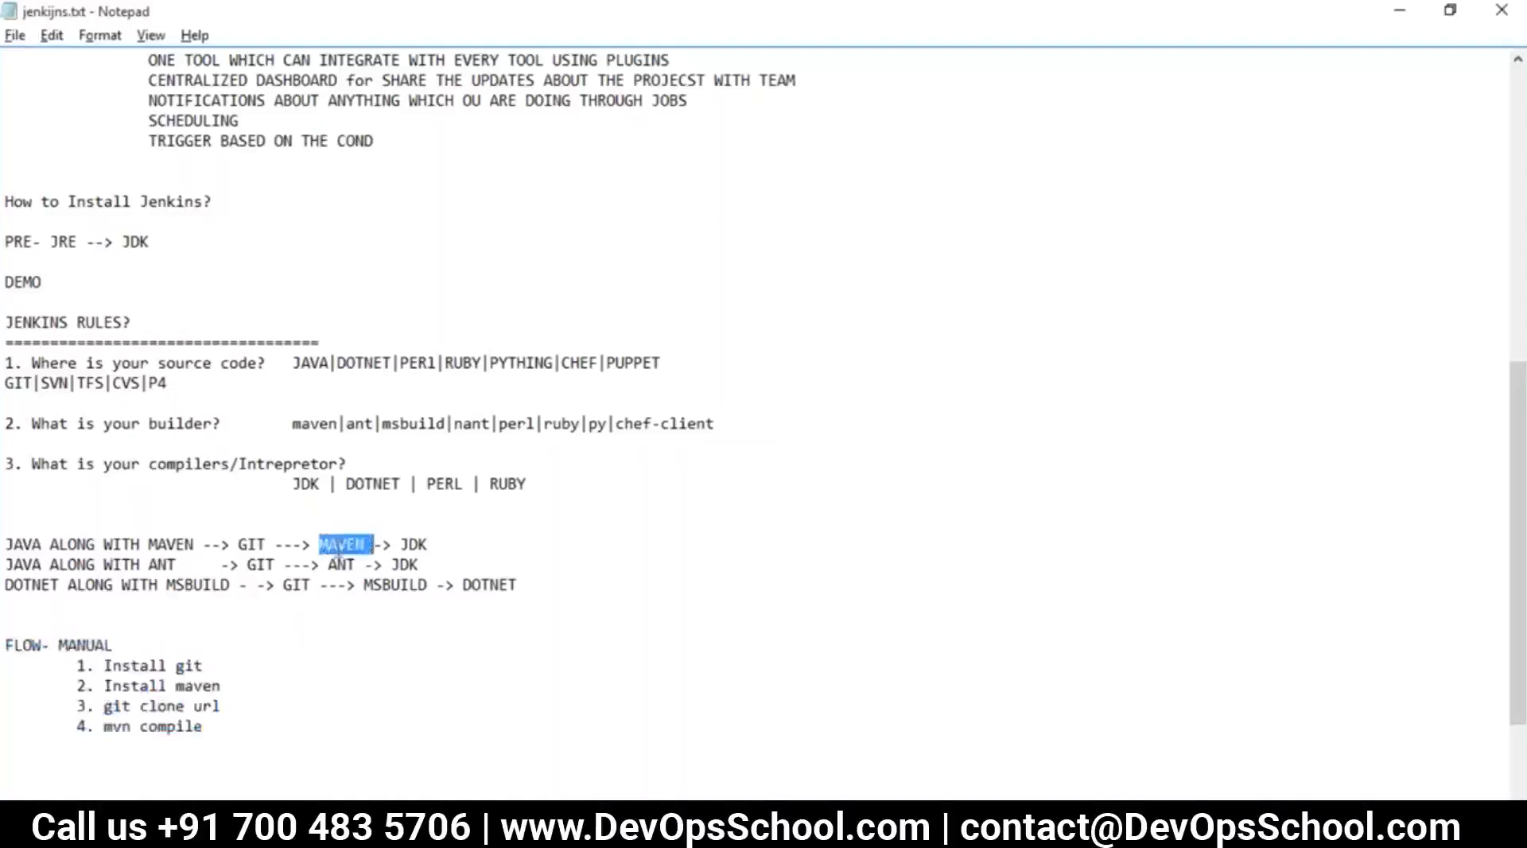
drag(255, 734, 6, 646)
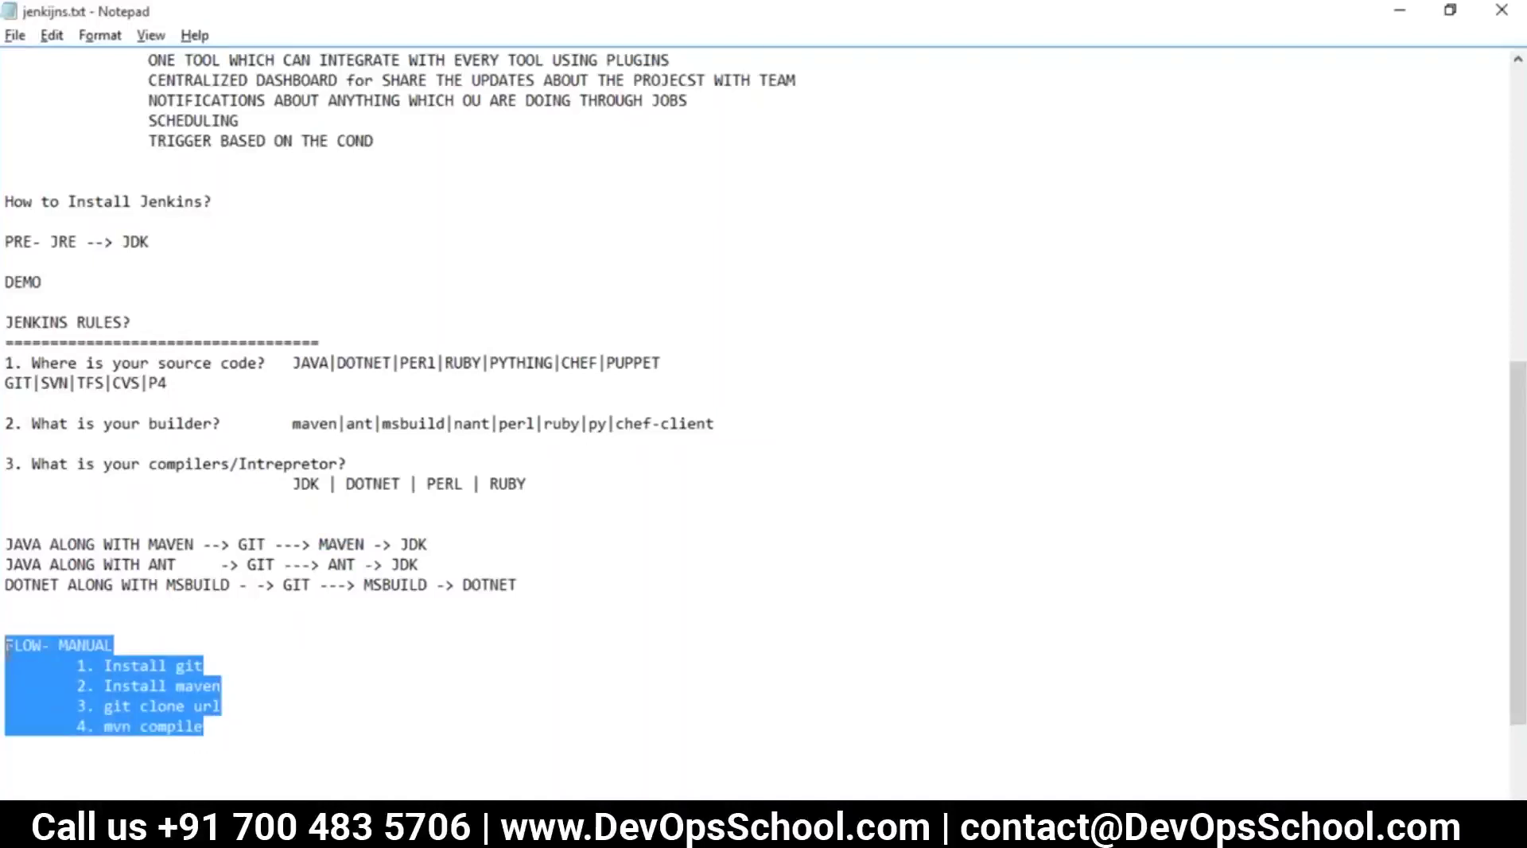
click(300, 776)
drag(239, 733, 6, 646)
click(276, 750)
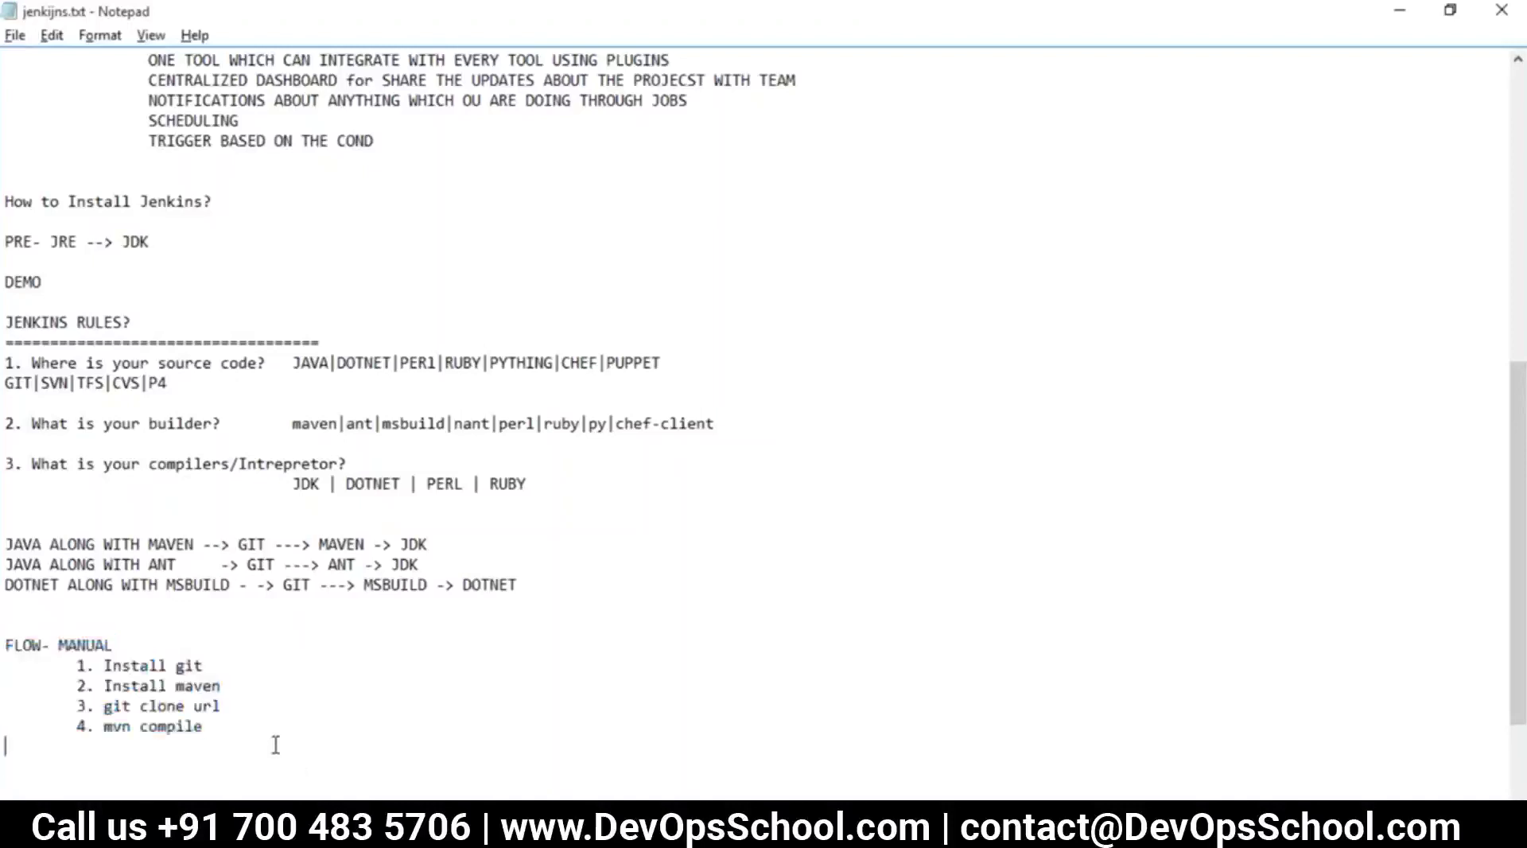
Extend the heading to 'FLOW- MANUAL ===> JENKINS' and highlight the Install git step
click(177, 644)
text(===> JENKINS)
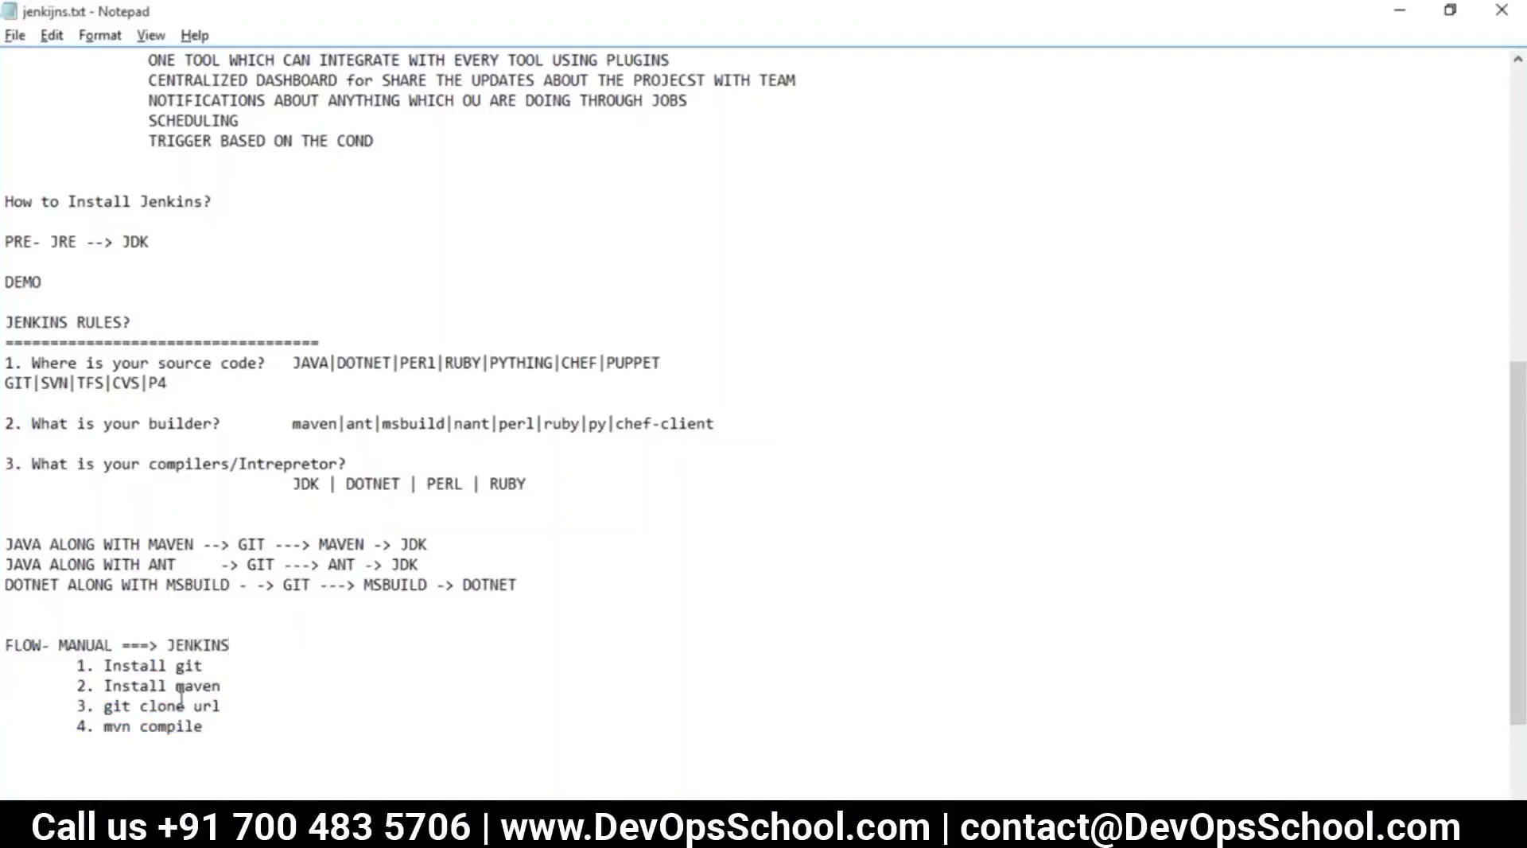
drag(204, 726, 79, 666)
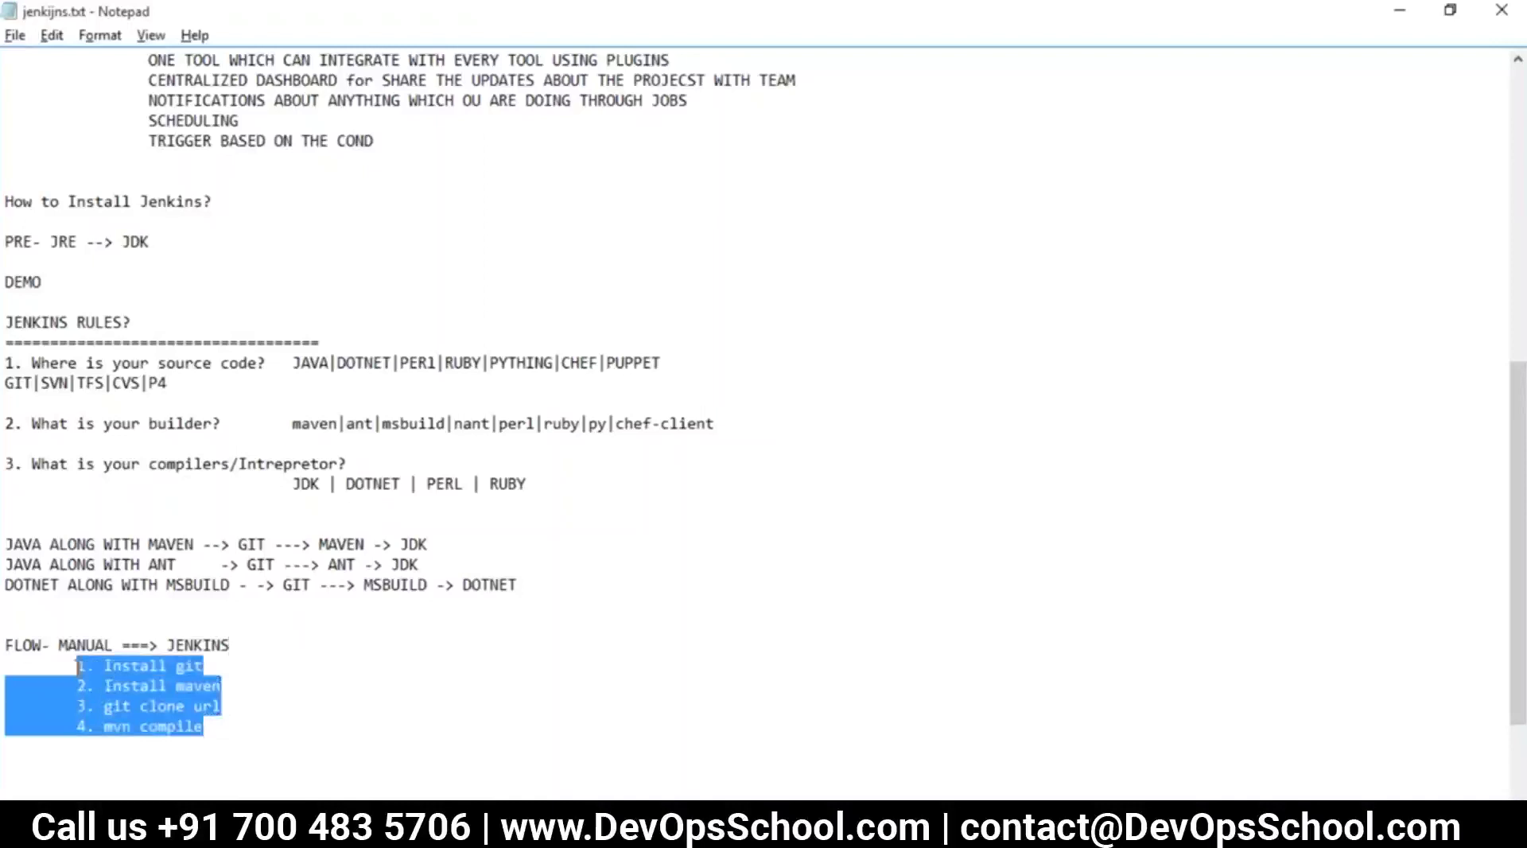
click(222, 689)
drag(204, 666, 108, 662)
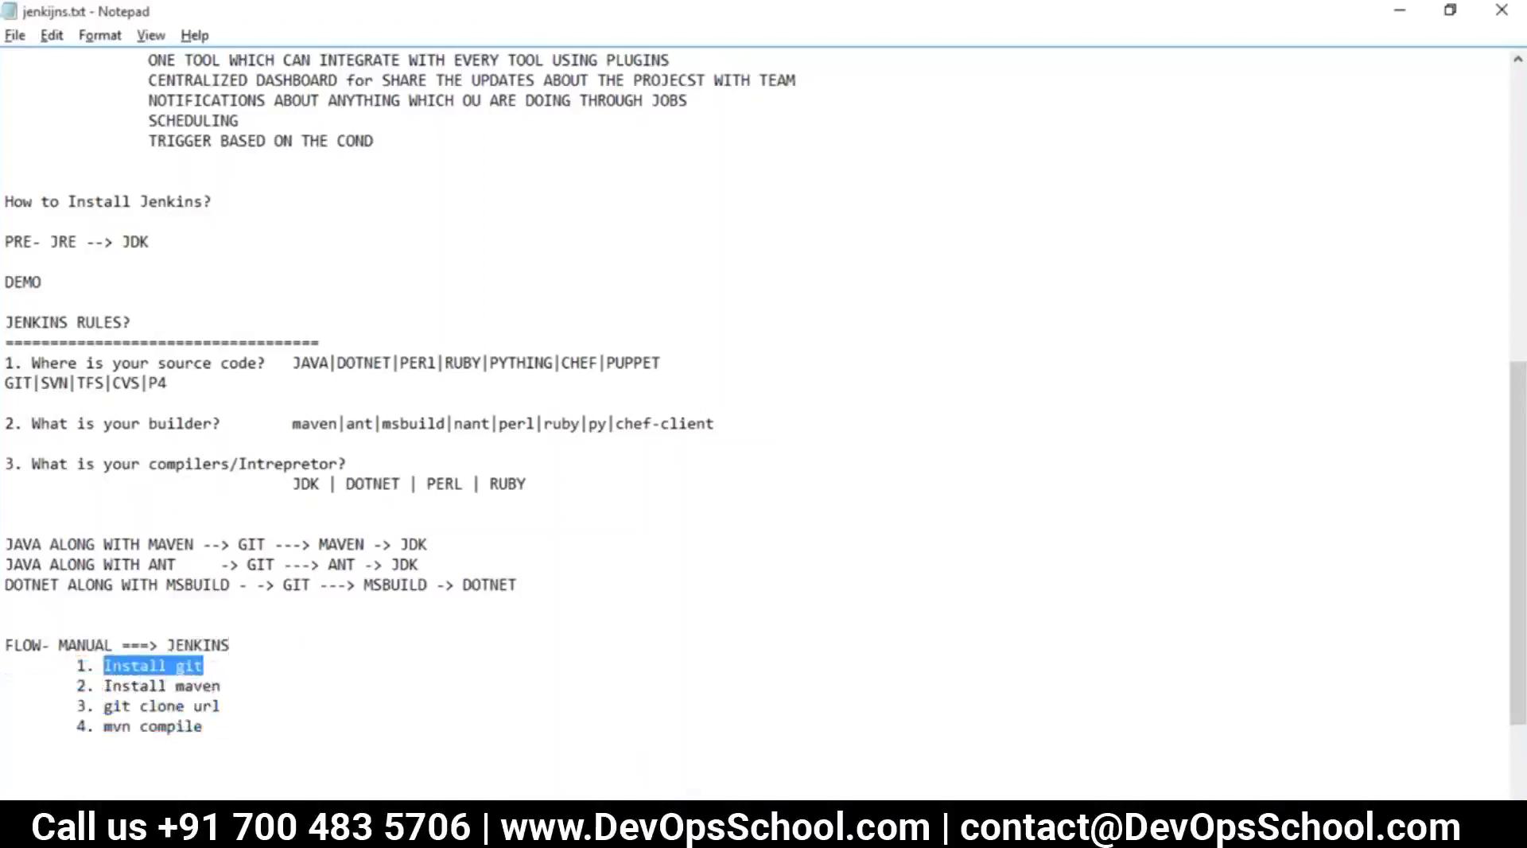
key(alt+Tab)
Run 'which git' at the root prompt and highlight the 'no git in' result
key(Return)
key(Return)
key(Return)
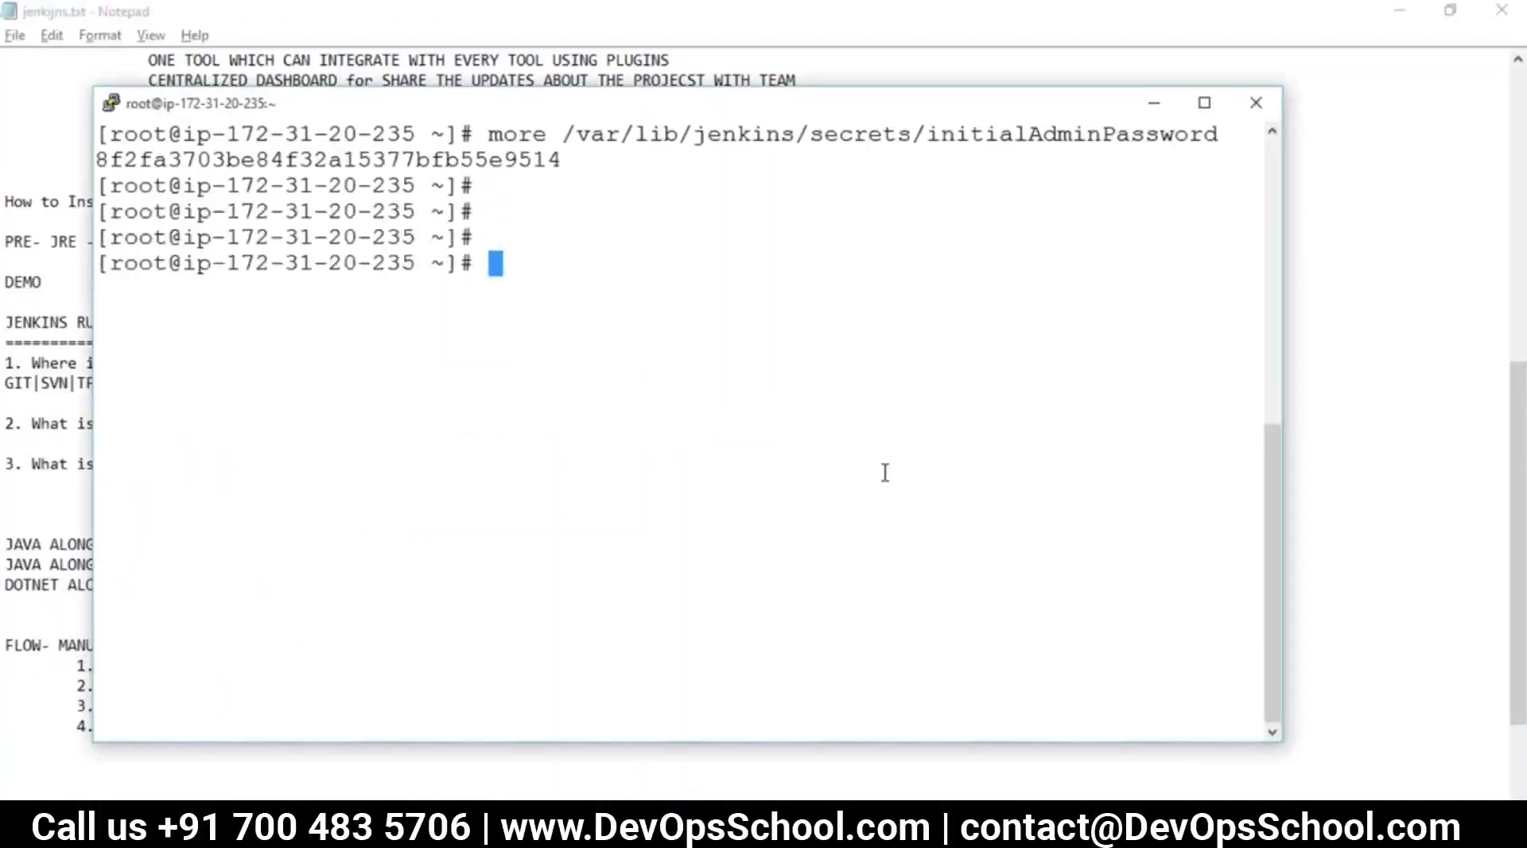
key(Return)
text(g)
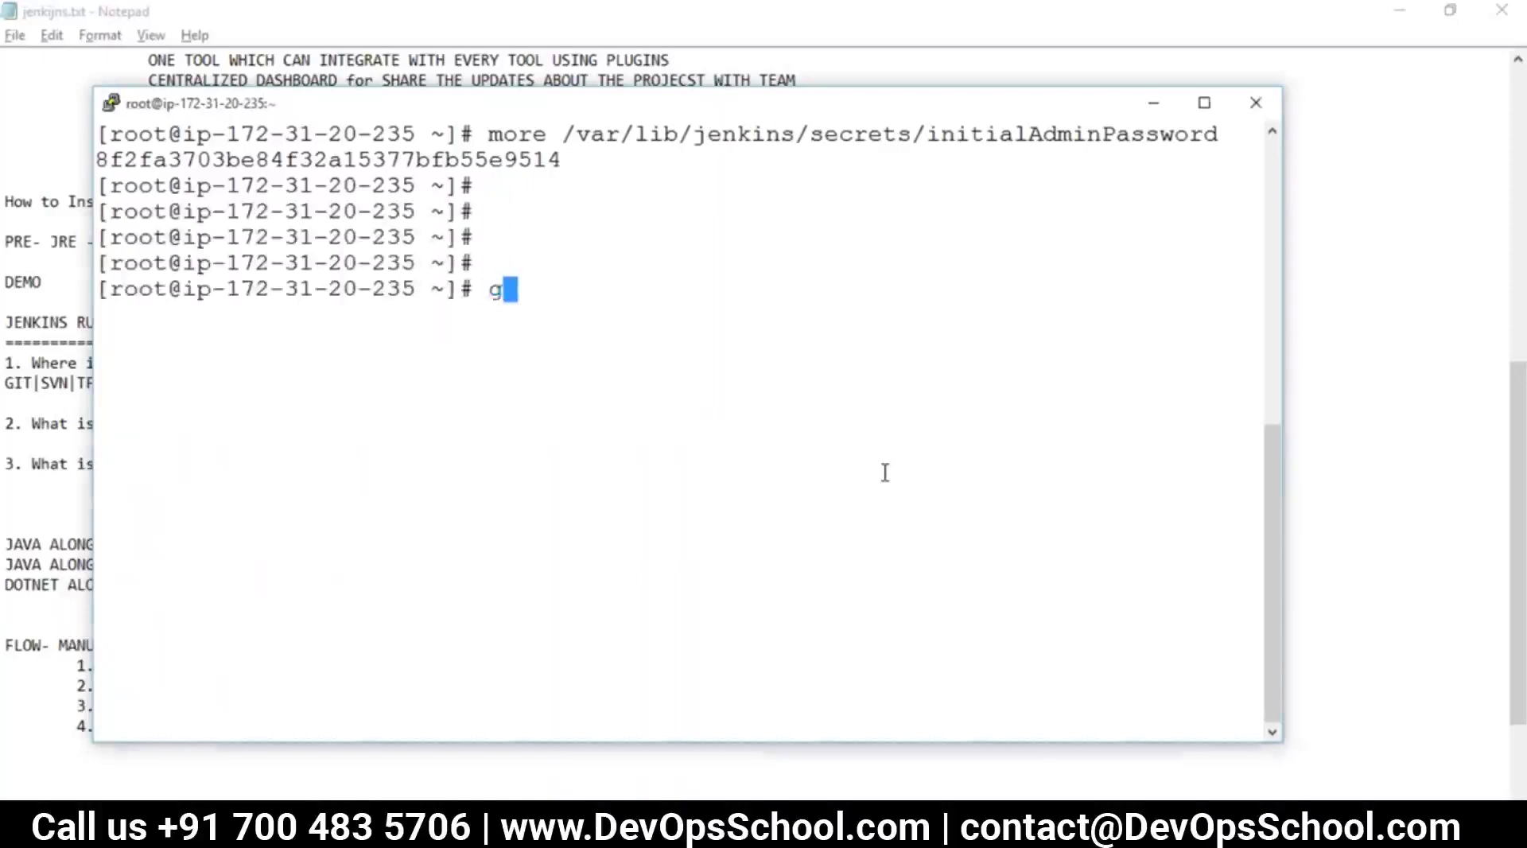
key(alt+Tab)
key(alt+Tab)
key(BackSpace)
text(which git)
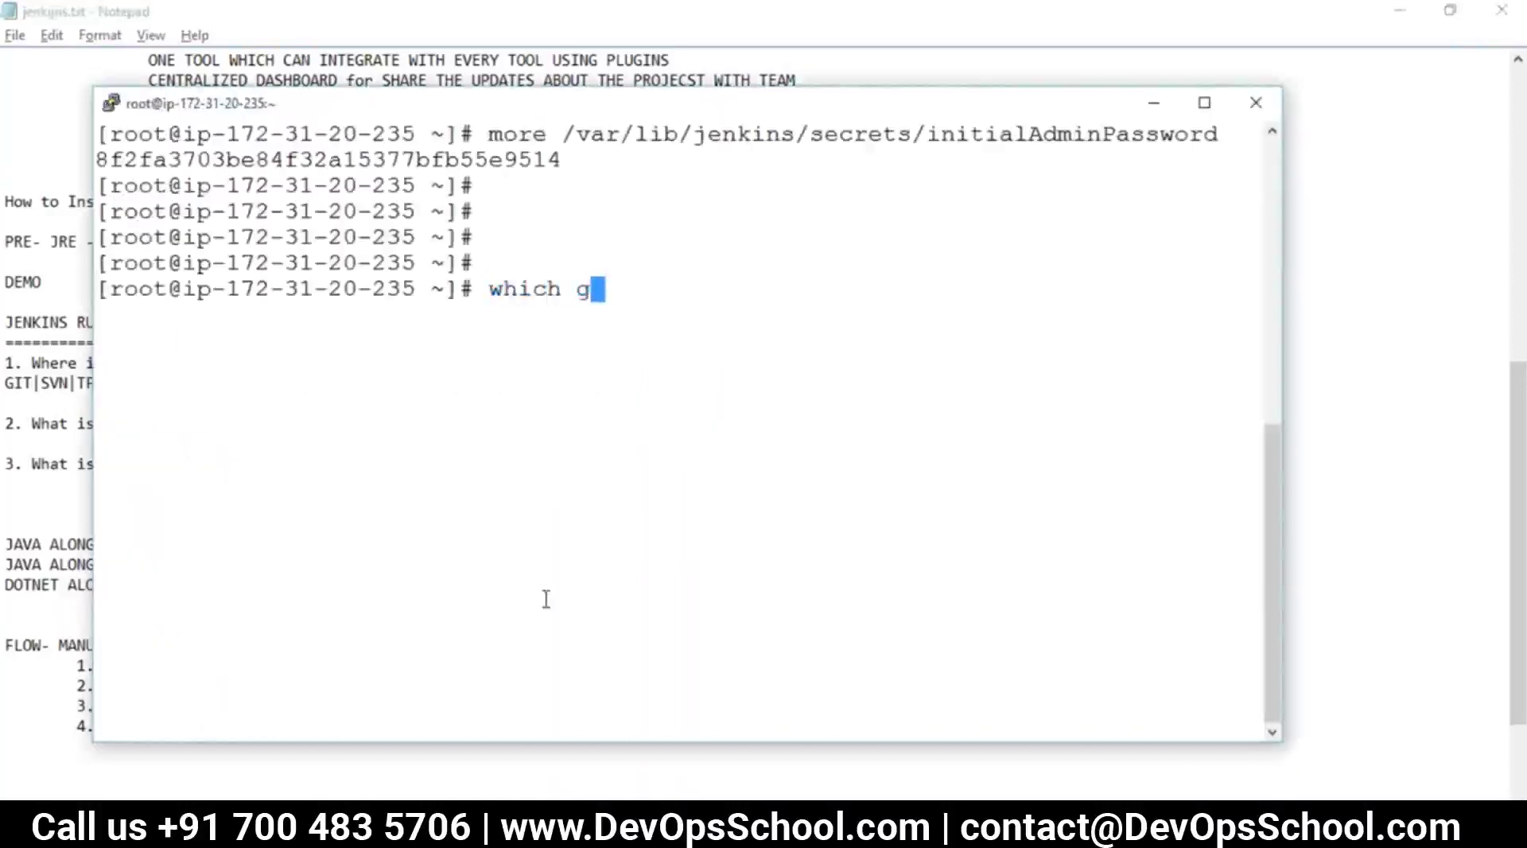
key(Return)
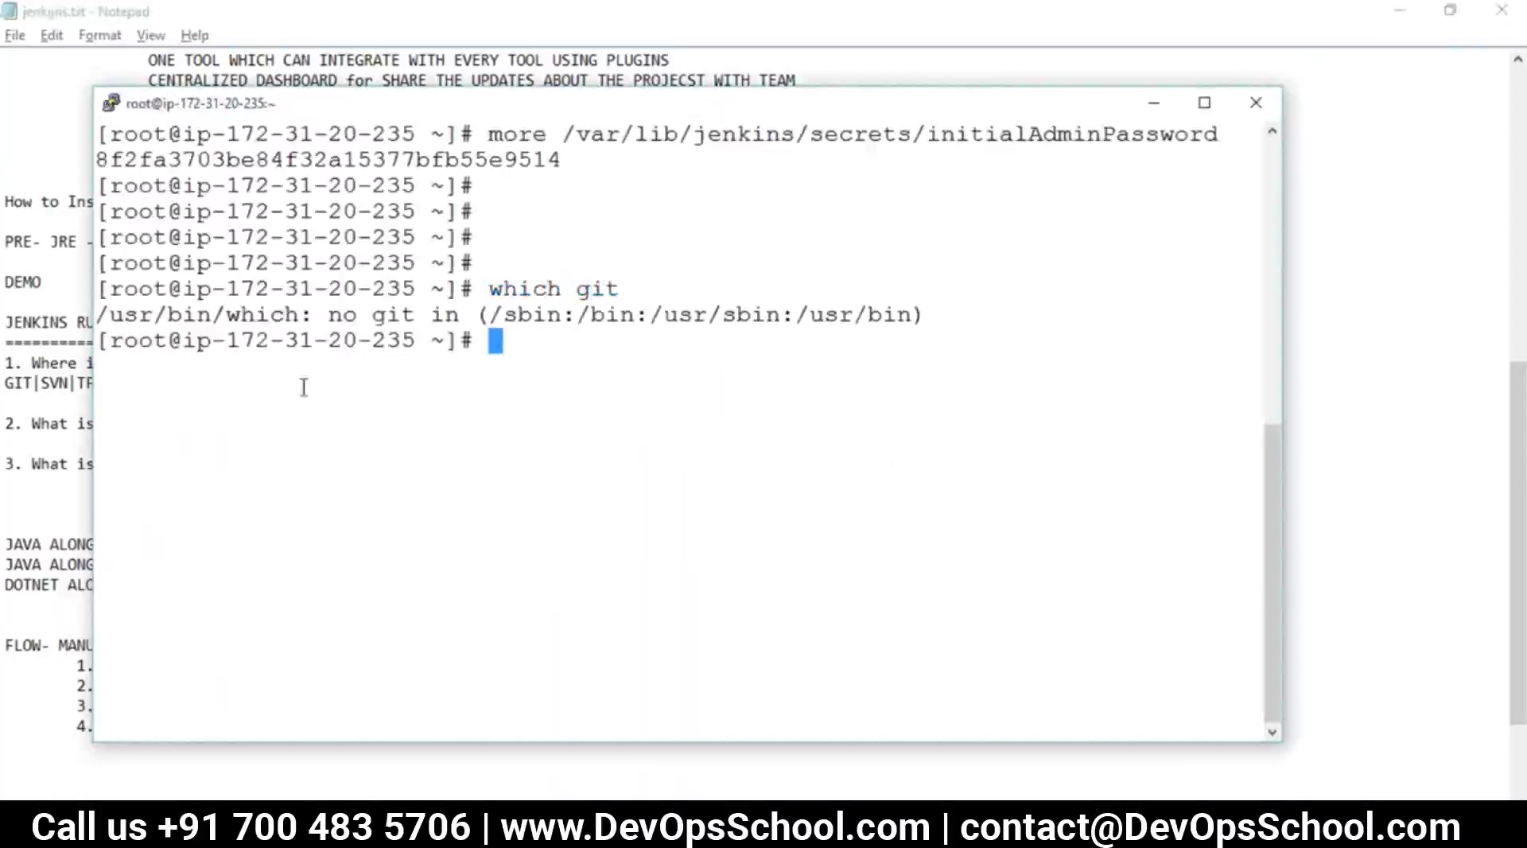
drag(317, 314, 509, 318)
Highlight the 'Cannot run program git' error and repository cloning line in build #1's log
key(alt+Tab)
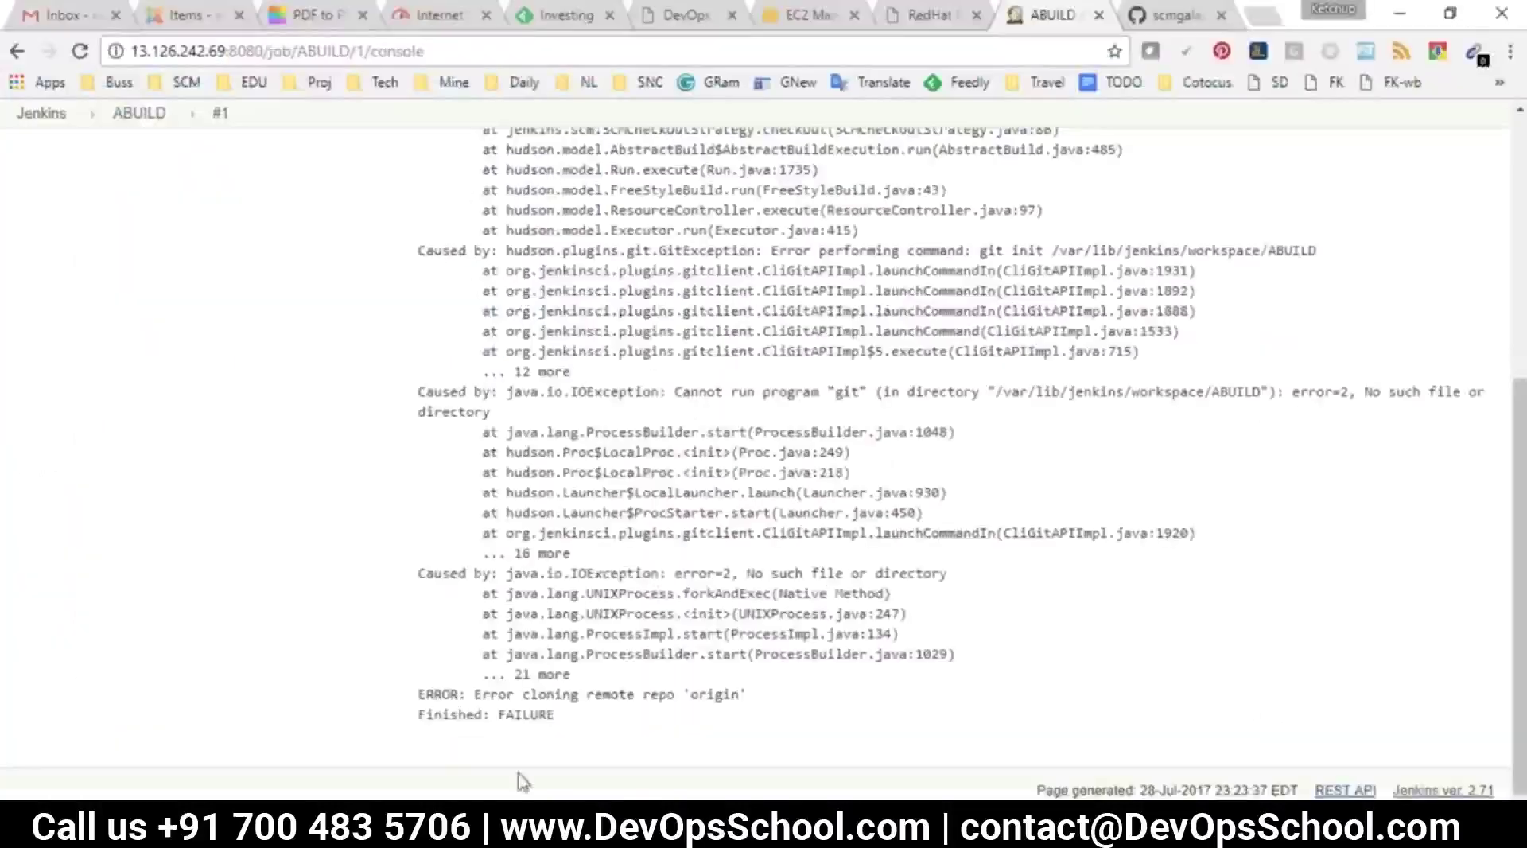
drag(672, 398, 851, 393)
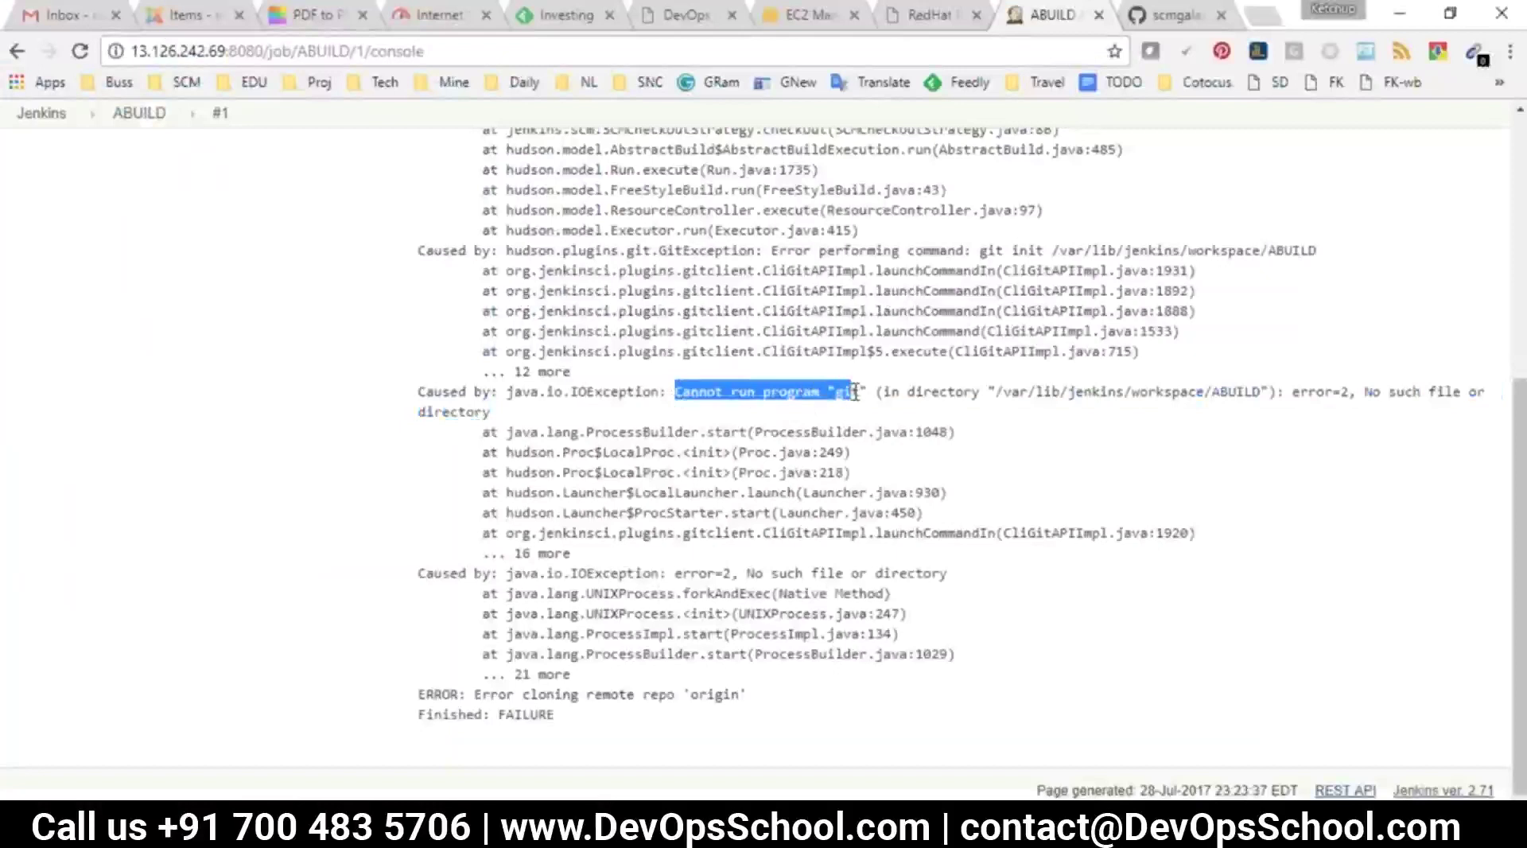
scroll(761, 417, up, 4)
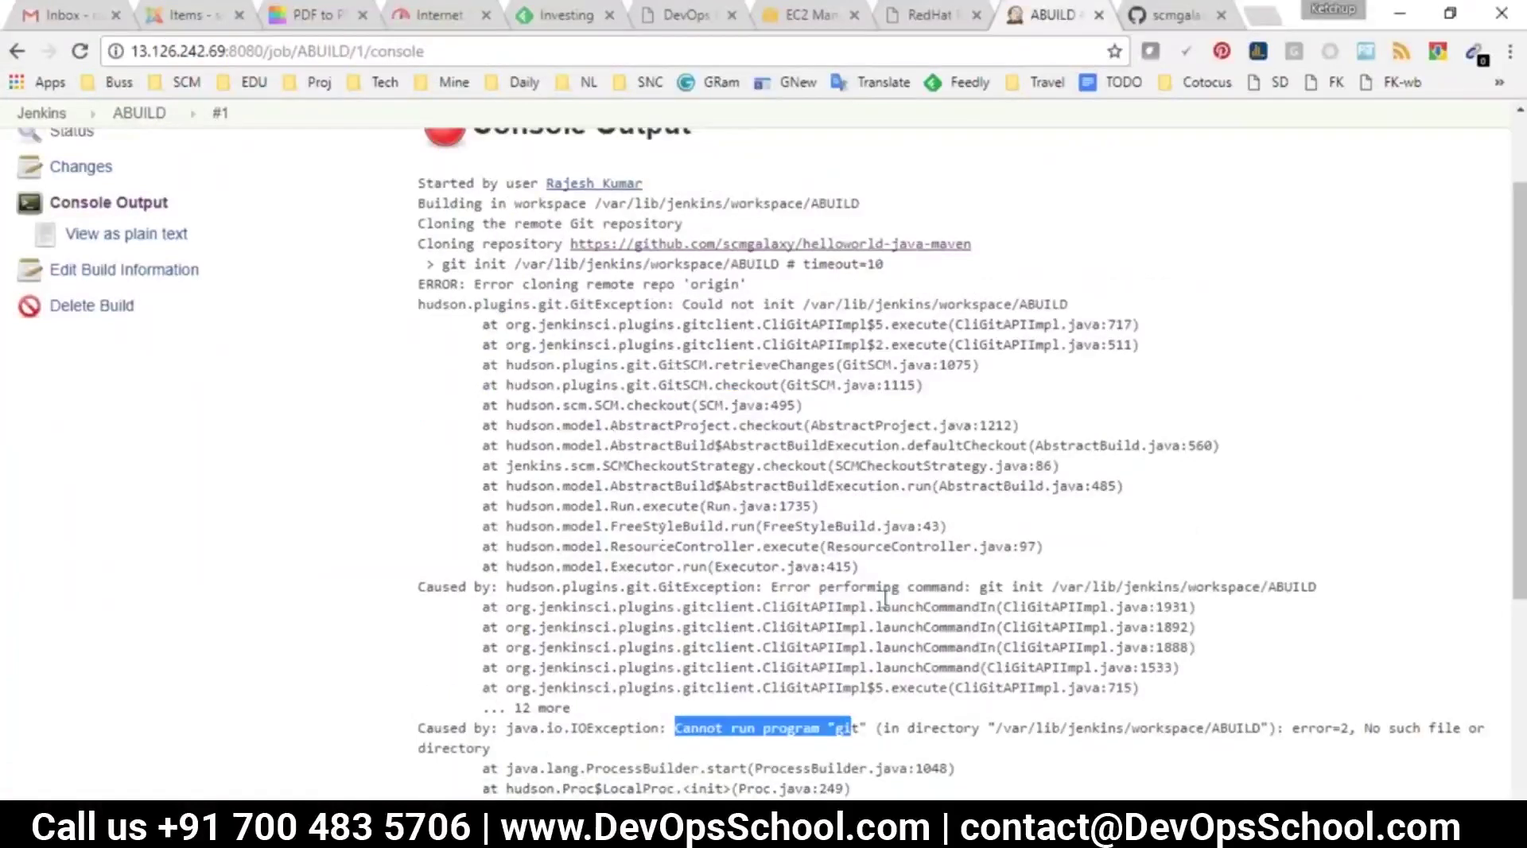
scroll(680, 608, down, 1)
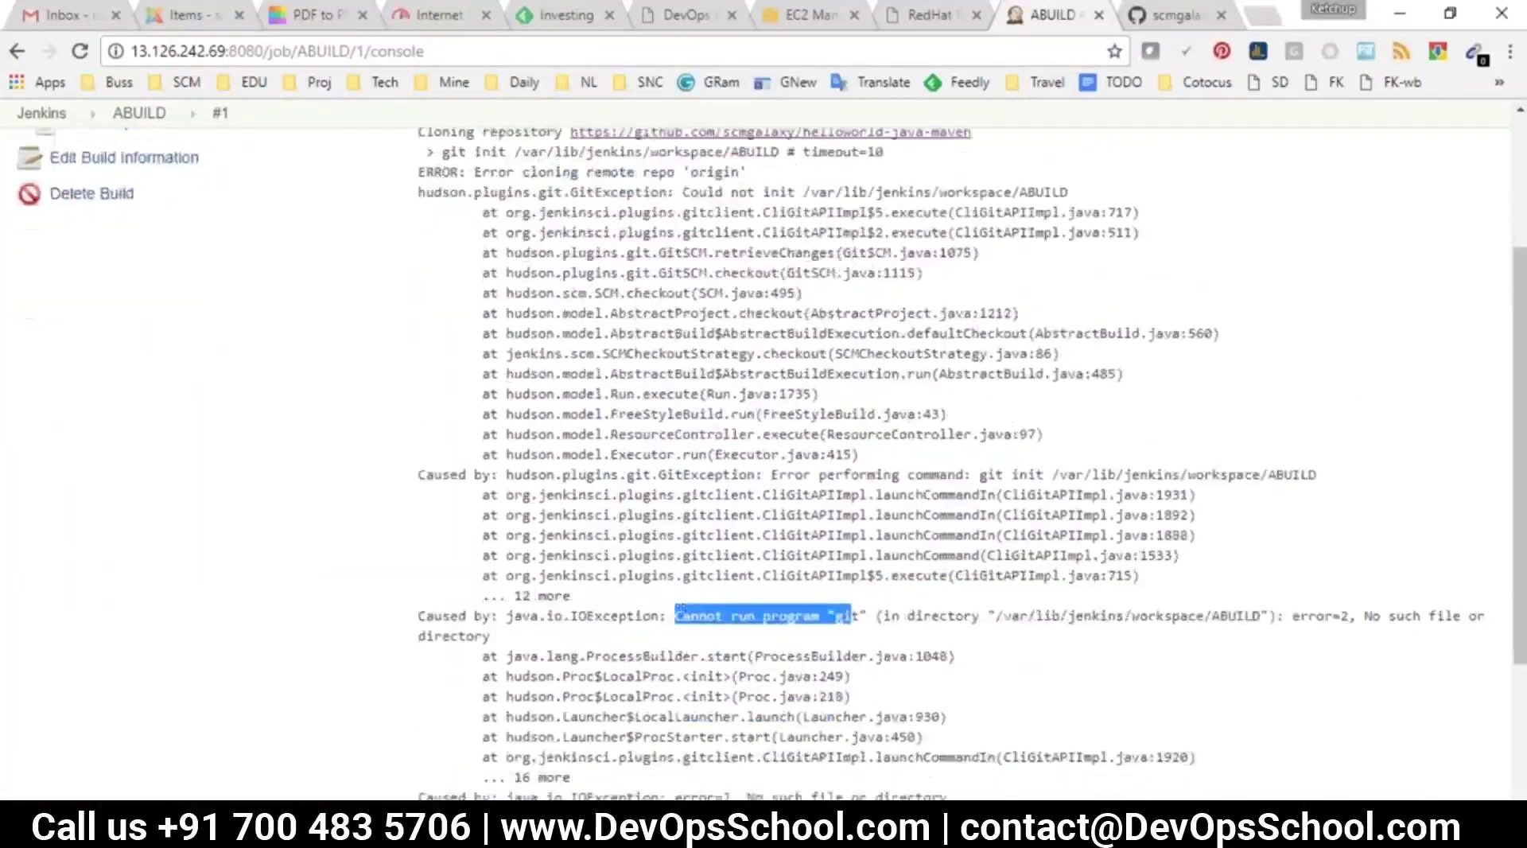
scroll(909, 485, up, 1)
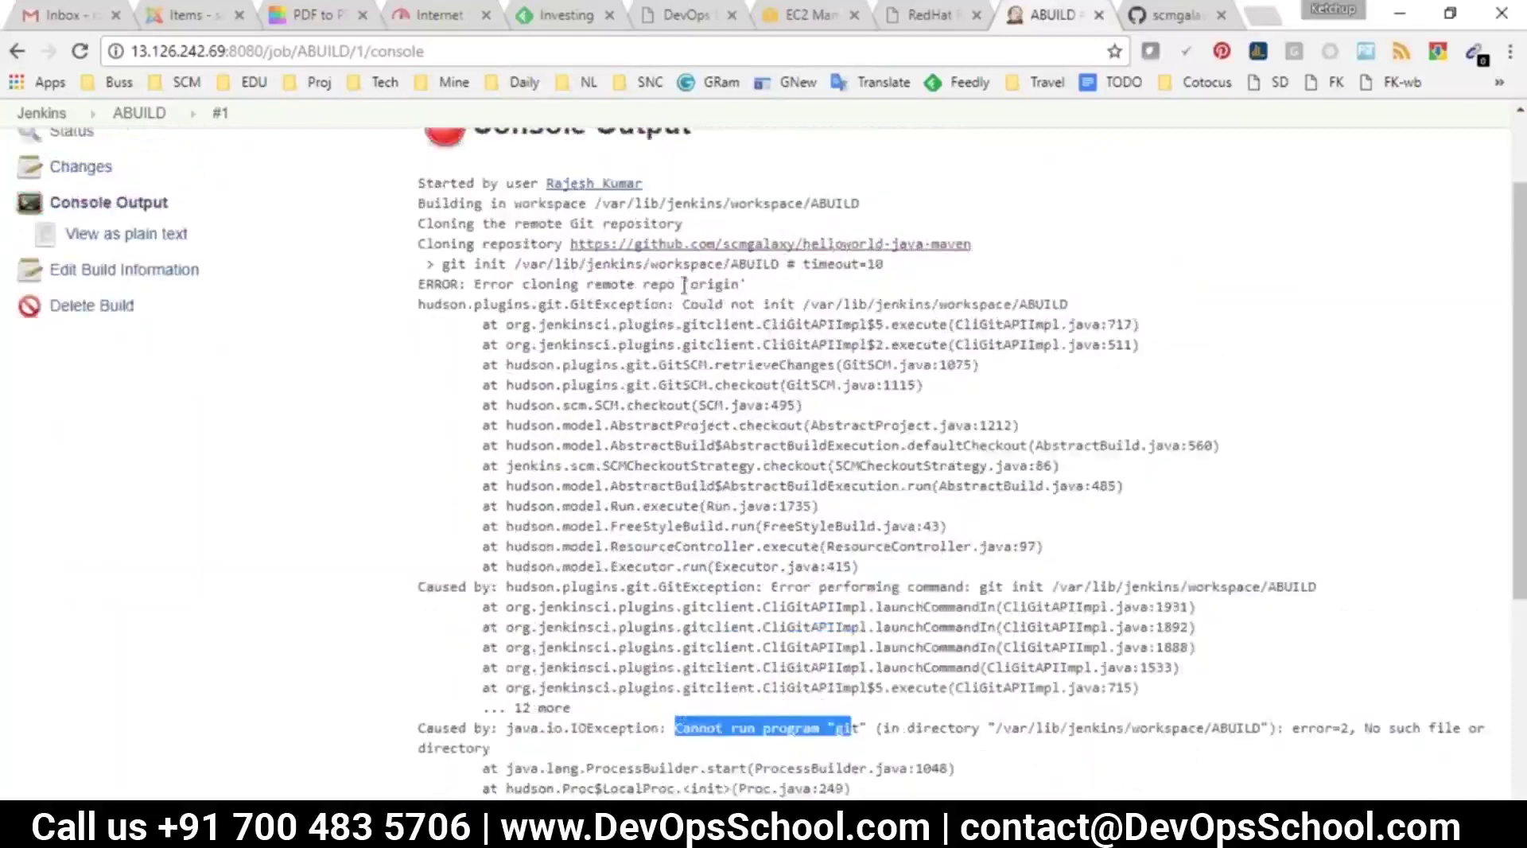
drag(766, 304, 798, 303)
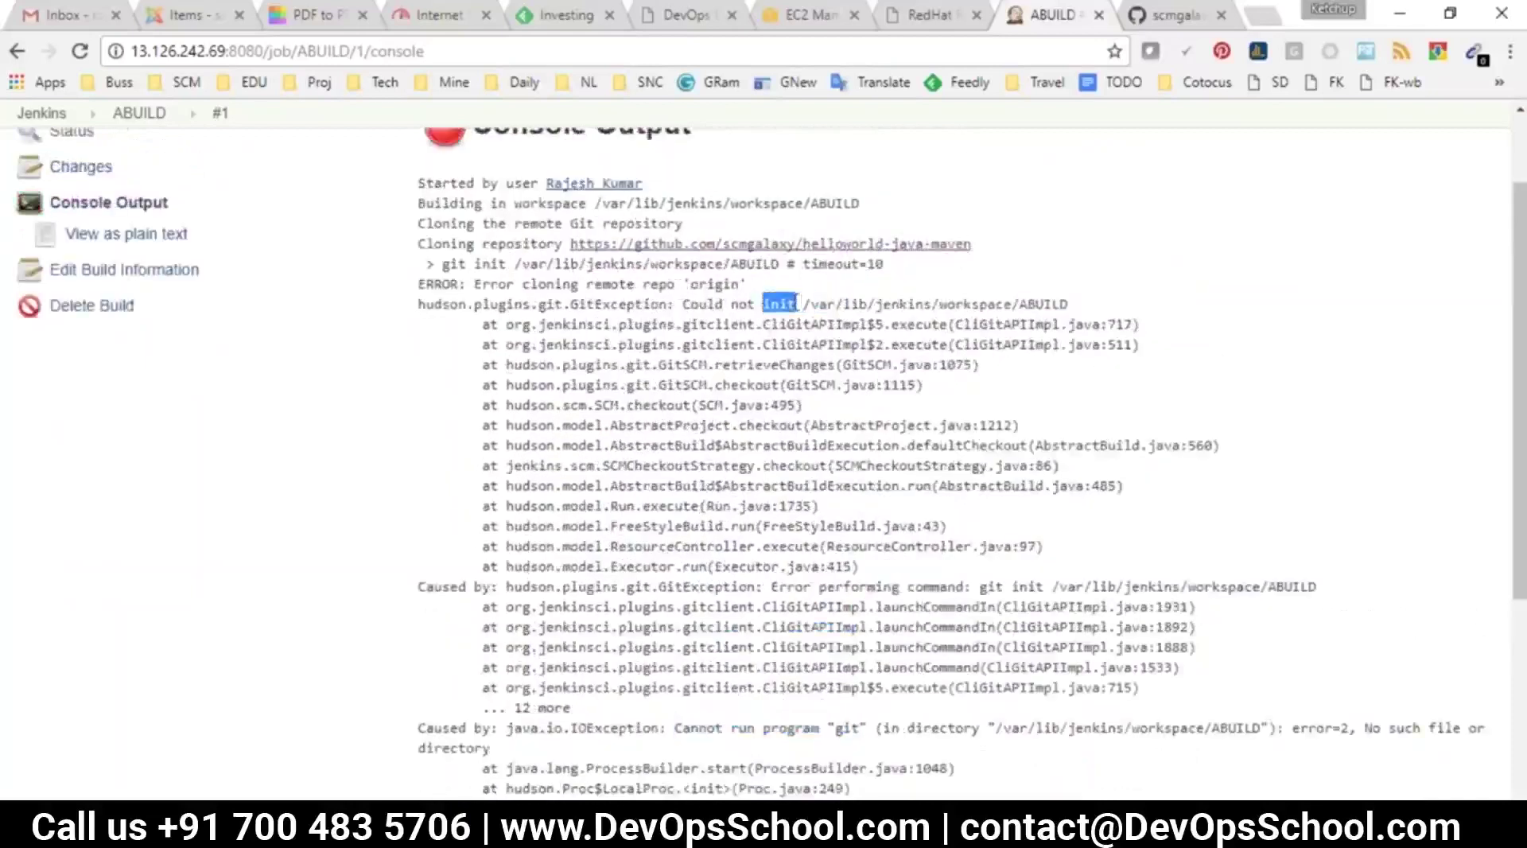
drag(779, 264, 1006, 245)
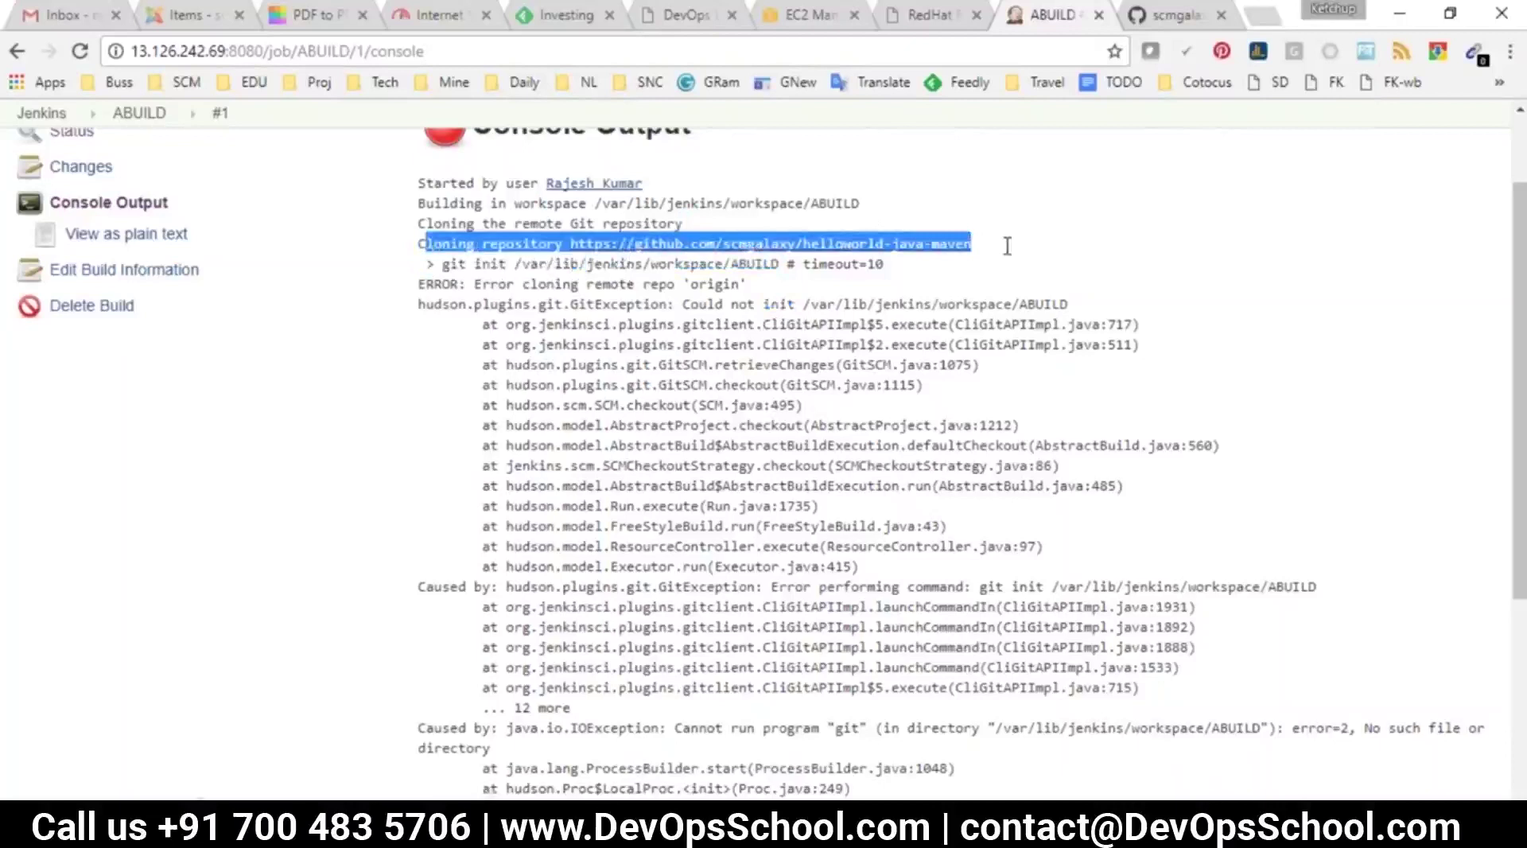
key(alt+Tab)
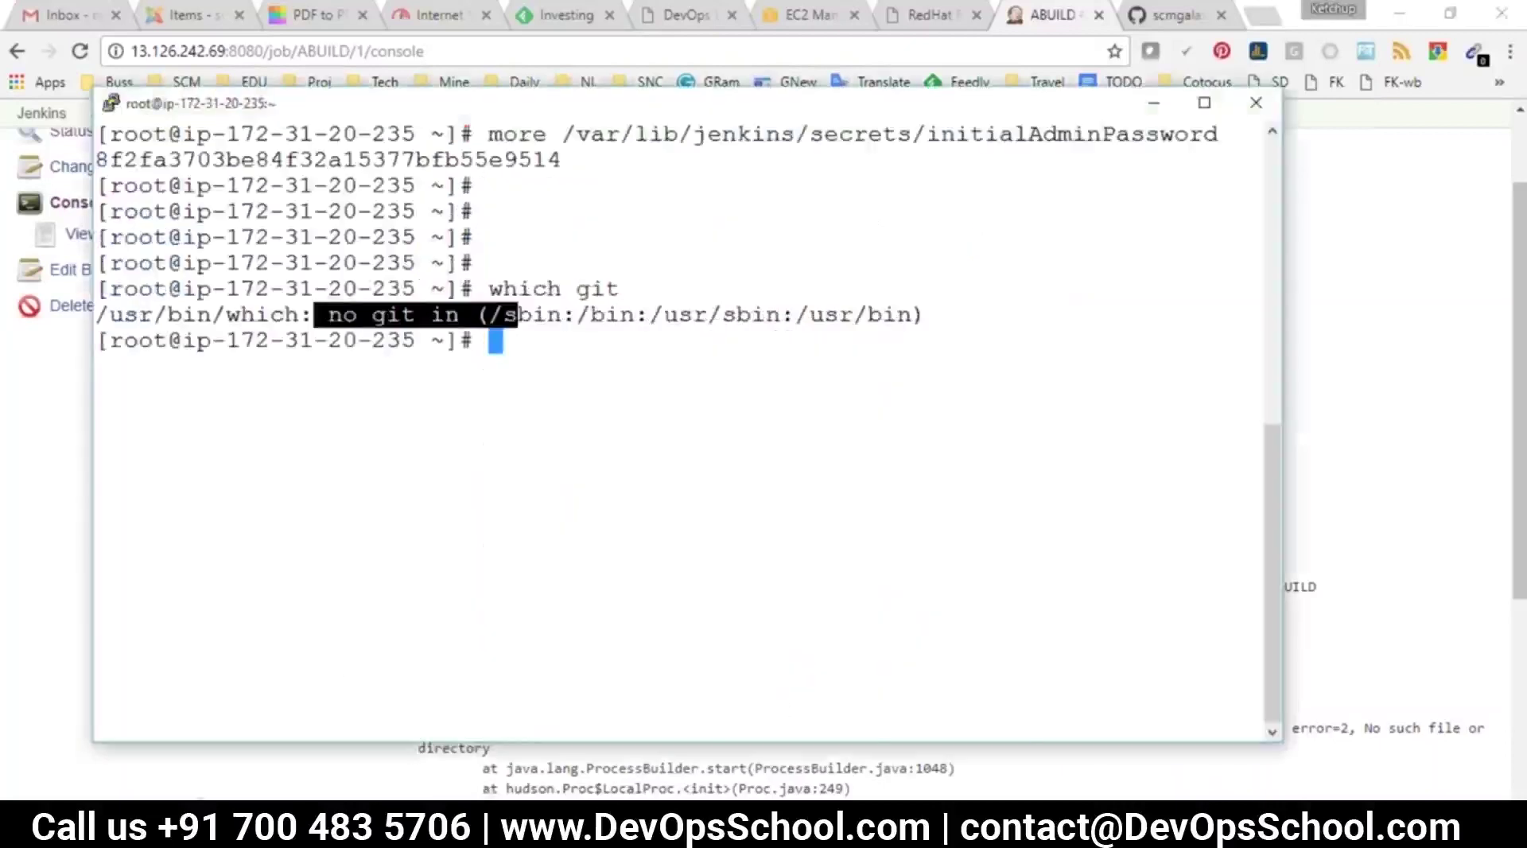
Highlight the git clone and Install git notes, then the which git error in PuTTY
click(970, 735)
double_click(155, 703)
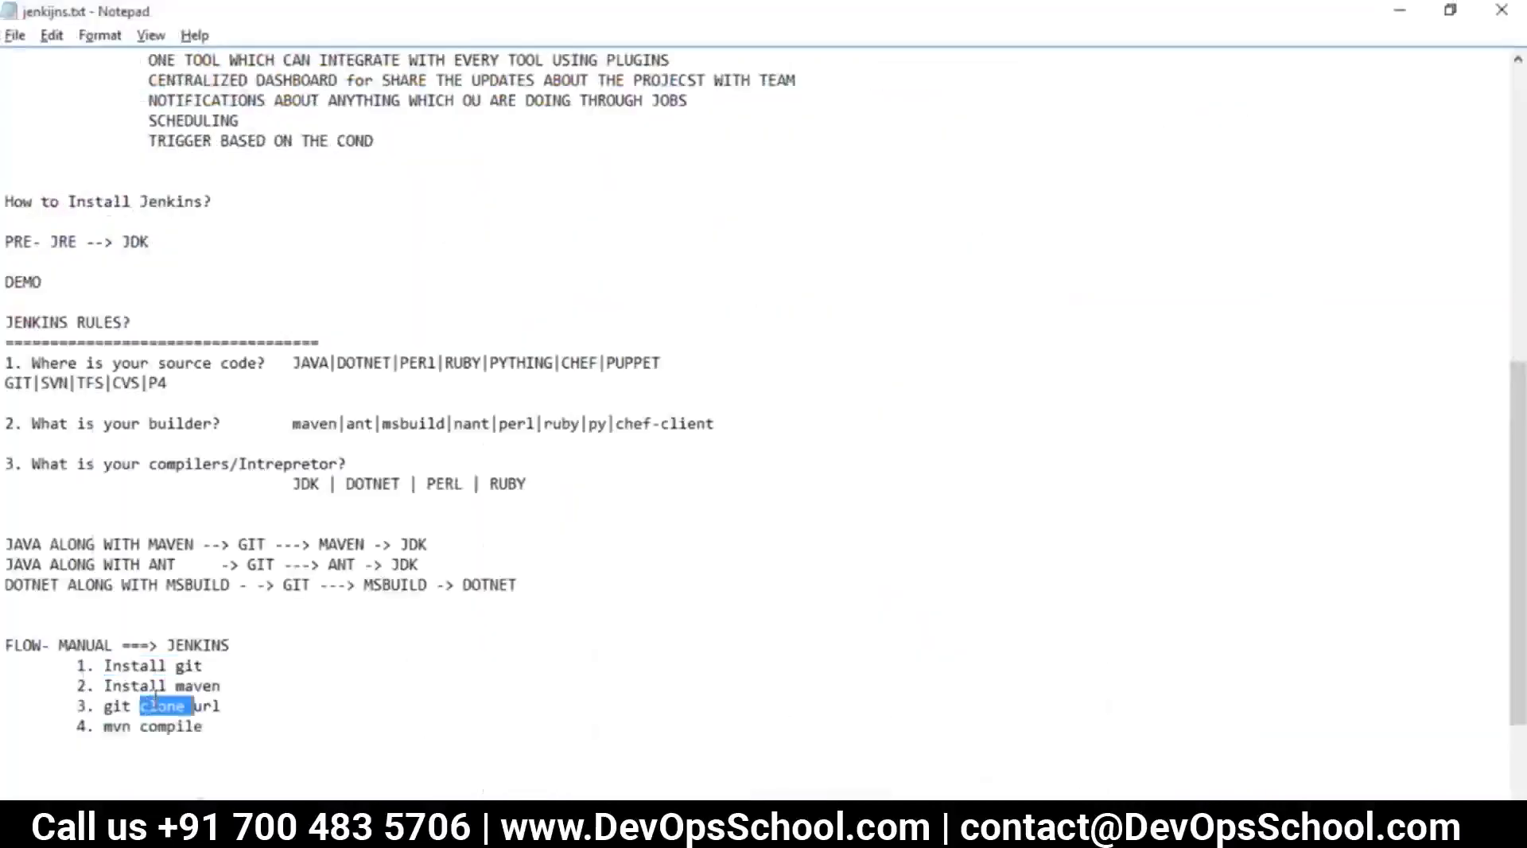
drag(208, 705, 104, 706)
click(125, 708)
drag(205, 666, 112, 678)
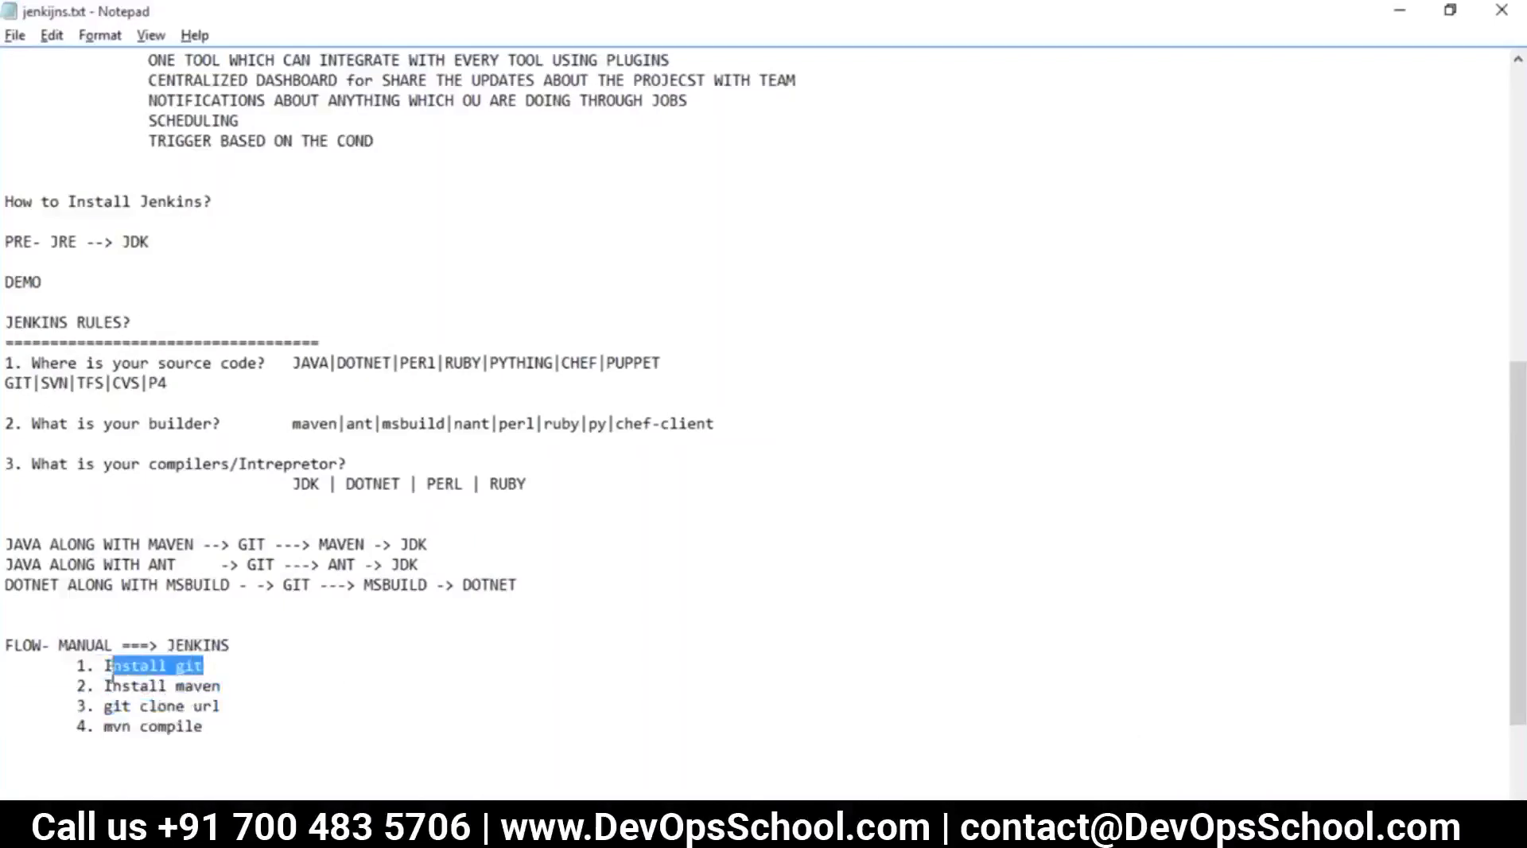
key(alt+Tab)
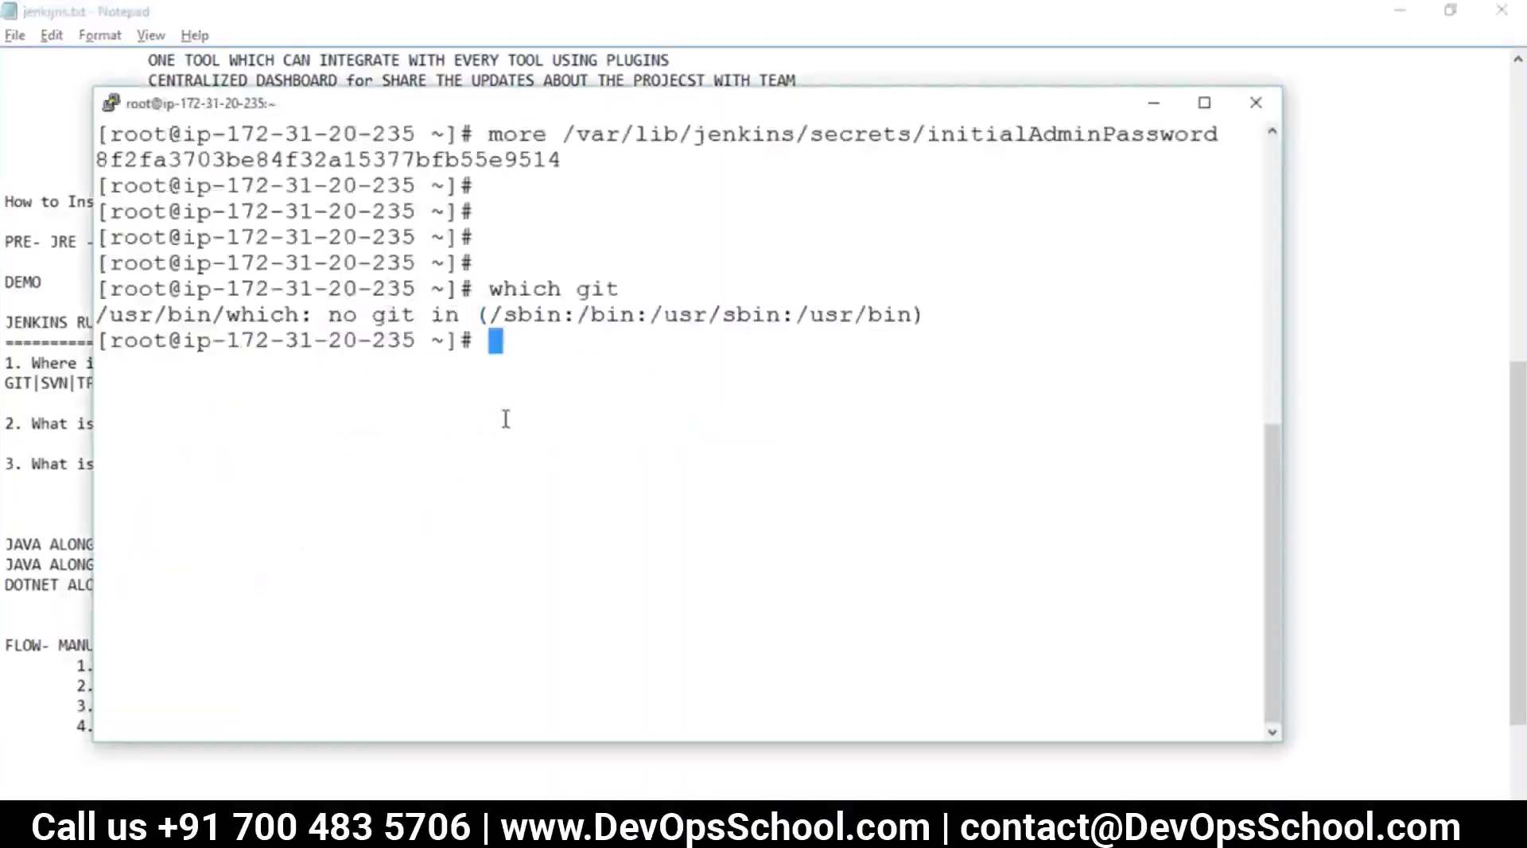
drag(188, 315, 627, 340)
click(629, 402)
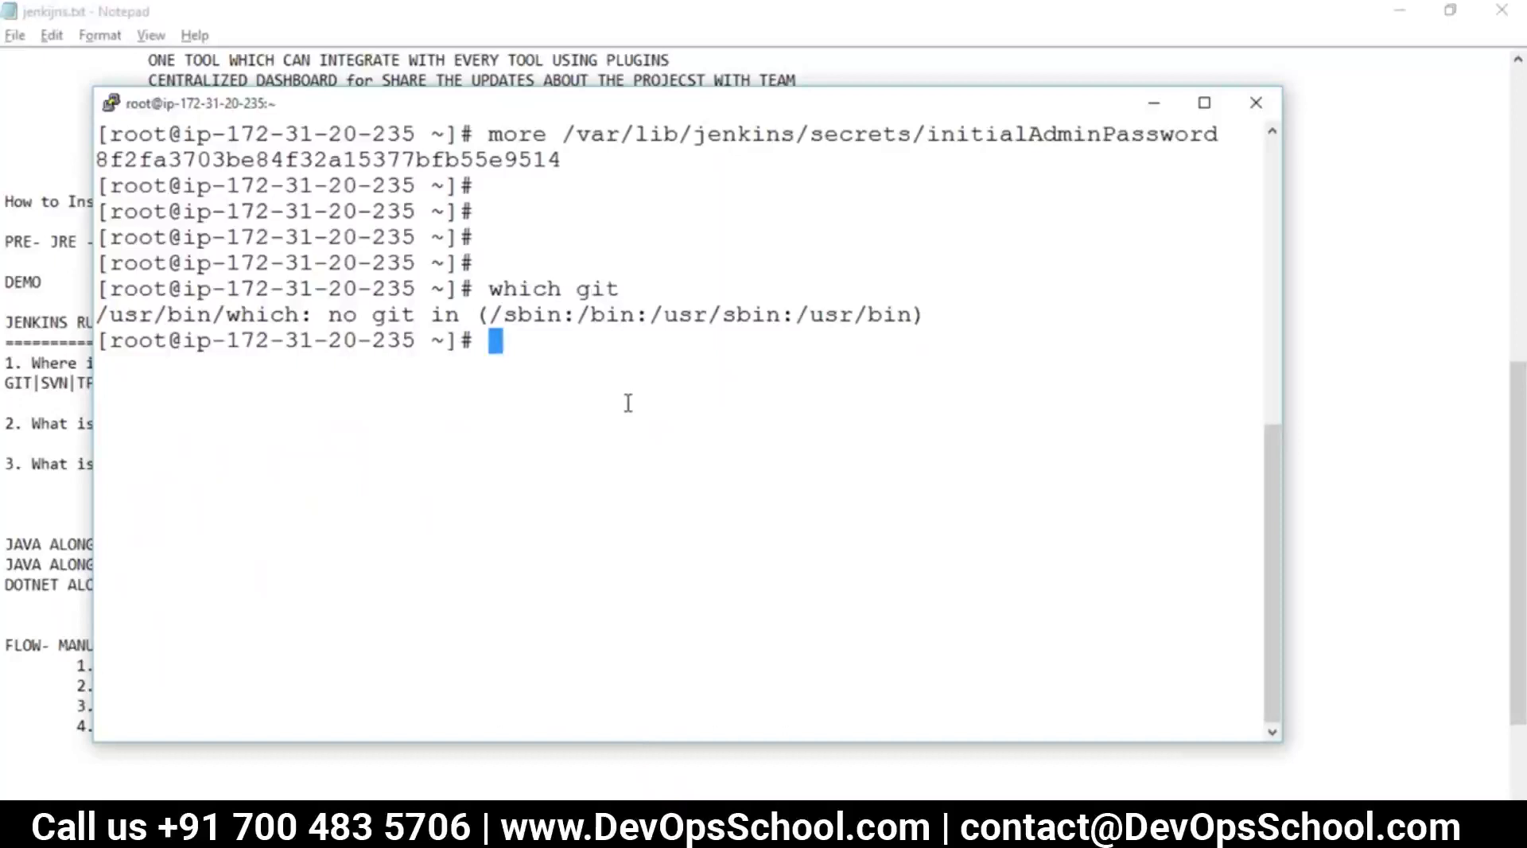
Install git with 'yum install git', confirm with y, and verify it with which git
text(yum install git)
key(Return)
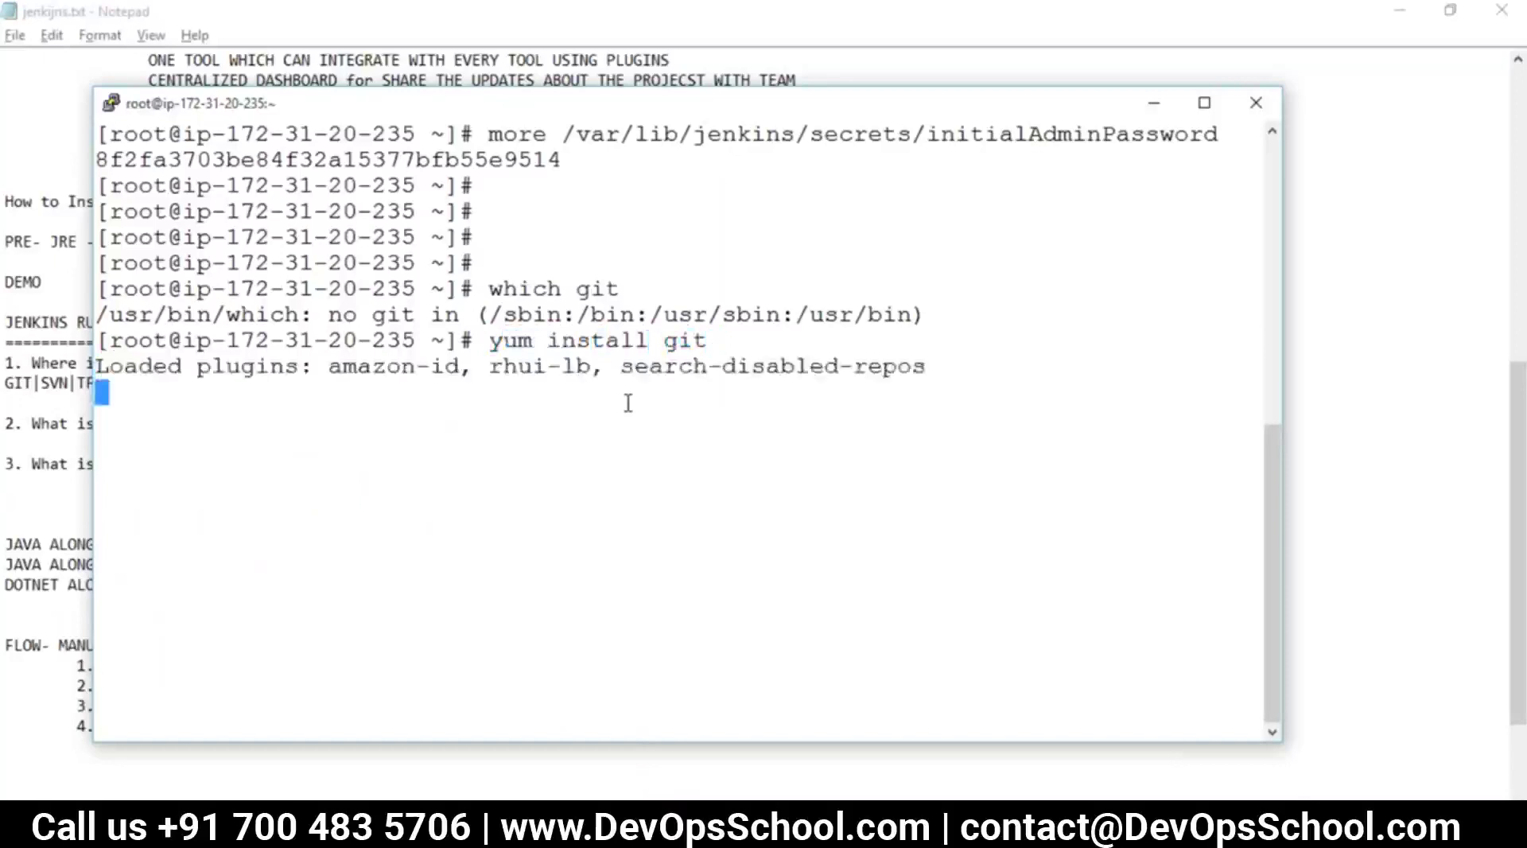
text(y)
key(Return)
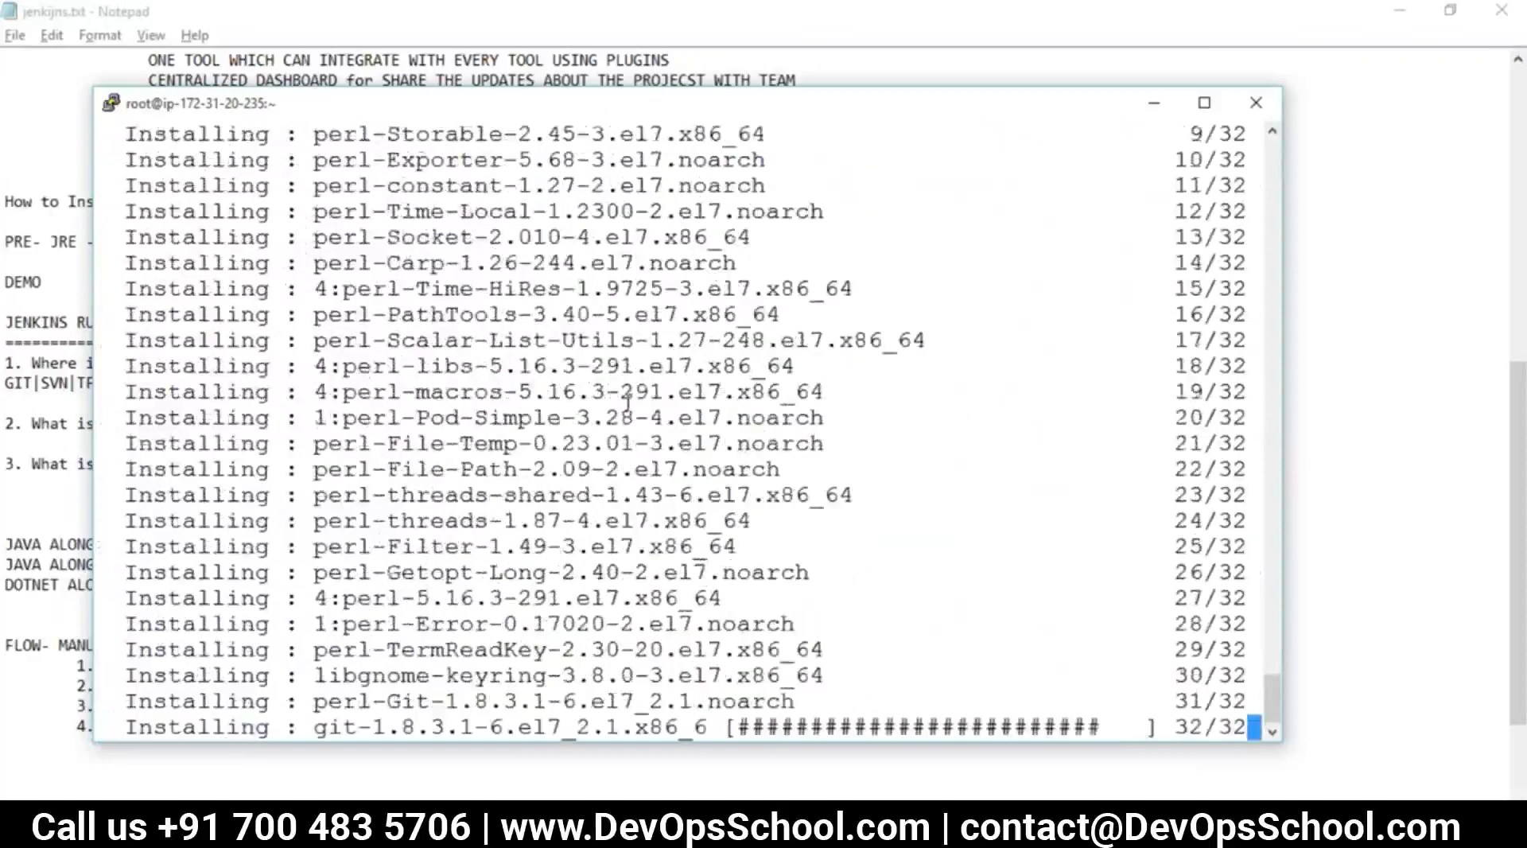
text(which git)
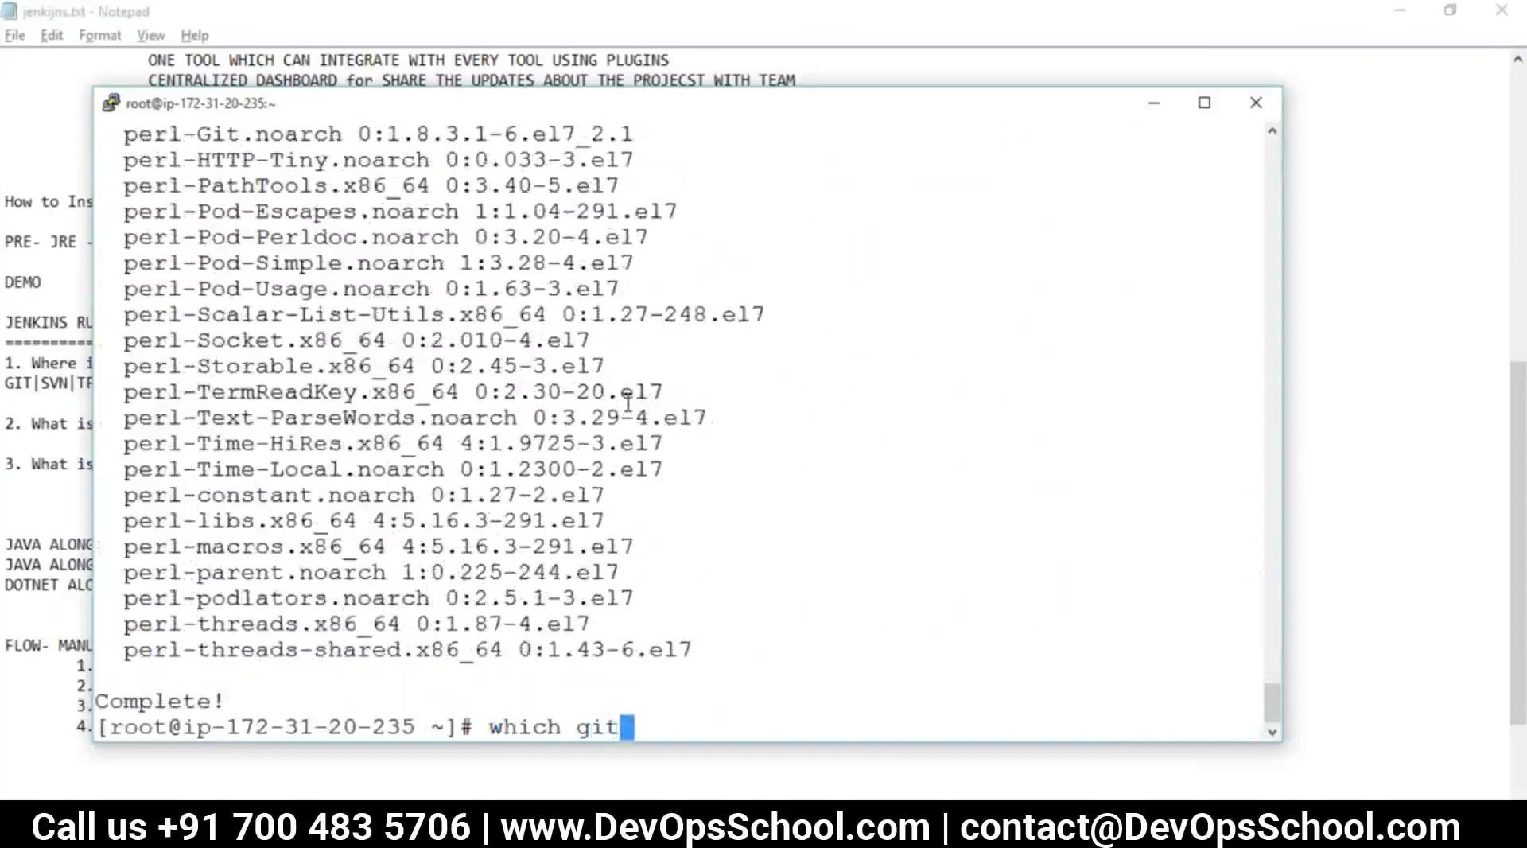
key(Return)
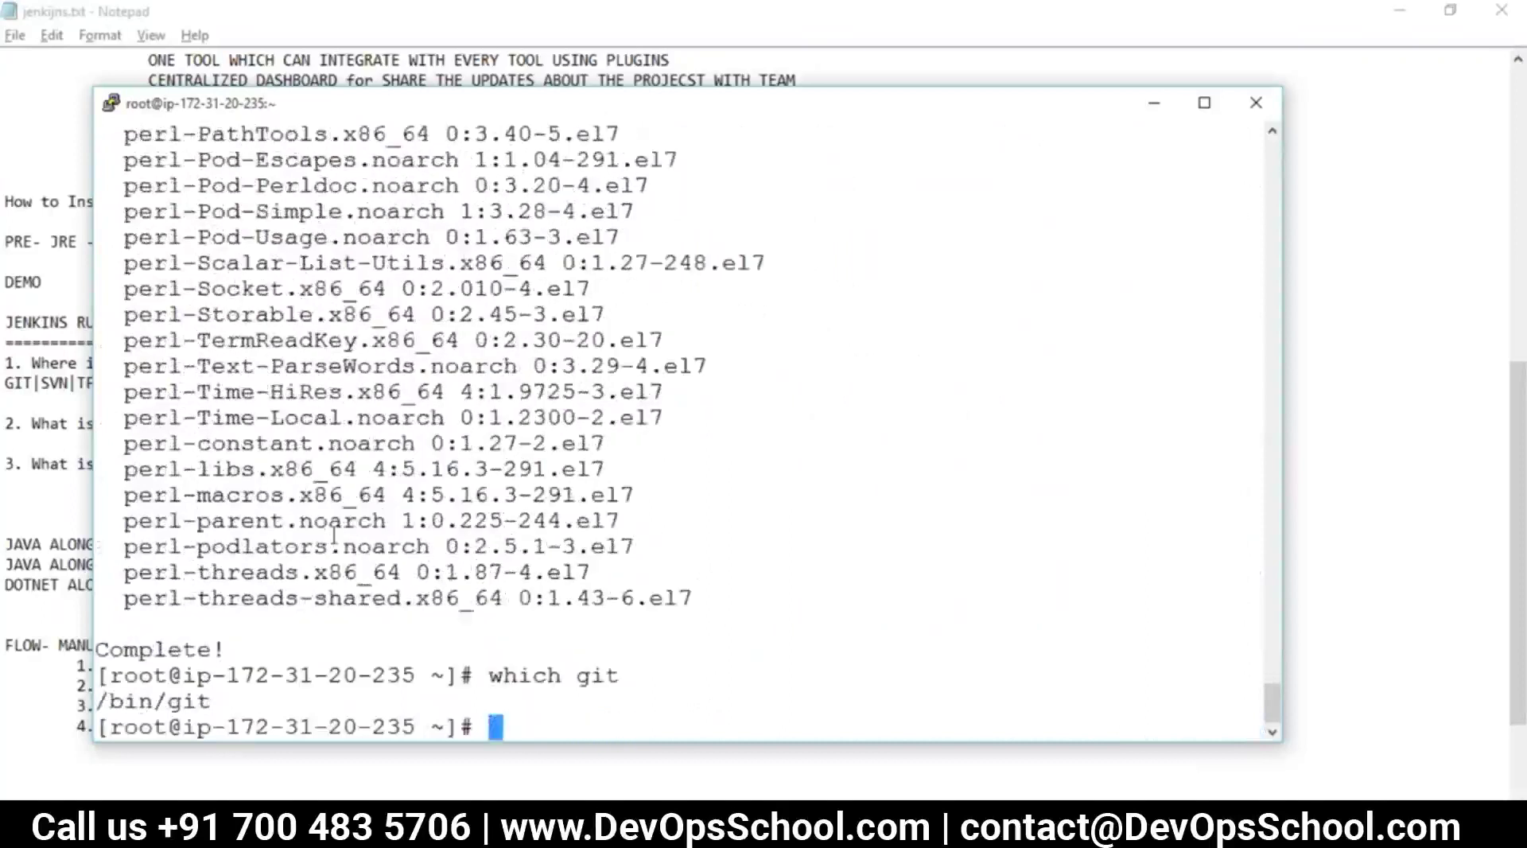
key(alt+Tab)
click(213, 684)
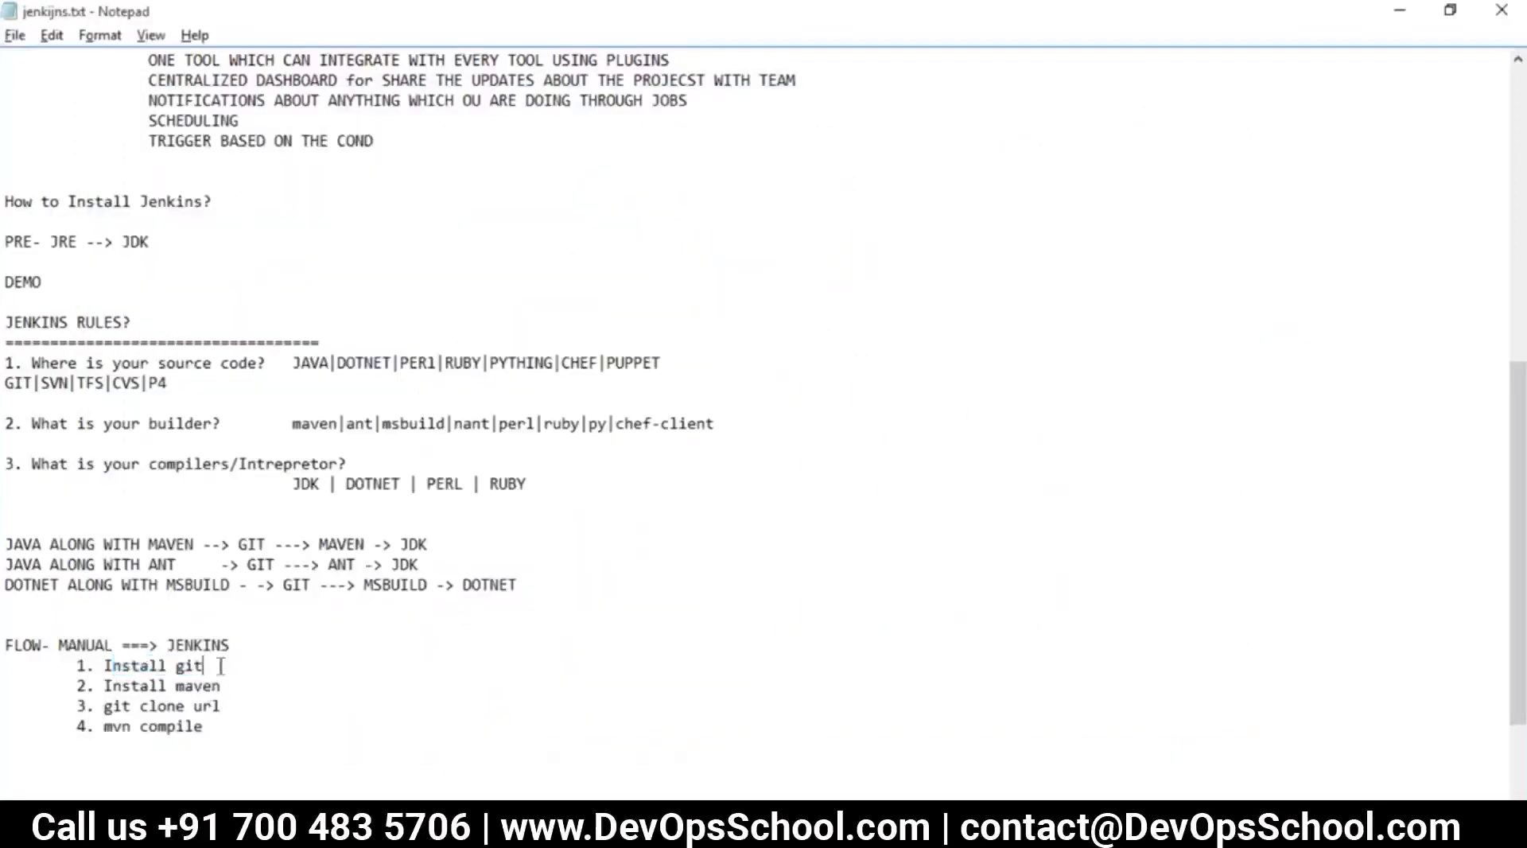
Return to the ABUILD project page and start build #2 with Build Now
drag(220, 667, 105, 666)
key(alt+Tab)
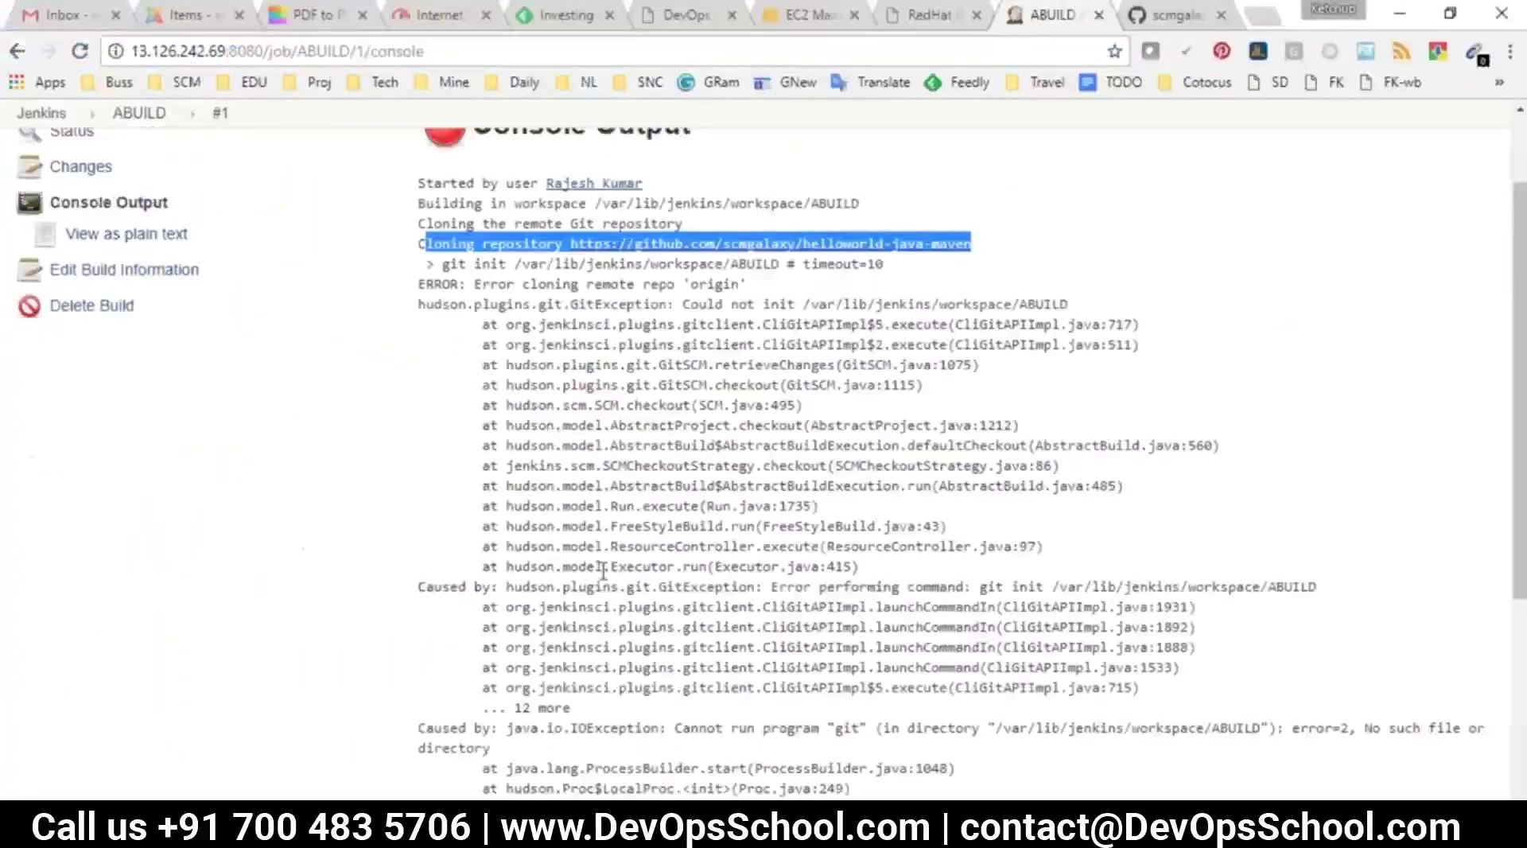
scroll(165, 167, up, 3)
click(162, 158)
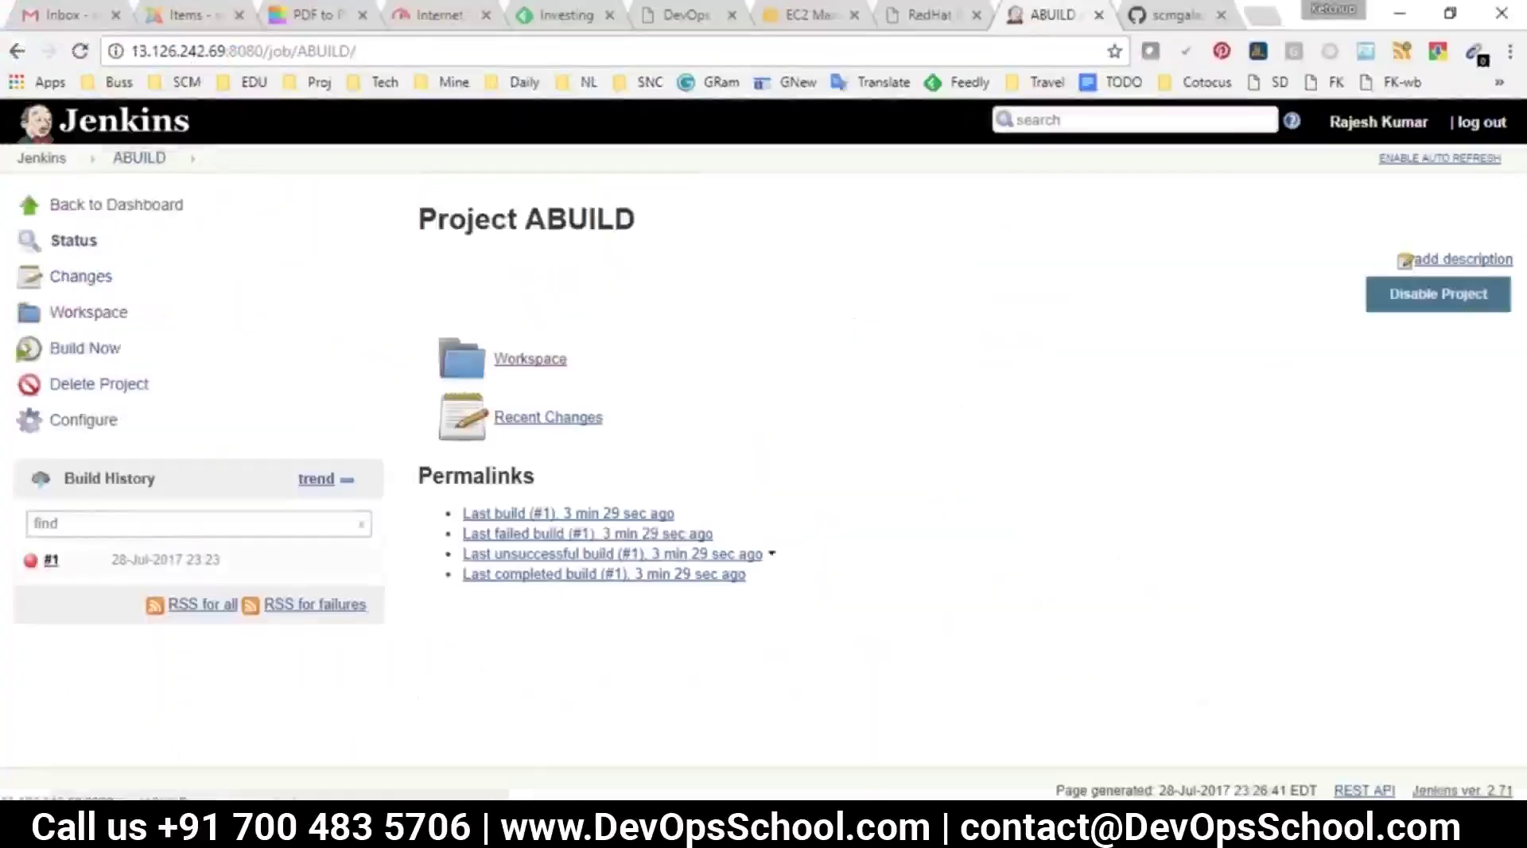
click(76, 354)
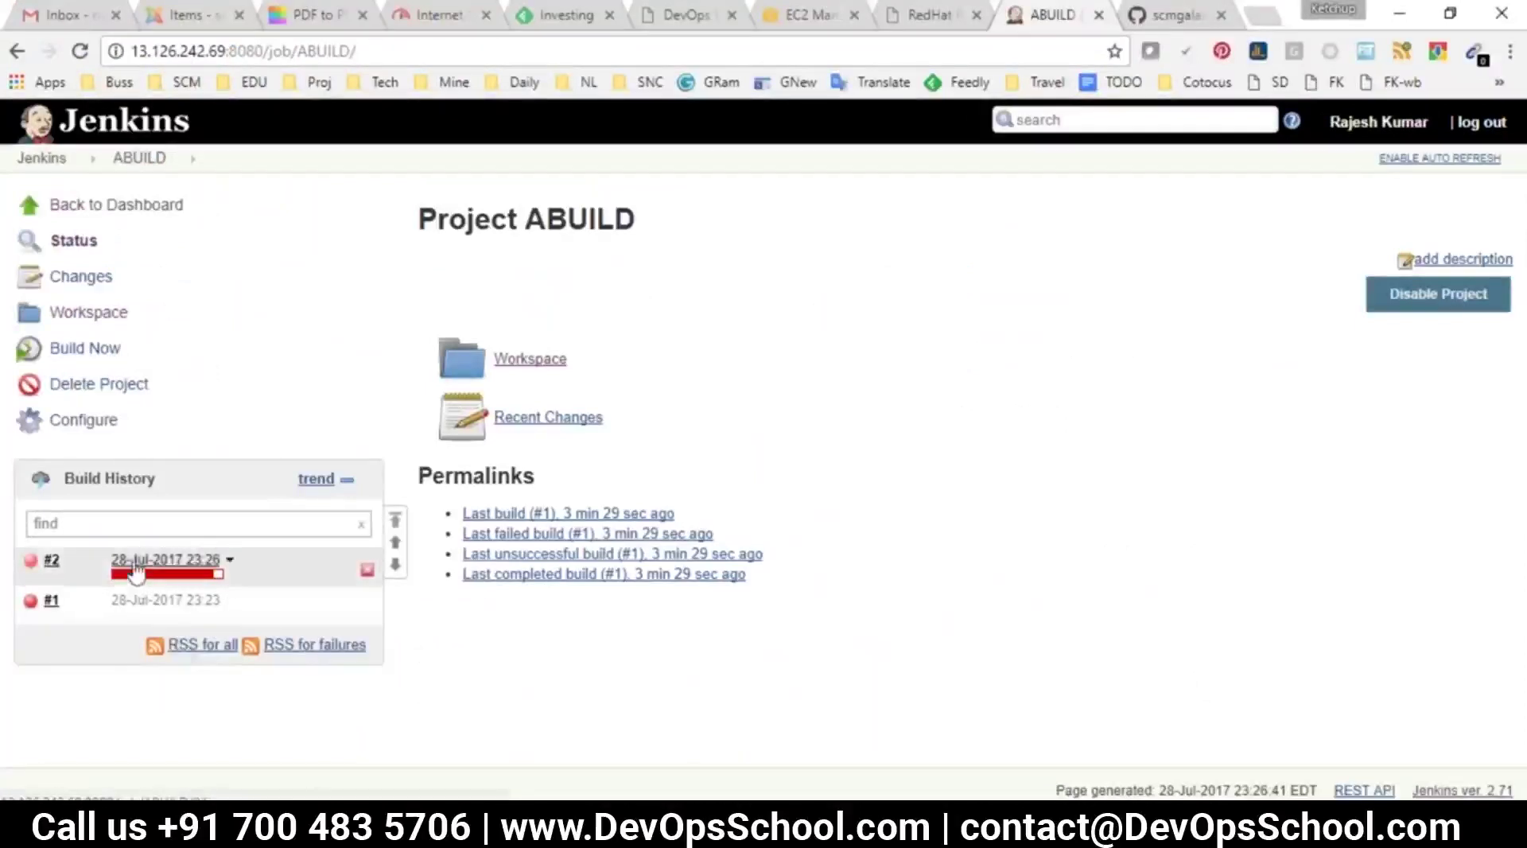
Check build #2's console output for the repository checkout lines and the SUCCESS result
click(51, 557)
click(79, 313)
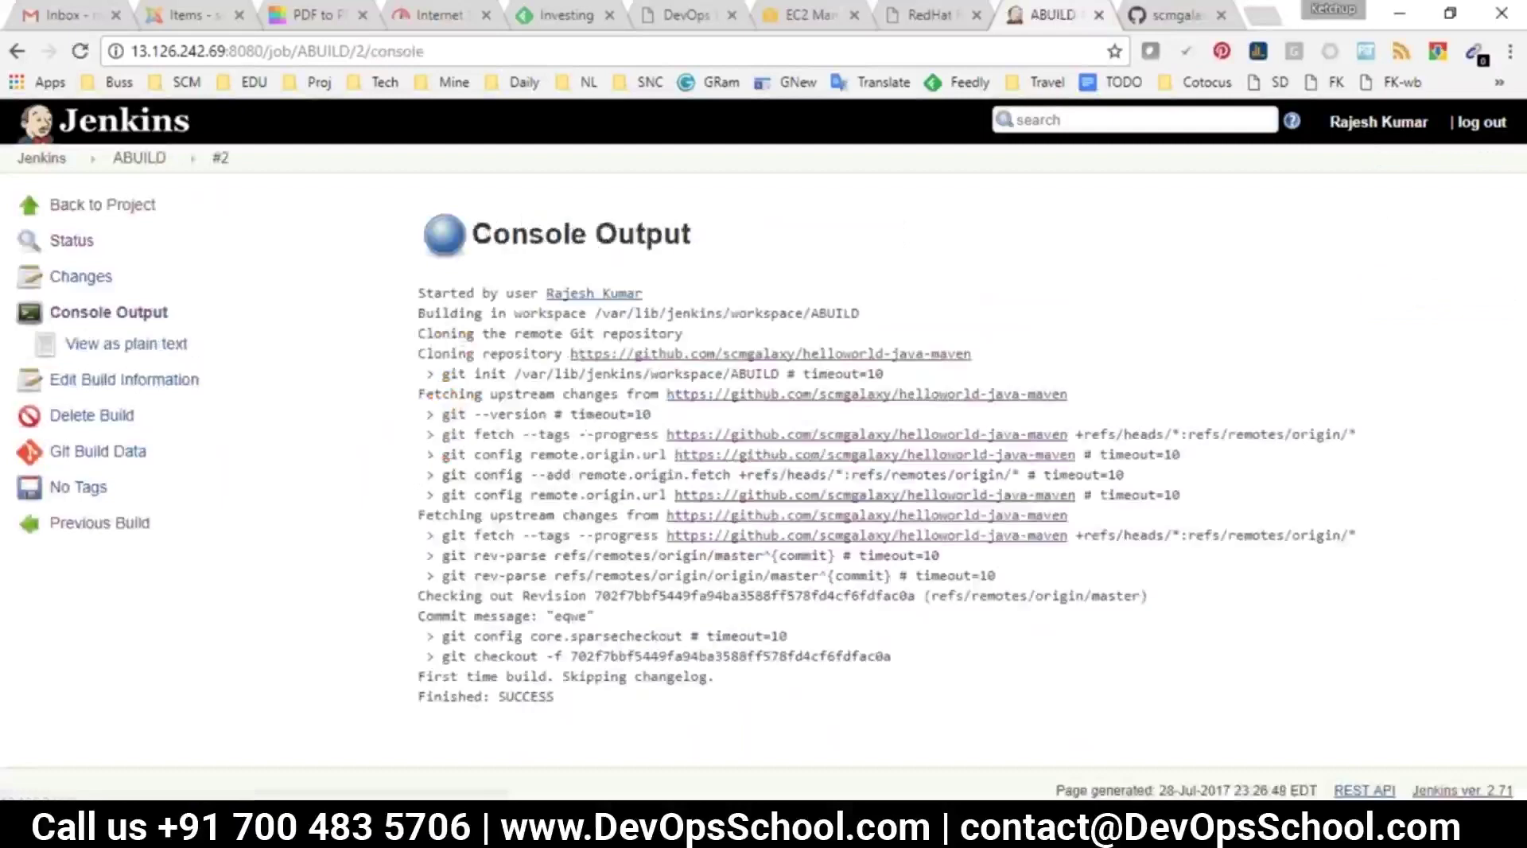
drag(448, 362, 579, 676)
click(534, 693)
double_click(526, 696)
Compare ABUILD's workspace listing with the GitHub repository's src and pom.xml entries
click(139, 158)
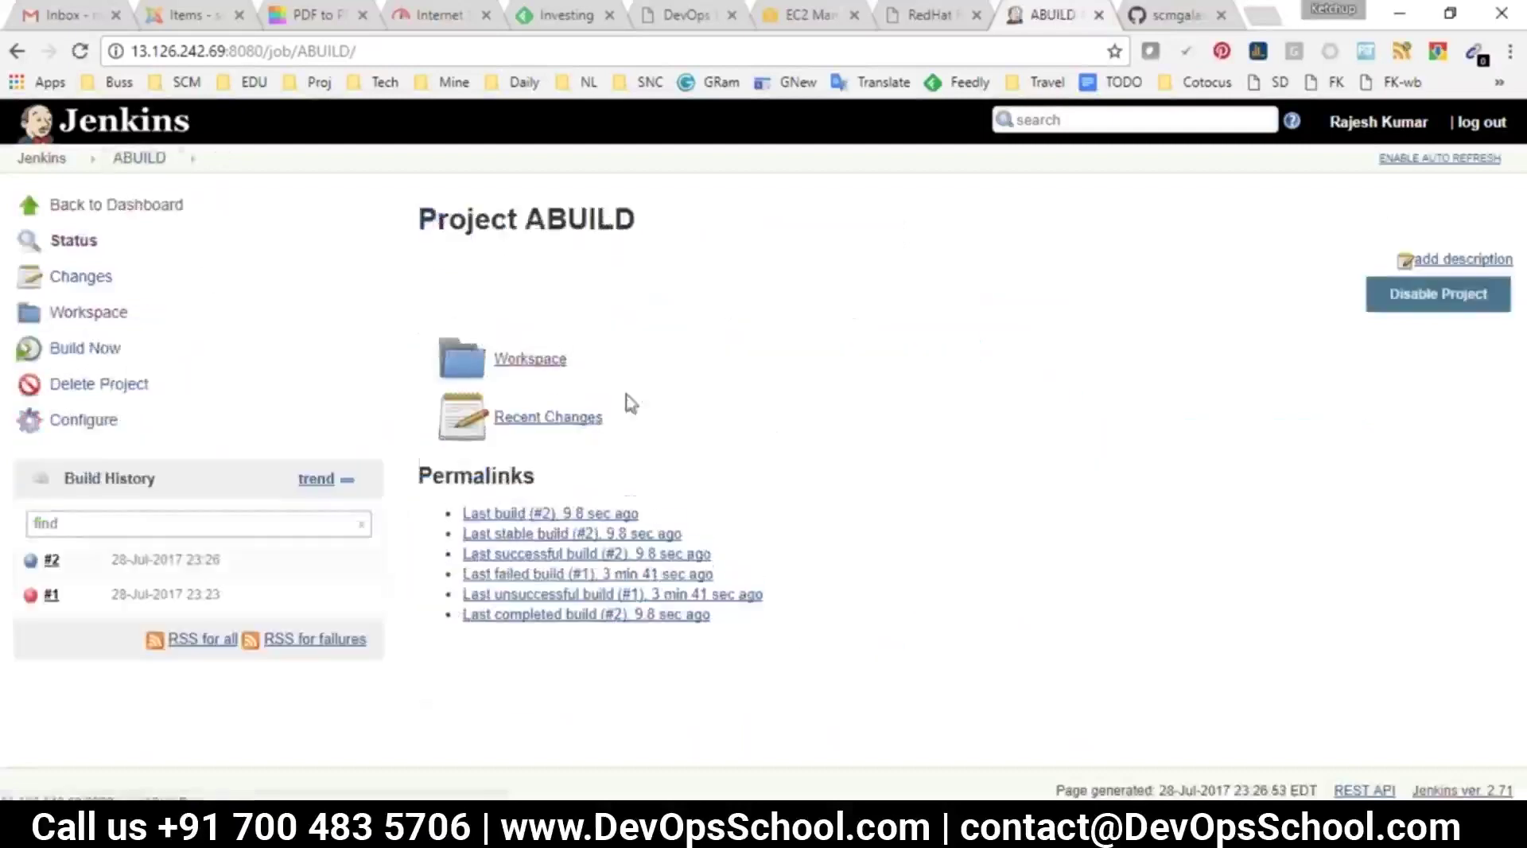
click(531, 362)
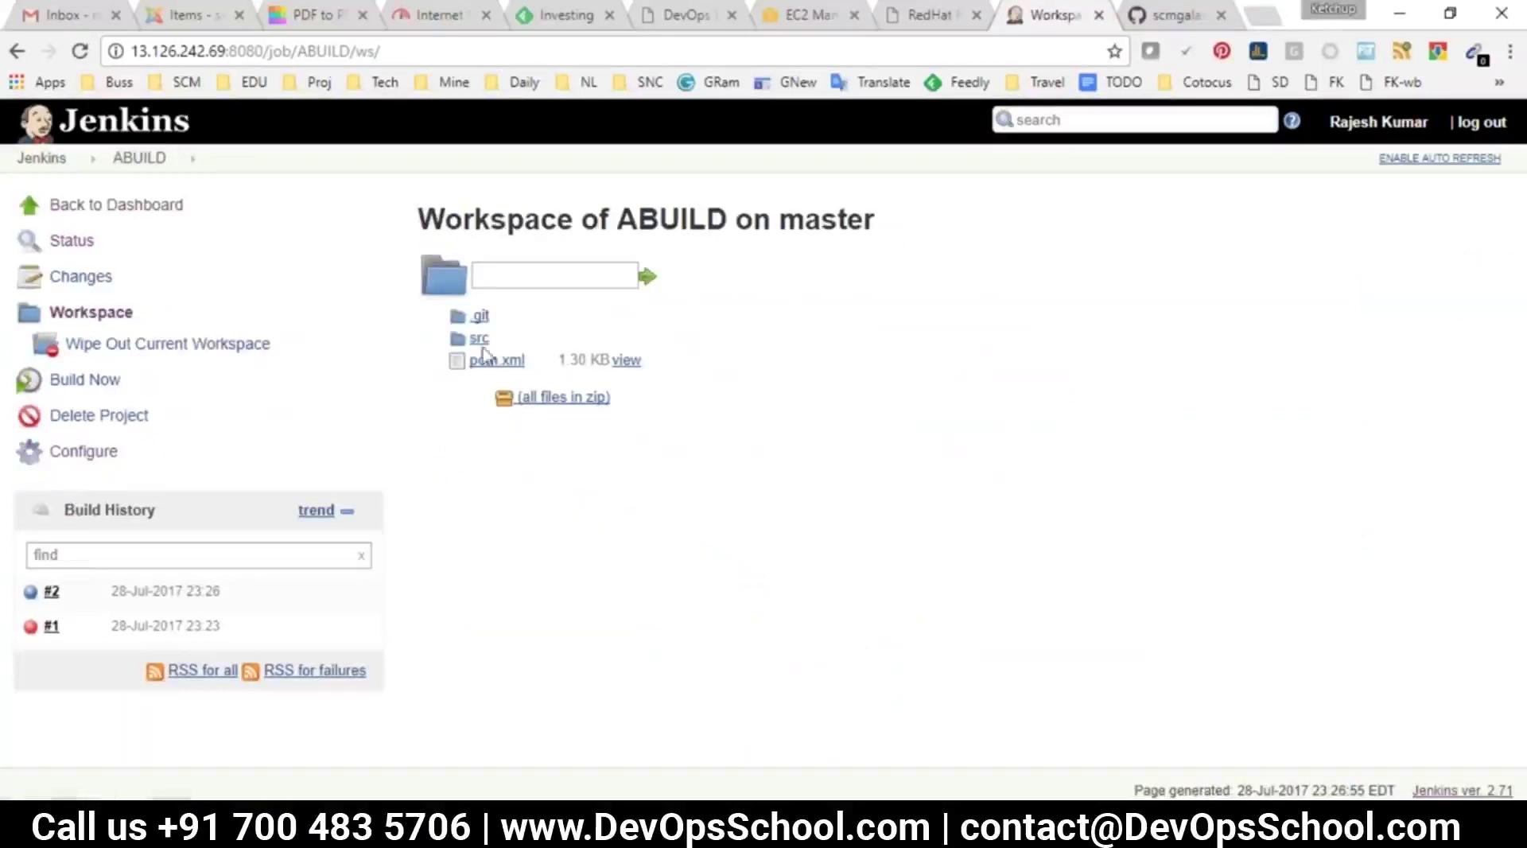
key(ctrl+Tab)
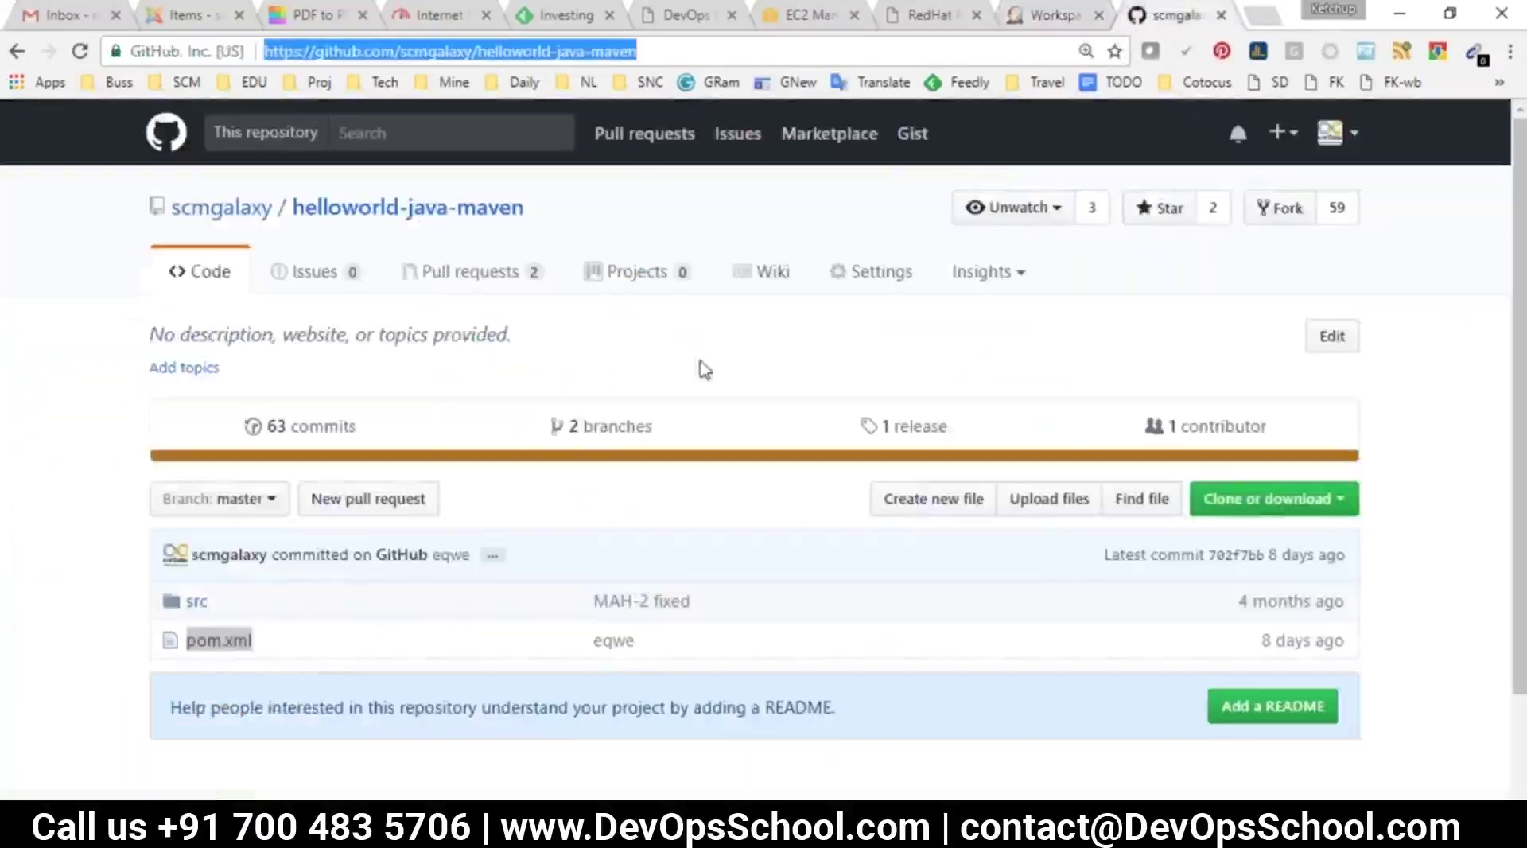
drag(300, 660, 174, 586)
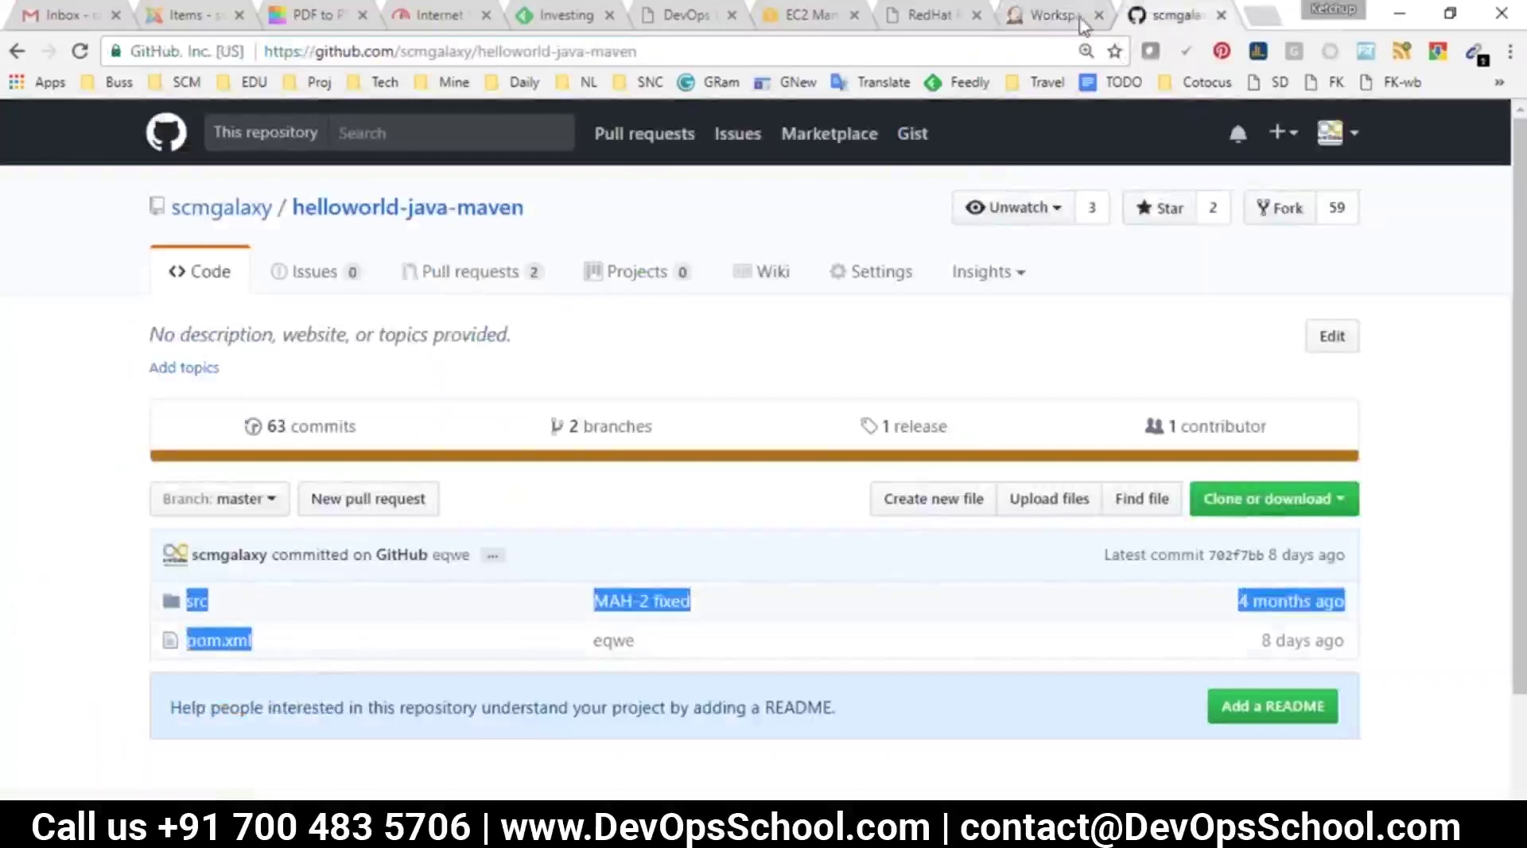
In Paint, select the Pencil tool with a thicker line size
key(alt+Tab)
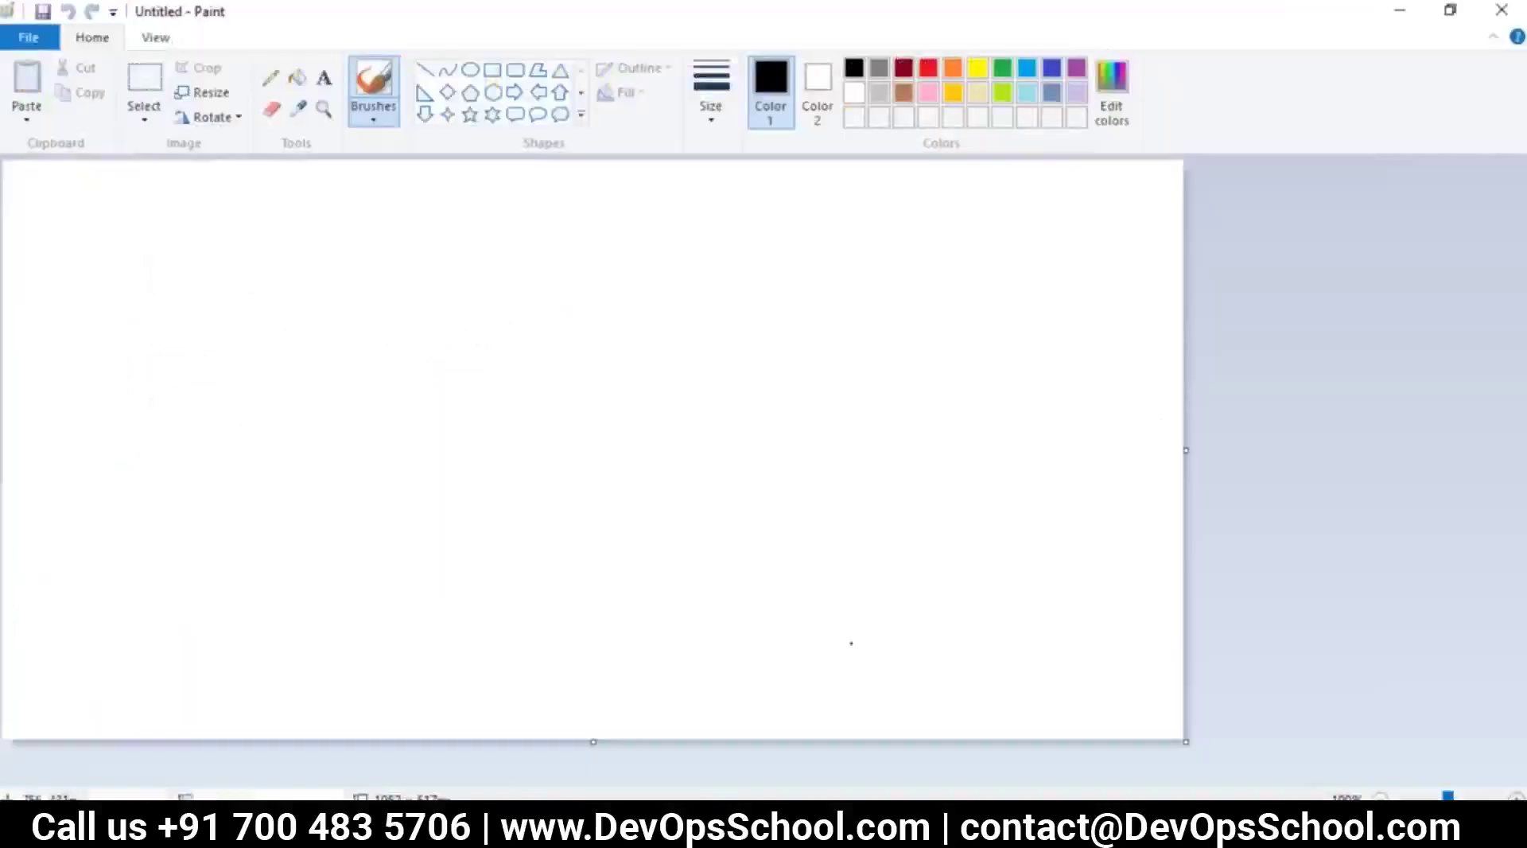
click(271, 79)
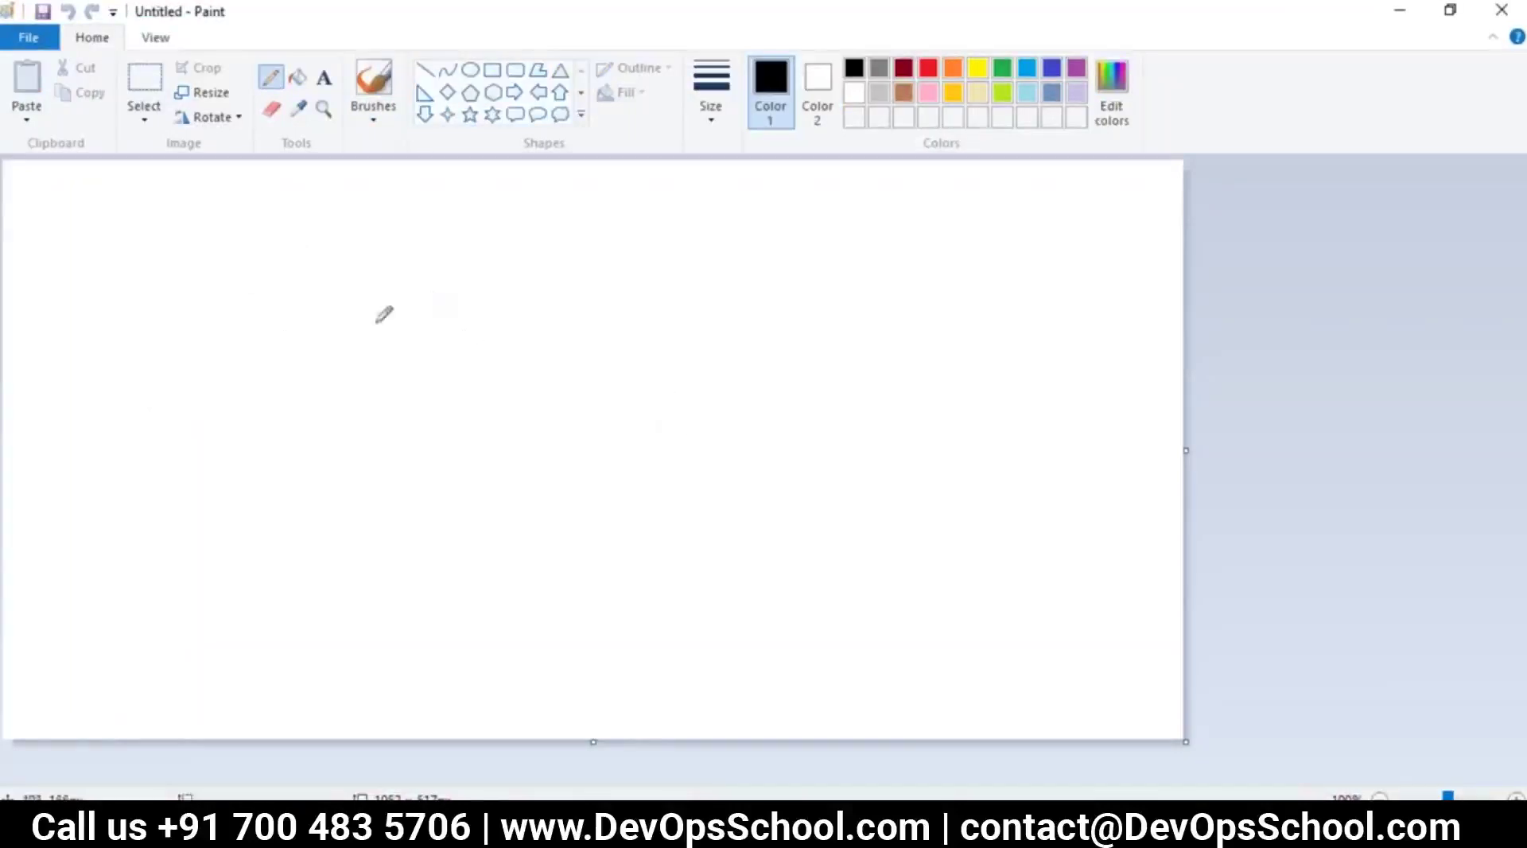
drag(190, 208, 191, 303)
key(ctrl+z)
click(710, 106)
click(745, 306)
Draw a box labelled Jenkins with an arrow pointing to the handwritten word git
mouse_move(128, 213)
mouse_down()
mouse_move(138, 365)
mouse_move(366, 380)
mouse_move(420, 358)
mouse_move(369, 217)
mouse_move(128, 213)
mouse_up()
mouse_move(202, 260)
mouse_down()
mouse_move(168, 302)
mouse_move(204, 262)
mouse_move(273, 329)
mouse_move(309, 316)
mouse_move(312, 334)
mouse_up()
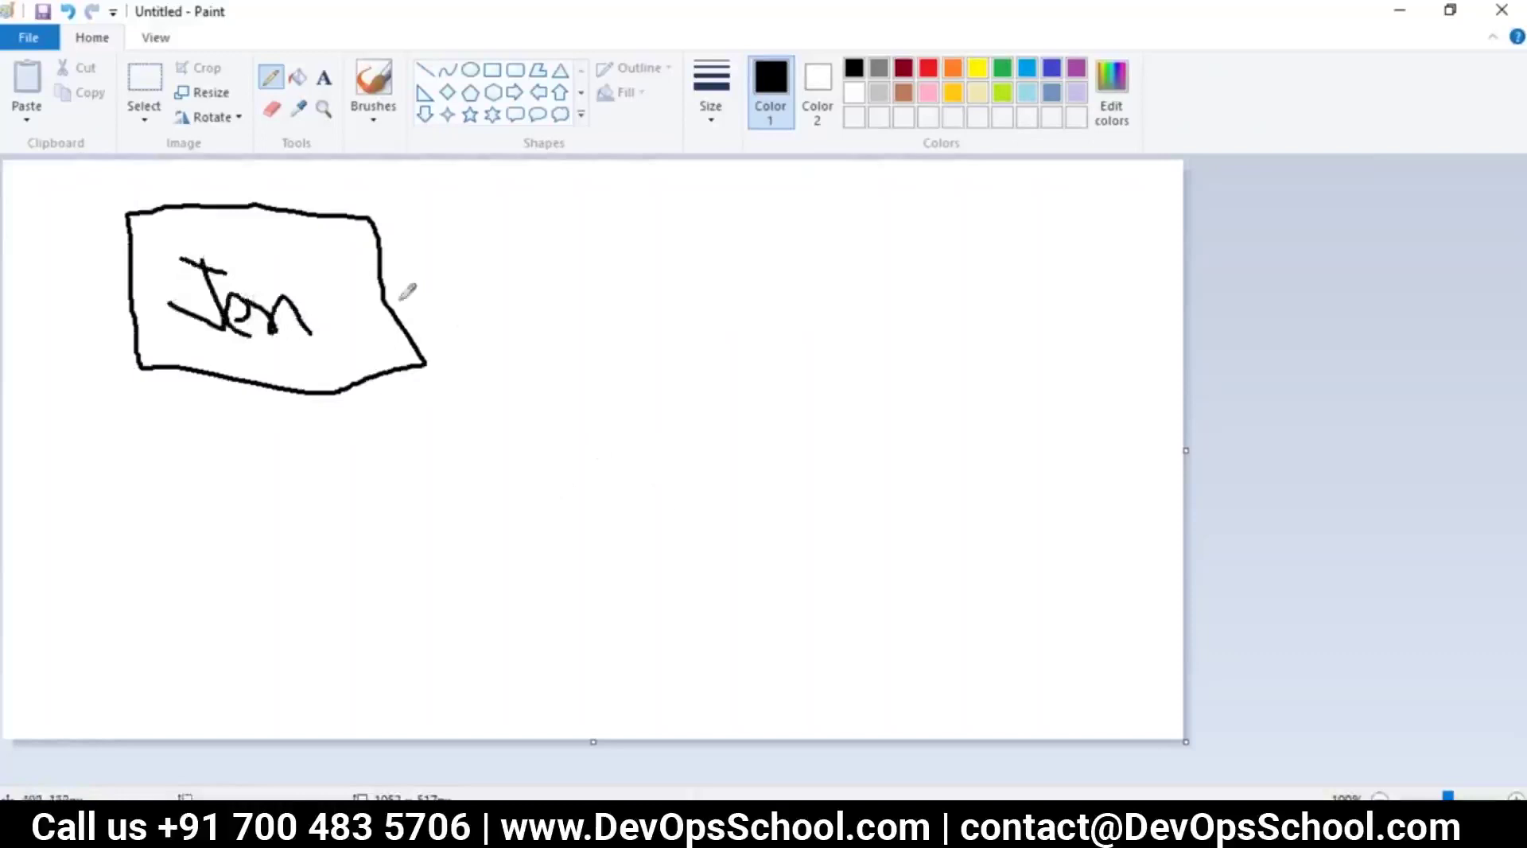
mouse_move(385, 289)
mouse_down()
mouse_move(616, 301)
mouse_move(583, 348)
mouse_up()
mouse_move(683, 261)
mouse_down()
mouse_move(668, 283)
mouse_move(703, 322)
mouse_move(708, 296)
mouse_move(737, 326)
mouse_up()
click(723, 284)
click(703, 248)
mouse_move(744, 216)
mouse_down()
mouse_move(772, 317)
mouse_move(784, 273)
mouse_up()
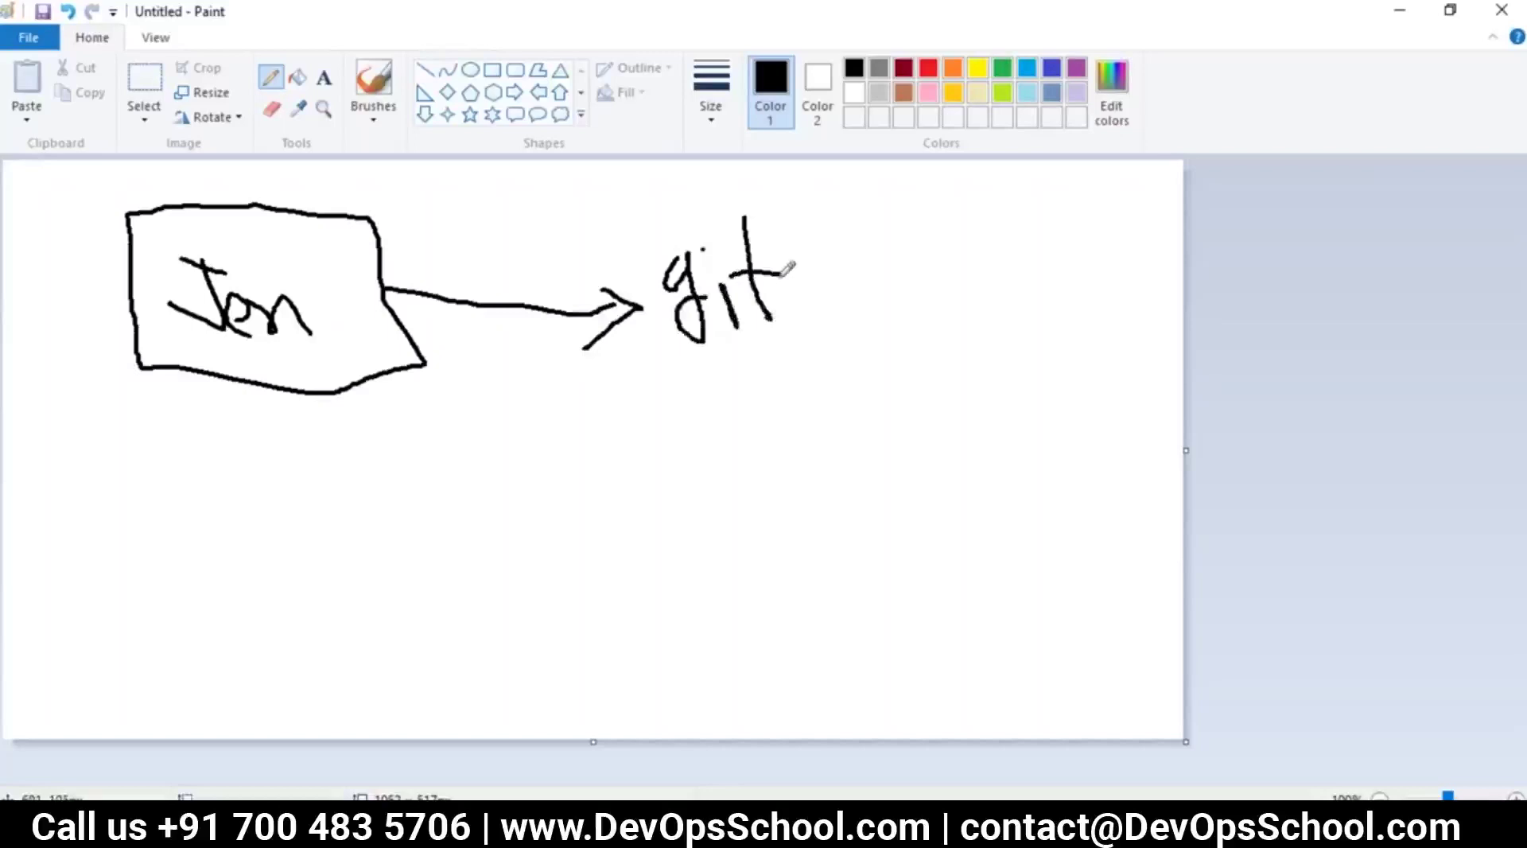
mouse_move(294, 252)
mouse_down()
mouse_move(297, 338)
mouse_move(380, 348)
mouse_up()
Box the word git, write Command beside it, and thicken the Jenkins-to-git arrow
mouse_move(621, 198)
mouse_down()
mouse_move(640, 389)
mouse_move(826, 294)
mouse_move(798, 209)
mouse_move(611, 197)
mouse_up()
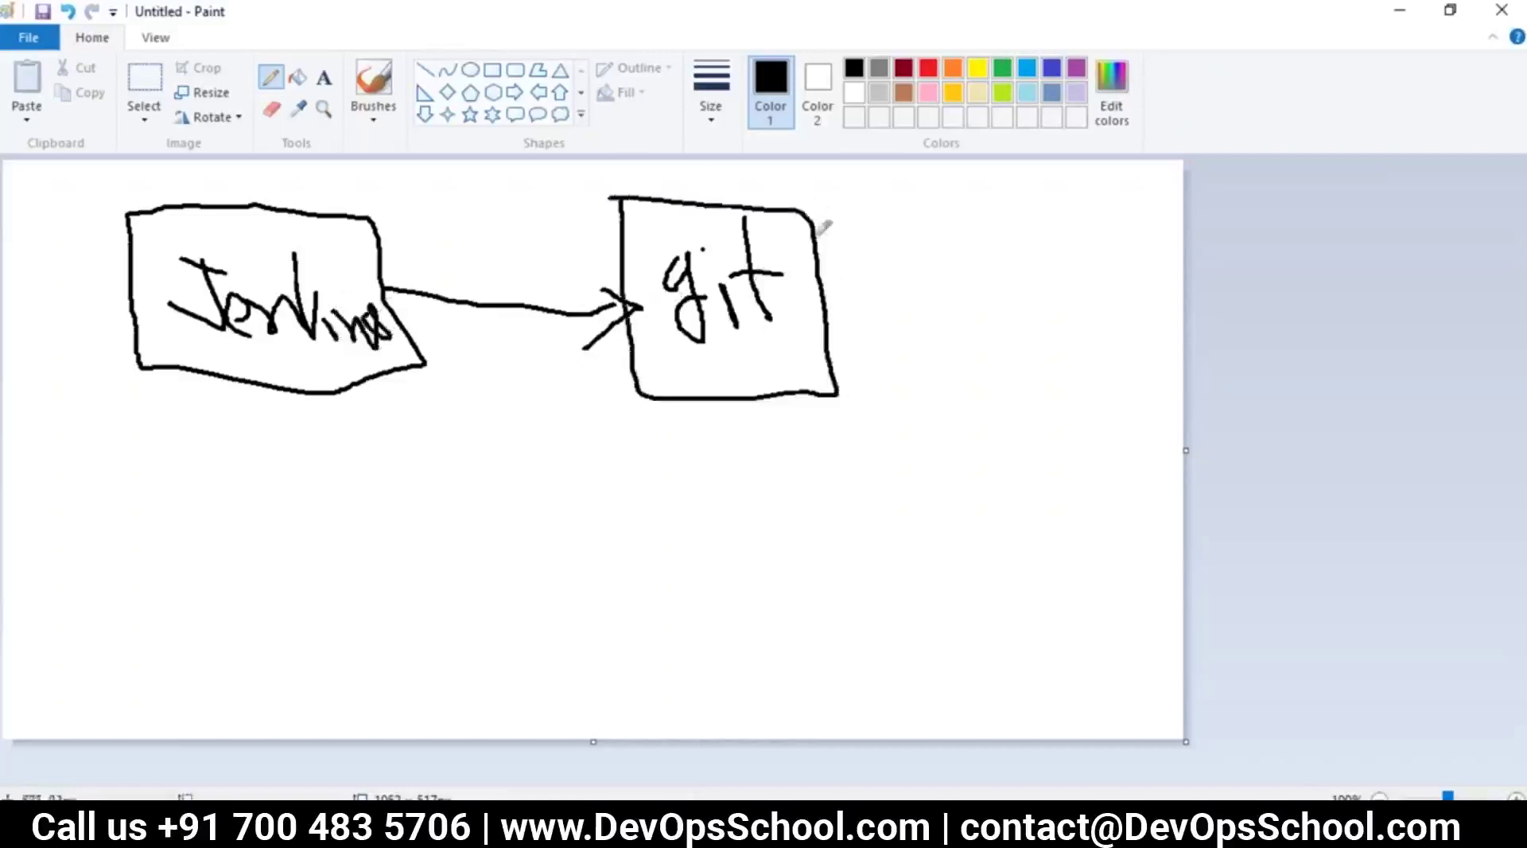
mouse_move(883, 233)
mouse_down()
mouse_move(916, 305)
mouse_move(930, 265)
mouse_move(965, 279)
mouse_move(985, 255)
mouse_move(988, 294)
mouse_move(1024, 254)
mouse_move(1075, 310)
mouse_move(1105, 288)
mouse_move(1124, 308)
mouse_move(1145, 300)
mouse_move(1091, 308)
mouse_up()
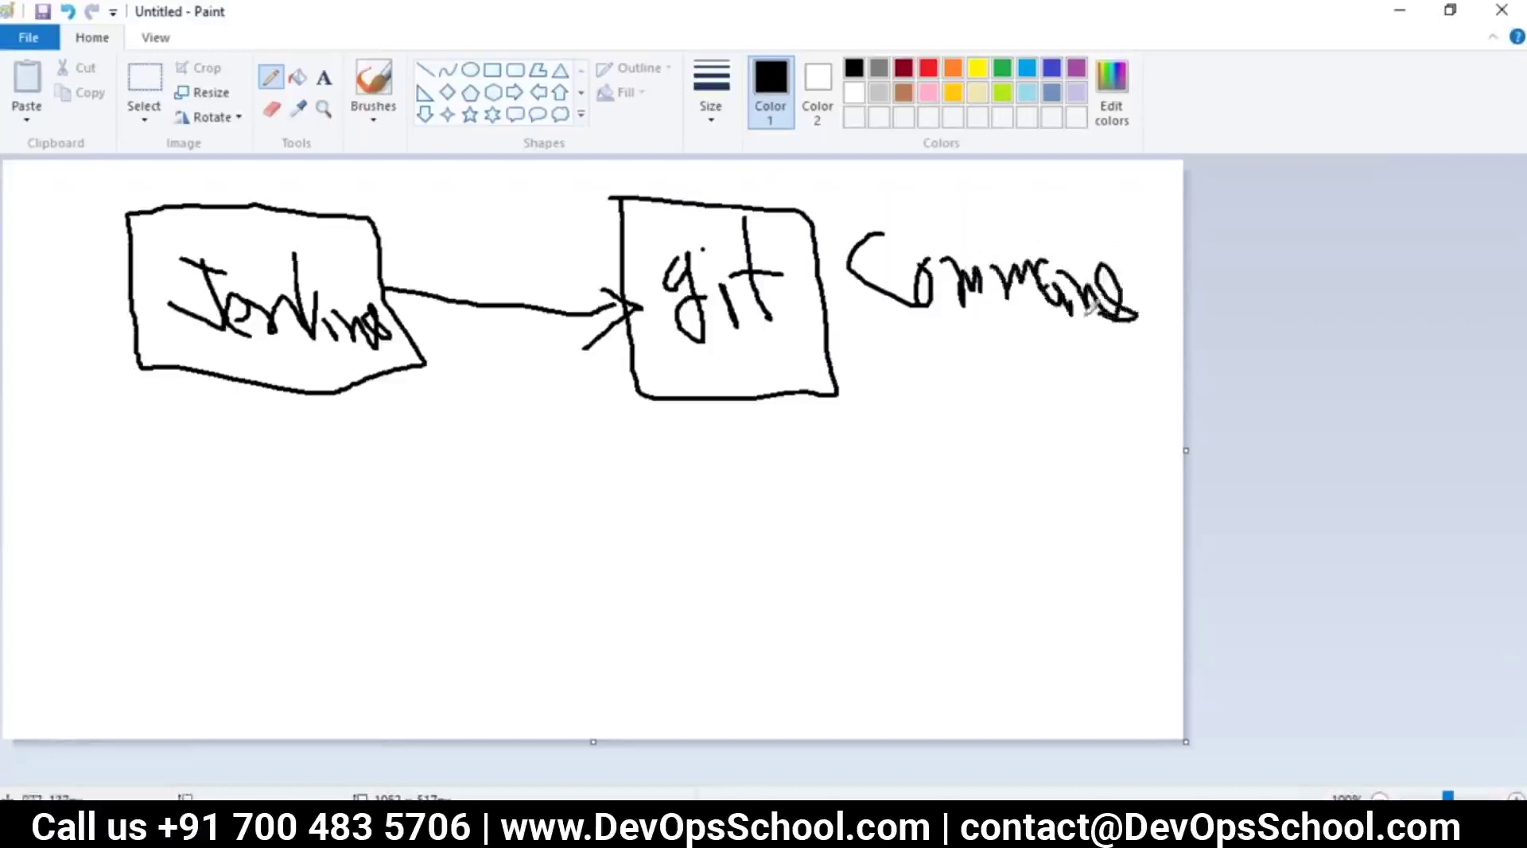
drag(592, 310, 404, 283)
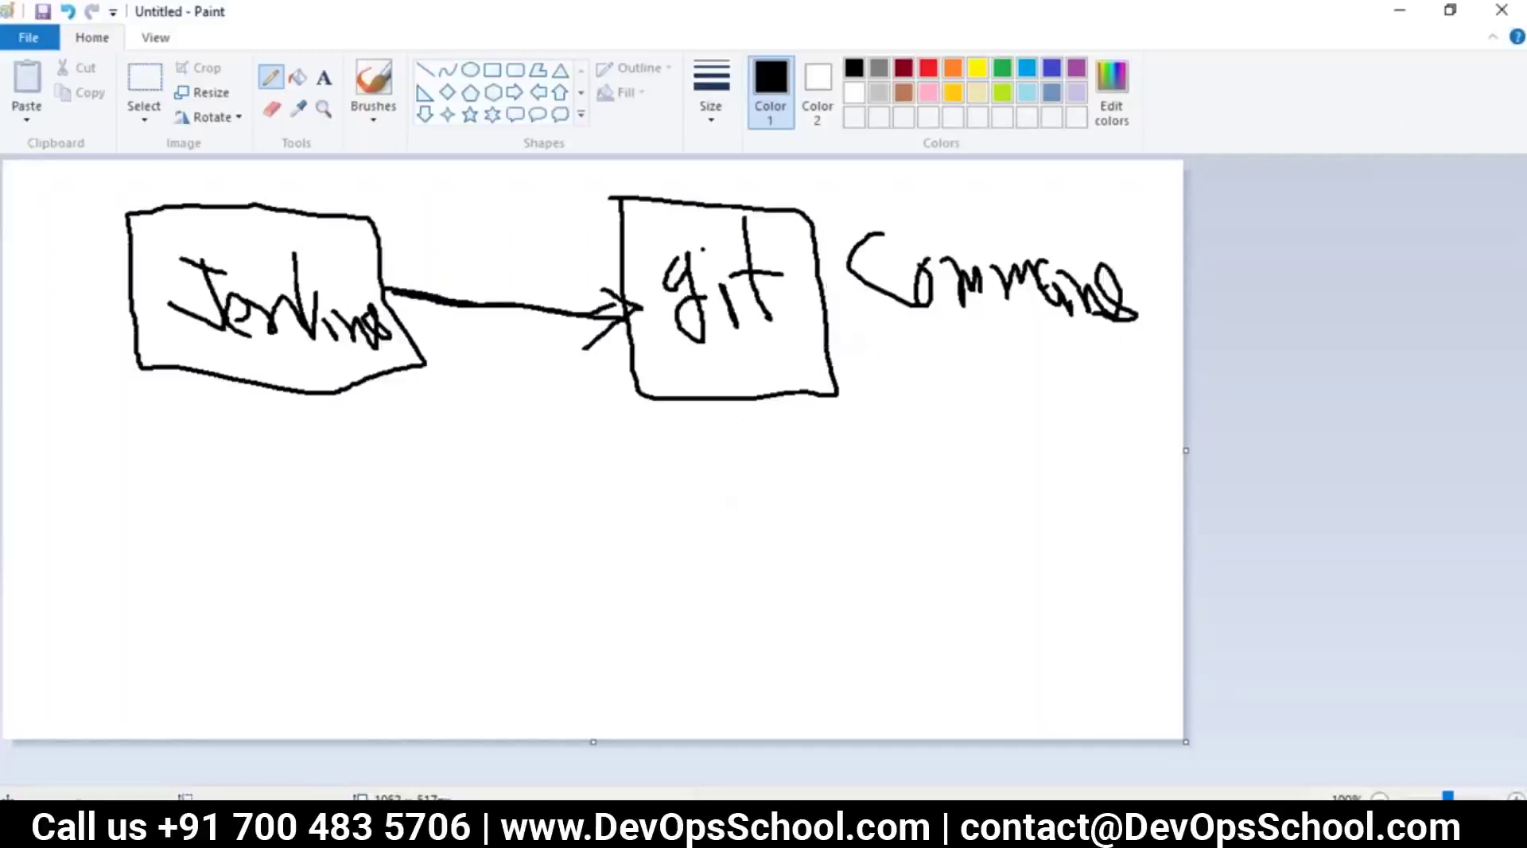
key(alt+Tab)
Review the repository URL in ABUILD's Source Code Management settings, then retrace the Jenkins-to-git arrow in Paint
click(1048, 15)
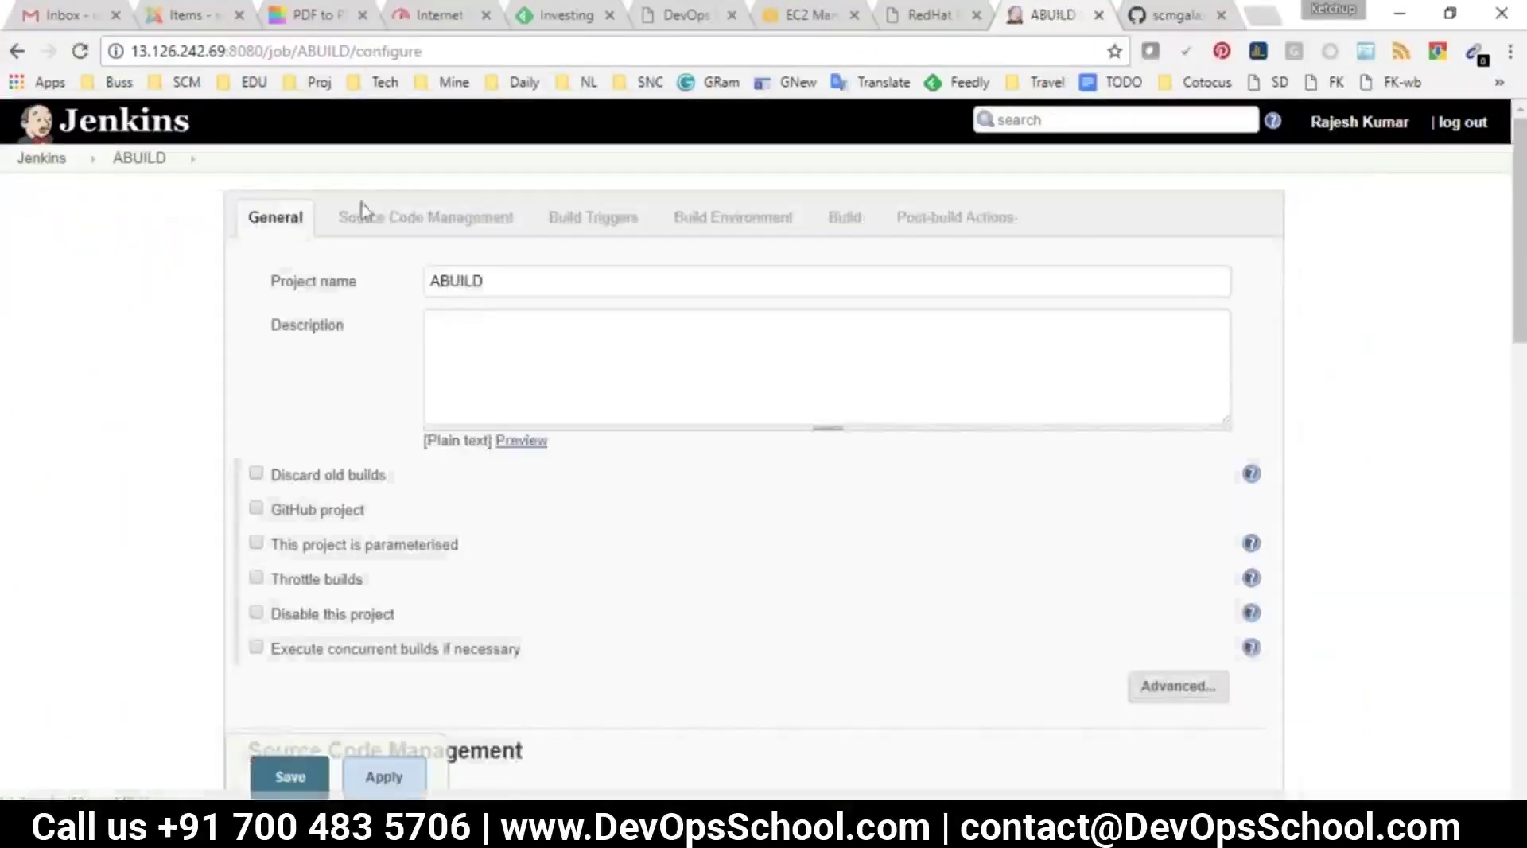
click(365, 215)
drag(925, 362, 520, 320)
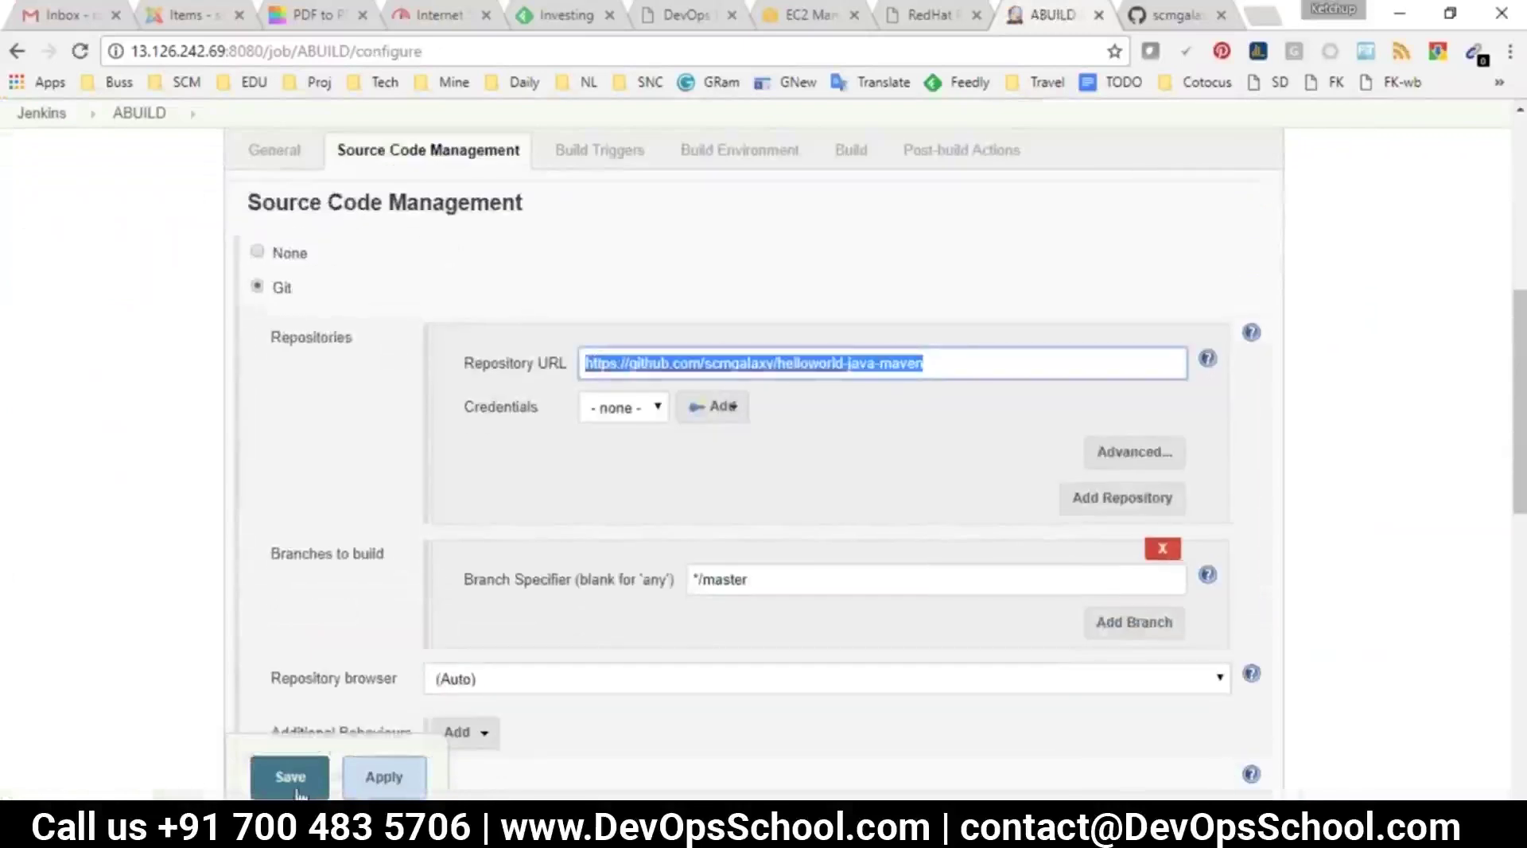
key(alt+Tab)
drag(369, 288, 587, 315)
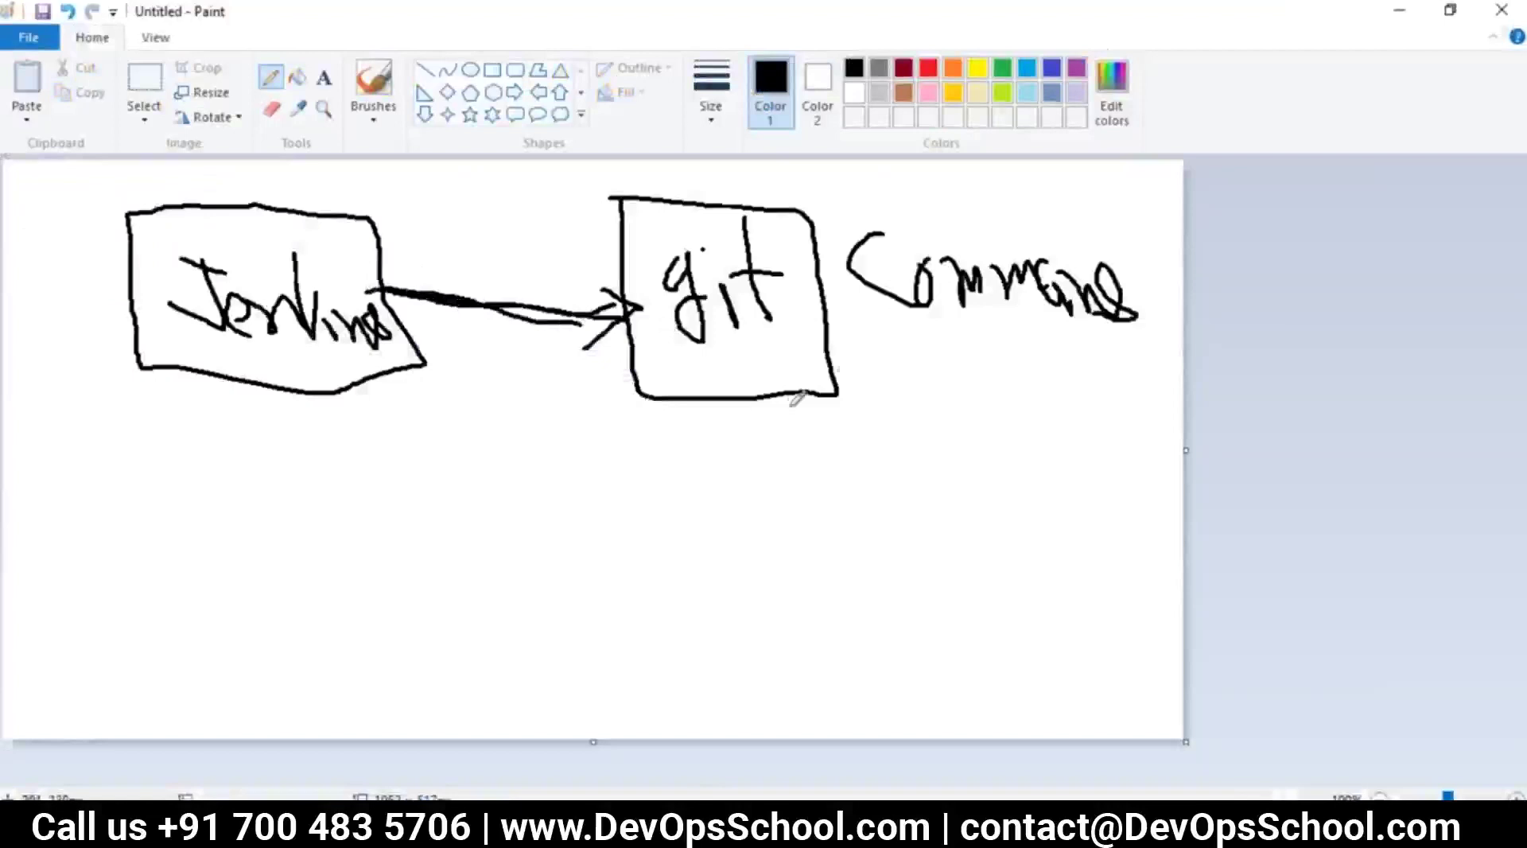
Save ABUILD's Git settings and confirm its workspace lists .git, src and pom.xml
key(alt+Tab)
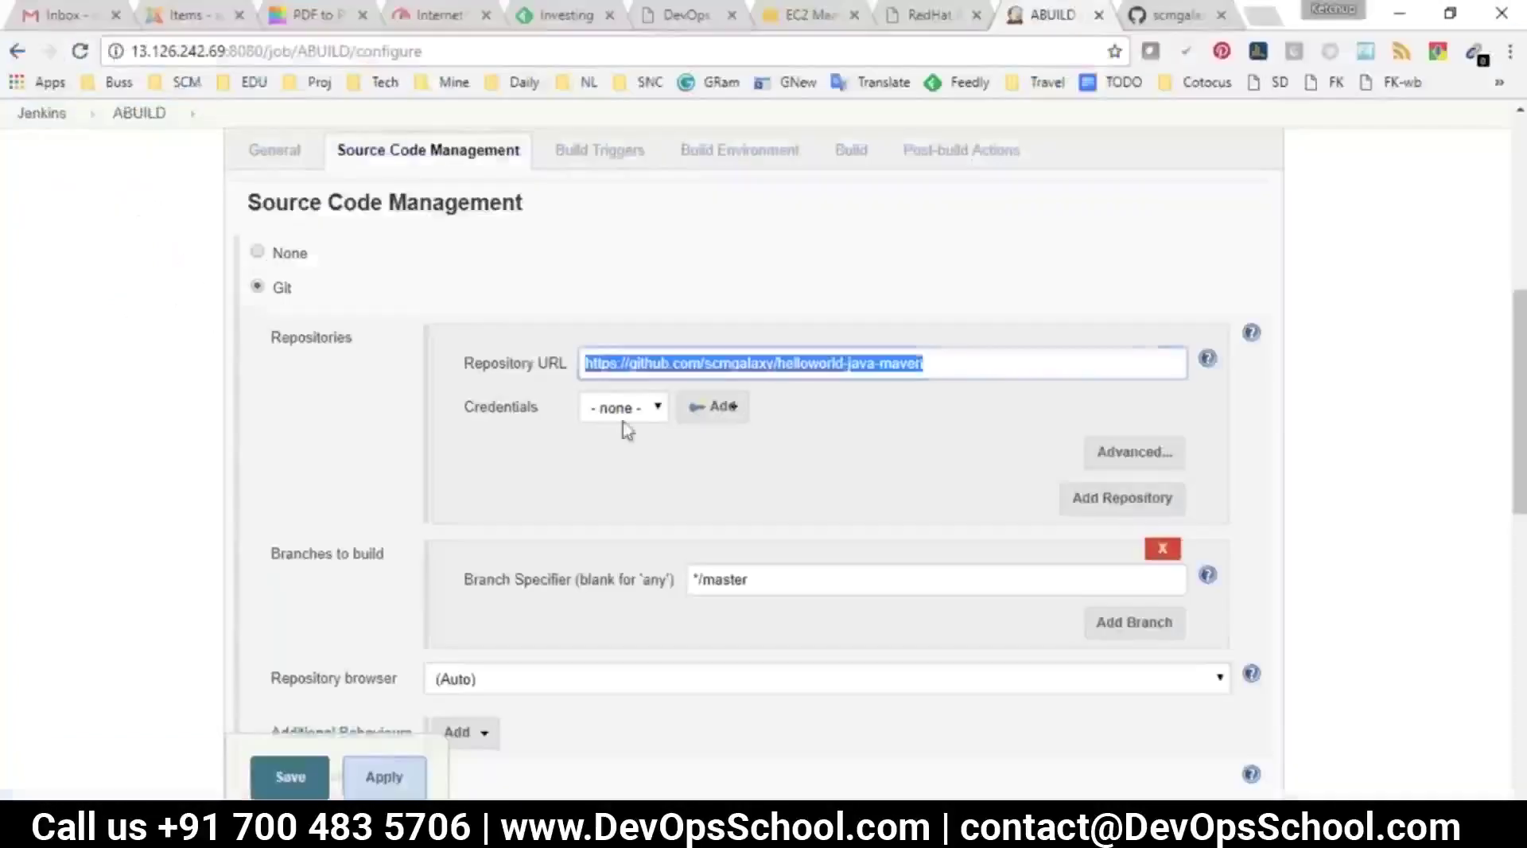
key(Return)
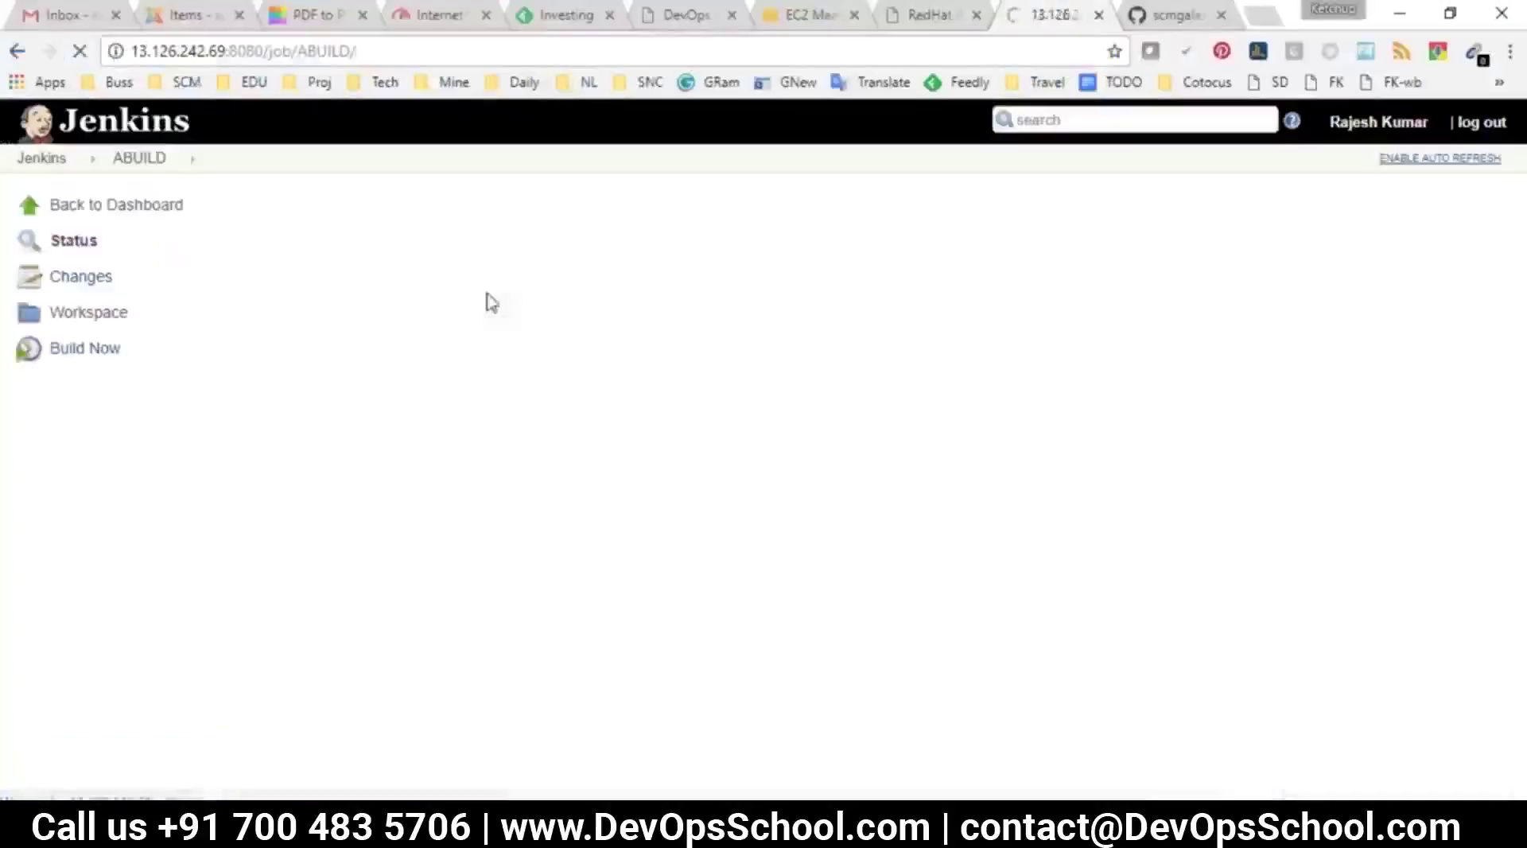
click(517, 362)
drag(614, 403, 479, 306)
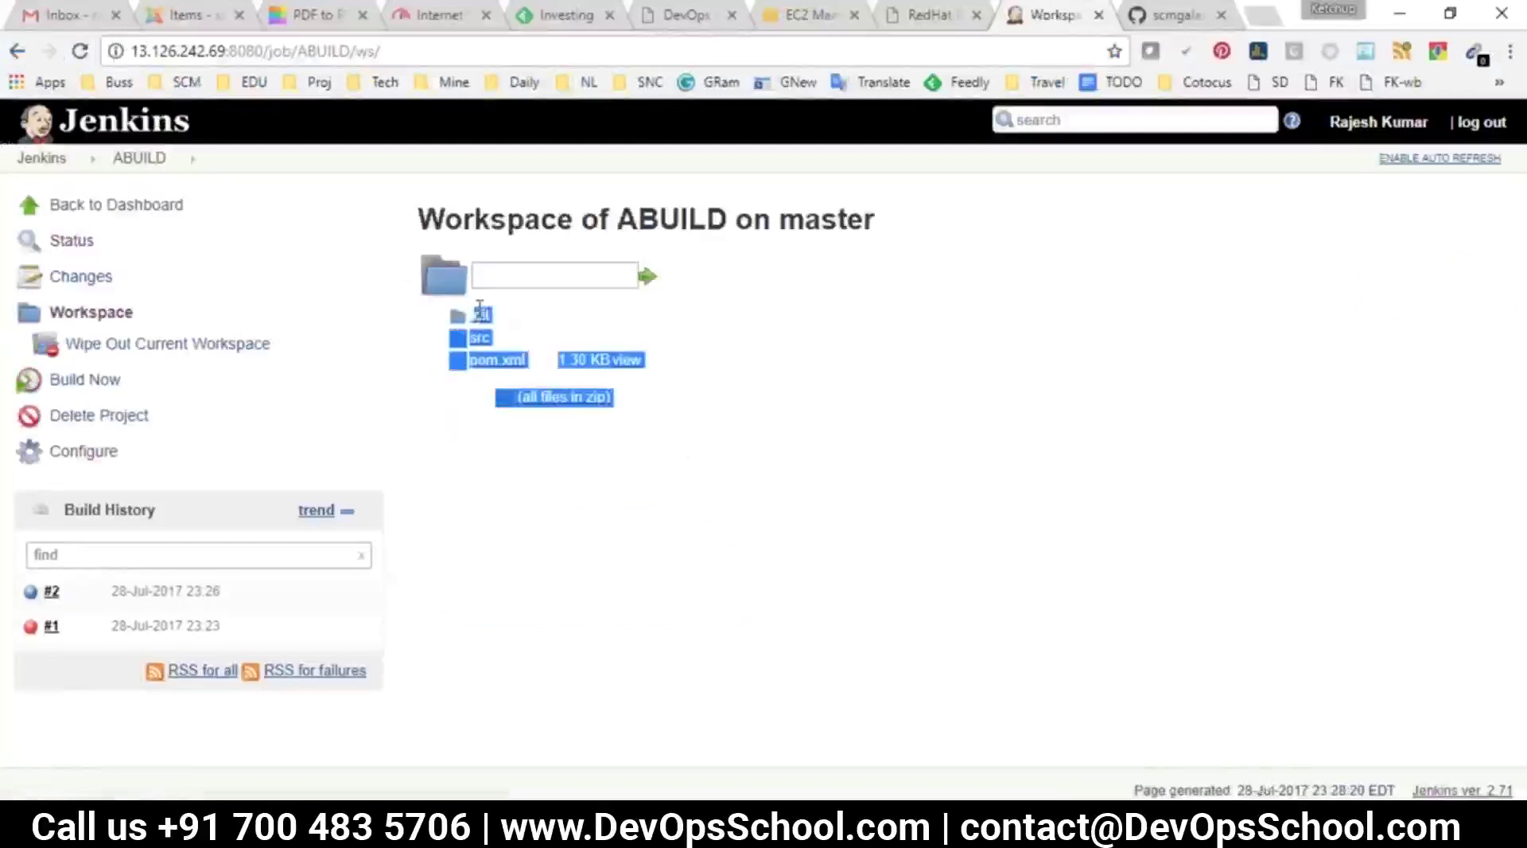
key(alt+Tab)
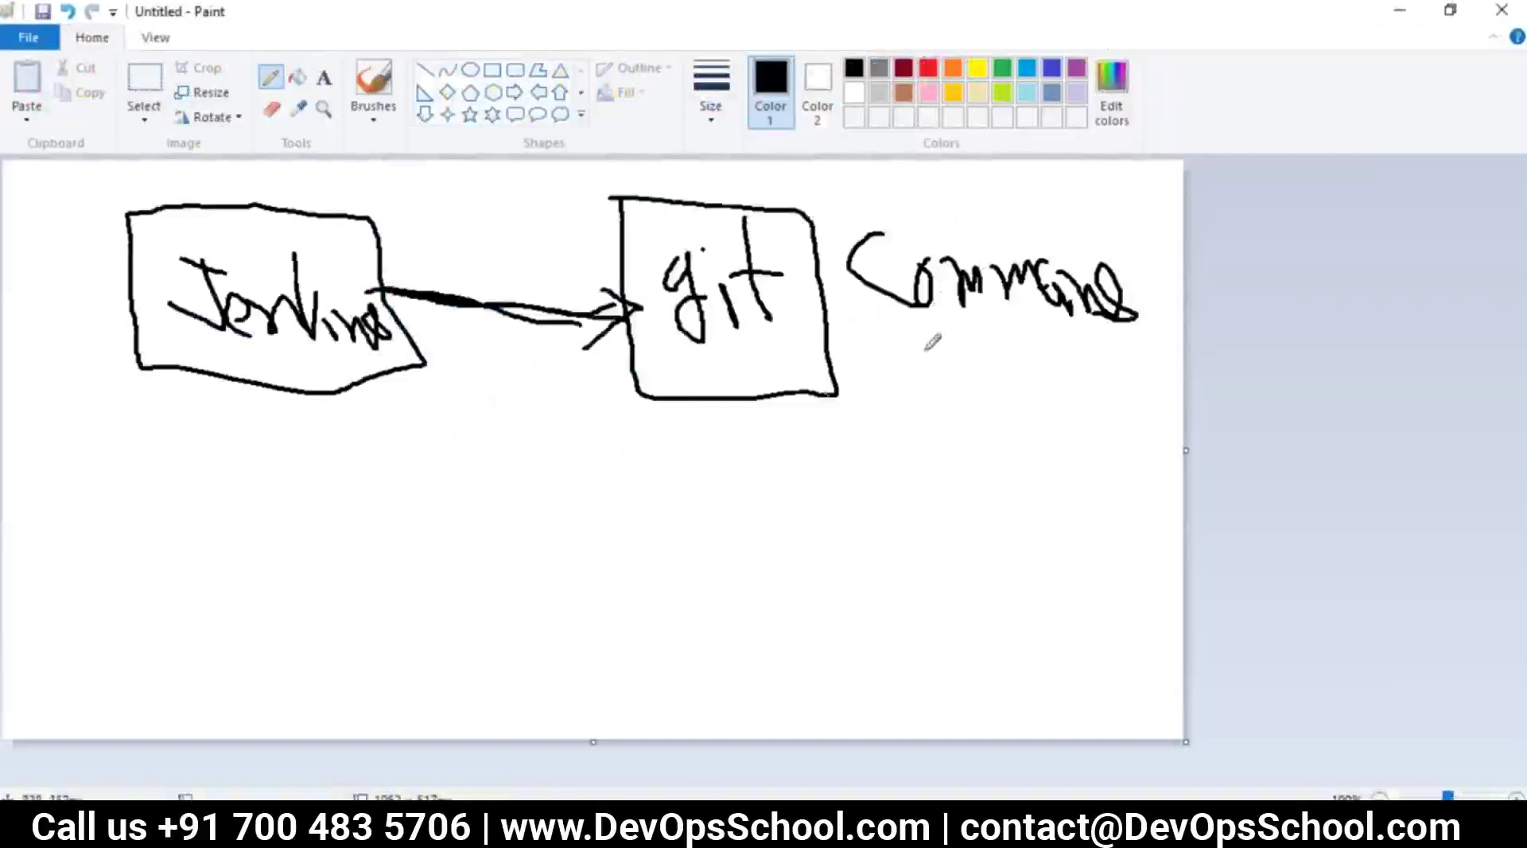
Draw an arrow down from the git box and handwrite 'executable' beneath it
mouse_move(769, 392)
mouse_down()
mouse_move(784, 528)
mouse_move(753, 528)
mouse_move(769, 550)
mouse_move(792, 511)
mouse_up()
mouse_move(713, 617)
mouse_down()
mouse_move(798, 633)
mouse_move(796, 646)
mouse_move(834, 634)
mouse_move(840, 614)
mouse_move(847, 637)
mouse_up()
mouse_move(889, 590)
mouse_down()
mouse_move(866, 593)
mouse_move(893, 651)
mouse_up()
mouse_move(872, 523)
mouse_down()
mouse_move(905, 625)
mouse_move(930, 633)
mouse_up()
drag(917, 477, 993, 658)
mouse_move(920, 625)
mouse_down()
mouse_move(1023, 574)
mouse_move(1018, 608)
mouse_up()
mouse_move(1019, 534)
mouse_down()
mouse_move(1023, 556)
mouse_move(1072, 593)
mouse_move(1064, 584)
mouse_move(1124, 606)
mouse_move(1114, 618)
mouse_up()
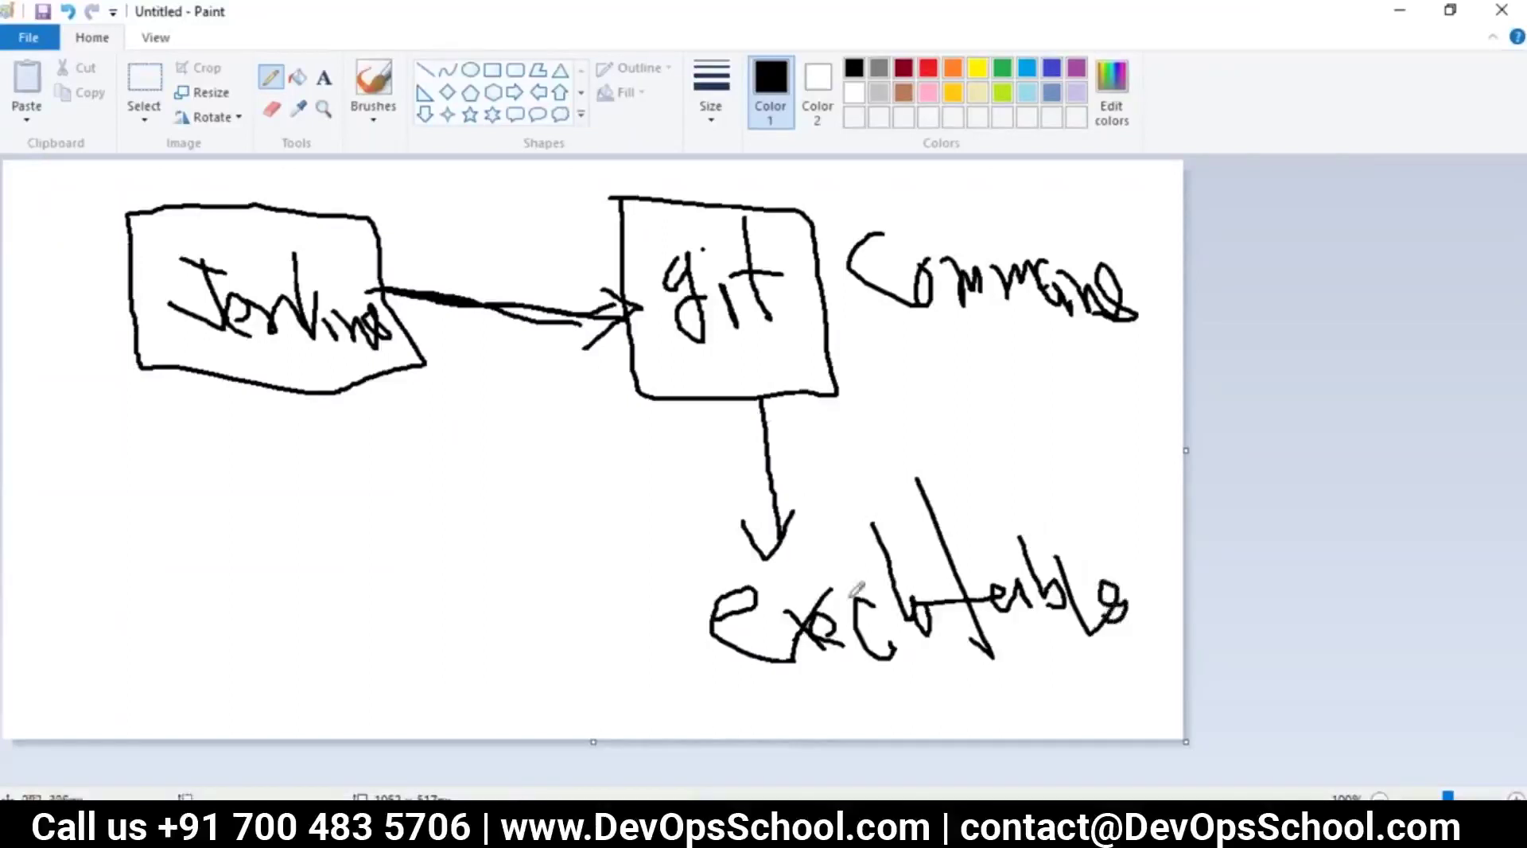
Draw a line above 'executable', underline Command, and circle the Jenkins label
drag(656, 550, 1181, 556)
drag(906, 295, 1173, 312)
mouse_move(187, 203)
mouse_down()
mouse_move(163, 239)
mouse_move(358, 230)
mouse_move(189, 193)
mouse_up()
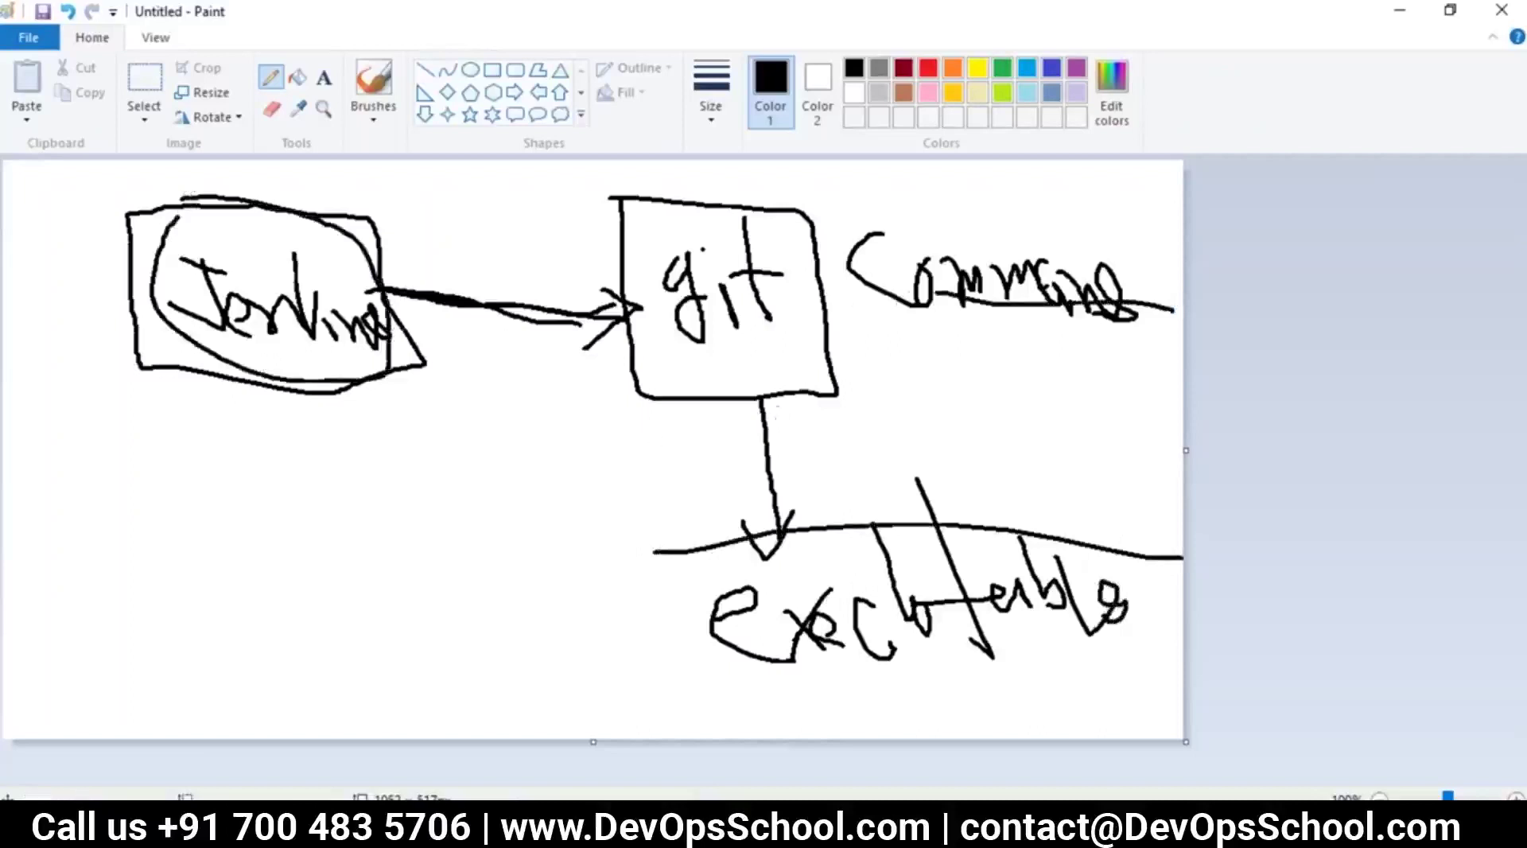
key(alt+Tab)
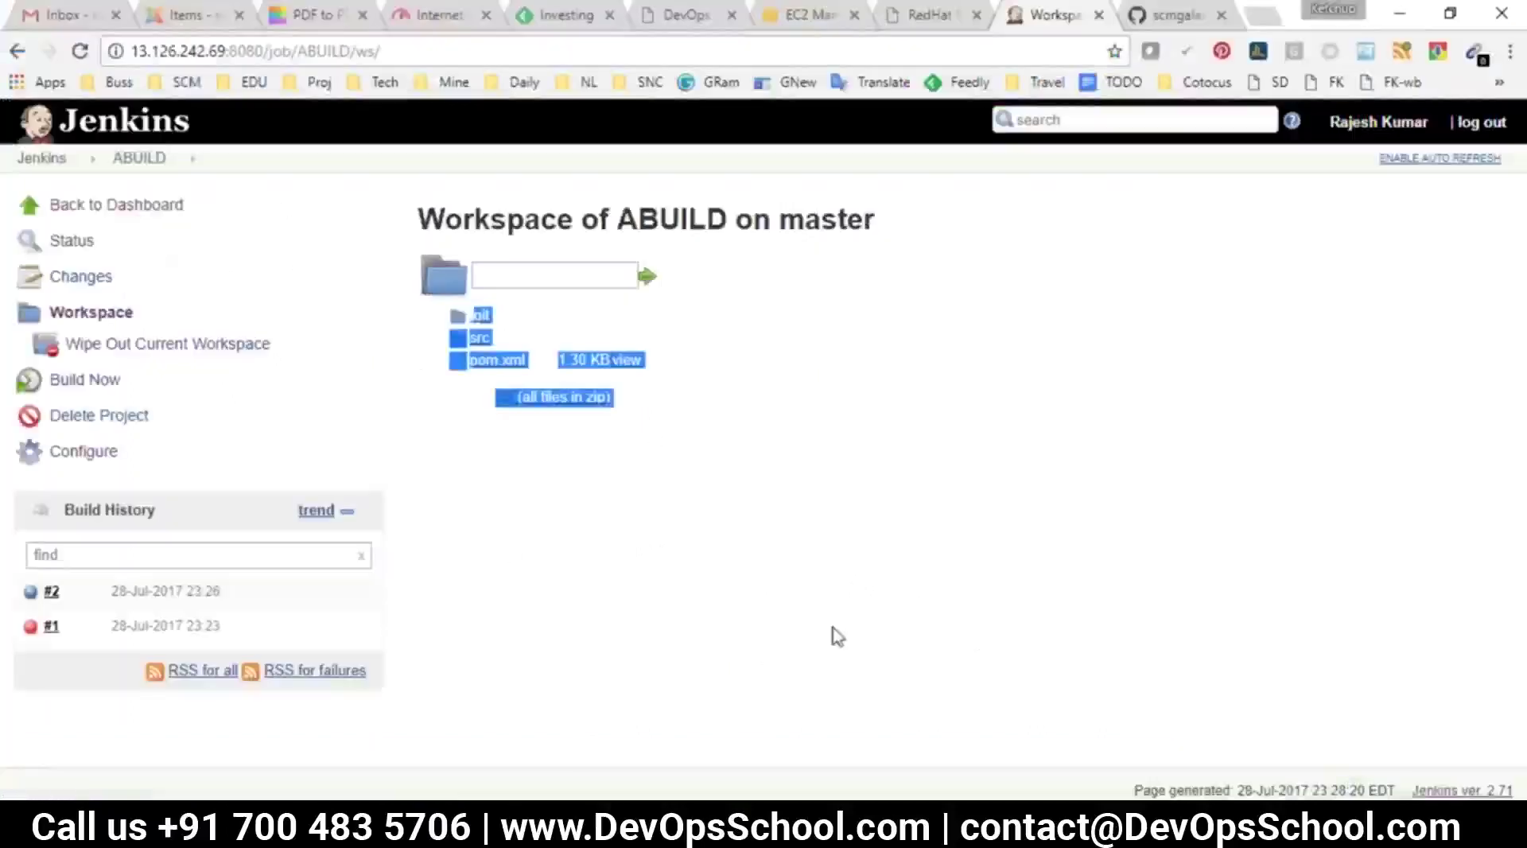
click(832, 633)
mouse_move(839, 830)
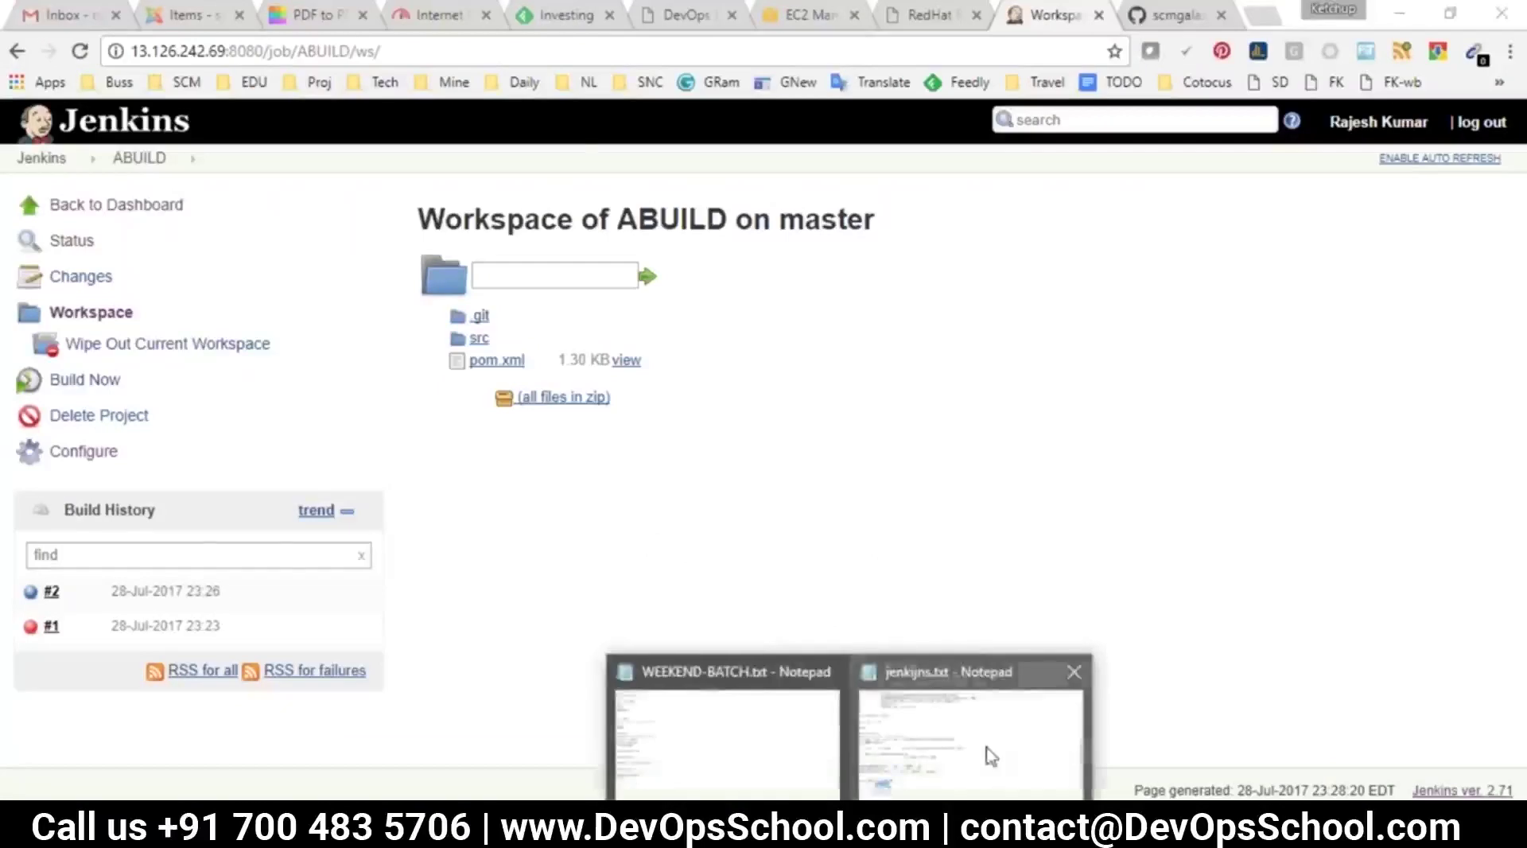
click(970, 711)
drag(225, 671, 95, 645)
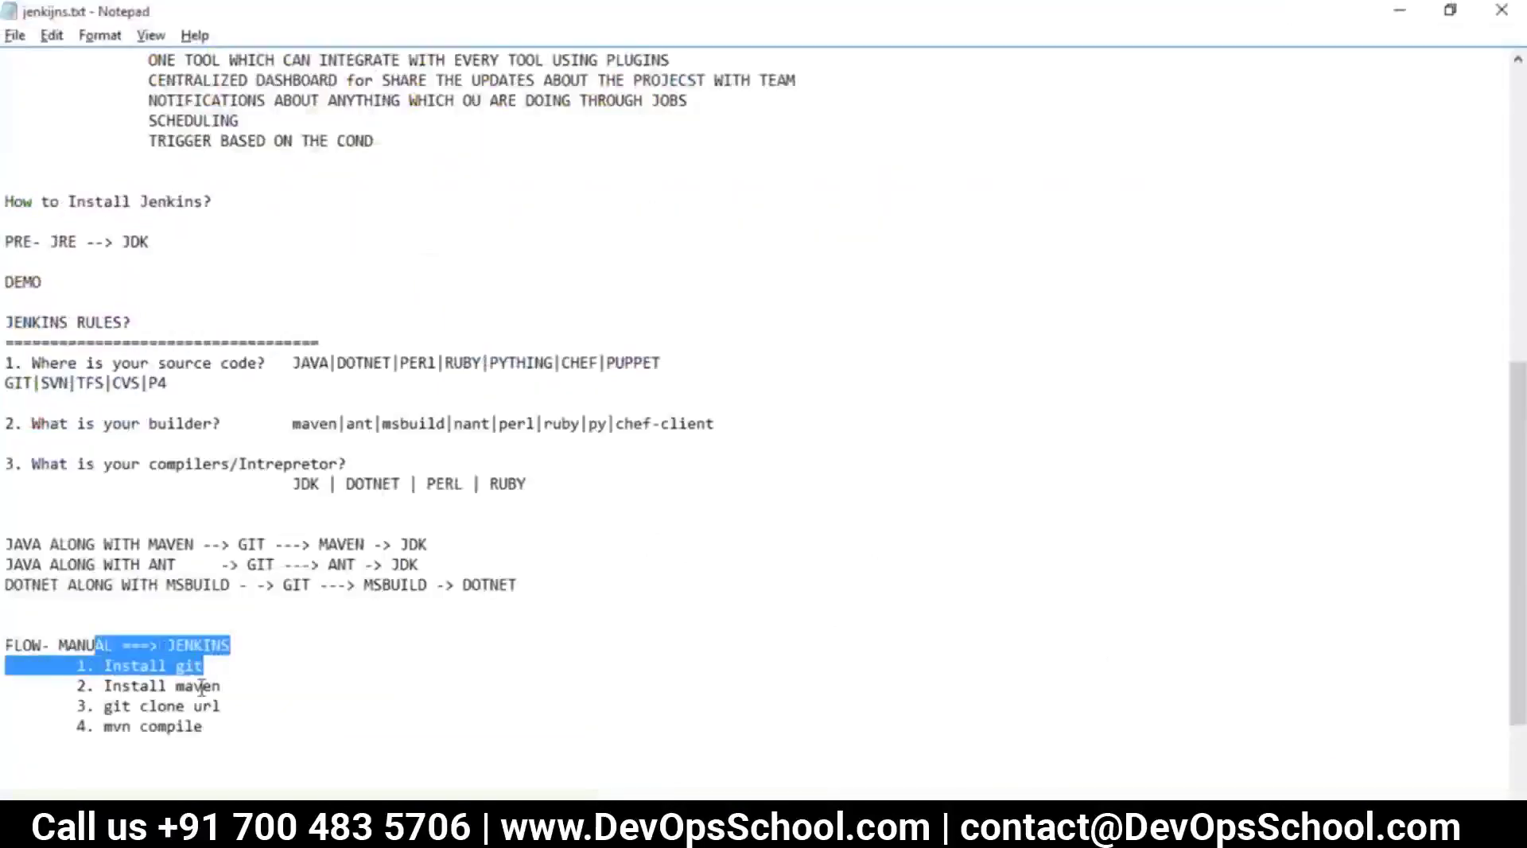
drag(222, 706, 87, 703)
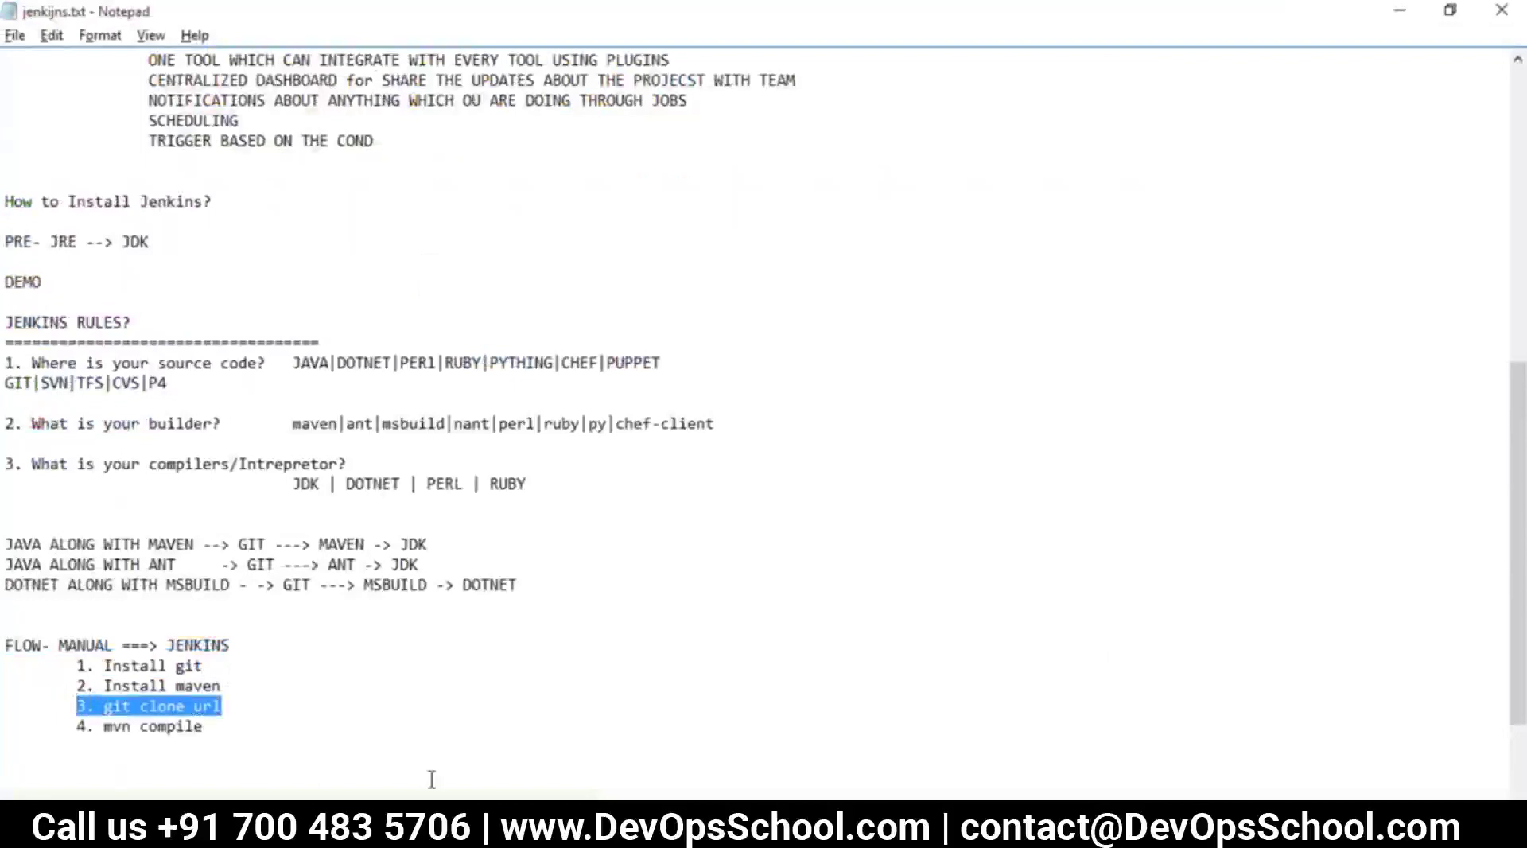
key(alt+Tab)
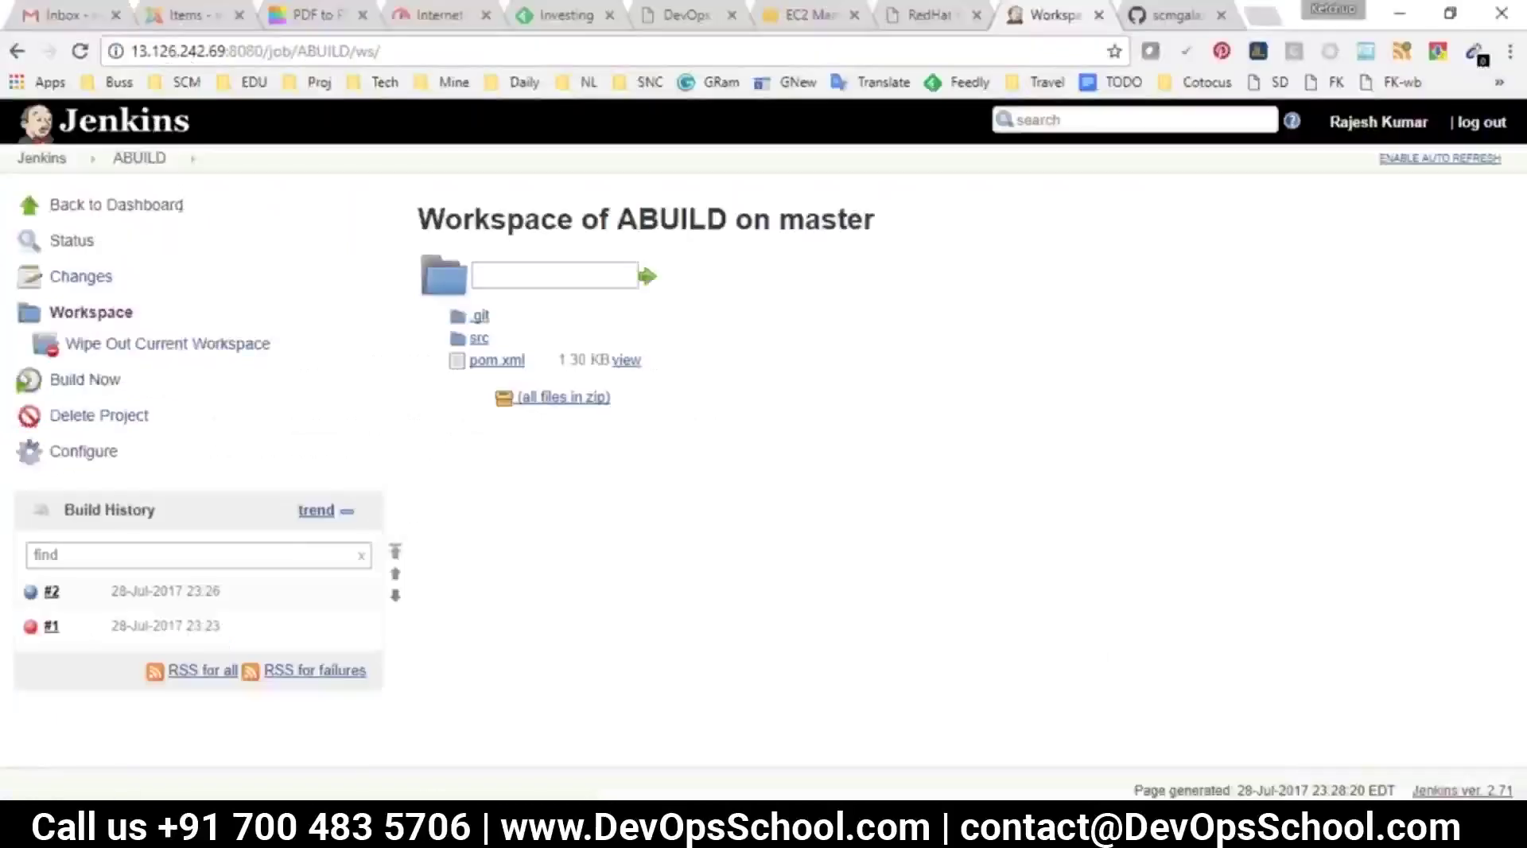
Go to the ABUILD project page showing last success #2, then bring the Paint diagram forward
click(140, 158)
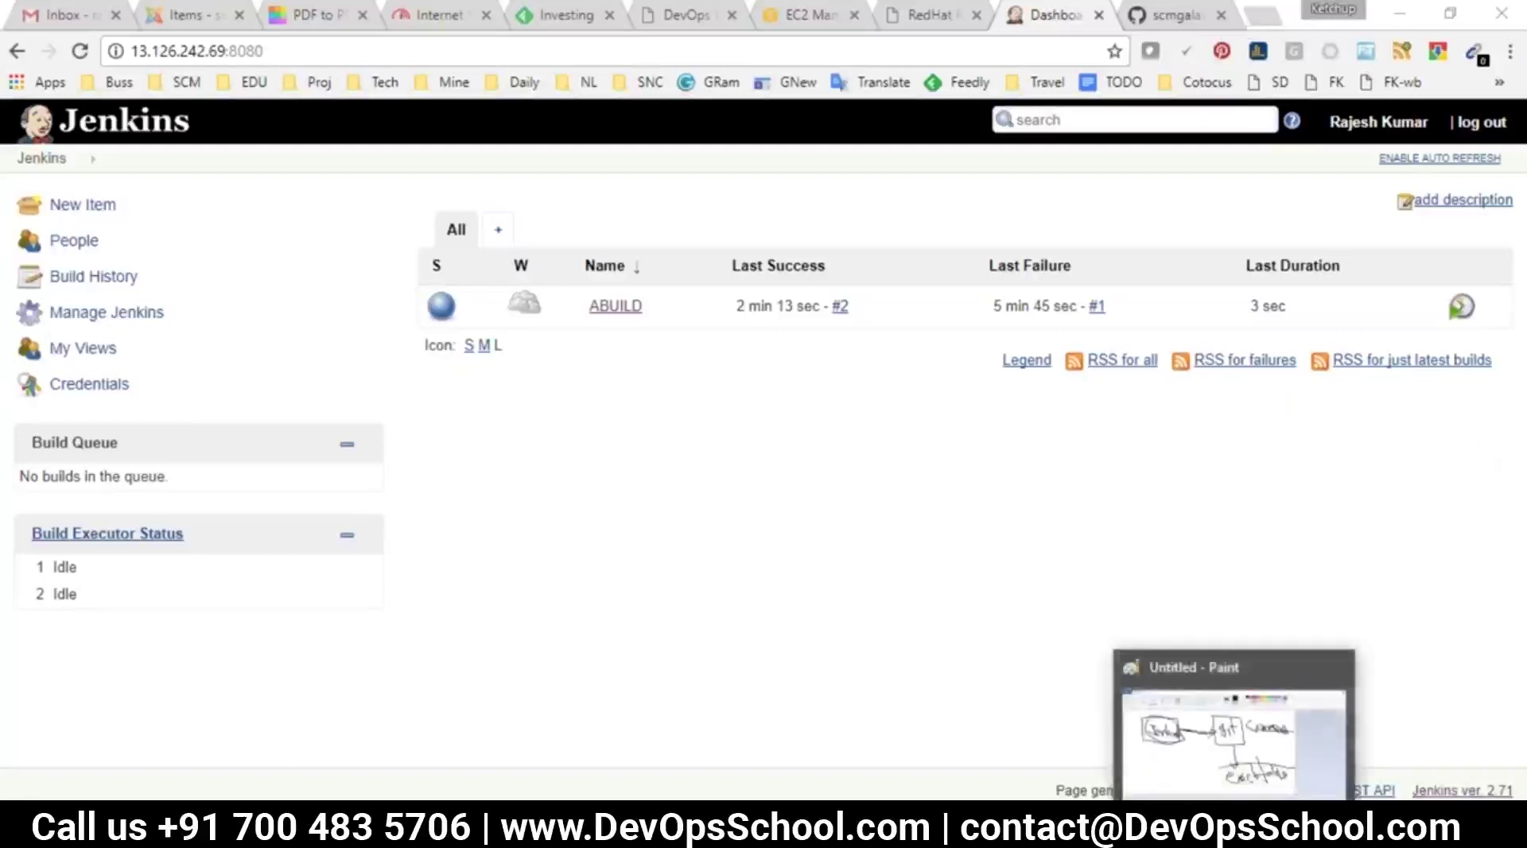
click(1234, 835)
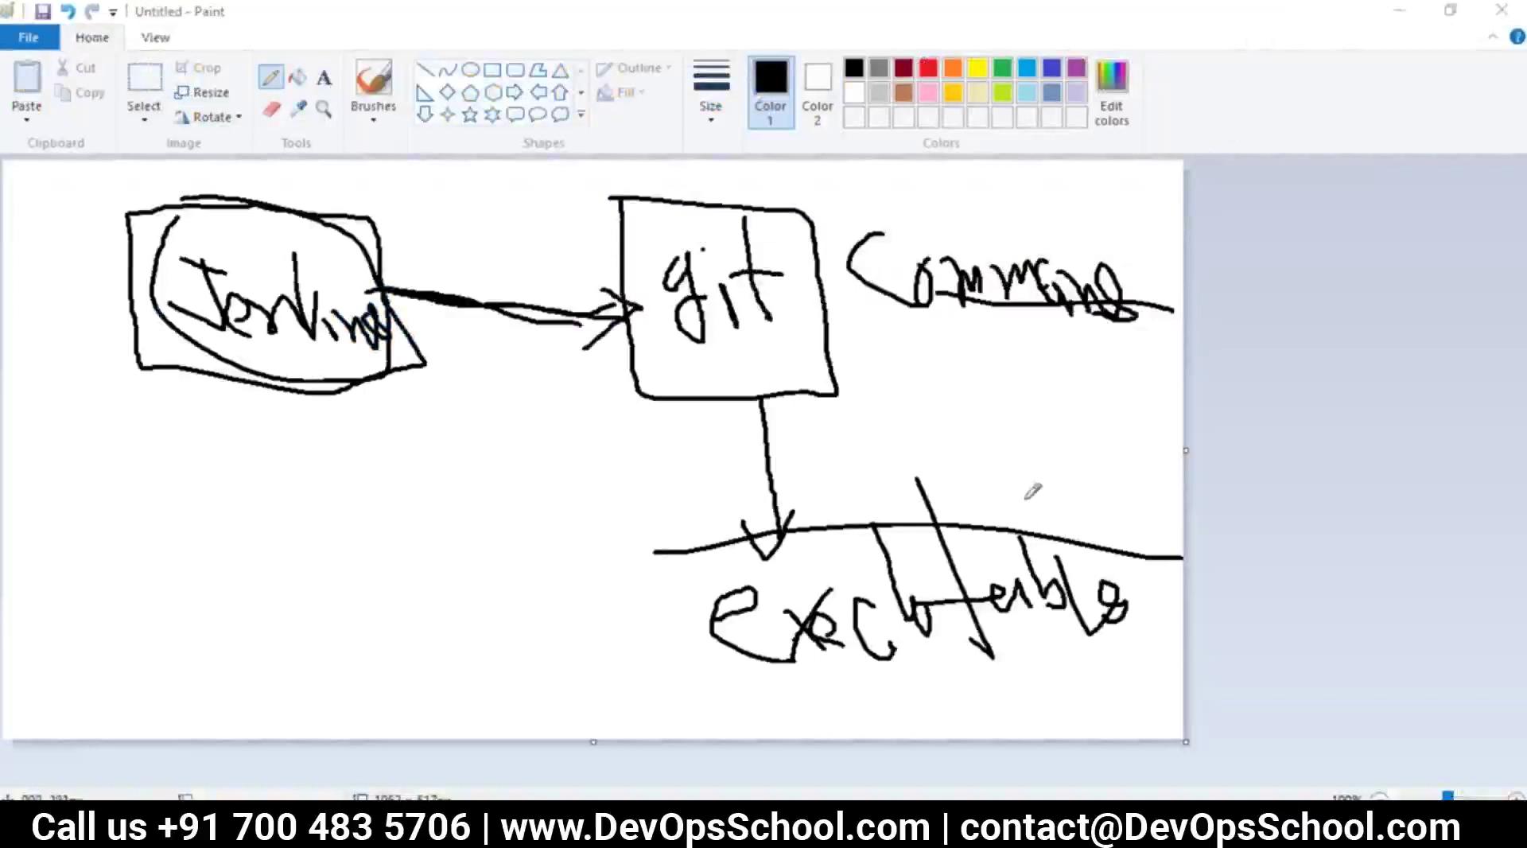
Loop around 'executable', circle Command, and add an arrow from Command down to executable
mouse_move(1062, 534)
mouse_down()
mouse_move(835, 494)
mouse_move(606, 638)
mouse_move(967, 694)
mouse_move(1139, 590)
mouse_move(1020, 523)
mouse_up()
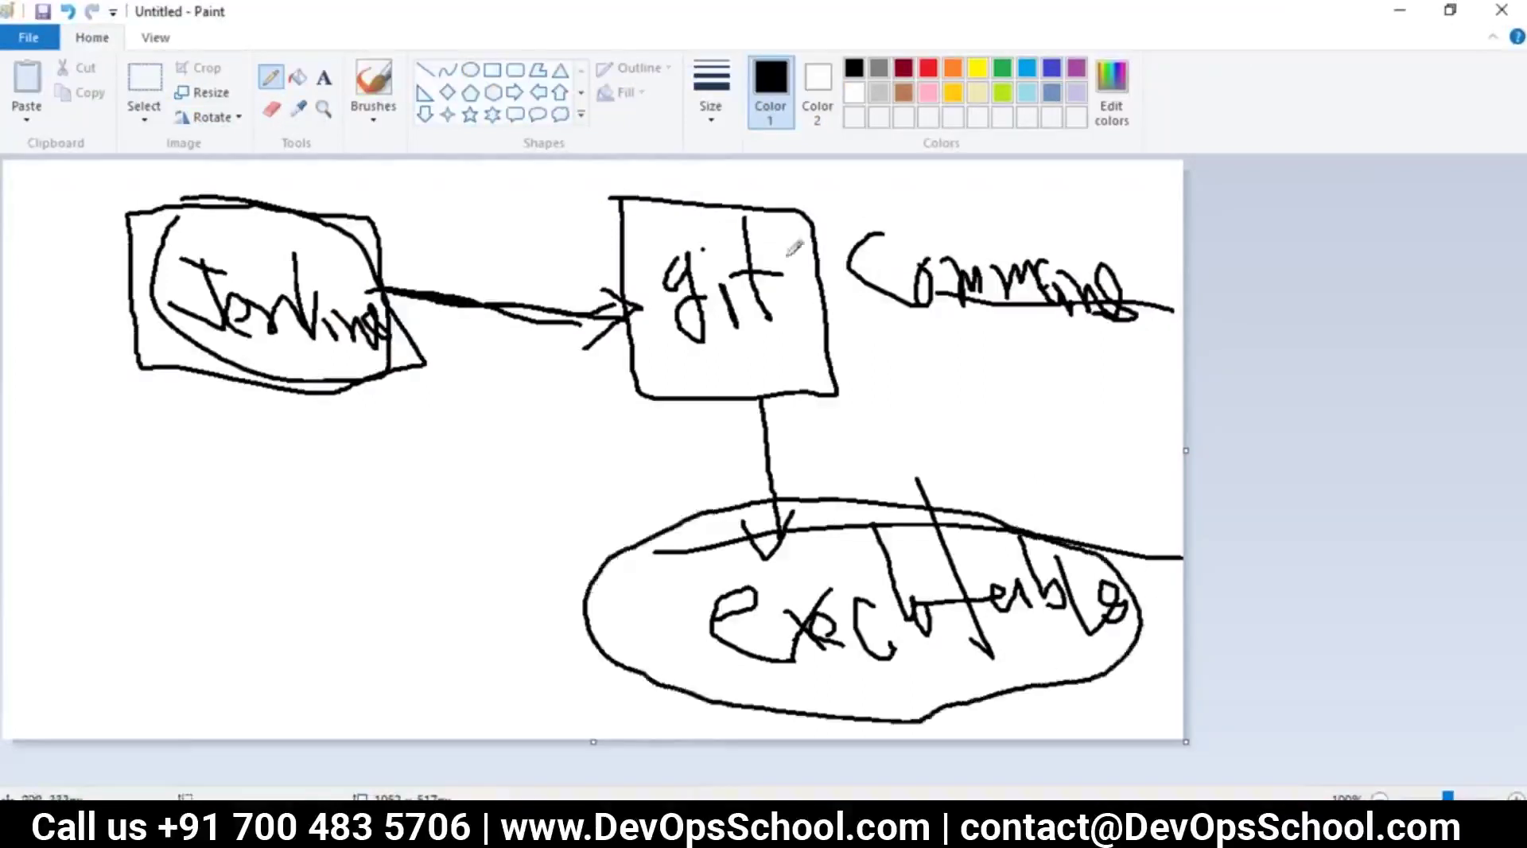
mouse_move(611, 187)
mouse_down()
mouse_move(636, 385)
mouse_move(818, 391)
mouse_move(795, 203)
mouse_move(640, 215)
mouse_up()
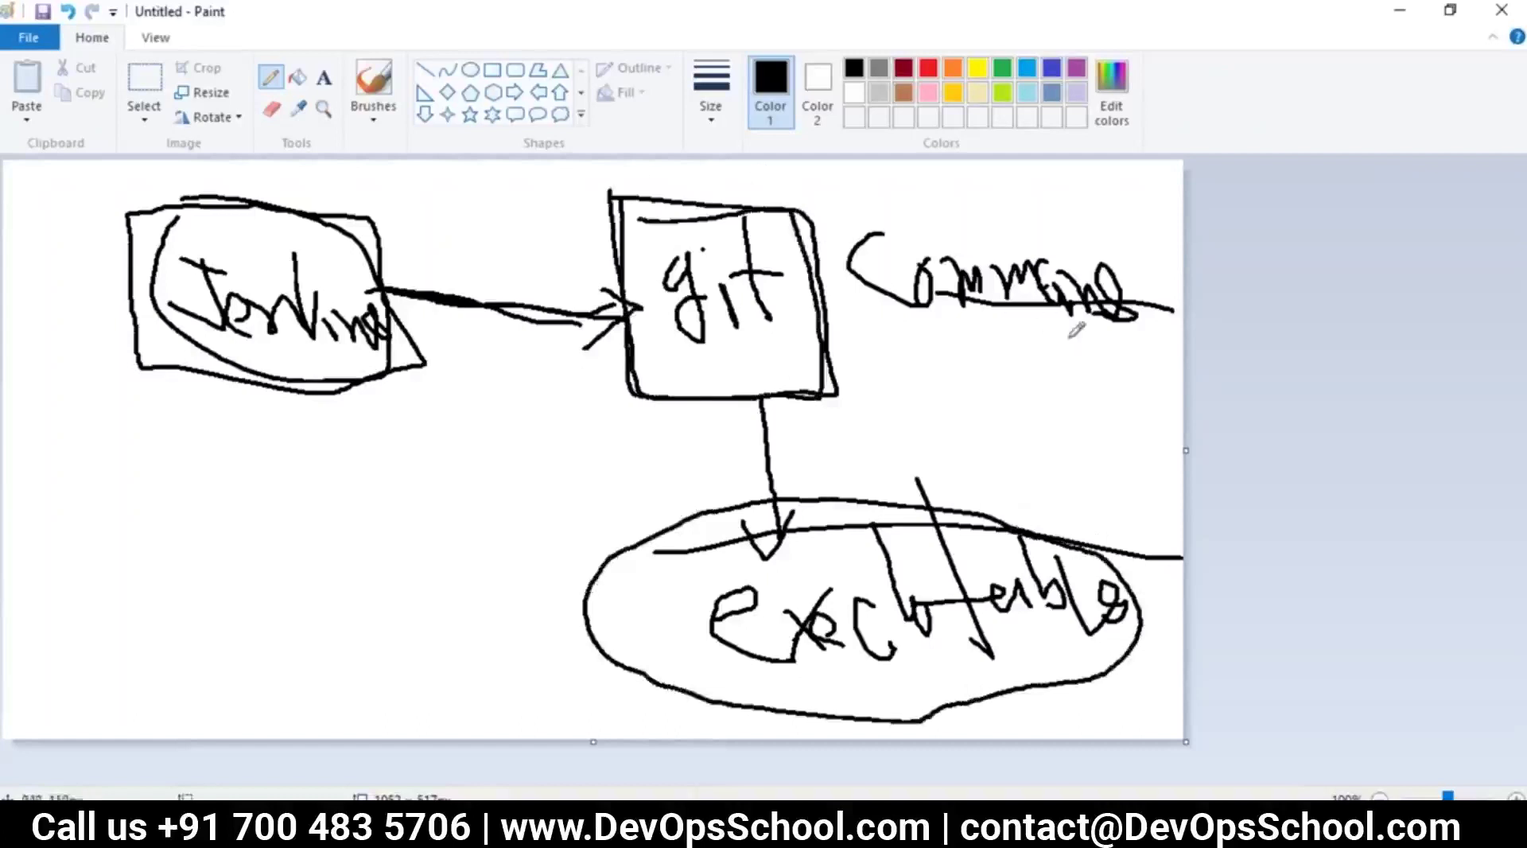
mouse_move(910, 321)
mouse_down()
mouse_move(1121, 327)
mouse_move(899, 208)
mouse_move(909, 343)
mouse_move(915, 320)
mouse_move(906, 497)
mouse_up()
drag(878, 443, 954, 469)
mouse_move(844, 525)
mouse_down()
mouse_move(726, 501)
mouse_move(736, 719)
mouse_move(1125, 566)
mouse_move(841, 525)
mouse_up()
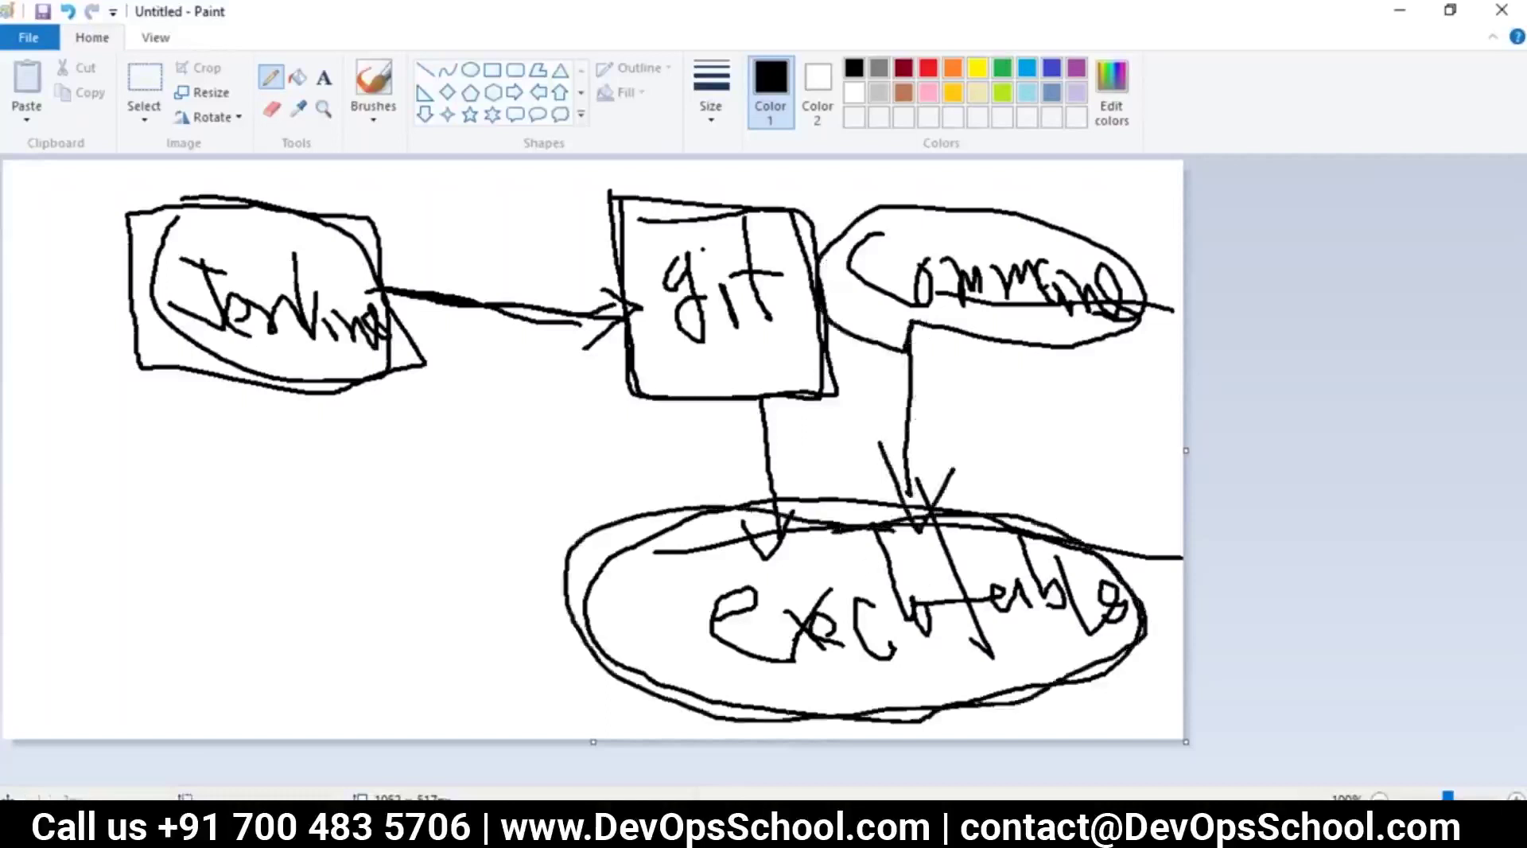
After a glance at the terminal confirming git is installed, loop around Jenkins, git and Command
key(alt+Tab)
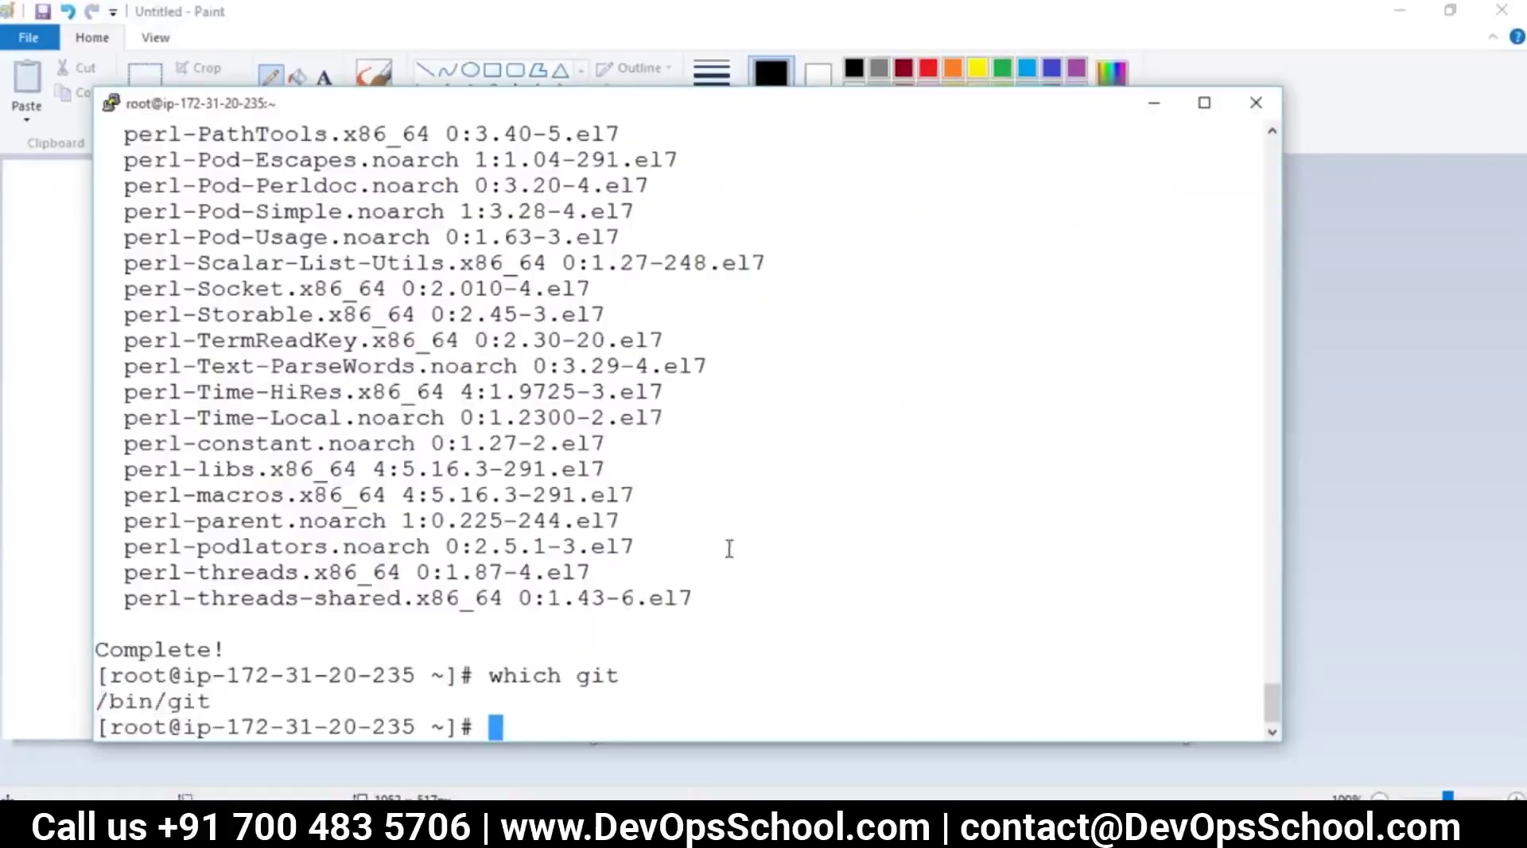
key(alt+Tab)
mouse_move(199, 230)
mouse_down()
mouse_move(337, 401)
mouse_move(306, 227)
mouse_up()
mouse_move(777, 189)
mouse_down()
mouse_move(848, 388)
mouse_move(1157, 334)
mouse_move(827, 167)
mouse_up()
mouse_move(837, 399)
mouse_down()
mouse_move(854, 521)
mouse_move(883, 469)
mouse_up()
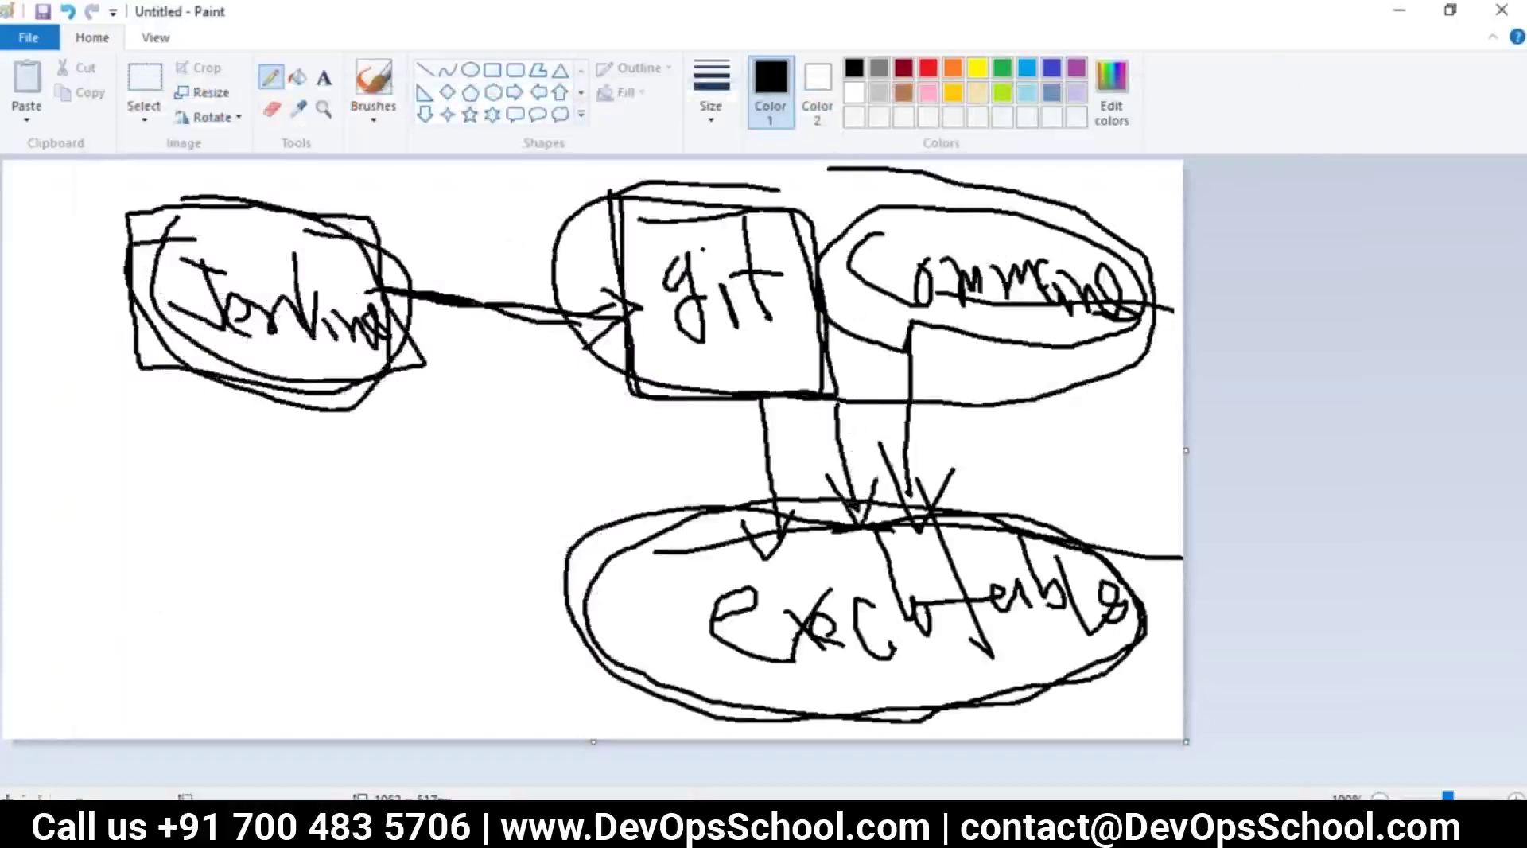
key(alt+Tab)
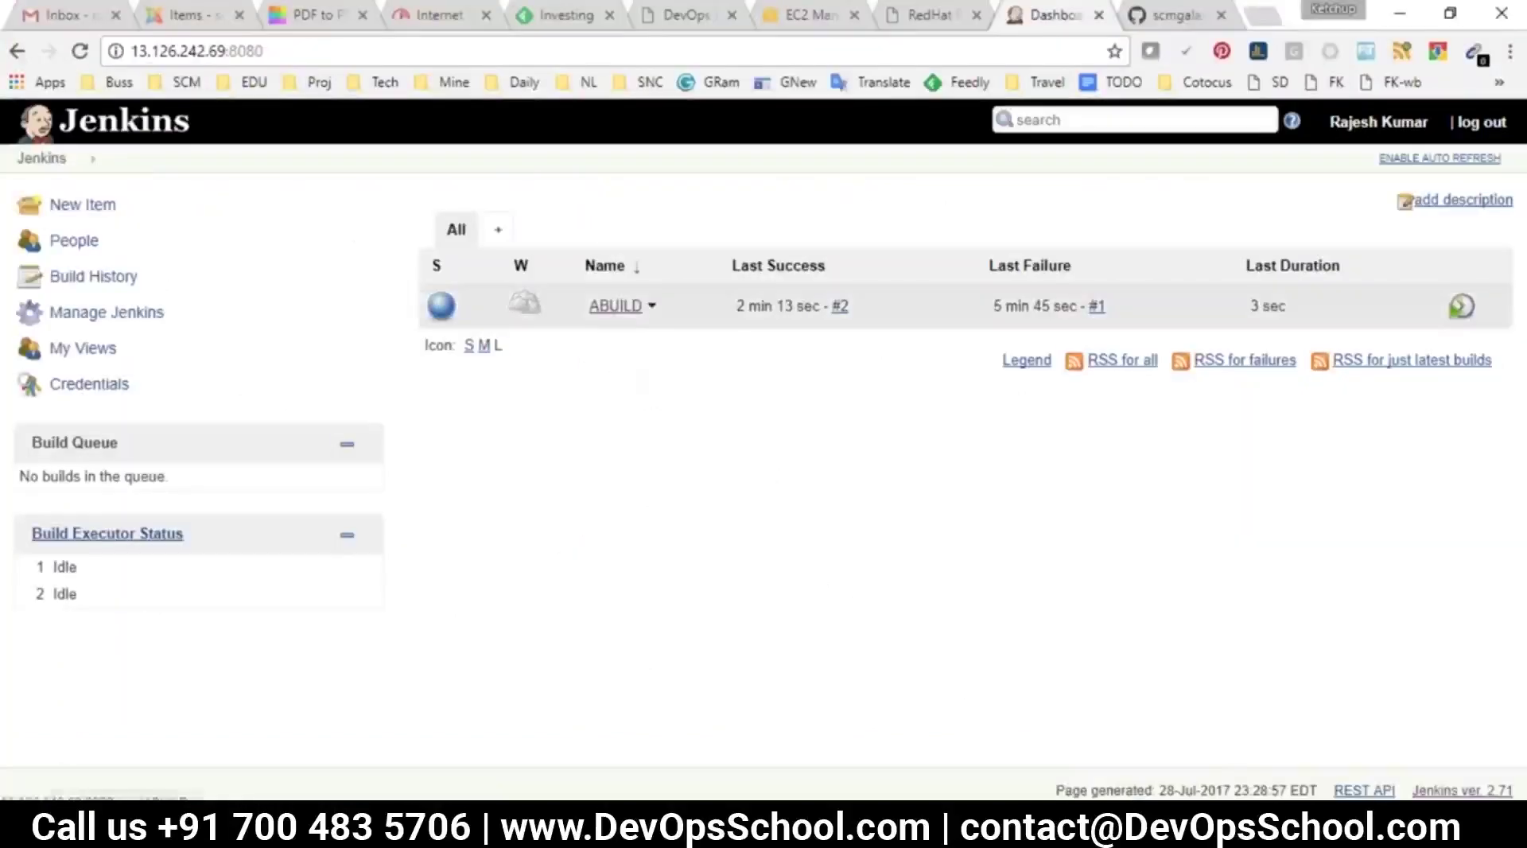
Open ABUILD's workspace on master, showing .git, src and the 1.30 KB pom.xml
click(615, 306)
click(89, 312)
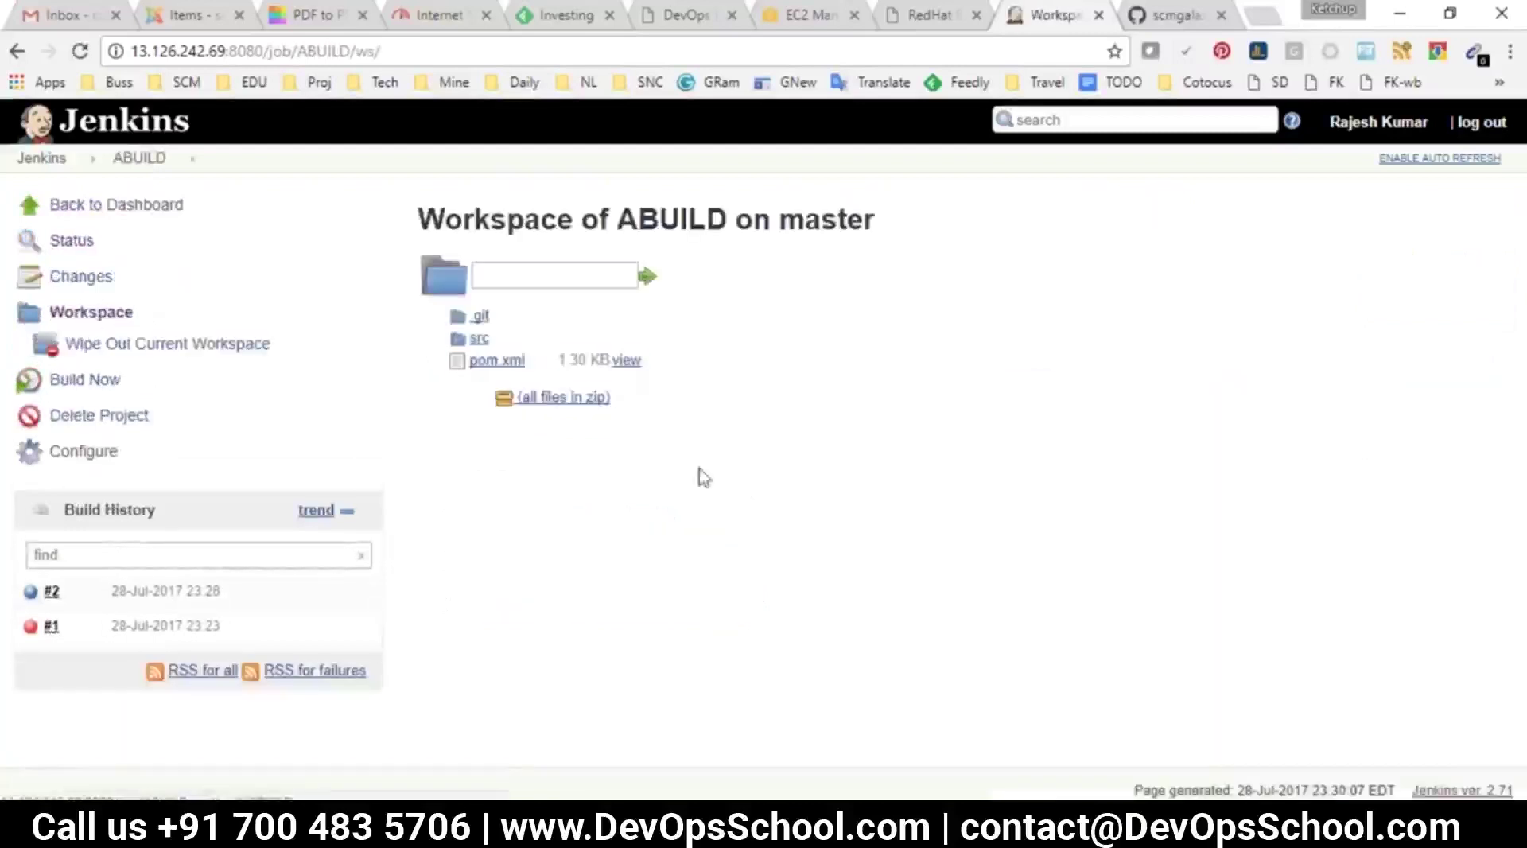
drag(699, 473, 427, 276)
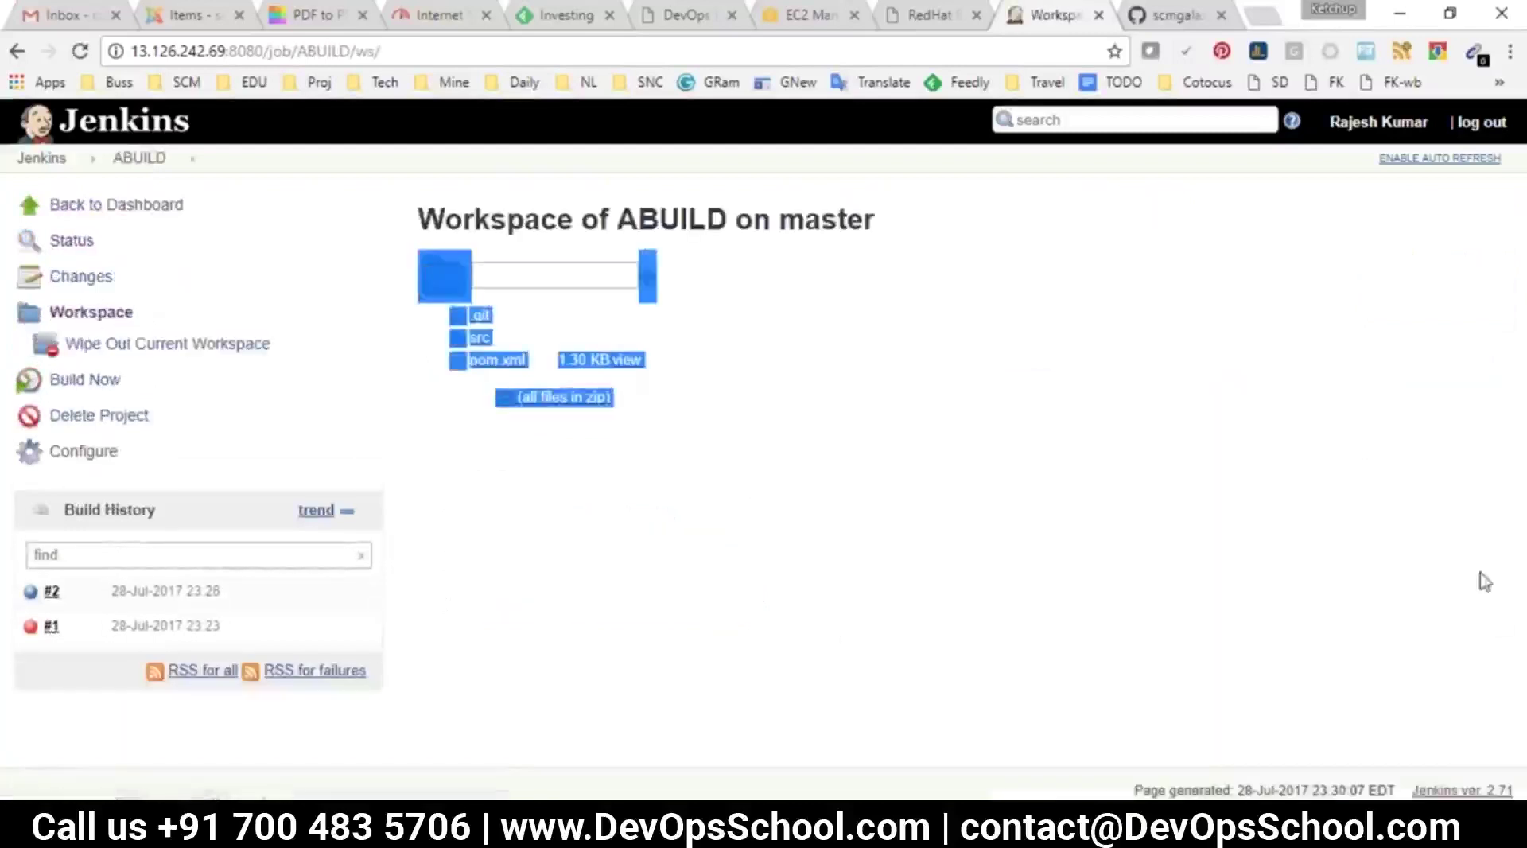
click(1499, 501)
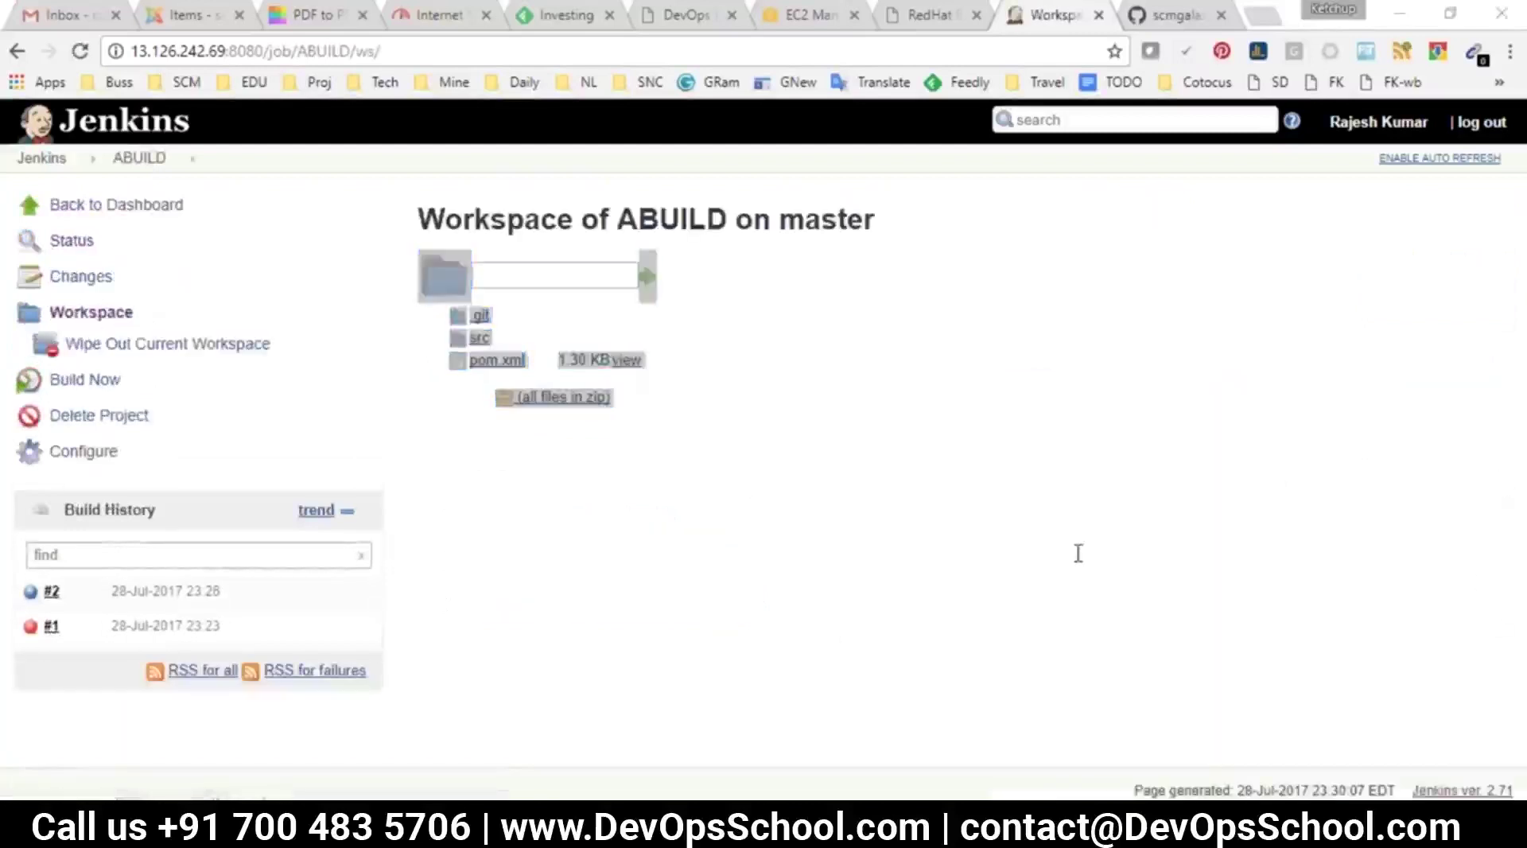
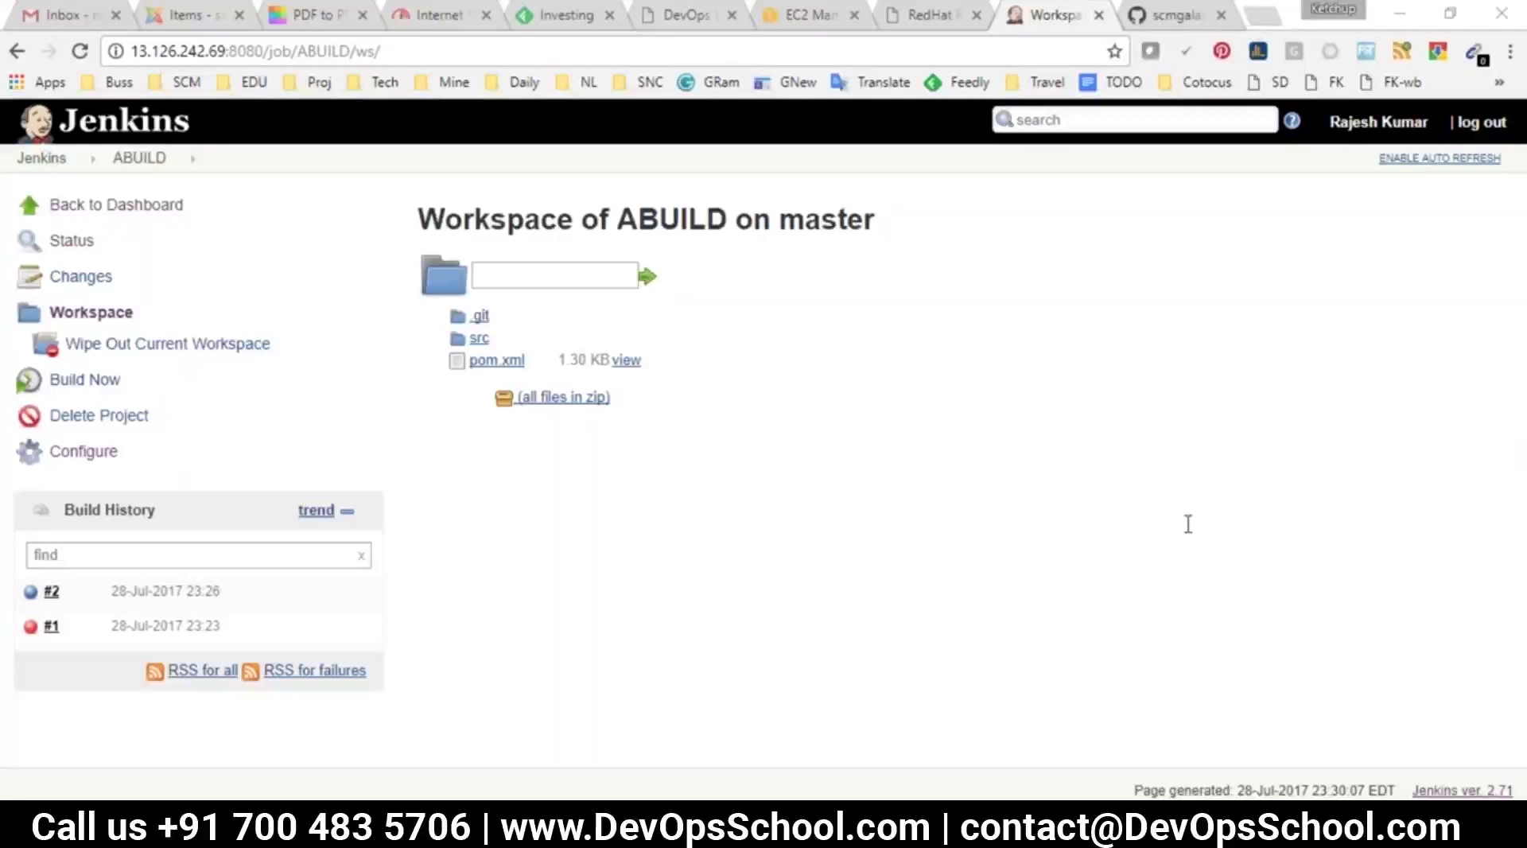
Review the source code question in the jenkijns.txt notes
mouse_move(848, 835)
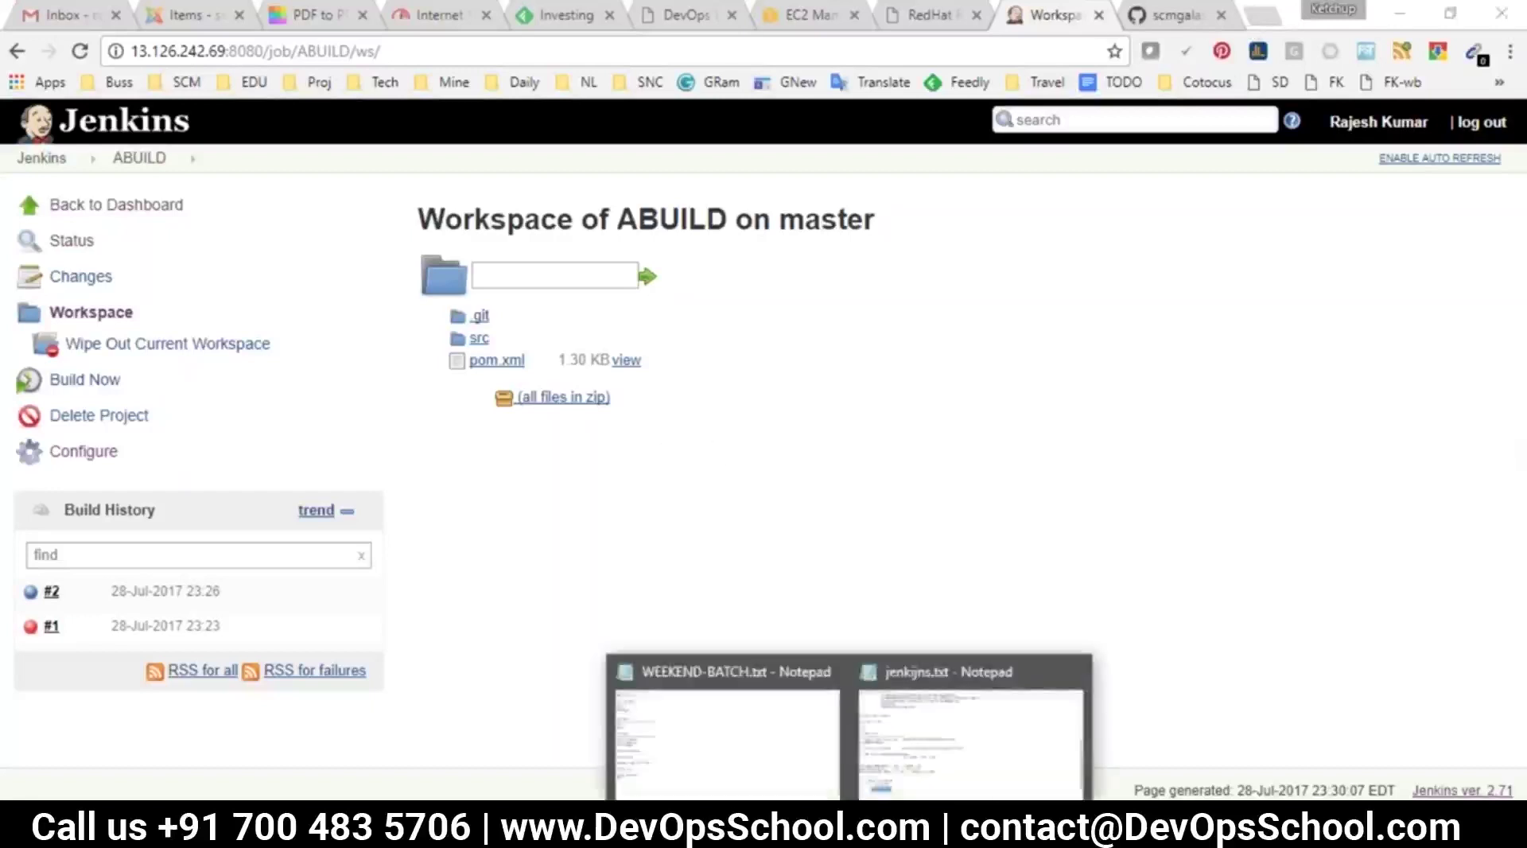
click(970, 731)
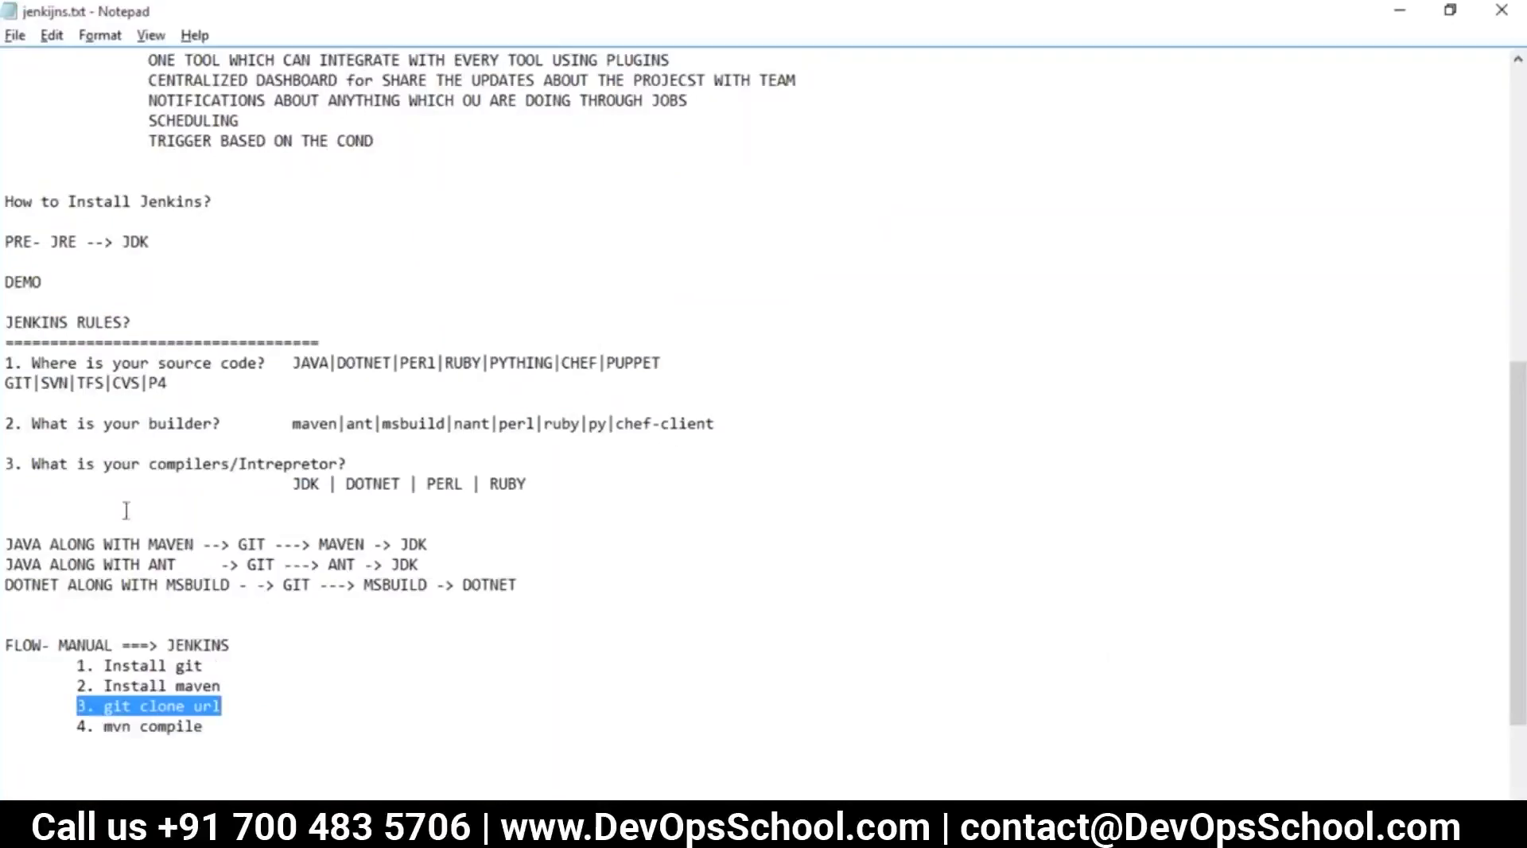
drag(168, 383, 24, 341)
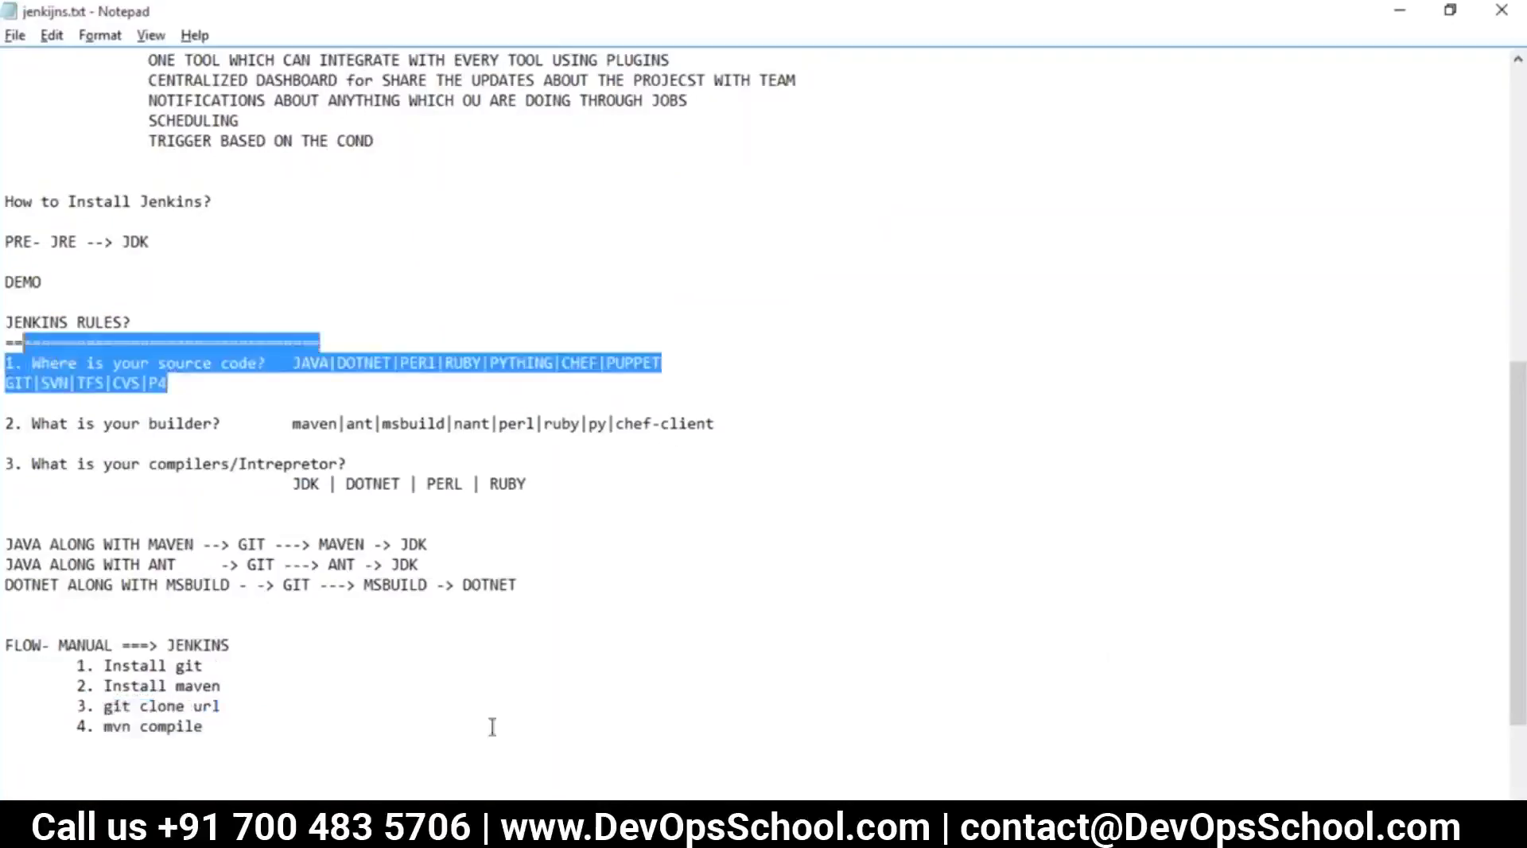
Go back from the workspace listing to the ABUILD project status page
click(580, 835)
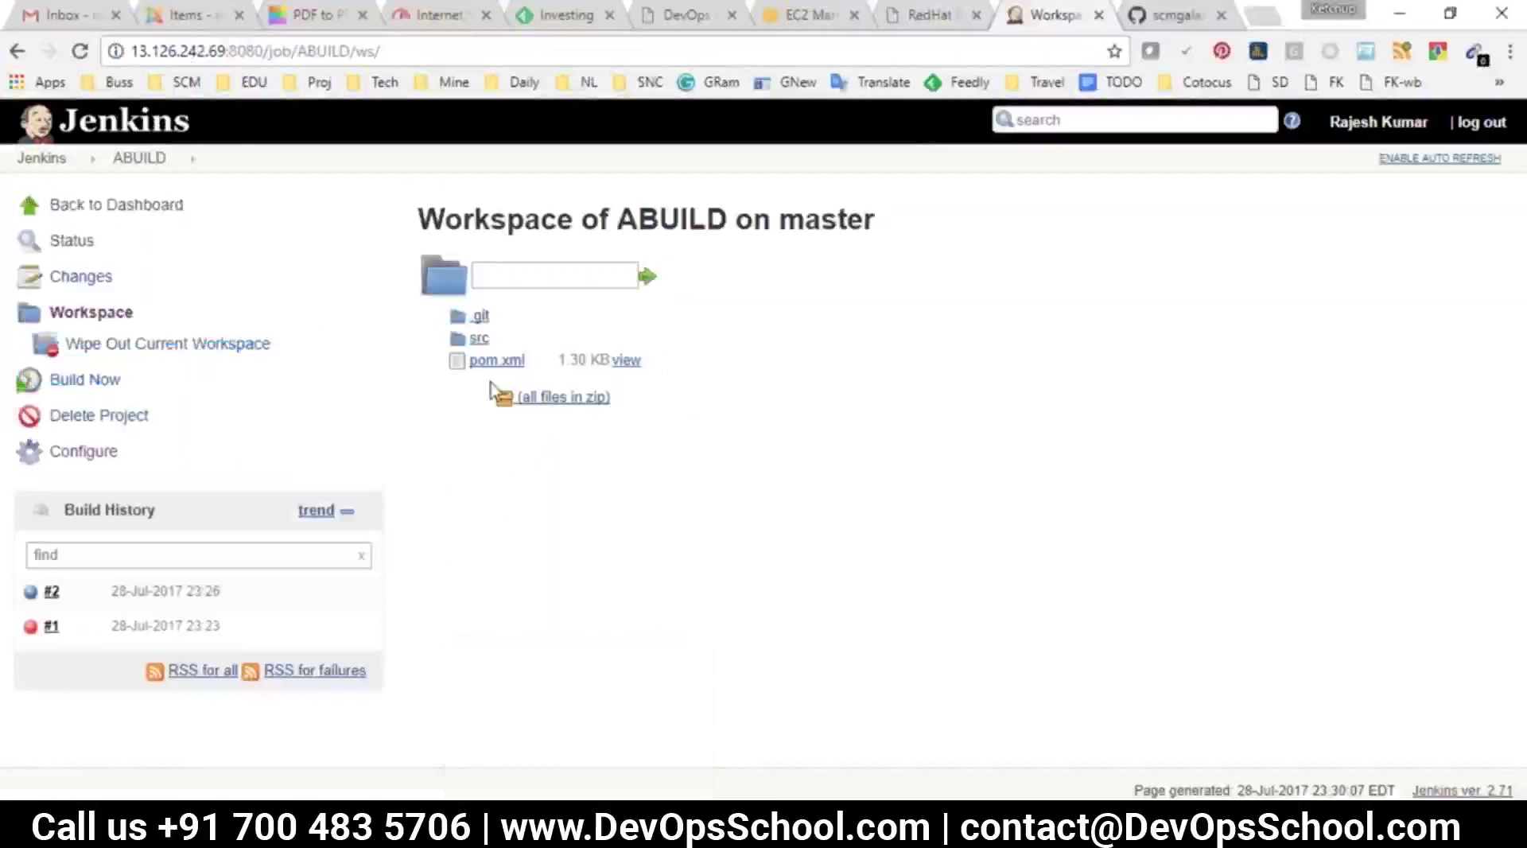
click(139, 158)
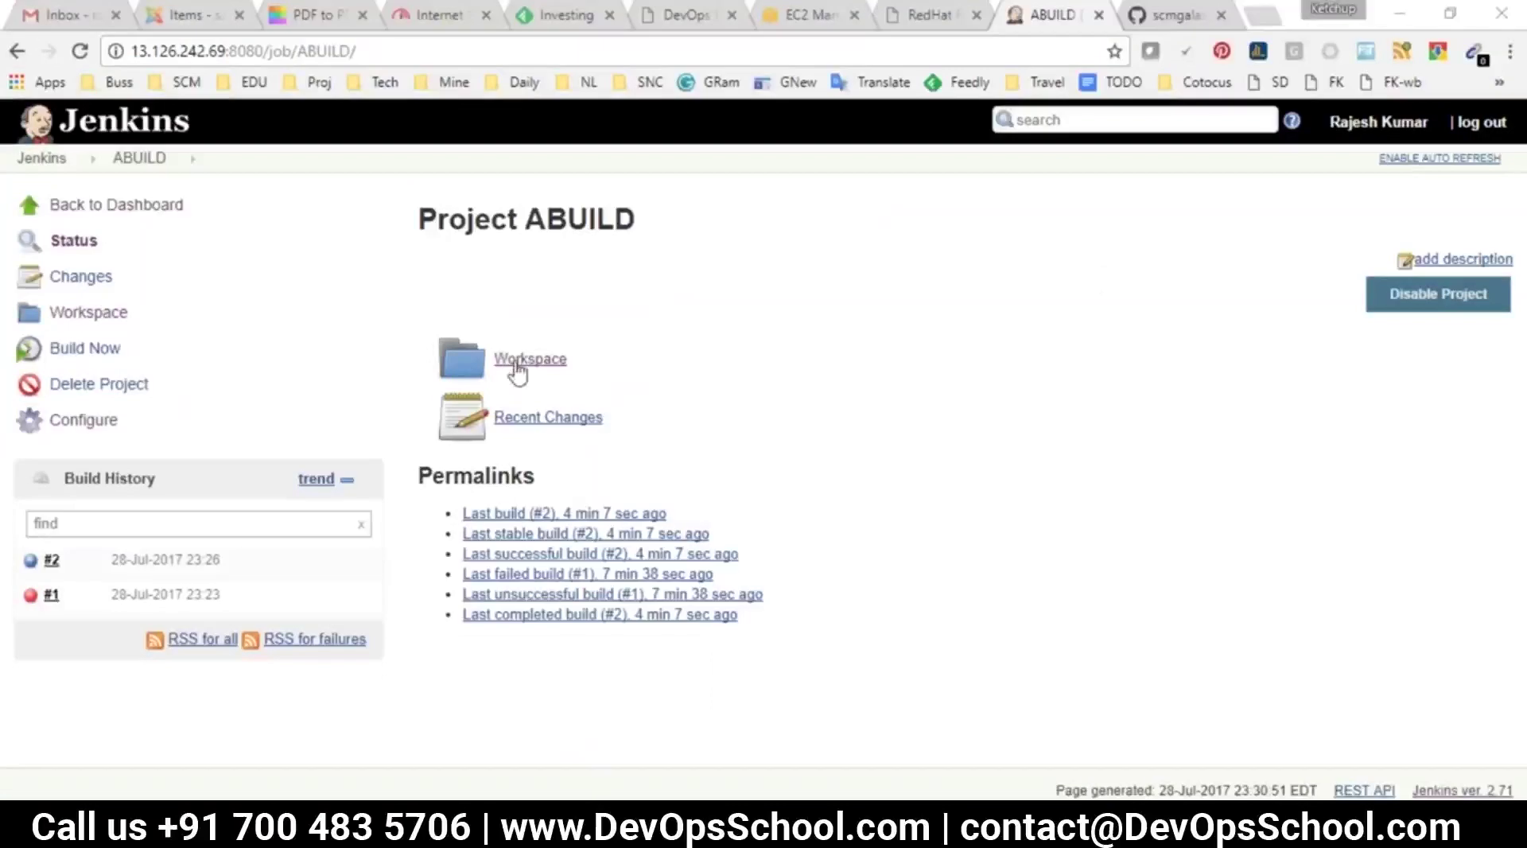
key(alt+Tab)
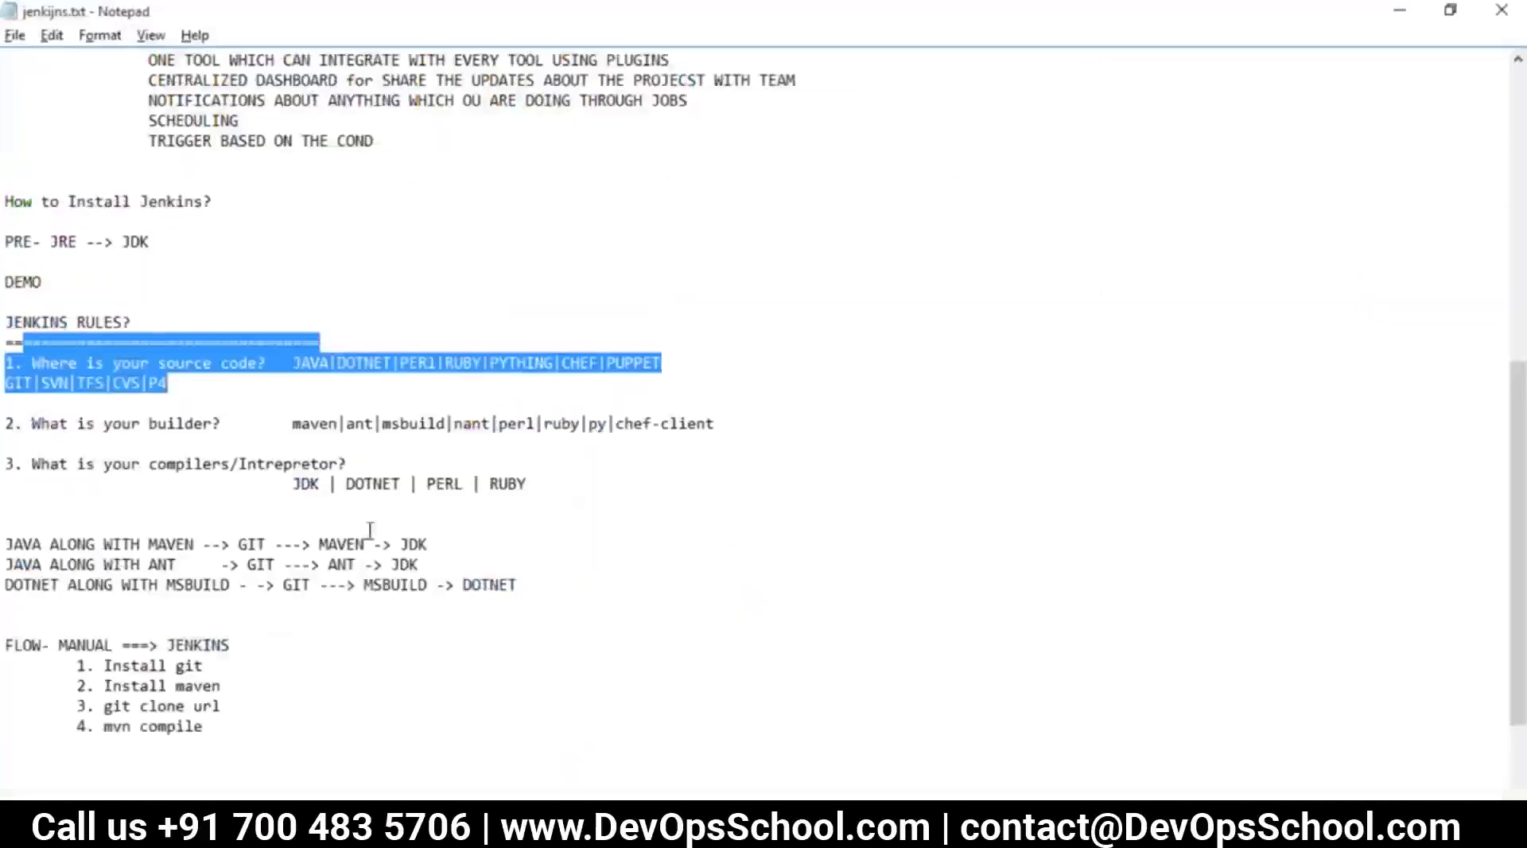
key(alt+Tab)
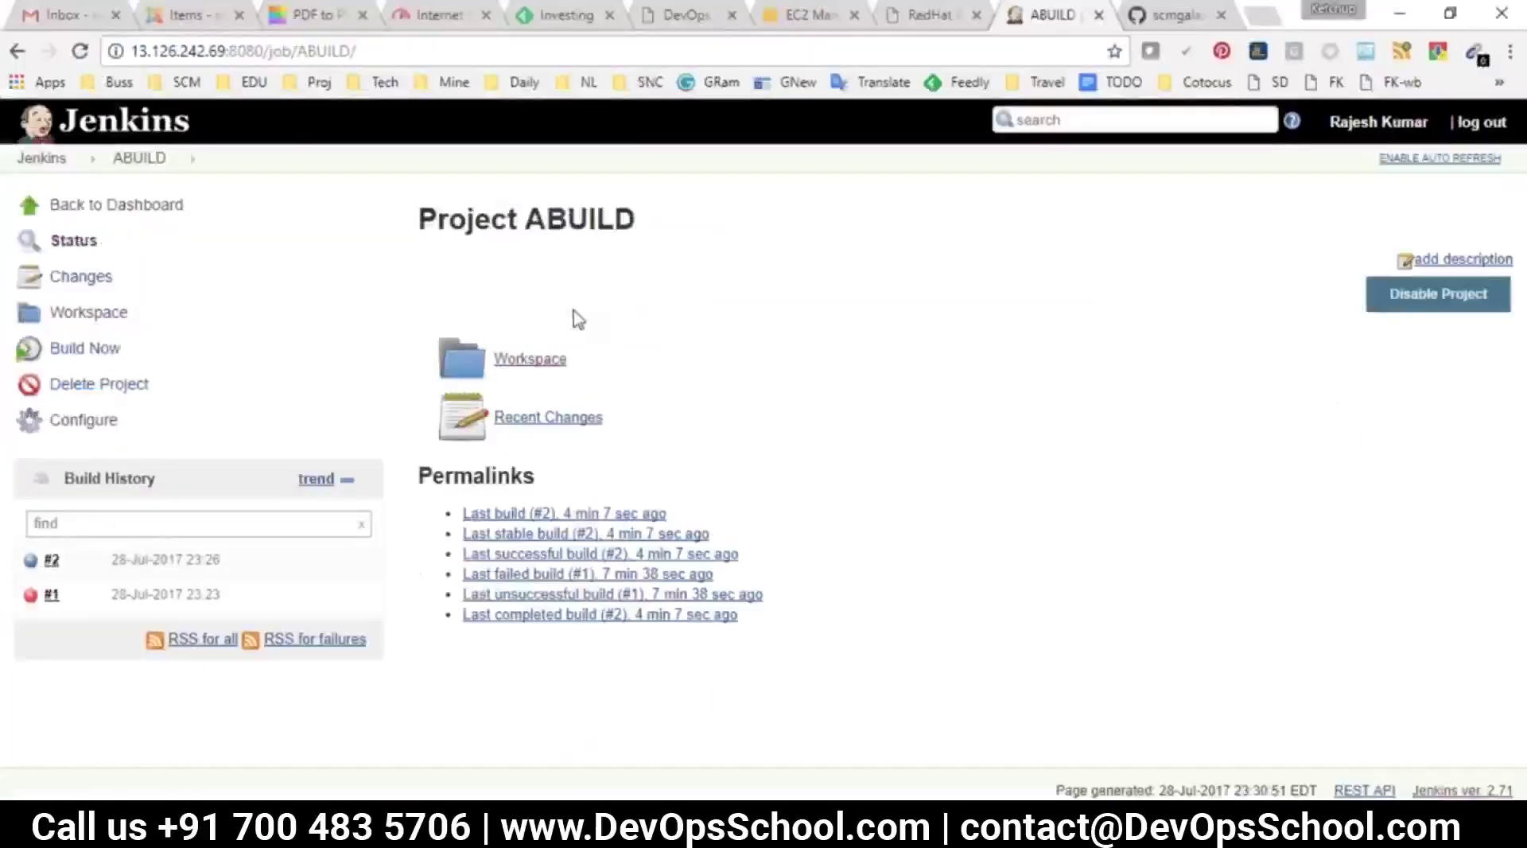
click(129, 163)
Open ABUILD's Configure page and step through Source Code Management, Build Triggers, Build Environment and Build
click(81, 429)
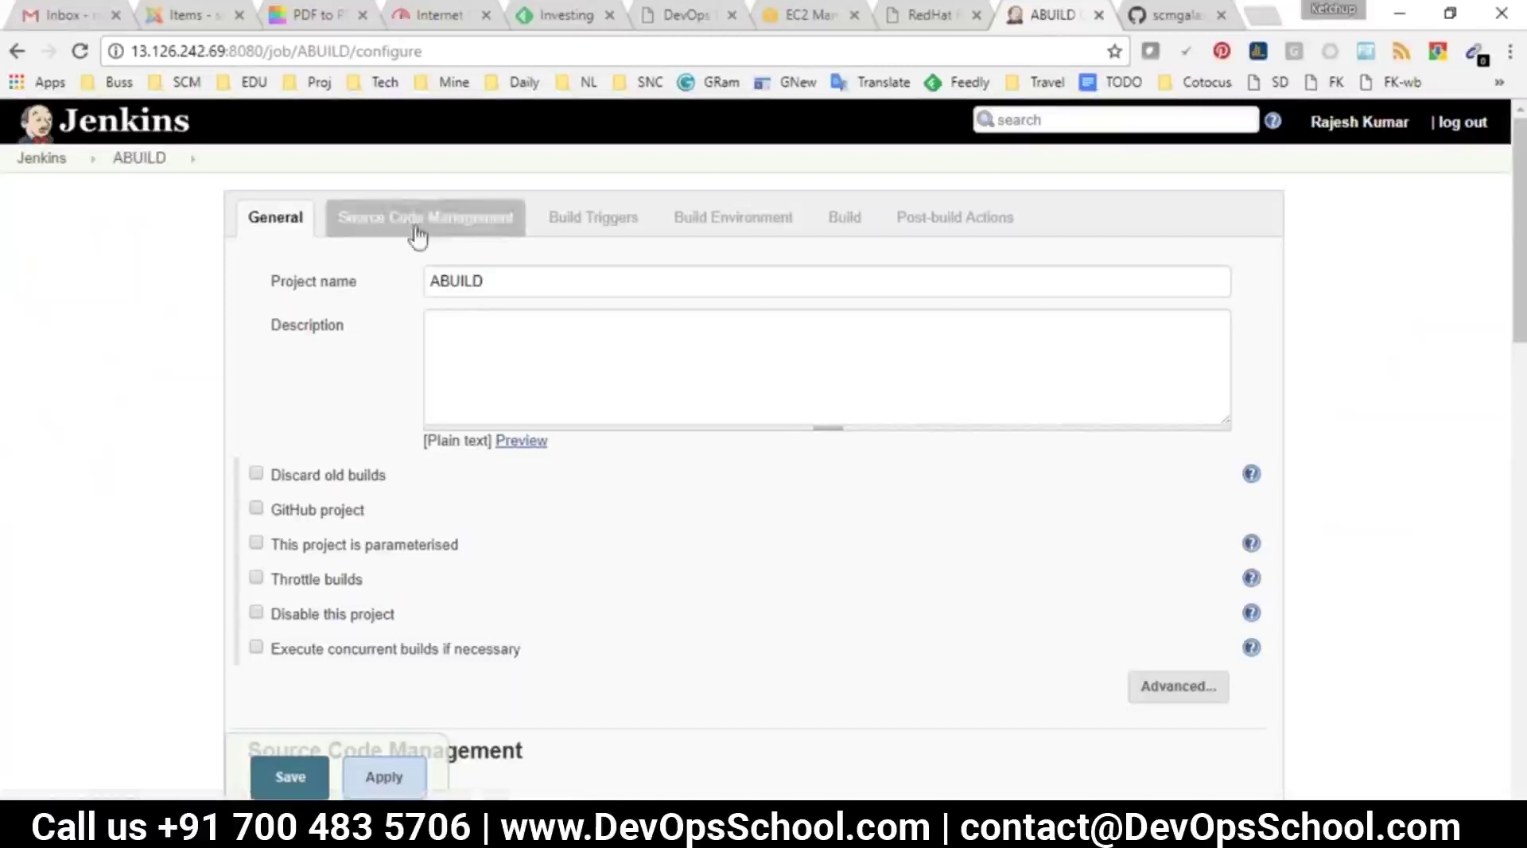
click(412, 223)
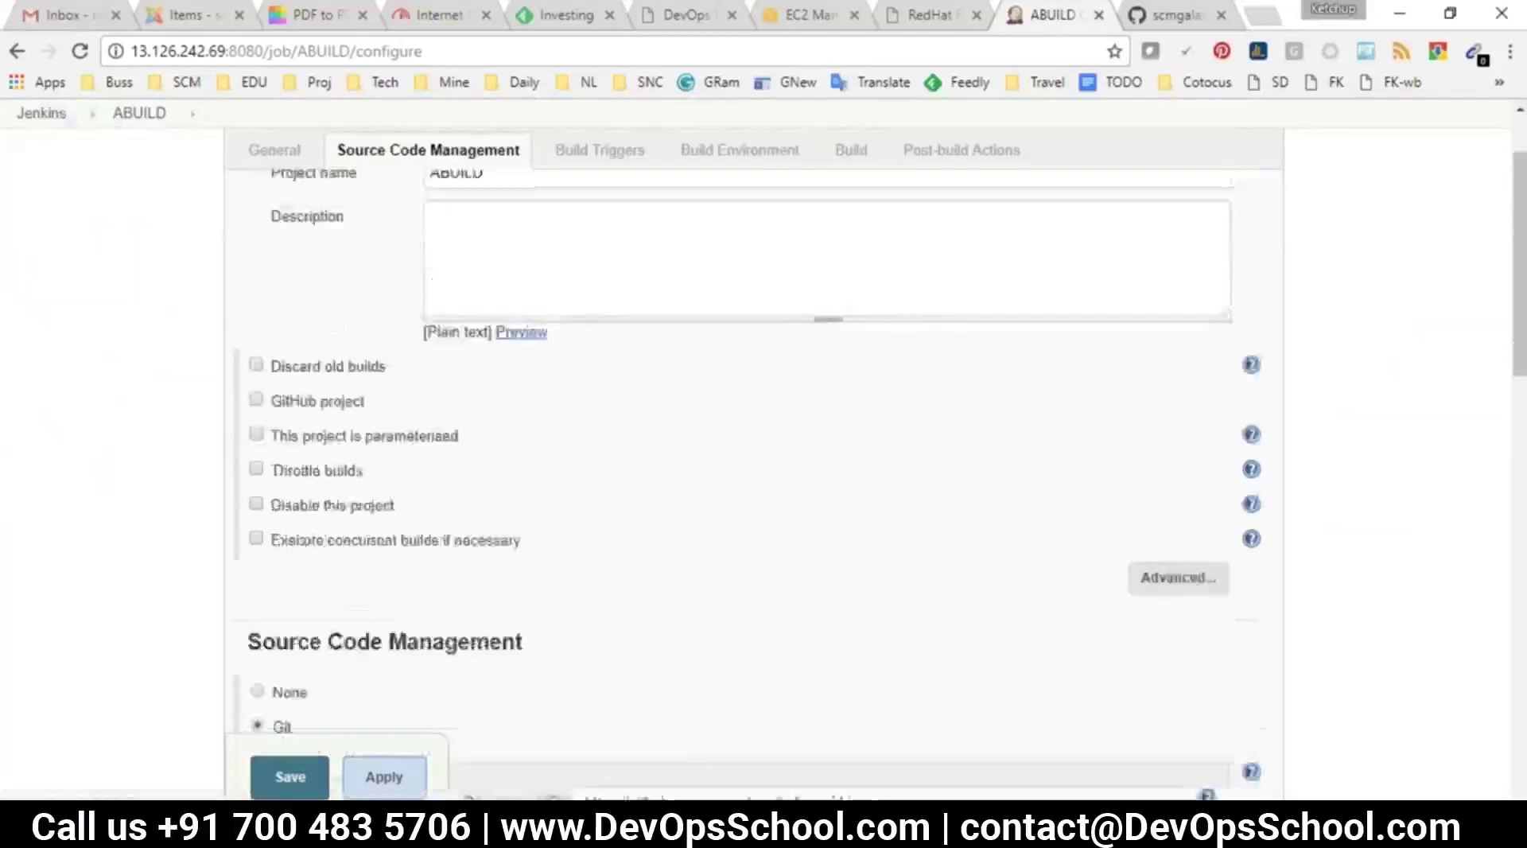
click(600, 151)
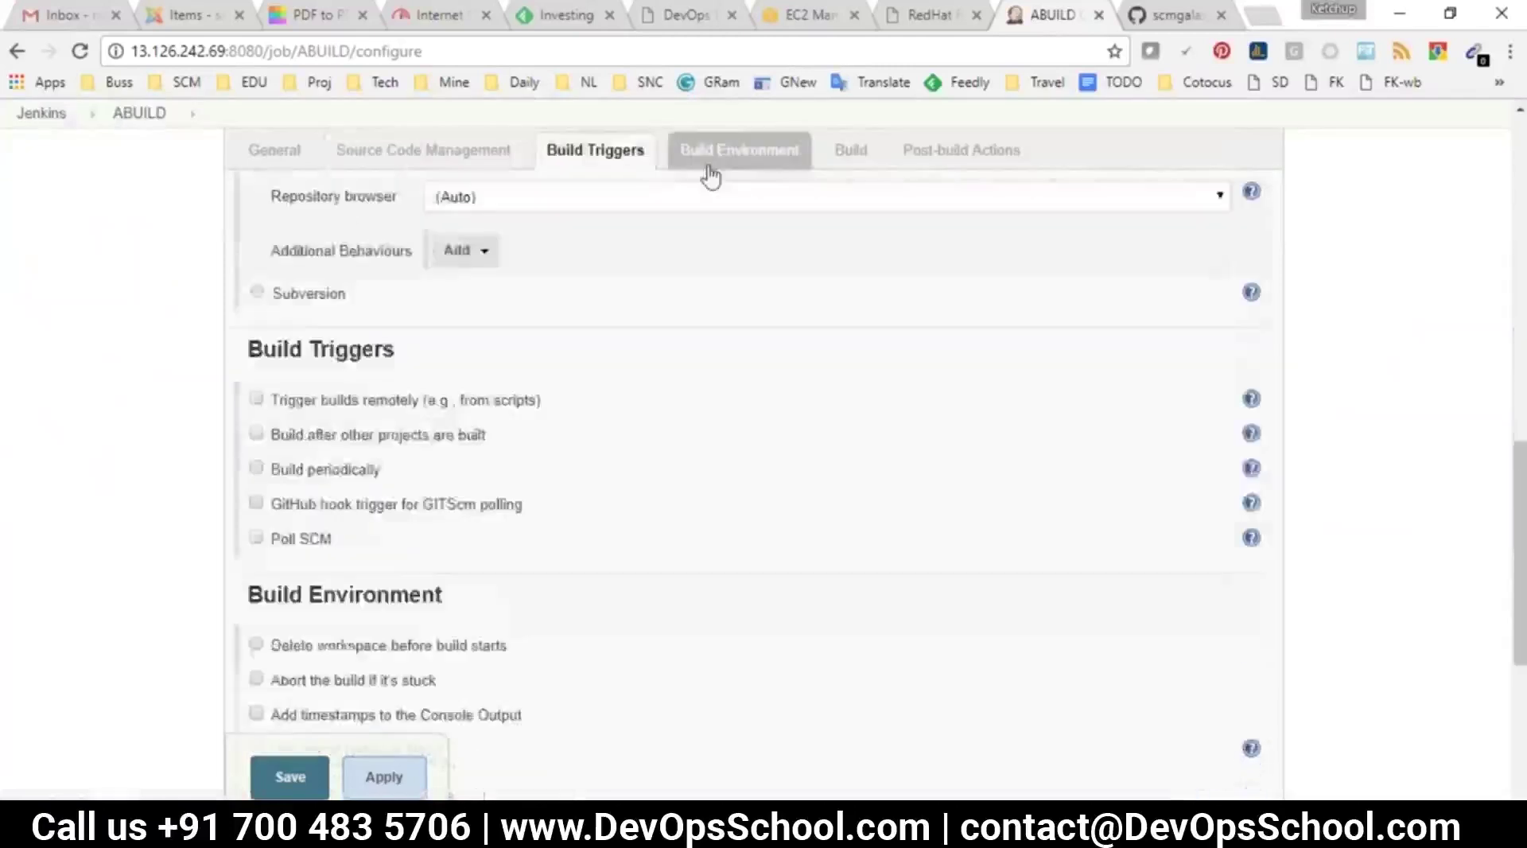
click(710, 157)
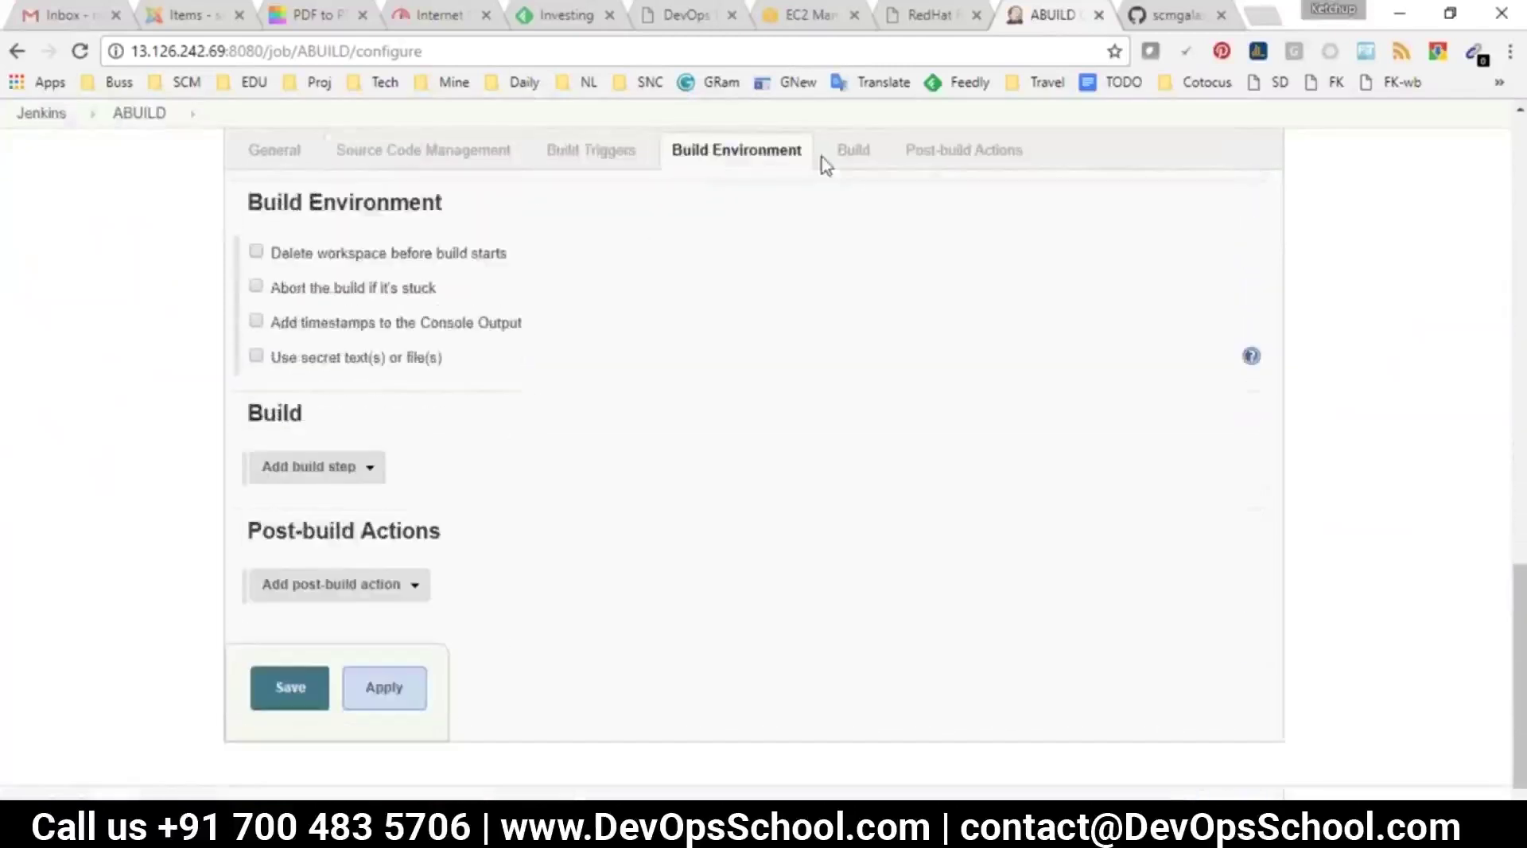
click(859, 151)
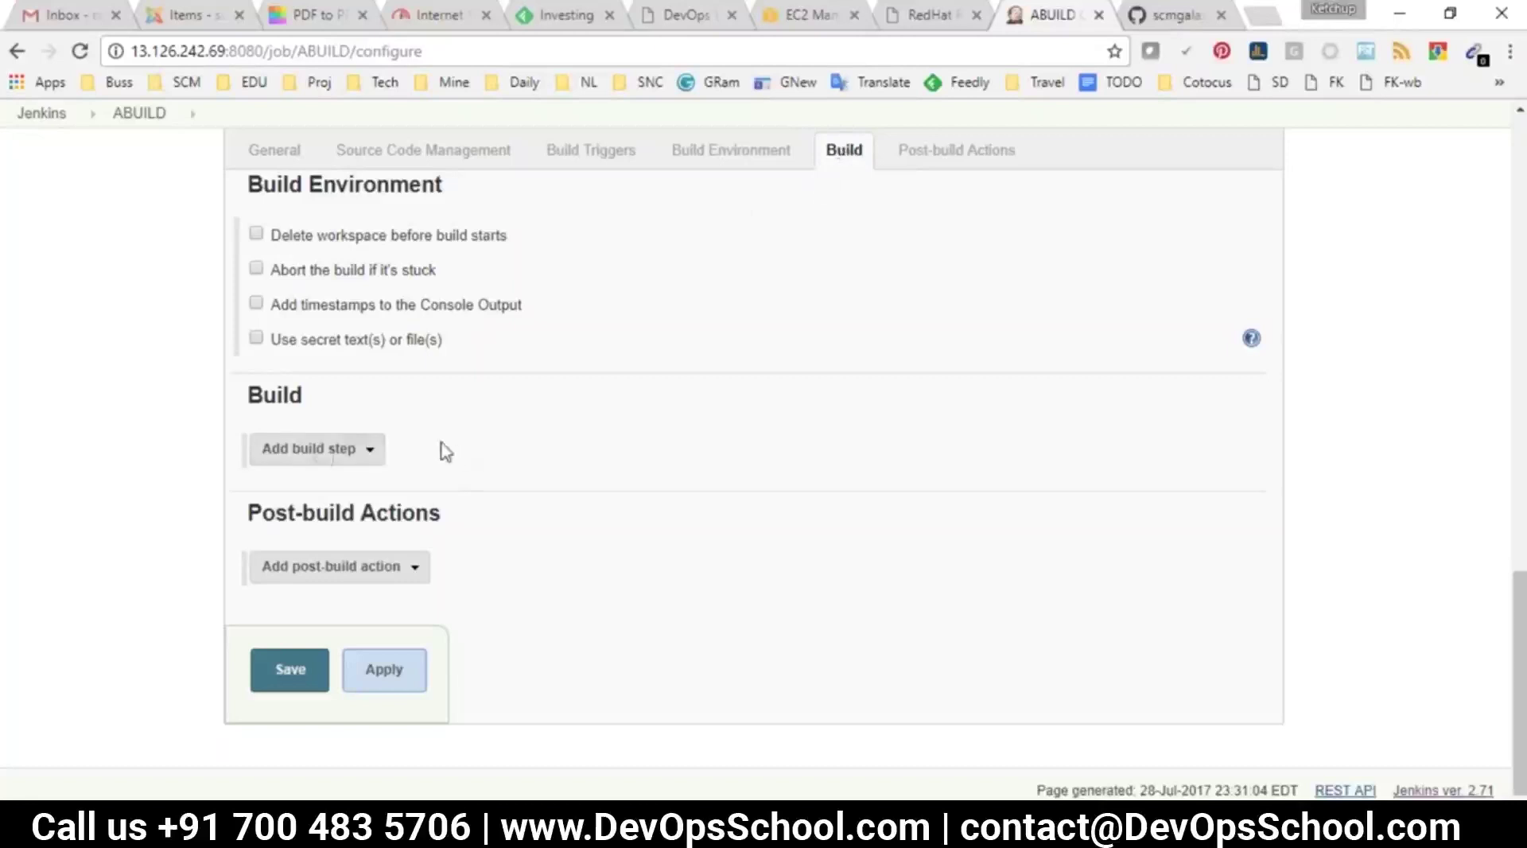
Check 'maven' in the notes, then bring up the Build section's Add build step list
mouse_move(851, 835)
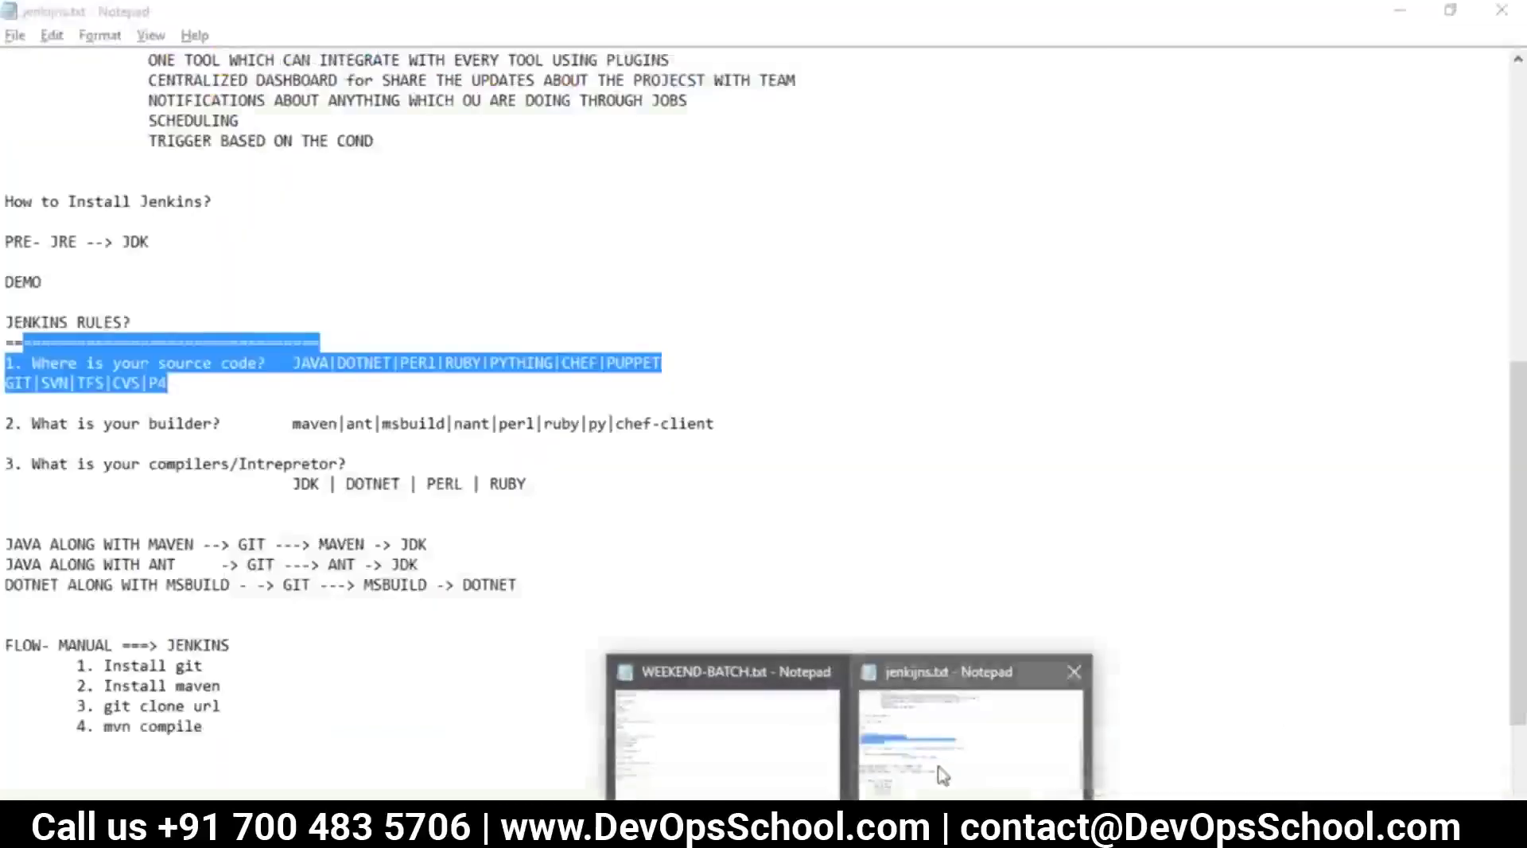
click(951, 731)
click(176, 424)
drag(340, 424, 292, 425)
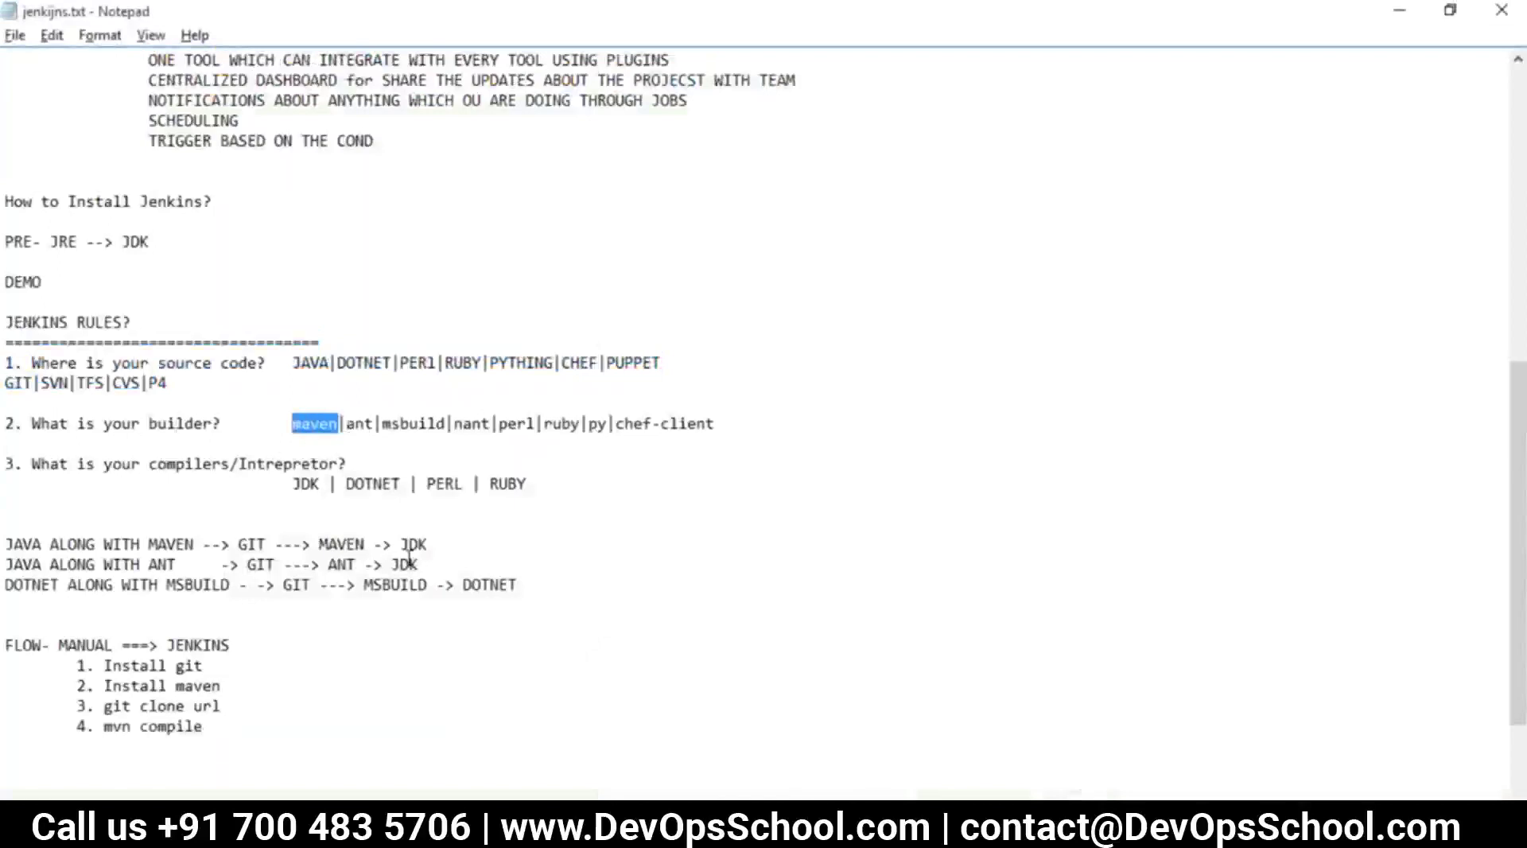
key(alt+Tab)
drag(320, 410, 247, 395)
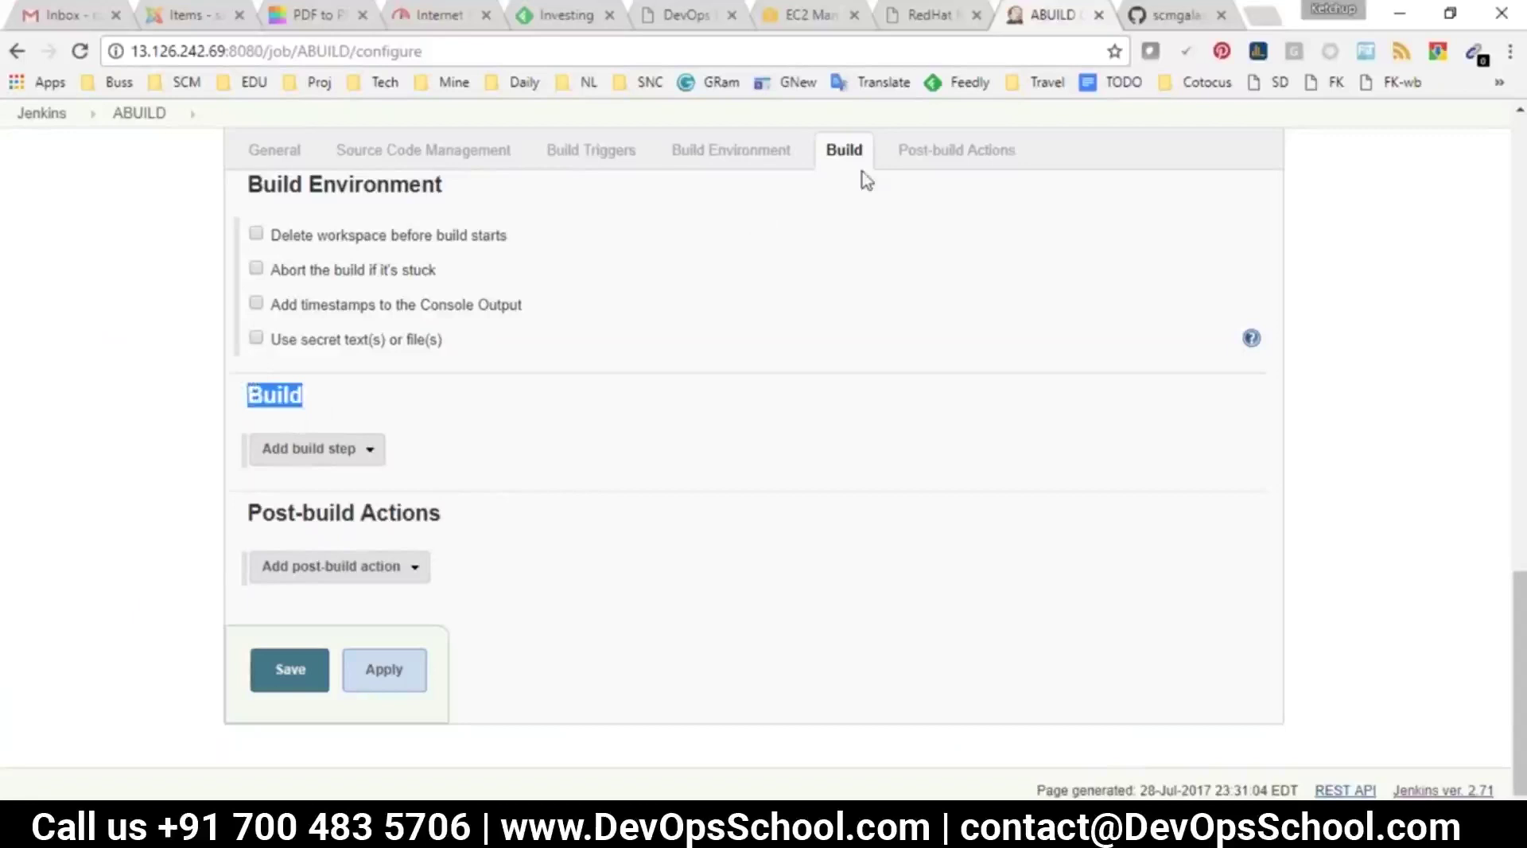
click(302, 450)
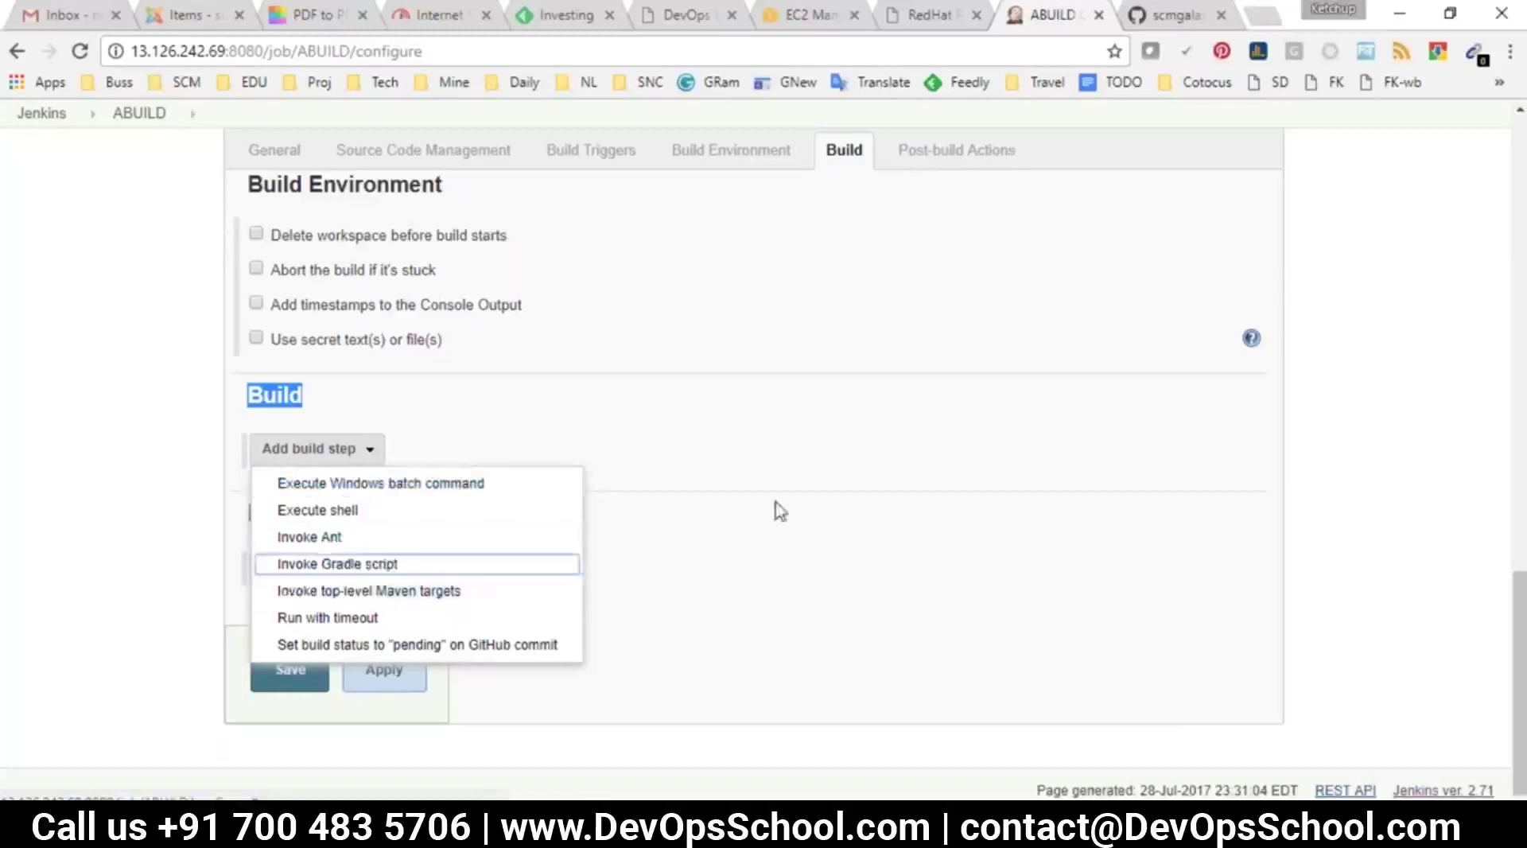
Review the source code language and builder questions in the notes, selecting 'maven'
key(alt+Tab)
click(296, 563)
drag(264, 363, 131, 363)
drag(319, 364, 463, 363)
drag(292, 423, 14, 420)
double_click(315, 423)
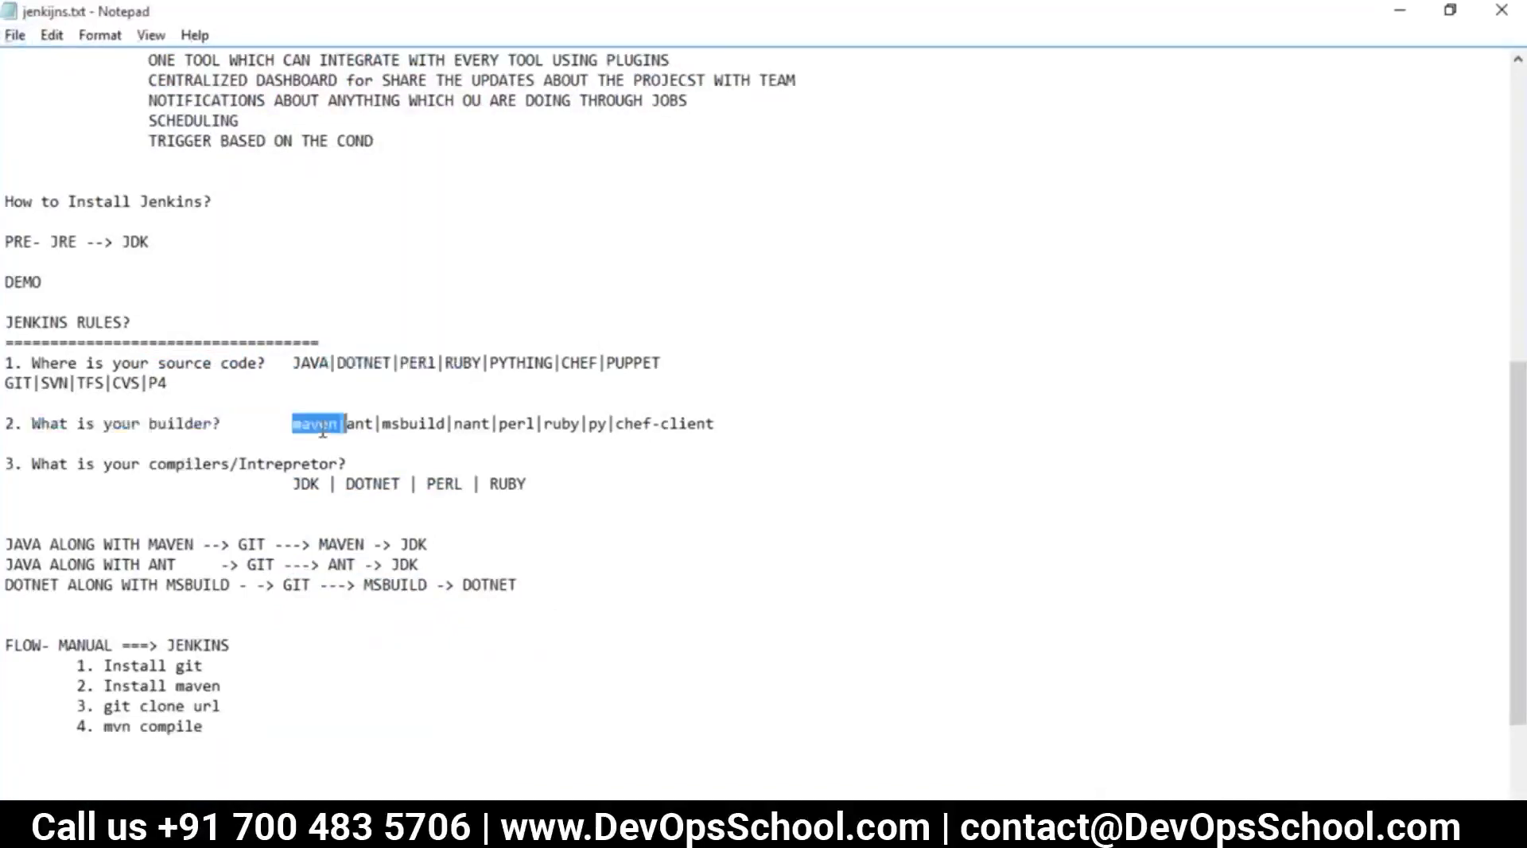
key(alt+Tab)
Add an Invoke top-level Maven targets step with goal compile, save, and run build #3
click(355, 598)
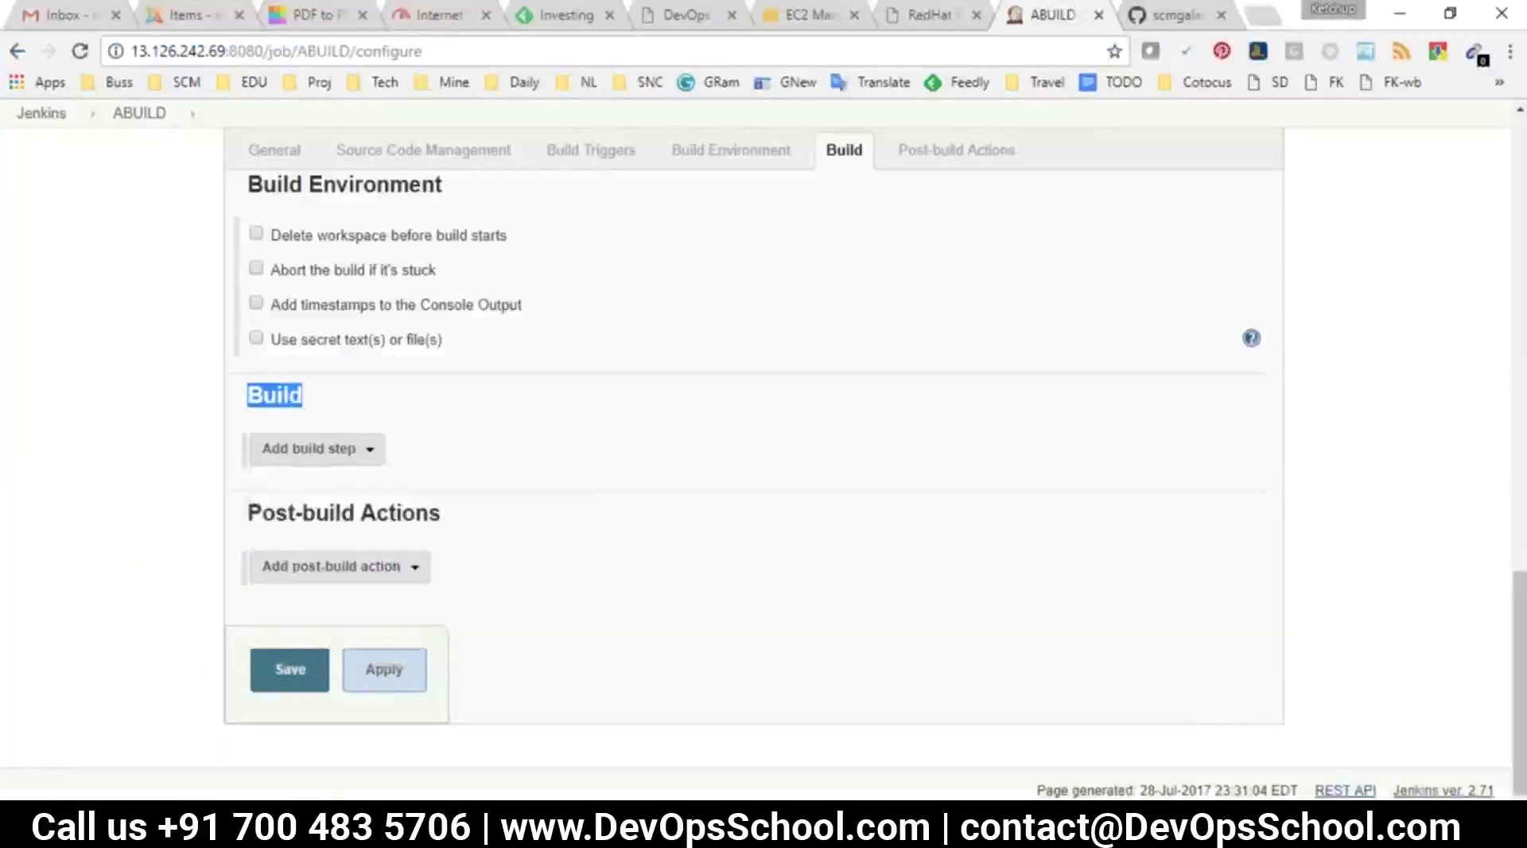
click(419, 490)
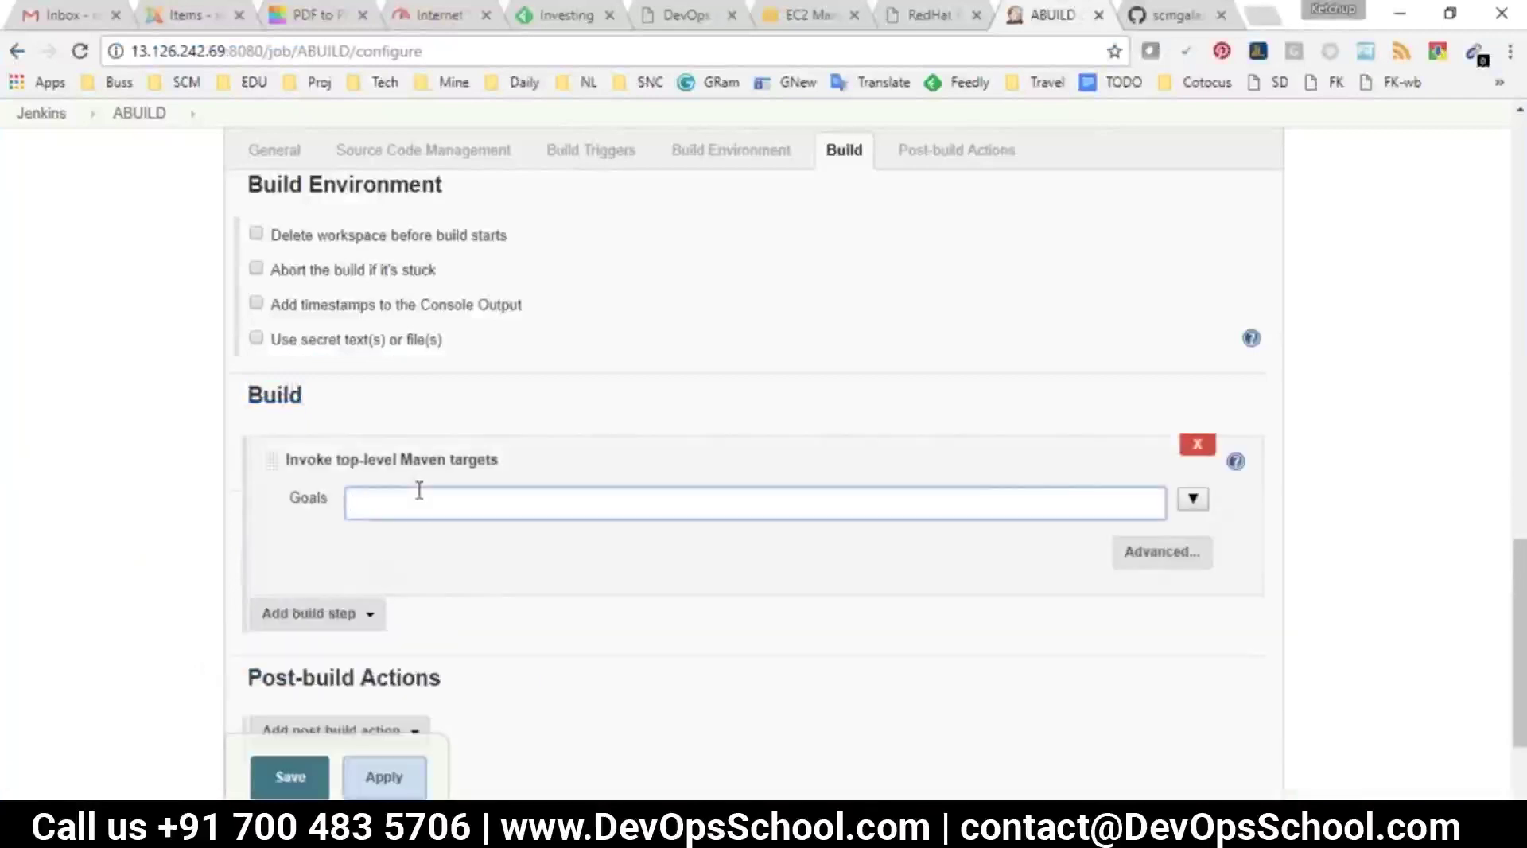
text(compile)
click(290, 776)
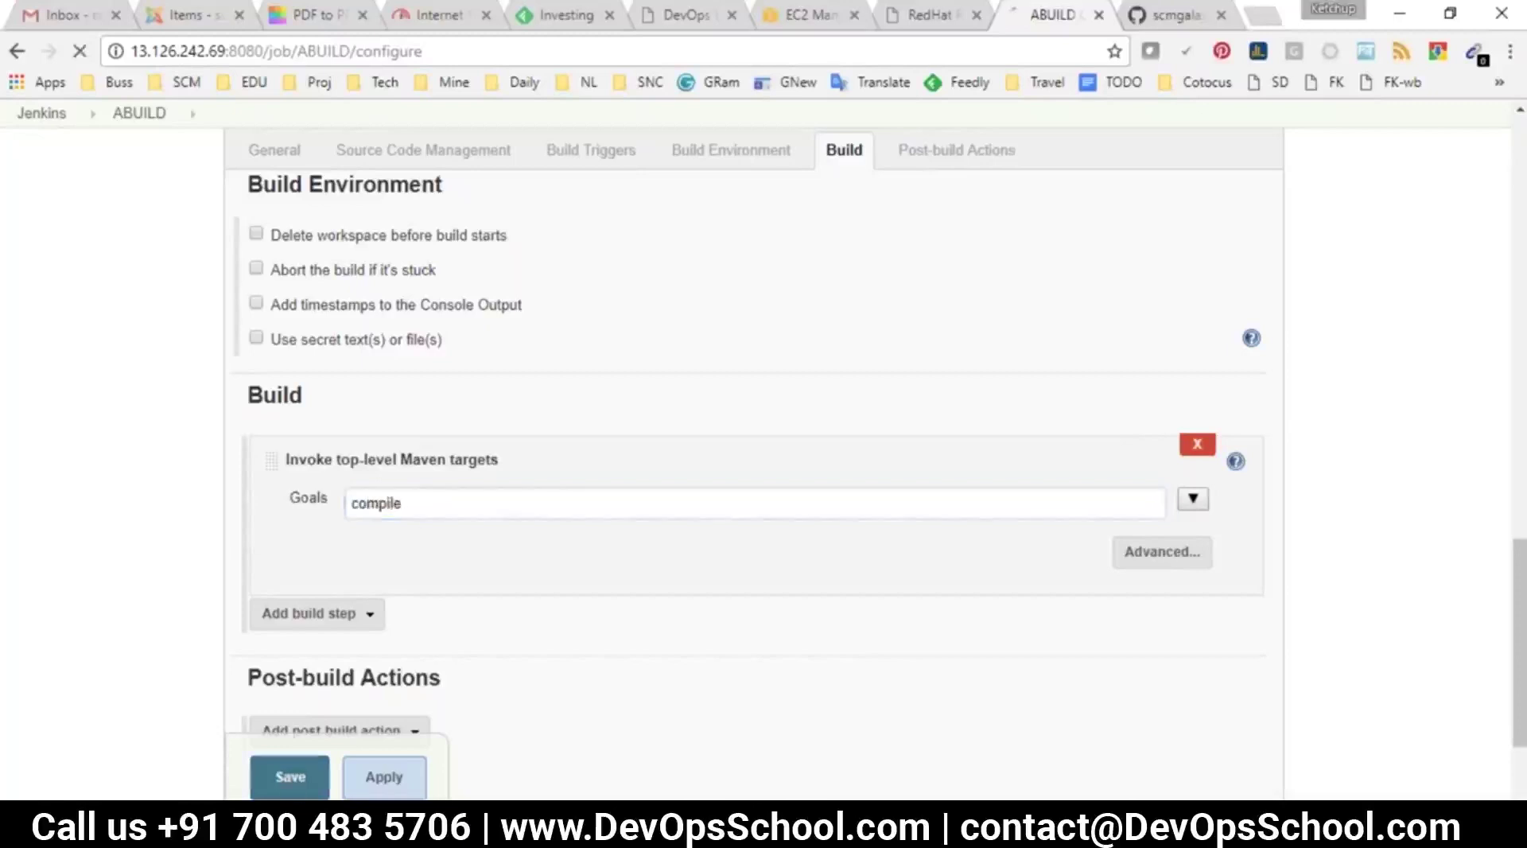
click(63, 359)
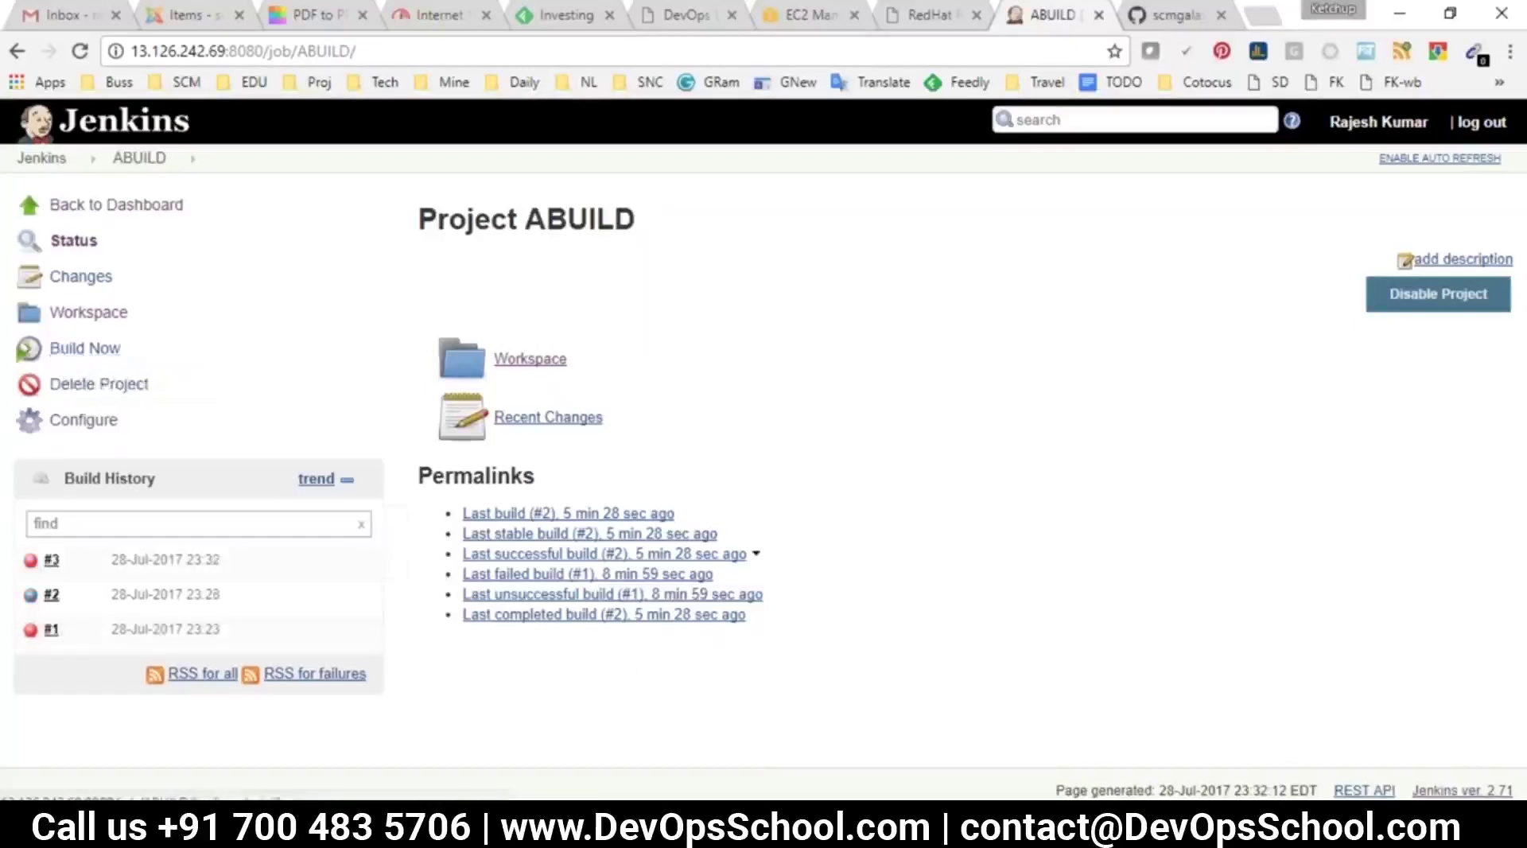
Show build #3's Console Output and review its git checkout lines
click(183, 562)
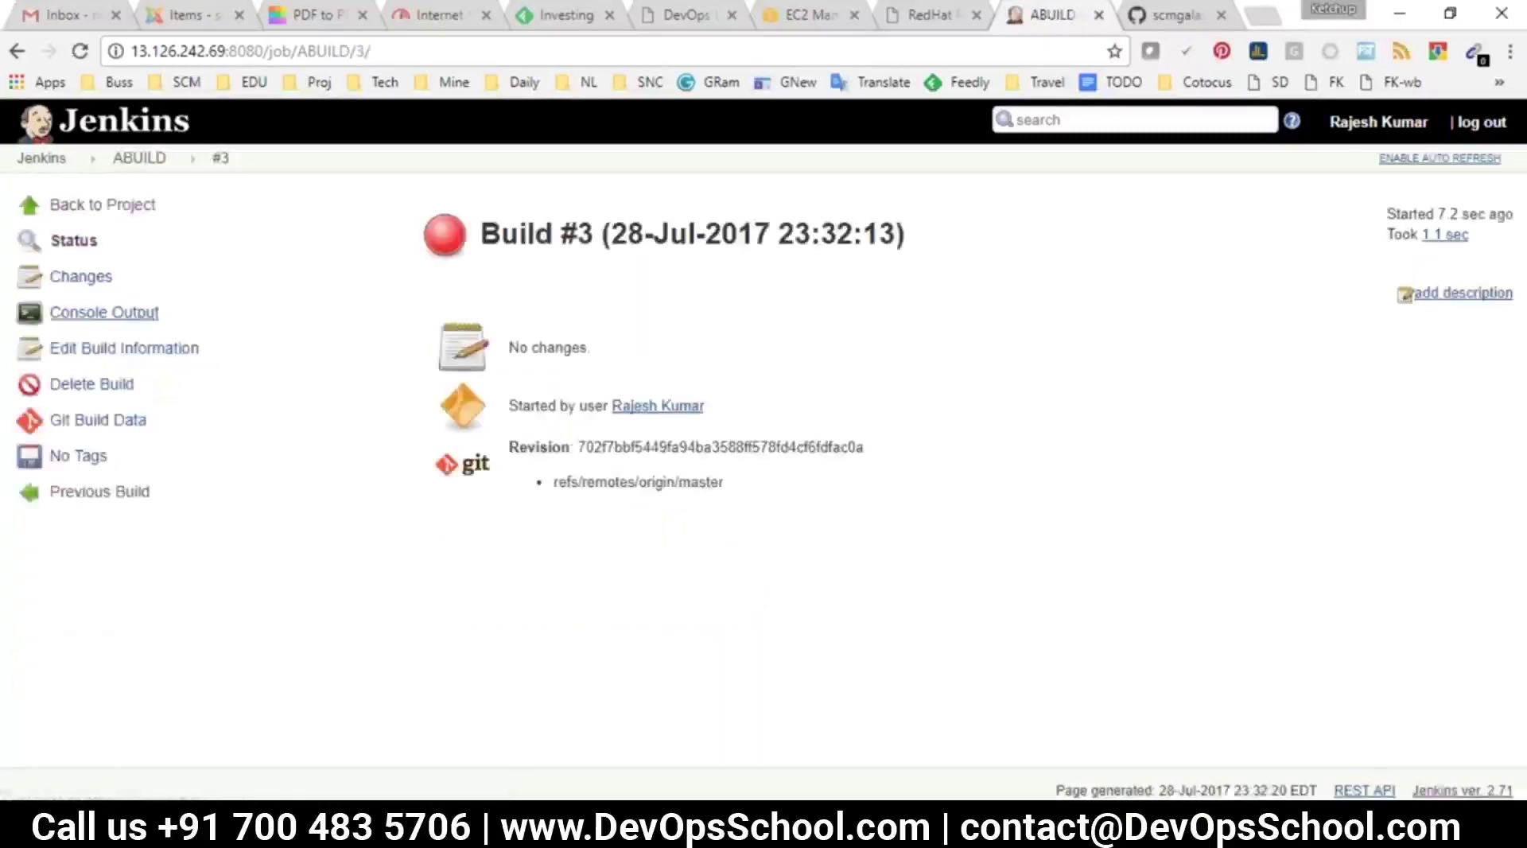
click(103, 312)
scroll(455, 326, down, 3)
scroll(455, 326, up, 5)
drag(319, 330, 537, 483)
scroll(513, 537, down, 3)
scroll(536, 483, down, 3)
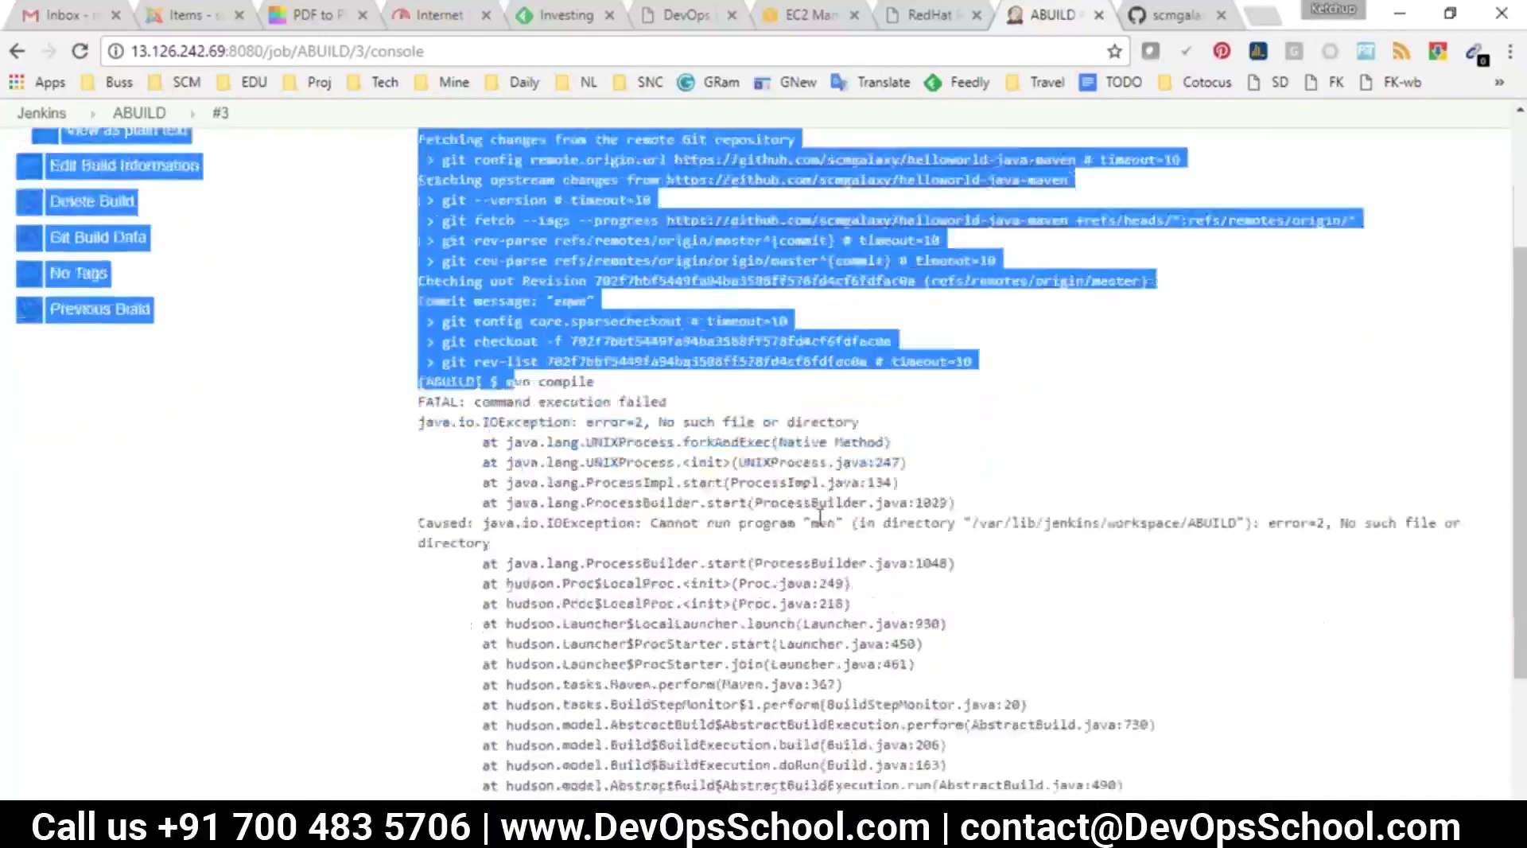
Highlight the mvn compile command and the 'Cannot run program "mvn"' error in the log
click(395, 340)
drag(594, 260, 505, 252)
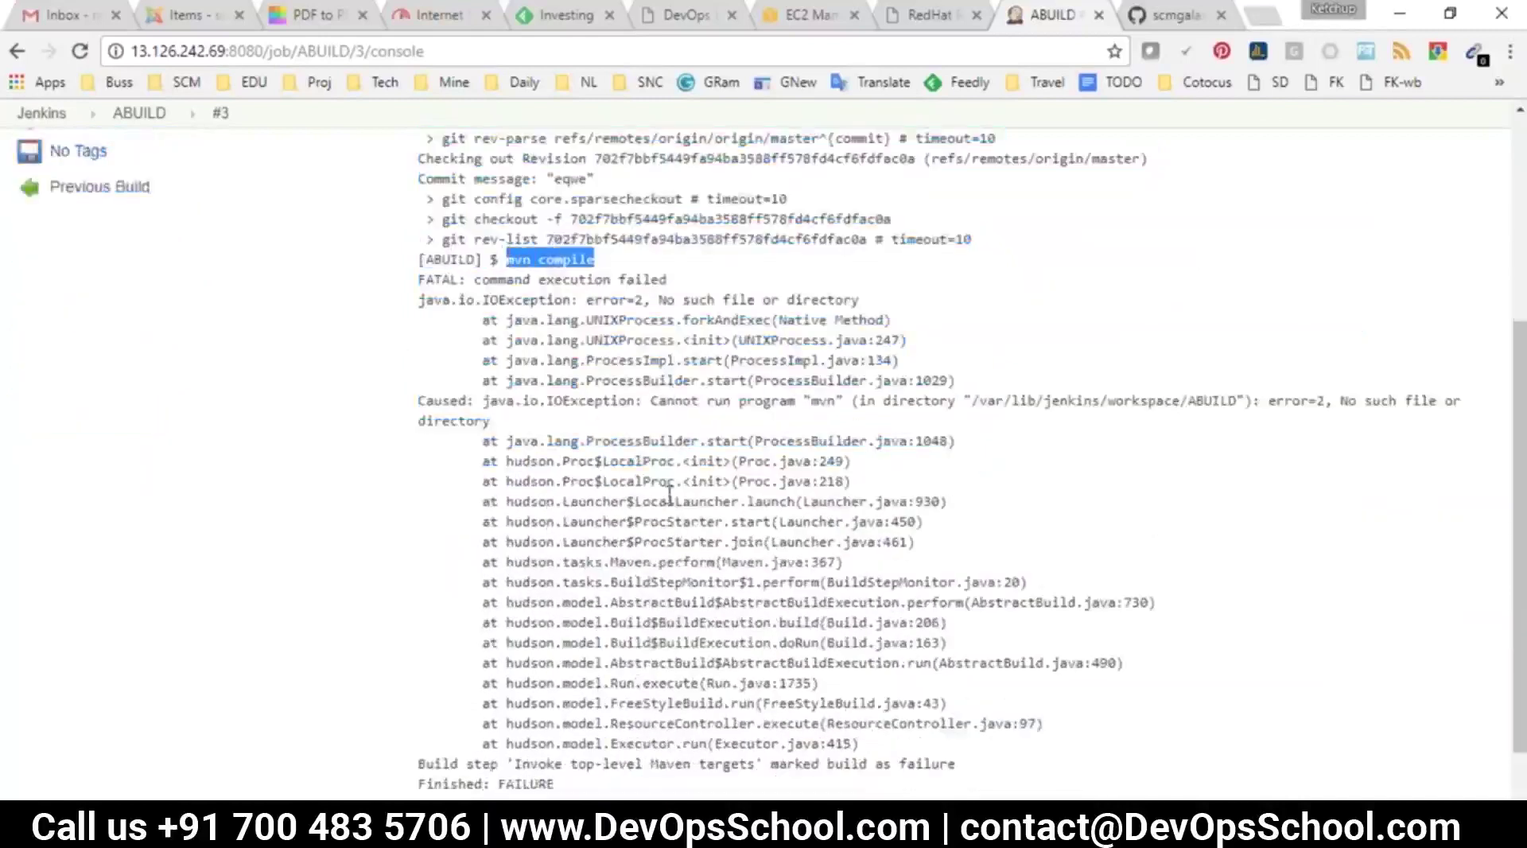
drag(651, 402, 799, 416)
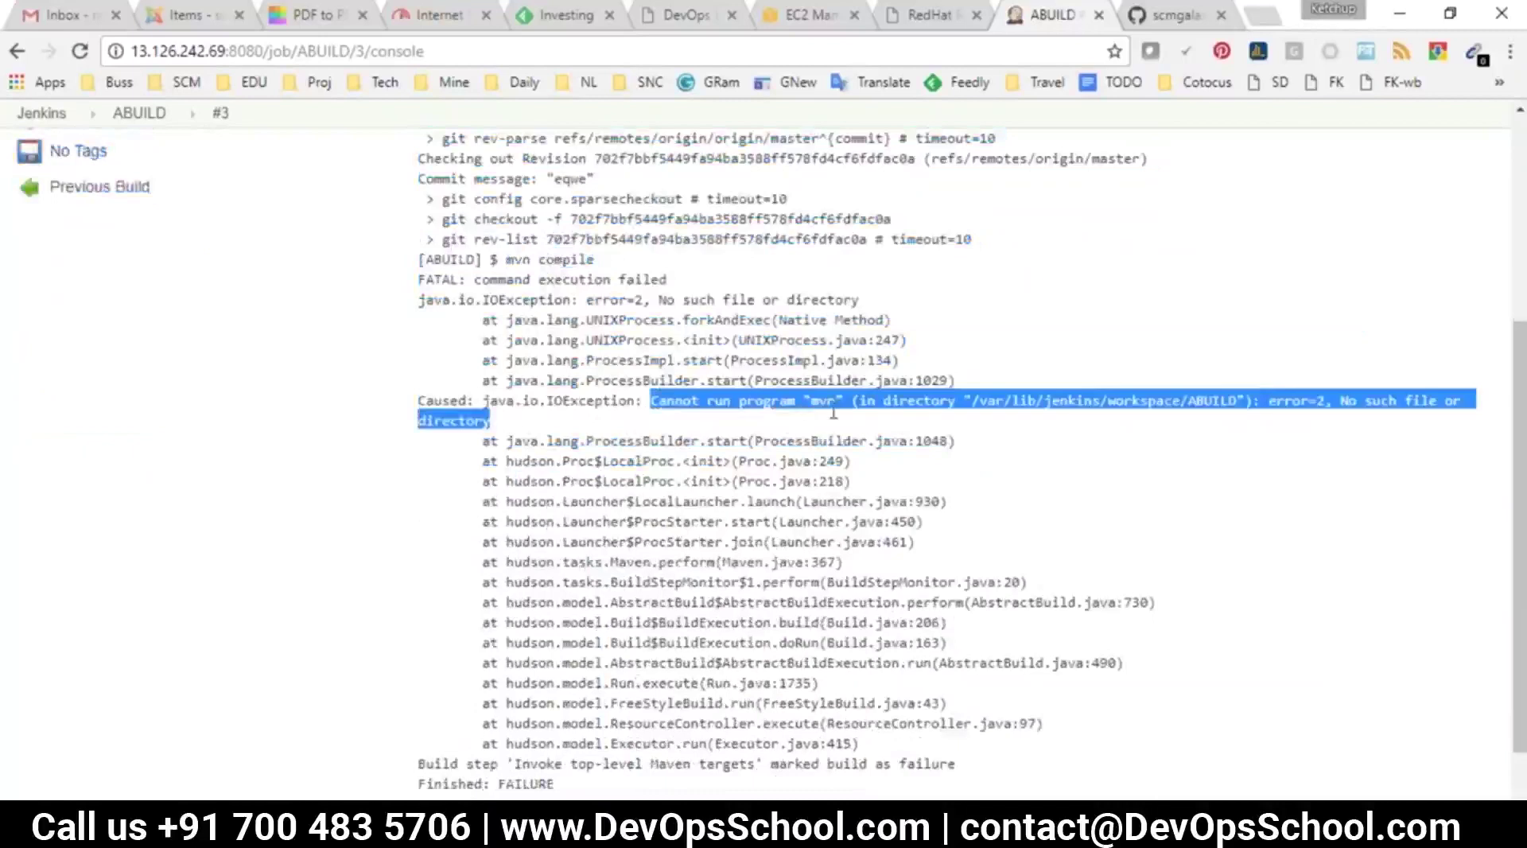
click(836, 420)
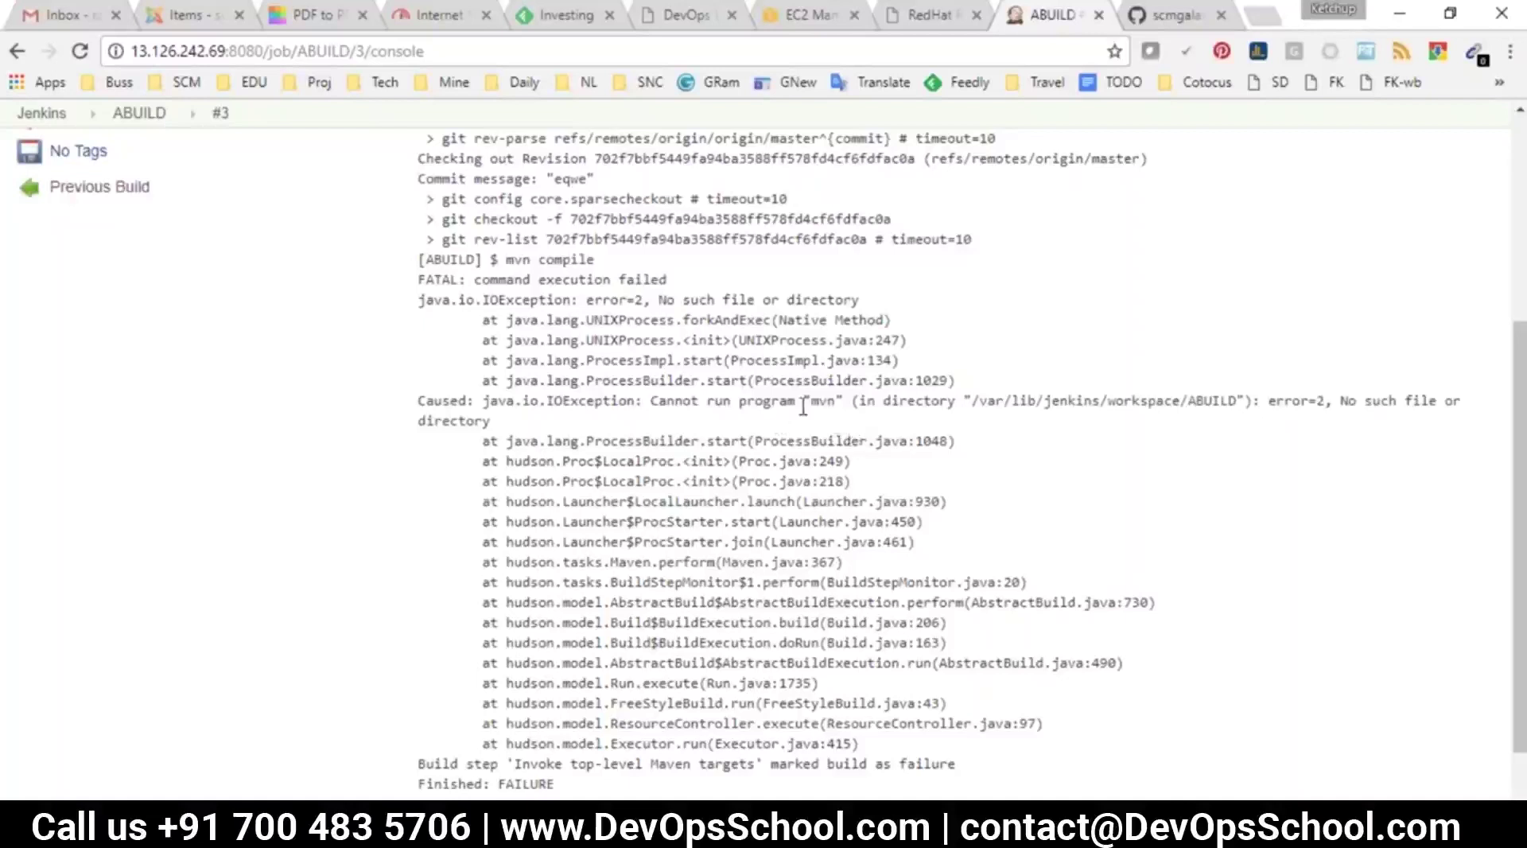
drag(506, 260, 604, 260)
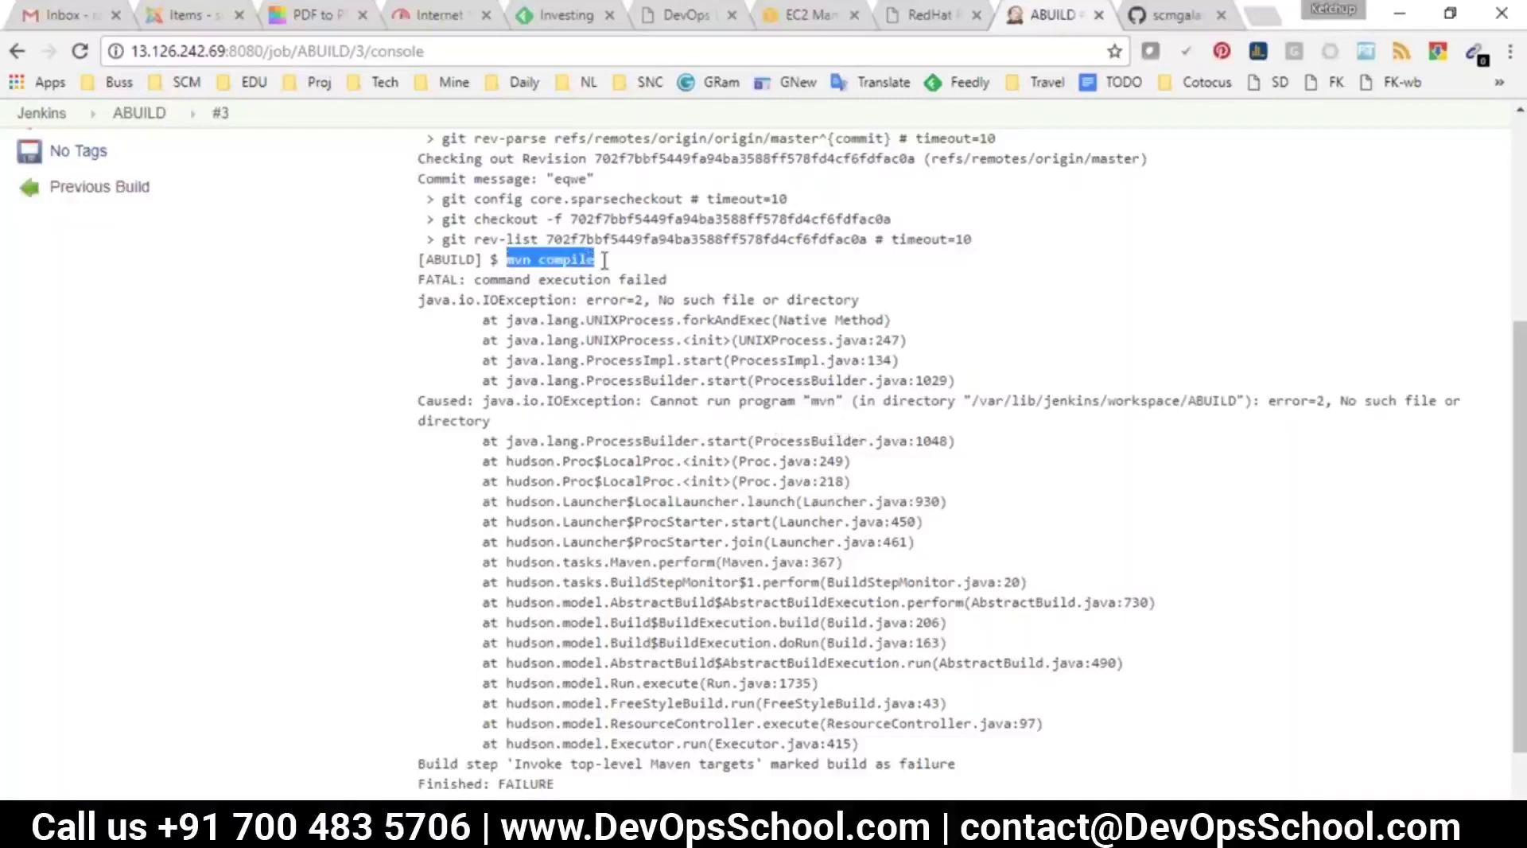
double_click(518, 260)
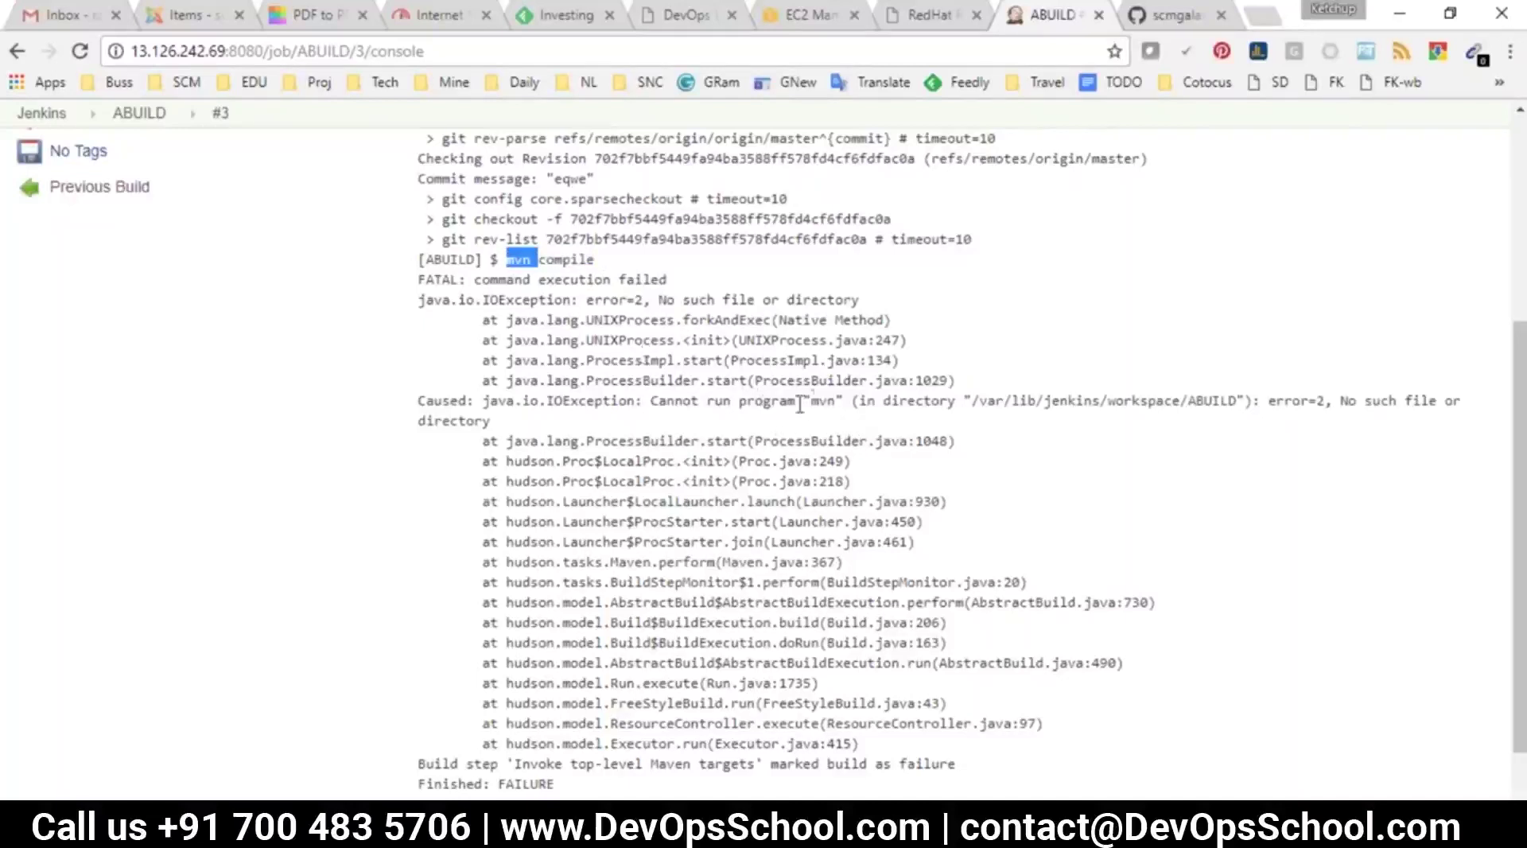
double_click(823, 400)
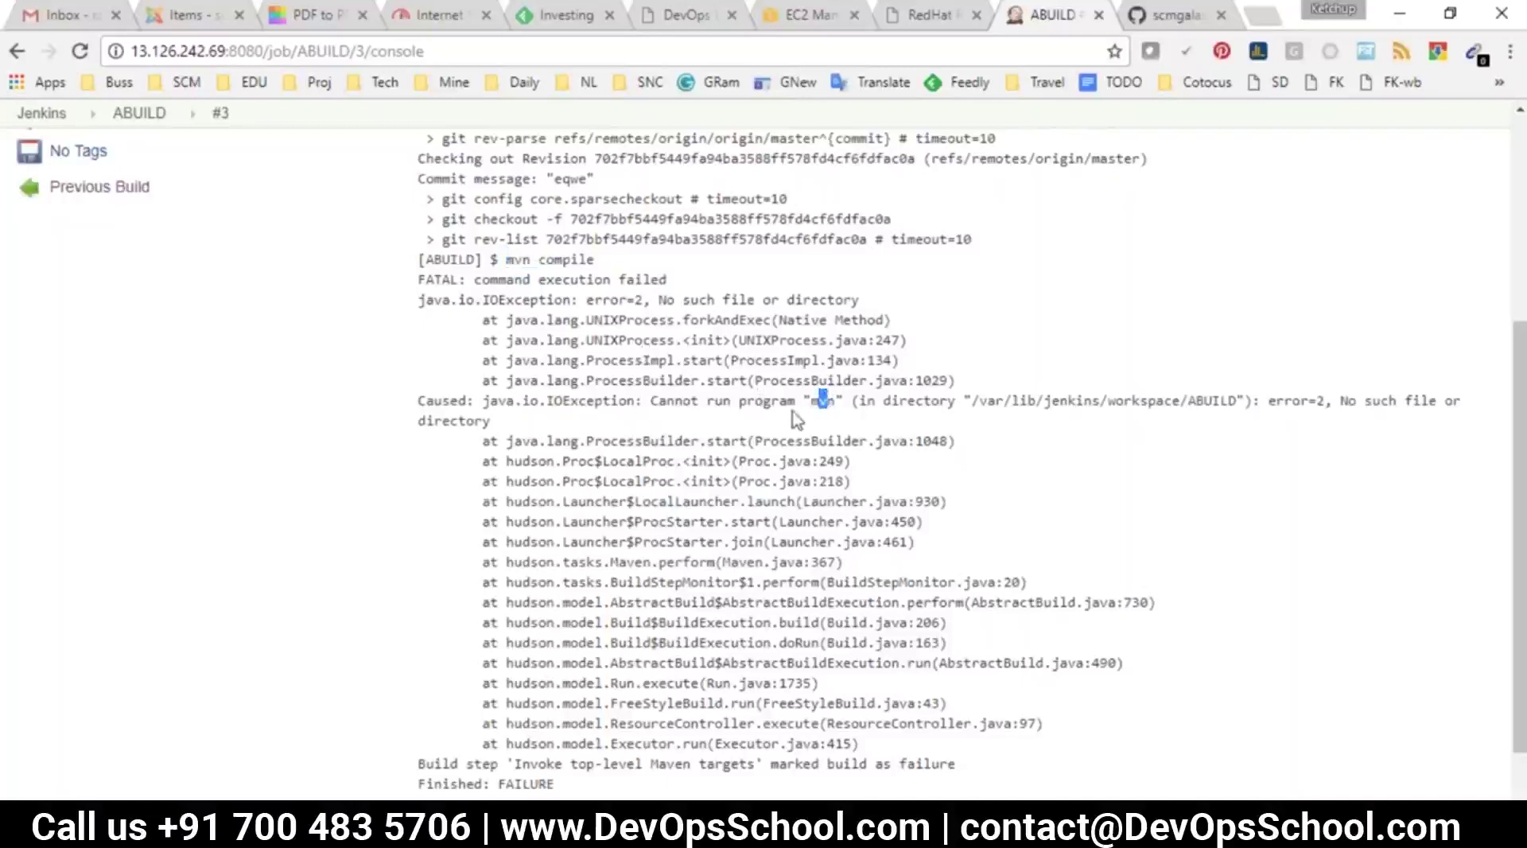
drag(842, 403, 1154, 409)
Run mvn in the PuTTY session, which returns 'command not found'
key(alt+Tab)
text(mvn)
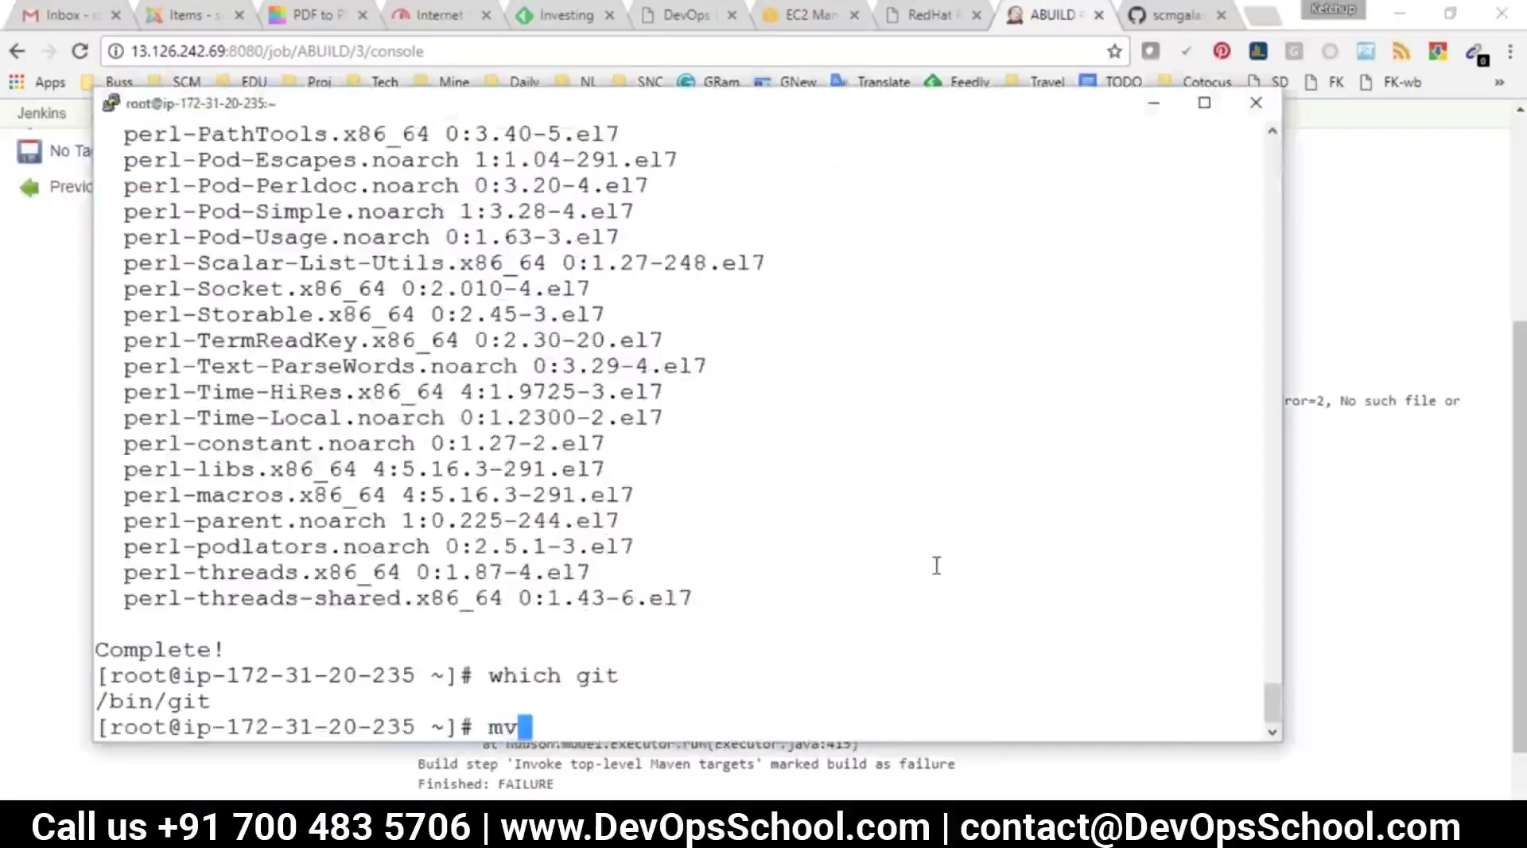
key(Return)
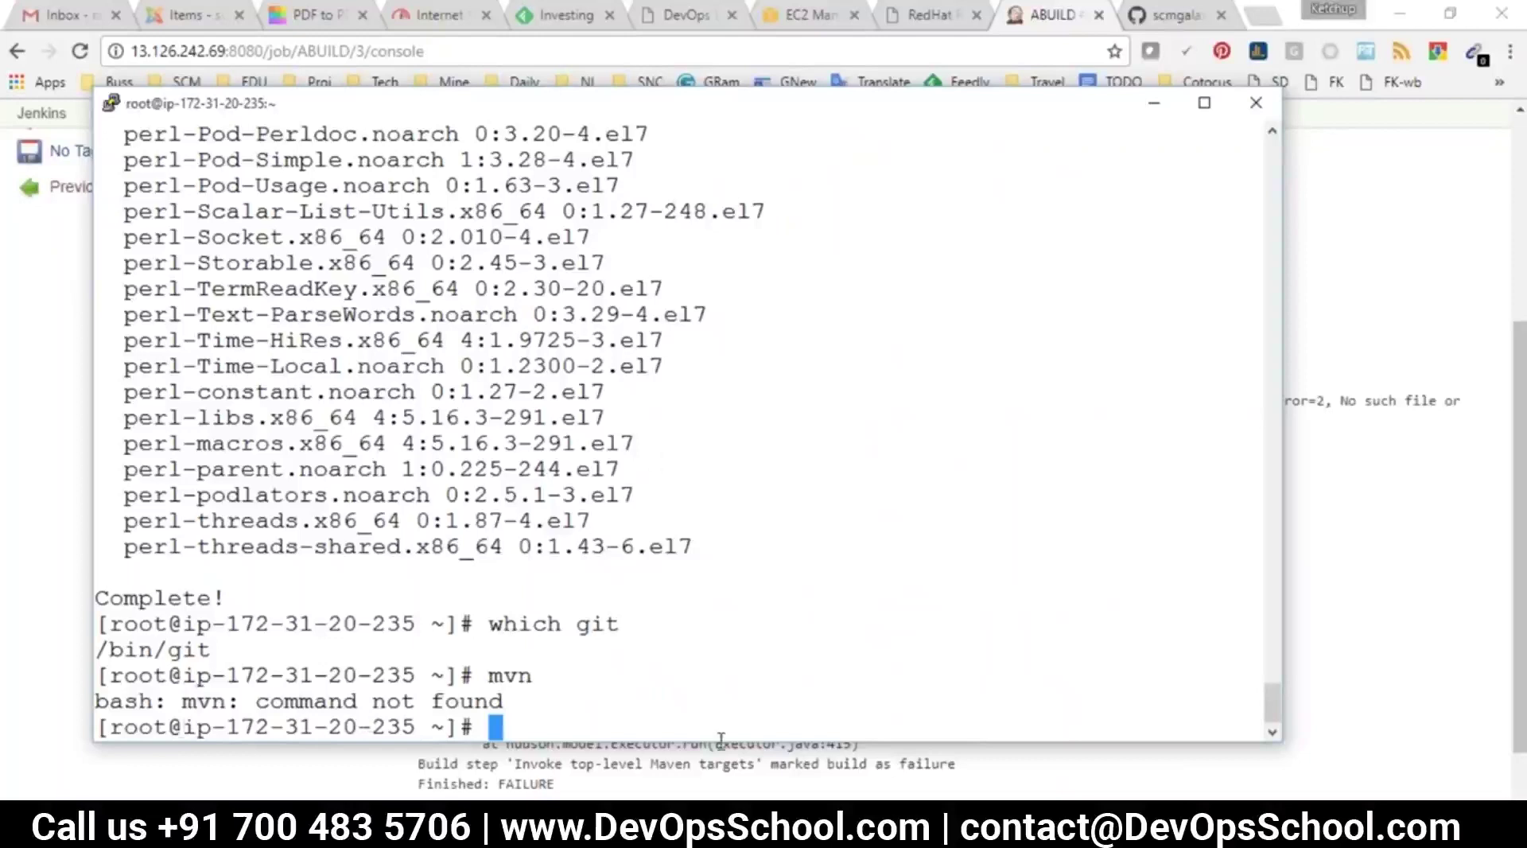
text(yum )
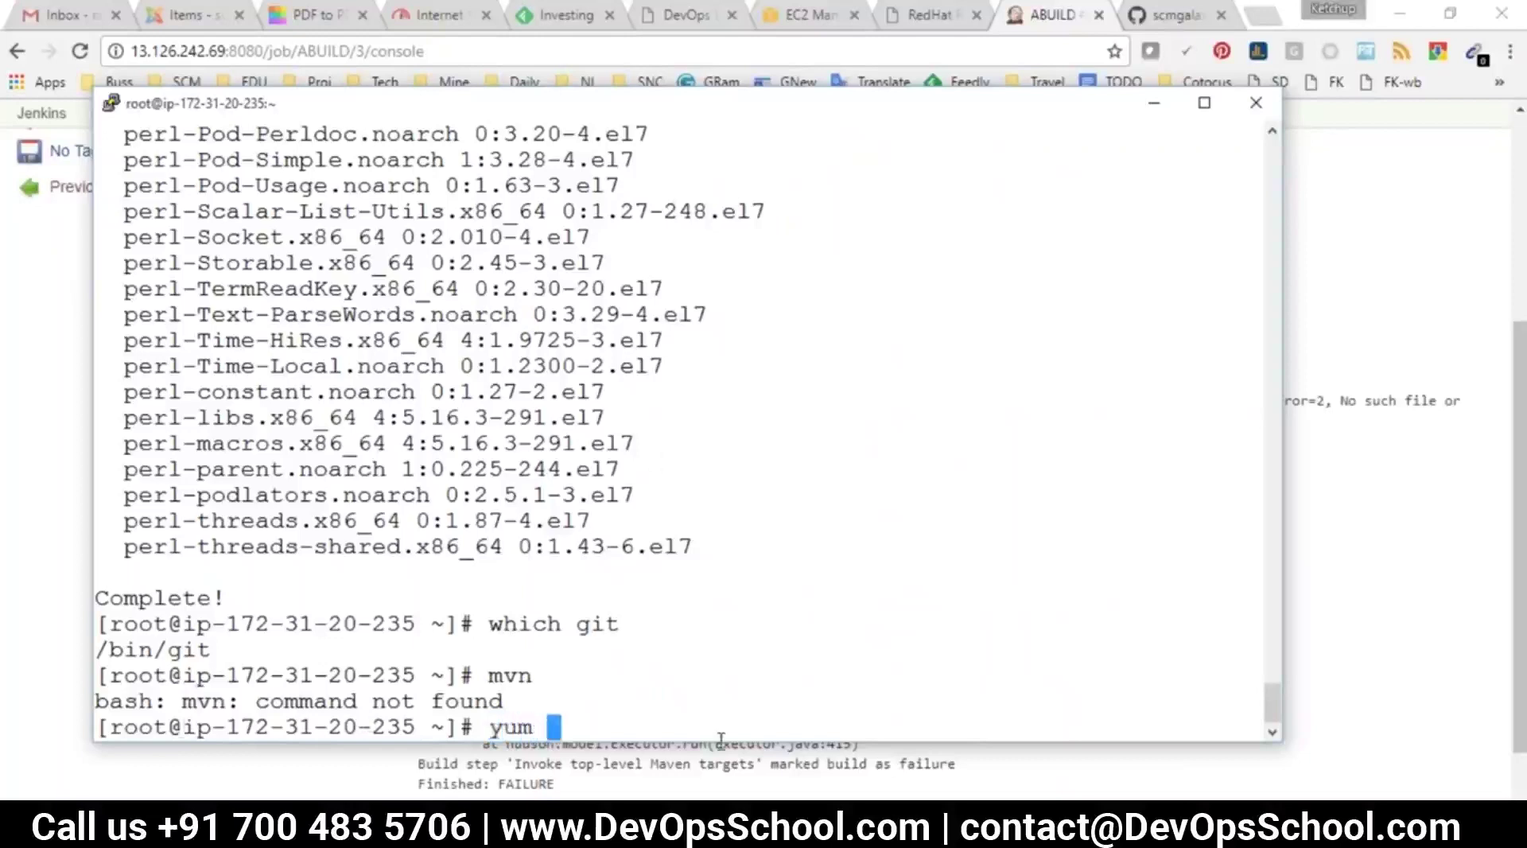
text(install g)
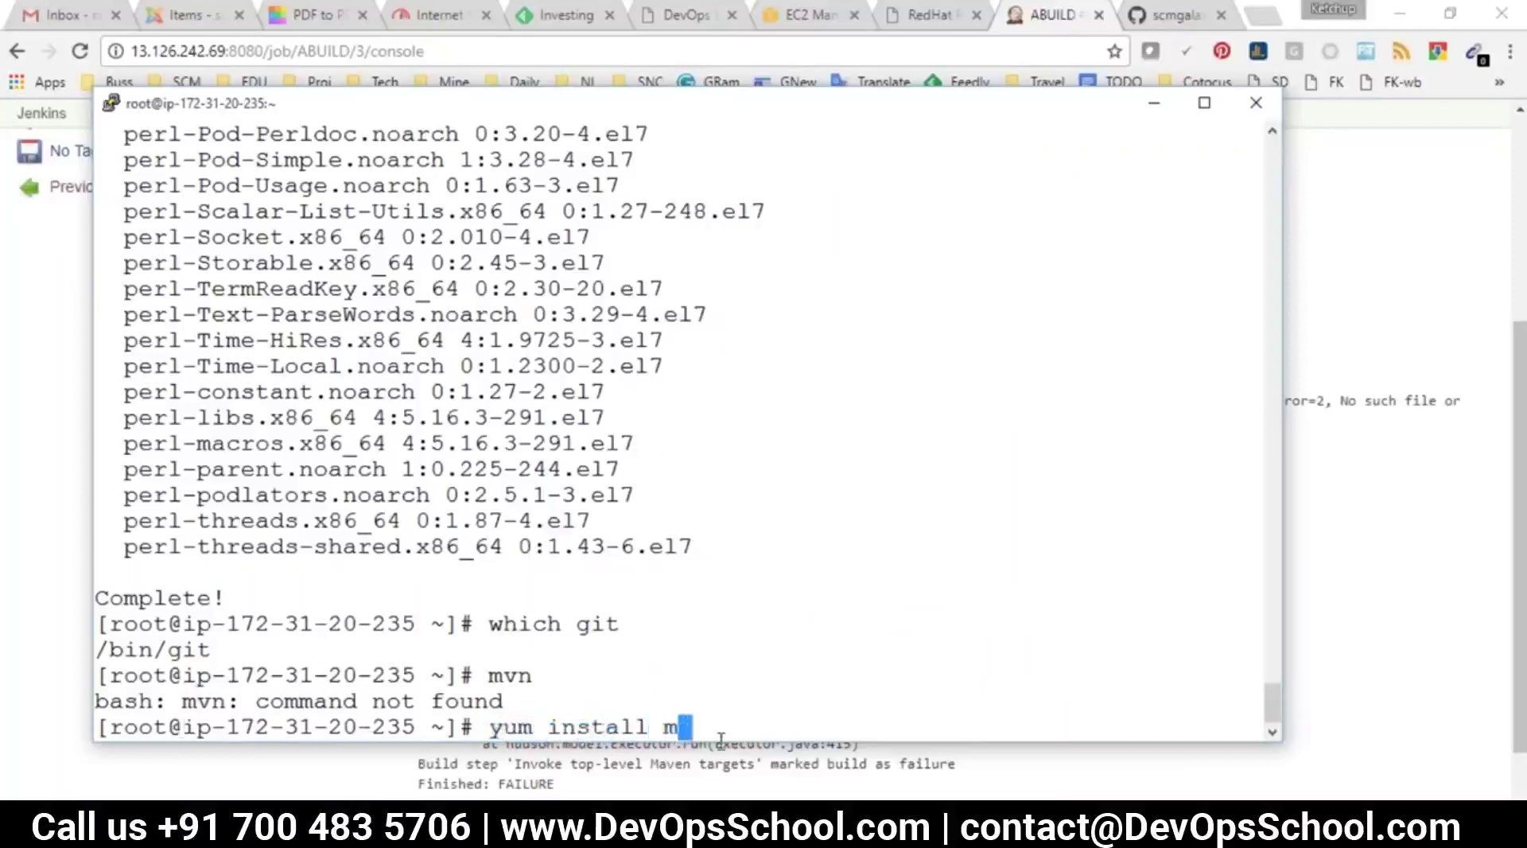
text(i)
key(BackSpace)
key(BackSpace)
key(BackSpace)
key(BackSpace)
key(BackSpace)
key(BackSpace)
key(BackSpace)
key(BackSpace)
key(BackSpace)
key(BackSpace)
key(BackSpace)
key(BackSpace)
key(BackSpace)
key(BackSpace)
Return to build #3's console log and highlight the missing mvn program in the error
click(721, 748)
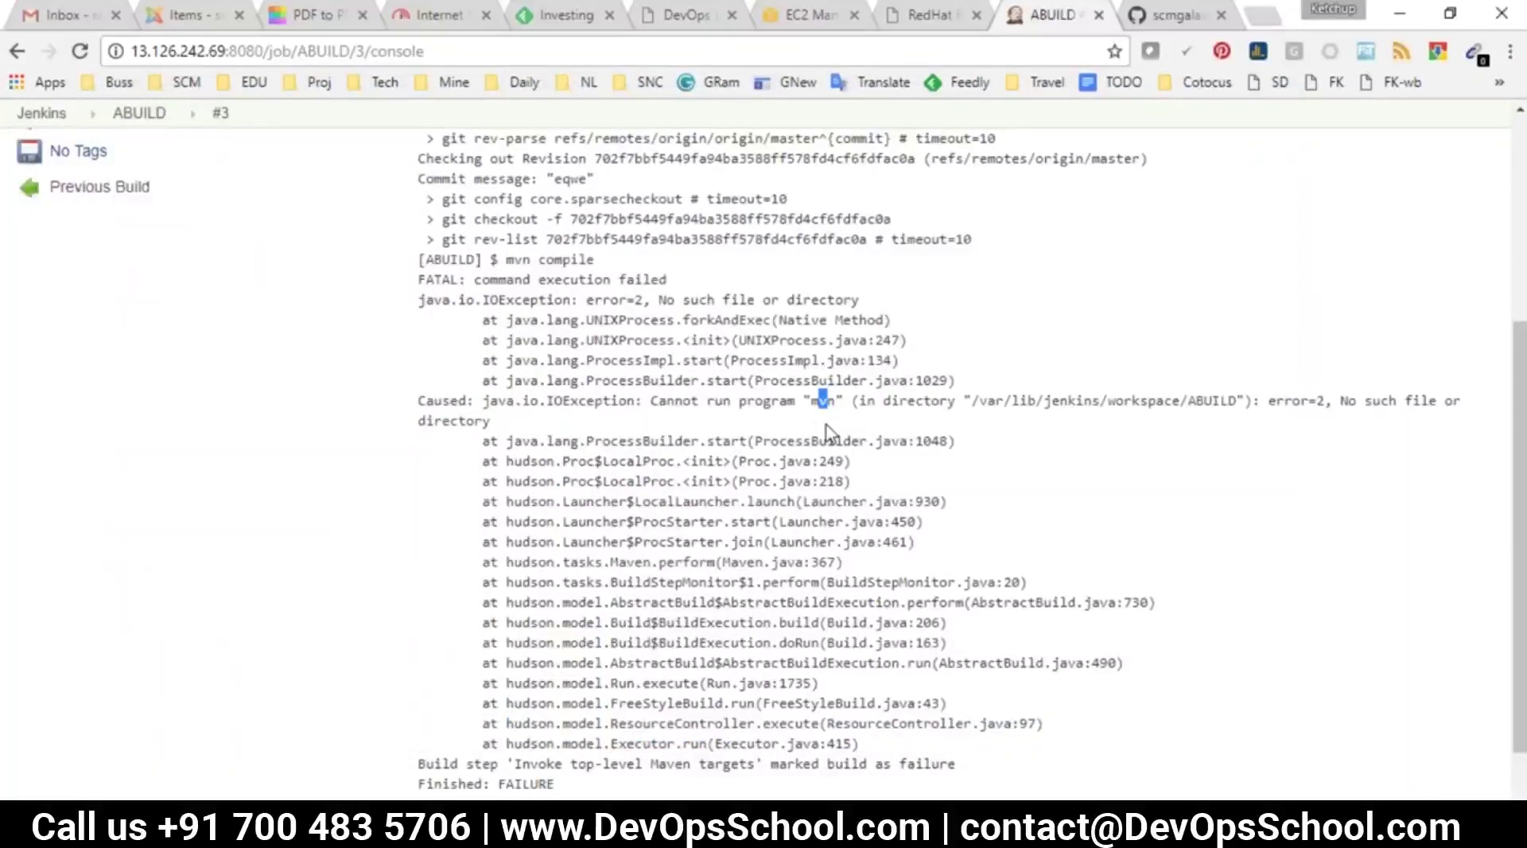
double_click(822, 400)
key(alt+Tab)
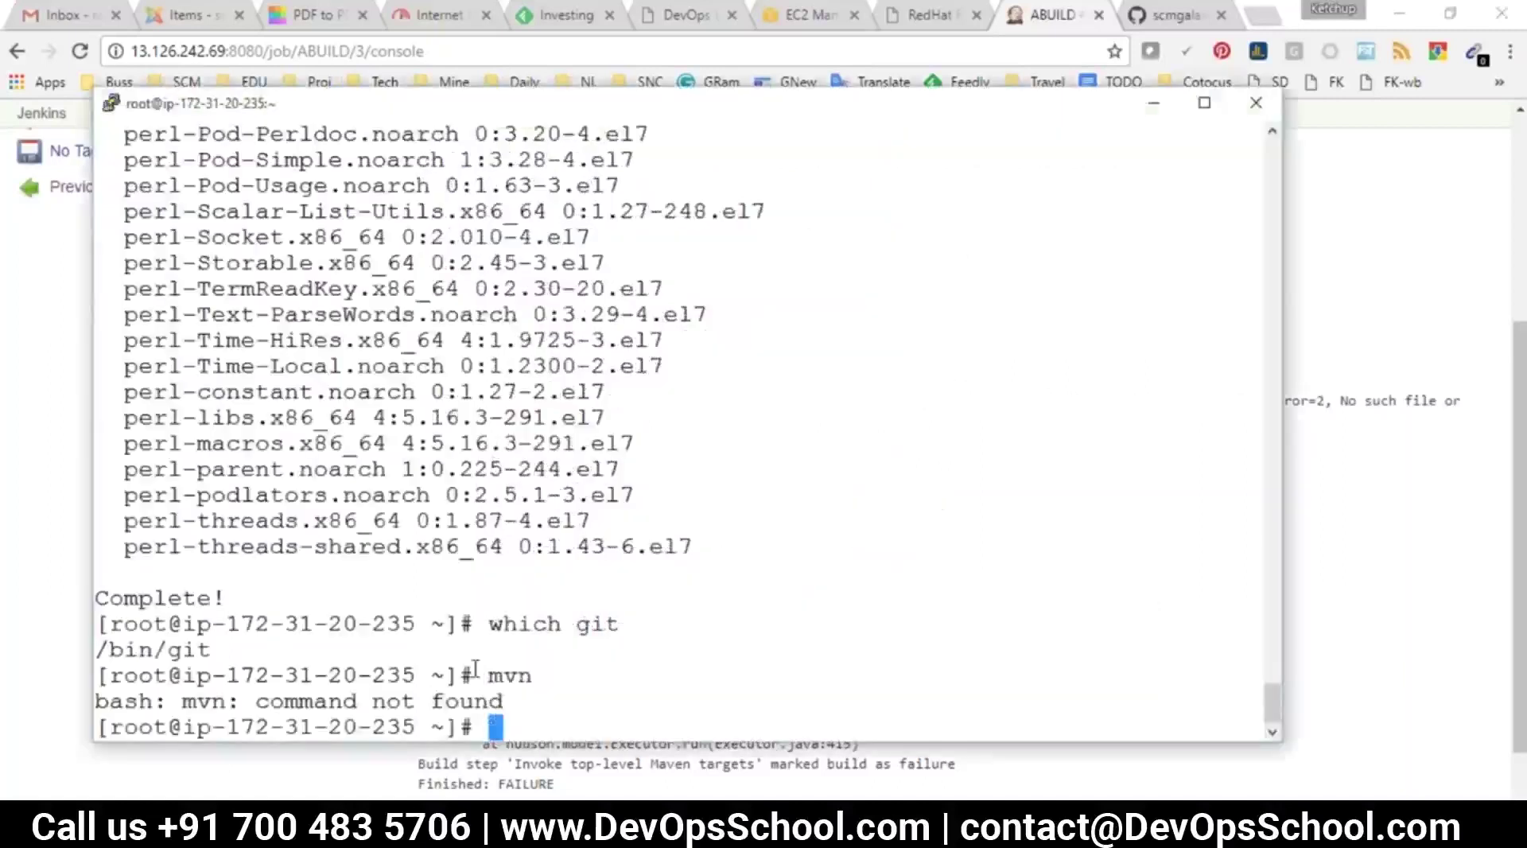
key(alt+Tab)
click(777, 435)
drag(809, 400, 803, 400)
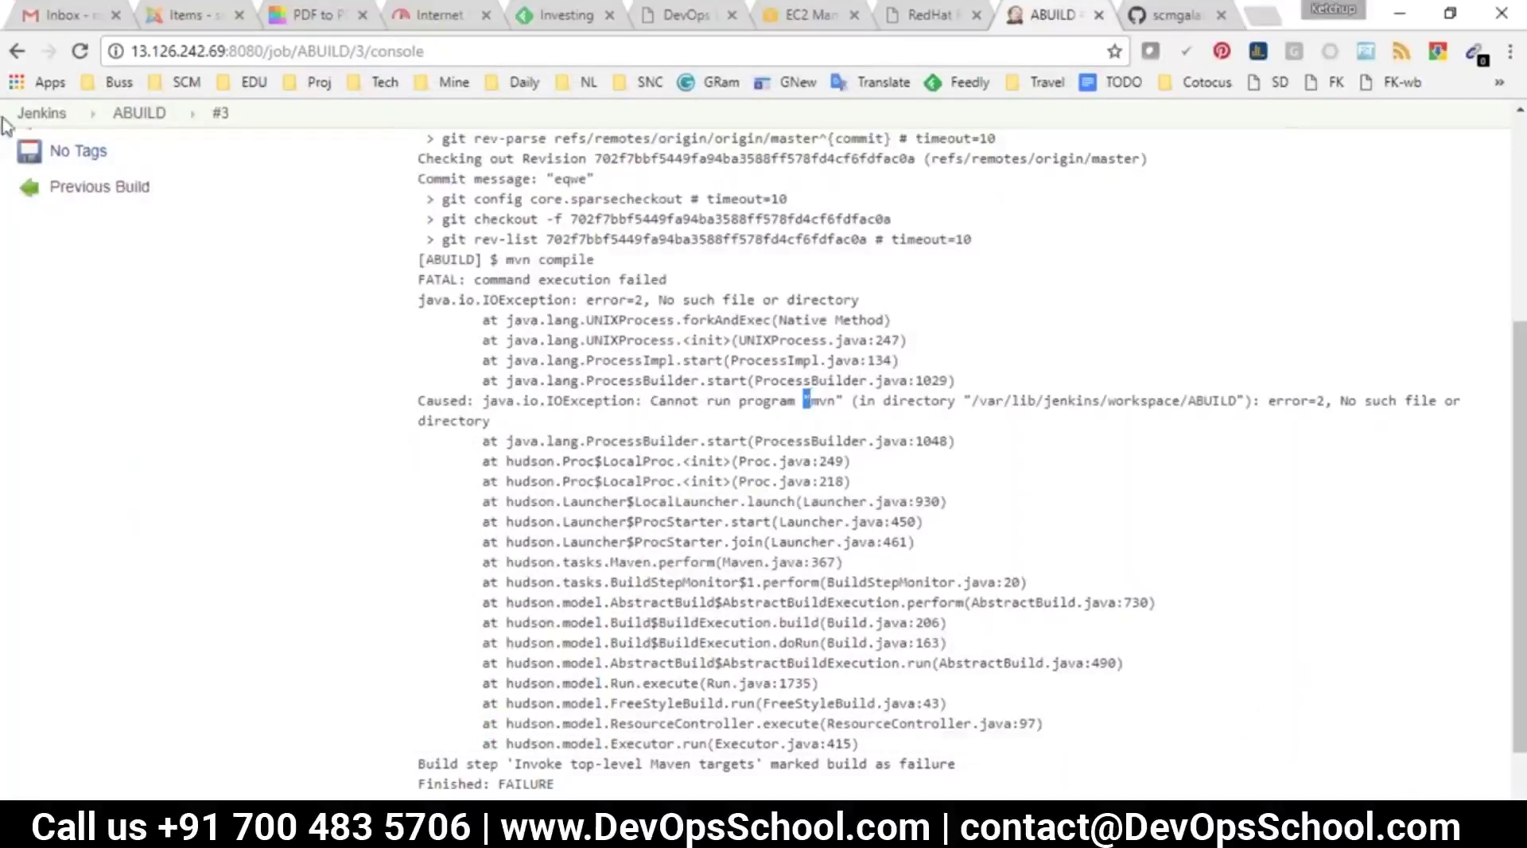
Go to Manage Jenkins and into Global Tool Configuration
click(30, 113)
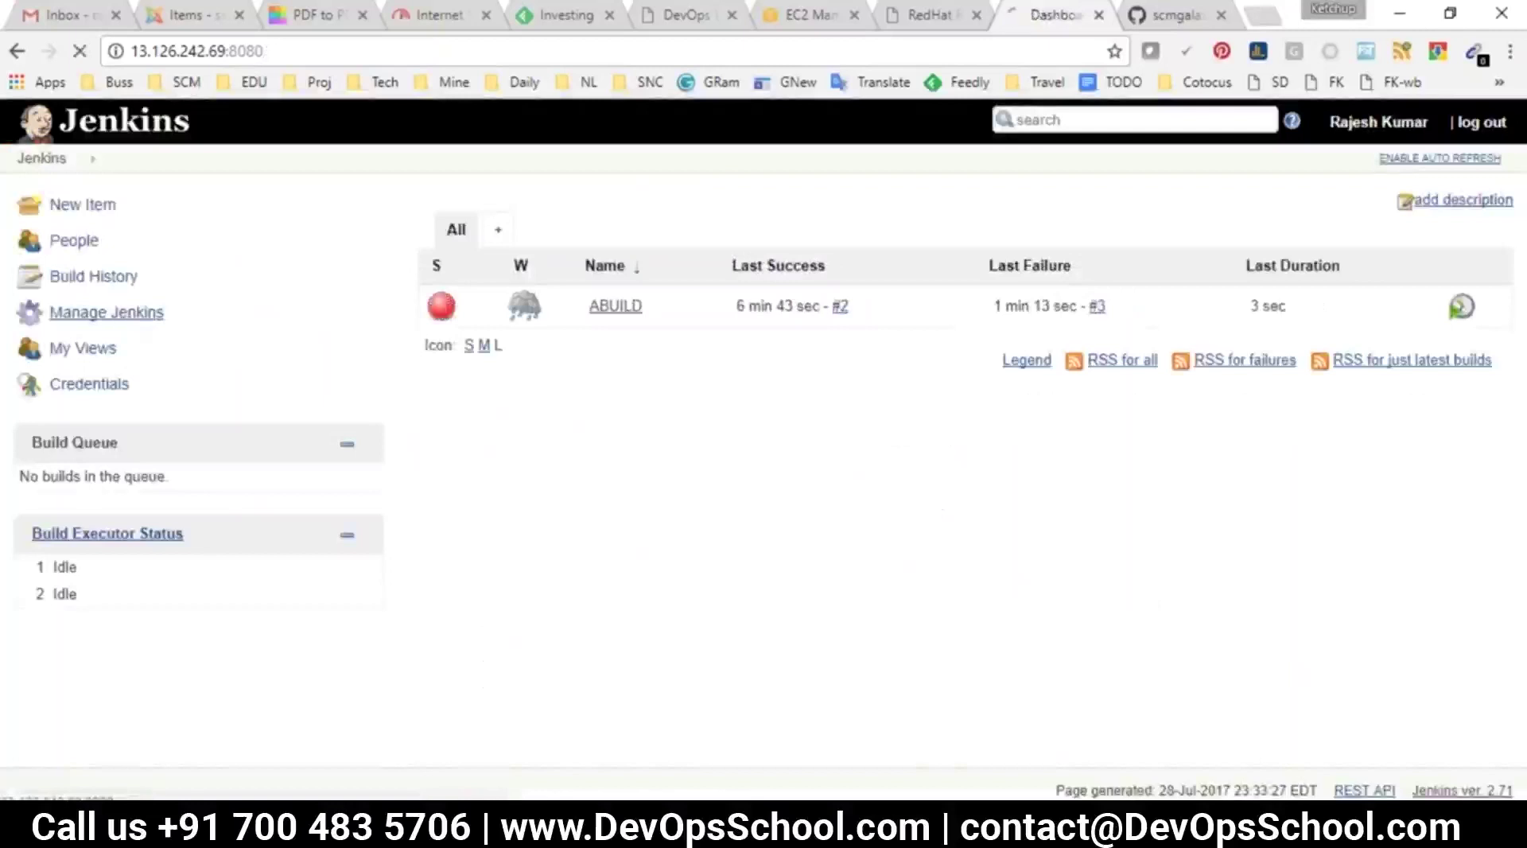
click(106, 312)
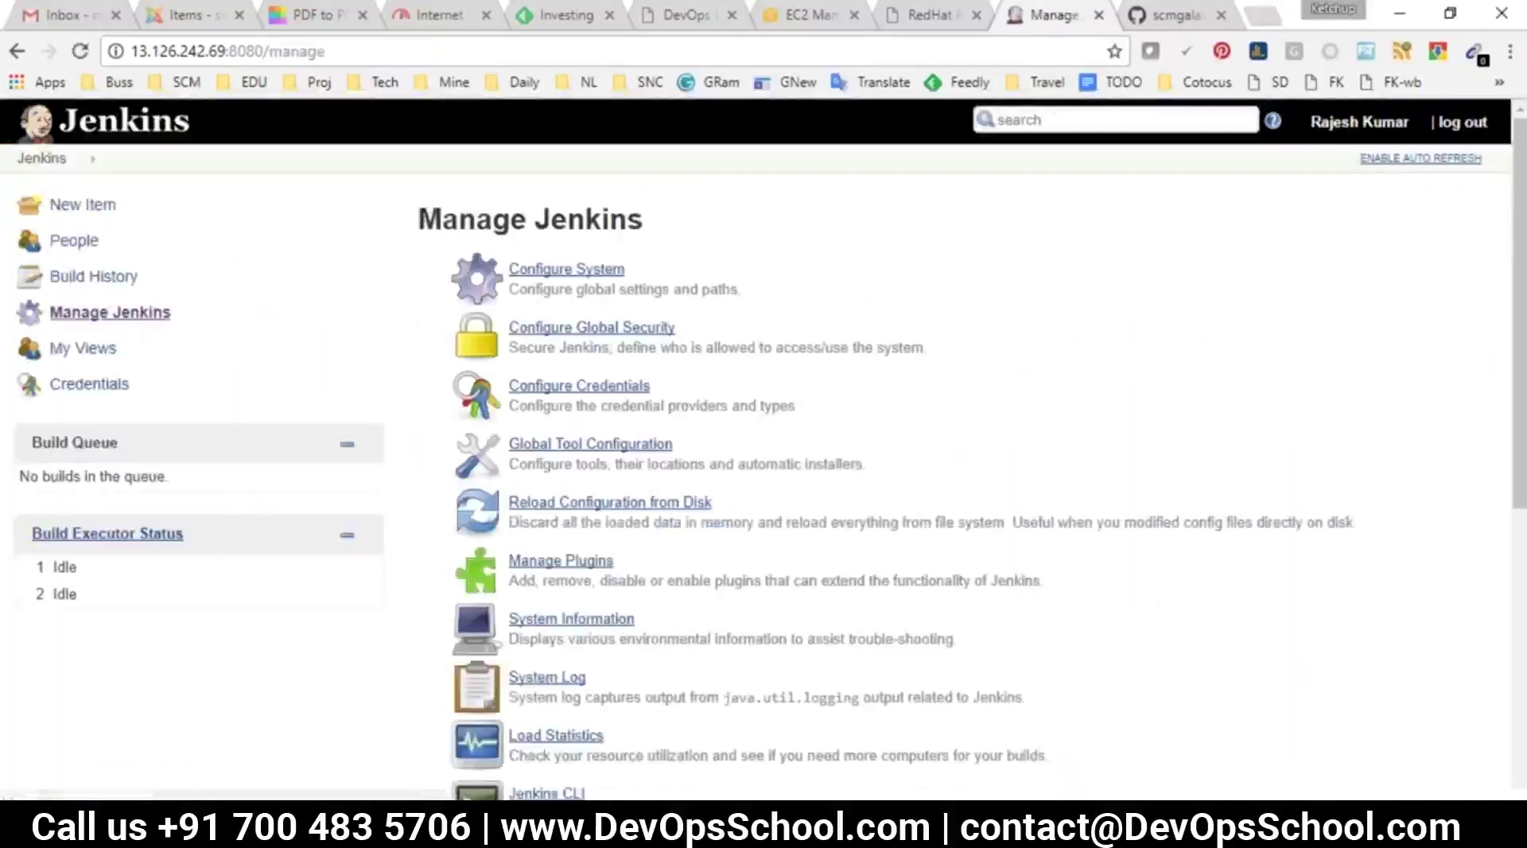
drag(415, 214, 1111, 741)
click(1141, 642)
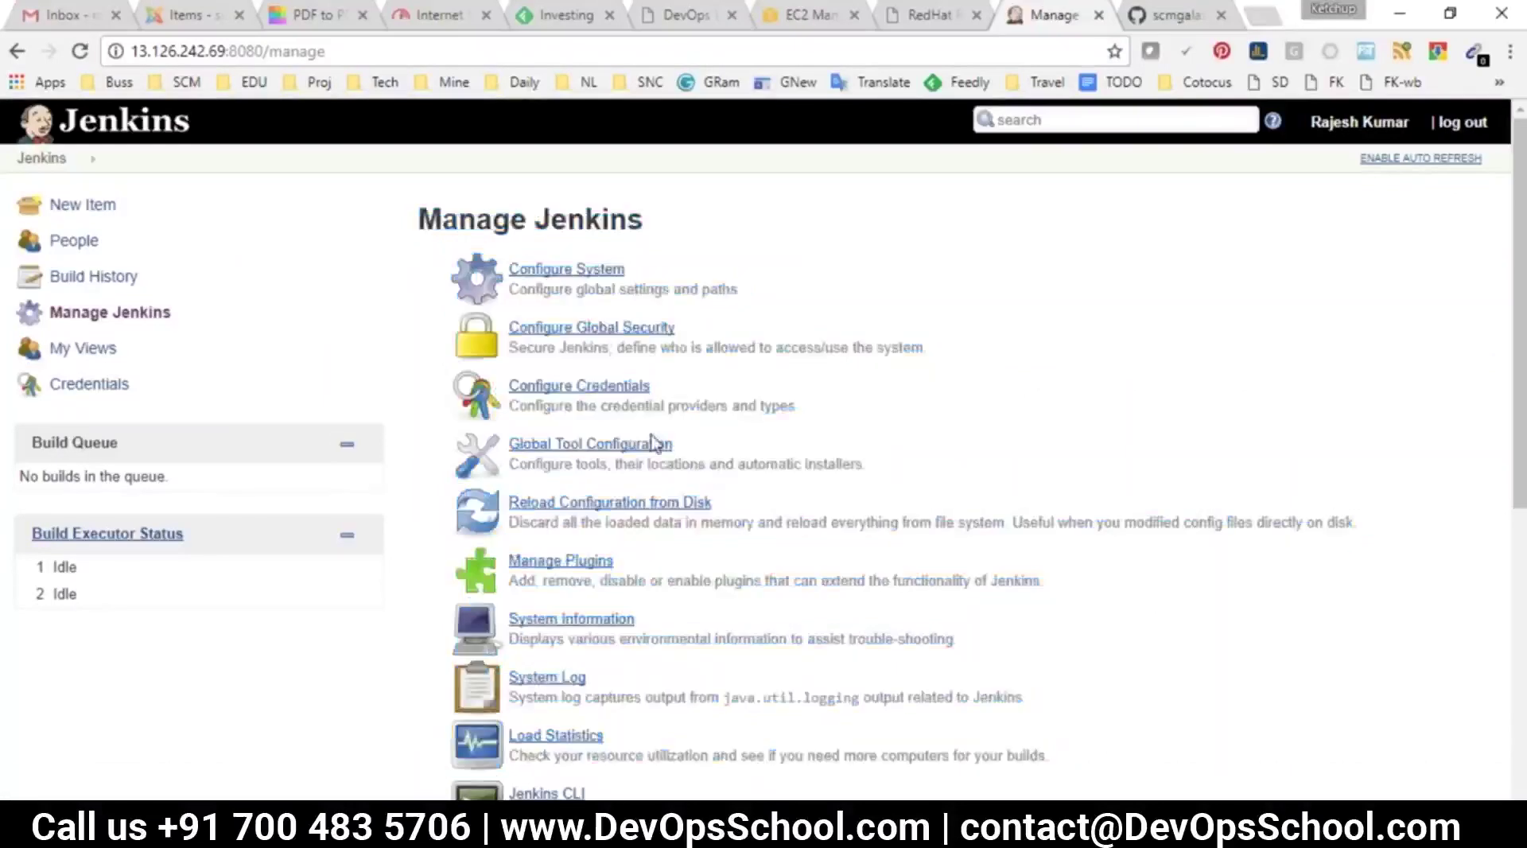
drag(865, 469, 505, 436)
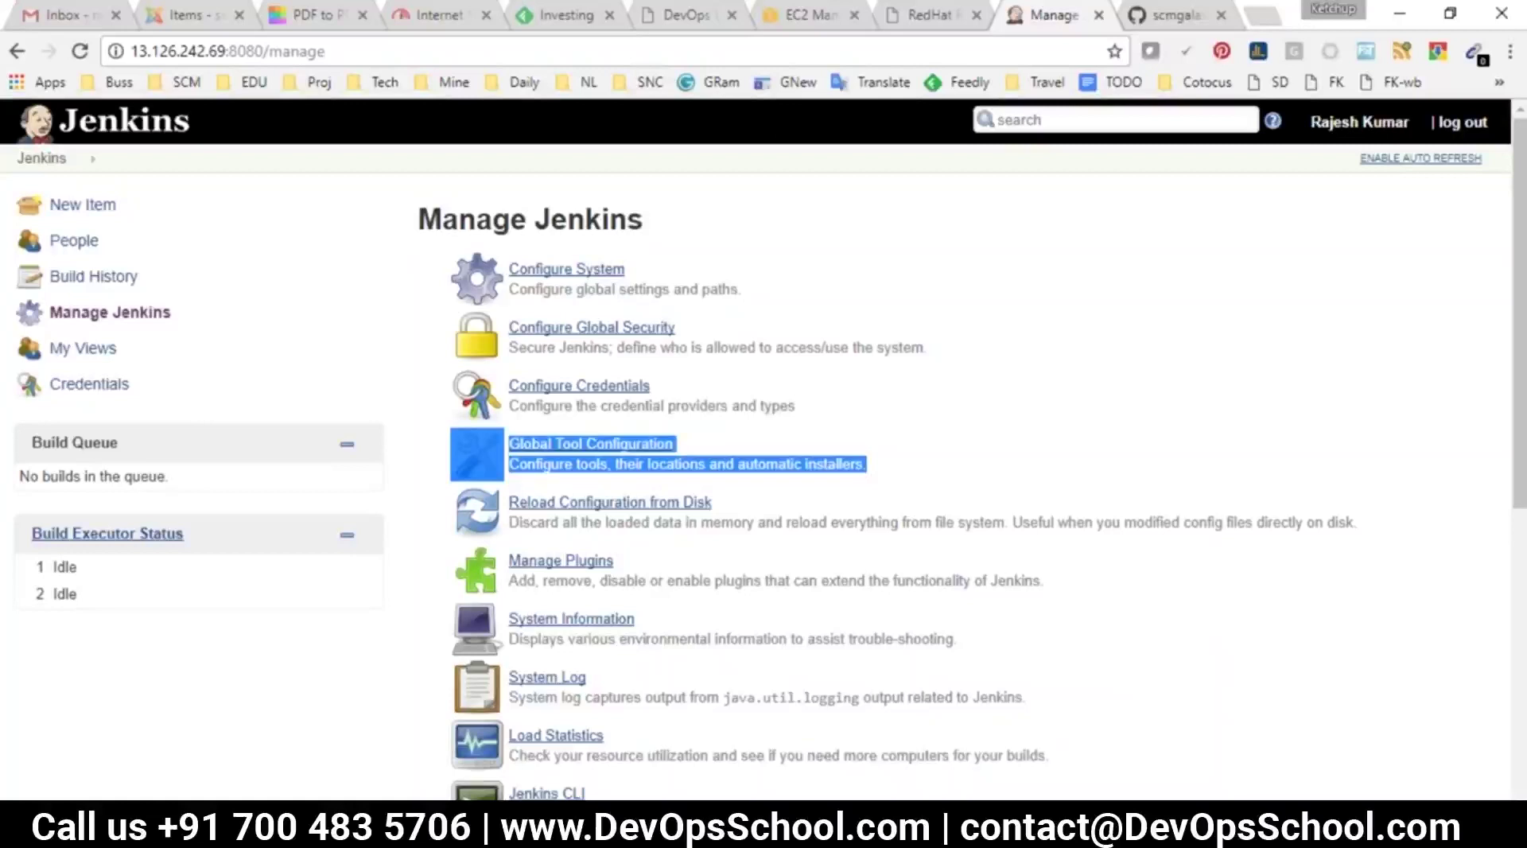
click(920, 447)
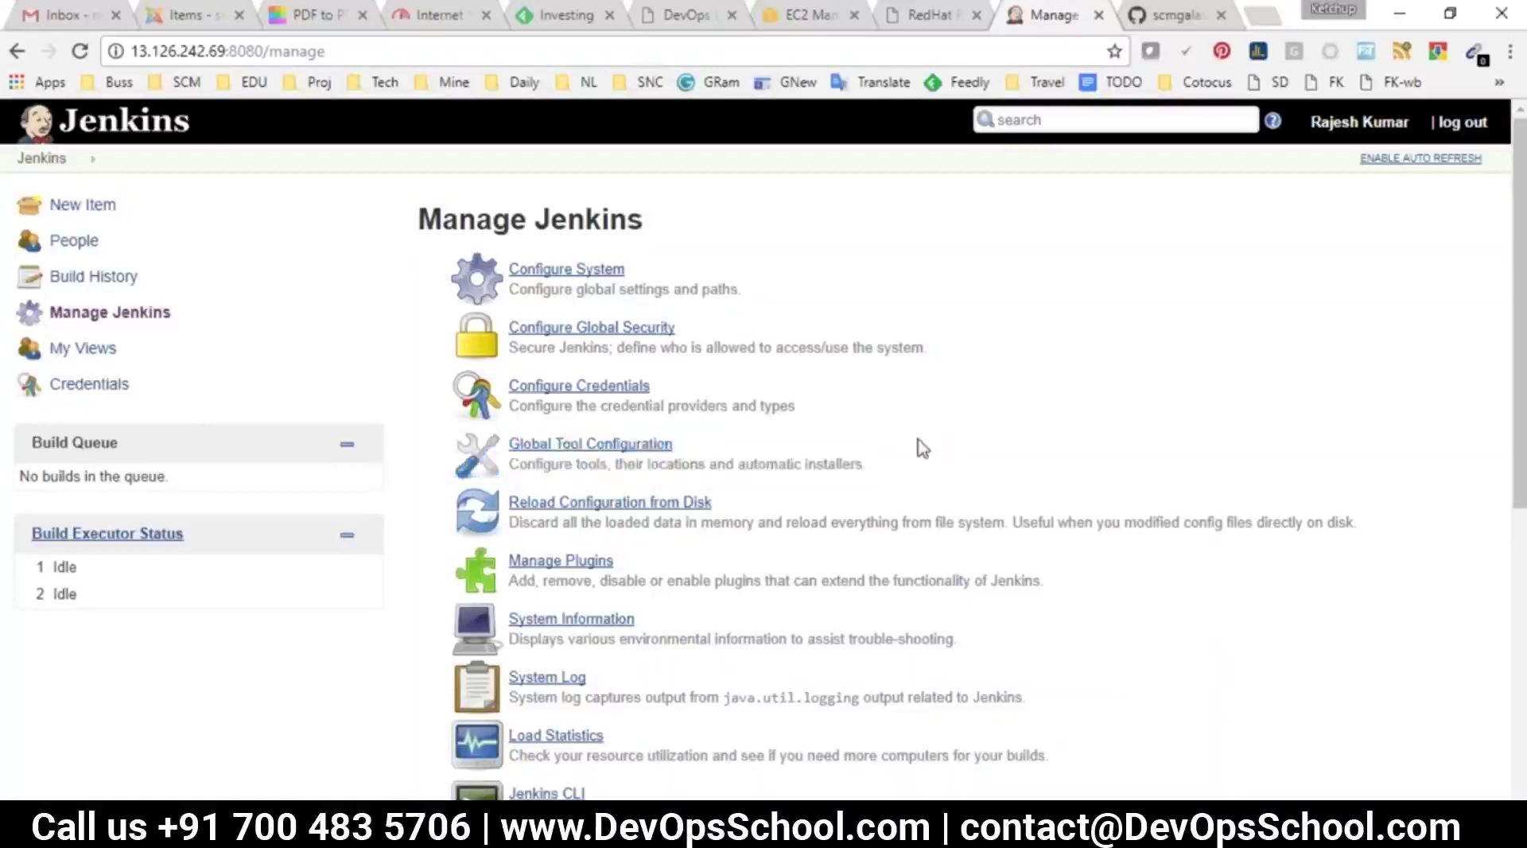
click(527, 445)
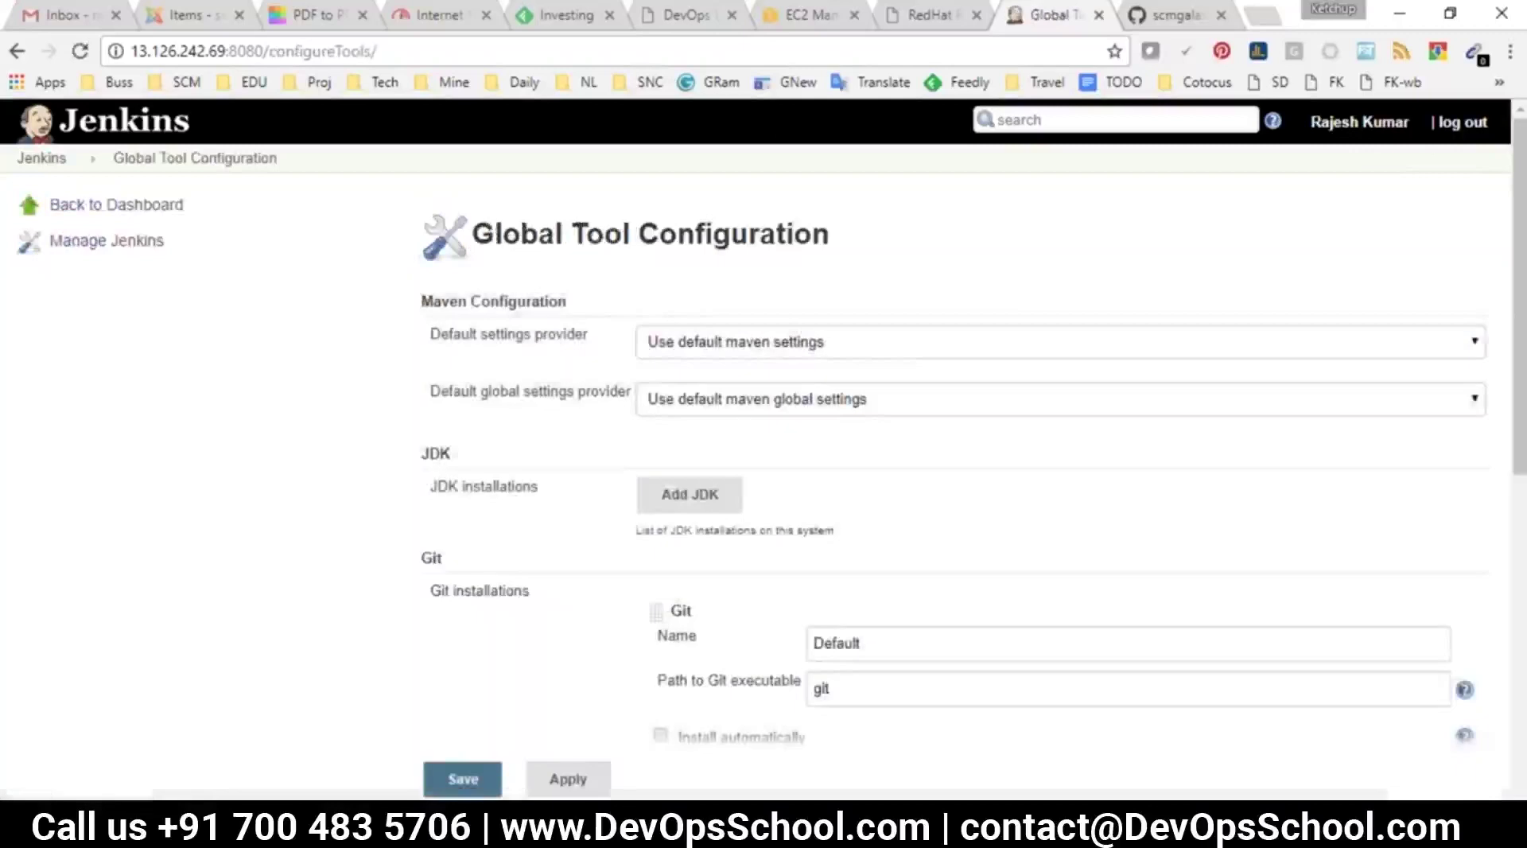
Review the JDK, Git and Gradle sections down to the Maven section
drag(453, 455, 422, 454)
drag(421, 558, 443, 560)
scroll(466, 531, down, 5)
double_click(460, 434)
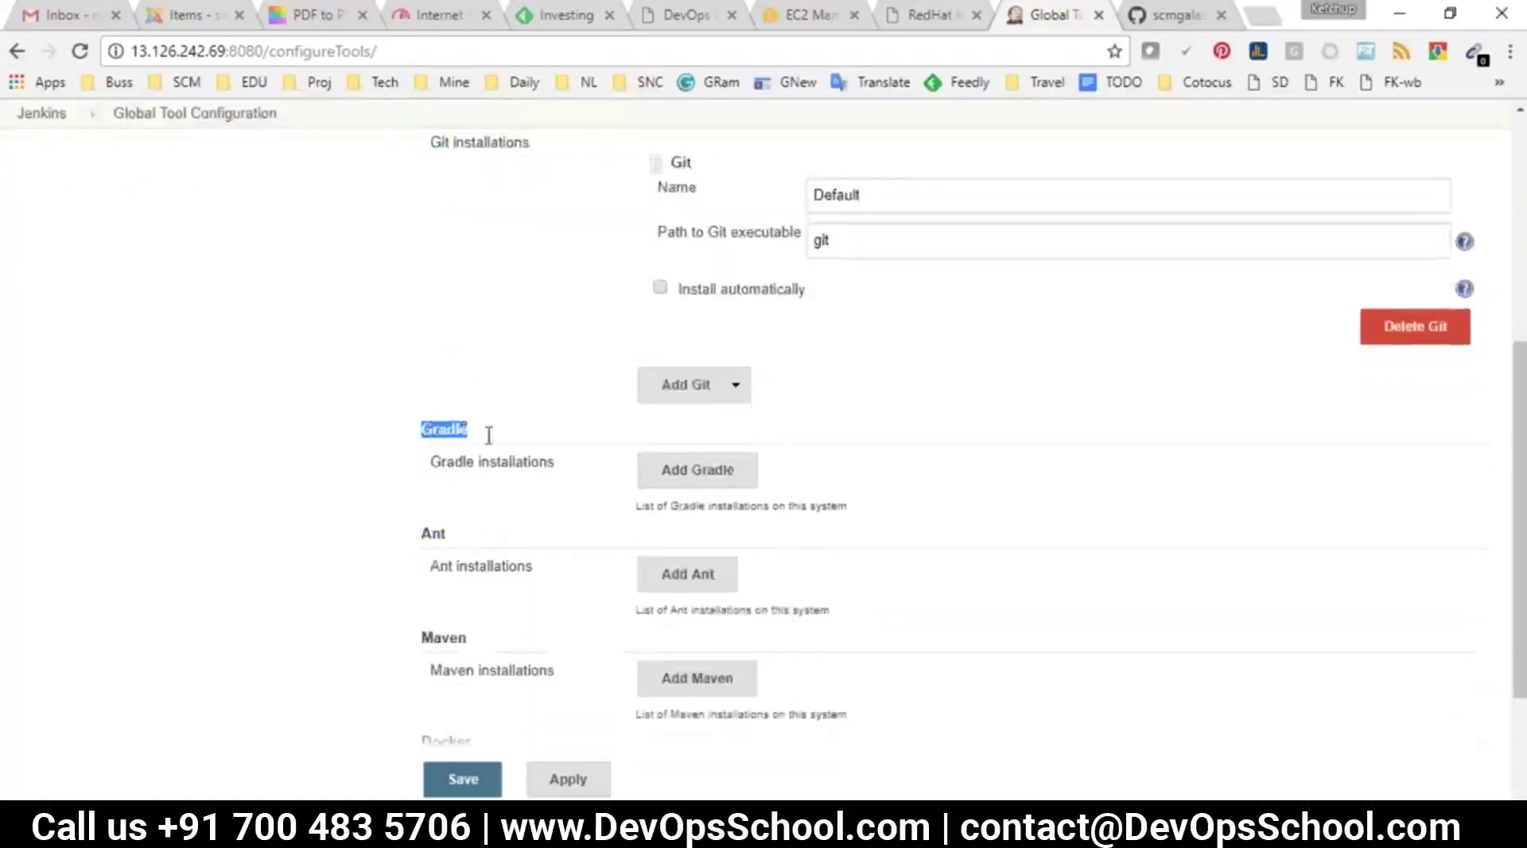
scroll(437, 595, down, 1)
scroll(437, 595, down, 1)
click(429, 419)
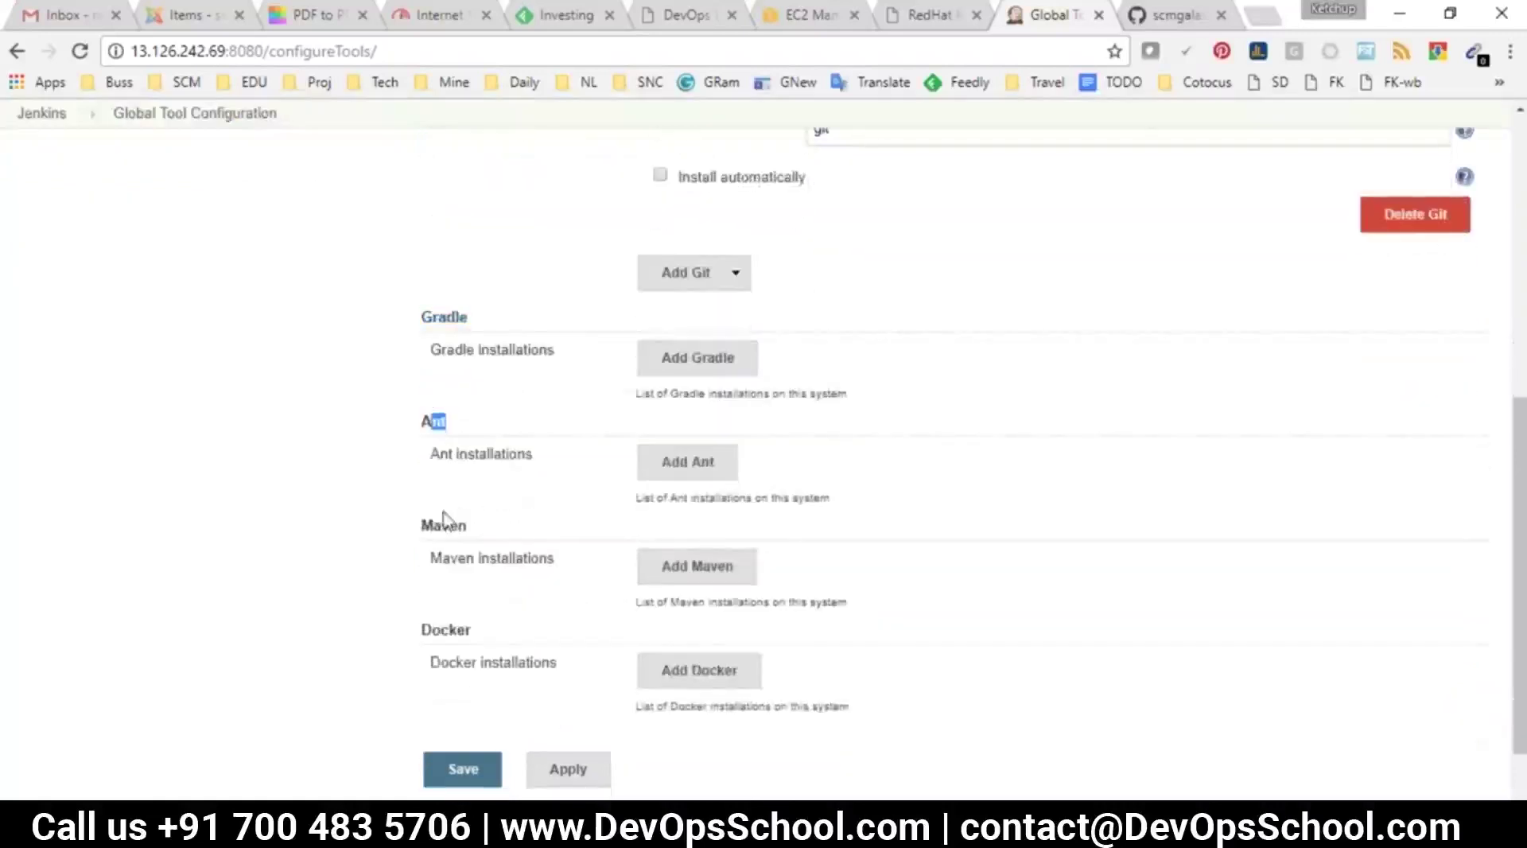
scroll(437, 527, down, 2)
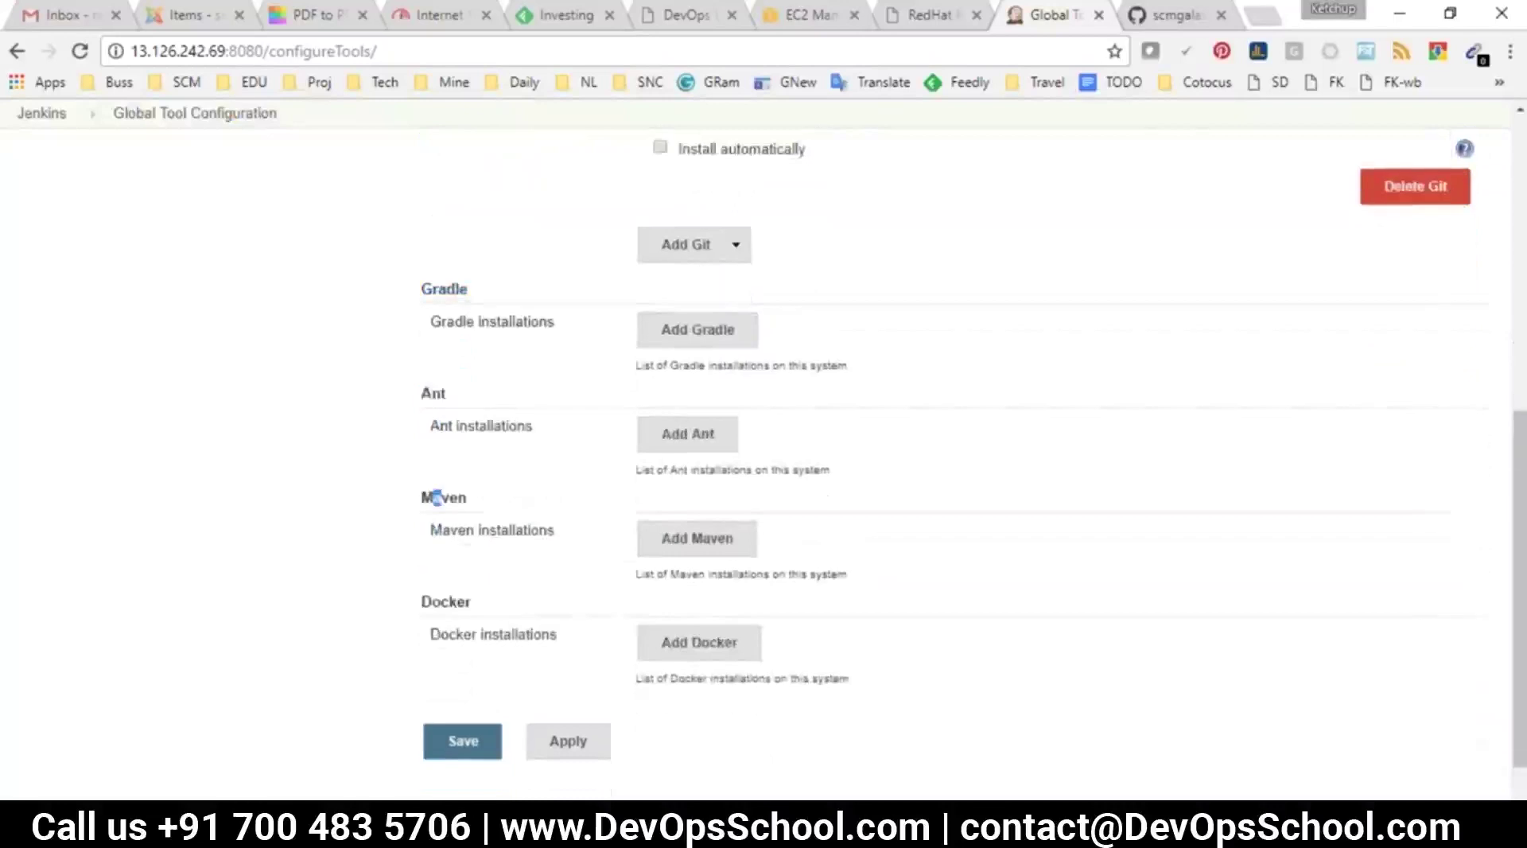
Add Maven installation maven1 auto-installing version 3.5.0 from Apache, and save
click(707, 487)
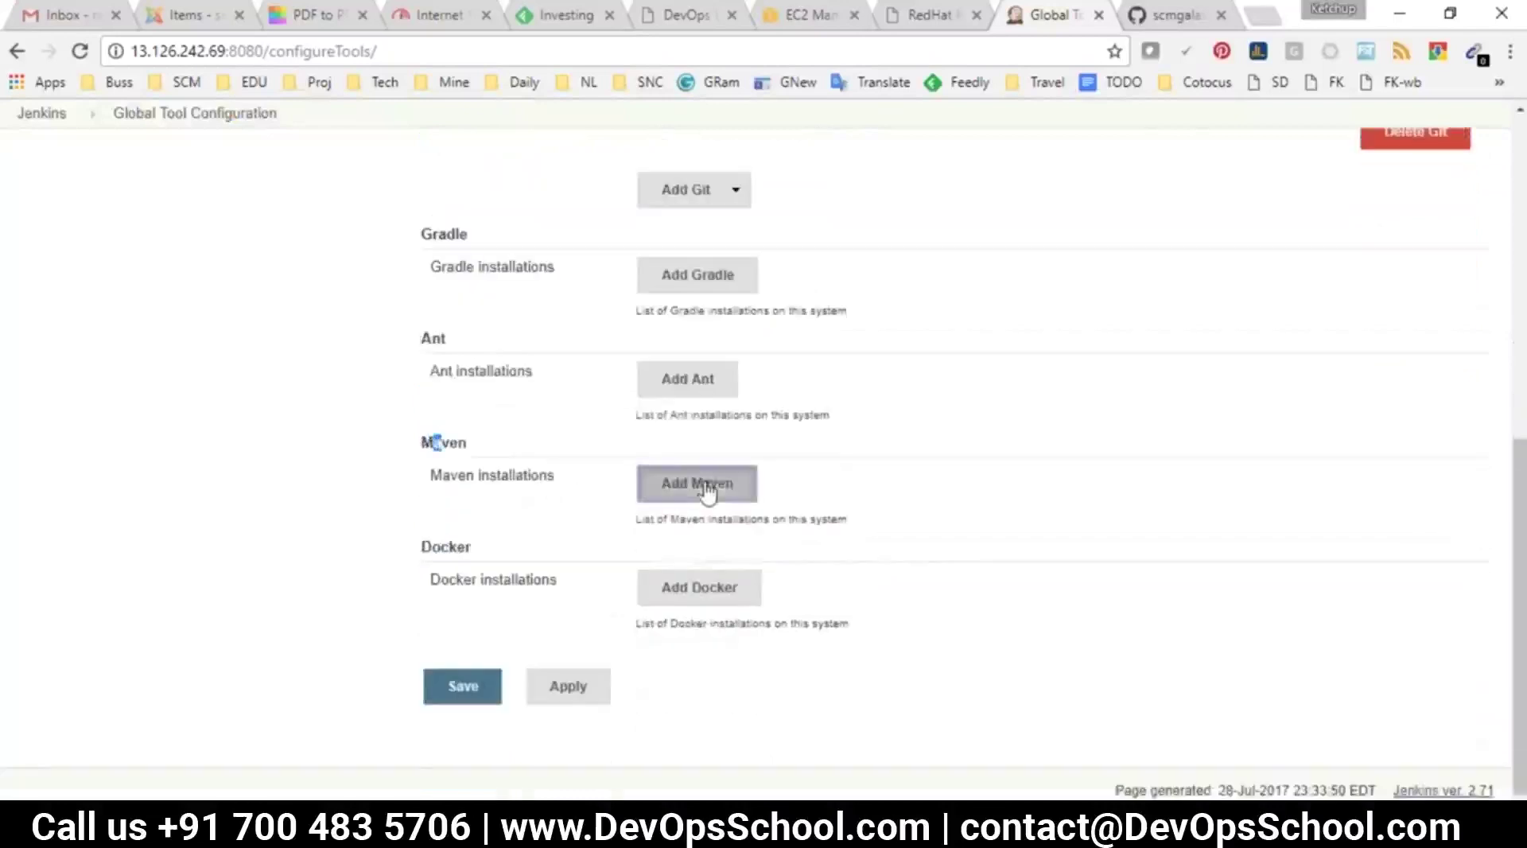
click(746, 503)
text(maven1)
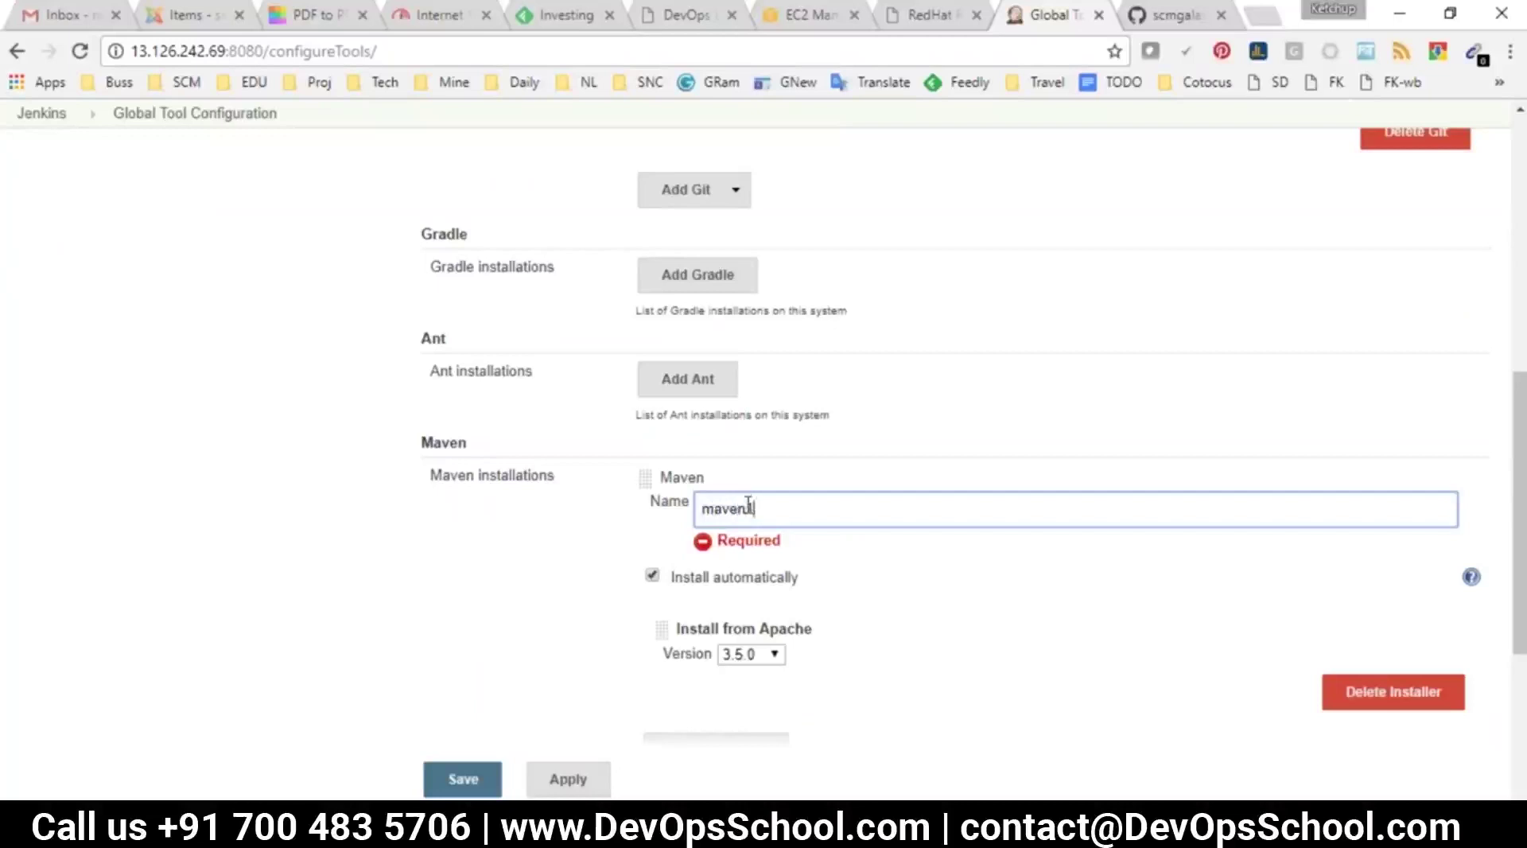
click(720, 592)
click(716, 556)
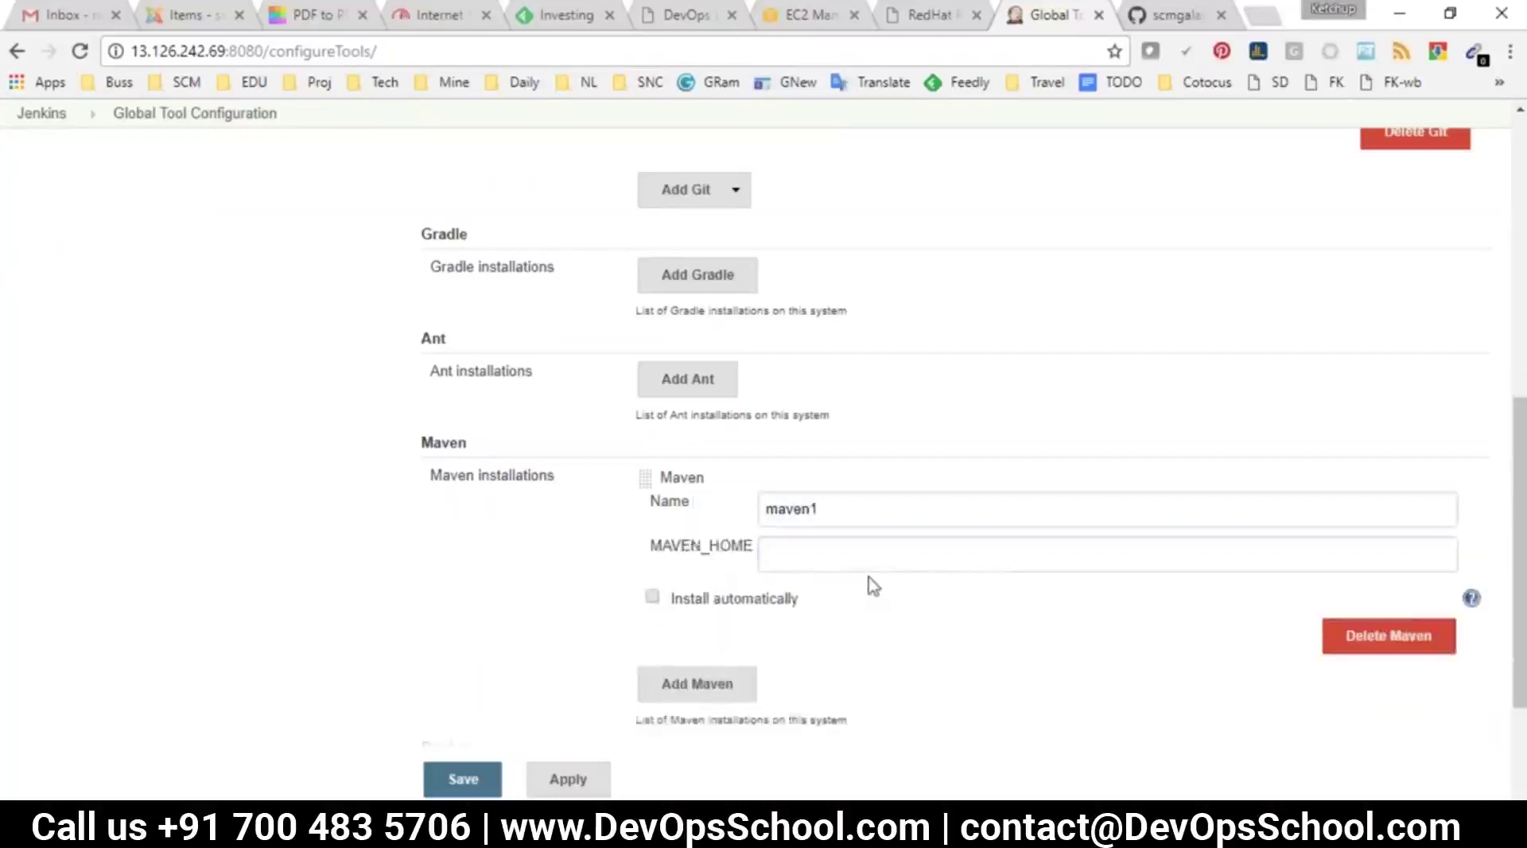
drag(650, 546, 735, 551)
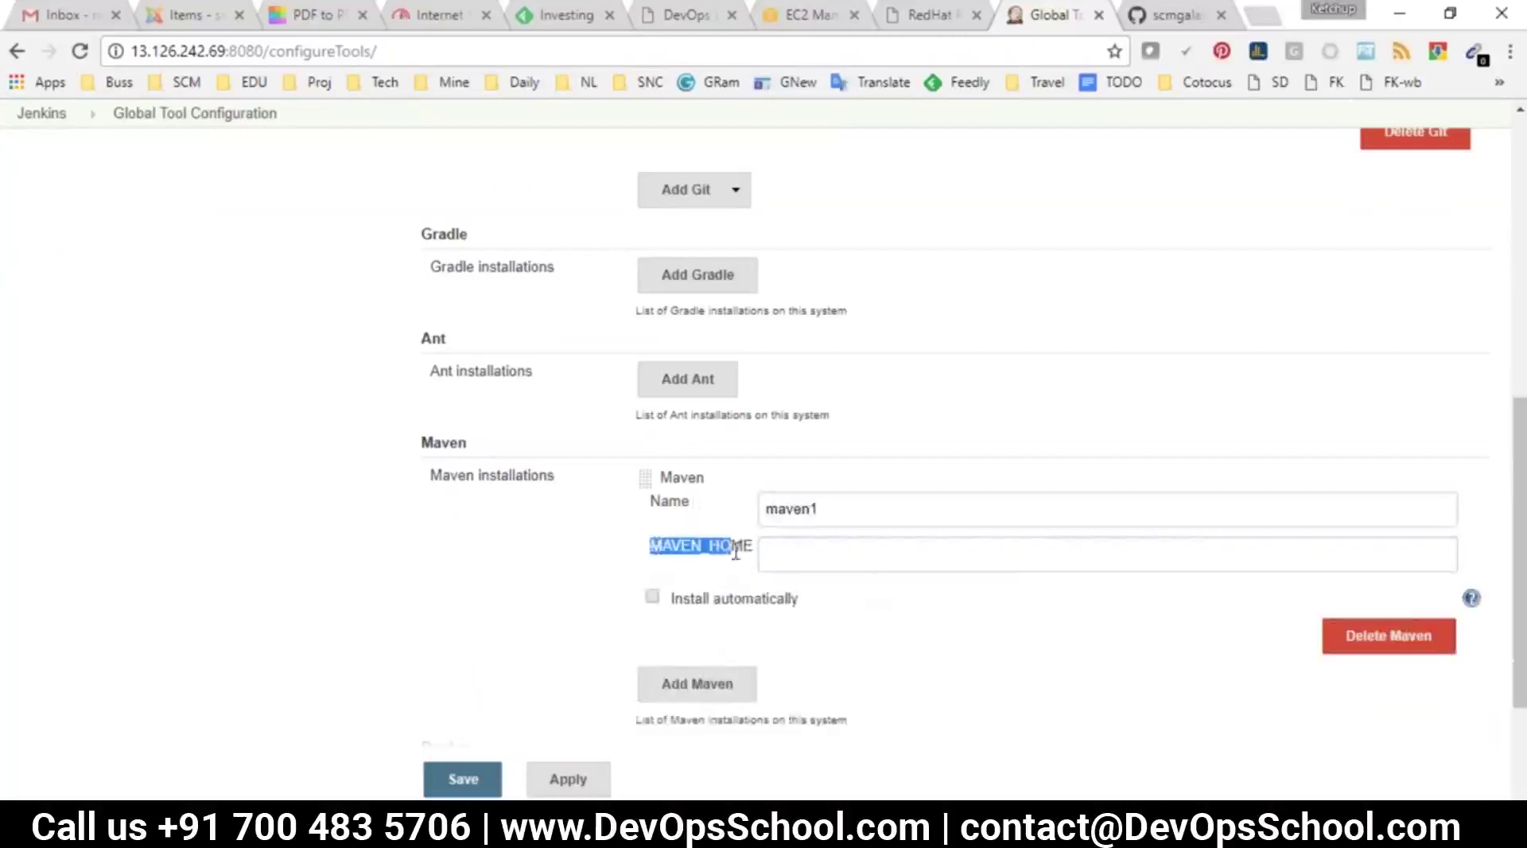
click(904, 555)
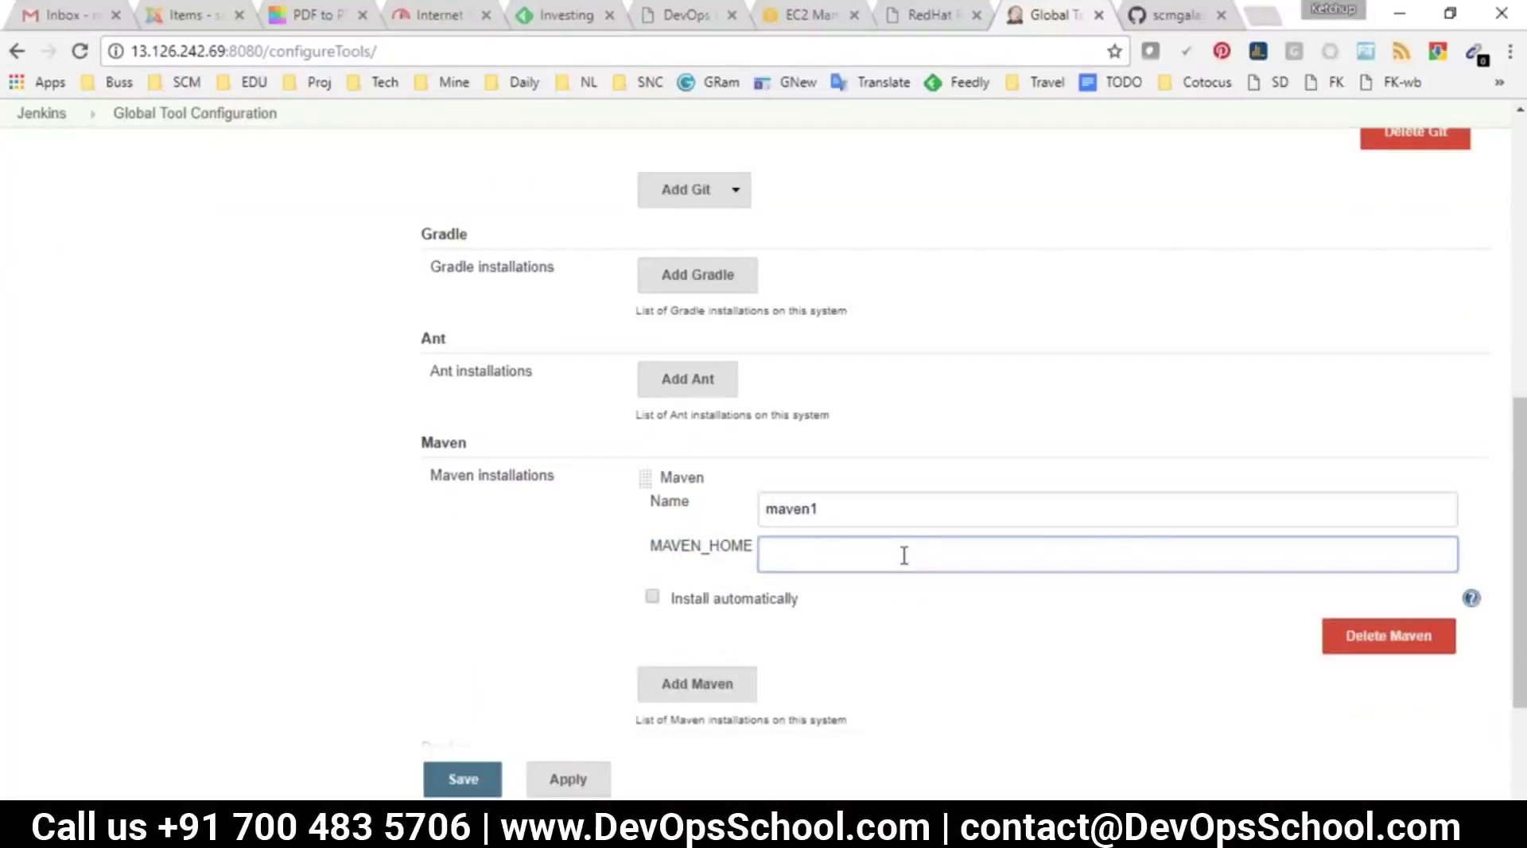
click(651, 598)
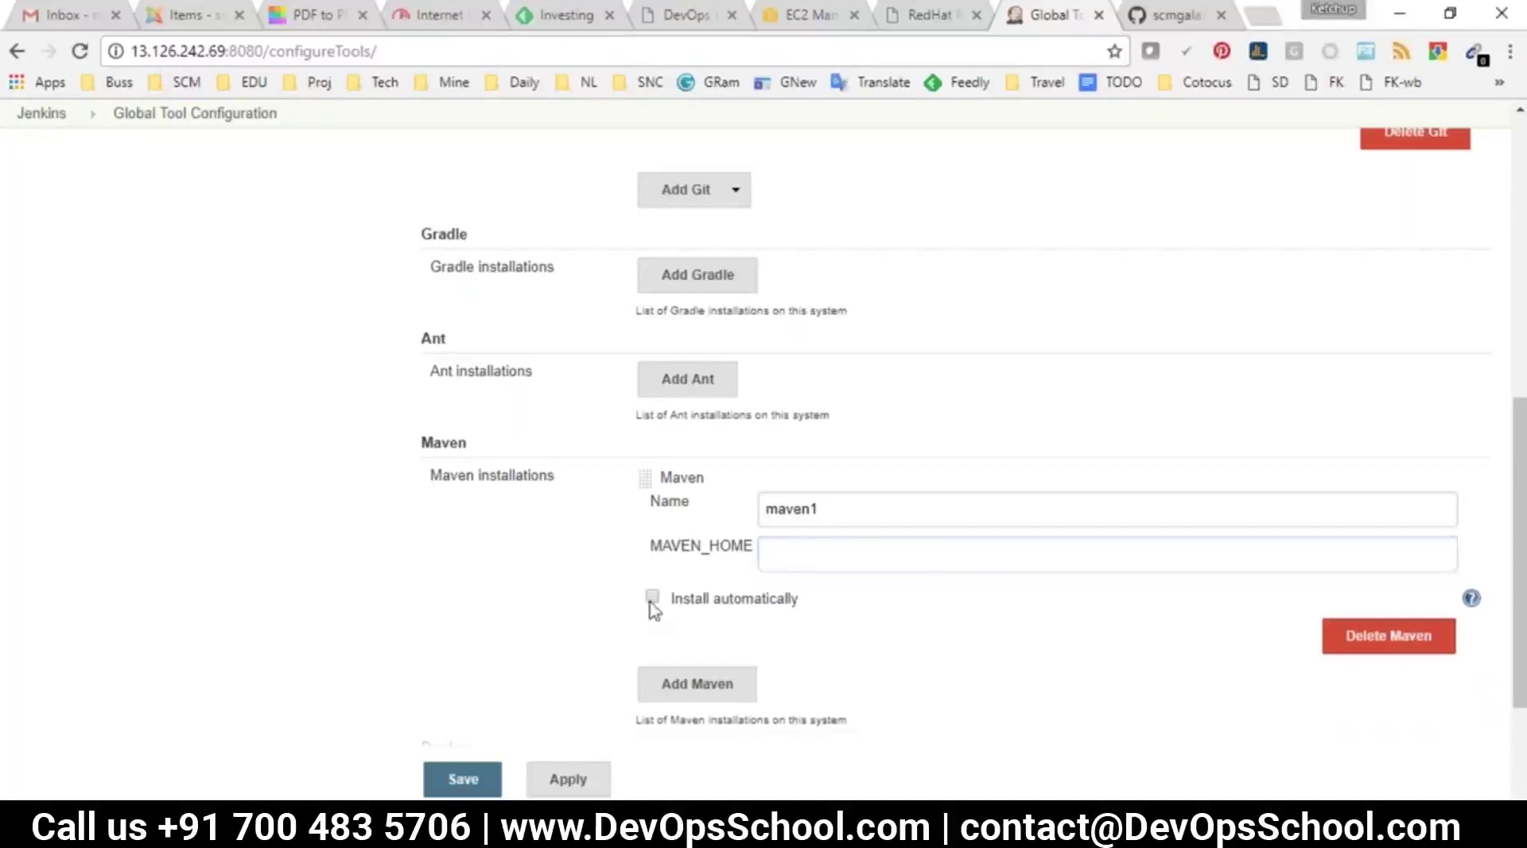
click(778, 639)
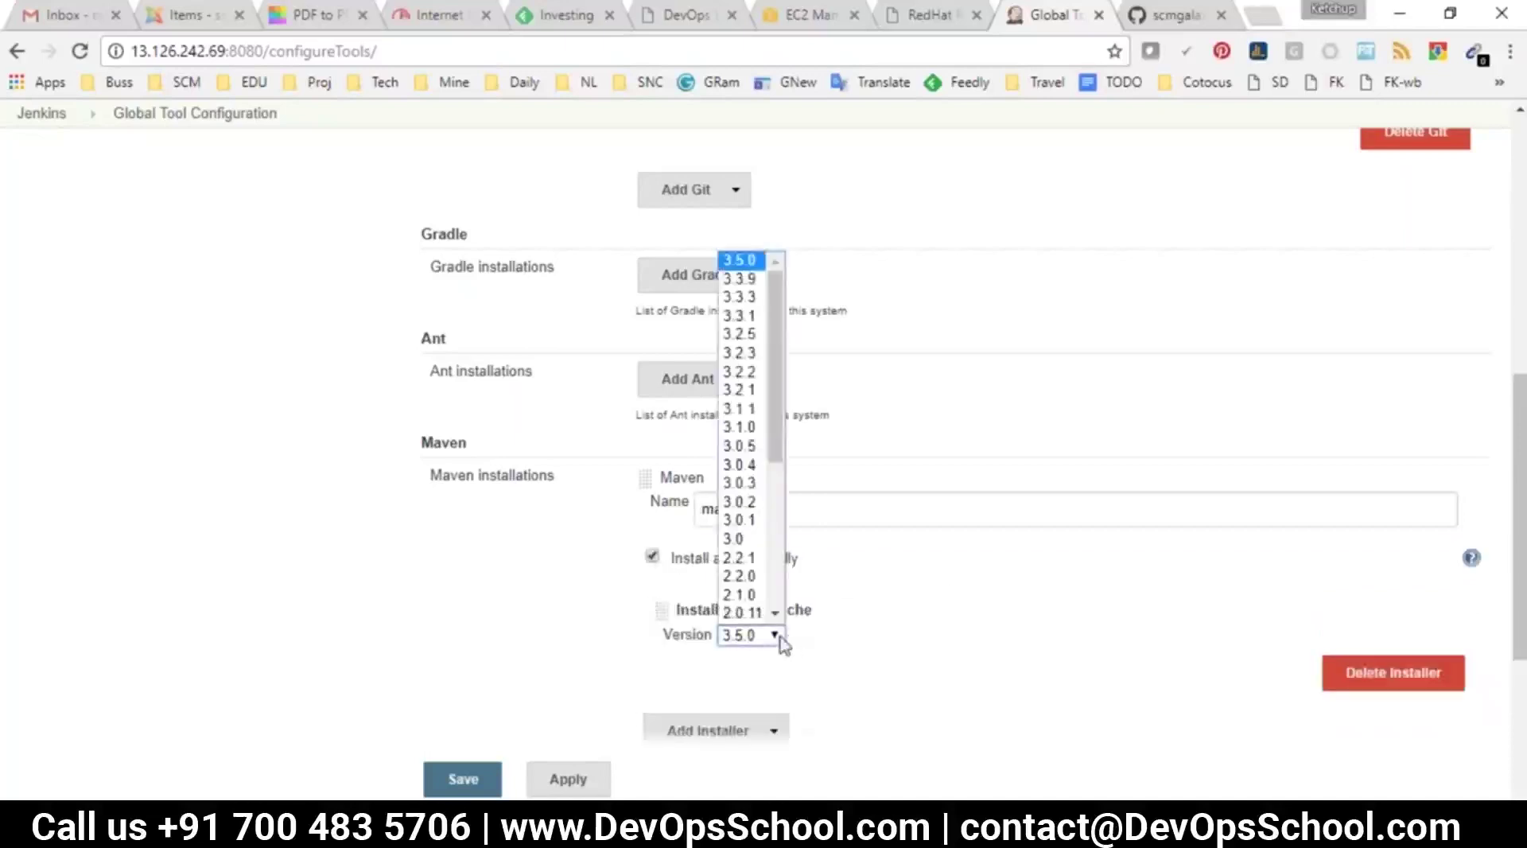
click(751, 262)
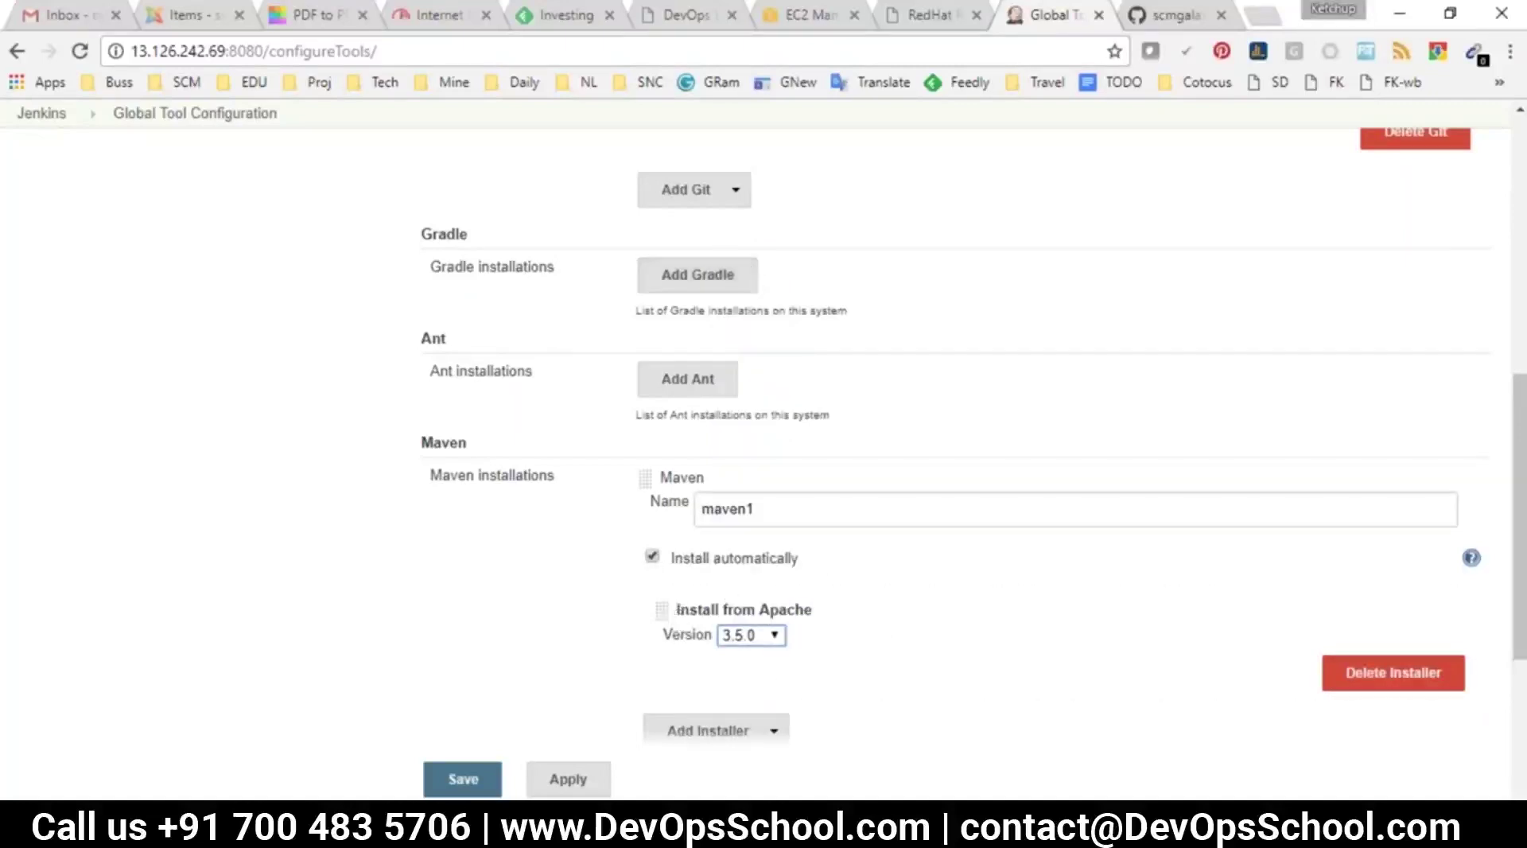
click(457, 783)
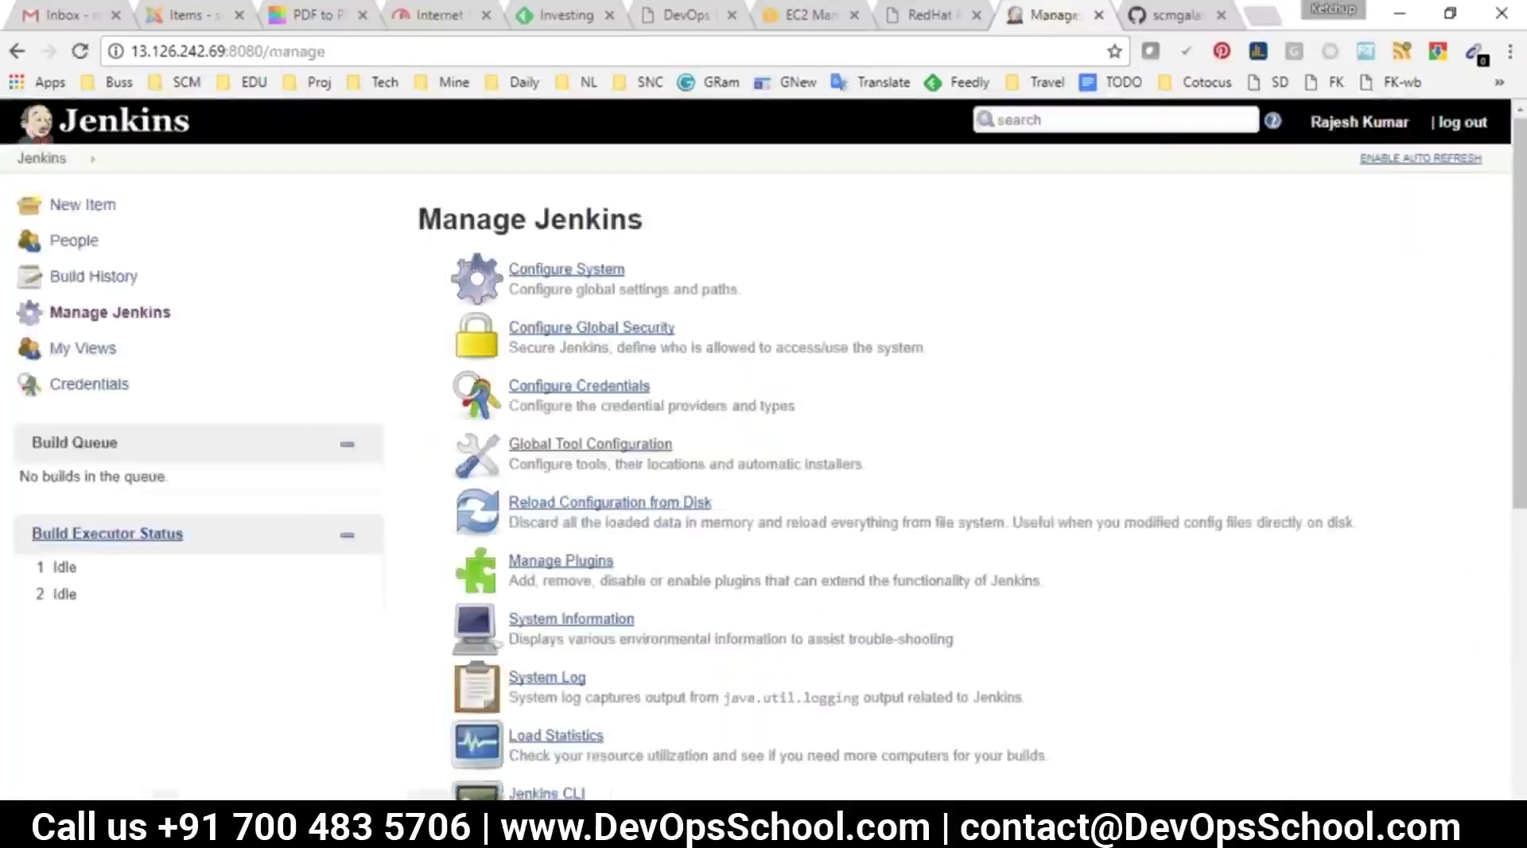
Run ABUILD build #4 and confirm its console again shows 'Cannot run program "mvn"'
click(41, 158)
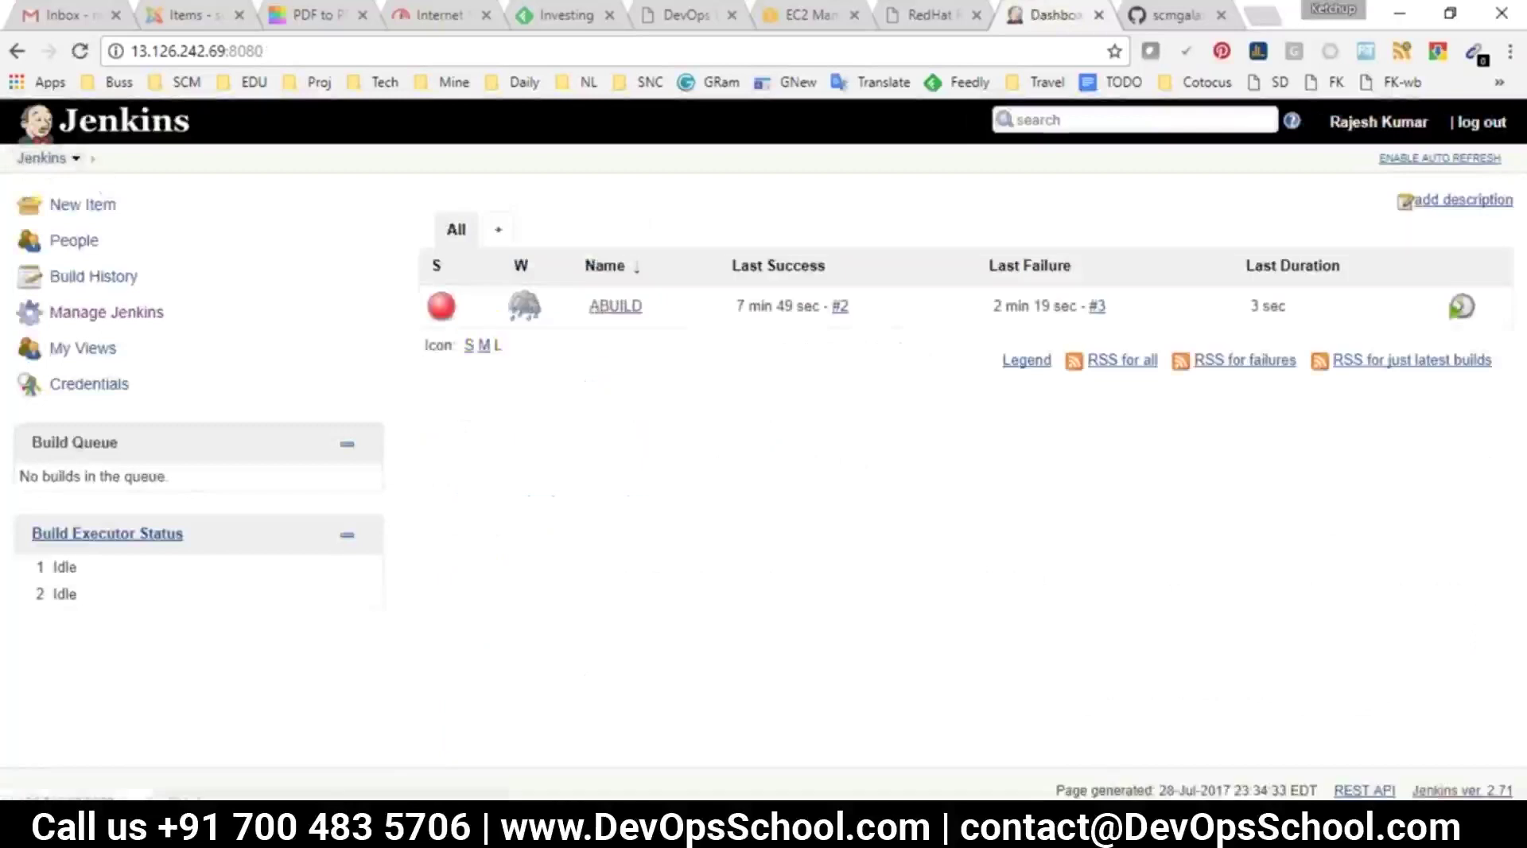
click(616, 312)
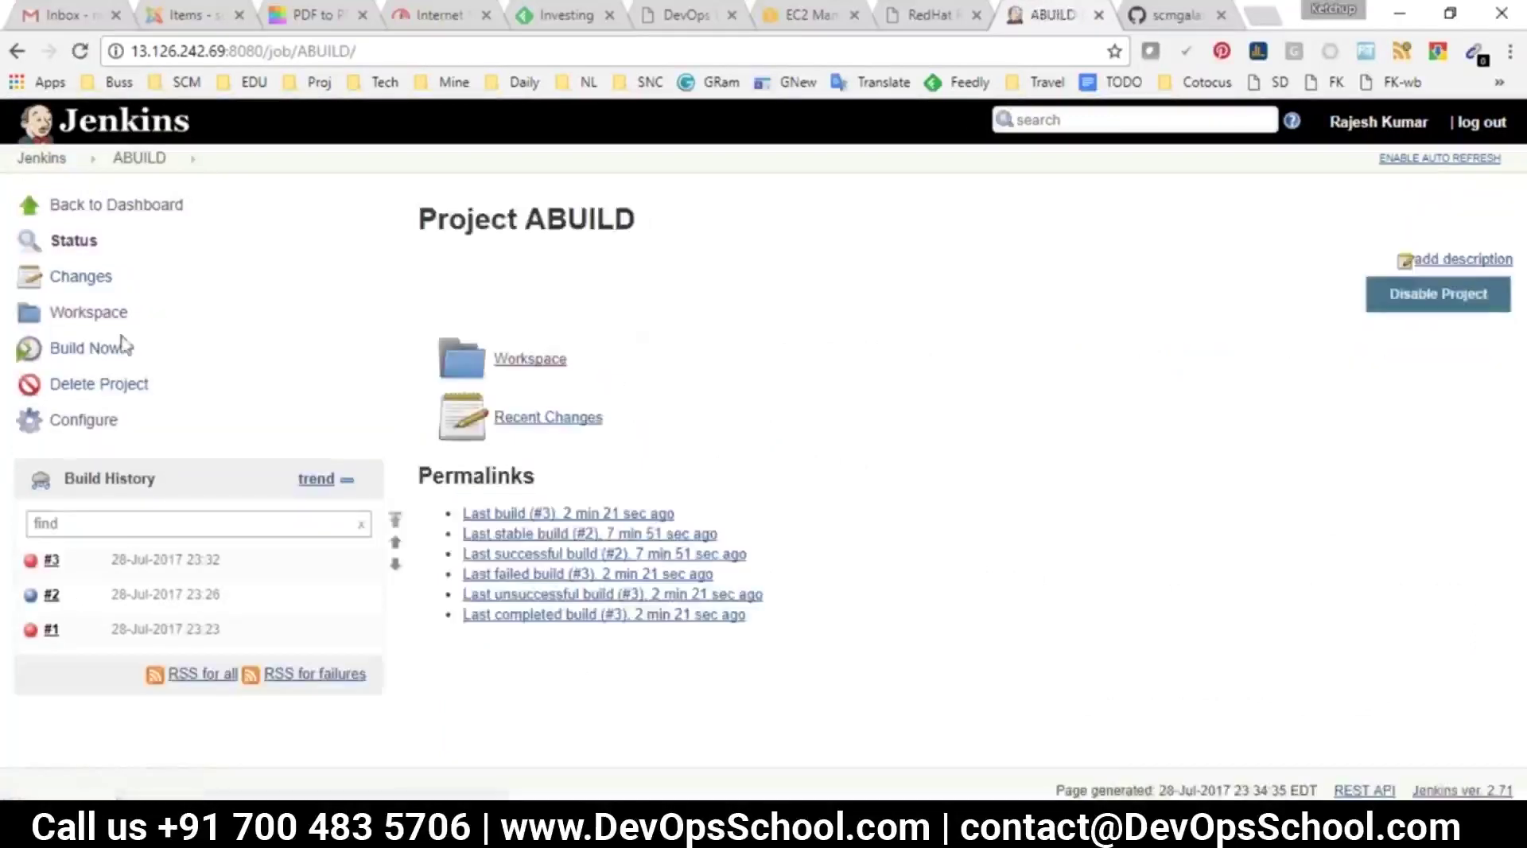
click(82, 350)
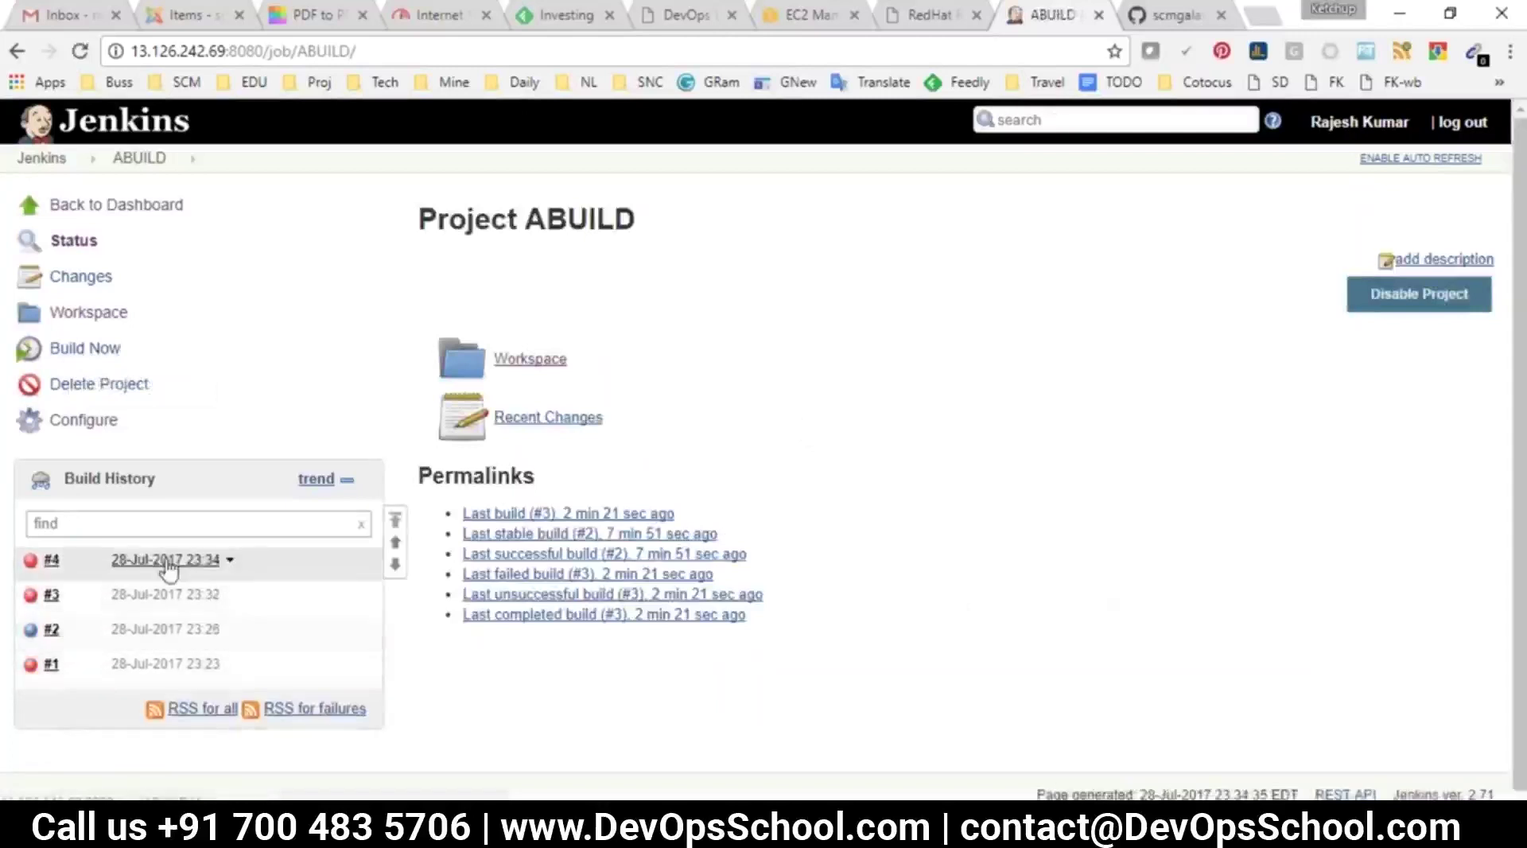
click(161, 561)
click(103, 312)
scroll(565, 362, down, 5)
scroll(565, 362, up, 1)
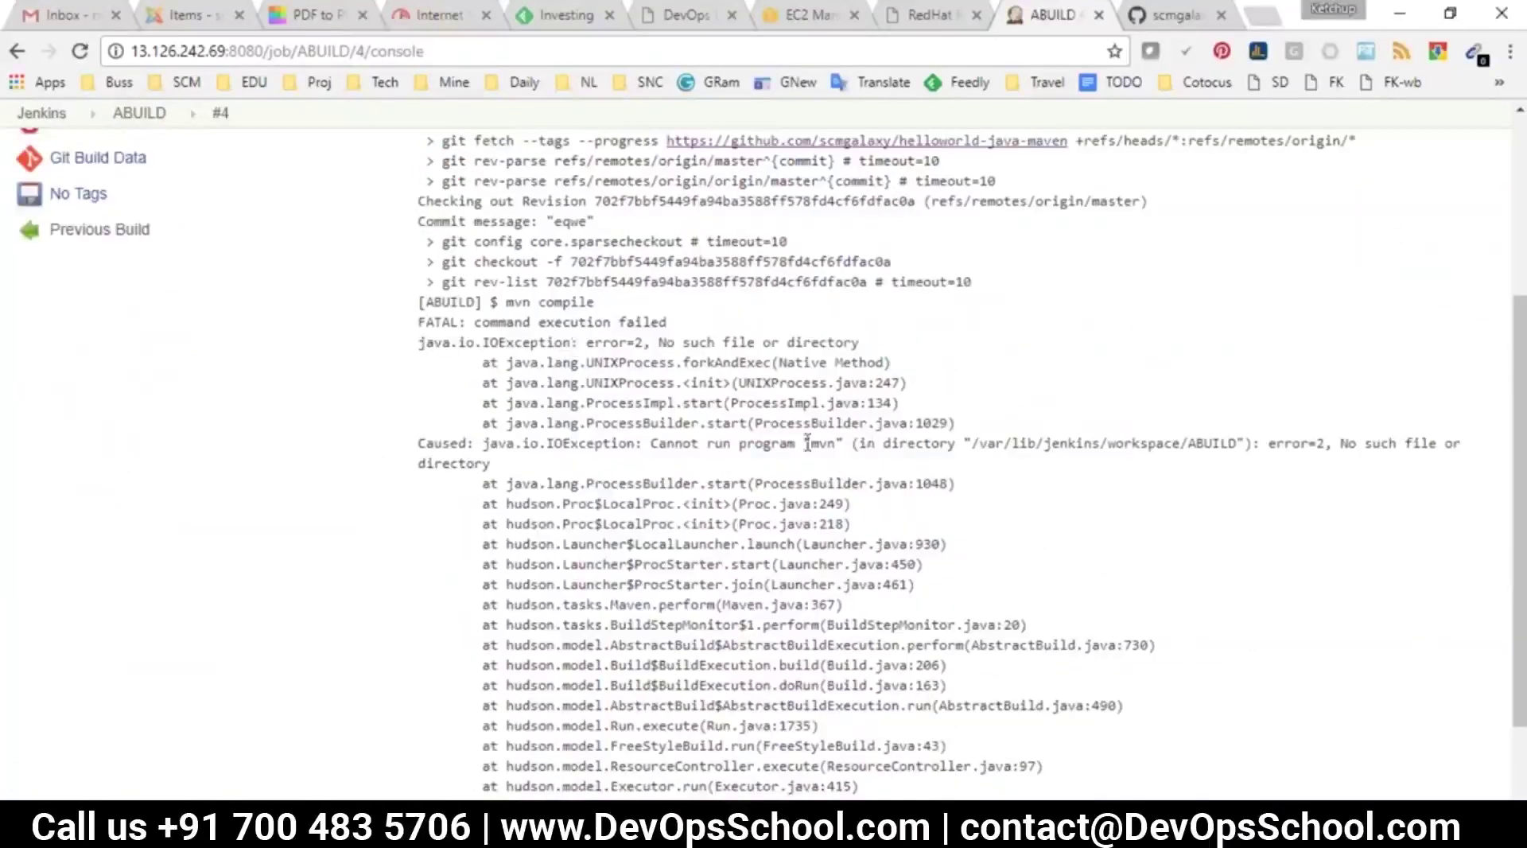
drag(690, 443, 860, 443)
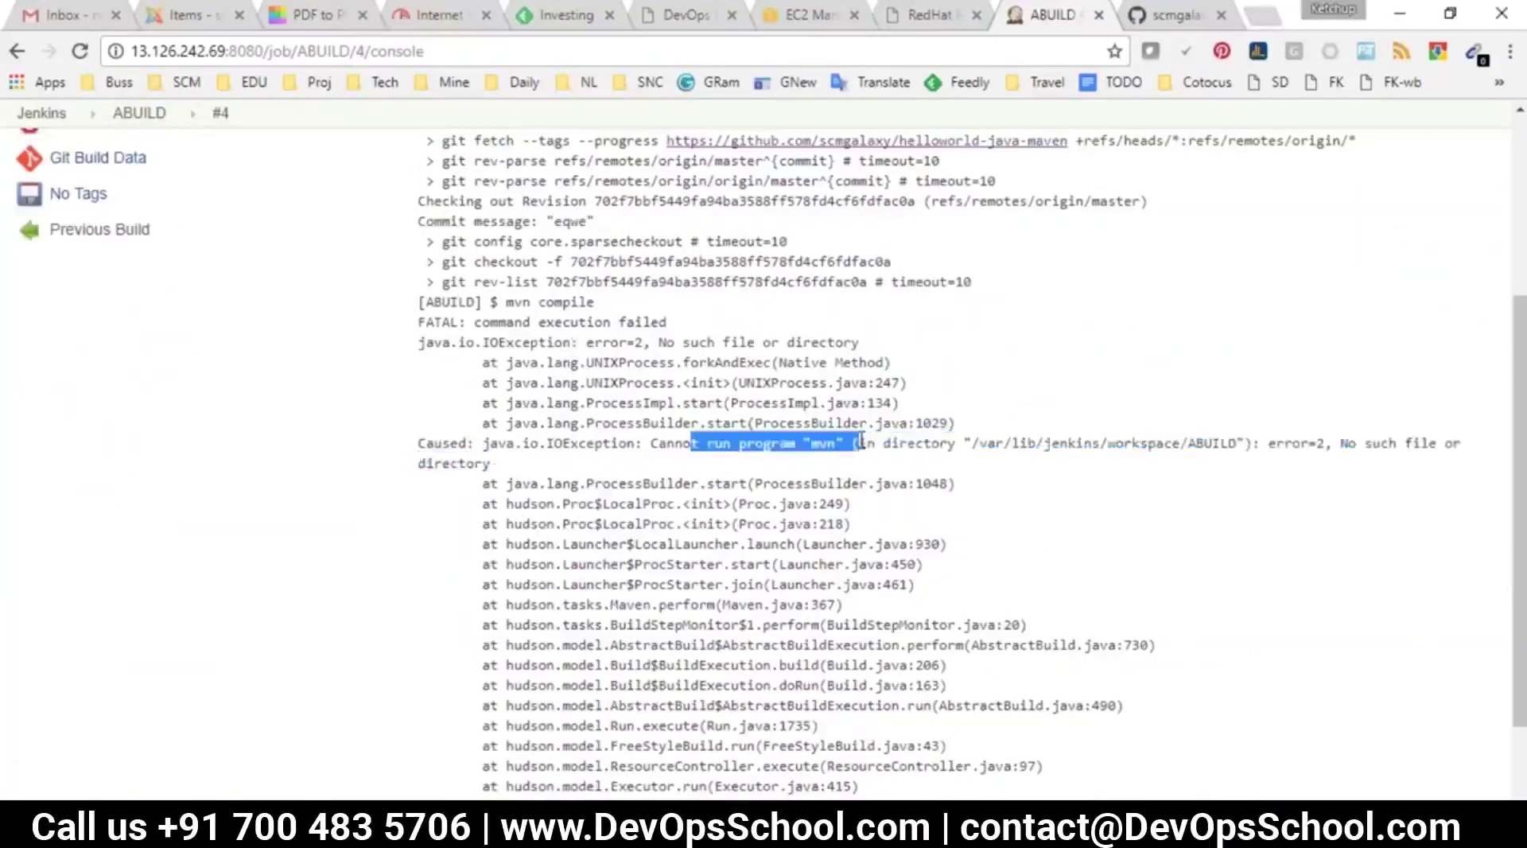
scroll(860, 443, up, 4)
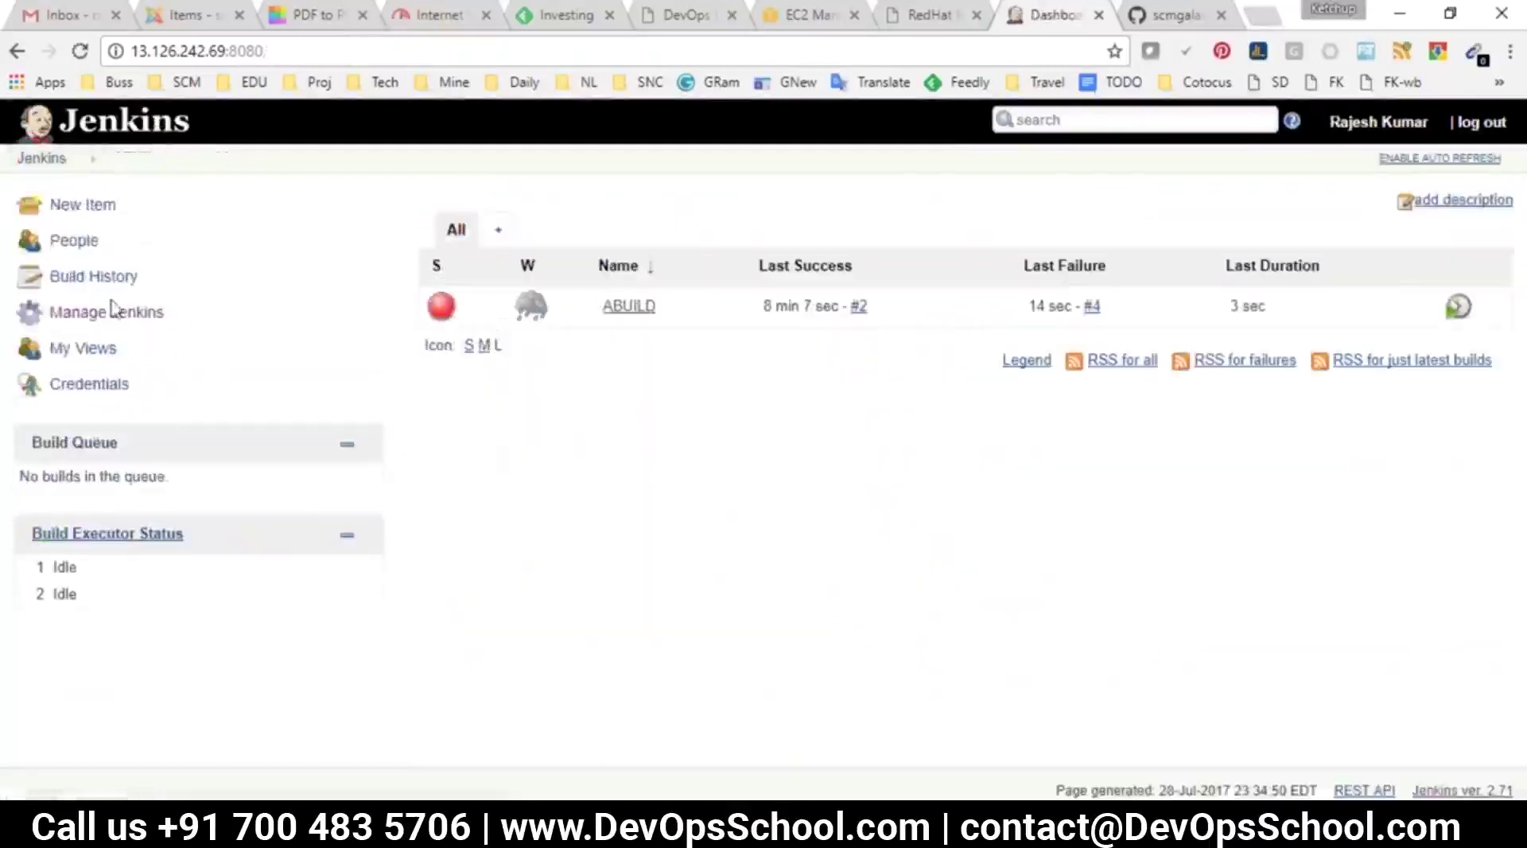
Confirm the maven1 installation is listed in Global Tool Configuration
click(115, 314)
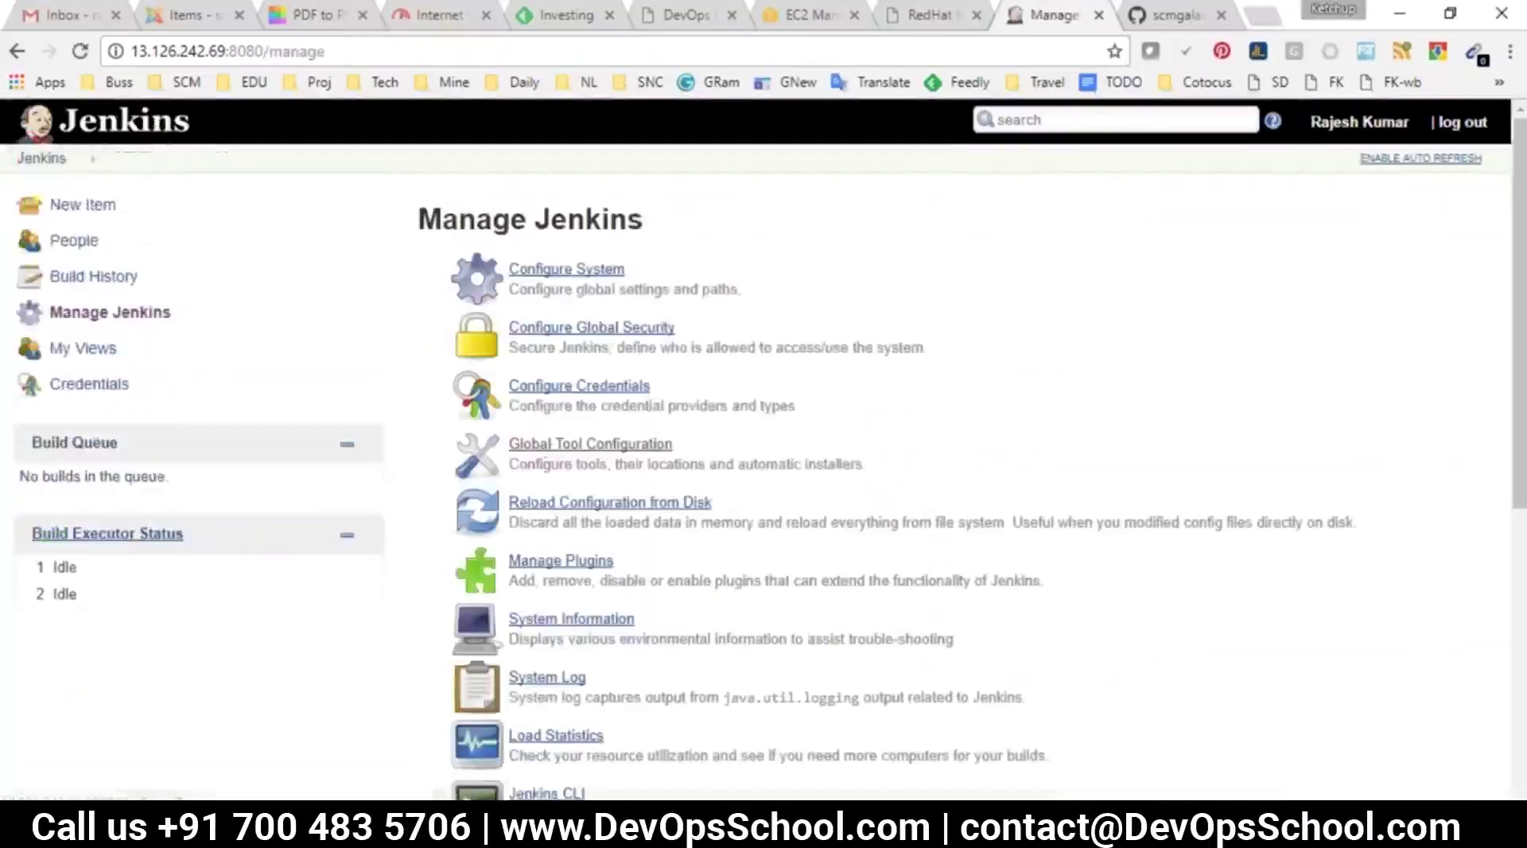
click(554, 444)
scroll(547, 622, down, 5)
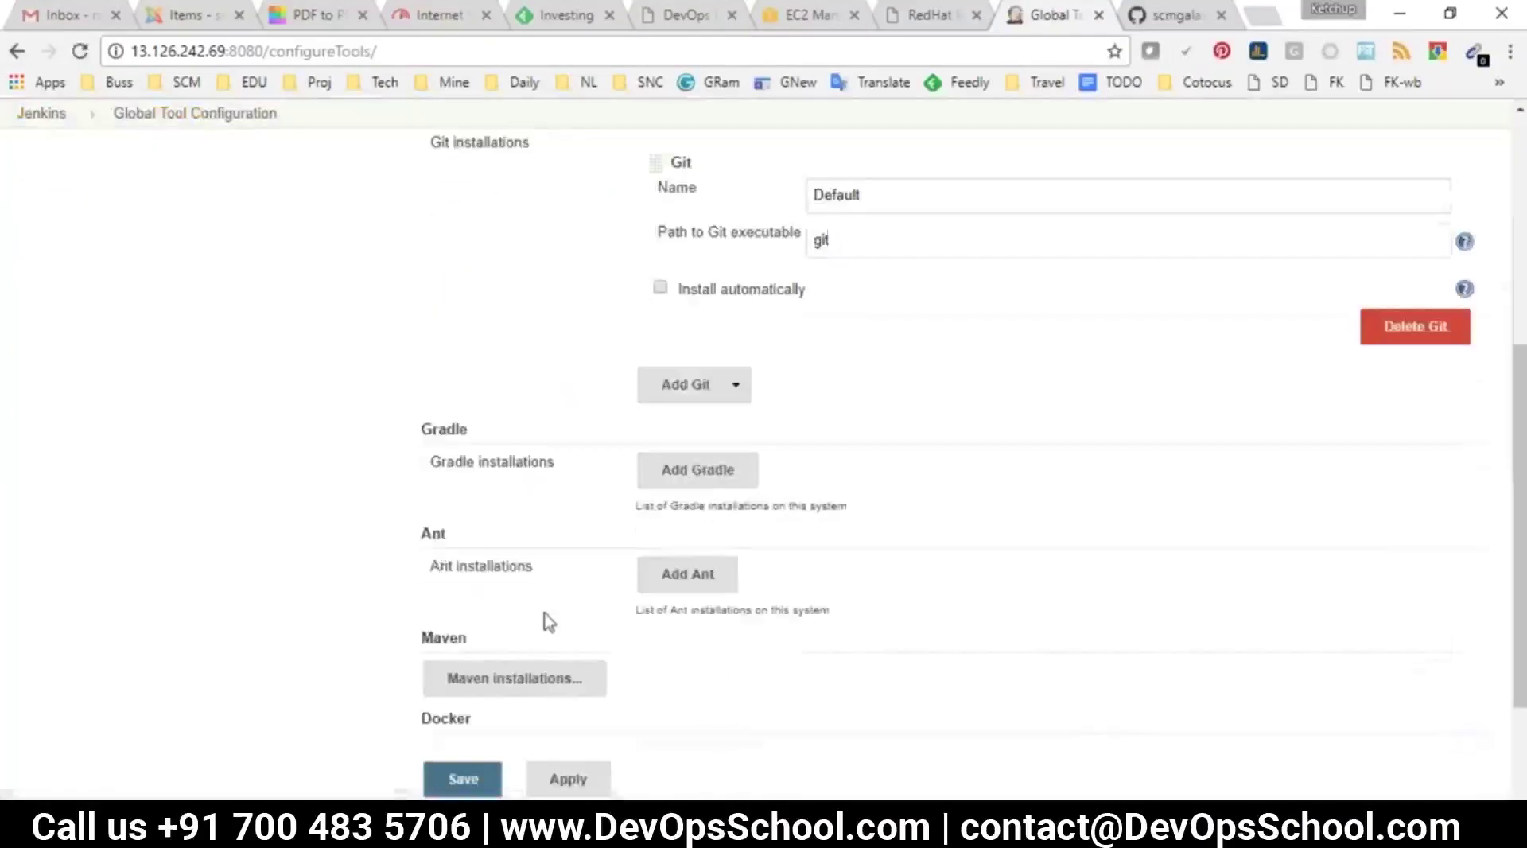
scroll(548, 549, down, 2)
click(504, 504)
drag(752, 536, 677, 534)
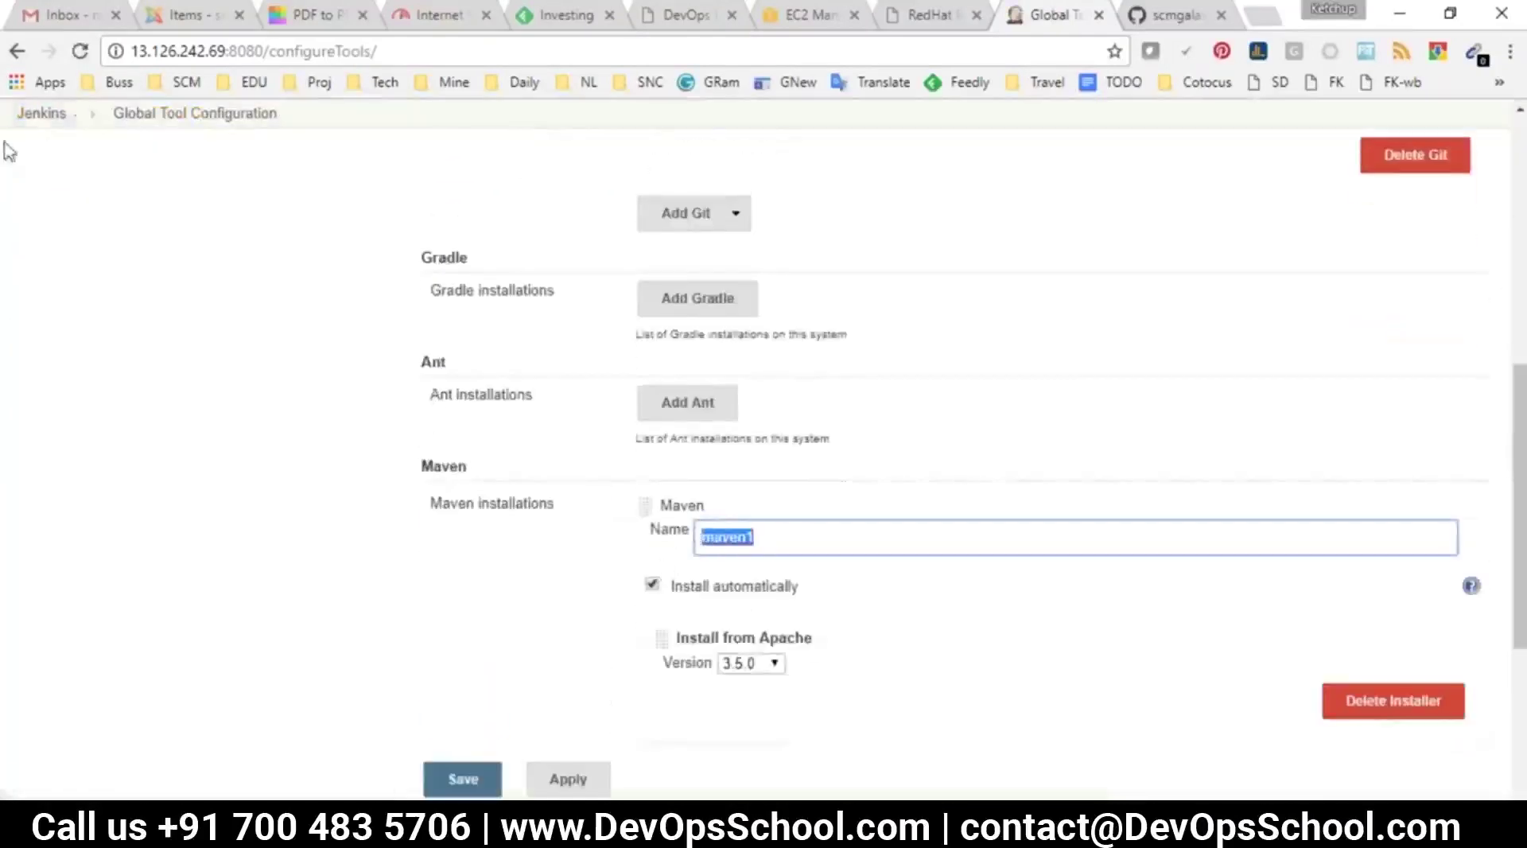
Set the ABUILD Maven build step's Maven Version to maven1 and save the job
click(41, 113)
click(628, 307)
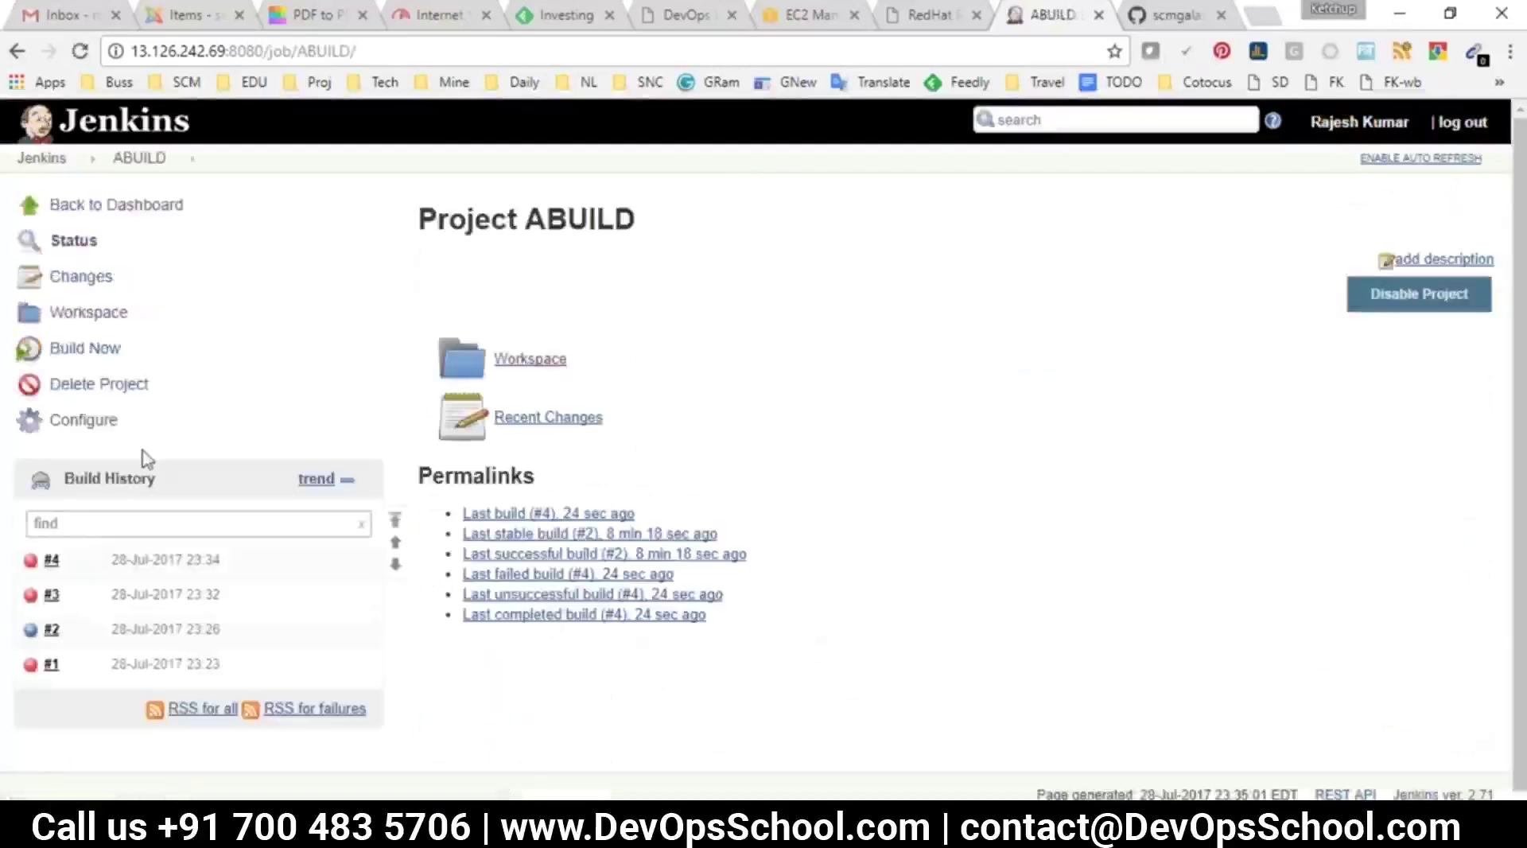
click(79, 421)
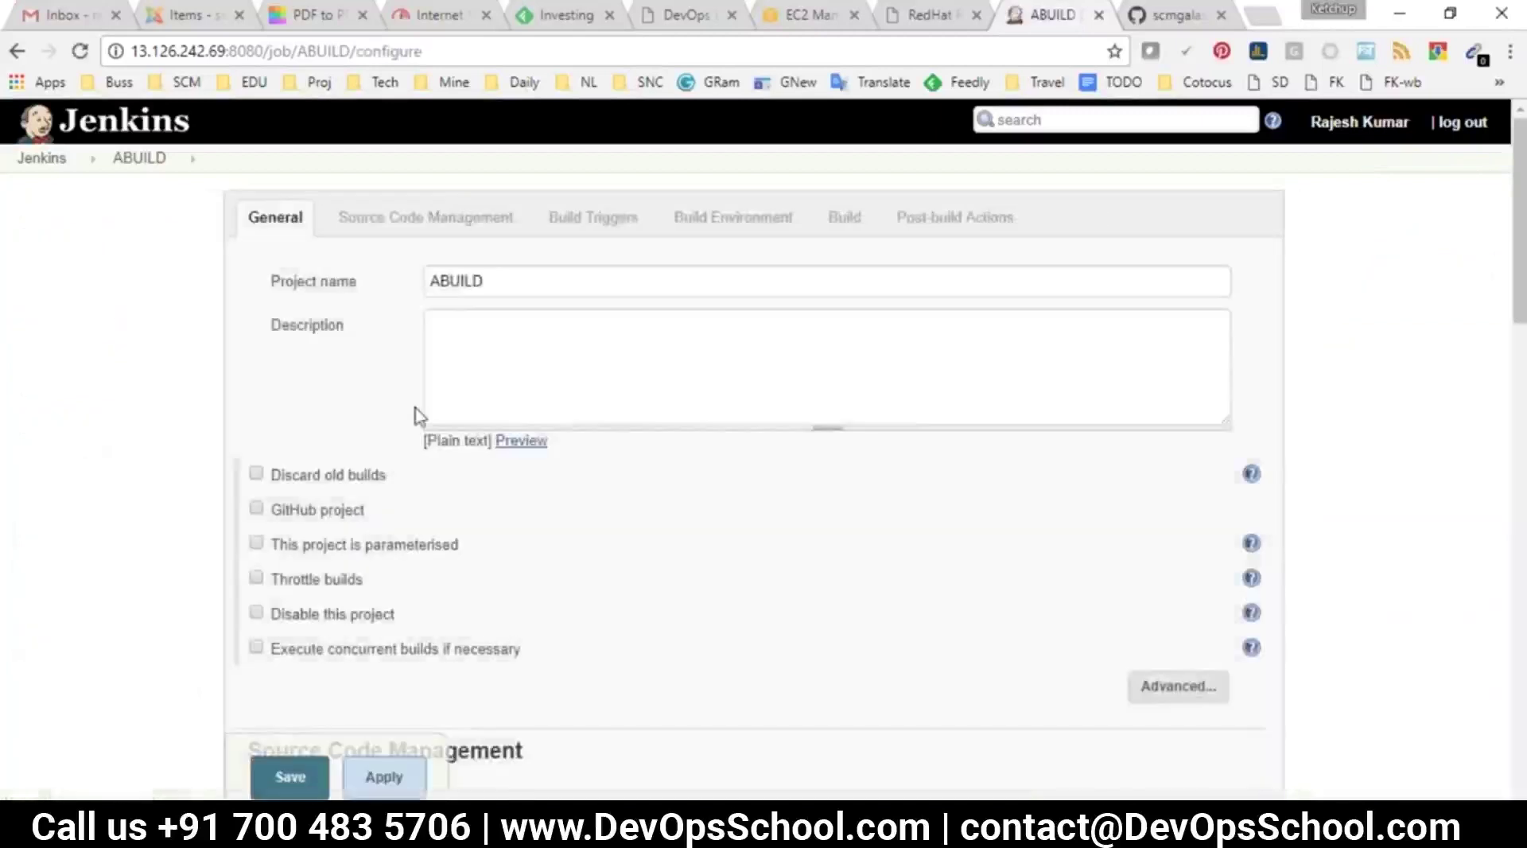
click(843, 221)
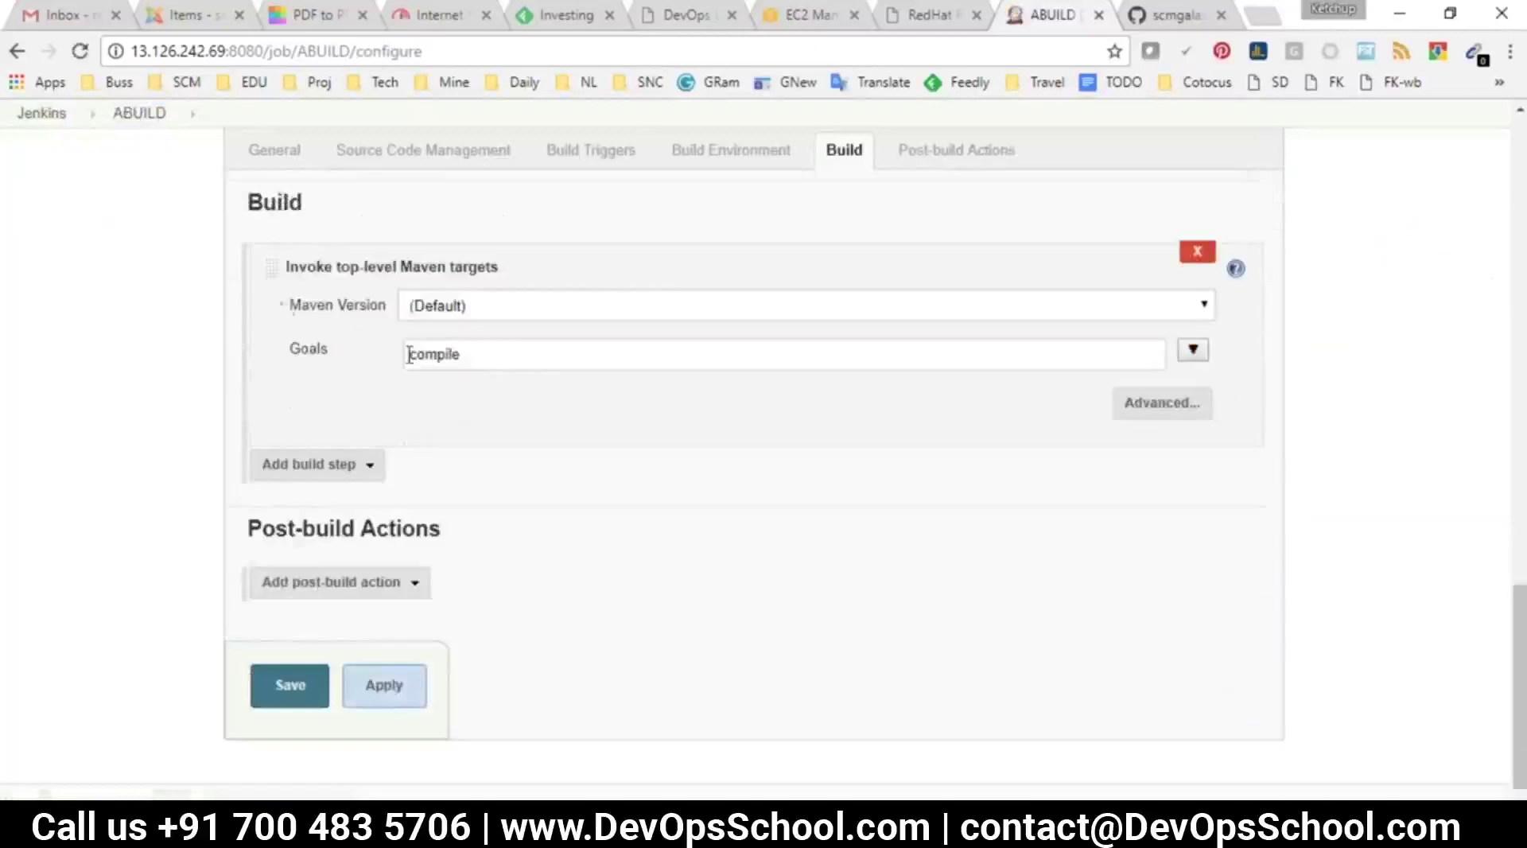
drag(288, 307, 389, 315)
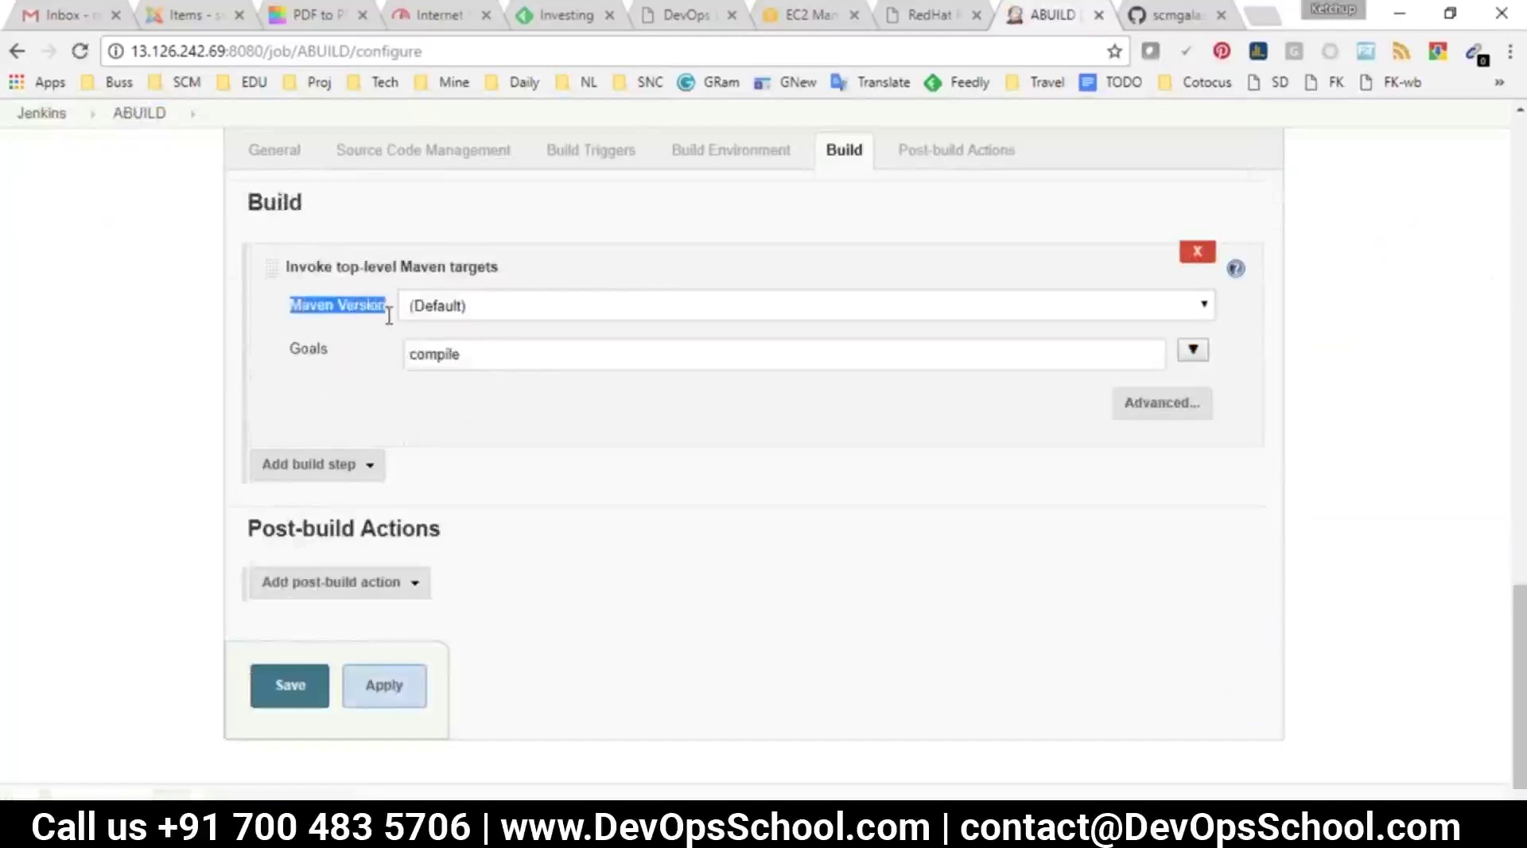
click(461, 314)
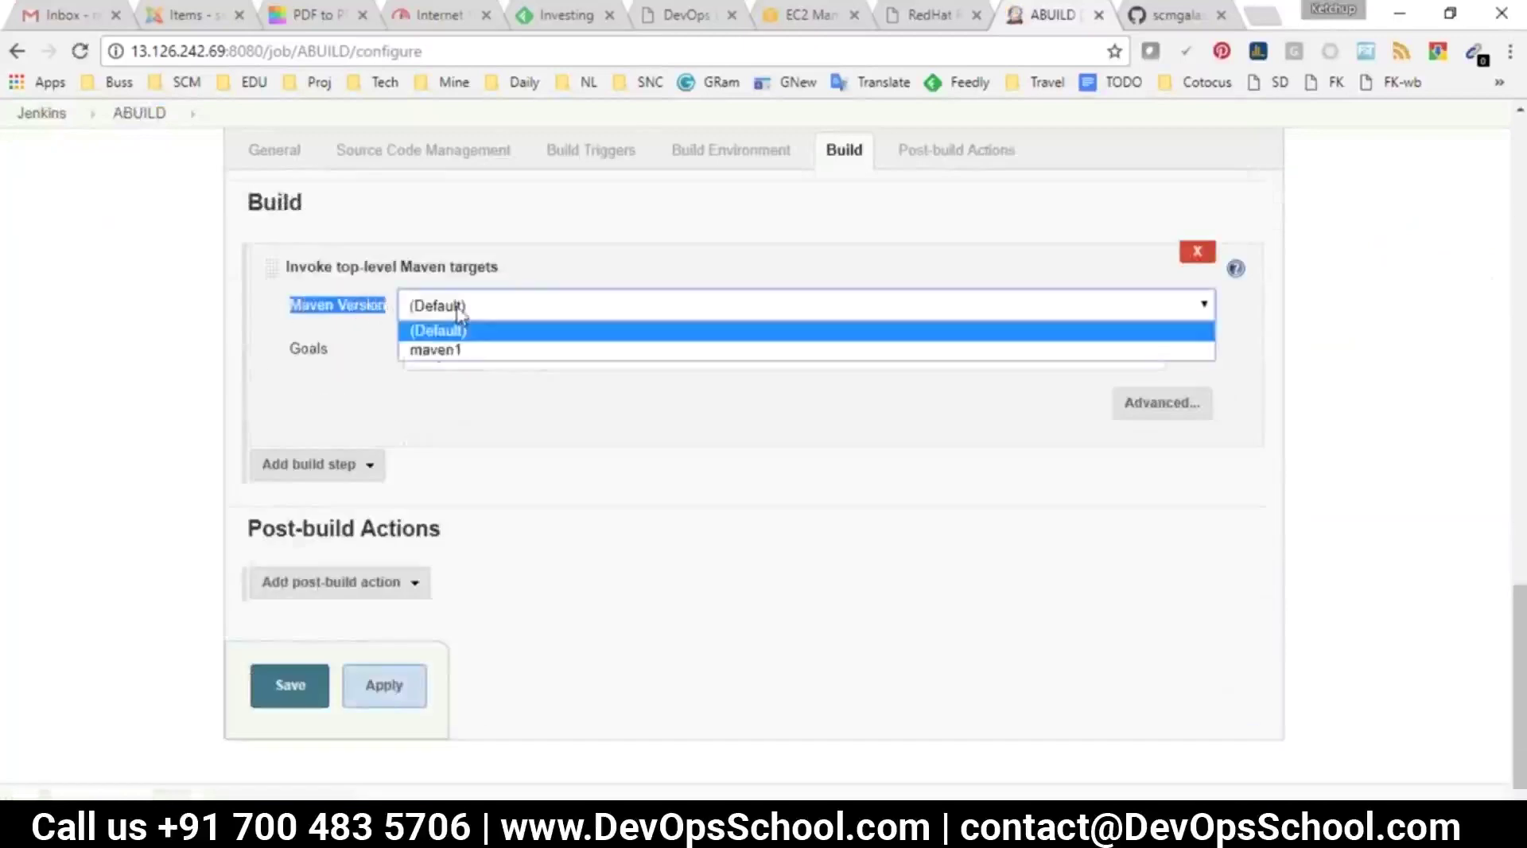
click(451, 350)
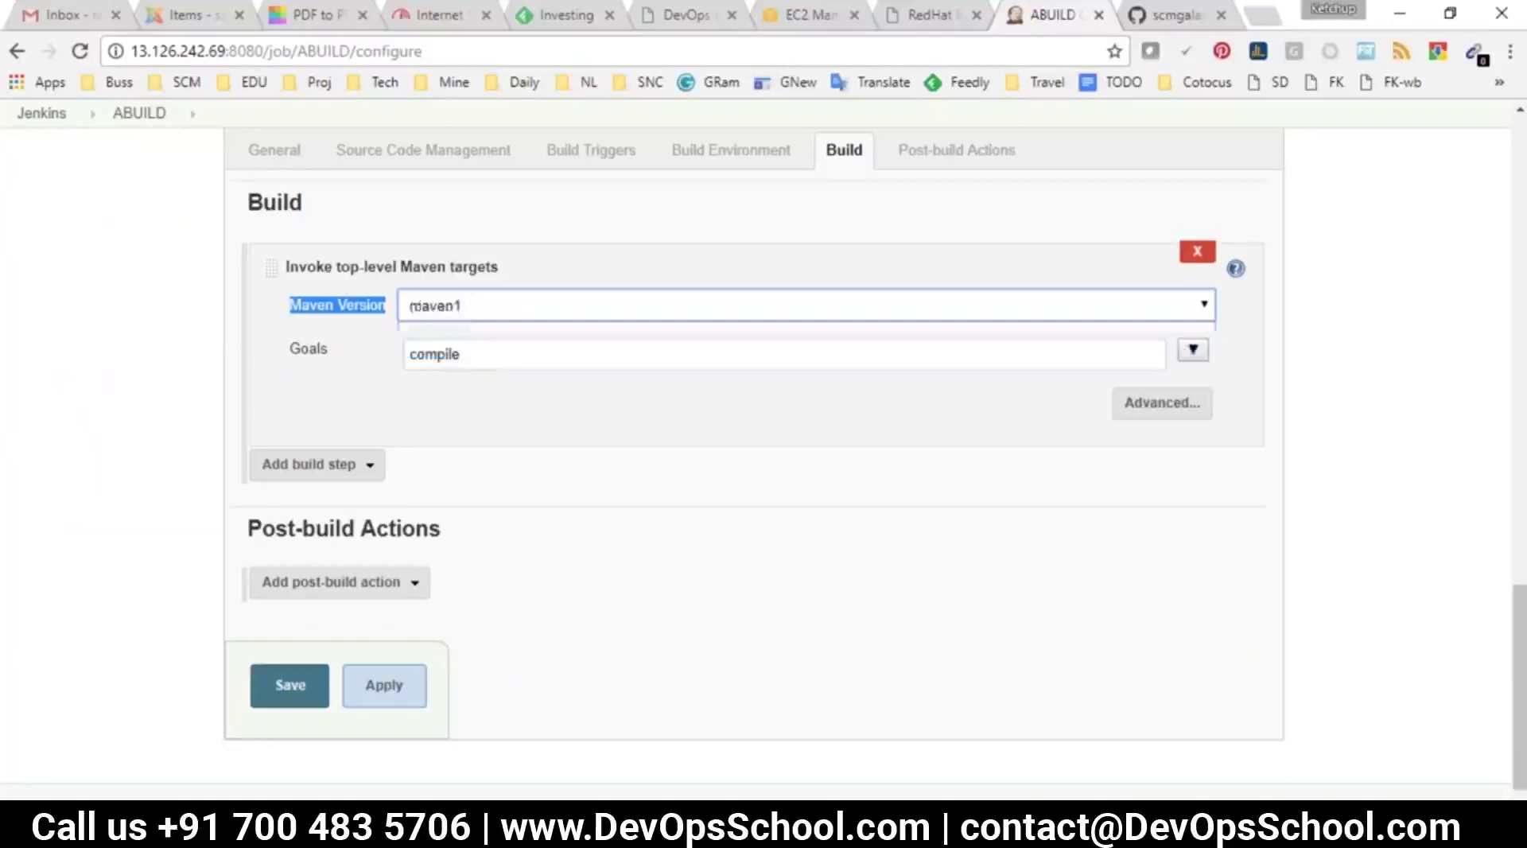
click(274, 690)
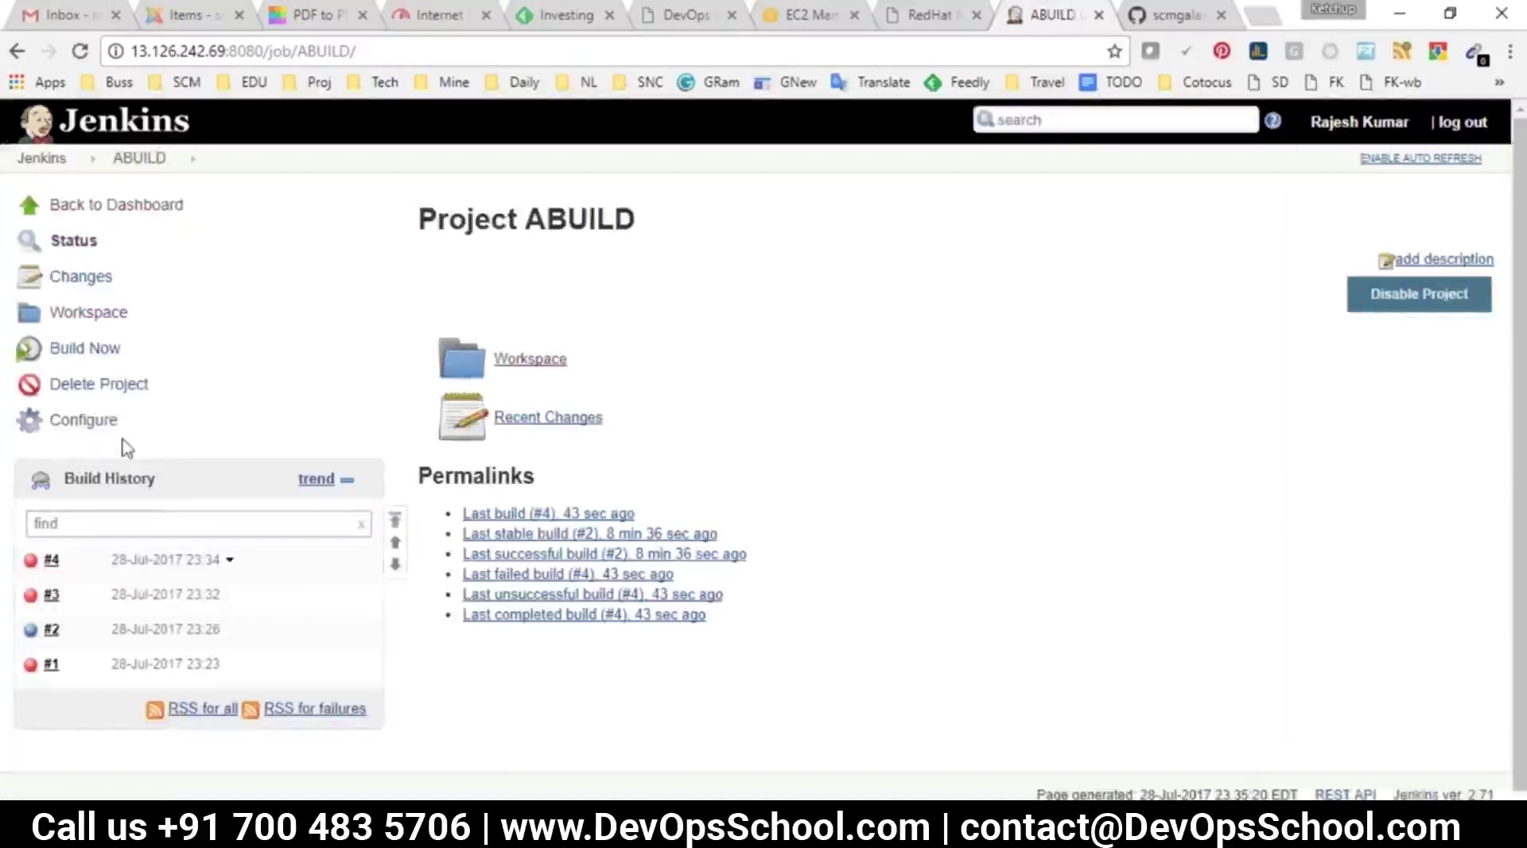
Start ABUILD build #5 and follow its console as Maven 3.5.0 installs and dependencies download
click(75, 355)
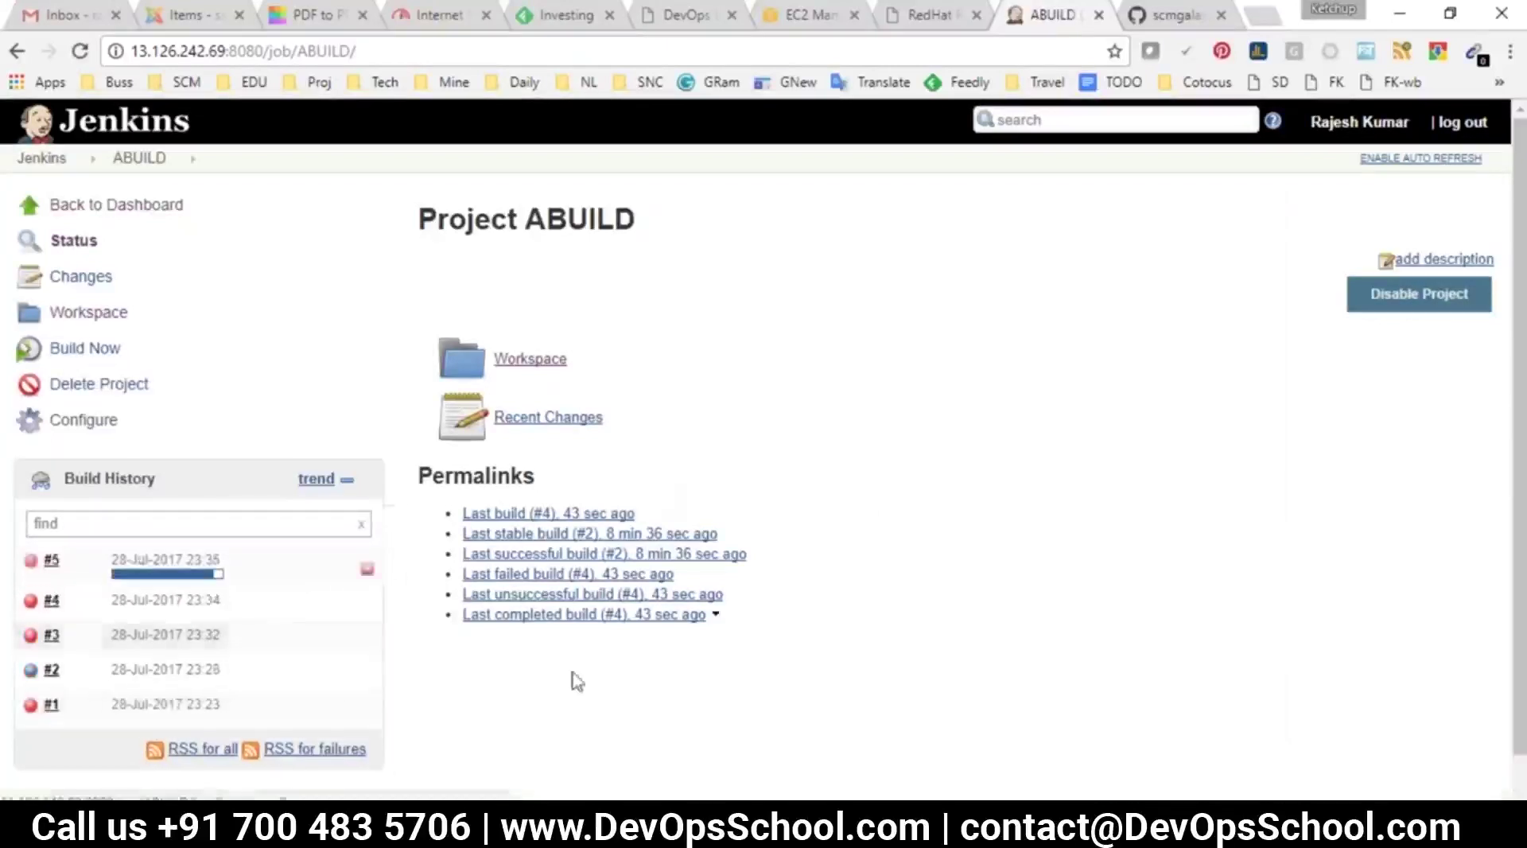
click(51, 560)
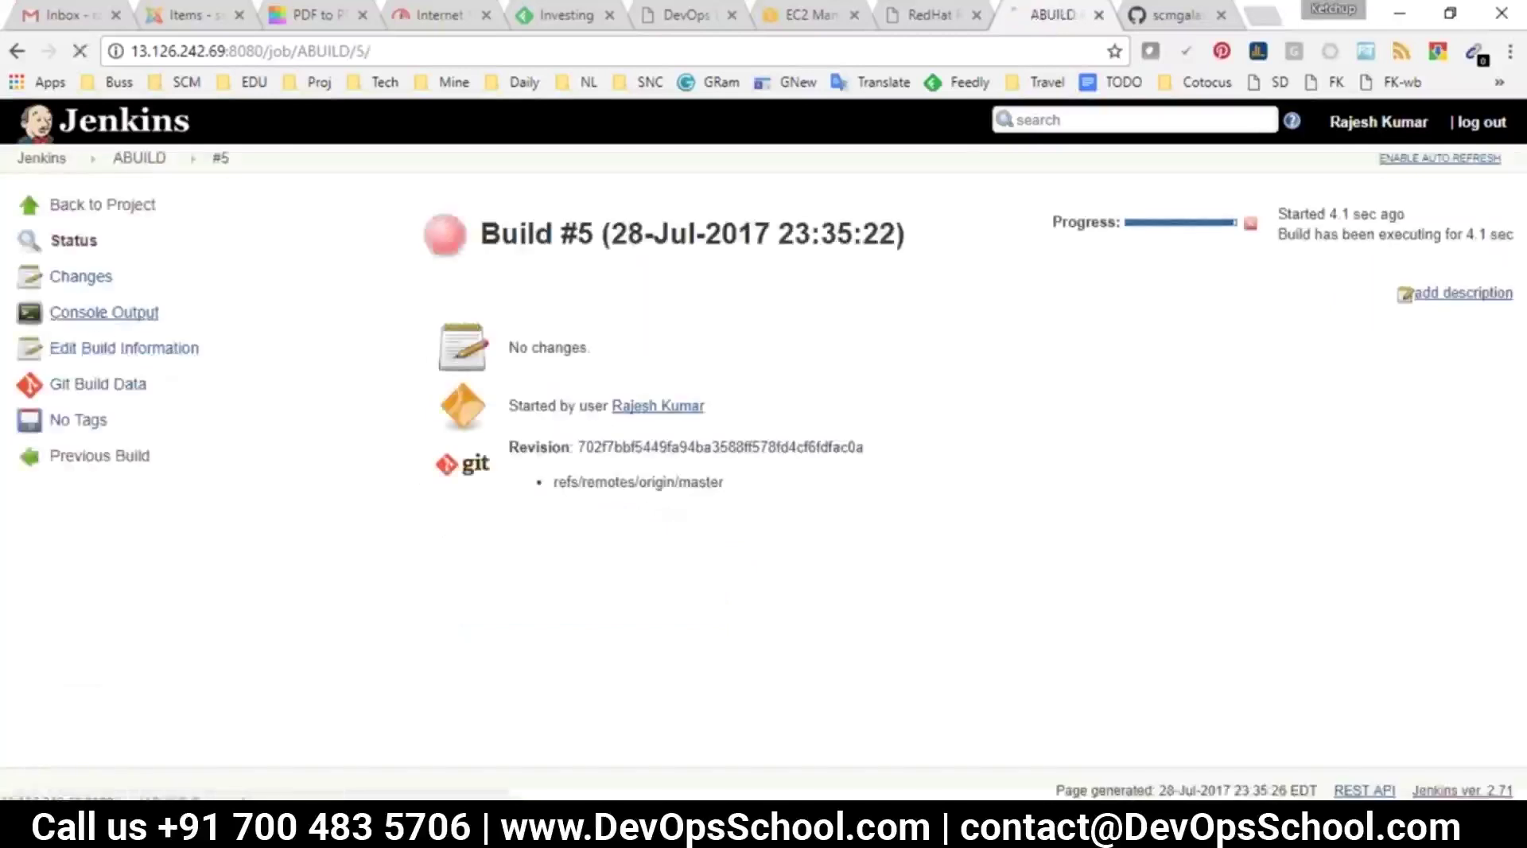
click(108, 312)
drag(401, 426, 493, 525)
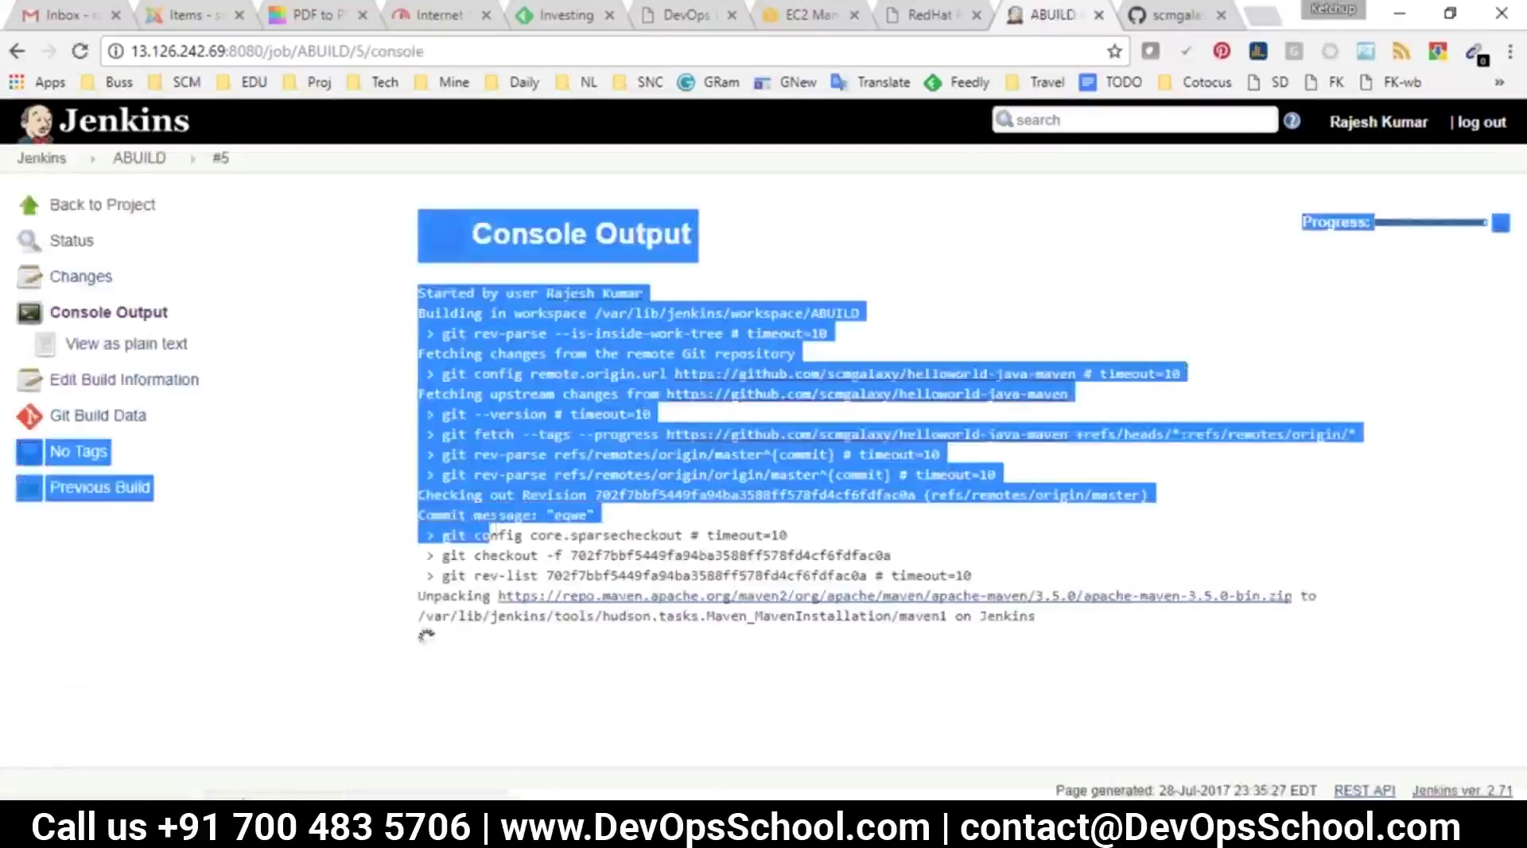
click(872, 690)
drag(1047, 653, 325, 476)
click(415, 533)
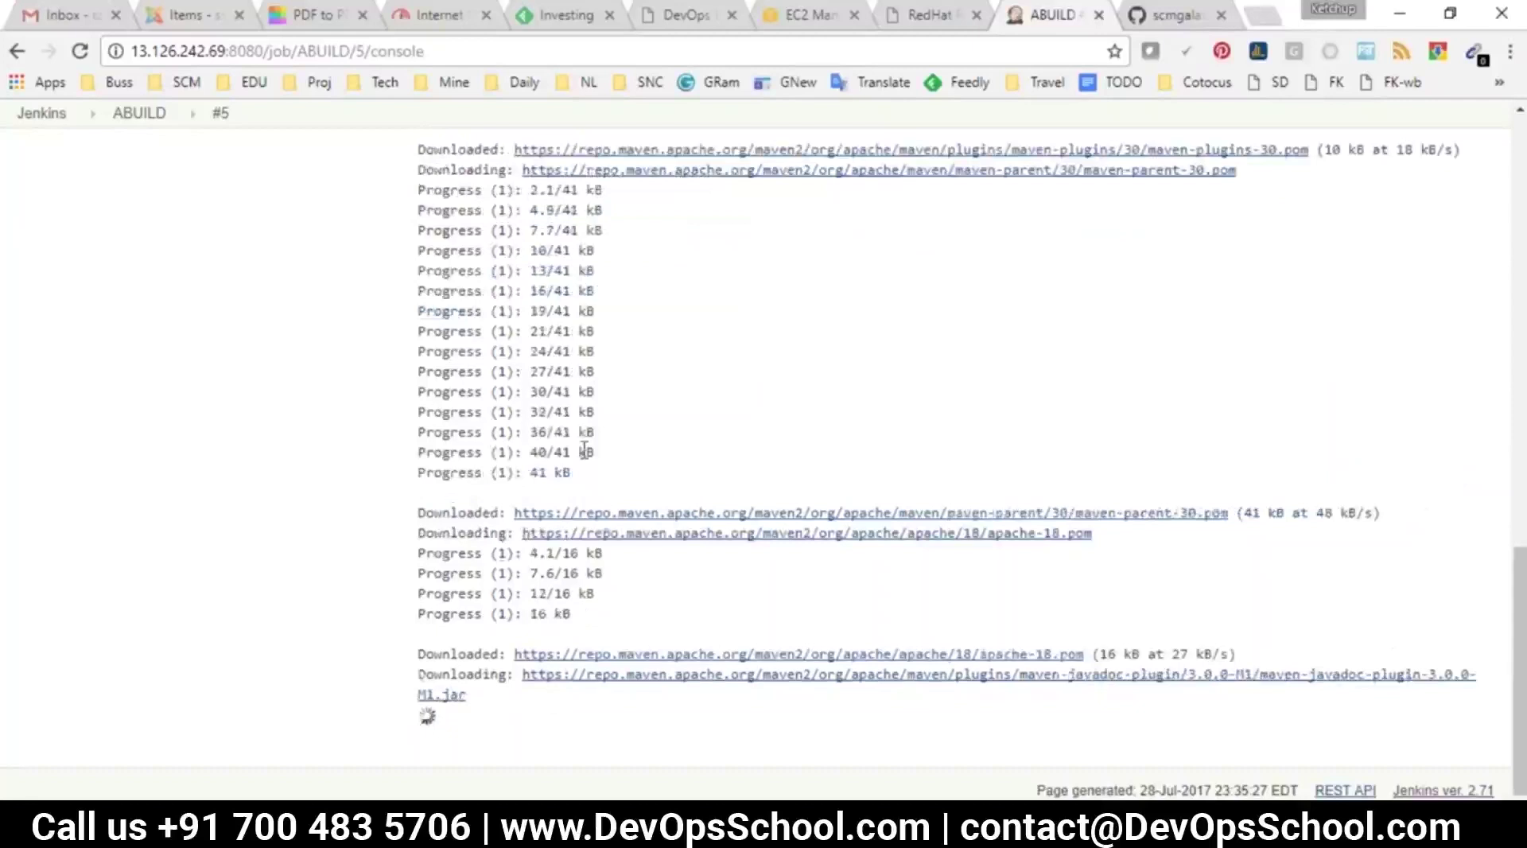
click(139, 113)
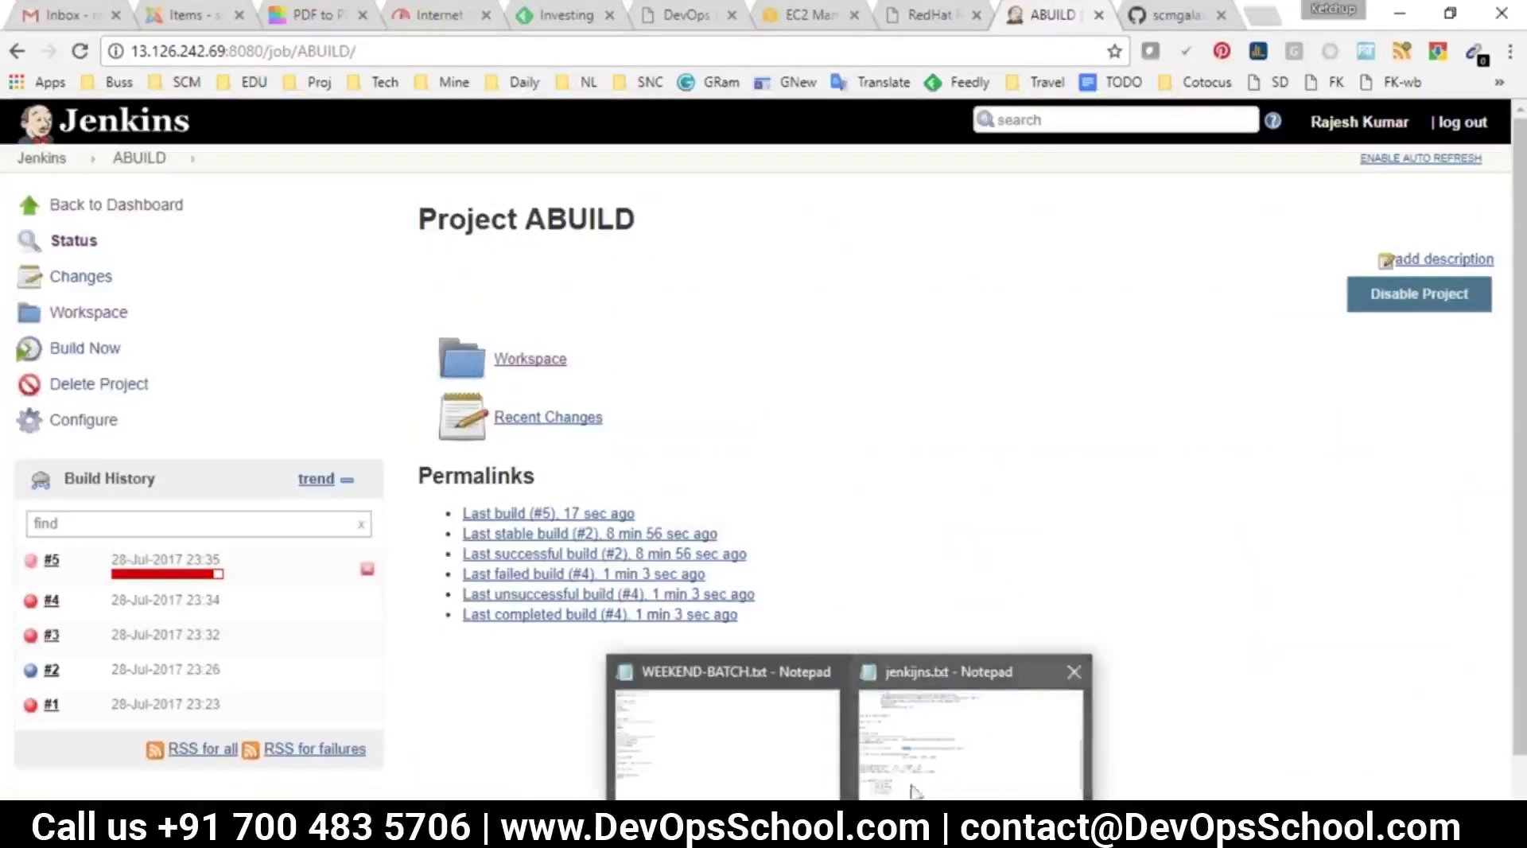
mouse_move(955, 765)
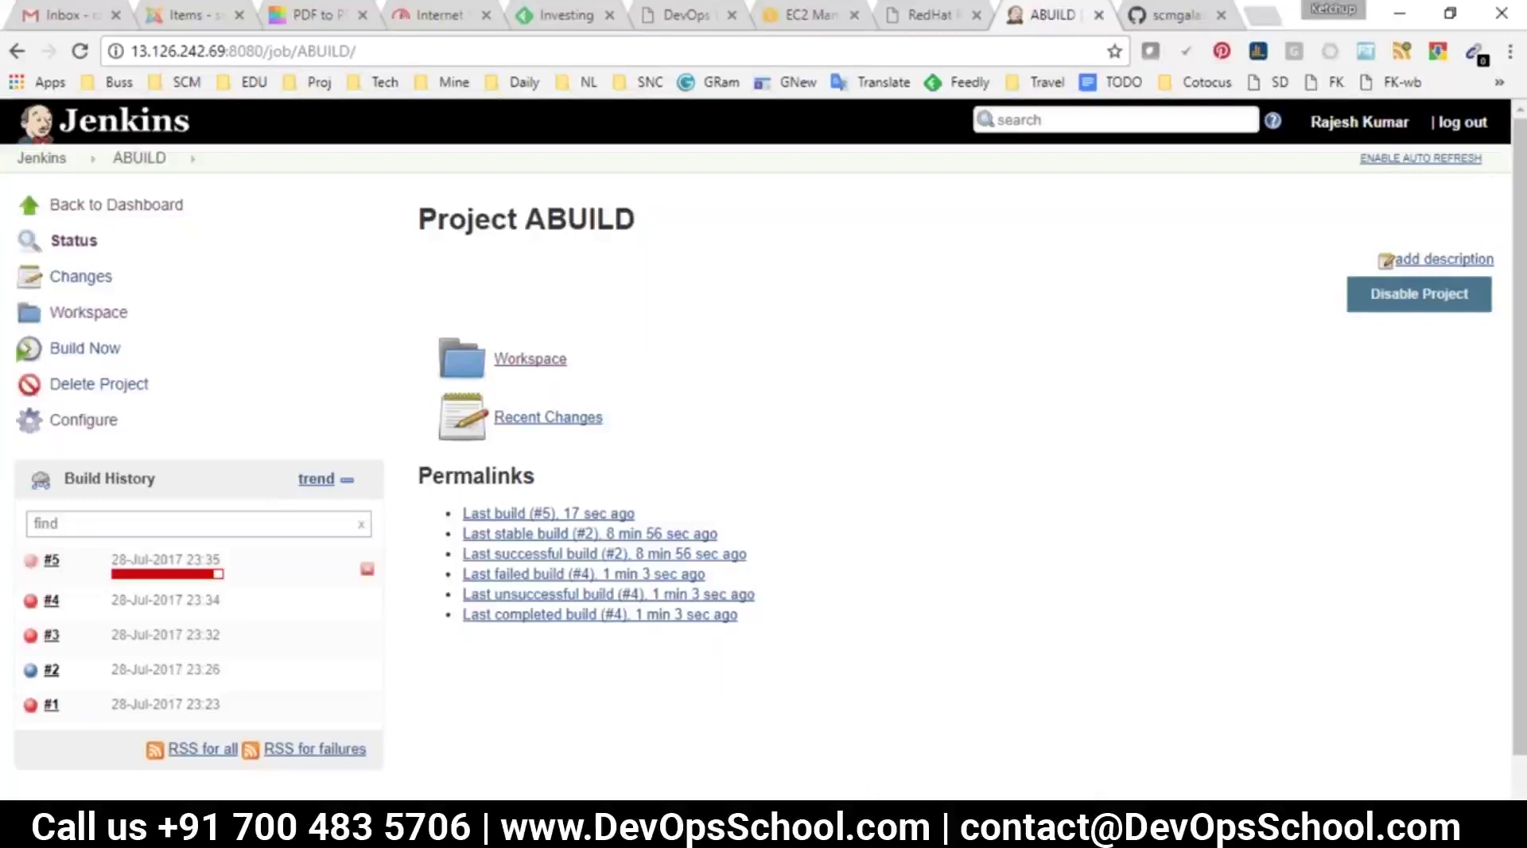
Review the source code, builder and compiler questions in the jenkijns.txt notes
mouse_move(852, 831)
click(898, 739)
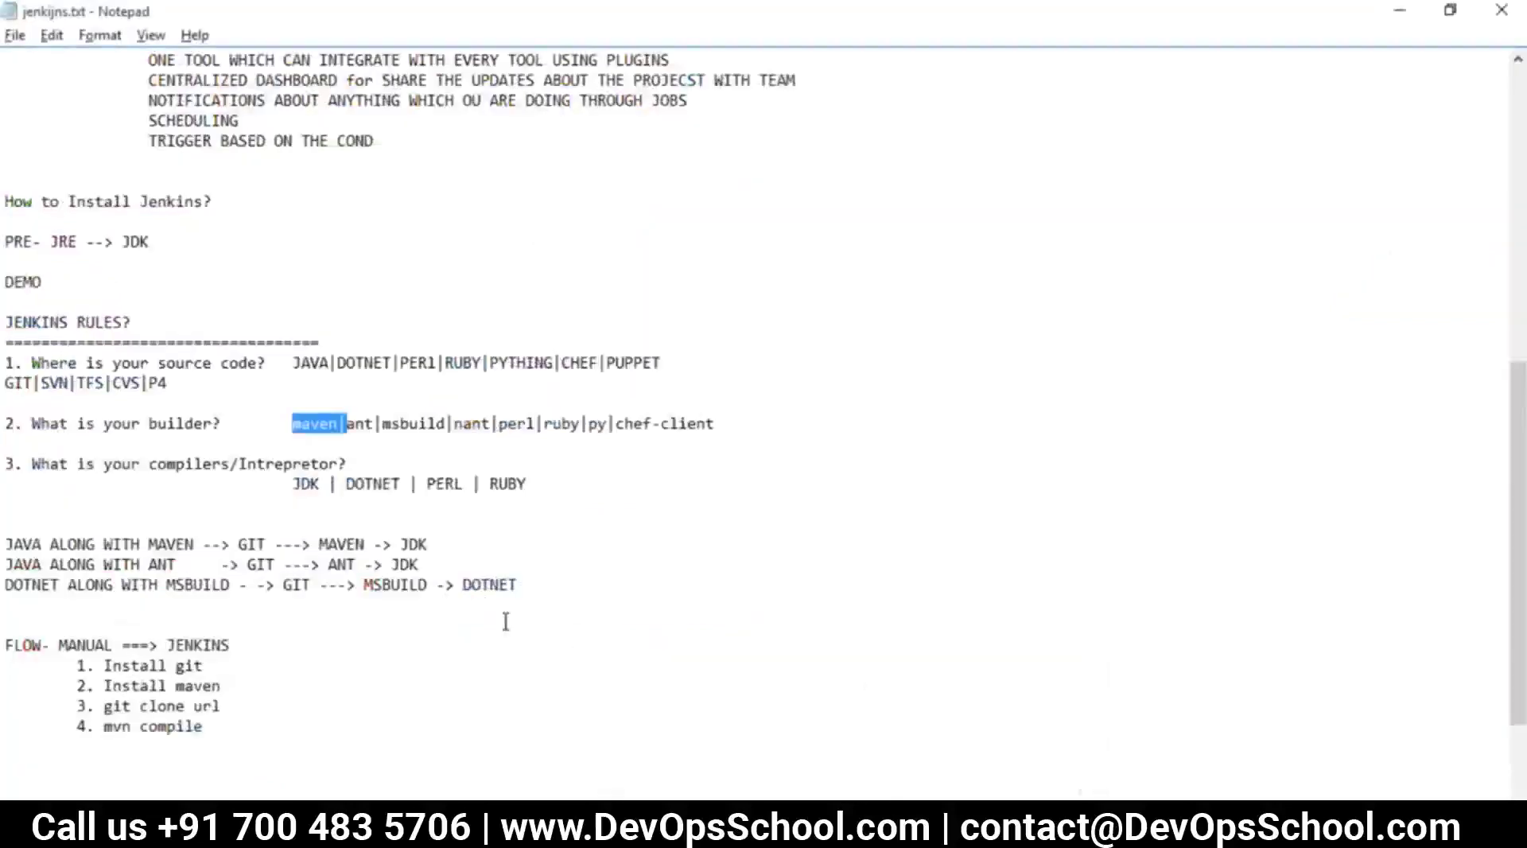
drag(38, 362, 284, 350)
drag(225, 423, 292, 484)
Erase the whole Paint sketch with Ctrl+A and Delete, then go back to Jenkins
key(alt+Tab)
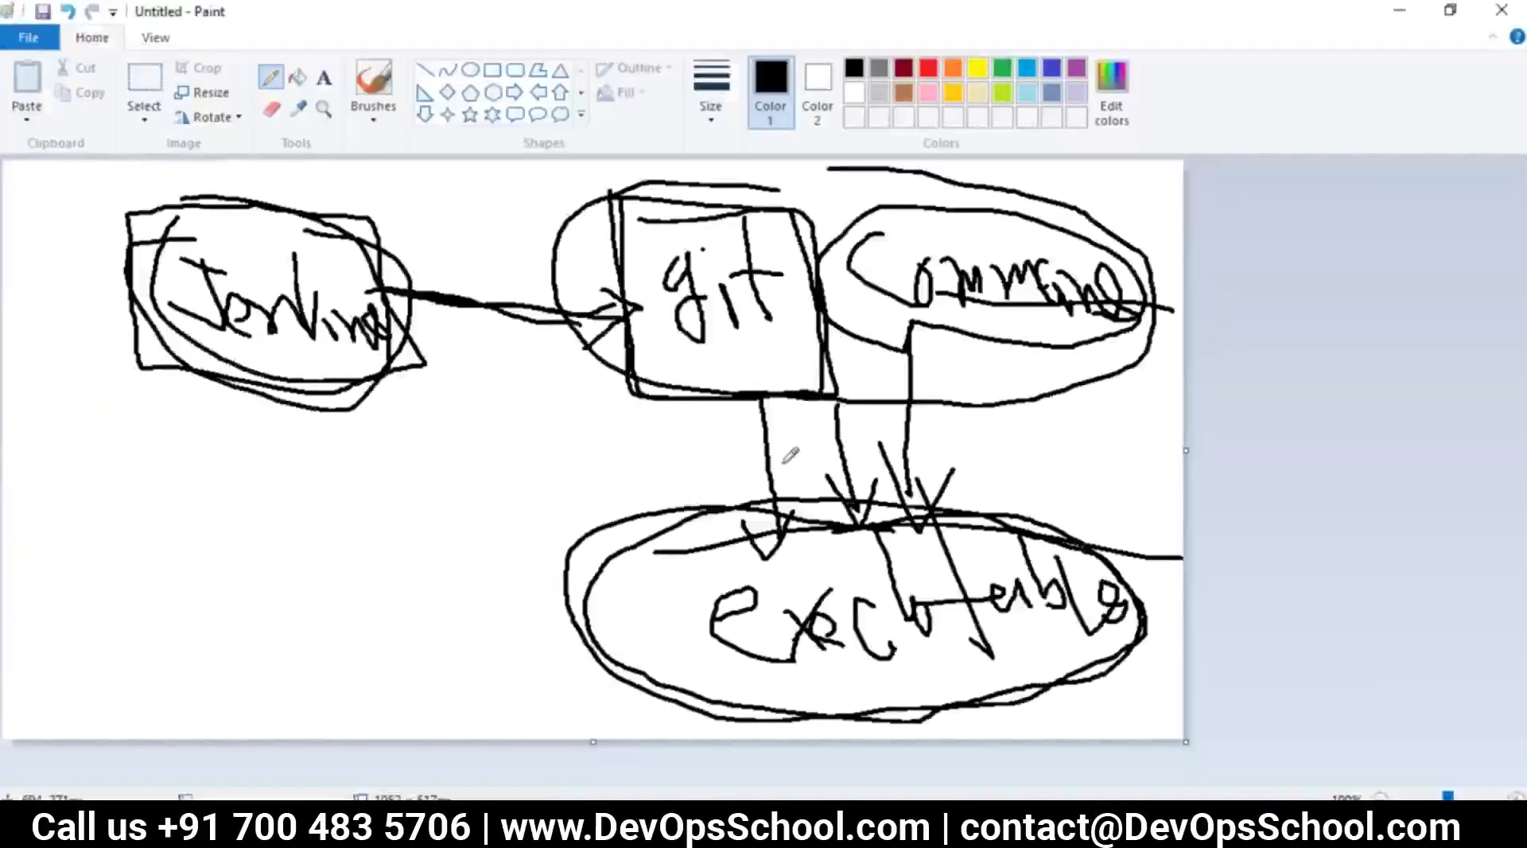
key(ctrl+a)
key(Delete)
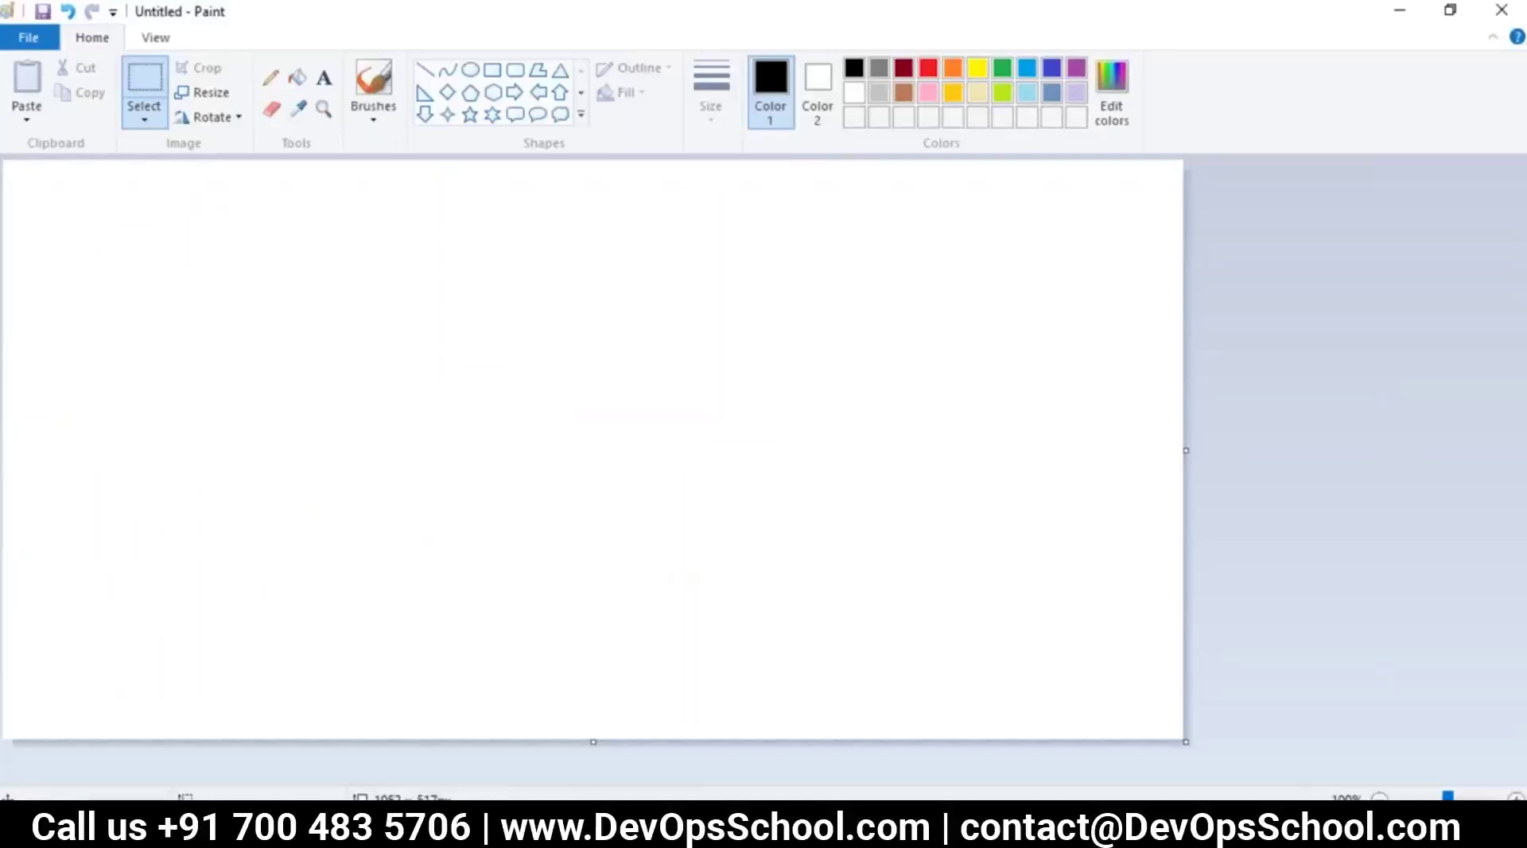
key(alt+Tab)
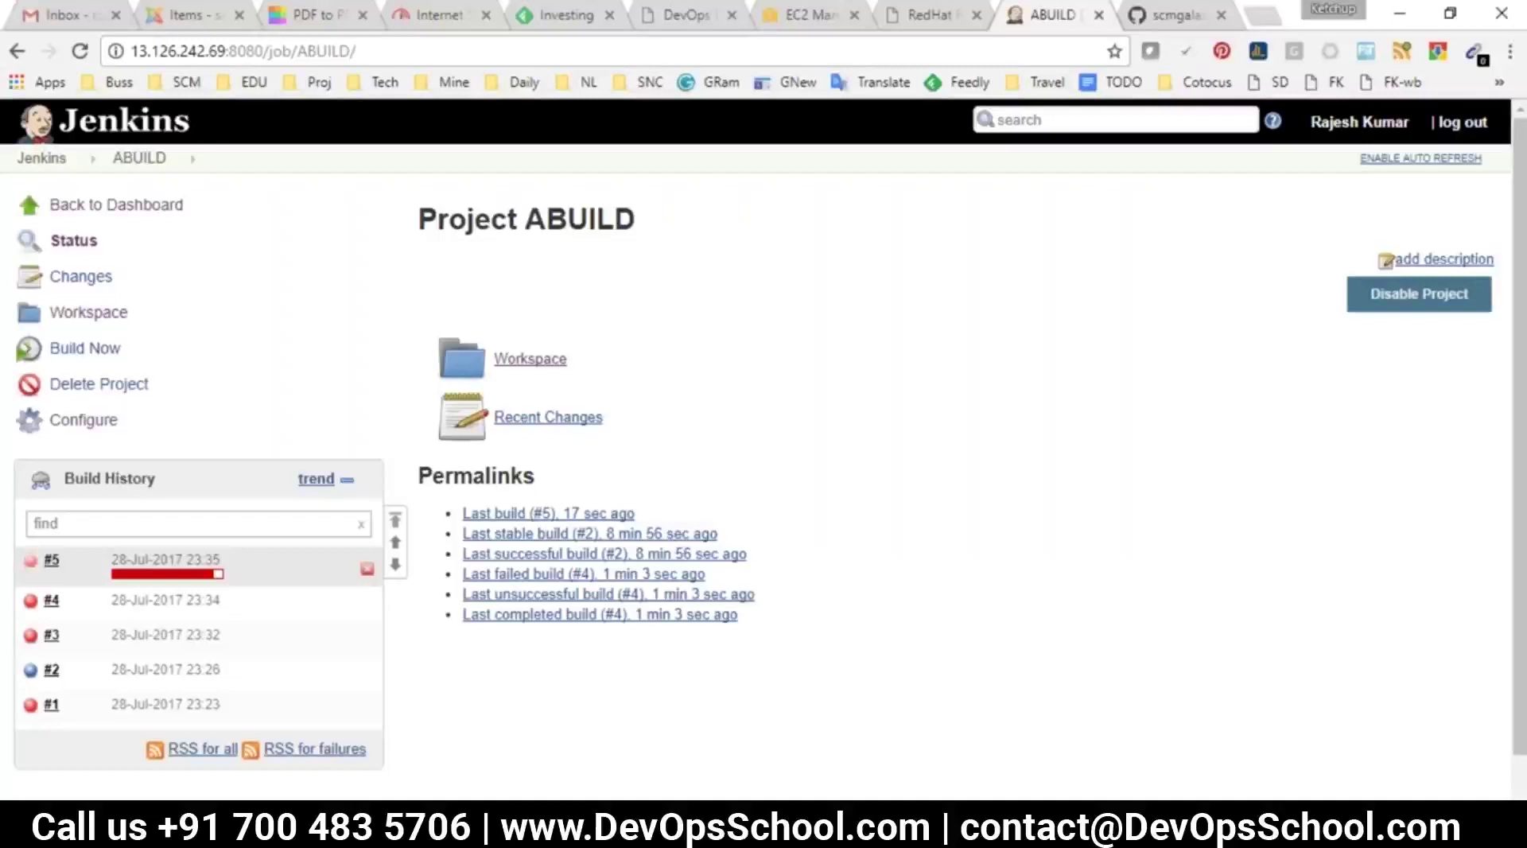
Go back to the Jenkins dashboard with ABUILD #5 running, then bring up the jenkijns.txt notes
click(41, 157)
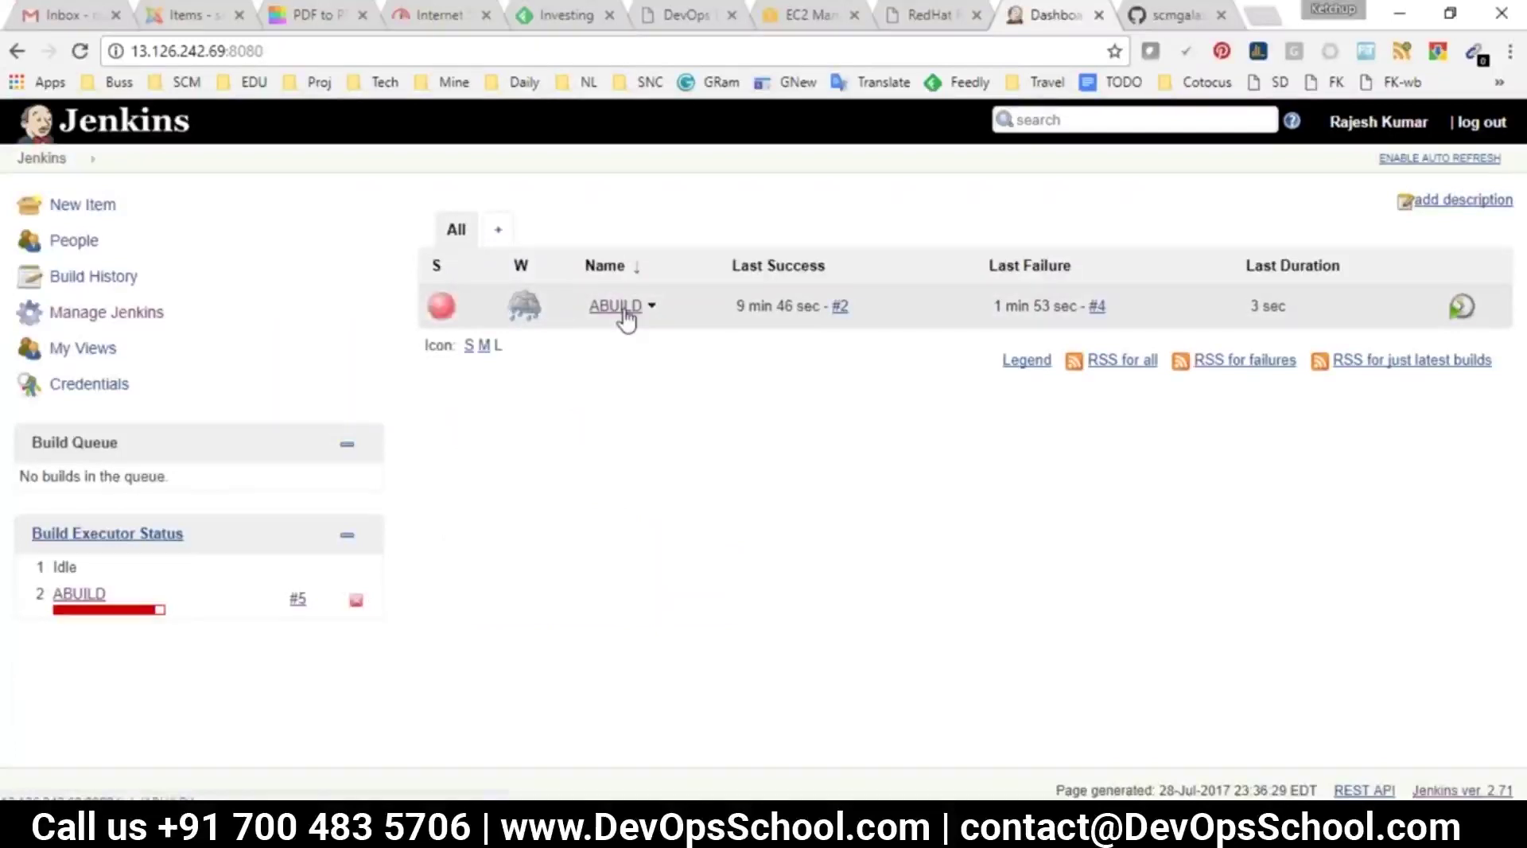
mouse_move(849, 835)
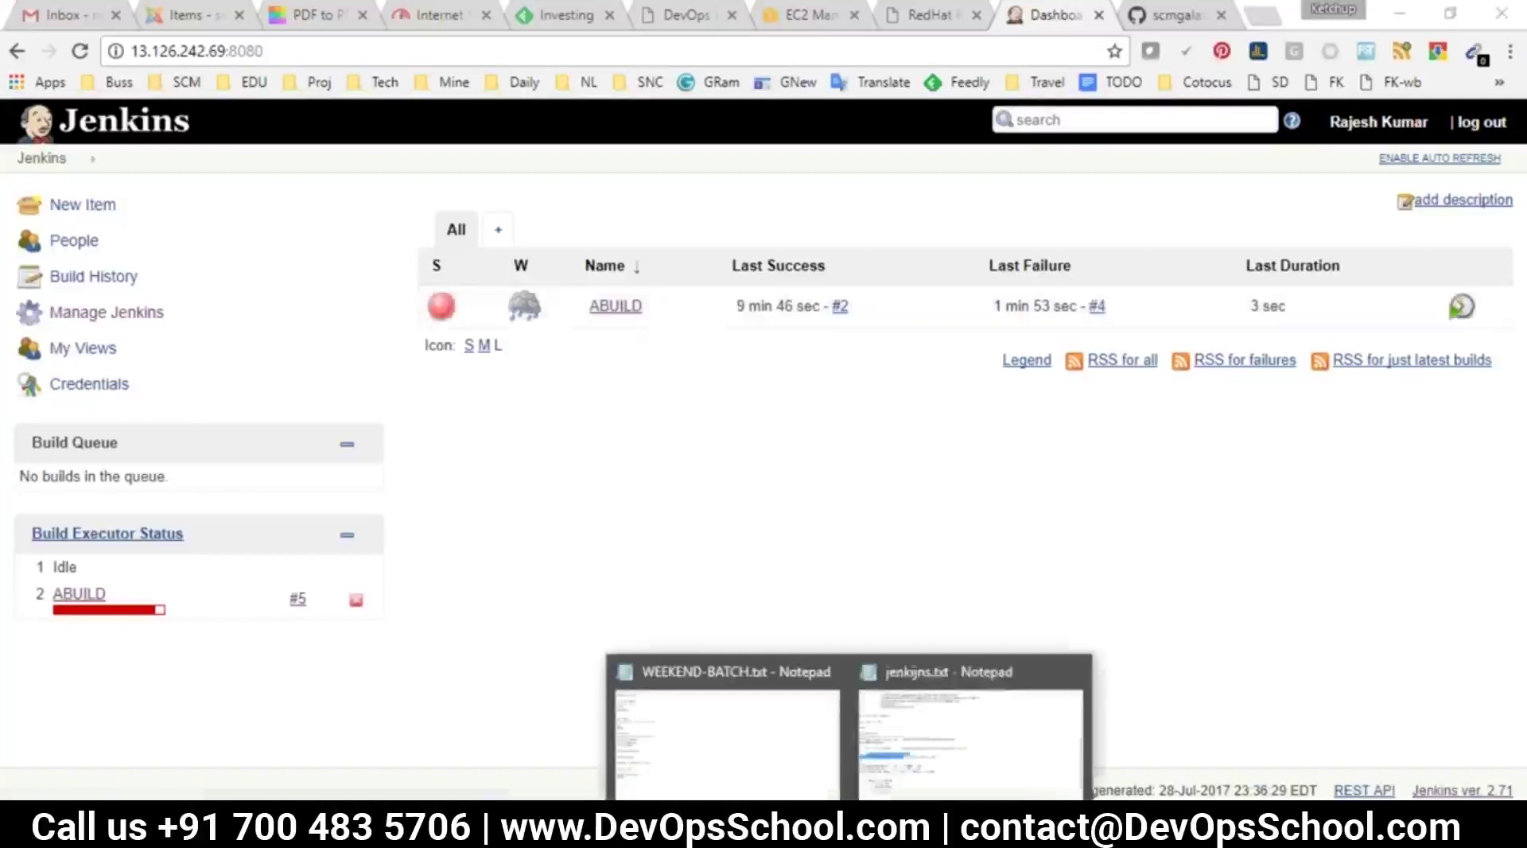
click(977, 767)
click(345, 436)
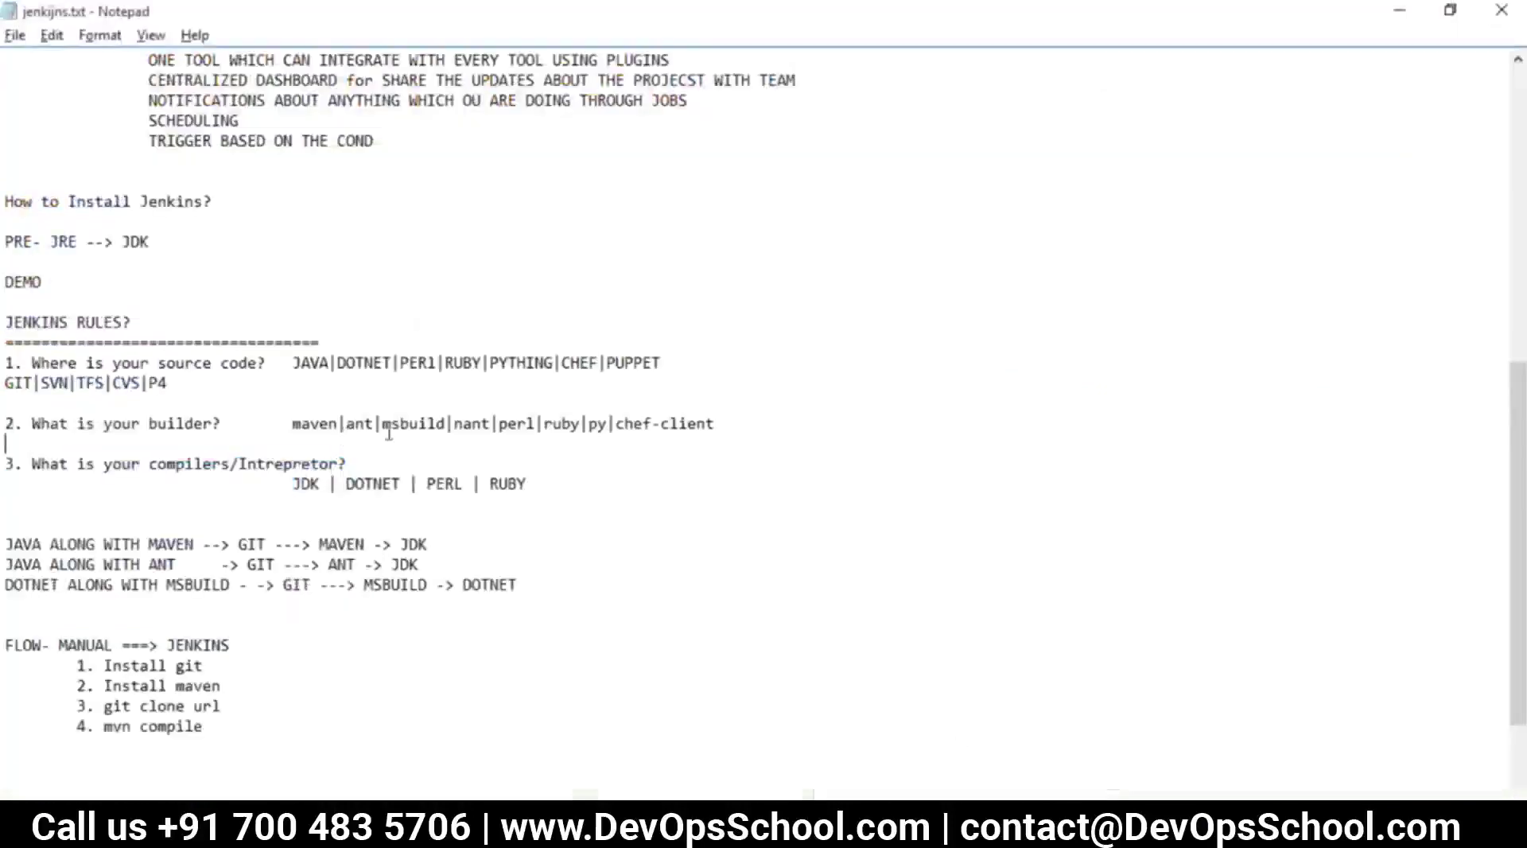
Review the CI pipeline and SonarQube lines at the top of jenkijns.txt, then return to Jenkins
scroll(573, 457, up, 10)
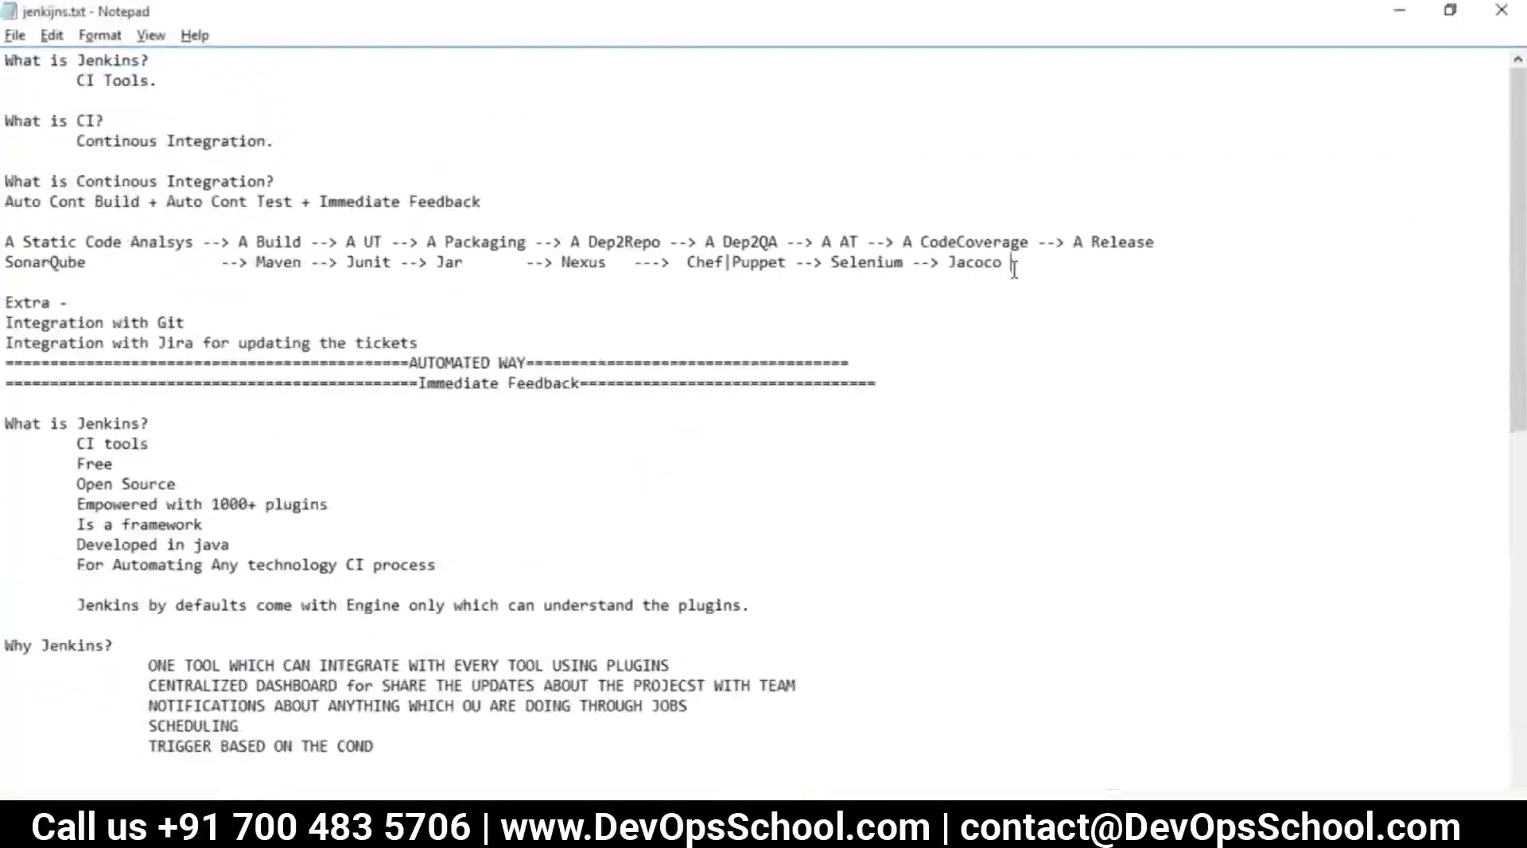
drag(136, 289, 6, 242)
click(90, 284)
click(582, 262)
drag(107, 268, 9, 241)
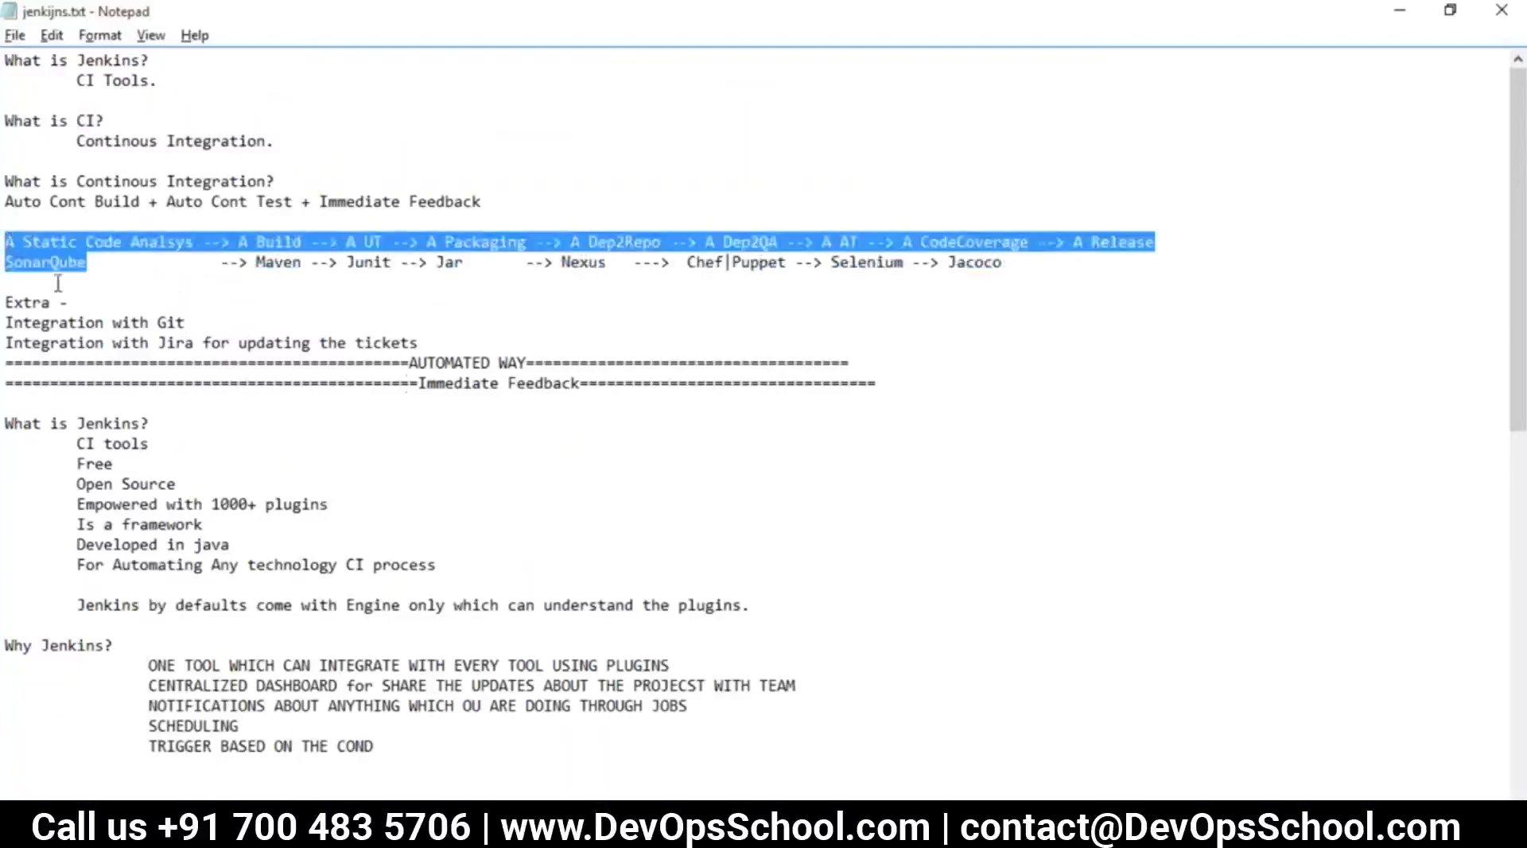
key(alt+Tab)
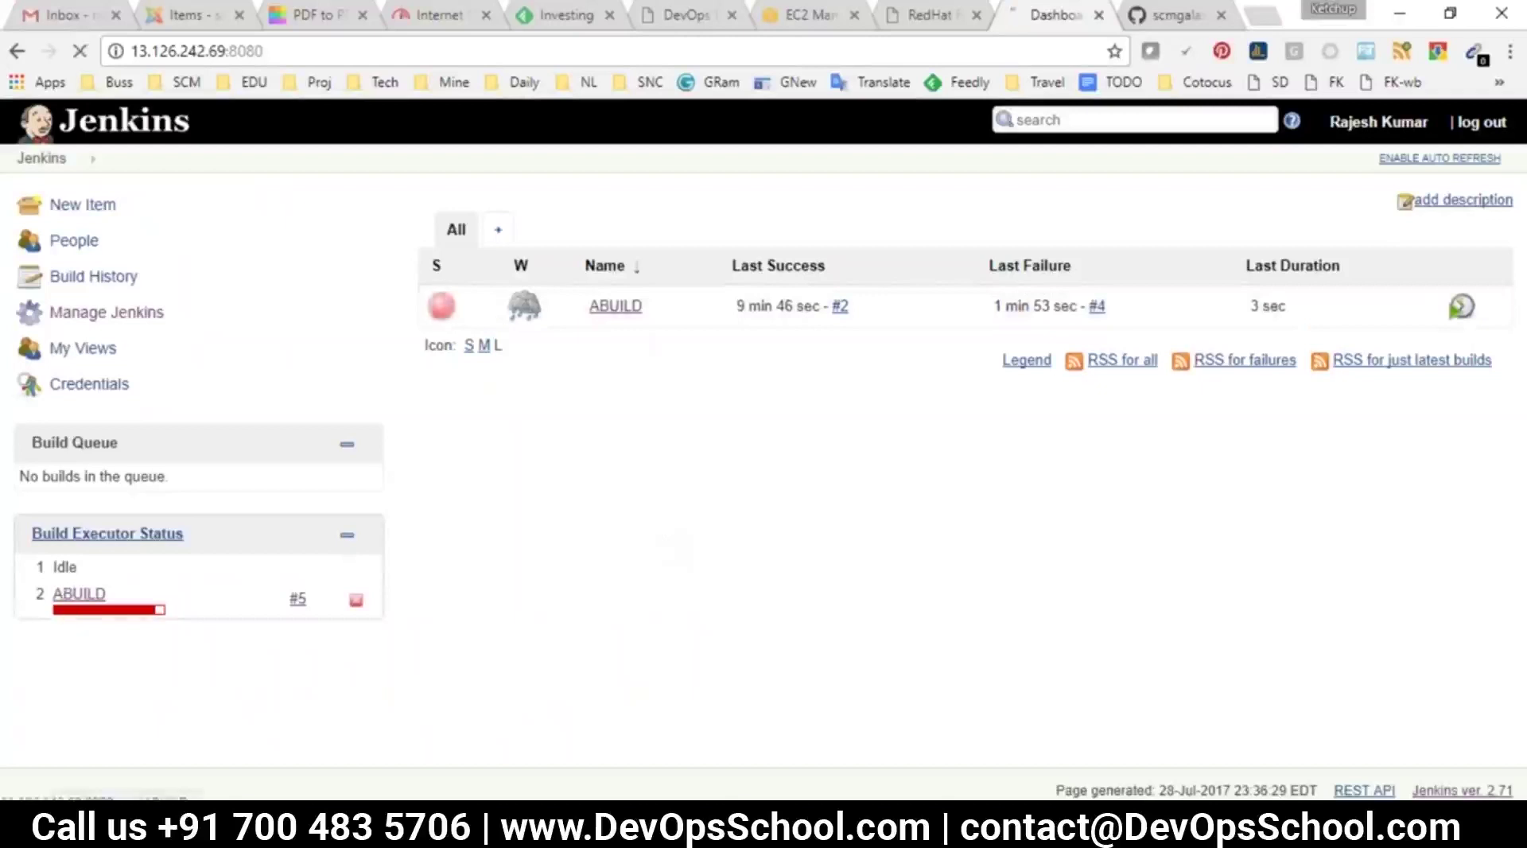
Open ABUILD build #5's console output and scroll to the end of the log
click(76, 594)
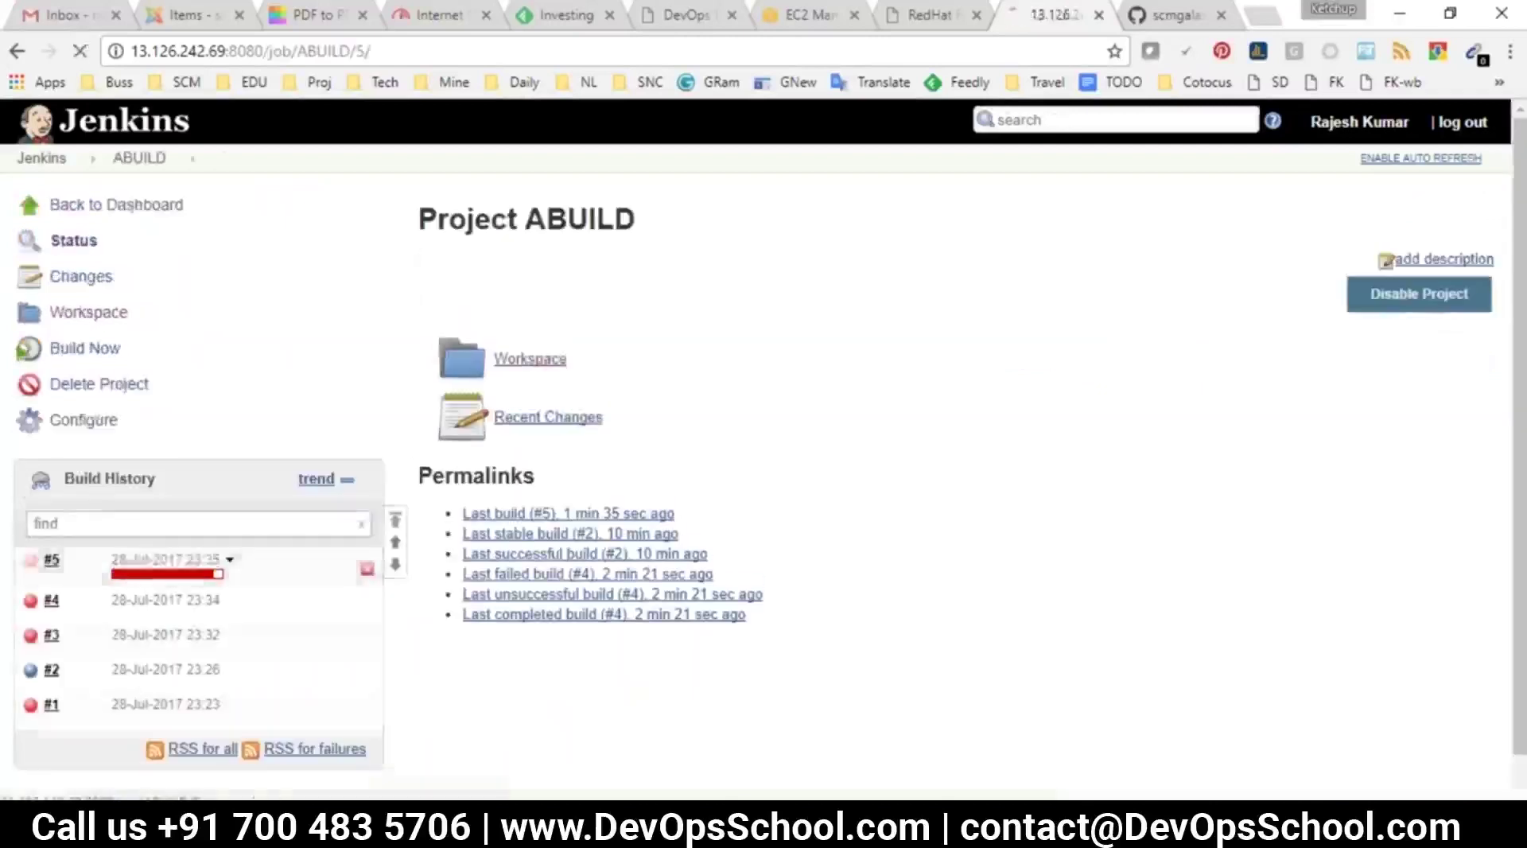
click(217, 559)
click(87, 313)
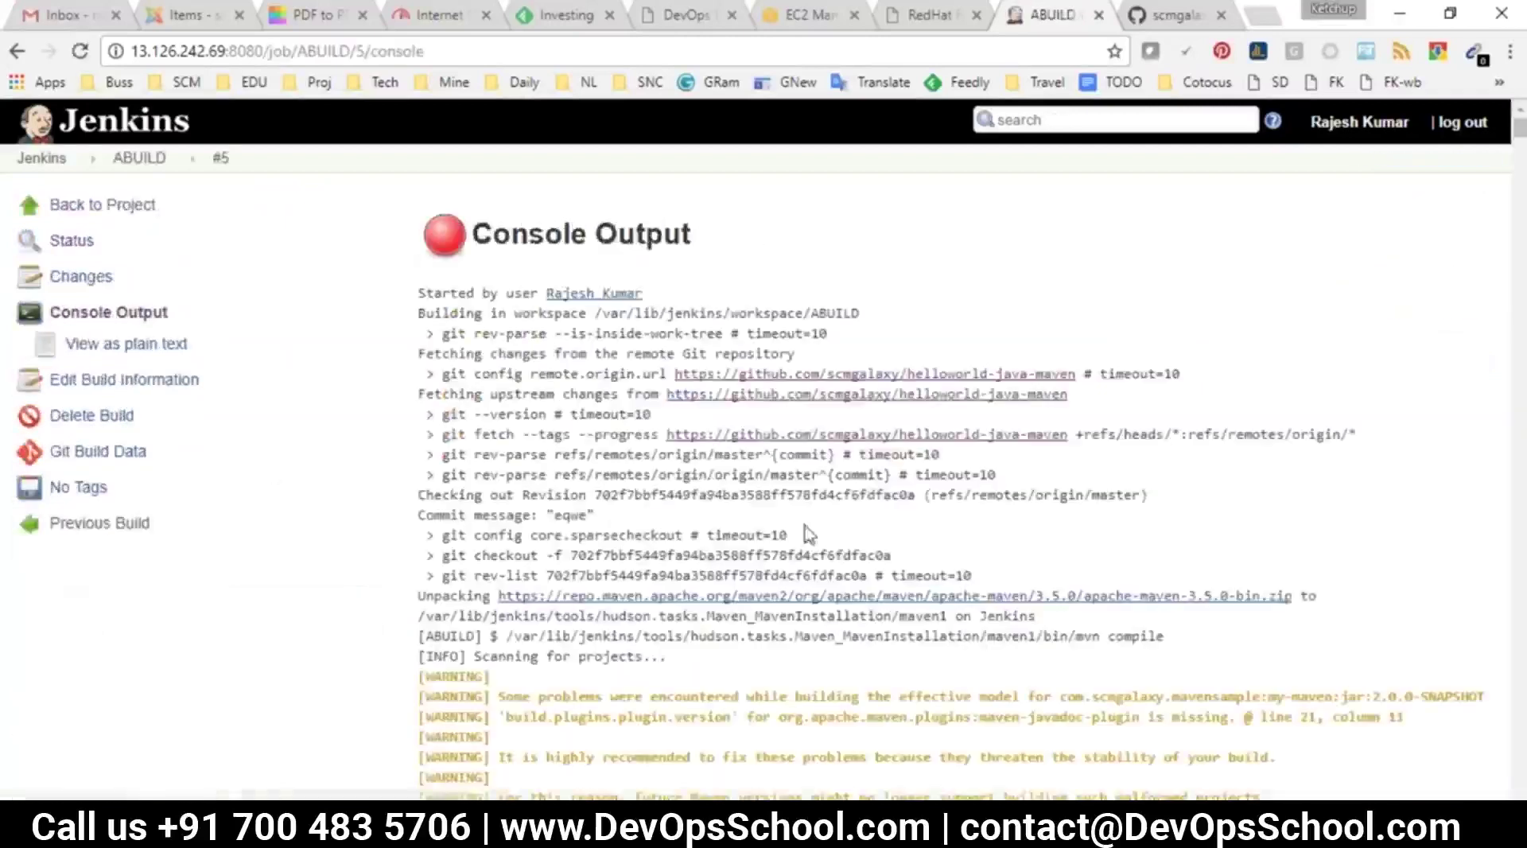
scroll(795, 461, down, 10)
scroll(808, 562, down, 20)
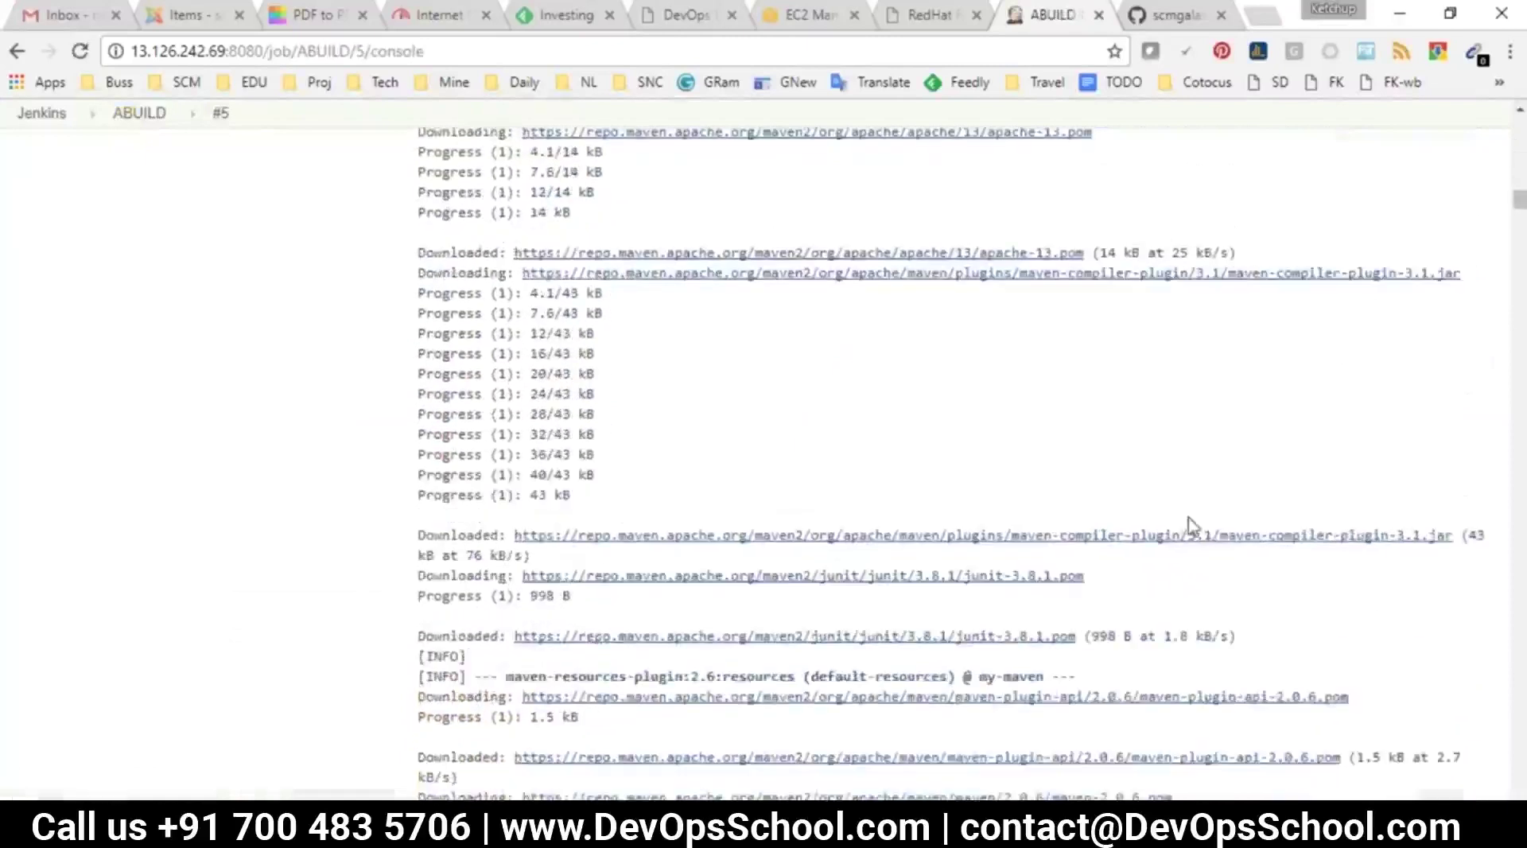
scroll(1467, 442, down, 10)
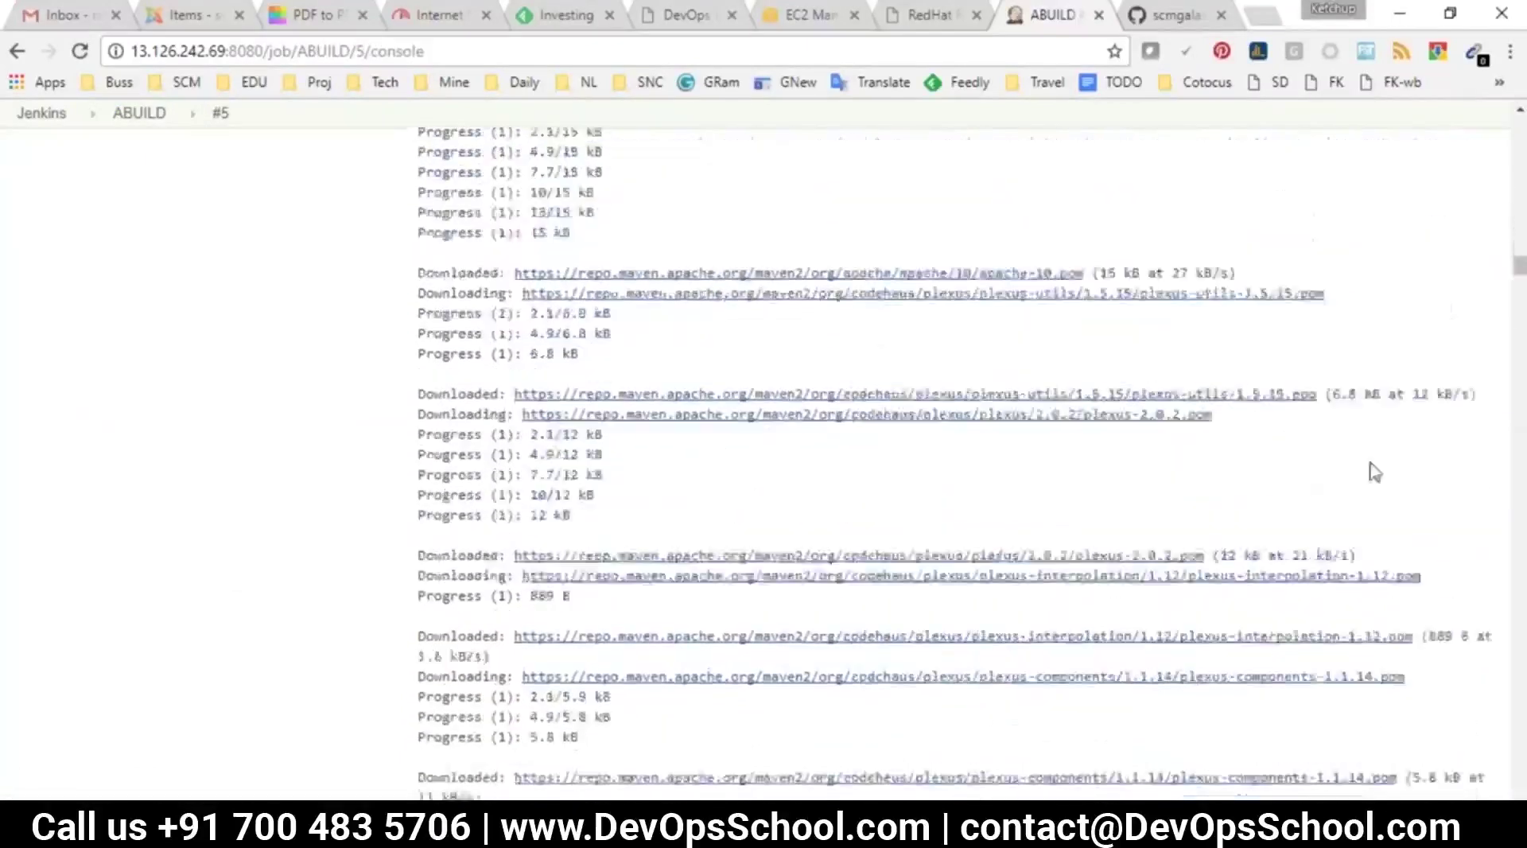
scroll(1383, 535, down, 15)
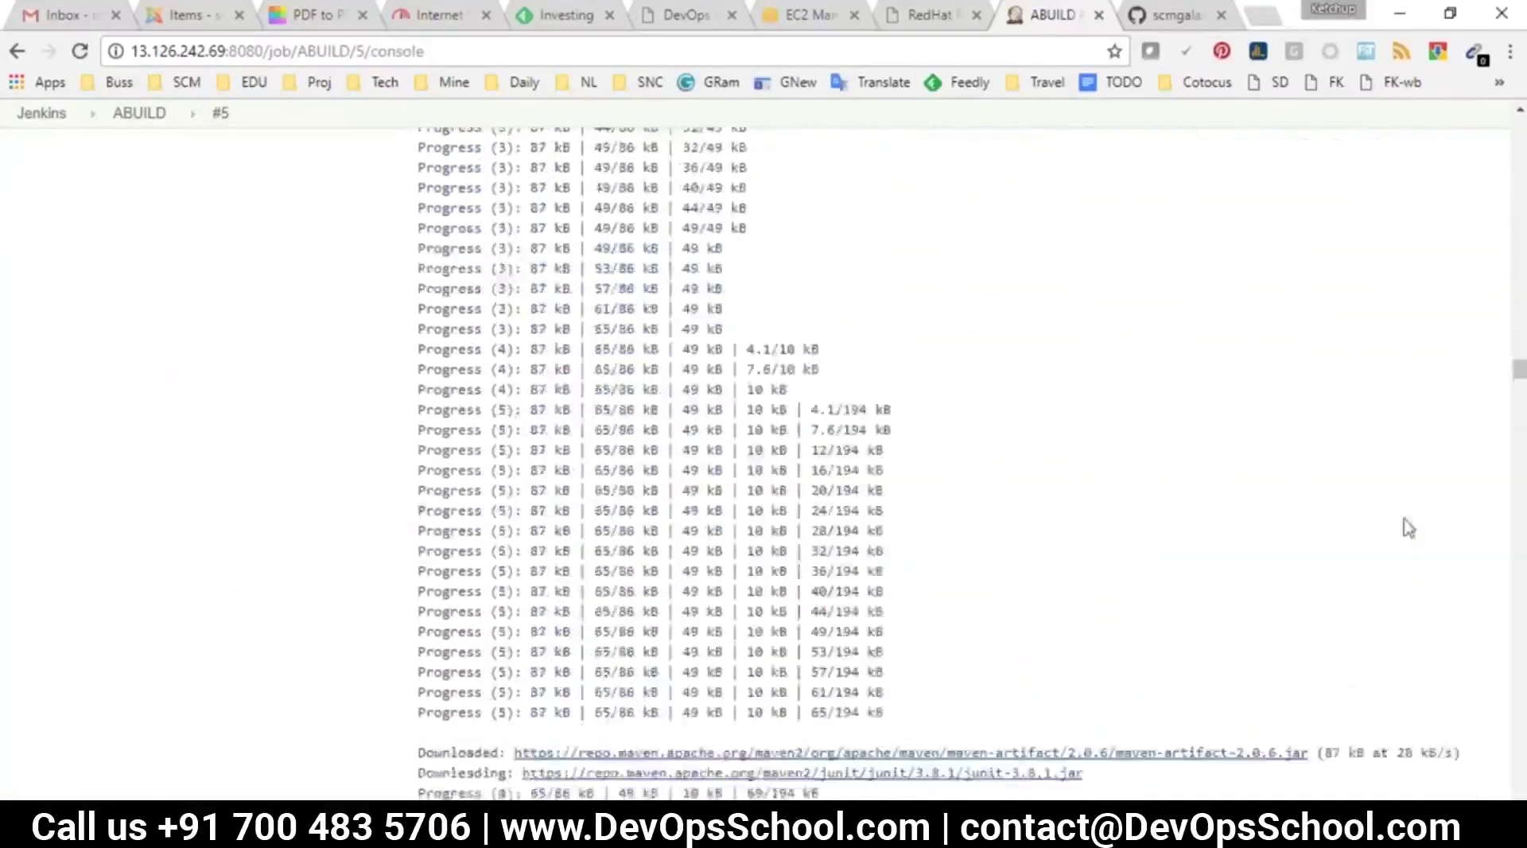
scroll(1415, 588, down, 15)
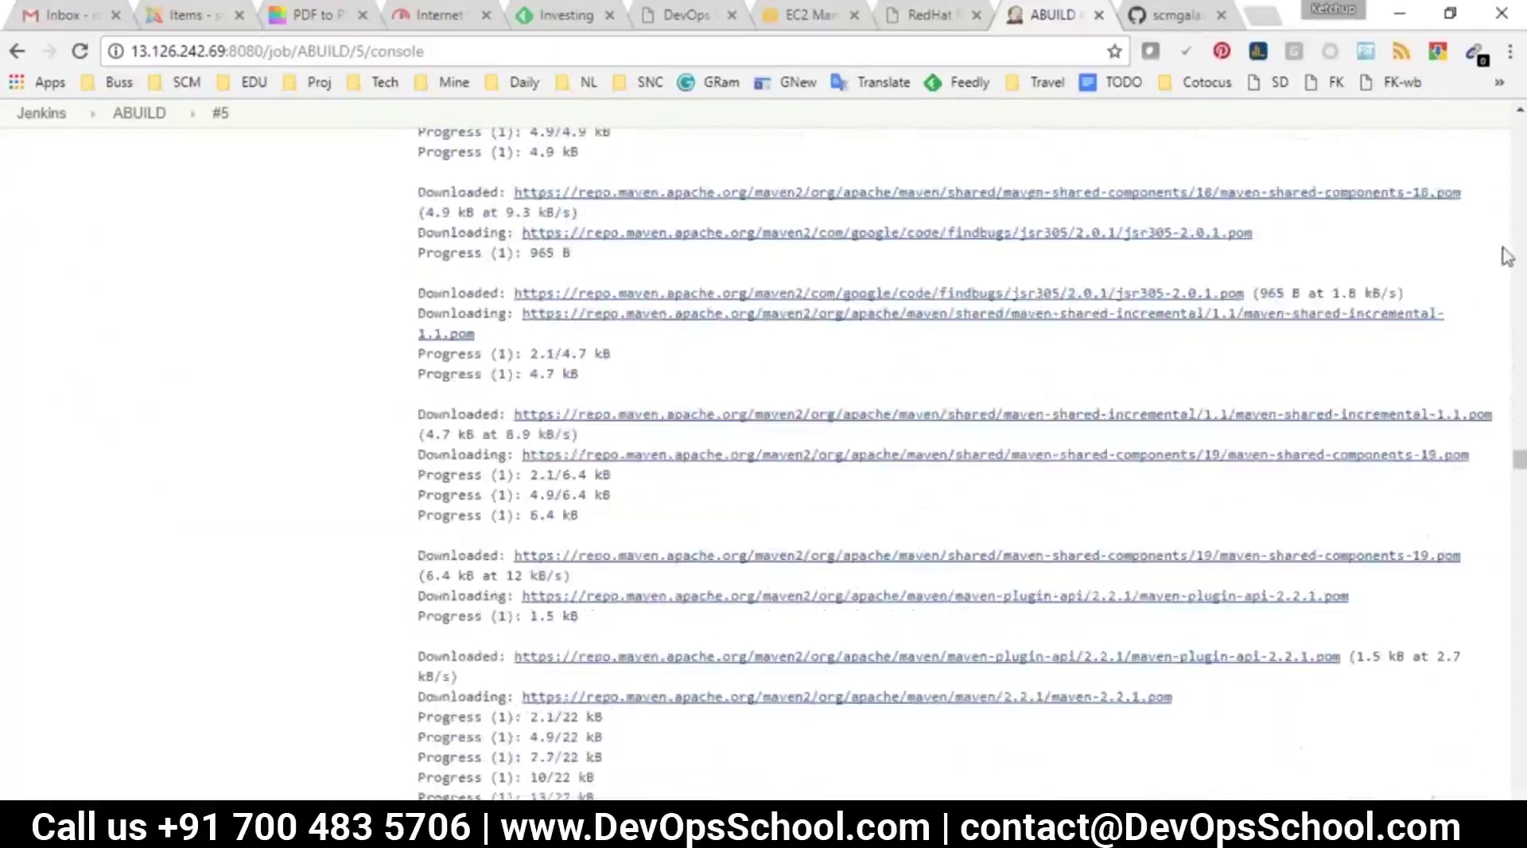
drag(1519, 461, 1519, 785)
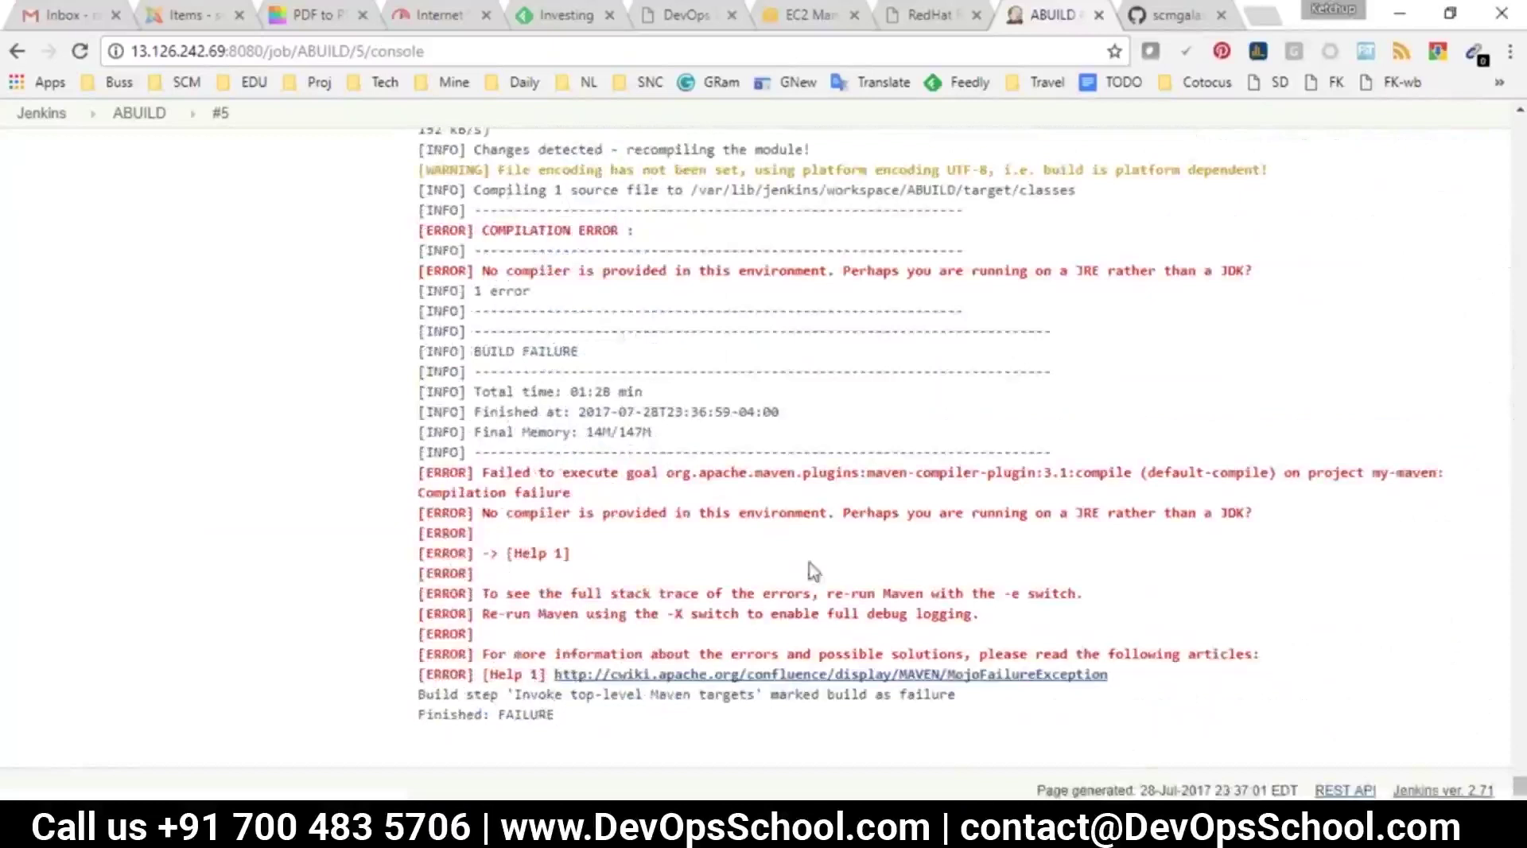
Highlight the COMPILATION ERROR, 'No compiler is provided' and 'JRE rather than a JDK' lines
drag(483, 229, 625, 226)
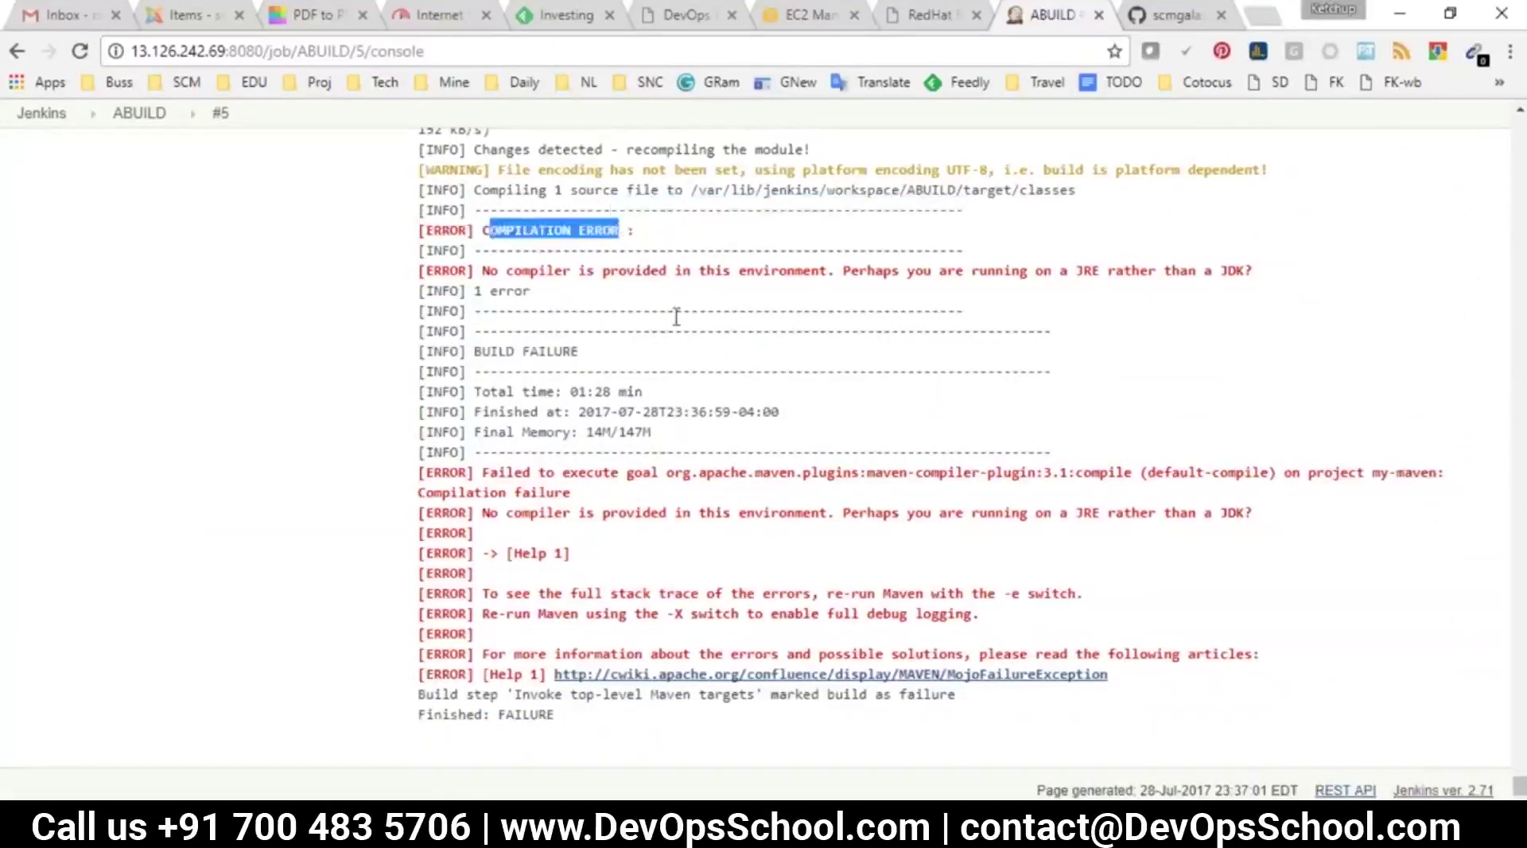
drag(477, 270, 660, 284)
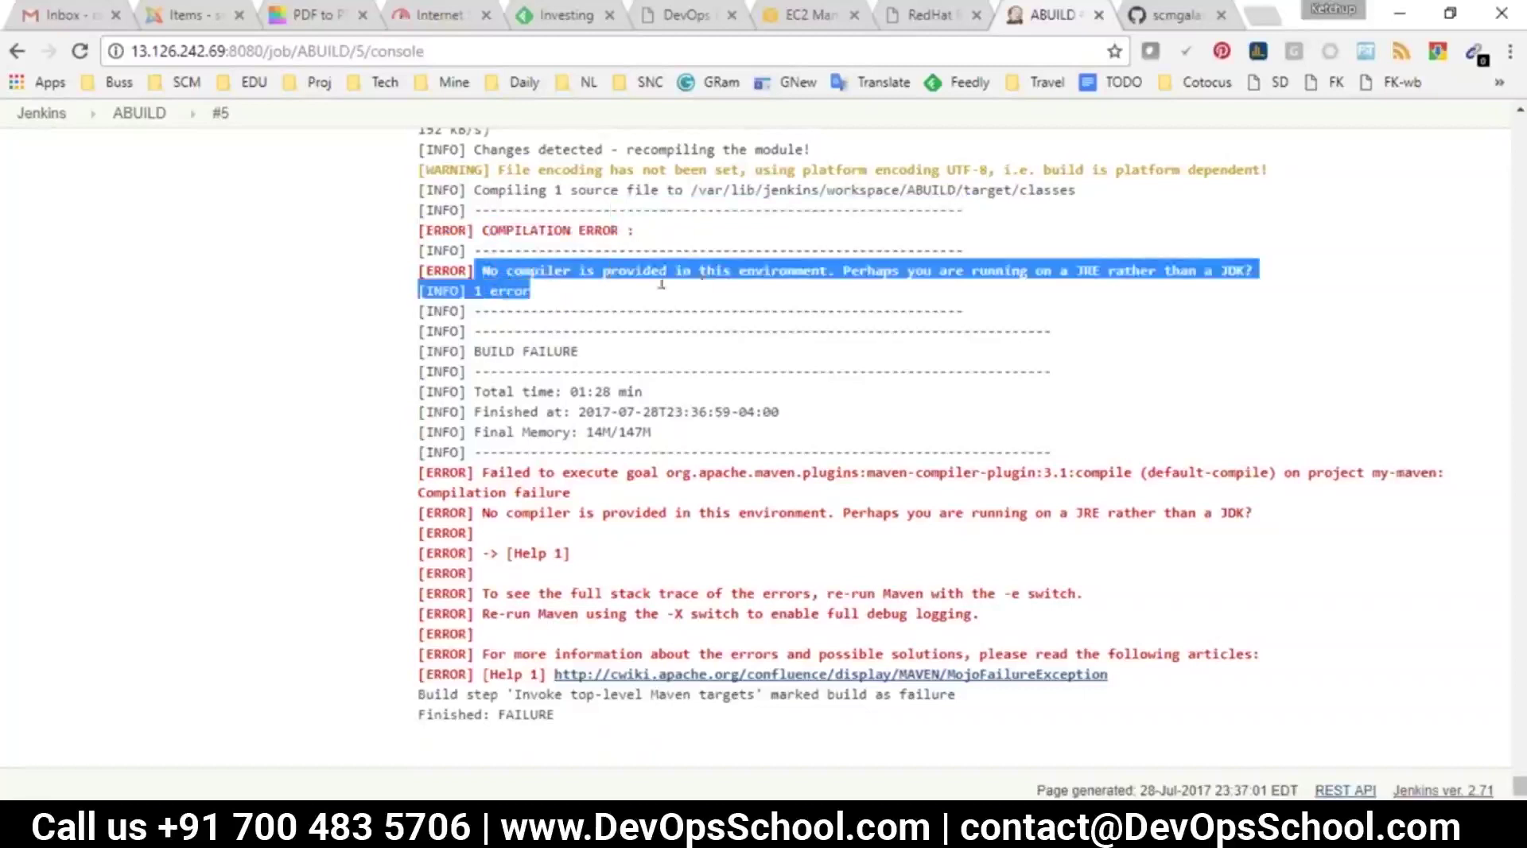
click(960, 287)
drag(1270, 299, 1084, 275)
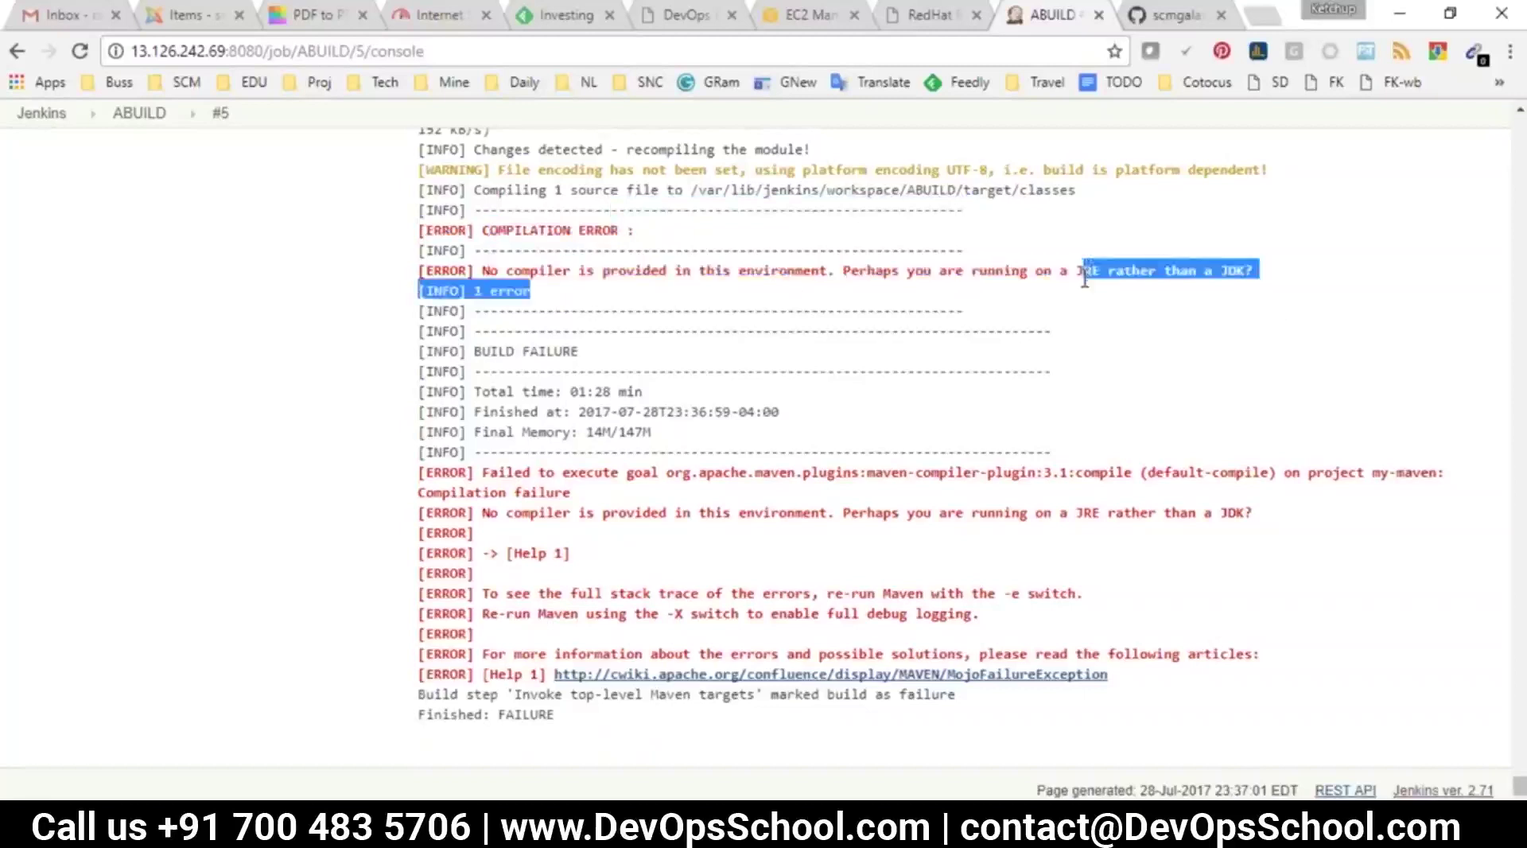
click(873, 351)
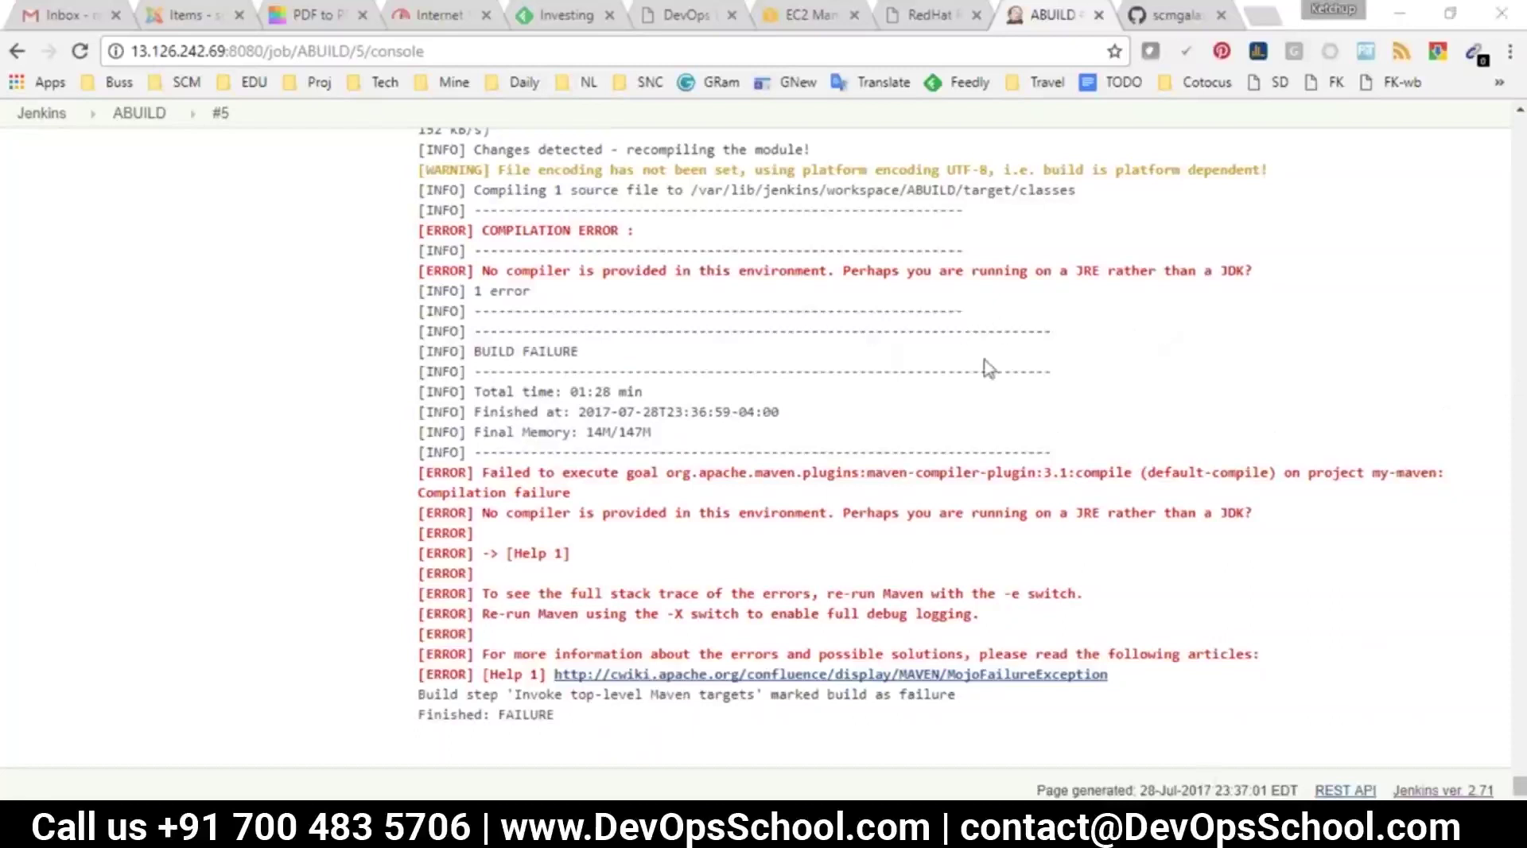
key(super+r)
Launch Notepad via Win+R and replace /bin/git with su -c "yum install java-1.8.0-openjdk"
text(no)
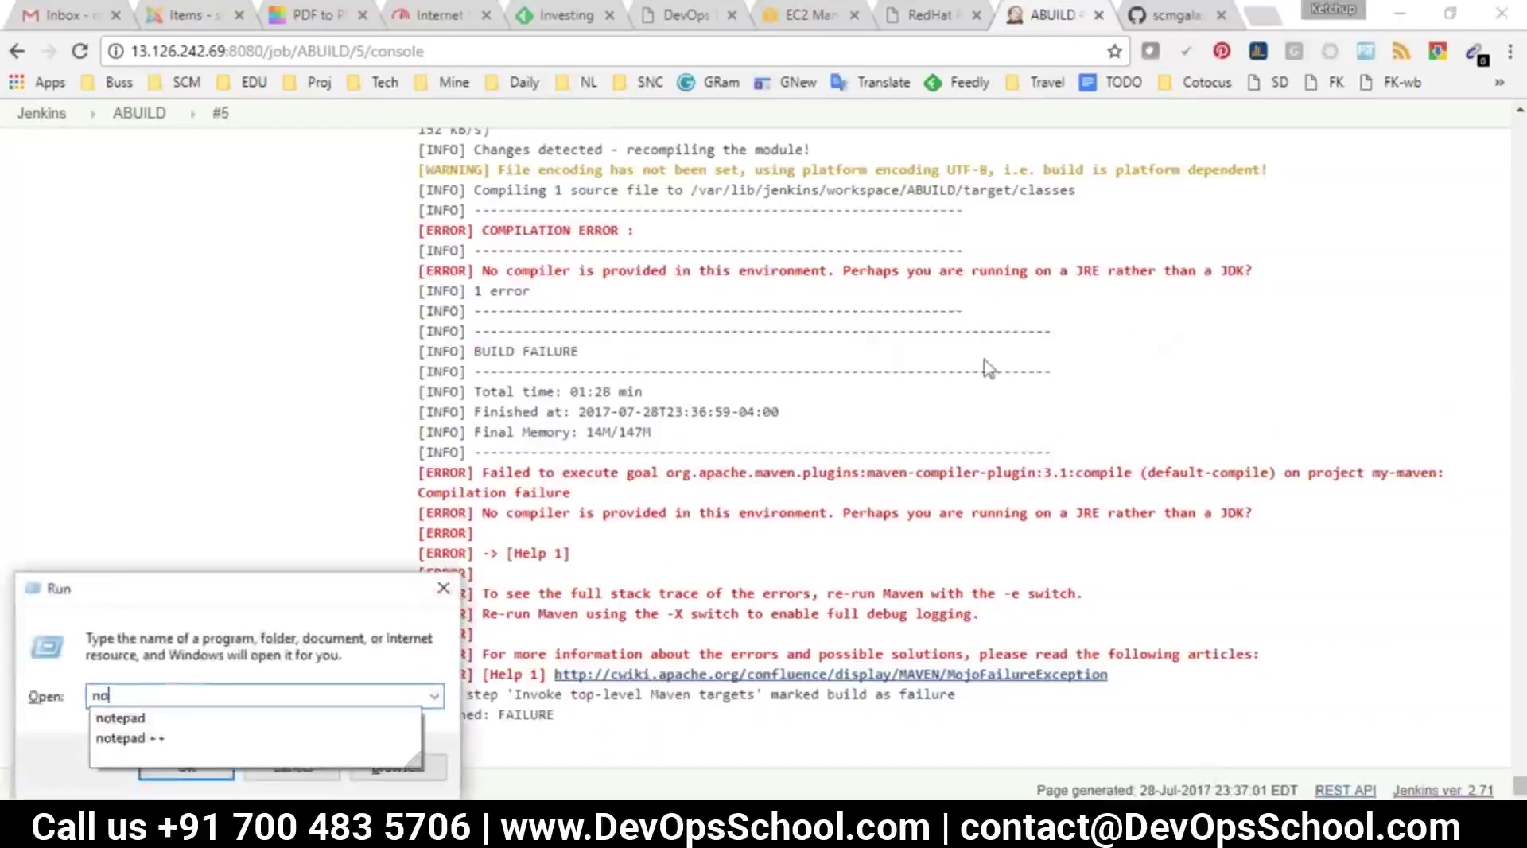
key(Down)
key(Return)
text(/bin/git)
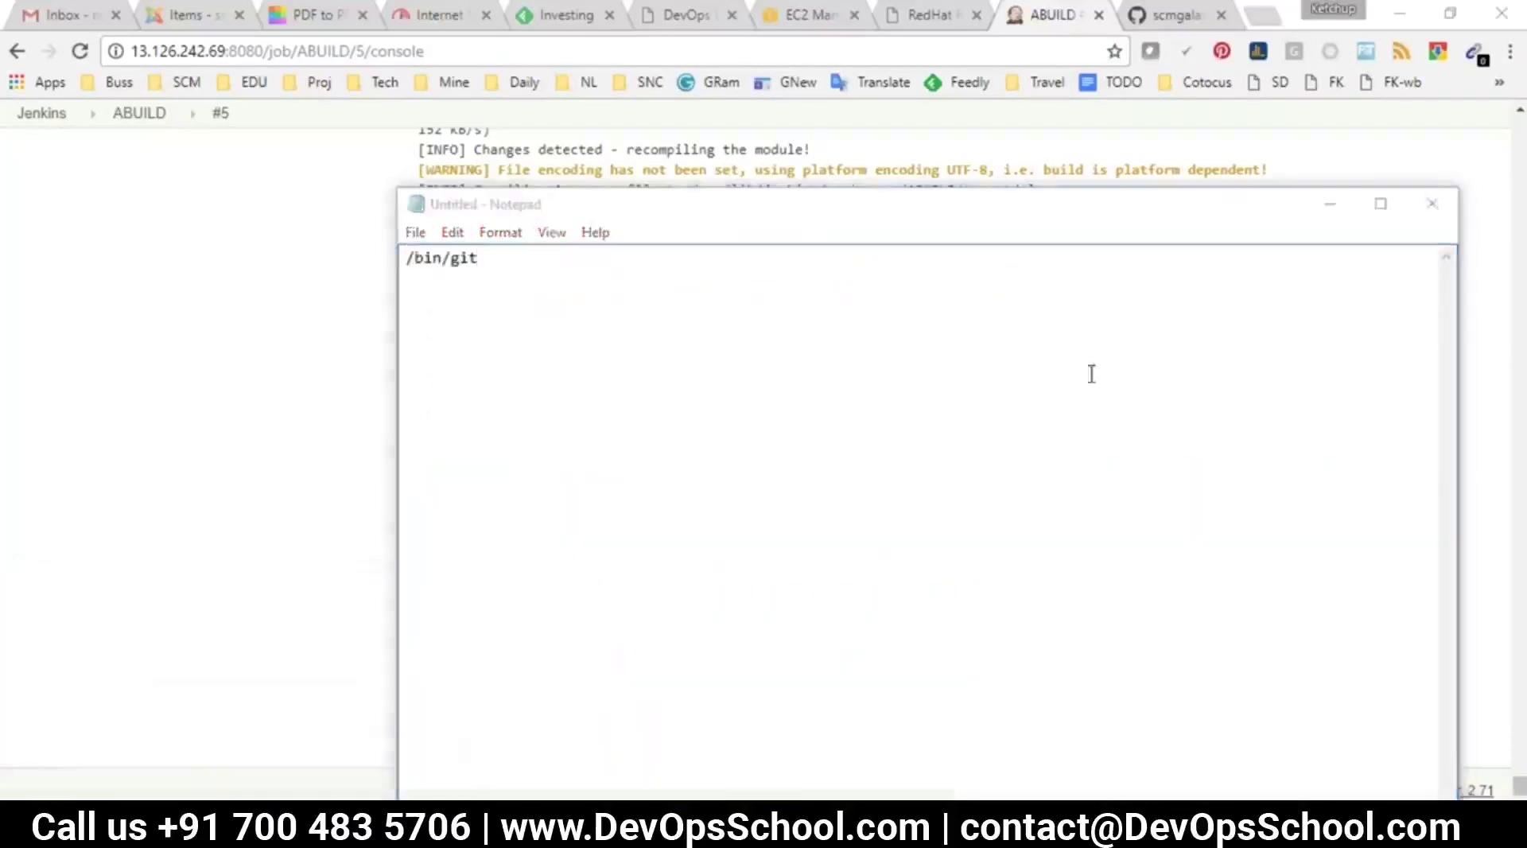
click(720, 348)
key(ctrl+a)
click(720, 348)
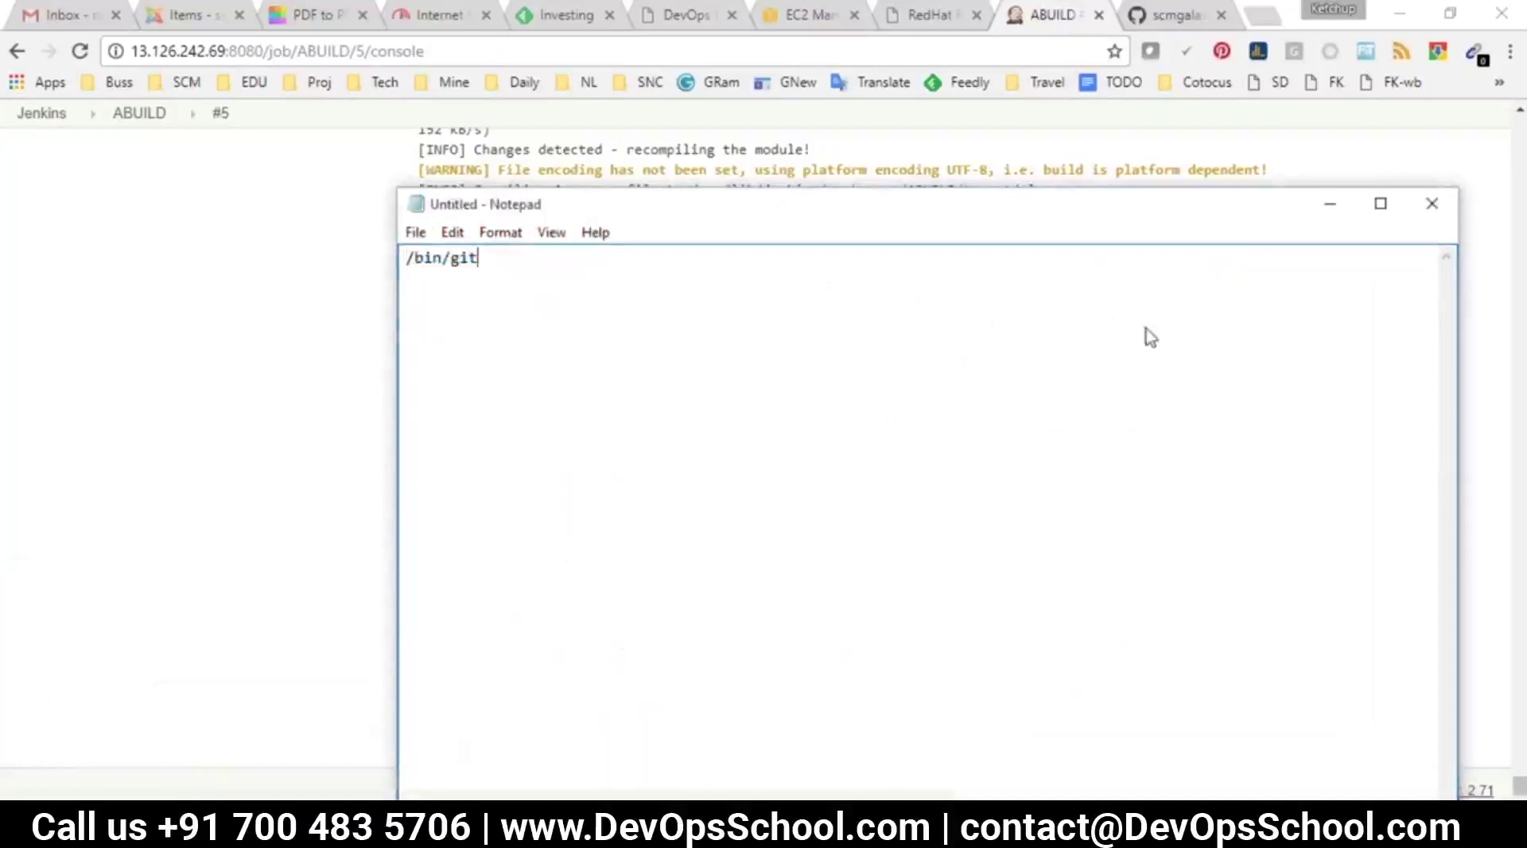
click(1013, 368)
key(ctrl+a)
text(su -c "yum install java-1.8.0-openjdk")
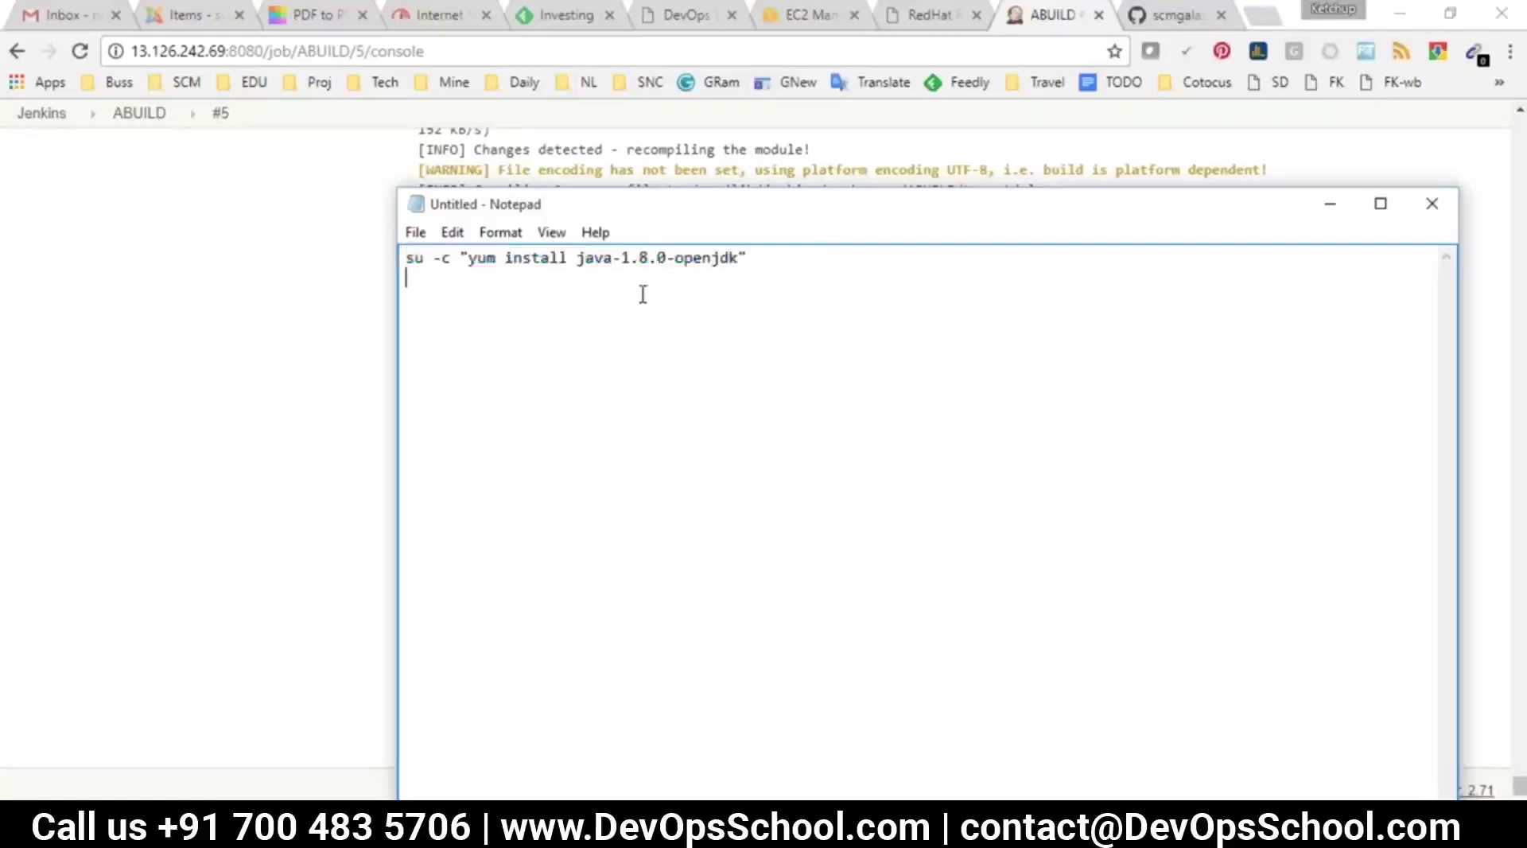
drag(739, 254, 611, 256)
Compare the command against the Jenkins 'No compiler… JRE rather than a JDK' error, then open a new tab
click(374, 351)
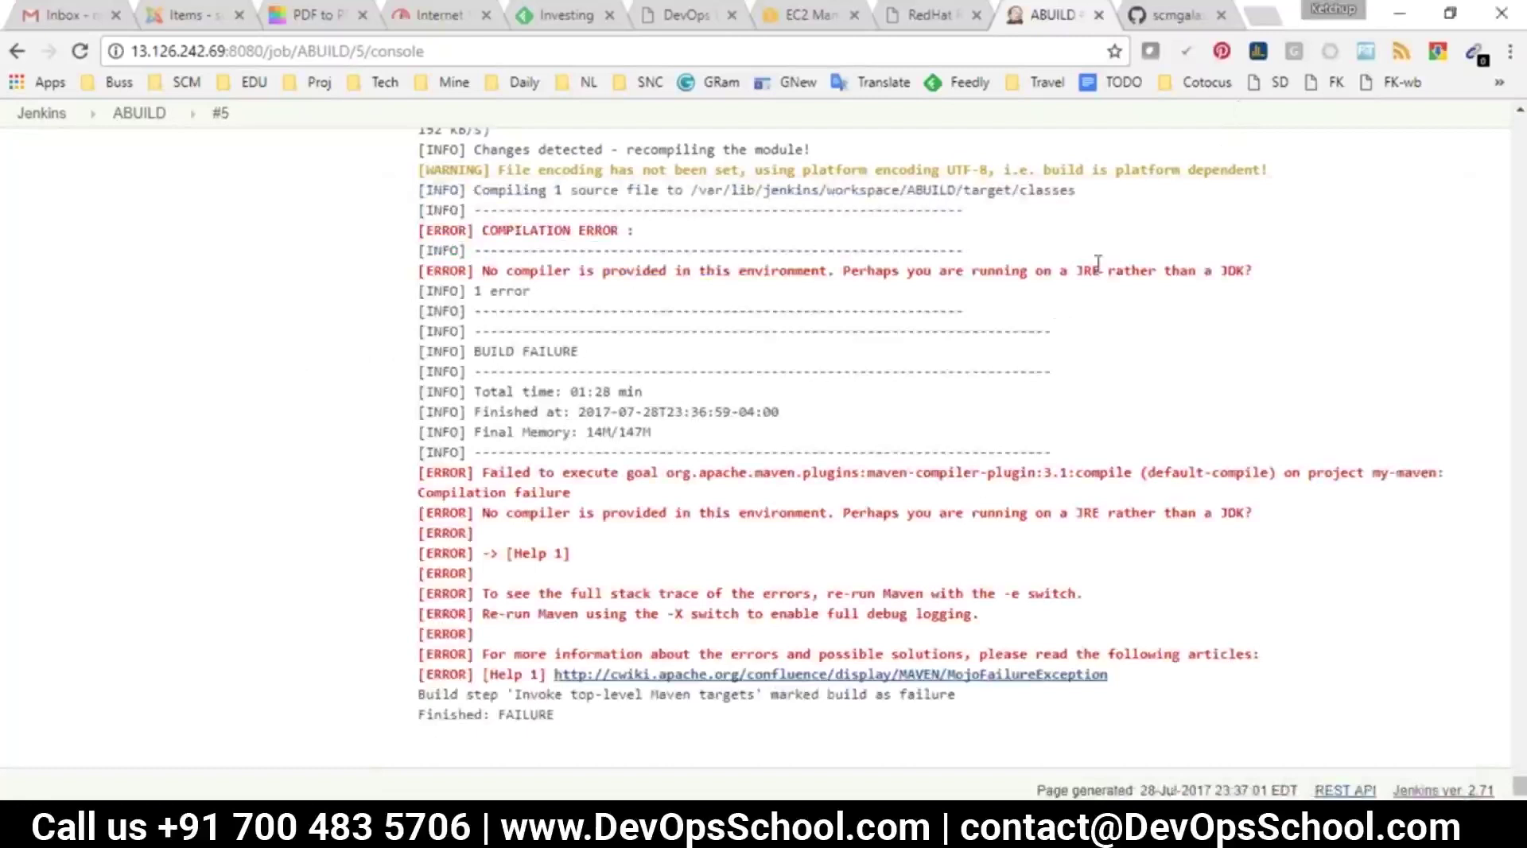
drag(1100, 270, 1203, 276)
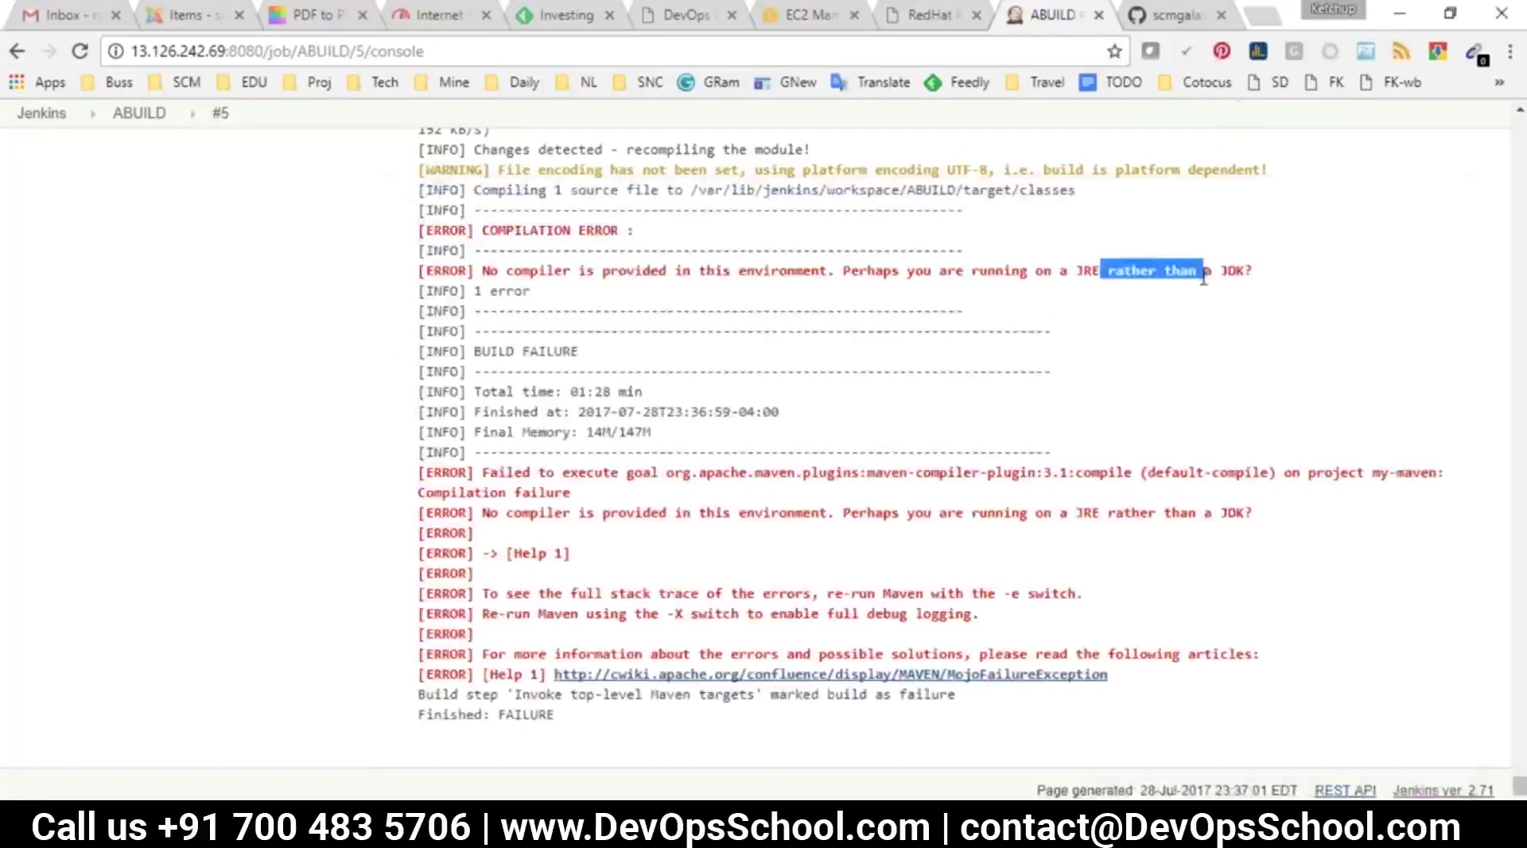
click(1214, 293)
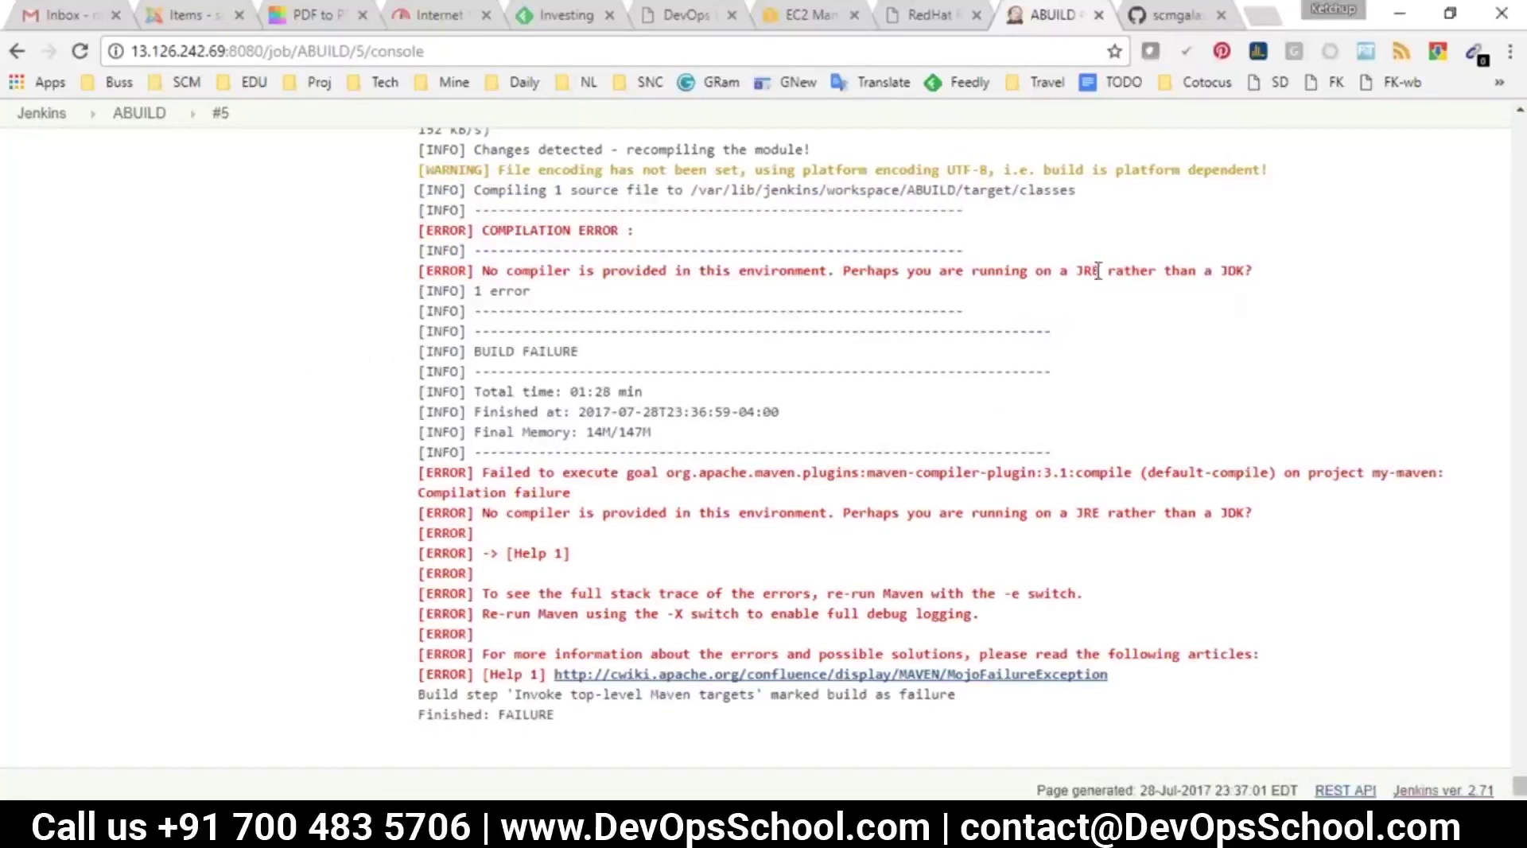
drag(986, 270, 1171, 293)
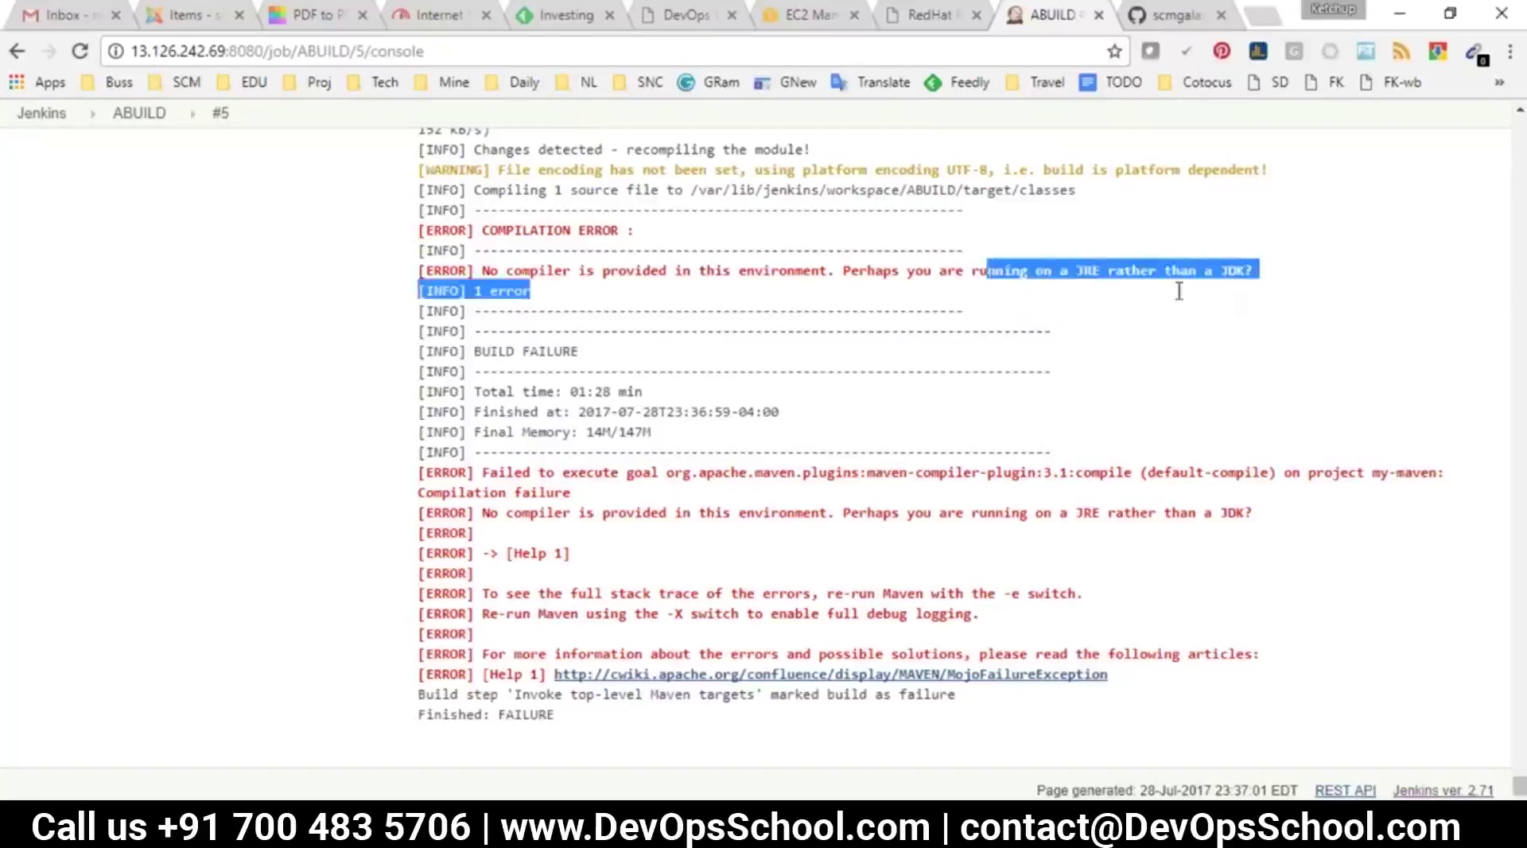
scroll(849, 538, up, 1)
scroll(790, 549, down, 1)
drag(525, 453, 816, 529)
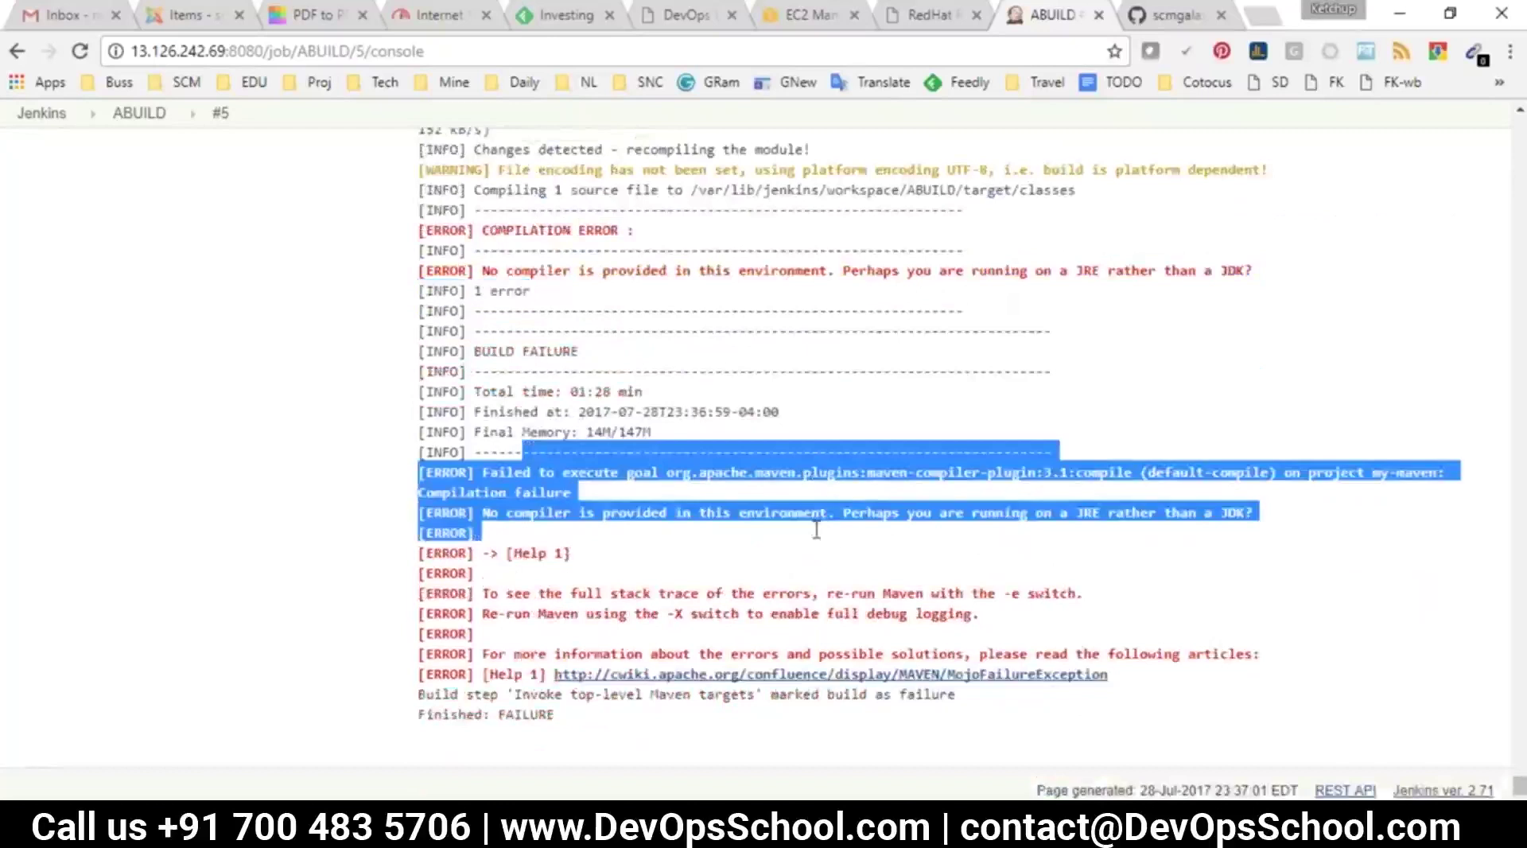
key(alt+Tab)
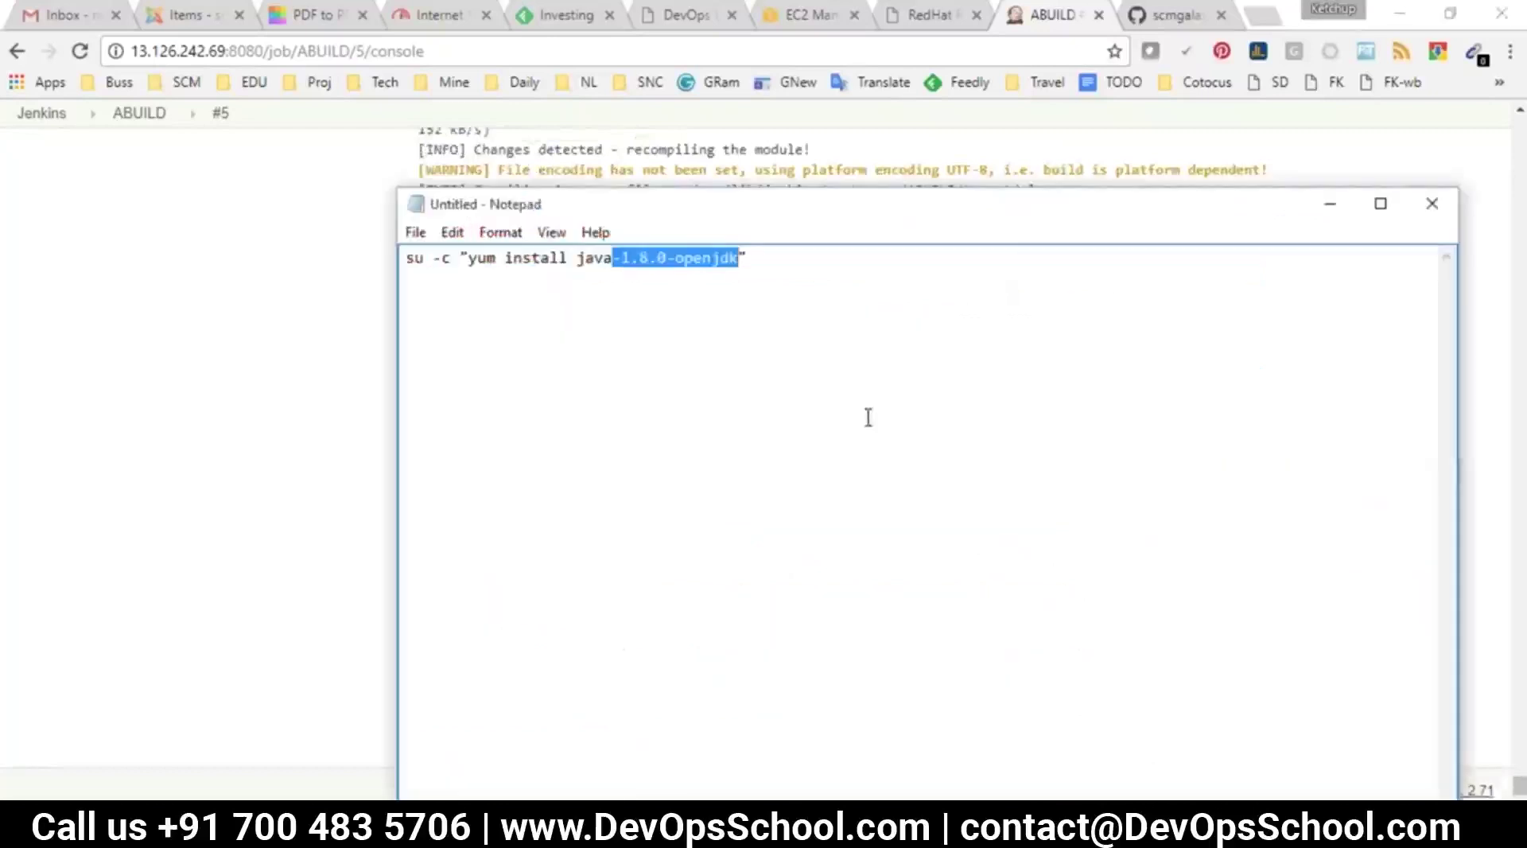
click(868, 417)
click(1262, 14)
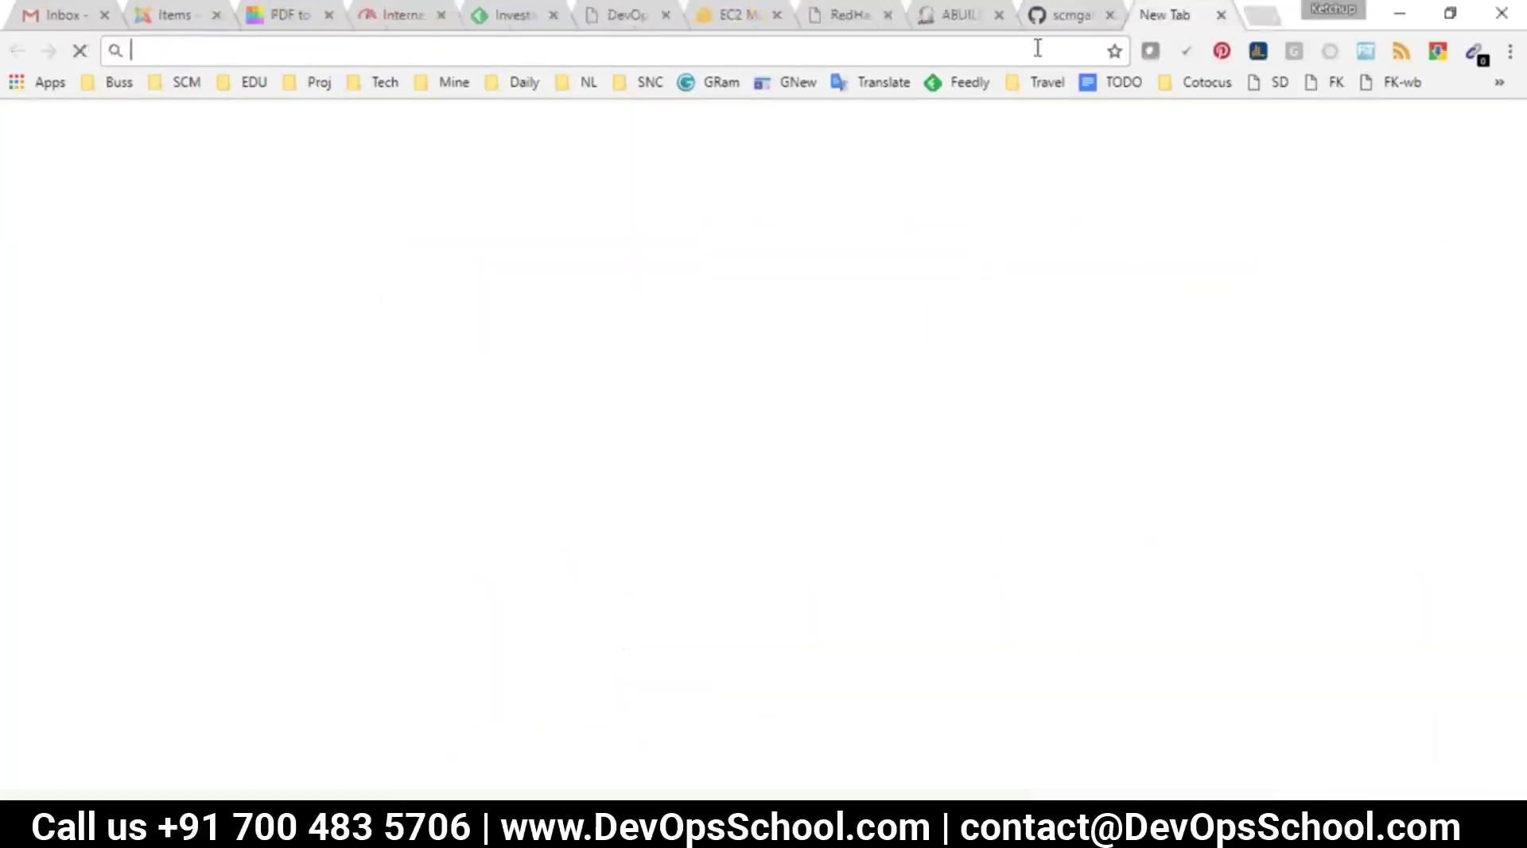
Run java -version in PuTTY and select the openjdk 1.8.0_141 Runtime Environment output
text(y)
key(BackSpace)
key(BackSpace)
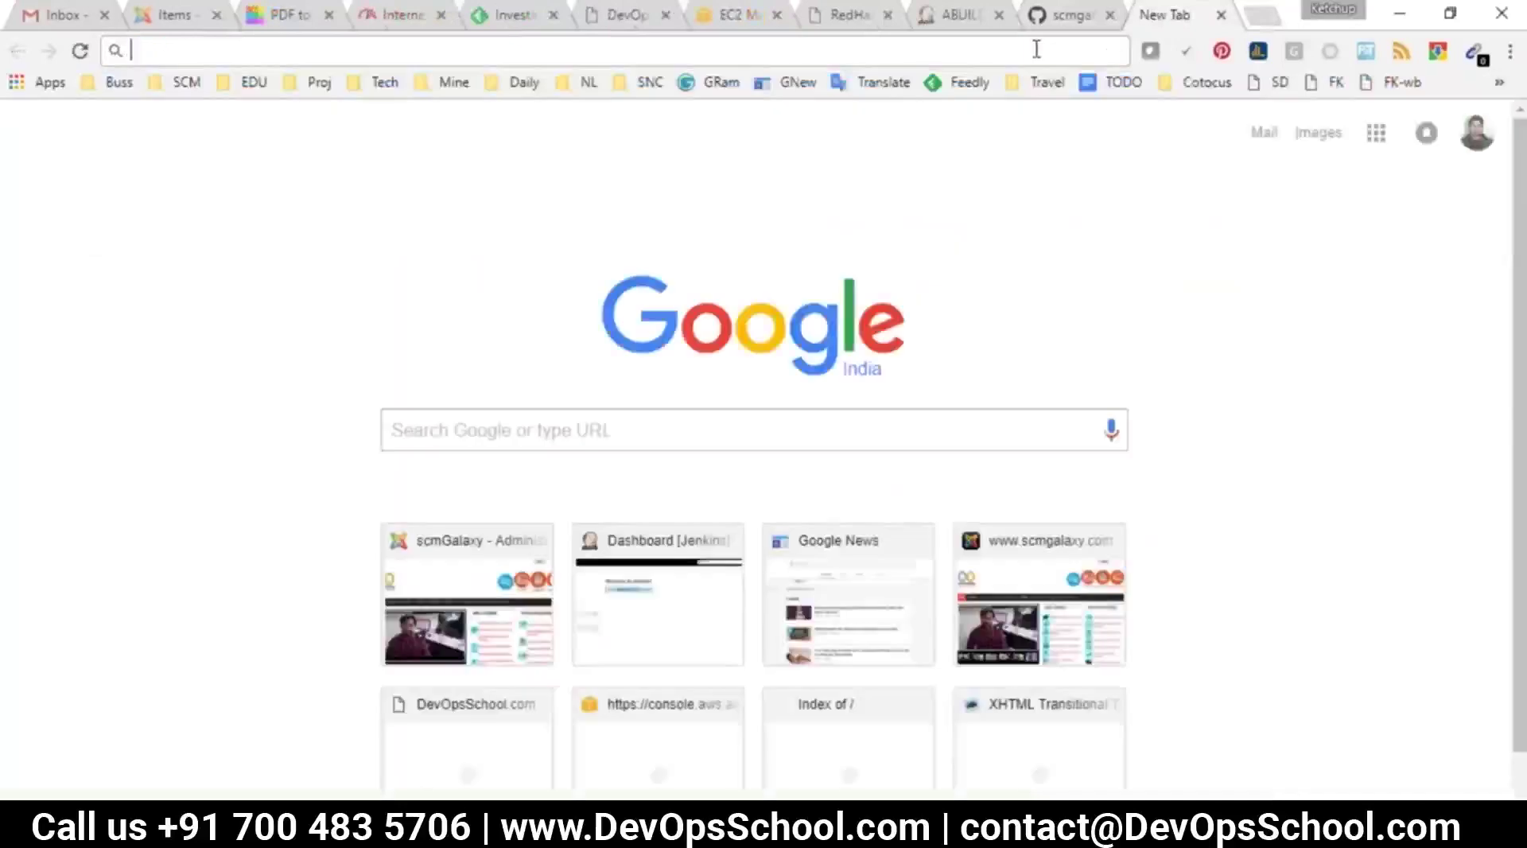
key(alt+Tab)
text(java -version)
key(Return)
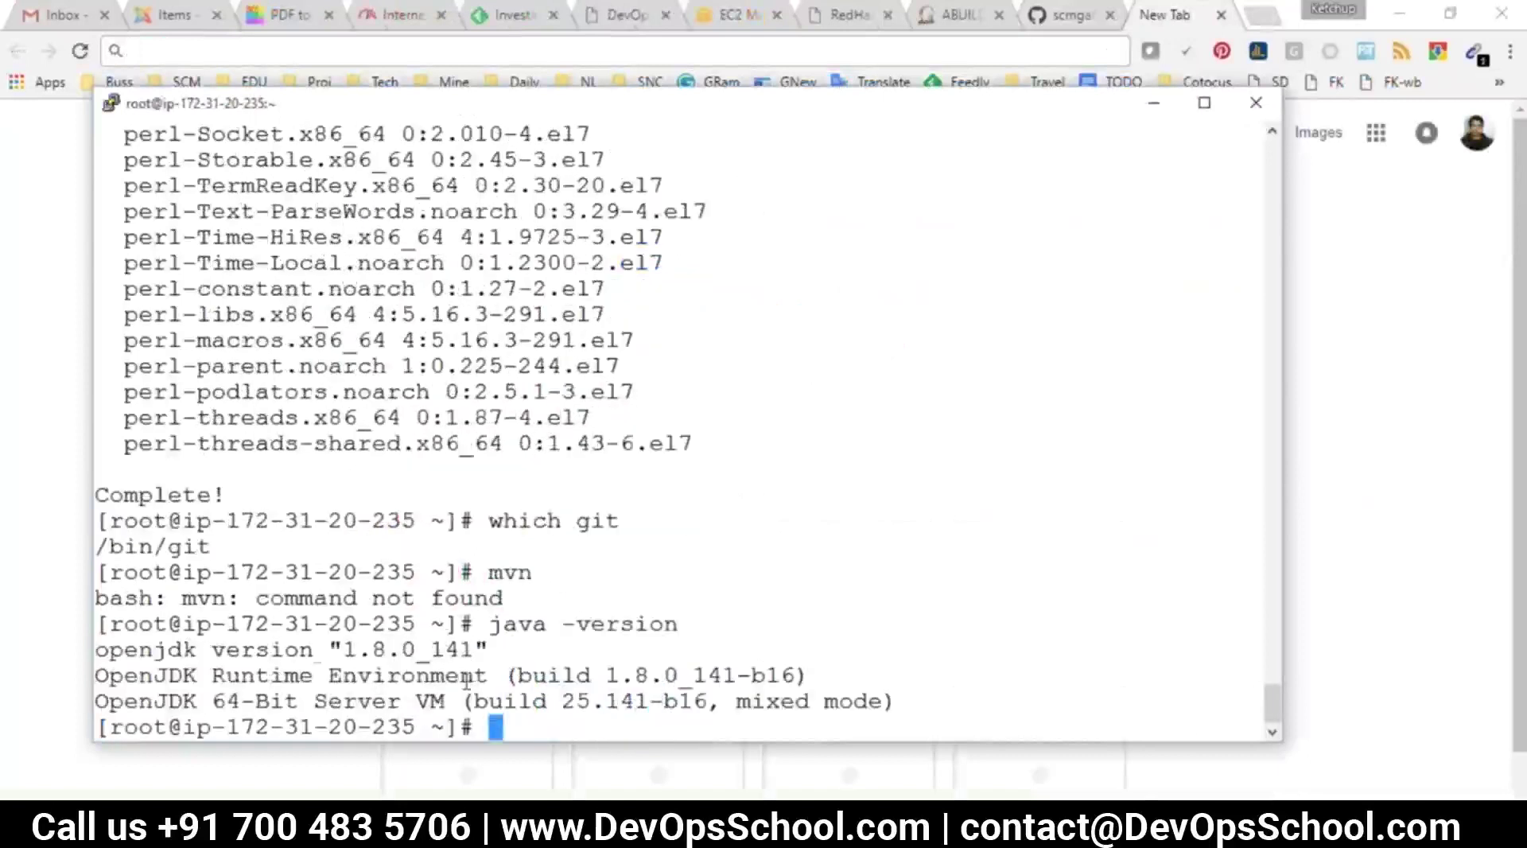
double_click(176, 654)
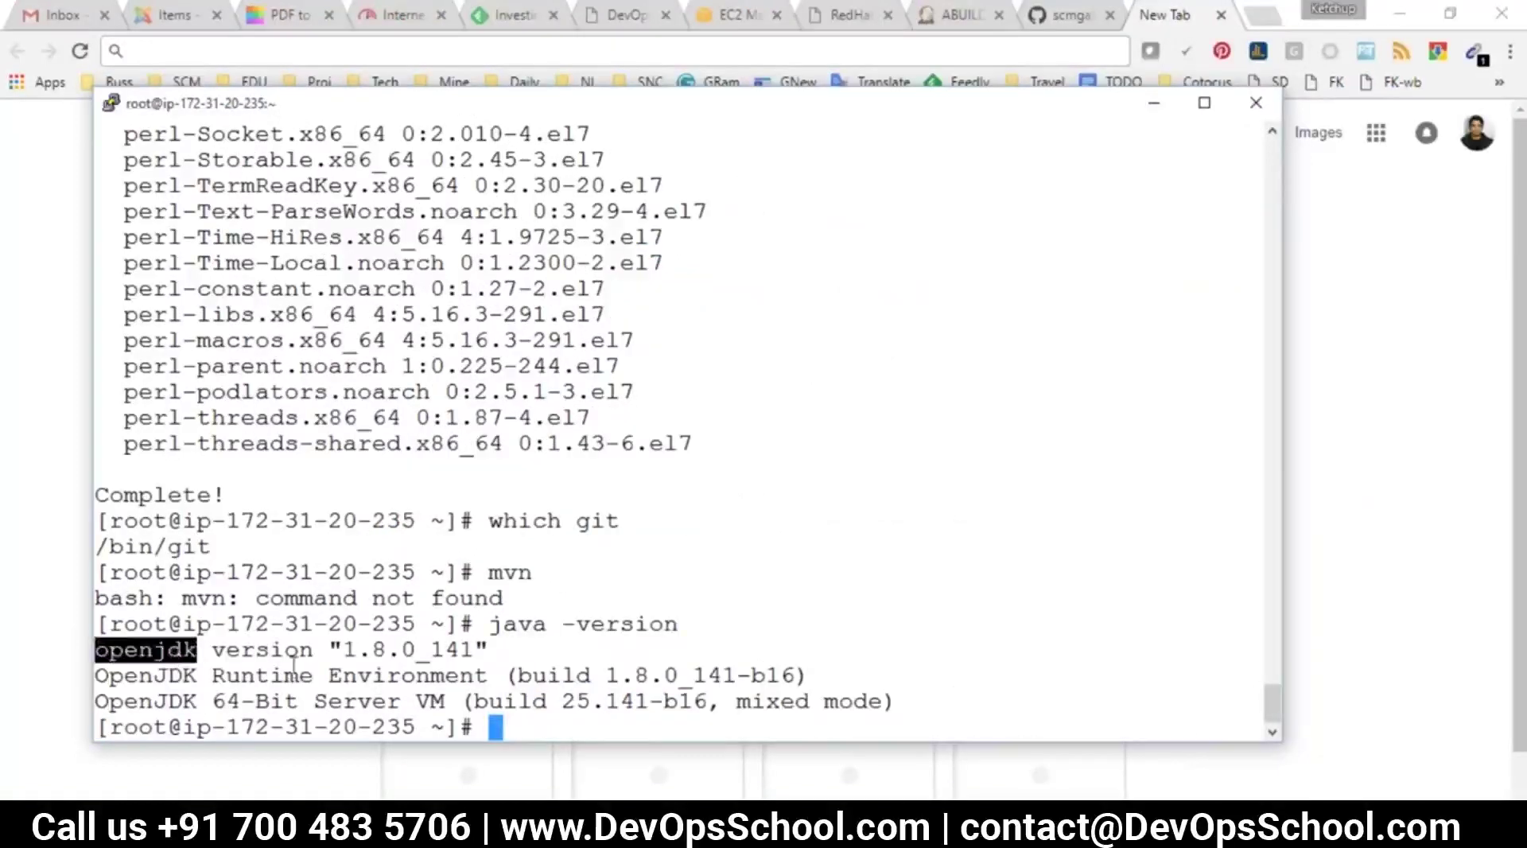
double_click(263, 649)
drag(211, 675, 468, 700)
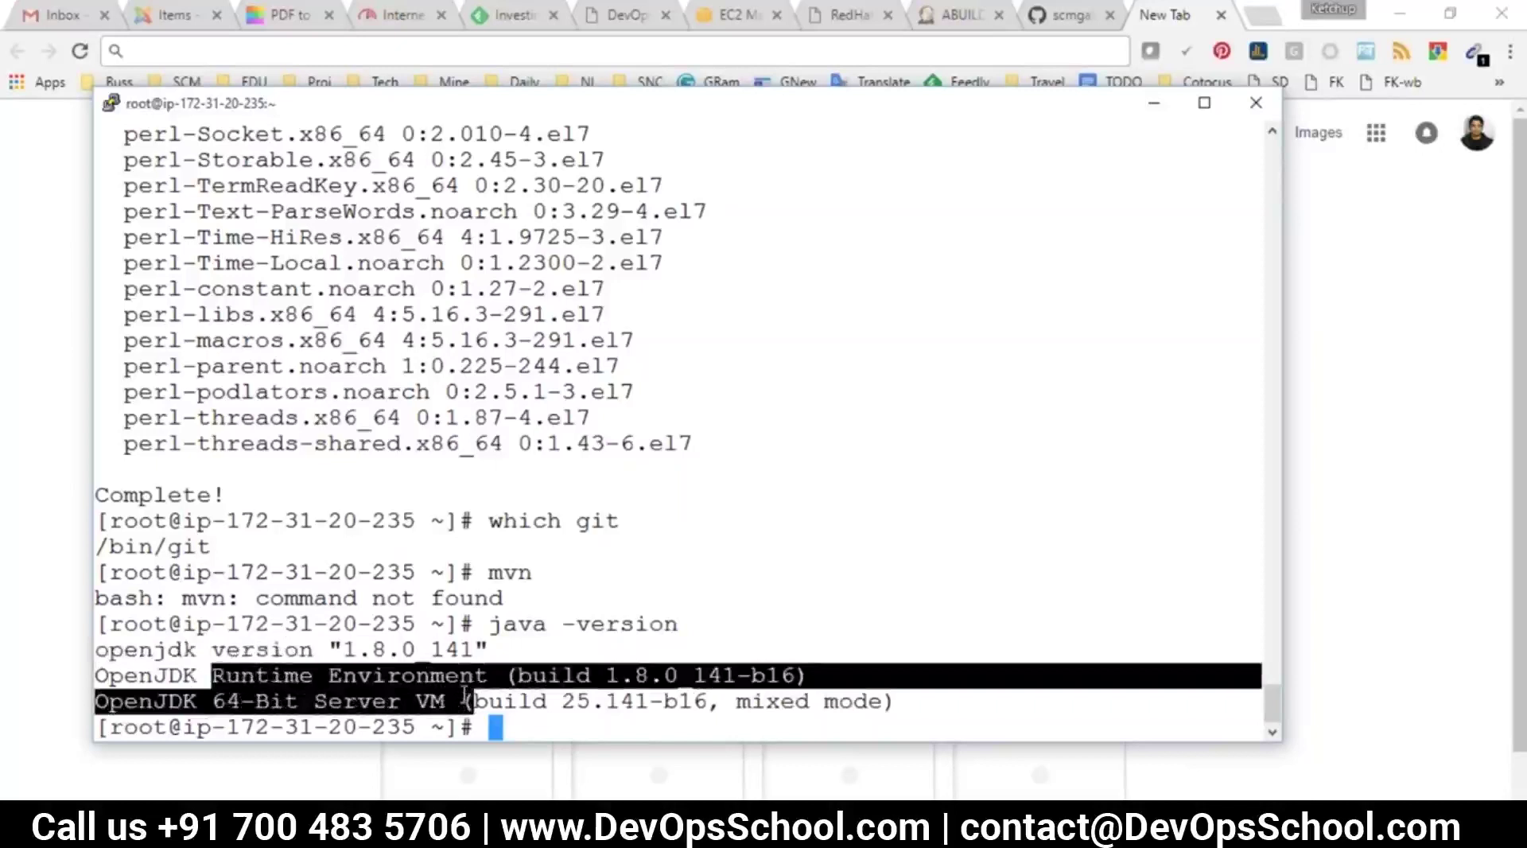
click(529, 574)
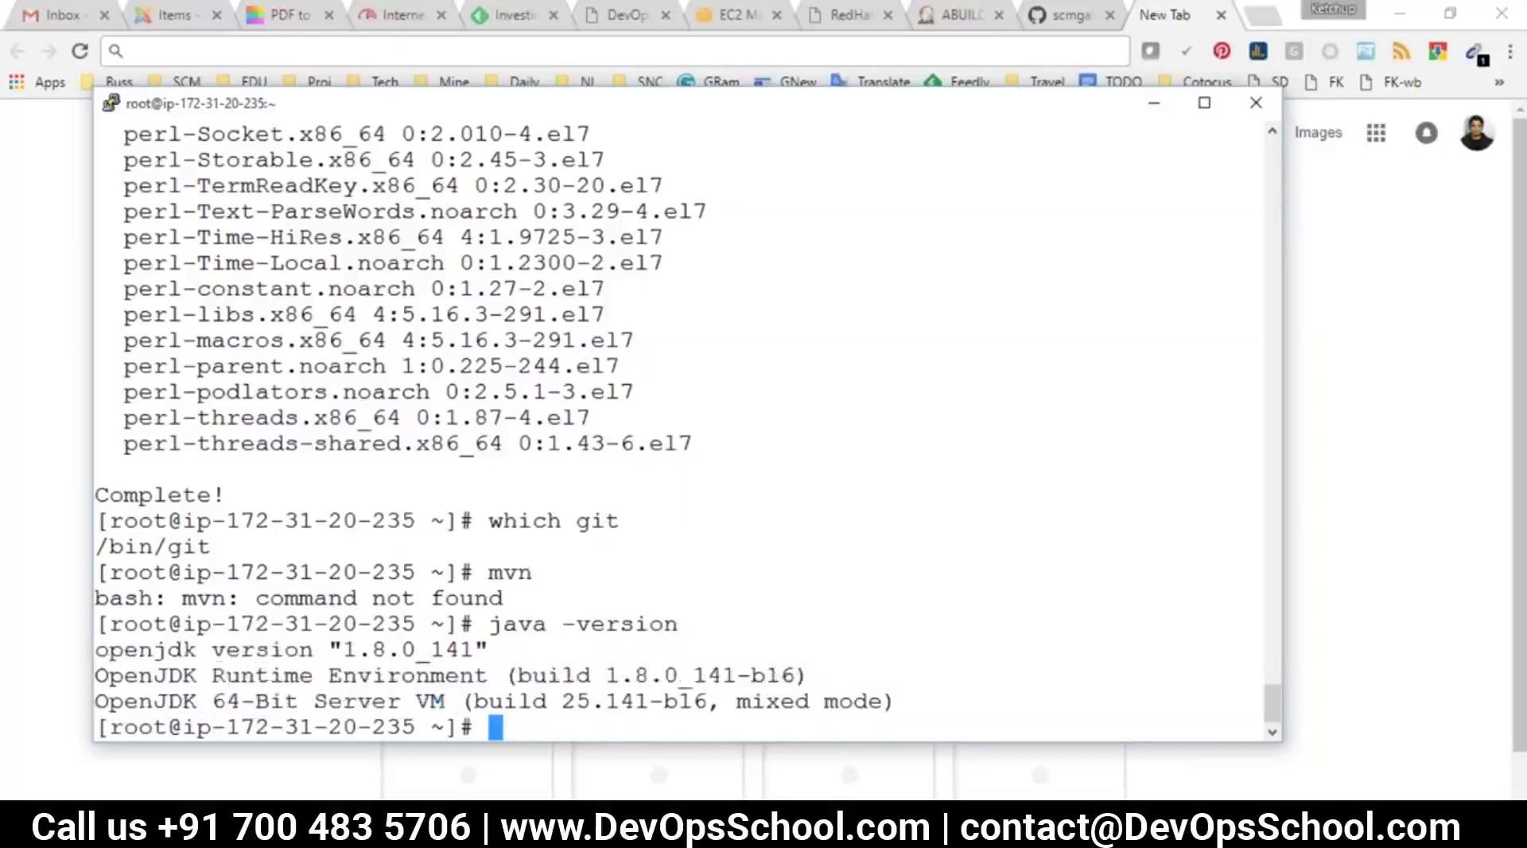
key(alt+Tab)
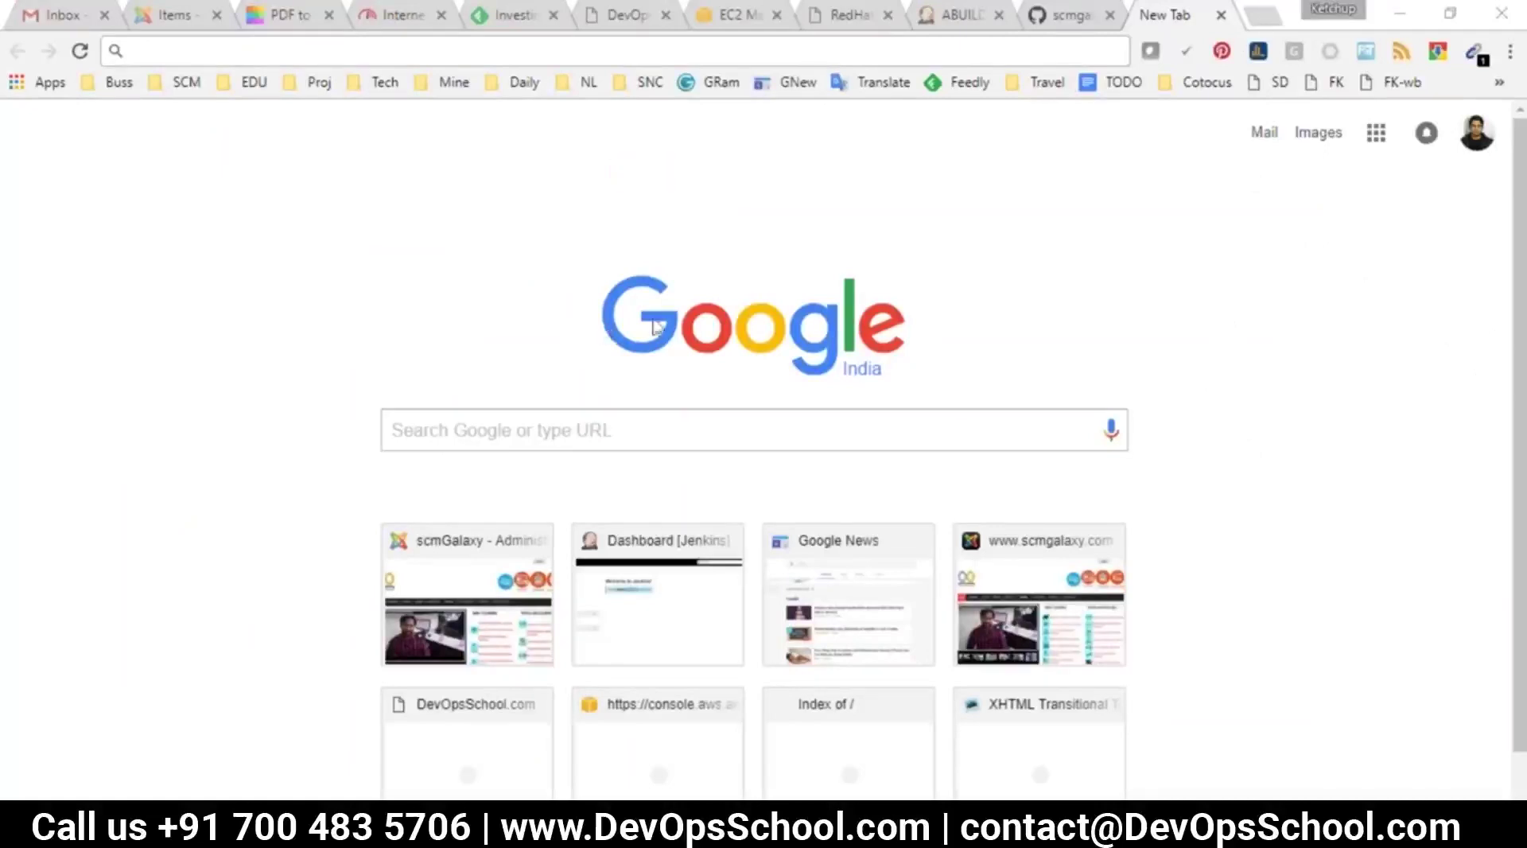
Switch to the scmgalaxy helloworld-java-maven GitHub tab showing its src folder and pom.xml
click(520, 81)
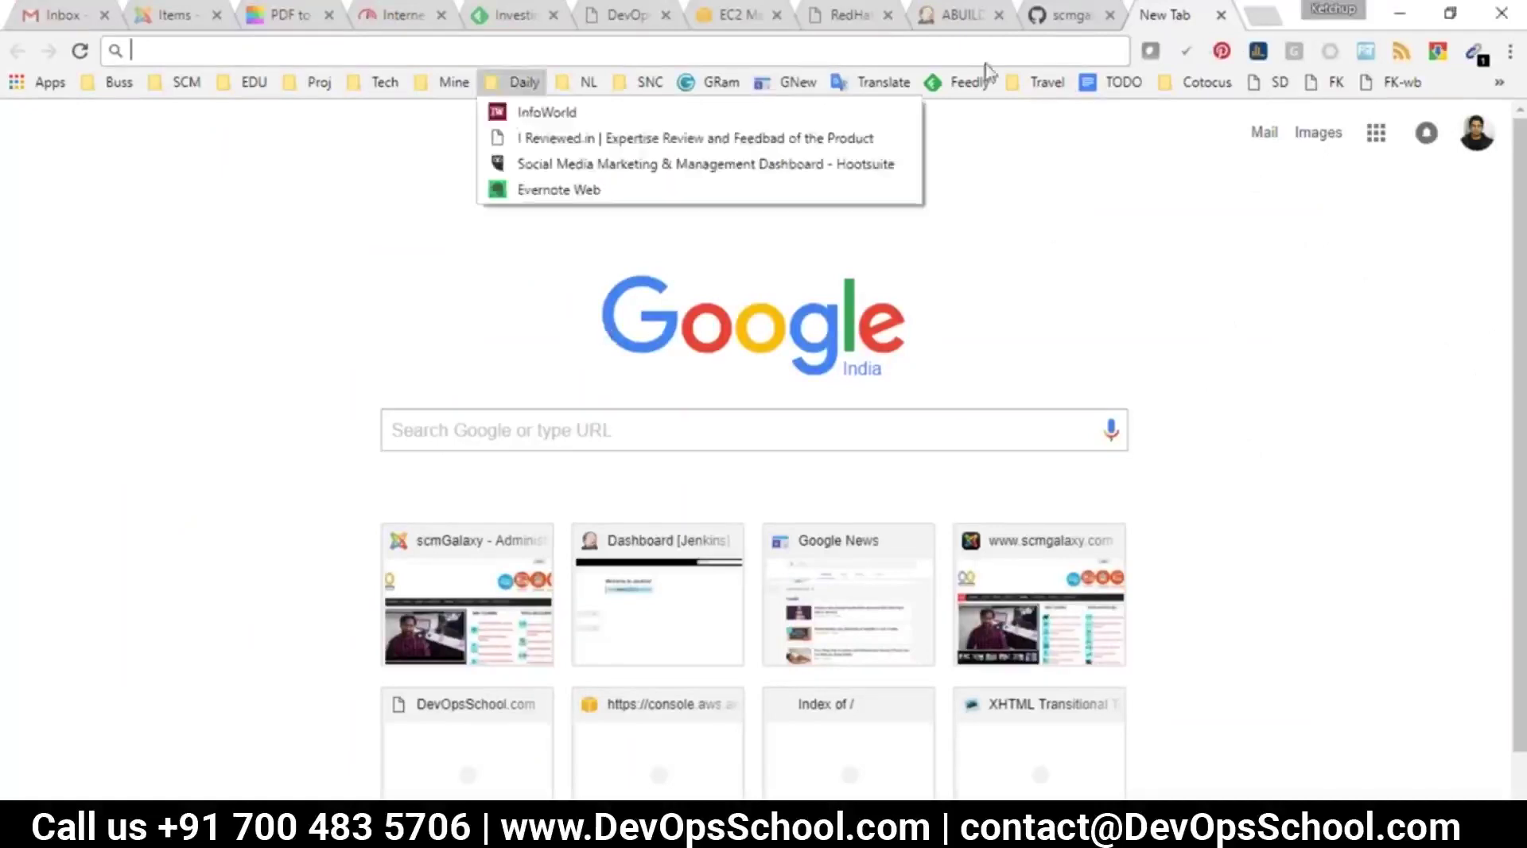
click(1327, 179)
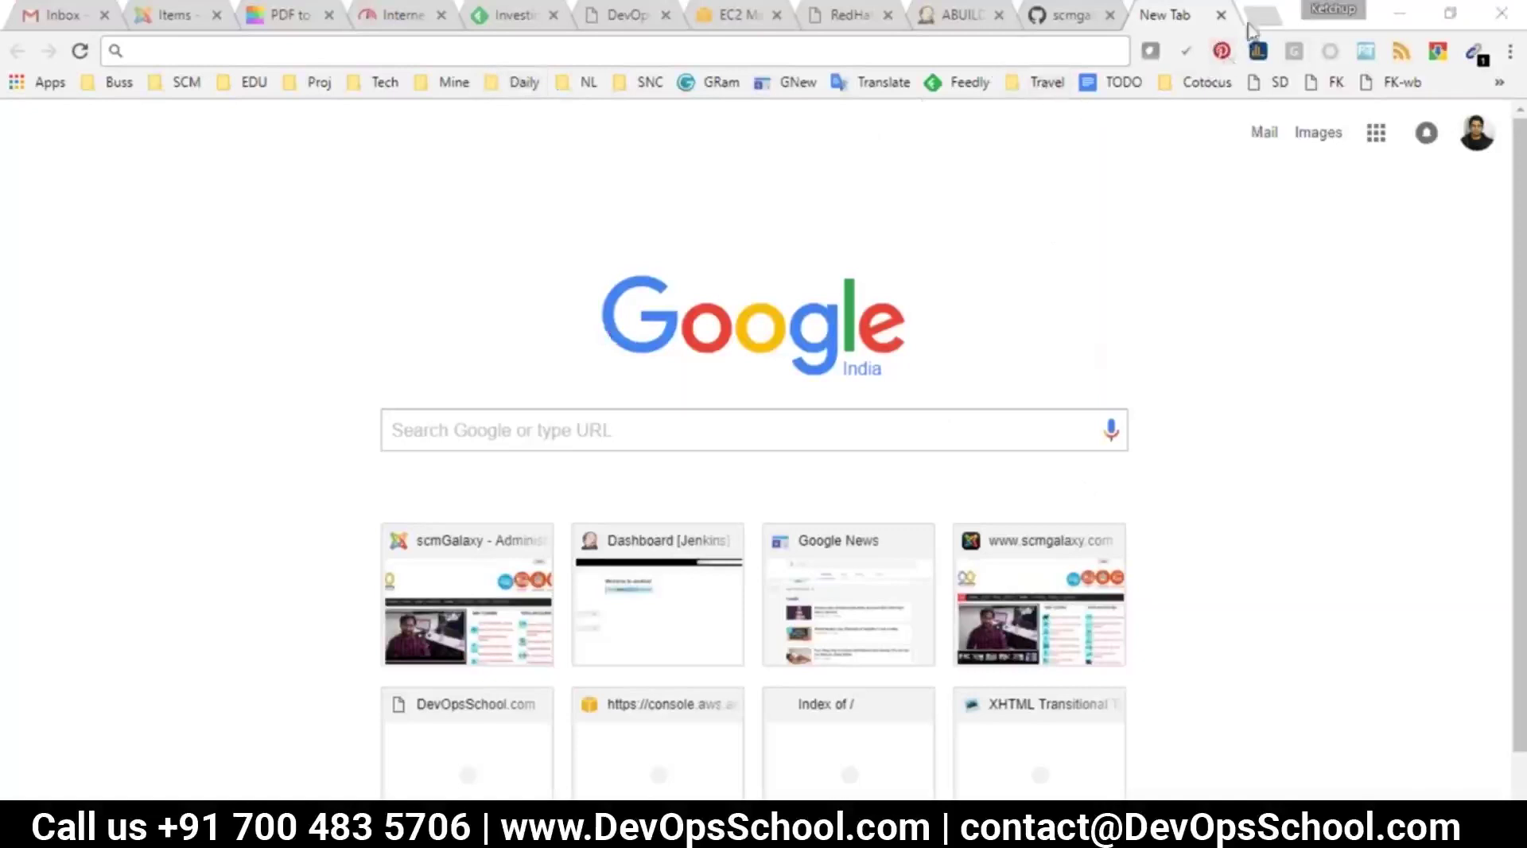
click(1069, 19)
click(1520, 391)
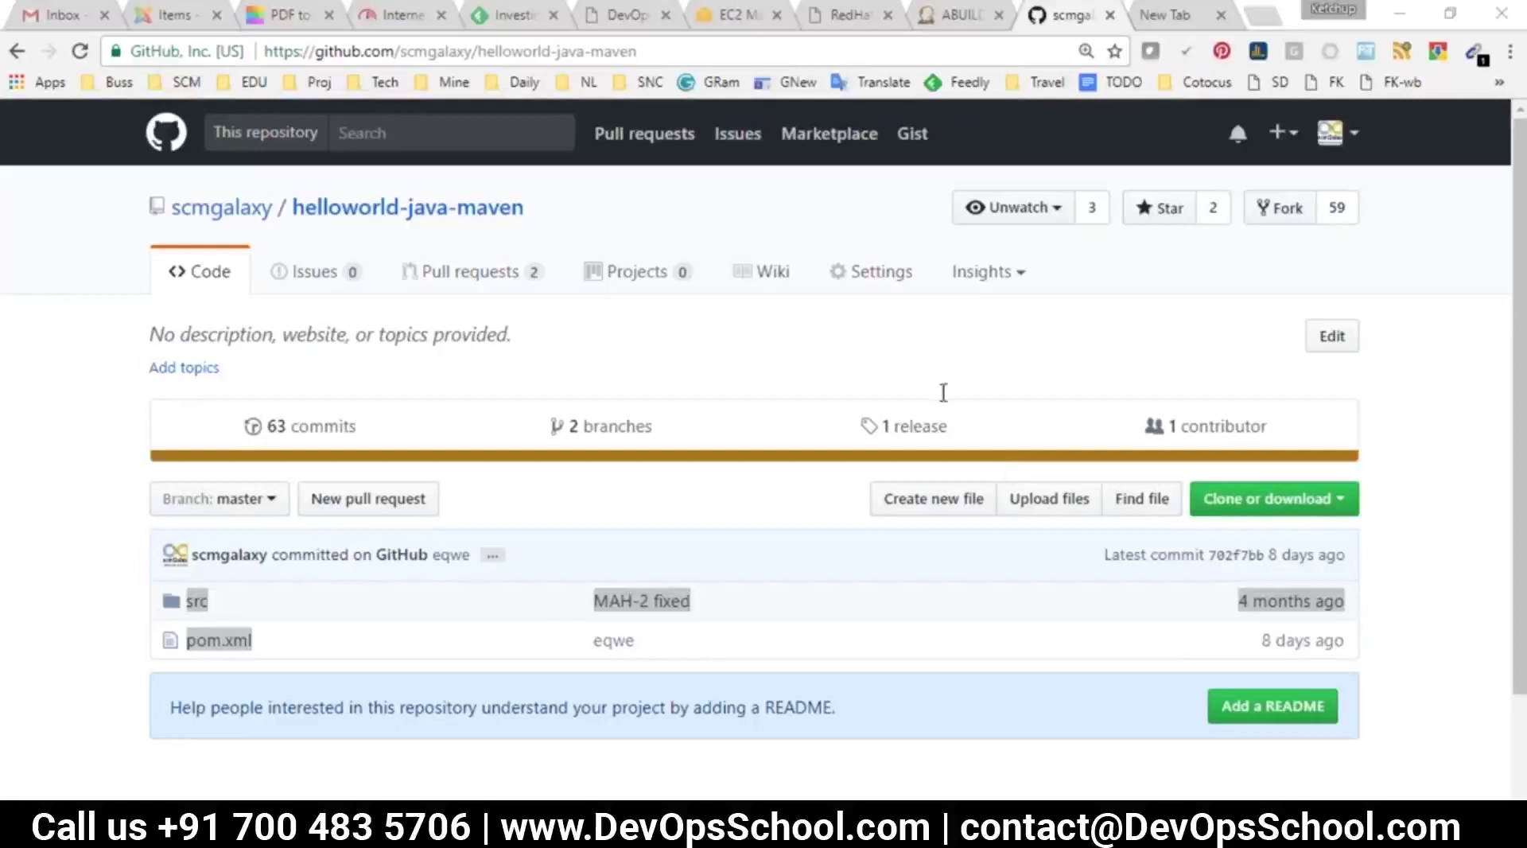
Launch a maximized Notepad note holding the wget command for jdk-8u92-linux-x64.tar.gz
key(super+r)
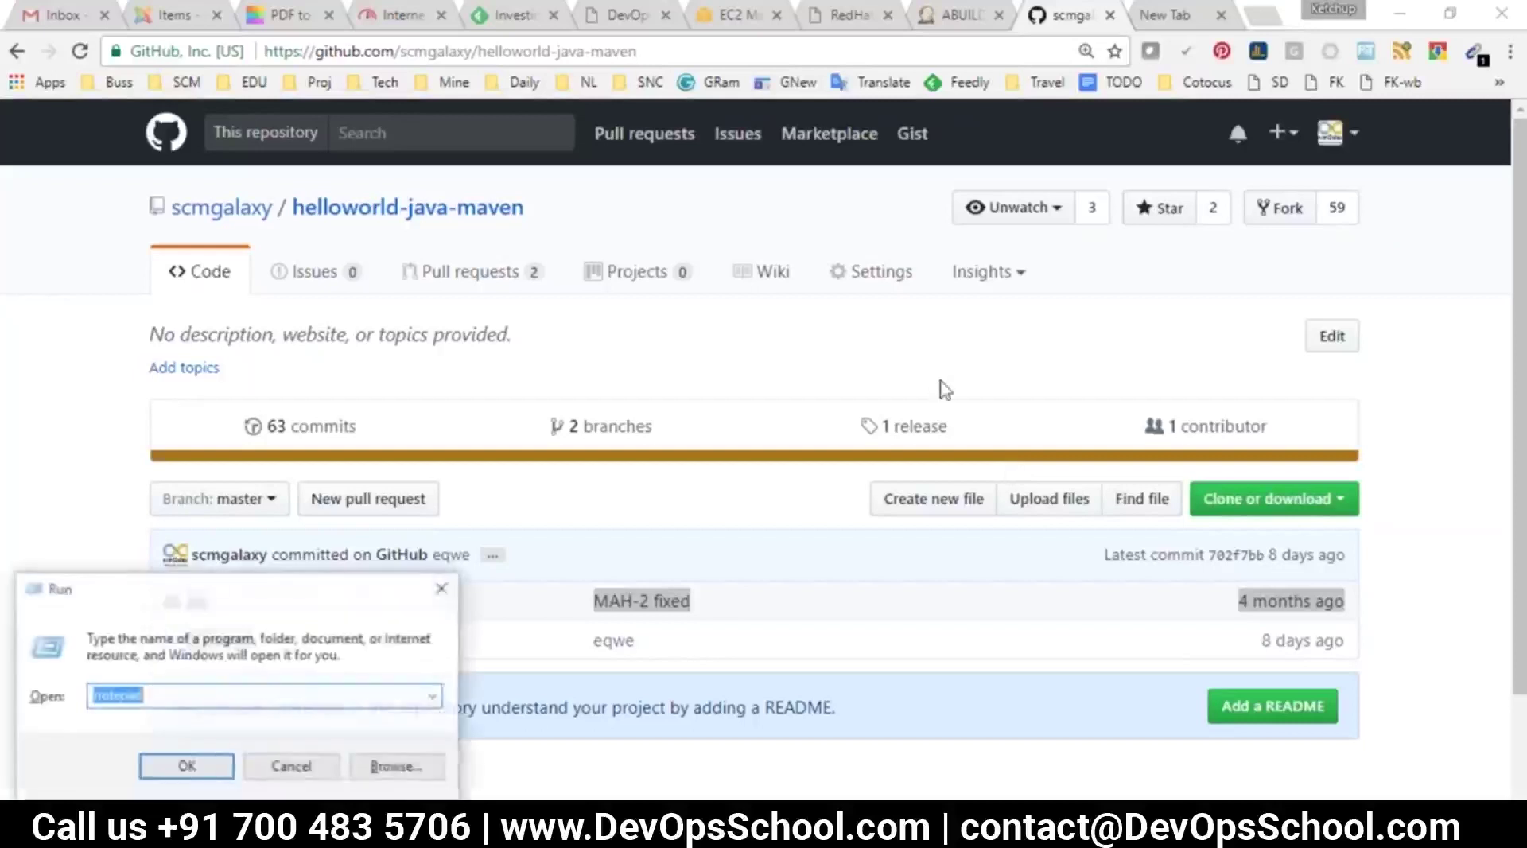
key(Return)
text(Runtime Environment (build 1.8.0_141-b16) OpenJDK 64-Bit Server VM ()
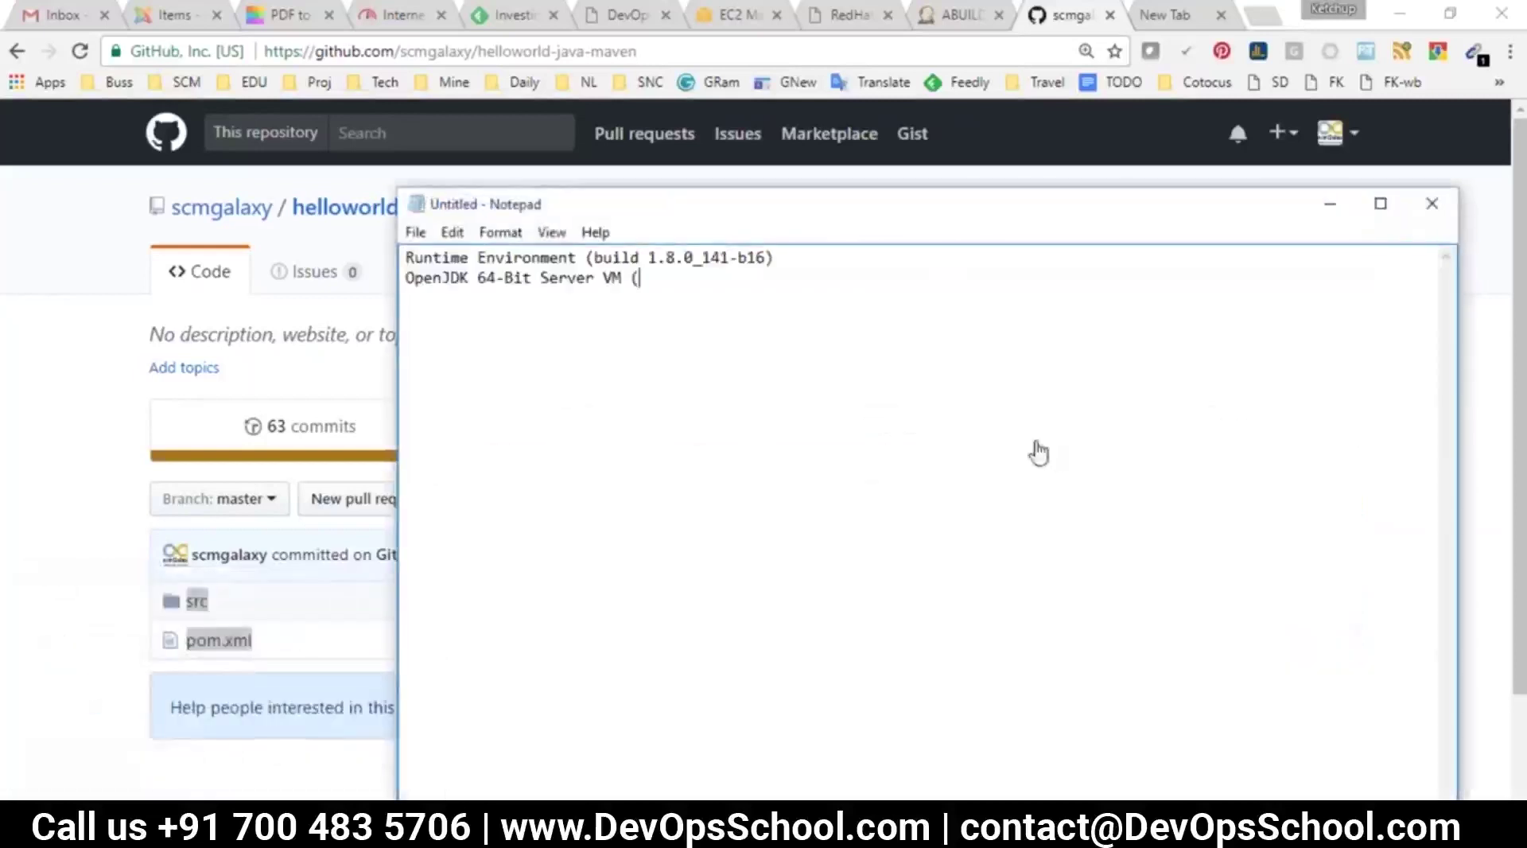
right_click(1005, 432)
click(770, 372)
key(ctrl+a)
key(ctrl+v)
key(super+Up)
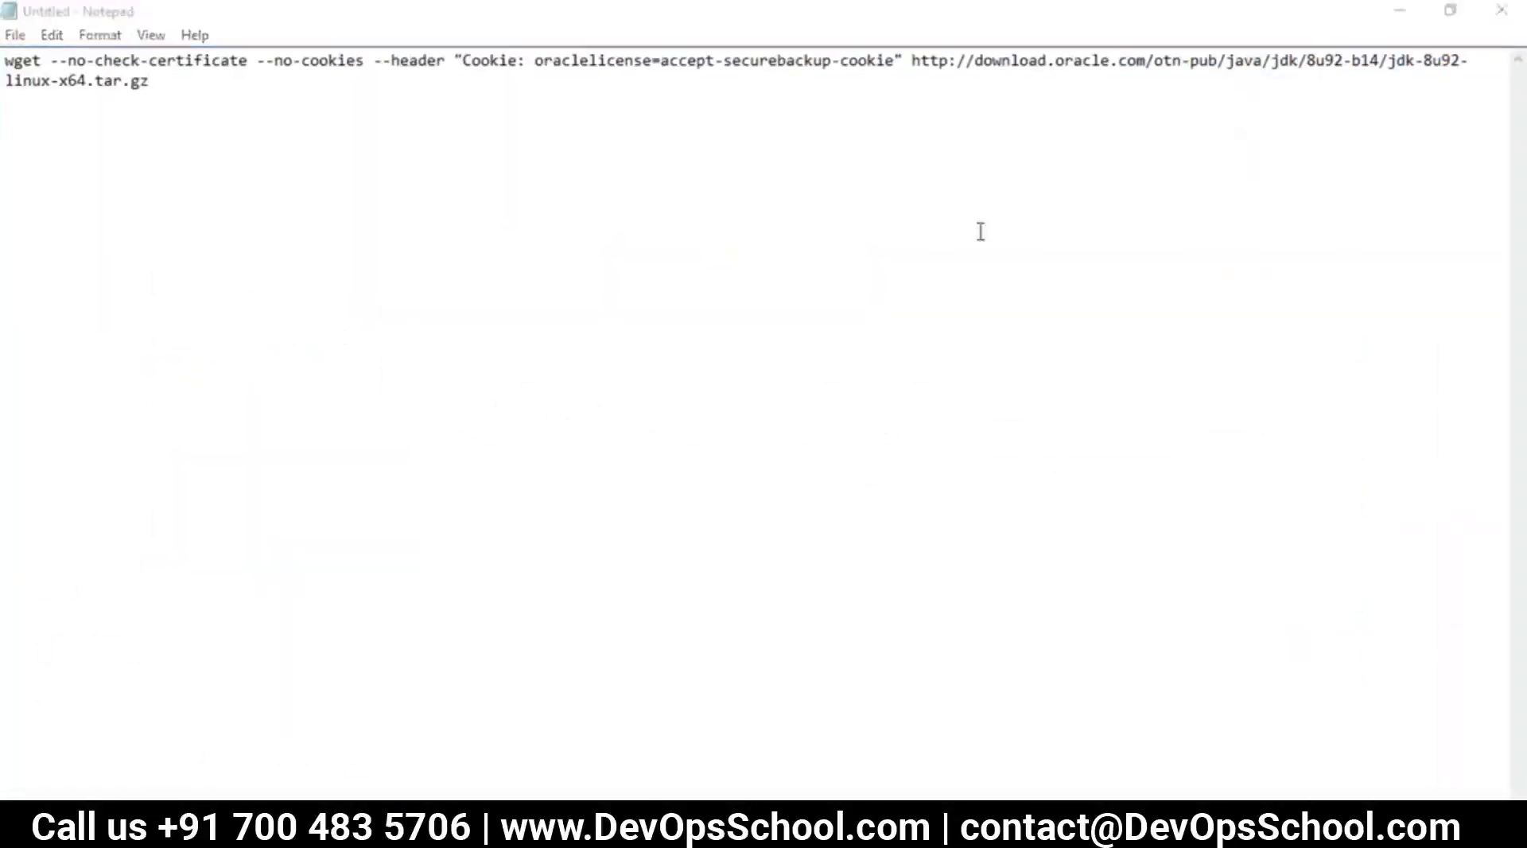
Select the outdated 8u92 download URL in the wget command, then open a blank Chrome tab
click(917, 52)
drag(914, 62, 198, 74)
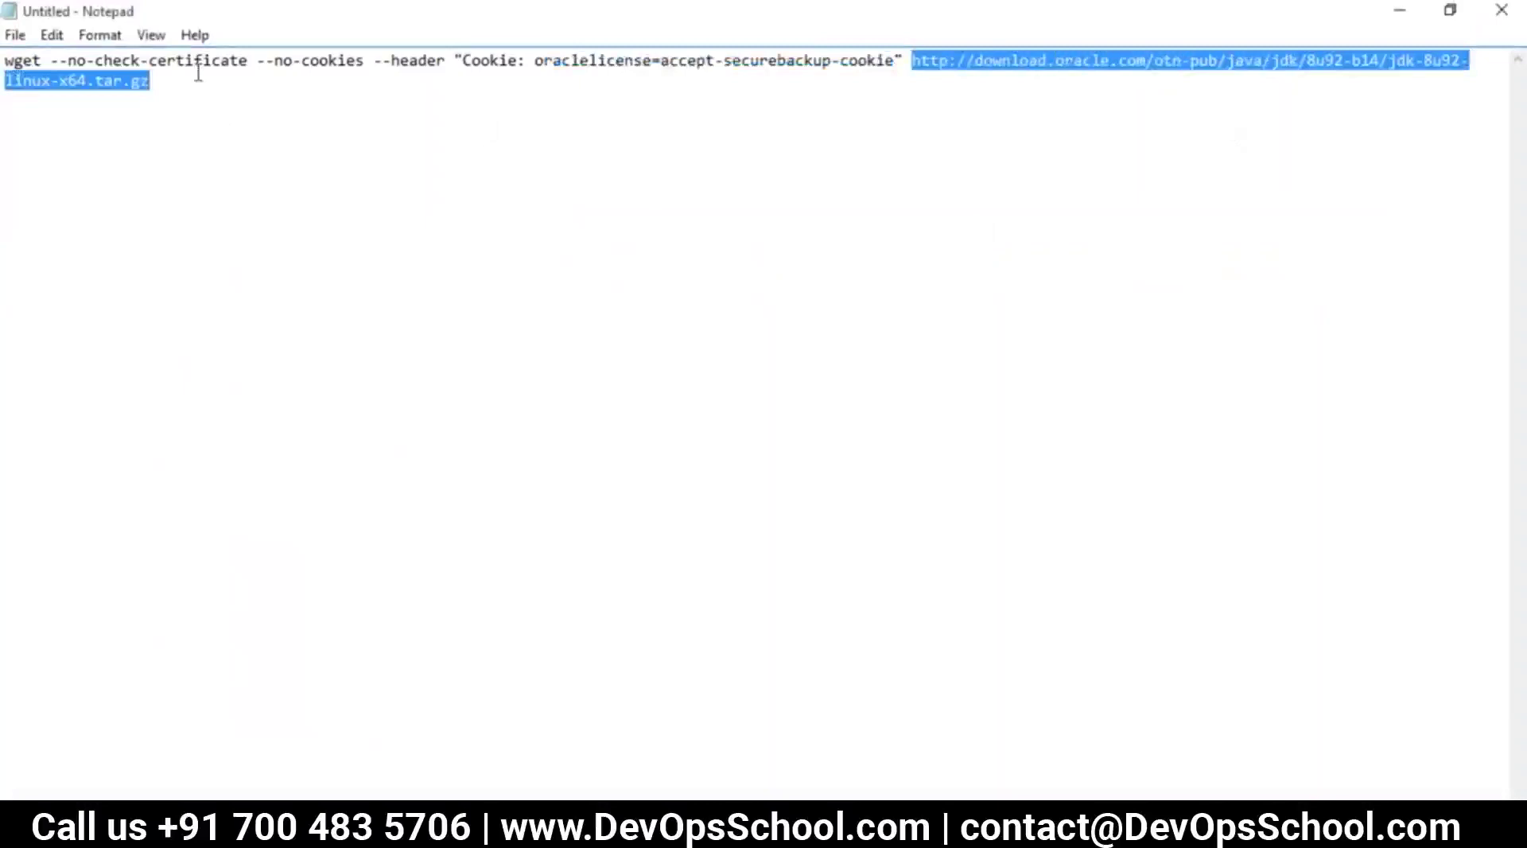
key(alt+Tab)
key(ctrl+t)
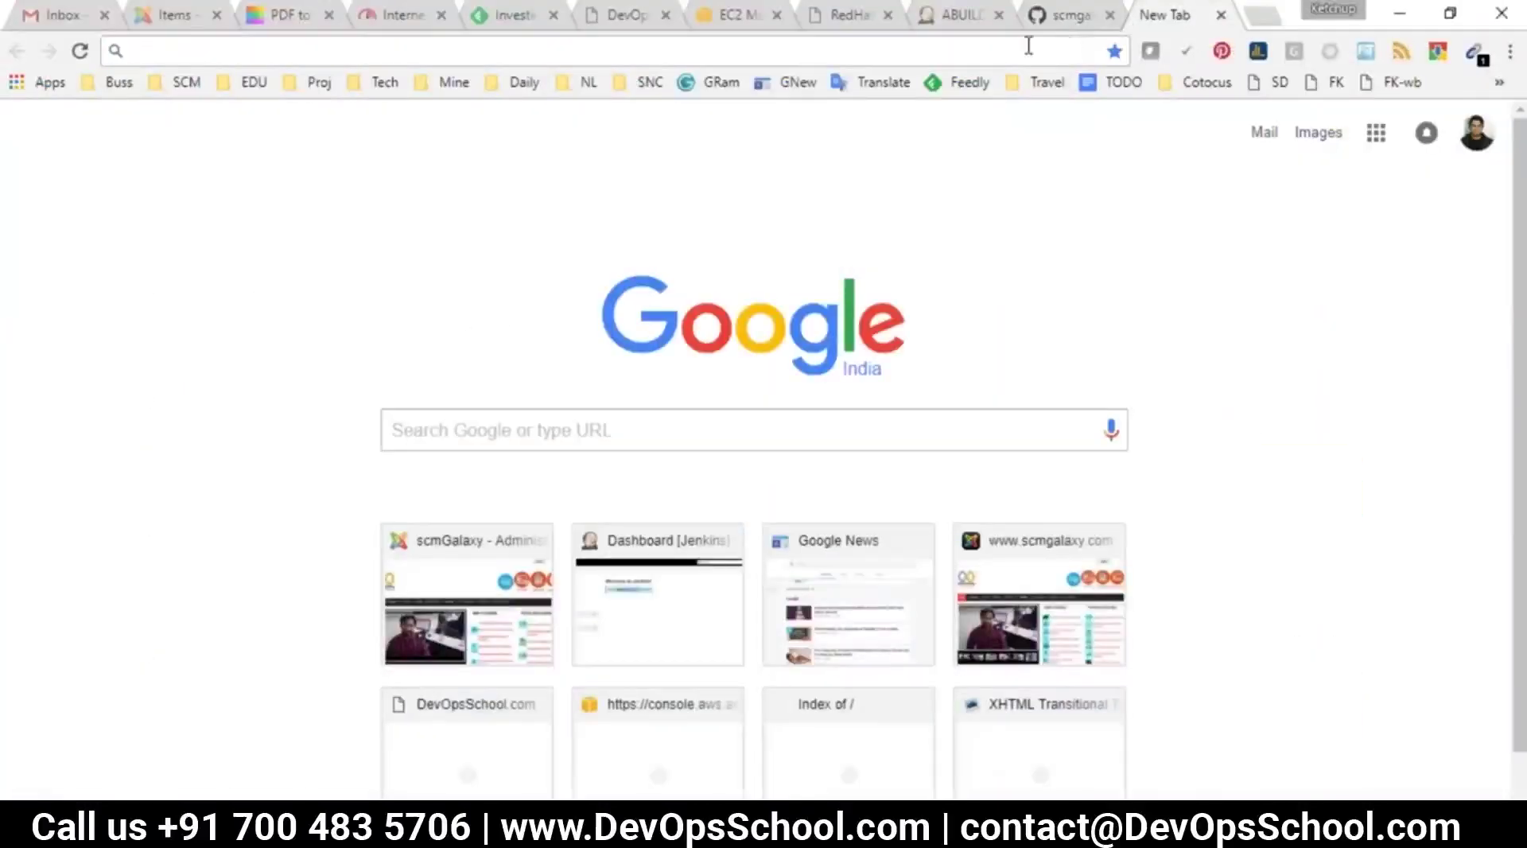
Search 'oracle download jdk 1.8' and open the Java SE Development Kit 8 downloads page
text(orace)
key(BackSpace)
text(le dow)
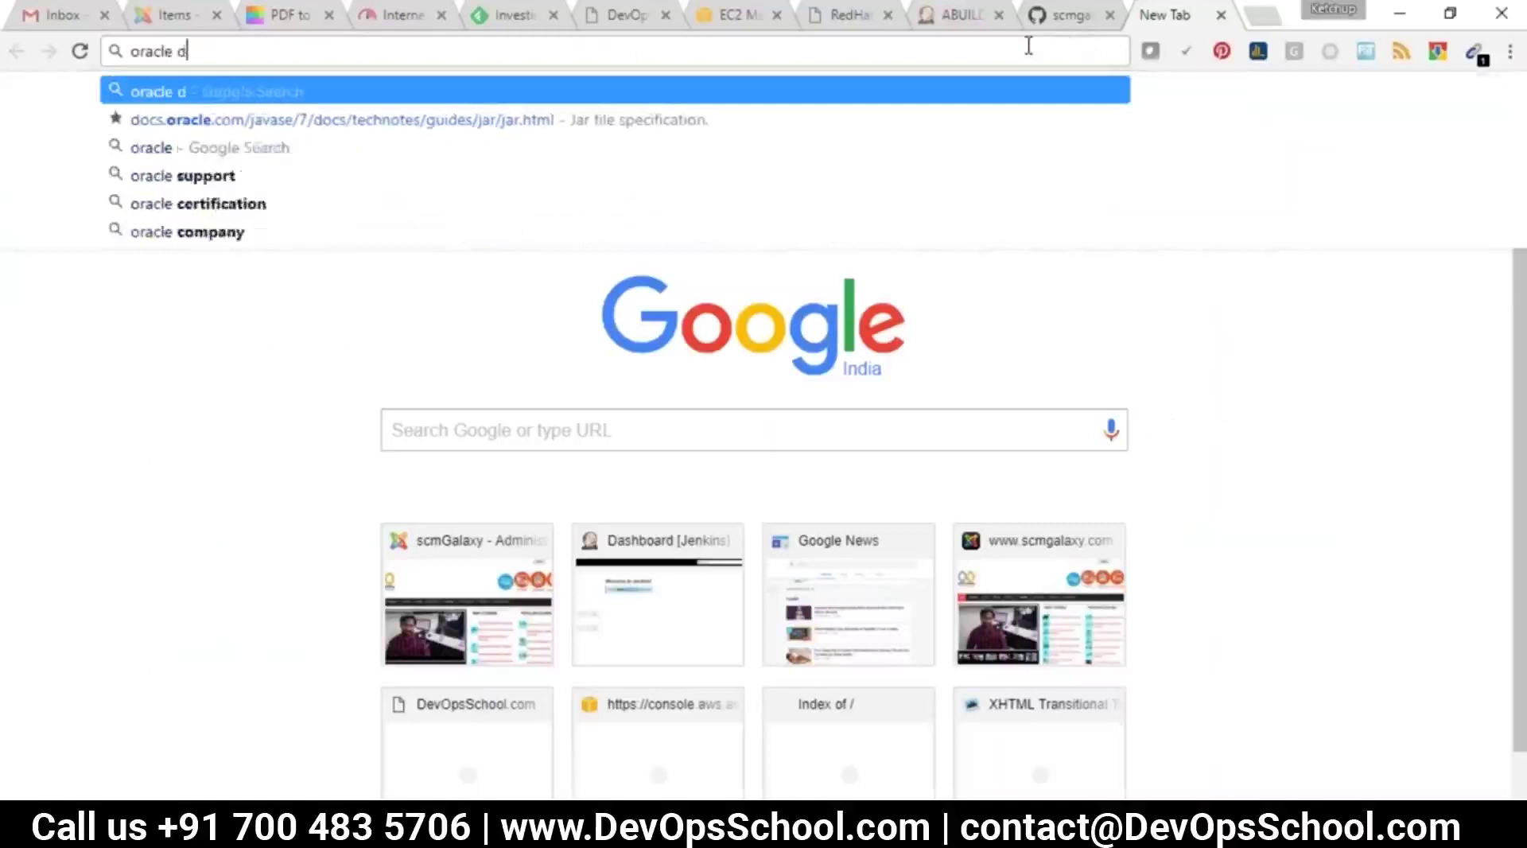
key(BackSpace)
key(BackSpace)
text(own)
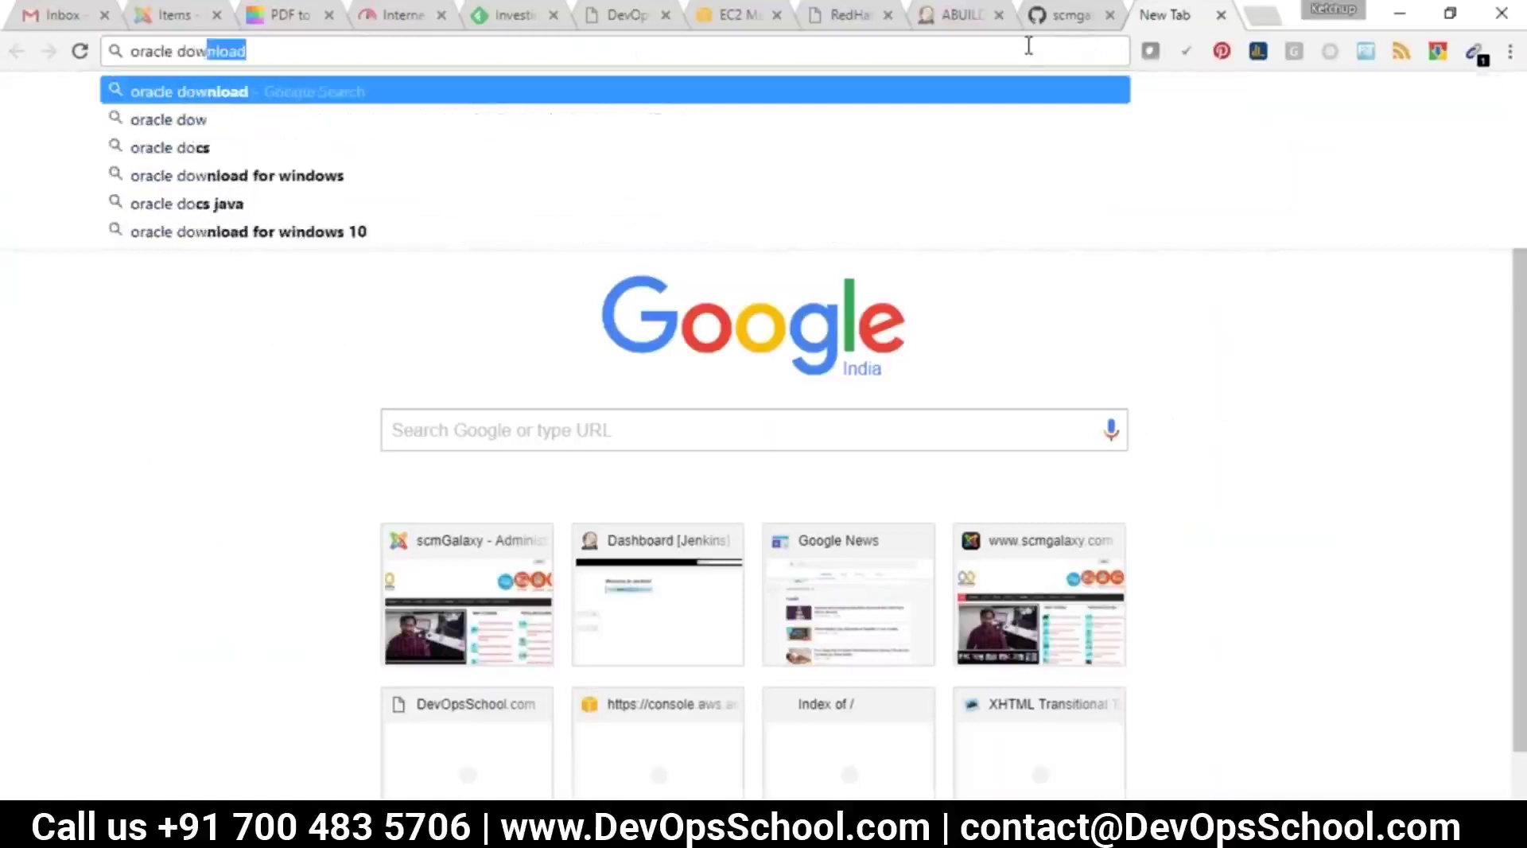
text(load )
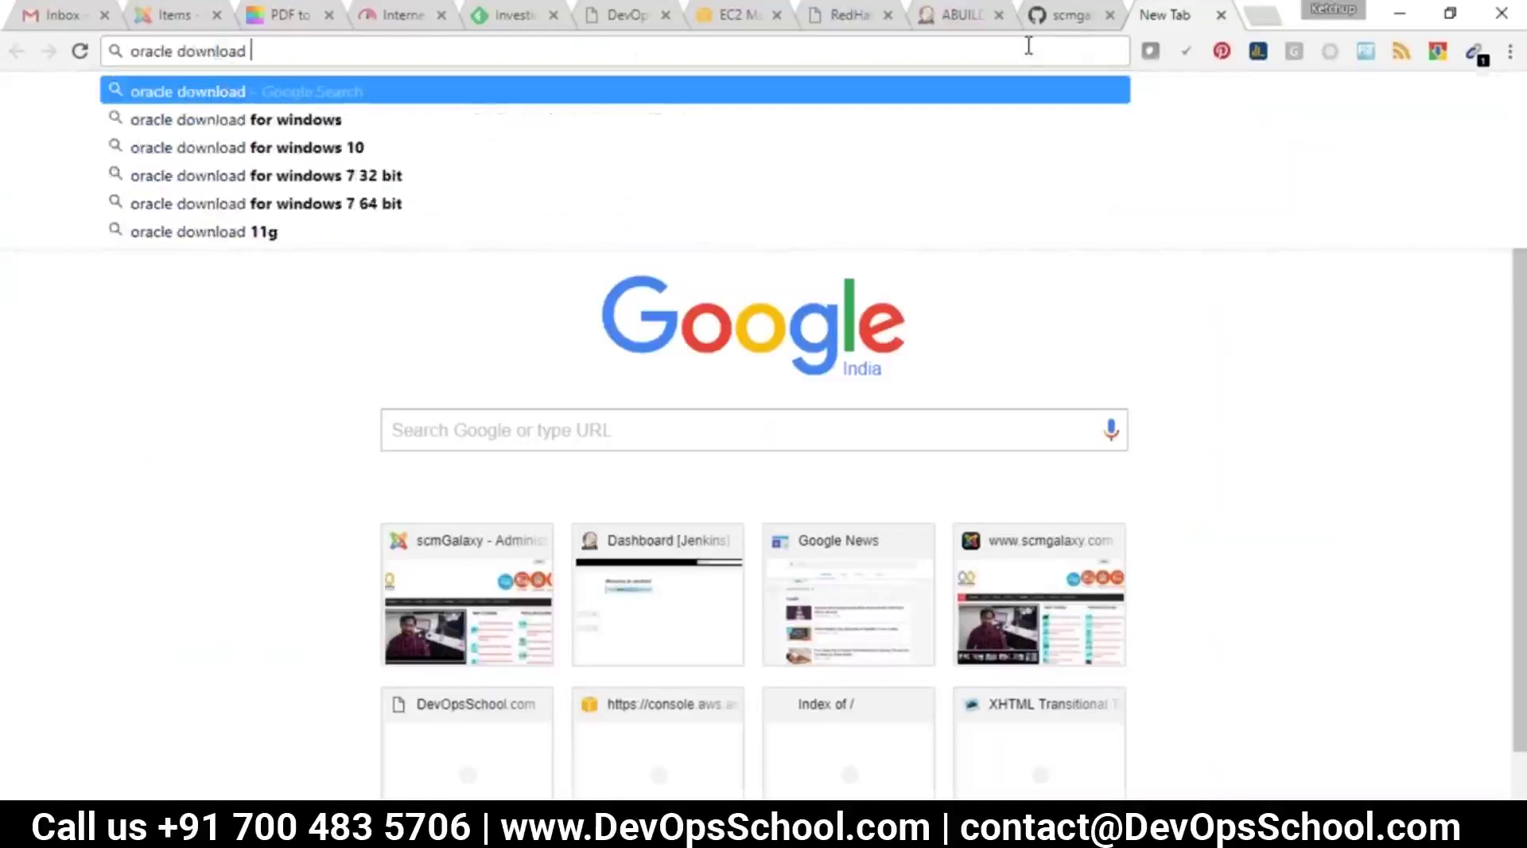
text(jdk 1.8)
key(Return)
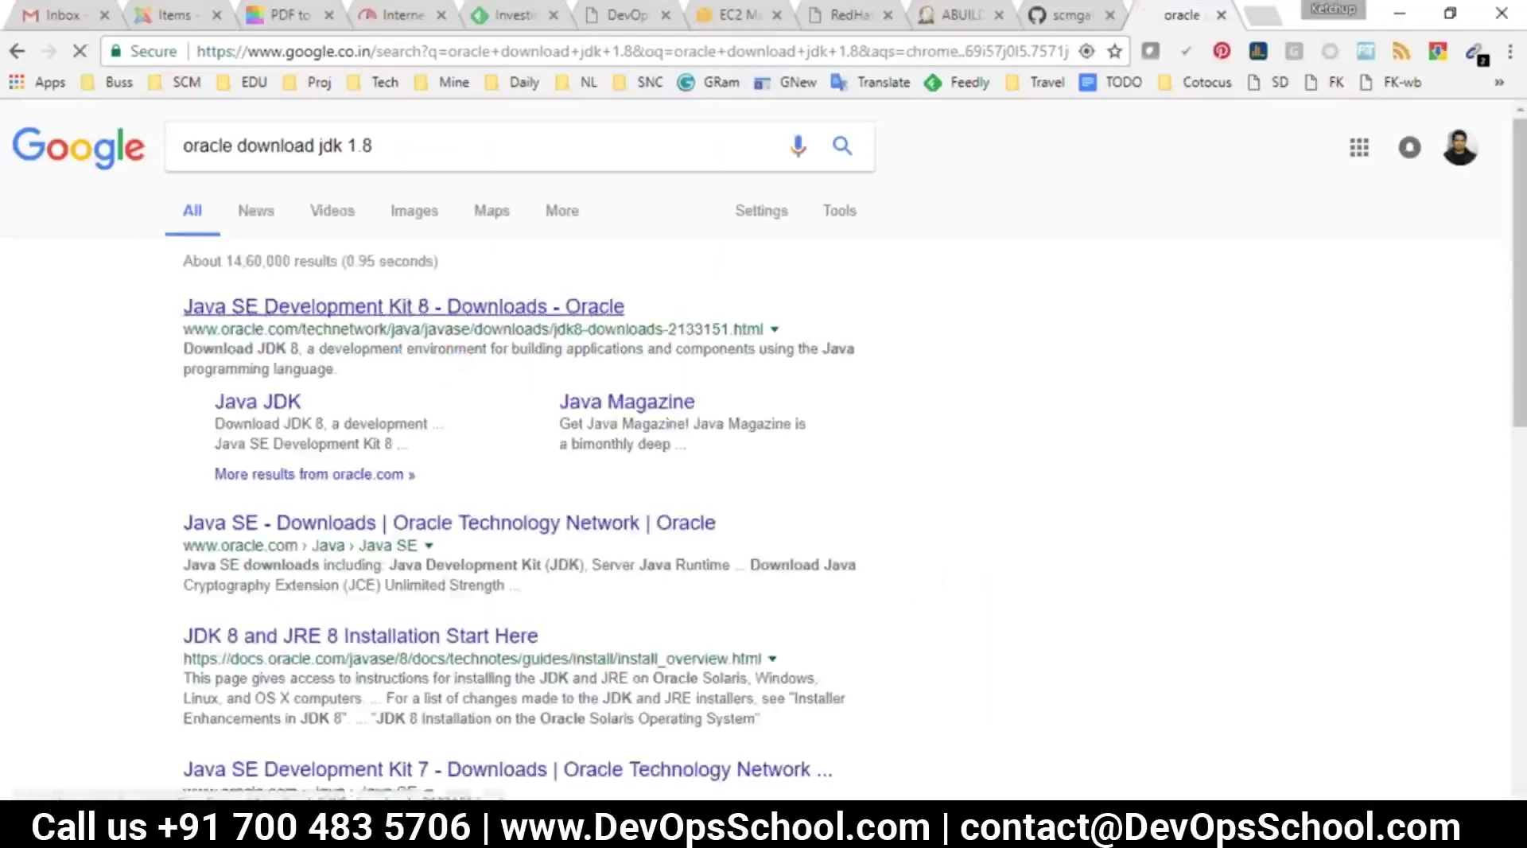
click(403, 306)
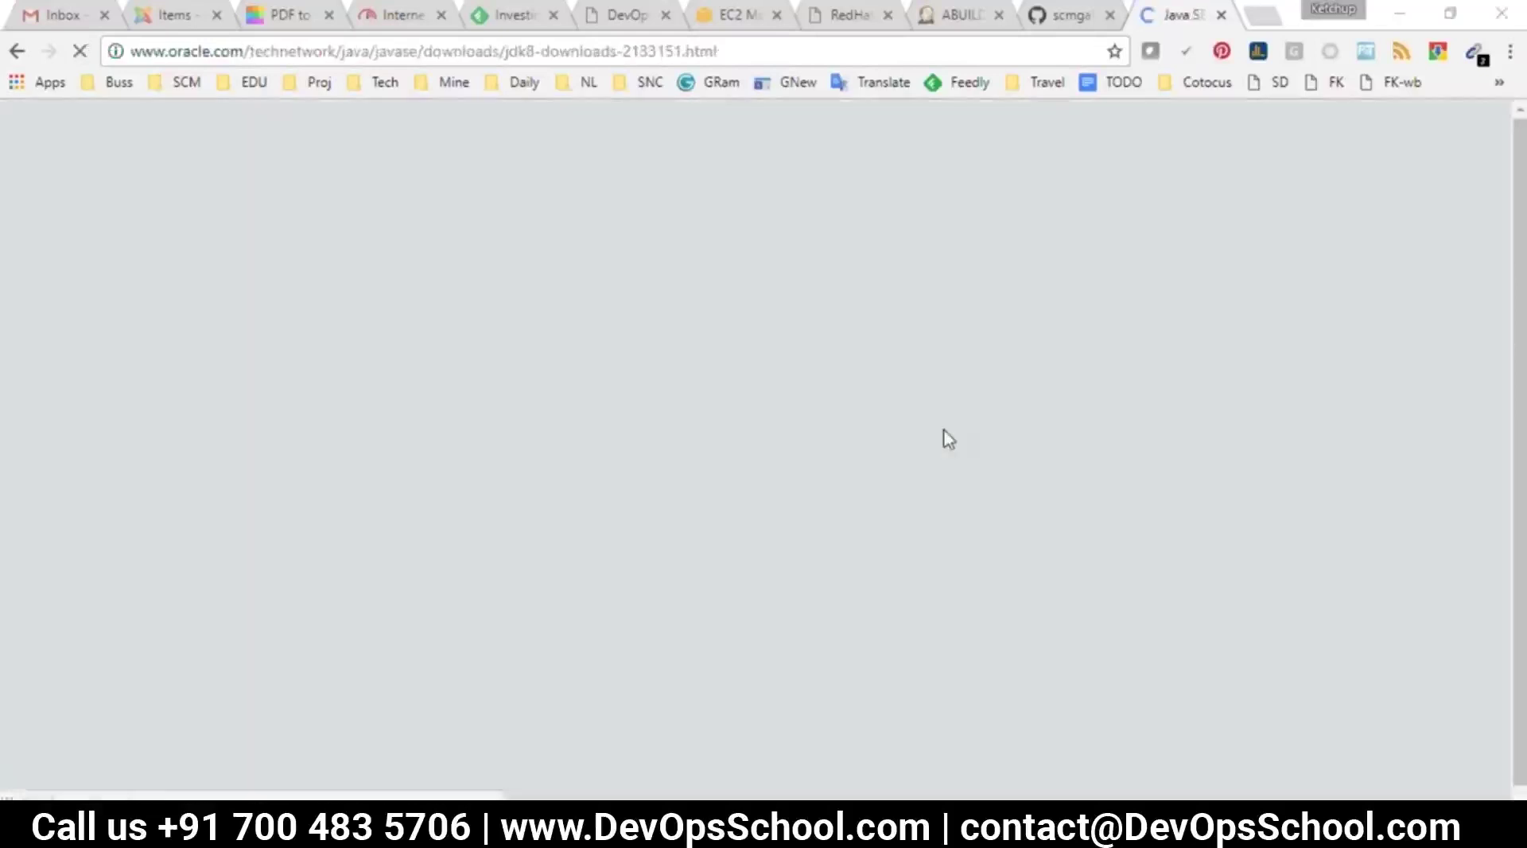
Accept the JDK 8u144 licence and copy the jdk-8u144-linux-x64.tar.gz Linux x64 link address
scroll(878, 436, down, 5)
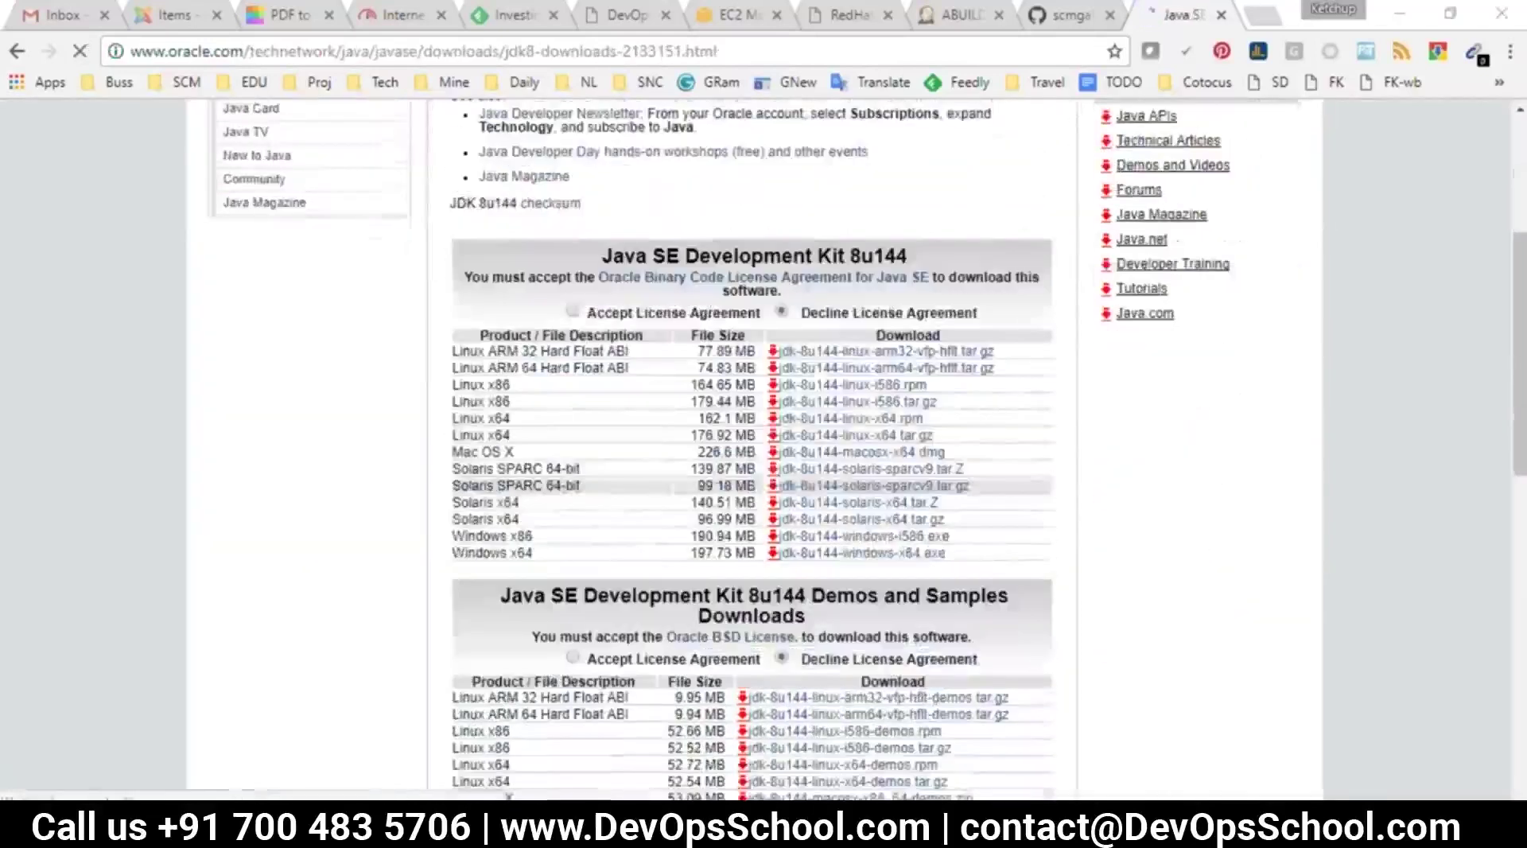
click(572, 310)
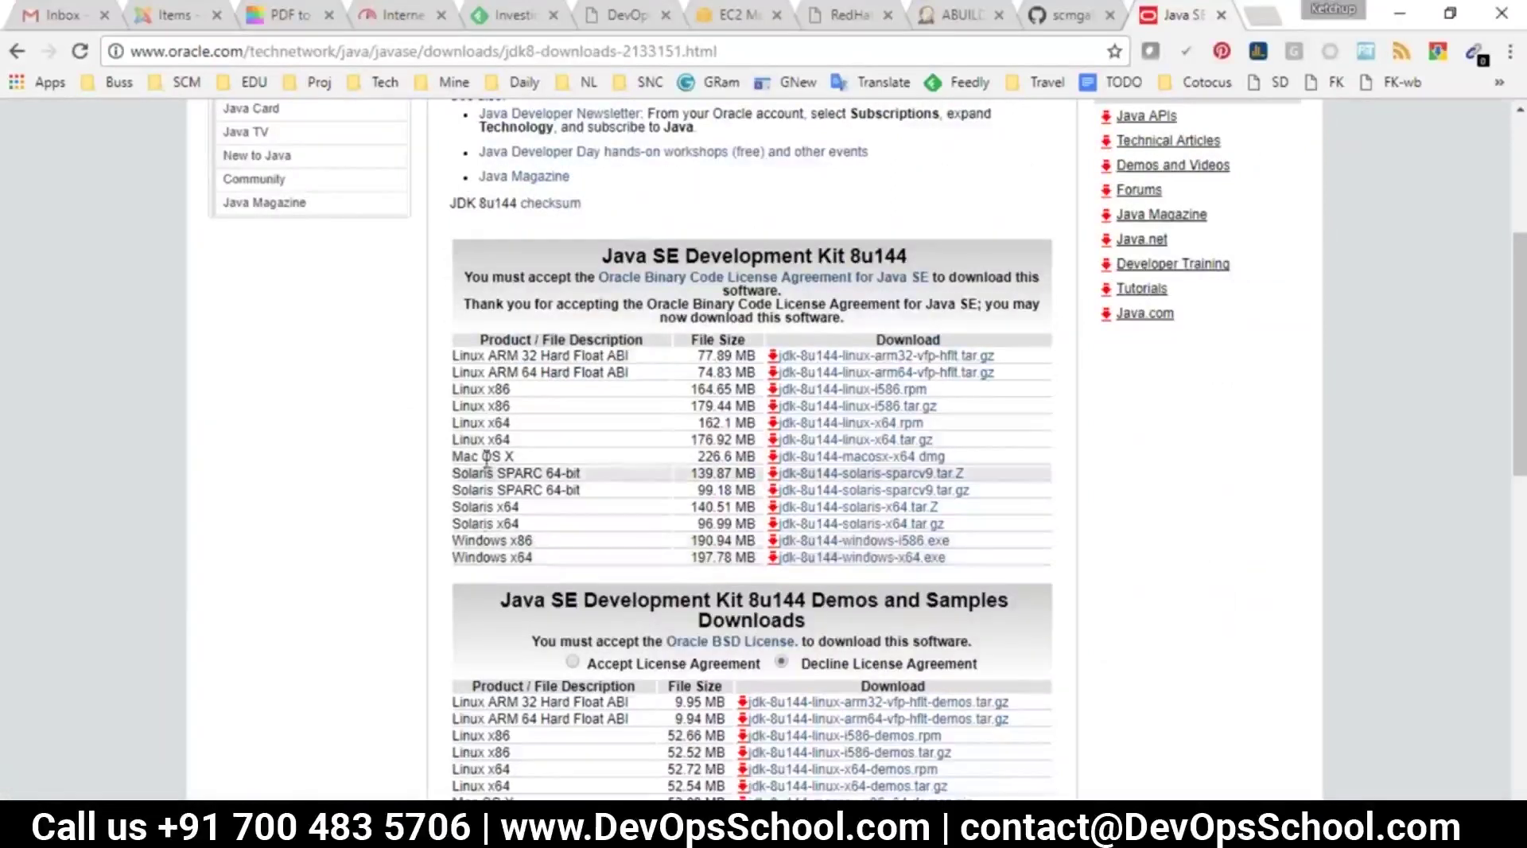
drag(509, 423, 456, 415)
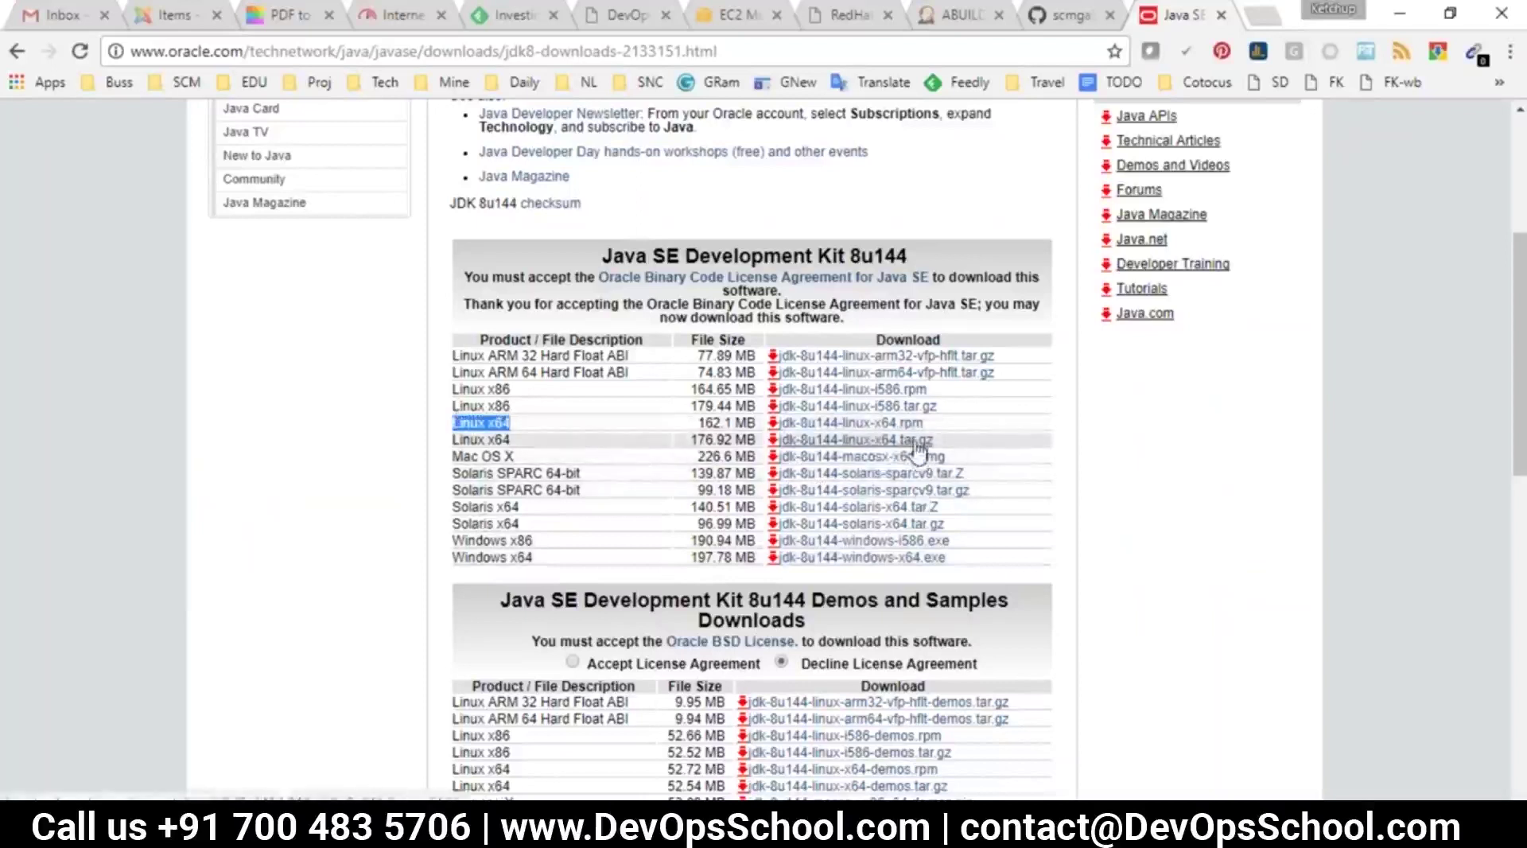
right_click(921, 451)
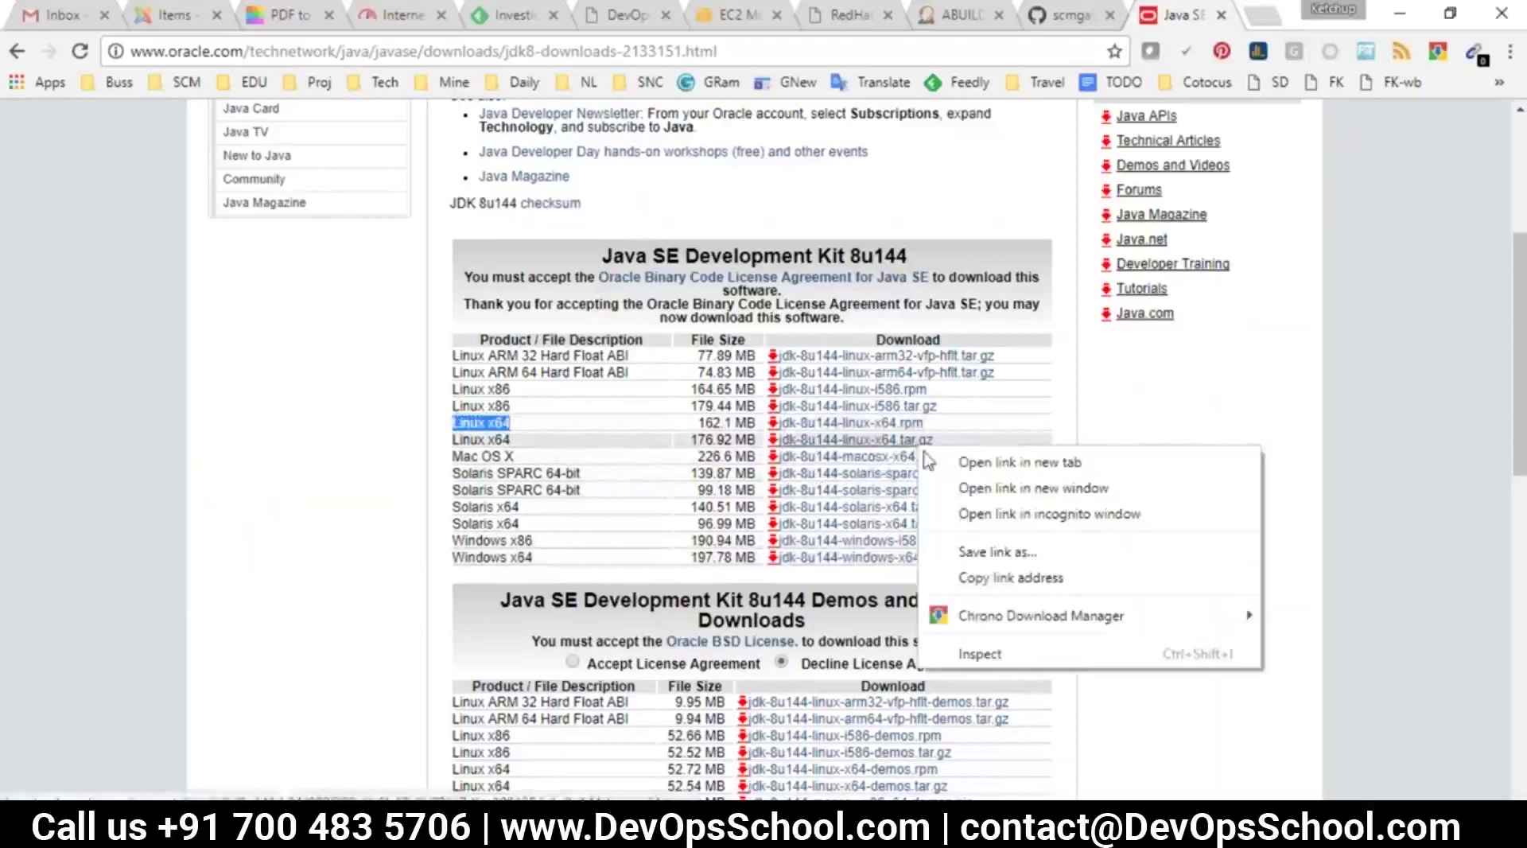
click(964, 580)
key(alt+Tab)
Replace the 8u92 URL in the wget command with the jdk-8u144-linux-x64.tar.gz link
click(848, 396)
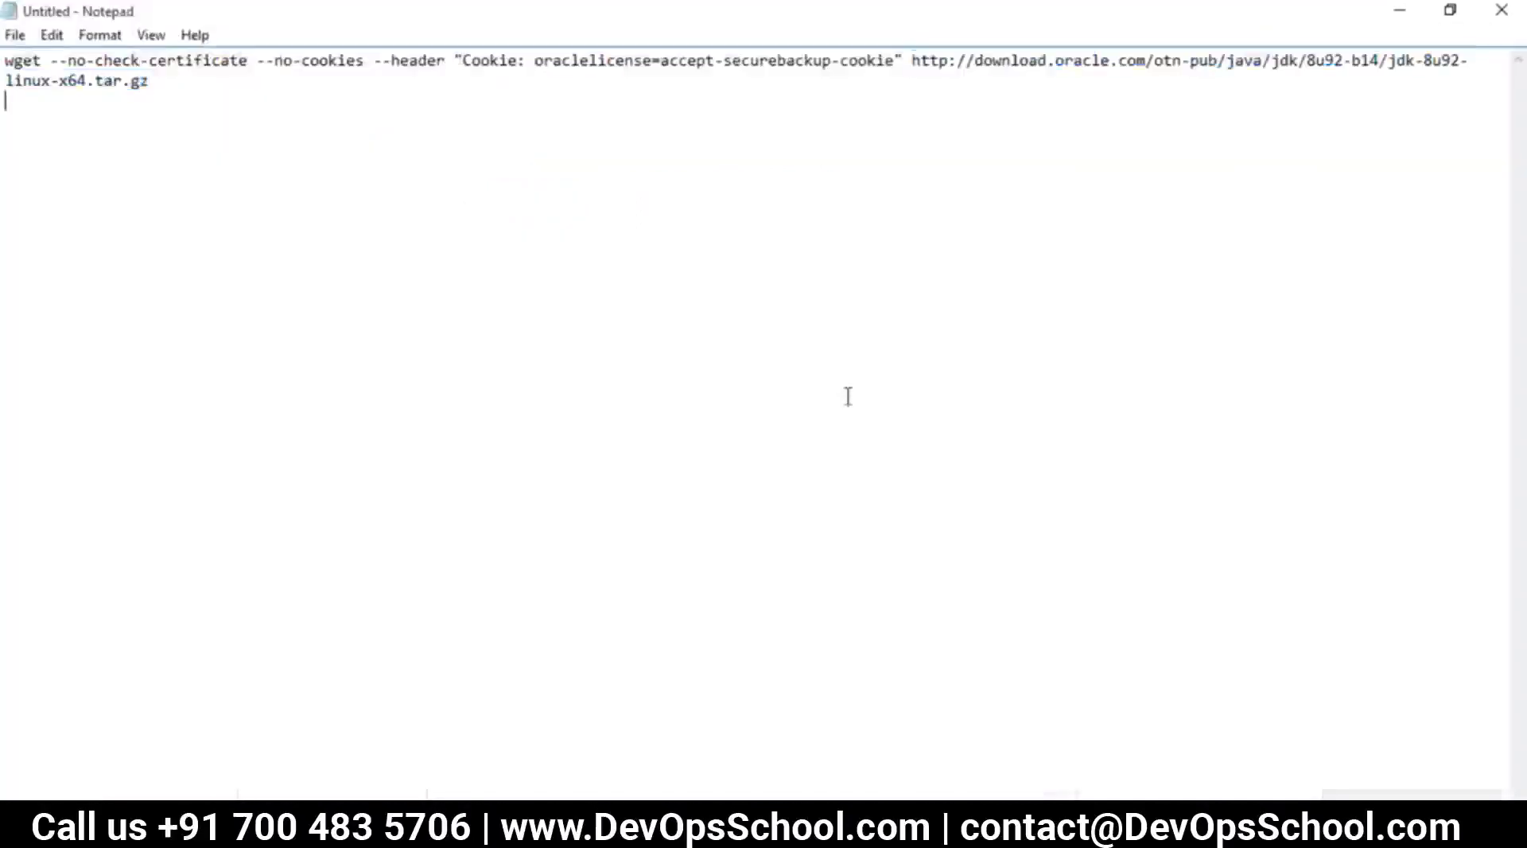
key(Return)
key(Return)
text(http://download.oracle.com/otn-pub/java/jdk/8u144-b01/090f390dda5b47b9b721c7dfaa008135/jdk-8u144-linux-x64.tar.gz)
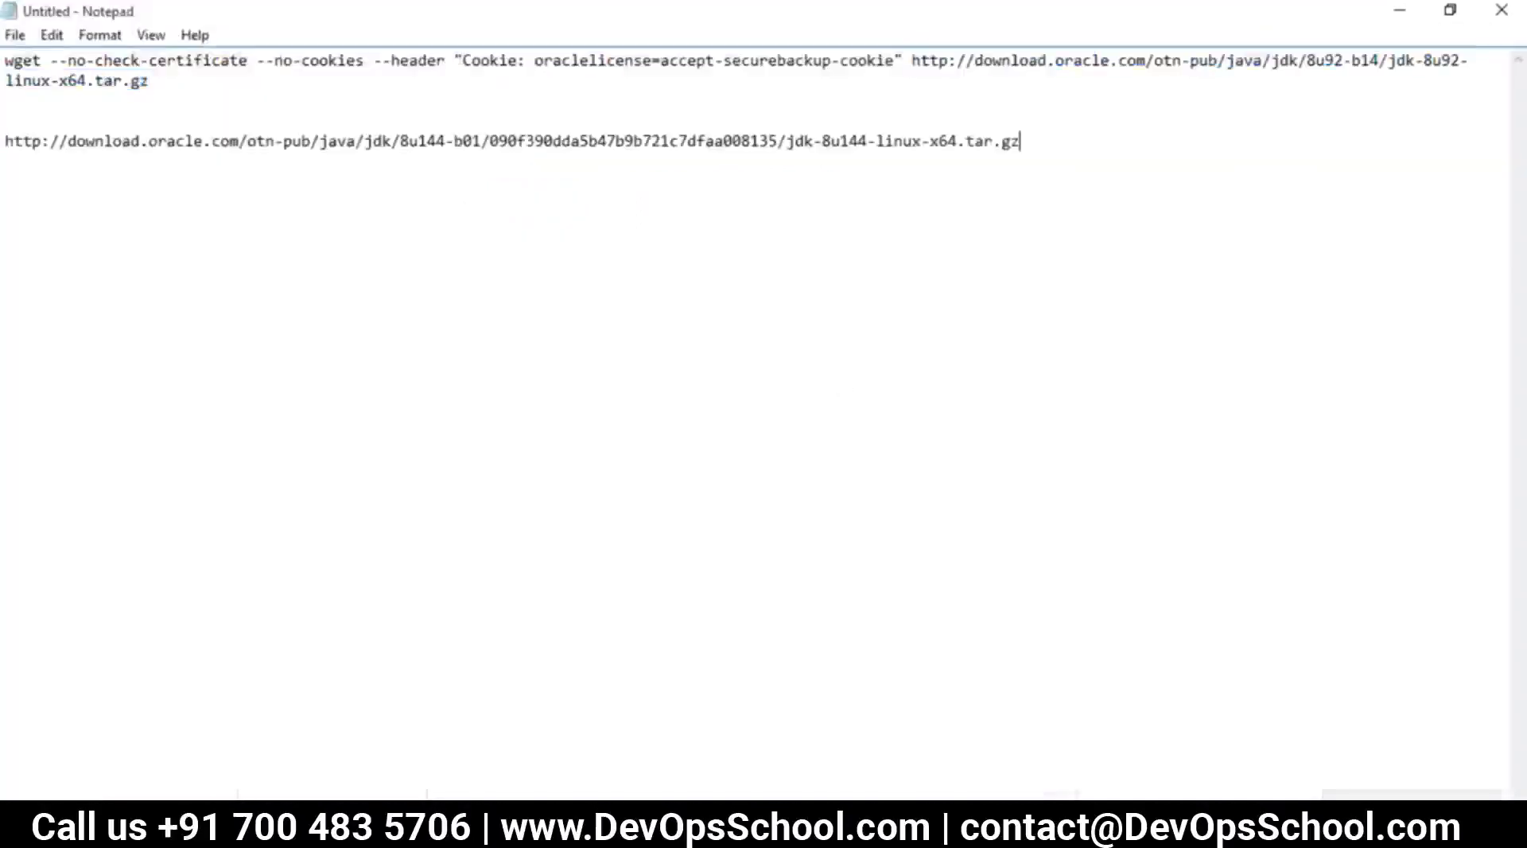
drag(1024, 141, 6, 142)
key(ctrl+c)
drag(911, 61, 927, 93)
key(ctrl+v)
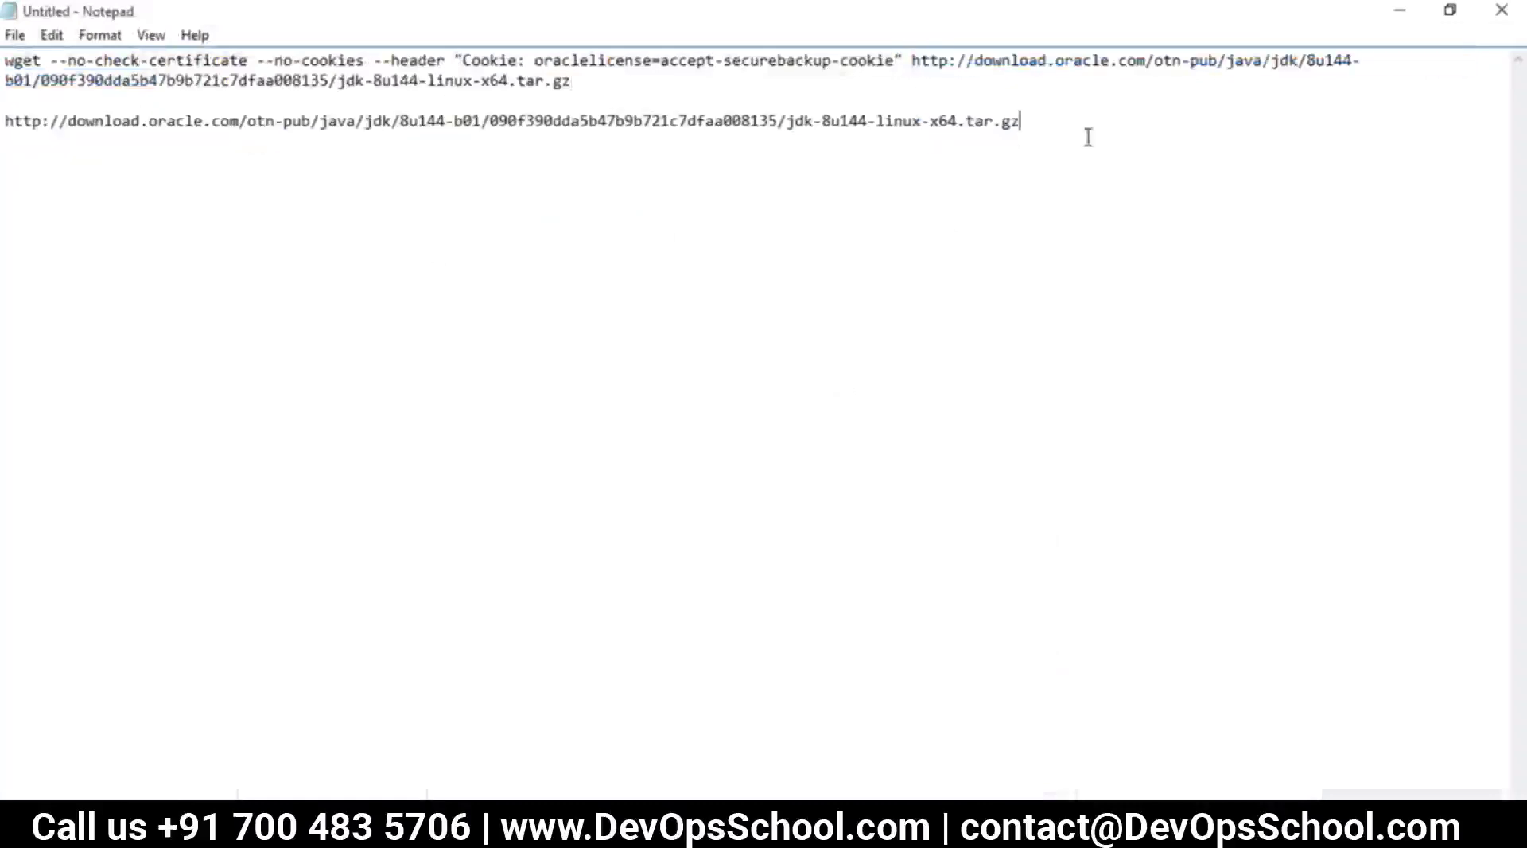
drag(1087, 137, 7, 100)
key(Delete)
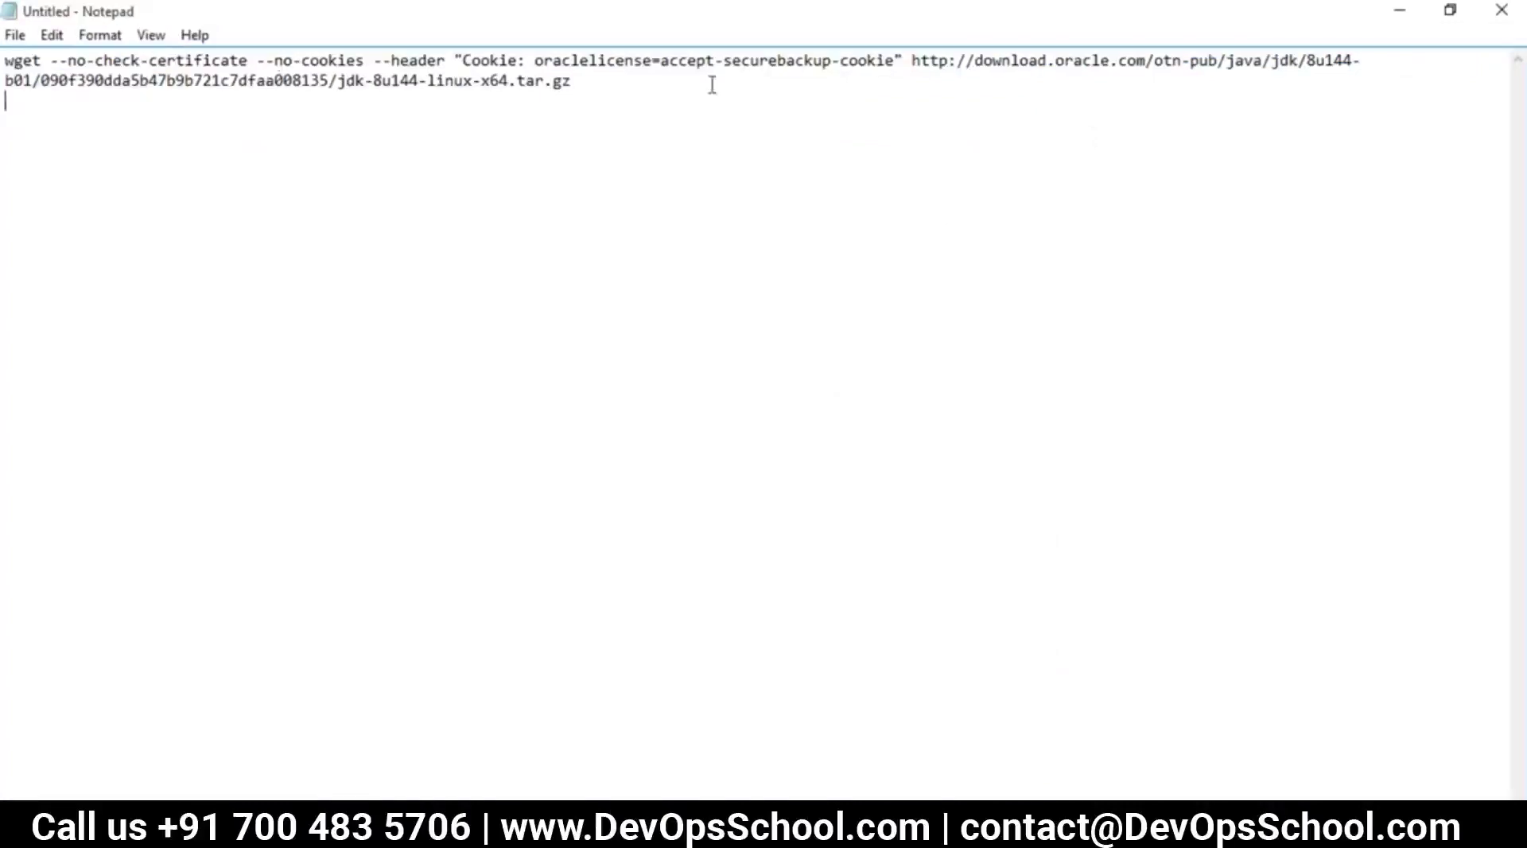
Check the command's cookie header and select the whole wget command for the server
drag(586, 83, 4, 62)
click(484, 92)
drag(535, 60, 385, 63)
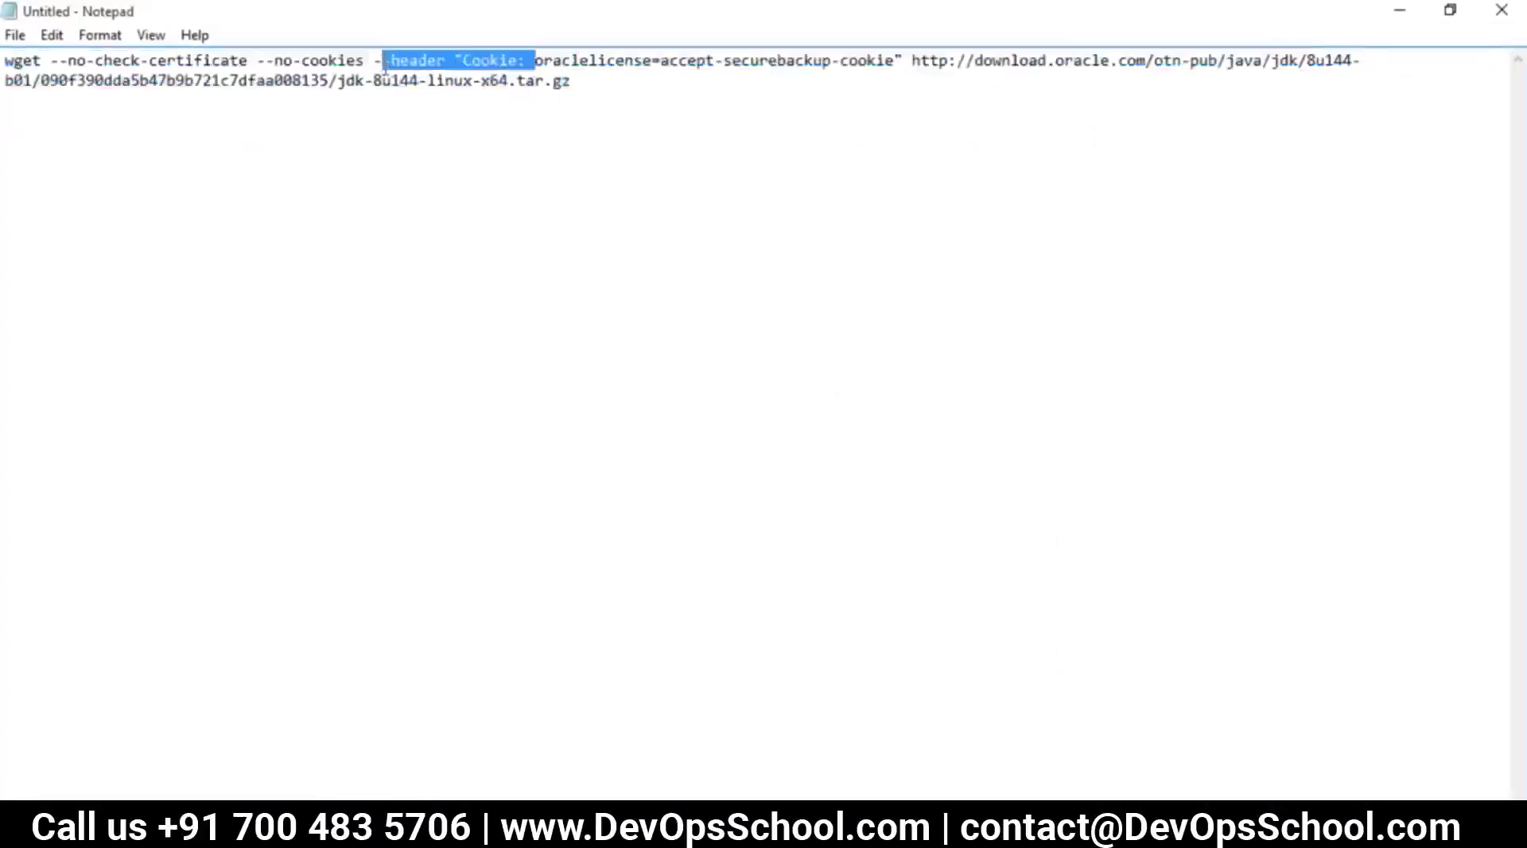
double_click(768, 60)
drag(574, 83, 6, 59)
key(super+c)
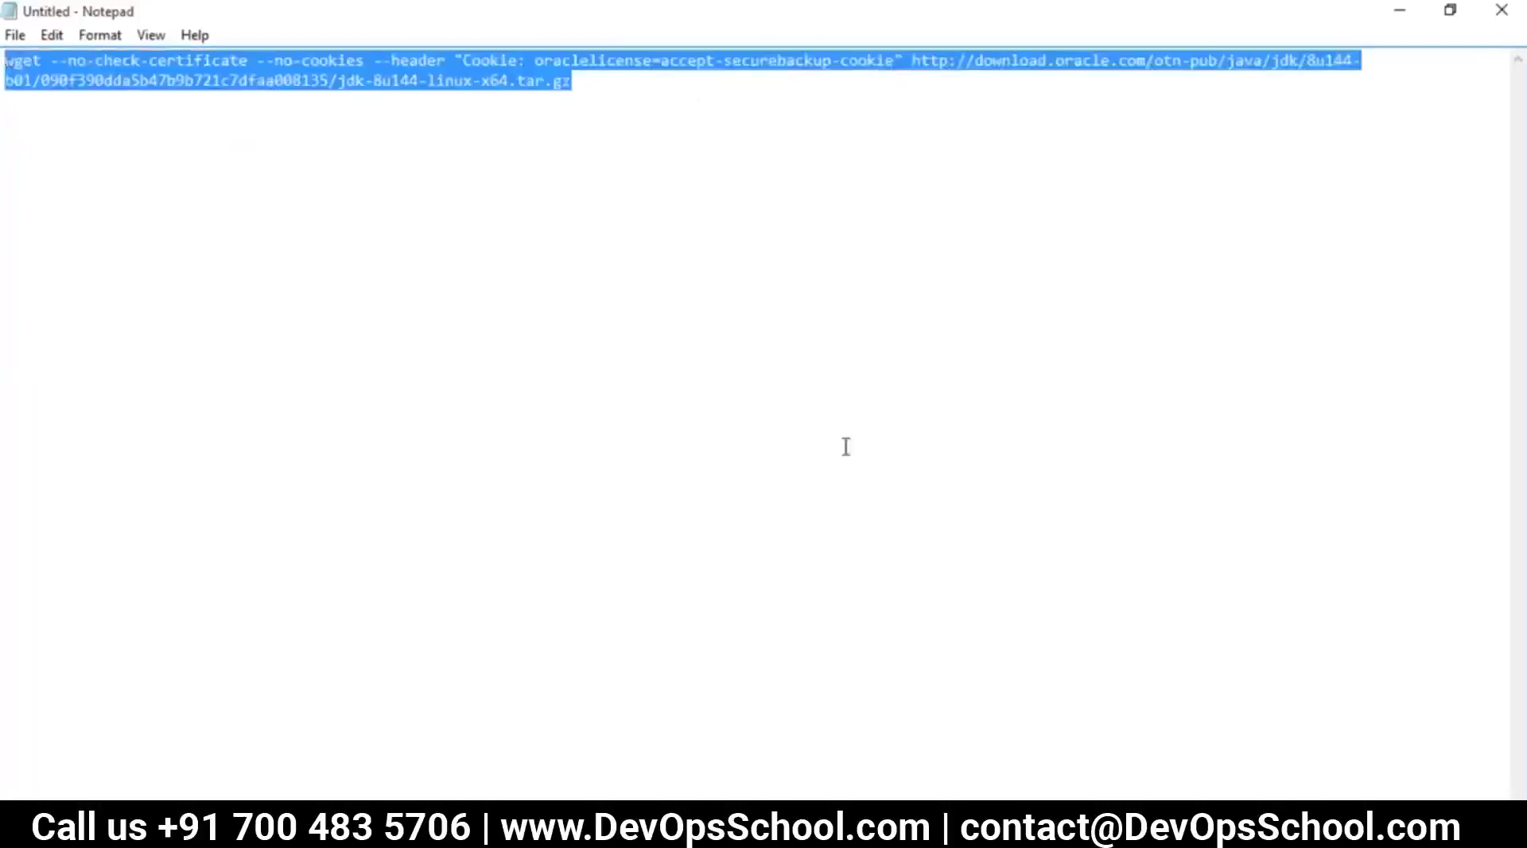
key(alt+Tab)
Clear the terminal, cd /opt/, list it, and paste-run the wget command for JDK 8u144
text(clea)
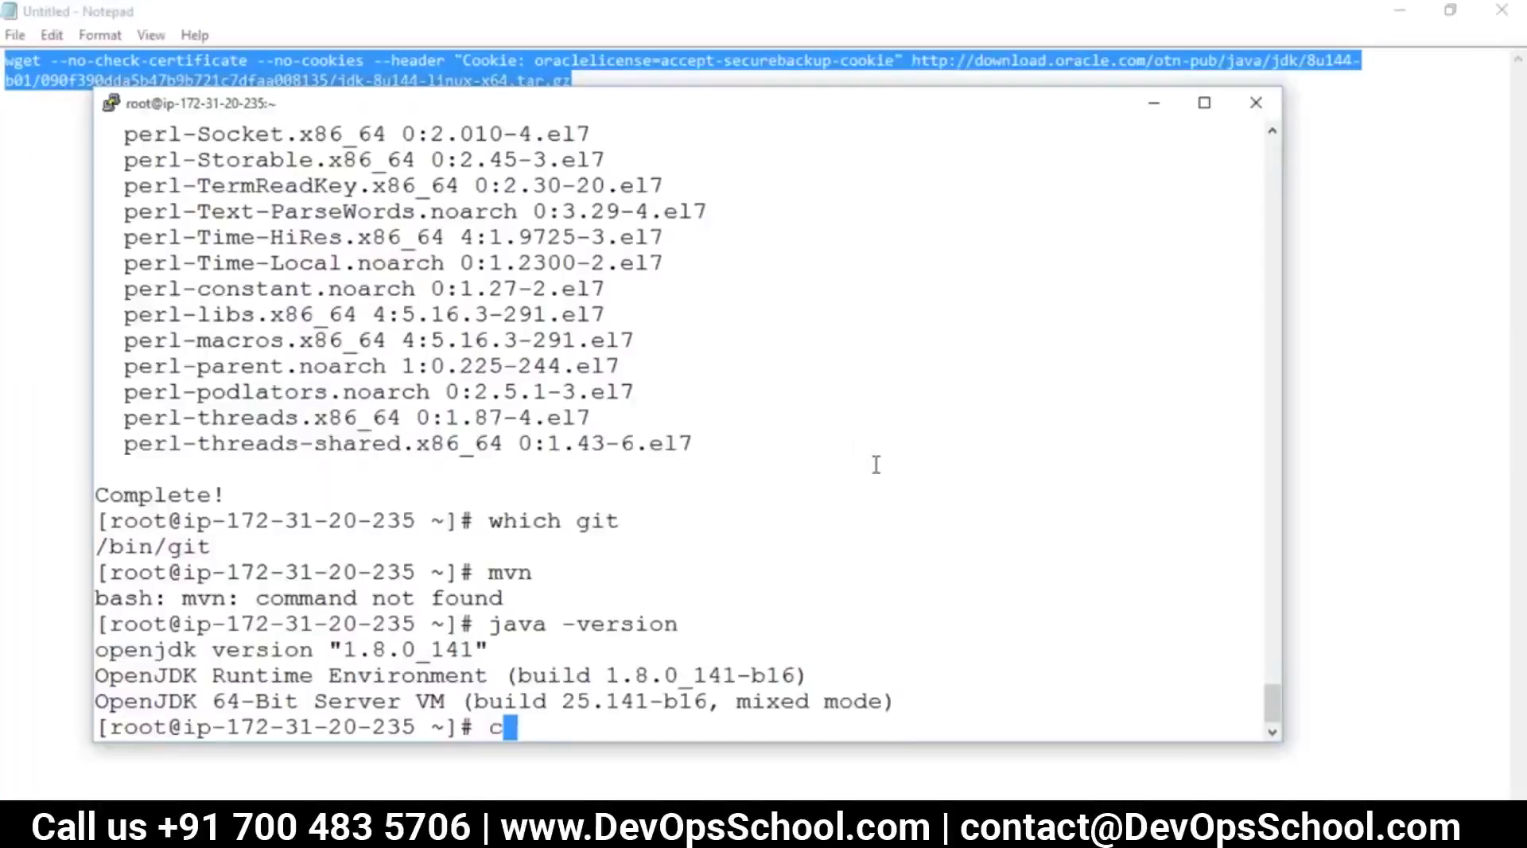
text(r)
key(Return)
text(cd /opt/)
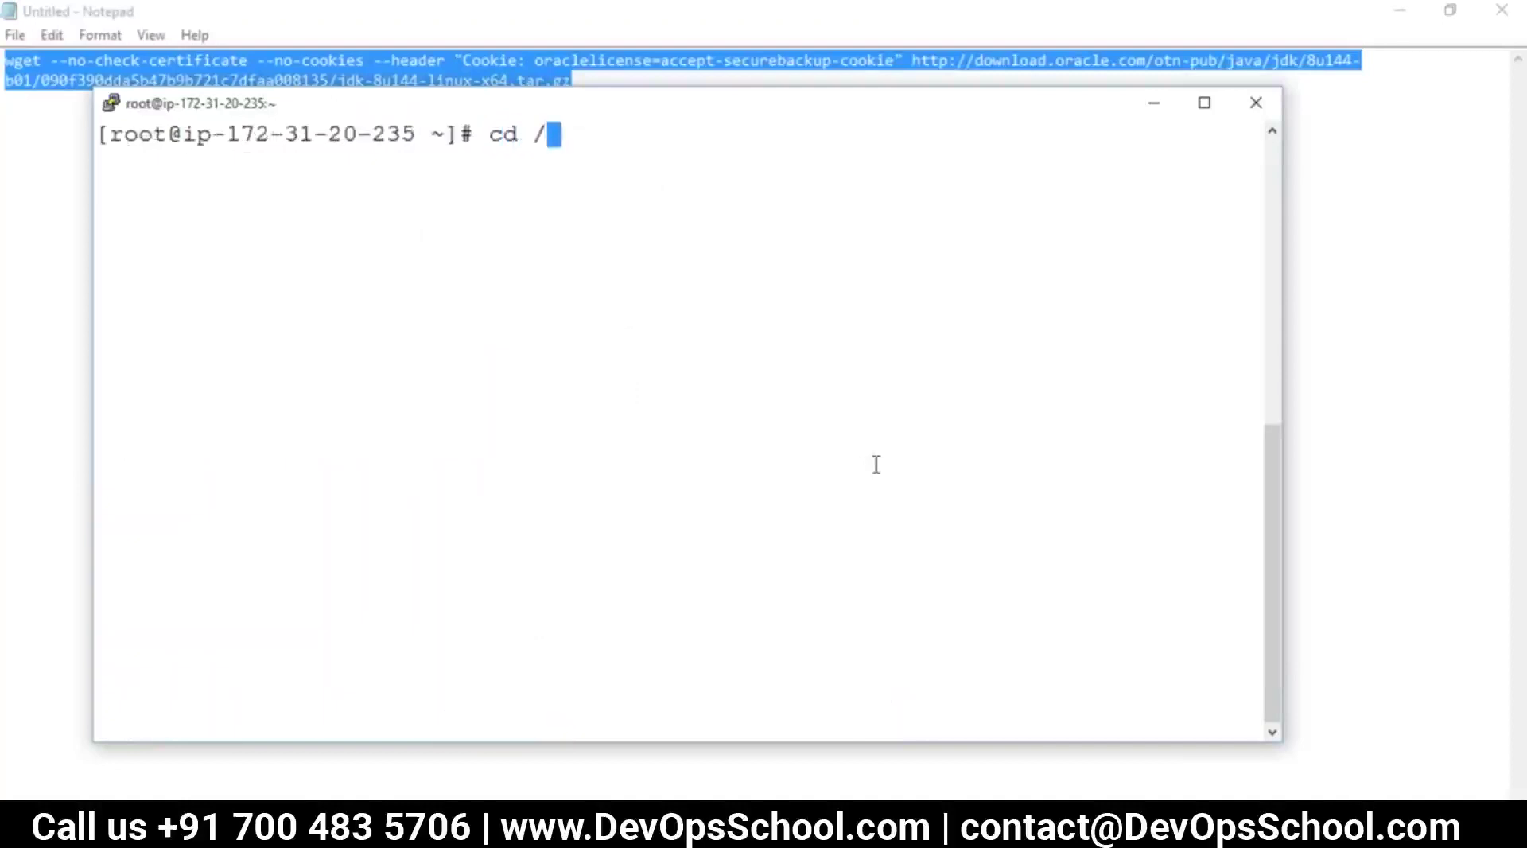
key(Return)
text(ls)
key(Return)
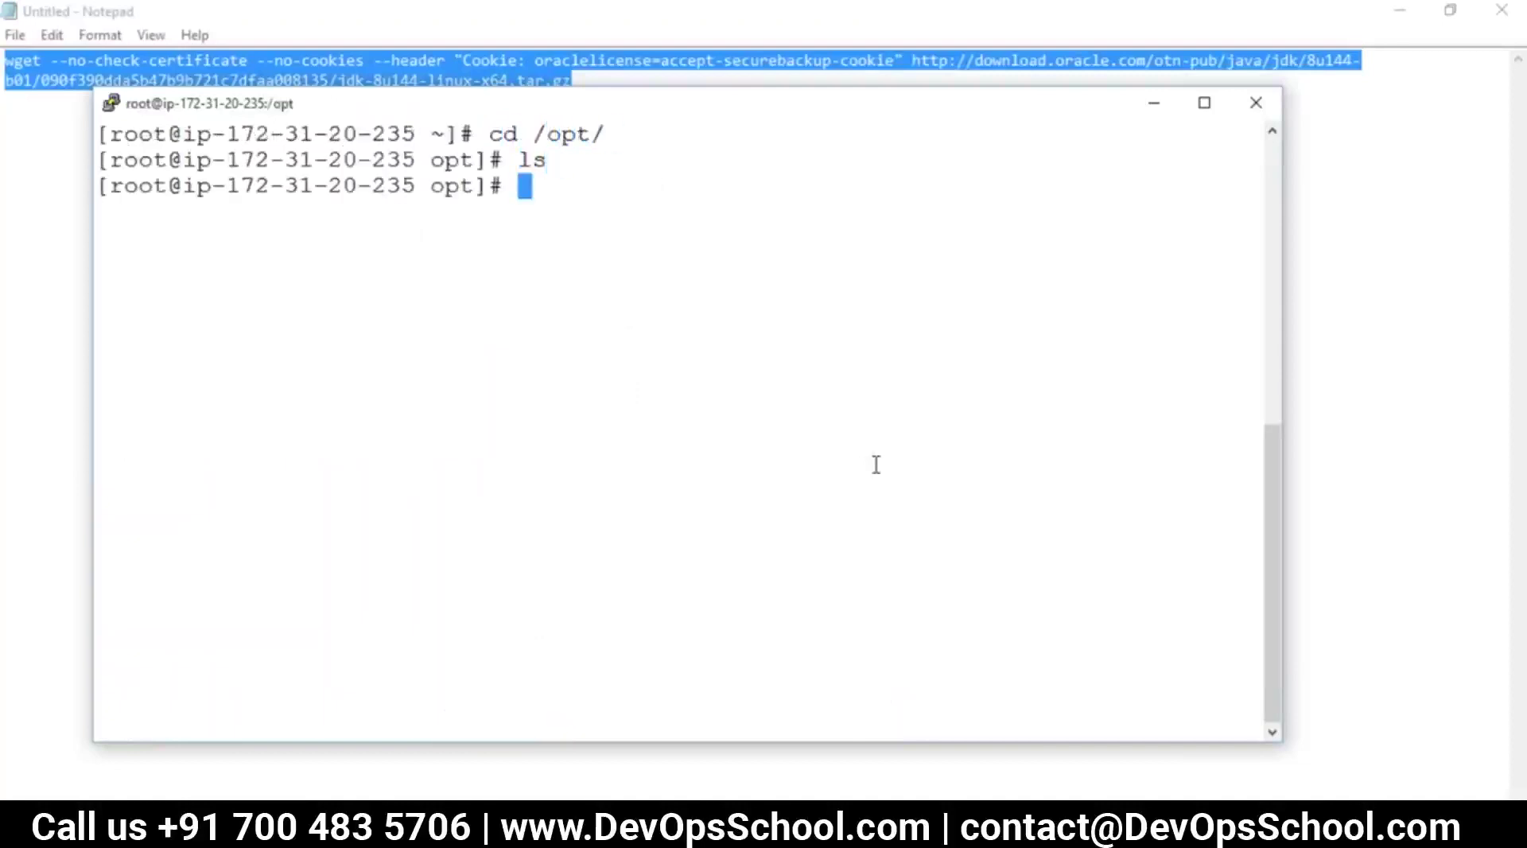
right_click(687, 322)
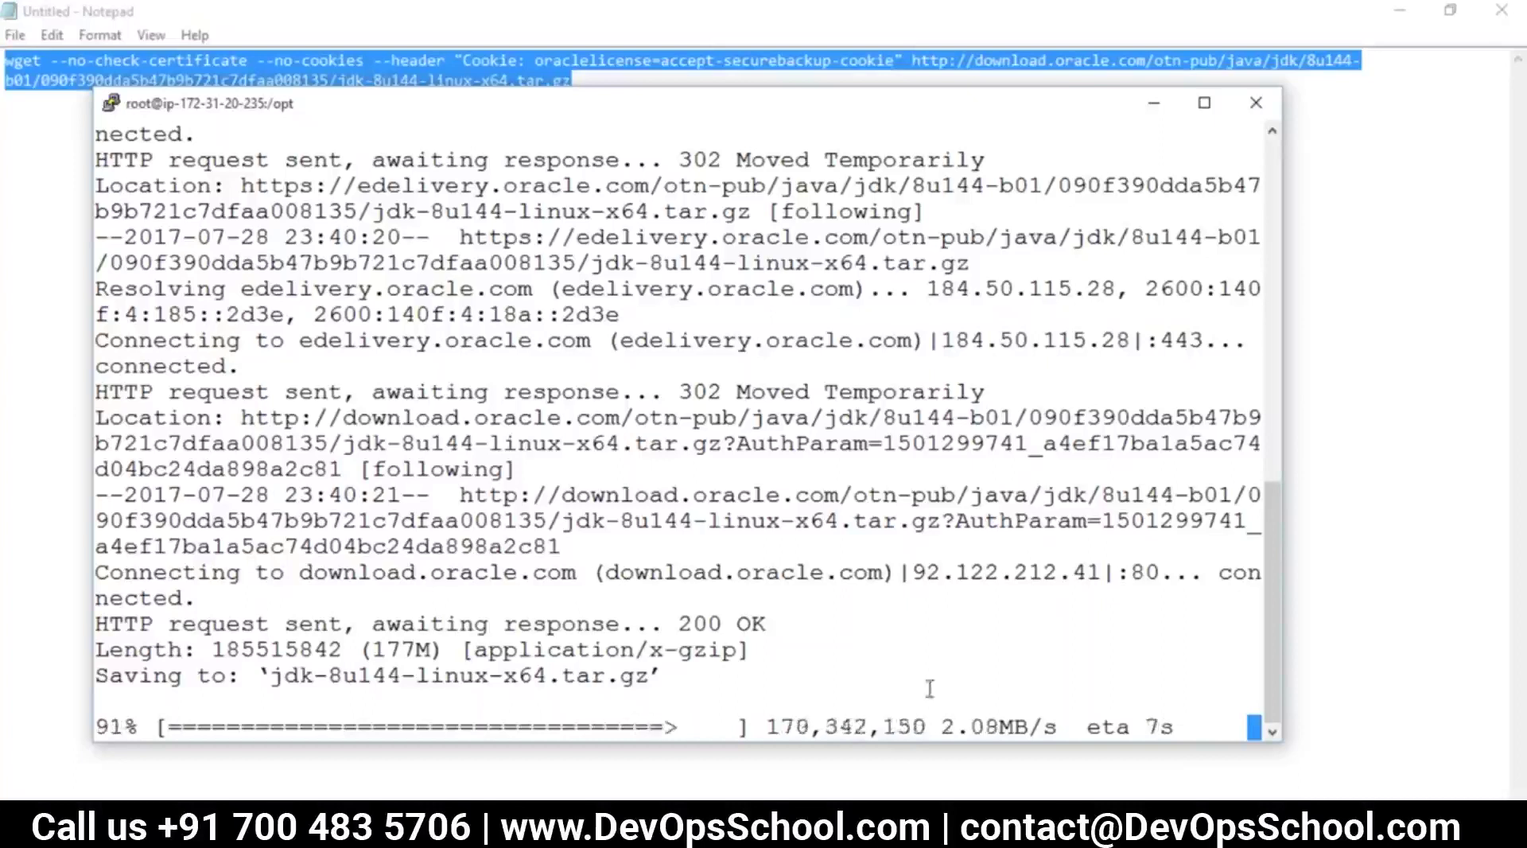
Below the wget line, note 'SSH - PROTOCOL ----> LINUX' and 'RDP - PROTOCOL ----> WINDOWS'
mouse_move(845, 831)
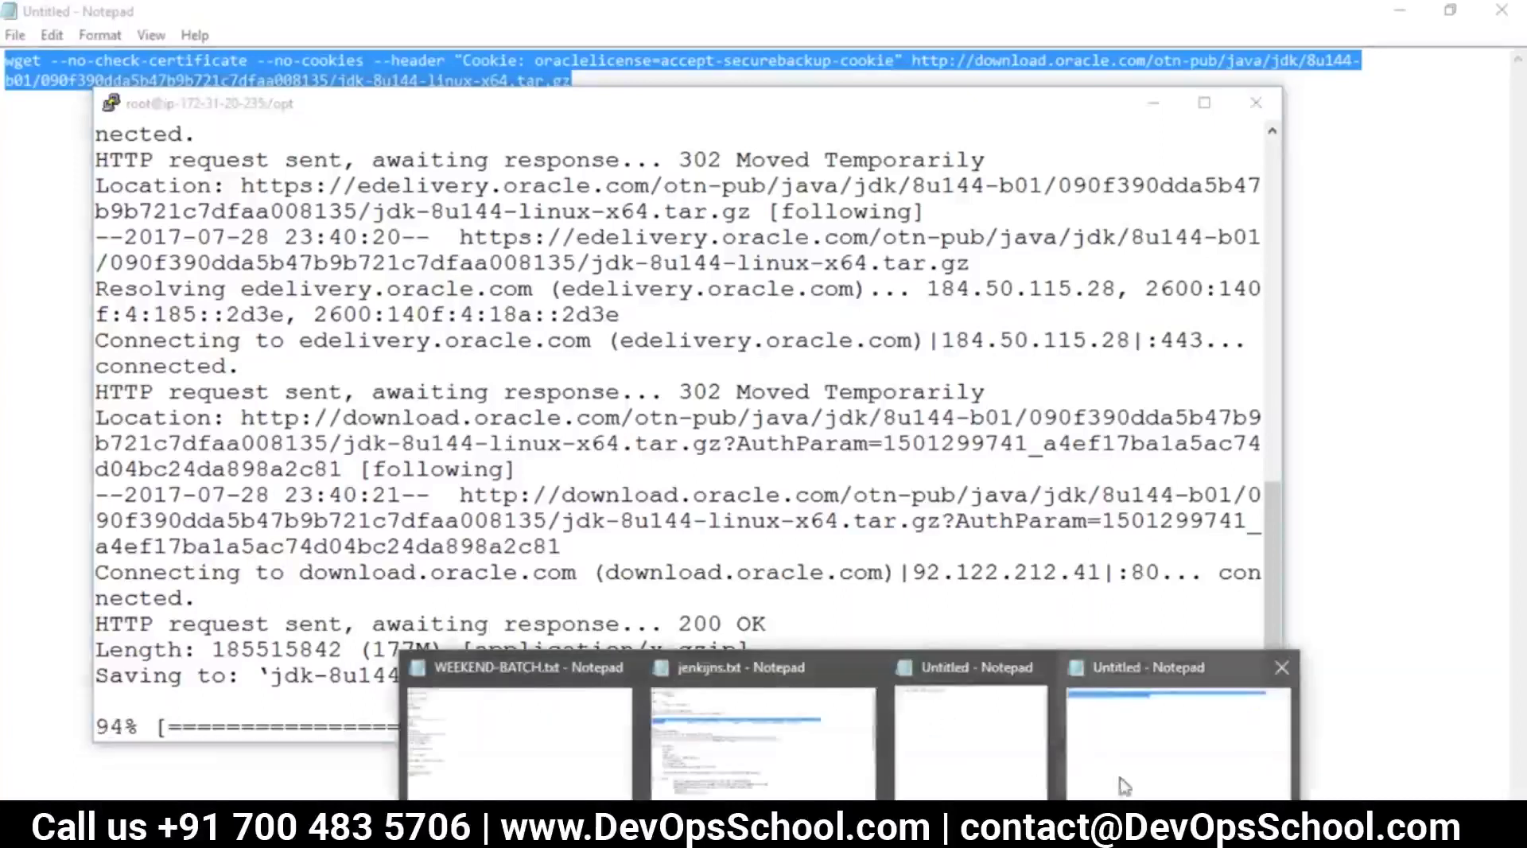
click(1145, 739)
click(906, 446)
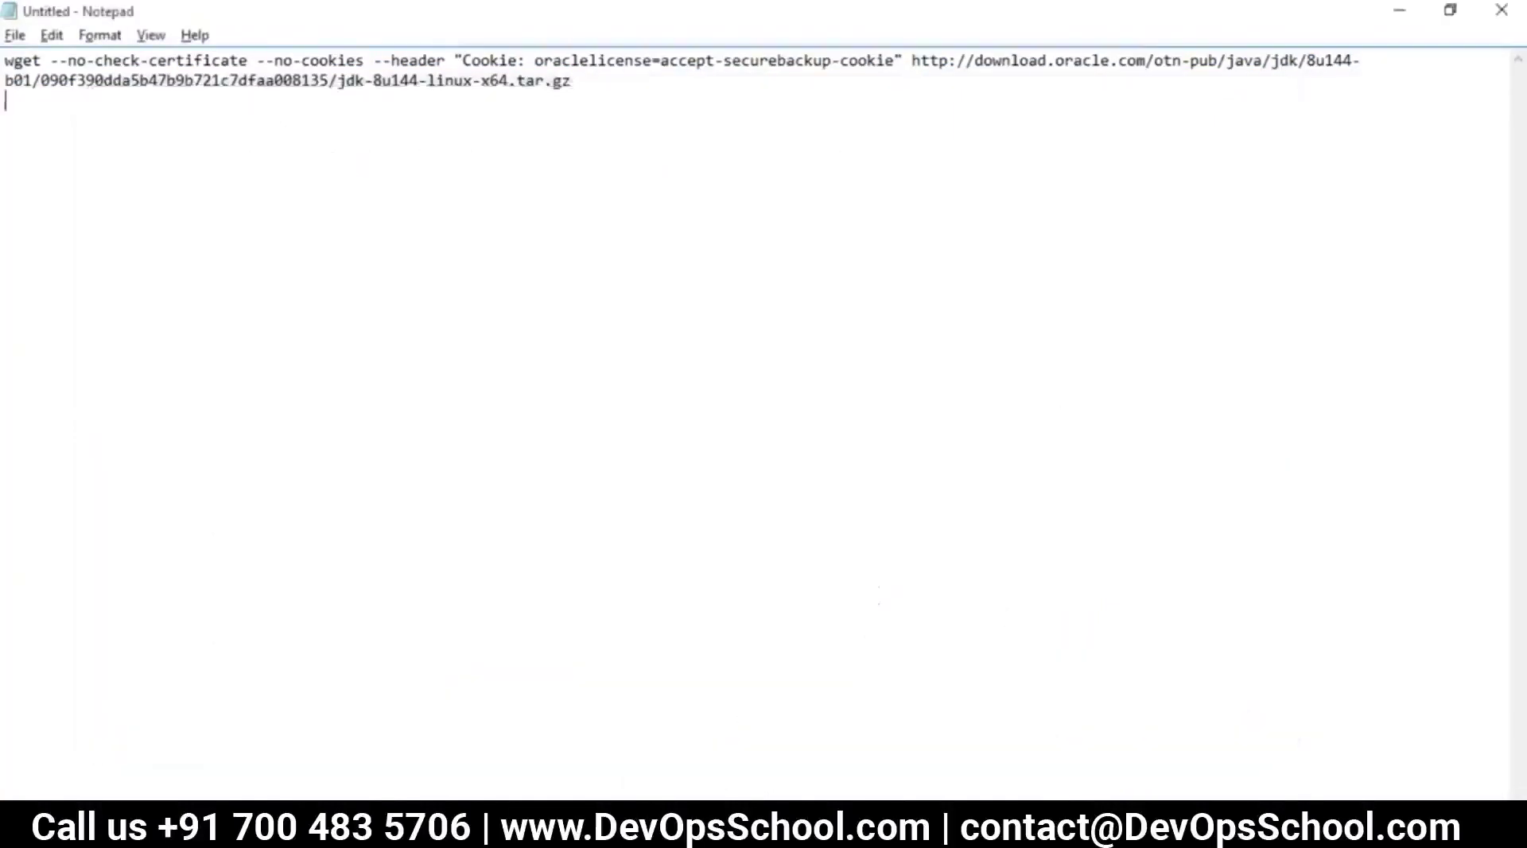
key(Return)
key(Return)
text(SSH - PROTOCAL)
key(BackSpace)
key(BackSpace)
text(OL ----)
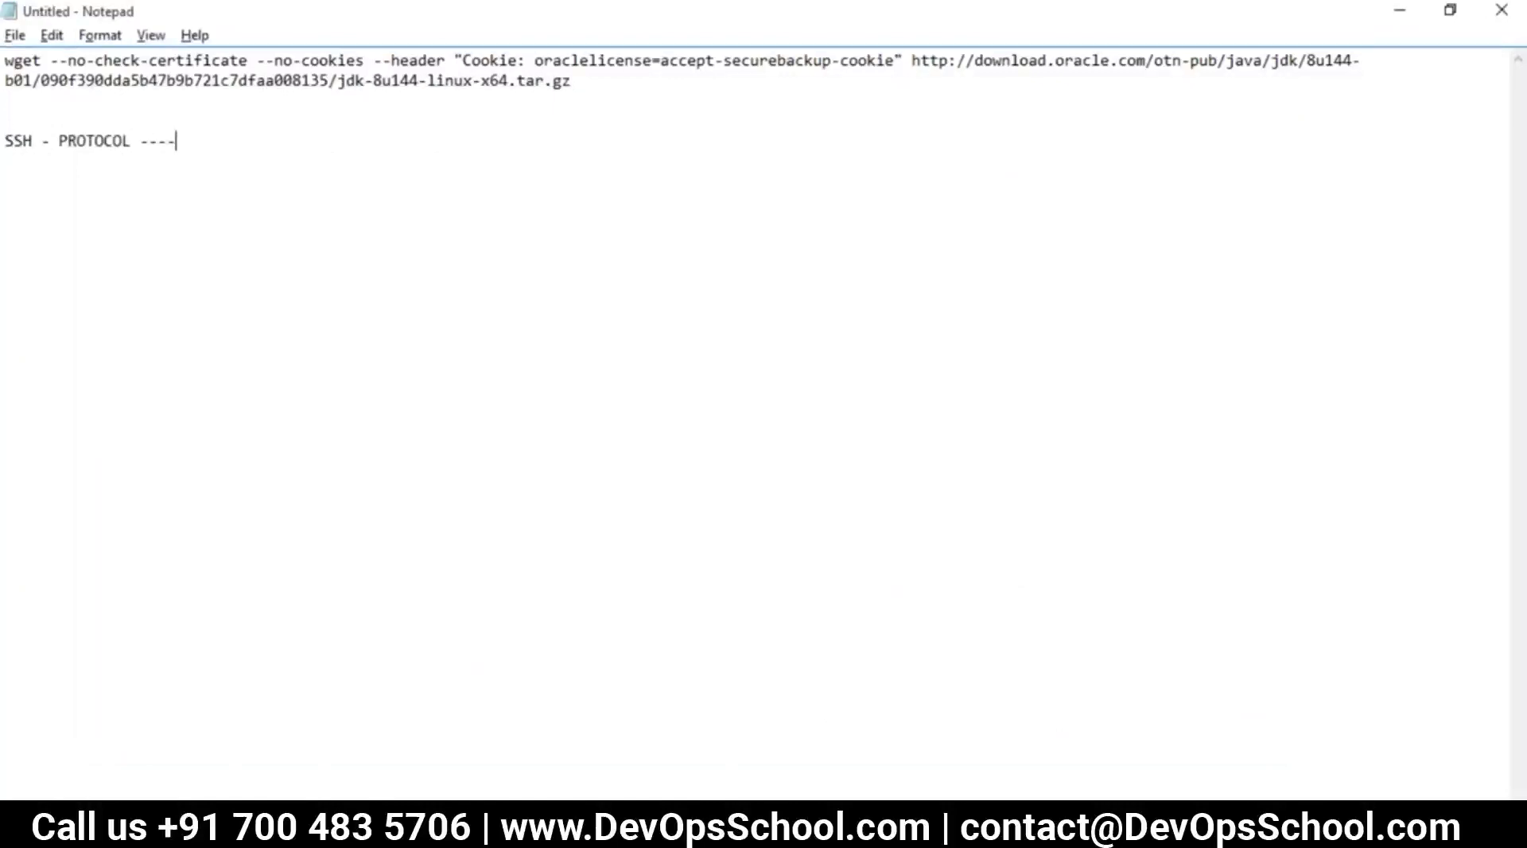
text(> LINUX)
text(RDP - PR)
text(OTCT)
key(BackSpace)
text(OL ----> WINDOWS)
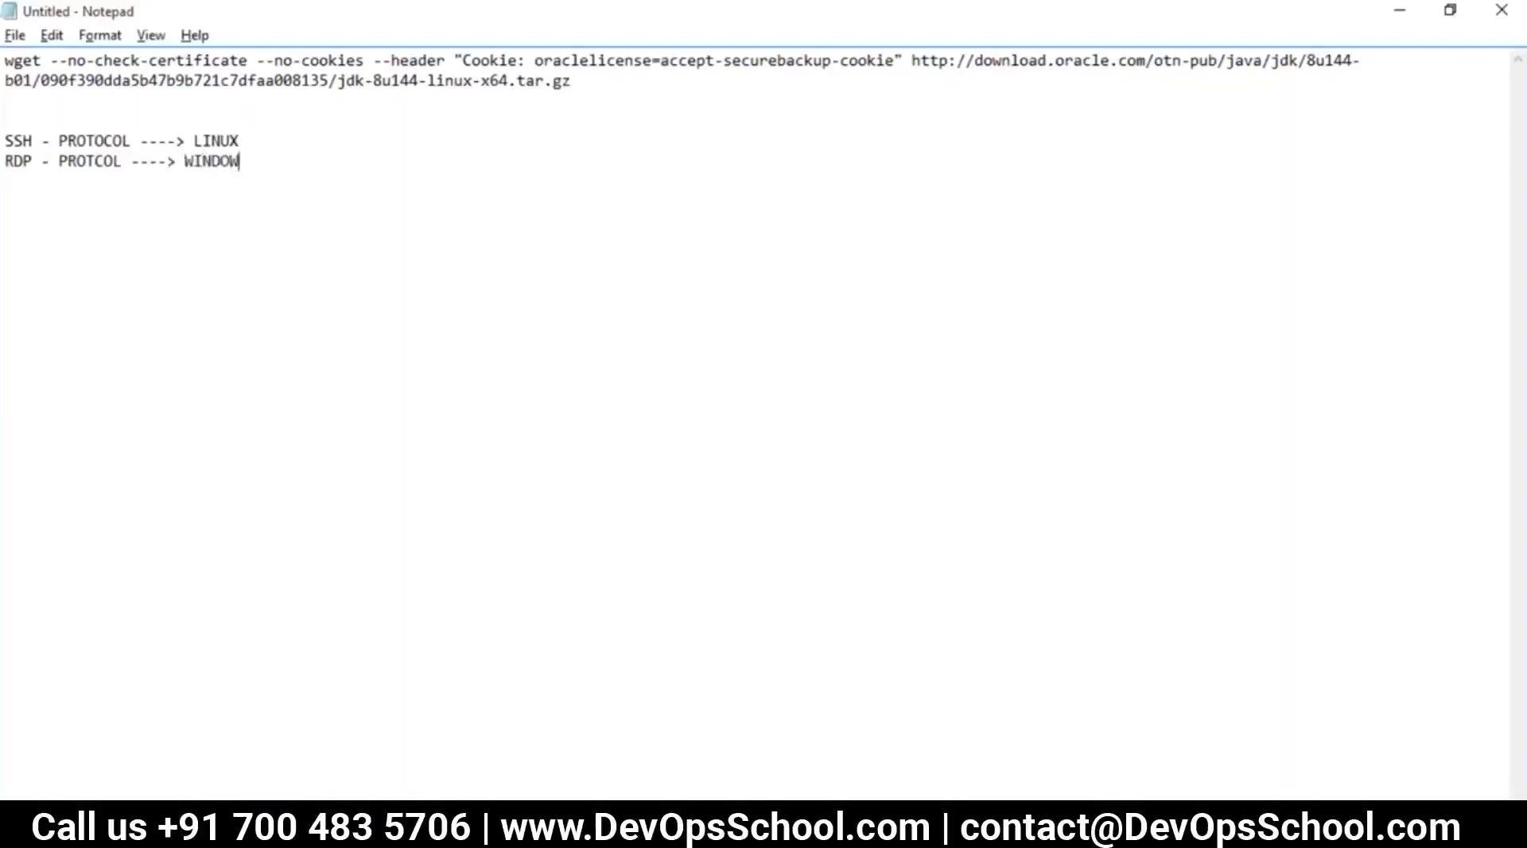
Add the line 'WINDOWS --> PUTTY(SSH) --> LINUX', correcting typos along the way
key(Return)
key(Return)
key(Return)
text(WINDOWS ---> SSH)
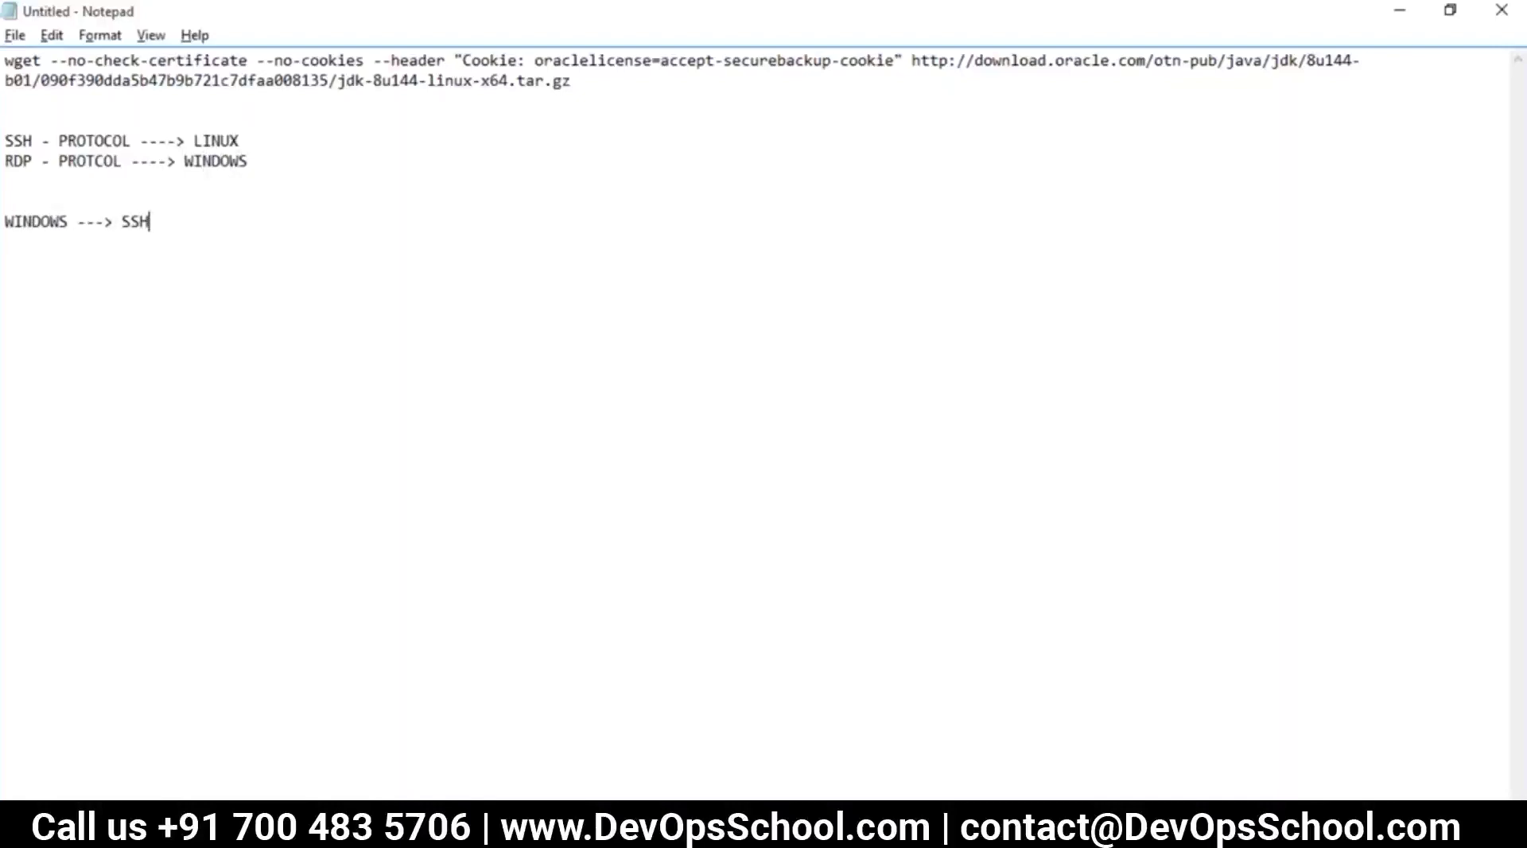
text( --)
key(BackSpace)
key(BackSpace)
key(BackSpace)
text(-)
key(BackSpace)
key(BackSpace)
text(UX)
click(121, 222)
text(NO)
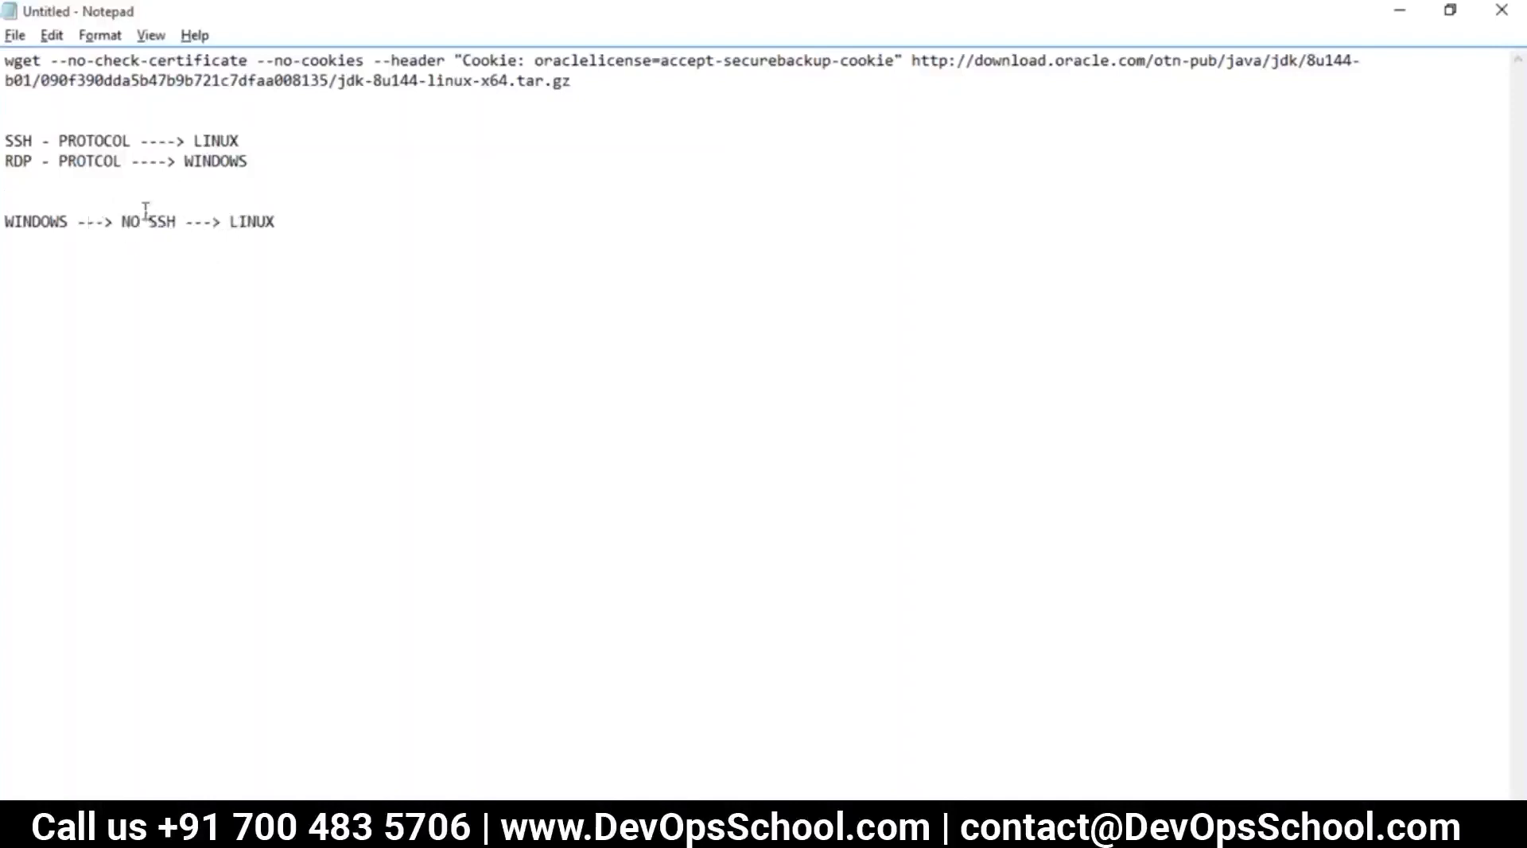
double_click(7, 153)
click(319, 224)
text(WINDOWS --> PUUT)
key(BackSpace)
text(TTY(SSH) --)
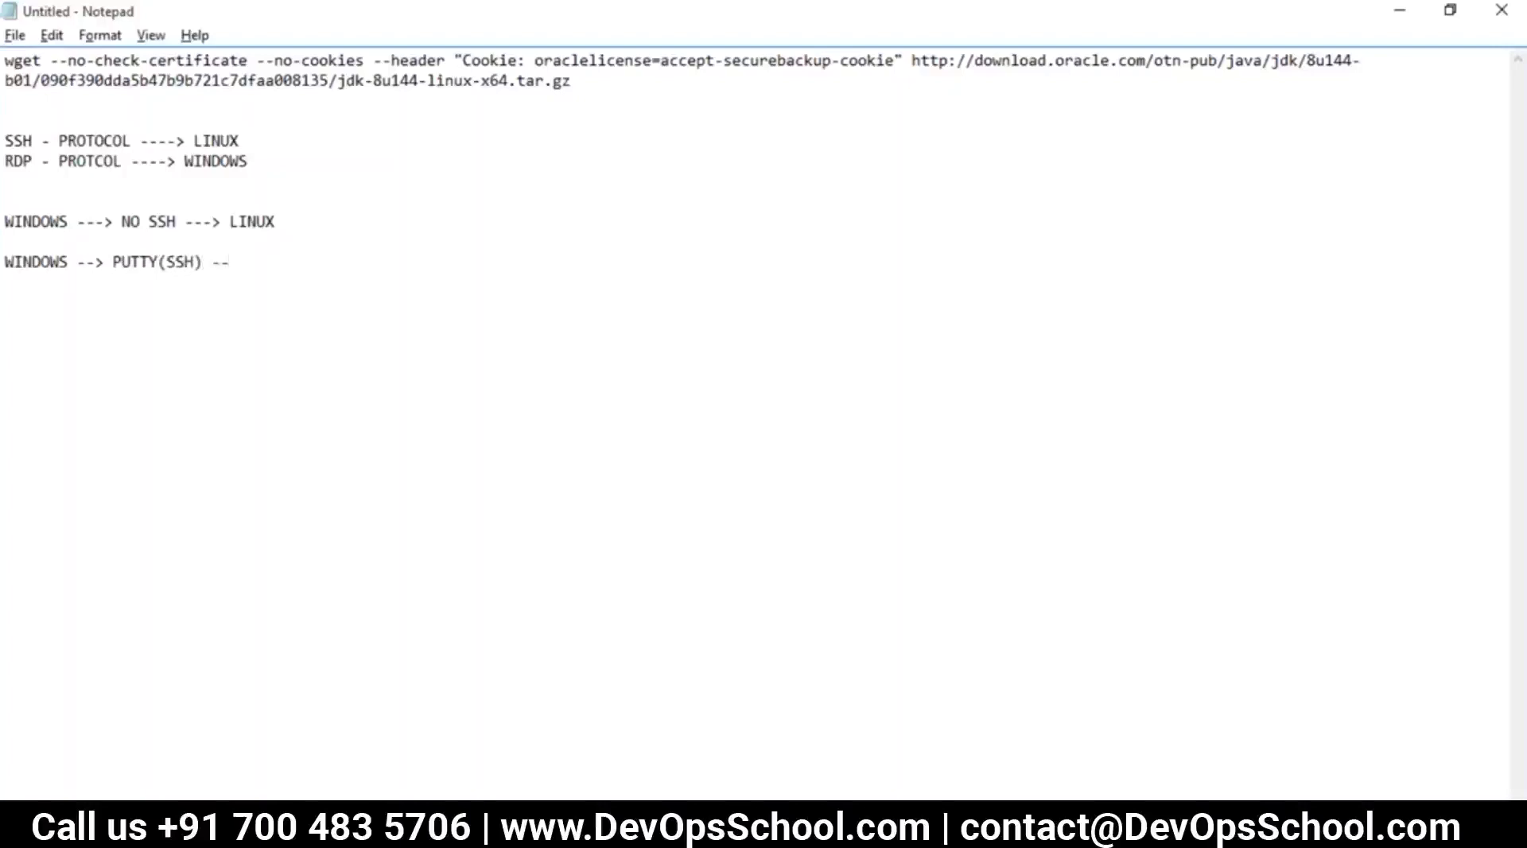
text(INUX)
Highlight PUTTY, SSH and LINUX on the new line, then show the desktop
double_click(128, 256)
drag(199, 261, 7, 265)
drag(297, 262, 238, 265)
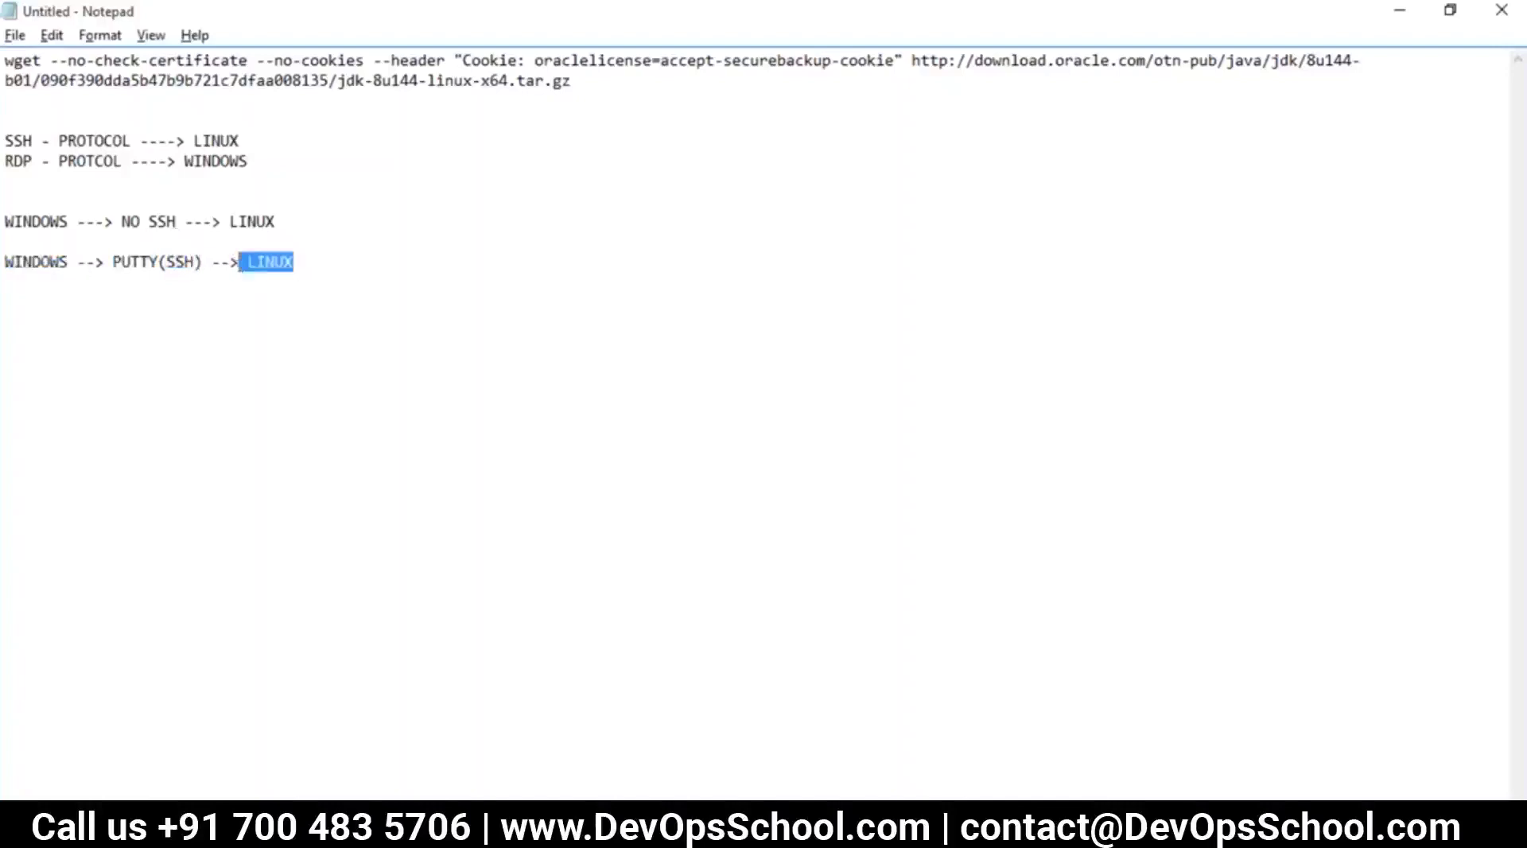
key(super+d)
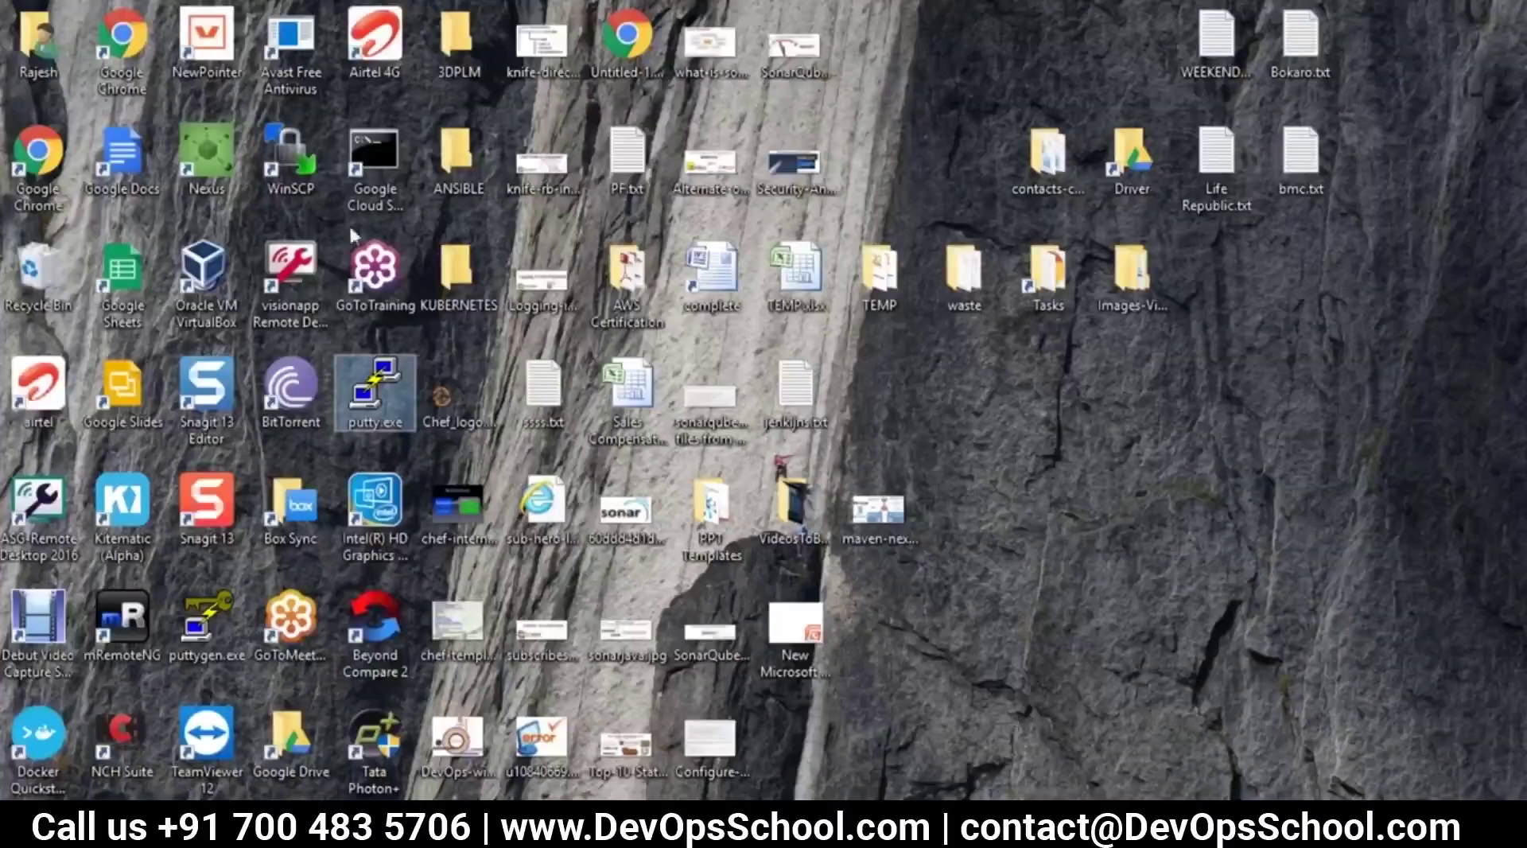
Launch PuTTY and close its configuration dialog without connecting
double_click(385, 417)
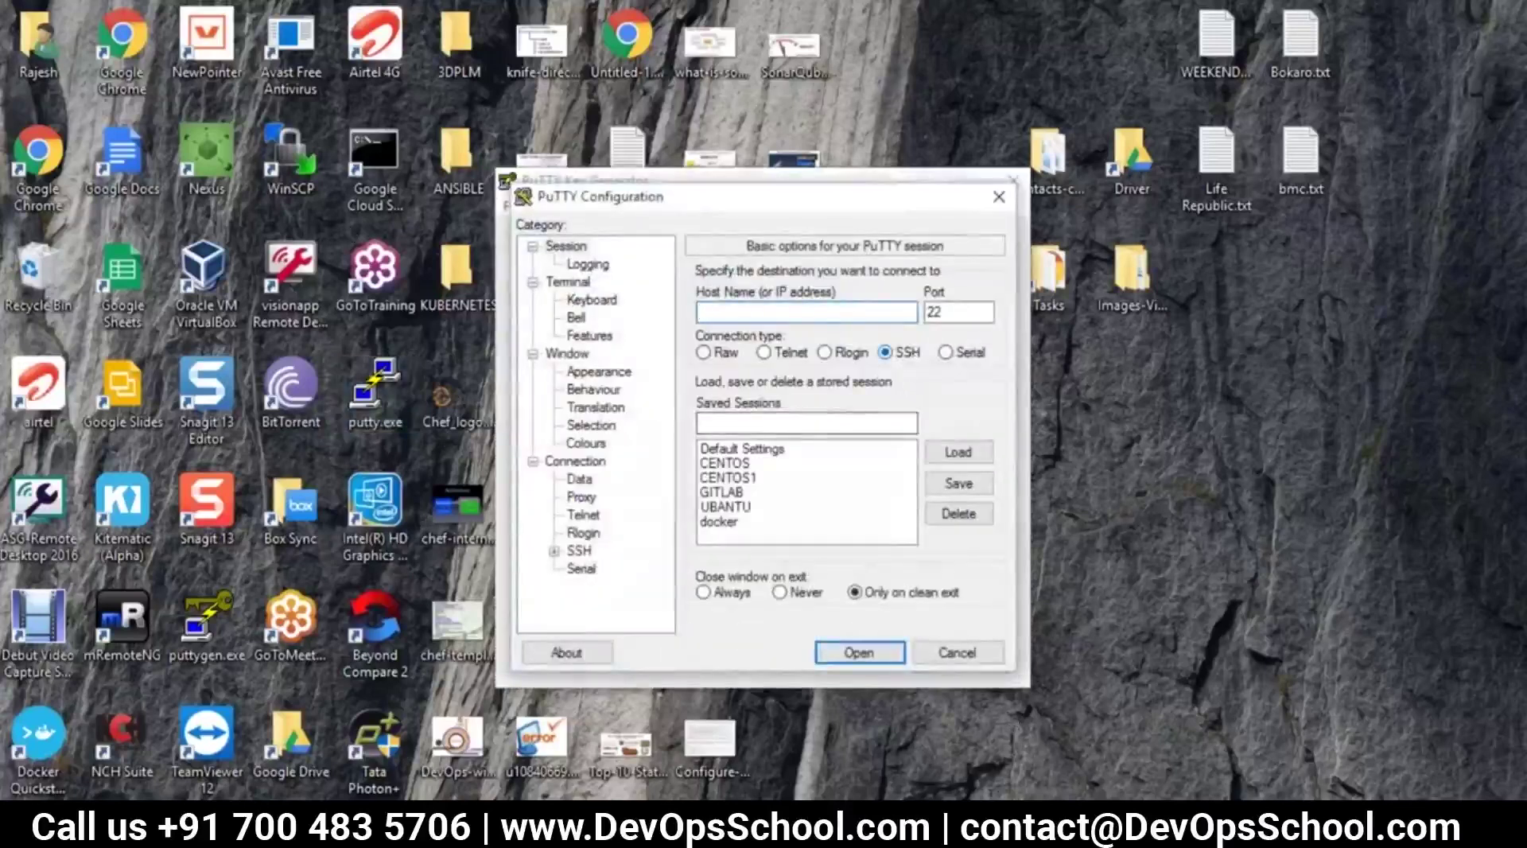
double_click(976, 313)
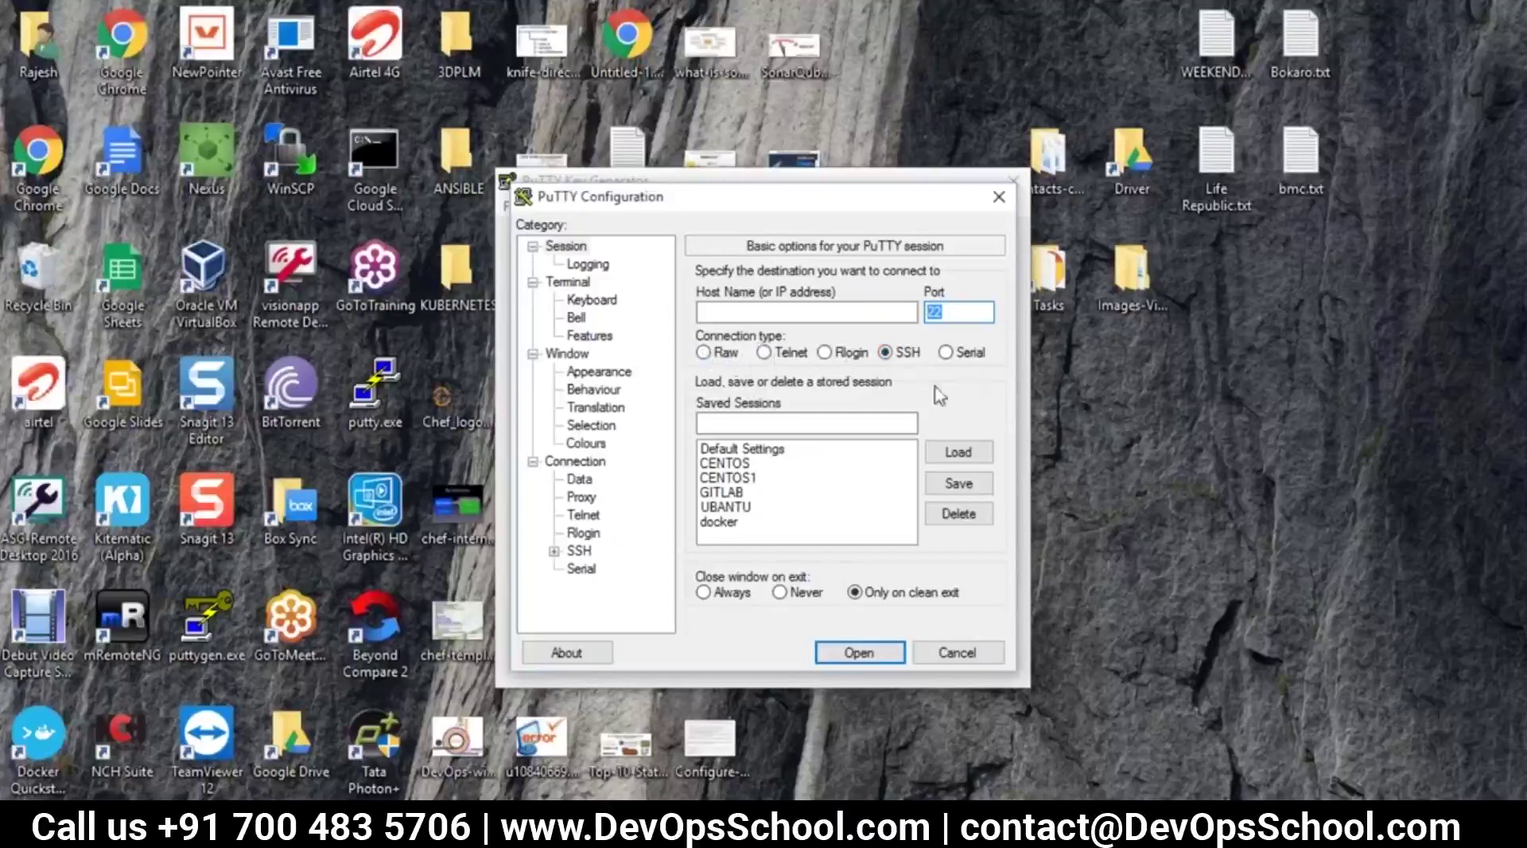
click(986, 656)
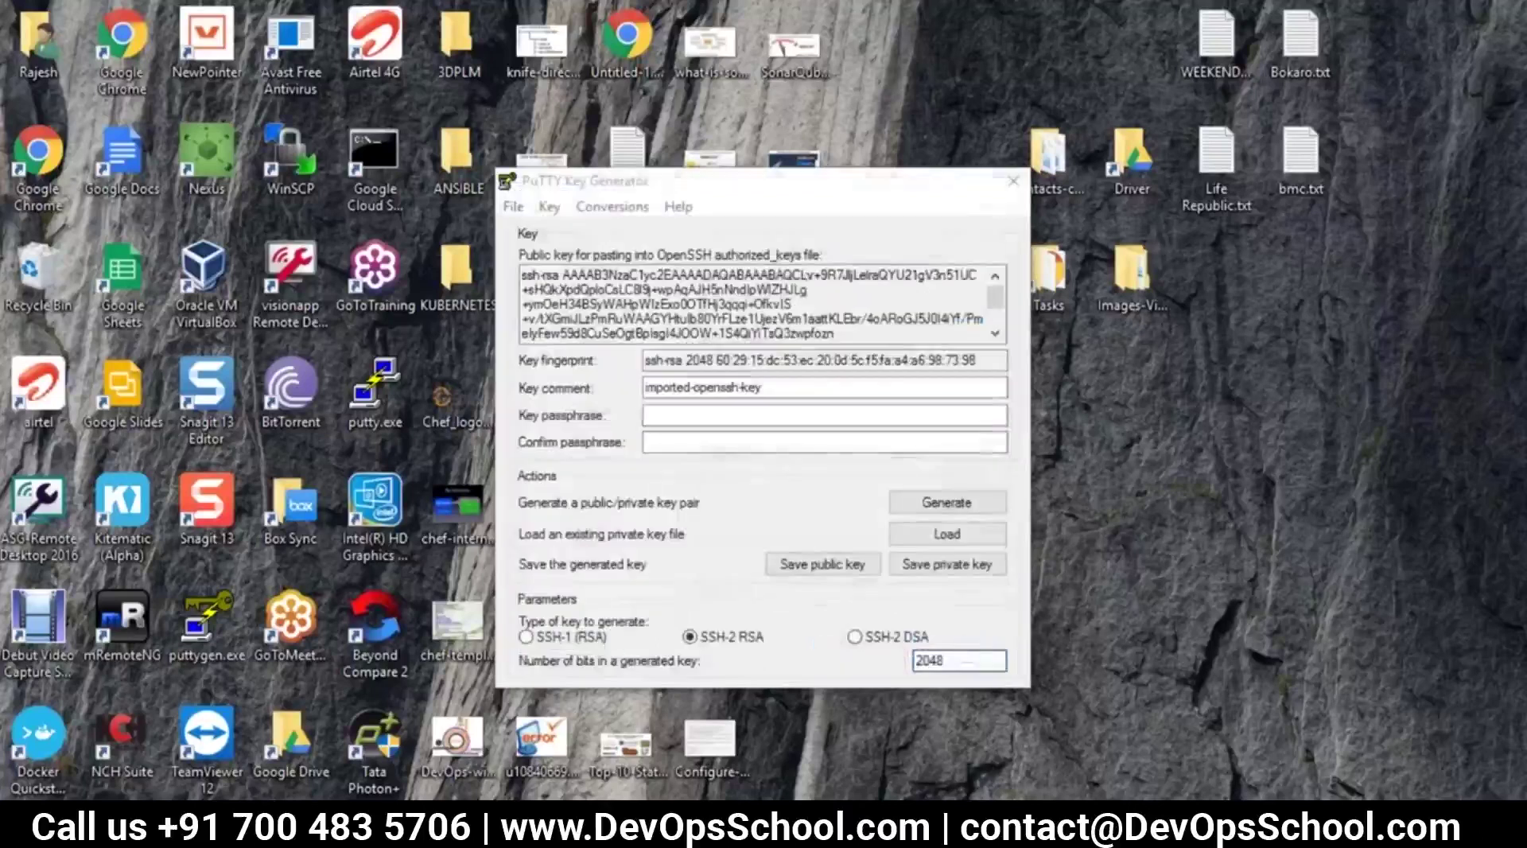
key(alt+Tab)
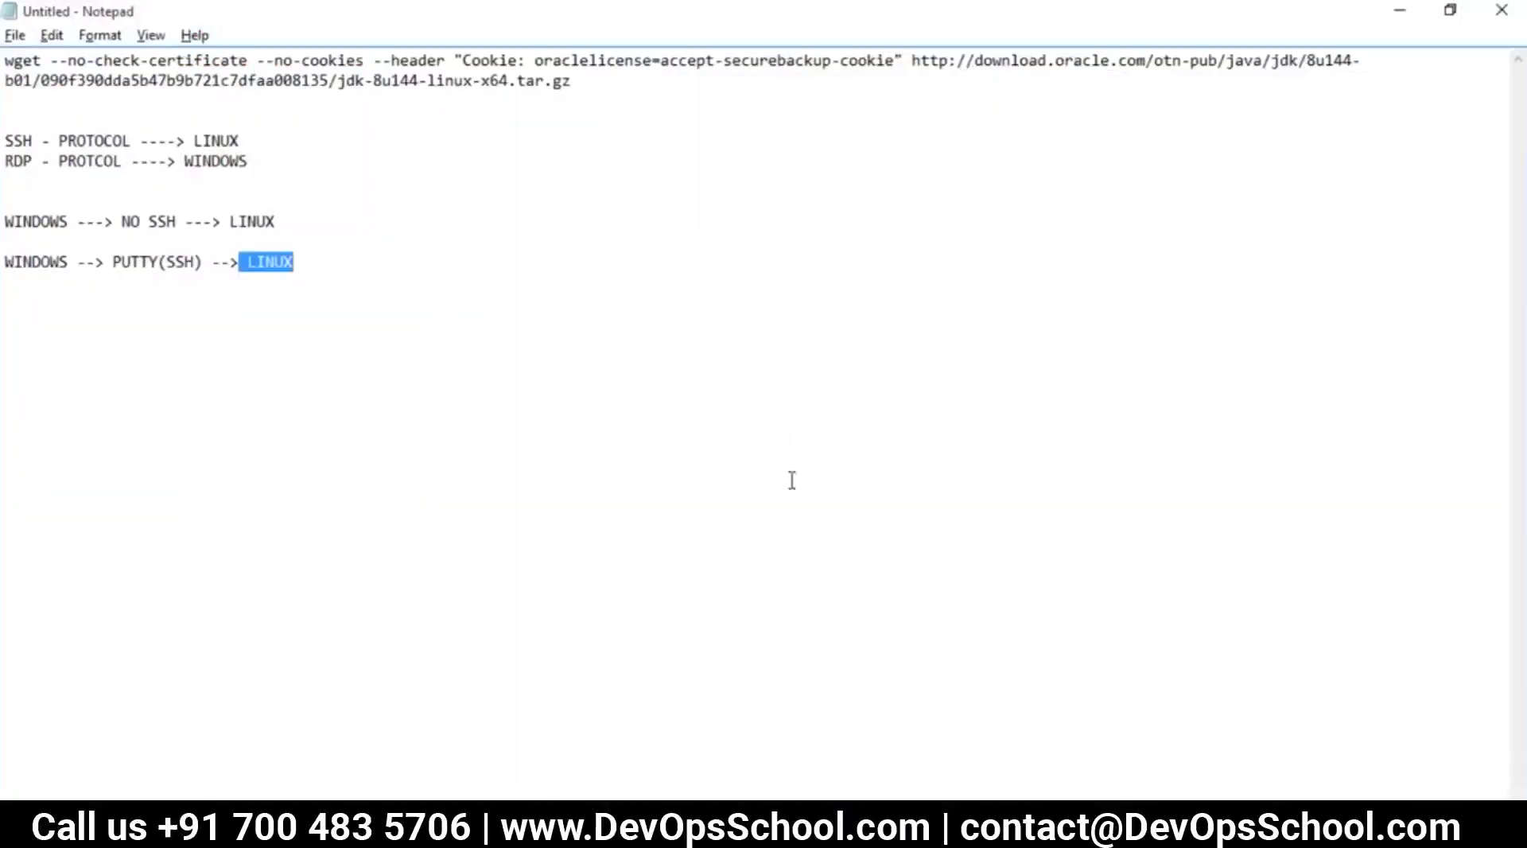
click(848, 831)
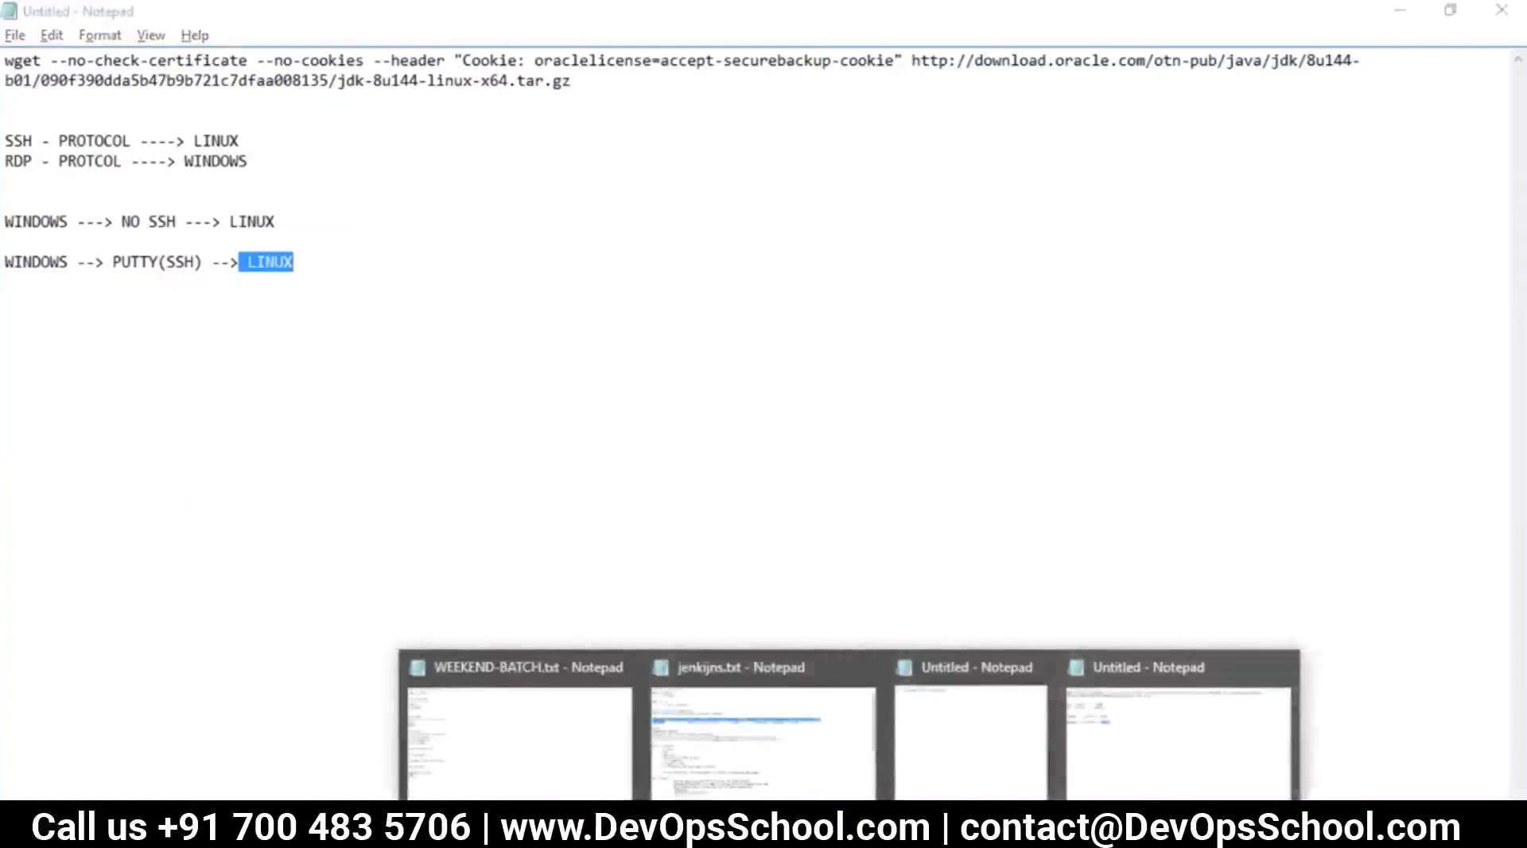
List /opt in the server session to confirm the JDK archive, then bring jenkins.txt forward
key(alt+Tab)
text(ls)
key(Return)
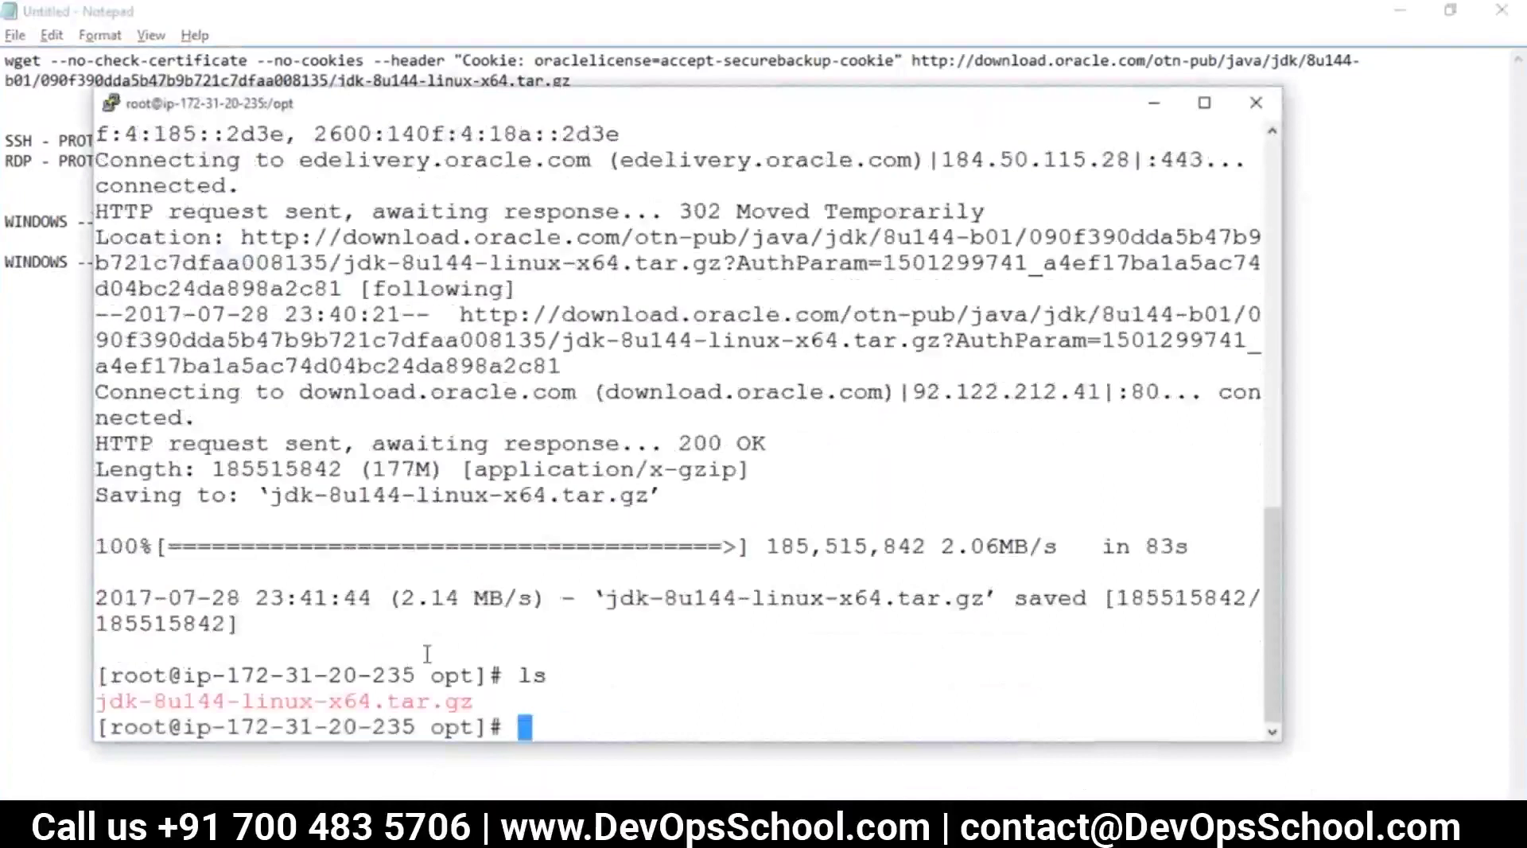
click(849, 831)
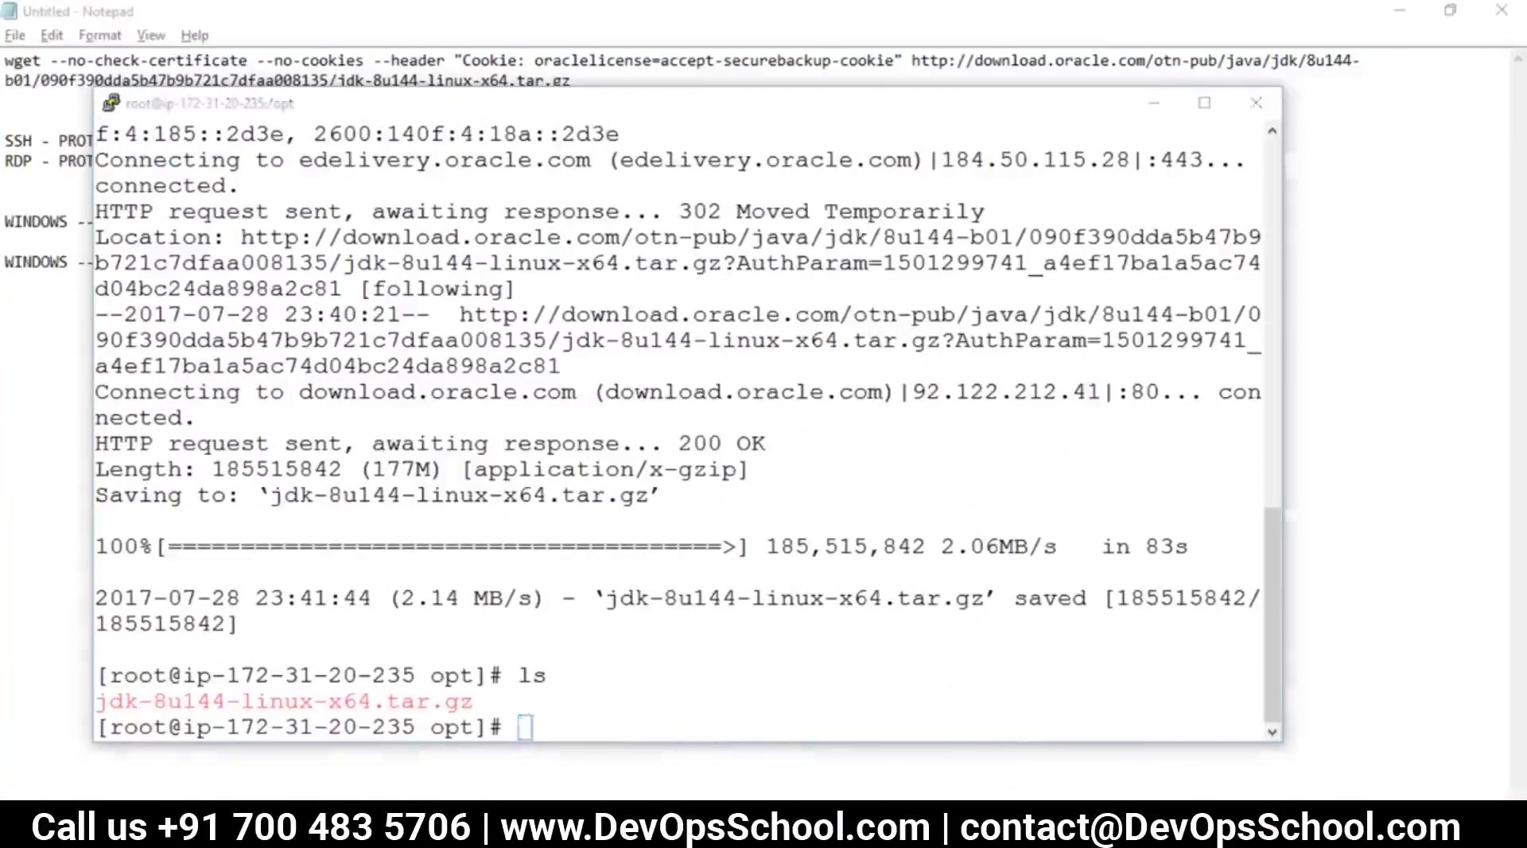
click(840, 778)
Below '4. mvn compile', add the heading 'Jenkins Way to Install' with an '=' underline
scroll(726, 694, down, 12)
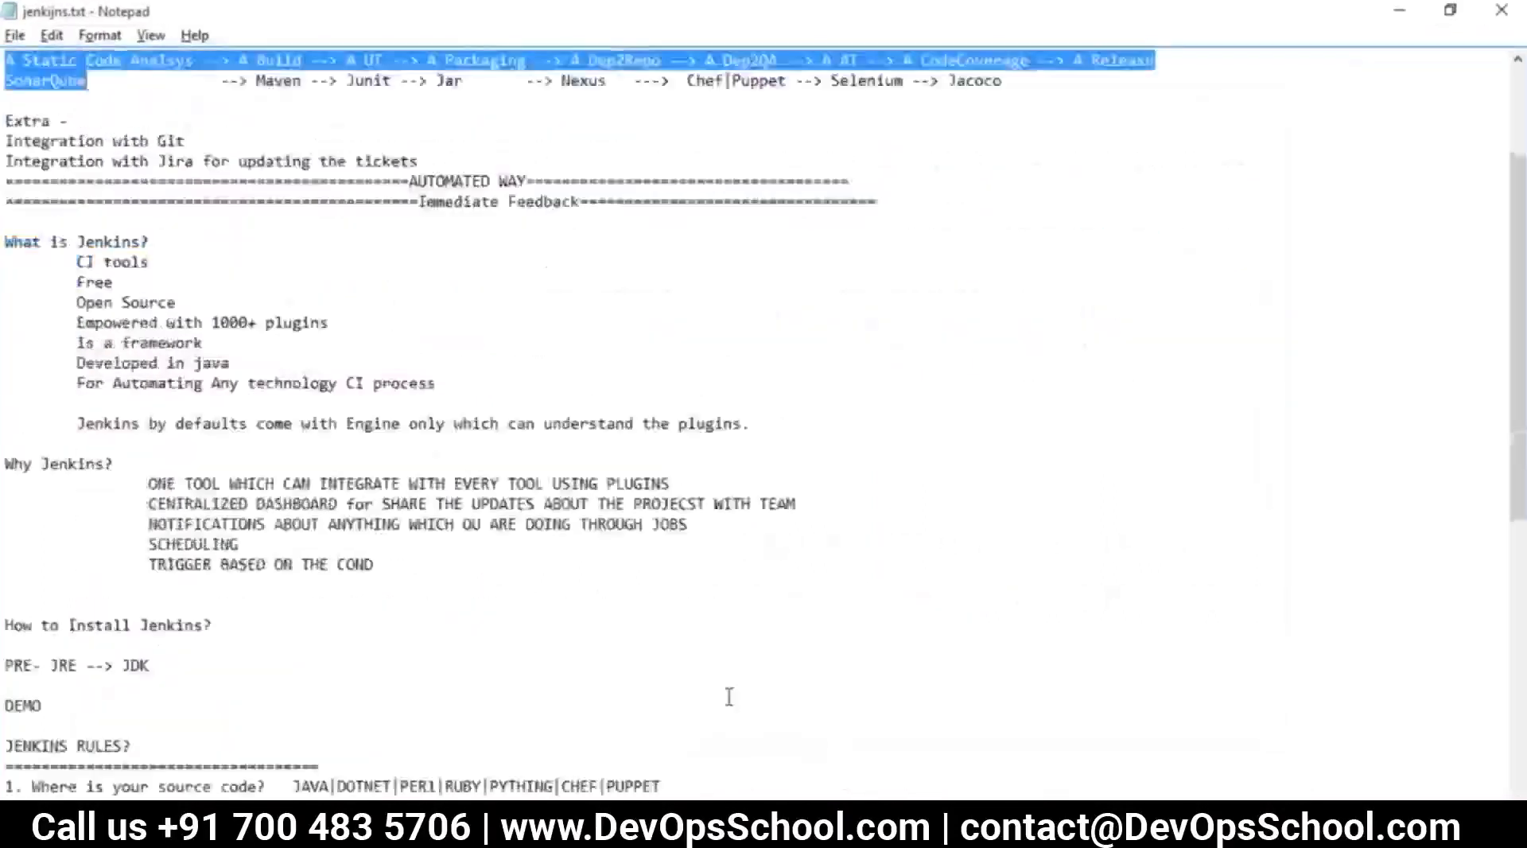
click(501, 610)
key(Return)
key(Return)
text(Jenkins Way to Install)
key(Return)
text(=======================================)
List '1. Yum install git (SYSTEM INSTALLTION) --- Max 1 version of the git' and '2. Using Jenkins (Maven)'
key(Return)
text(1. Yum insta)
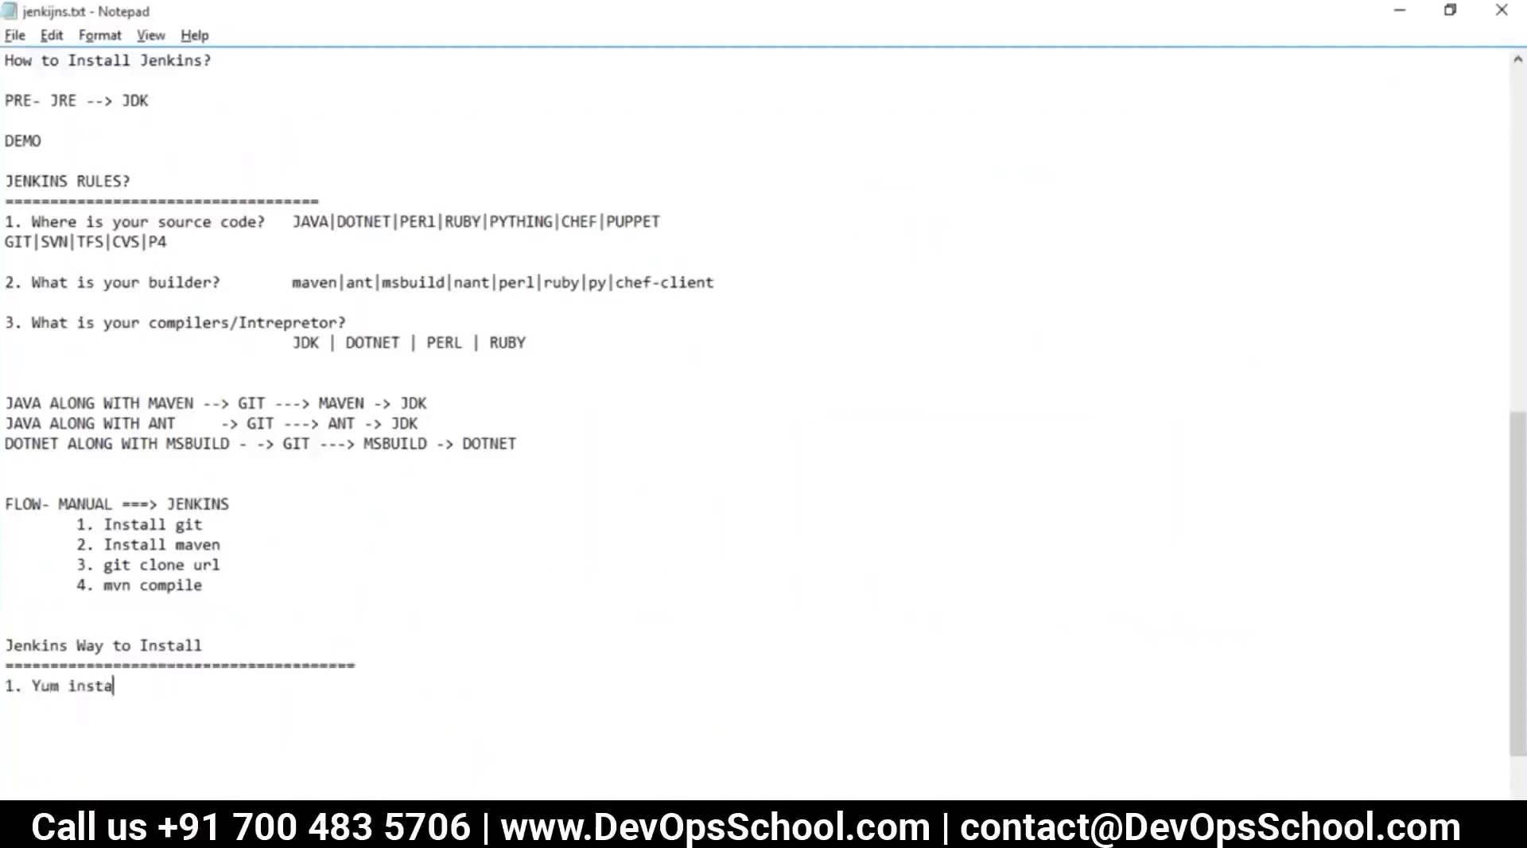
text(ll git (SYSTEM INSTALLTION)
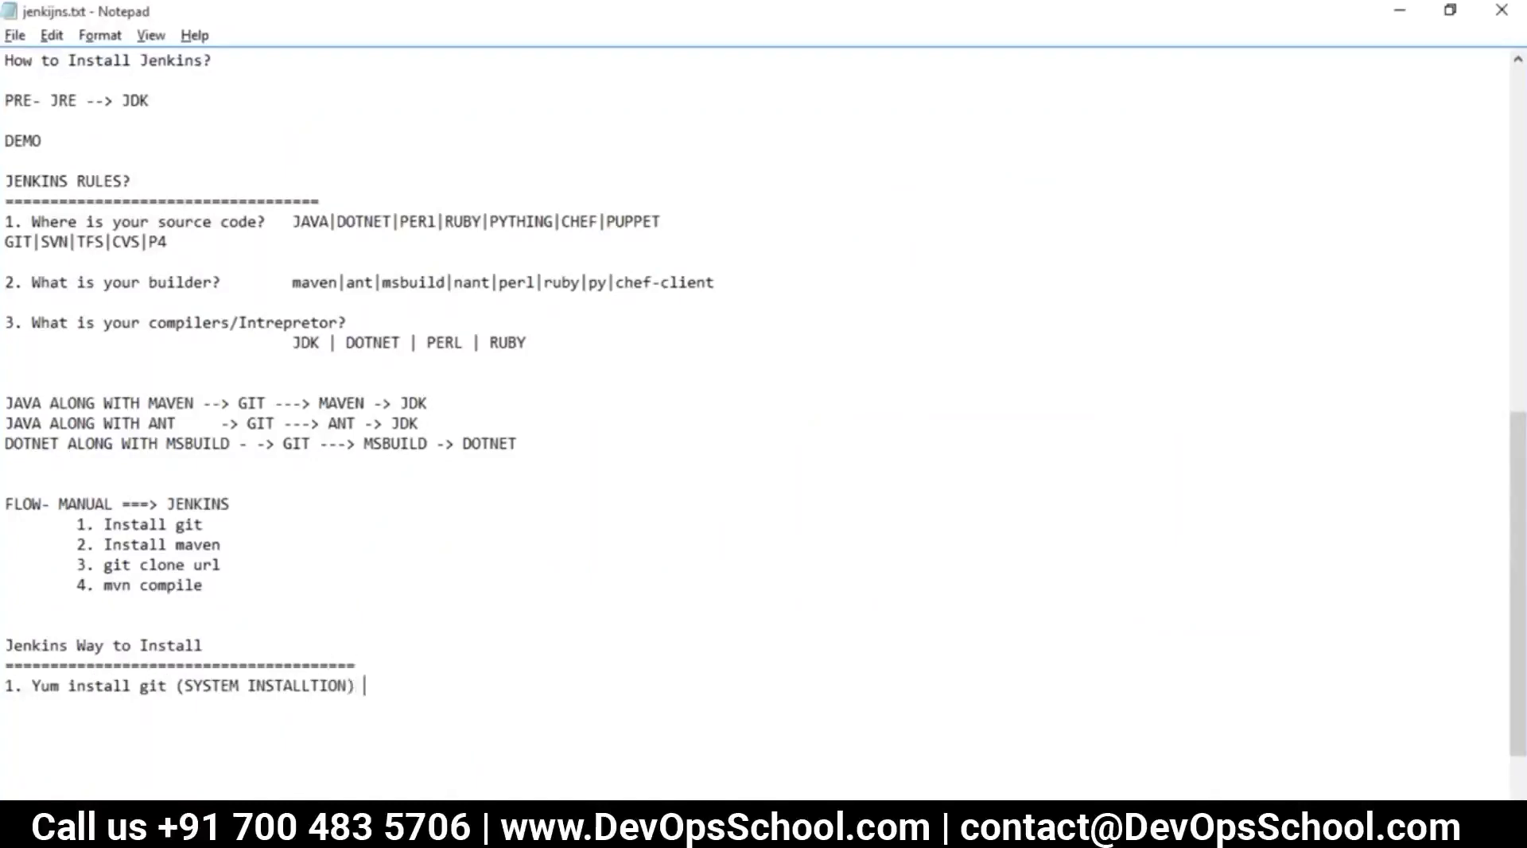
text() --- Max 1 version )
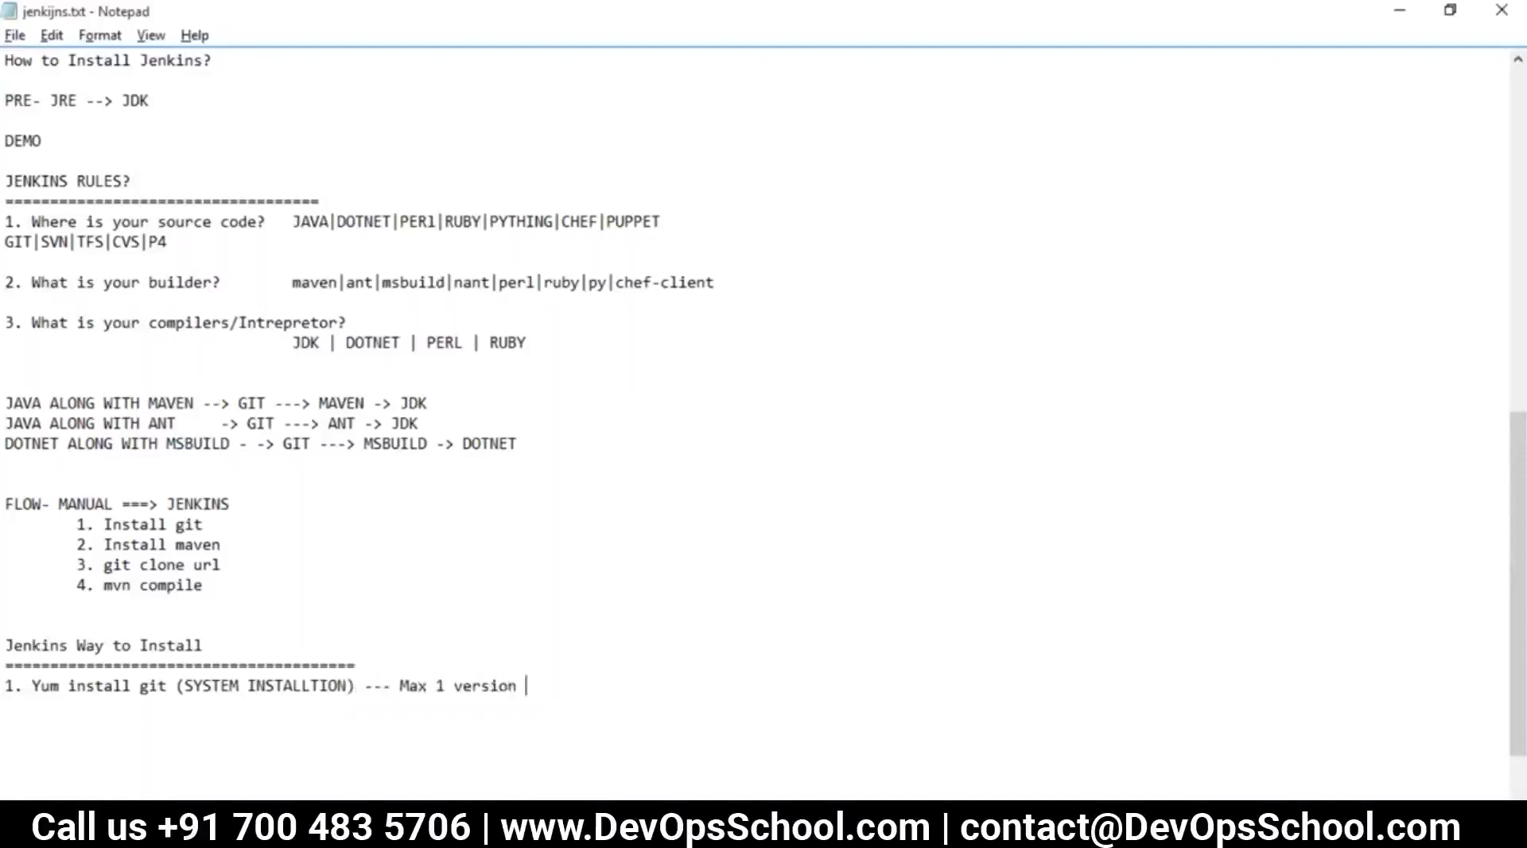
text(of the git)
key(Return)
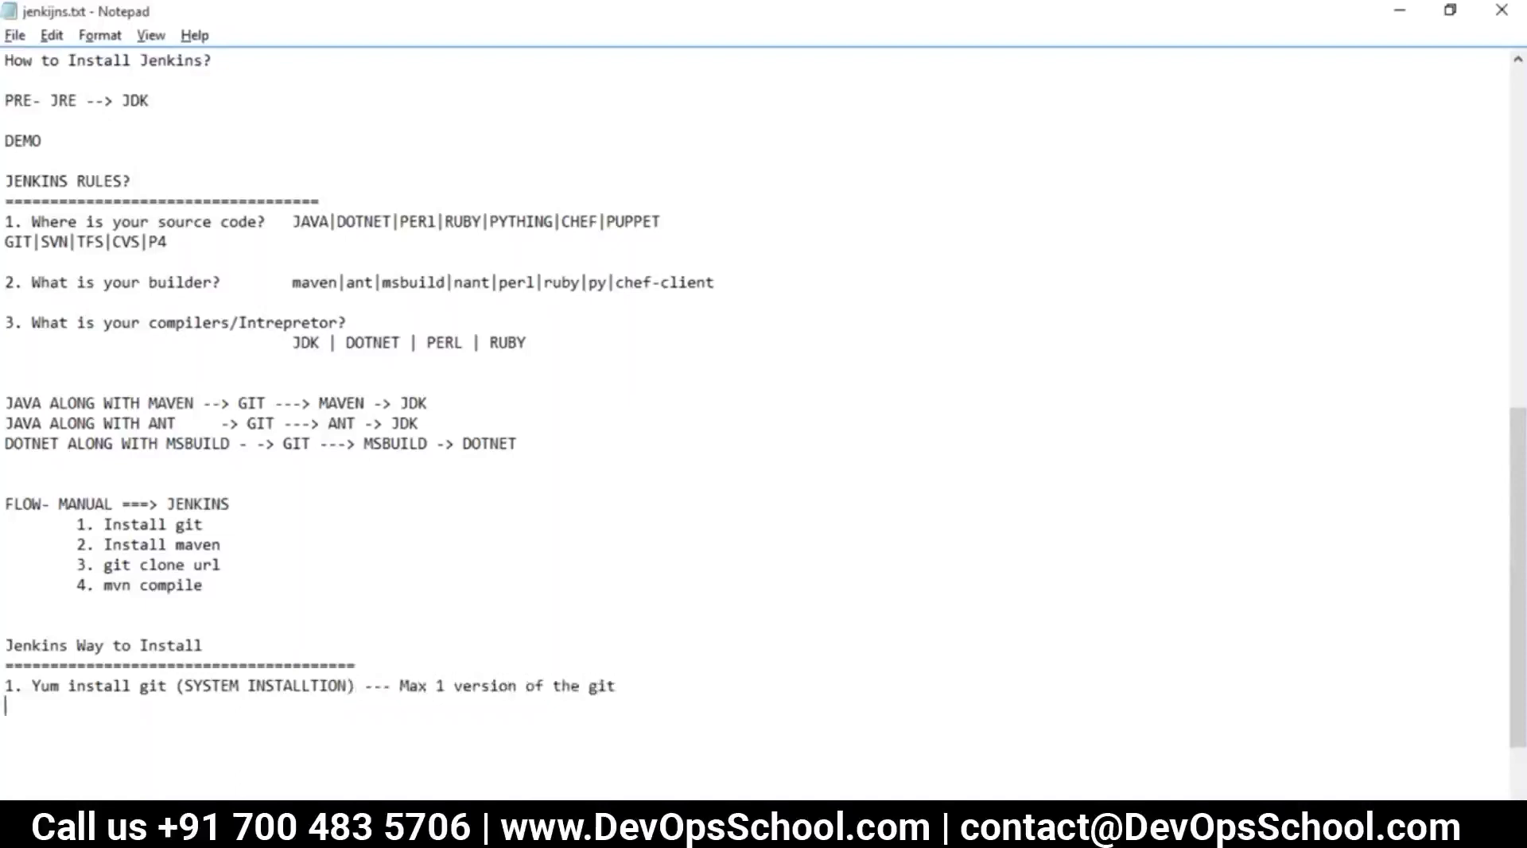
text(2. Using Jenkins)
key(BackSpace)
key(BackSpace)
key(BackSpace)
key(BackSpace)
text(m)
text(kins )
text((Maven)
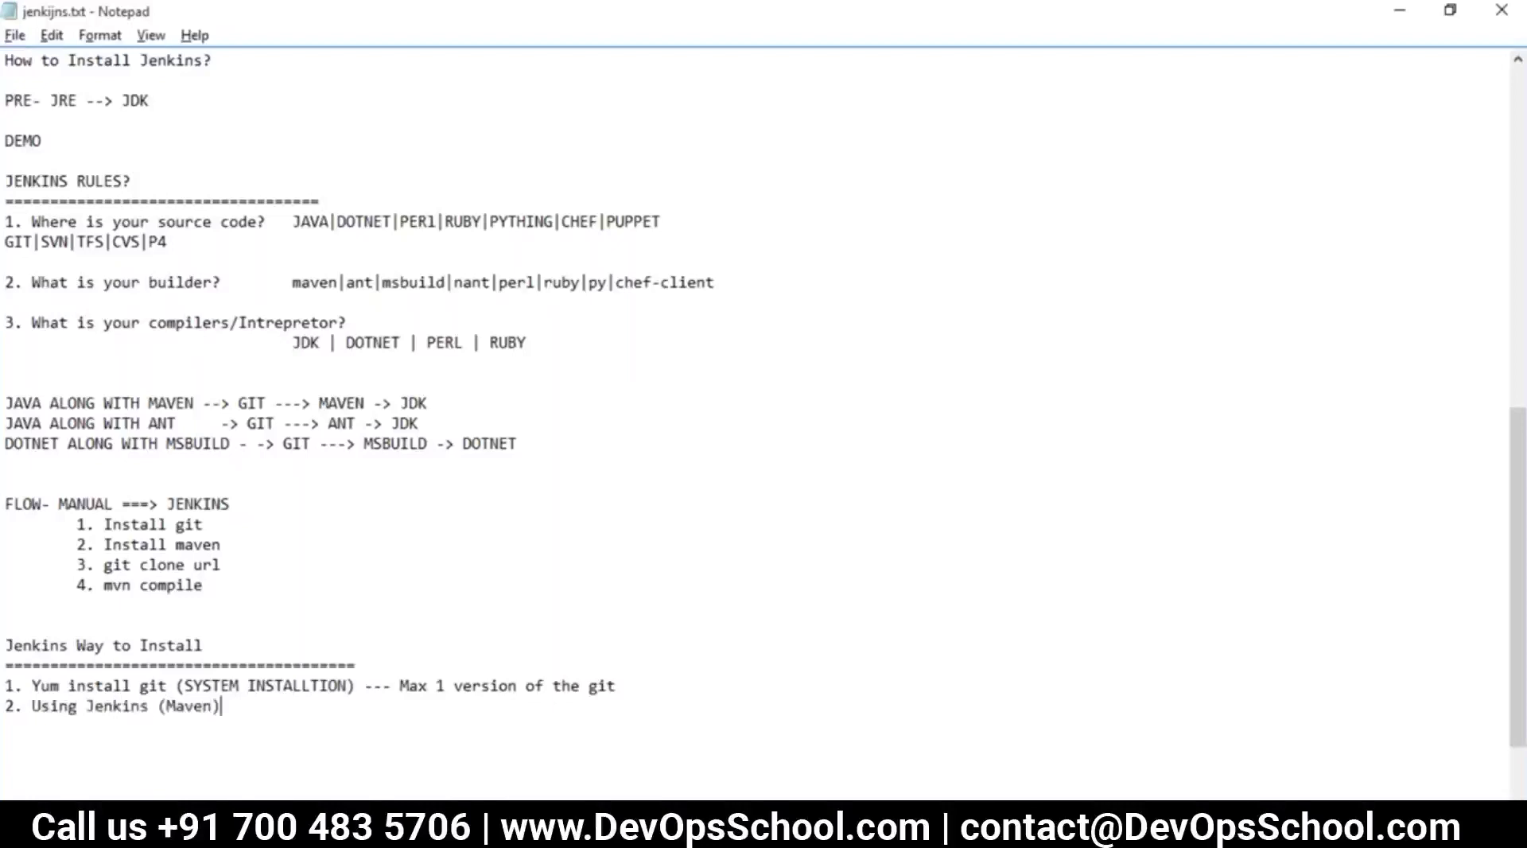
text())
drag(221, 706, 5, 706)
key(alt+Tab)
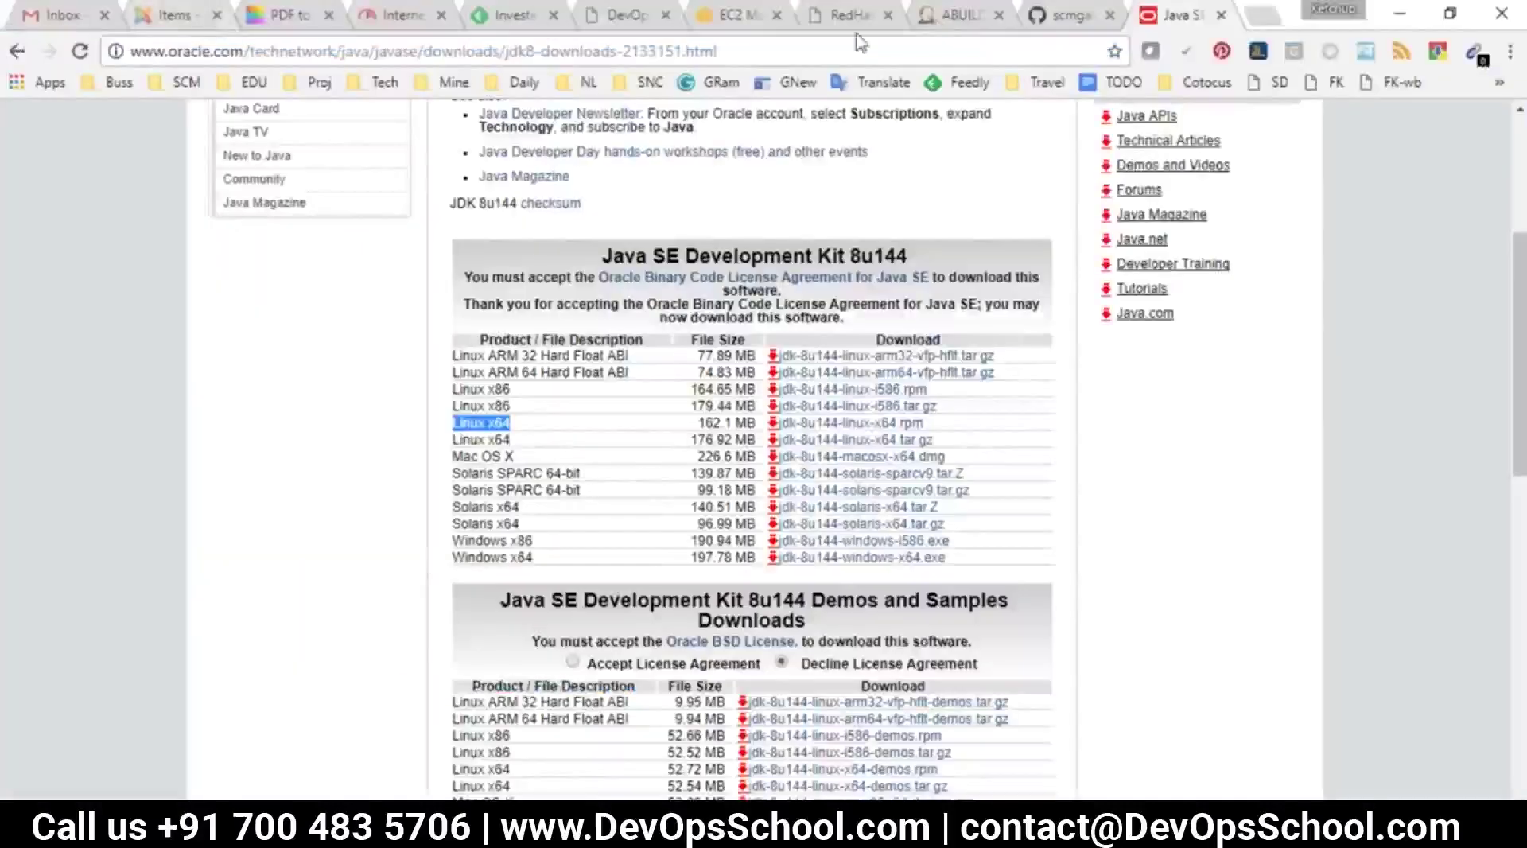
Rename the auto-installed Maven 3.5.0 installation to maven350 in Global Tool Configuration and save
click(939, 19)
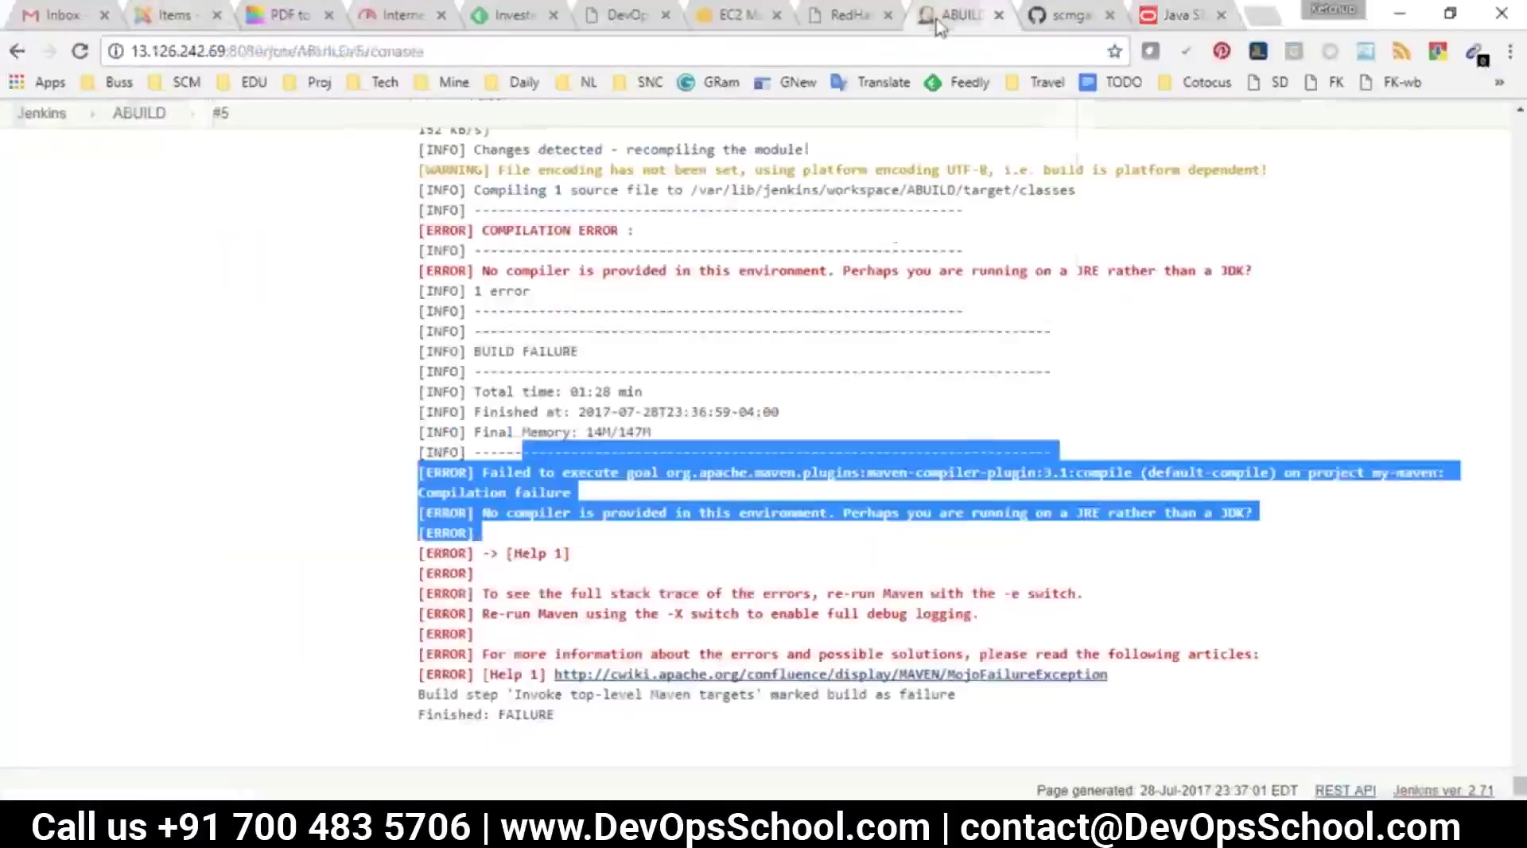
click(42, 113)
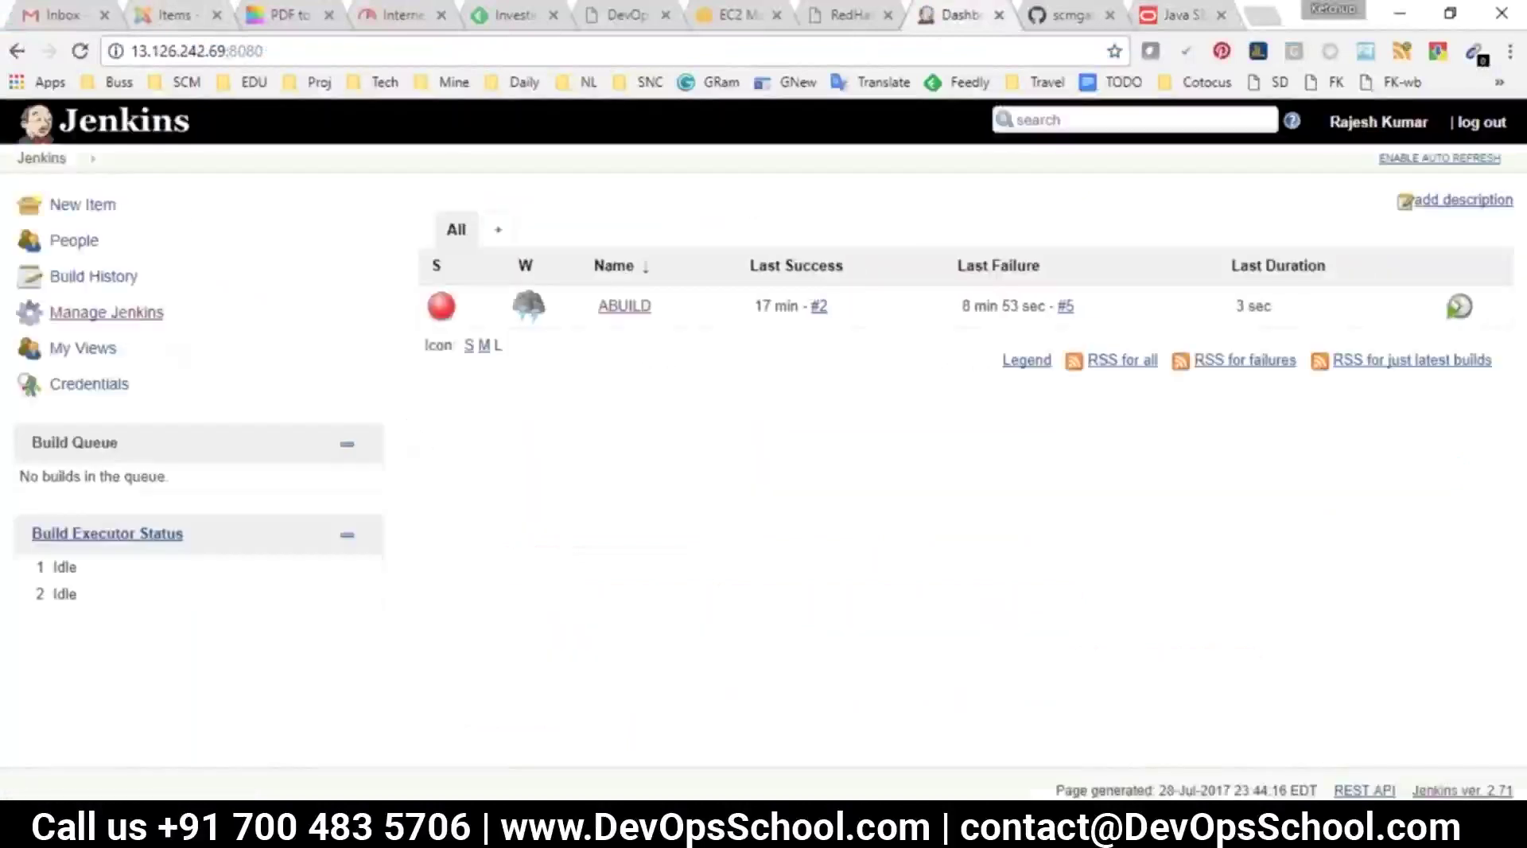
click(111, 313)
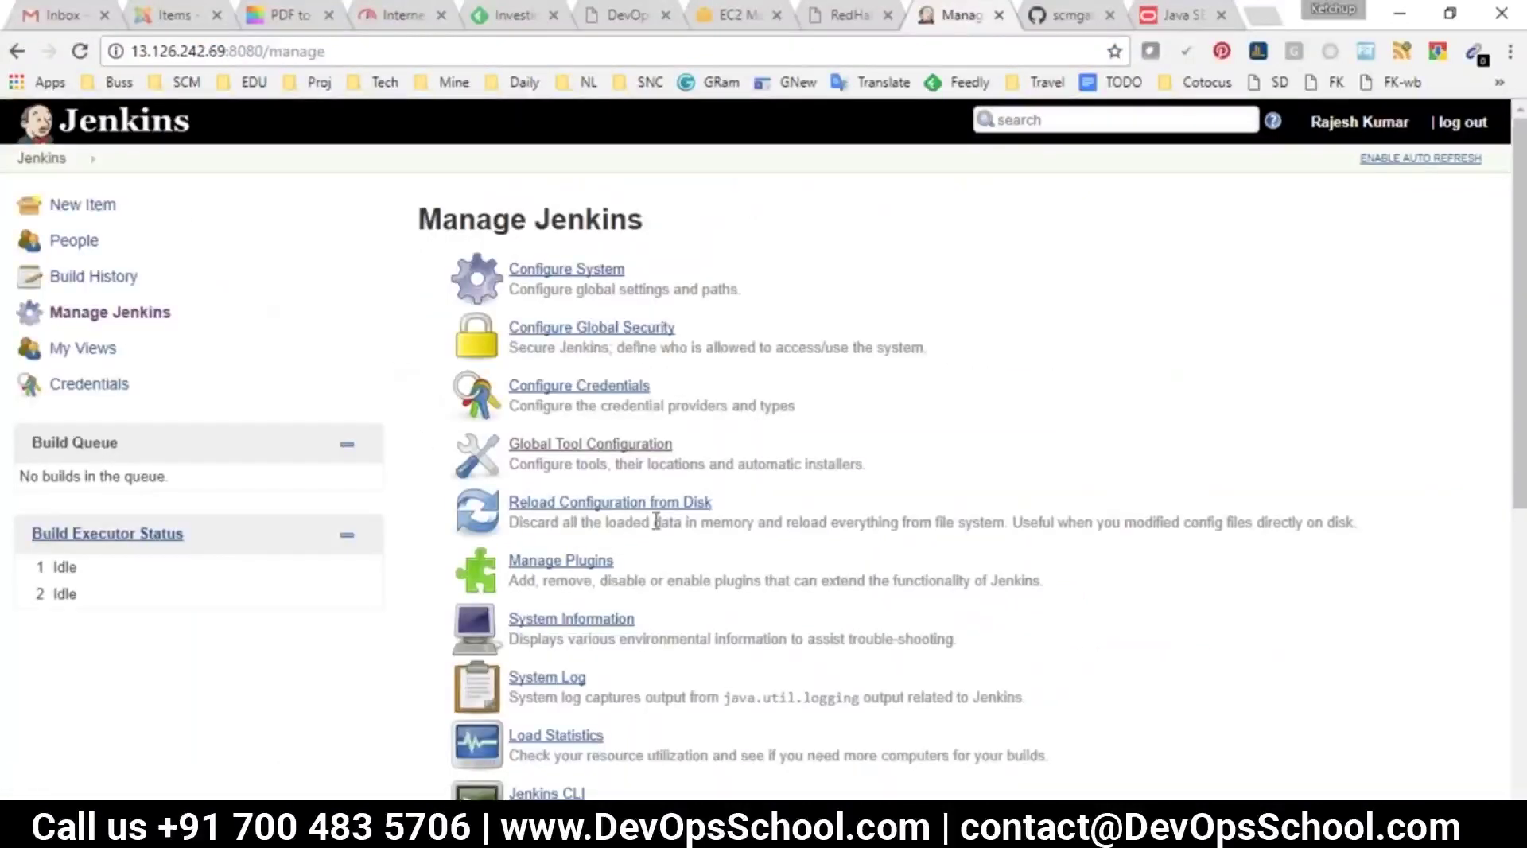
click(564, 444)
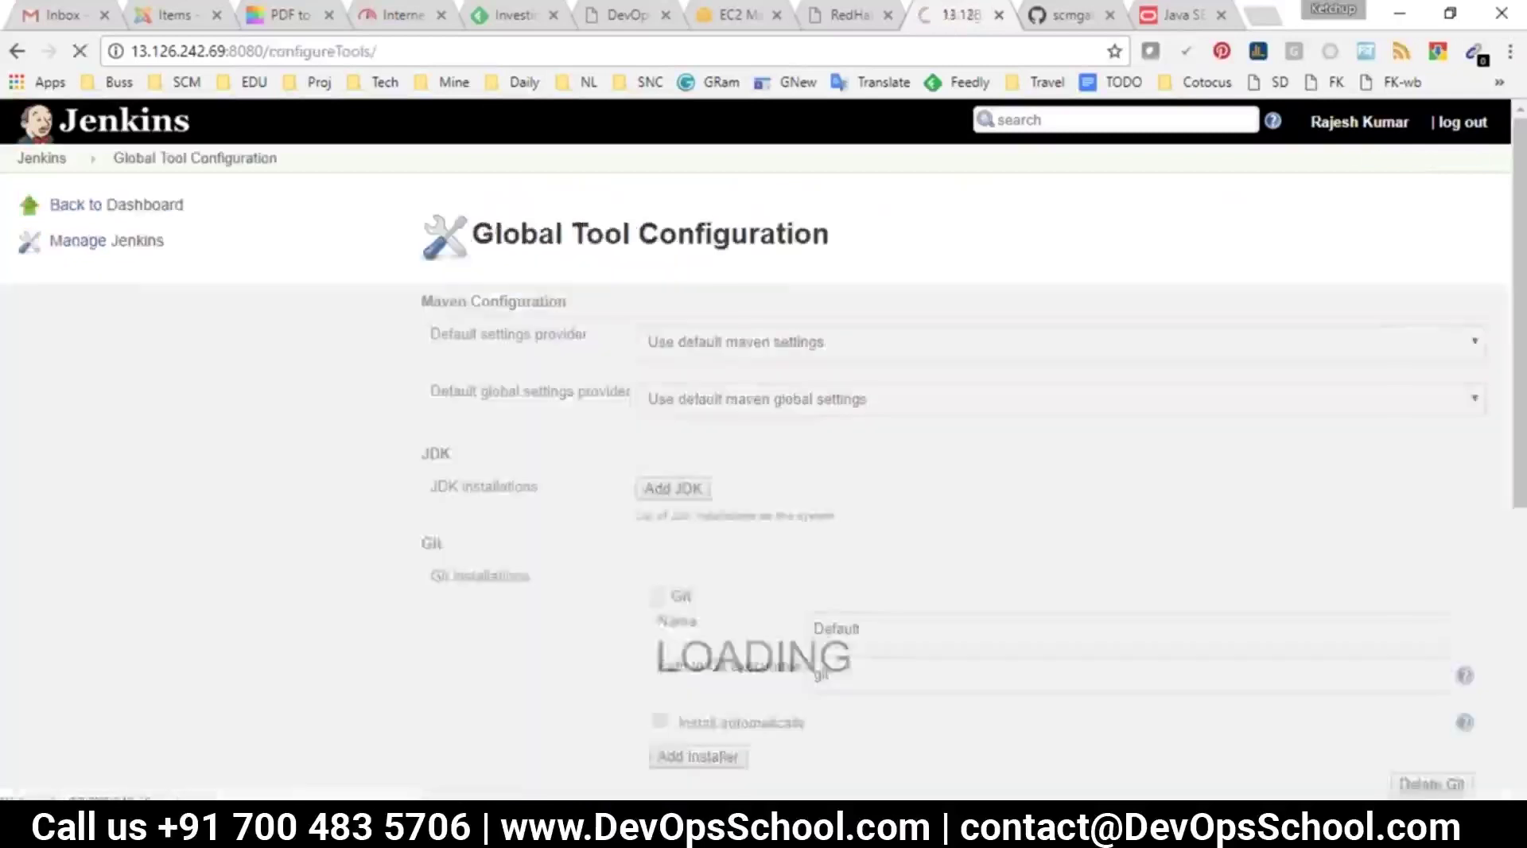
scroll(561, 493, down, 7)
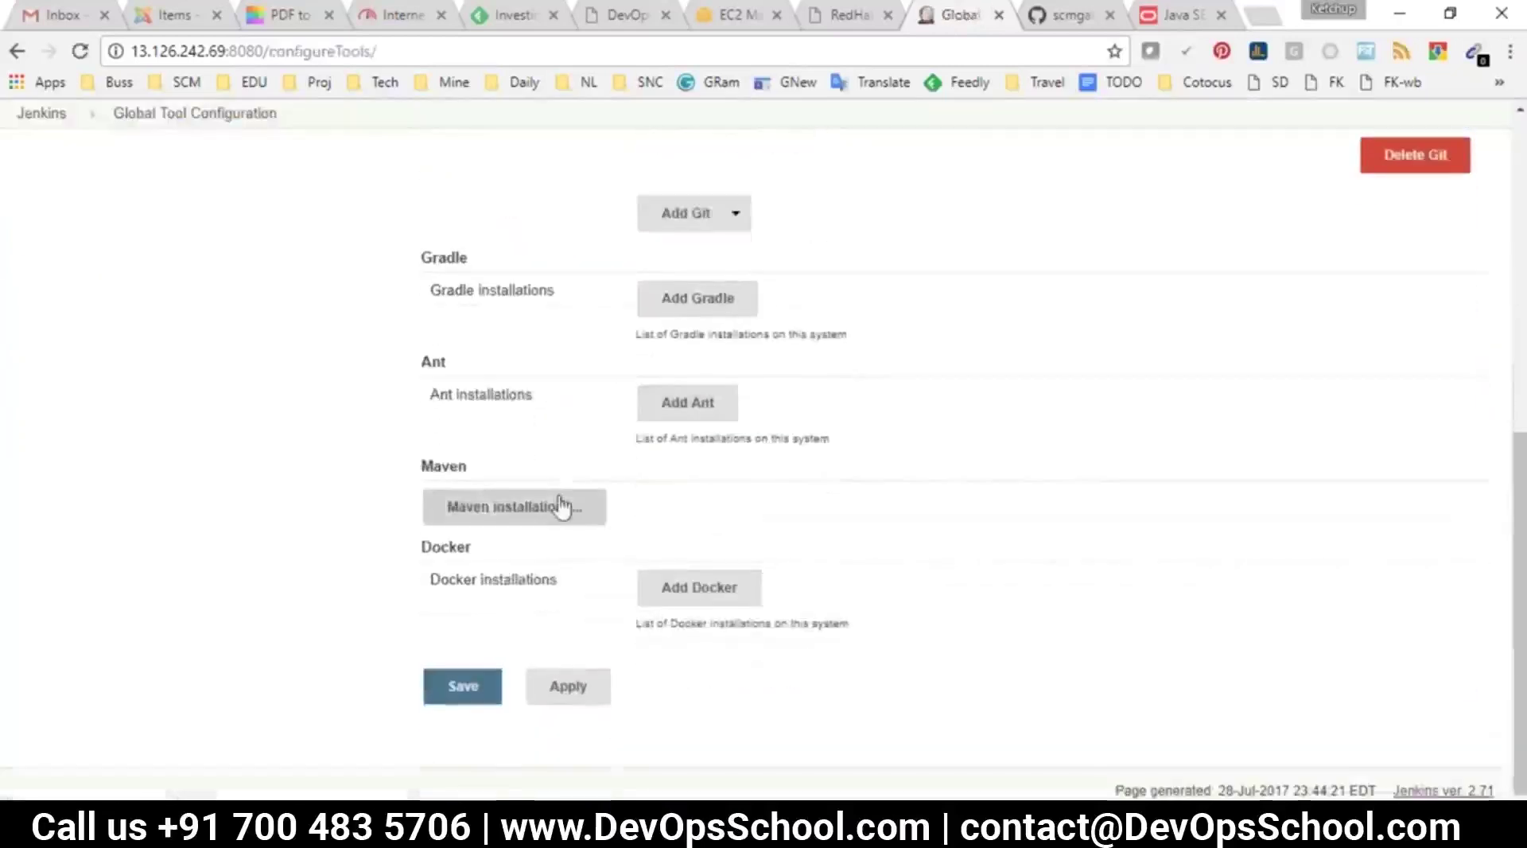
click(559, 504)
scroll(1187, 571, down, 1)
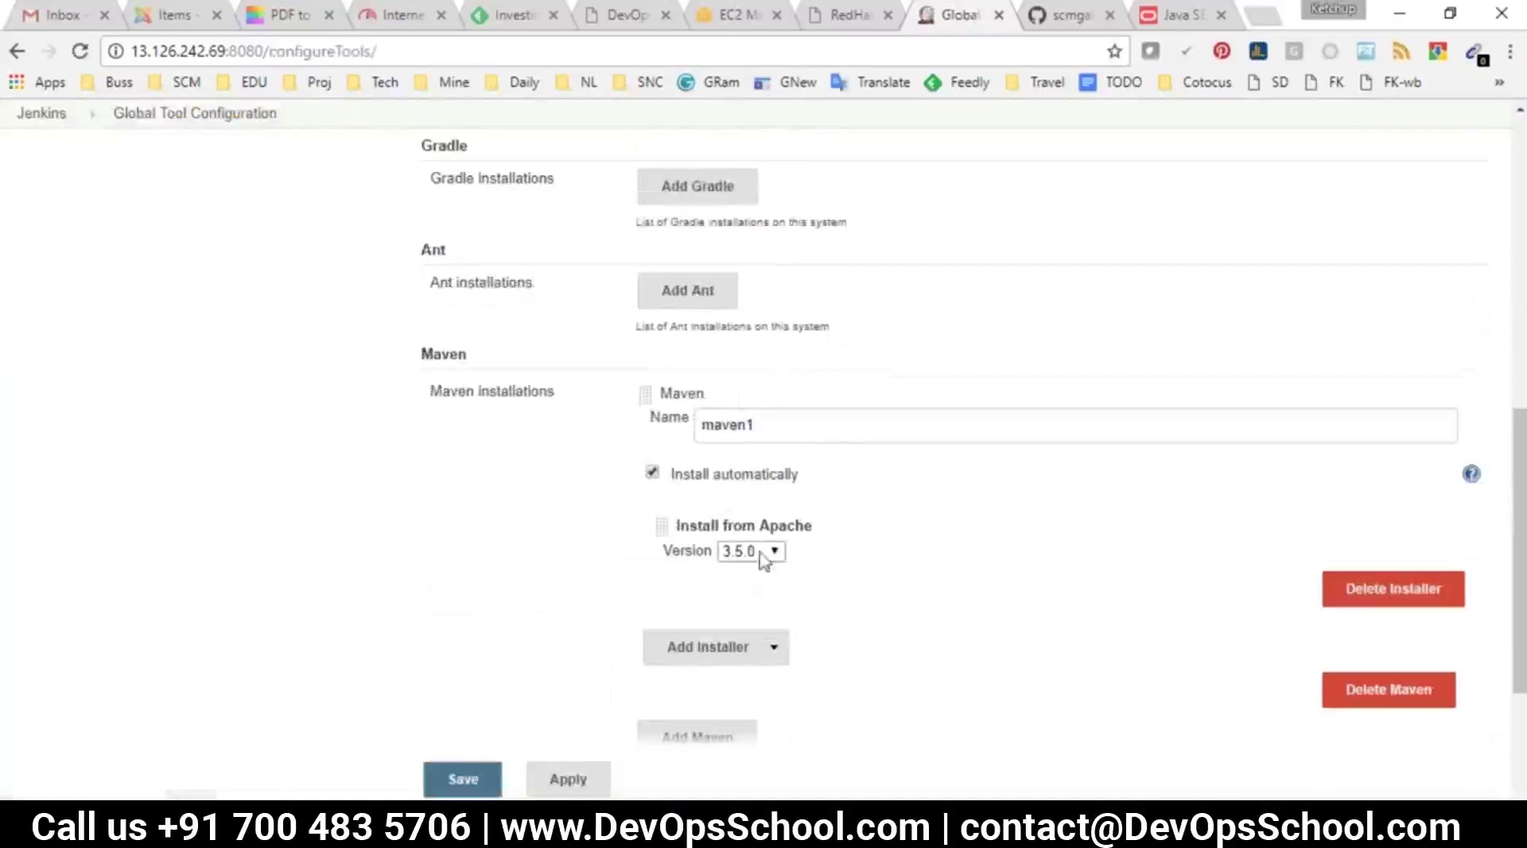
click(776, 420)
key(BackSpace)
text(350)
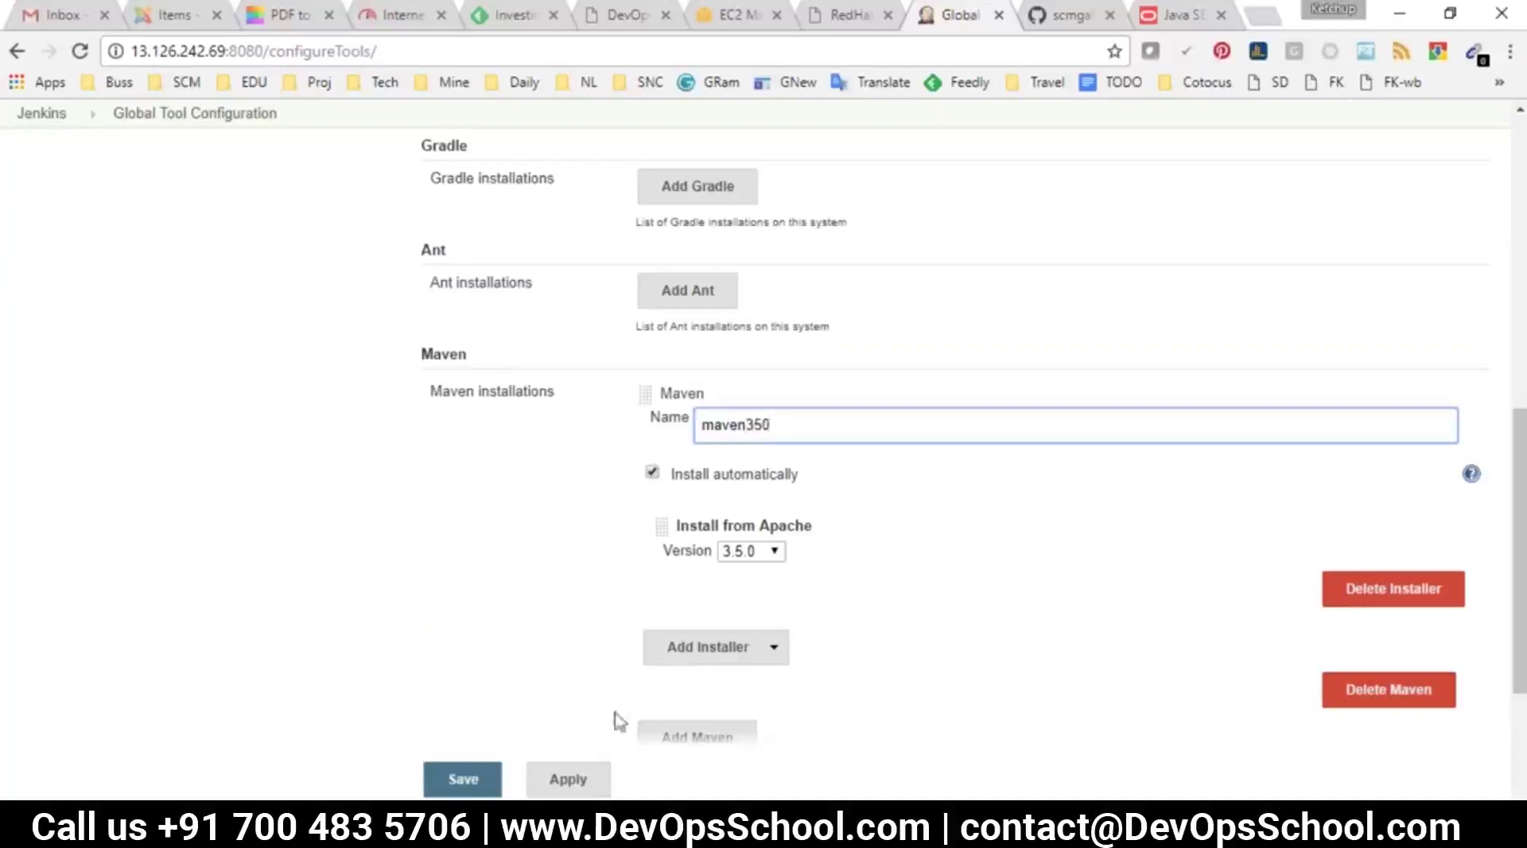
click(461, 779)
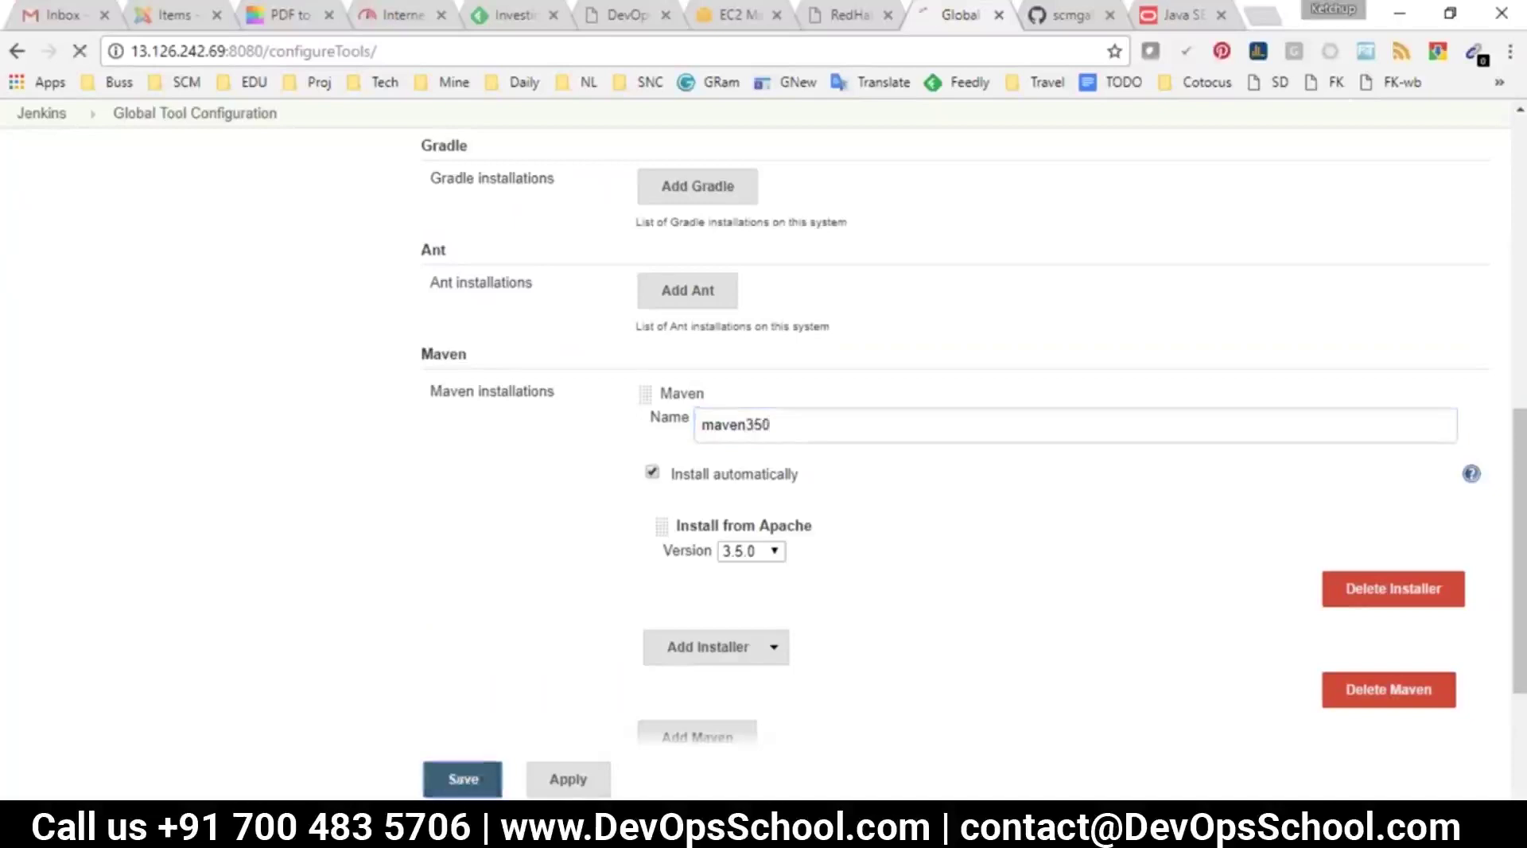
Add a second Maven installation, mave331, auto-installing version 3.3.1, save, and open ABUILD
click(528, 447)
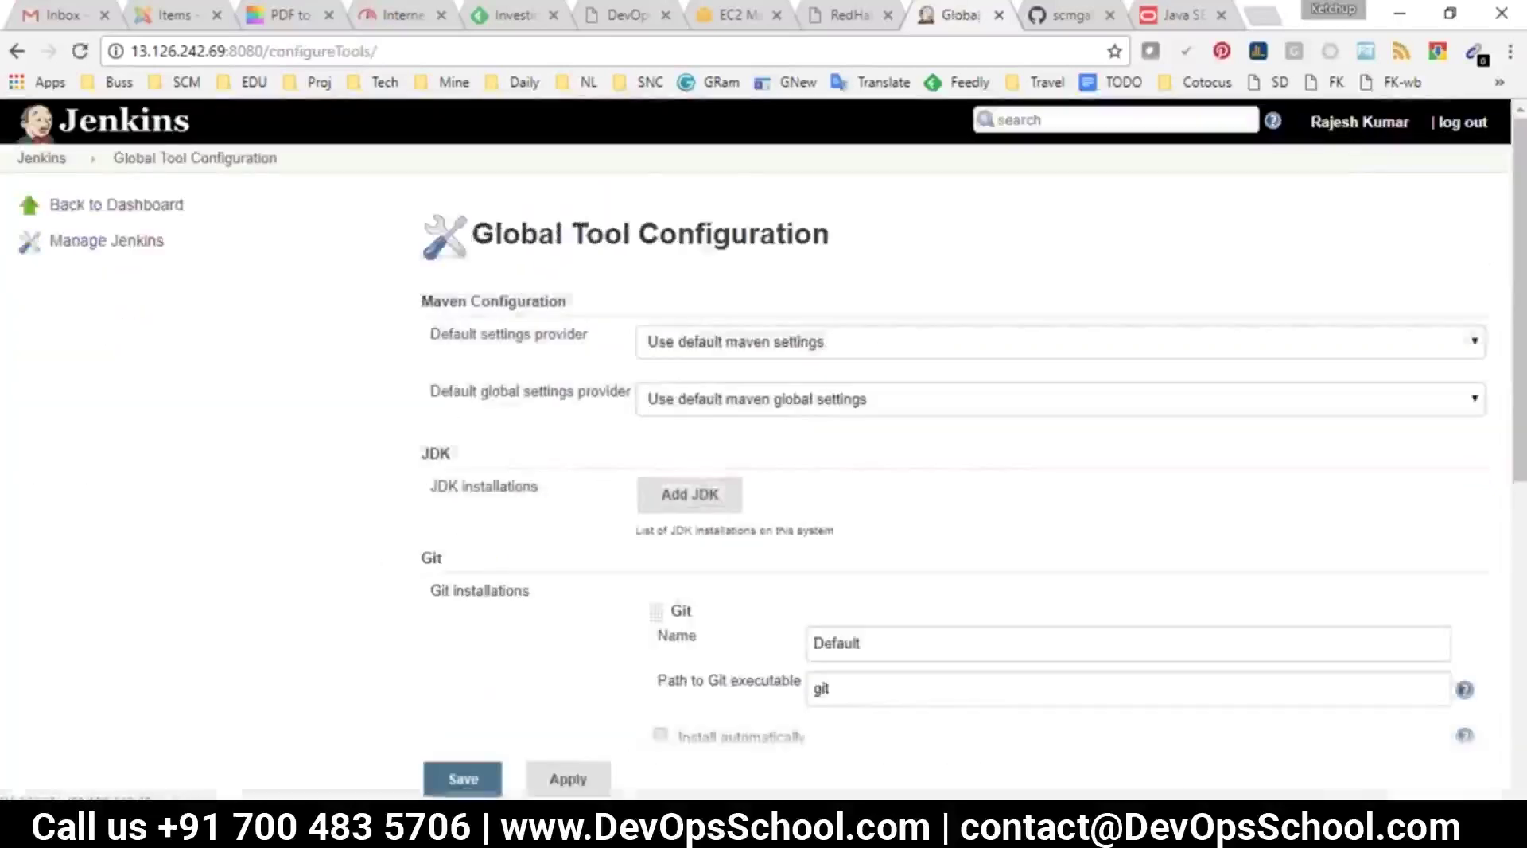
scroll(528, 453, down, 15)
click(511, 525)
scroll(752, 572, down, 2)
scroll(751, 573, down, 3)
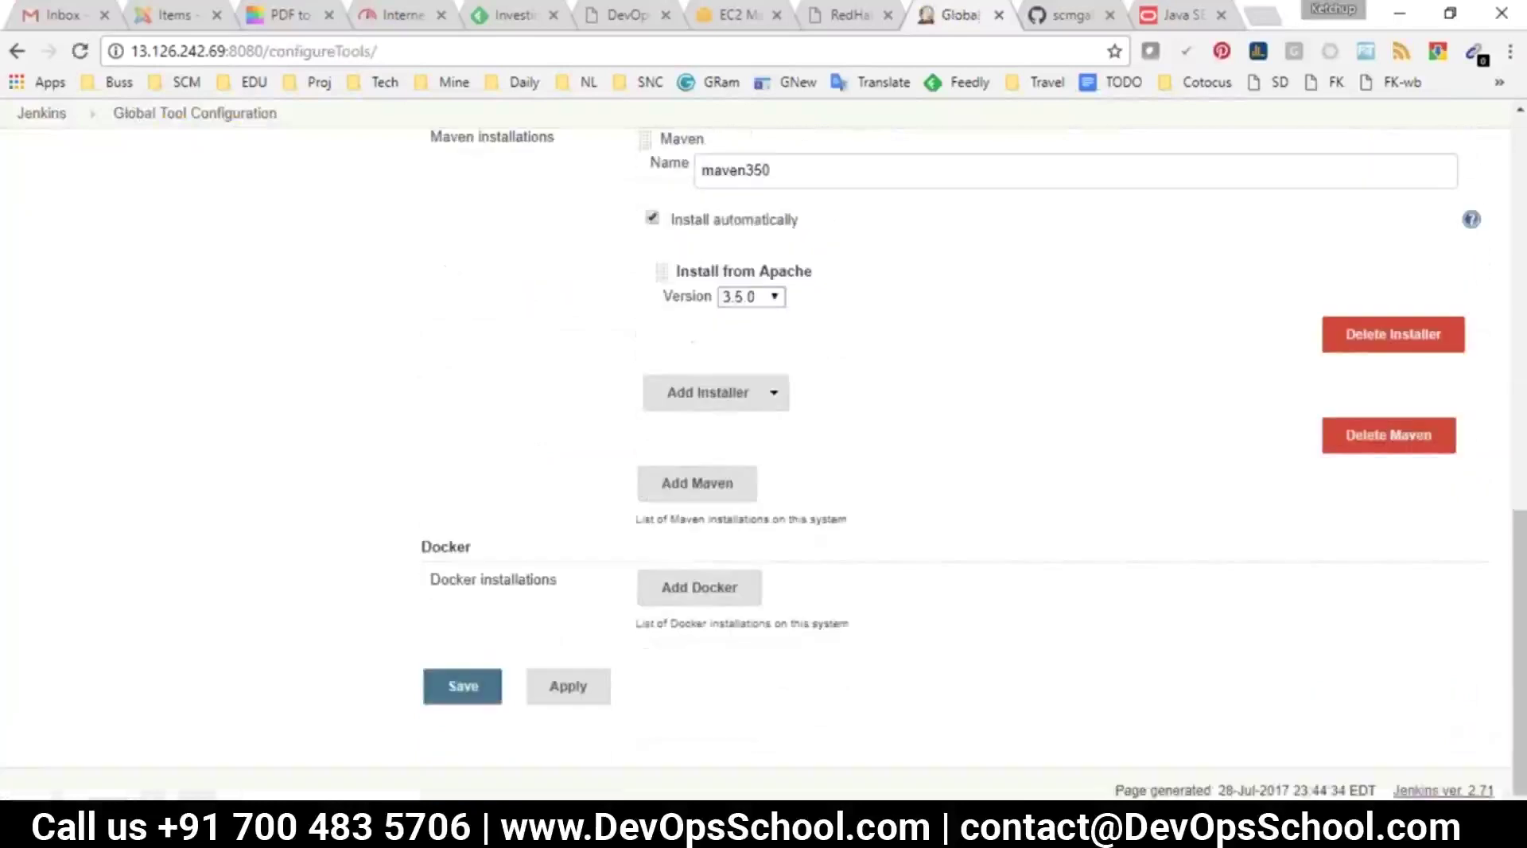
click(691, 483)
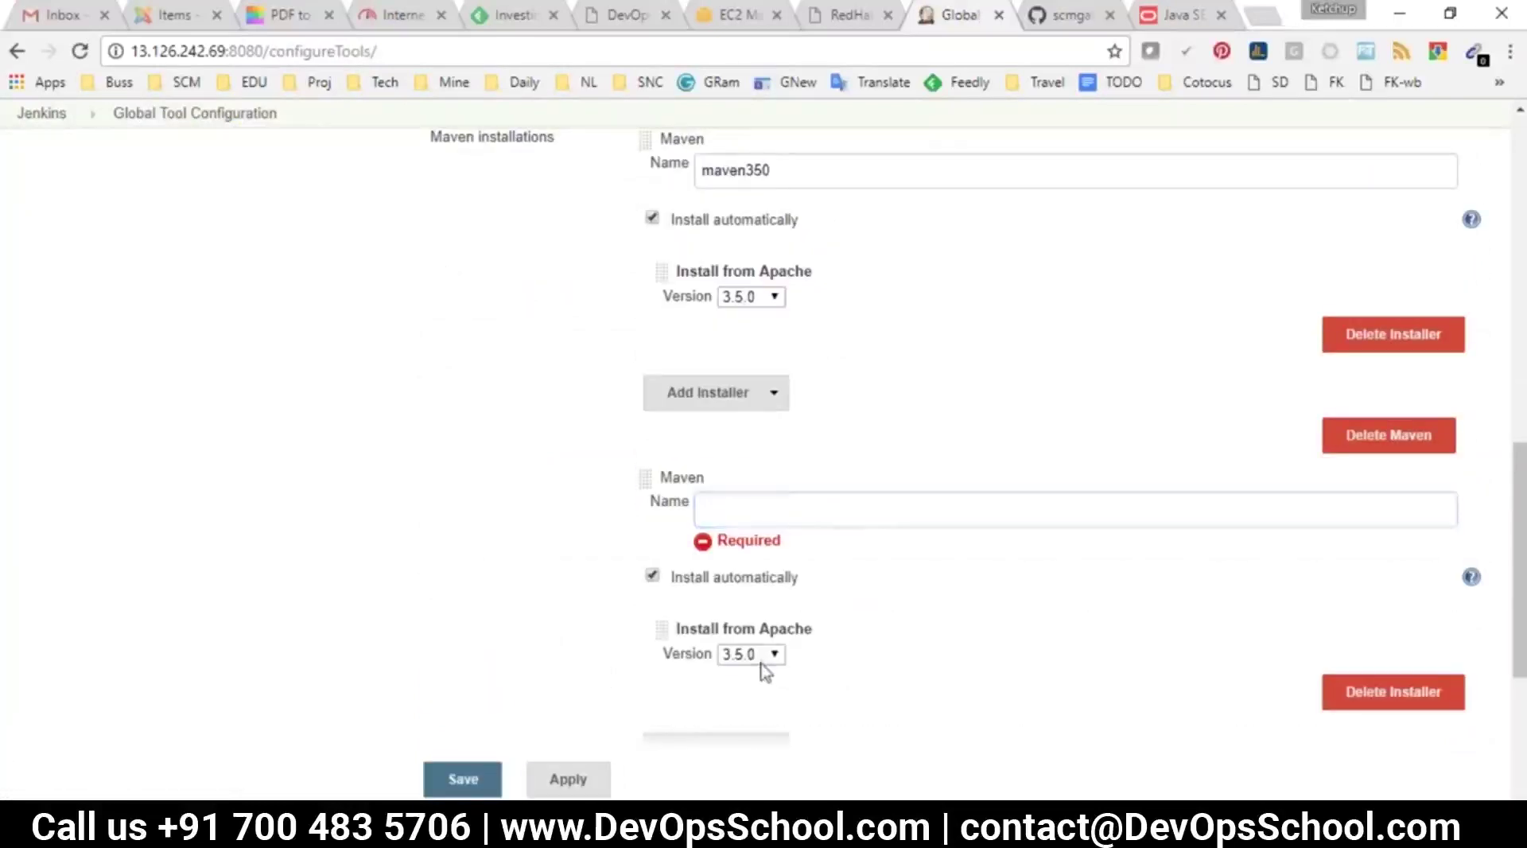
click(761, 656)
click(739, 334)
click(815, 520)
text(mave)
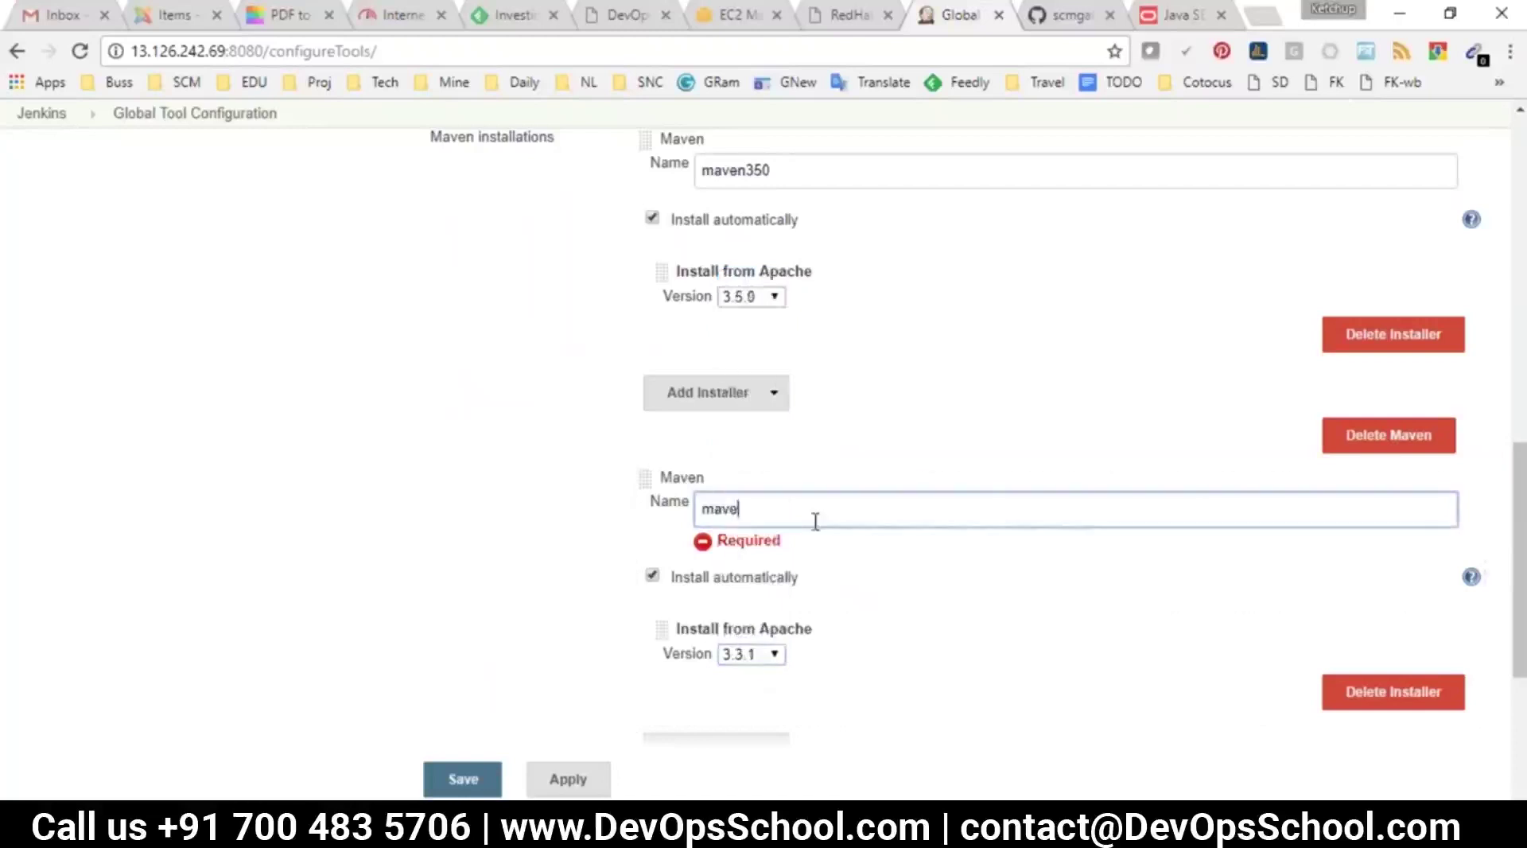
text(331)
click(457, 776)
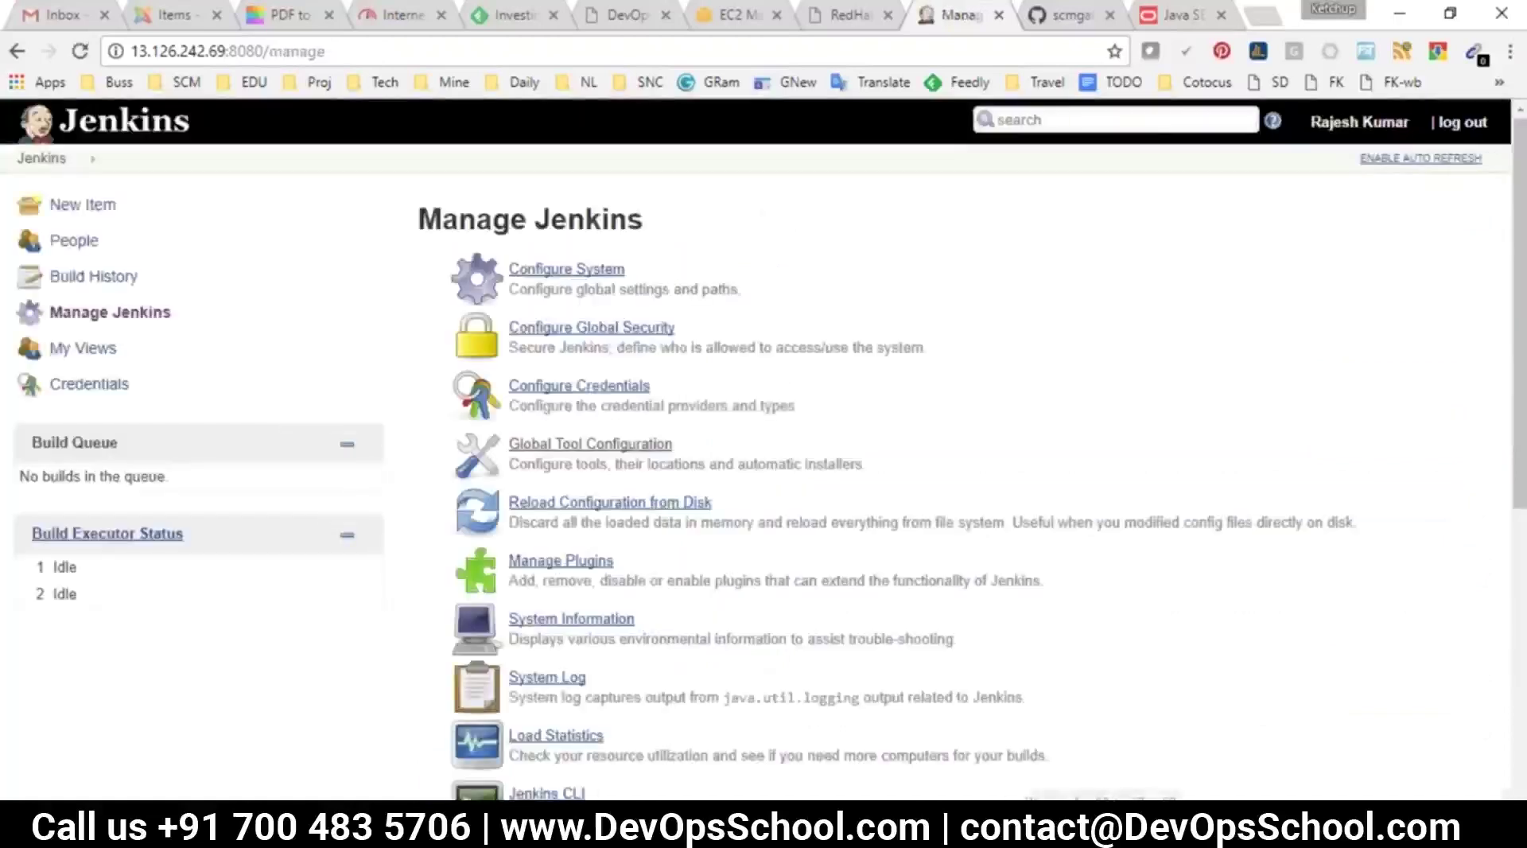
click(24, 159)
click(624, 306)
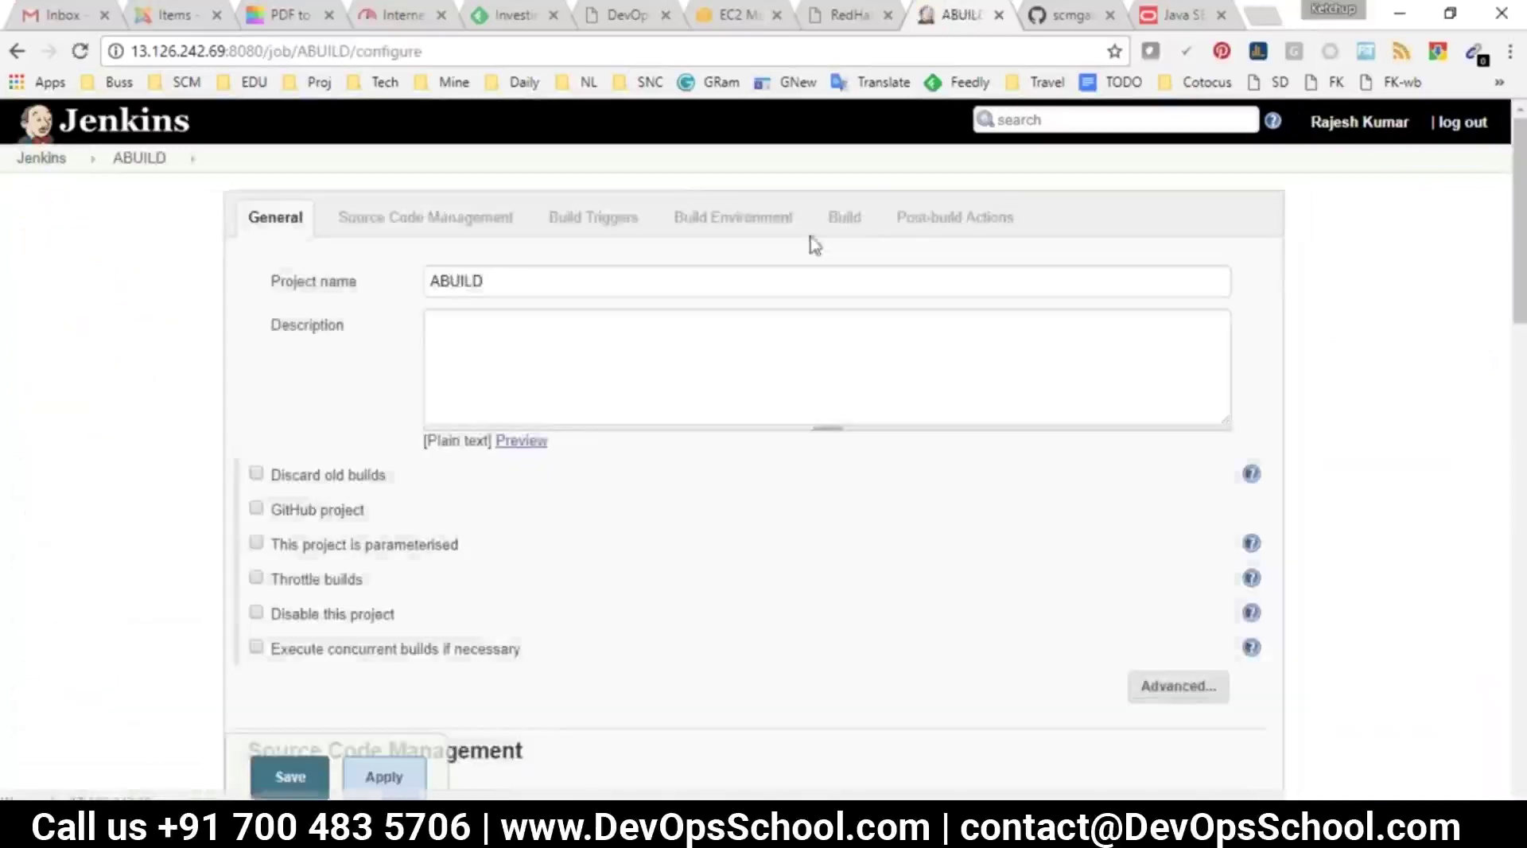
click(843, 204)
click(469, 305)
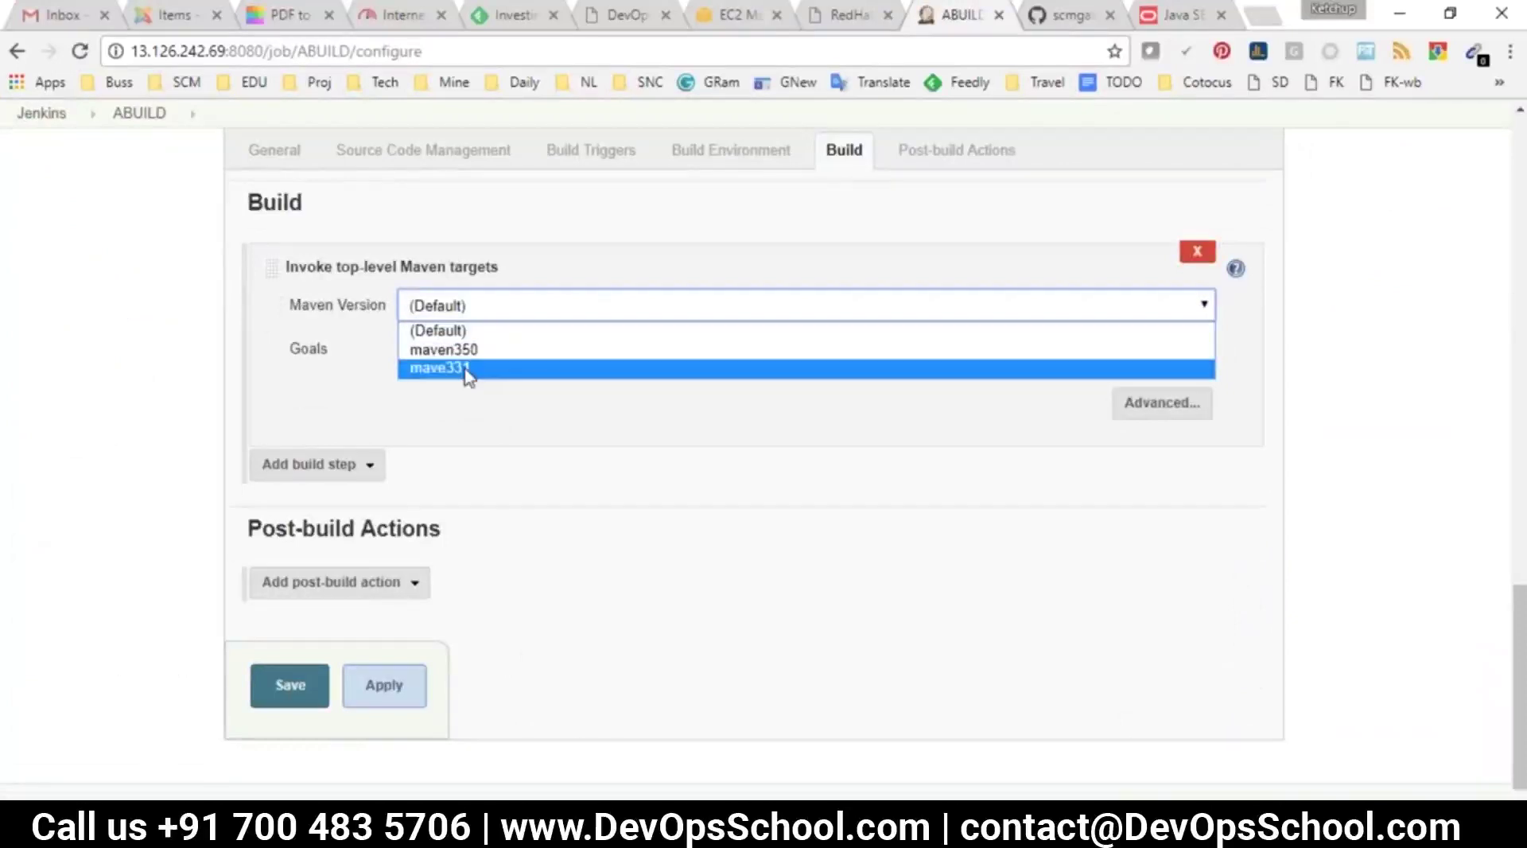
click(468, 369)
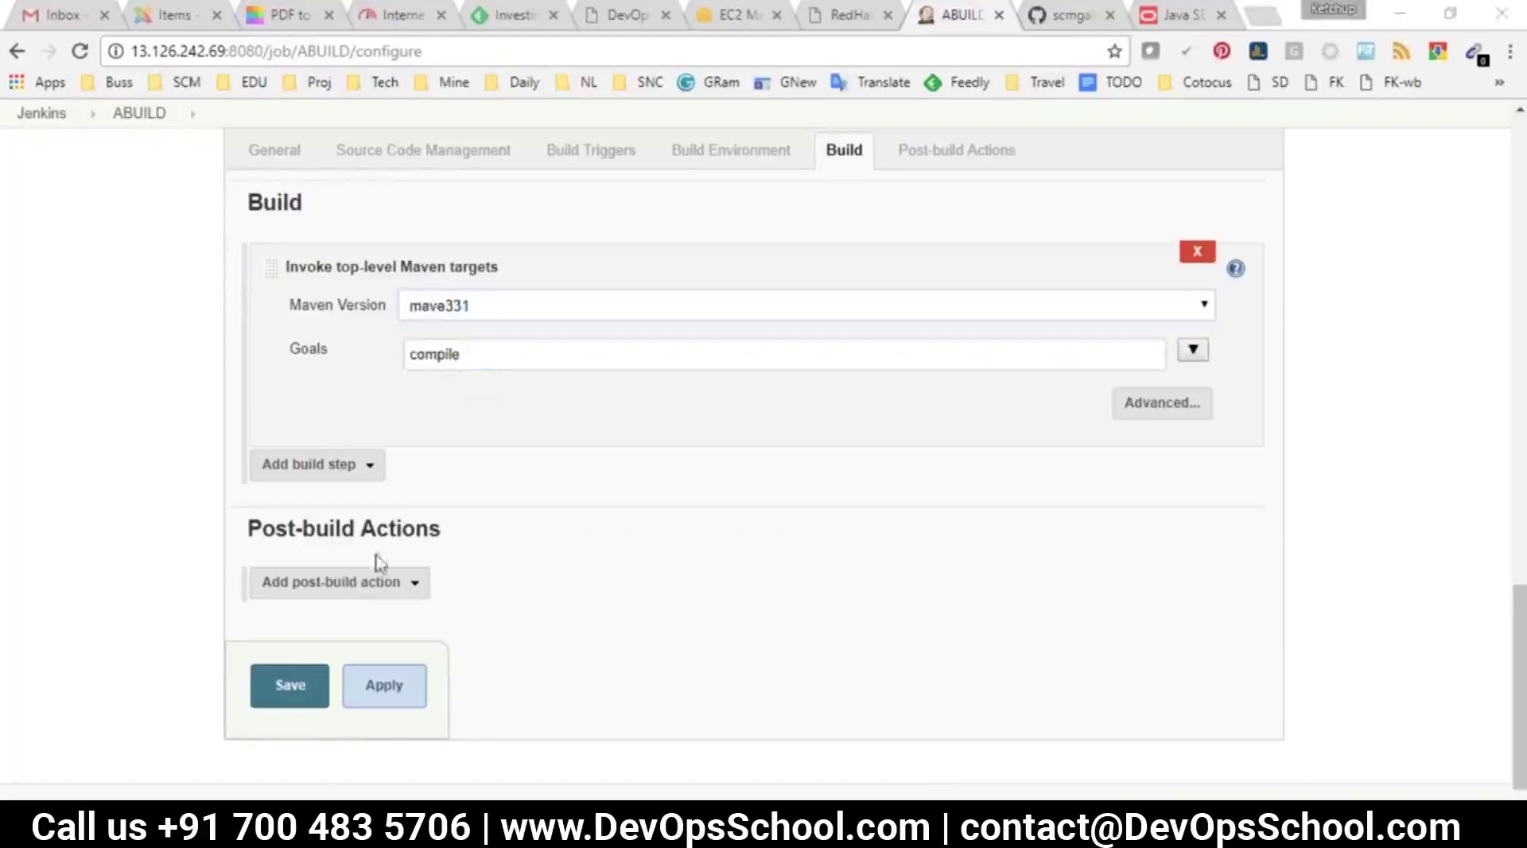
key(alt+Tab)
drag(352, 685, 133, 686)
key(alt+Tab)
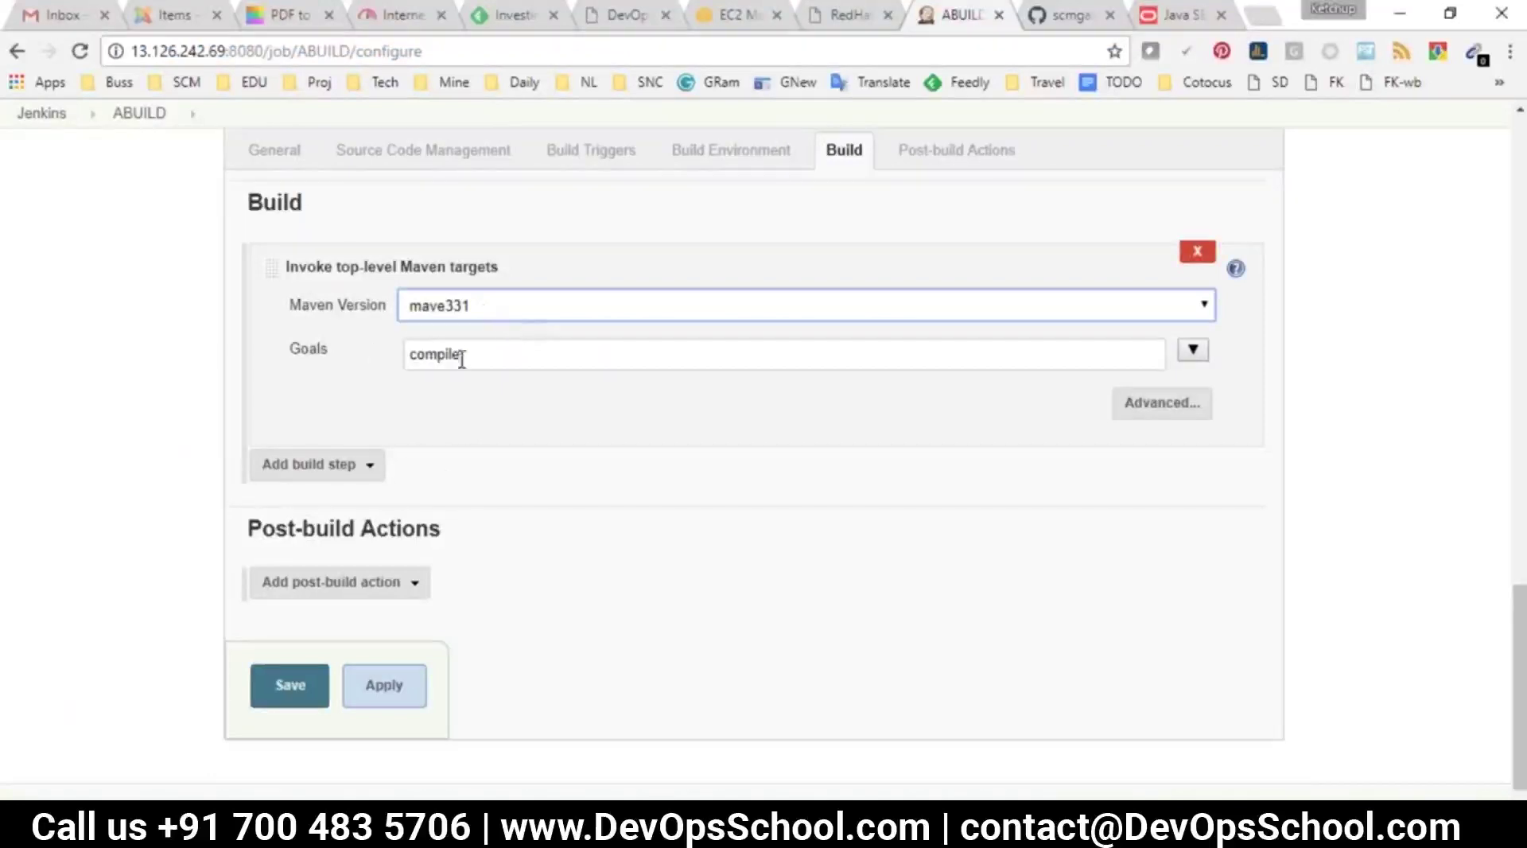
click(443, 304)
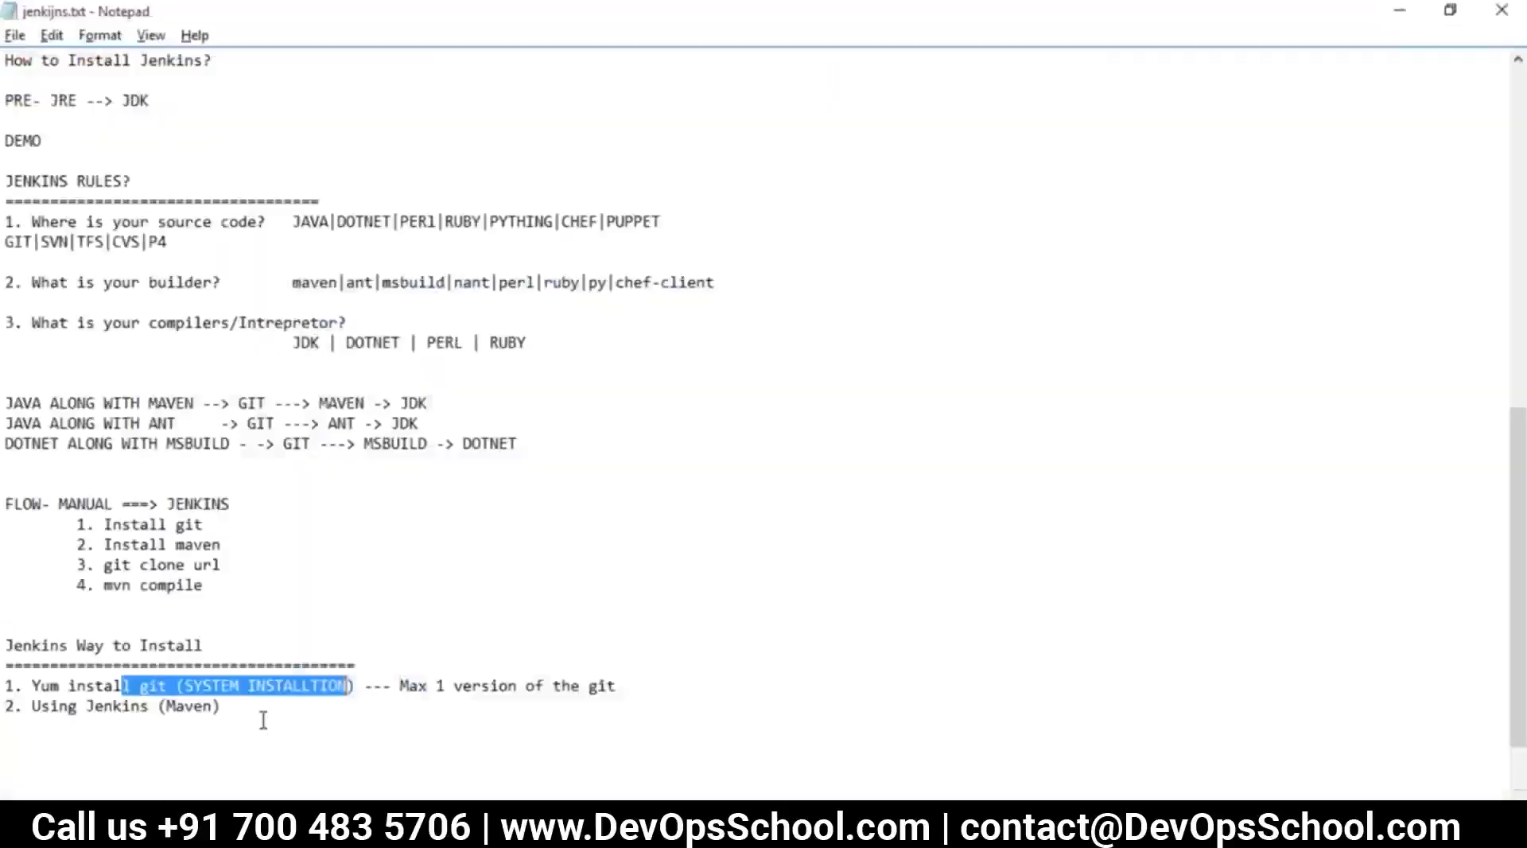
click(248, 721)
drag(615, 697, 8, 672)
Add item '3. Manually using Jenkins' below the Maven line in the install list
click(245, 694)
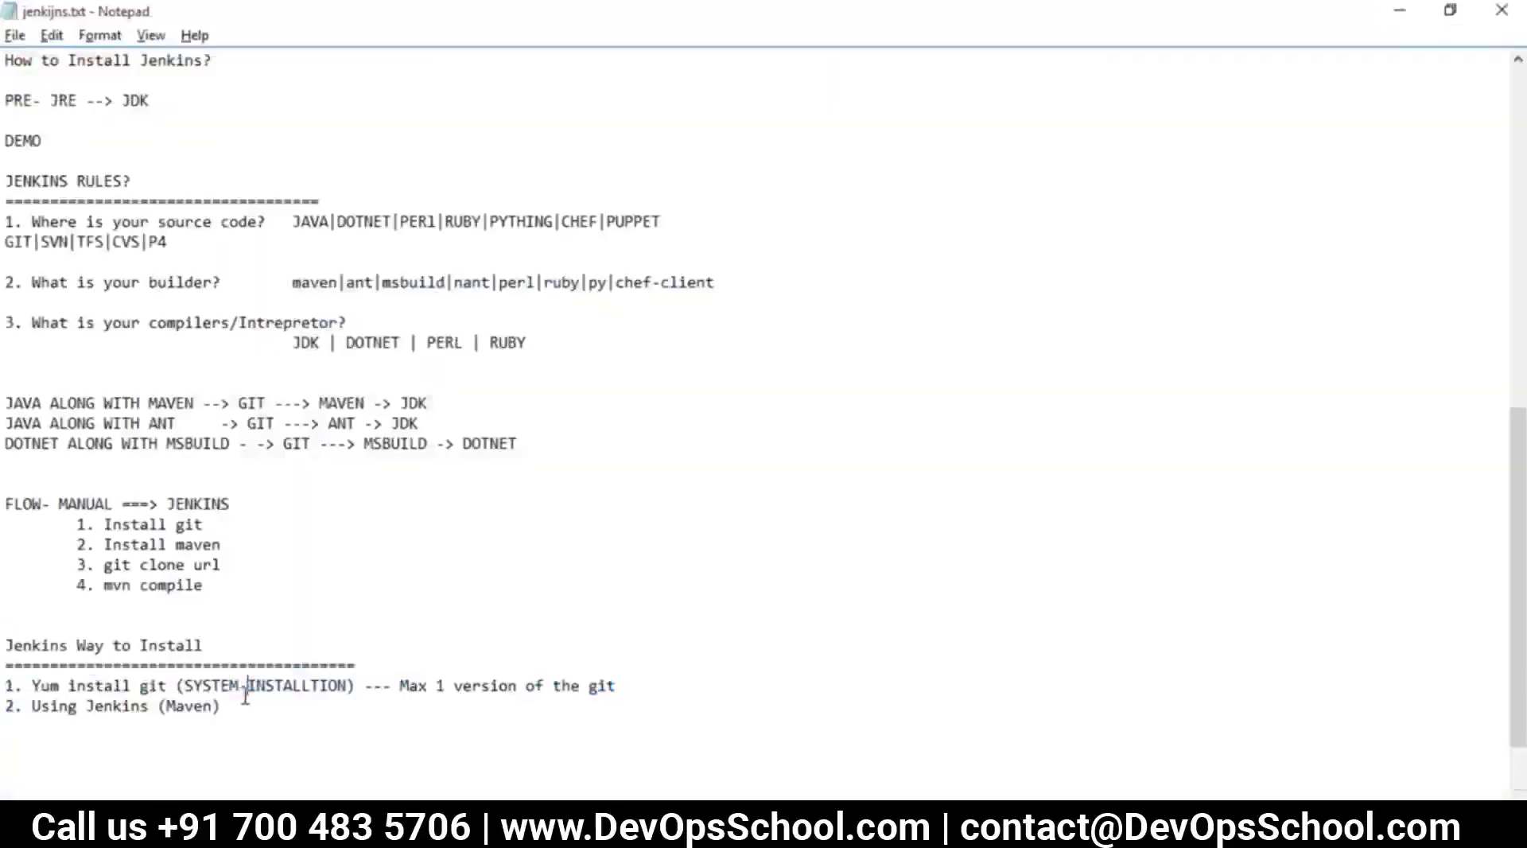
drag(633, 689, 8, 695)
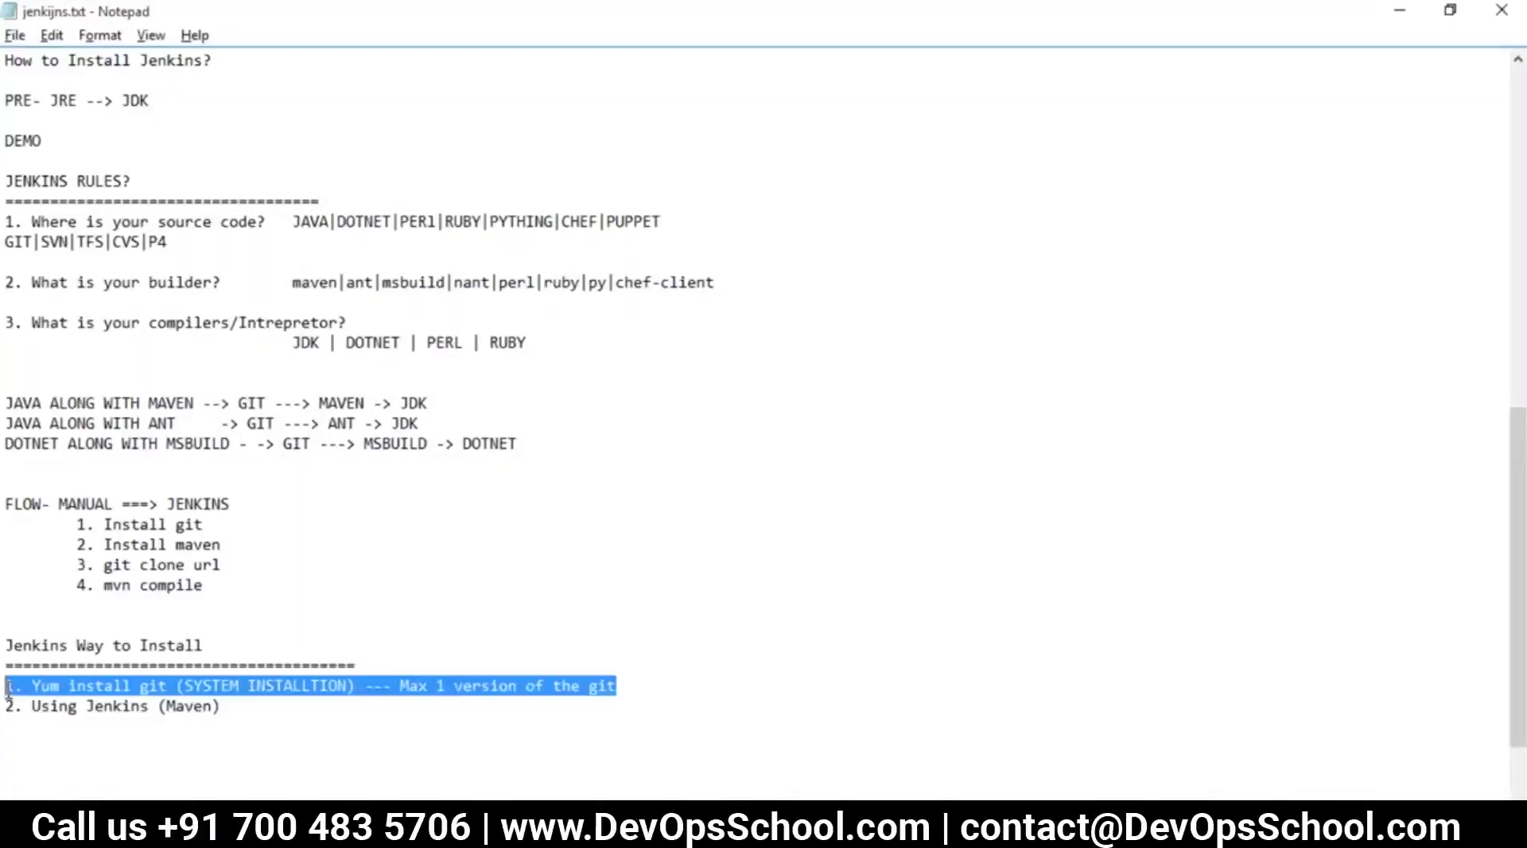
click(222, 711)
shift+click(7, 706)
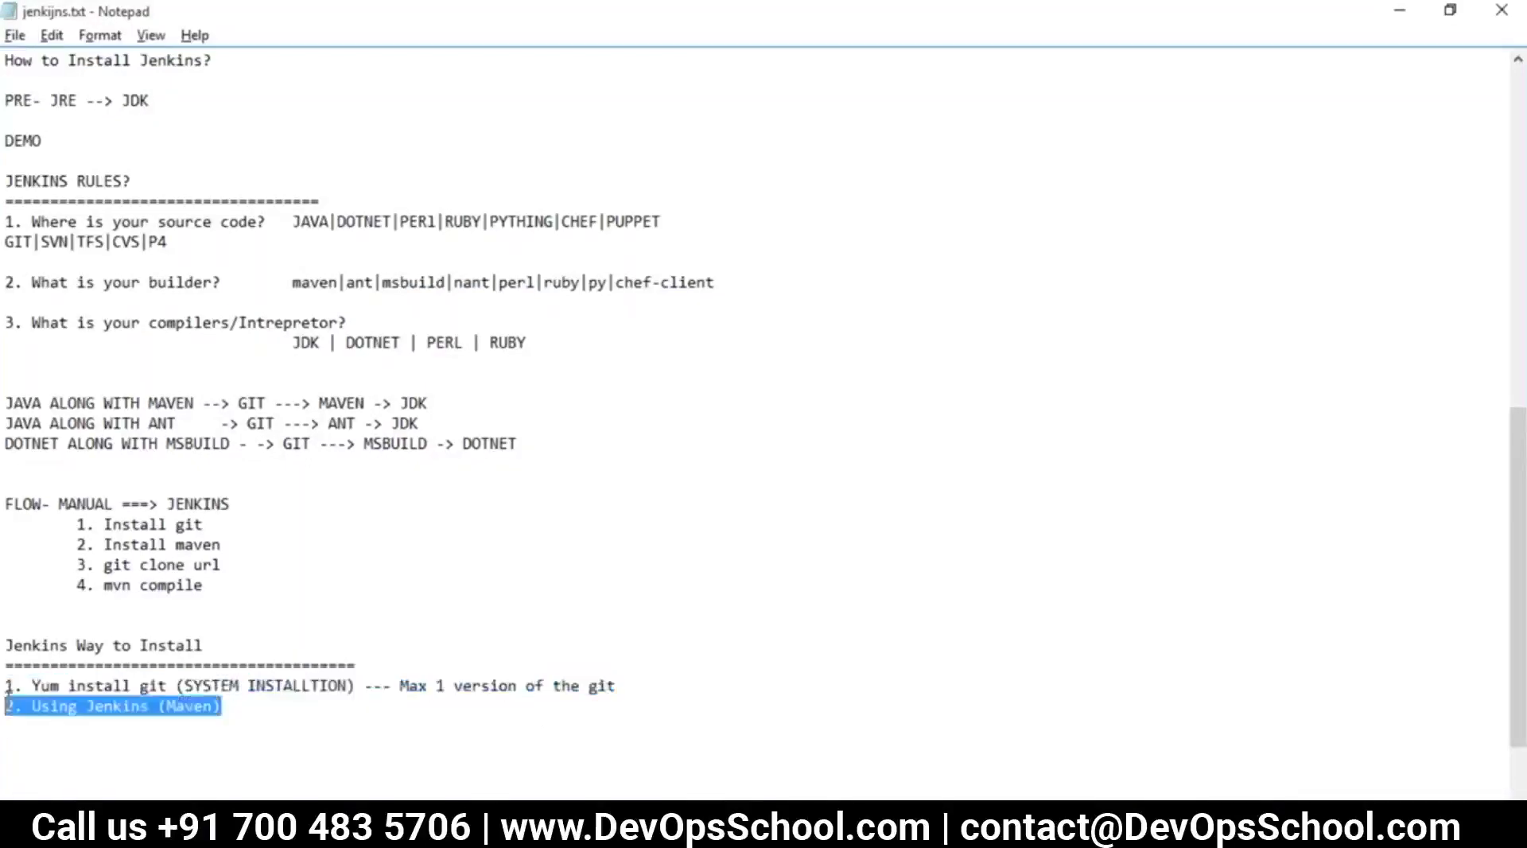
click(236, 706)
key(Return)
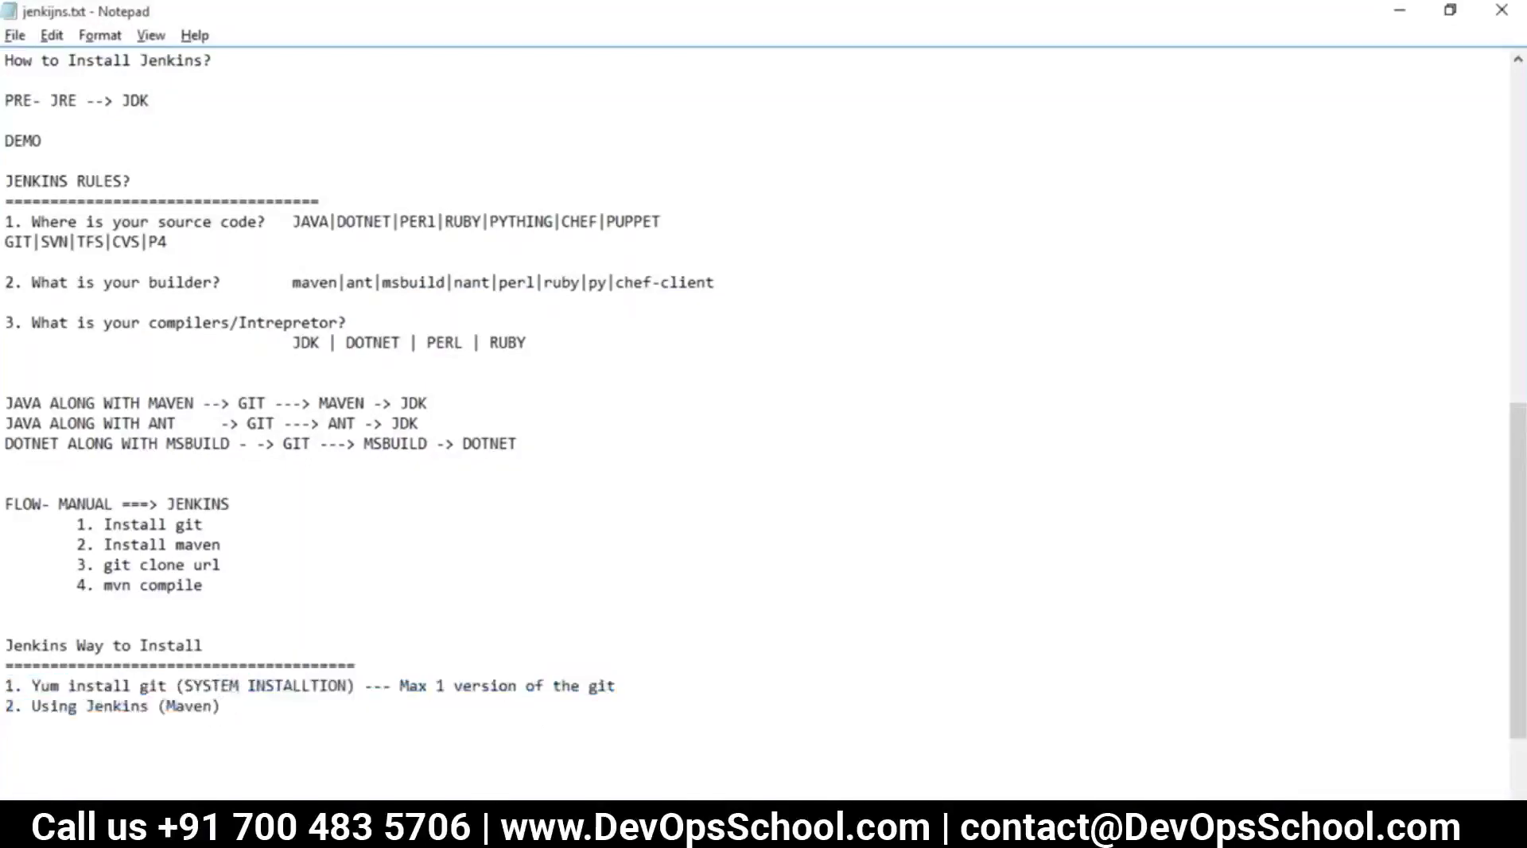
text(3. Manually using Jenkins)
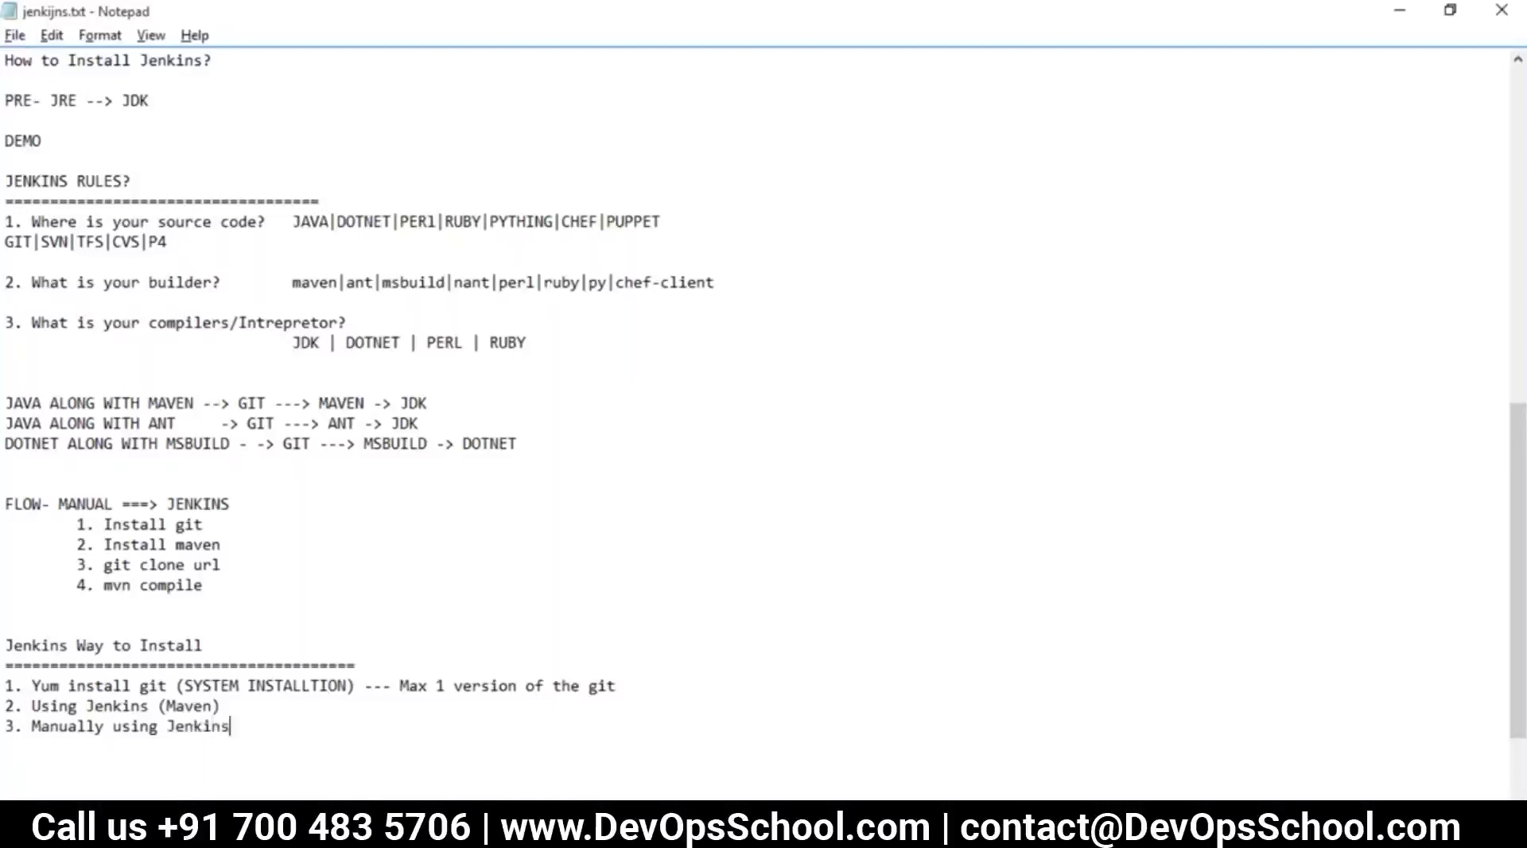
Insert 'Automatic using' at the start of item 2
click(32, 705)
text(Au)
text(tomatic u)
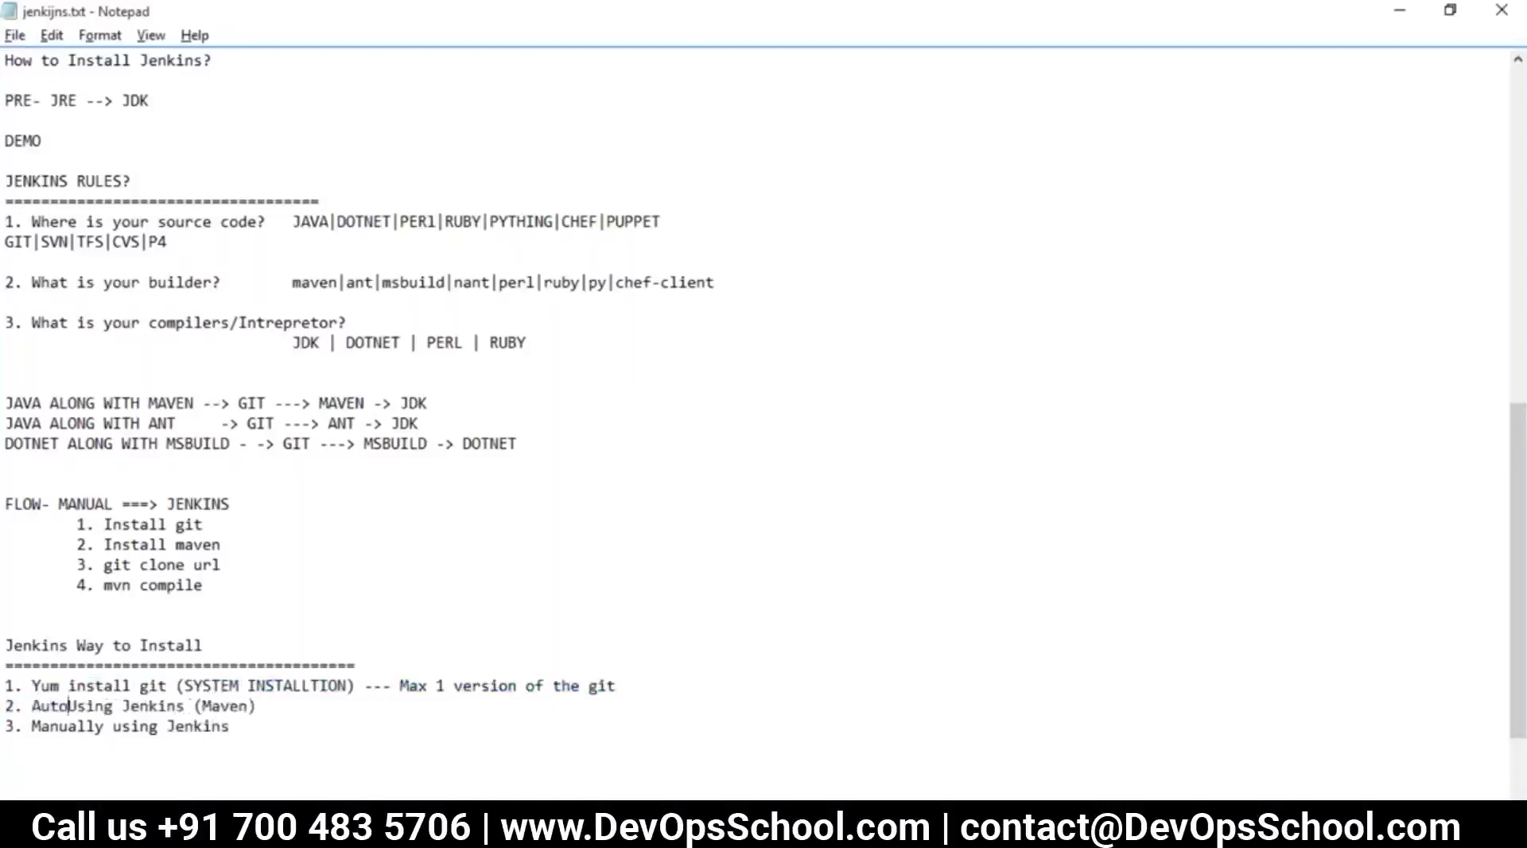
text(sing)
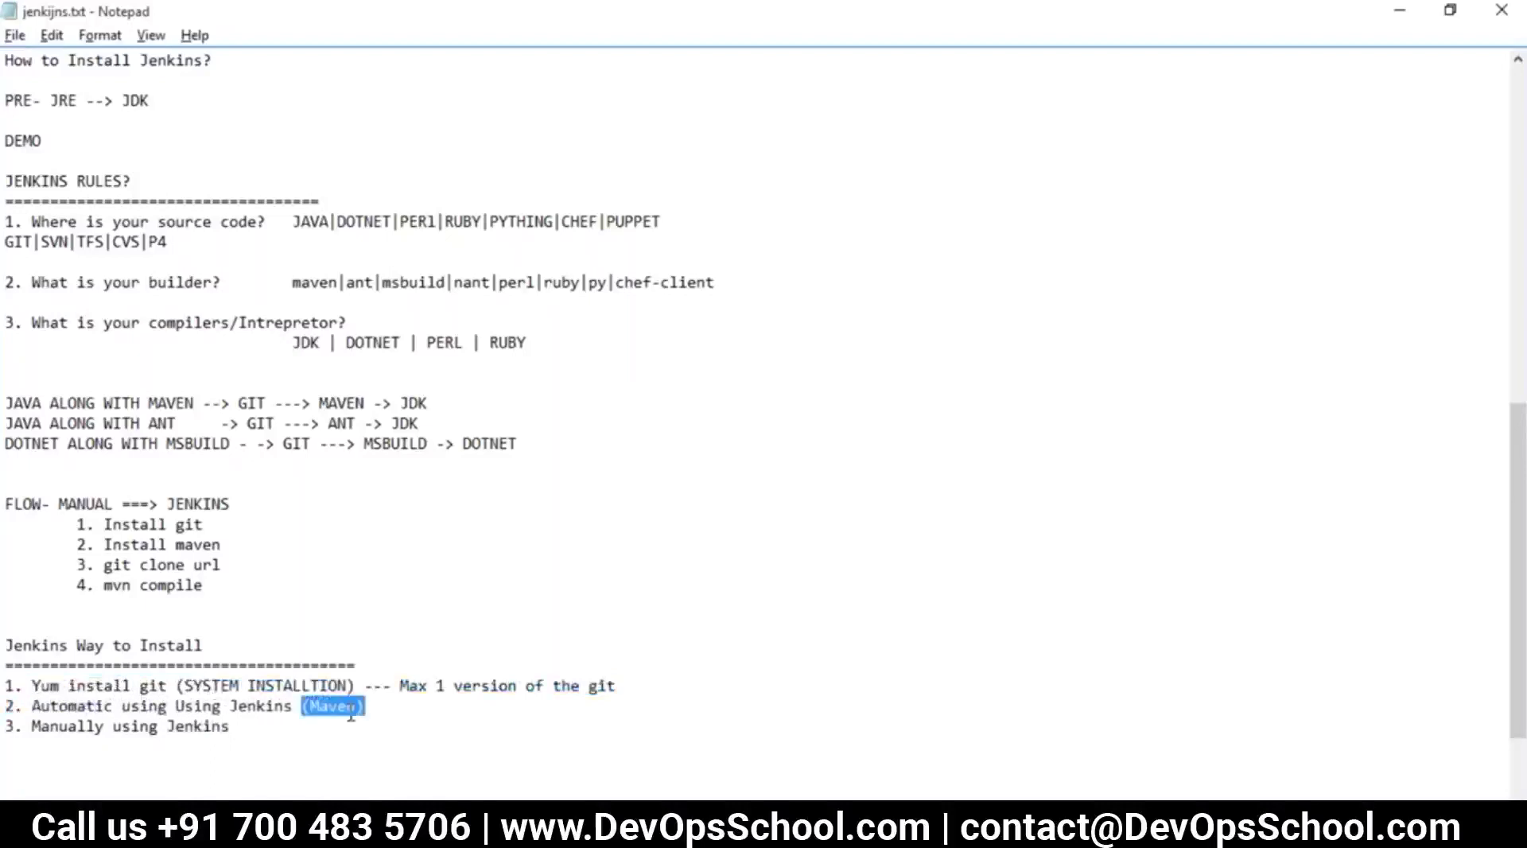
key(alt+Tab)
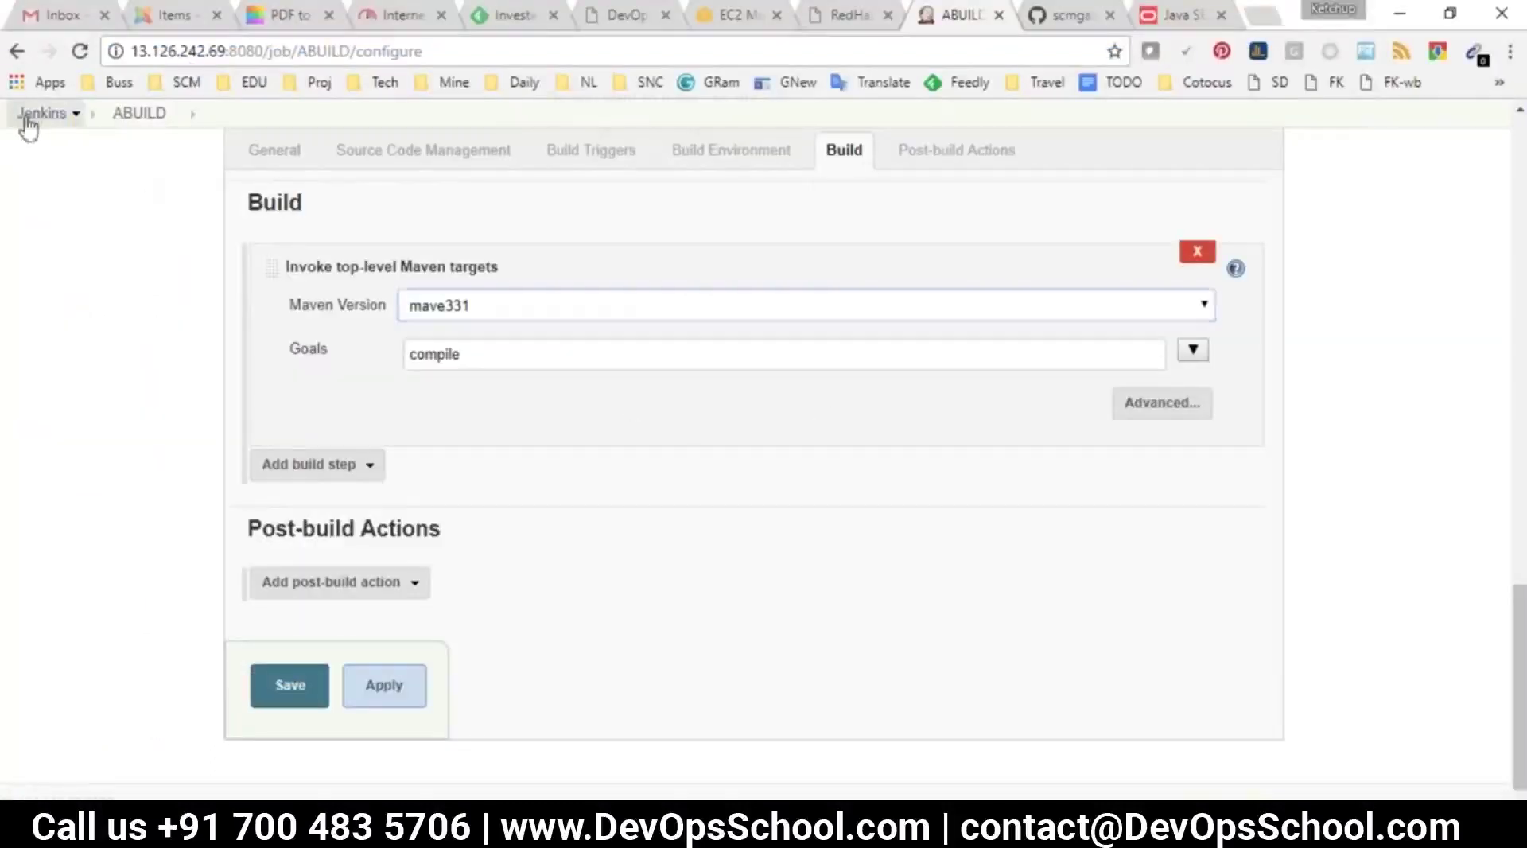
Leave the ABUILD configure page and expand the Maven installations in Global Tool Configuration
click(27, 115)
click(845, 173)
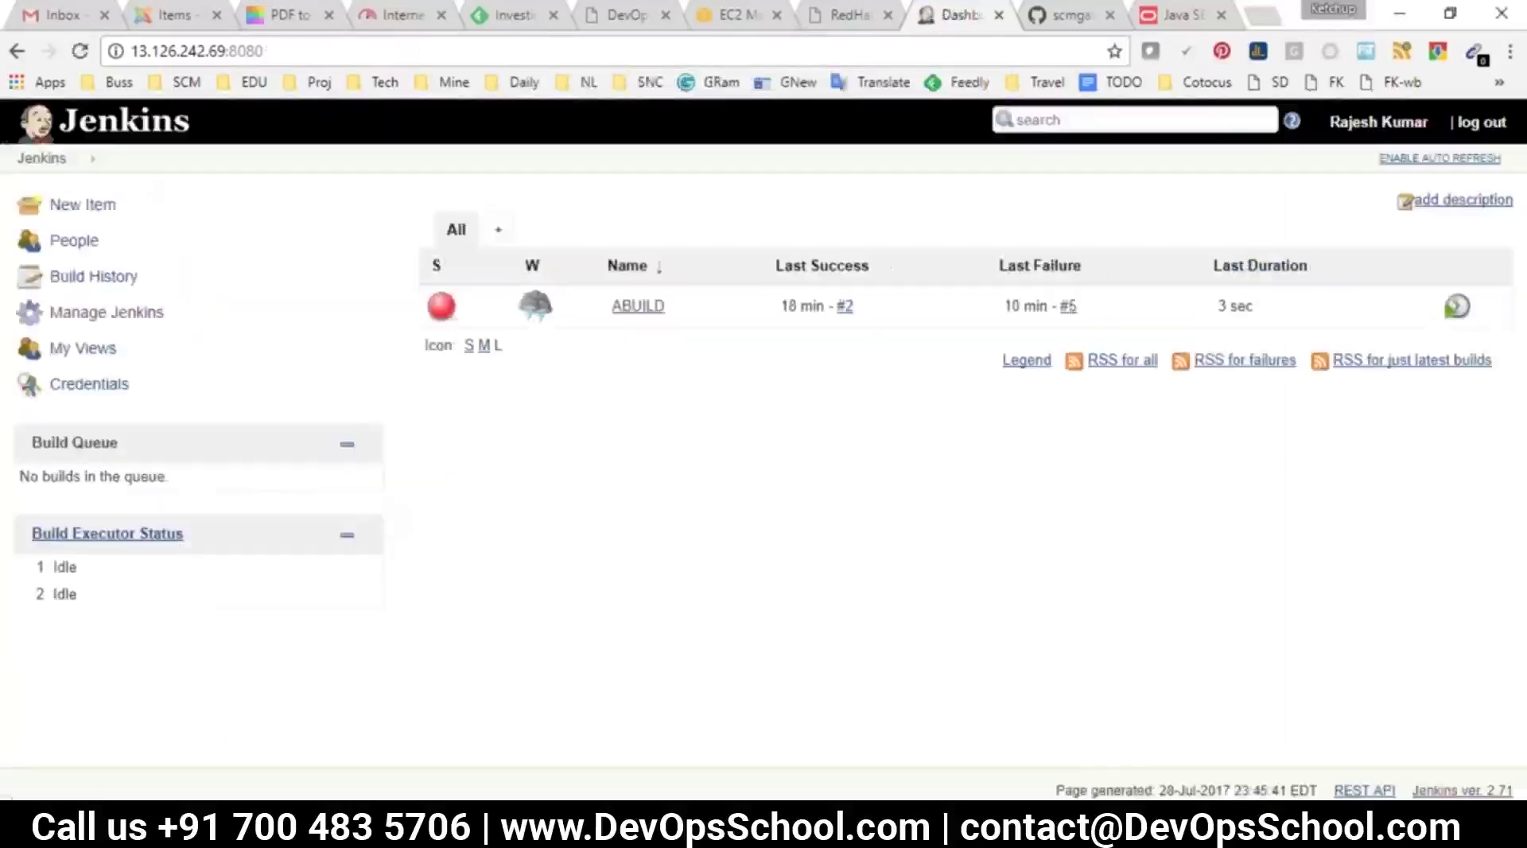
click(102, 312)
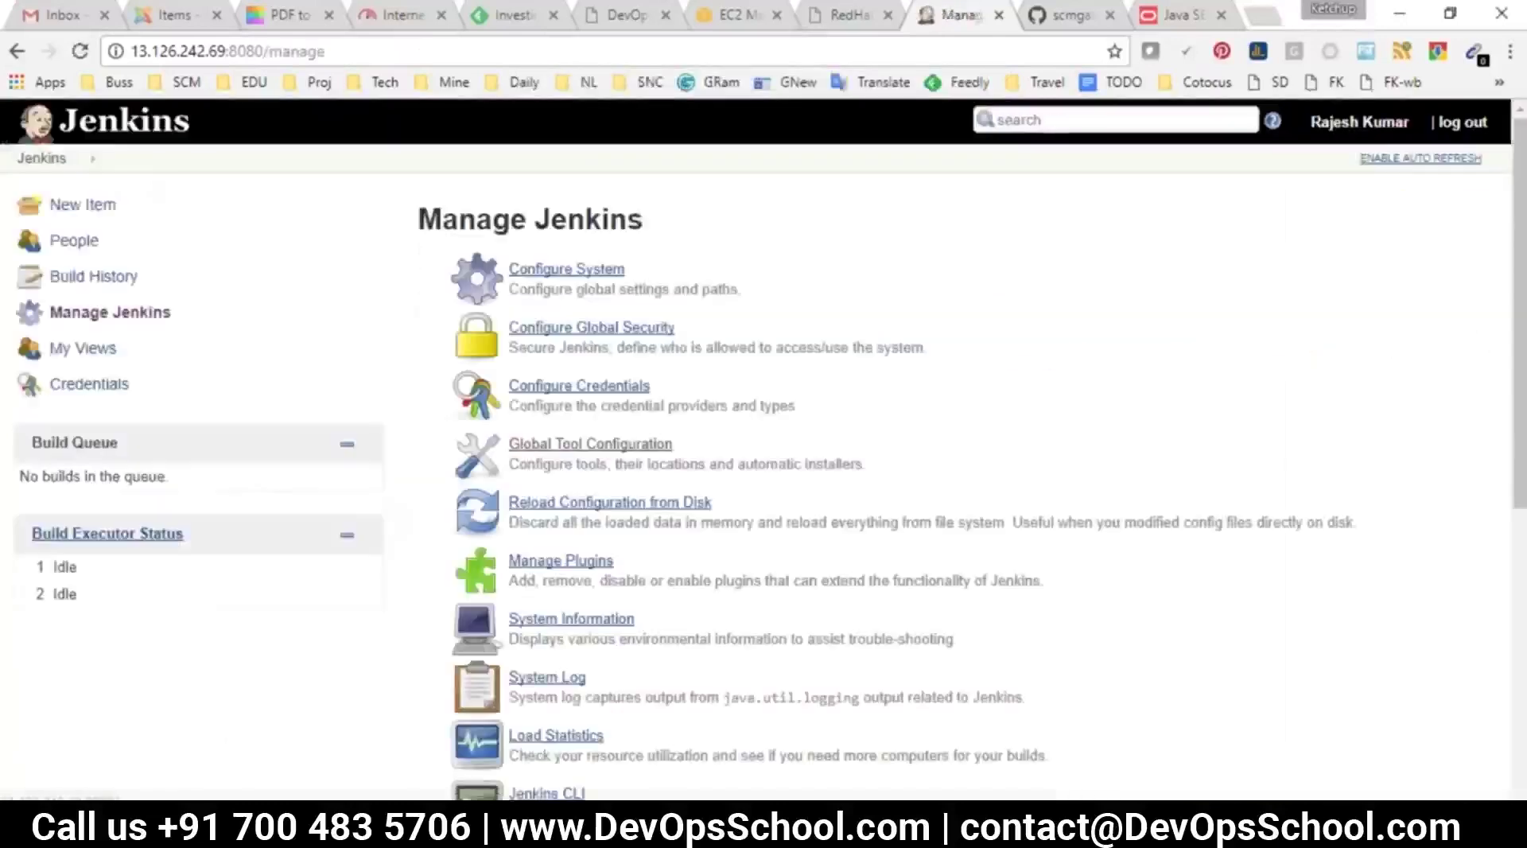
click(585, 442)
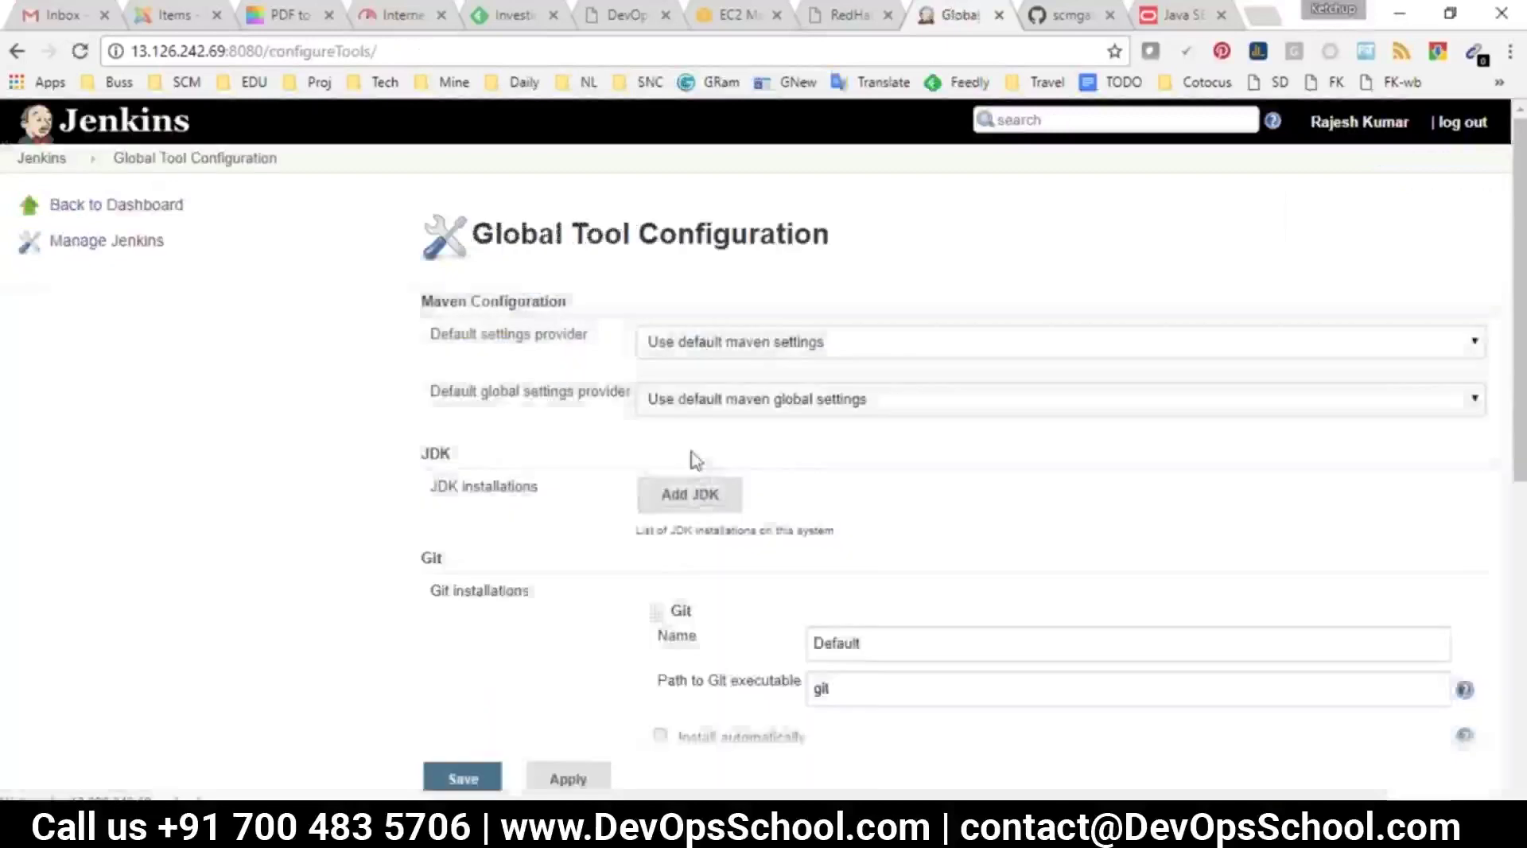
scroll(693, 465, down, 10)
click(585, 509)
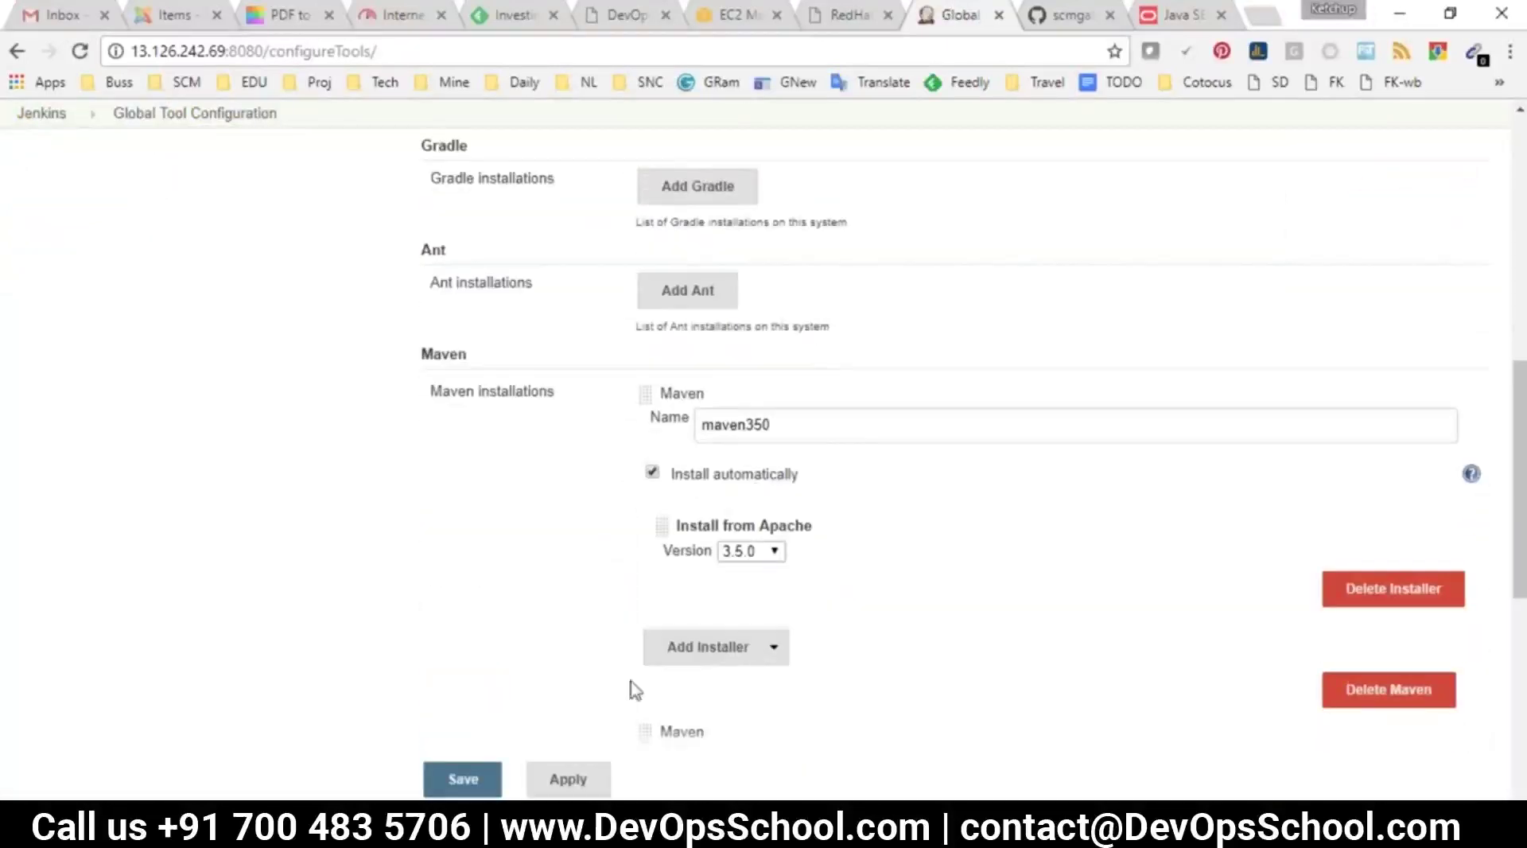
scroll(716, 572, down, 4)
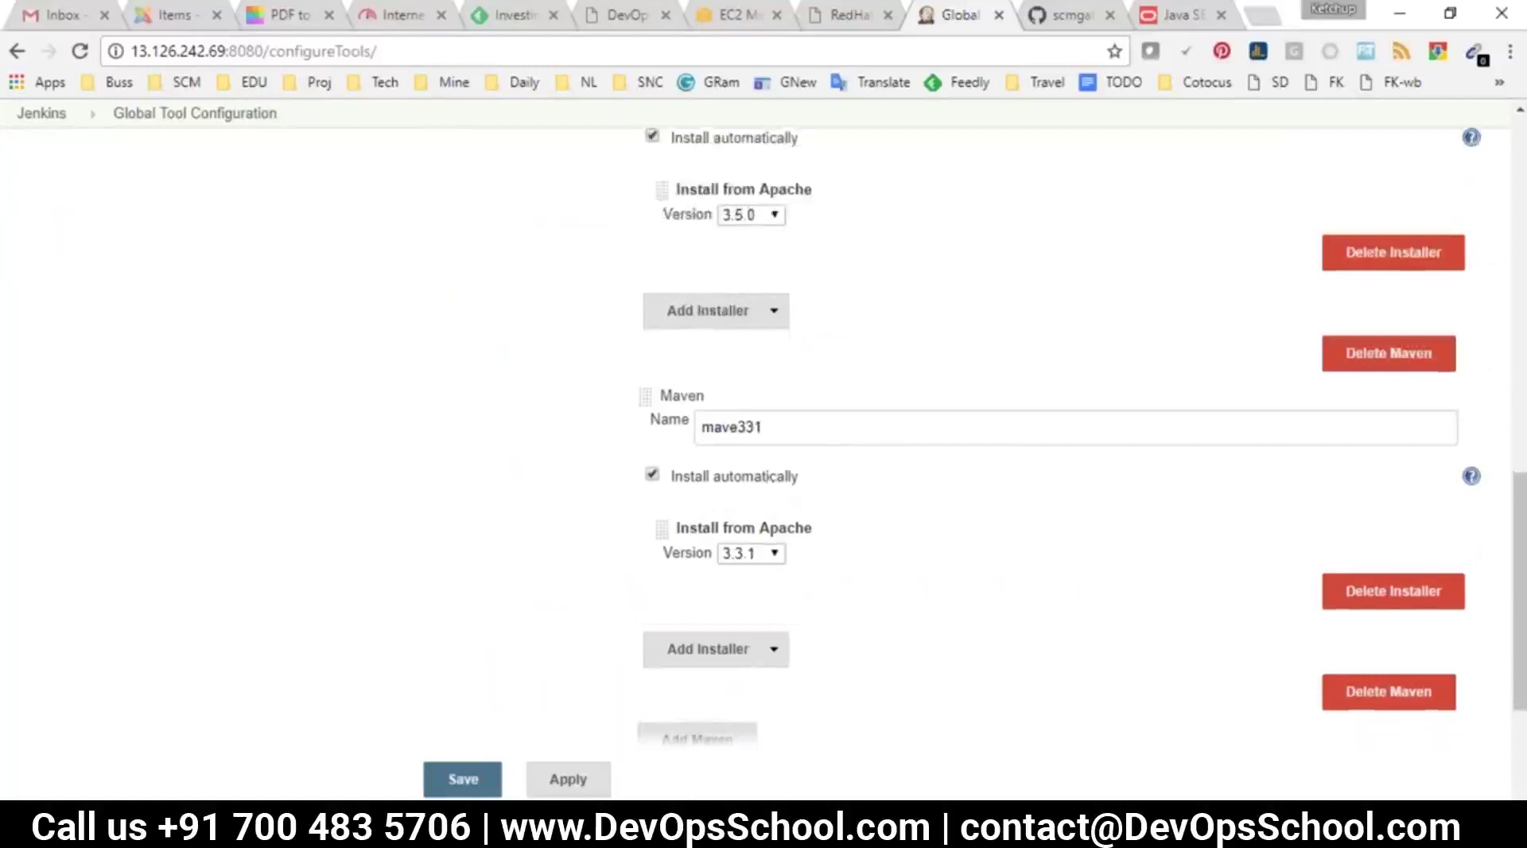
Extract jdk-8u144-linux-x64.tar.gz in /opt with tar -zxvf
key(alt+Tab)
text(ls)
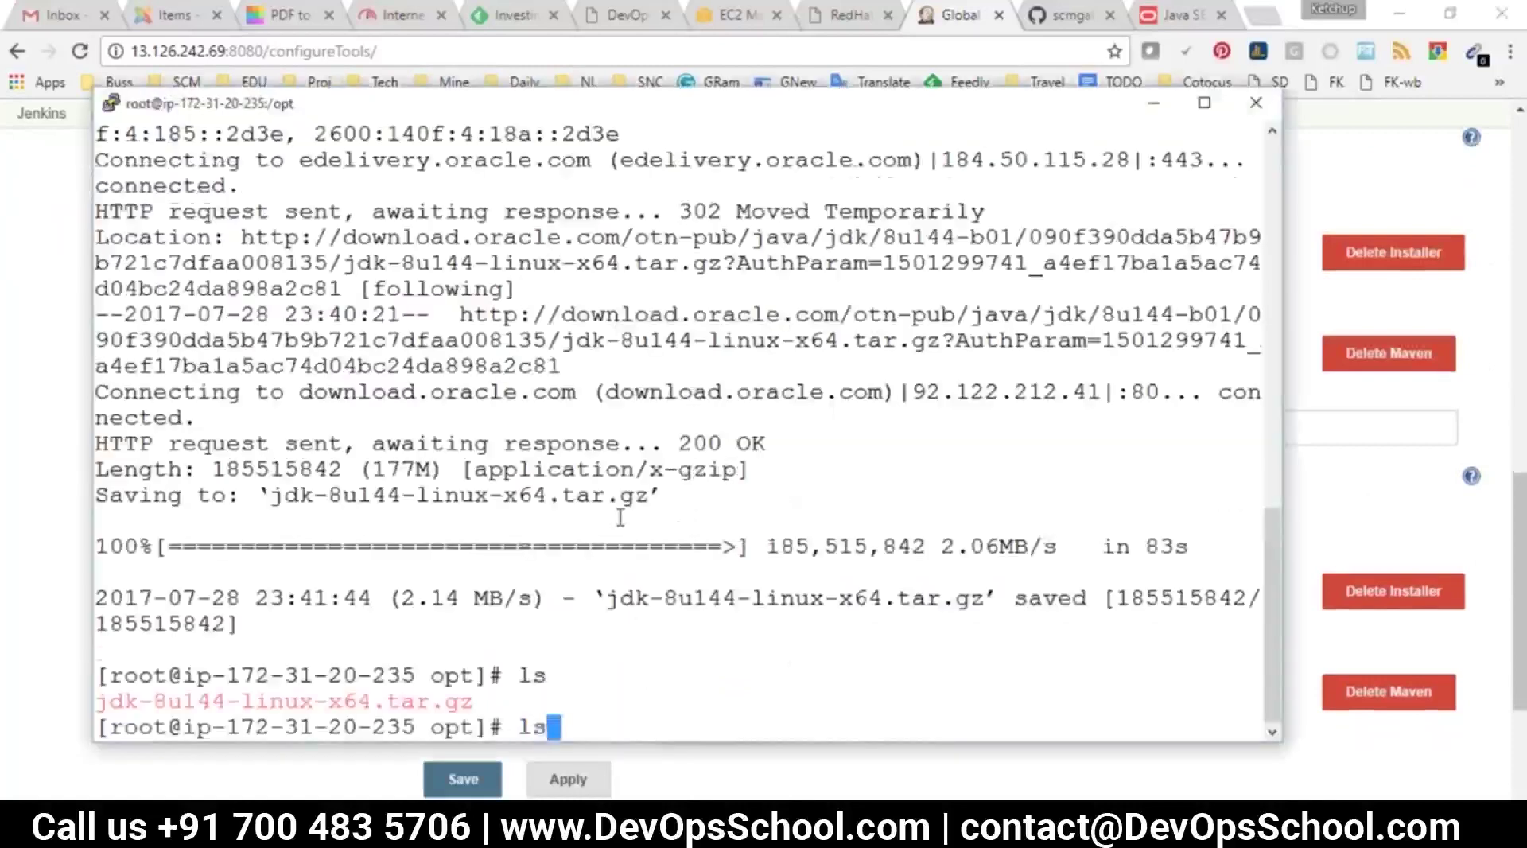
key(Return)
text(clear)
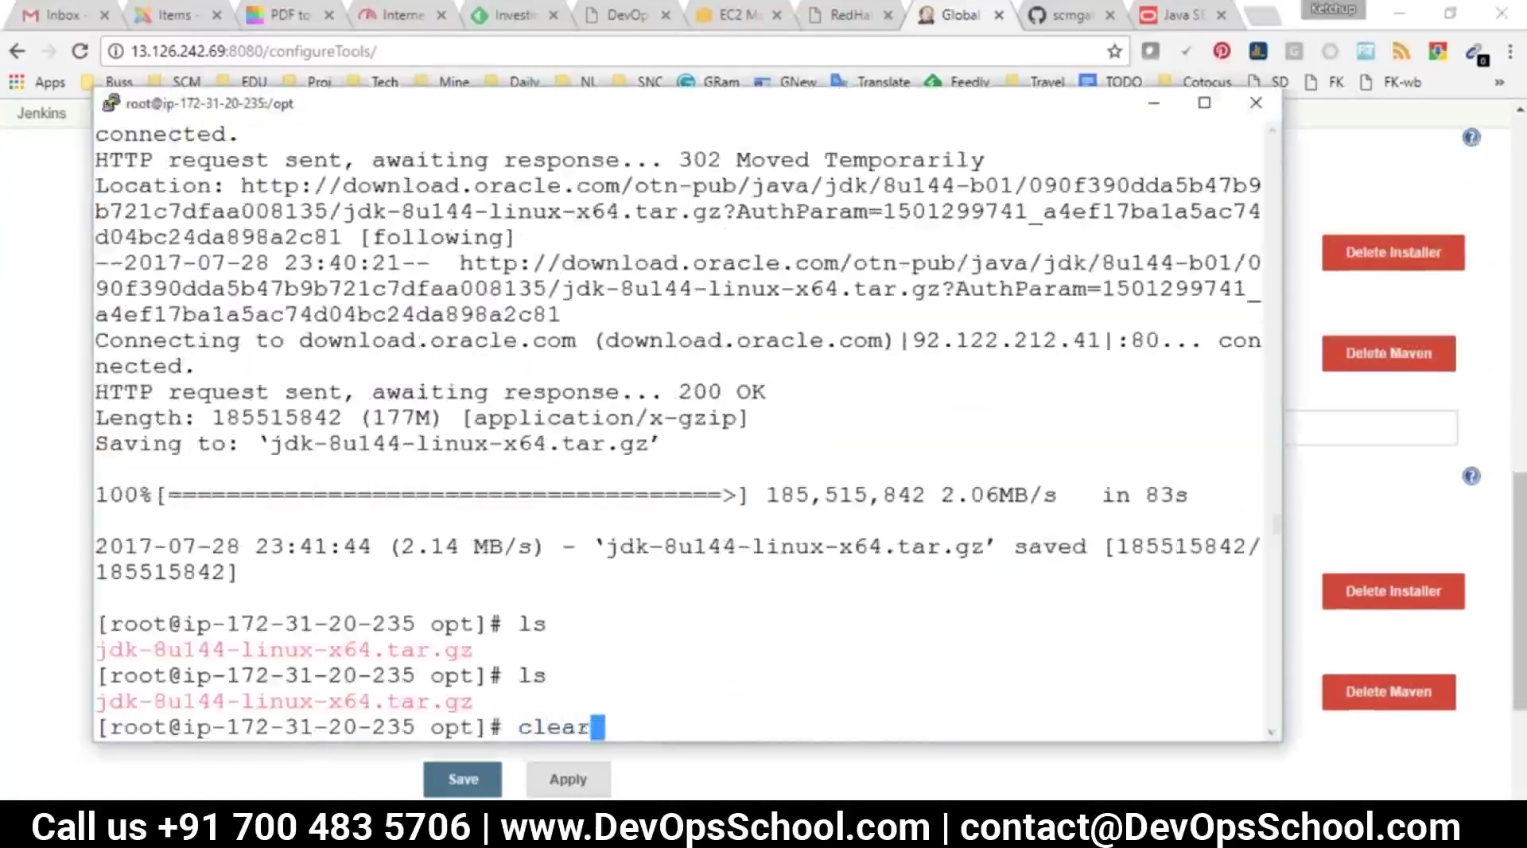
key(Return)
text(ls)
key(Return)
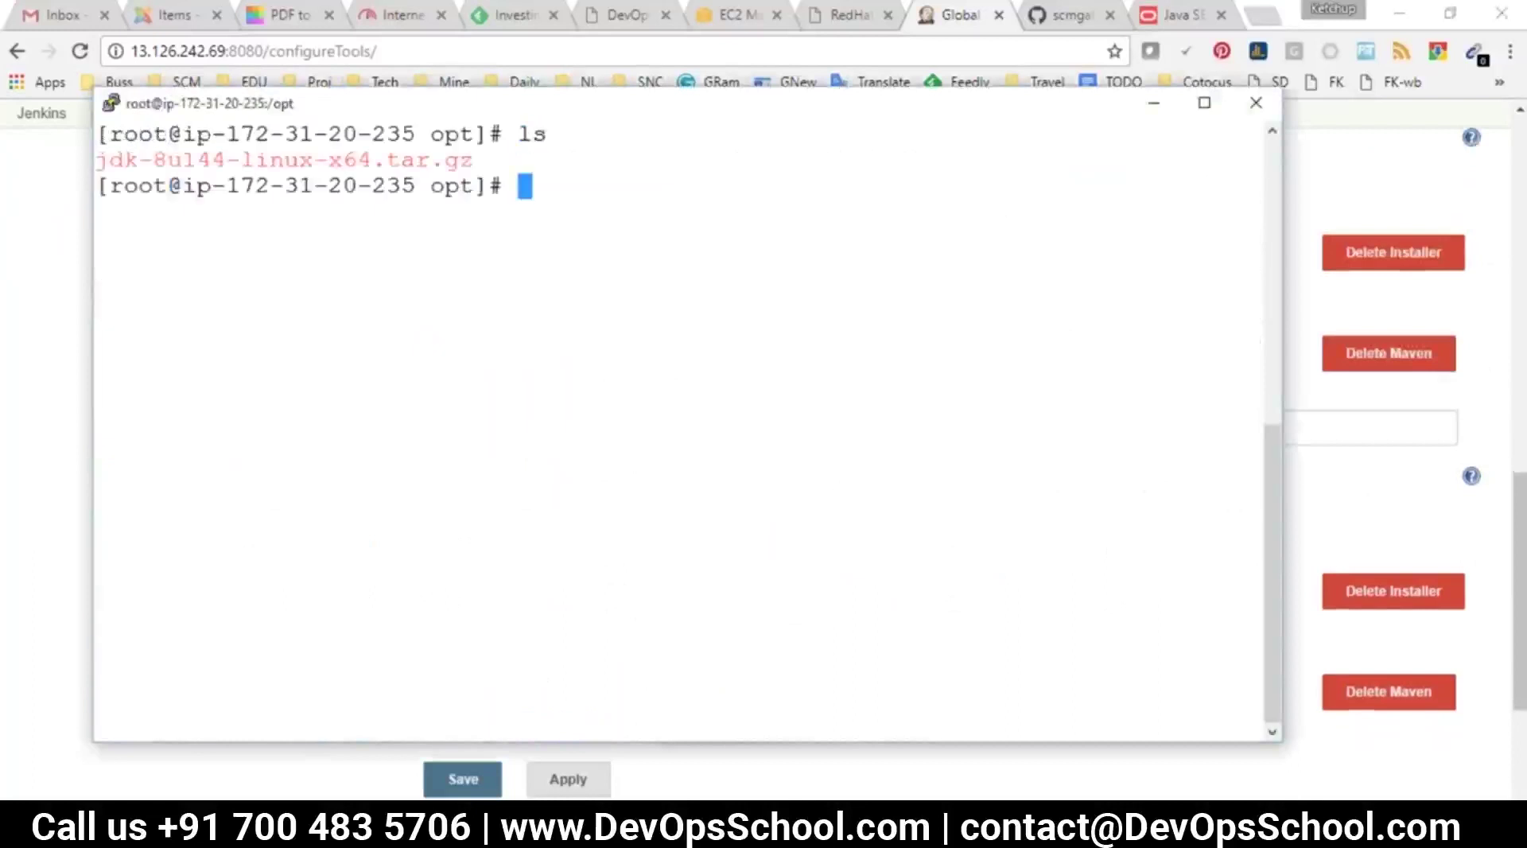
triple_click(301, 161)
key(super+c)
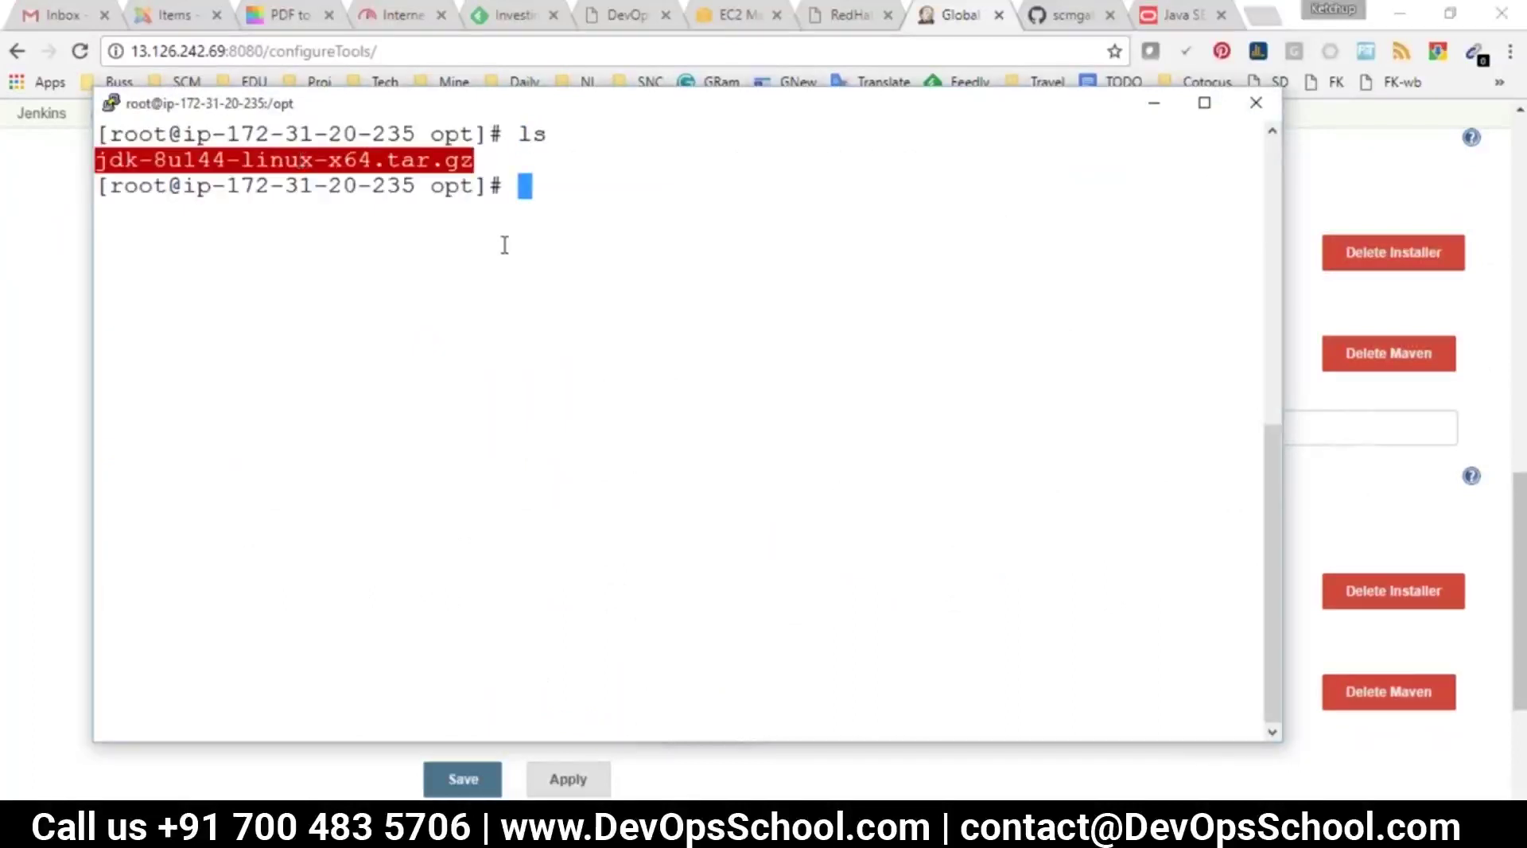
text(tar -zxvf)
right_click(692, 235)
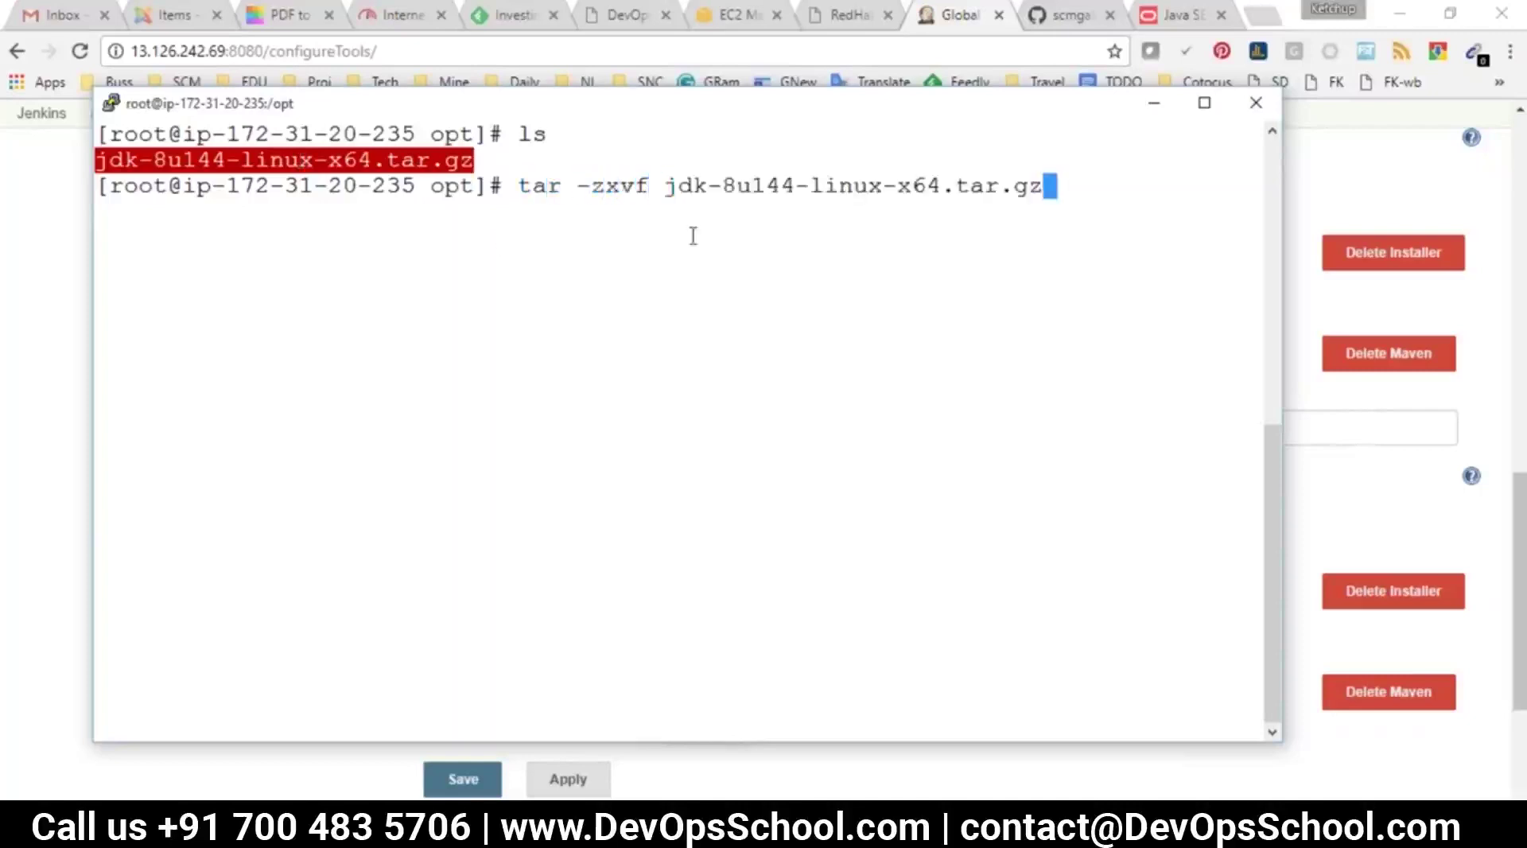
key(Return)
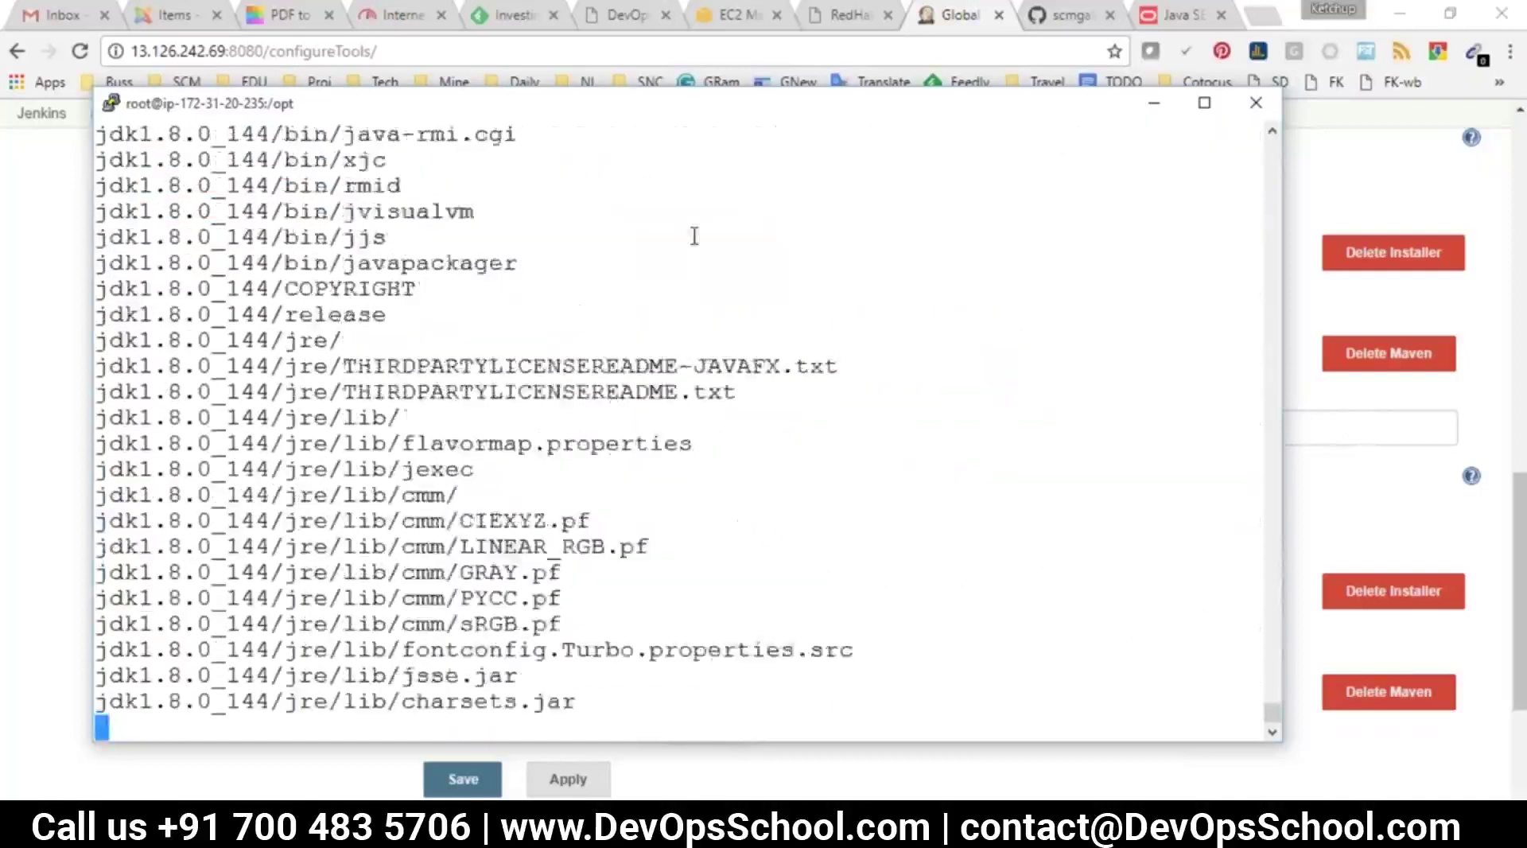
Enter the new jdk1.8.0_144 folder and copy its pwd path /opt/jdk1.8.0_144
text(clear)
key(Return)
text(ls)
key(Return)
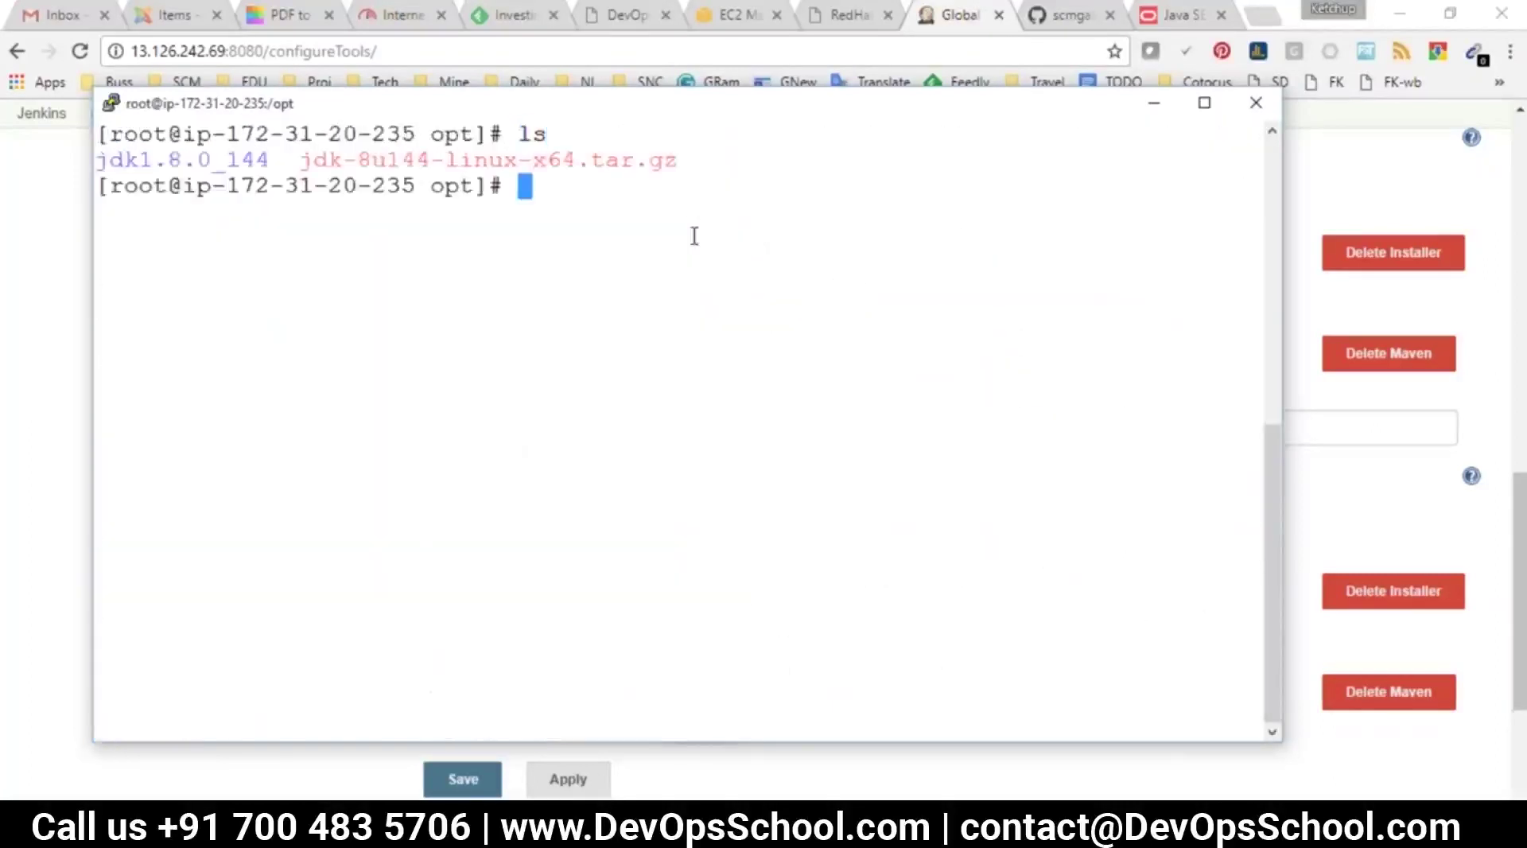
double_click(206, 159)
text(cd)
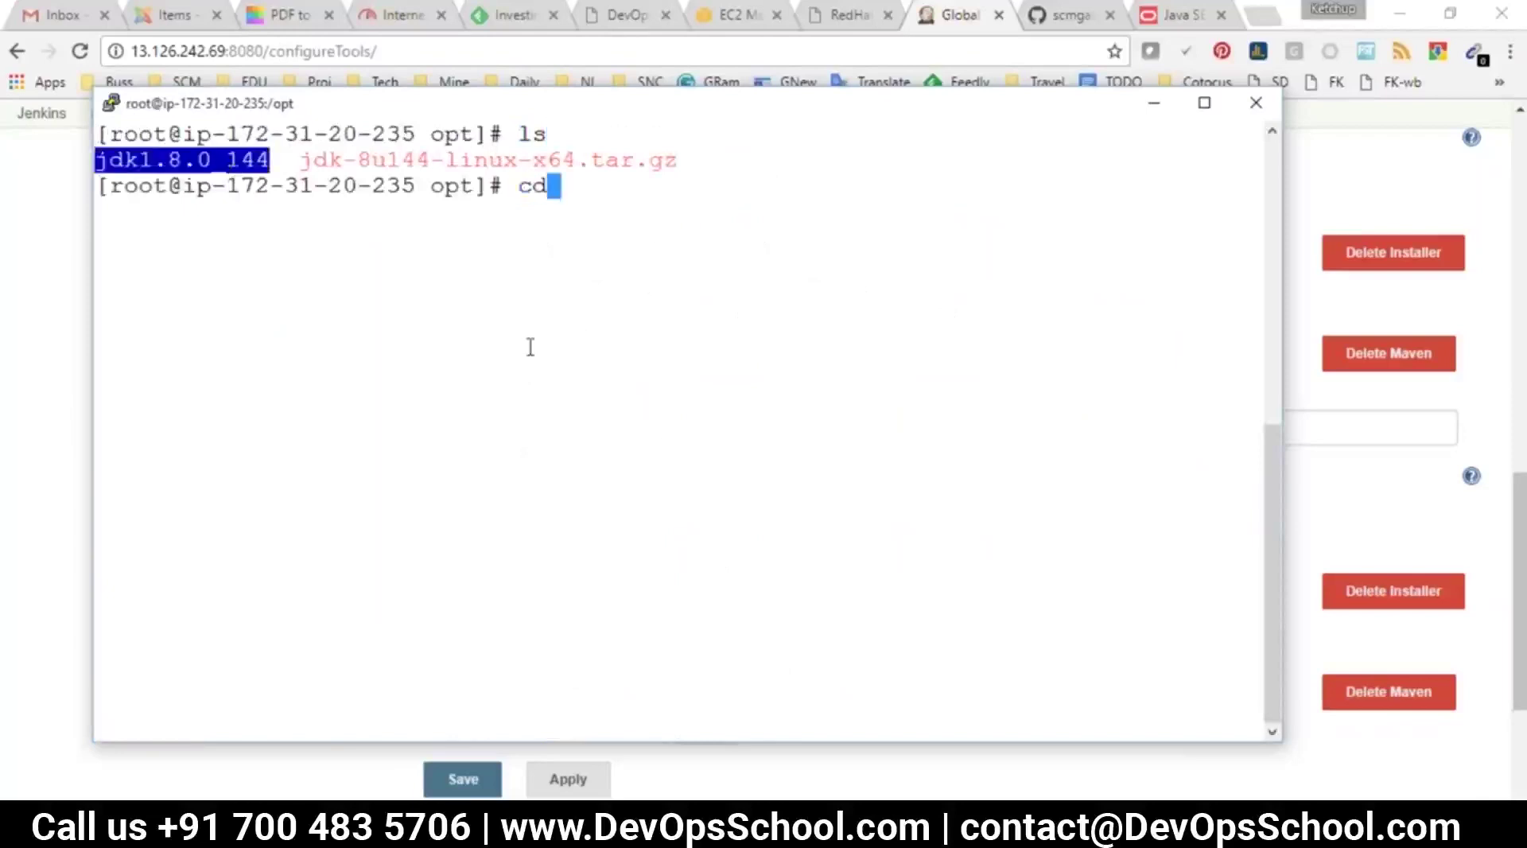
right_click(549, 348)
key(Return)
text(ls)
key(Return)
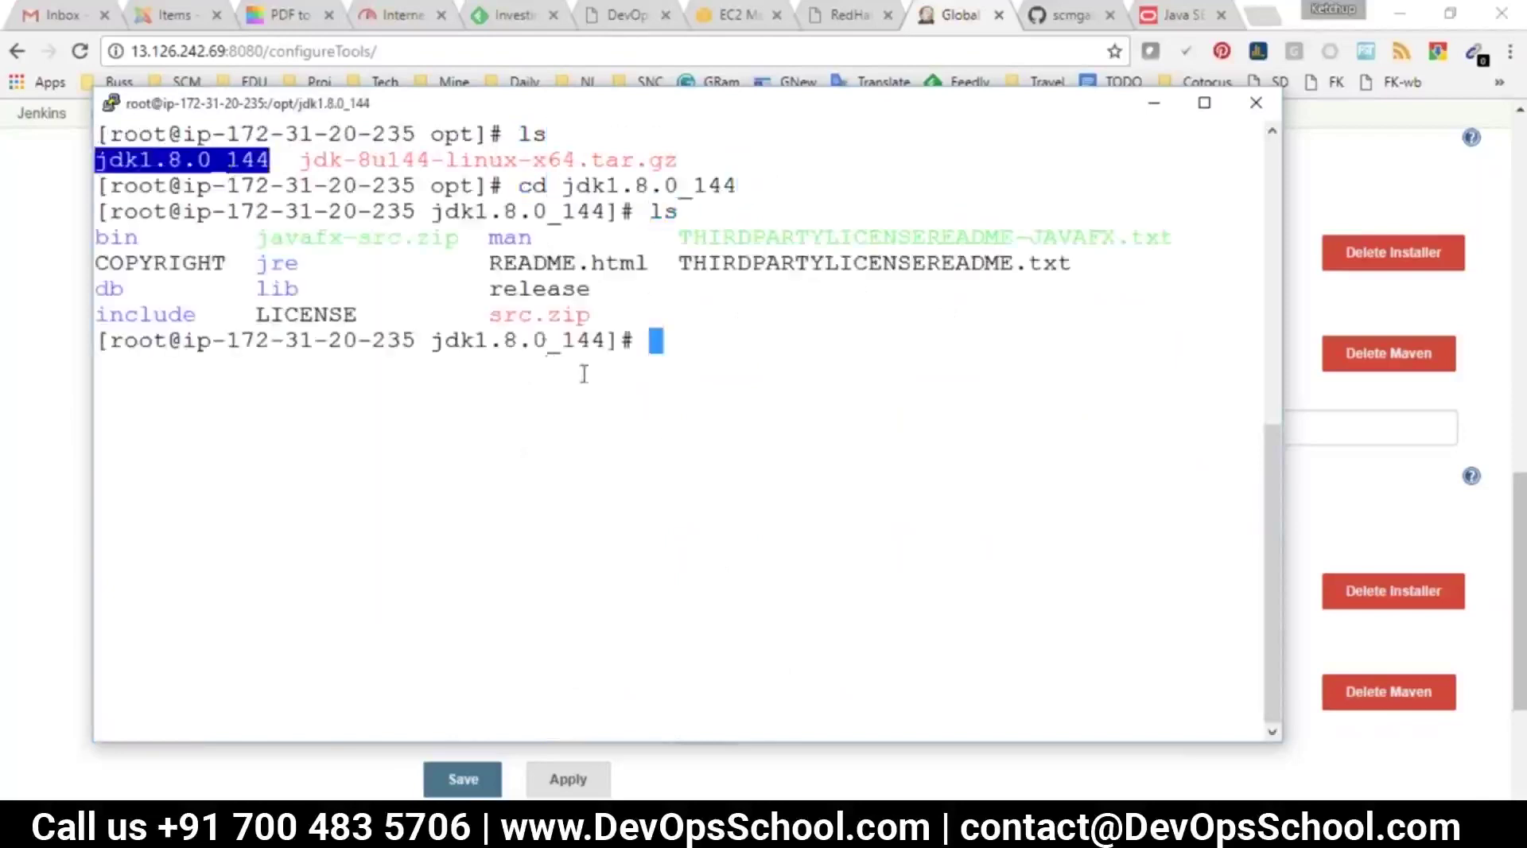
text(pwd)
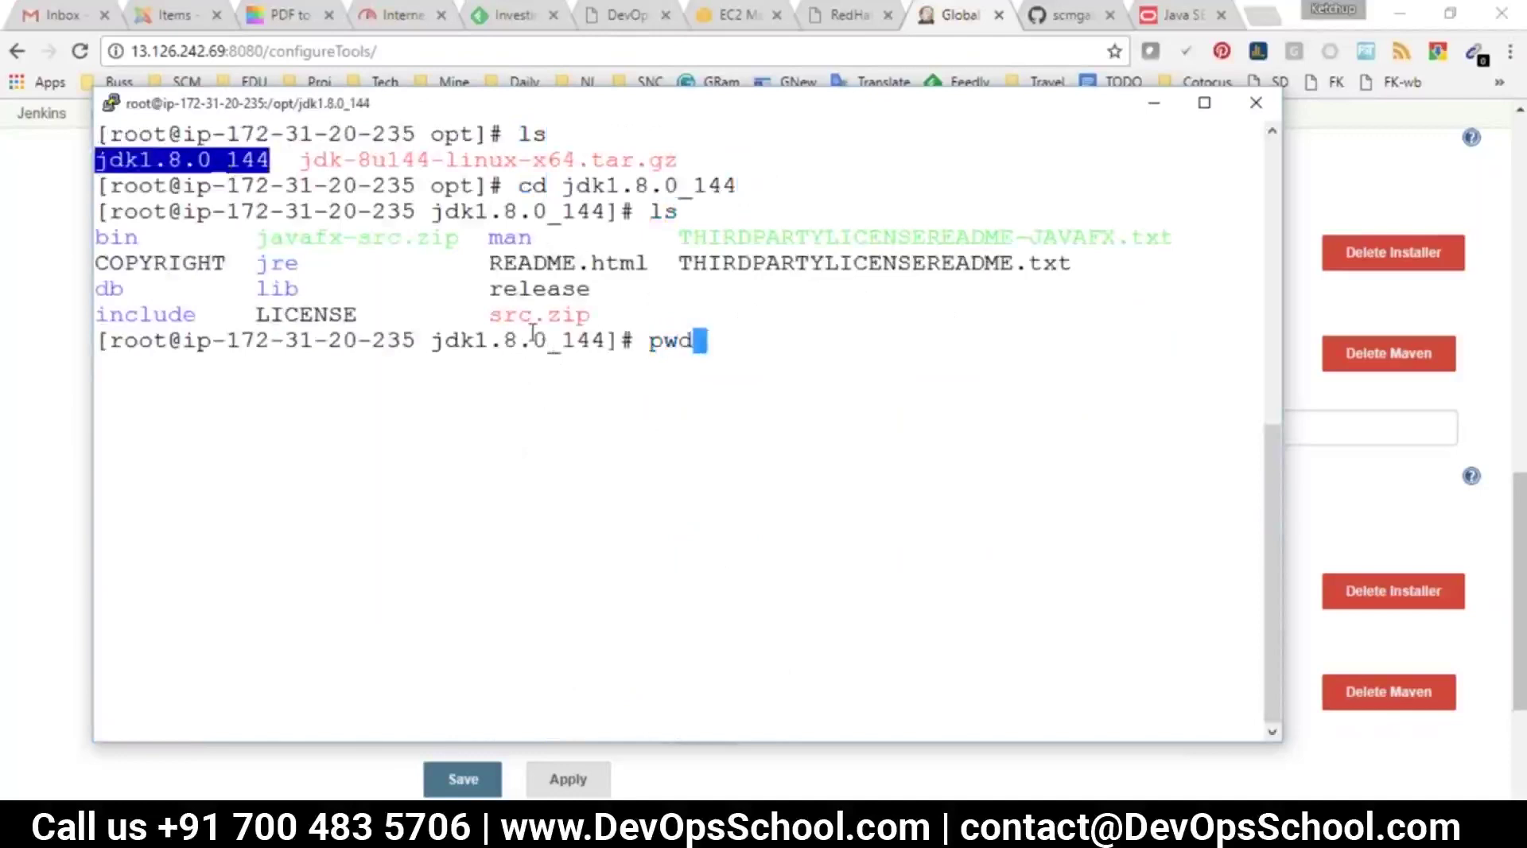
key(Return)
double_click(319, 362)
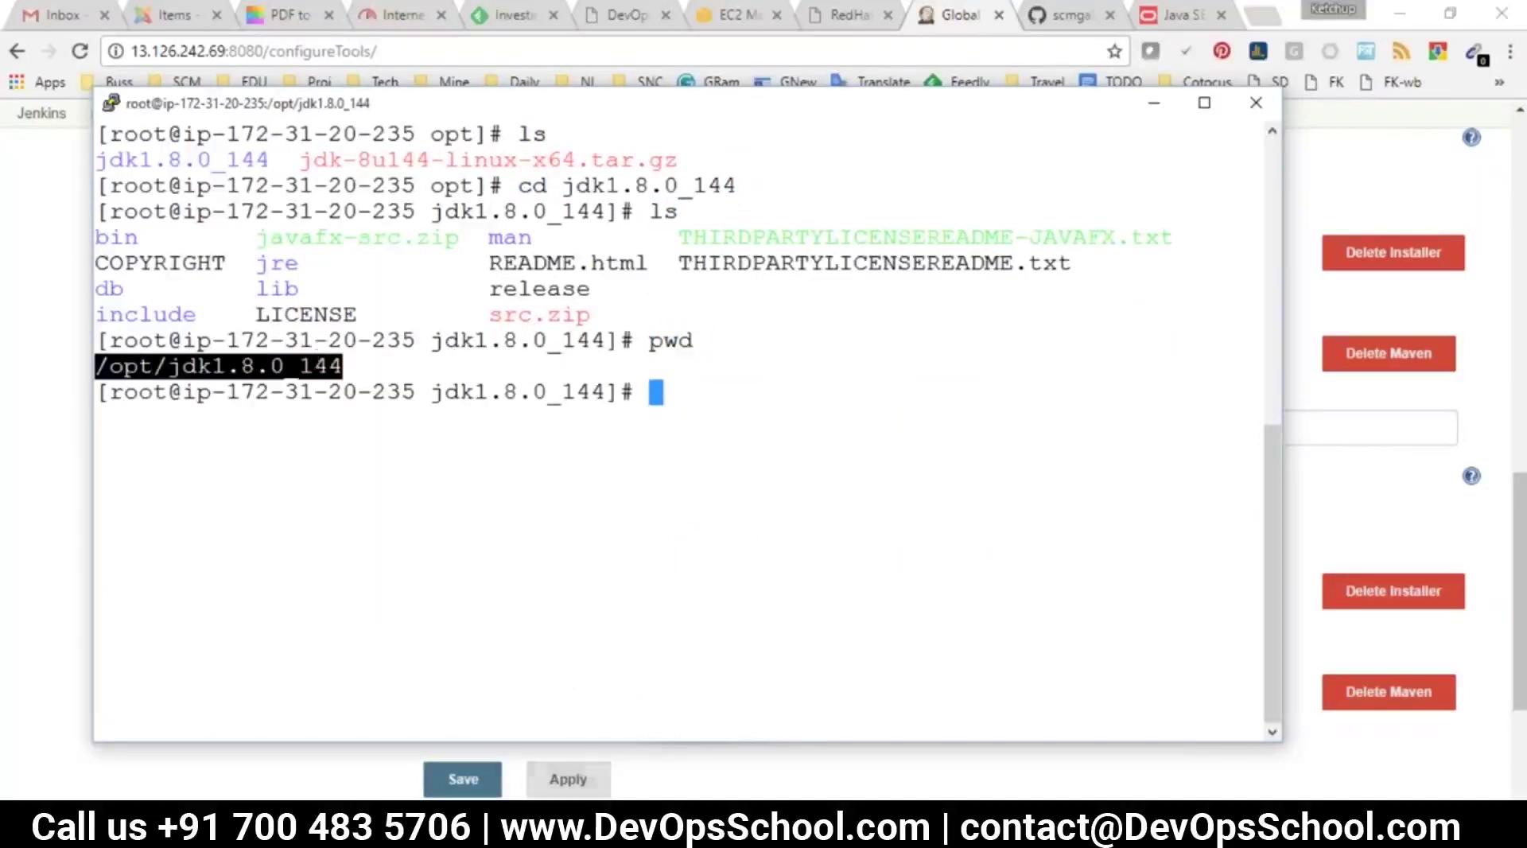
key(alt+Tab)
scroll(538, 361, up, 10)
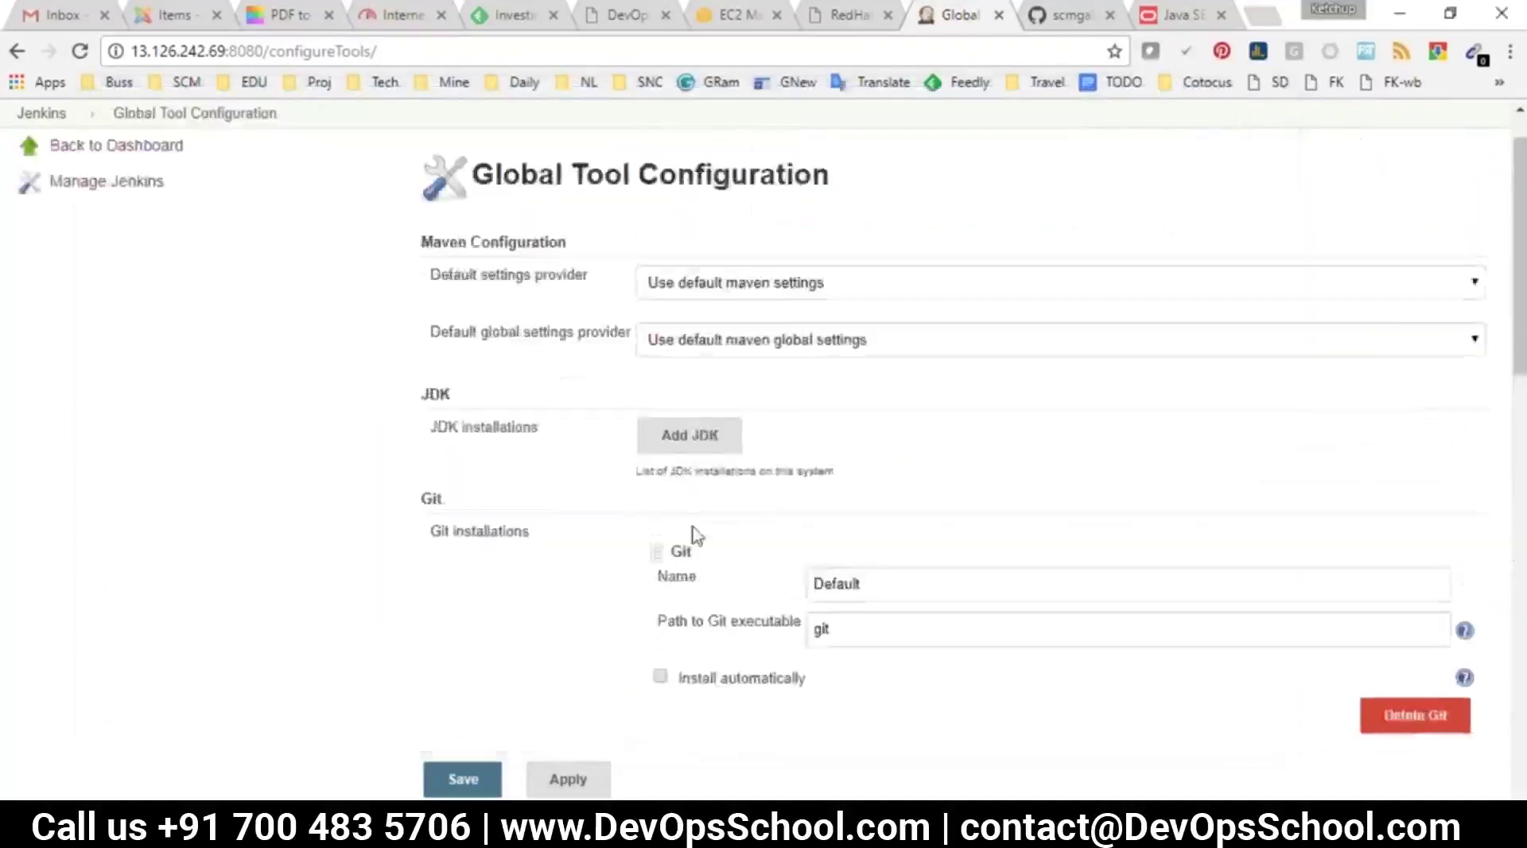
Add JDK jdk1.8 with automatic install off and JAVA_HOME /opt/jdk1.8.0_144, then save
scroll(691, 533, up, 1)
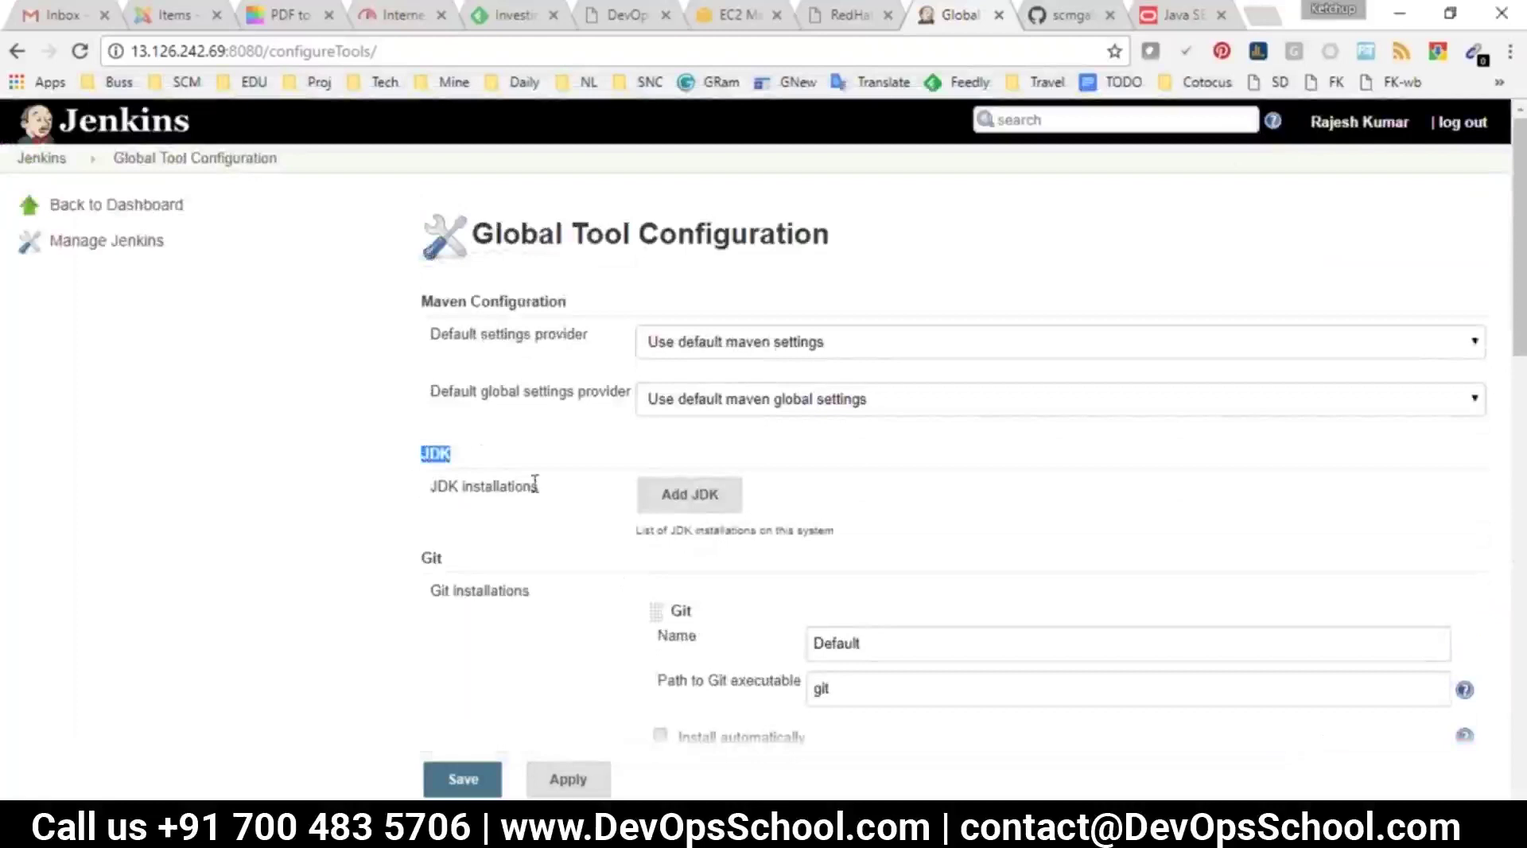
click(689, 493)
click(886, 524)
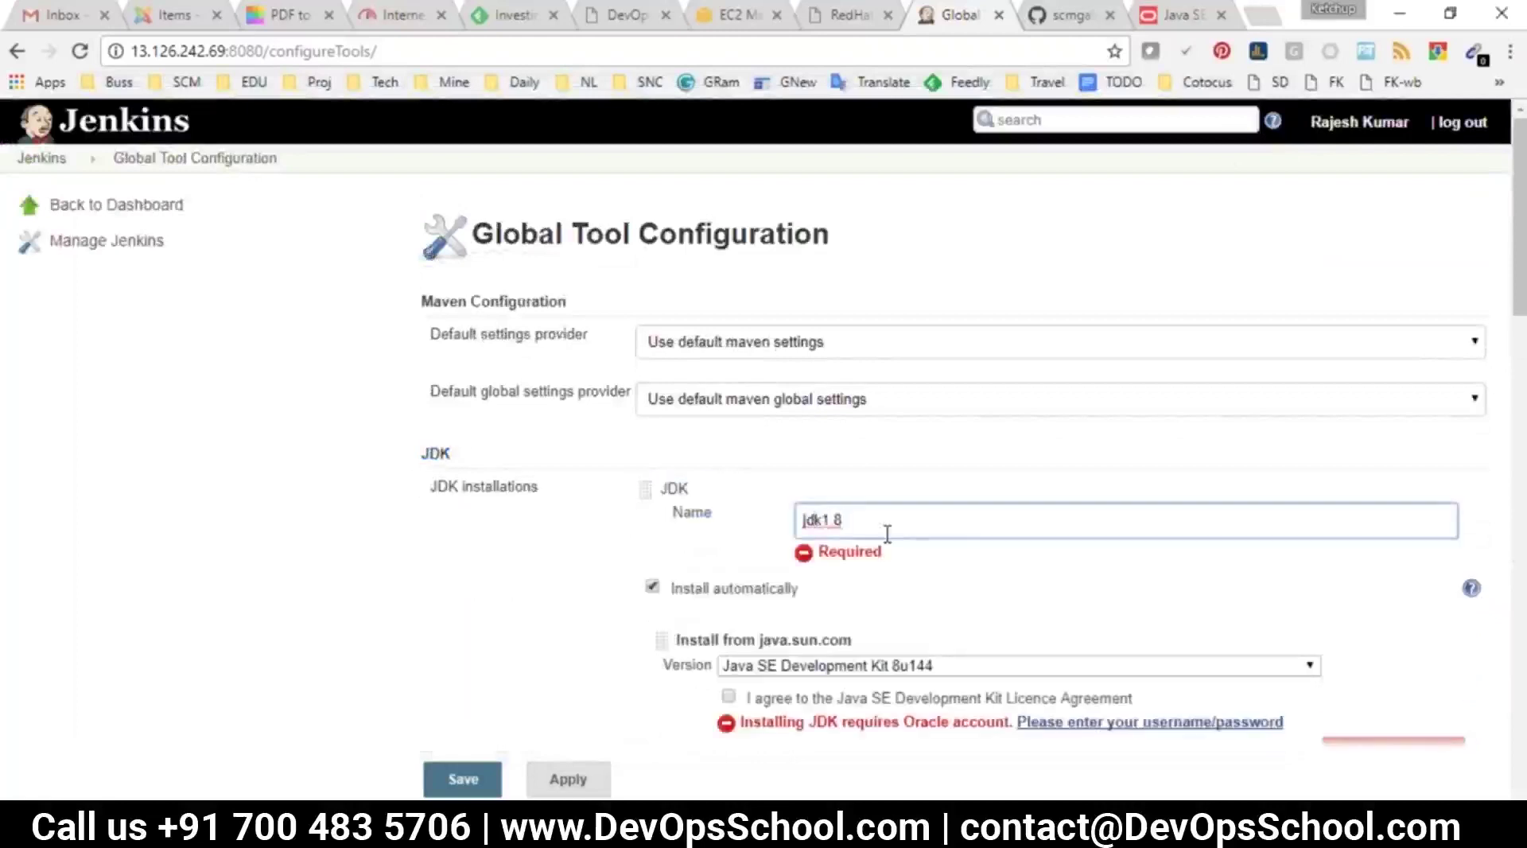
scroll(810, 620, down, 3)
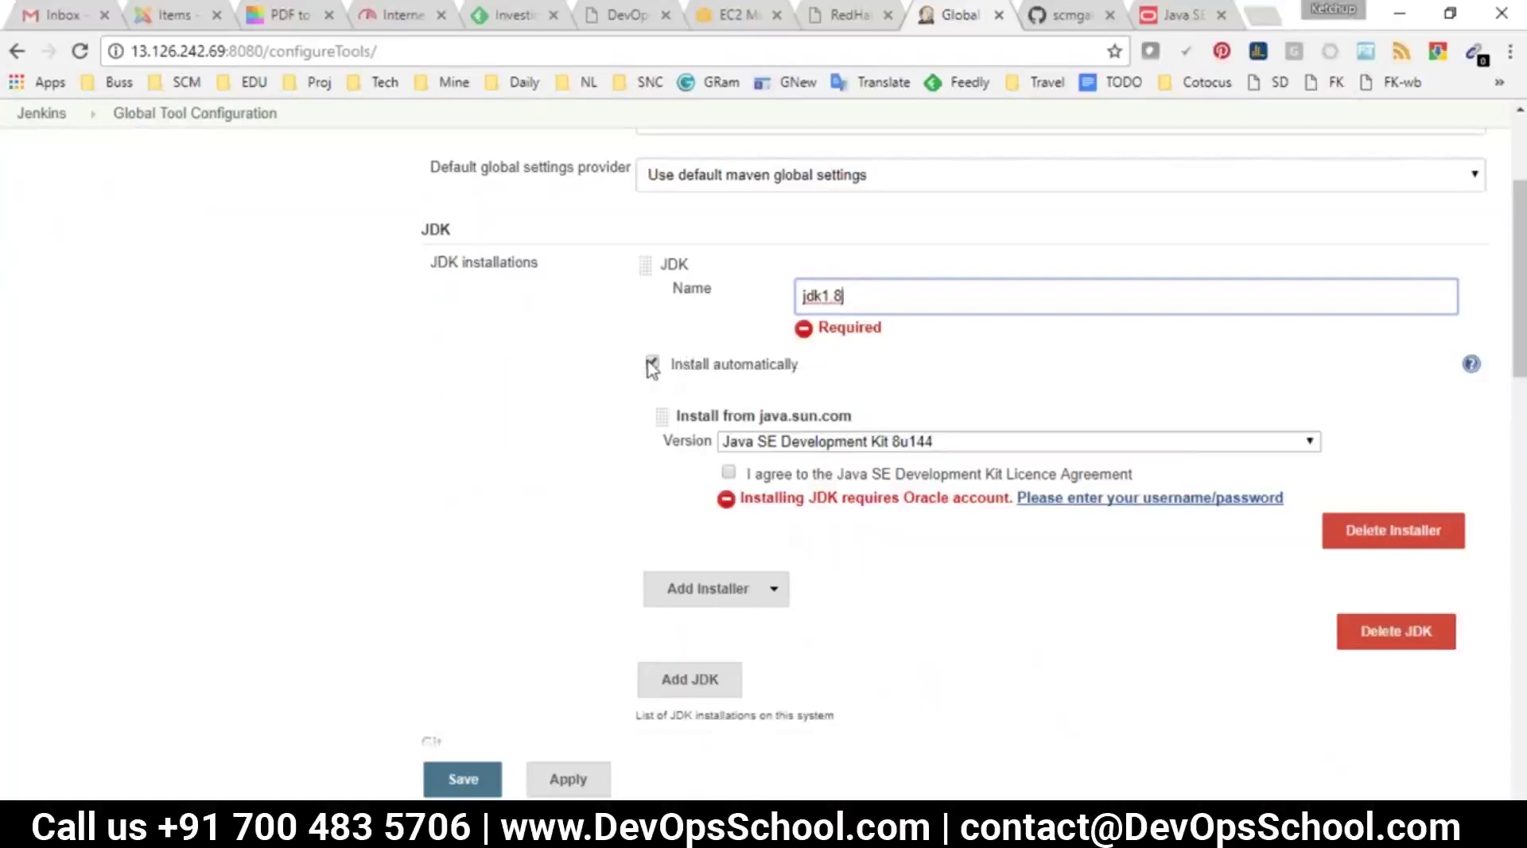
click(649, 364)
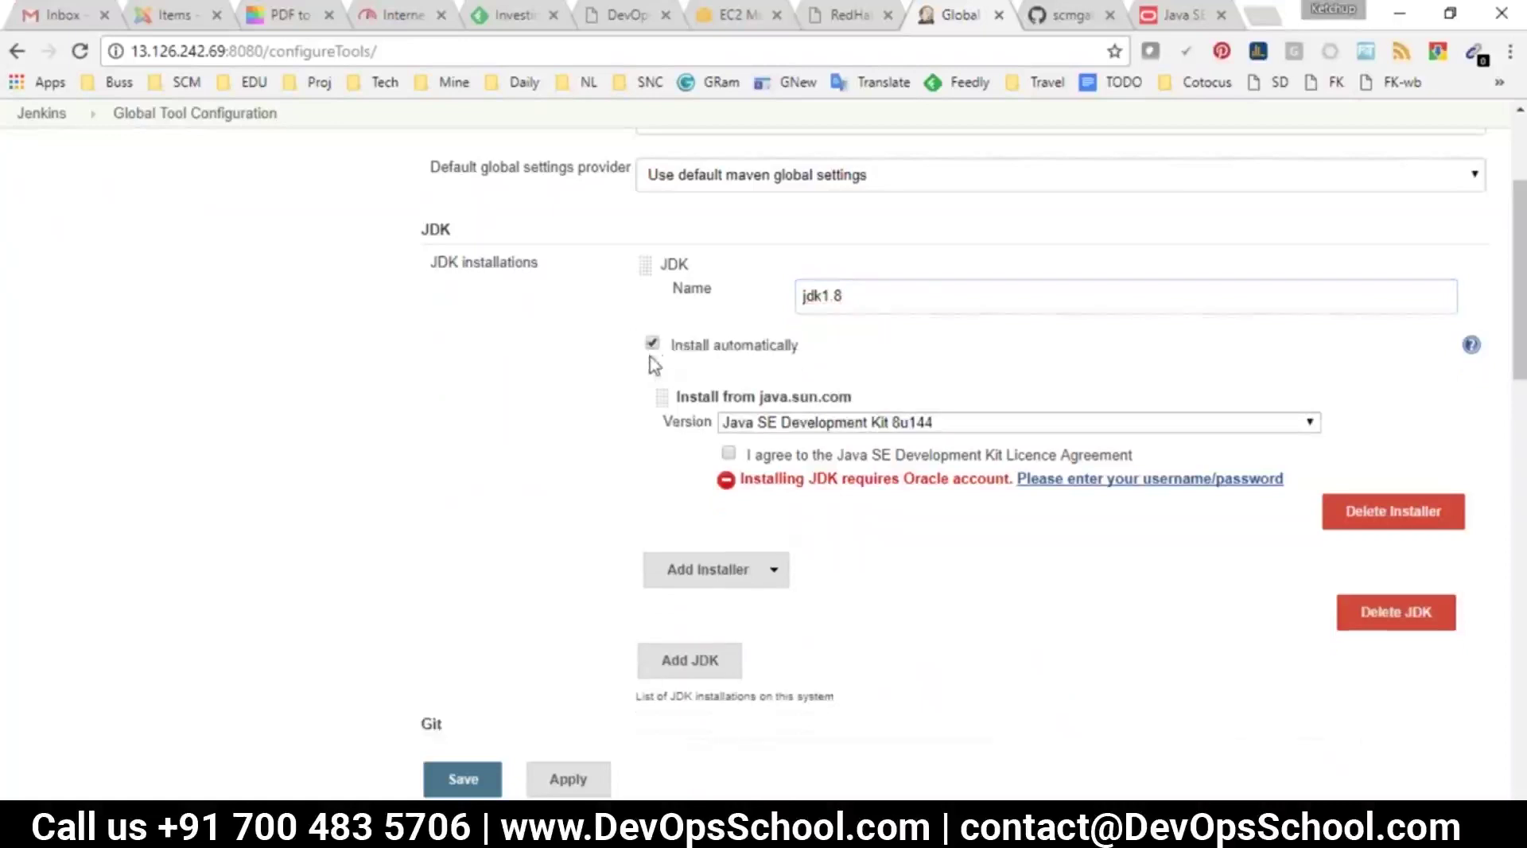
click(652, 344)
click(816, 336)
text(/opt/jdk1.8.0_144)
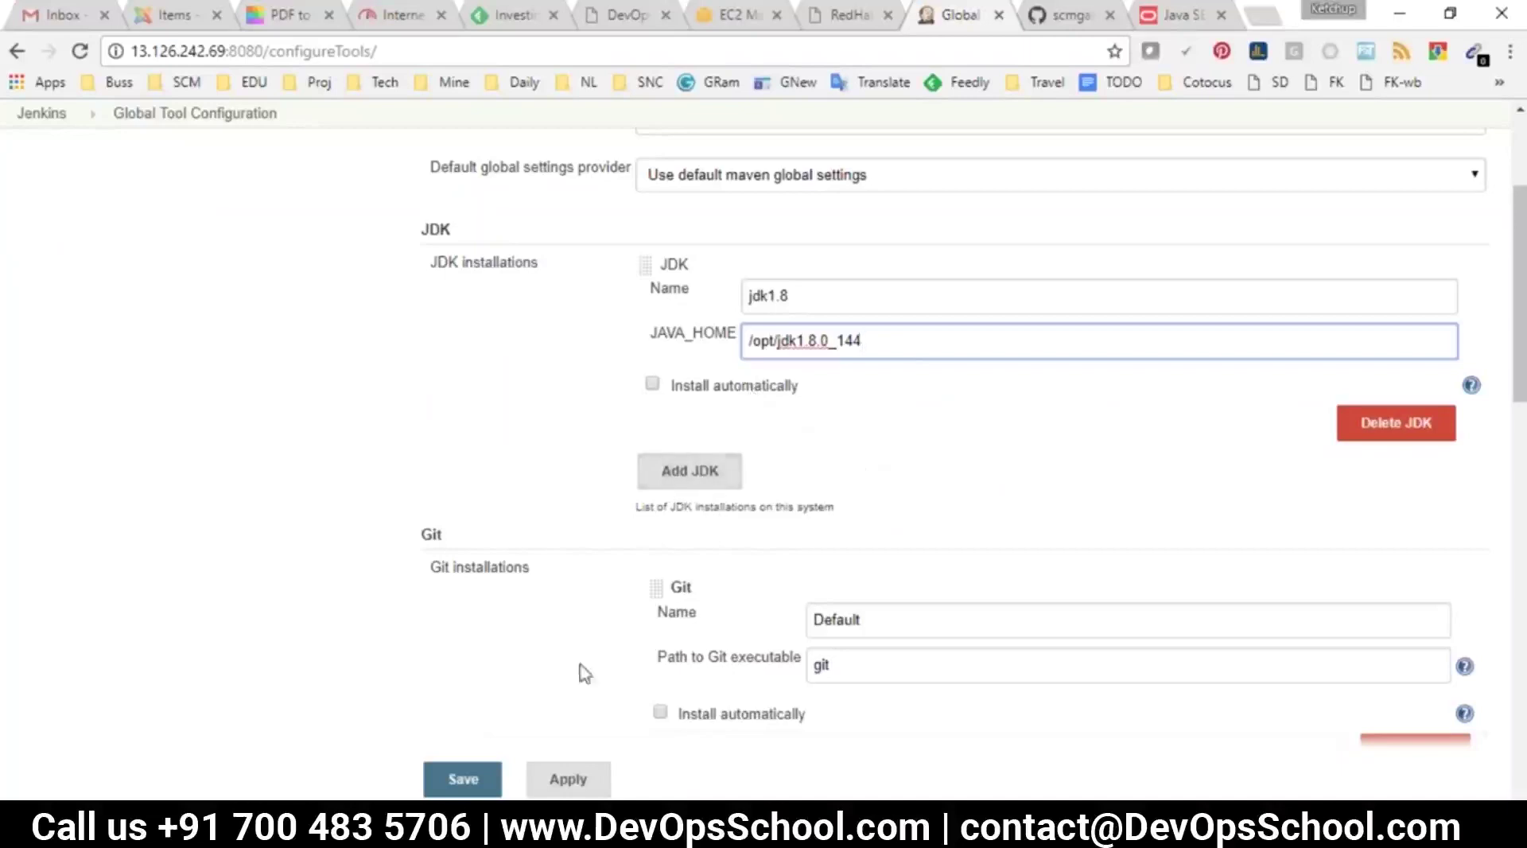
click(459, 780)
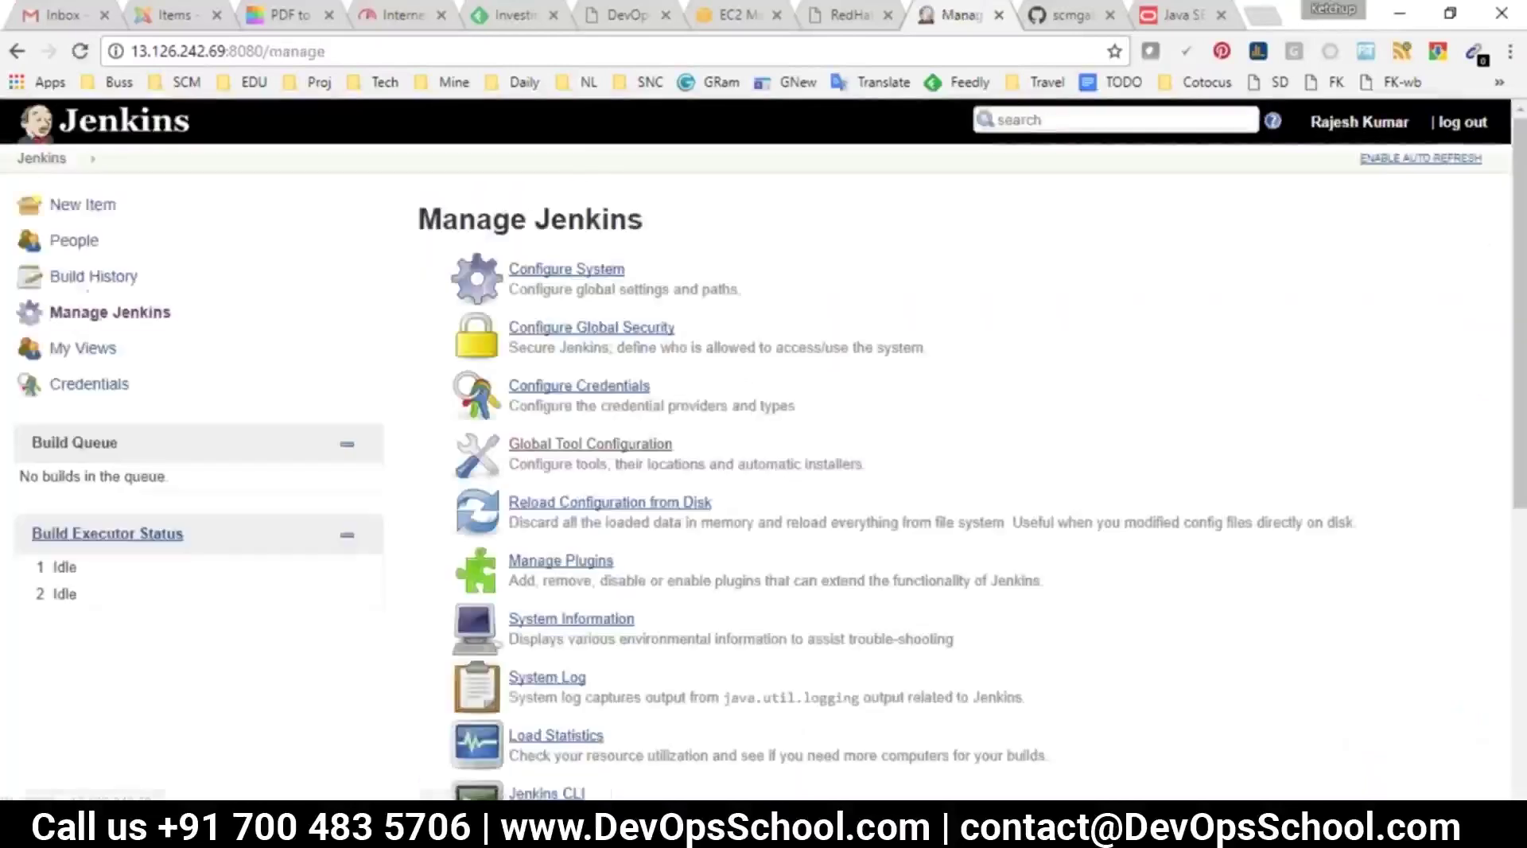
Start a new ABUILD build and open build #6's console output
click(28, 157)
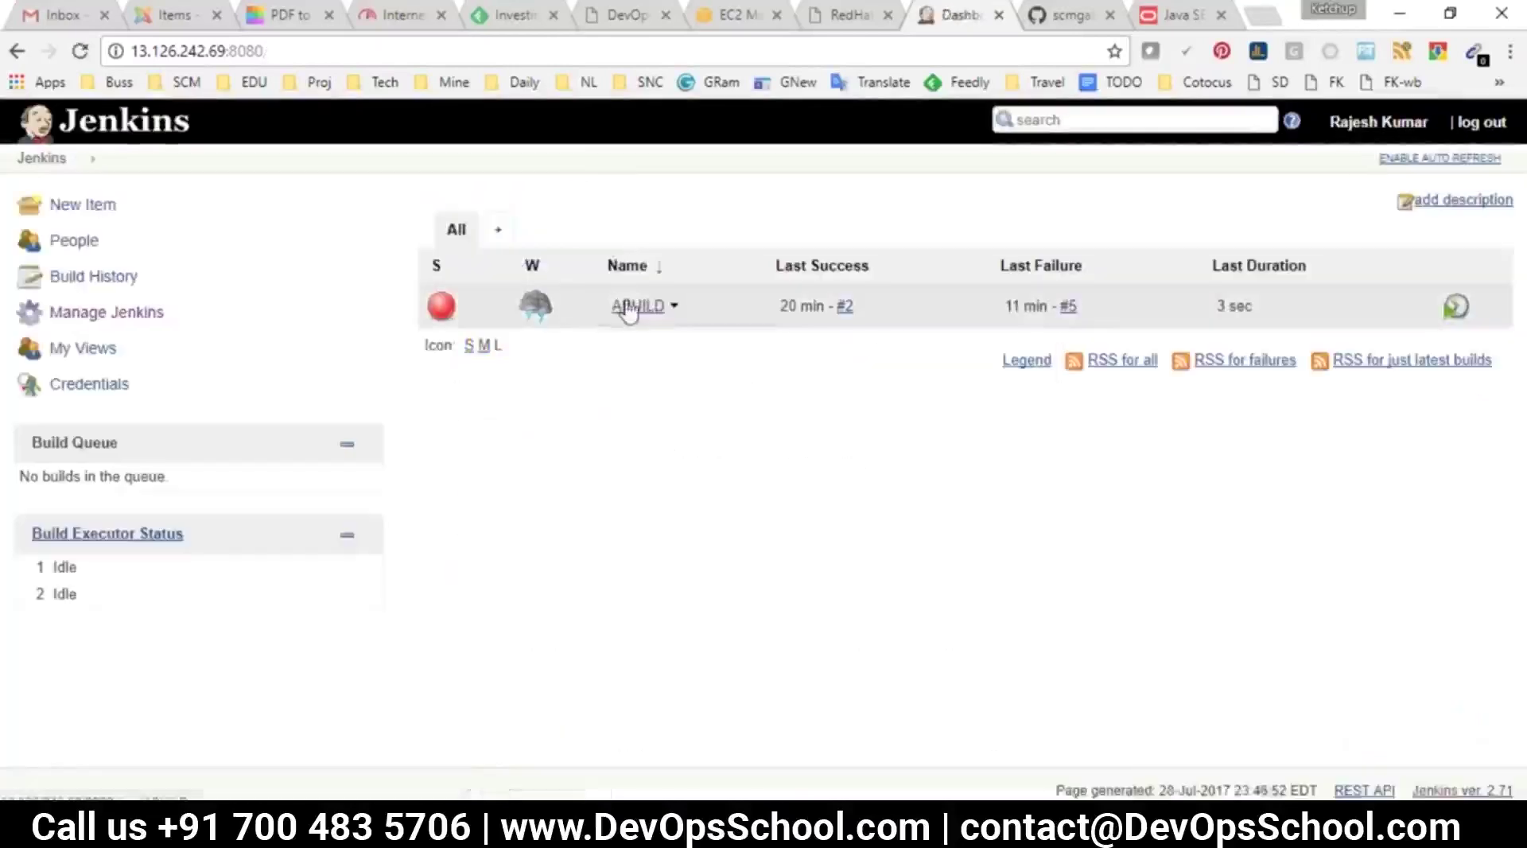
click(636, 306)
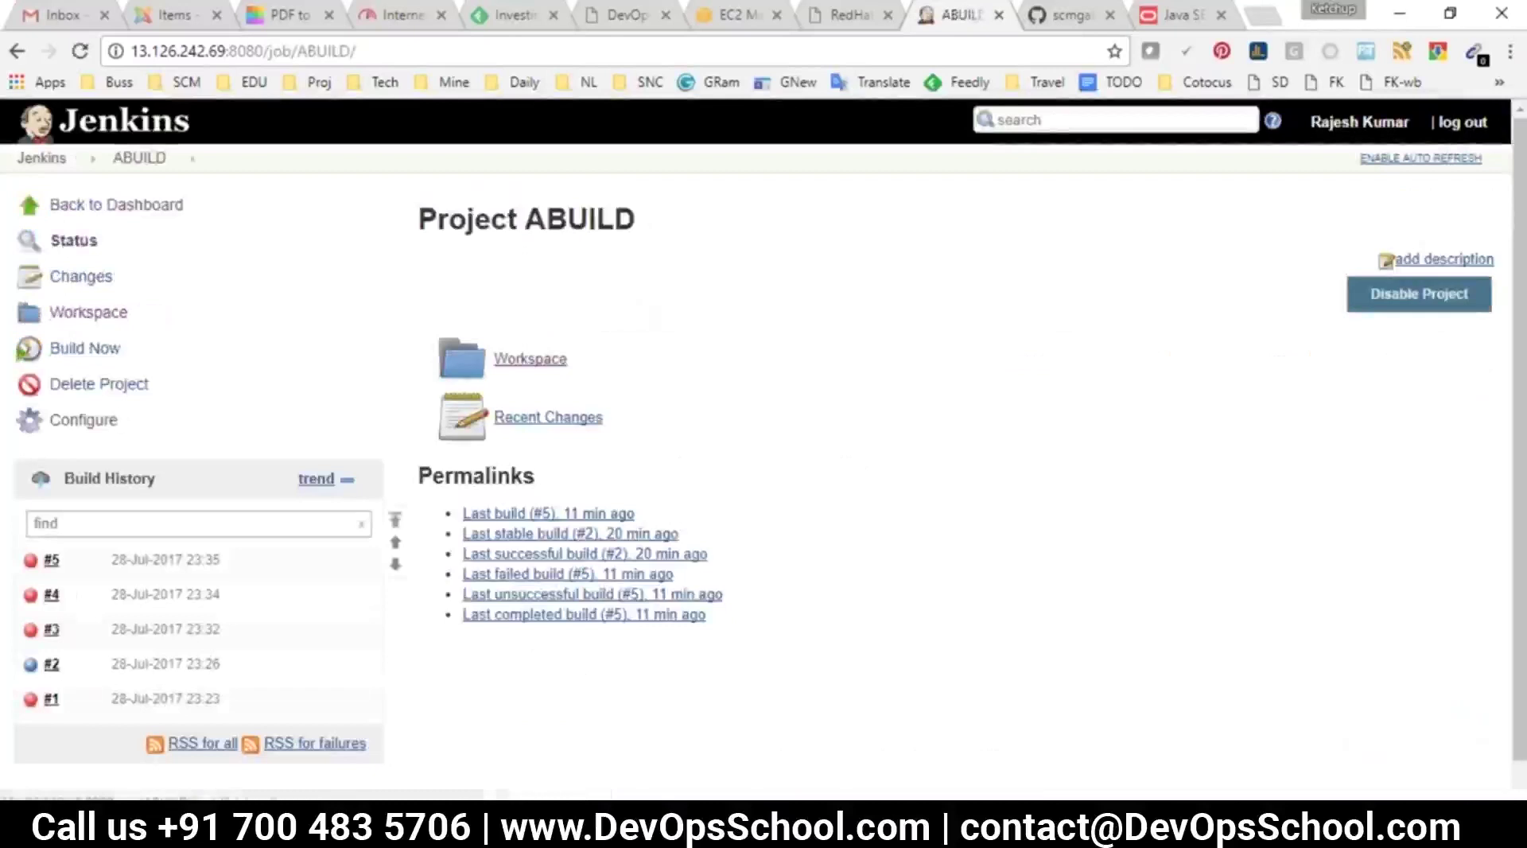
click(85, 348)
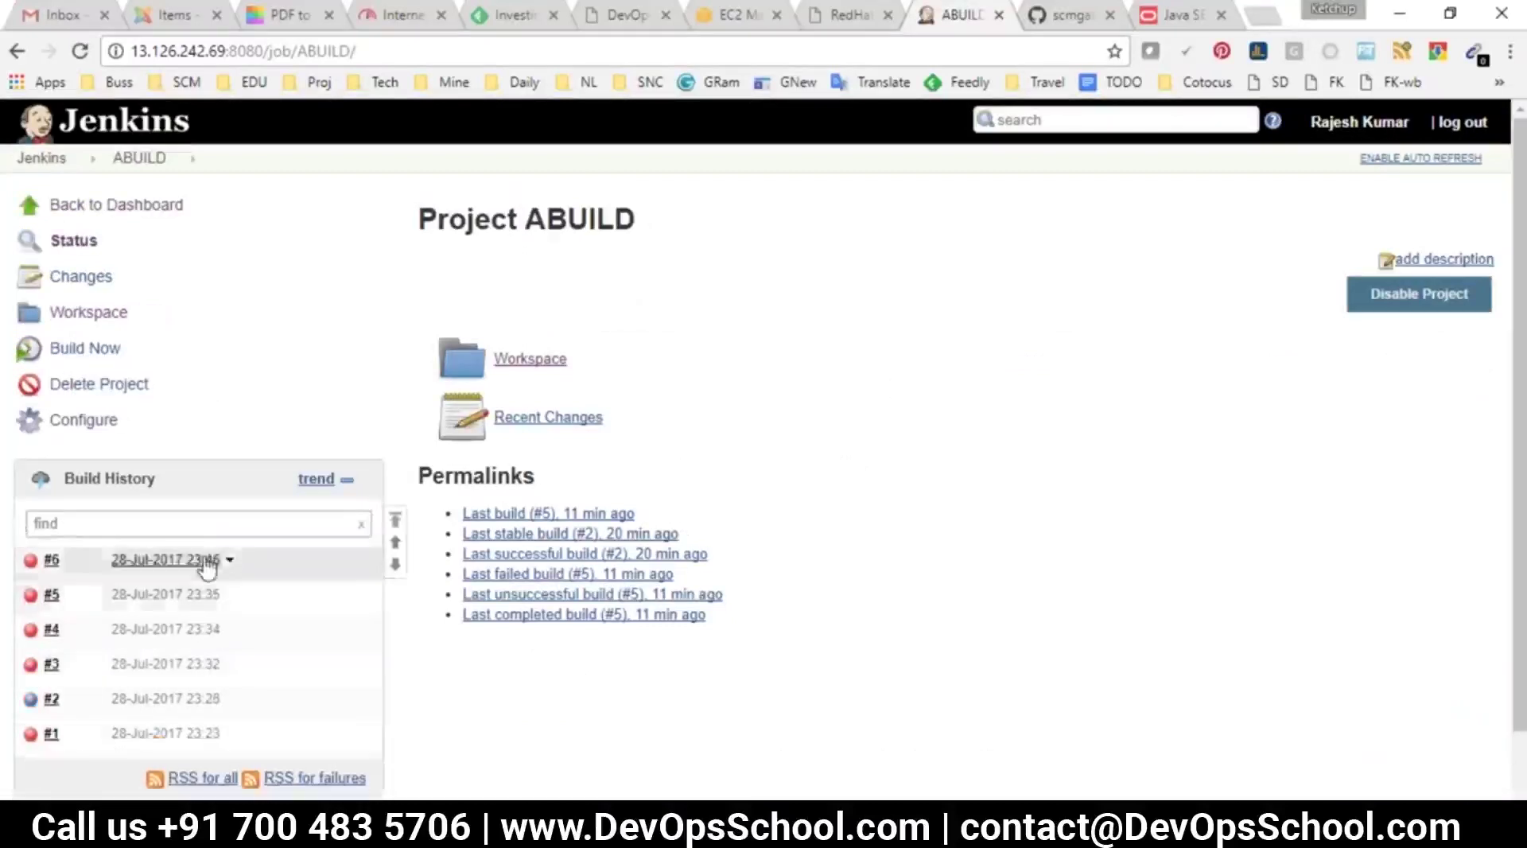
click(205, 562)
click(103, 315)
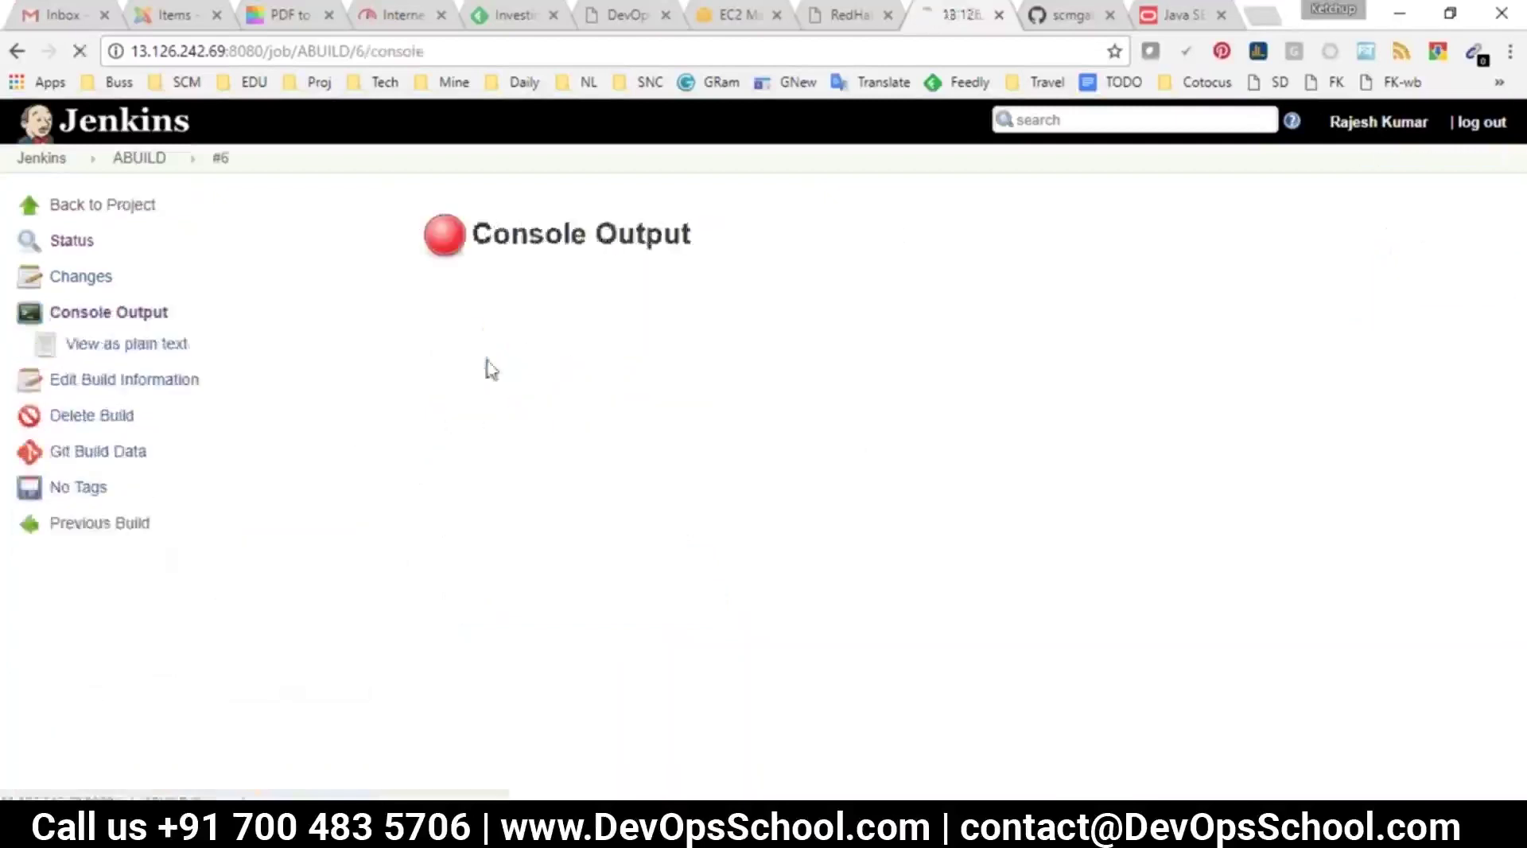
Inspect the error saying mvn cannot run, then open ABUILD's configuration
key(End)
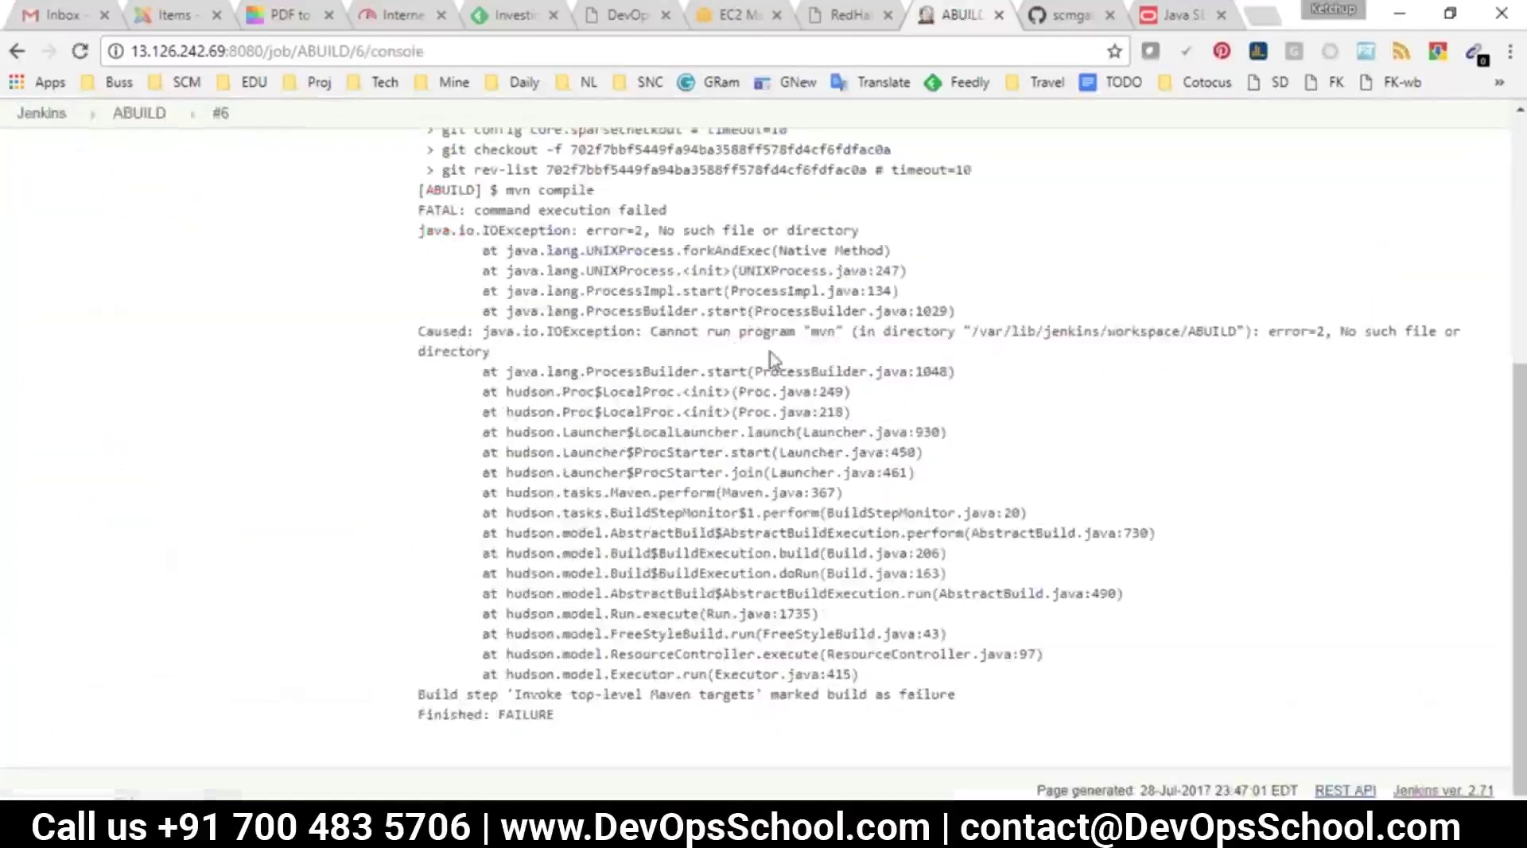
drag(723, 330, 833, 331)
triple_click(825, 334)
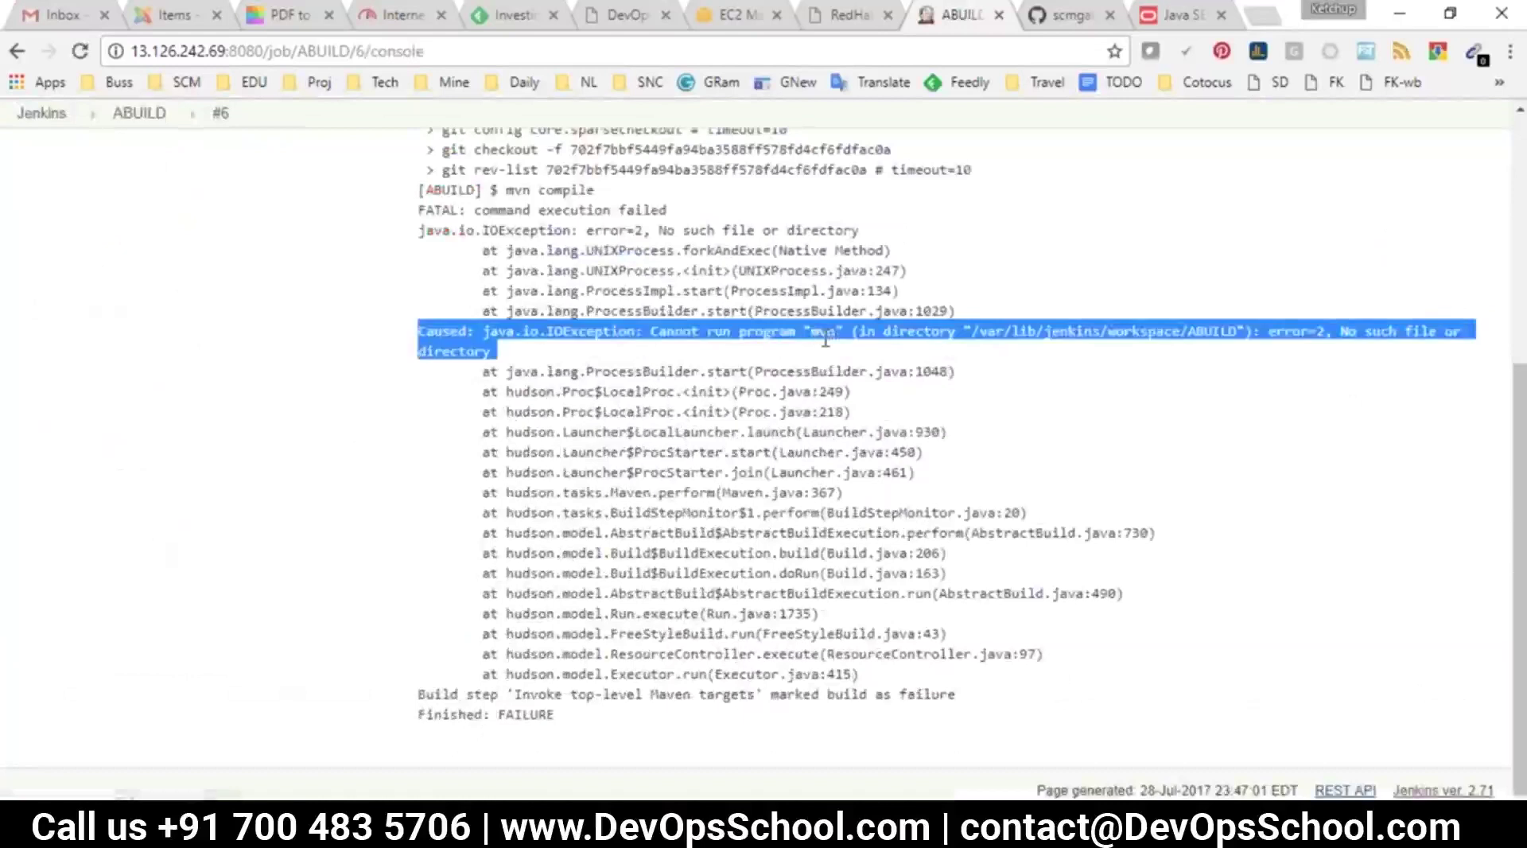
double_click(825, 334)
scroll(154, 256, up, 5)
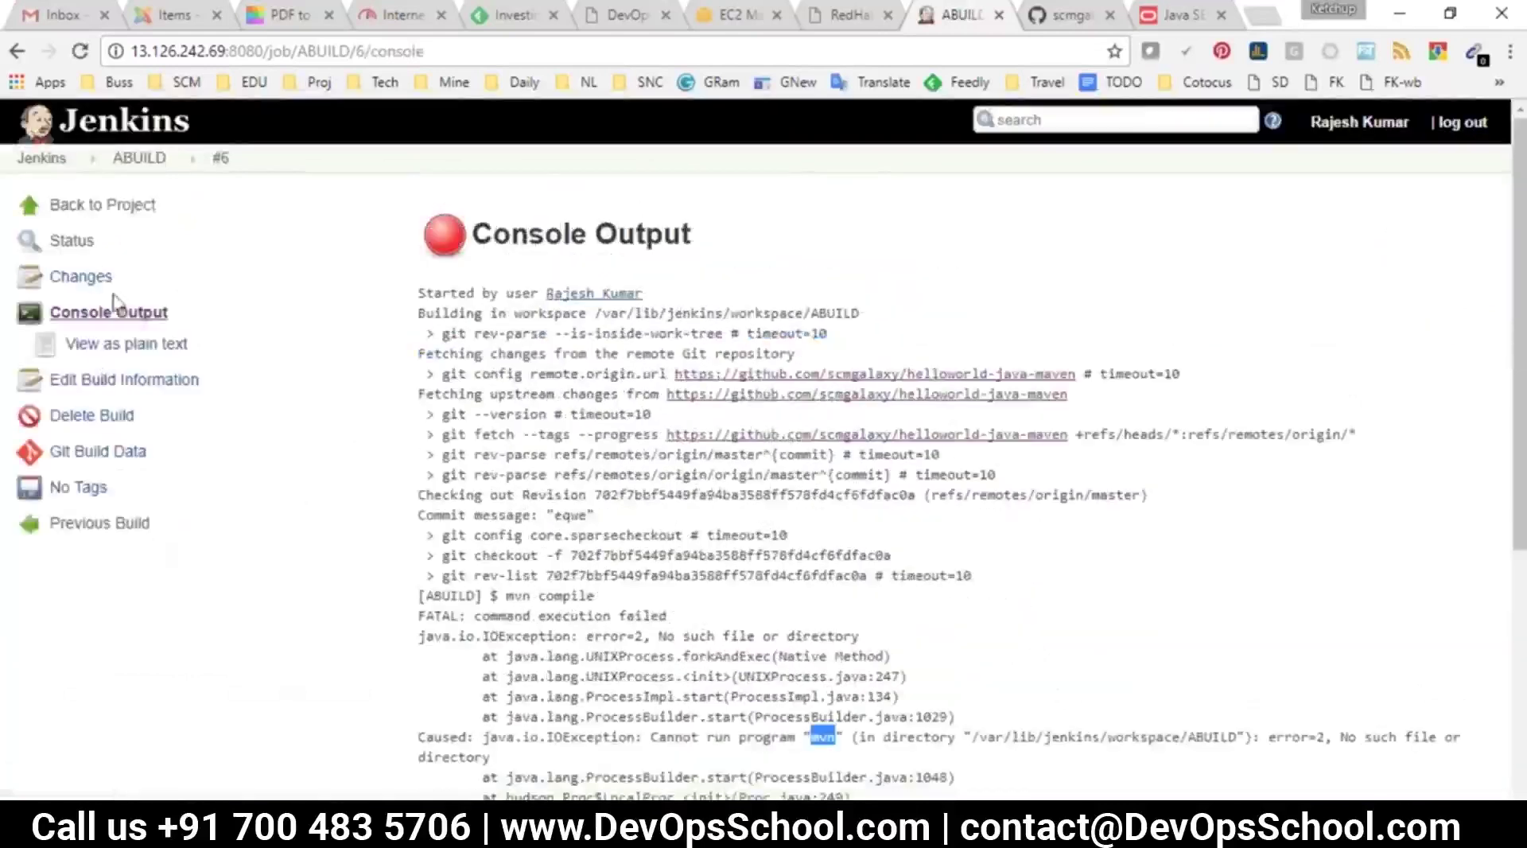
click(139, 157)
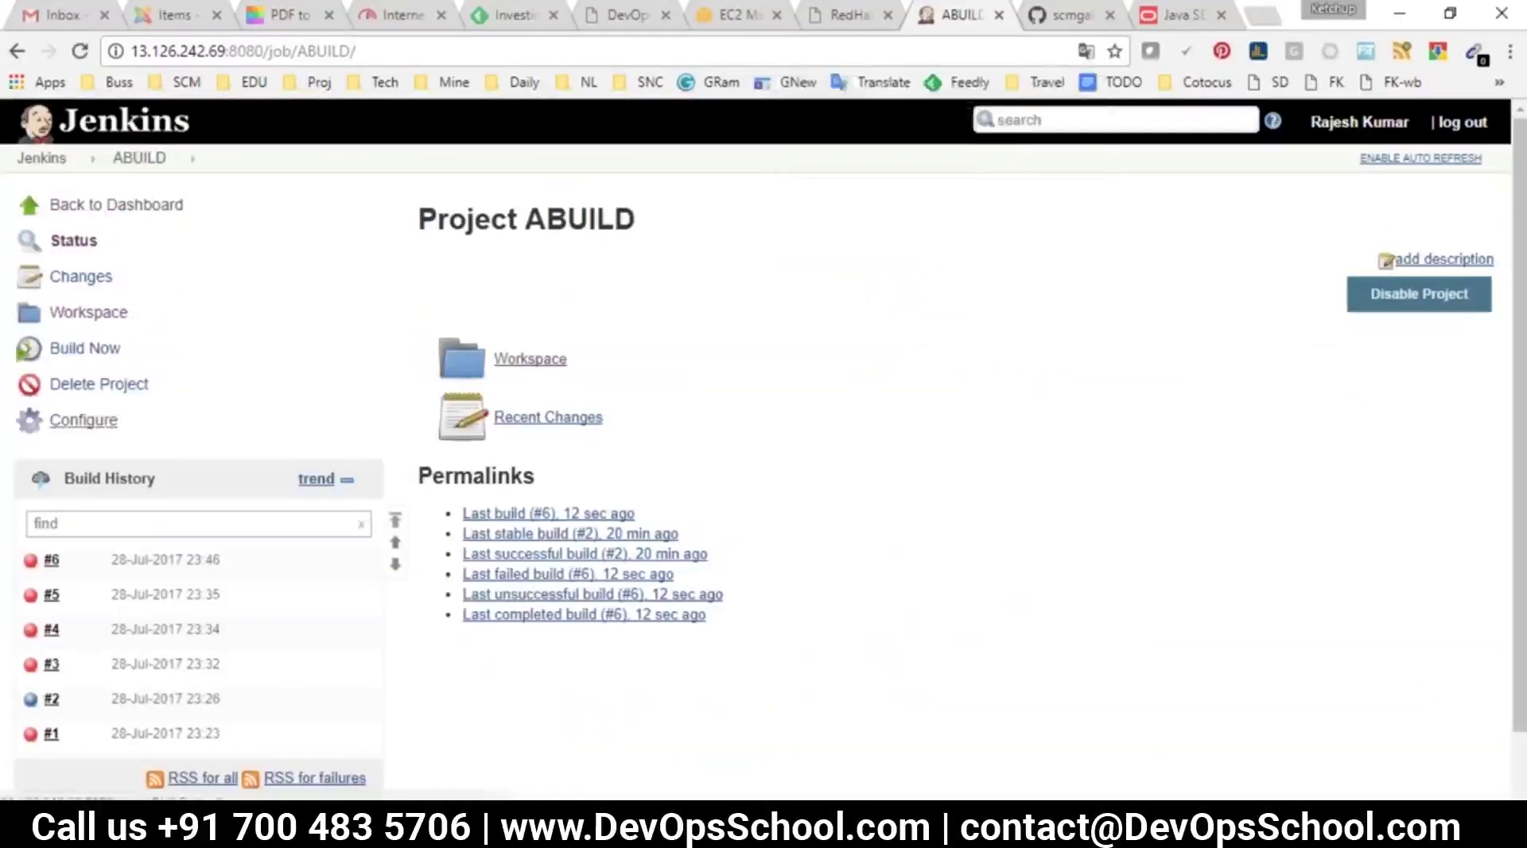
click(79, 420)
Set ABUILD's Build section Maven Version to maven350 and save the job
click(843, 218)
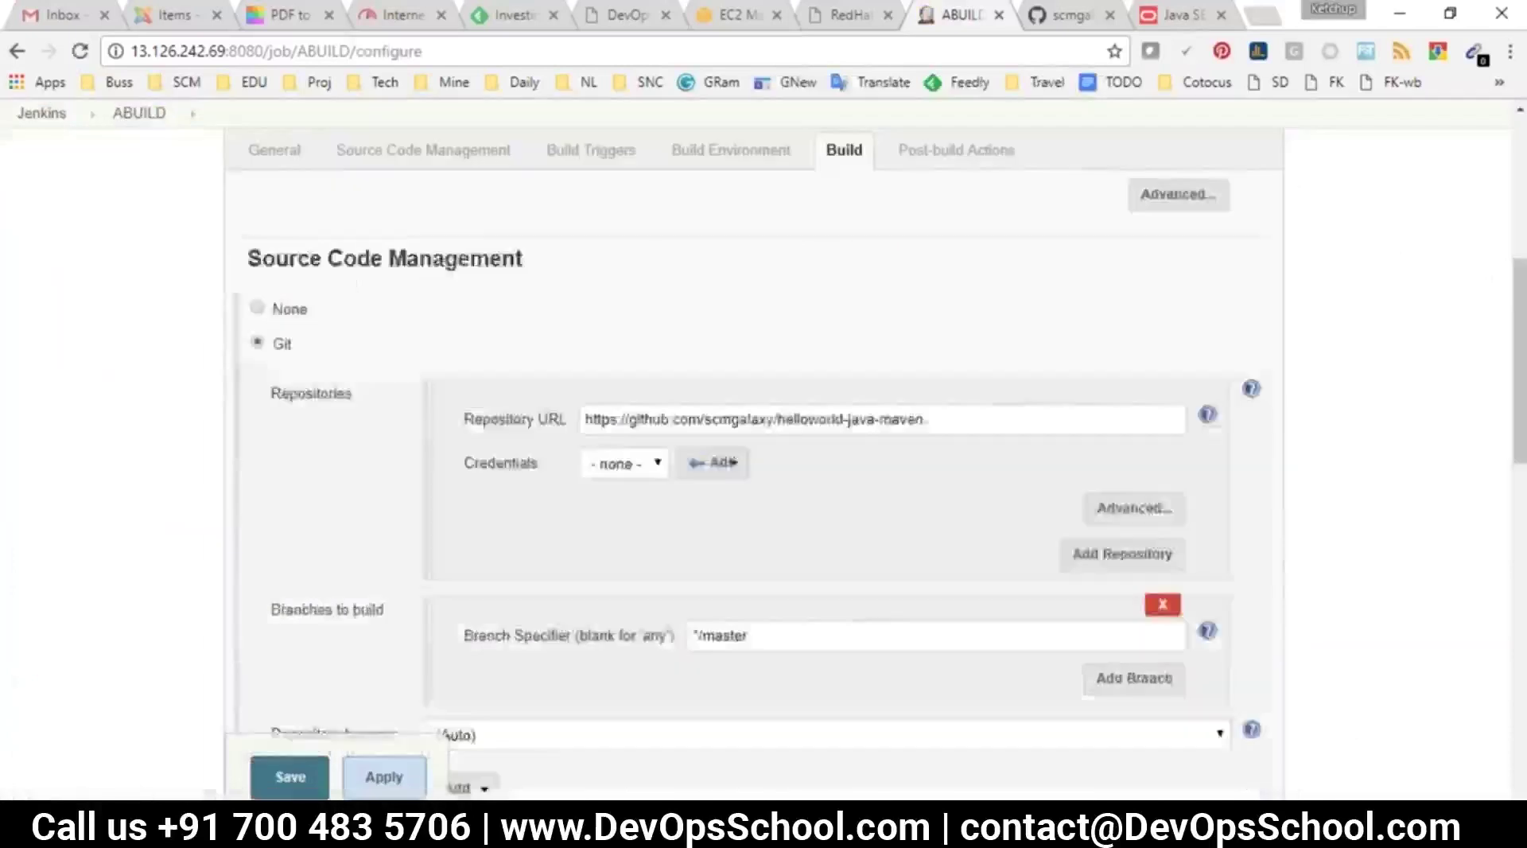
click(457, 309)
click(460, 347)
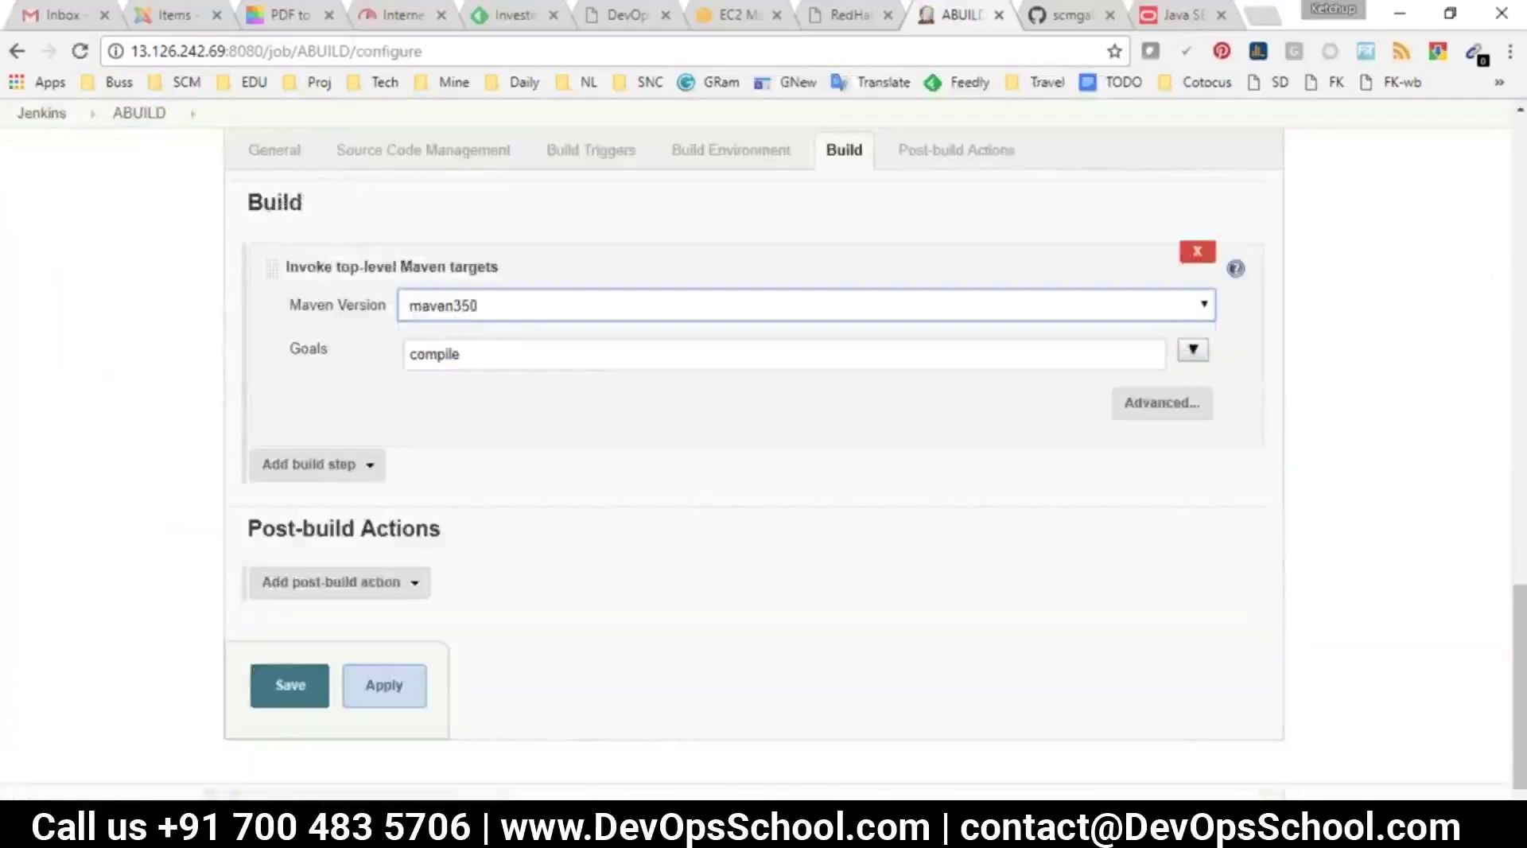
click(310, 670)
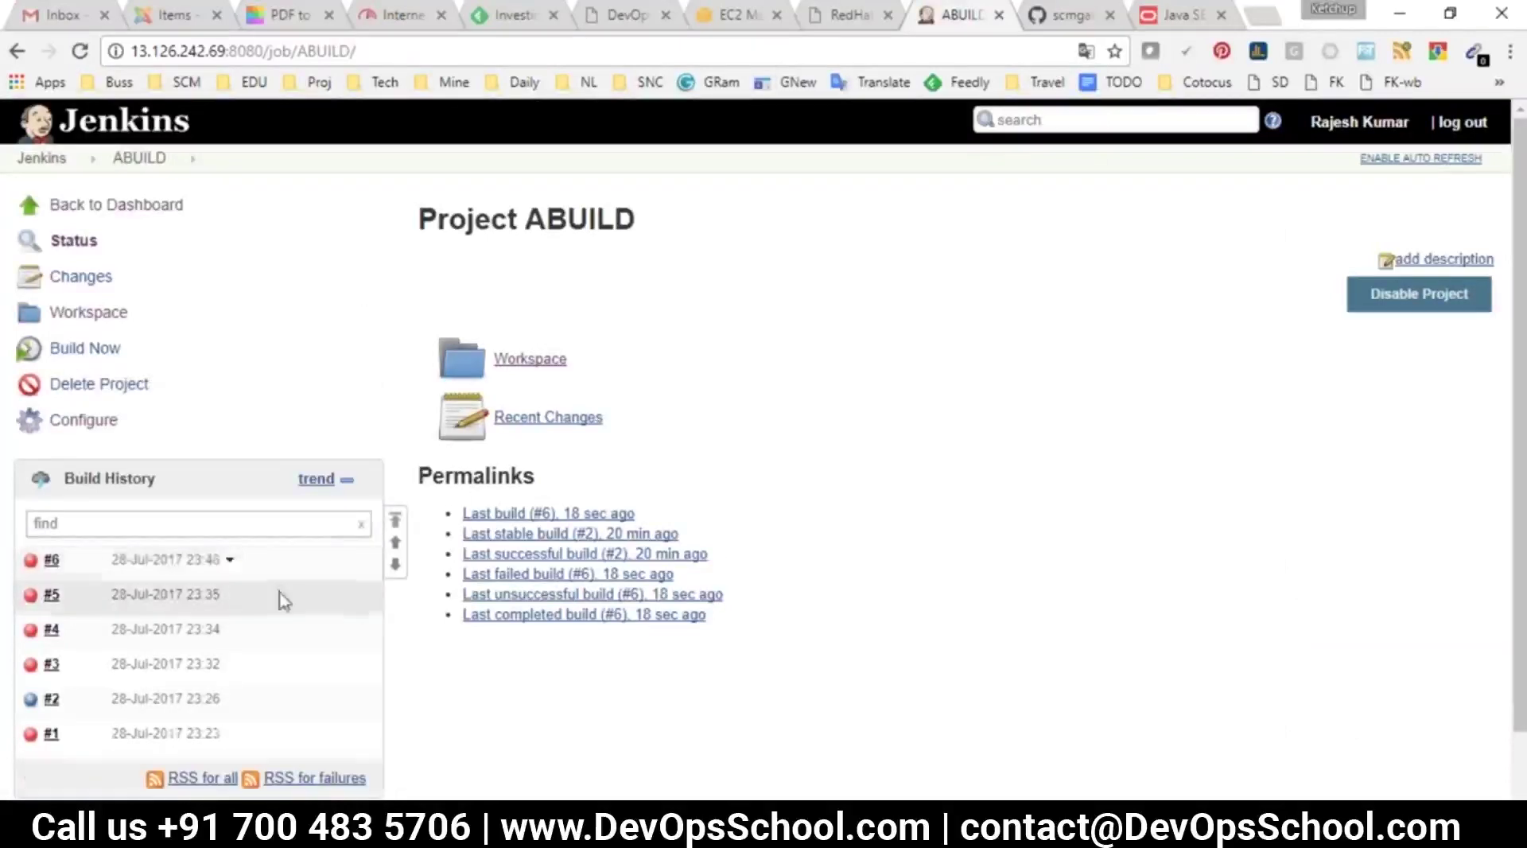
Check build #7's console output for BUILD SUCCESS, then return to the ABUILD project page
click(124, 561)
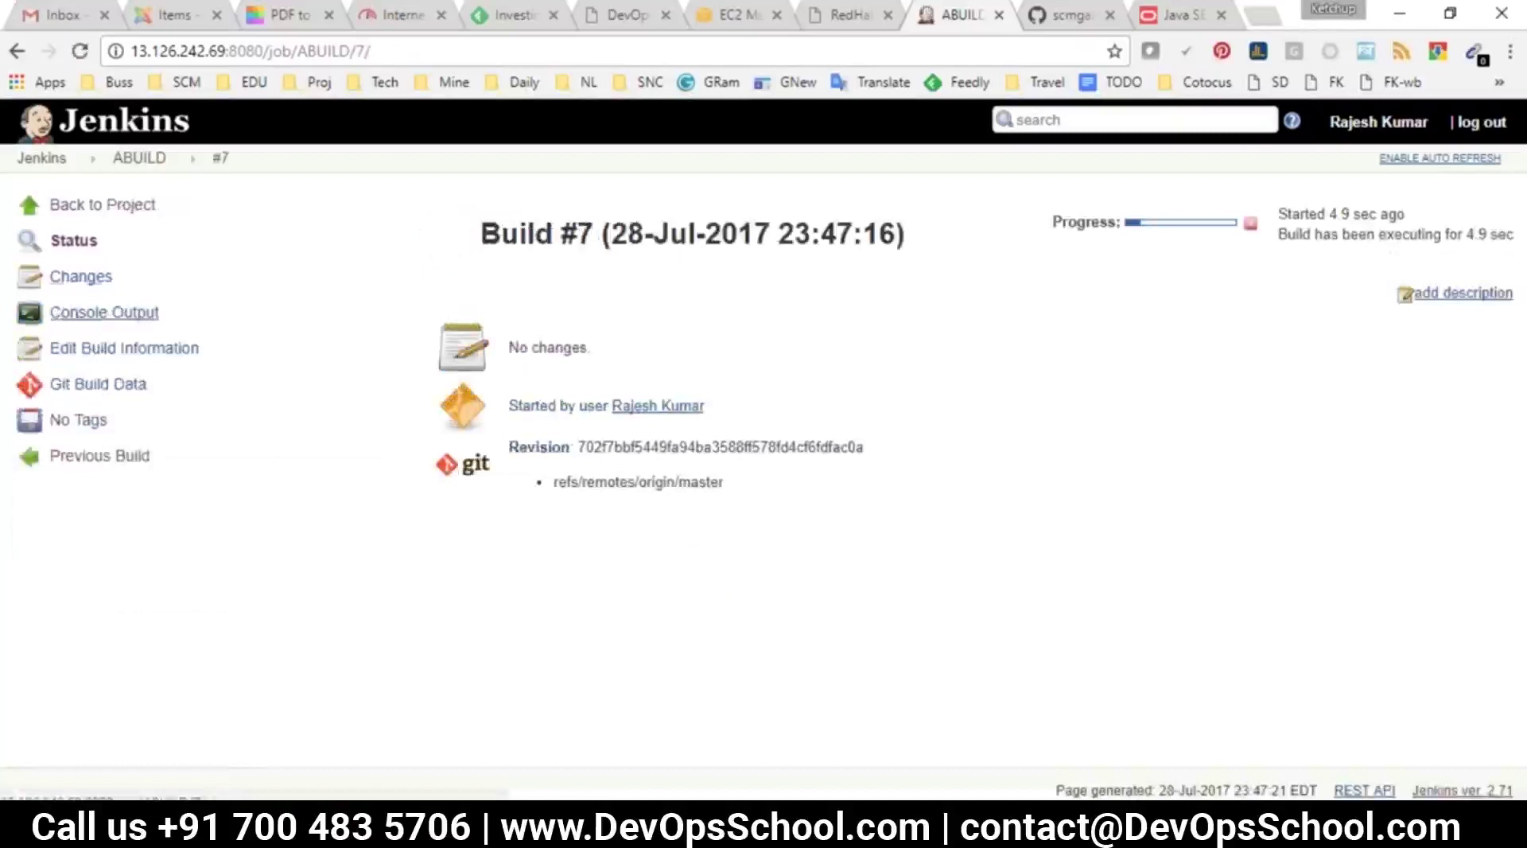
click(105, 312)
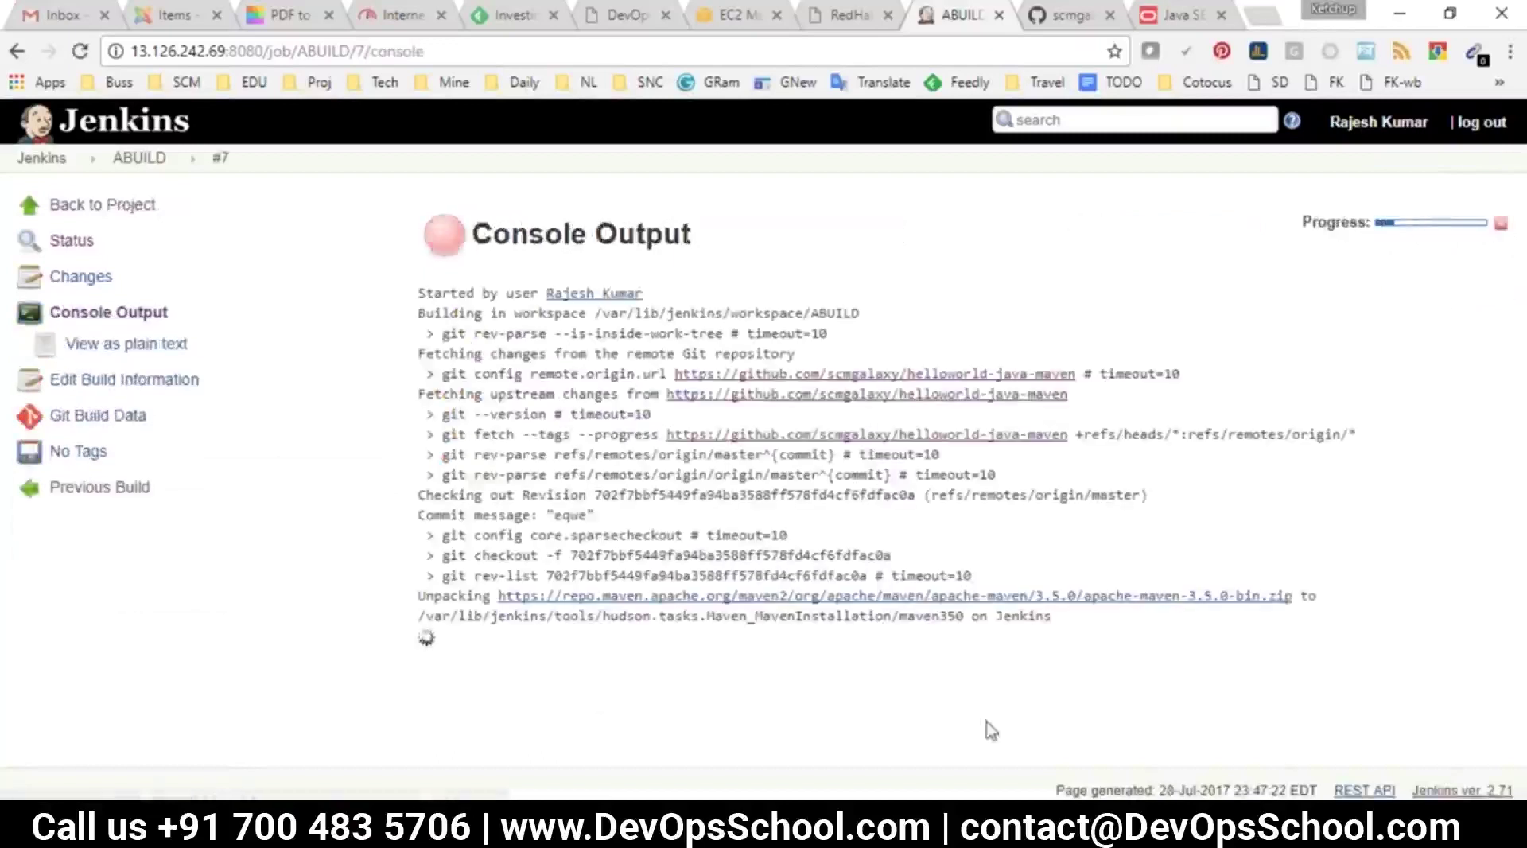
drag(1062, 628, 444, 240)
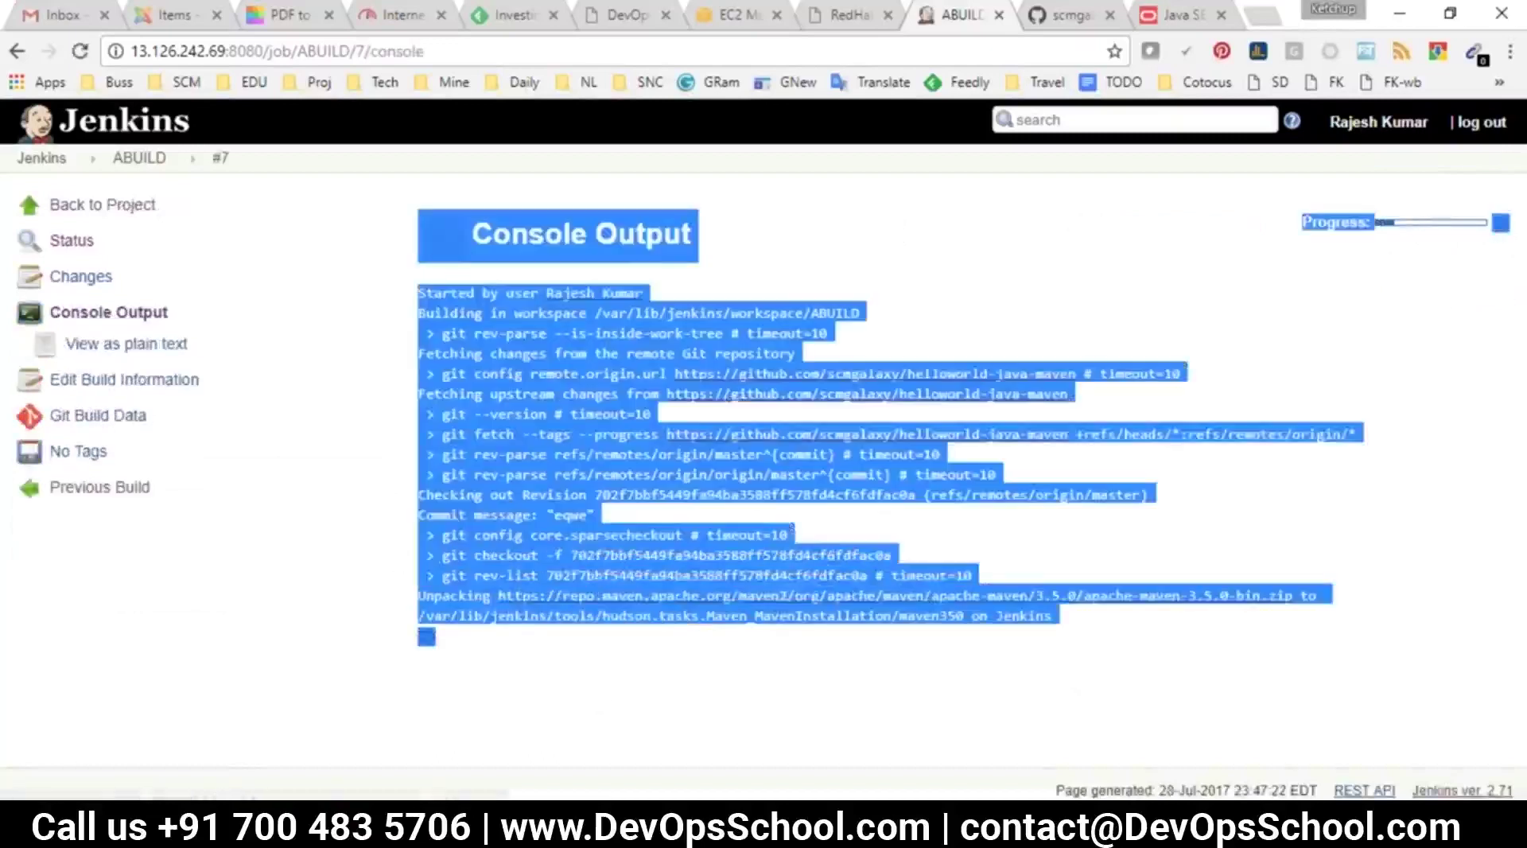
click(484, 696)
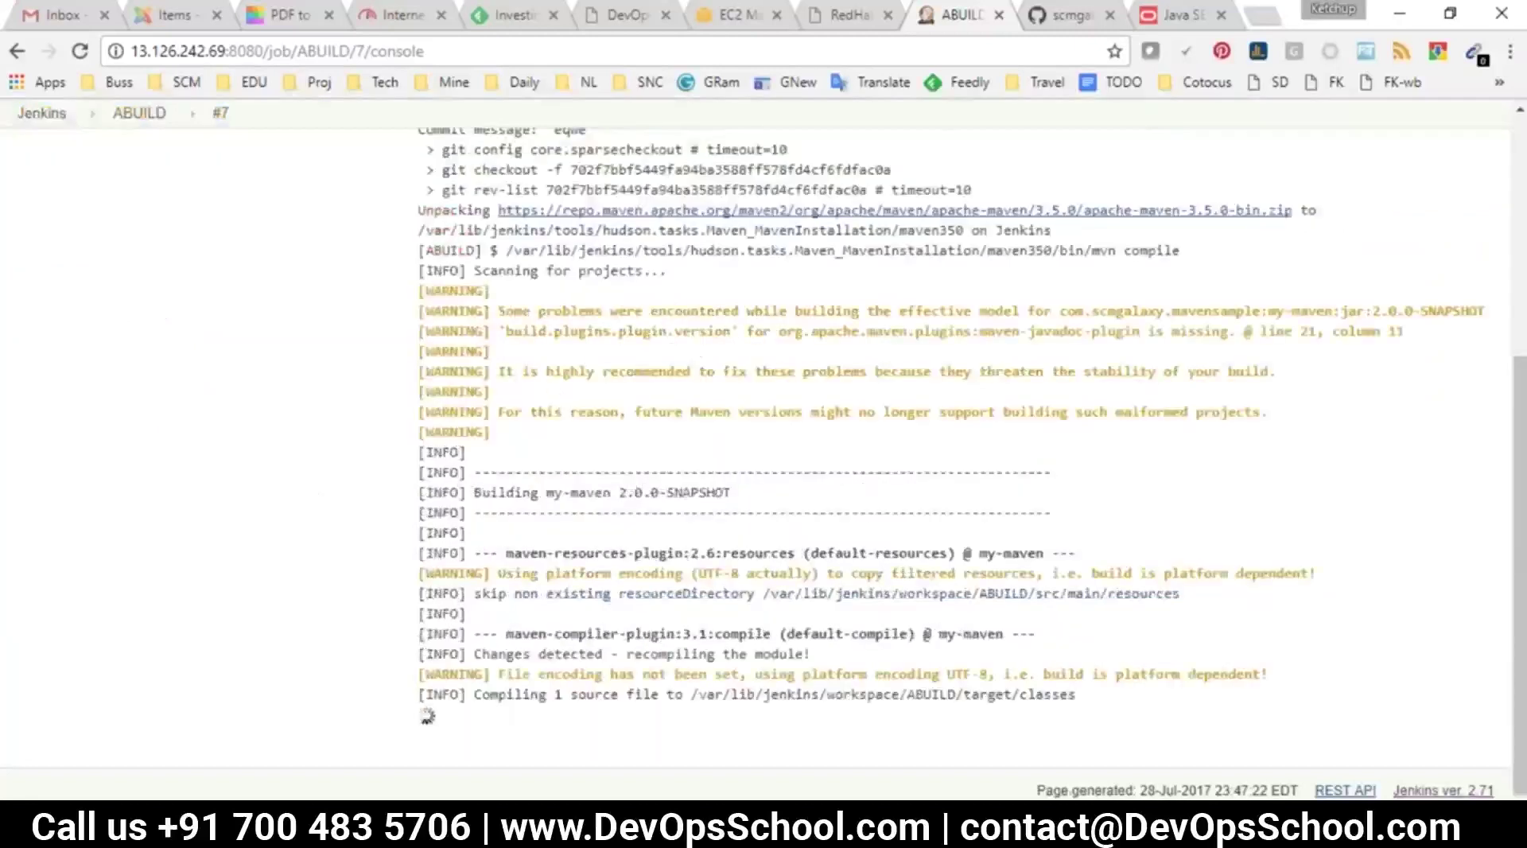
drag(556, 714, 435, 554)
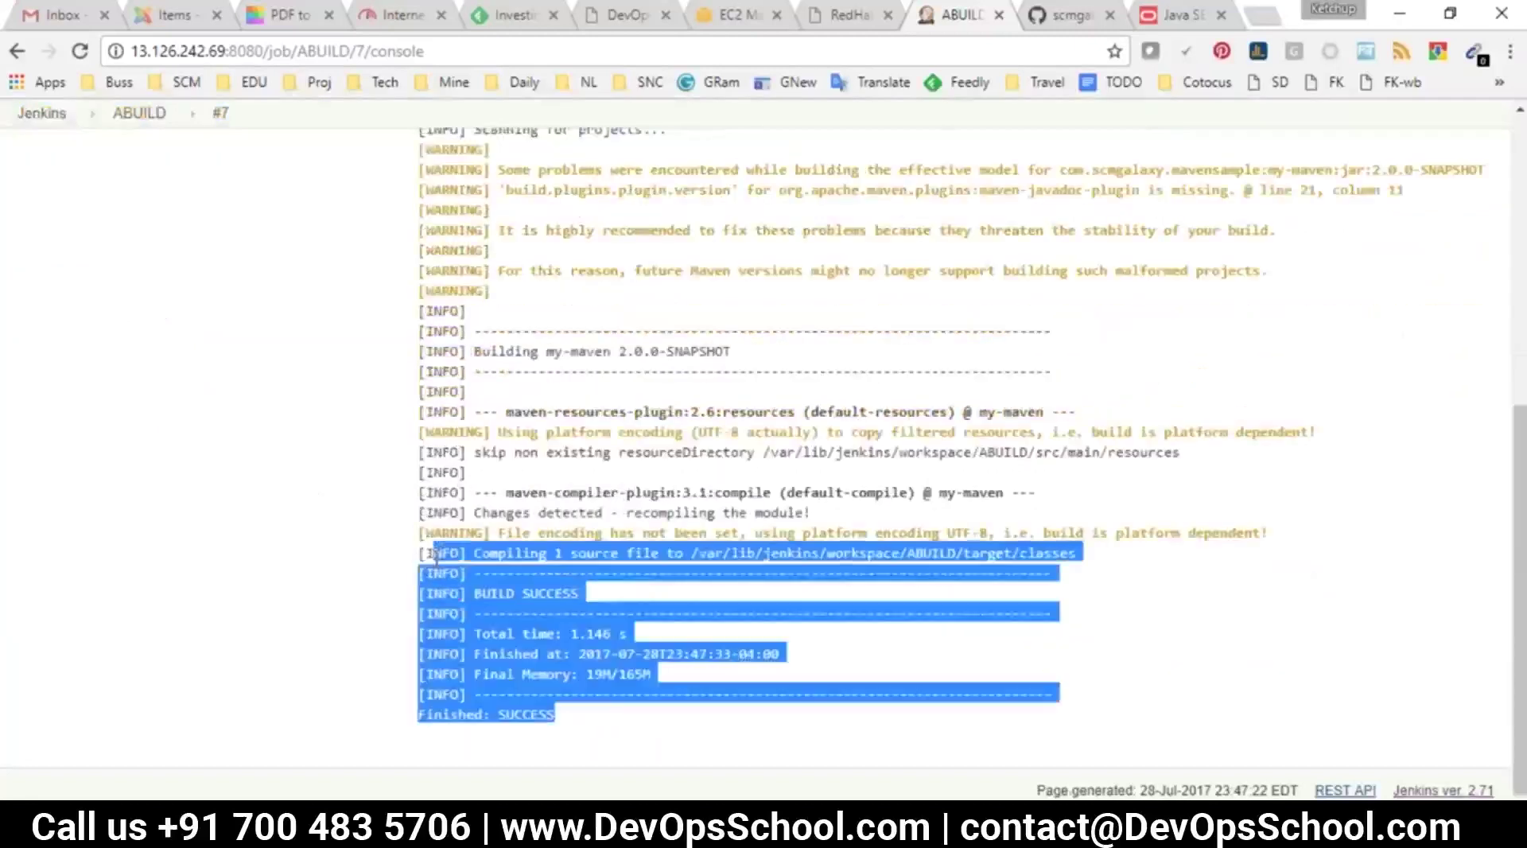
click(938, 712)
drag(418, 270, 689, 694)
click(139, 113)
Review the builder and rule questions in jenkijns.txt, then go back to the Jenkins dashboard
mouse_move(827, 831)
click(827, 775)
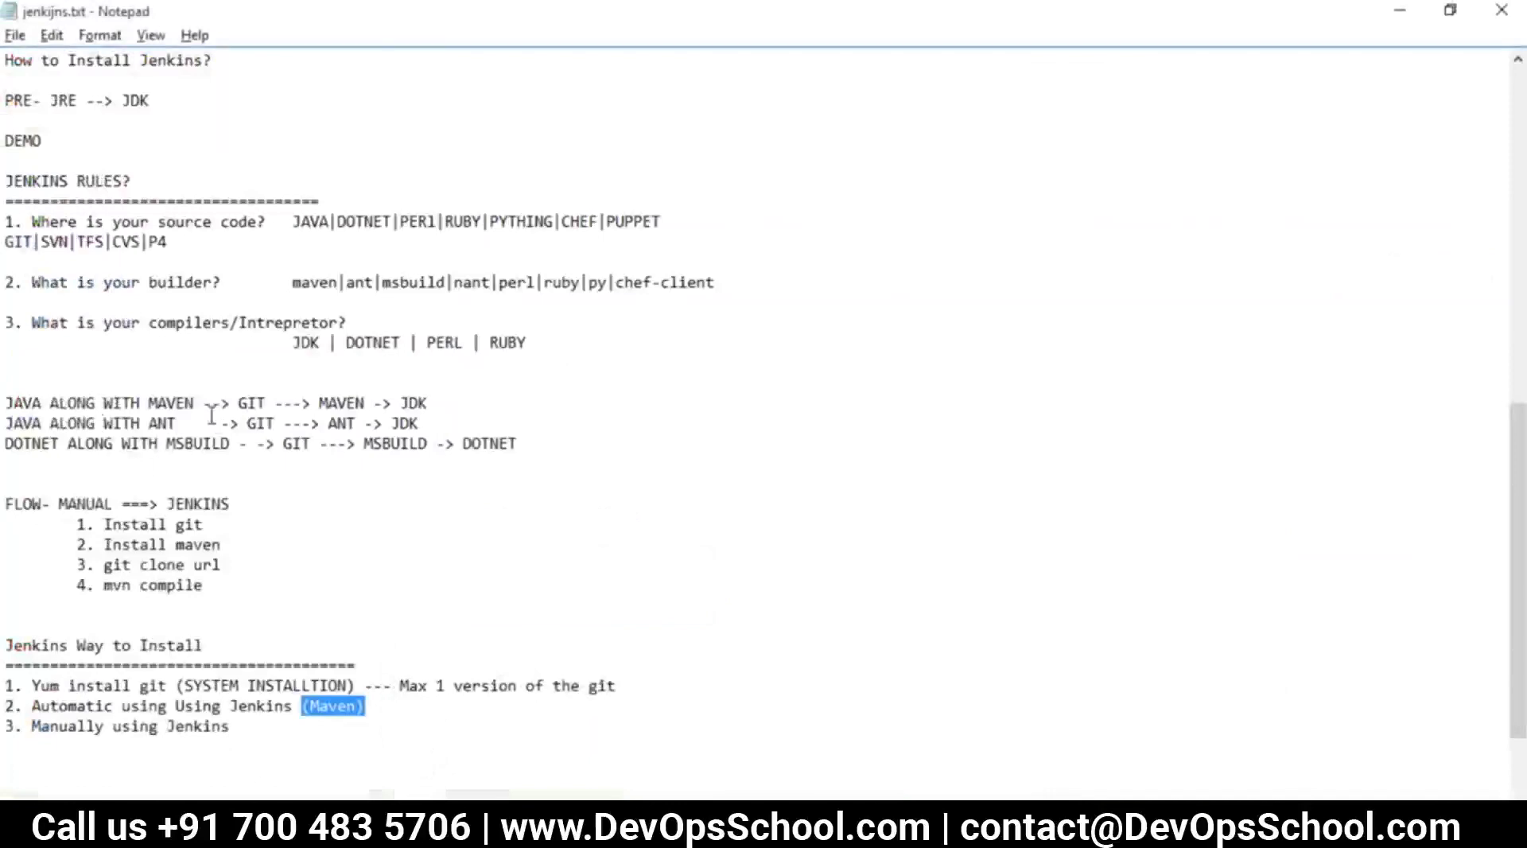
drag(225, 291, 101, 263)
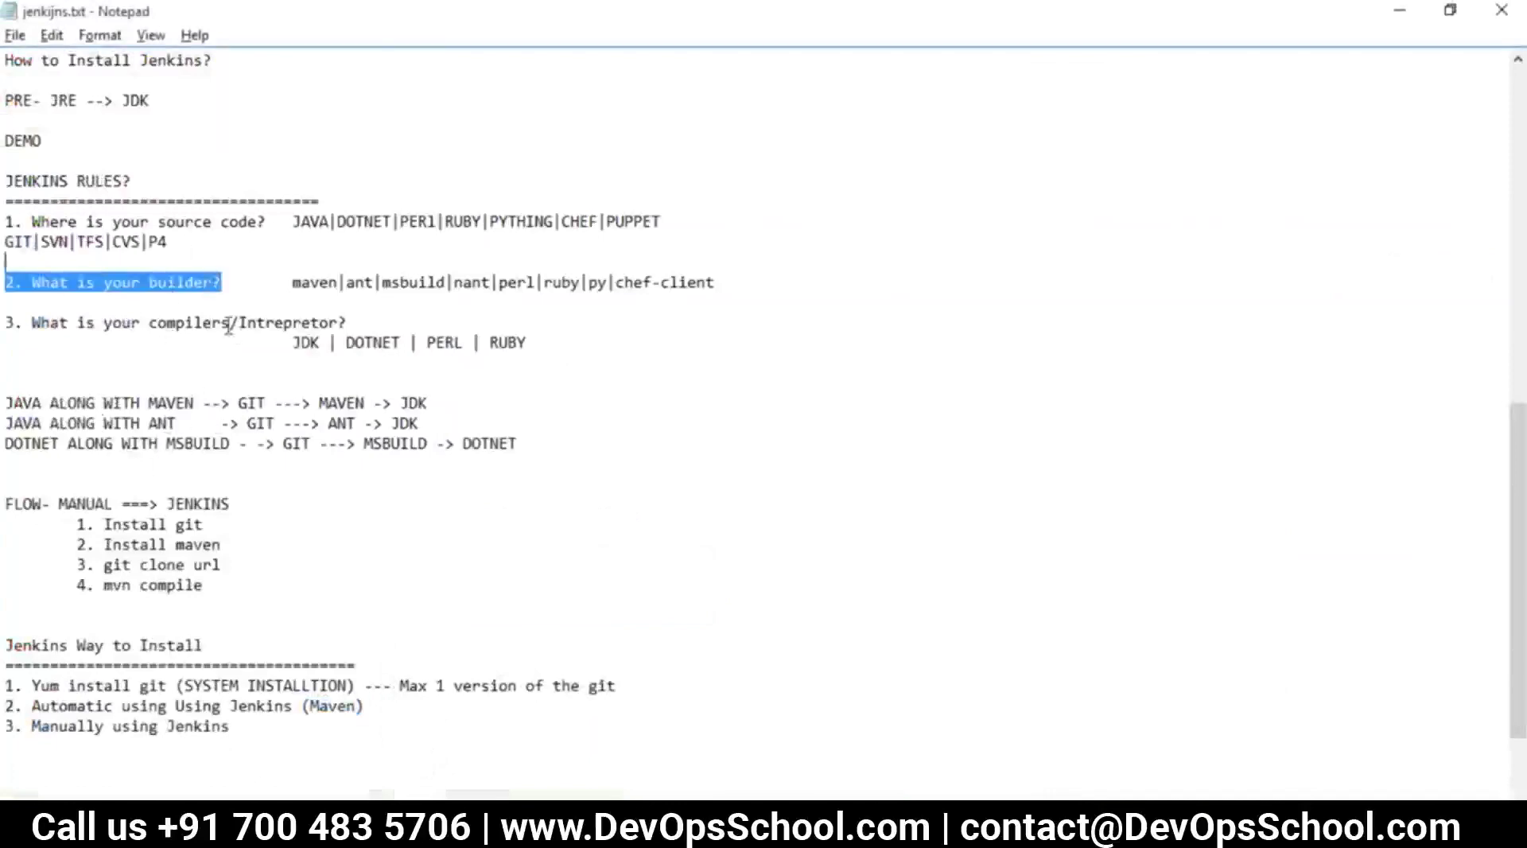
double_click(191, 304)
drag(340, 322, 4, 221)
key(alt+Tab)
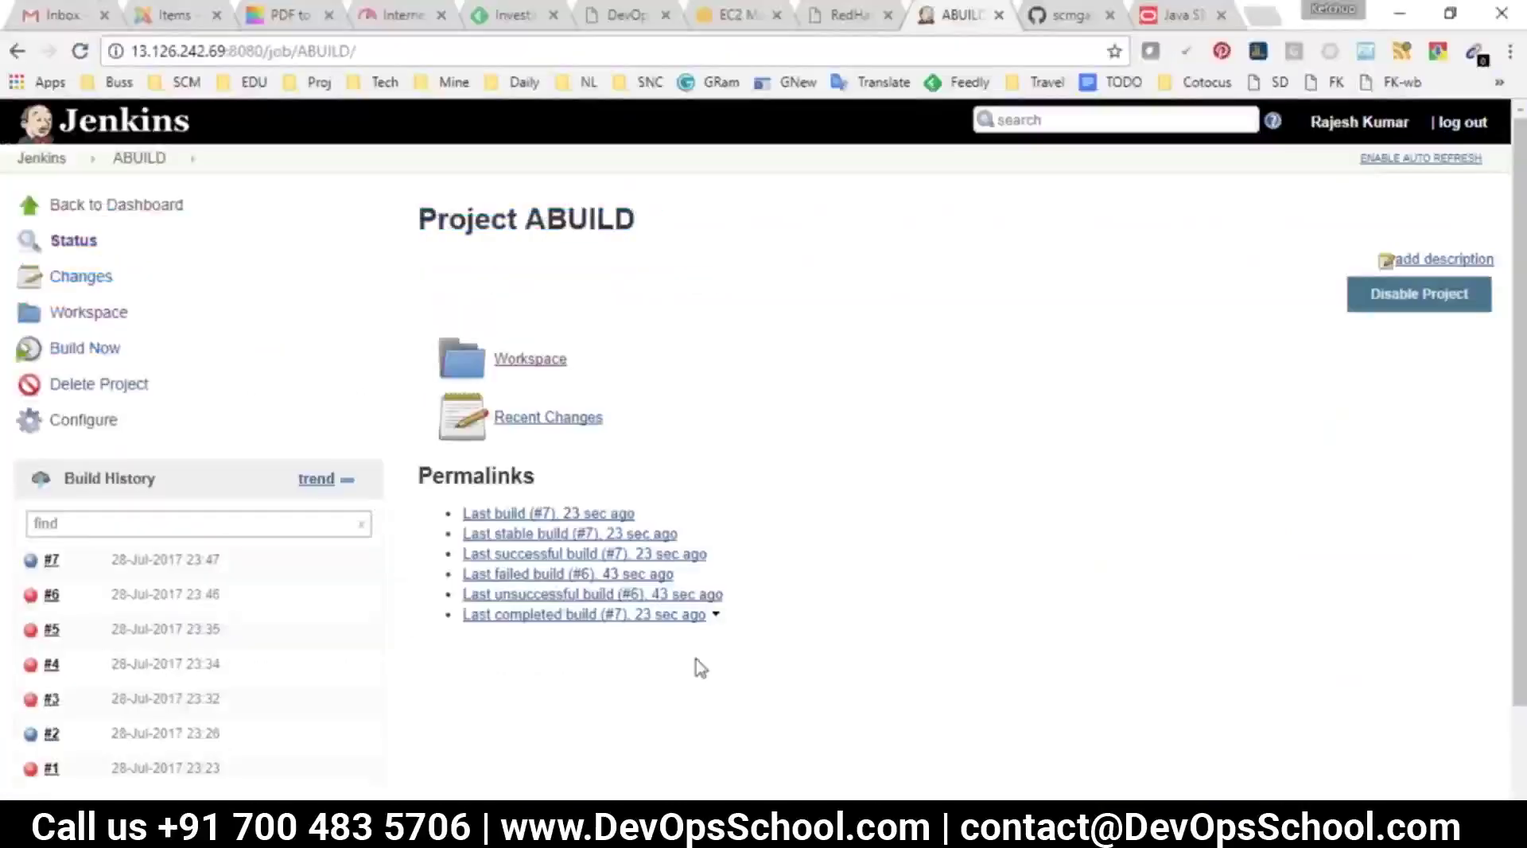
click(40, 159)
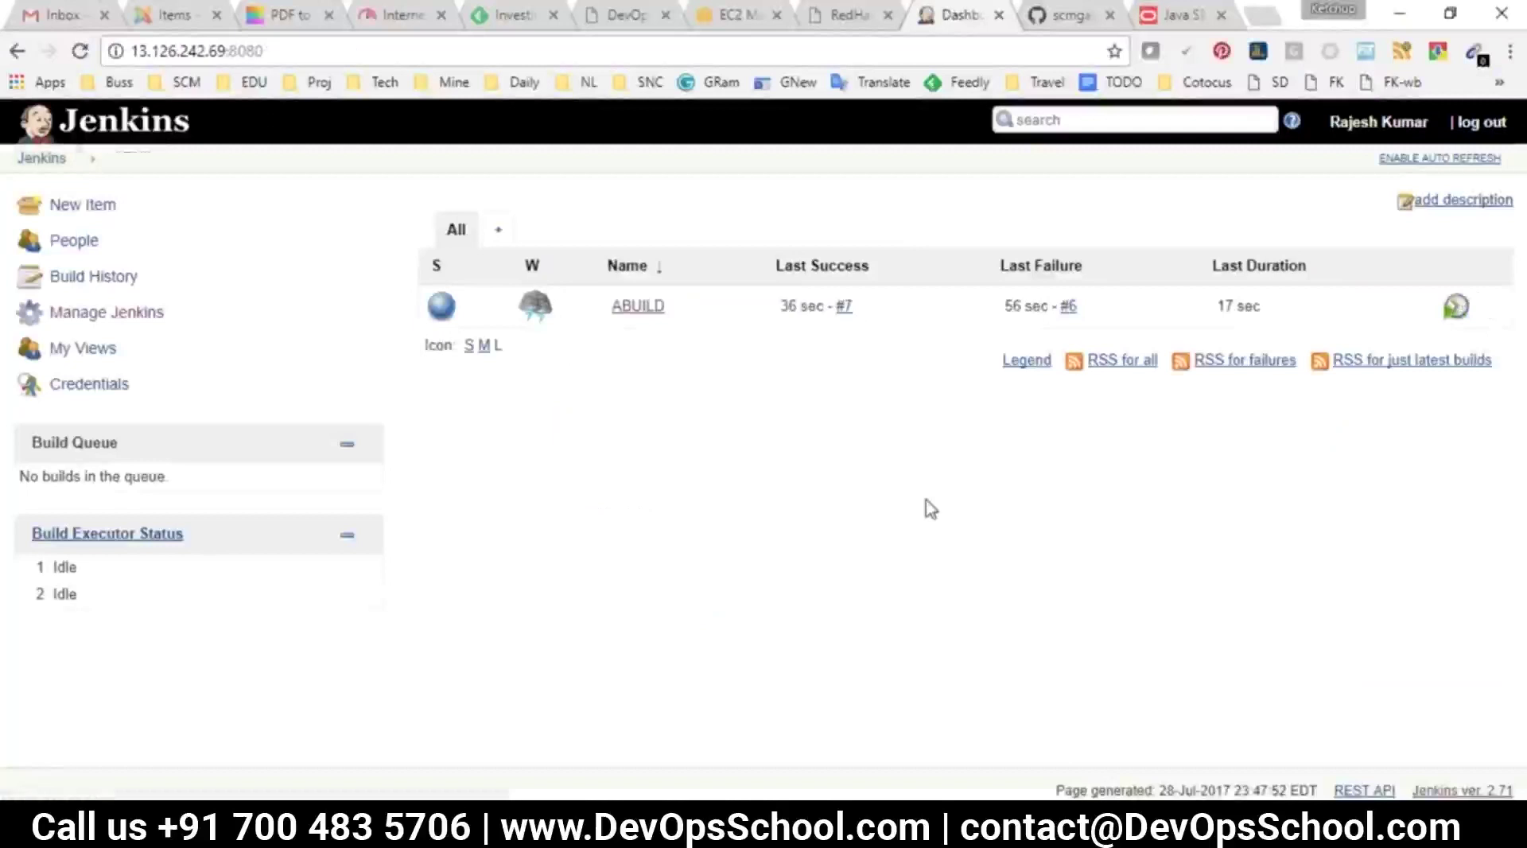
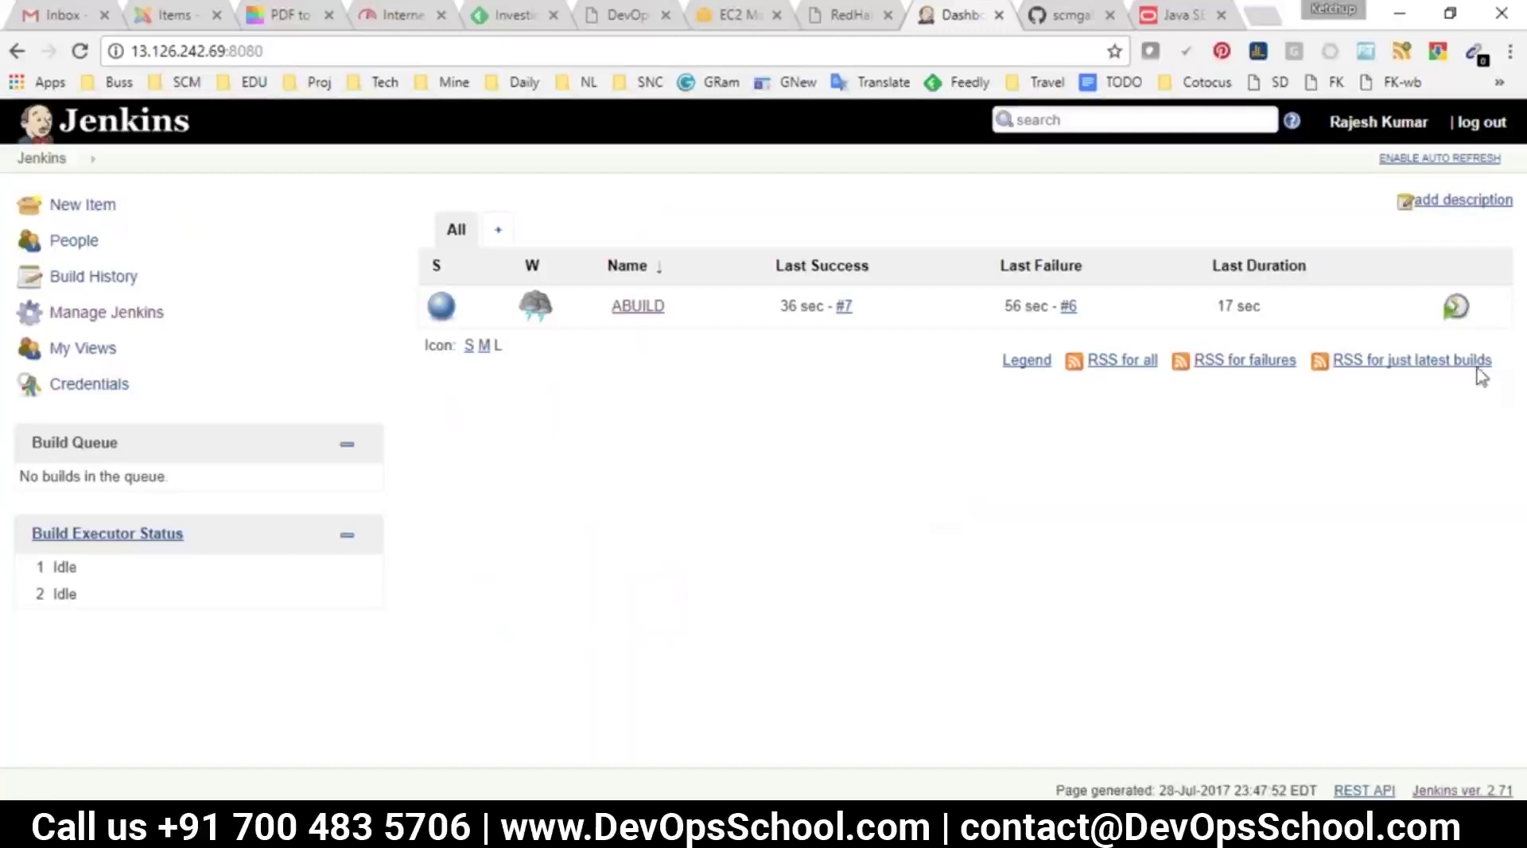
Review the Java with Maven and Java with Ant toolchain lines in the jenkijns.txt notes
mouse_move(843, 835)
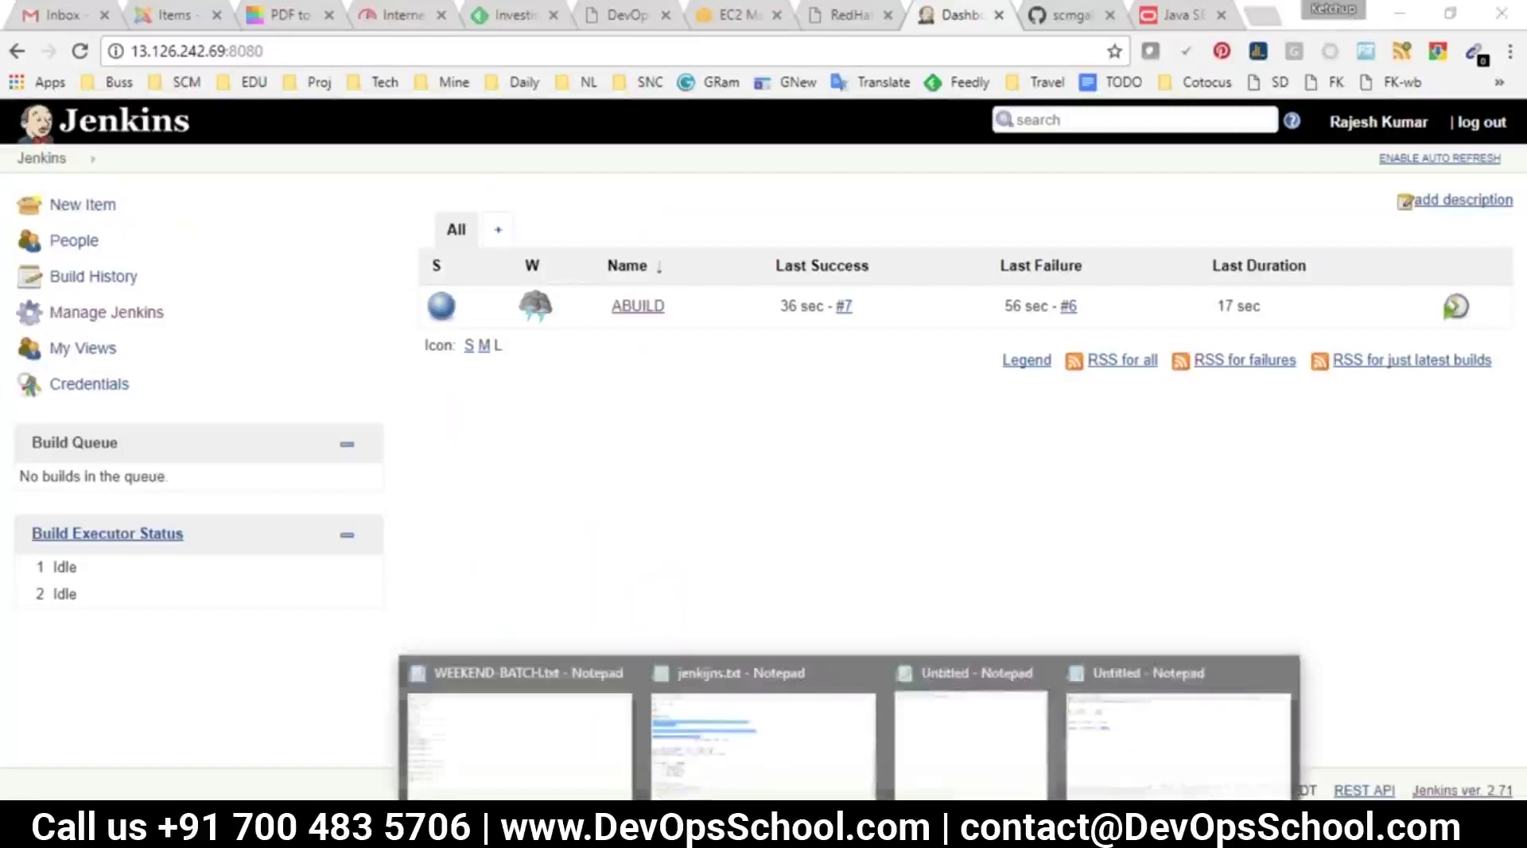
click(822, 759)
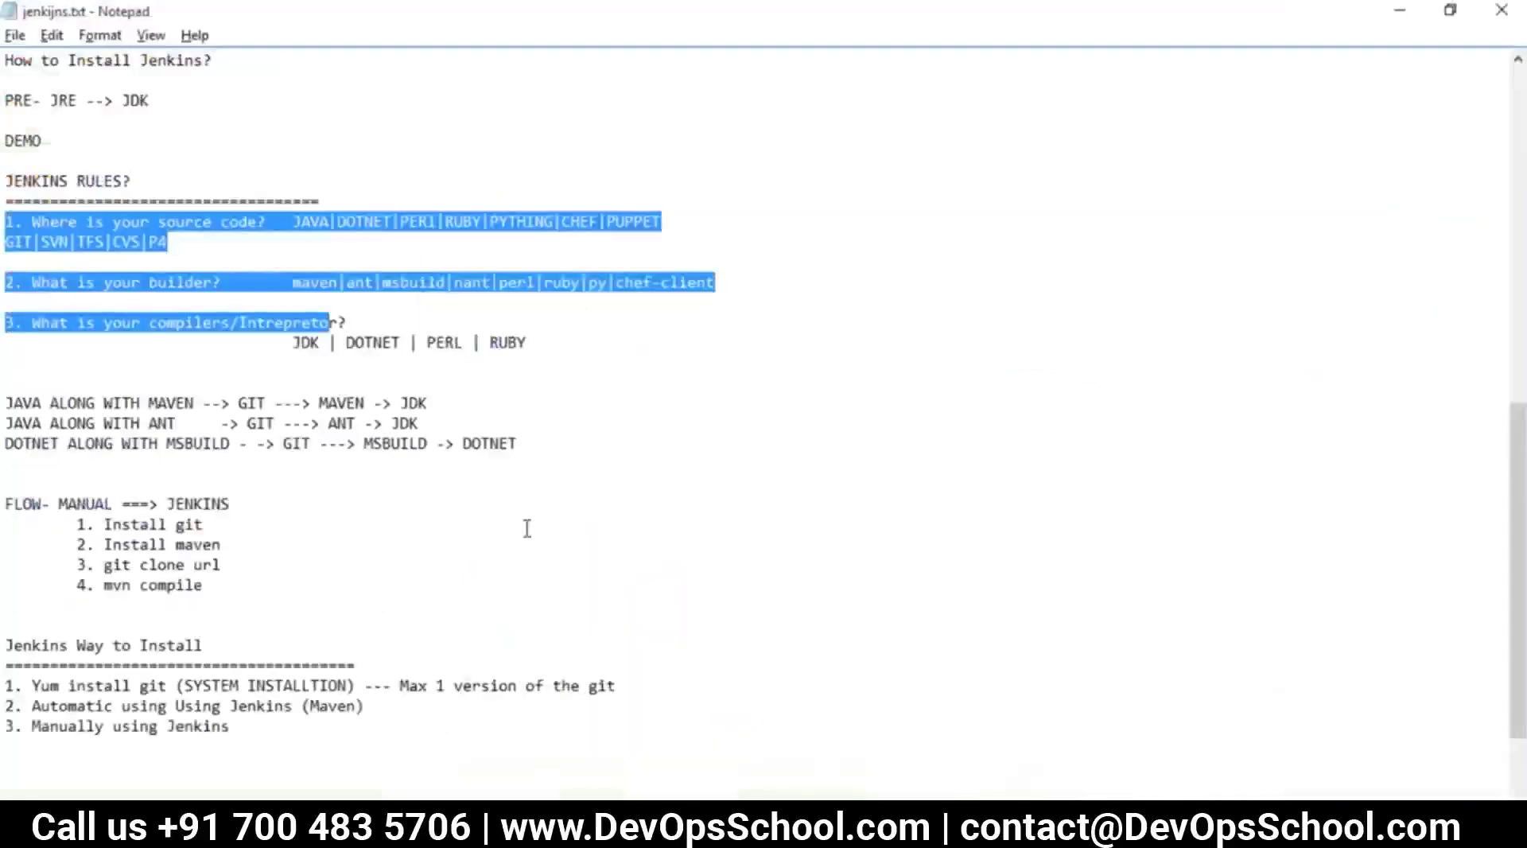
key(alt+Tab)
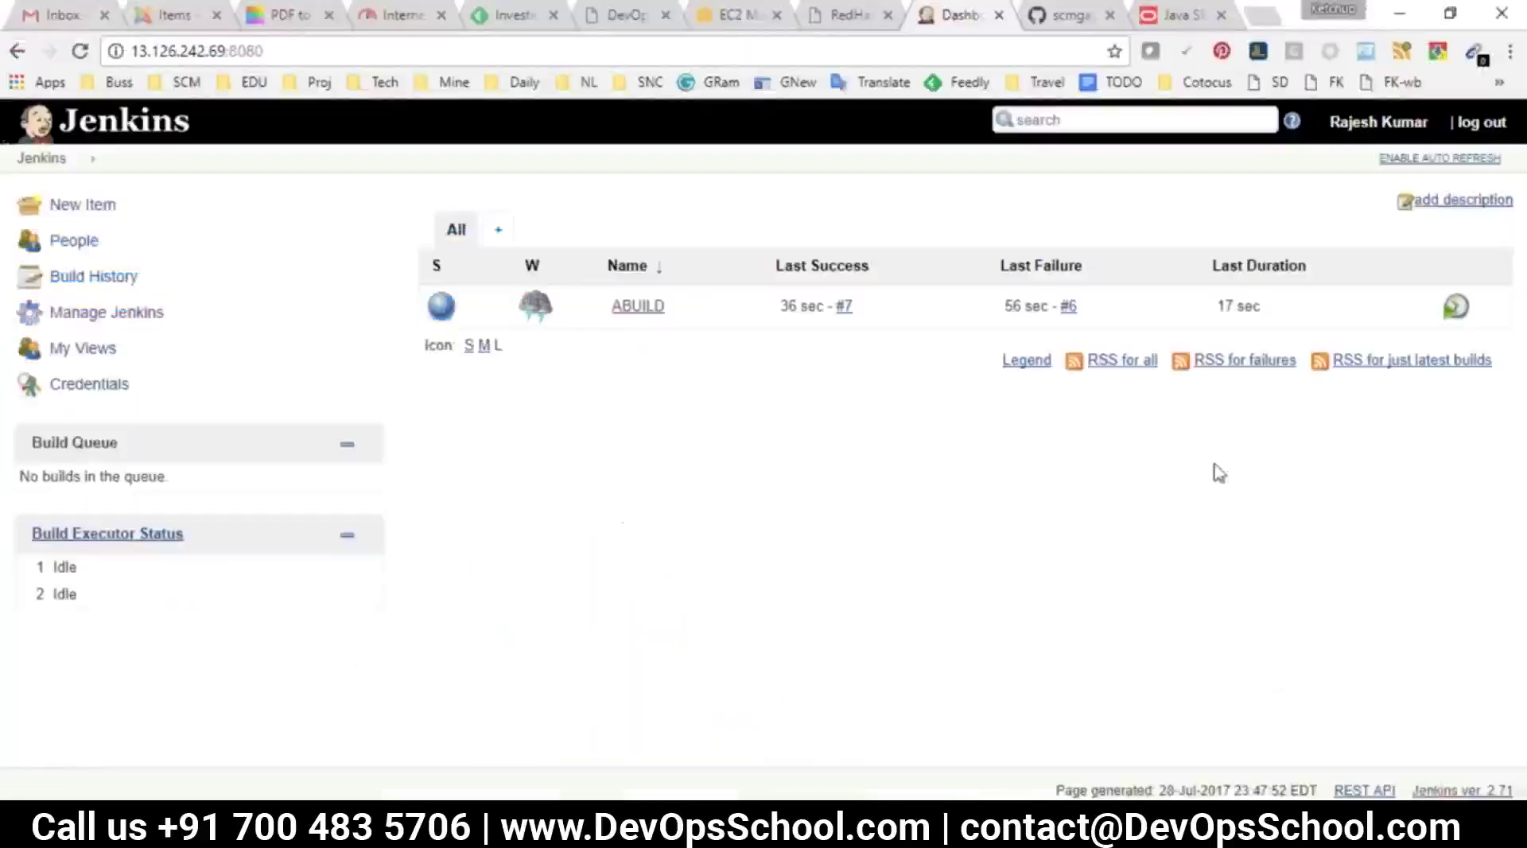
key(alt+Tab)
scroll(333, 598, down, 1)
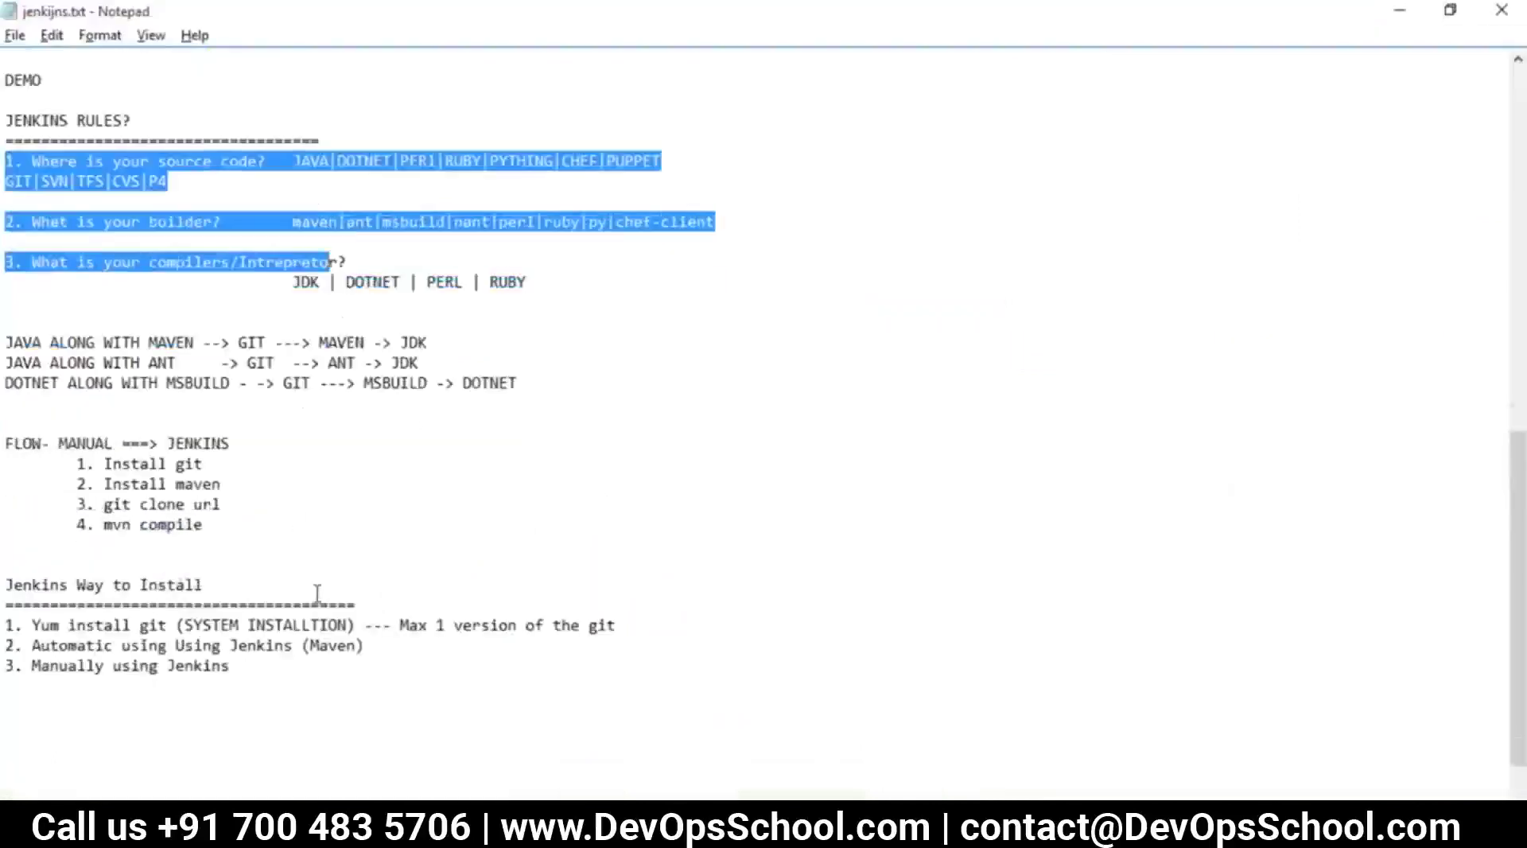
drag(51, 365, 146, 363)
drag(436, 342, 19, 336)
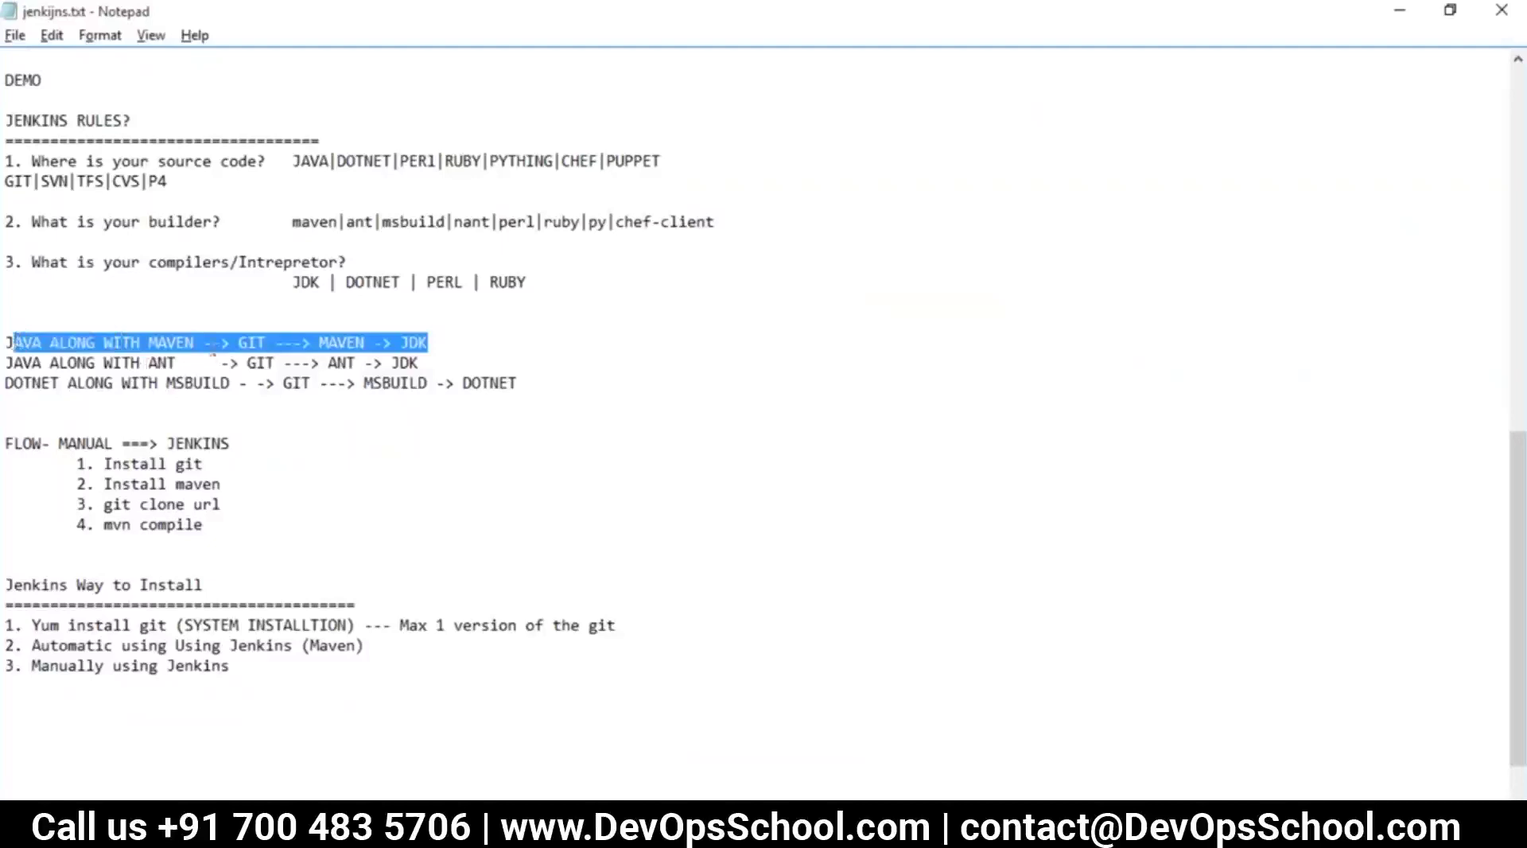
drag(149, 362, 457, 366)
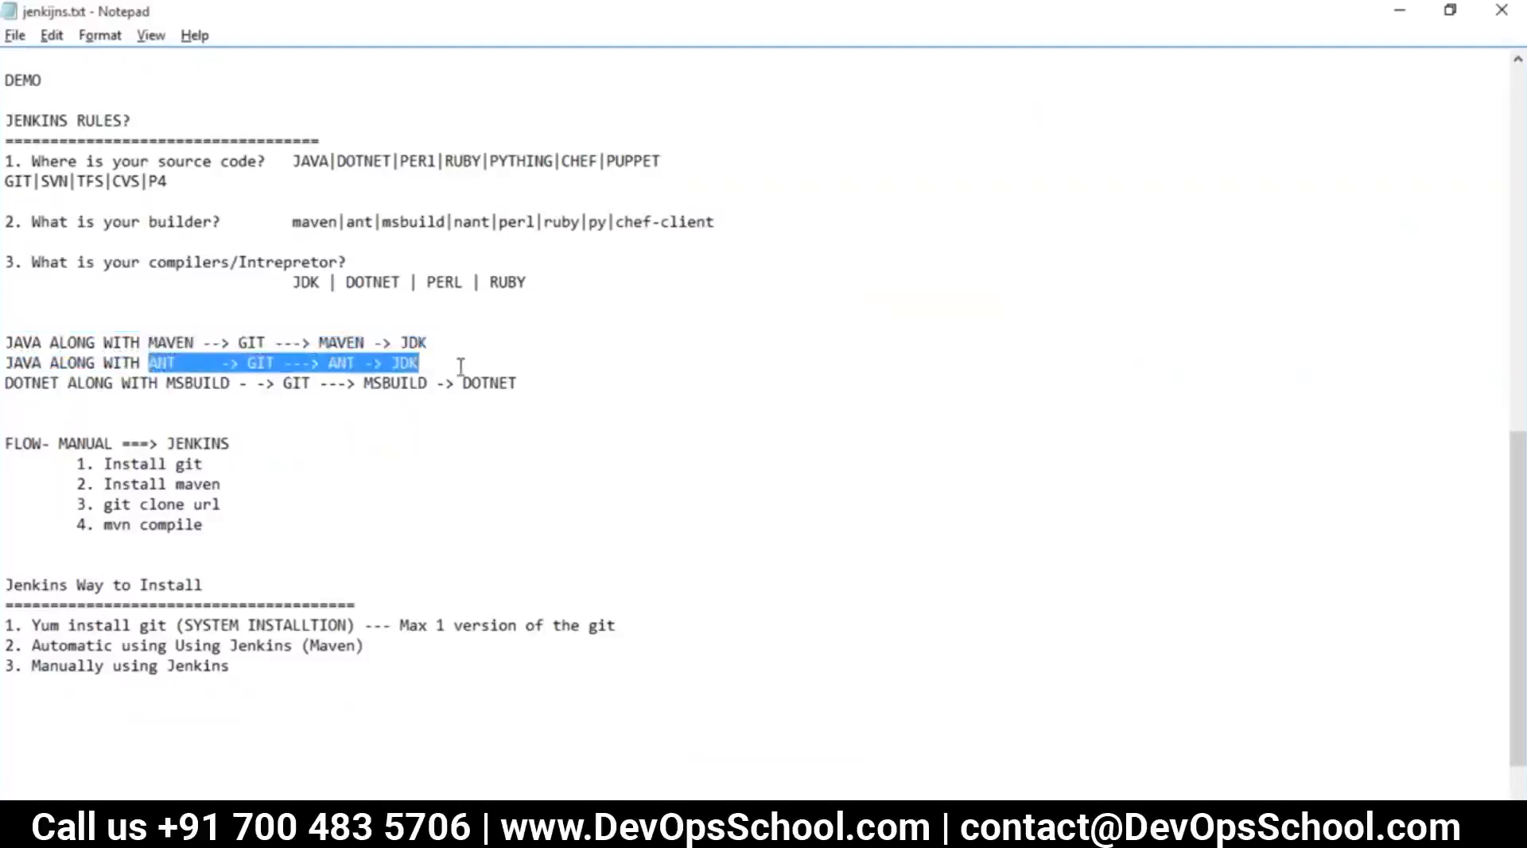
key(alt+Tab)
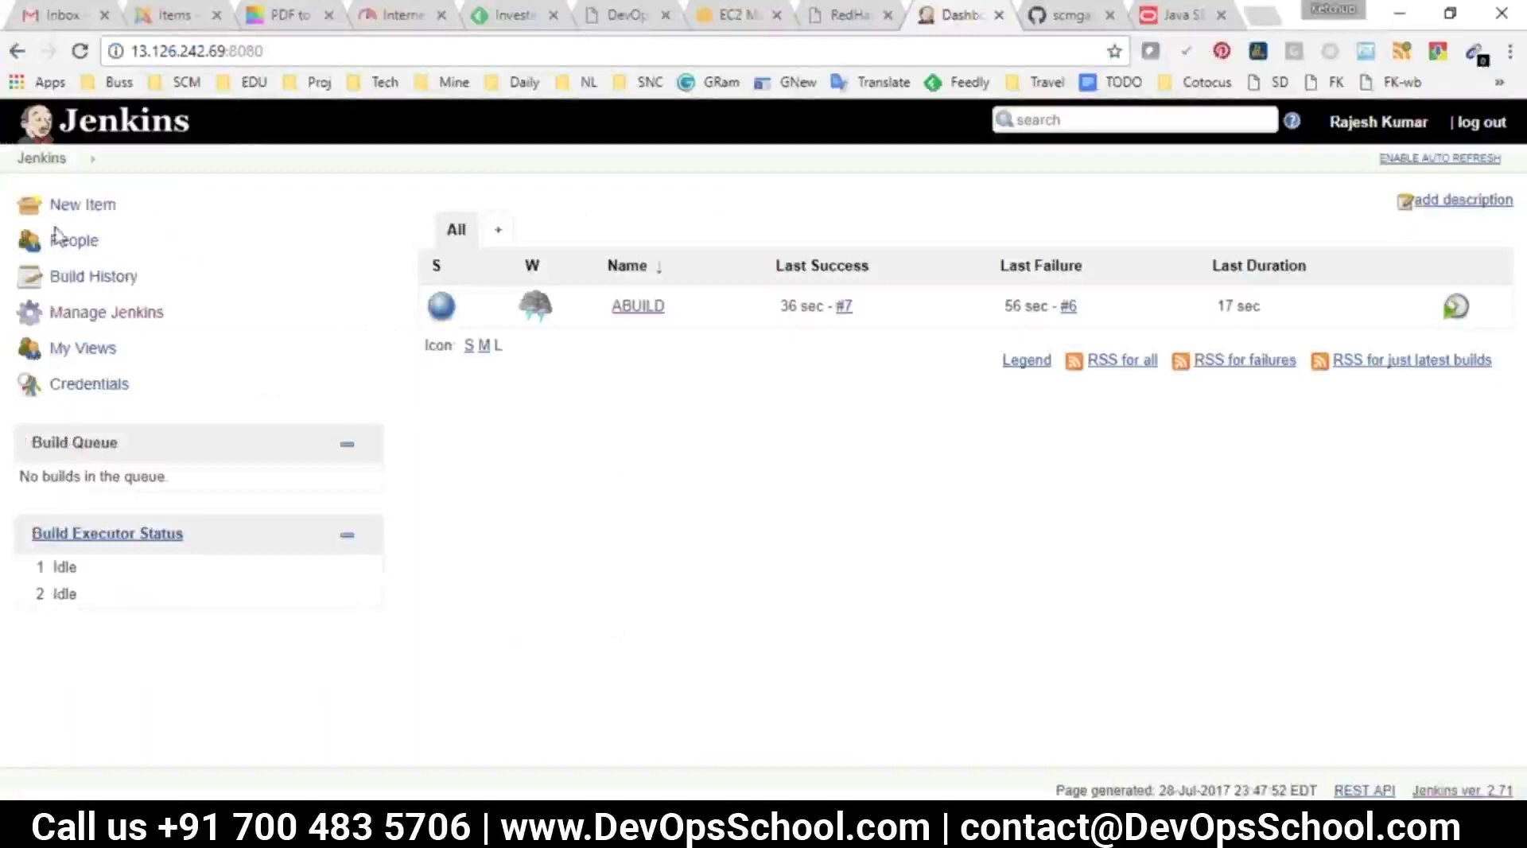
Create a freestyle job named ANT using Git for source code management
click(70, 208)
text(ANT)
click(368, 384)
click(292, 767)
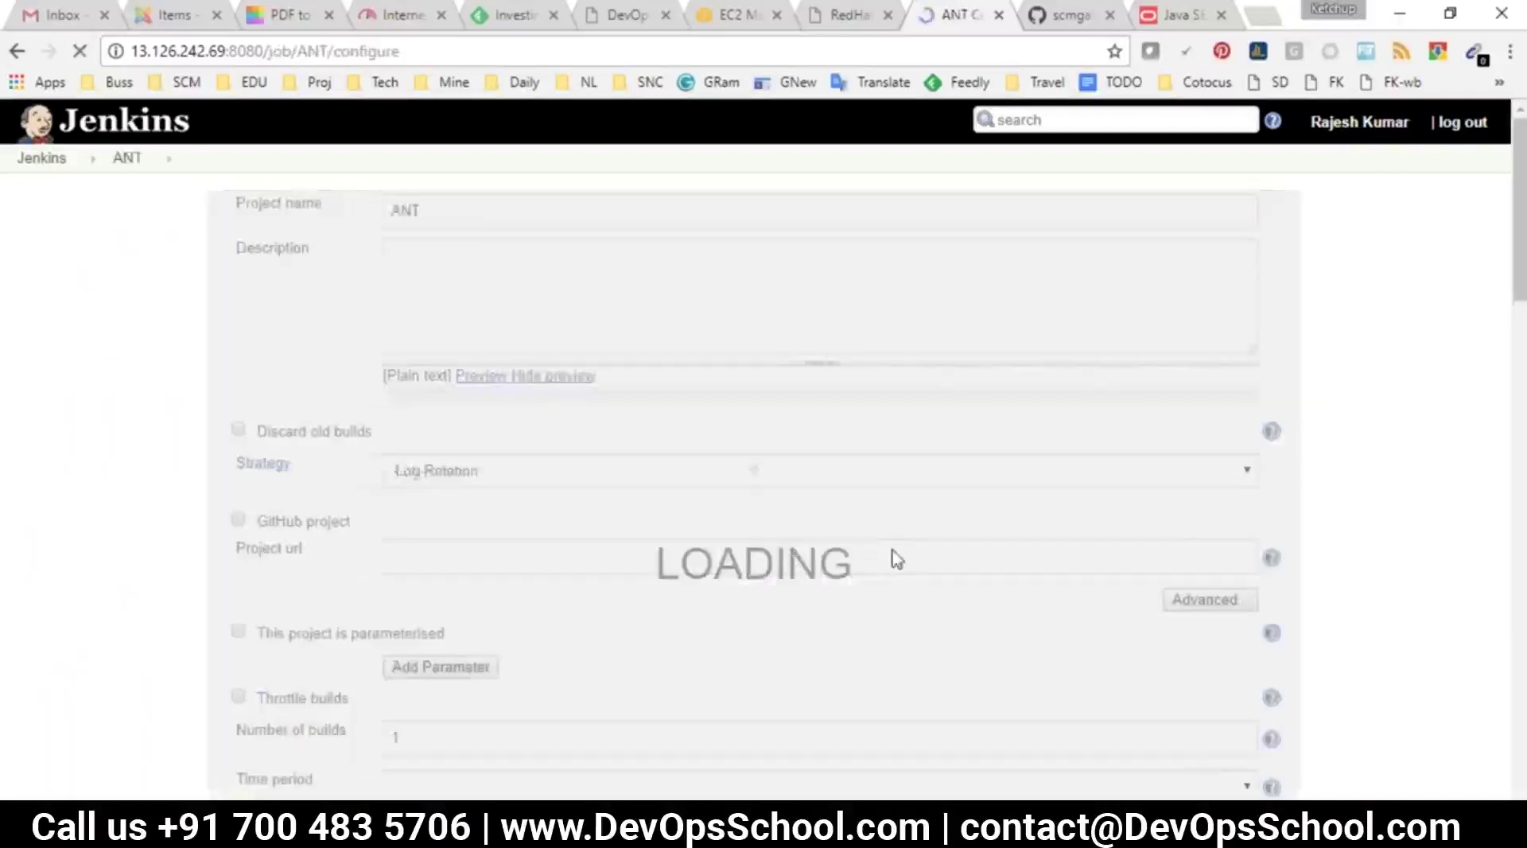
click(412, 226)
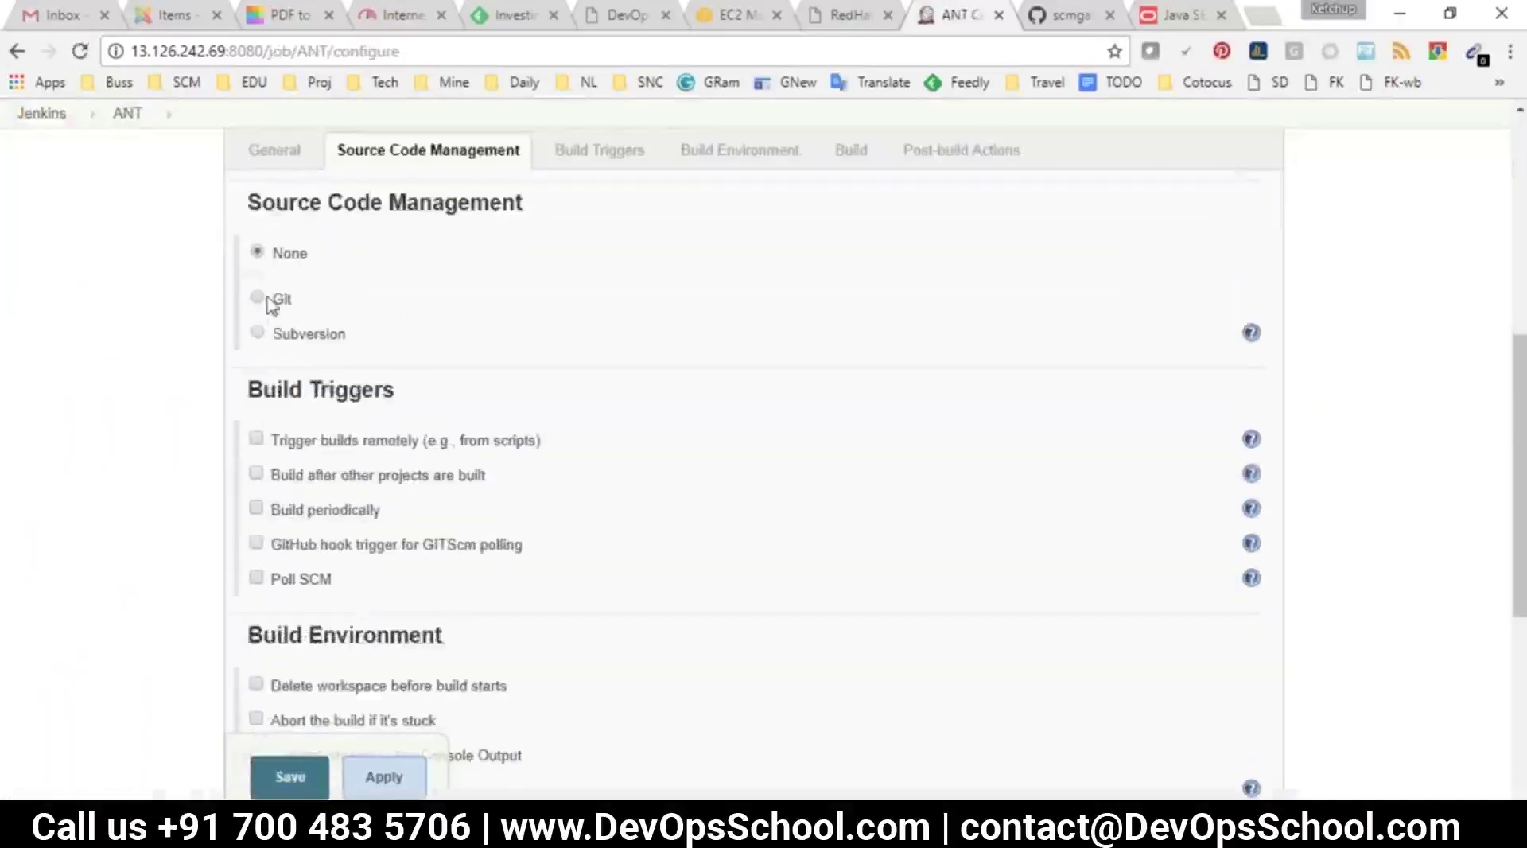
click(257, 299)
Copy the helloworld-java-ant GitHub repository URL into the ANT job's Repository URL field
click(1061, 15)
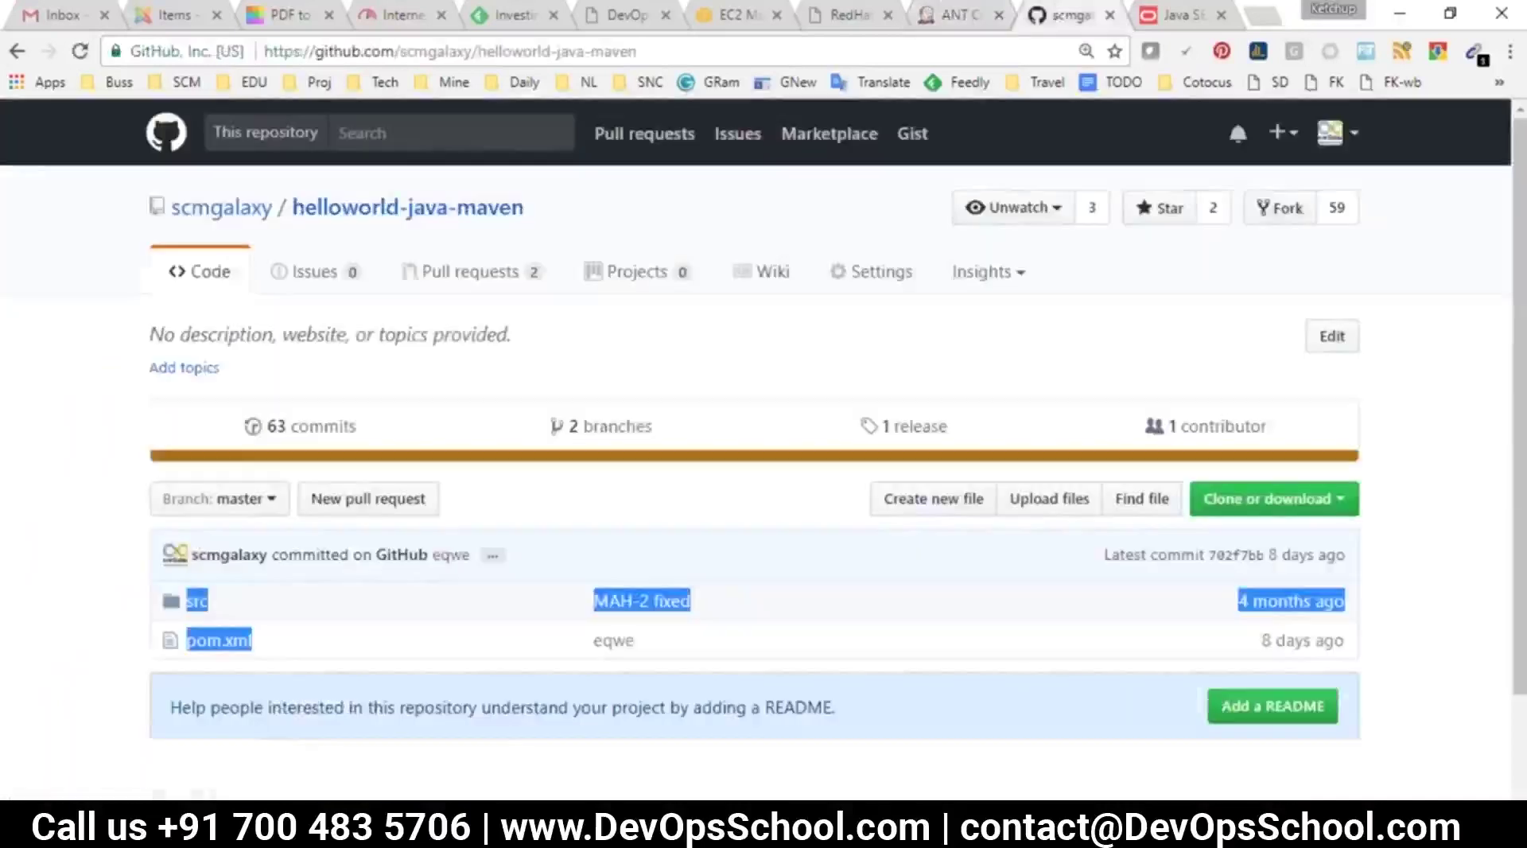
key(F5)
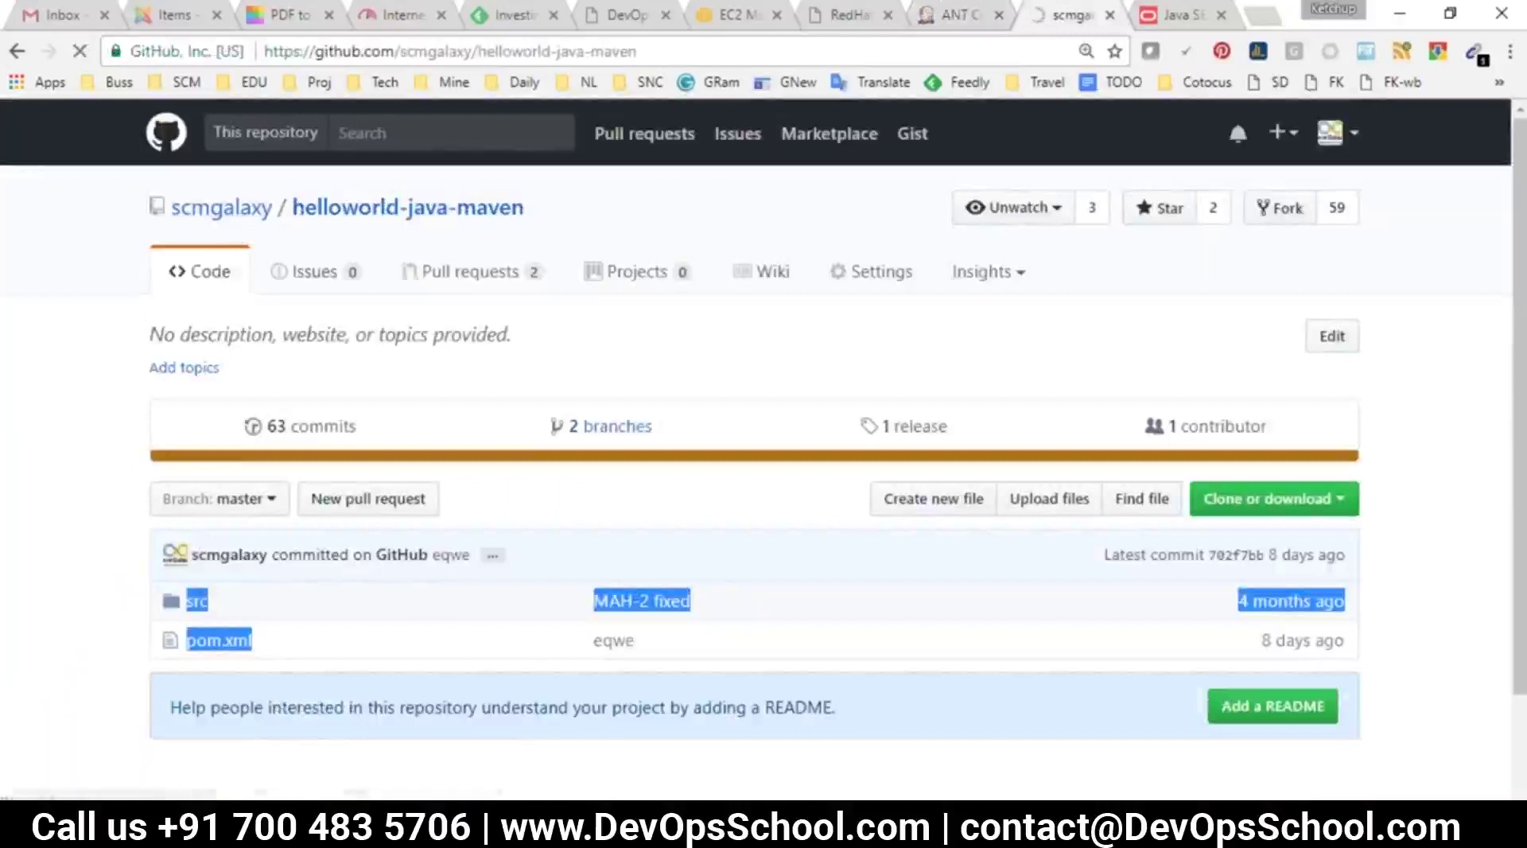
click(613, 230)
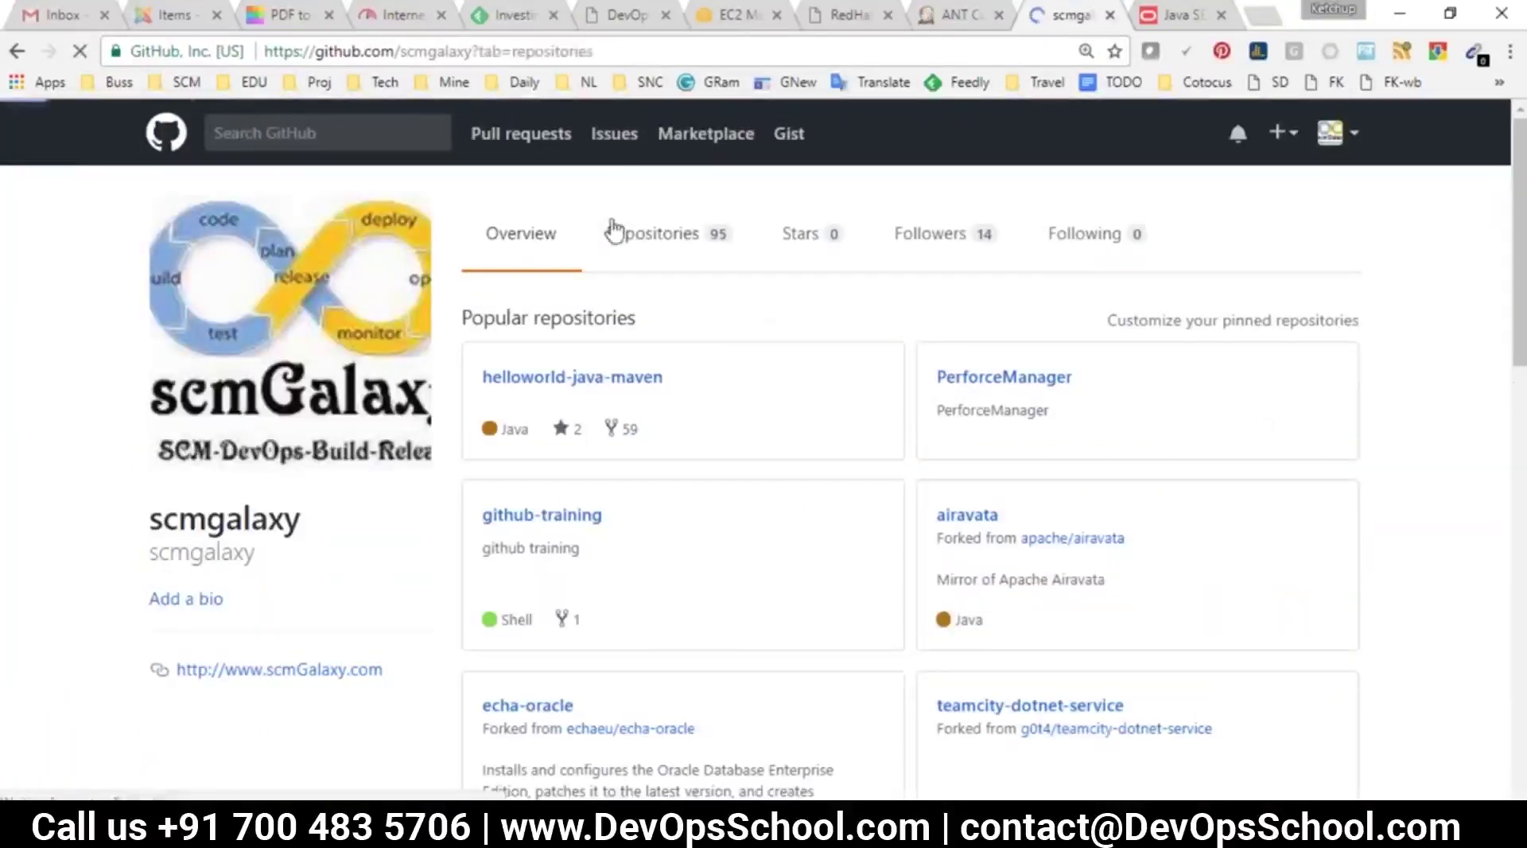
click(621, 327)
text(a)
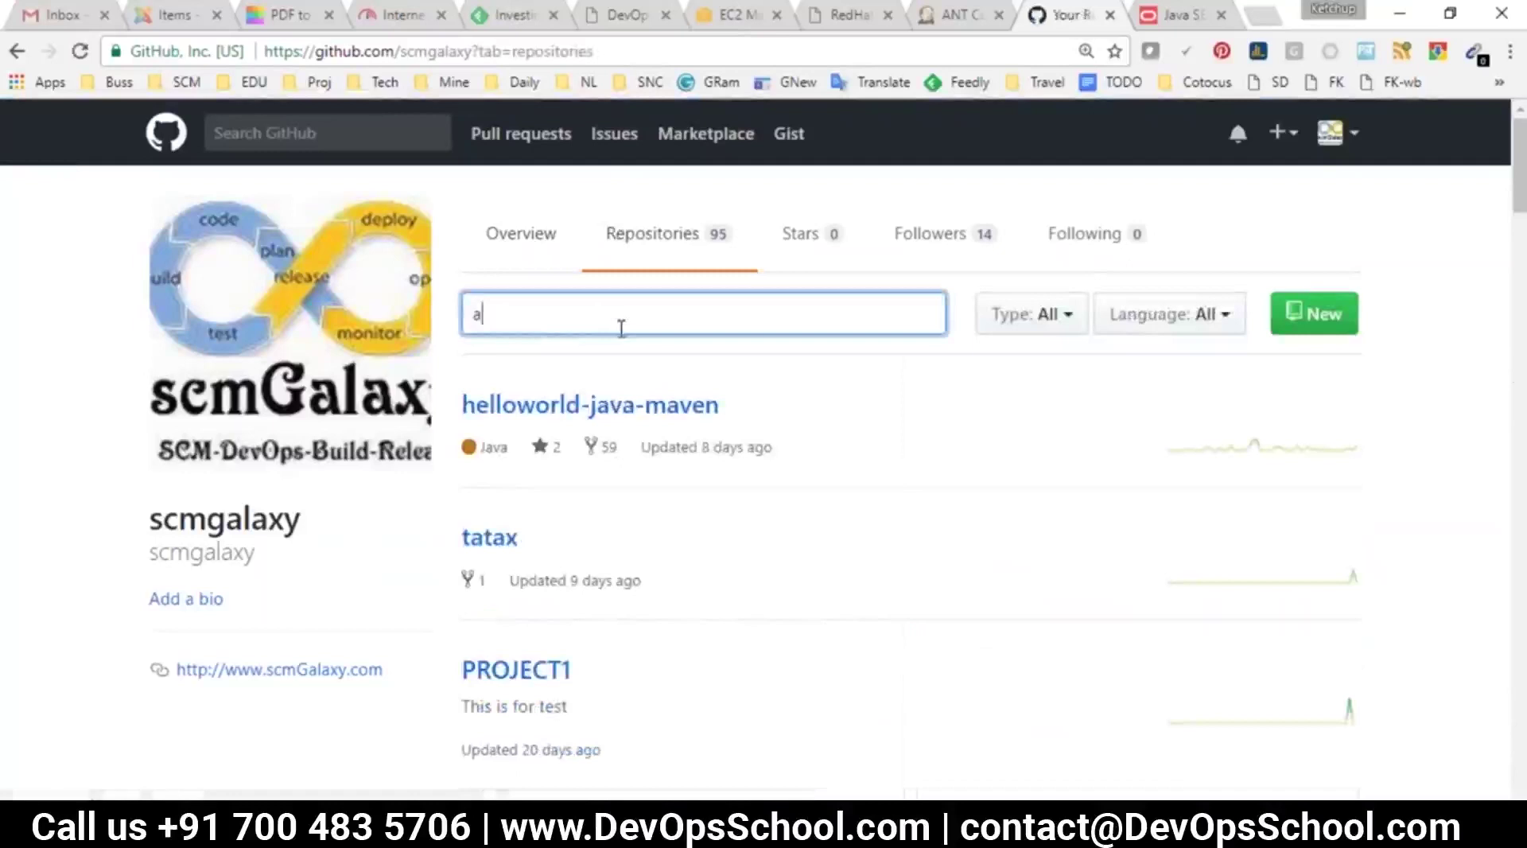
text(nt)
click(620, 474)
click(1025, 45)
key(ctrl+c)
click(964, 16)
click(630, 366)
key(ctrl+v)
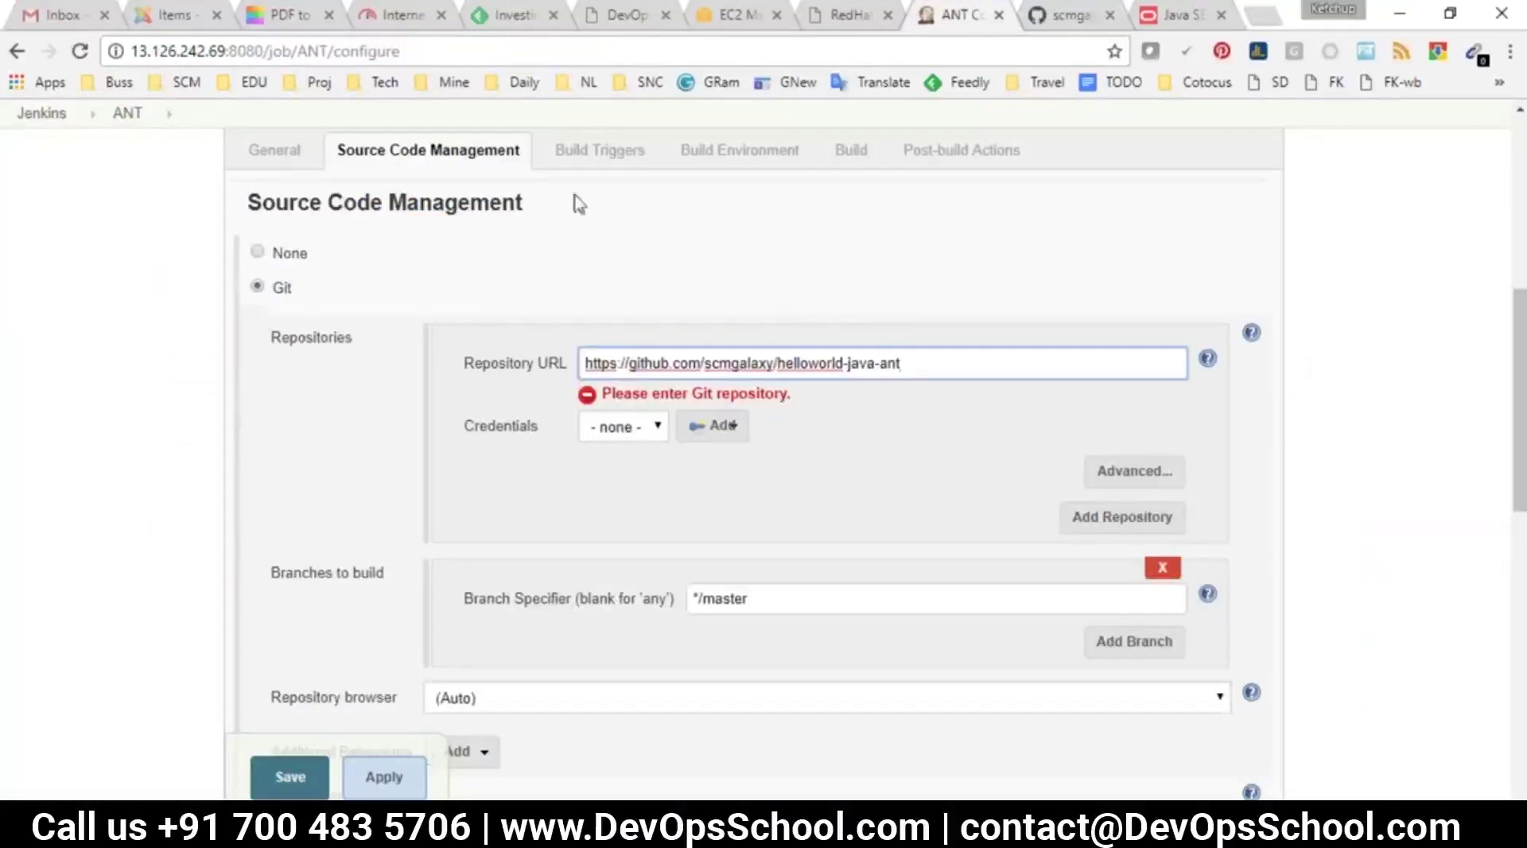
click(853, 152)
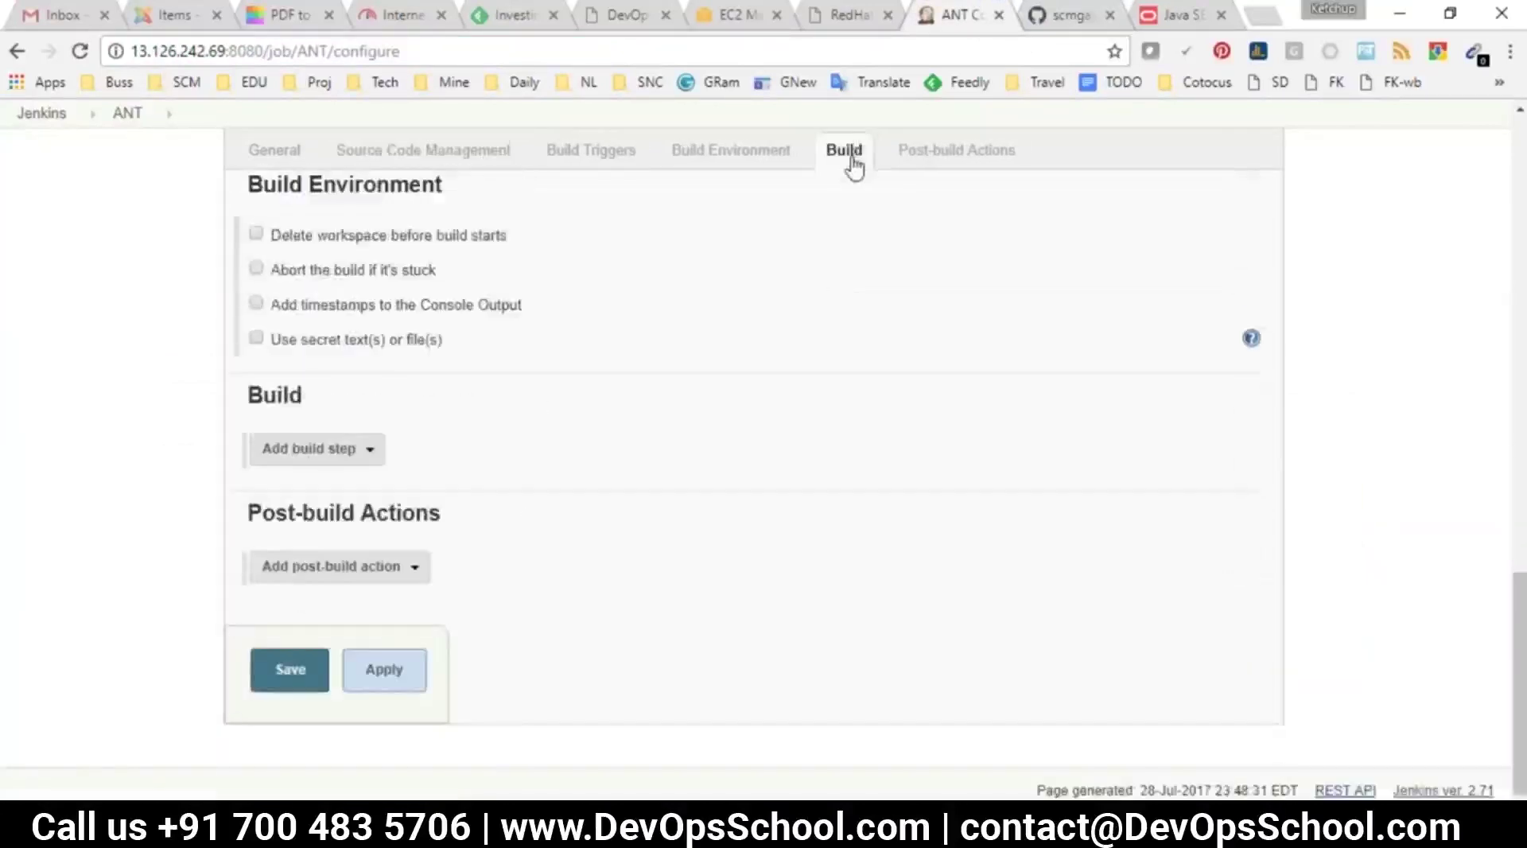
Add an Invoke Ant build step to the ANT job
drag(254, 399, 318, 395)
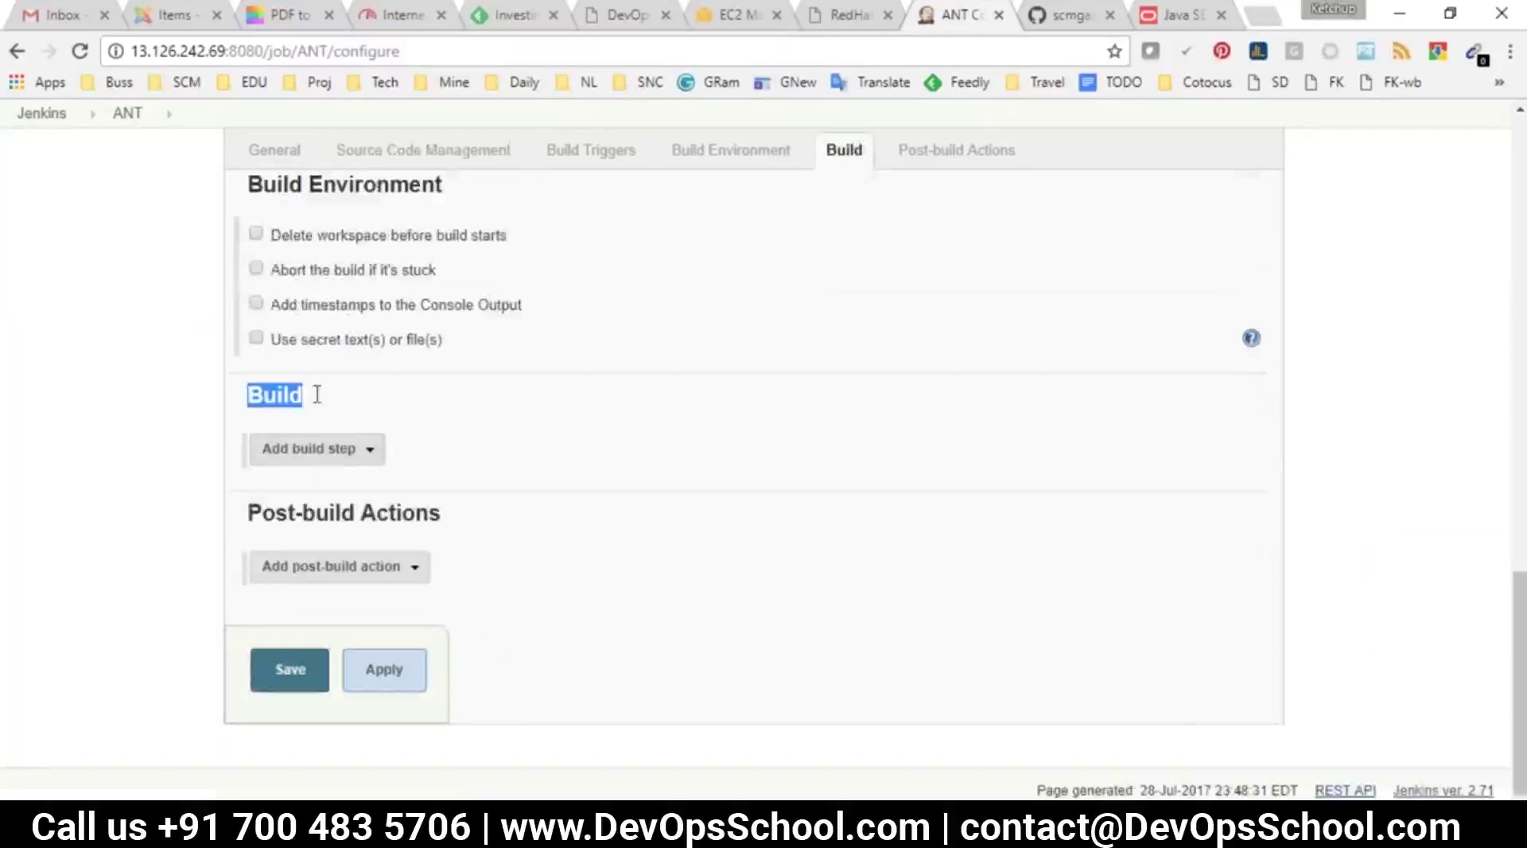
click(316, 450)
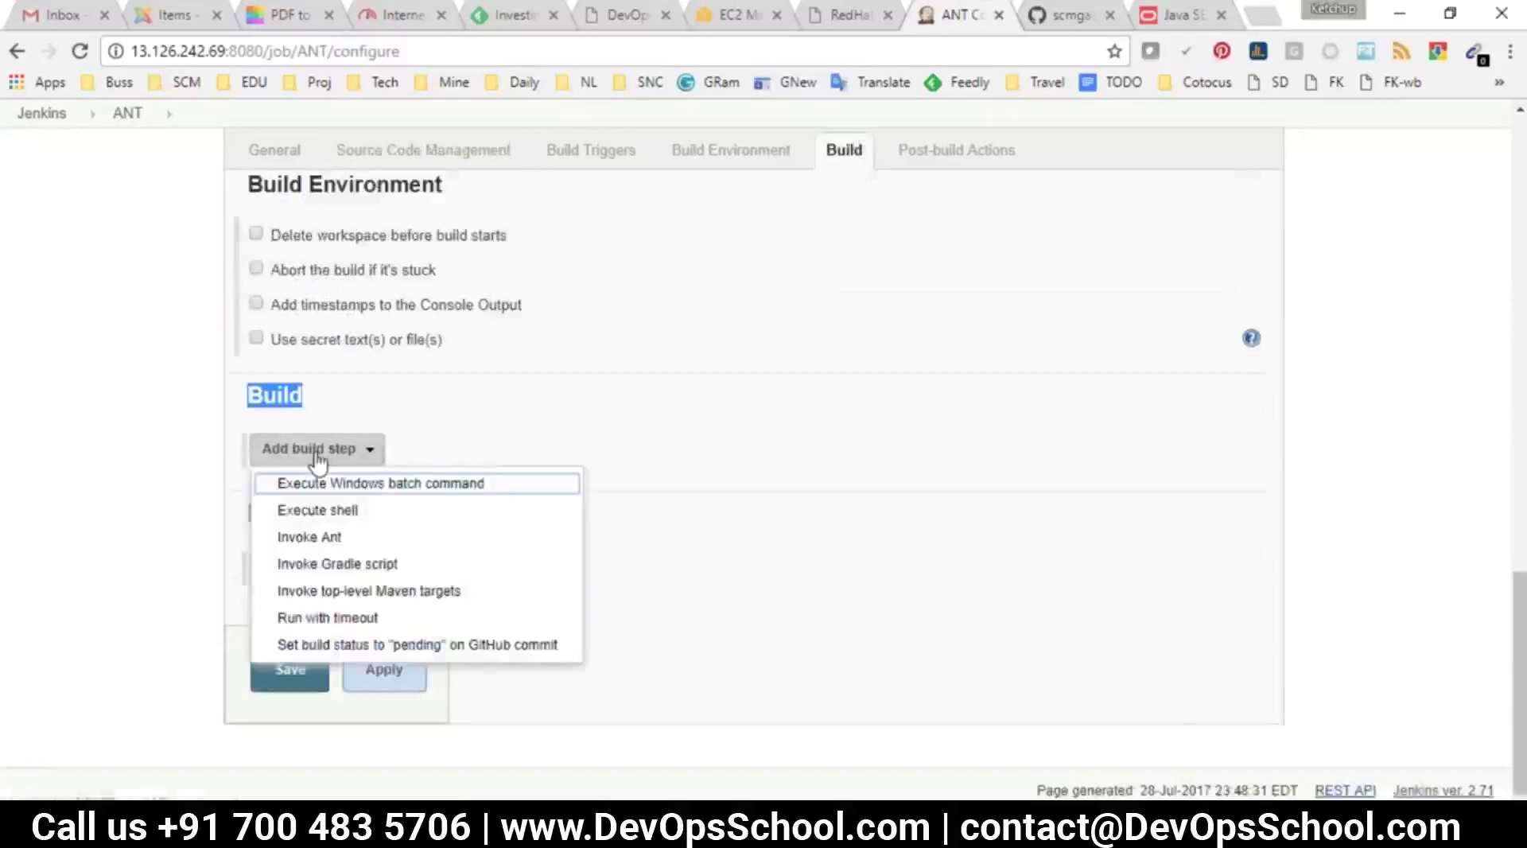
click(321, 546)
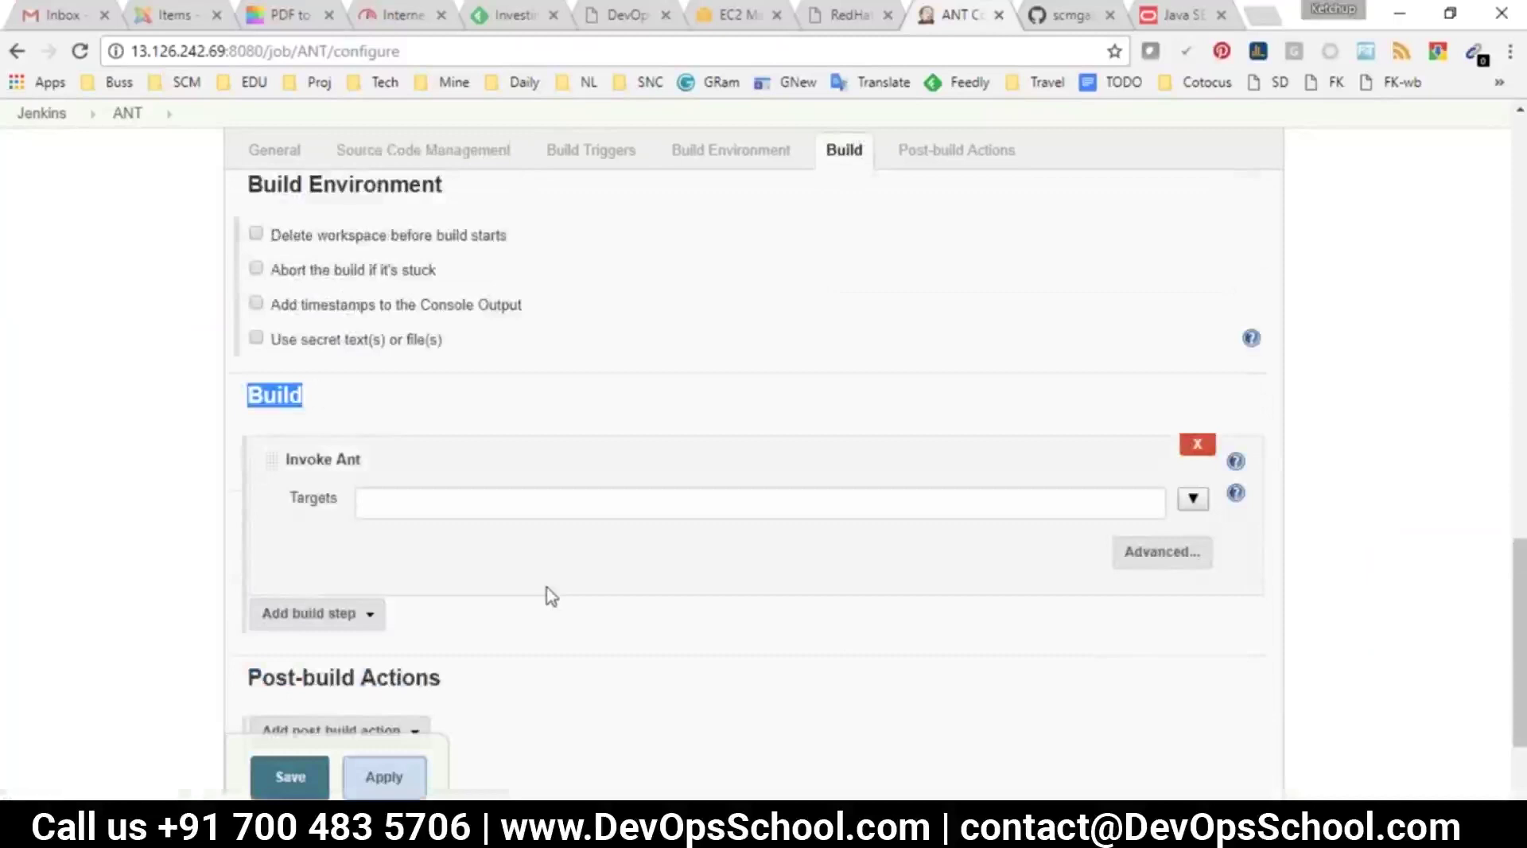
Check the clean, create, compile and package targets in build.xml on GitHub and copy compile
click(1058, 16)
scroll(612, 493, down, 1)
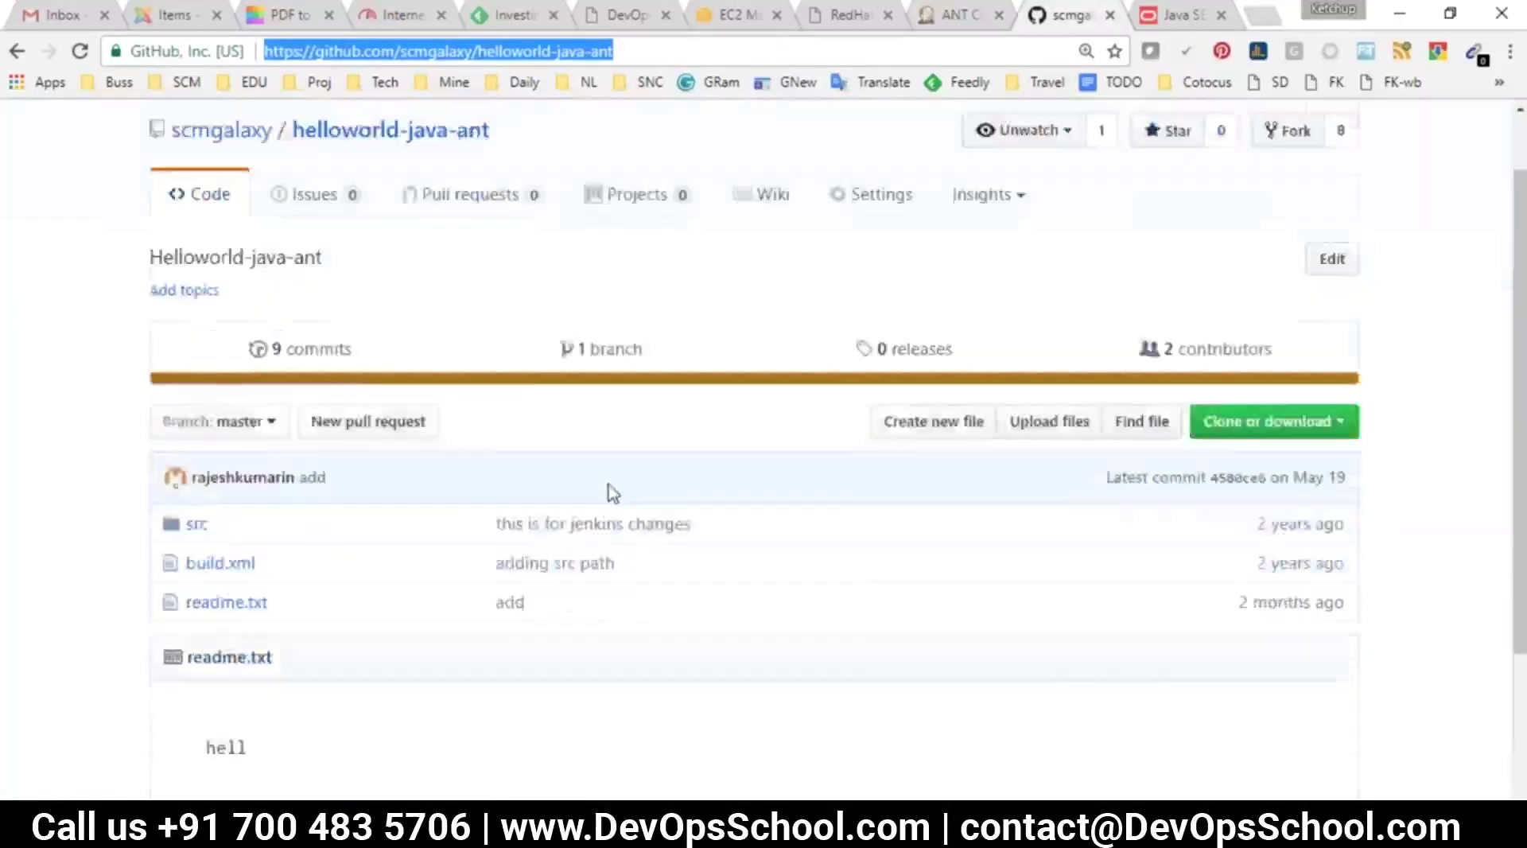
scroll(612, 493, down, 2)
click(216, 416)
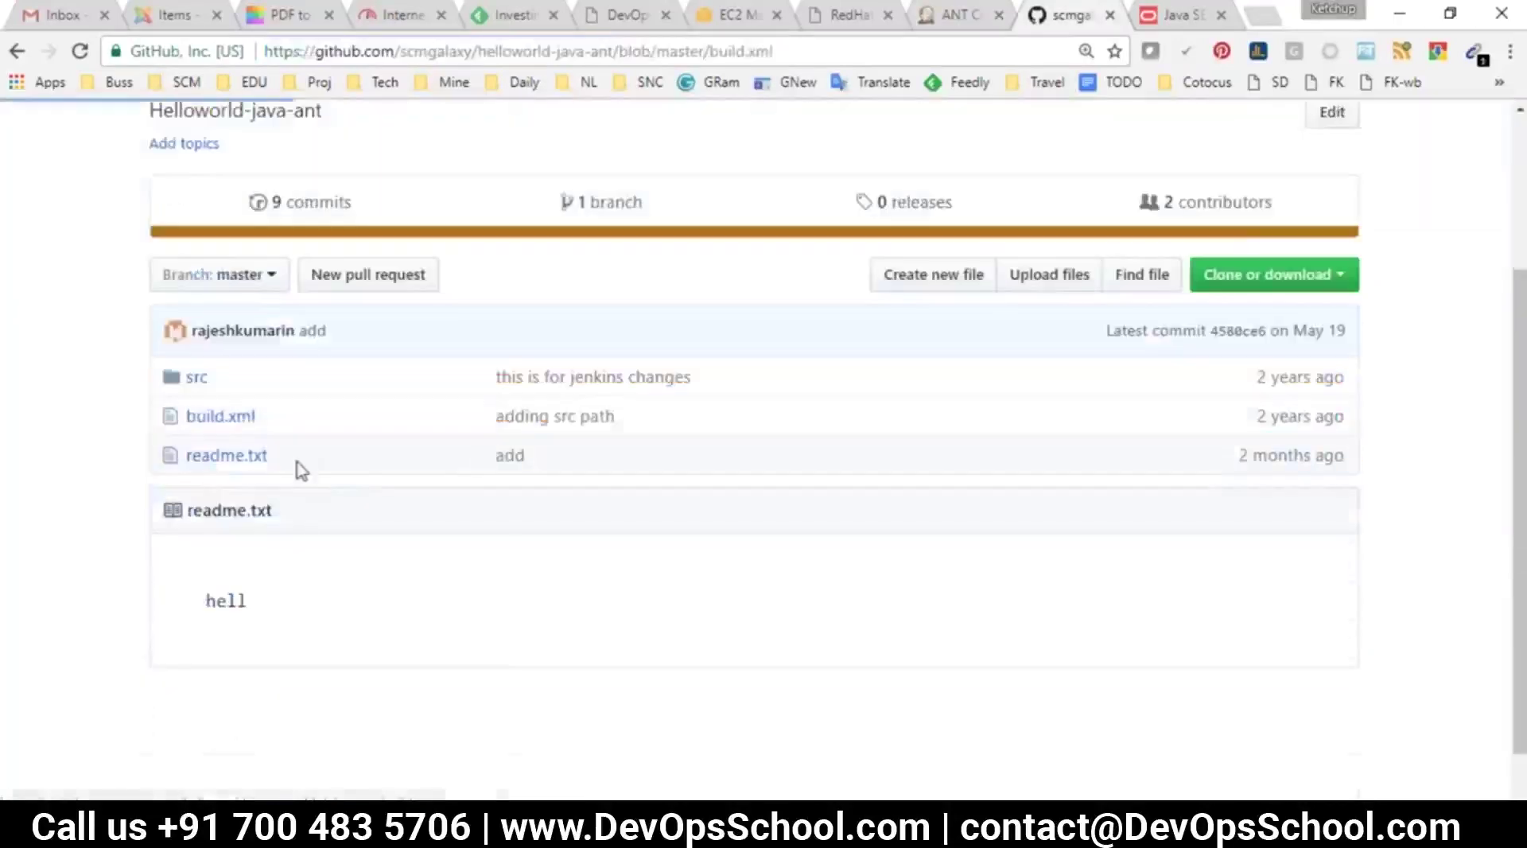
scroll(349, 320, down, 4)
double_click(347, 304)
double_click(368, 476)
double_click(373, 651)
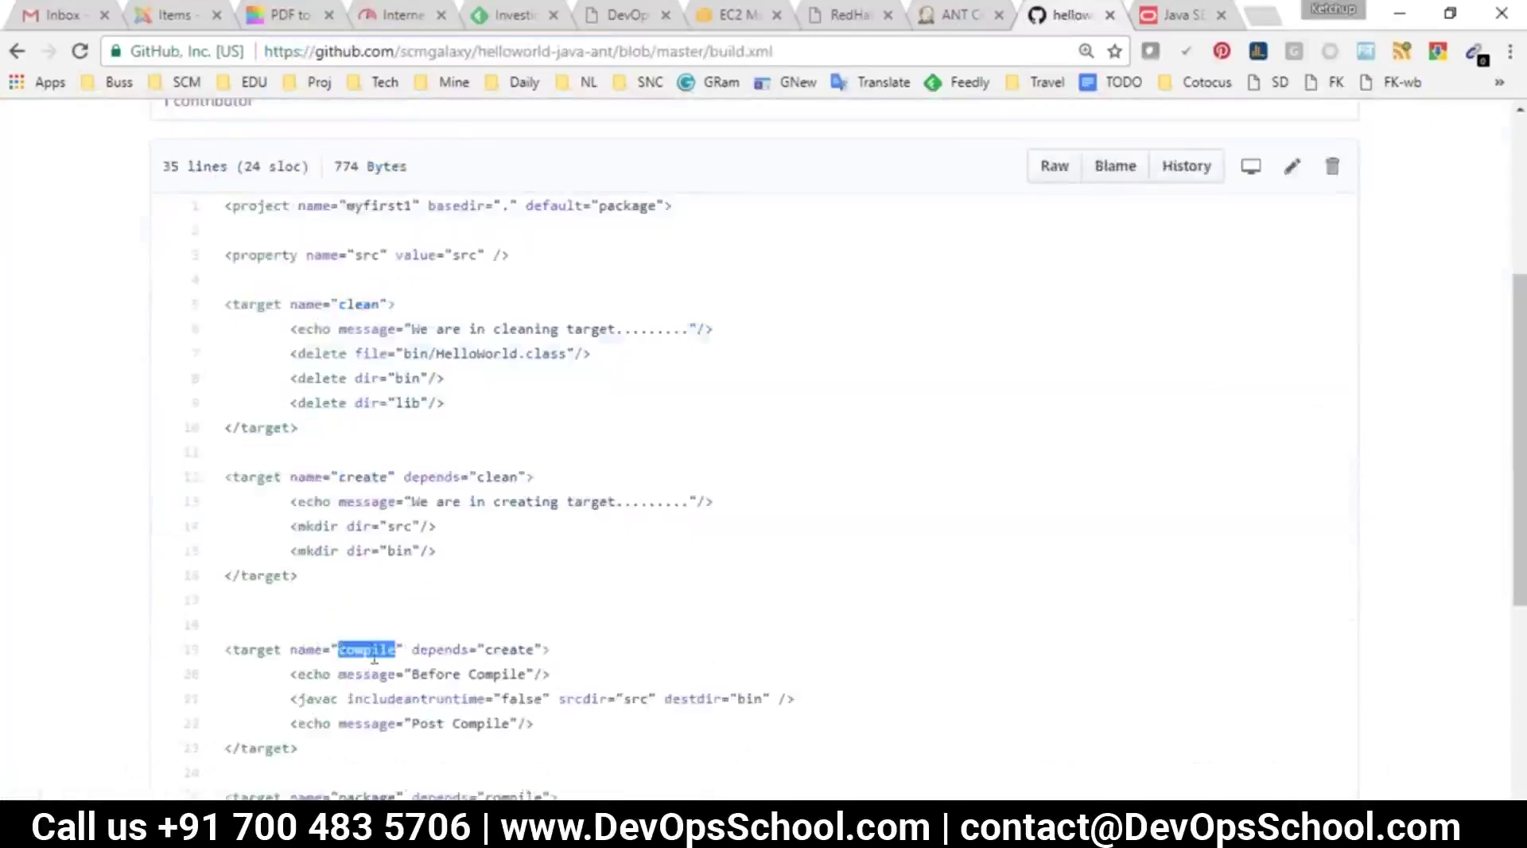
scroll(374, 493, down, 4)
double_click(365, 461)
double_click(369, 312)
key(ctrl+c)
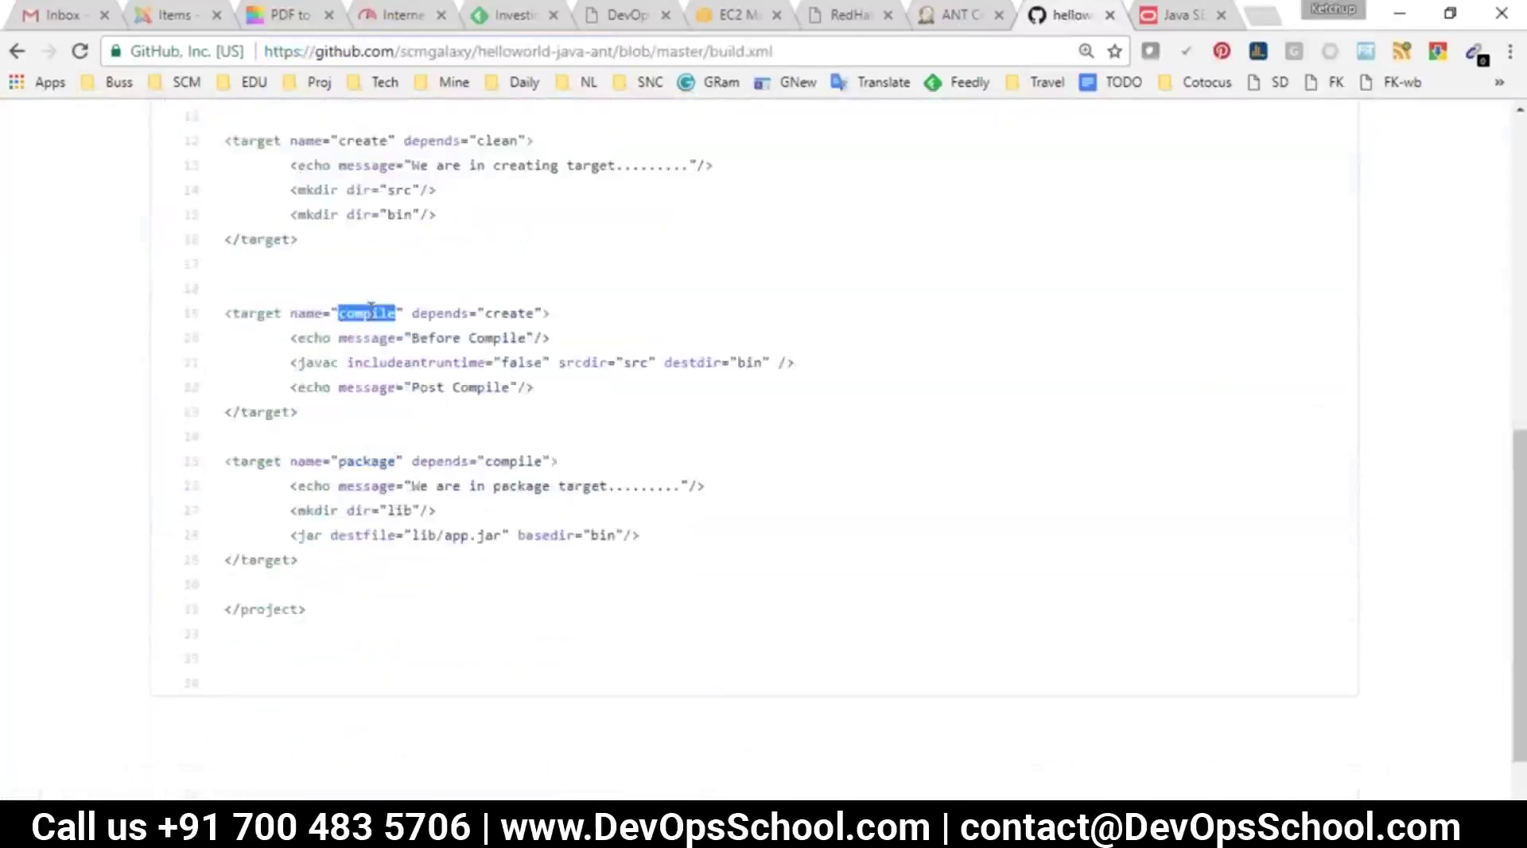
Enter compile as the Ant target and save the ANT job
click(974, 15)
click(535, 499)
key(ctrl+v)
click(290, 776)
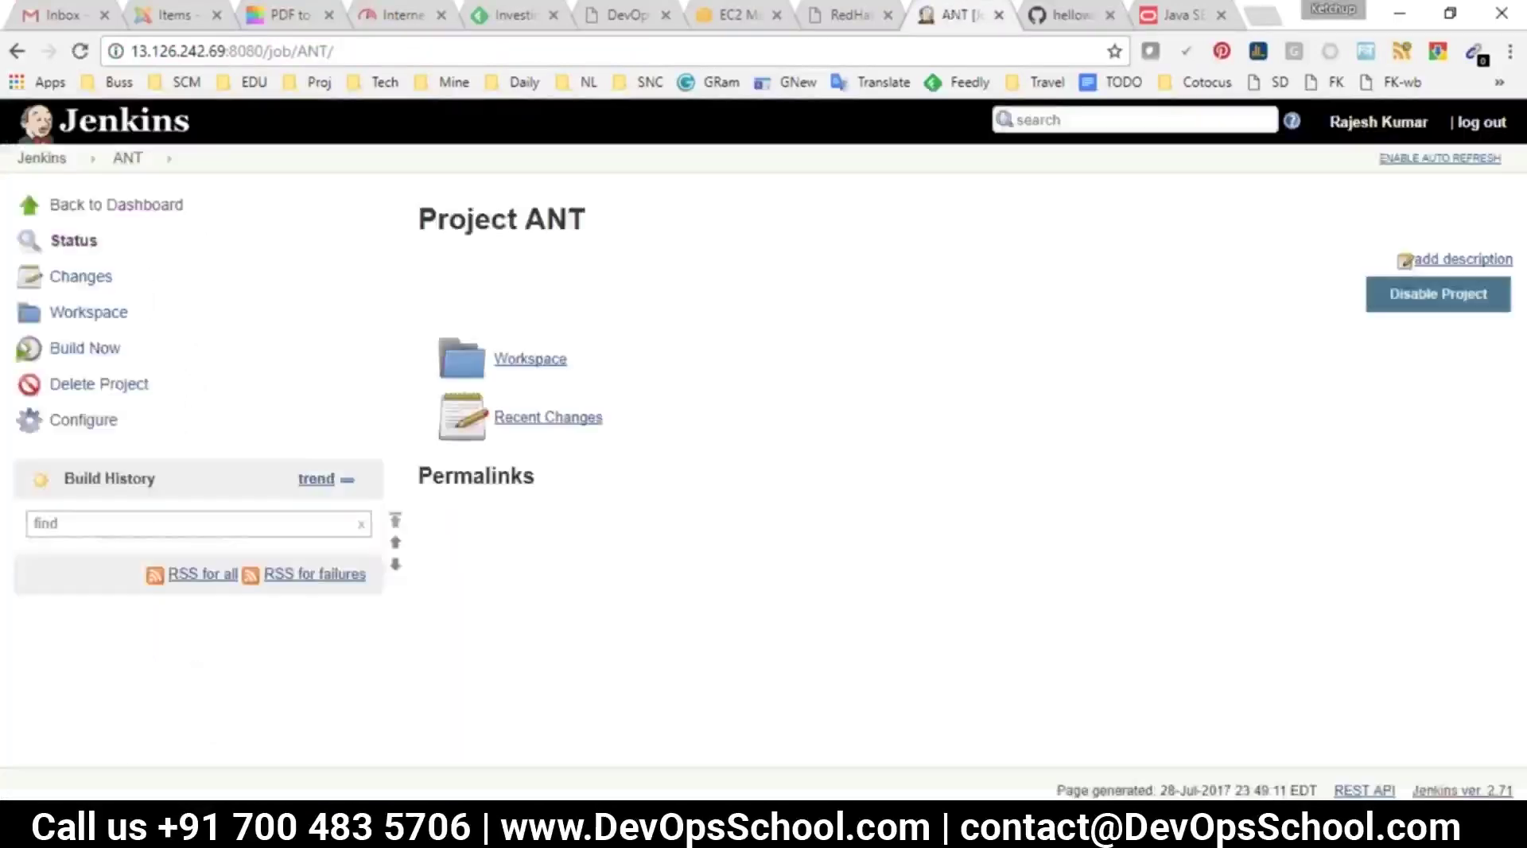
Run ANT build #1 and read its console log showing the missing Ant installation failure
click(70, 358)
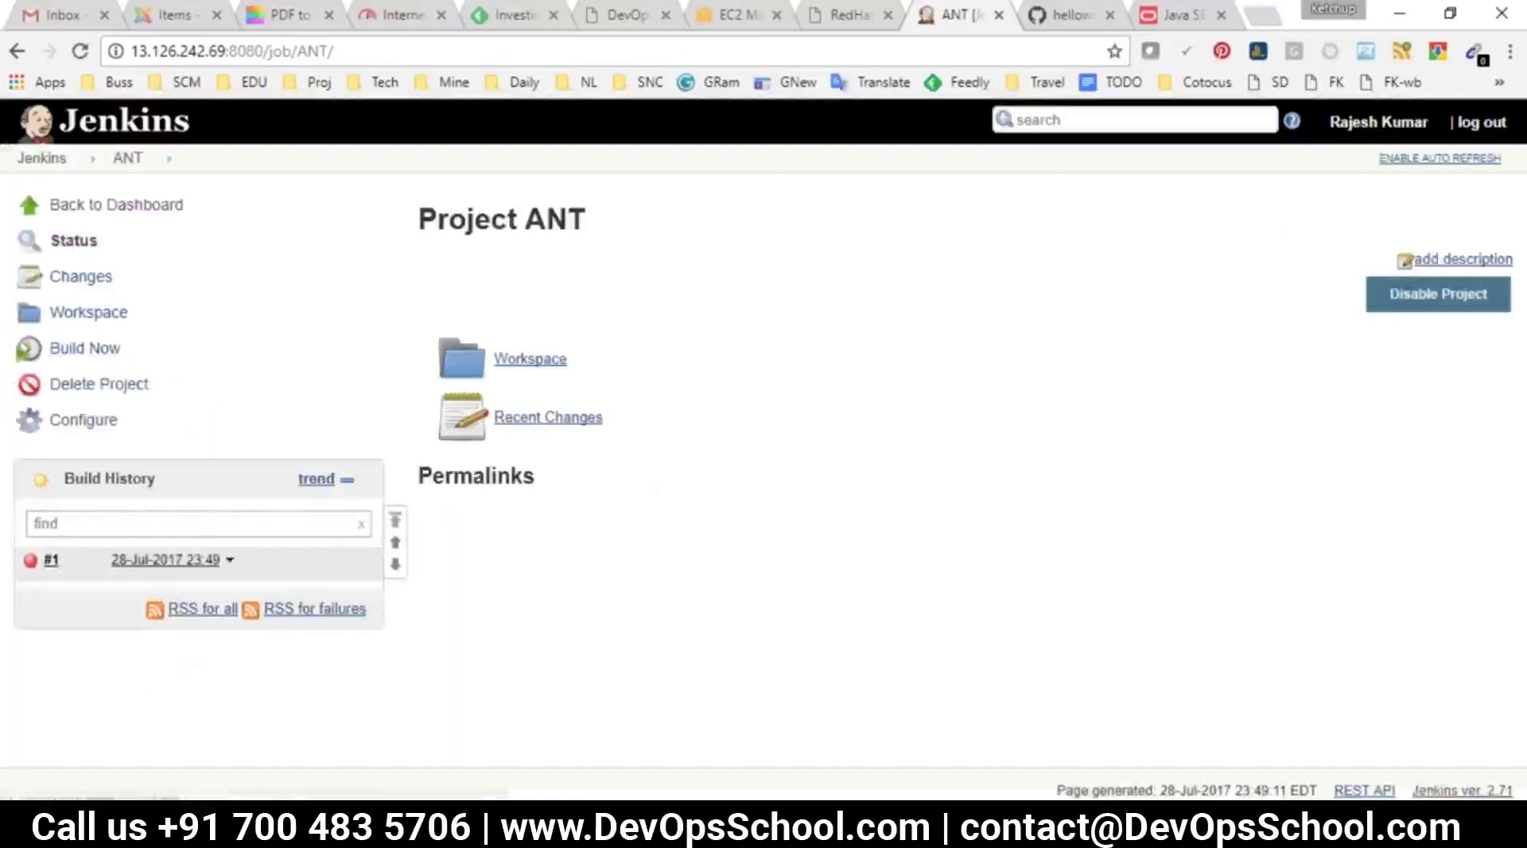
click(132, 559)
click(80, 314)
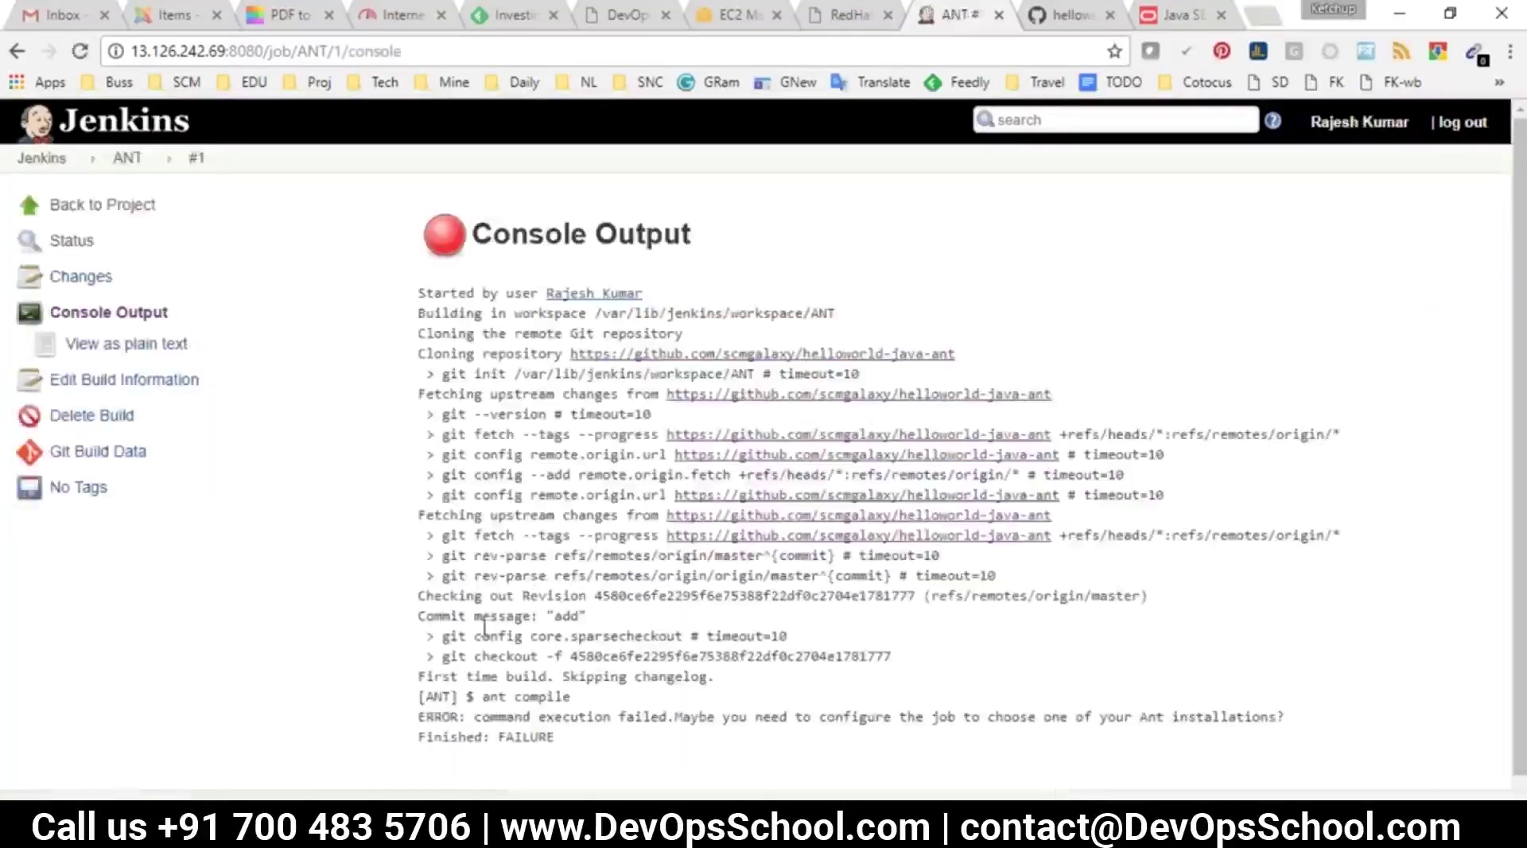
mouse_move(435, 593)
mouse_down()
mouse_move(628, 625)
mouse_move(444, 575)
mouse_move(411, 597)
mouse_up()
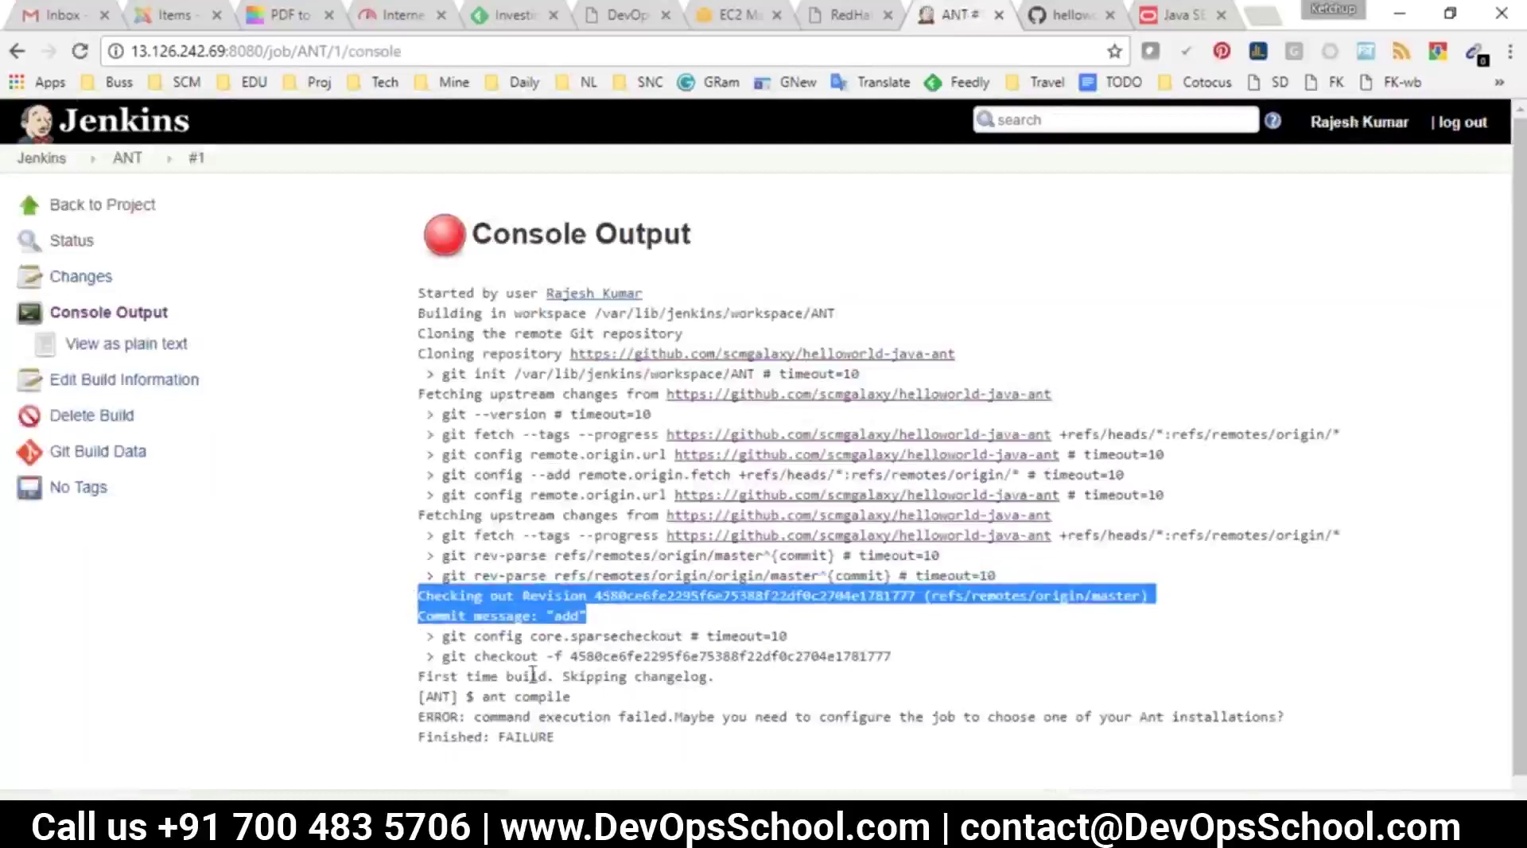
scroll(532, 674, down, 1)
drag(485, 677, 1167, 708)
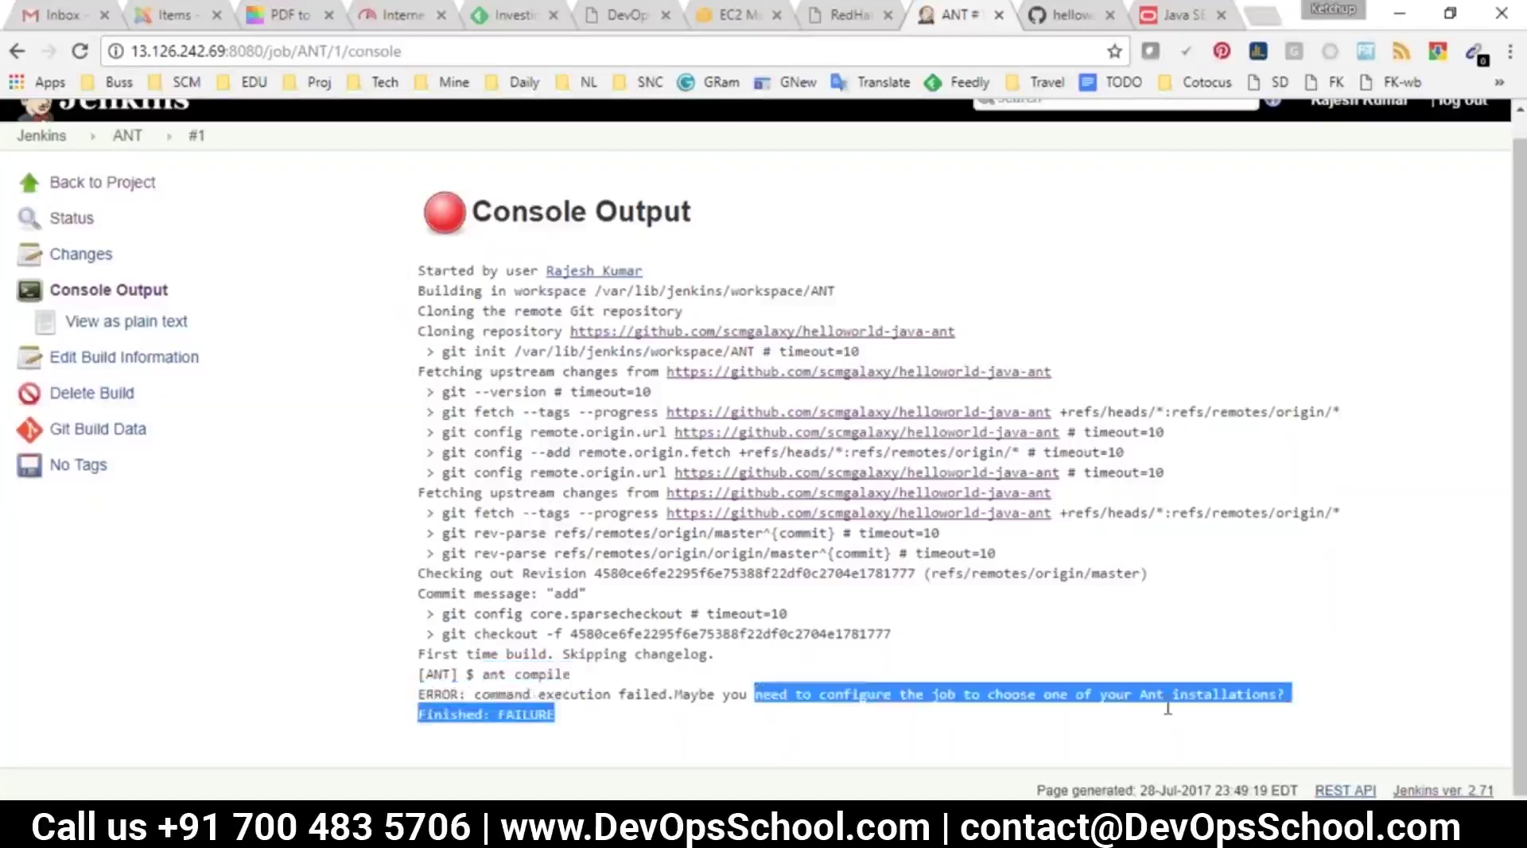
click(40, 136)
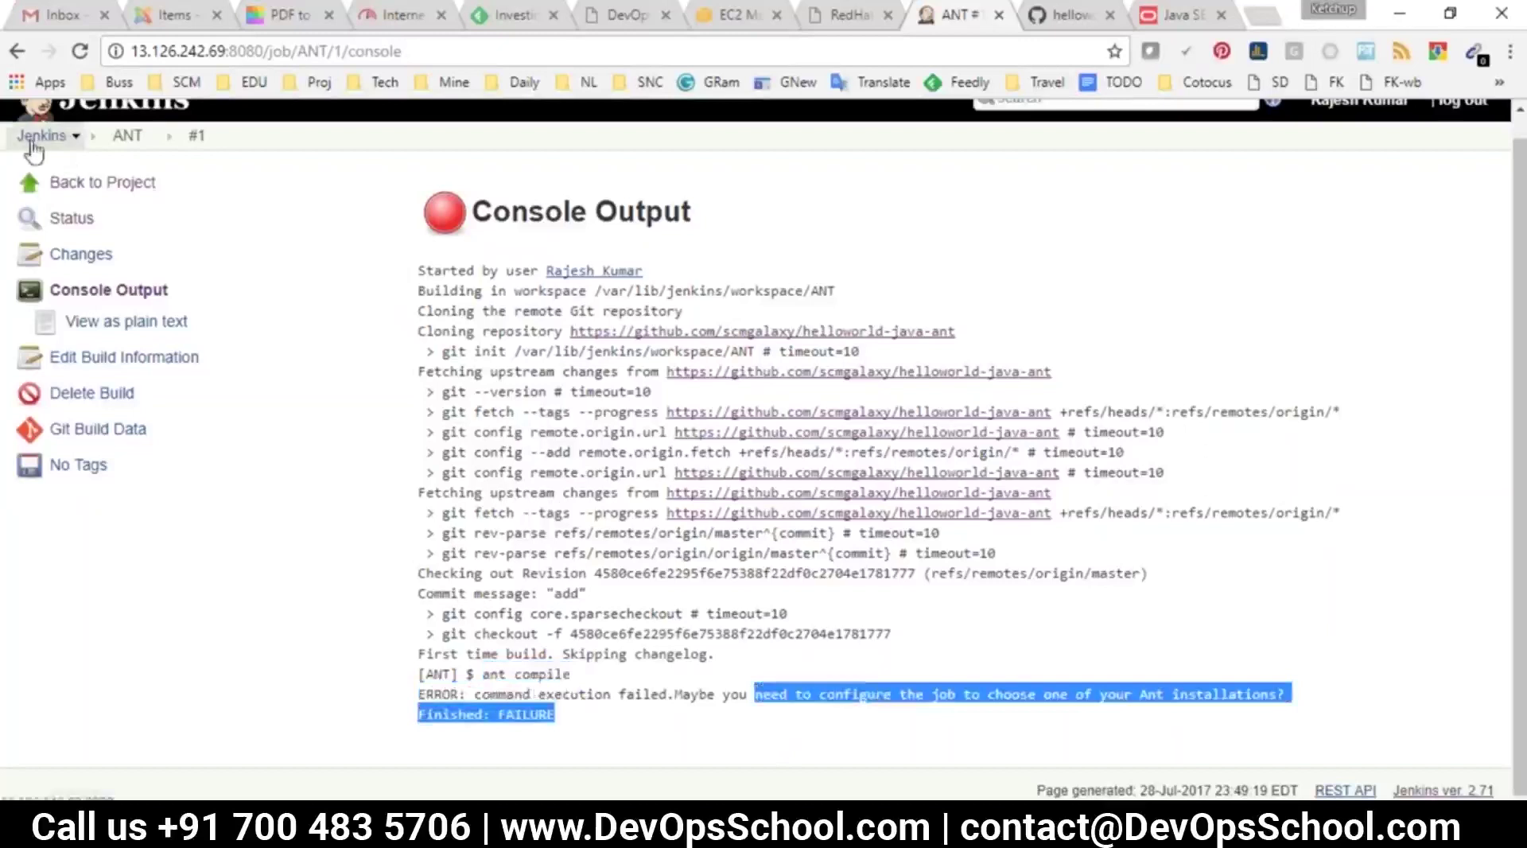
Add an Ant installation named ant110 that auto-installs Apache Ant 1.10.1, and save the tools
click(105, 312)
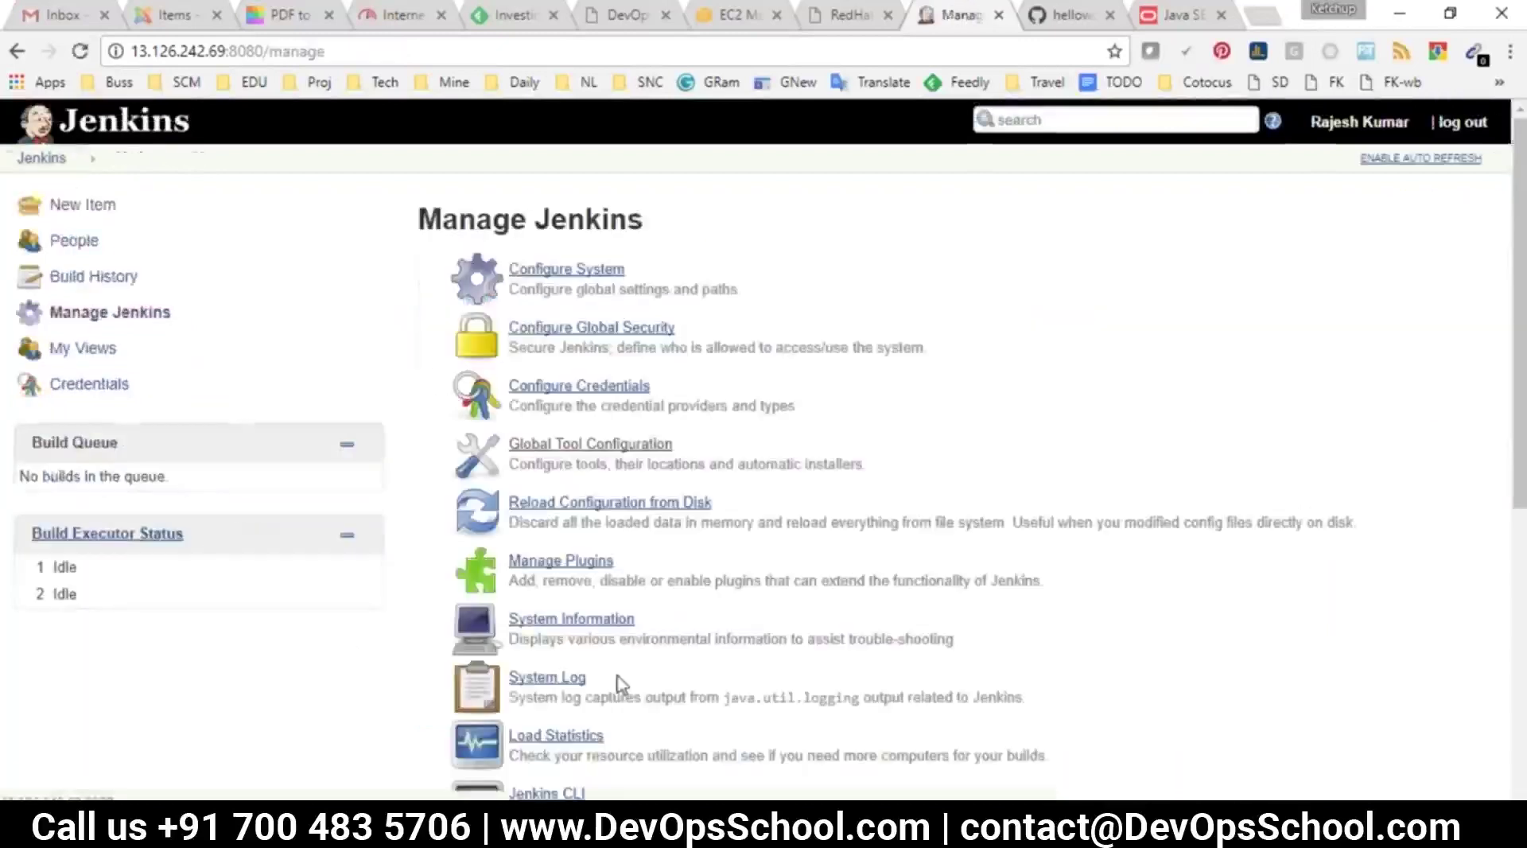
click(545, 451)
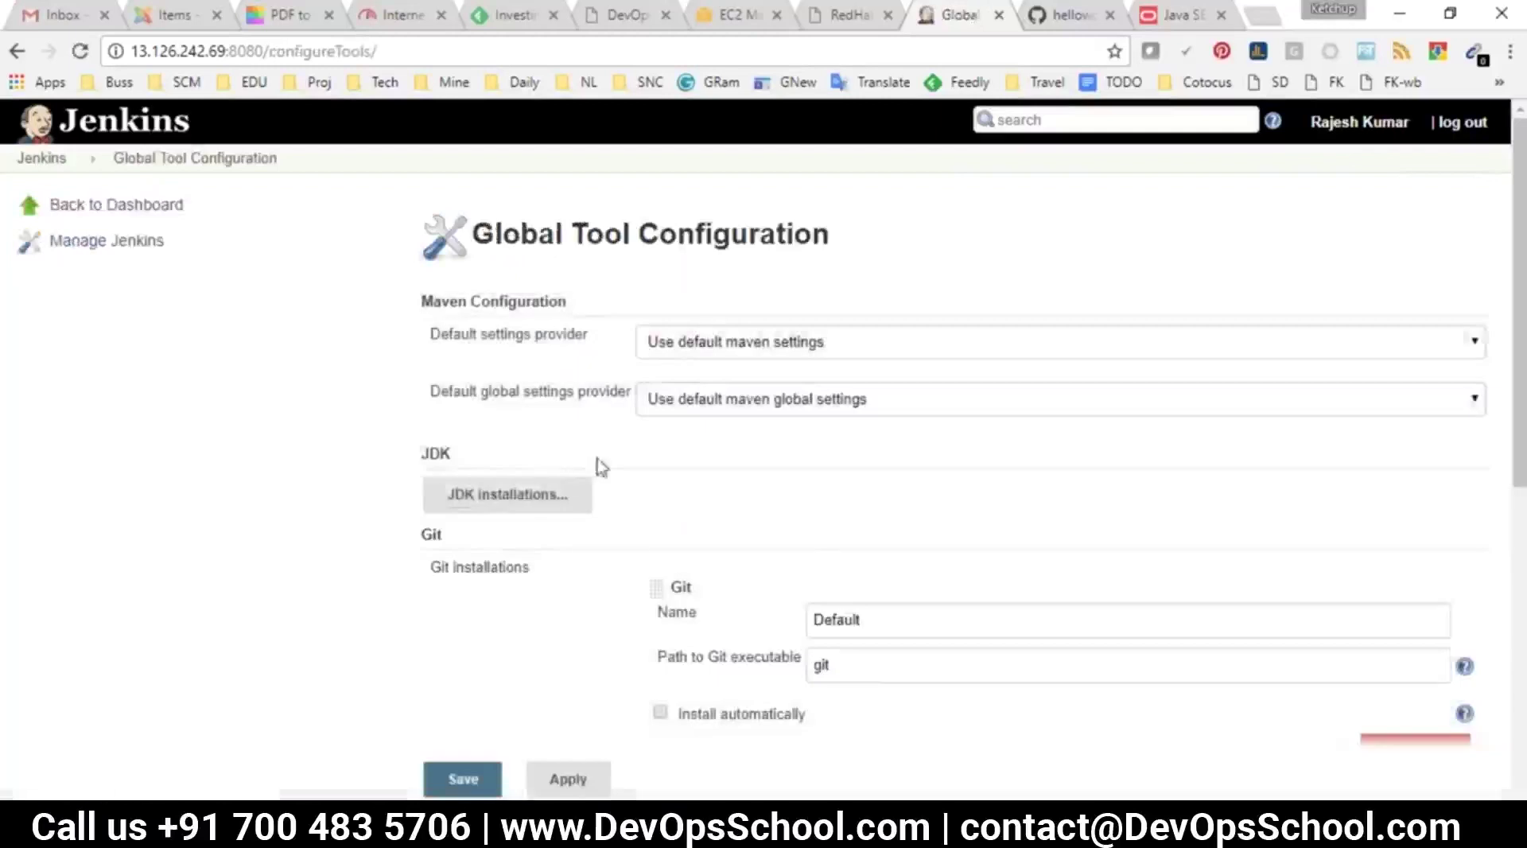
scroll(589, 469, down, 7)
double_click(432, 398)
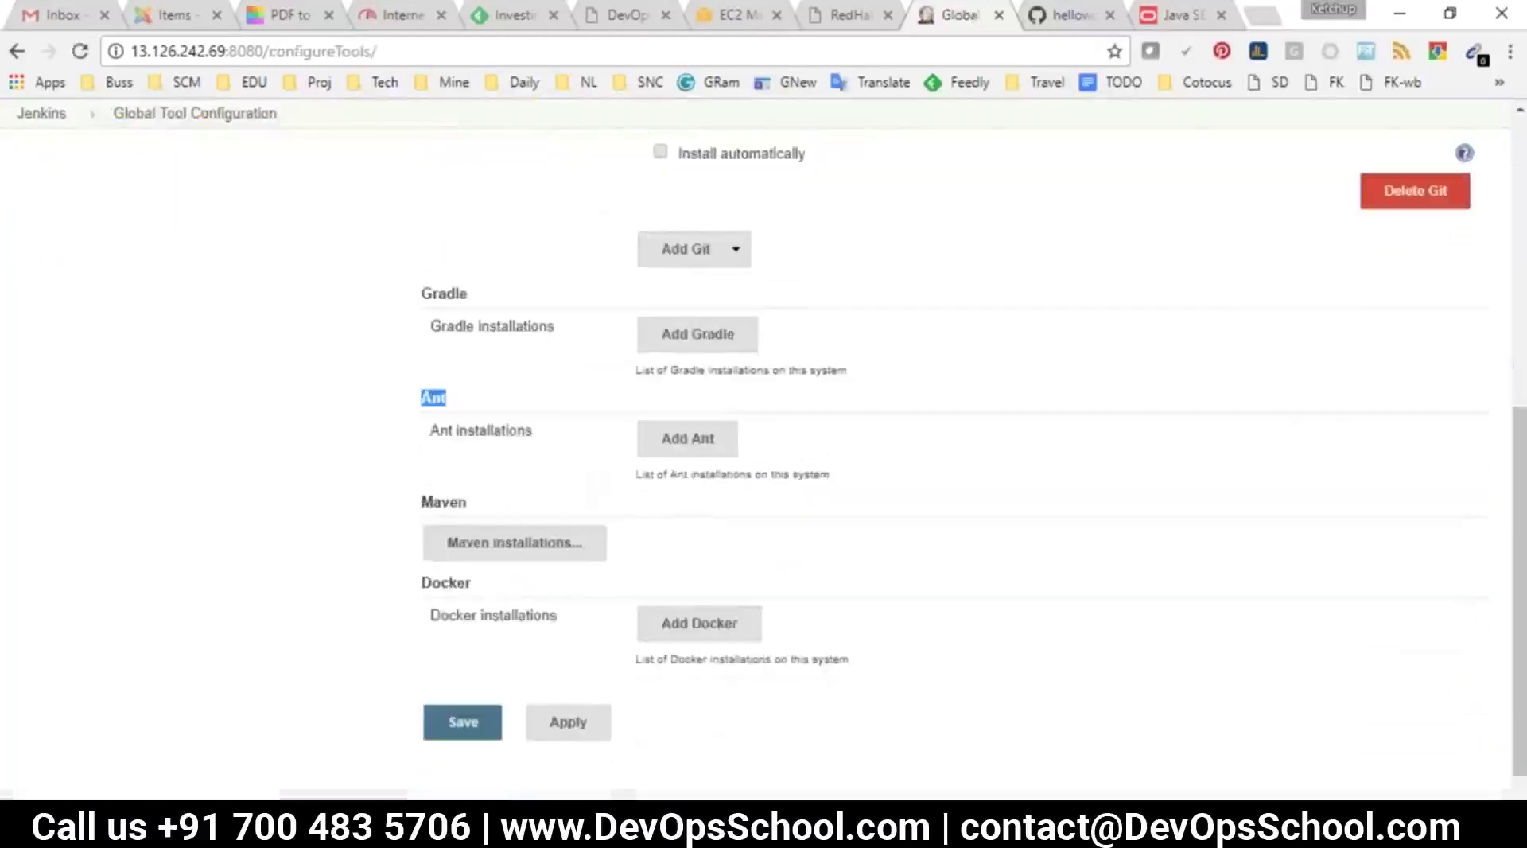
click(675, 438)
click(827, 473)
text(a)
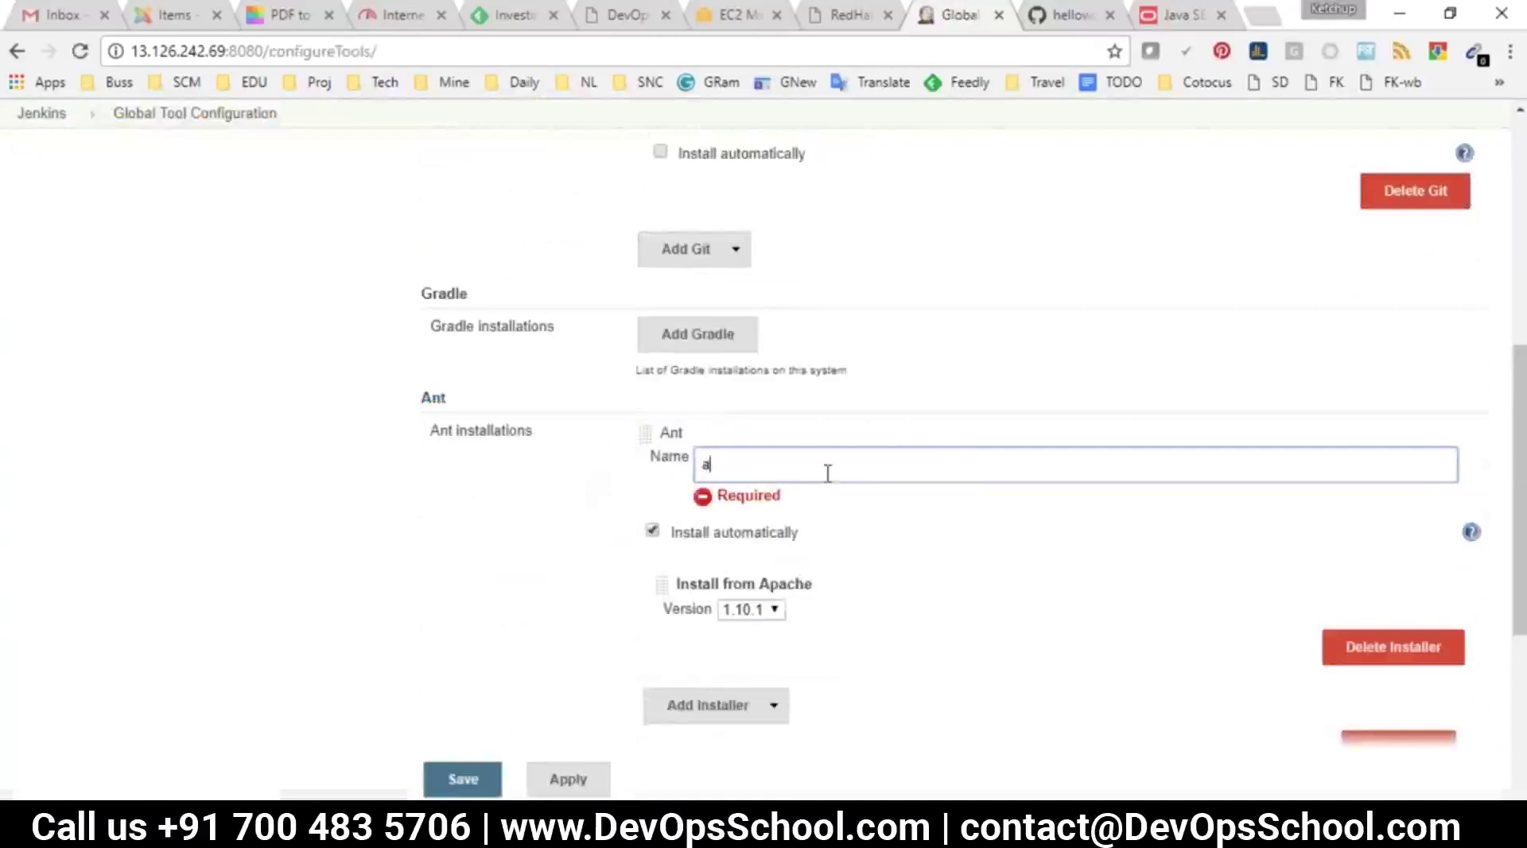
text(nt)
click(748, 609)
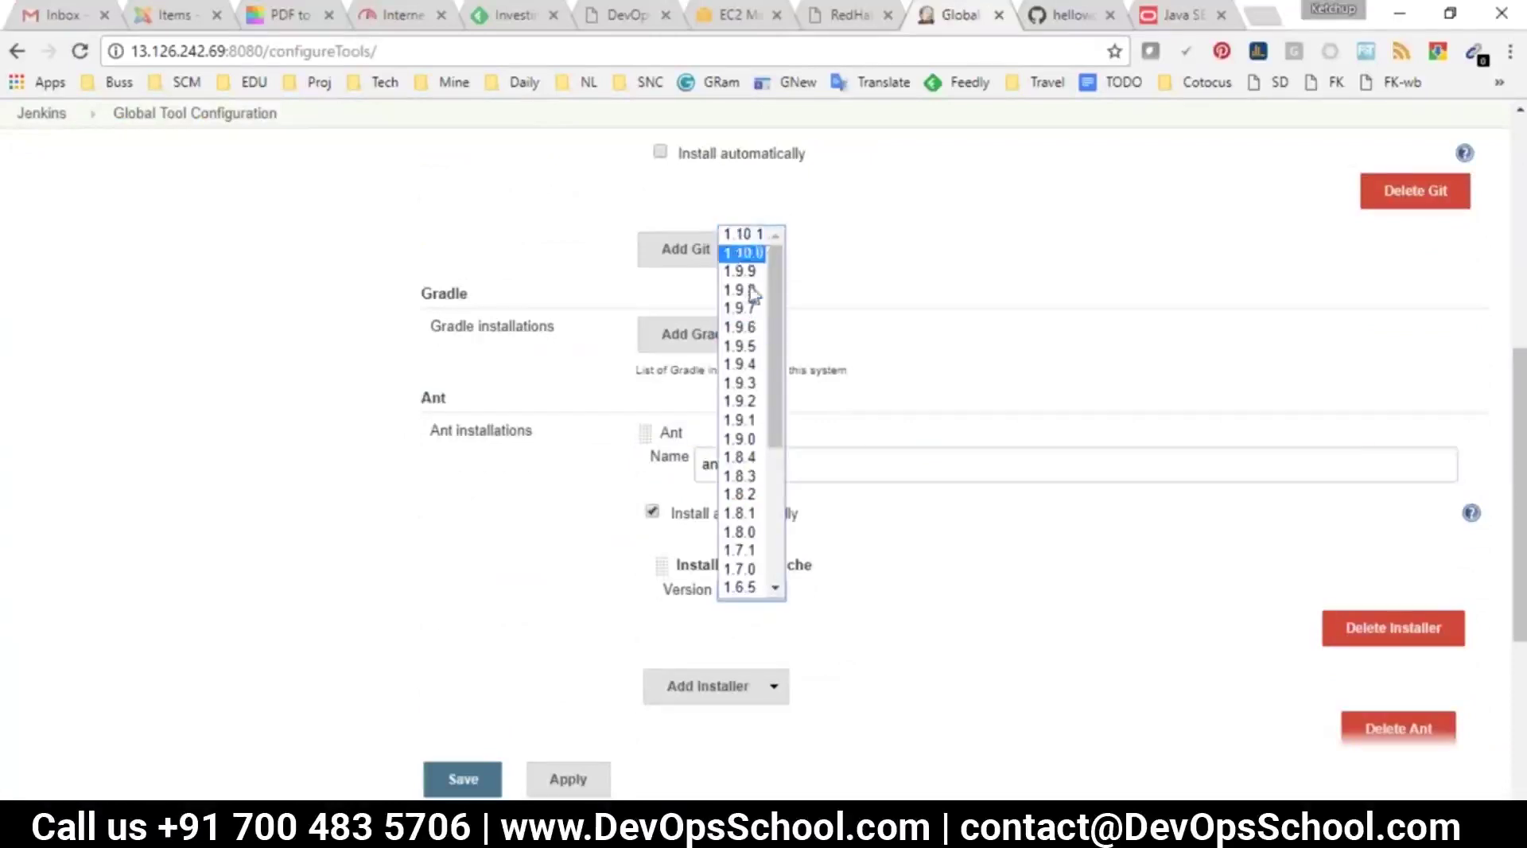
click(797, 457)
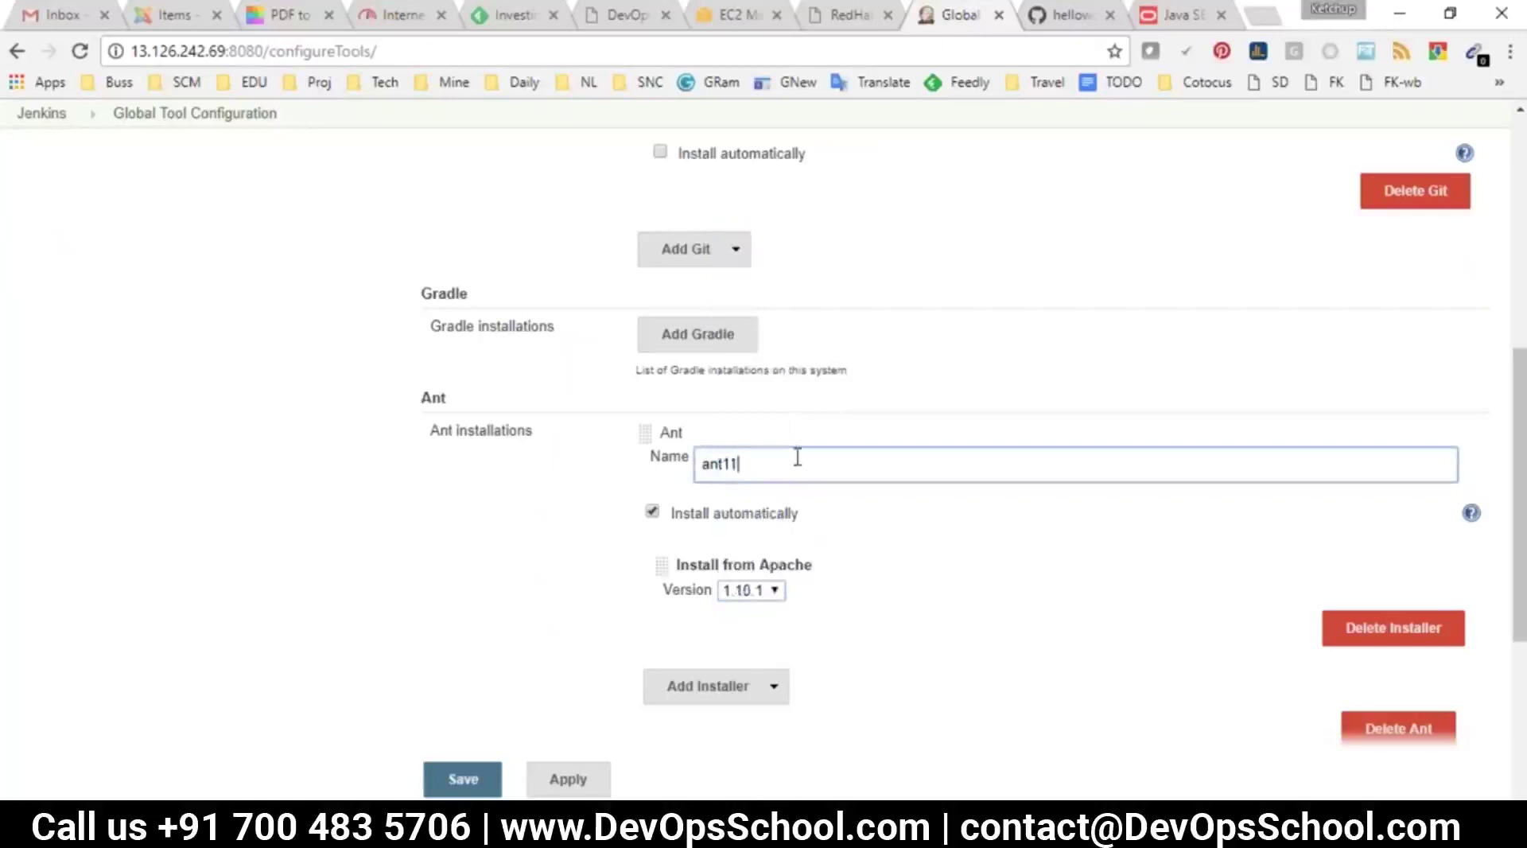
click(462, 779)
click(32, 158)
Set the ANT job's Invoke Ant version to ant110 and save
click(602, 350)
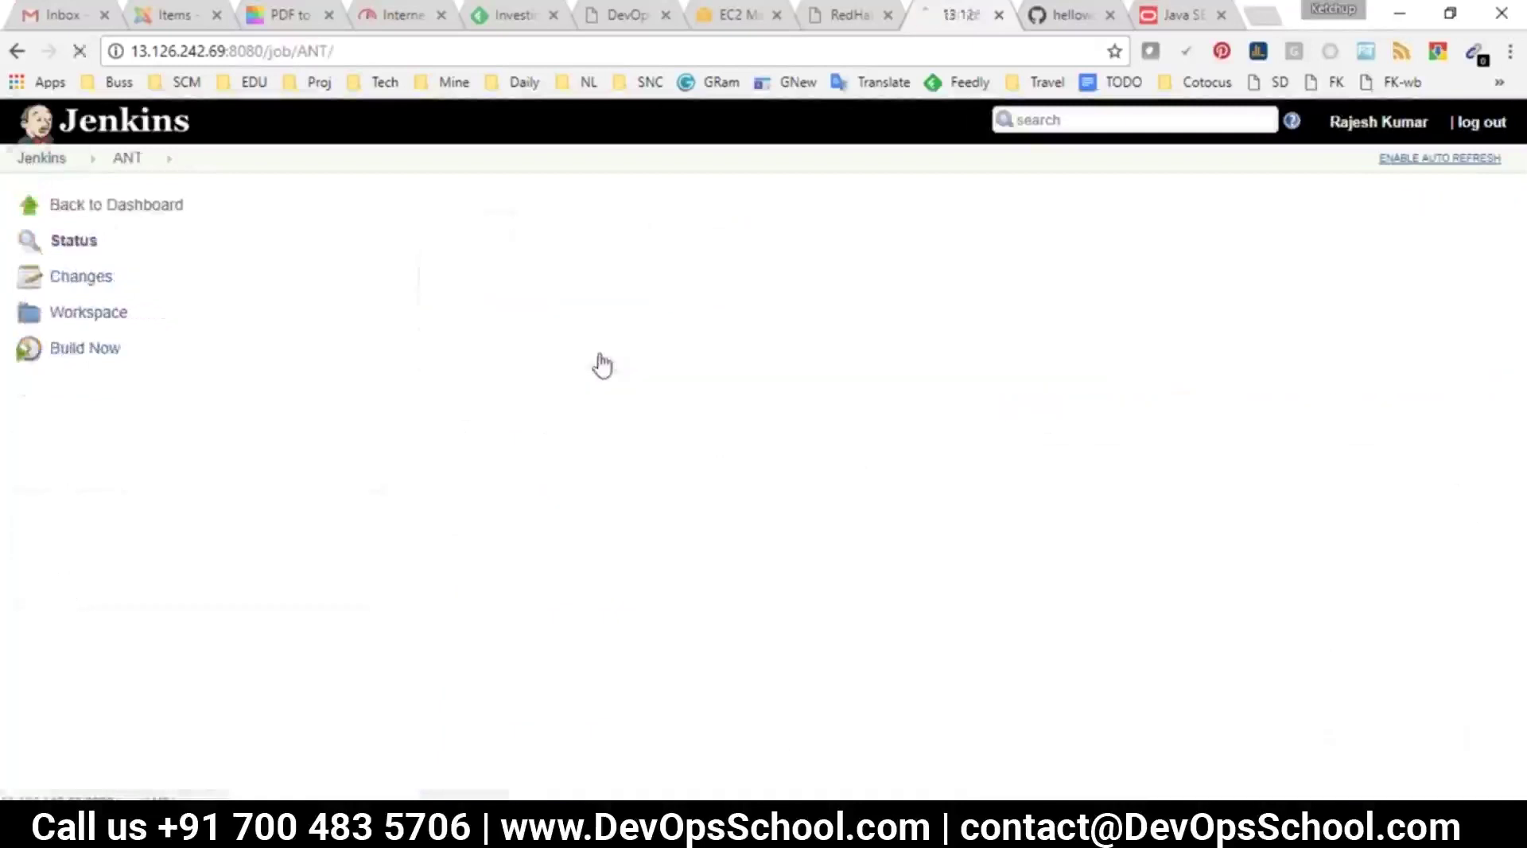
click(83, 419)
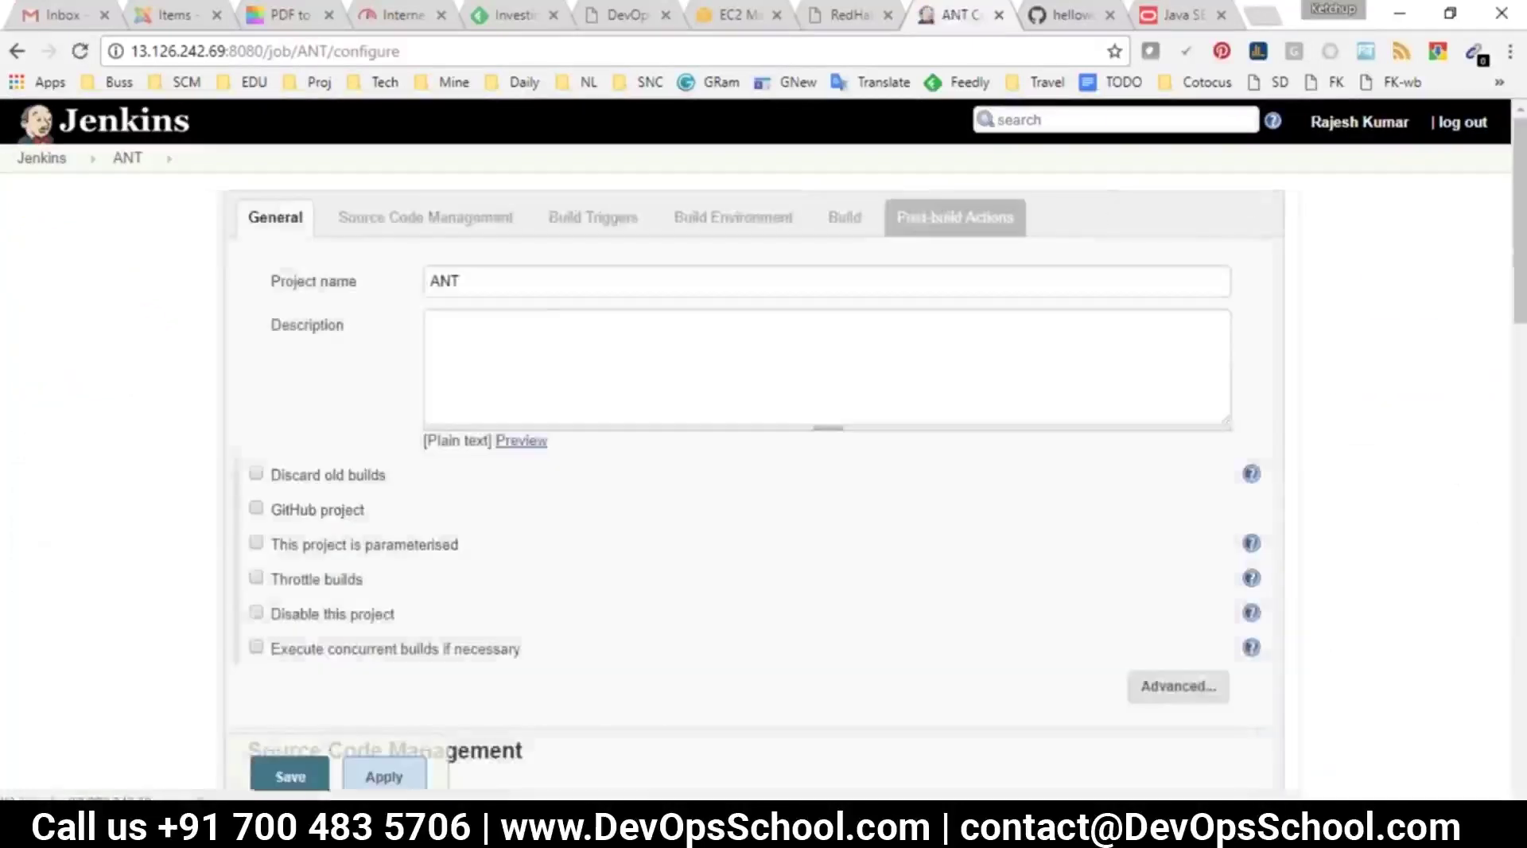
click(958, 218)
click(477, 304)
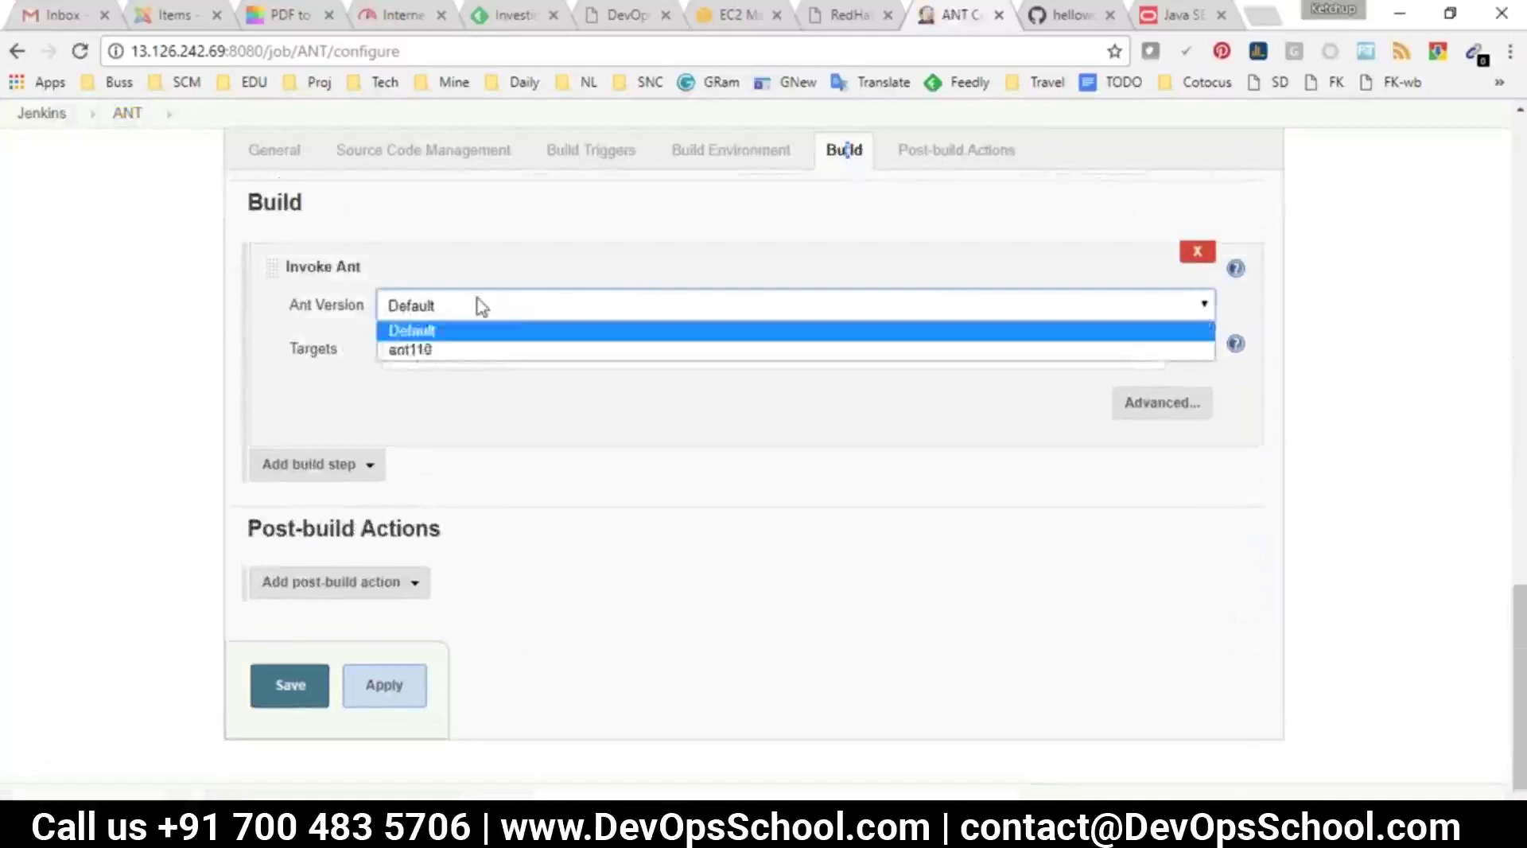
click(422, 348)
click(290, 685)
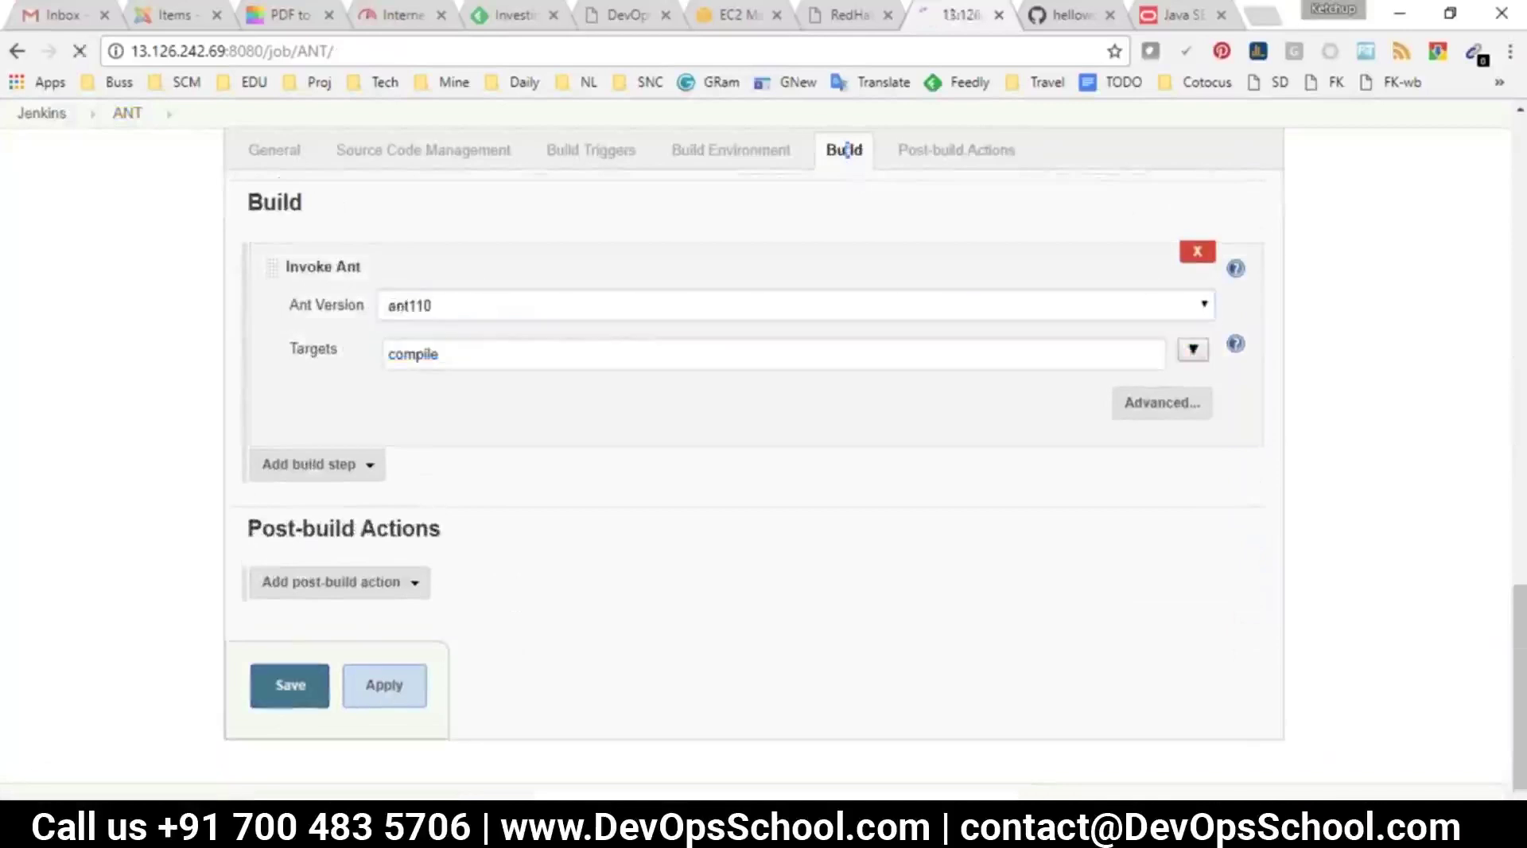
Run ANT build #2, review its successful console log, and browse the job's workspace
click(96, 350)
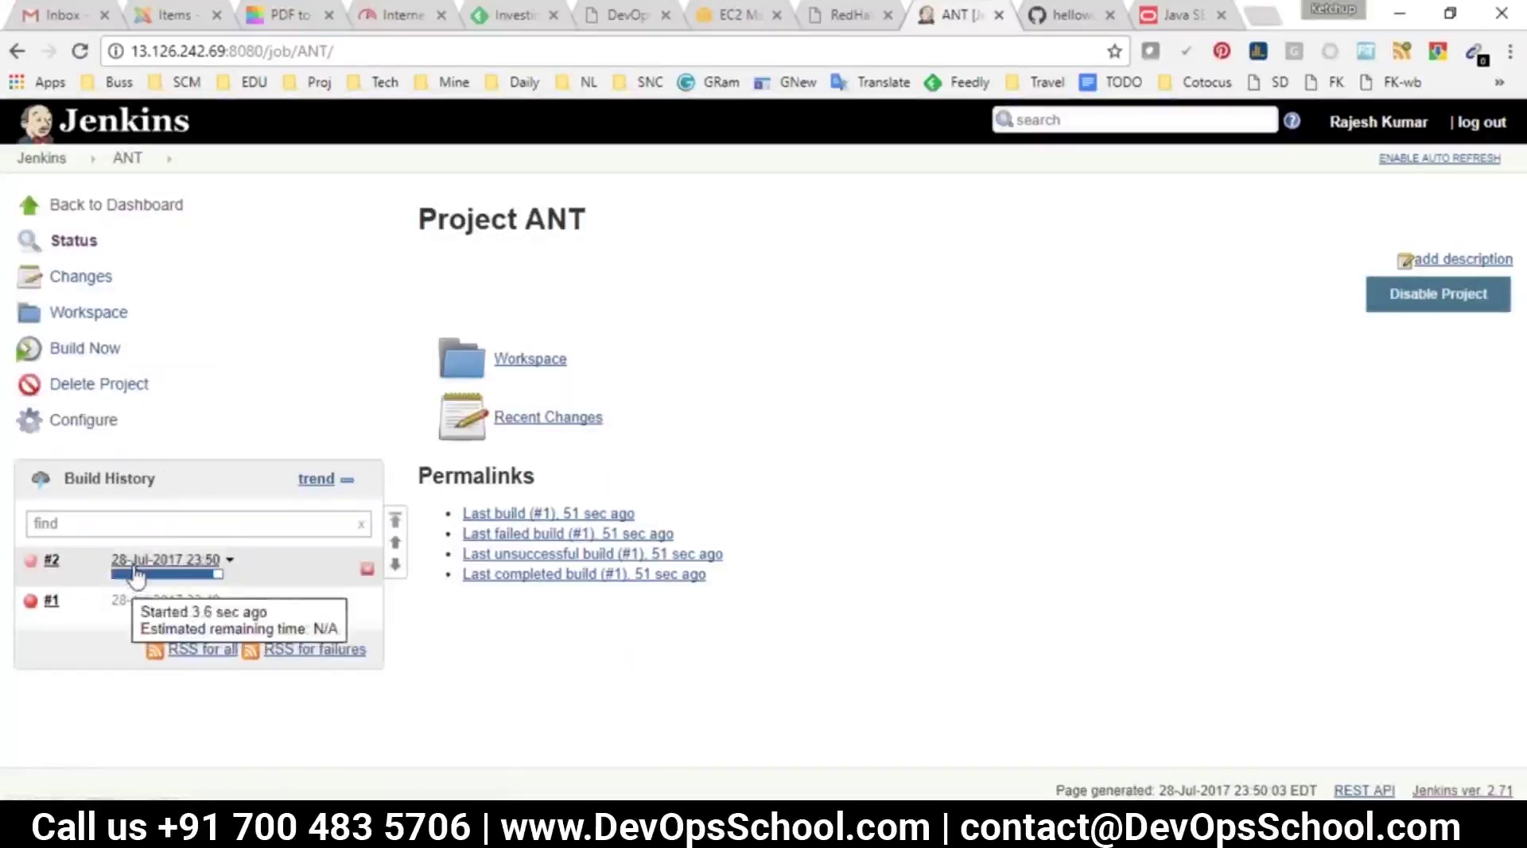
click(51, 559)
click(88, 313)
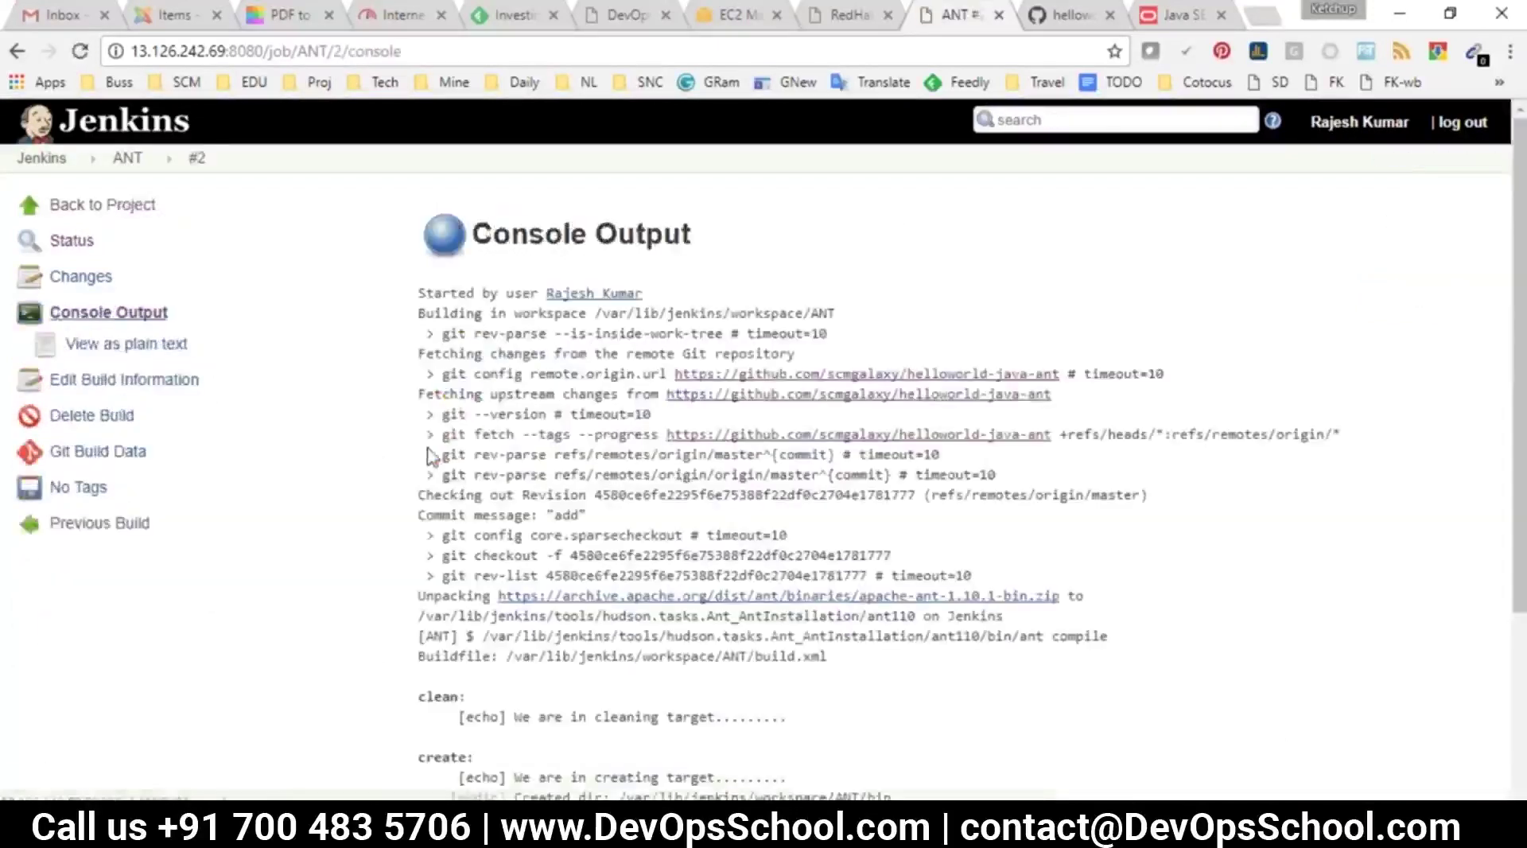
scroll(764, 445, down, 3)
scroll(763, 446, up, 3)
drag(419, 298, 970, 606)
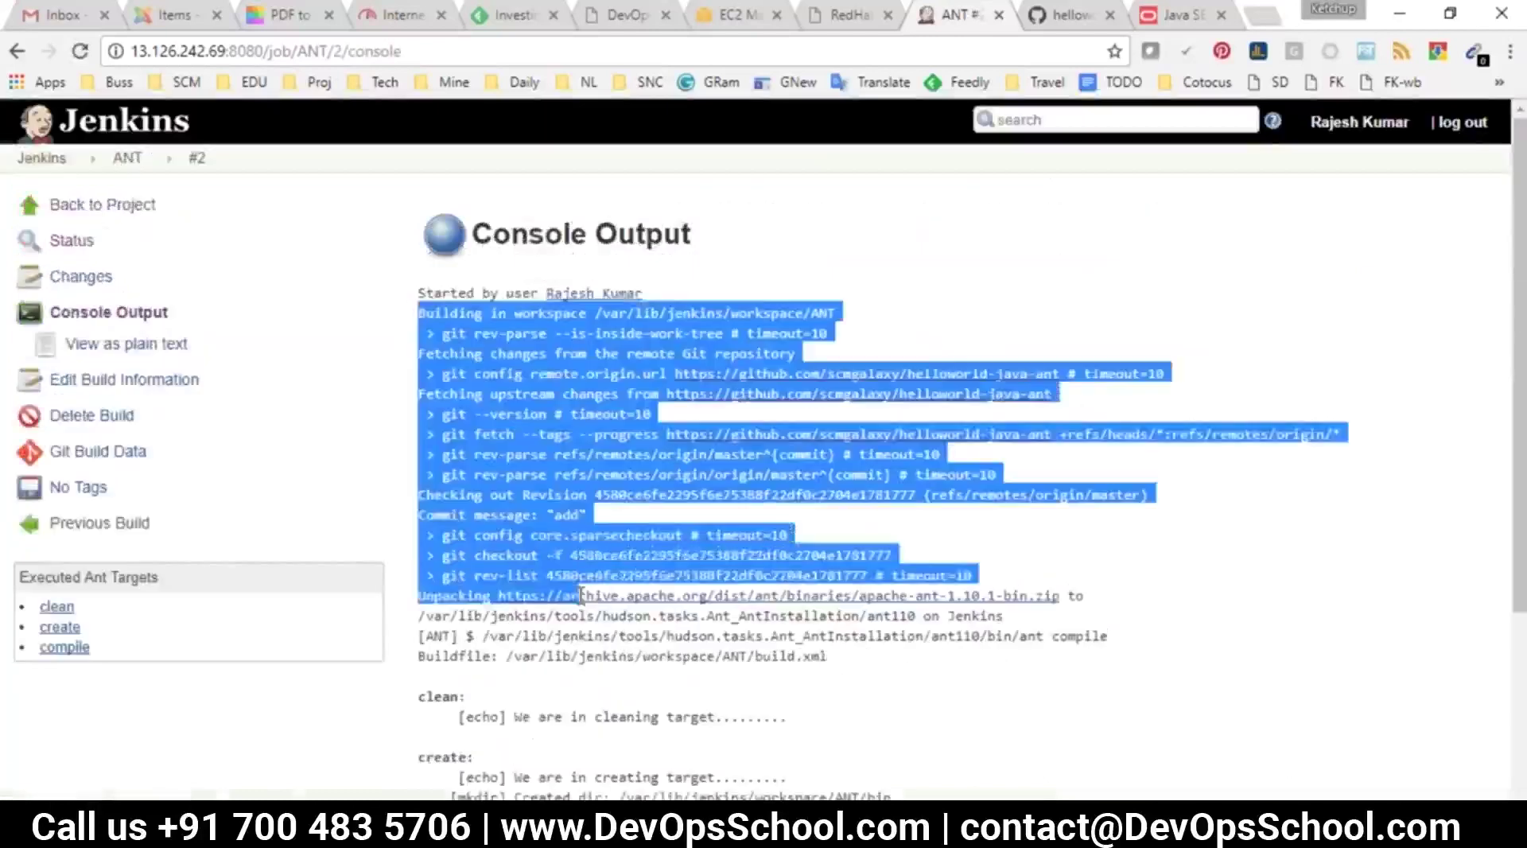
scroll(763, 446, down, 3)
drag(419, 429, 554, 548)
drag(549, 674, 415, 673)
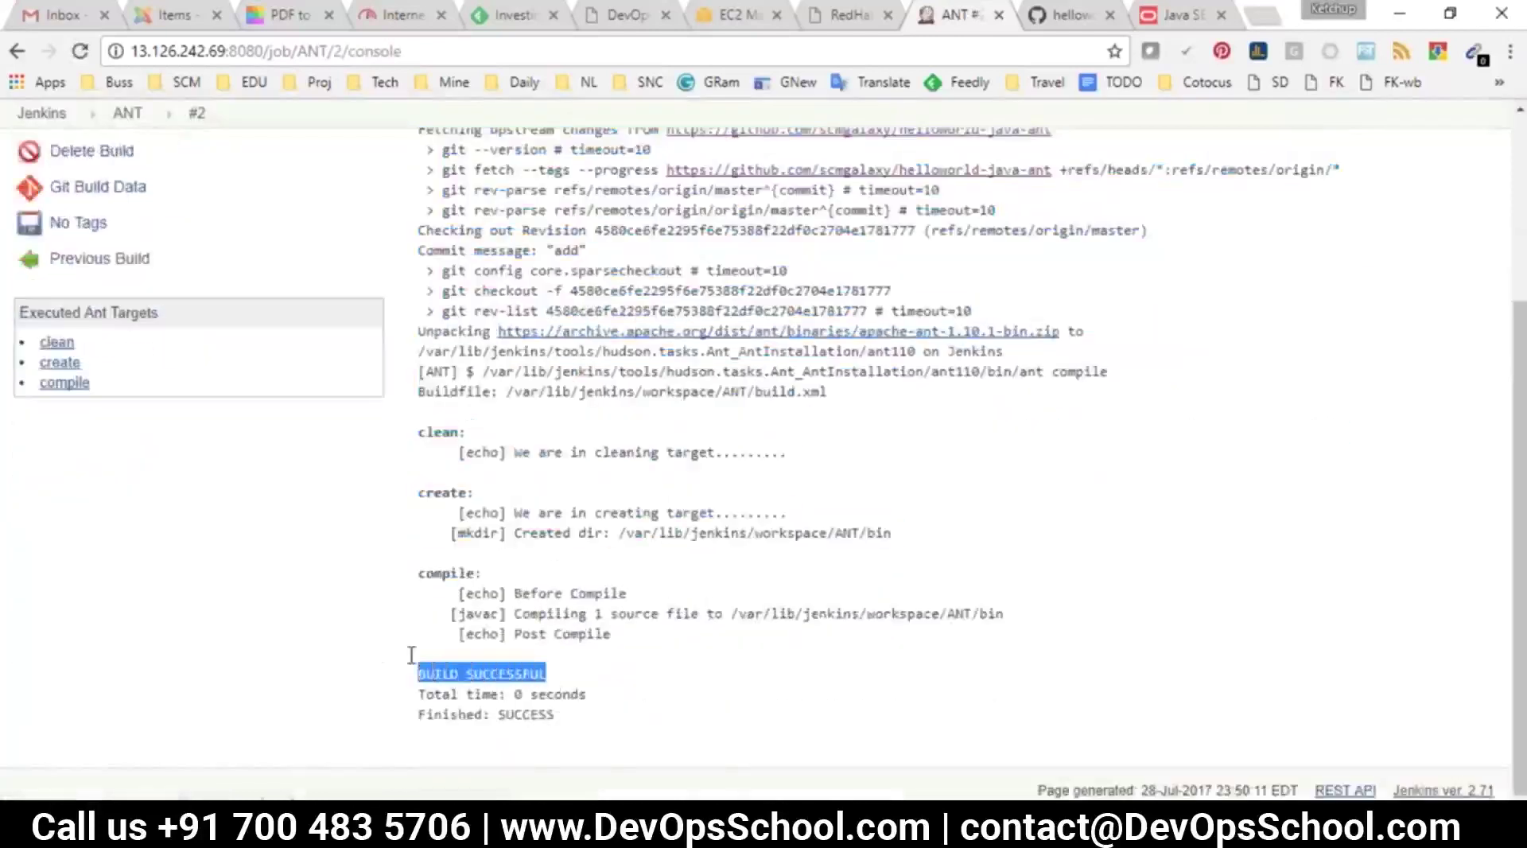
scroll(410, 654, up, 5)
click(129, 159)
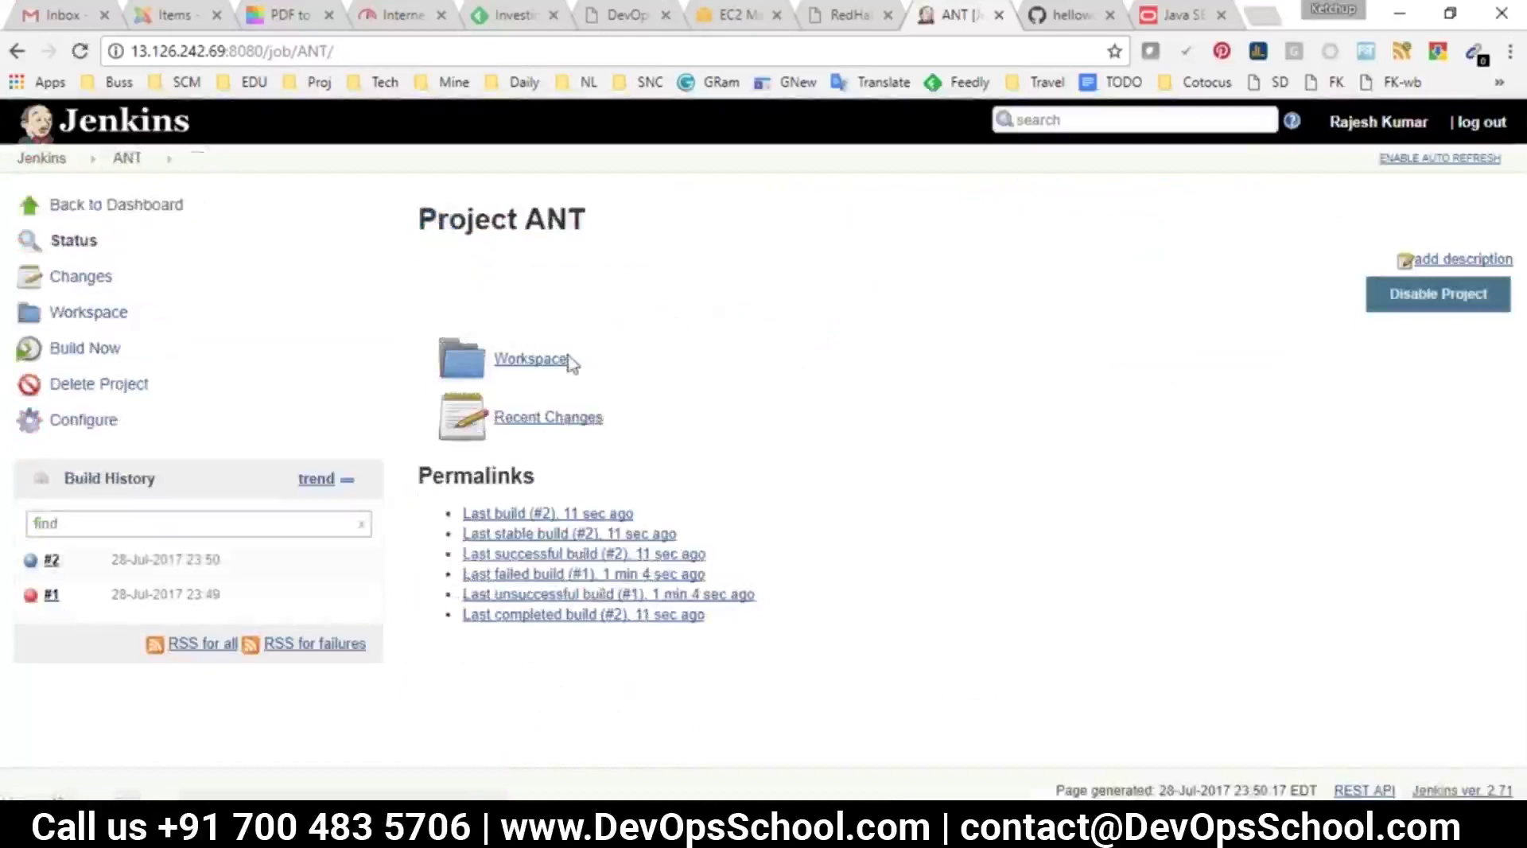
click(527, 362)
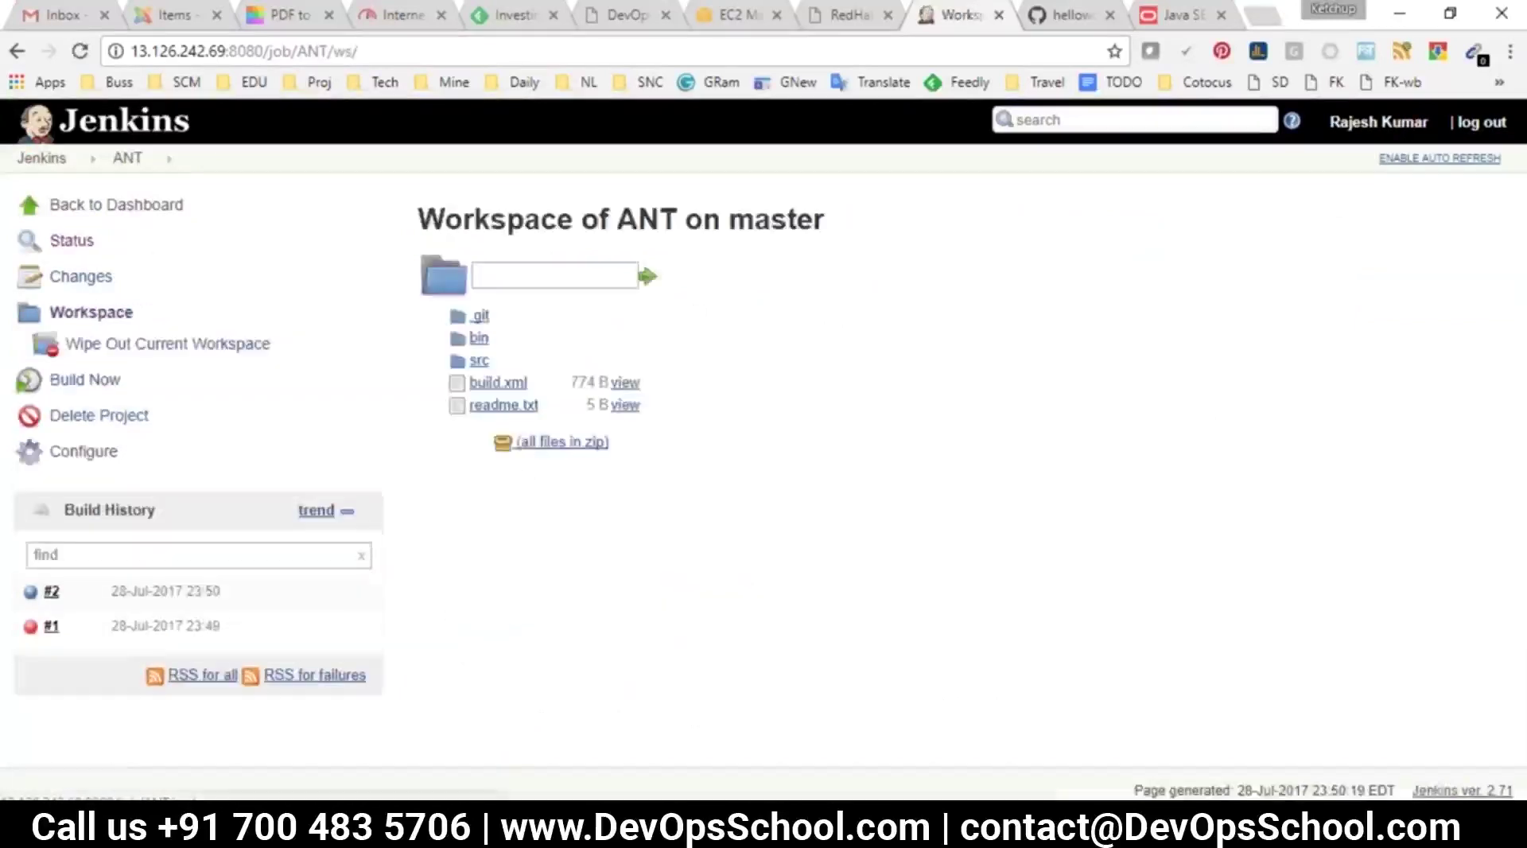
Compare the GitHub repo root with the ANT workspace and check the bin folder for compiled output
click(1065, 15)
scroll(252, 383, up, 5)
click(395, 210)
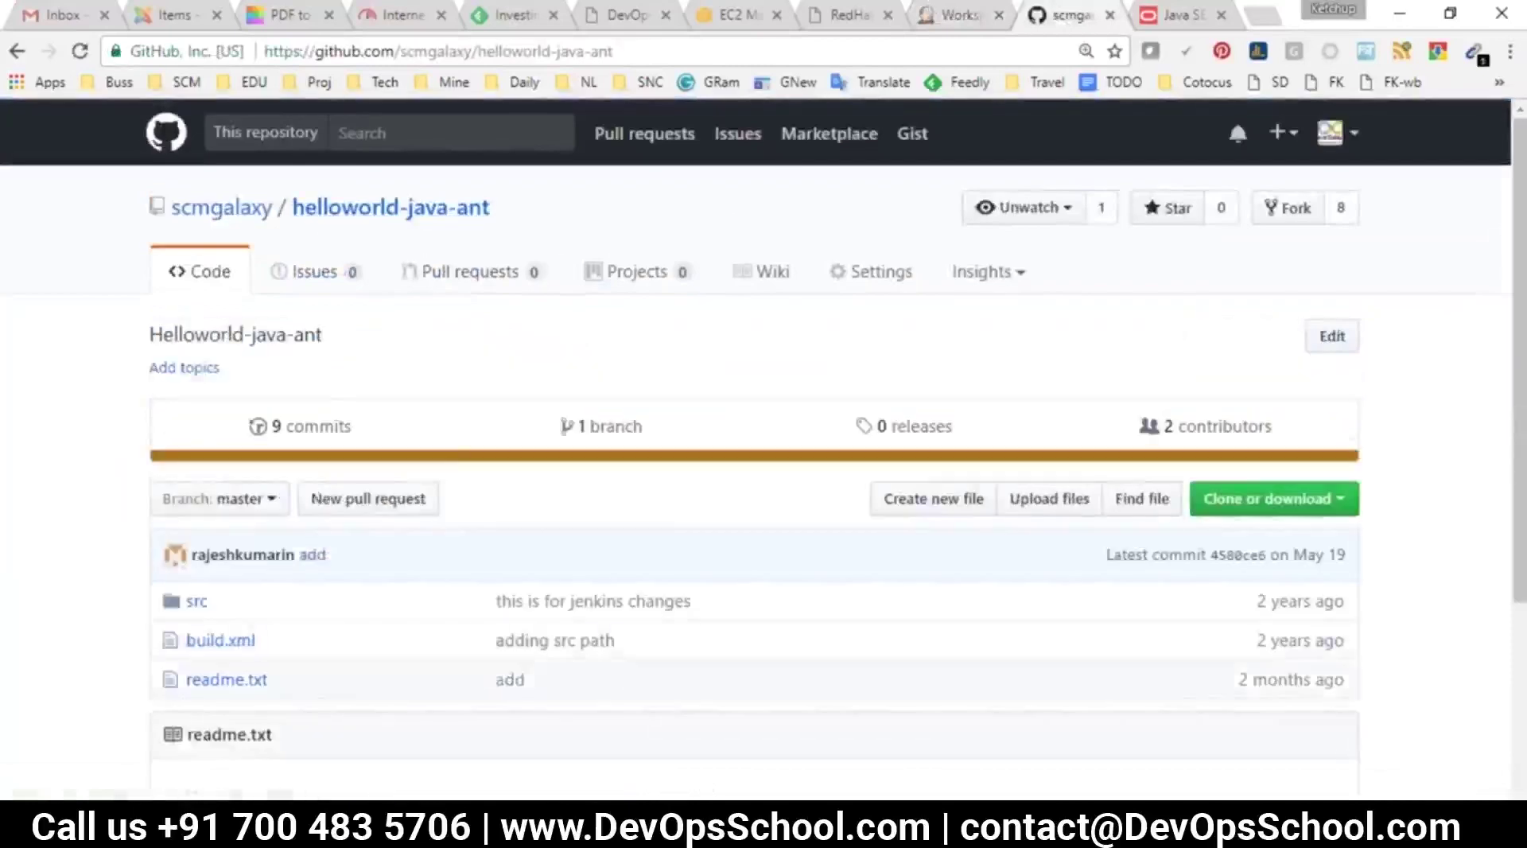
key(ctrl+shift+Tab)
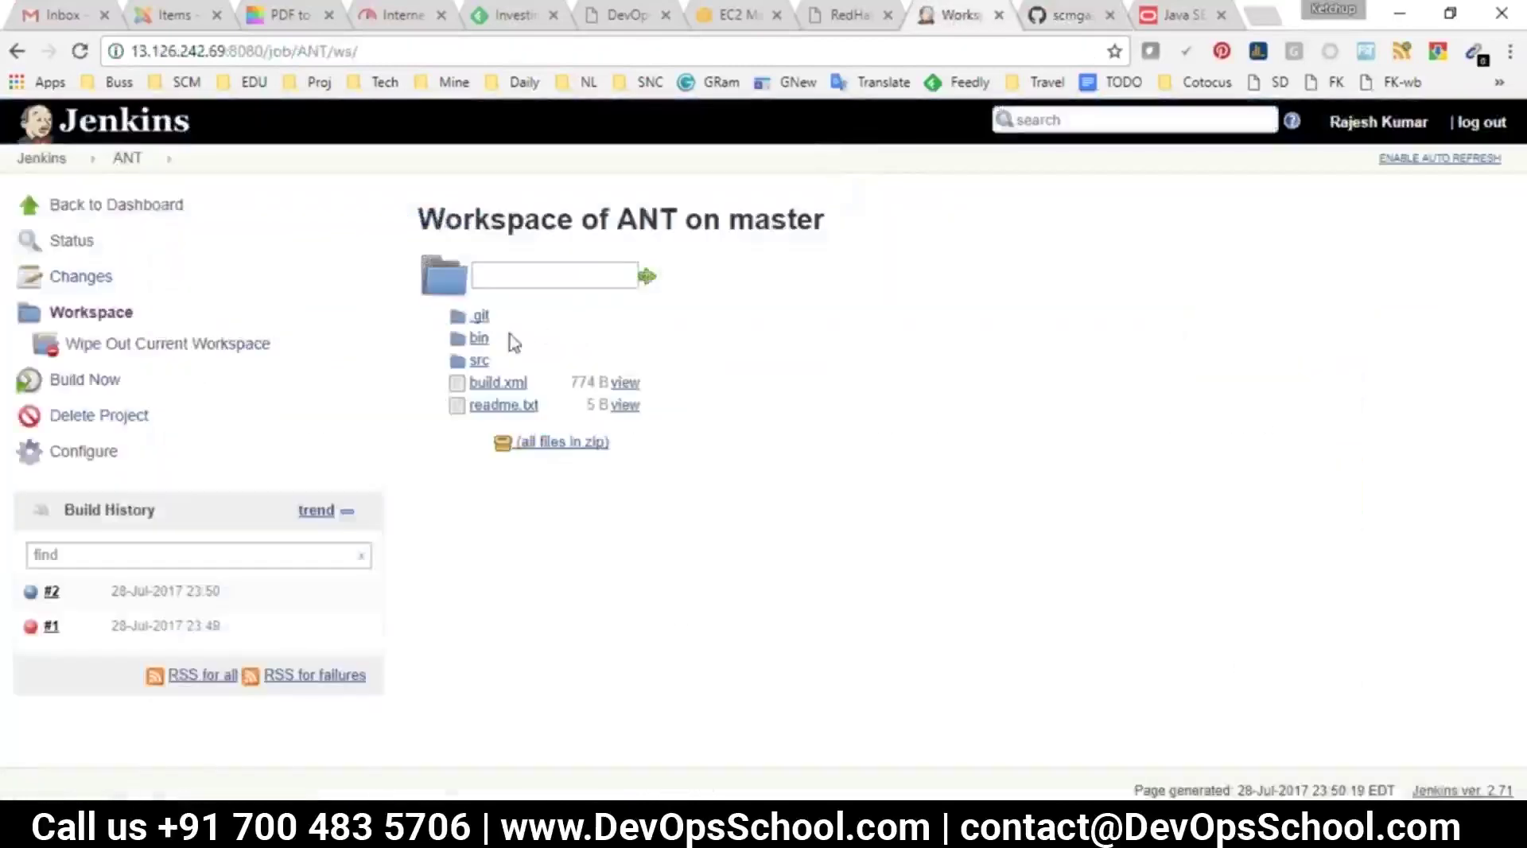
click(480, 341)
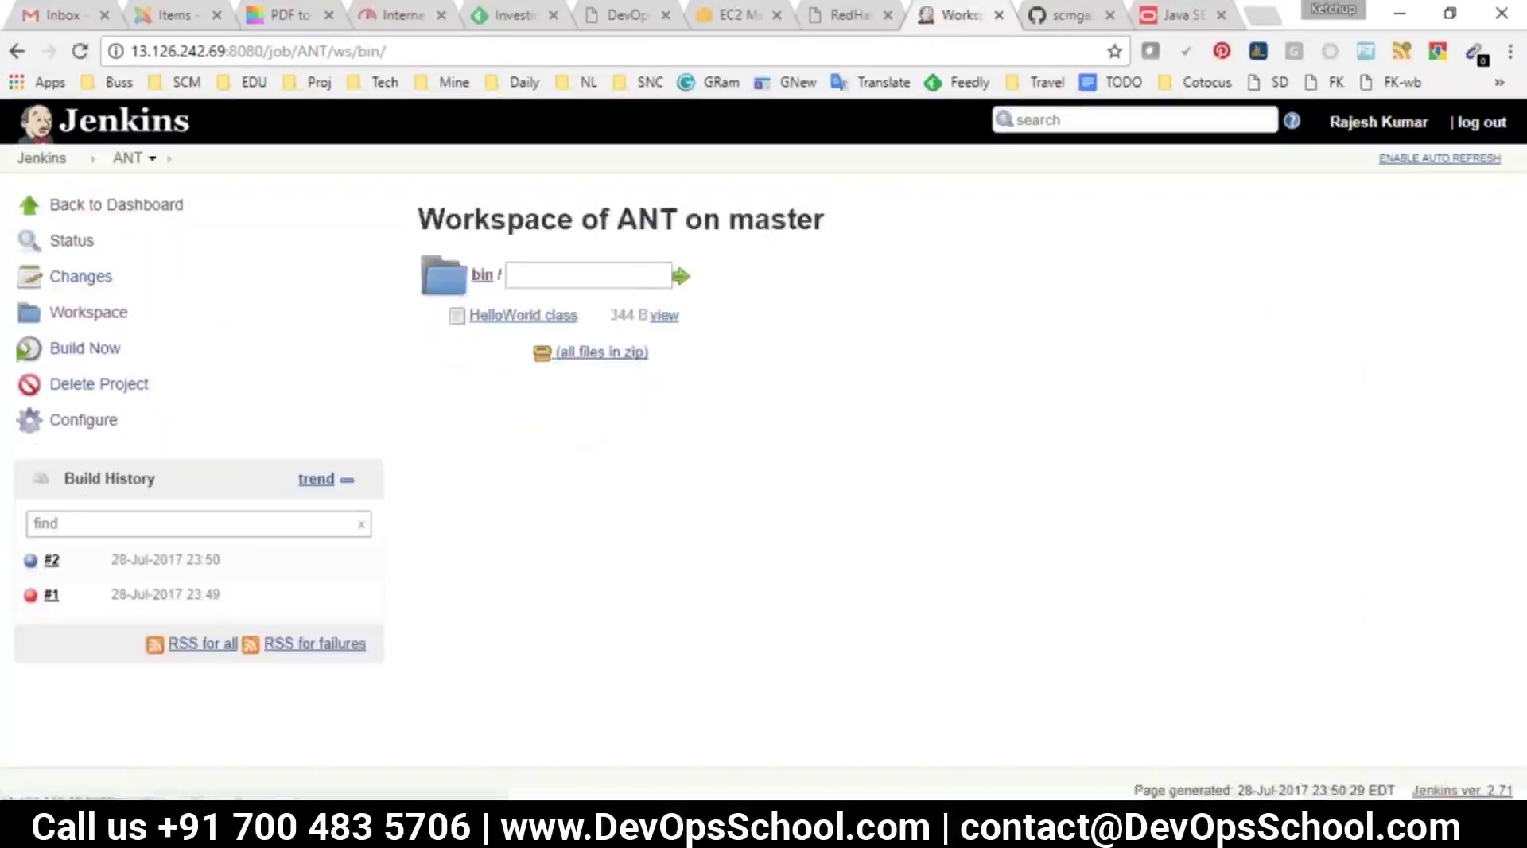
click(22, 51)
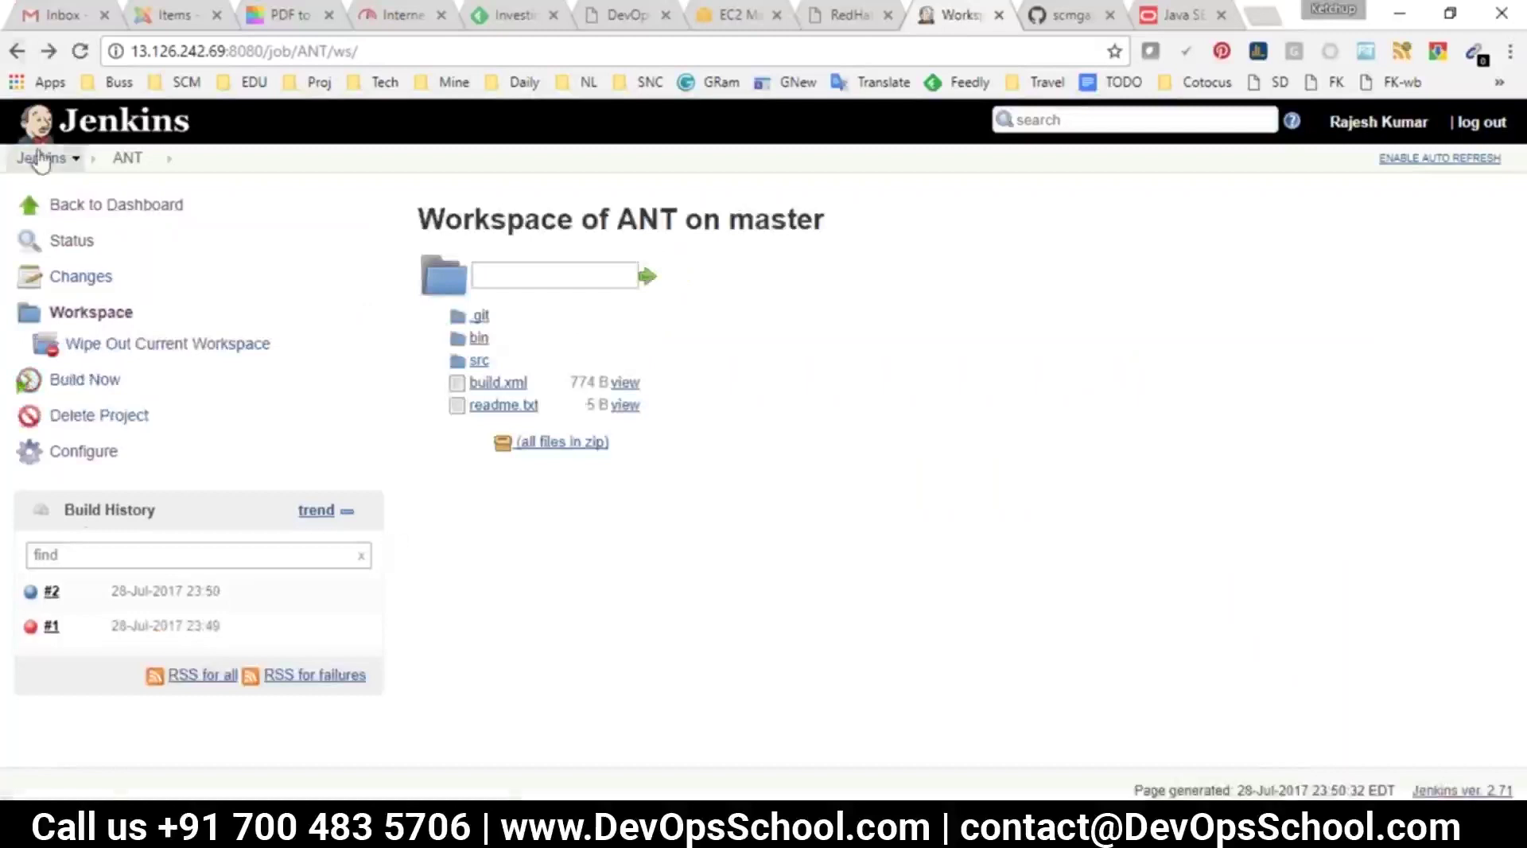
click(41, 157)
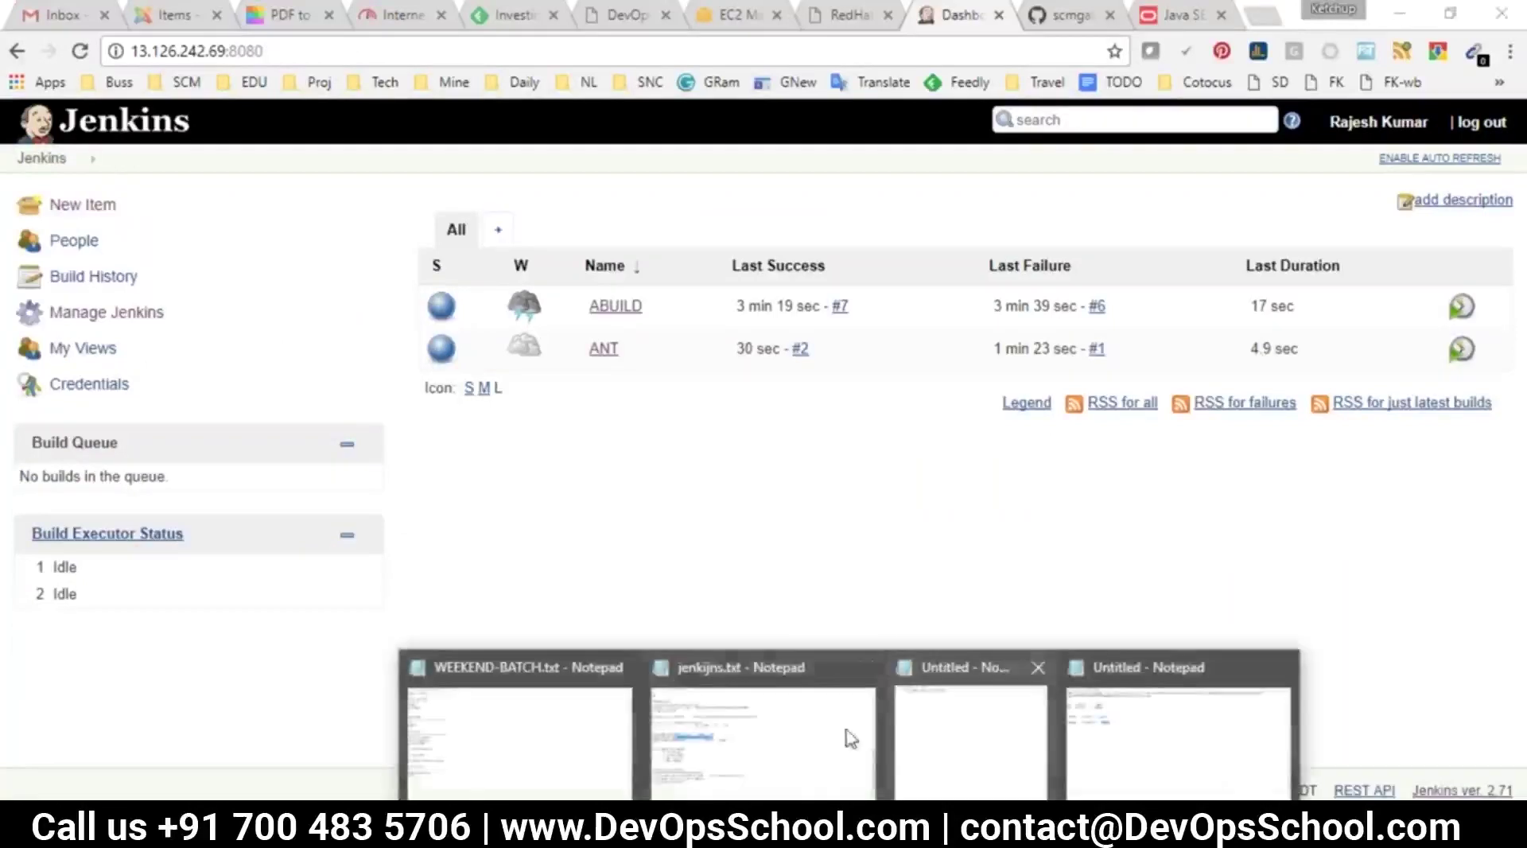
click(845, 731)
drag(162, 379, 160, 384)
drag(186, 162, 87, 162)
click(217, 224)
drag(220, 223, 41, 223)
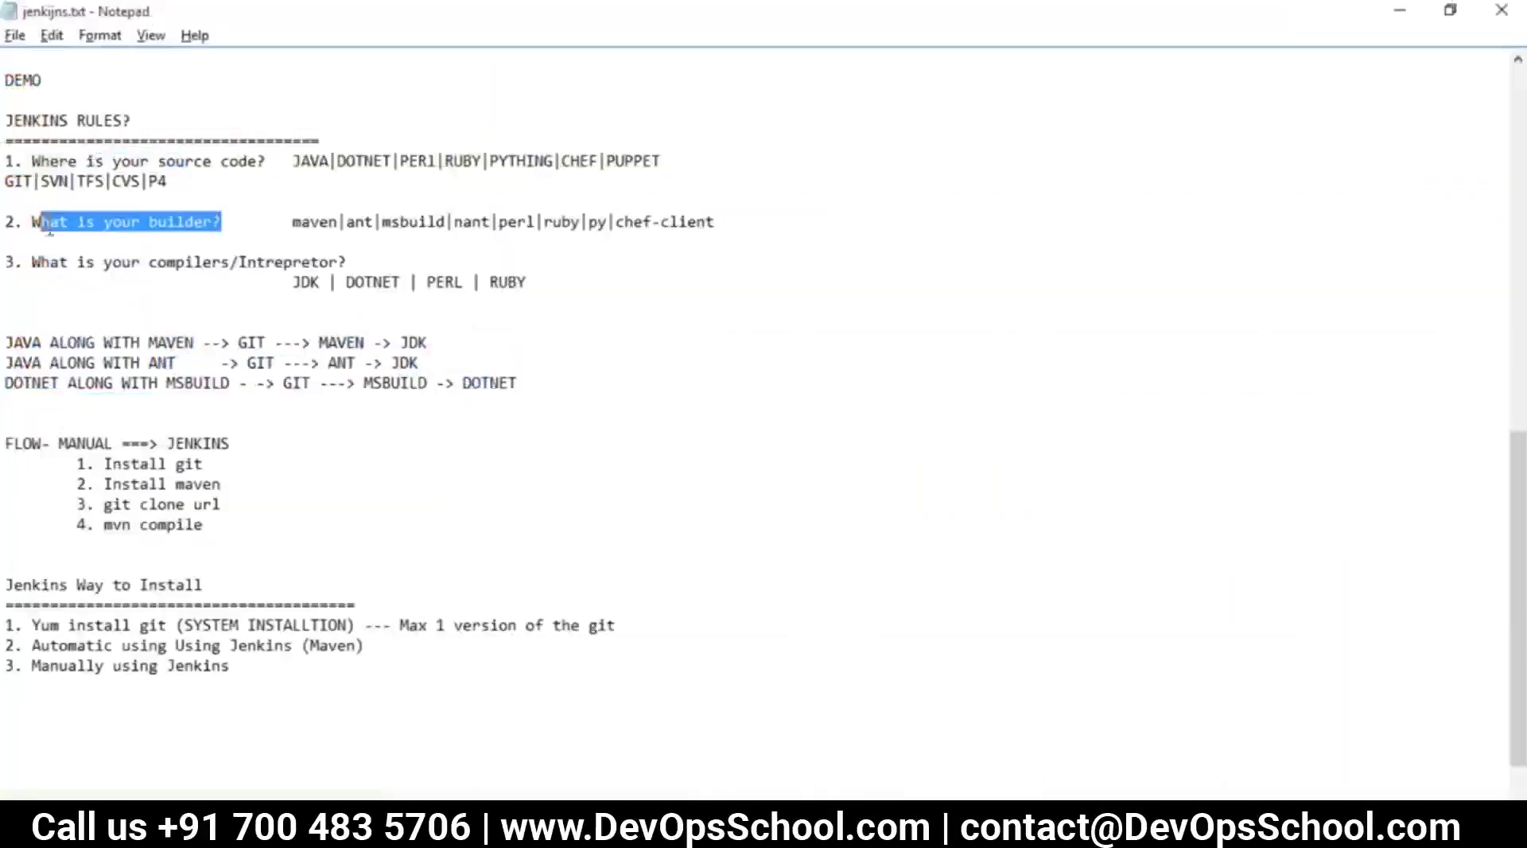
drag(231, 280, 130, 264)
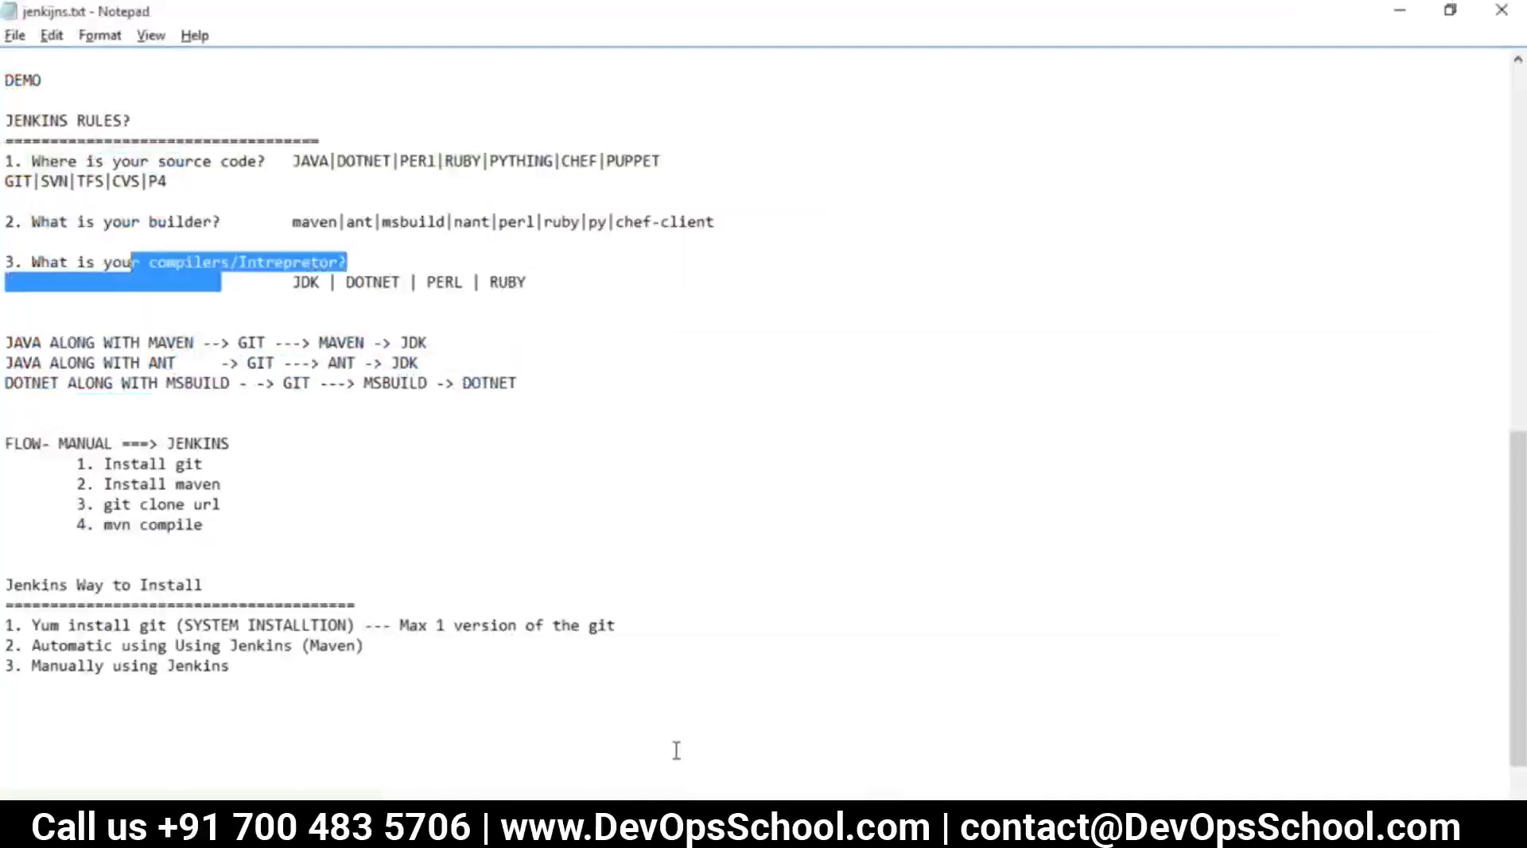
mouse_move(509, 791)
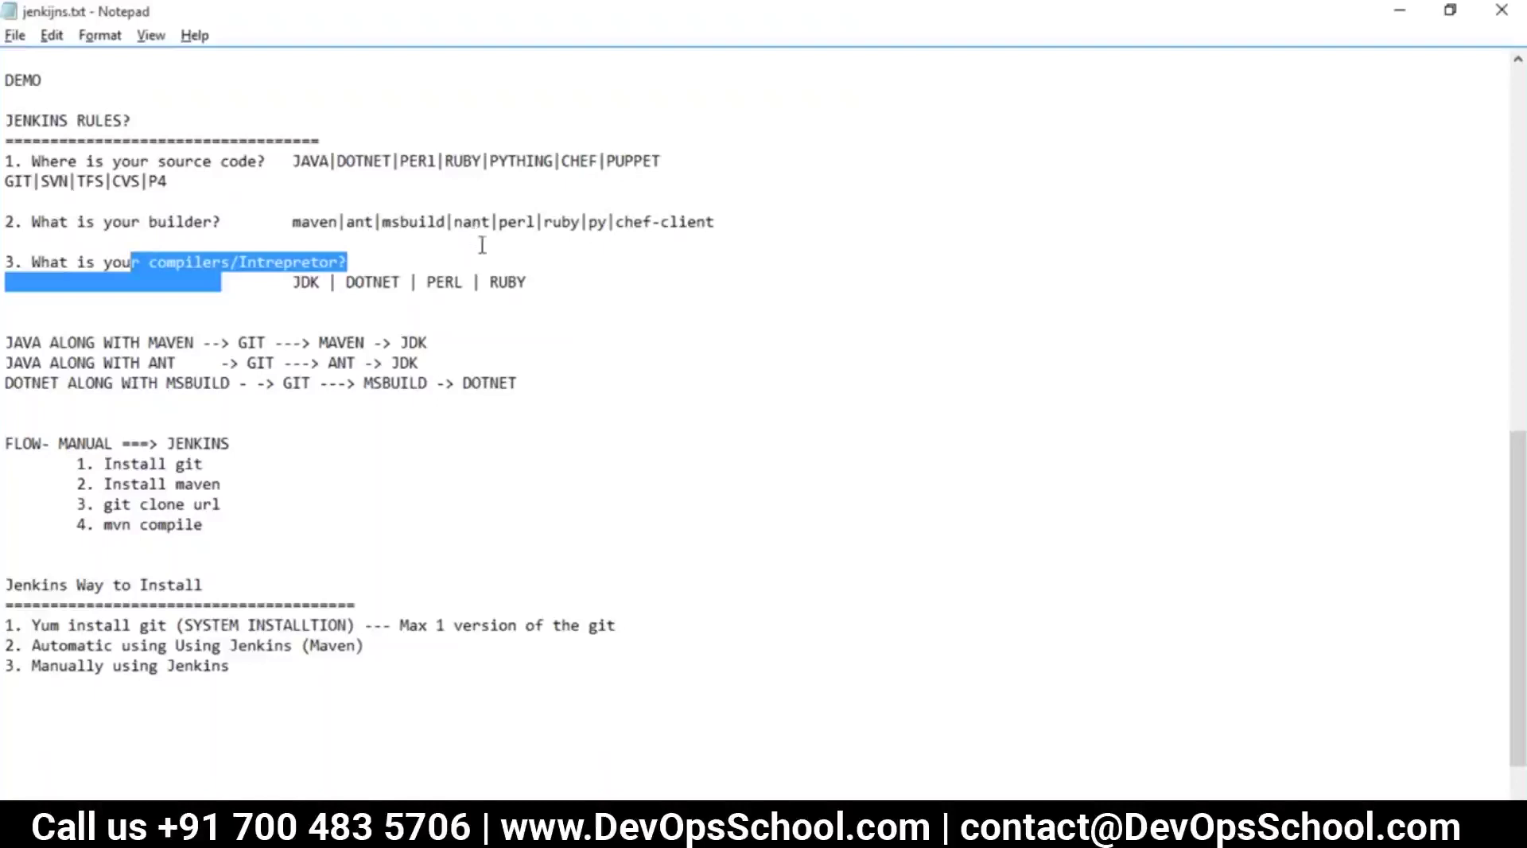
drag(225, 311, 8, 180)
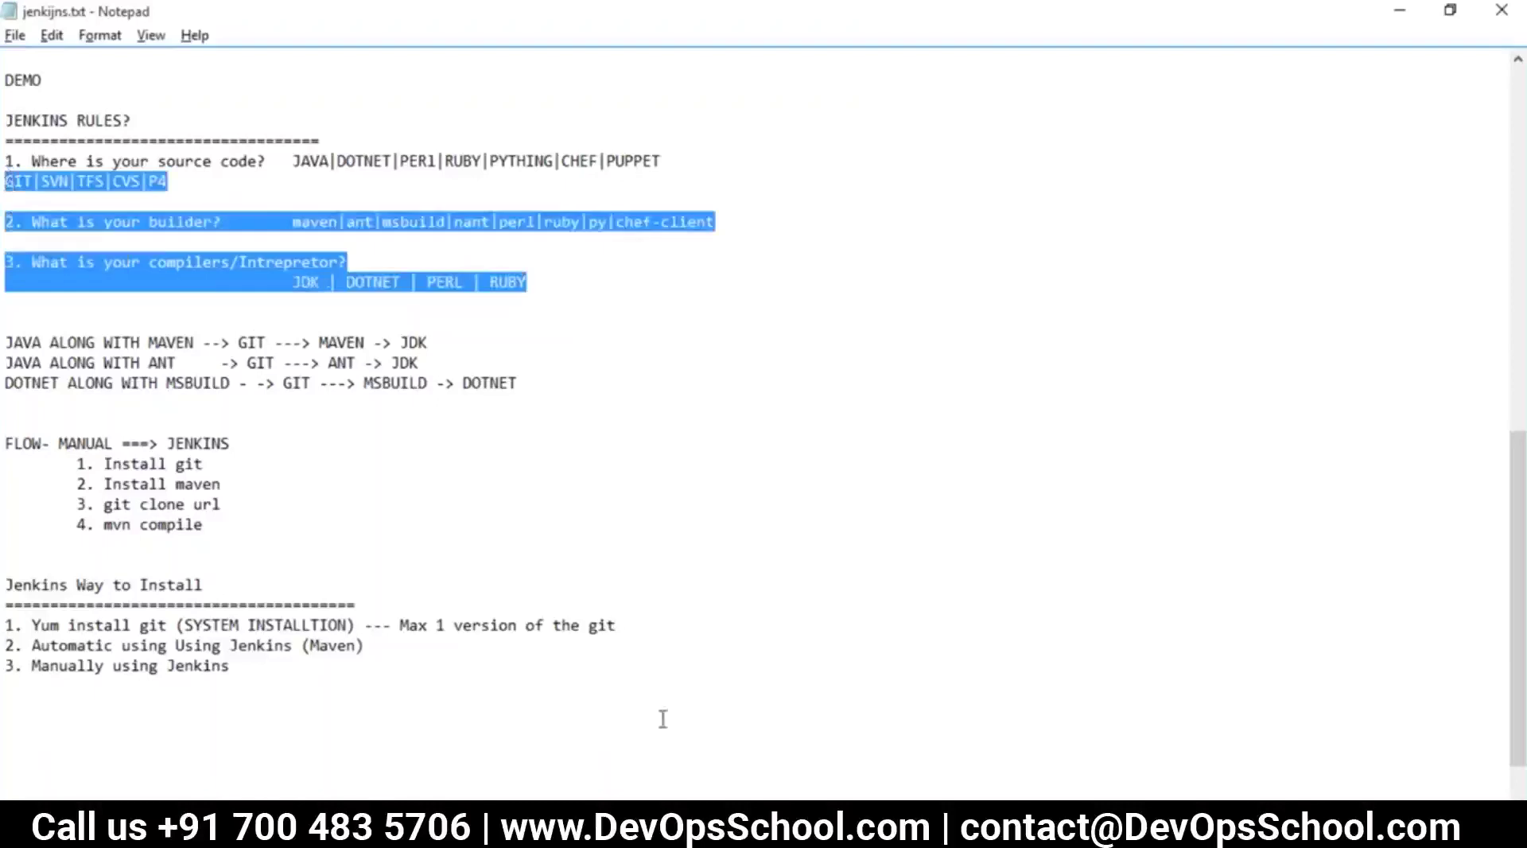
key(alt+Tab)
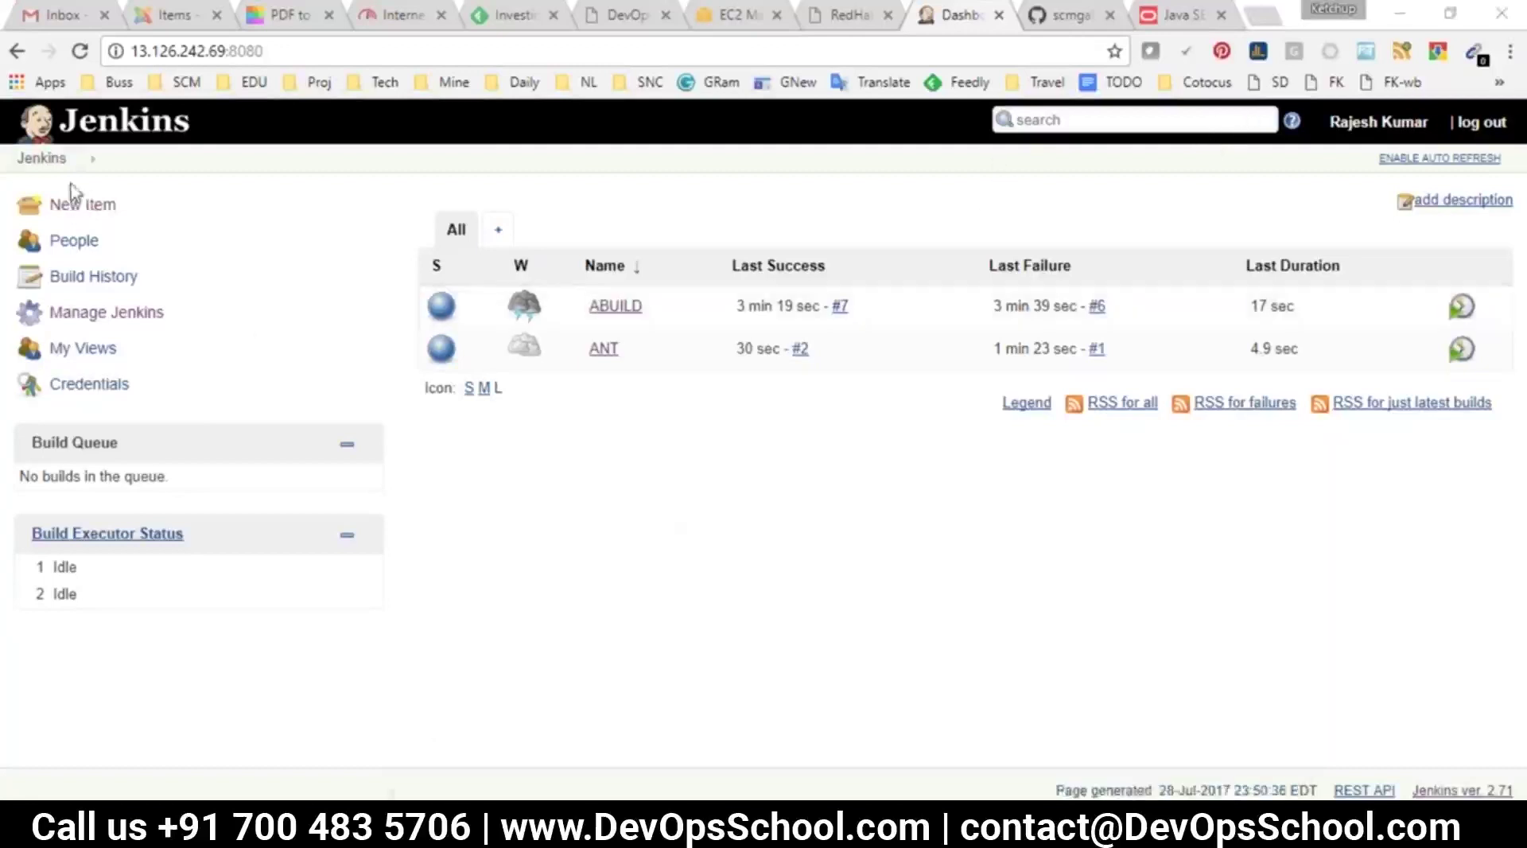
In Global Tool Configuration, try the Git Install automatically option and its installer types, then turn it off
click(35, 158)
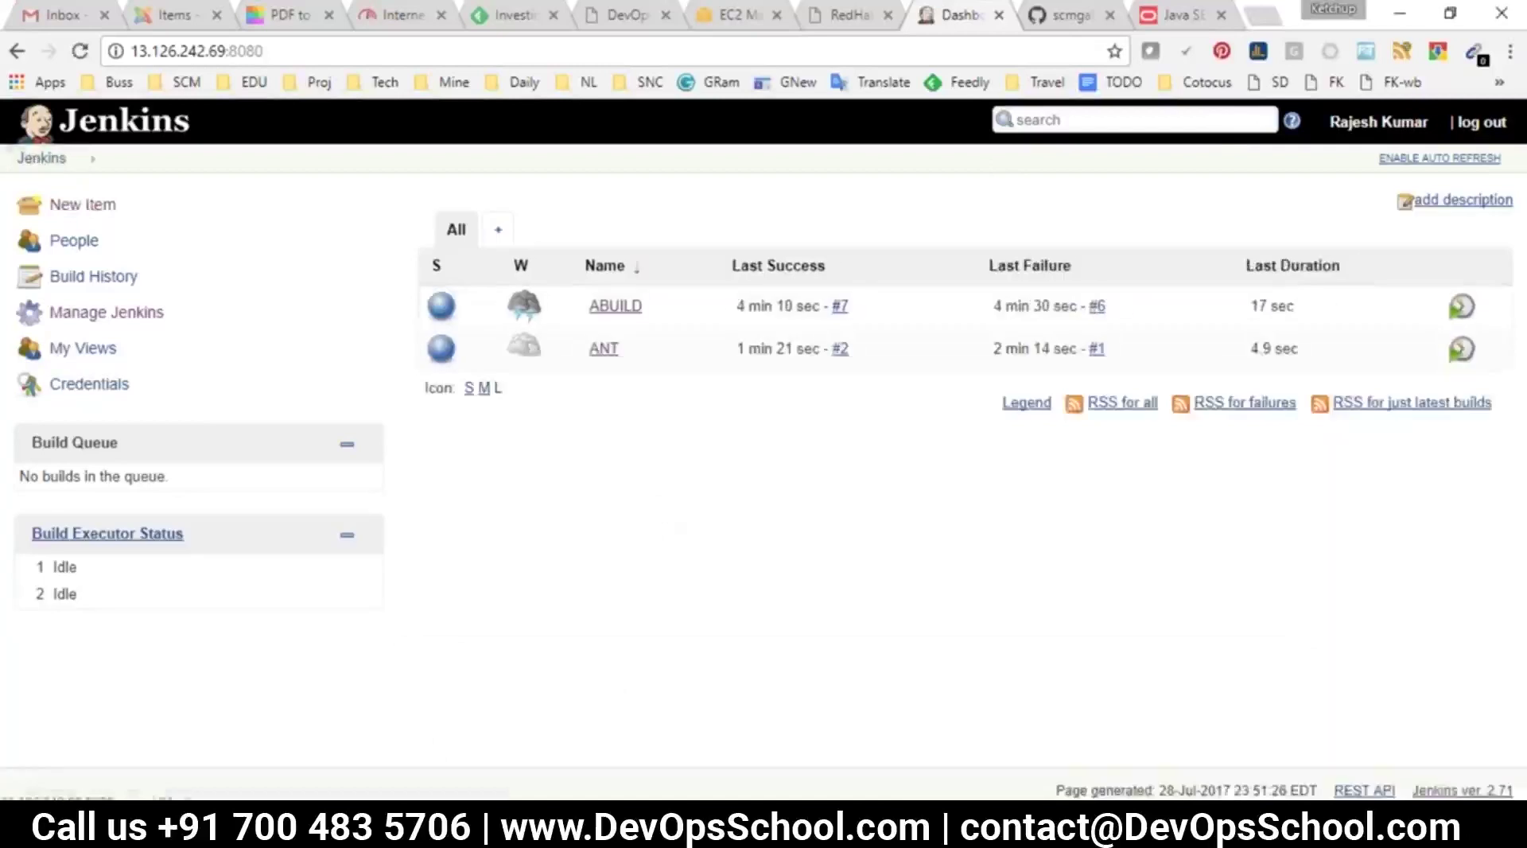
click(106, 312)
click(557, 445)
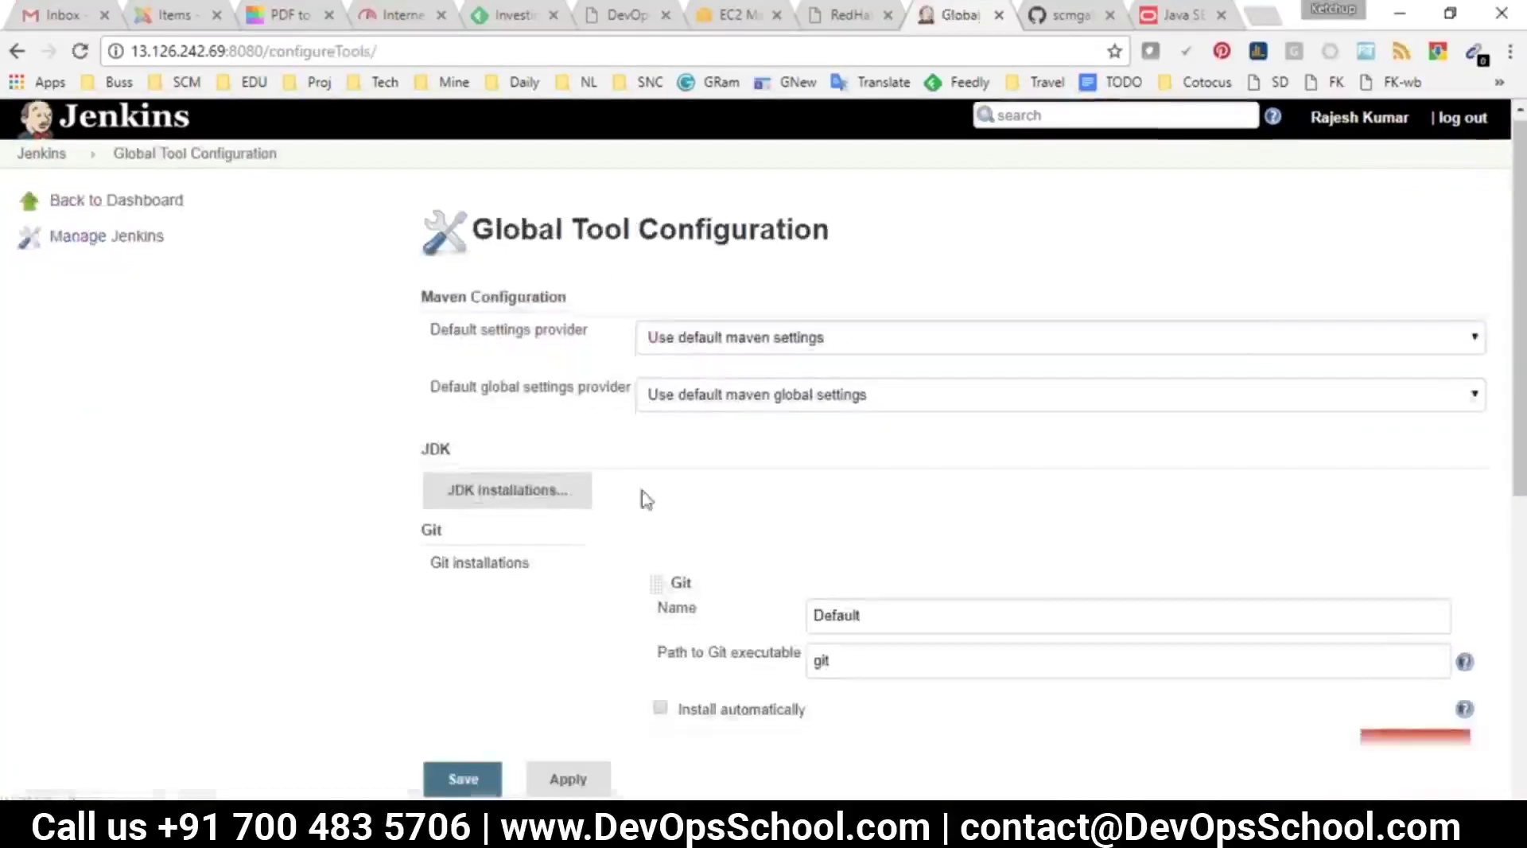
scroll(437, 329, down, 3)
drag(436, 329, 427, 311)
scroll(784, 511, down, 1)
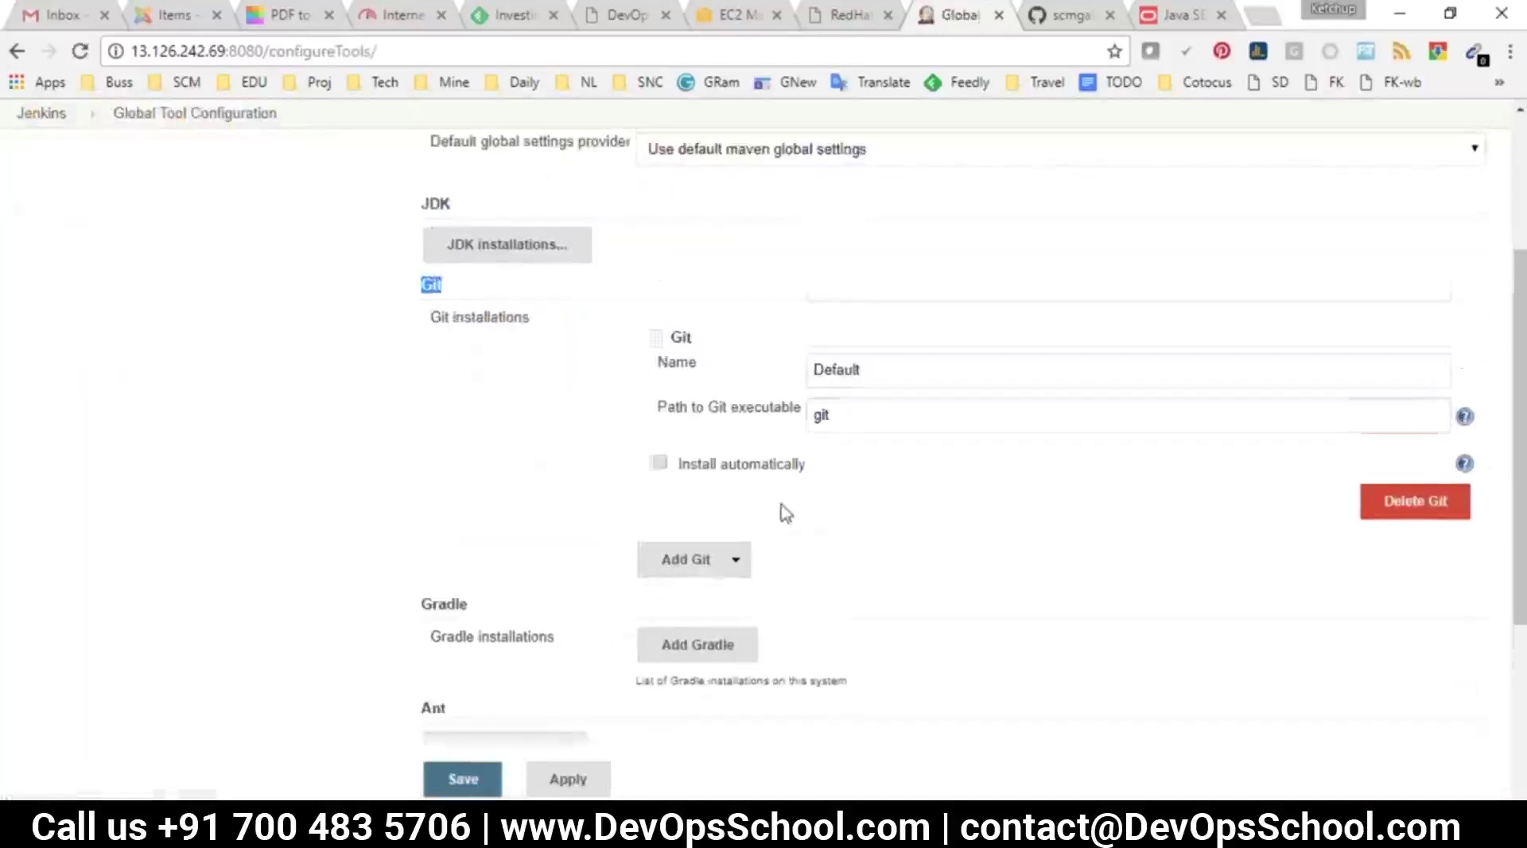
click(765, 379)
click(752, 418)
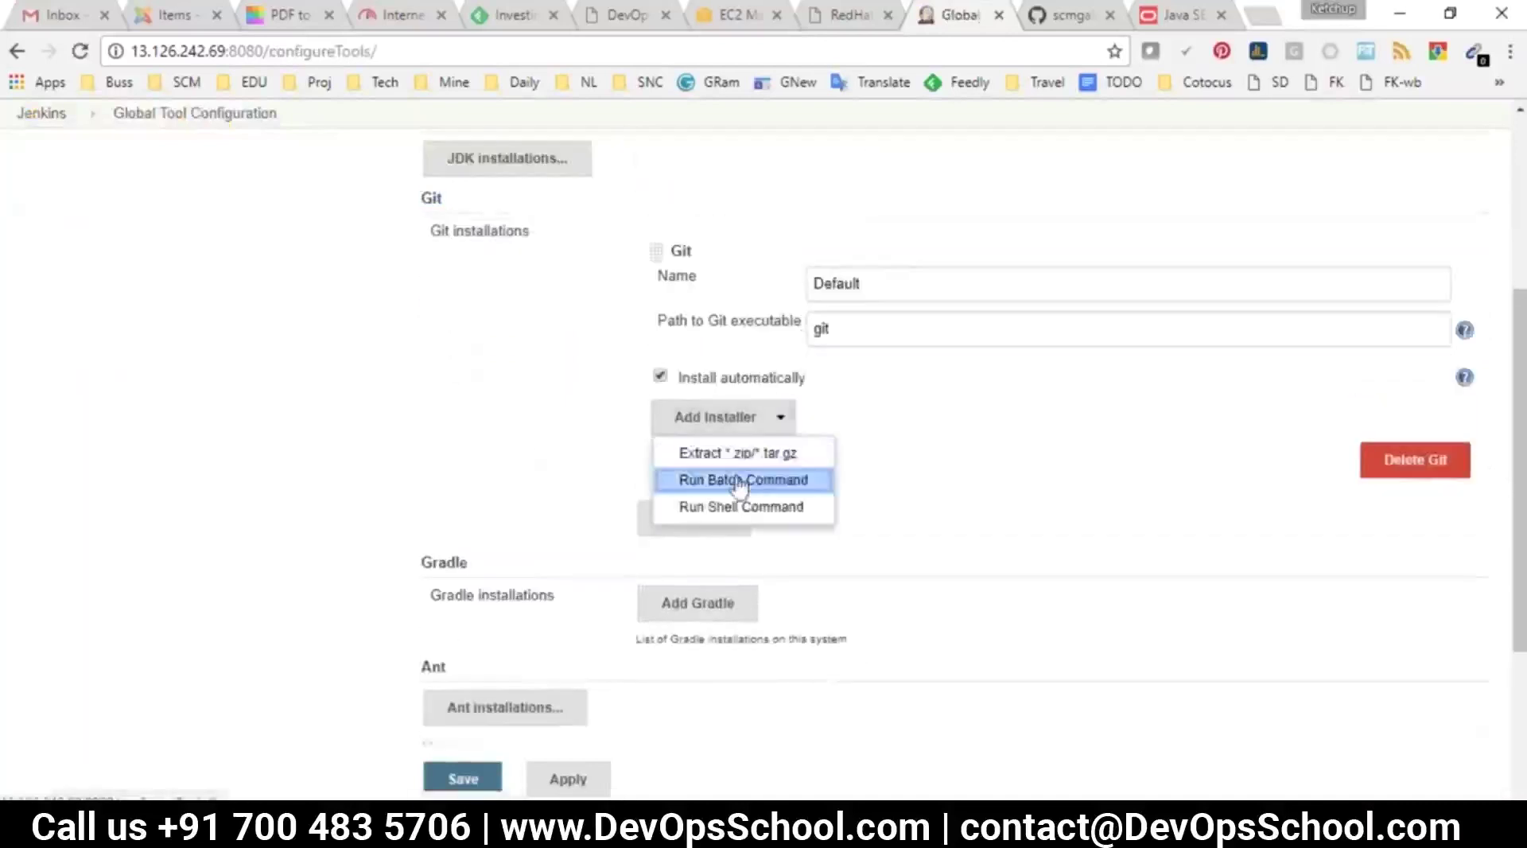
click(660, 376)
Try the JDK directory path from the terminal as the Git executable, then restore it to git
key(alt+Tab)
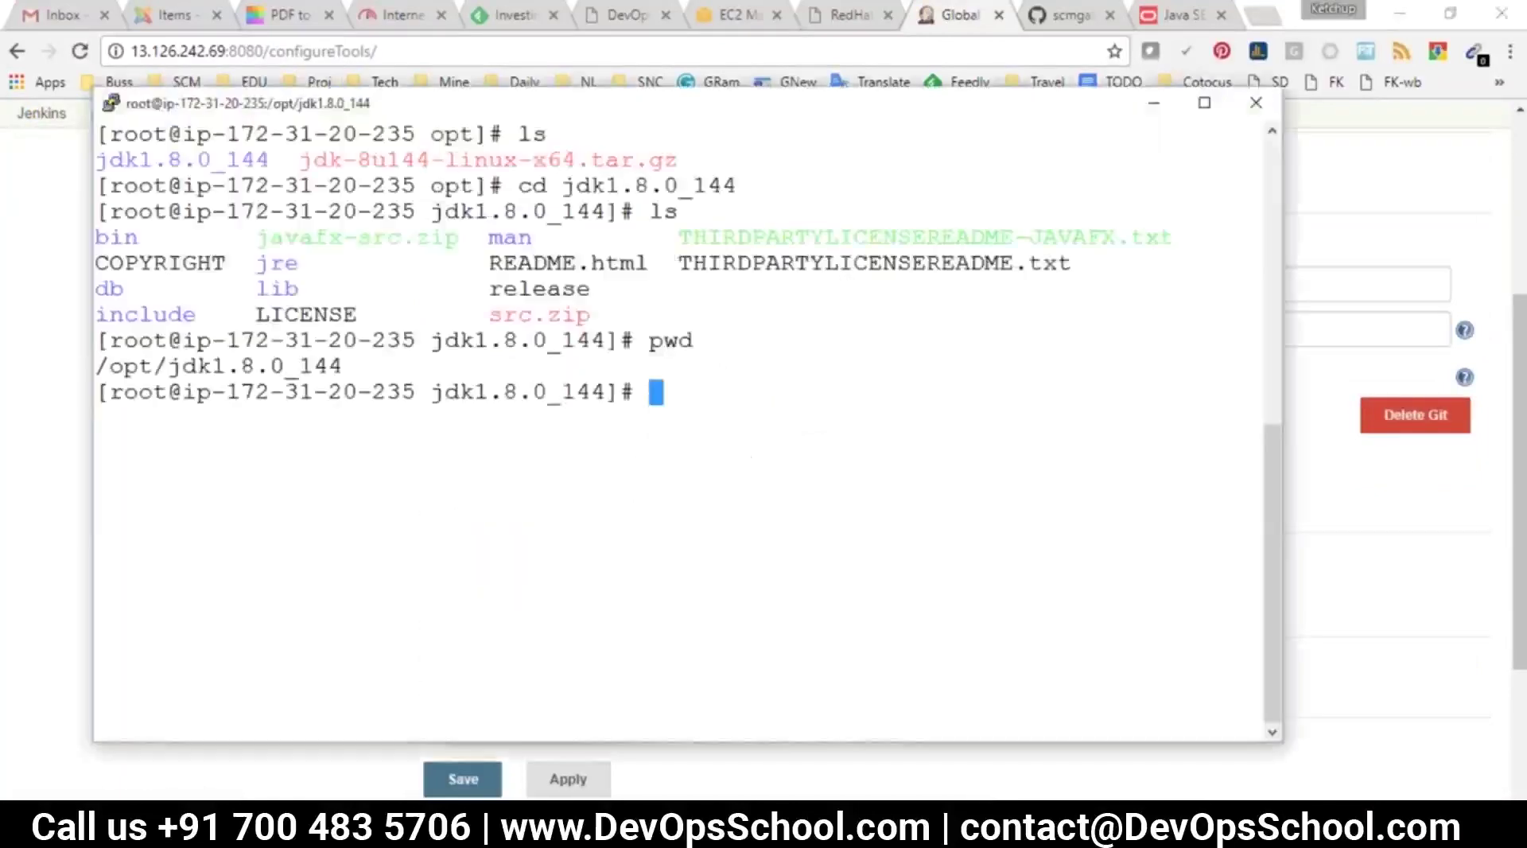
text(ls)
key(Return)
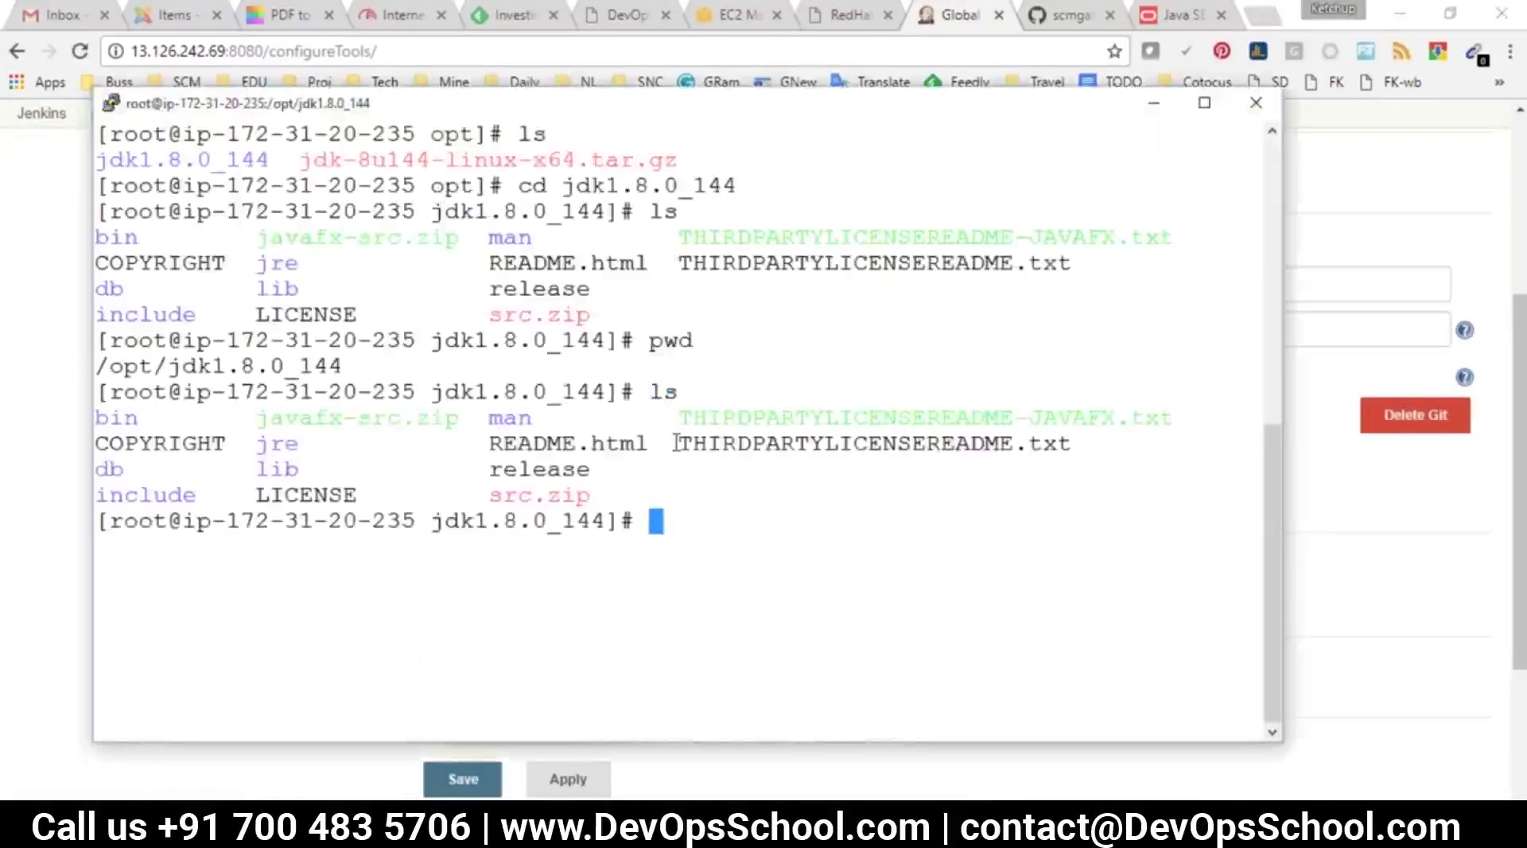
text(pwd)
key(Return)
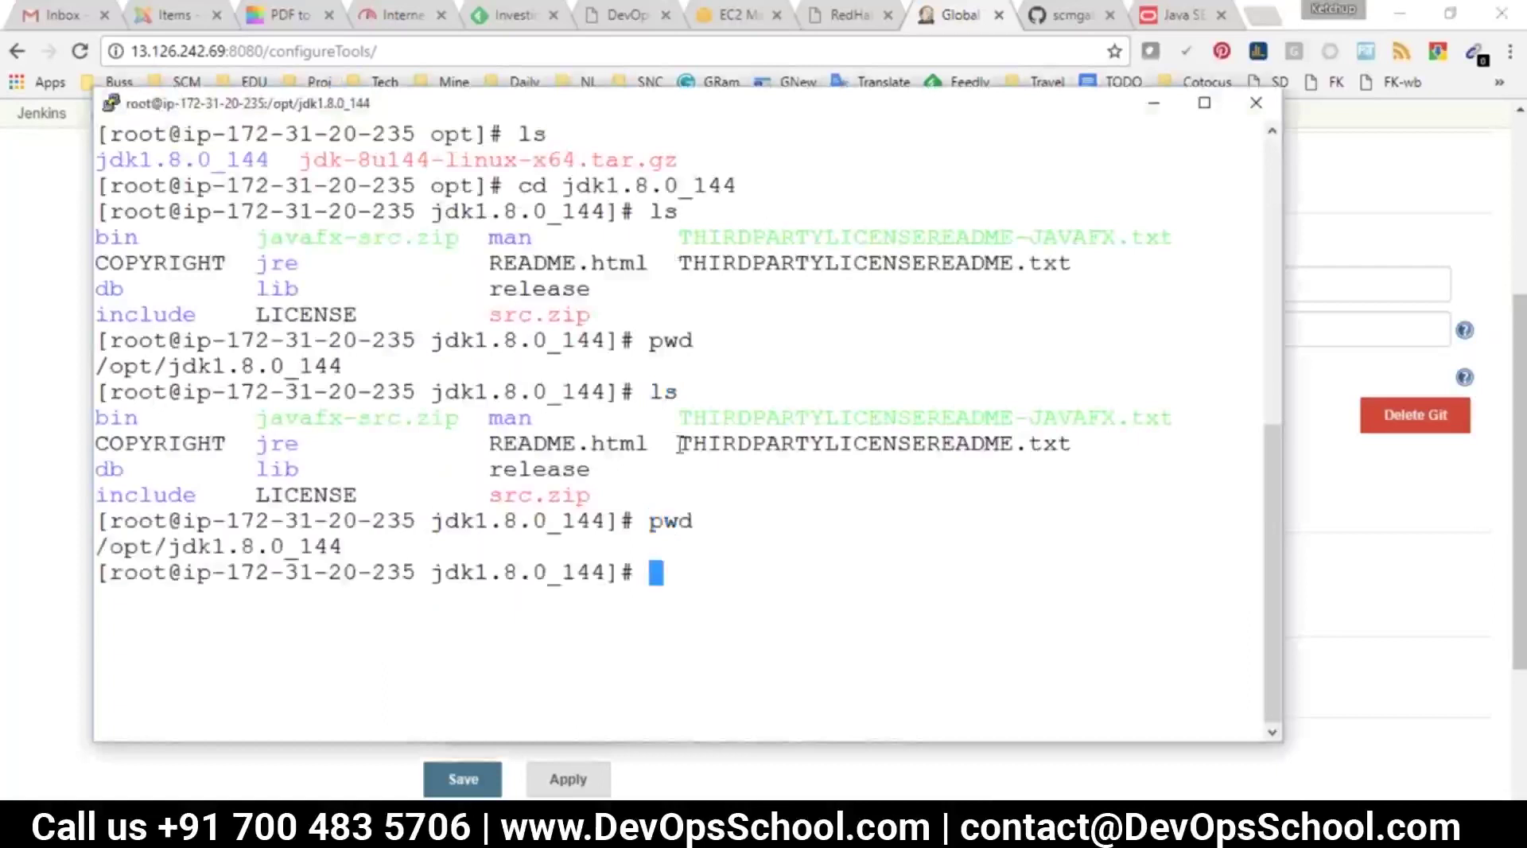
triple_click(374, 557)
key(alt+Tab)
triple_click(1033, 329)
text(/opt/jdk1.8.0_144)
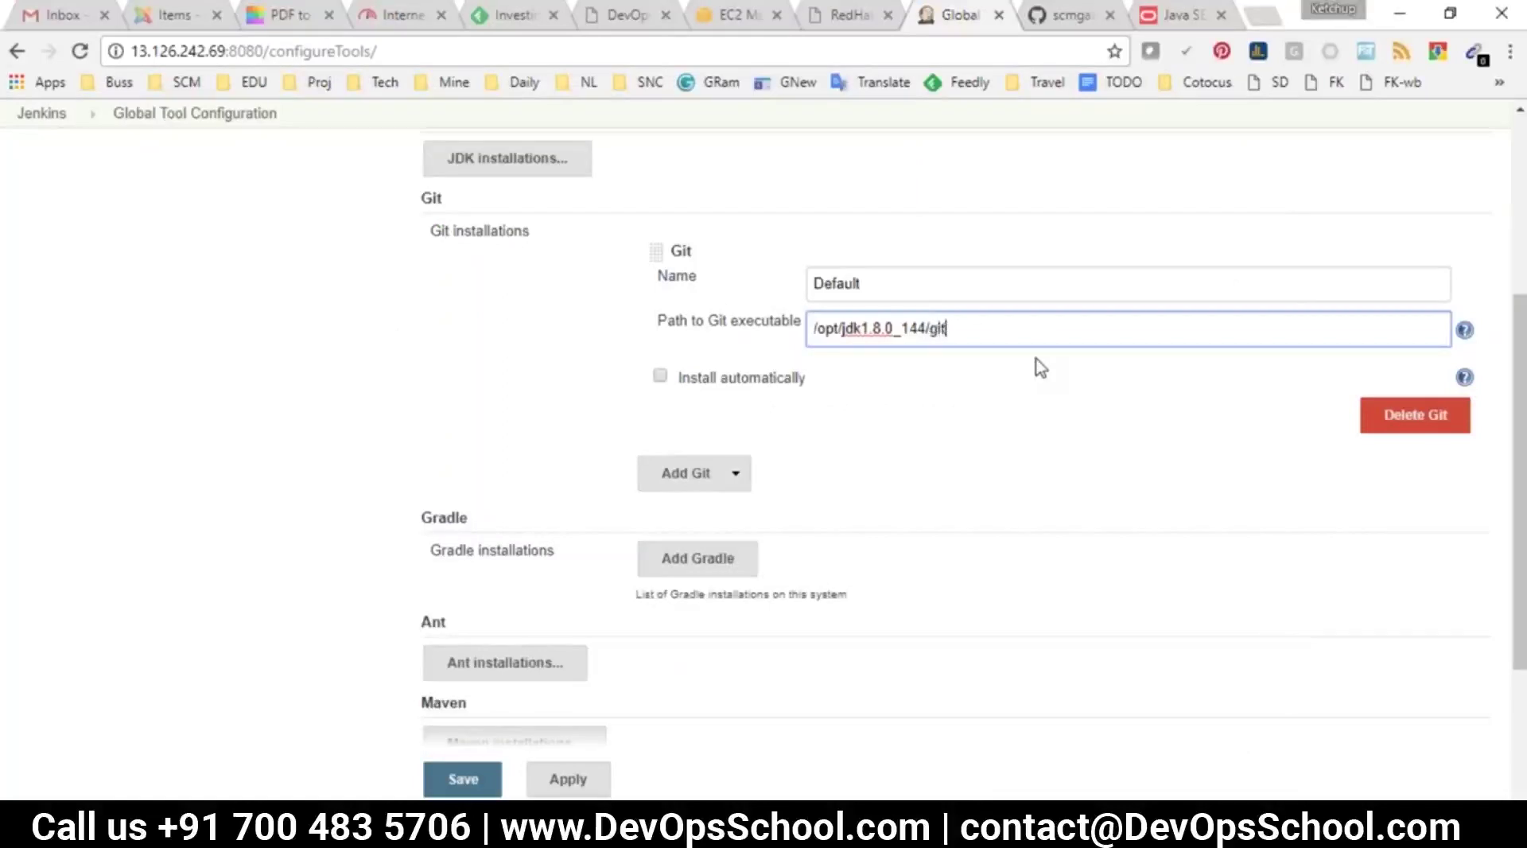
key(BackSpace)
key(BackSpace)
key(BackSpace)
key(BackSpace)
key(BackSpace)
key(BackSpace)
key(BackSpace)
key(BackSpace)
key(BackSpace)
key(BackSpace)
key(BackSpace)
key(BackSpace)
key(BackSpace)
key(BackSpace)
key(BackSpace)
key(BackSpace)
key(BackSpace)
key(BackSpace)
key(BackSpace)
key(BackSpace)
text(git)
drag(848, 325, 808, 329)
Run git in the server terminal to confirm it is installed, then head back to the dashboard
key(alt+Tab)
click(682, 487)
text(git)
key(Return)
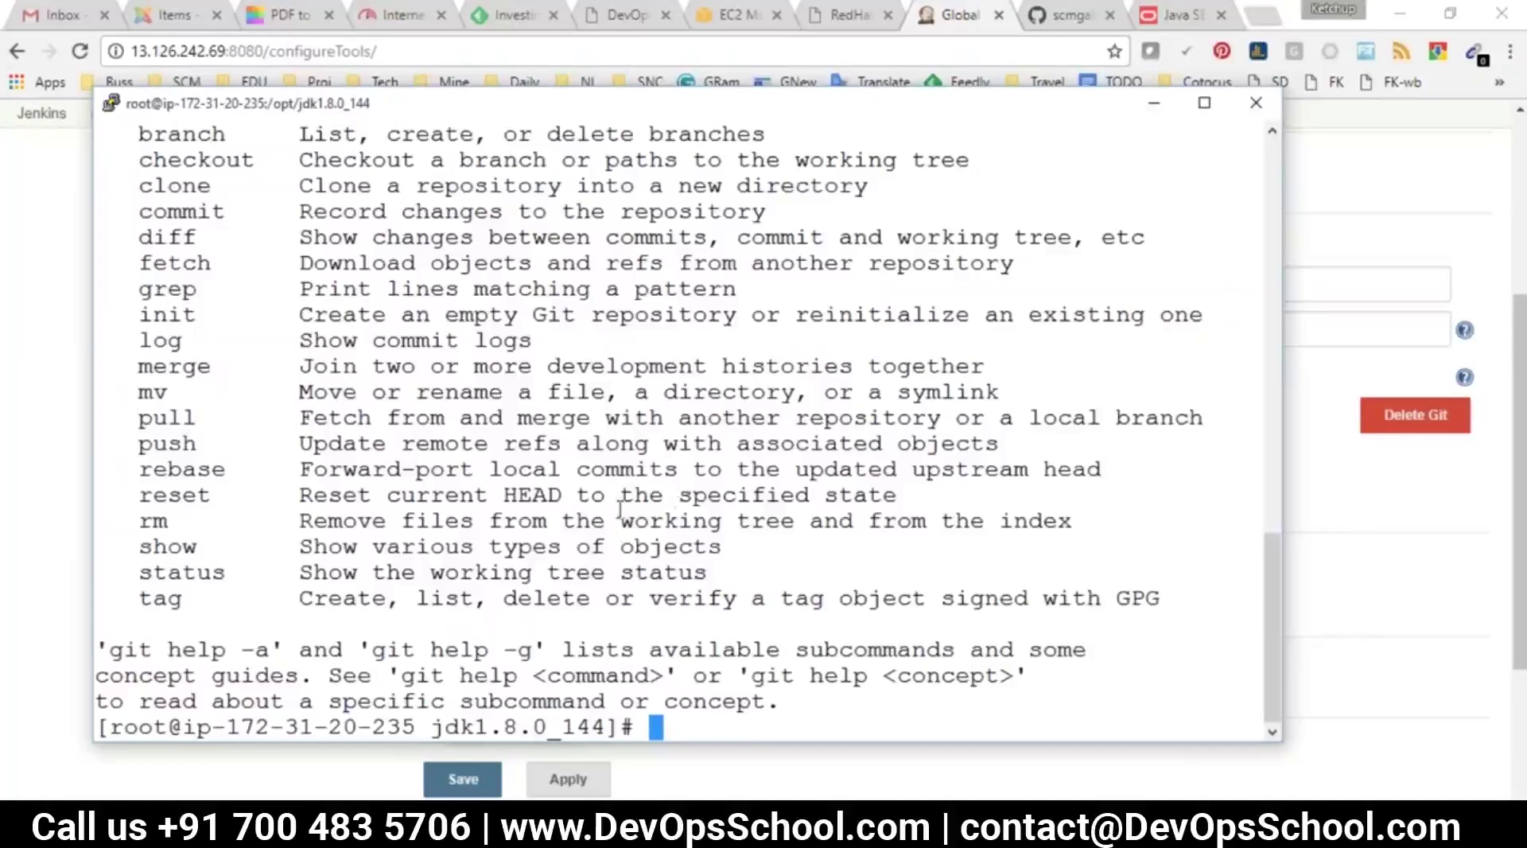
key(alt+Tab)
click(930, 475)
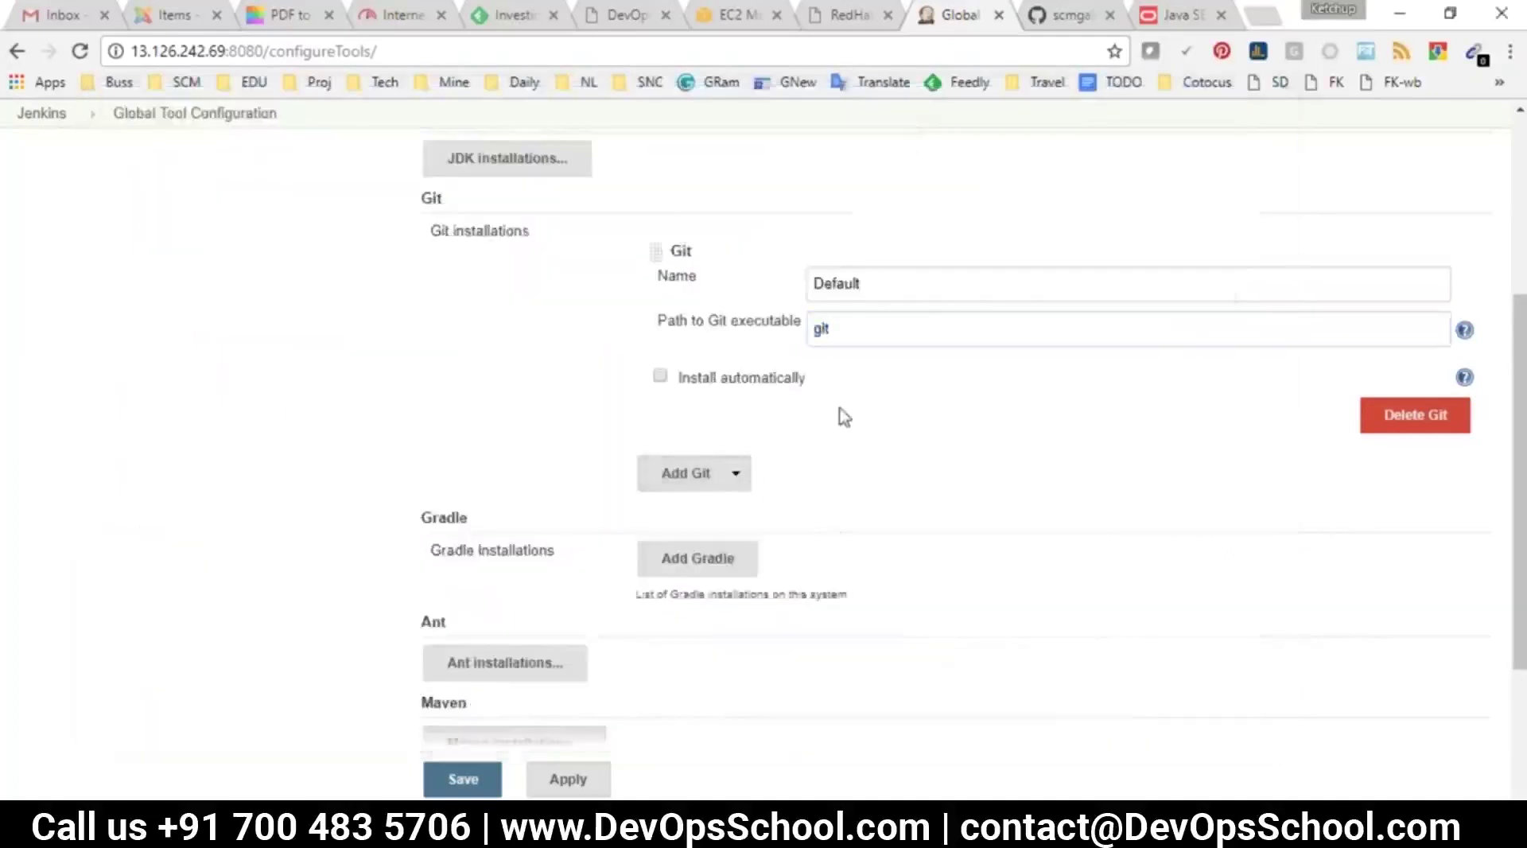
click(42, 113)
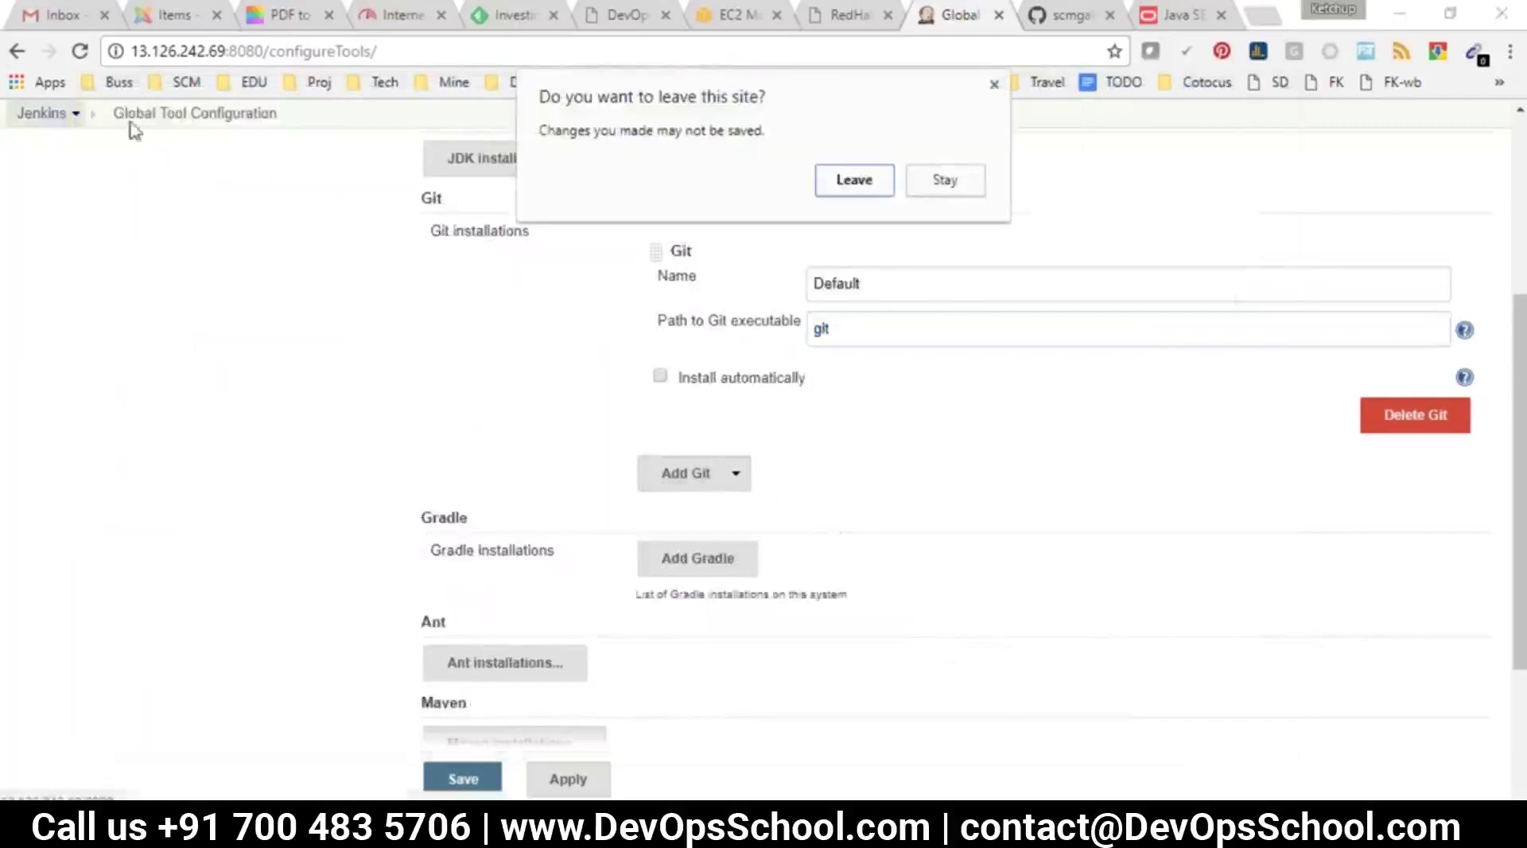
Leave without saving, reopen Global Tool Configuration and scroll through its Git, Gradle, Ant, Maven and Docker sections
click(841, 187)
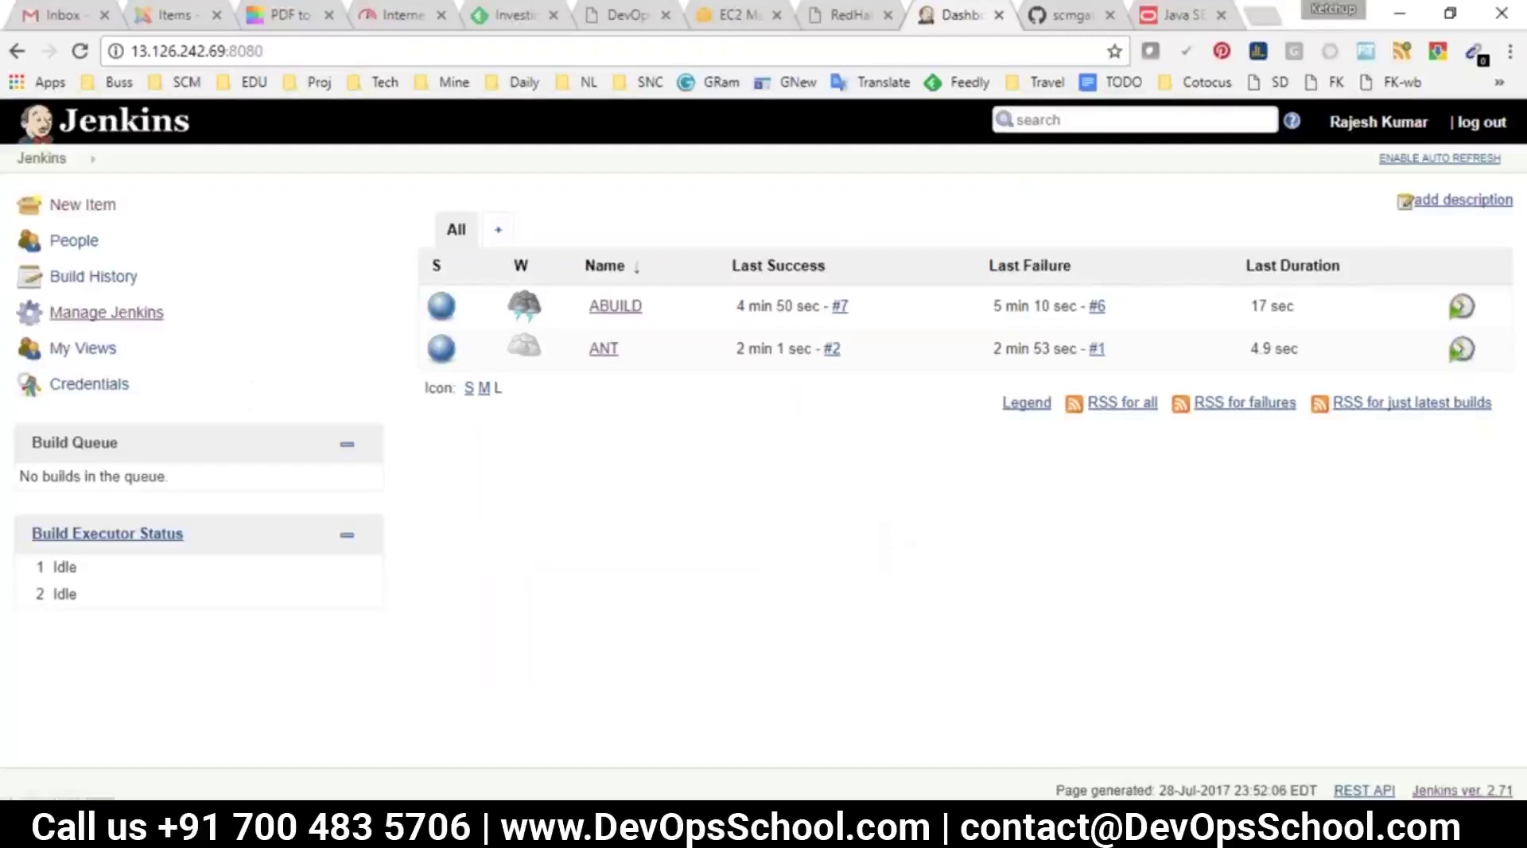
click(125, 316)
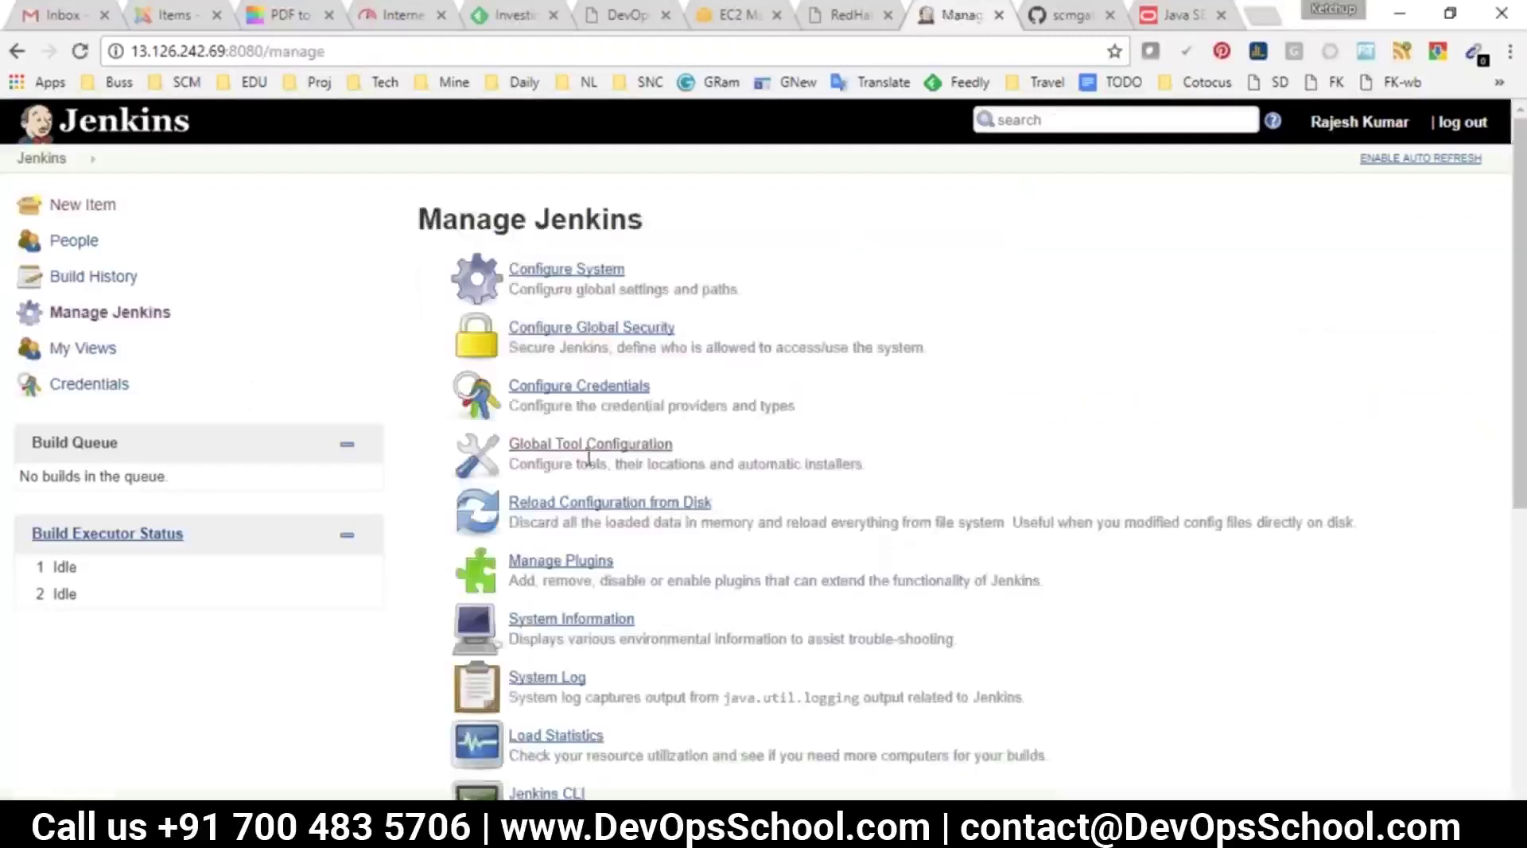
click(589, 445)
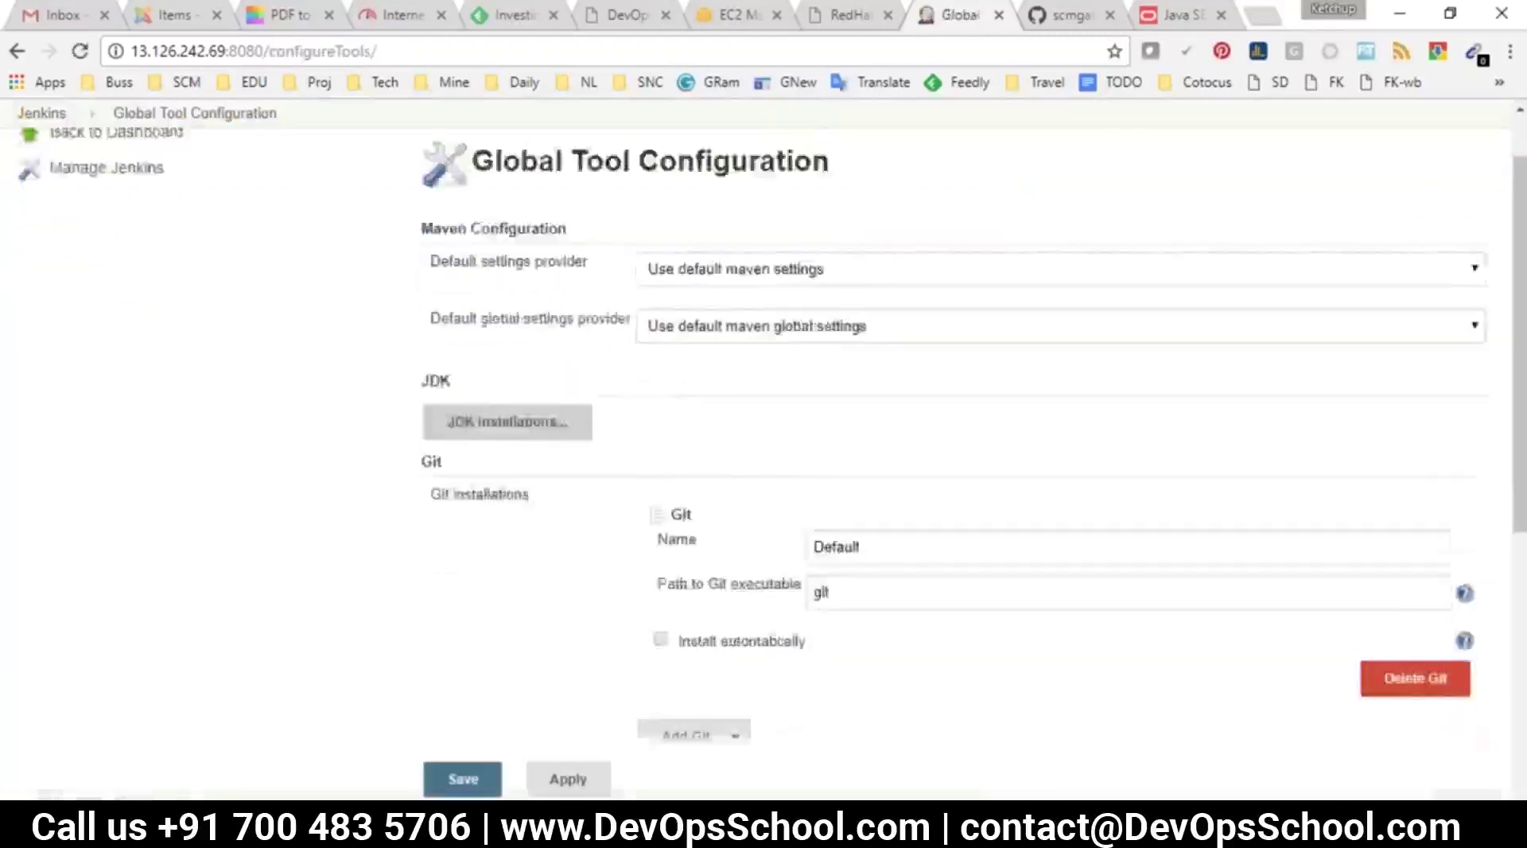
scroll(446, 399, down, 6)
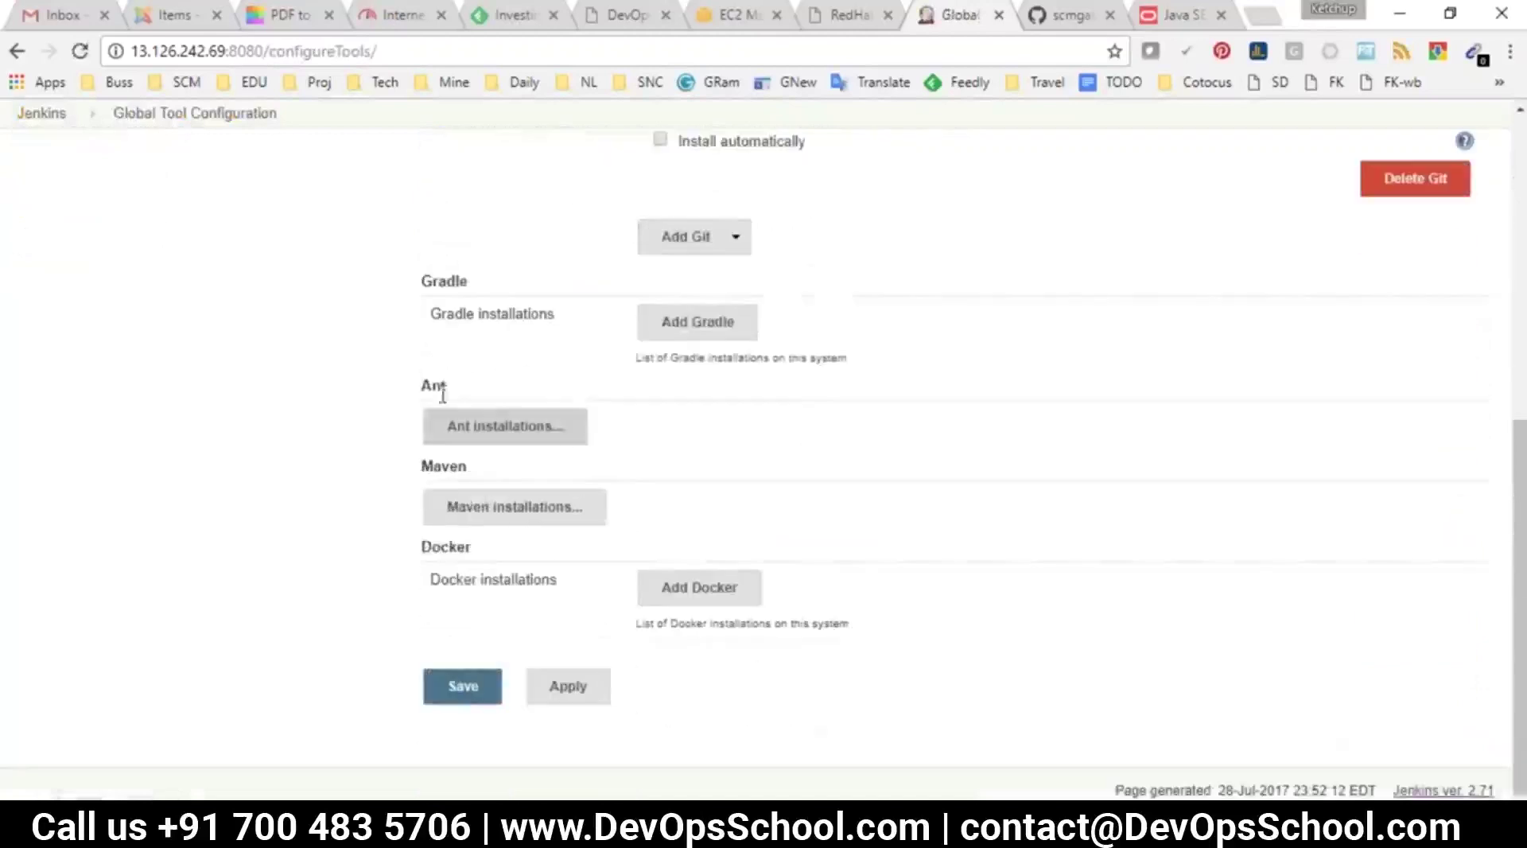
scroll(495, 572, up, 7)
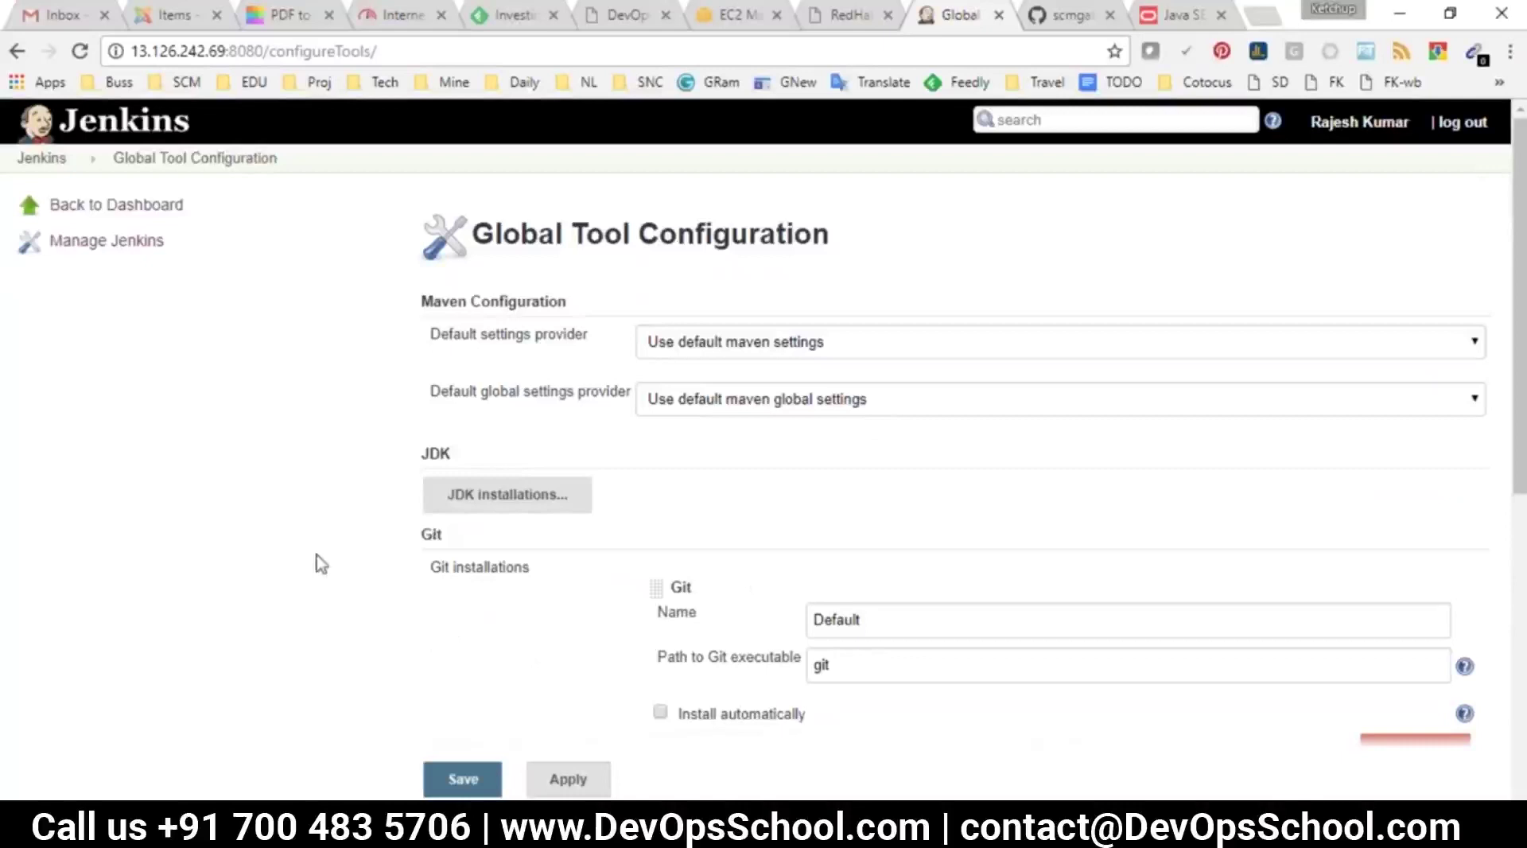
scroll(566, 554, down, 5)
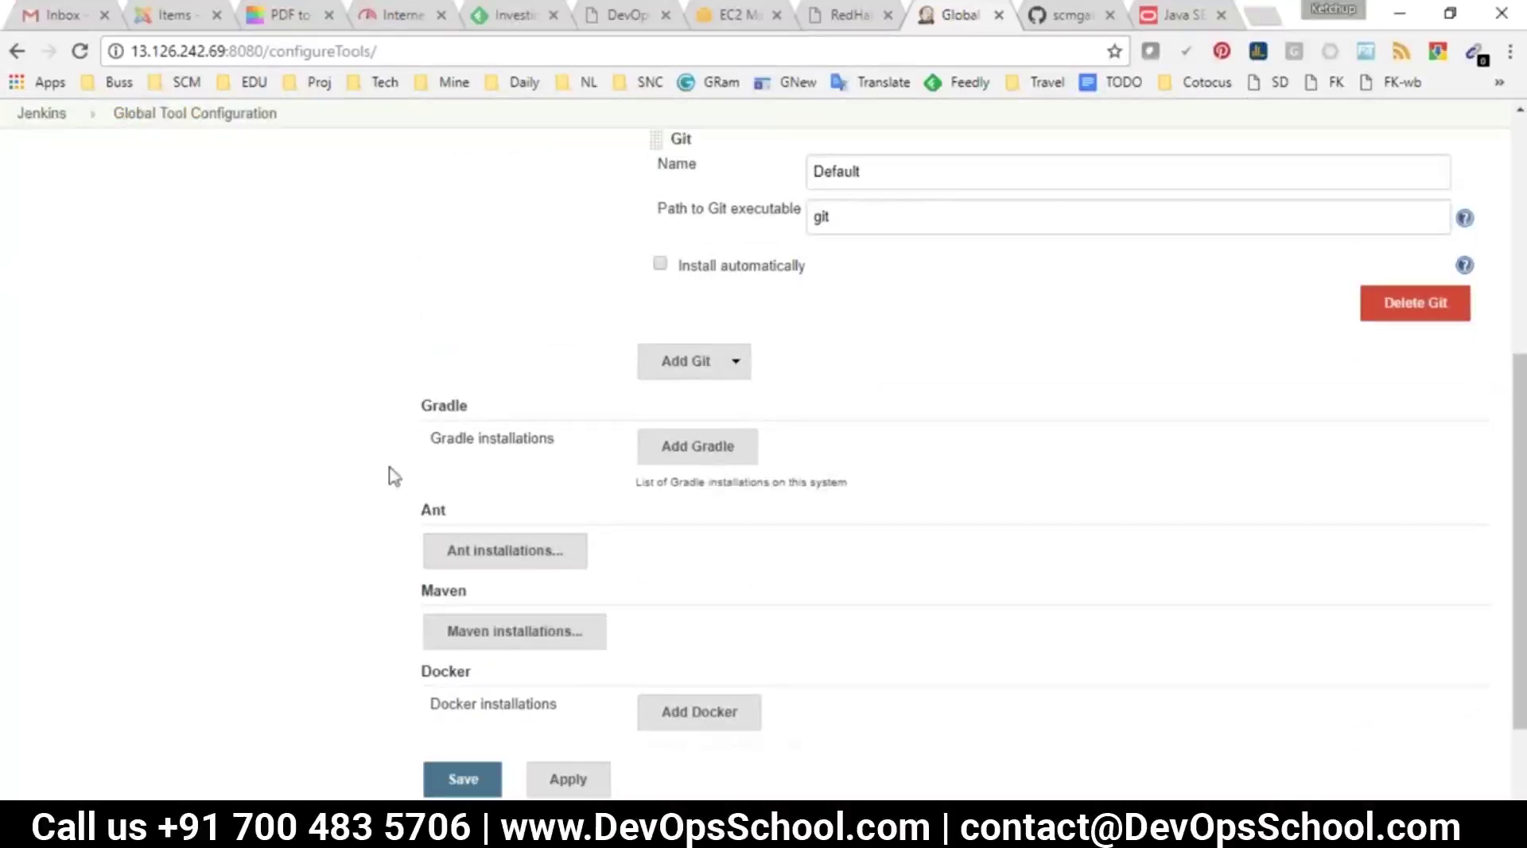
scroll(403, 486, down, 2)
scroll(470, 521, up, 7)
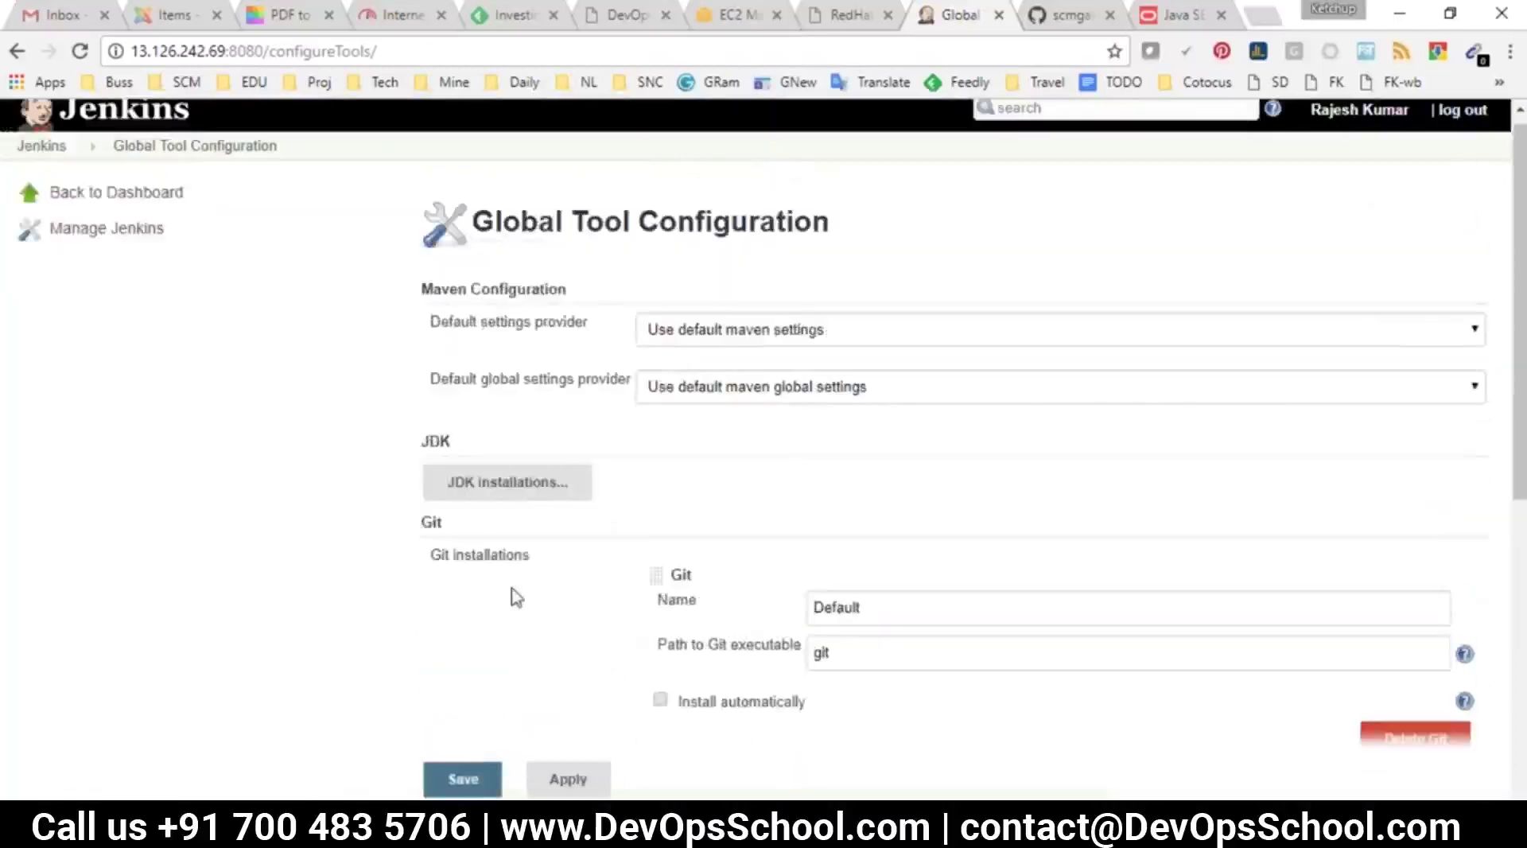
key(alt+Tab)
click(211, 506)
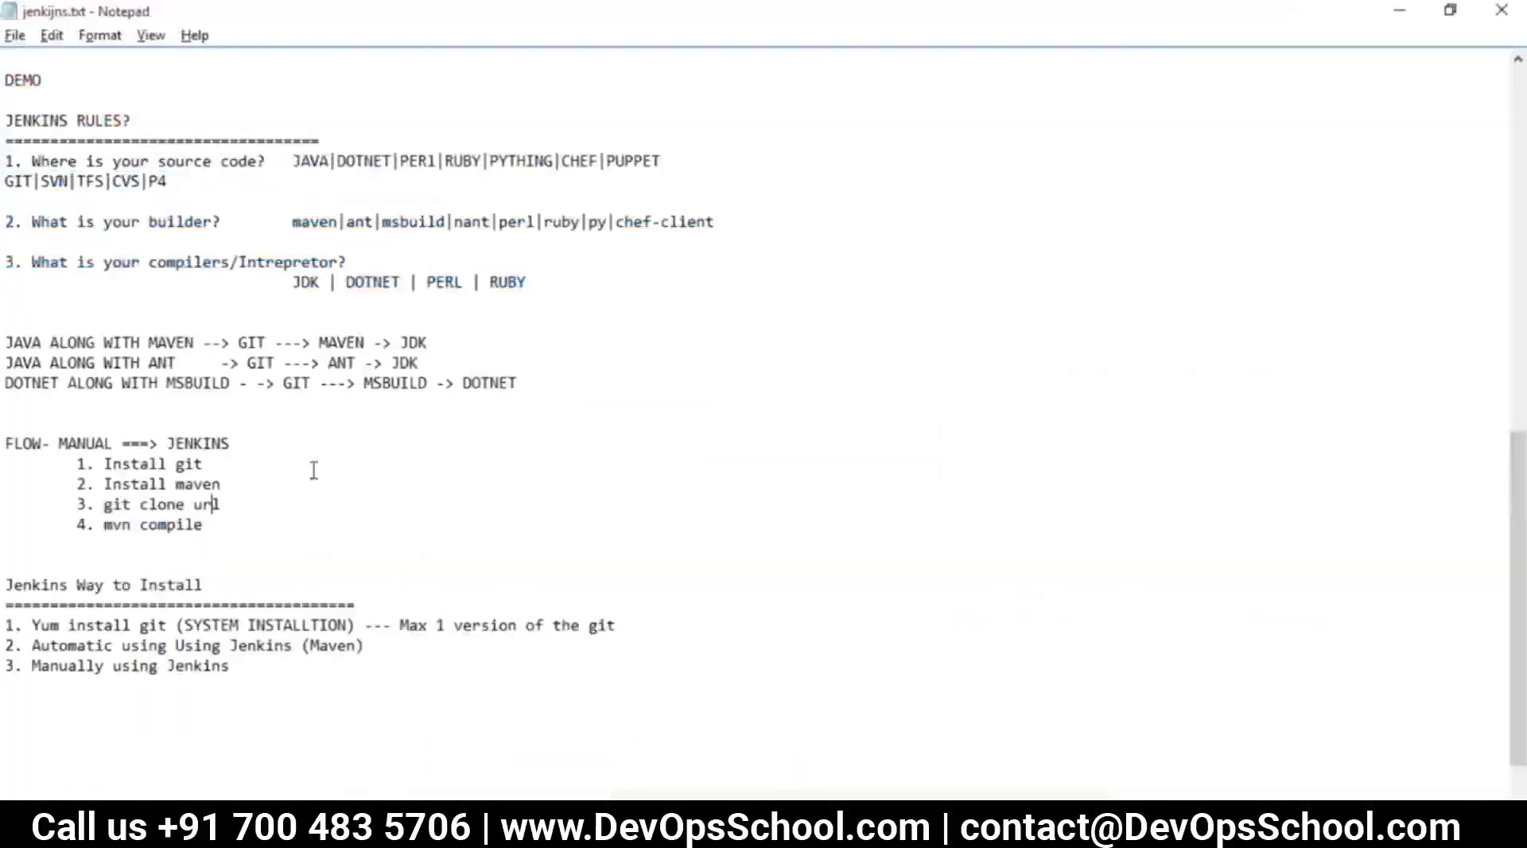
drag(430, 344, 245, 344)
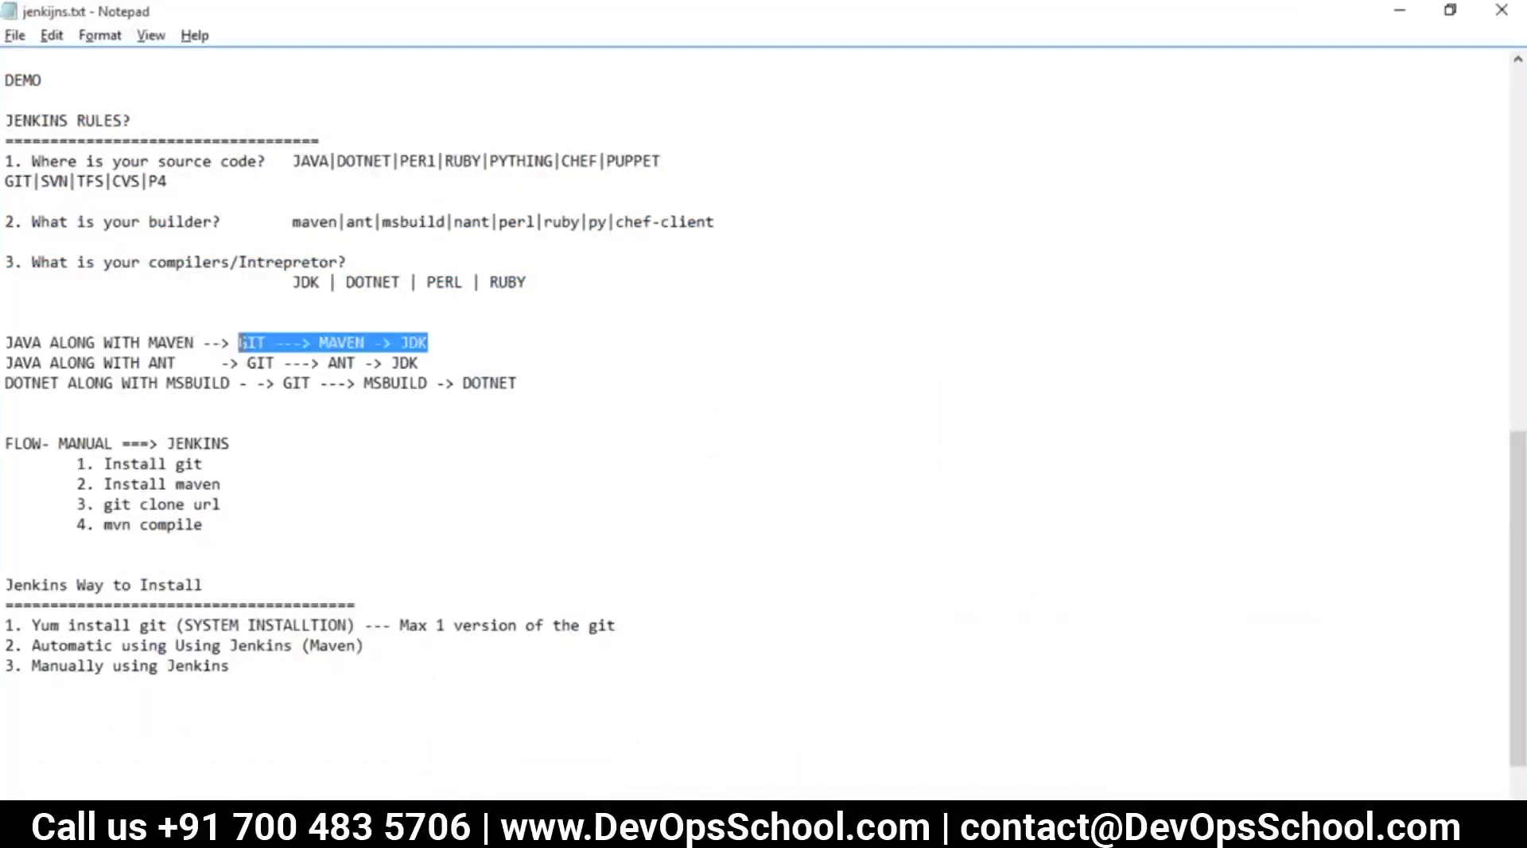
double_click(350, 363)
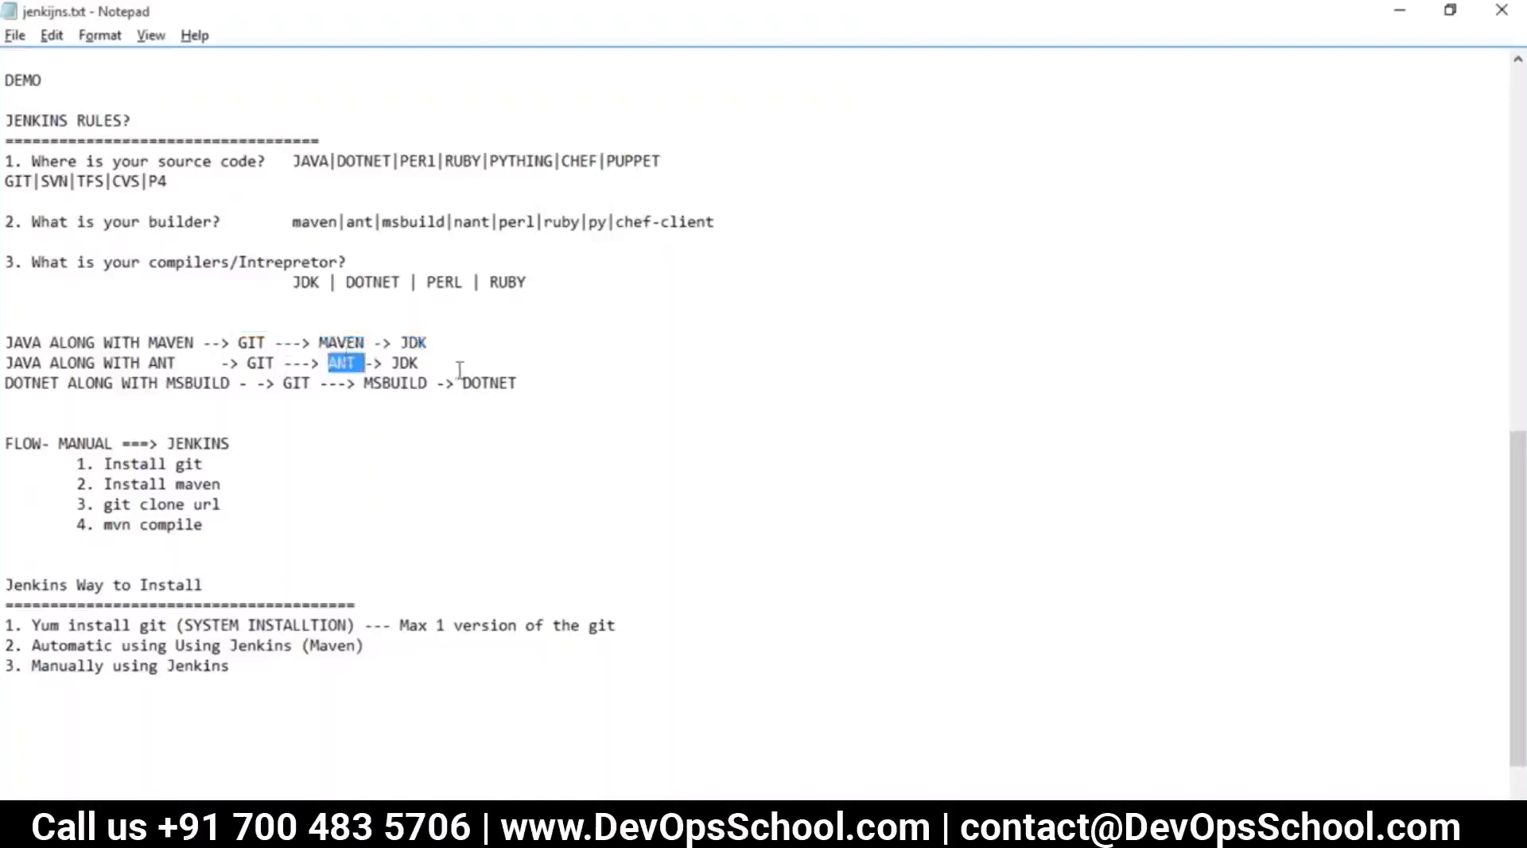
drag(539, 385, 357, 366)
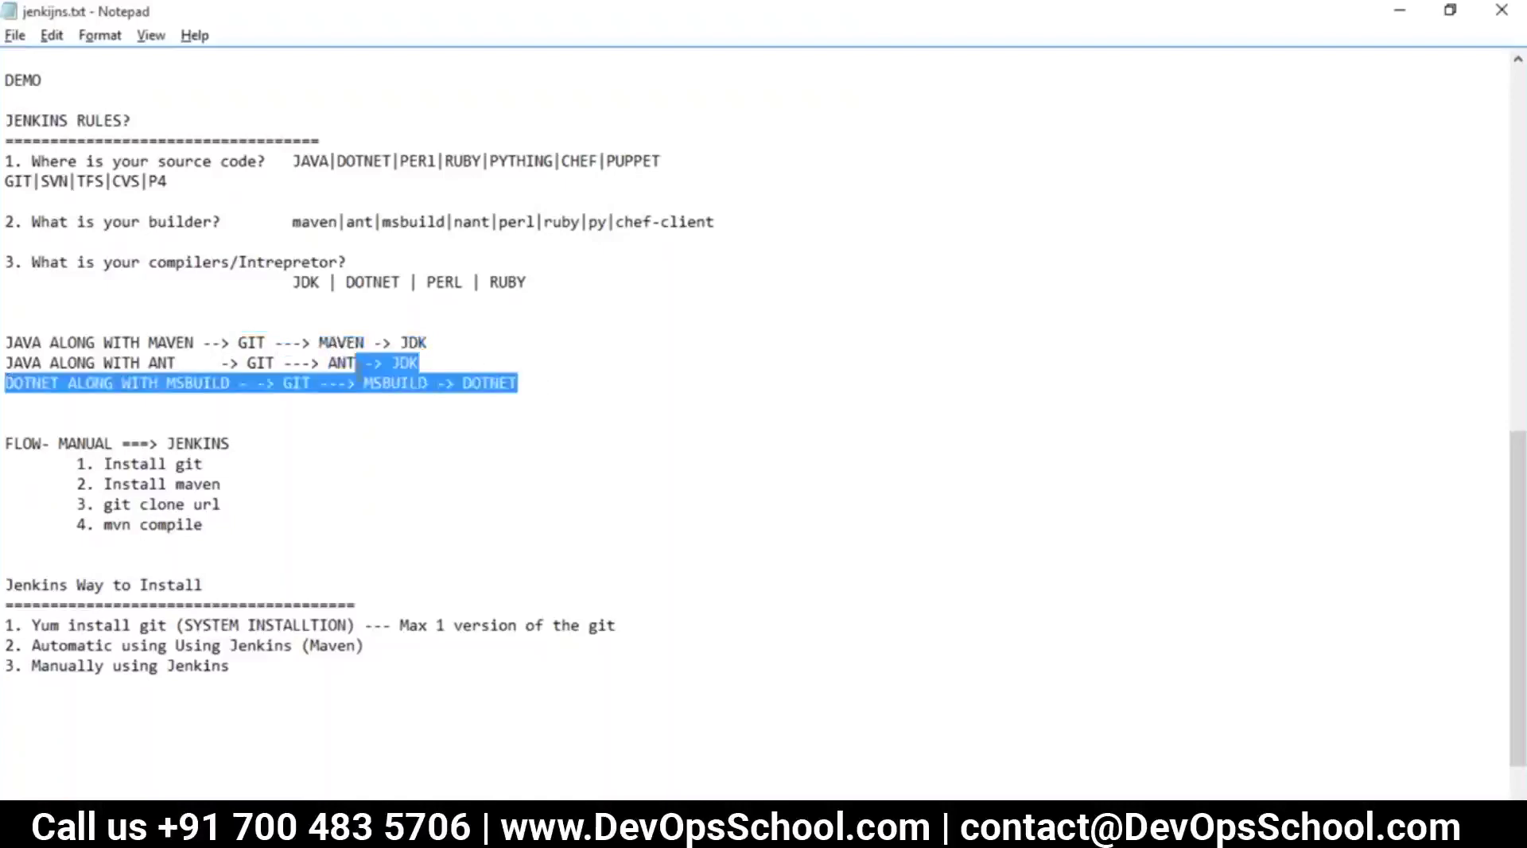
key(alt+Tab)
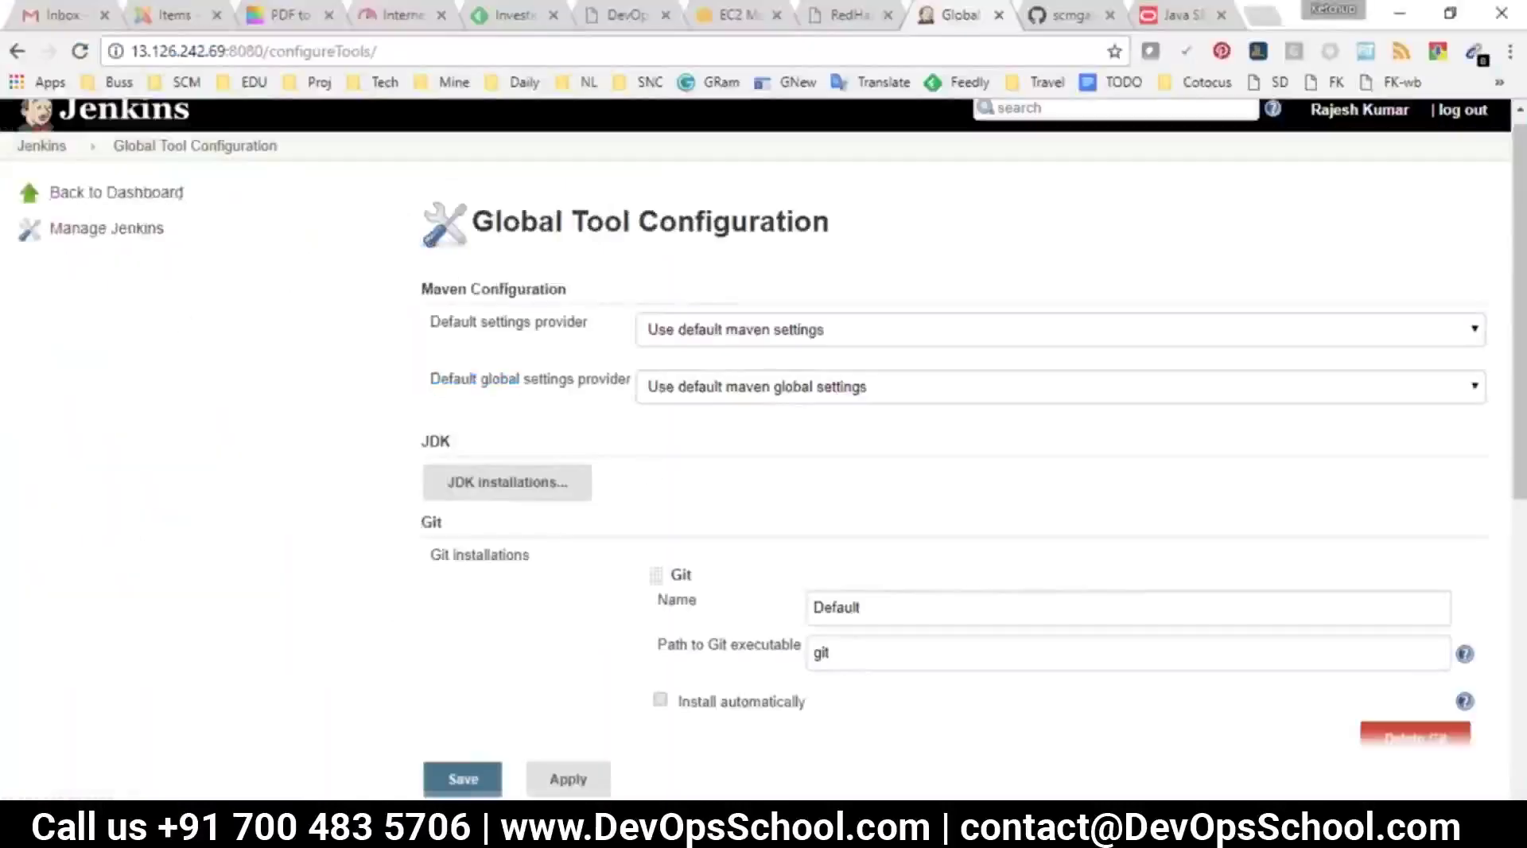
Go to the dashboard, glance at MSBUILD in the notes, and reload the dashboard
click(41, 146)
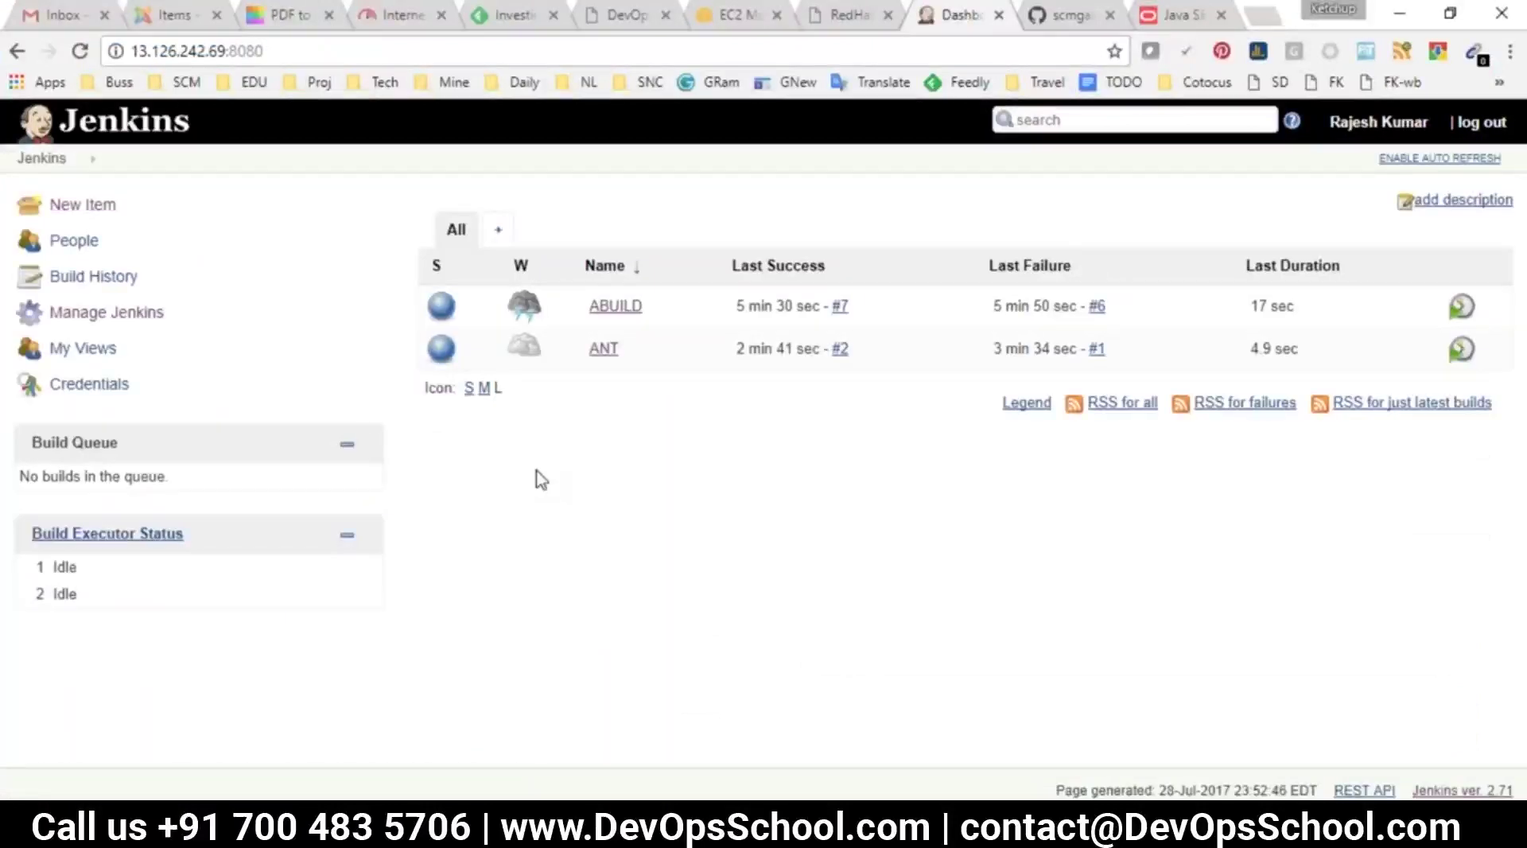
key(alt+Tab)
double_click(396, 382)
key(alt+Tab)
click(29, 162)
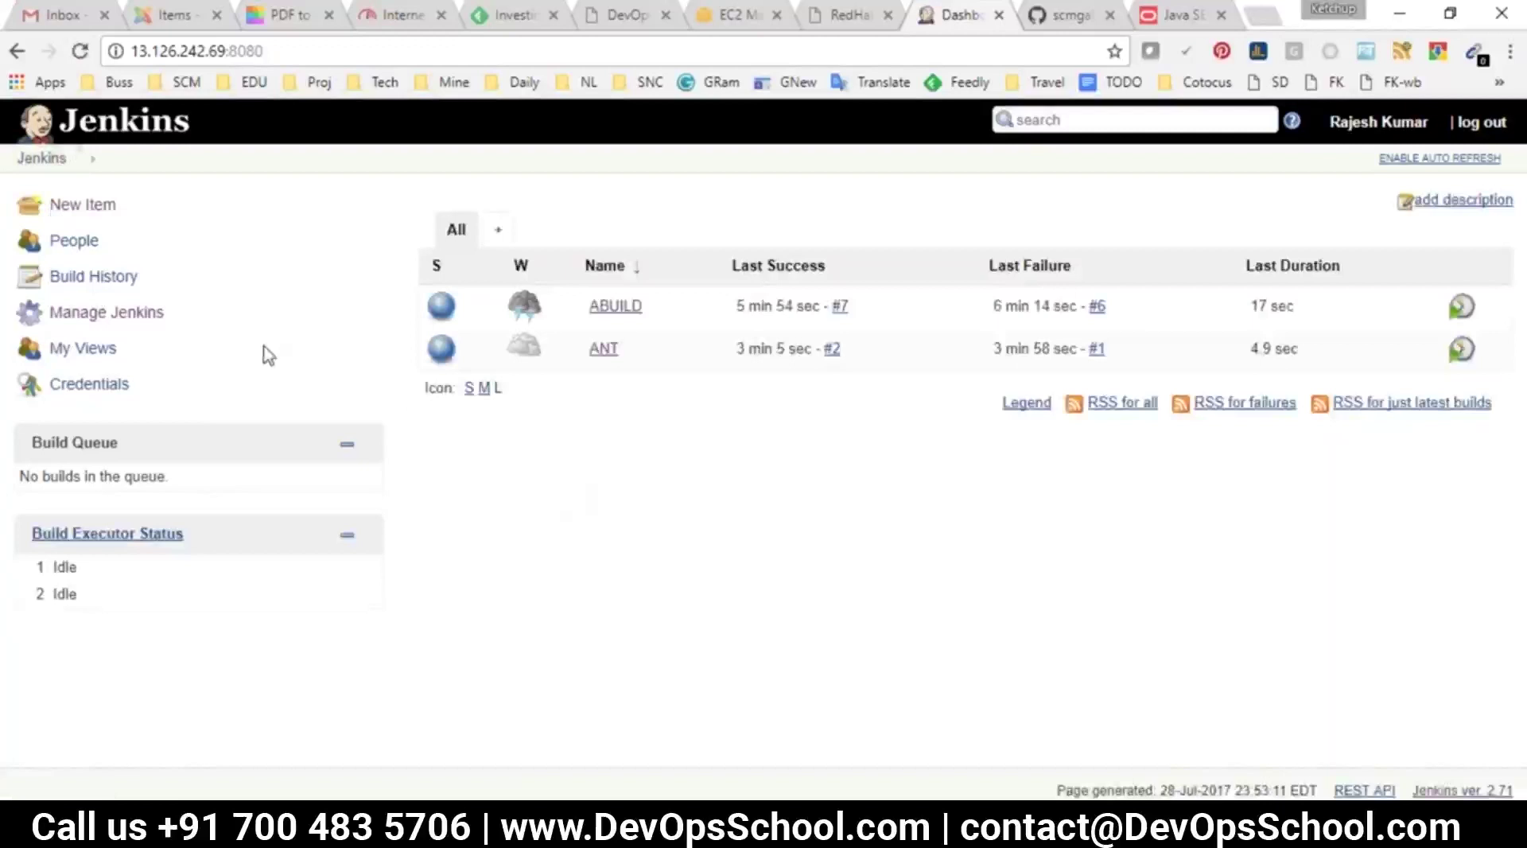
click(101, 317)
scroll(600, 552, down, 5)
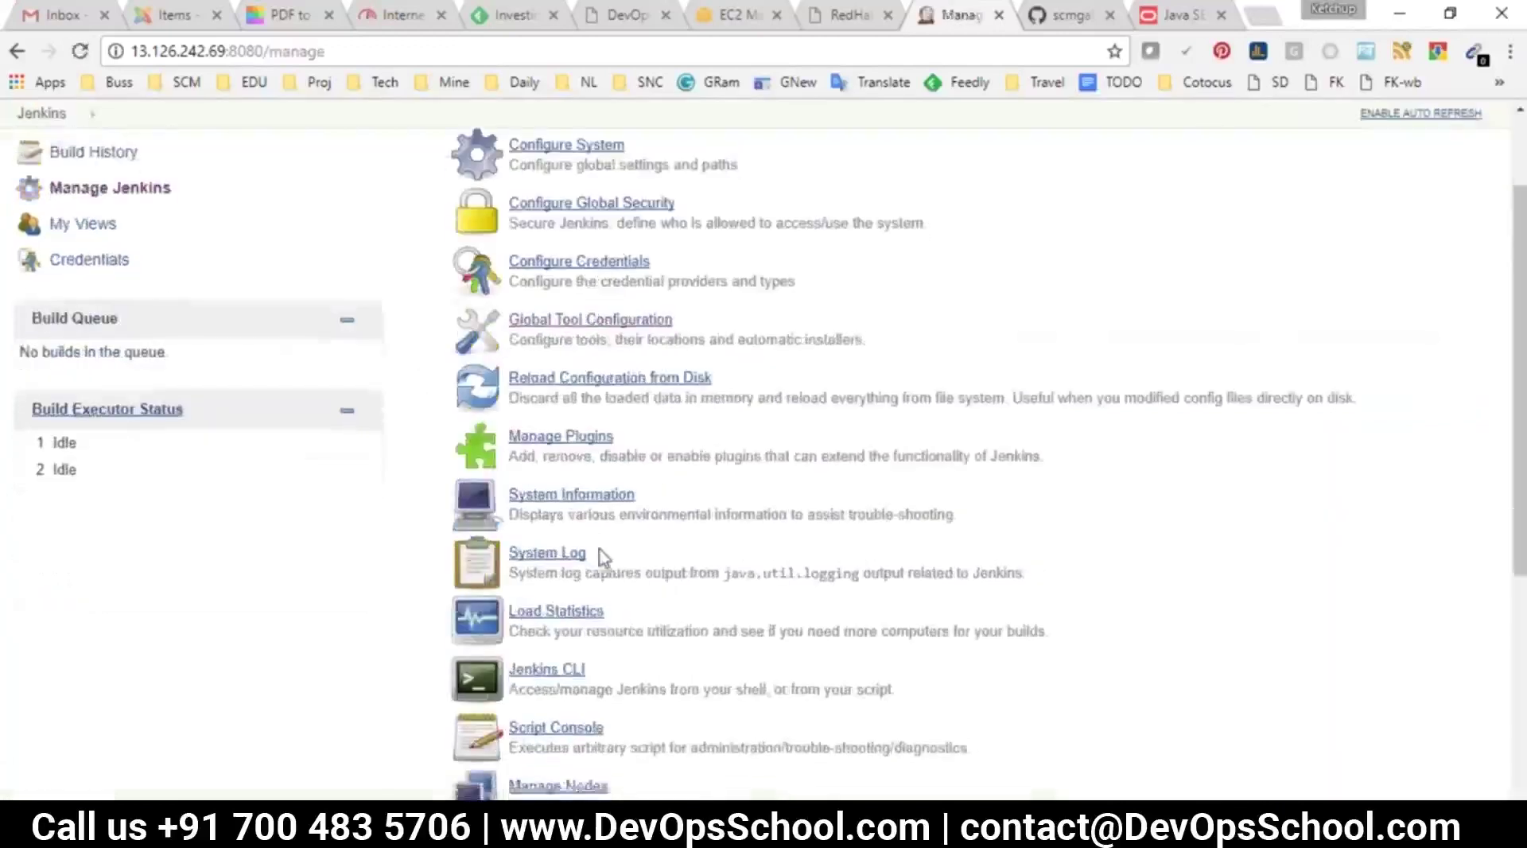
drag(613, 579, 512, 559)
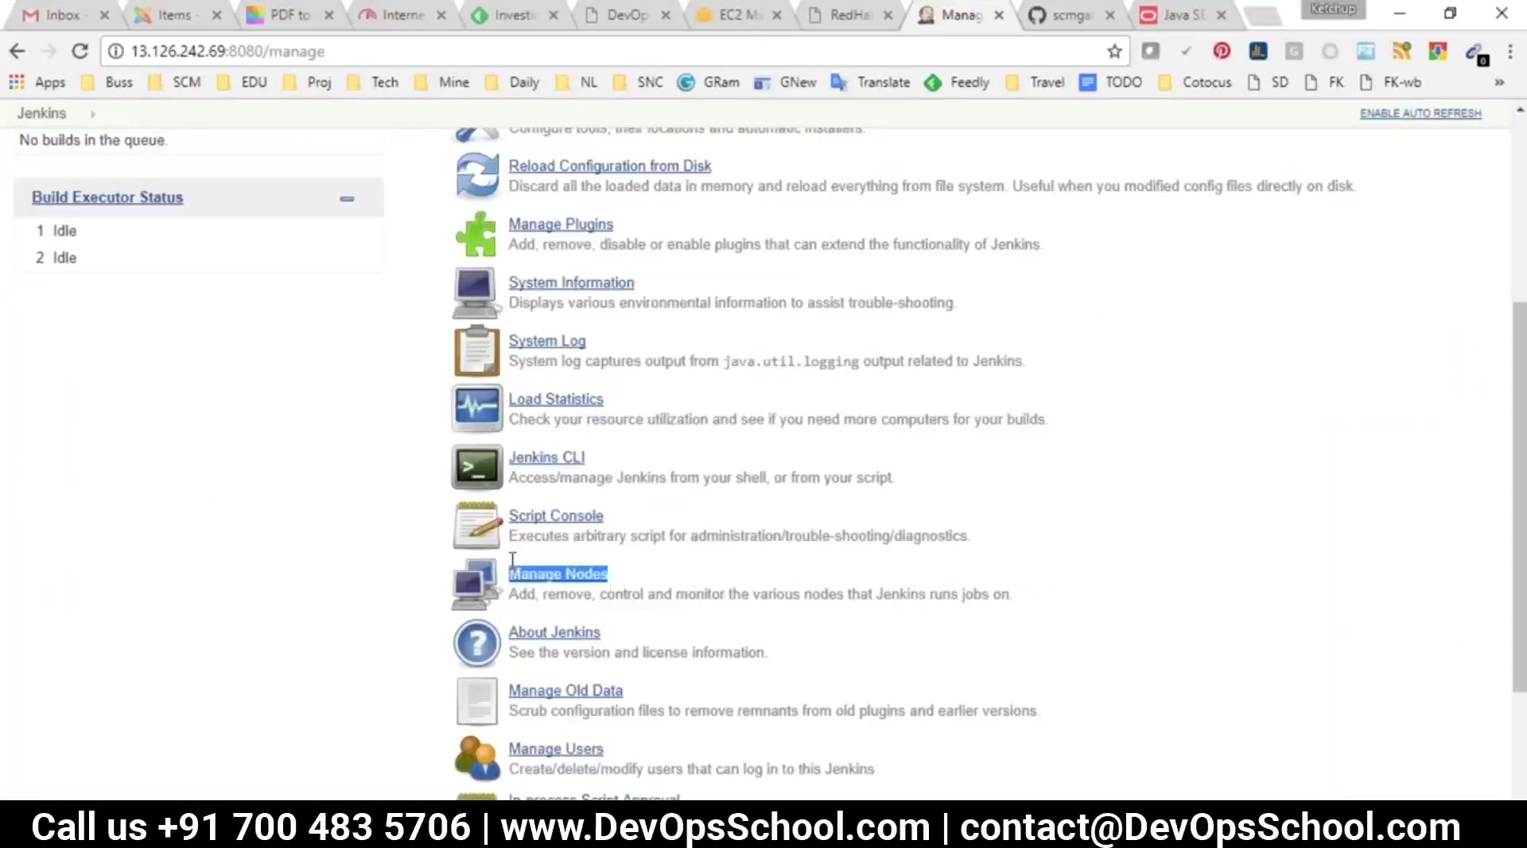
click(597, 574)
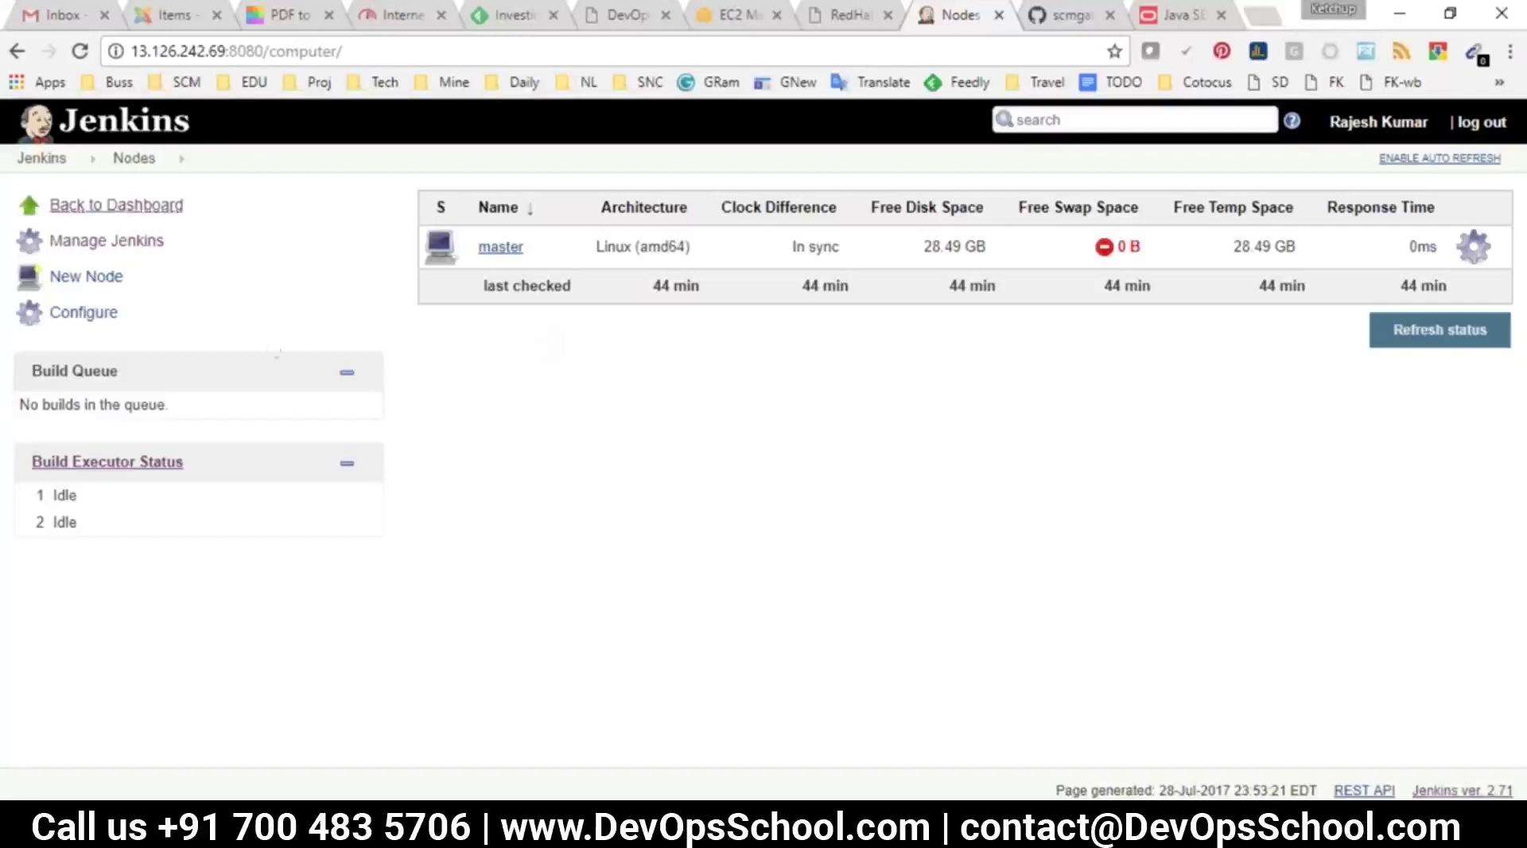
click(44, 159)
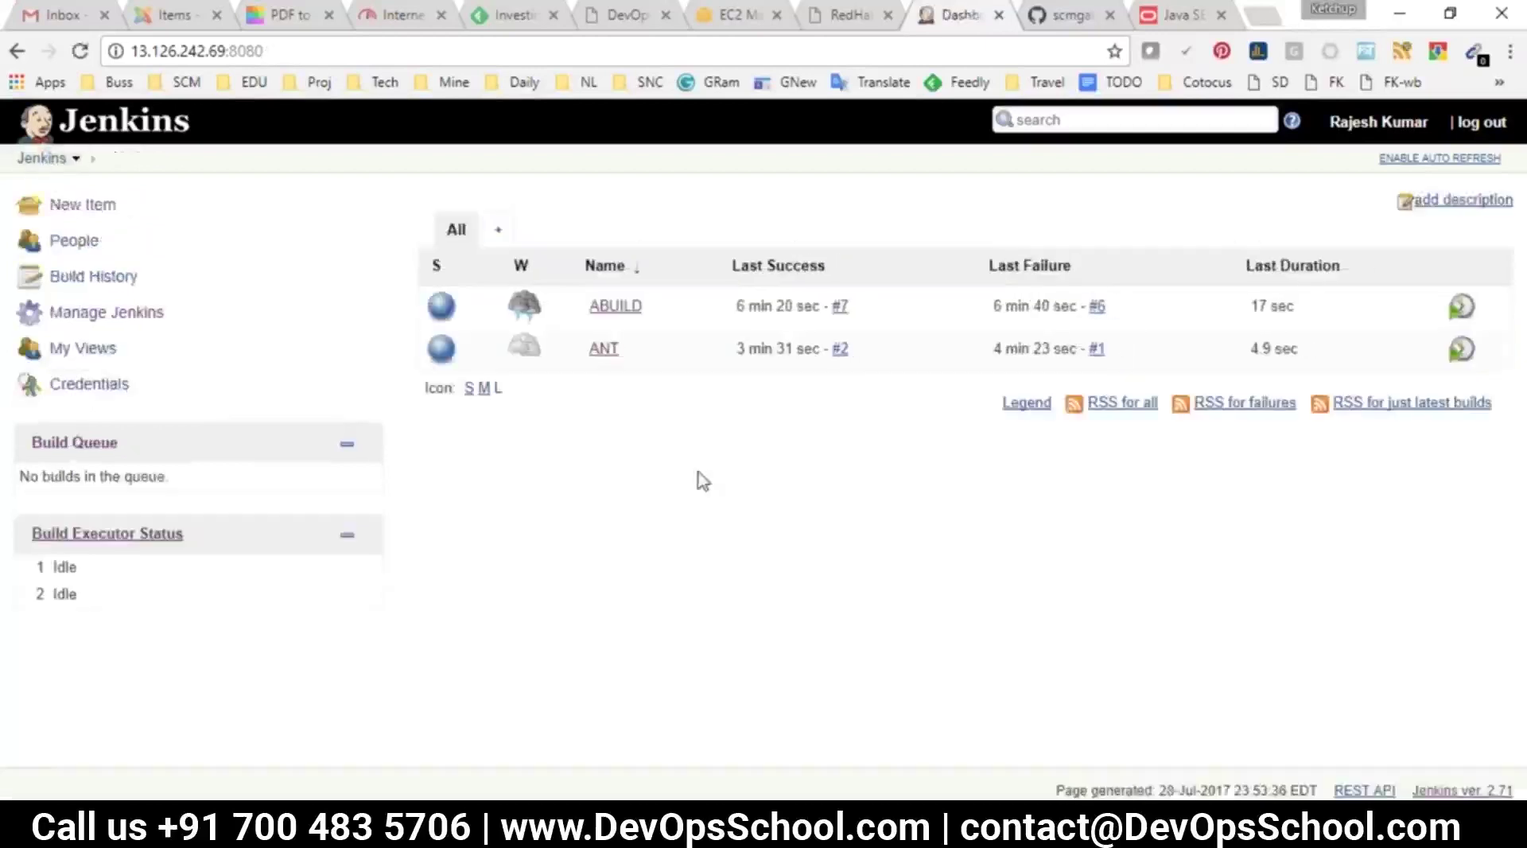
Review the DOTNET with MSBUILD line and the Build and Packaging CI stages in the notes
key(alt+Tab)
click(443, 426)
click(528, 389)
drag(496, 390, 4, 383)
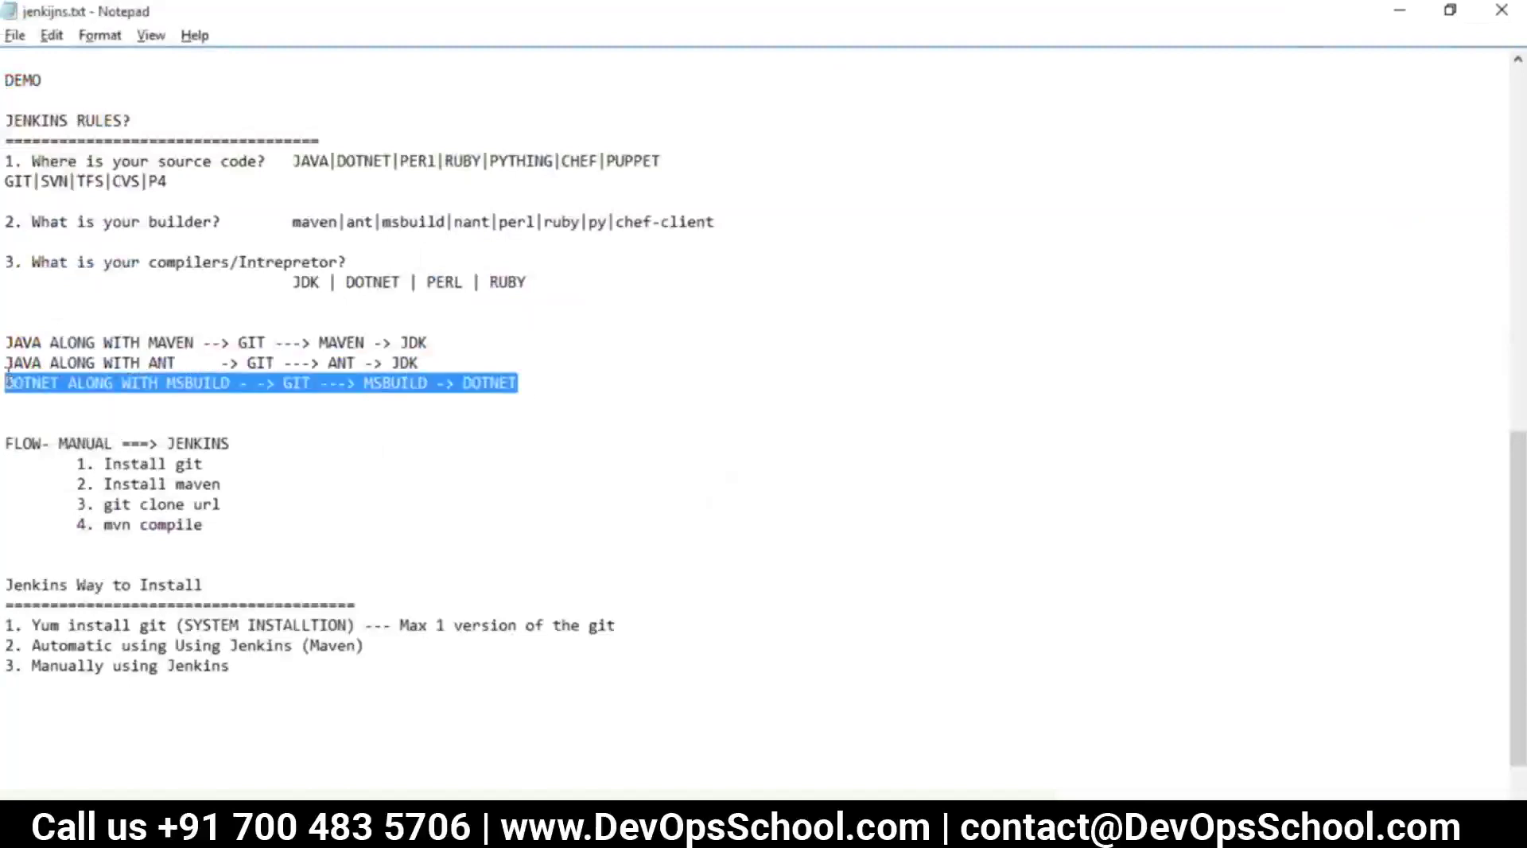
key(alt+Tab)
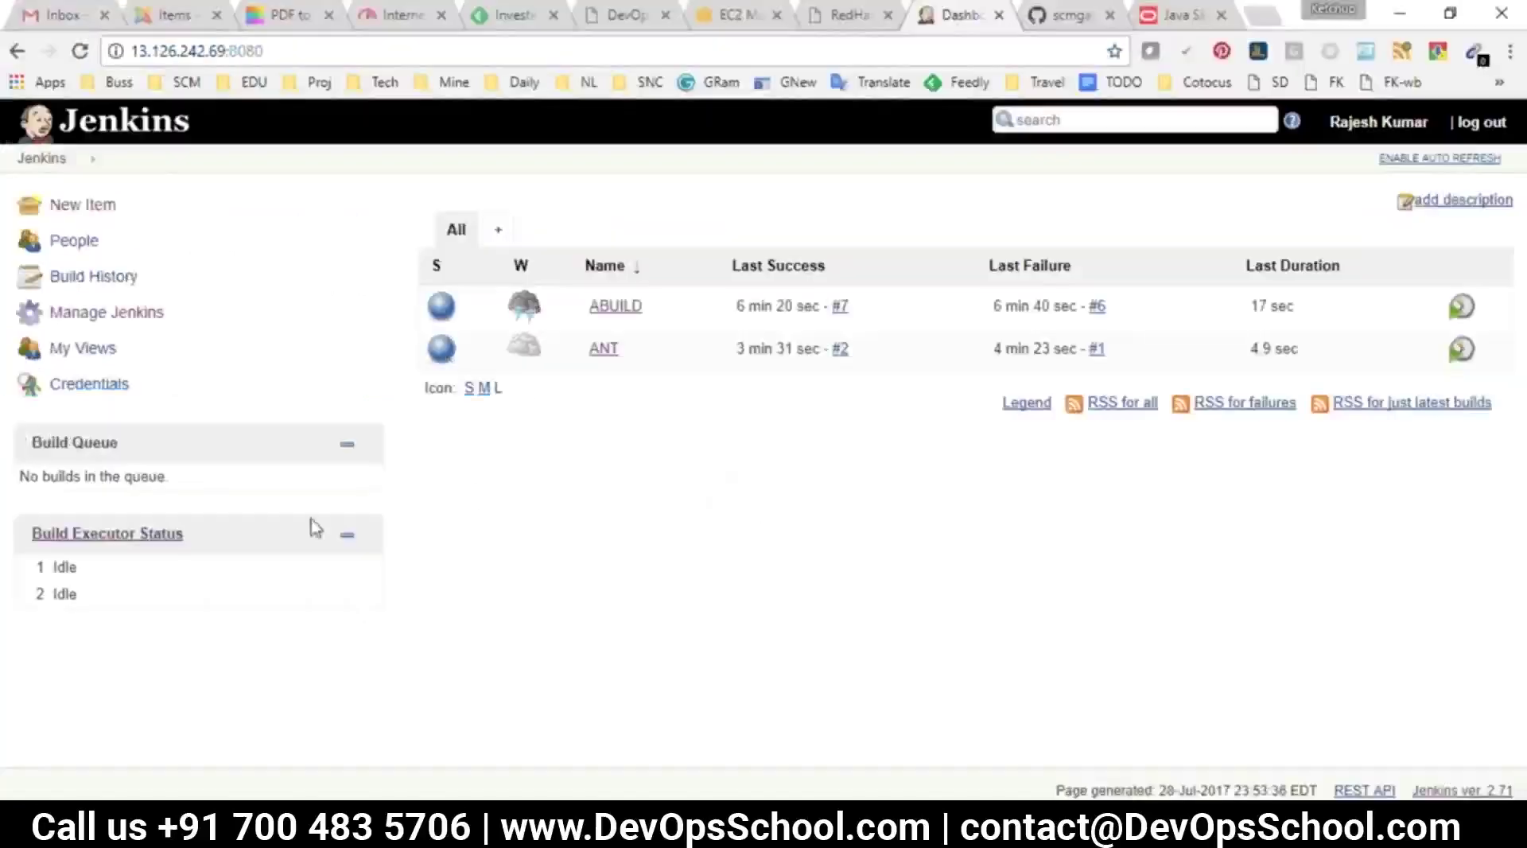
key(alt+Tab)
scroll(252, 398, up, 9)
scroll(252, 398, up, 4)
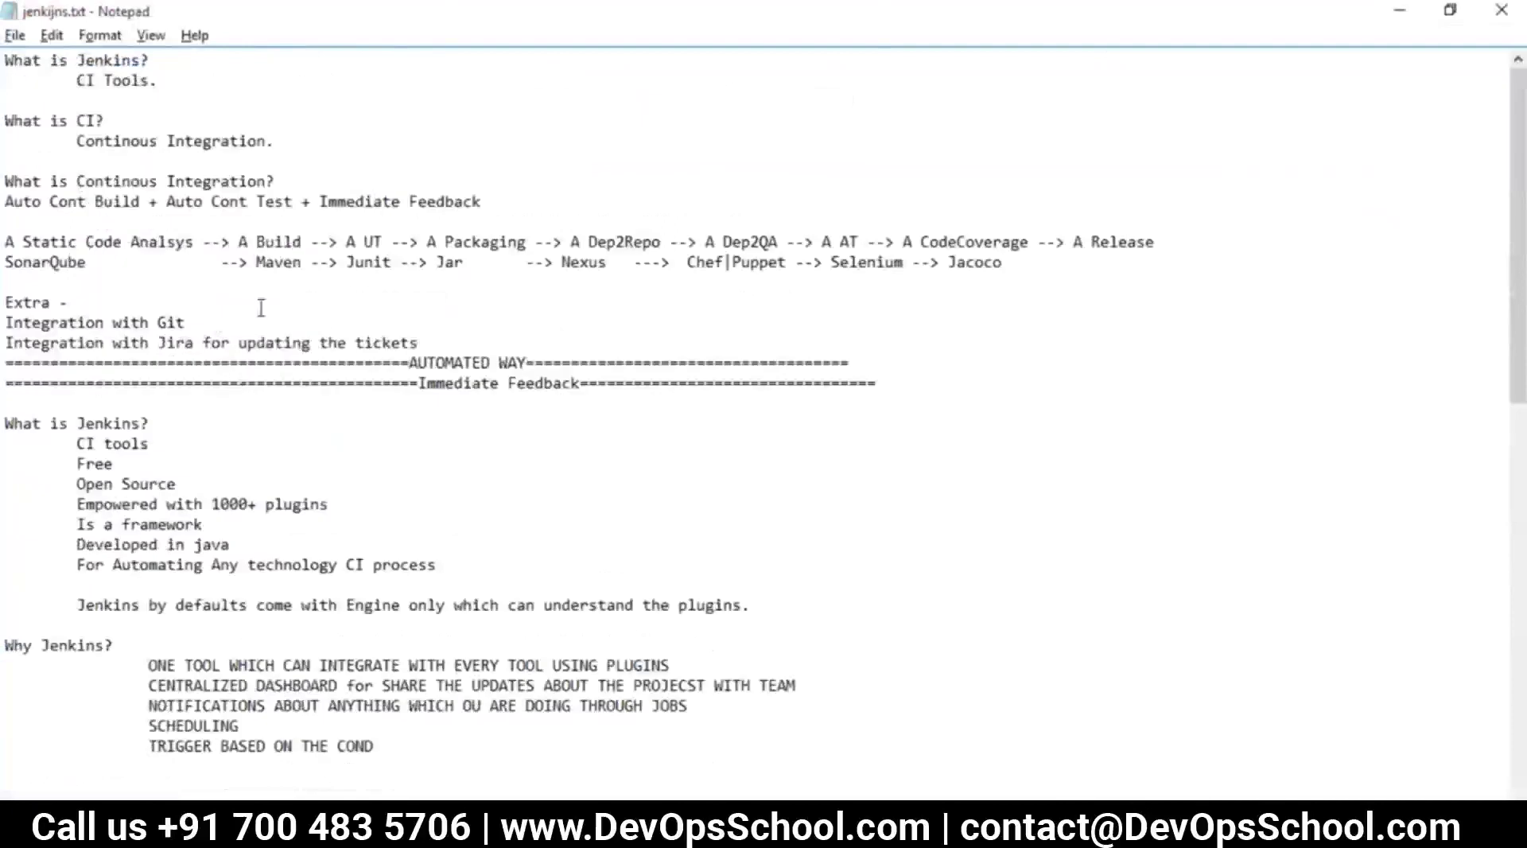
drag(248, 242, 355, 240)
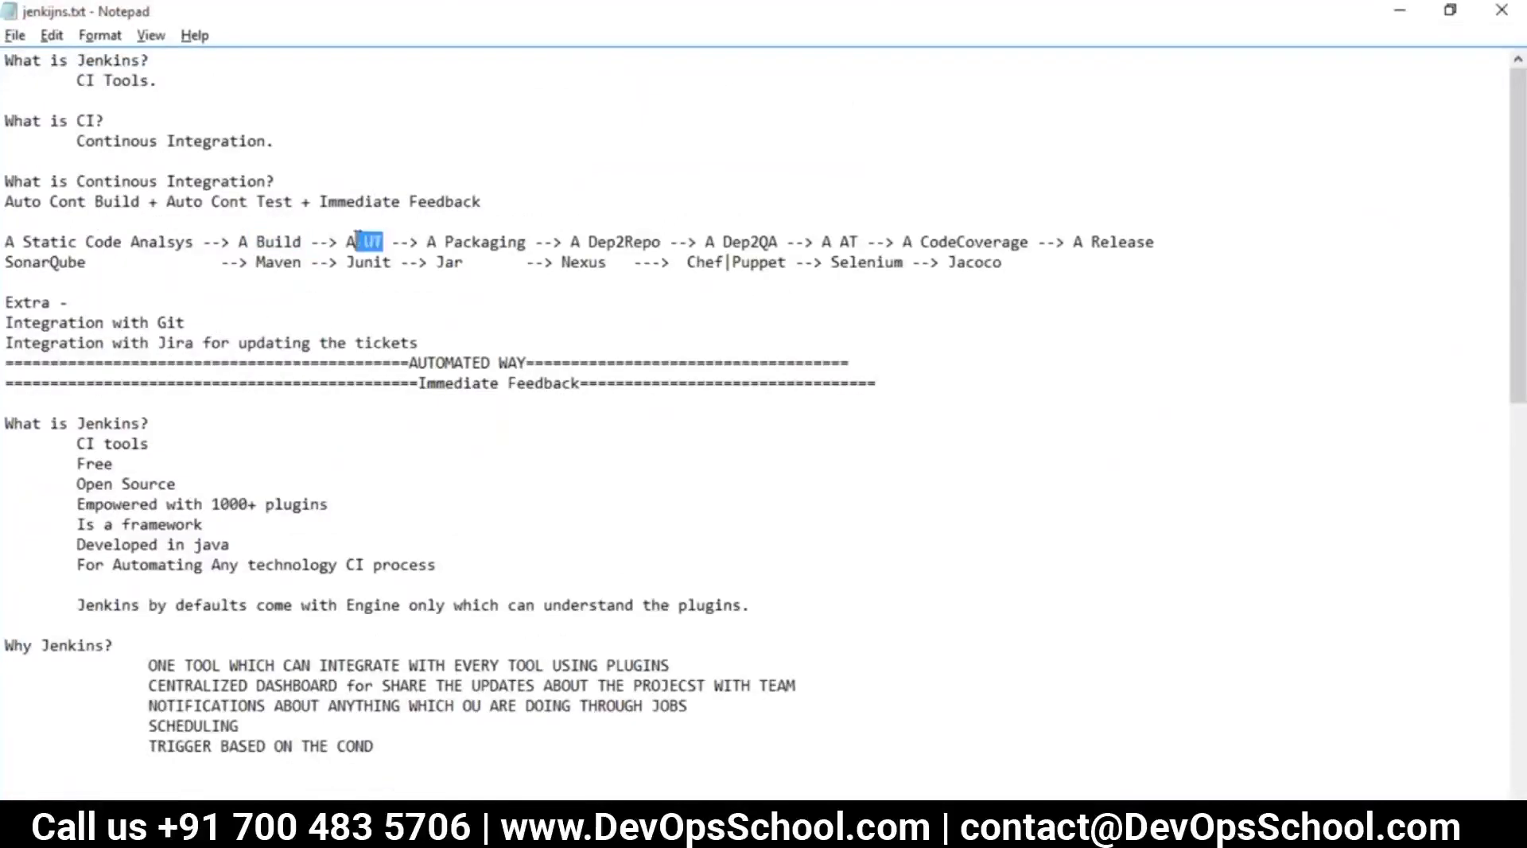
double_click(493, 243)
key(alt+Tab)
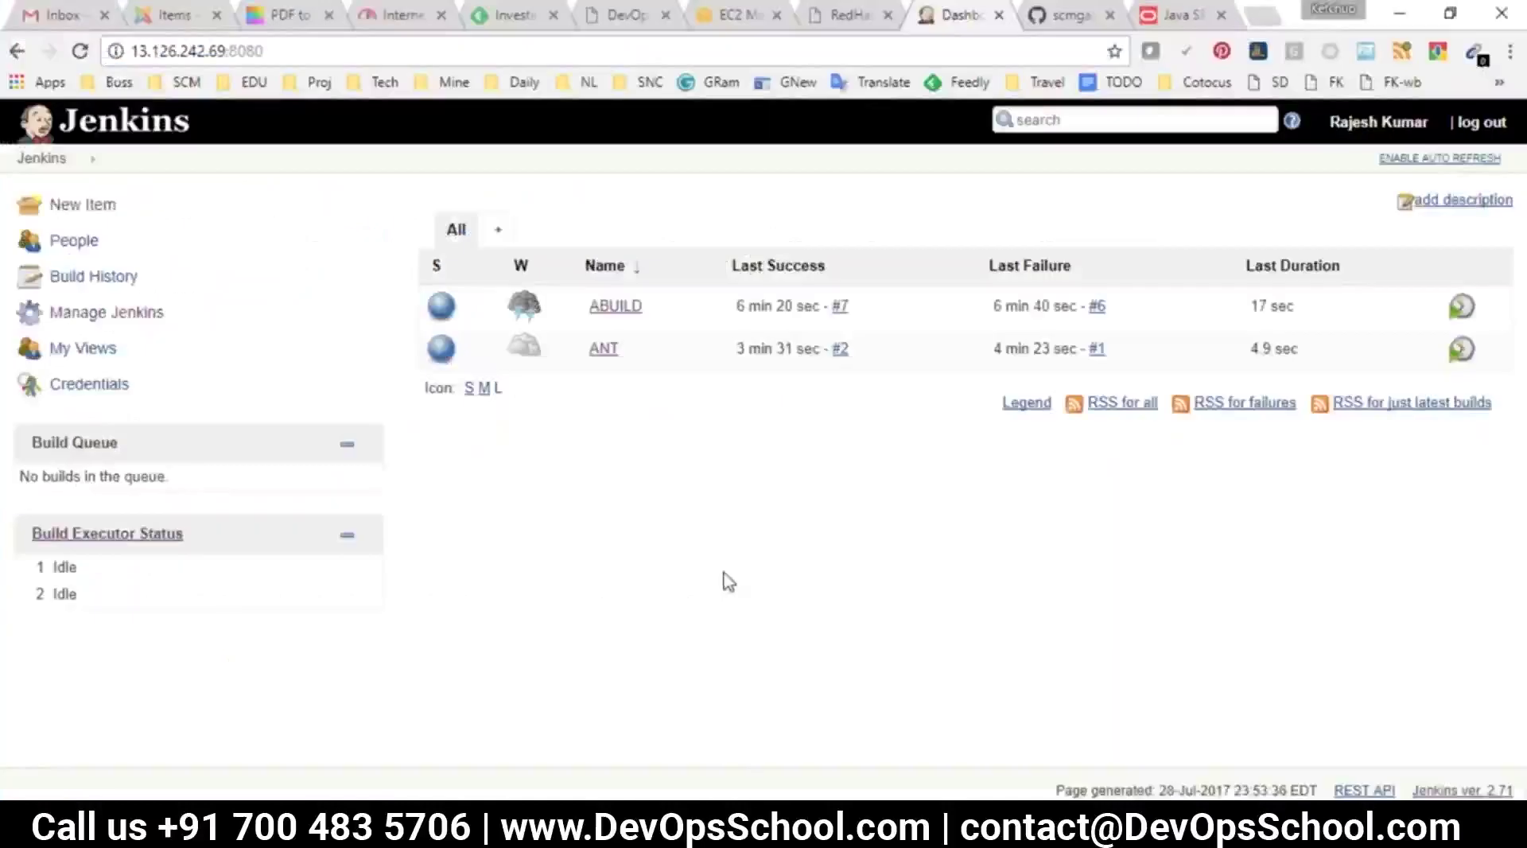
Create a new item named AUT, copied from the ABUILD job
click(82, 204)
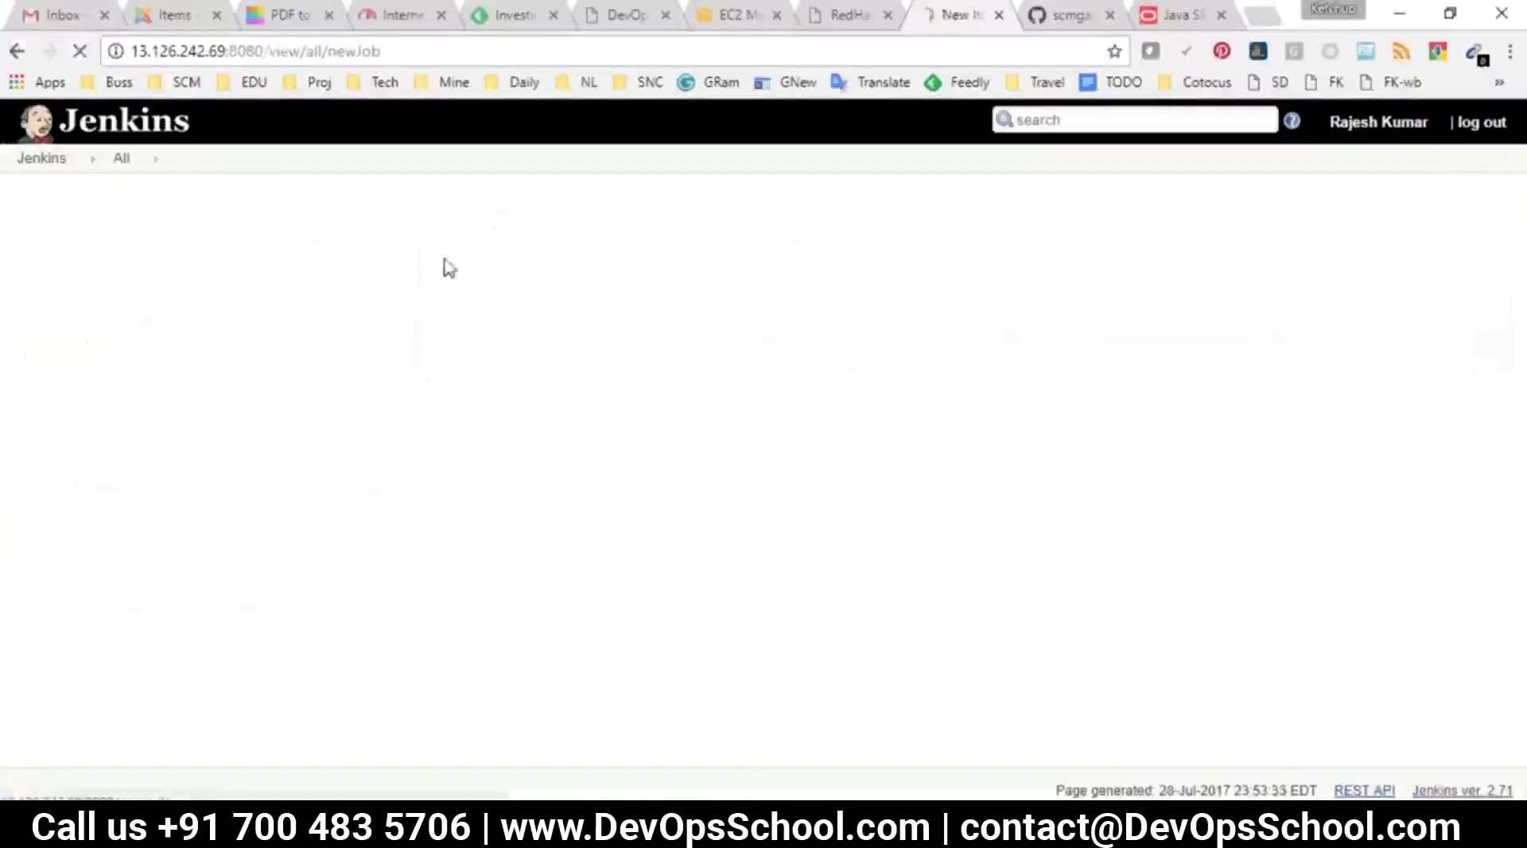
text(A)
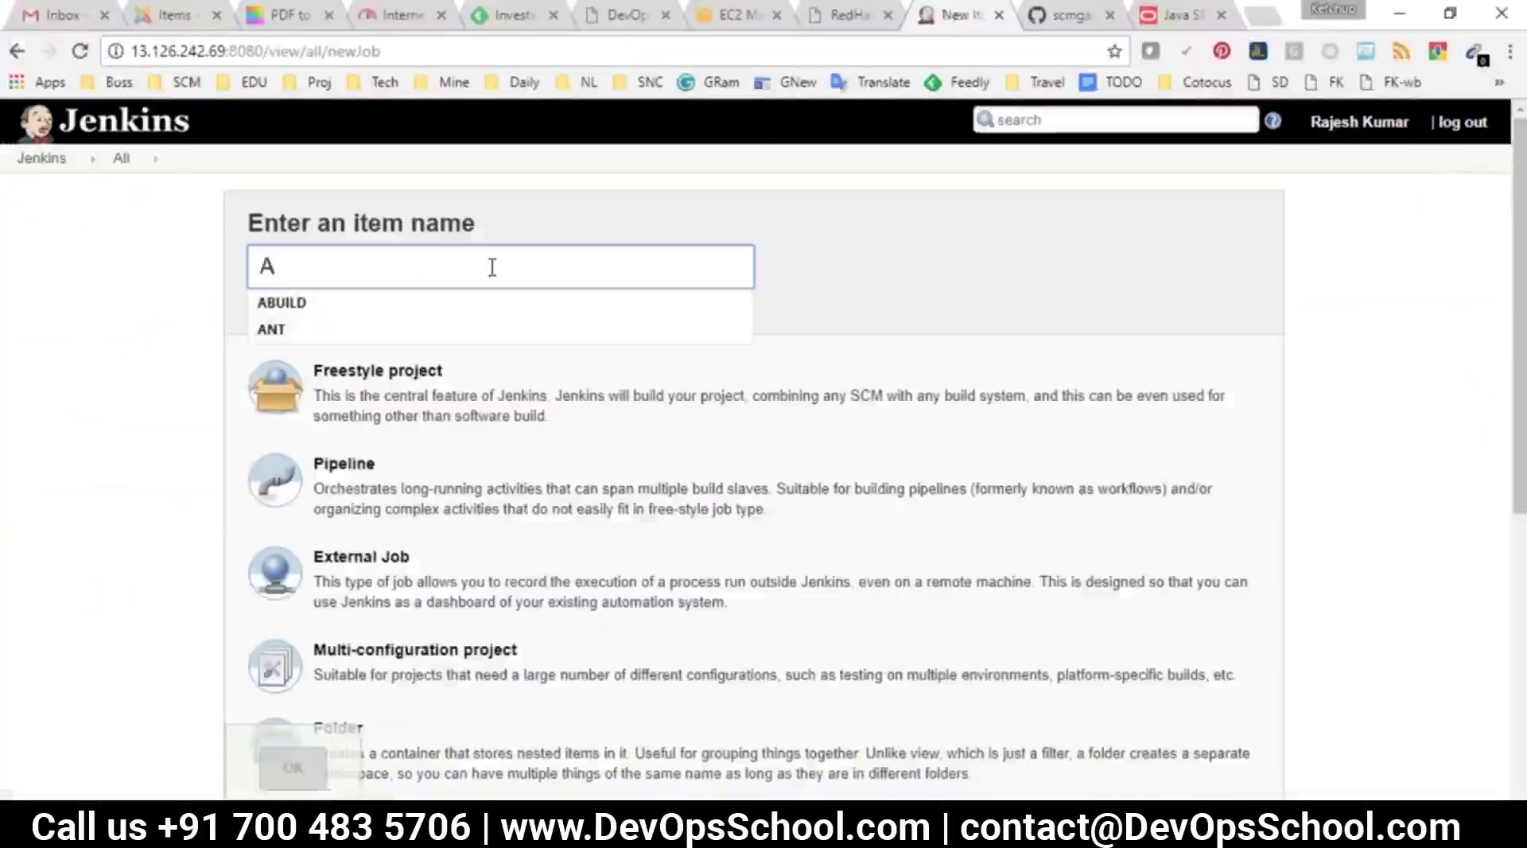
text(UT)
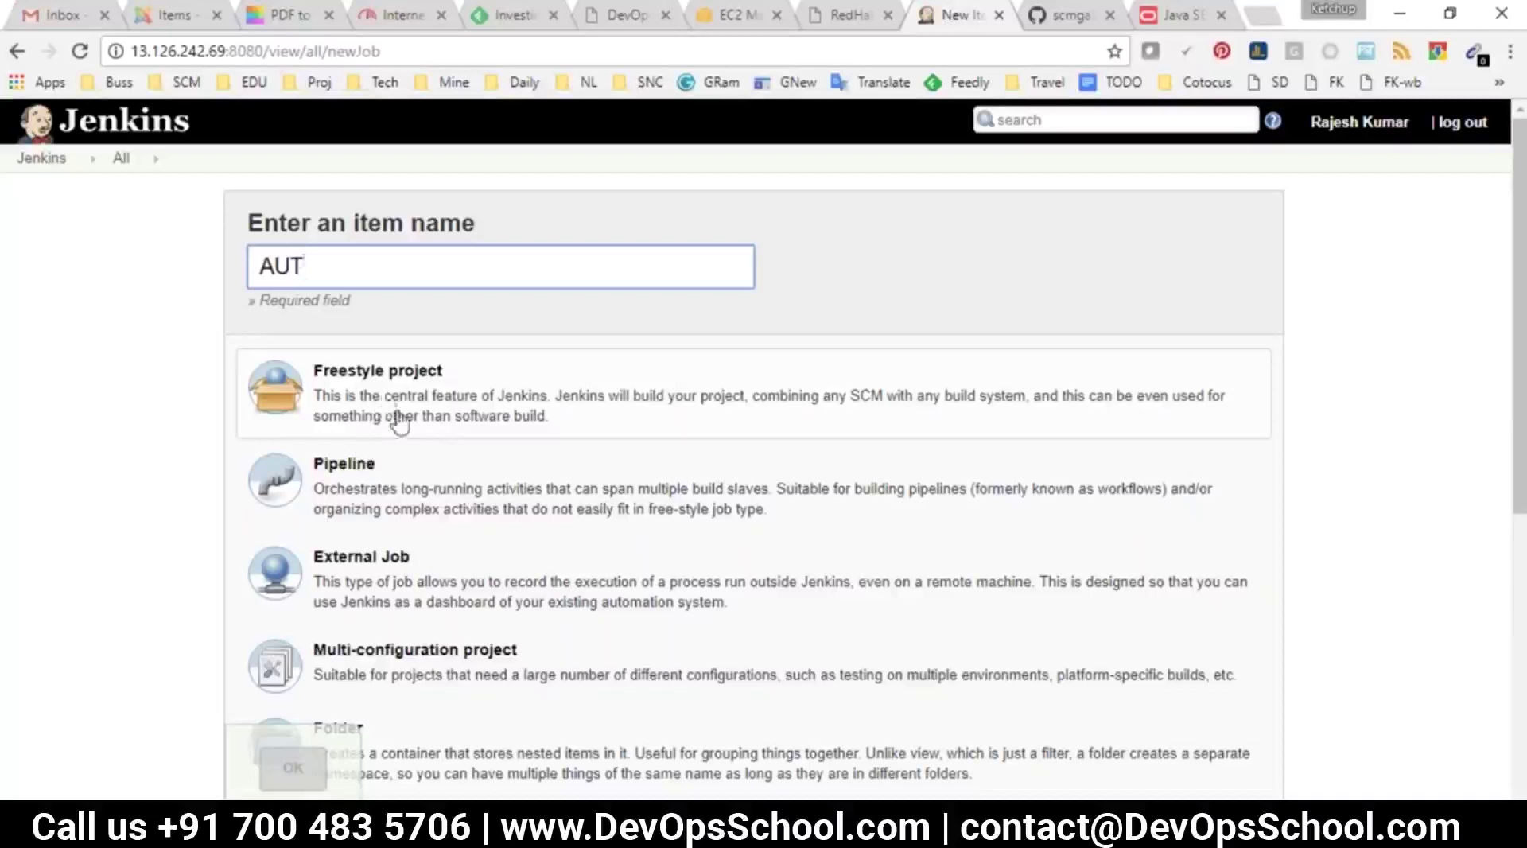
scroll(385, 409, down, 6)
click(465, 558)
text(AB)
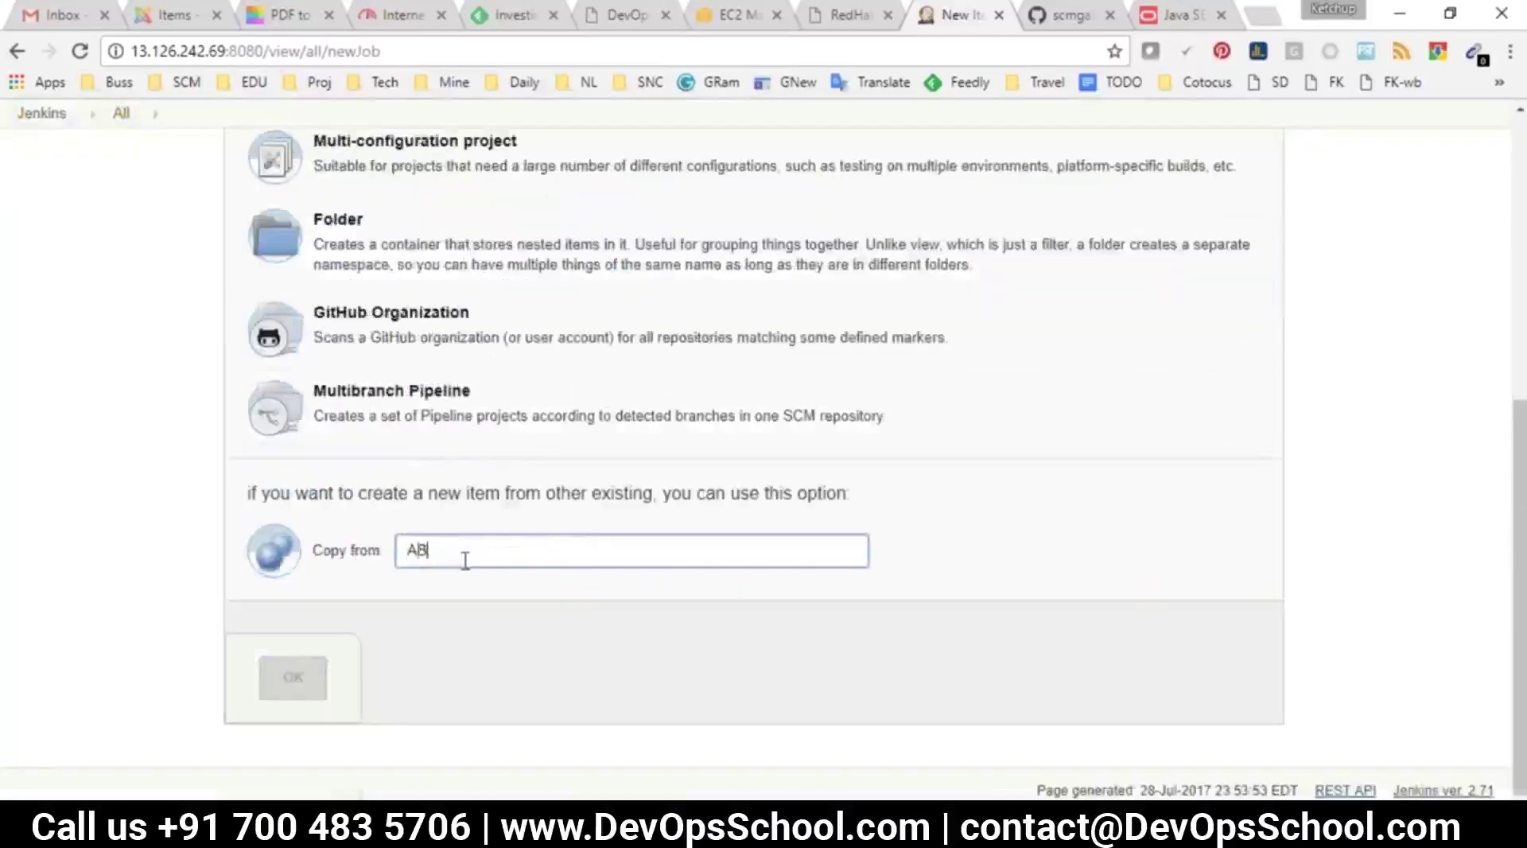
click(429, 593)
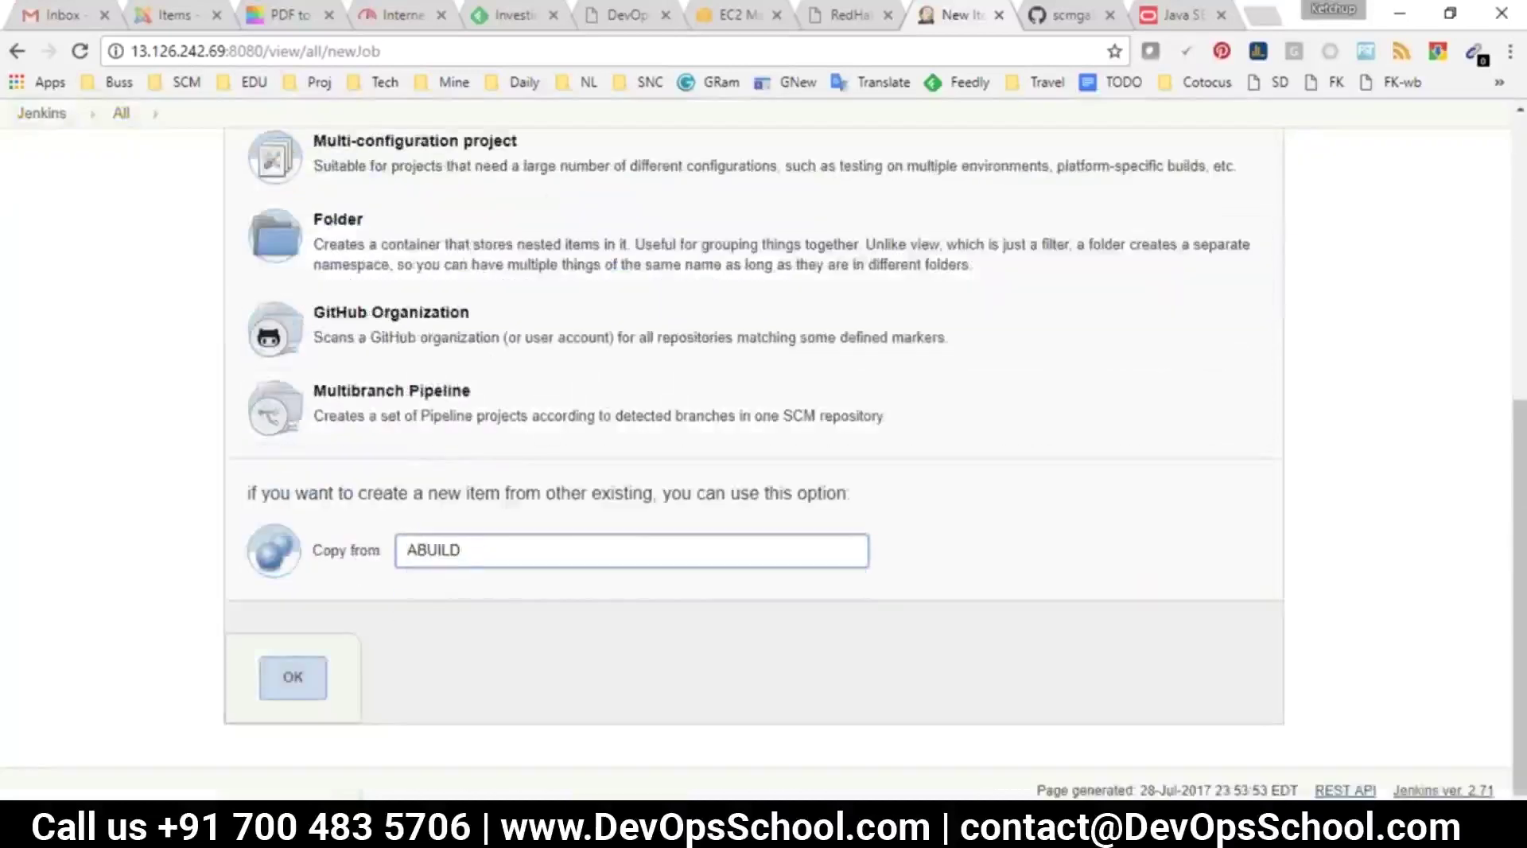
drag(317, 552, 383, 556)
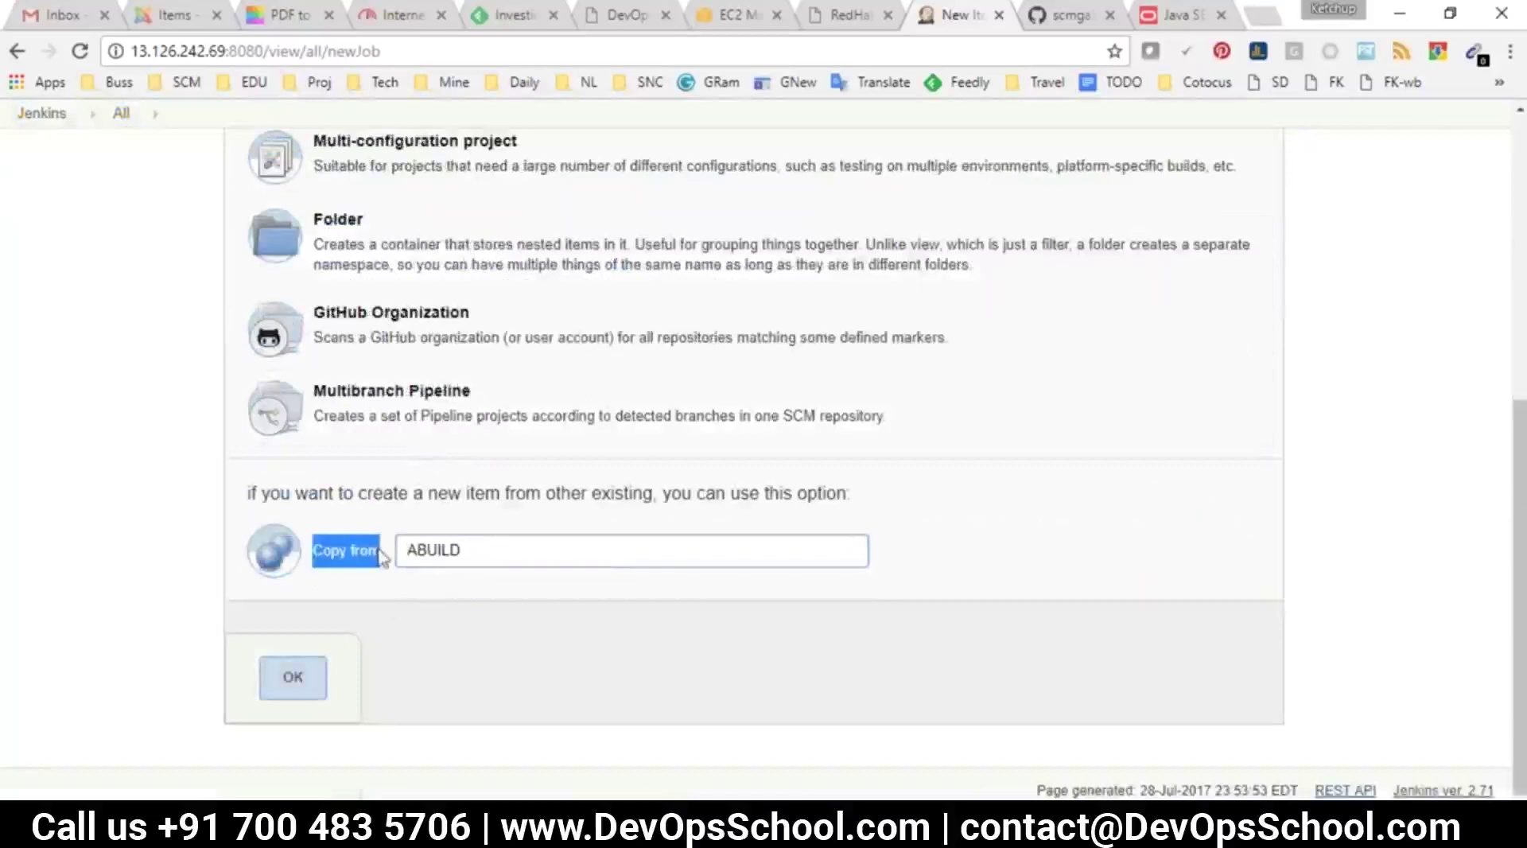
double_click(466, 550)
click(314, 726)
click(287, 678)
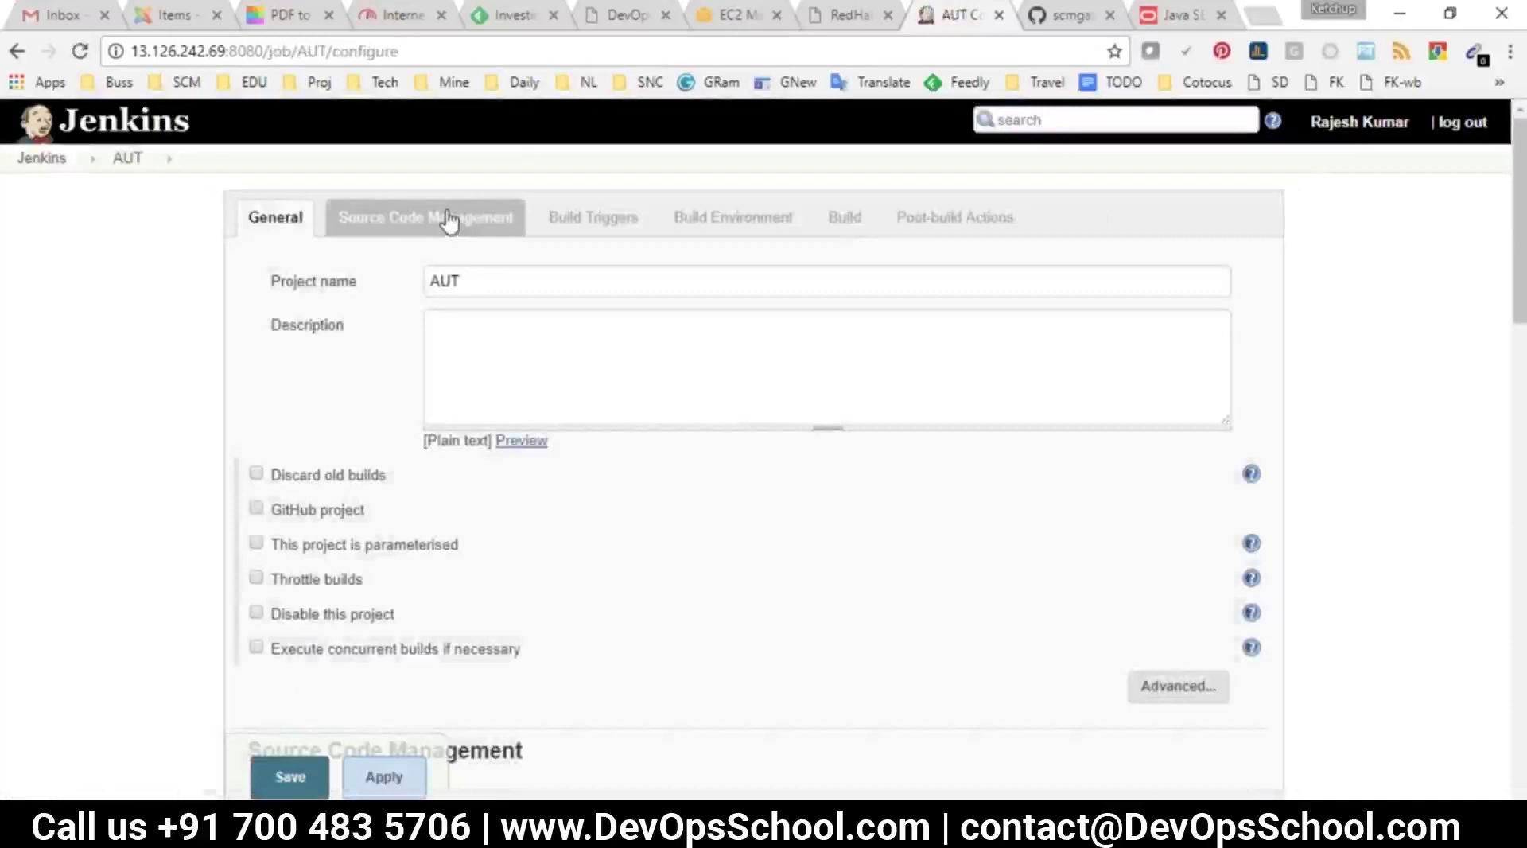
Replace AUT's compile Maven goal with a test goal, save, and start build #1
click(834, 227)
drag(487, 352, 372, 406)
text(test)
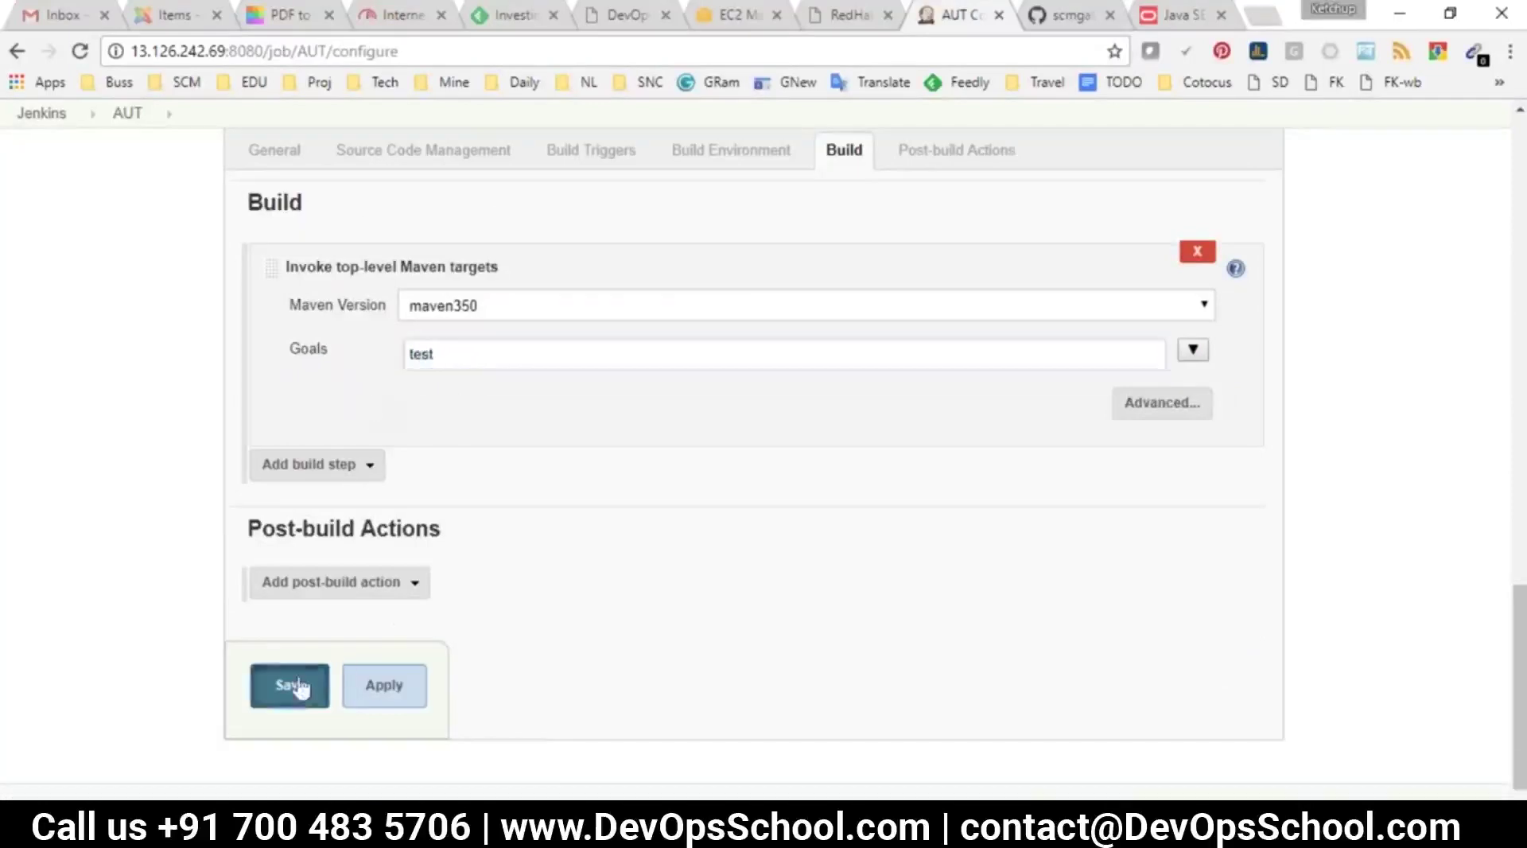
click(294, 685)
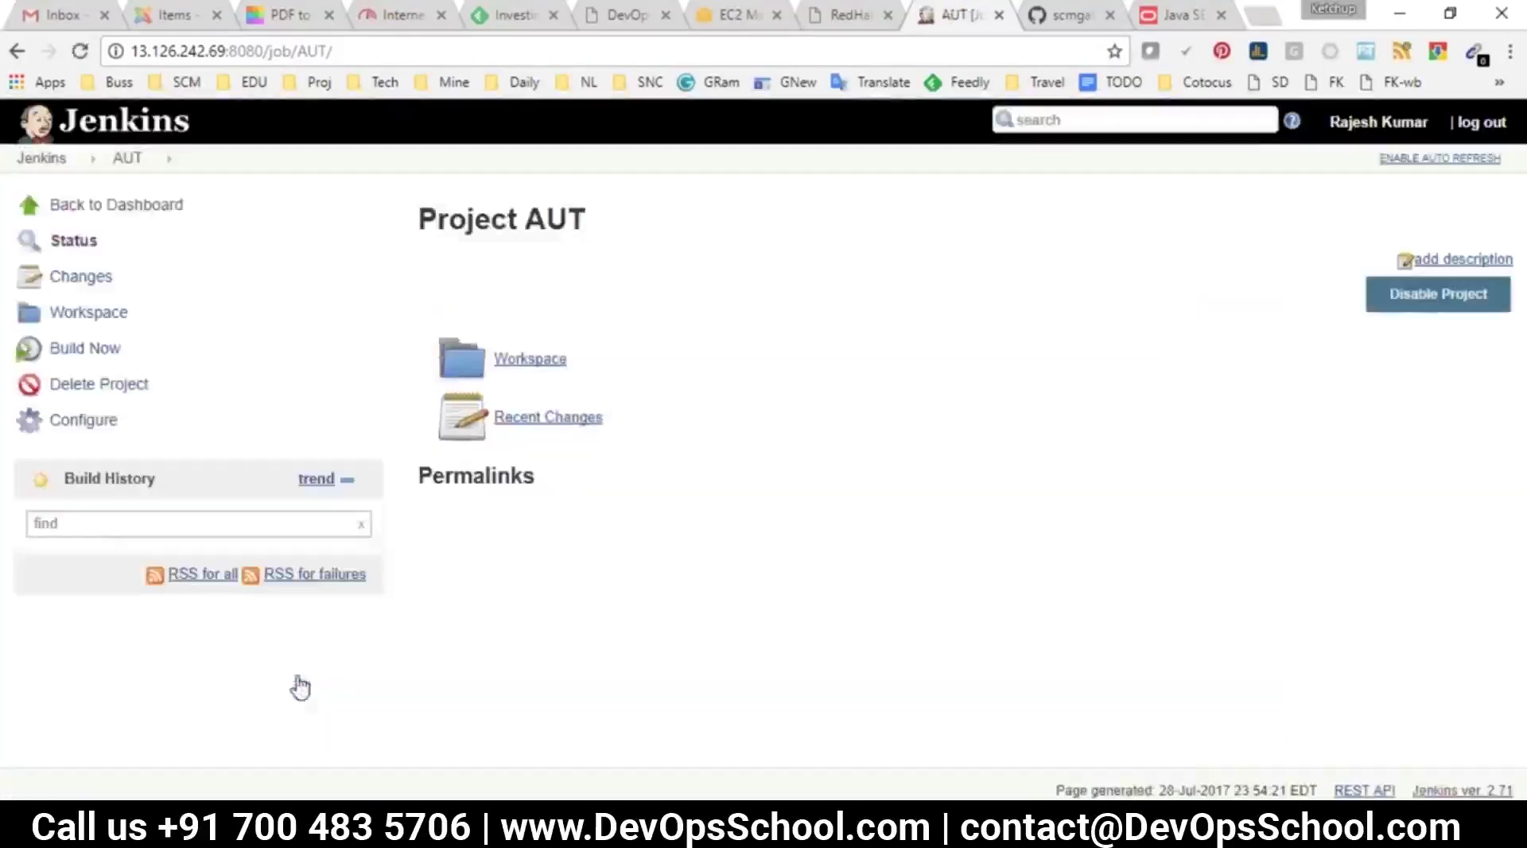
click(71, 349)
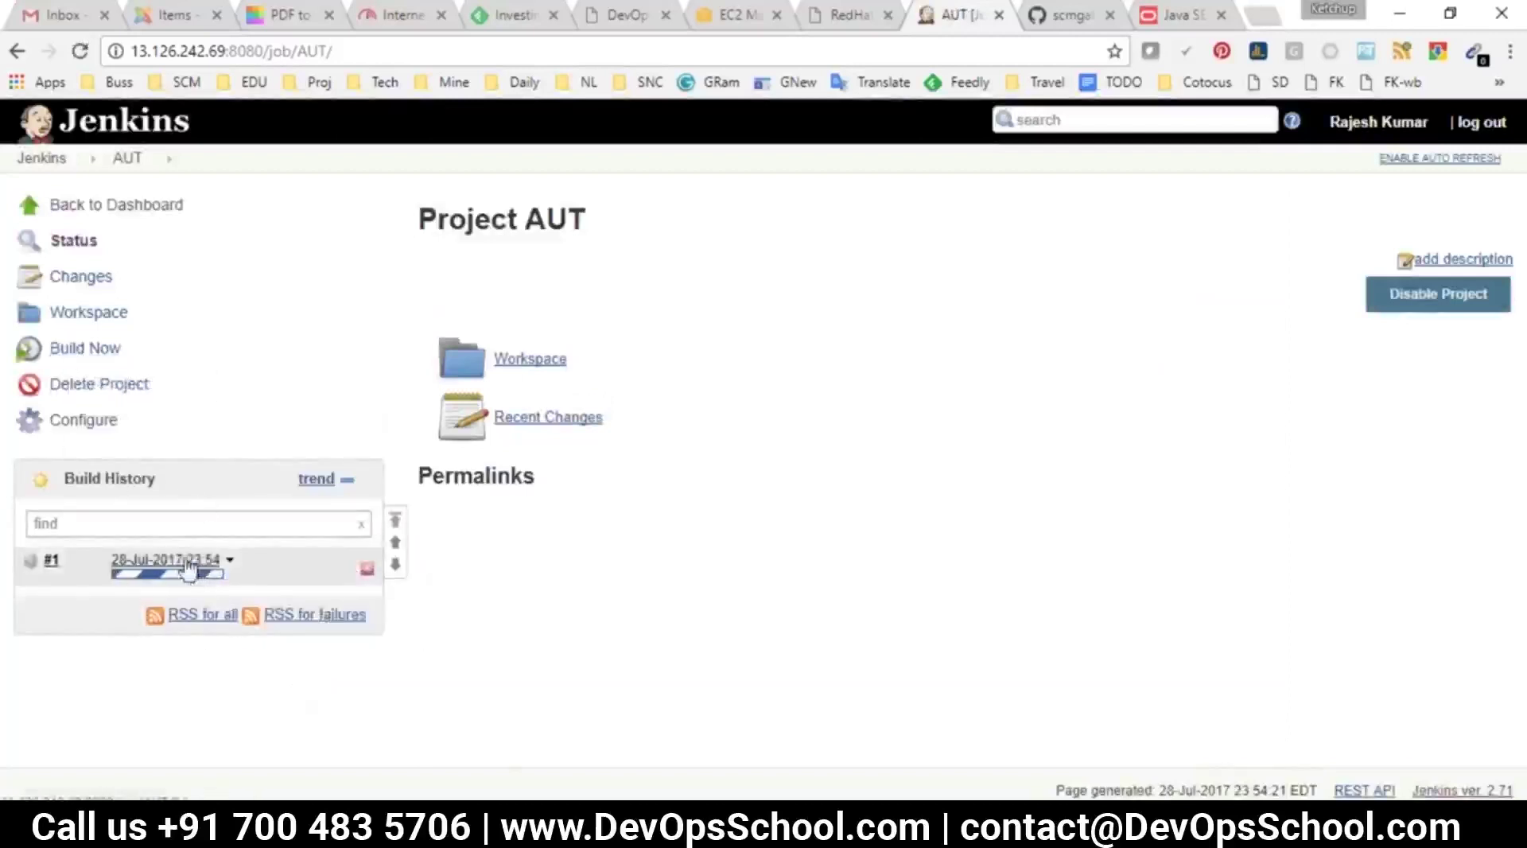
Follow build #1's console output to BUILD SUCCESS, then go back to the AUT project
click(189, 567)
click(105, 312)
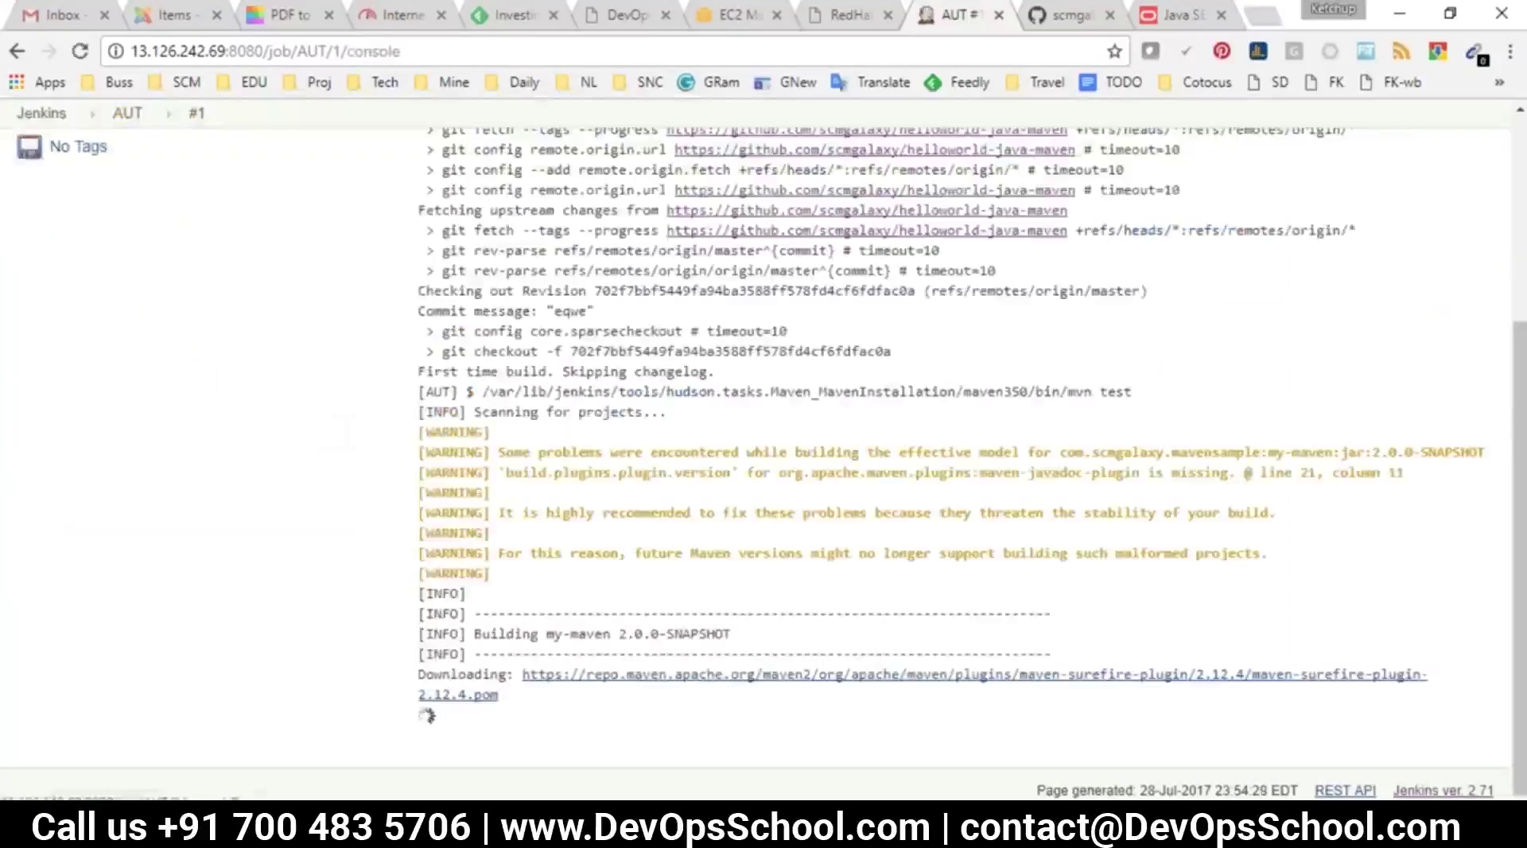
drag(433, 412, 565, 628)
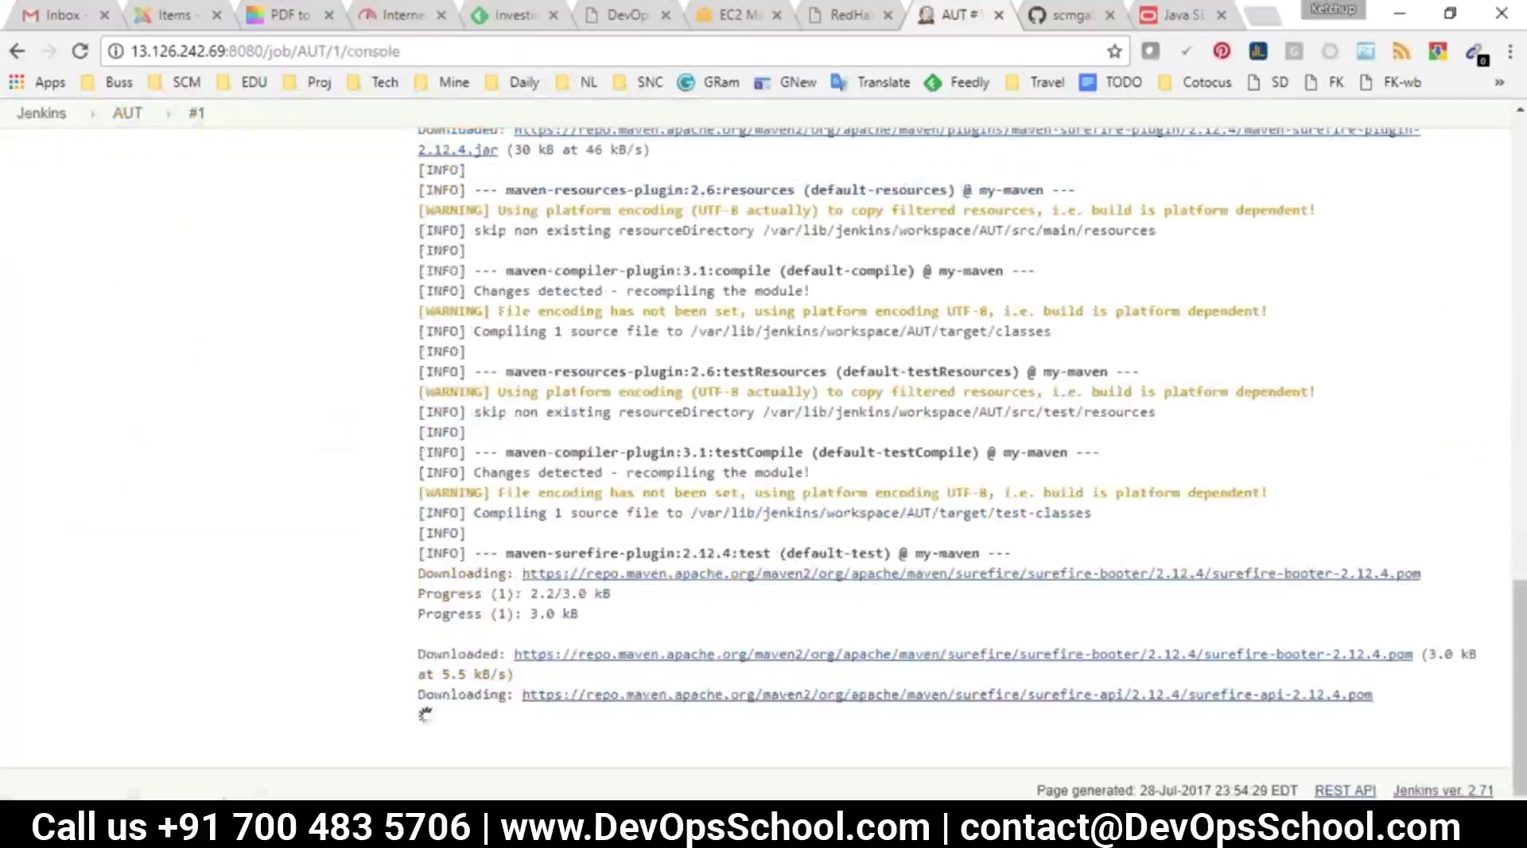
drag(405, 487, 593, 682)
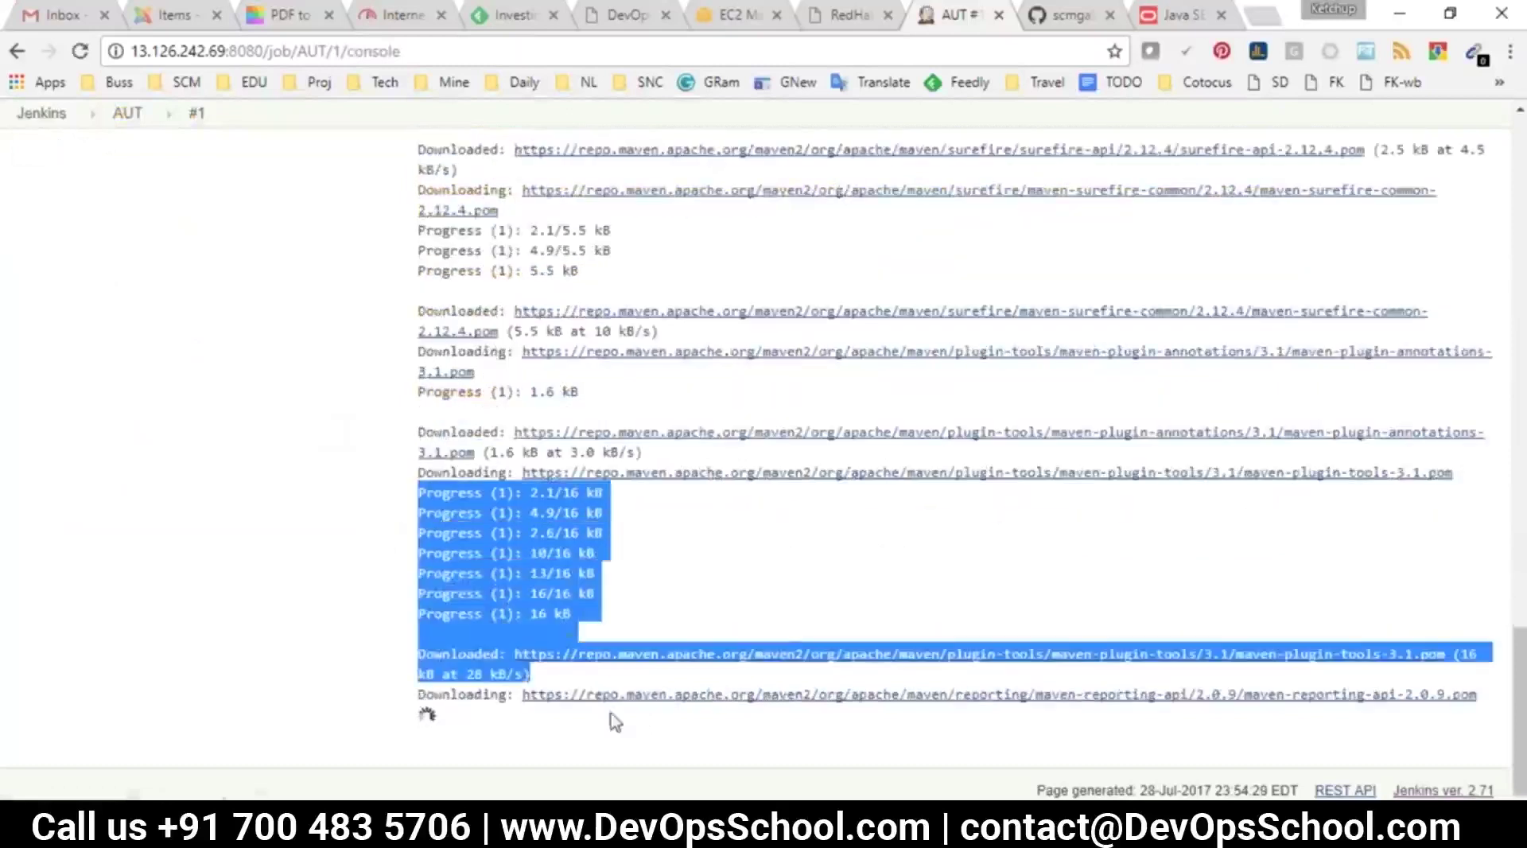
click(616, 722)
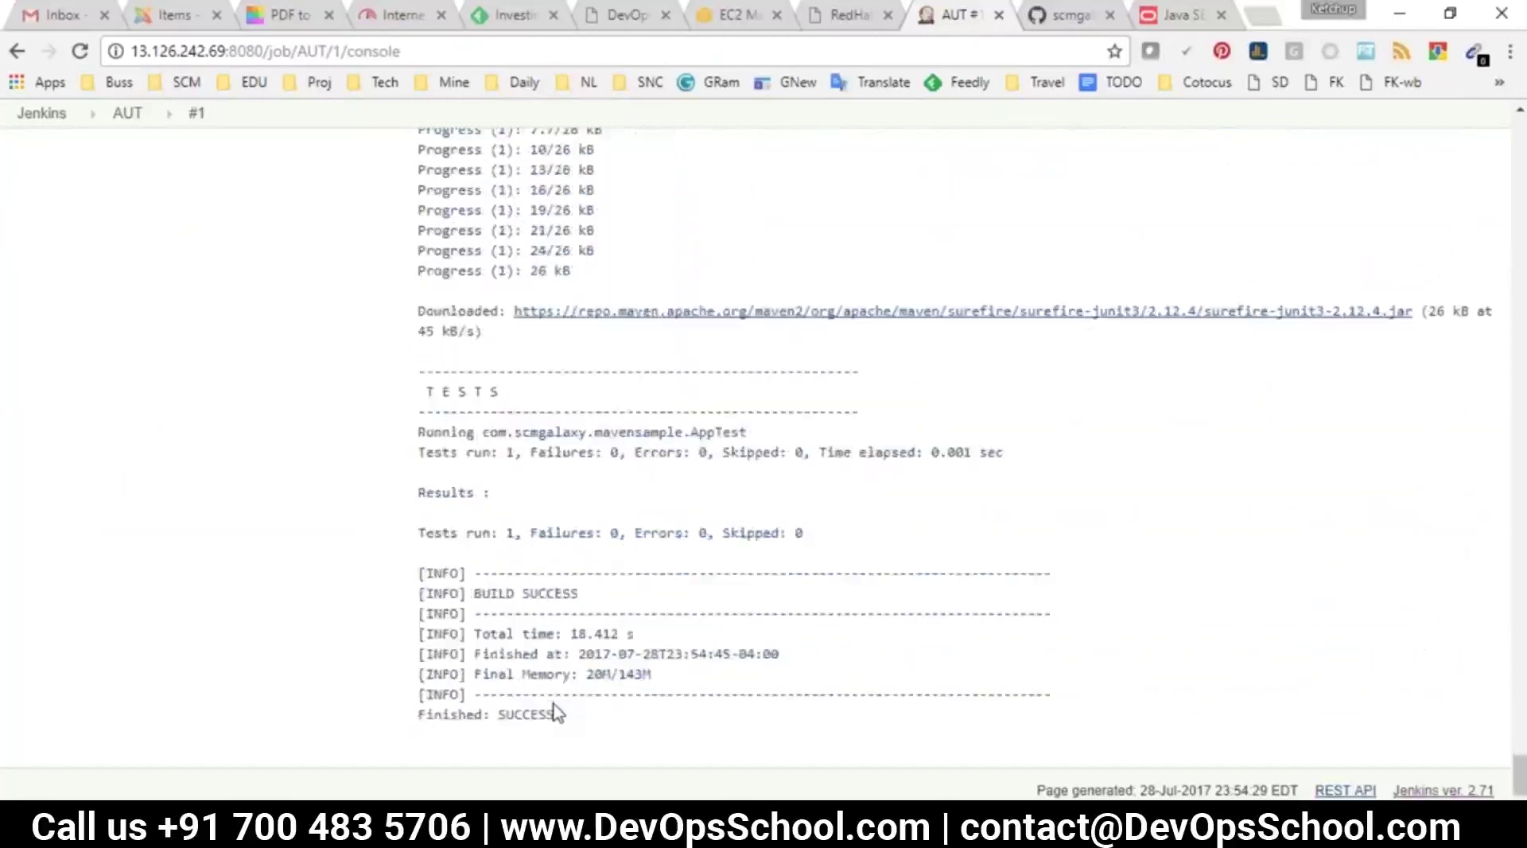
click(127, 113)
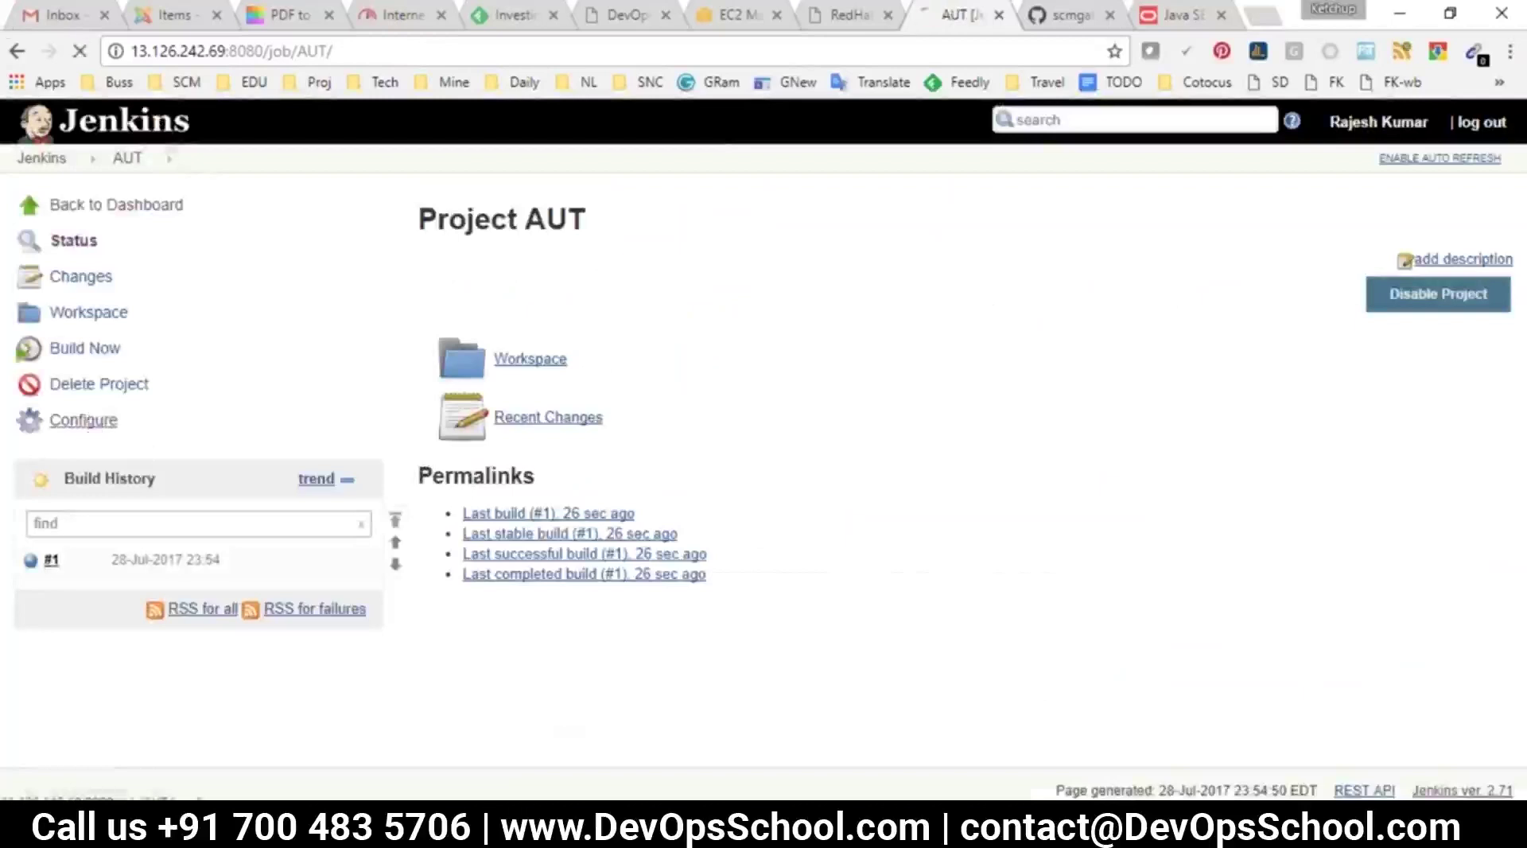
click(83, 420)
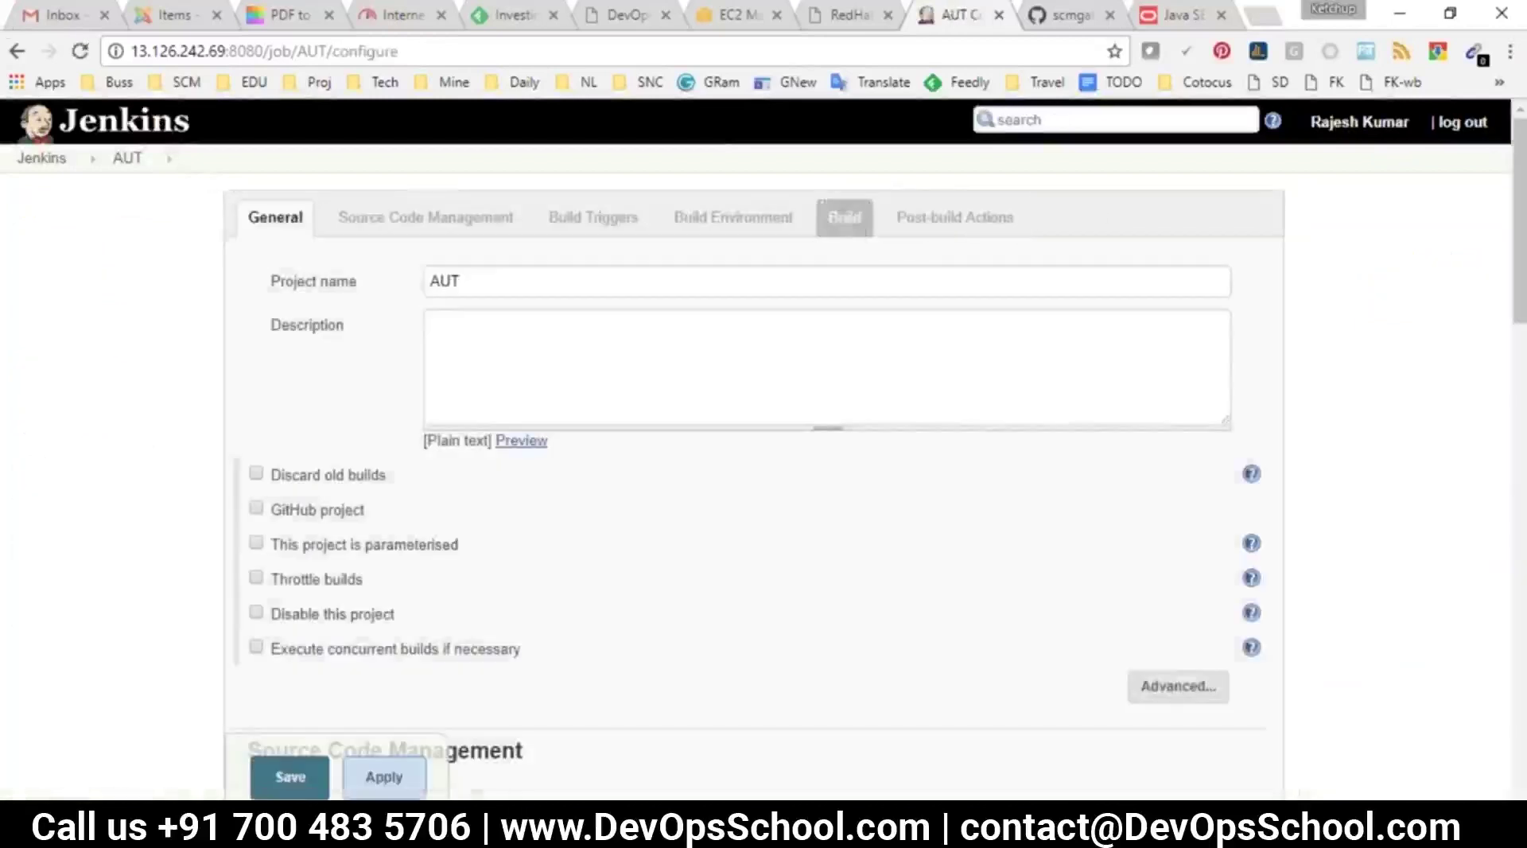
click(858, 213)
double_click(469, 351)
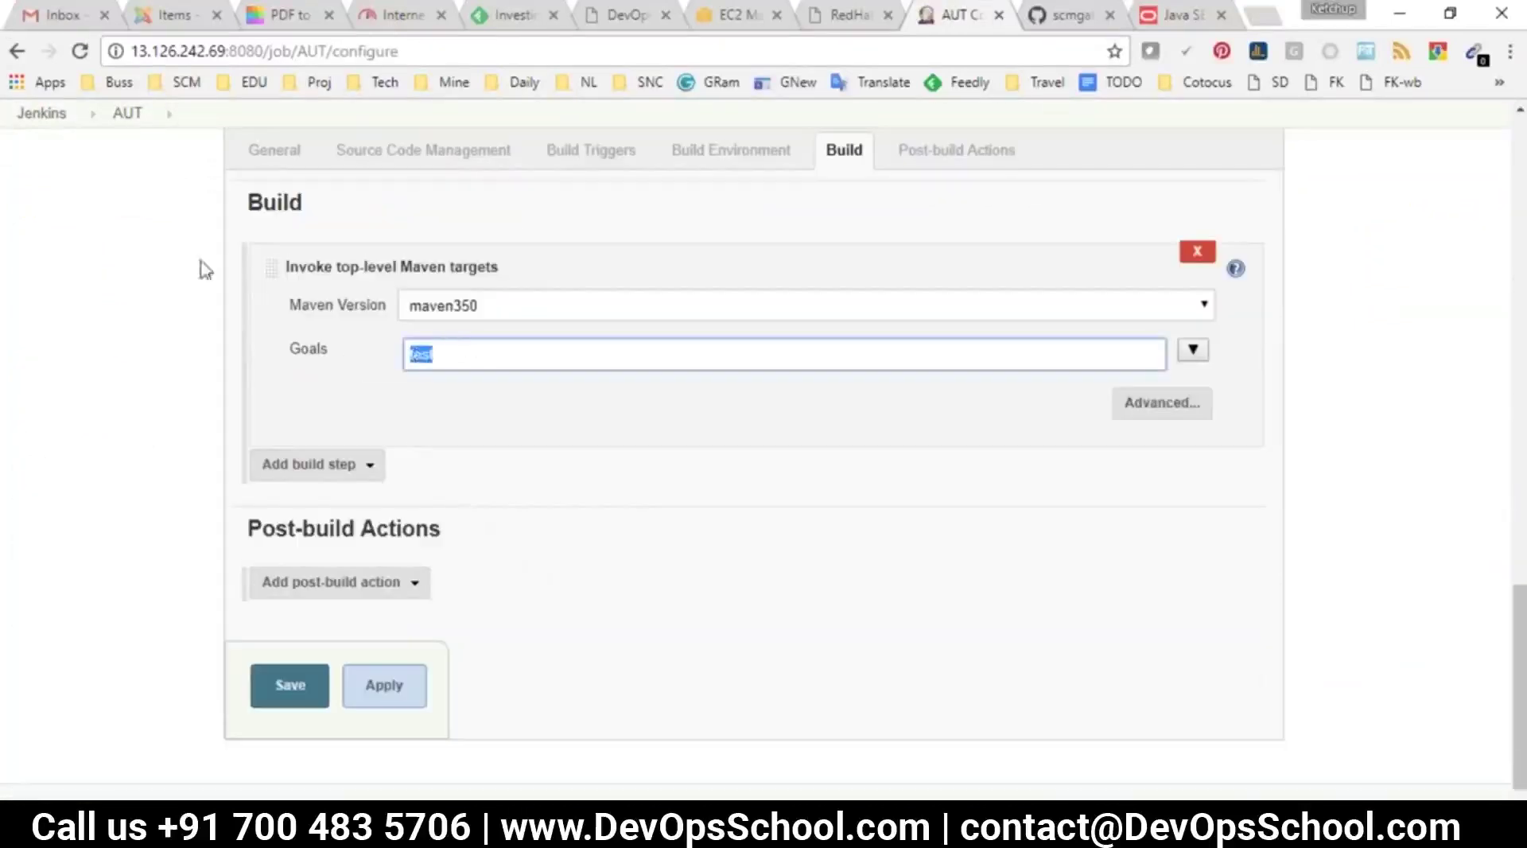
click(126, 115)
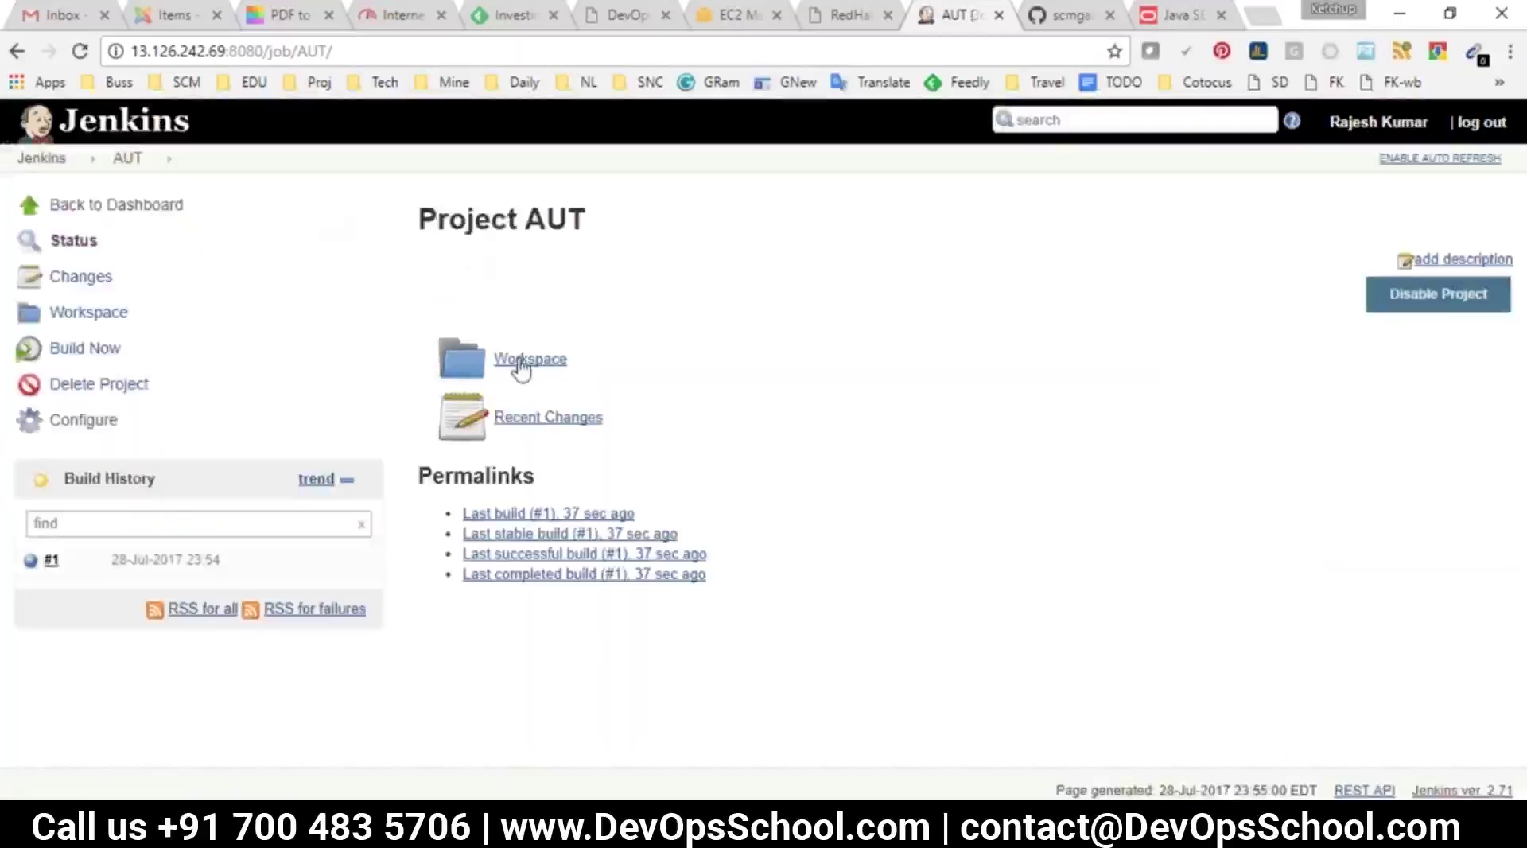
click(519, 368)
click(497, 359)
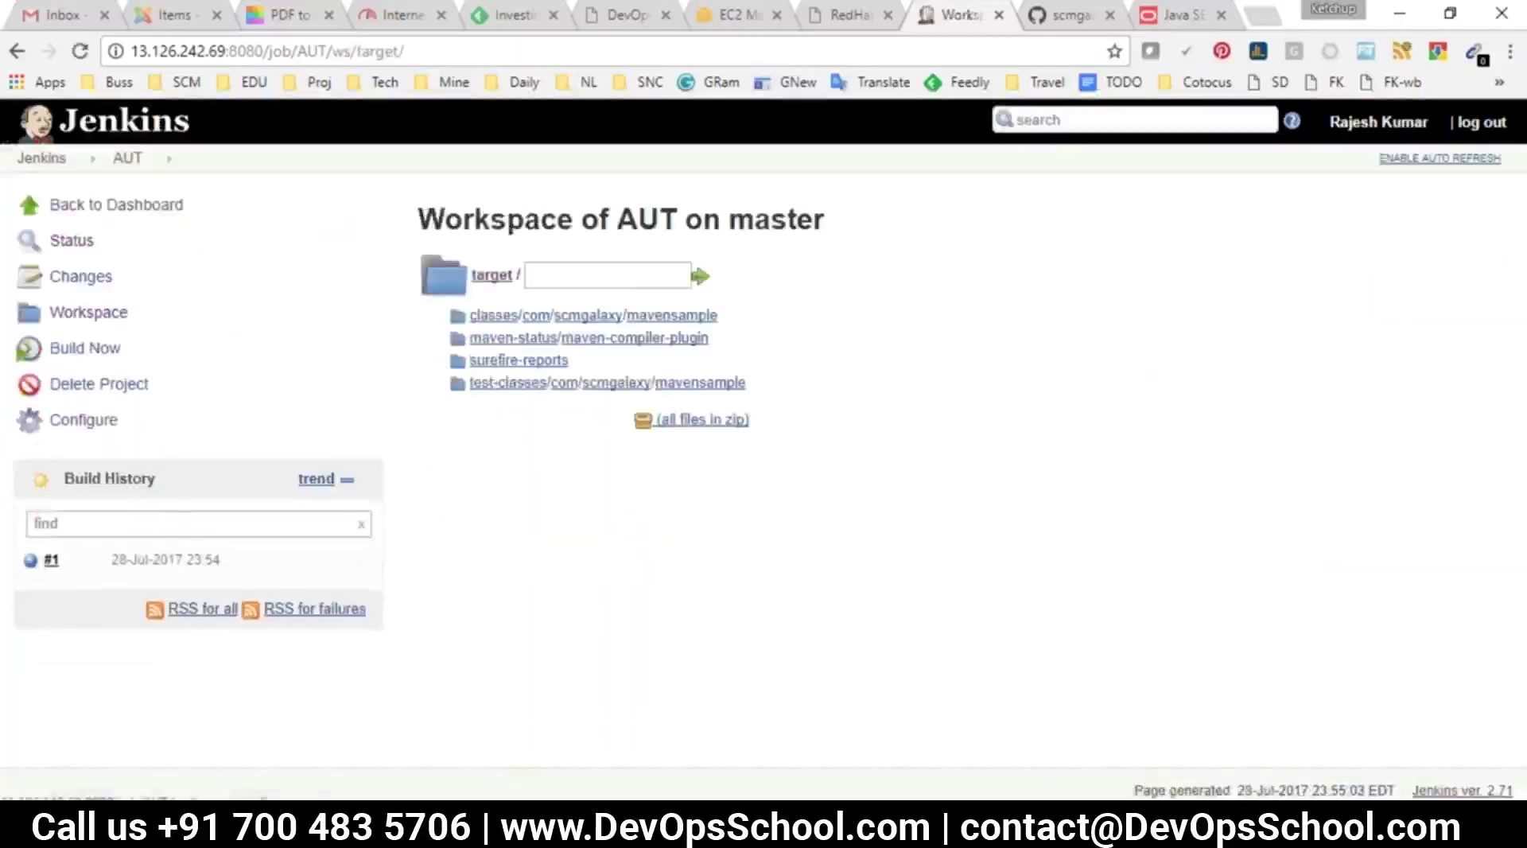
click(544, 361)
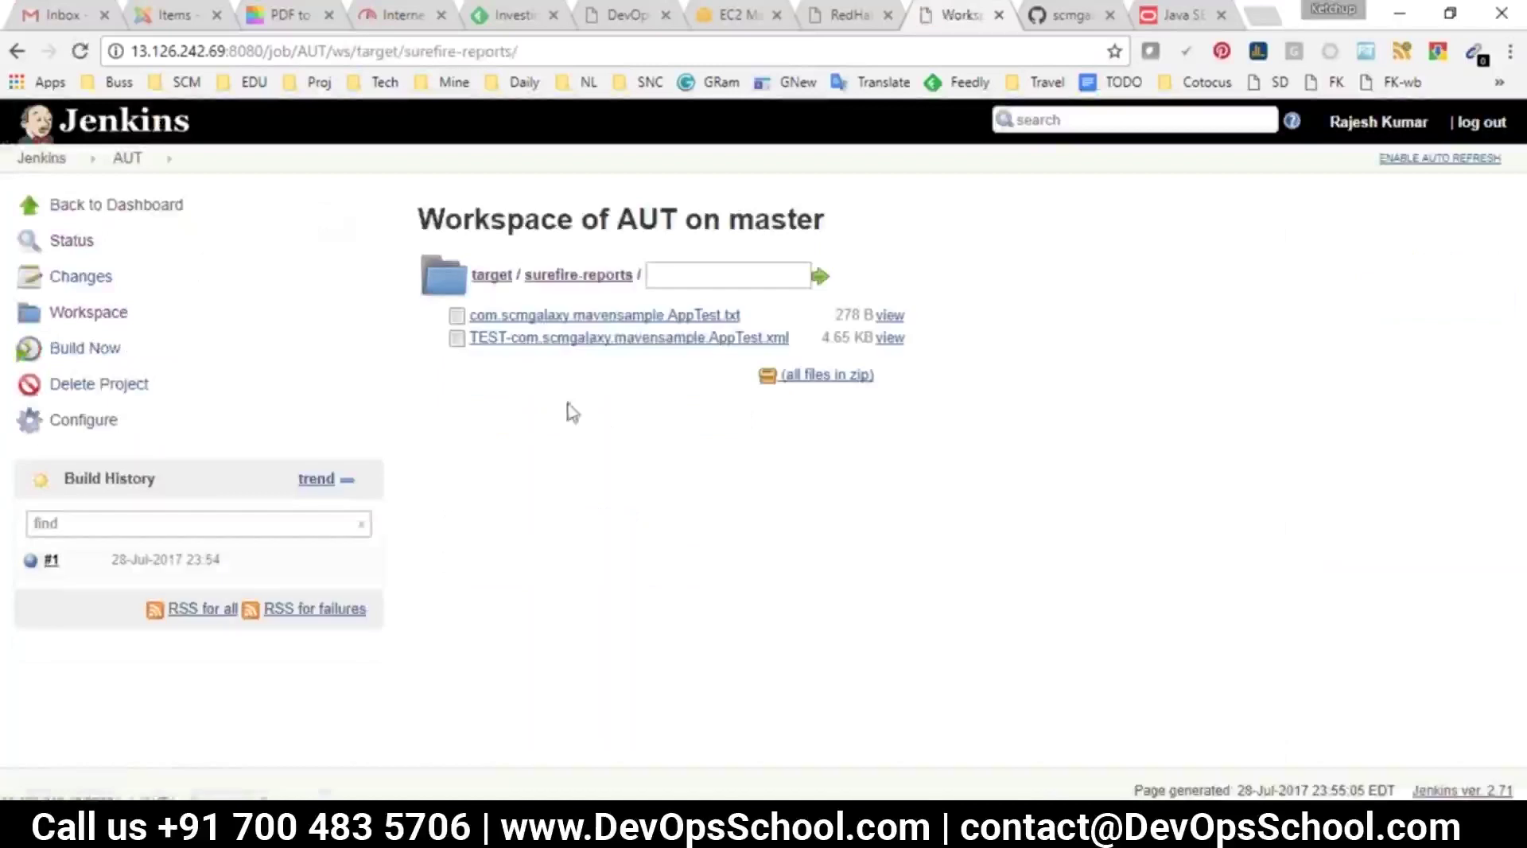
click(17, 51)
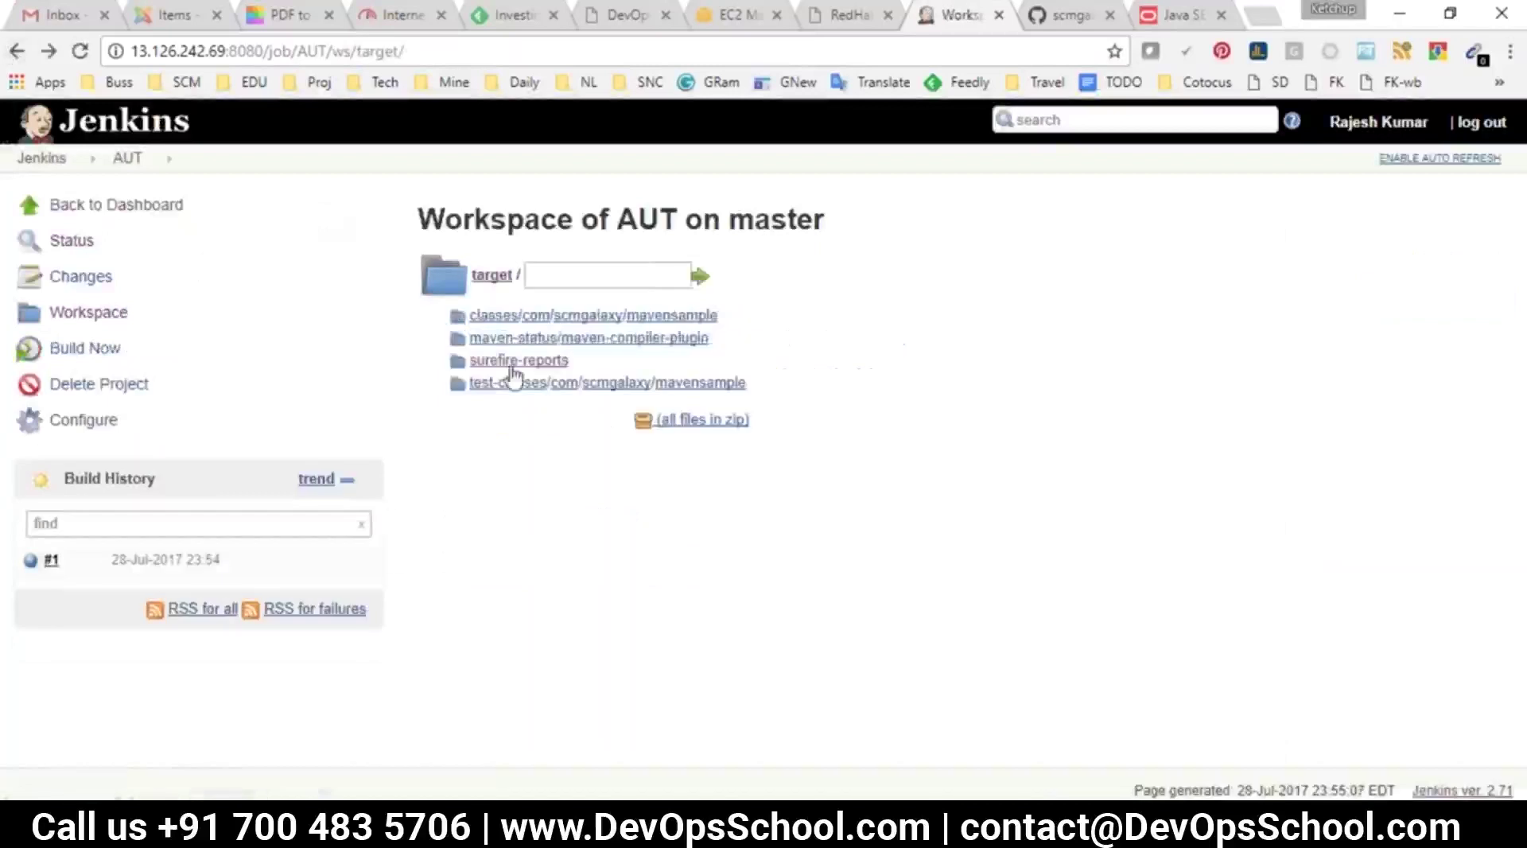
click(690, 383)
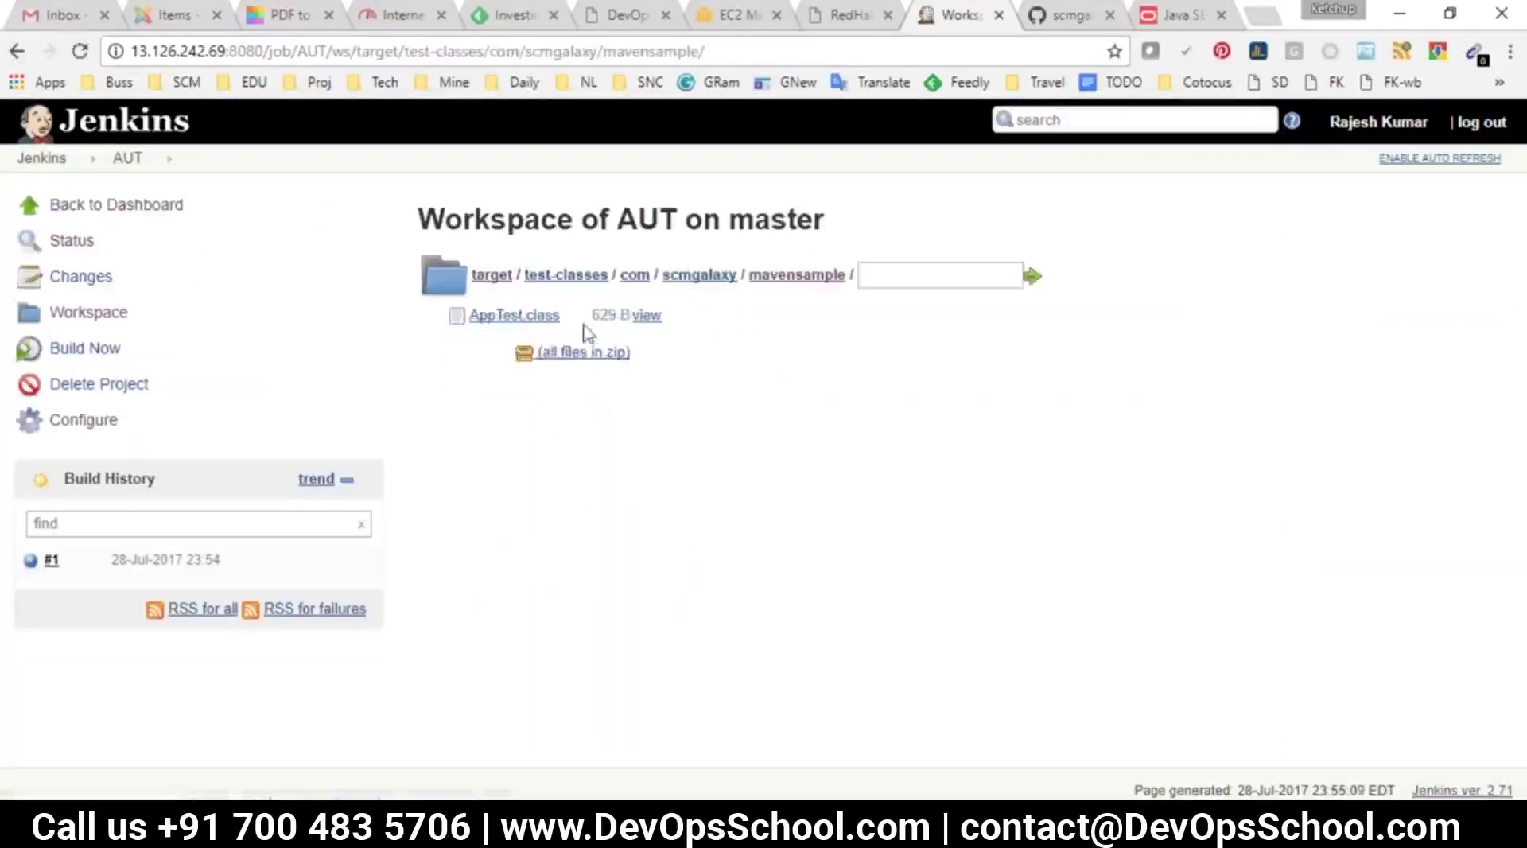
drag(578, 332, 469, 318)
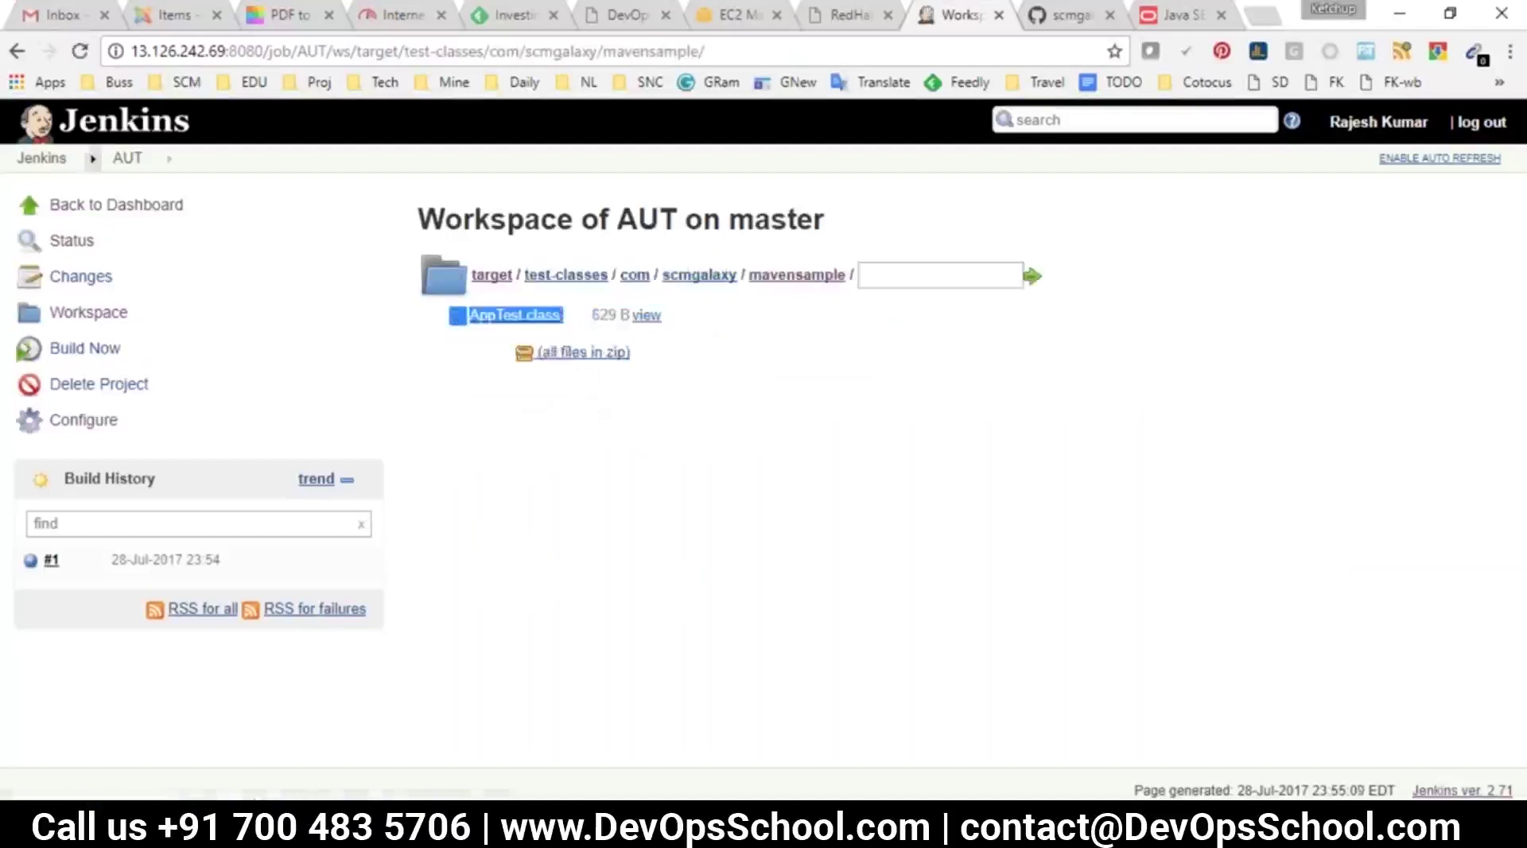
click(127, 157)
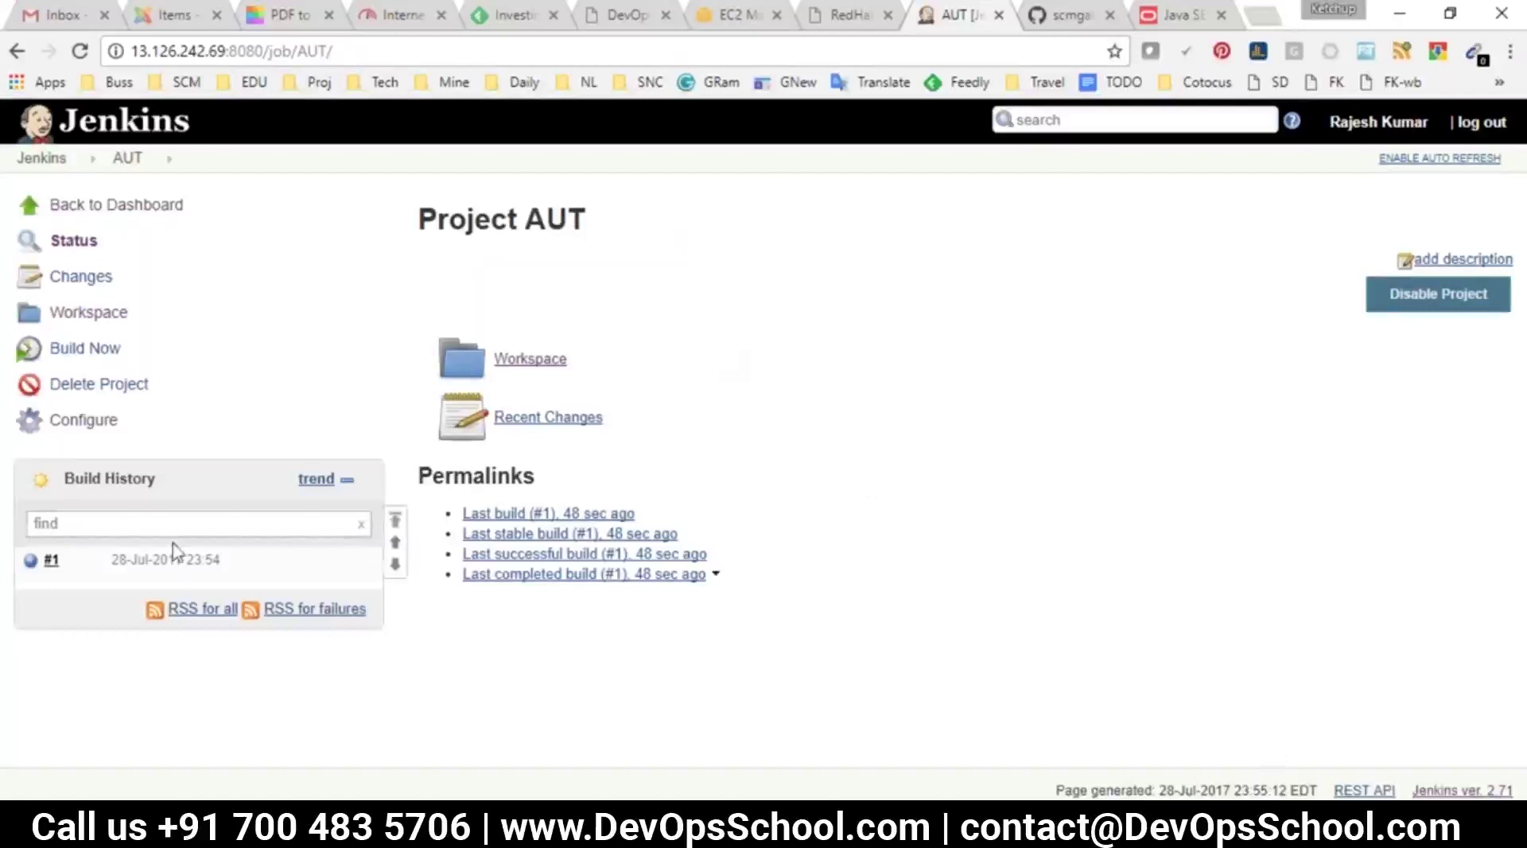
click(96, 420)
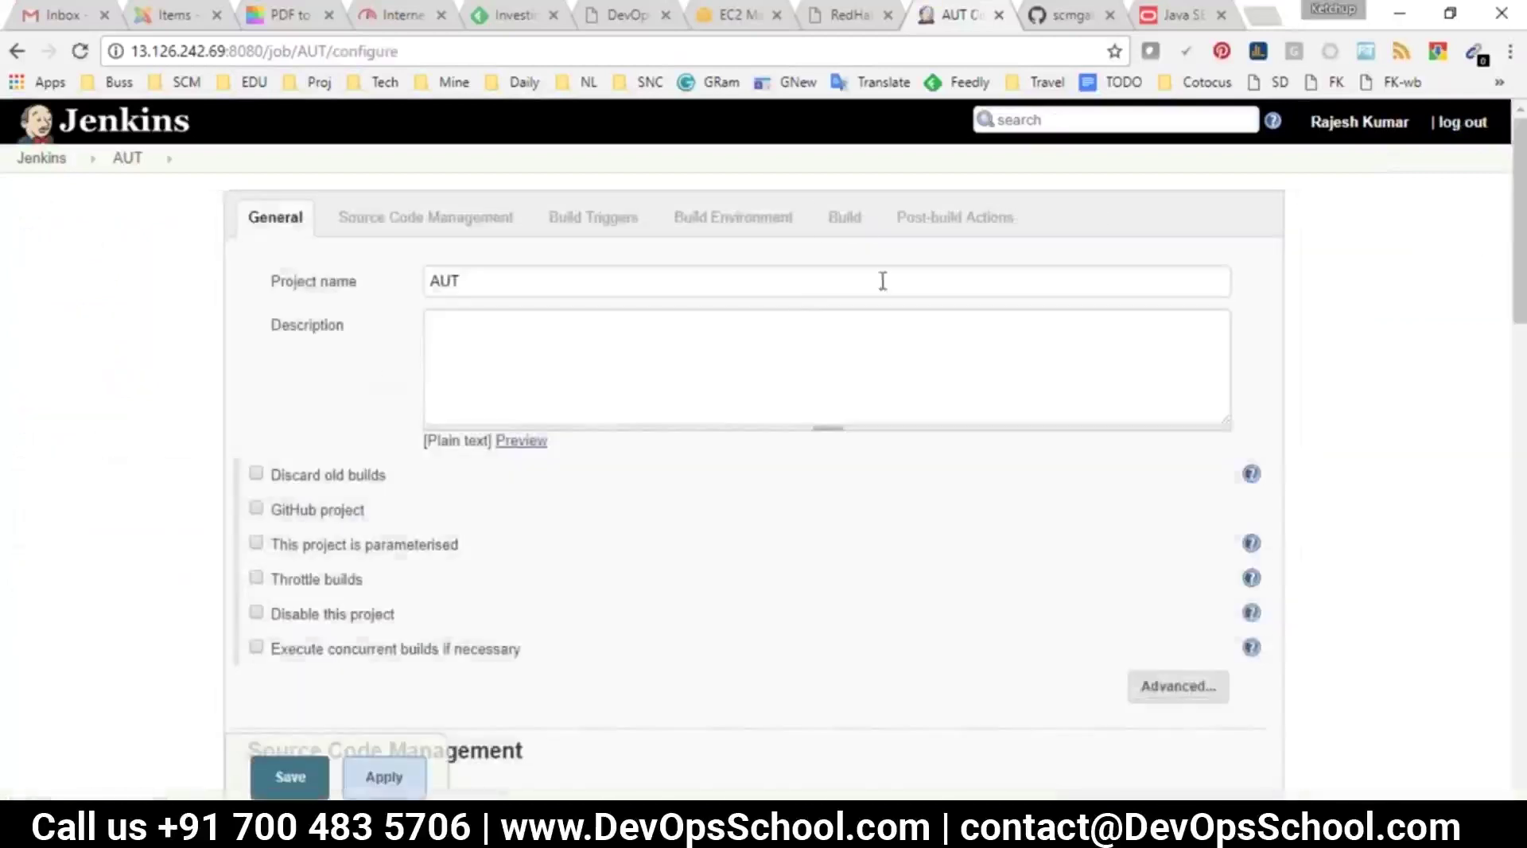
click(839, 219)
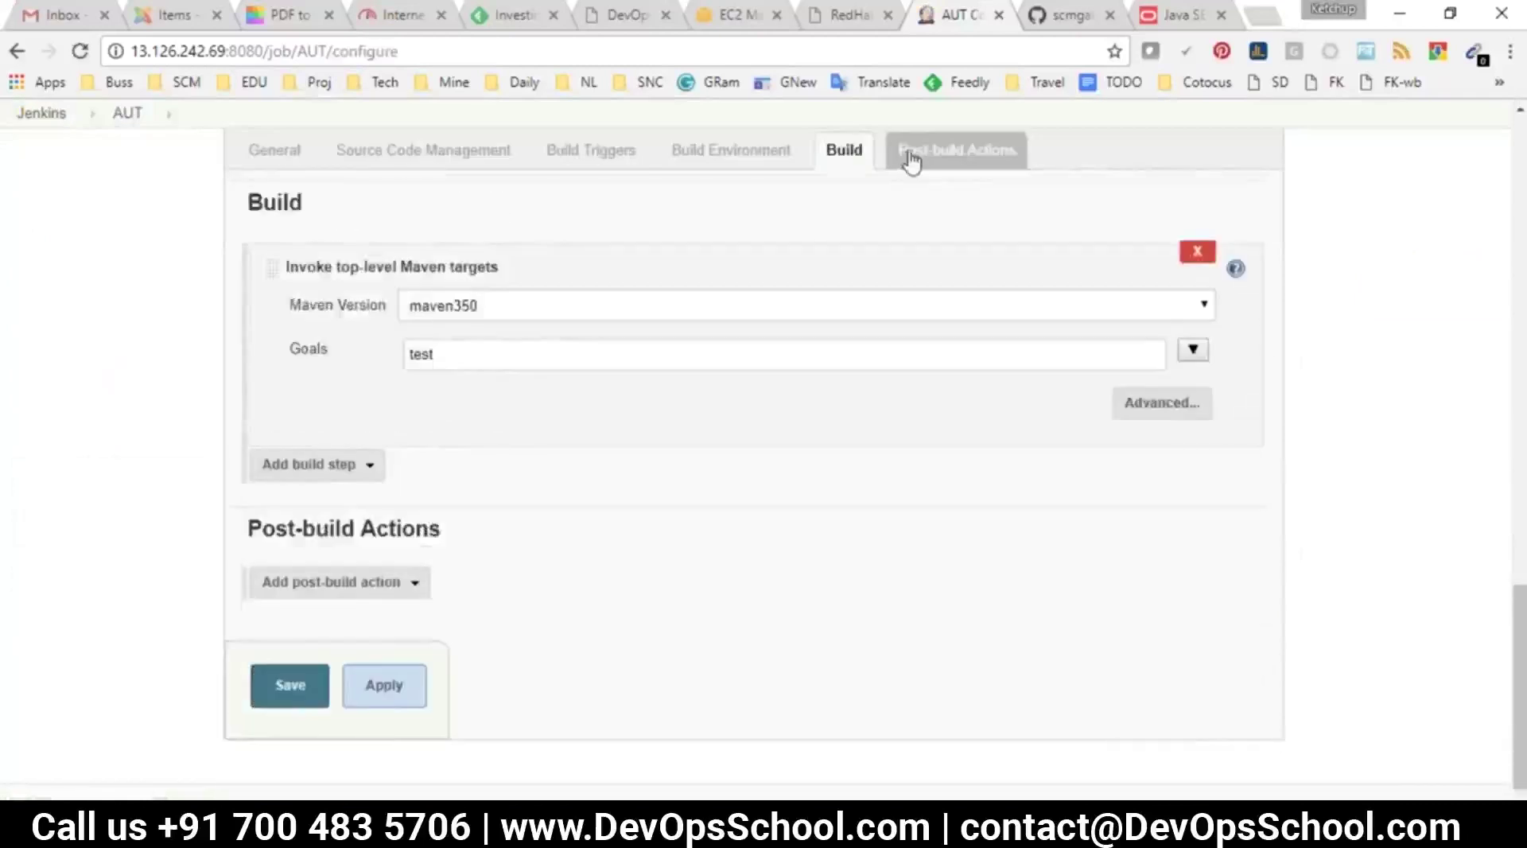
click(912, 158)
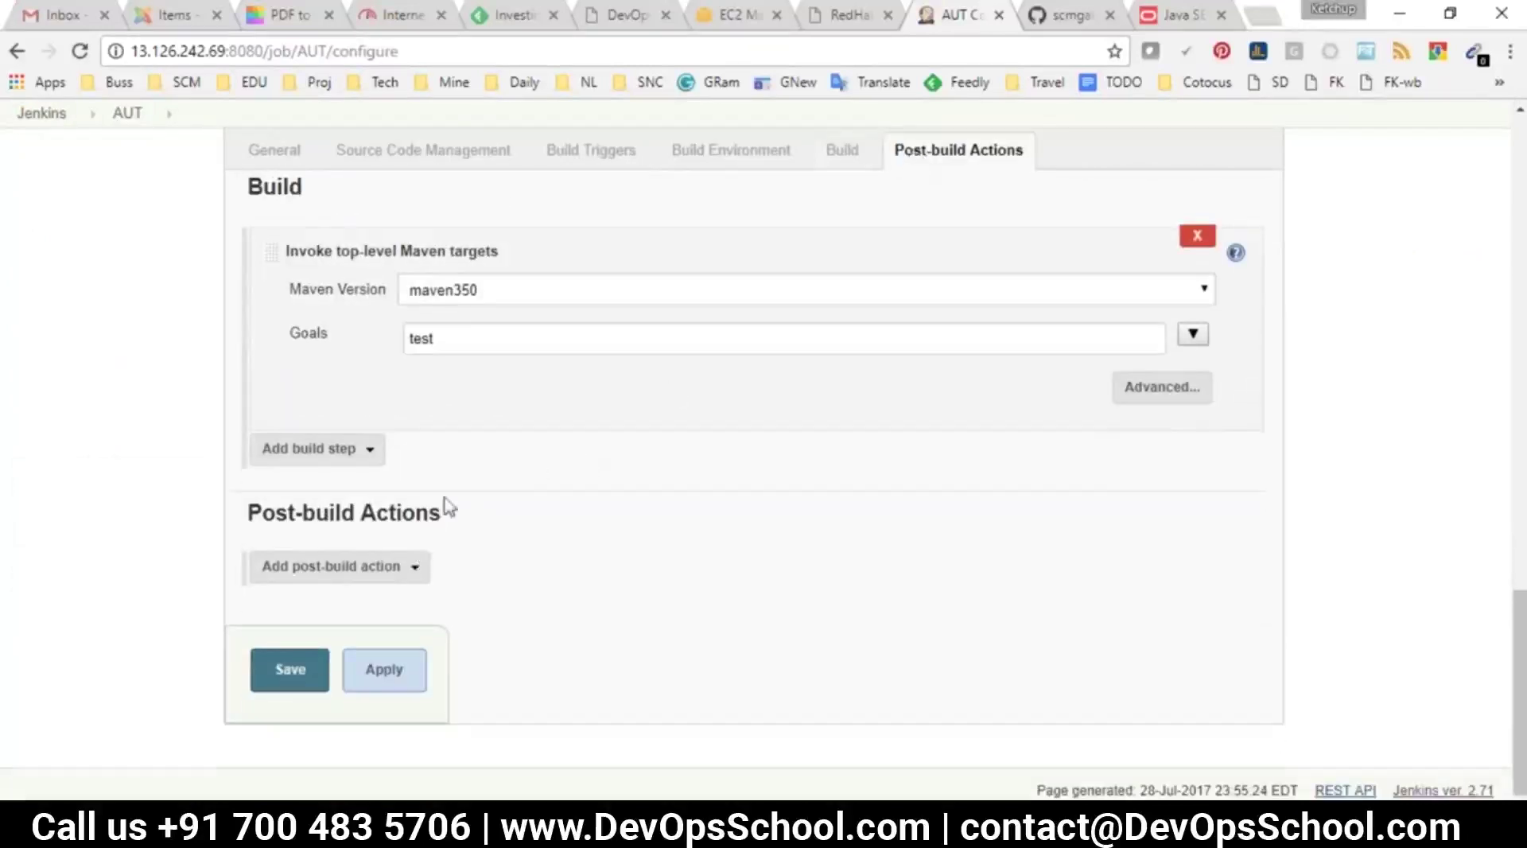
scroll(443, 504, up, 2)
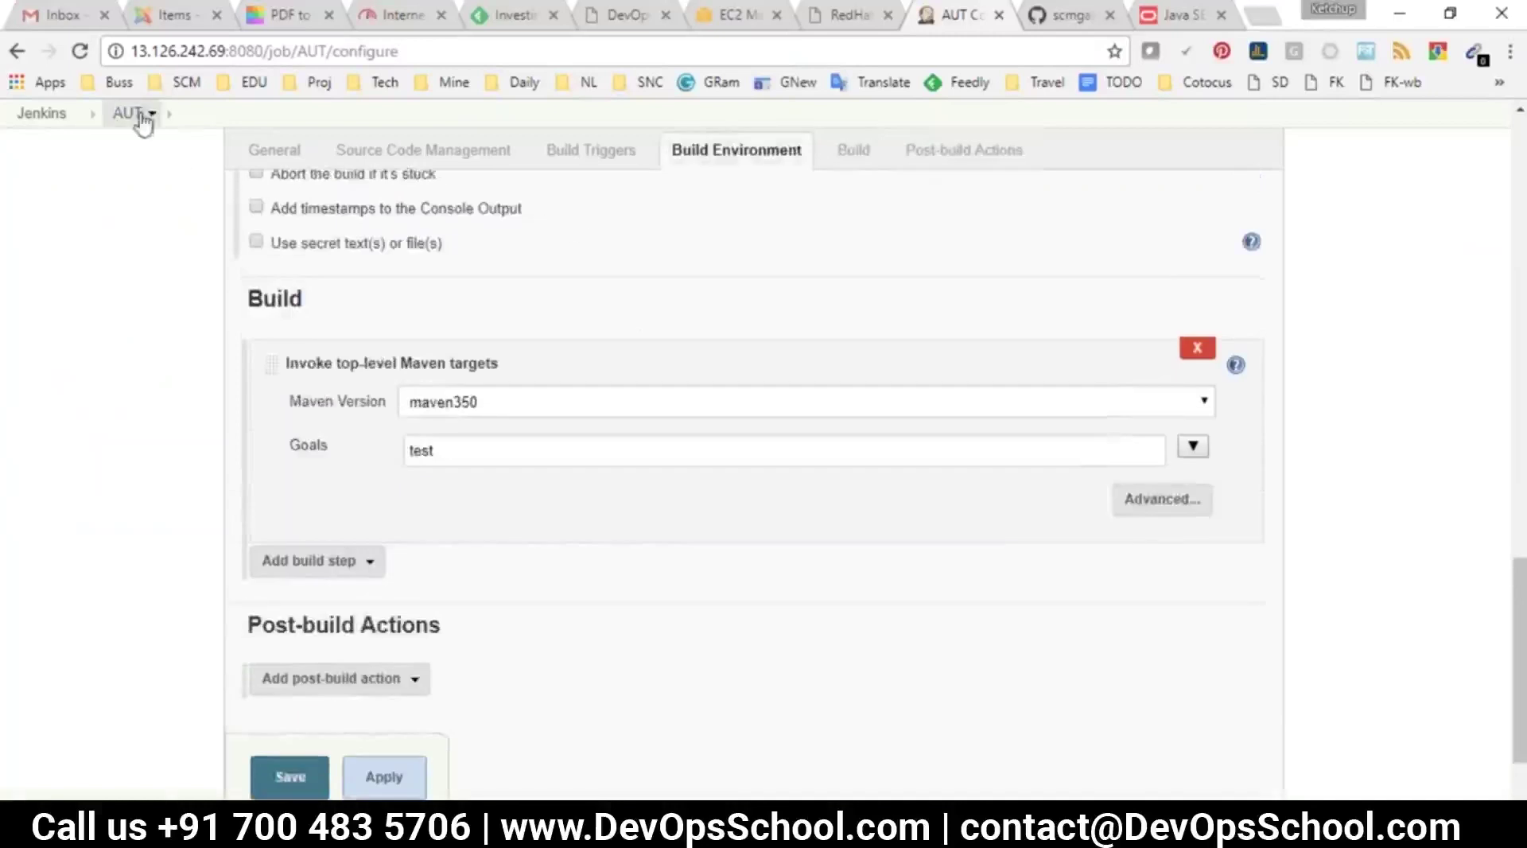
click(134, 114)
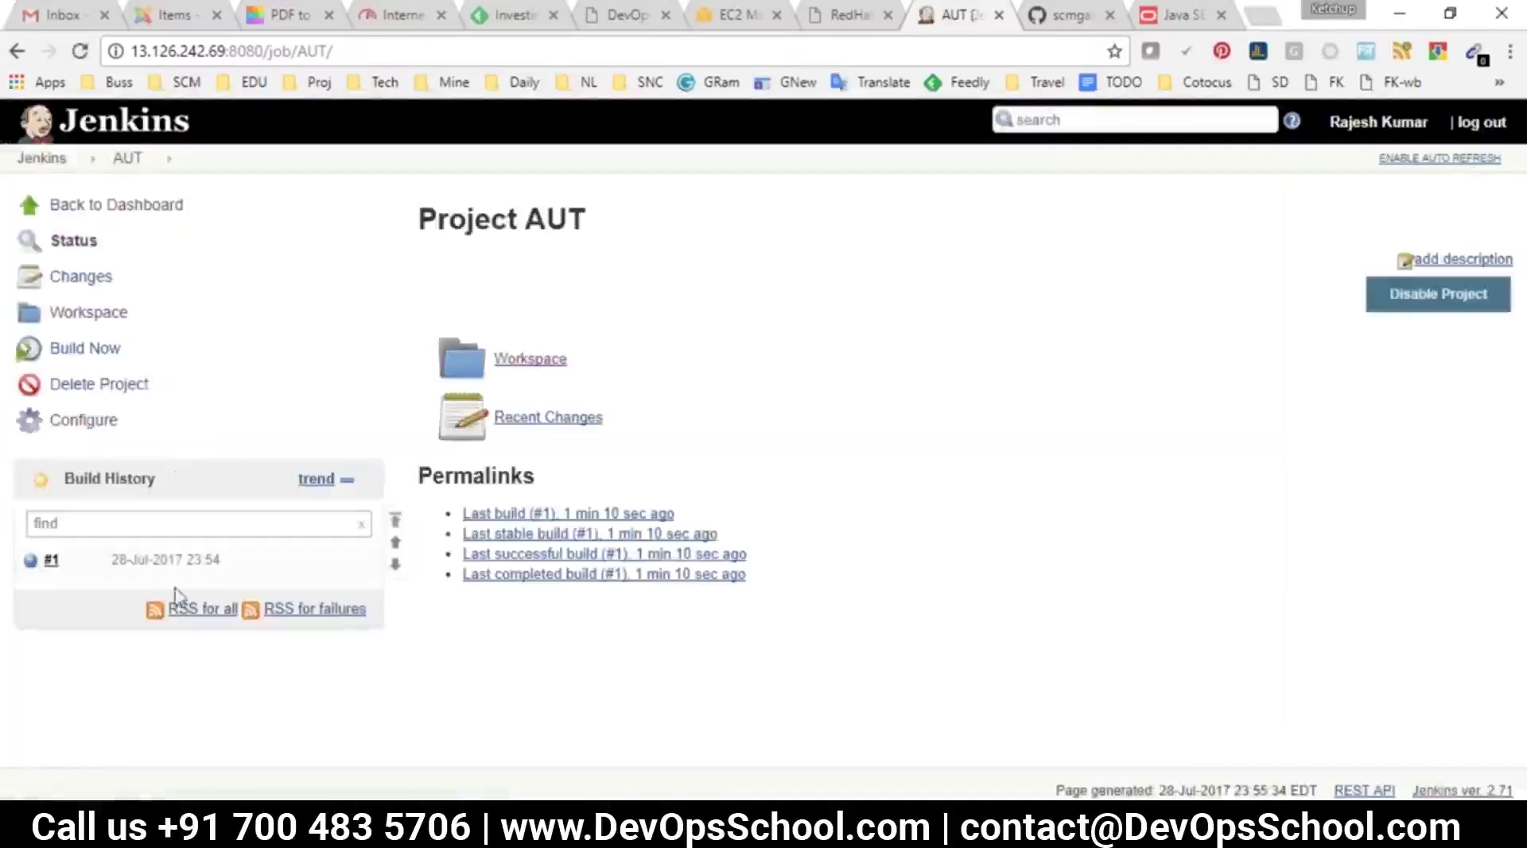
click(134, 561)
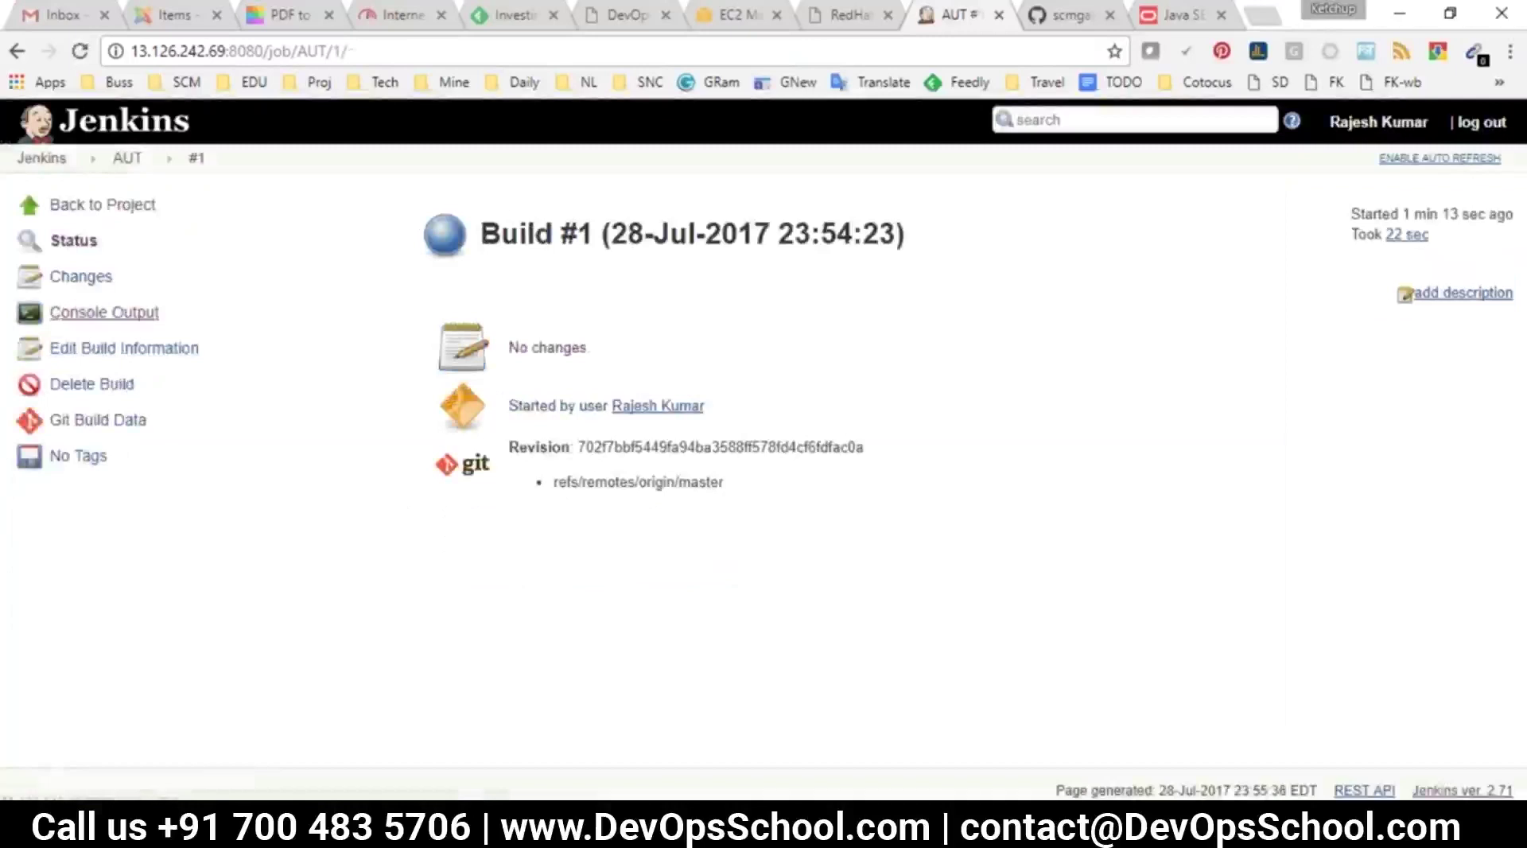
click(79, 312)
scroll(767, 565, down, 20)
scroll(858, 557, down, 20)
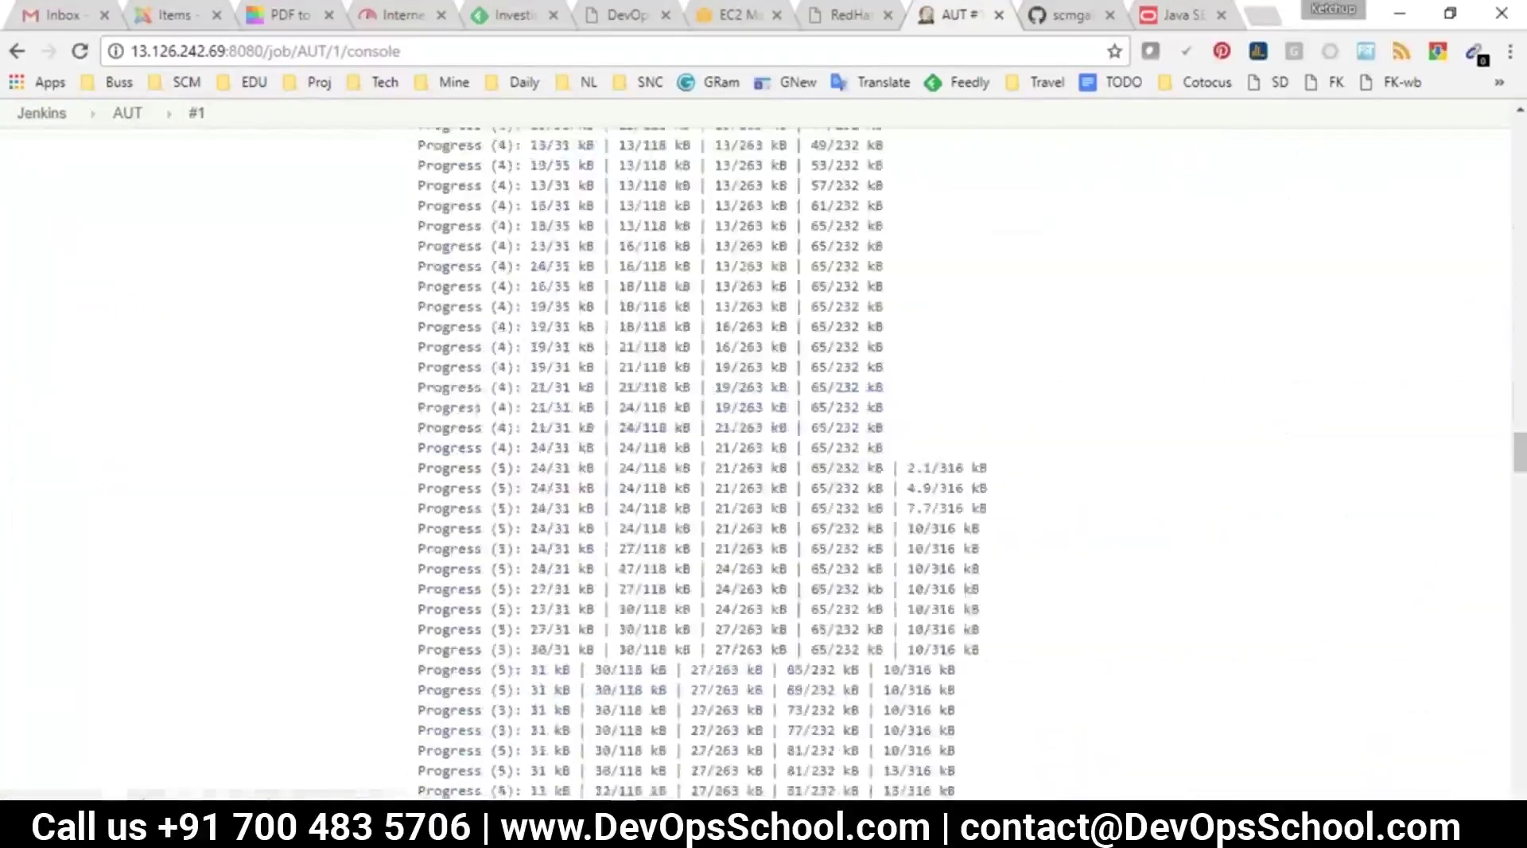
scroll(855, 662, down, 6)
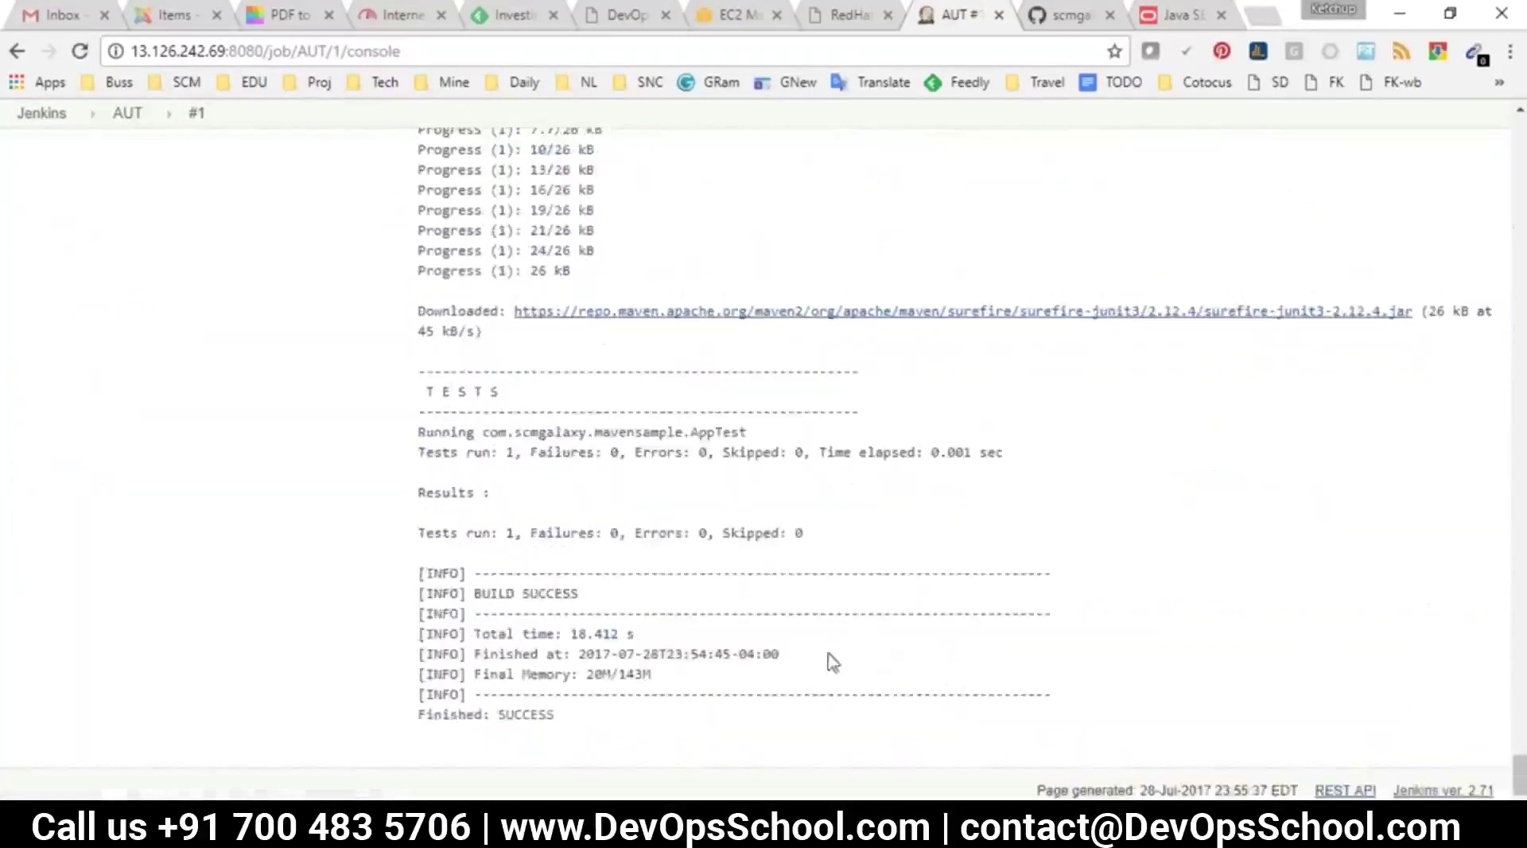
drag(417, 534, 525, 535)
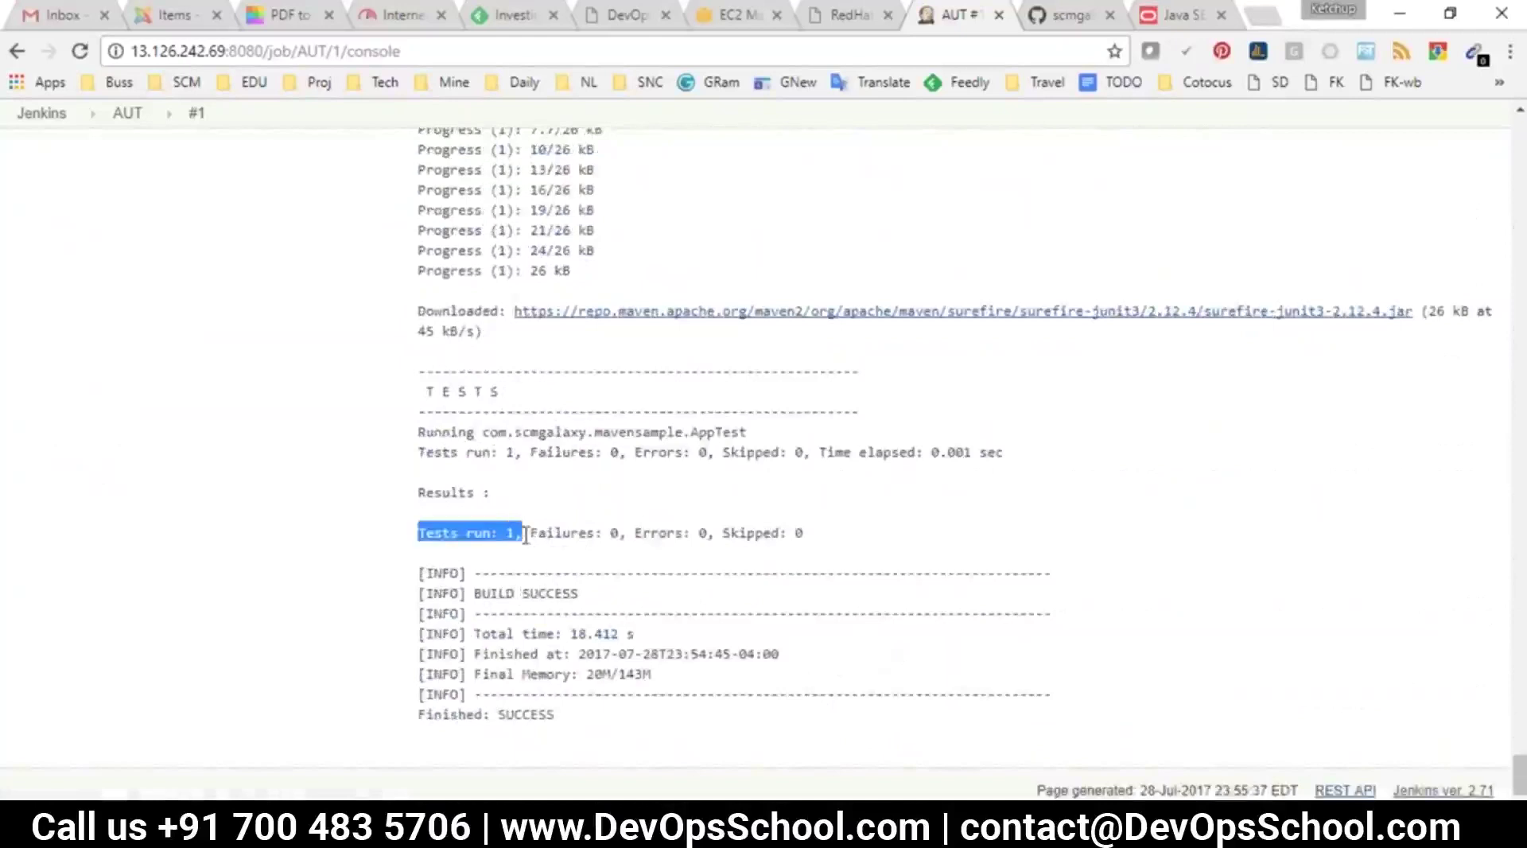
drag(618, 531, 540, 530)
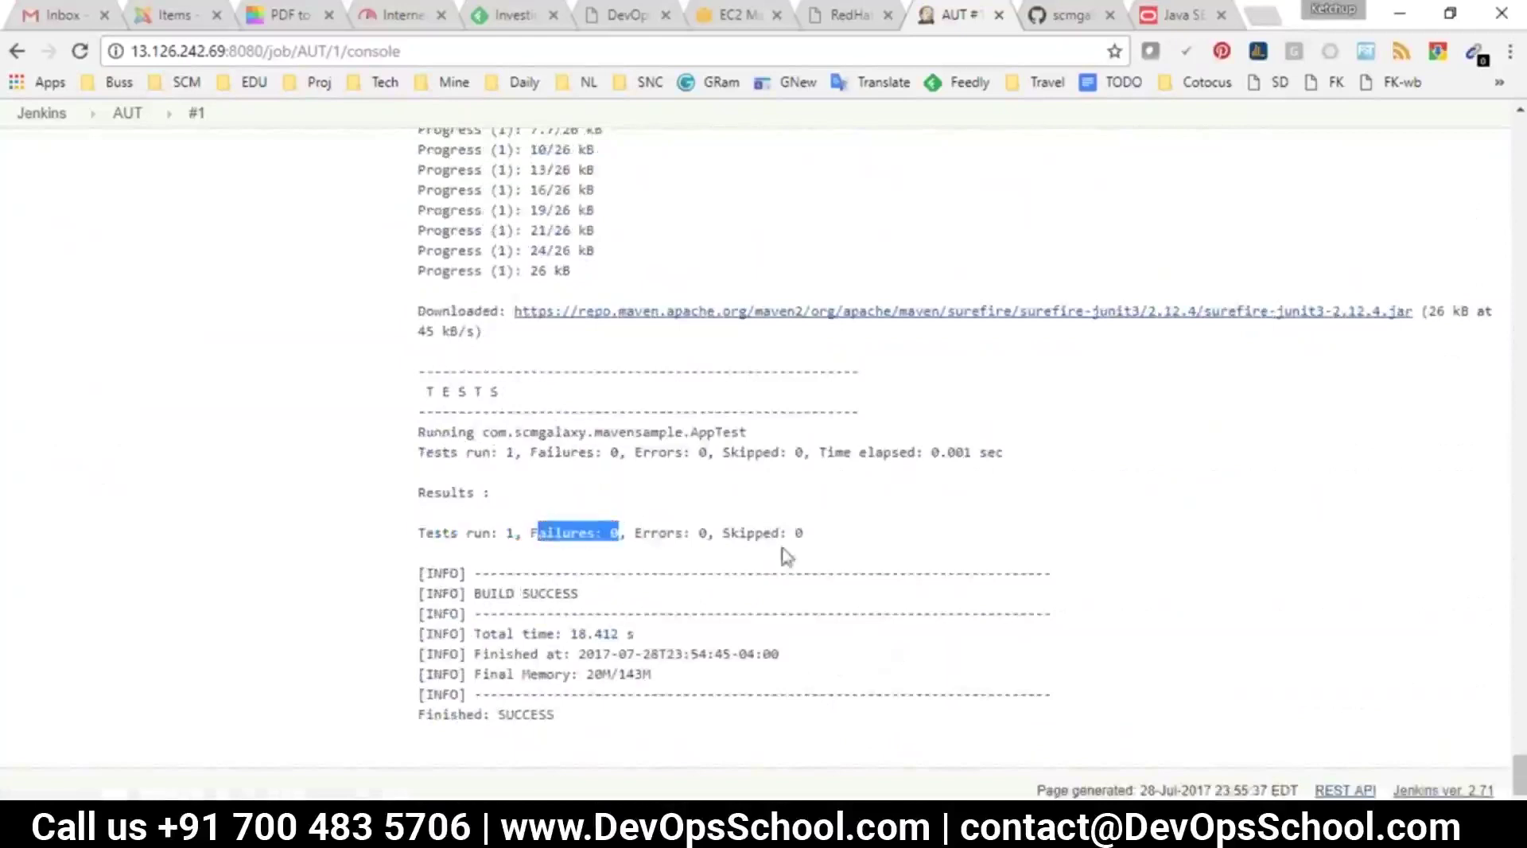
drag(762, 533, 642, 539)
drag(880, 565, 435, 533)
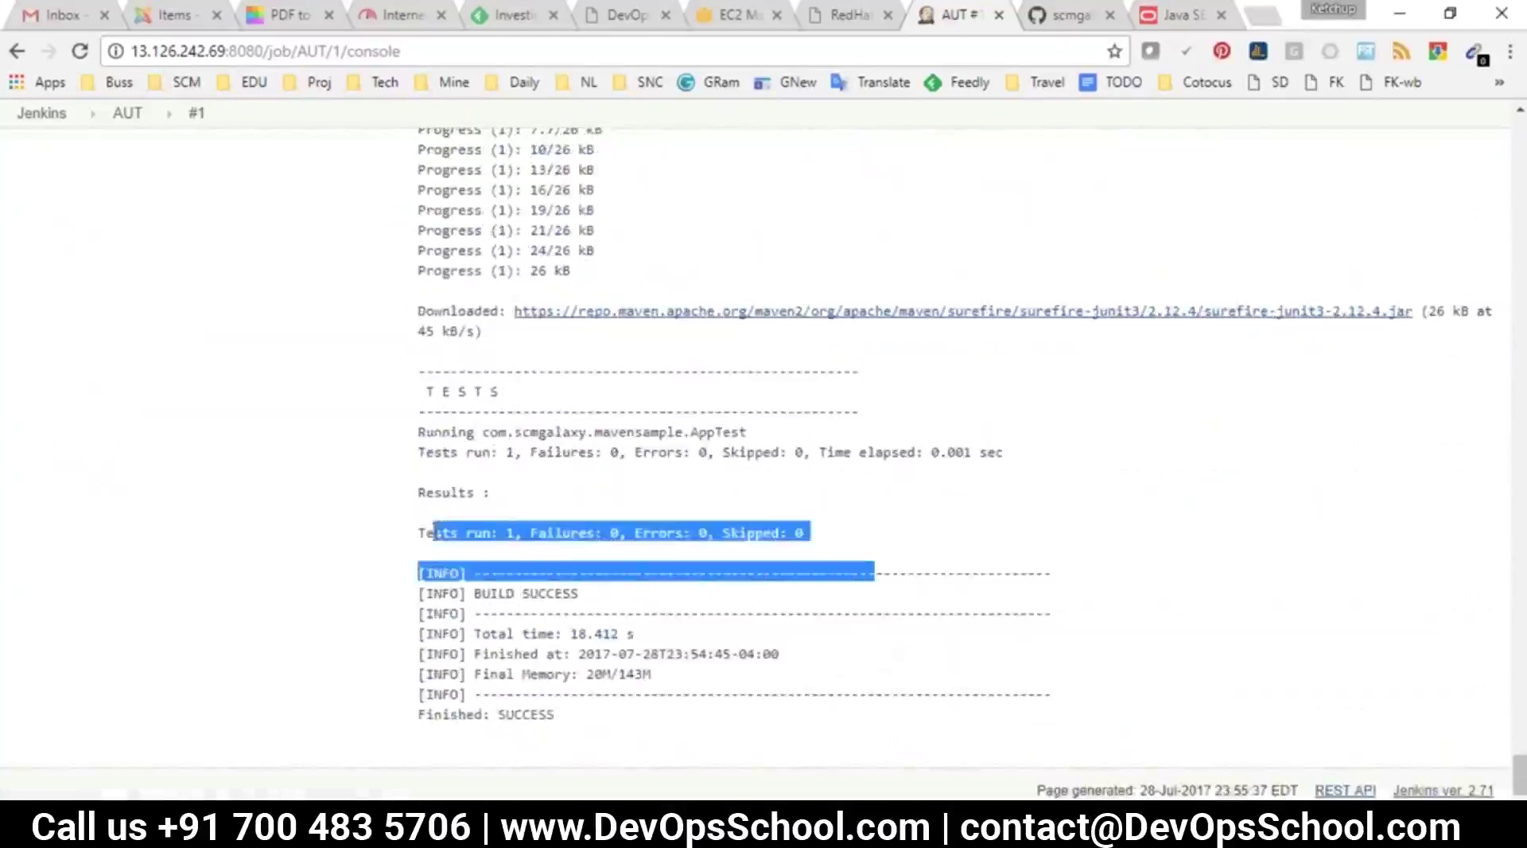
click(125, 113)
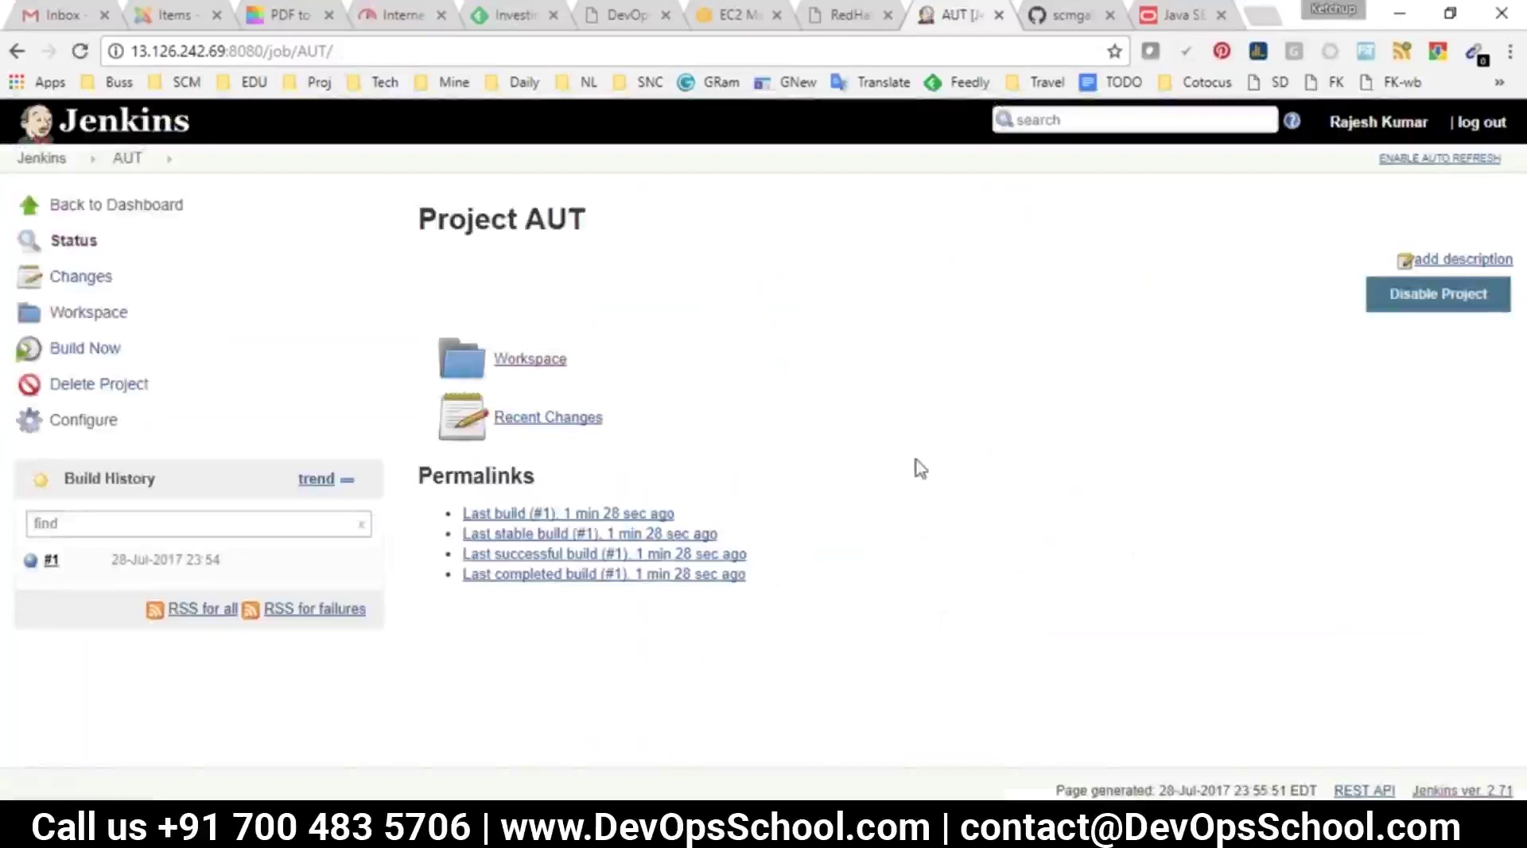
Open AUT's configuration at Post-build Actions and list the available post-build actions
click(64, 422)
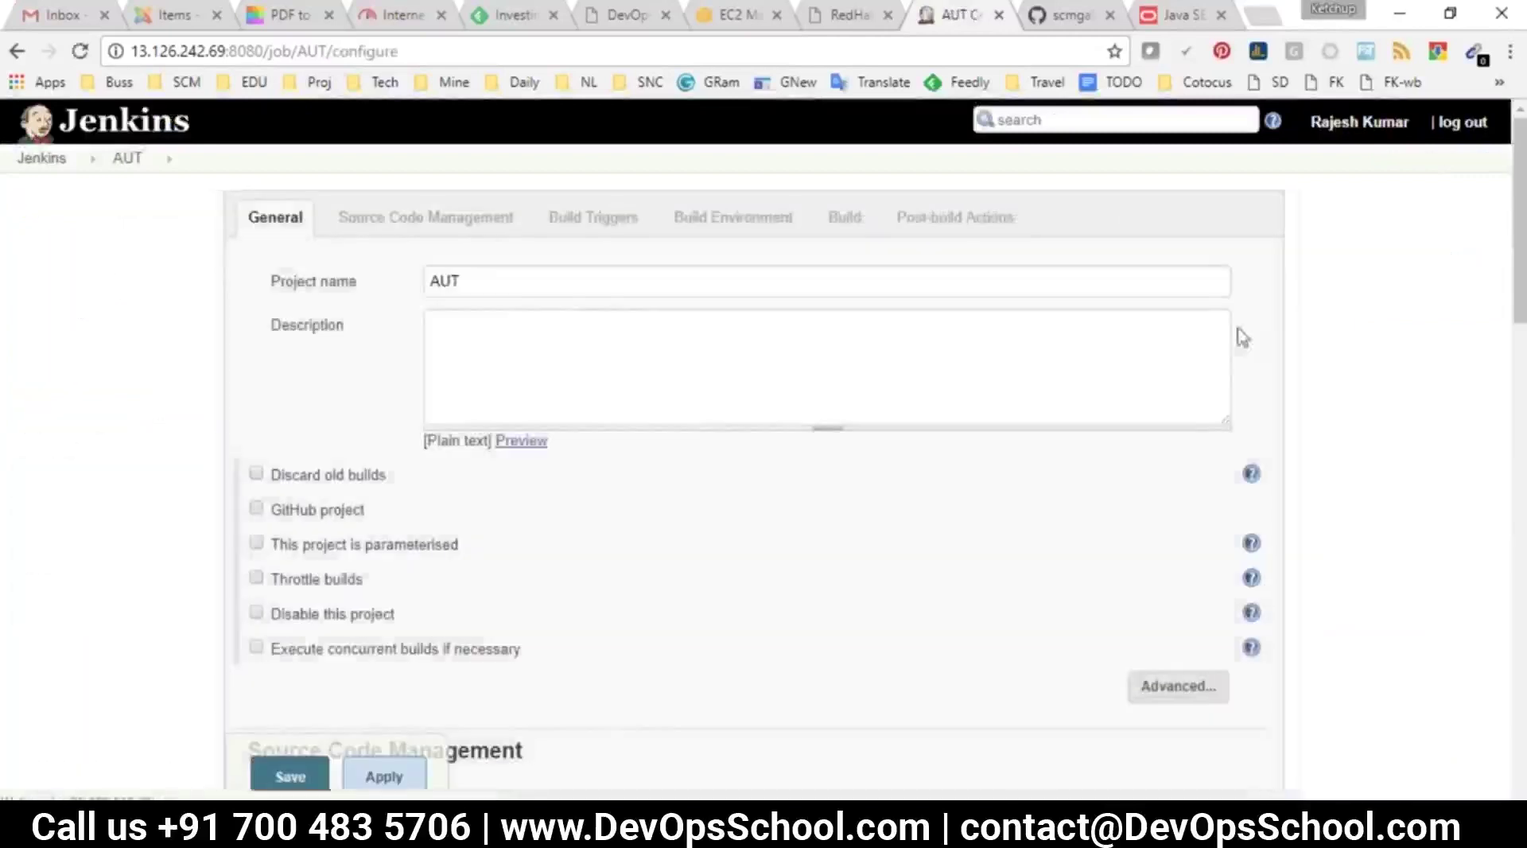
click(958, 213)
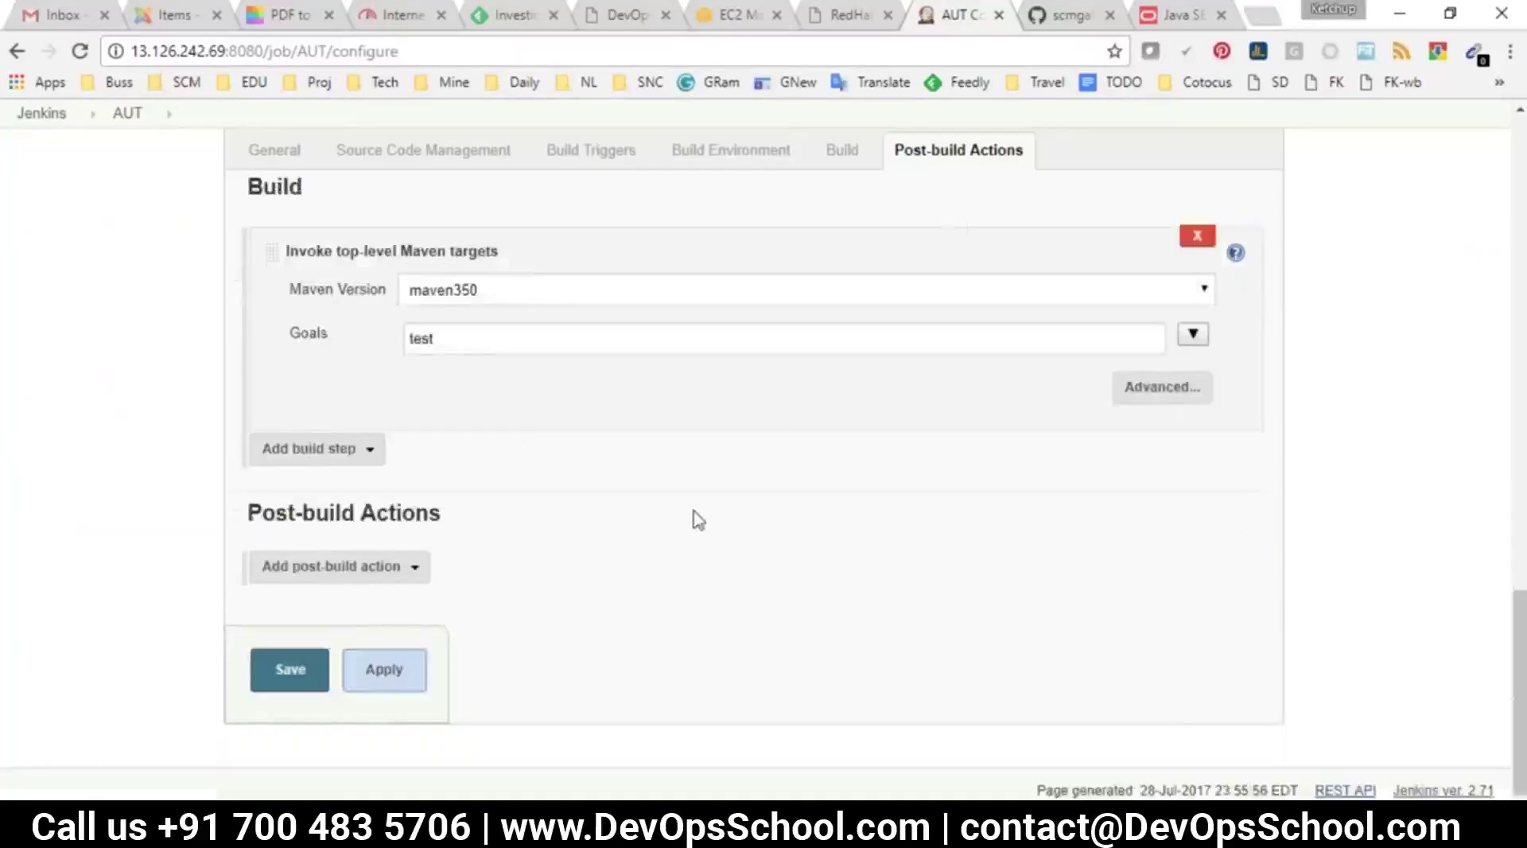
click(364, 569)
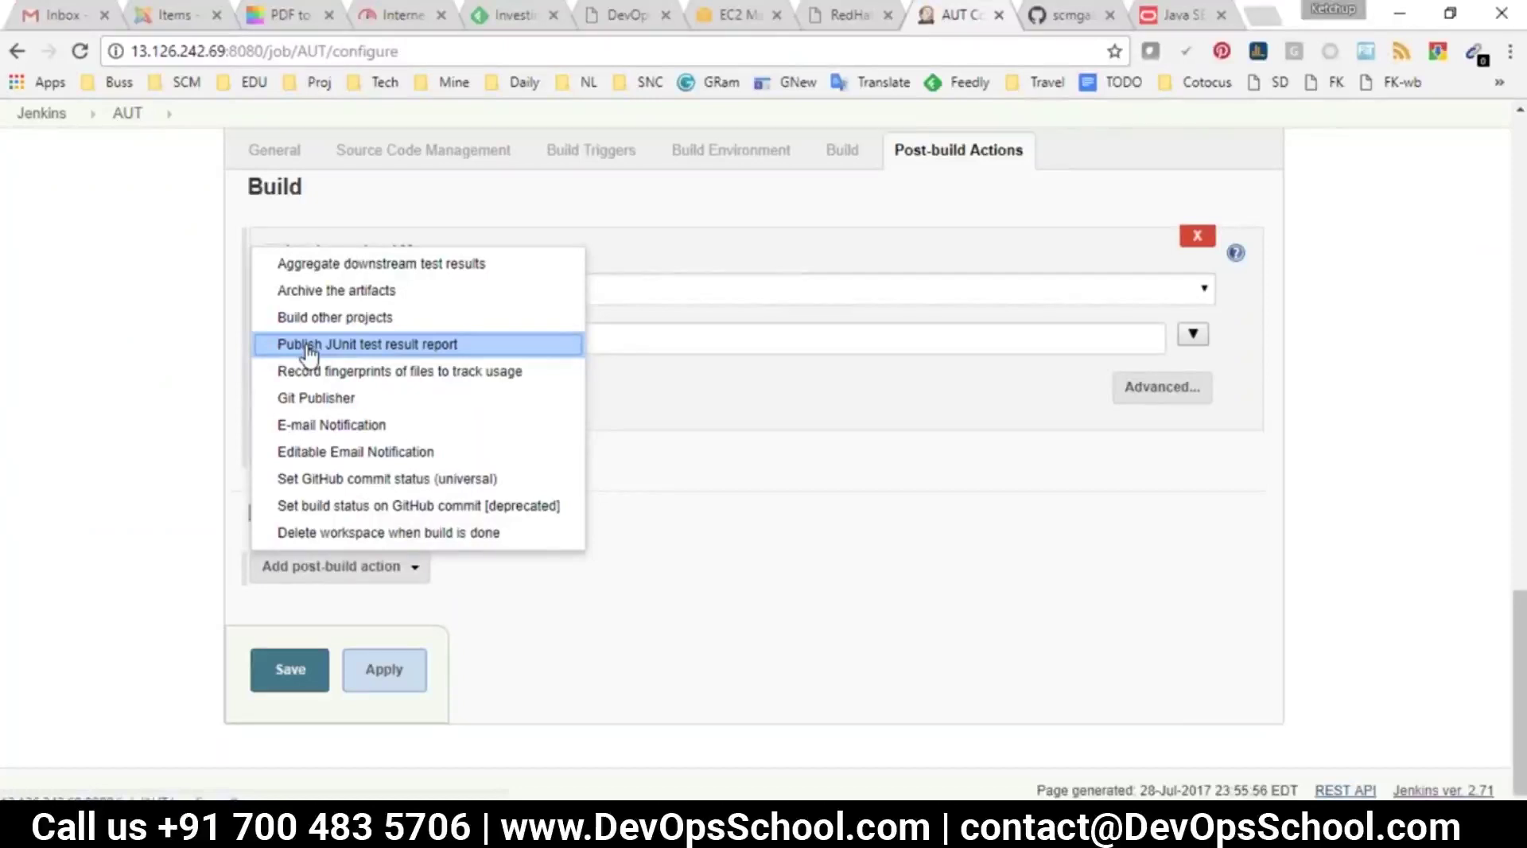
Add a JUnit test result report post-build action to the AUT job
click(309, 344)
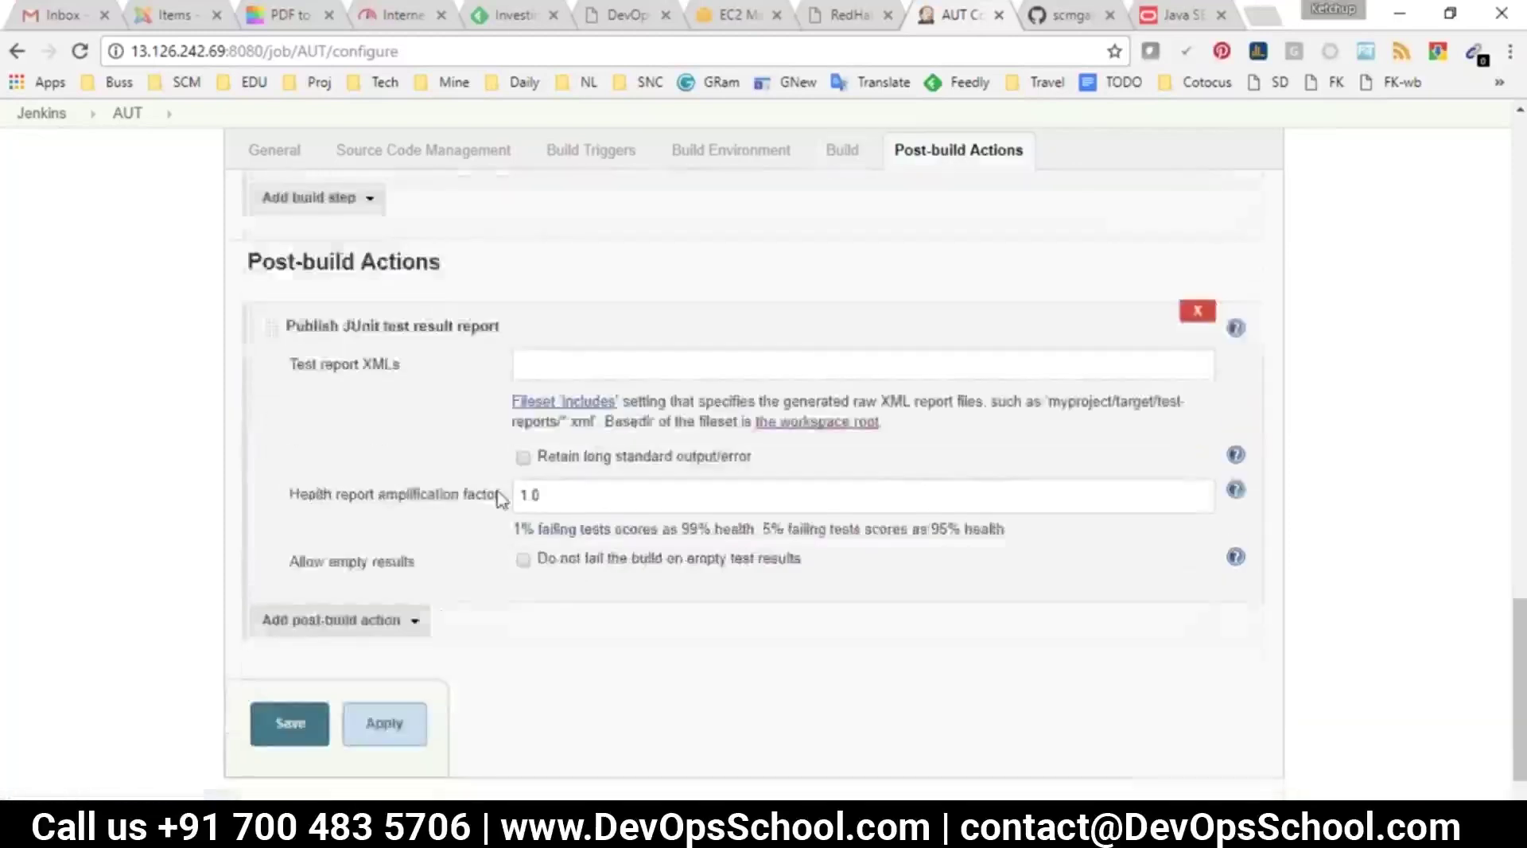
drag(290, 422, 386, 424)
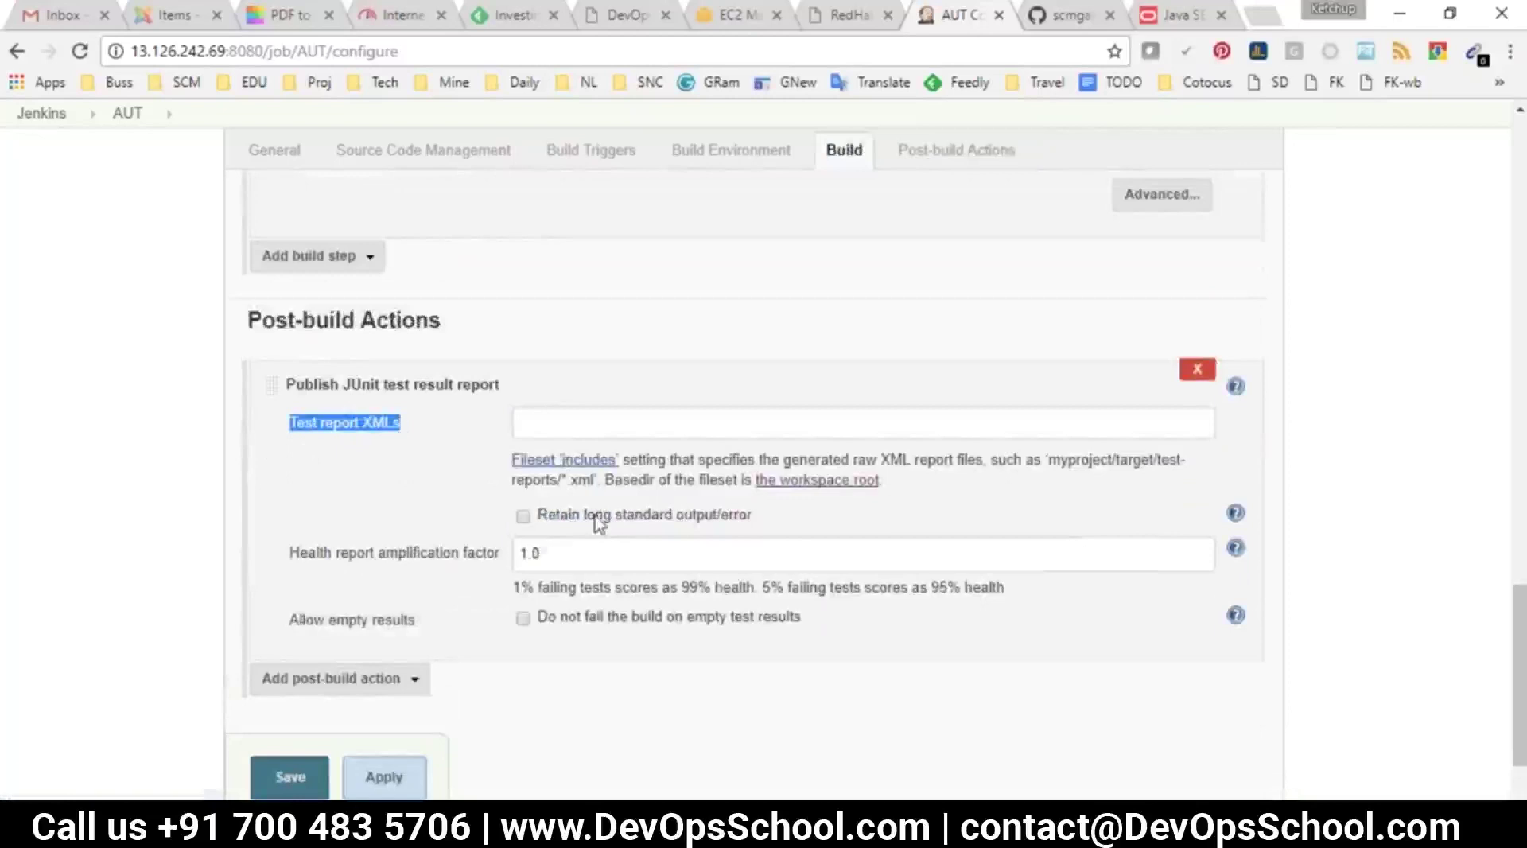
drag(1054, 461, 592, 480)
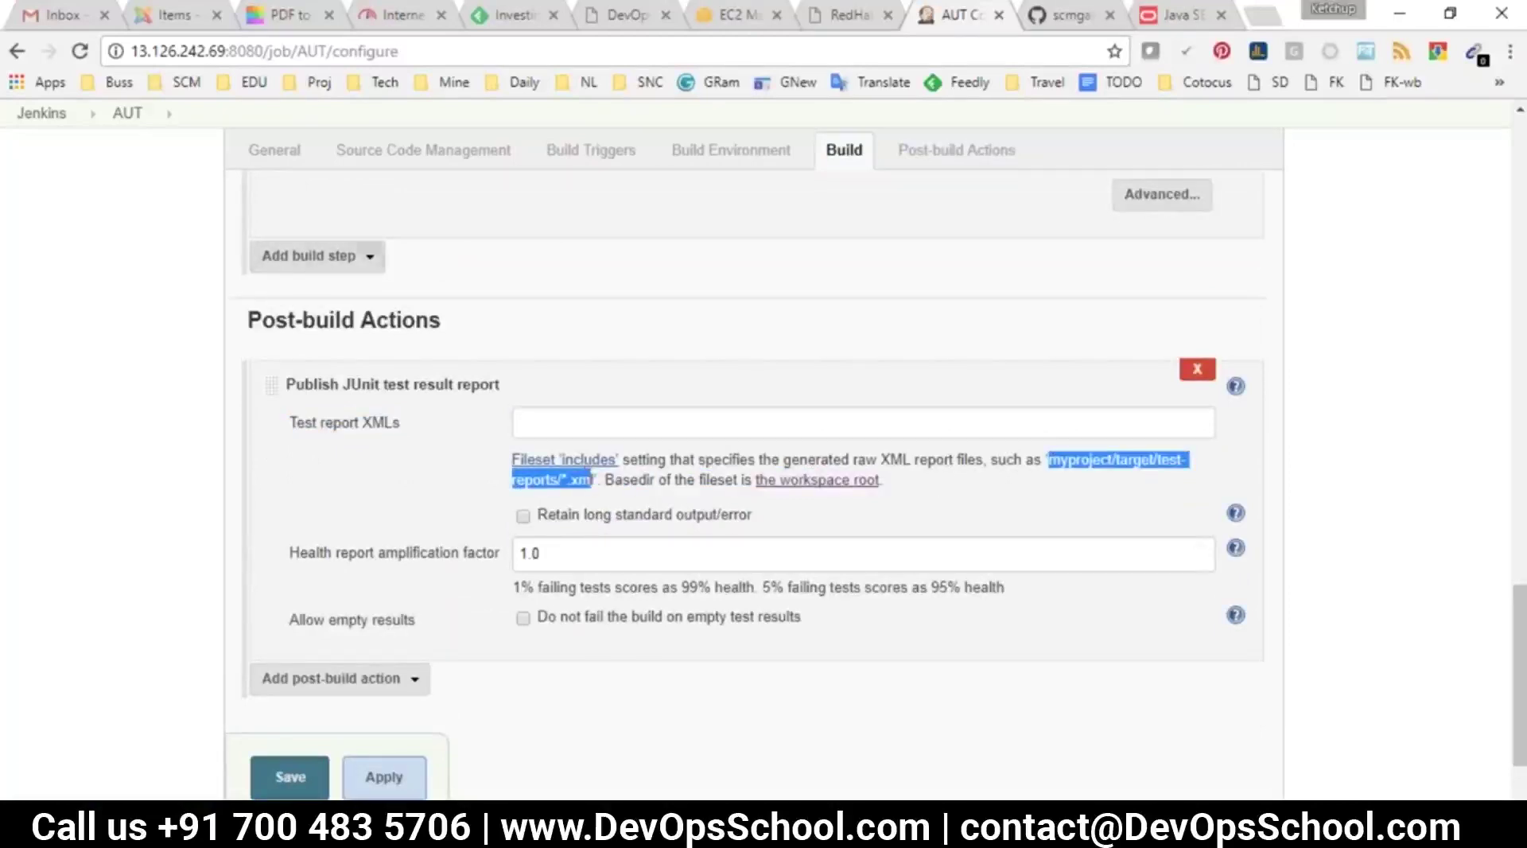
Open the AUT project in a new tab and view its workspace
right_click(129, 113)
click(167, 140)
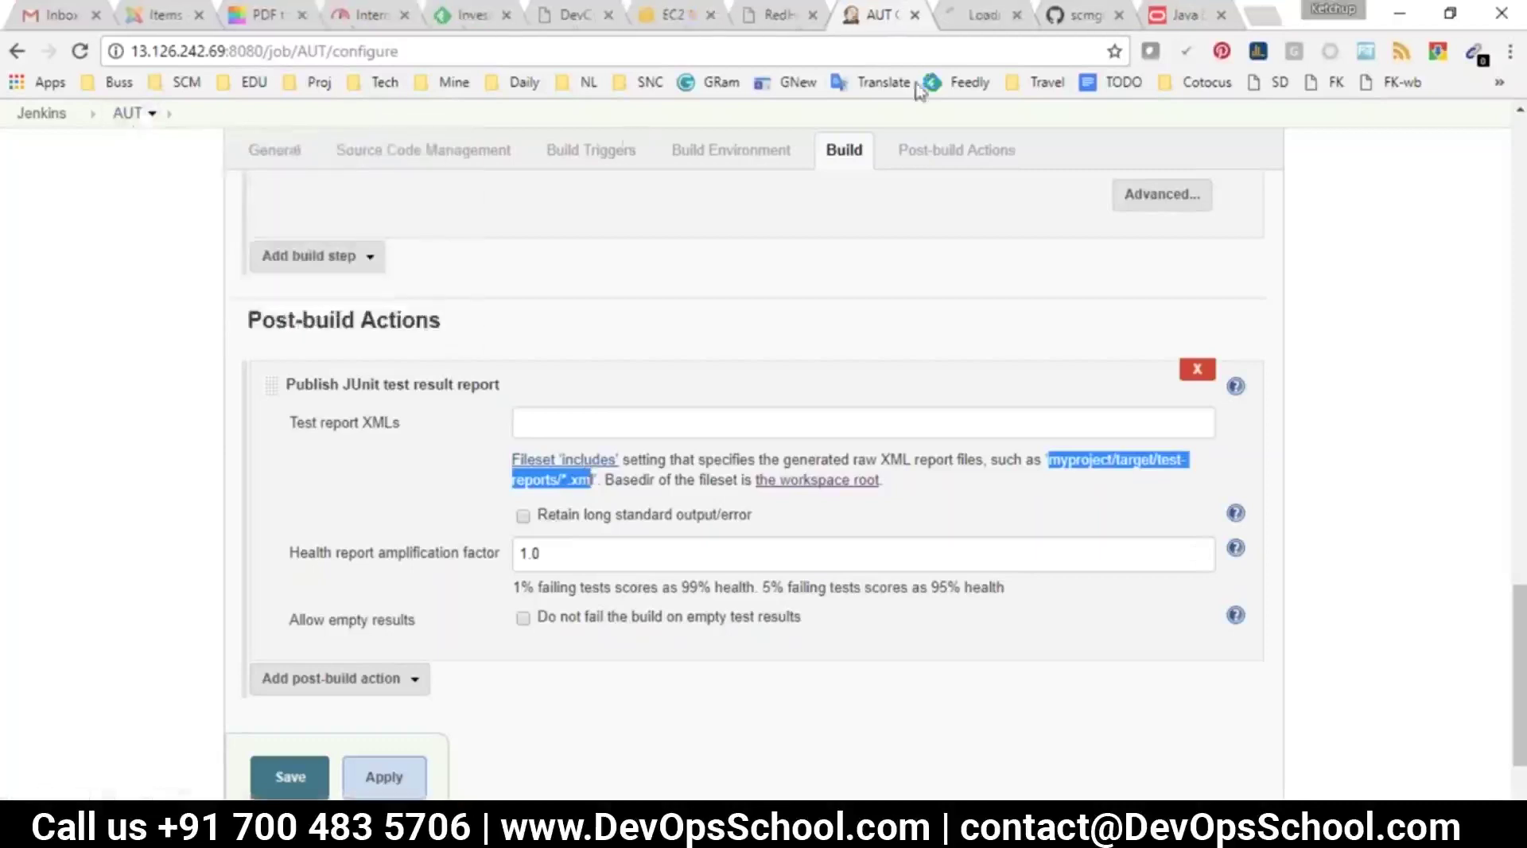
click(972, 14)
click(531, 359)
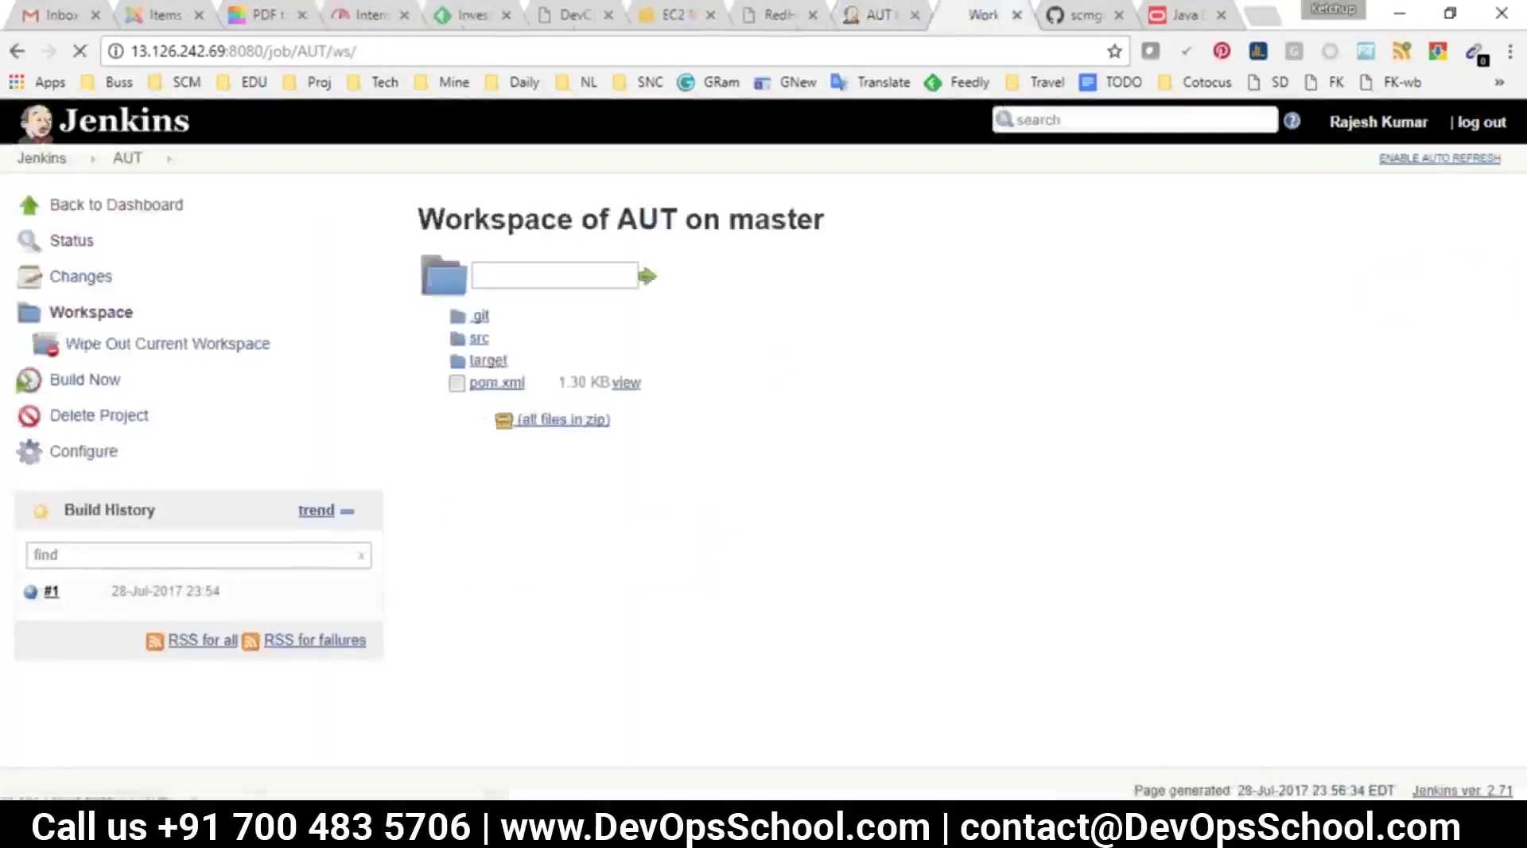
Copy the target/surefire-reports folder path from the AUT workspace
click(532, 360)
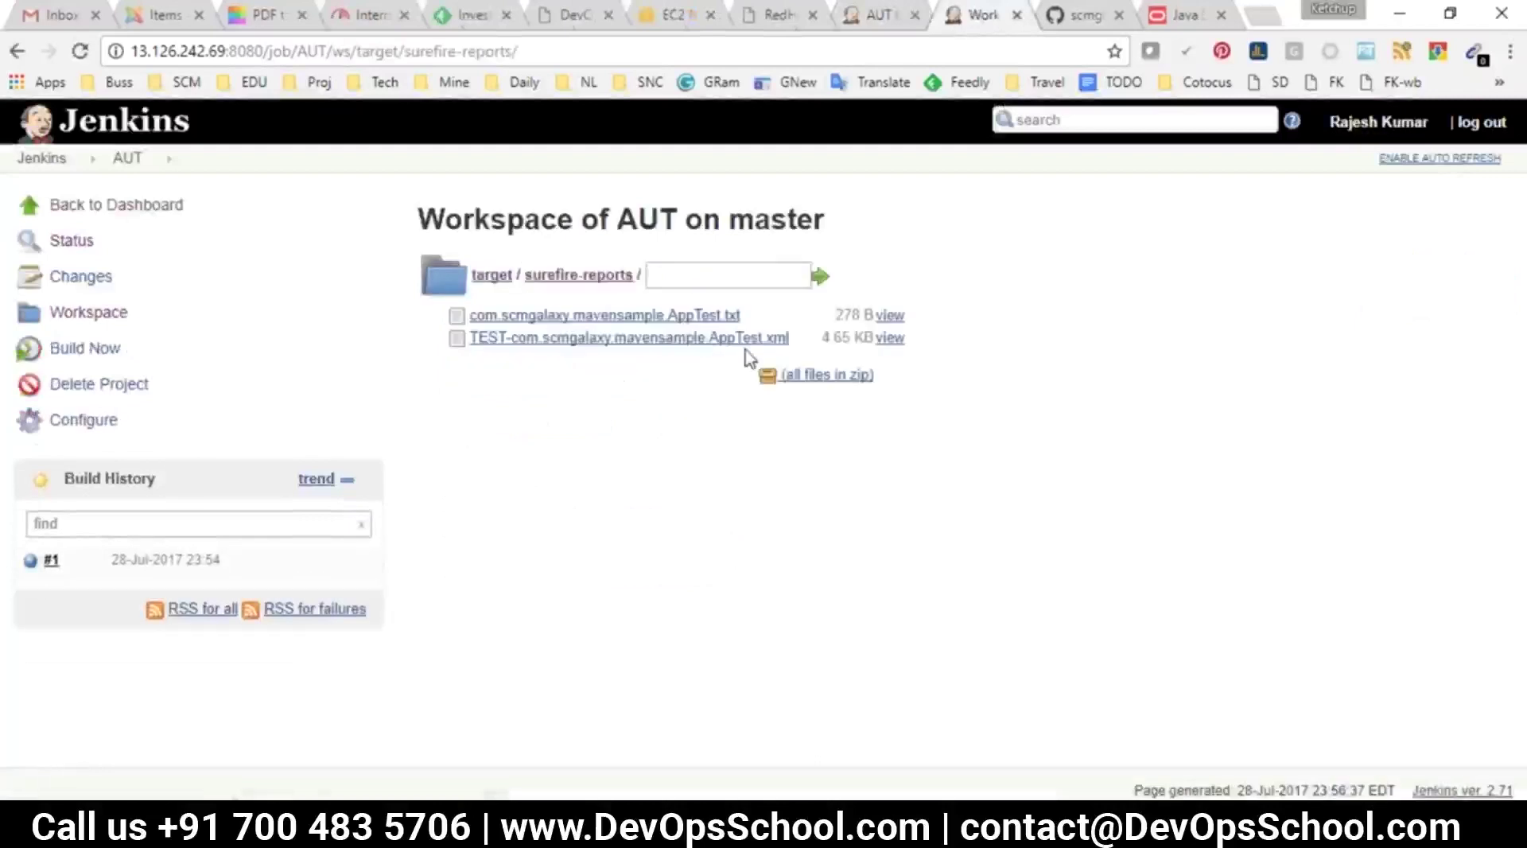
drag(800, 350, 483, 309)
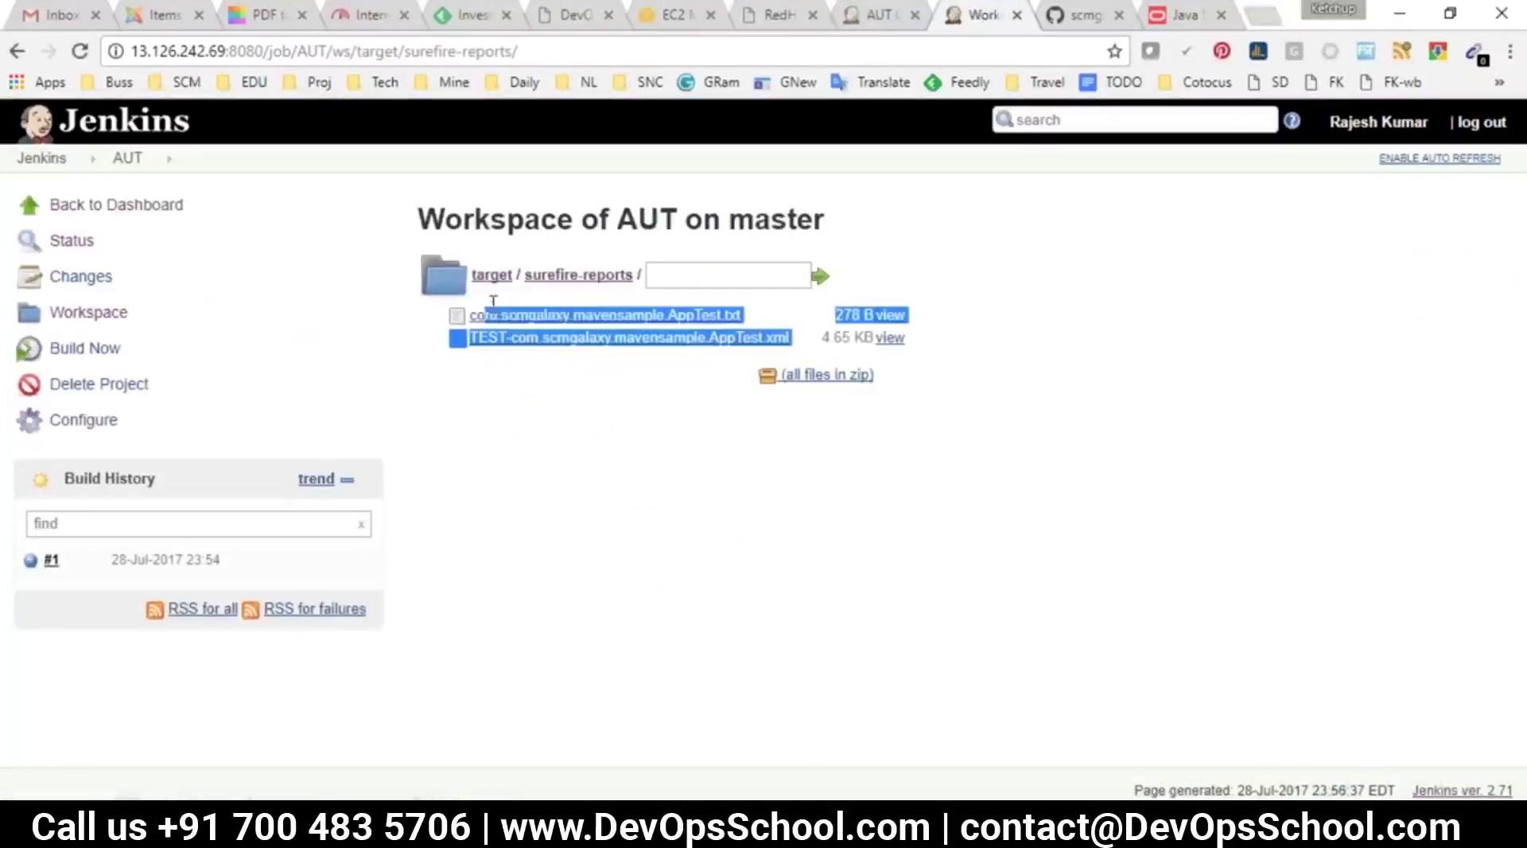
click(562, 366)
drag(642, 277, 473, 291)
key(ctrl+c)
Set Test report XMLs to target/surefire-reports/*.xml, save AUT, and start build #2
click(878, 15)
click(795, 422)
key(ctrl+v)
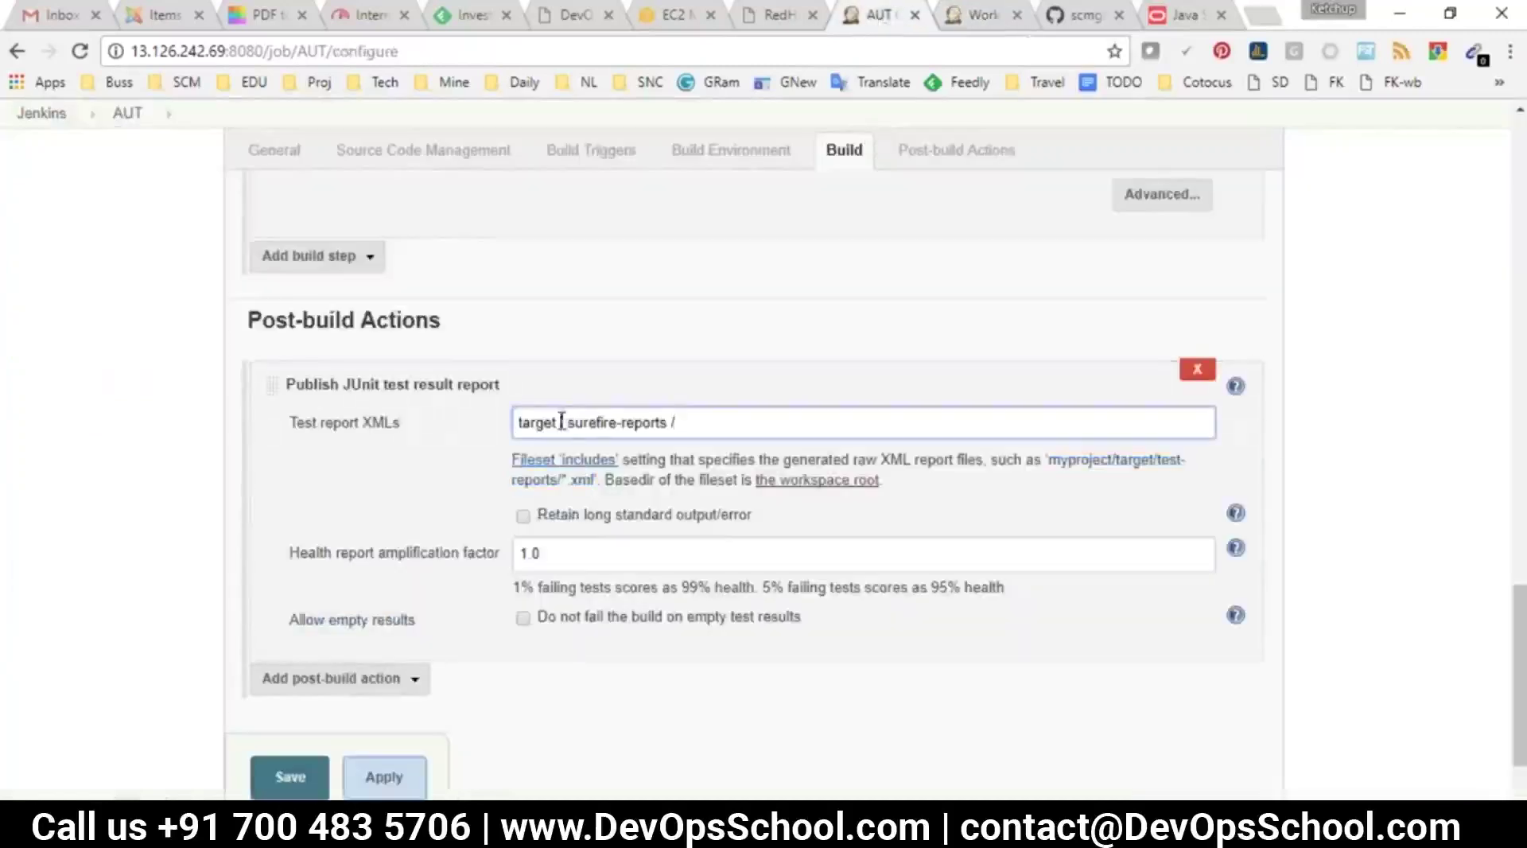
key(BackSpace)
scroll(575, 549, up, 1)
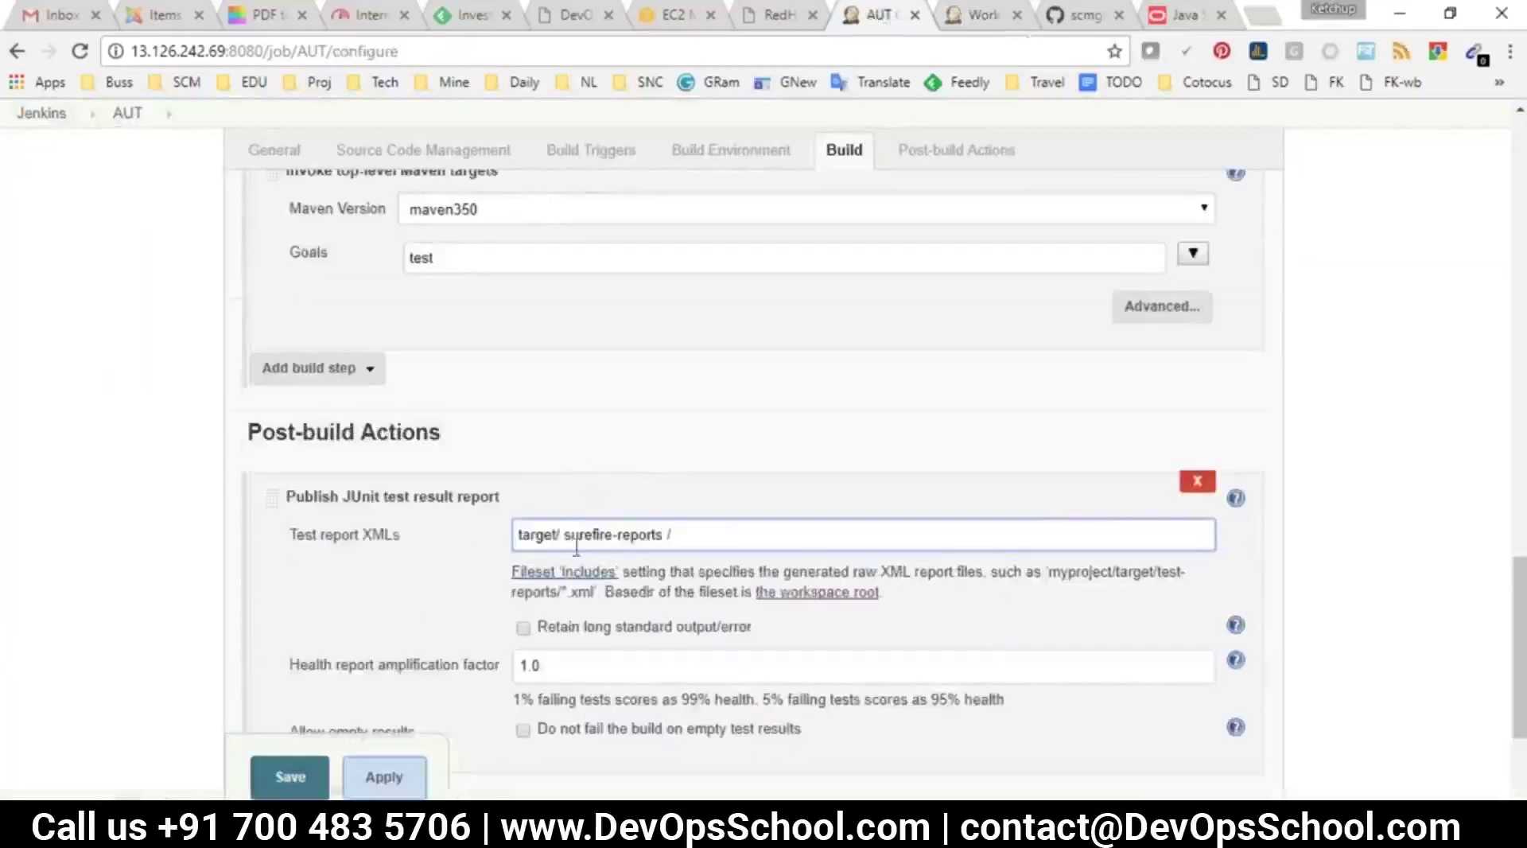
click(563, 534)
key(BackSpace)
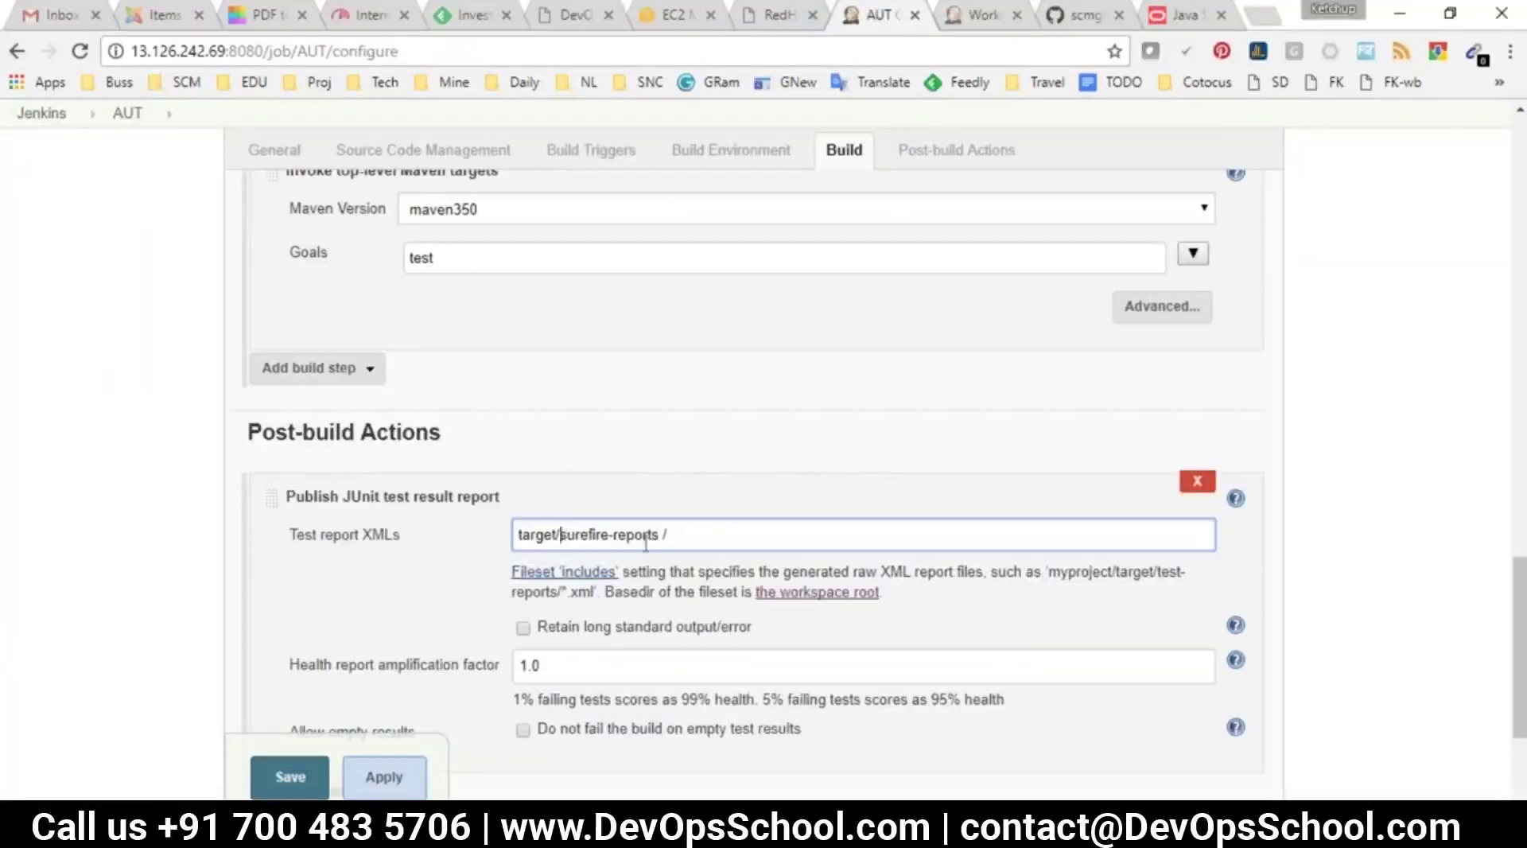
drag(596, 591, 561, 591)
click(692, 543)
key(ctrl+v)
scroll(680, 565, down, 3)
click(310, 672)
click(77, 350)
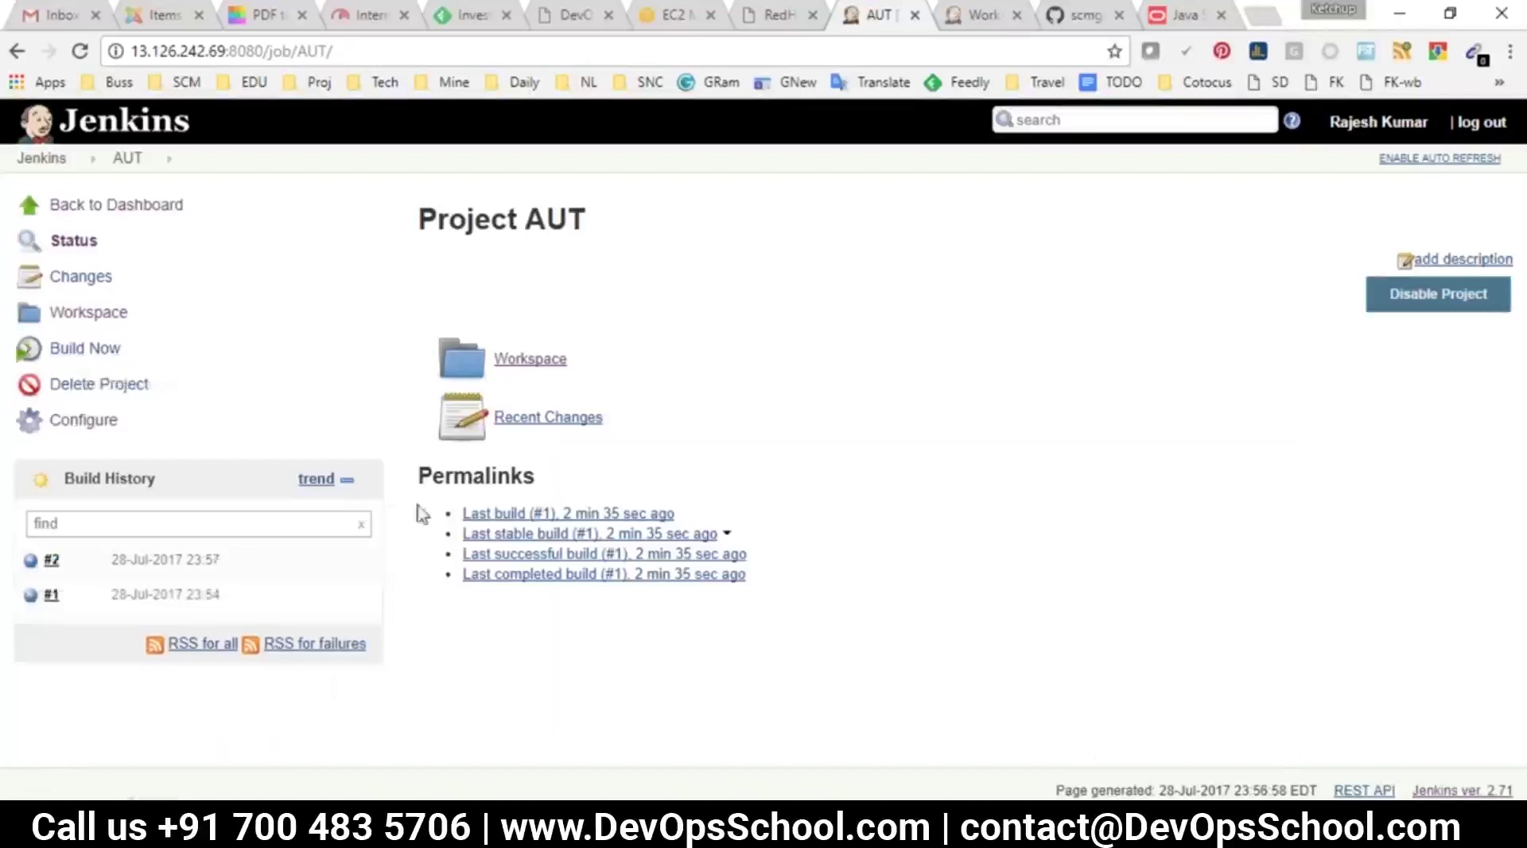
Review AUT's latest test result with 0 failures and its test history
click(80, 50)
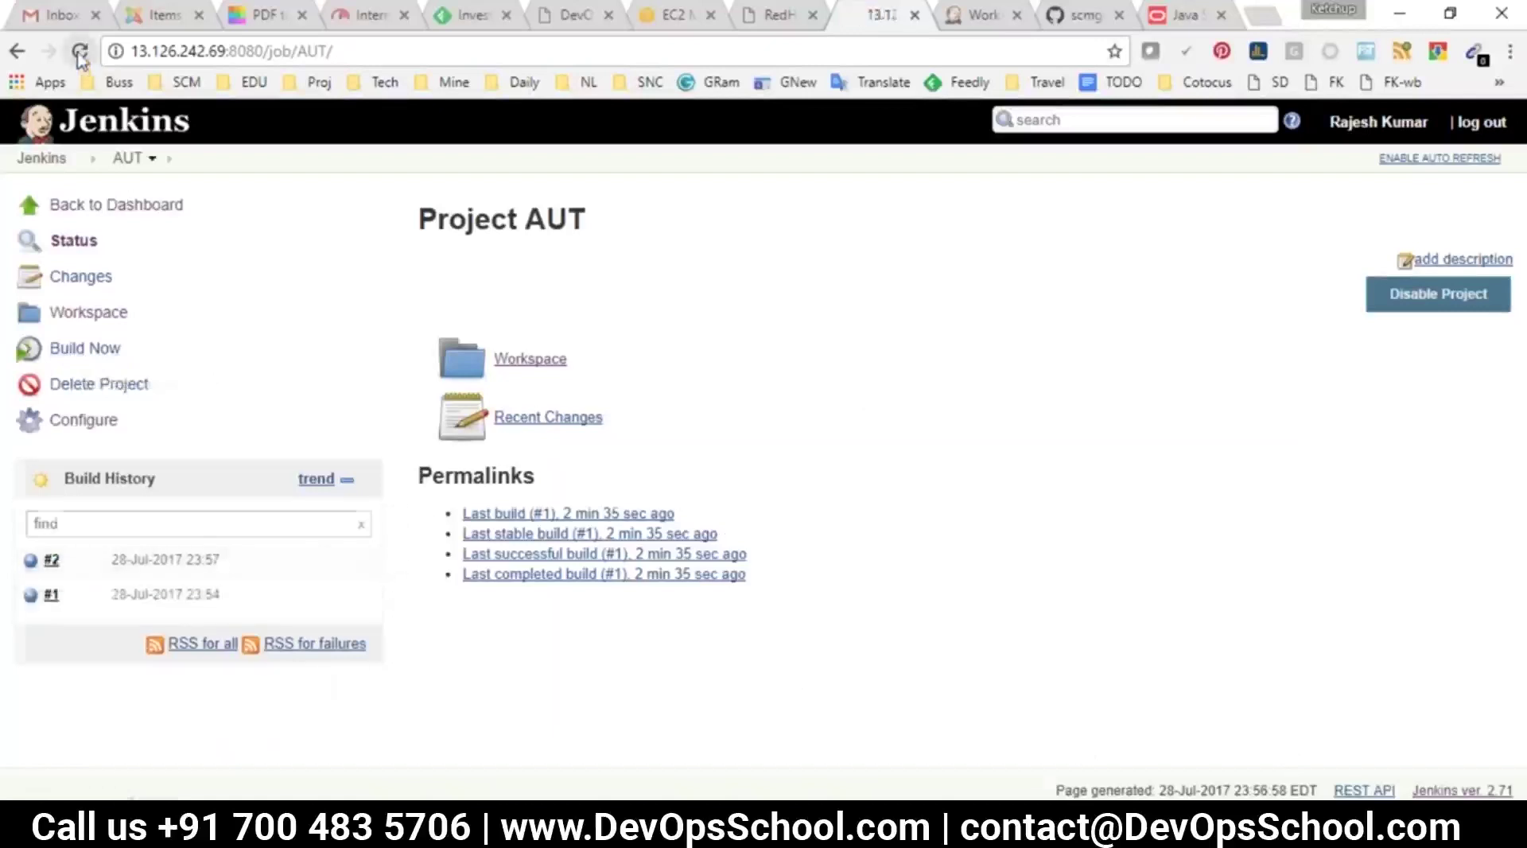
click(1024, 140)
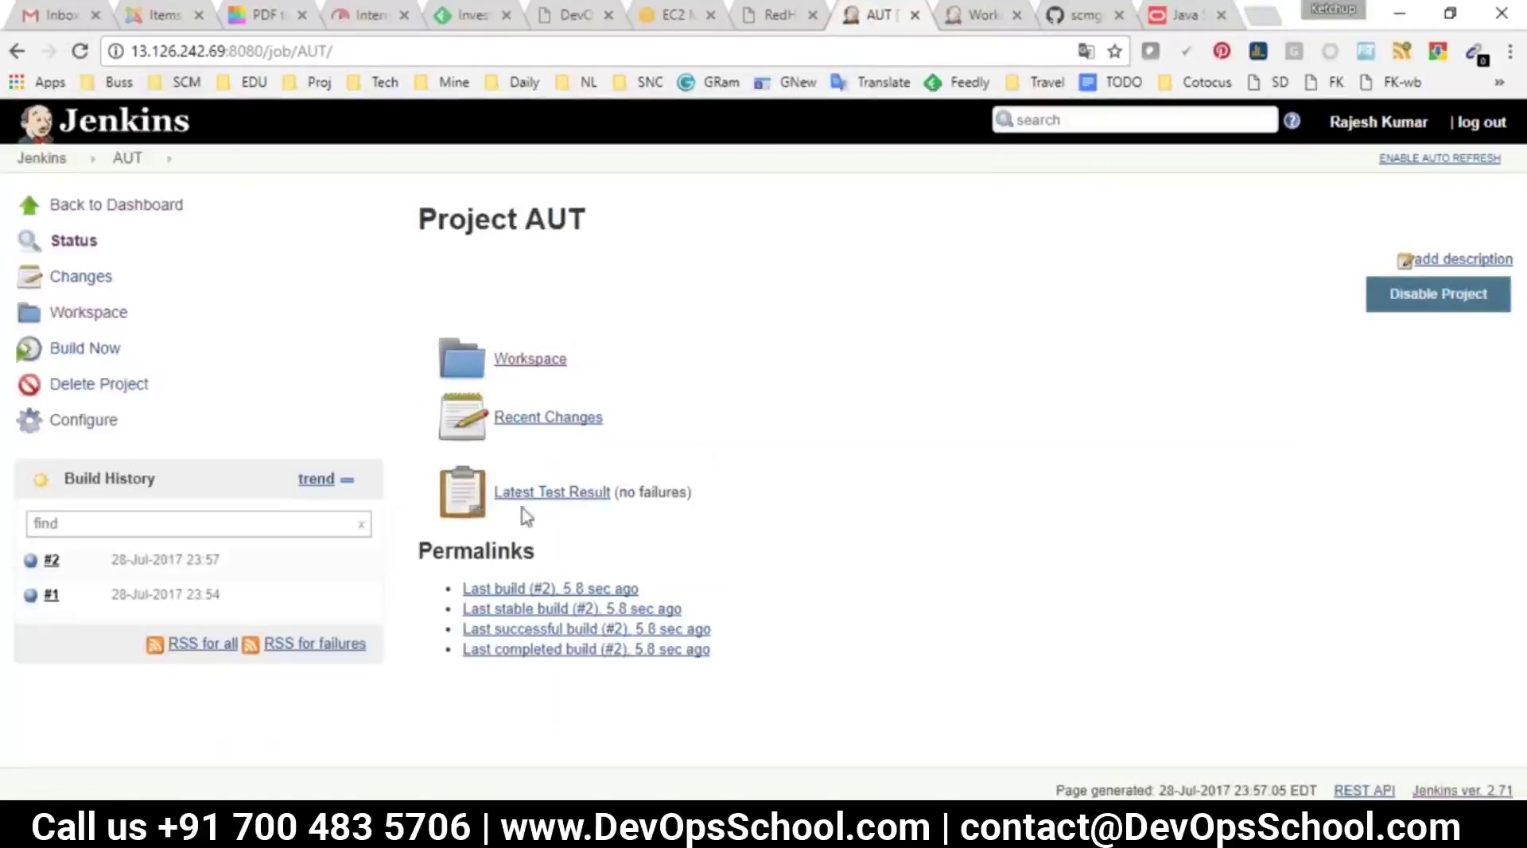
drag(689, 493, 494, 490)
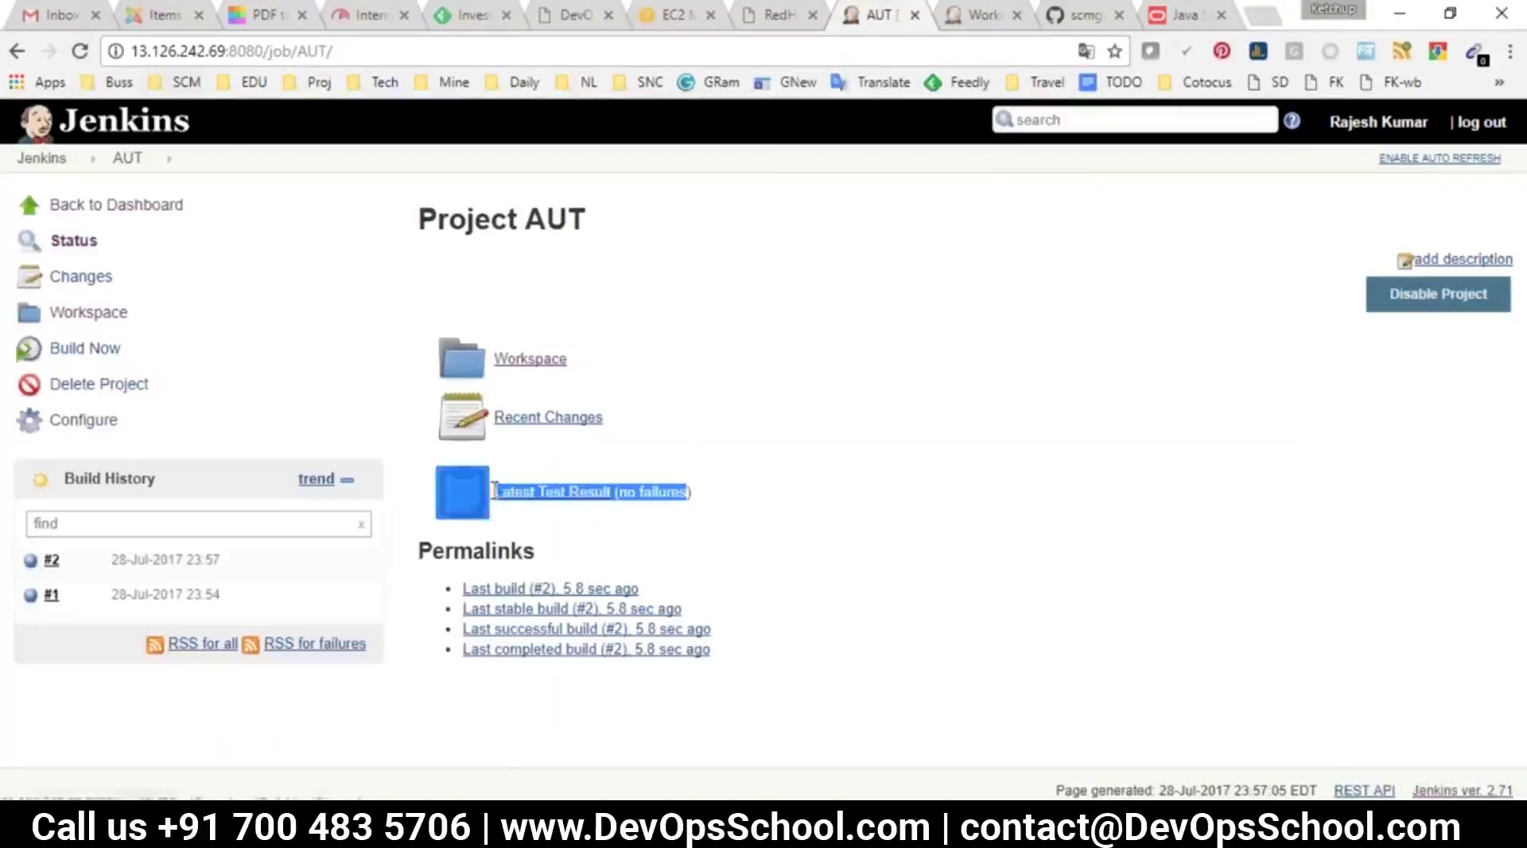
click(668, 547)
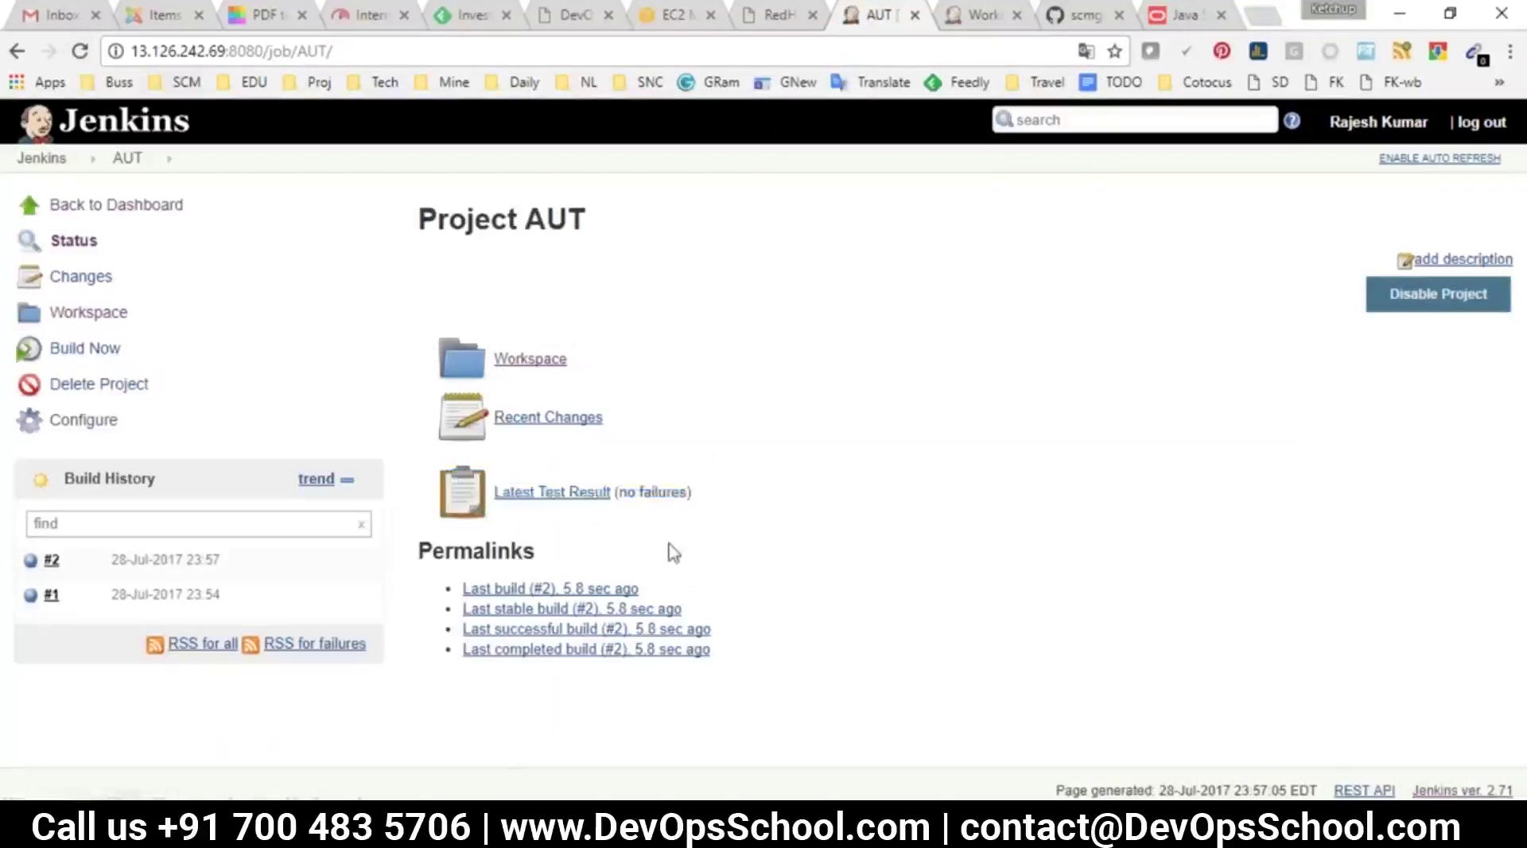
click(559, 499)
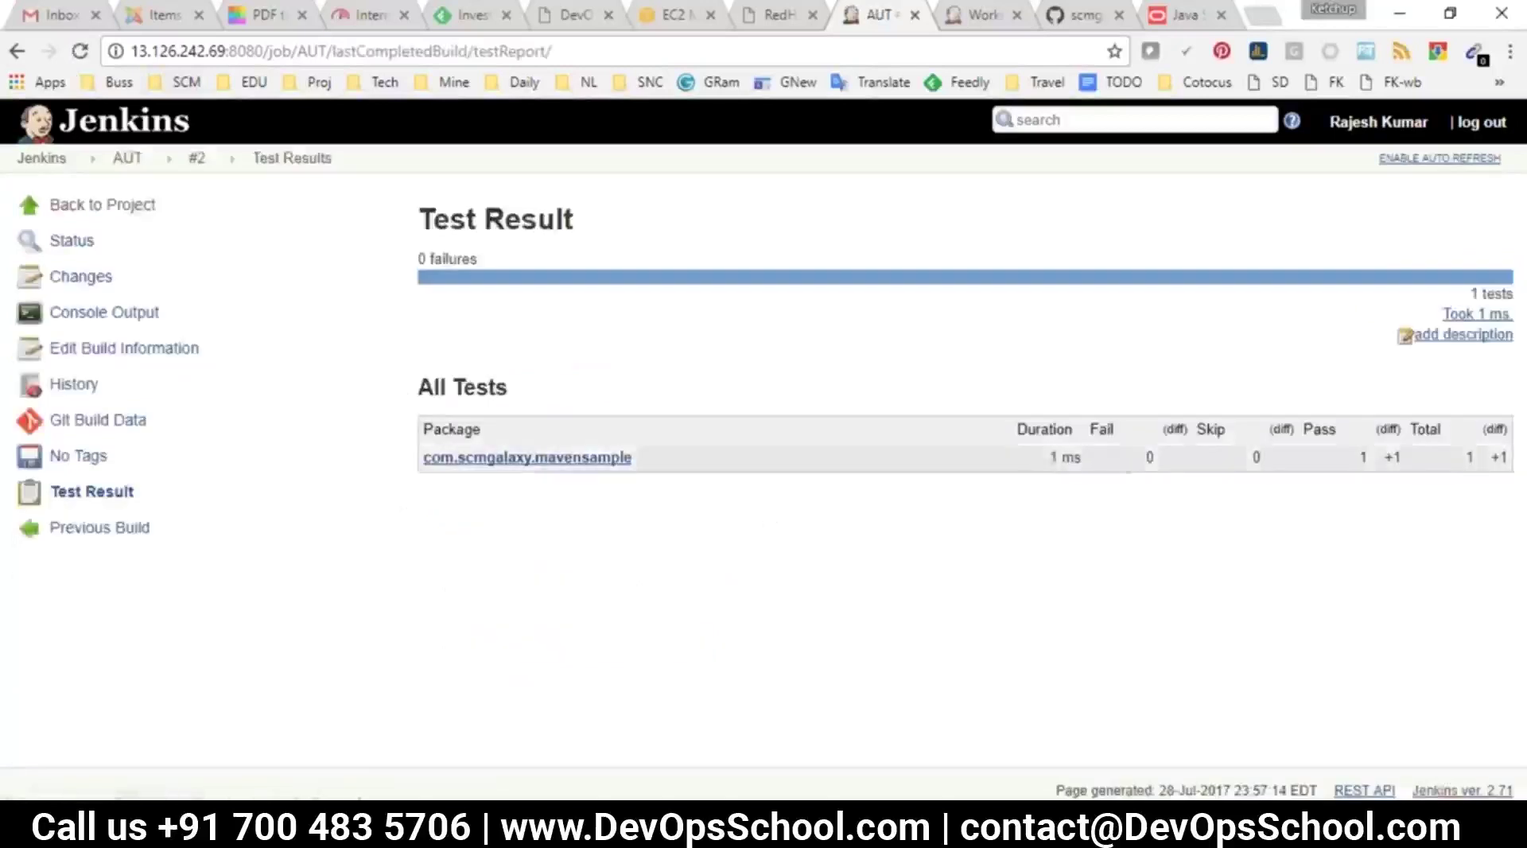
drag(410, 257, 1329, 286)
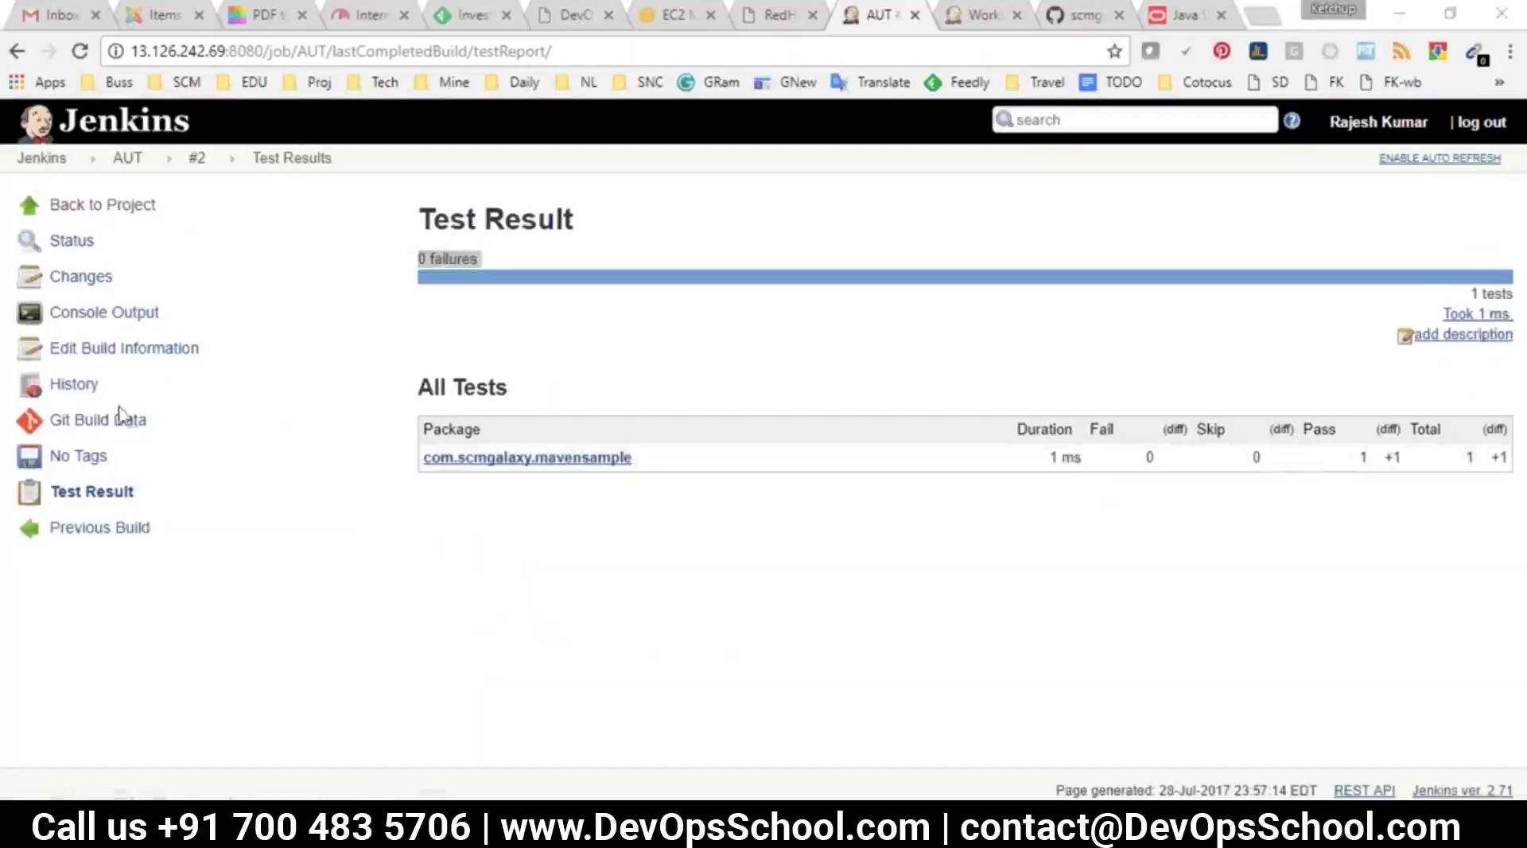
click(79, 385)
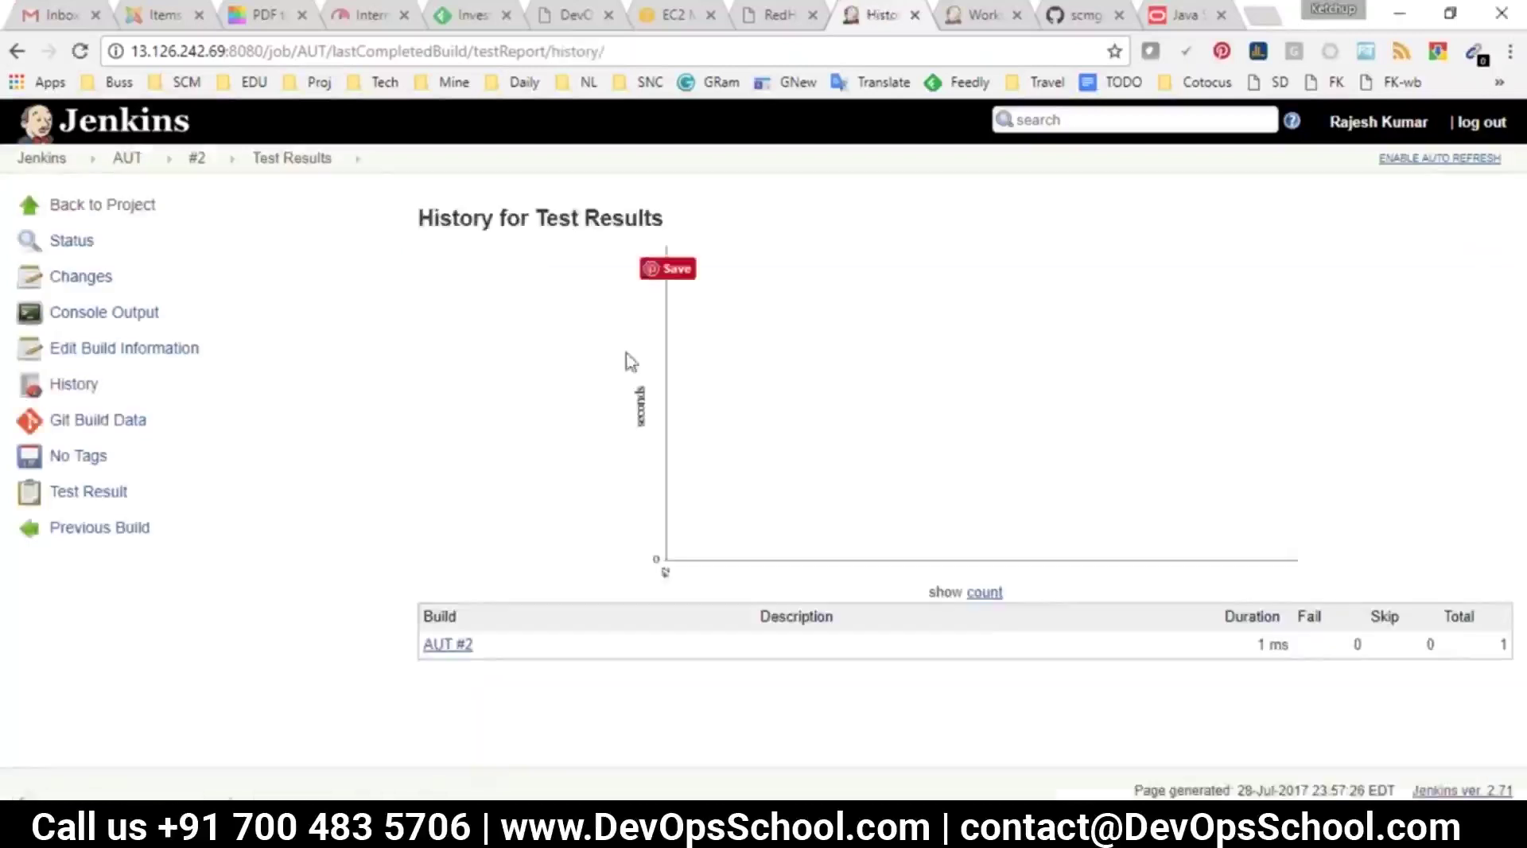
click(89, 492)
click(76, 385)
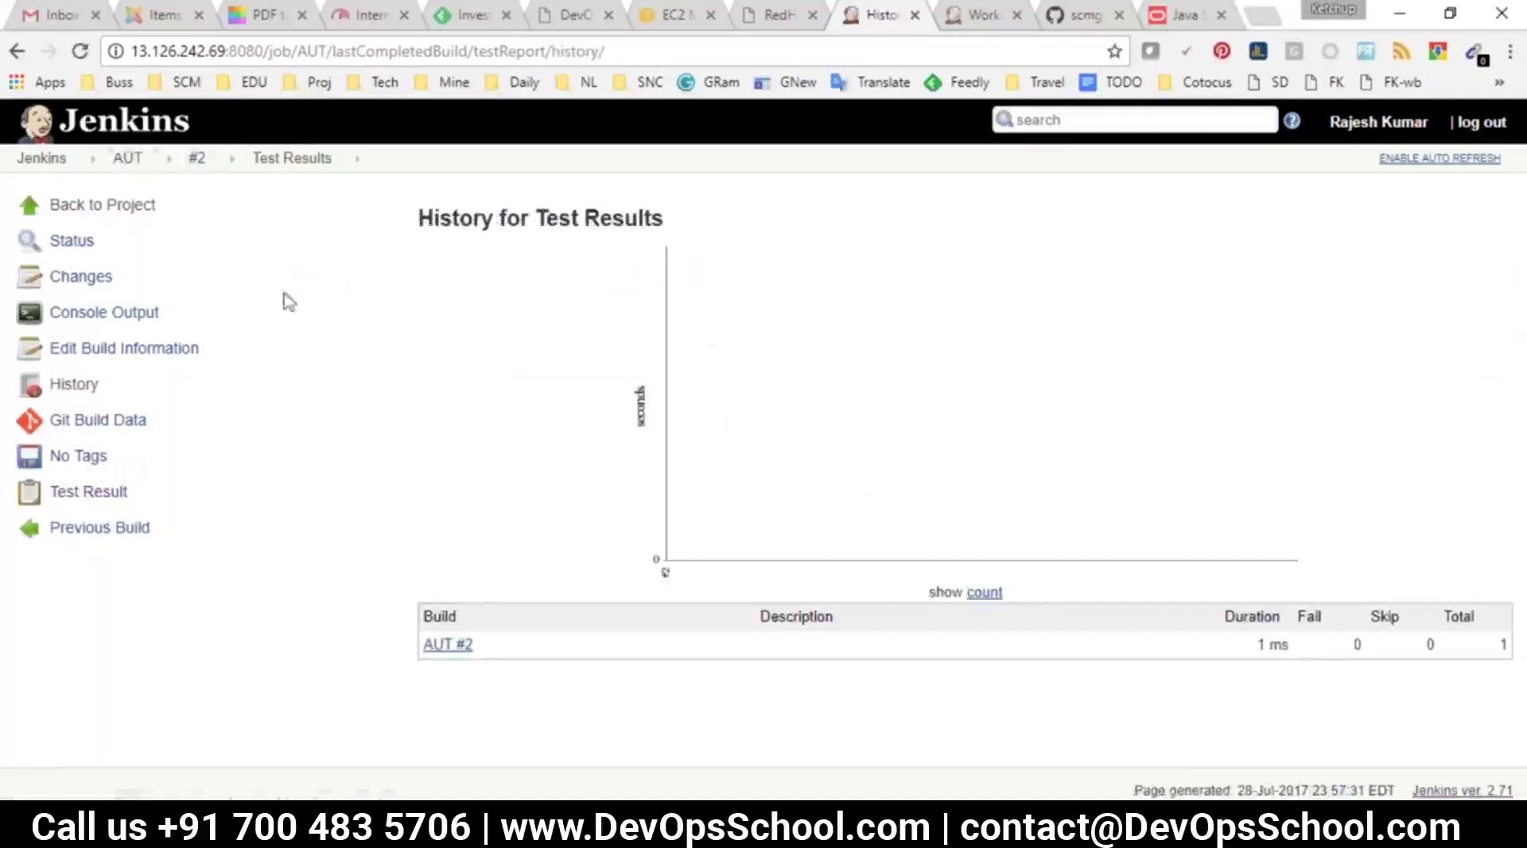
click(125, 159)
Run AUT build #3, check its test result and history, then return to the dashboard
click(84, 347)
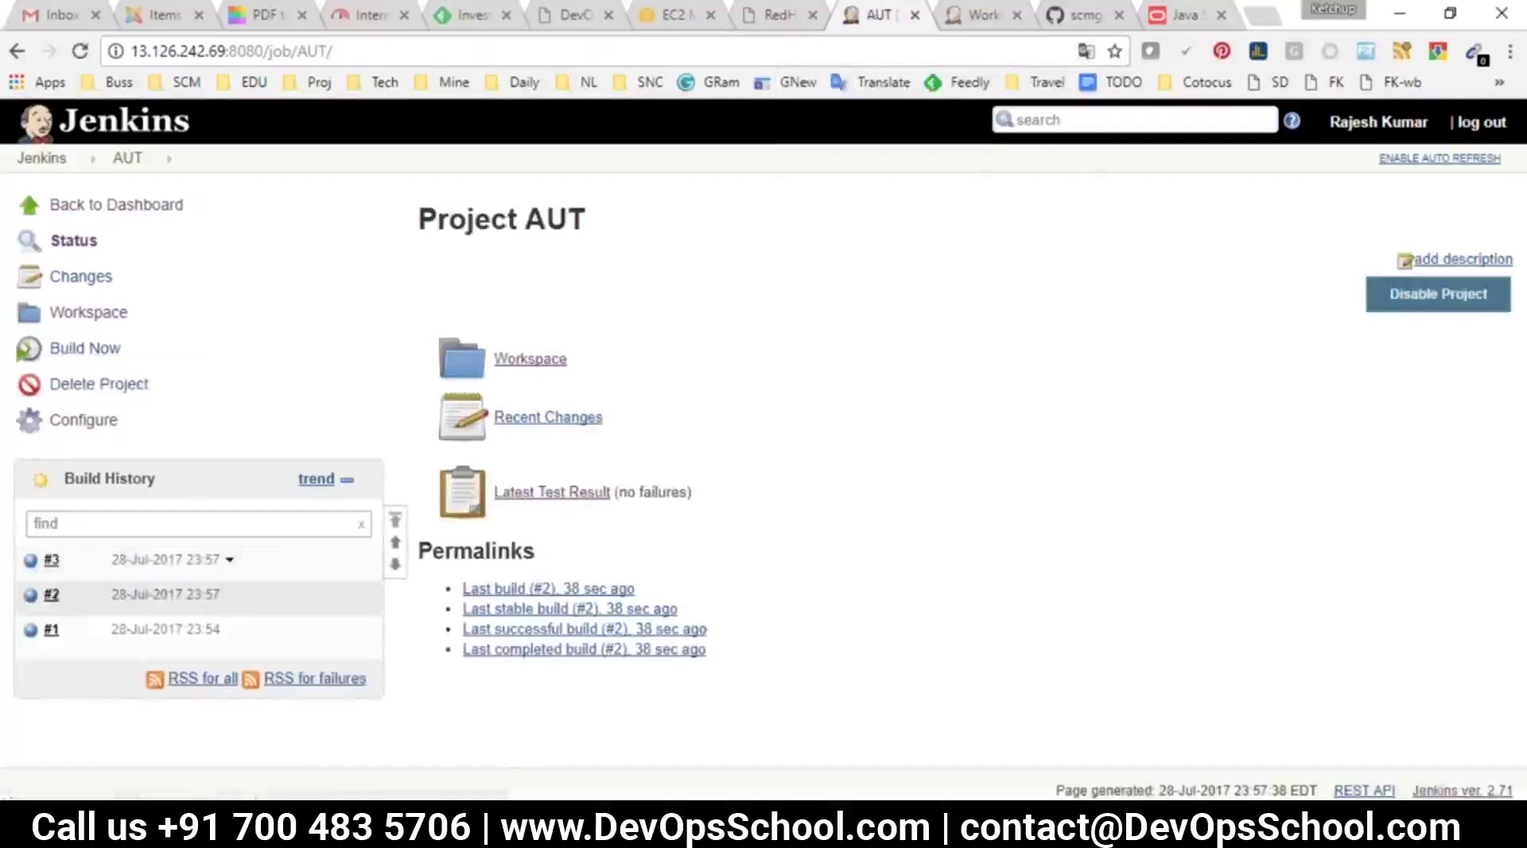
click(159, 561)
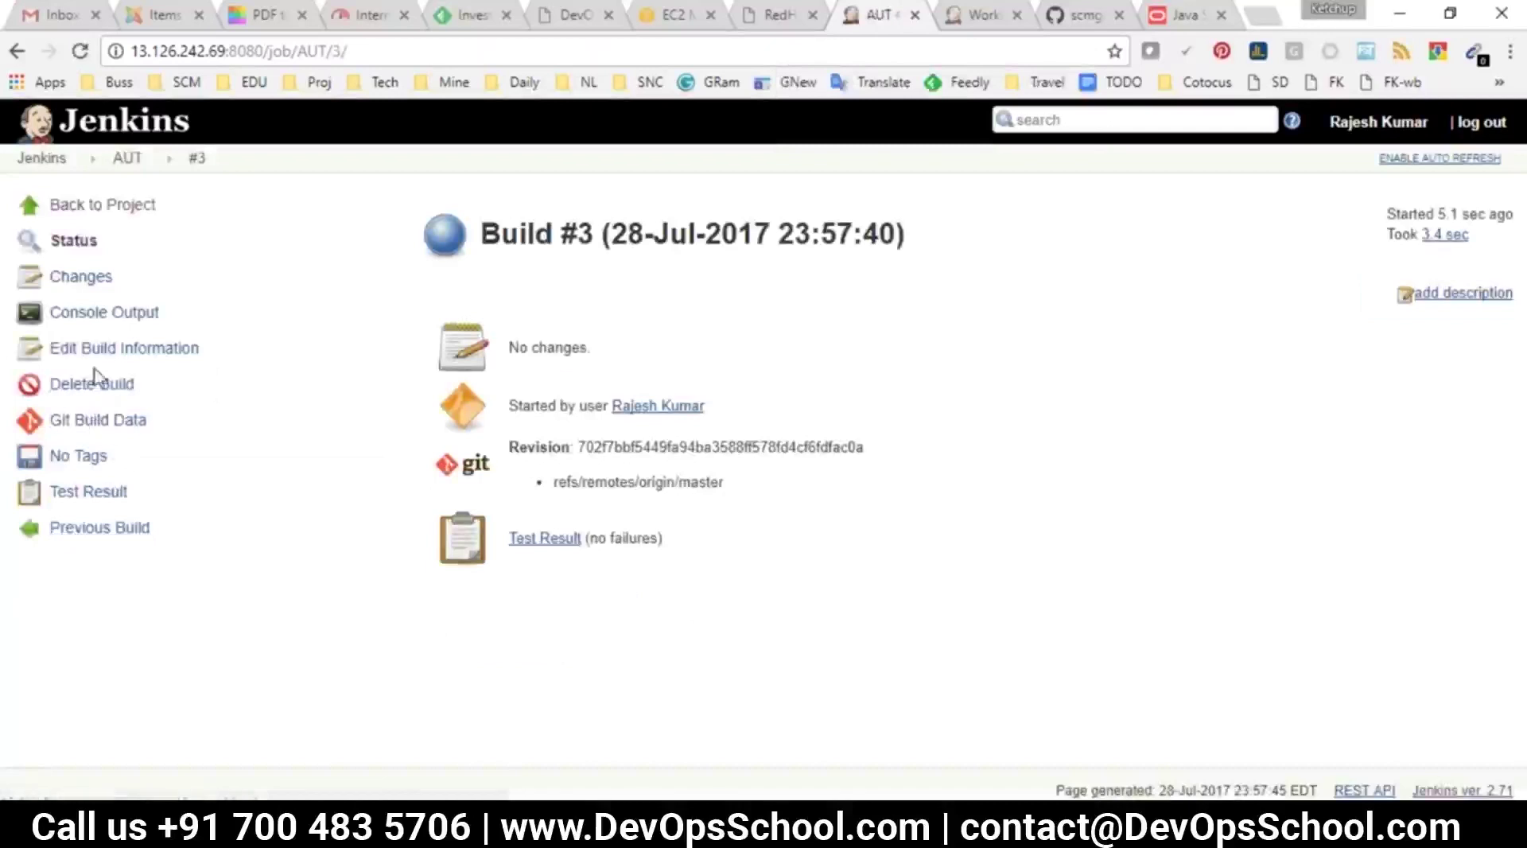
click(518, 535)
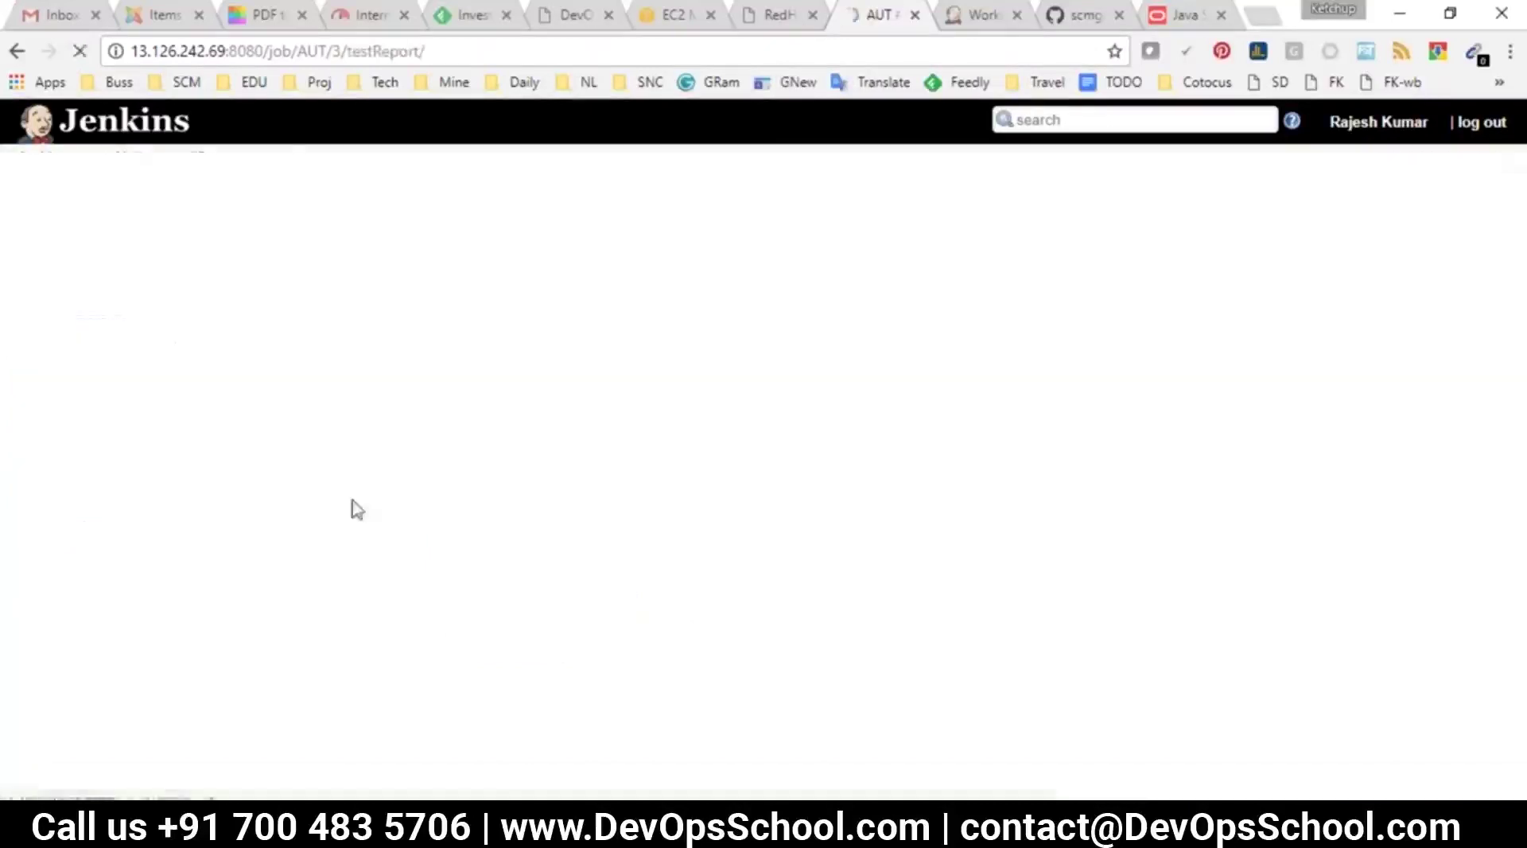
click(86, 388)
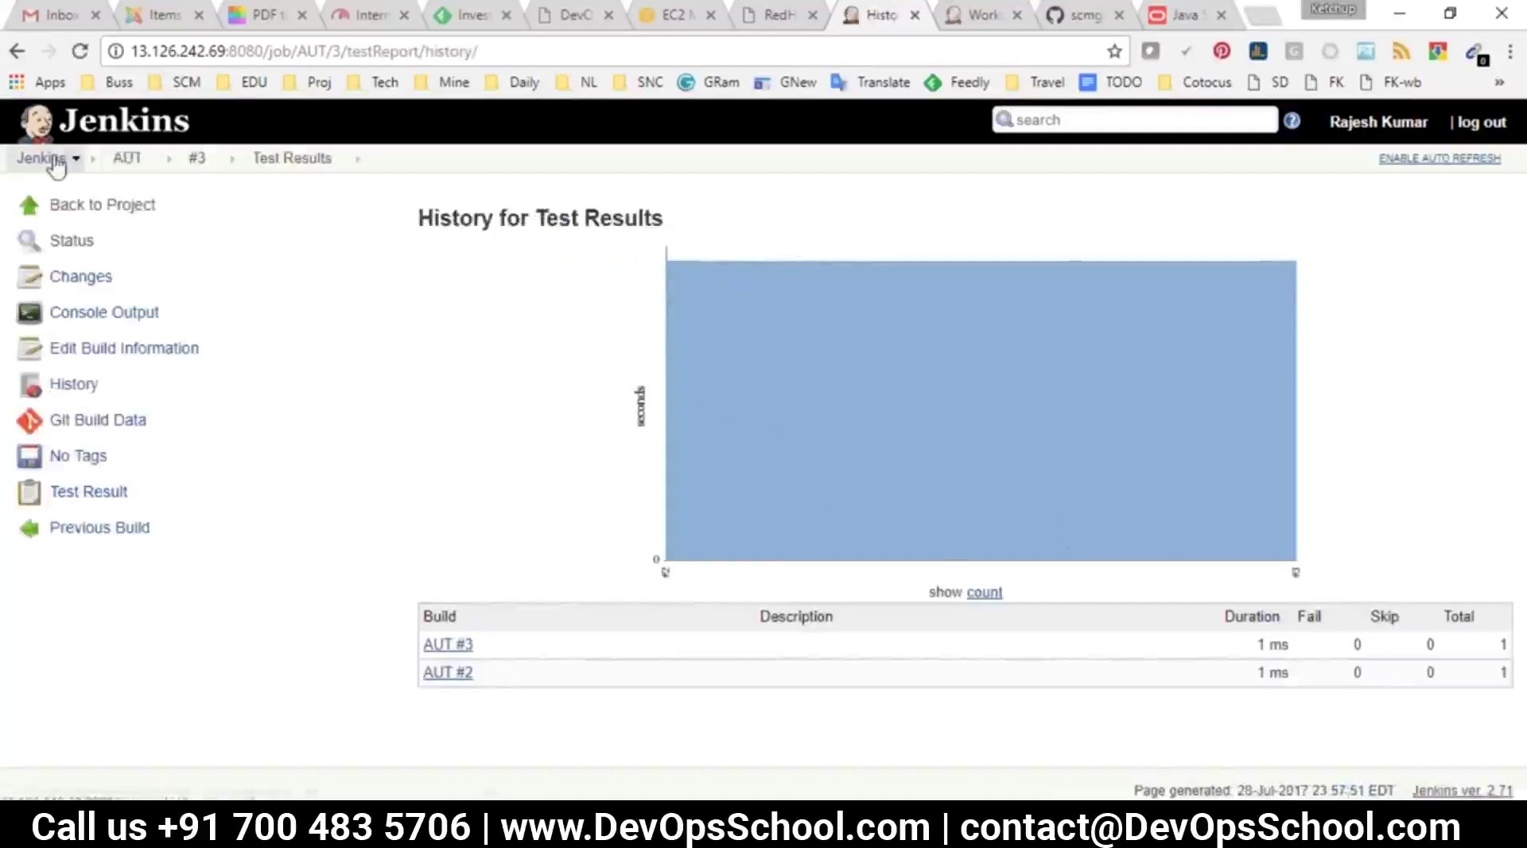
click(44, 158)
mouse_move(875, 831)
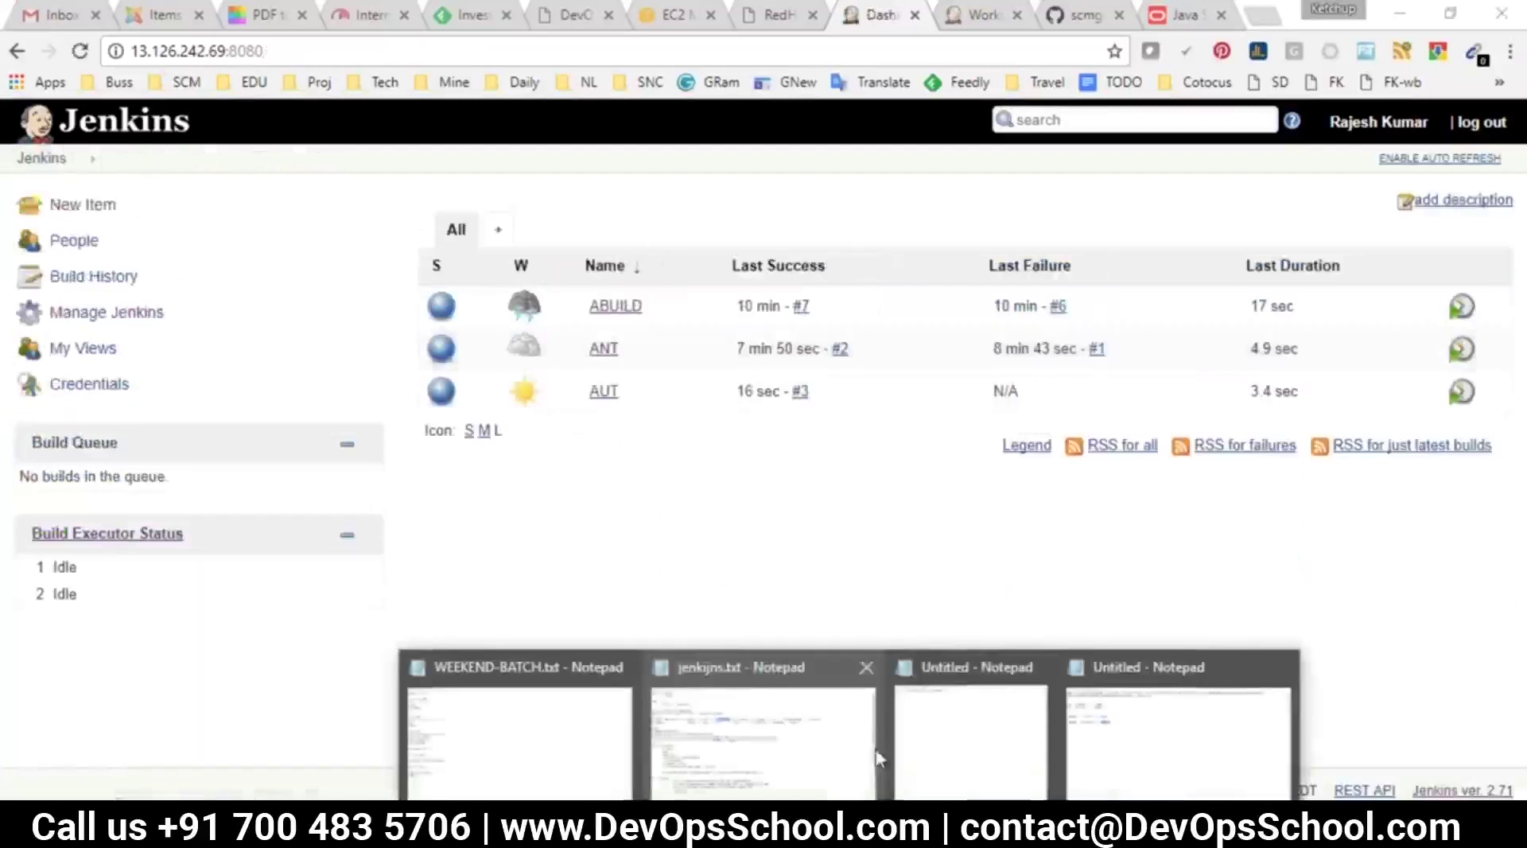
click(765, 716)
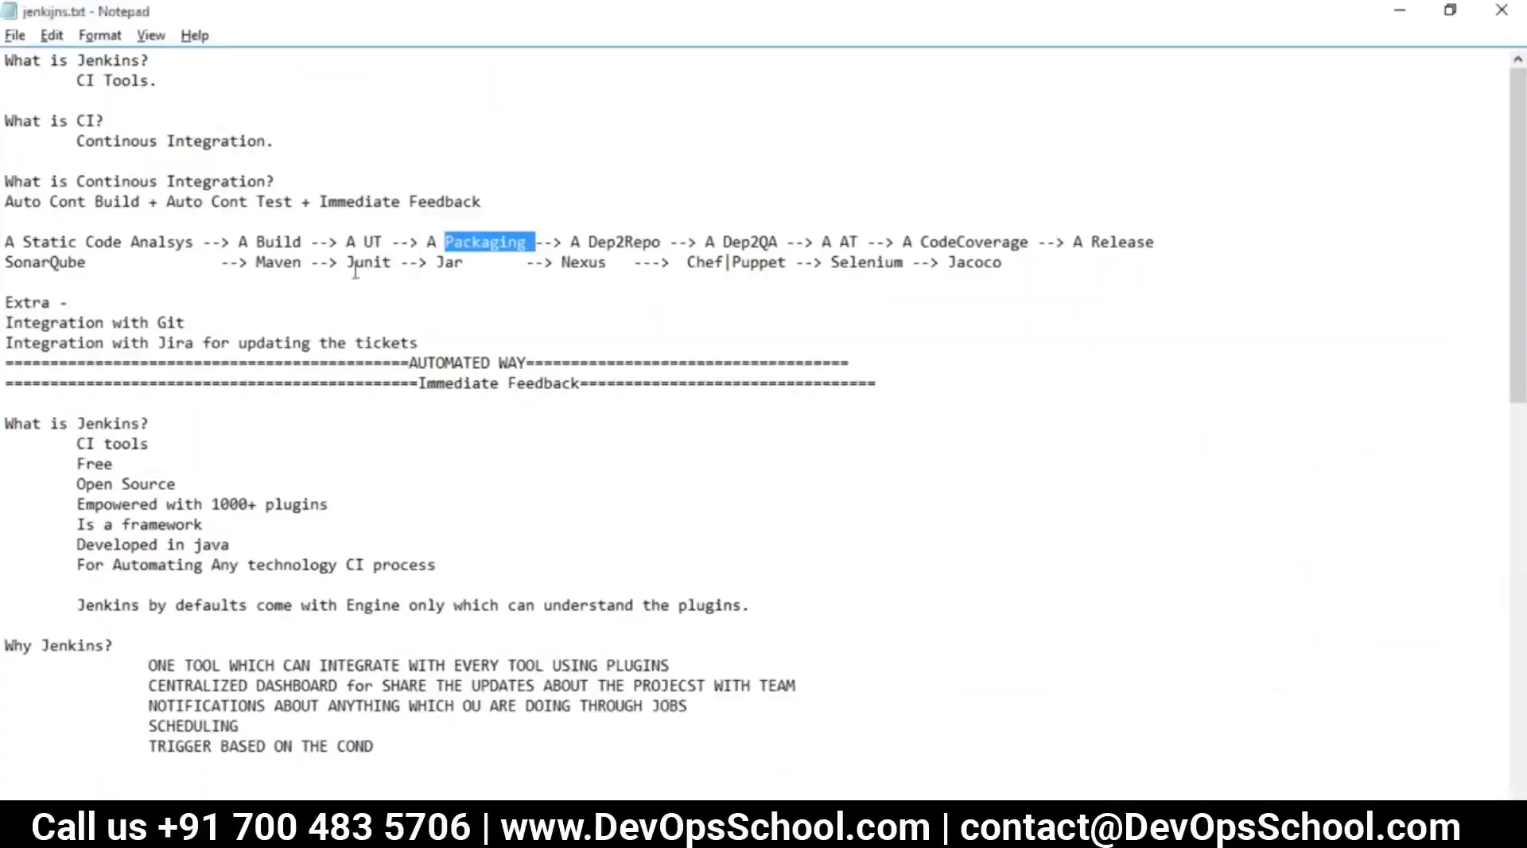
double_click(274, 245)
double_click(372, 240)
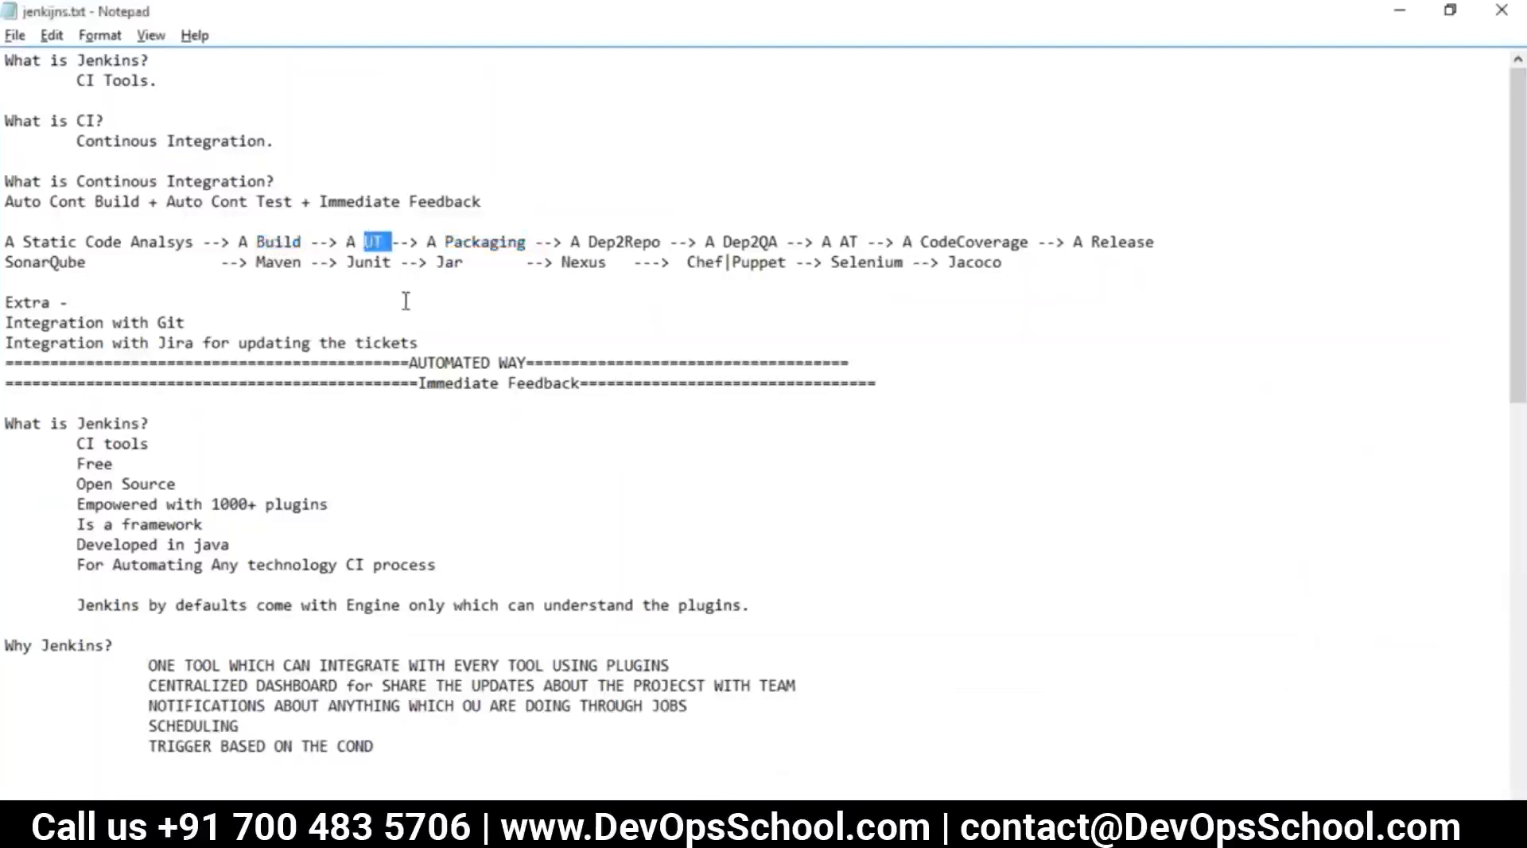
double_click(452, 240)
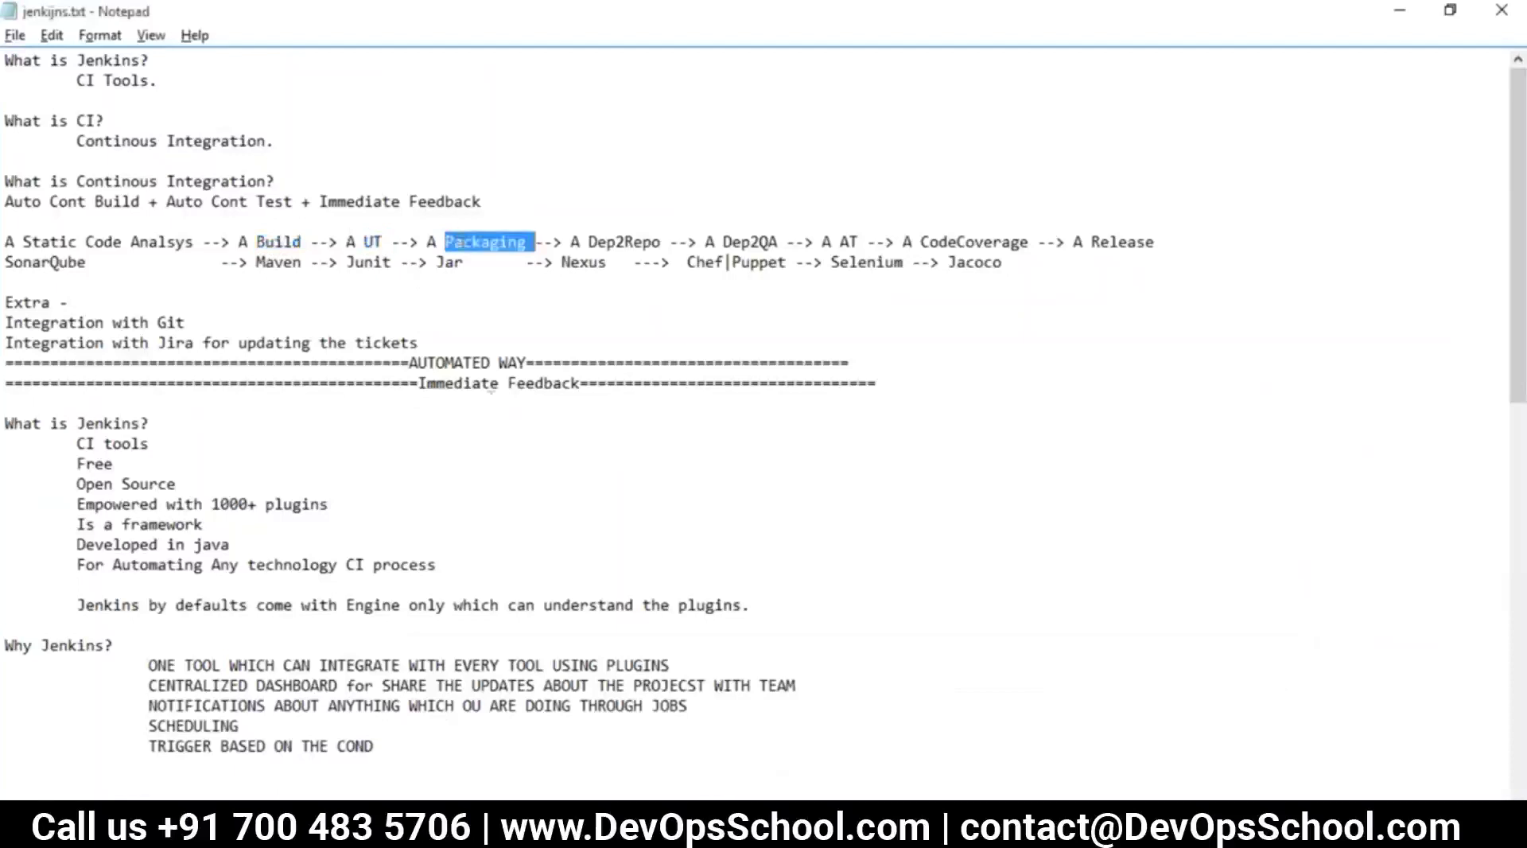
key(alt+Tab)
click(84, 213)
text(APACK)
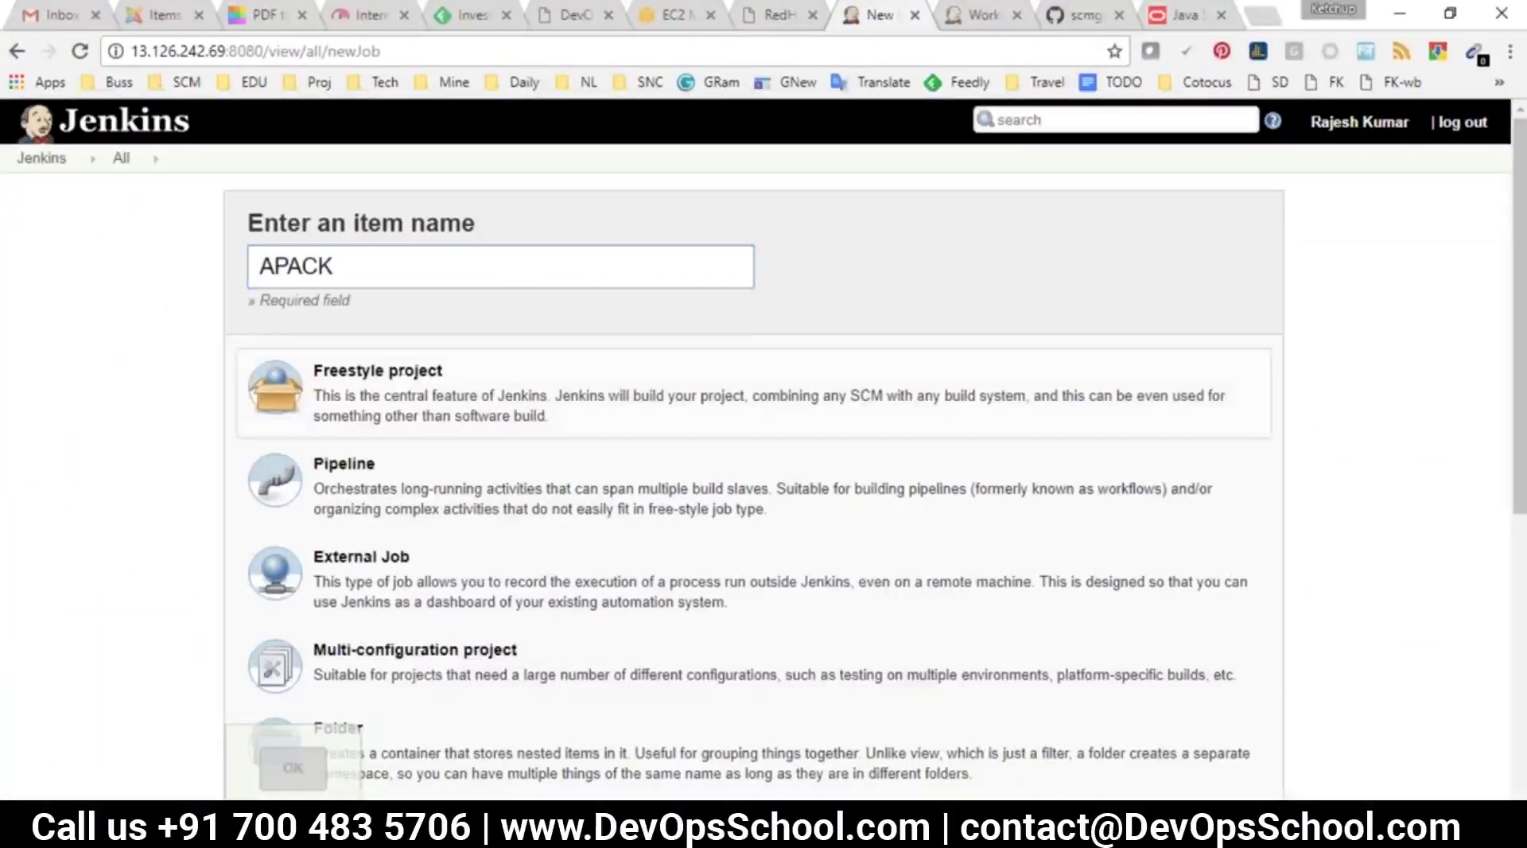
Create the new job as a copy of ABUILD
scroll(351, 413, down, 5)
click(425, 559)
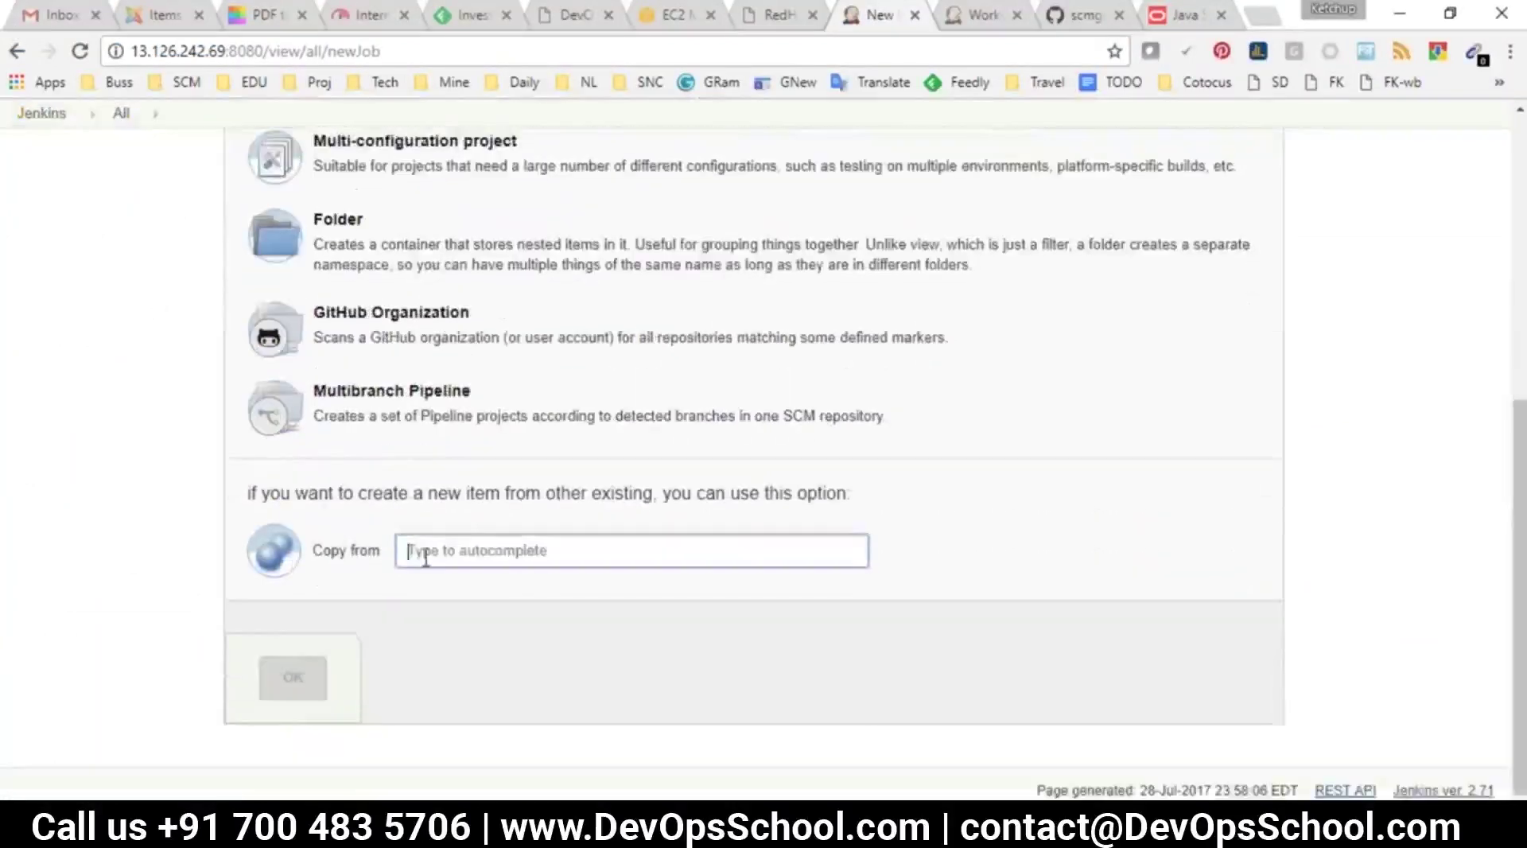
text(AB)
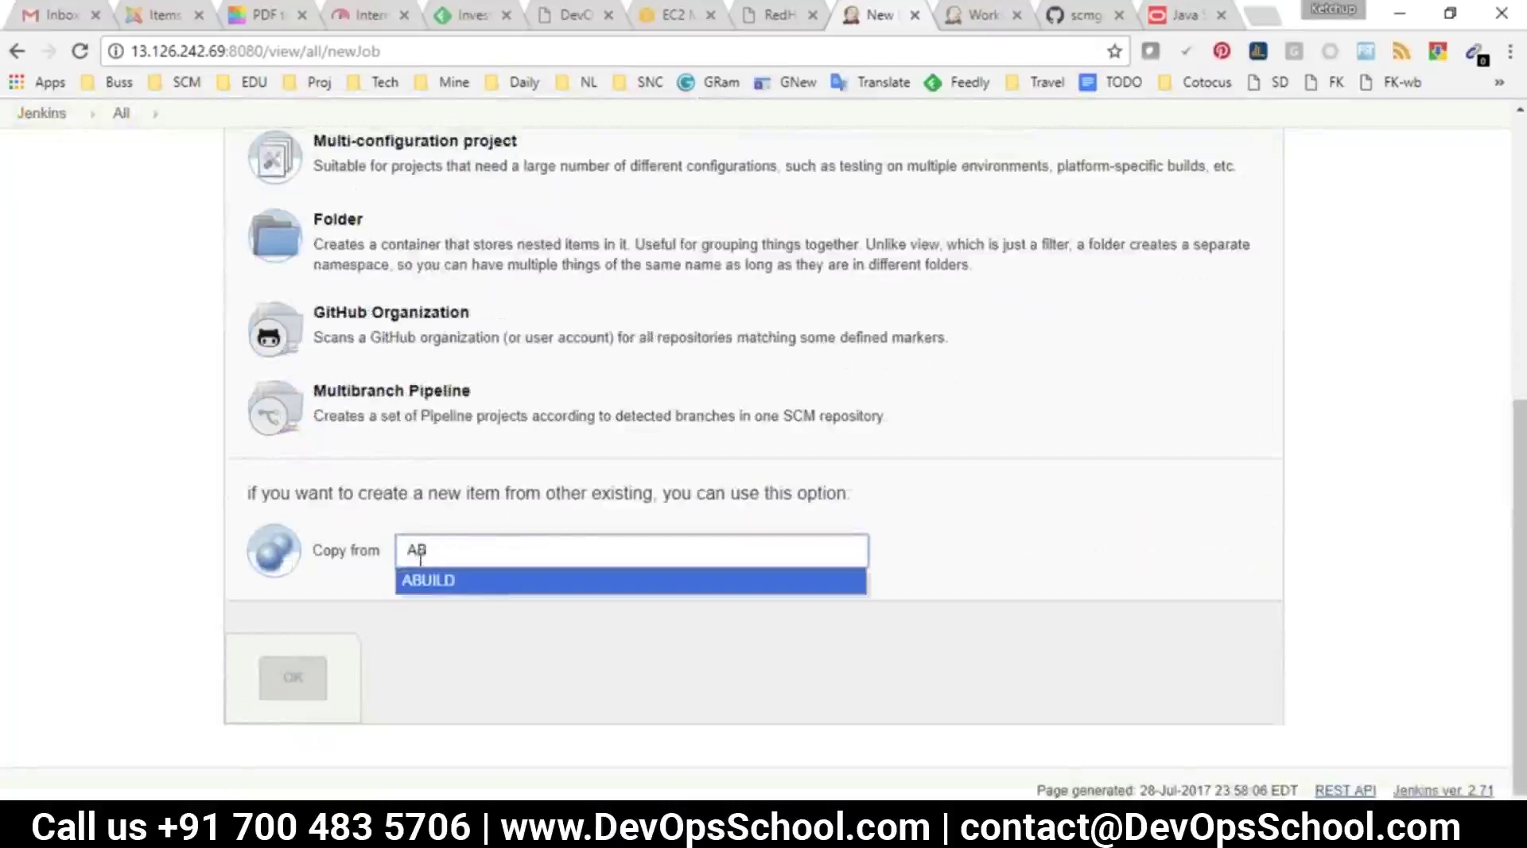
key(Return)
key(Return)
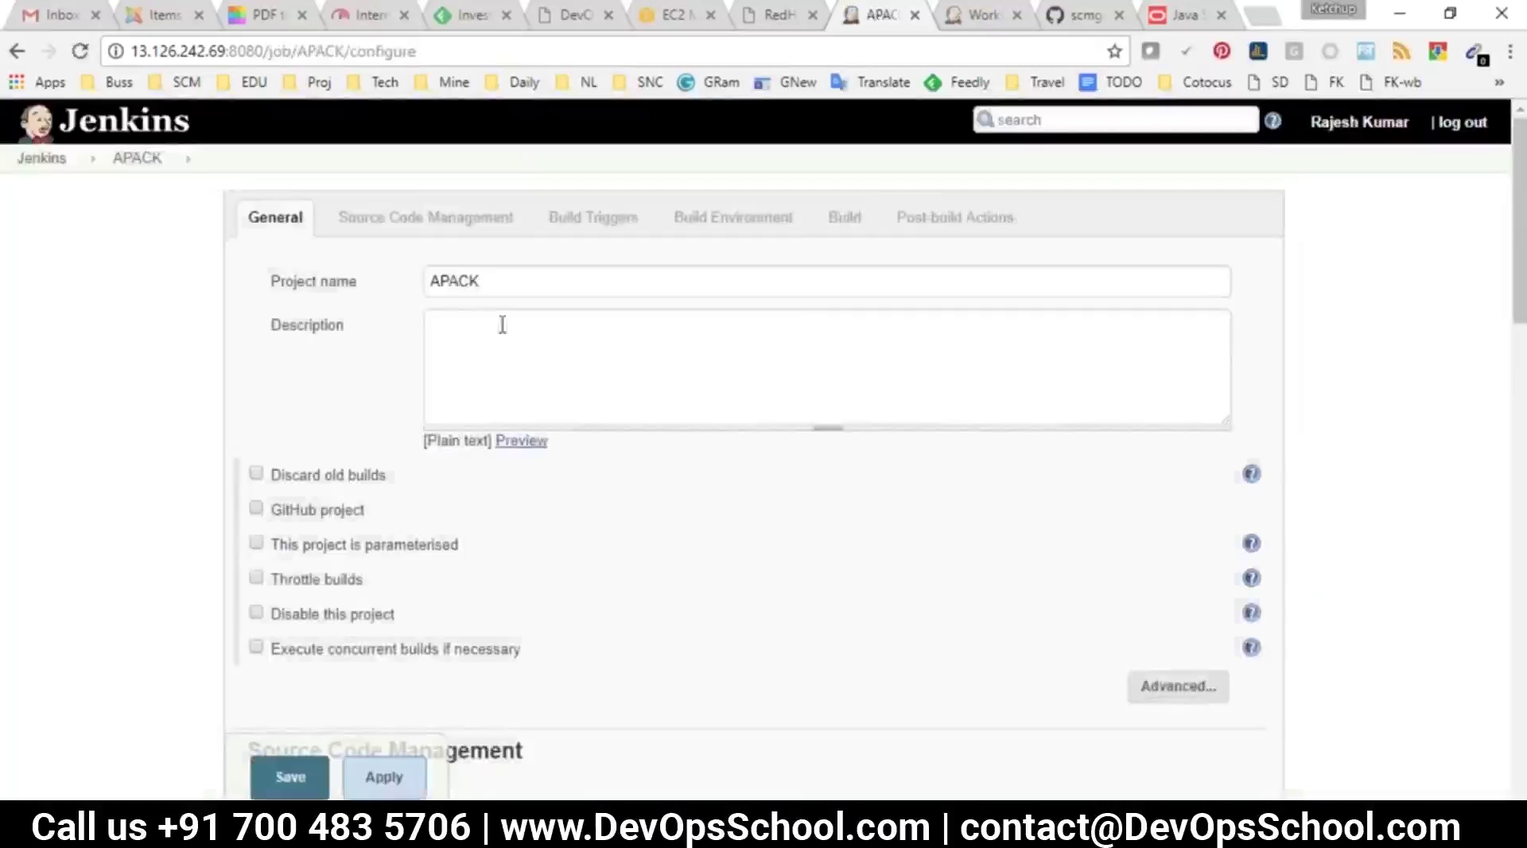
Change APACK's Maven goal from compile to package and save the job
click(844, 217)
double_click(497, 360)
text(package)
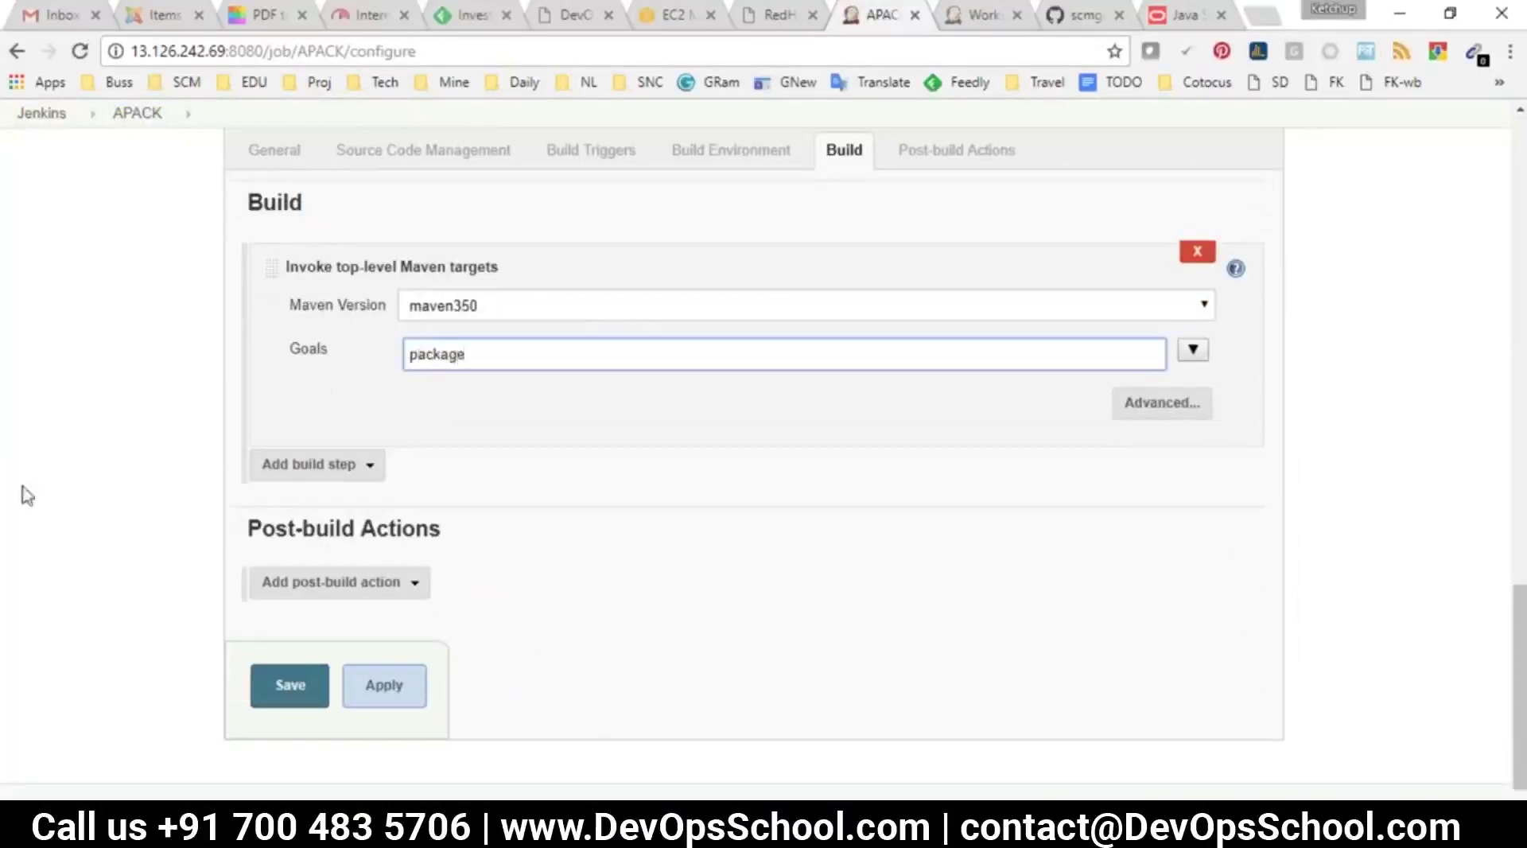
click(289, 685)
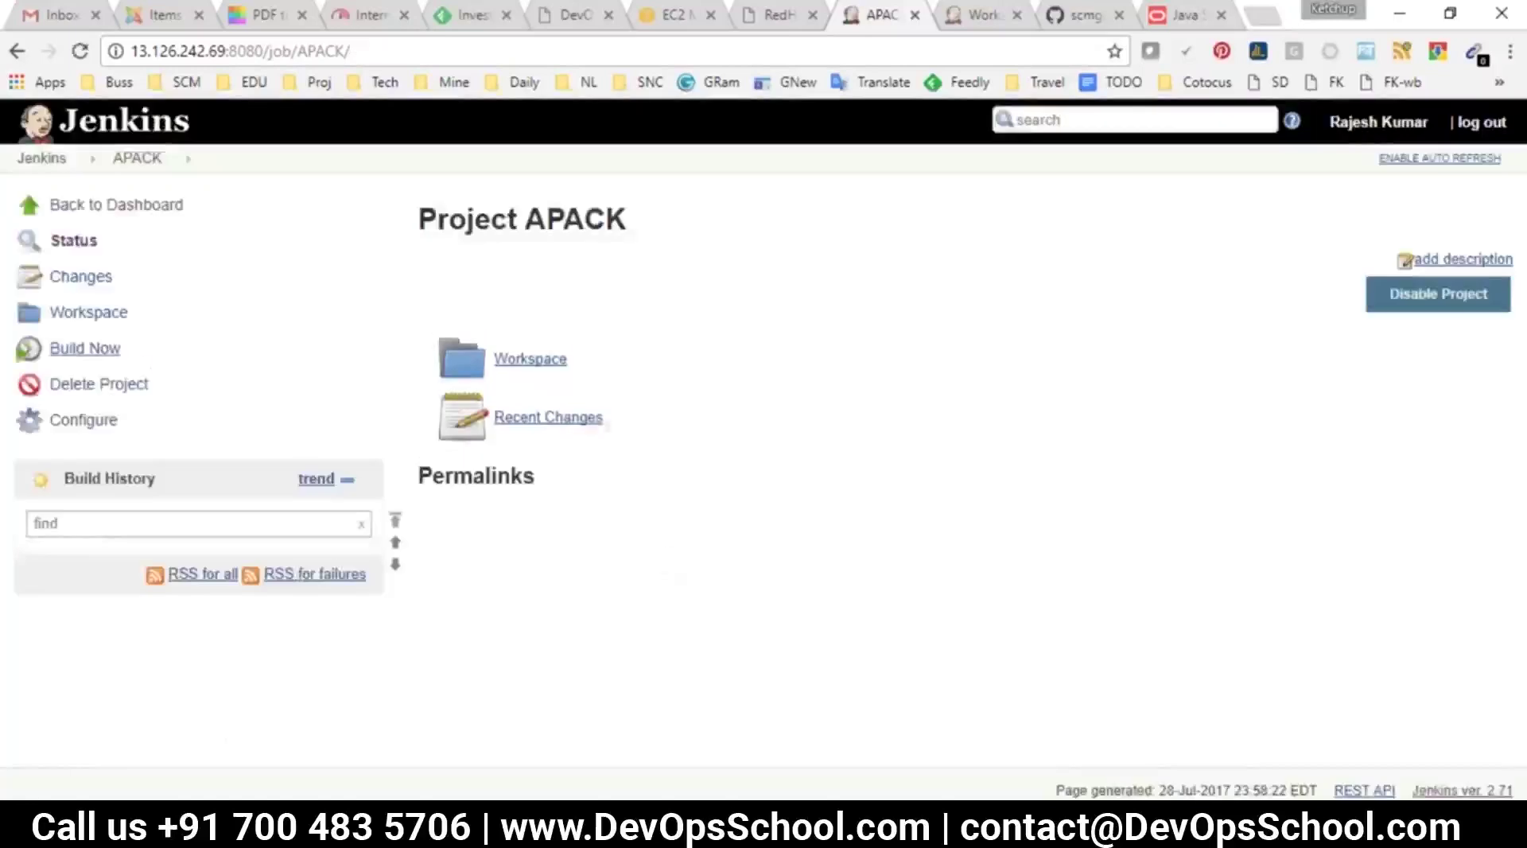
click(93, 354)
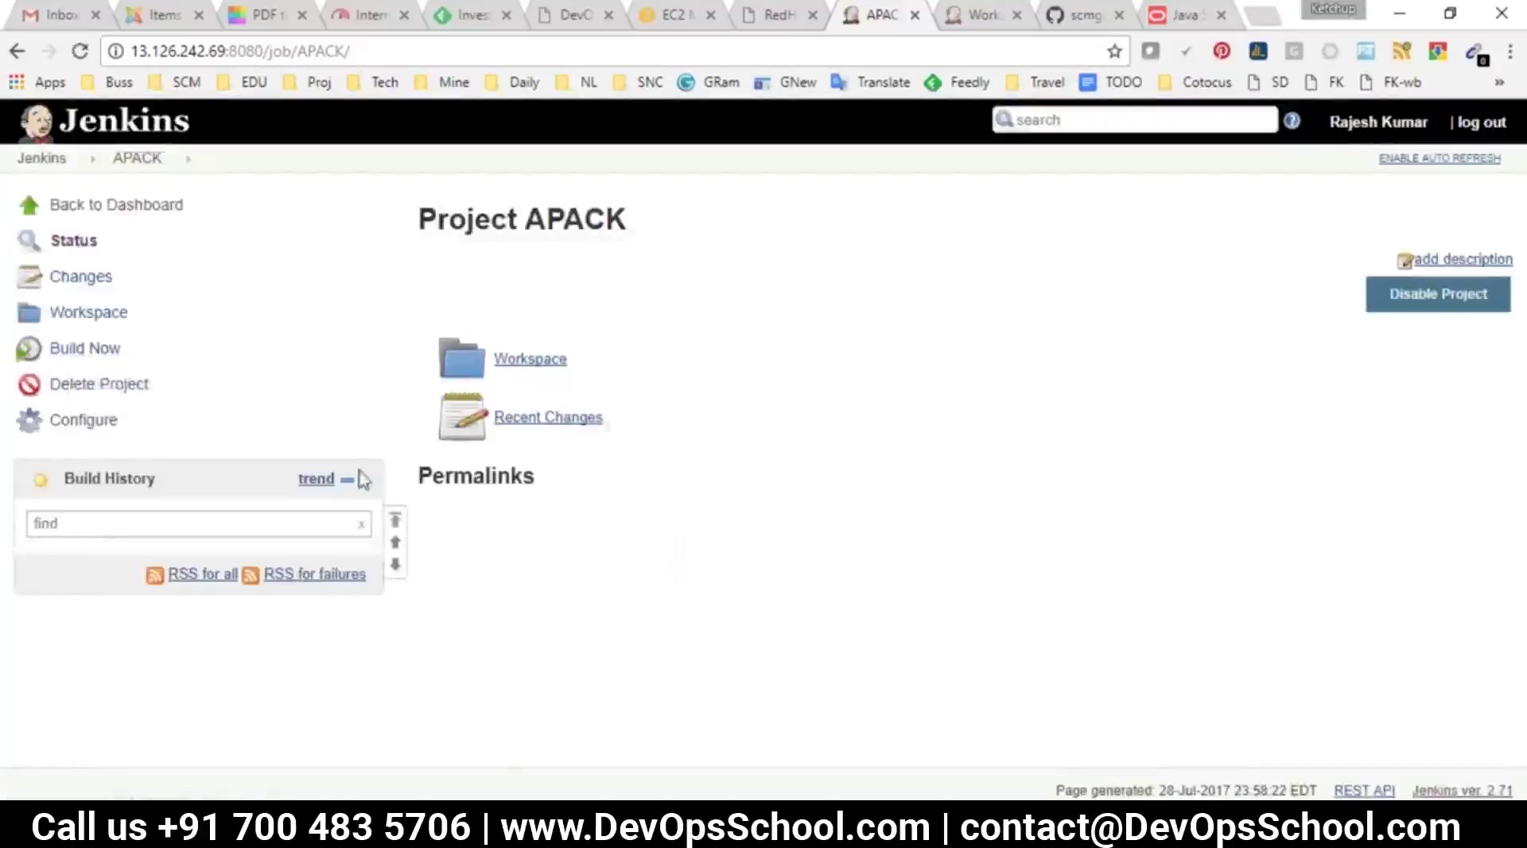
click(51, 560)
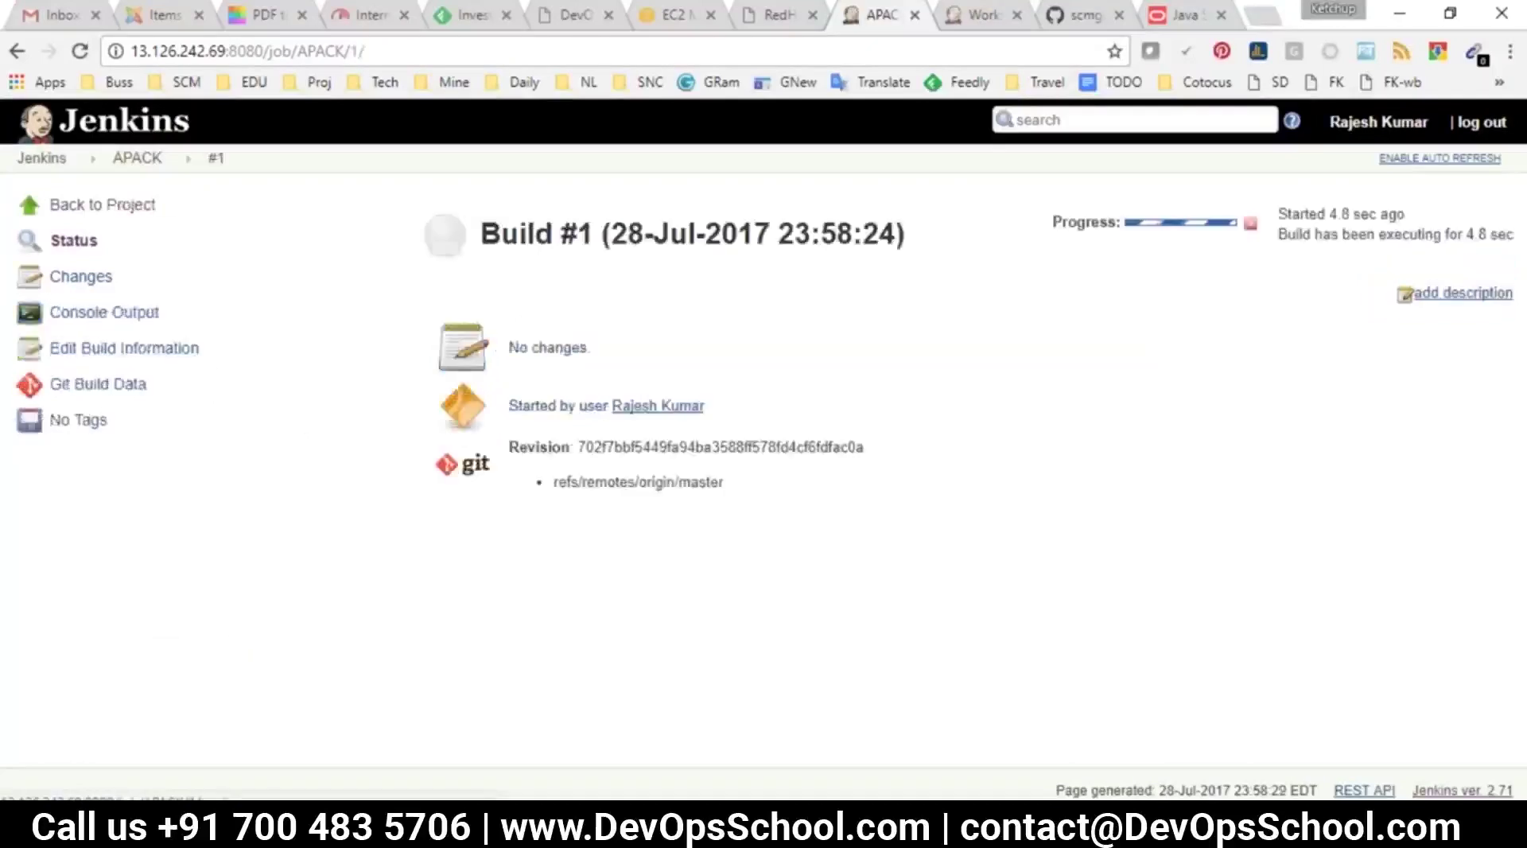
click(104, 312)
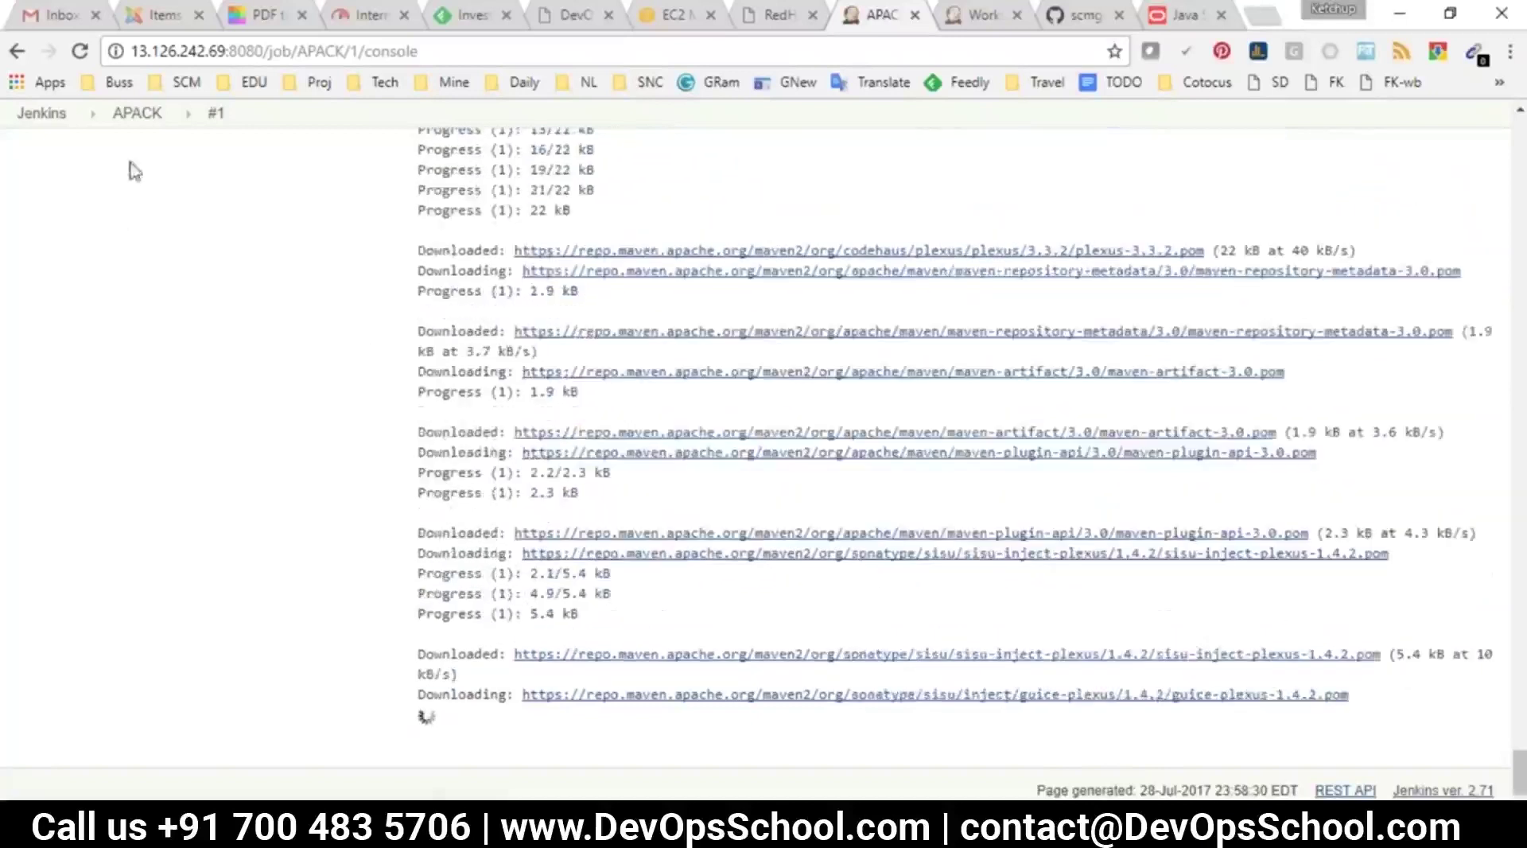
click(139, 113)
click(94, 422)
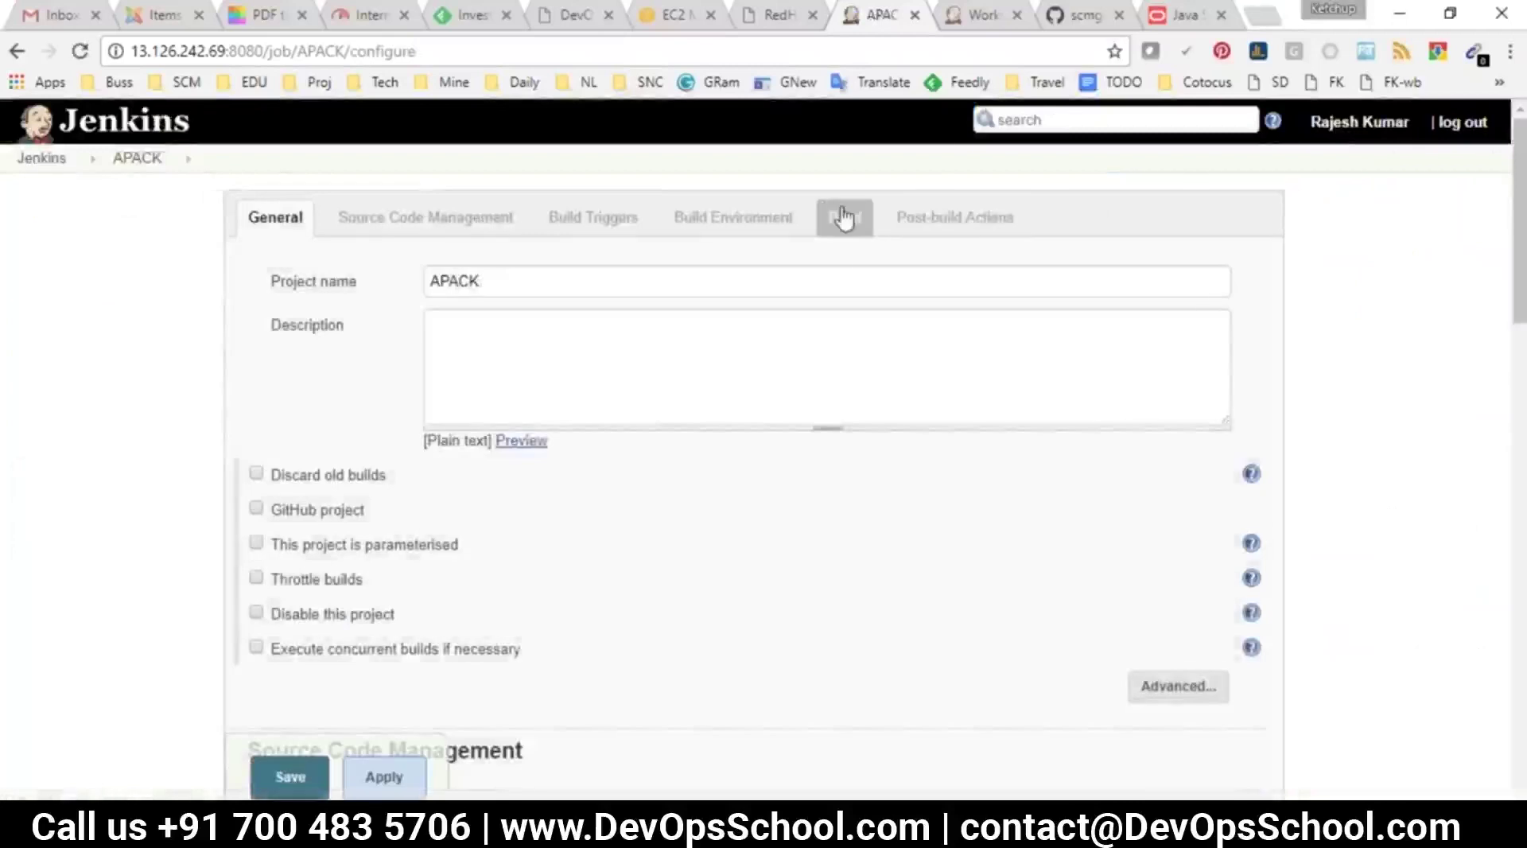
click(845, 217)
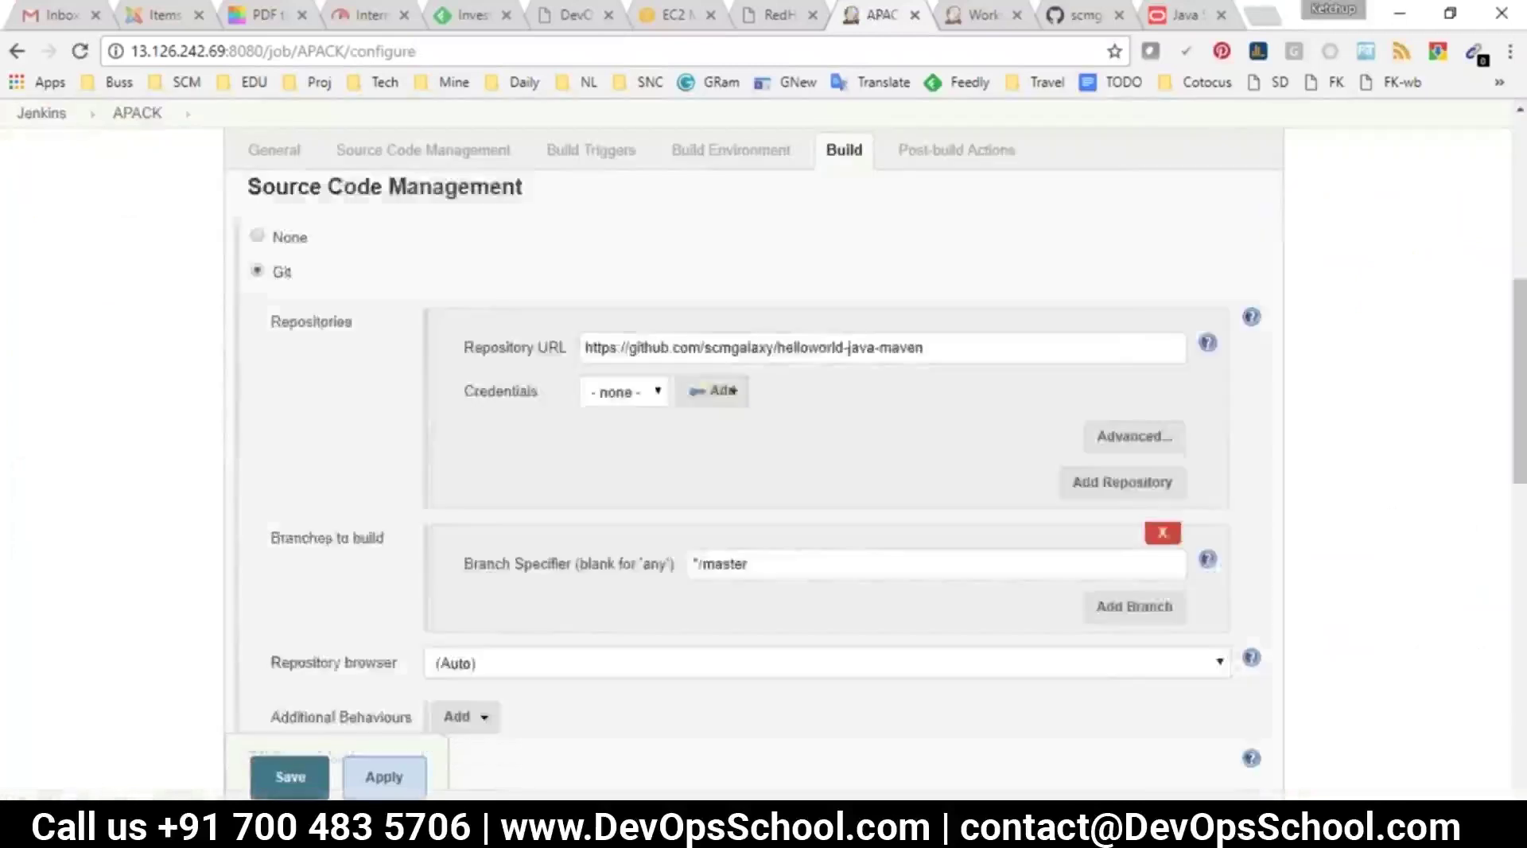
drag(466, 354, 318, 350)
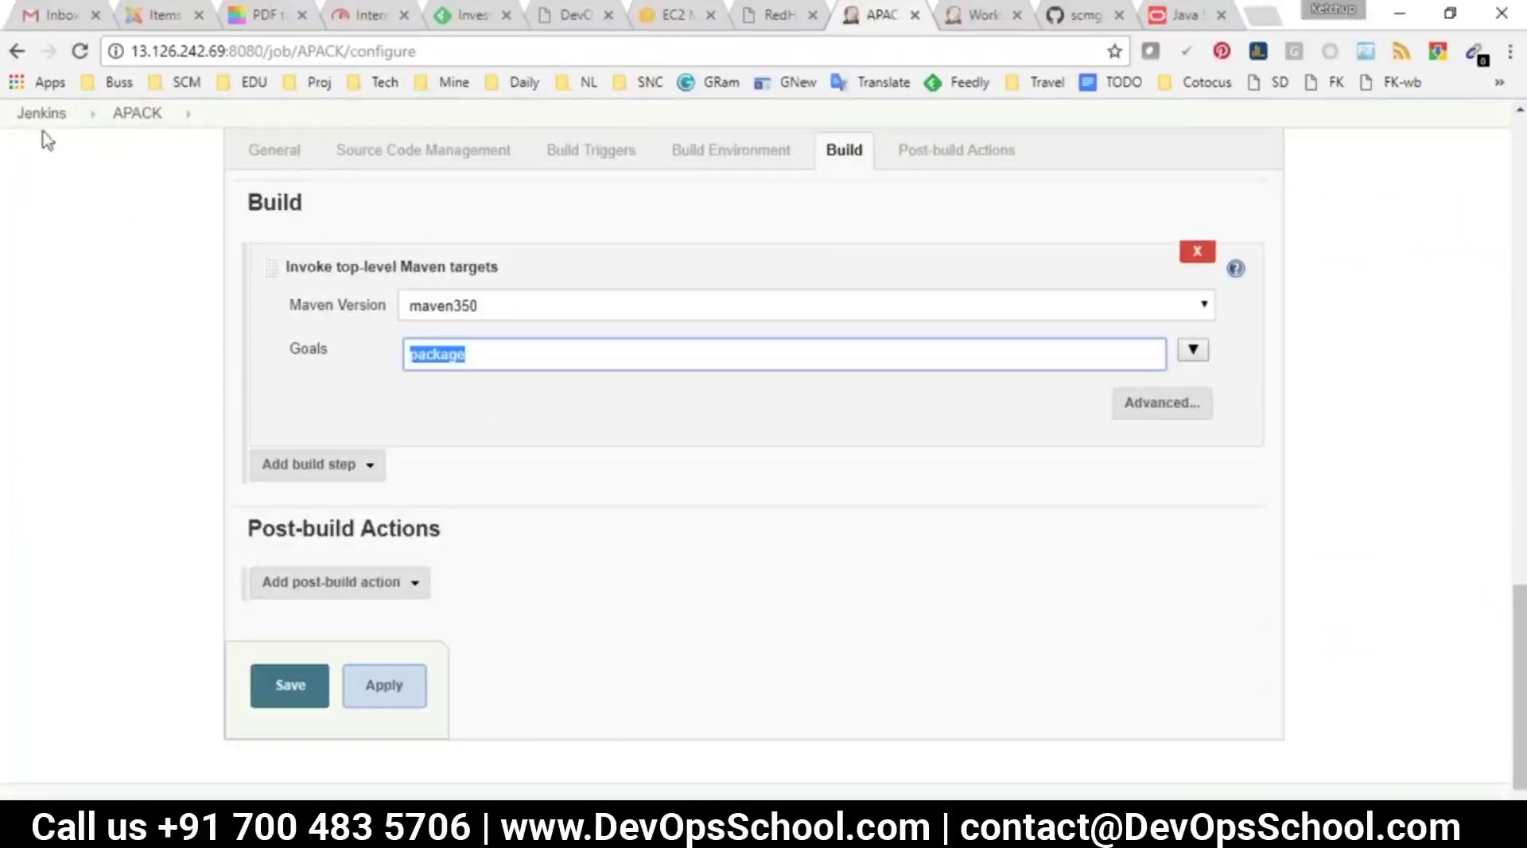
click(123, 115)
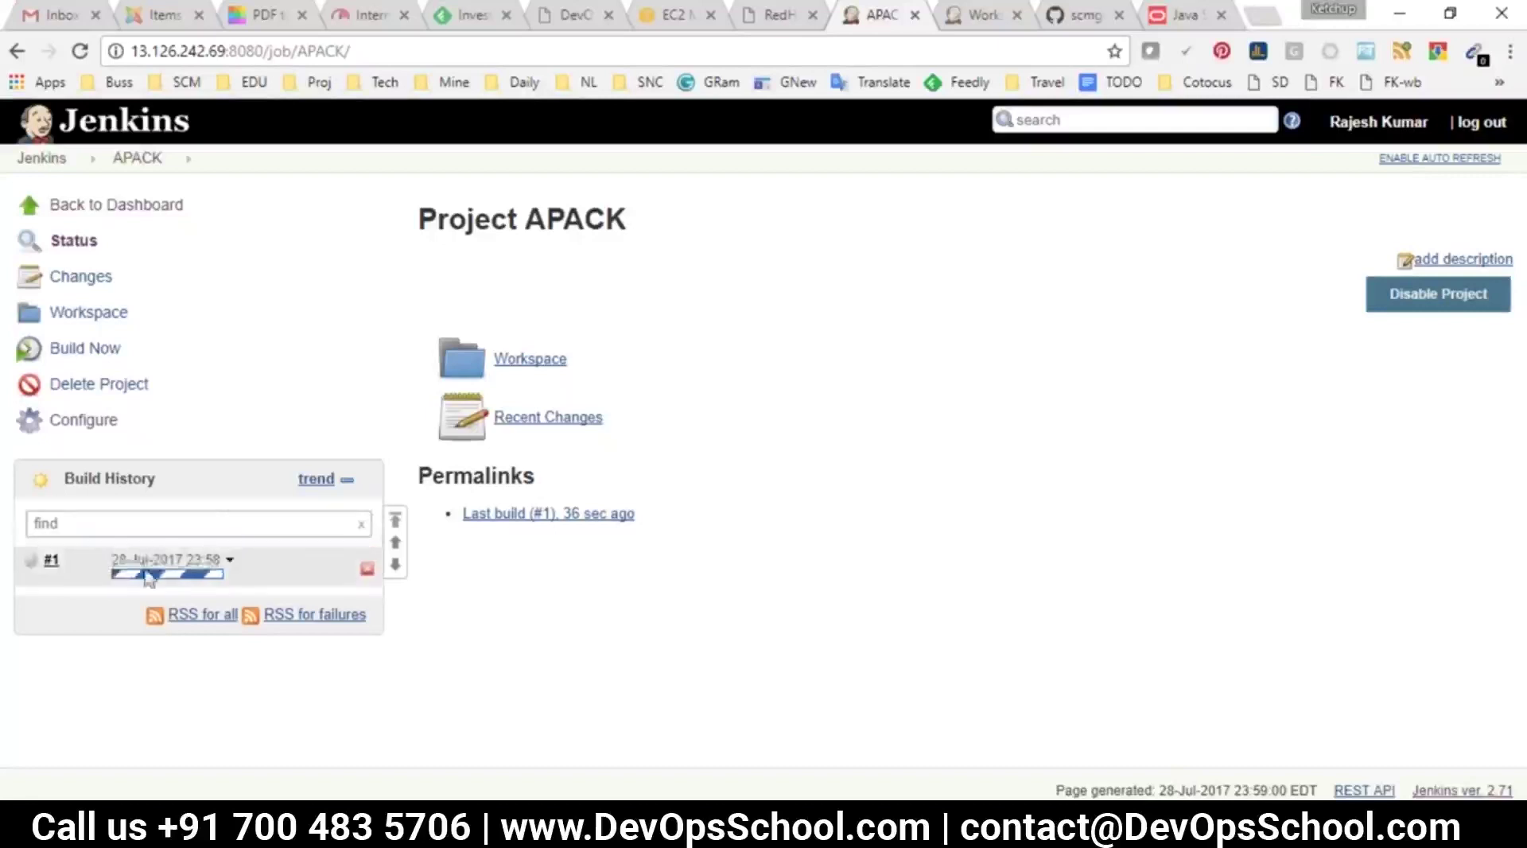
click(51, 560)
click(87, 314)
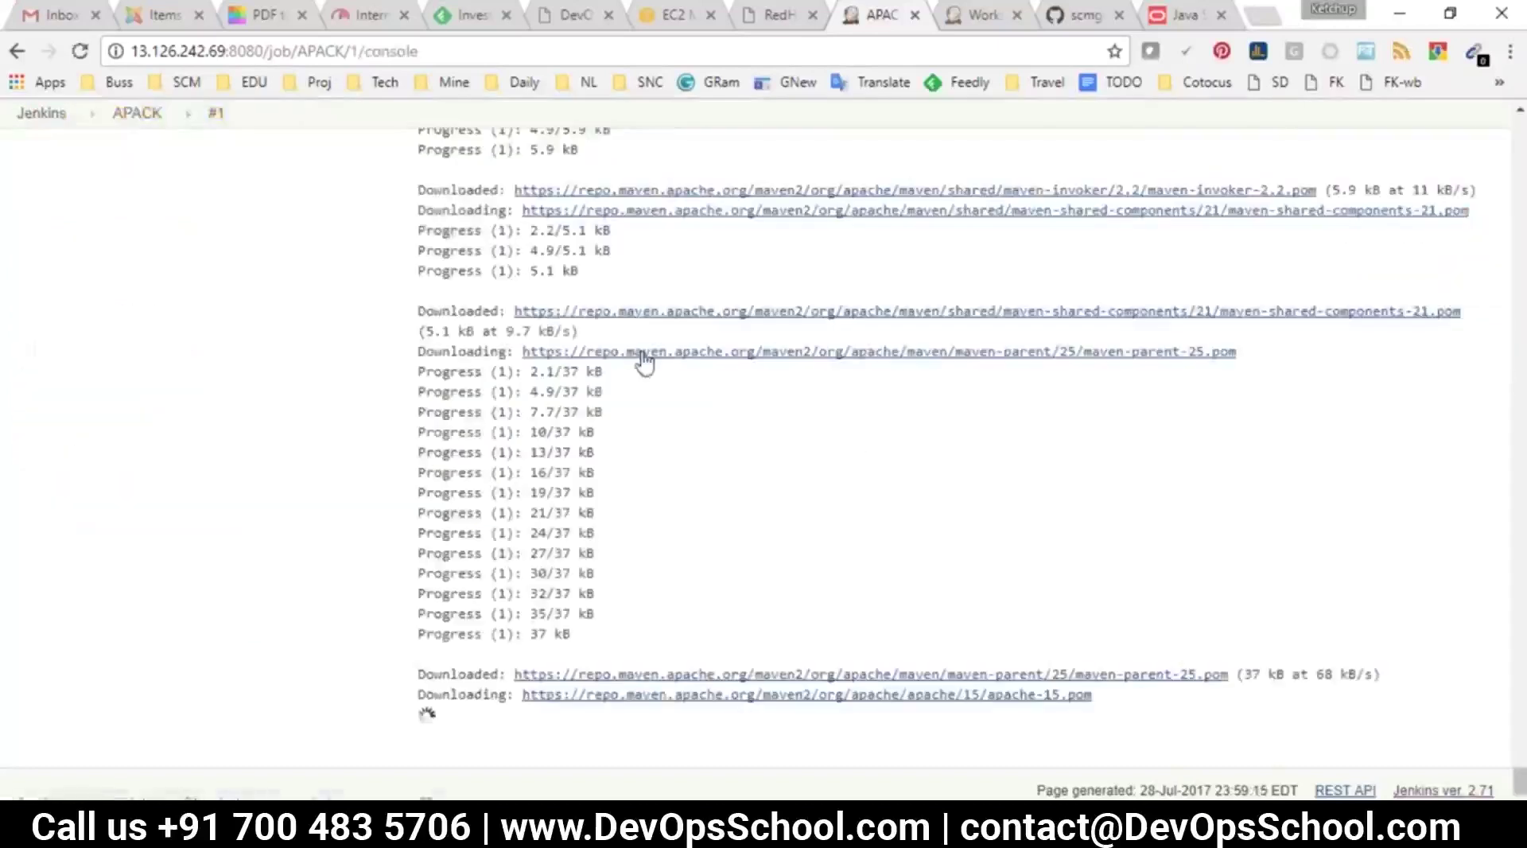
click(126, 118)
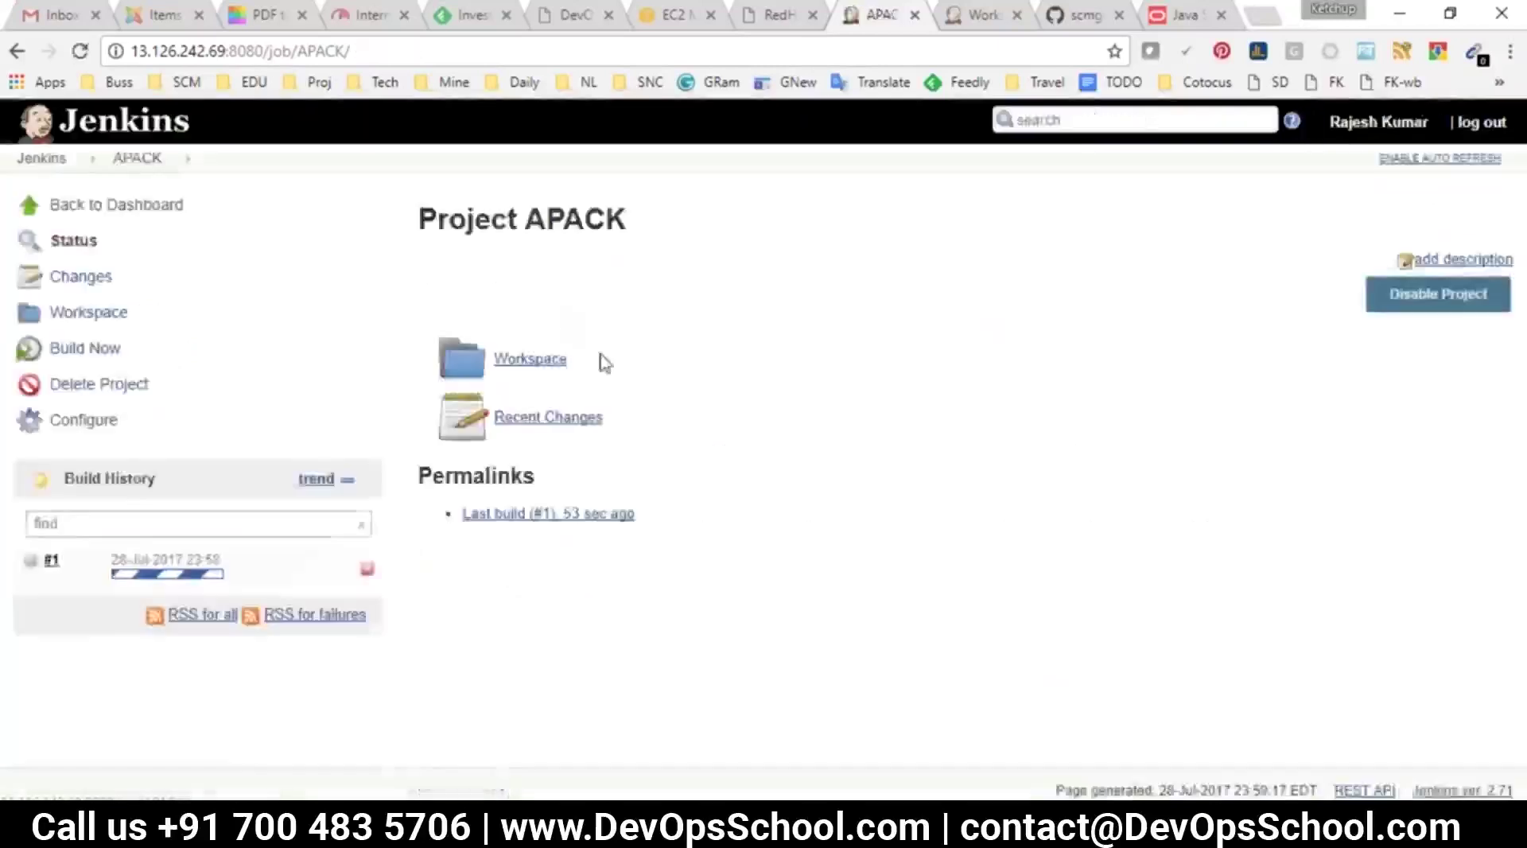
key(alt+Tab)
Mark the Dep2Repo, Build, UT, Packaging stages and Nexus in jenkijns.txt, then return to Jenkins
click(581, 299)
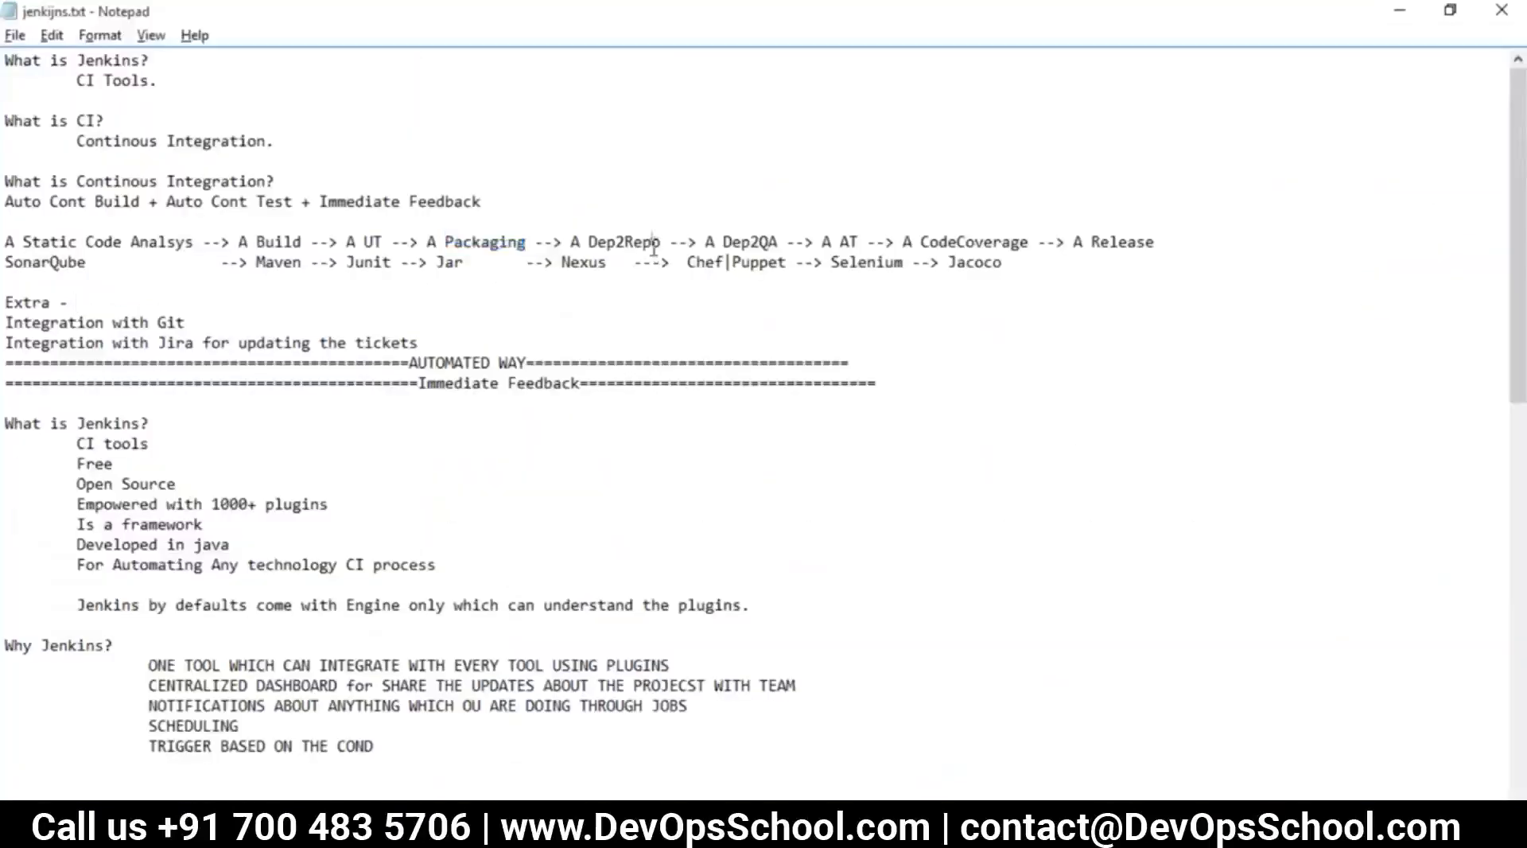
drag(662, 242, 569, 241)
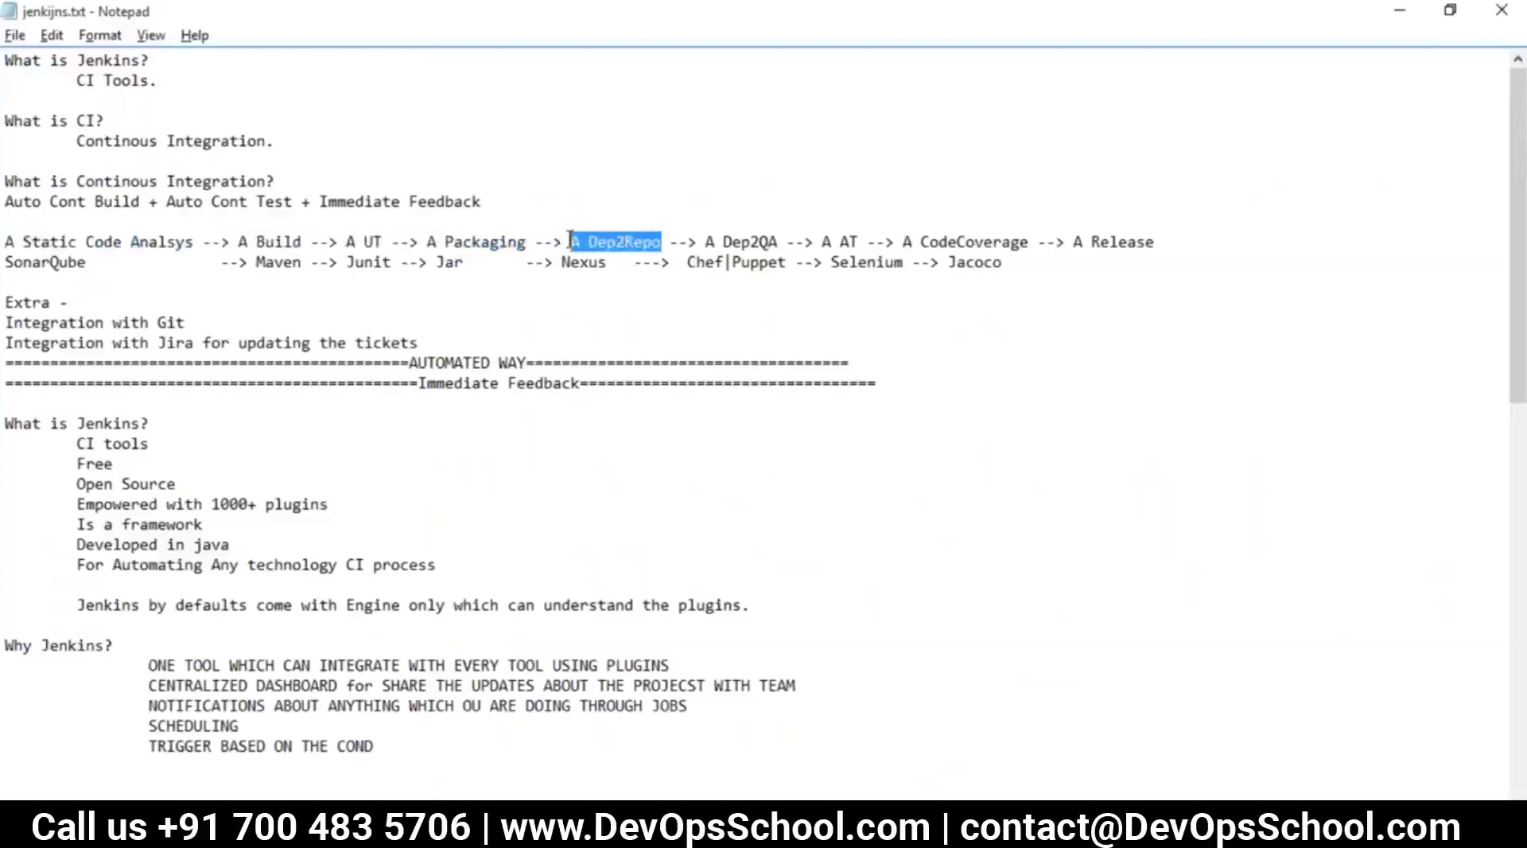
drag(303, 242, 250, 242)
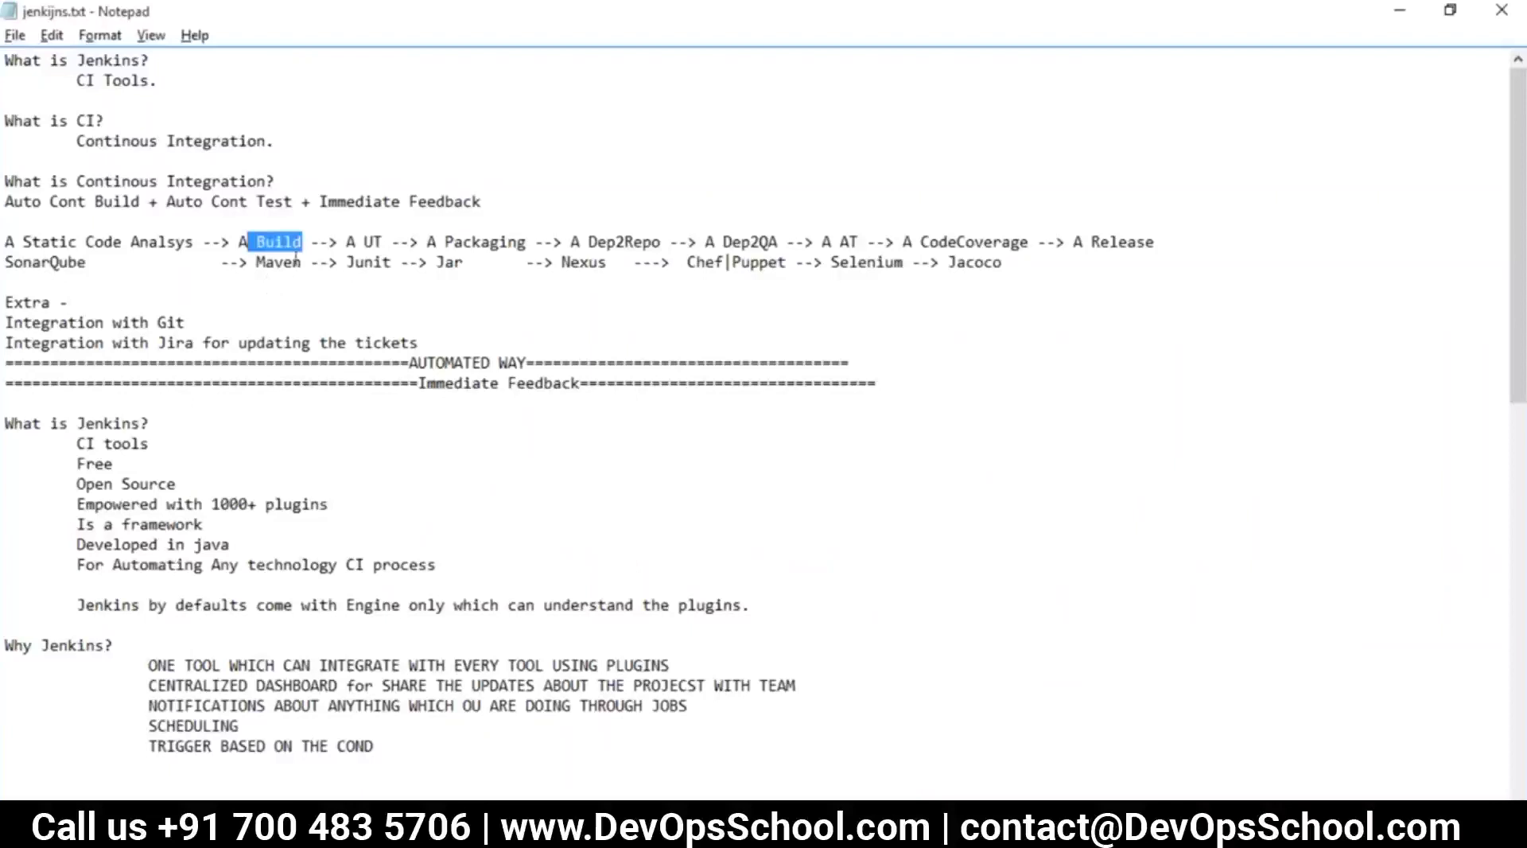
double_click(369, 240)
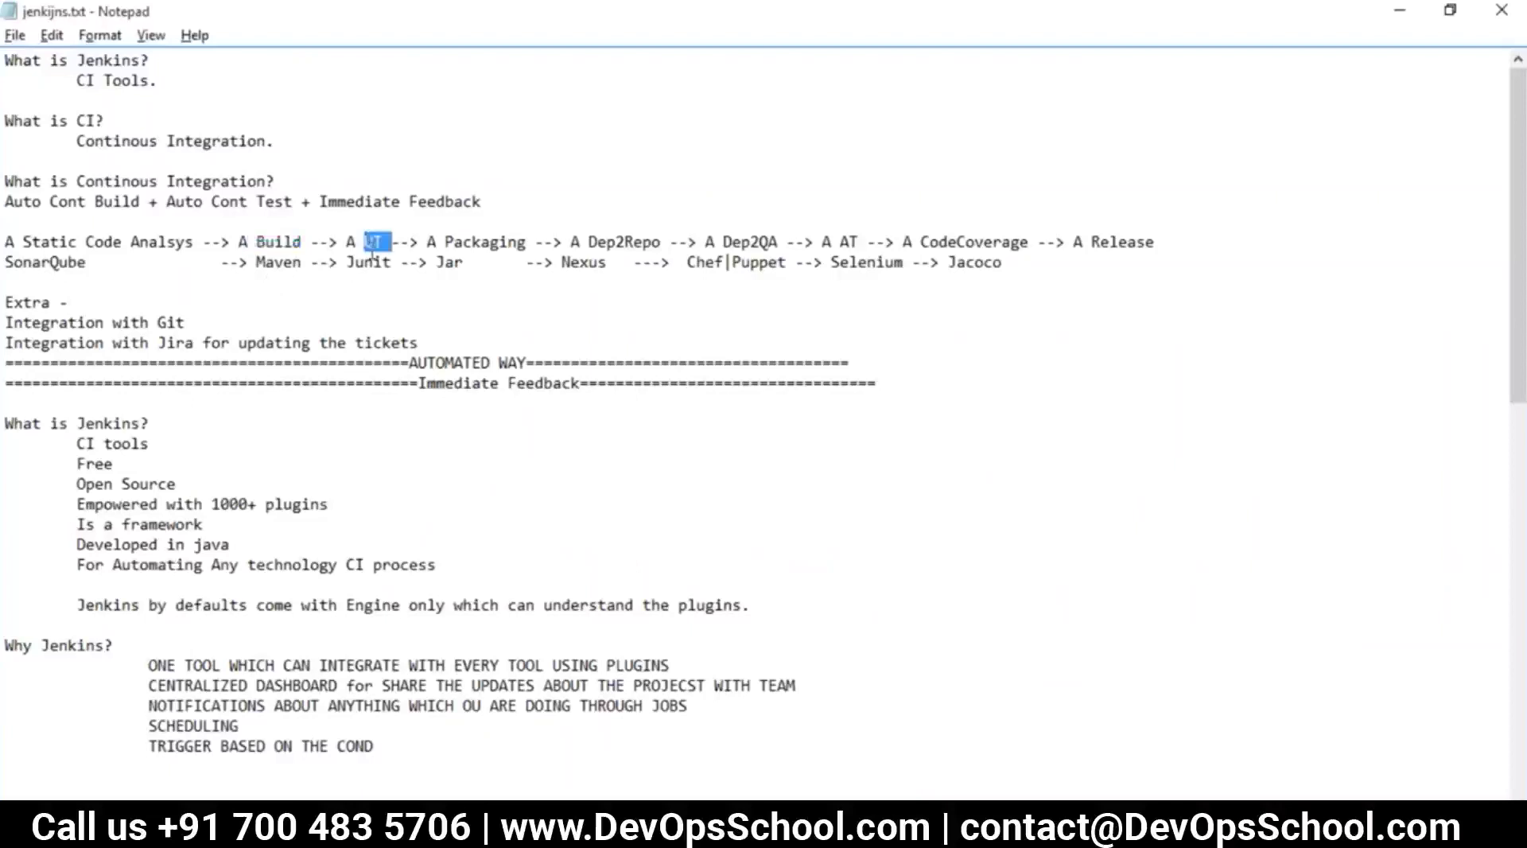
double_click(493, 240)
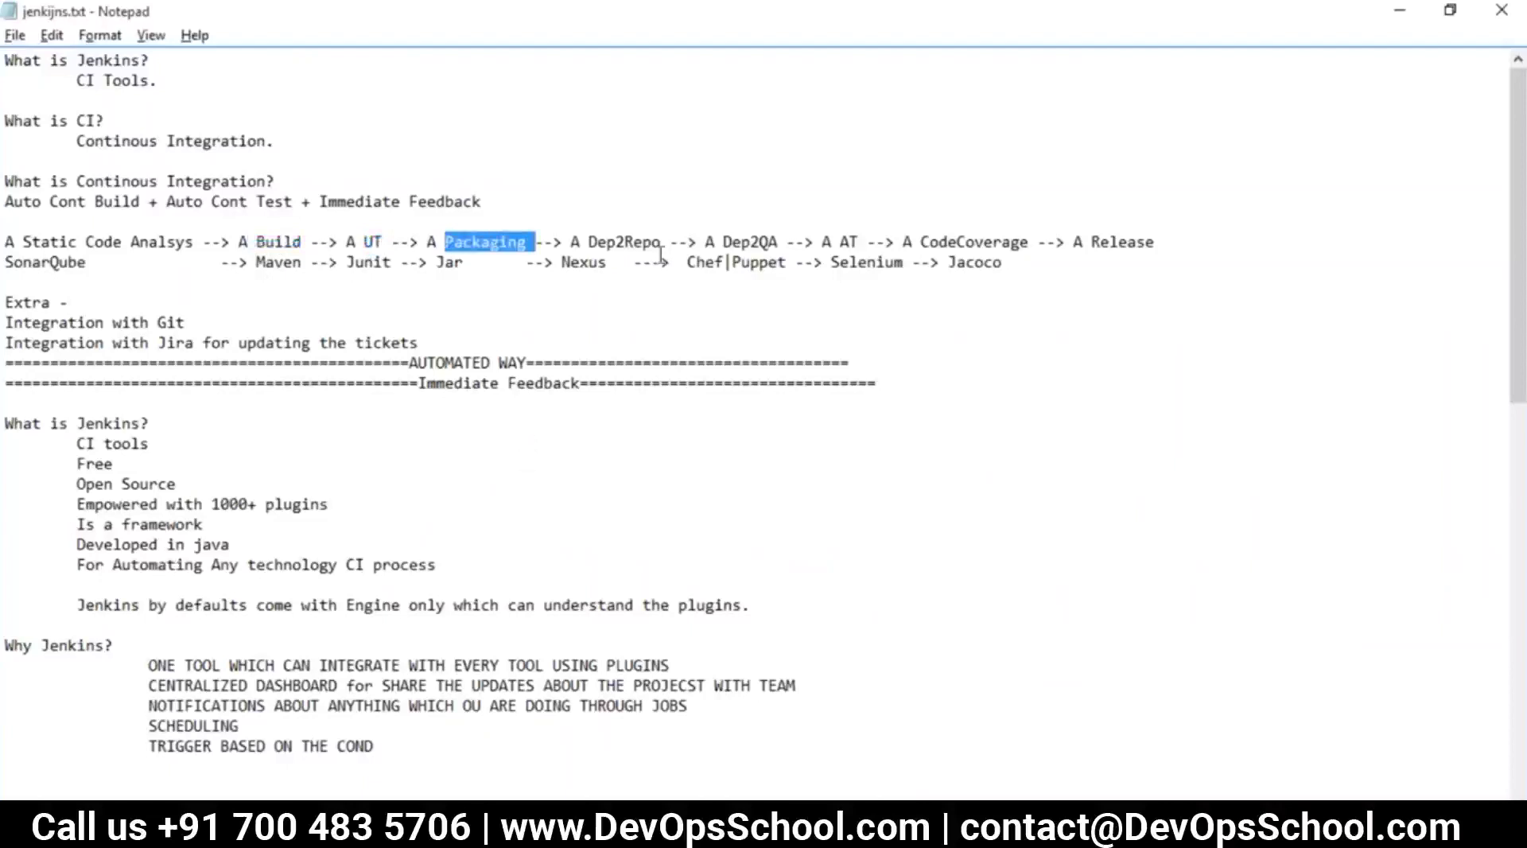
drag(663, 242, 561, 266)
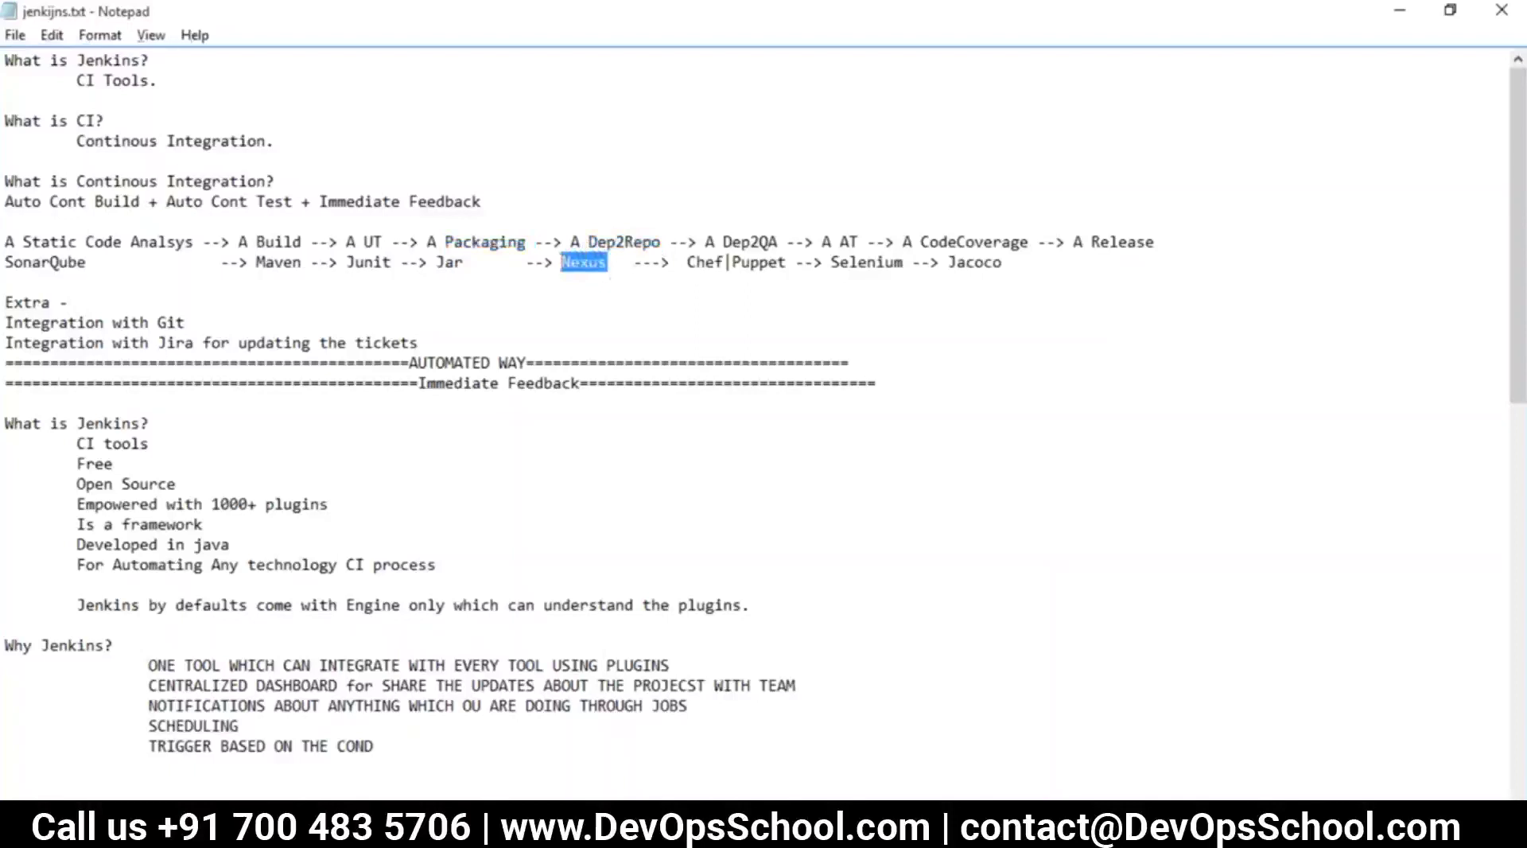
key(alt+Tab)
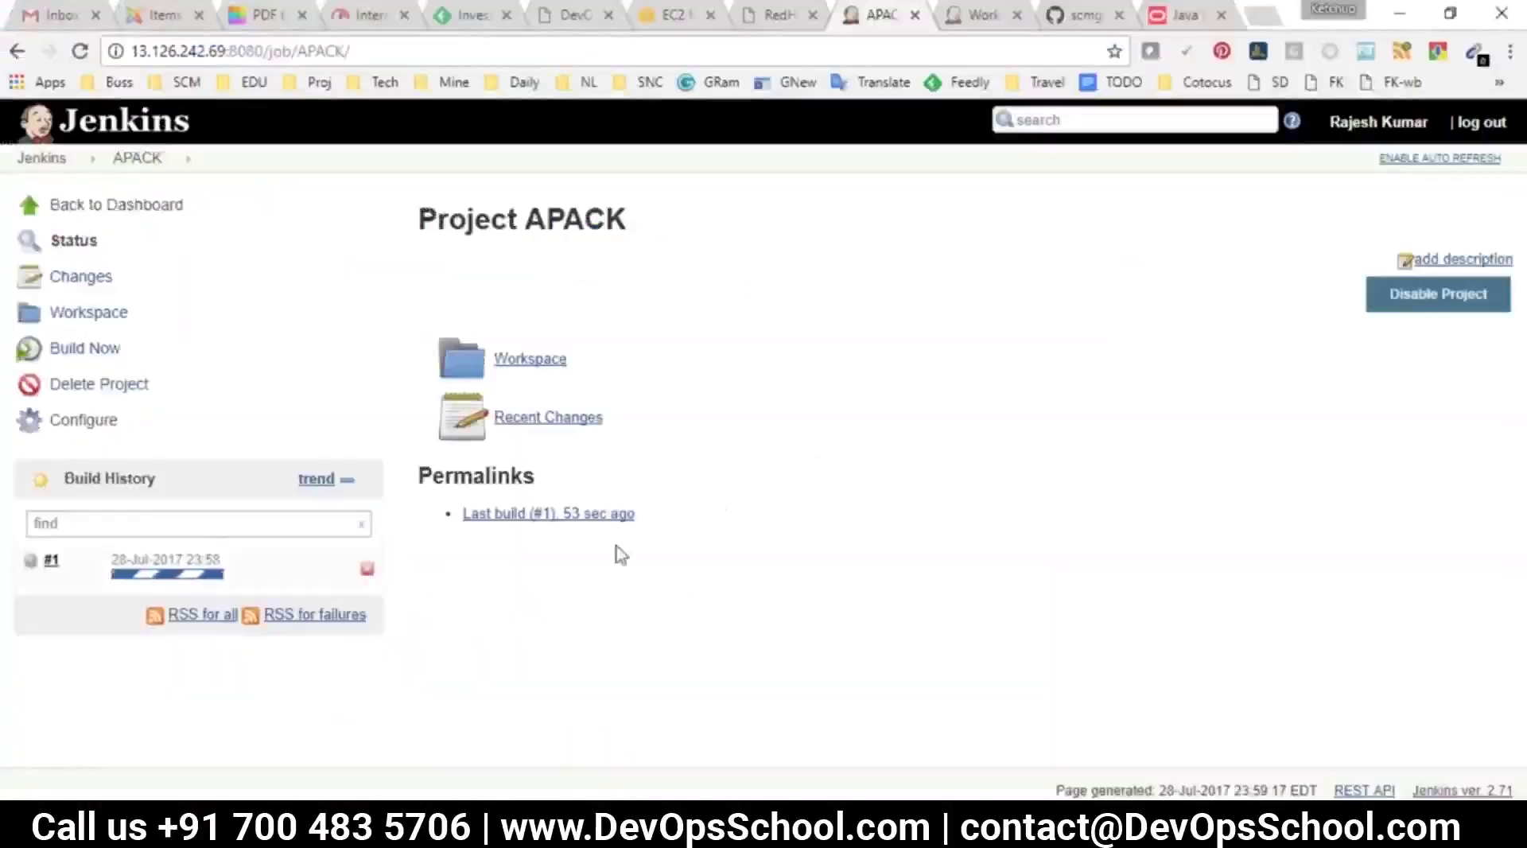
key(alt+Tab)
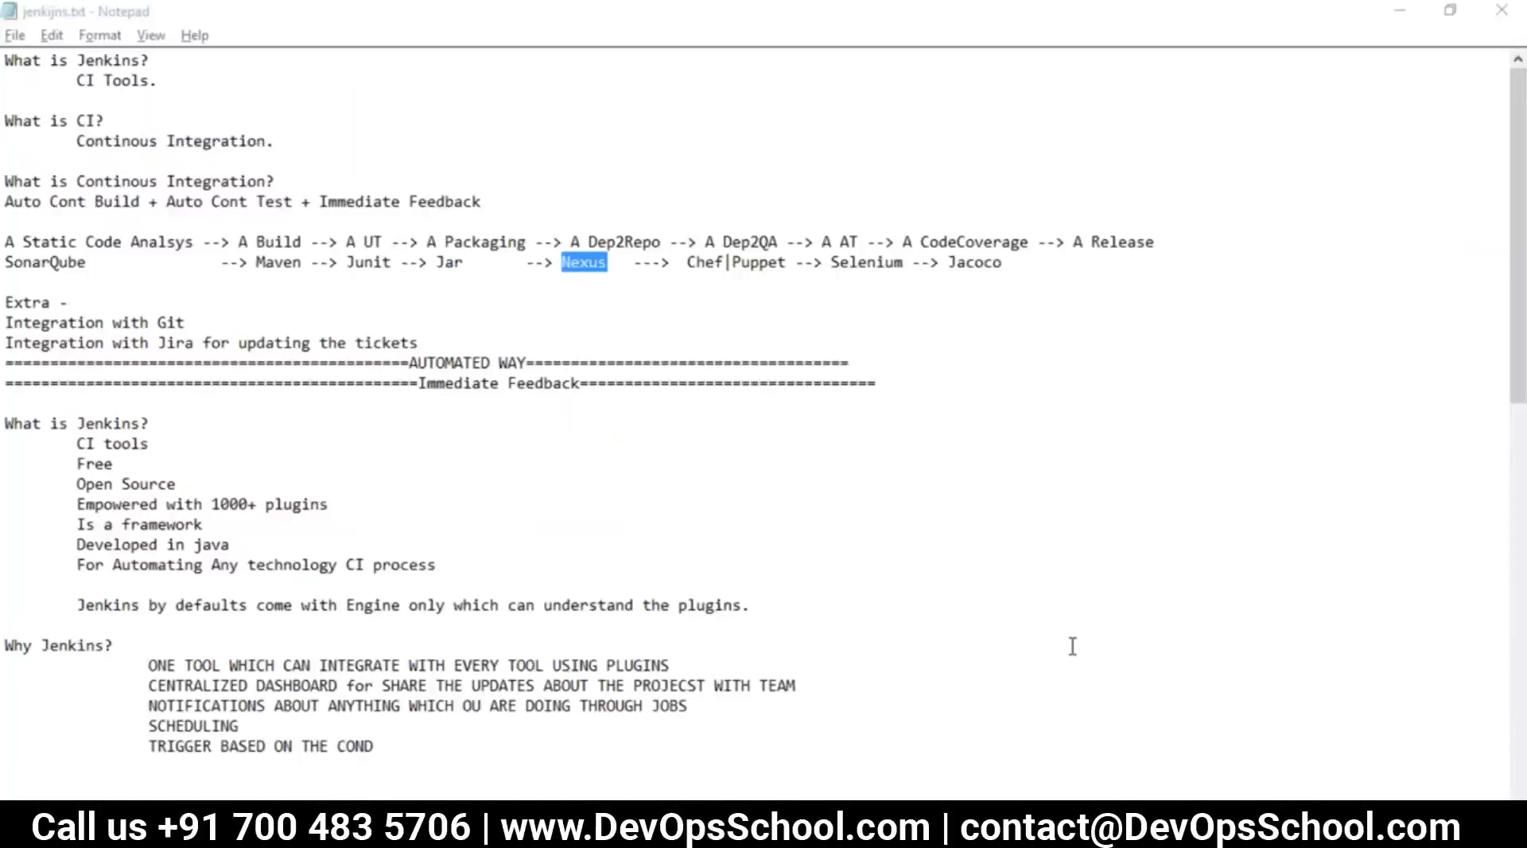
key(alt+Tab)
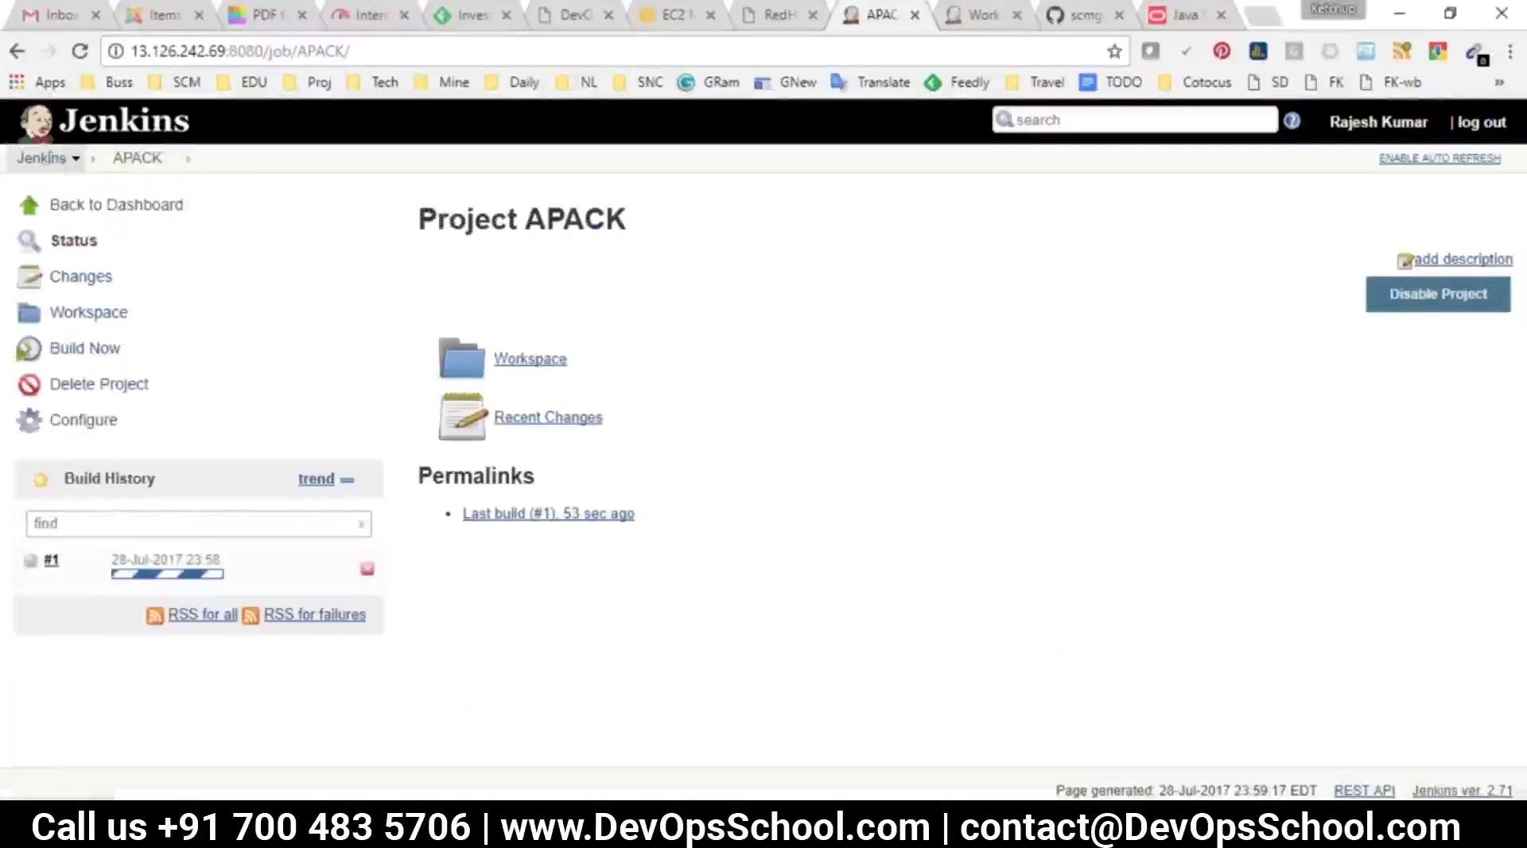
Open ABUILD's build step settings, try the install goal, then undo back to compile
click(42, 158)
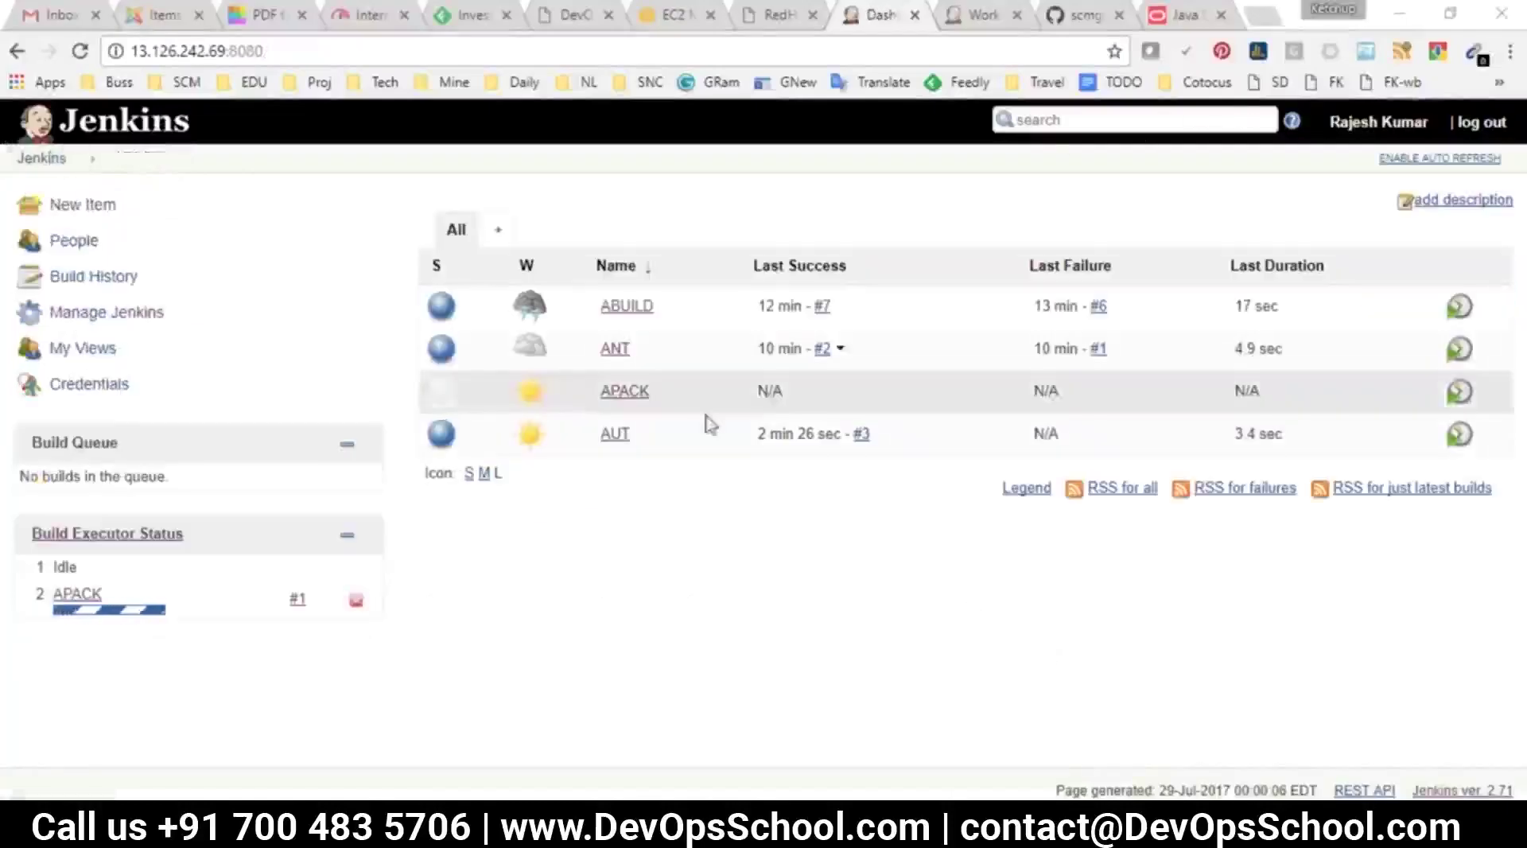
click(624, 312)
click(56, 420)
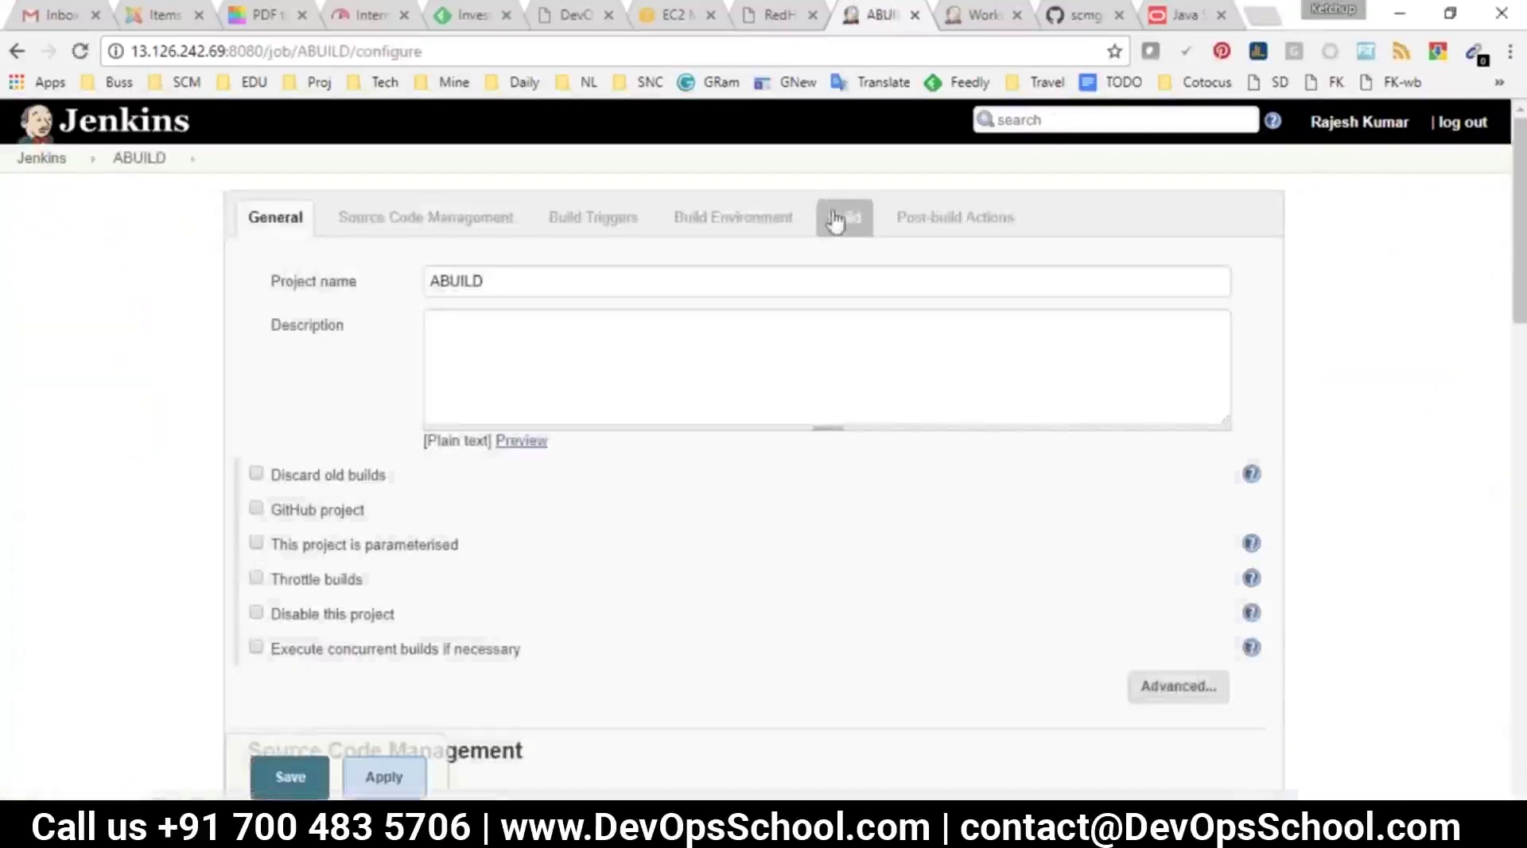
click(843, 215)
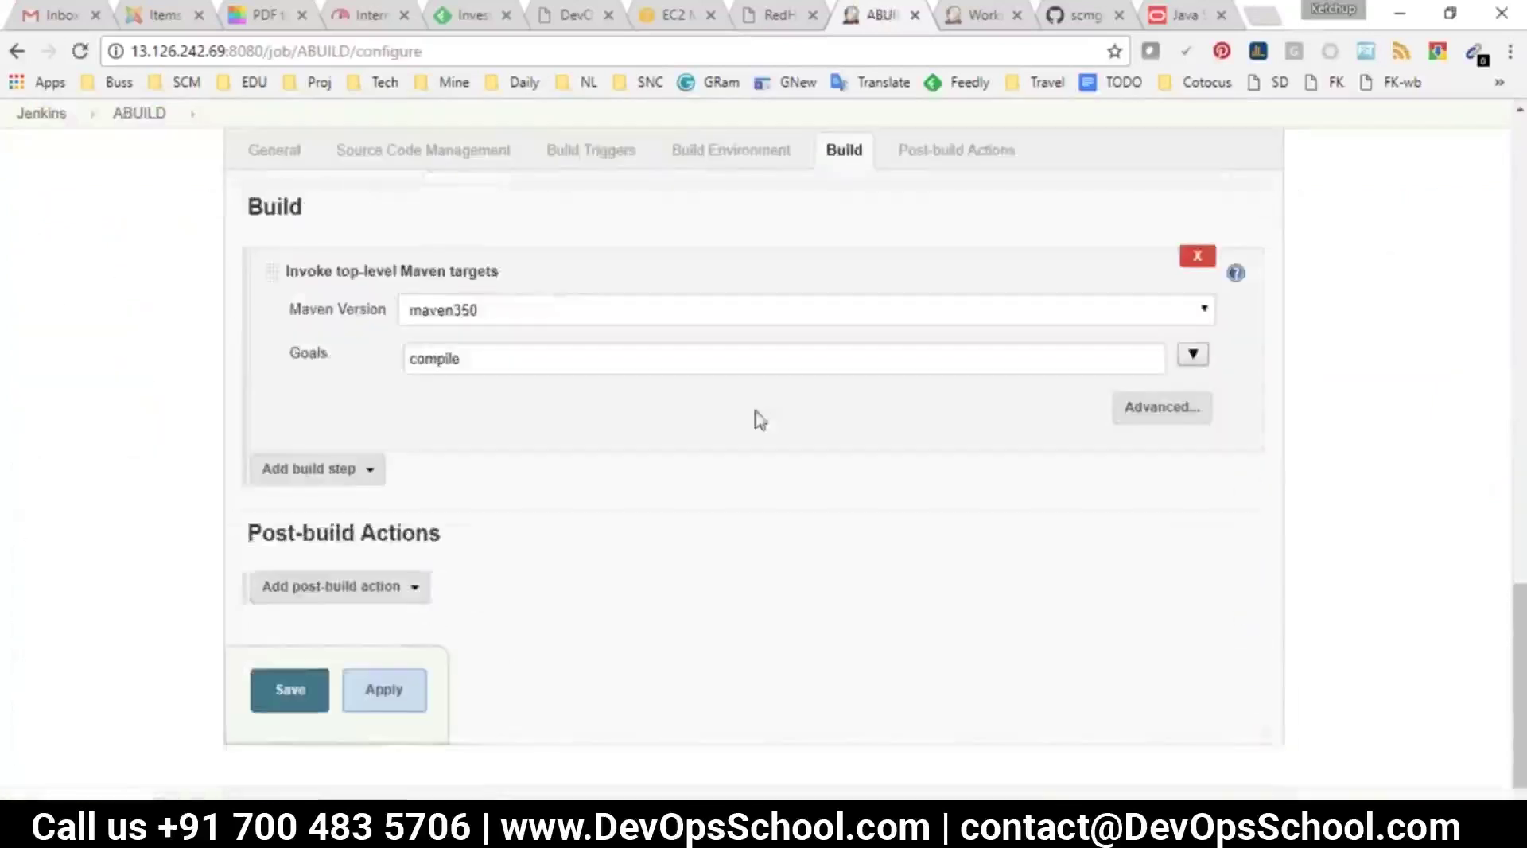
drag(475, 349, 373, 337)
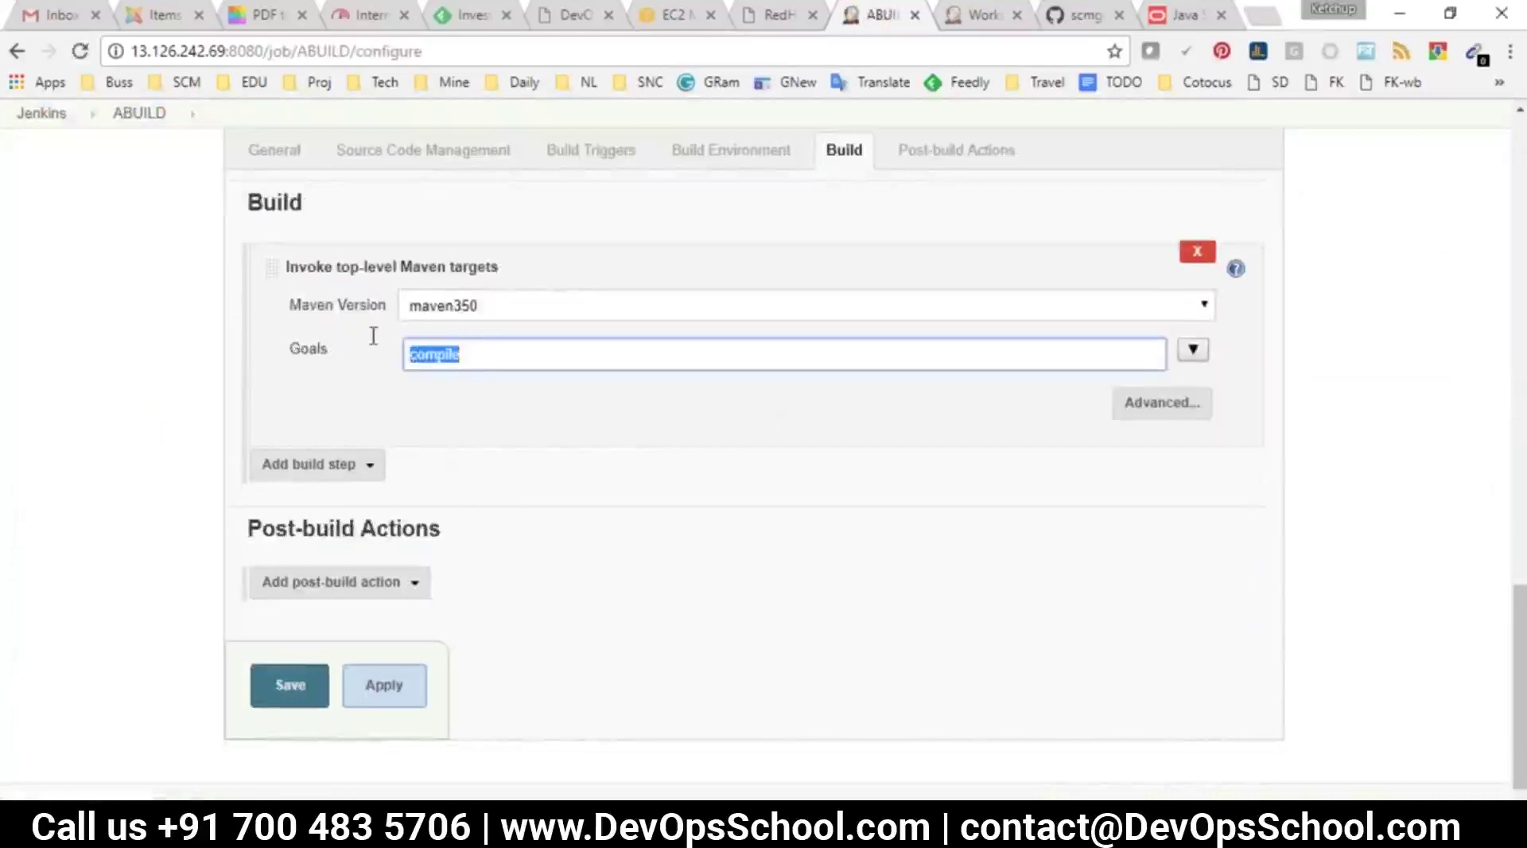
click(477, 350)
drag(494, 357, 266, 353)
text(install)
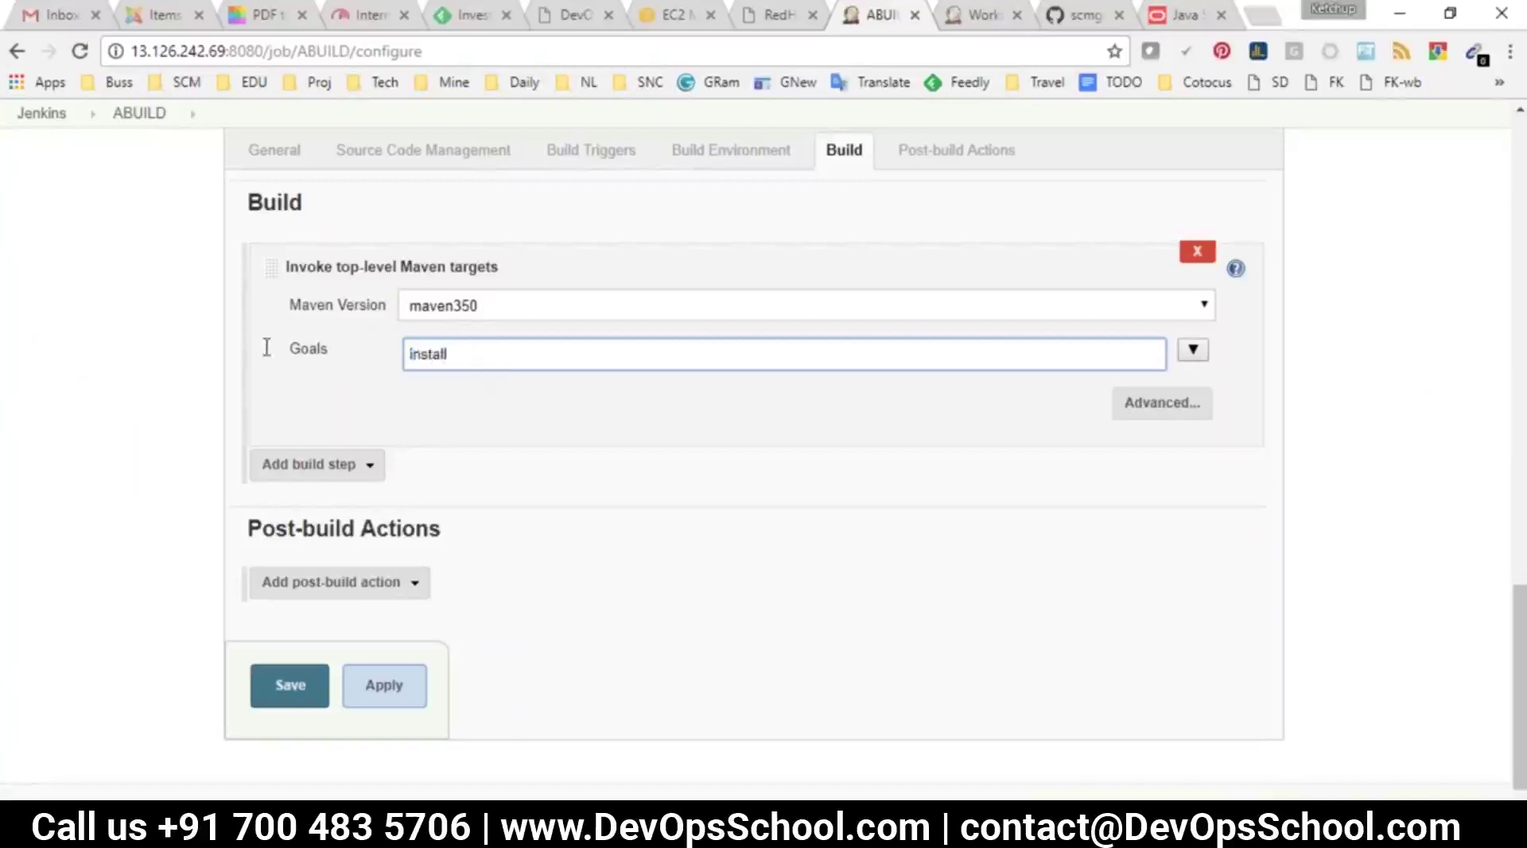
key(ctrl+z)
click(417, 449)
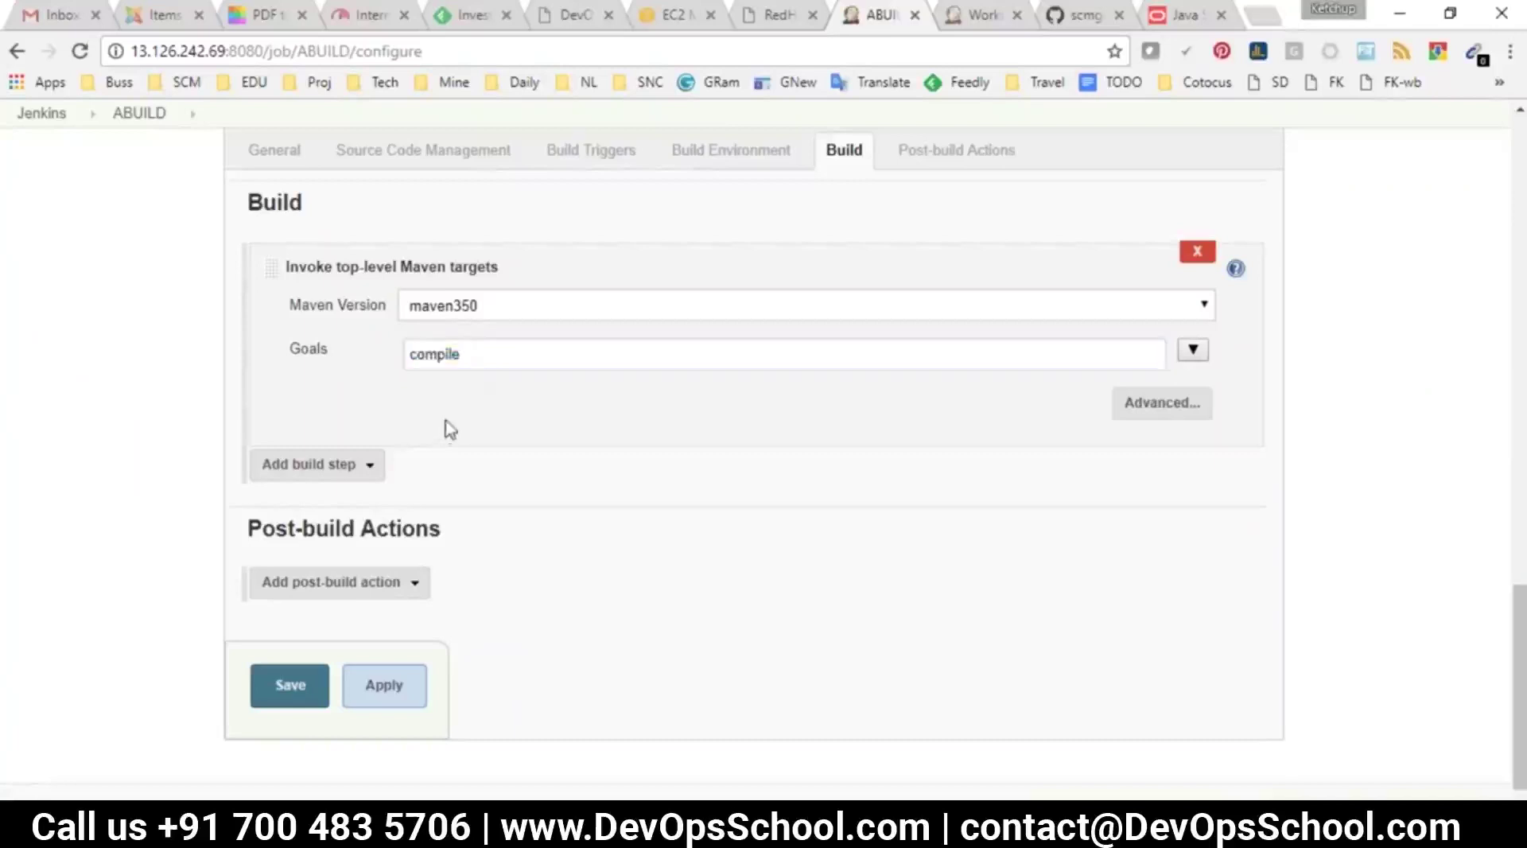
Add a second maven350 build step with goal test, delete it, and leave without saving
click(344, 468)
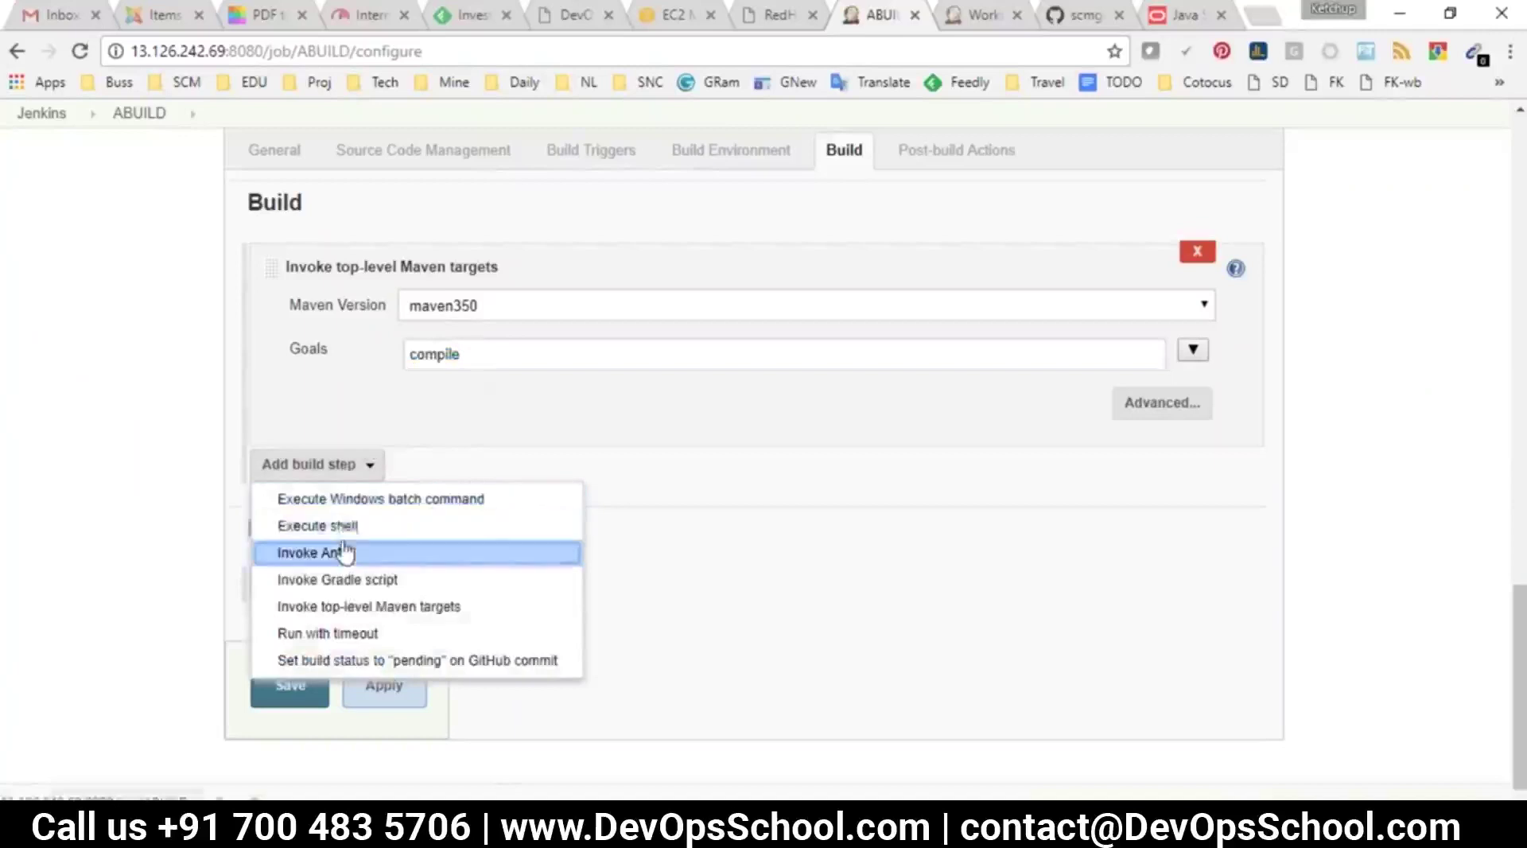
click(368, 606)
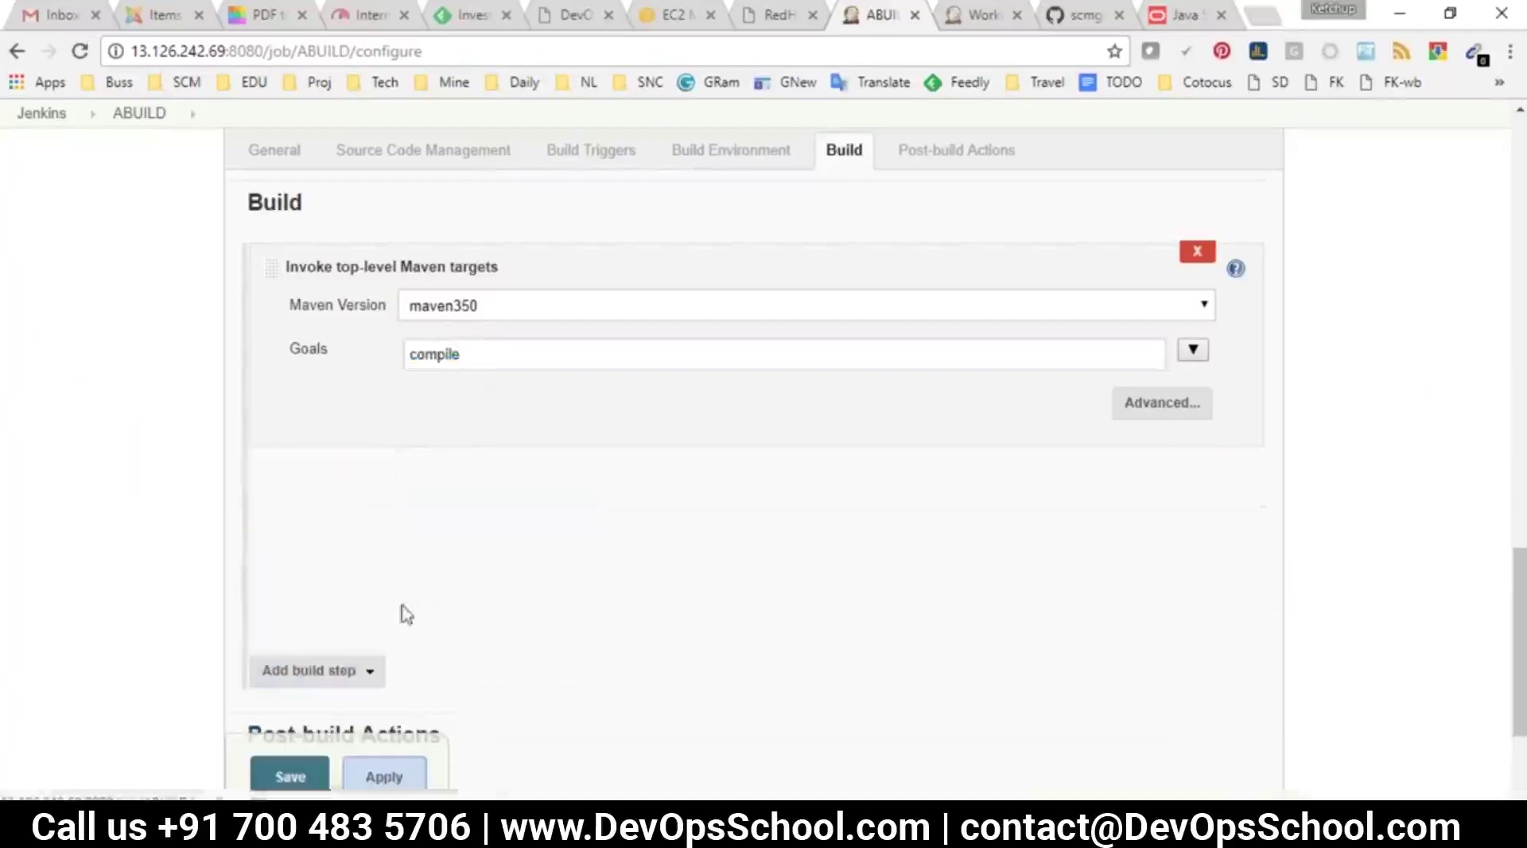
click(465, 511)
click(461, 552)
click(461, 570)
text(test)
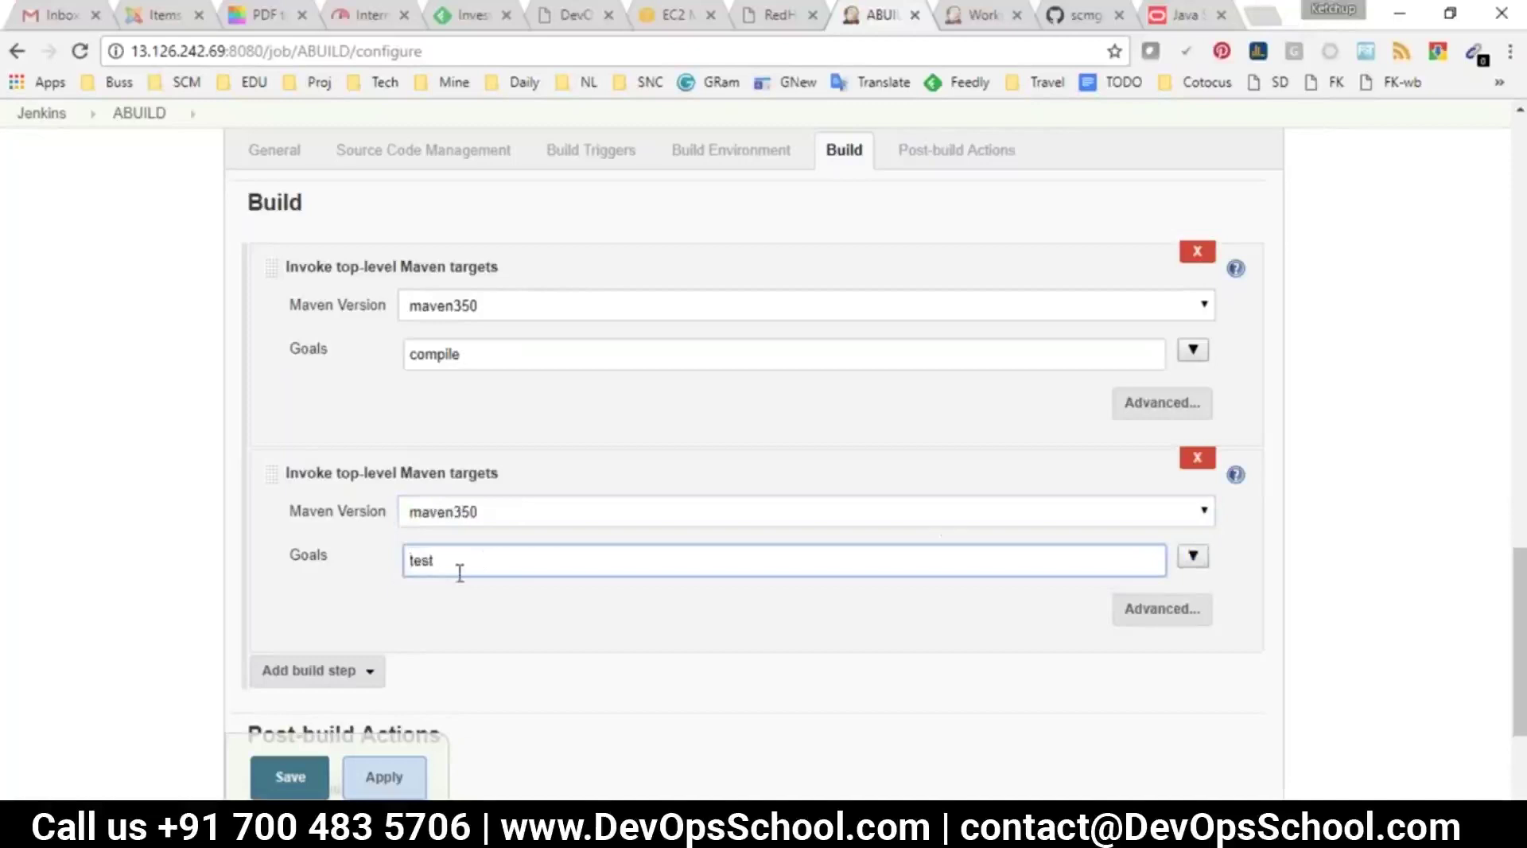
click(1199, 459)
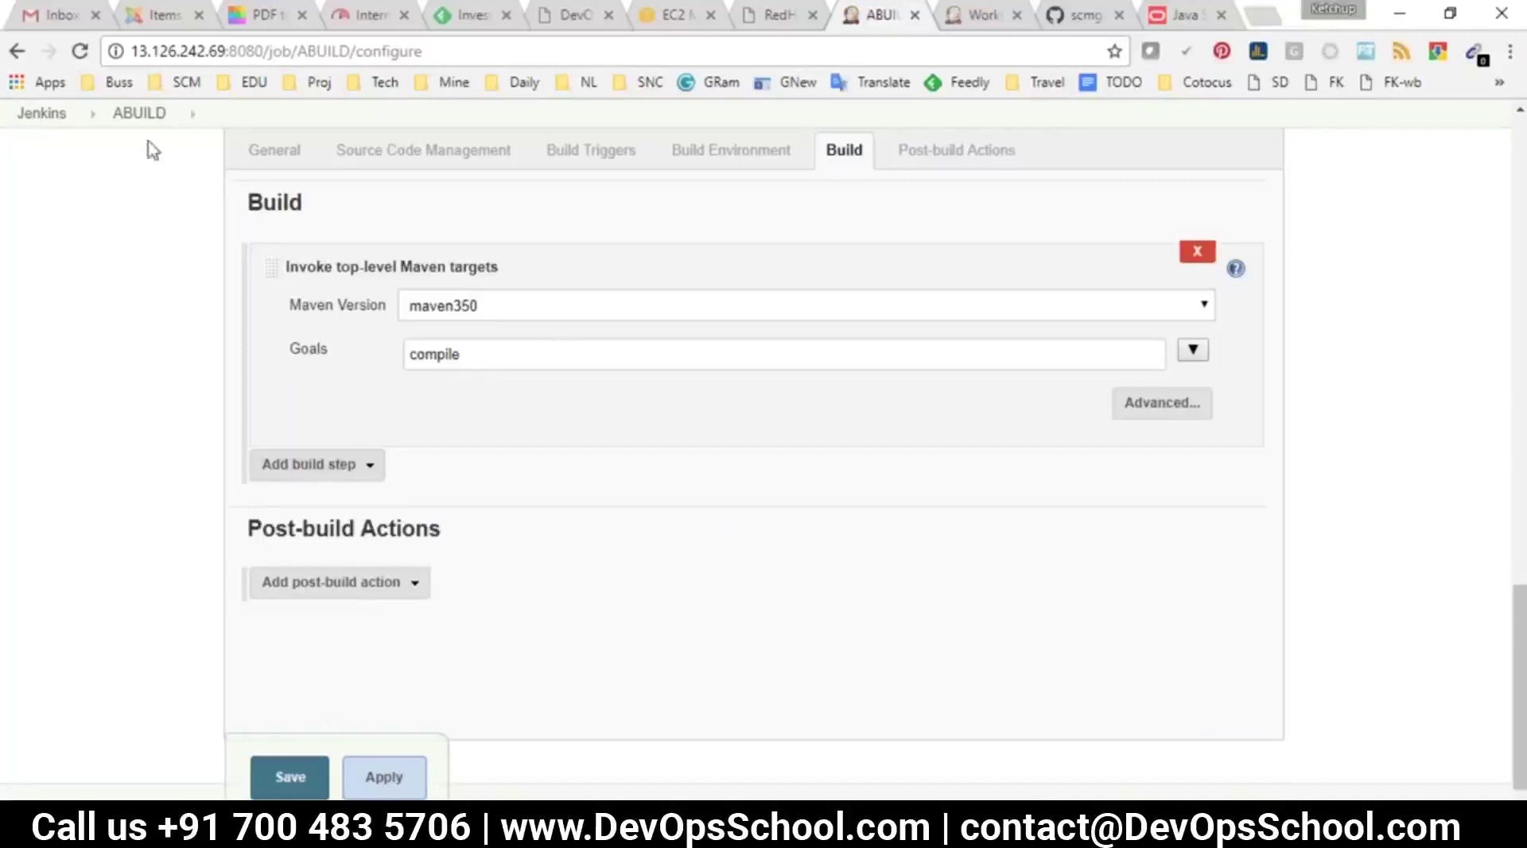
click(139, 113)
Discard the unsaved configure page, reload ABUILD, and go back to the Jenkins dashboard
click(826, 185)
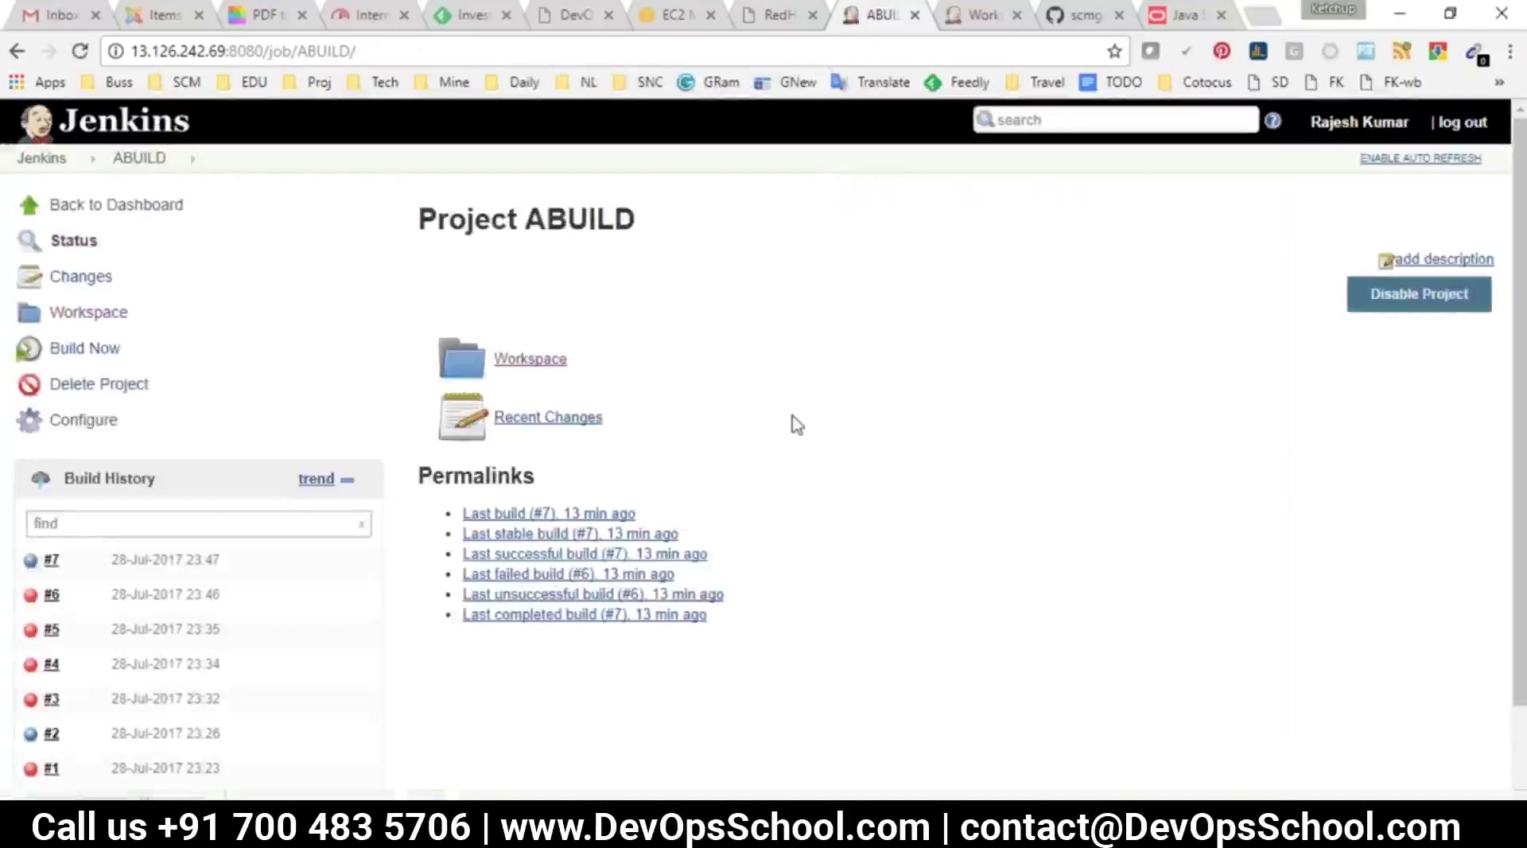
click(125, 167)
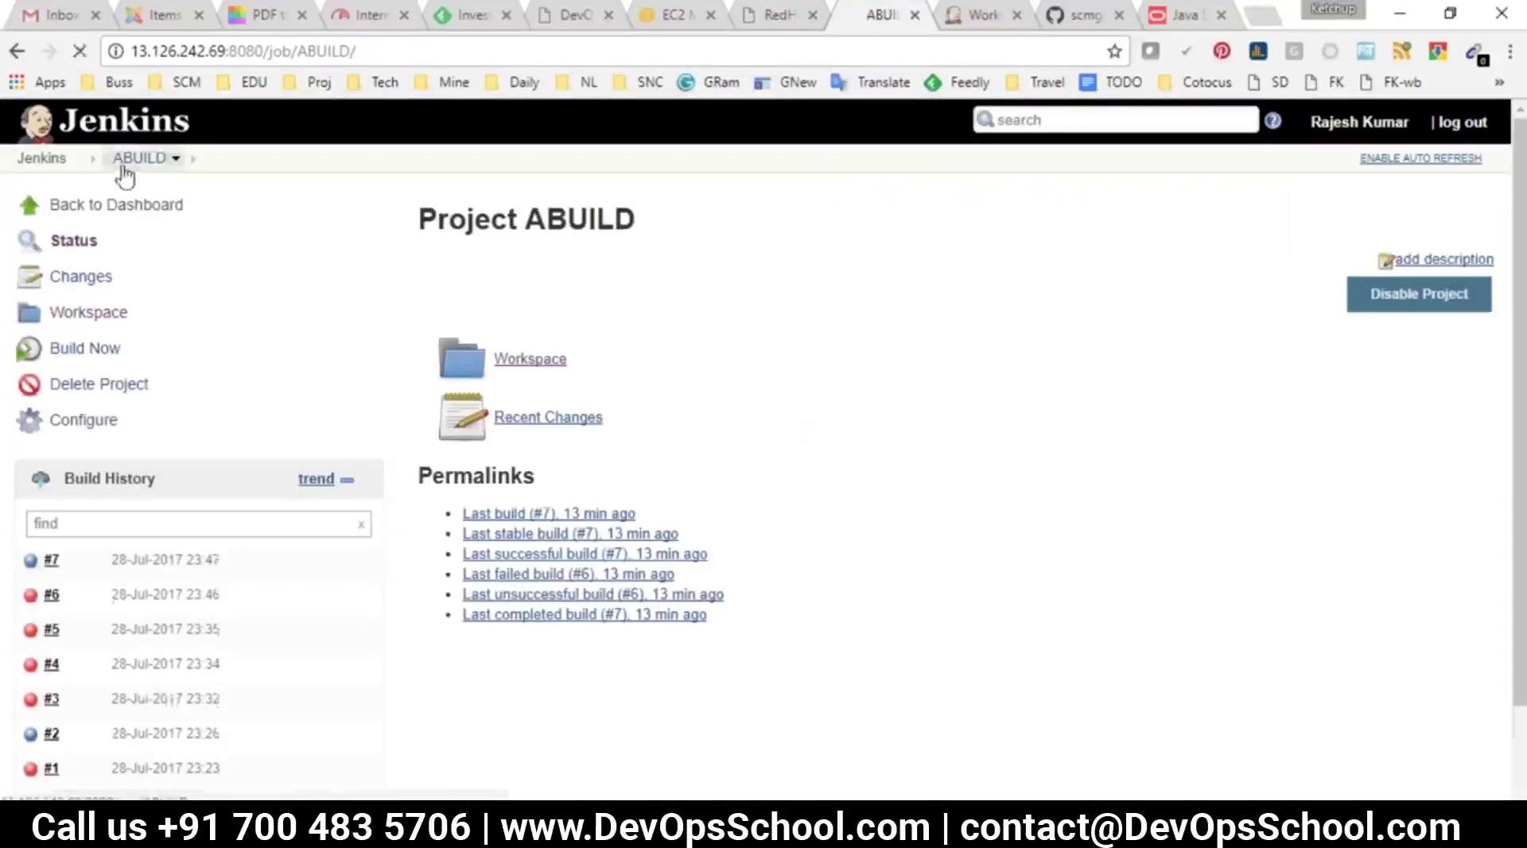
click(41, 158)
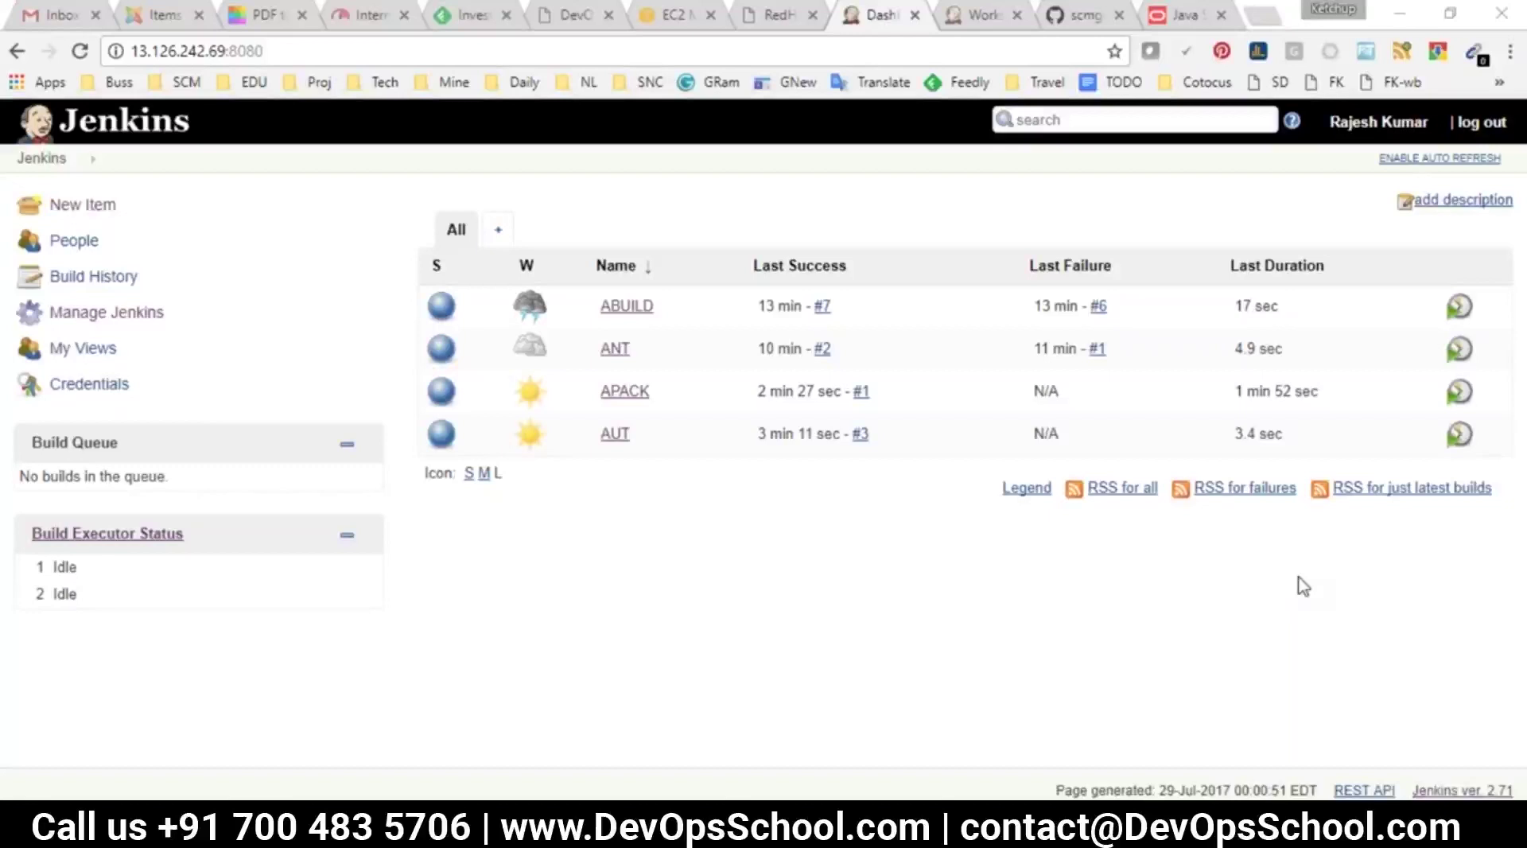
Browse APACK's workspace target folder and highlight the javadoc jar file name
click(627, 392)
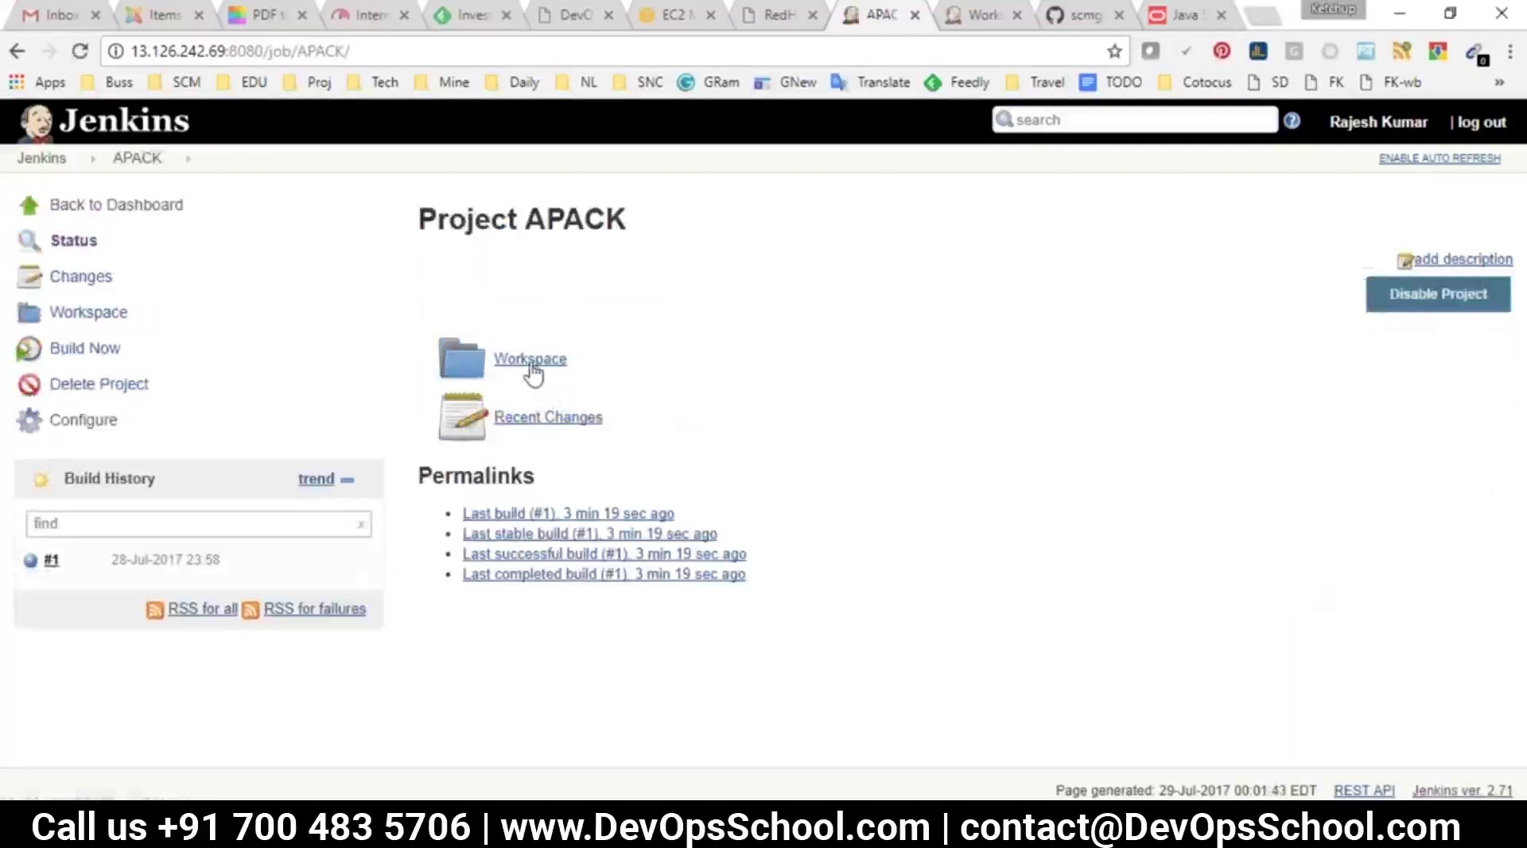
click(530, 362)
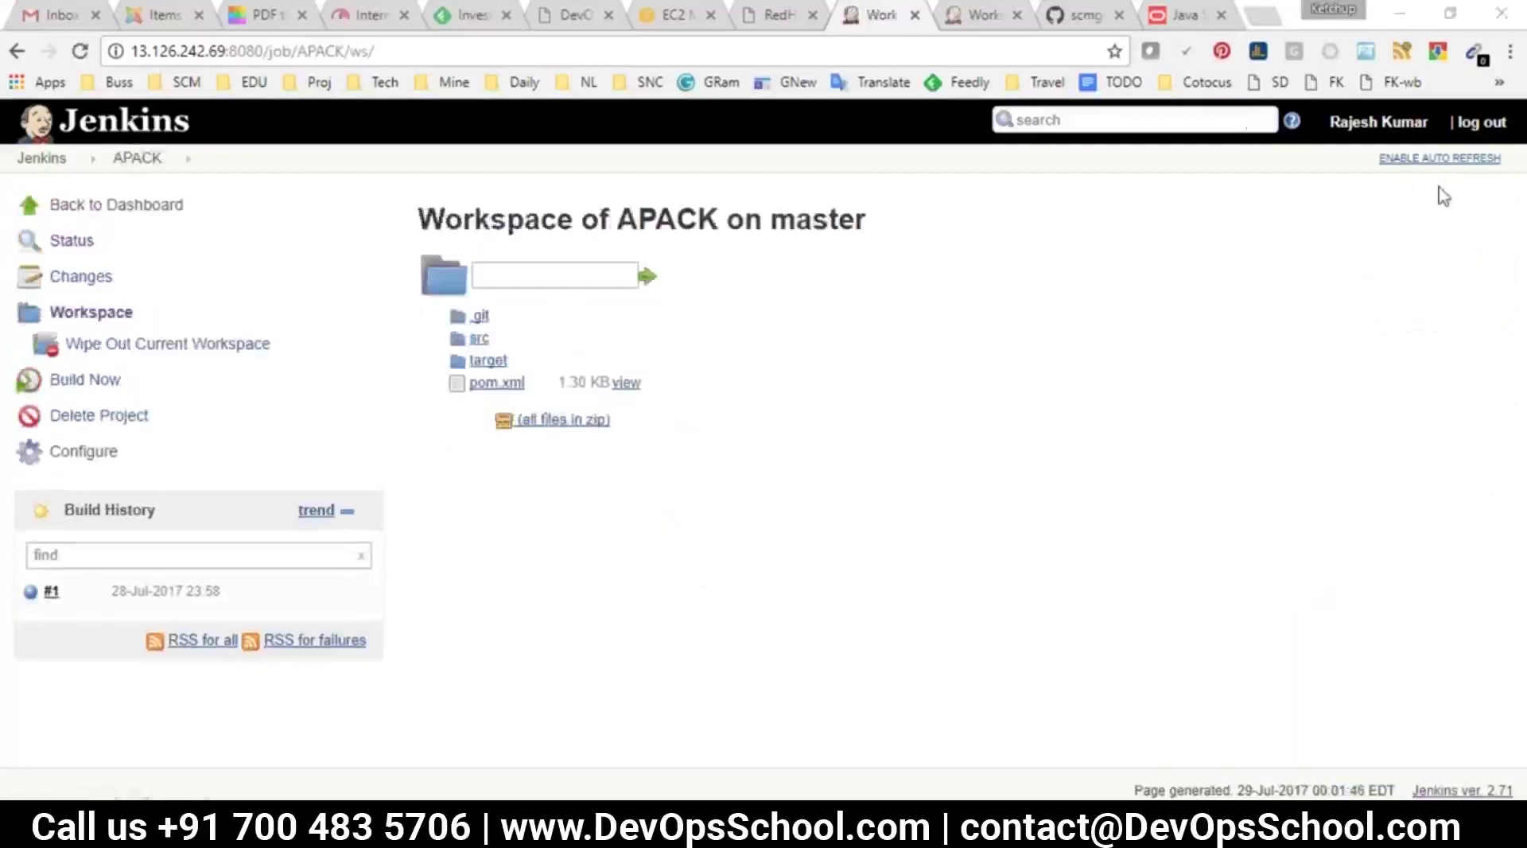
click(487, 362)
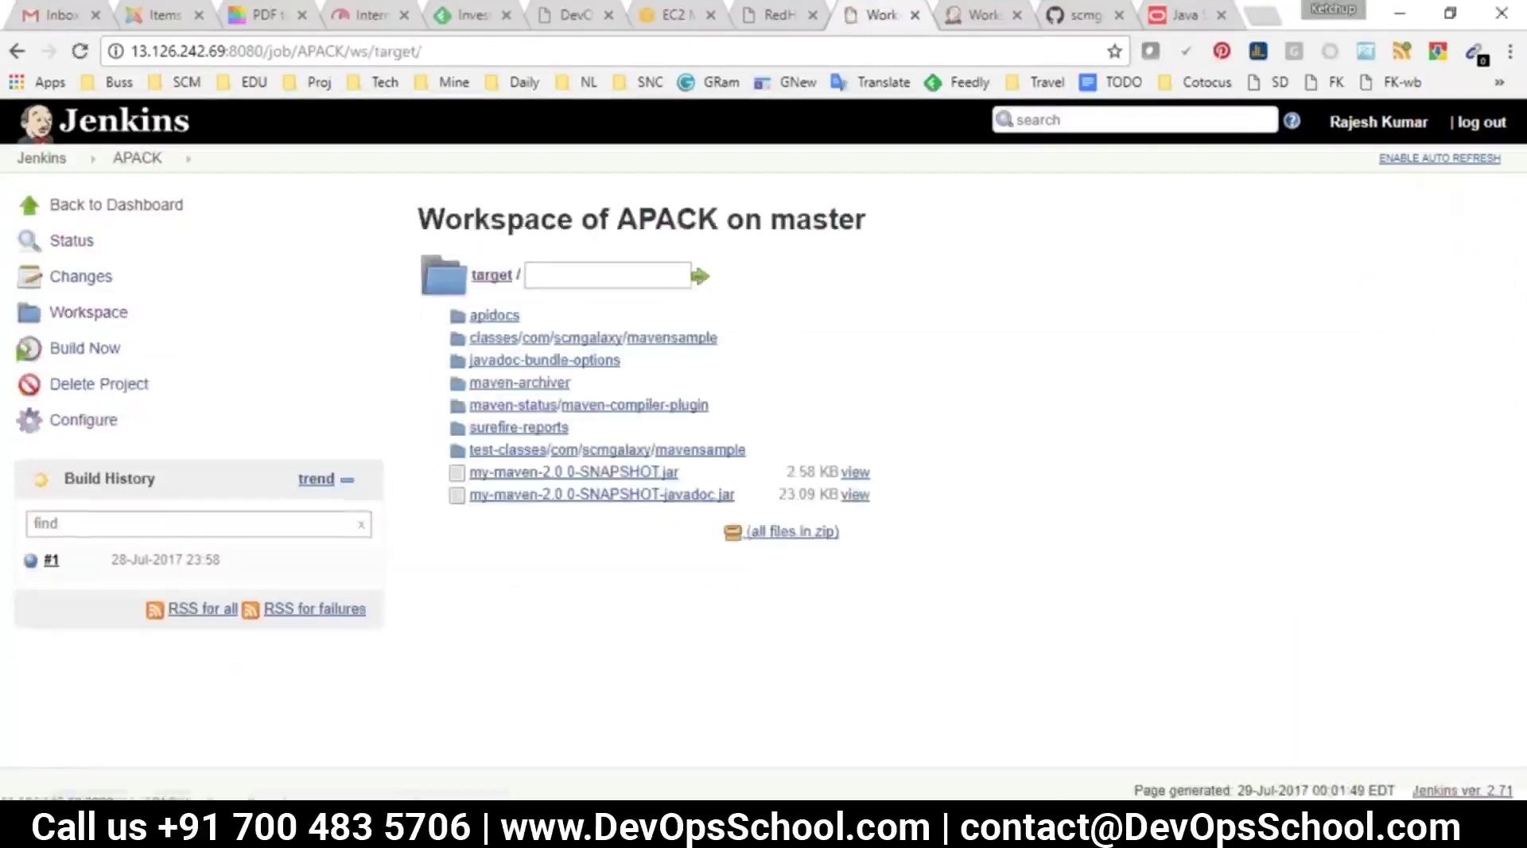
drag(735, 494, 468, 494)
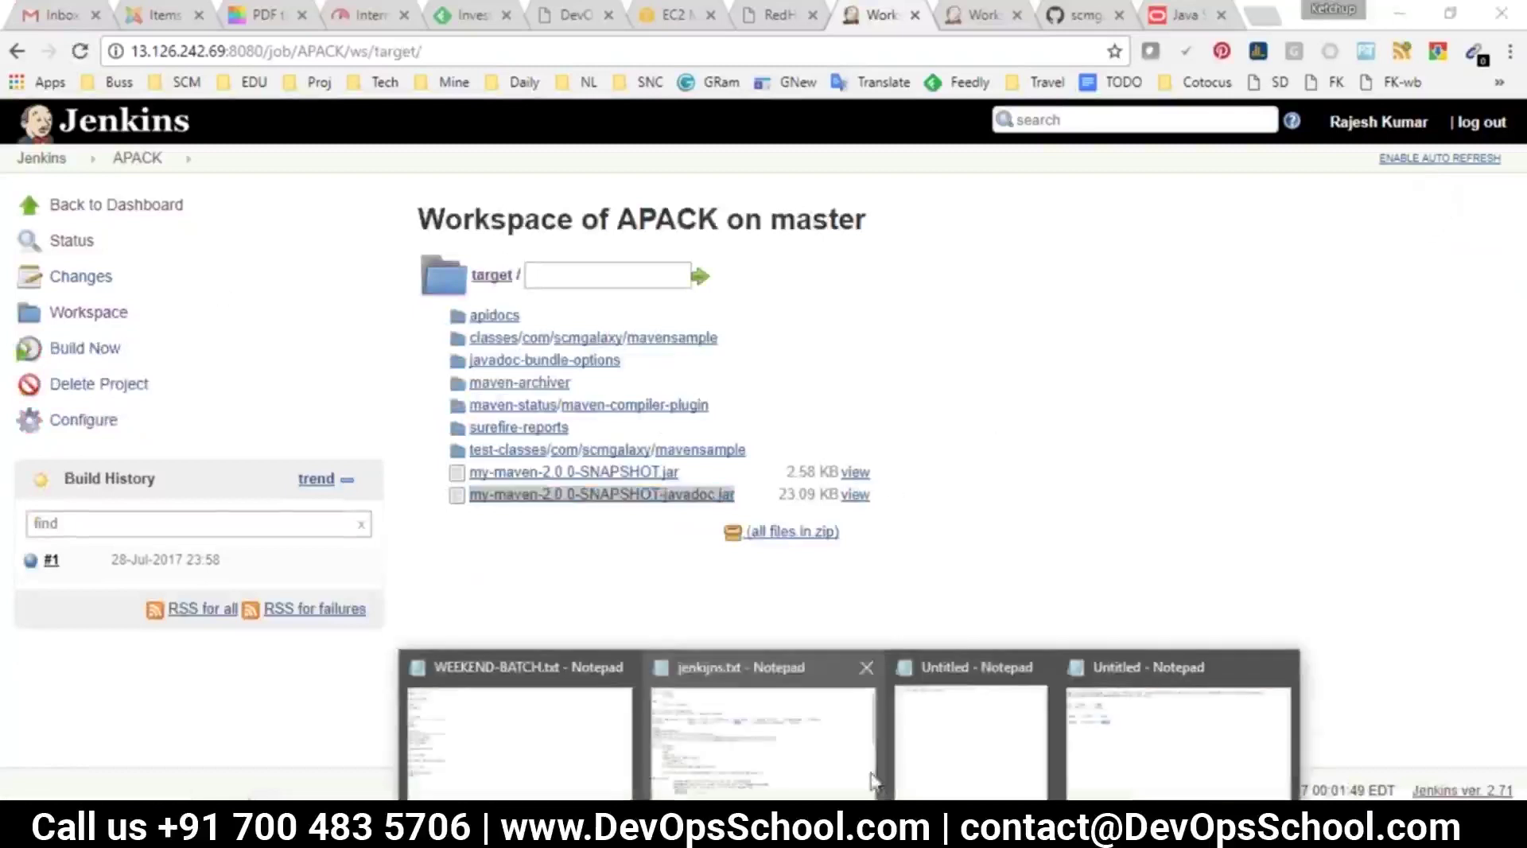
Review the GIT, MAVEN and NEXUS notes and the A Dep2Repo pipeline stages
click(620, 718)
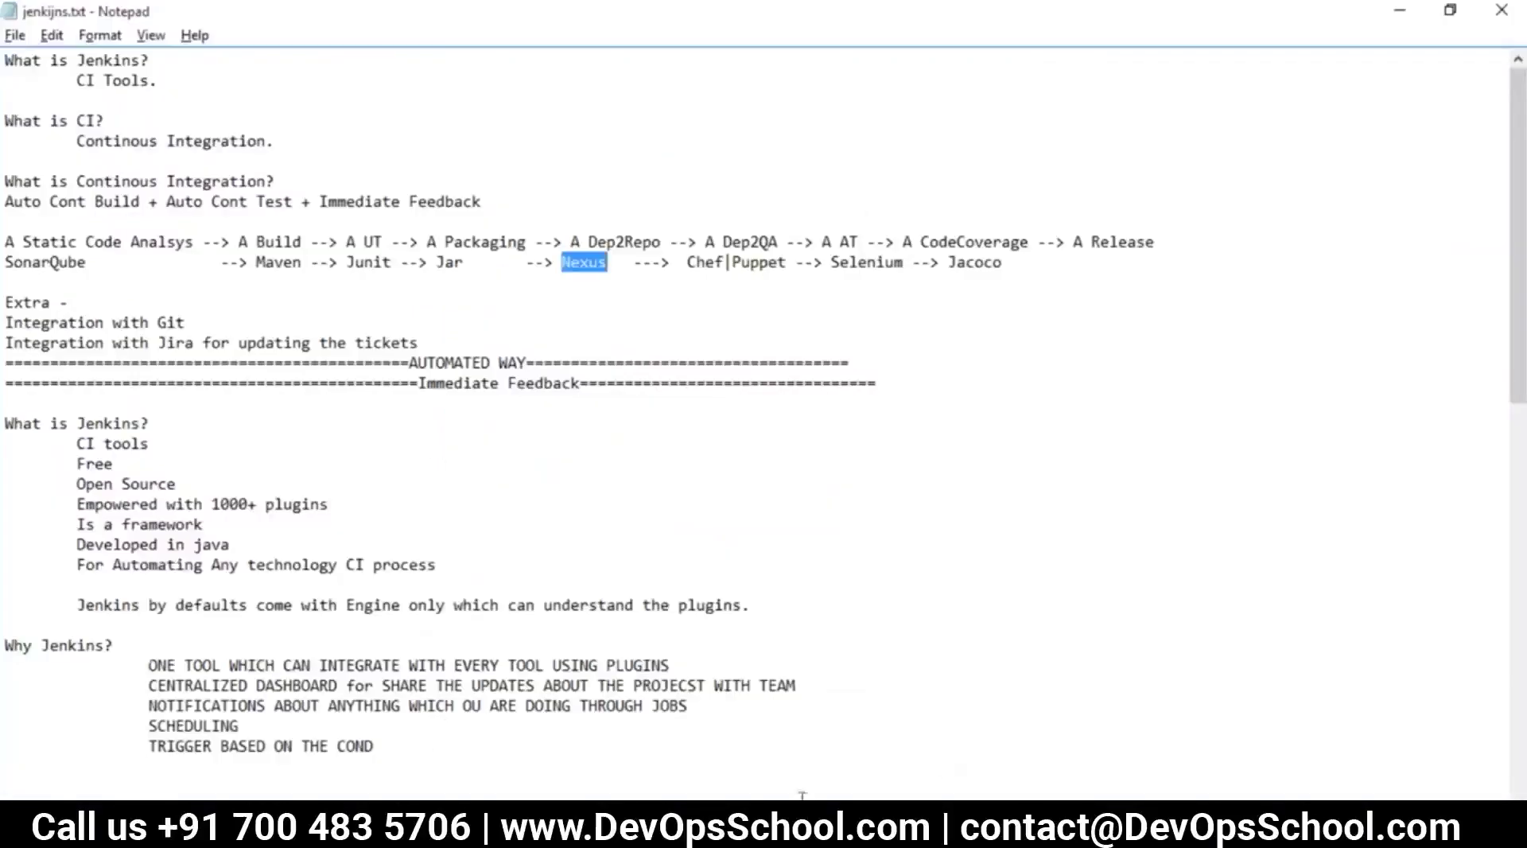
click(508, 720)
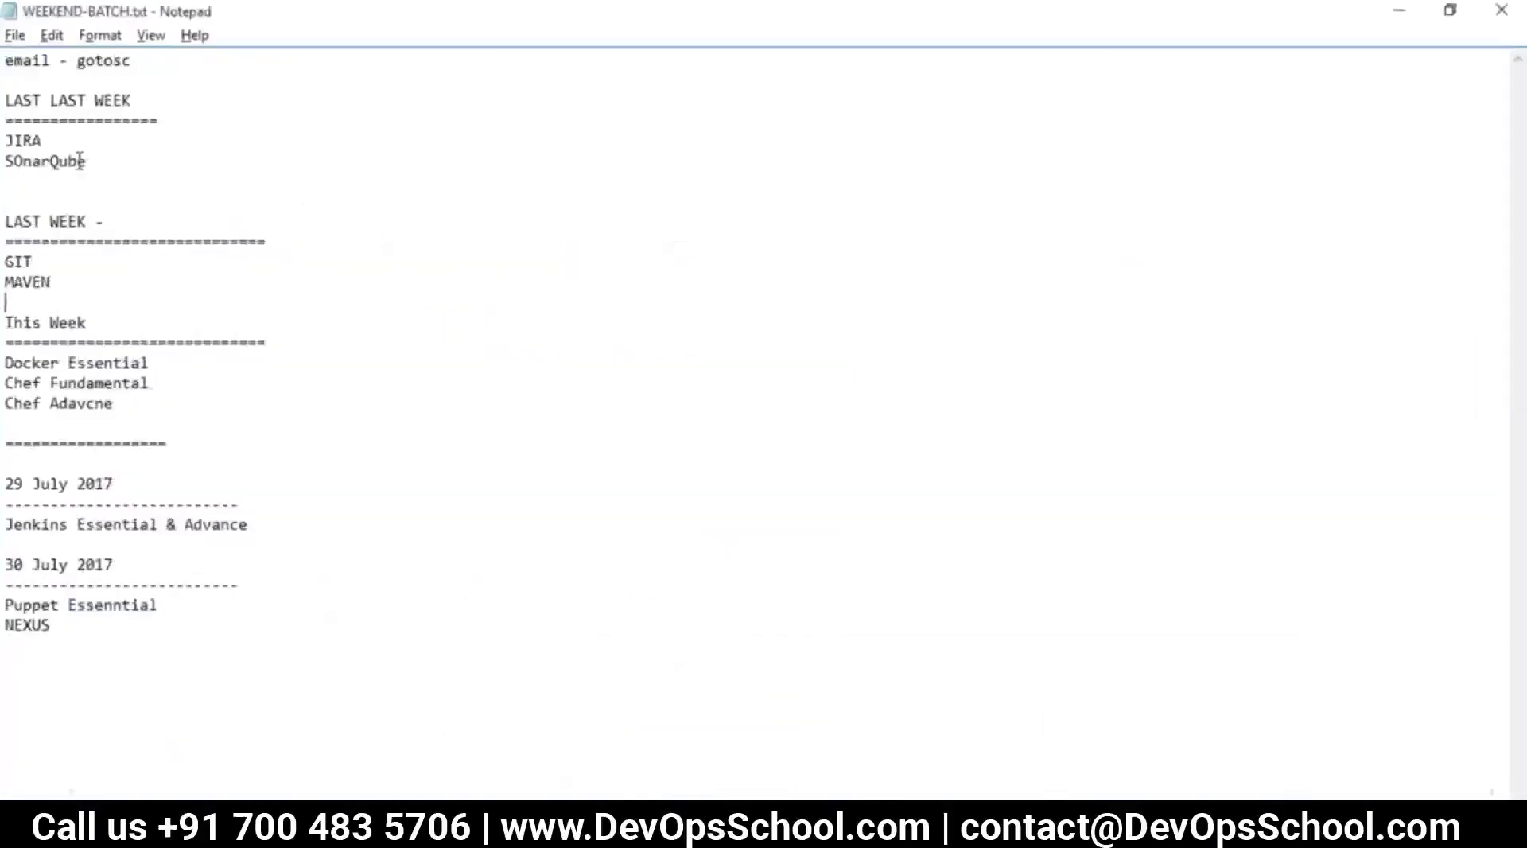
drag(86, 280, 6, 256)
drag(93, 654, 6, 561)
key(alt+Tab)
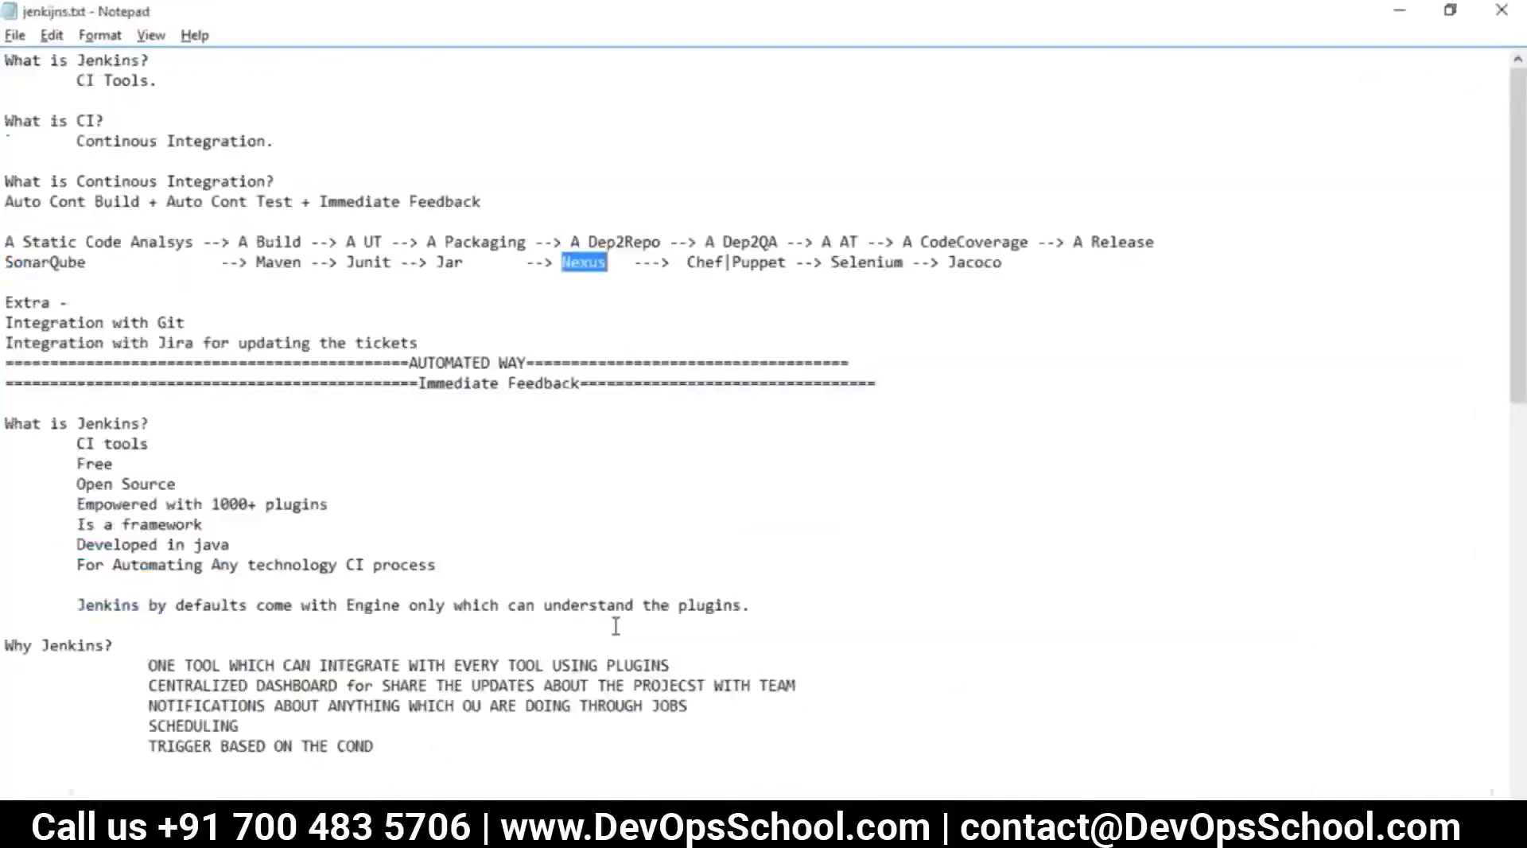
drag(668, 261, 570, 242)
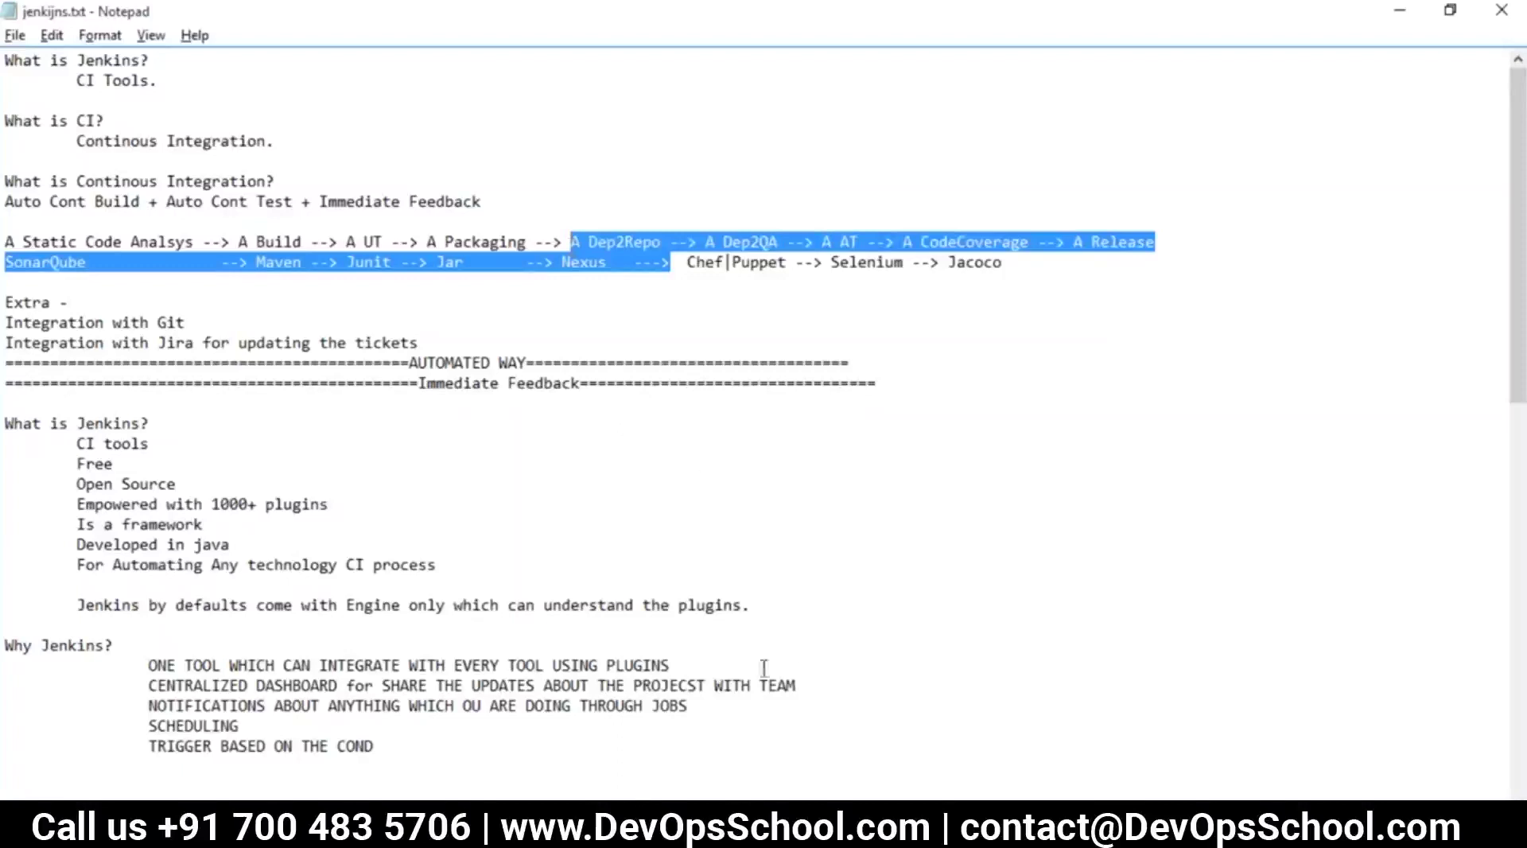
click(769, 361)
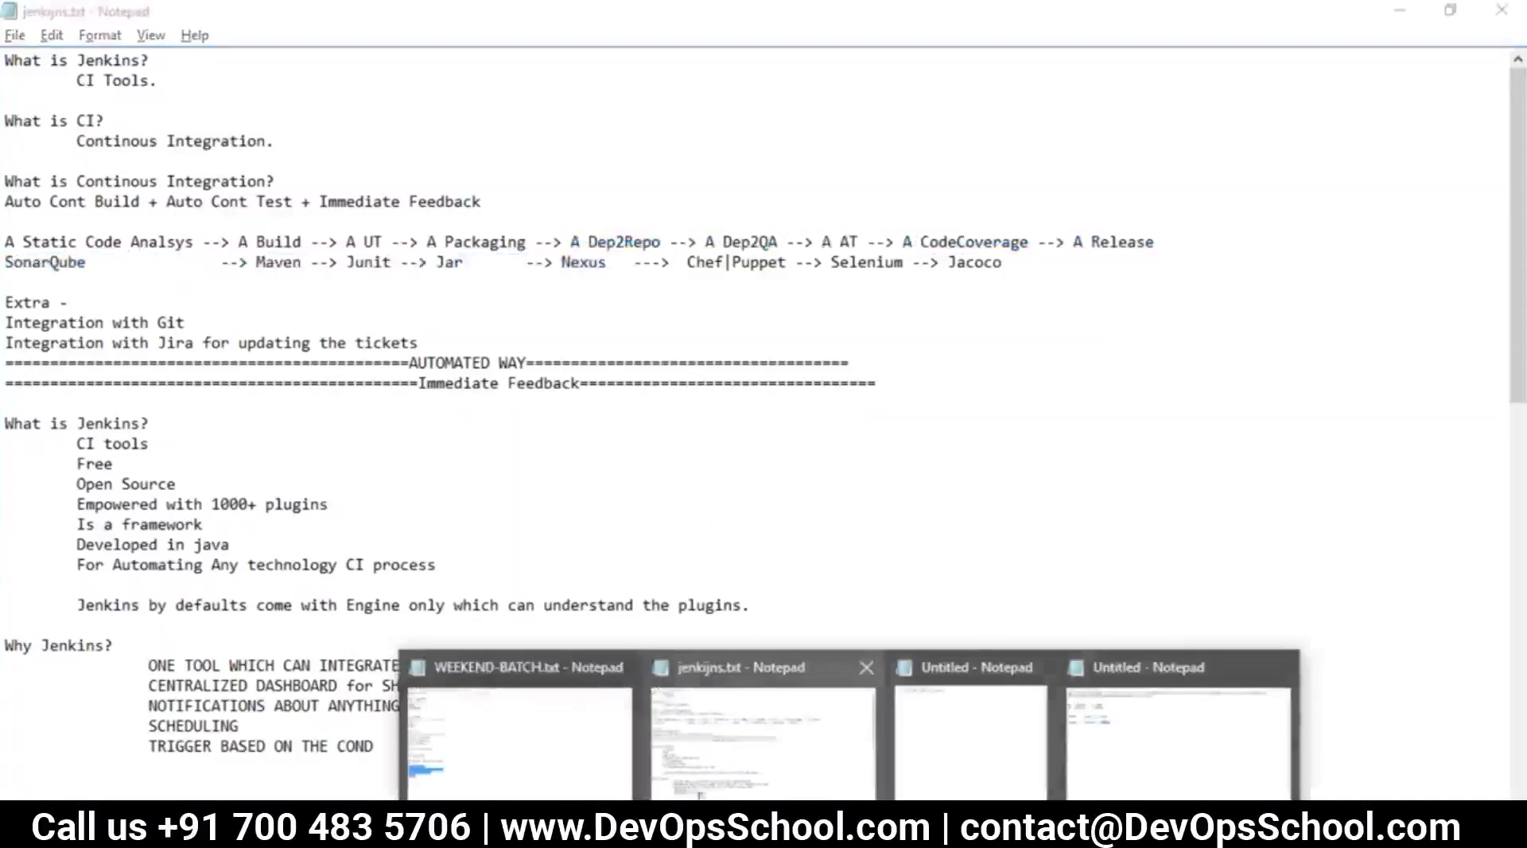
At the end of jenkijns.txt, add the checklist '1. Nexus Server', '2. pom.xml modification'
scroll(637, 567, down, 6)
scroll(637, 567, down, 8)
click(358, 665)
key(Return)
key(BackSpace)
key(BackSpace)
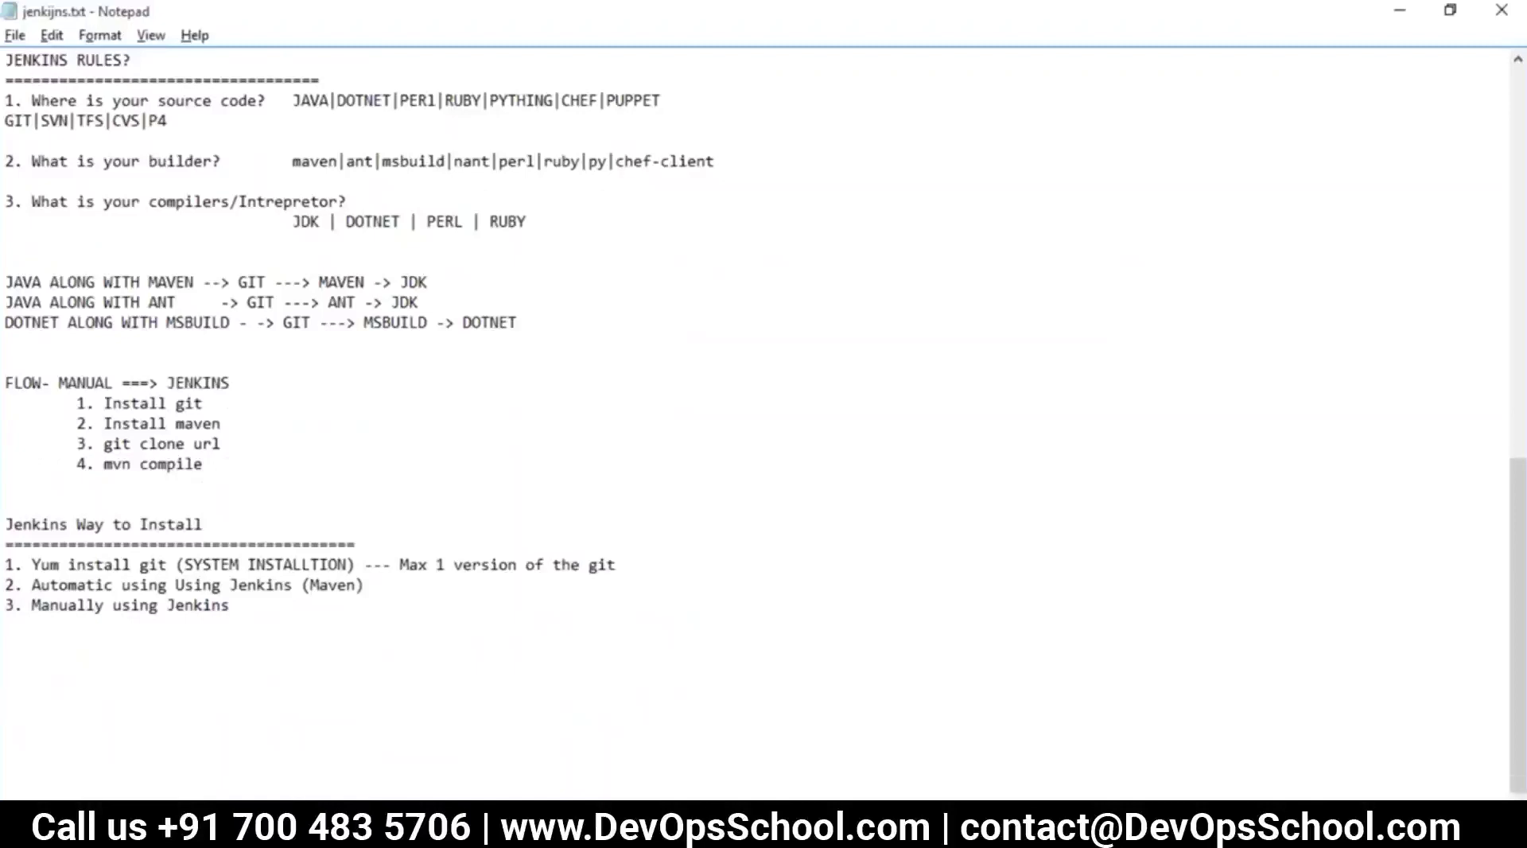
text(1. Nexus Server)
key(Return)
text(2. pom.xml)
key(BackSpace)
key(BackSpace)
key(BackSpace)
text(xml modi)
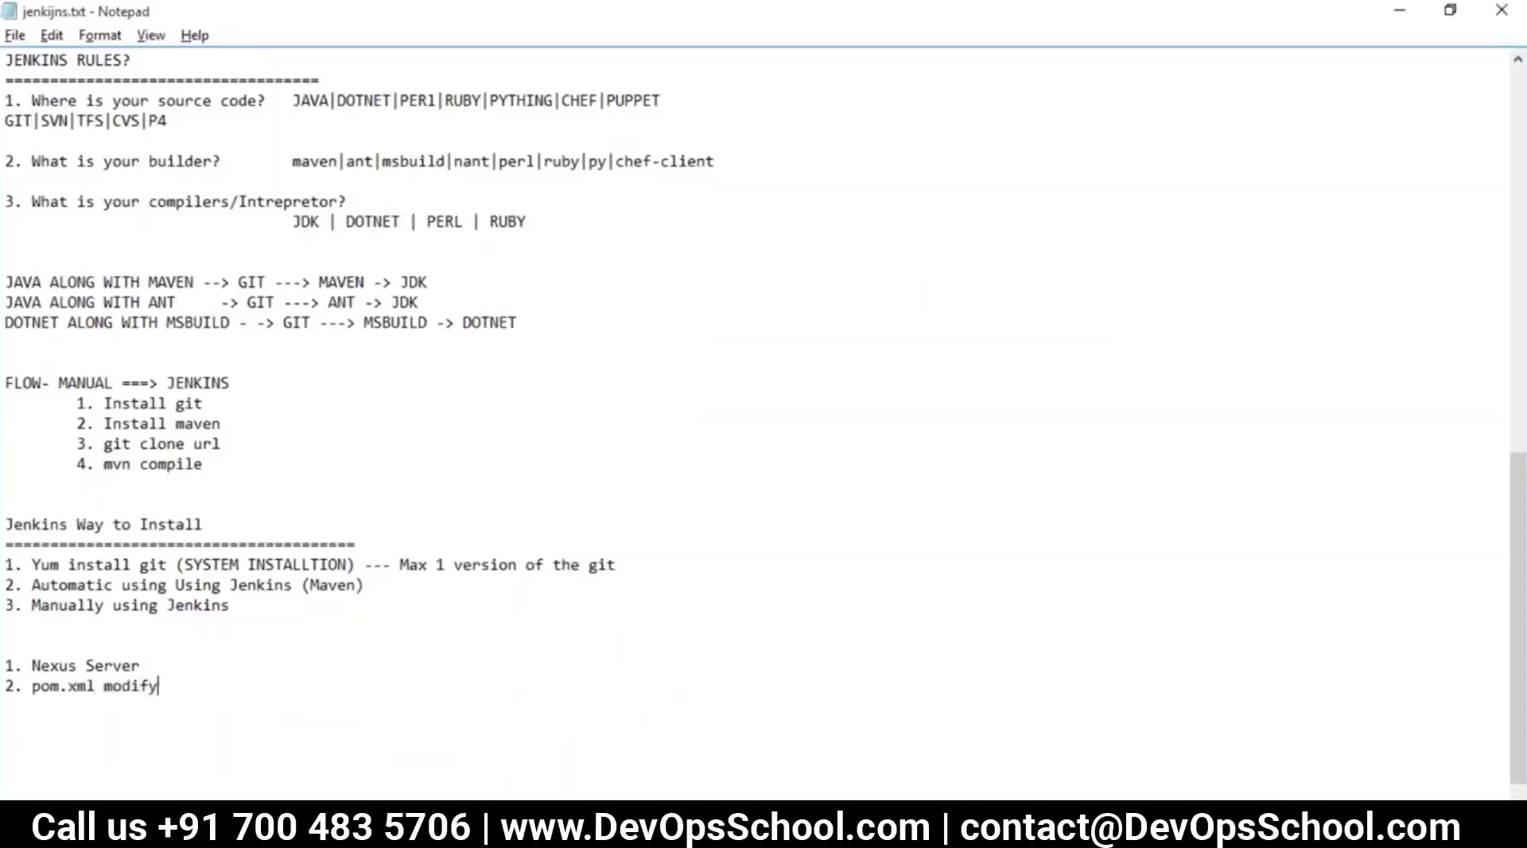
text(fication)
key(Return)
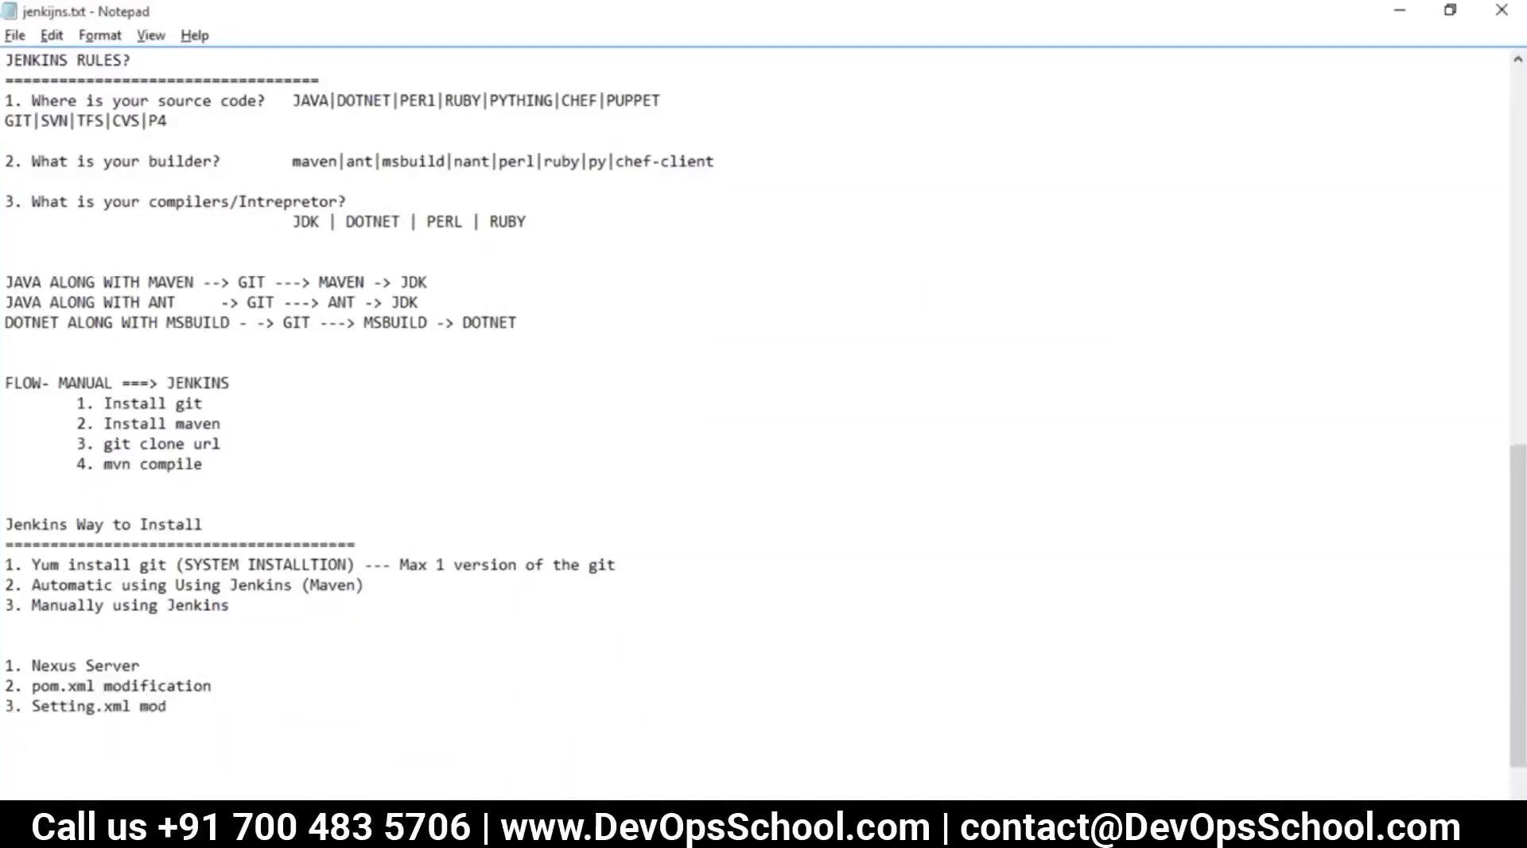
text(ploy)
drag(127, 728, 6, 665)
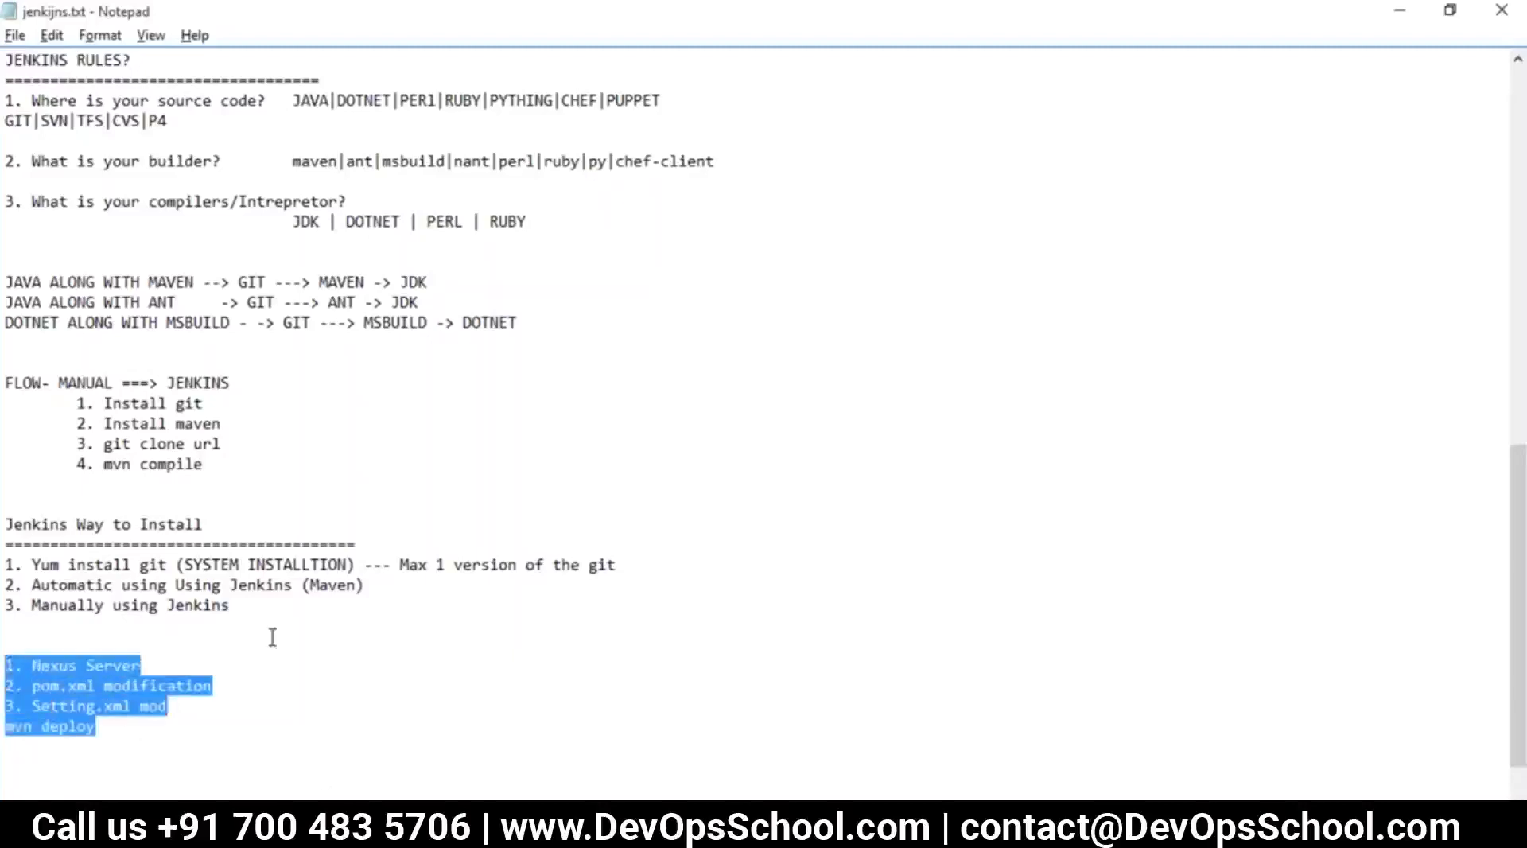
Clear the highlight in WEEKEND-BATCH.txt and return to the Jenkins workspace page
key(alt+Tab)
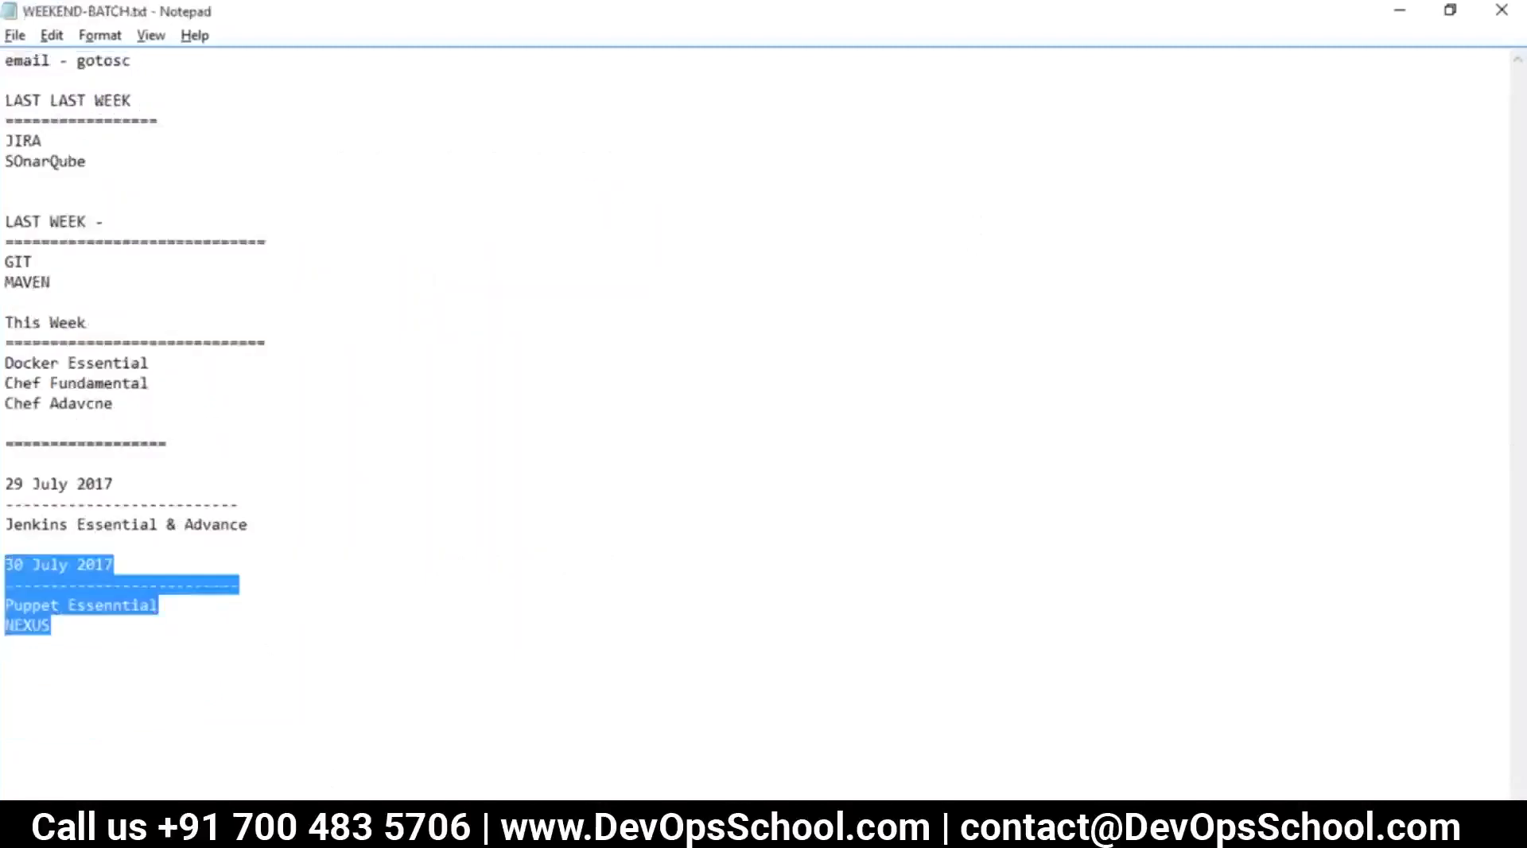
click(316, 727)
key(alt+Tab)
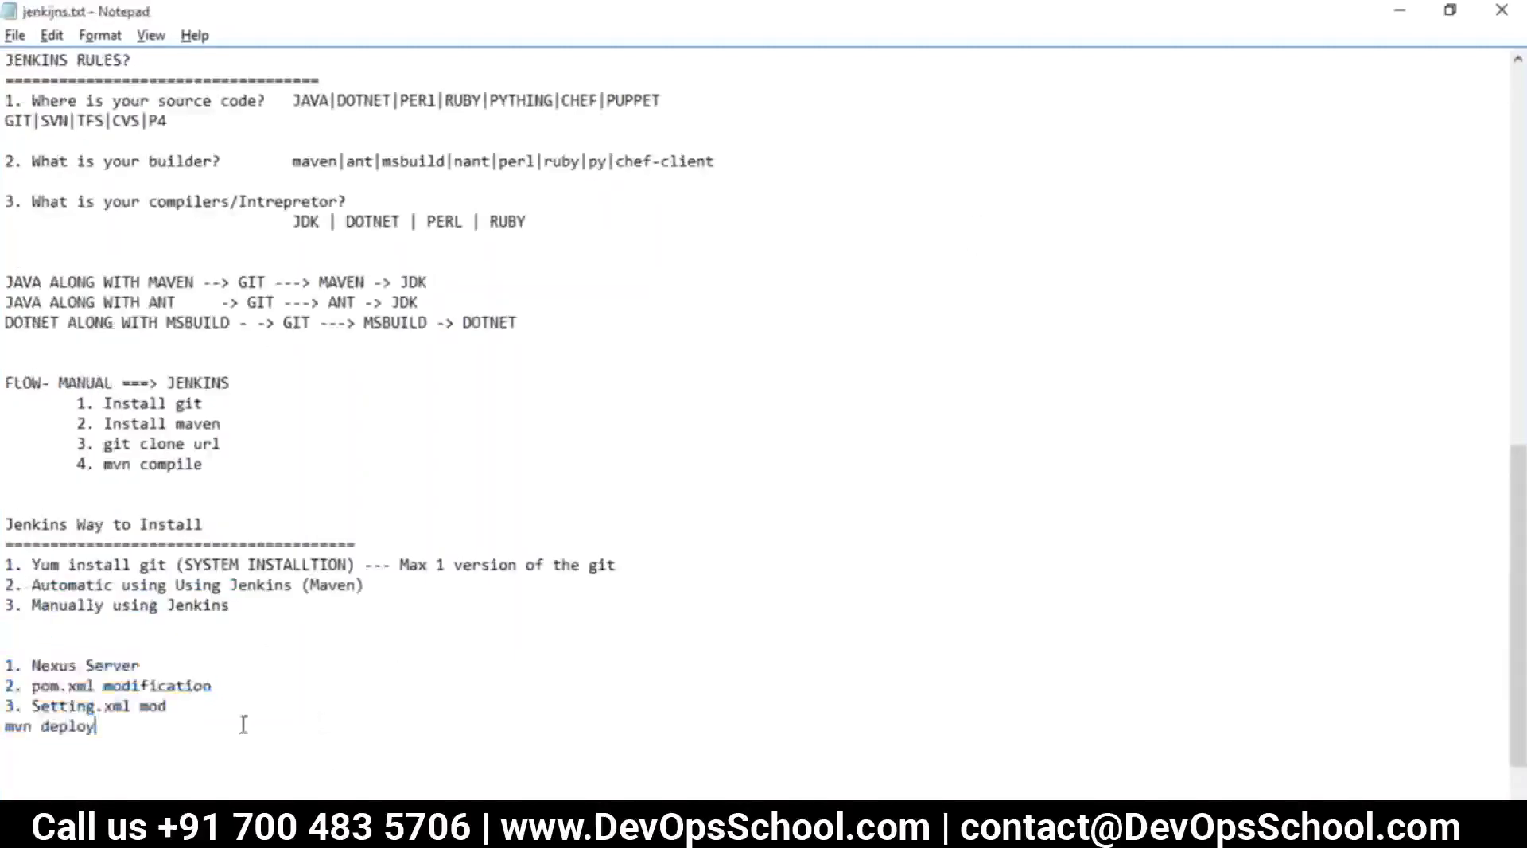
key(alt+Tab)
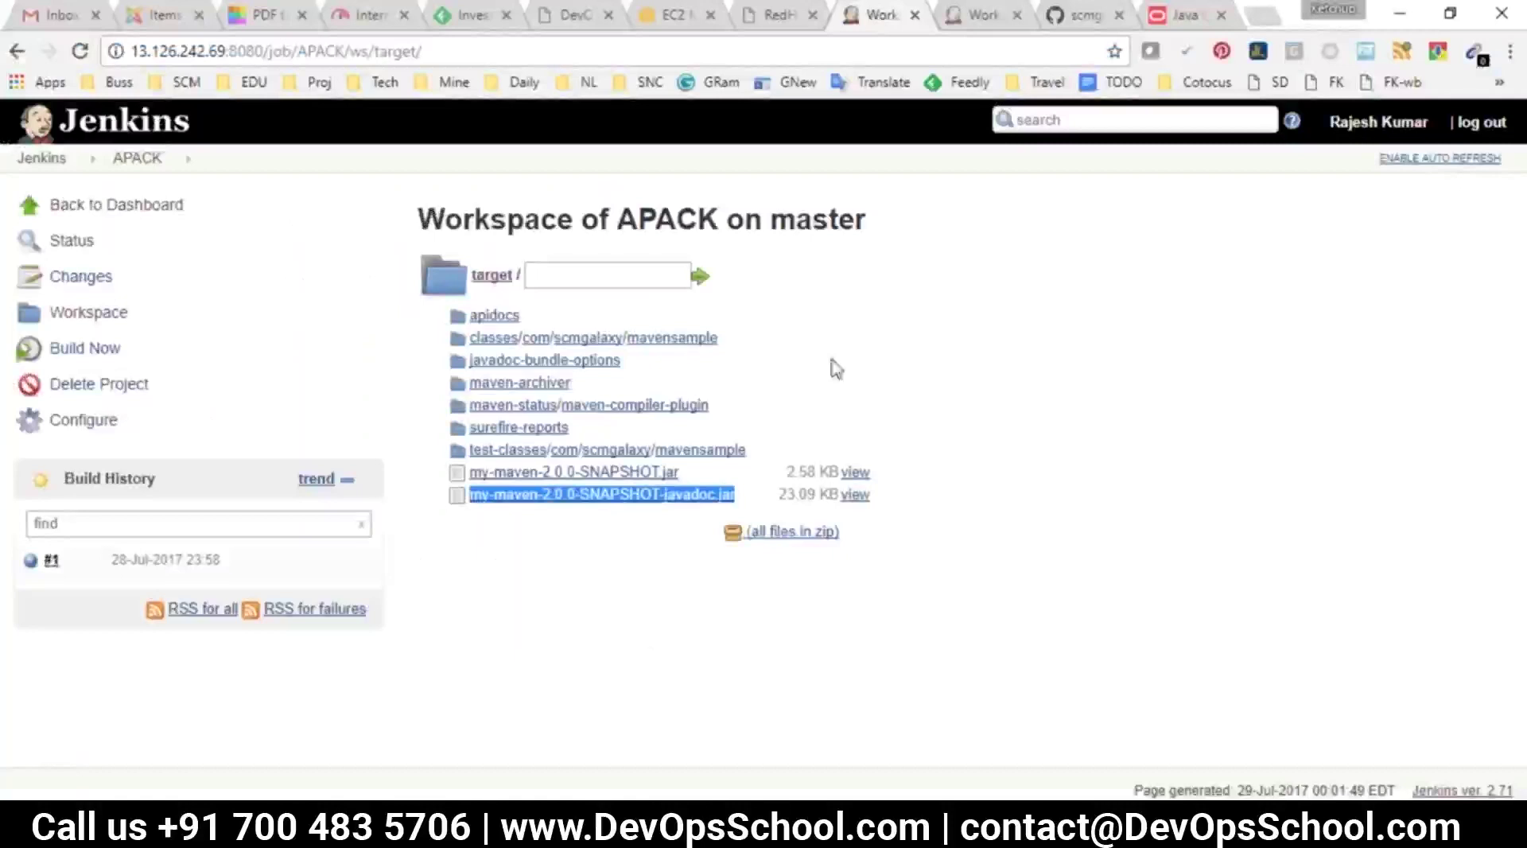
Go to the Jenkins dashboard and check the A Dep2QA stage in the jenkijns.txt pipeline notes
click(42, 158)
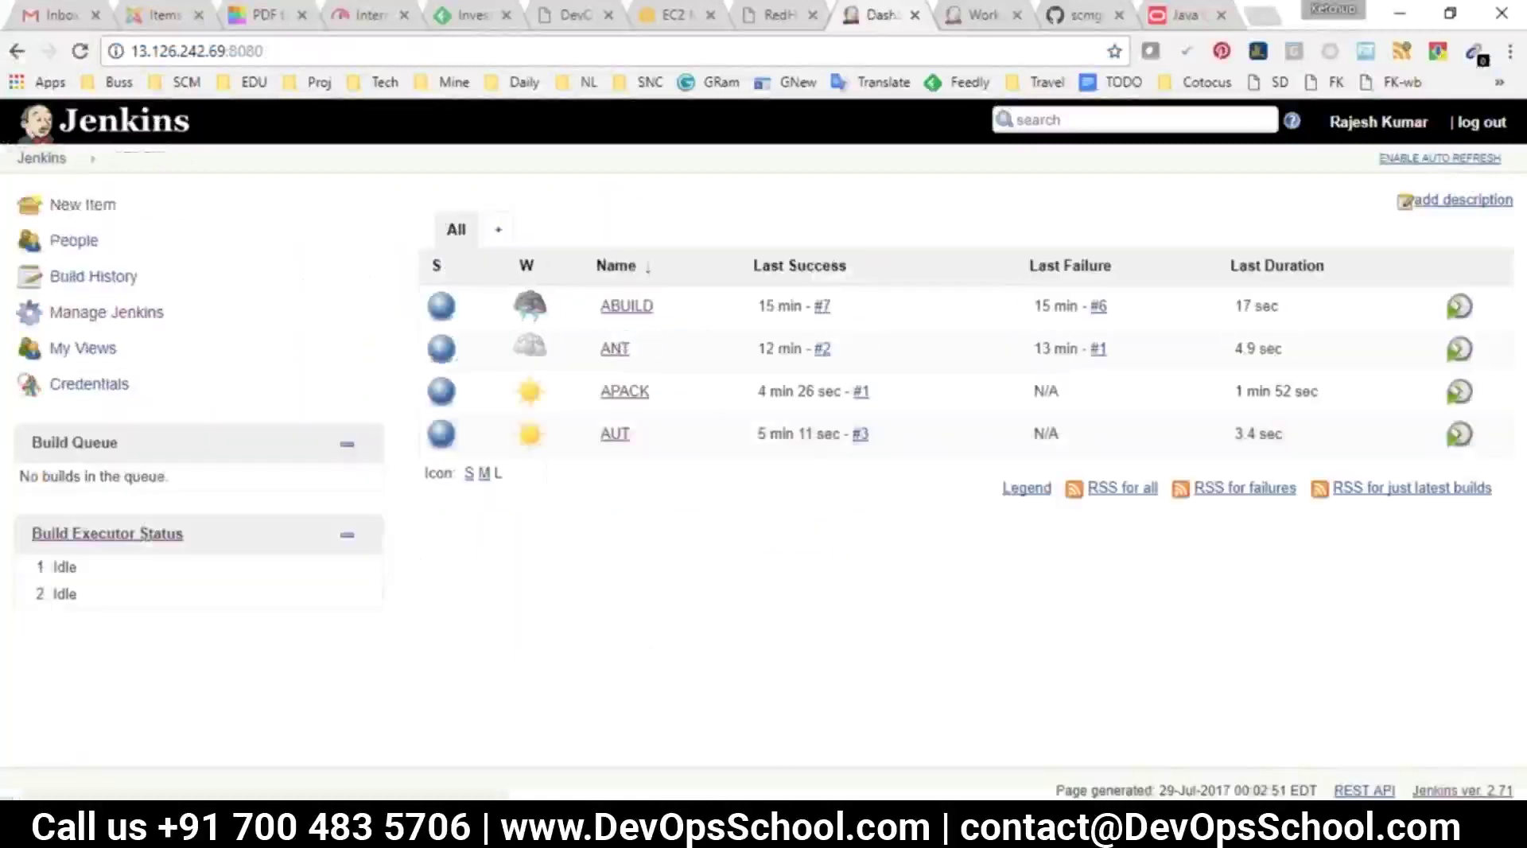
mouse_move(743, 831)
click(660, 720)
scroll(497, 207, up, 5)
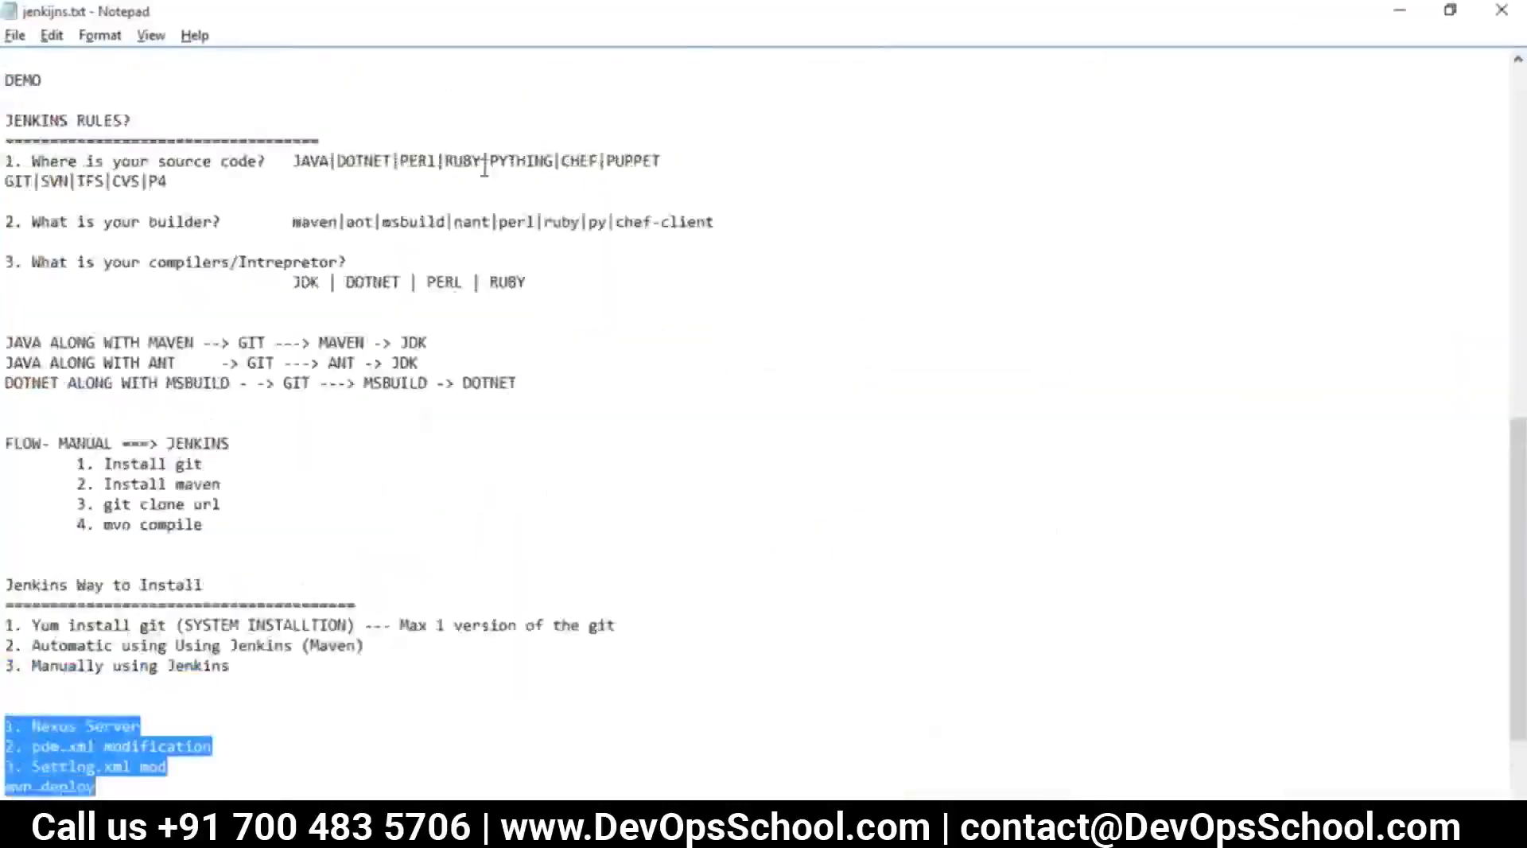
scroll(504, 227, up, 9)
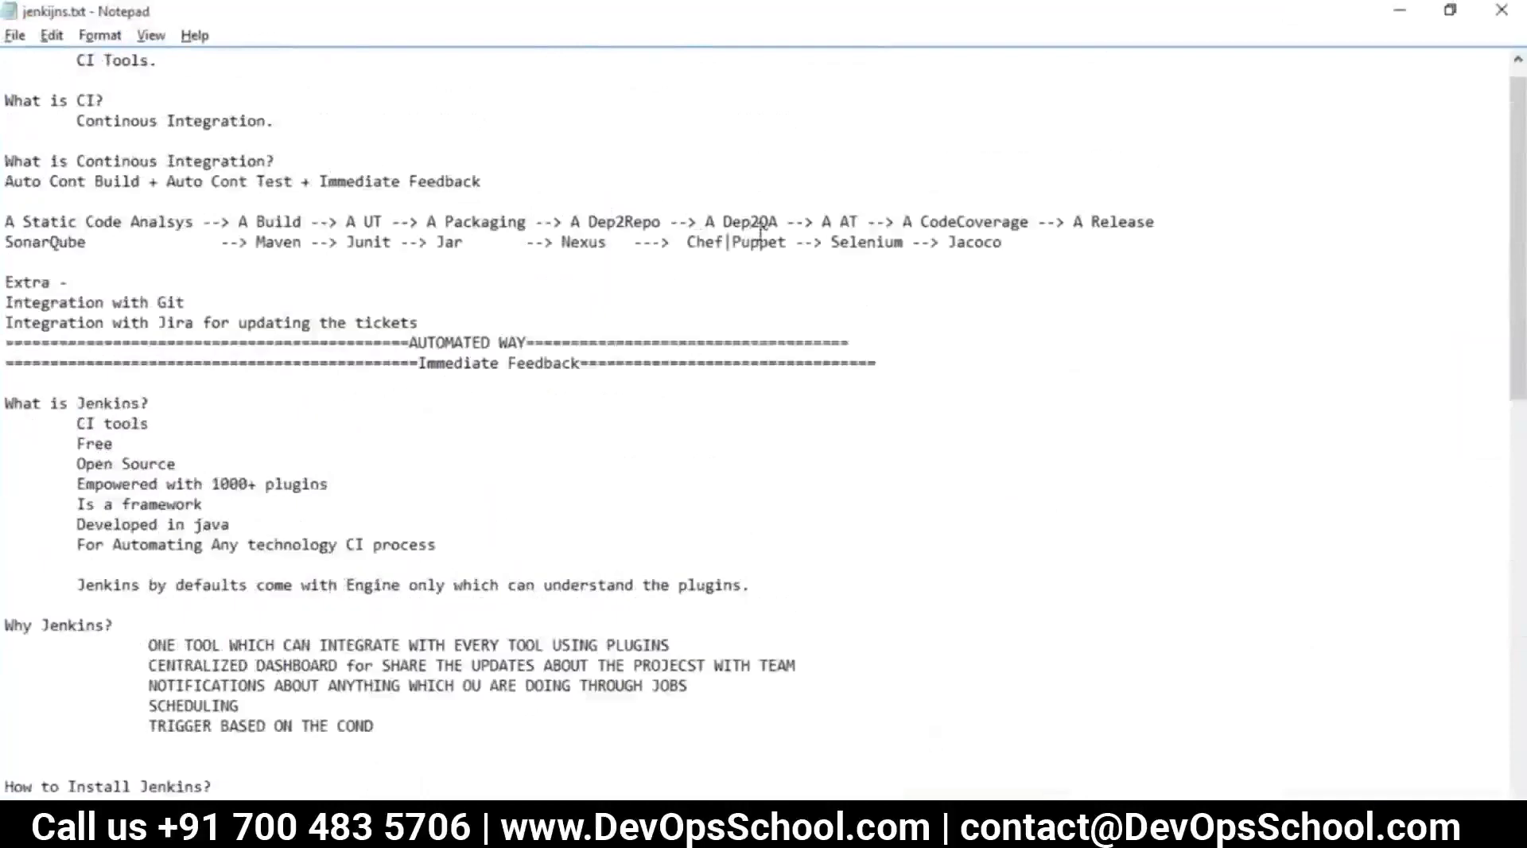
drag(777, 223, 707, 221)
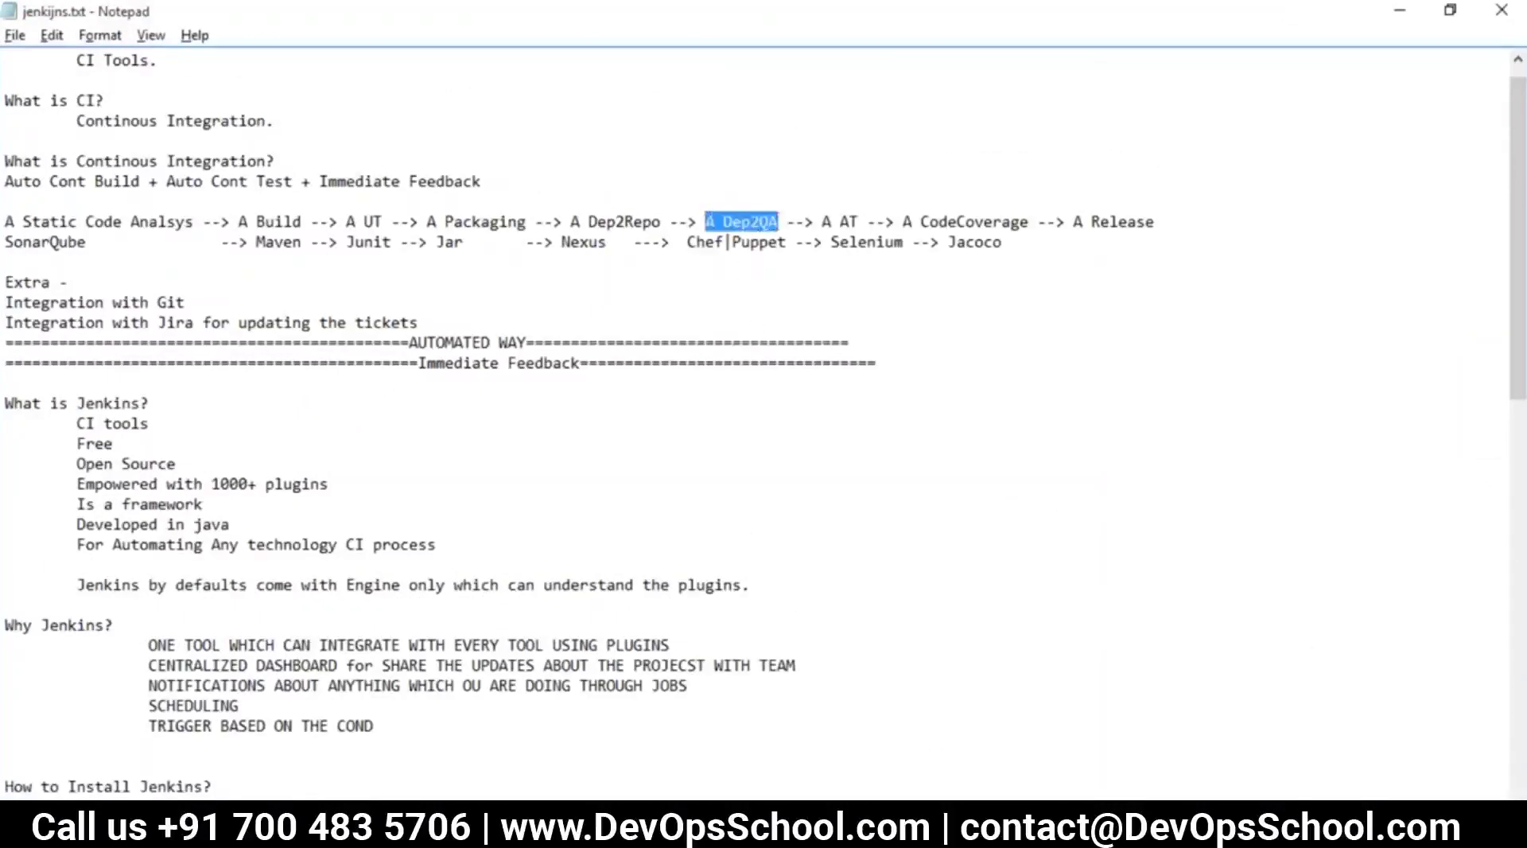
key(alt+Tab)
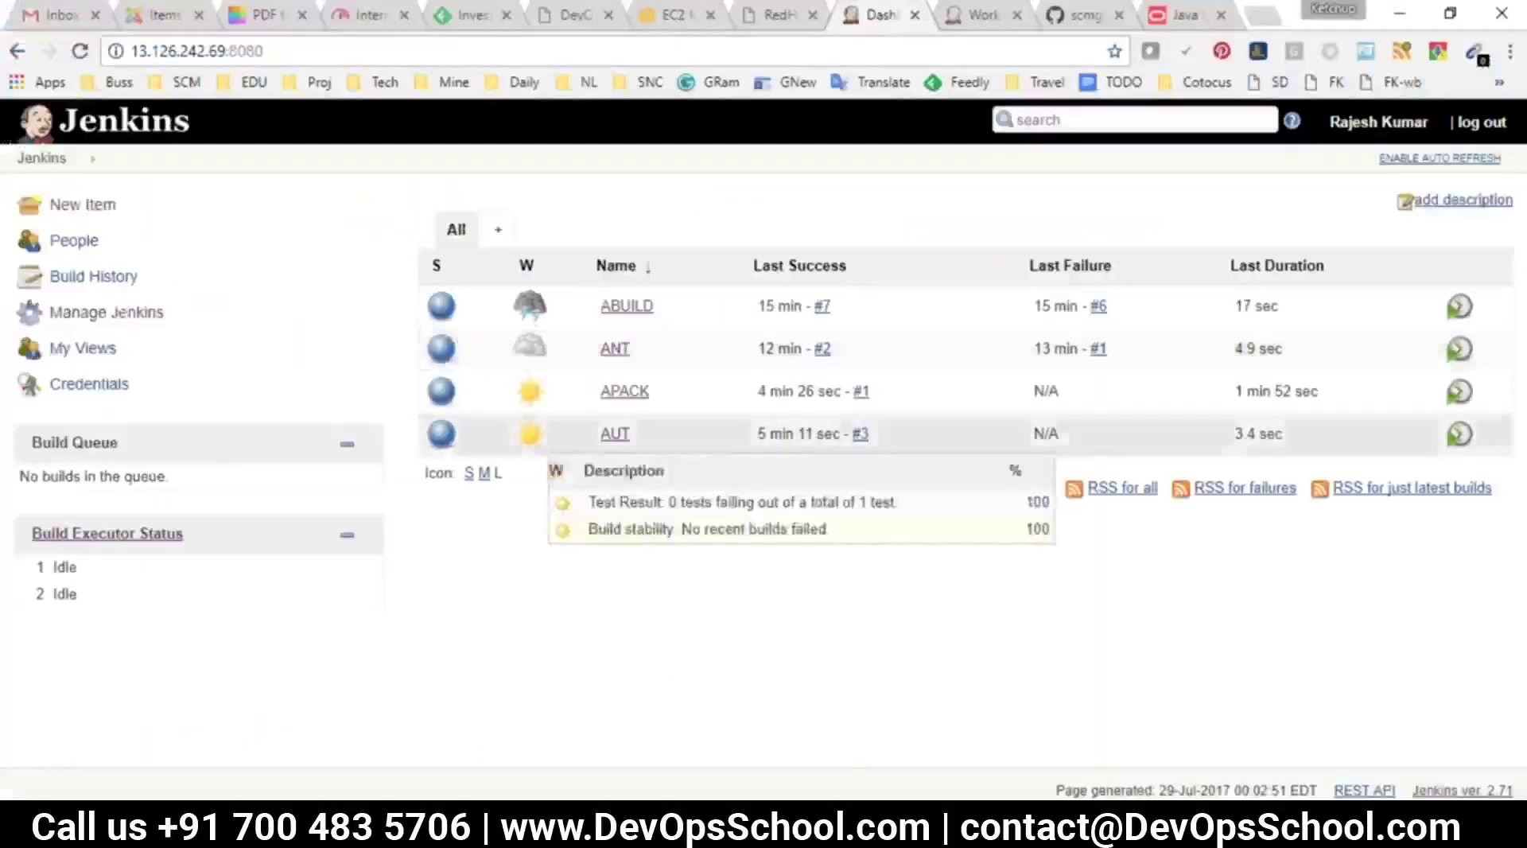
Trim the last characters in the untitled wget notes, then return to the Jenkins dashboard
mouse_move(1051, 767)
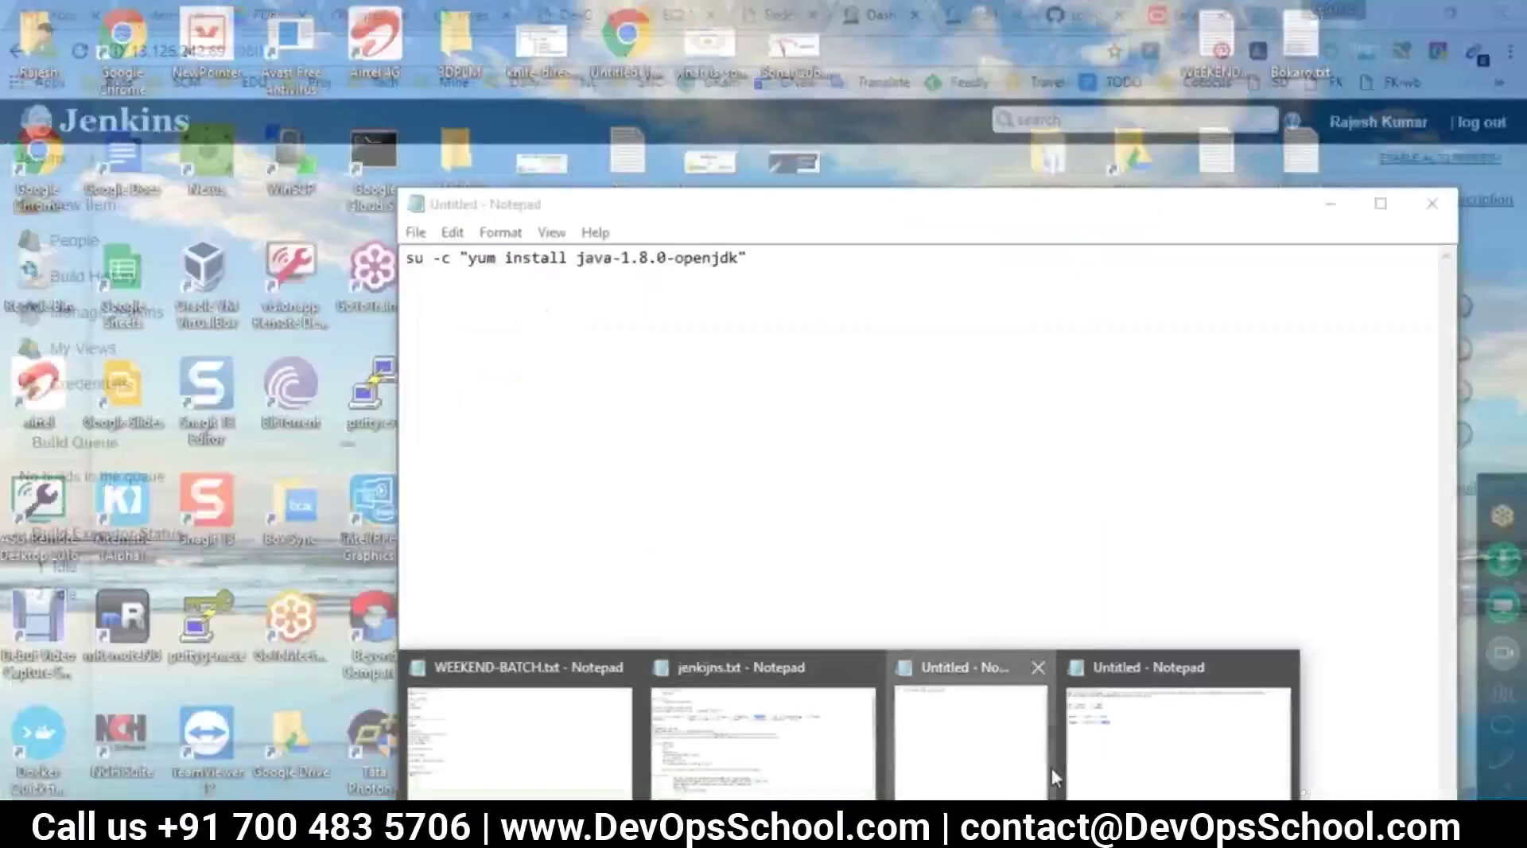
click(1177, 731)
click(751, 568)
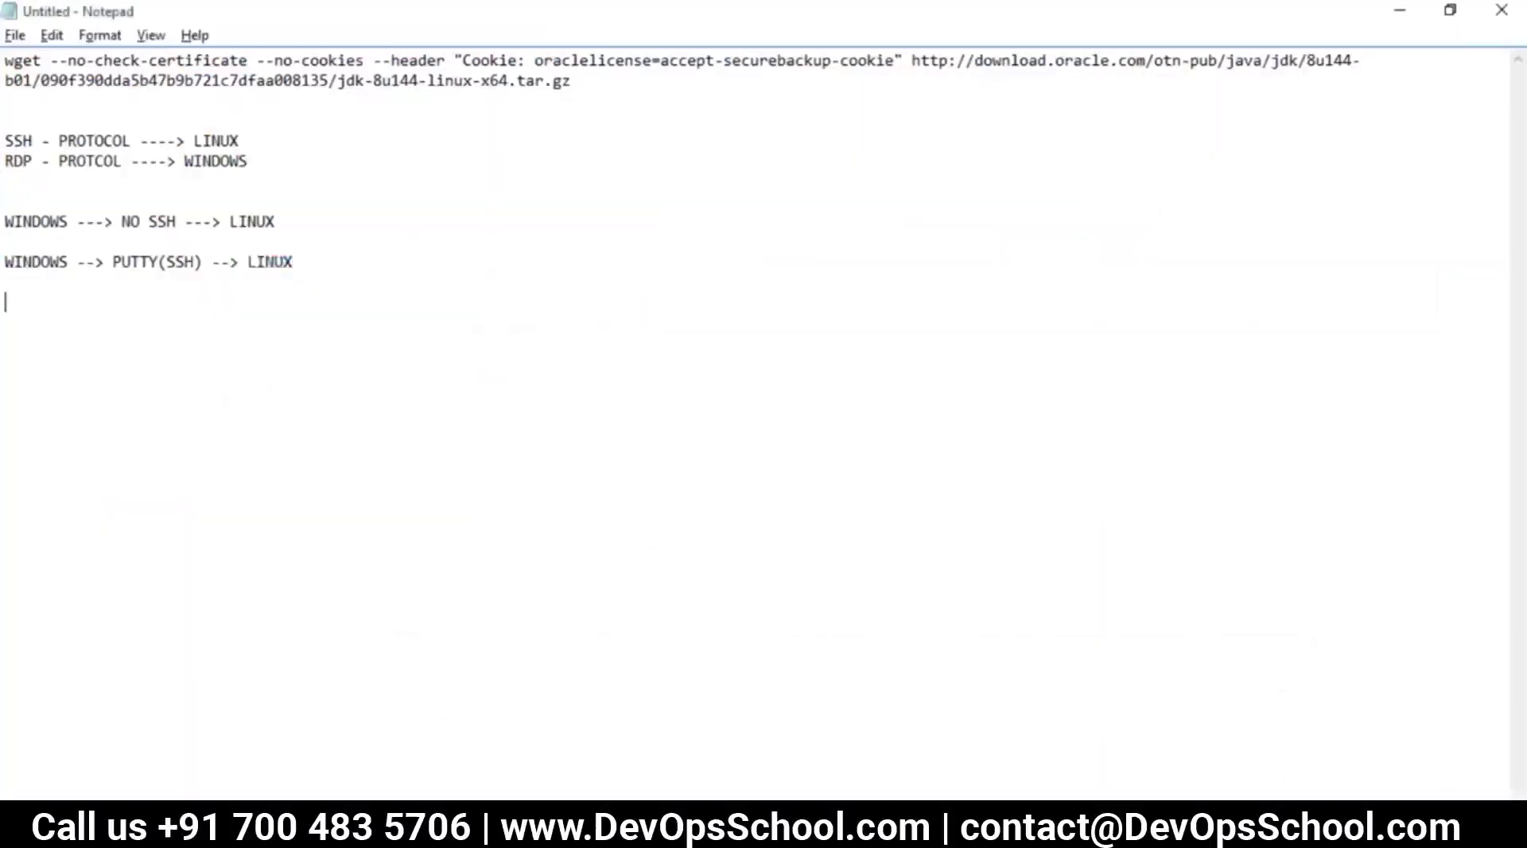
key(BackSpace)
key(BackSpace)
key(BackSpace)
key(alt+Tab)
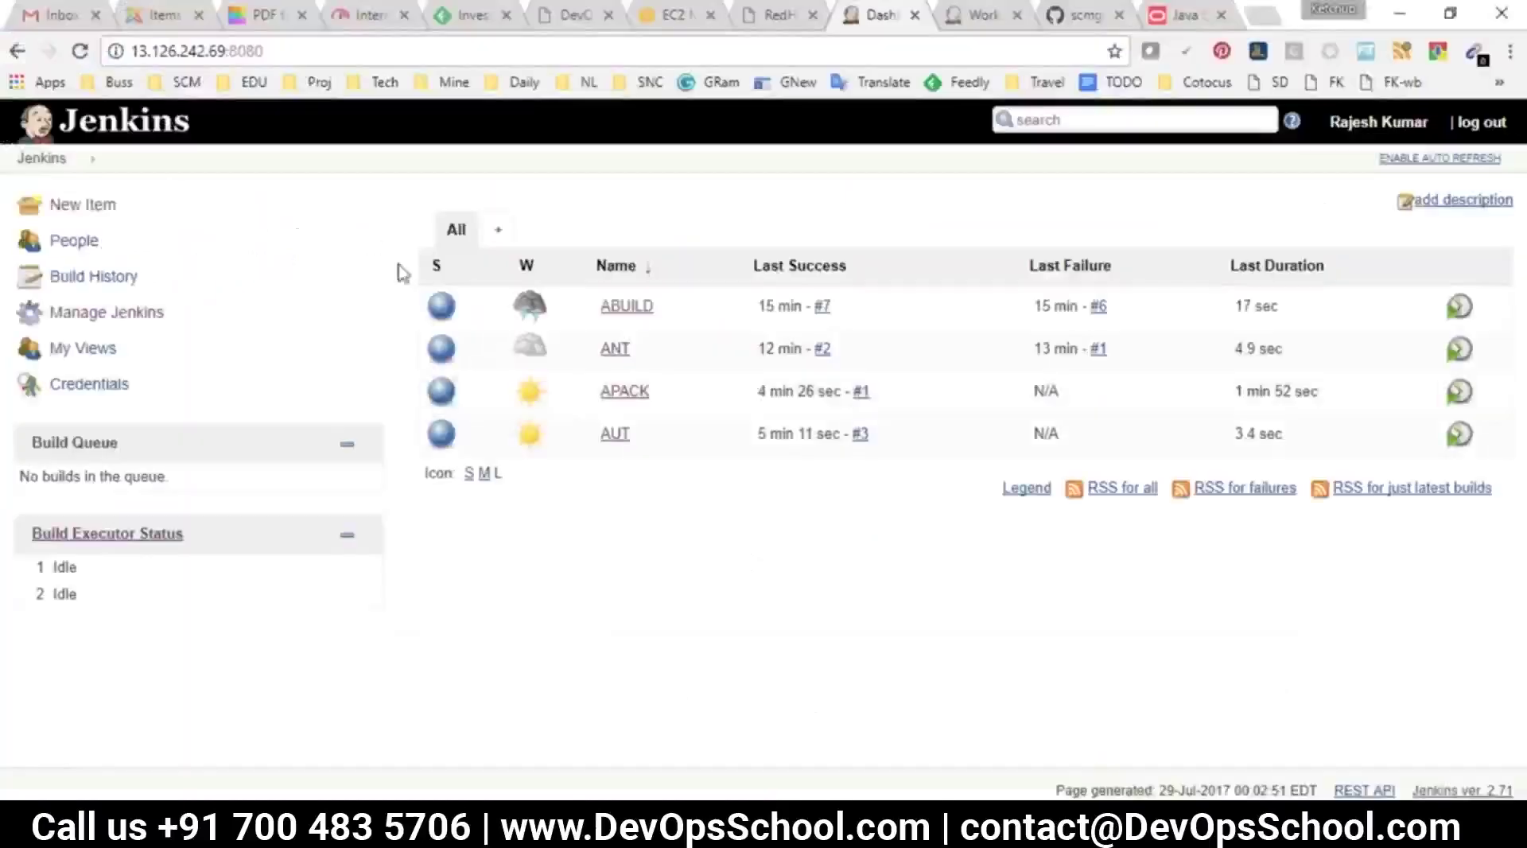
Create a new freestyle project named ADep2Repo
click(95, 205)
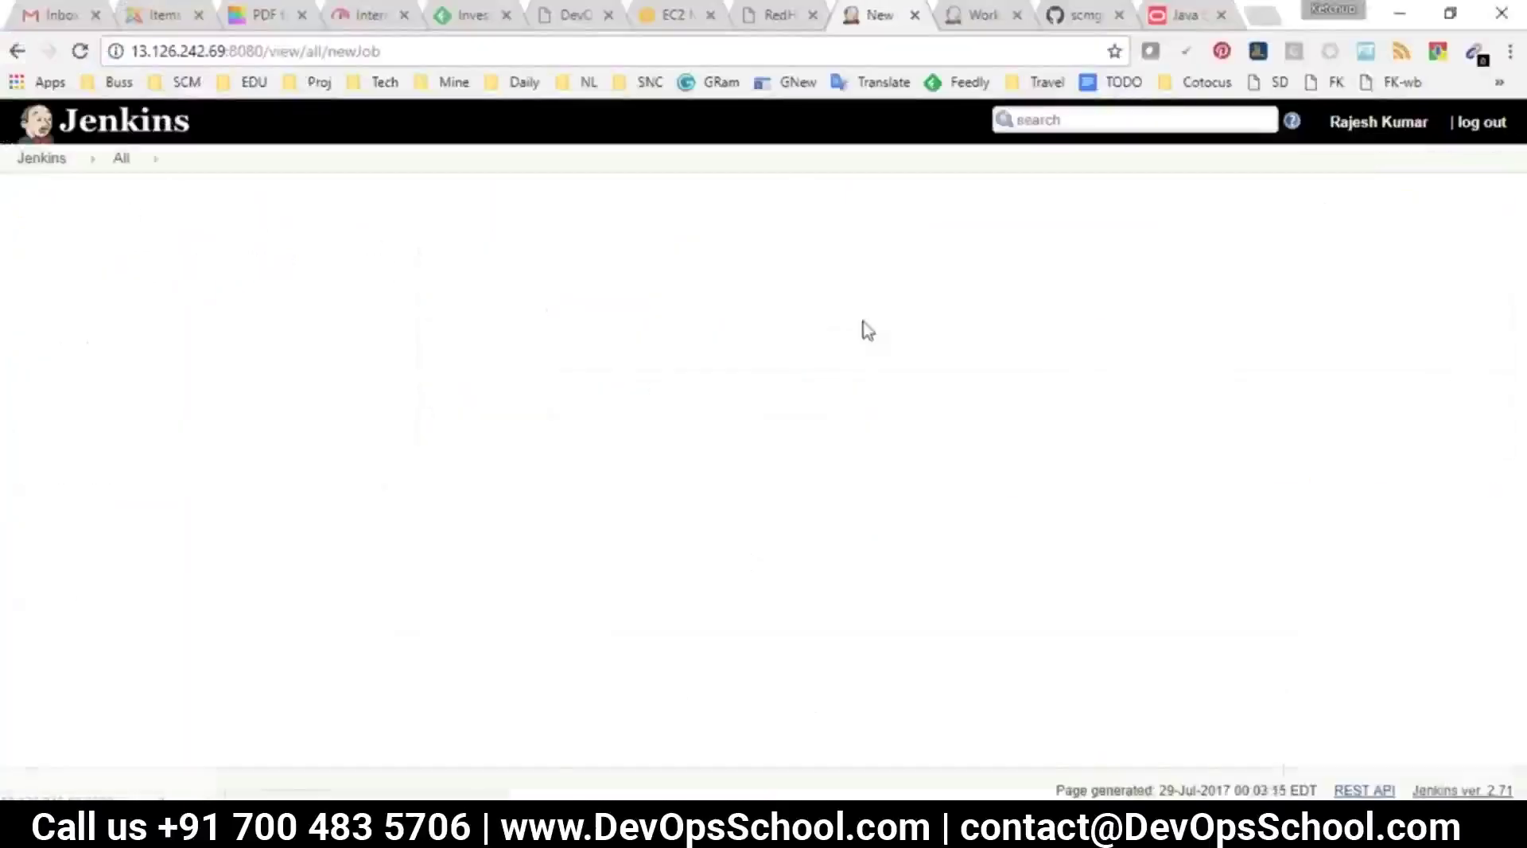
text(Dep2Repo)
double_click(370, 275)
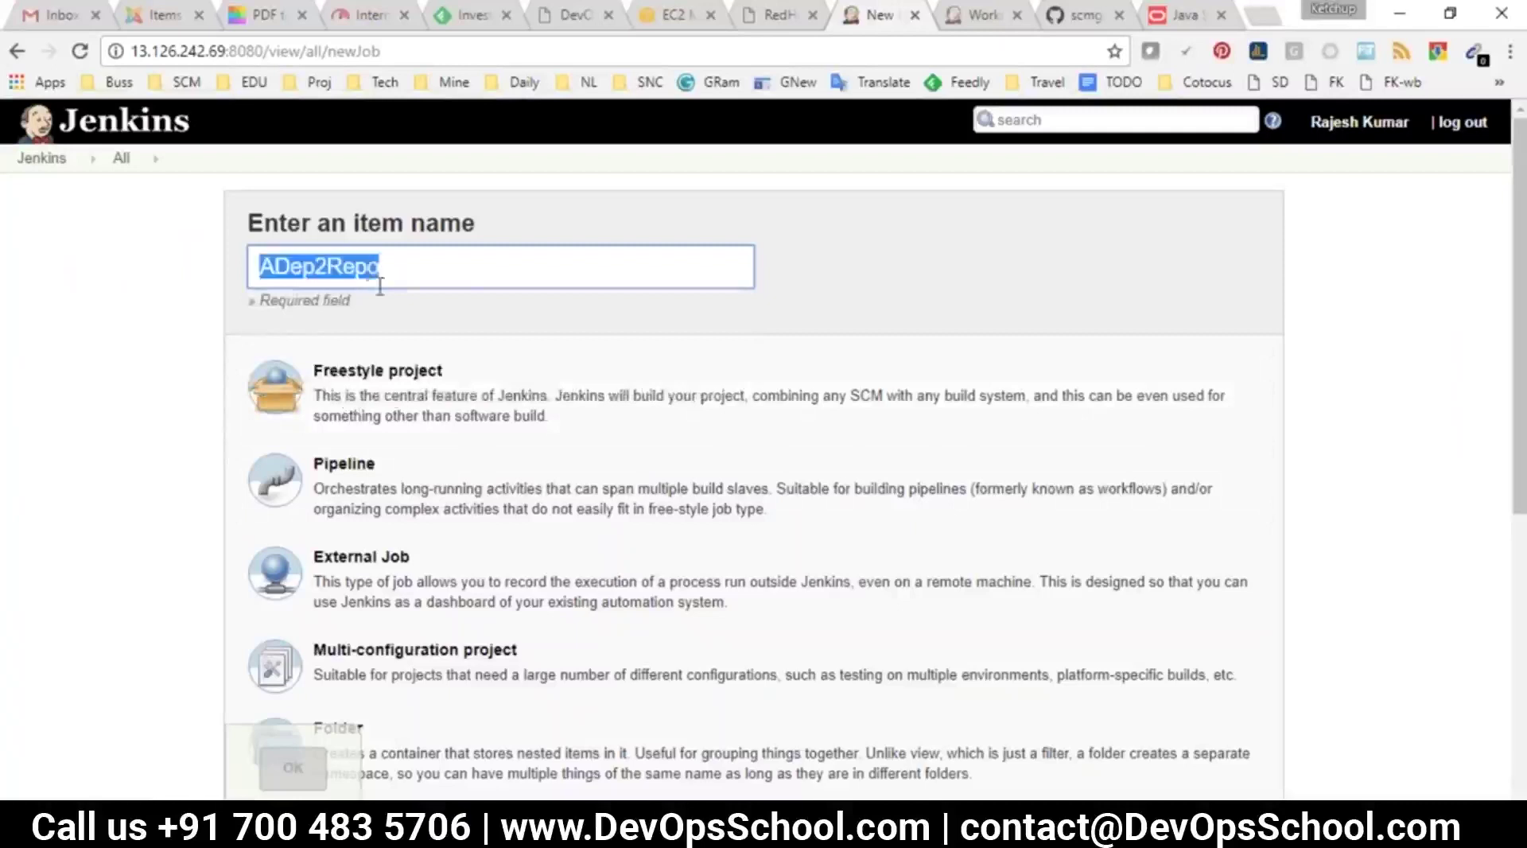
click(354, 429)
click(295, 769)
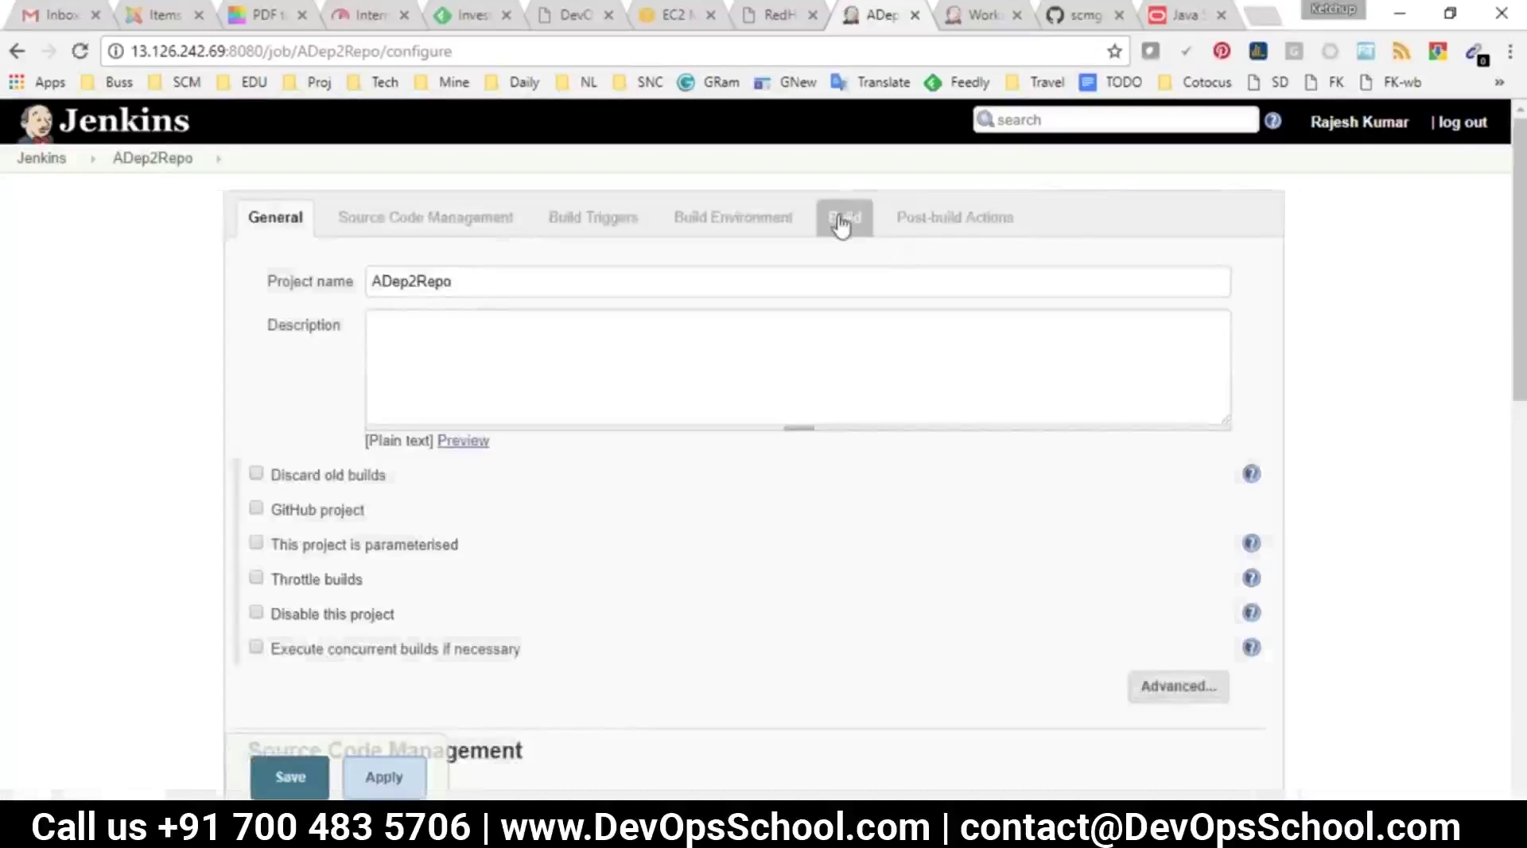
Add an Execute shell build step whose command begins with a # comment
click(843, 225)
click(327, 448)
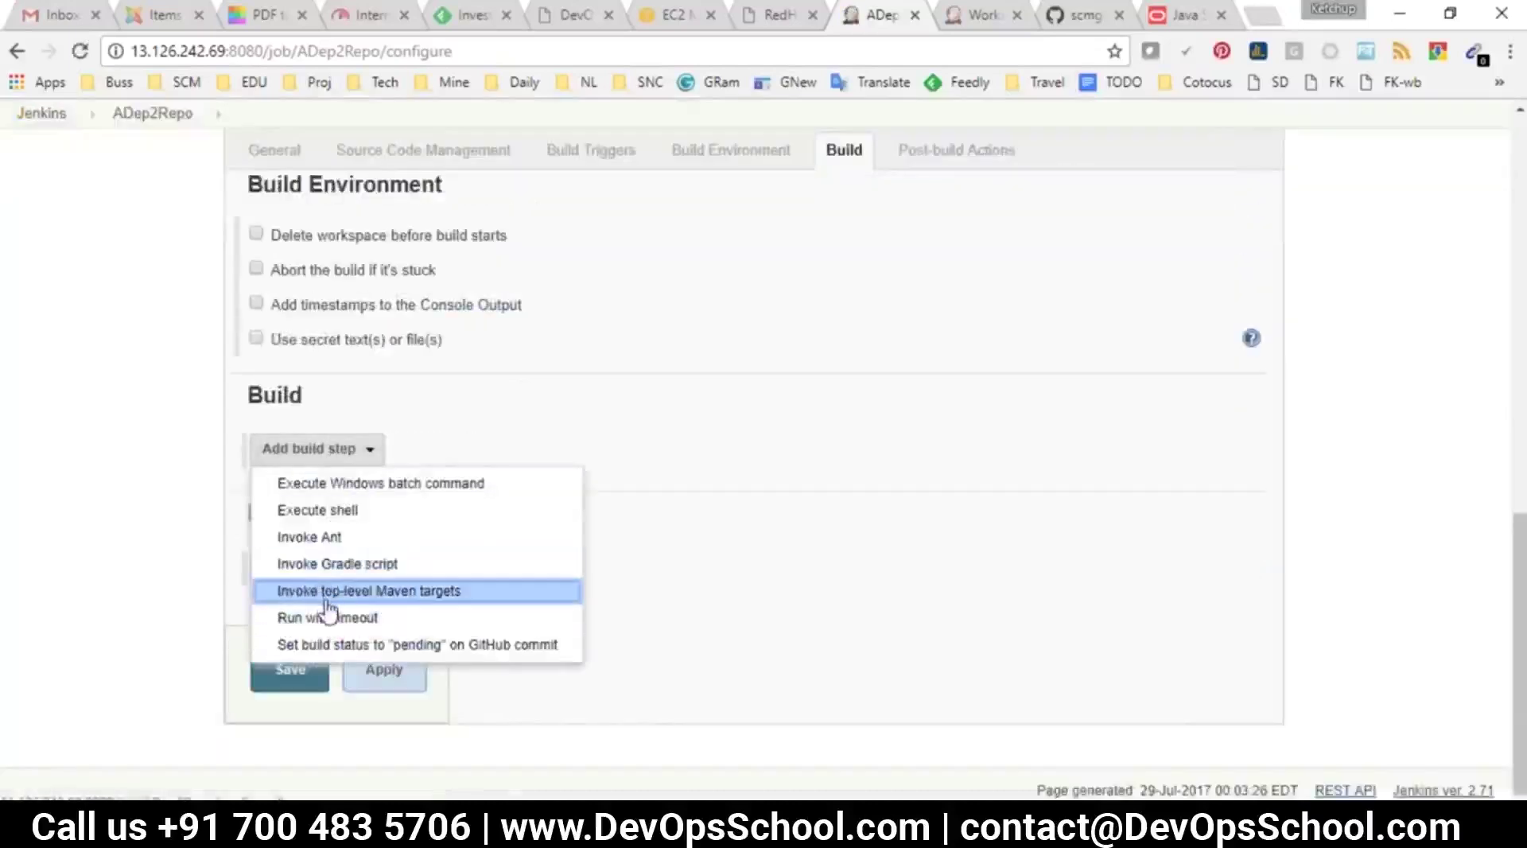
click(318, 510)
click(465, 531)
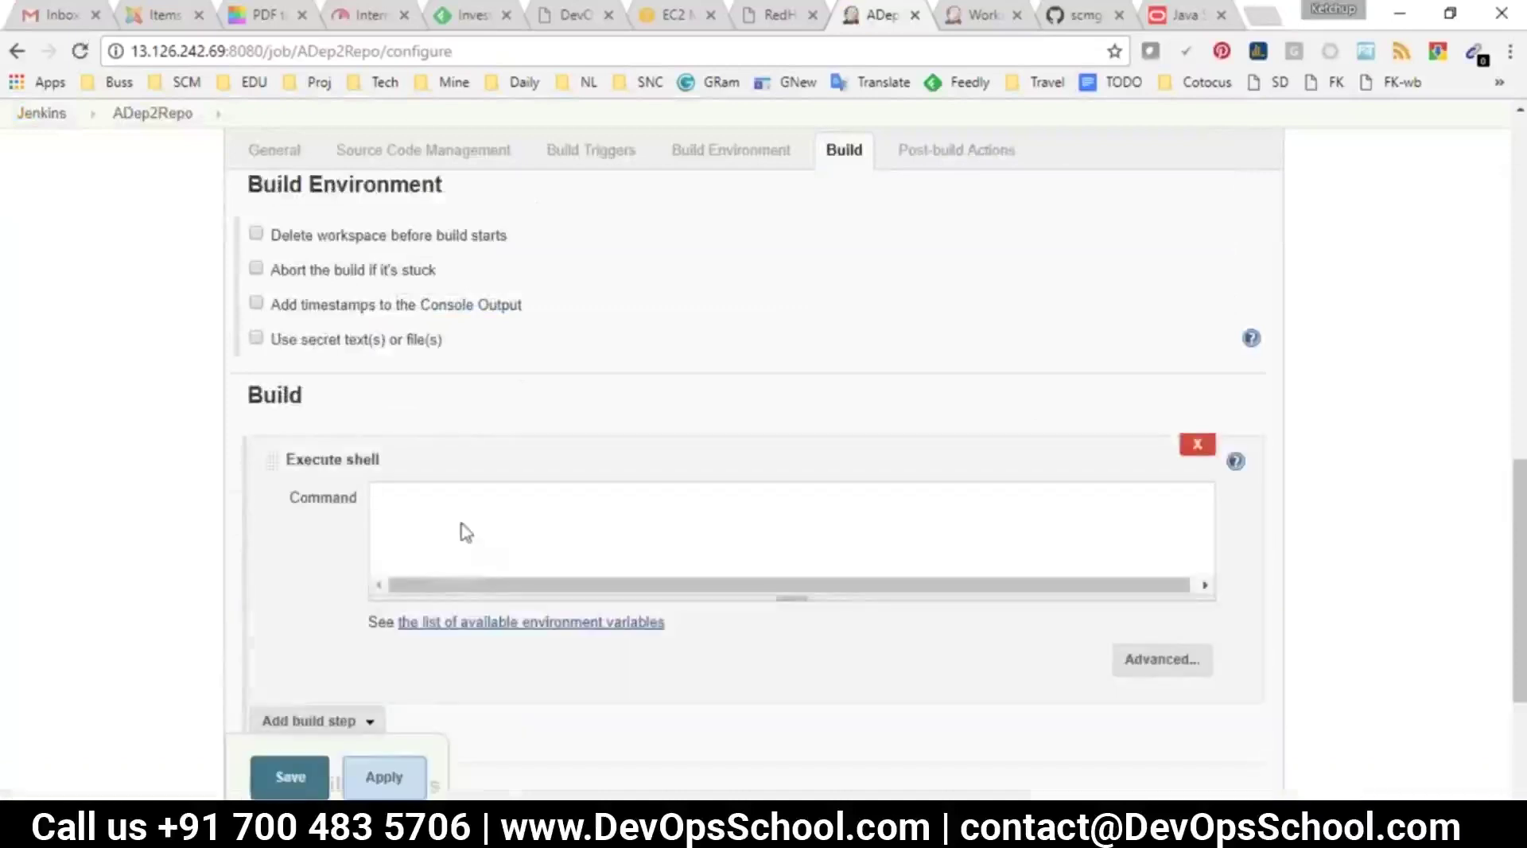
text(#deploy2Repo.sh)
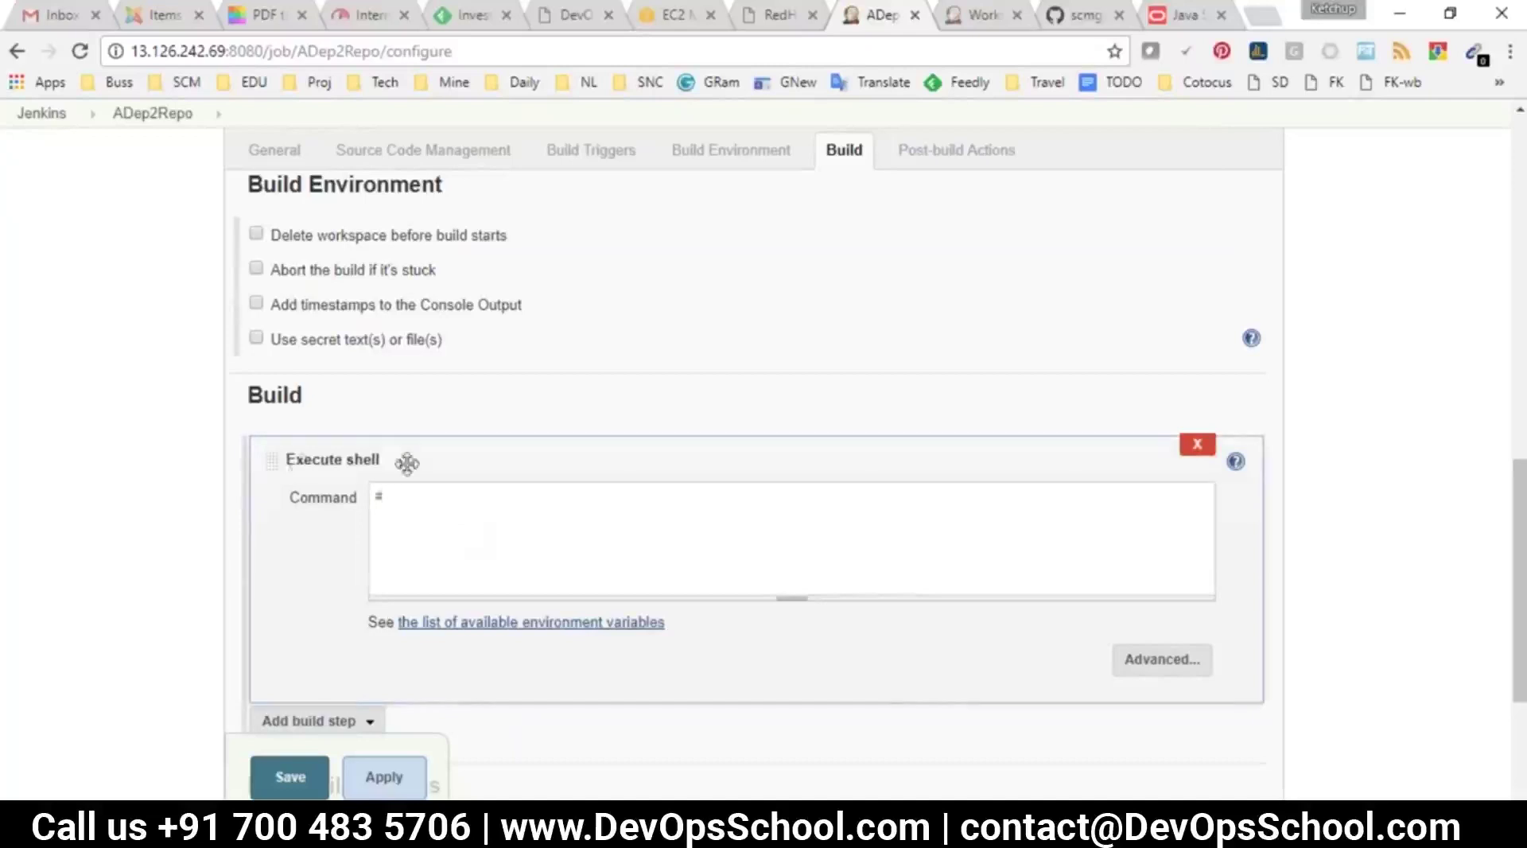
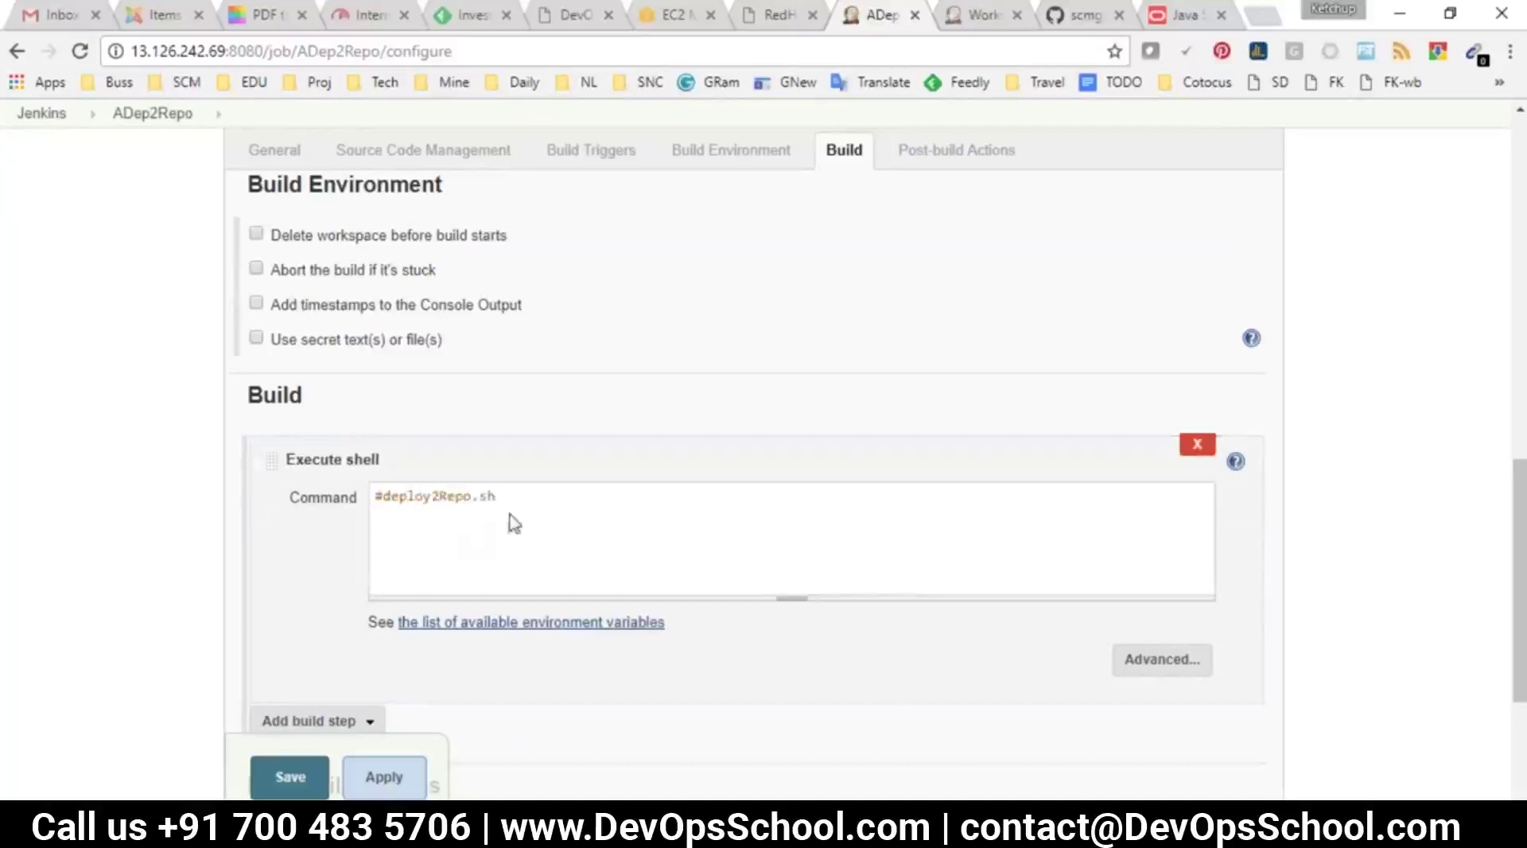
Save the ADep2Repo configuration and start a build of it
click(290, 776)
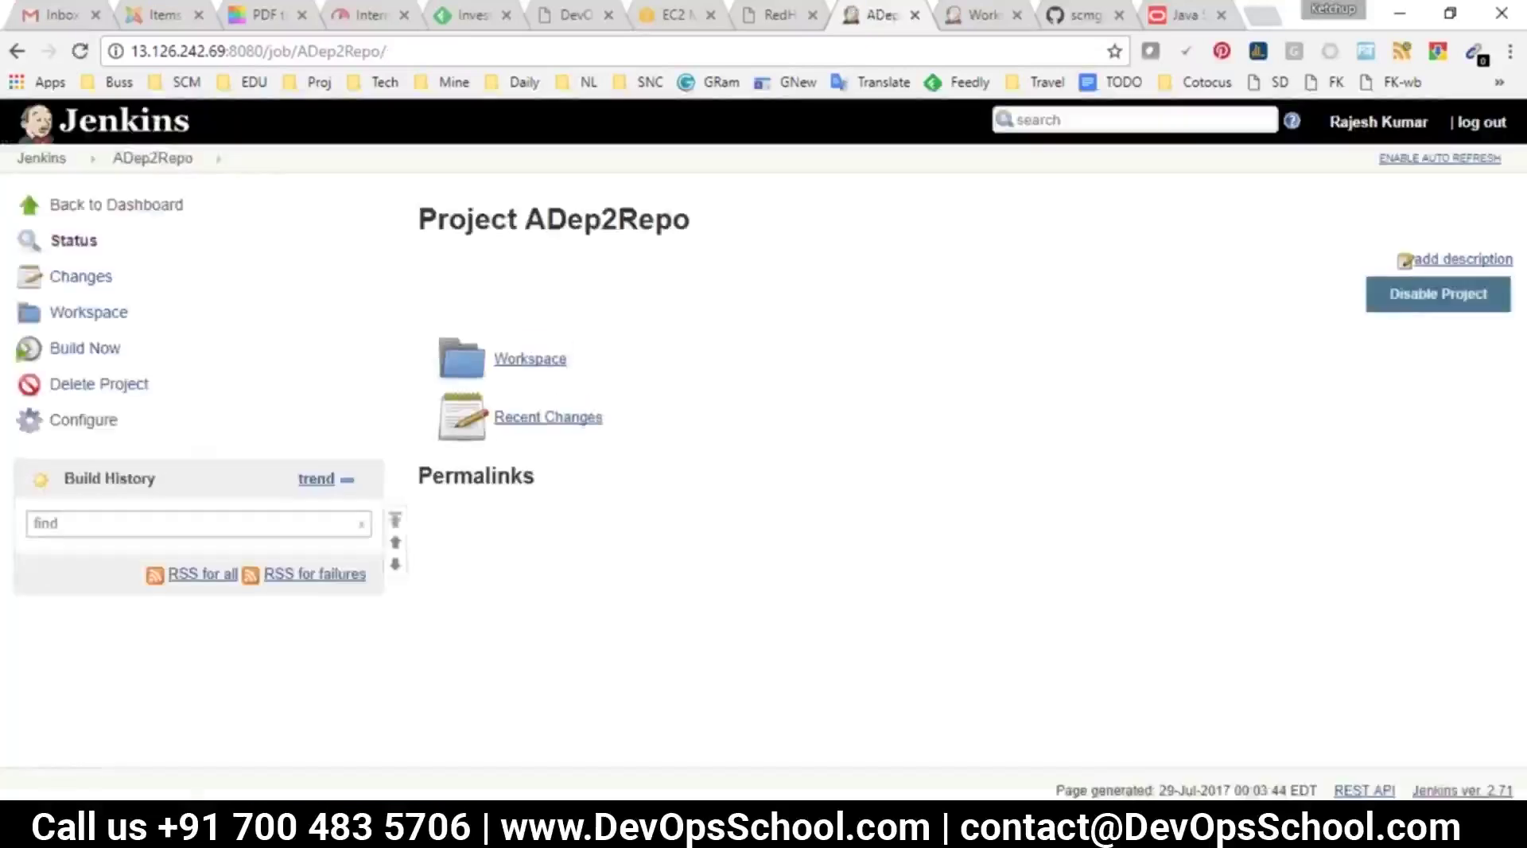
click(84, 348)
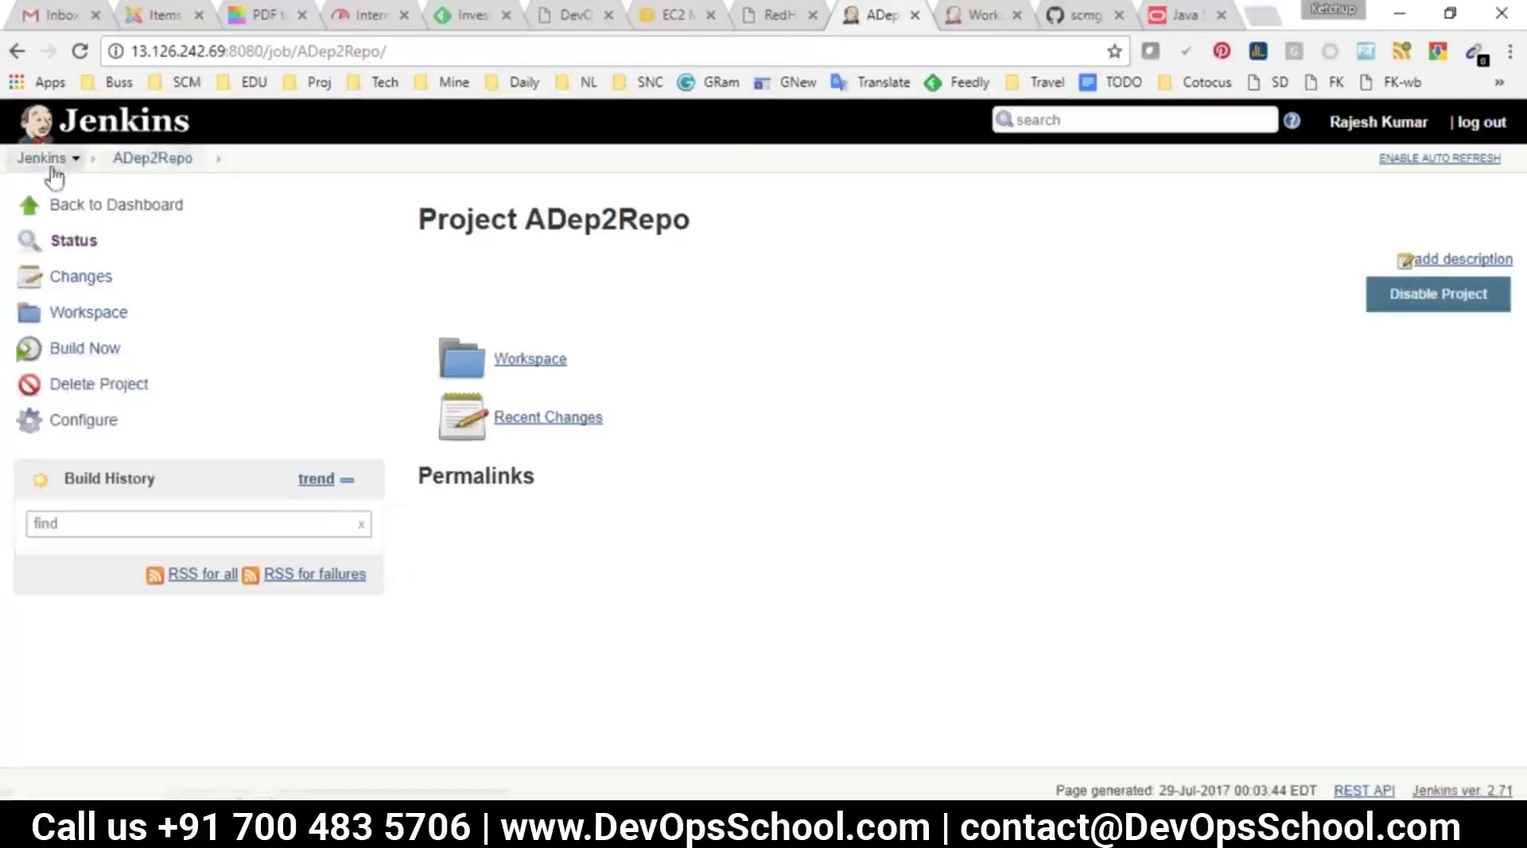
click(43, 158)
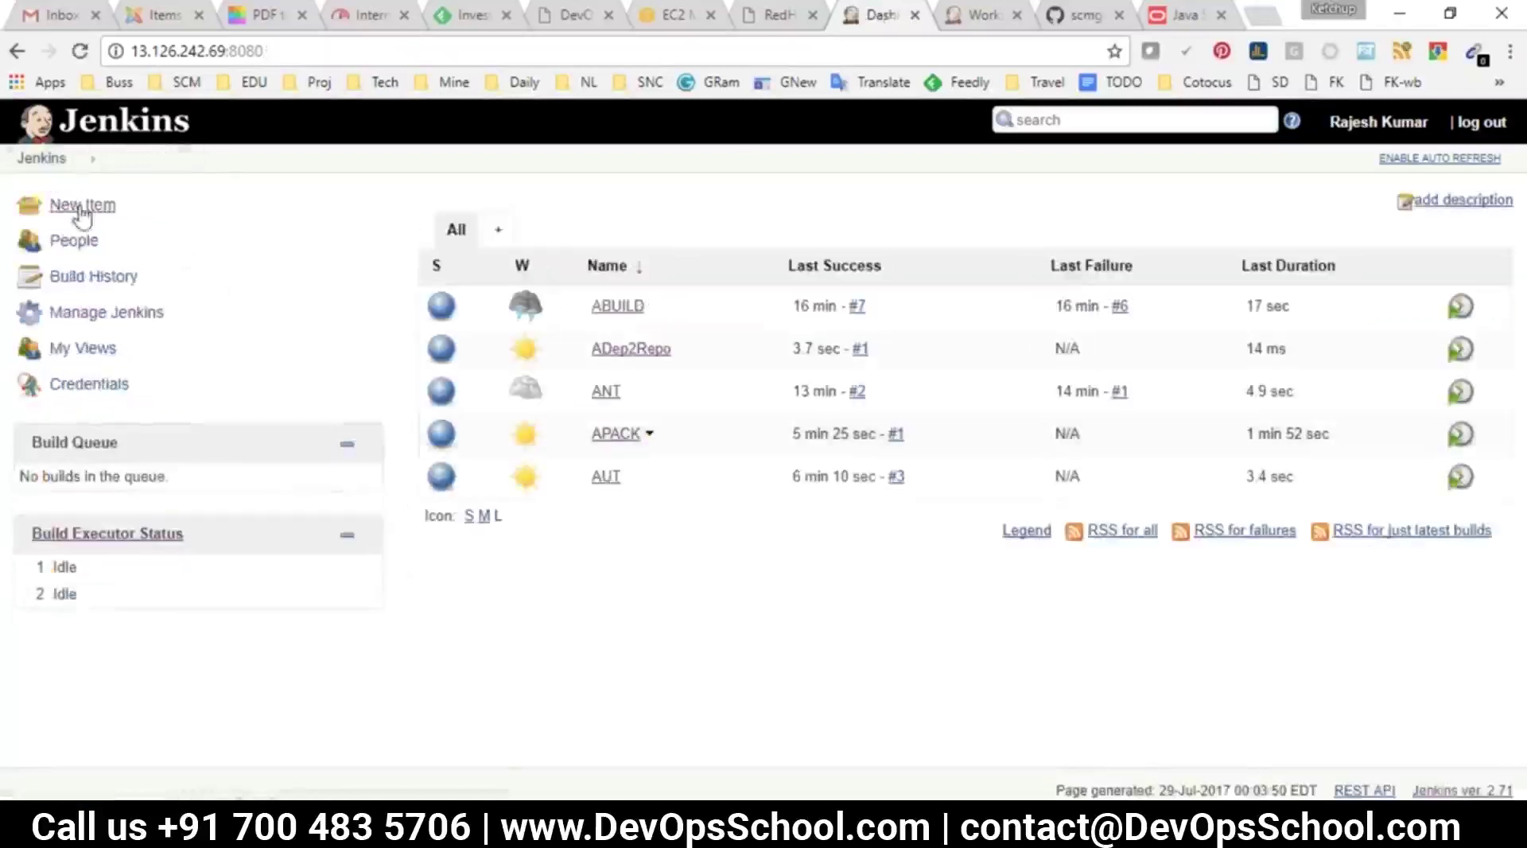
Create freestyle job ADep2QA with an Execute shell step reading '#knife' and save it
click(82, 208)
text(AD)
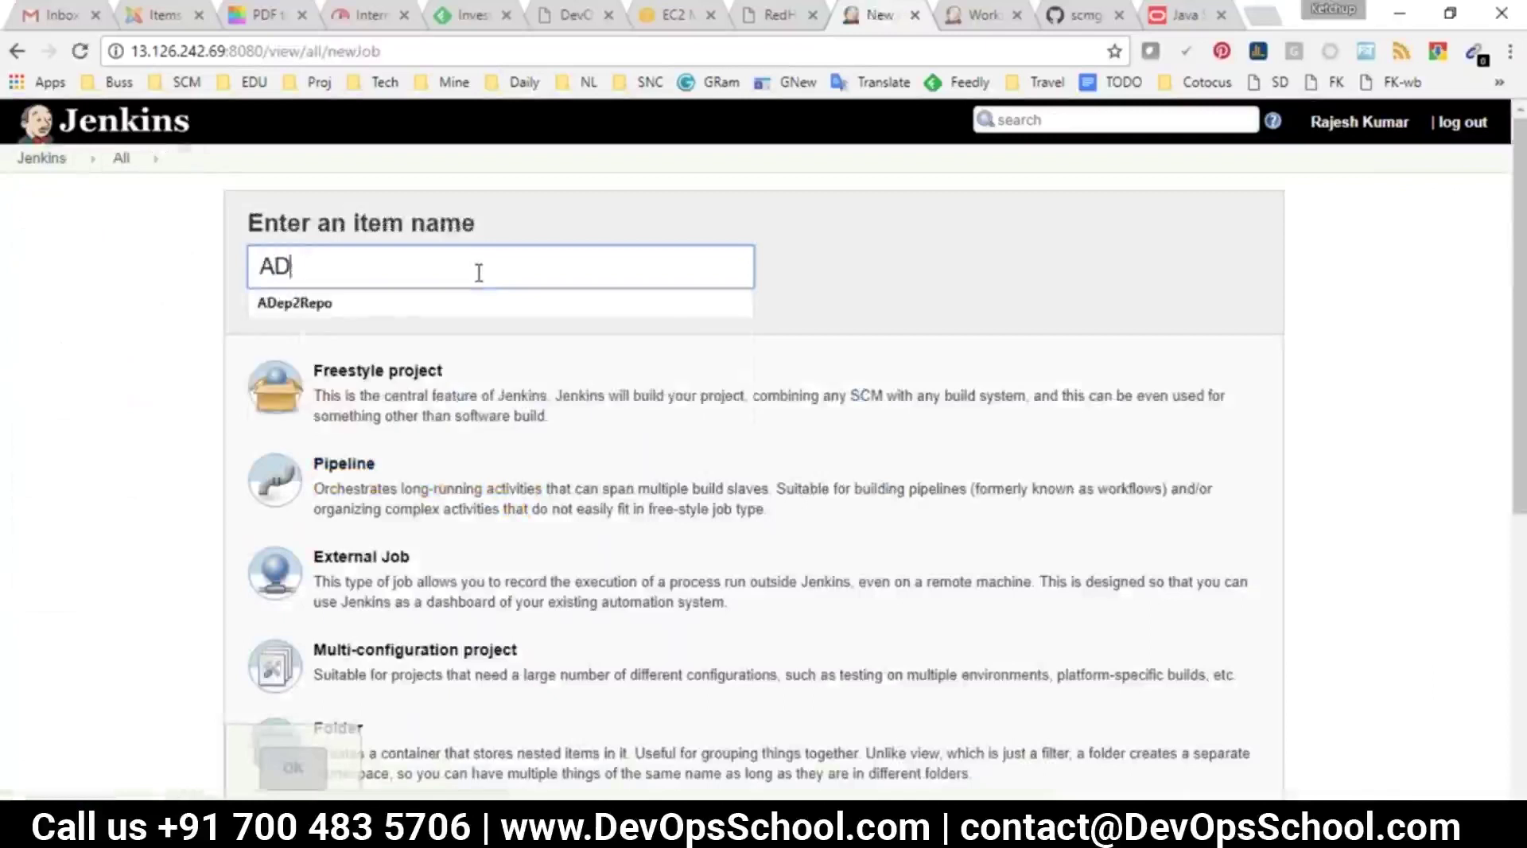
text(ep2QA)
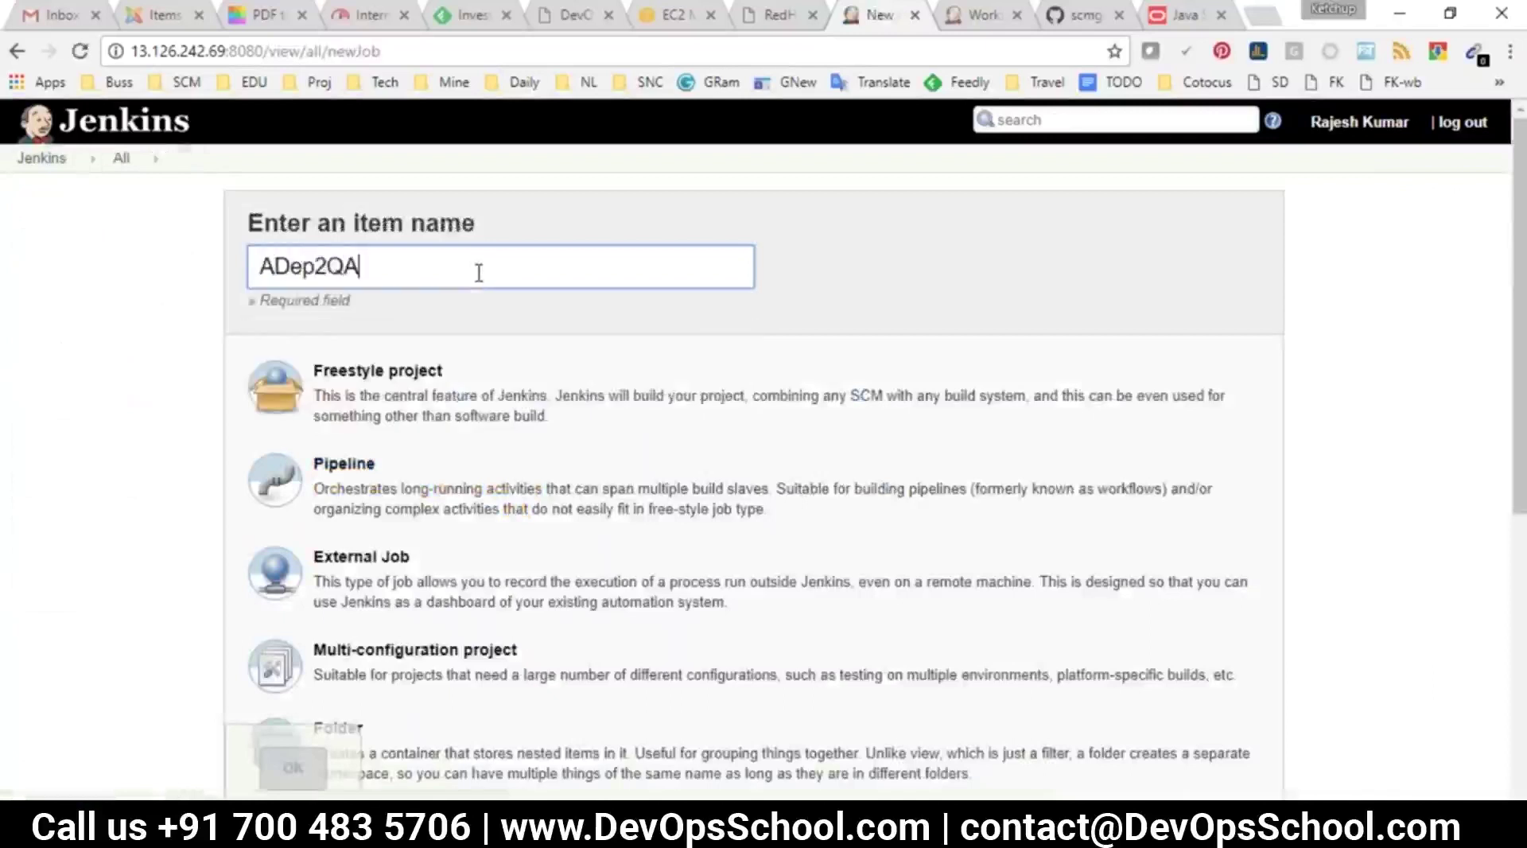
click(433, 370)
click(314, 768)
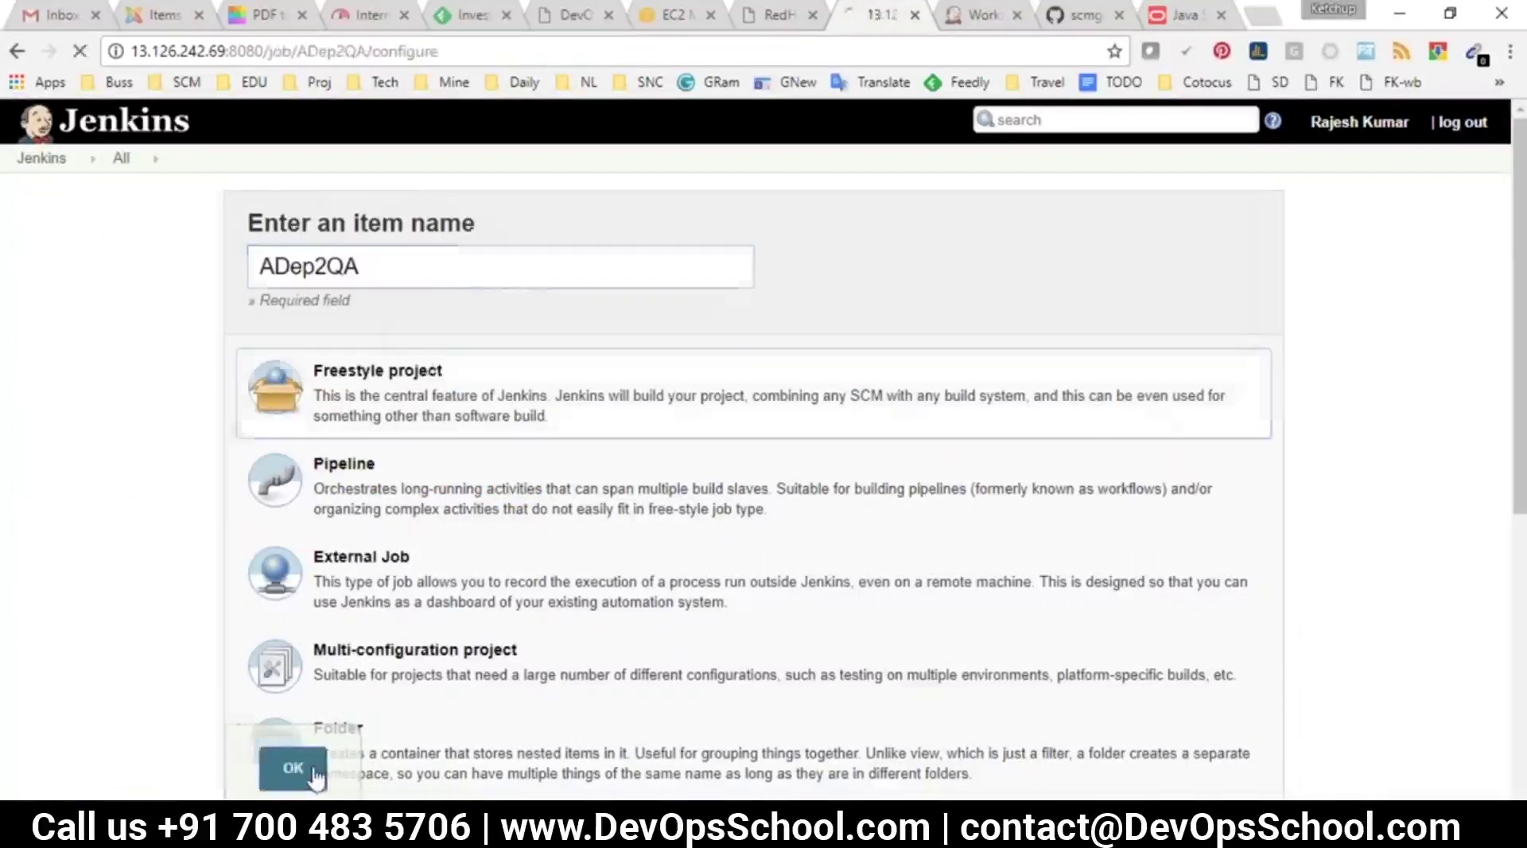
click(854, 228)
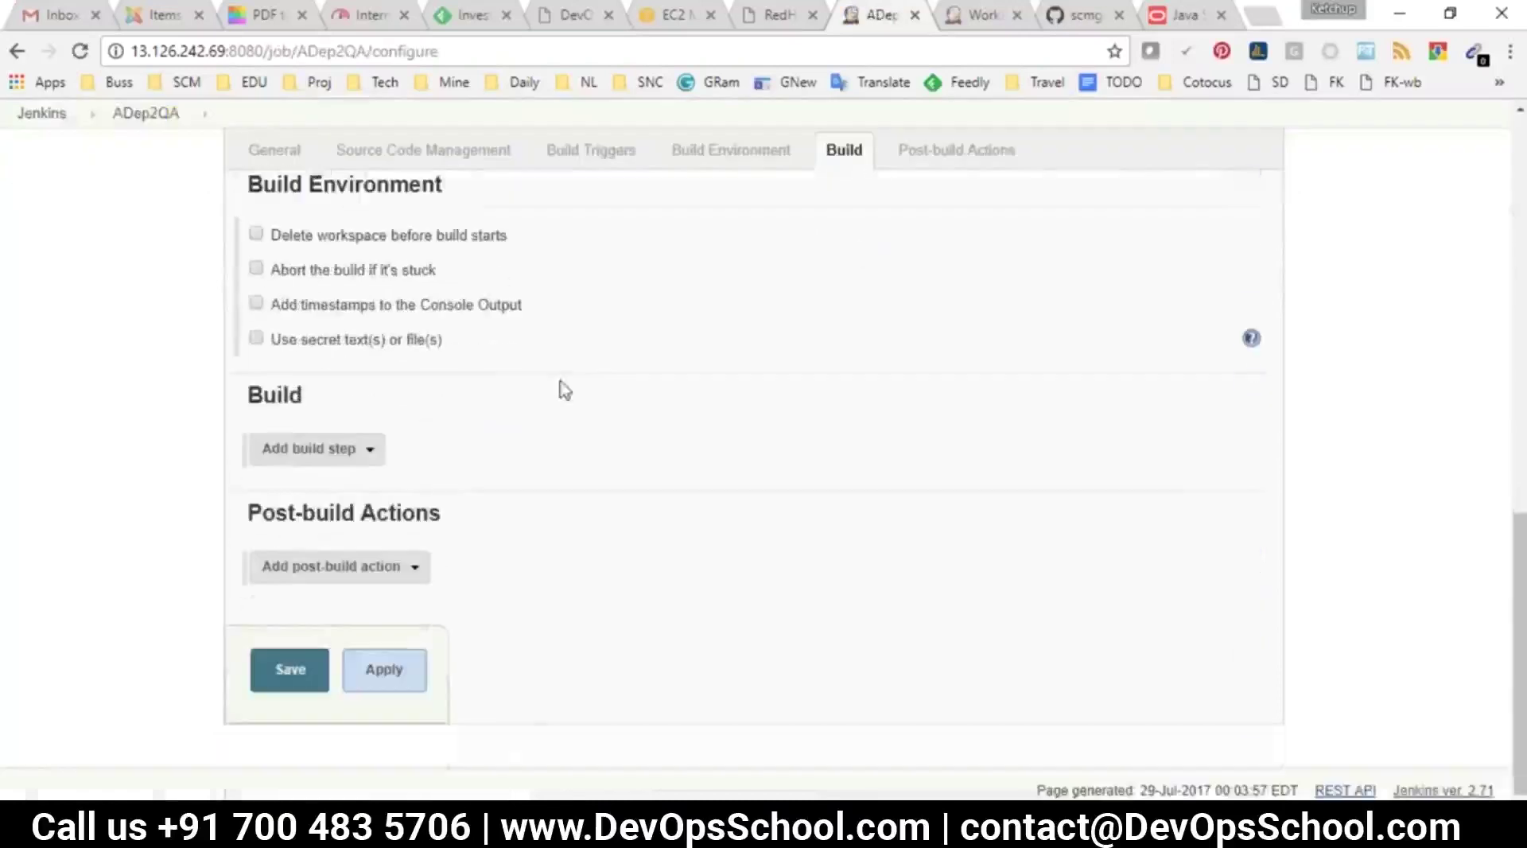
click(340, 450)
click(338, 511)
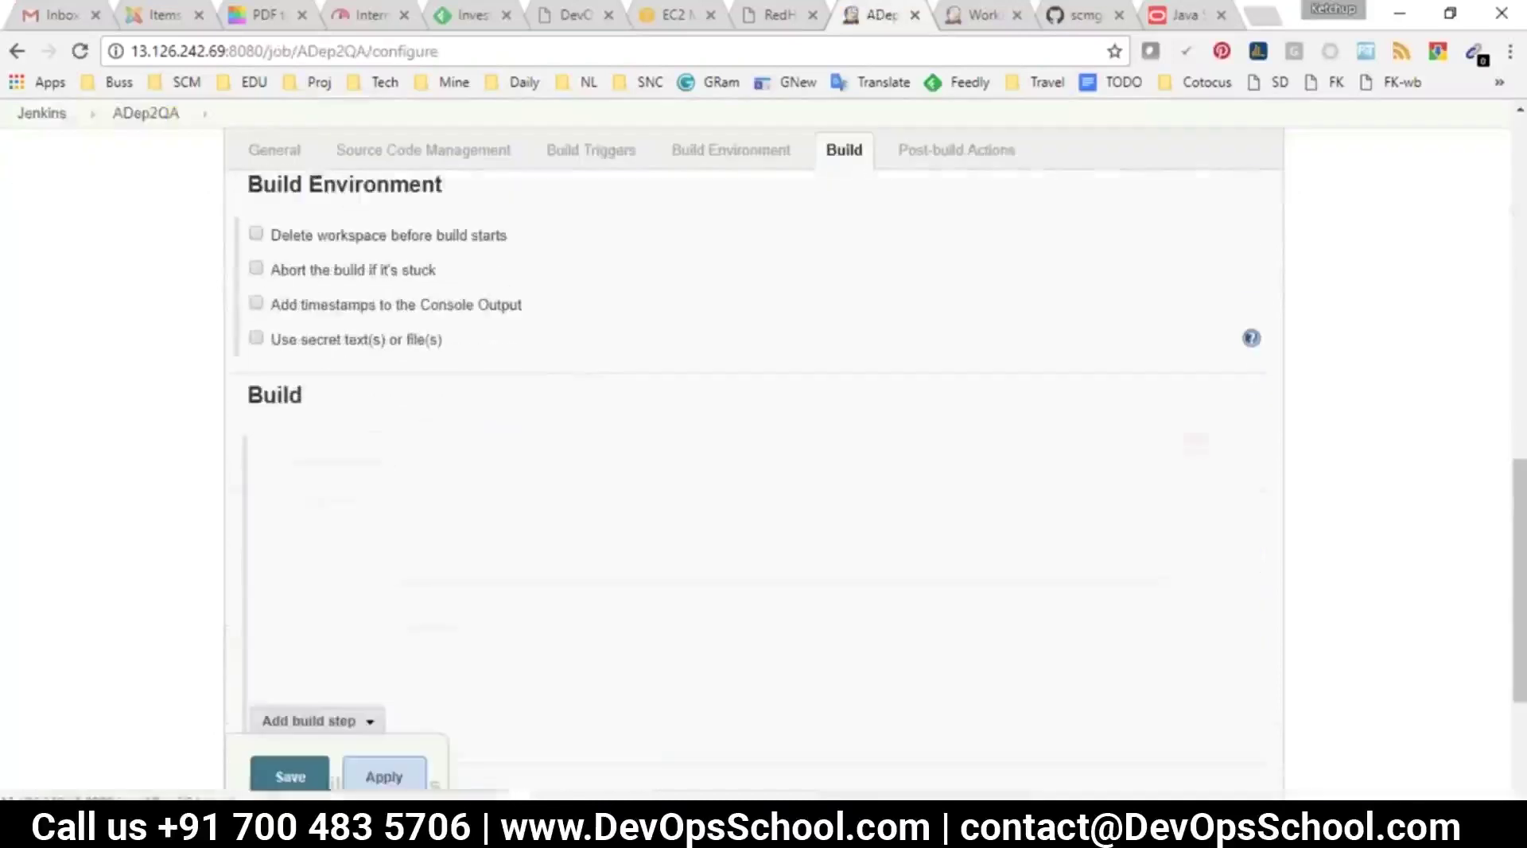
text(s)
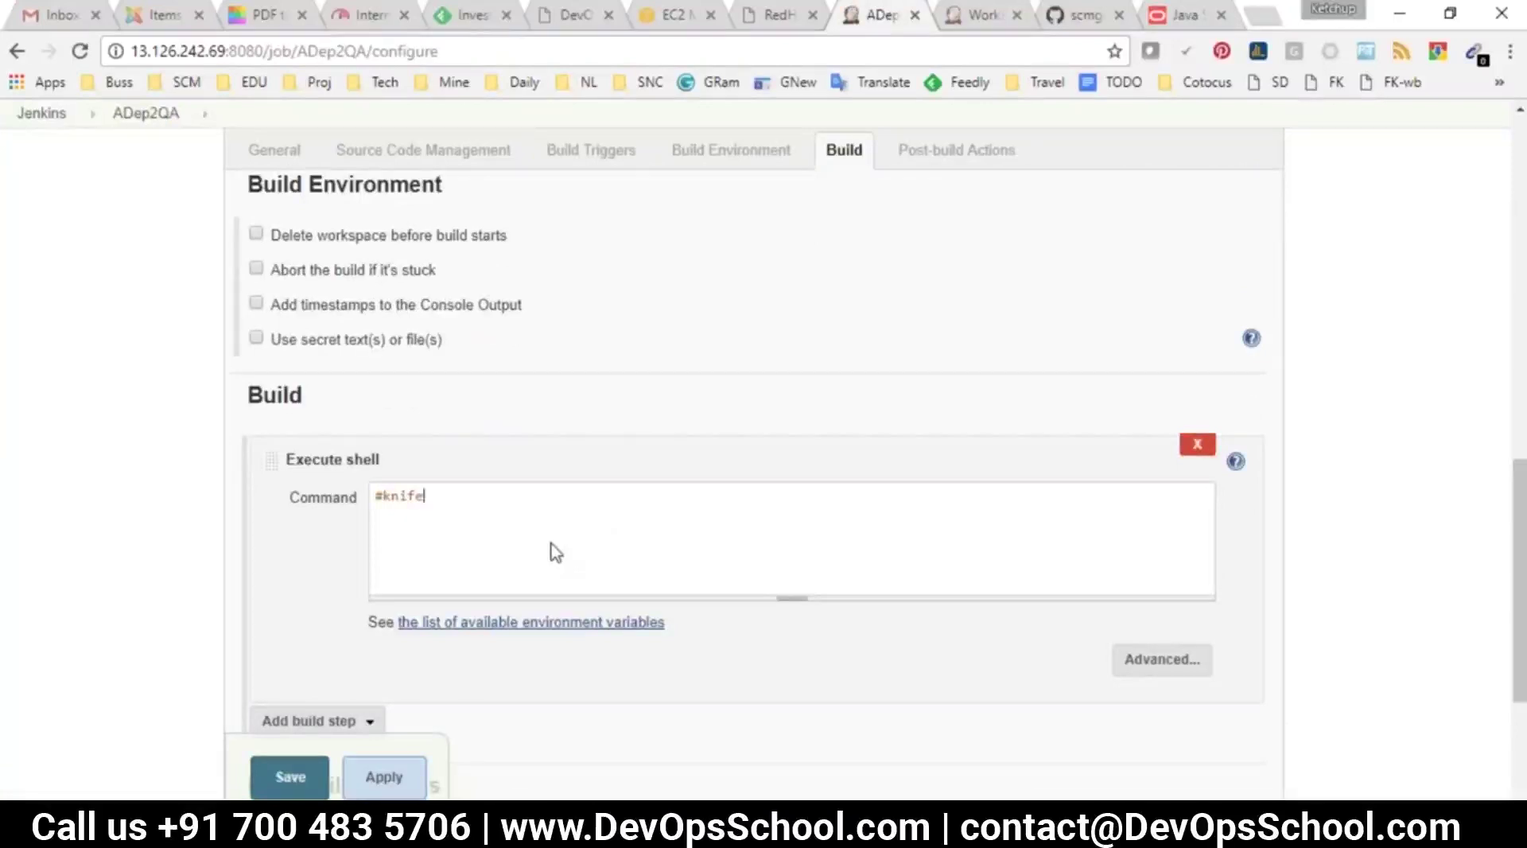
drag(425, 495, 371, 497)
click(280, 787)
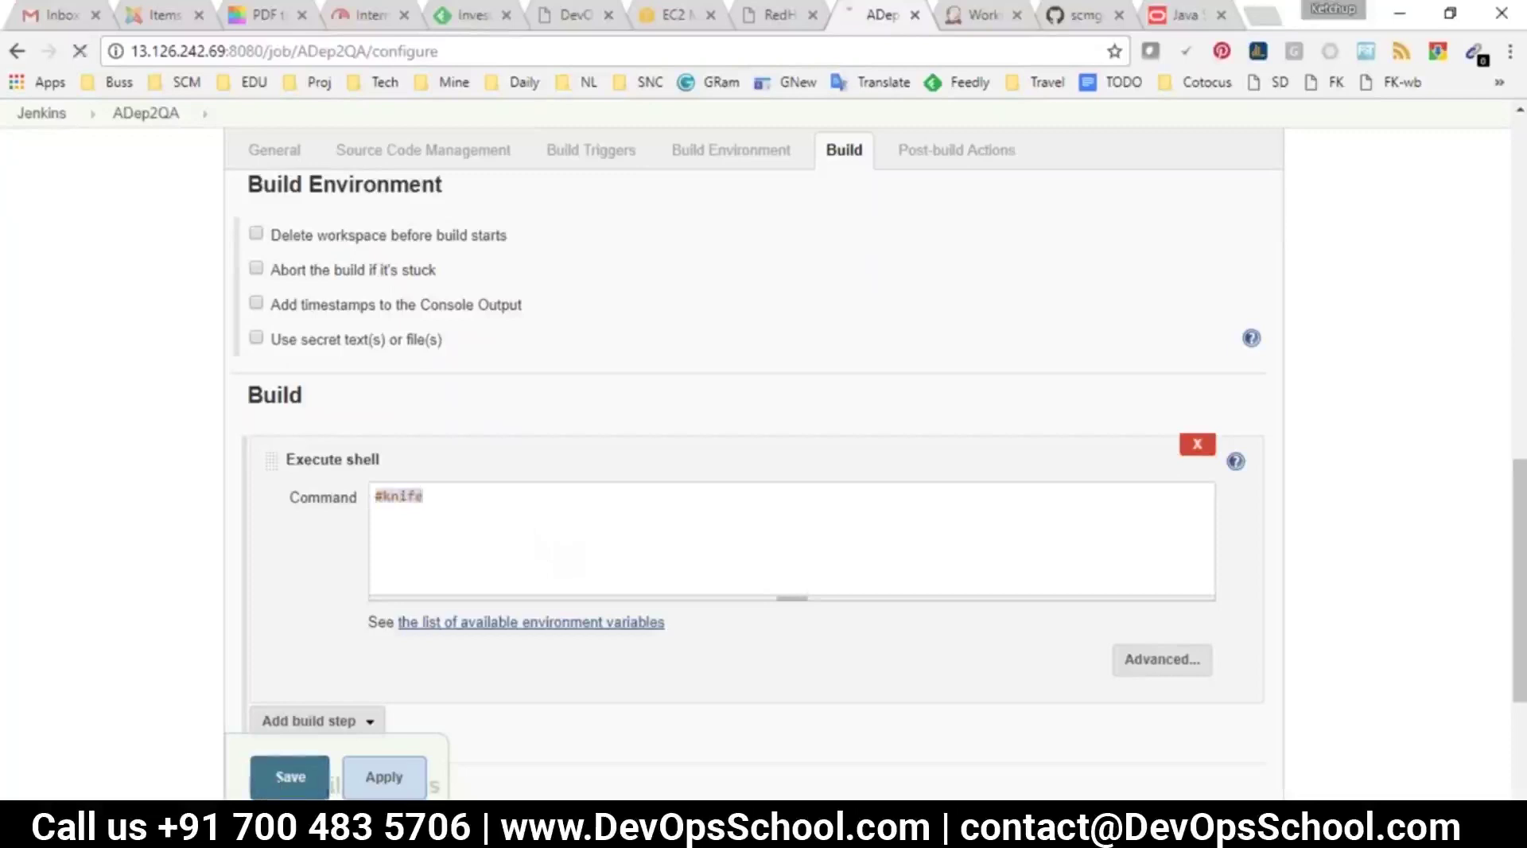
Create a new freestyle job named AAT
click(44, 159)
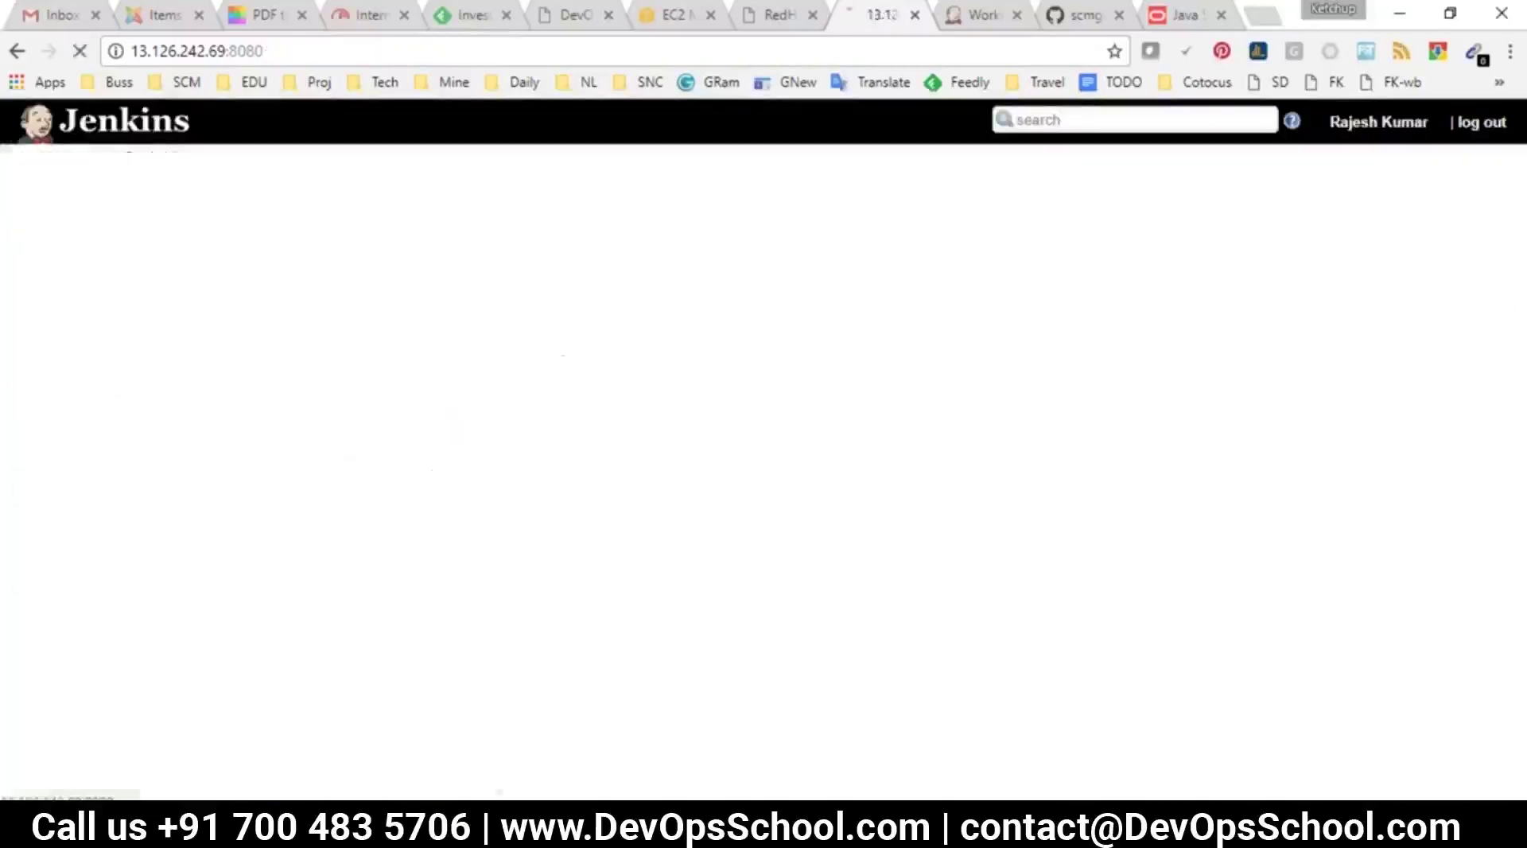
click(97, 205)
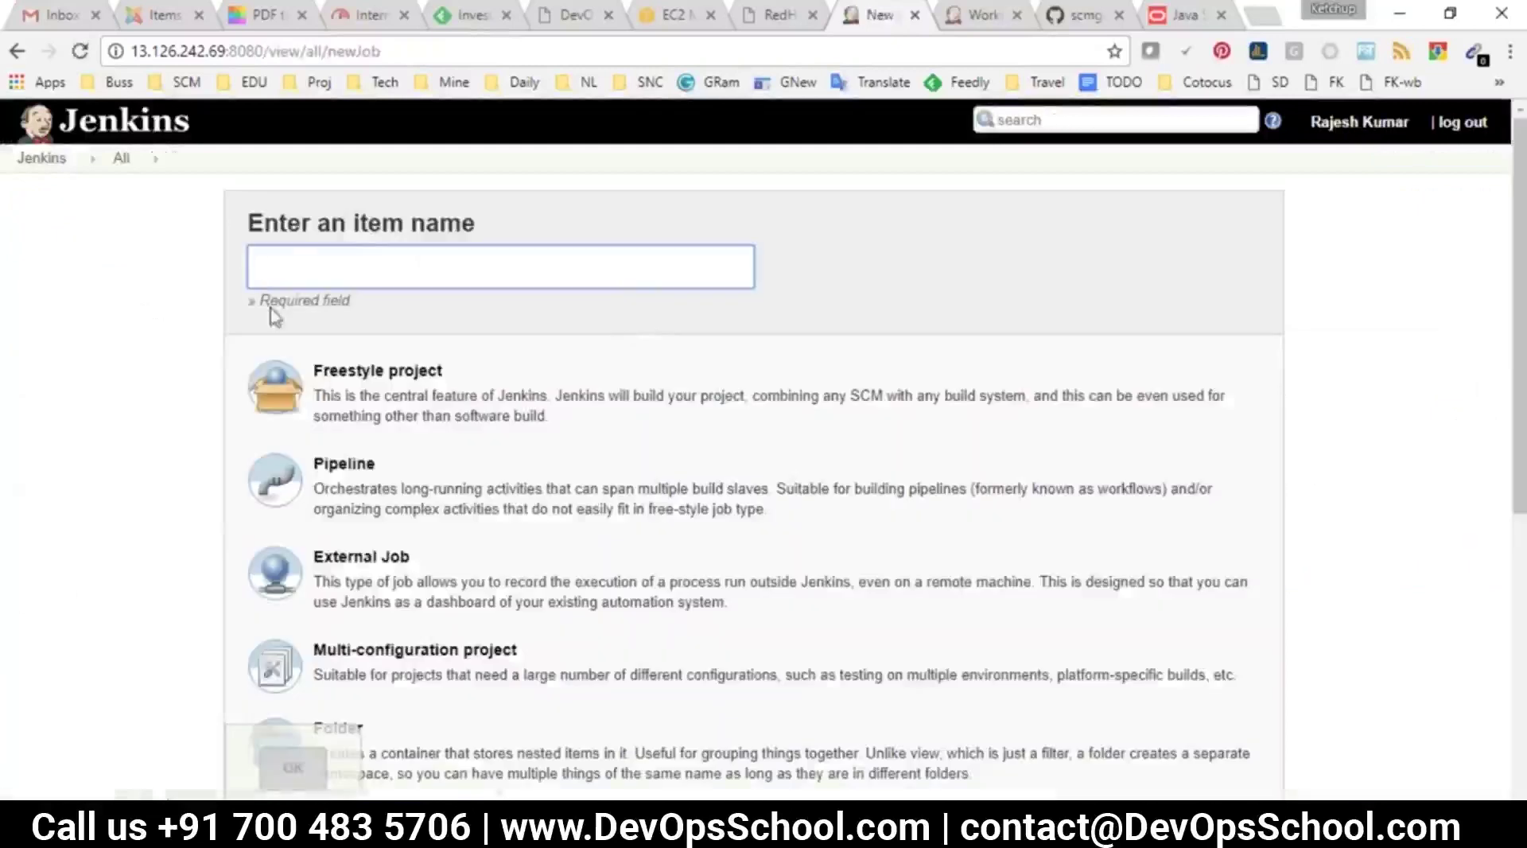
text(AAT)
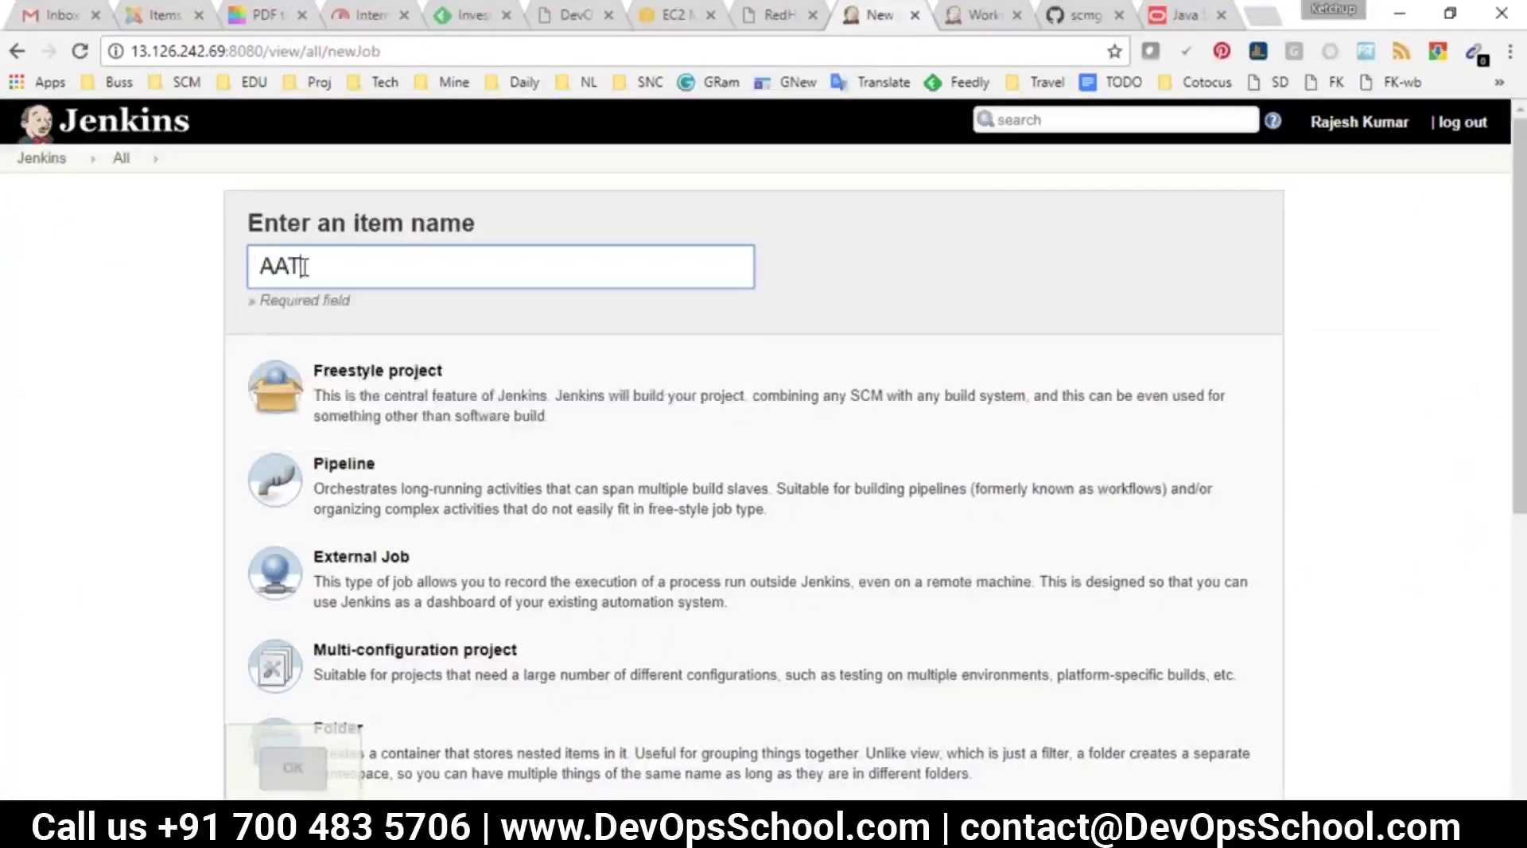
click(342, 373)
click(290, 773)
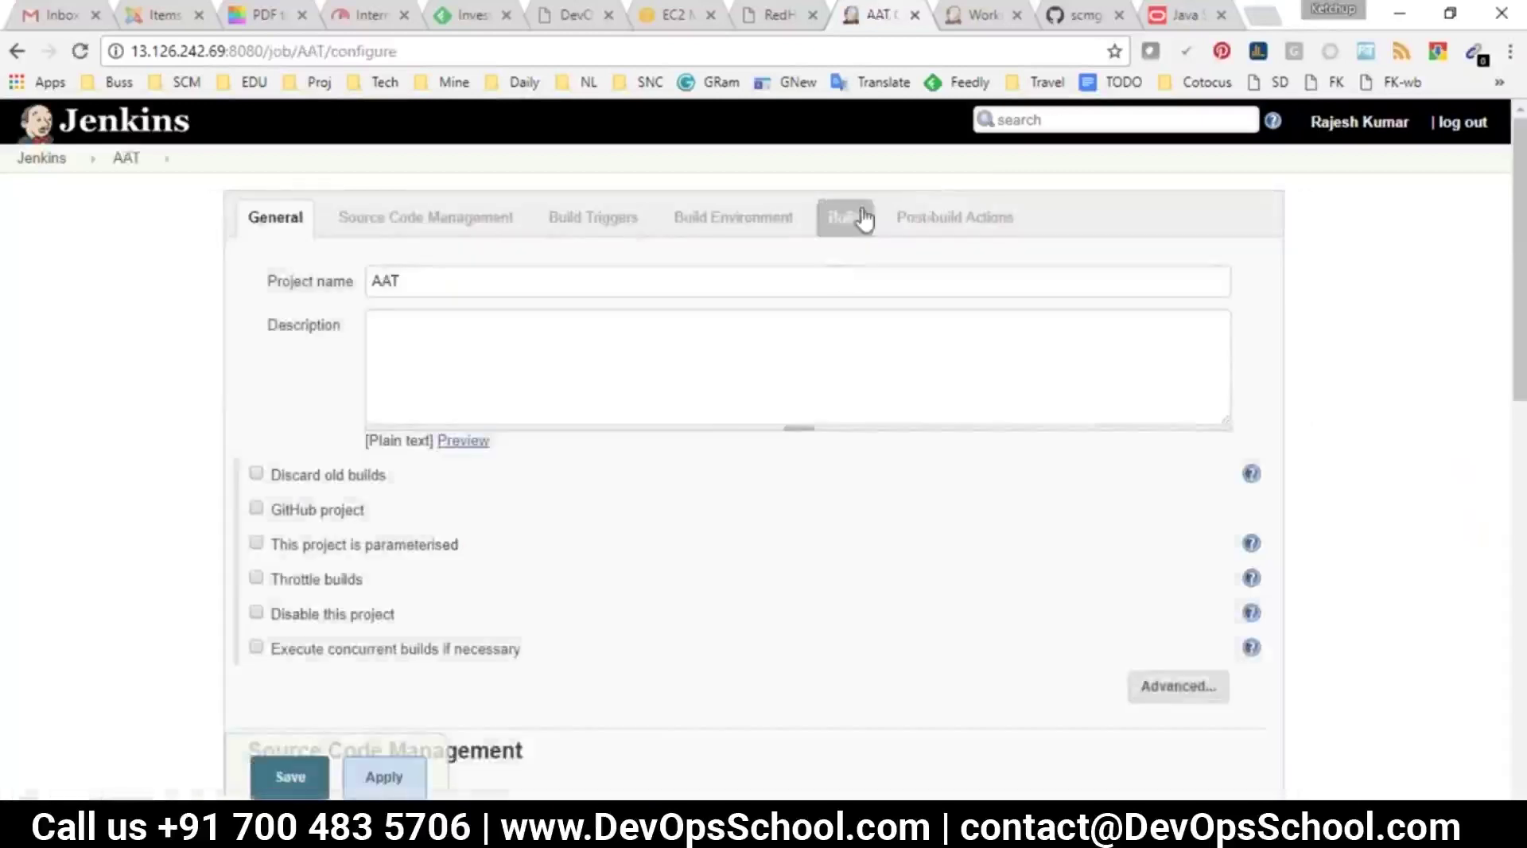
Give AAT an Execute shell build step reading '#test.sh' and save it
click(859, 218)
click(362, 448)
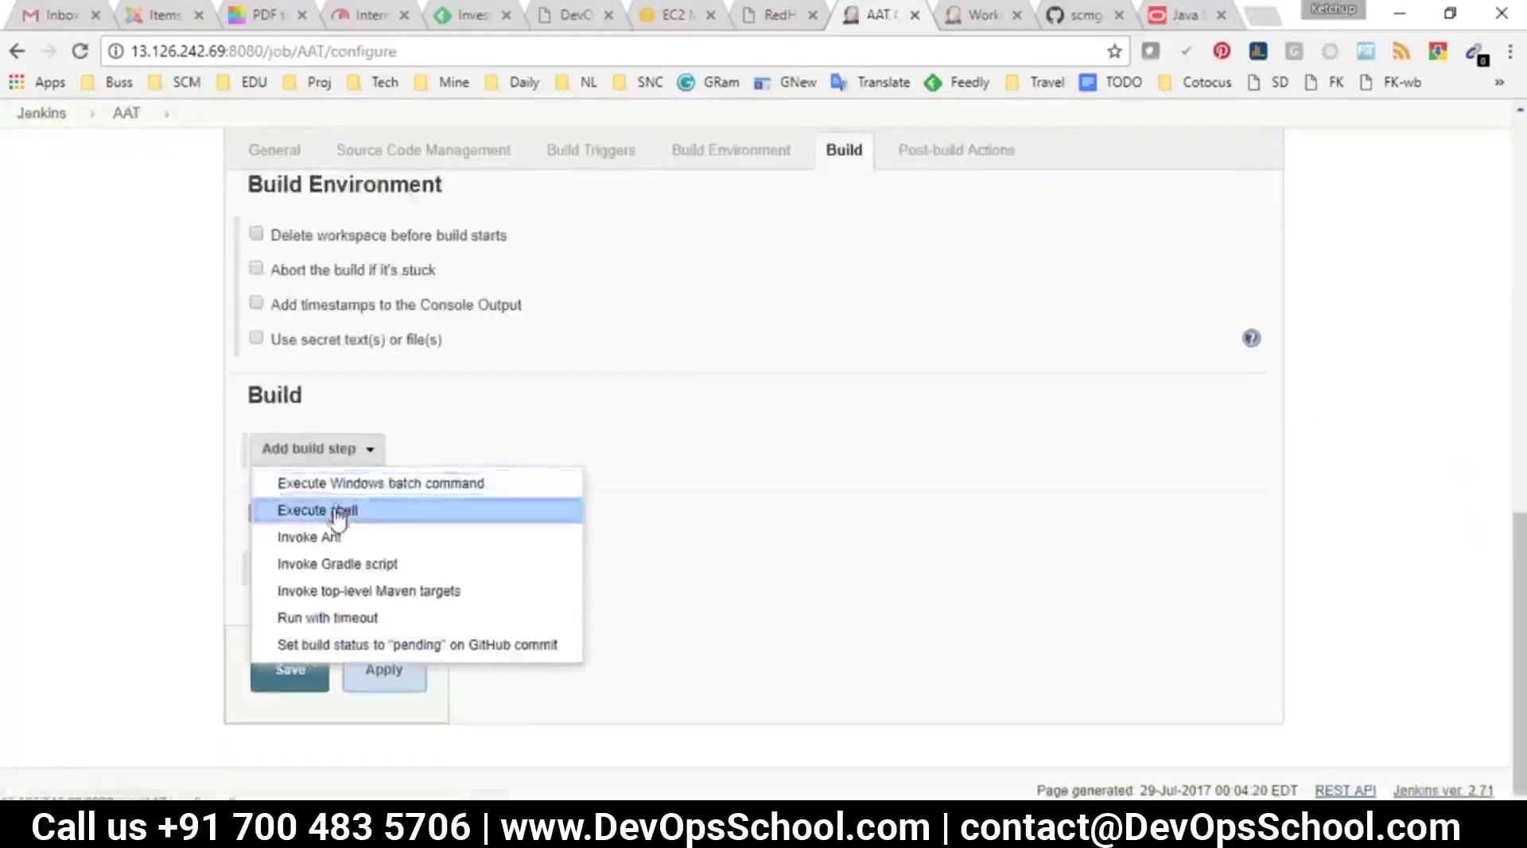
click(335, 507)
click(442, 551)
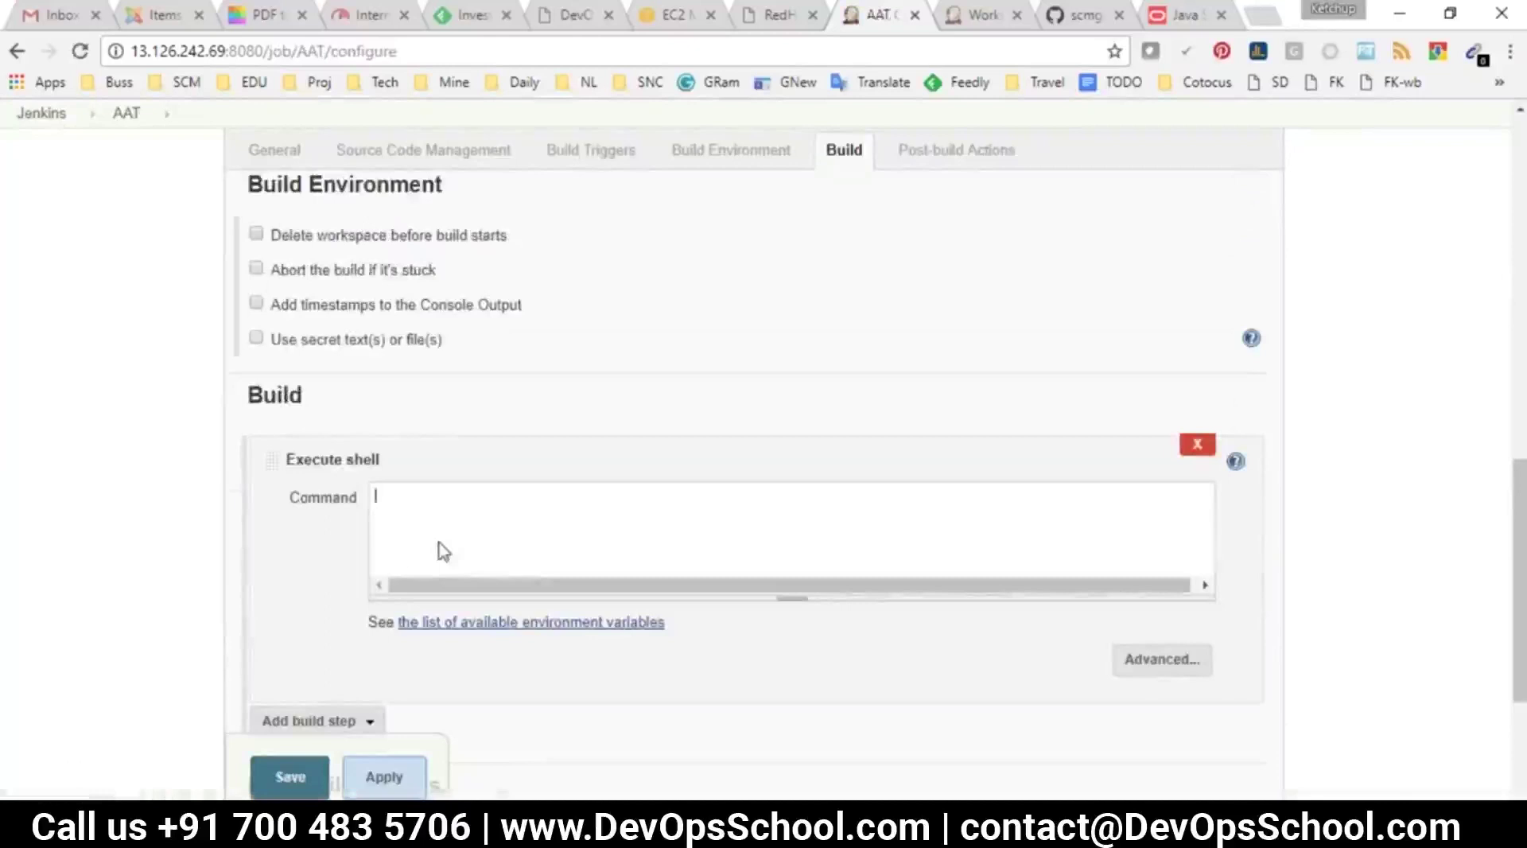
text(#!)
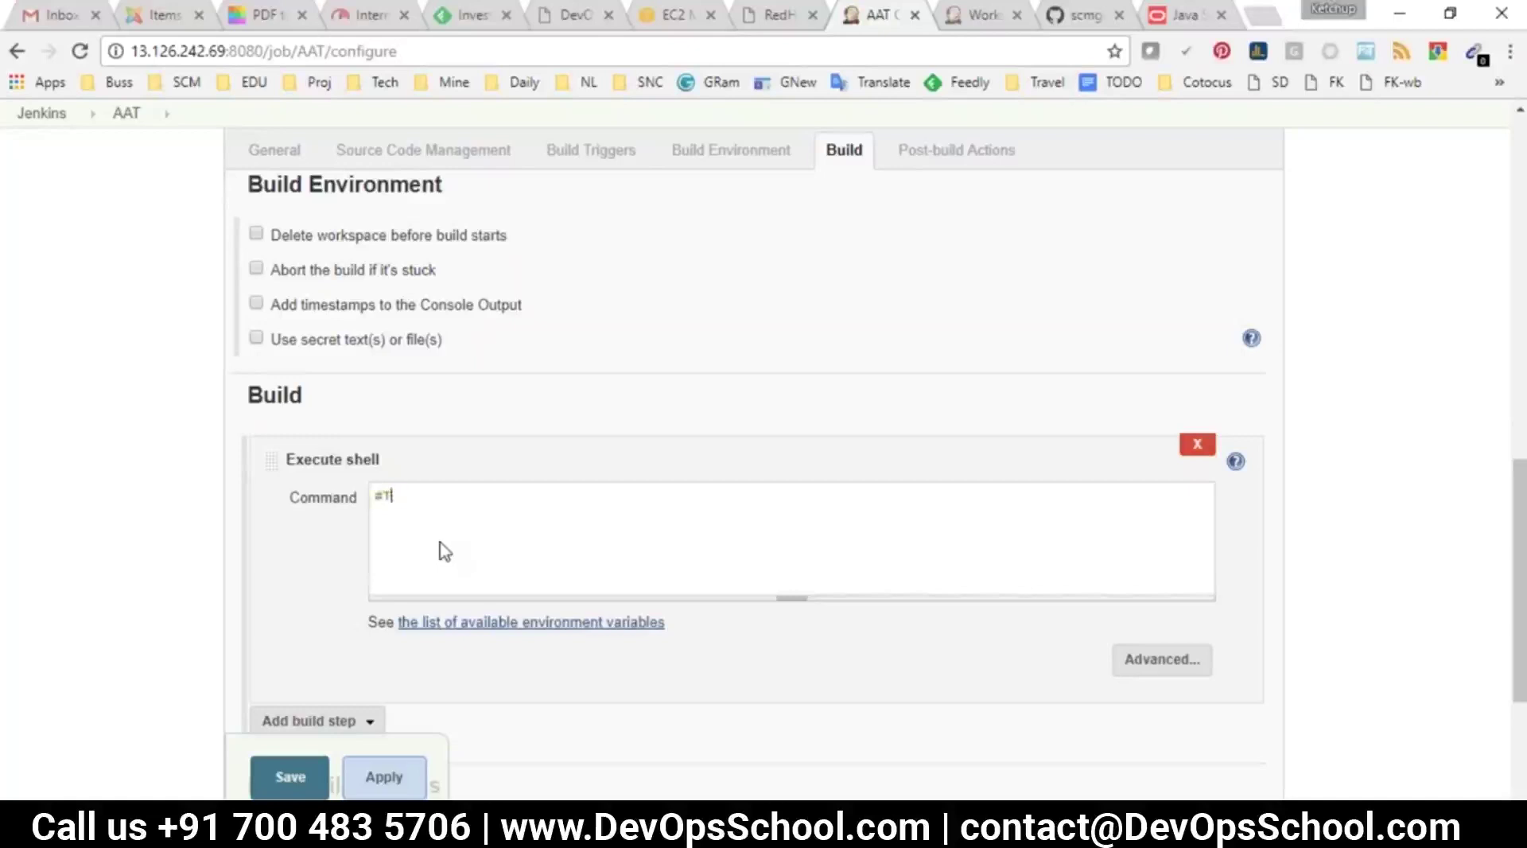
text(est.sh)
click(294, 787)
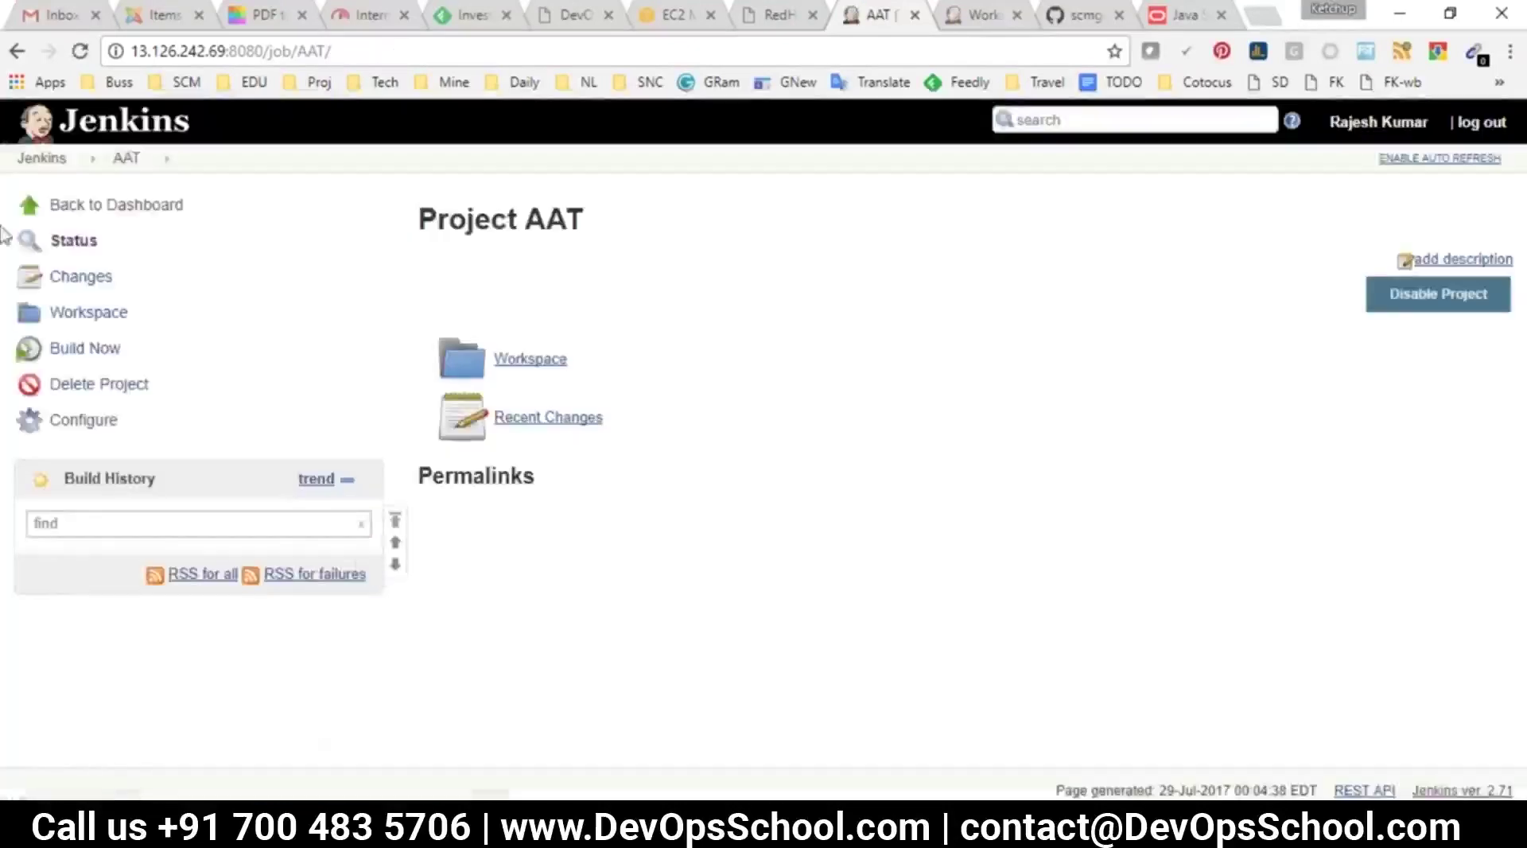
Run Build Now on AAT and then on ADep2QA
click(41, 157)
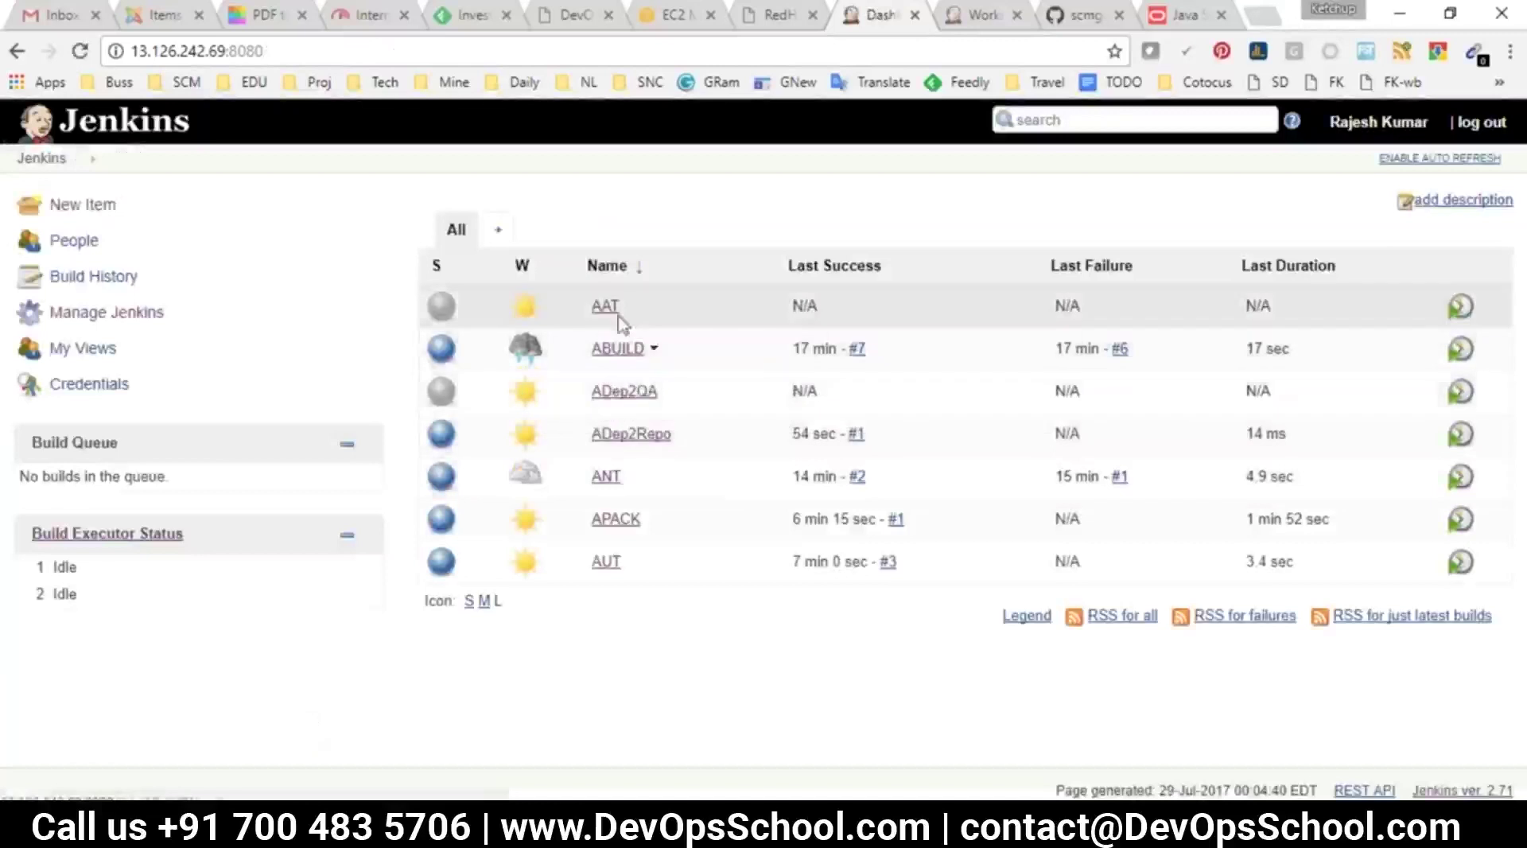
click(611, 309)
click(84, 348)
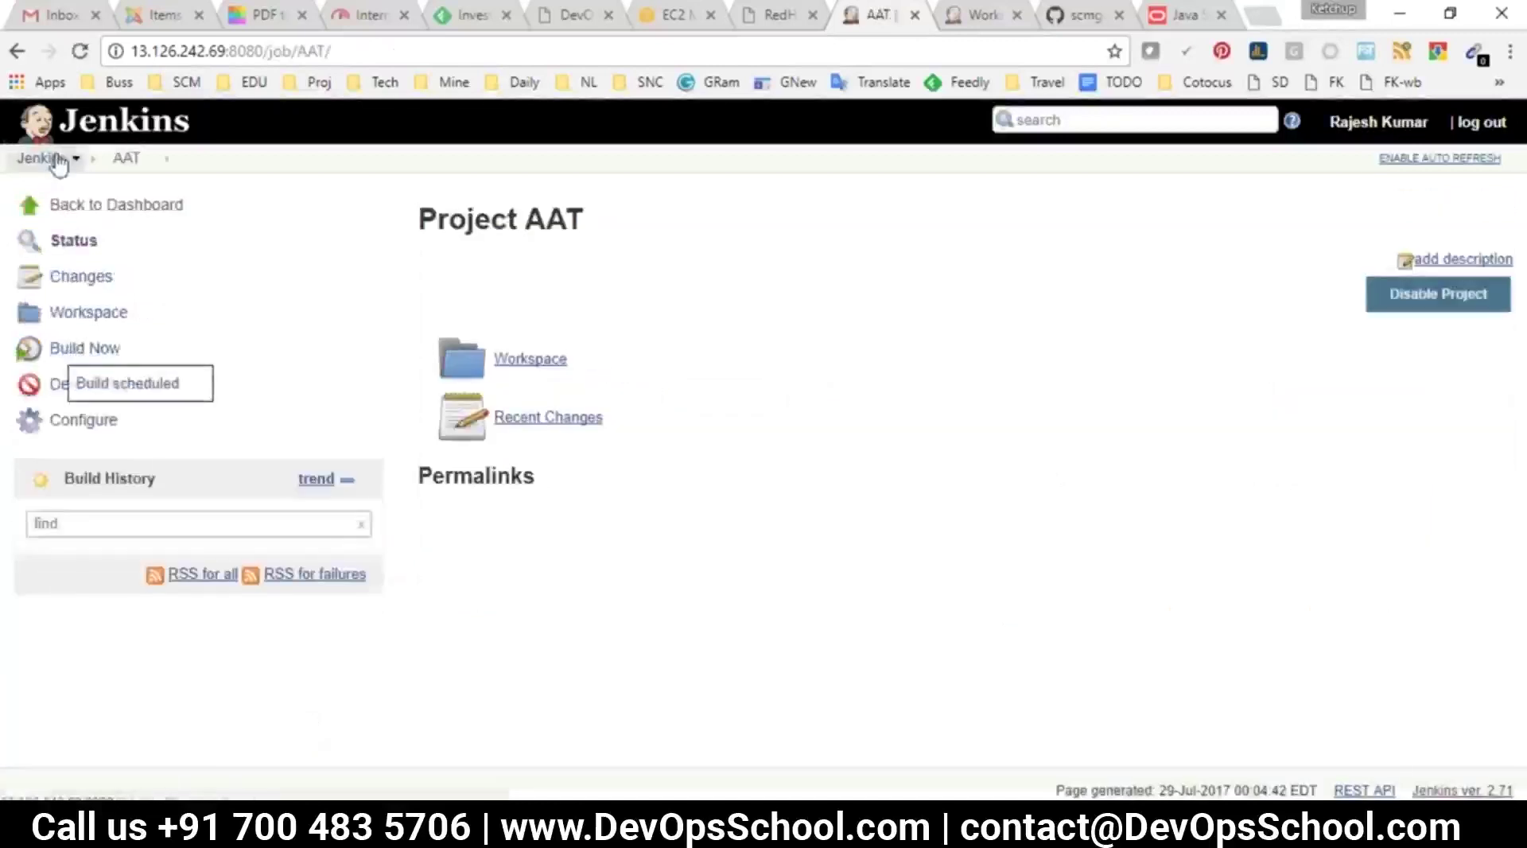
click(41, 158)
click(620, 391)
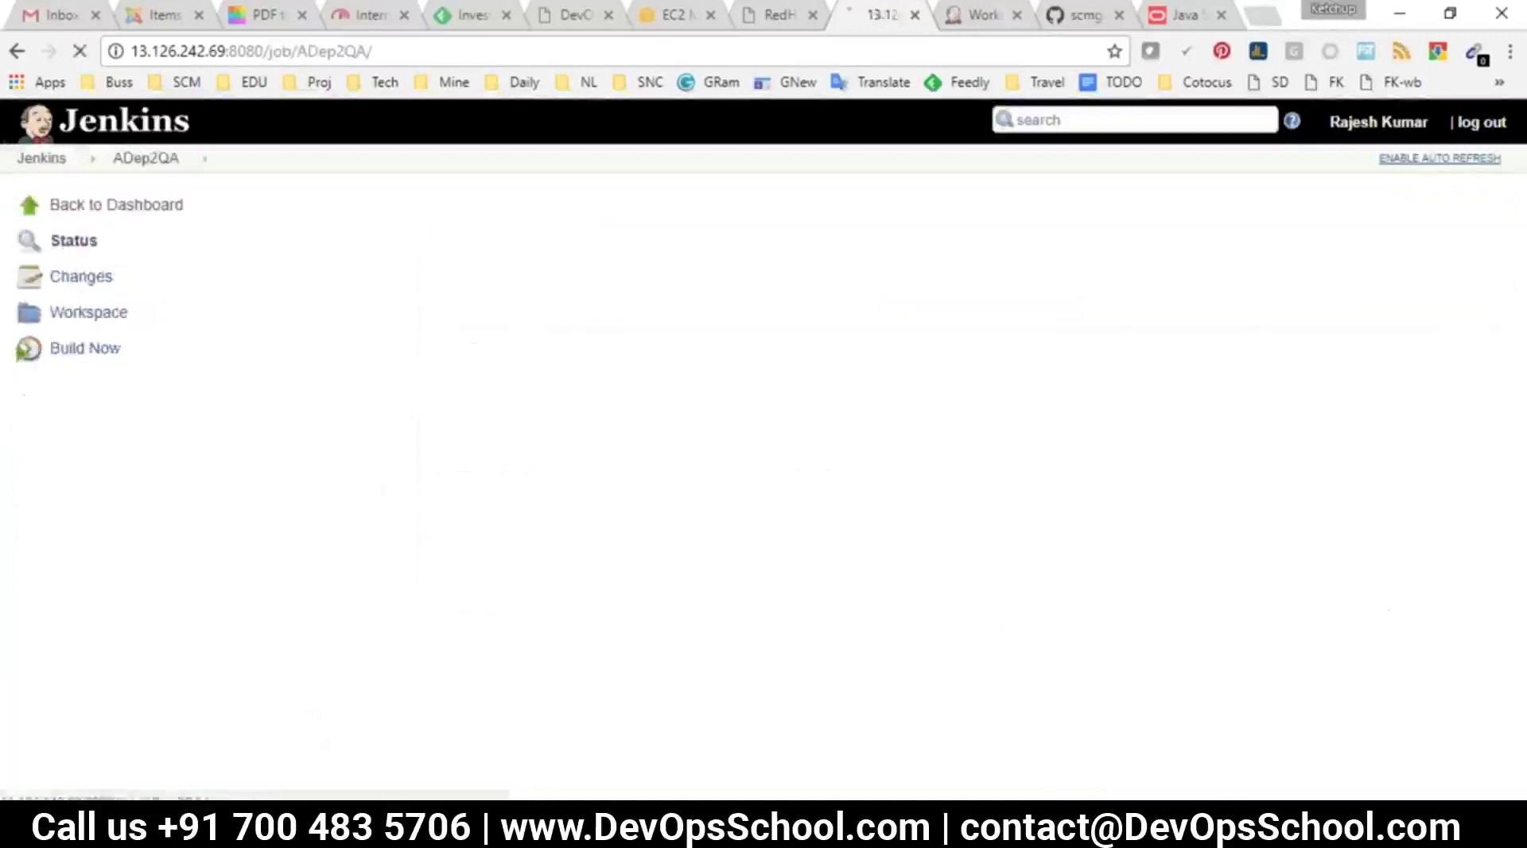
click(93, 348)
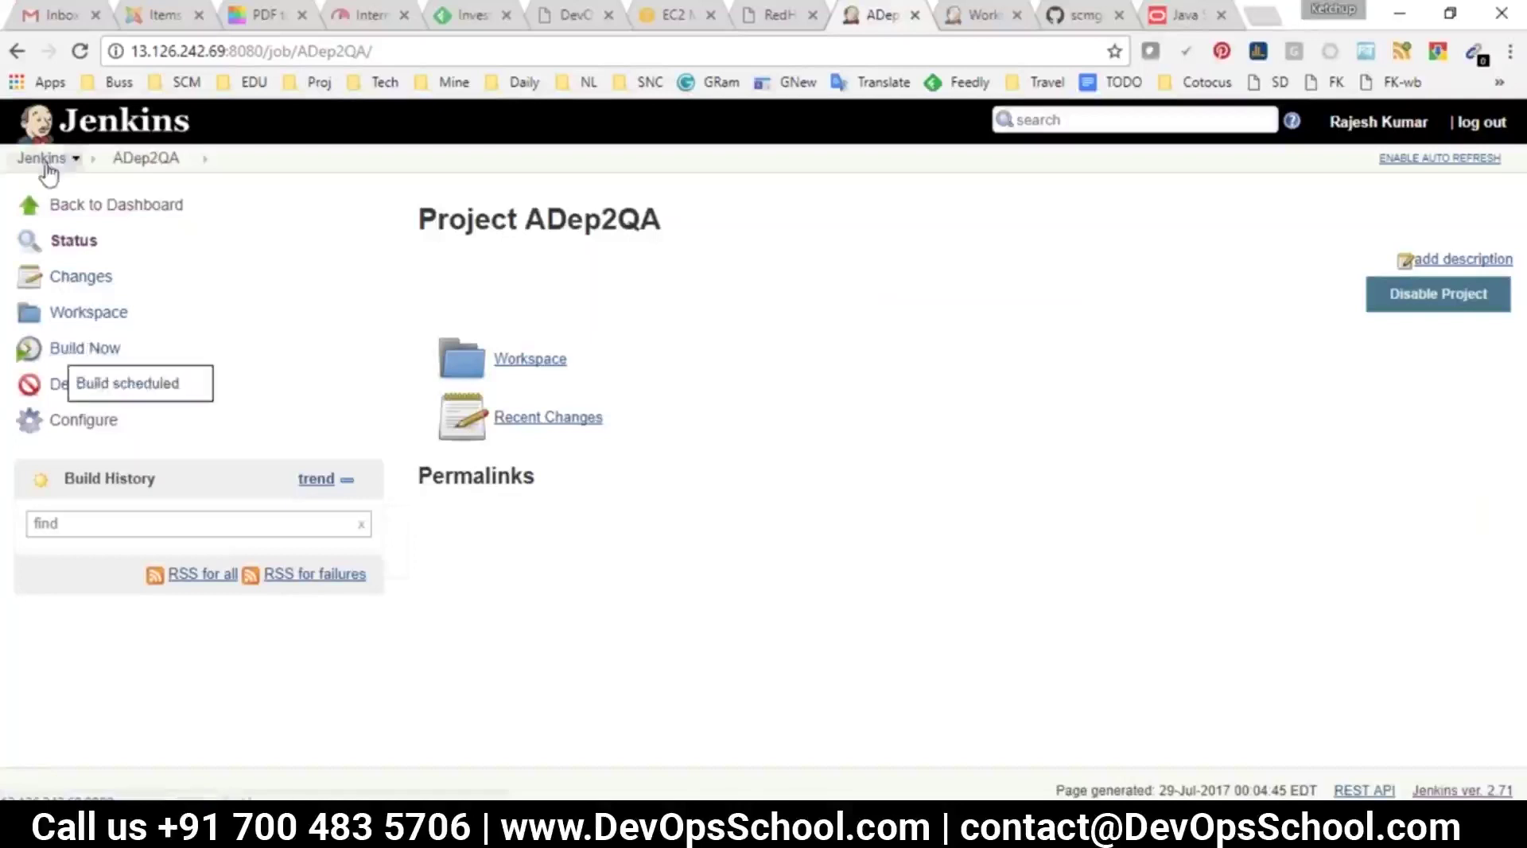
Check both first builds on the dashboard, then bring up the Notepad notes
click(72, 163)
drag(644, 599, 608, 302)
click(658, 701)
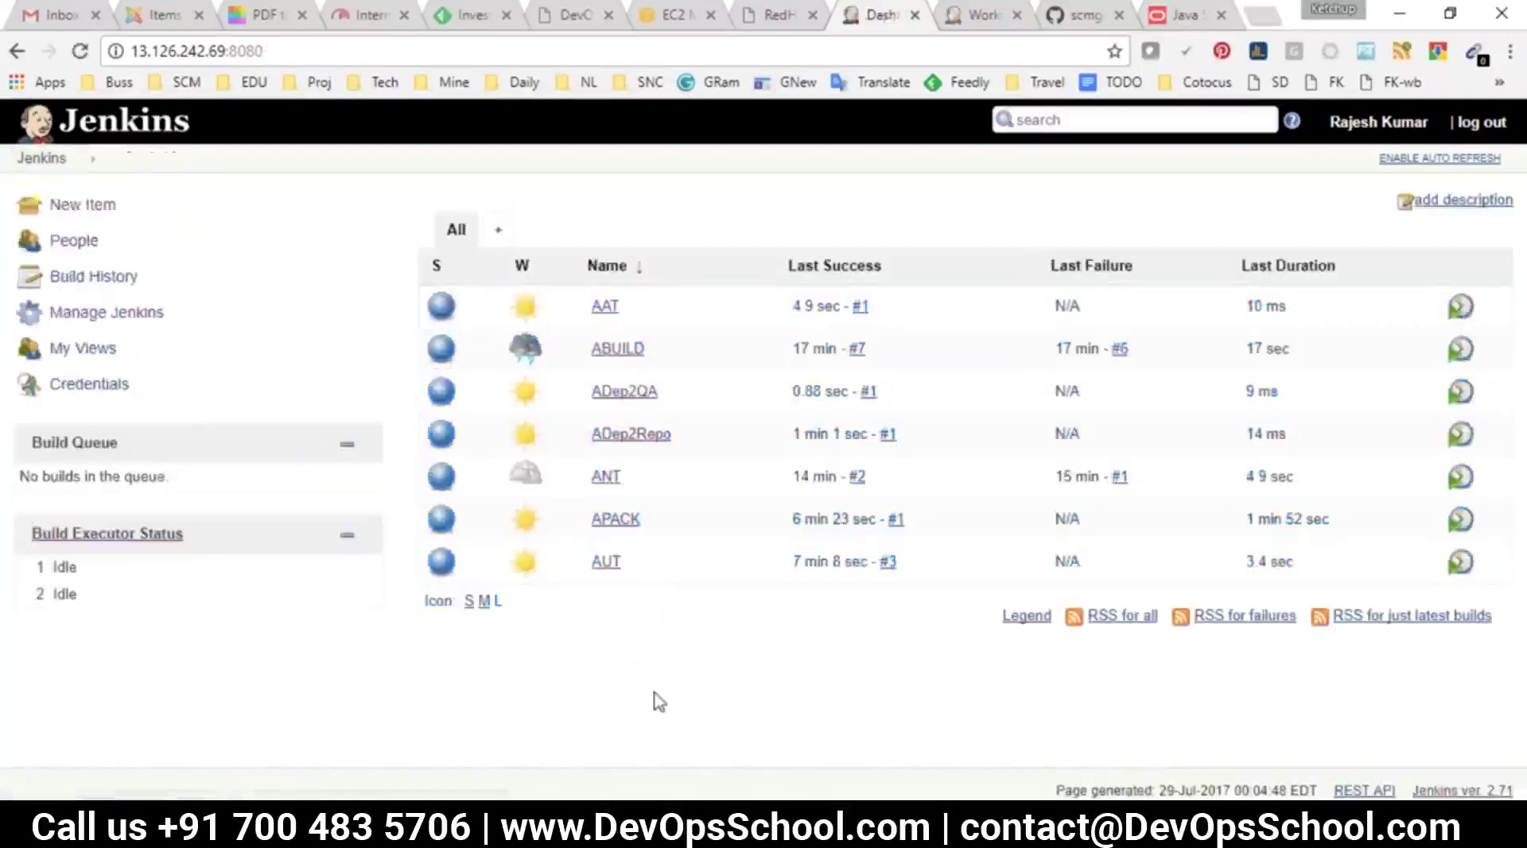
key(alt+Tab)
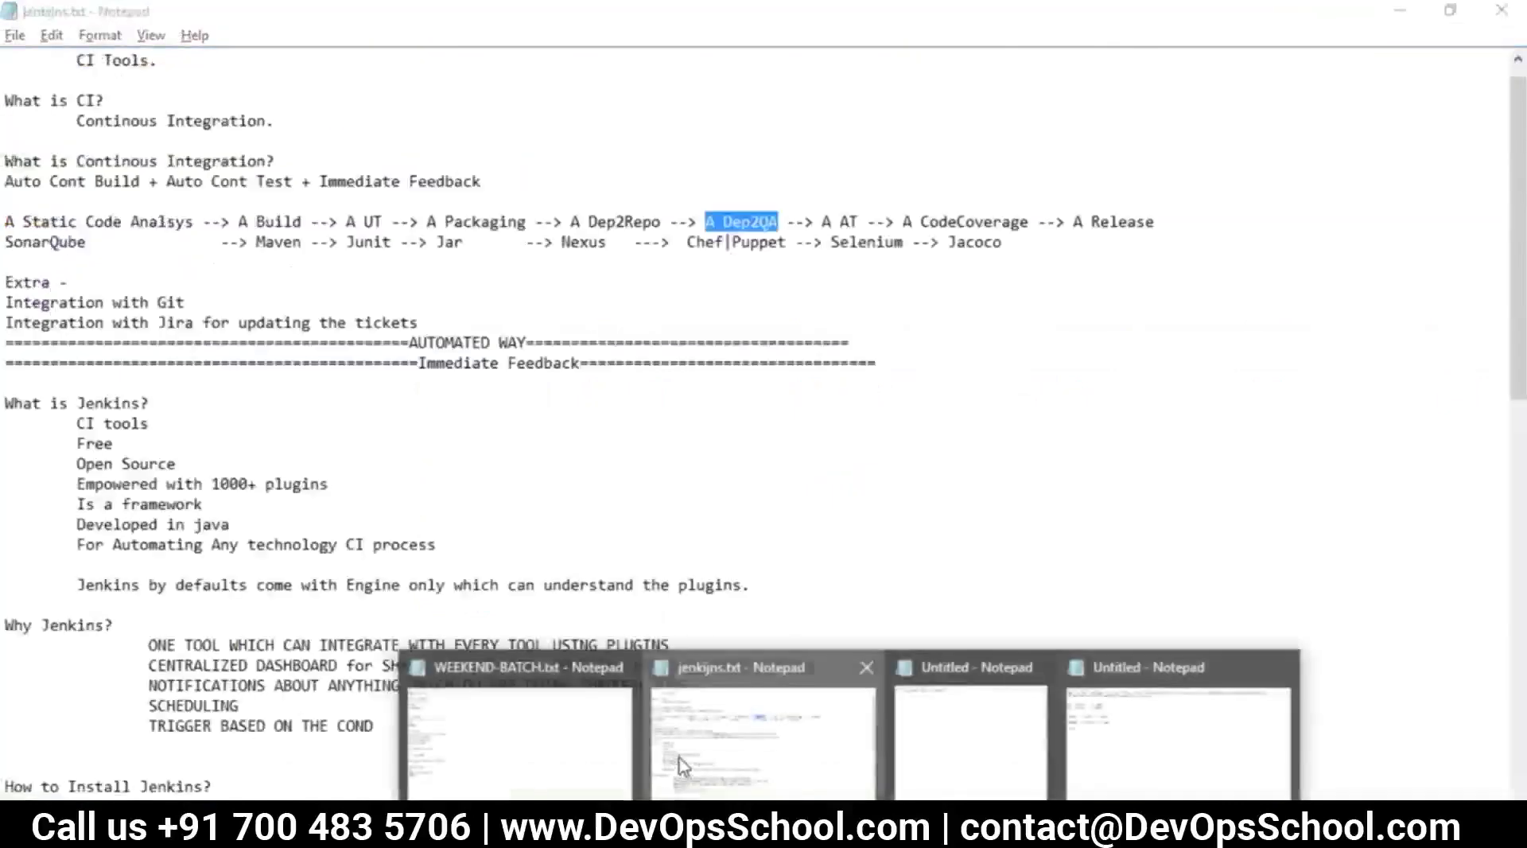
click(783, 728)
click(277, 221)
double_click(277, 222)
click(351, 222)
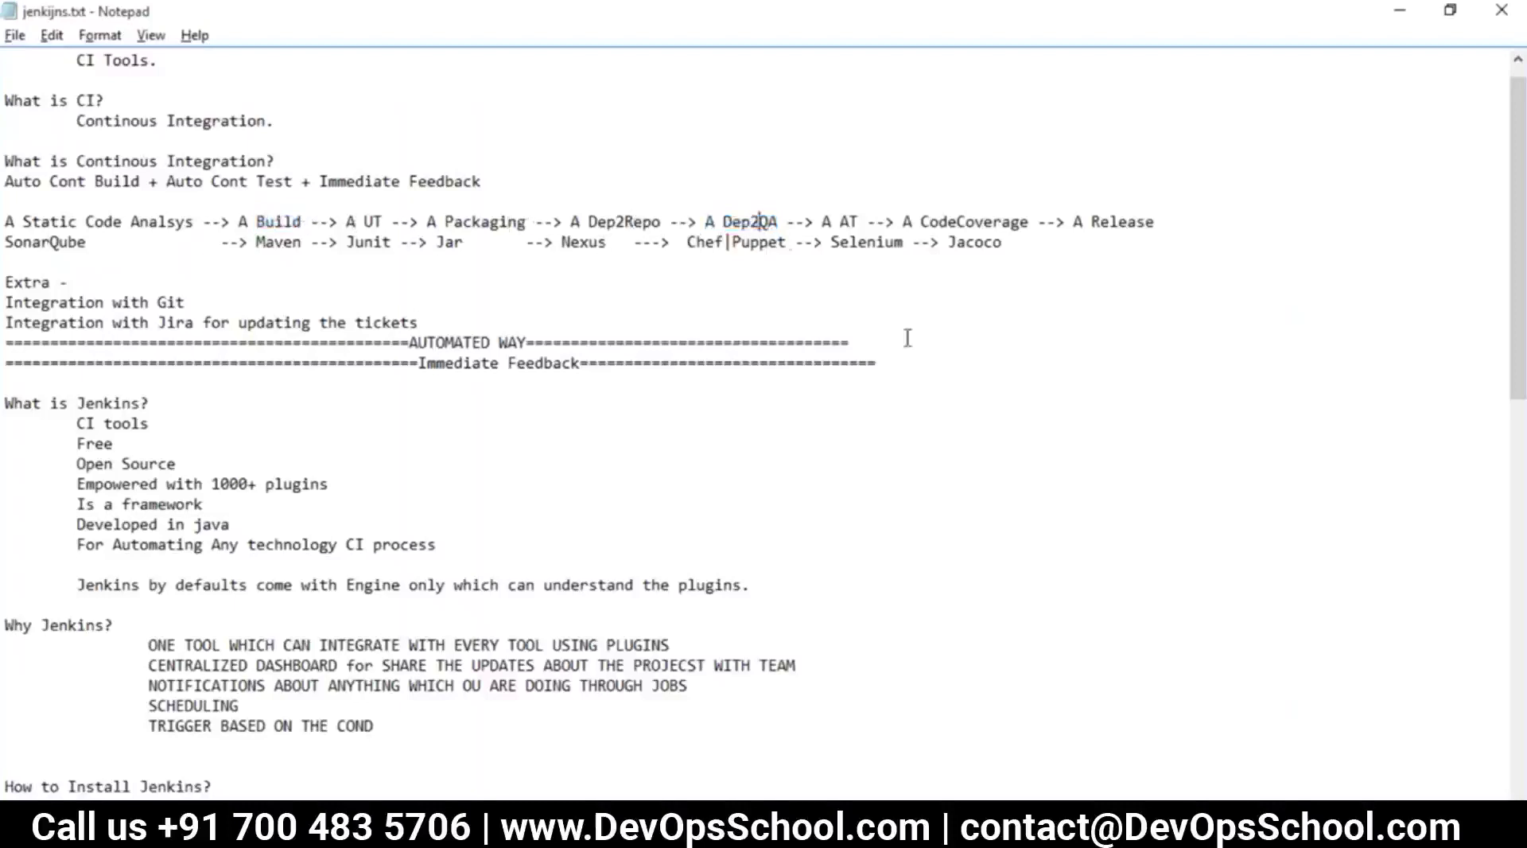
double_click(849, 221)
drag(869, 224, 237, 215)
key(alt+Tab)
key(alt+Tab)
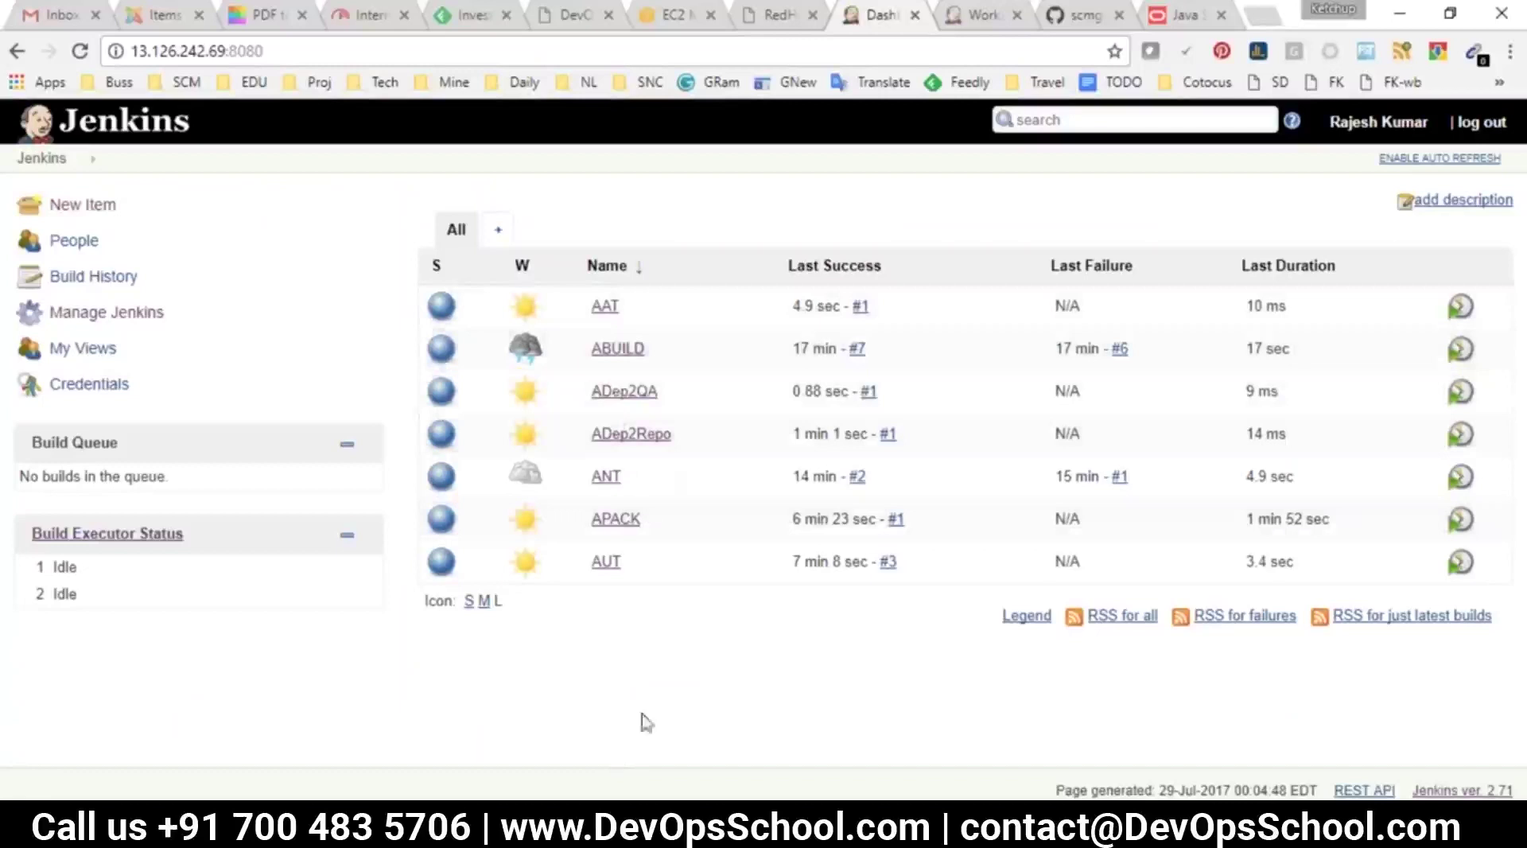
Add a 'Build other projects' post-build action to ABUILD that triggers AUT, and save
key(alt+Tab)
key(alt+Tab)
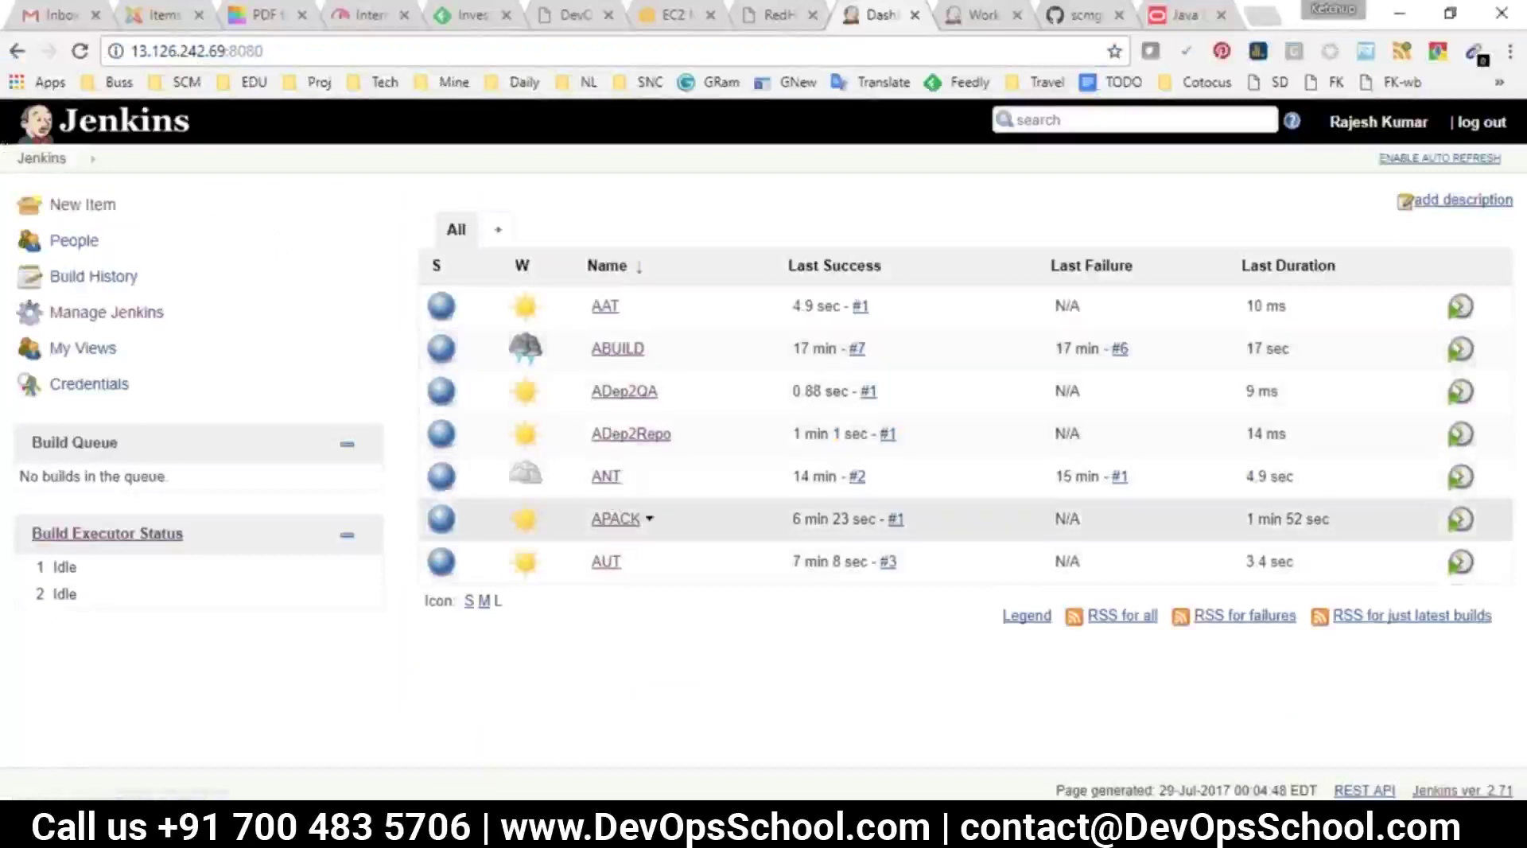
click(617, 350)
click(94, 422)
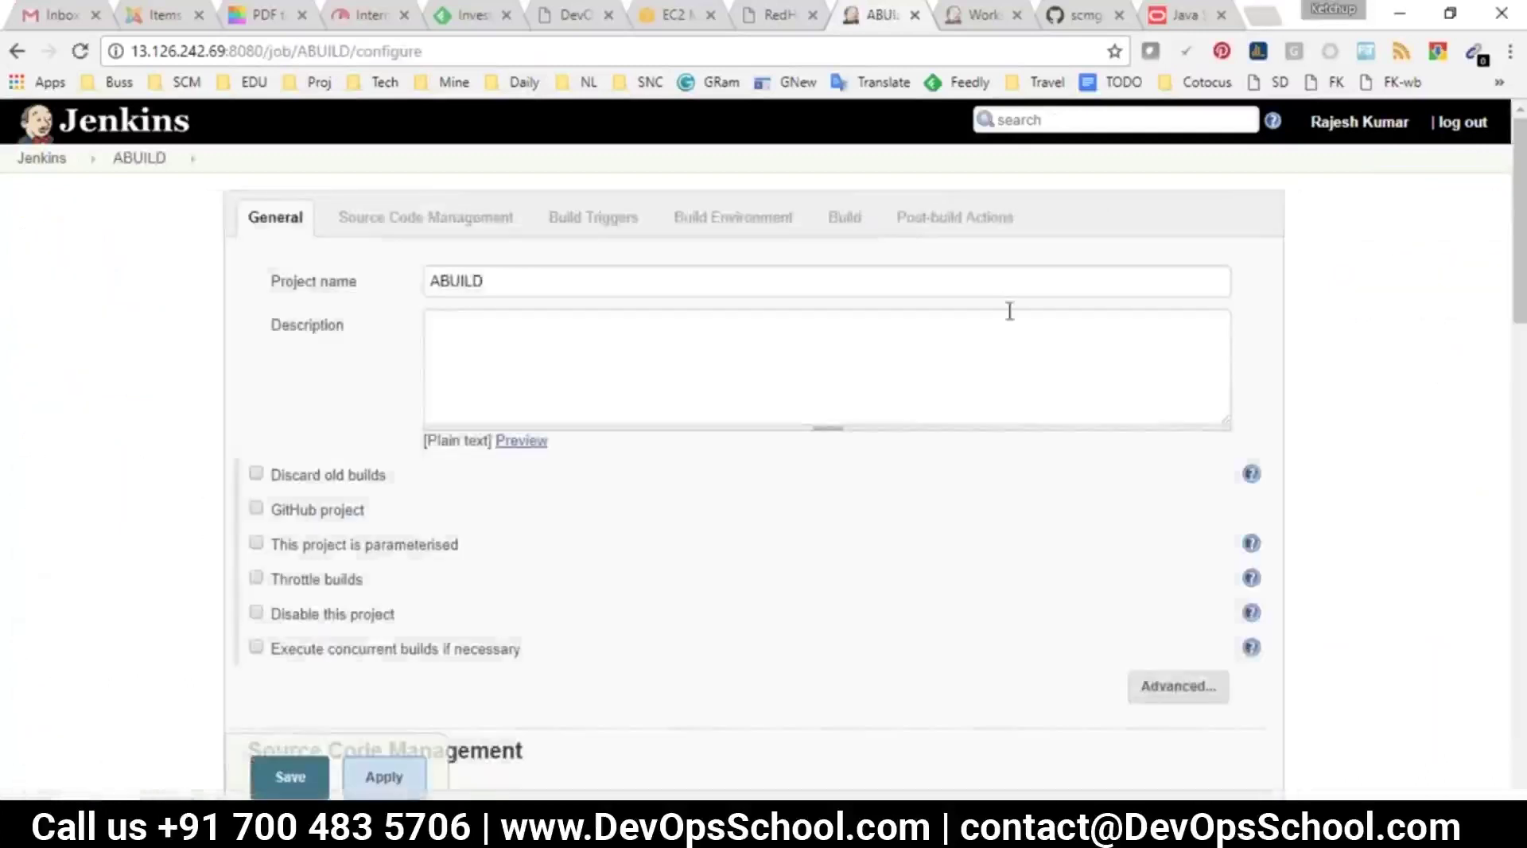
click(986, 226)
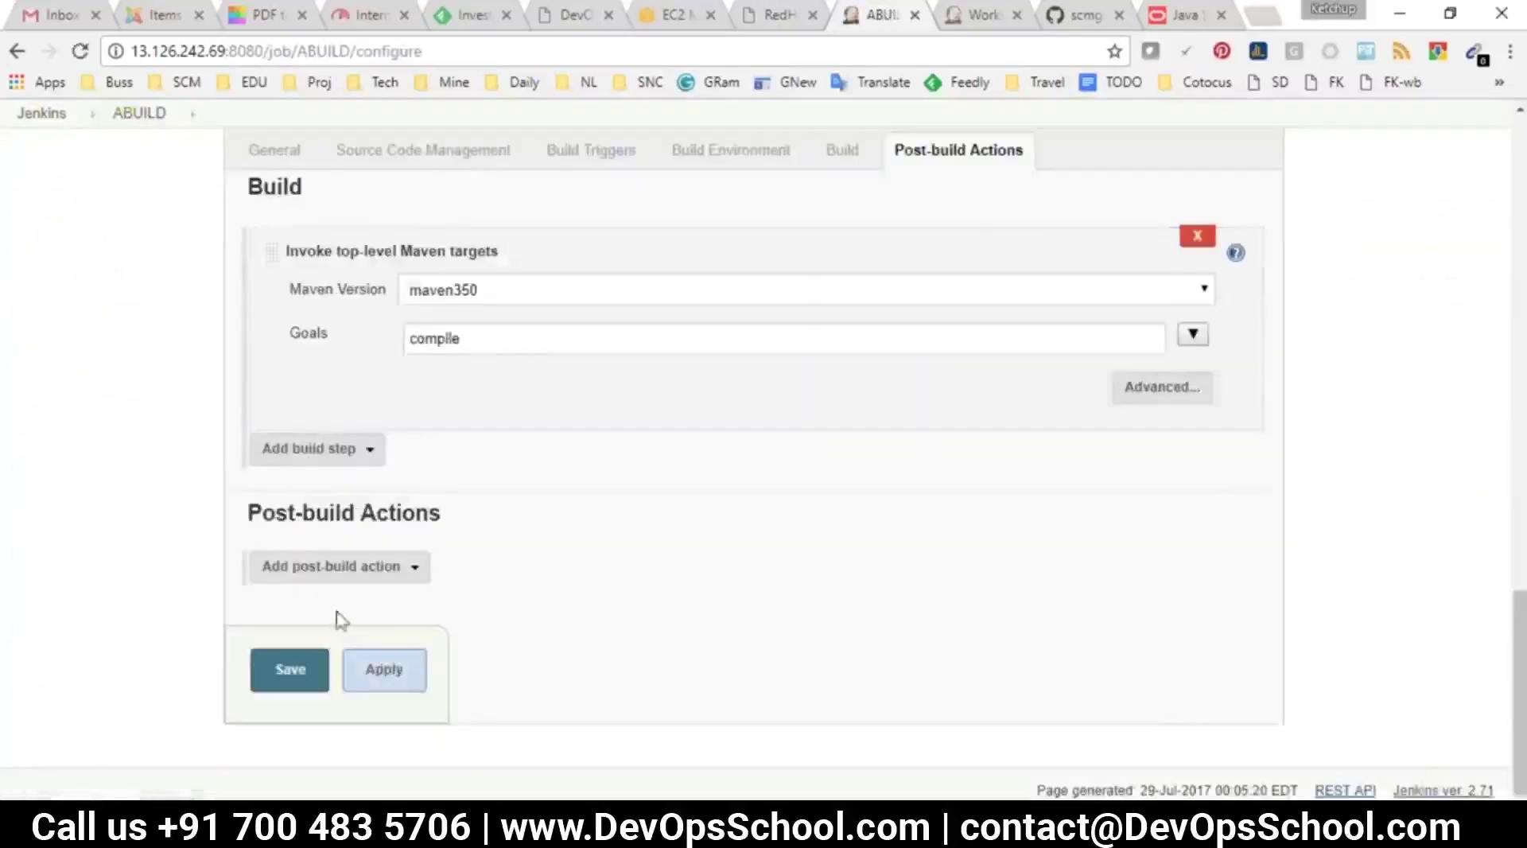
drag(260, 513, 434, 507)
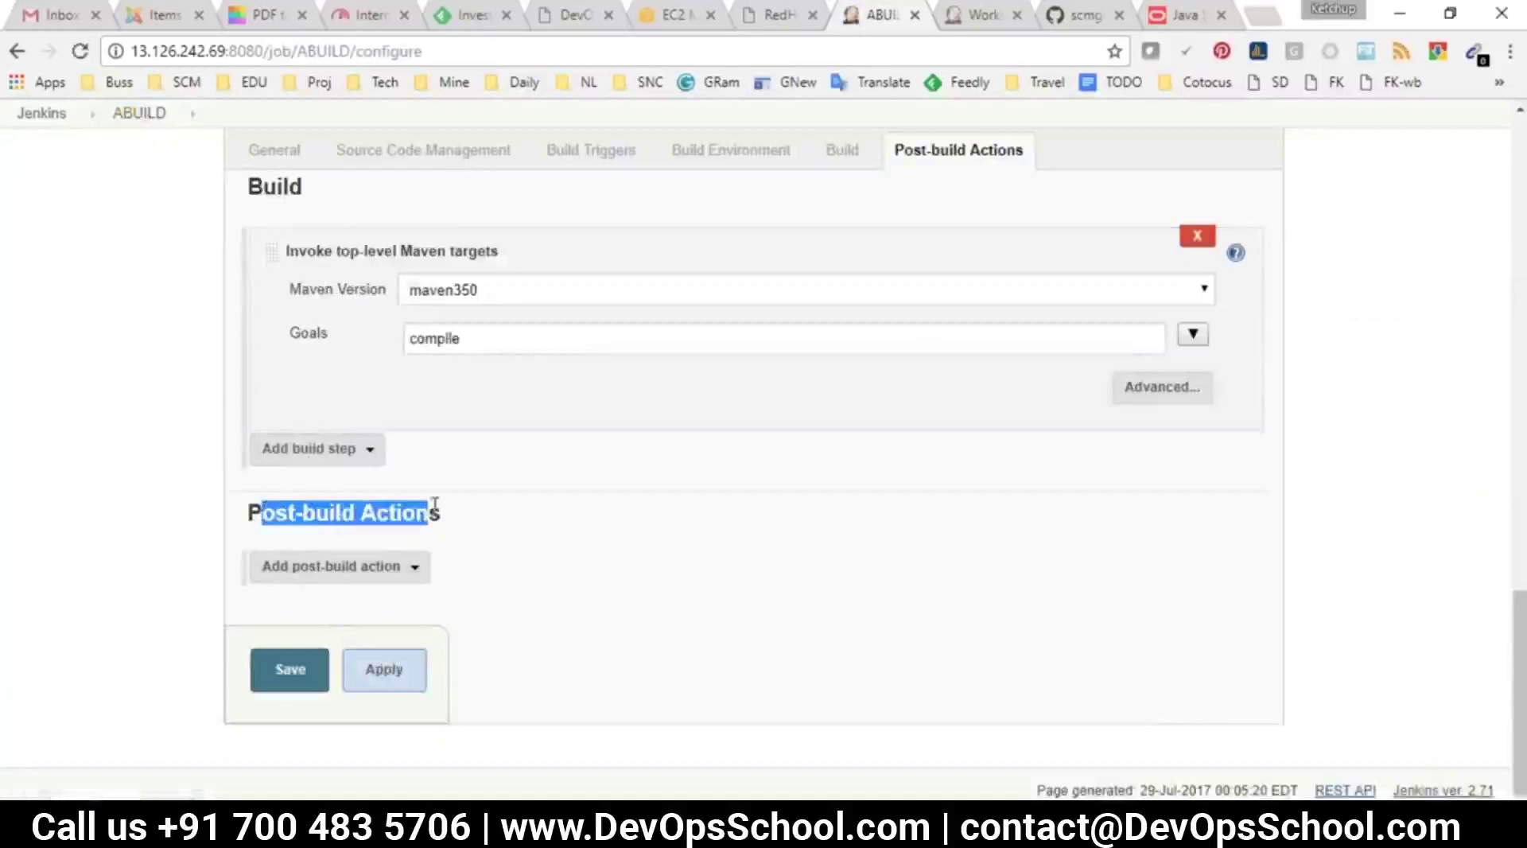
click(350, 566)
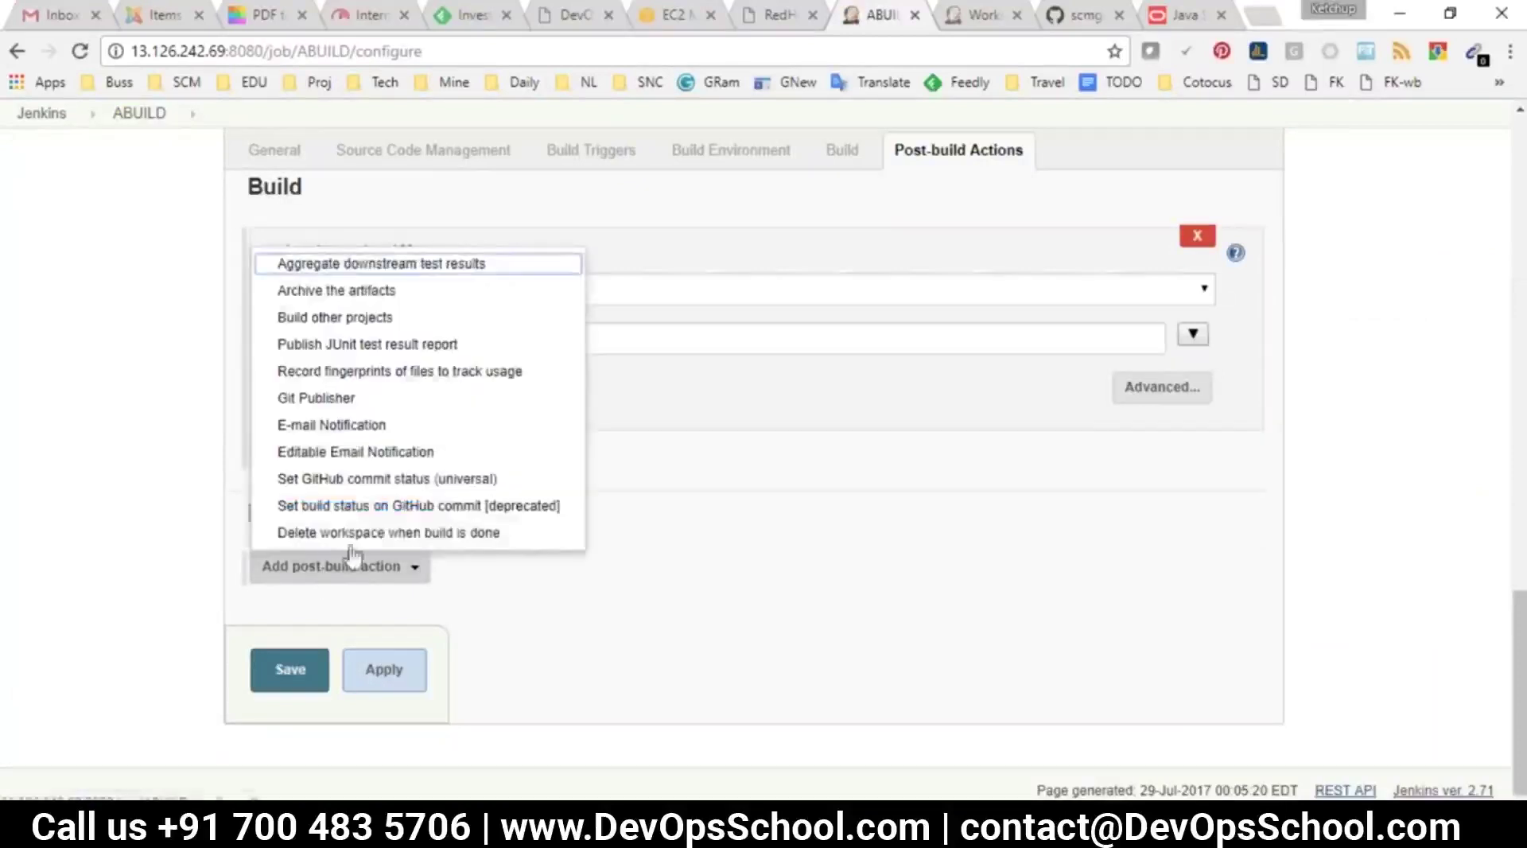
click(323, 317)
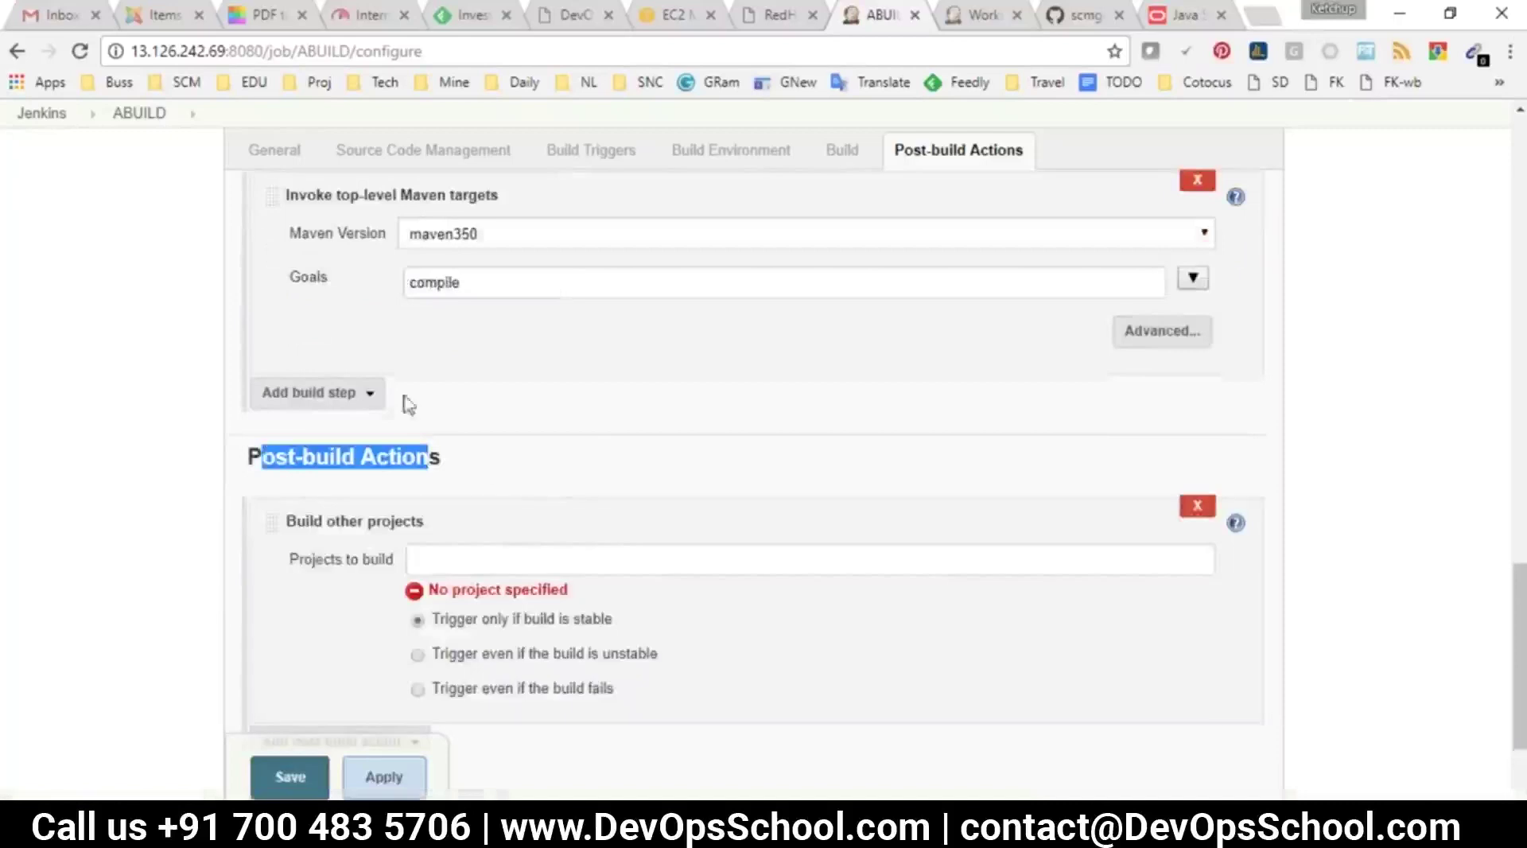
click(449, 566)
text(AUT,)
click(290, 776)
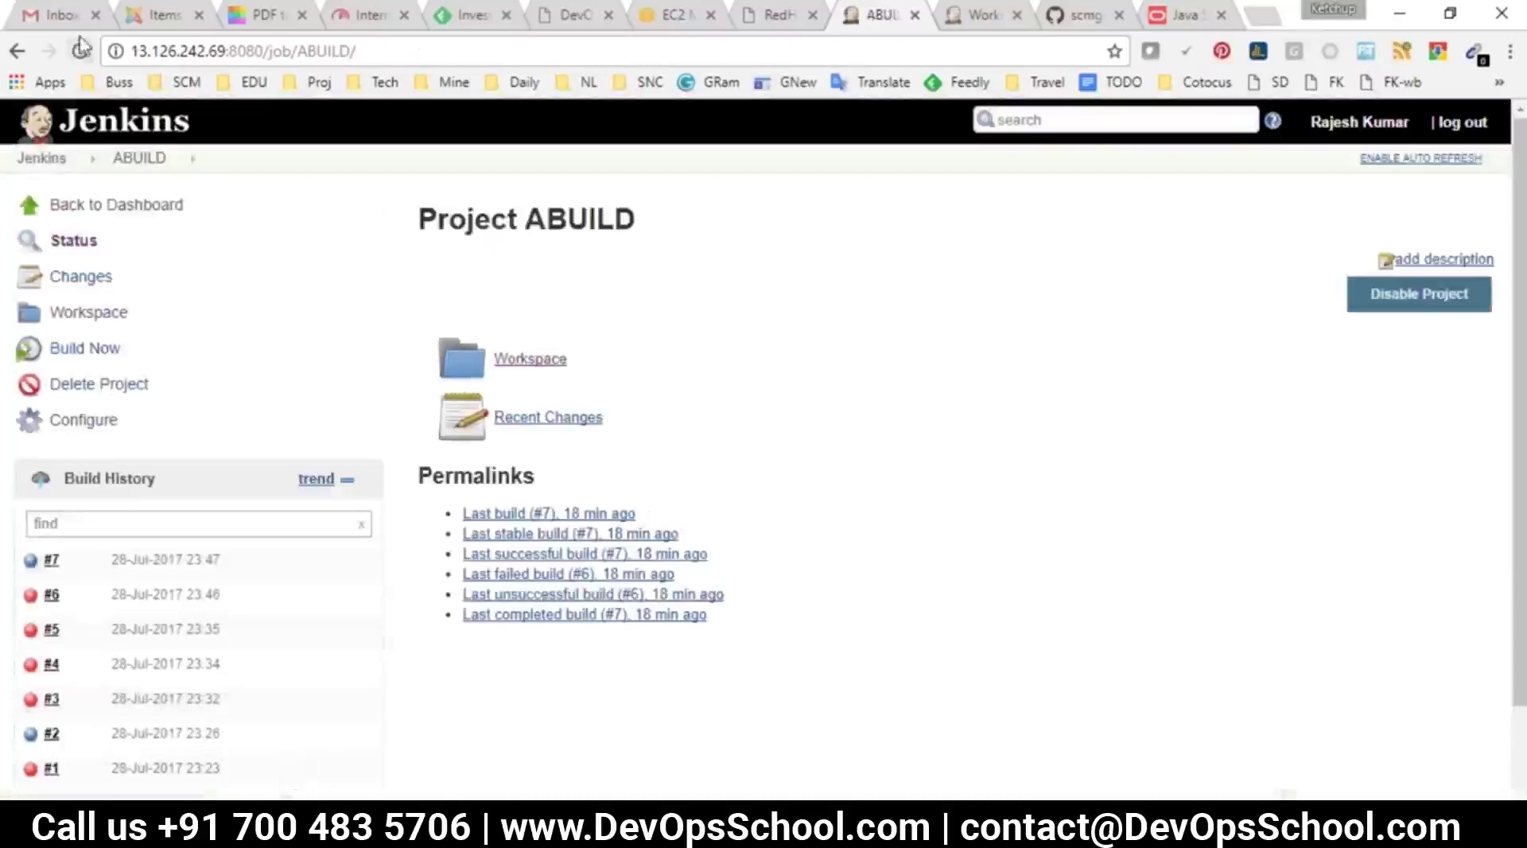
Reload the ABUILD page and check that AUT is listed as its downstream project
click(79, 51)
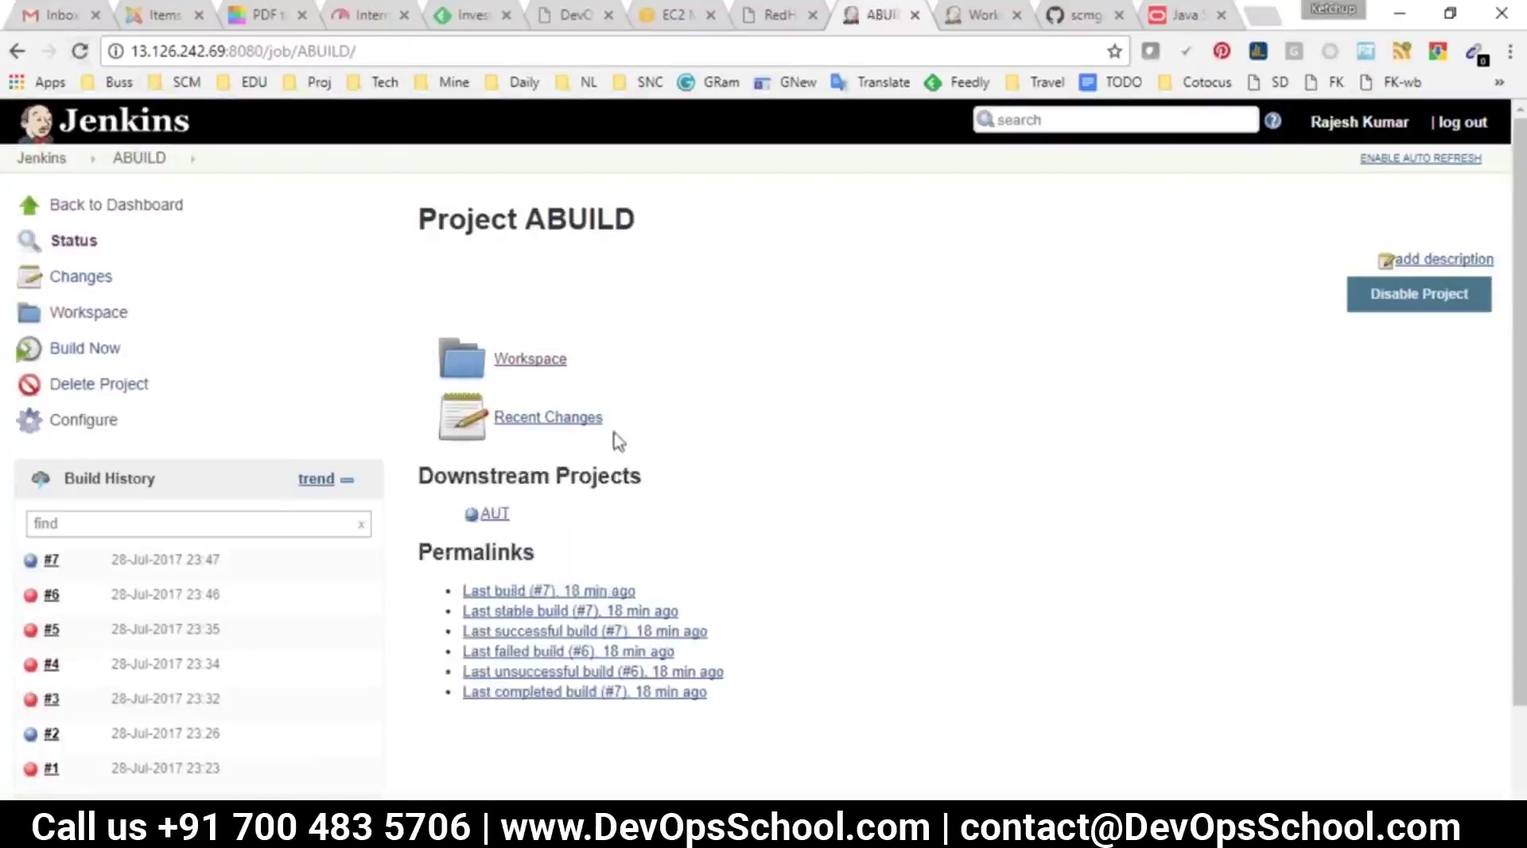
drag(654, 221, 527, 196)
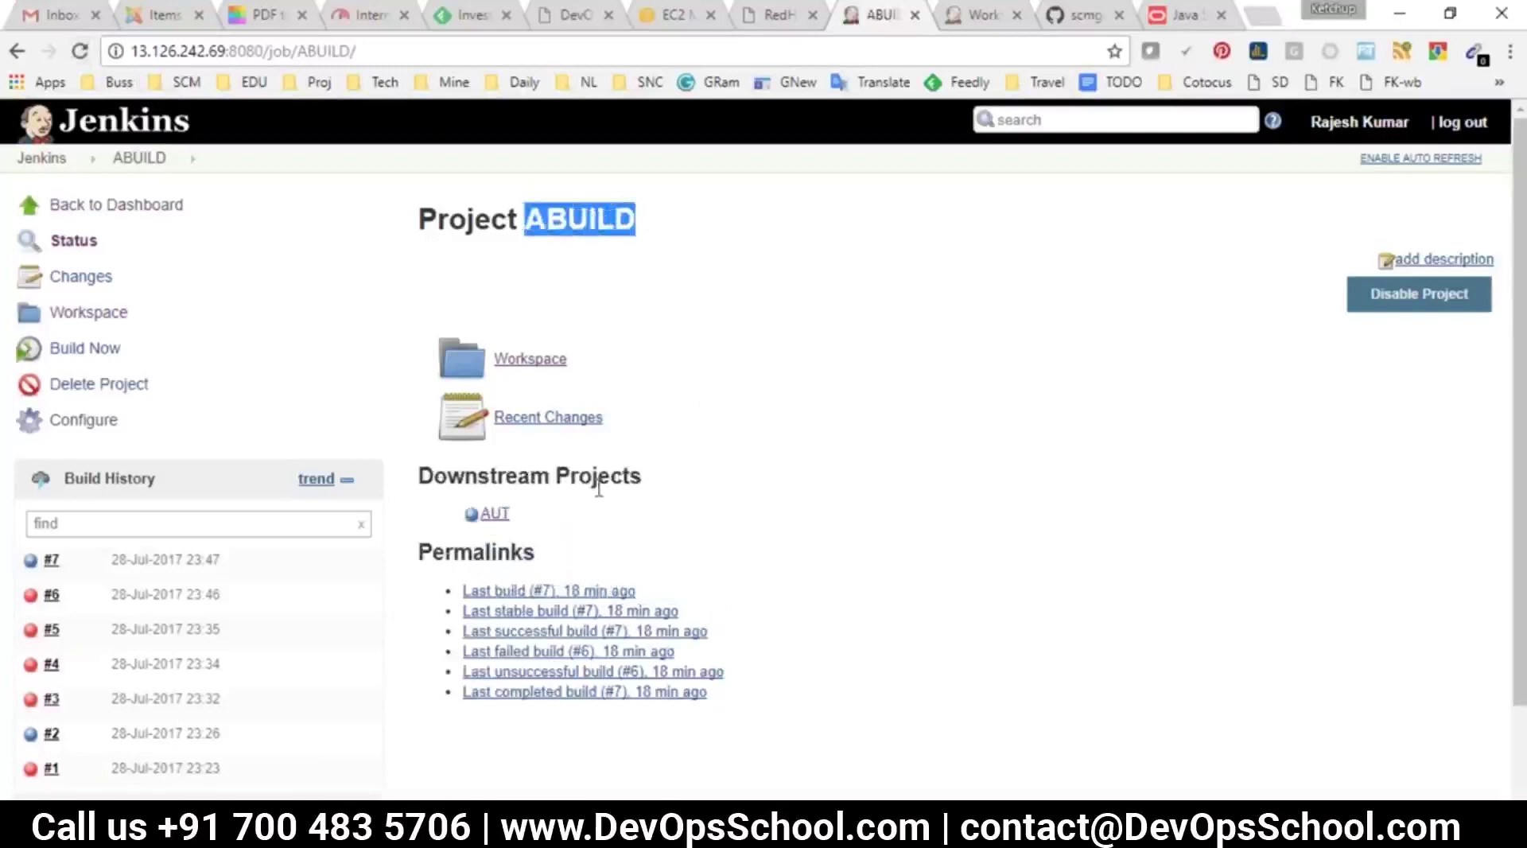
drag(529, 515, 491, 509)
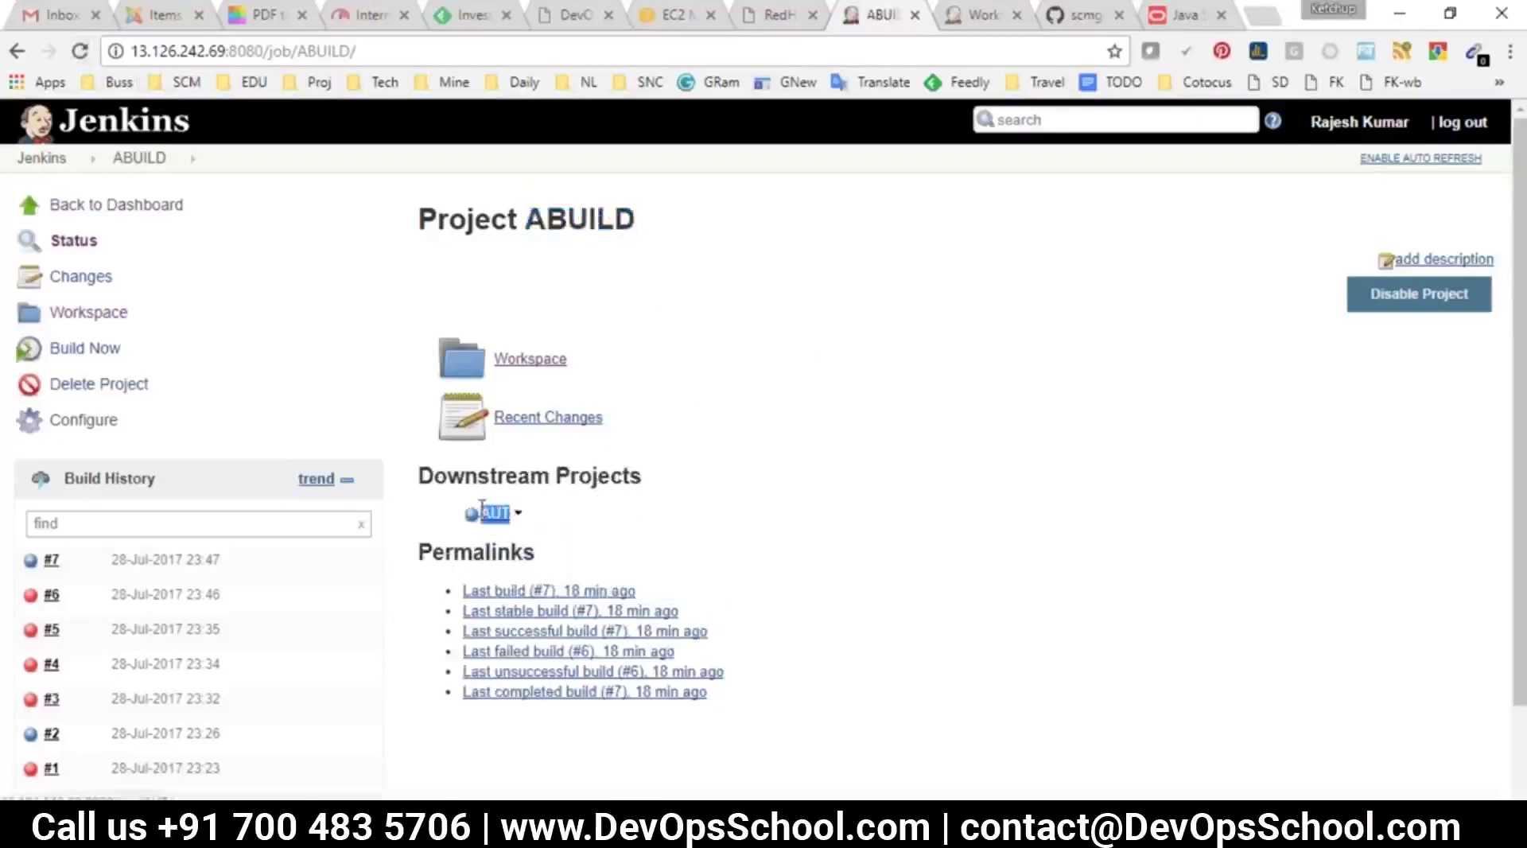
key(ctrl+a)
click(489, 545)
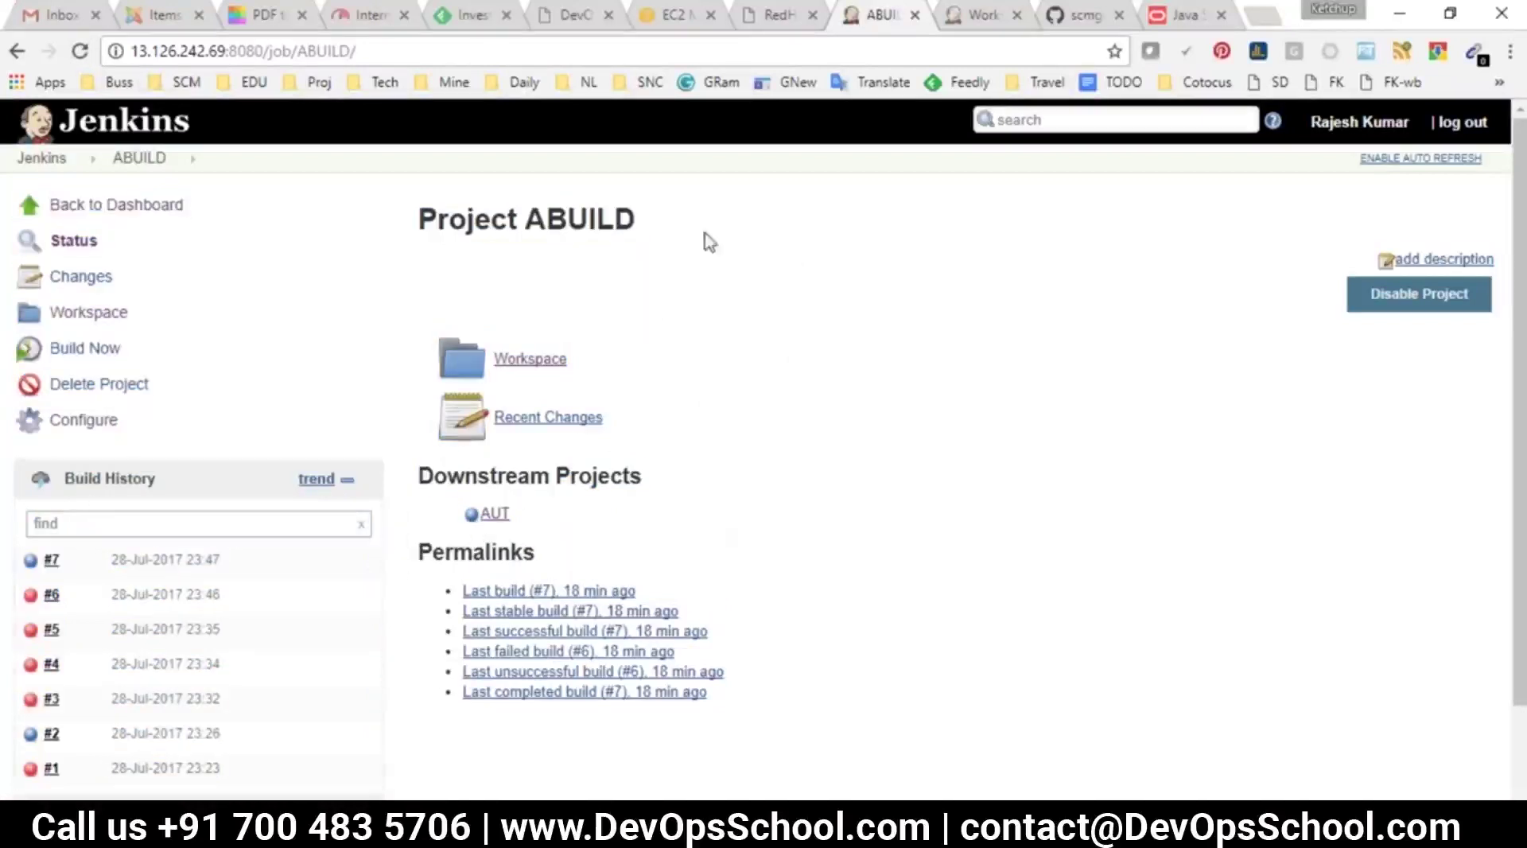
drag(648, 224, 521, 218)
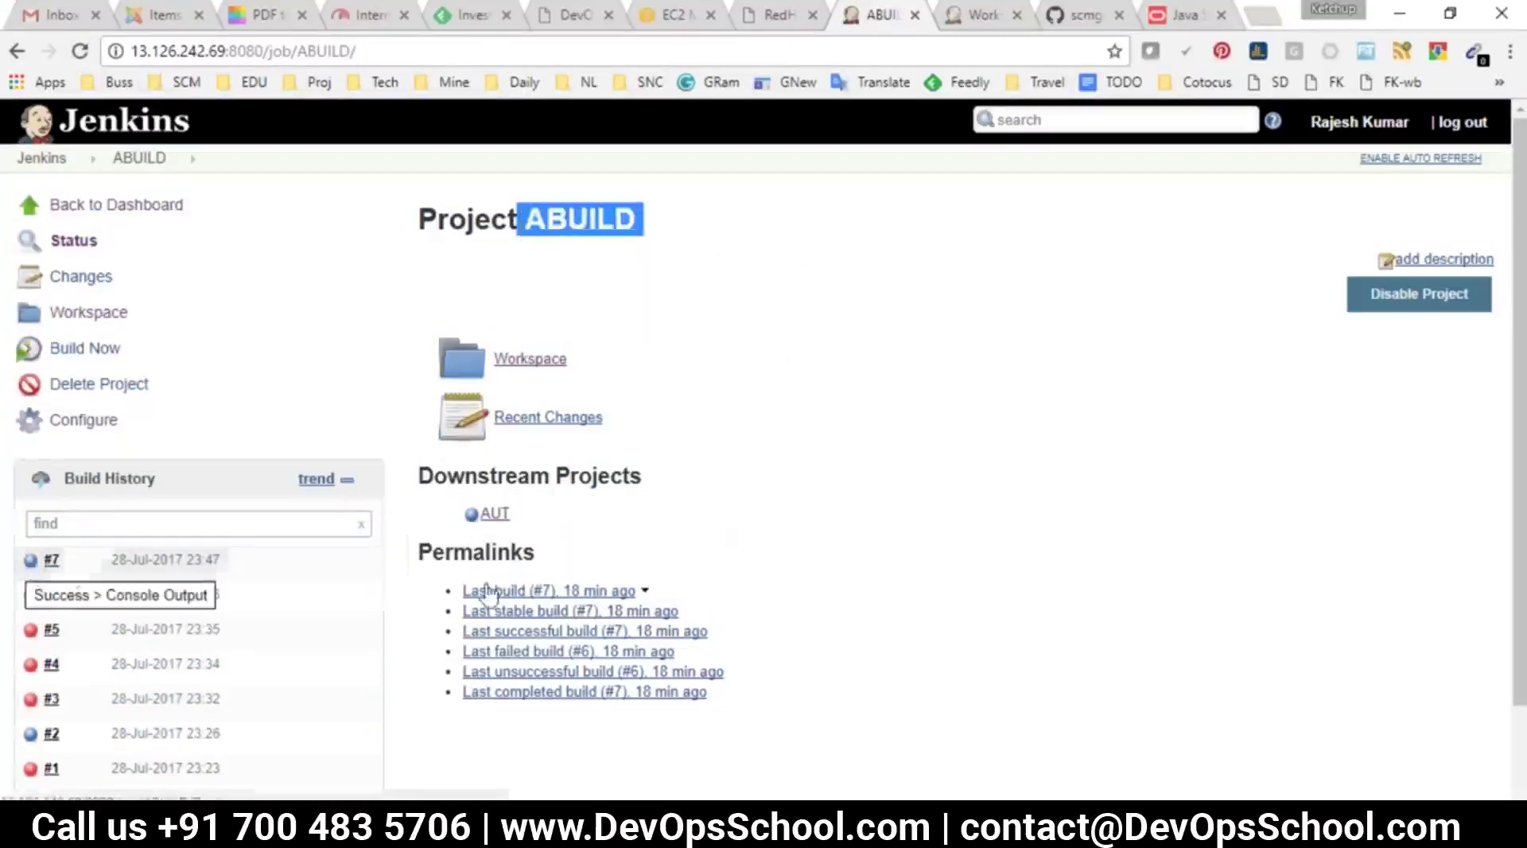
click(494, 513)
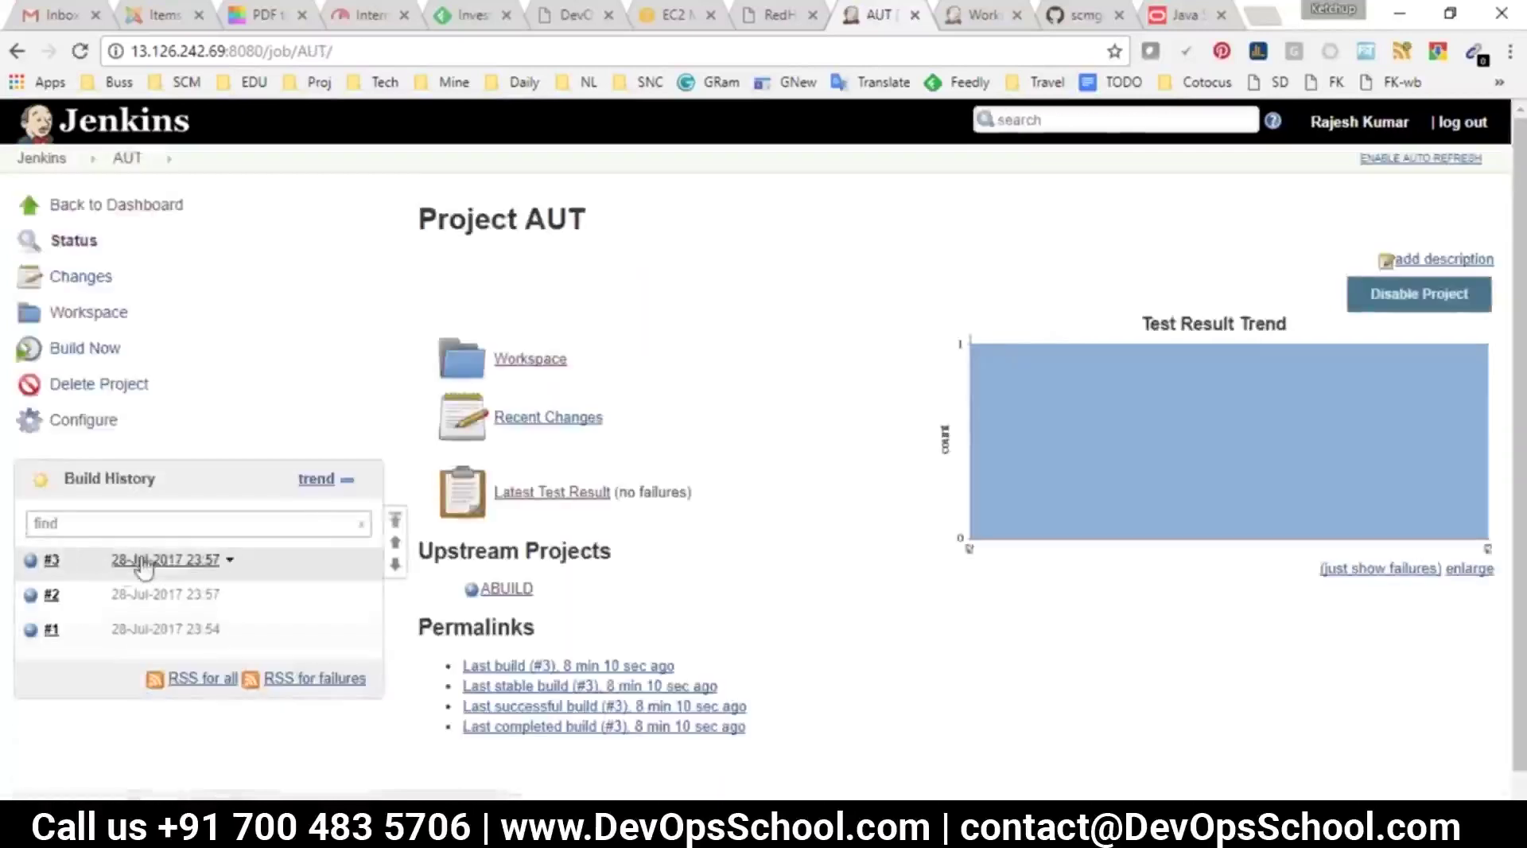
click(16, 52)
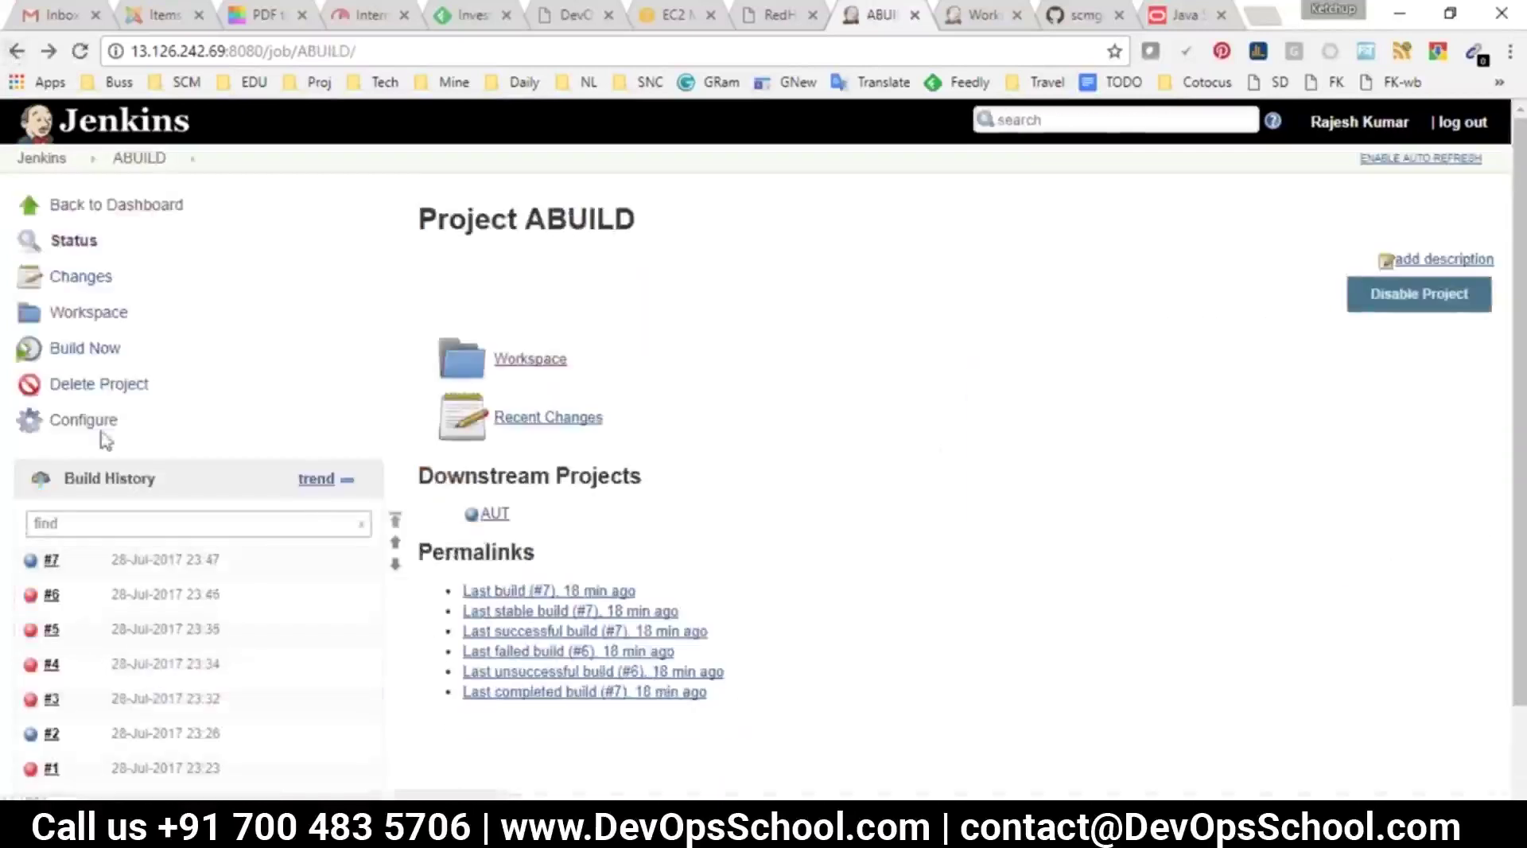
Build ABUILD and refresh AUT until its triggered build #4 succeeds
click(79, 350)
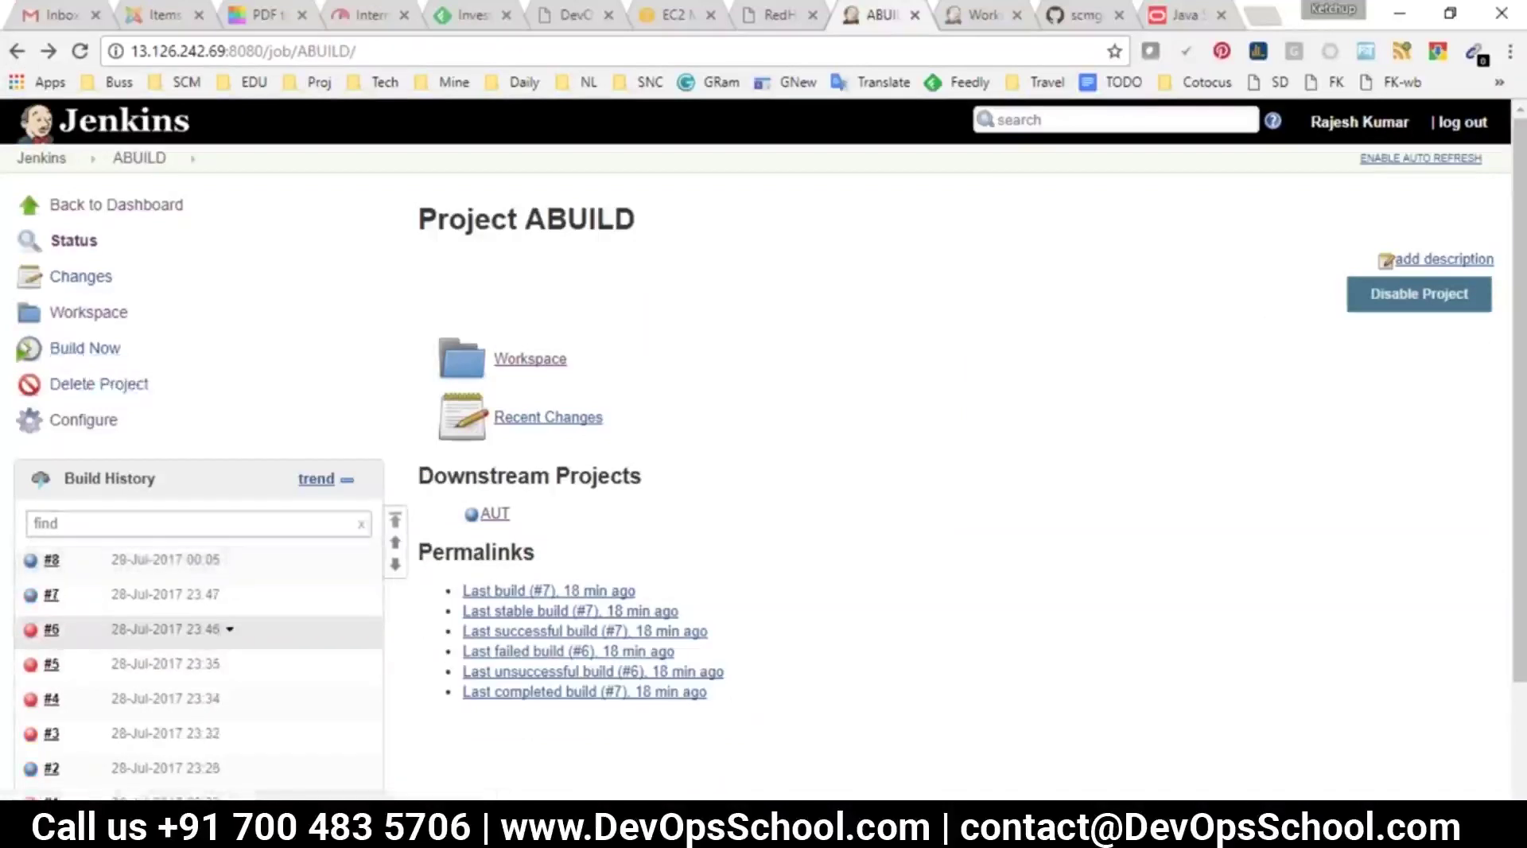
click(495, 513)
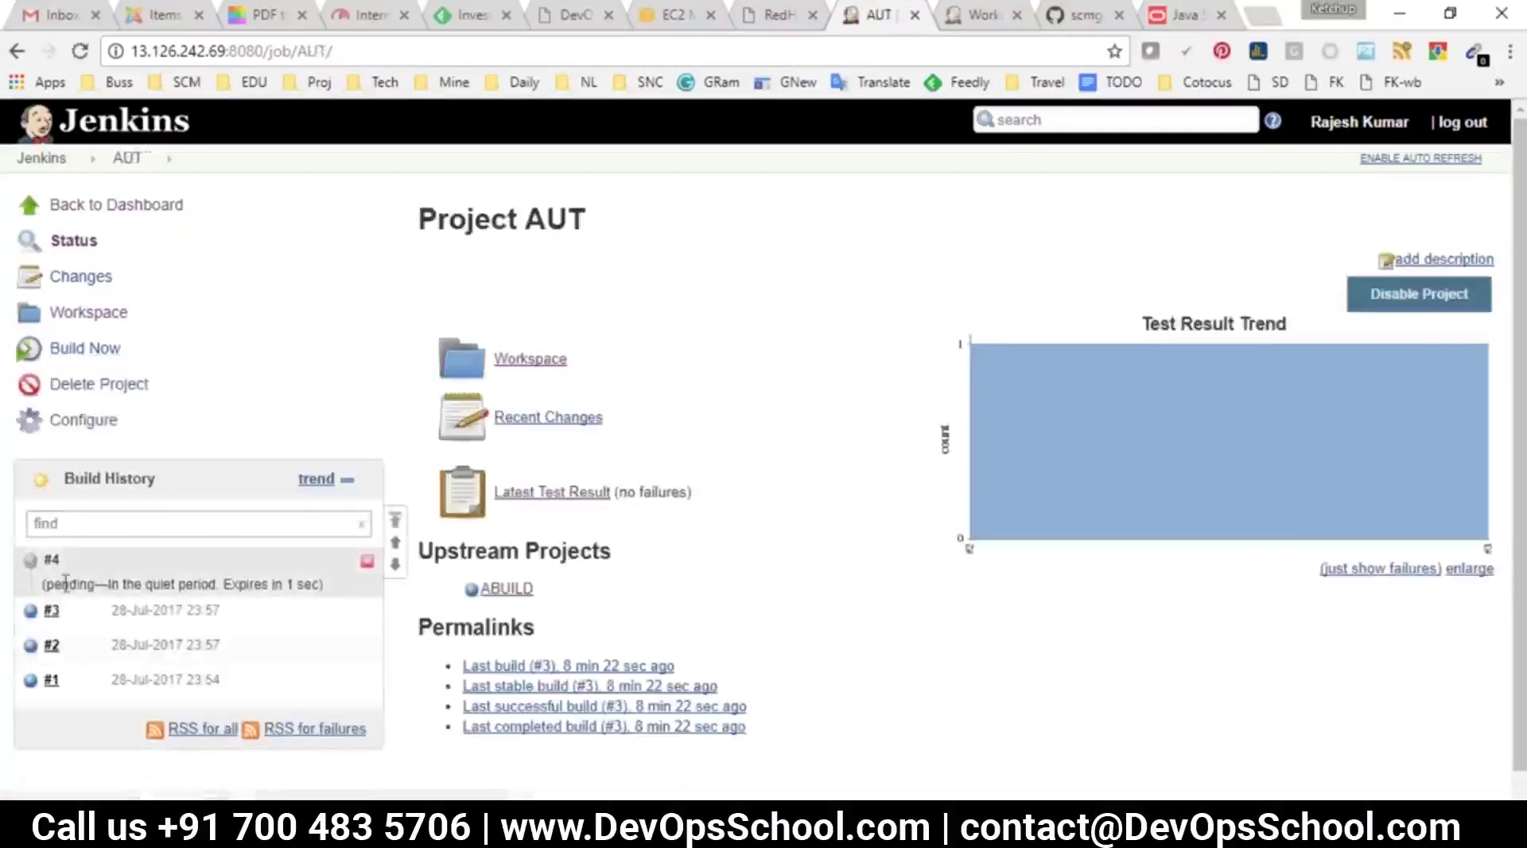
click(78, 63)
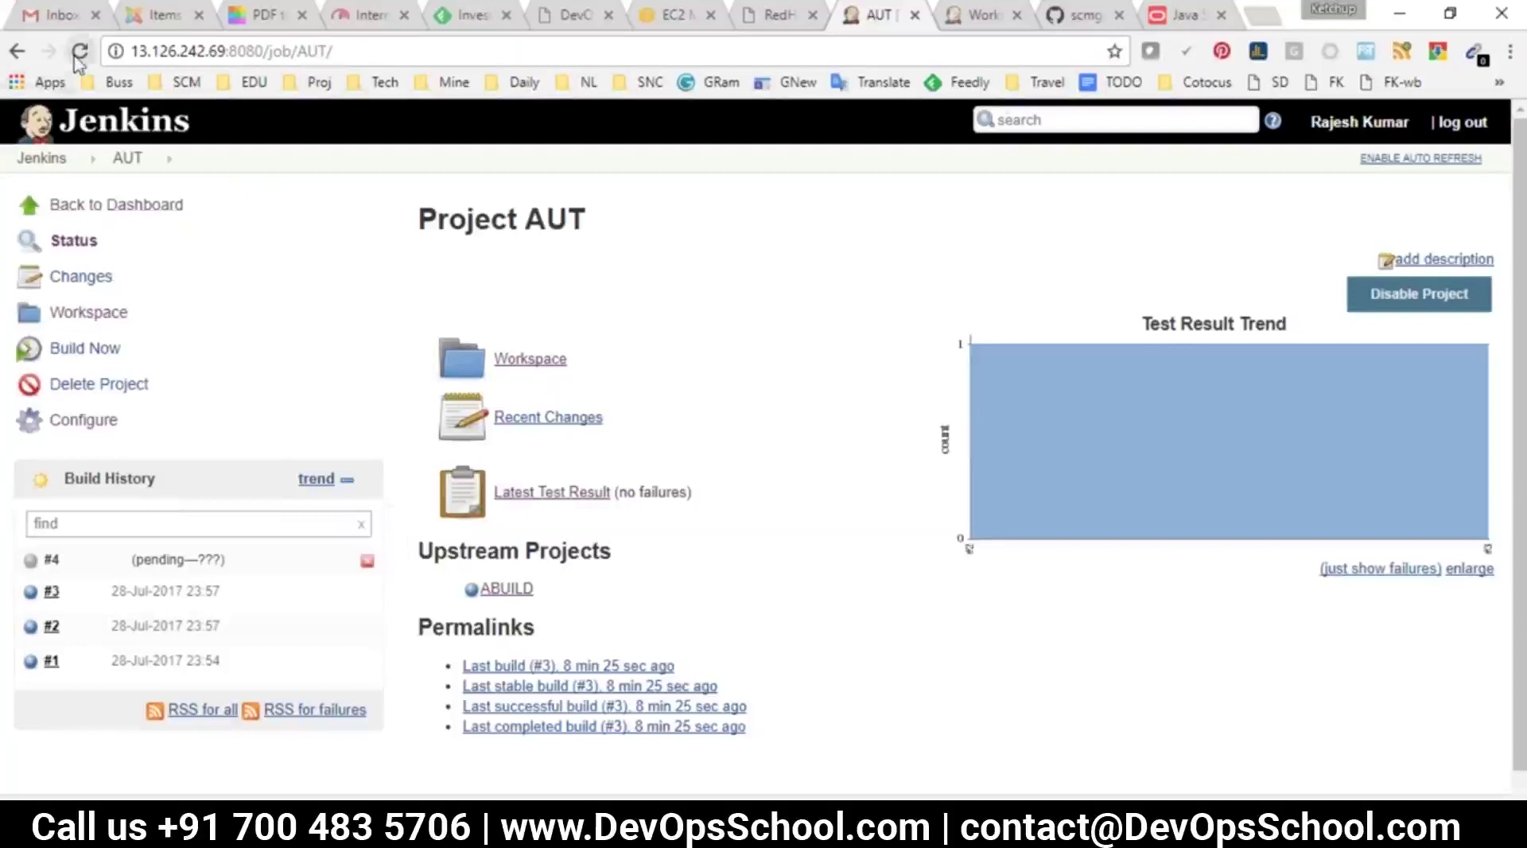
click(78, 57)
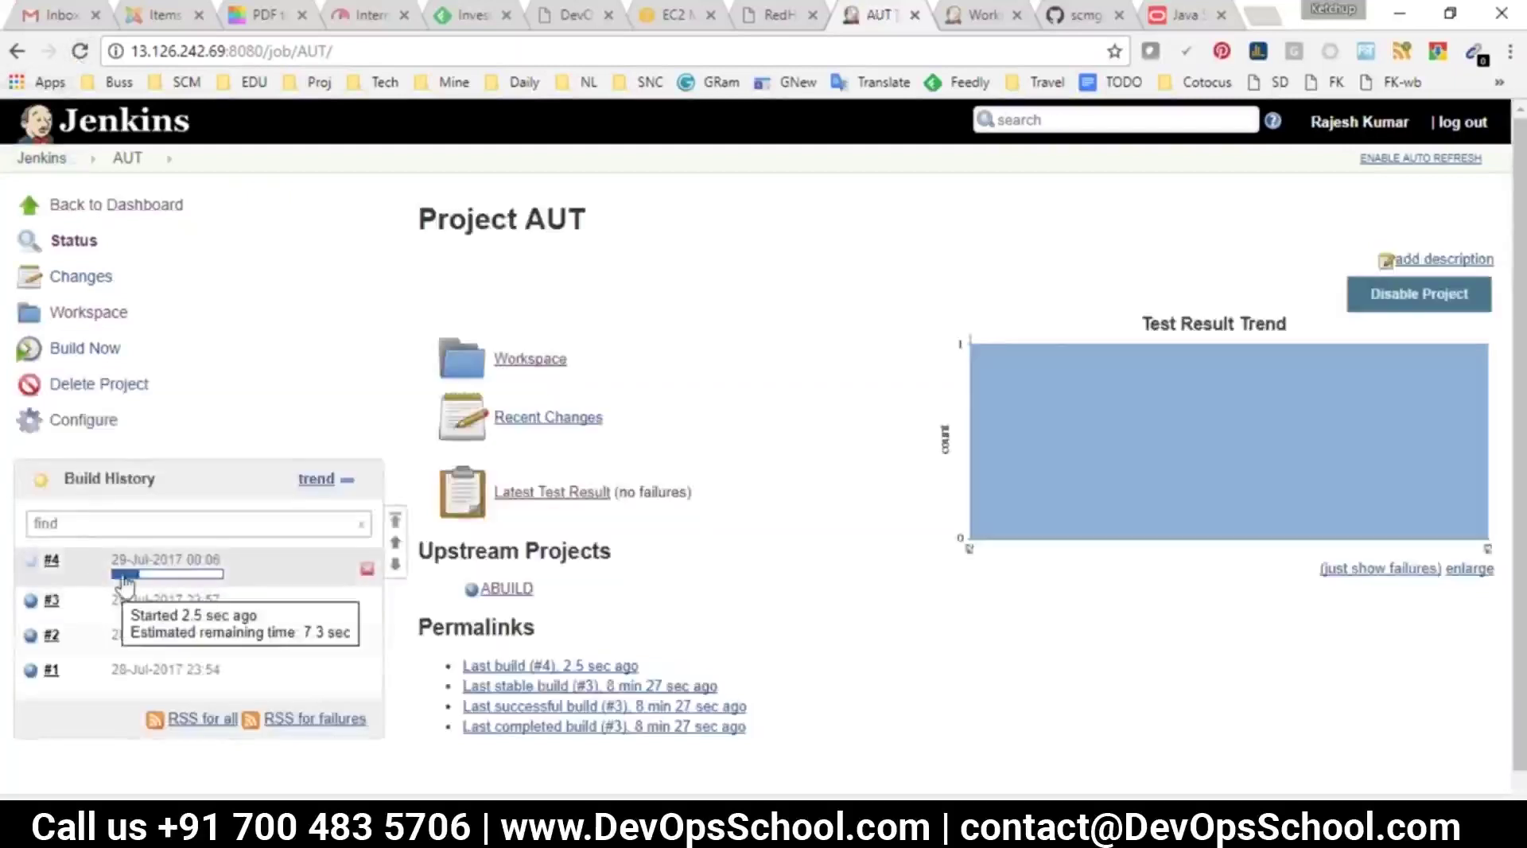
click(82, 63)
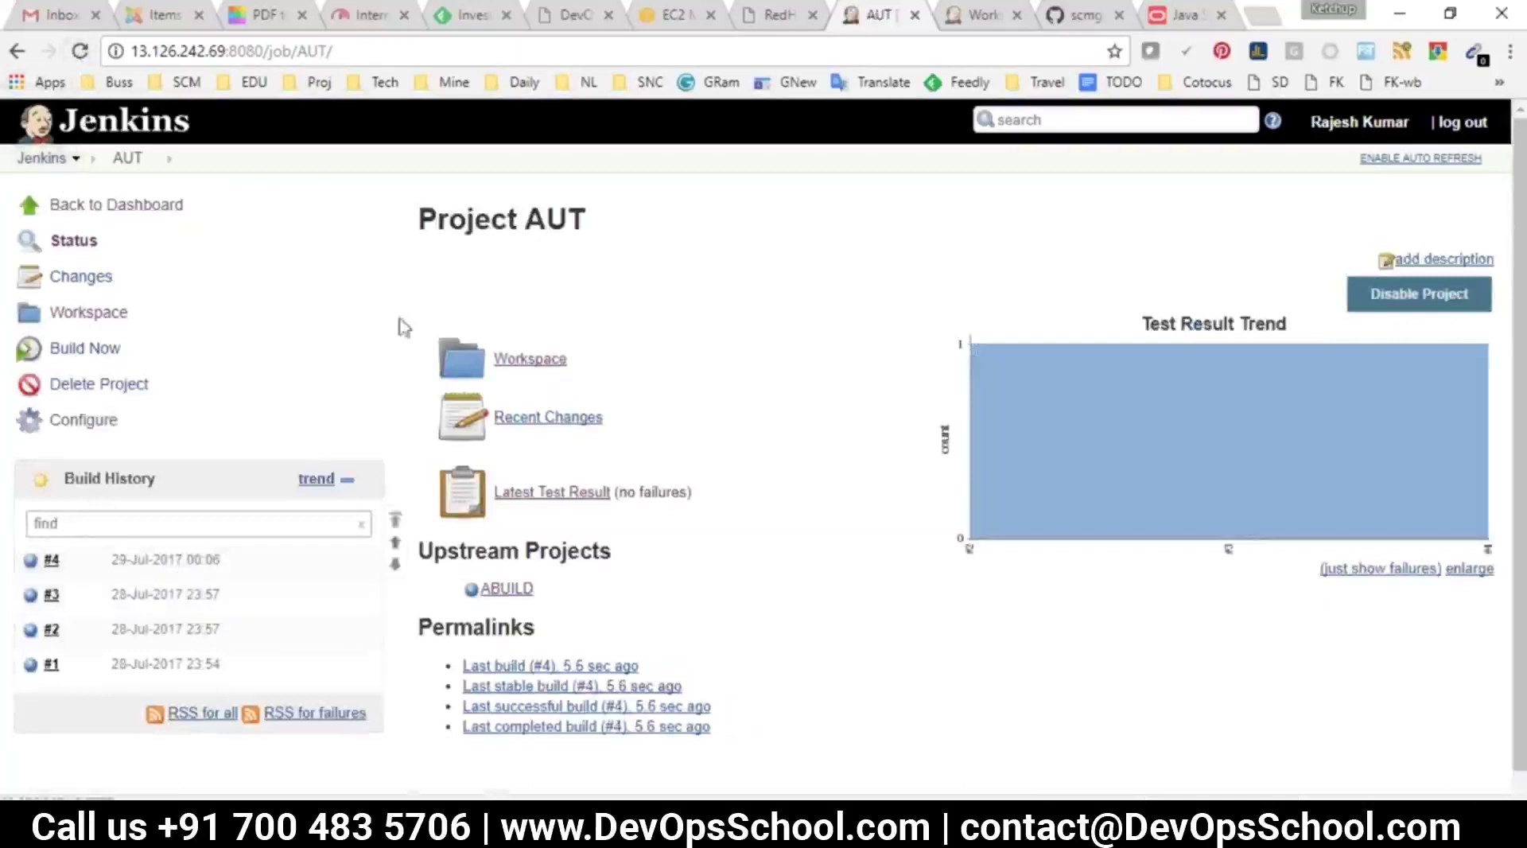
click(41, 157)
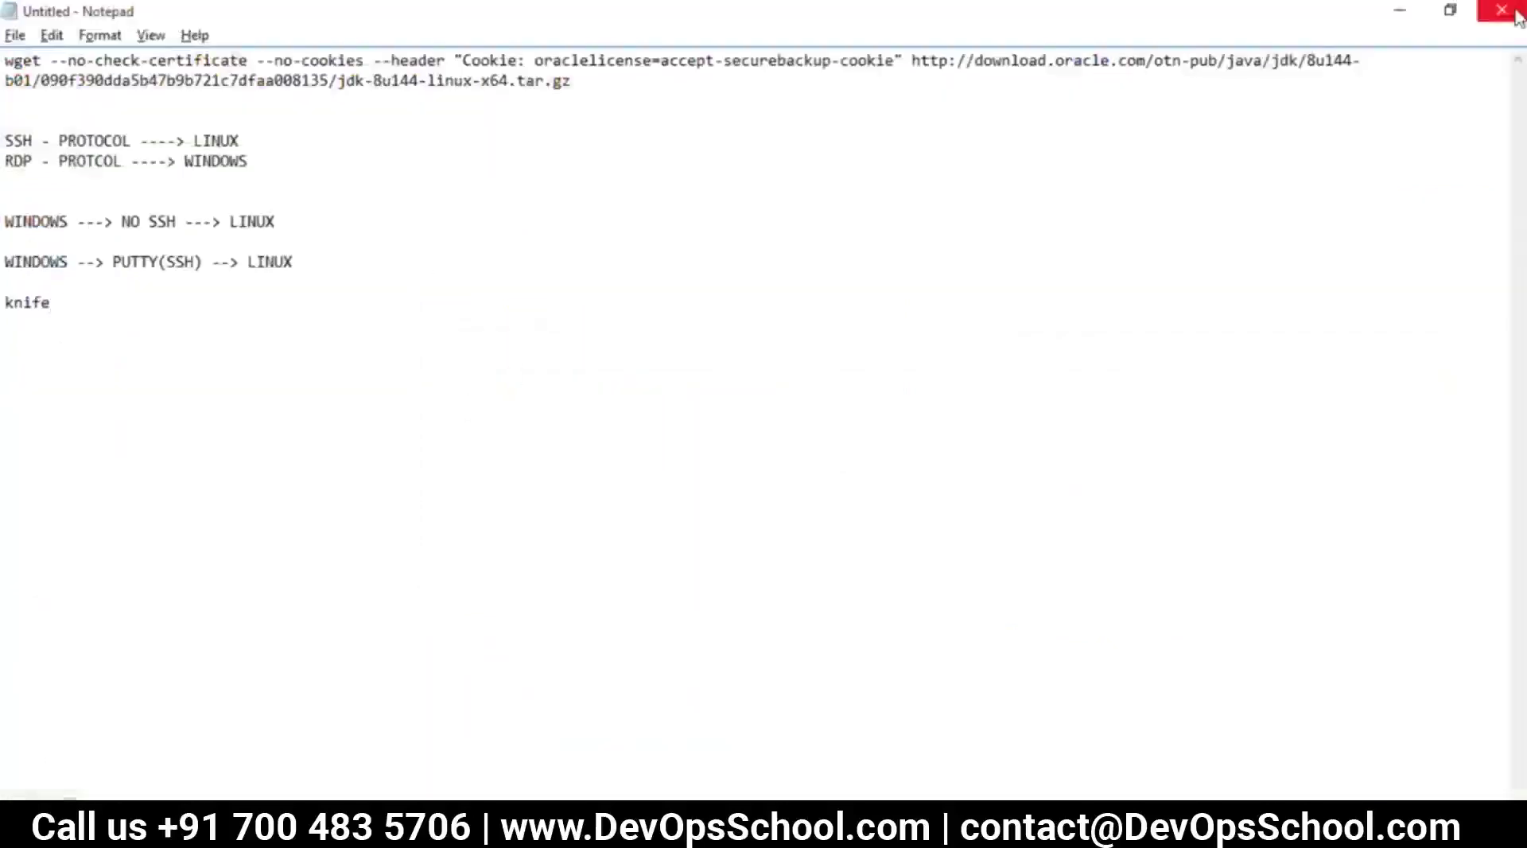
Close the untitled scratch notes and return to the jenkijns.txt notes
click(1501, 10)
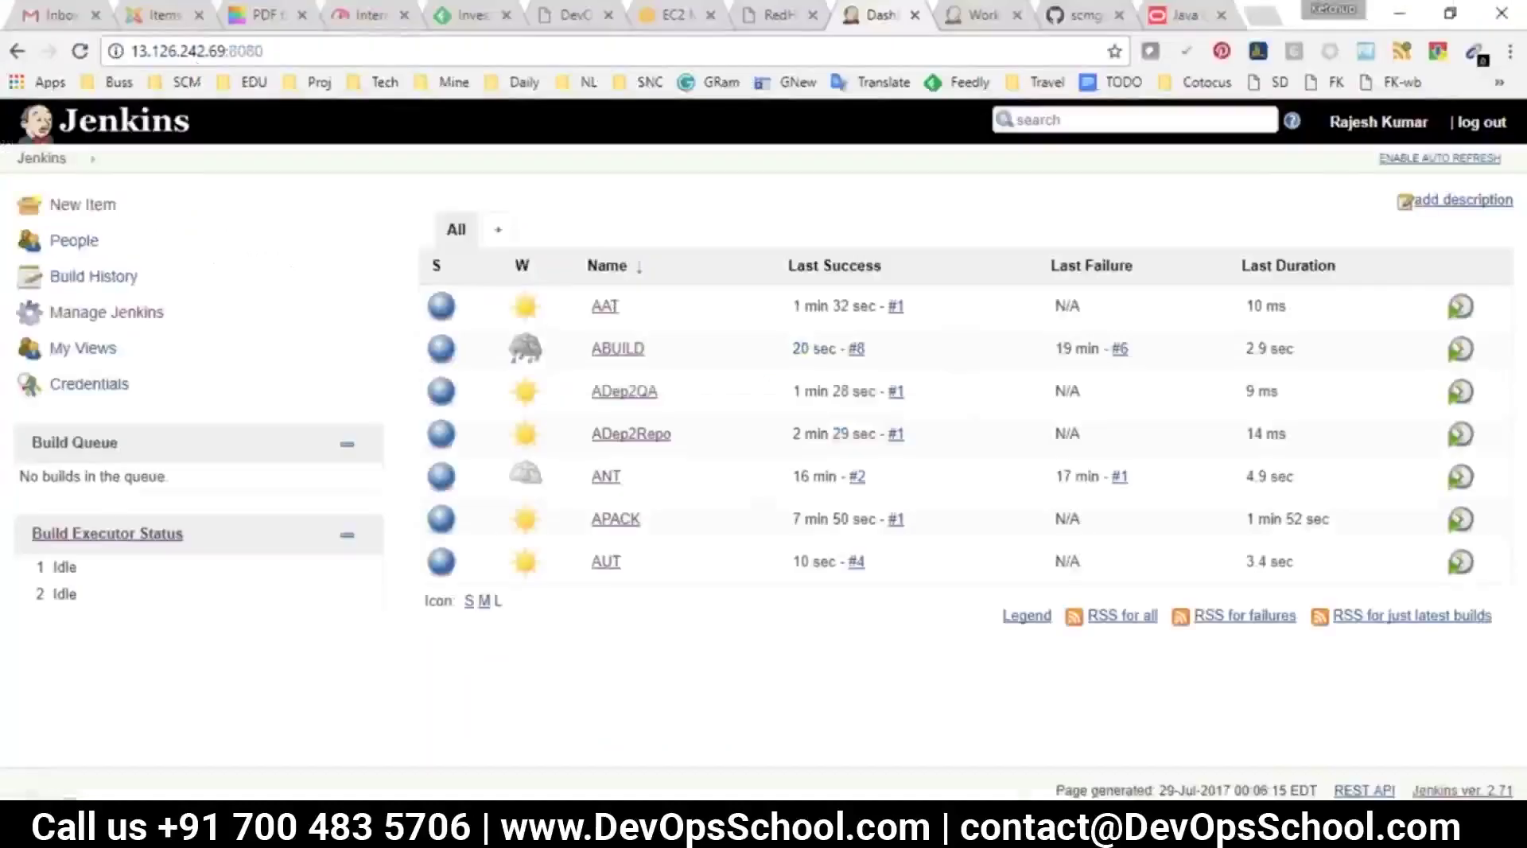
mouse_move(855, 830)
click(839, 751)
click(372, 219)
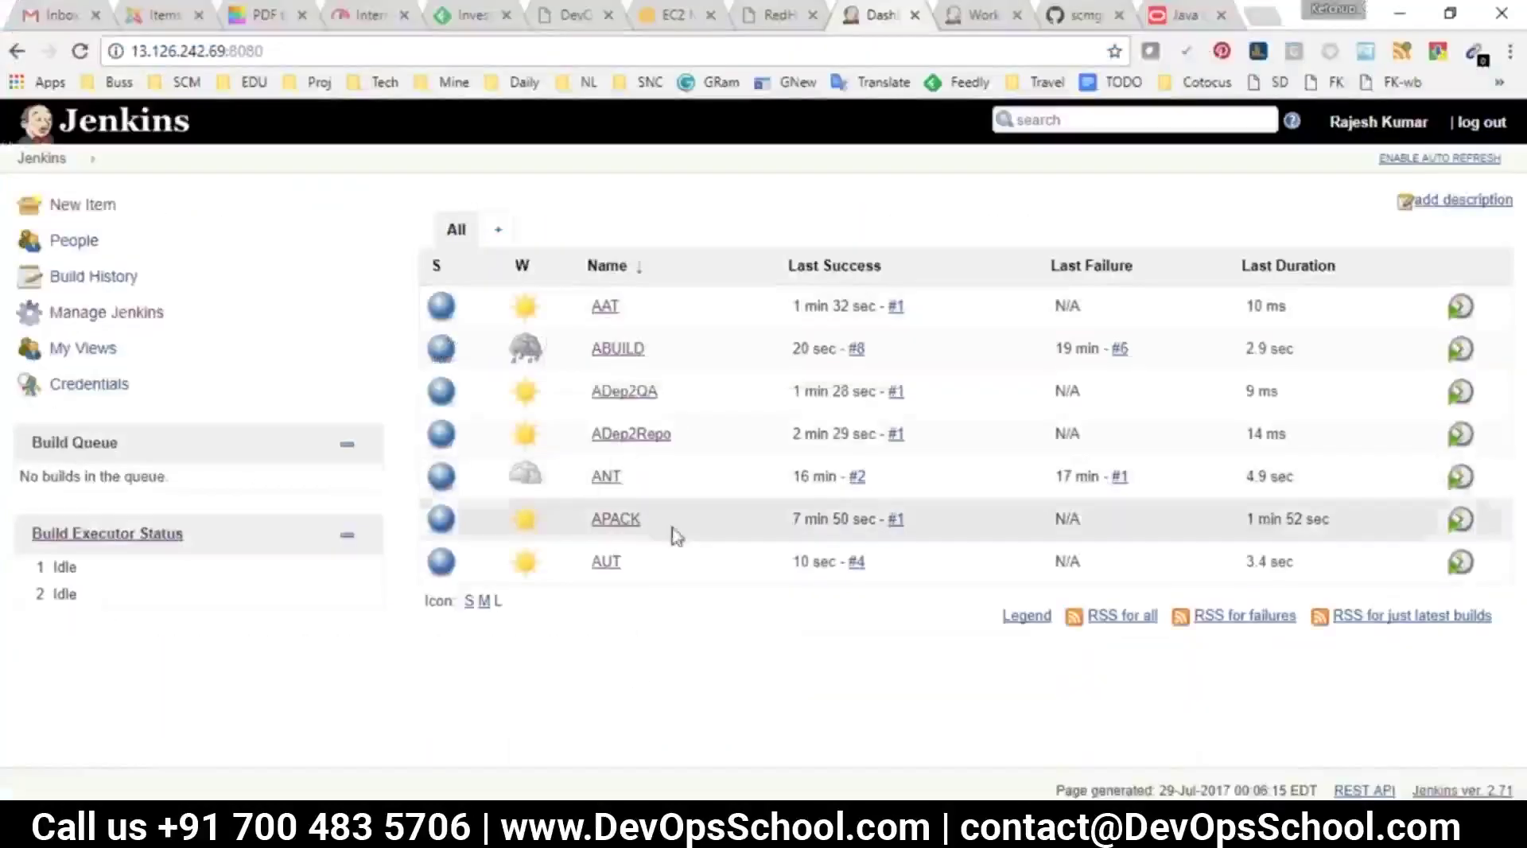
Add a 'Build other projects' post-build action to AUT triggering APACK, and save
click(606, 562)
scroll(494, 521, down, 1)
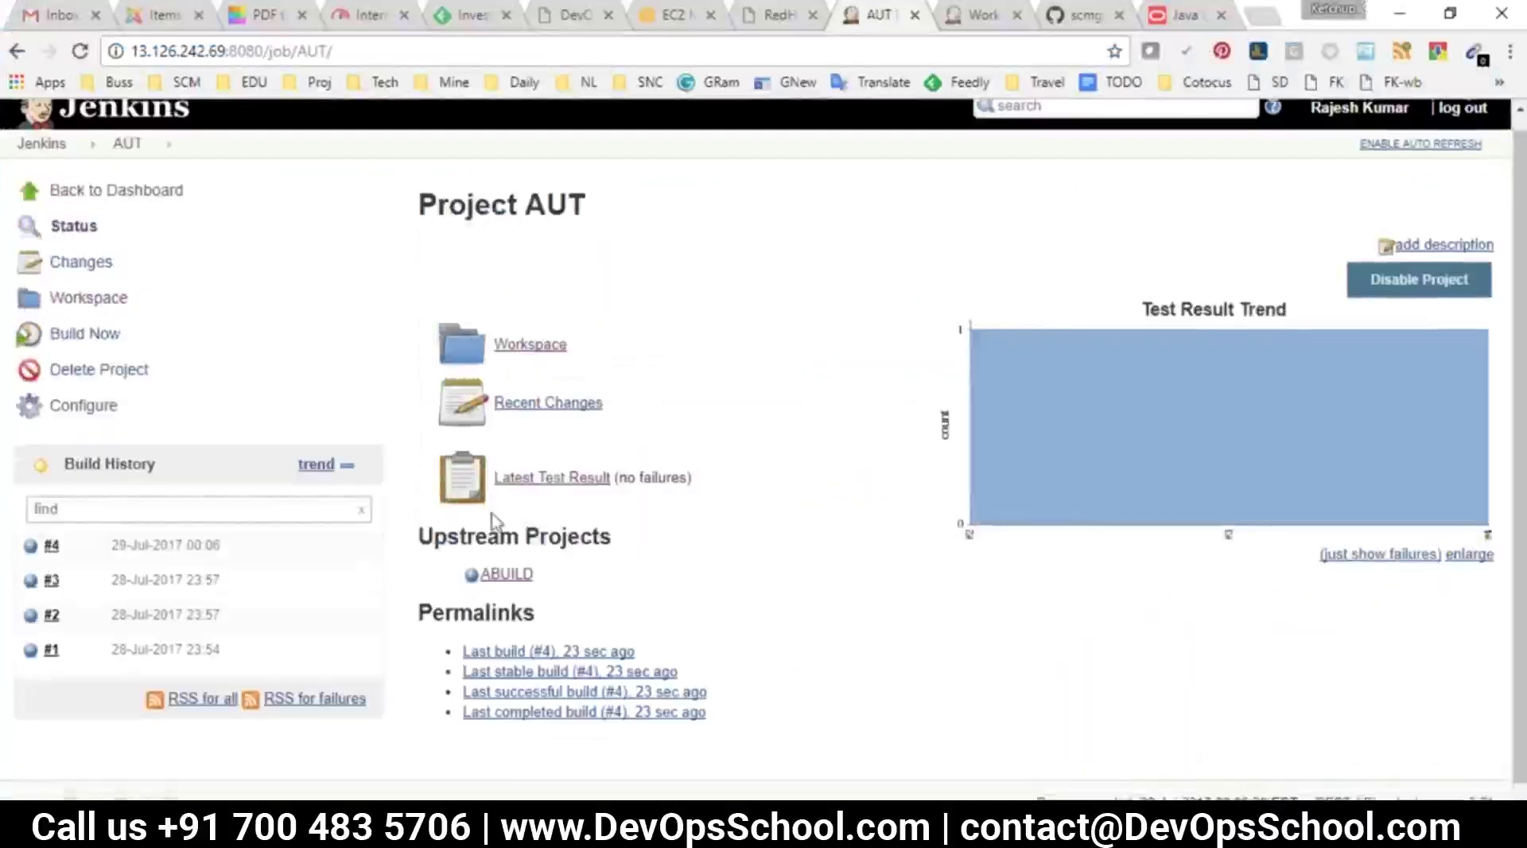
click(87, 395)
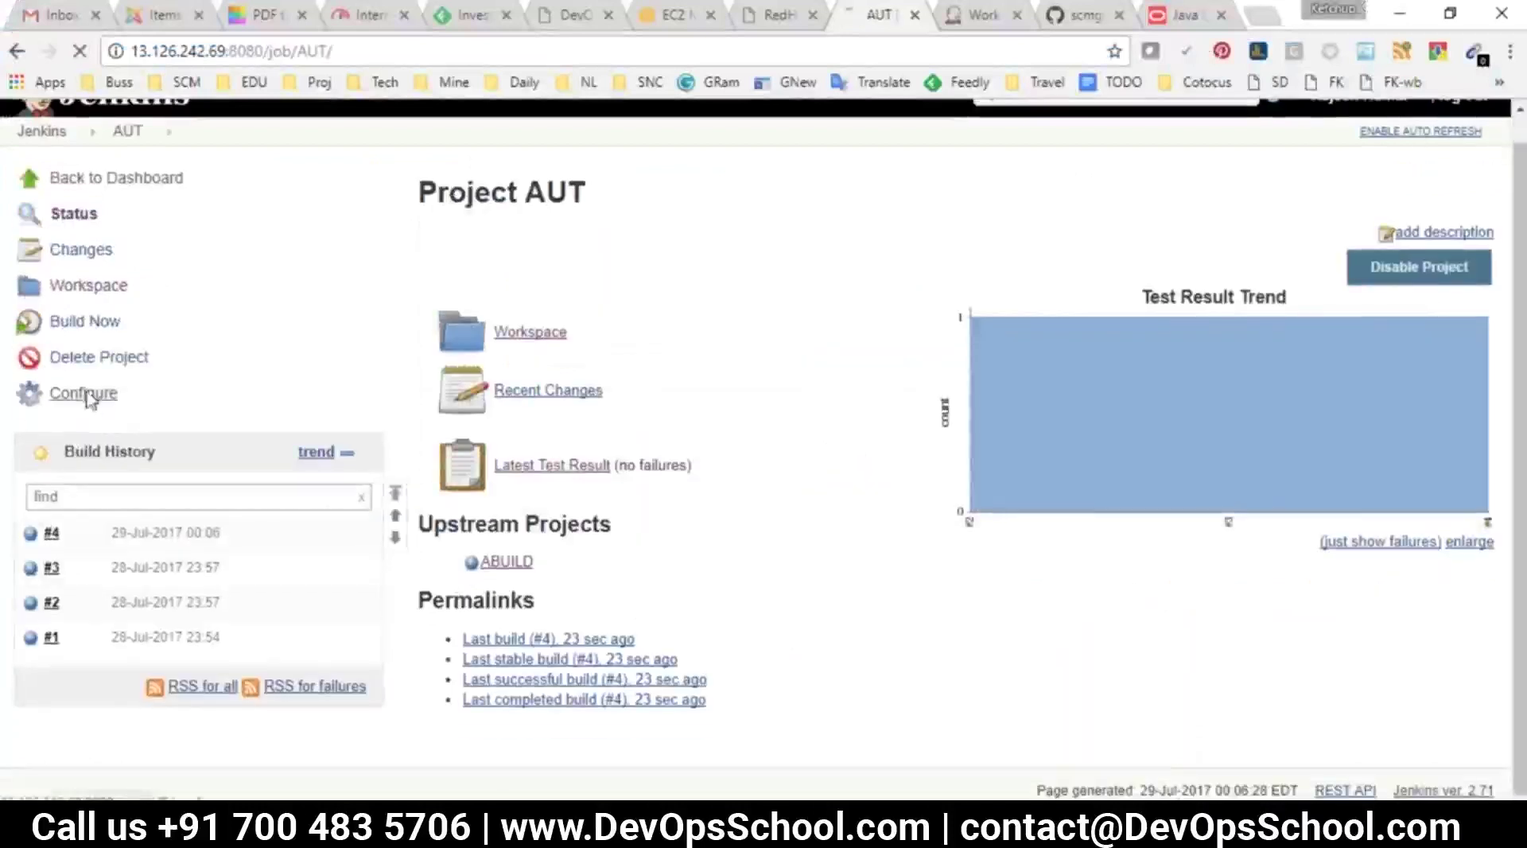
scroll(914, 243, down, 8)
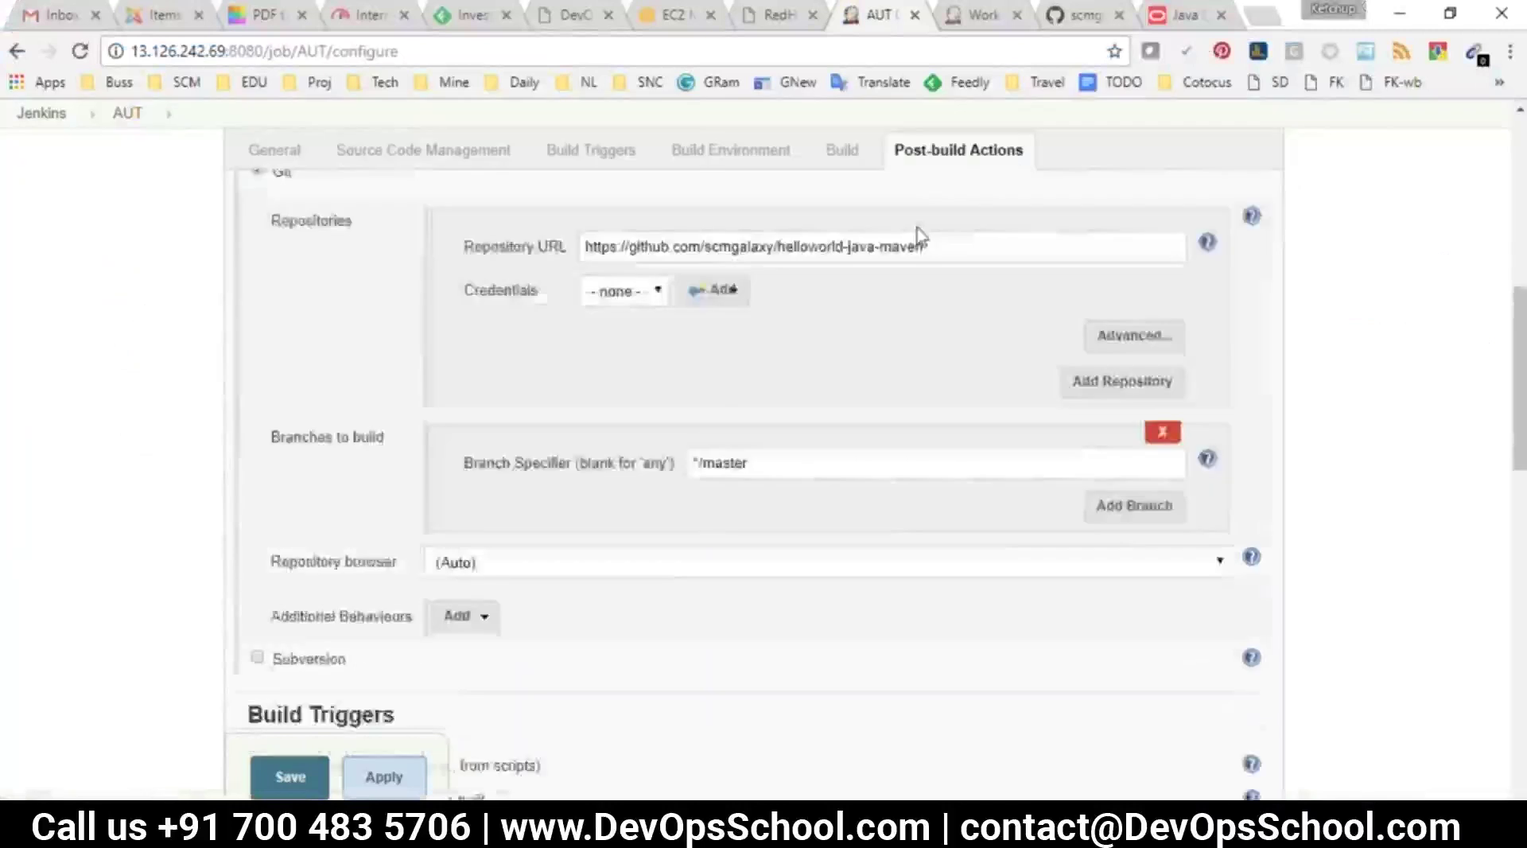
scroll(918, 236, down, 10)
click(332, 587)
click(335, 338)
scroll(556, 644, down, 2)
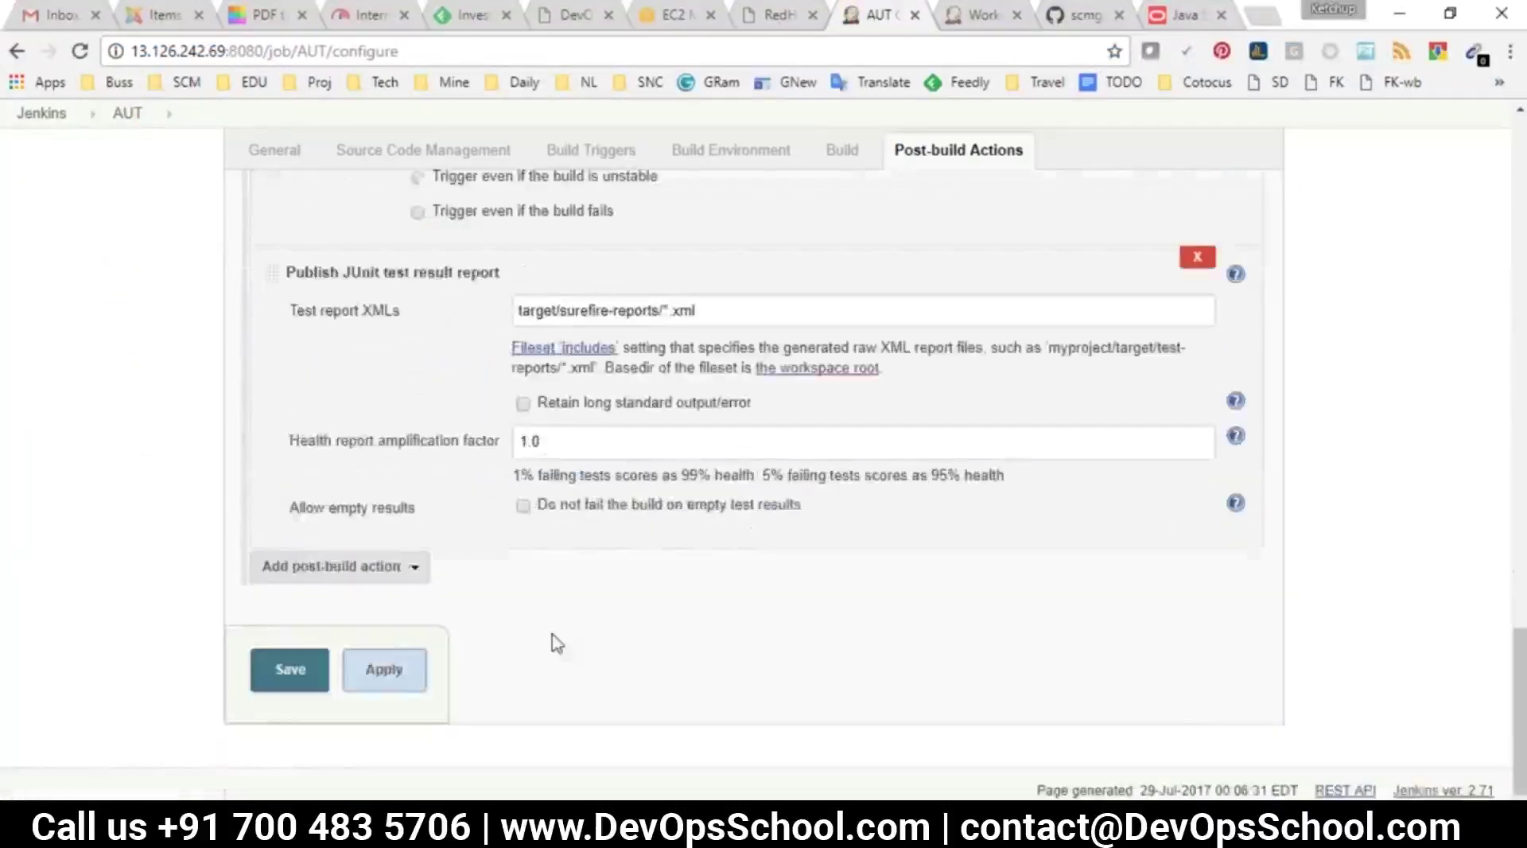
scroll(517, 556, up, 6)
click(412, 530)
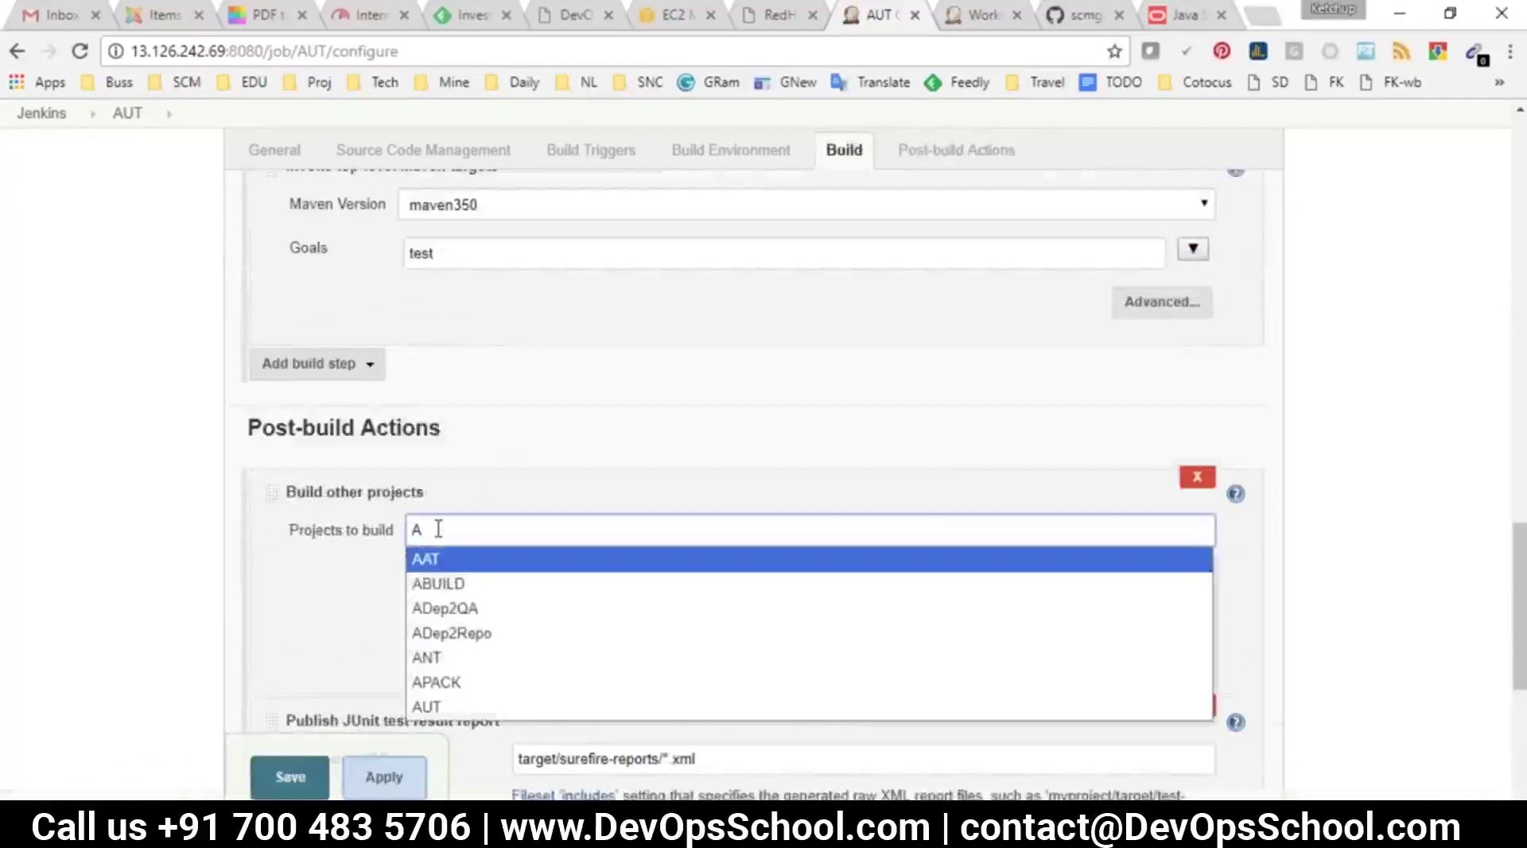
click(442, 682)
click(290, 777)
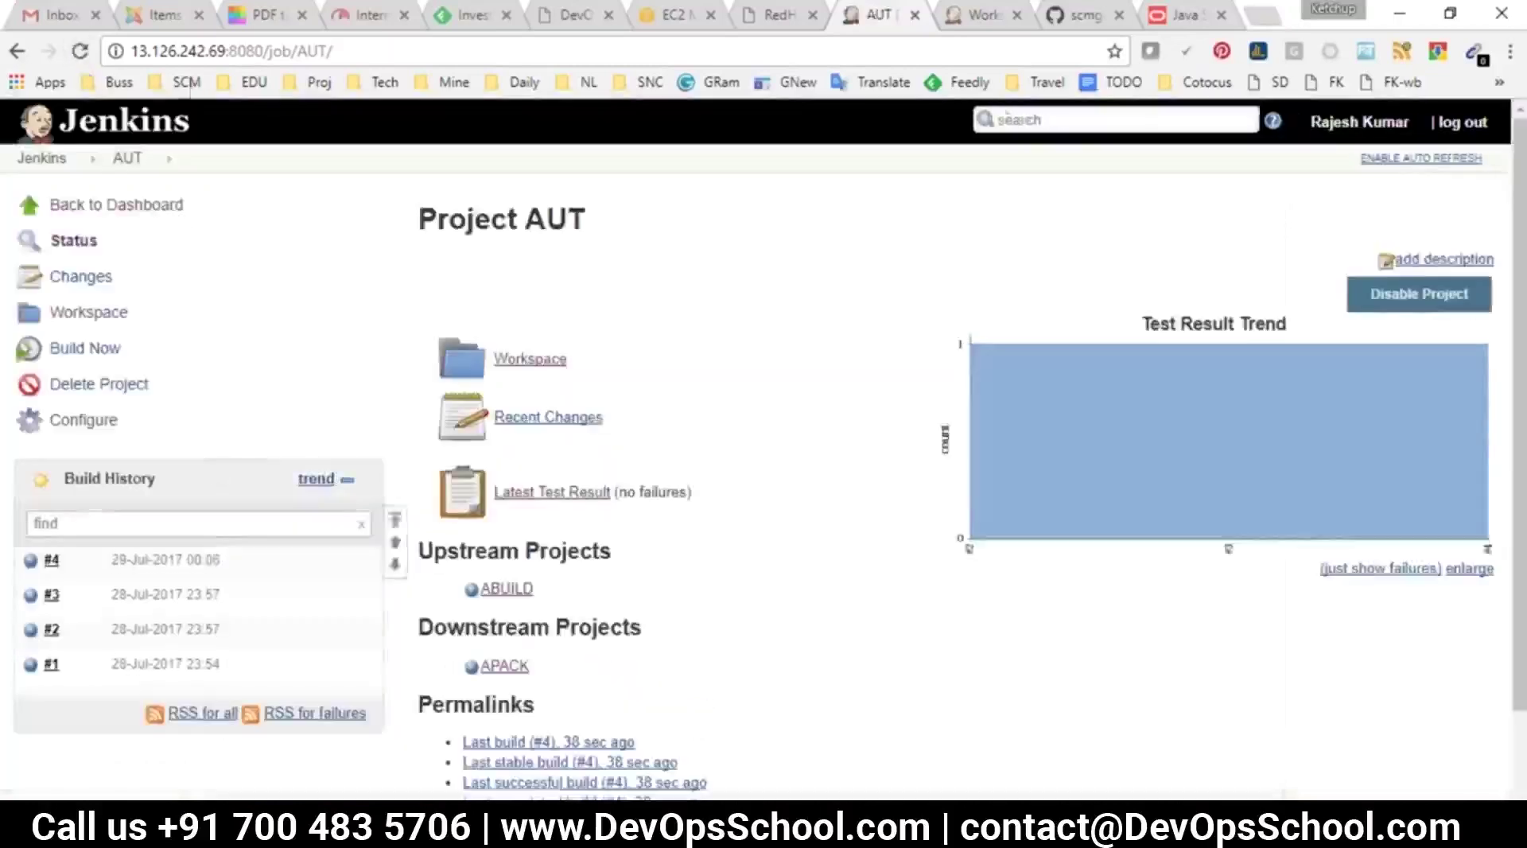
Confirm APACK is AUT's downstream project and check the Packaging and Dep2Repo stages in the notes
scroll(484, 504, down, 1)
drag(418, 525, 596, 518)
drag(554, 586, 419, 604)
key(alt+Tab)
drag(527, 222, 472, 222)
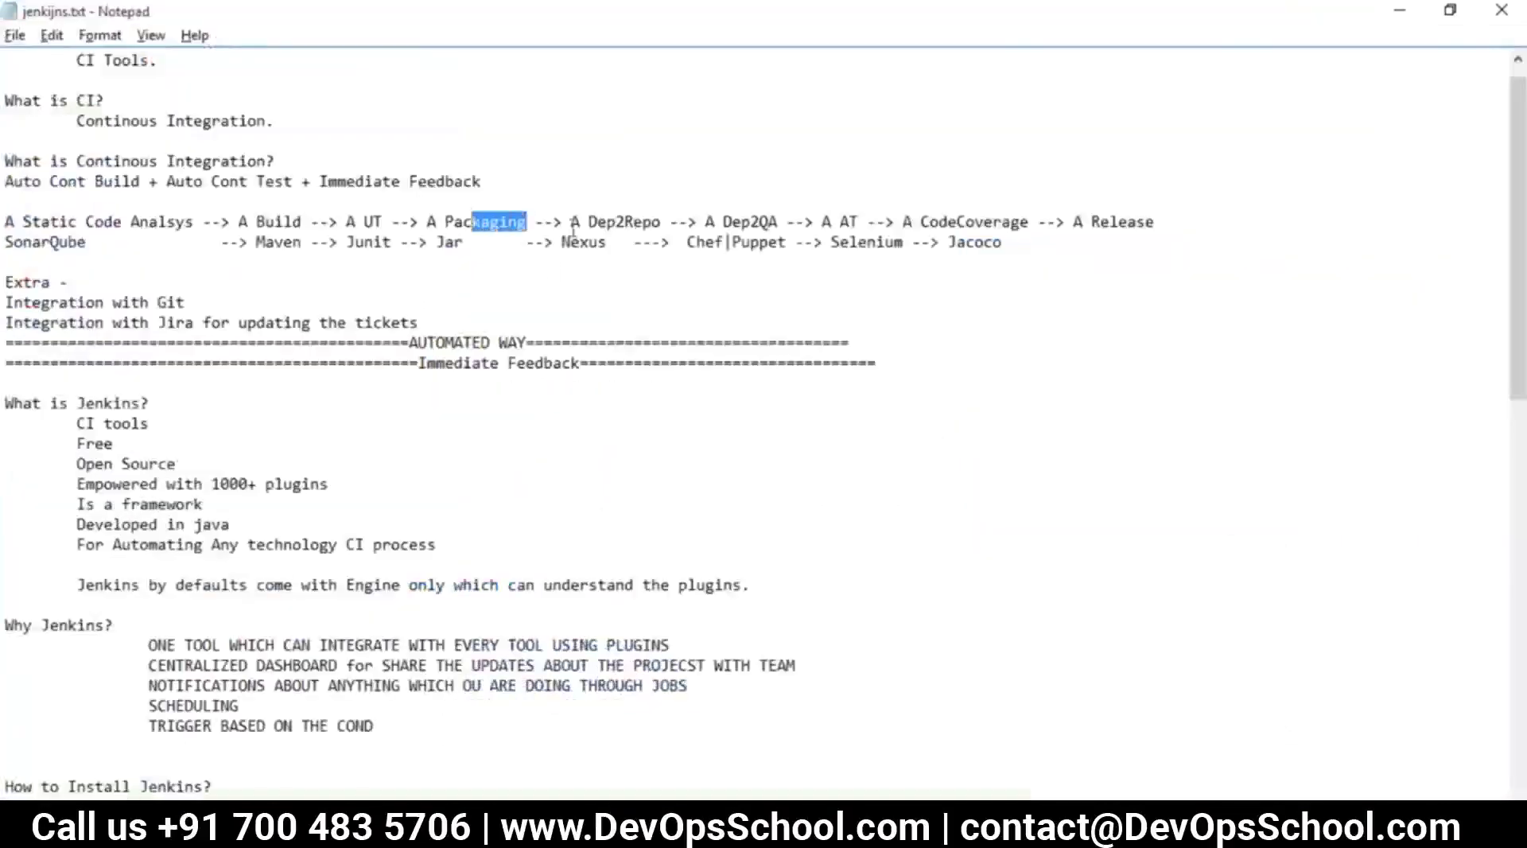
drag(657, 222, 598, 221)
key(alt+Tab)
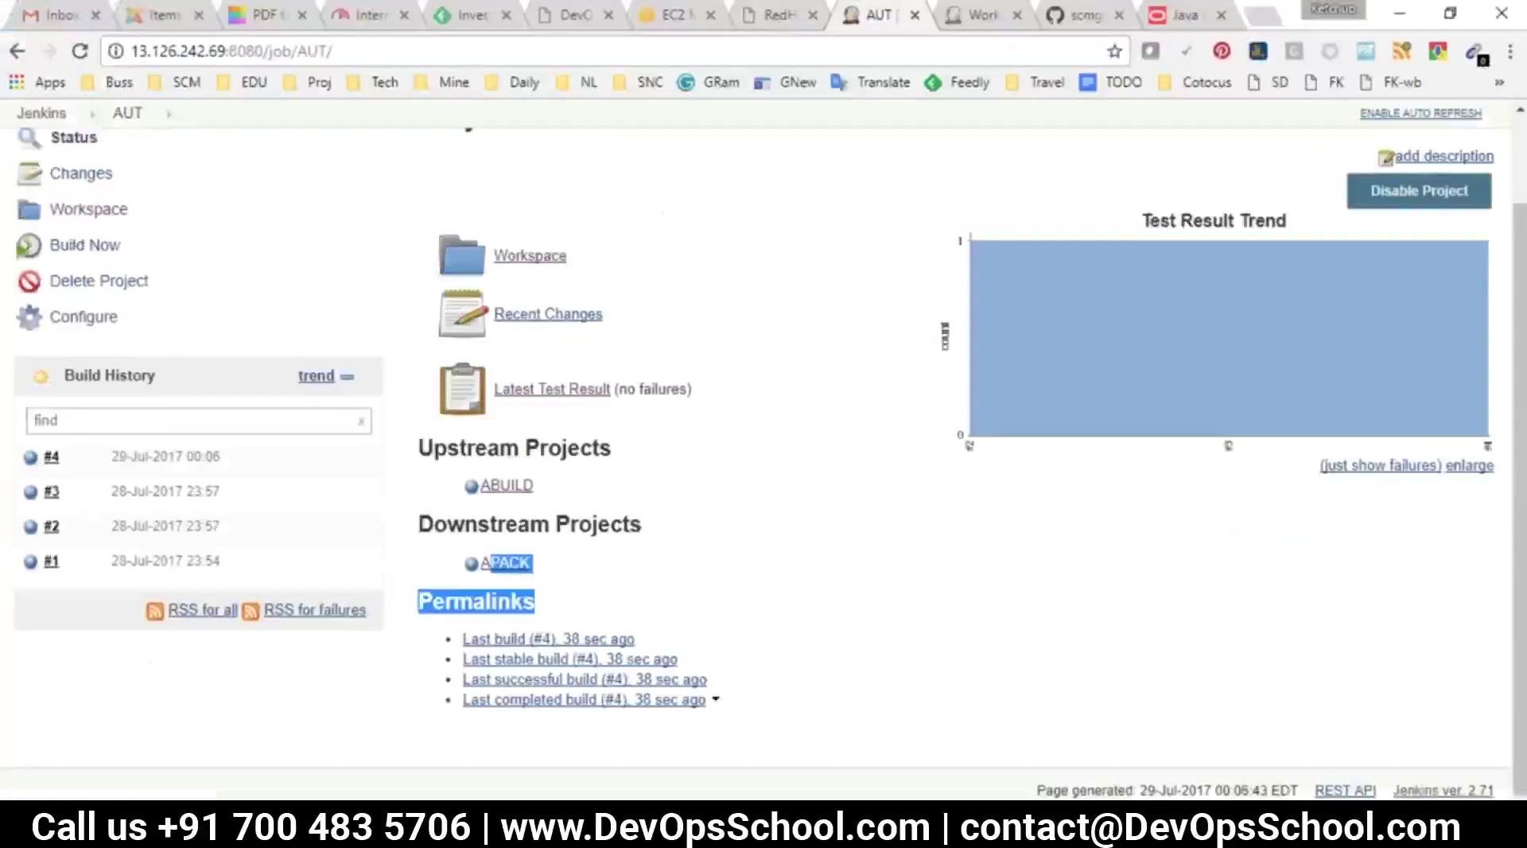
Make APACK trigger ADep2Repo via a 'Build other projects' post-build action and save
click(509, 563)
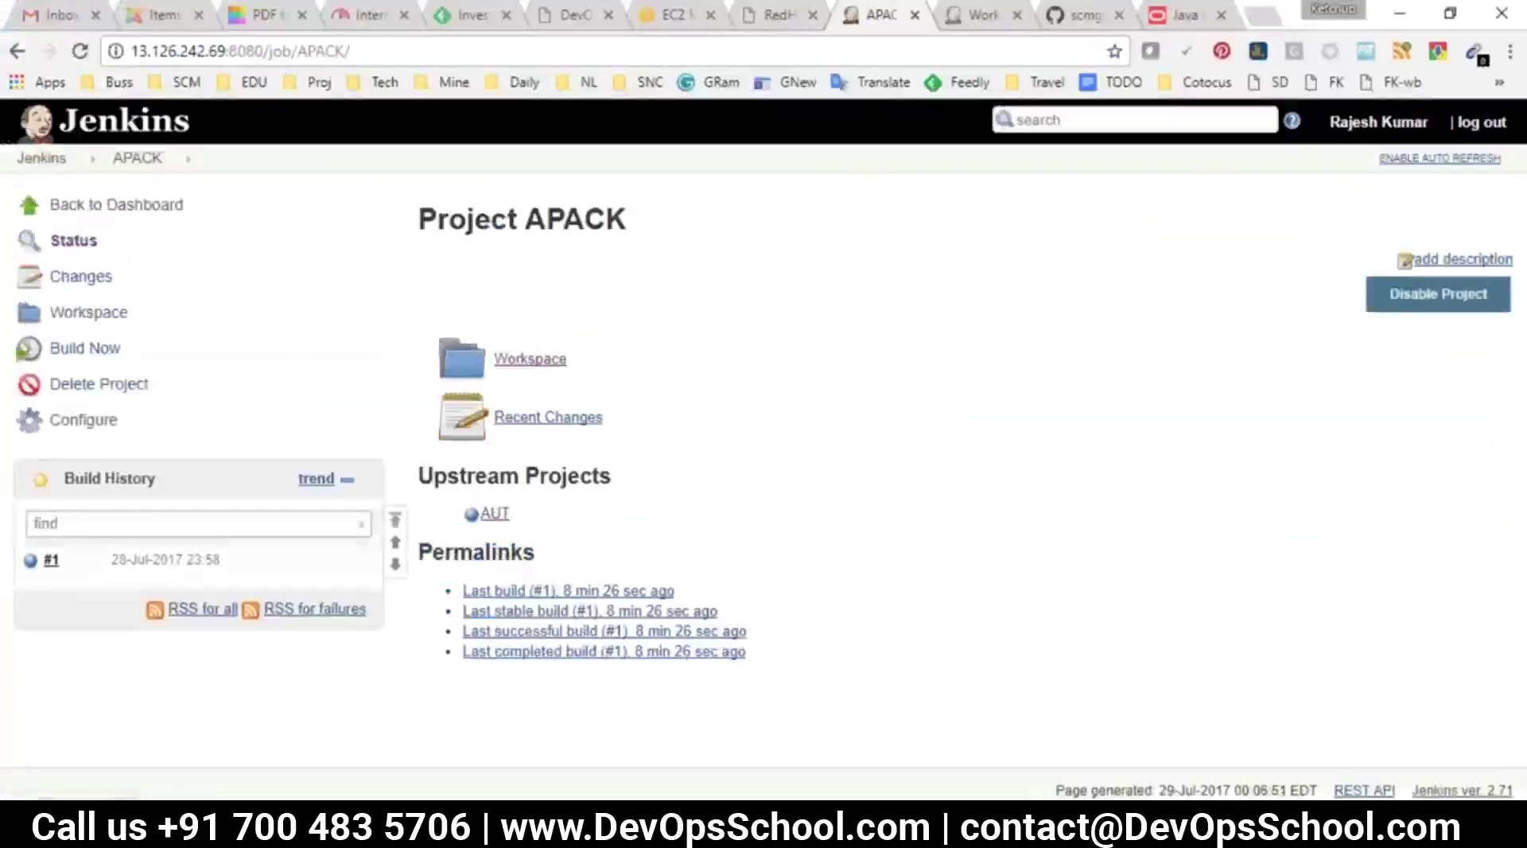
click(87, 421)
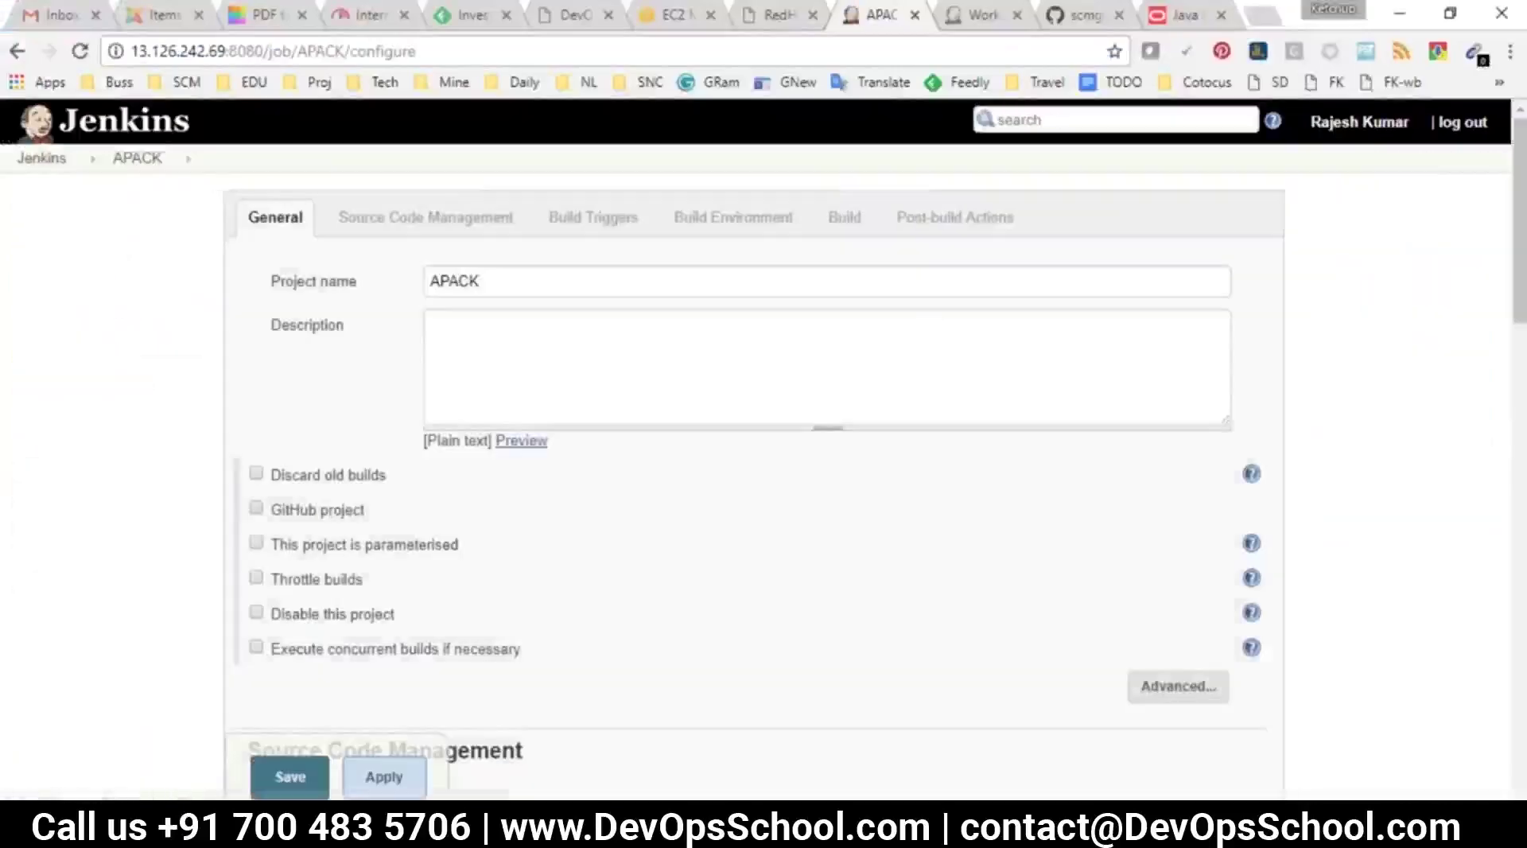
click(913, 238)
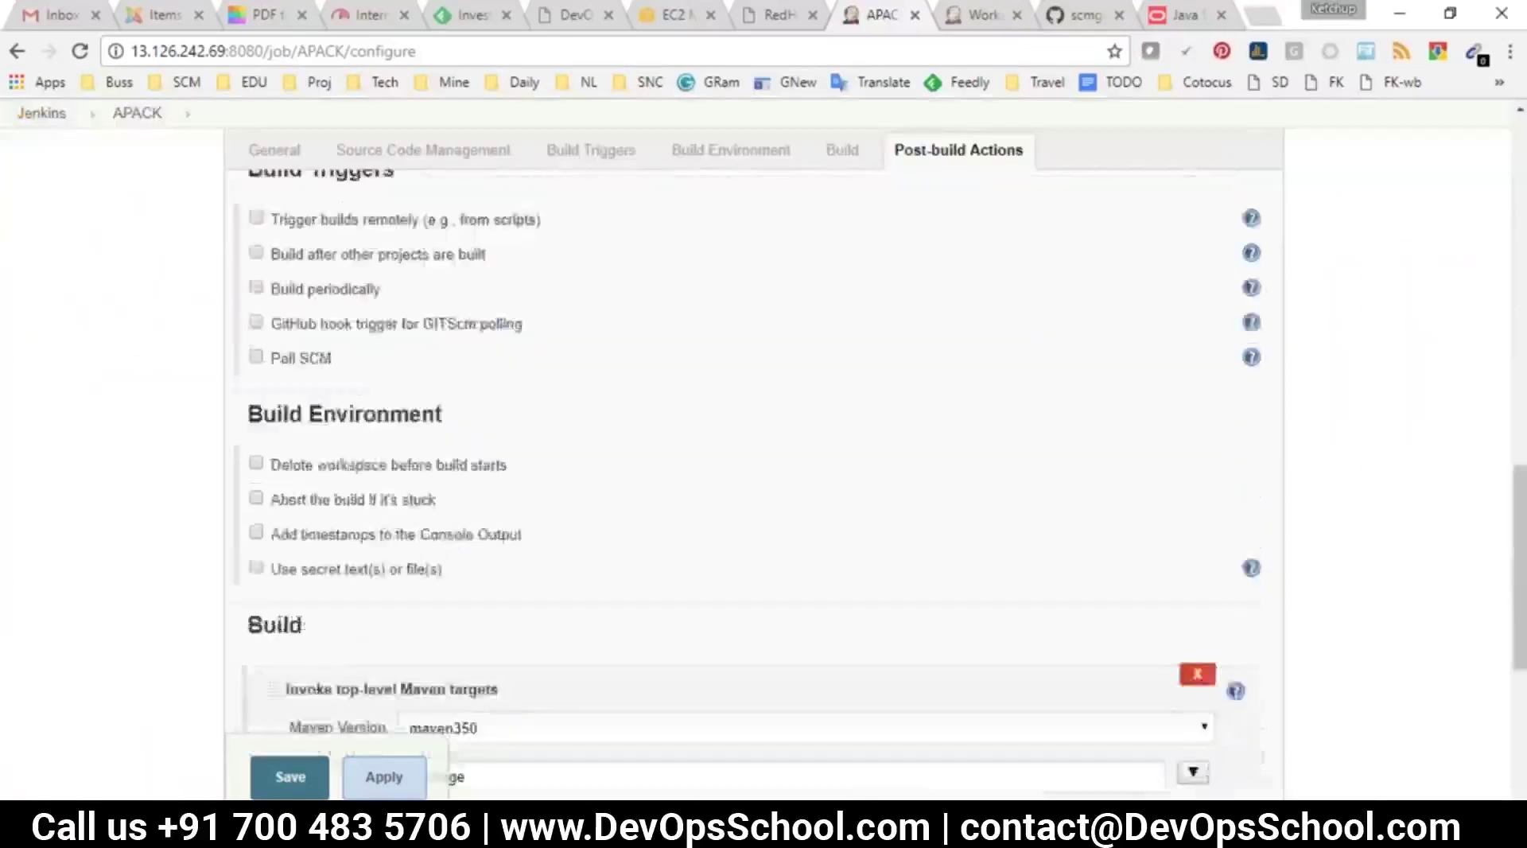
click(338, 566)
click(342, 300)
click(501, 559)
text(A)
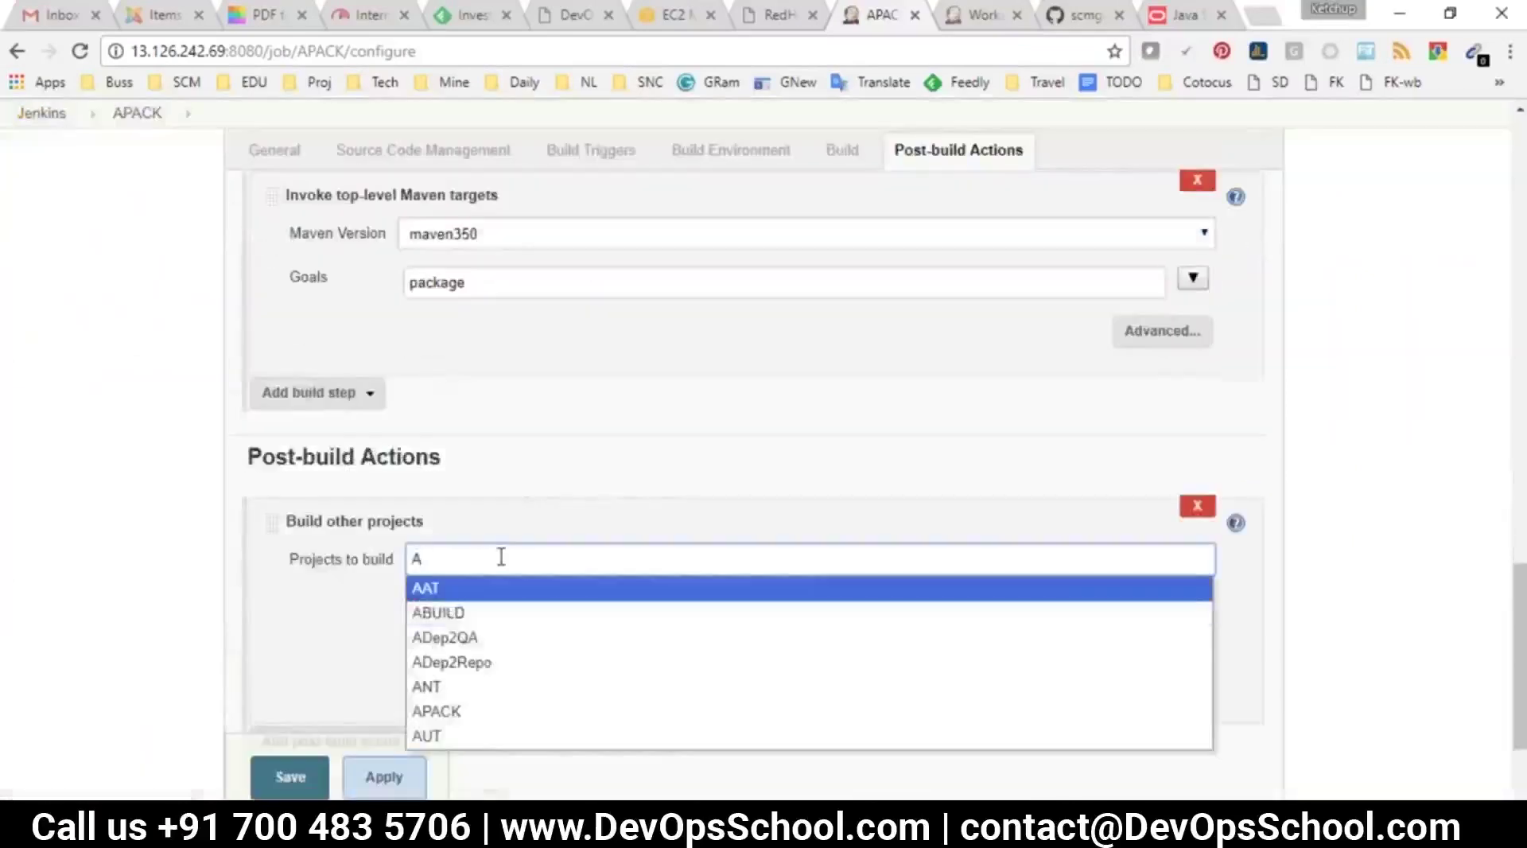
click(460, 662)
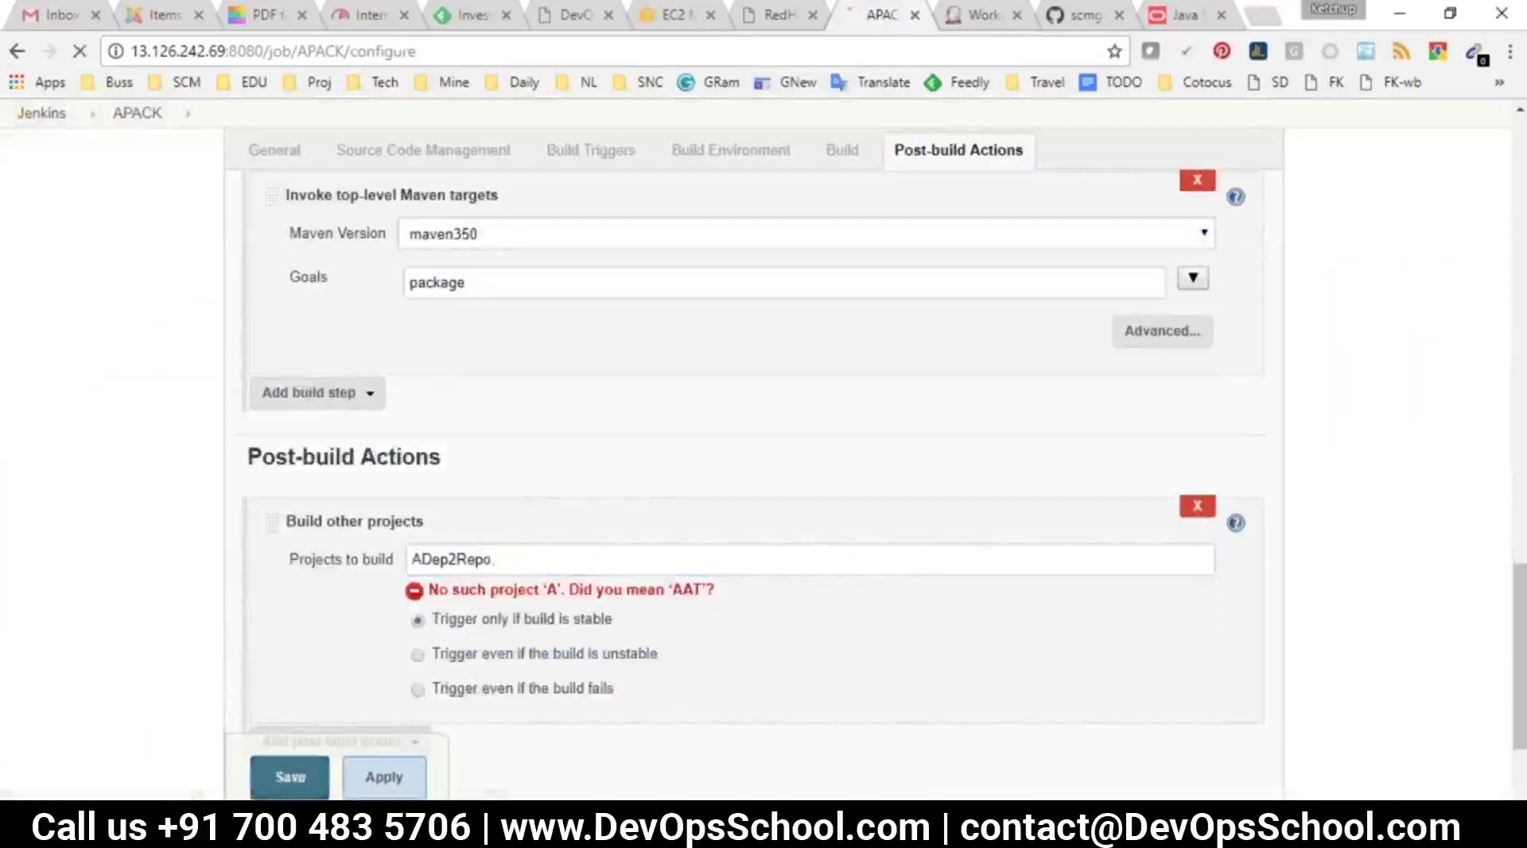
click(290, 777)
click(79, 51)
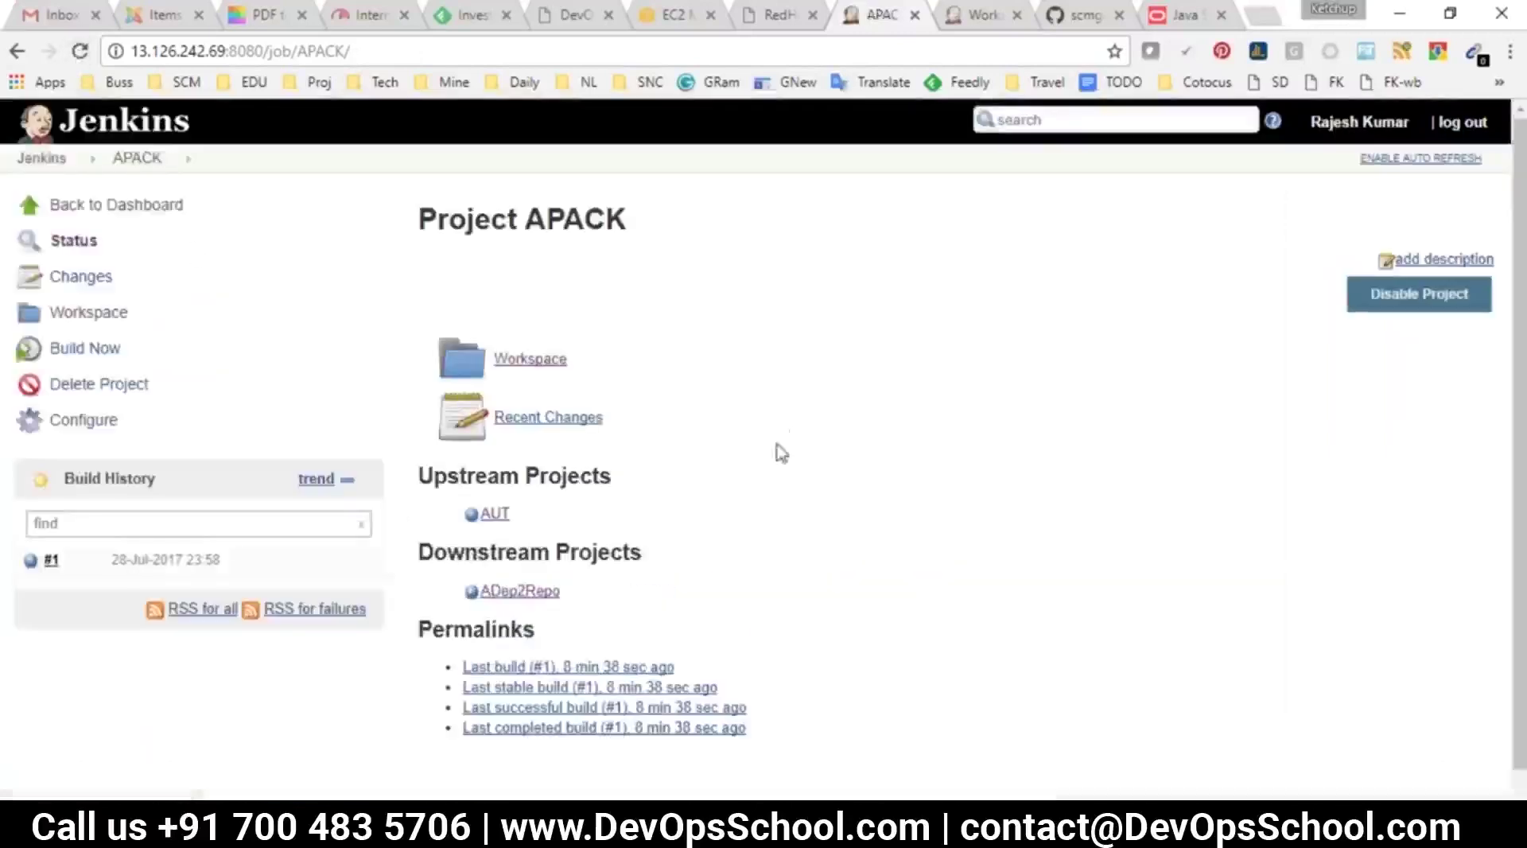
key(alt+Tab)
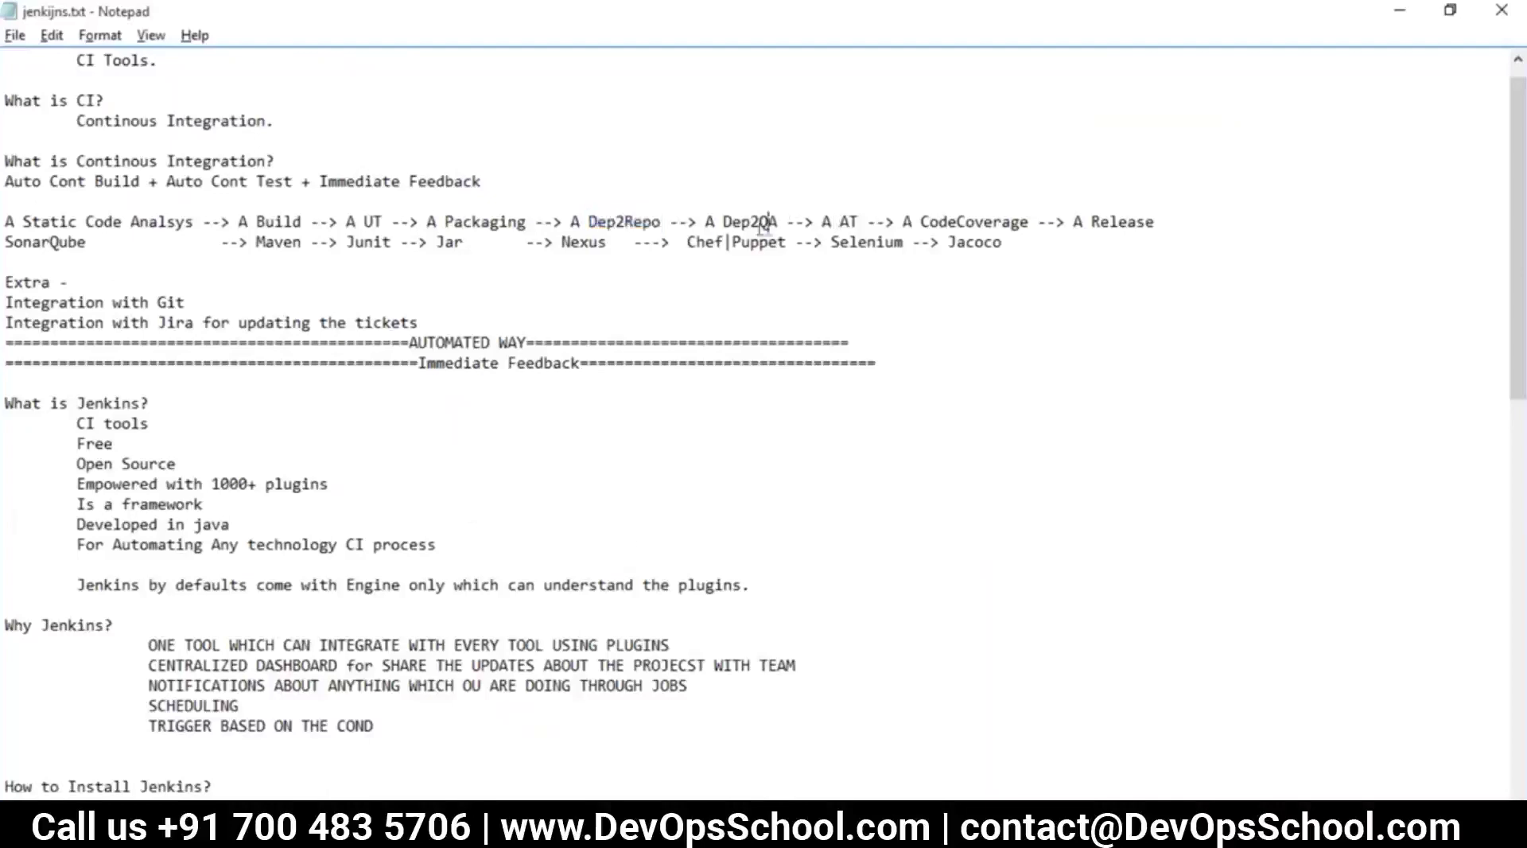
key(alt+Tab)
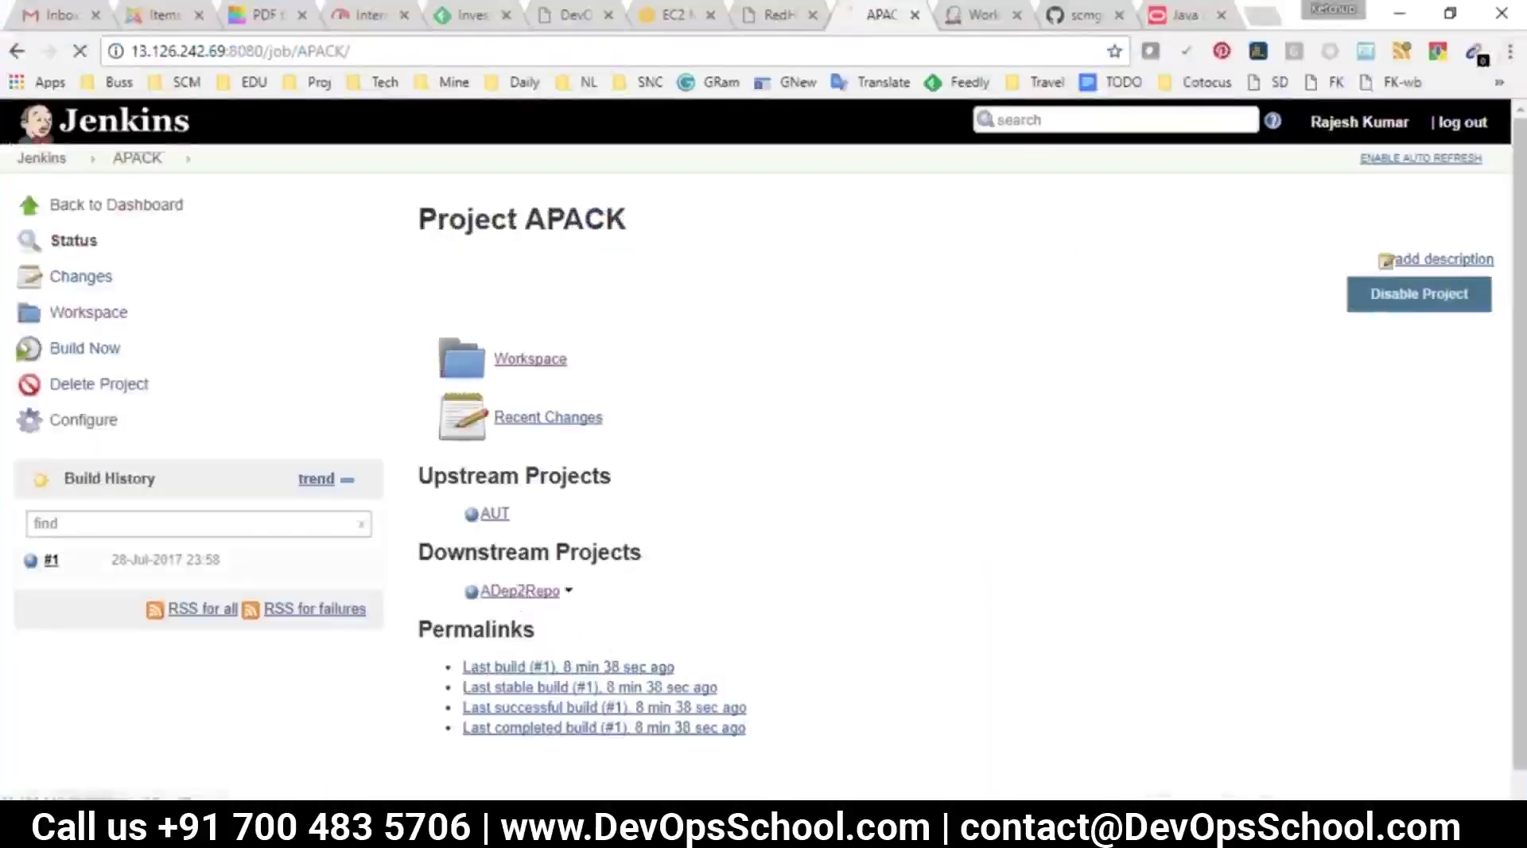
Make ADep2Repo trigger ADep2QA via a 'Build other projects' post-build action and save
click(519, 590)
click(83, 420)
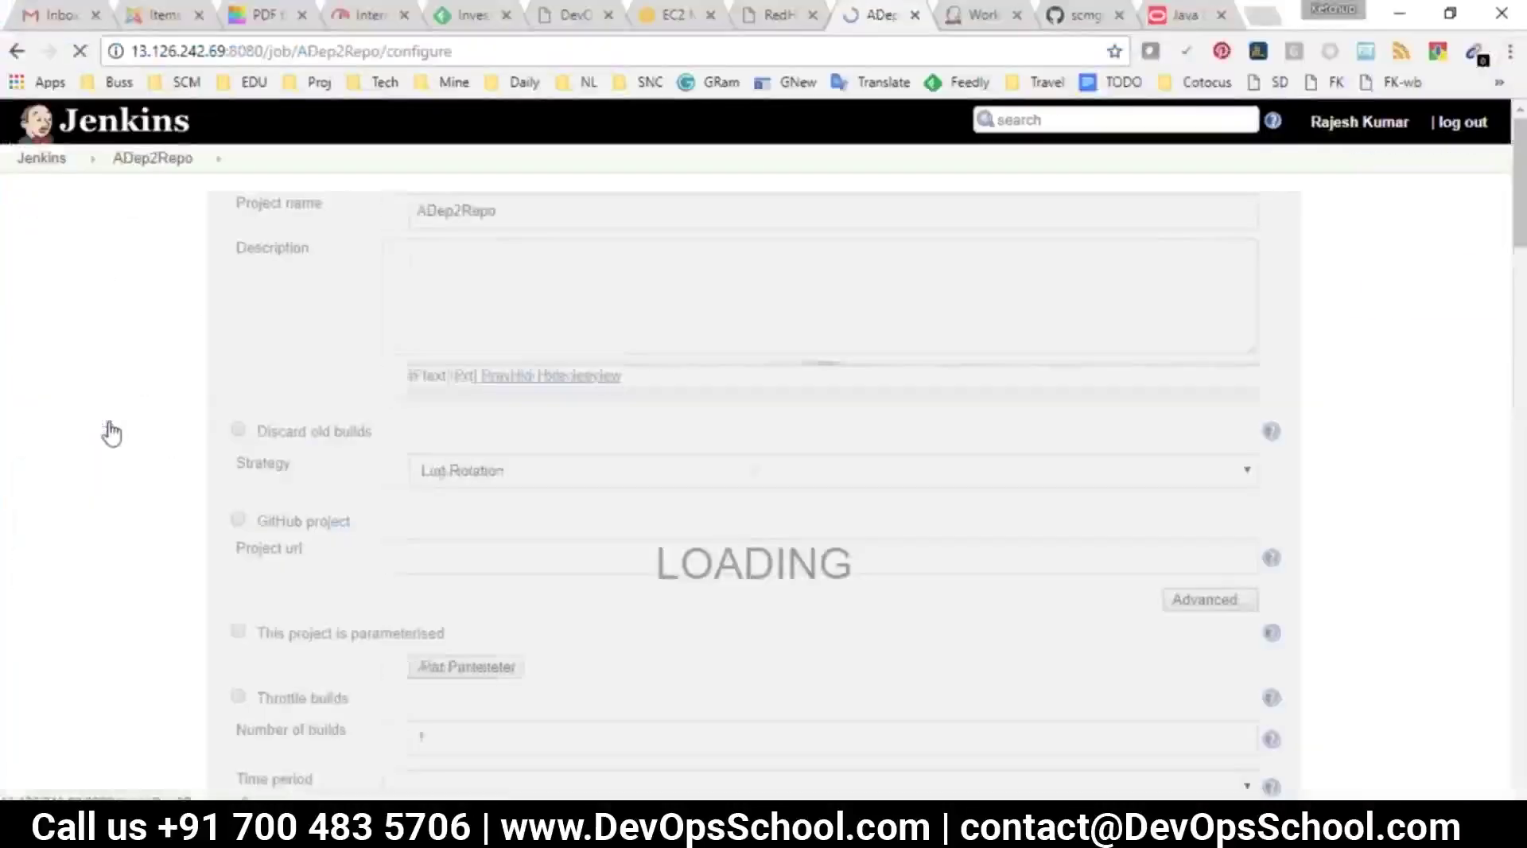
click(942, 226)
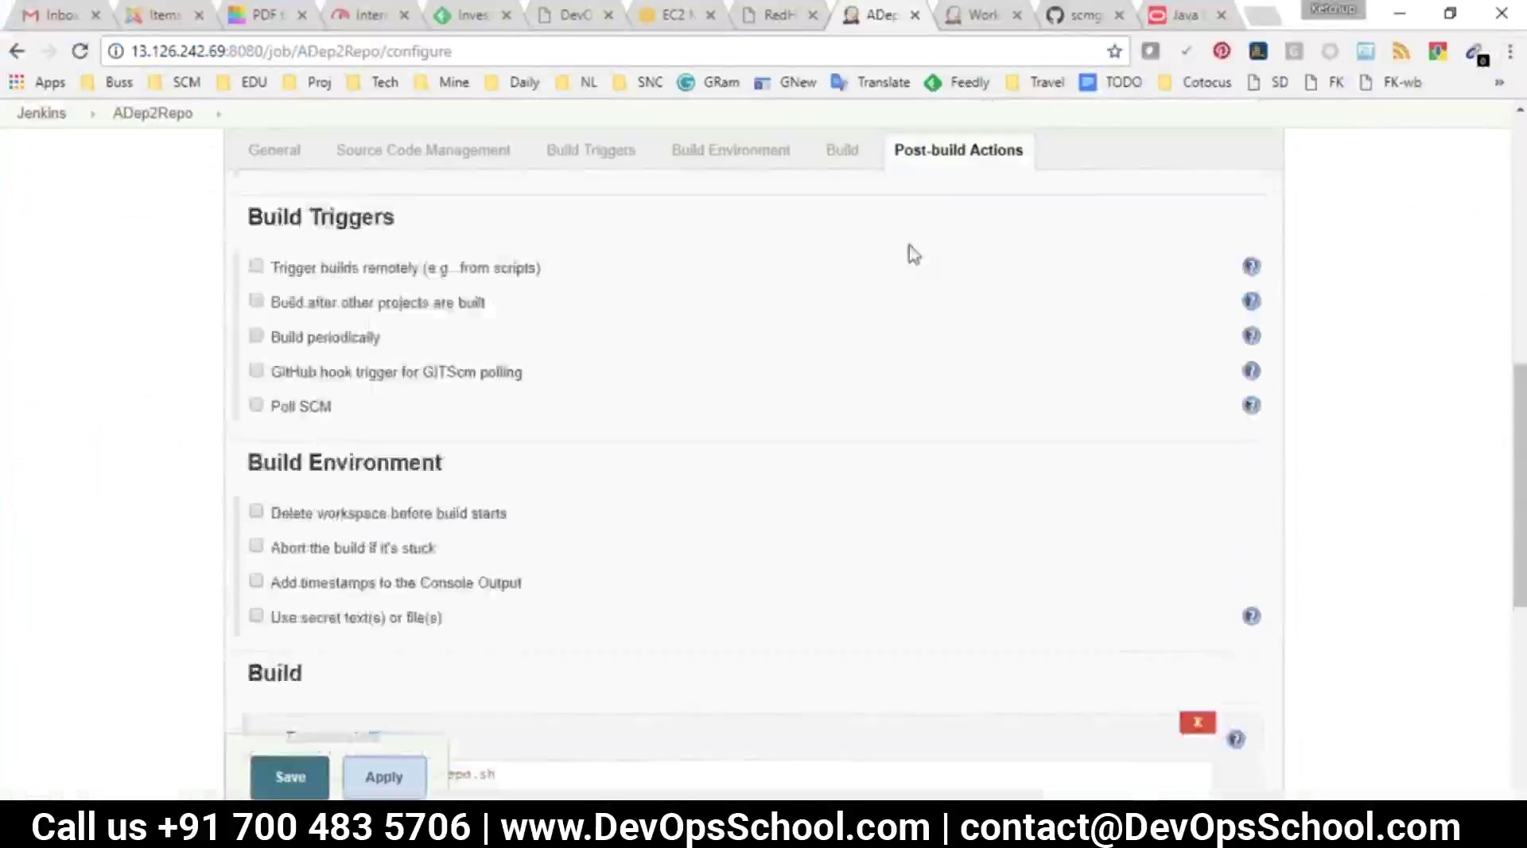
click(338, 566)
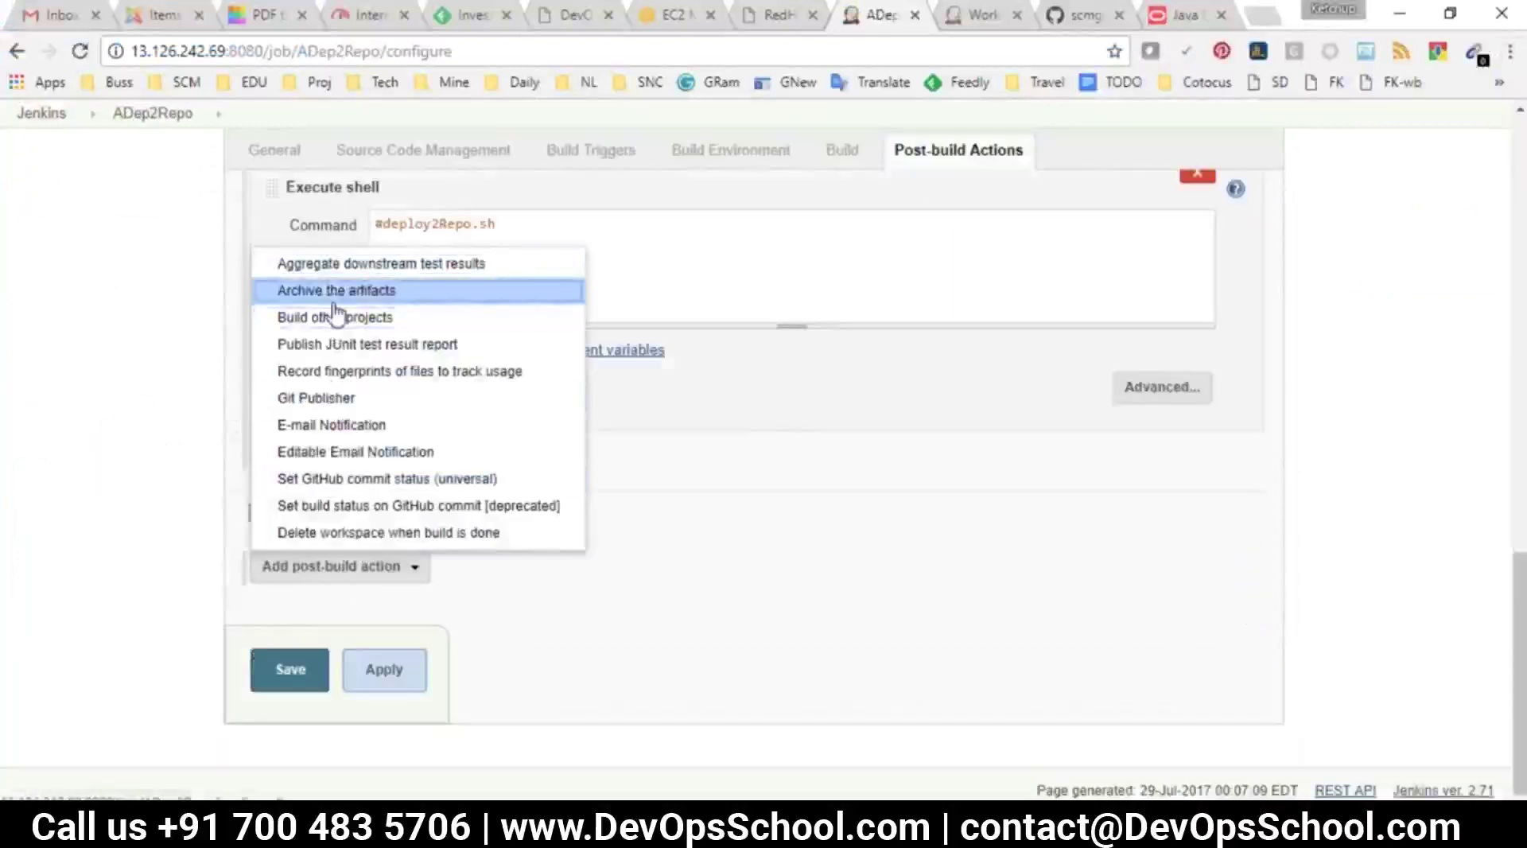
click(338, 317)
click(443, 560)
text(A)
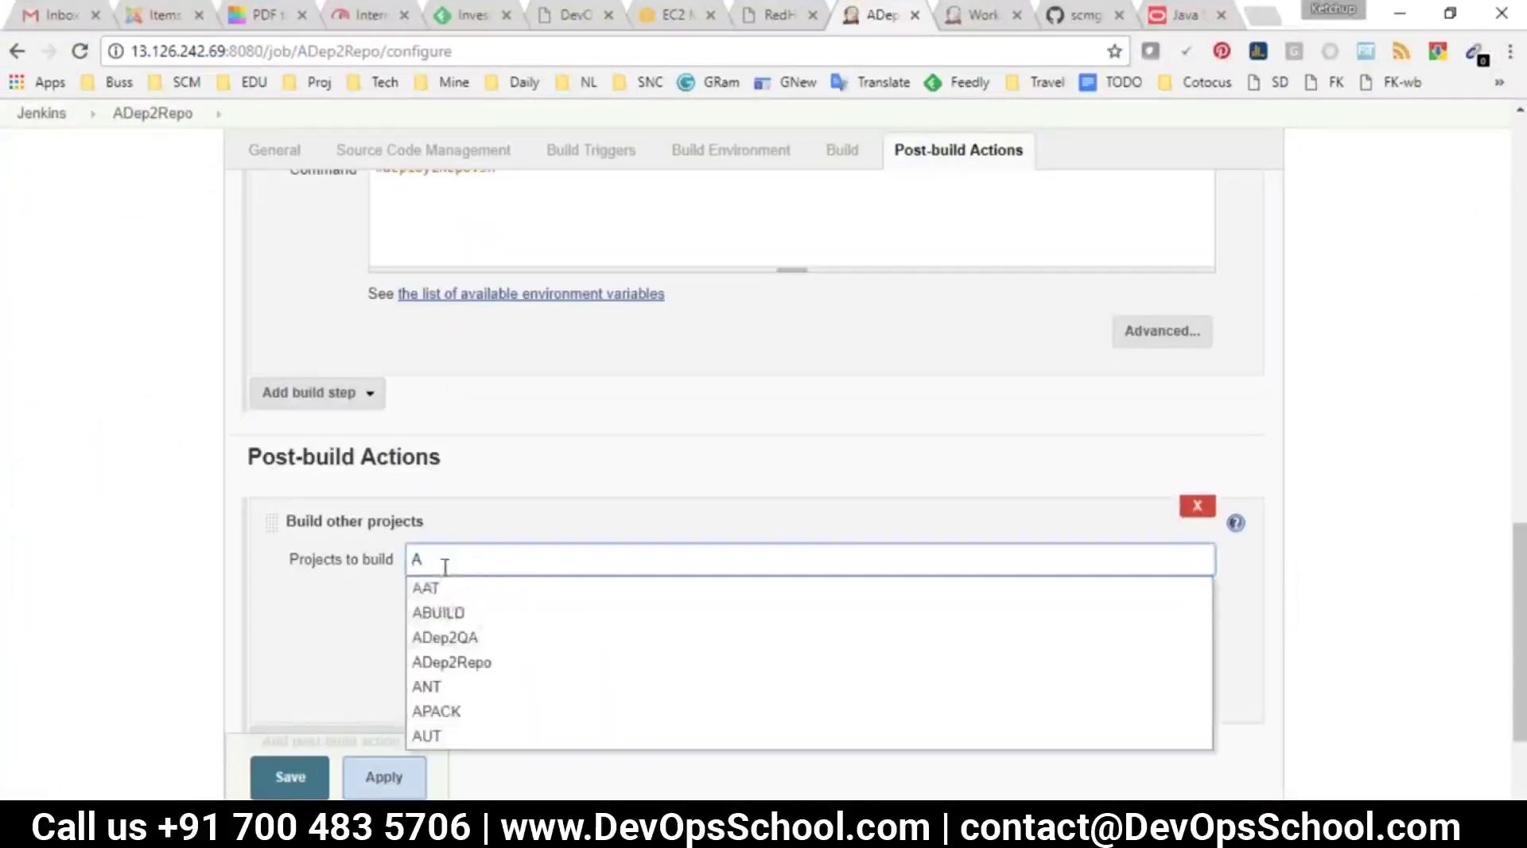
text(D)
click(468, 588)
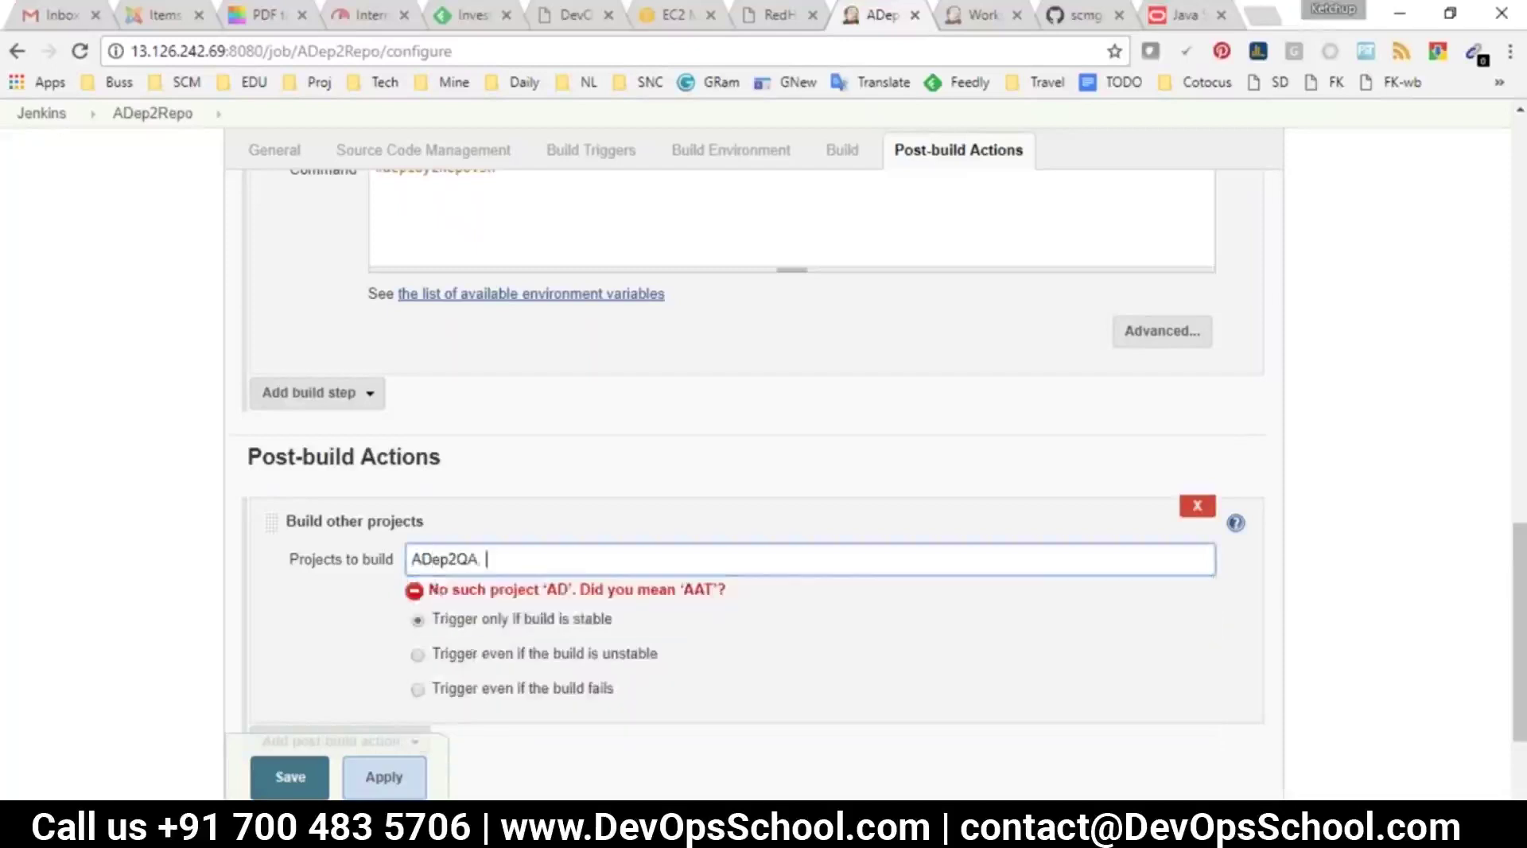
key(alt+Tab)
key(alt+Tab)
click(288, 775)
click(80, 51)
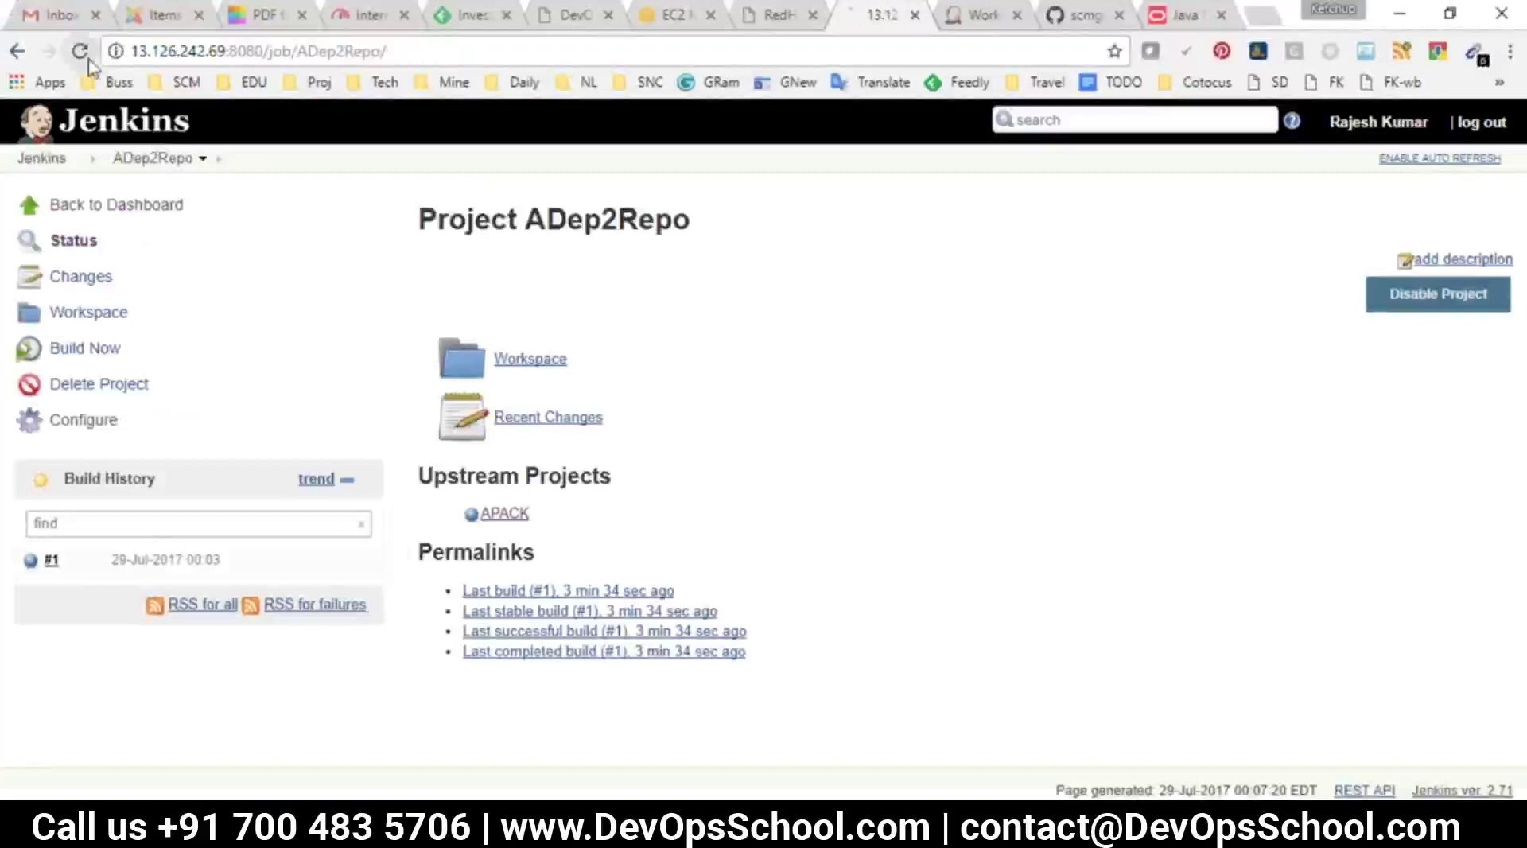
Add a 'Build other projects' post-build action to ADep2QA triggering AAT, save, and return to the dashboard
click(512, 590)
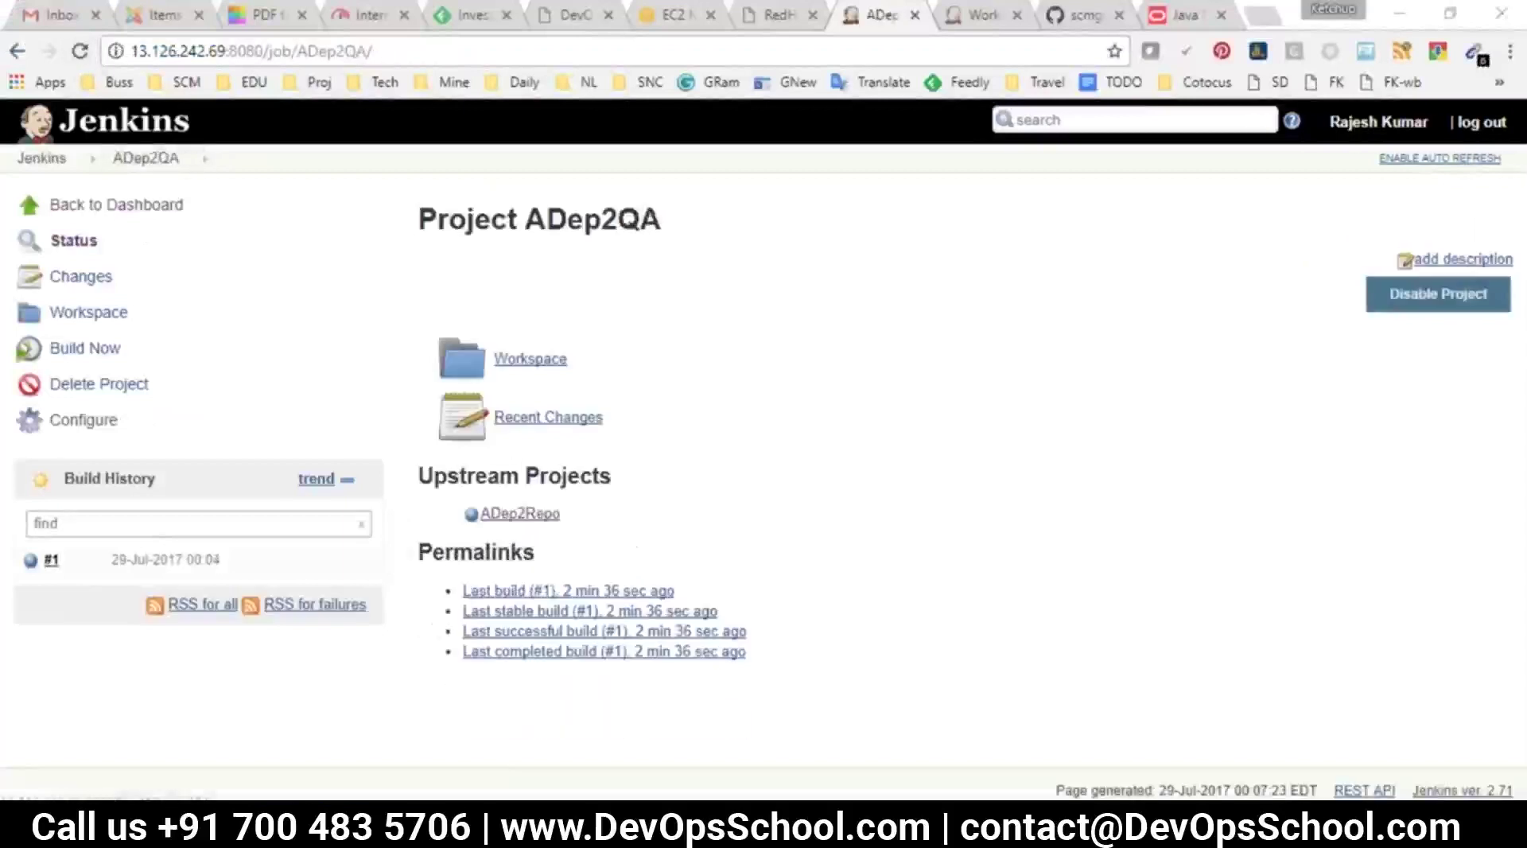
key(alt+Tab)
key(alt+Tab)
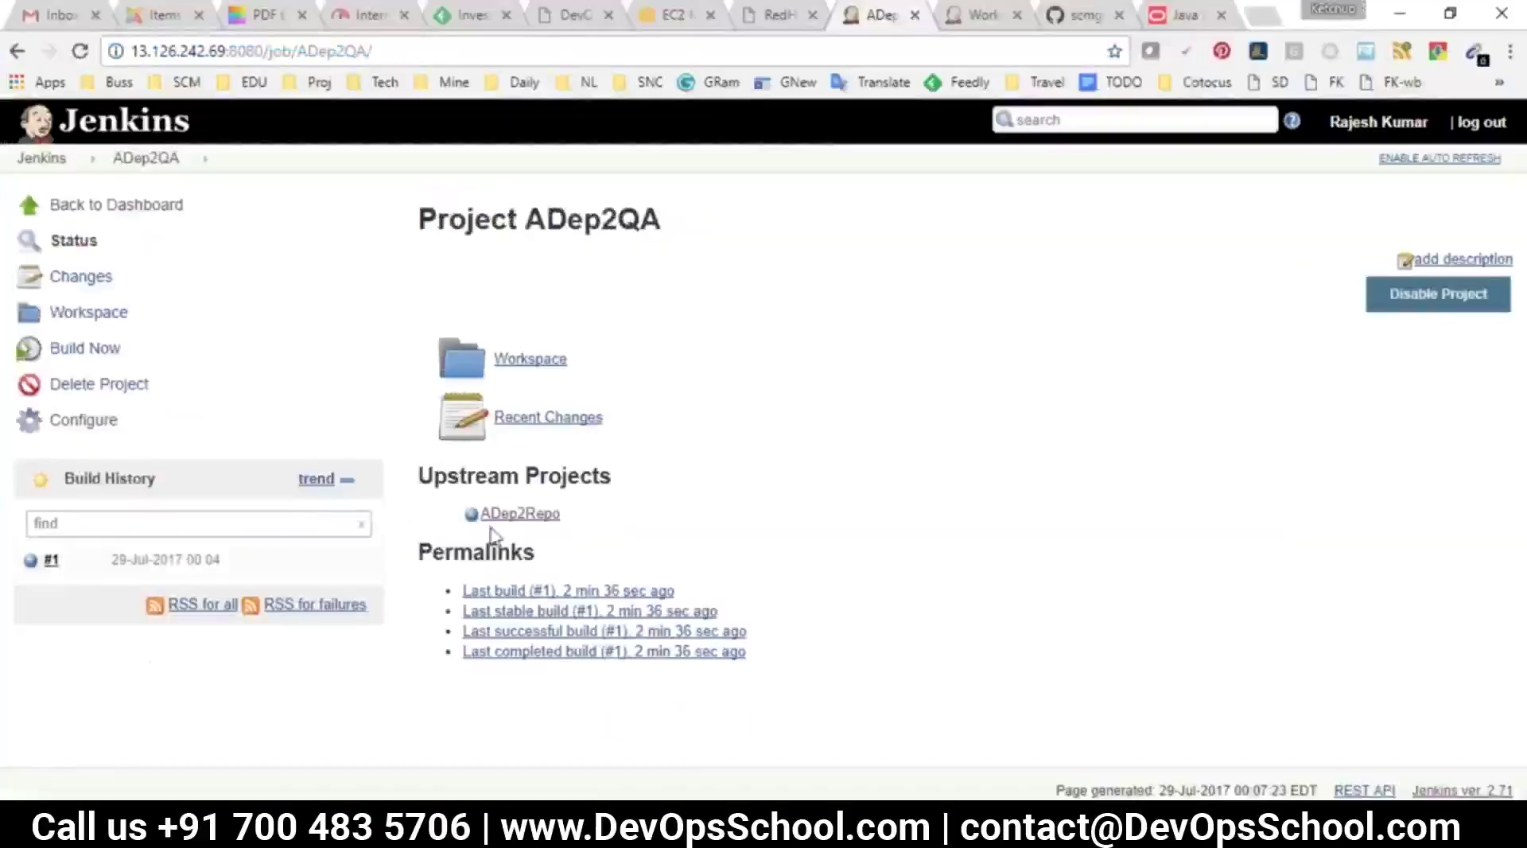
click(99, 421)
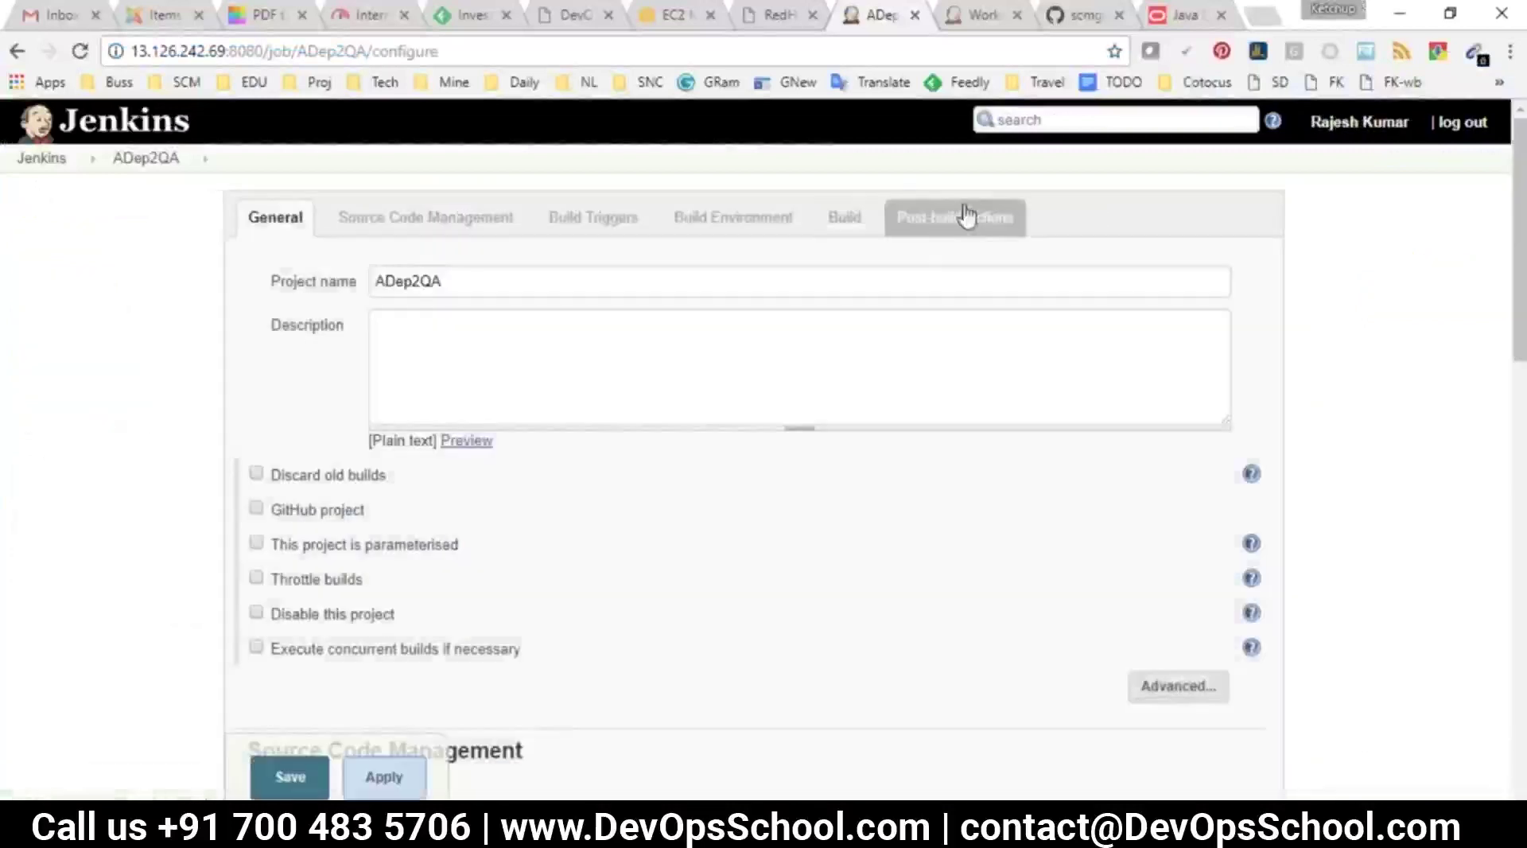
click(962, 216)
click(338, 565)
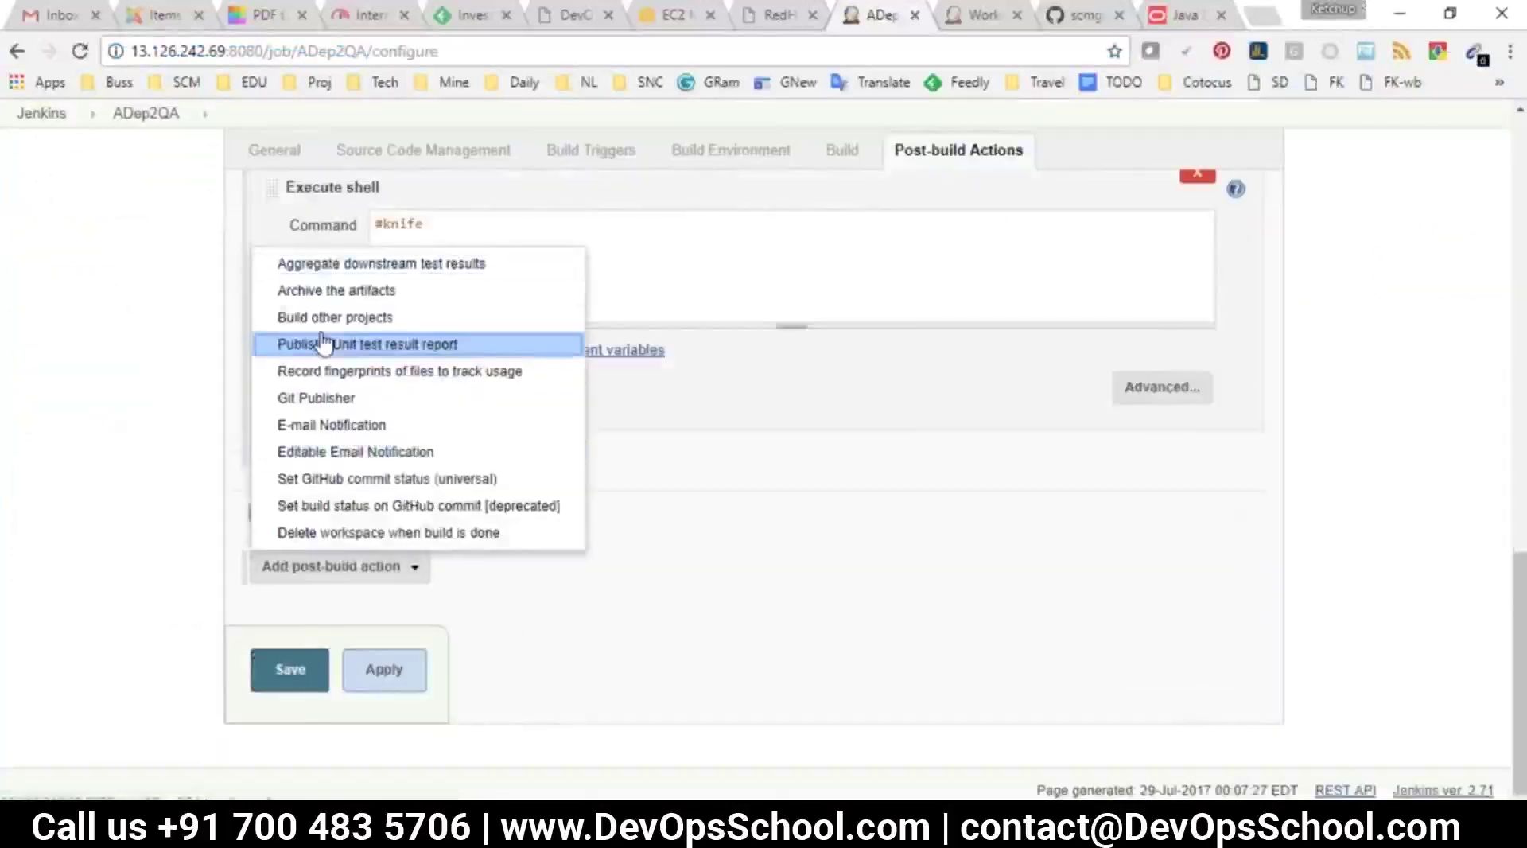
click(342, 313)
click(483, 561)
text(A)
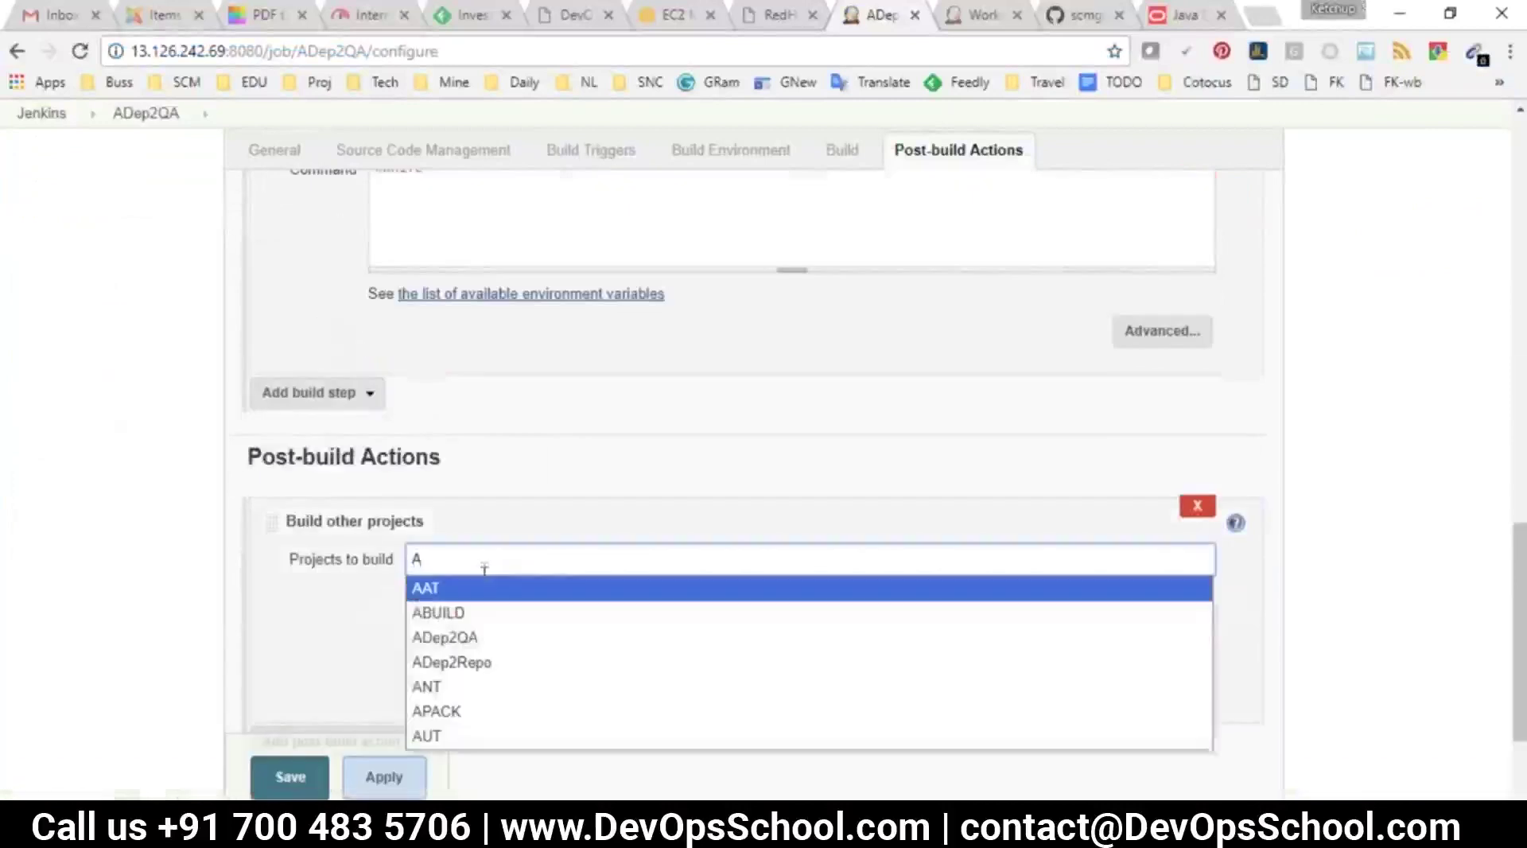
click(434, 589)
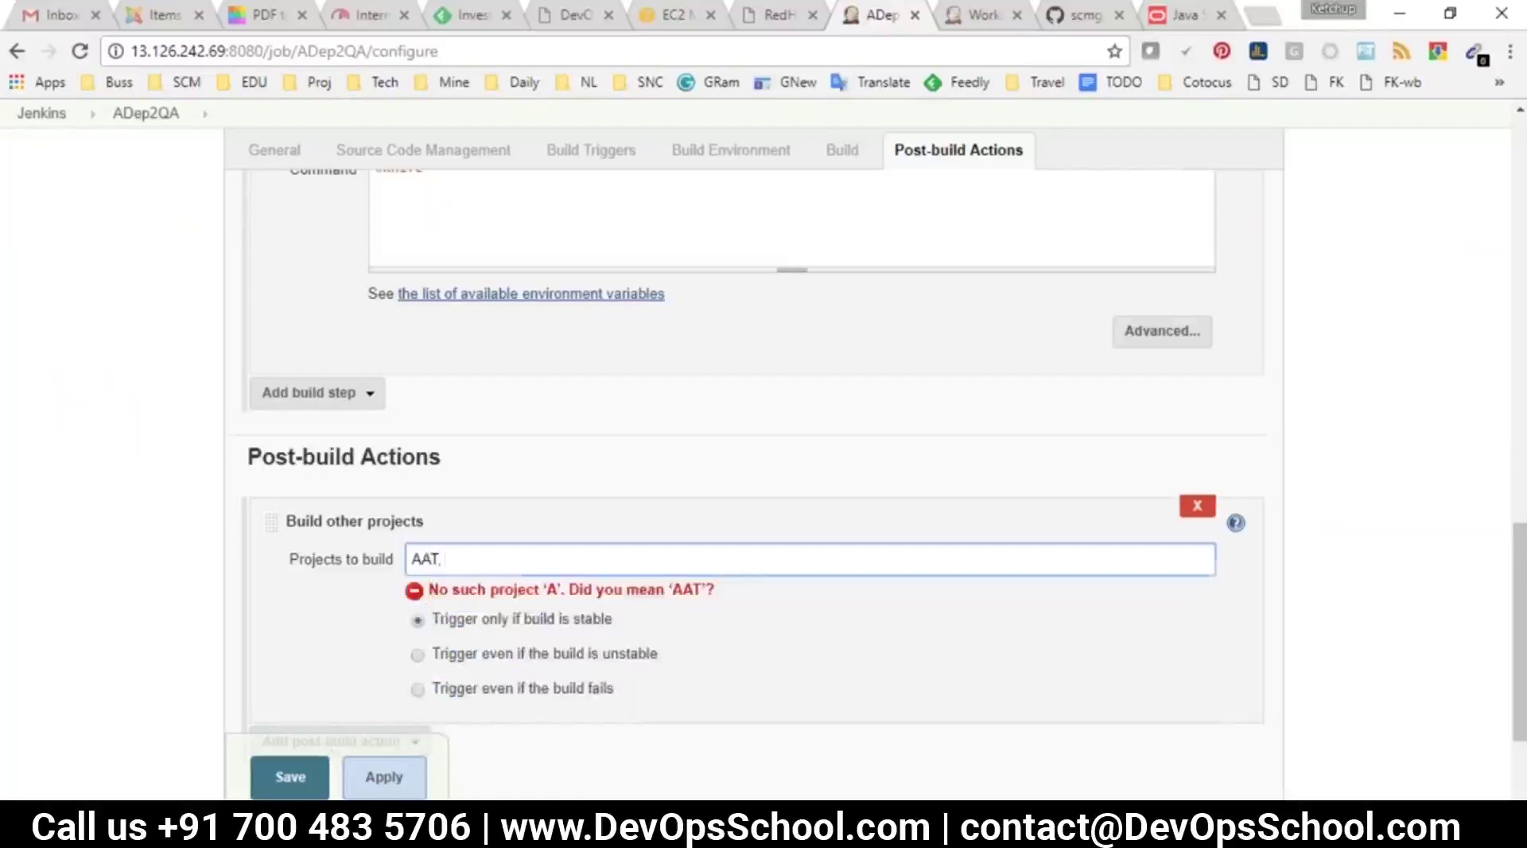
click(314, 769)
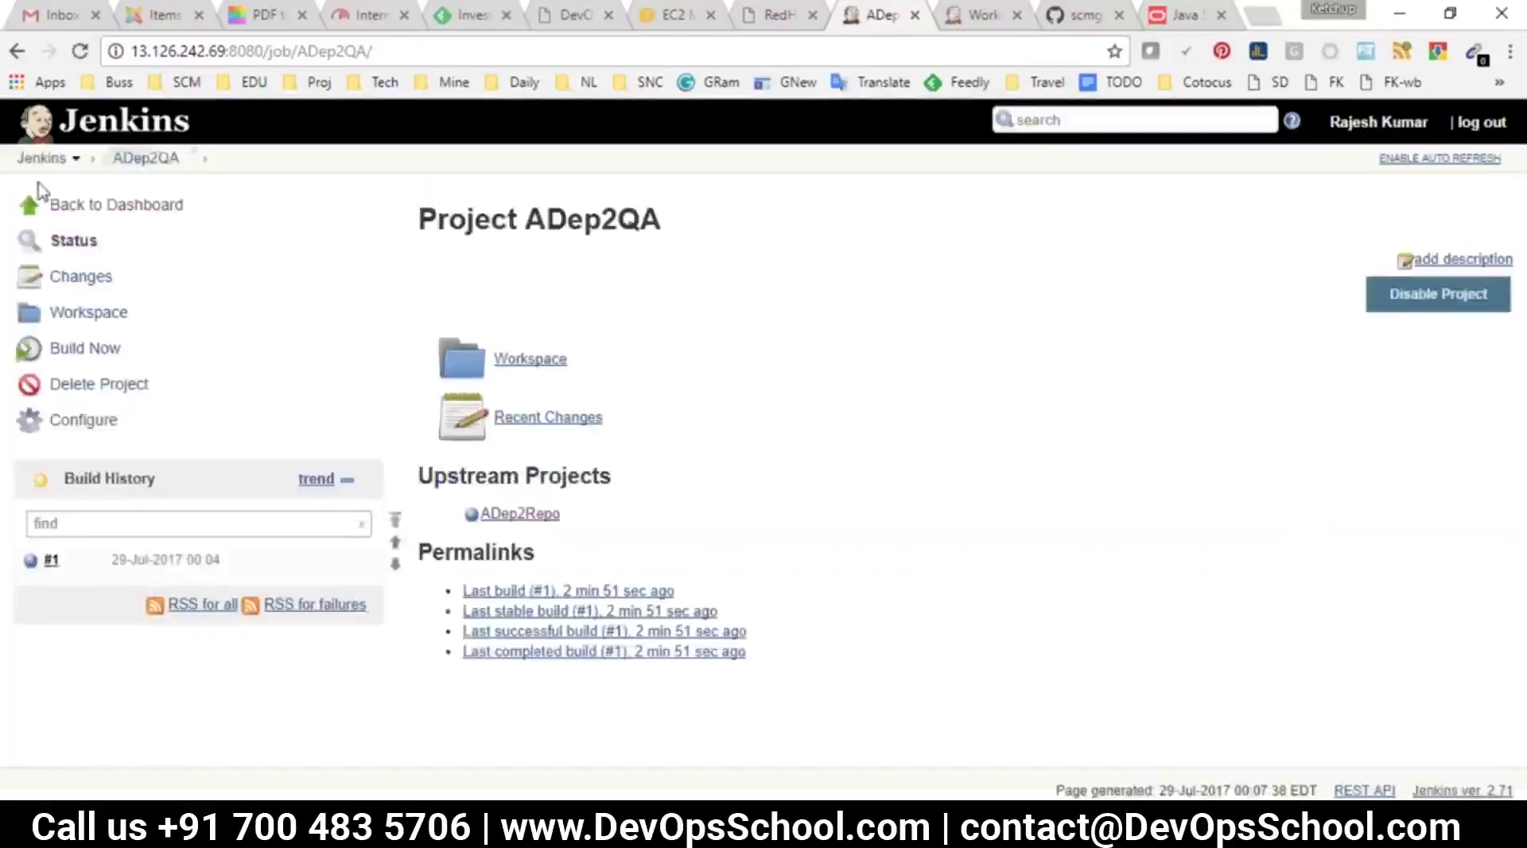
click(41, 158)
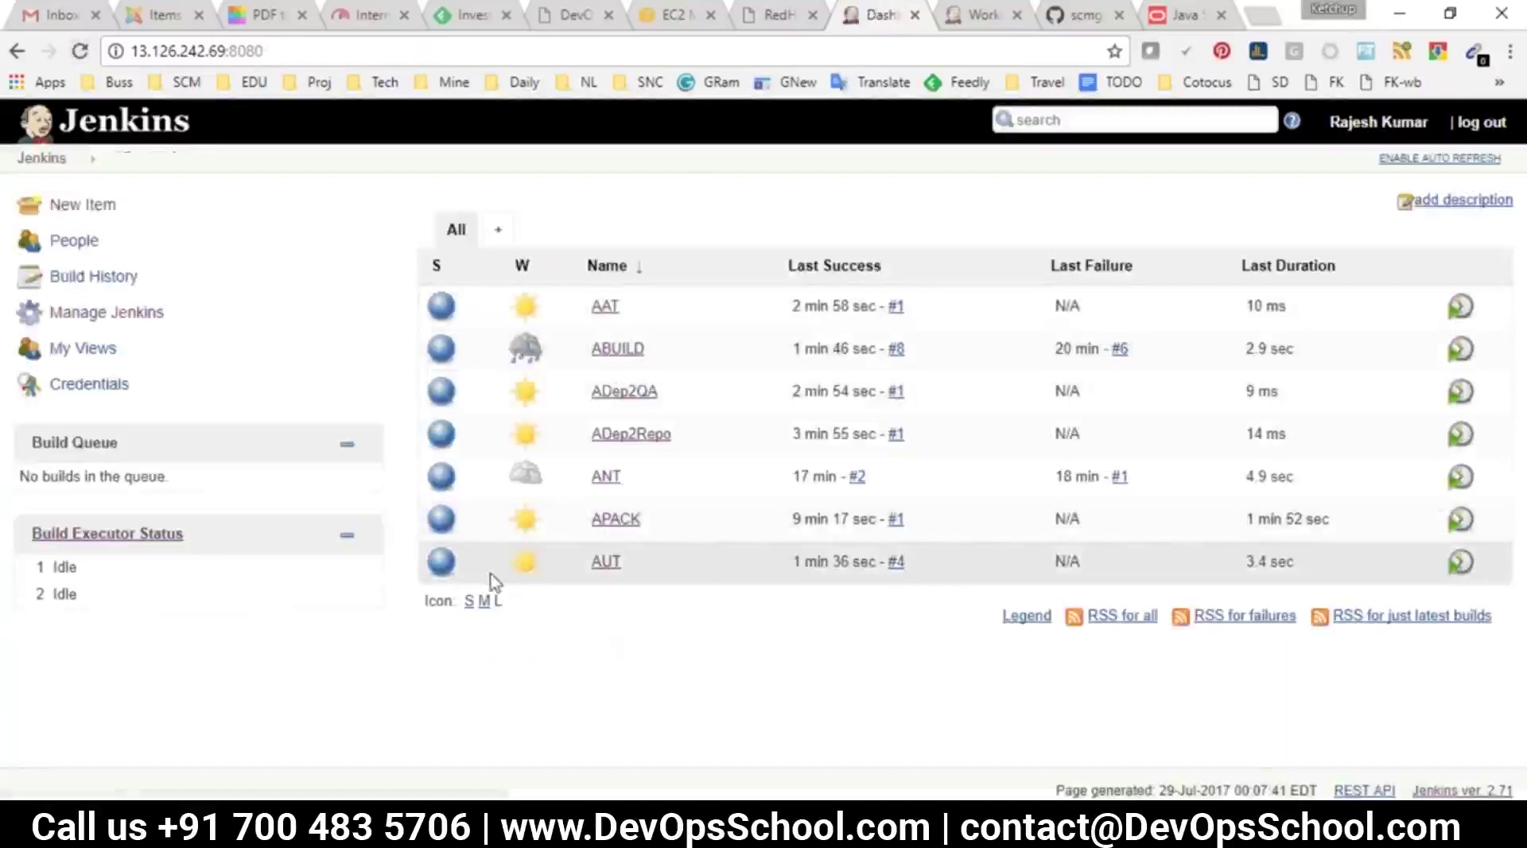
key(alt+Tab)
click(305, 294)
drag(311, 215, 255, 216)
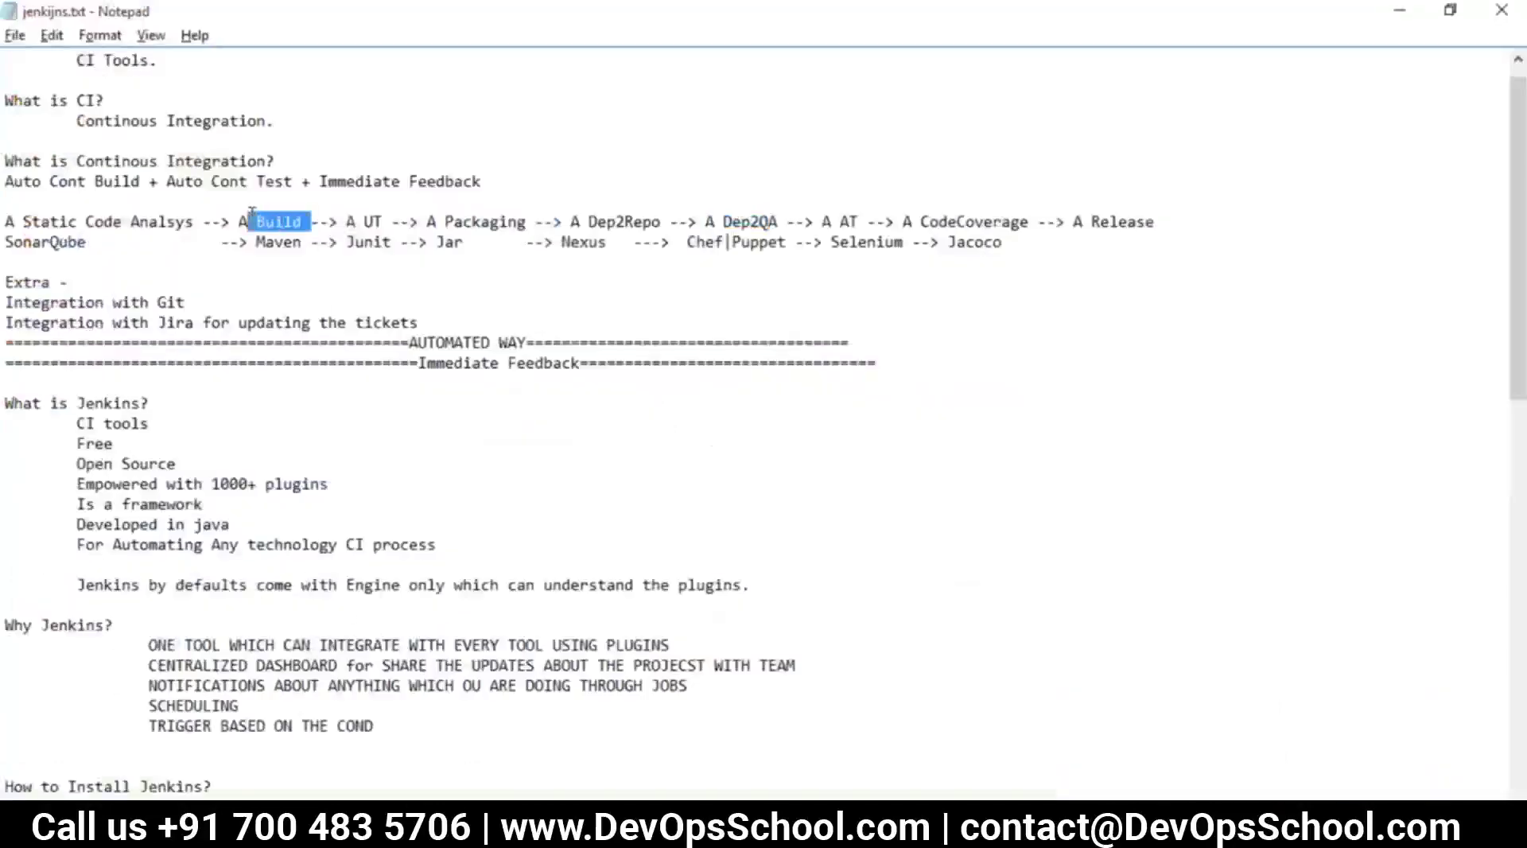
click(339, 221)
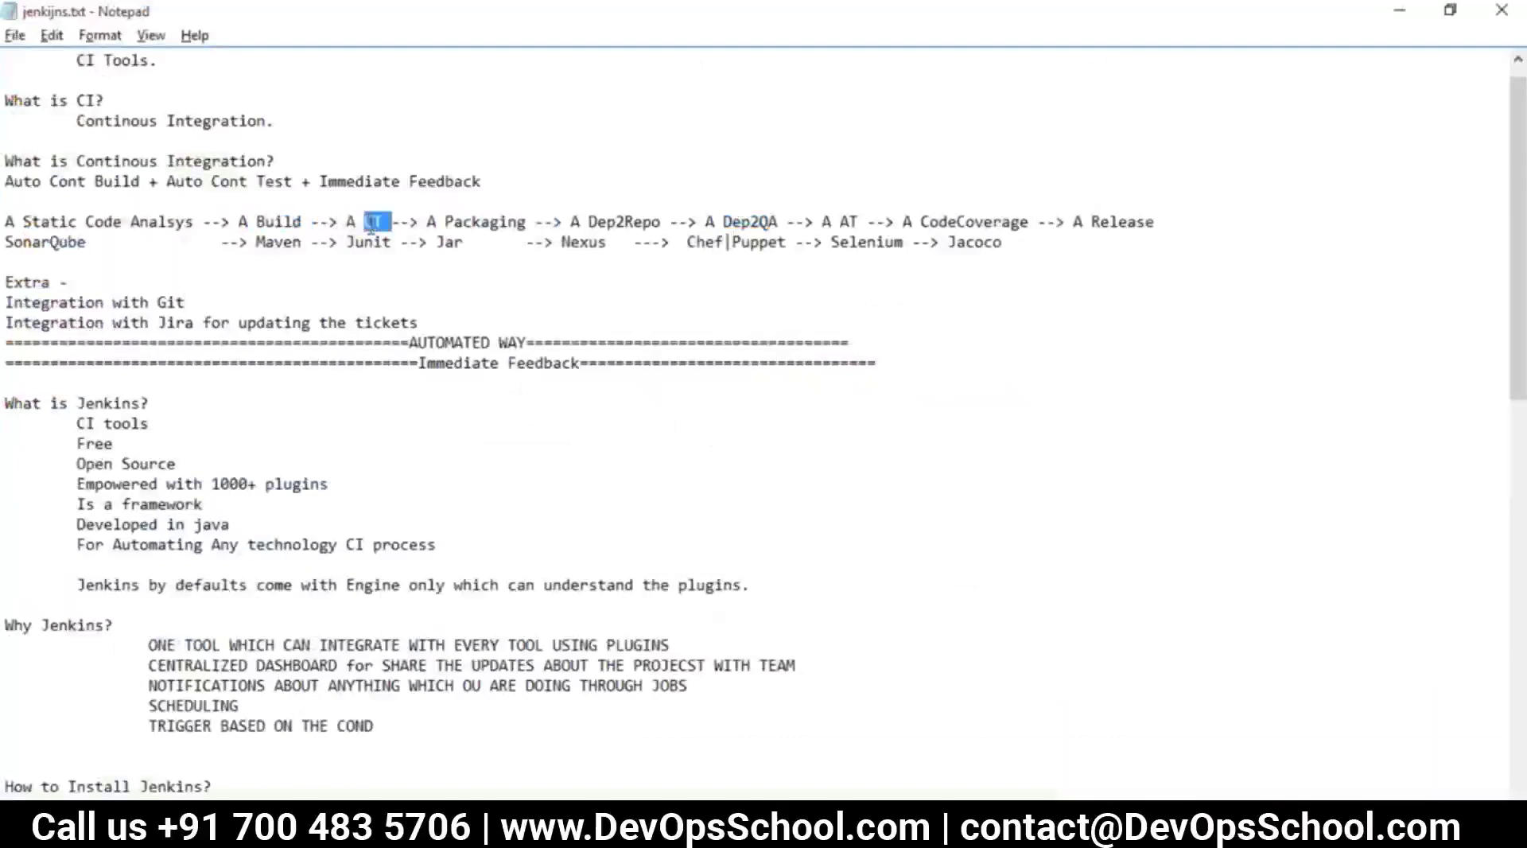
double_click(491, 220)
double_click(648, 225)
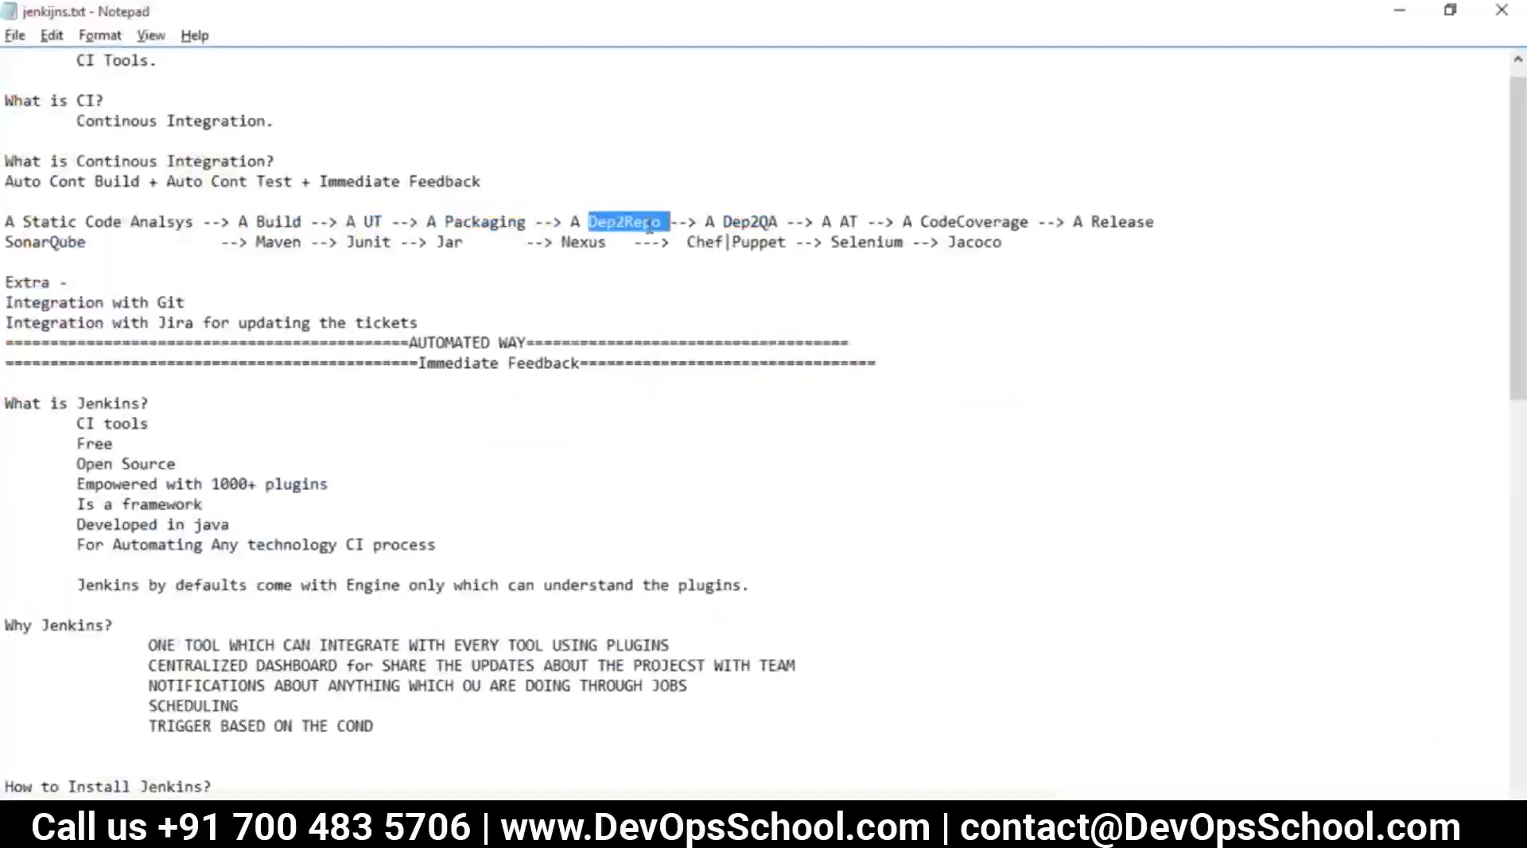
double_click(733, 219)
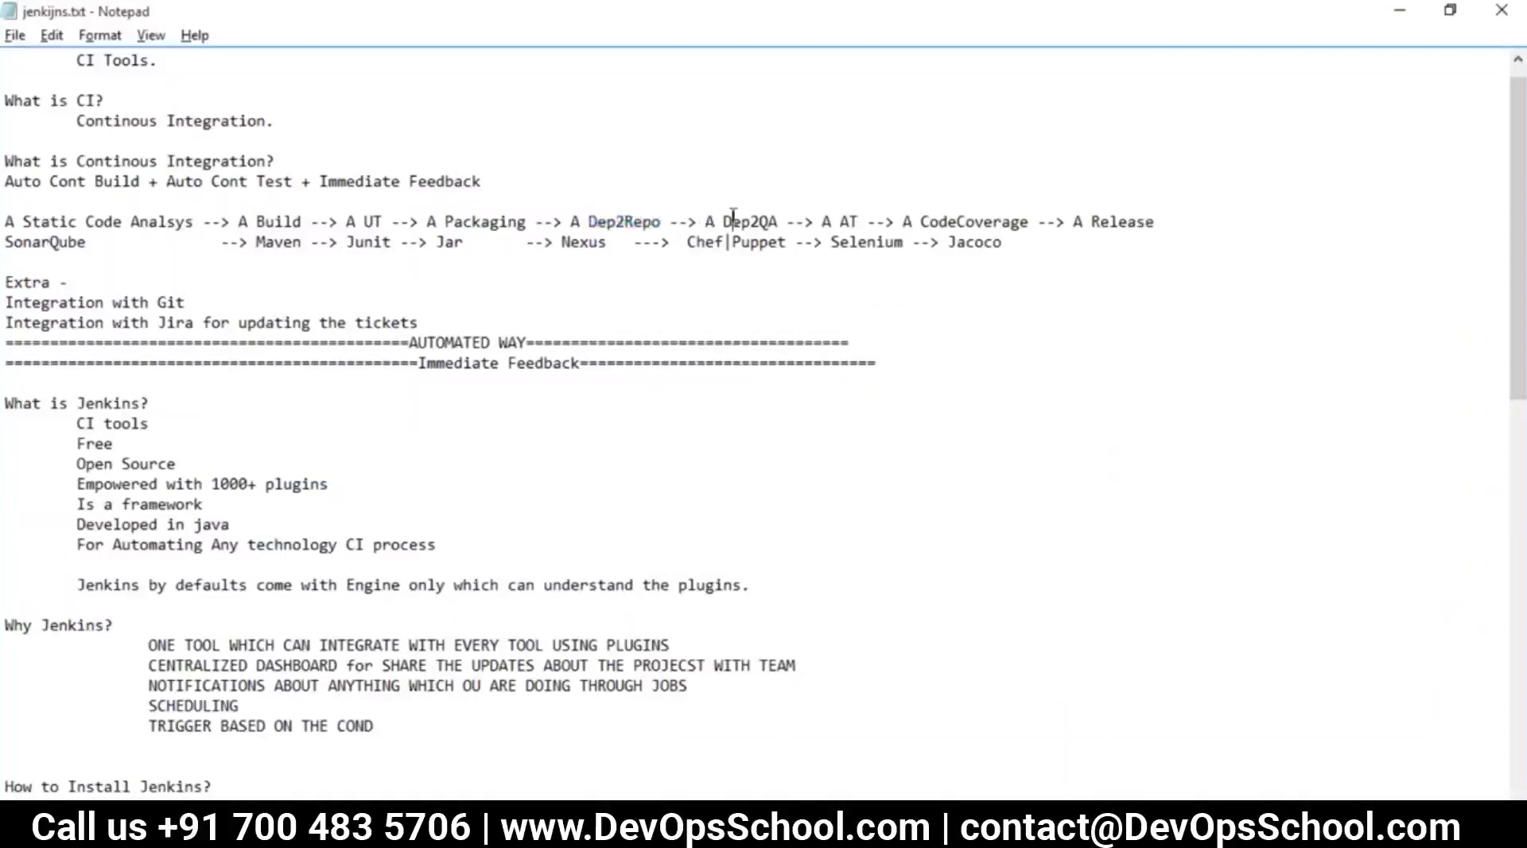
double_click(765, 226)
click(842, 227)
drag(861, 217, 274, 244)
key(alt+Tab)
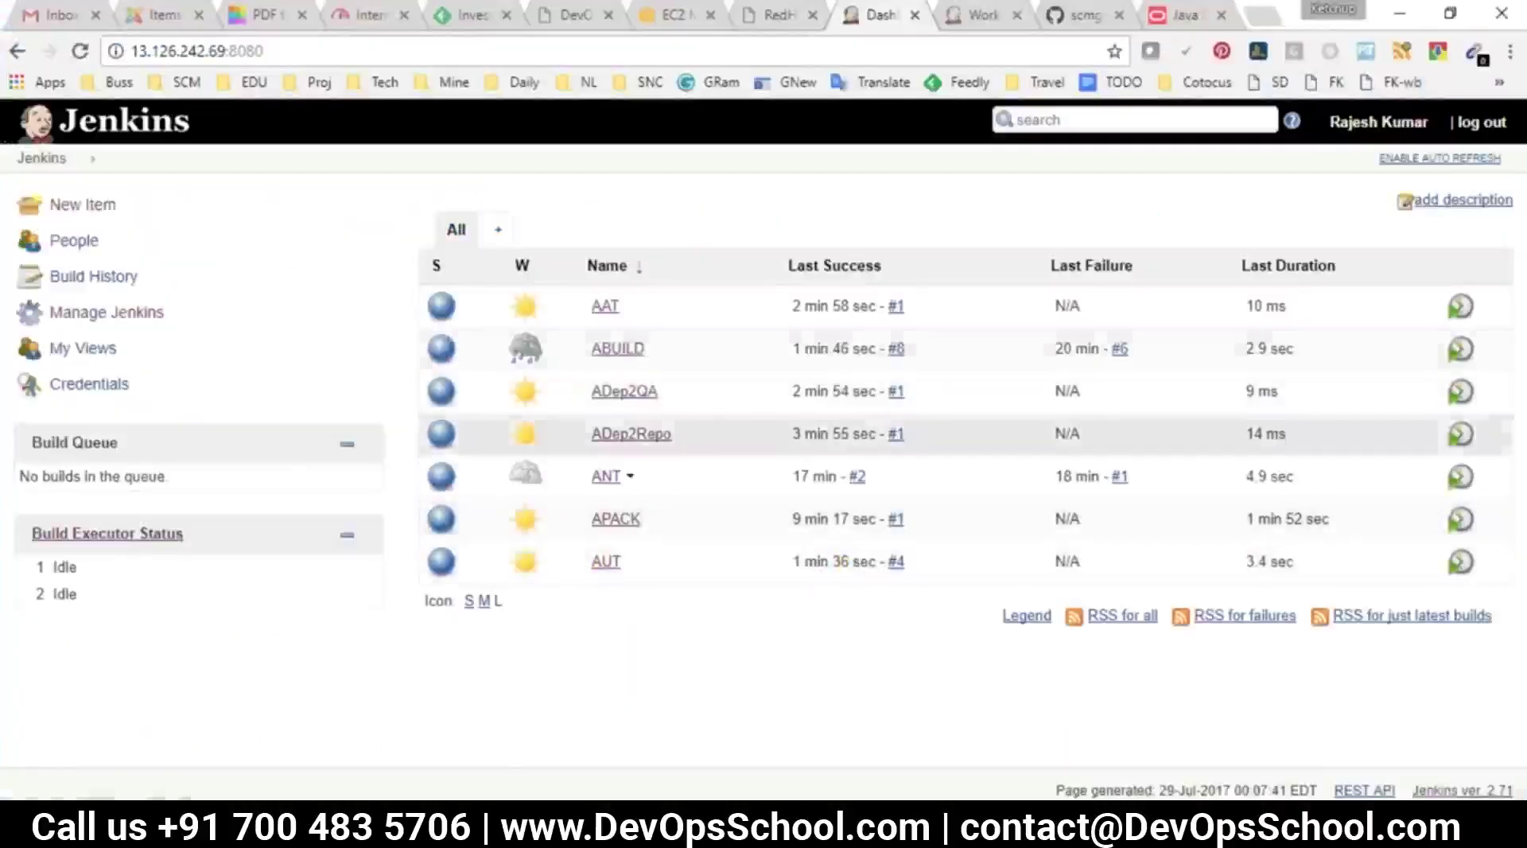
Start ABUILD build #9 and enable auto refresh on the dashboard to watch the chain
click(618, 348)
click(85, 348)
click(41, 157)
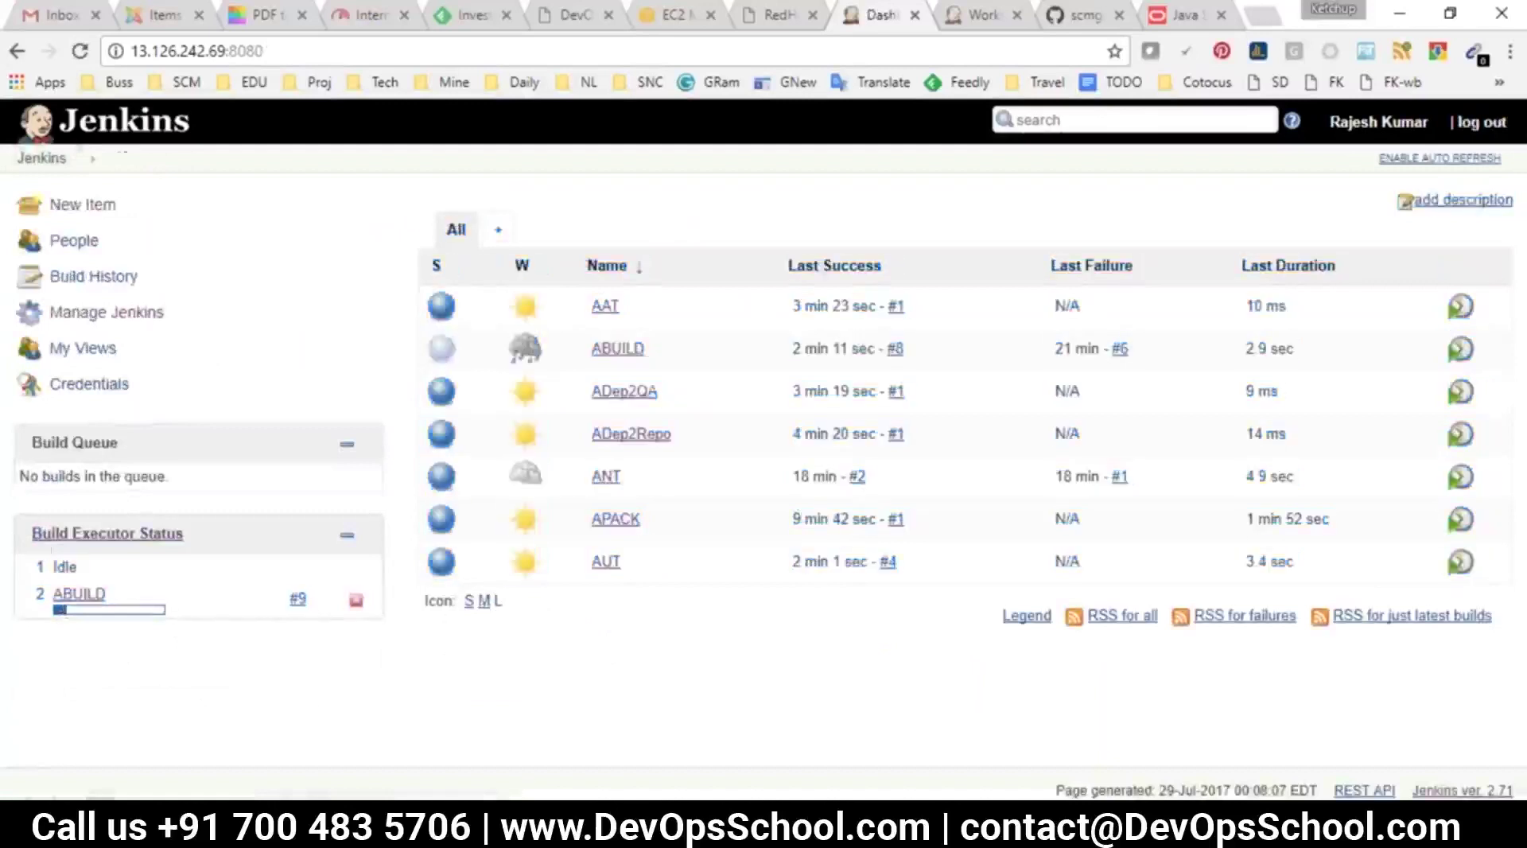
triple_click(36, 545)
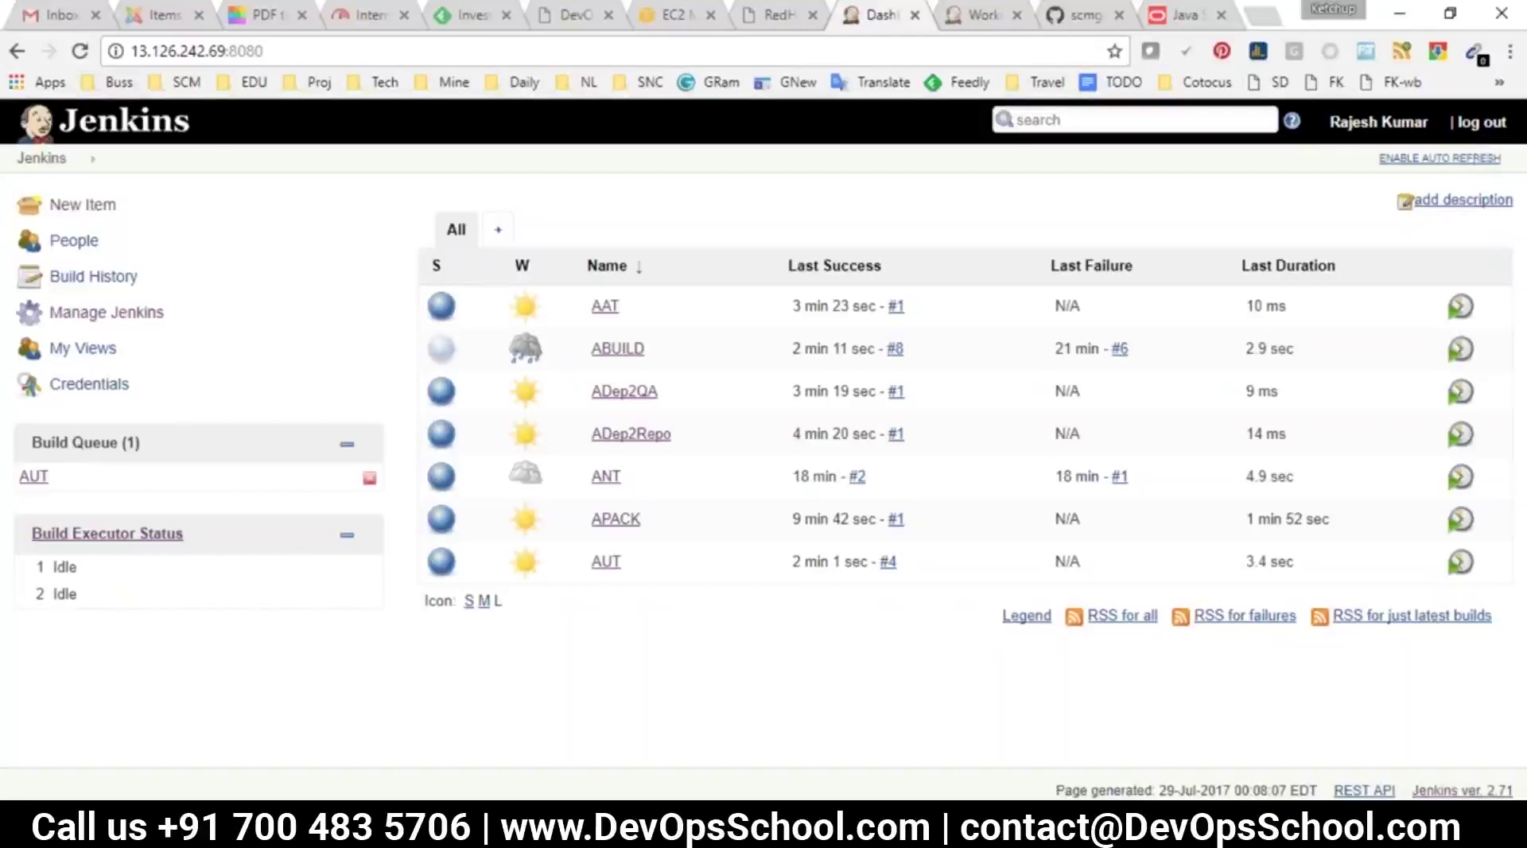
click(1438, 158)
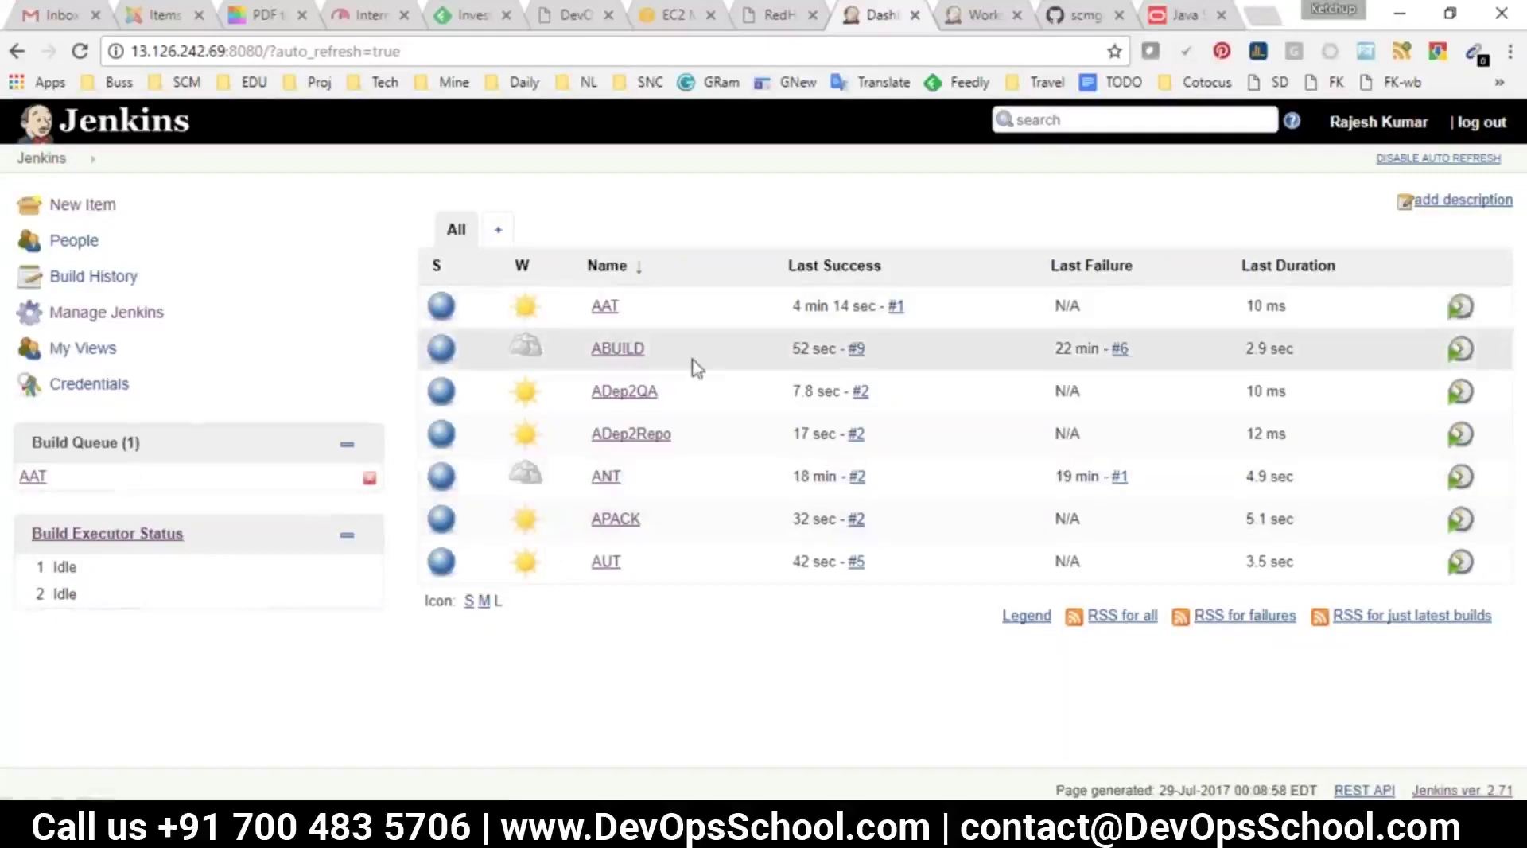
Bring jenkijns.txt forward, review the Build-through-AT stages, and place the cursor on the last empty line
key(alt+Tab)
scroll(525, 478, down, 6)
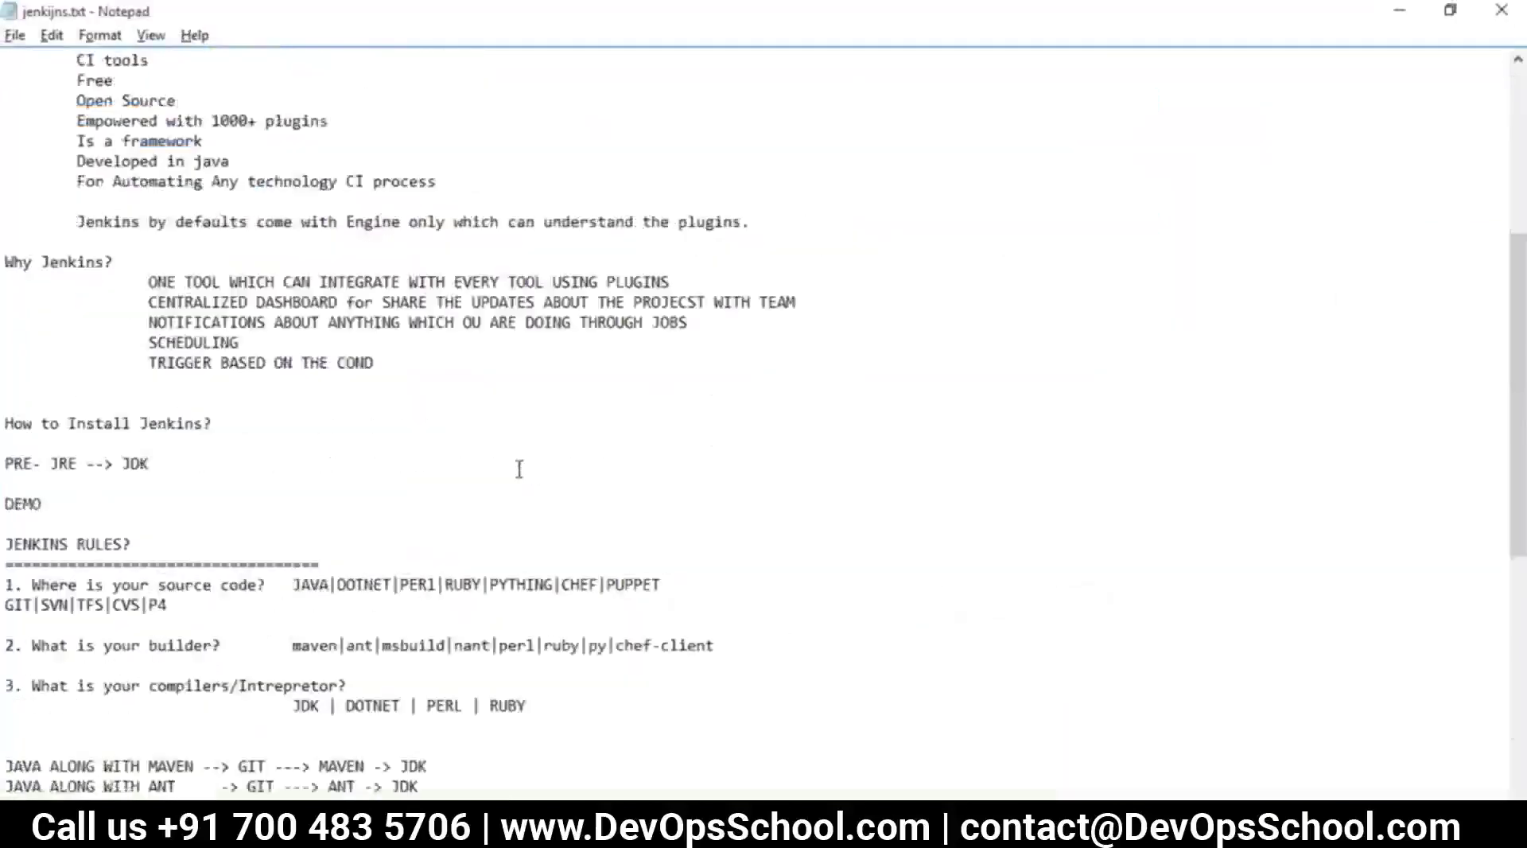
scroll(519, 470, down, 9)
click(240, 712)
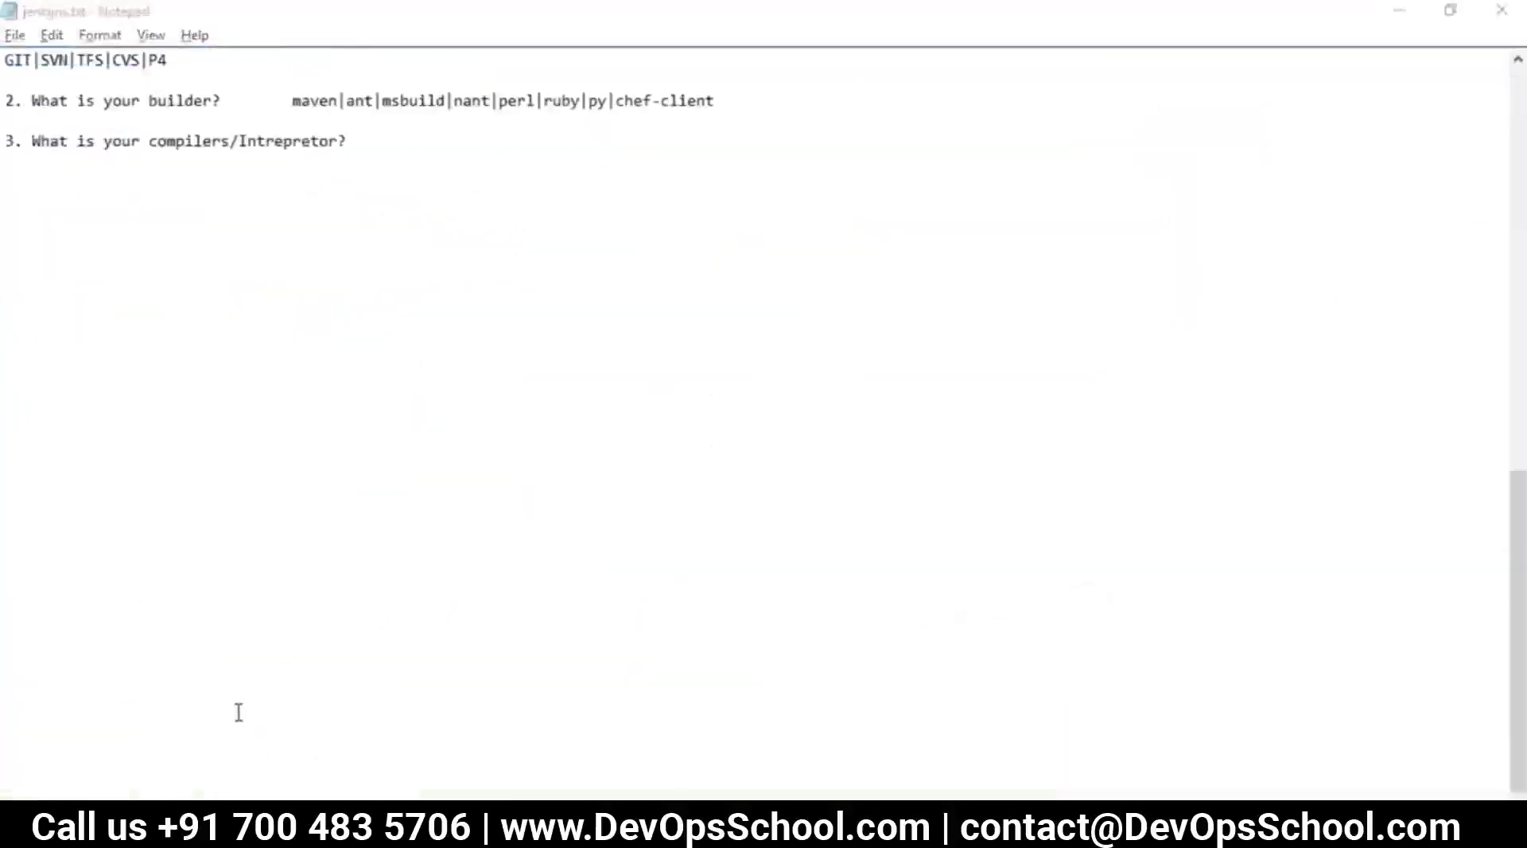
key(alt+Tab)
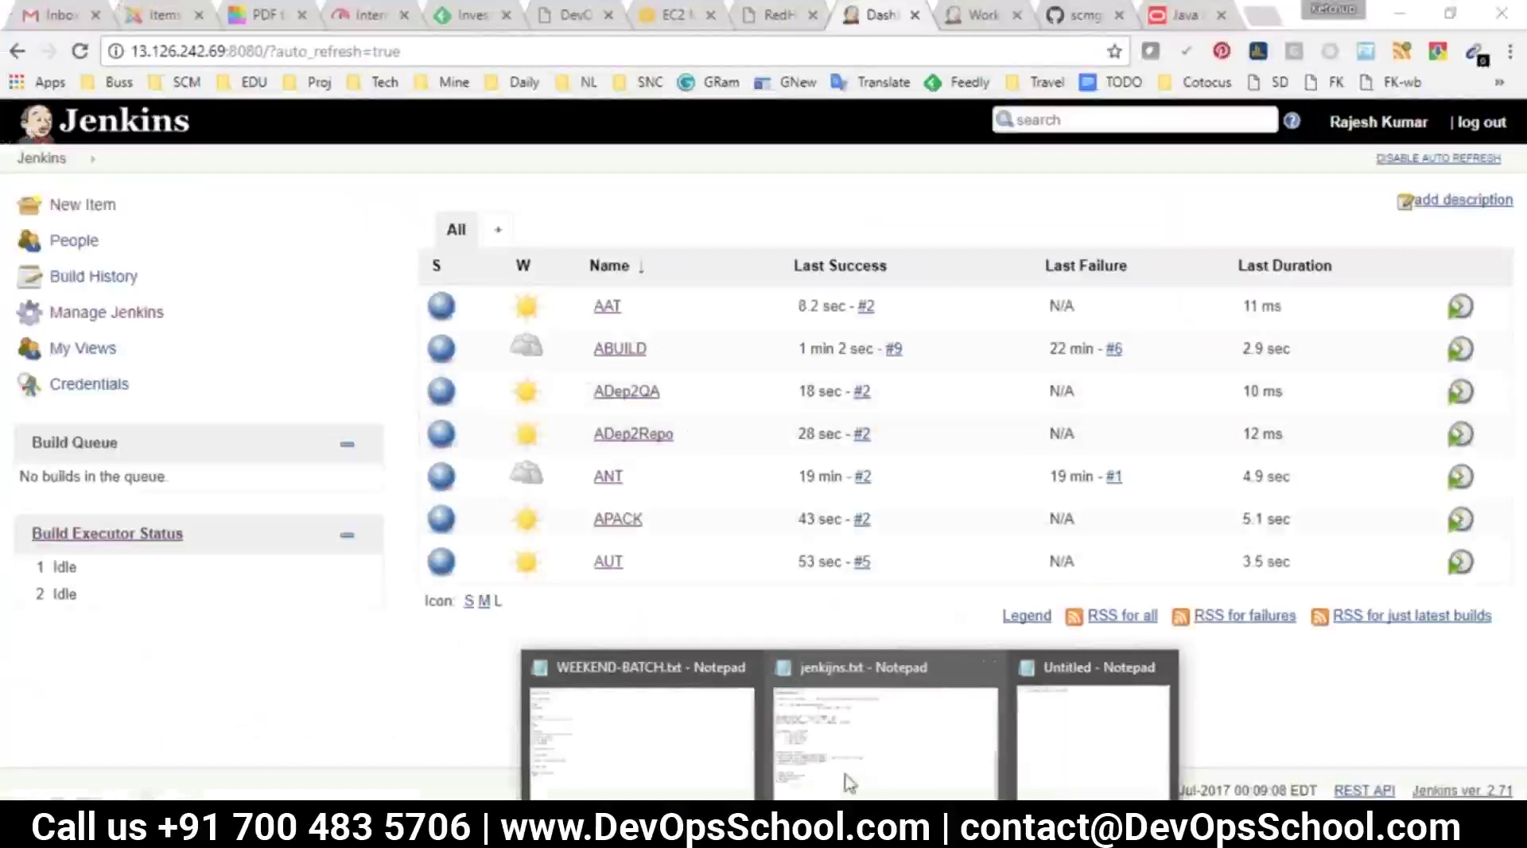
click(850, 783)
scroll(529, 474, up, 13)
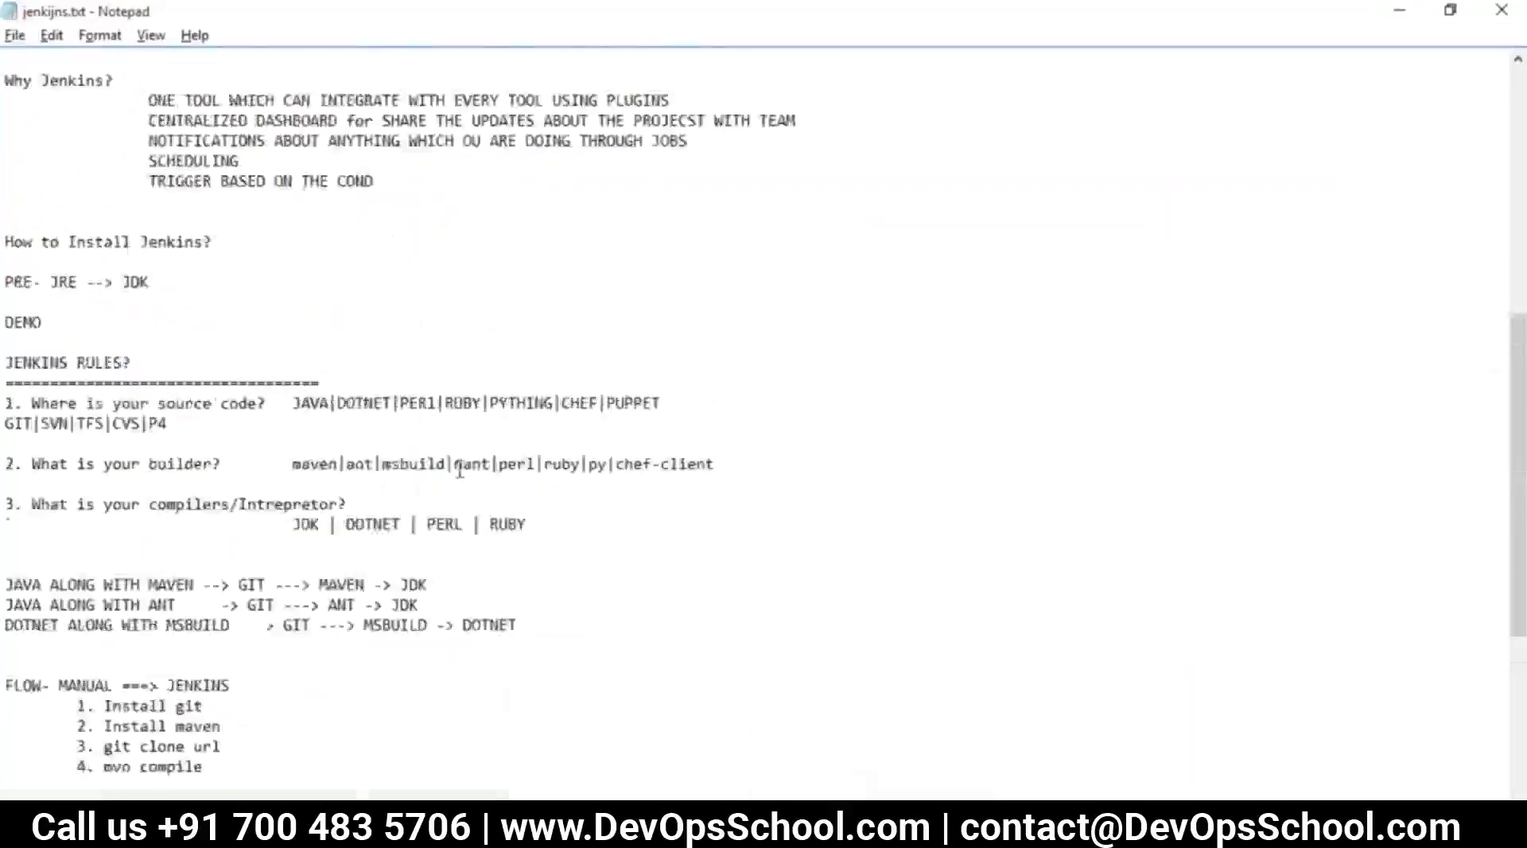
drag(229, 241, 869, 251)
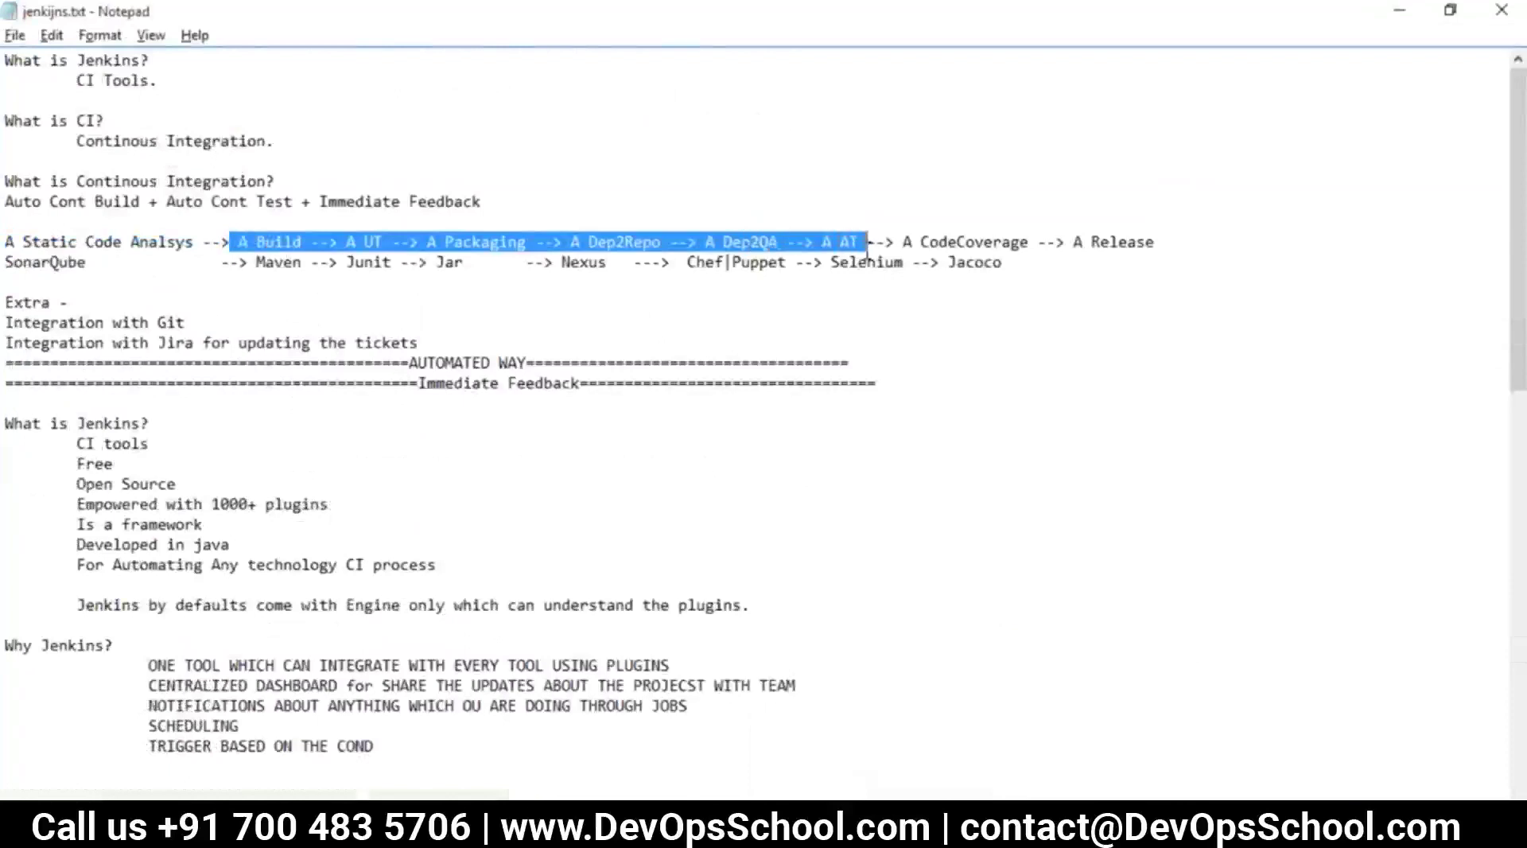
click(559, 670)
scroll(559, 670, down, 15)
click(396, 720)
Type the heading 'Continoues Integration Pipeline' in the notes, replacing the discarded DEVOPS text
text(DEVOPS)
key(BackSpace)
key(BackSpace)
key(BackSpace)
key(BackSpace)
key(BackSpace)
key(BackSpace)
text(CI)
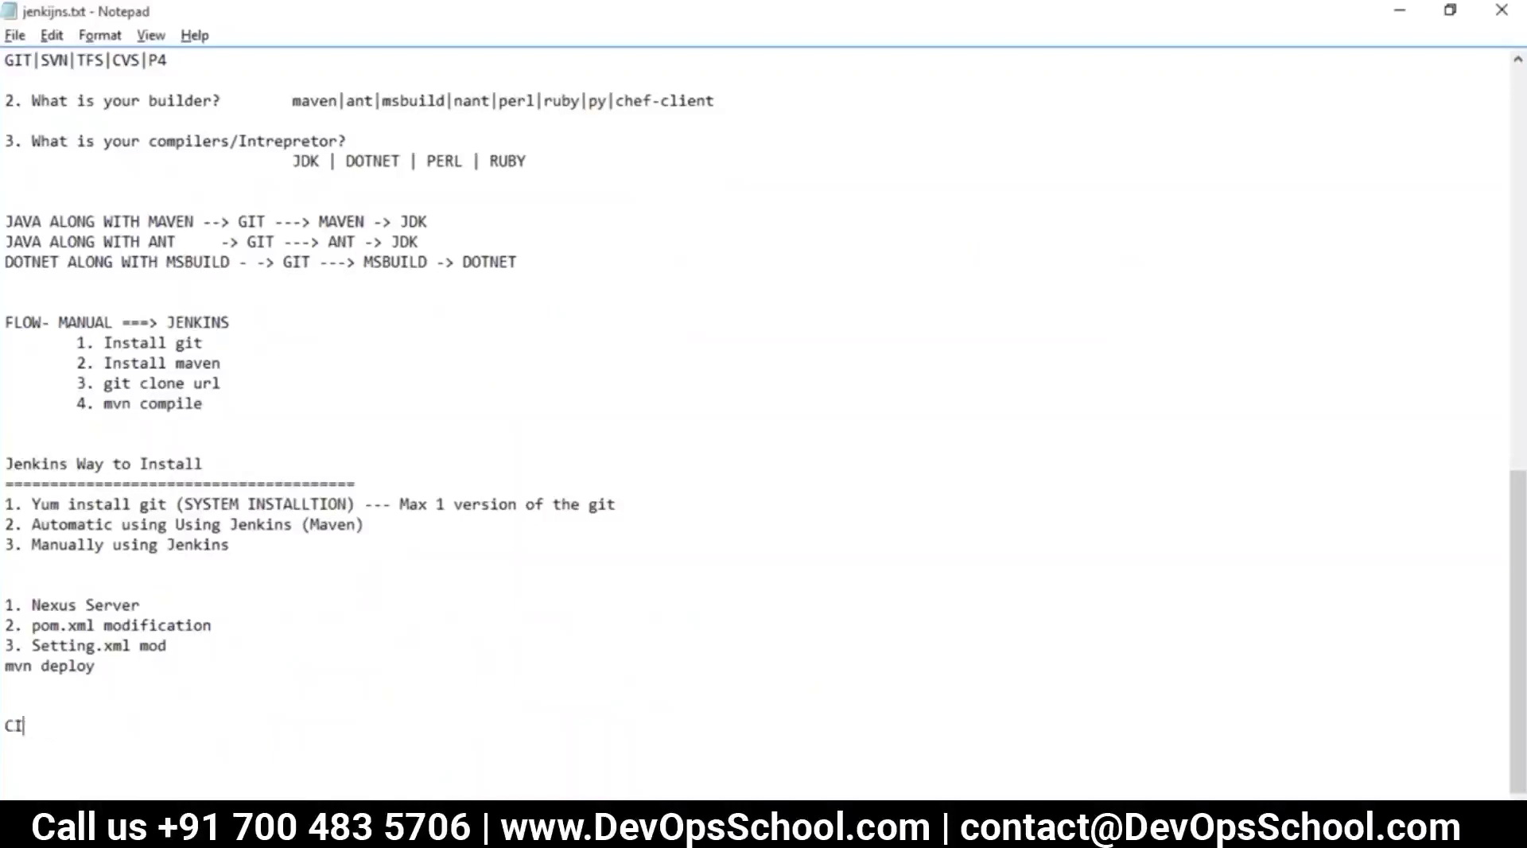
text( P)
key(BackSpace)
key(BackSpace)
key(BackSpace)
key(BackSpace)
text(Continoues Integration Pipeline)
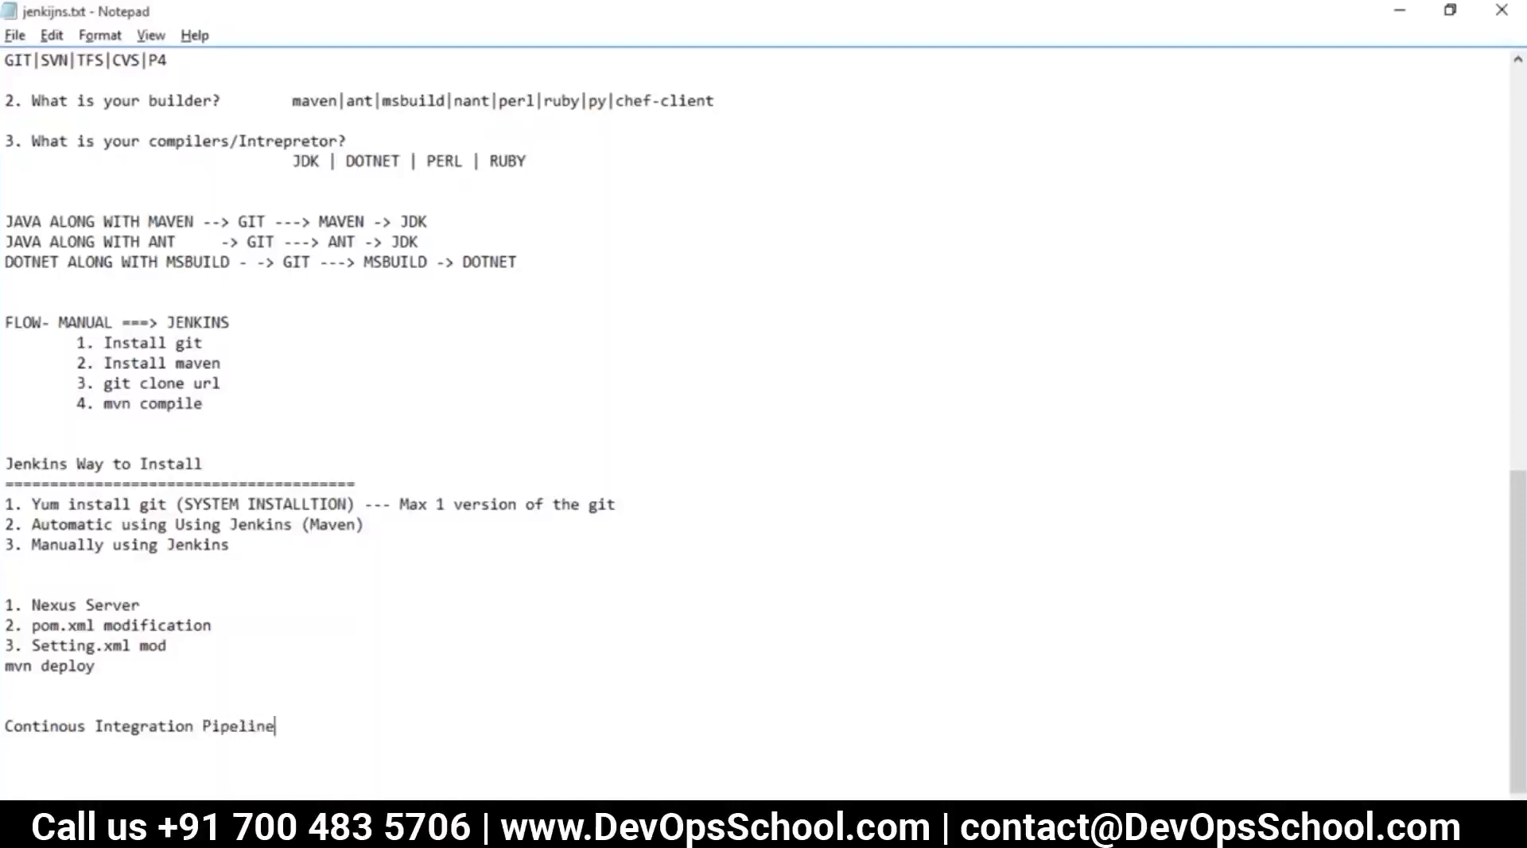
drag(82, 776, 8, 728)
Add 'PLugins - Build Pipeline' below the heading and return to the Jenkins dashboard
key(alt+Tab)
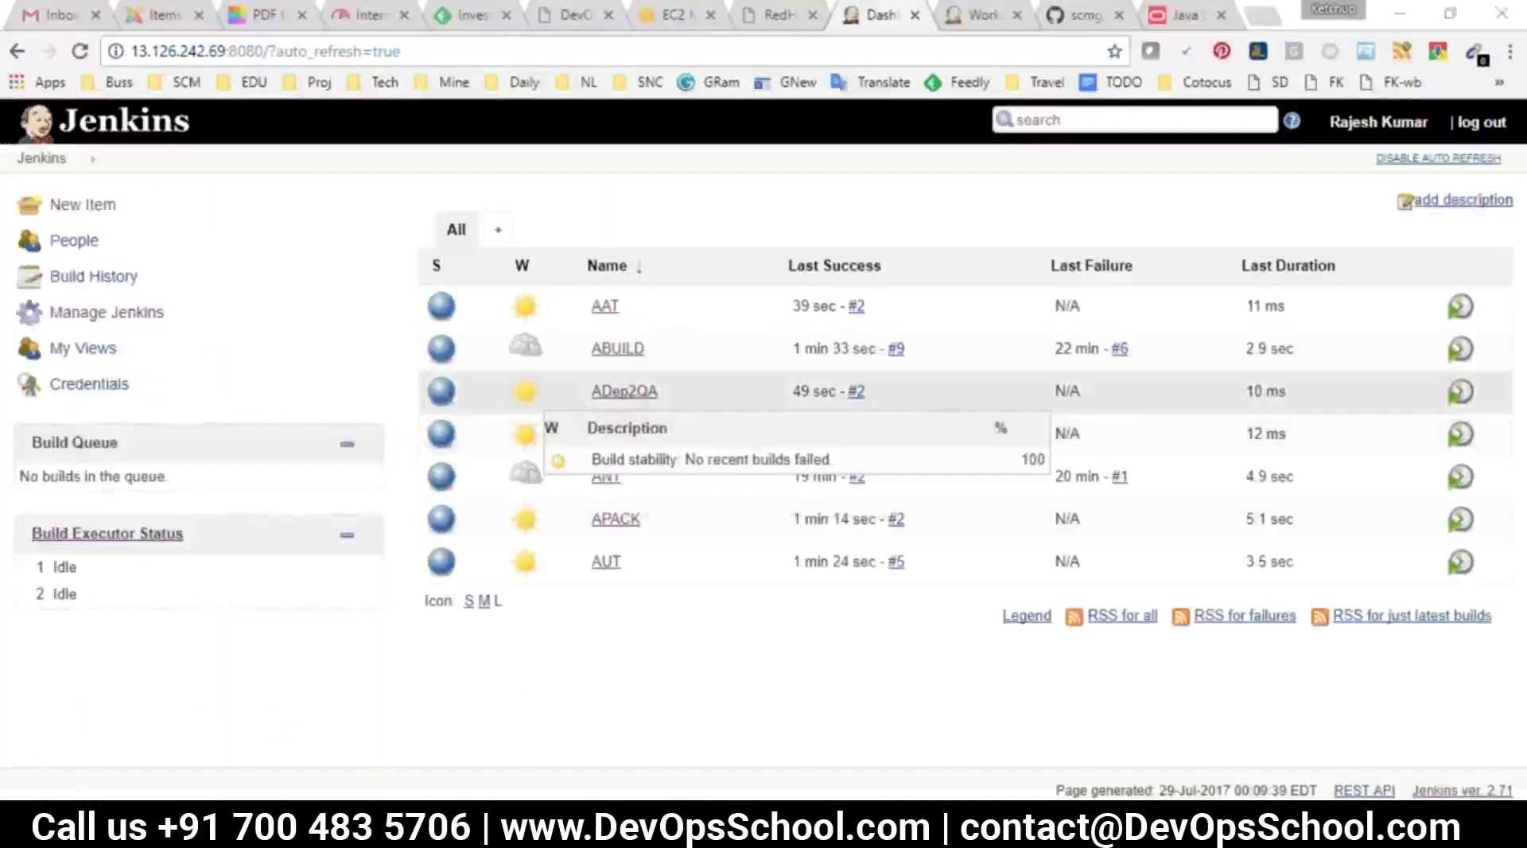
key(alt+Tab)
click(285, 726)
key(Return)
key(Return)
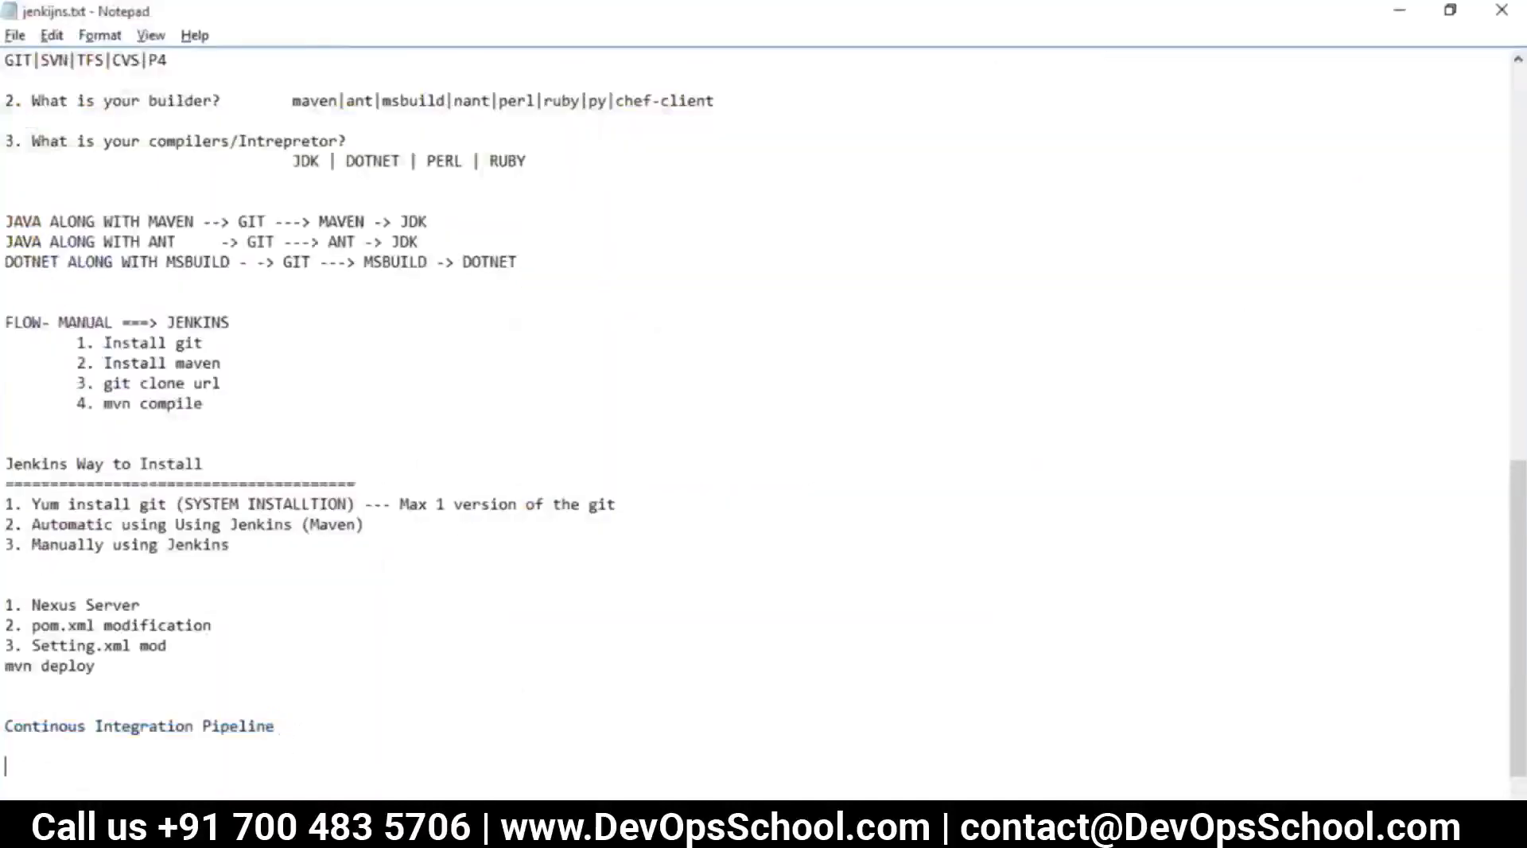
text(PLugins - Build Pipeline)
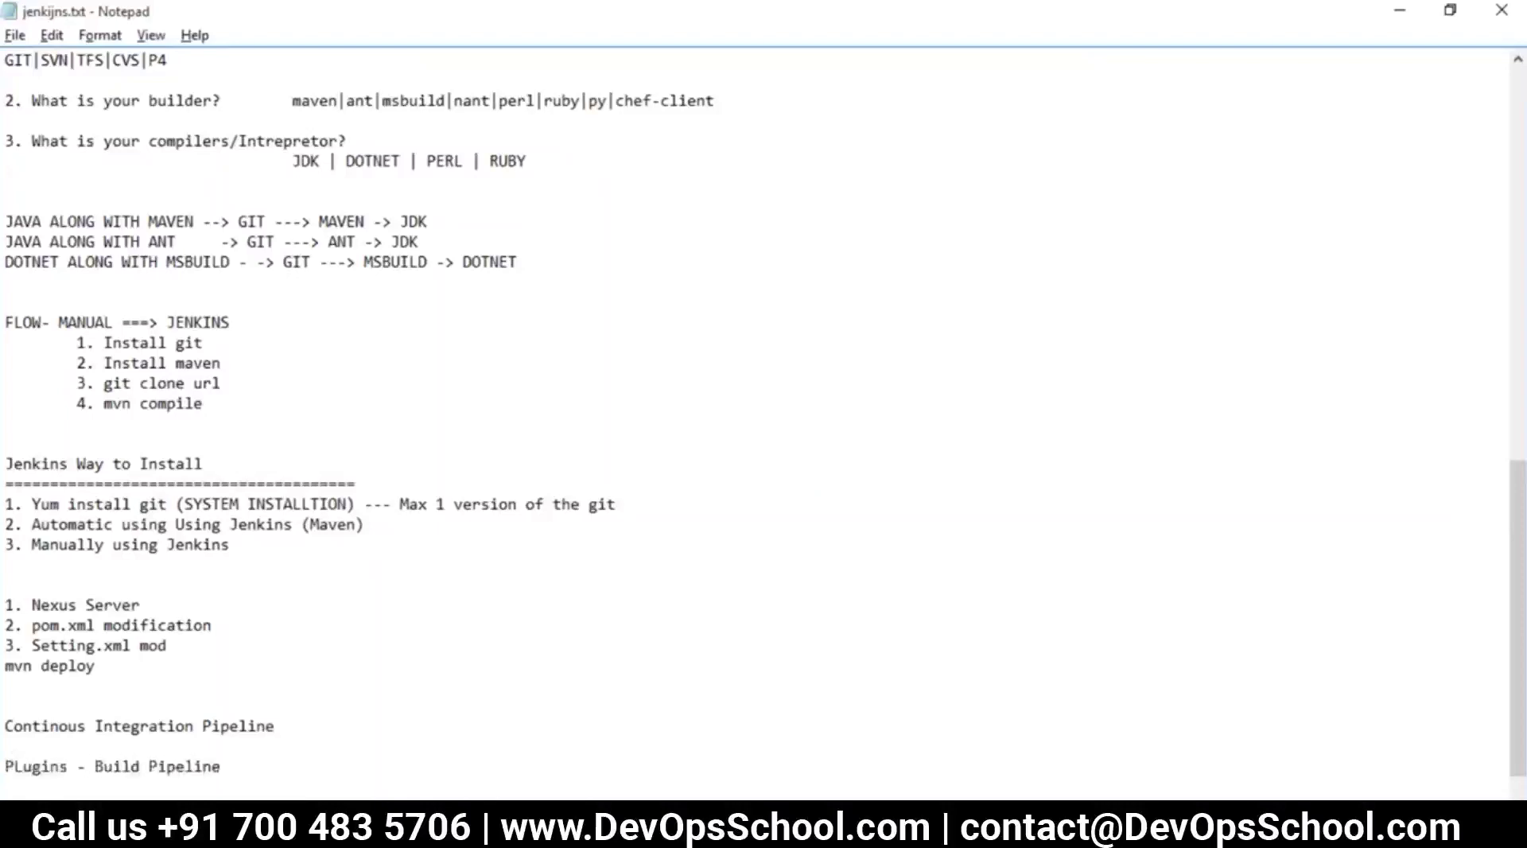
drag(222, 769, 99, 771)
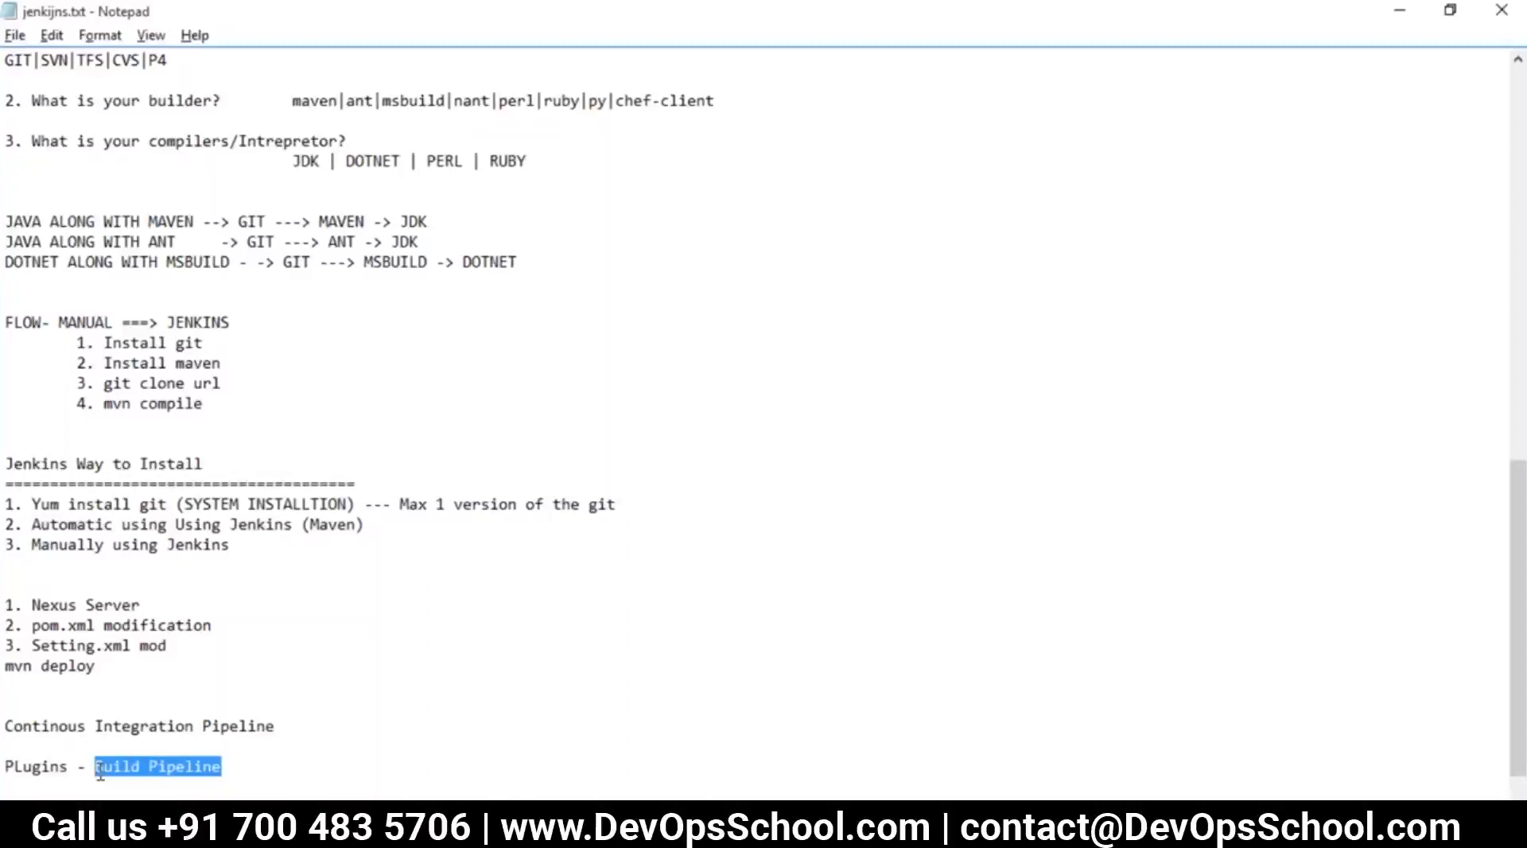
key(alt+Tab)
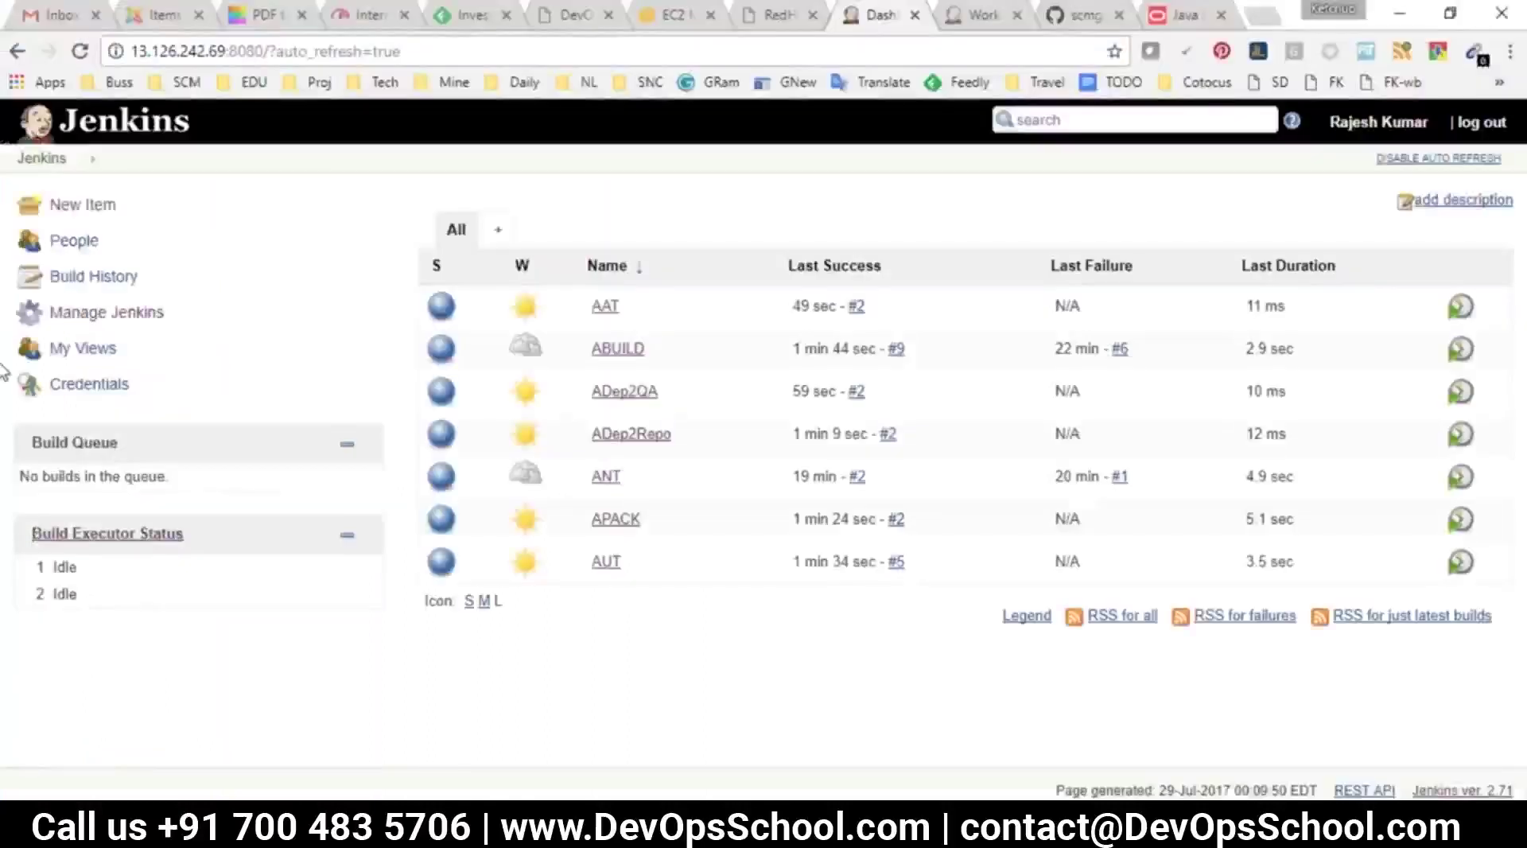
Open Manage Jenkins and point out the Manage Plugins entry and its description
click(70, 313)
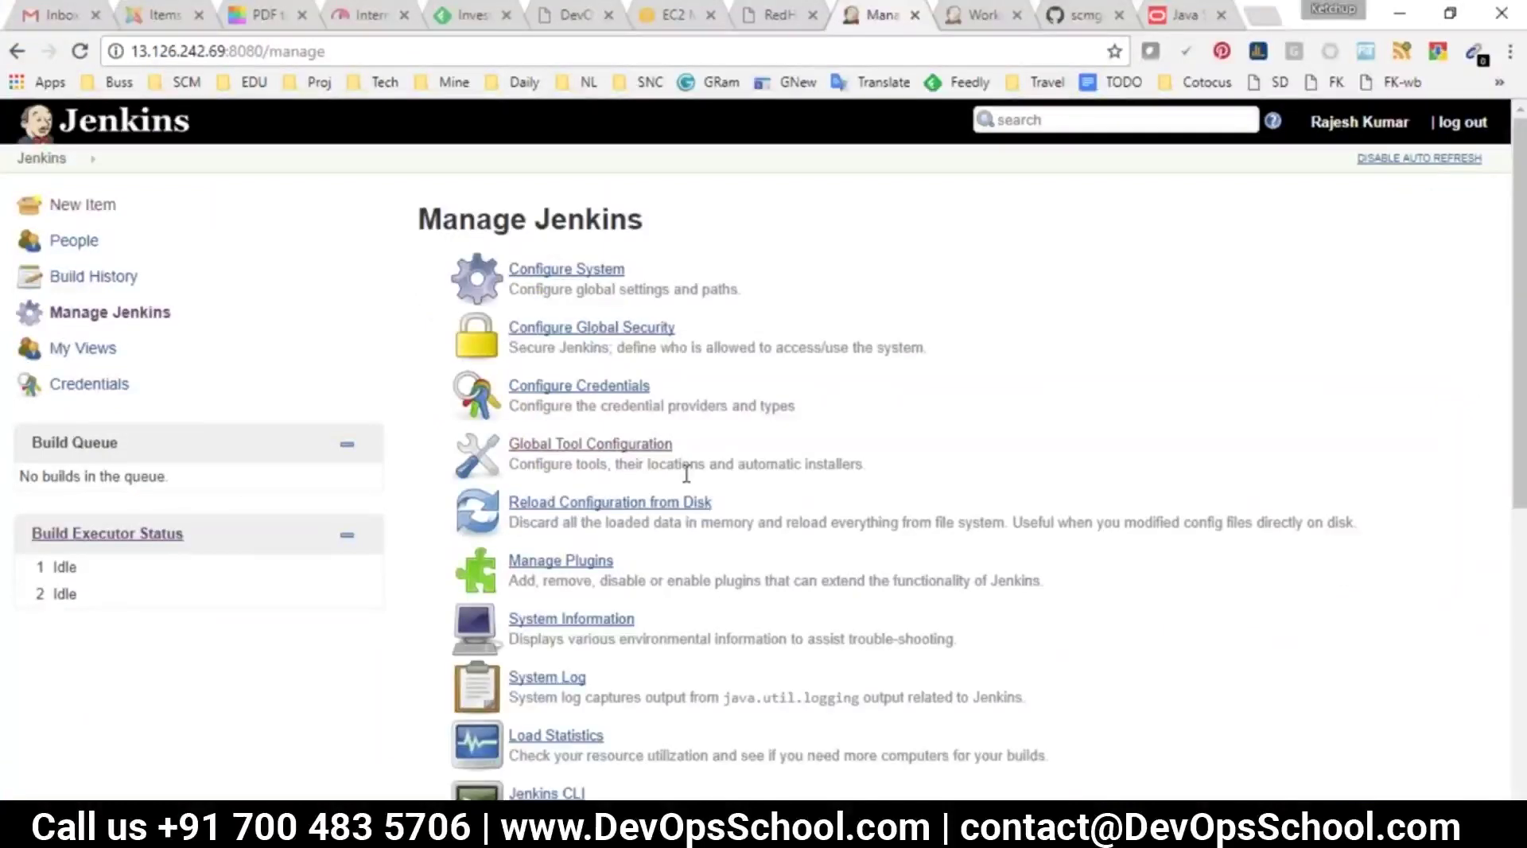
click(105, 317)
scroll(668, 477, down, 5)
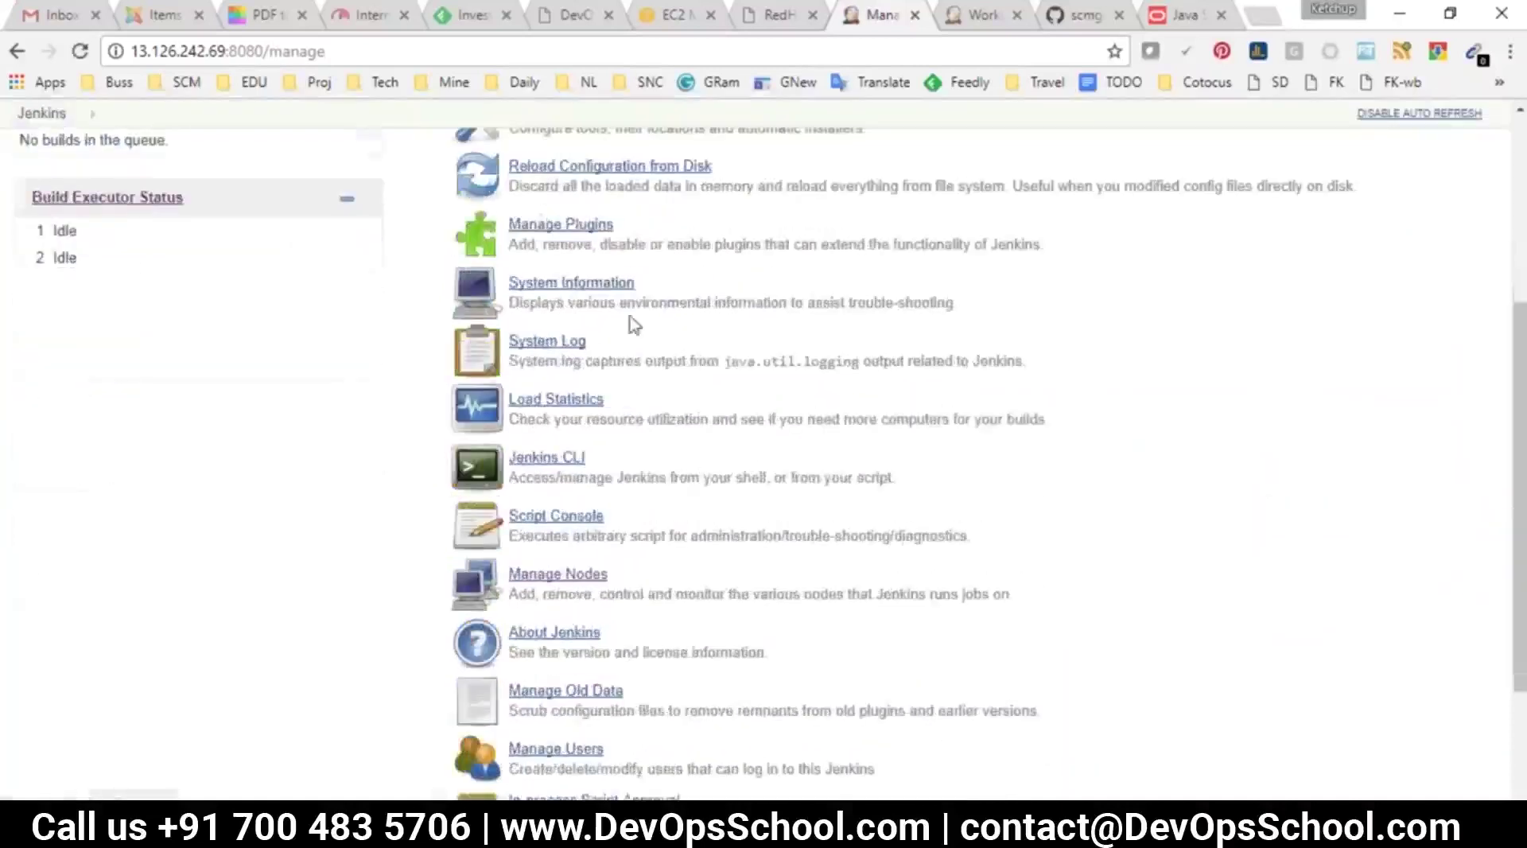
scroll(632, 318, up, 3)
drag(624, 343, 515, 329)
click(515, 329)
double_click(553, 359)
click(641, 348)
double_click(734, 355)
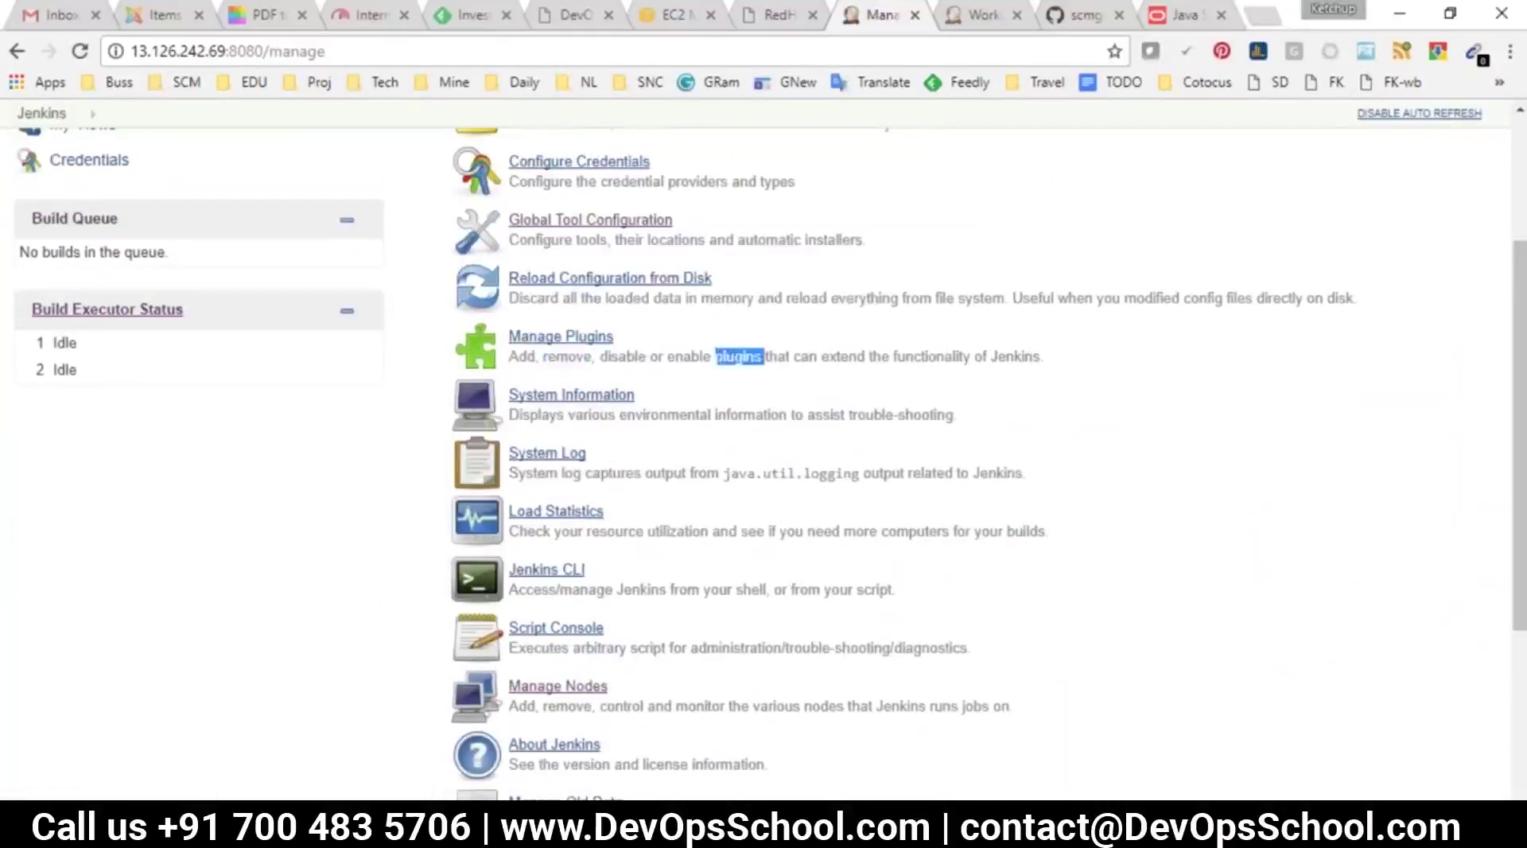
drag(1042, 356, 537, 355)
Review the Plugin Manager's Available, Installed and Advanced tabs, then filter Available by 'build pip'
click(552, 337)
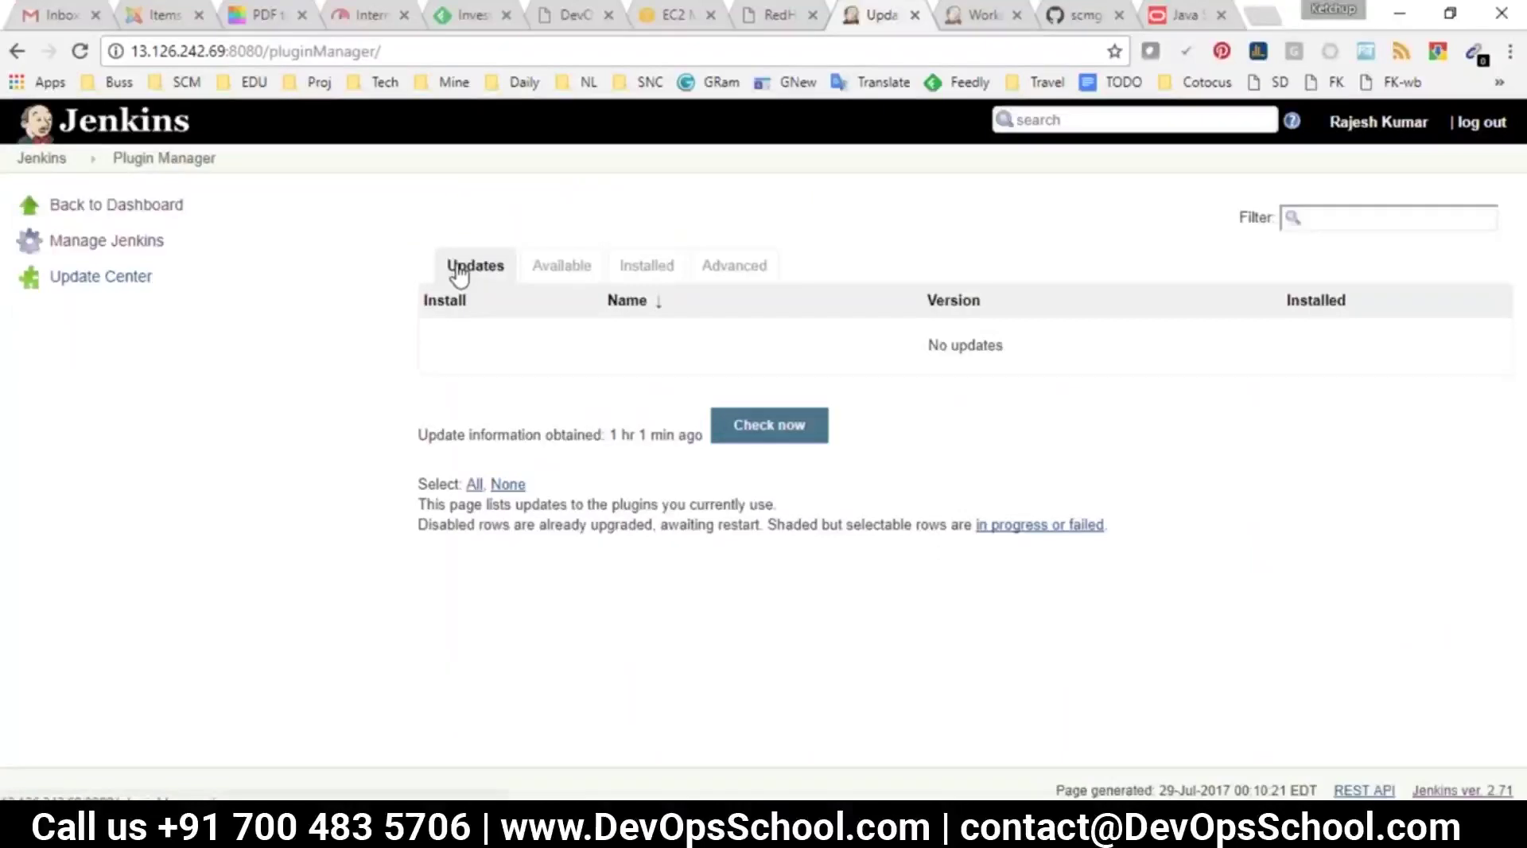
click(556, 265)
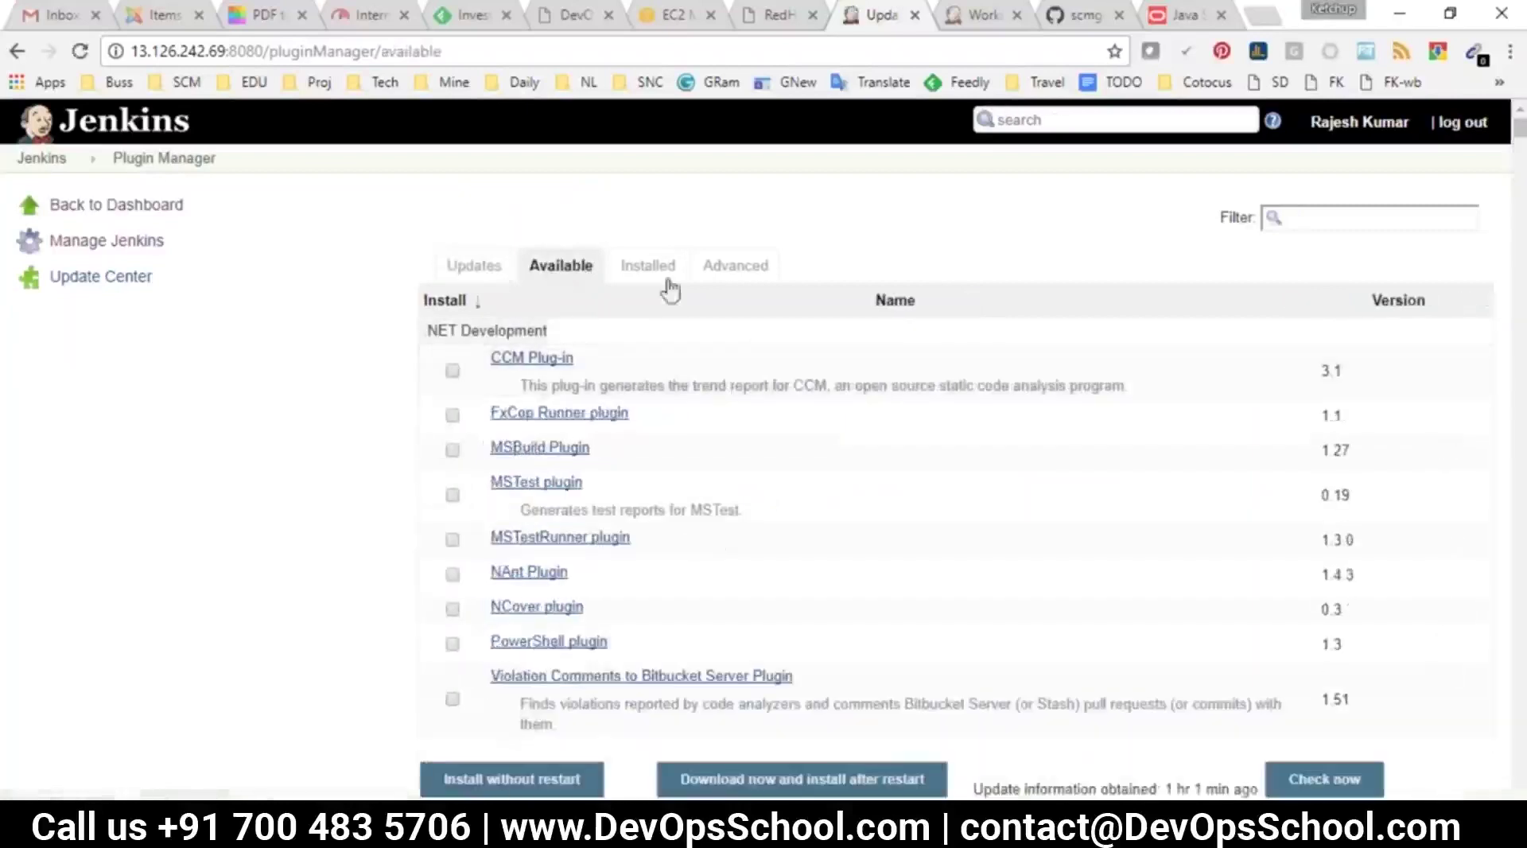
click(645, 264)
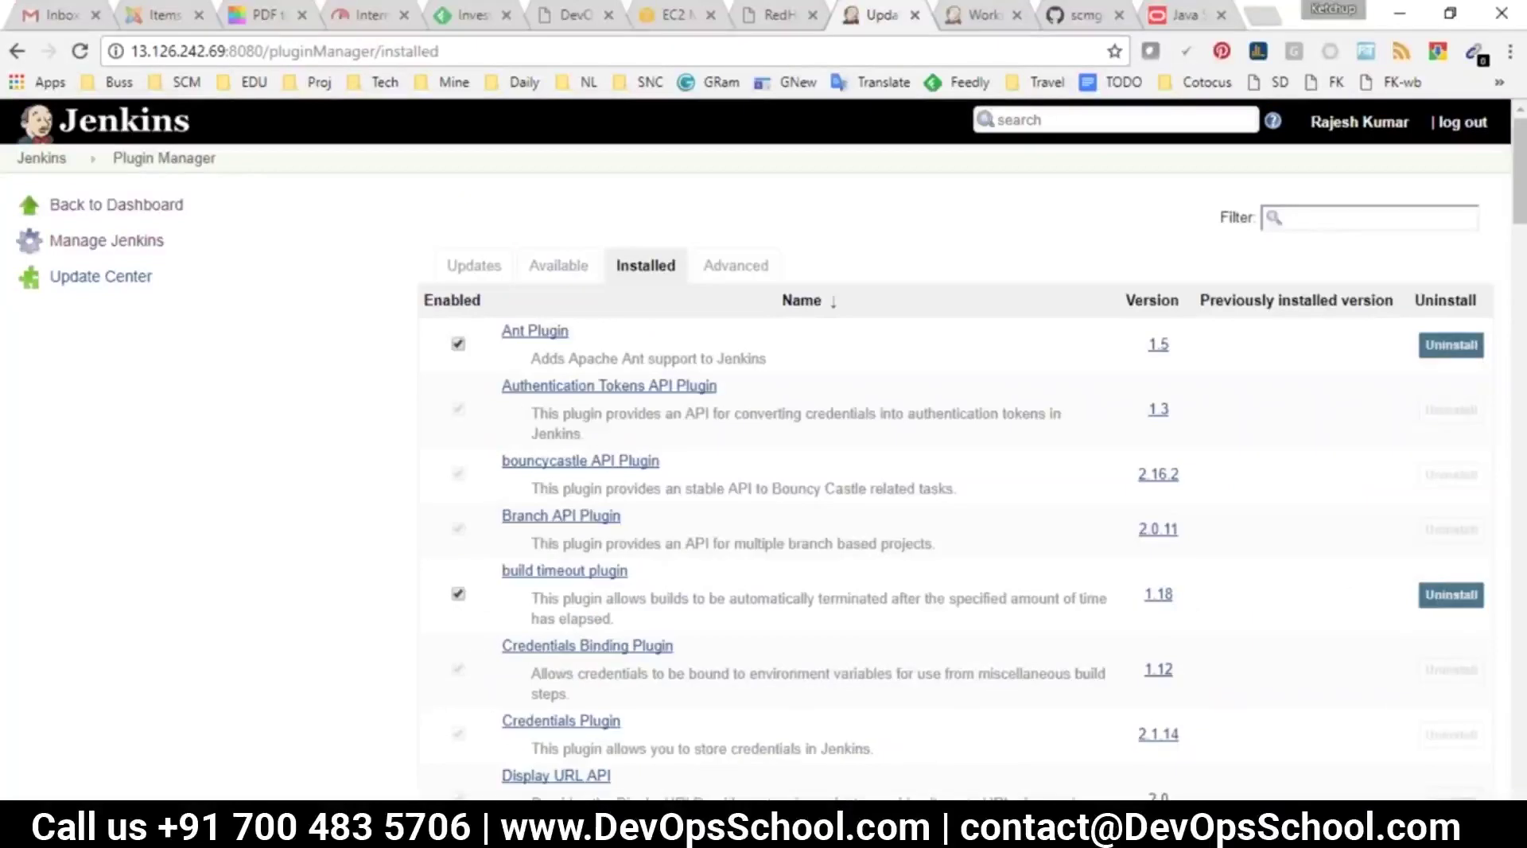
click(736, 265)
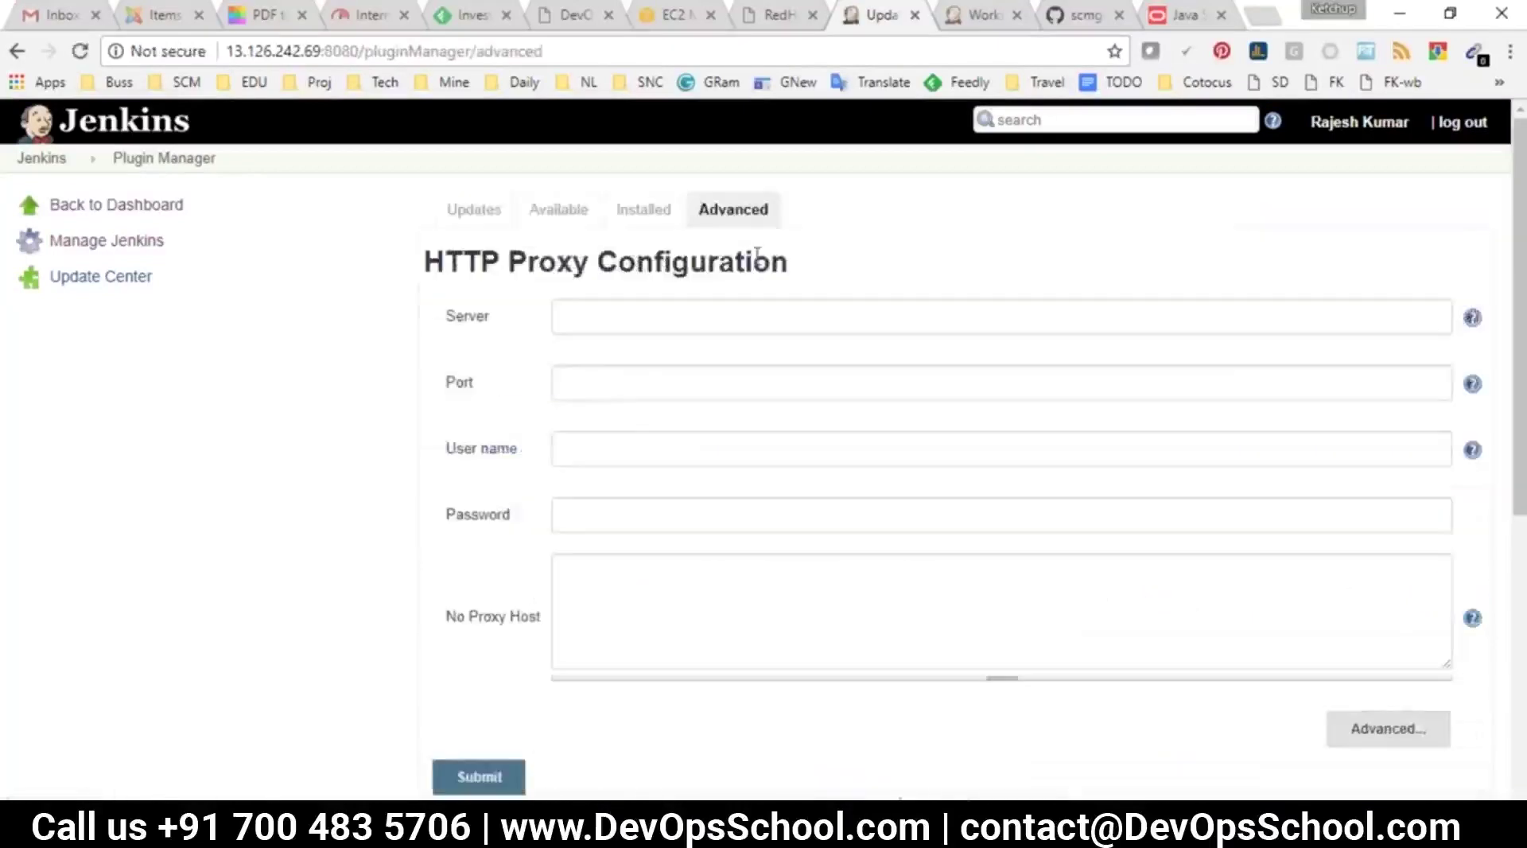
scroll(651, 293, down, 5)
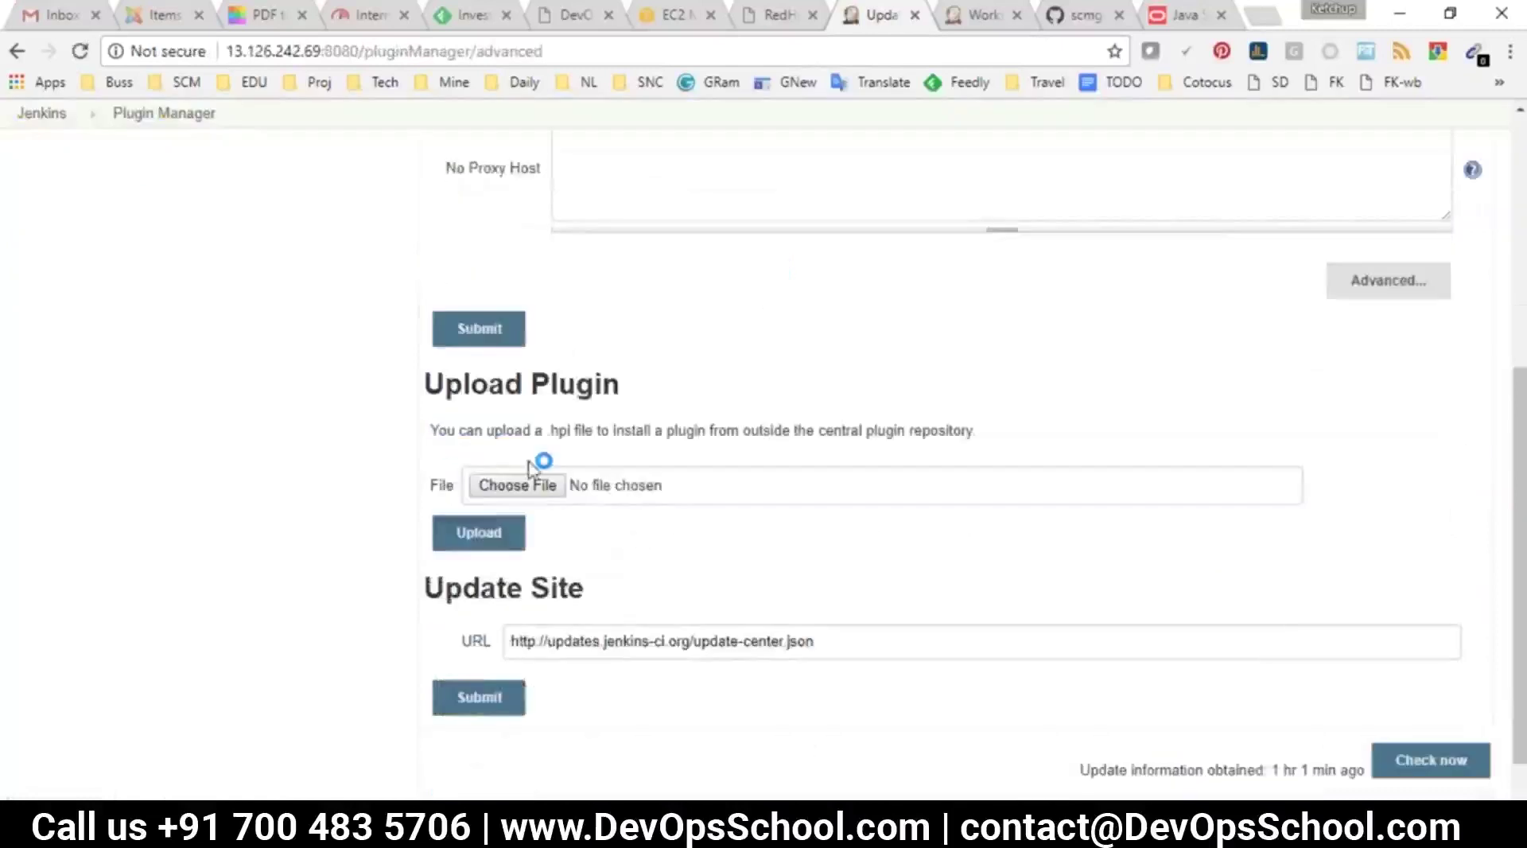
drag(470, 384, 644, 422)
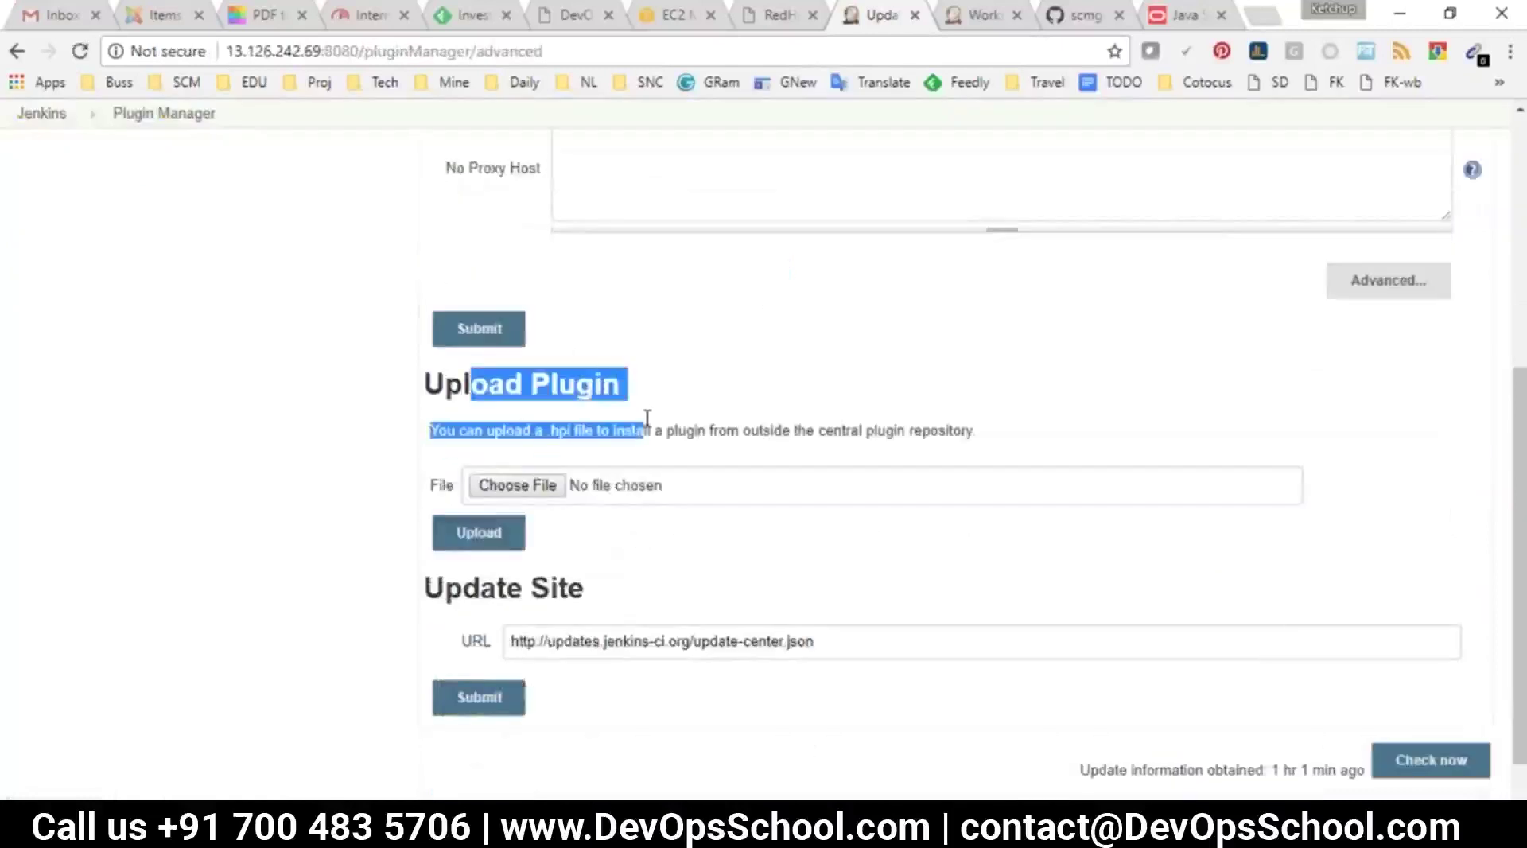
scroll(712, 454, up, 6)
click(558, 208)
click(1291, 217)
text(build pipe)
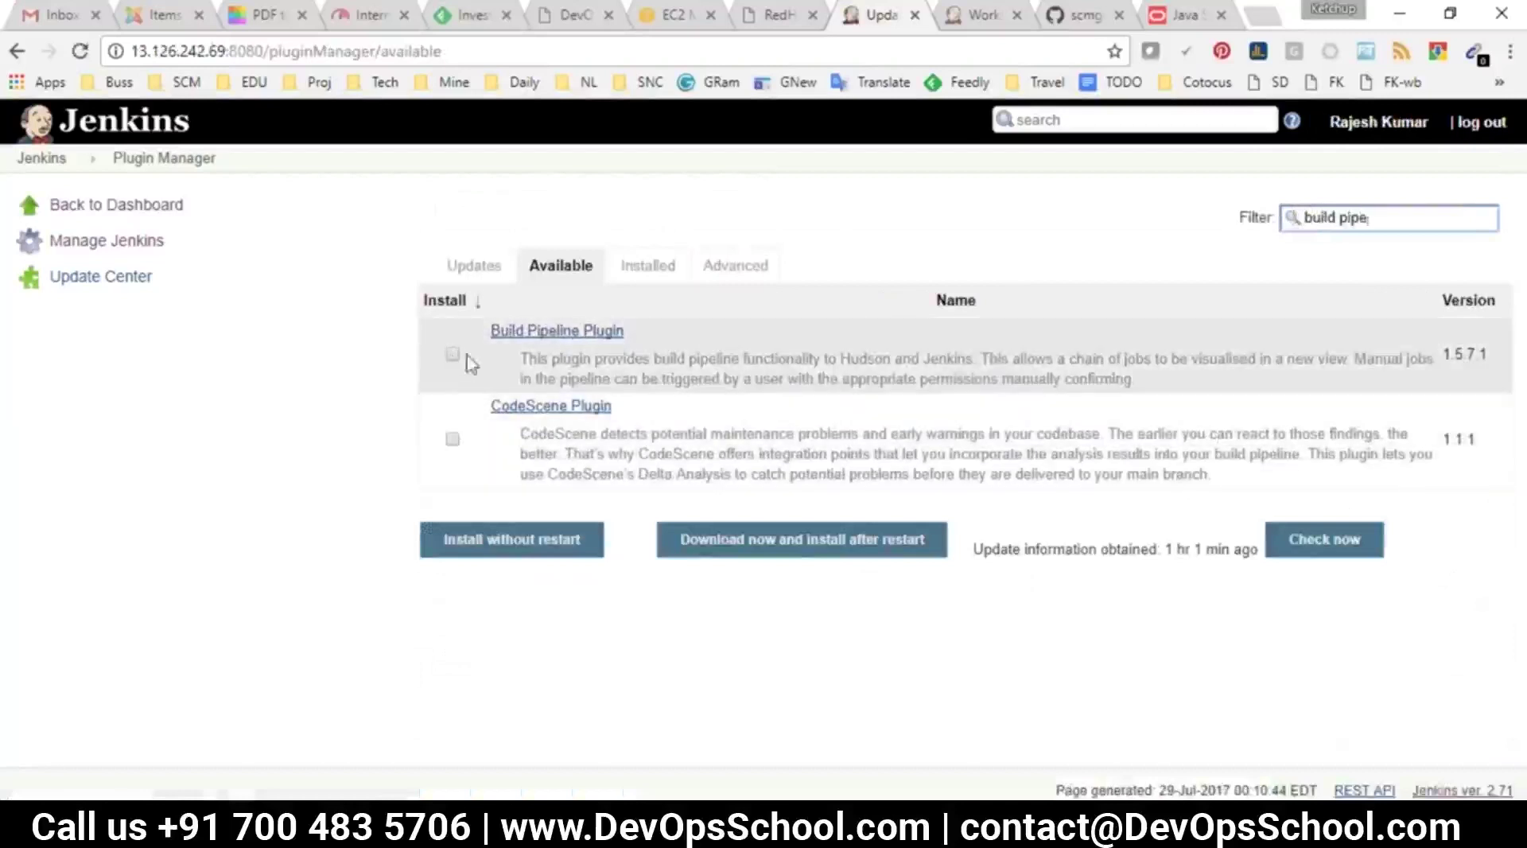
Tick Build Pipeline Plugin and install it without restarting Jenkins
click(1139, 383)
drag(1139, 386, 513, 331)
click(453, 354)
click(507, 540)
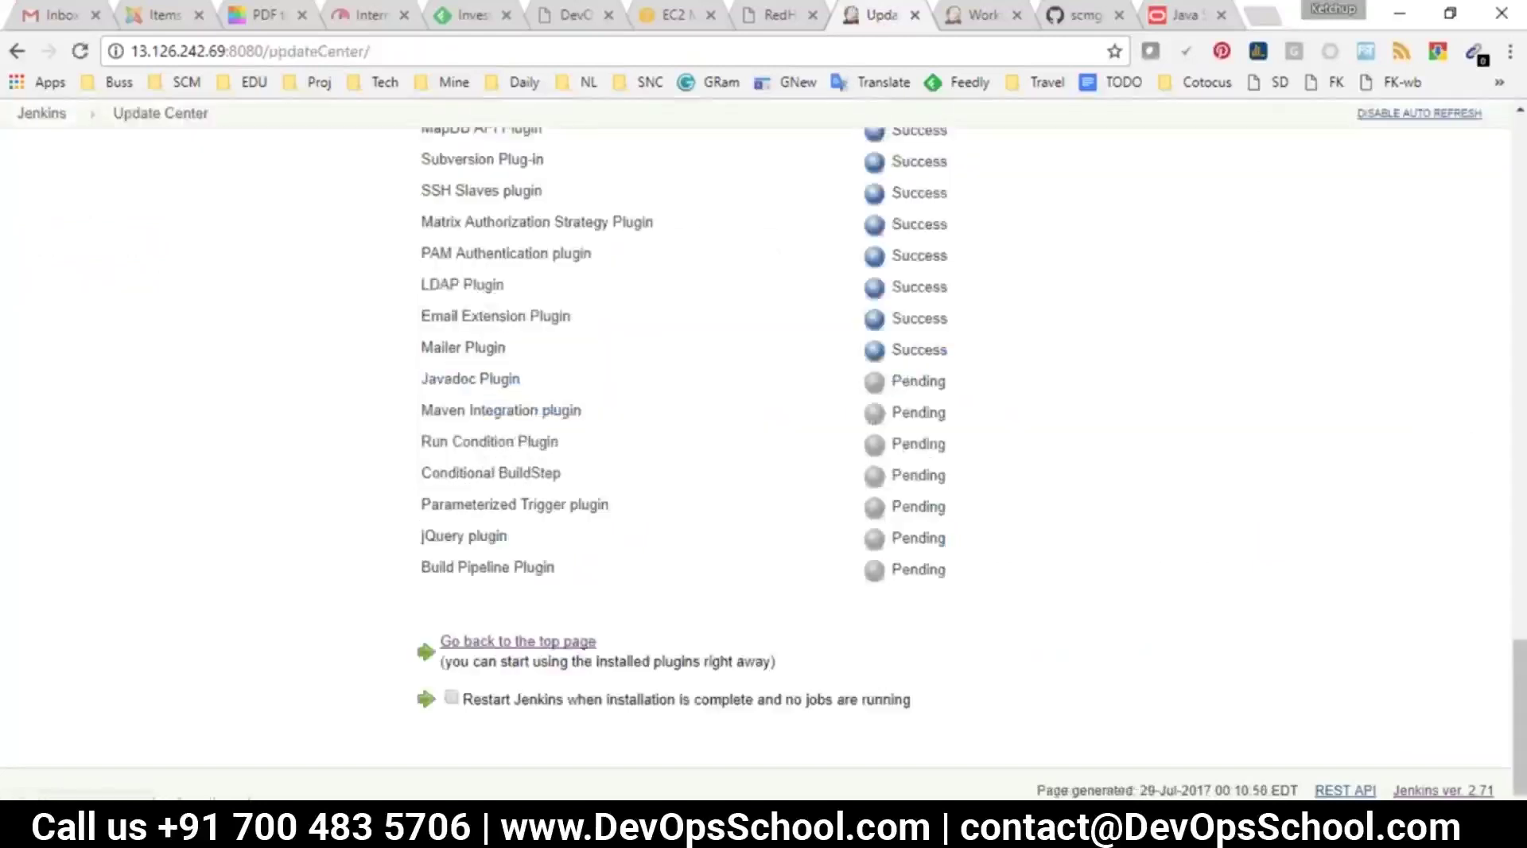
Review the jQuery and Build Pipeline install statuses, then return to the Jenkins dashboard
drag(416, 569, 506, 567)
click(838, 596)
drag(946, 572, 426, 574)
drag(408, 367, 835, 511)
drag(944, 547, 425, 356)
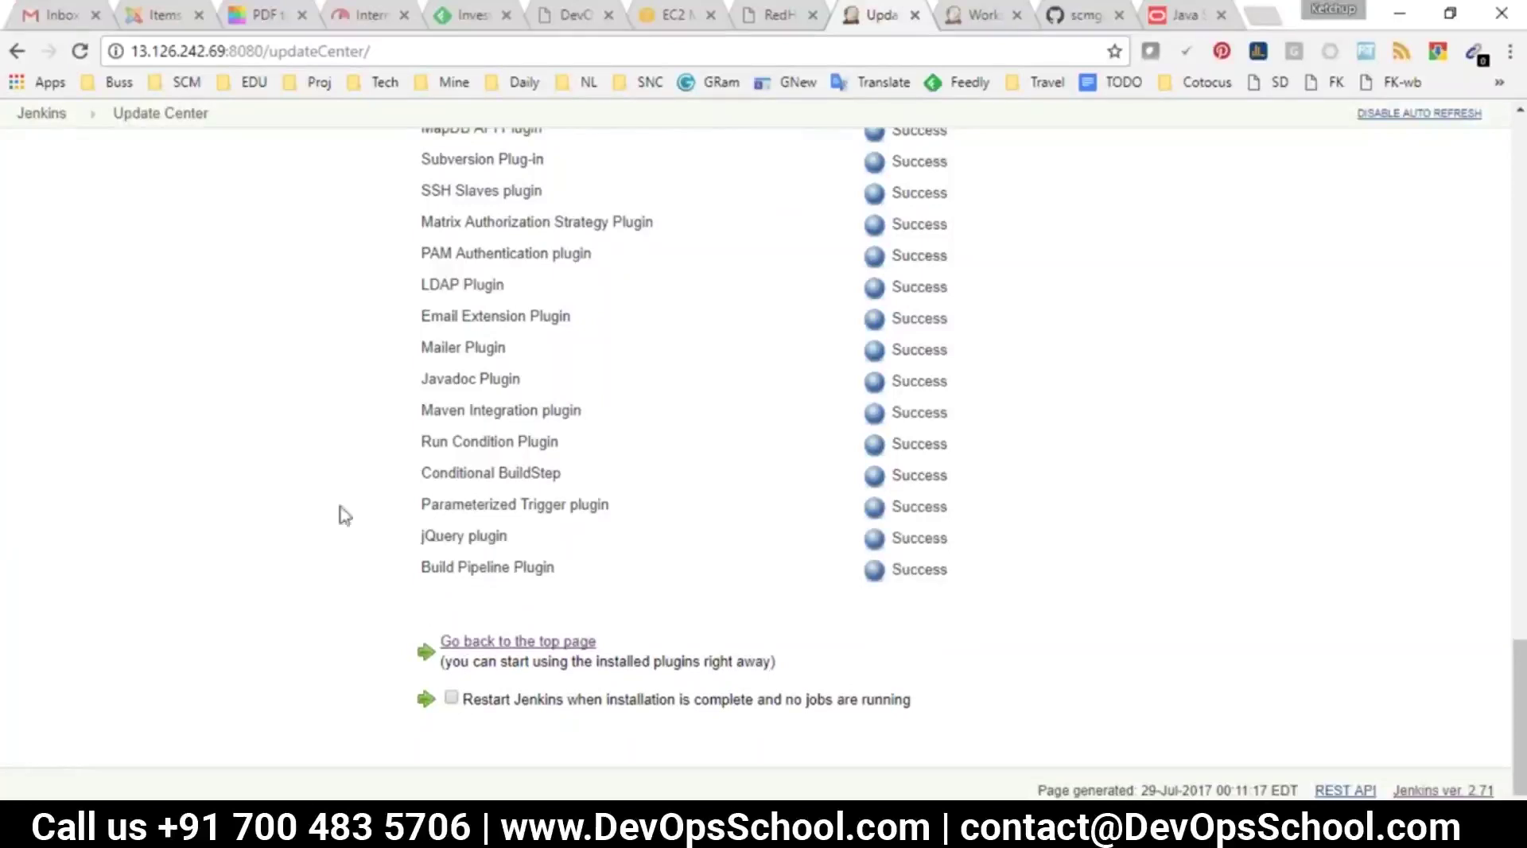
click(41, 116)
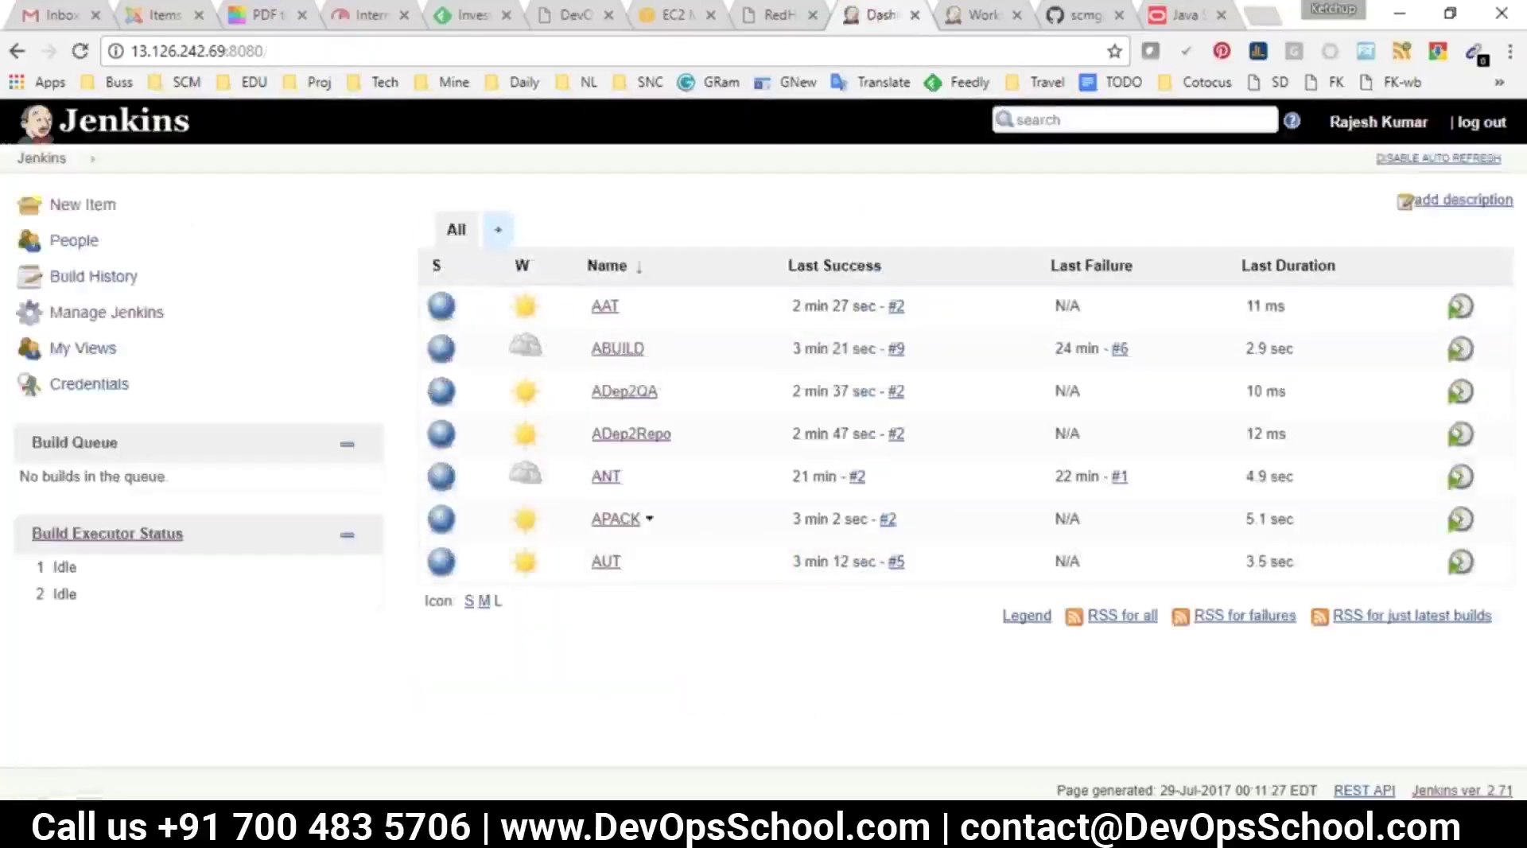
Create a Build Pipeline View named 'Continuous Integration Pipeline', pasting the name from notes and fixing its spelling
click(498, 230)
drag(455, 253, 584, 254)
click(566, 213)
key(alt+Tab)
click(290, 721)
drag(290, 721, 8, 734)
key(ctrl+c)
key(alt+Tab)
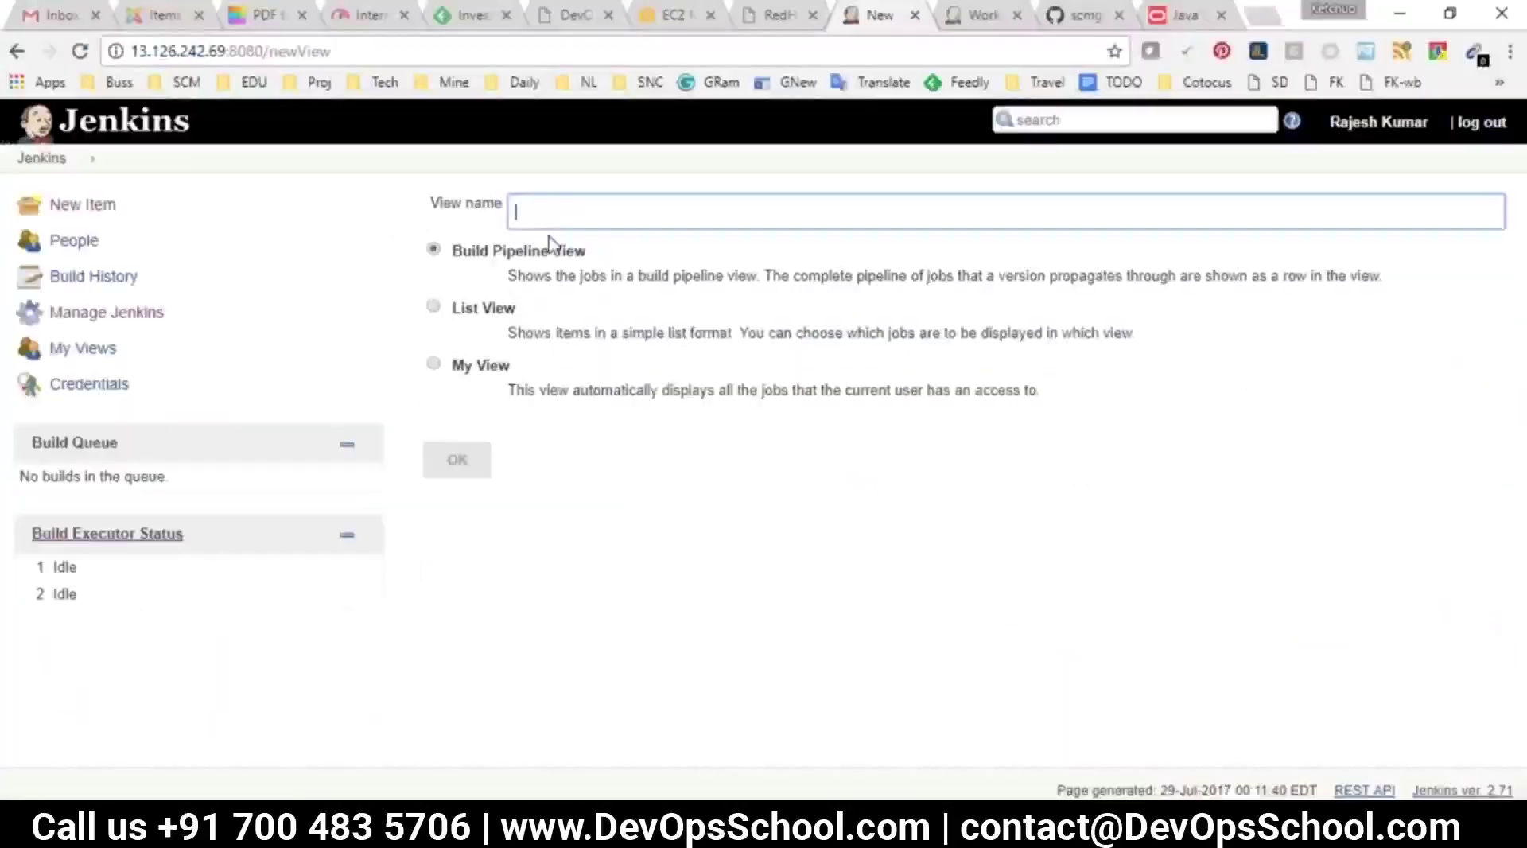
key(ctrl+v)
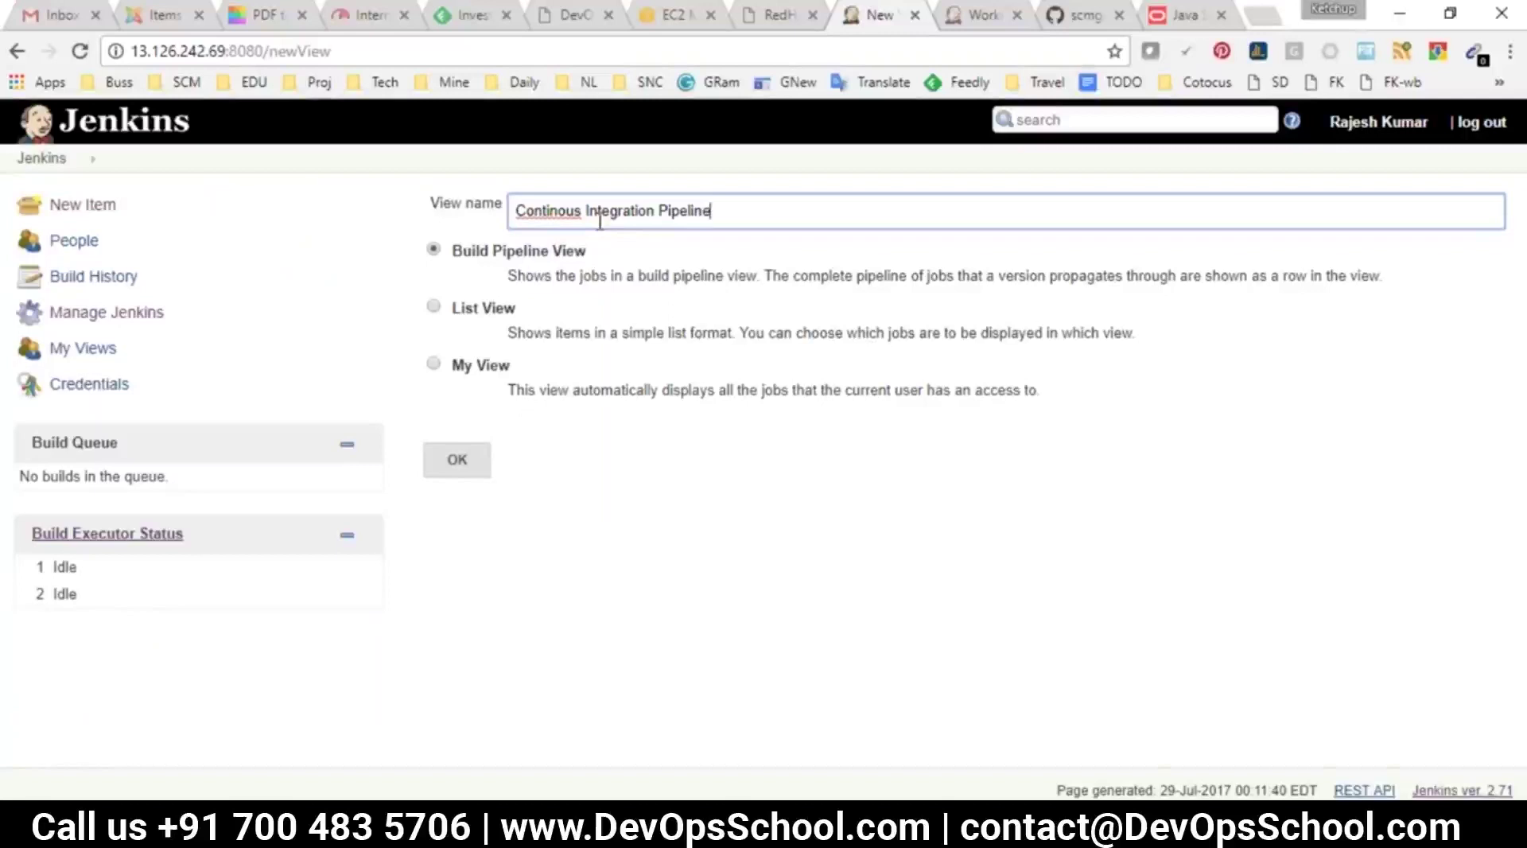
right_click(567, 217)
click(618, 236)
click(457, 460)
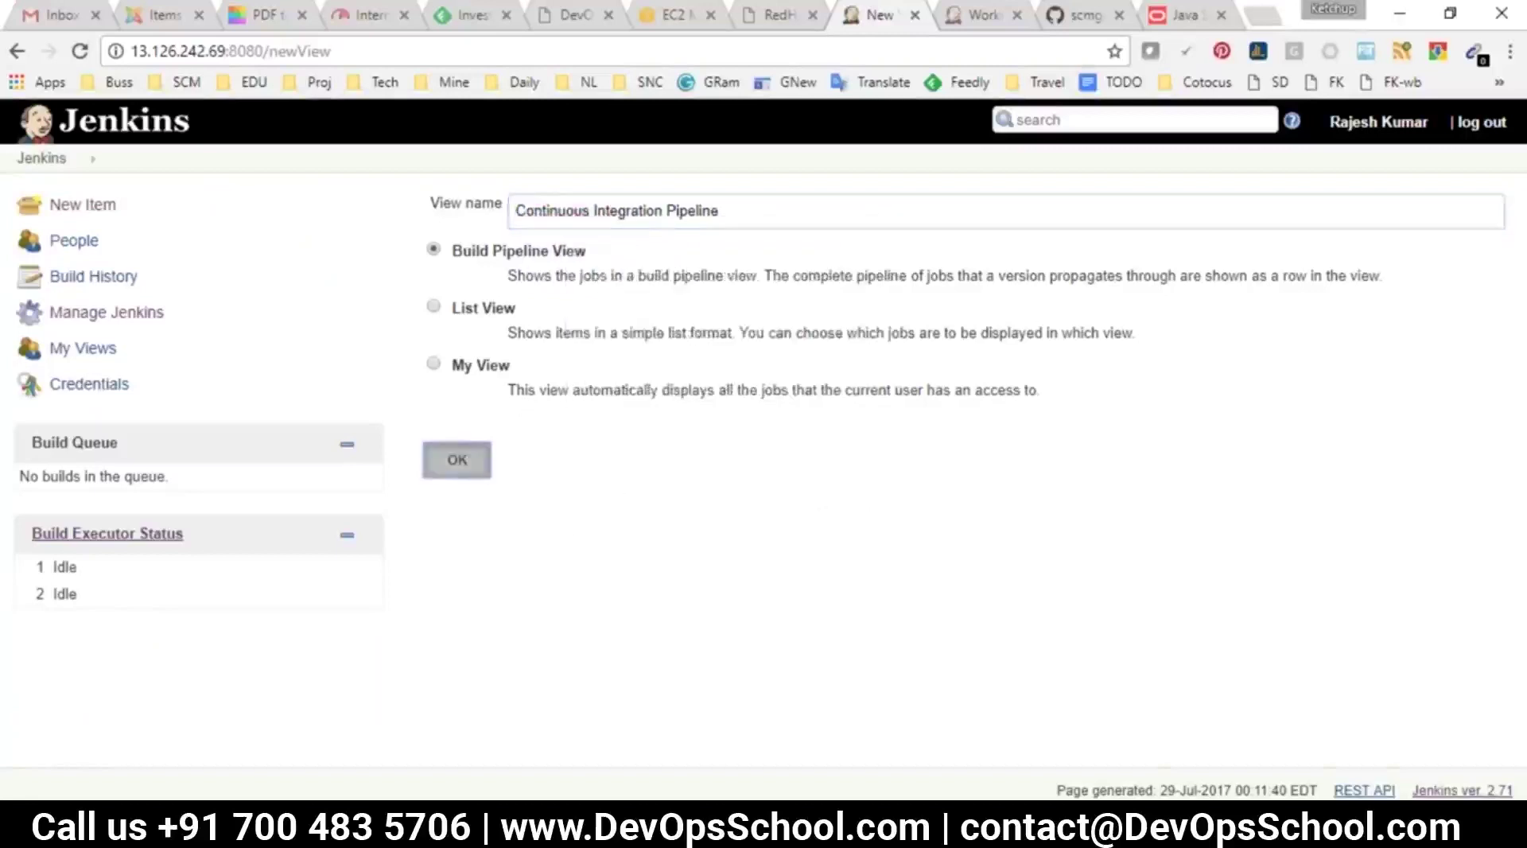
Paste 'Continuous Integration Pipeline' as the view's build pipeline title
scroll(788, 320, down, 3)
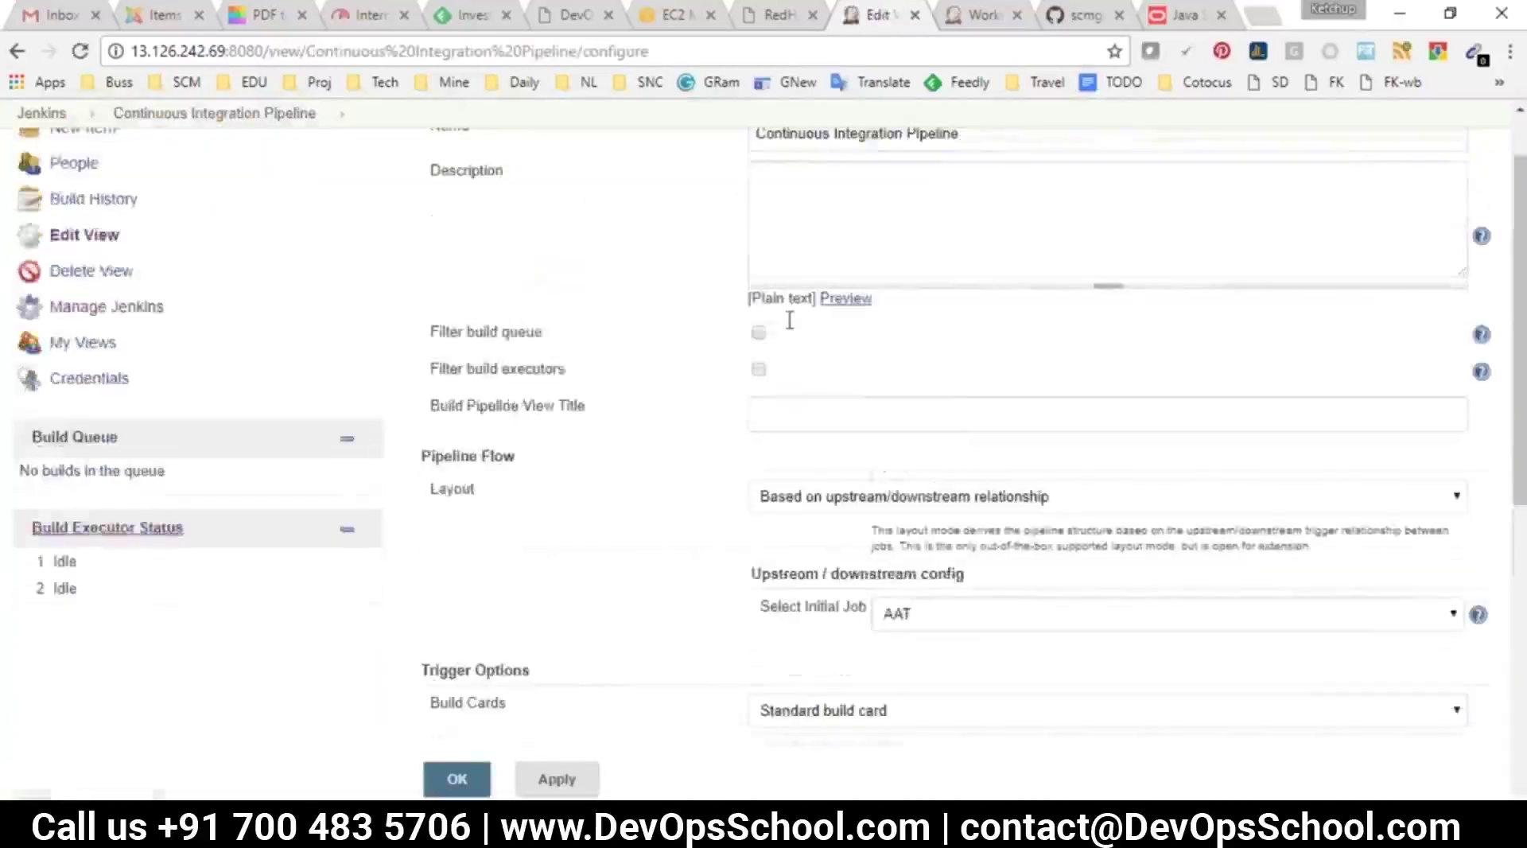
scroll(760, 368, up, 3)
drag(988, 218, 682, 225)
key(ctrl+c)
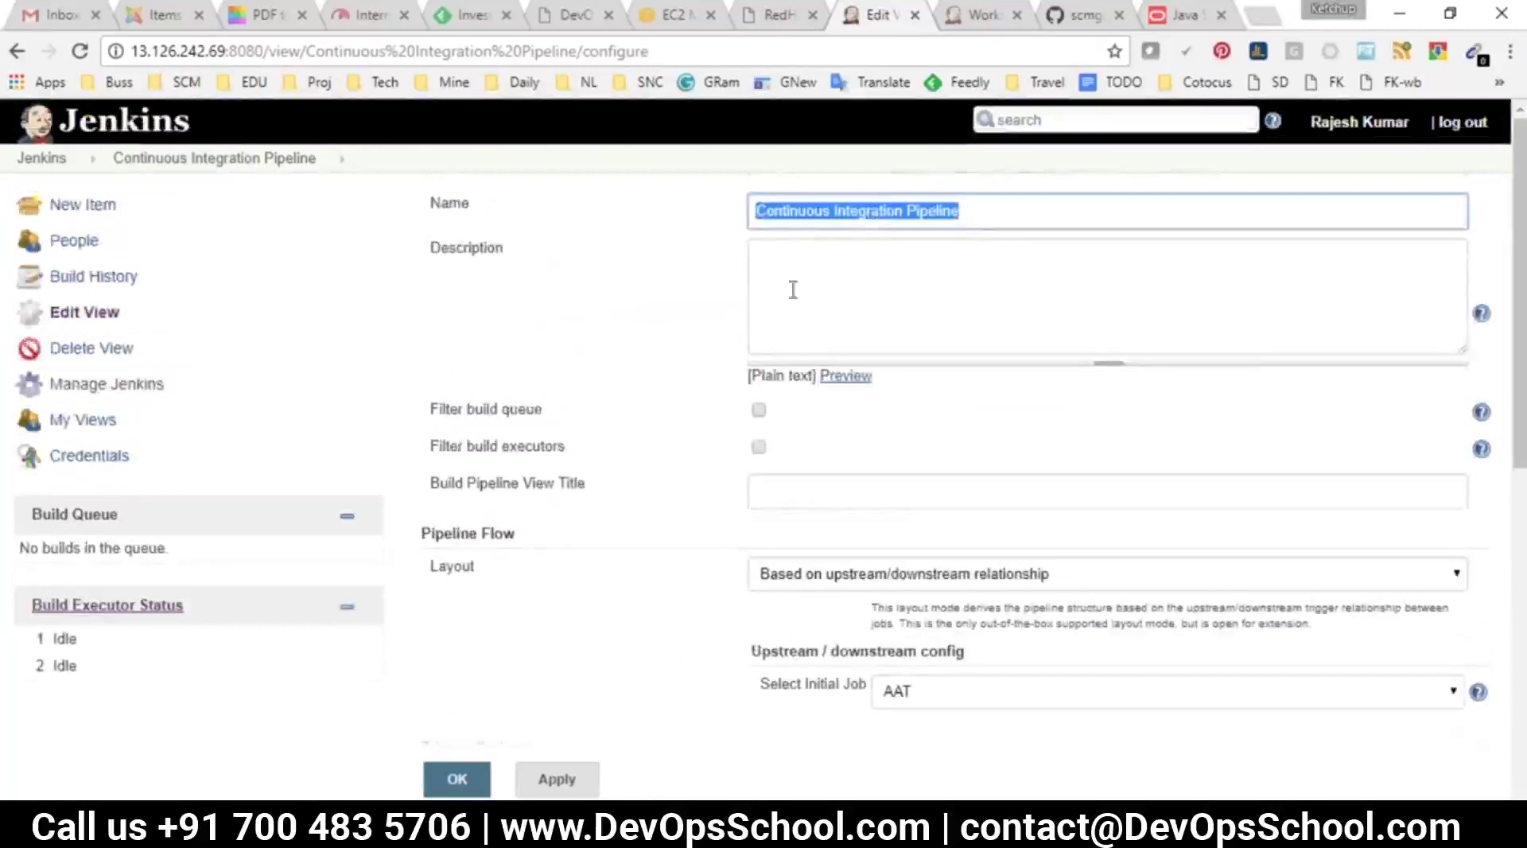
click(837, 301)
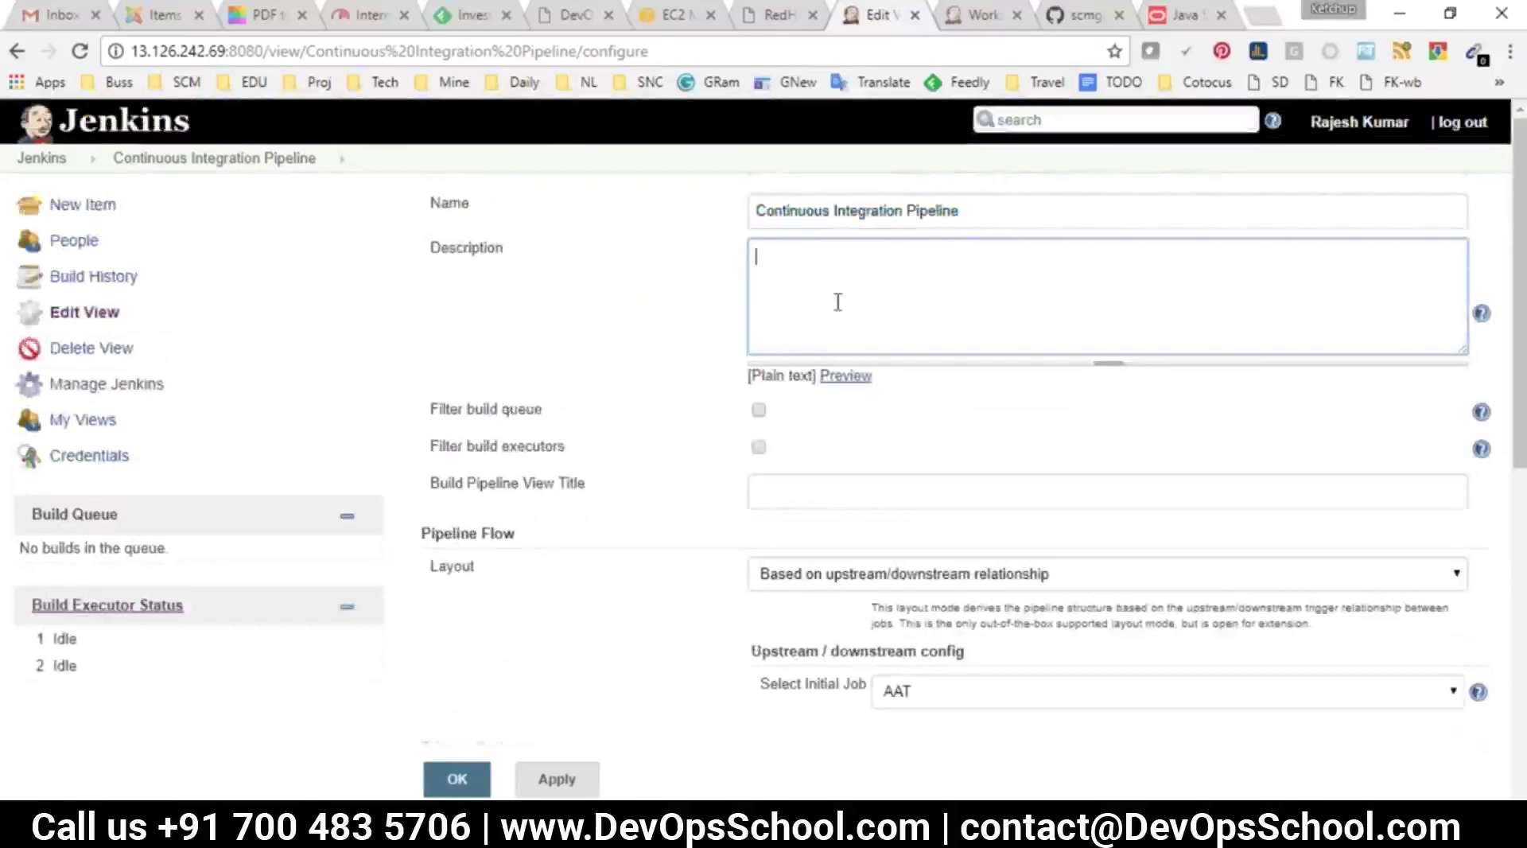
click(749, 499)
key(ctrl+v)
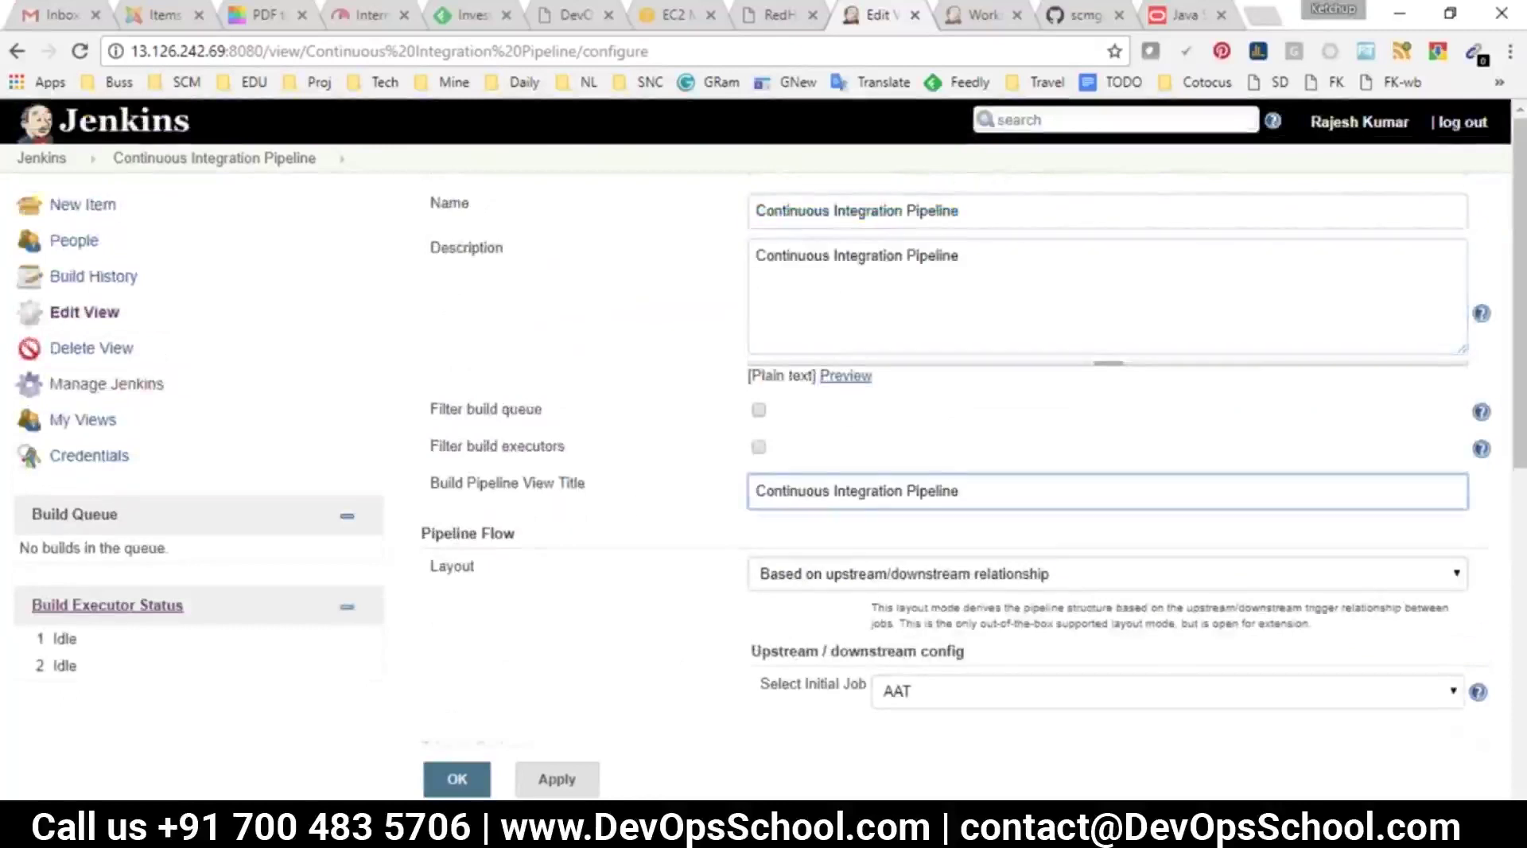
Set ABUILD as the initial job, display 5 builds, and save the view
scroll(803, 461, down, 3)
drag(791, 460, 824, 467)
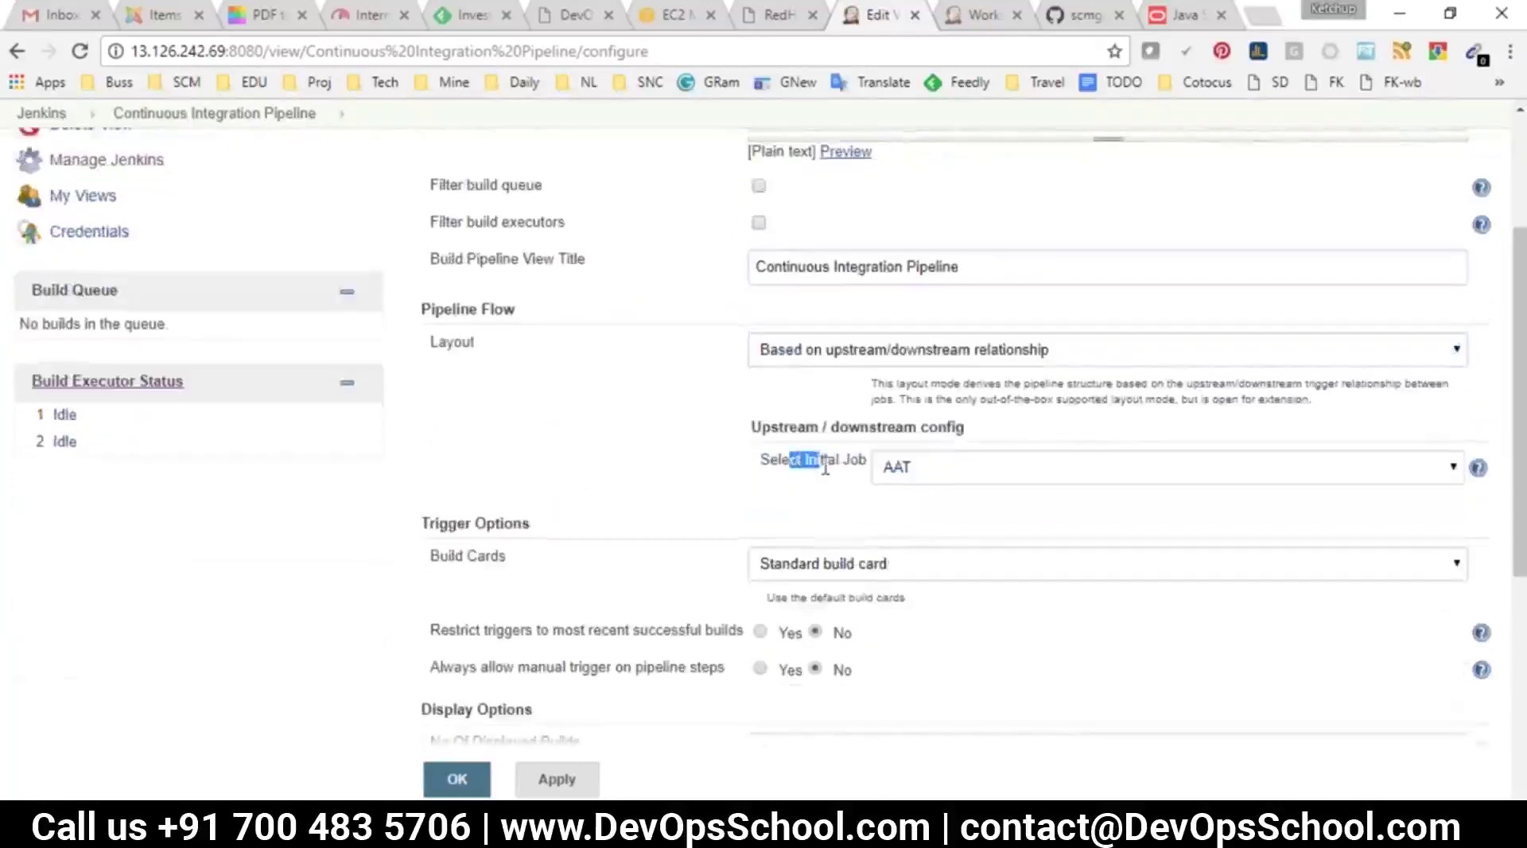
click(937, 473)
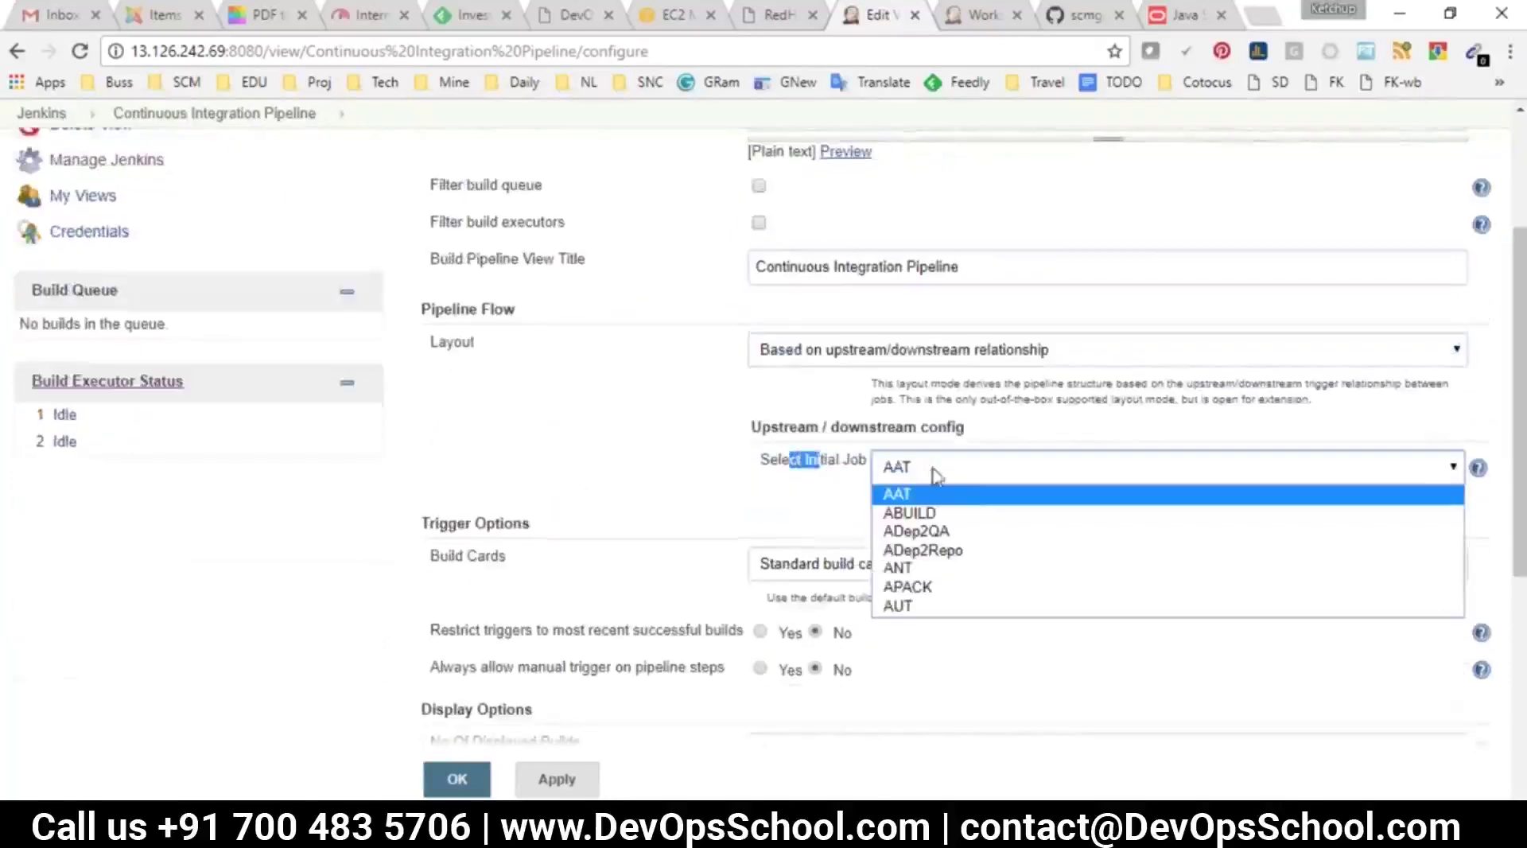
click(912, 513)
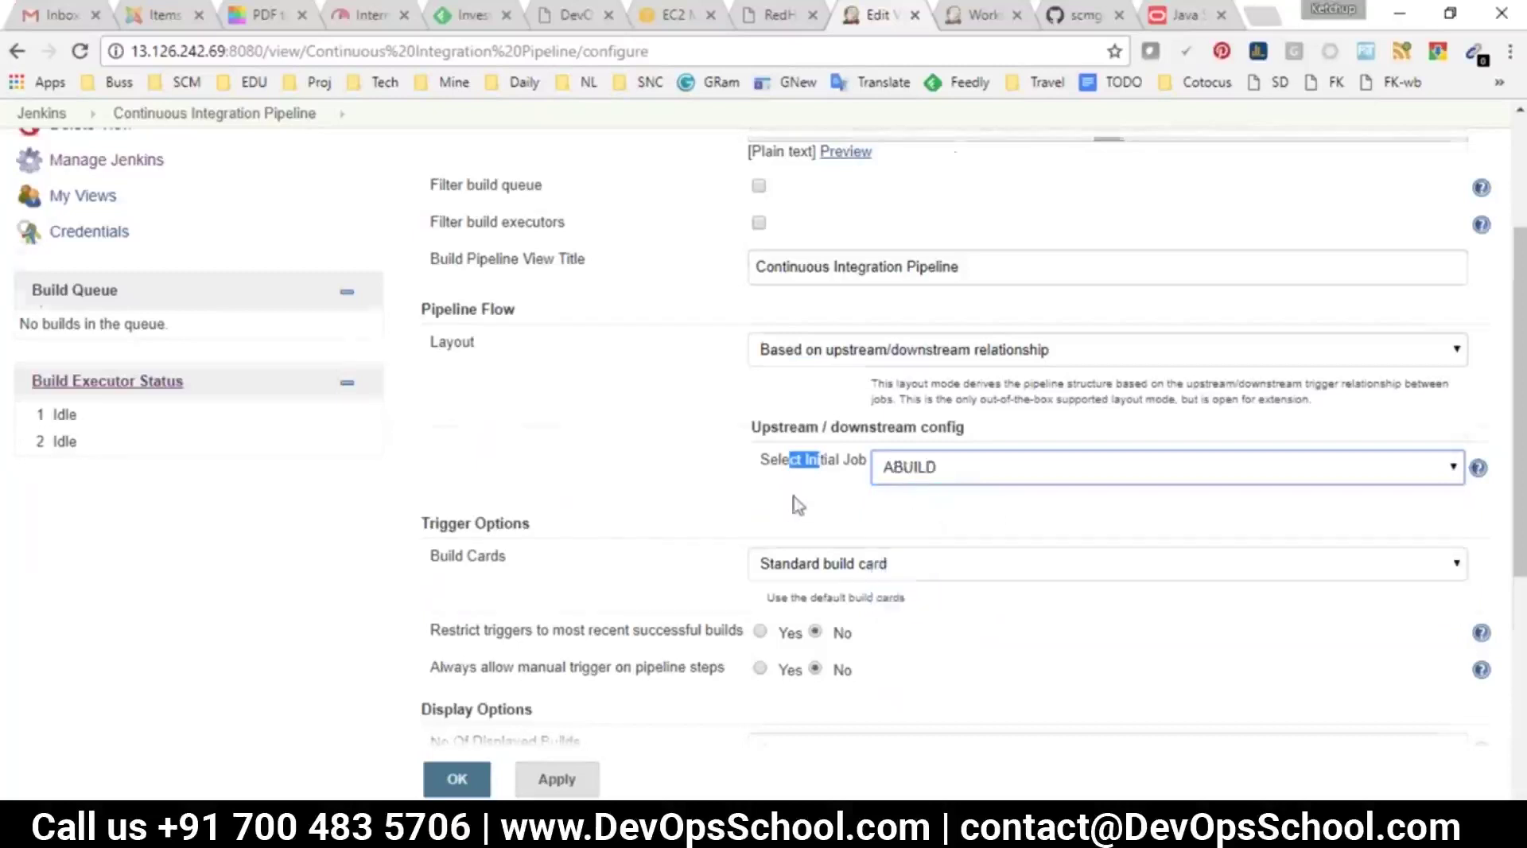
scroll(914, 517, down, 2)
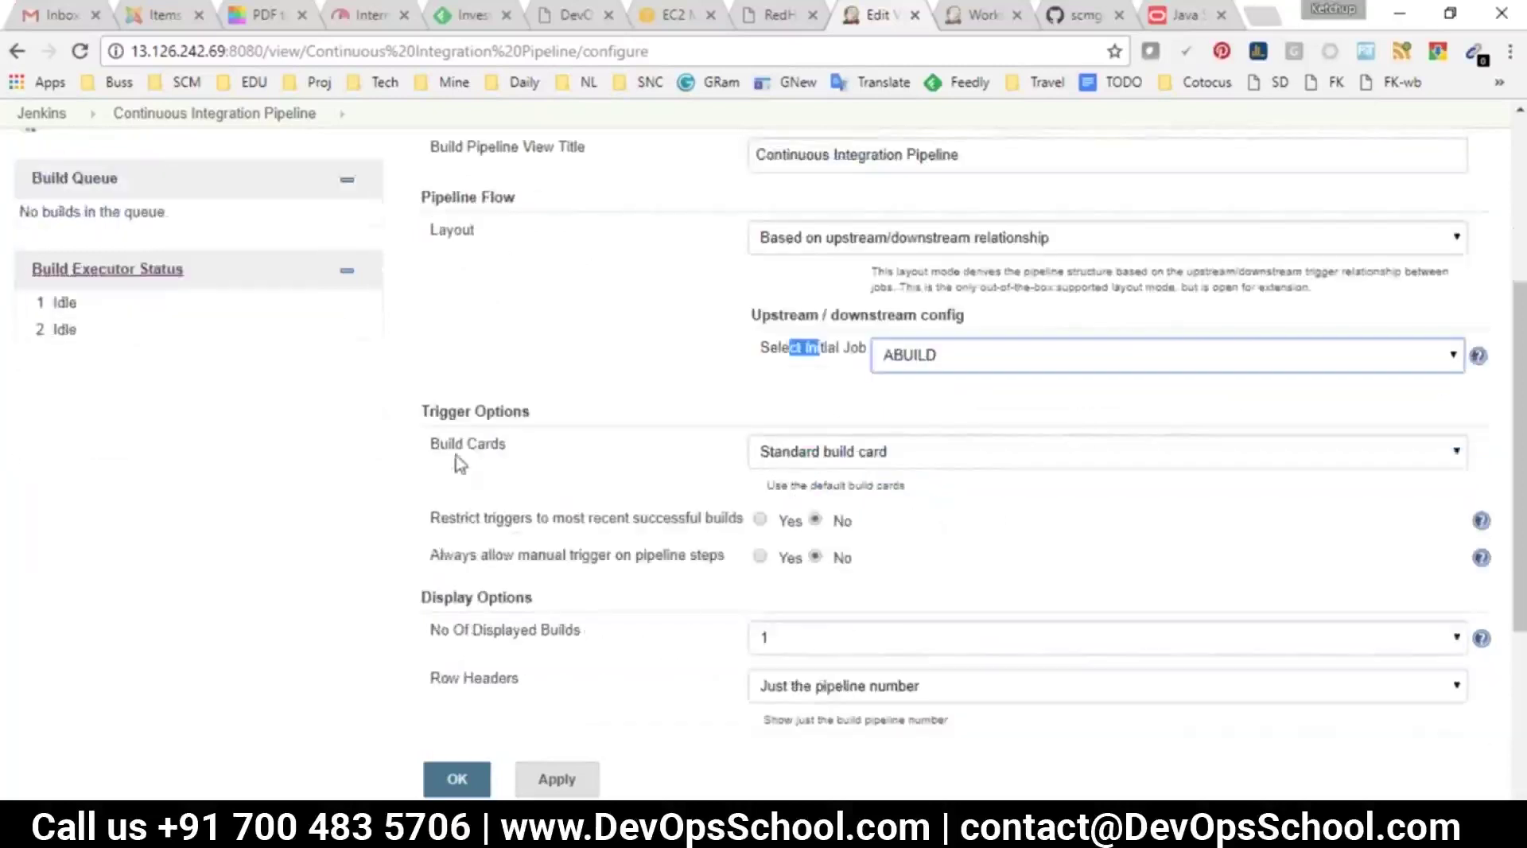
scroll(646, 543, down, 5)
drag(431, 264, 597, 298)
click(848, 316)
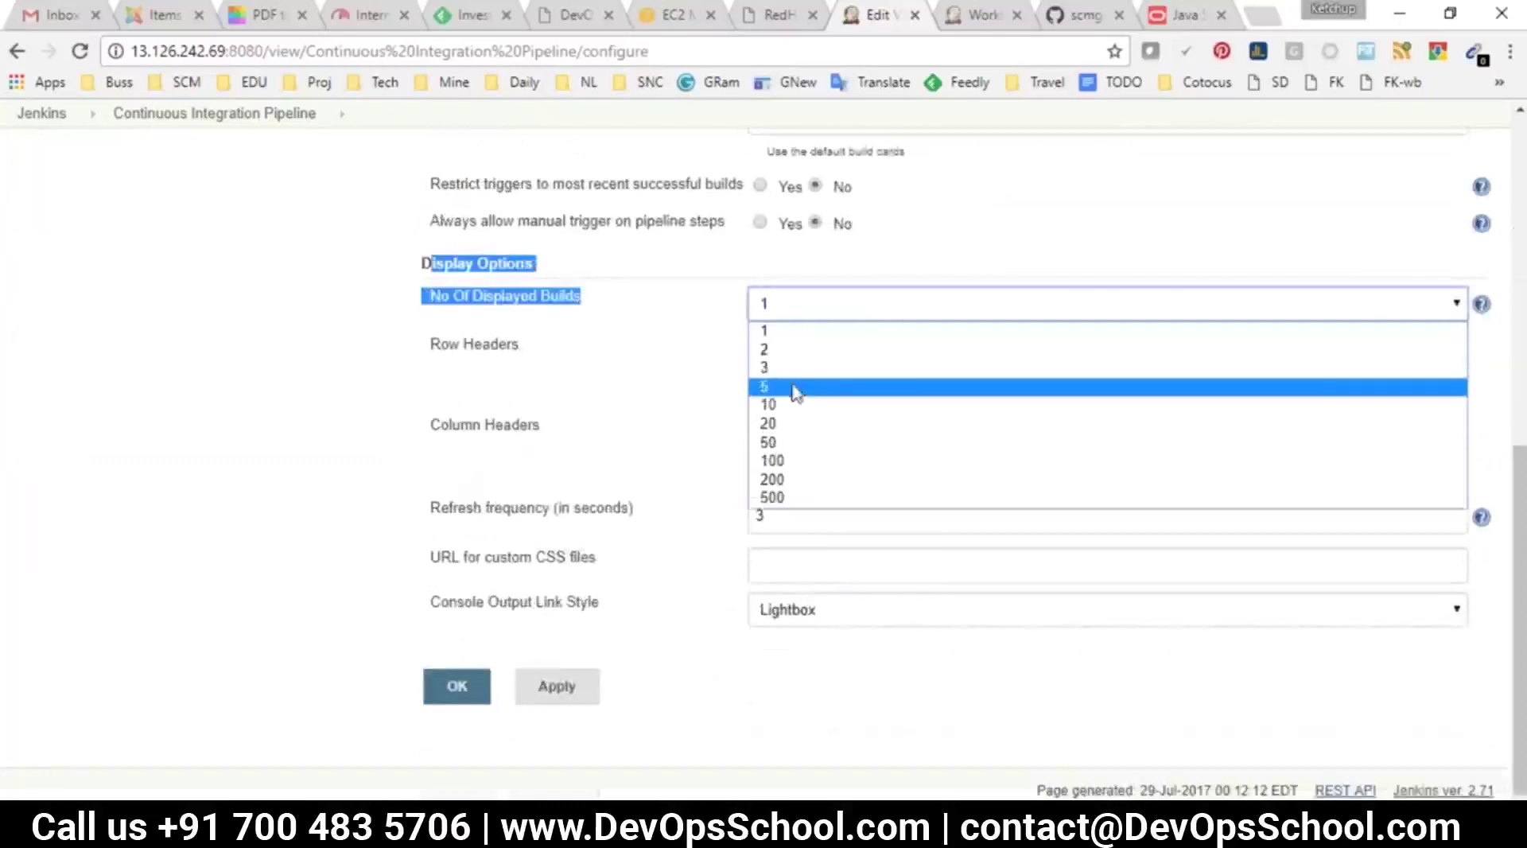
click(803, 385)
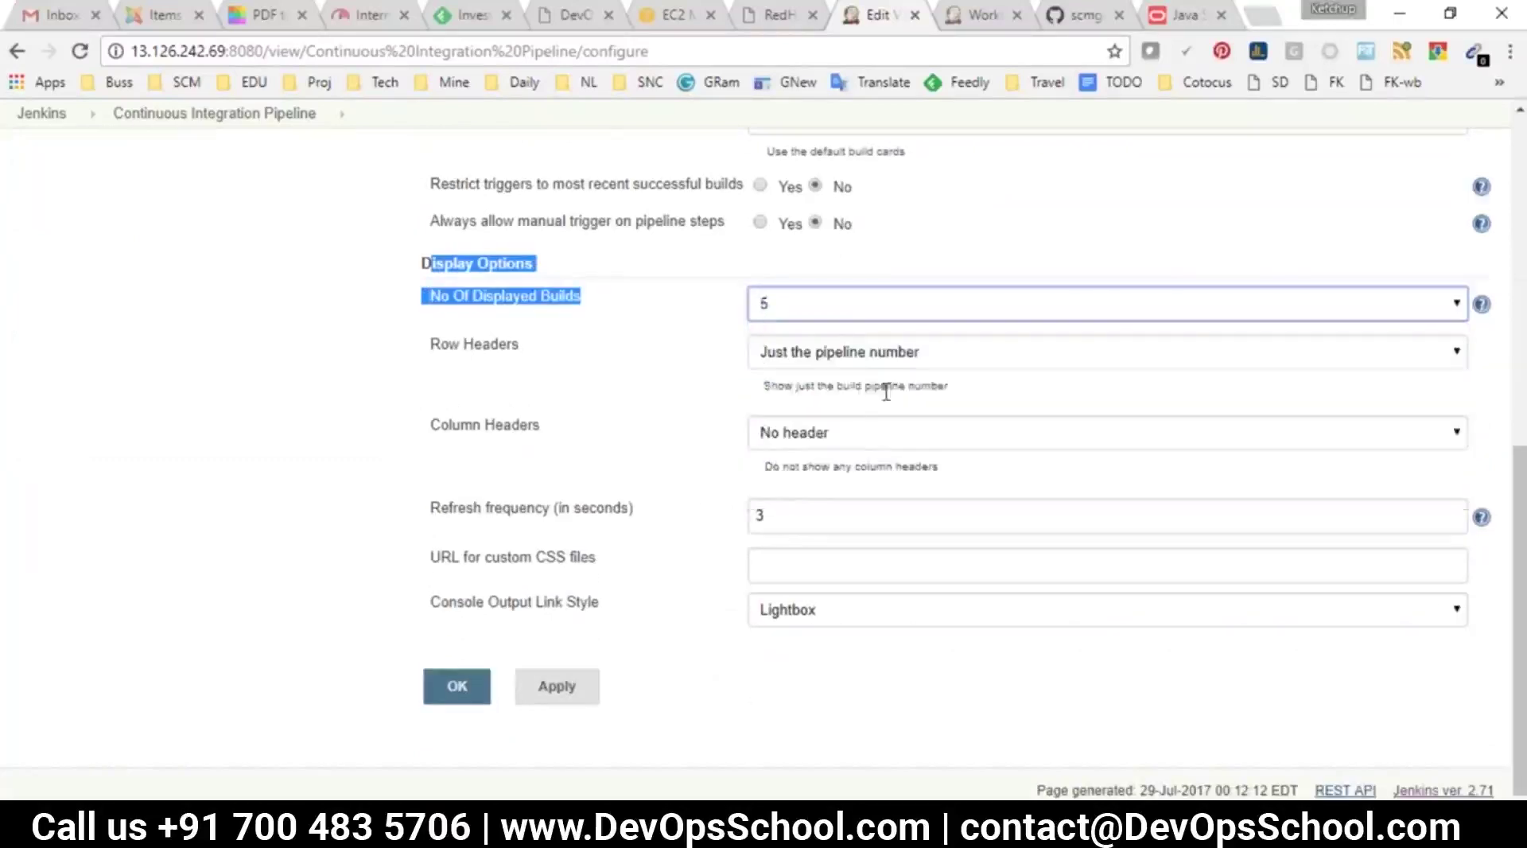
click(455, 688)
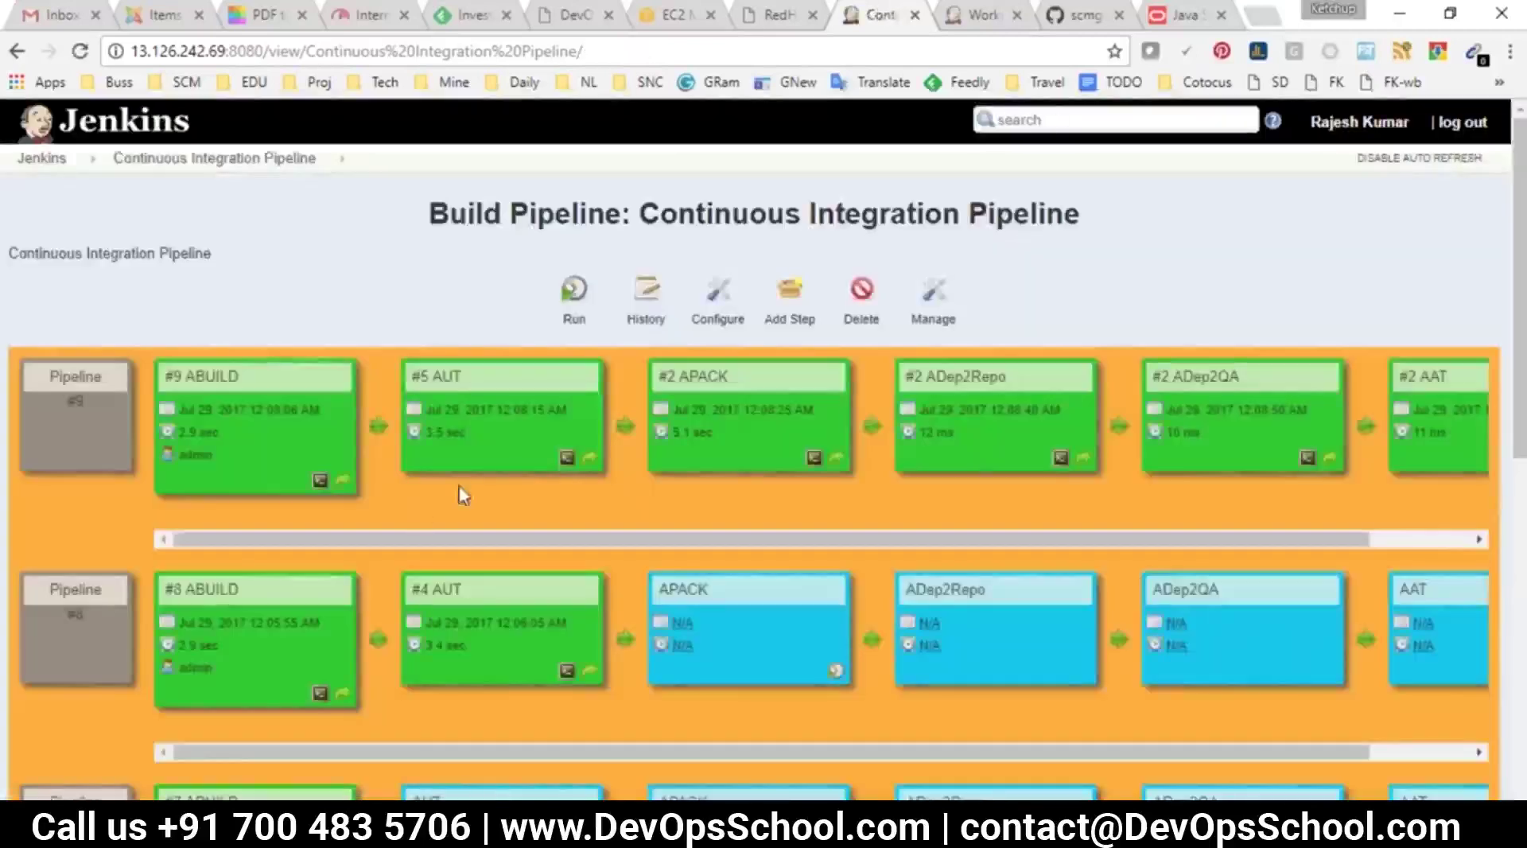
Zoom out, run the pipeline to start build #10 ABUILD, and return to the dashboard
key(ctrl+minus)
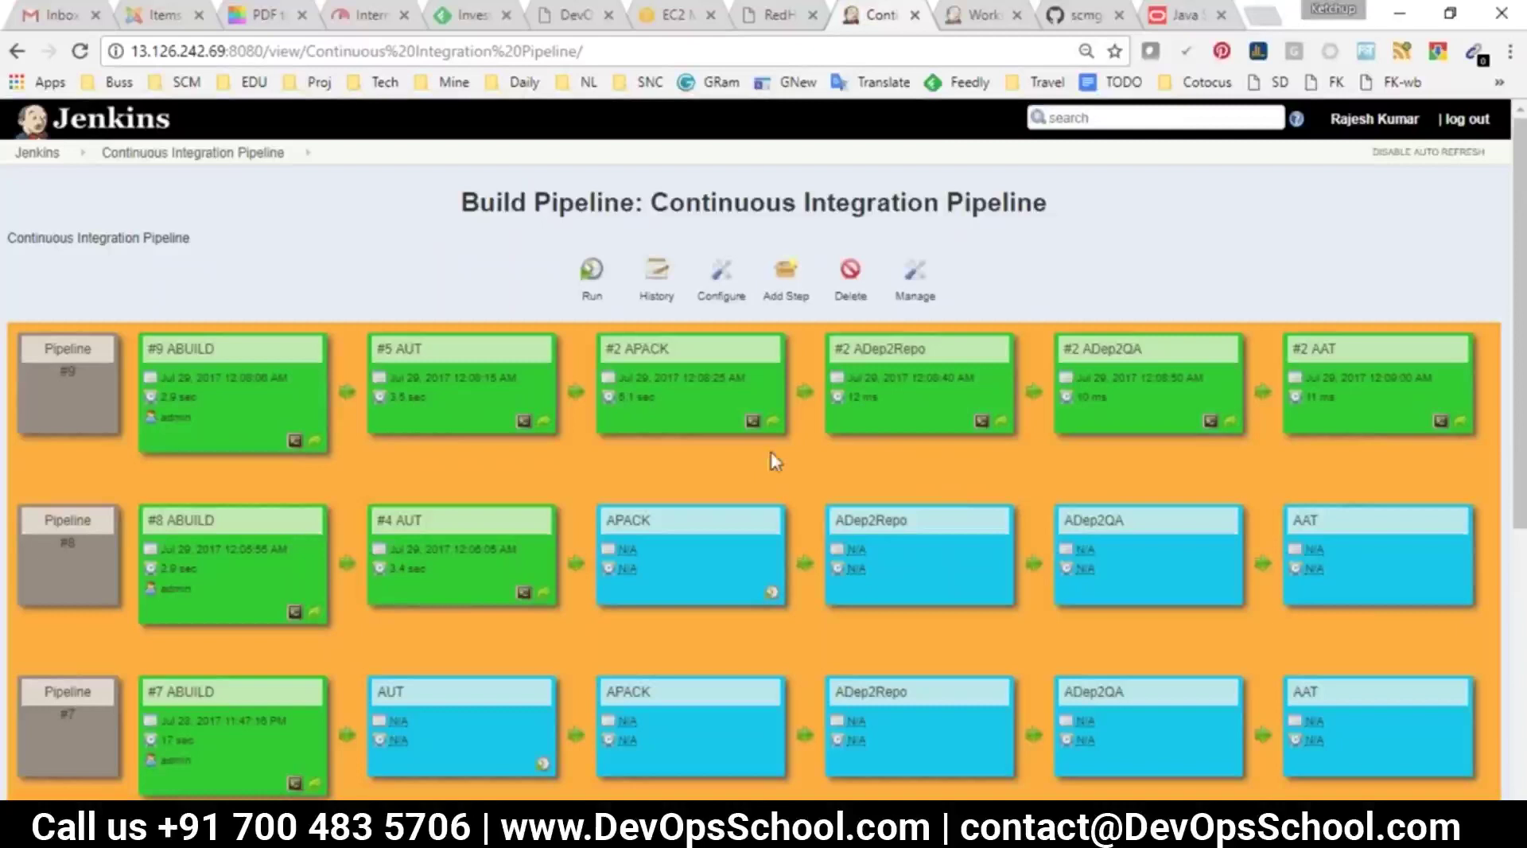
click(627, 52)
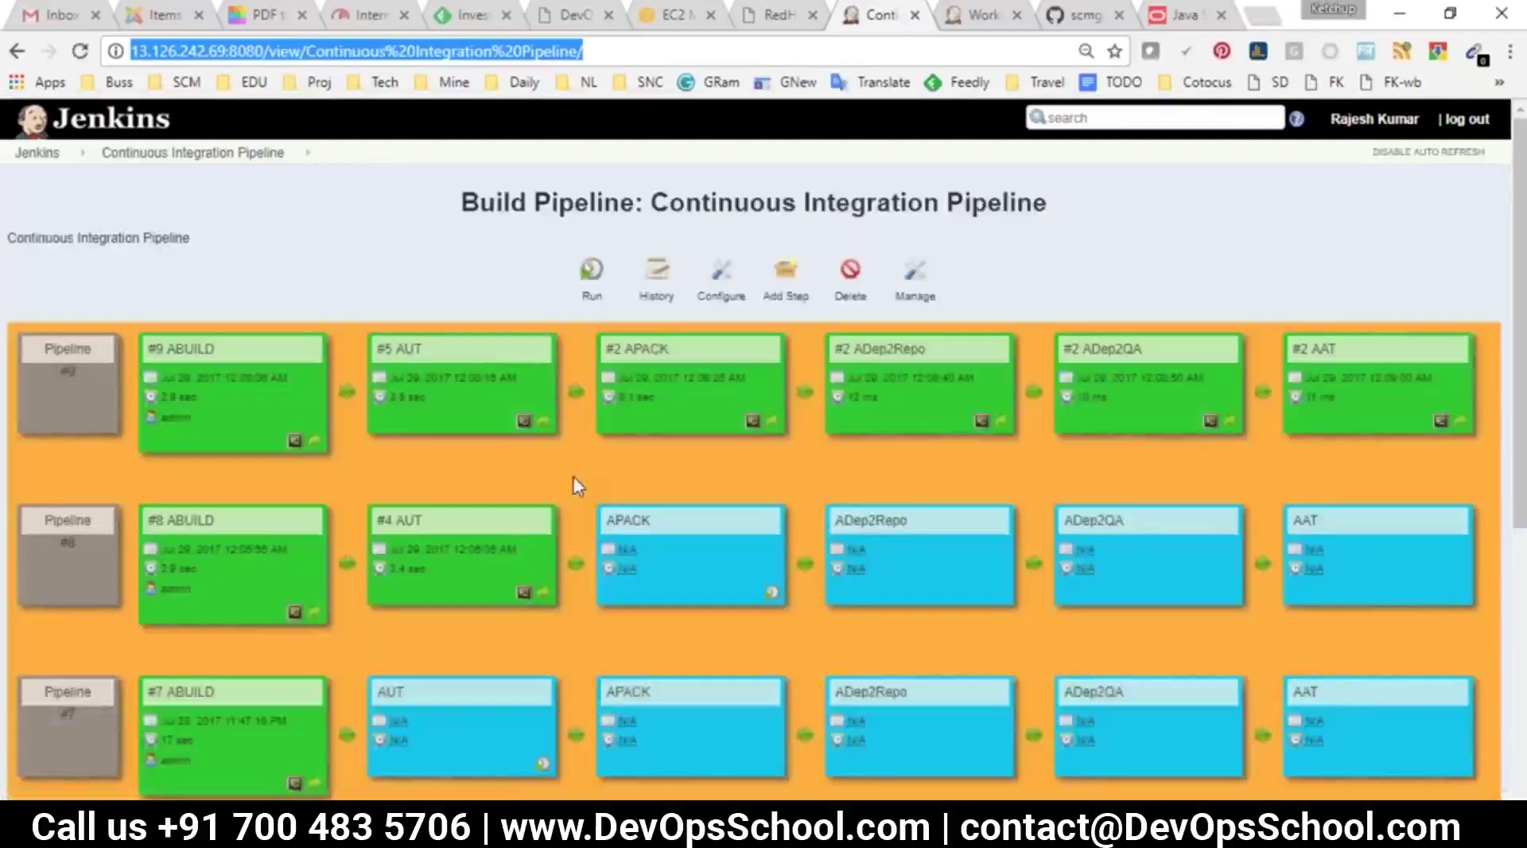
click(592, 275)
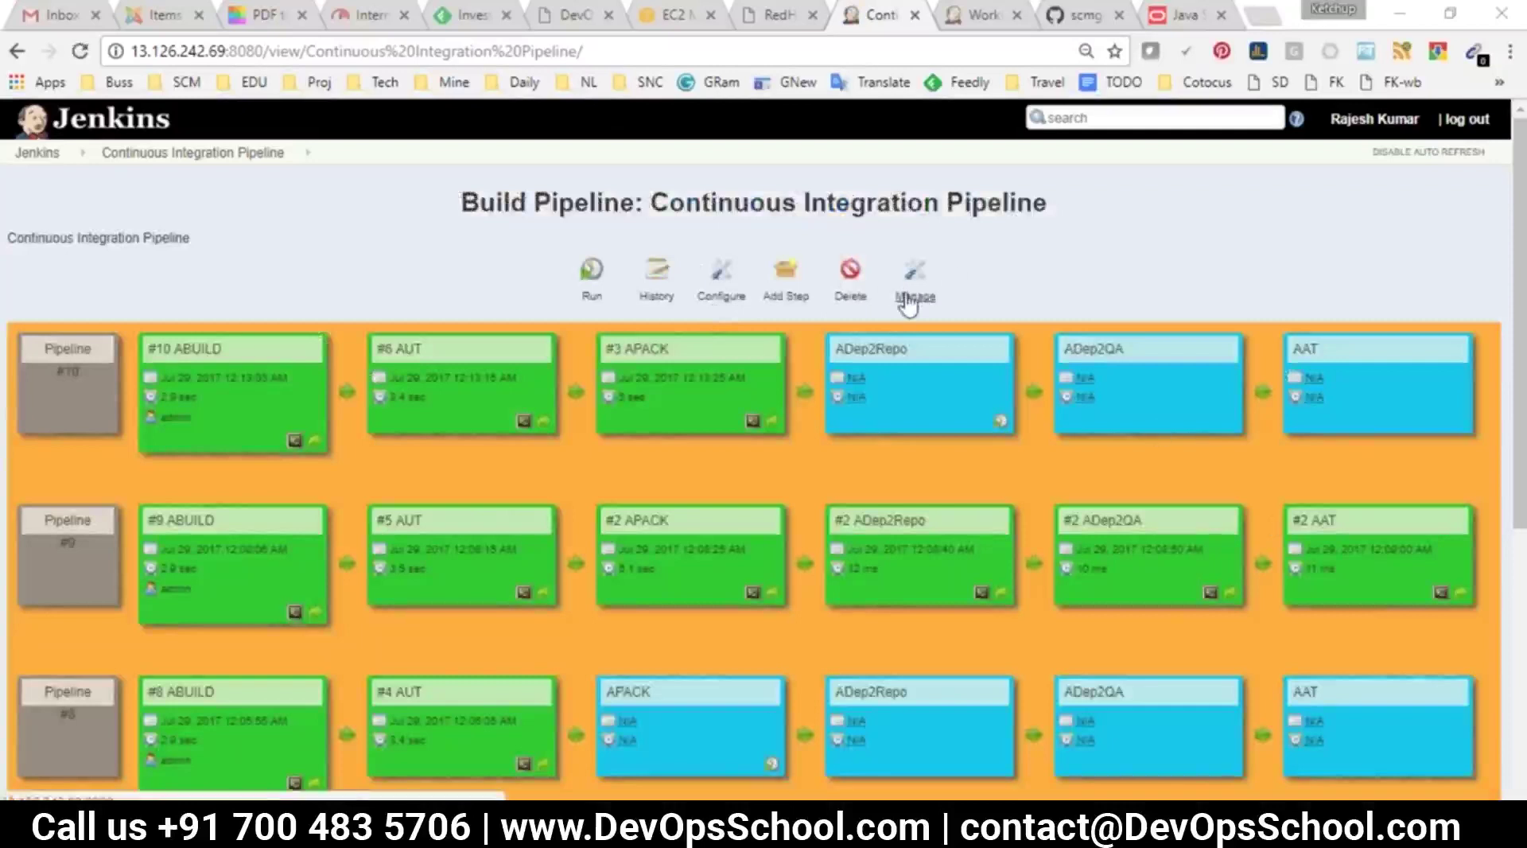
click(39, 152)
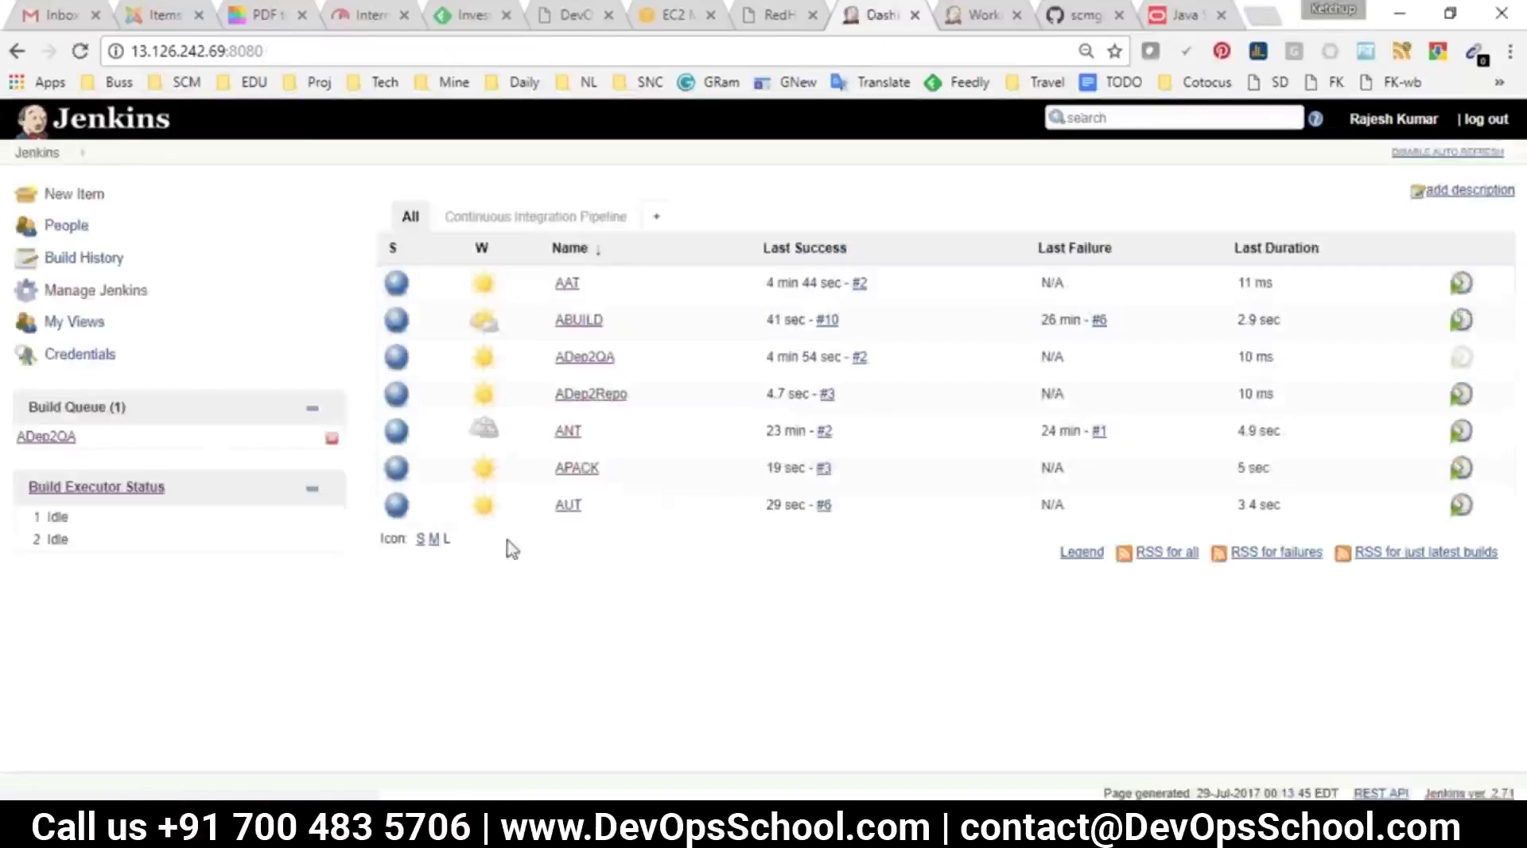
click(32, 153)
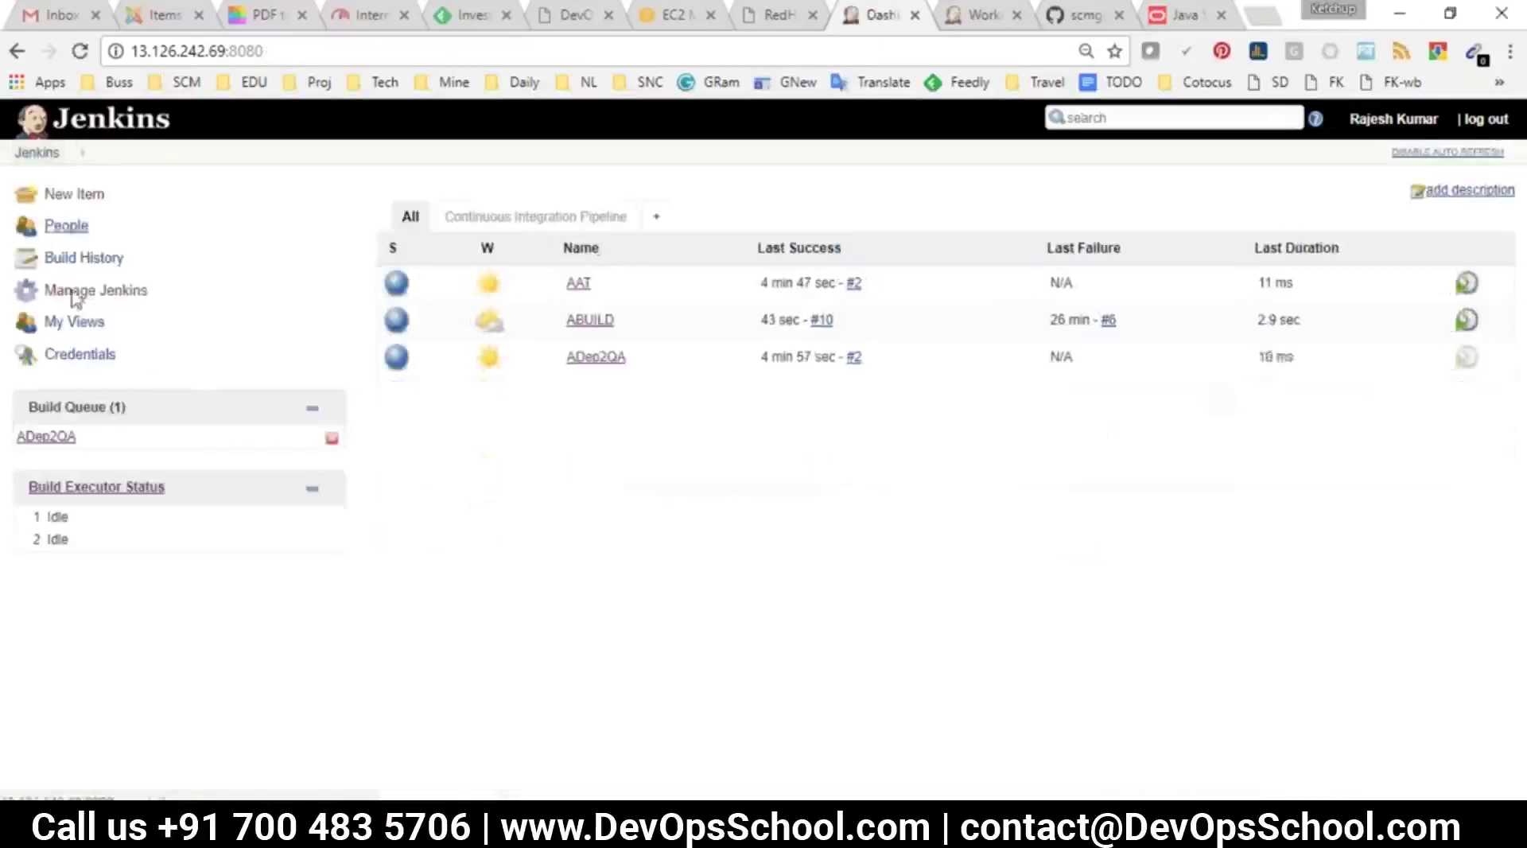
click(75, 293)
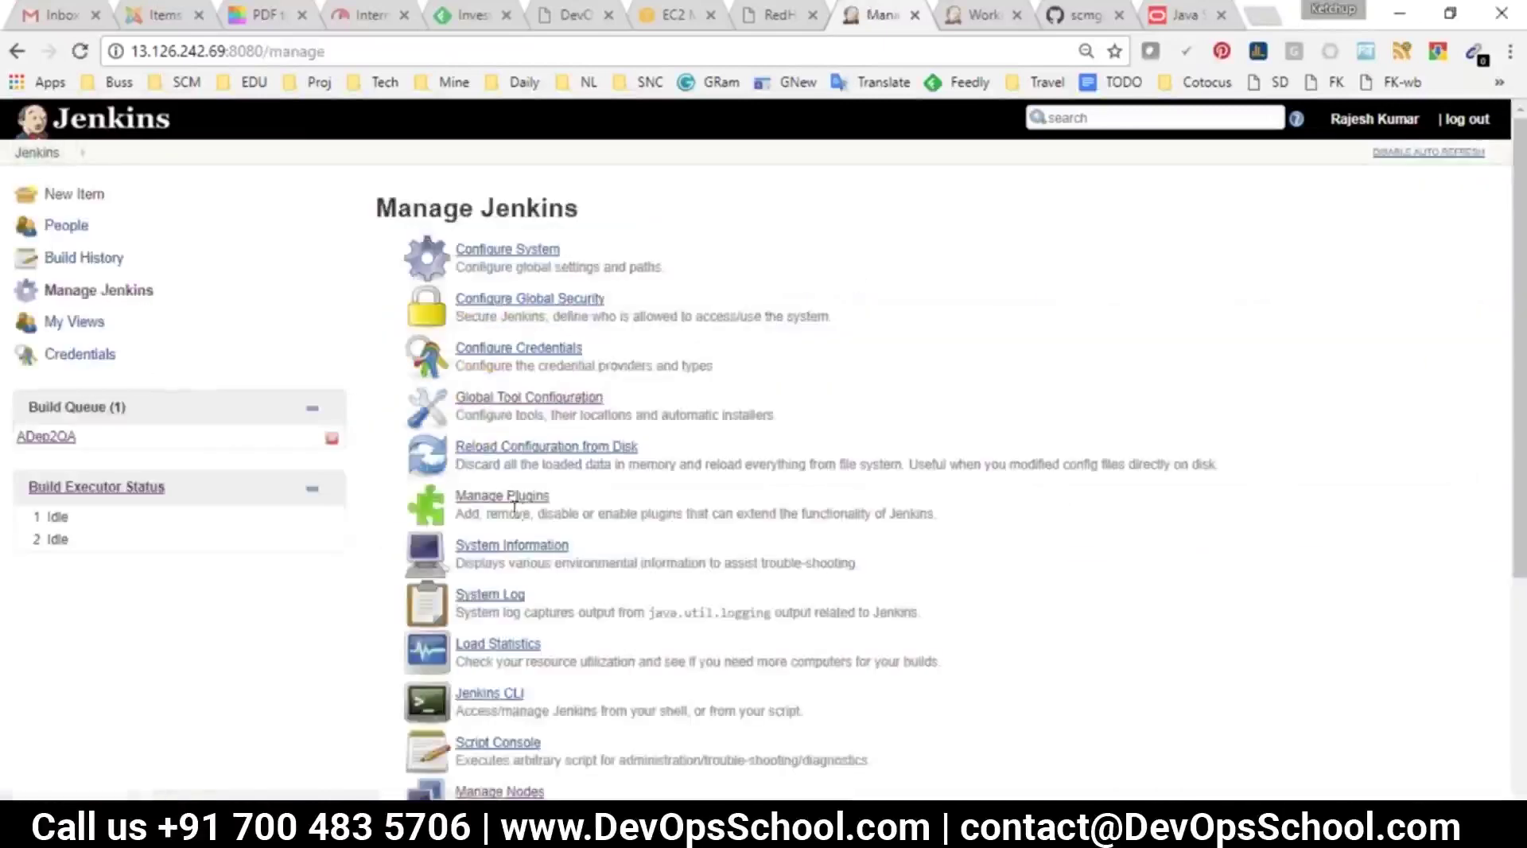
click(513, 496)
click(666, 251)
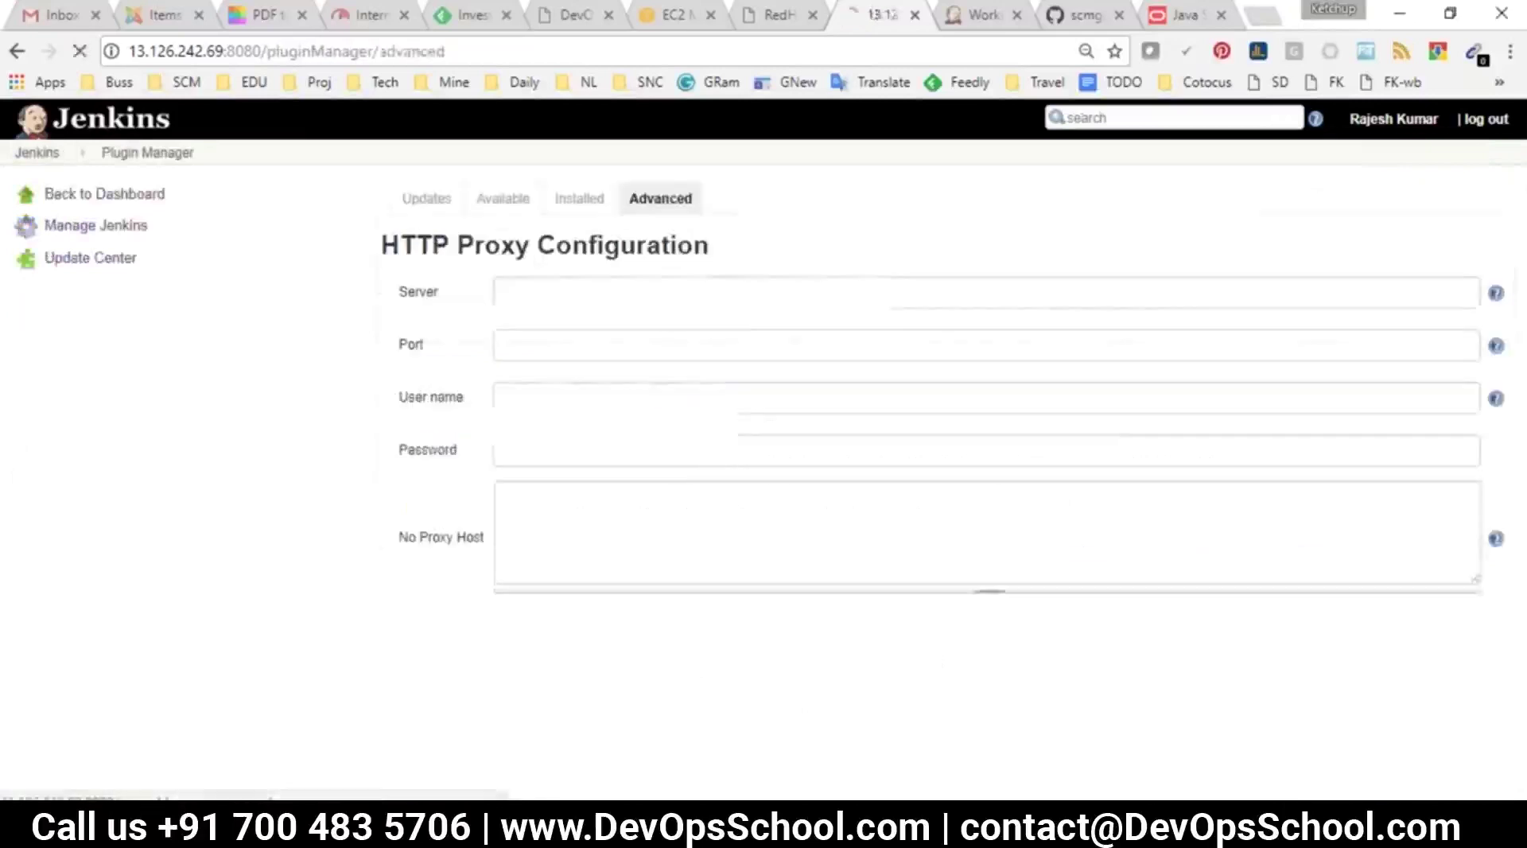
scroll(808, 534, down, 5)
drag(383, 396, 497, 429)
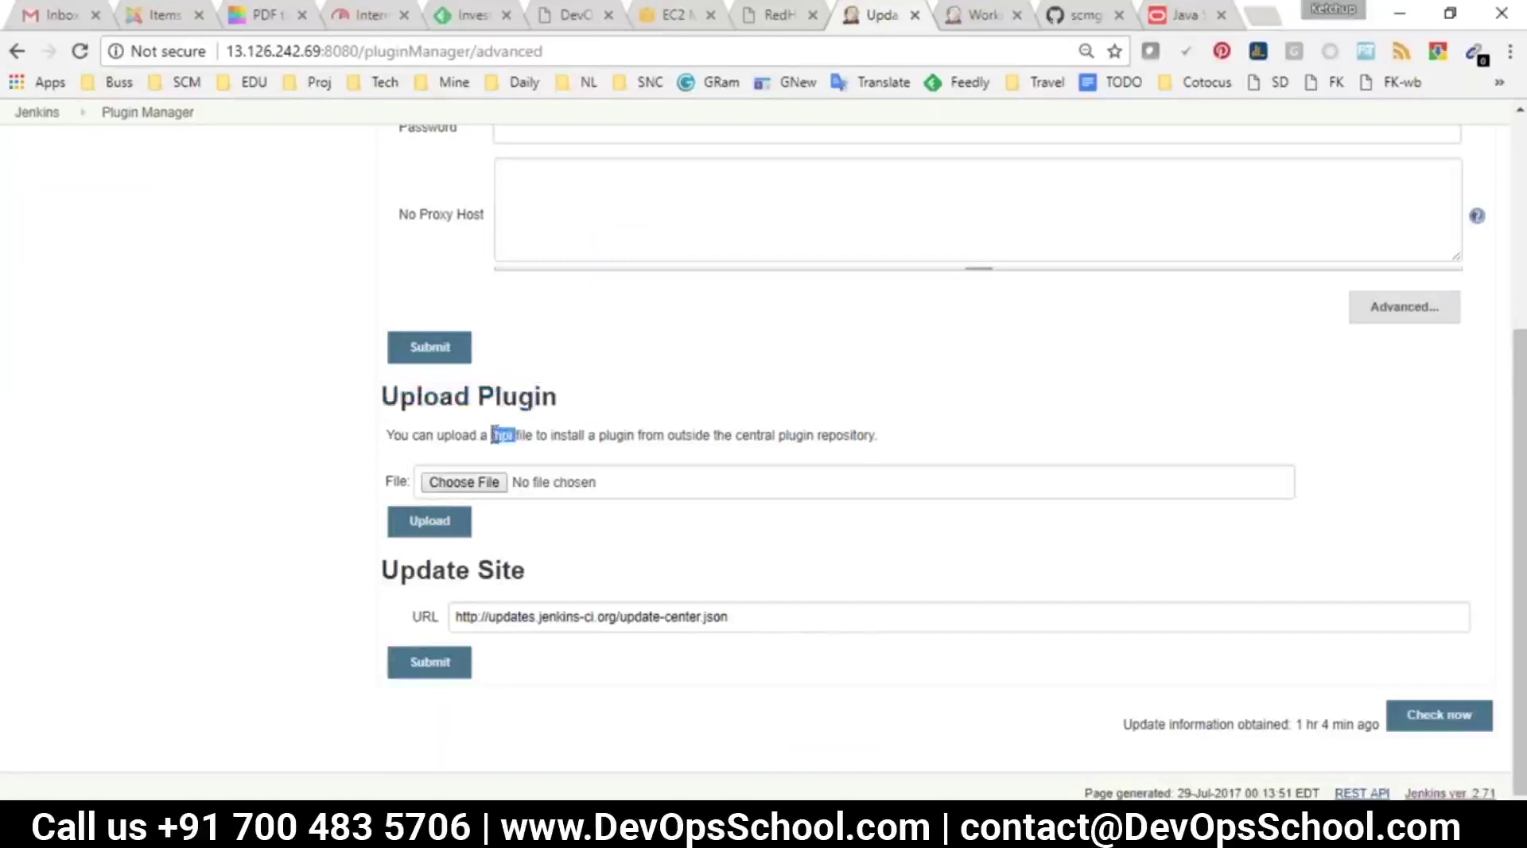
click(499, 452)
double_click(503, 435)
triple_click(503, 435)
double_click(504, 435)
click(485, 484)
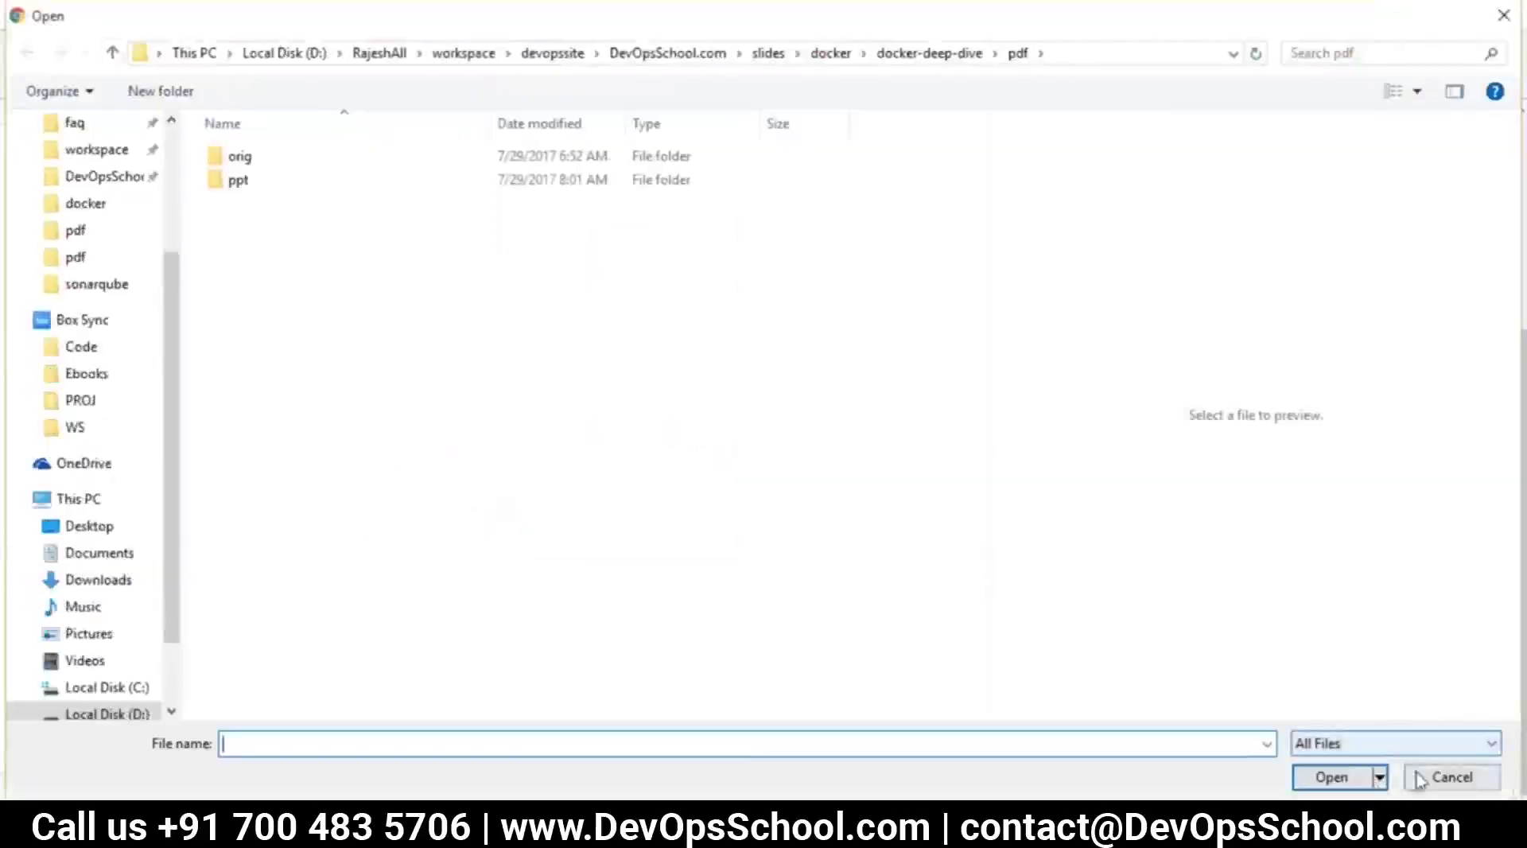
click(1420, 776)
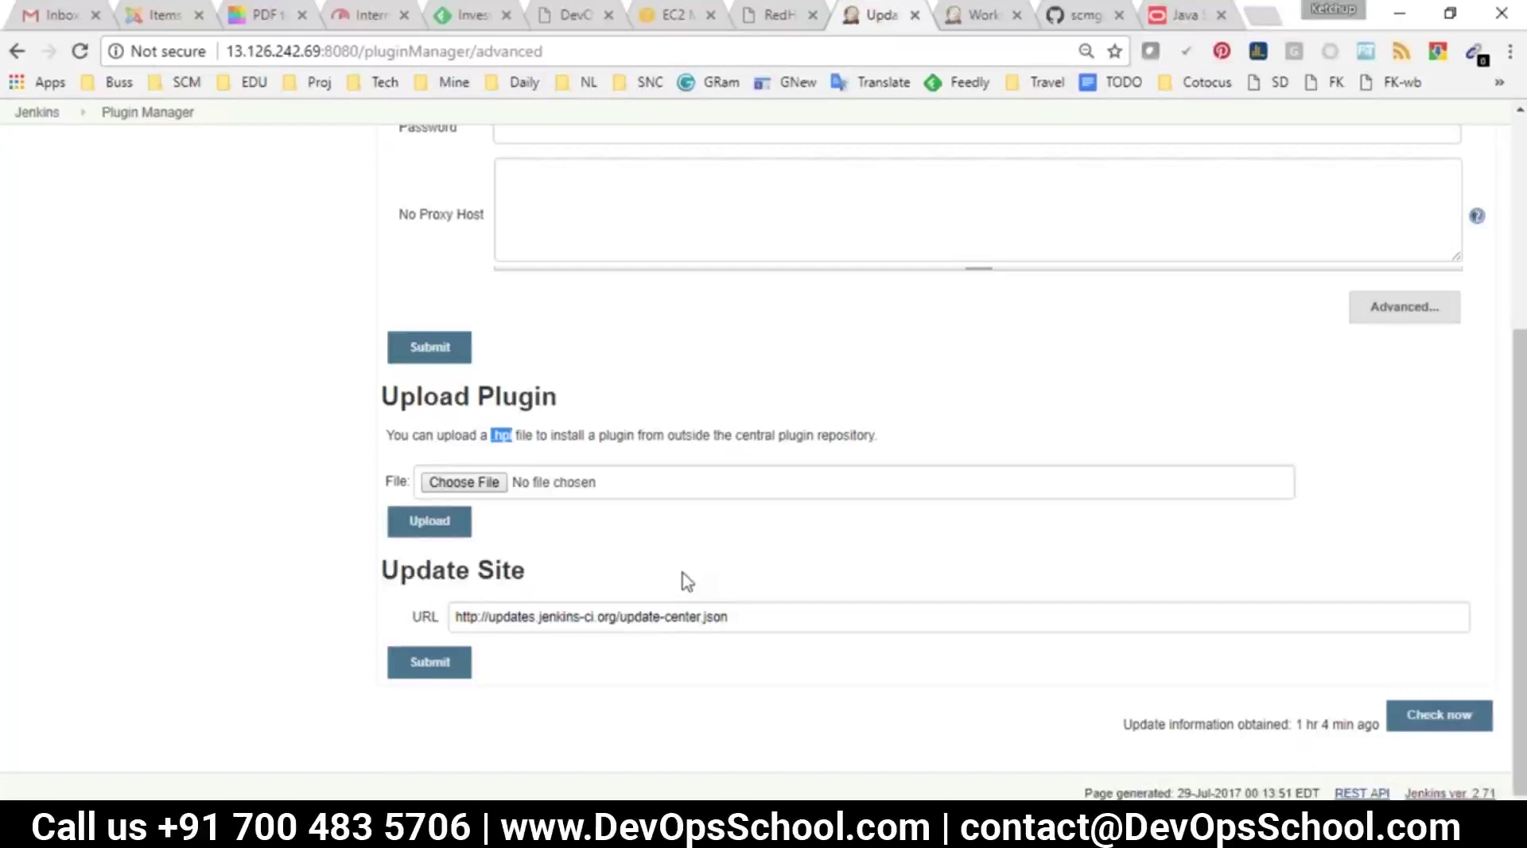
Open the Continuous Integration Pipeline tab from the dashboard to check run #10
click(37, 112)
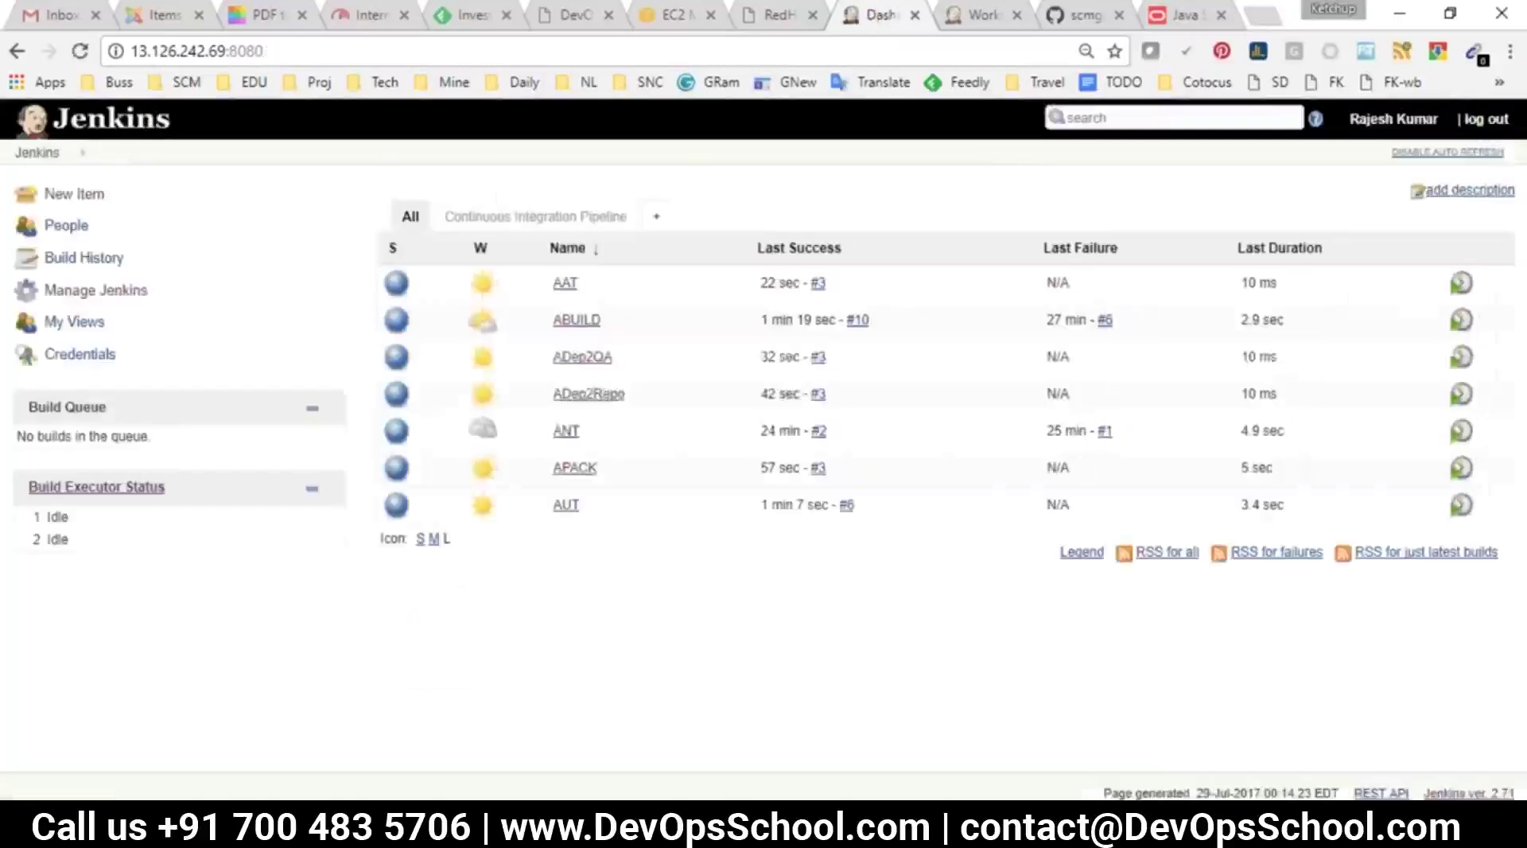
click(559, 218)
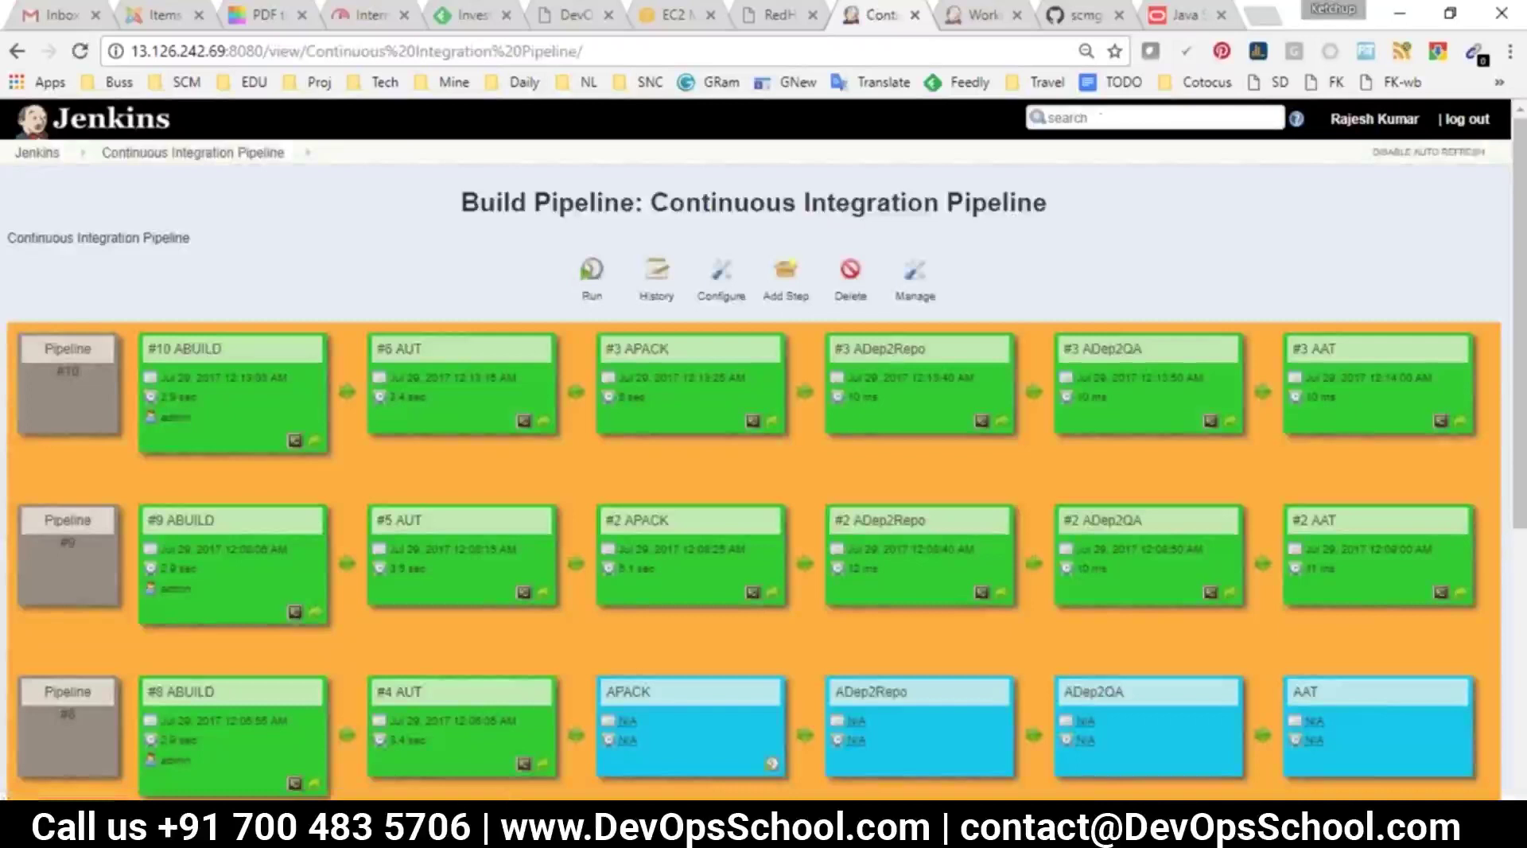
Bring jenkijns.txt forward and review the pipeline stages line in the notes
mouse_move(875, 780)
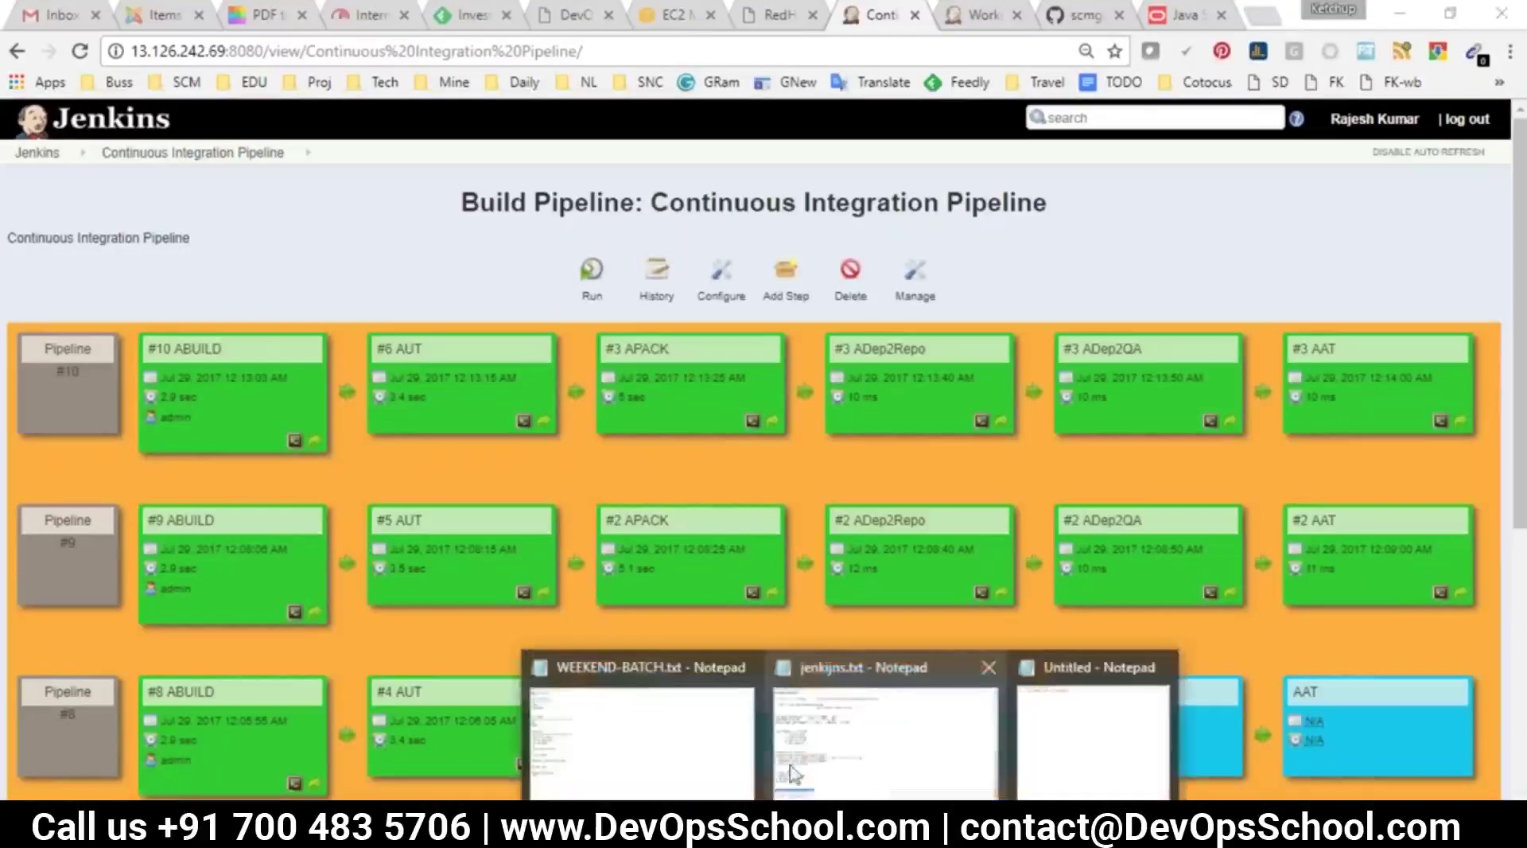
mouse_move(710, 765)
click(882, 739)
scroll(437, 392, up, 14)
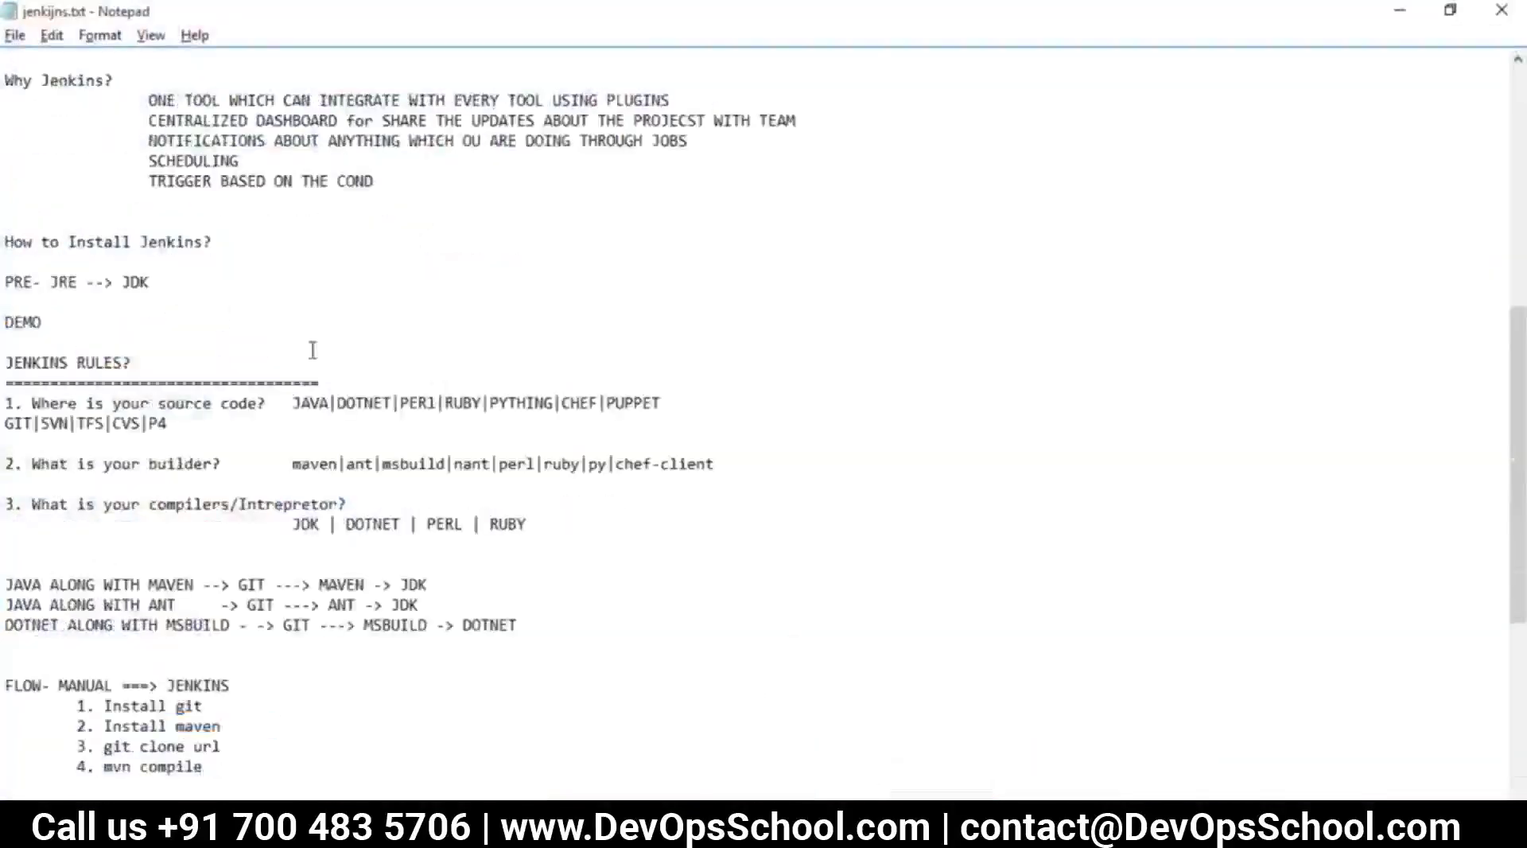
scroll(395, 515, up, 1)
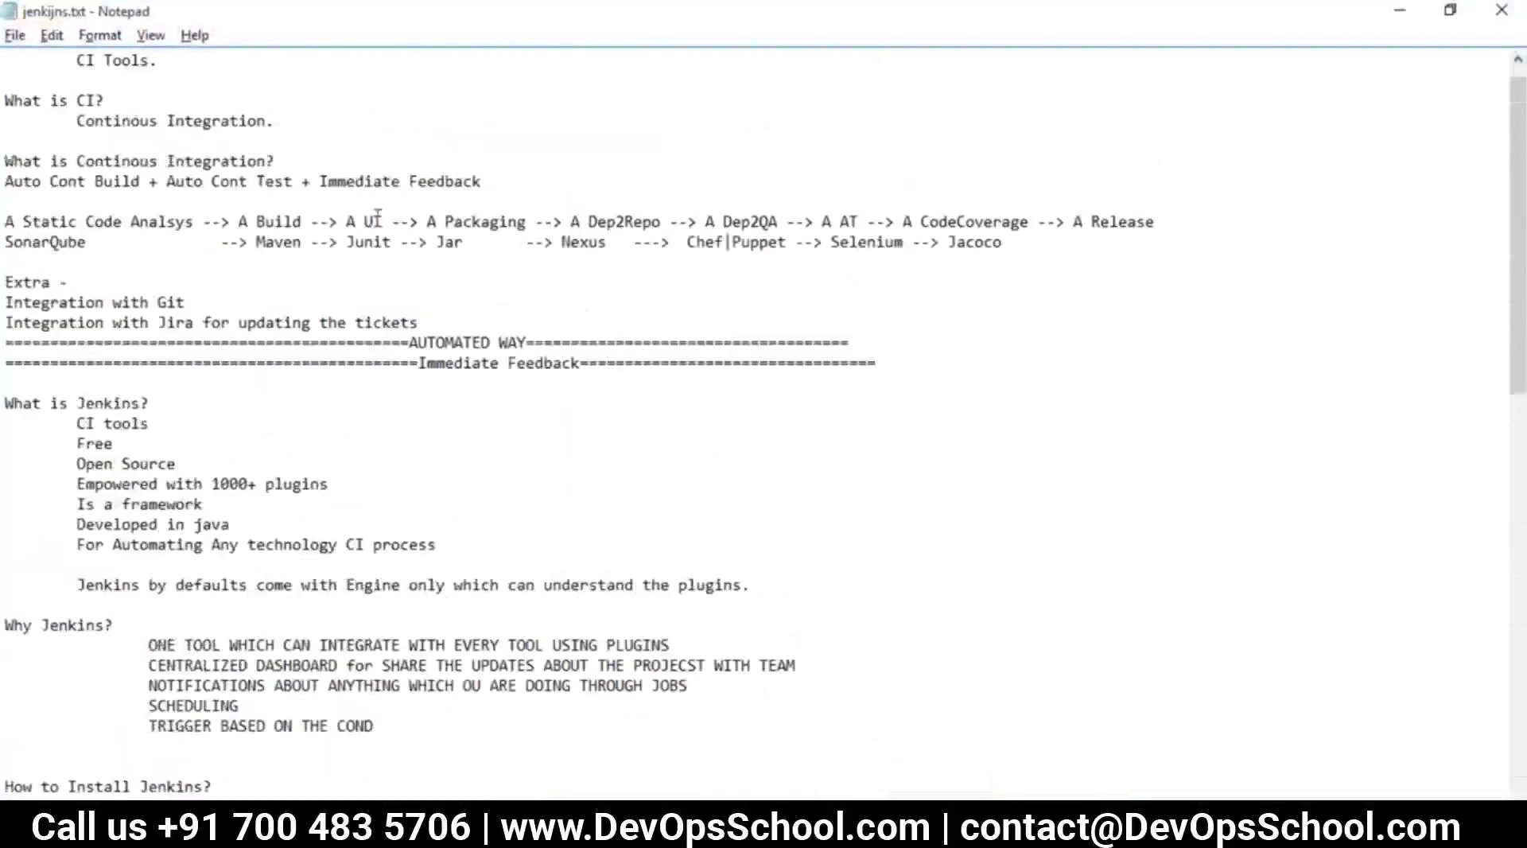
drag(356, 221, 874, 223)
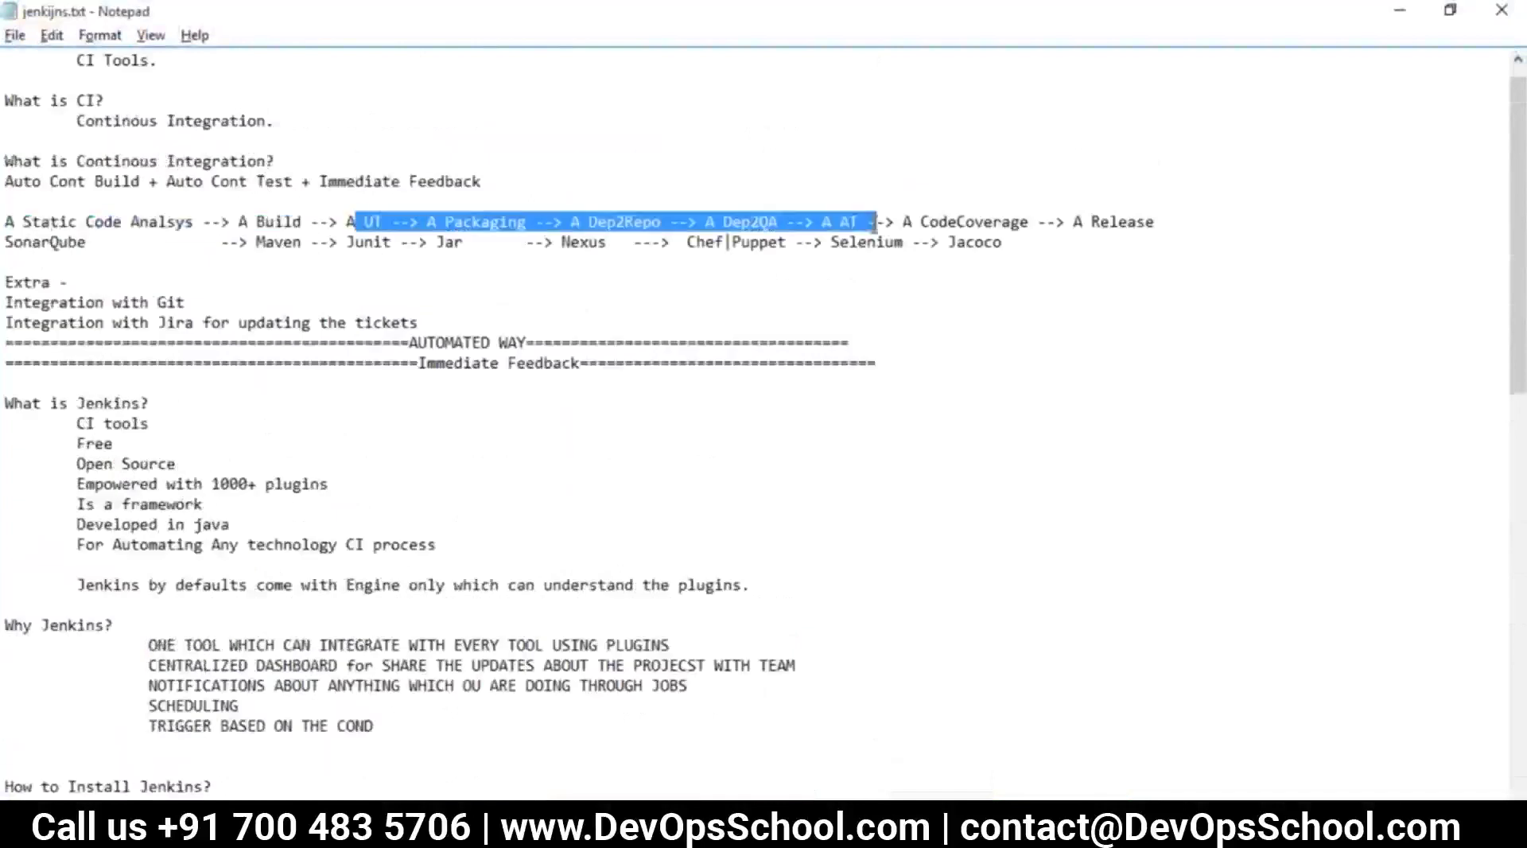
key(alt+Tab)
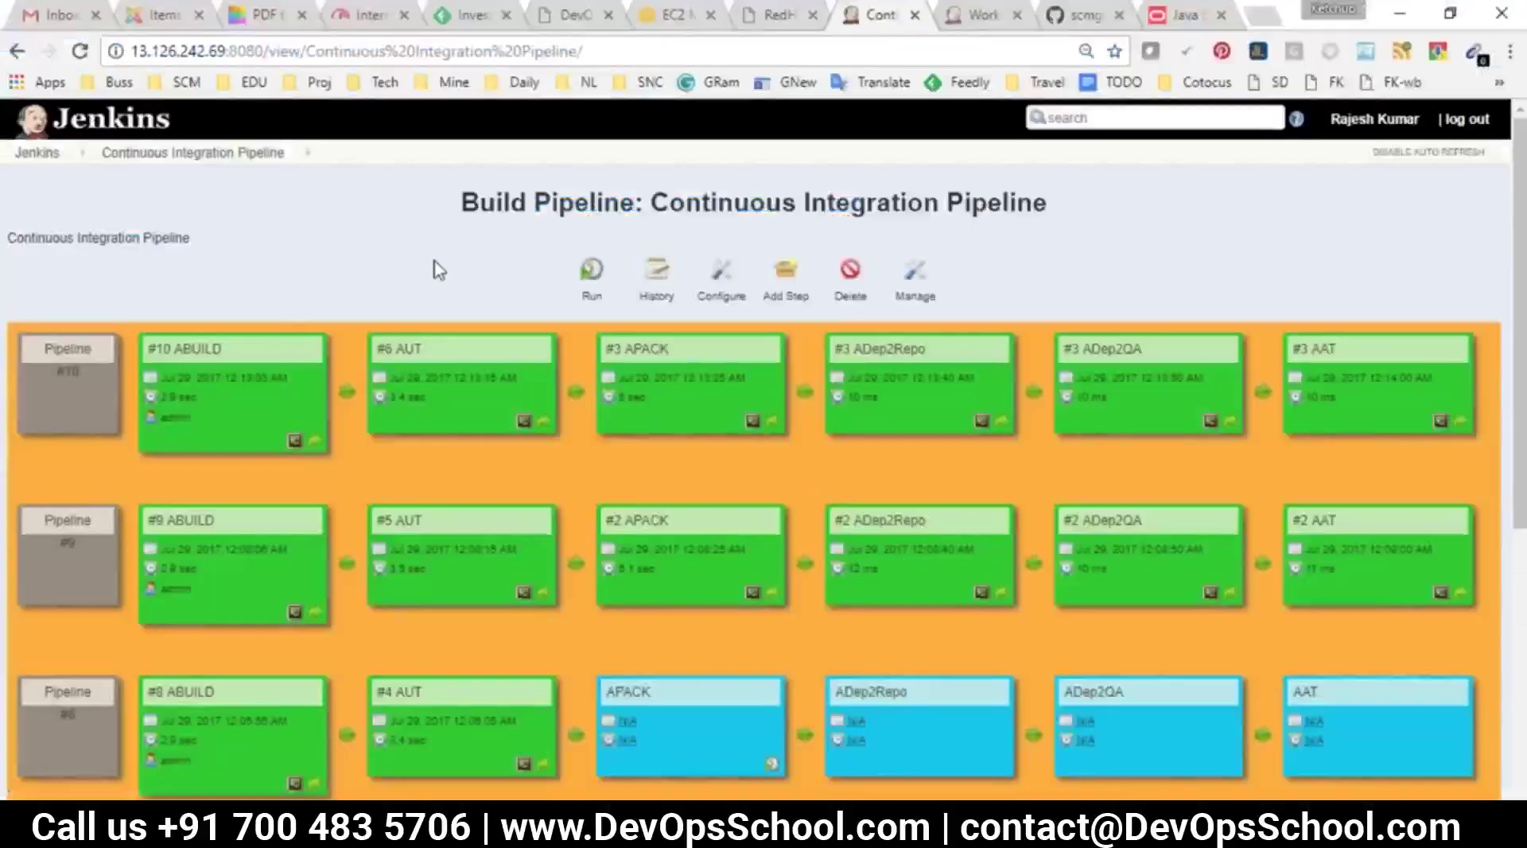
key(alt+Tab)
scroll(283, 477, down, 16)
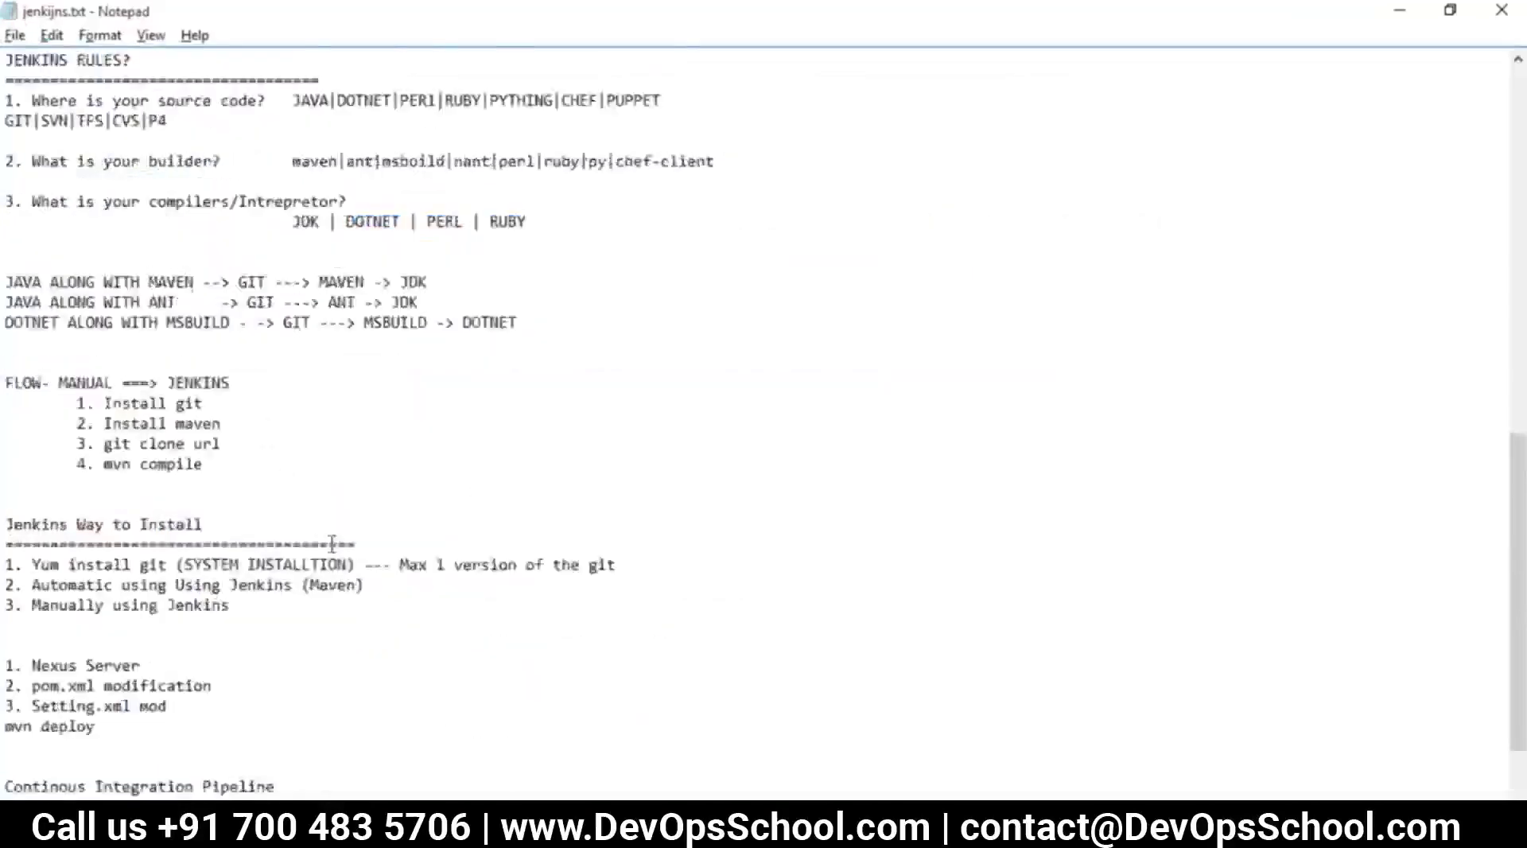
Type 'How can you integrate with SonarQube?' below the Build Pipeline note
click(320, 721)
key(Return)
key(Return)
key(Return)
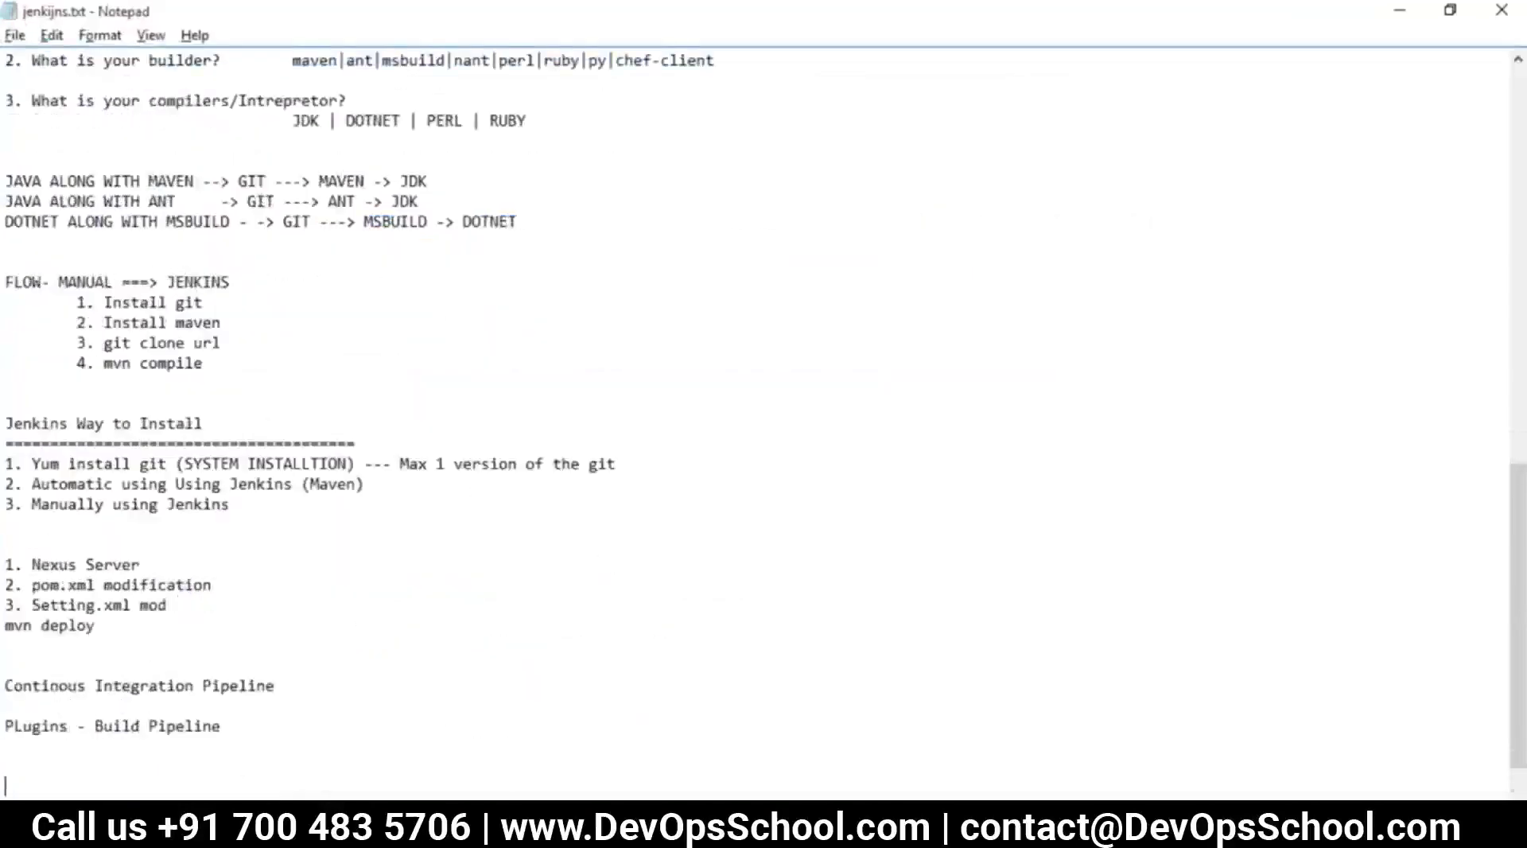
text(How can you integrate with Sonar)
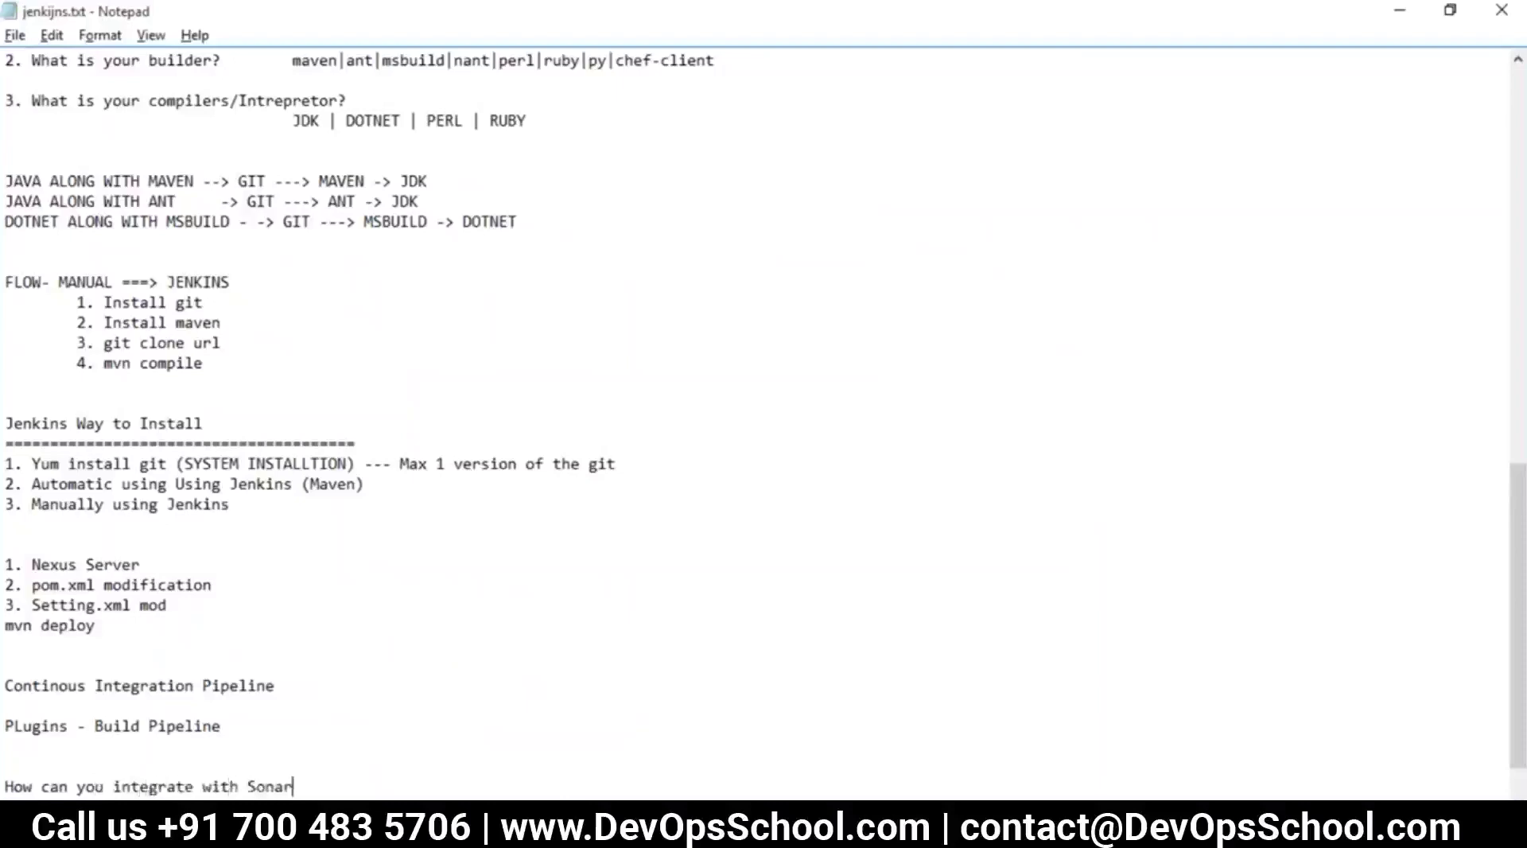
text(Qube?)
key(Return)
key(Return)
key(Return)
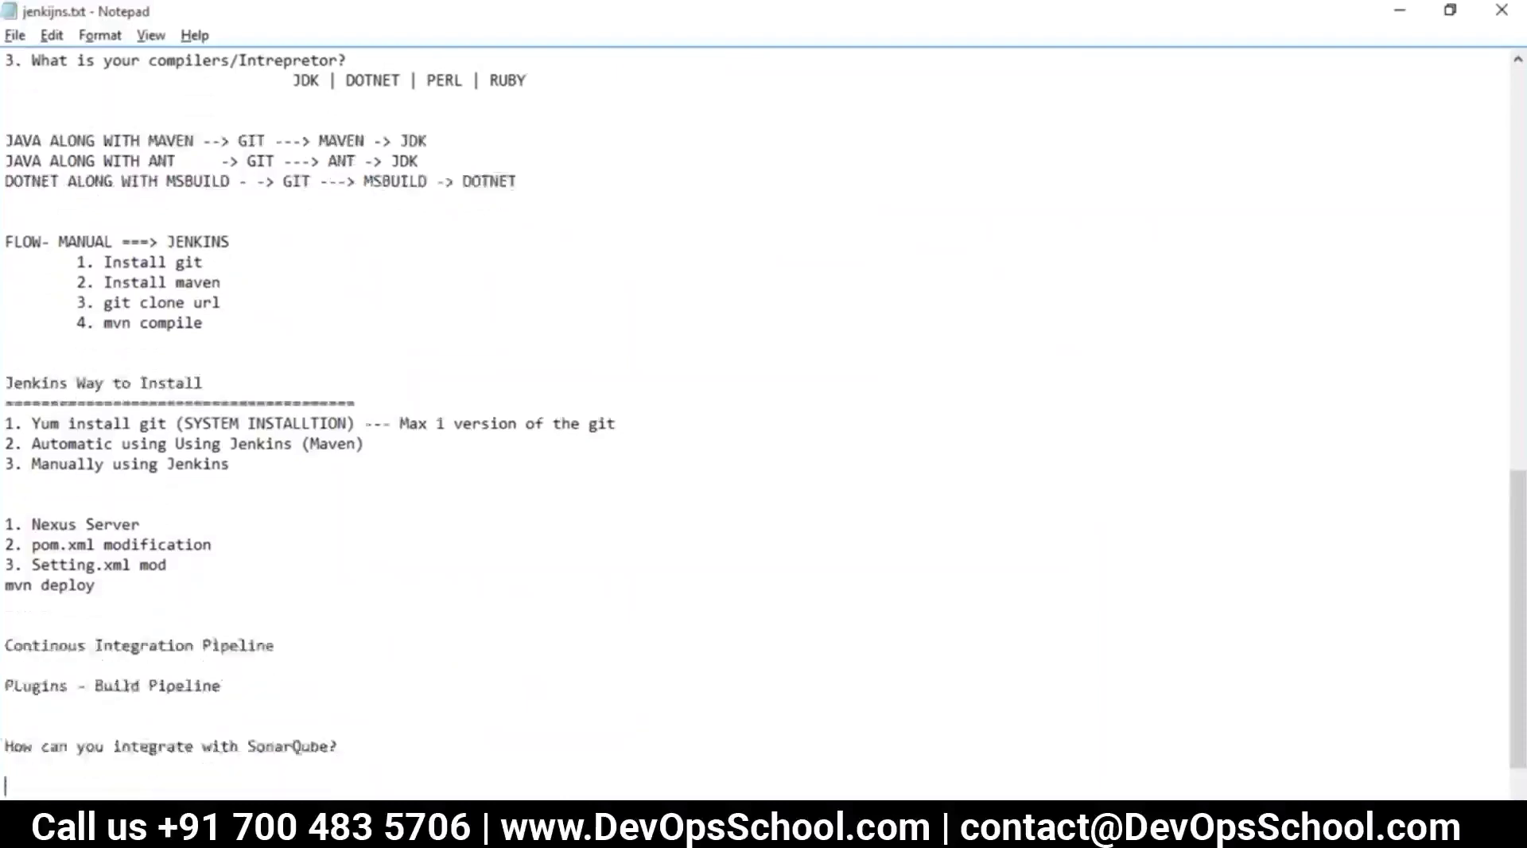
key(Return)
key(Return)
key(Return)
key(Return)
key(Return)
key(Return)
key(Return)
key(Return)
key(Return)
key(Return)
key(Return)
key(Return)
key(Return)
key(Return)
key(Return)
key(Return)
key(Return)
key(Return)
key(Return)
key(Return)
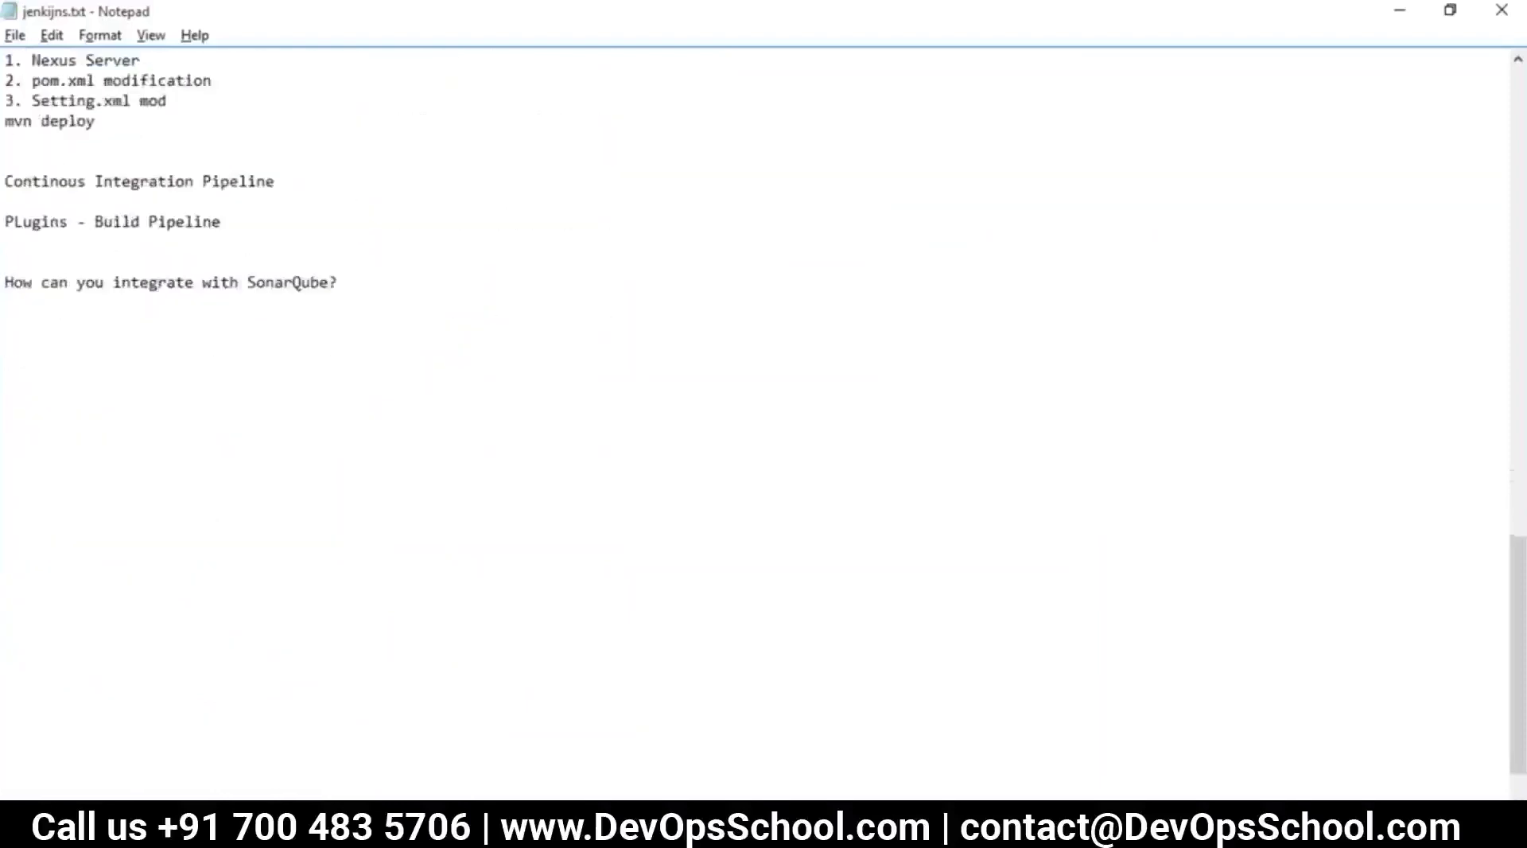
Underline the question with equals signs and insert '& Jenkins' before its question mark
key(alt+Tab)
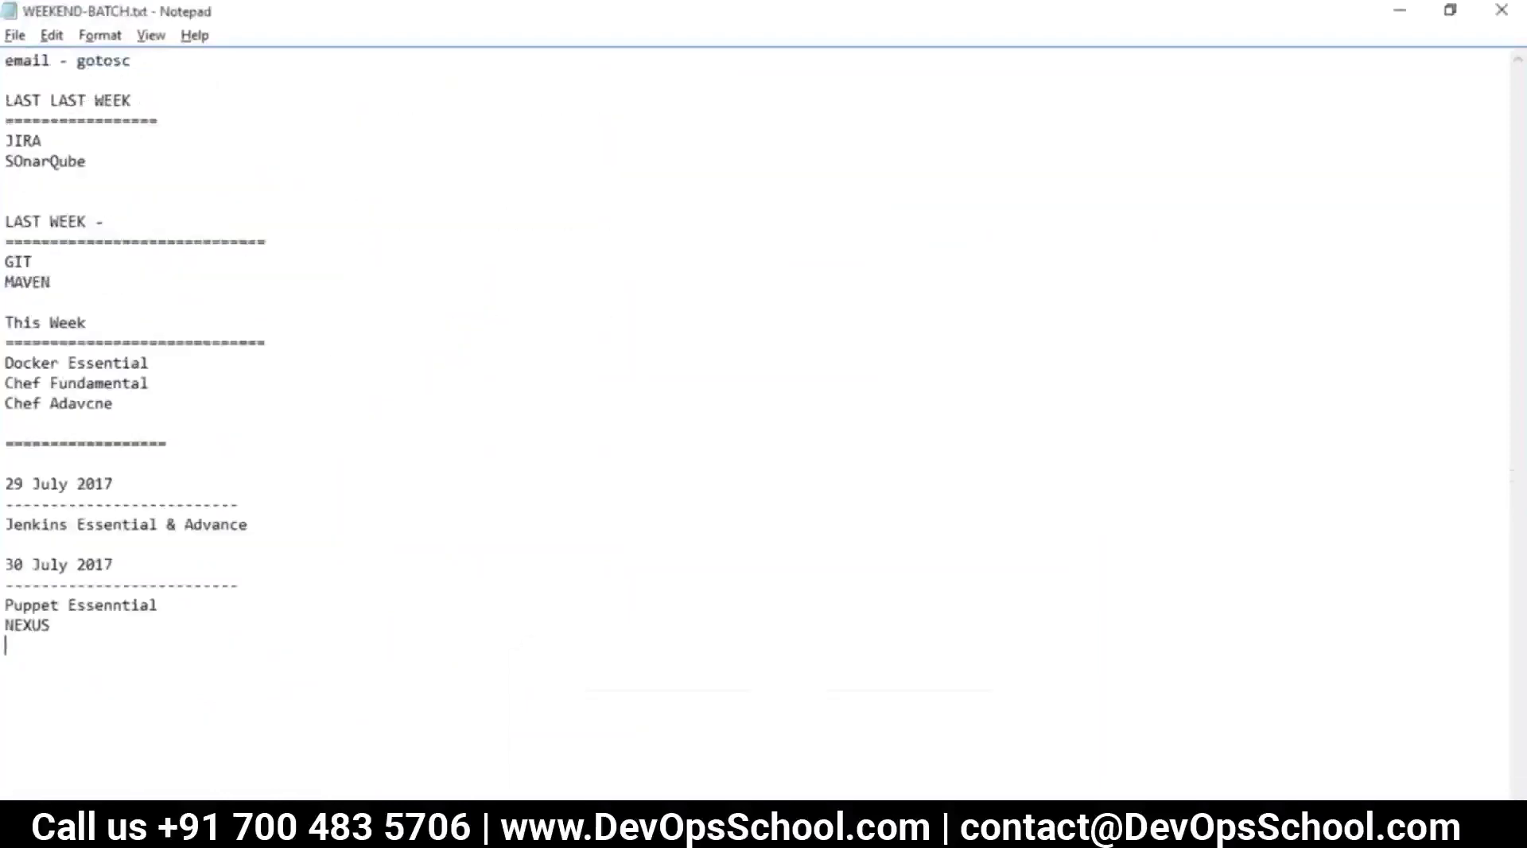
drag(105, 155, 4, 160)
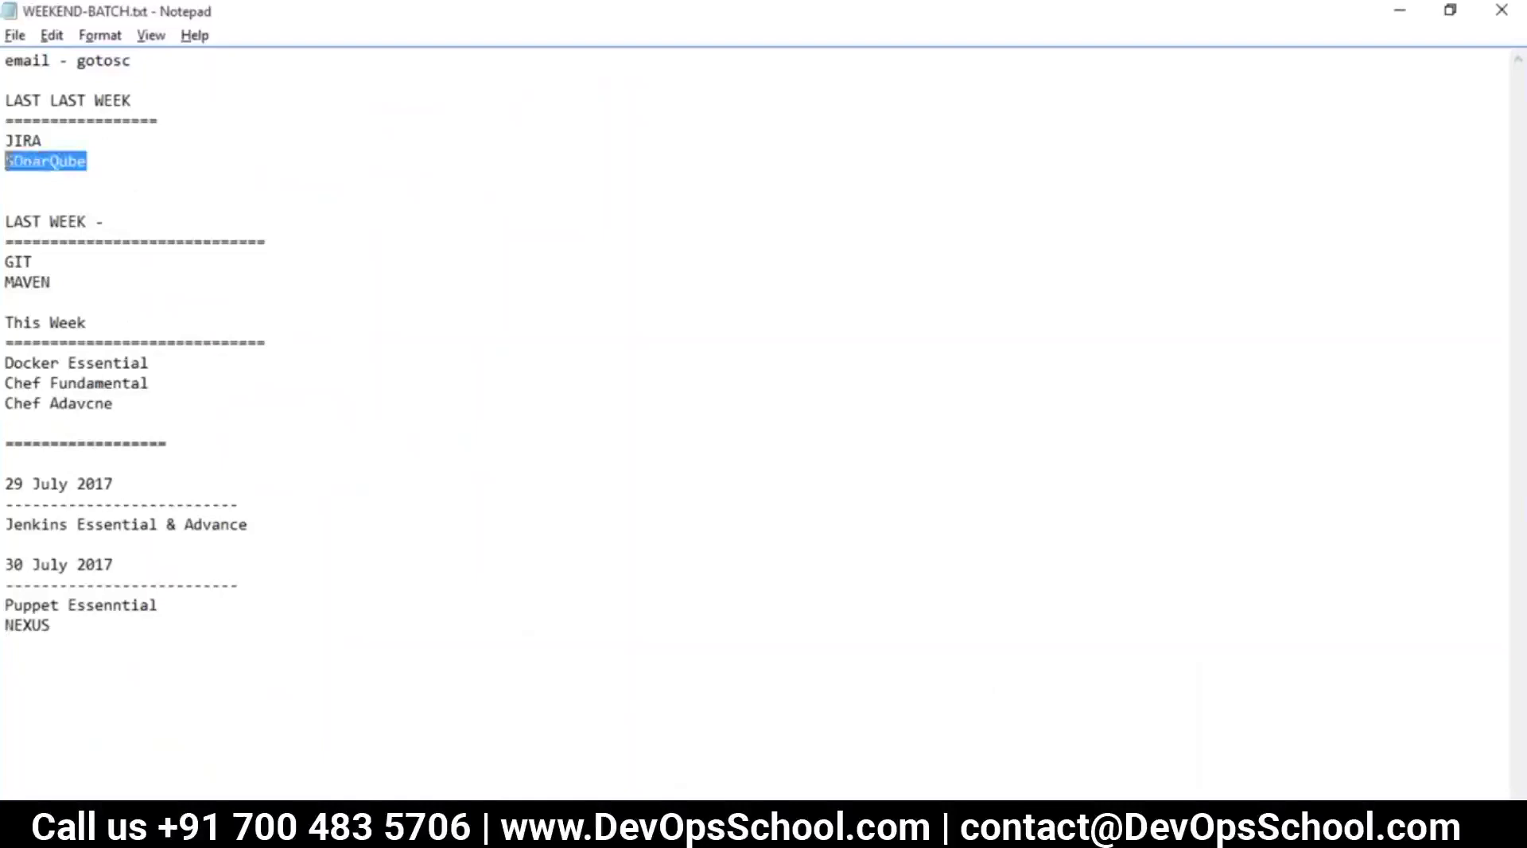
key(alt+Tab)
click(21, 299)
text(=)
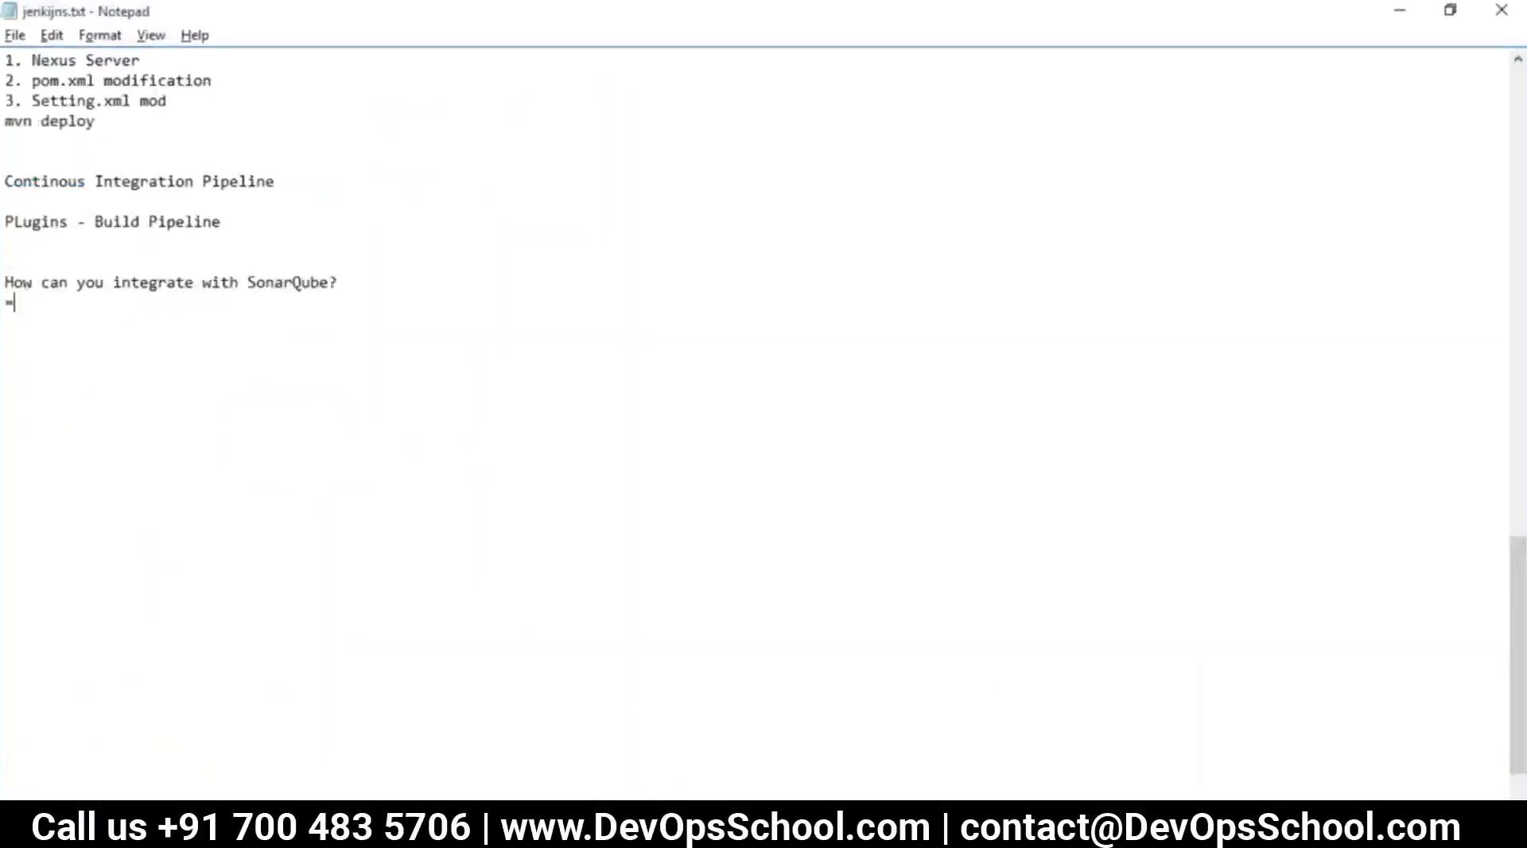
text(===========================================)
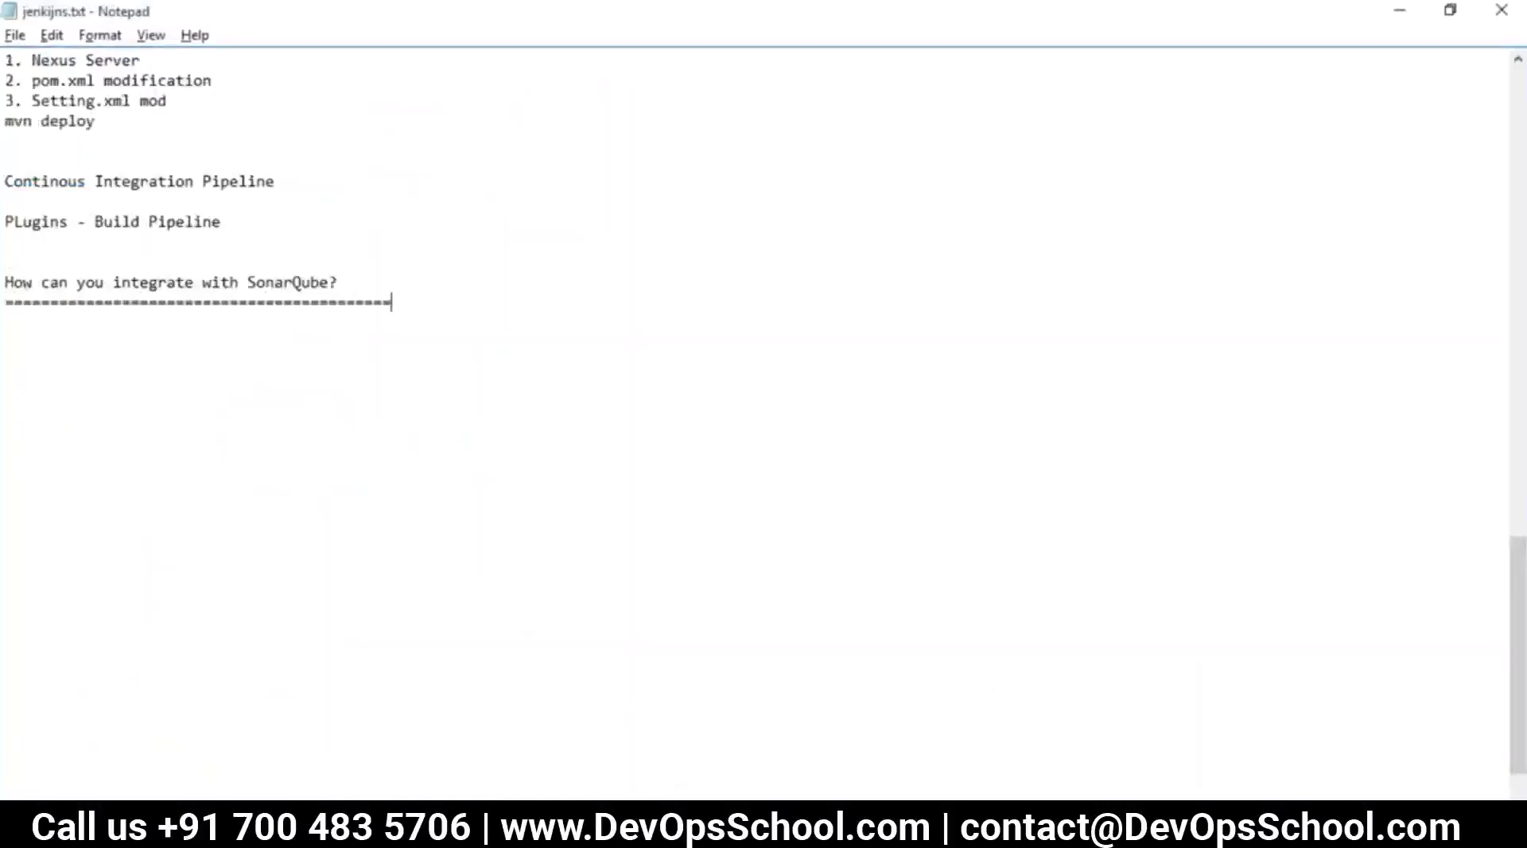
click(332, 282)
text(& Jenkins)
Add a Jenkins list with indented GIT, MAVEN and ANT above the SonarQube question
click(353, 242)
key(Return)
text(Jenkin)
key(BackSpace)
key(BackSpace)
text(kins)
key(Return)
key(Tab)
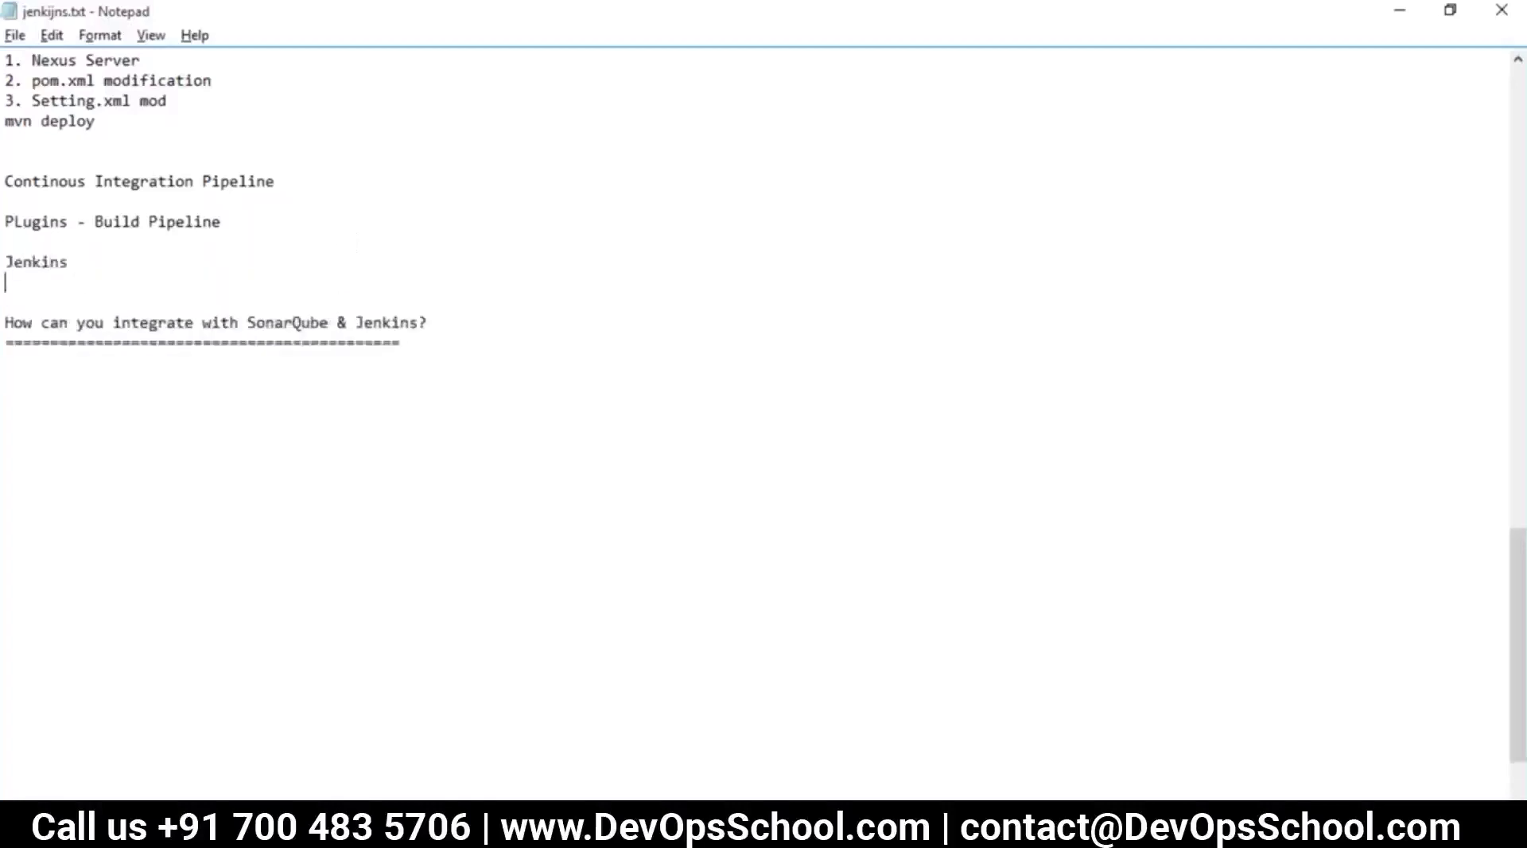
text(Gi)
key(BackSpace)
key(BackSpace)
text(GIT)
key(Return)
key(Tab)
key(Tab)
text(MAVEN)
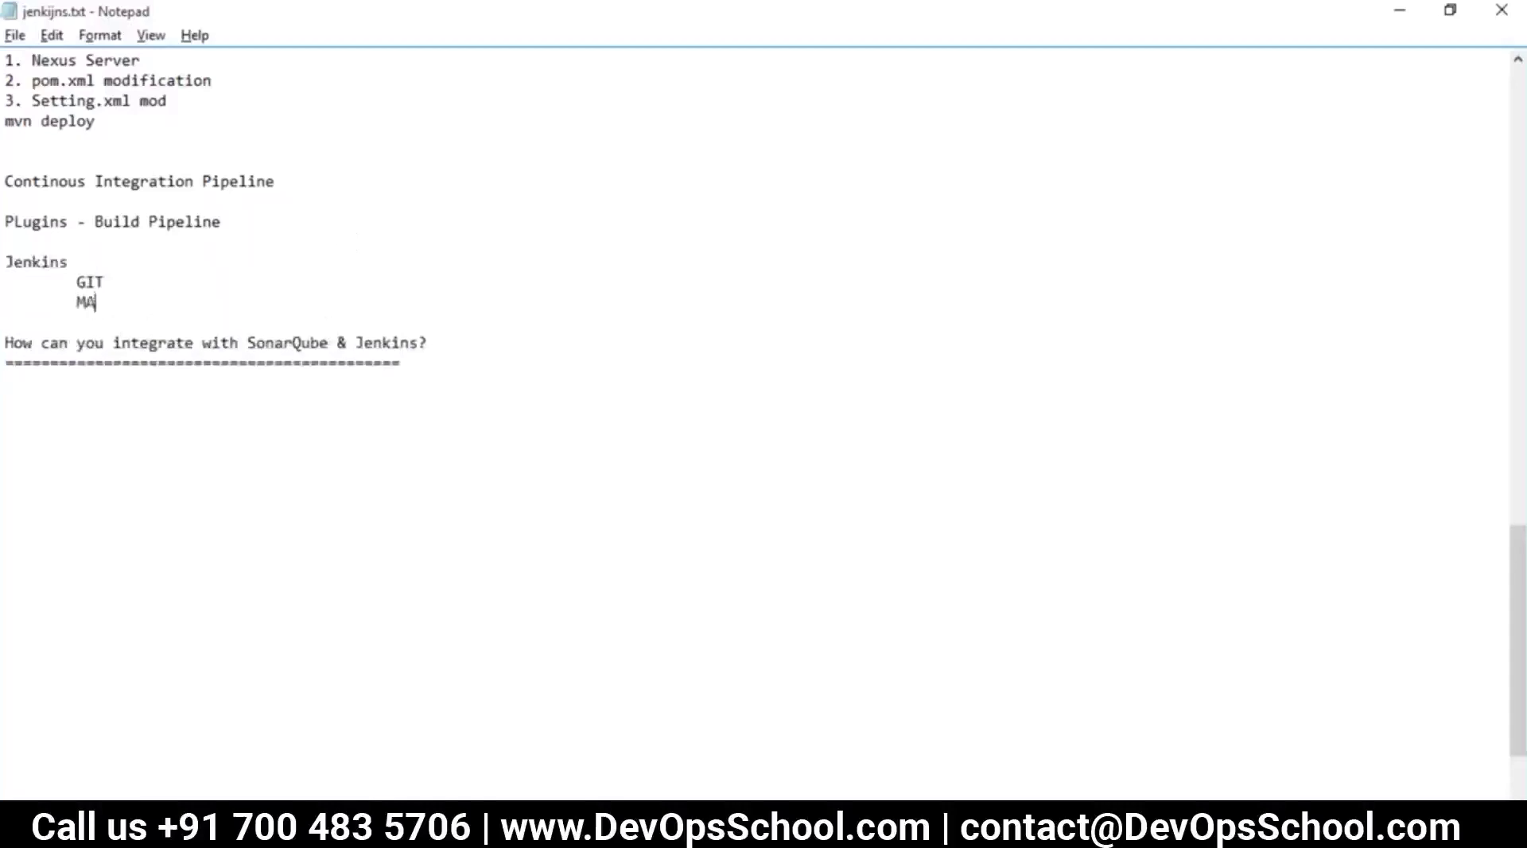
key(Return)
key(Tab)
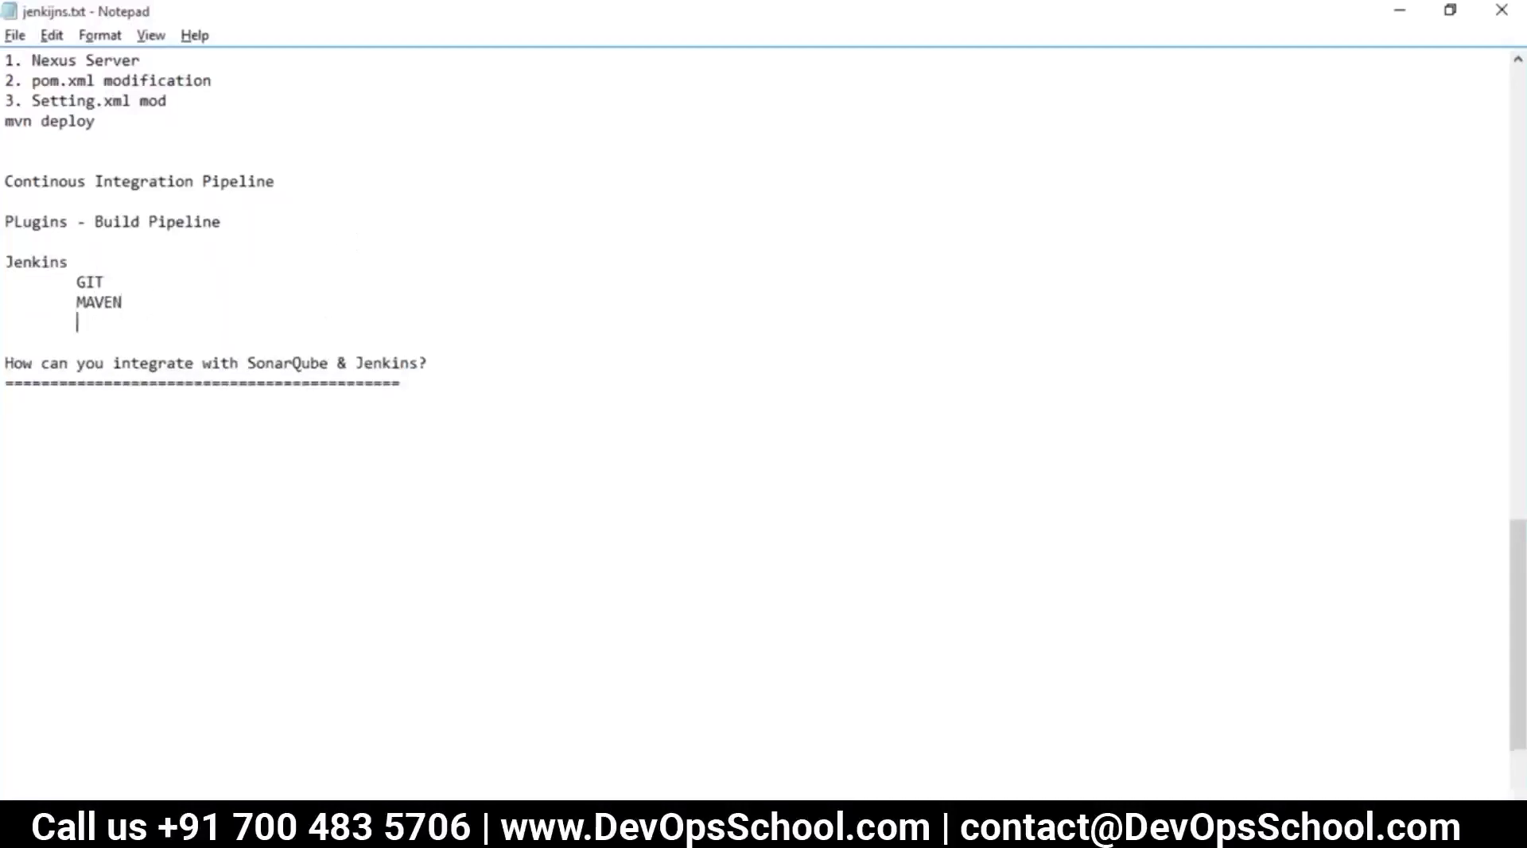
text(ANT)
key(Return)
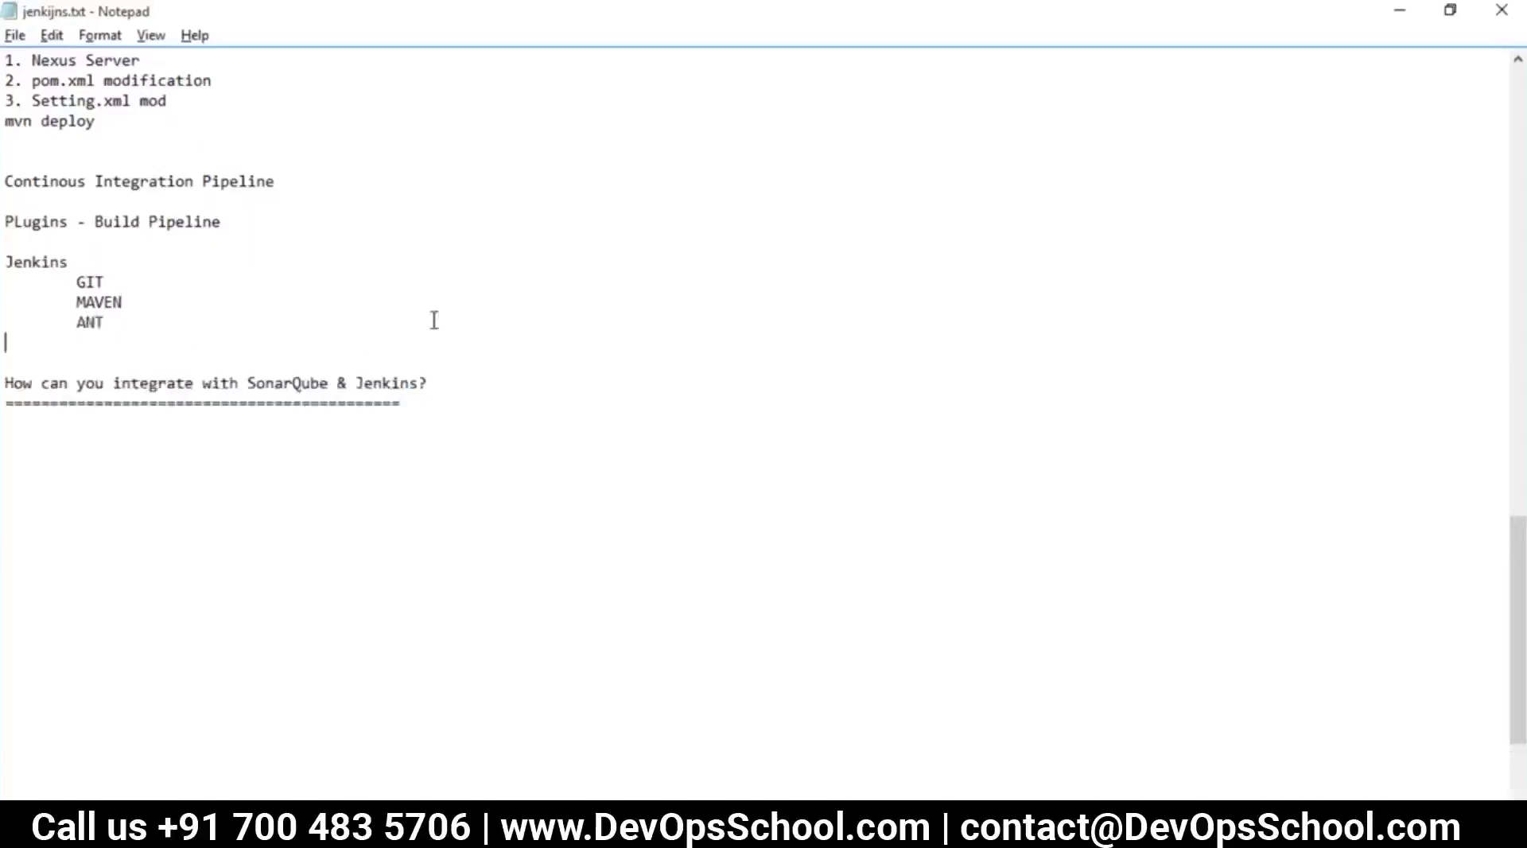
Duplicate the question line and change SonarQube to 'JAcoco' in the copy
drag(428, 388, 140, 384)
drag(448, 385, 7, 383)
key(ctrl+c)
click(464, 382)
key(Return)
key(ctrl+v)
drag(337, 404, 359, 407)
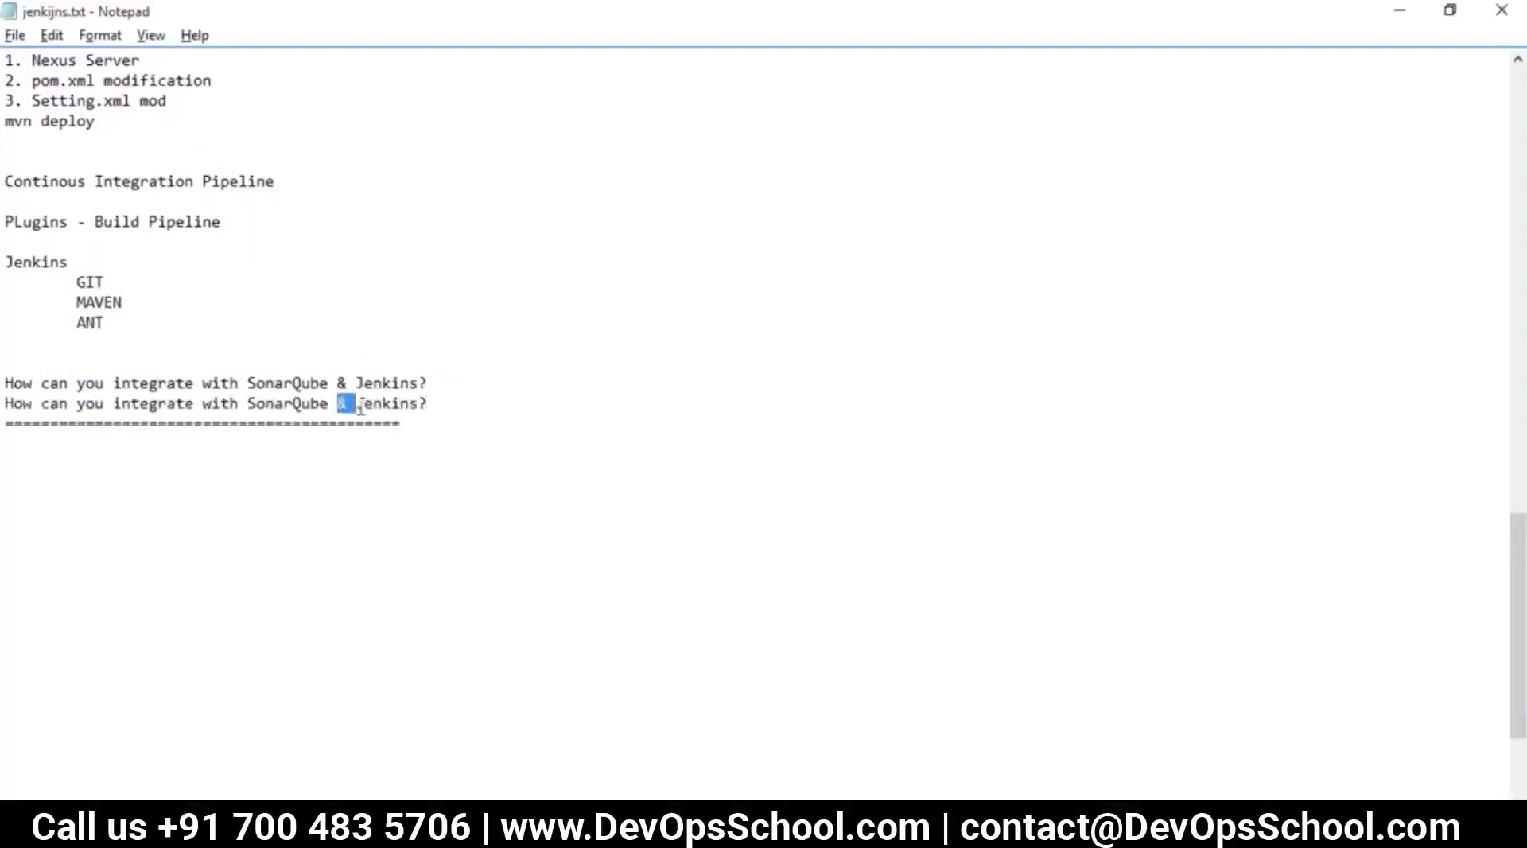
double_click(293, 407)
text(JA)
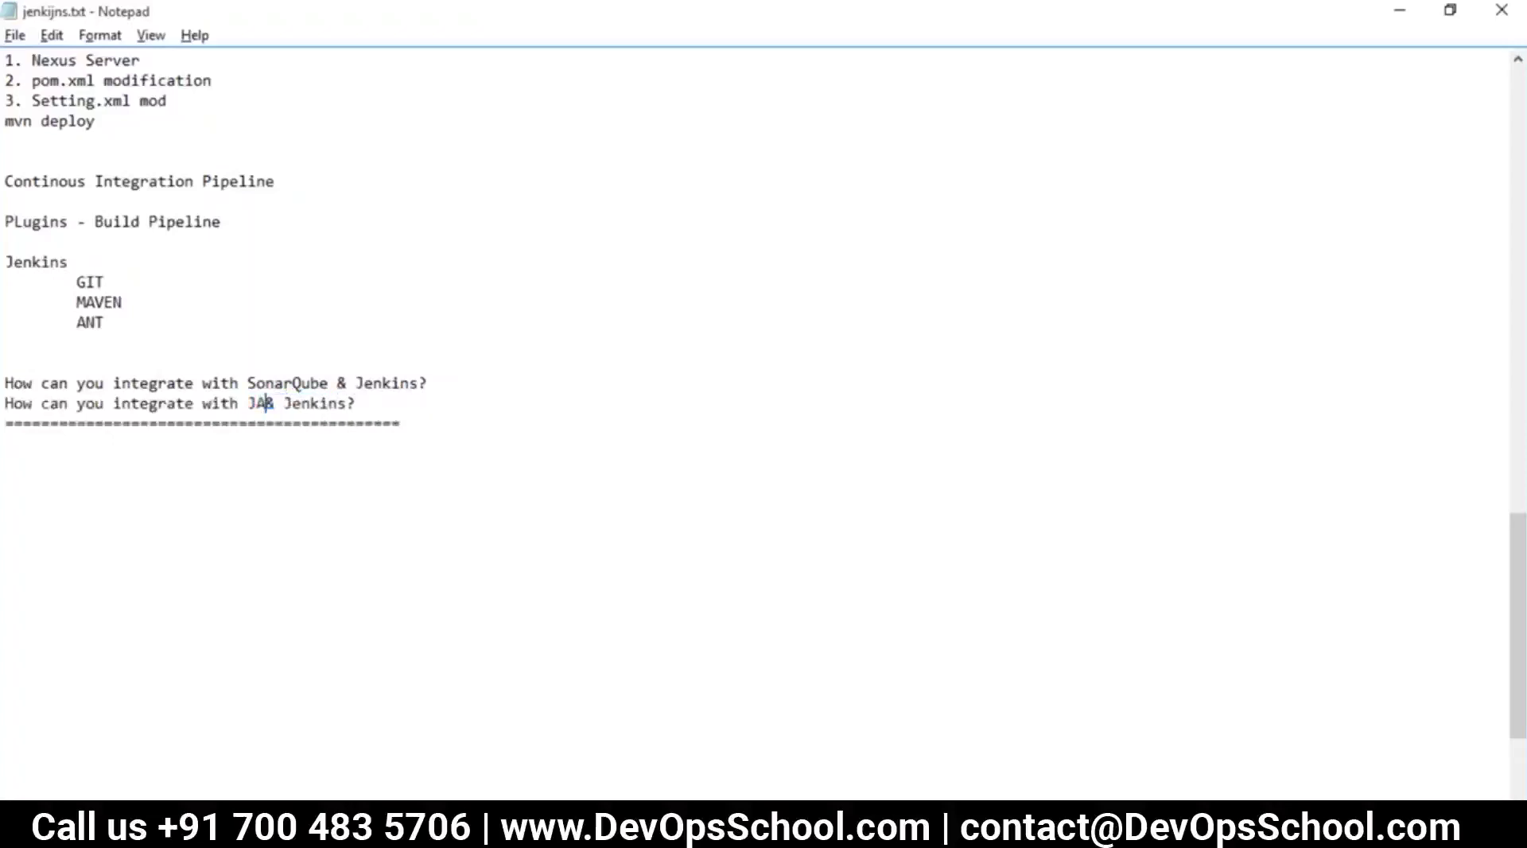
text(coco)
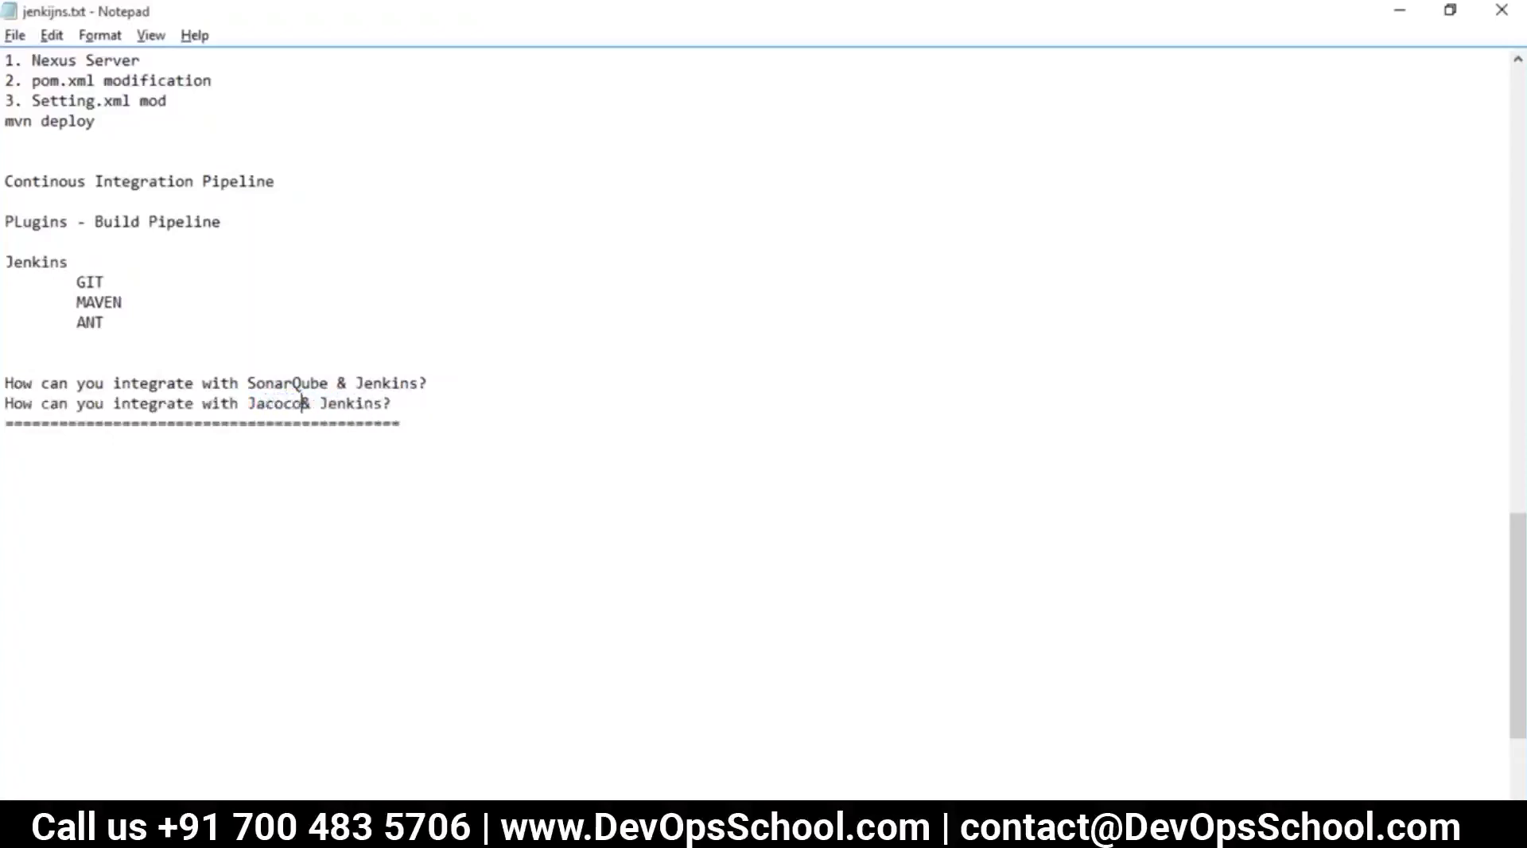
Duplicate the Jacoco question and change it to ask about Jira
drag(399, 403, 4, 404)
click(402, 406)
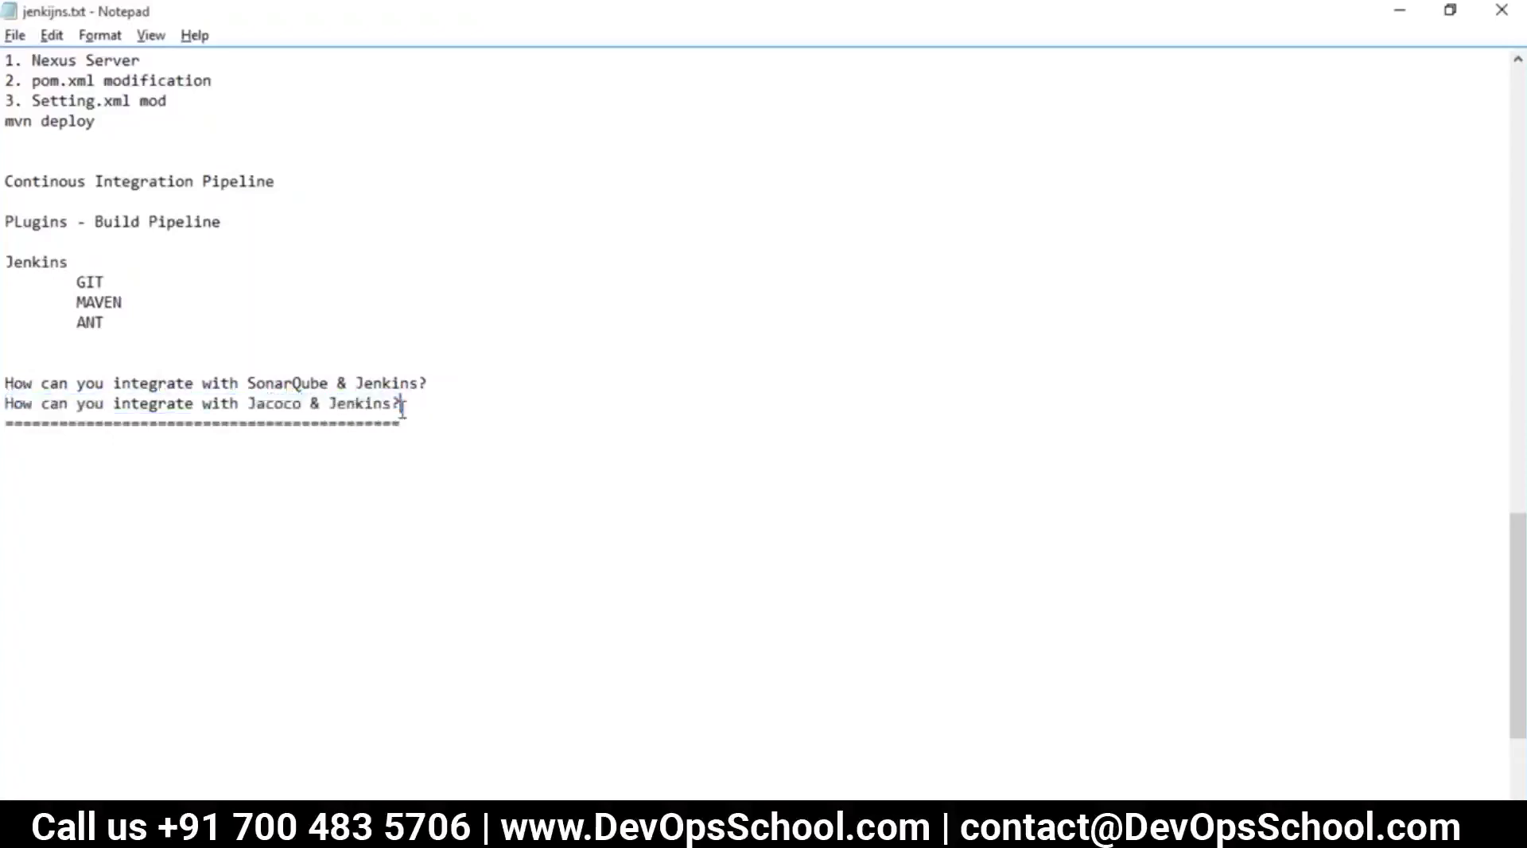
key(Return)
key(ctrl+v)
double_click(271, 423)
text(Jira)
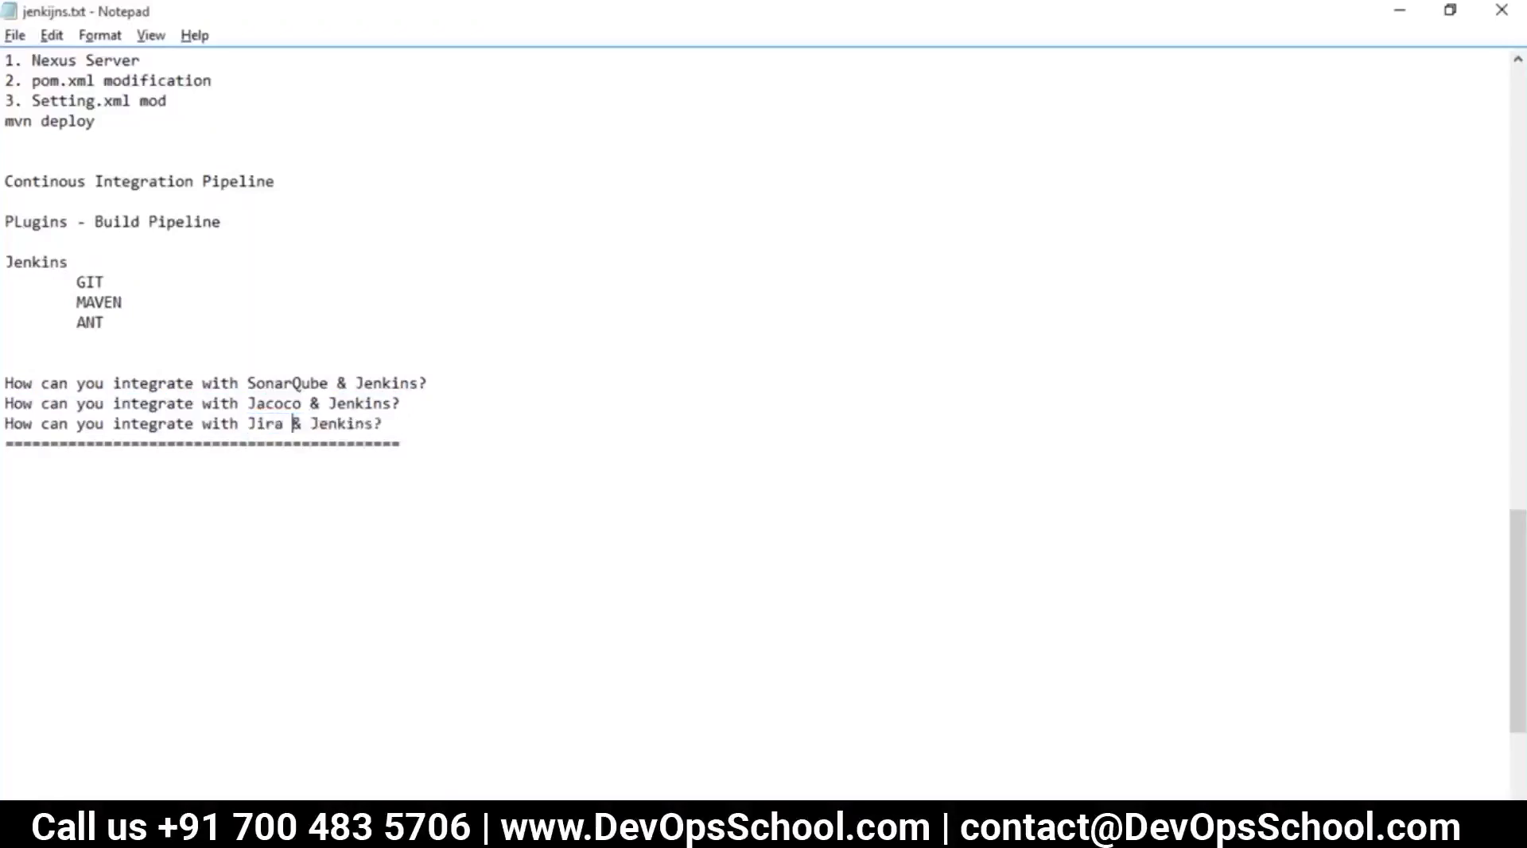
Highlight the three integration questions and the word SonarQube, then switch to the browser
drag(463, 454, 8, 379)
click(175, 483)
drag(395, 448, 6, 364)
click(327, 439)
double_click(277, 383)
click(357, 481)
double_click(305, 385)
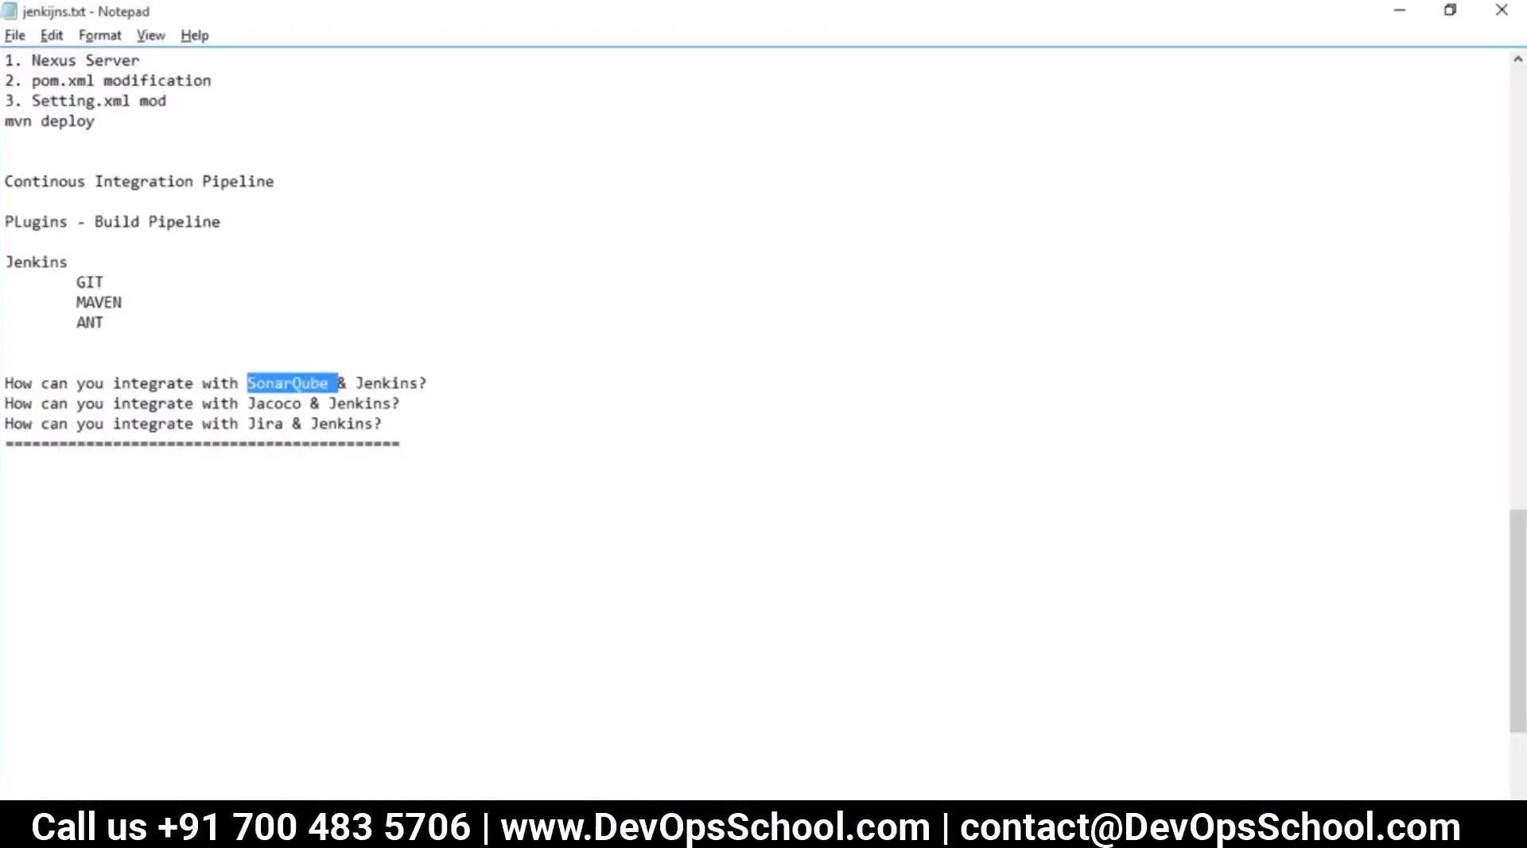
key(alt+Tab)
Search 'sonarqube download' and start downloading the latest SonarQube 6.4 release
click(1258, 18)
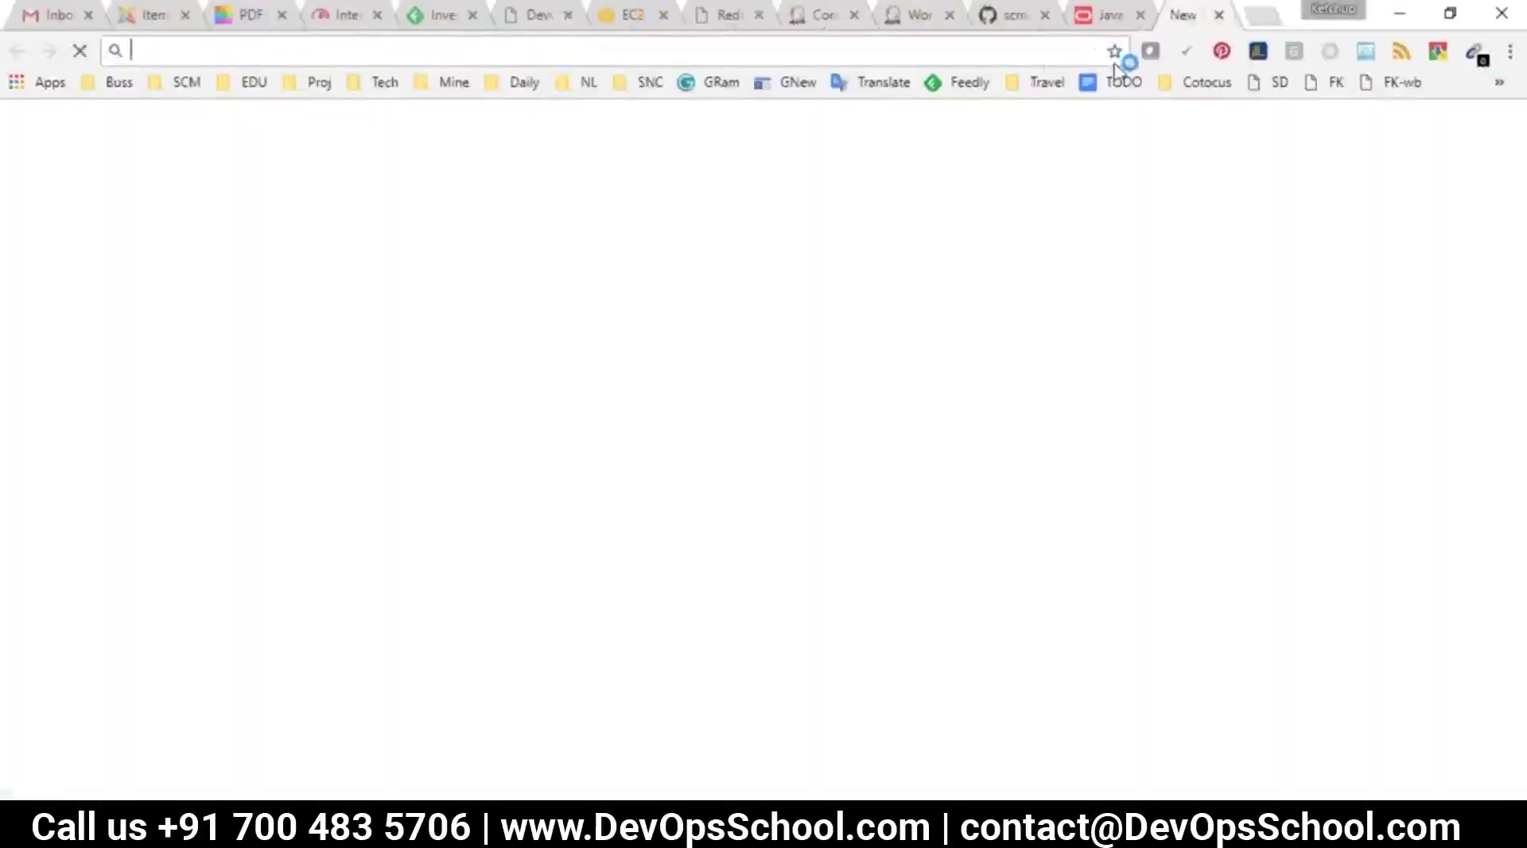
text(sonarqub)
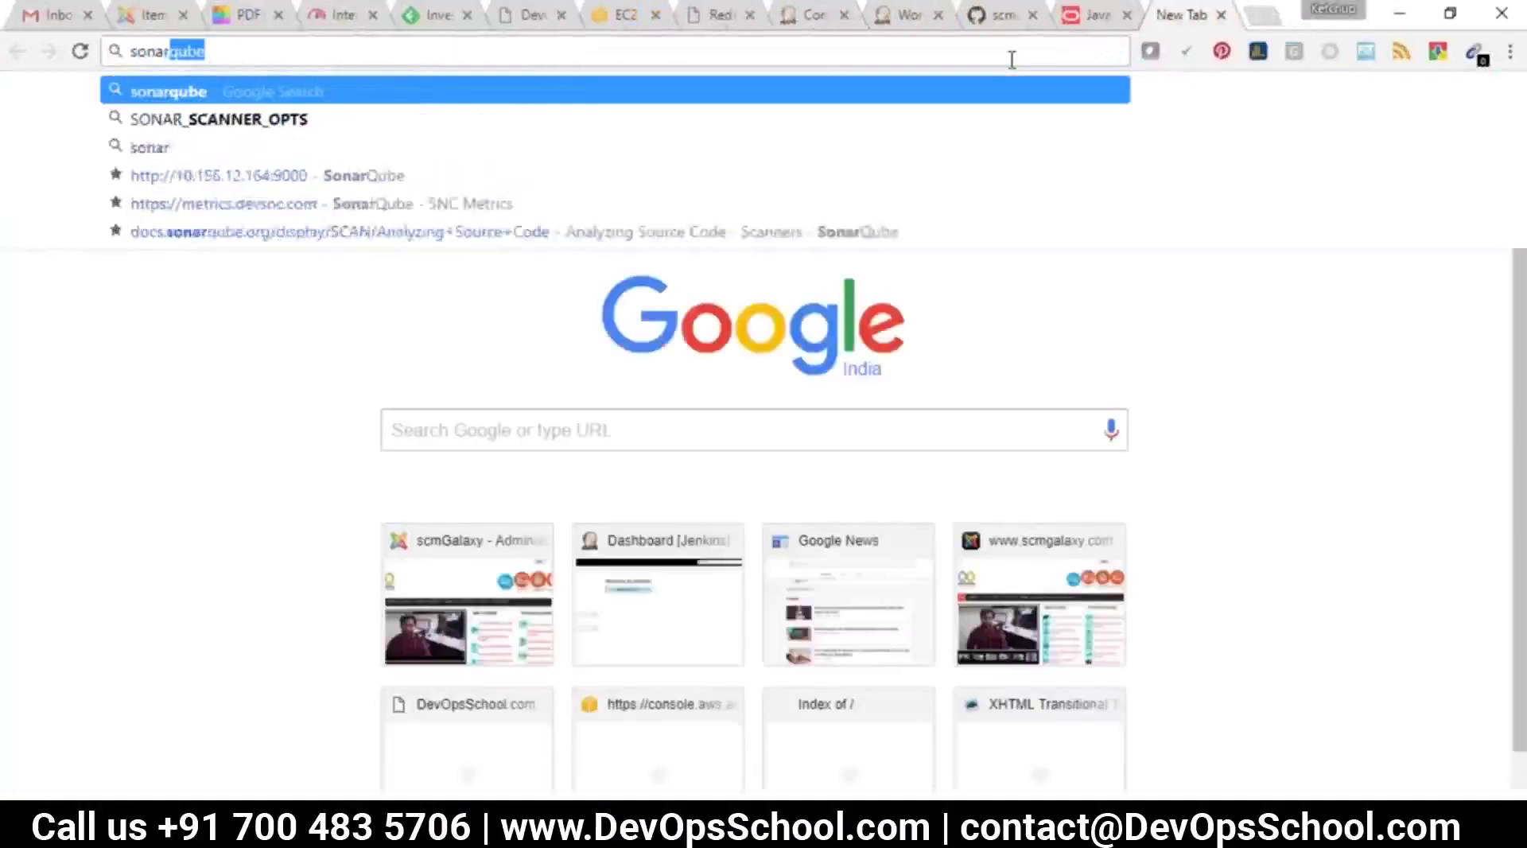
text(e download)
key(Return)
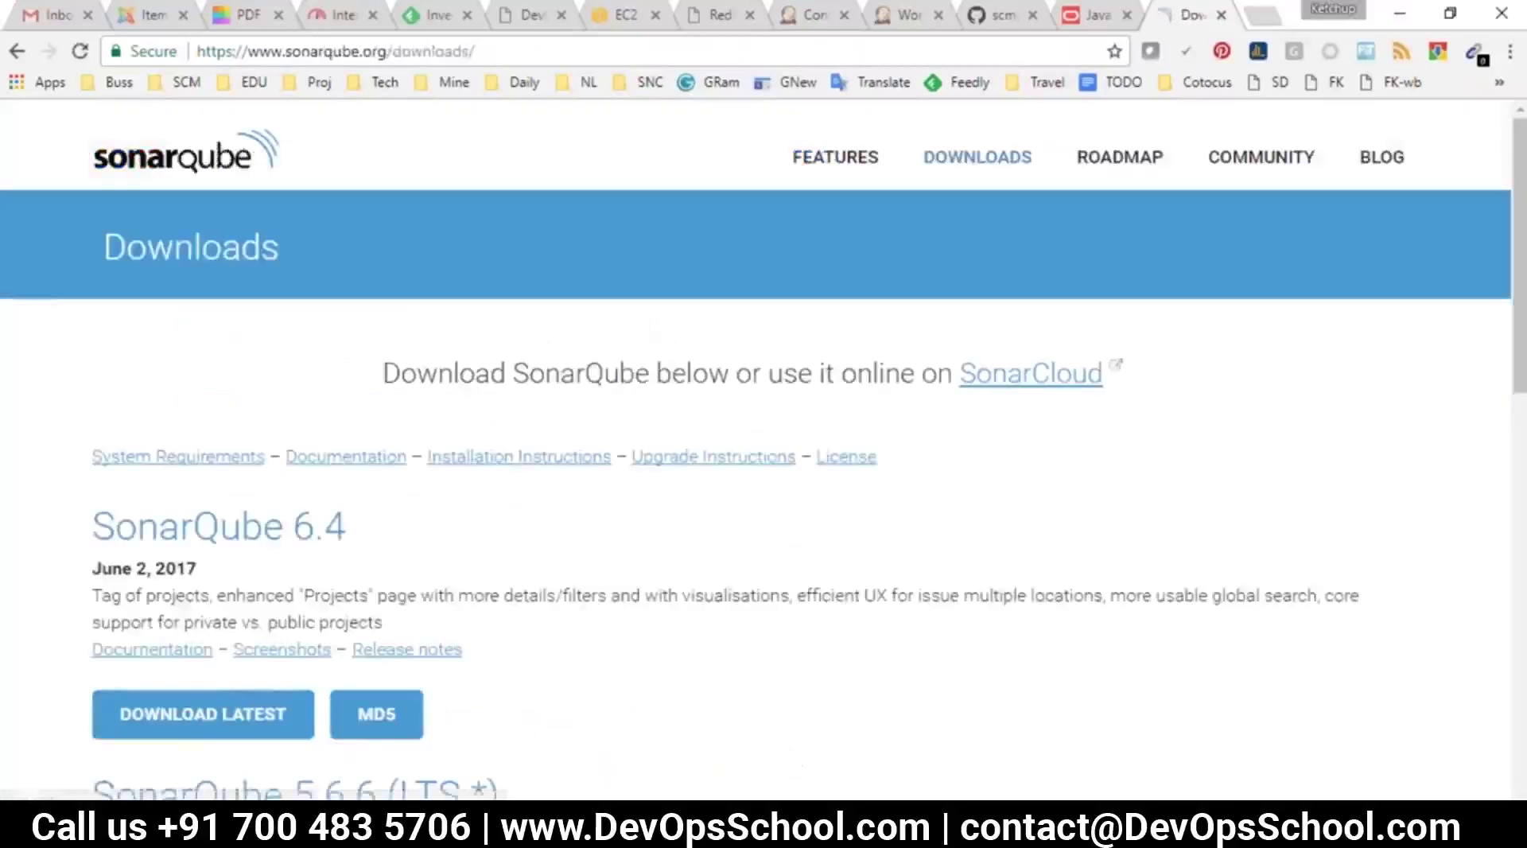
scroll(764, 477, down, 4)
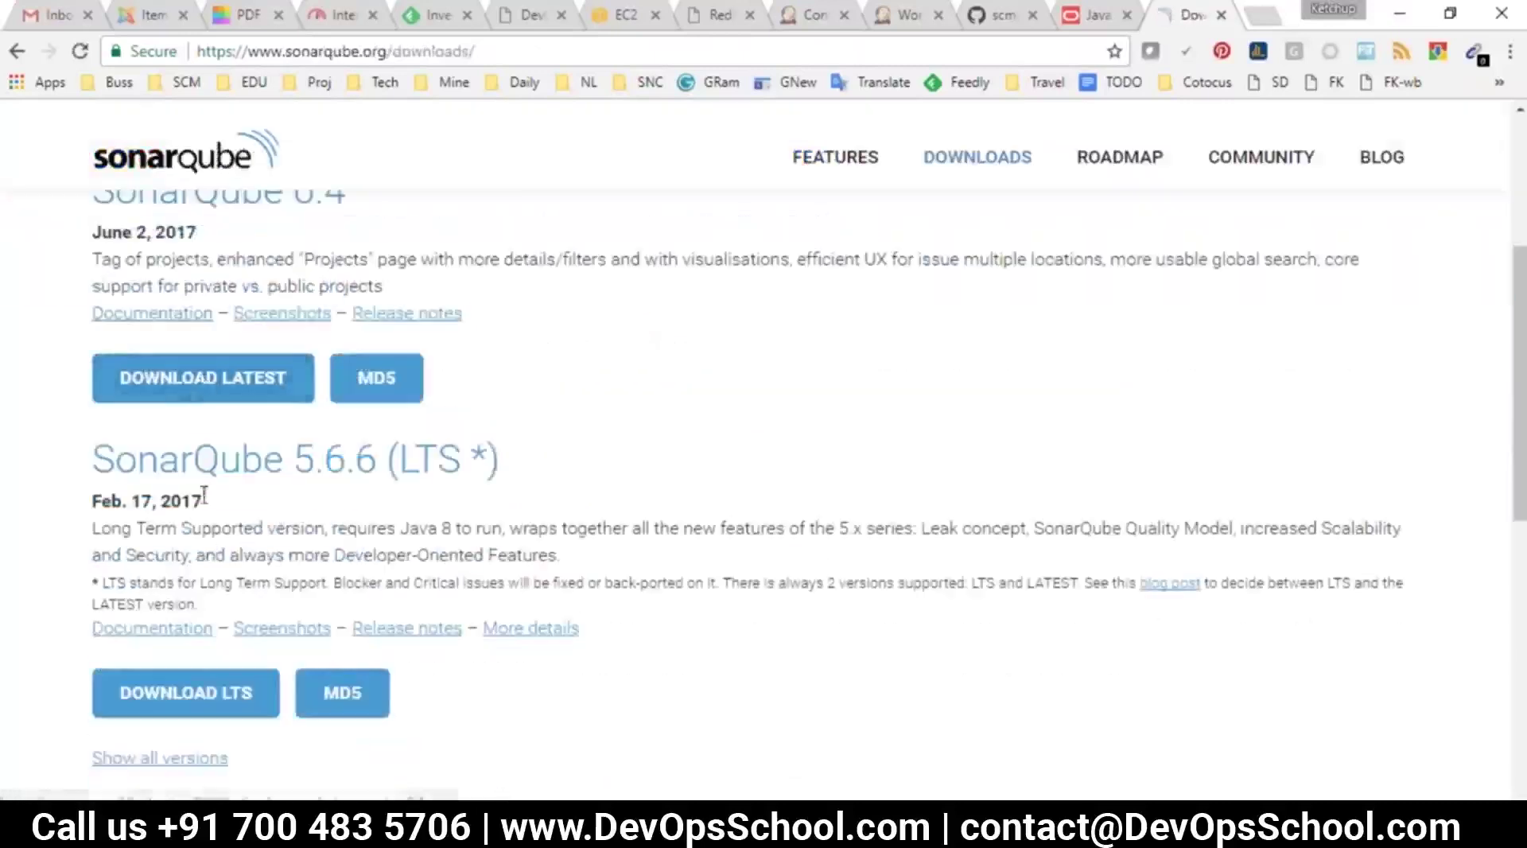
scroll(205, 493, up, 2)
drag(272, 303, 422, 314)
click(205, 489)
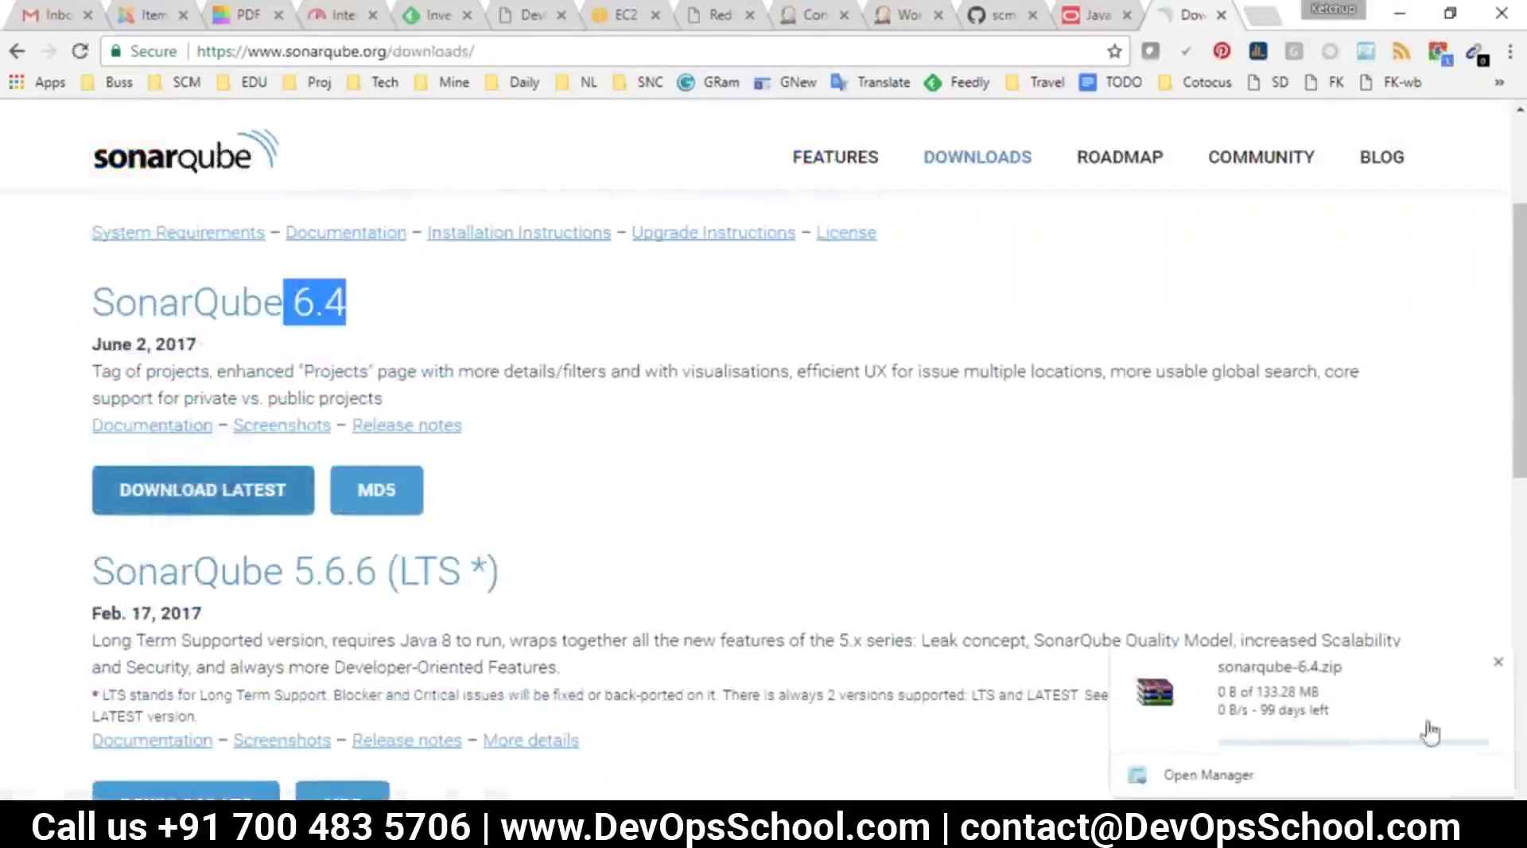
Cancel the sonarqube-6.4.zip download and copy the DOWNLOAD LATEST link address
click(1490, 674)
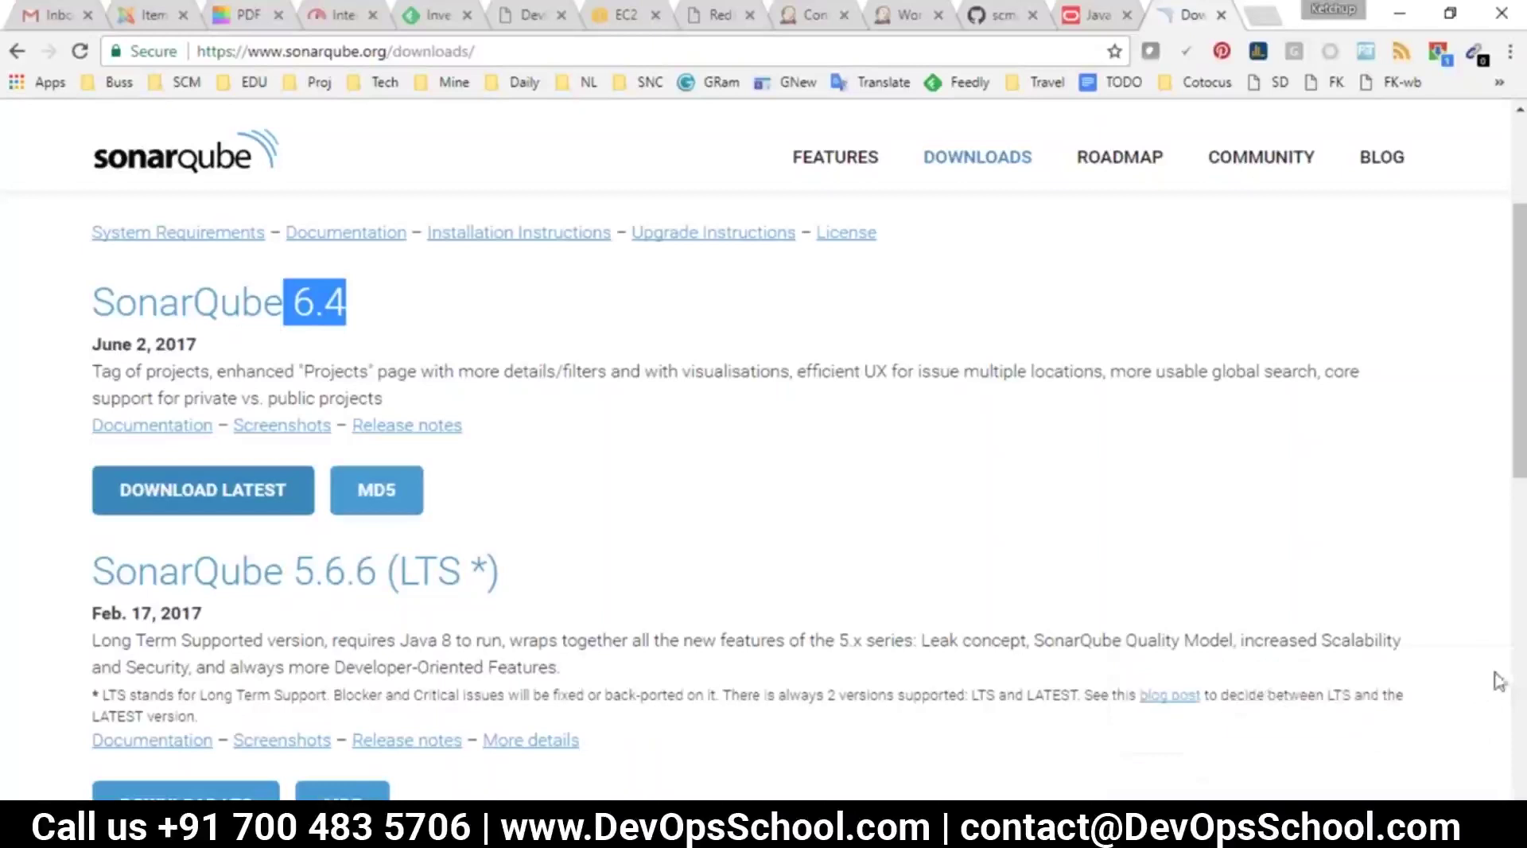
click(1438, 51)
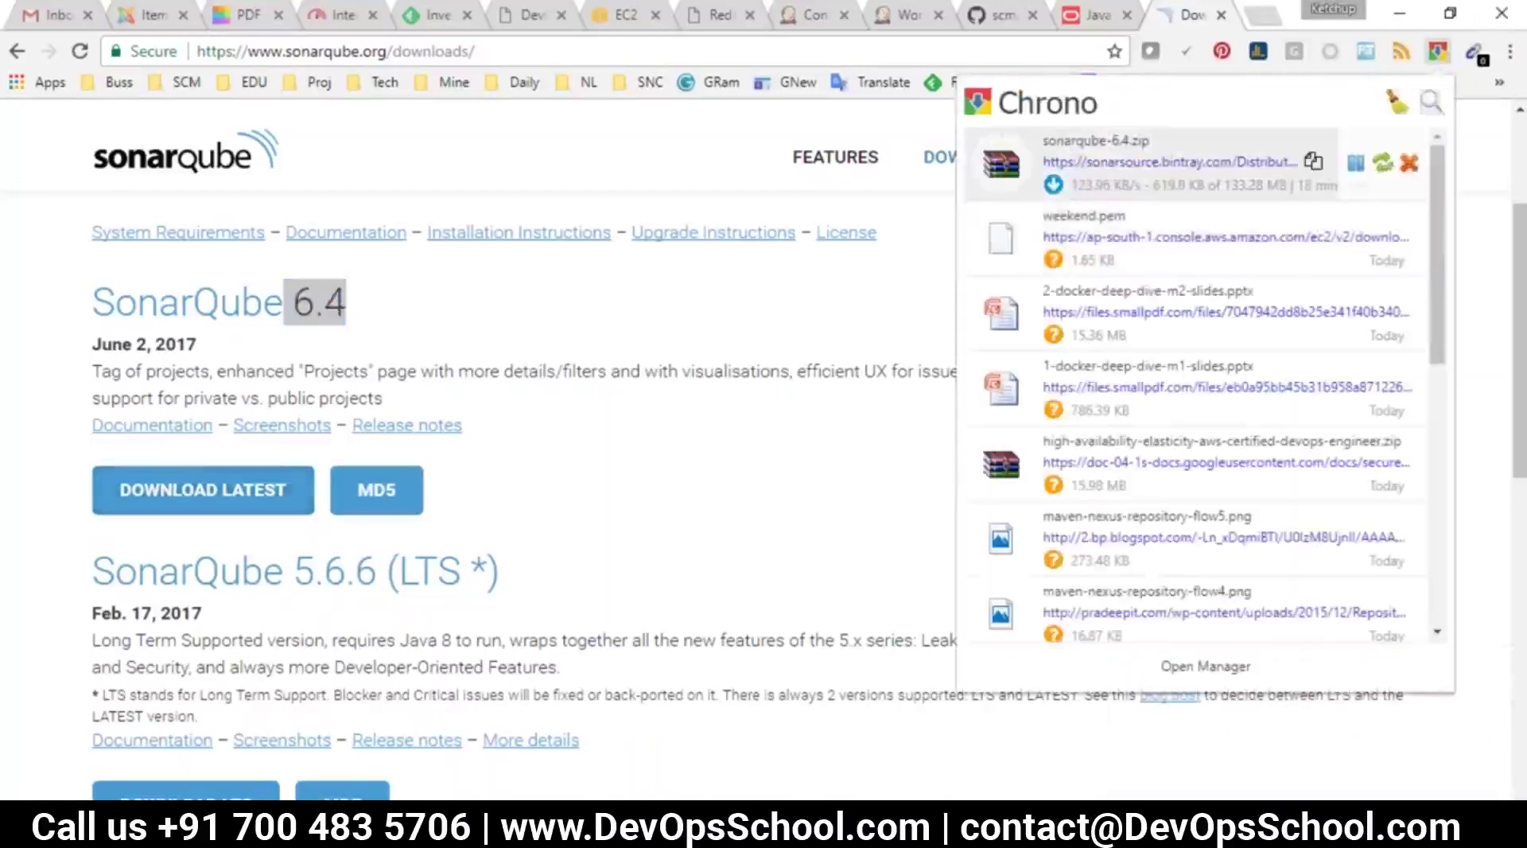
click(1408, 163)
right_click(278, 500)
click(348, 633)
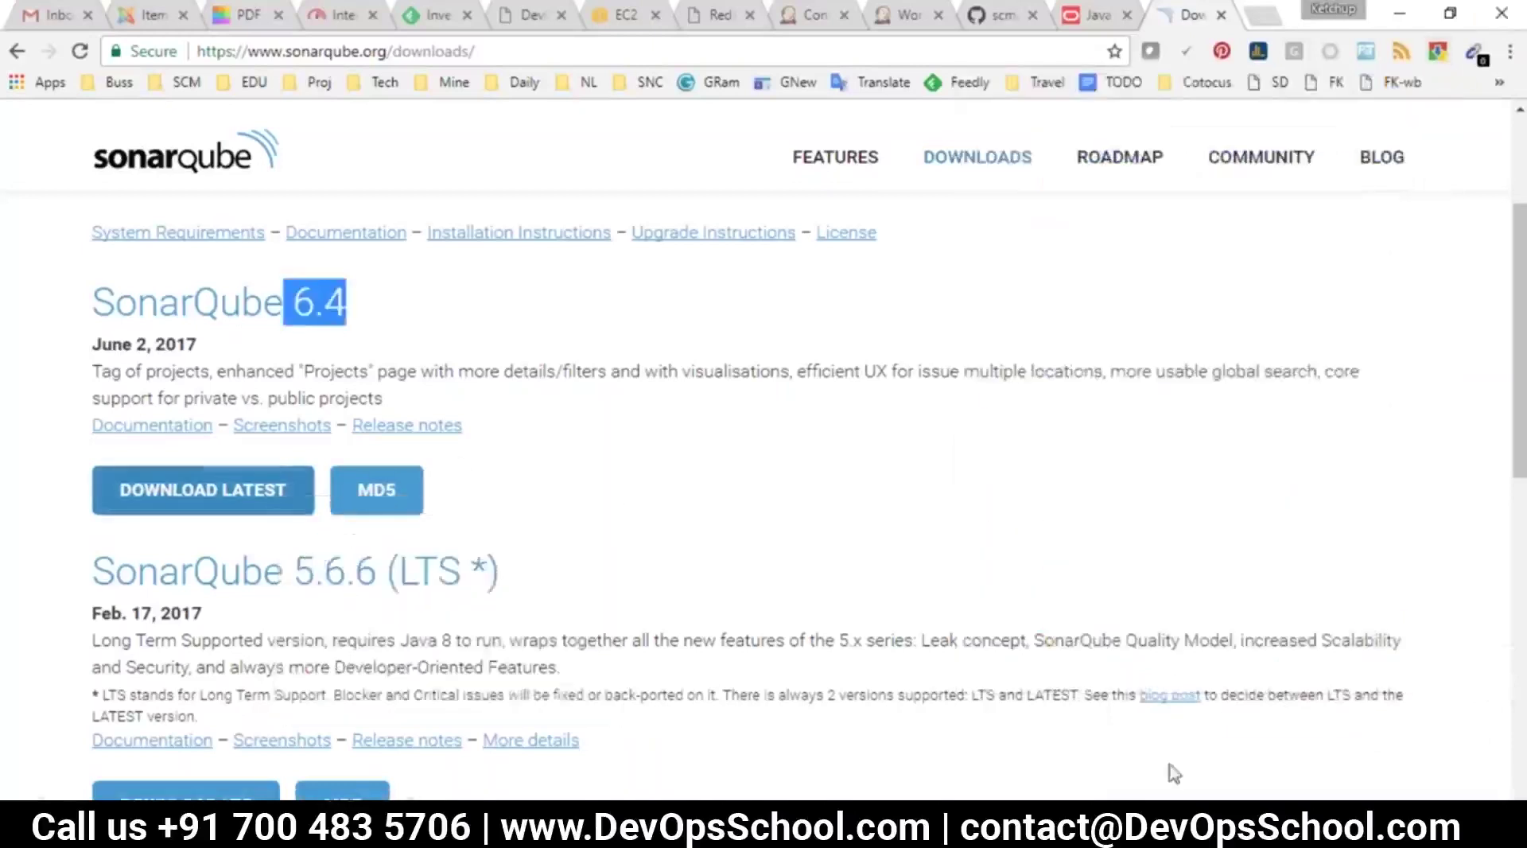
In the server terminal, move up to /opt and list its contents
key(alt+Tab)
text(pwd)
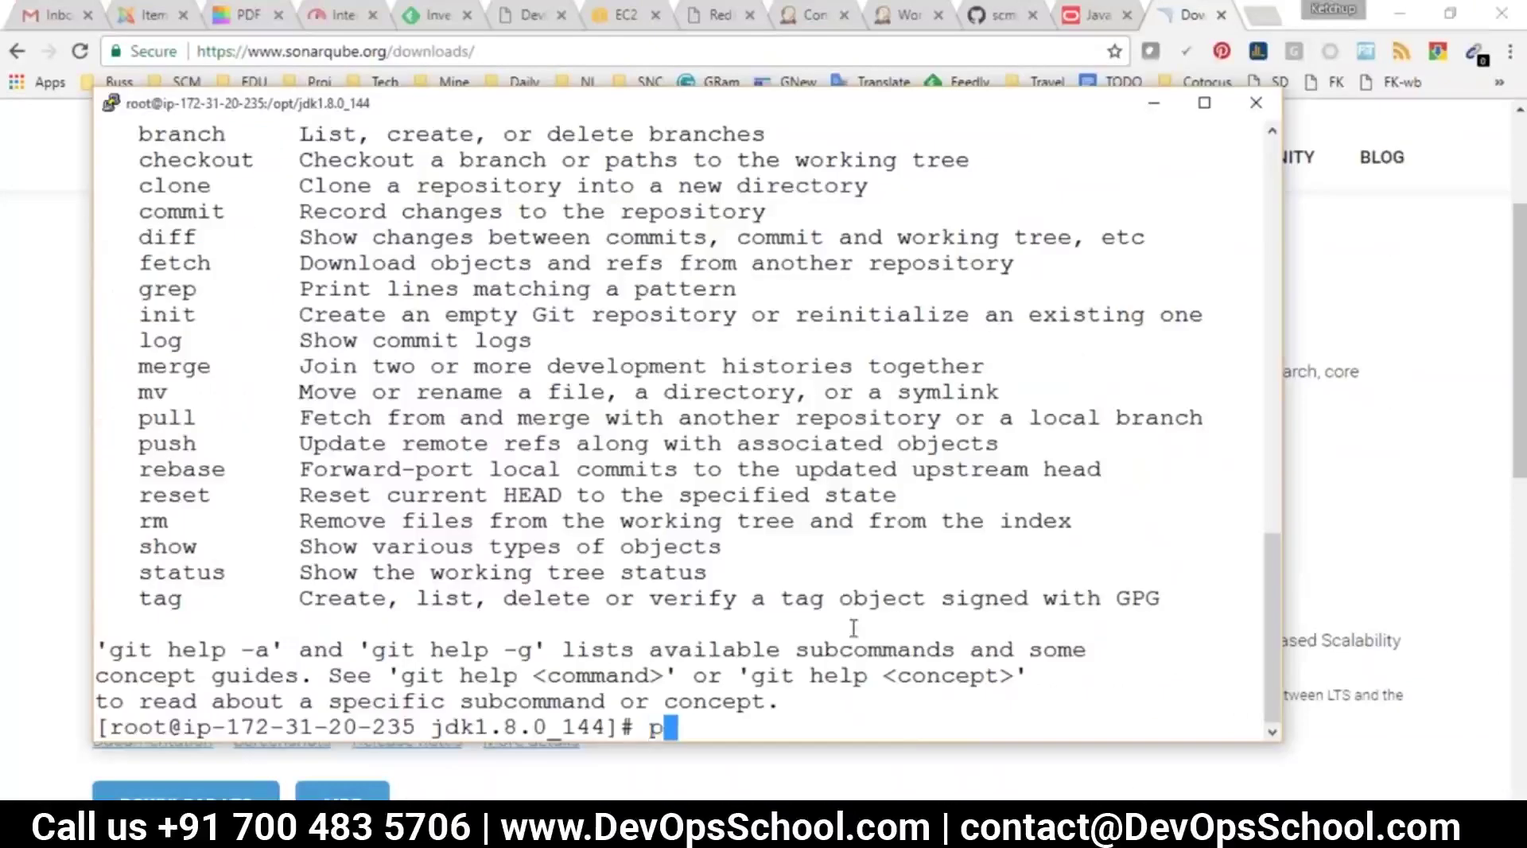
key(Return)
text(clear)
key(Return)
text(ls)
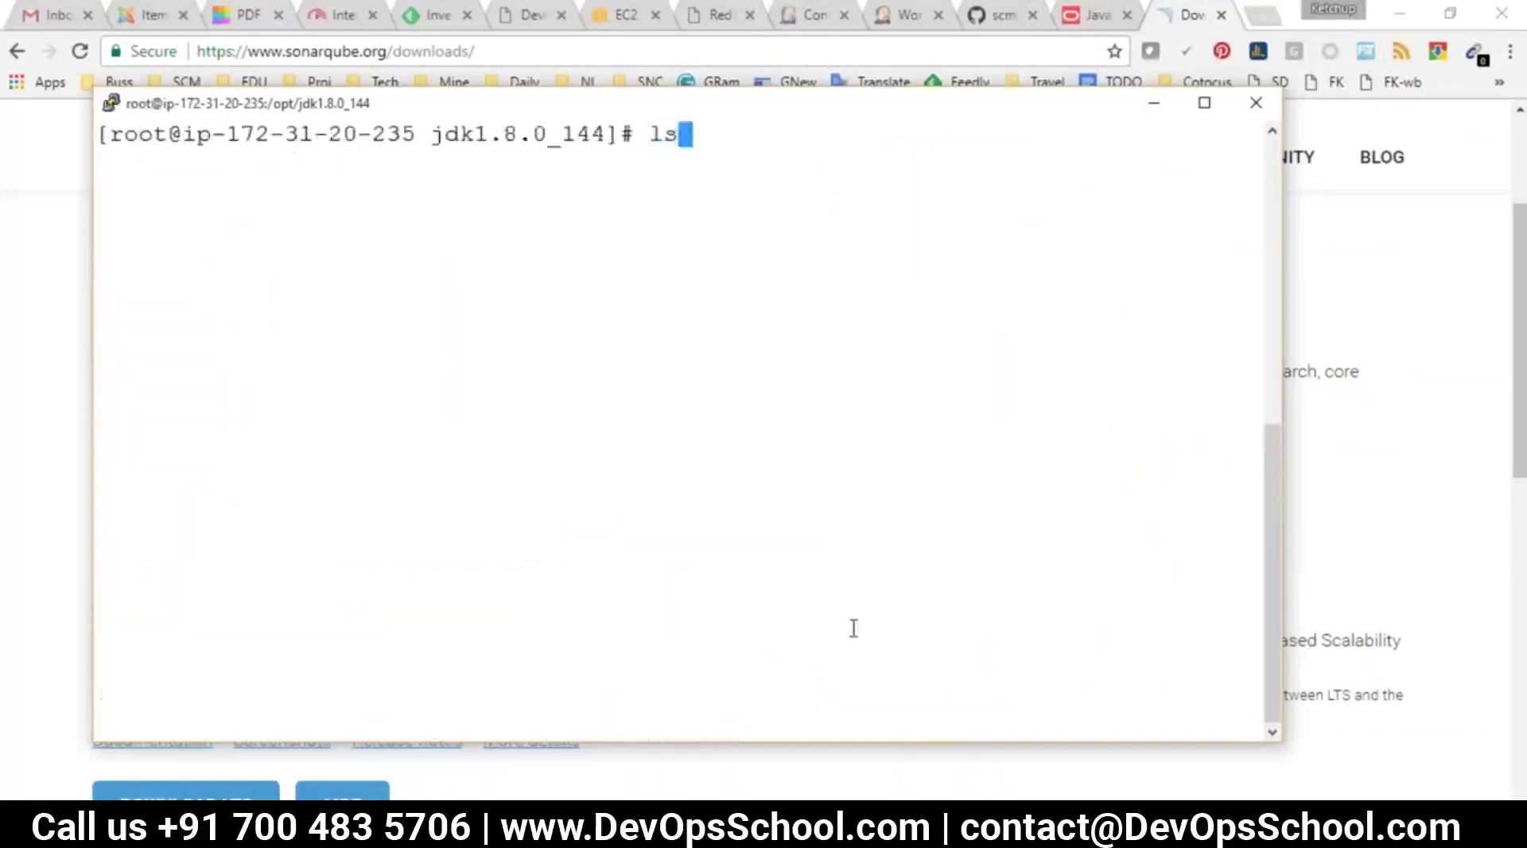
key(Return)
text(cd ..)
key(Return)
text(ls)
key(Return)
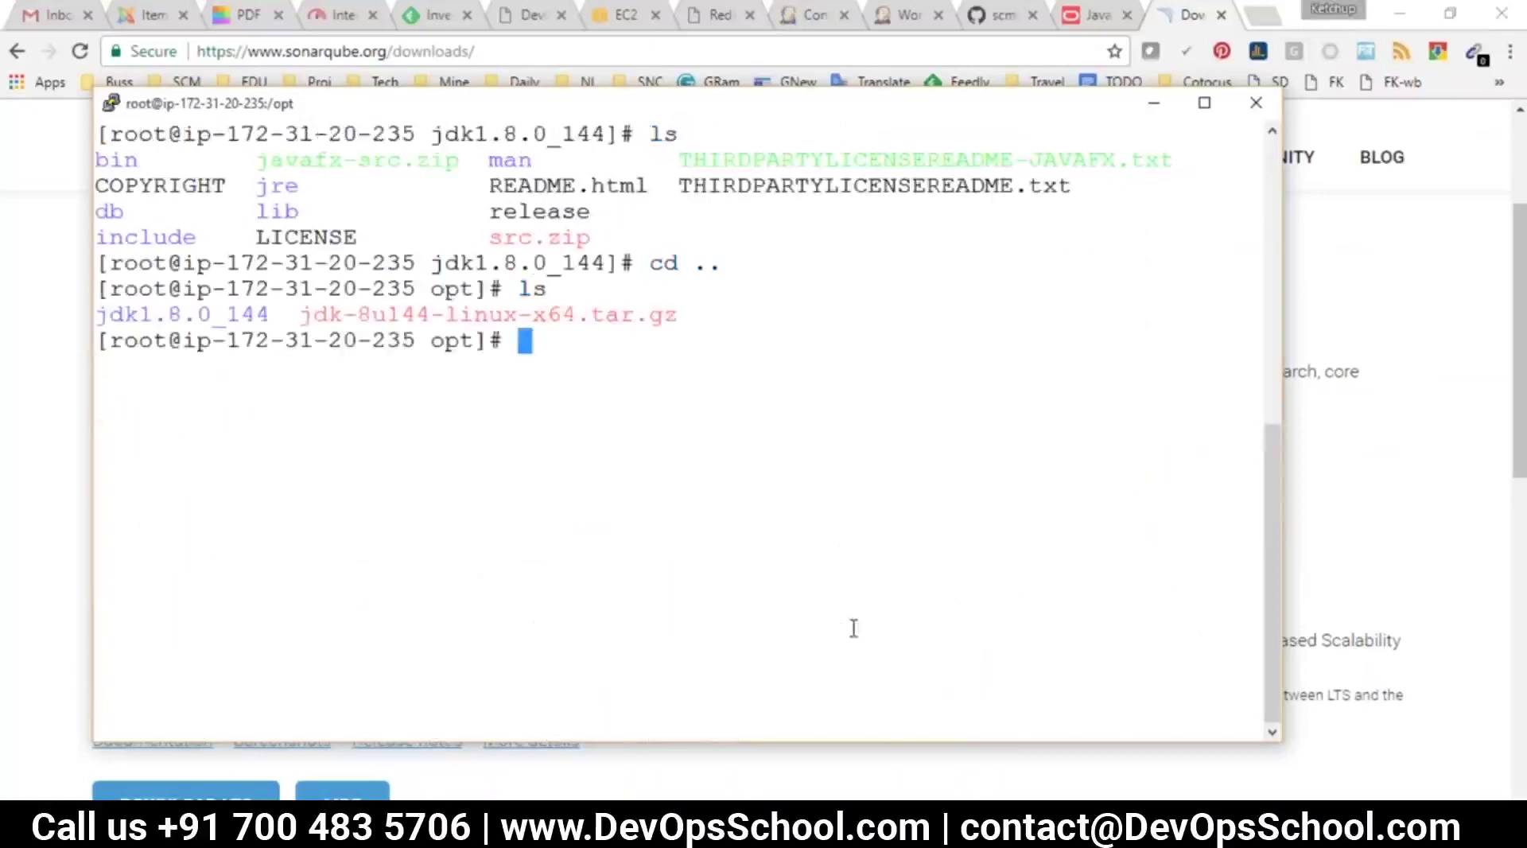
Download the SonarQube 6.4 archive into /opt with wget and the copied link
text(wget)
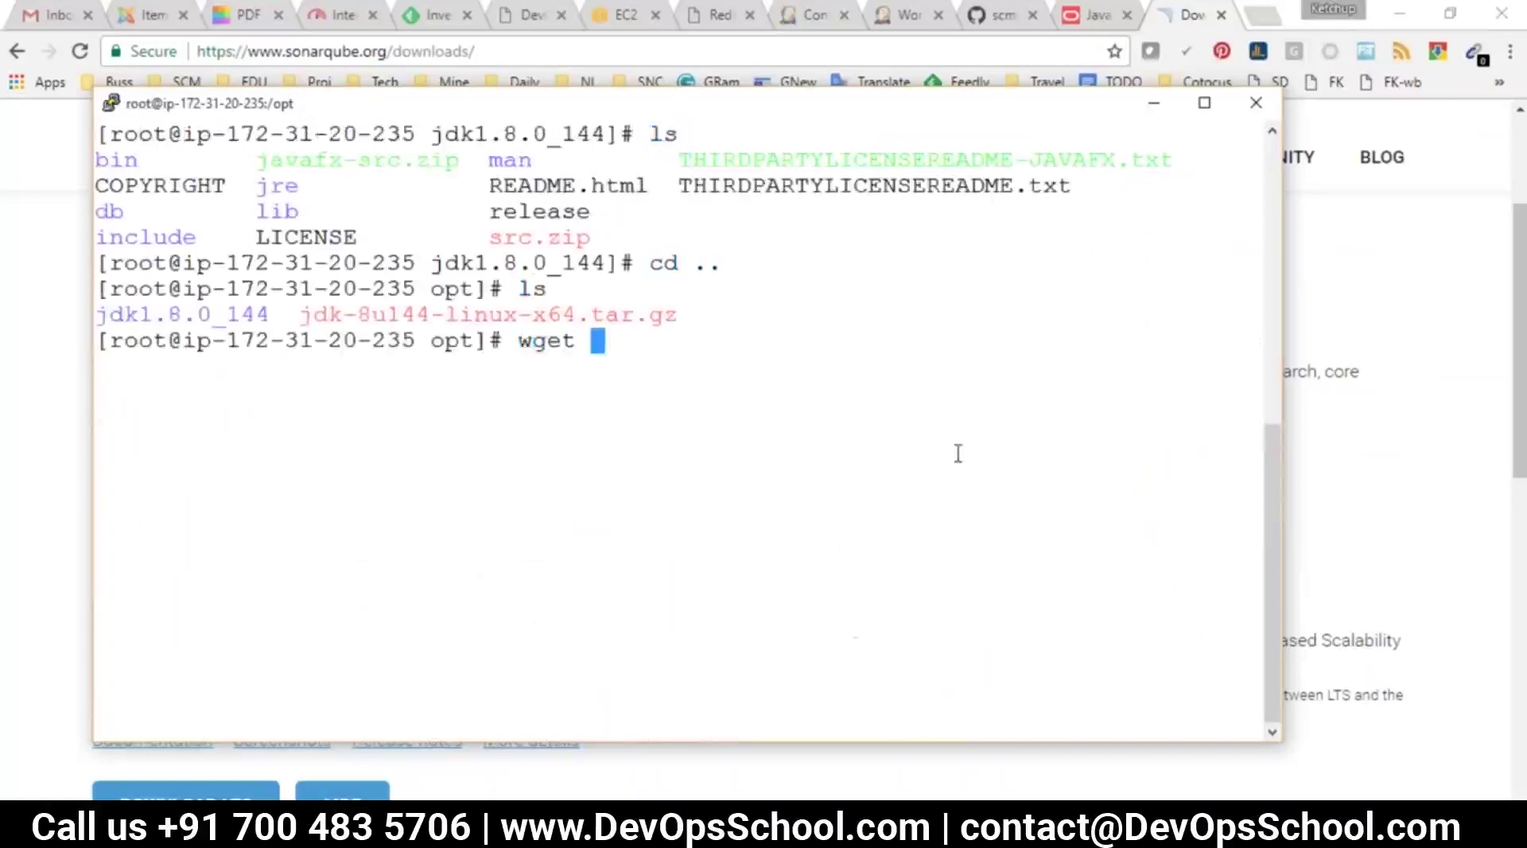
right_click(888, 606)
key(Return)
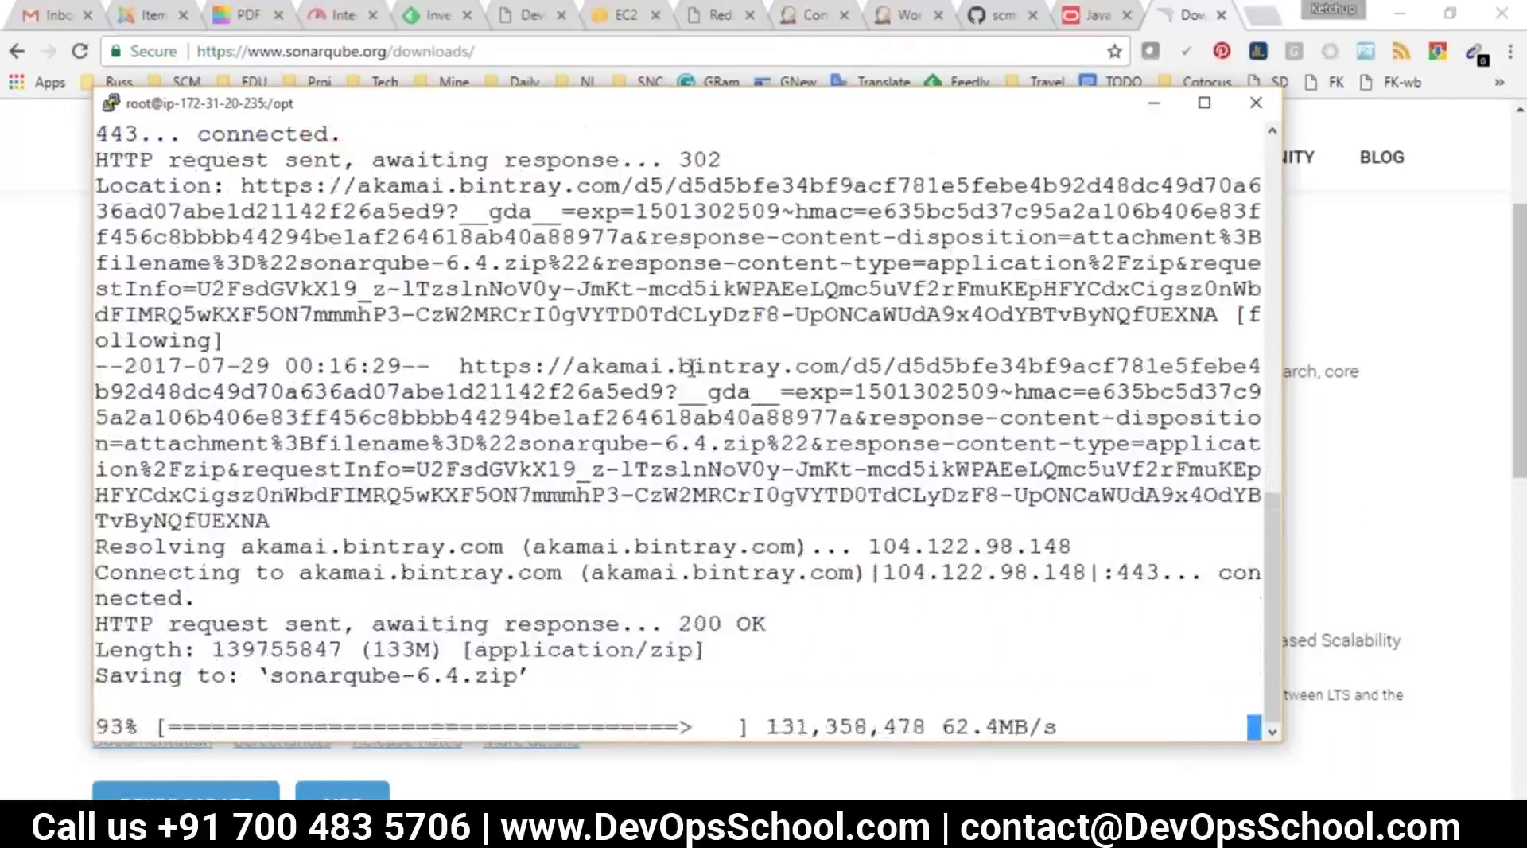
text(clear)
key(Return)
text(ls)
key(Return)
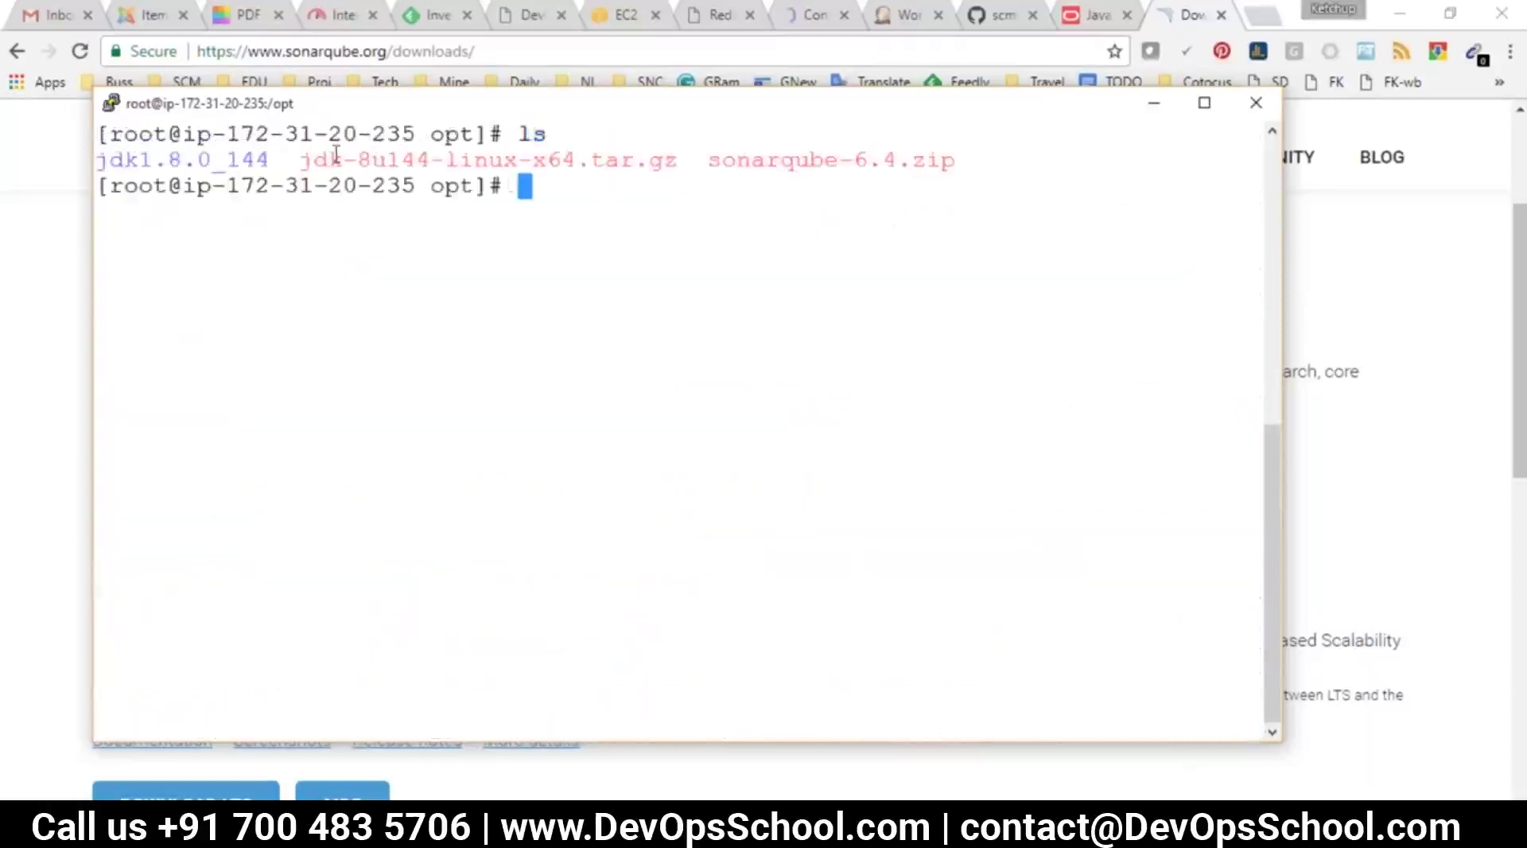
Try extracting sonarqube-6.4.zip with the unzip command
double_click(794, 159)
key(super+c)
text(unizp)
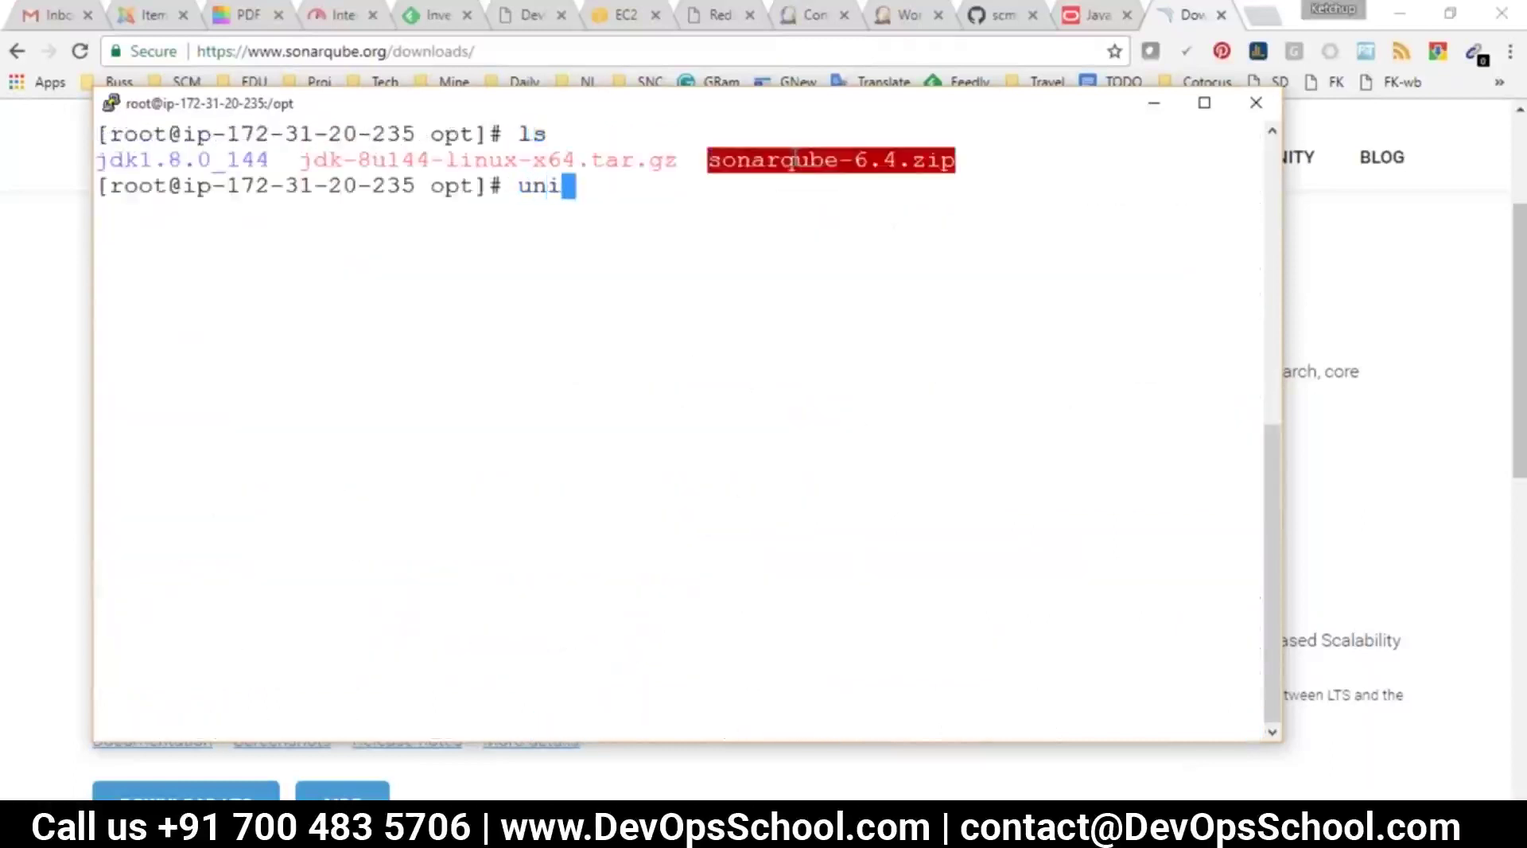
key(BackSpace)
key(BackSpace)
key(BackSpace)
key(BackSpace)
text(ziip)
key(BackSpace)
key(BackSpace)
text(p)
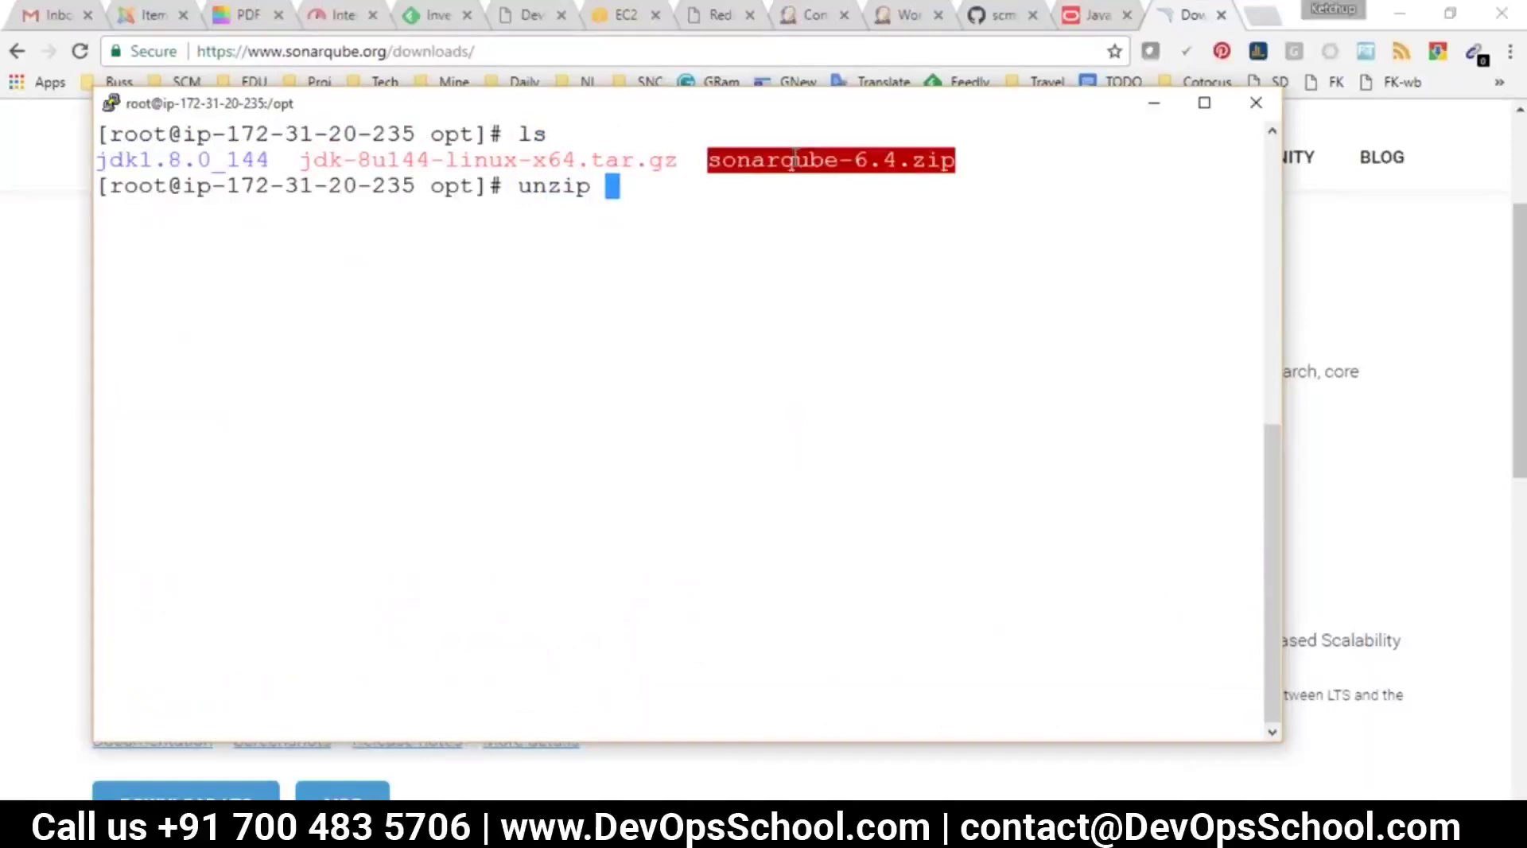
right_click(667, 200)
key(Return)
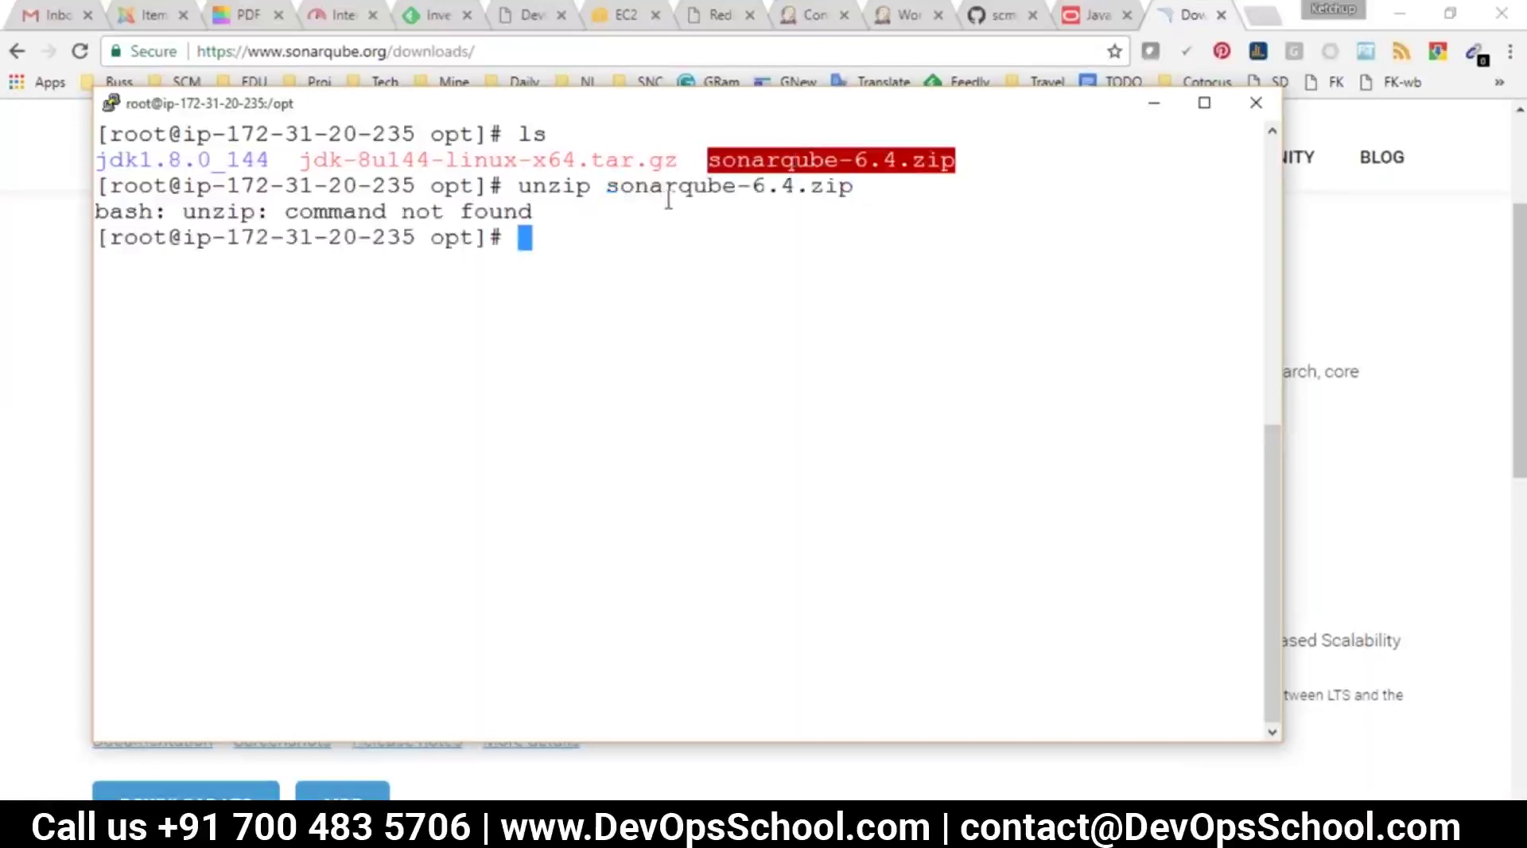
Install the missing unzip package with yum install unzip, confirming with y
text(yum i)
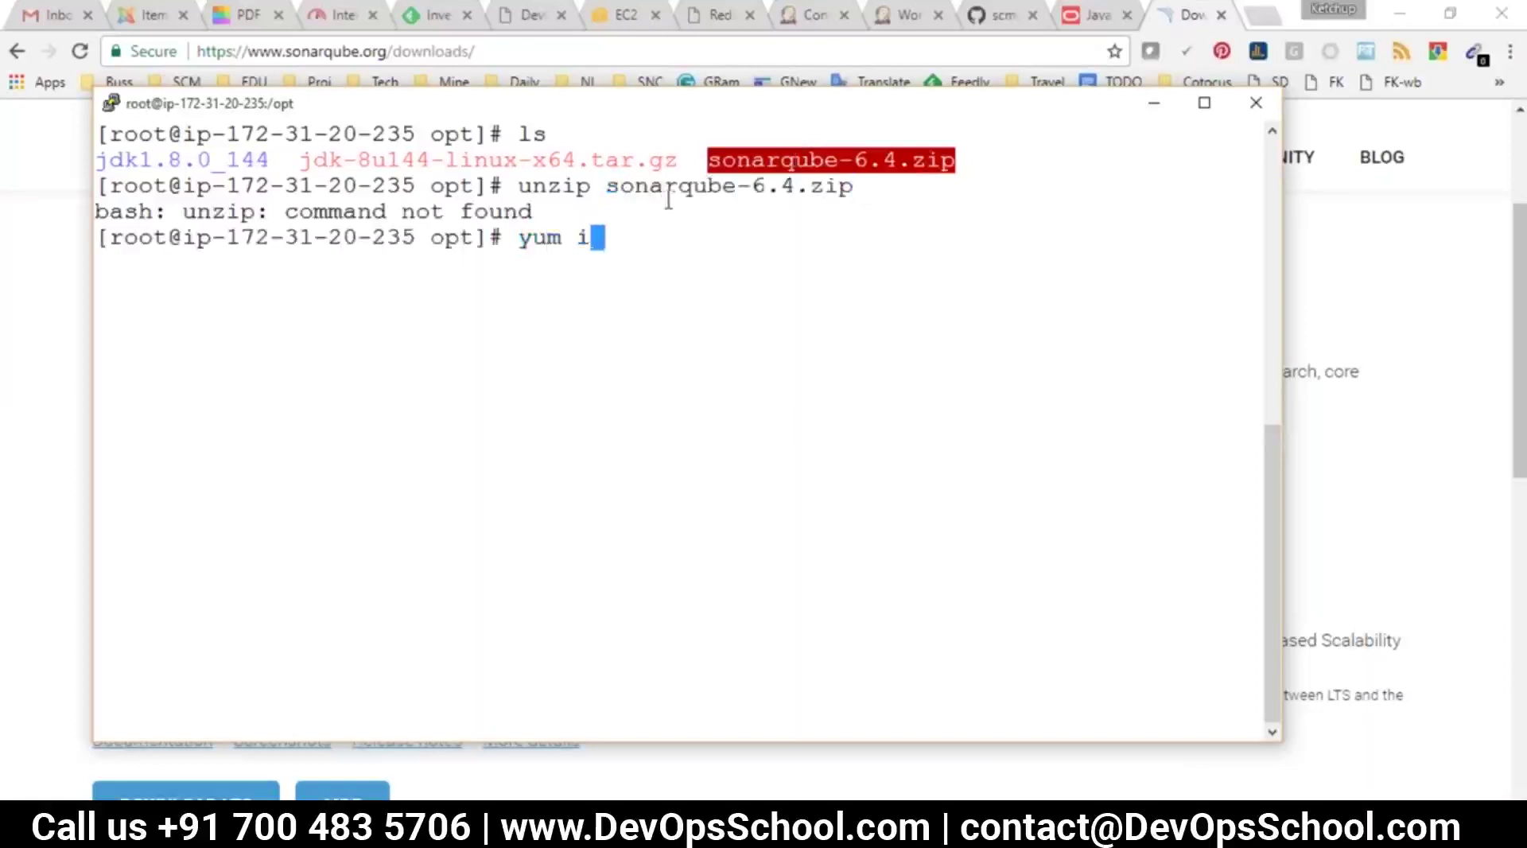
text(nstallunzi)
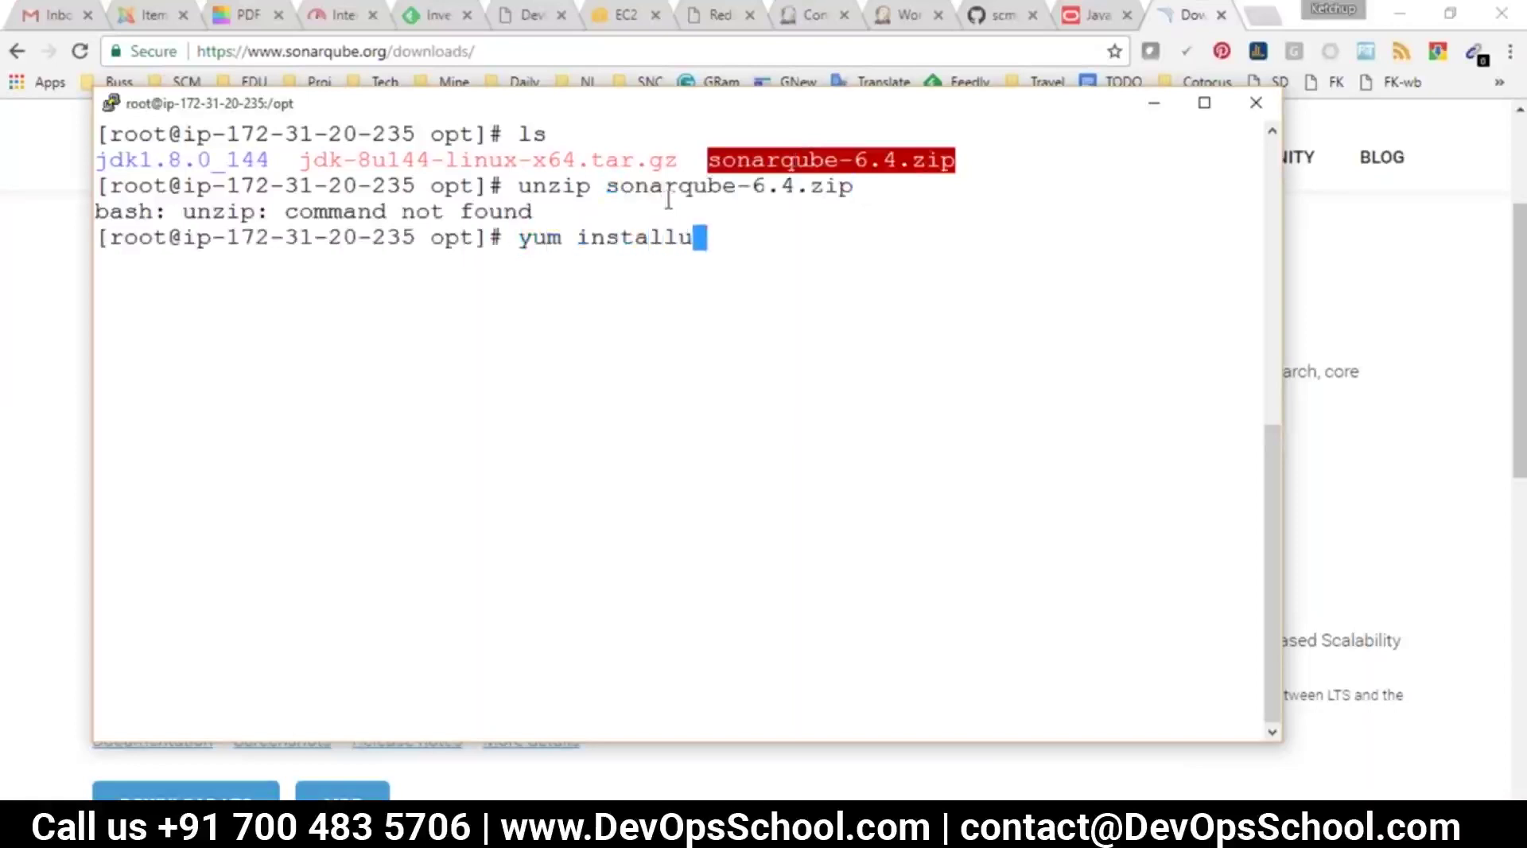
key(BackSpace)
key(BackSpace)
key(BackSpace)
key(BackSpace)
text(unzip)
key(Return)
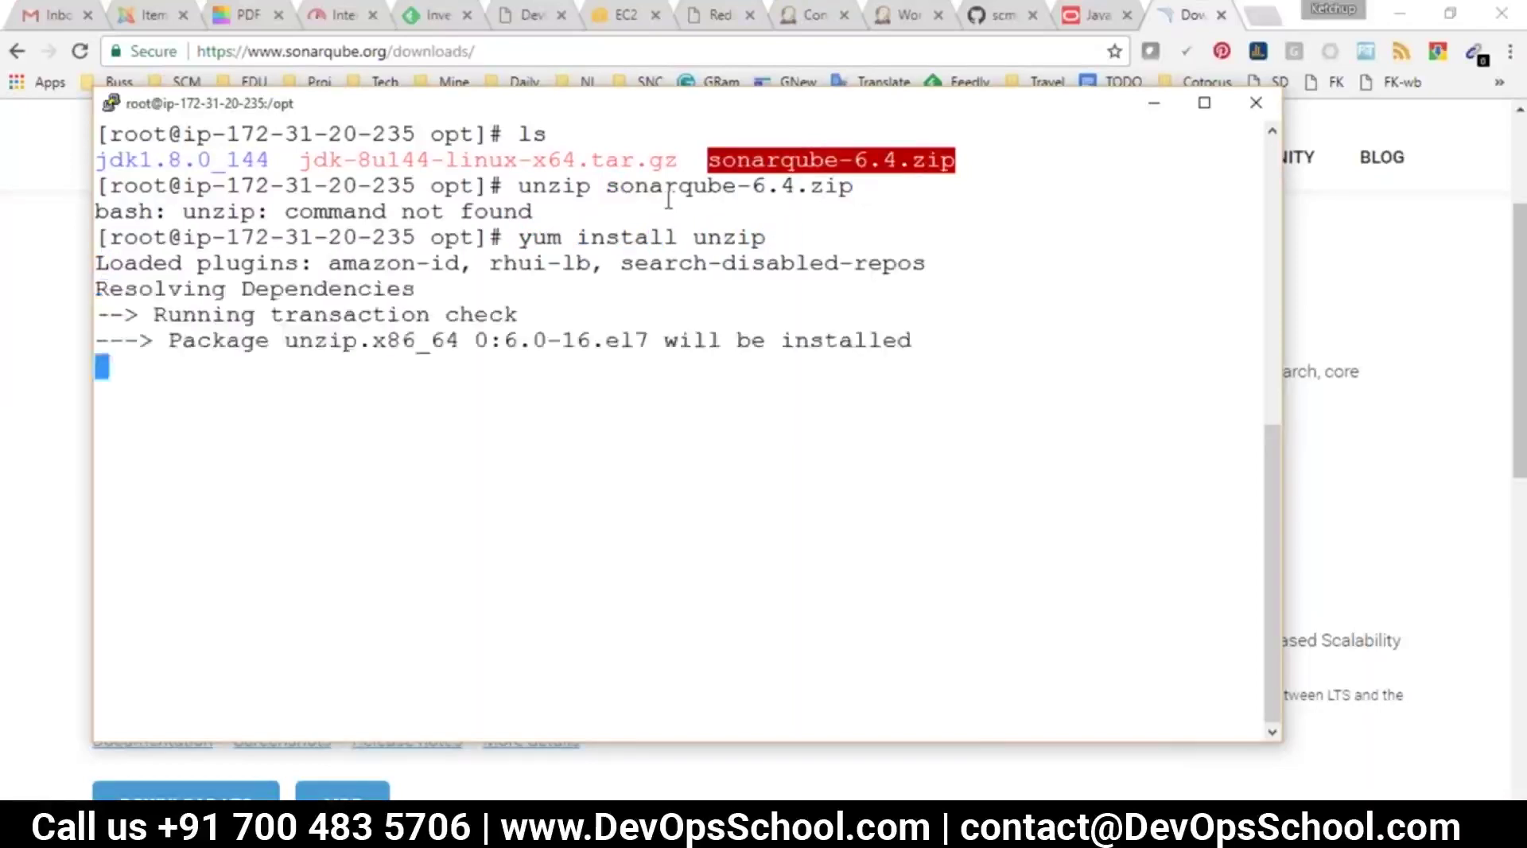
text(y)
key(Return)
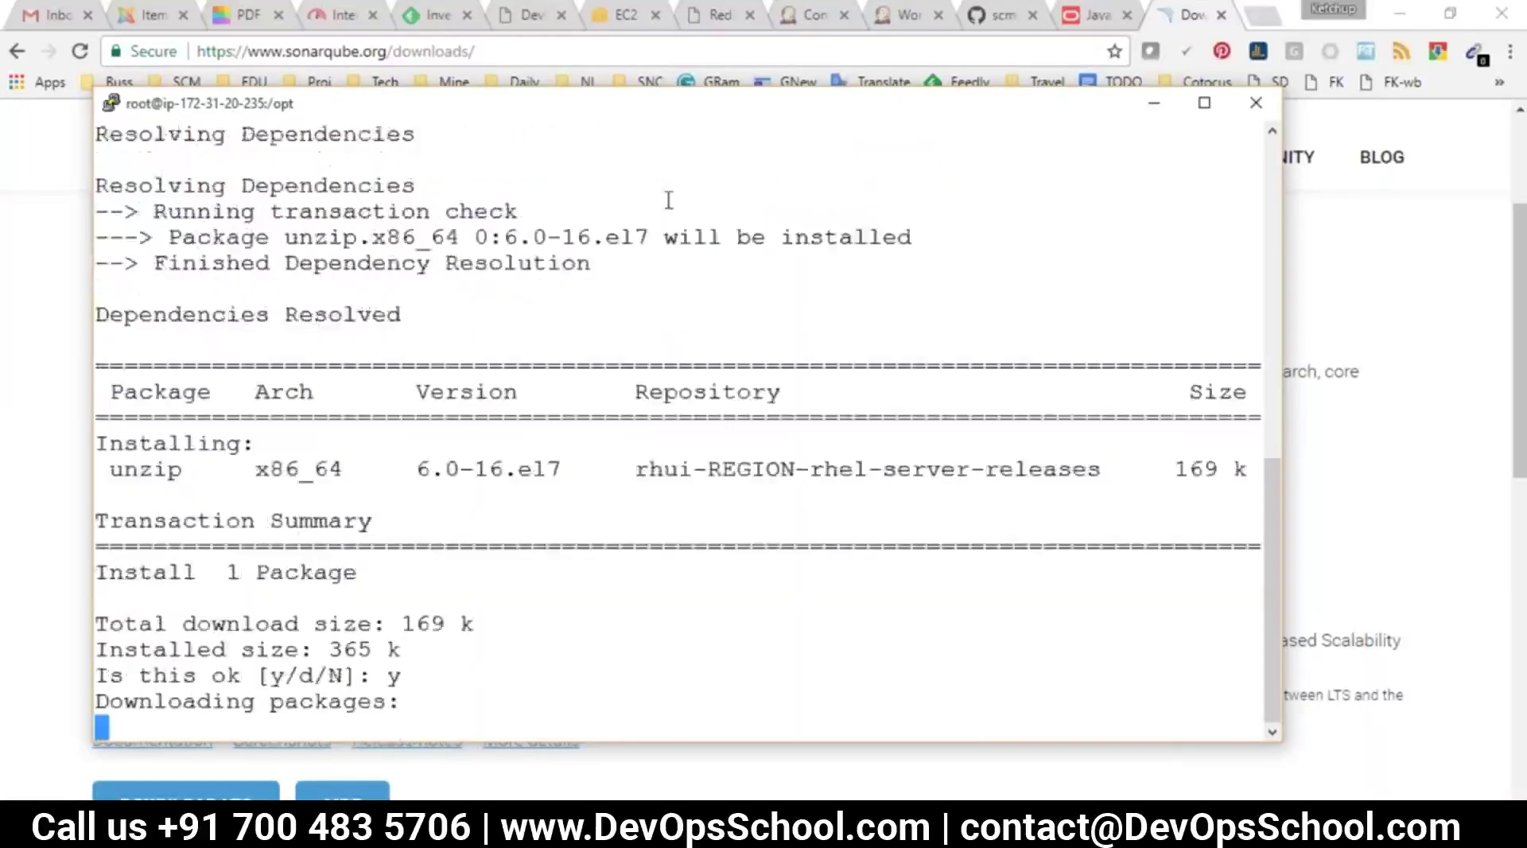
Rerun the unzip command to extract sonarqube-6.4.zip and list /opt
text(ce)
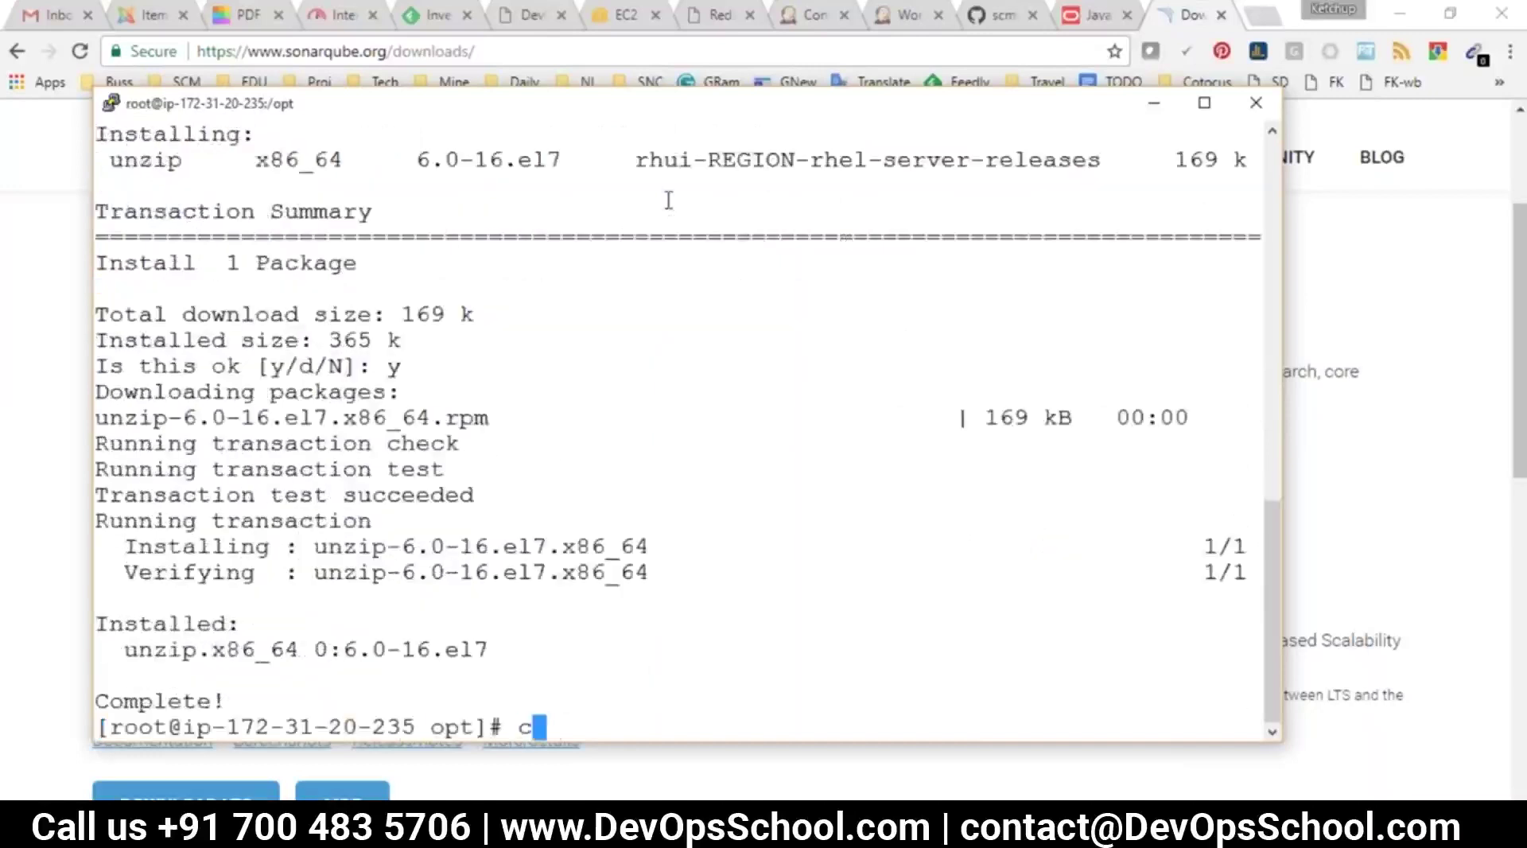
key(BackSpace)
key(BackSpace)
text(clear)
key(Return)
key(Up)
key(Up)
key(Up)
key(Return)
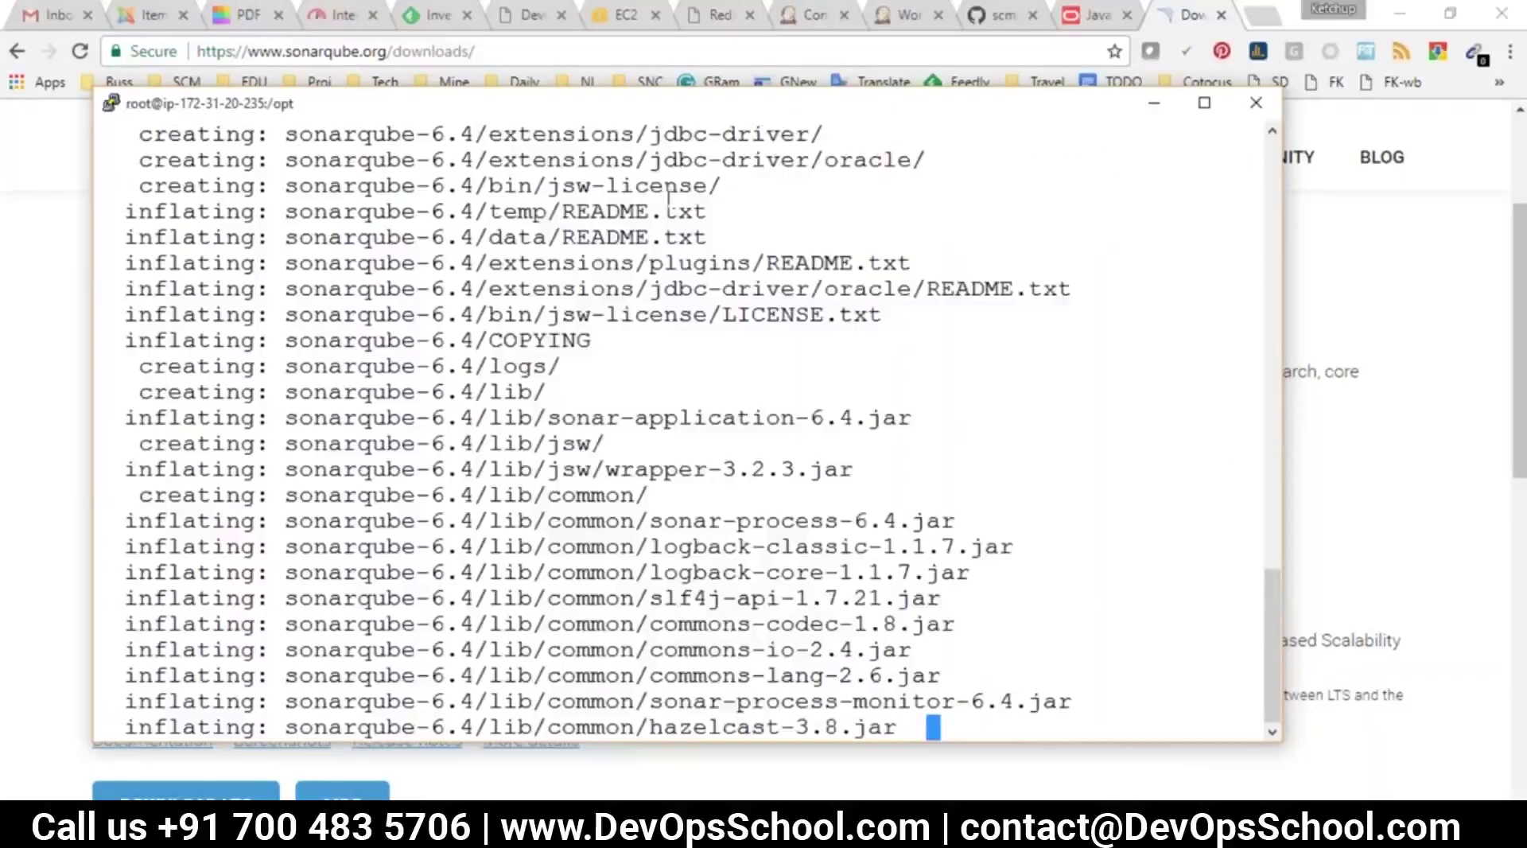
text(cle)
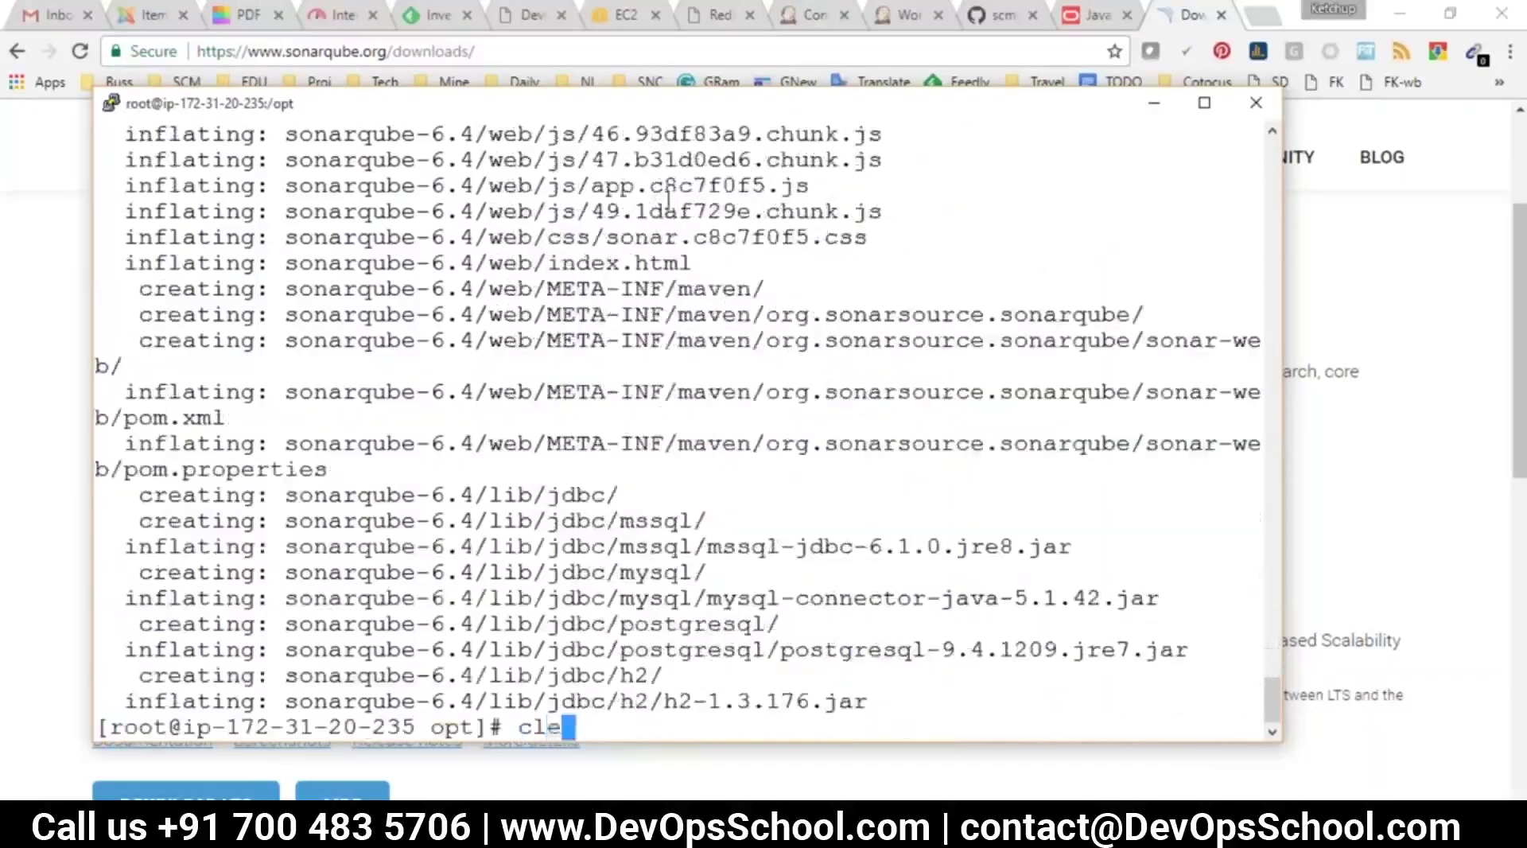
text(ar)
key(Return)
text(ls)
key(Return)
Change into sonarqube-6.4/bin and list its platform folders
text(cd)
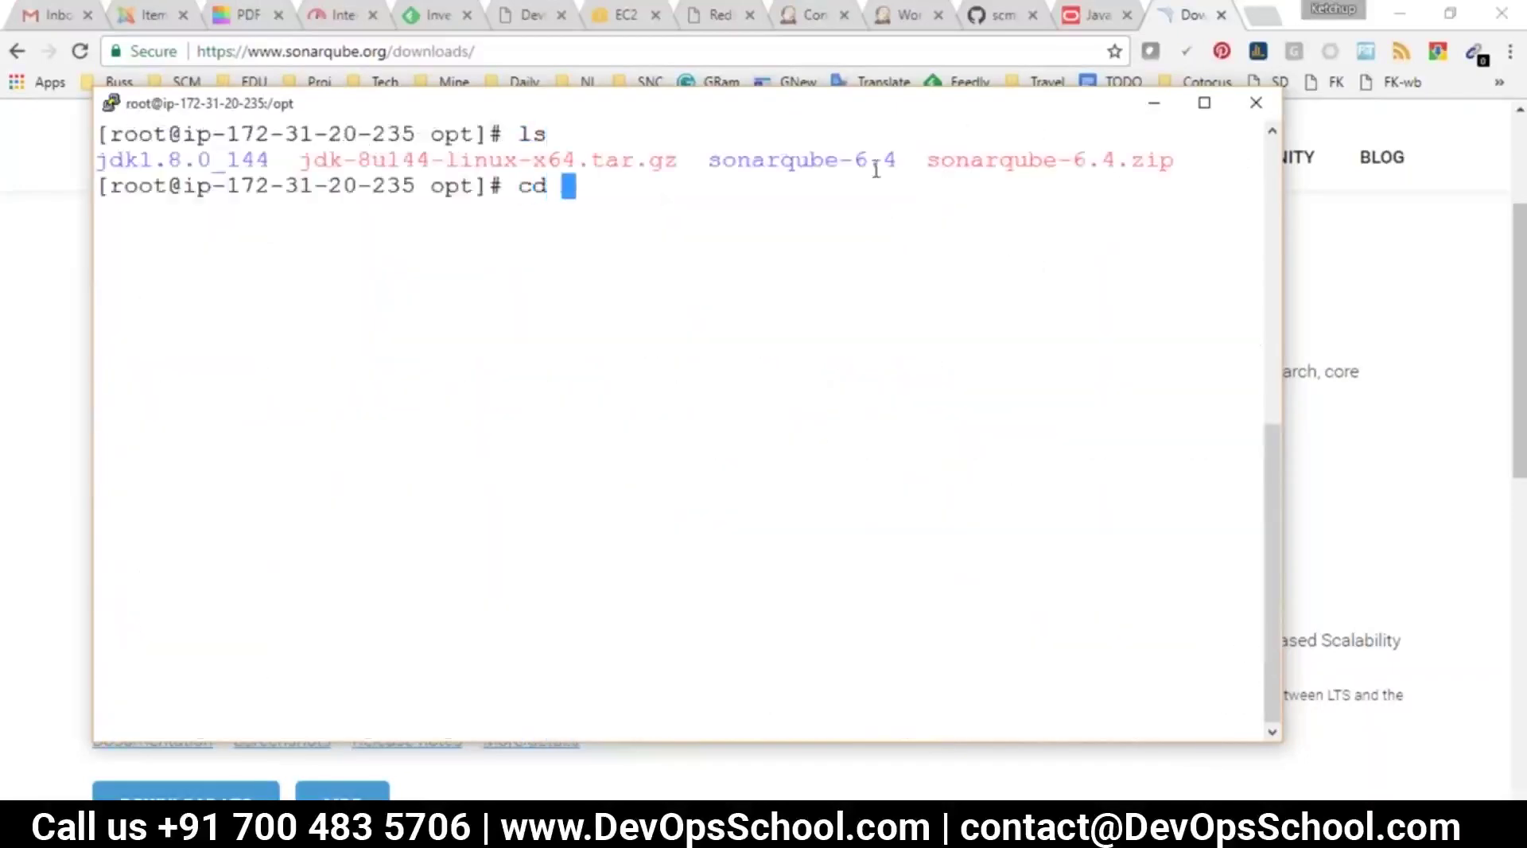
double_click(875, 160)
right_click(808, 270)
key(Return)
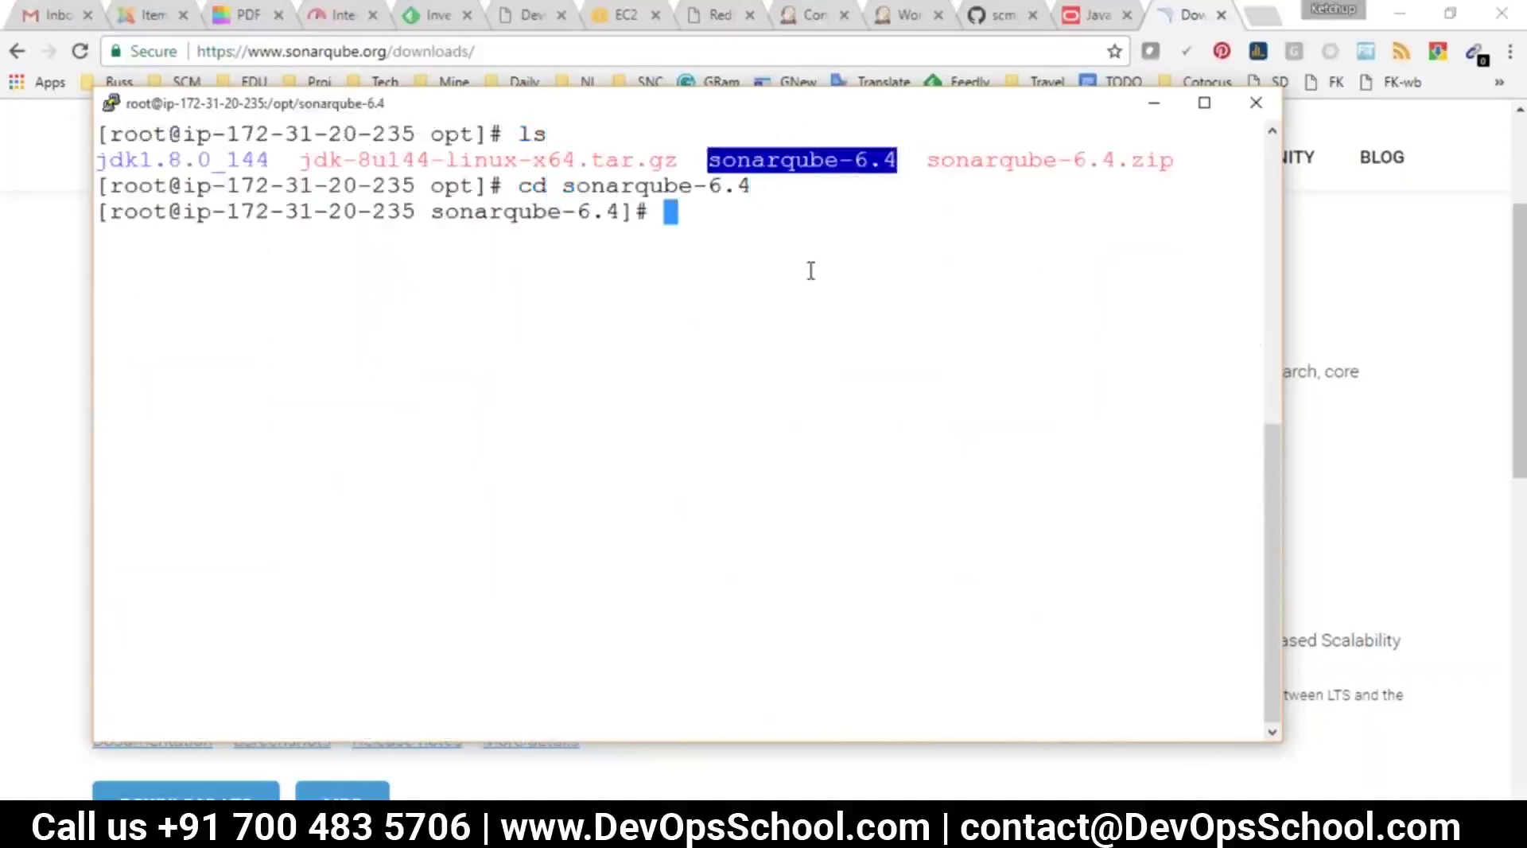
text(ls)
key(Return)
text(cd bin/)
key(Return)
text(l)
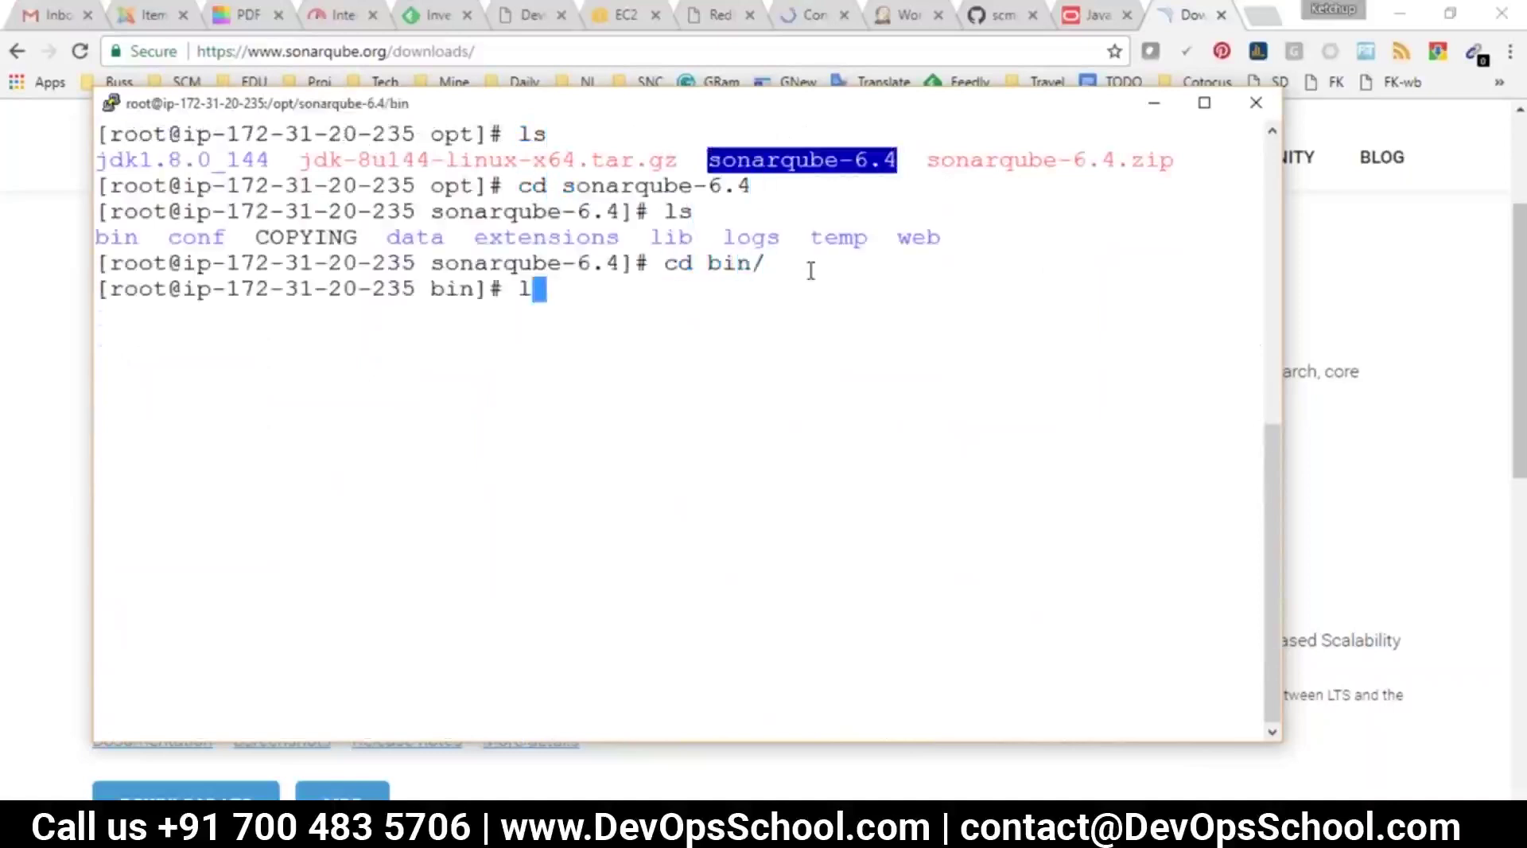
text(s)
key(Return)
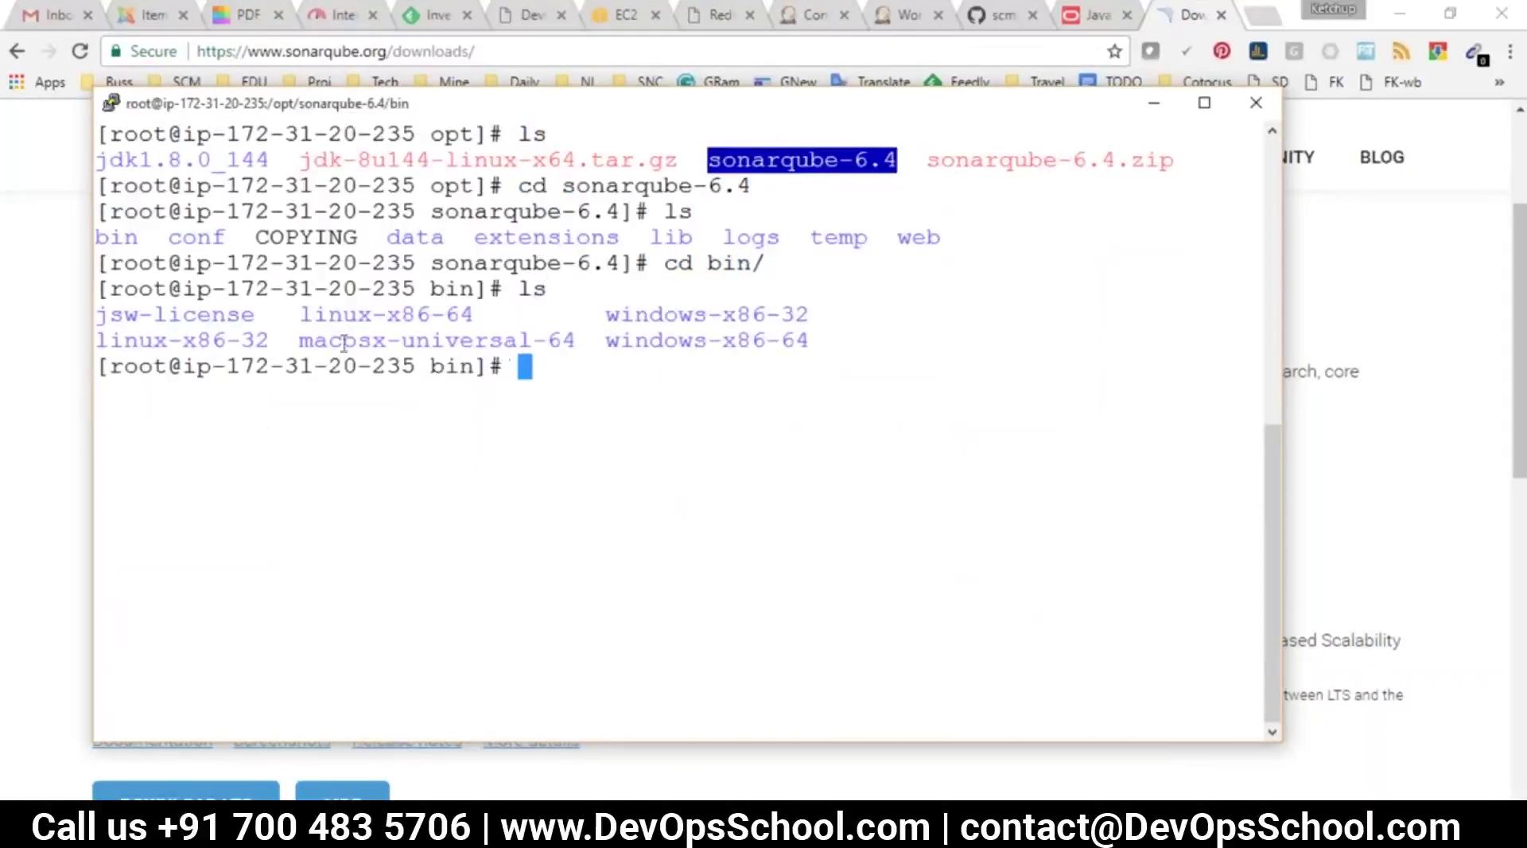
Enter linux-x86-64 and run ./sonar.sh start to launch SonarQube
double_click(326, 314)
text(cd)
right_click(580, 380)
key(Return)
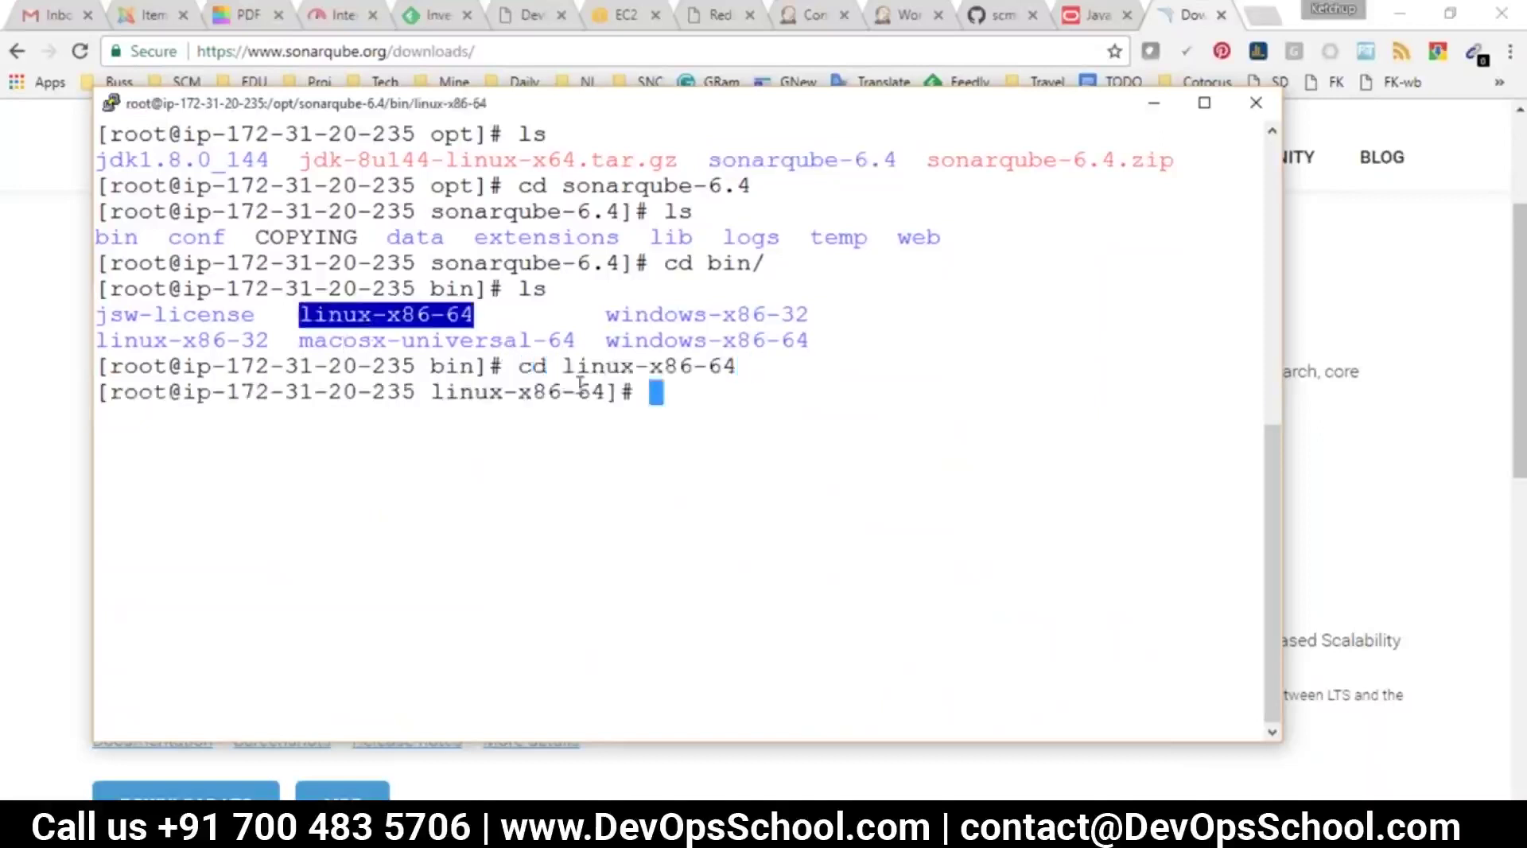
text(ls)
key(Return)
double_click(213, 417)
text(./)
right_click(307, 378)
text(startt)
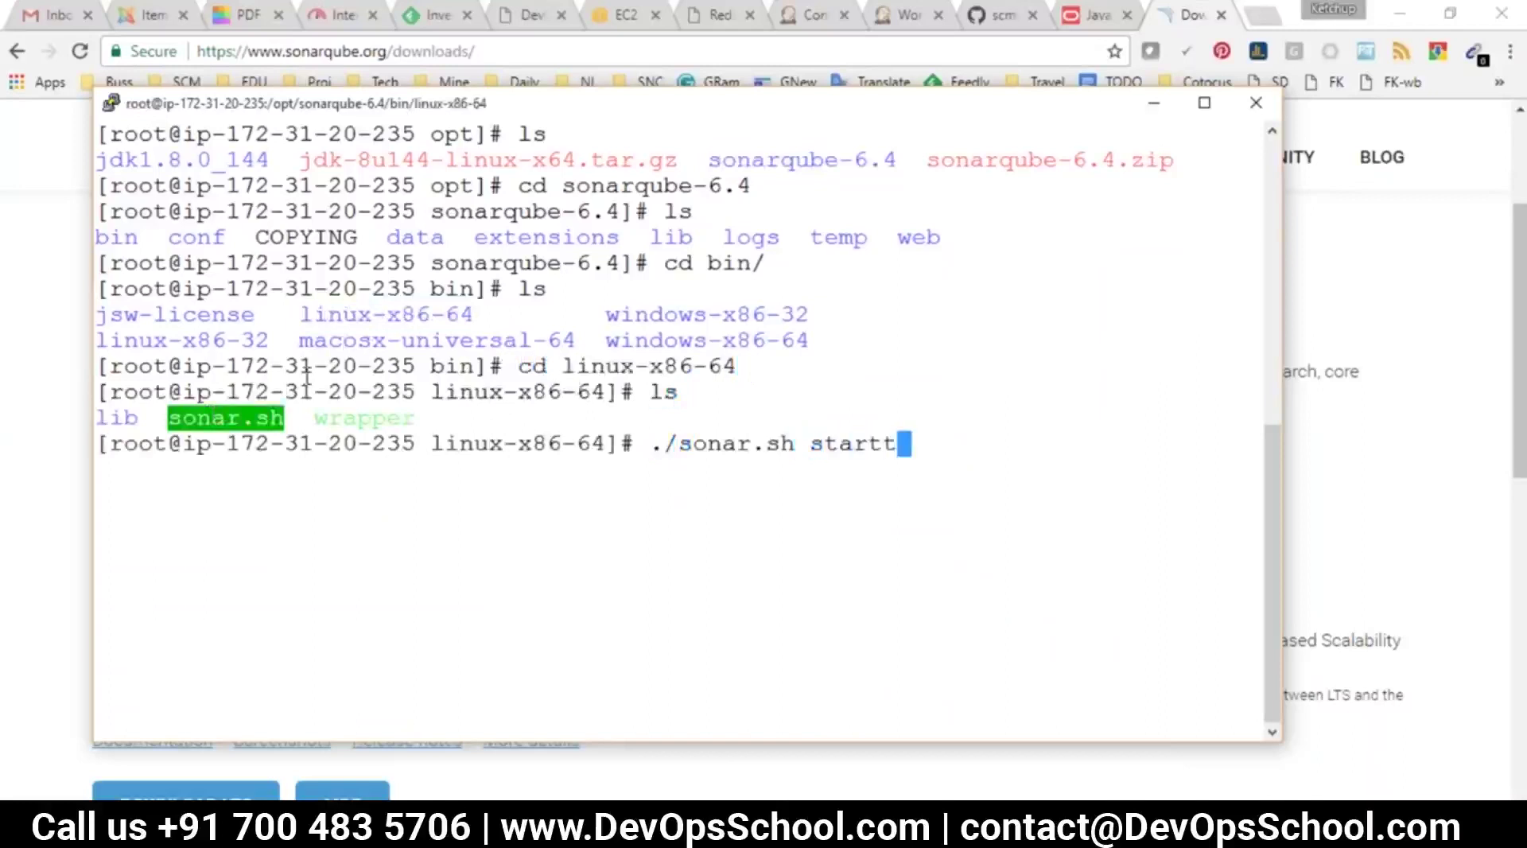
key(BackSpace)
key(Return)
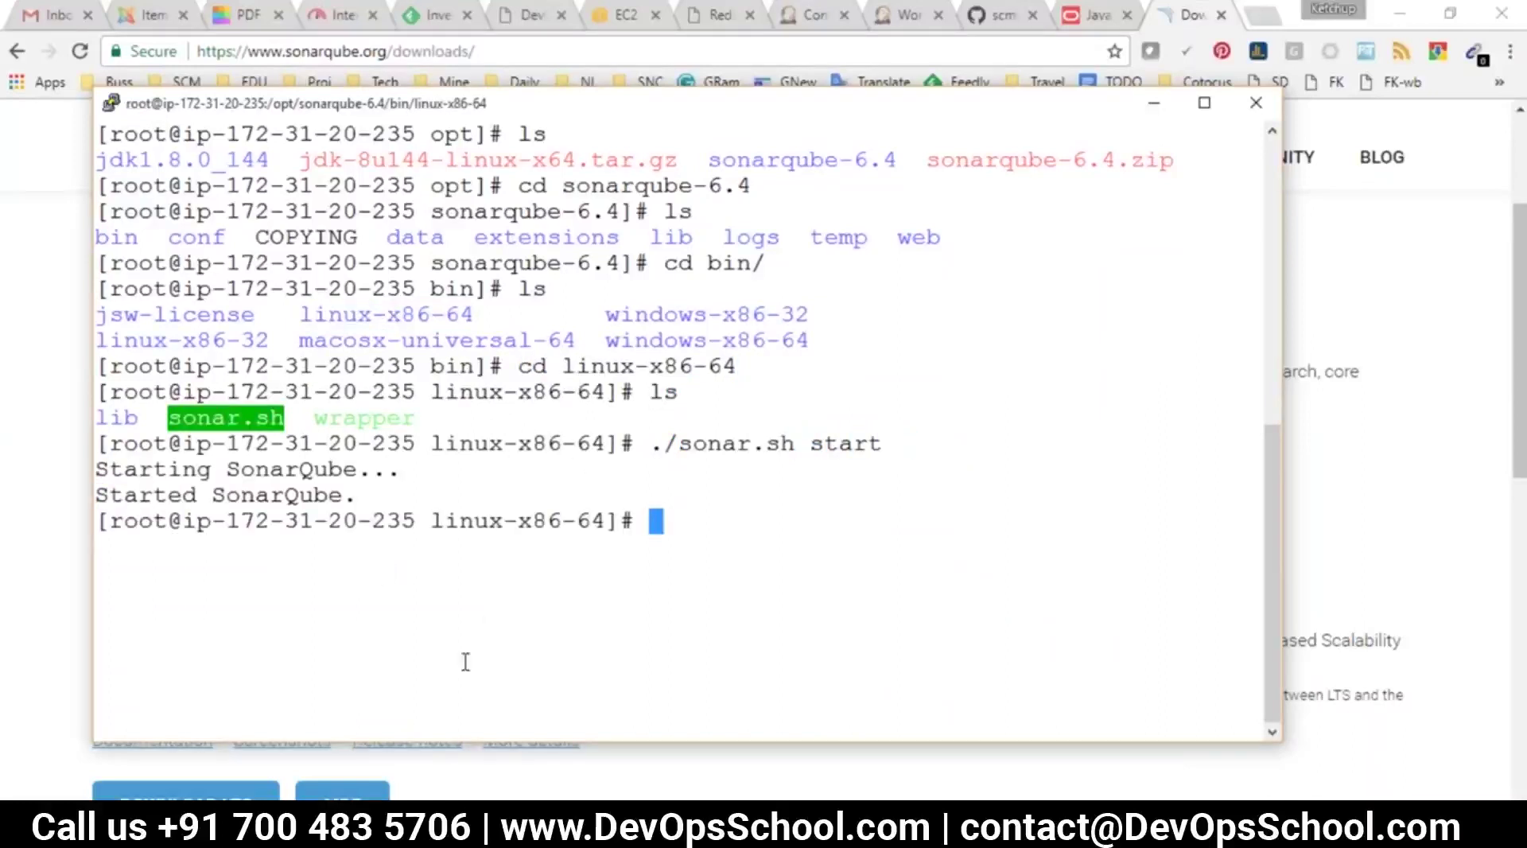
Load the server's IP on port 9000 to check SonarQube, then return to the Jenkins dashboard
click(1154, 102)
click(907, 14)
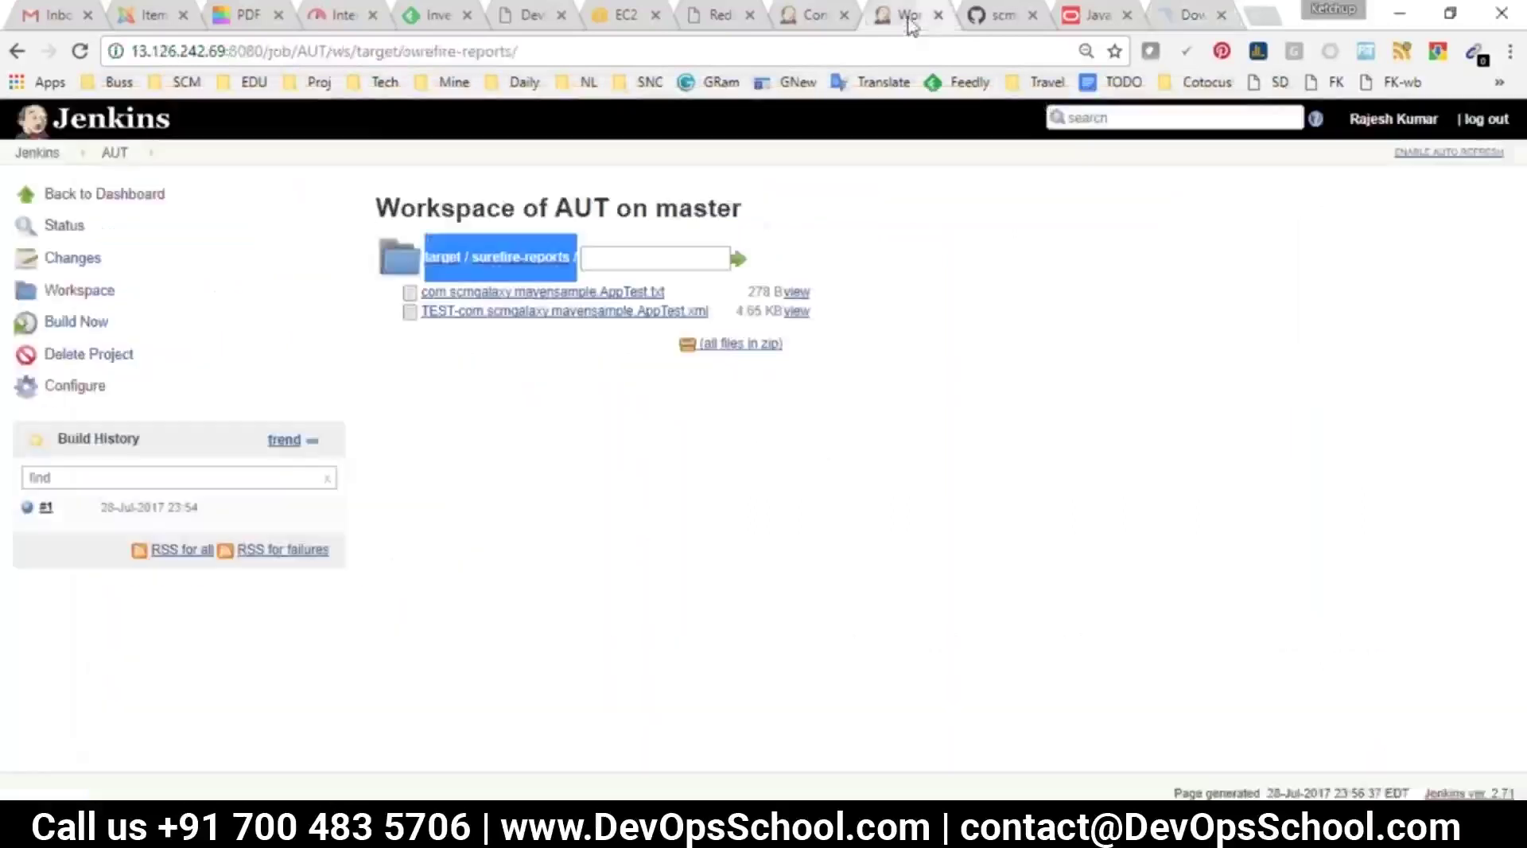
drag(227, 50, 117, 60)
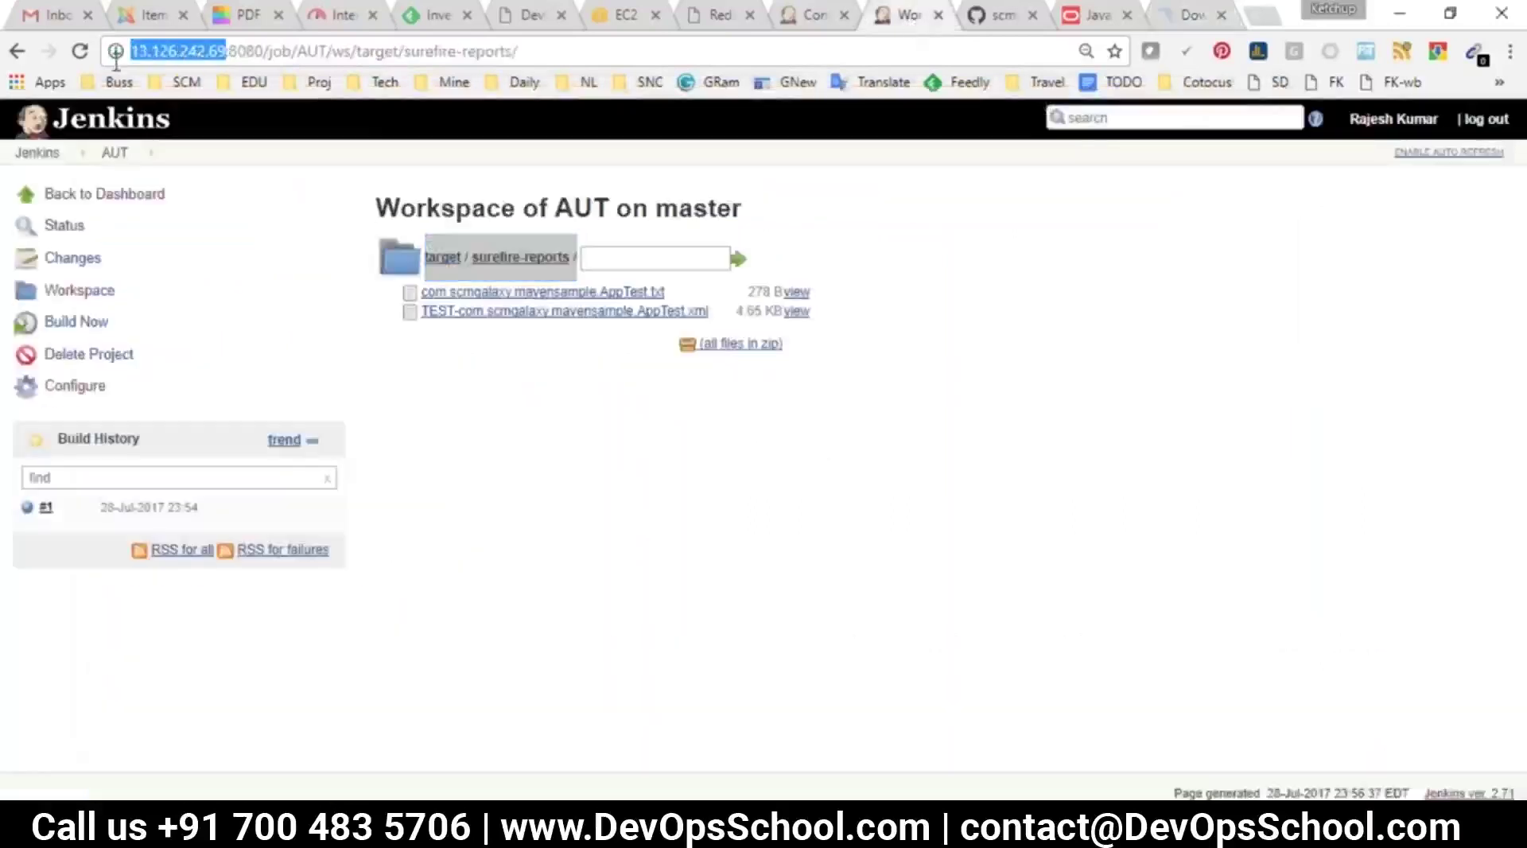
key(ctrl+c)
key(ctrl+t)
key(ctrl+v)
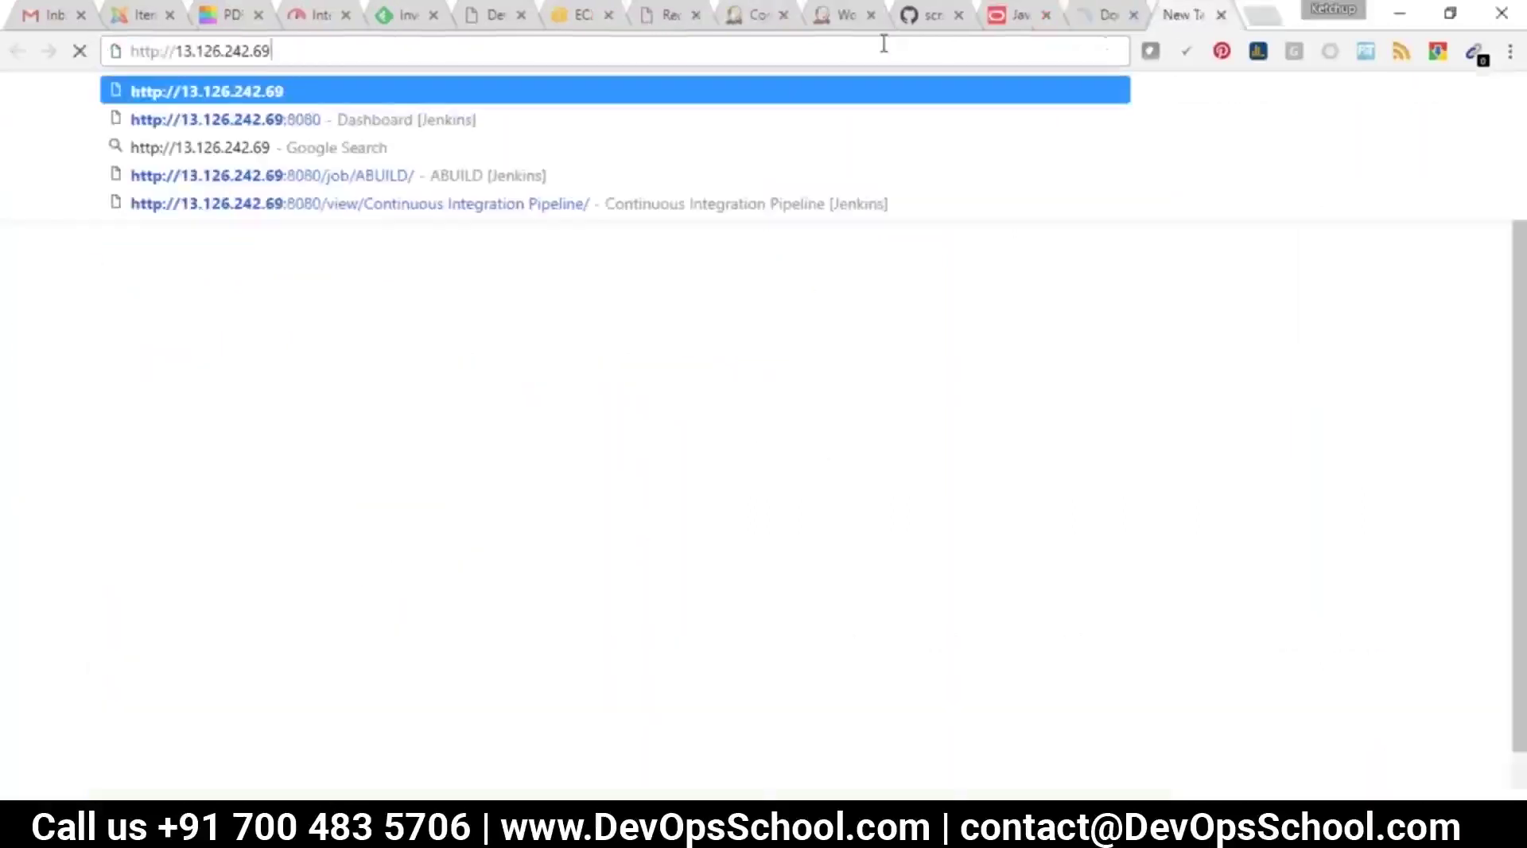
text(:9000)
key(Return)
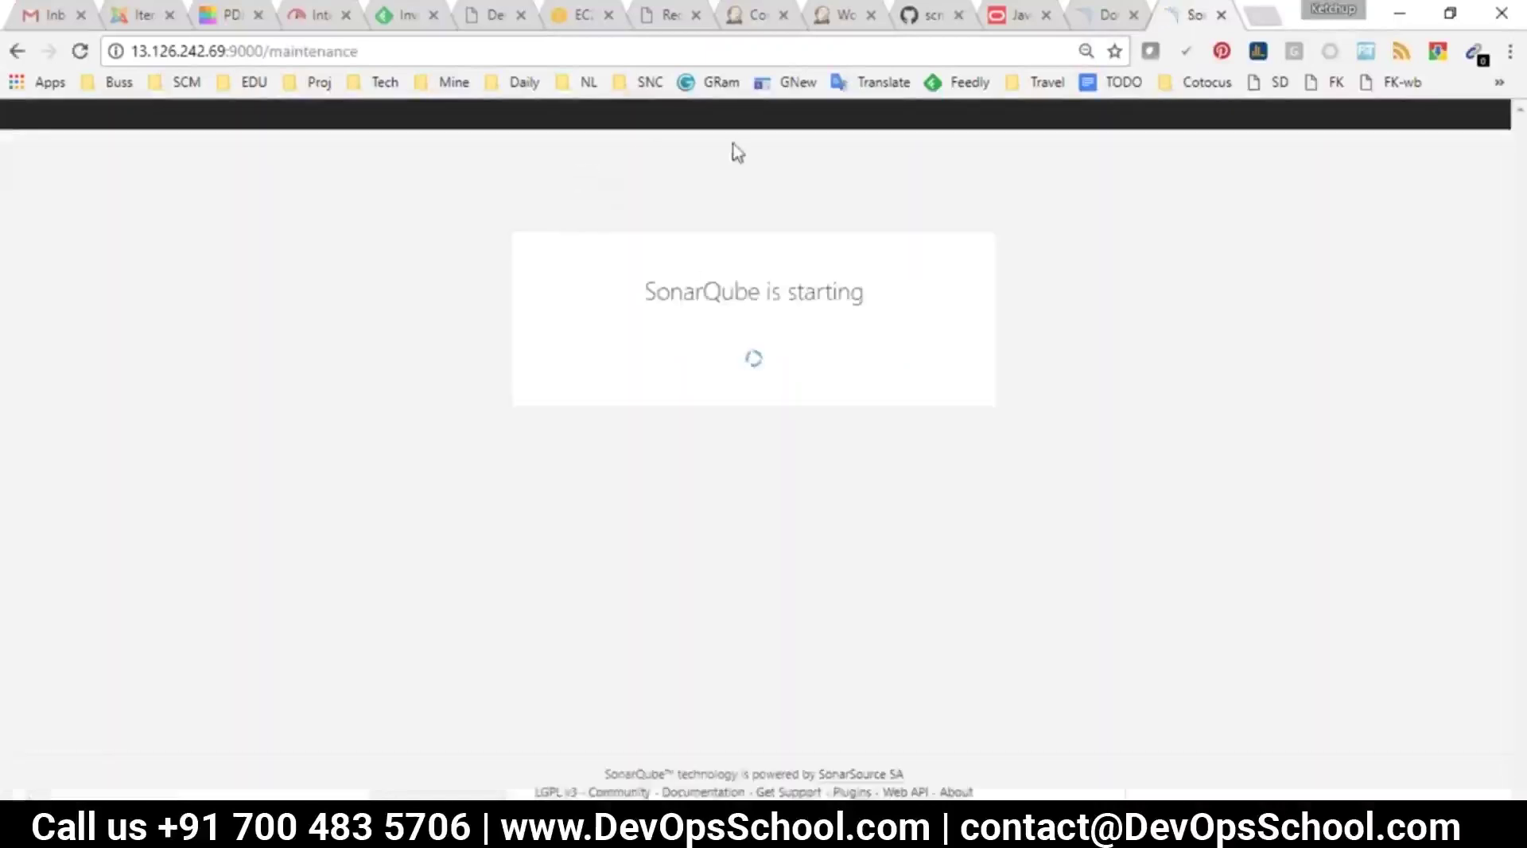
click(345, 51)
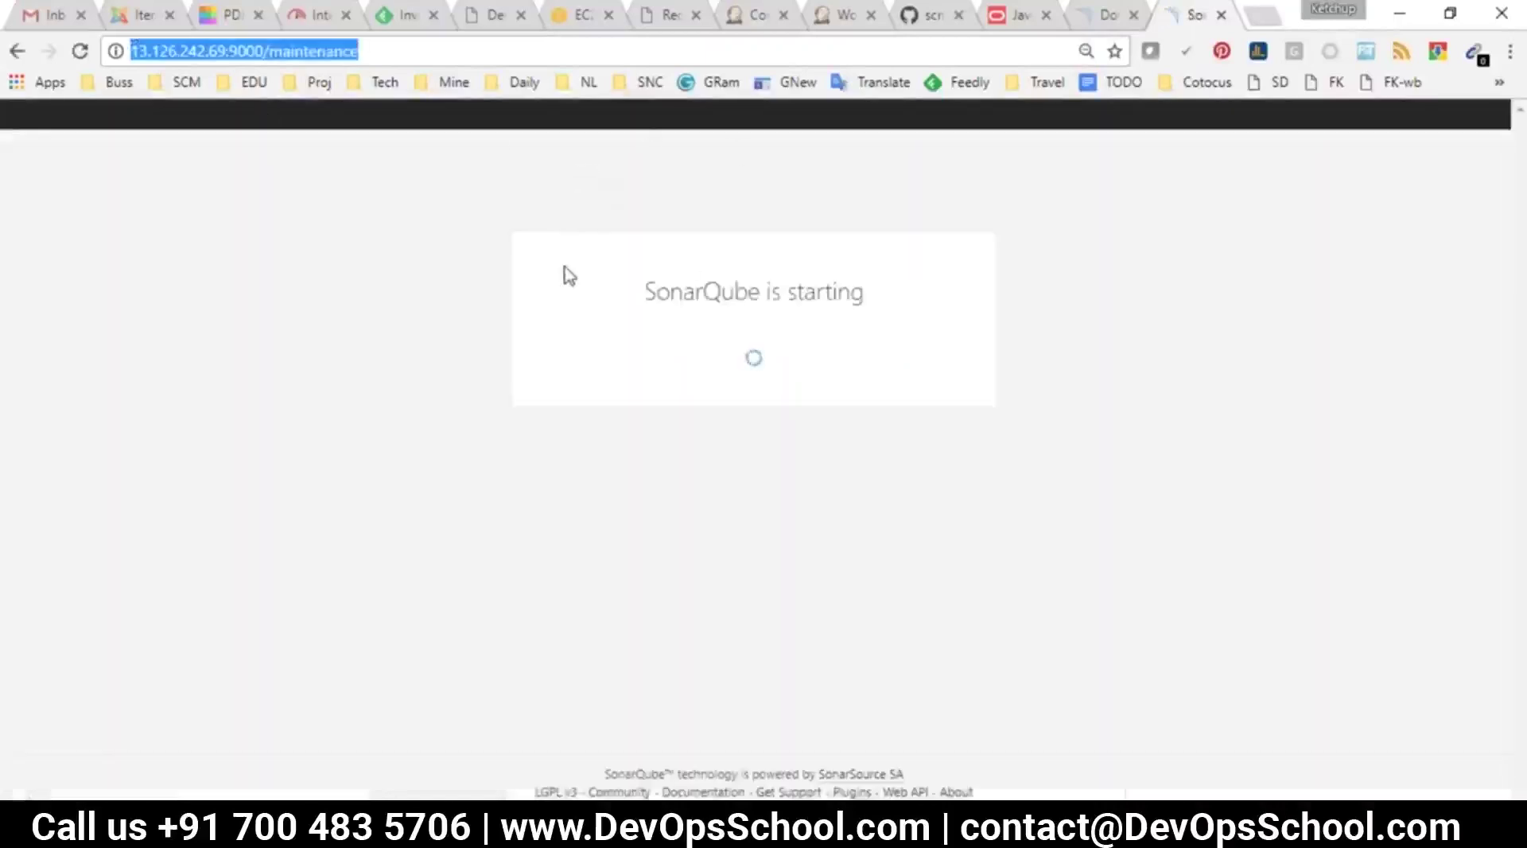
click(761, 16)
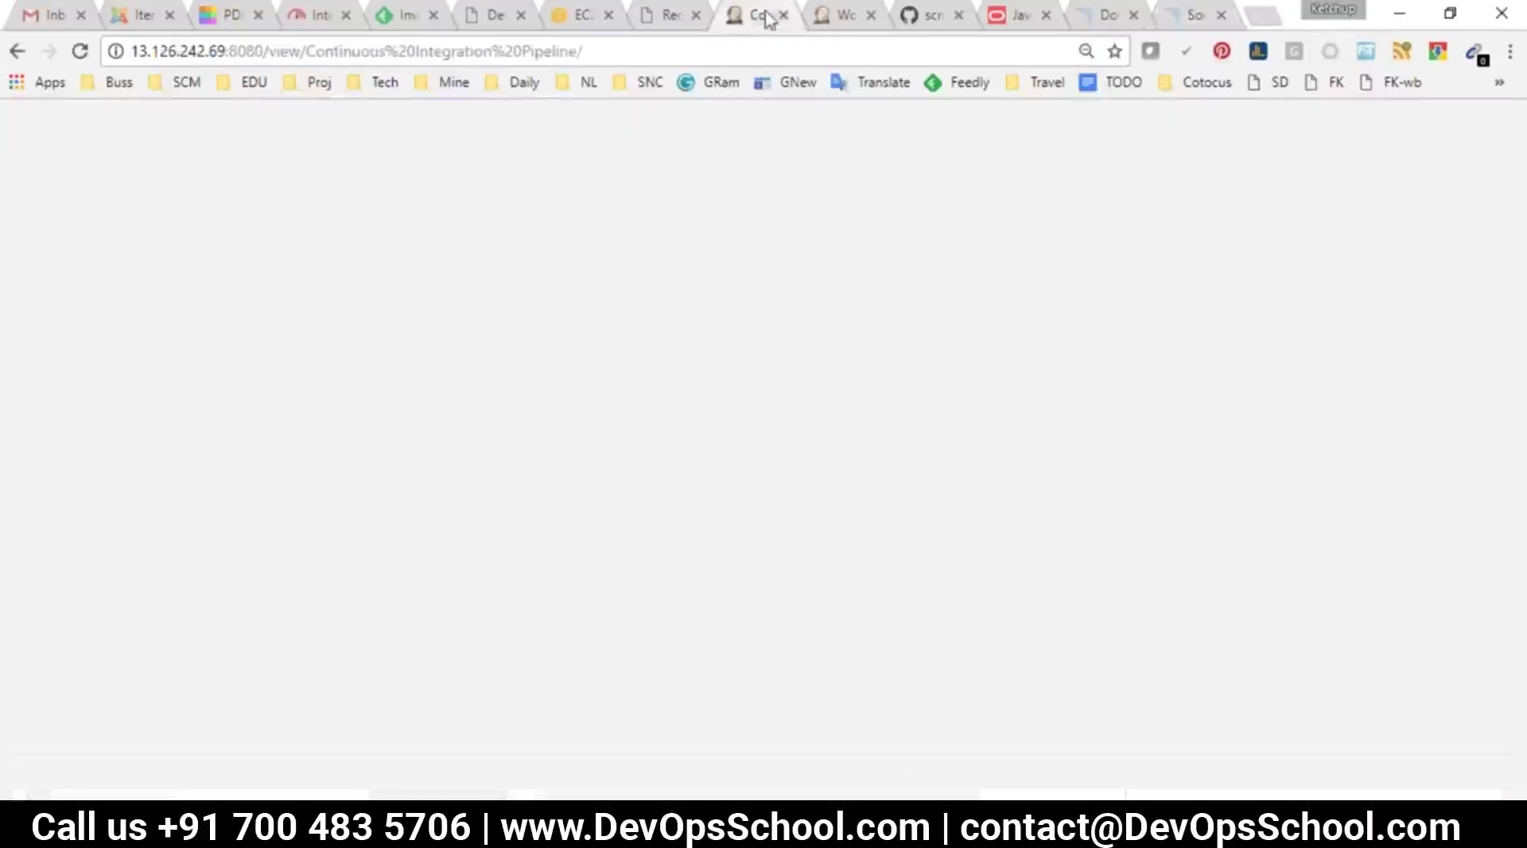
click(36, 152)
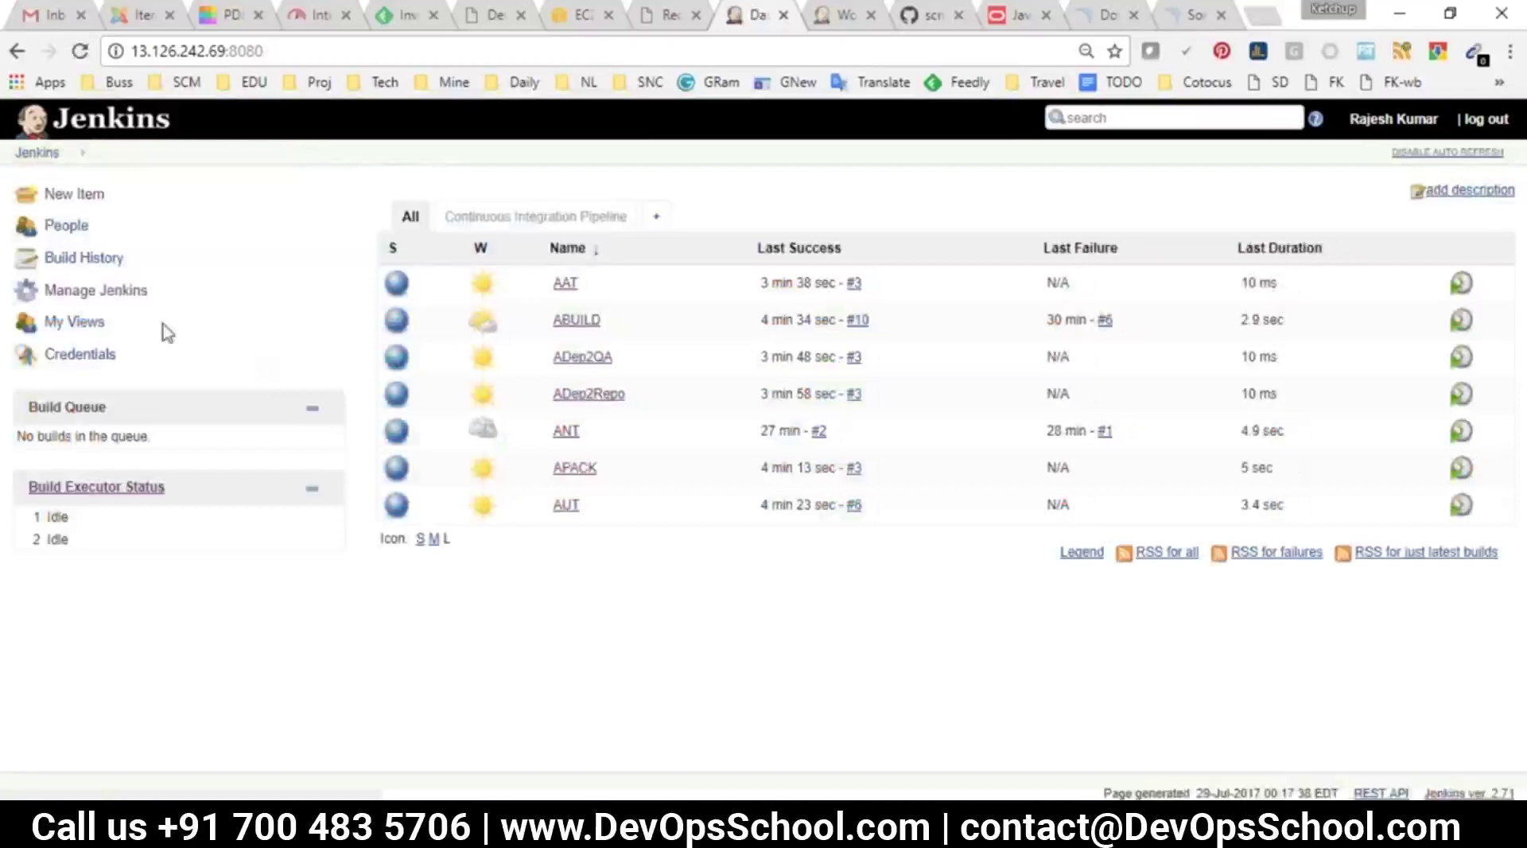
Filter available plugins for 'sonarqube' and install SonarQube Scanner for Jenkins without restart
click(94, 290)
scroll(493, 288, down, 3)
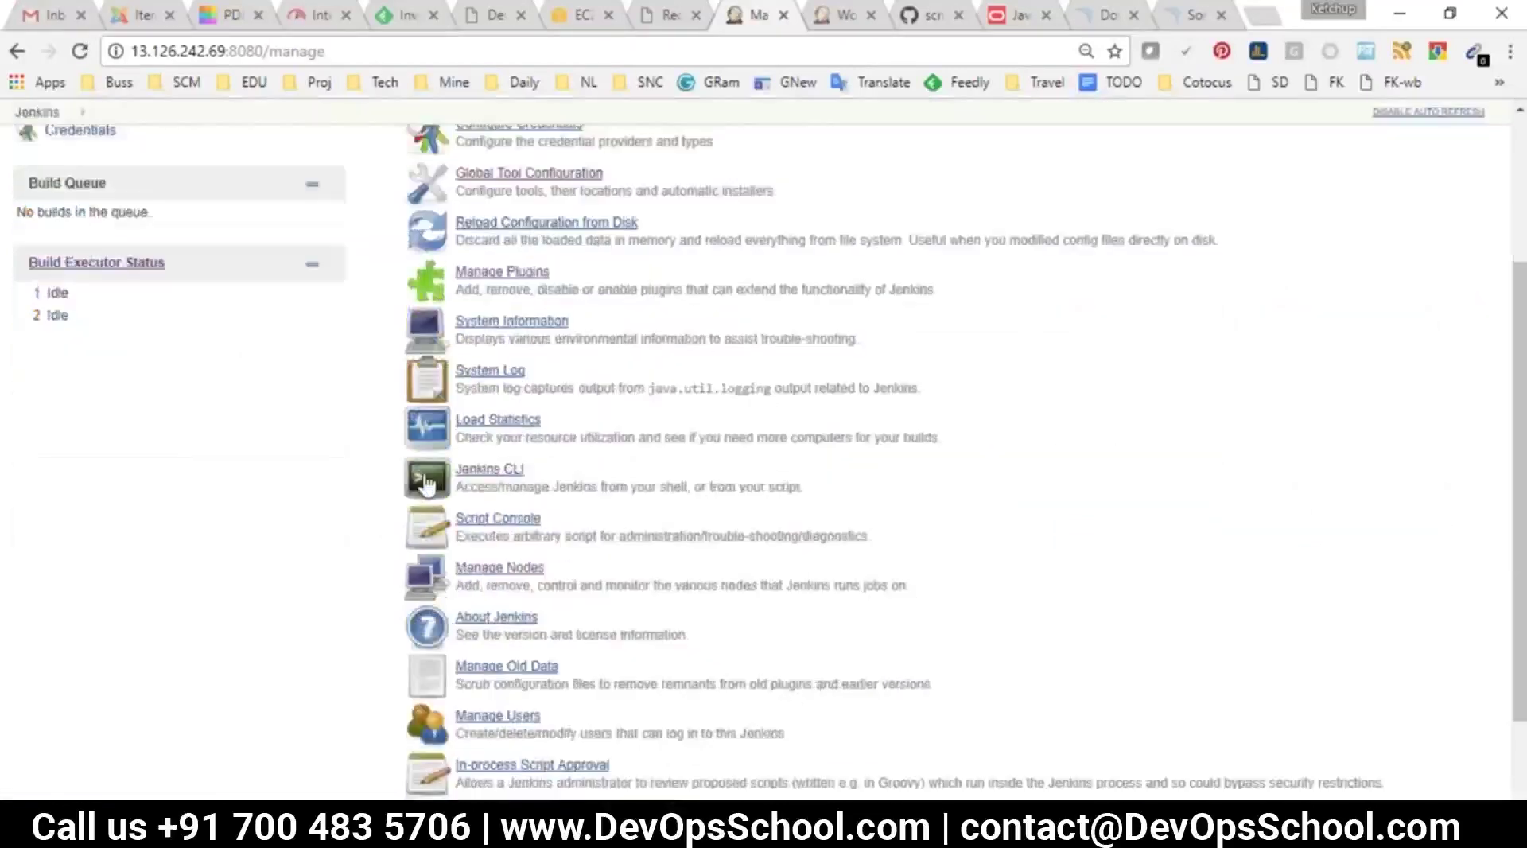
click(497, 275)
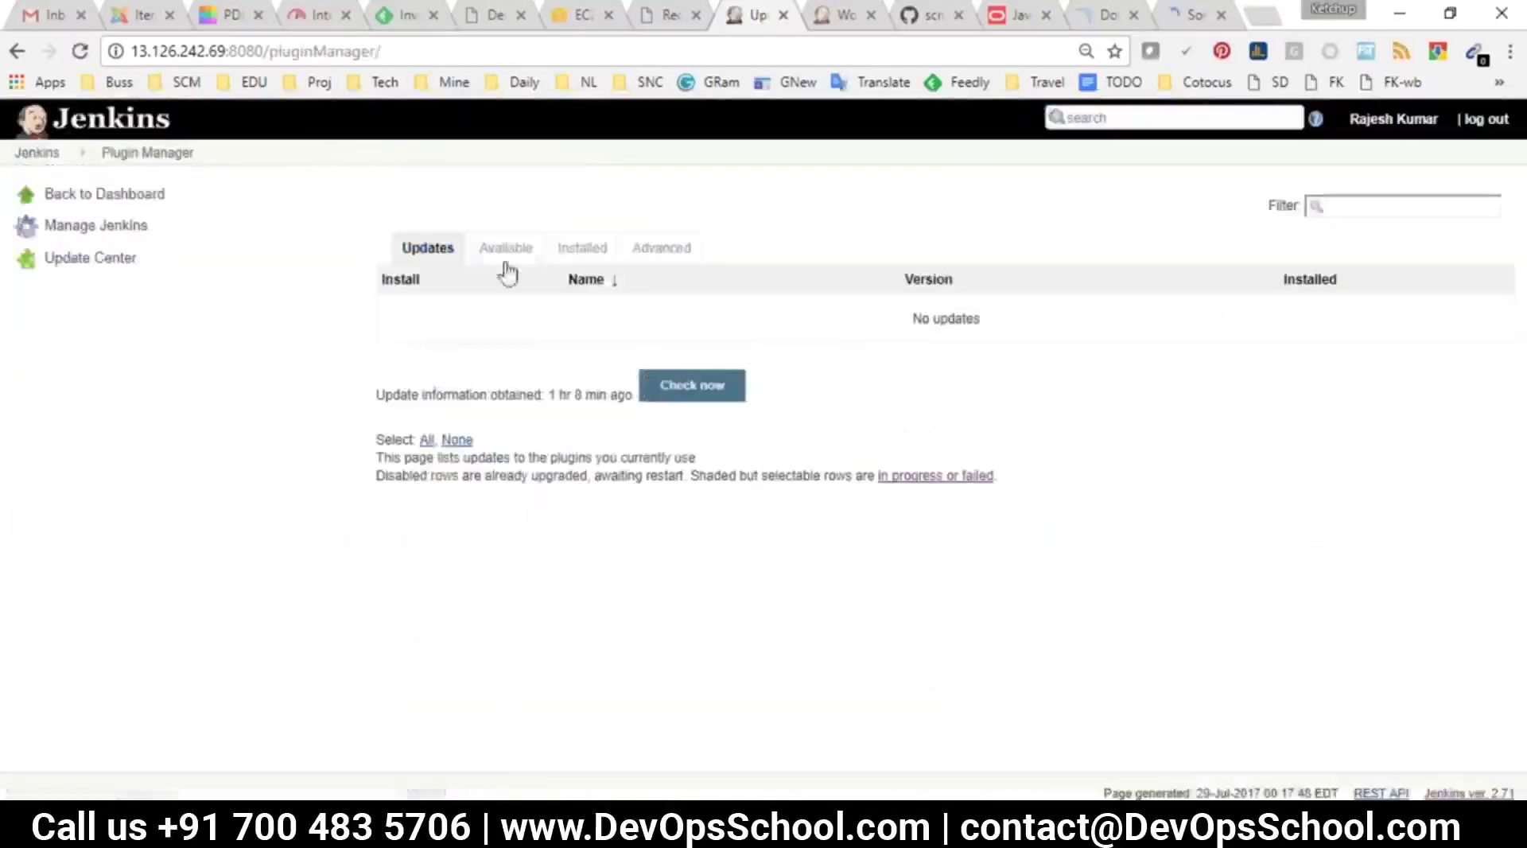
click(506, 248)
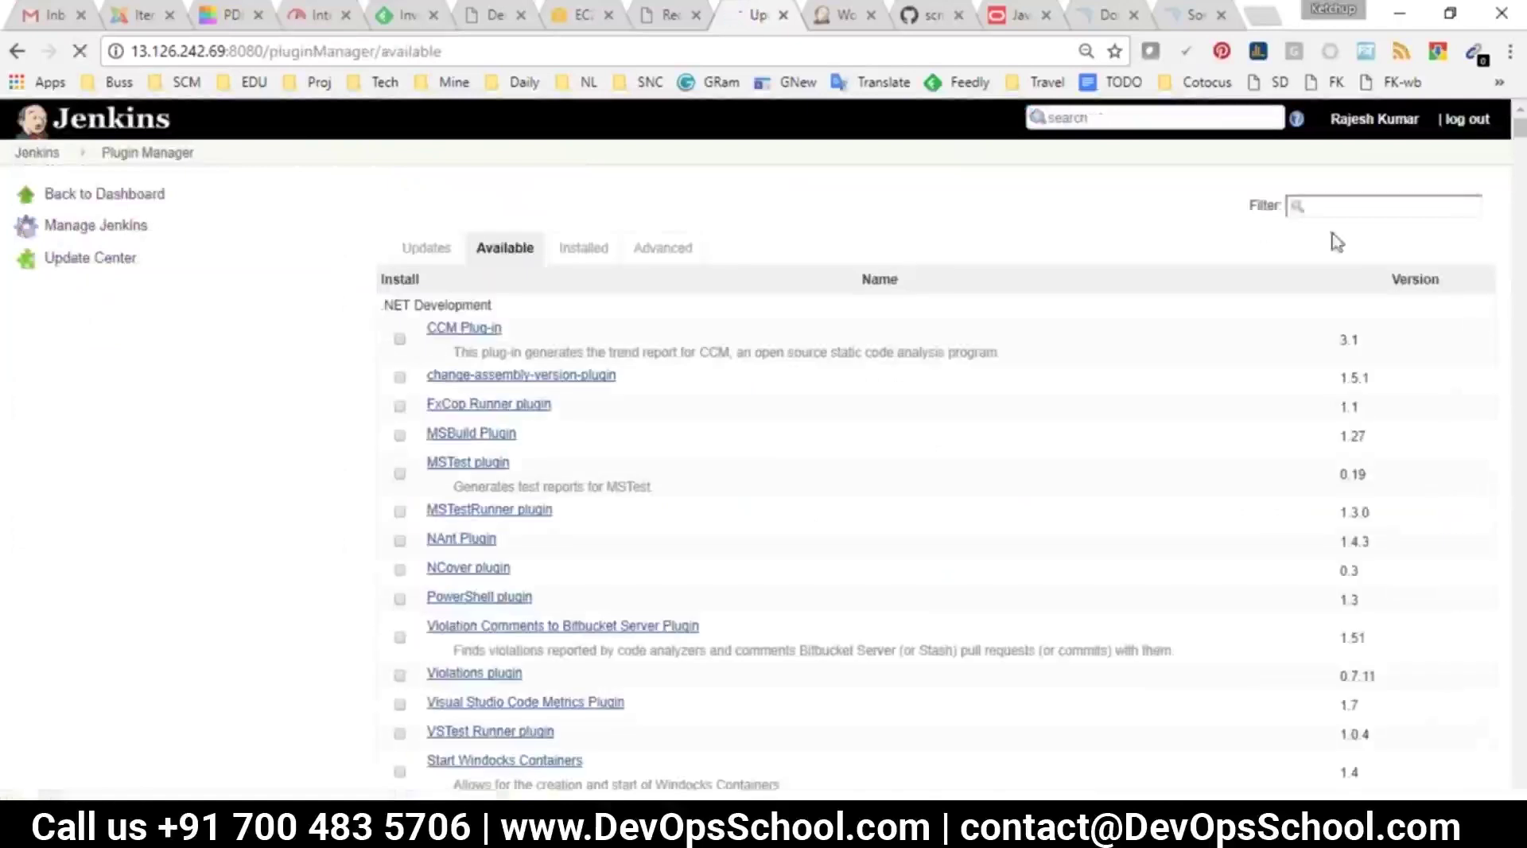
text(ona)
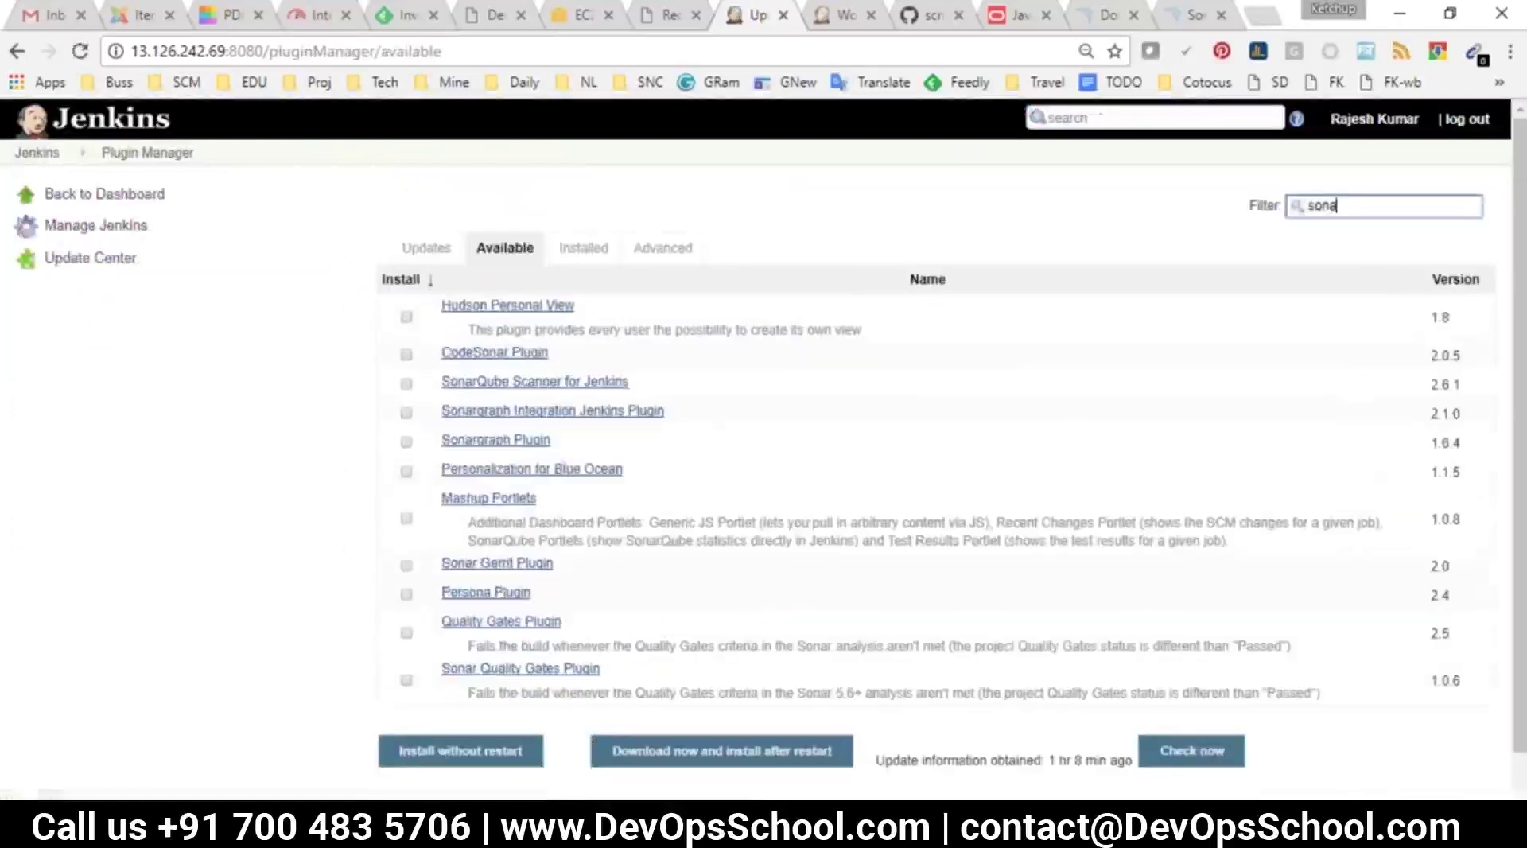
text(rqube)
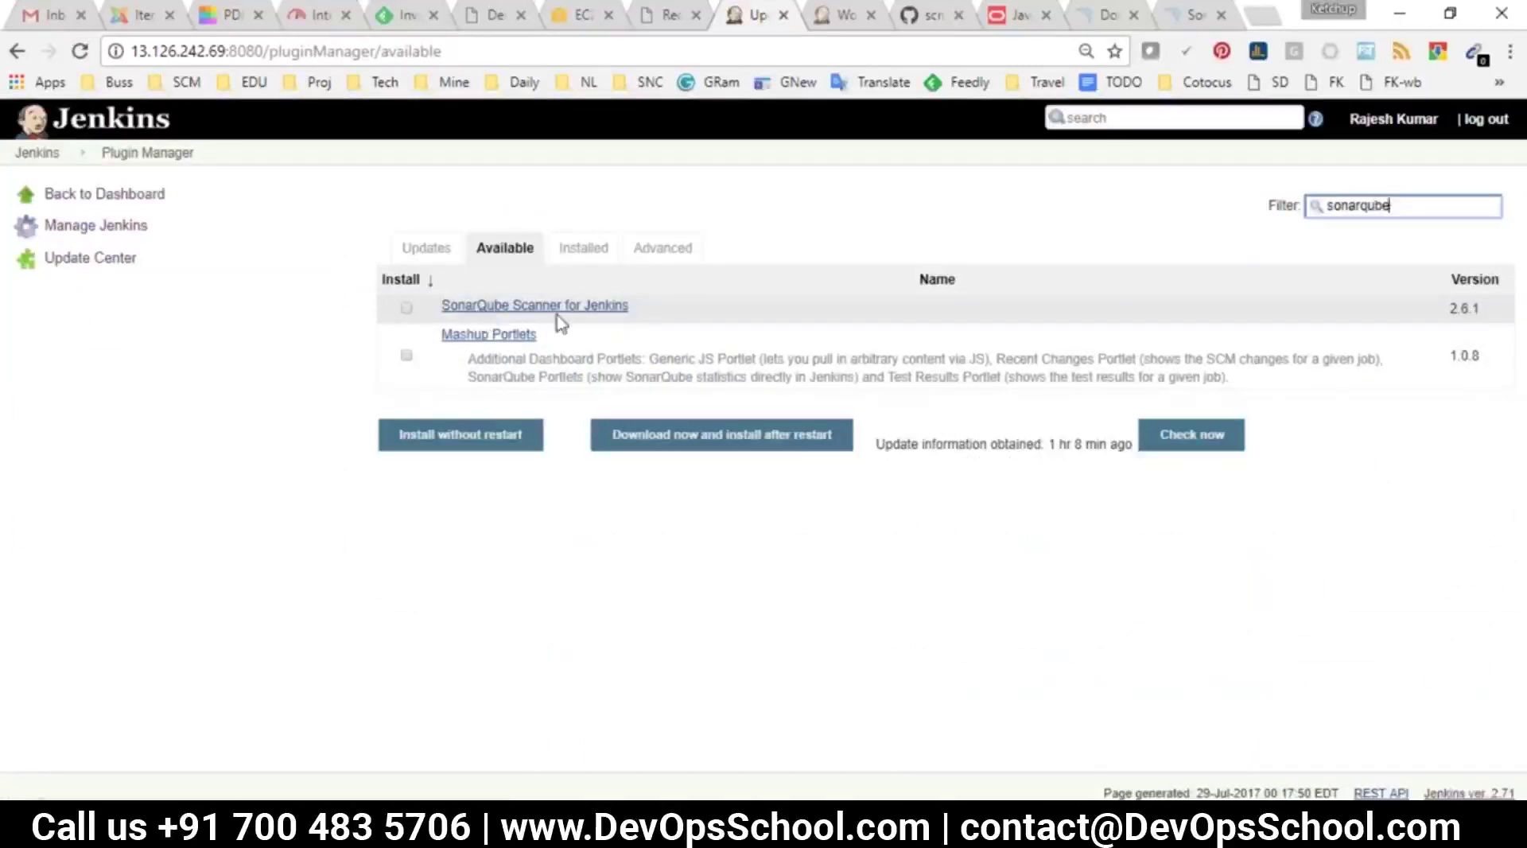
click(406, 308)
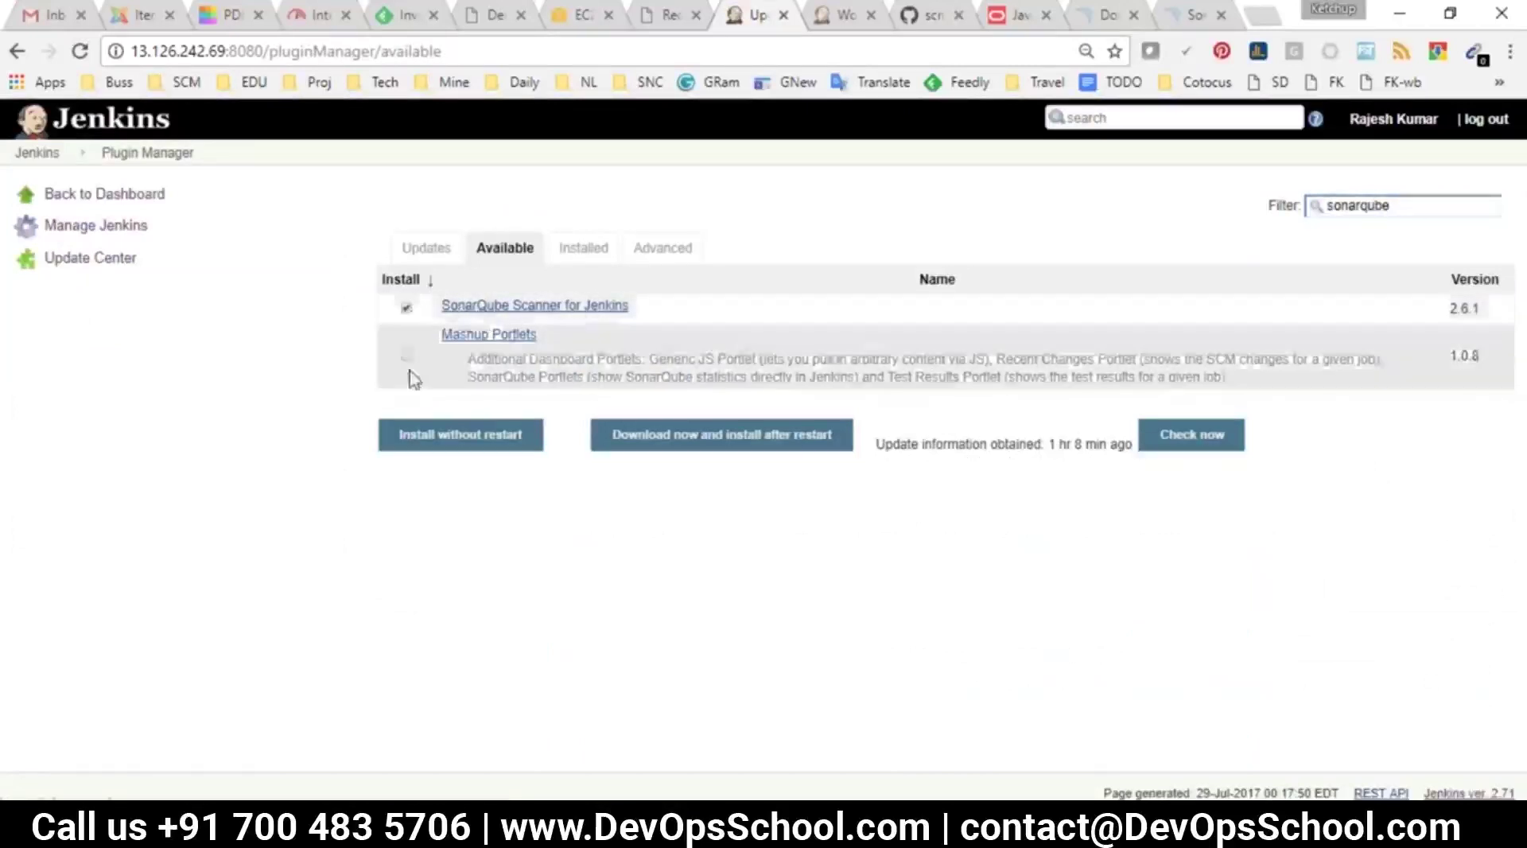
click(460, 434)
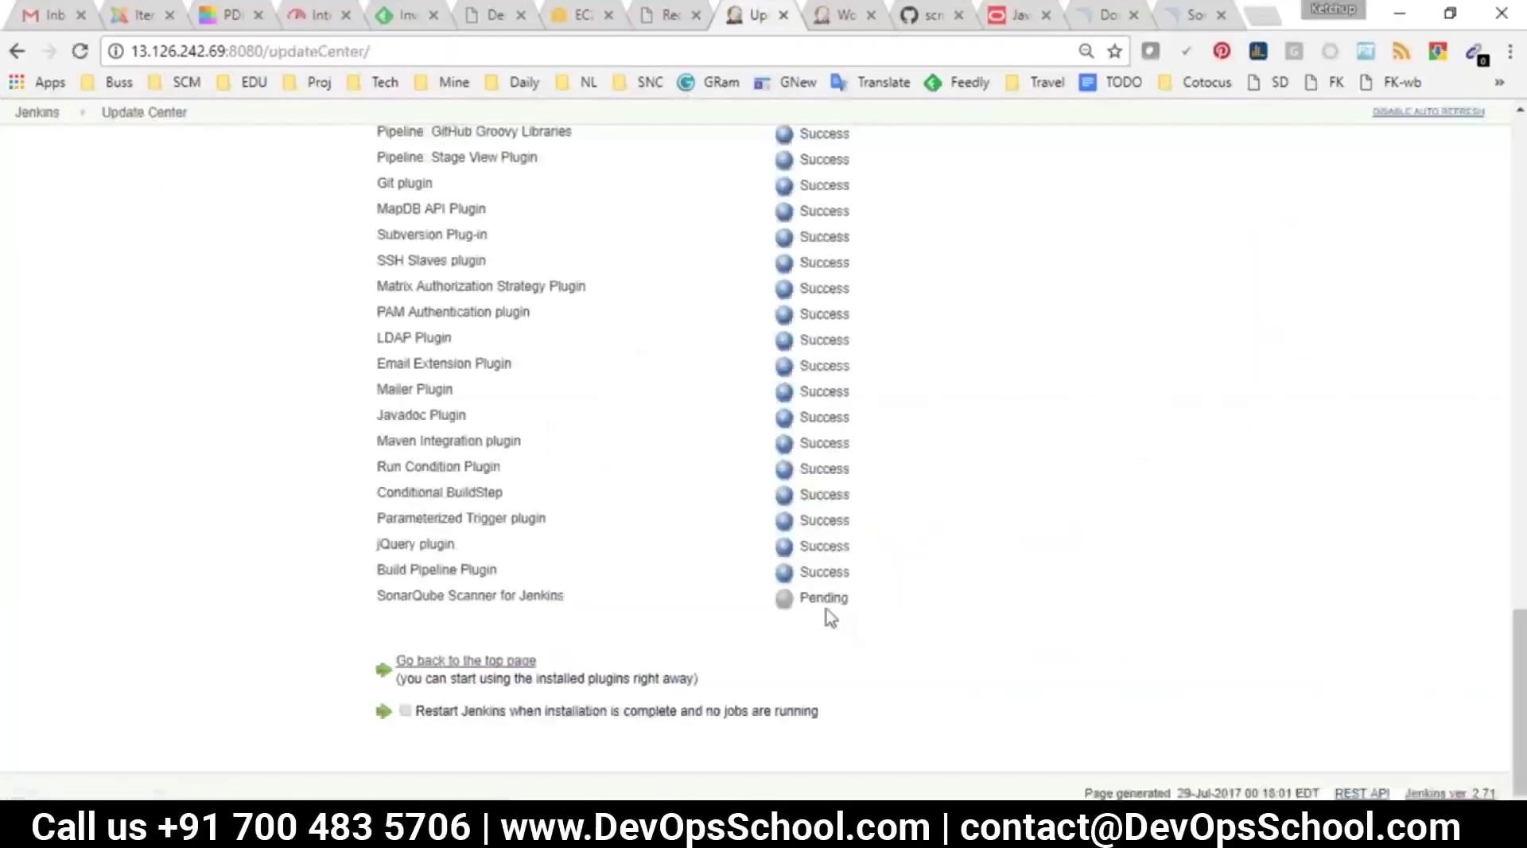
In jenkijns.txt, list SonarQube Server, SonarQube Scanner and SourceCode under the SonarQube question
mouse_move(1100, 756)
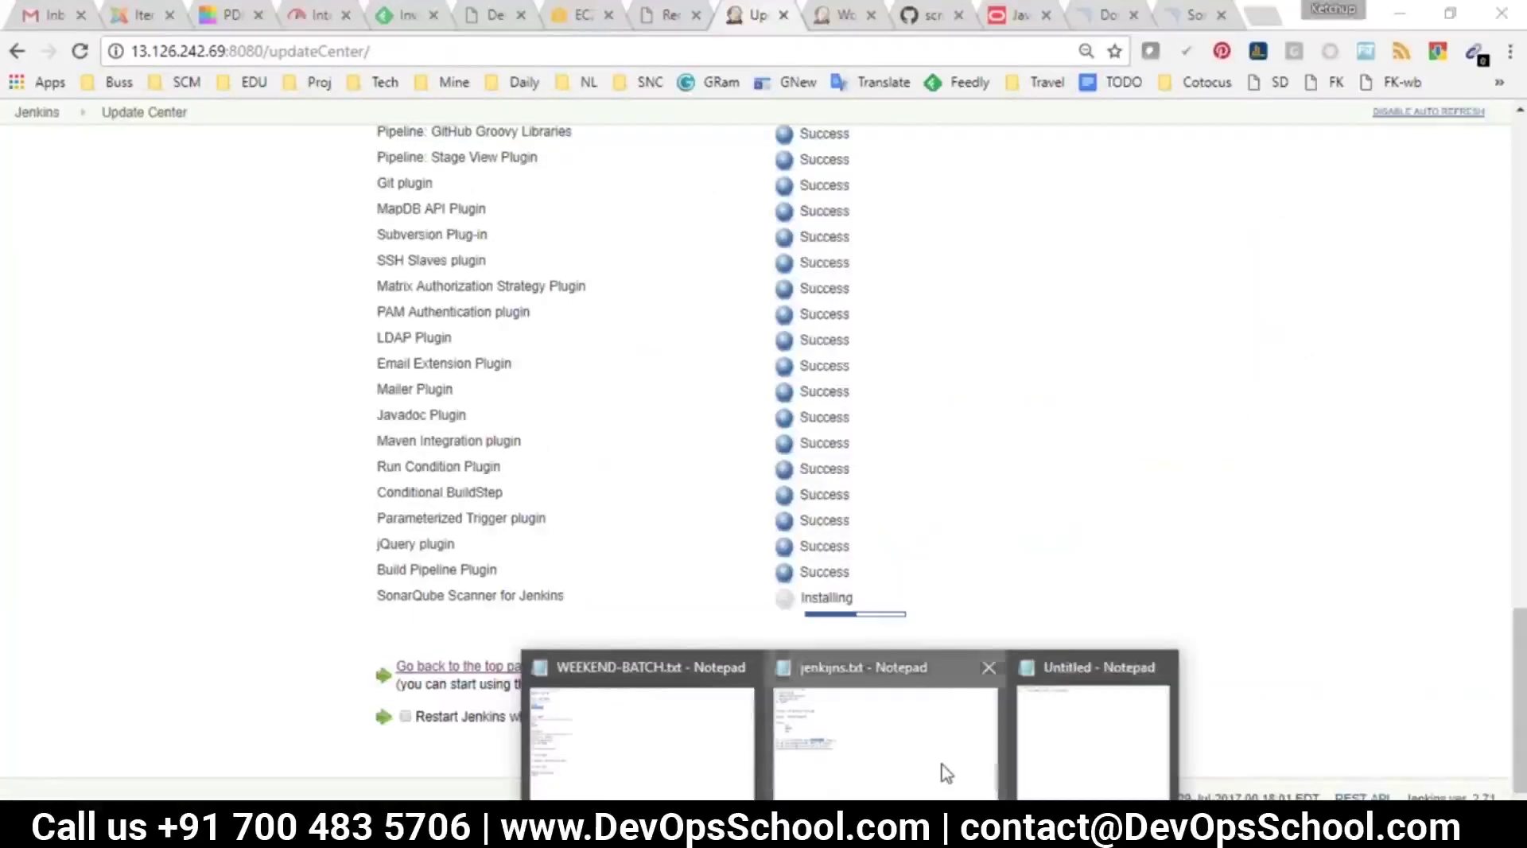
click(943, 770)
click(429, 385)
key(Return)
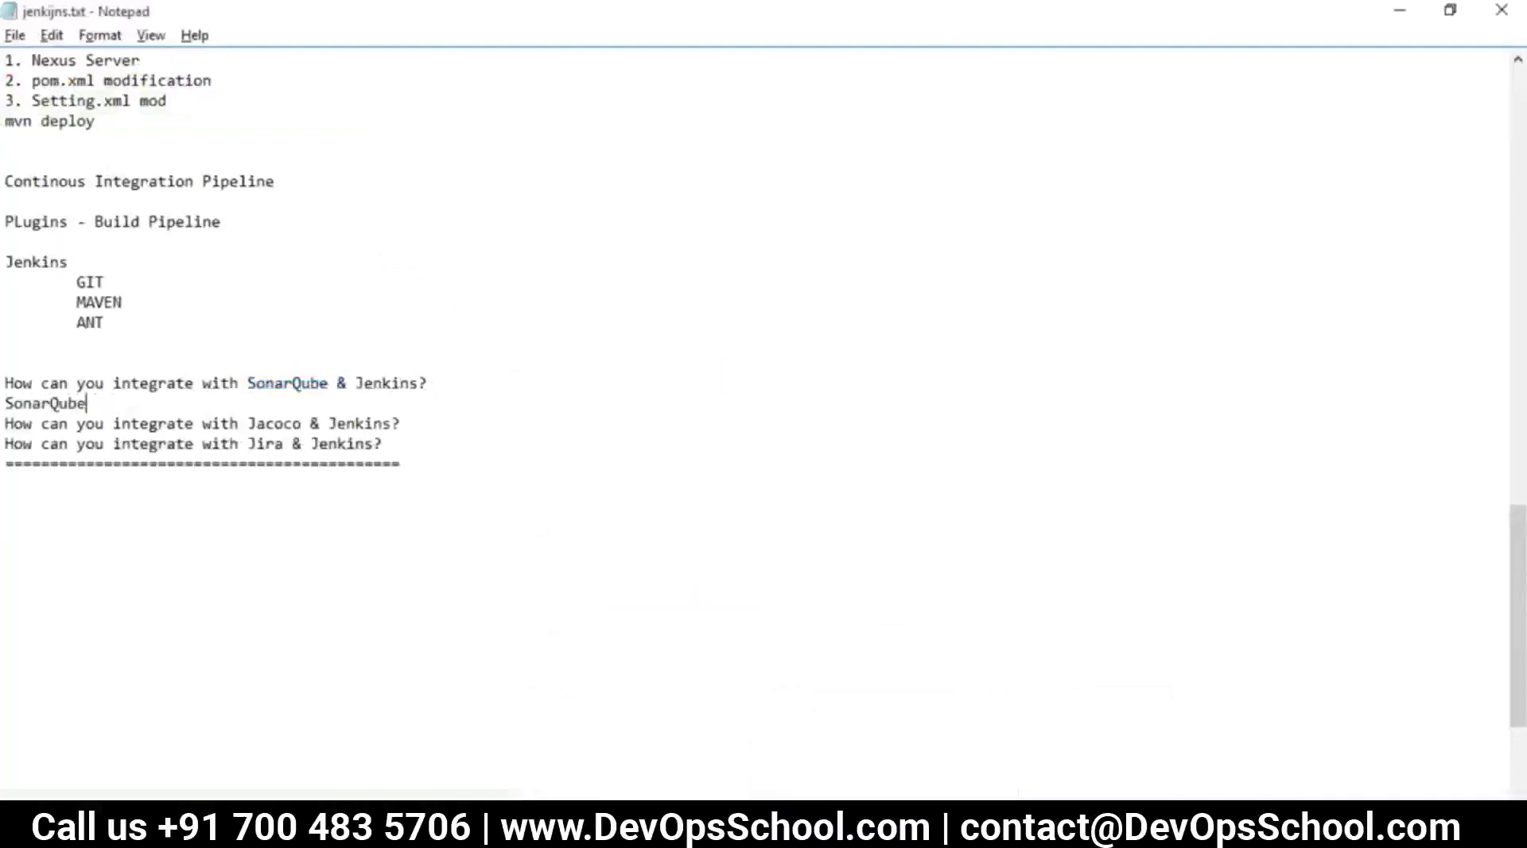
text(SonarQube Server)
key(Return)
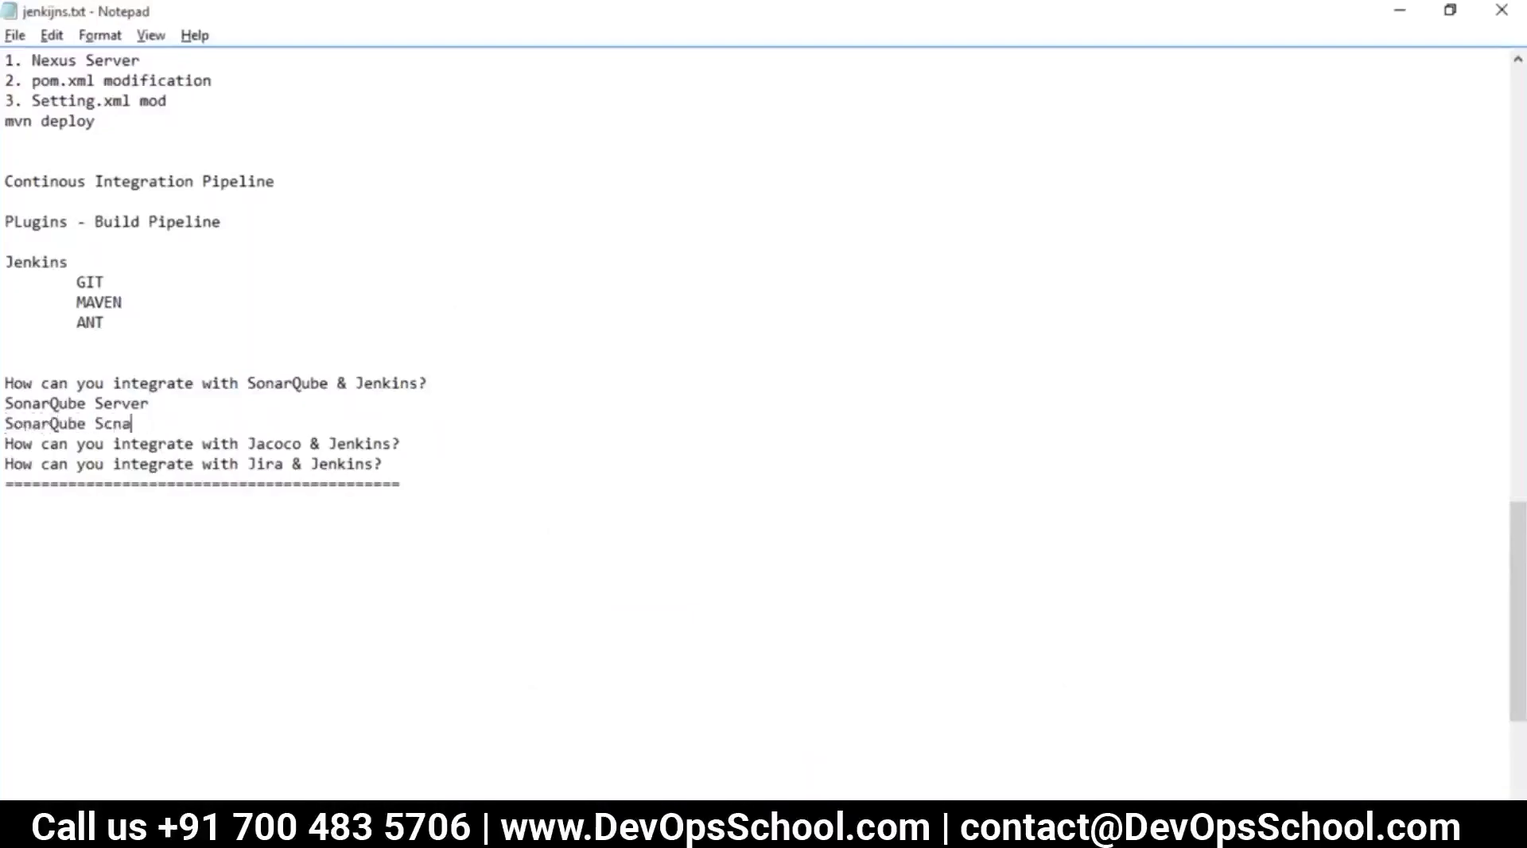
text(SonarQube Scanner)
key(Return)
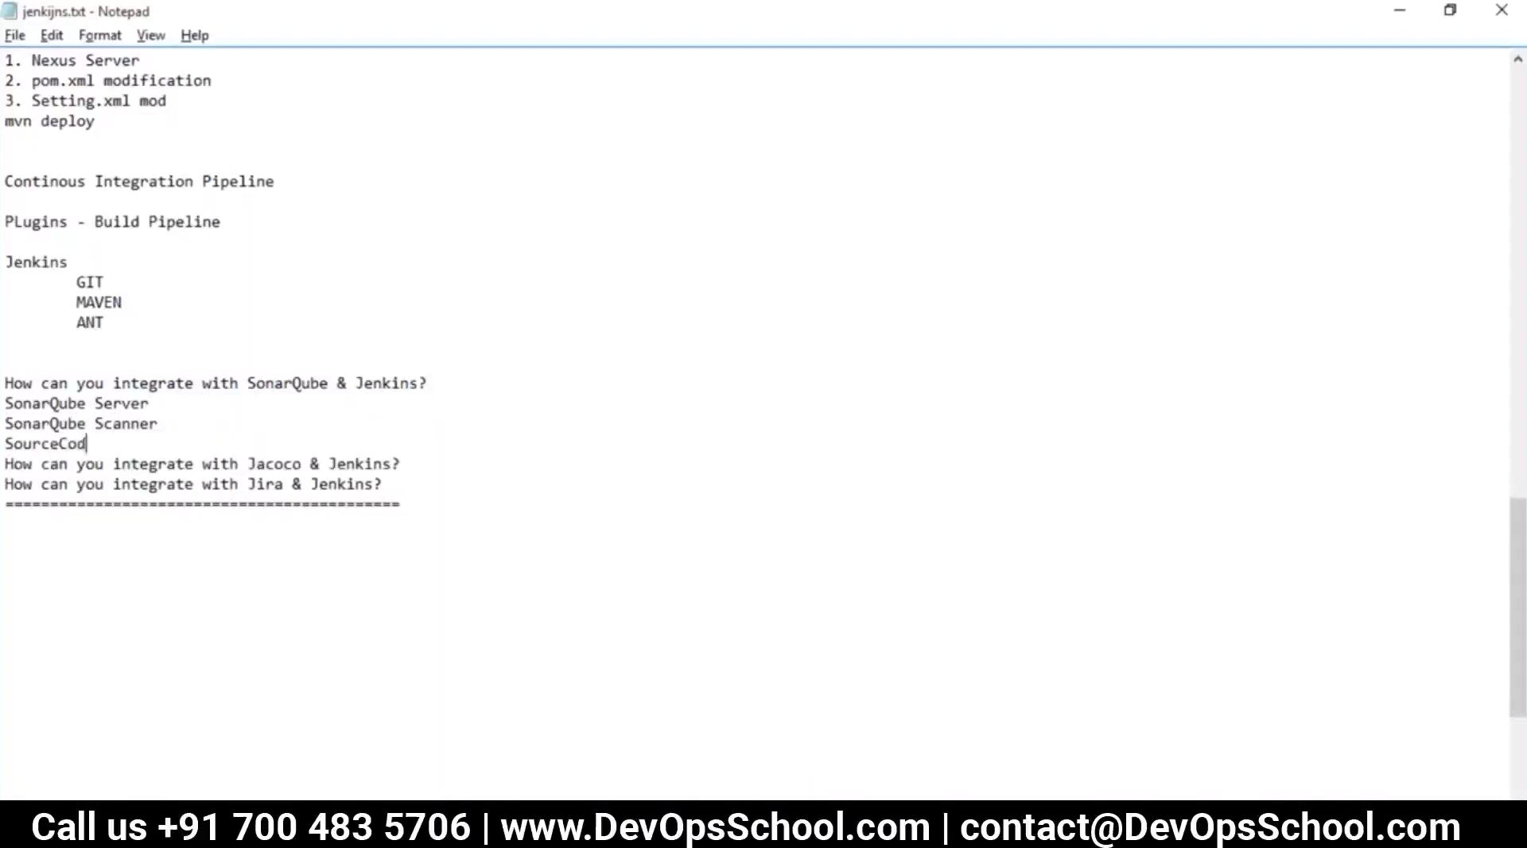
text(SourceCode)
key(Return)
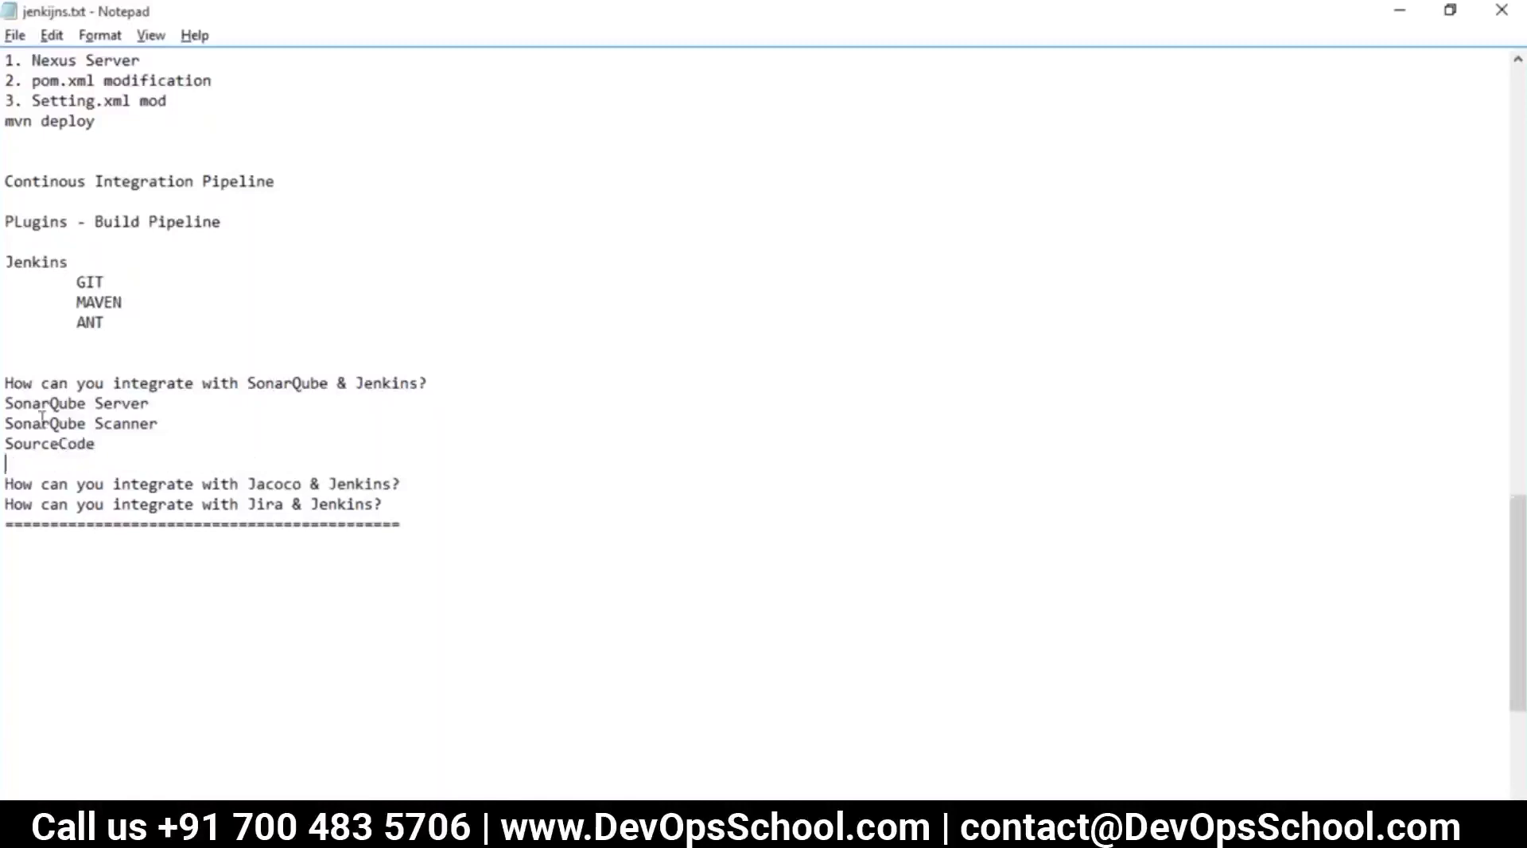
Compare the SonarQube lines in the notes against Jenkins's installed plugin list
drag(106, 448, 10, 403)
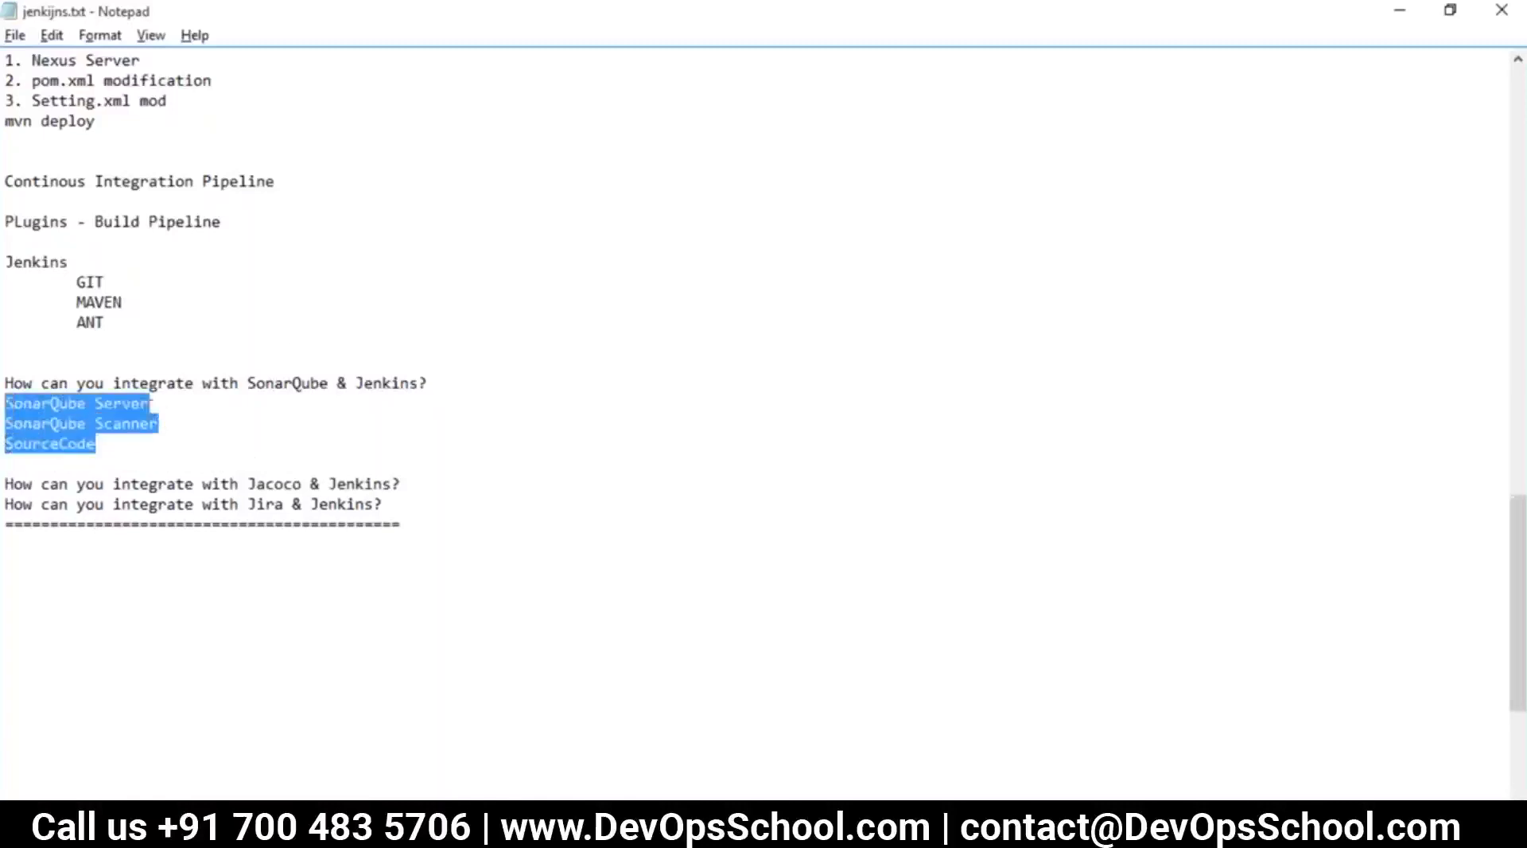
click(221, 403)
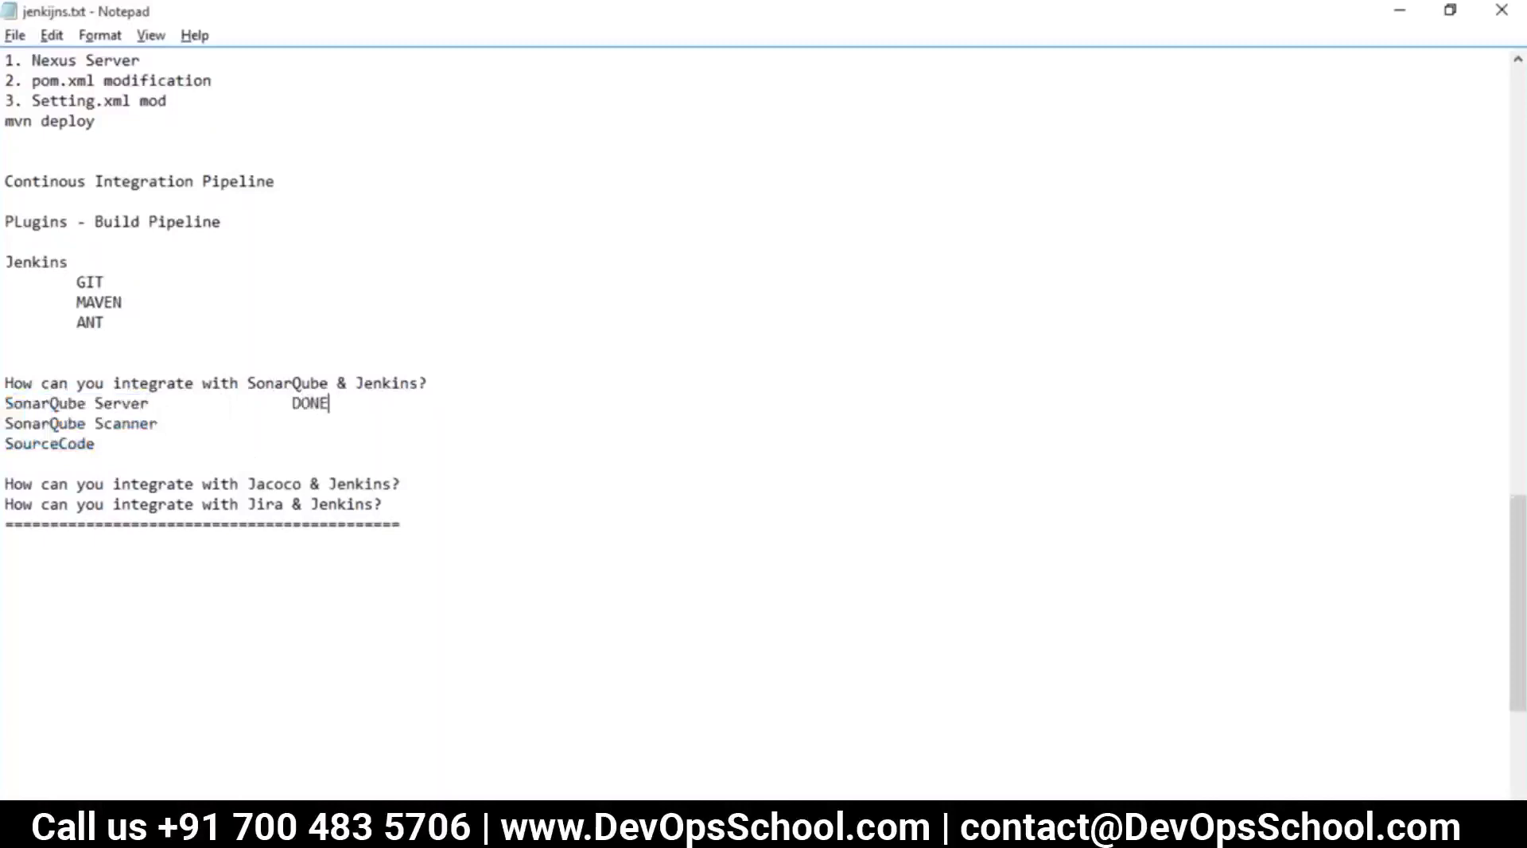
drag(190, 424, 4, 403)
key(alt+Tab)
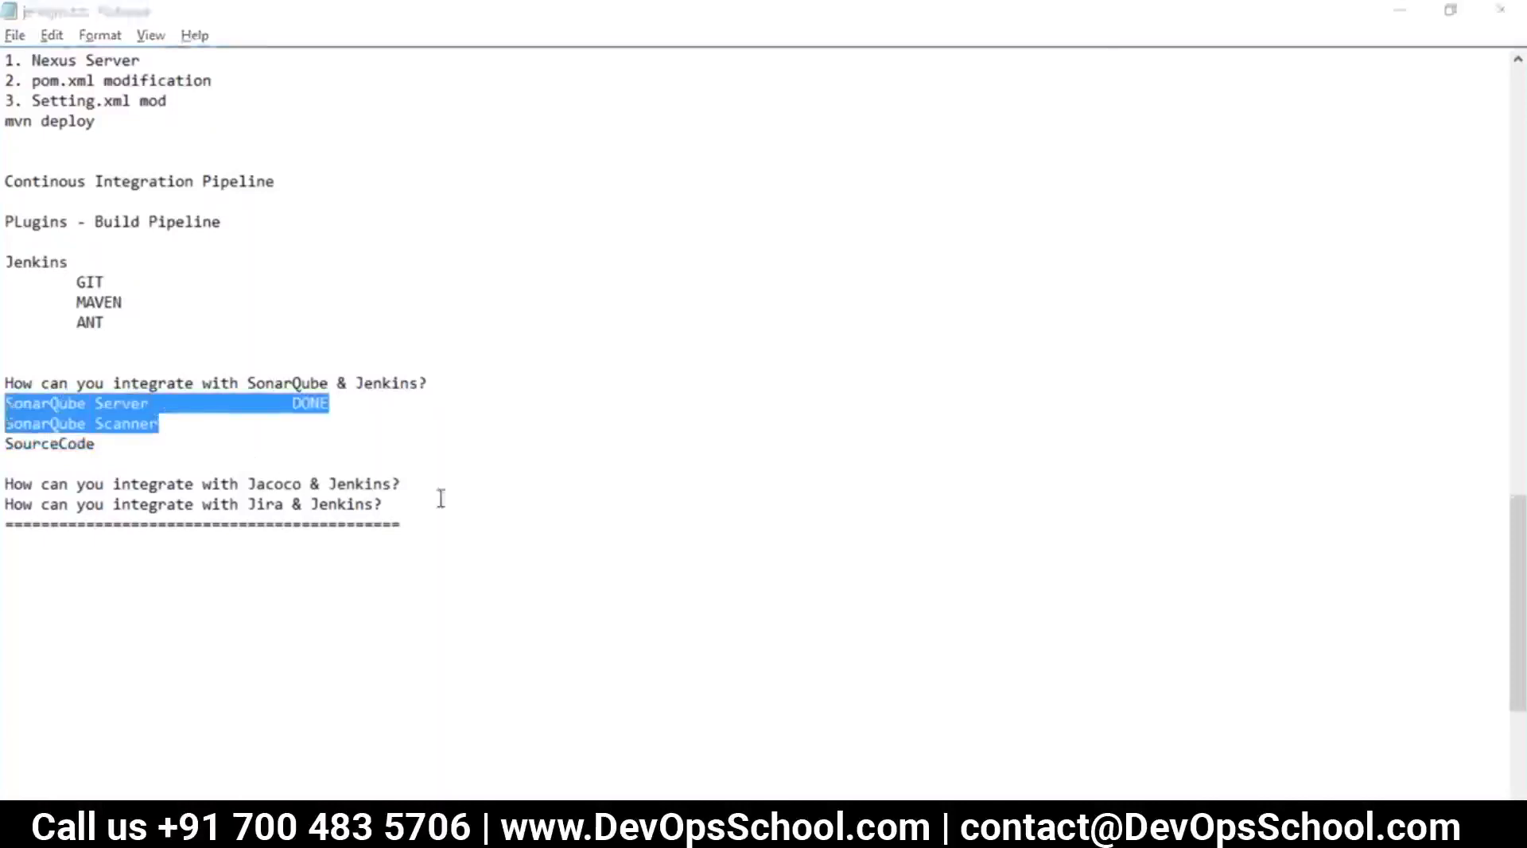
scroll(135, 270, up, 6)
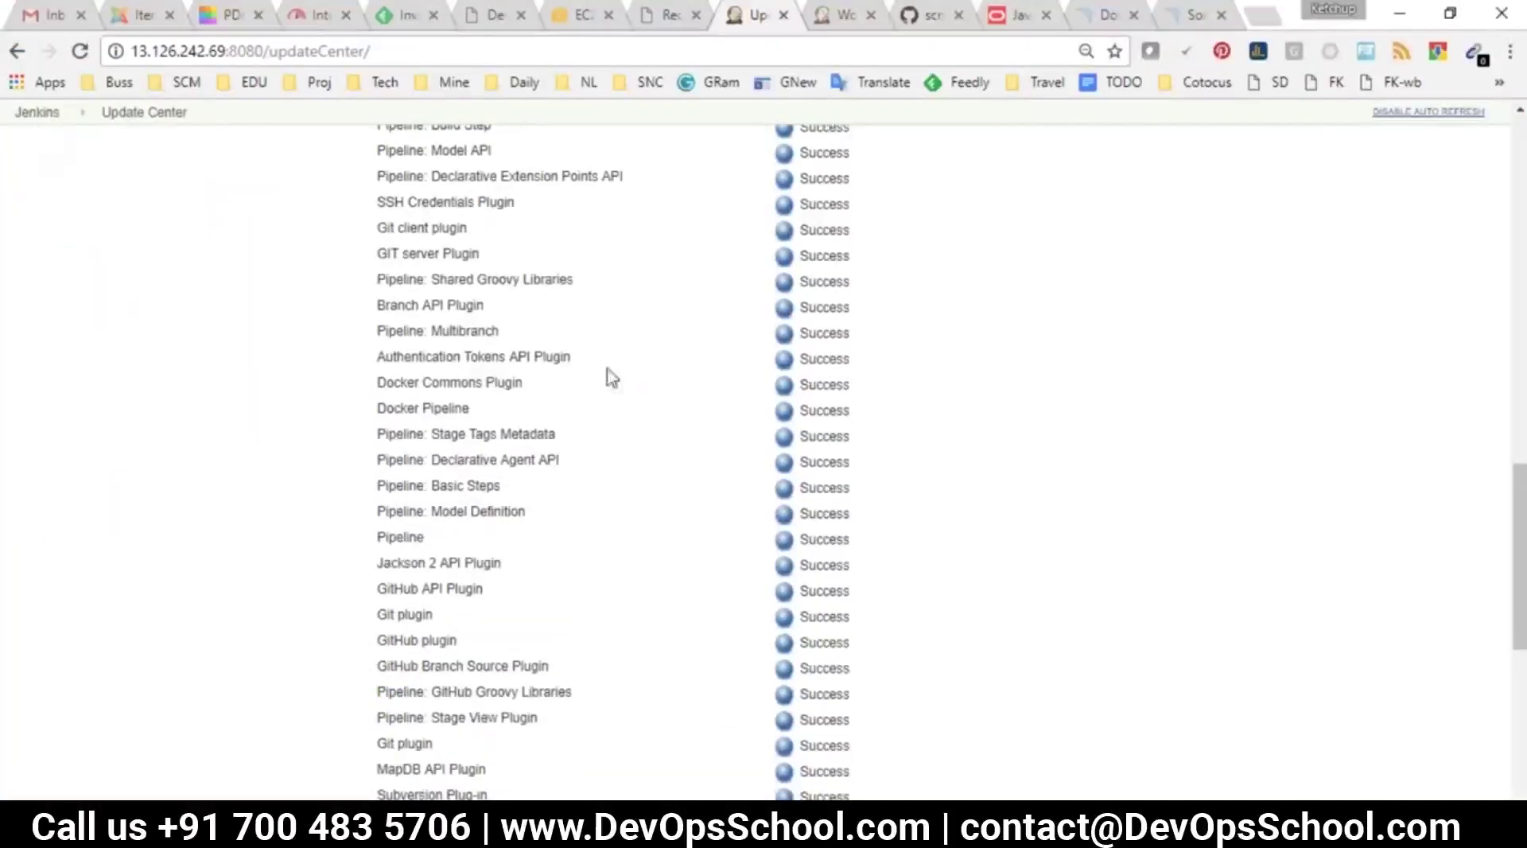
scroll(684, 580, down, 6)
drag(845, 598, 404, 570)
key(alt+Tab)
click(165, 459)
click(162, 424)
key(alt+Tab)
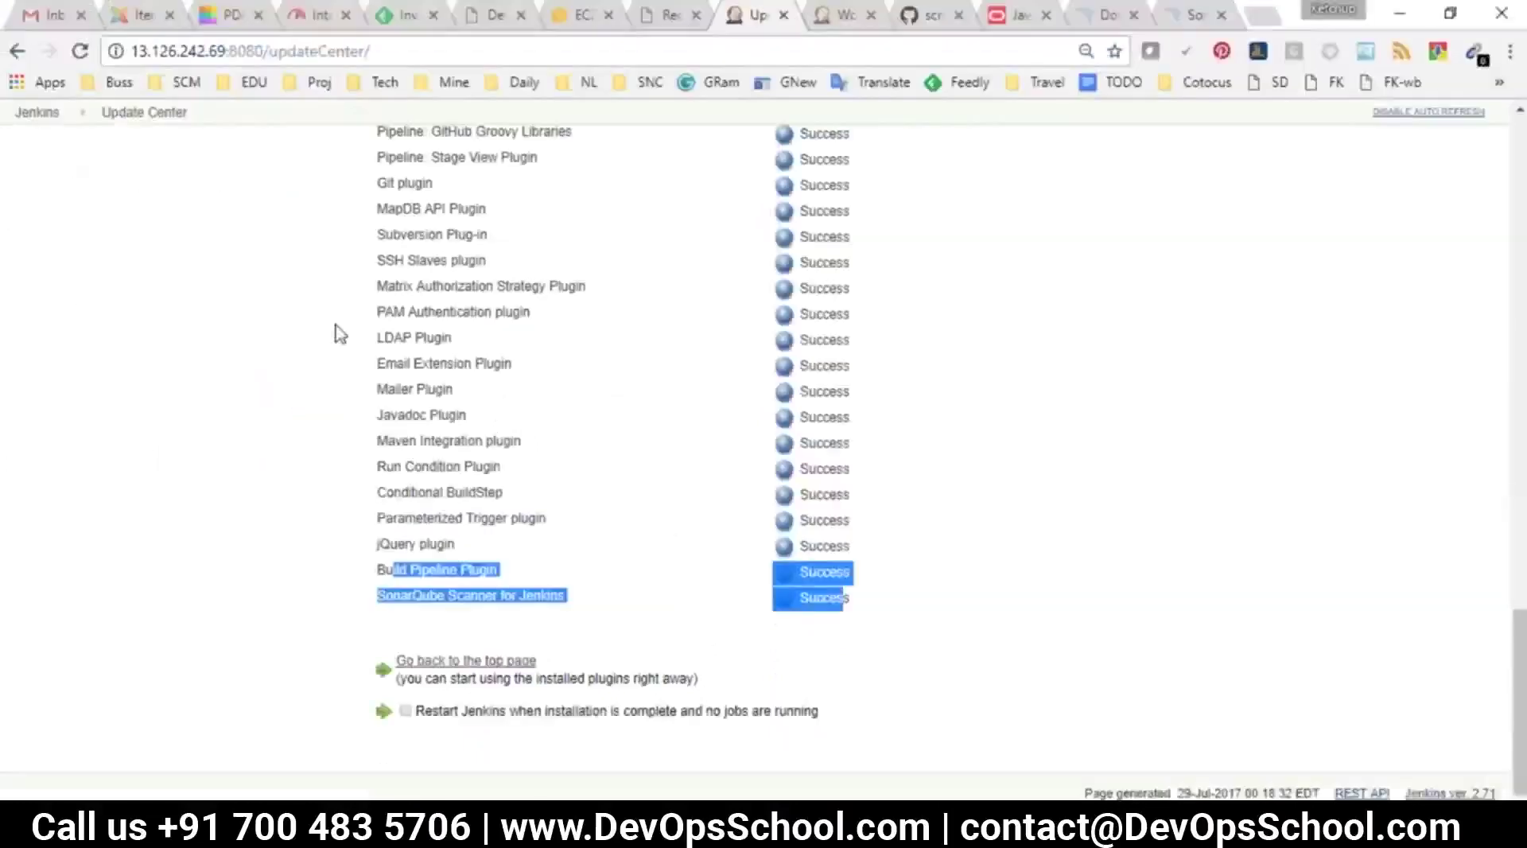
key(alt+Tab)
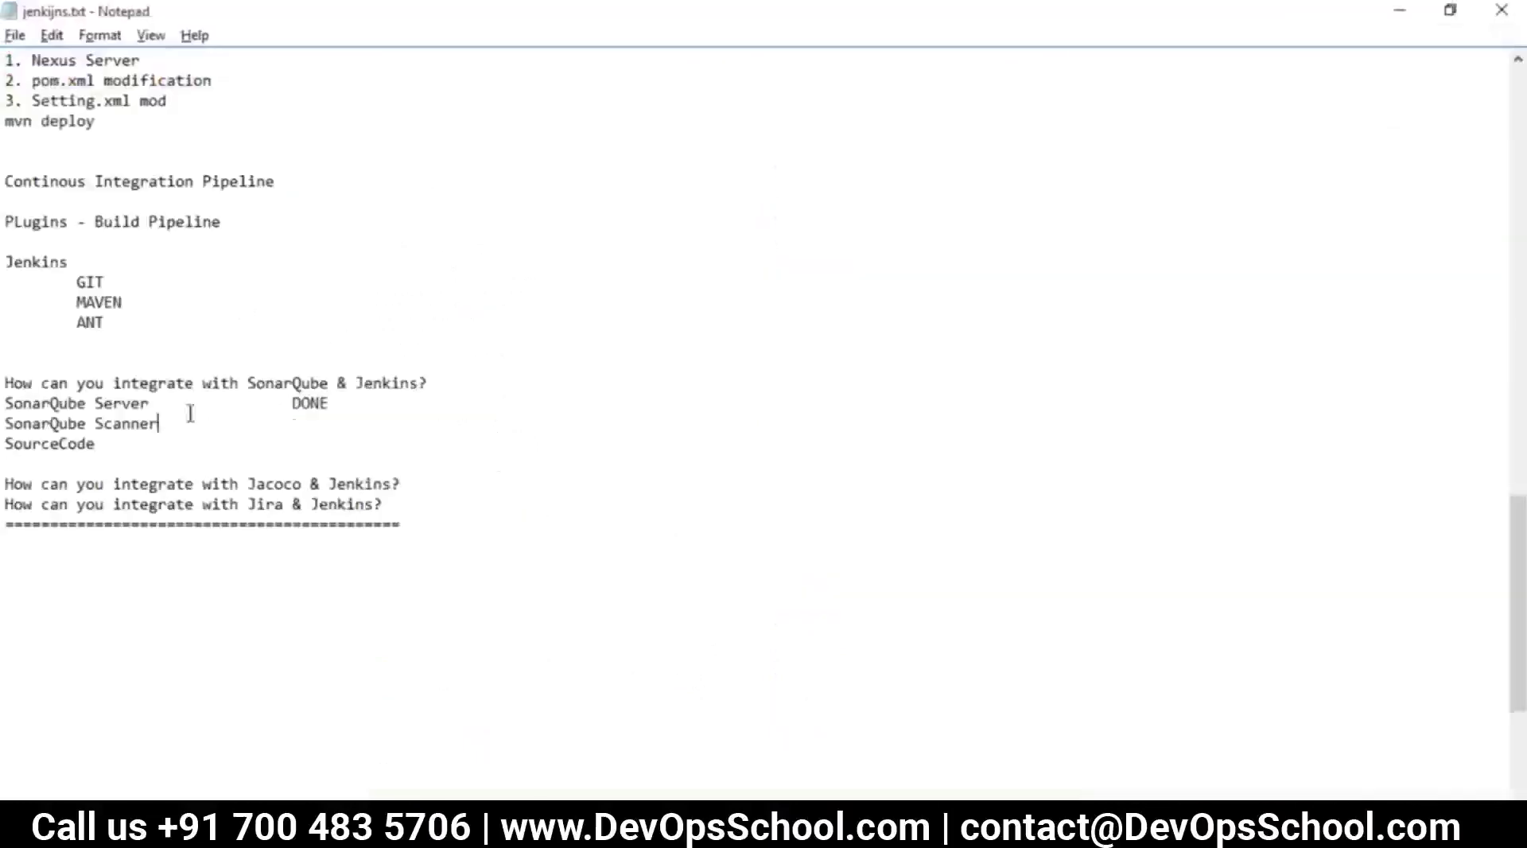
key(alt+Tab)
key(alt+Tab)
Add PLUGINS after SonarQube Scanner, indented to line up under DONE
drag(350, 406, 280, 400)
click(207, 429)
key(Tab)
key(Tab)
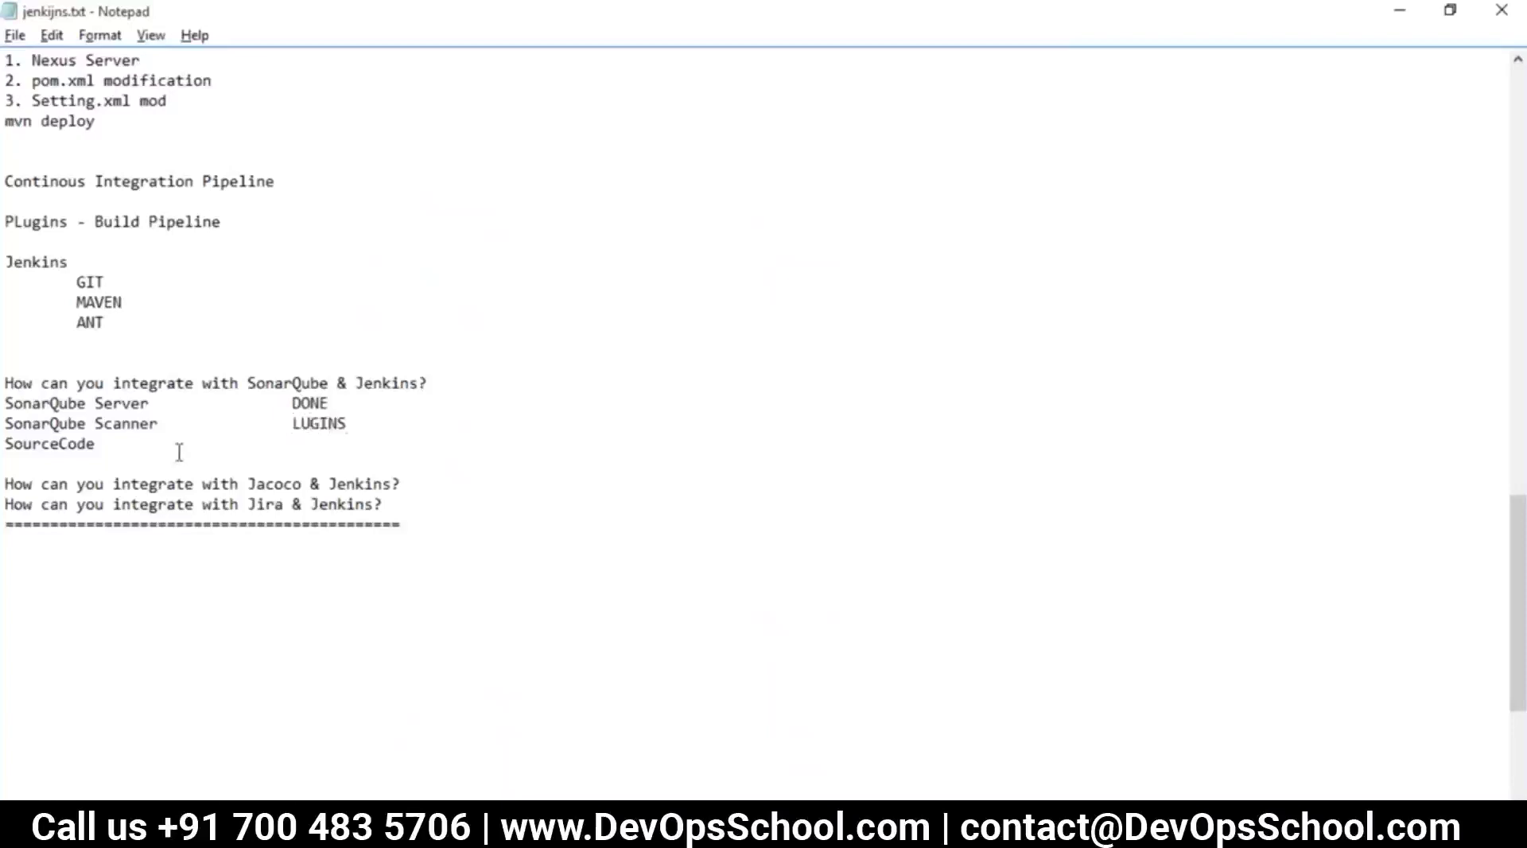
mouse_move(289, 421)
mouse_down()
mouse_move(96, 445)
mouse_move(301, 425)
mouse_up()
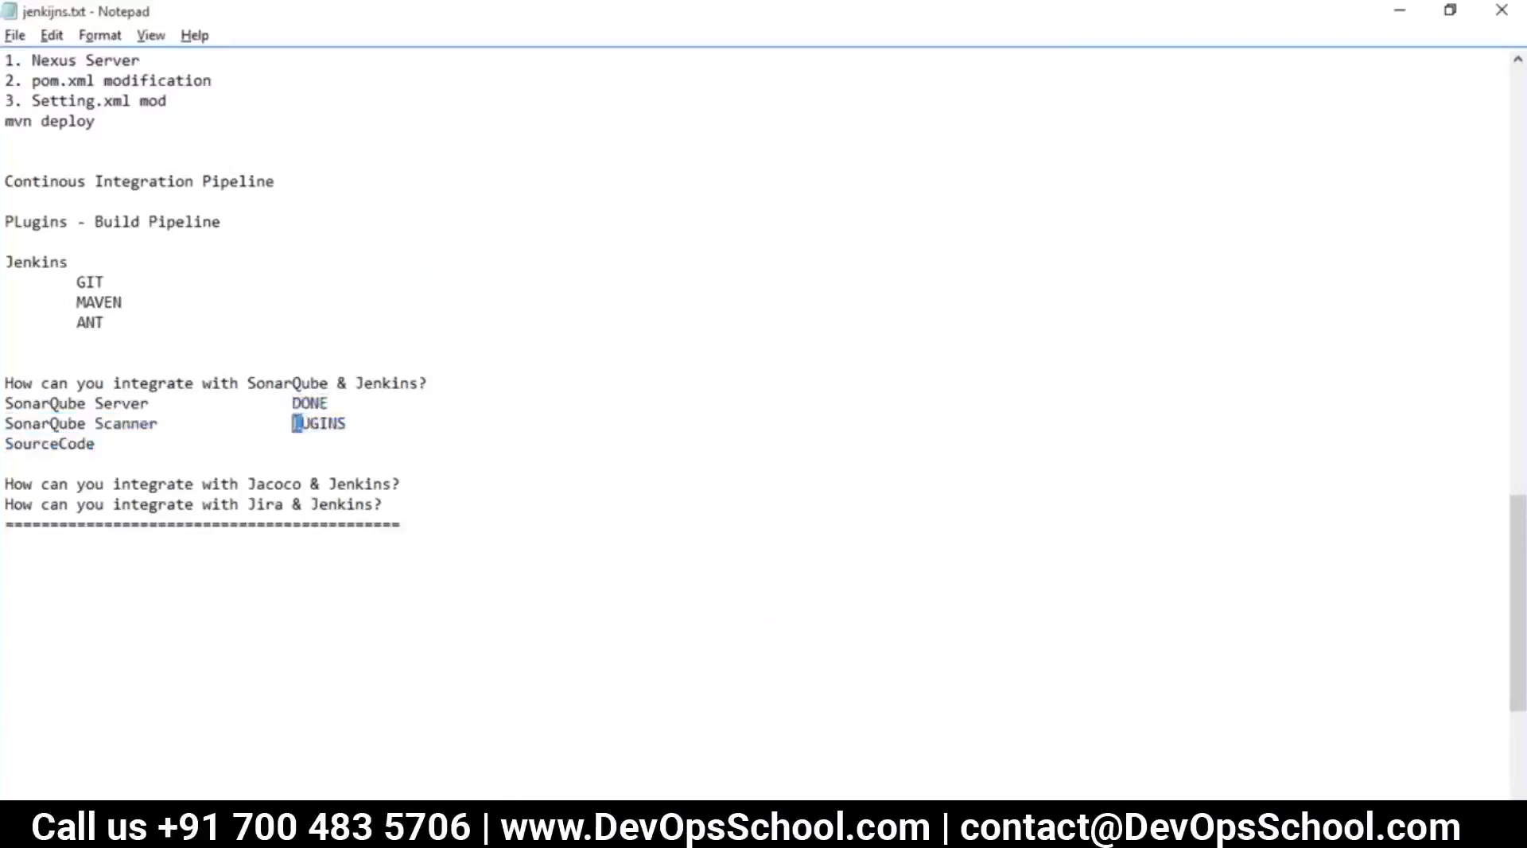
click(291, 423)
text(P)
click(364, 403)
drag(169, 407, 51, 404)
click(343, 398)
key(Tab)
key(Tab)
Open Jenkins' global Configure System page from Manage Jenkins
key(alt+Tab)
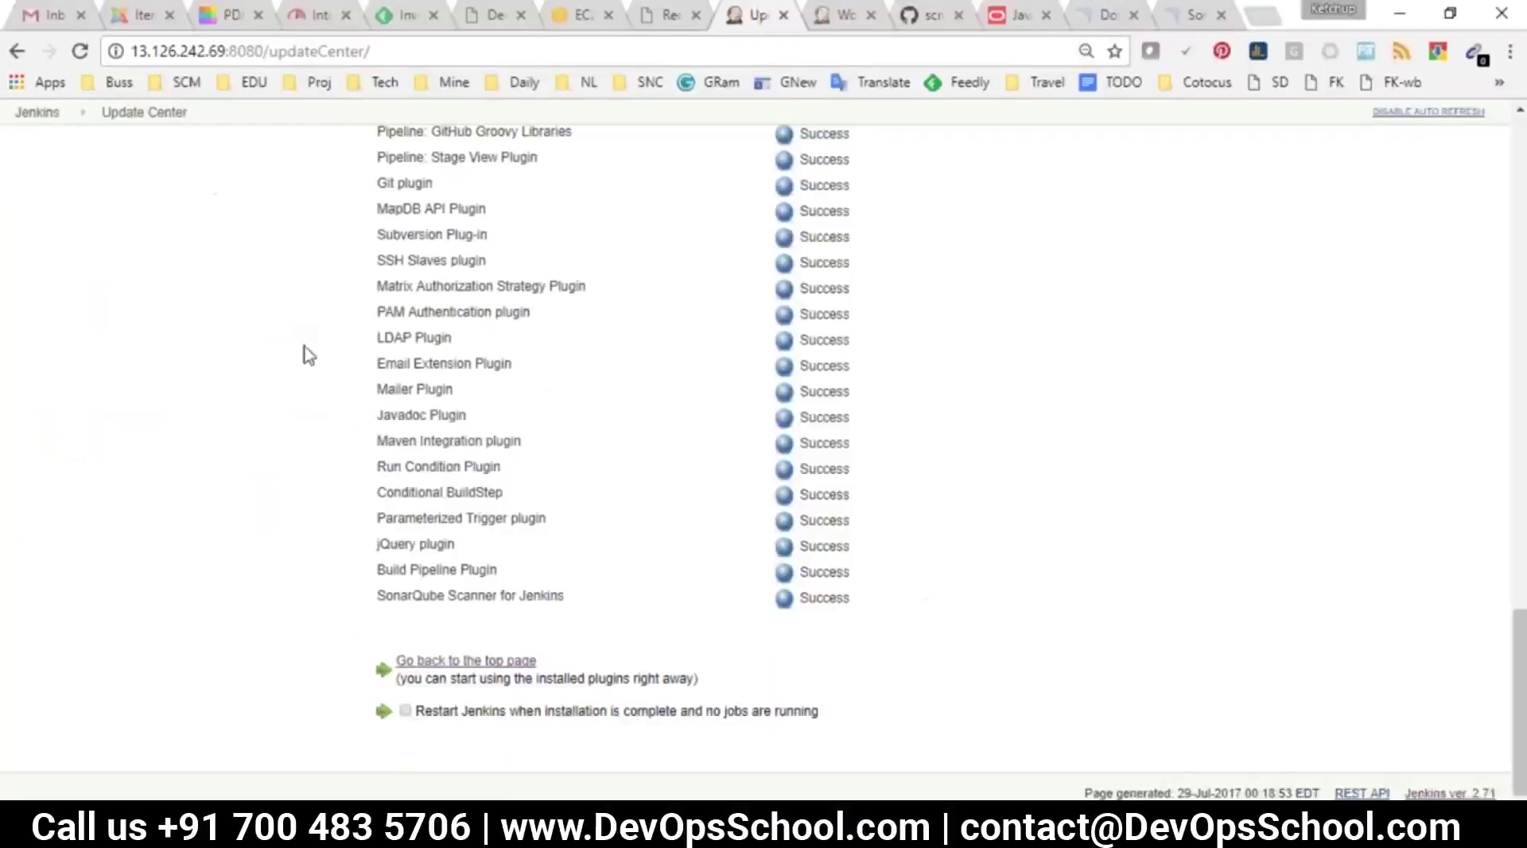
scroll(58, 209, up, 3)
click(29, 120)
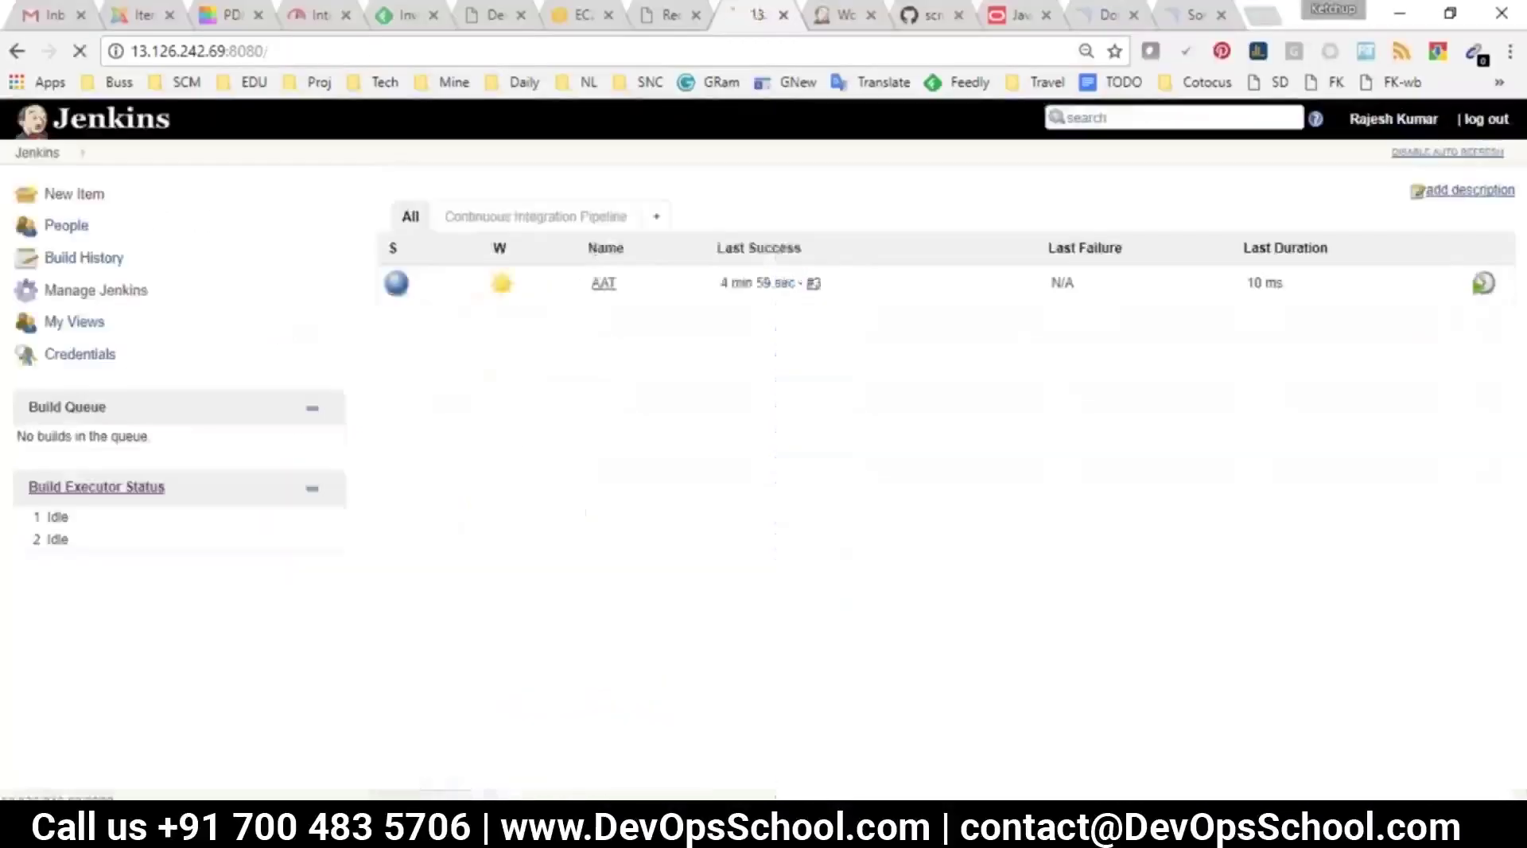
click(95, 290)
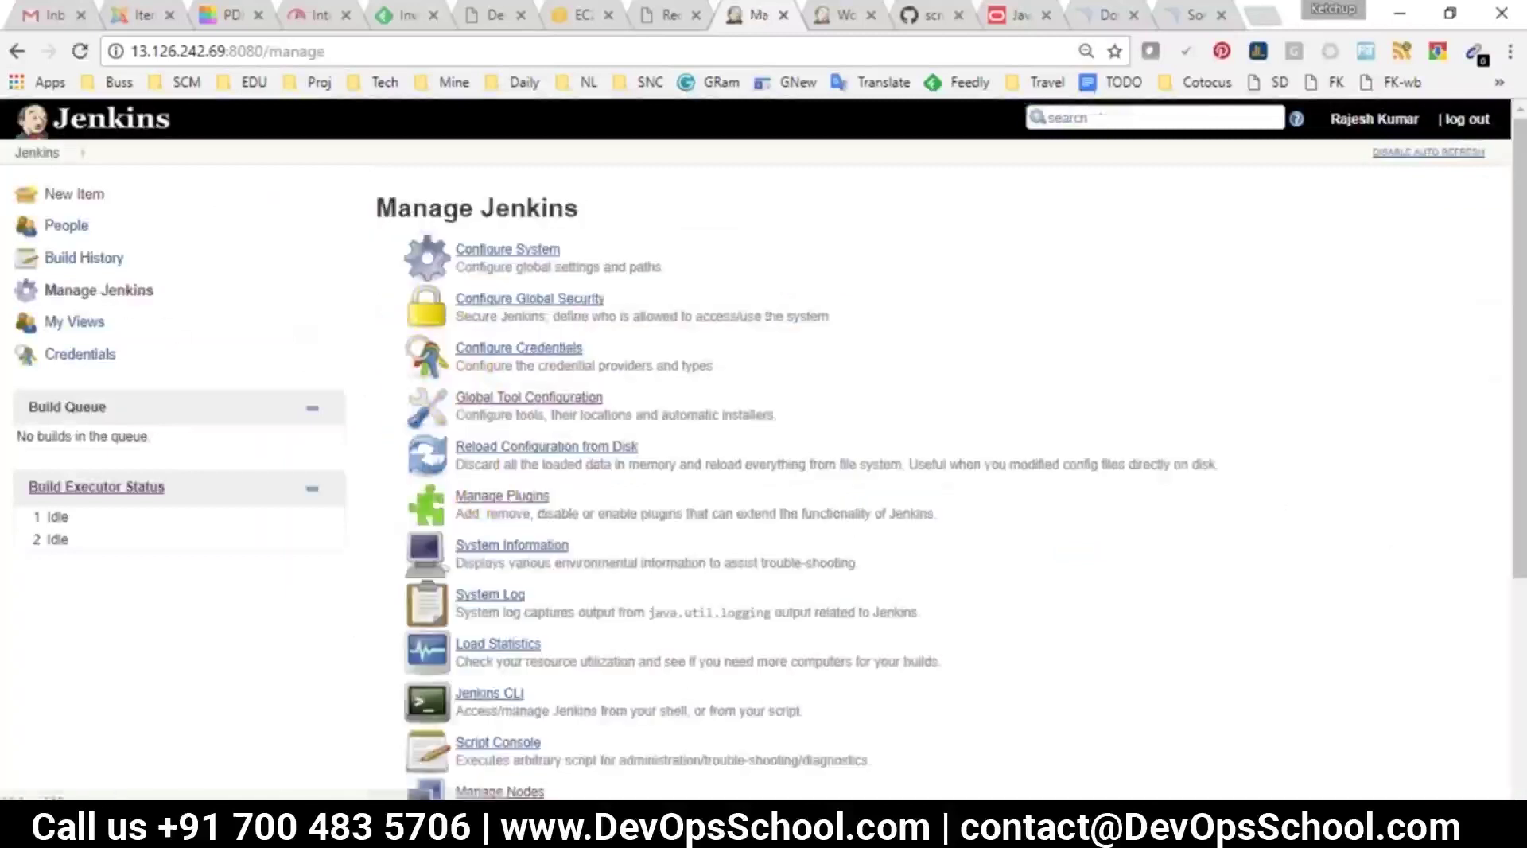
drag(561, 249, 472, 240)
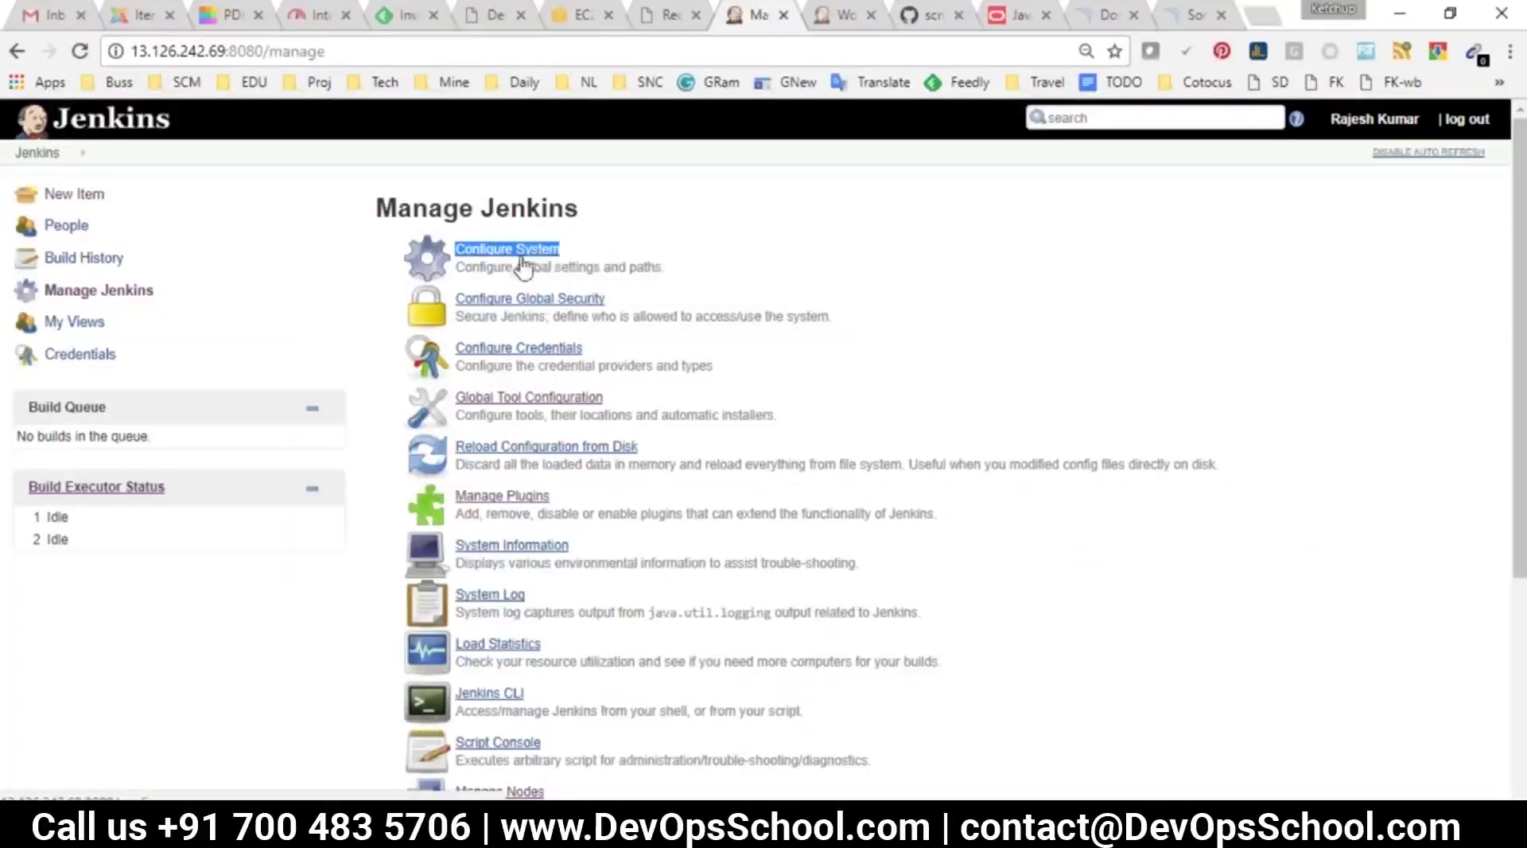
click(501, 251)
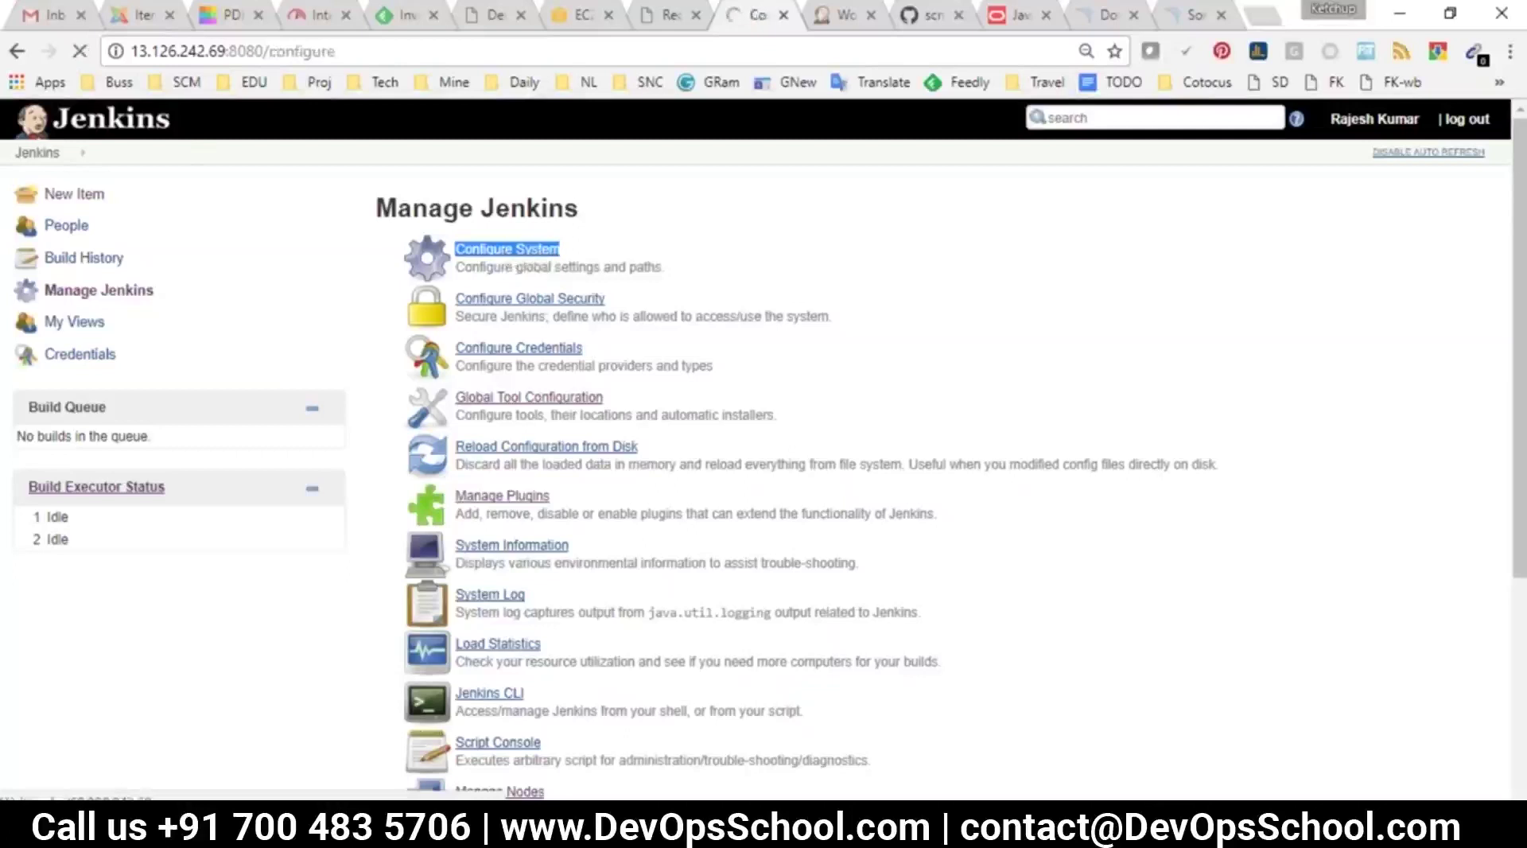
scroll(487, 483, down, 4)
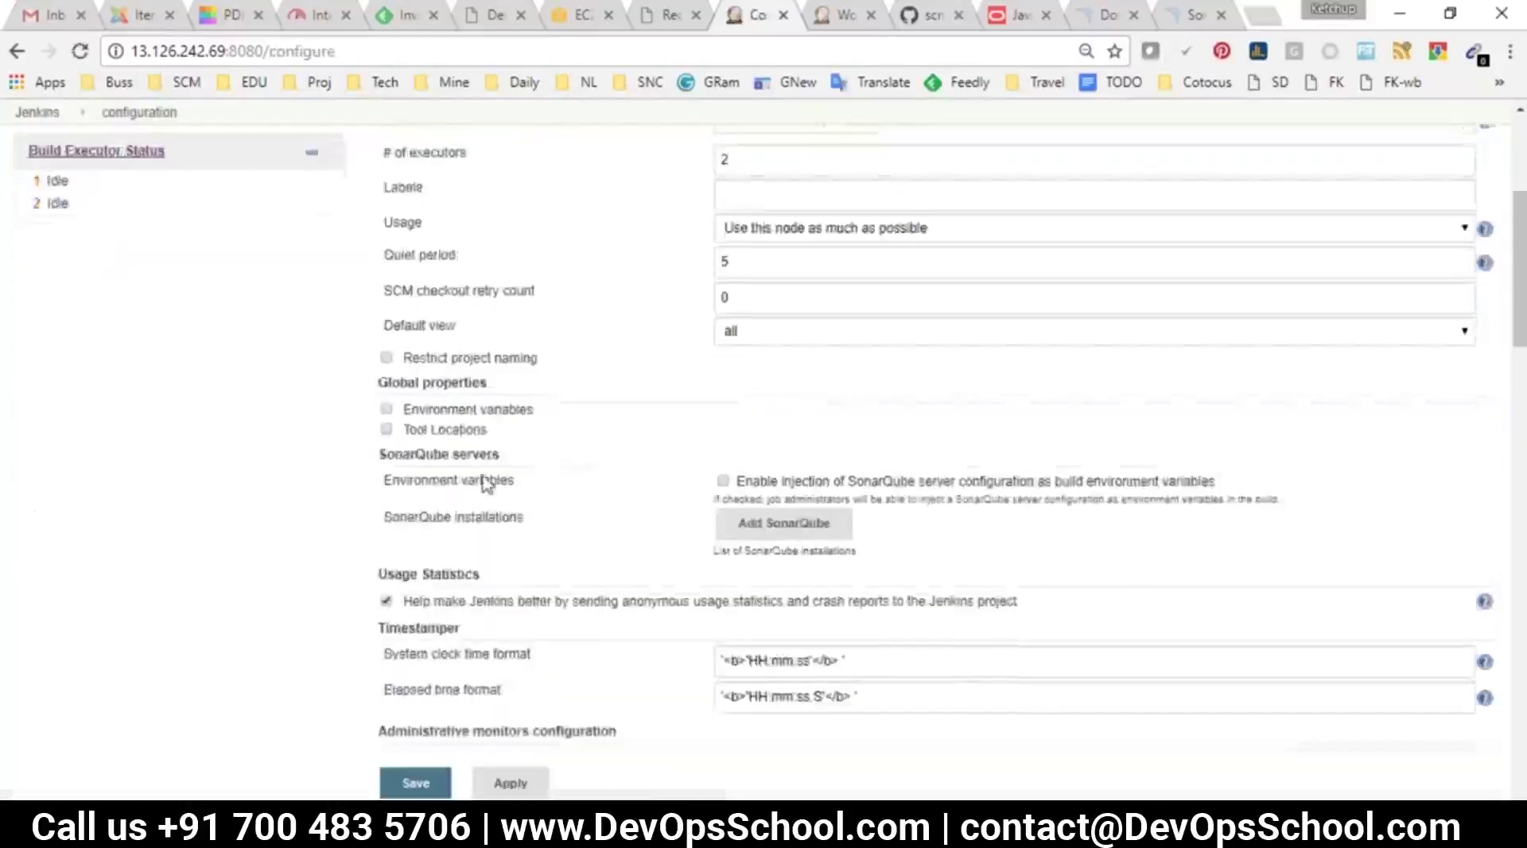
scroll(487, 483, down, 3)
scroll(396, 371, up, 1)
drag(380, 341, 525, 352)
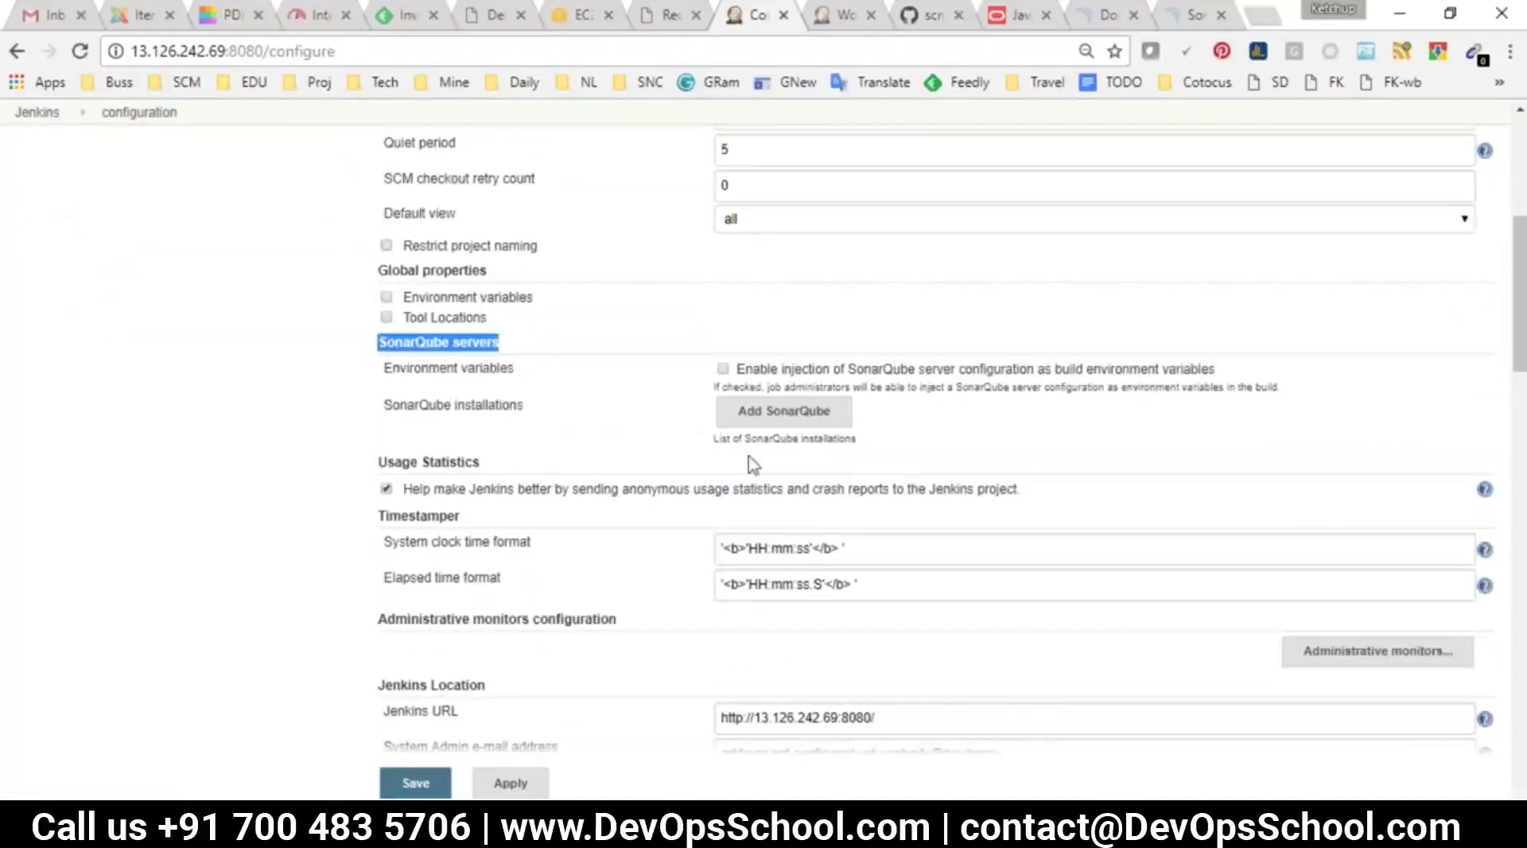
click(747, 425)
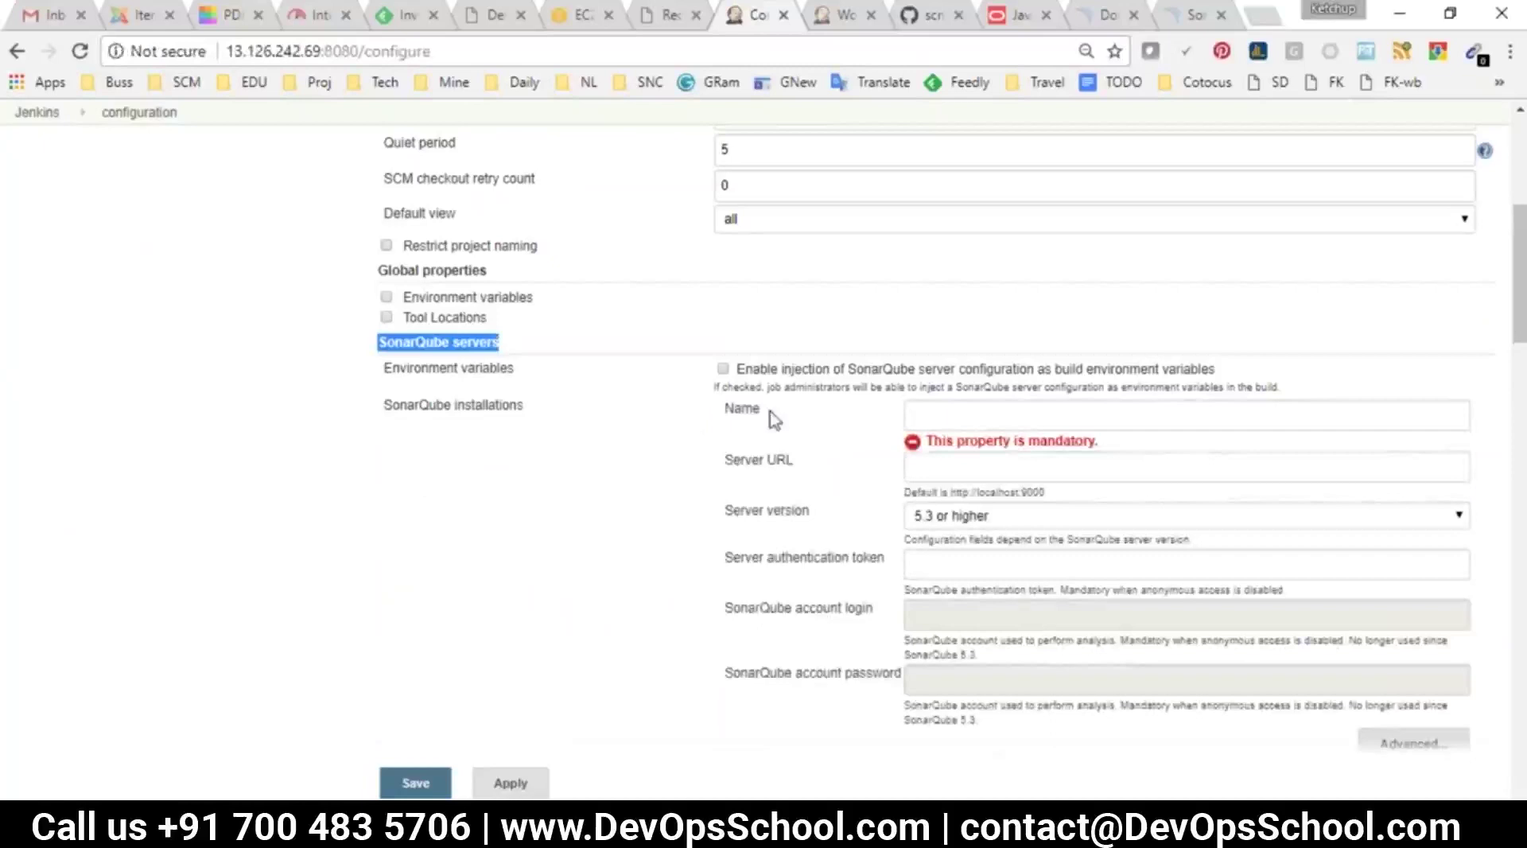
click(941, 415)
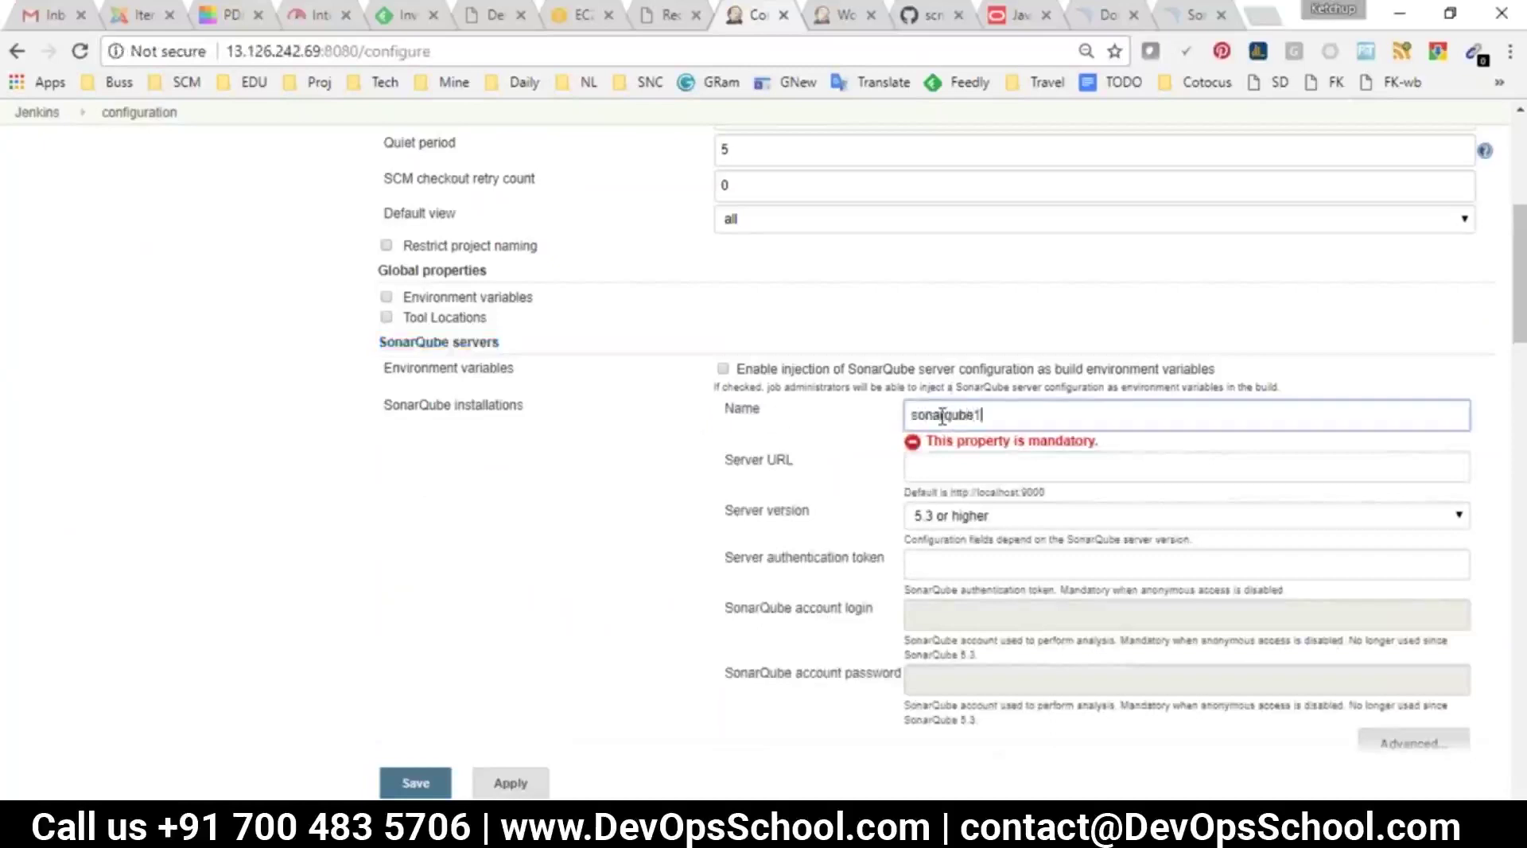
click(1189, 14)
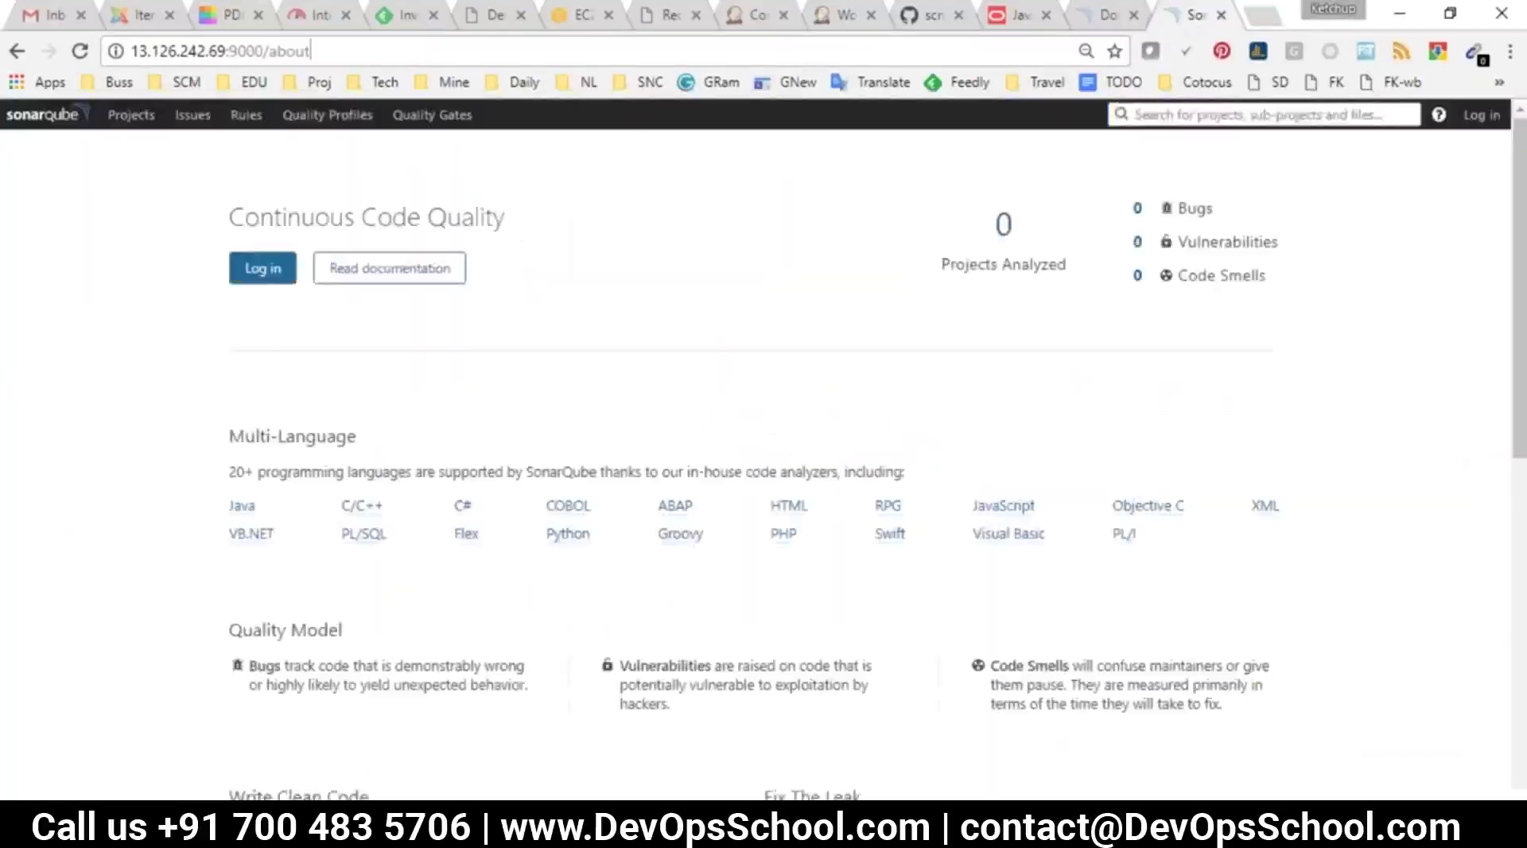
click(267, 51)
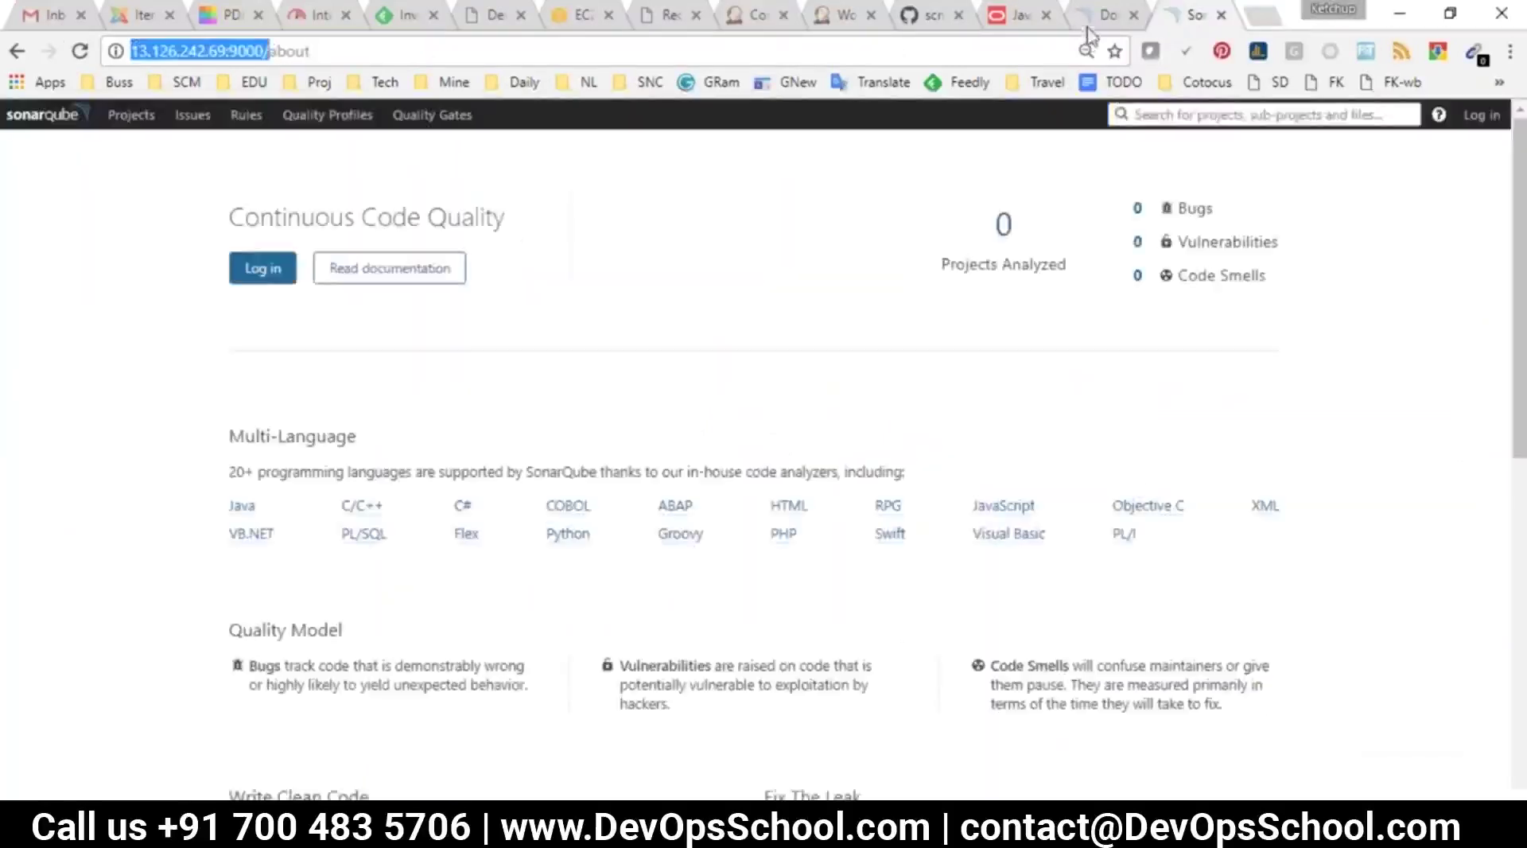
click(755, 16)
click(981, 461)
text(http://13.126.242.69:9000/)
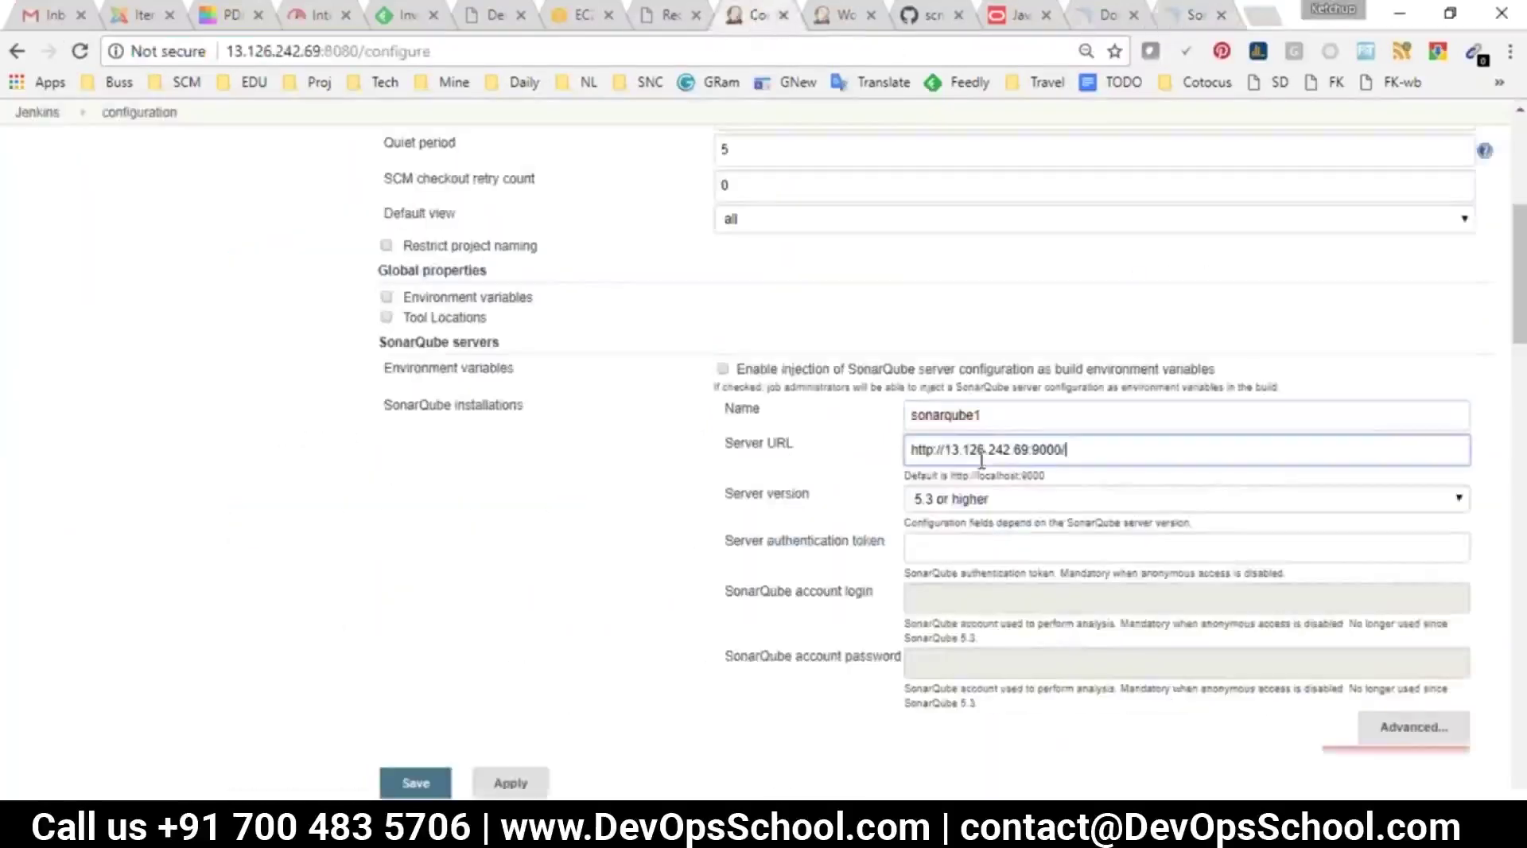
click(973, 546)
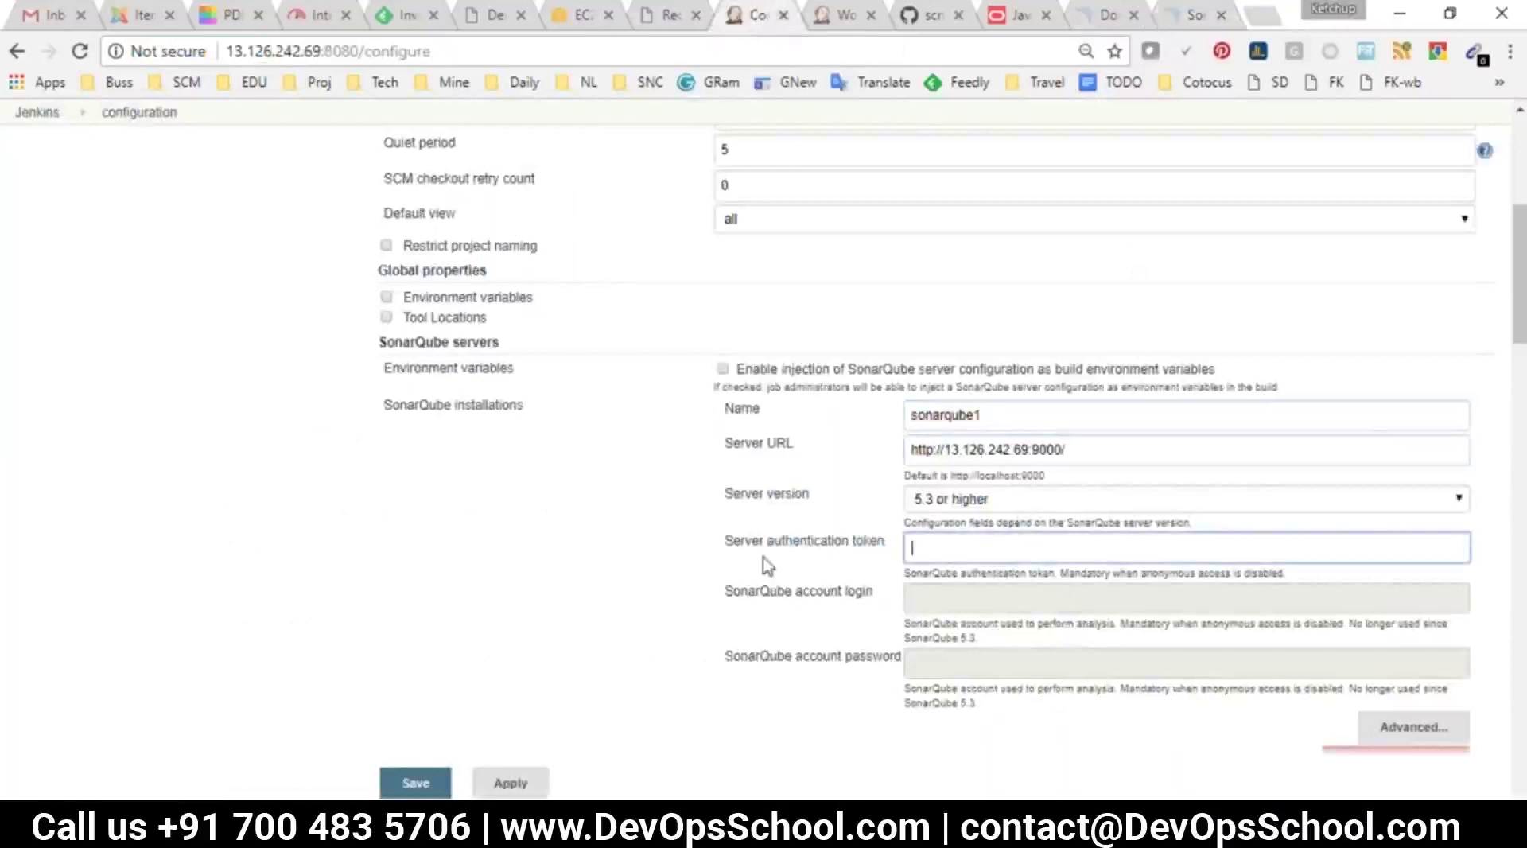
Sign in to SonarQube as the administrator, declining to save the password
click(1175, 11)
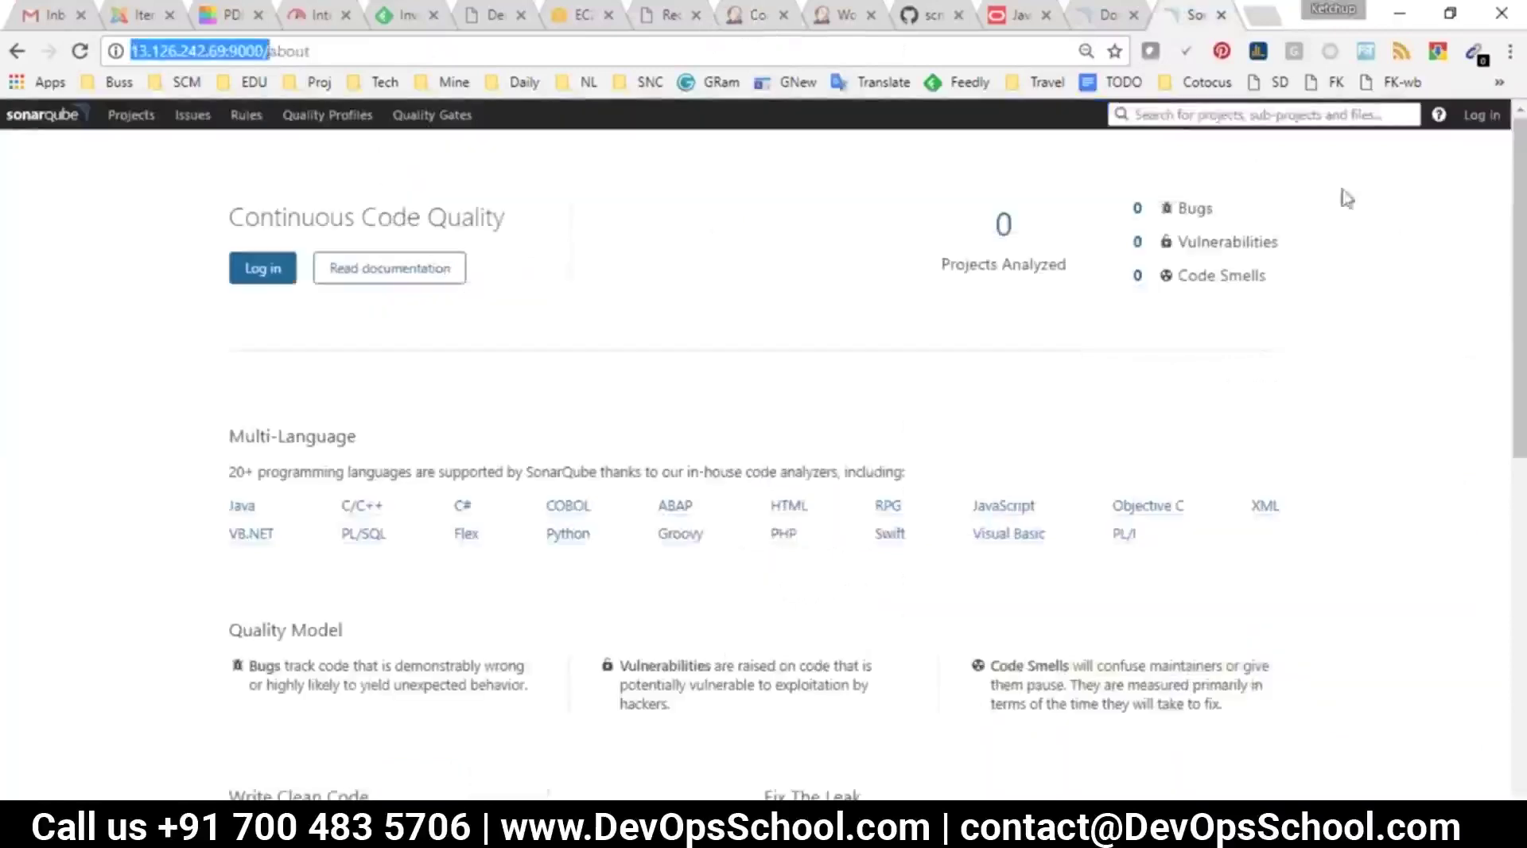
click(1477, 117)
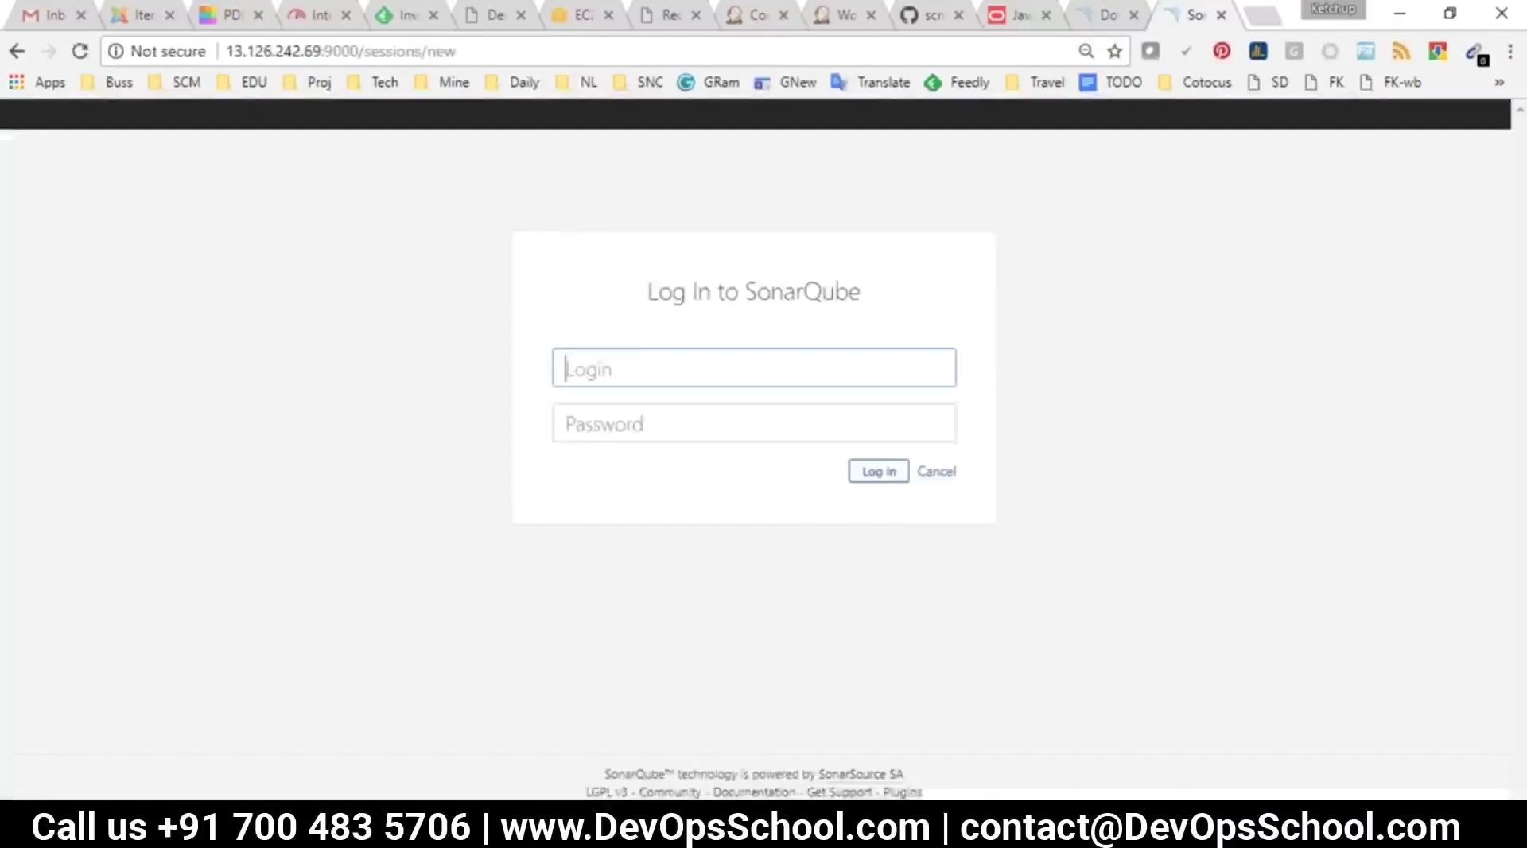
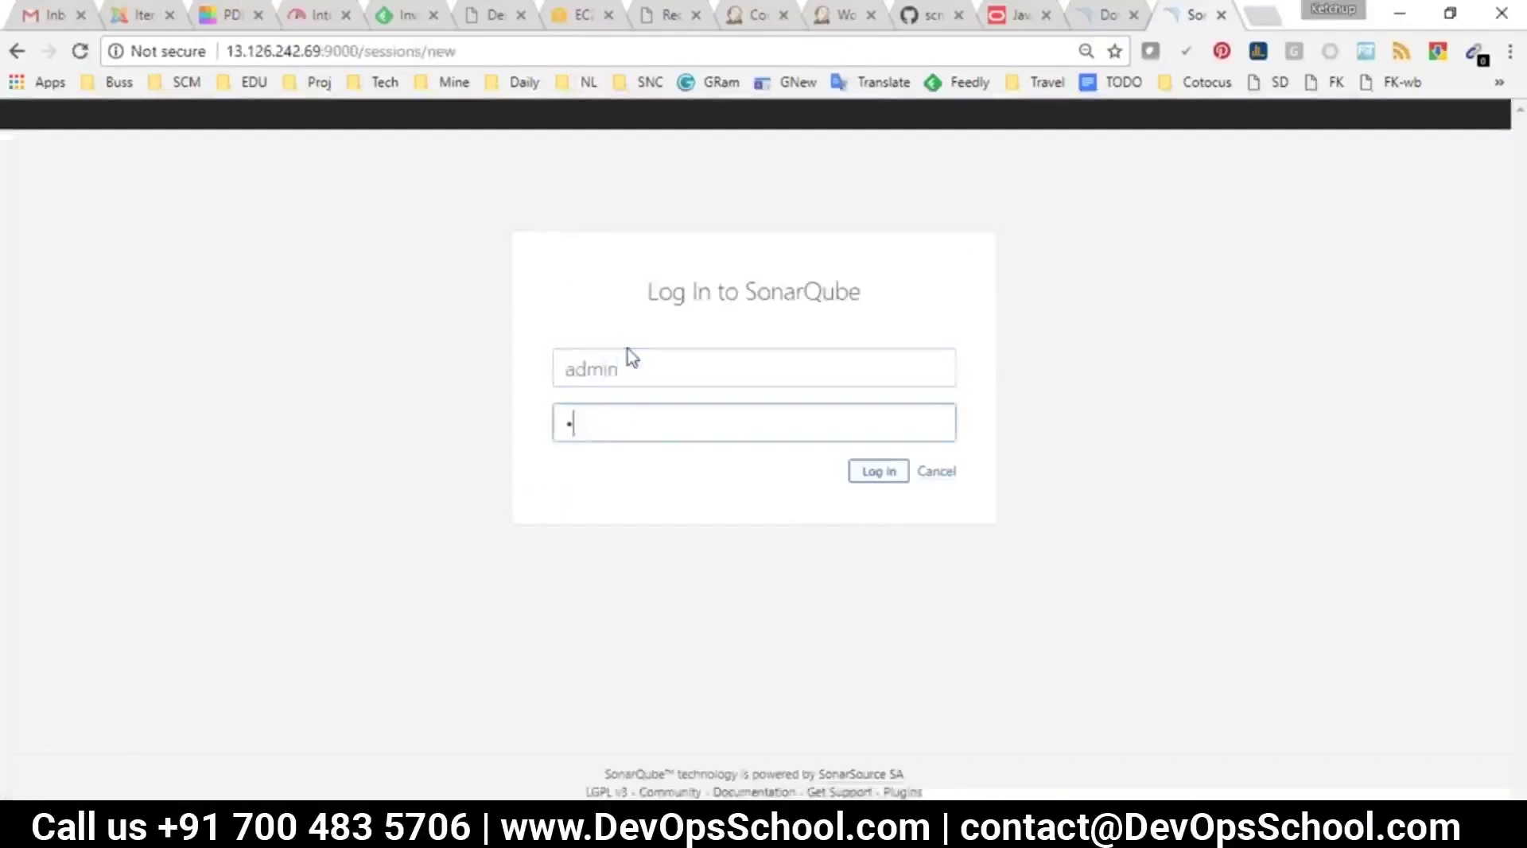
key(Return)
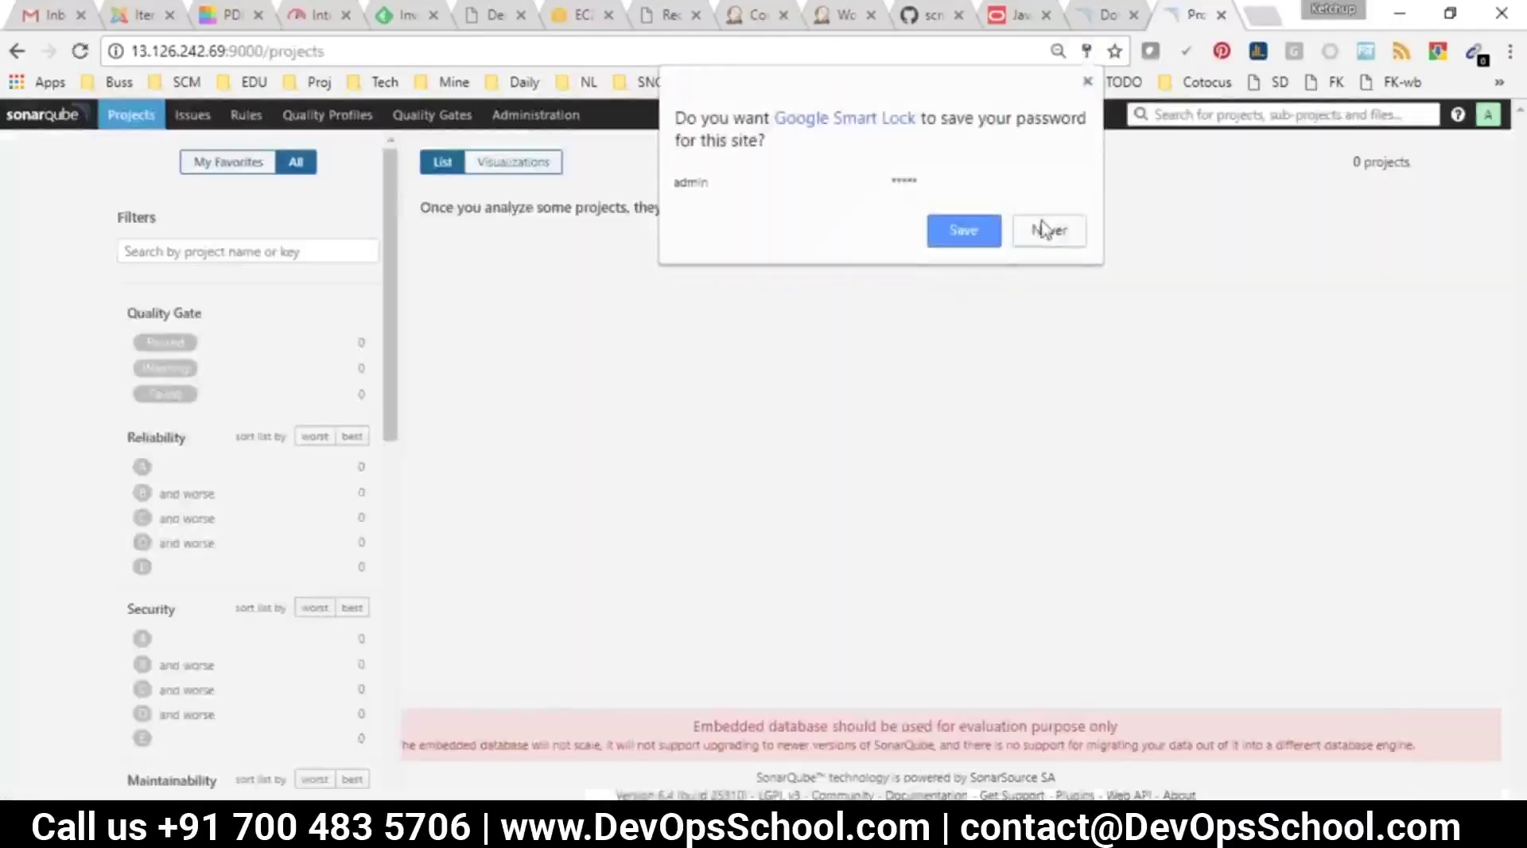
click(1048, 229)
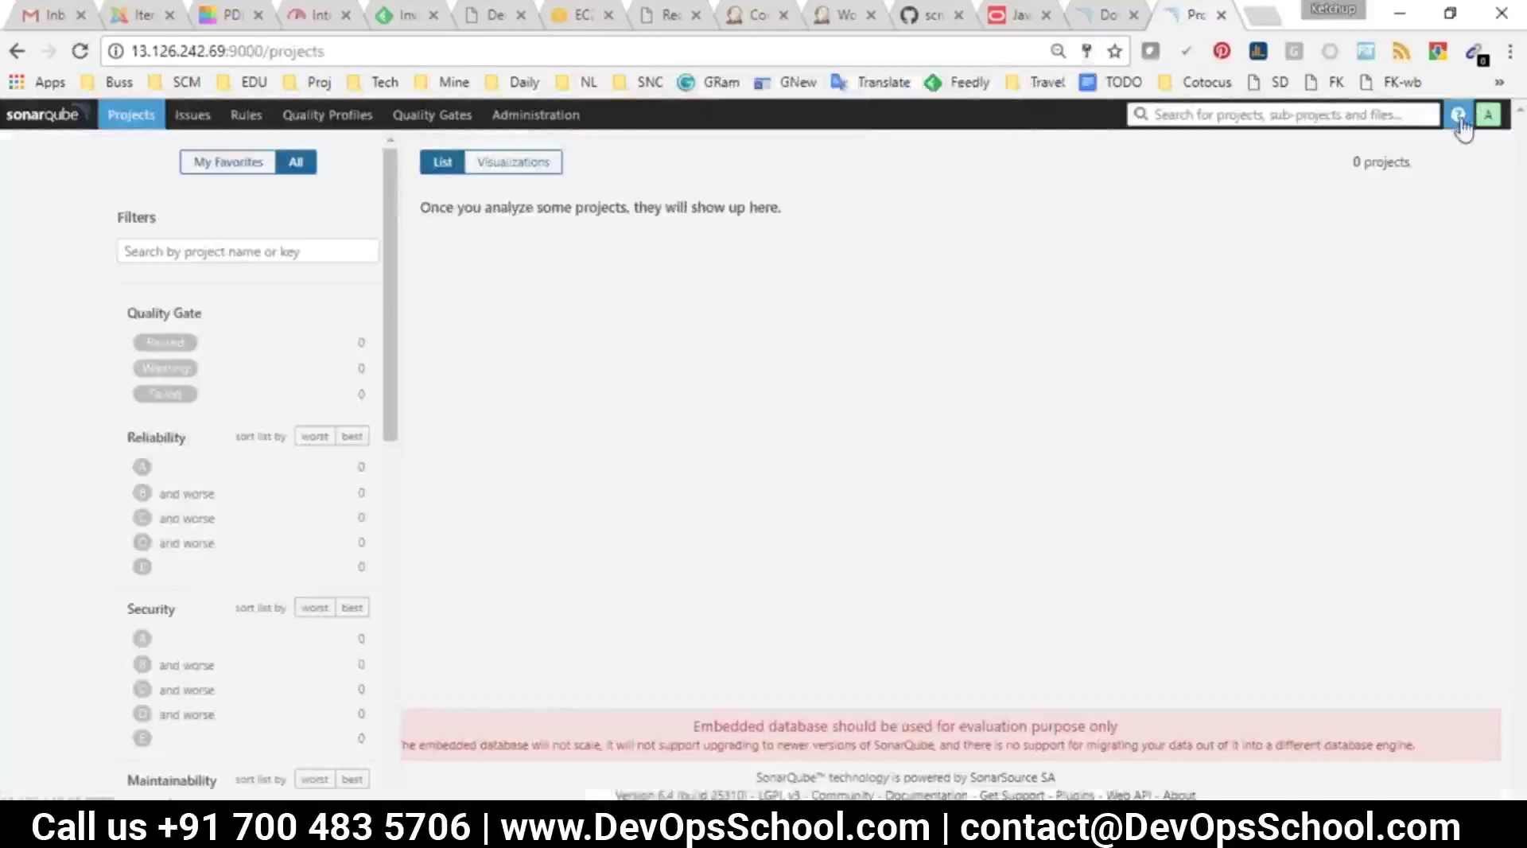
Generate a user token named jenkins under My Account > Security and copy its value
click(1488, 114)
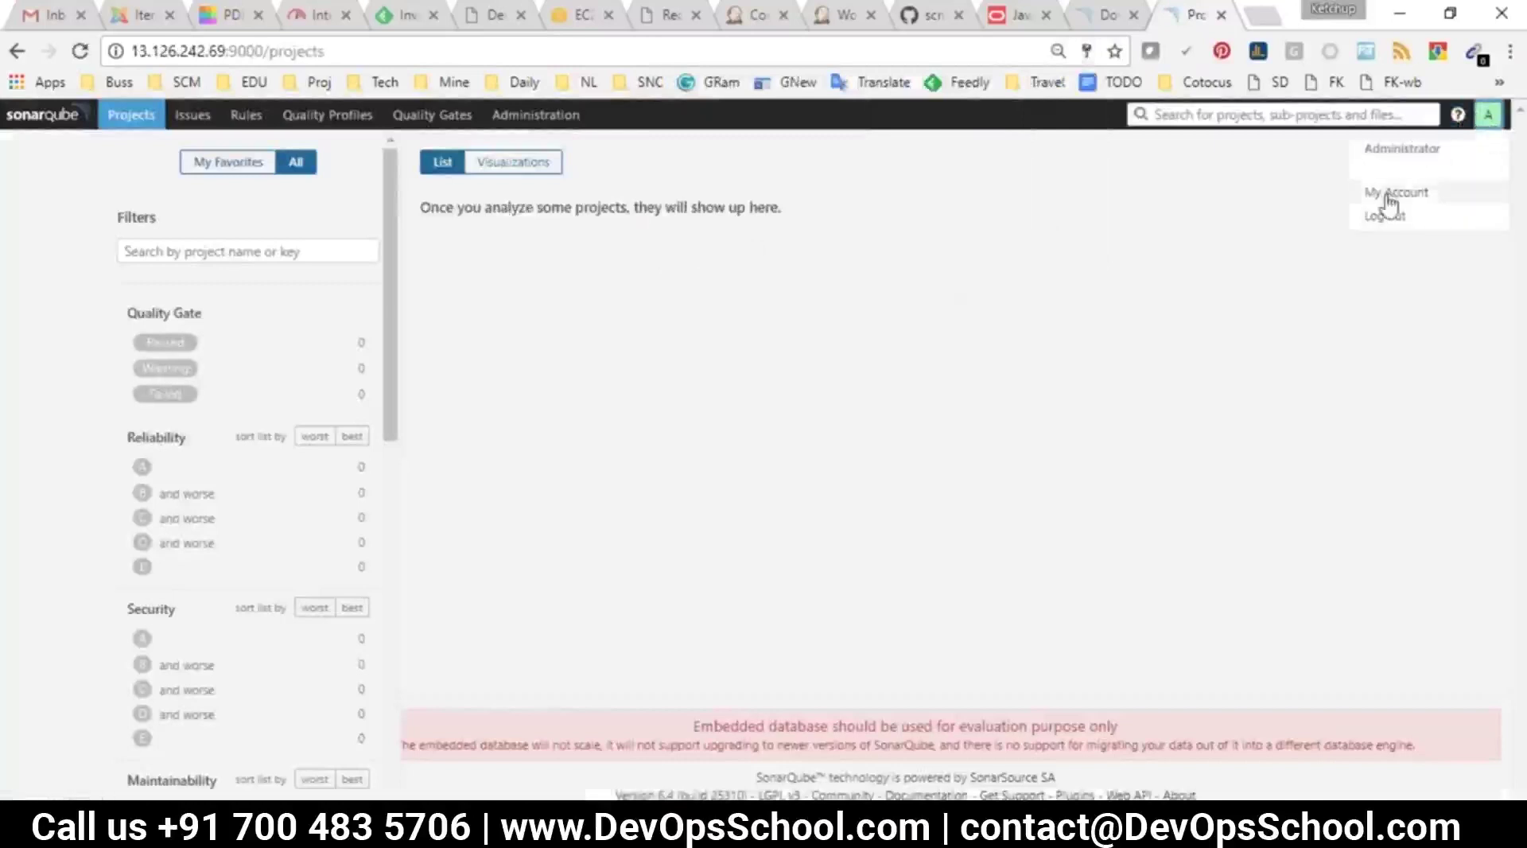
click(1396, 192)
click(858, 183)
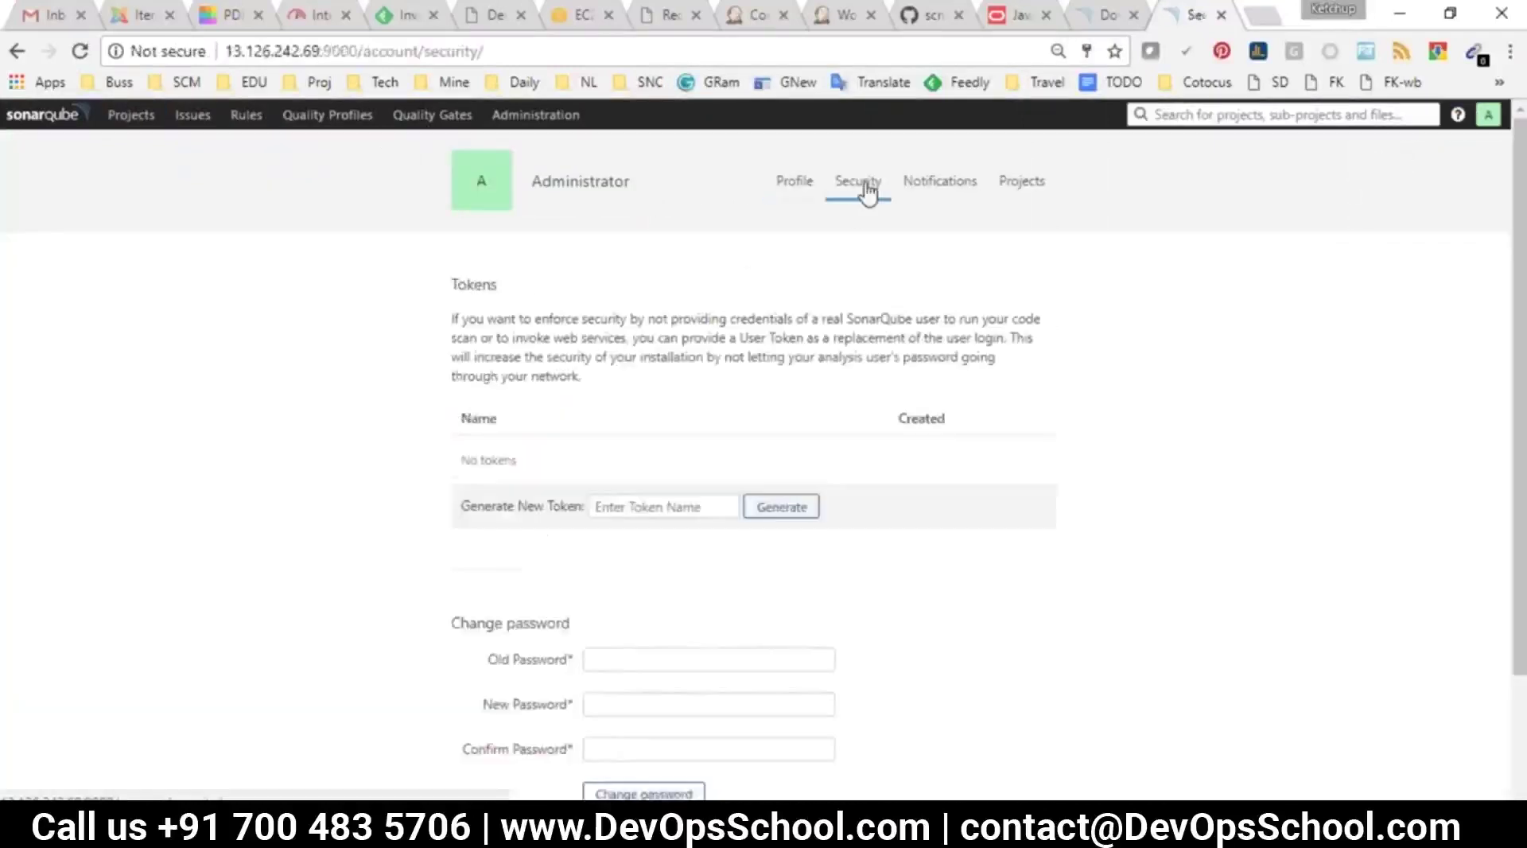
click(650, 505)
text(jen)
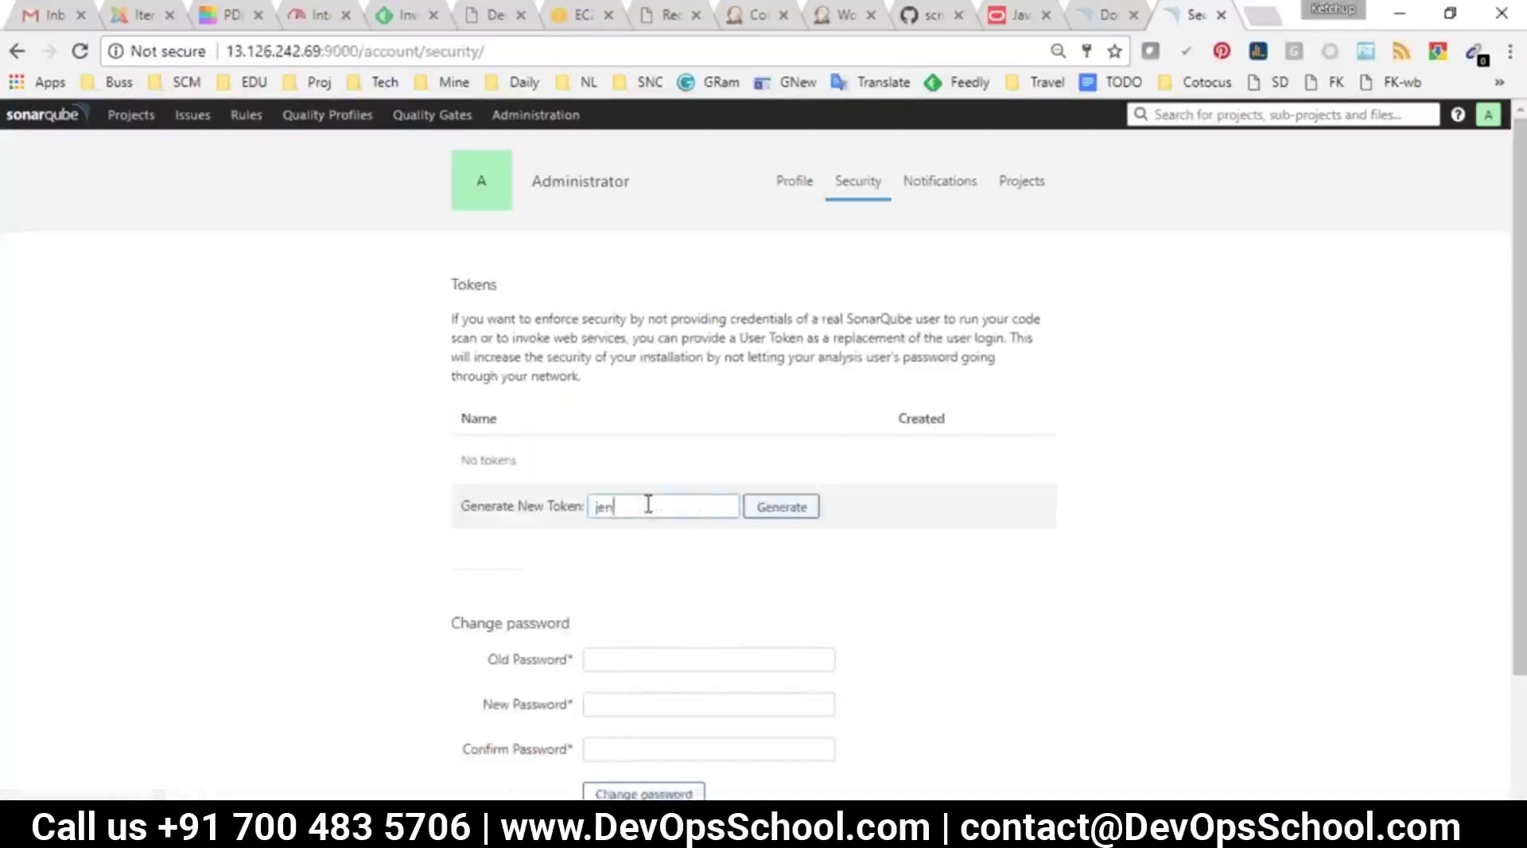
text(kins)
key(Return)
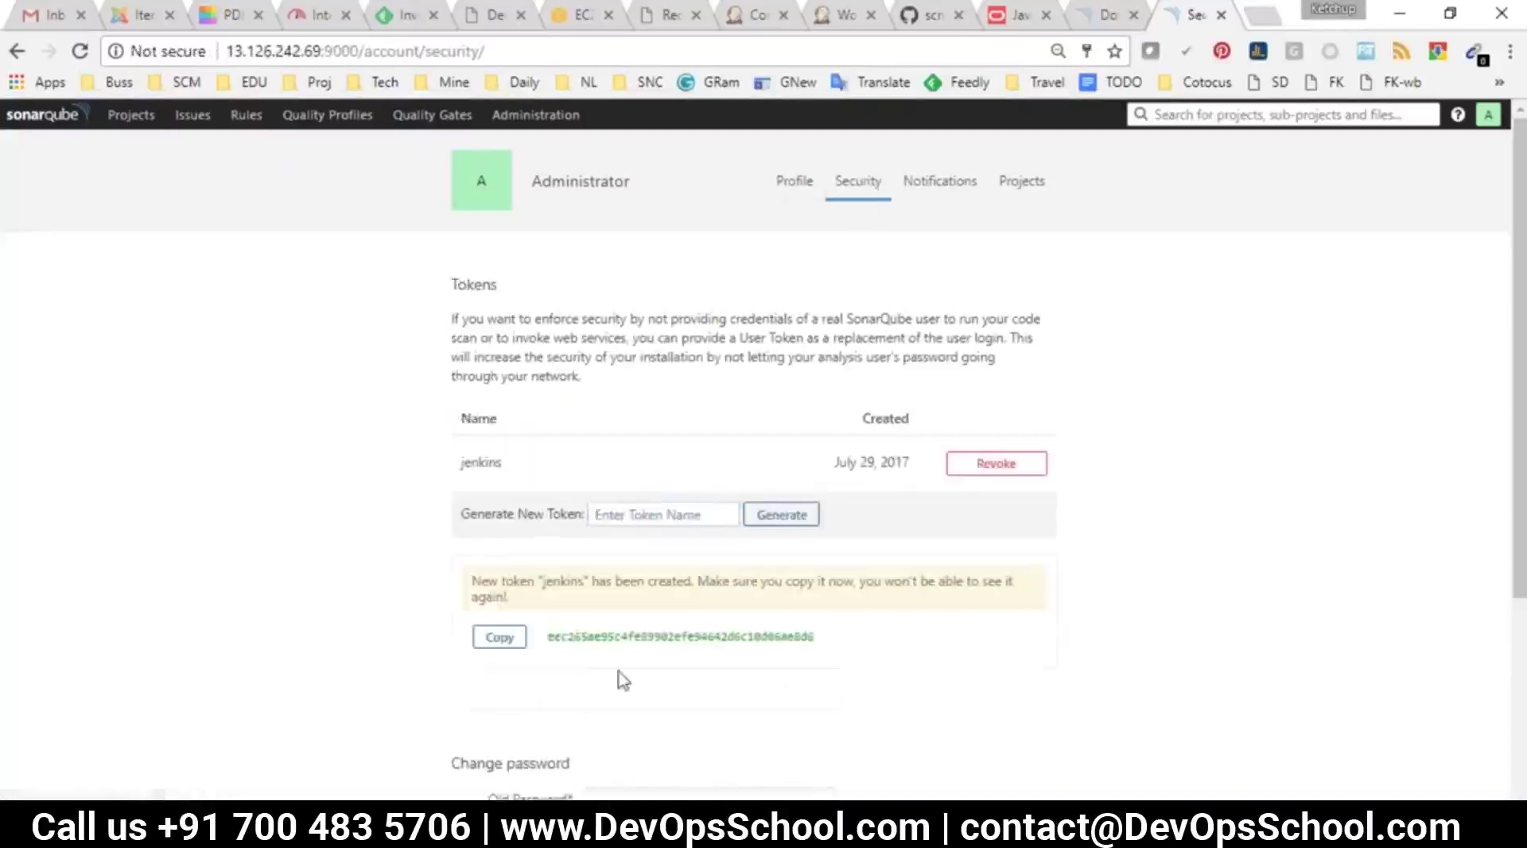
double_click(660, 636)
Paste the token into sonarqube1's Server authentication token field and save the configuration
click(821, 14)
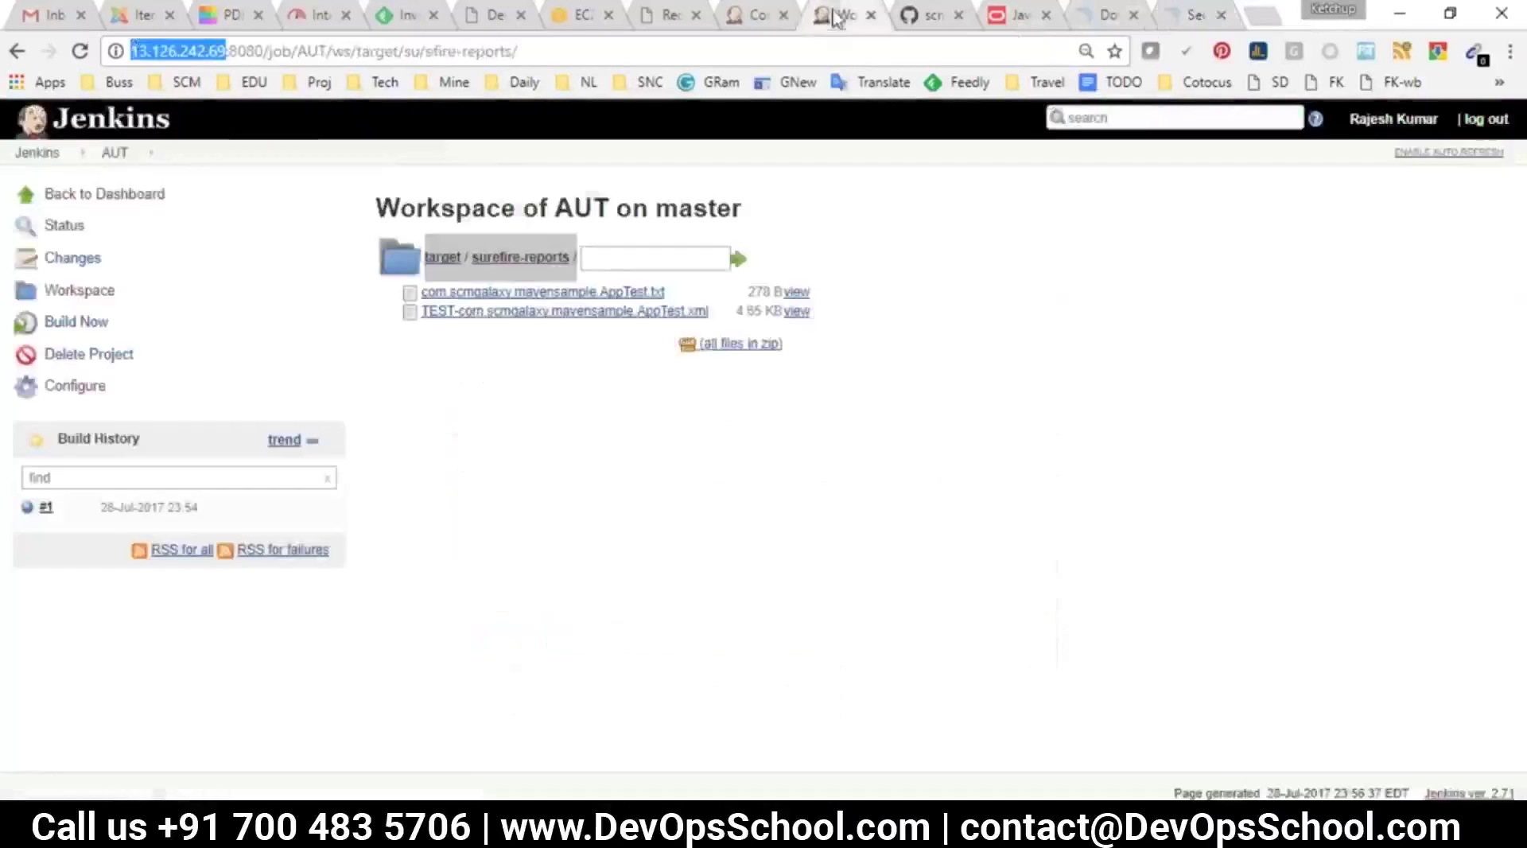
click(765, 14)
key(ctrl+v)
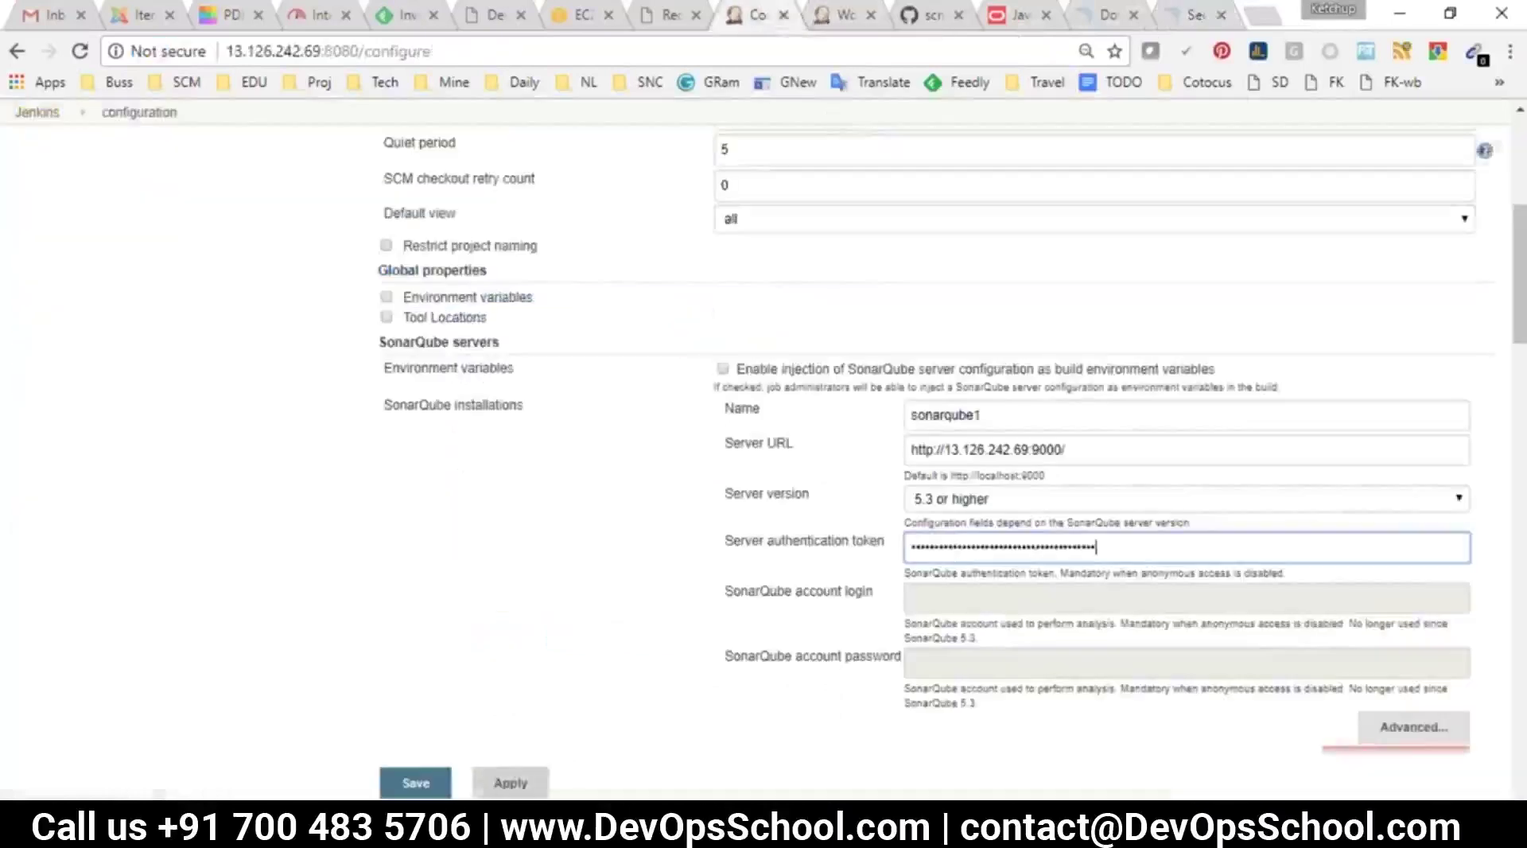
scroll(607, 683, down, 5)
click(388, 769)
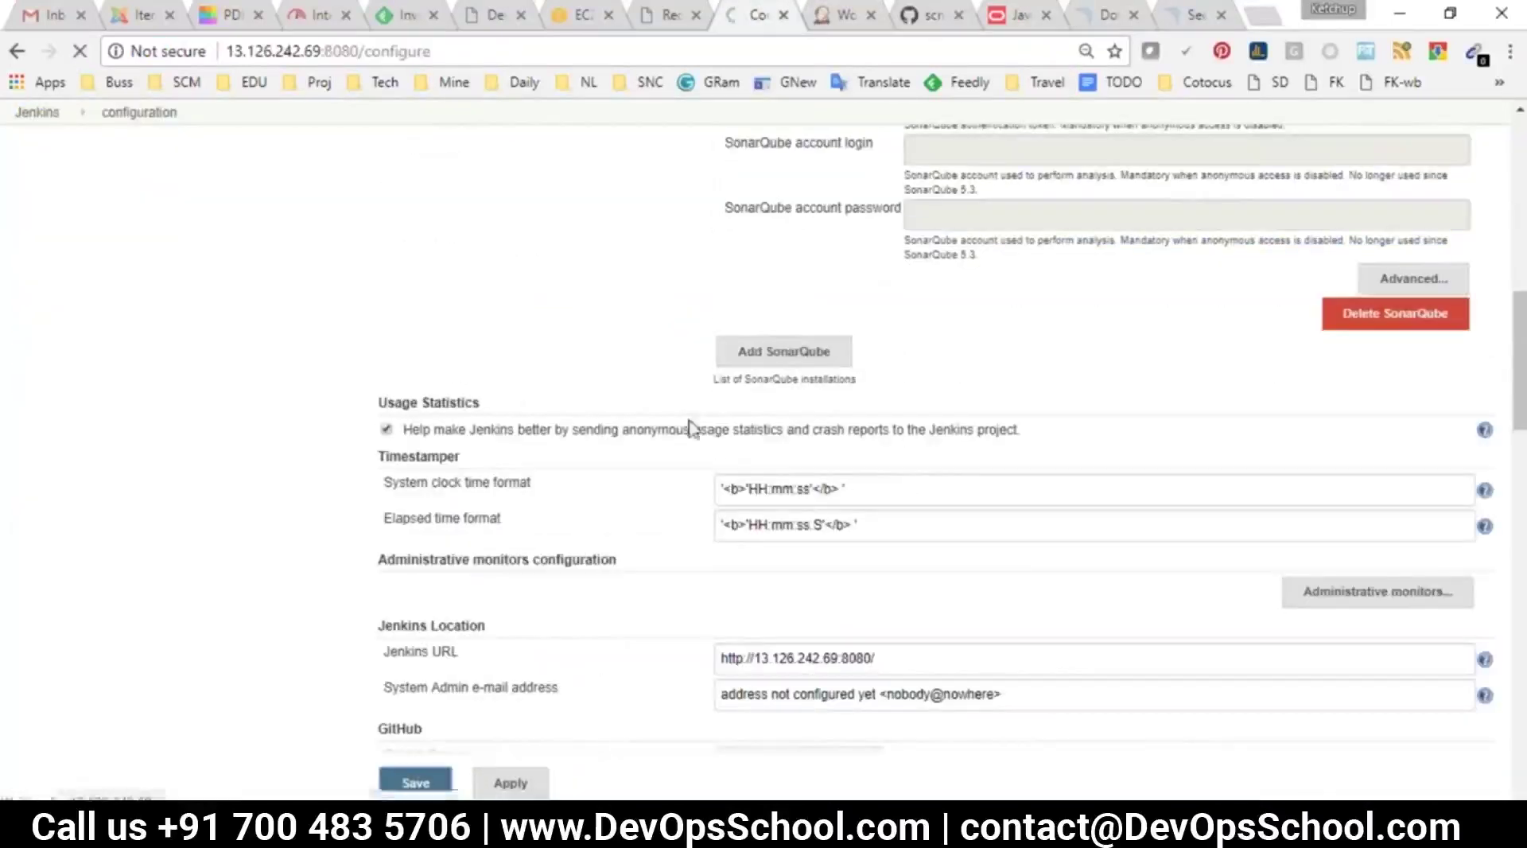
Check the notes, marking DONE and highlighting Scanner as the next item
key(alt+Tab)
drag(259, 410, 313, 404)
click(343, 406)
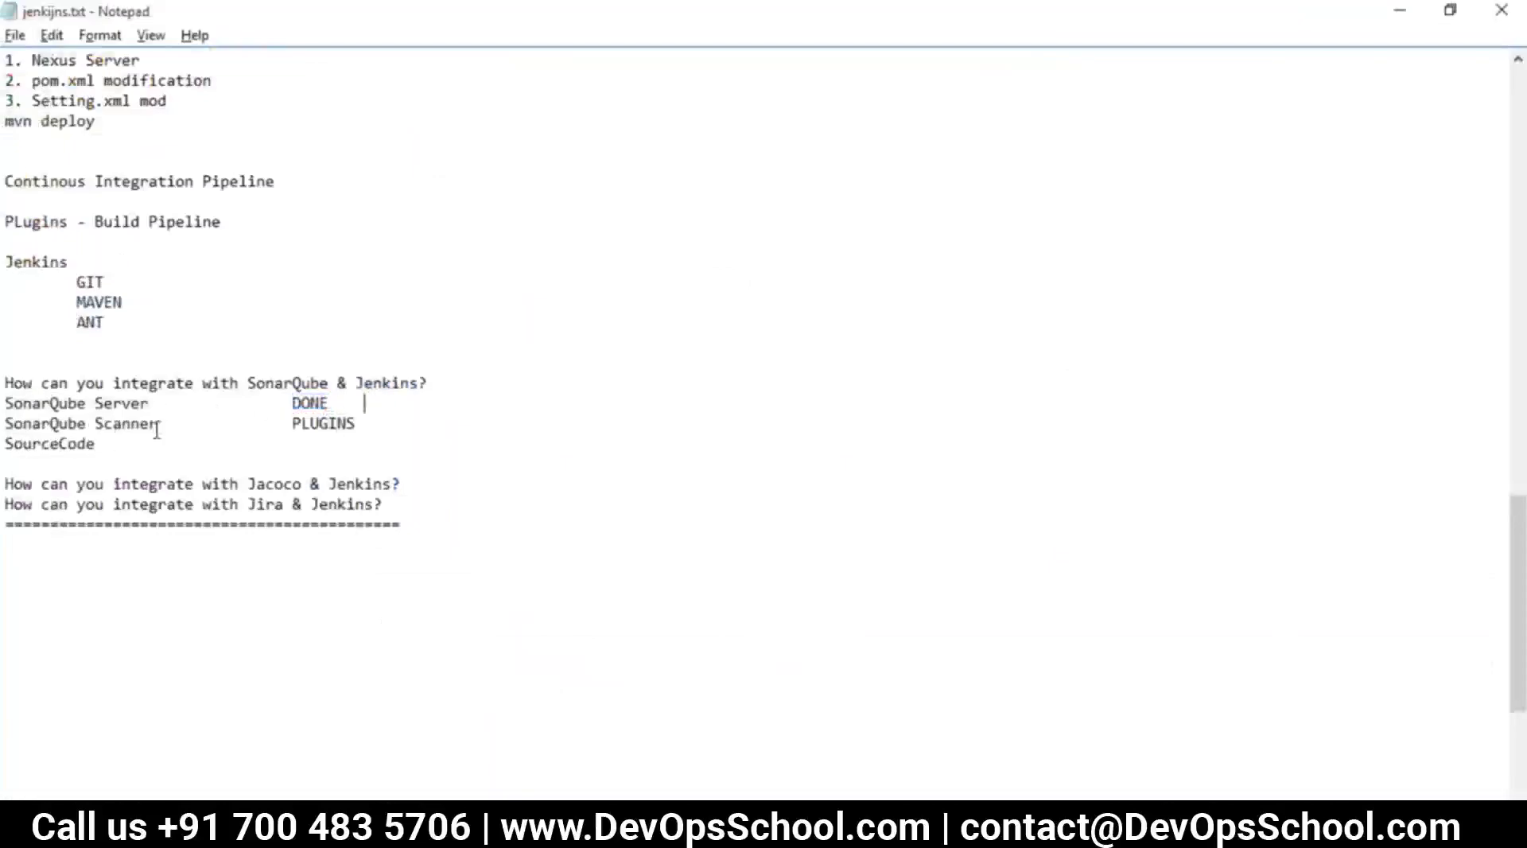
drag(156, 430, 87, 425)
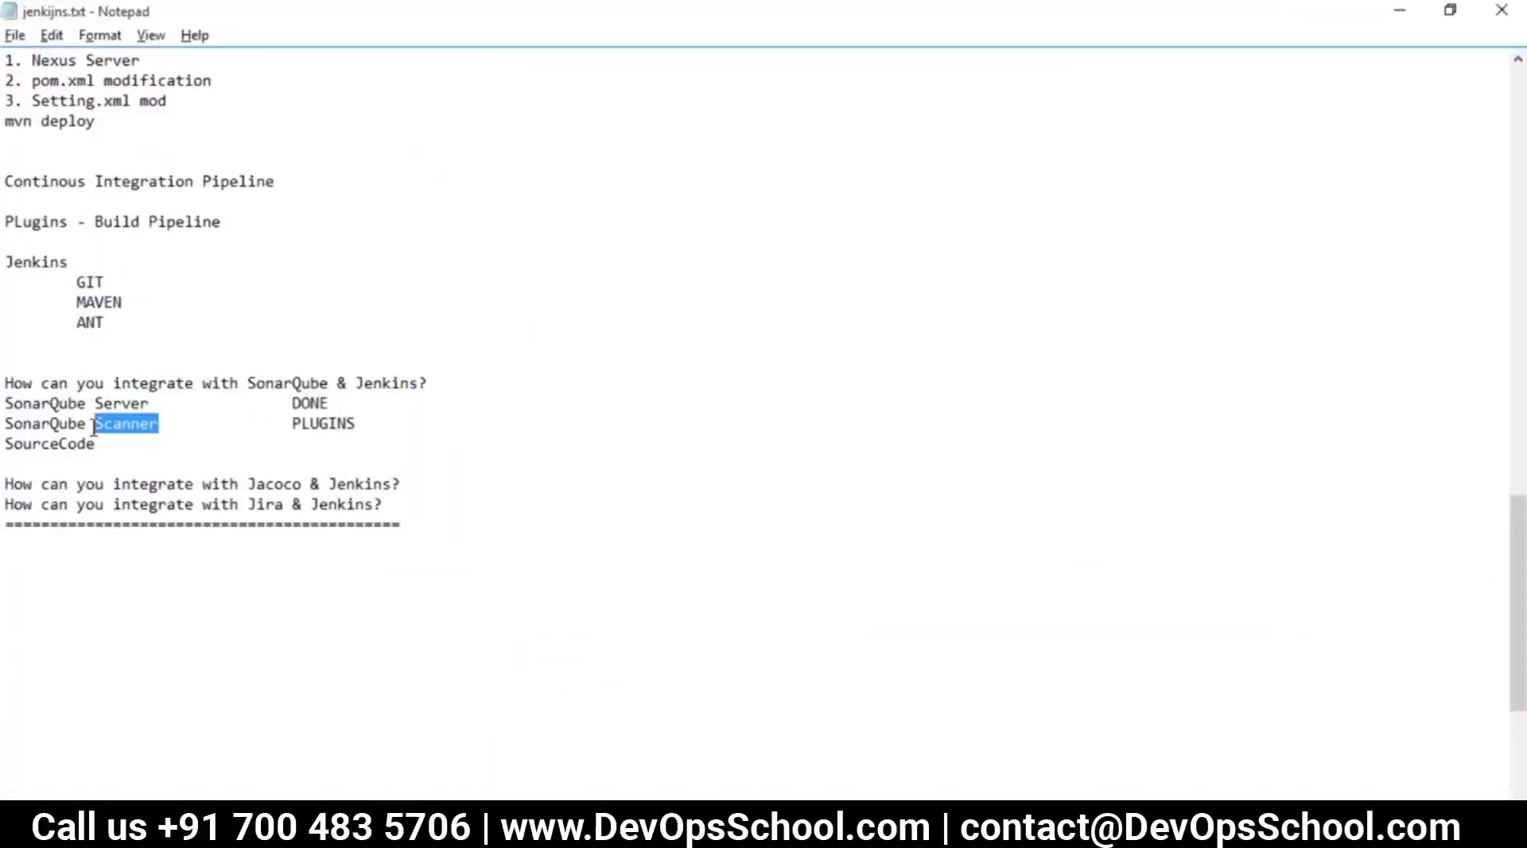
key(alt+Tab)
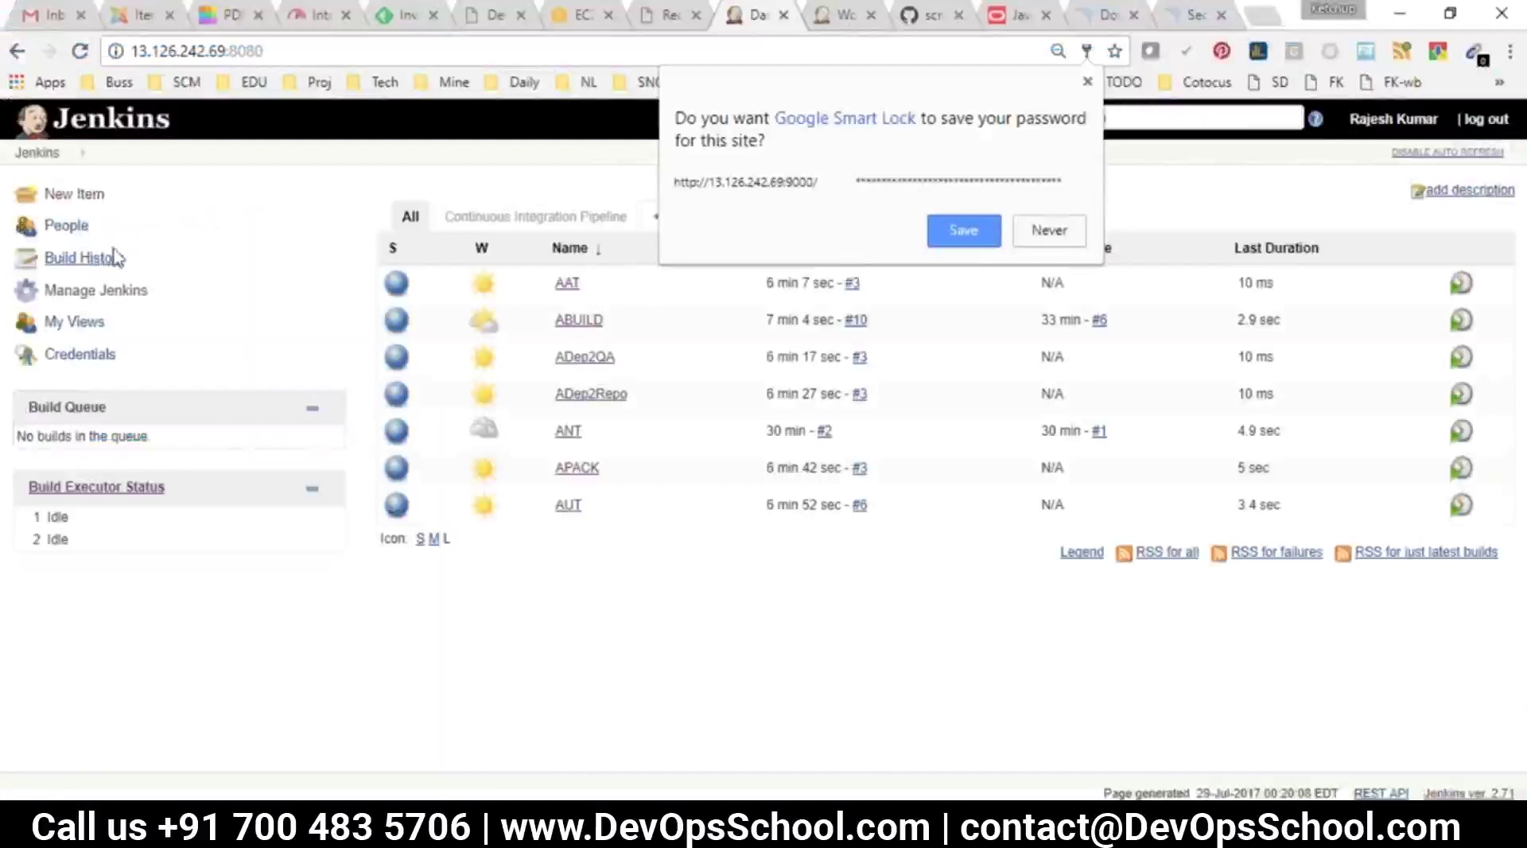
Open Global Tool Configuration and locate the SonarQube Scanner section
click(96, 290)
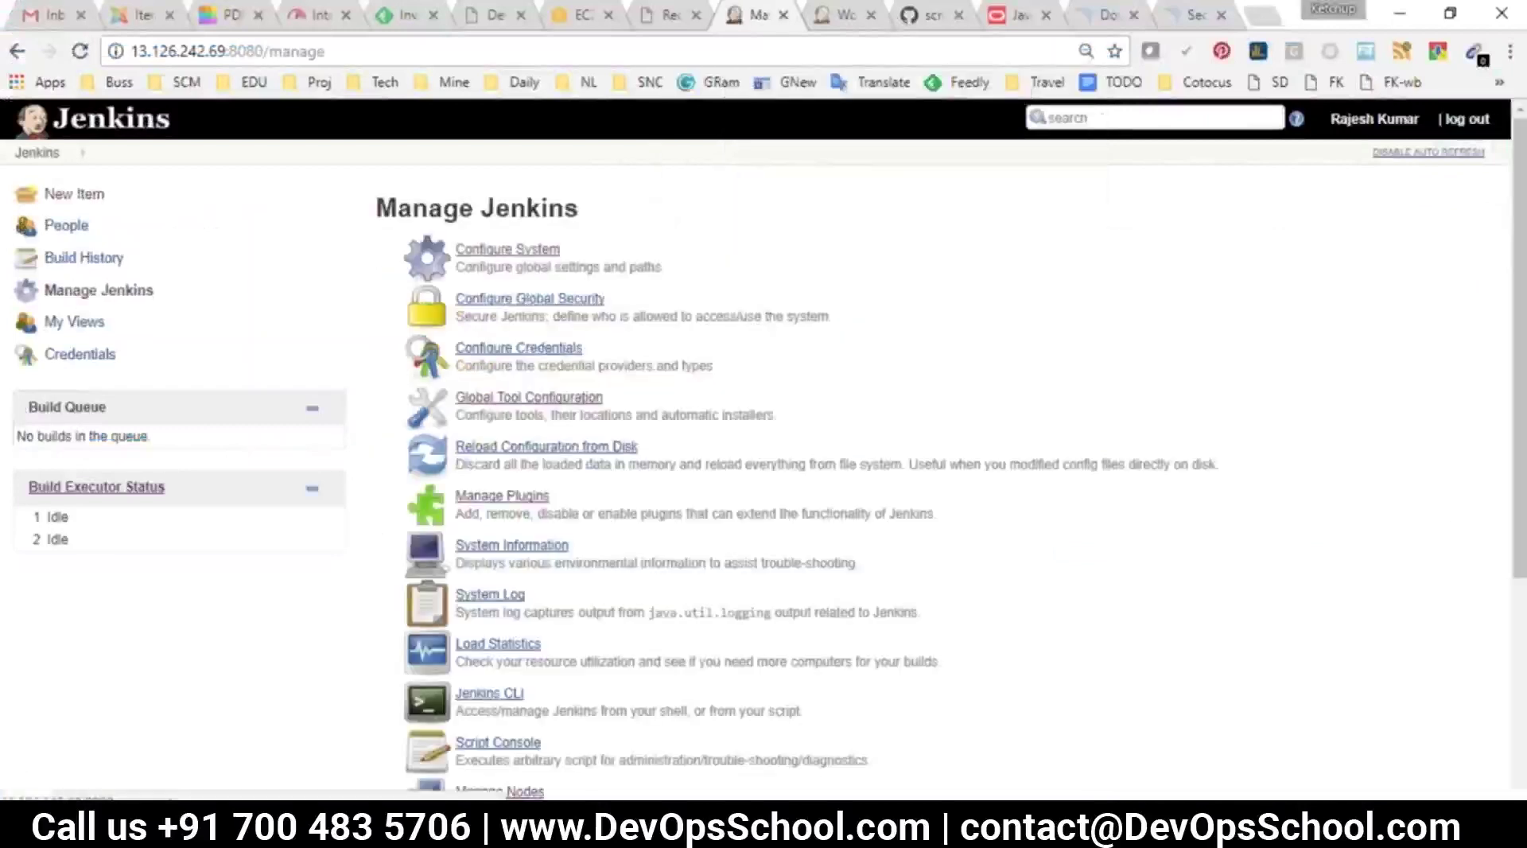
drag(609, 397, 465, 400)
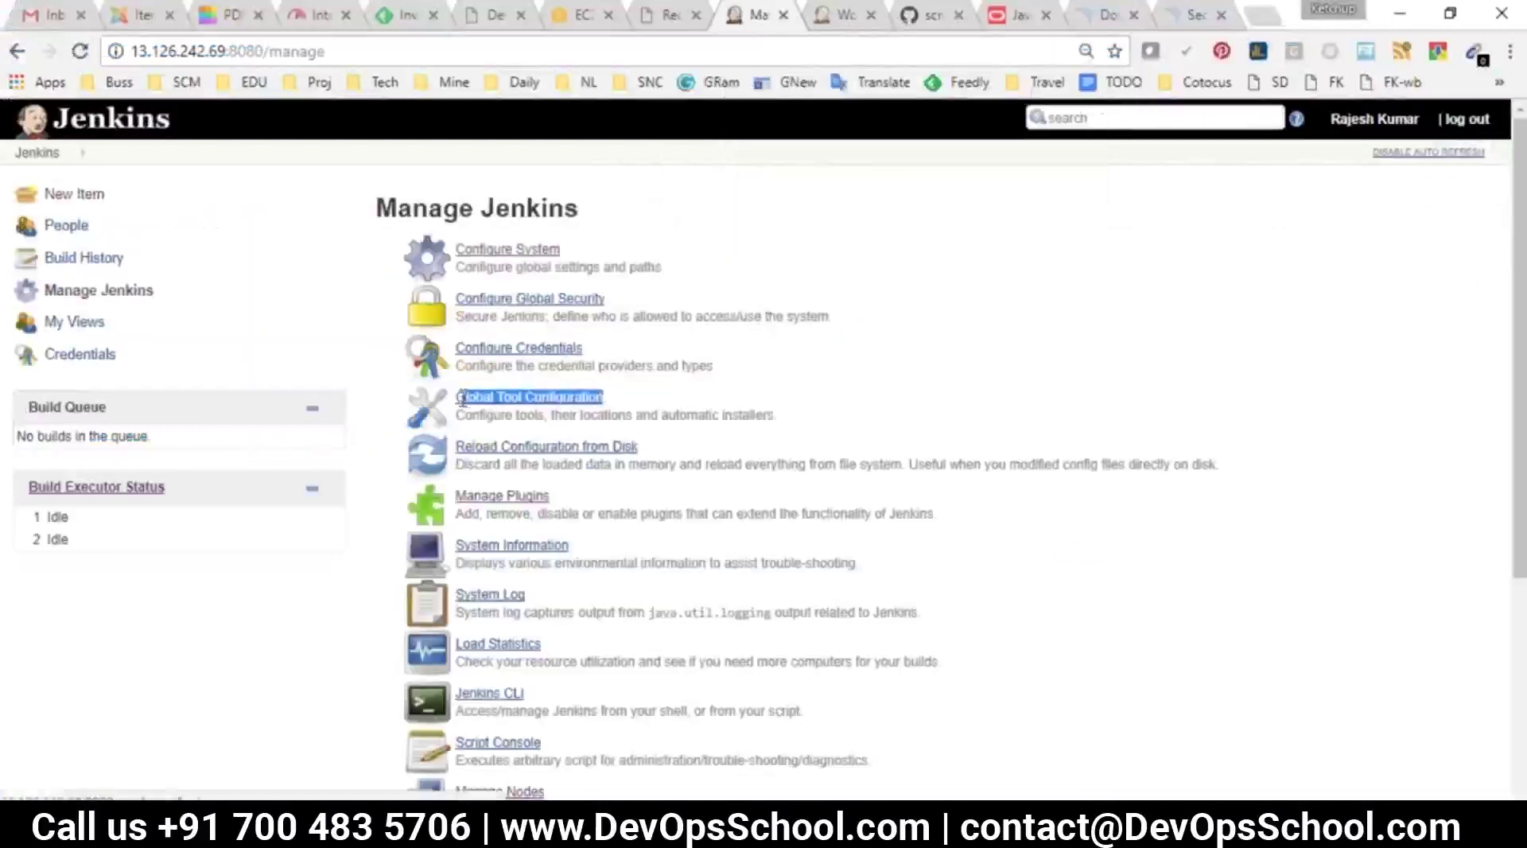
click(476, 399)
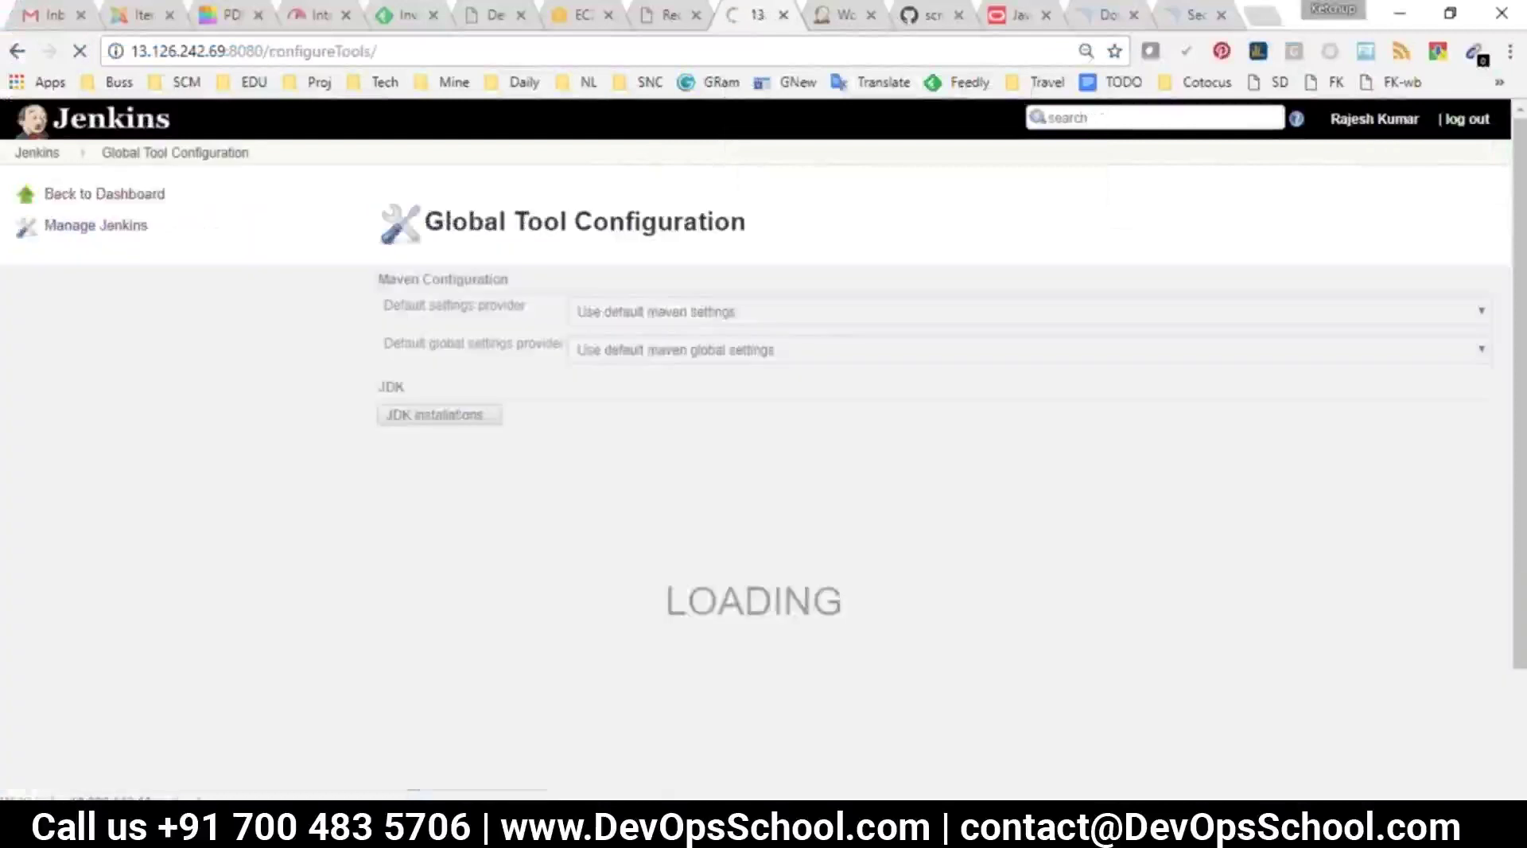
scroll(662, 493, down, 6)
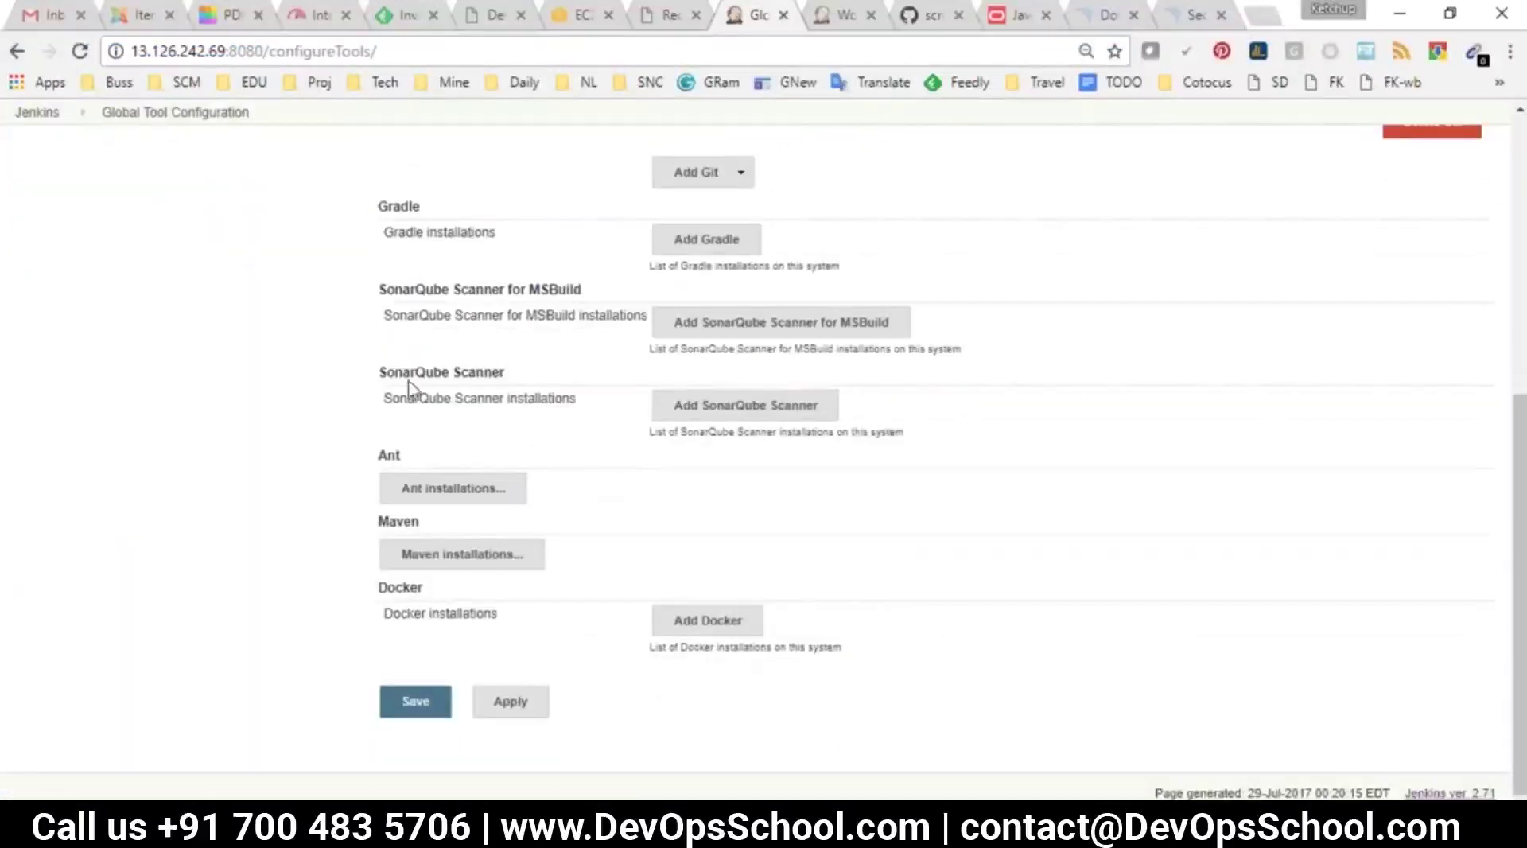
drag(384, 371, 506, 372)
Add SonarQube Scanner 'scanner' auto-installing version 3.0.3.778, and save
click(700, 409)
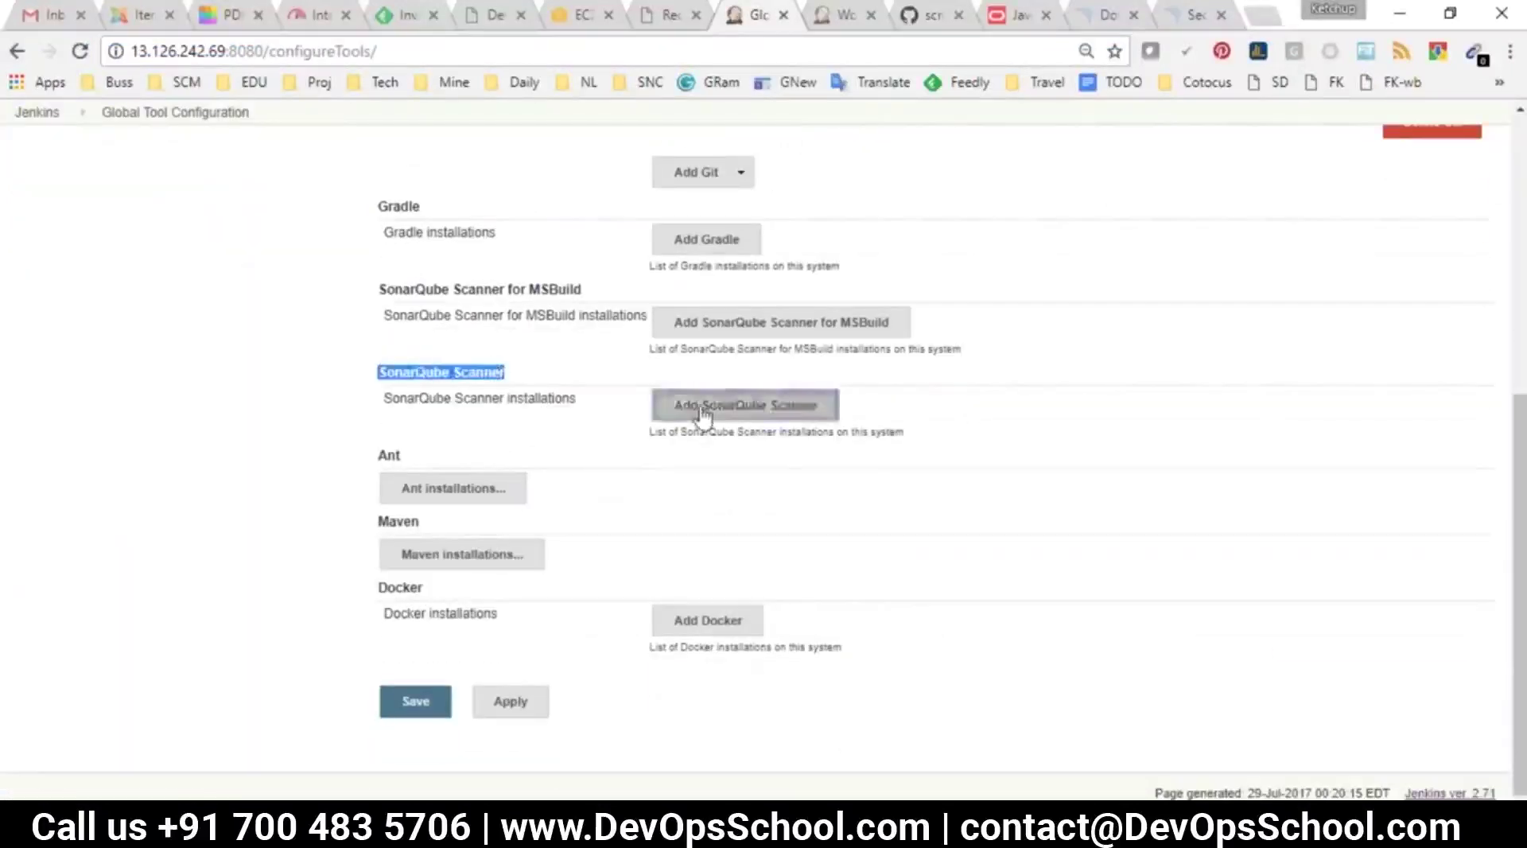
click(1093, 427)
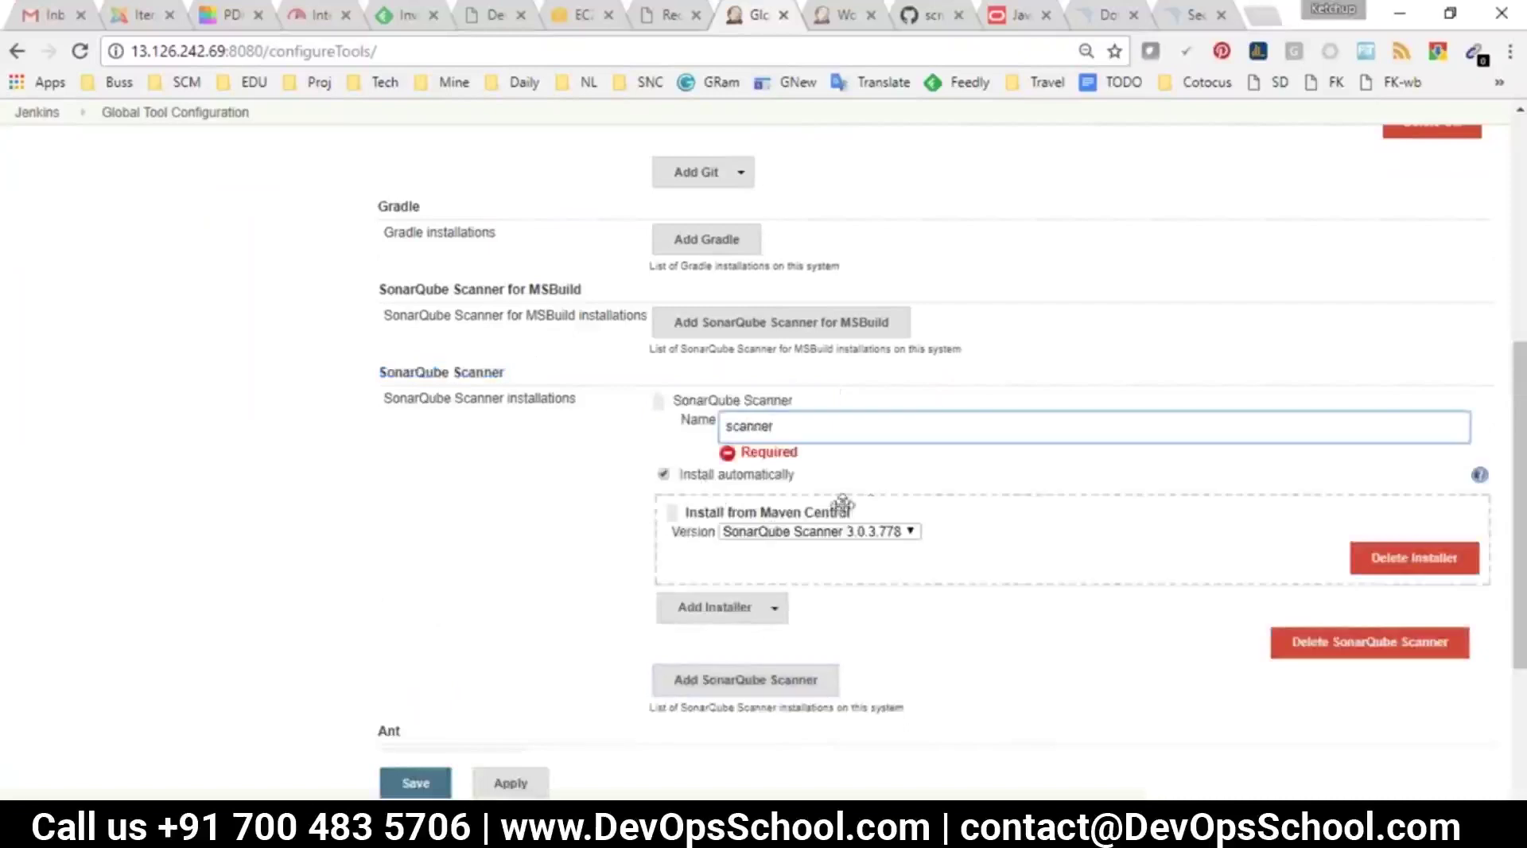
click(795, 531)
click(786, 538)
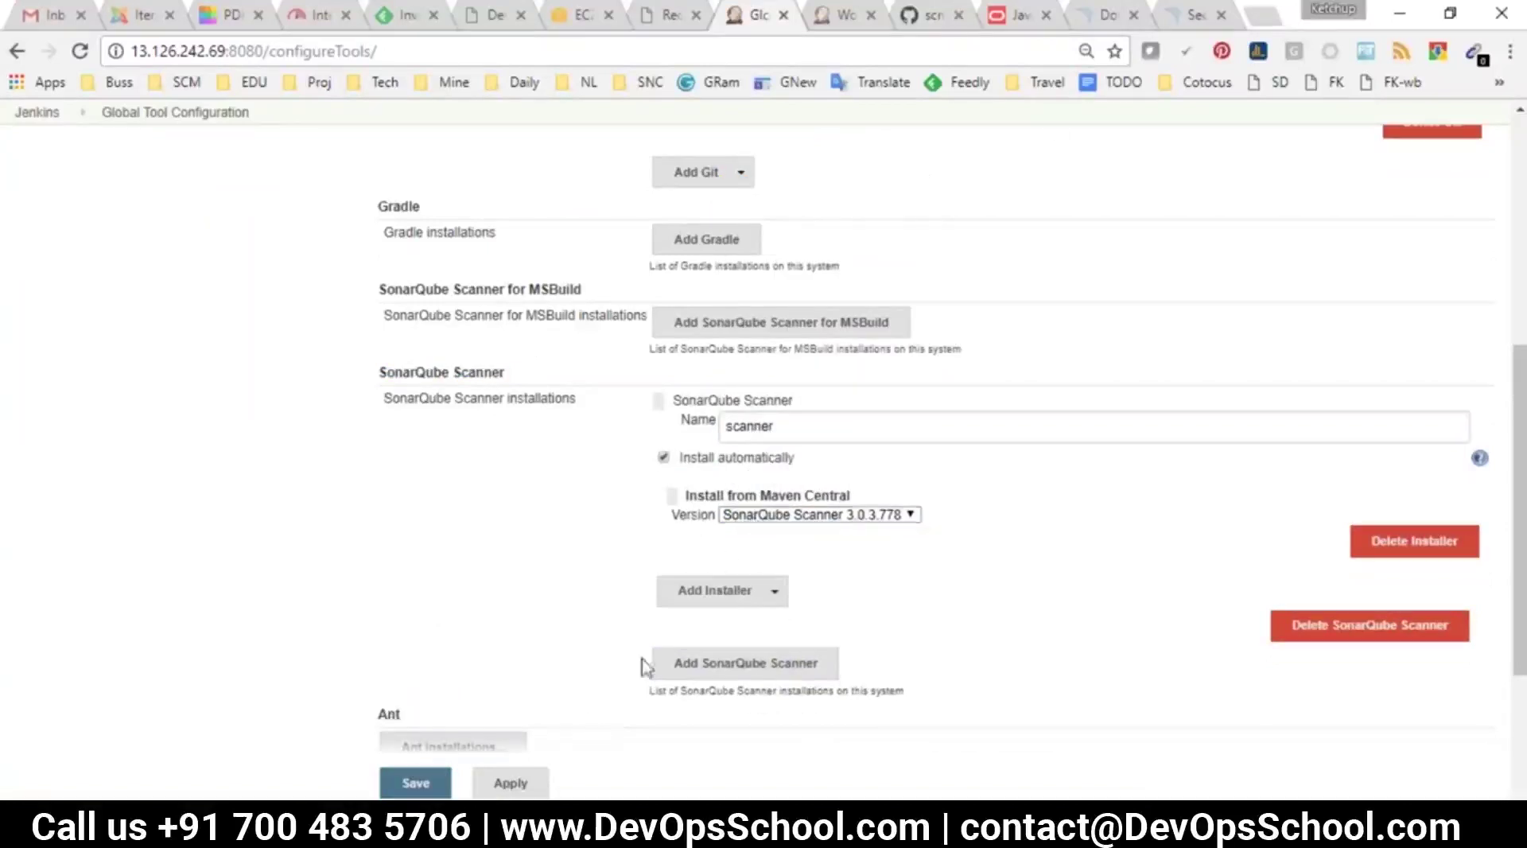
click(415, 782)
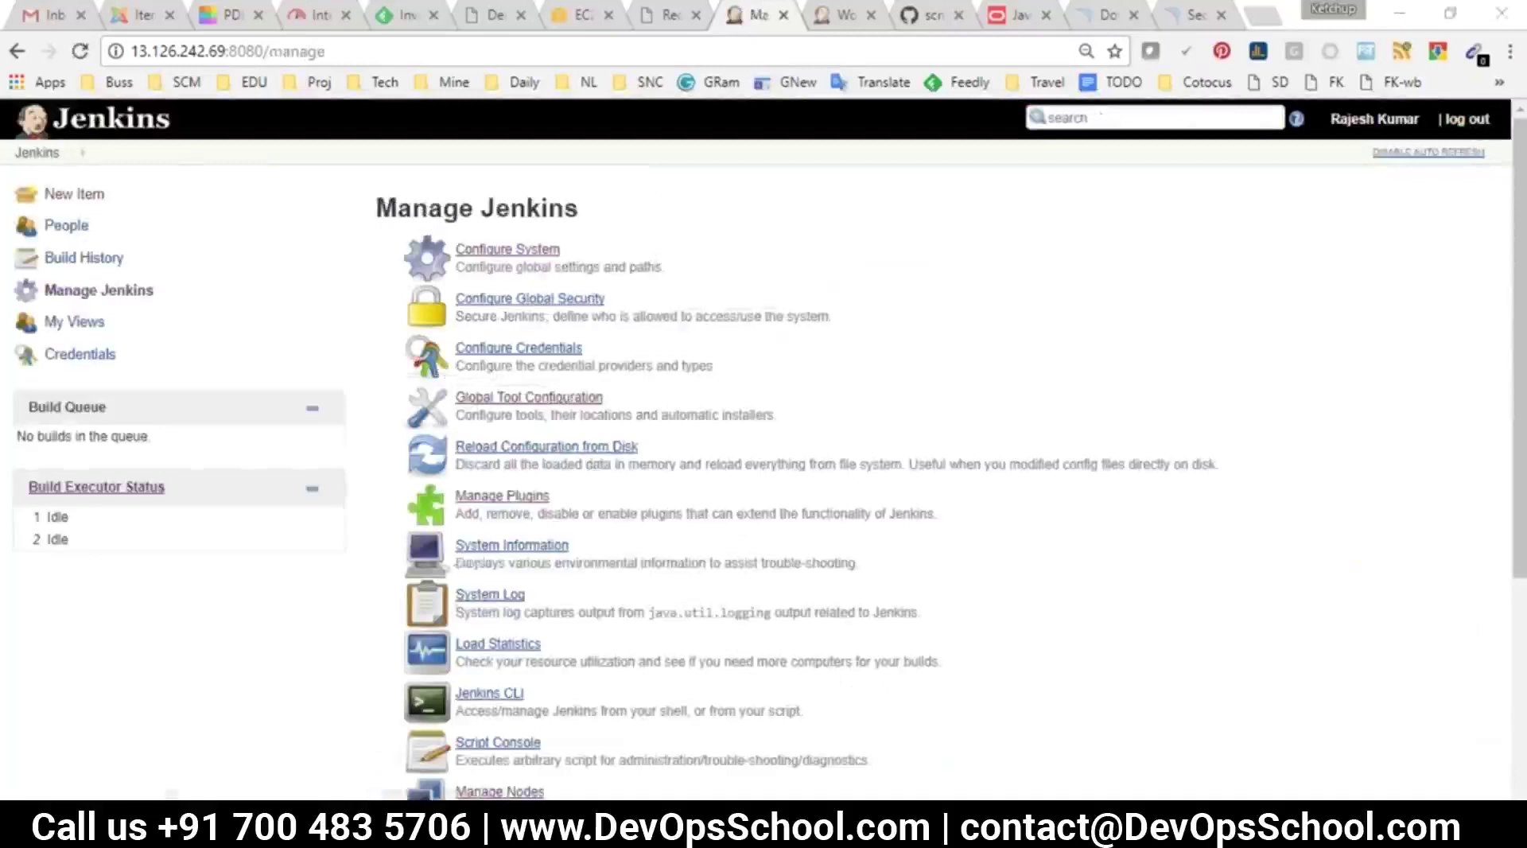
key(alt+Tab)
drag(350, 423, 58, 403)
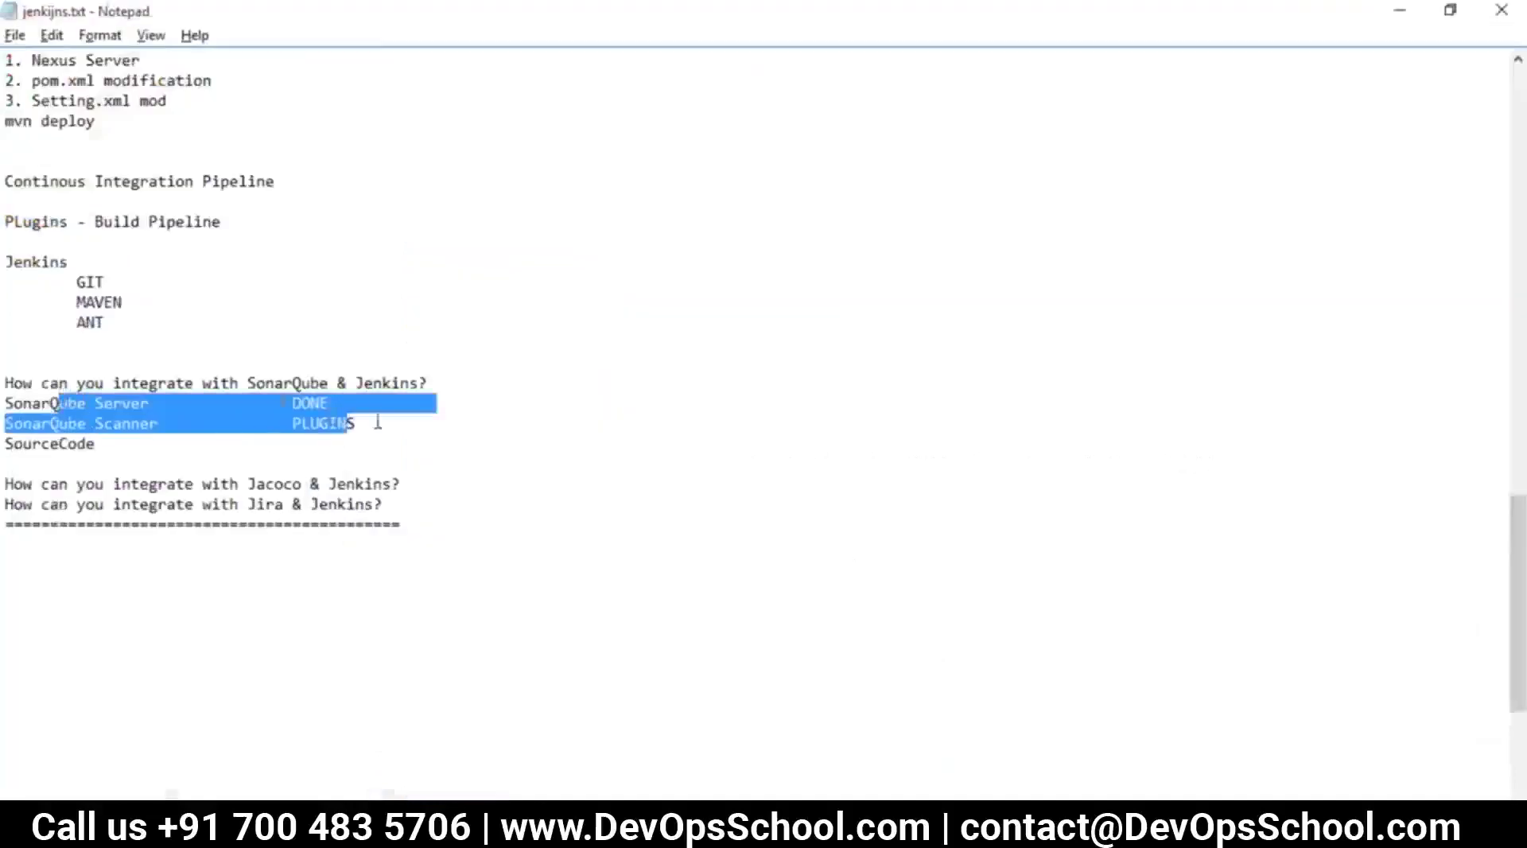
drag(356, 423, 11, 403)
double_click(48, 444)
key(alt+Tab)
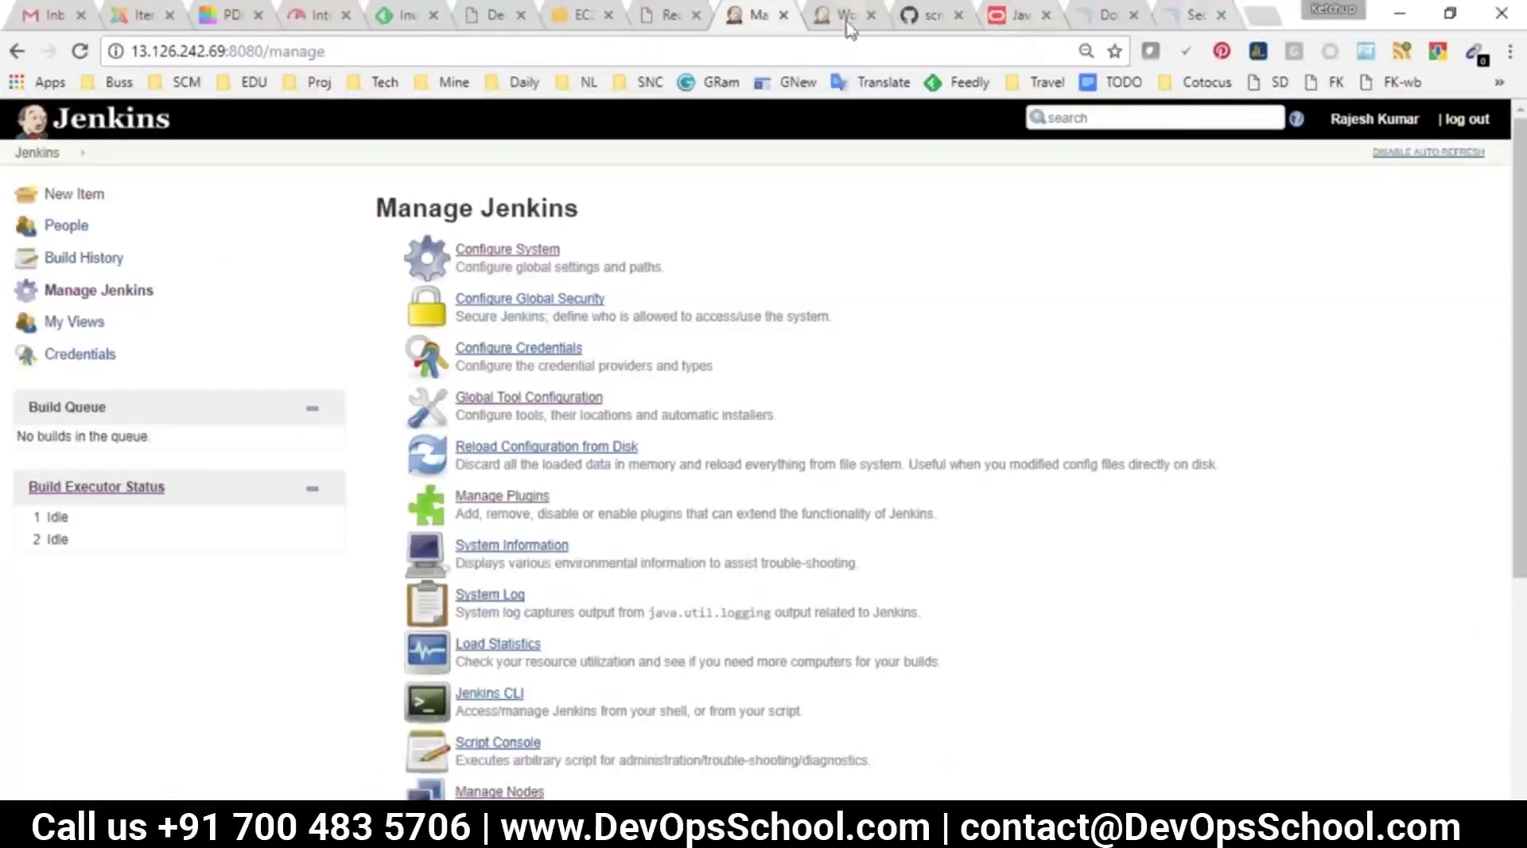
click(929, 16)
Search scmgalaxy's GitHub repositories for sonarqube and open java-sonar-runner-simple
click(219, 211)
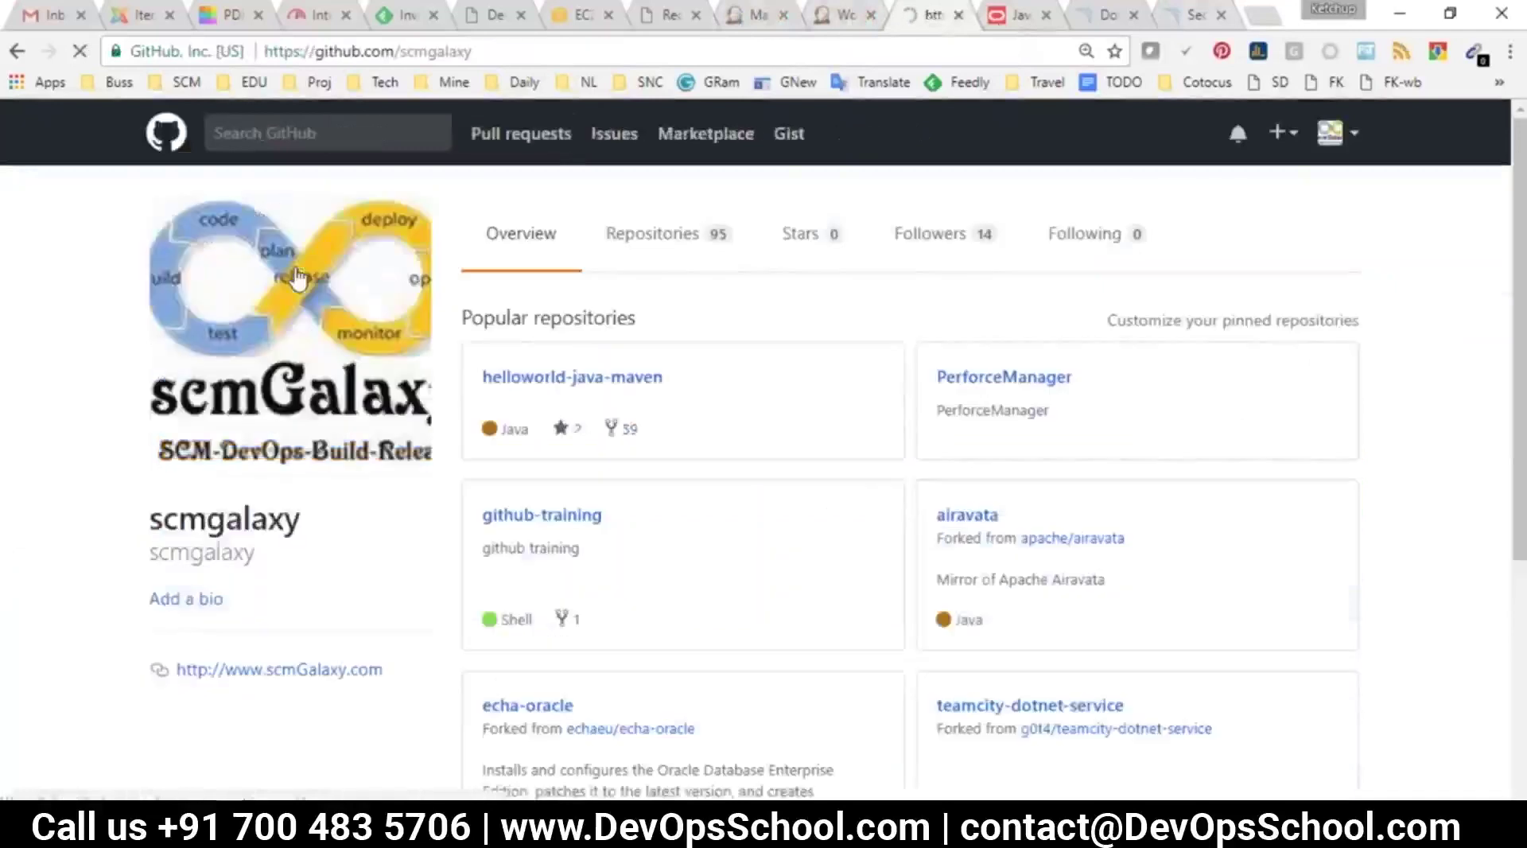
click(665, 235)
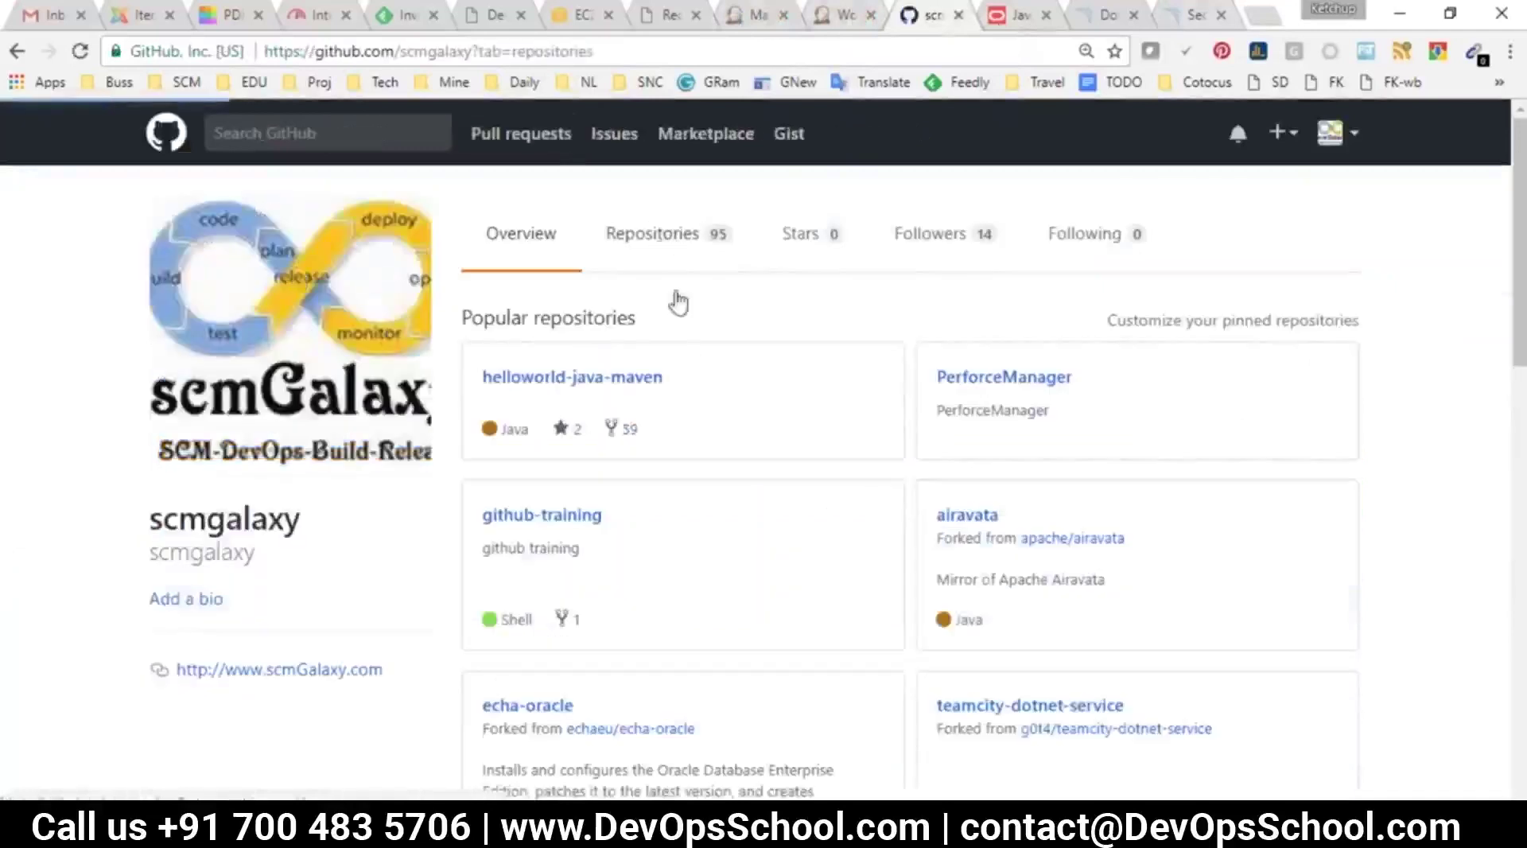
click(576, 327)
text(sonar)
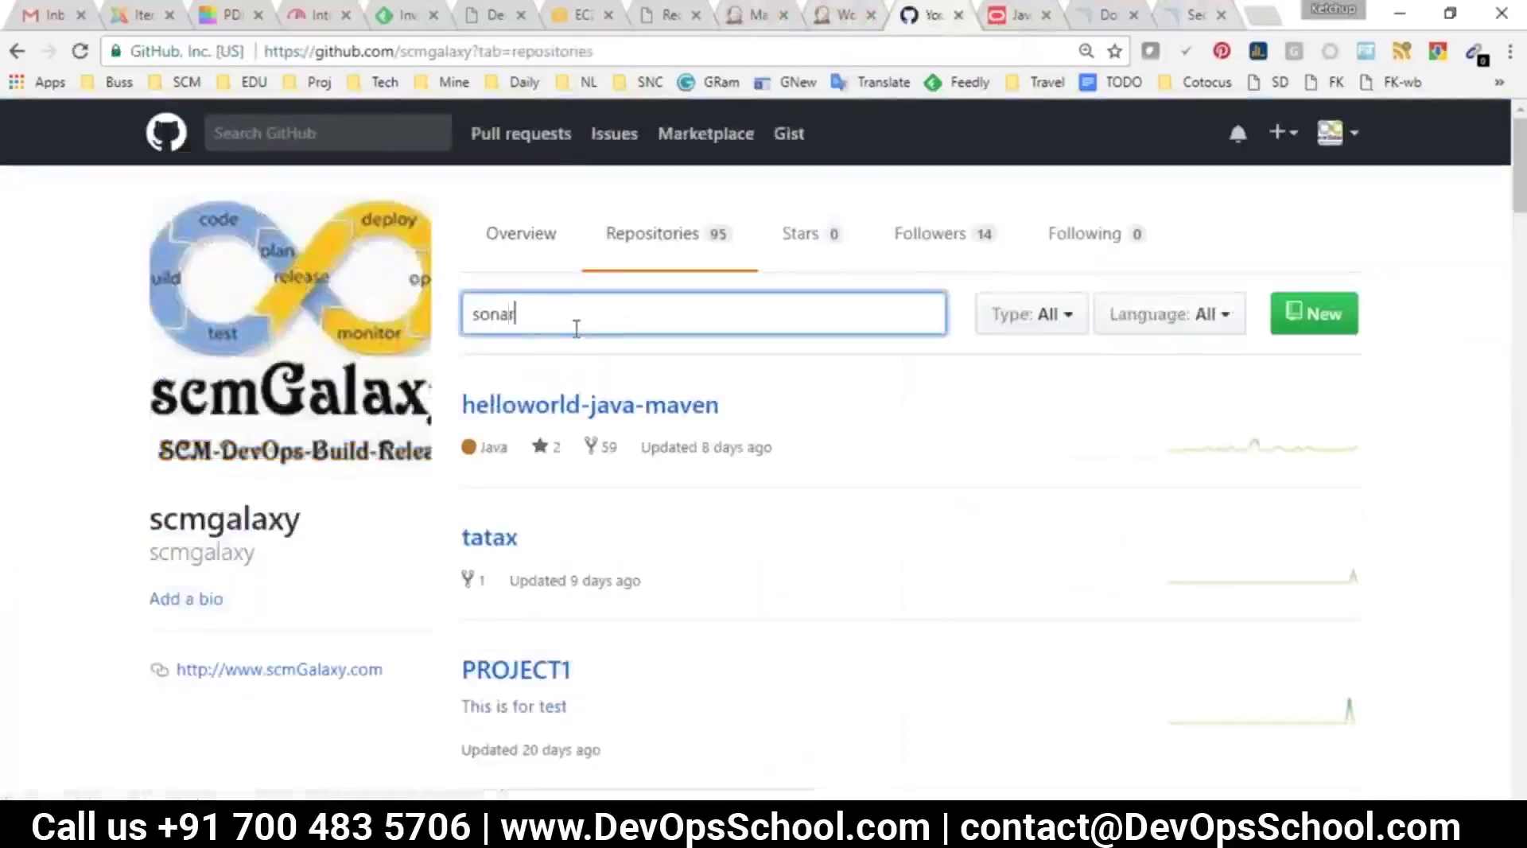
text(qube)
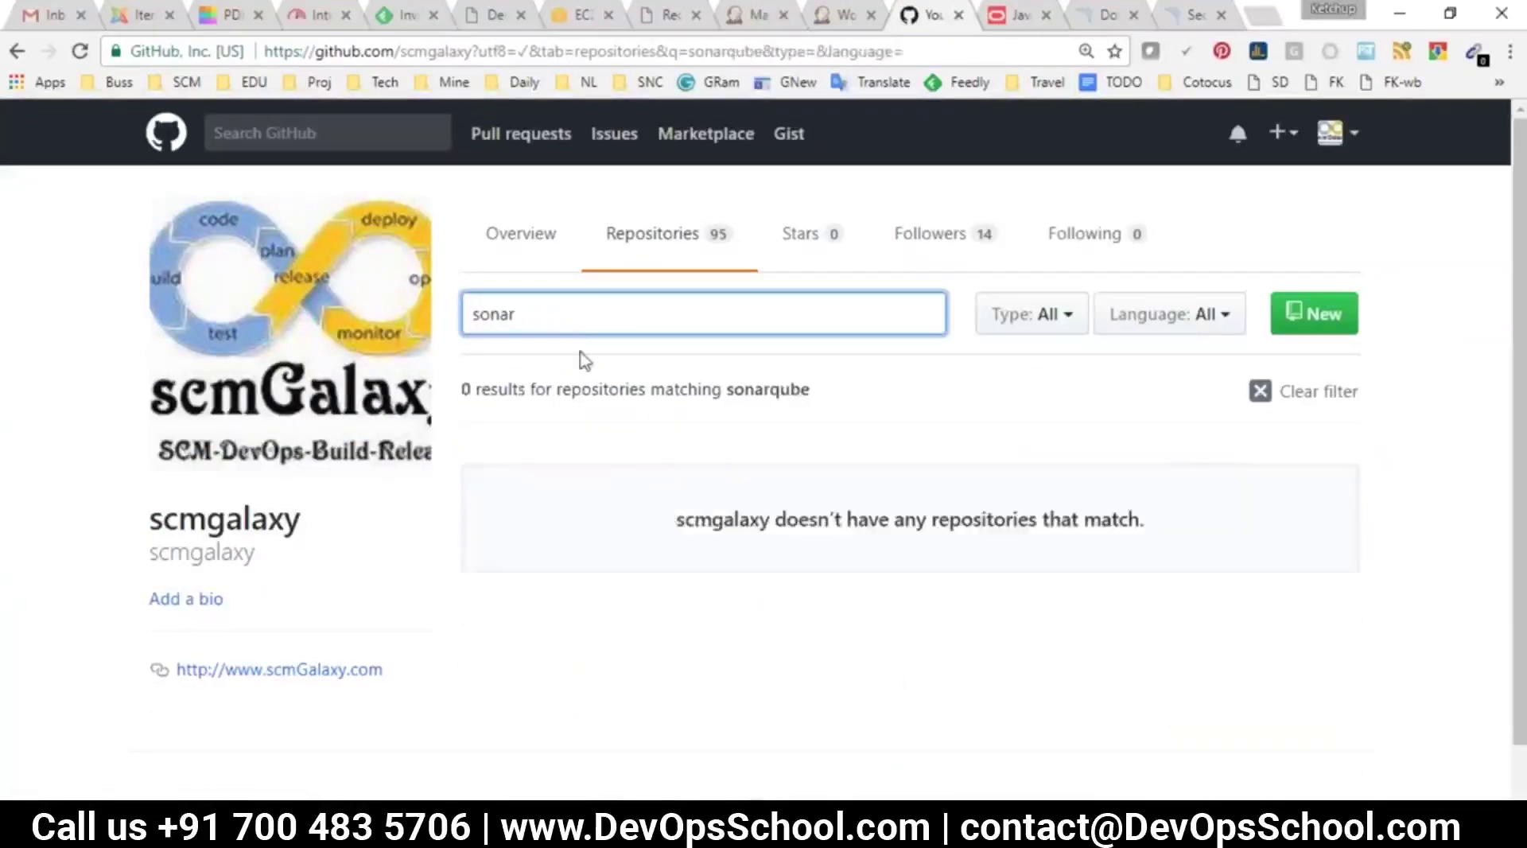
click(602, 475)
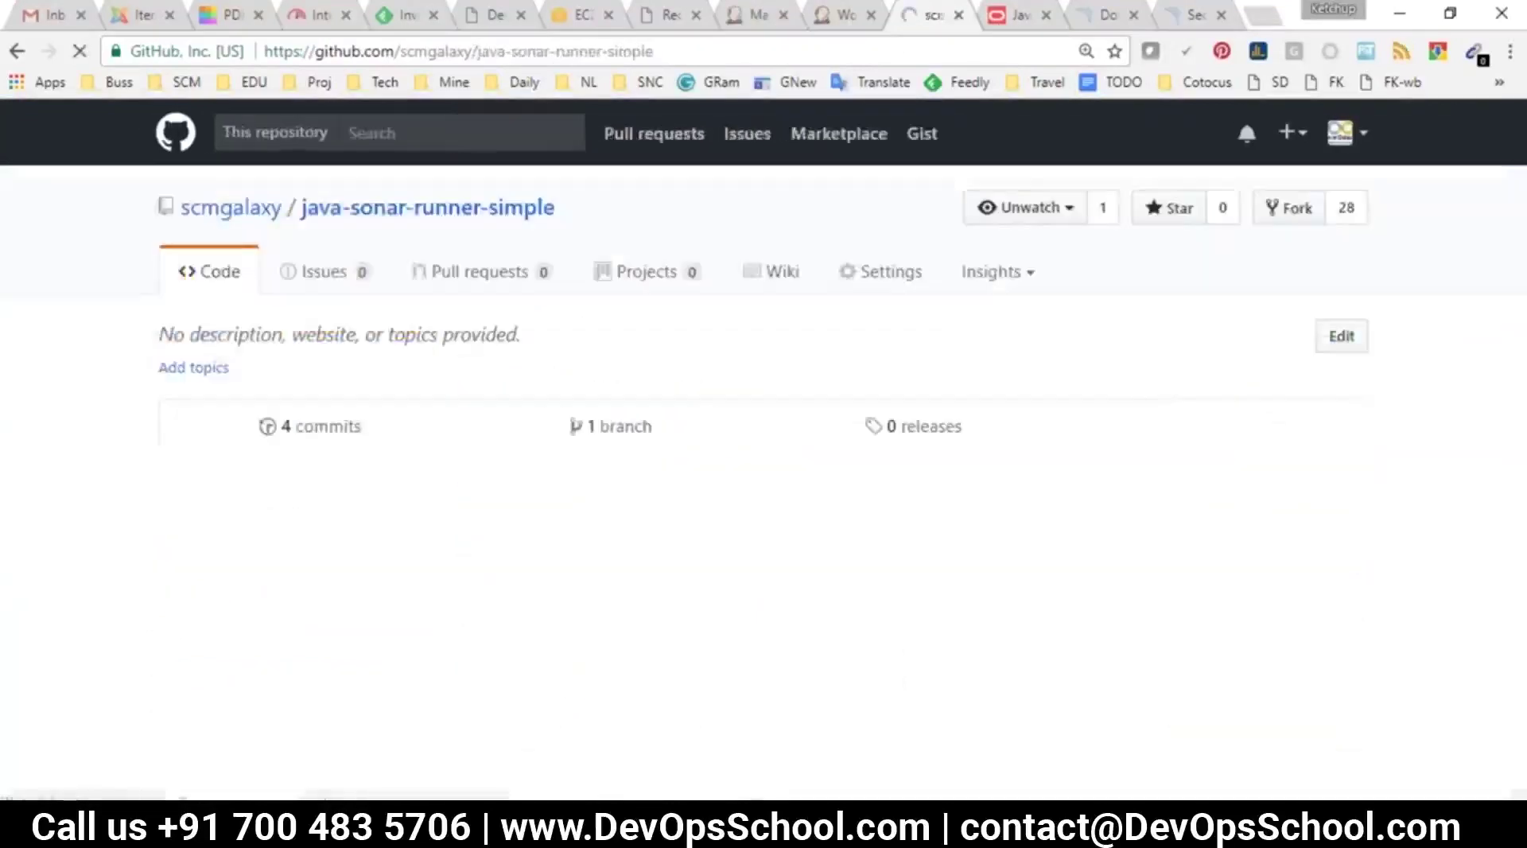
Copy the java-sonar-runner-simple repository URL and return to the Jenkins tab
scroll(365, 579, down, 3)
drag(377, 459, 187, 450)
key(ctrl+l)
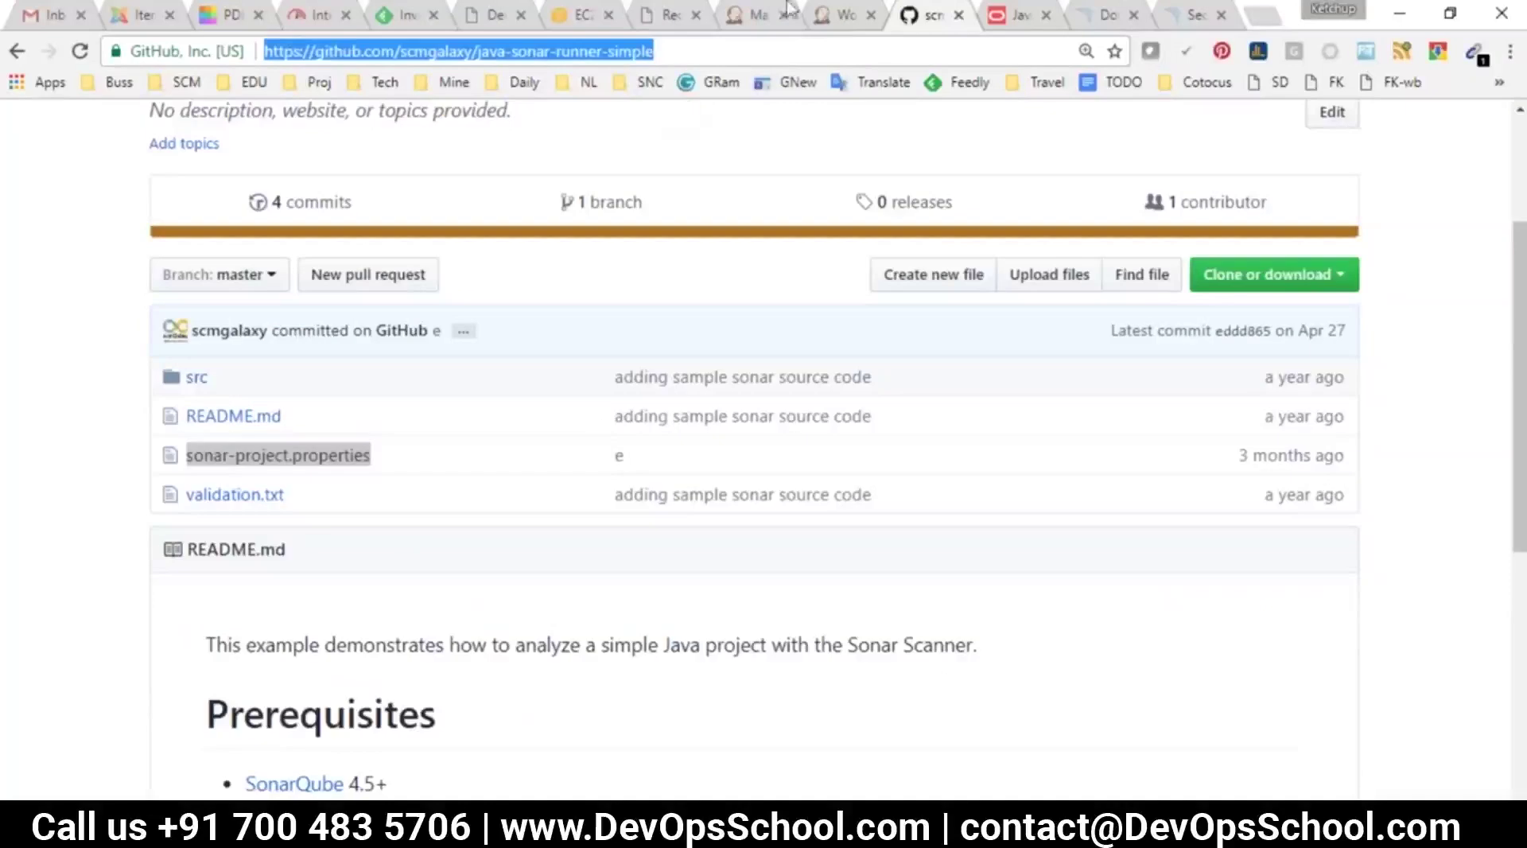
click(843, 22)
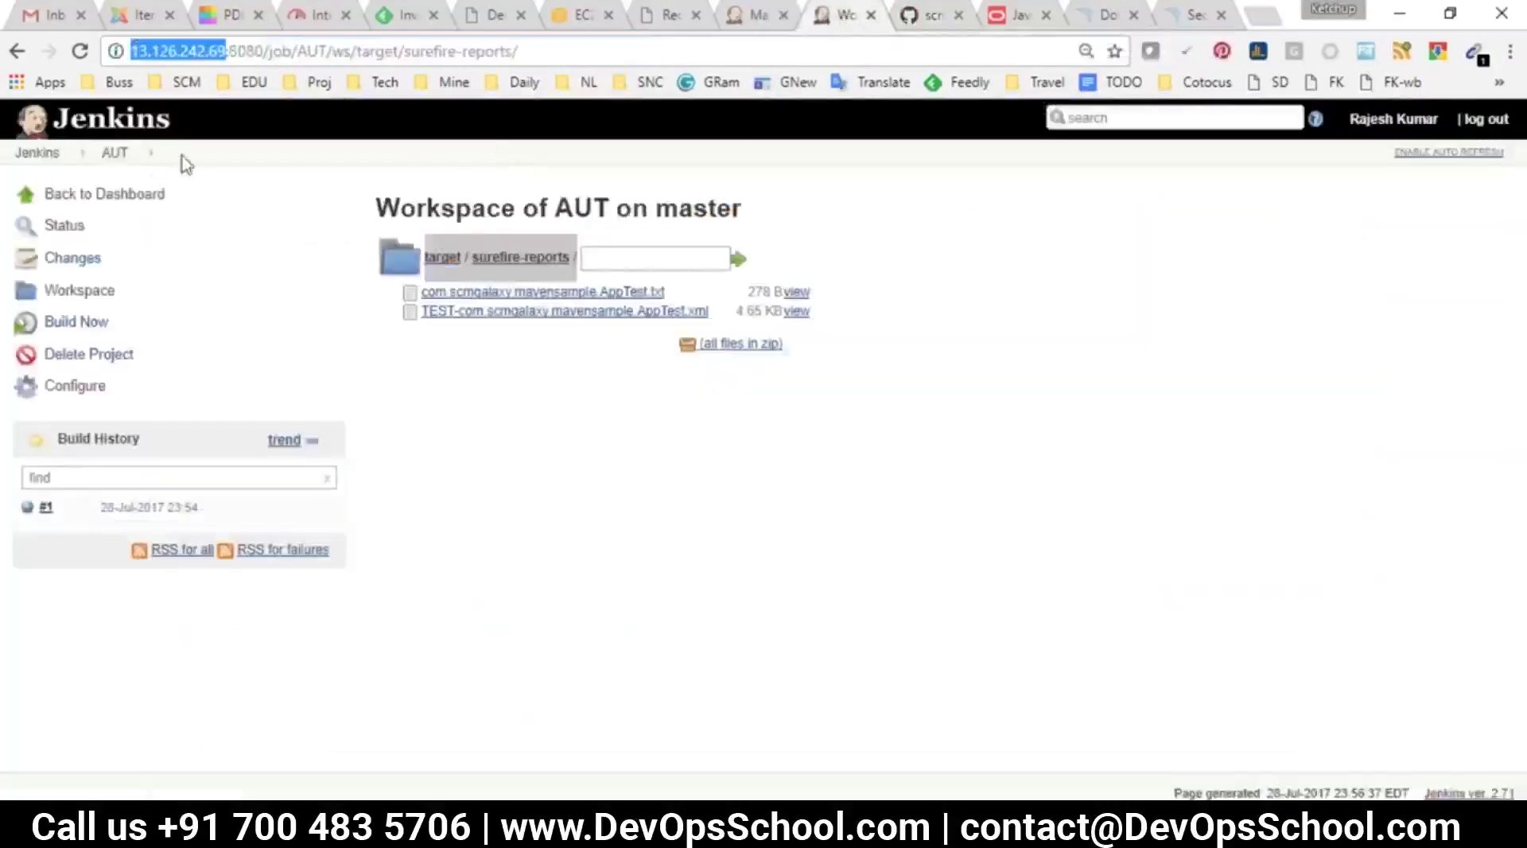
Create a new freestyle project named sonarqube
click(39, 153)
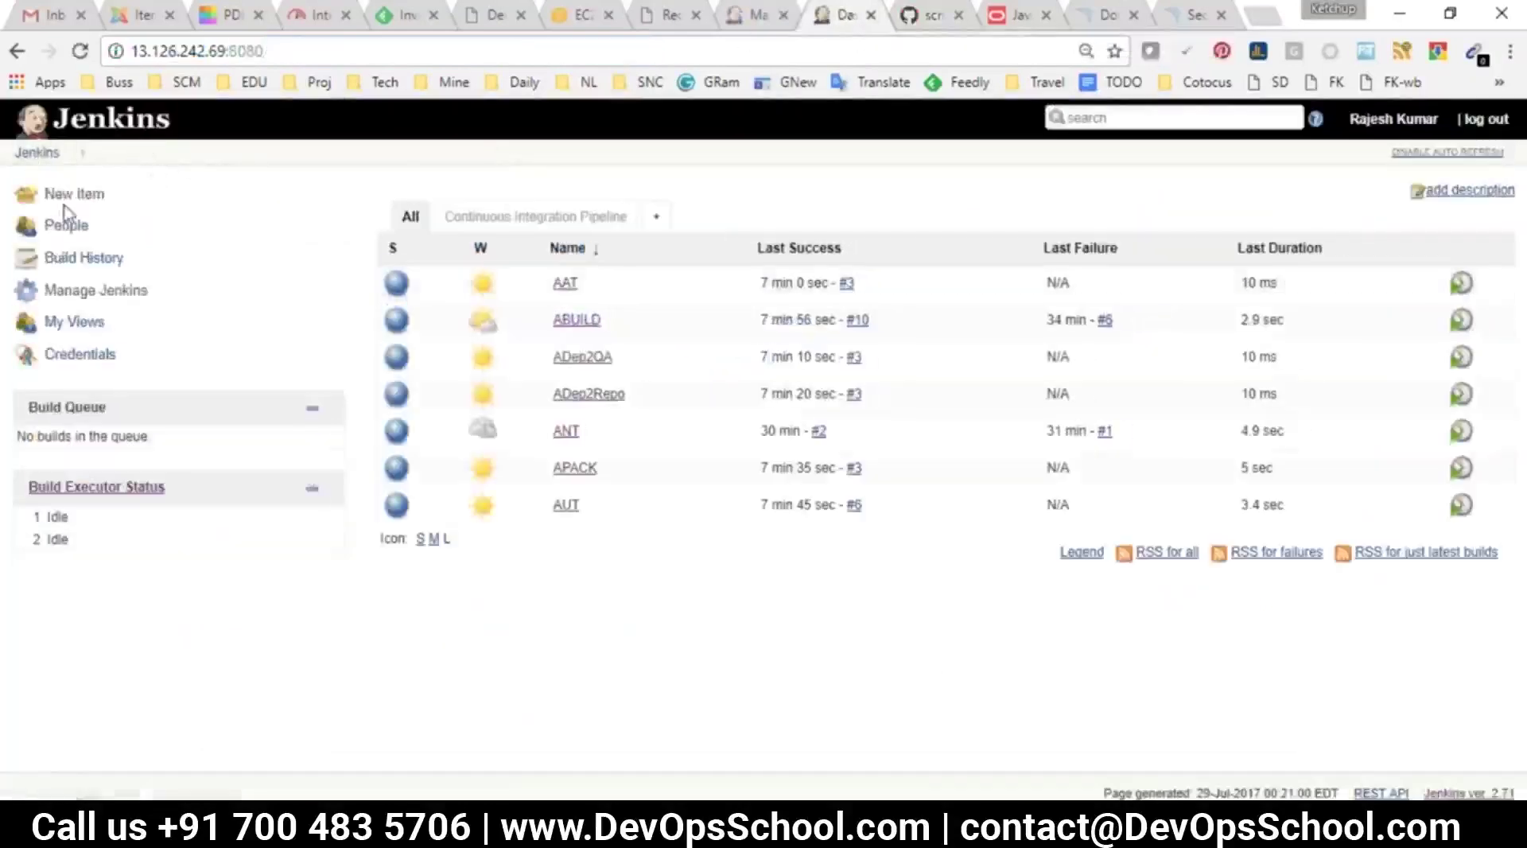
click(70, 196)
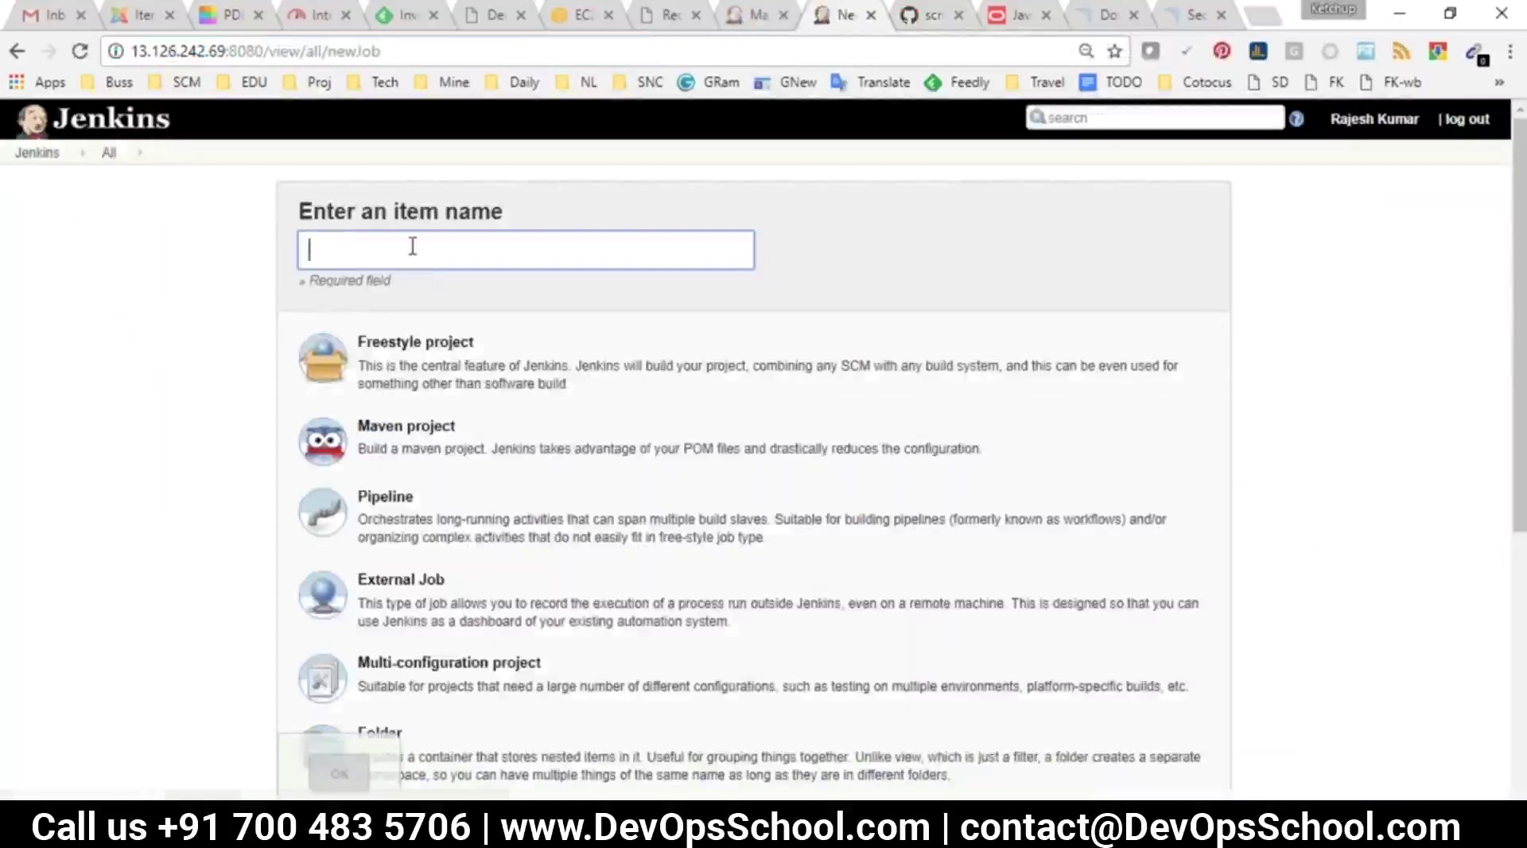
text(sonarqube)
click(422, 362)
click(340, 775)
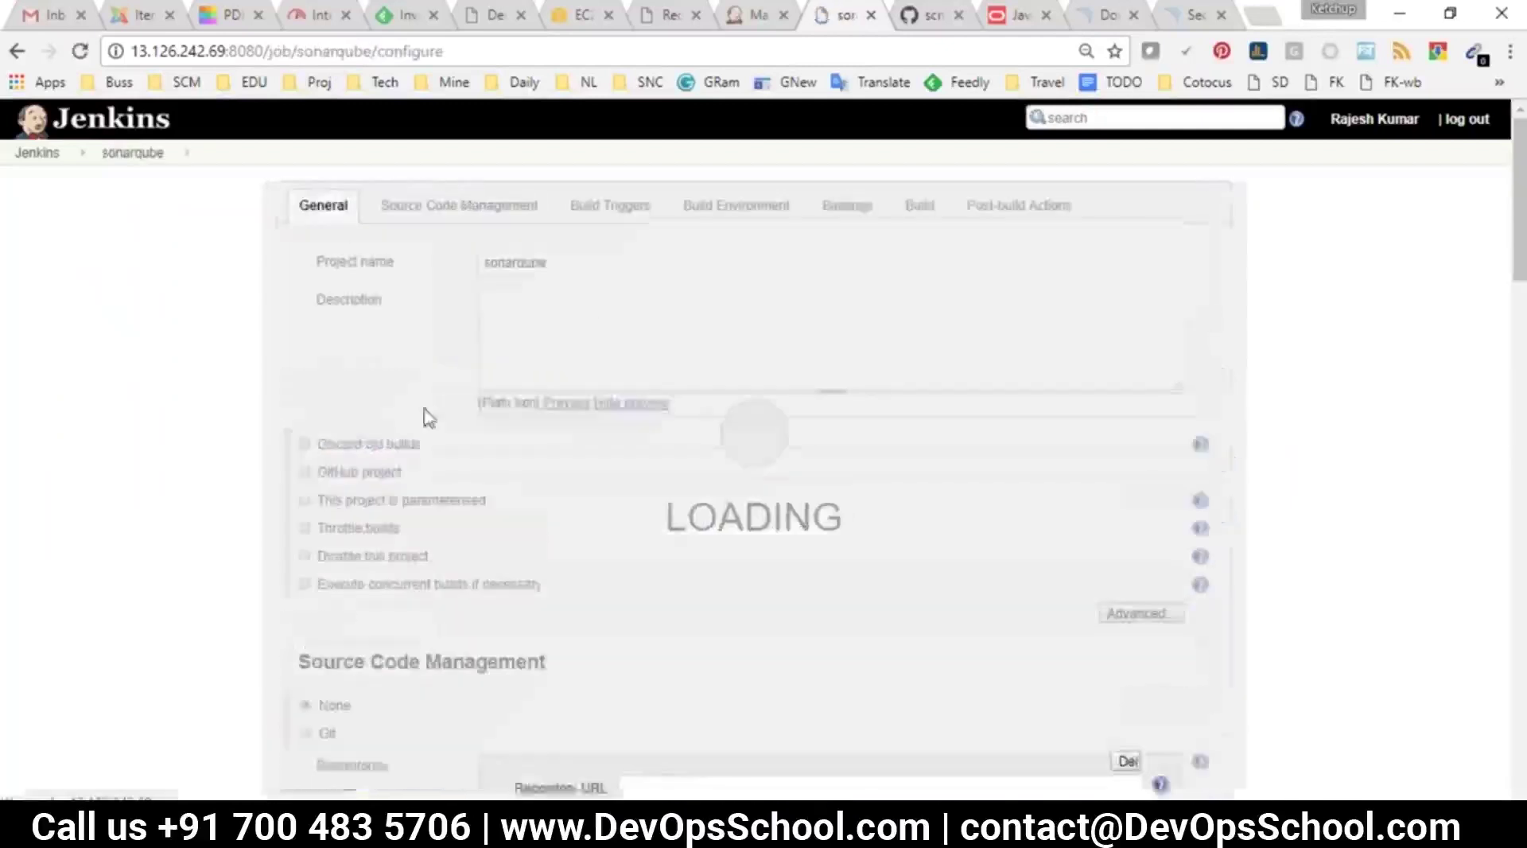
Set Git source to the java-sonar-runner-simple repository URL and list available build steps
scroll(341, 282, down, 6)
click(341, 280)
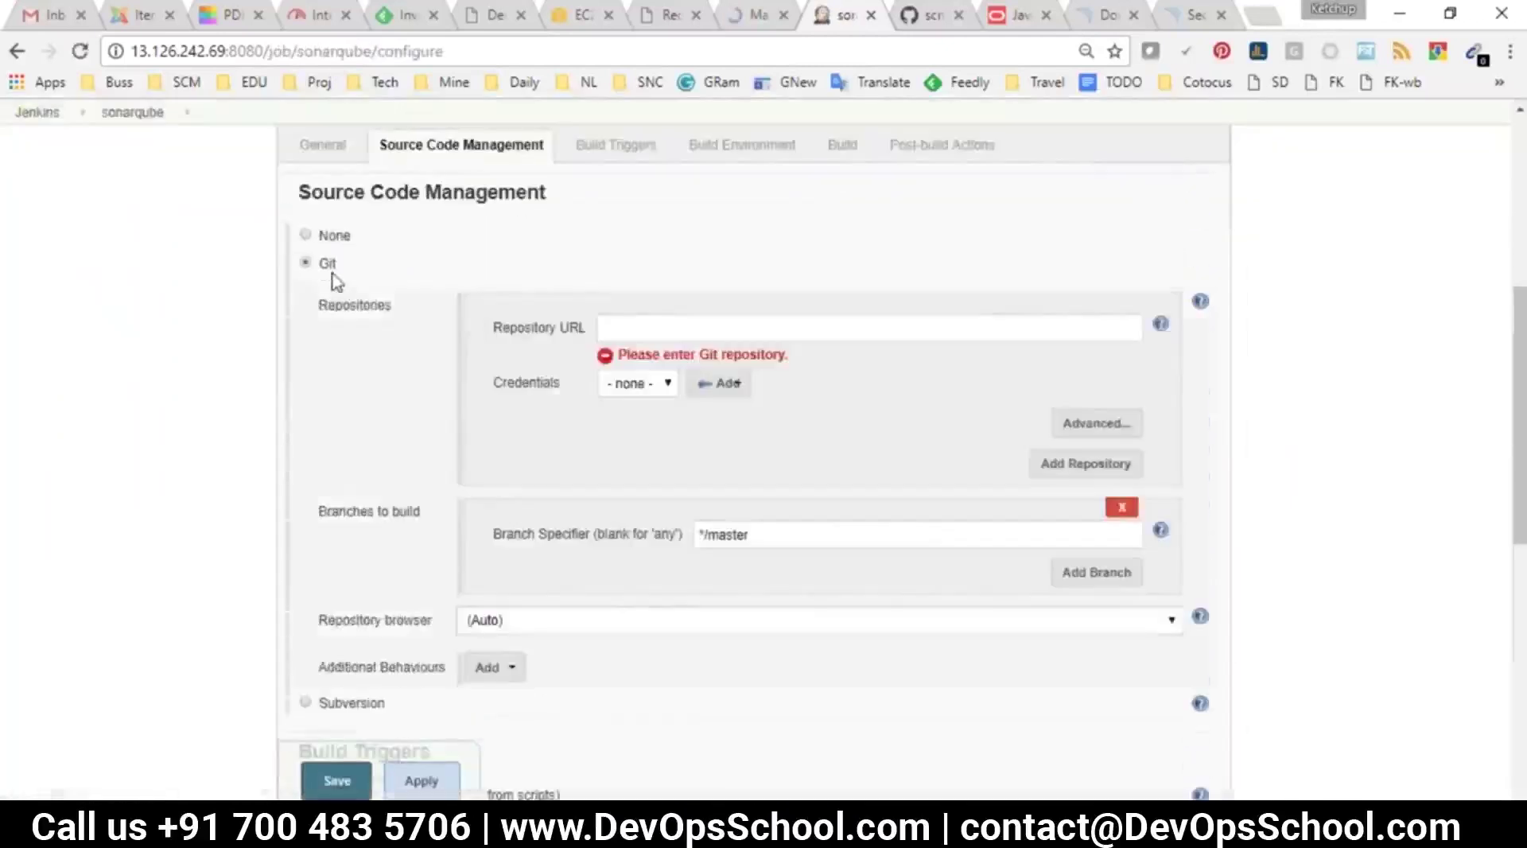
click(737, 328)
text(https://github.com/scmgalaxy/java-sonar-runner-simple)
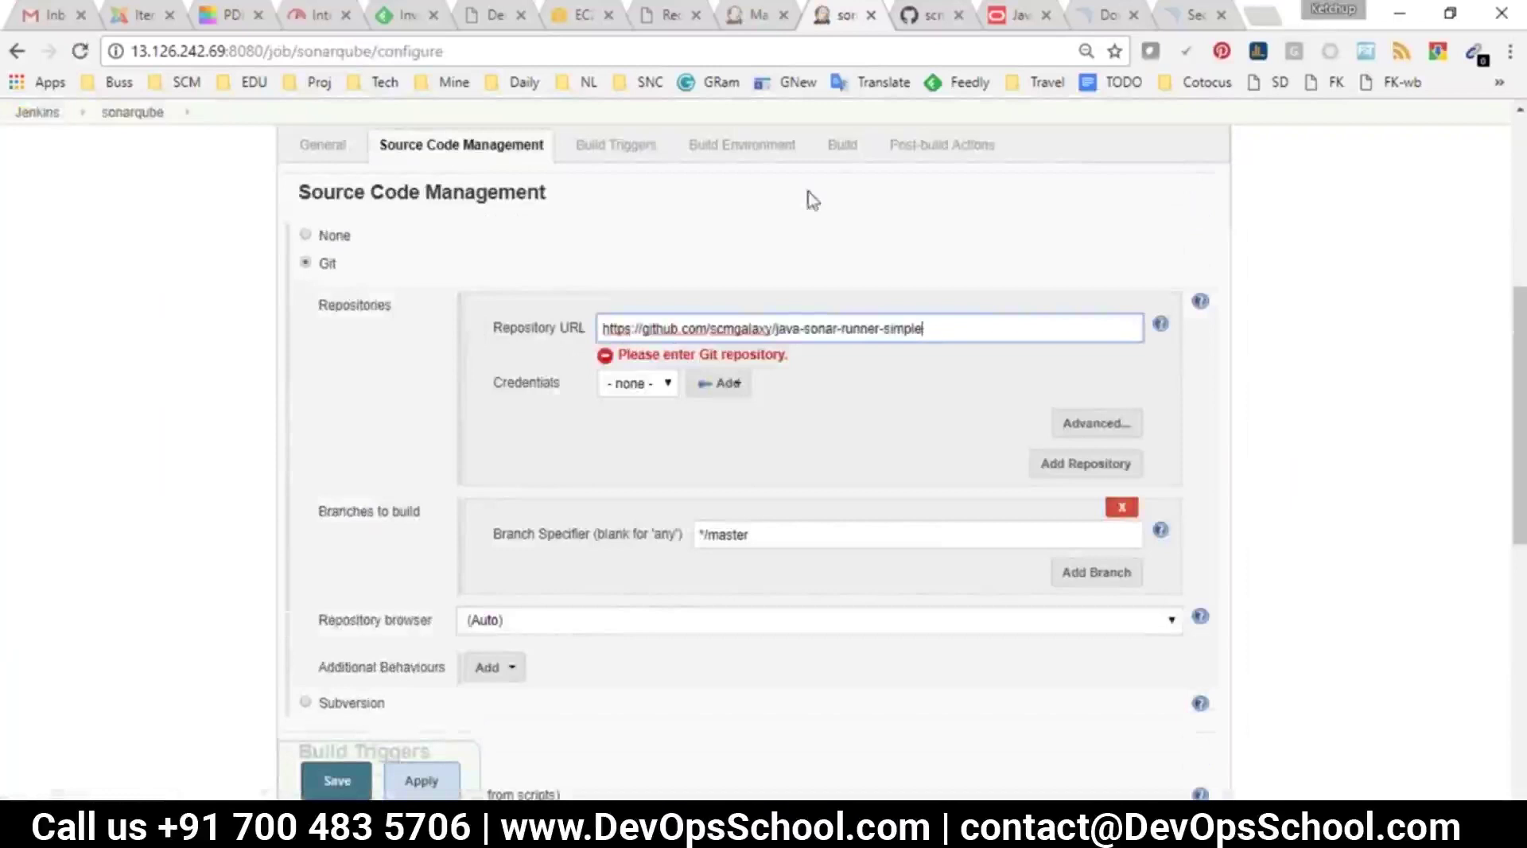
click(836, 146)
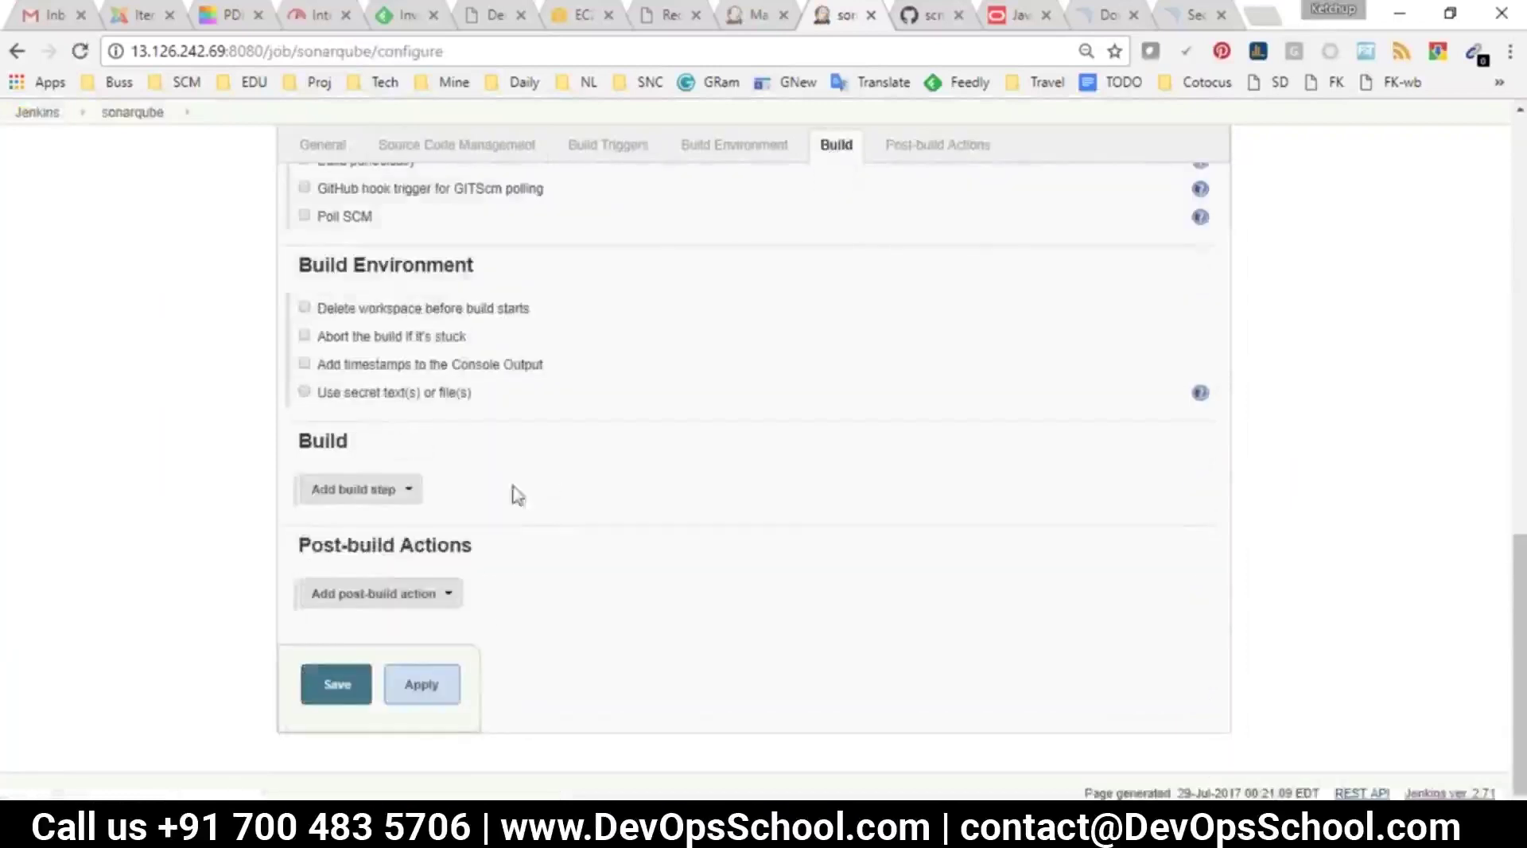
click(366, 500)
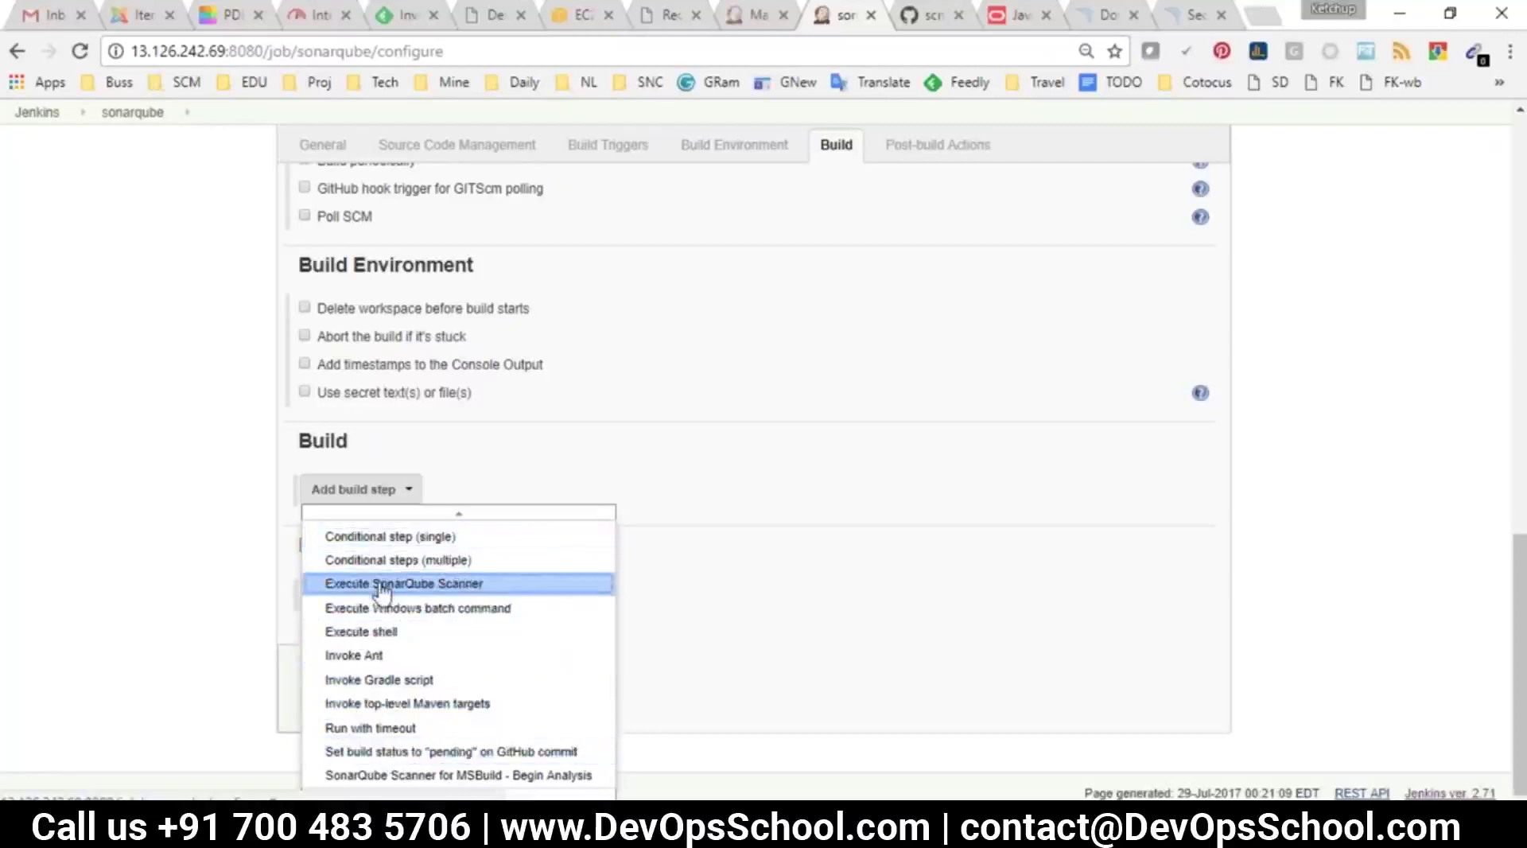
Add an Execute SonarQube Scanner build step to the sonarqube job, save, and select the SonarQube link
click(382, 587)
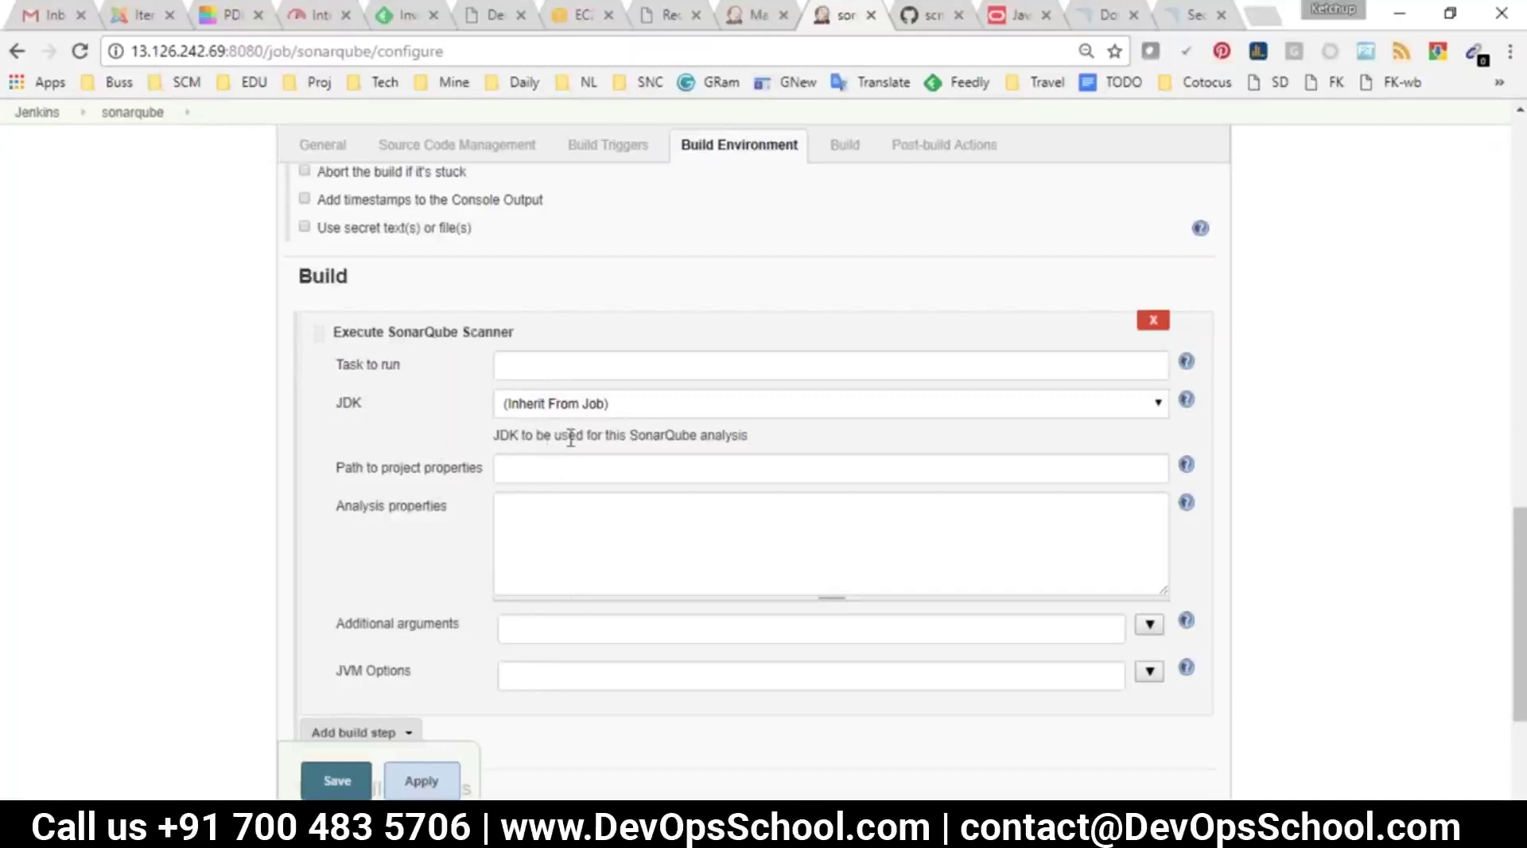
scroll(569, 496, down, 3)
click(354, 706)
double_click(480, 328)
drag(572, 355, 421, 301)
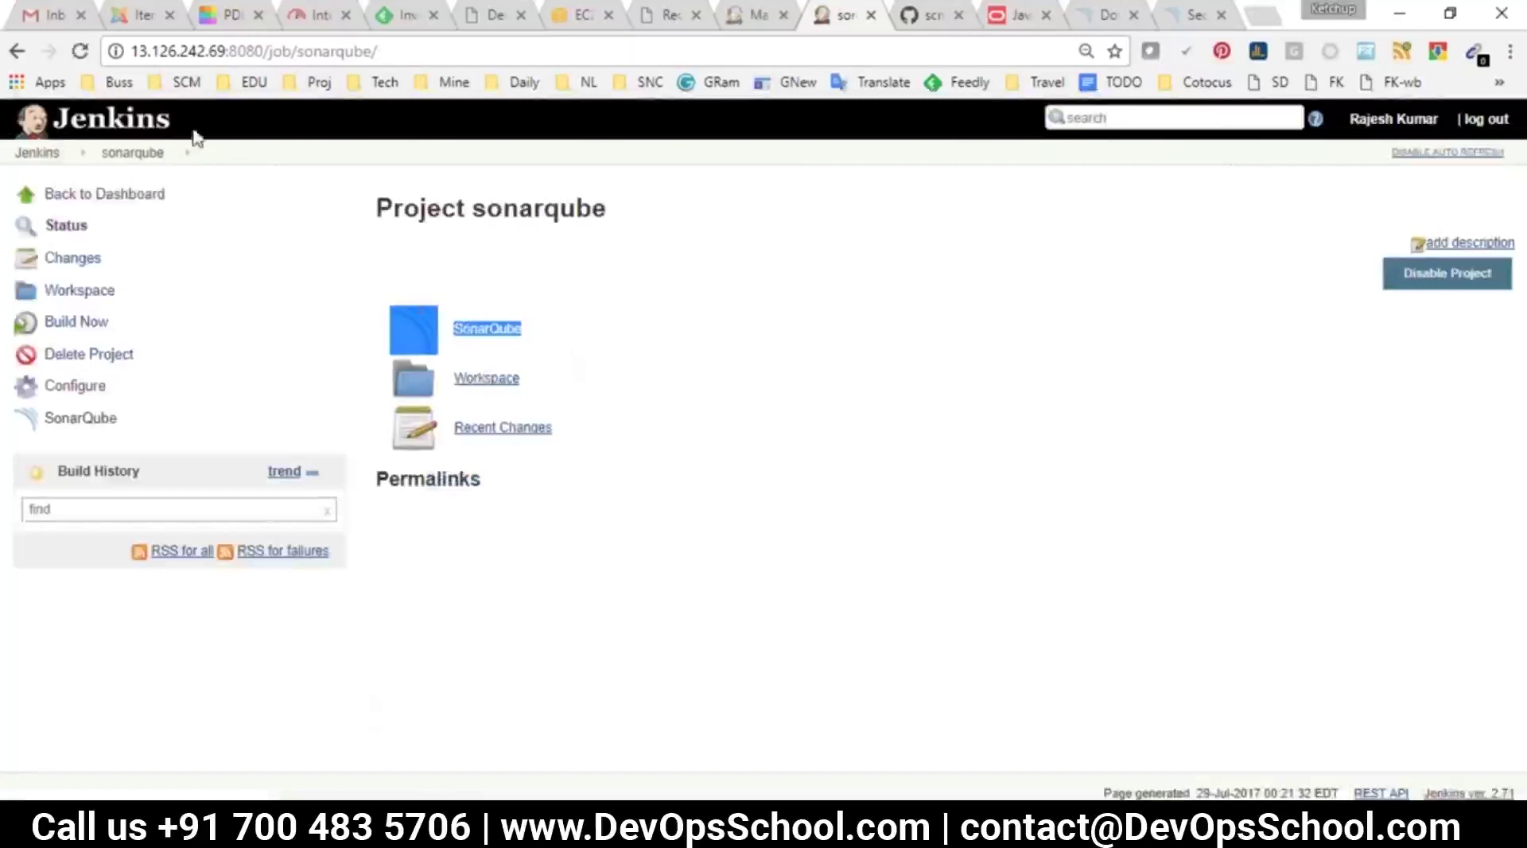
Build the sonarqube job, refresh until build #1 succeeds, then open its SonarQube analysis
click(62, 322)
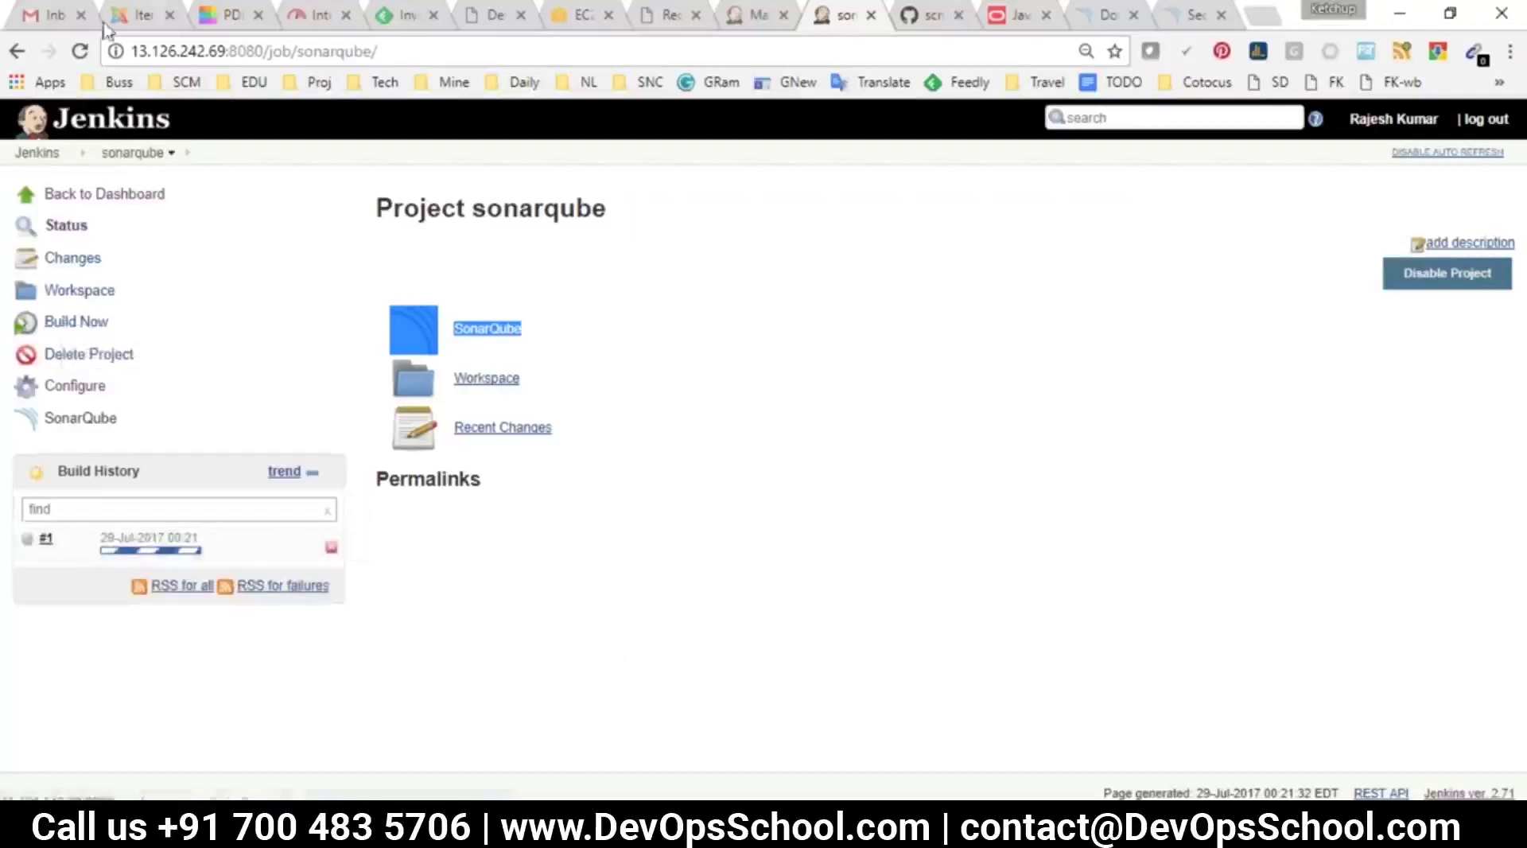
click(80, 52)
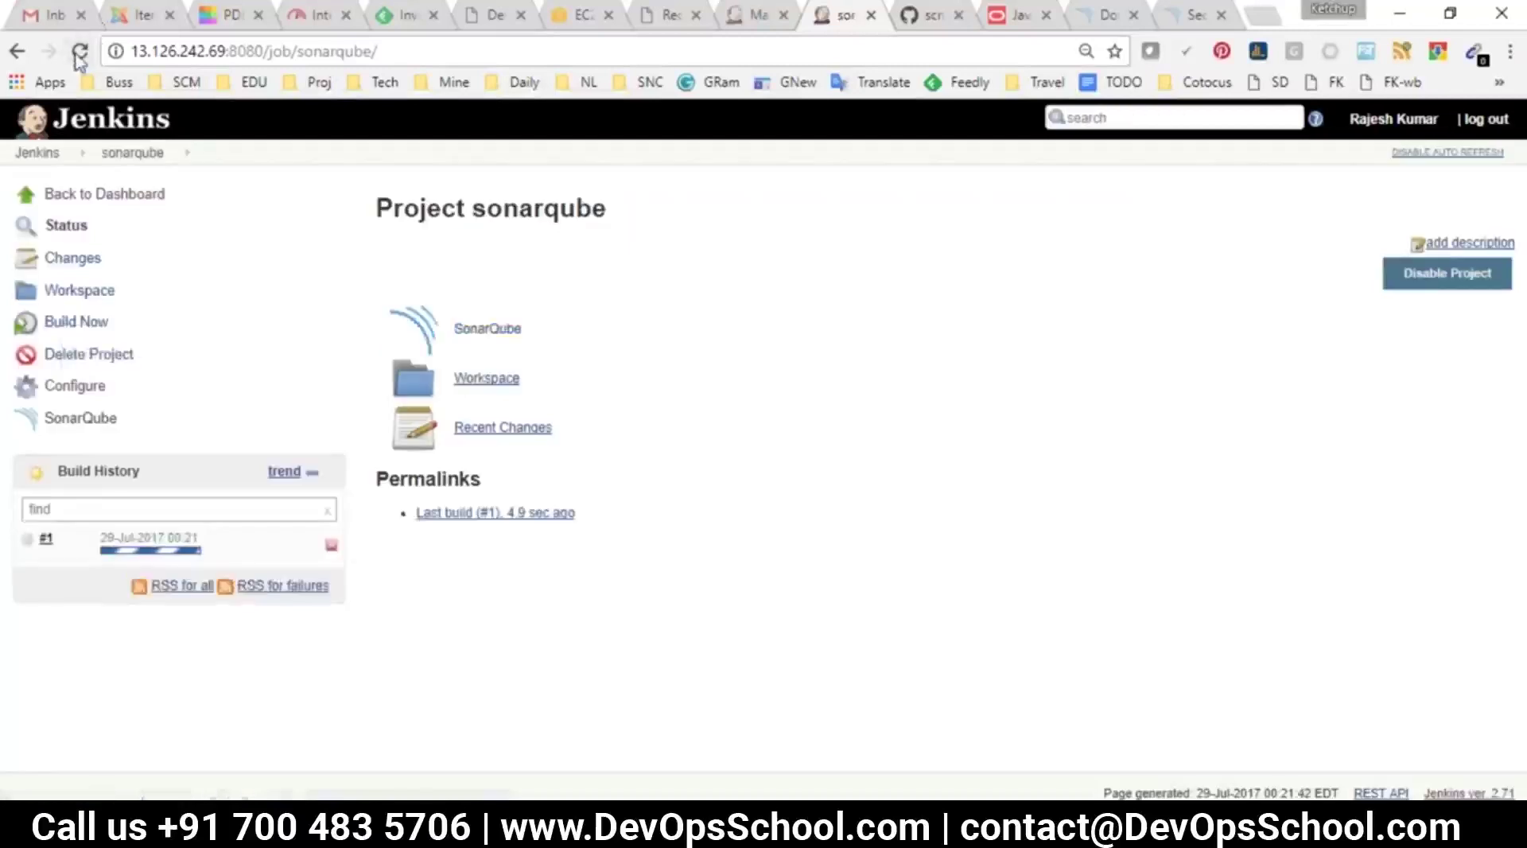
click(79, 53)
click(79, 53)
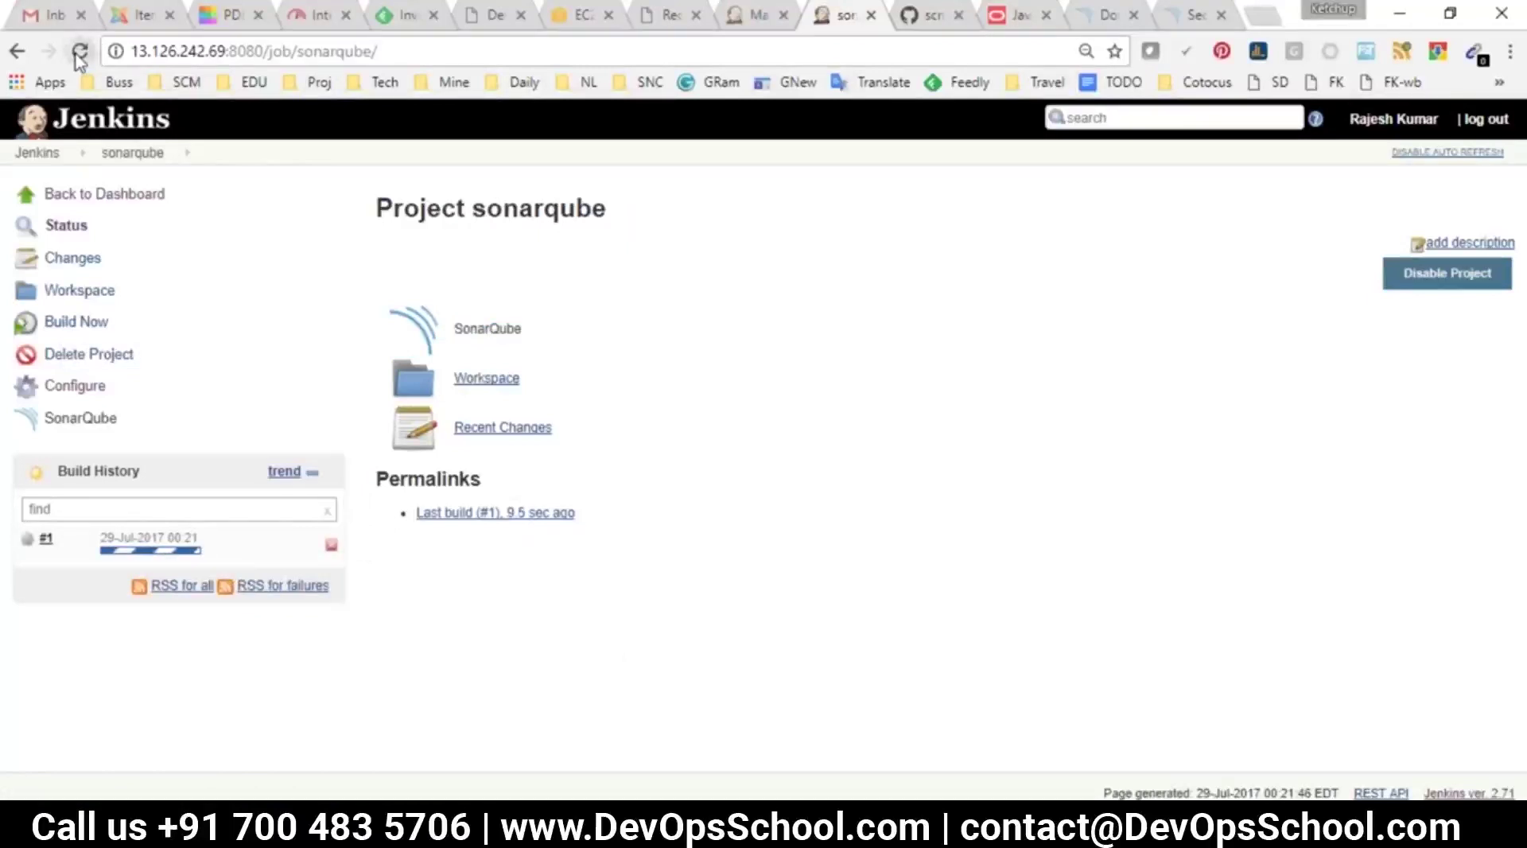
click(80, 52)
click(80, 53)
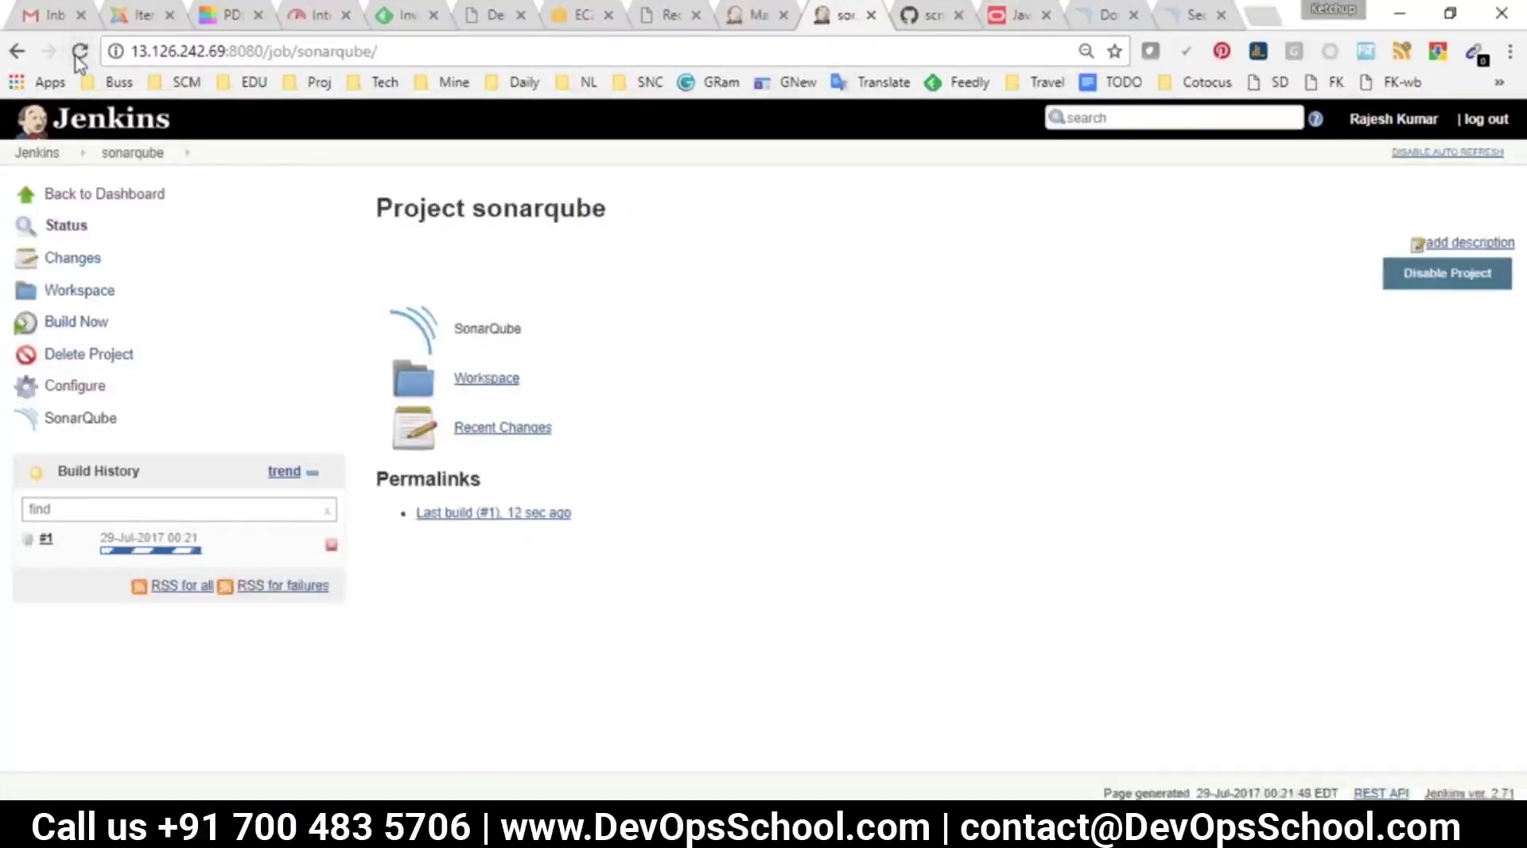
click(79, 52)
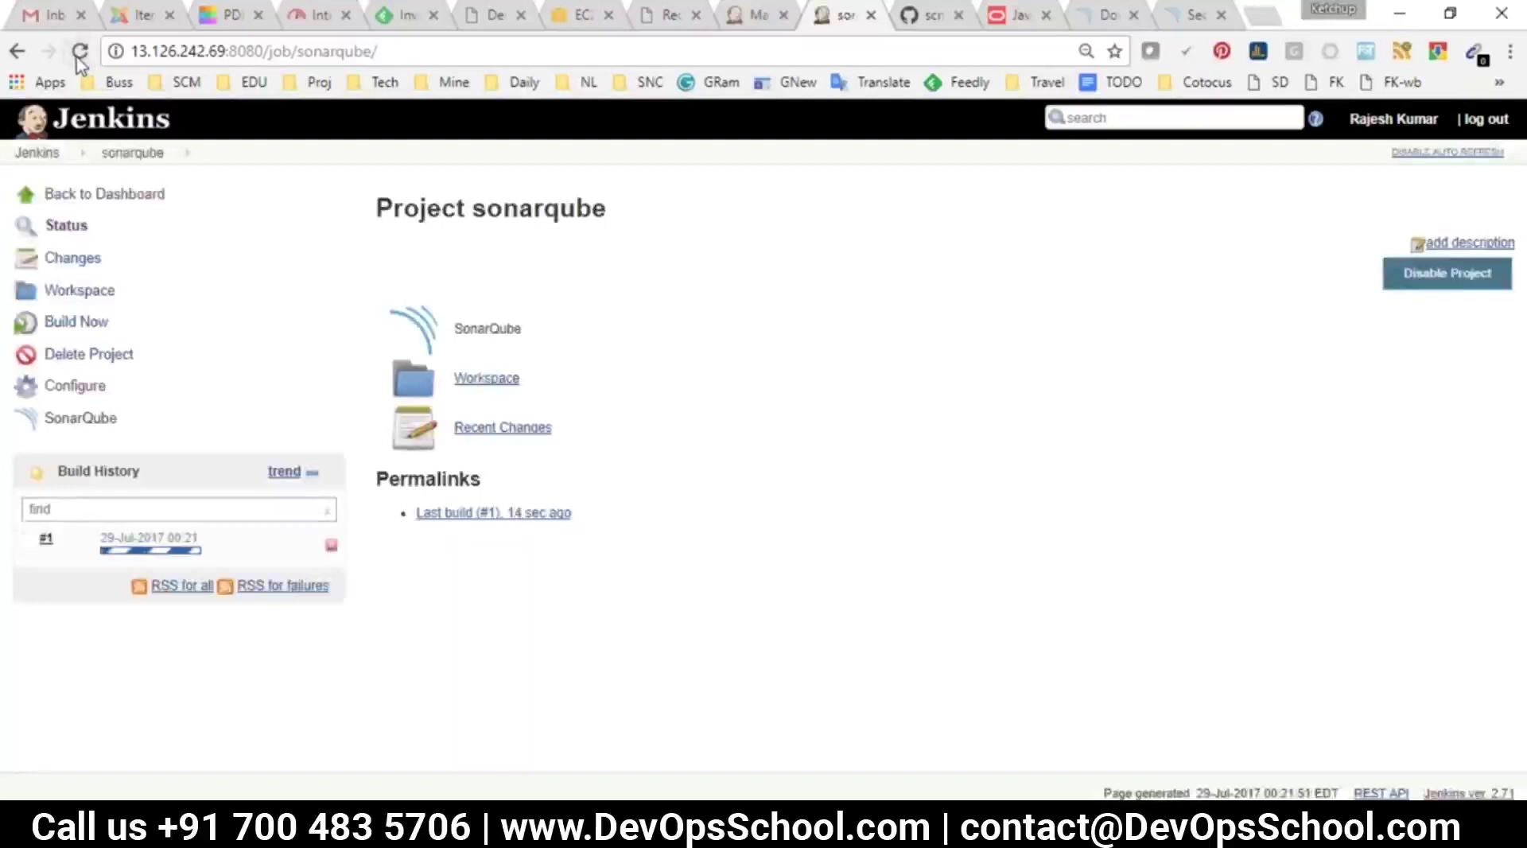
click(80, 54)
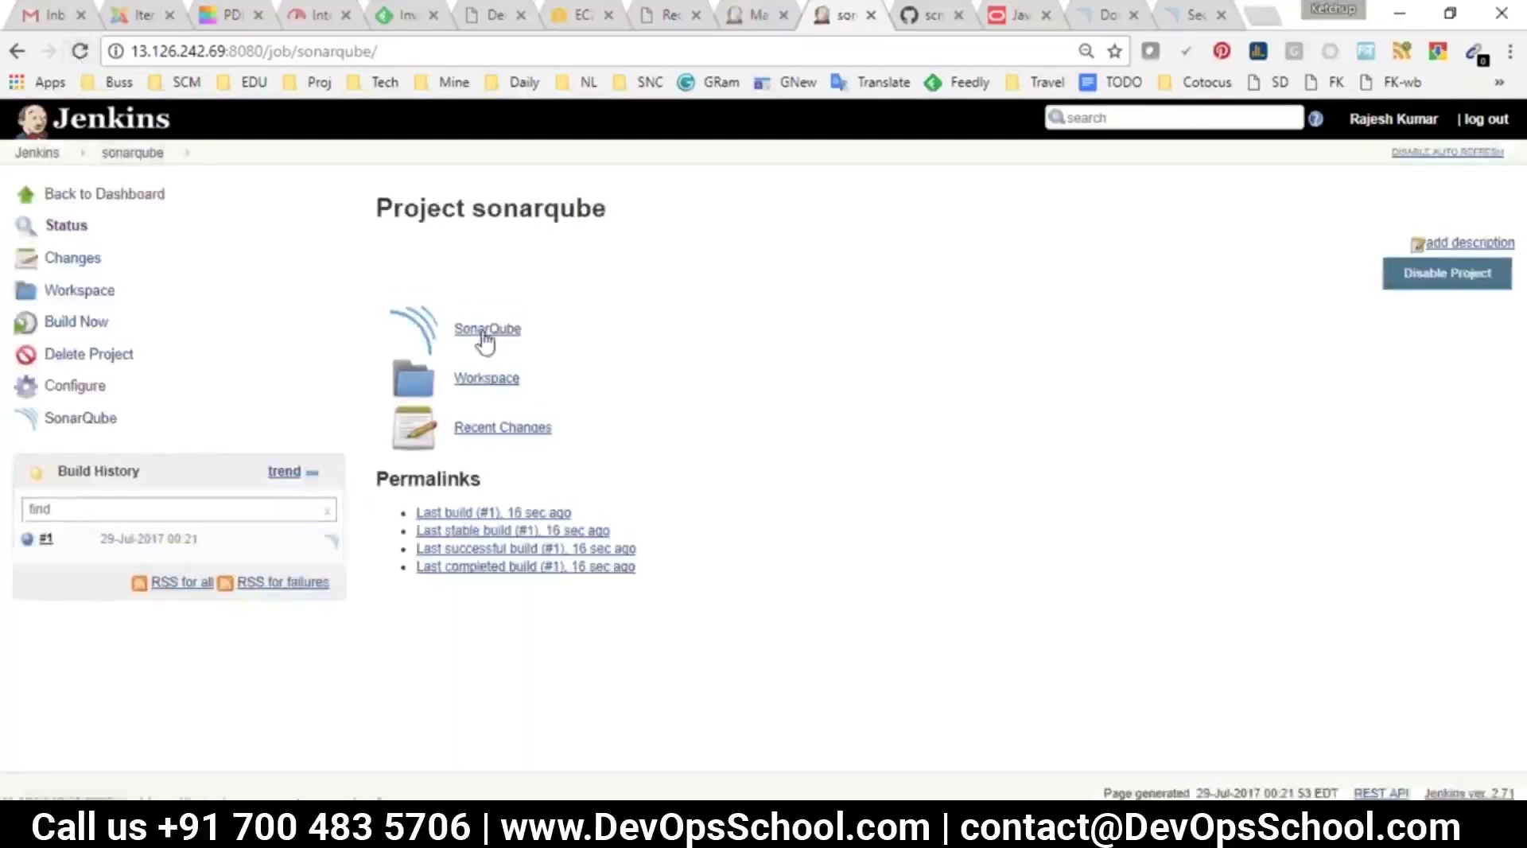
click(485, 342)
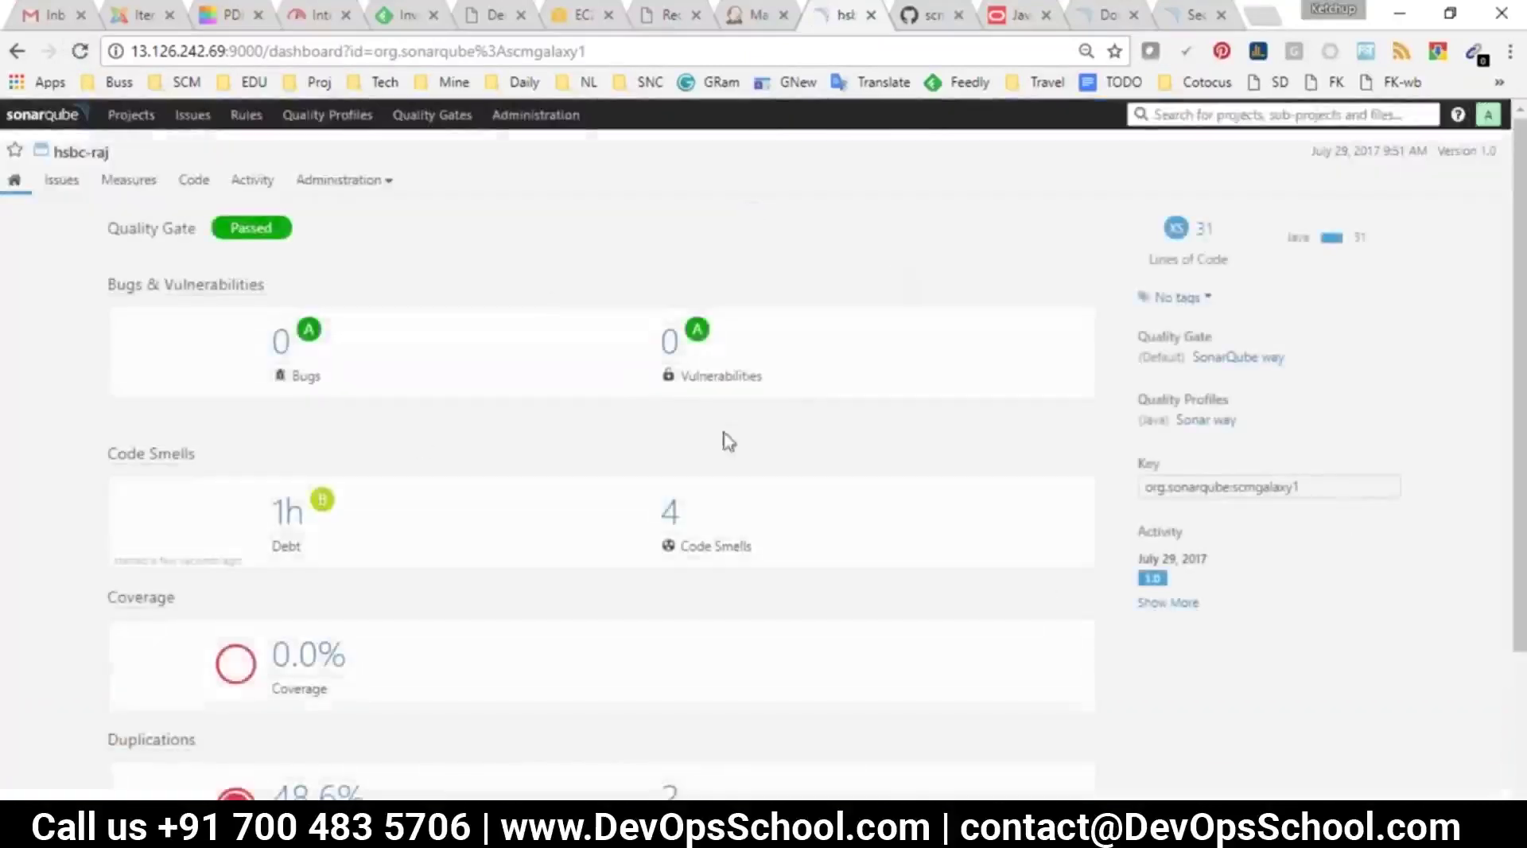
Review the hsbc-raj SonarQube dashboard and check the SonarQube Server line in the Notepad notes
scroll(334, 537, down, 3)
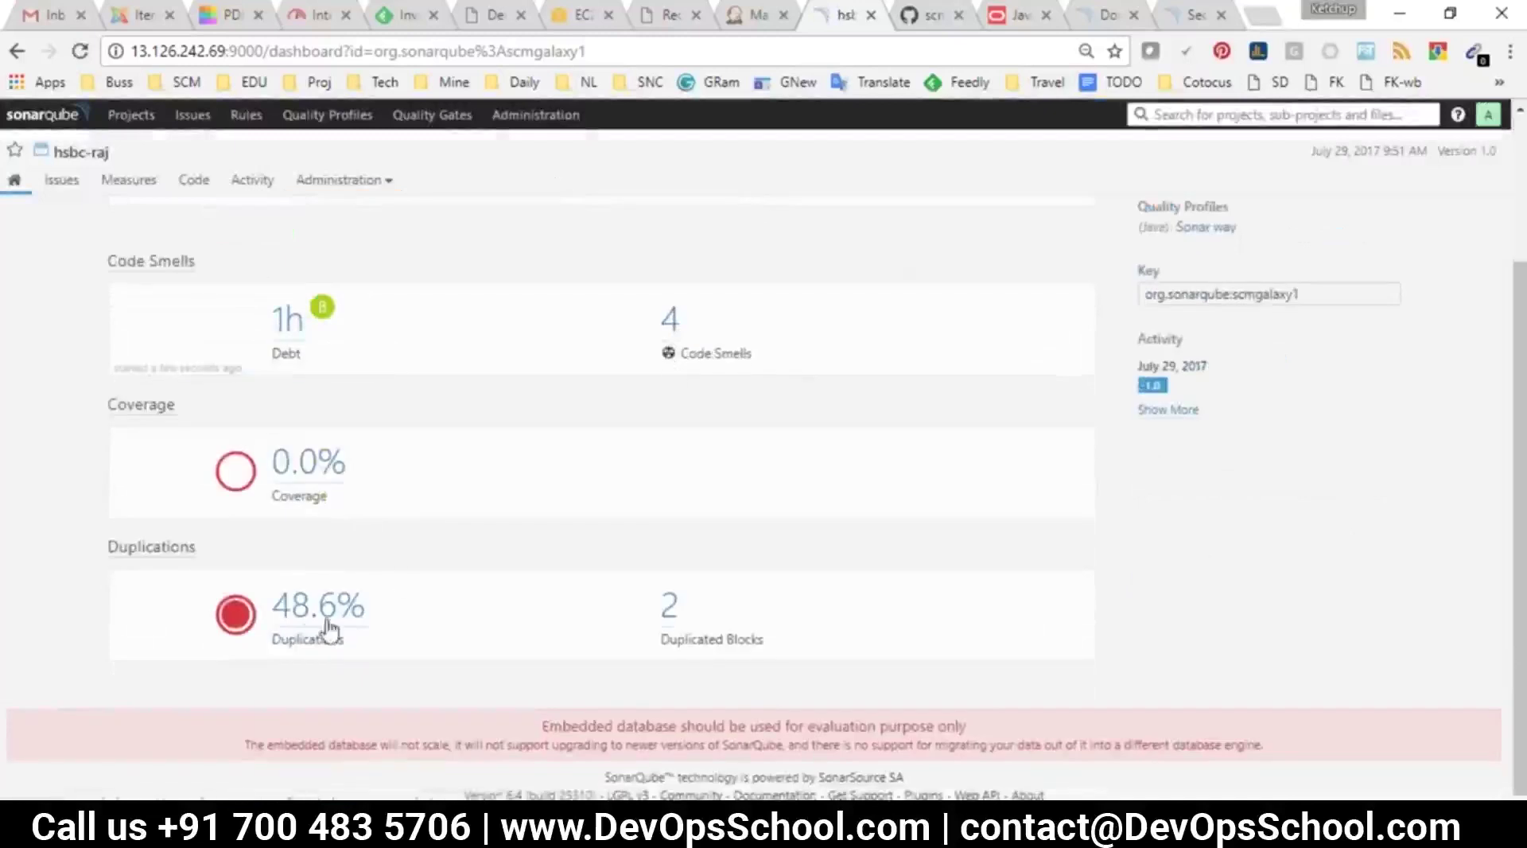
scroll(437, 620, up, 3)
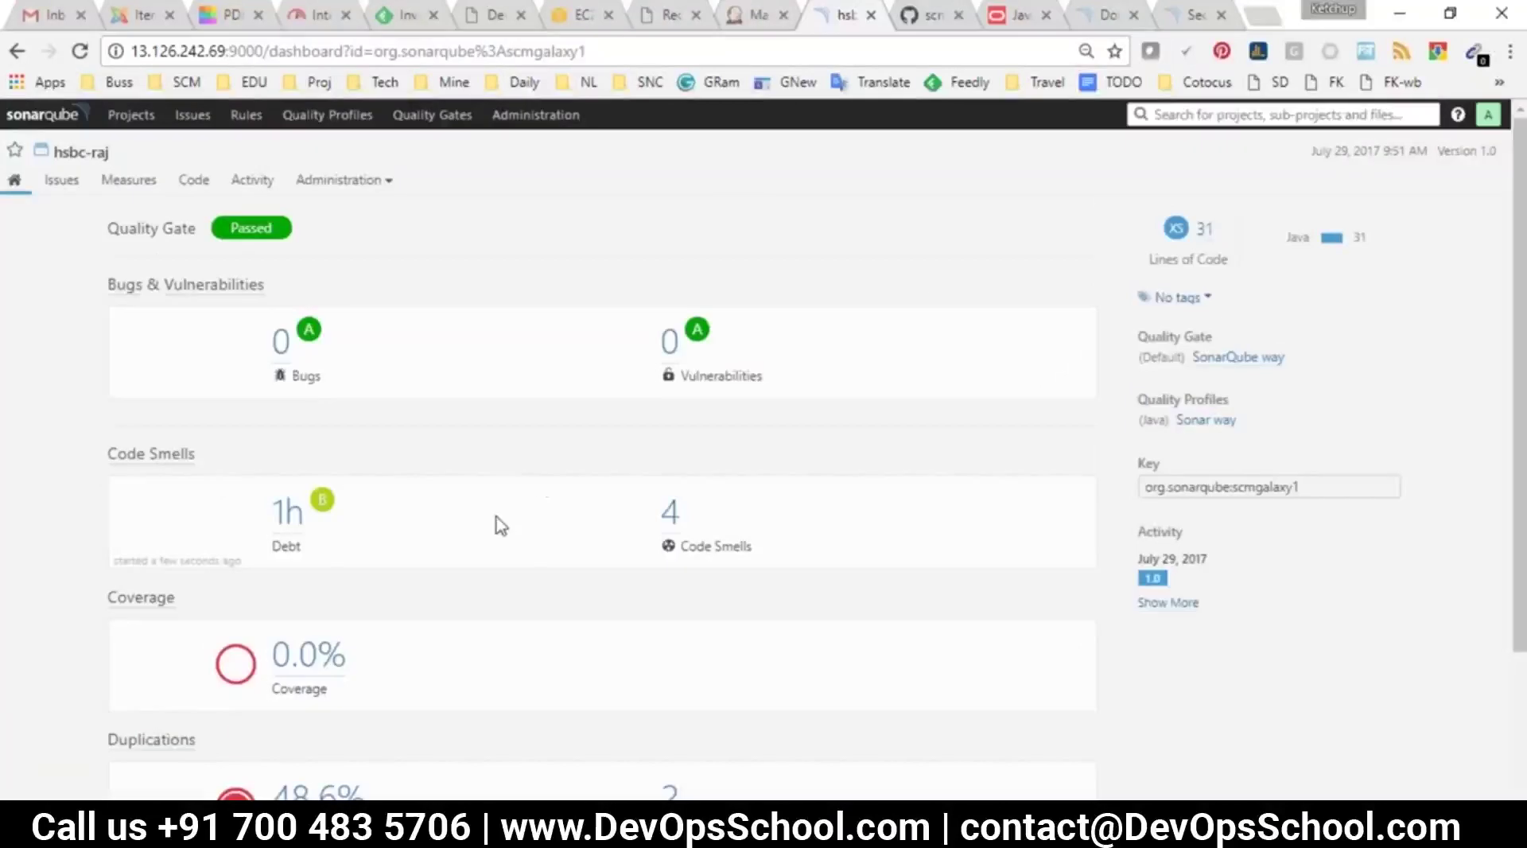
key(alt+Tab)
drag(413, 400, 319, 384)
key(alt+Tab)
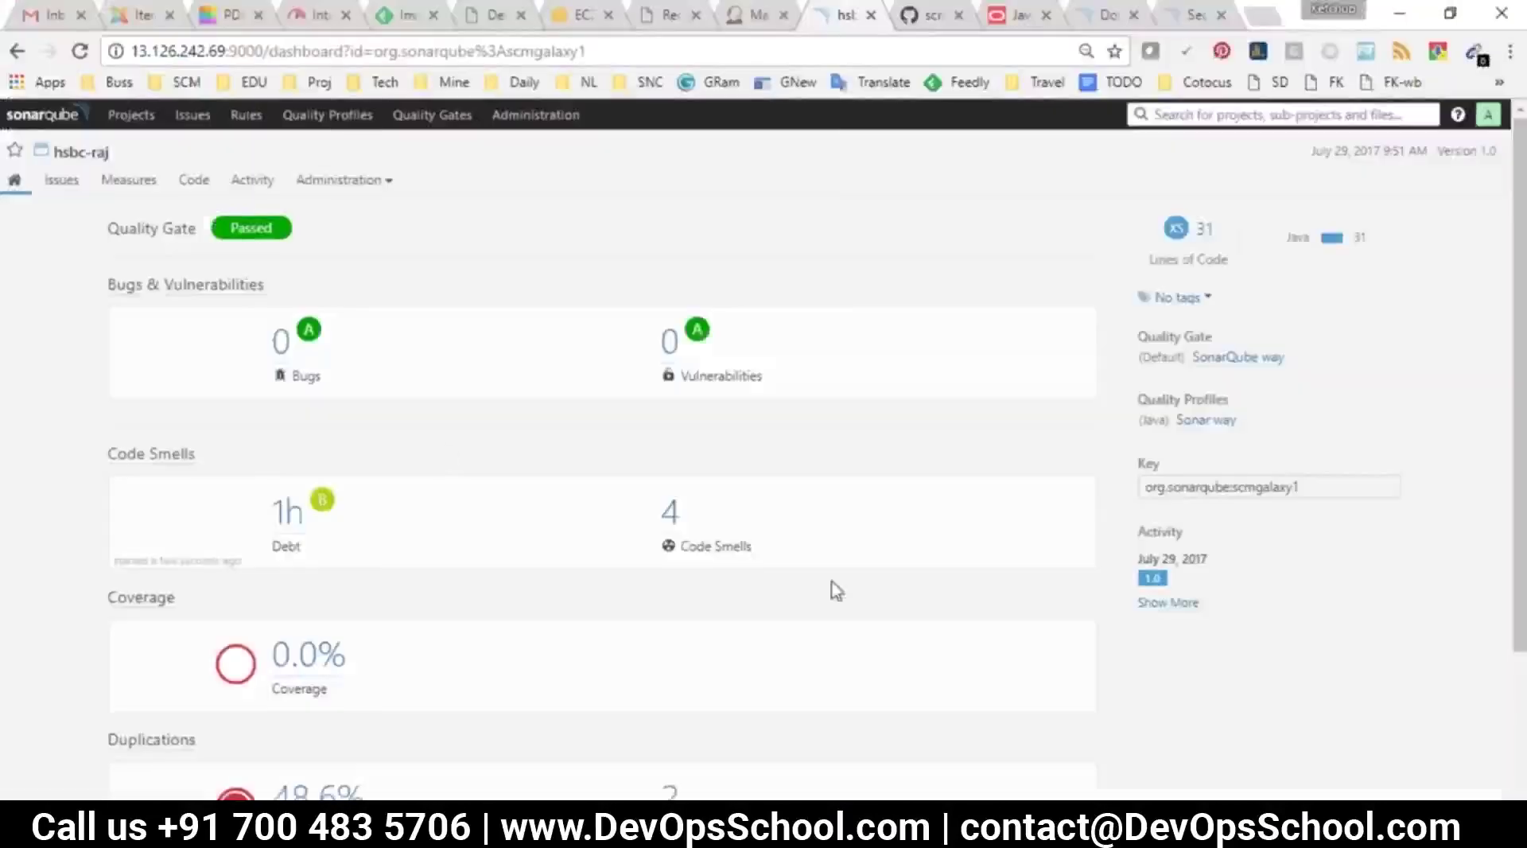
Open the repository's sonar-project.properties file on GitHub
key(ctrl+shift+Tab)
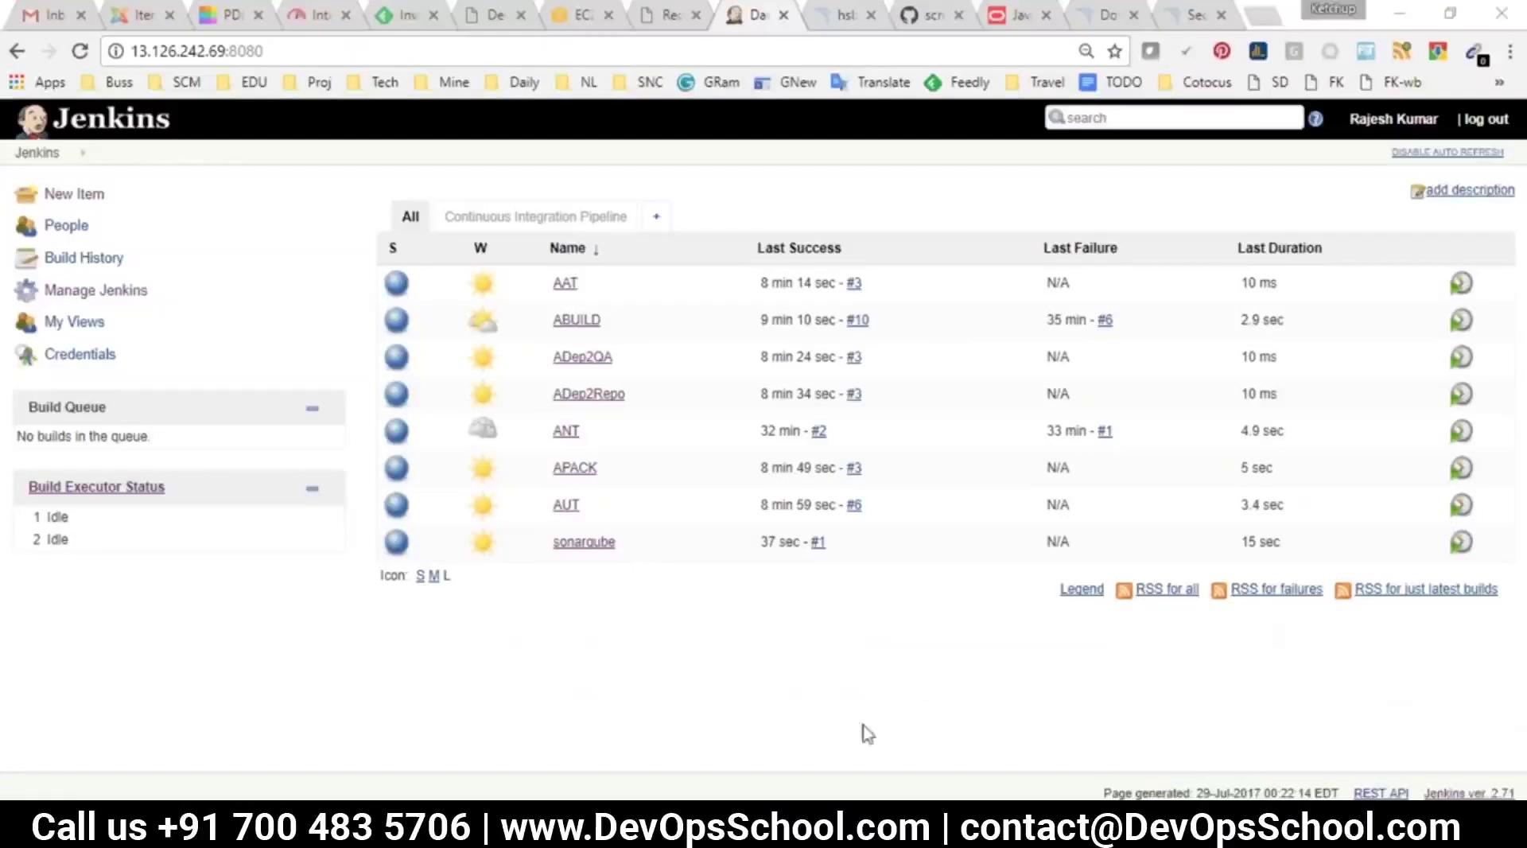
click(841, 15)
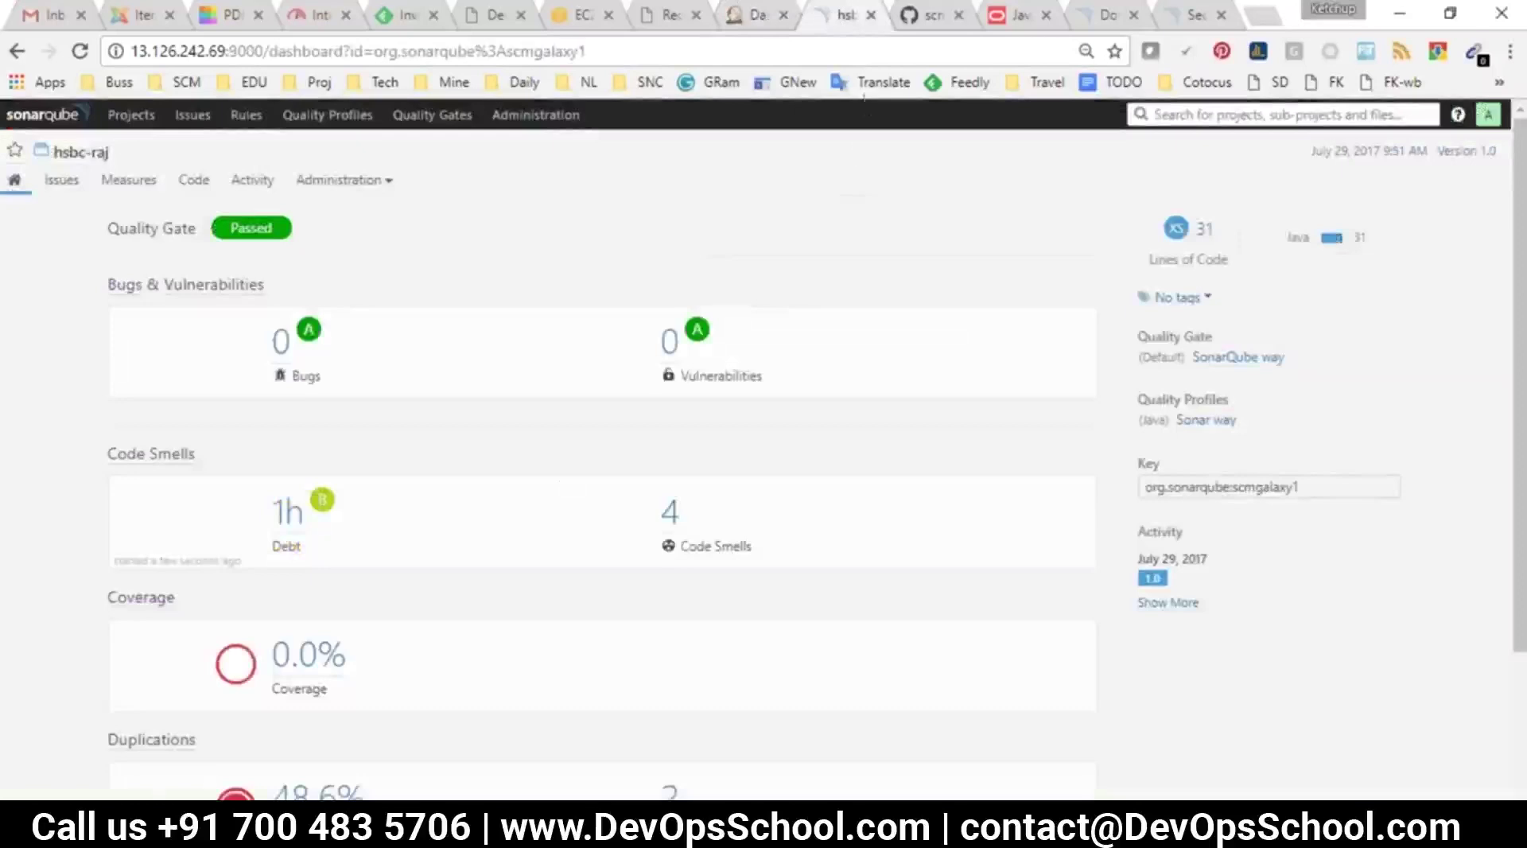
click(922, 14)
click(340, 466)
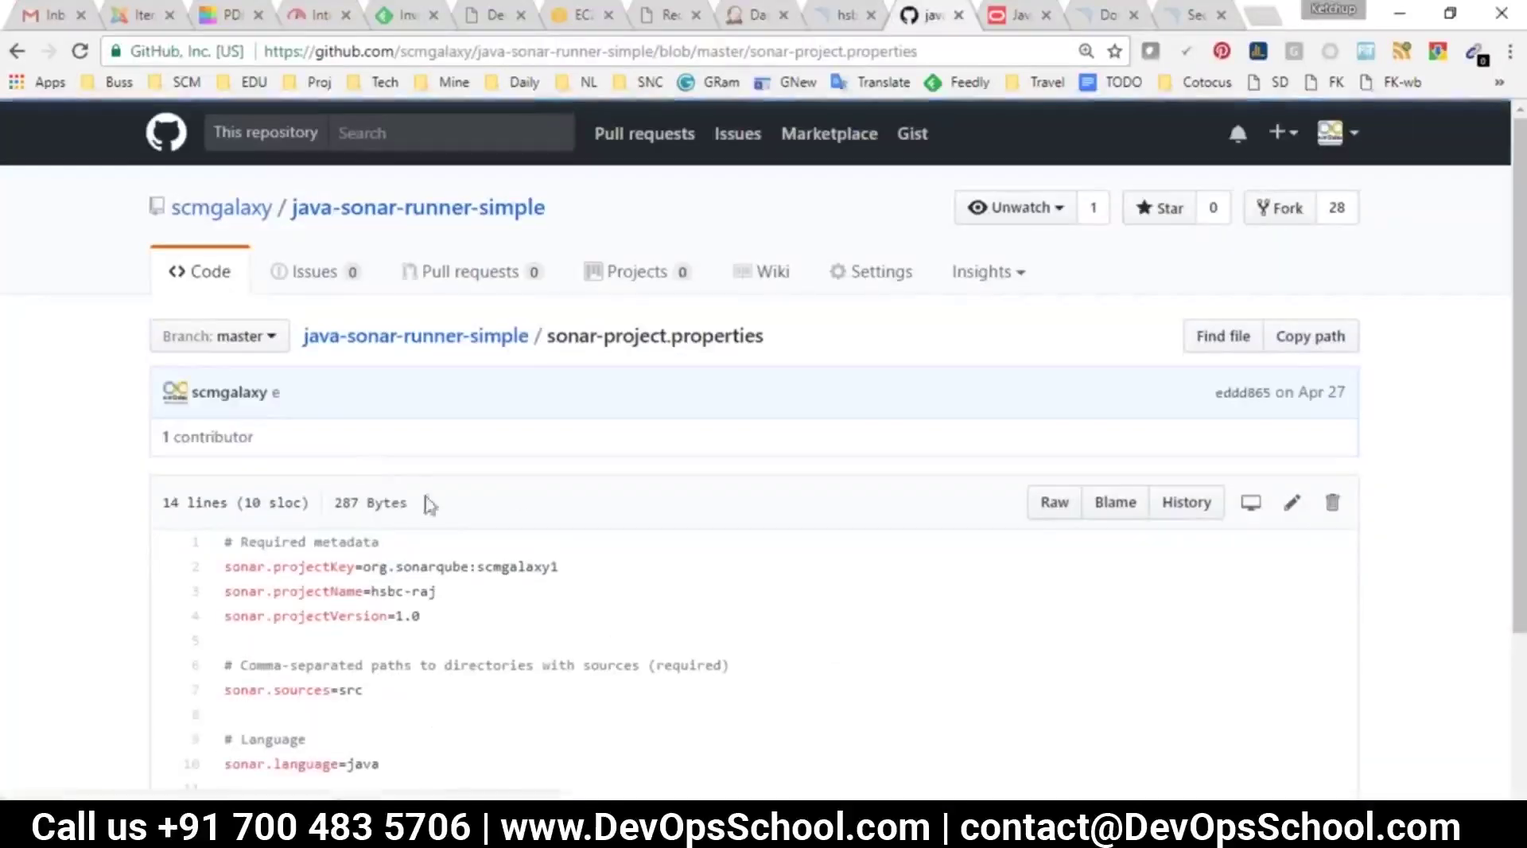
Read through sonar-project.properties, highlighting property lines 2–13 including java language and UTF-8 encoding
scroll(518, 497, down, 1)
scroll(518, 497, down, 1)
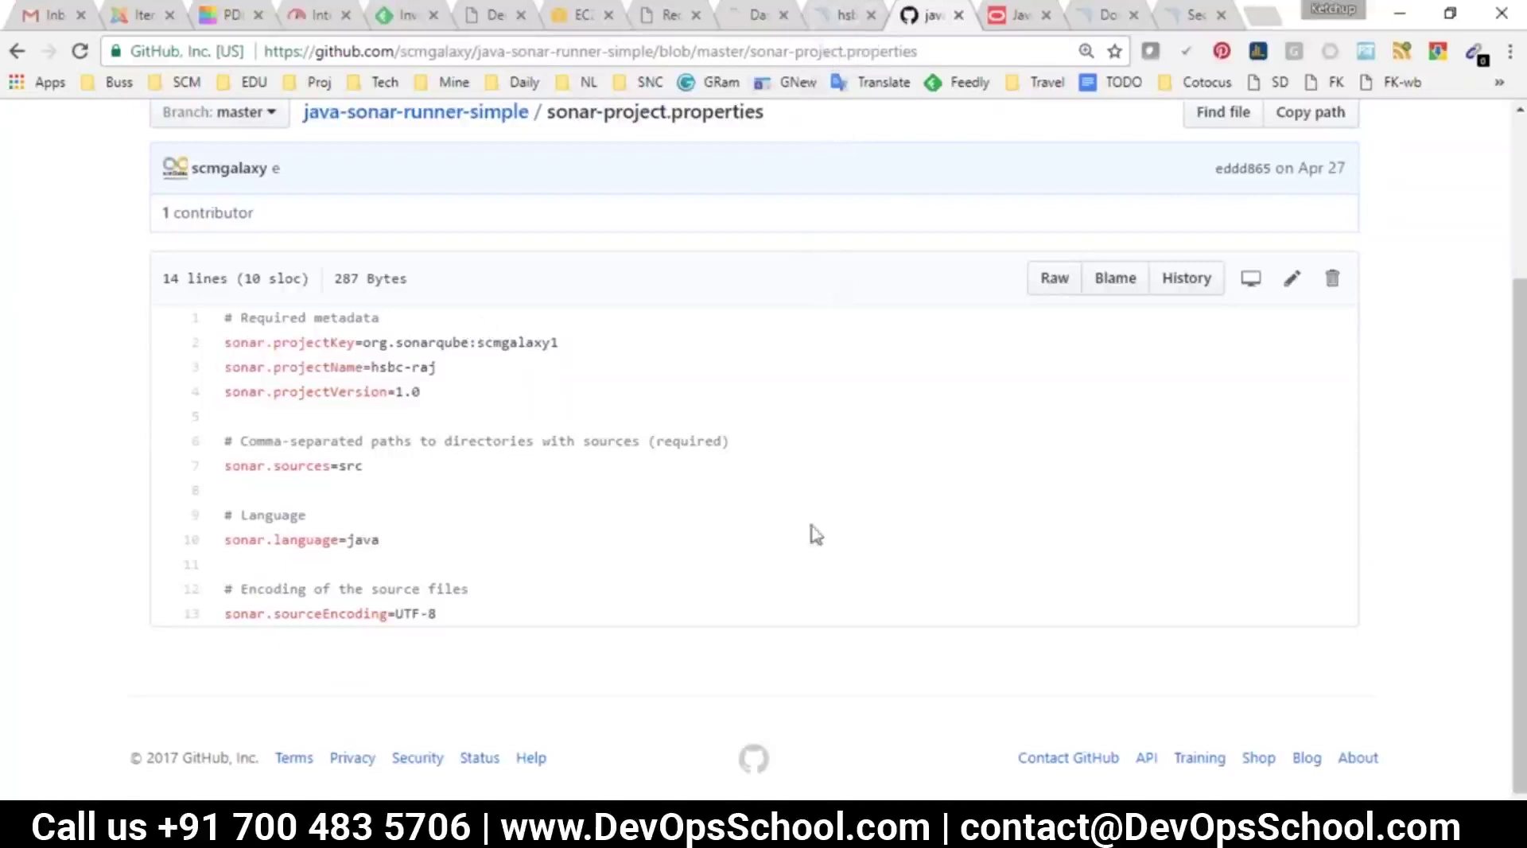
drag(223, 342, 465, 606)
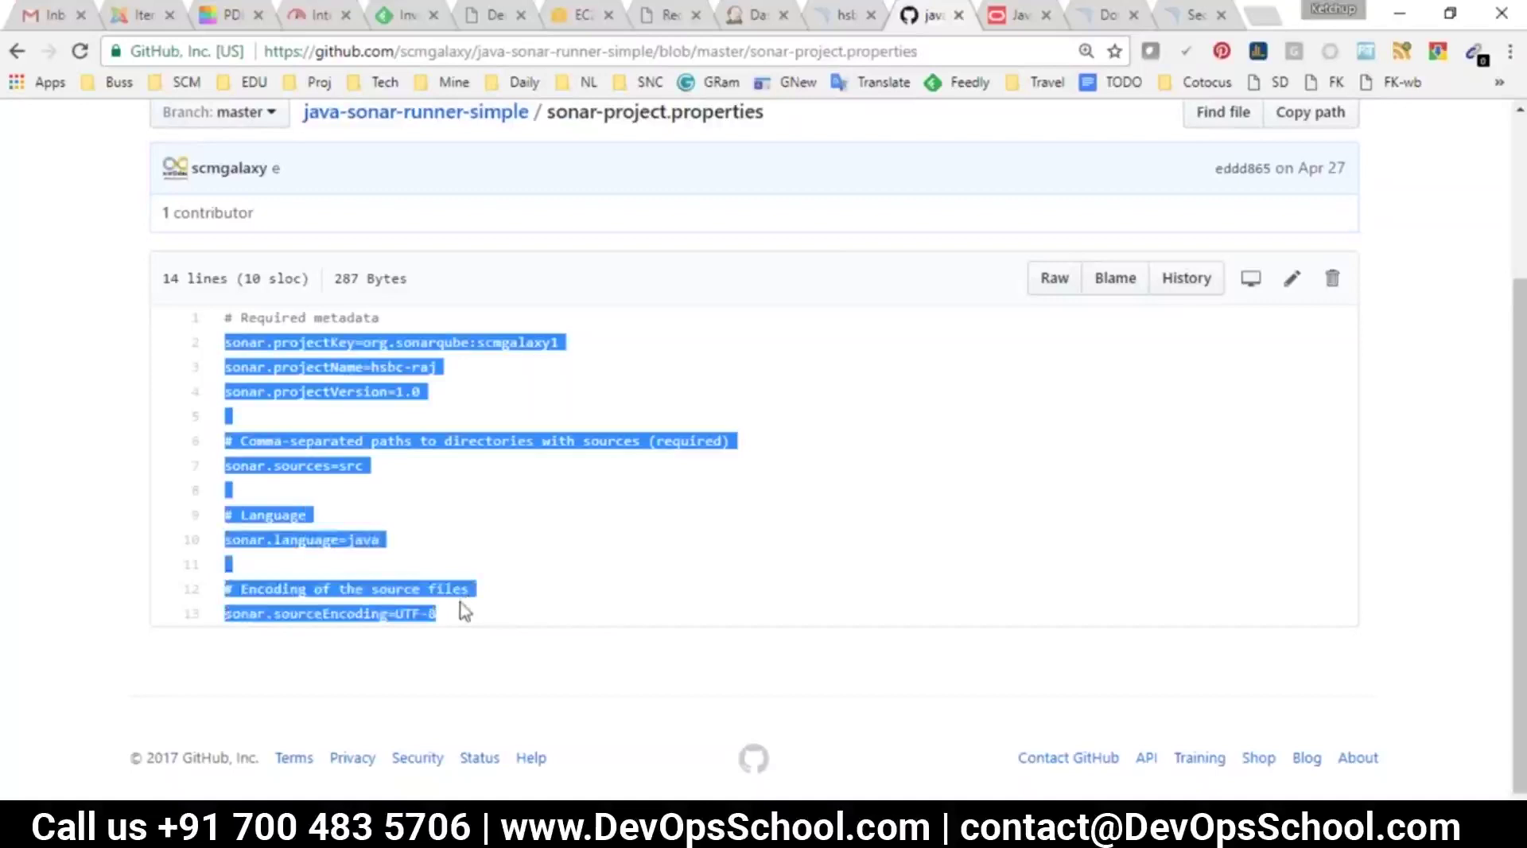
click(464, 611)
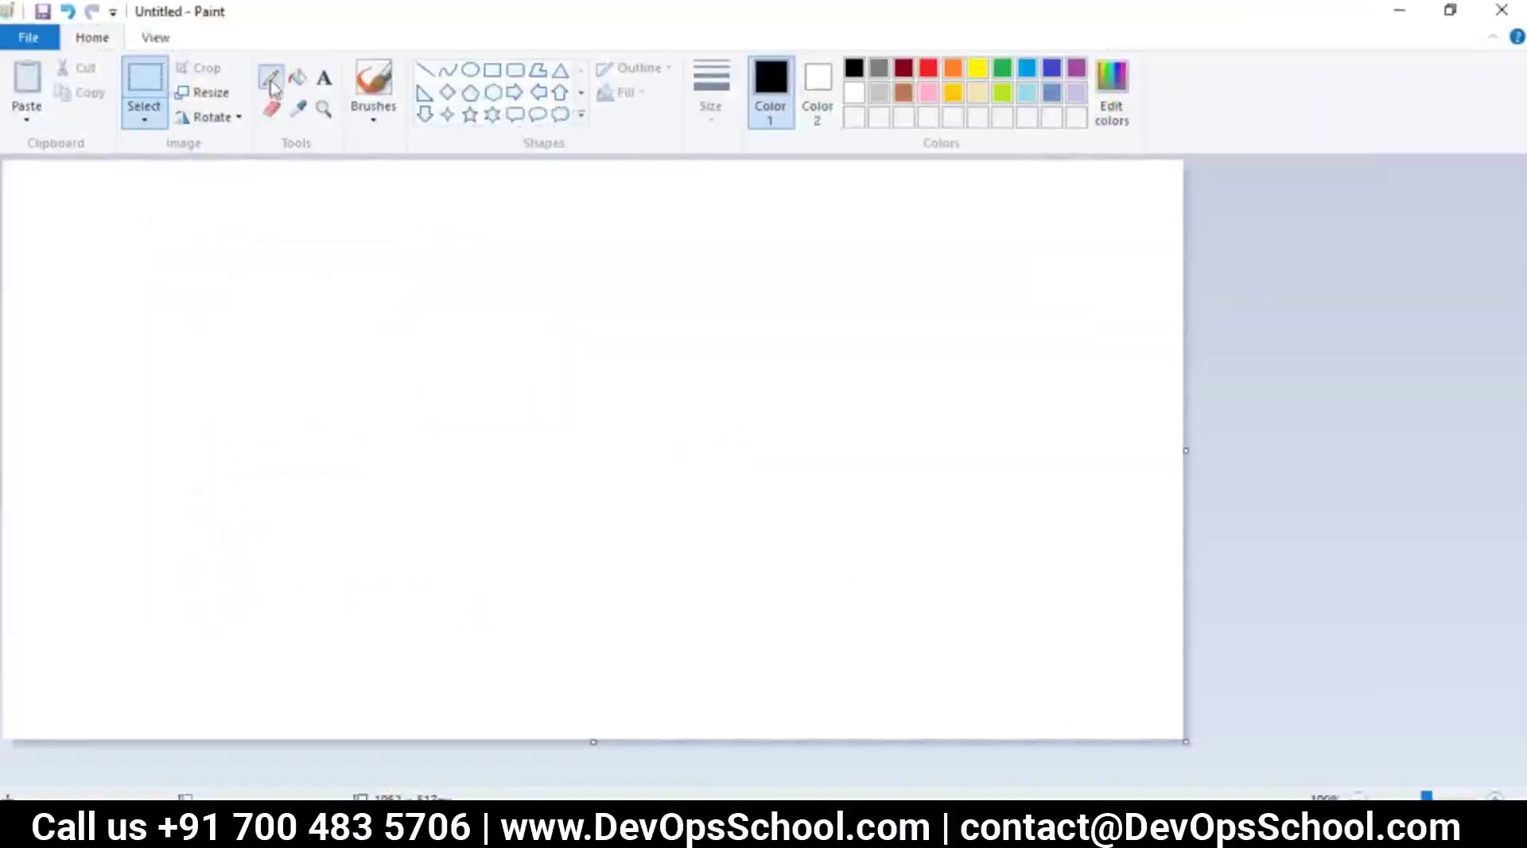
With the Pencil tool, draw and label a server blob and an SRE blob
click(271, 79)
mouse_move(112, 208)
mouse_down()
mouse_move(96, 300)
mouse_move(440, 261)
mouse_move(254, 191)
mouse_move(109, 213)
mouse_move(151, 291)
mouse_up()
mouse_move(182, 238)
mouse_down()
mouse_move(189, 289)
mouse_move(193, 231)
mouse_move(238, 286)
mouse_up()
mouse_move(232, 234)
mouse_down()
mouse_move(268, 243)
mouse_move(289, 278)
mouse_move(316, 223)
mouse_move(328, 274)
mouse_move(354, 255)
mouse_move(397, 259)
mouse_up()
mouse_move(896, 246)
mouse_down()
mouse_move(978, 300)
mouse_move(880, 213)
mouse_move(827, 336)
mouse_move(880, 356)
mouse_up()
mouse_move(862, 306)
mouse_down()
mouse_move(889, 327)
mouse_move(926, 324)
mouse_move(902, 334)
mouse_up()
Add an SCM circle with arrows linking SCM, SRE and server, then return to GitHub
mouse_move(440, 447)
mouse_down()
mouse_move(402, 461)
mouse_move(538, 422)
mouse_move(408, 438)
mouse_move(401, 526)
mouse_move(443, 494)
mouse_move(512, 504)
mouse_move(770, 366)
mouse_up()
mouse_move(726, 406)
mouse_down()
mouse_move(770, 367)
mouse_move(494, 275)
mouse_move(402, 278)
mouse_move(430, 330)
mouse_move(552, 221)
mouse_move(769, 211)
mouse_move(854, 241)
mouse_up()
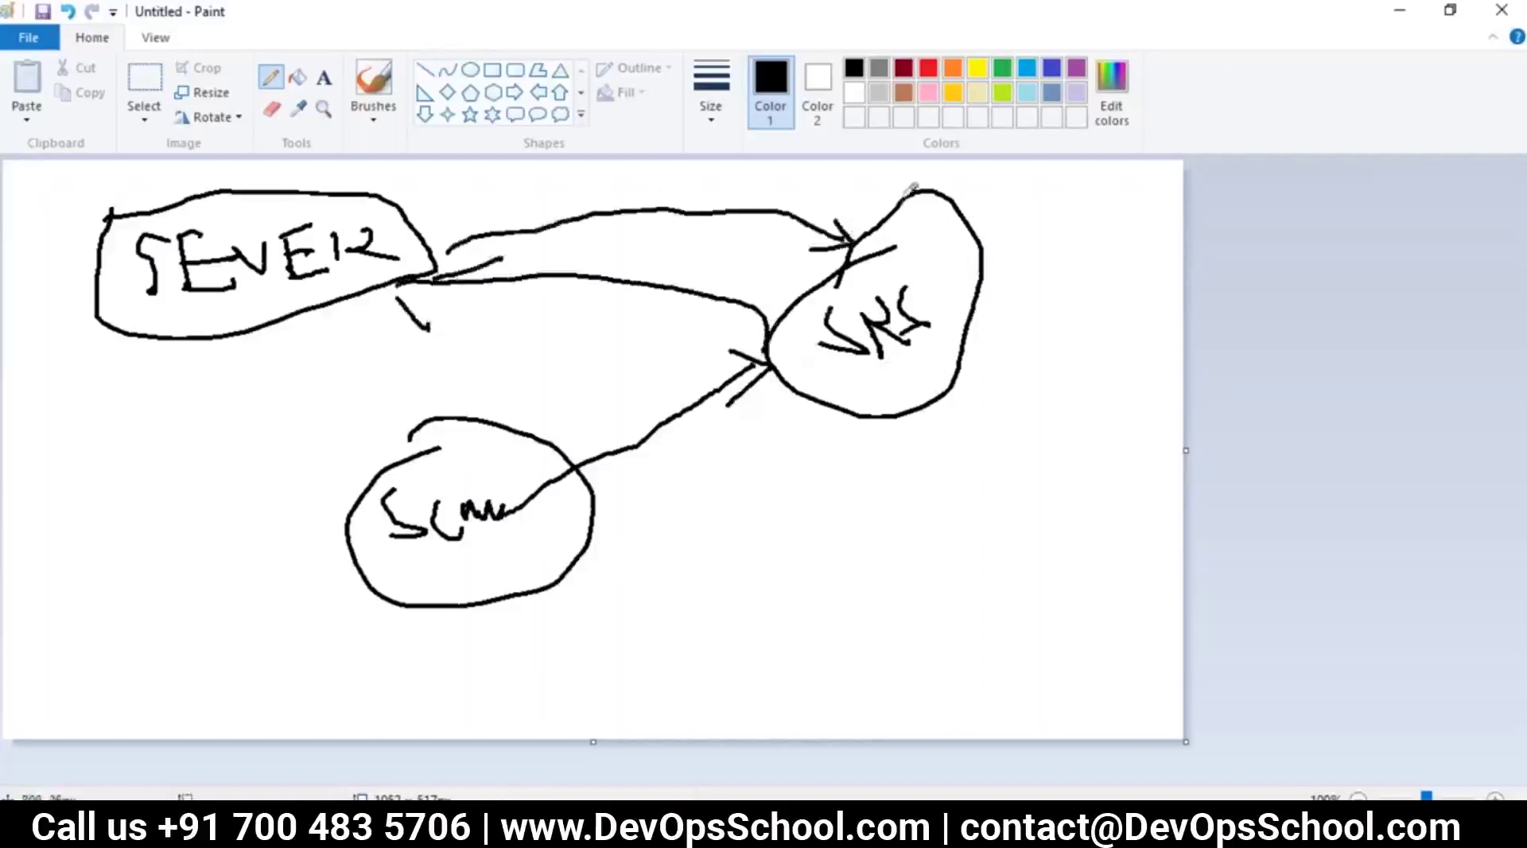
mouse_move(906, 199)
mouse_down()
mouse_move(664, 168)
mouse_move(418, 200)
mouse_move(489, 231)
mouse_up()
mouse_move(151, 171)
mouse_down()
mouse_move(238, 338)
mouse_move(428, 242)
mouse_move(201, 196)
mouse_up()
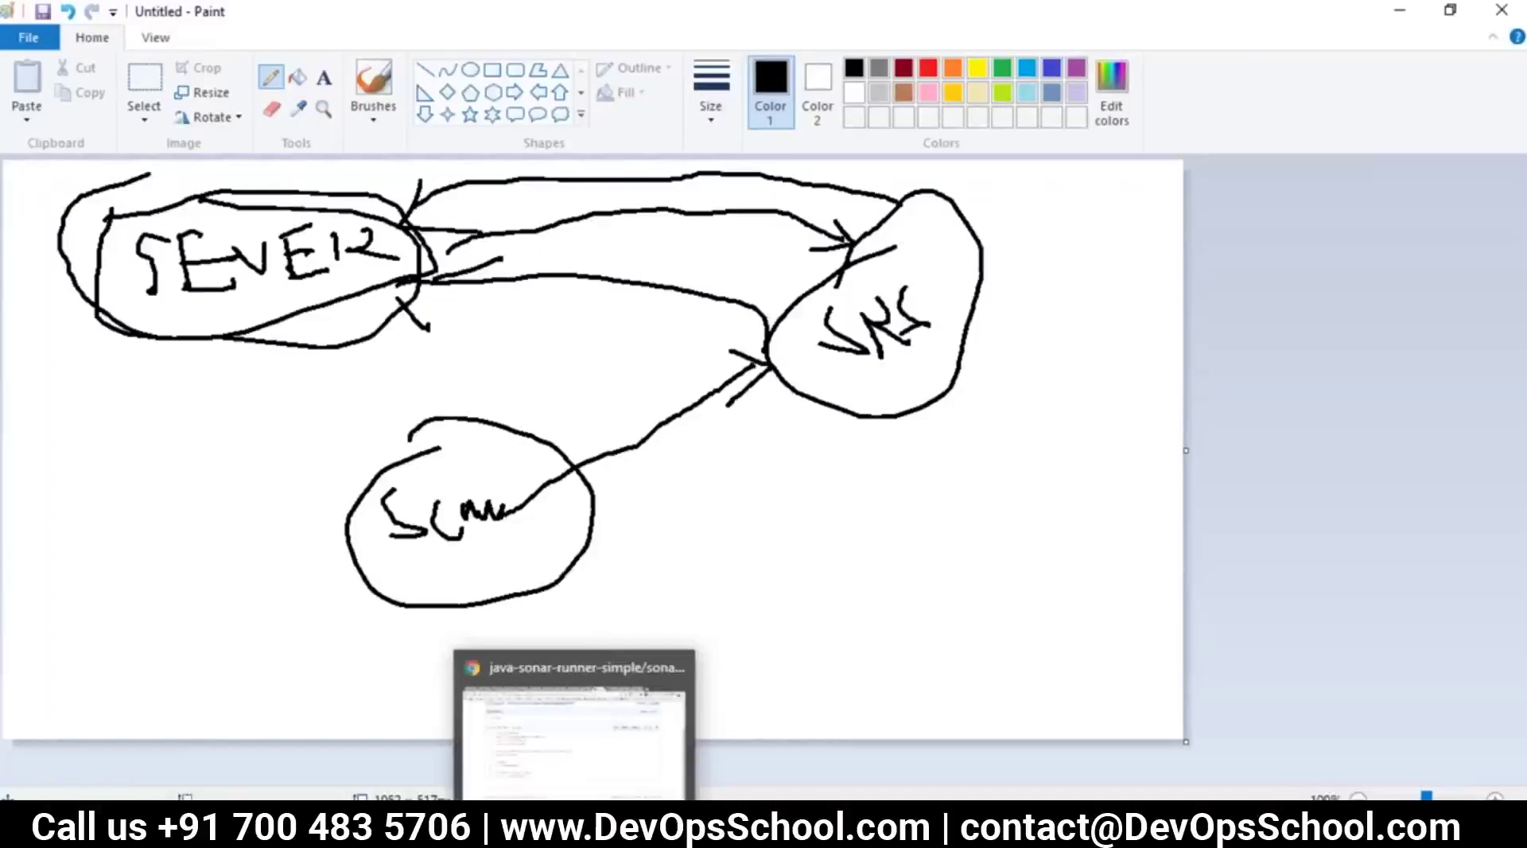
click(575, 834)
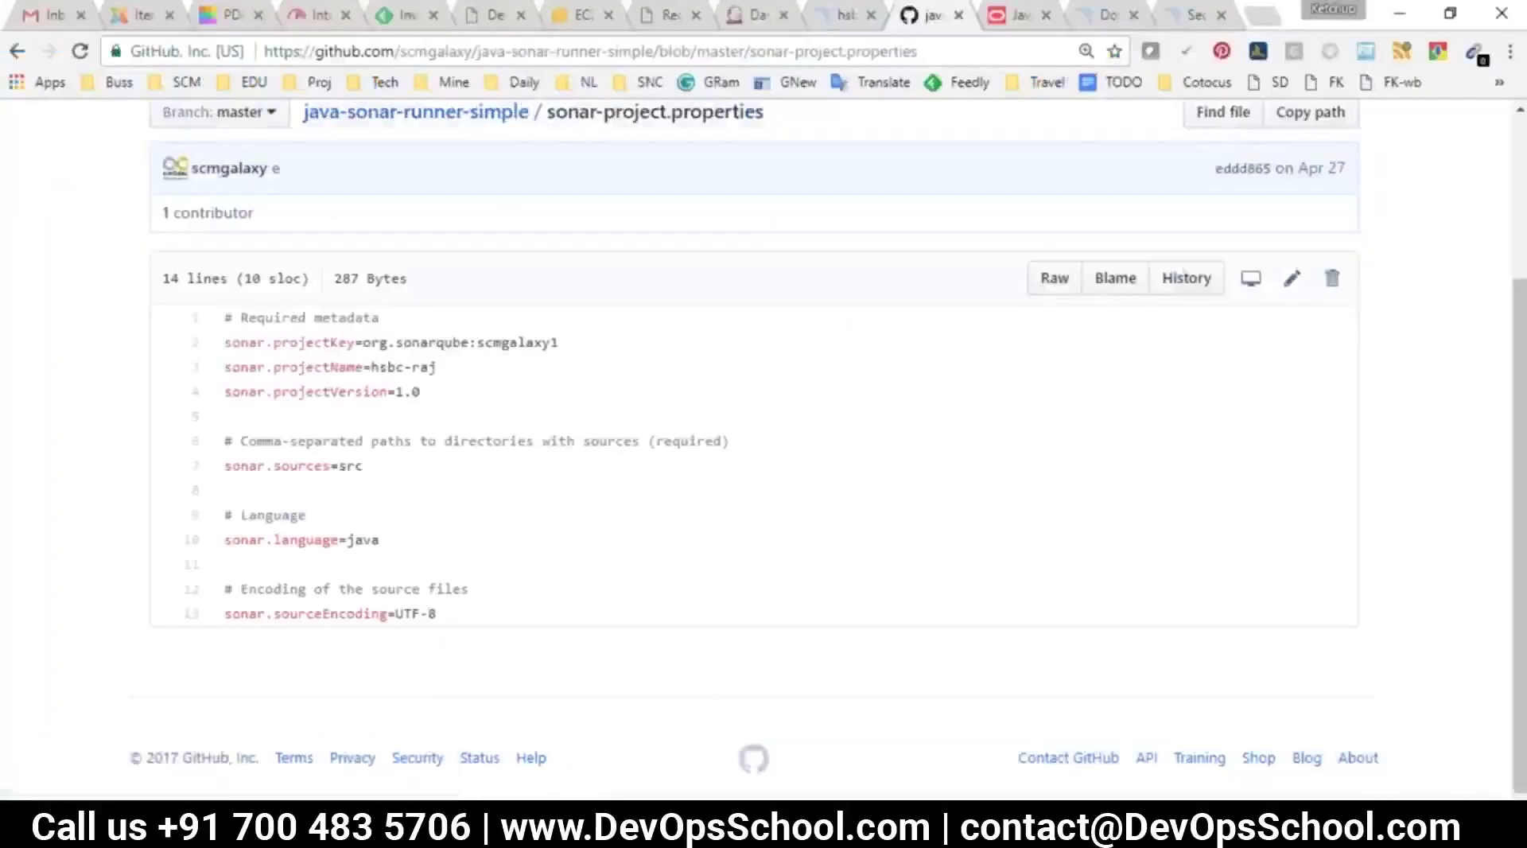
Open the sonarqube job's configuration at its build step settings
drag(443, 624, 209, 319)
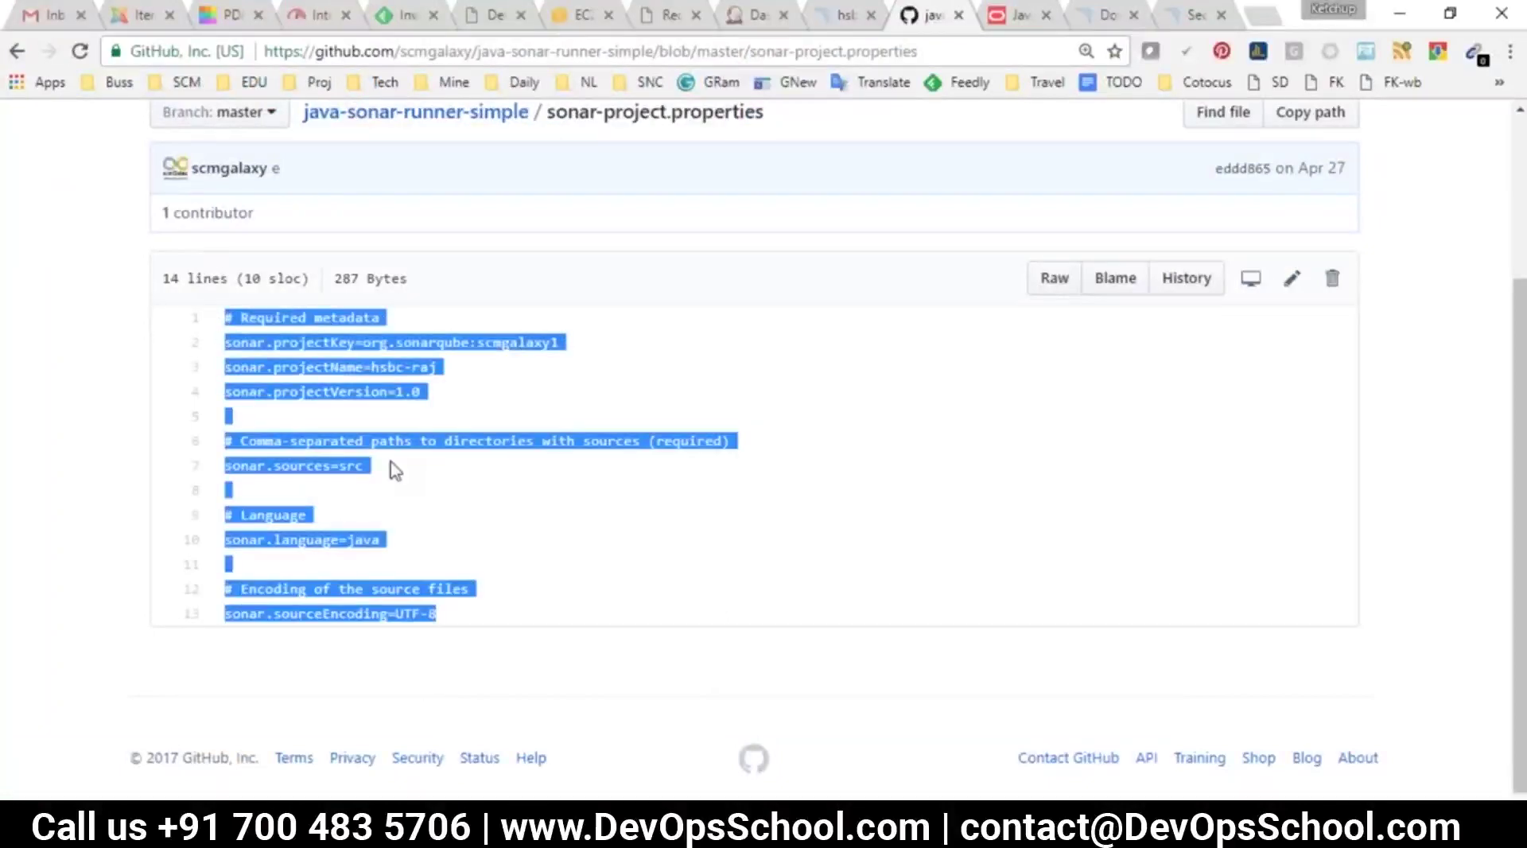
click(845, 15)
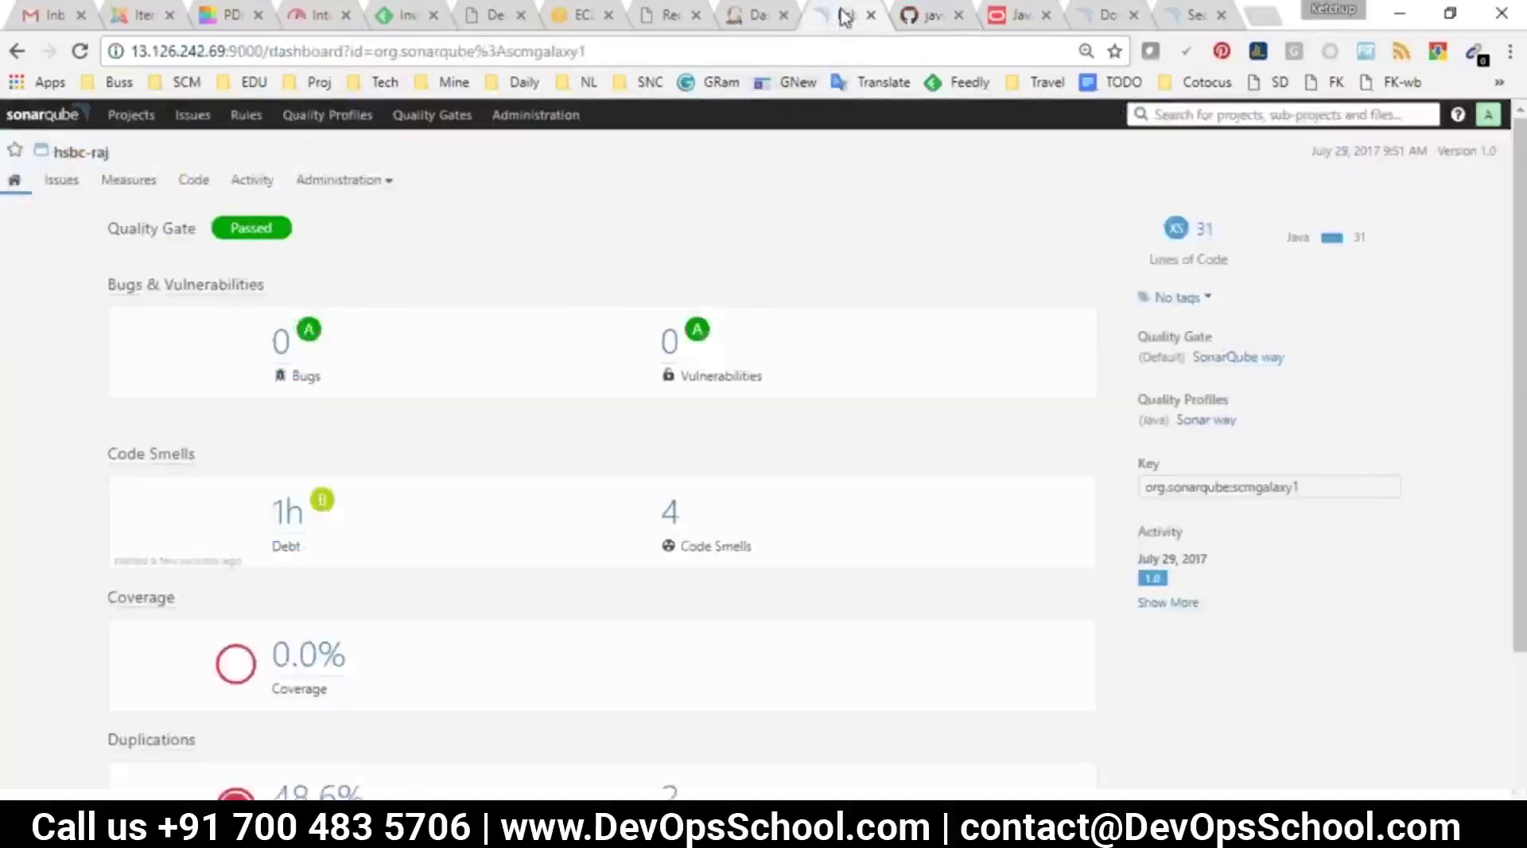
click(922, 16)
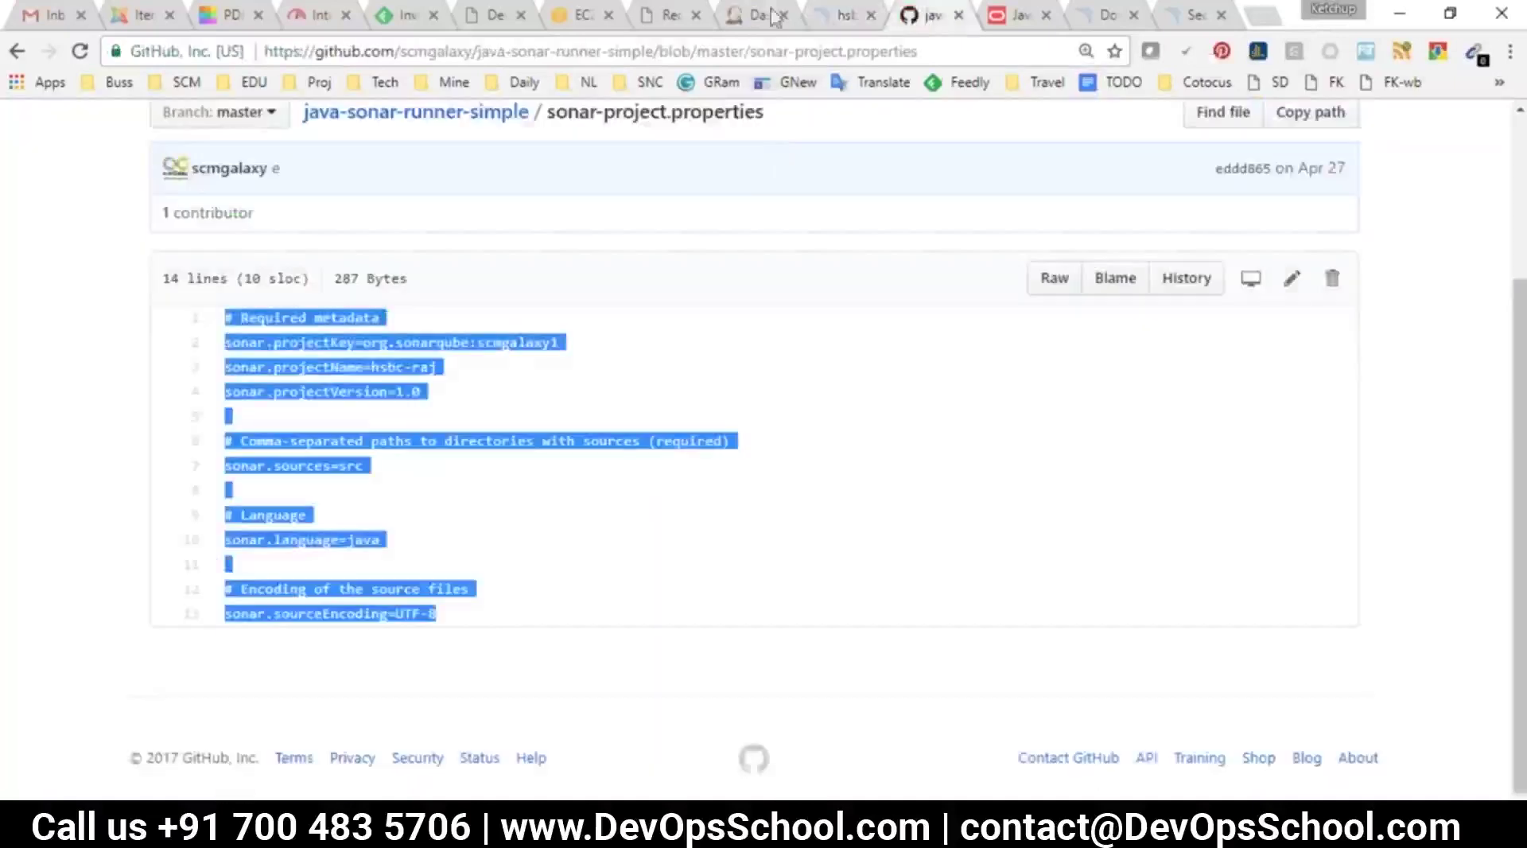
click(771, 16)
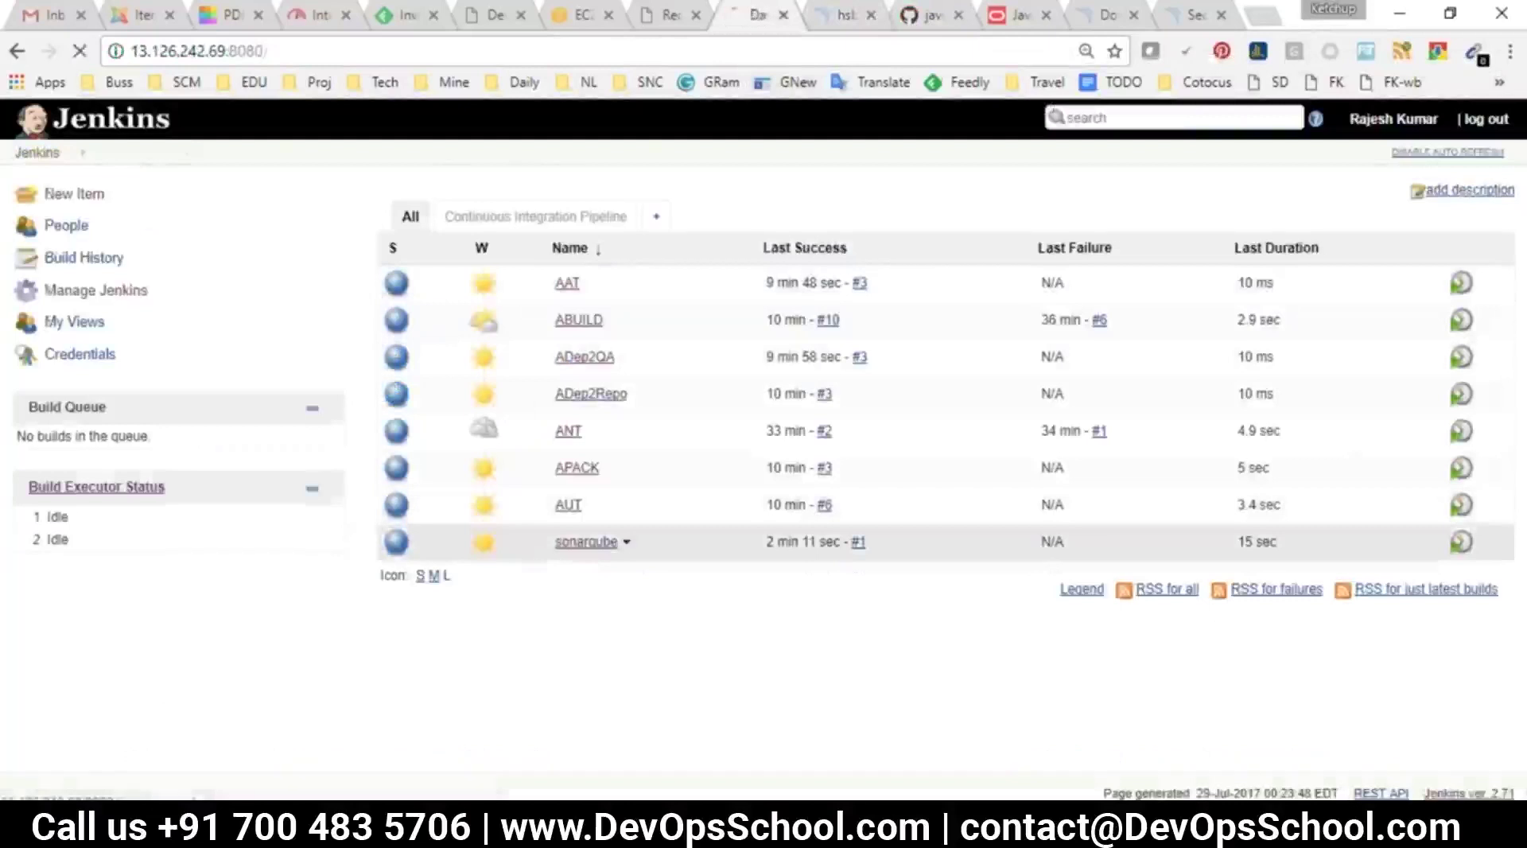
click(586, 541)
click(73, 387)
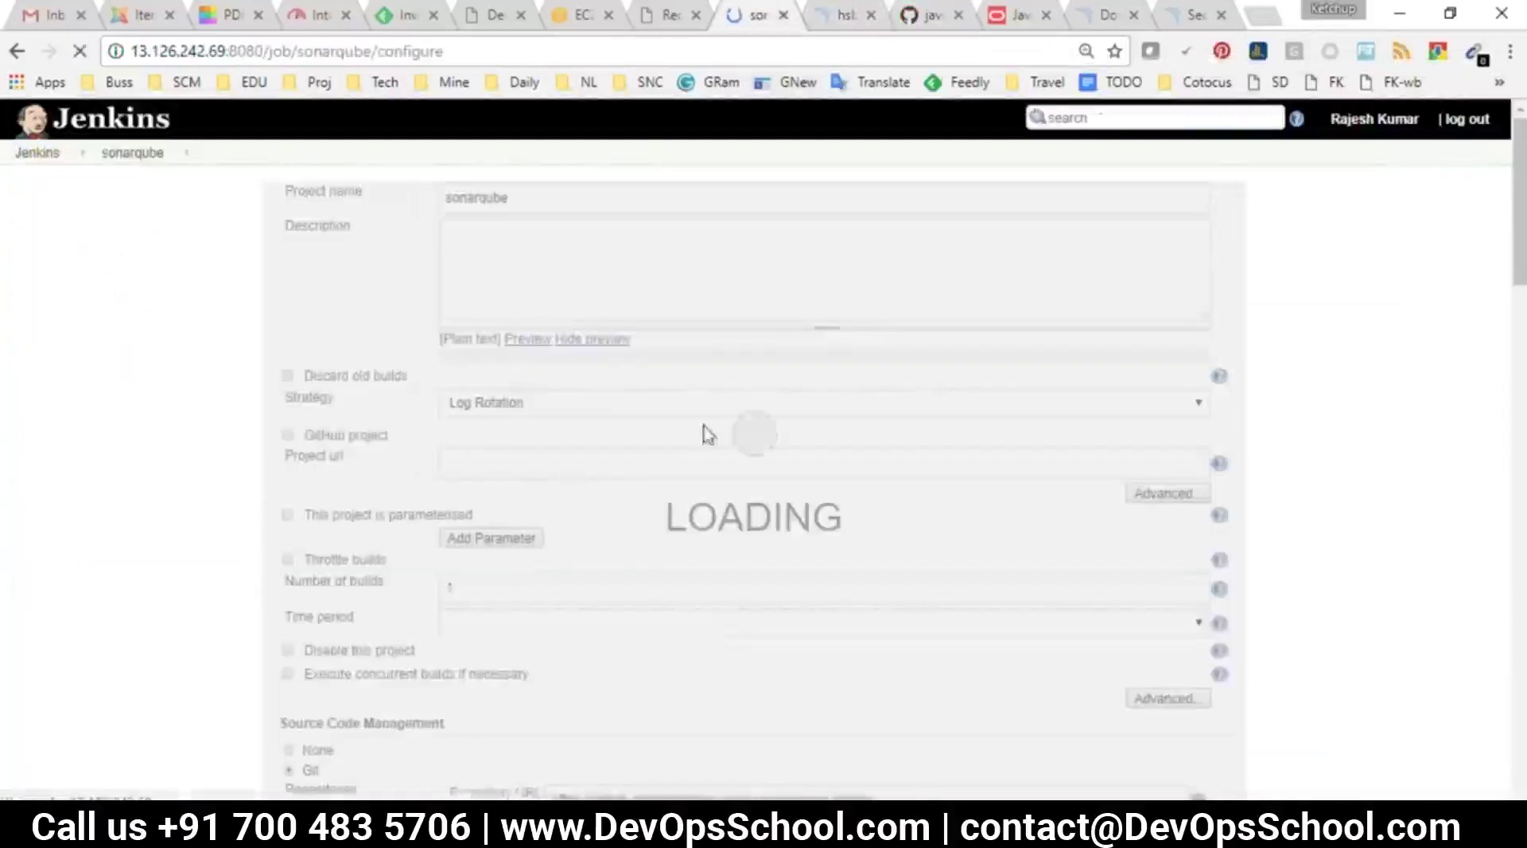
click(847, 204)
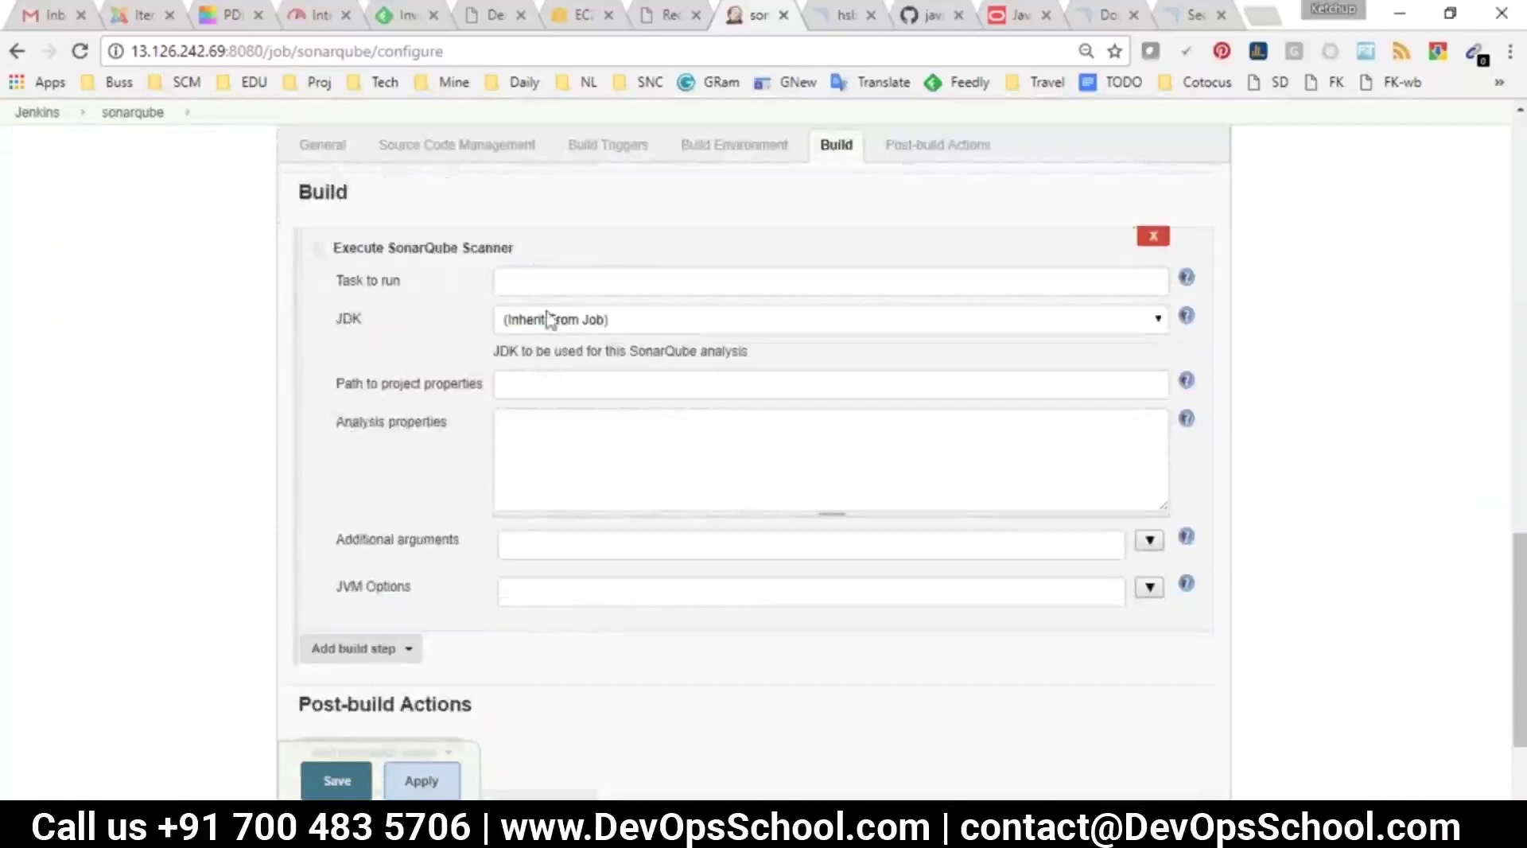
Select the sonar-project.properties file name on GitHub for use in the Jenkins configuration
click(847, 16)
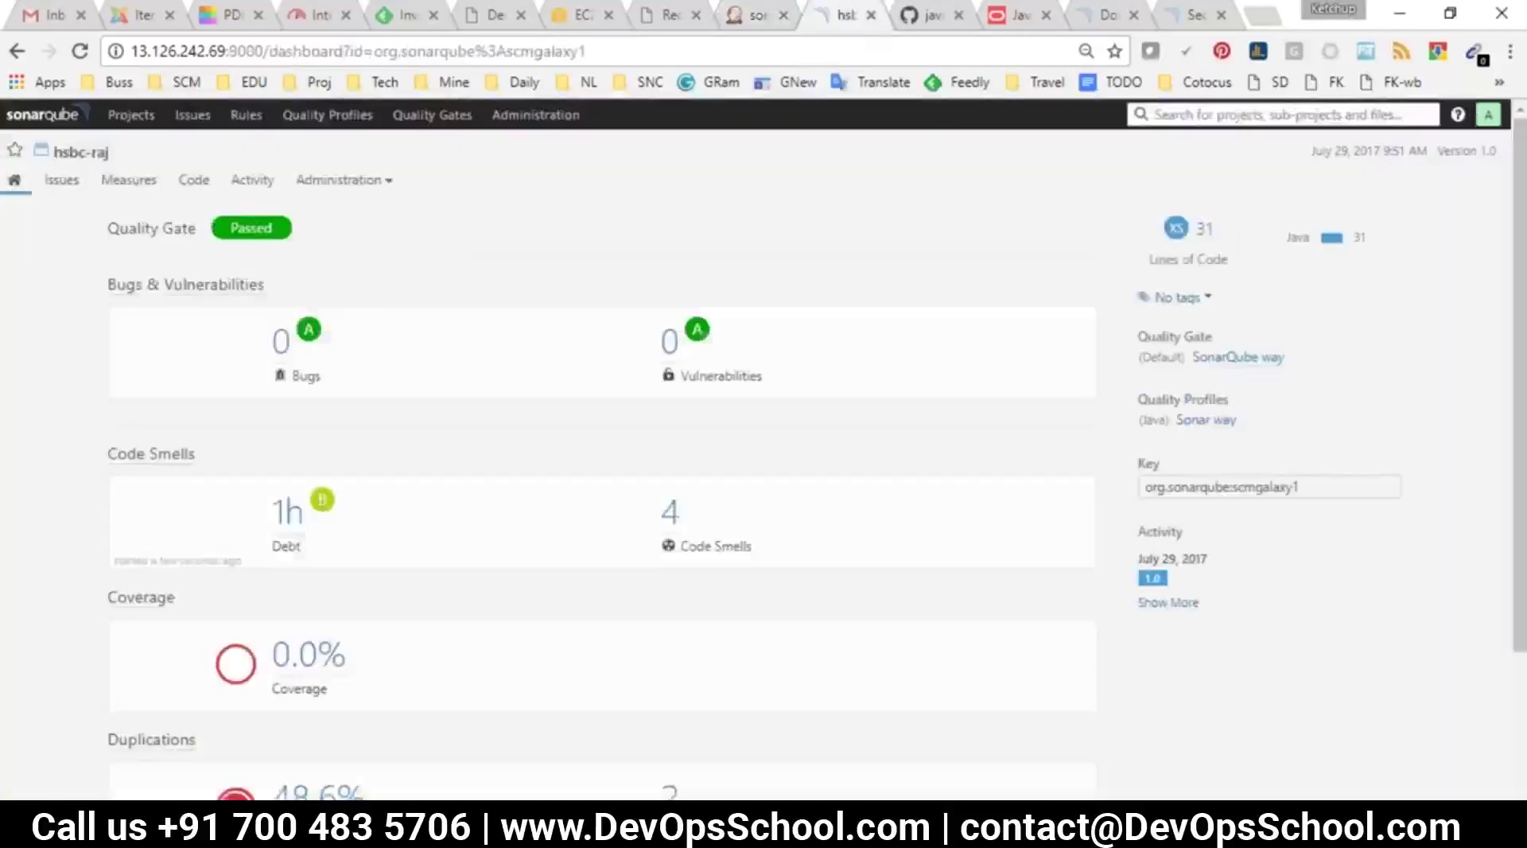
click(932, 17)
scroll(636, 370, up, 3)
drag(764, 340, 547, 338)
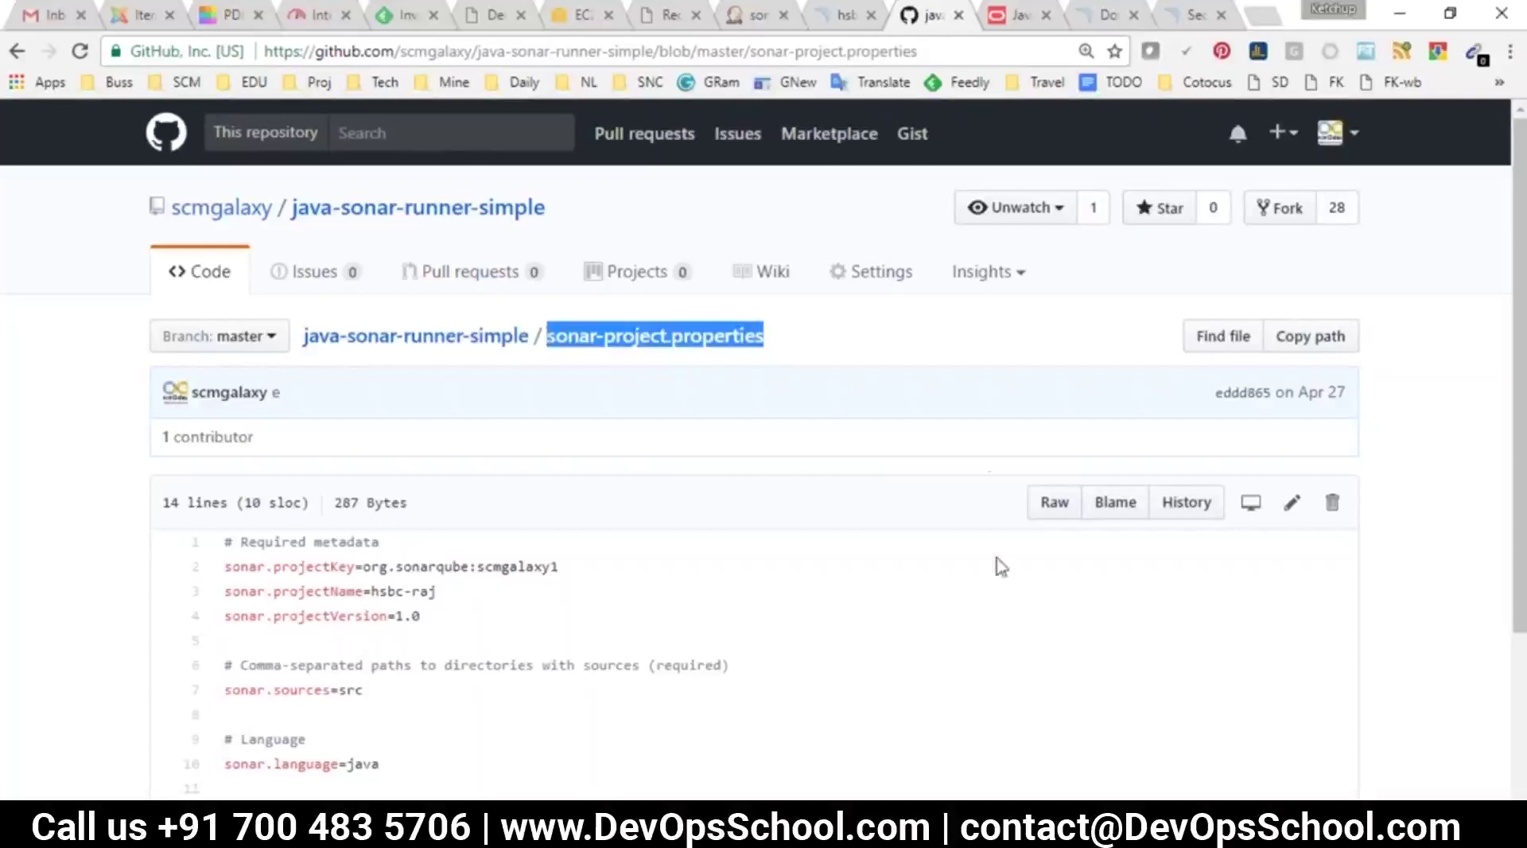
click(750, 16)
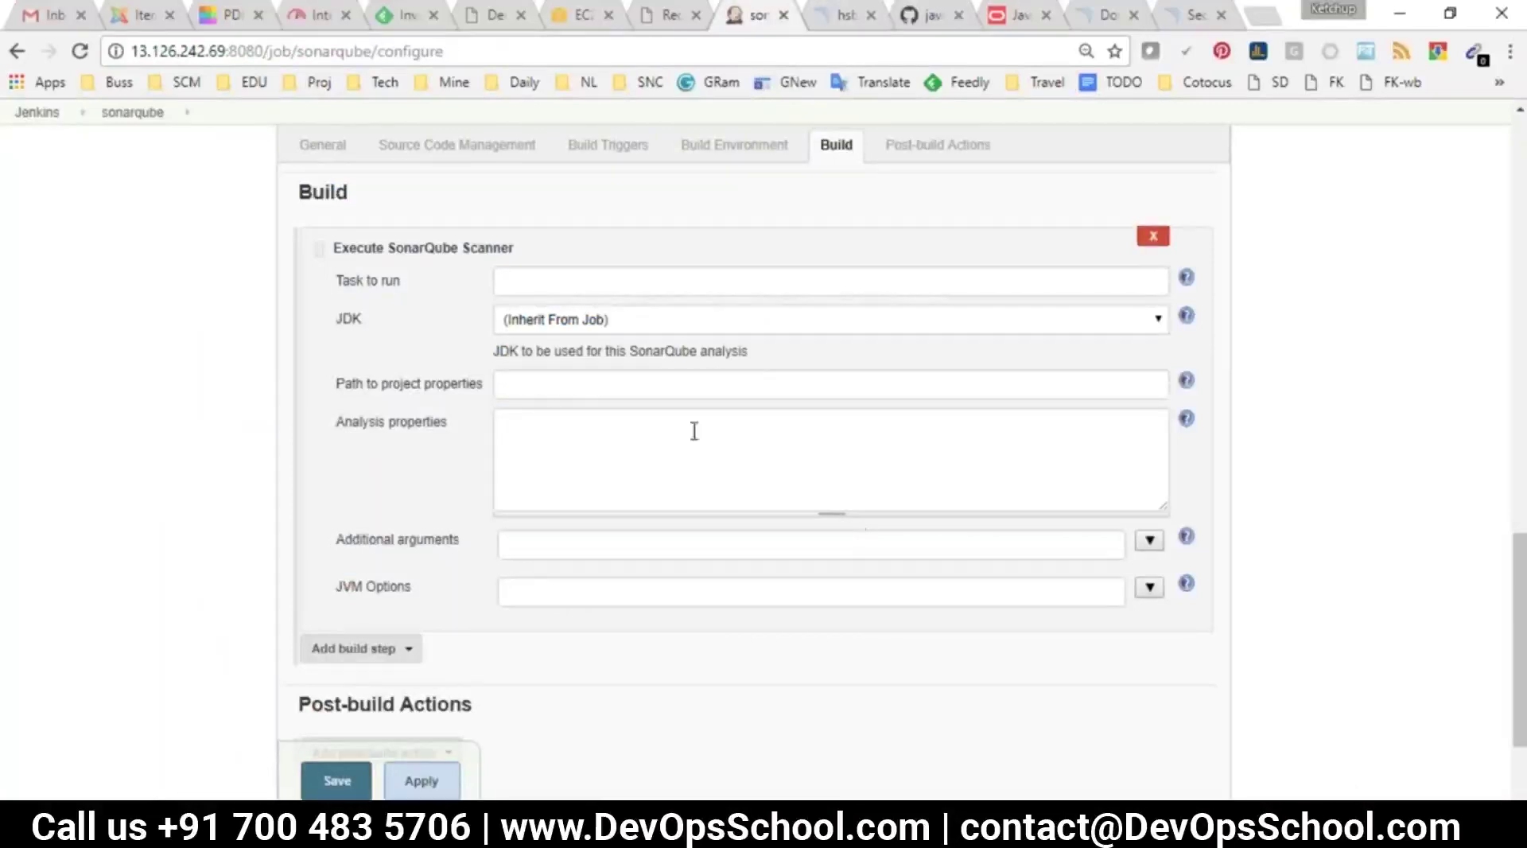
click(928, 16)
drag(768, 338, 548, 338)
key(ctrl+c)
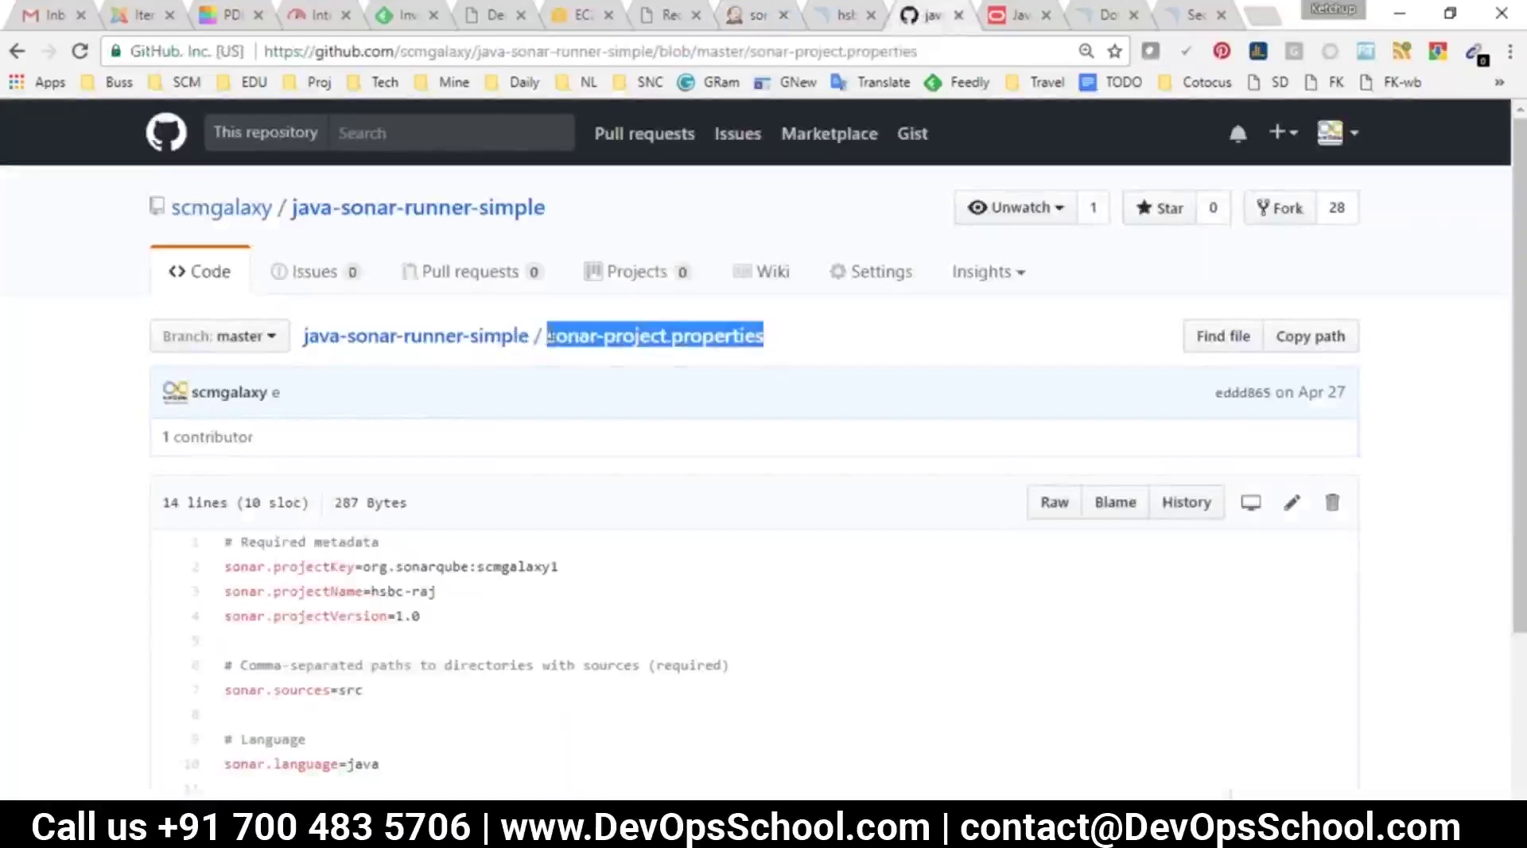
click(756, 15)
Paste sonar-project.properties into Path to project properties, then delete it to leave the field empty
click(554, 384)
key(ctrl+v)
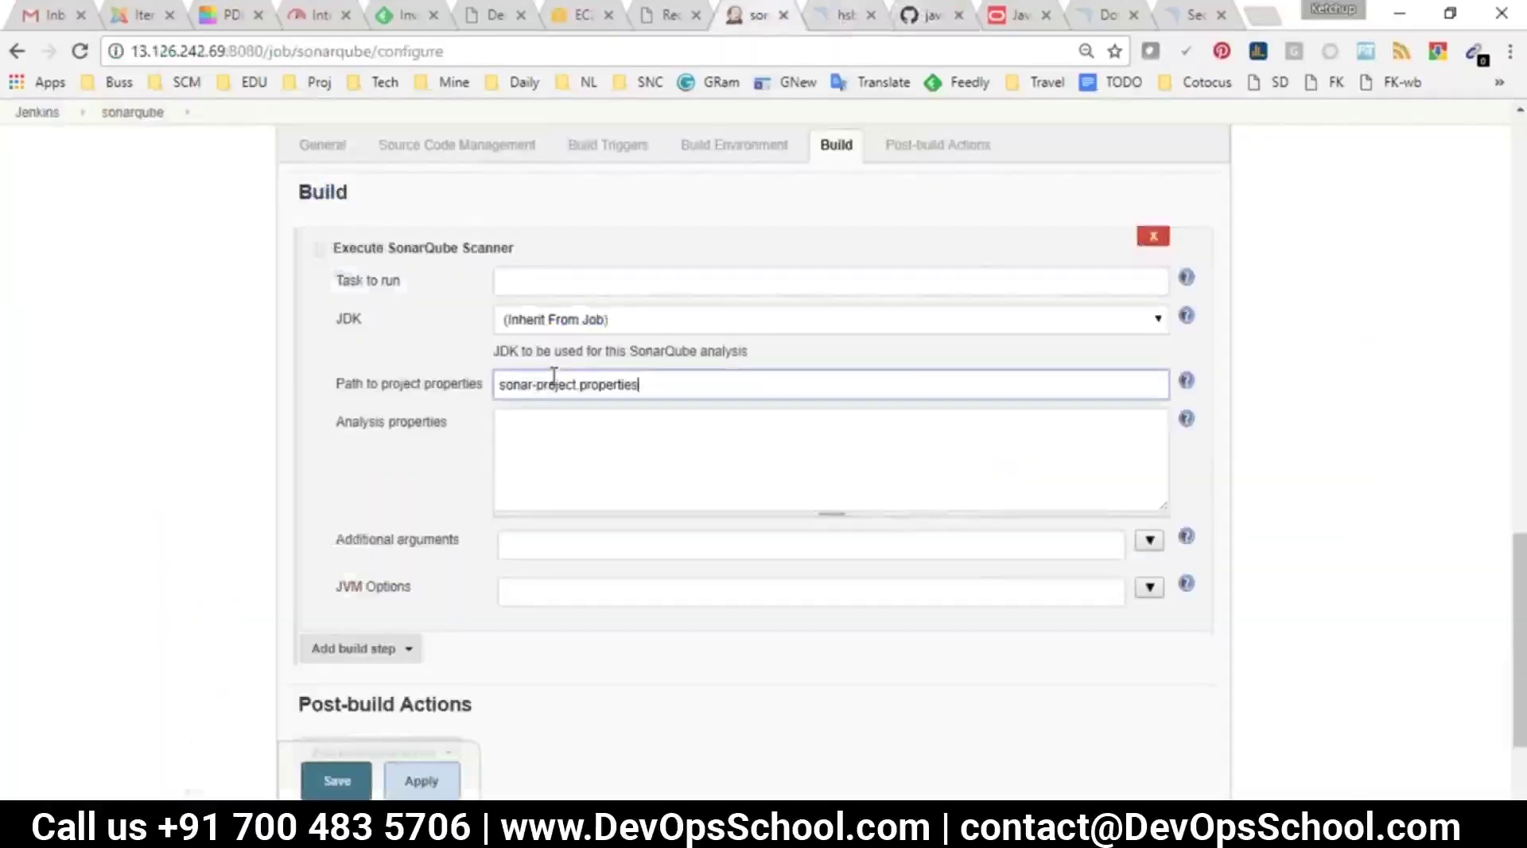
drag(333, 385, 481, 388)
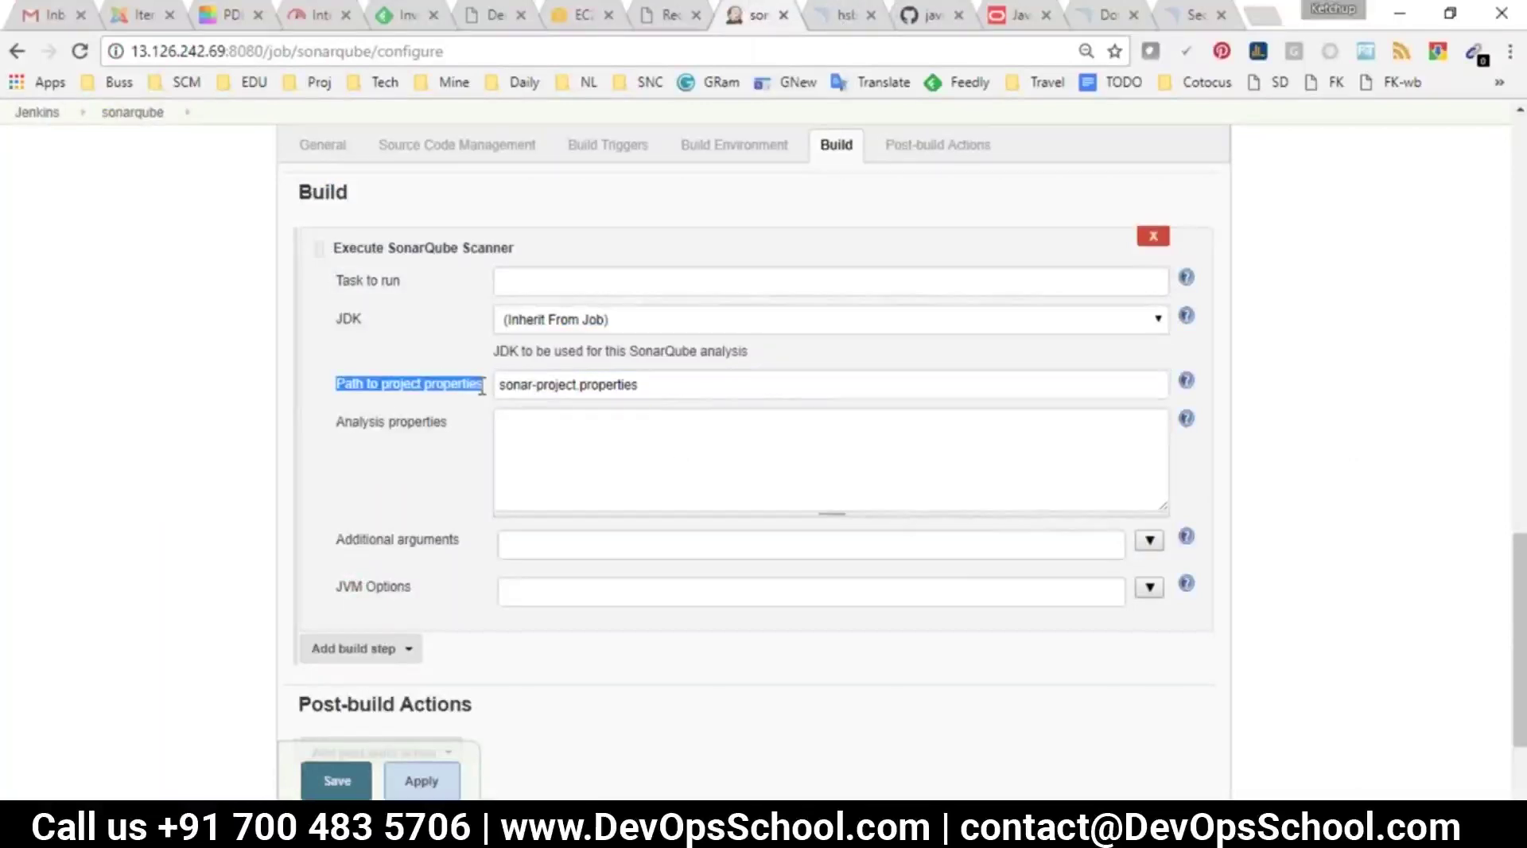
drag(640, 385, 499, 380)
click(368, 388)
drag(658, 390, 498, 390)
key(BackSpace)
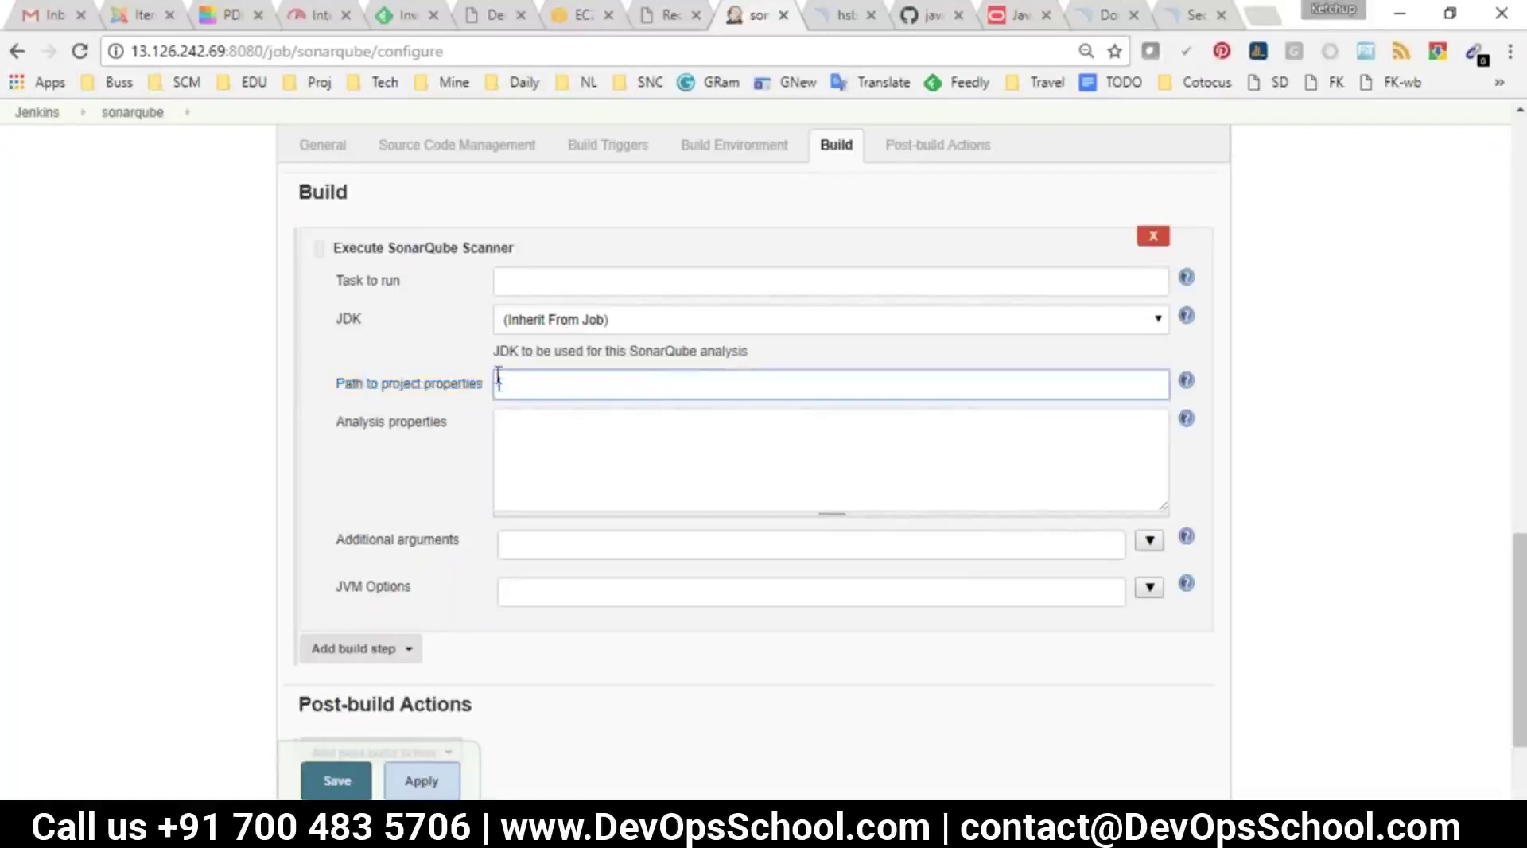
Compare the properties file name on GitHub against the sonarqube job configuration
click(914, 16)
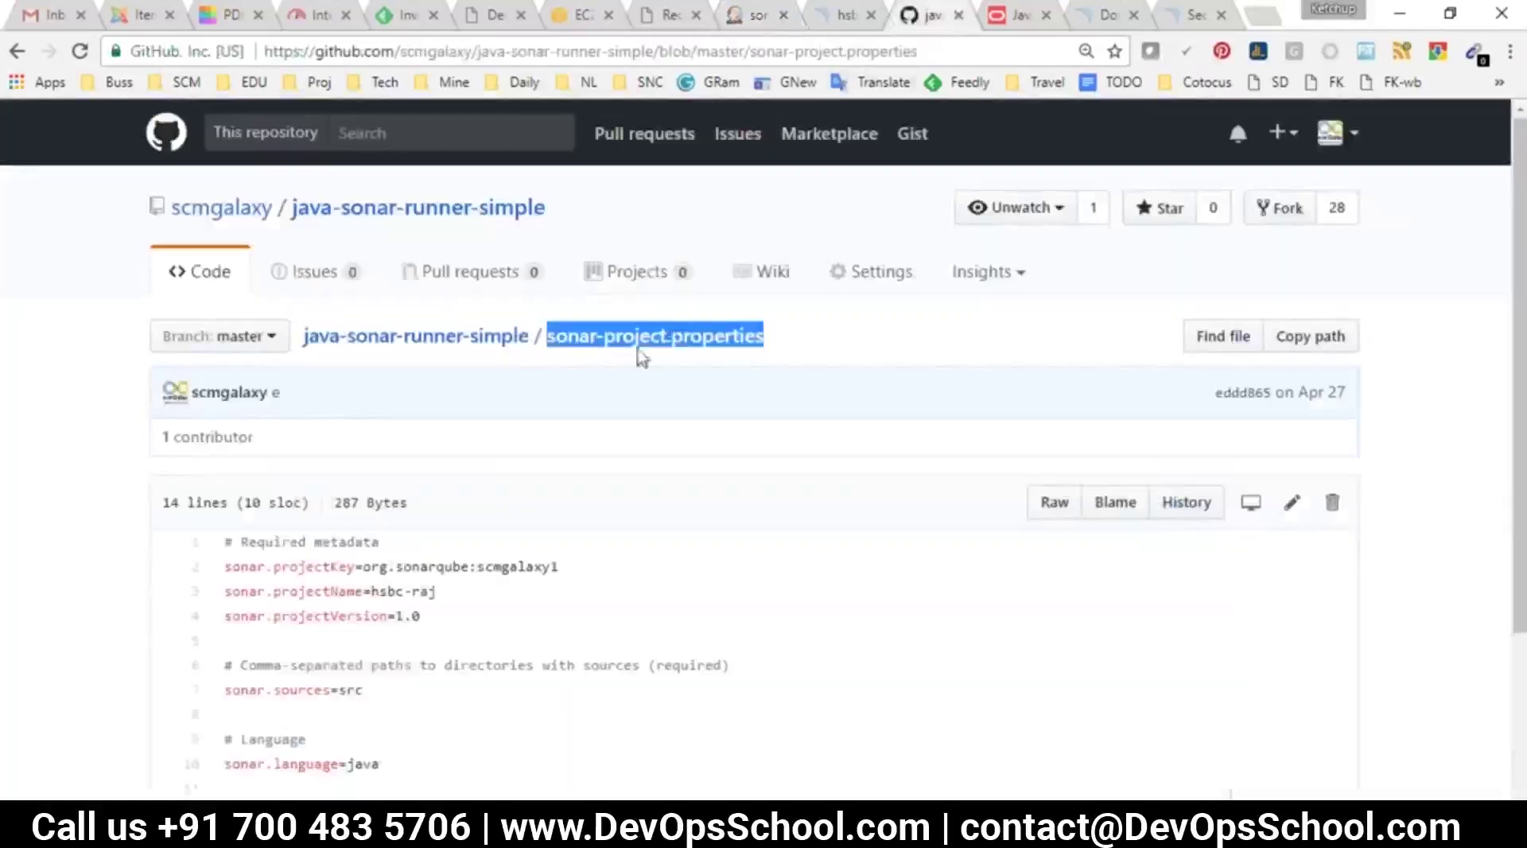
click(753, 15)
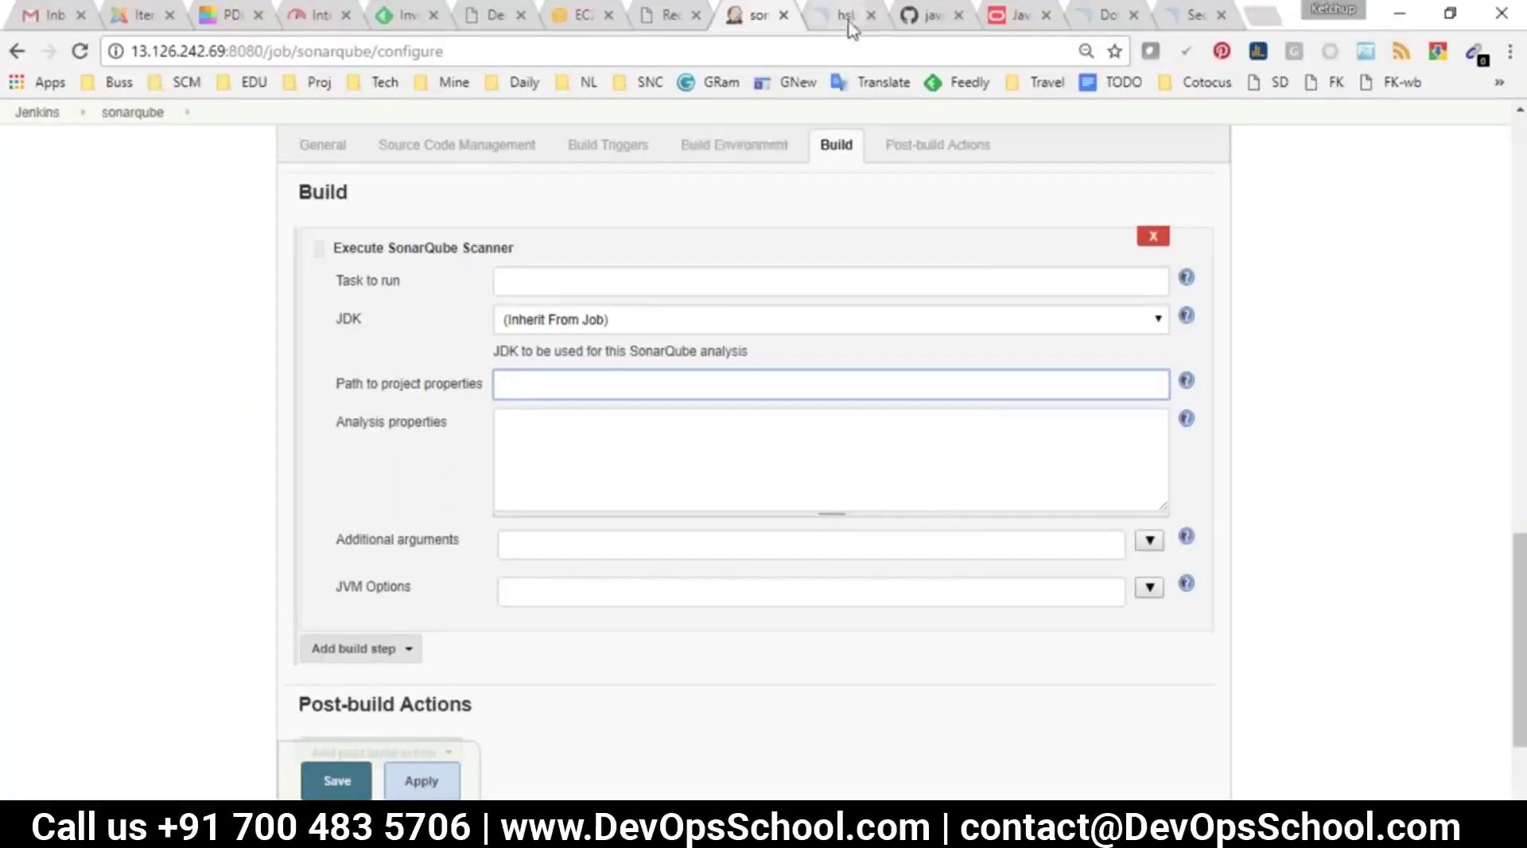
click(924, 15)
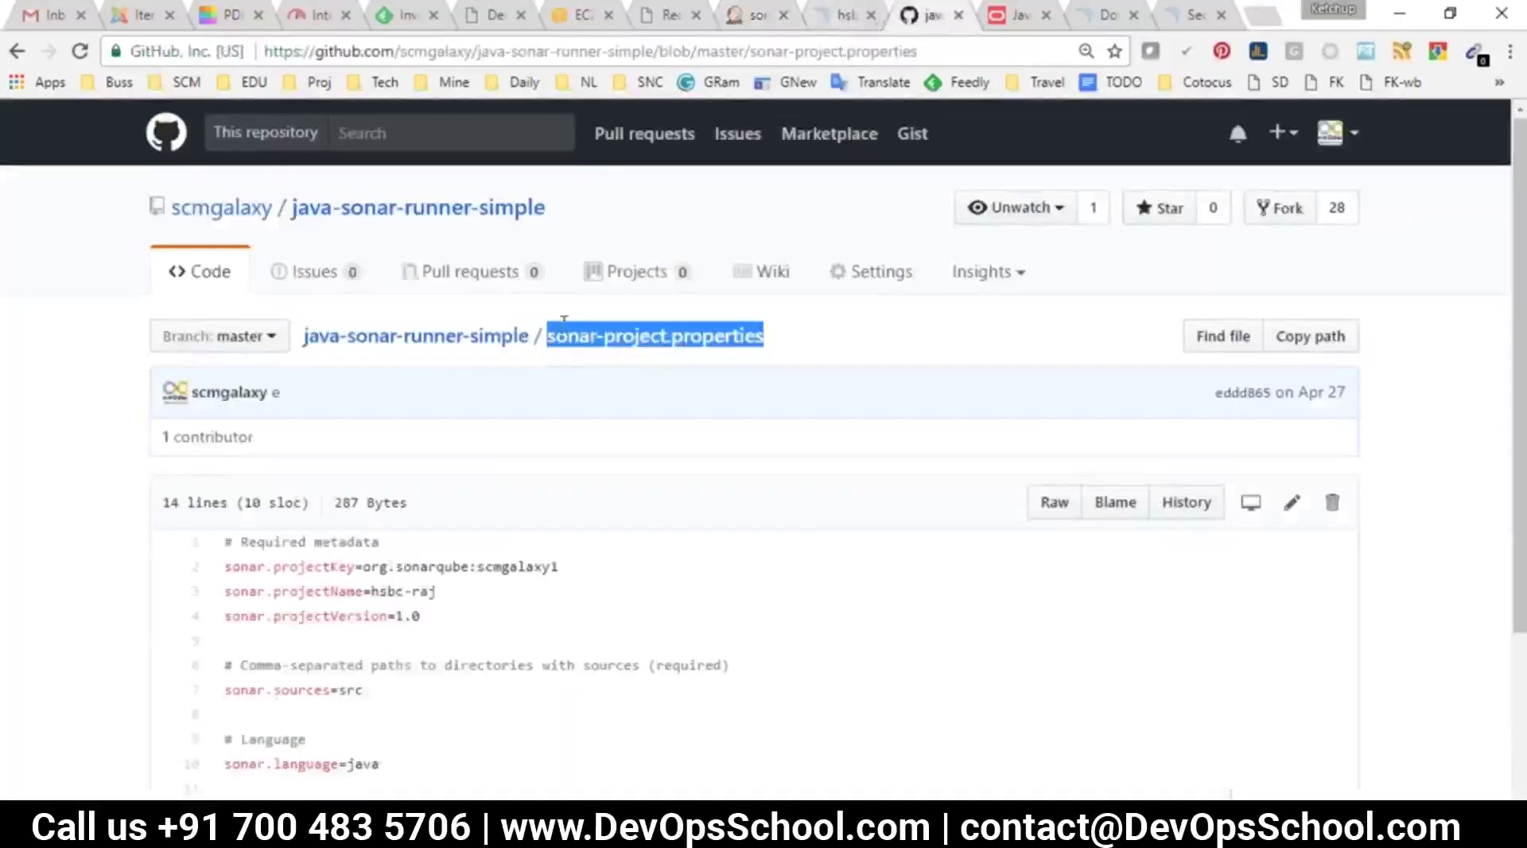
click(685, 350)
drag(763, 336, 614, 336)
click(754, 15)
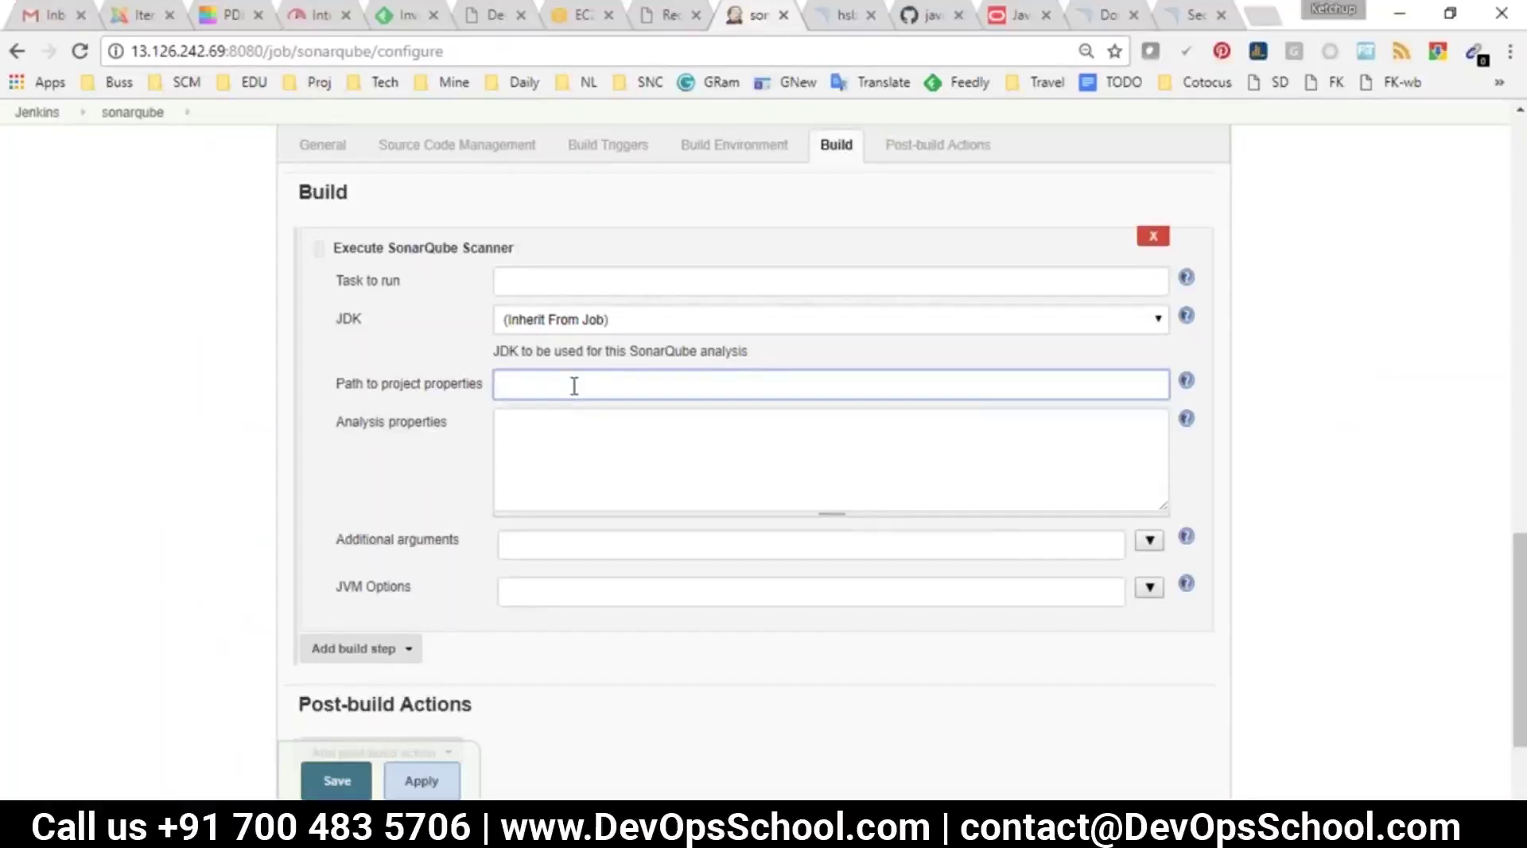
Bring up the jenkijns.txt notes in Notepad below the SourceCode line
click(1518, 751)
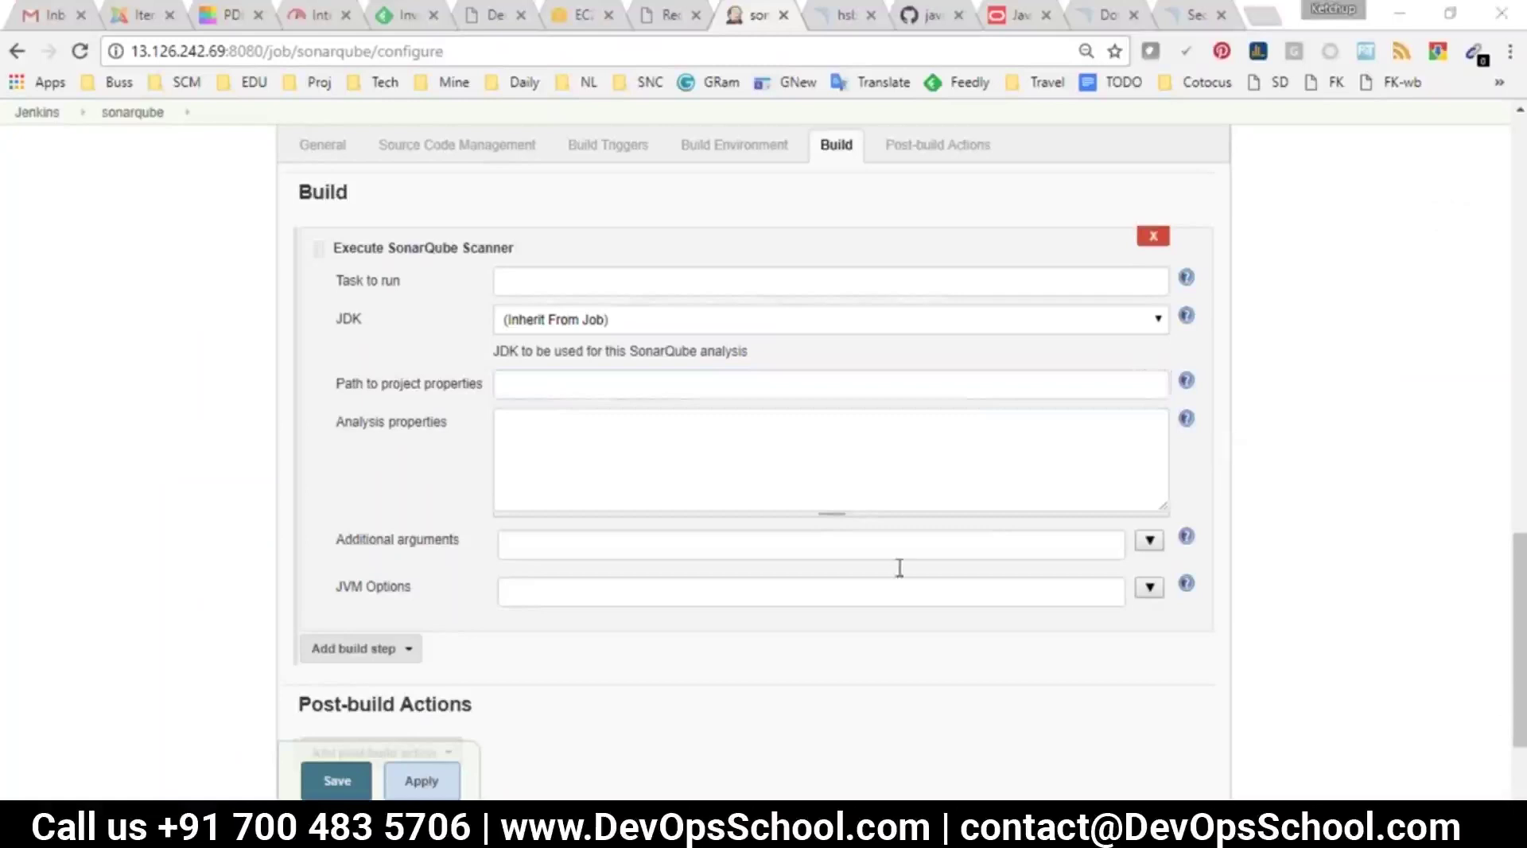
click(801, 759)
click(335, 467)
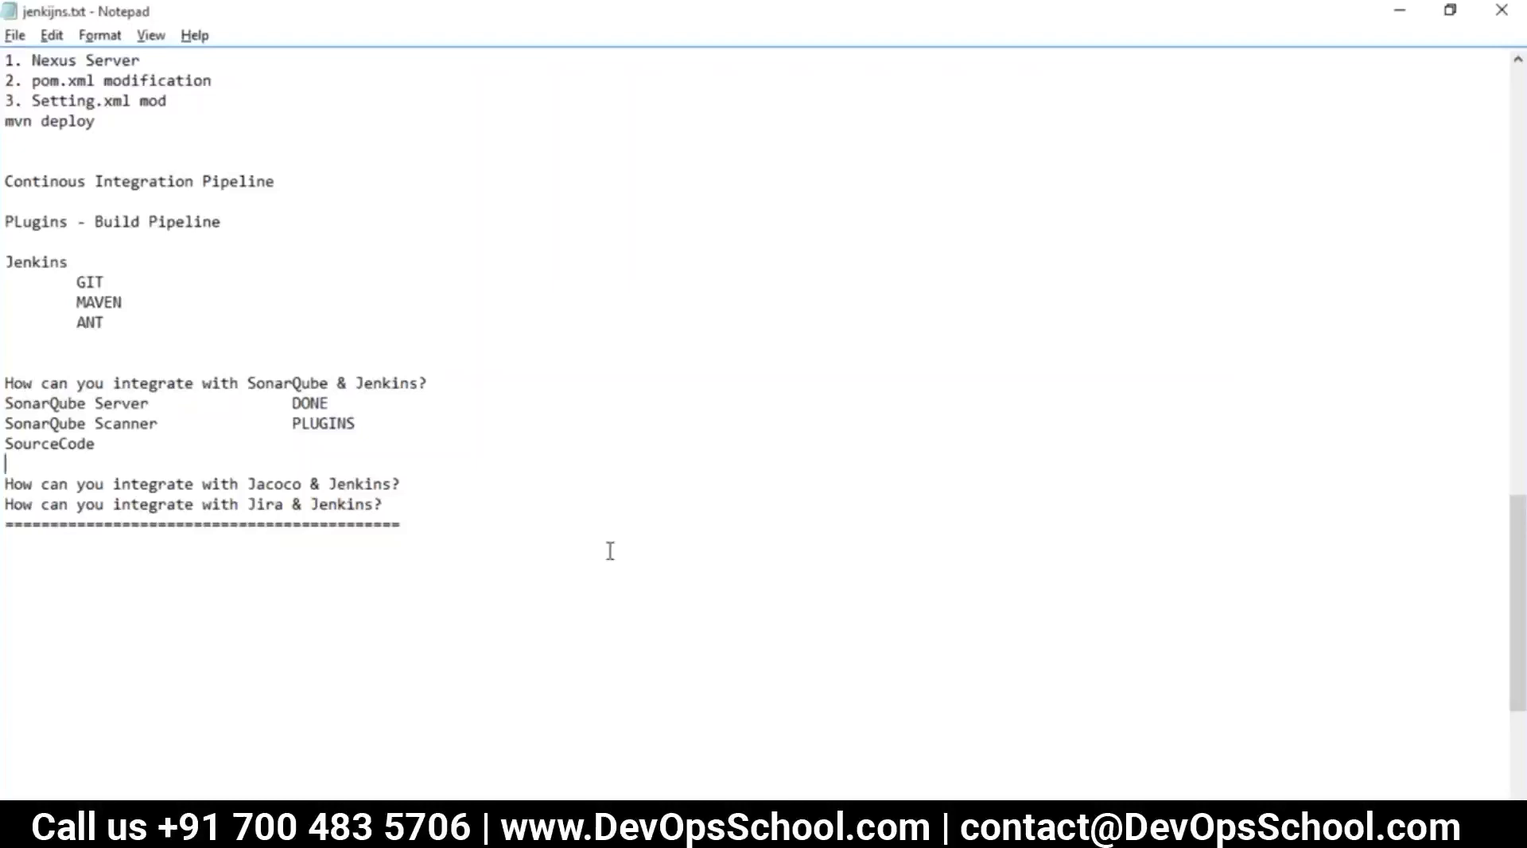
Leave the sonarqube configuration without saving and go to the Jenkins dashboard
key(alt+Tab)
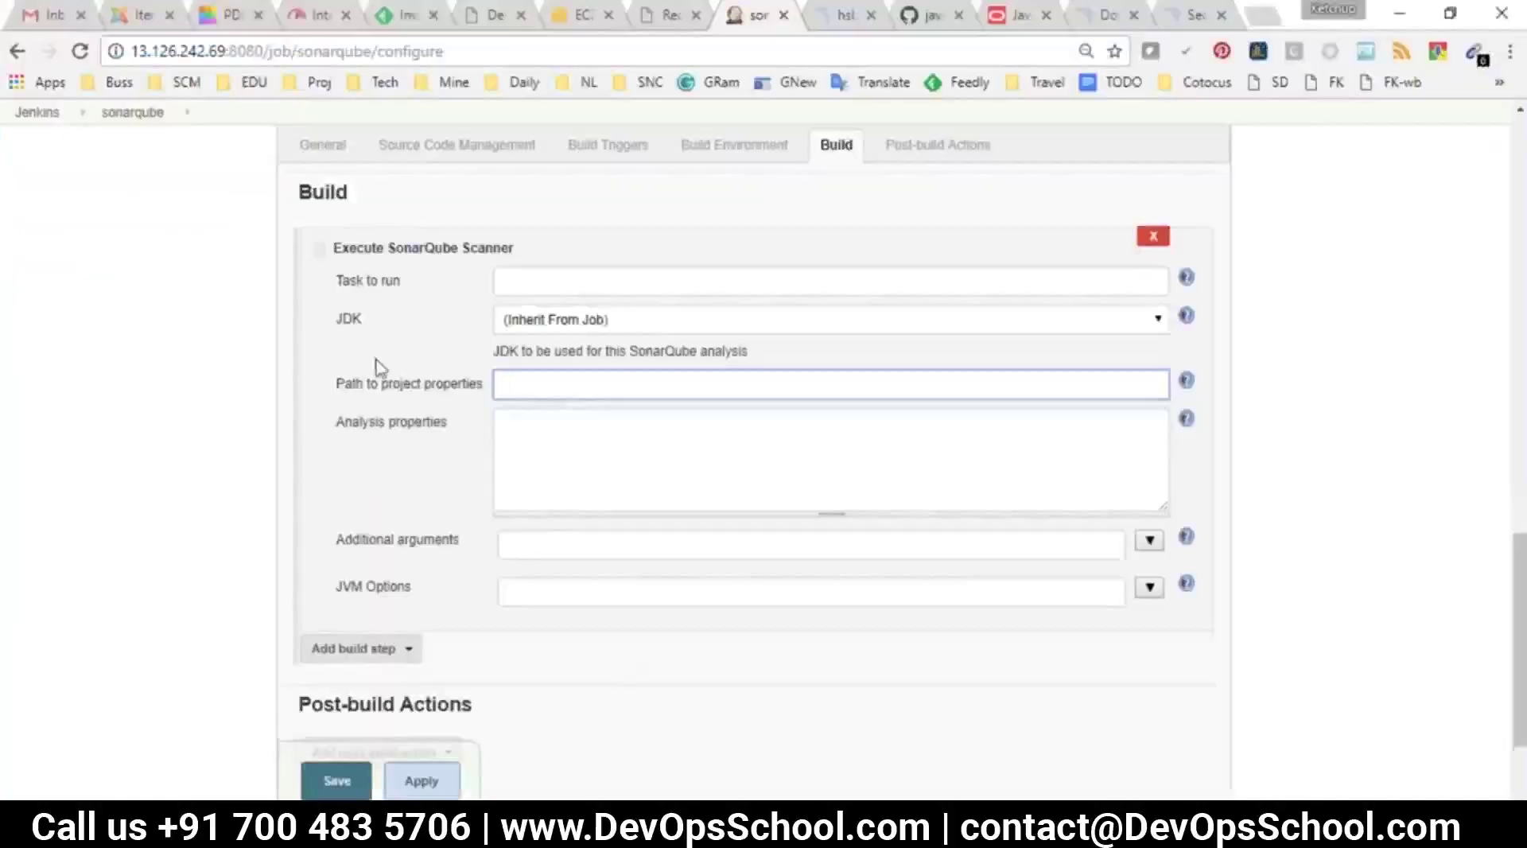
click(132, 112)
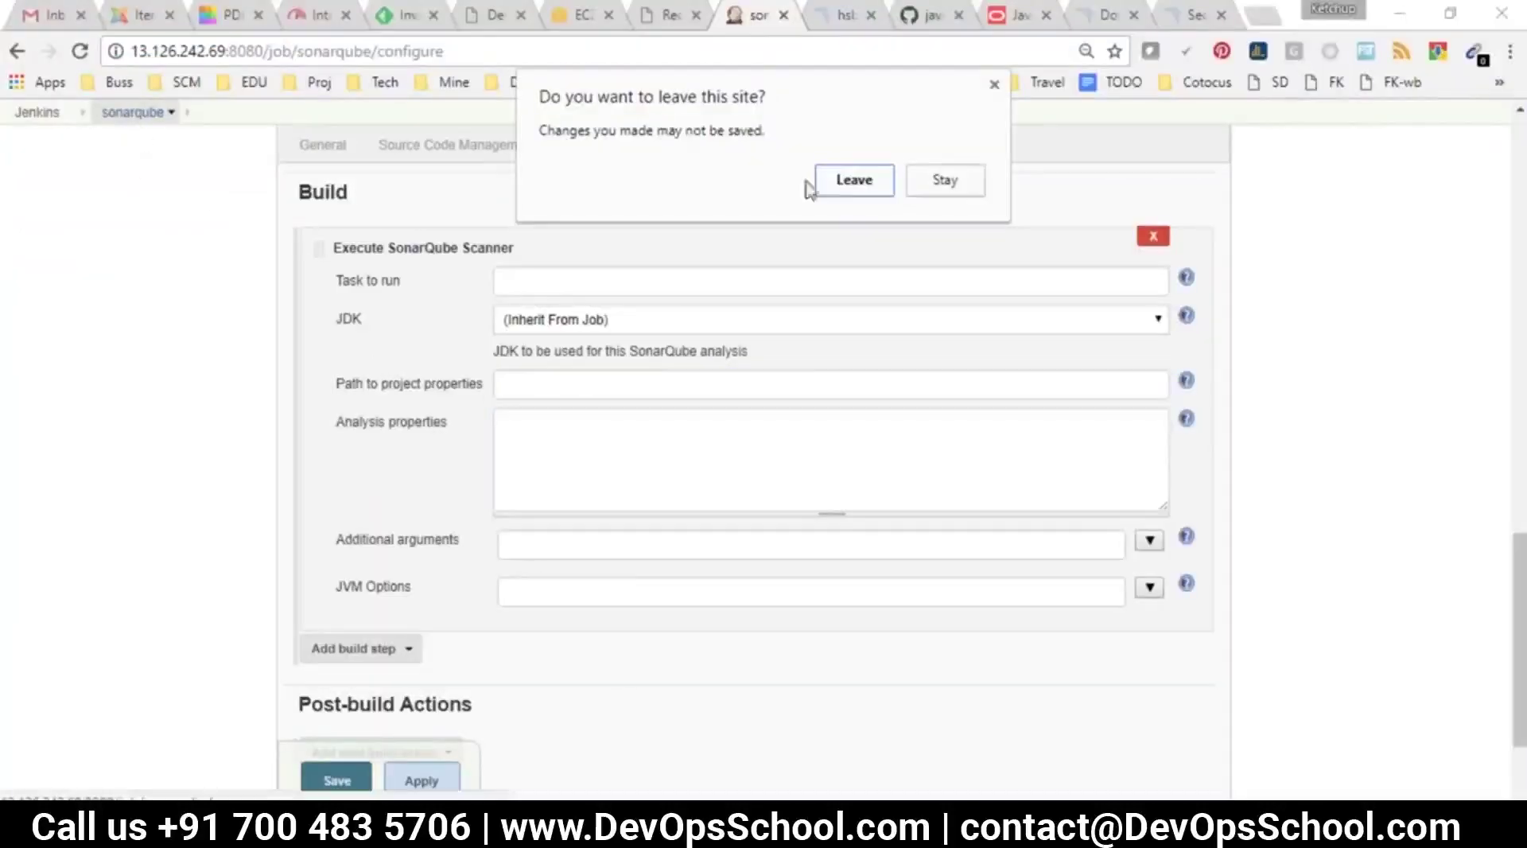
click(830, 181)
click(36, 151)
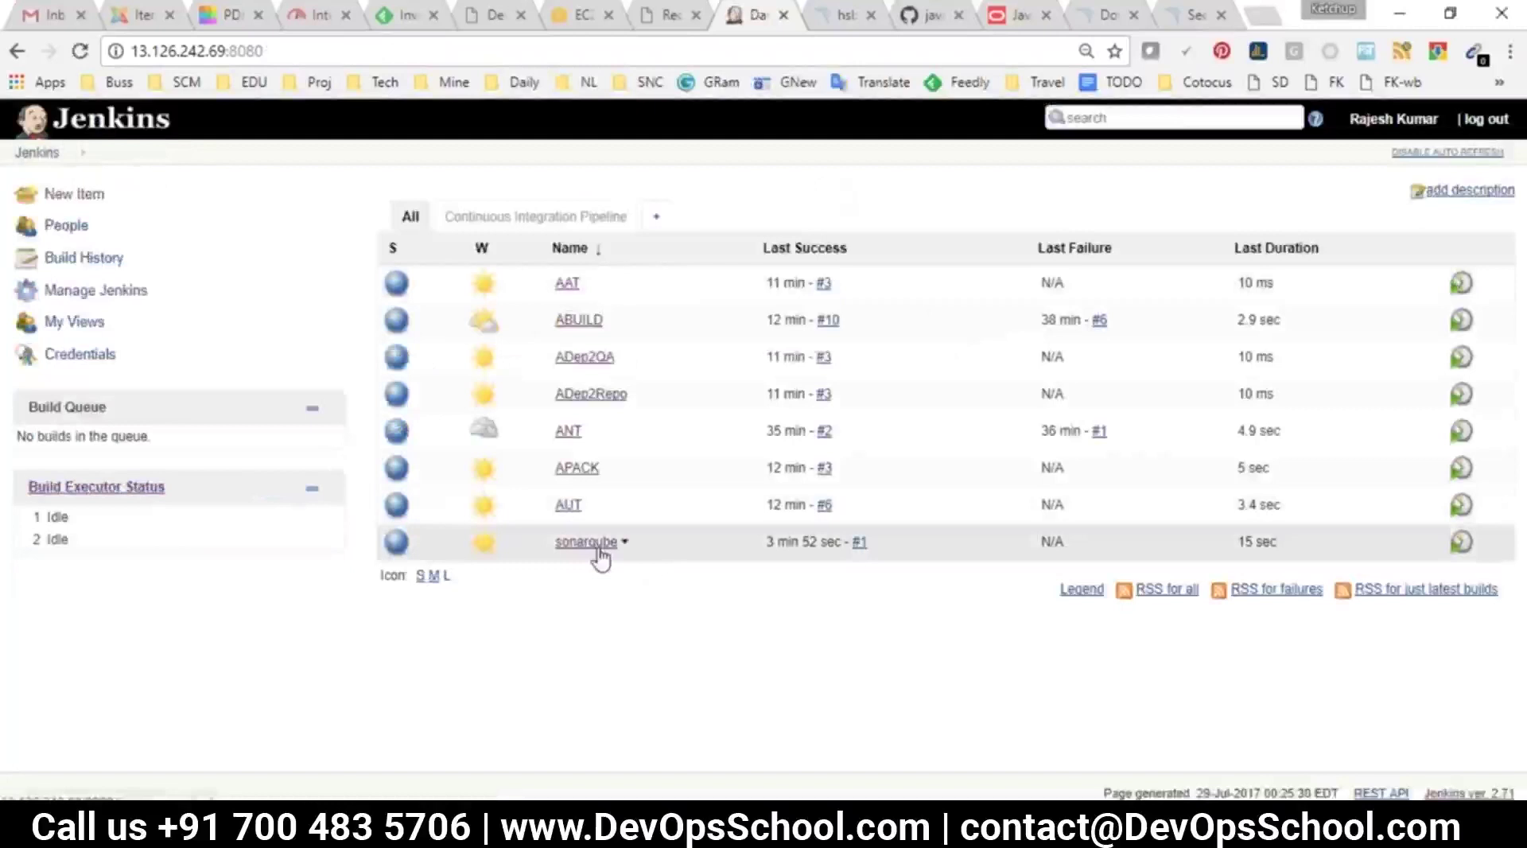
Open the sonarqube job configuration and check the static code analysis stage in the notes
click(582, 548)
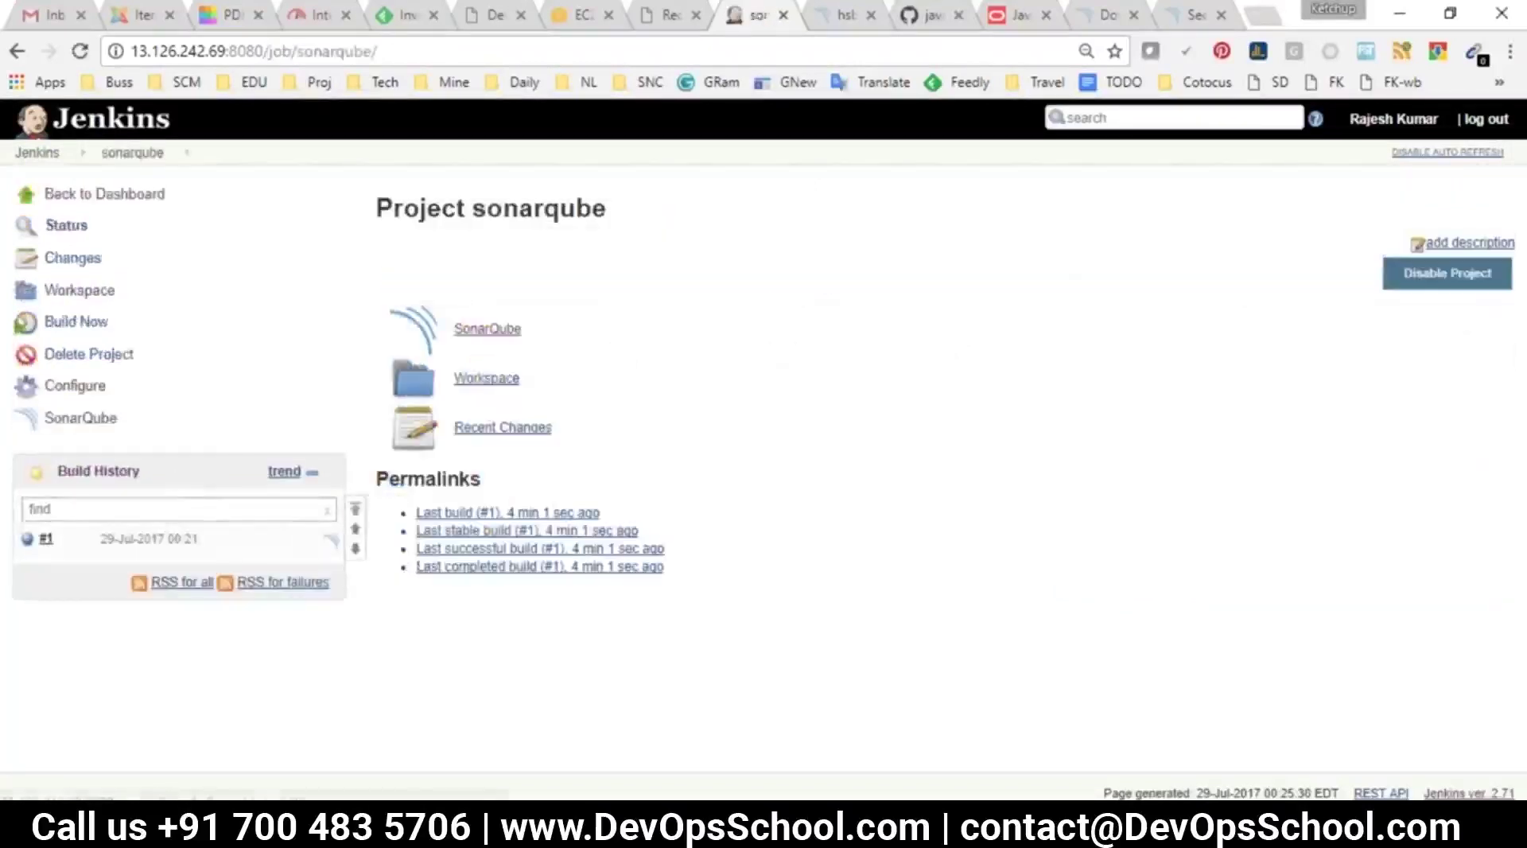
click(74, 386)
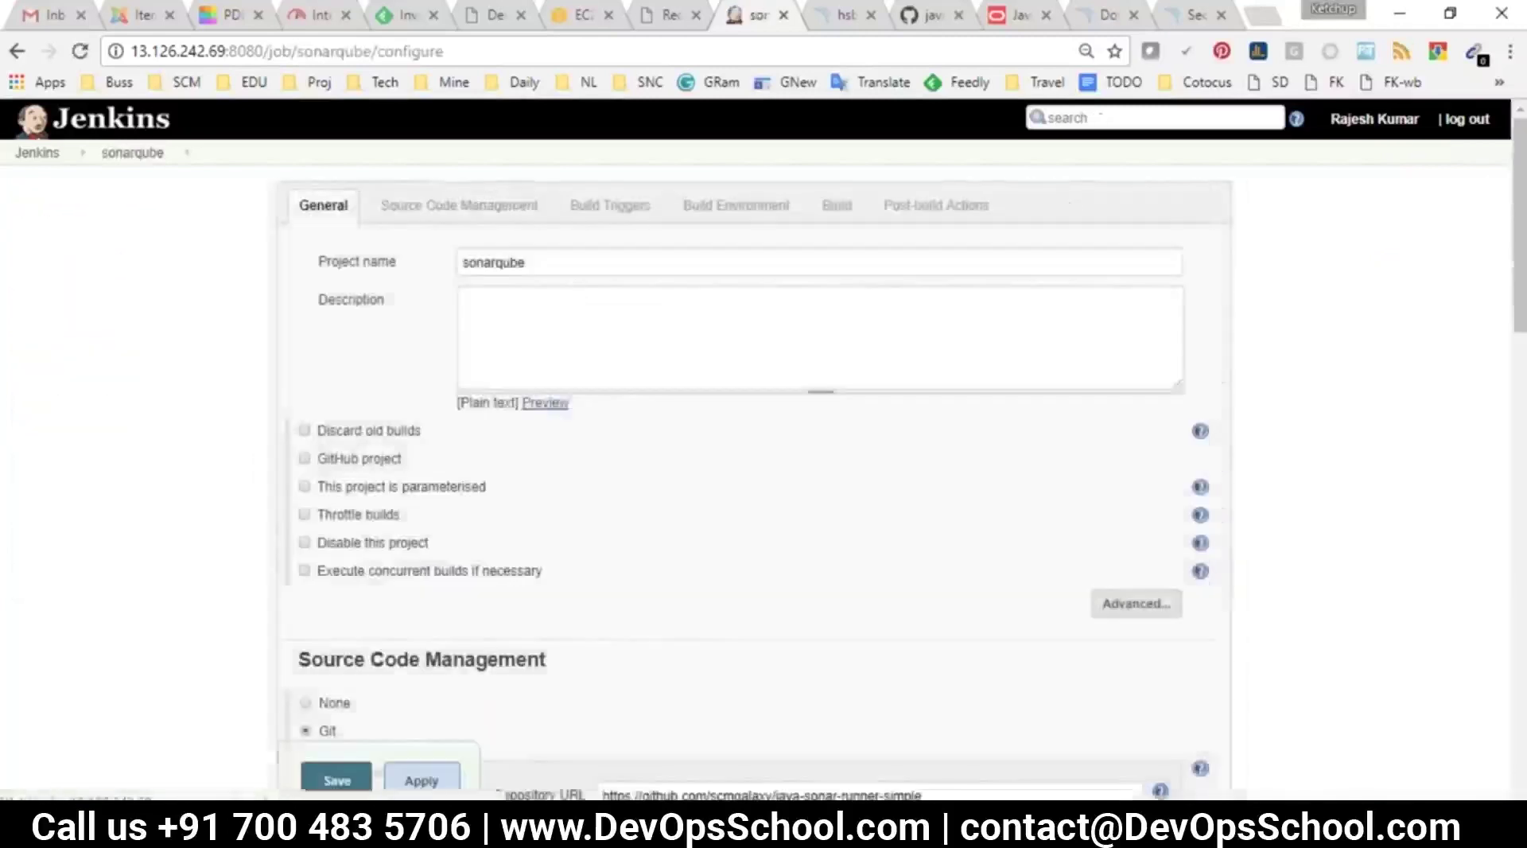
key(alt+Tab)
scroll(550, 588, up, 20)
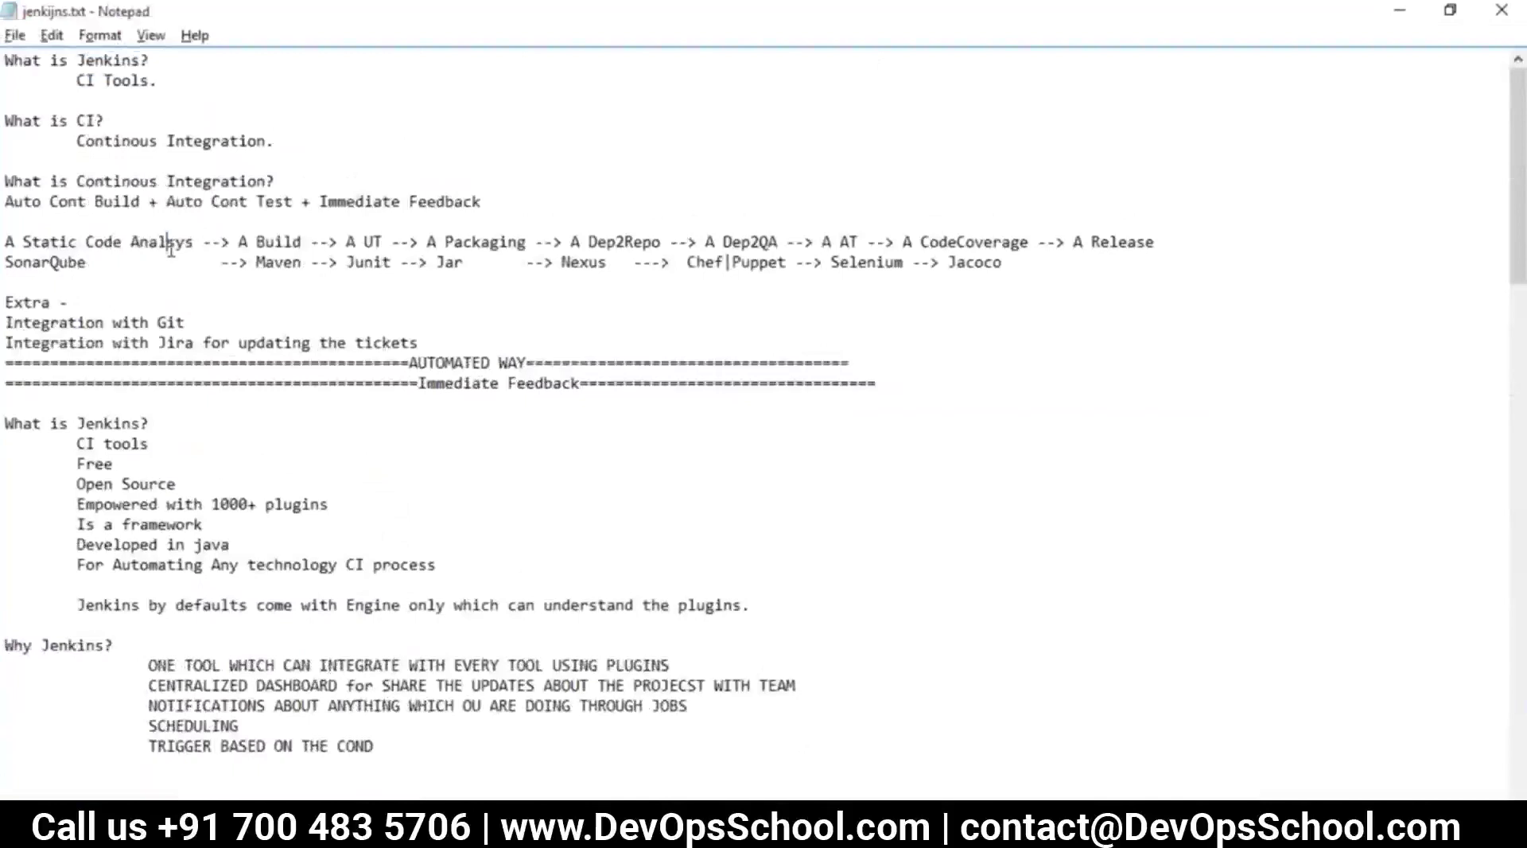
drag(168, 242, 63, 236)
key(alt+Tab)
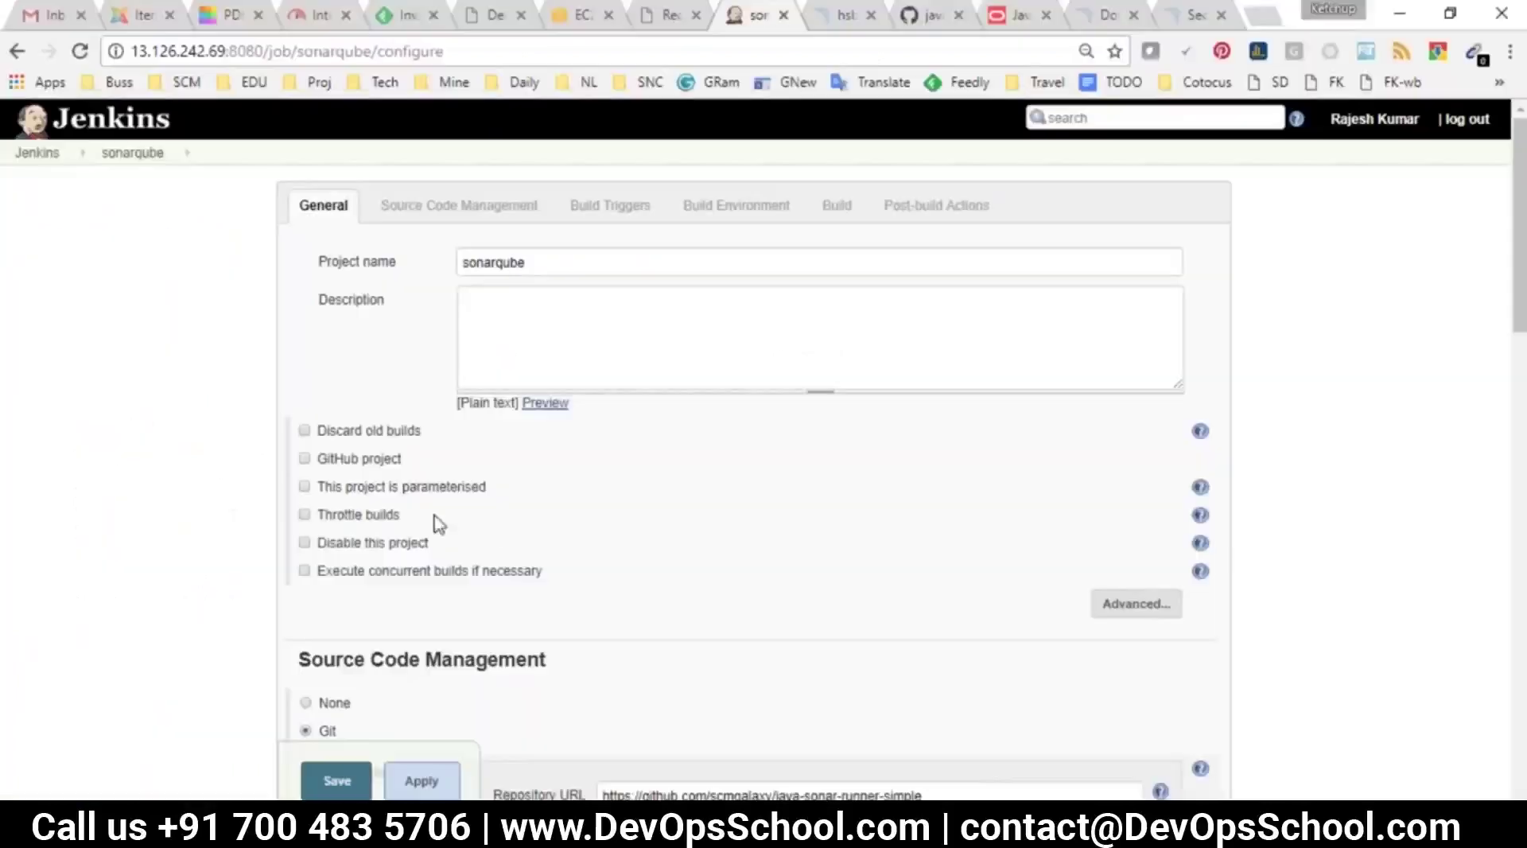
Add a Build other projects post-build action targeting ABUILD and save
scroll(436, 521, down, 5)
scroll(675, 398, down, 10)
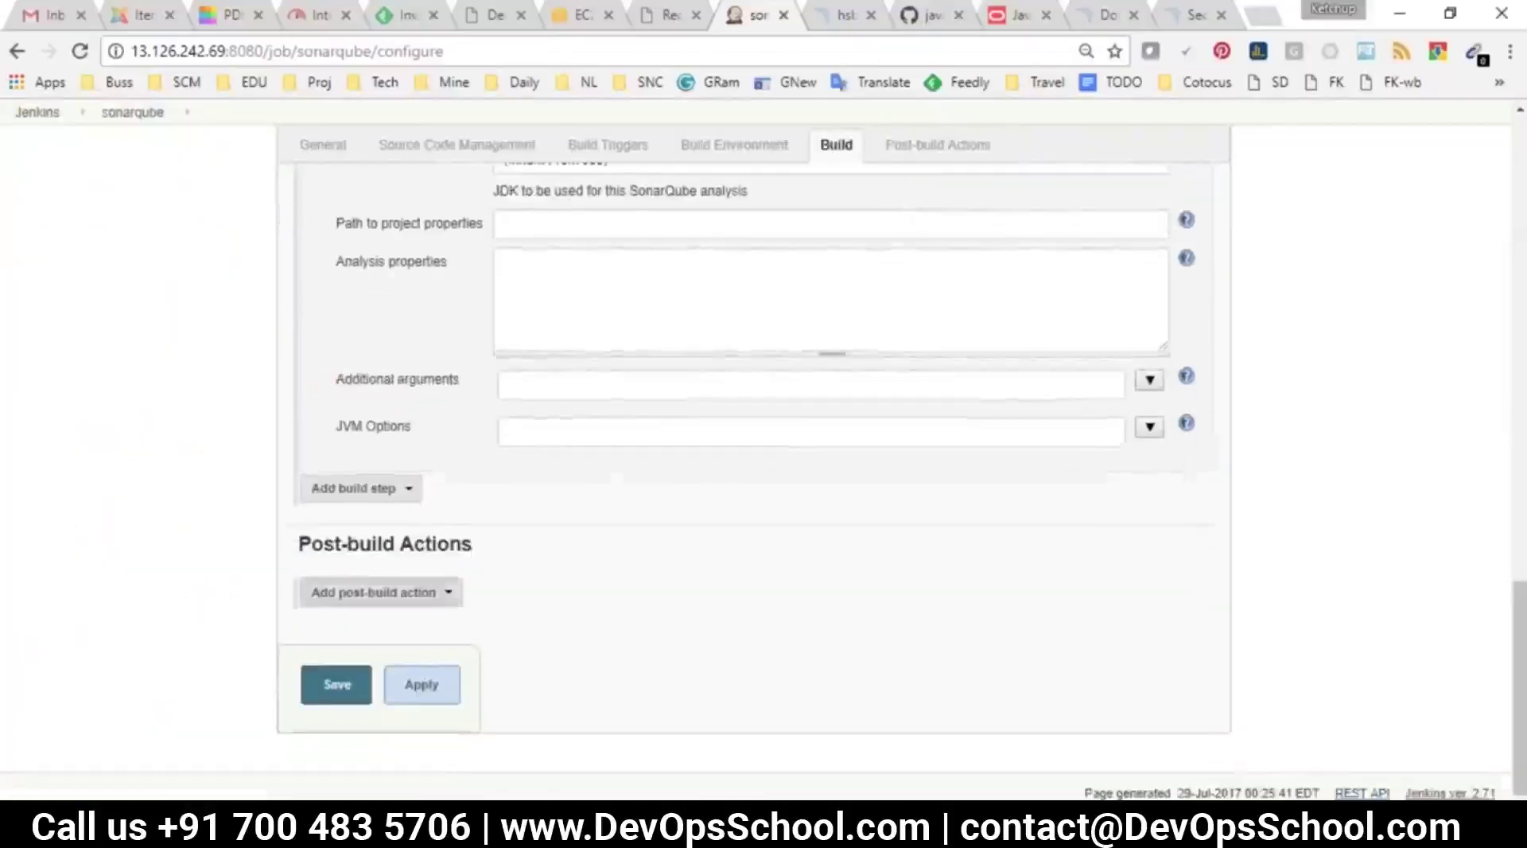
click(398, 593)
click(383, 275)
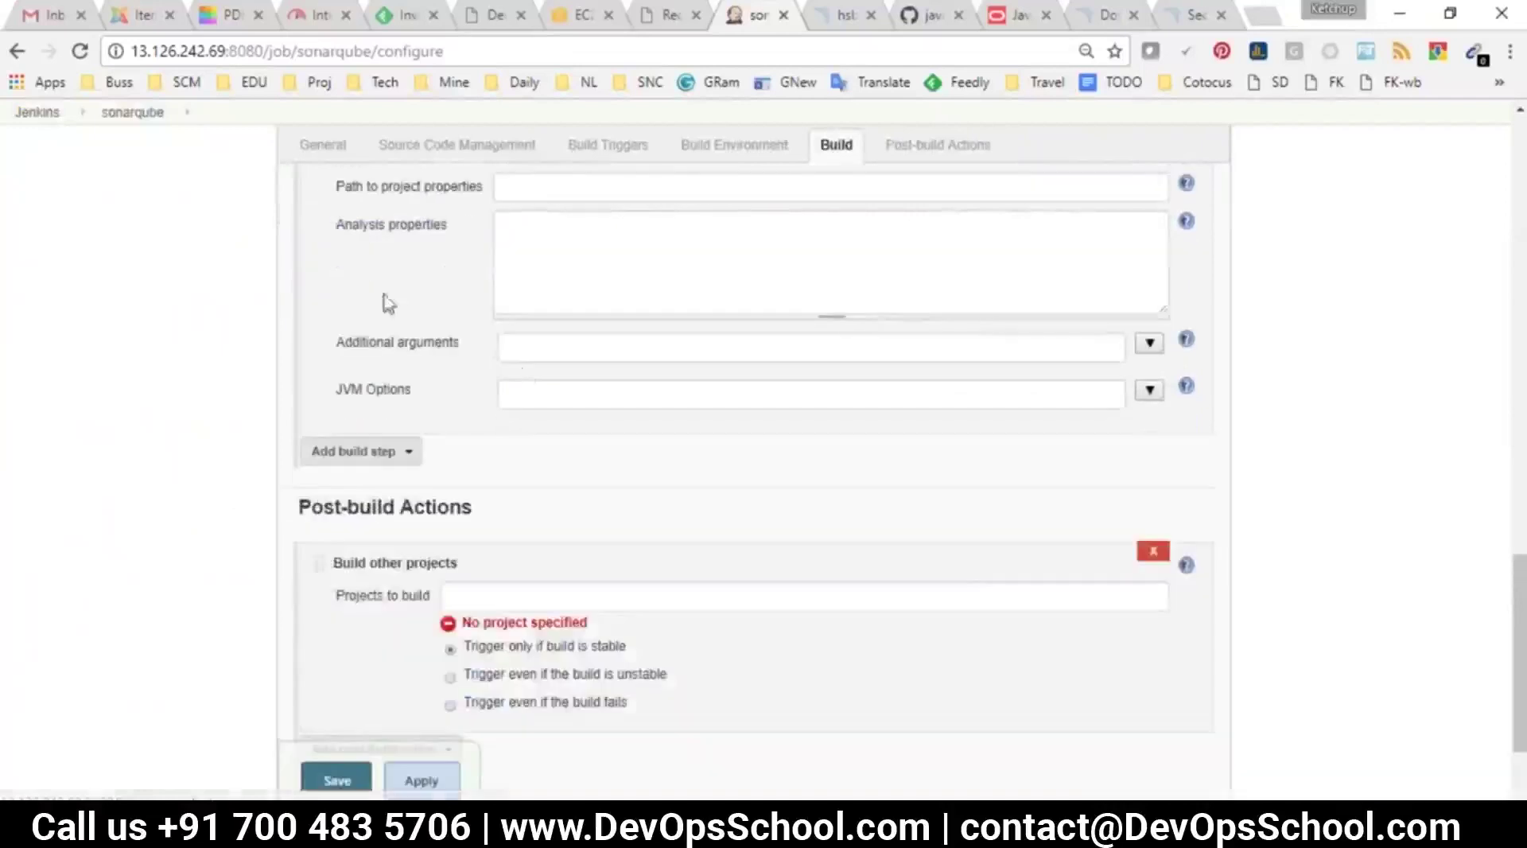
click(492, 438)
text(AB)
click(467, 469)
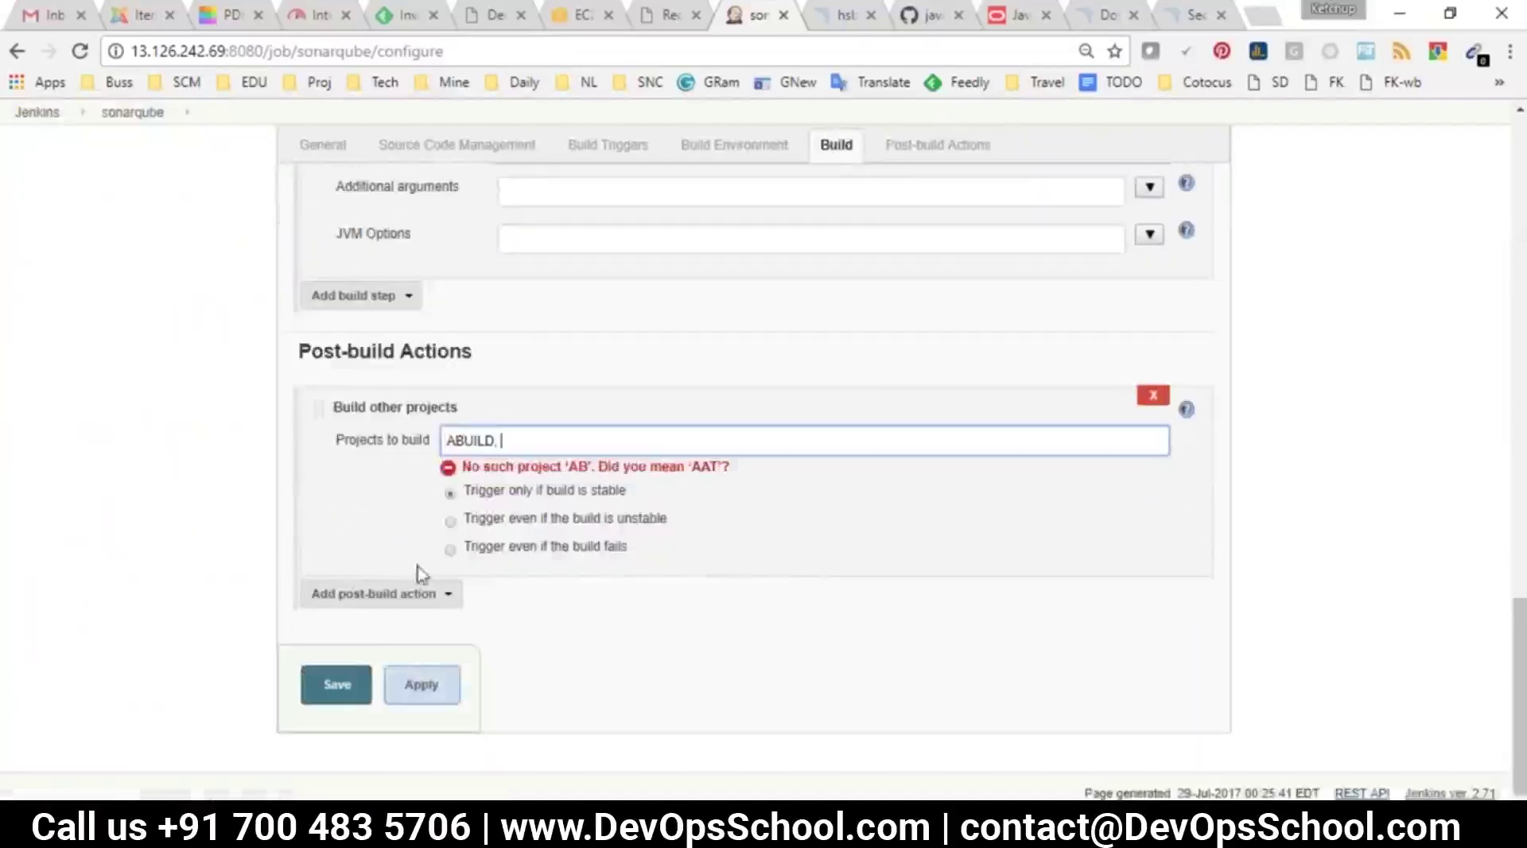
click(337, 685)
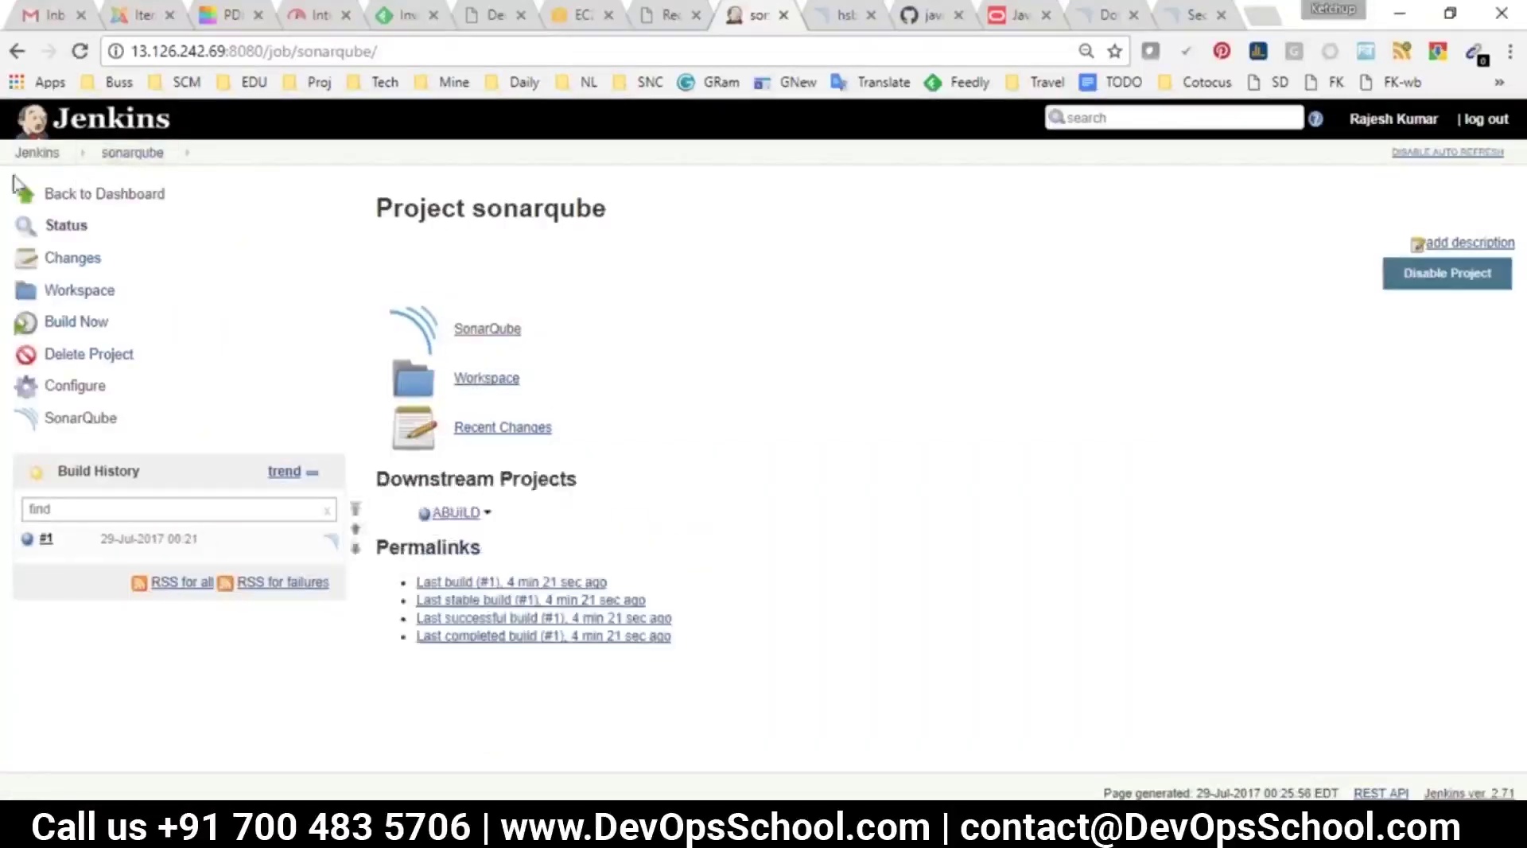
Set the Continuous Integration Pipeline view's initial job to sonarqube
click(31, 153)
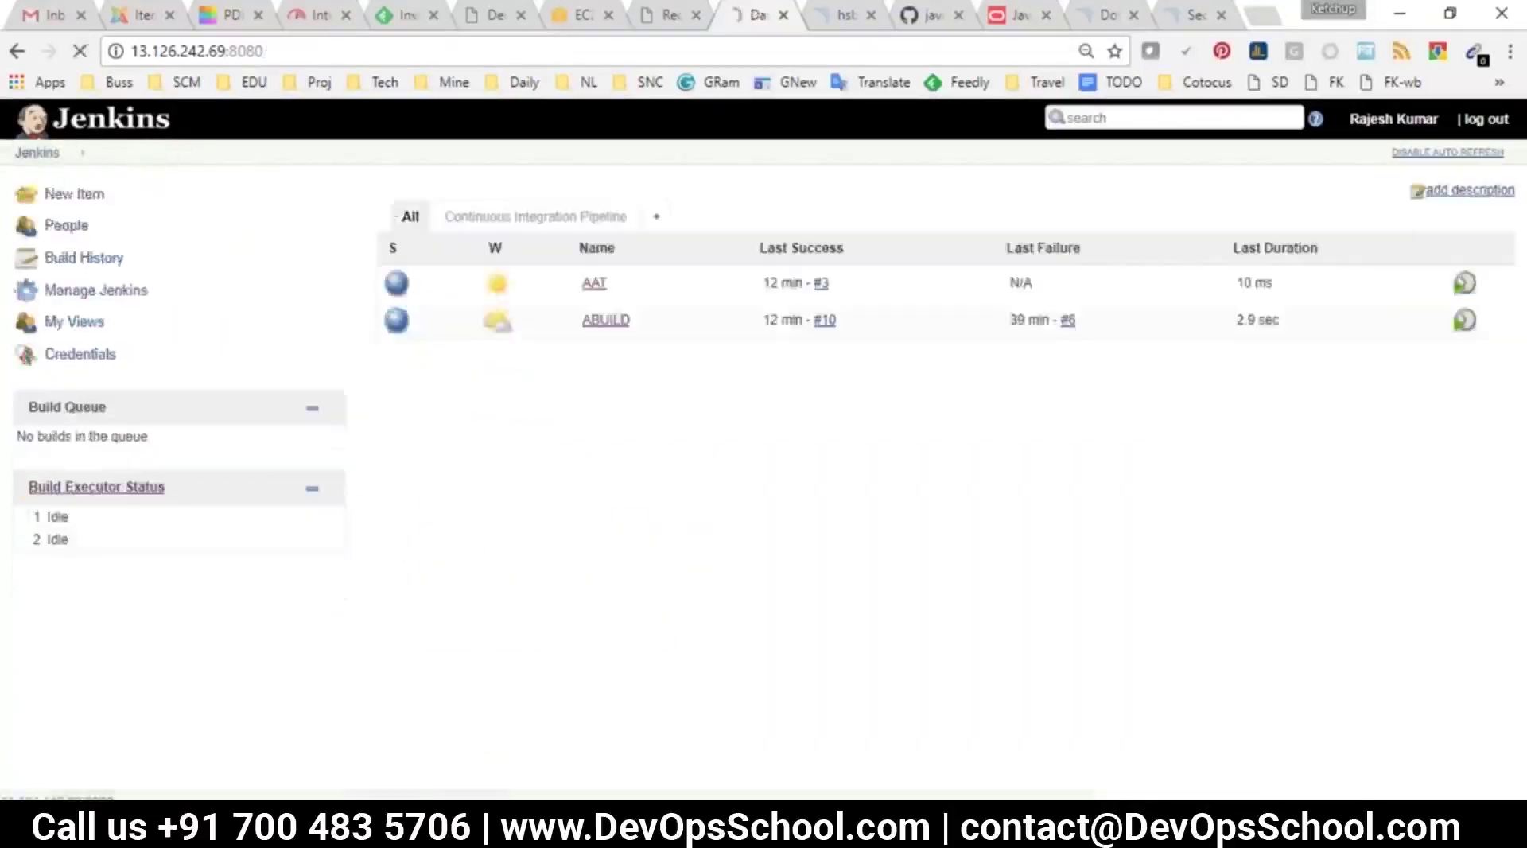
click(545, 224)
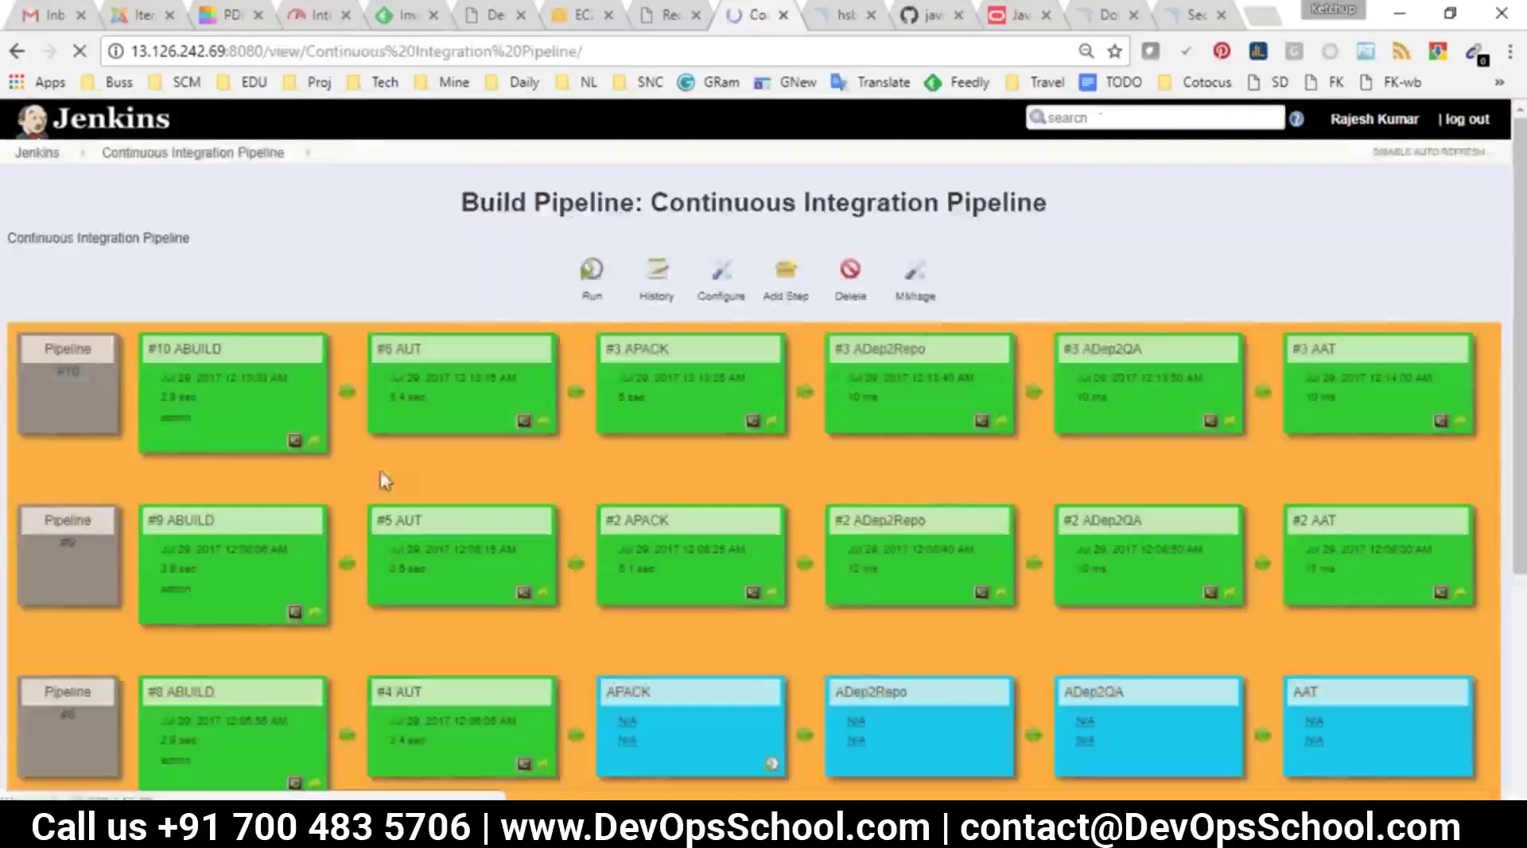
click(722, 307)
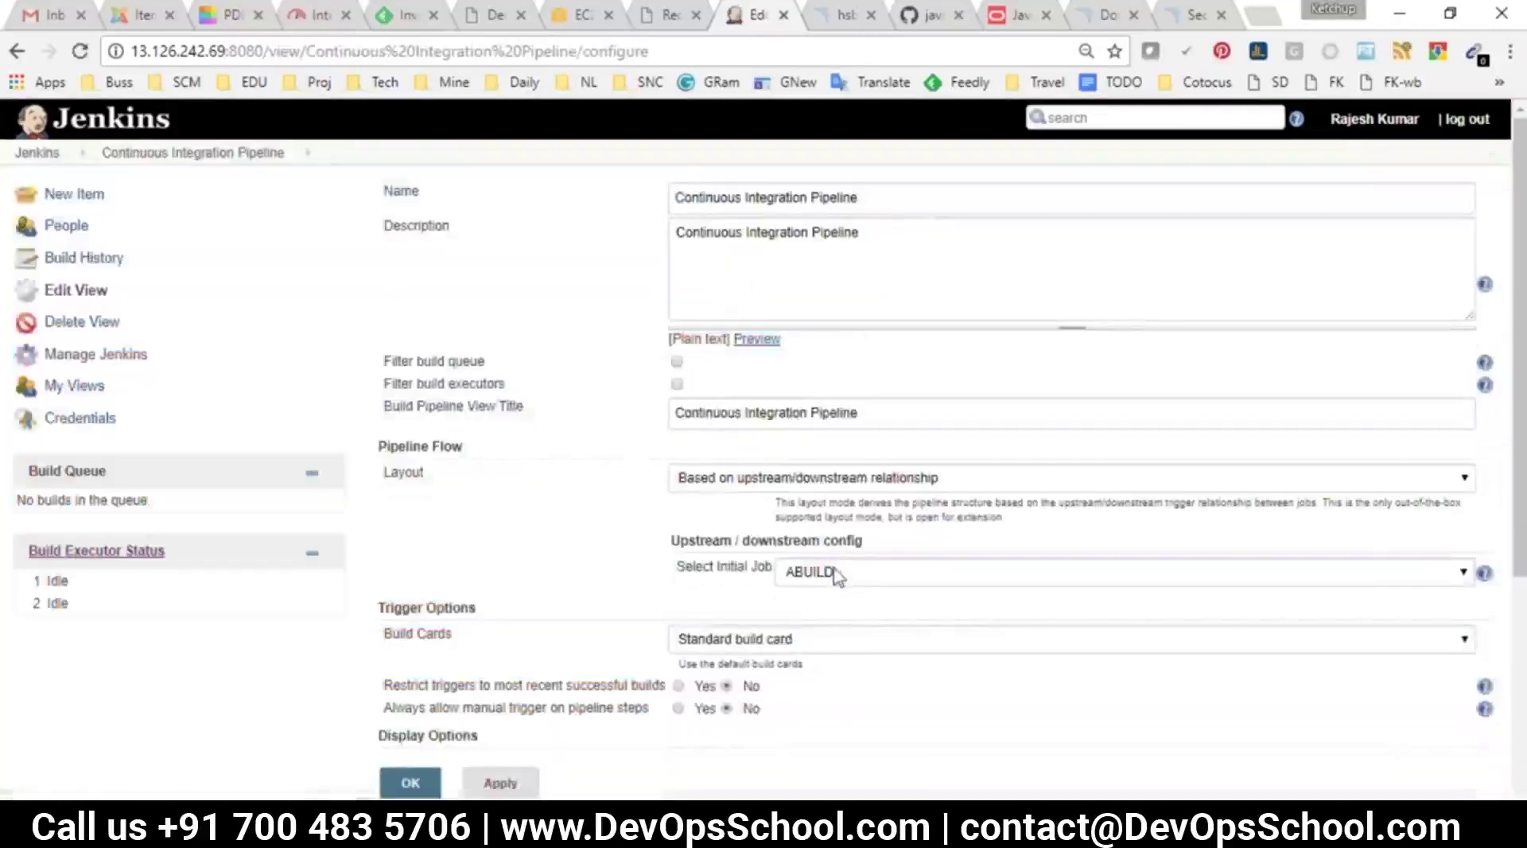
click(833, 572)
click(804, 717)
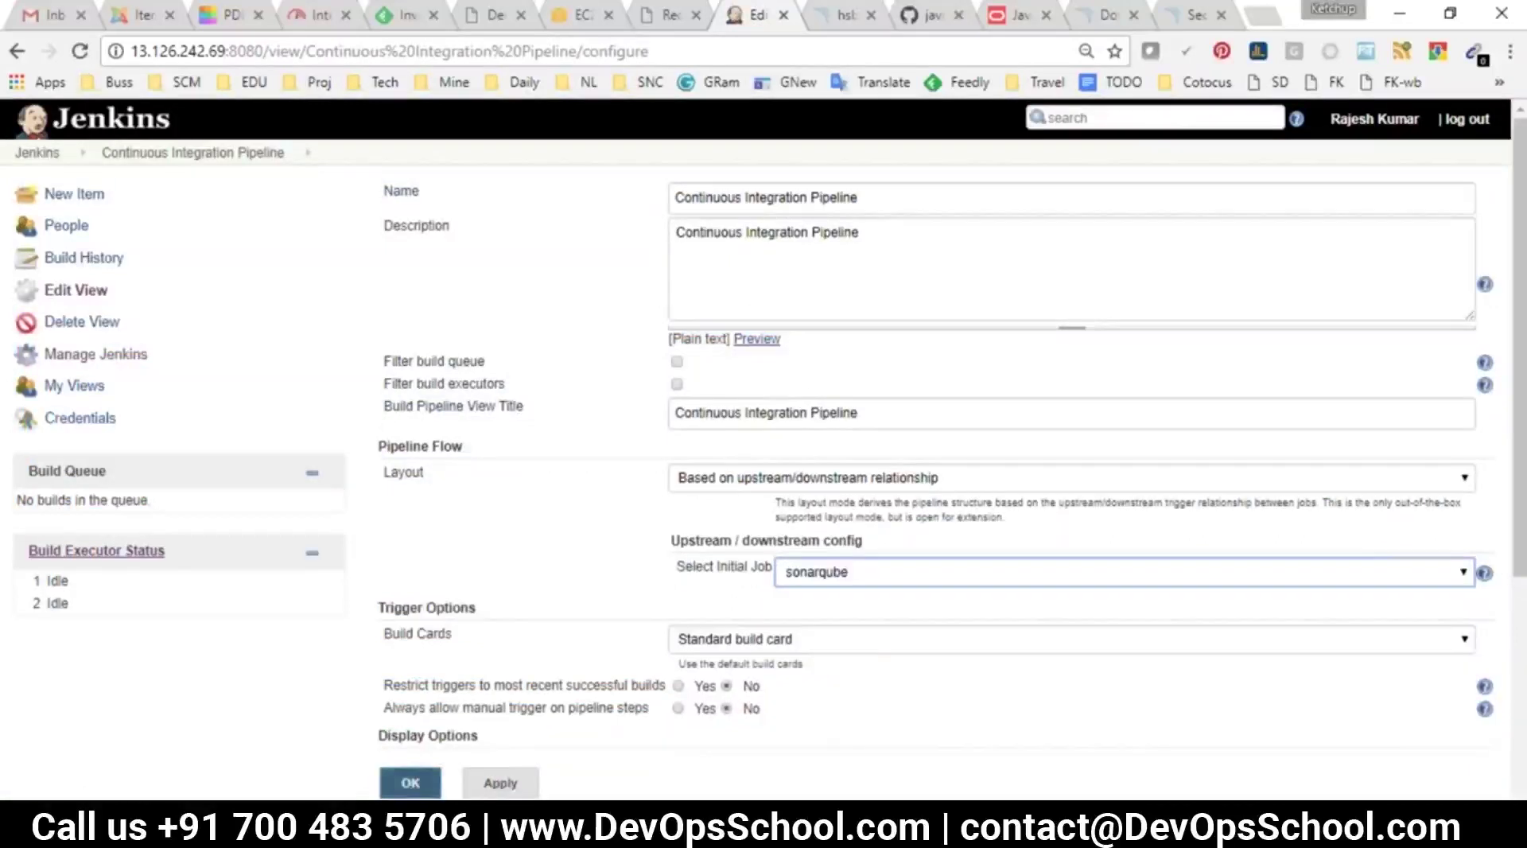
click(410, 783)
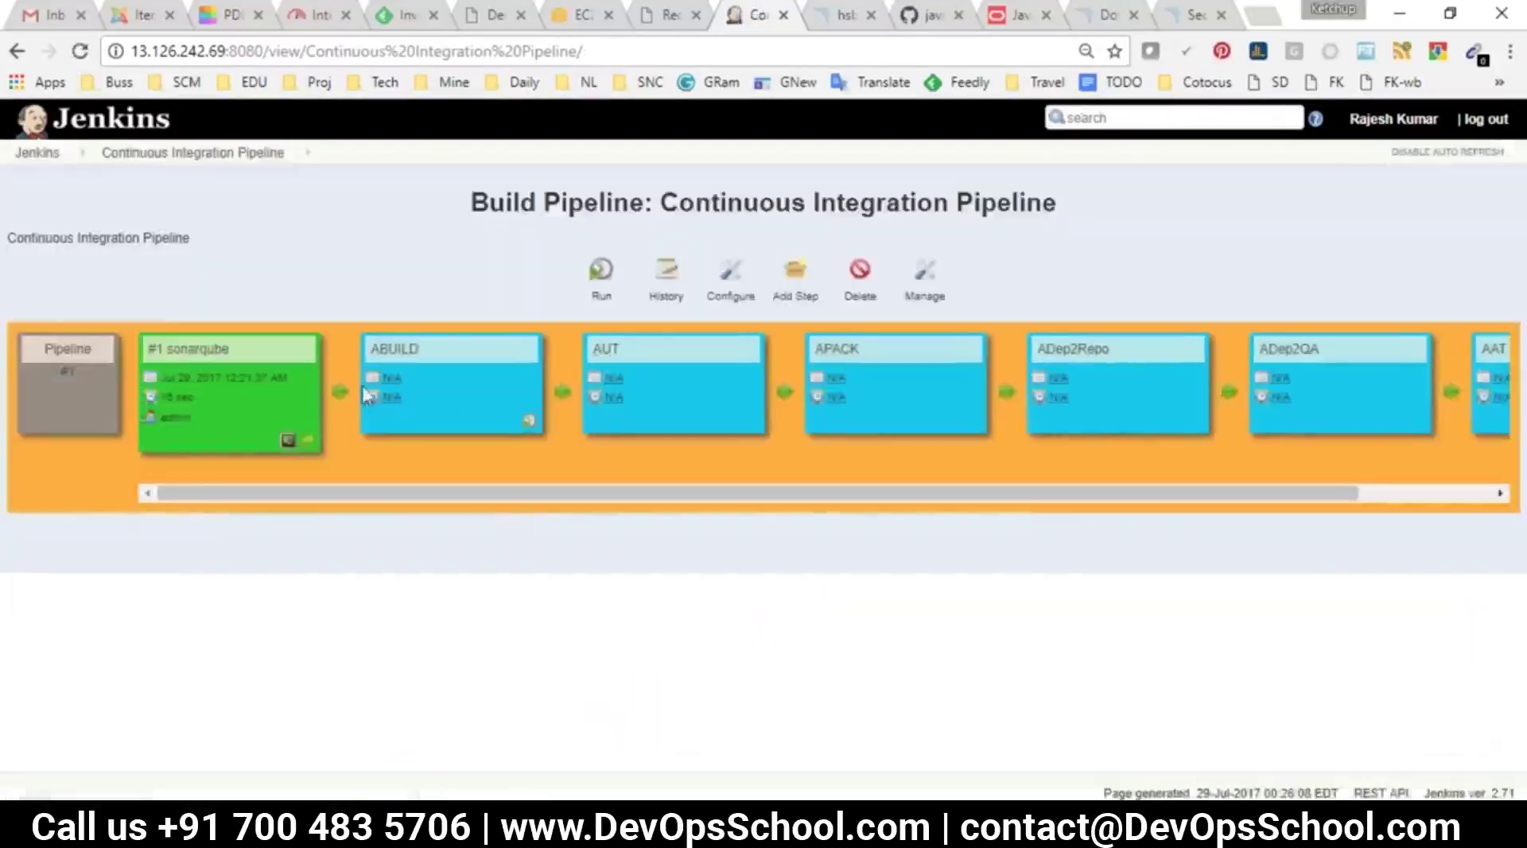
Re-save the pipeline view settings, check the pipeline view, then return to SonarQube
click(725, 269)
scroll(726, 559, down, 5)
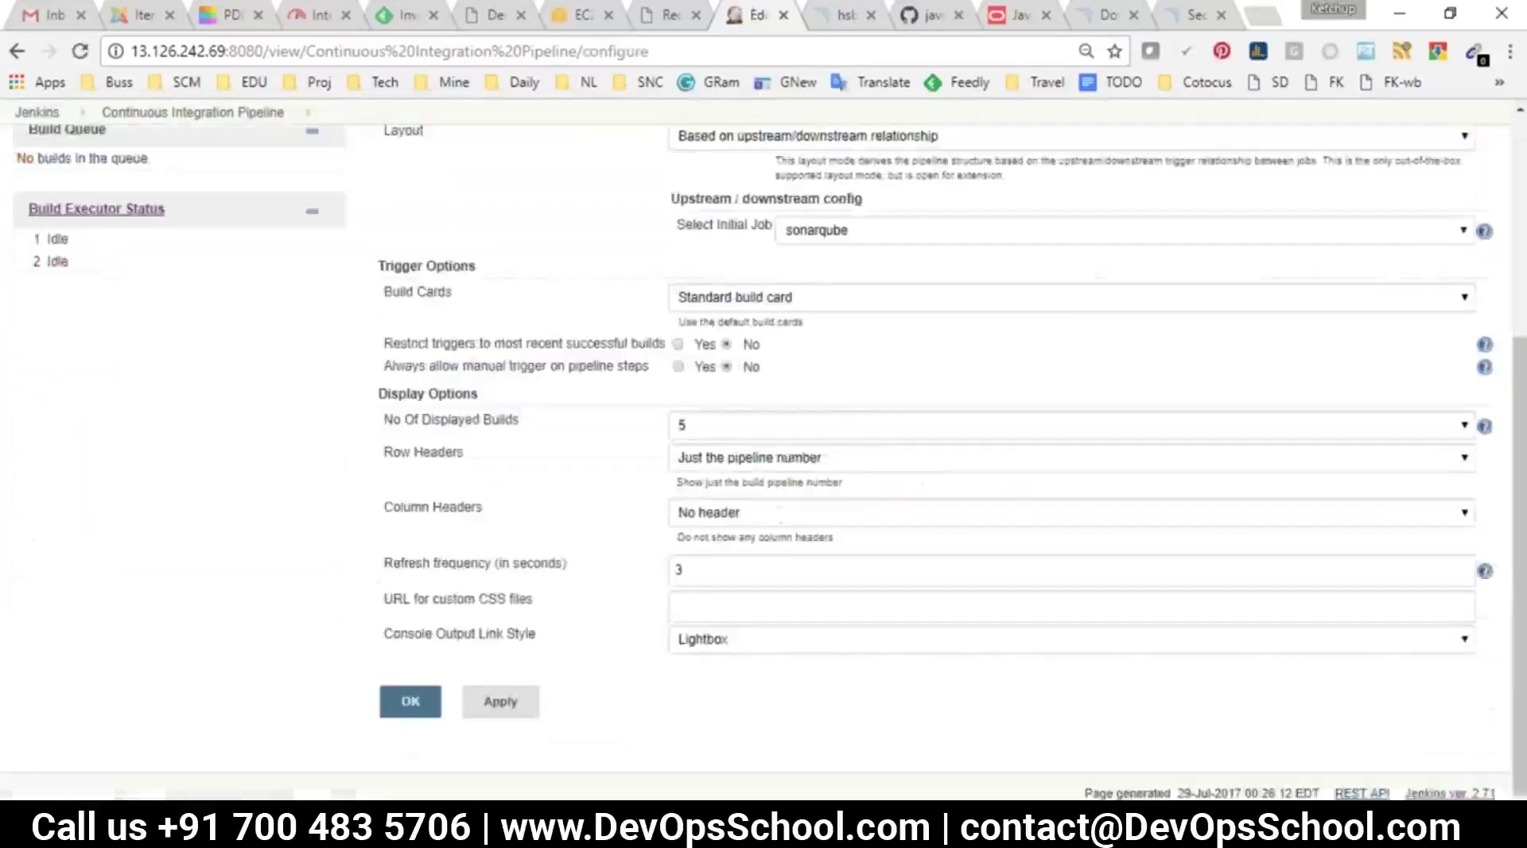
click(411, 700)
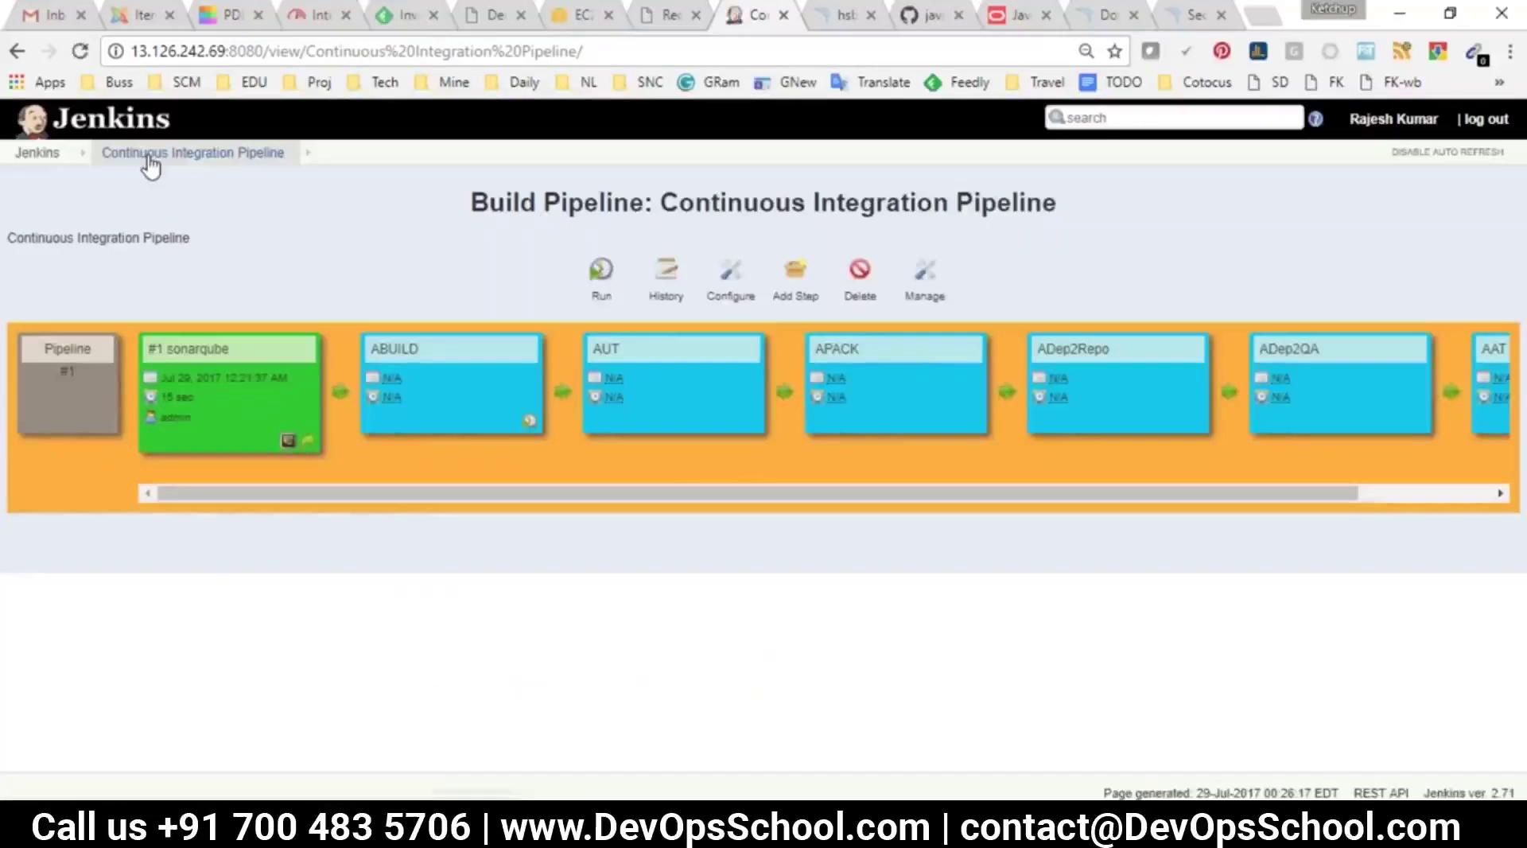
click(37, 152)
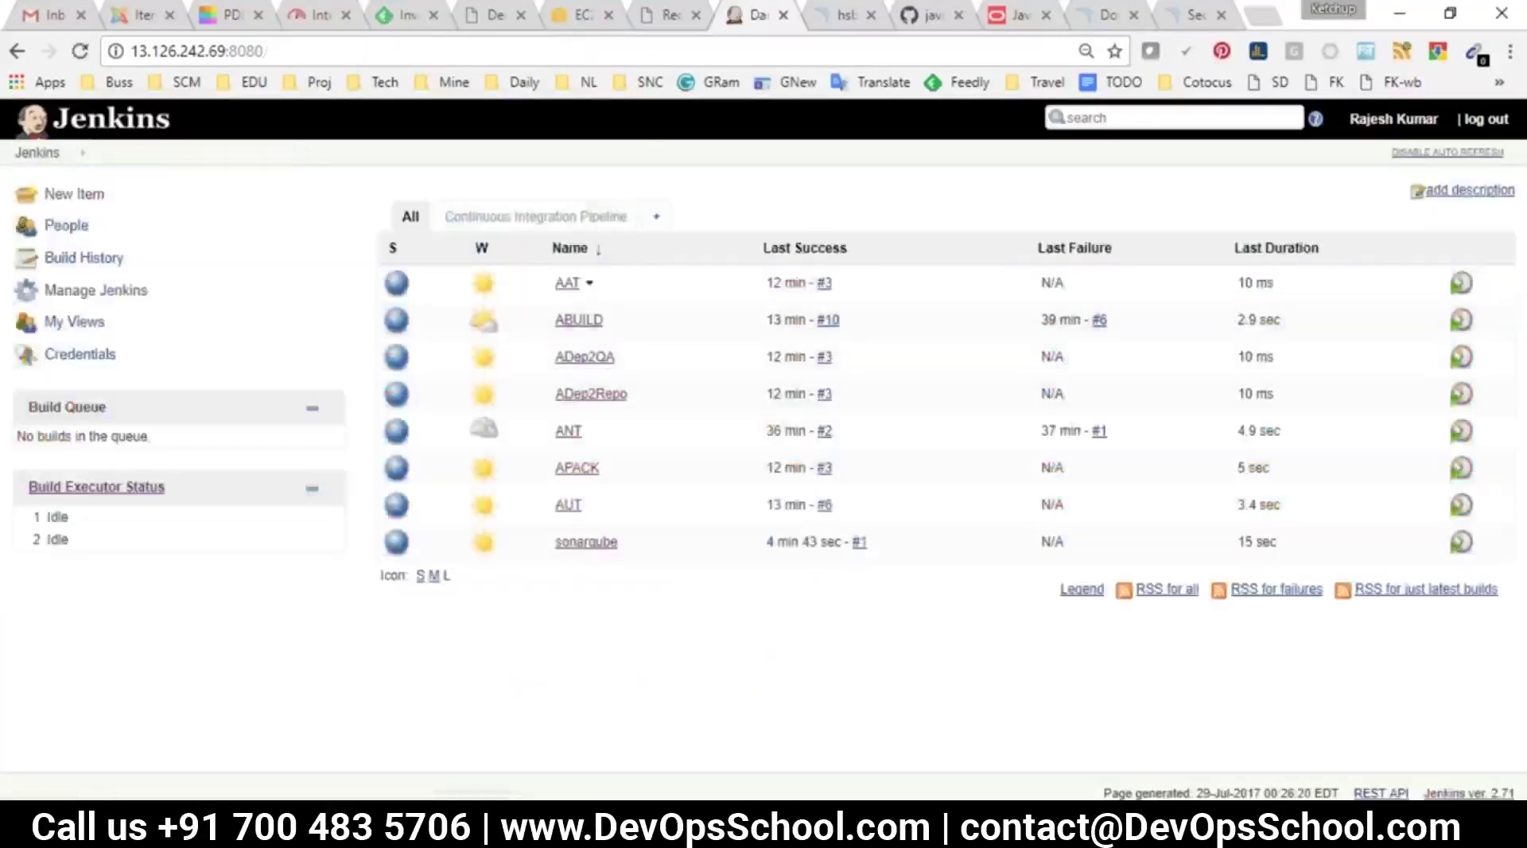
click(531, 215)
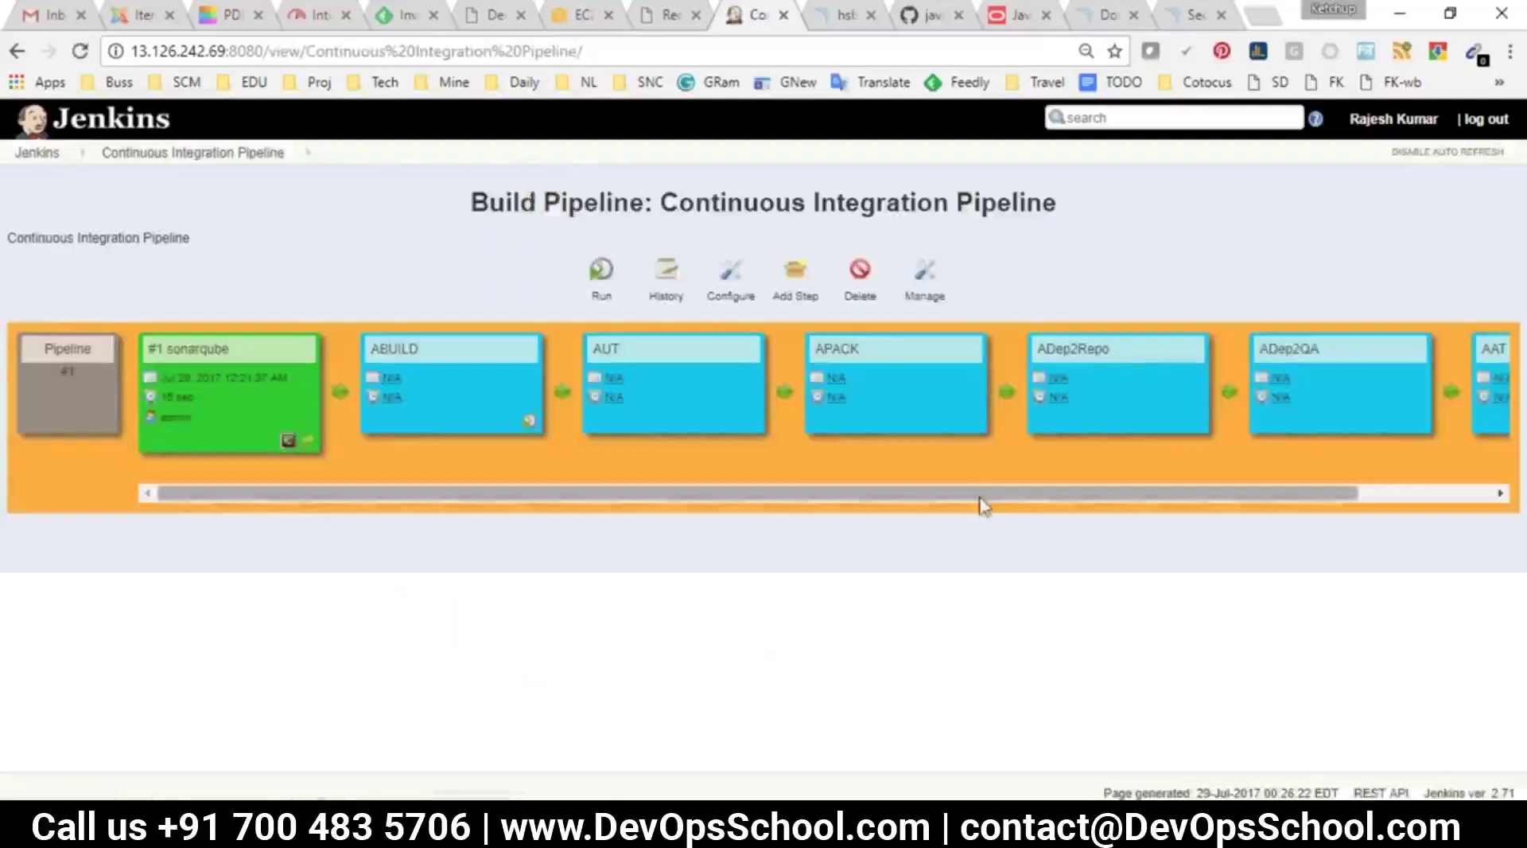
drag(961, 497, 992, 504)
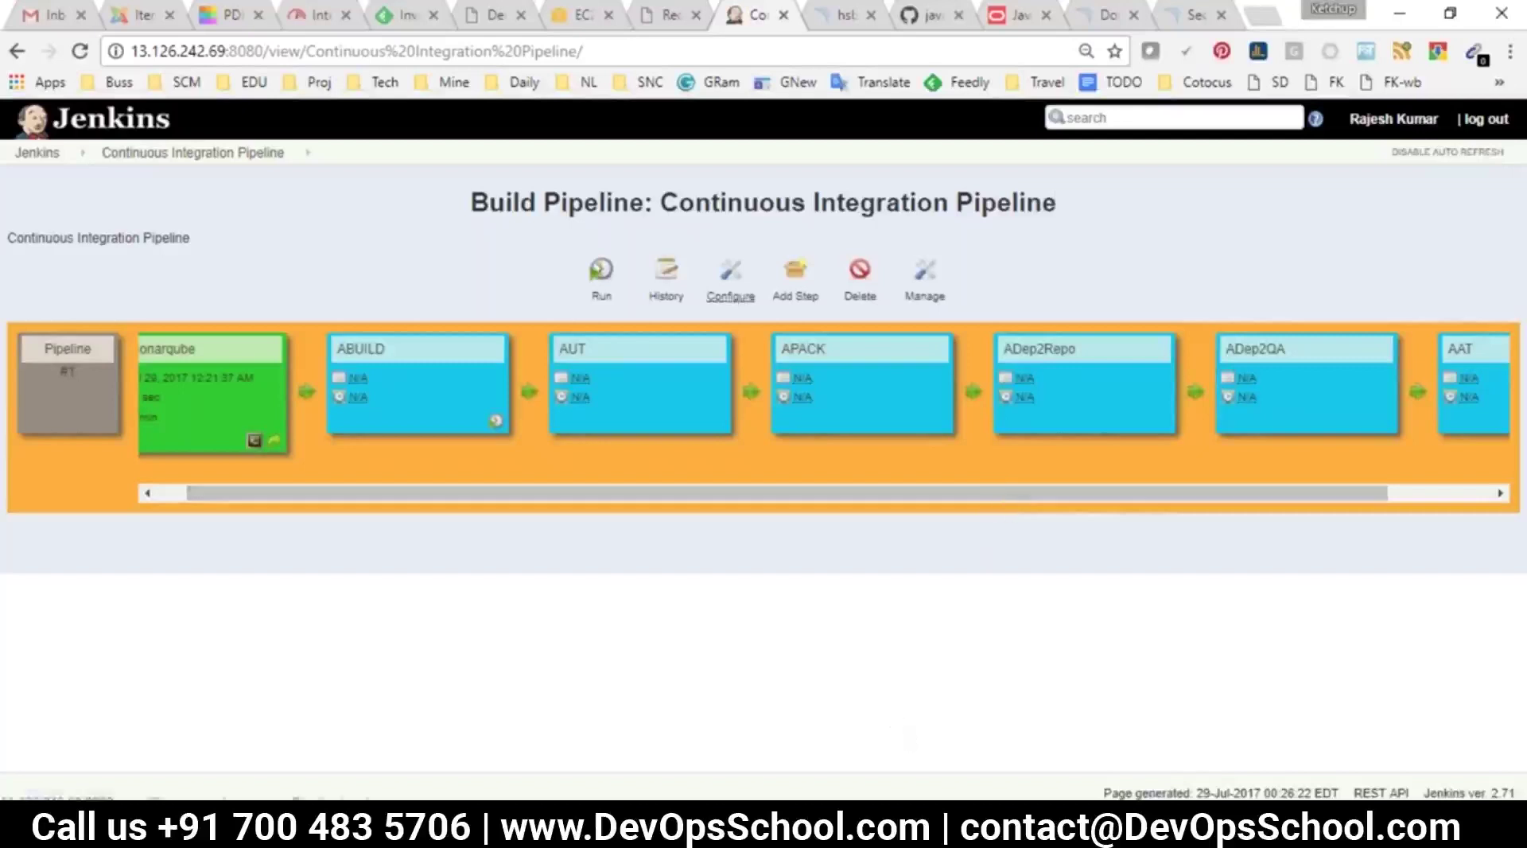
click(730, 292)
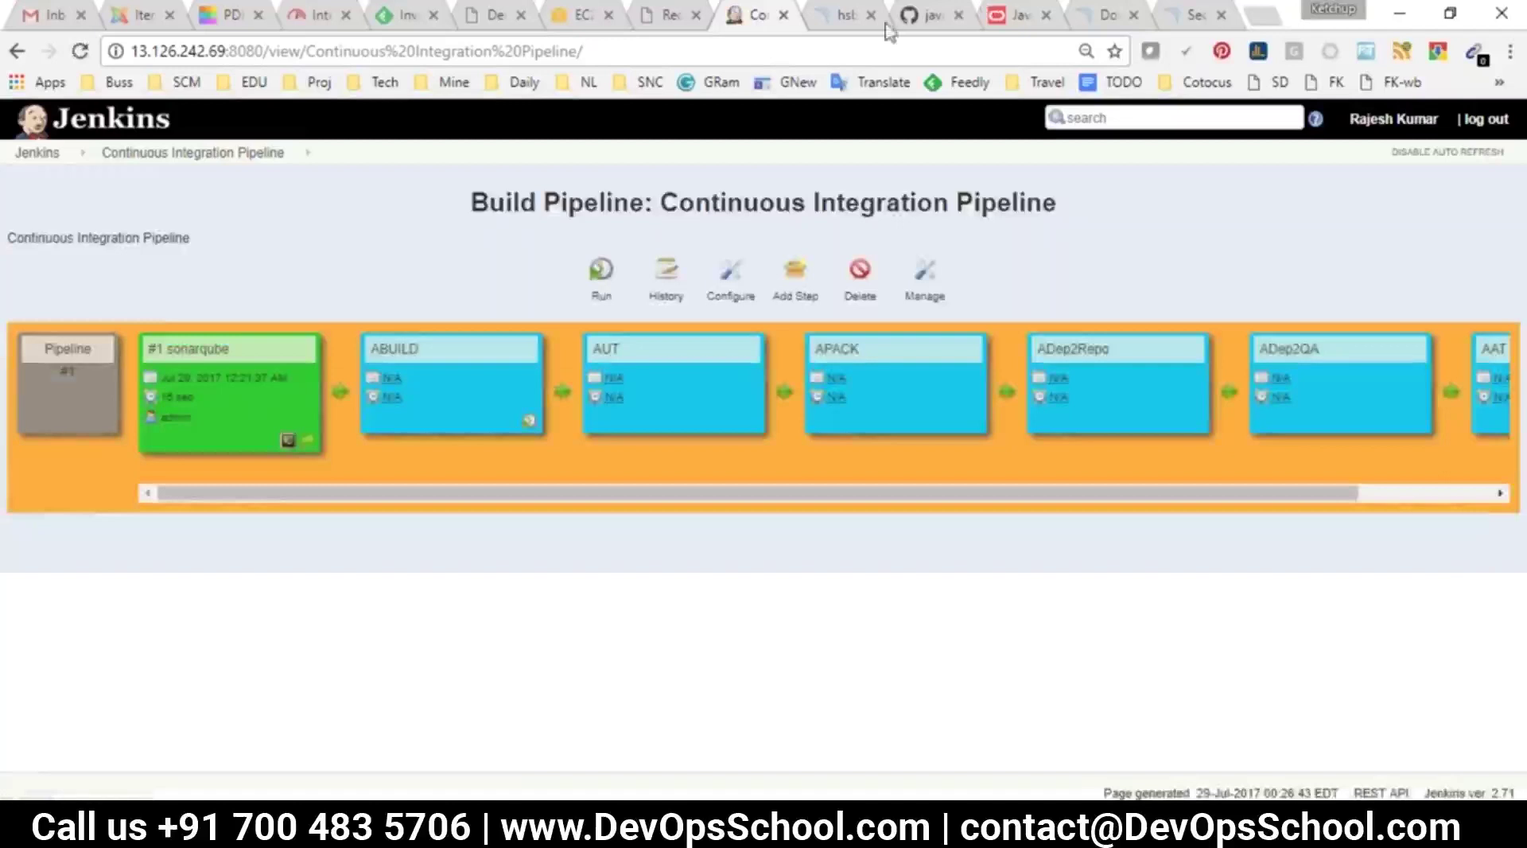
click(845, 12)
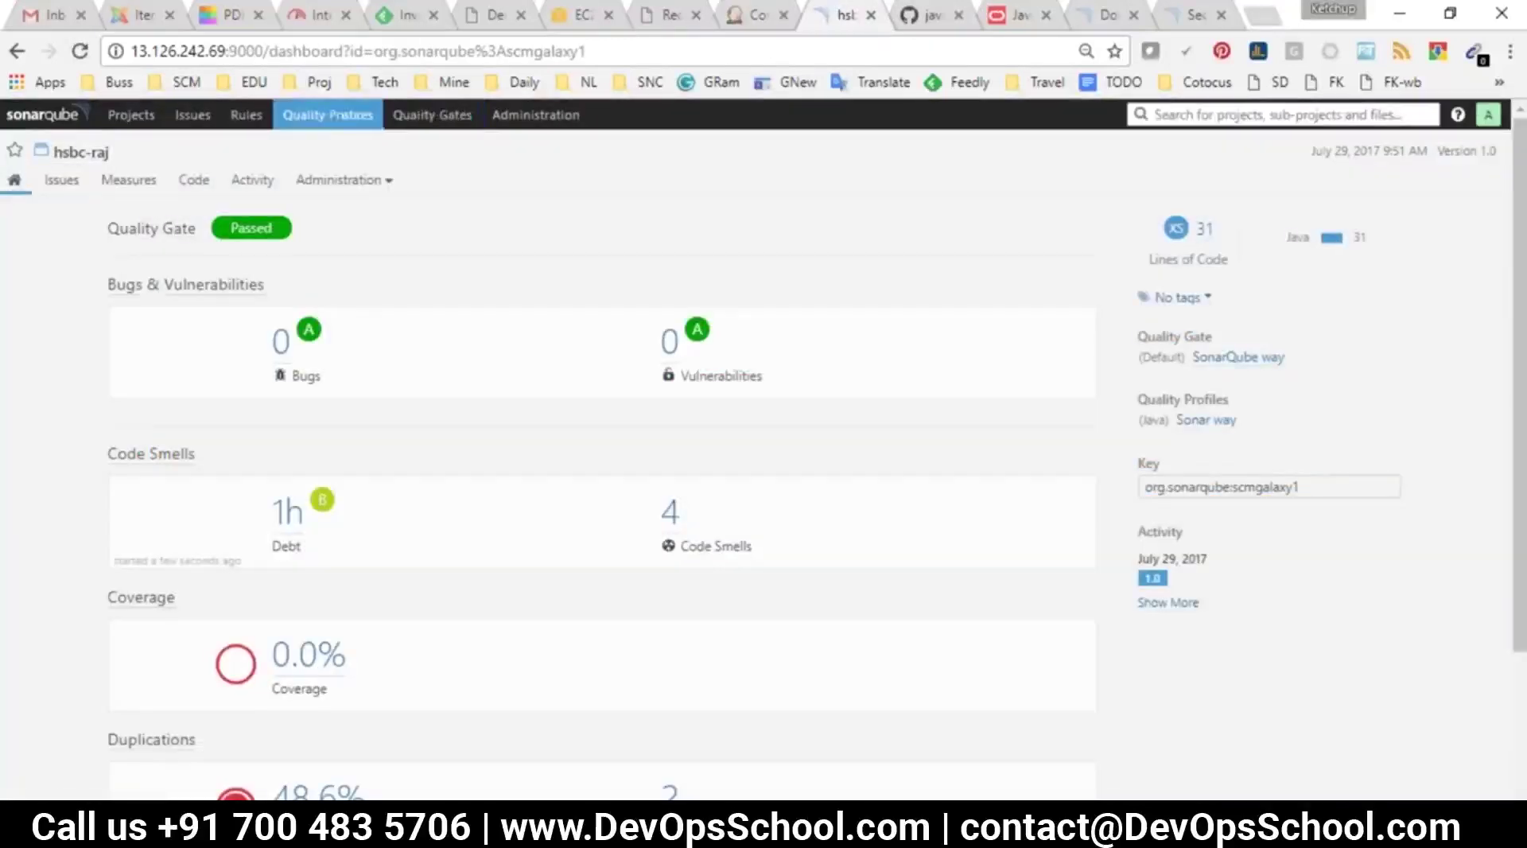
Open the SonarQube projects list, then switch to Jenkins' Continuous Integration Pipeline tab
click(36, 112)
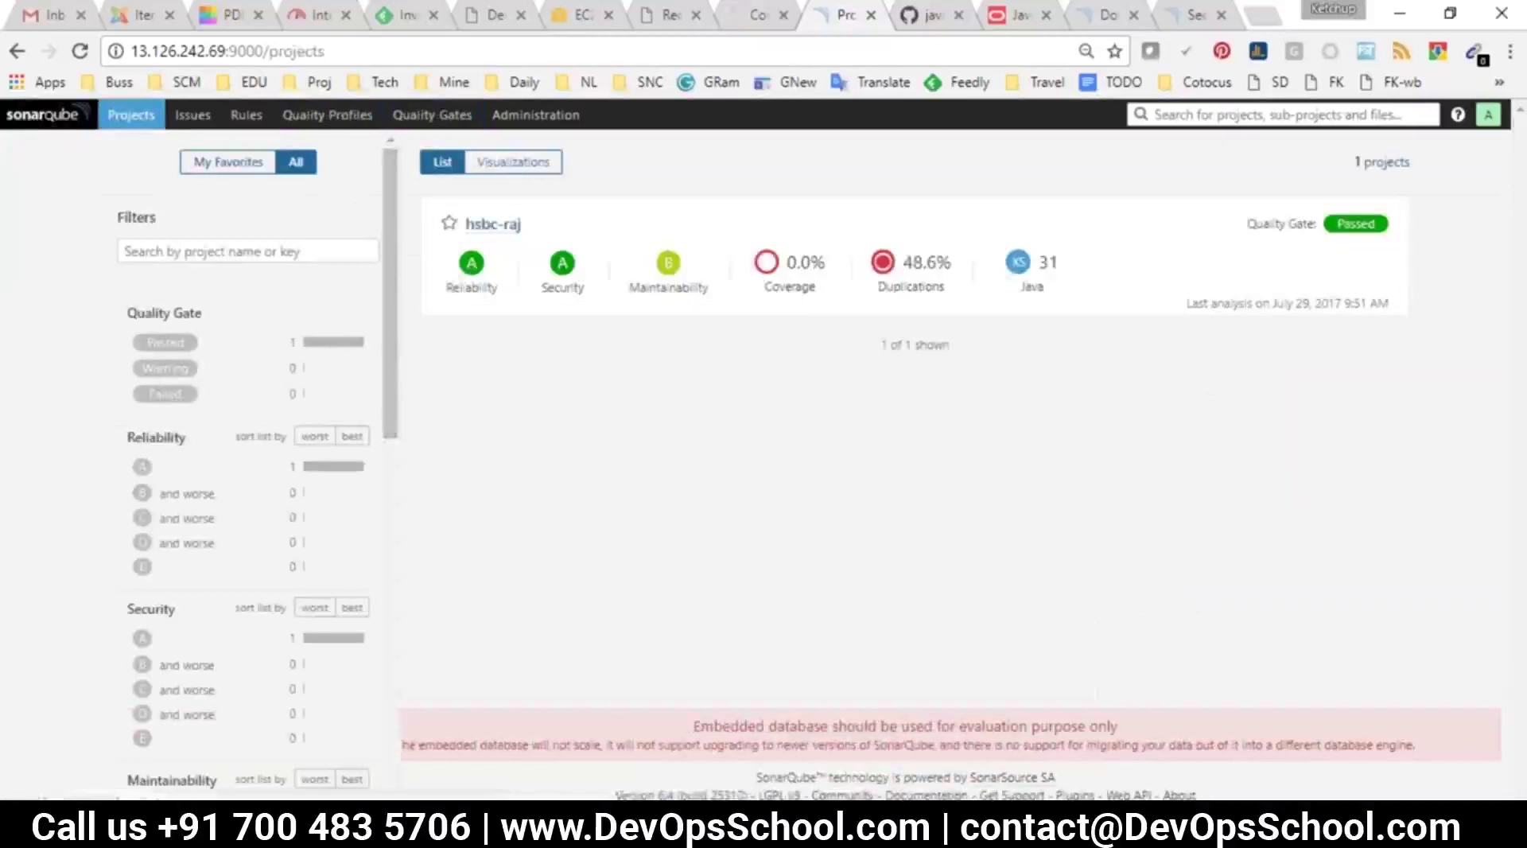
click(744, 17)
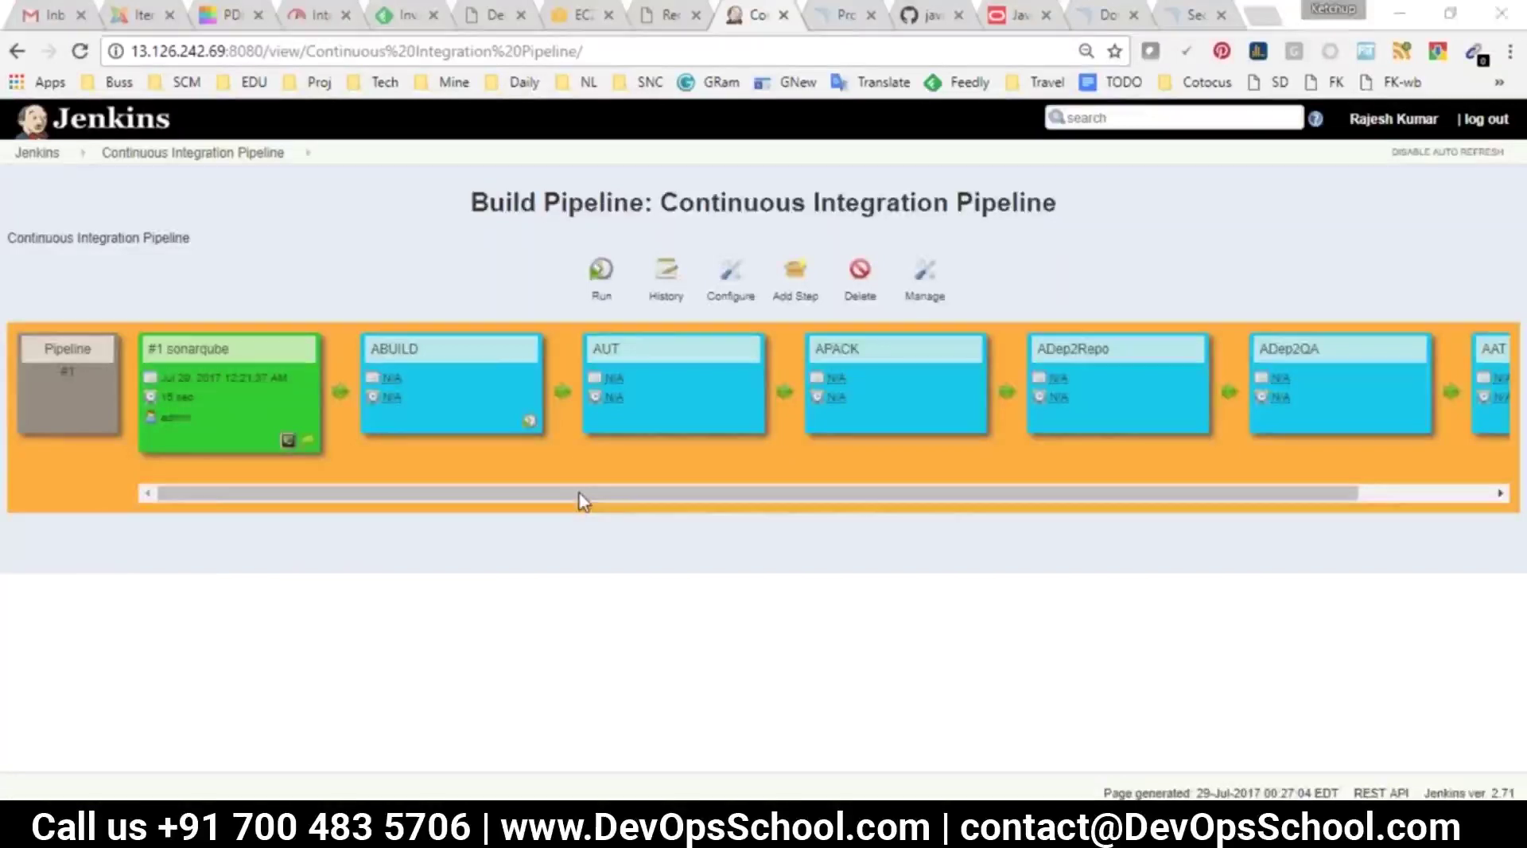
Add the lines EDITOR -, SCM and JENKINS below the separator in jenkijns.txt
key(alt+Tab)
scroll(365, 497, down, 9)
scroll(345, 621, down, 7)
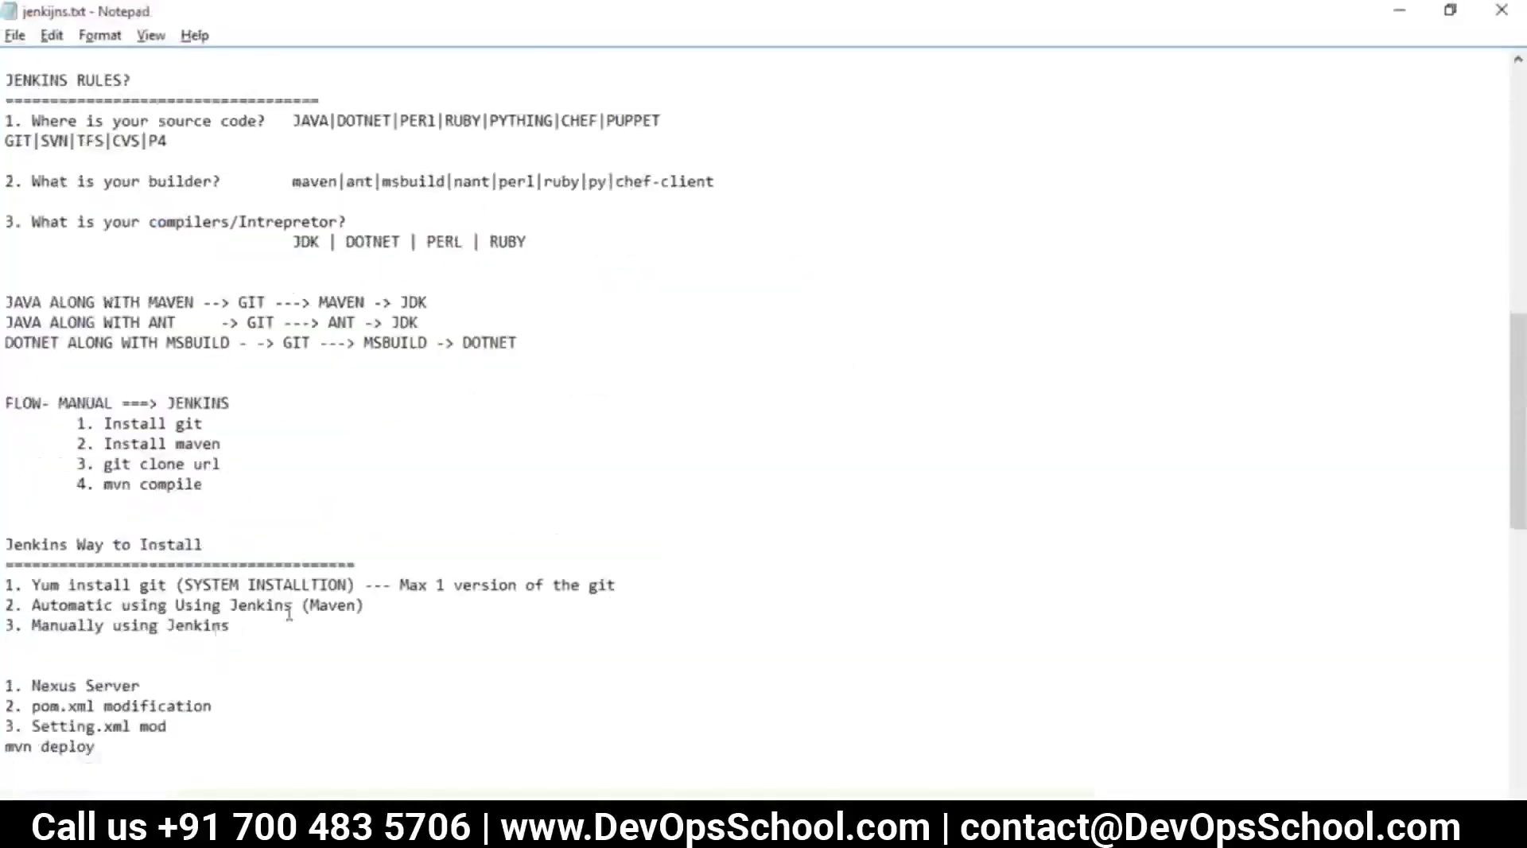
scroll(116, 631, down, 15)
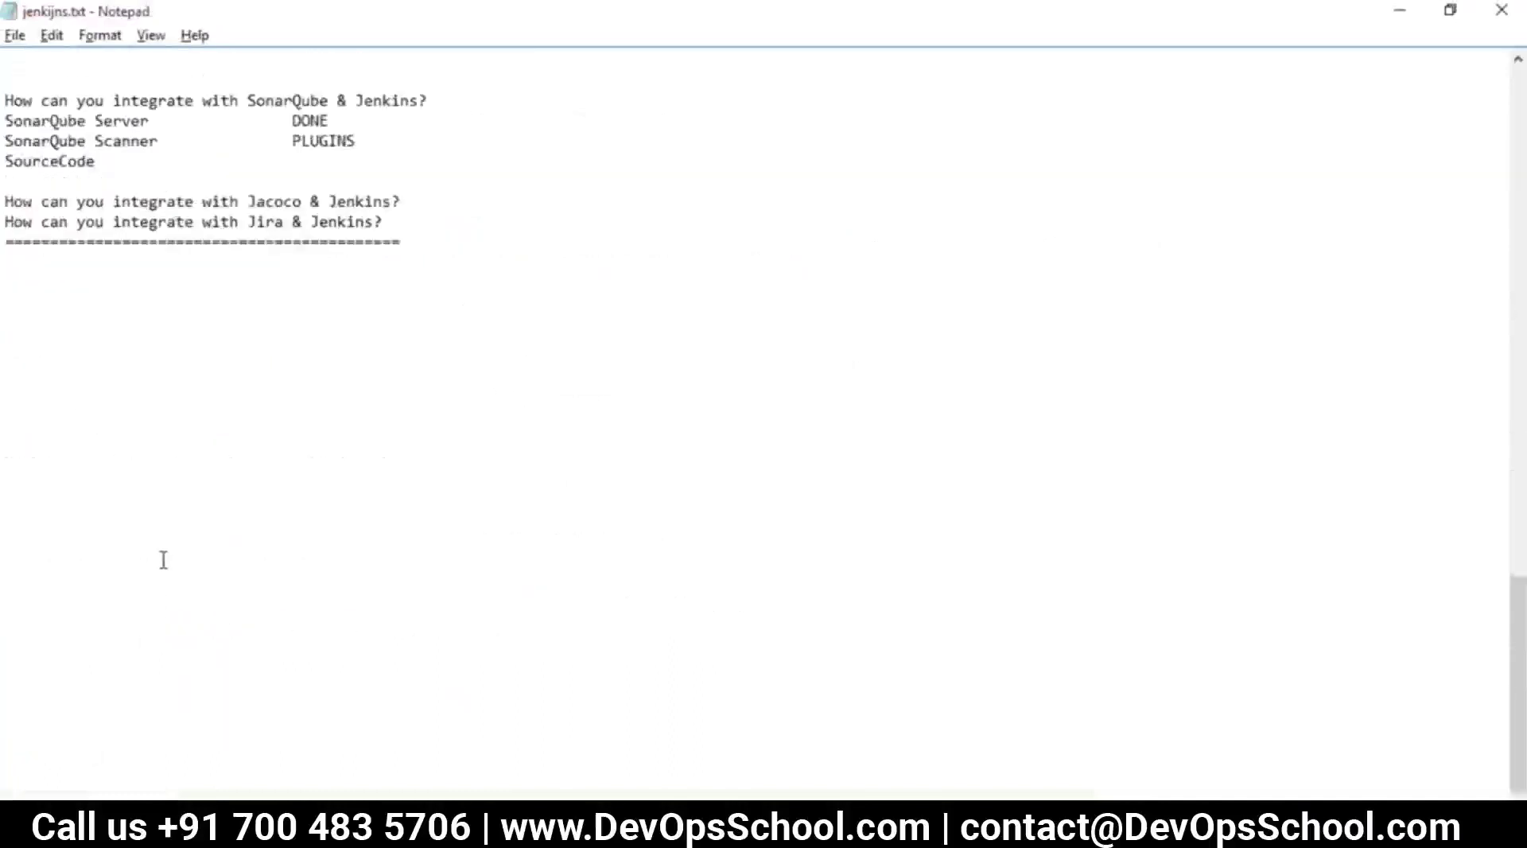
scroll(160, 555, up, 3)
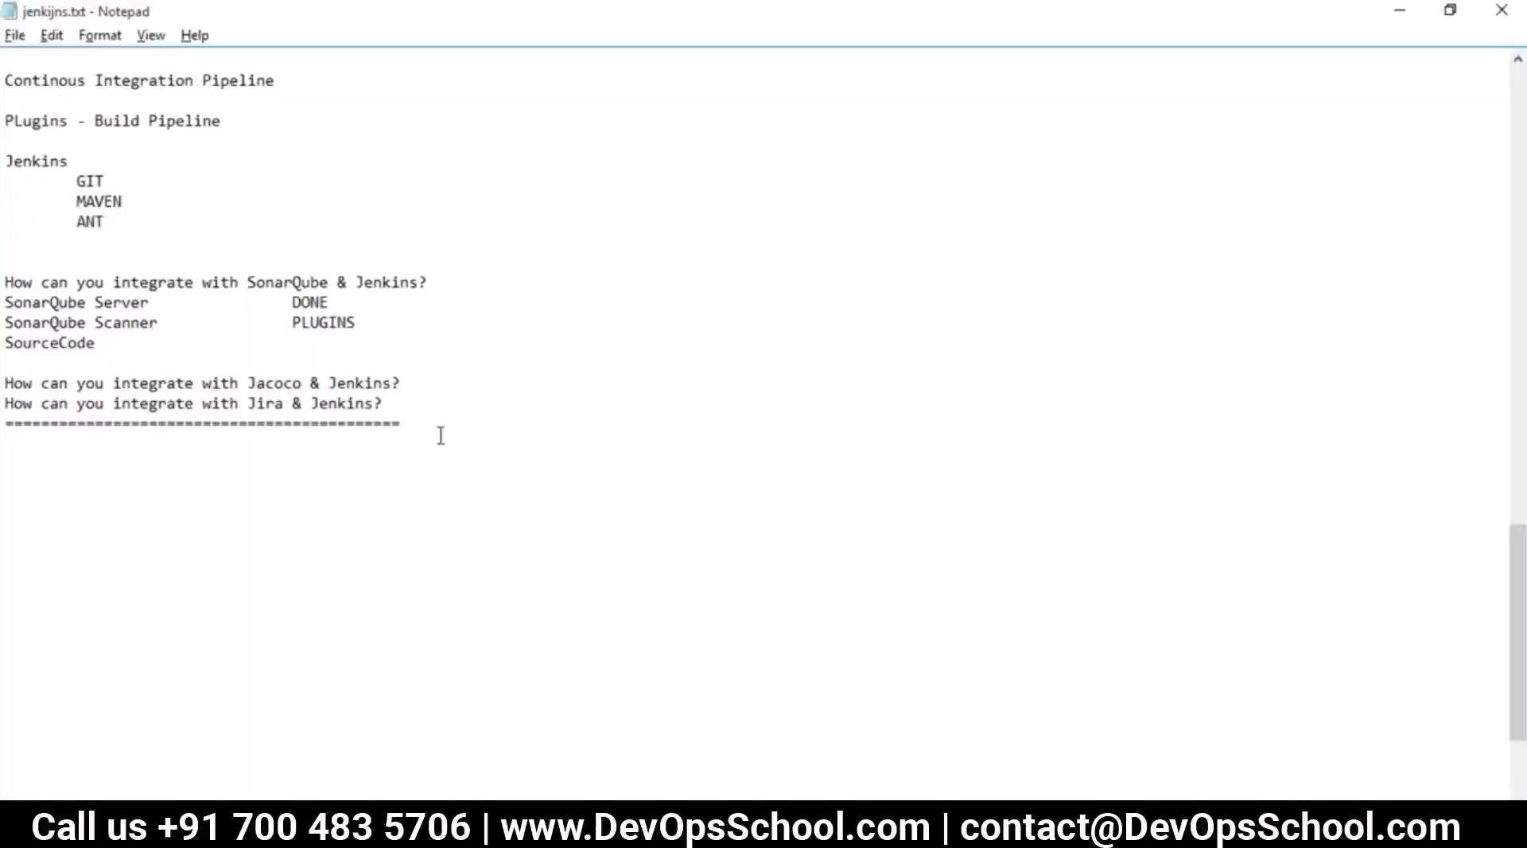
key(Return)
key(Return)
key(BackSpace)
key(BackSpace)
key(BackSpace)
text(EDITION -)
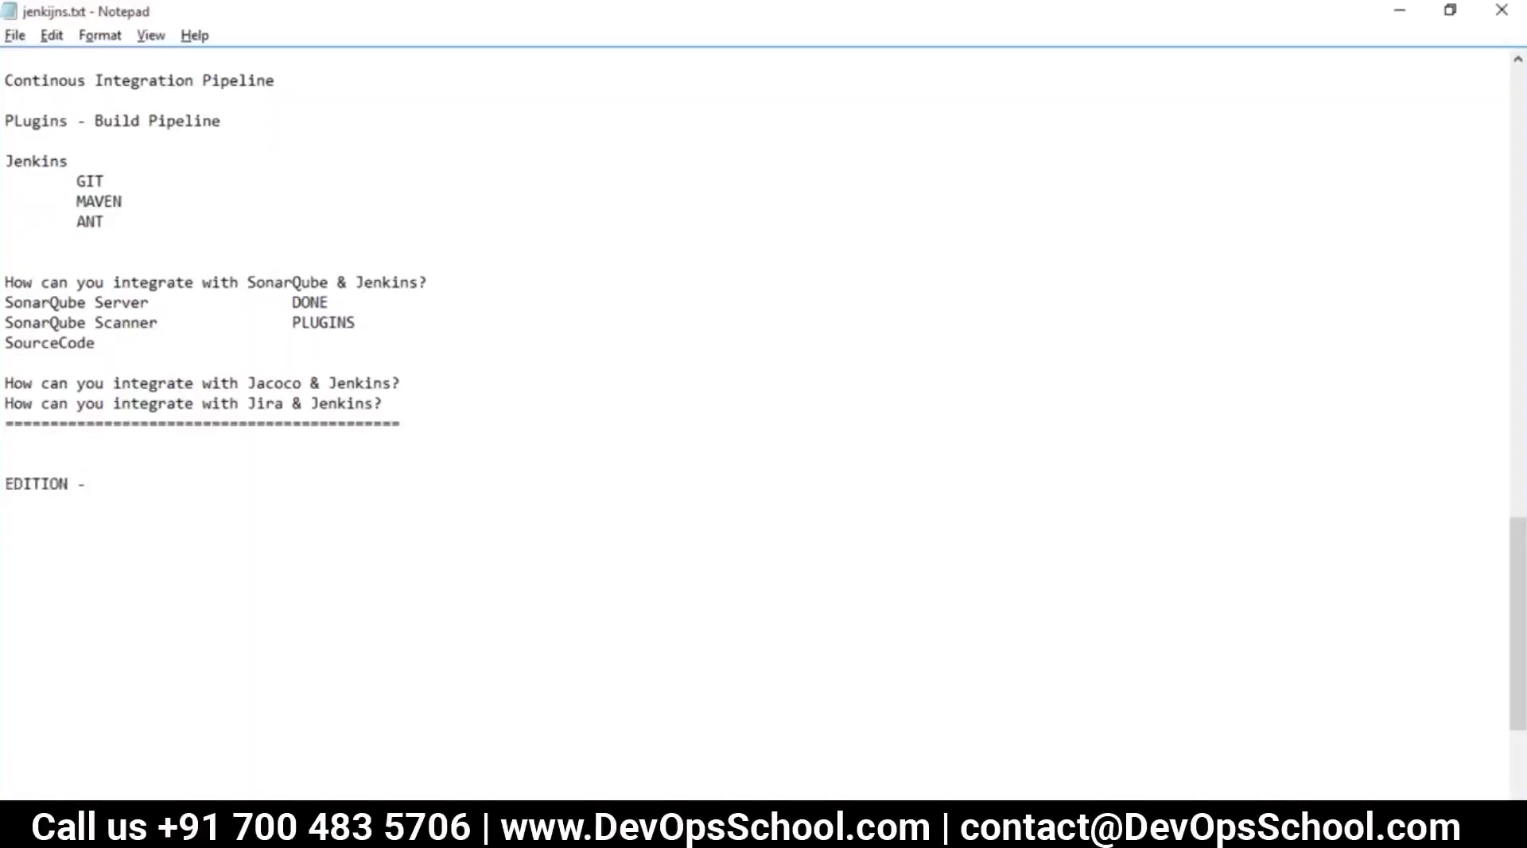
key(Return)
text(S)
text(SC)
text(M)
key(Return)
text(JENKINS)
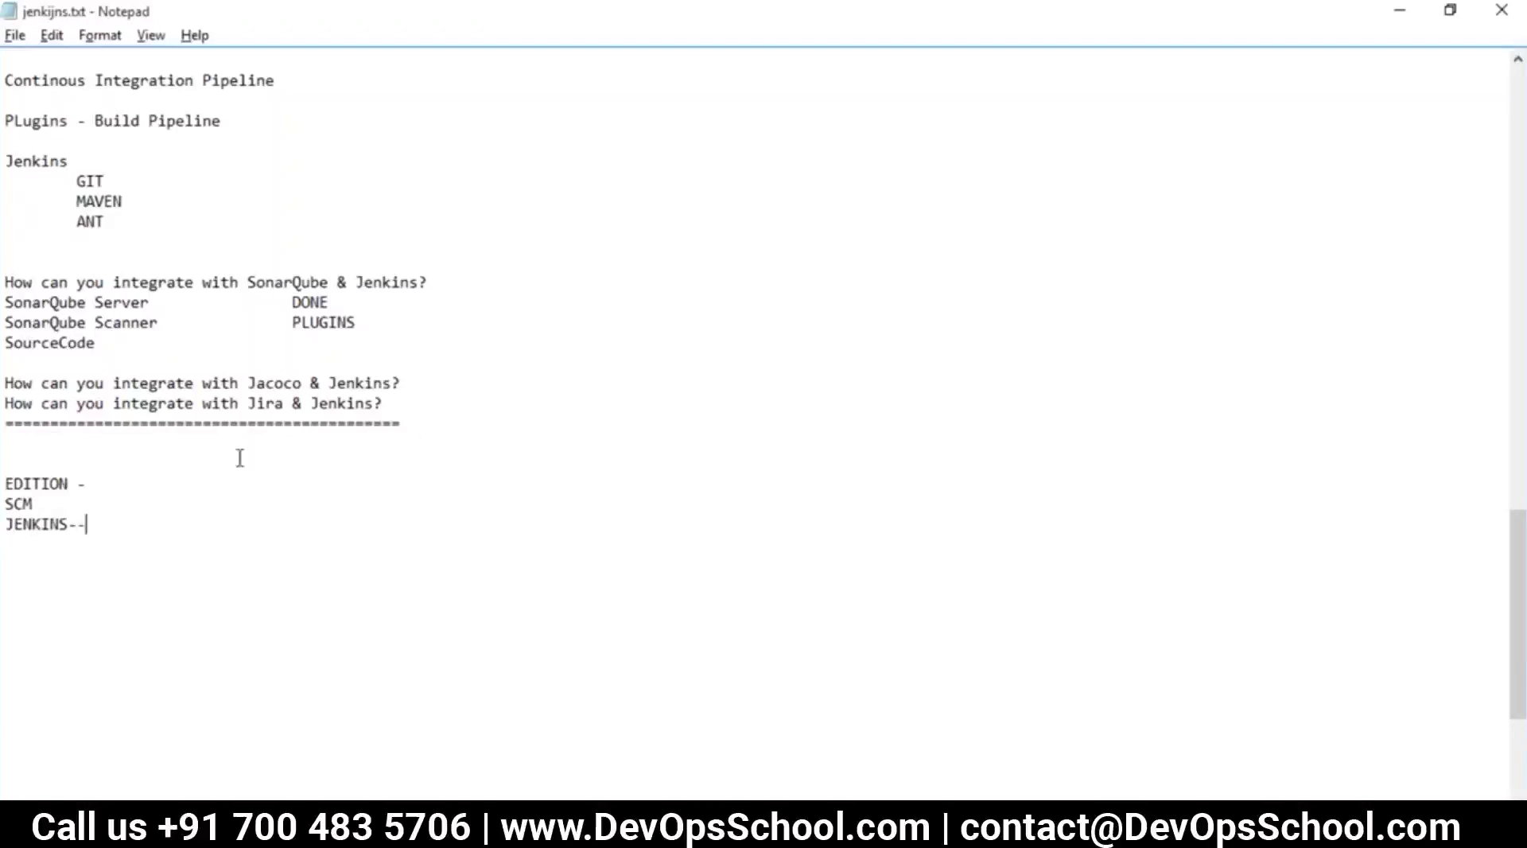
click(68, 484)
key(BackSpace)
Highlight the static analysis, Build, UT and Jacoco–Jenkins notes, then return to the browser
key(alt+Tab)
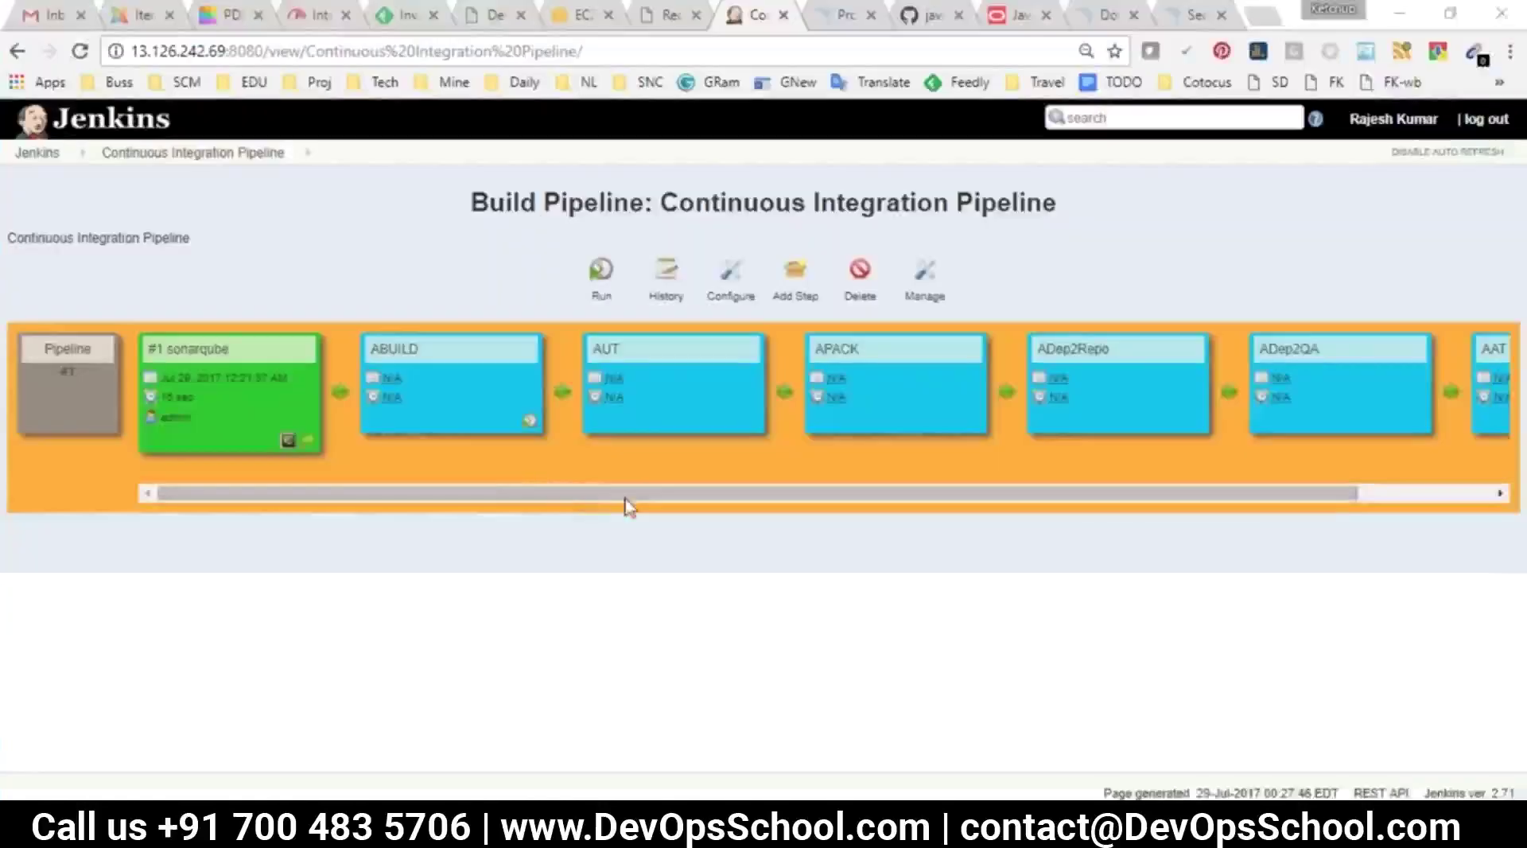
key(alt+Tab)
scroll(562, 395, up, 20)
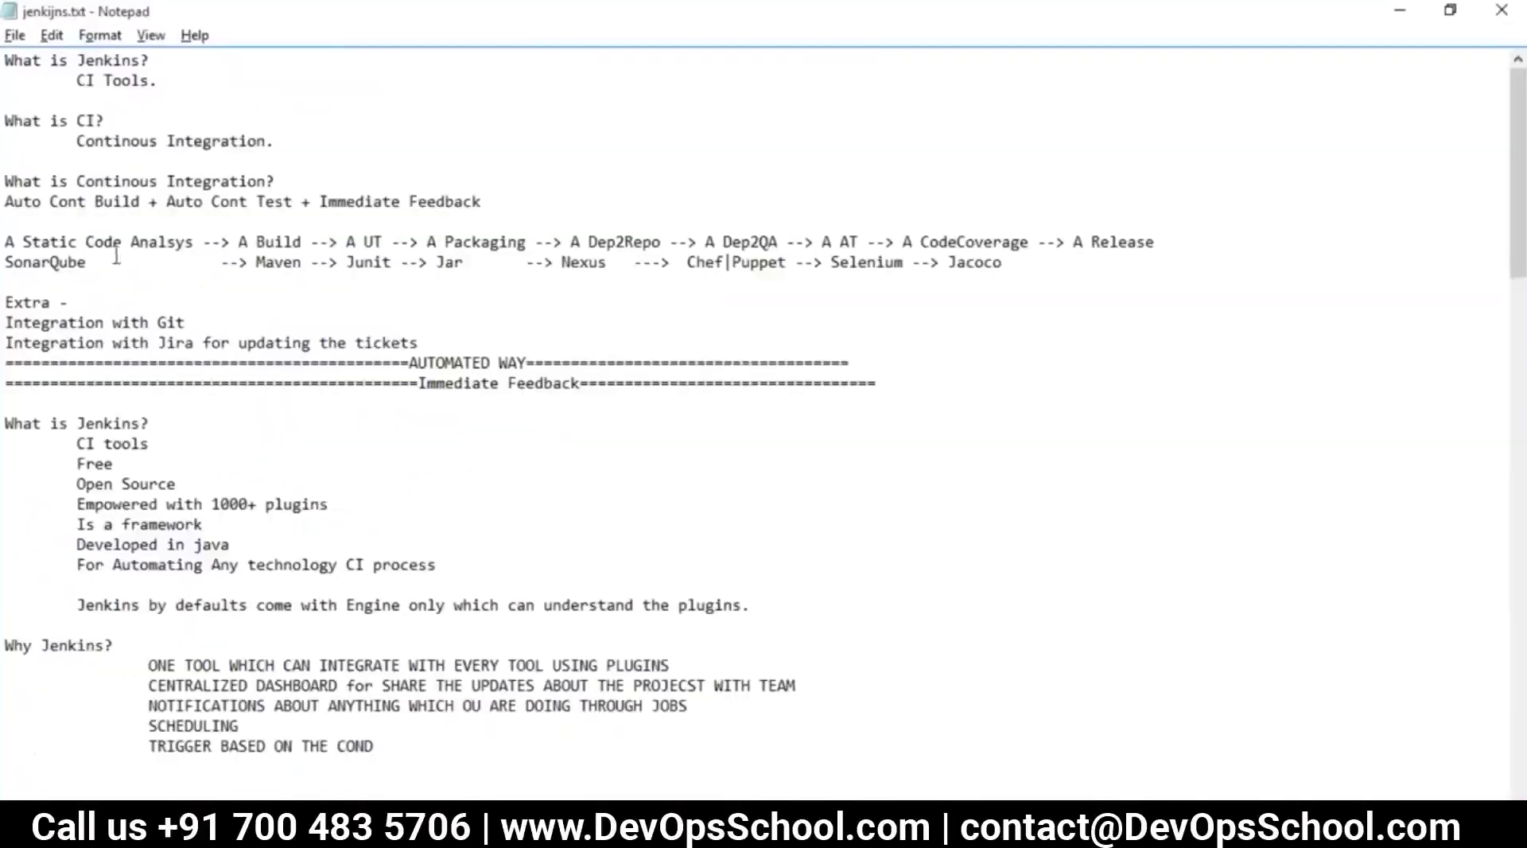
drag(52, 243, 136, 242)
double_click(279, 242)
click(368, 243)
double_click(367, 244)
click(520, 242)
scroll(691, 462, down, 7)
scroll(691, 461, down, 20)
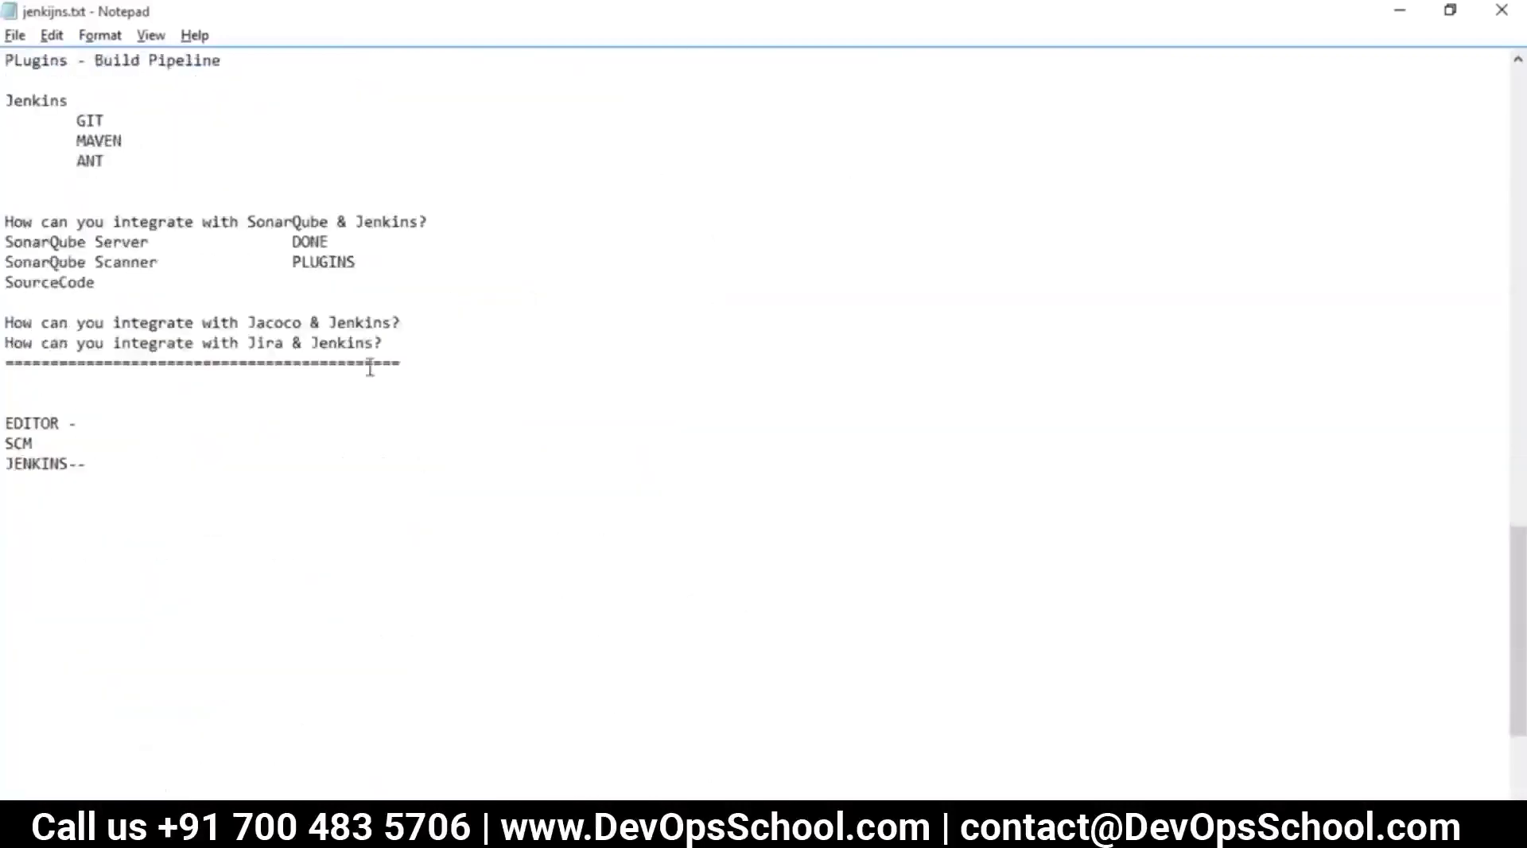
drag(408, 330, 141, 316)
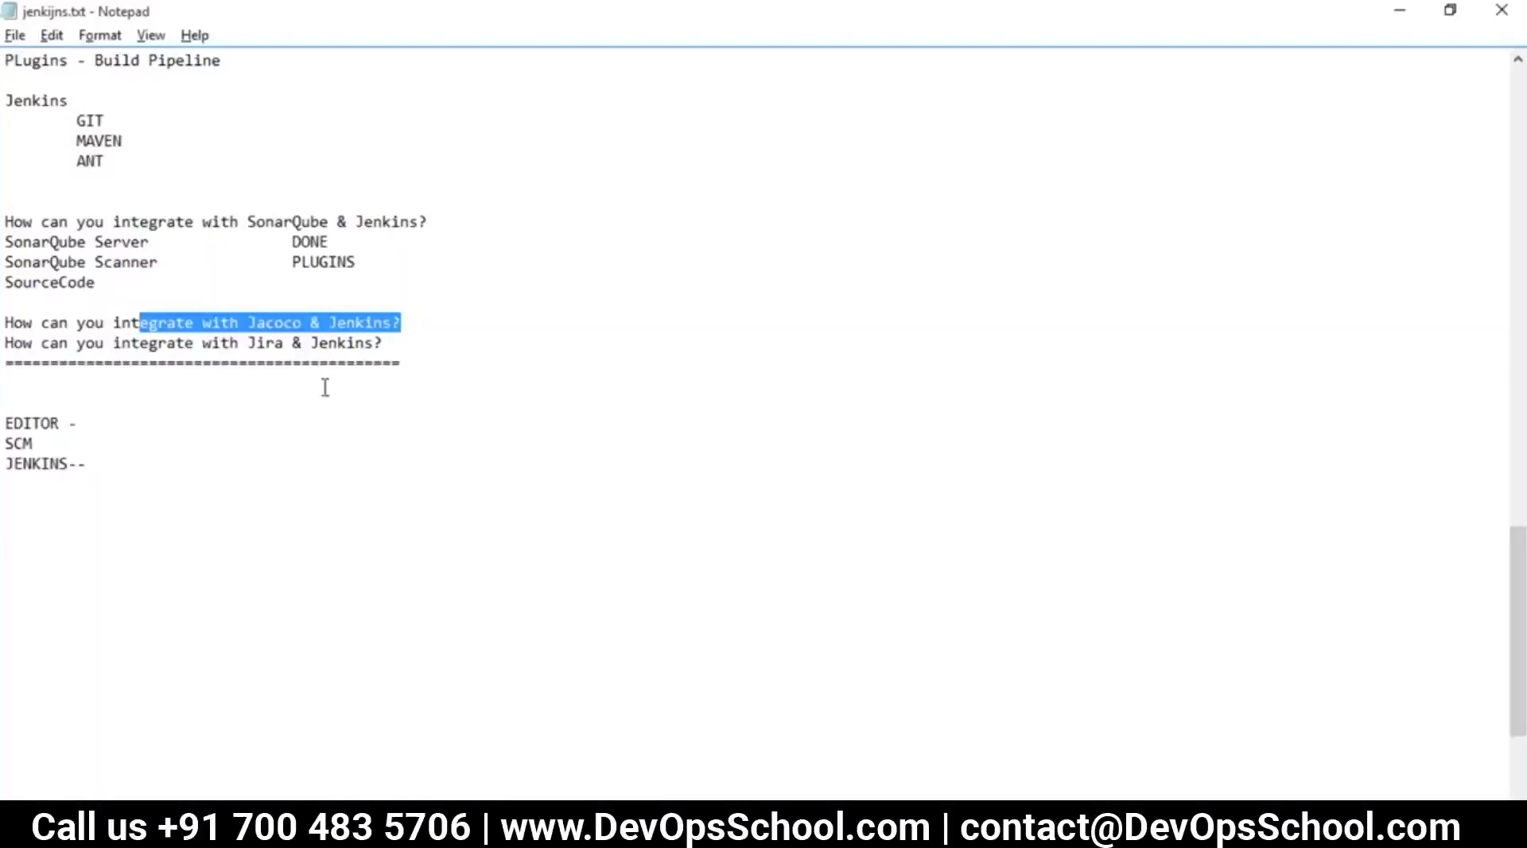
click(344, 308)
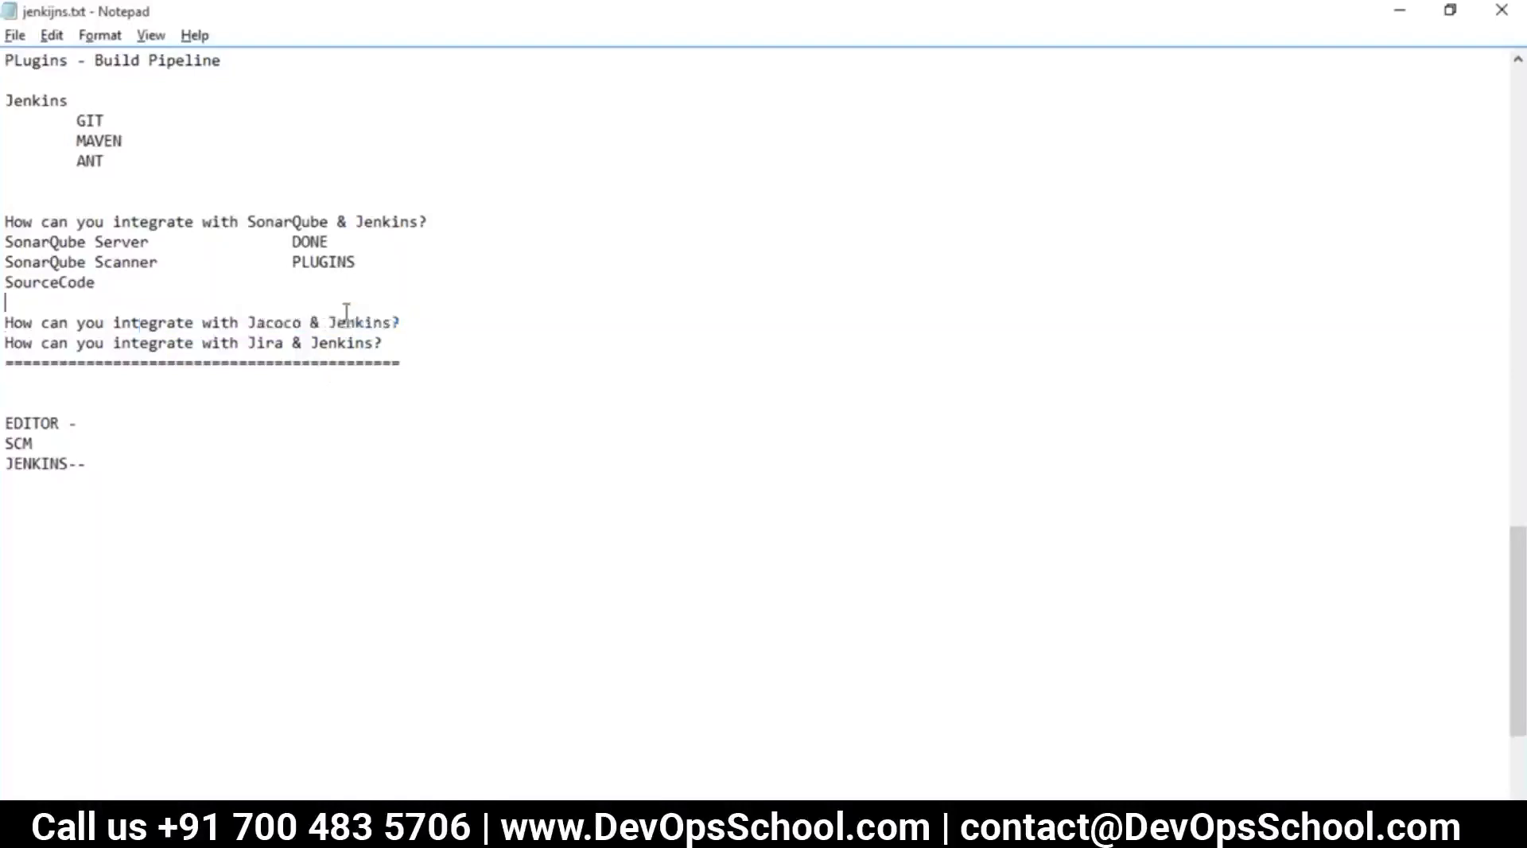
double_click(351, 322)
double_click(266, 324)
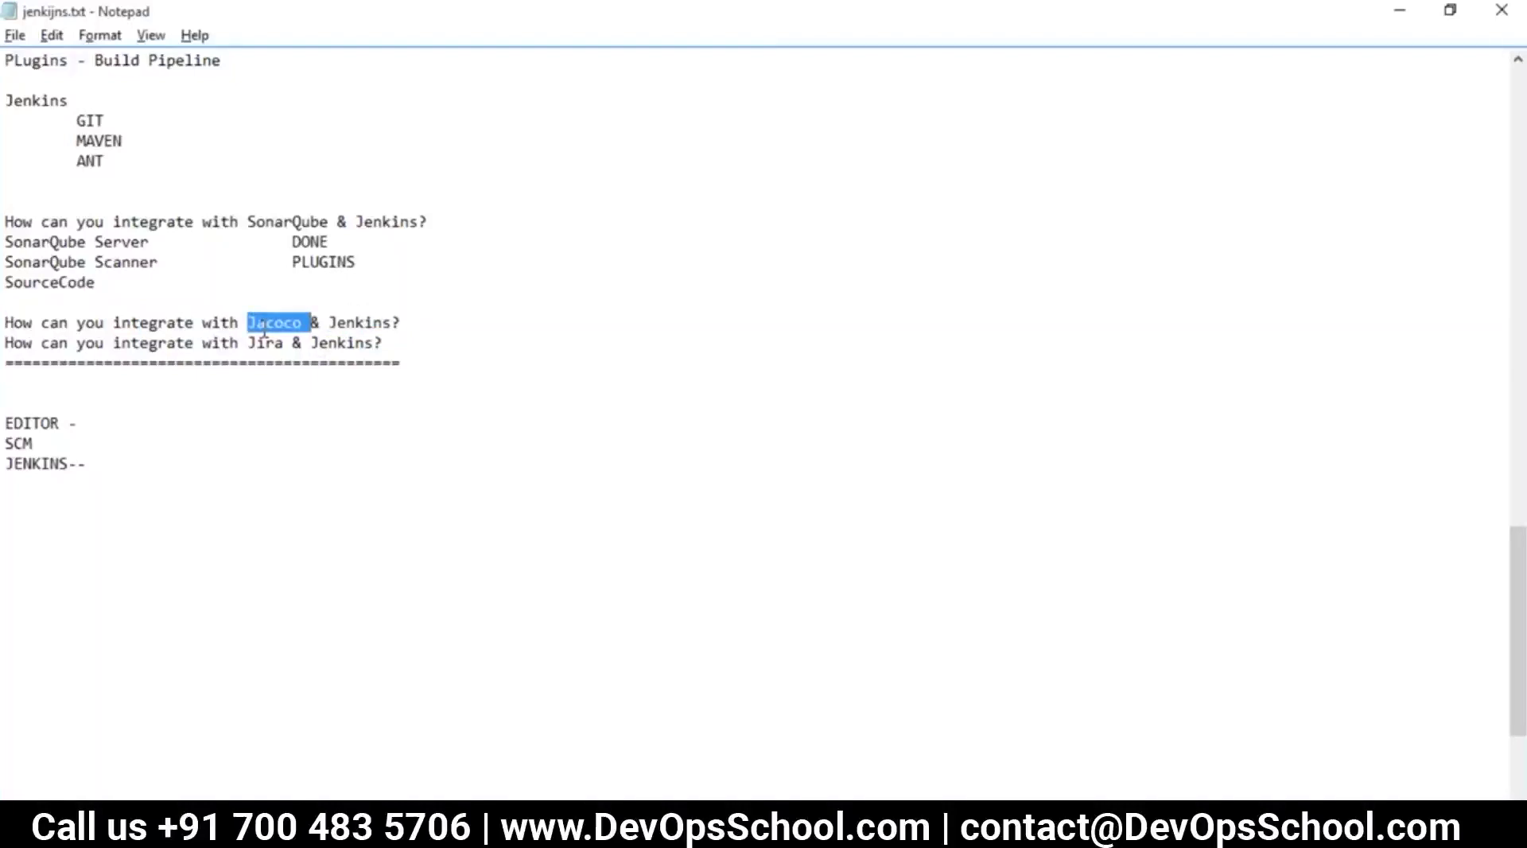
key(alt+Tab)
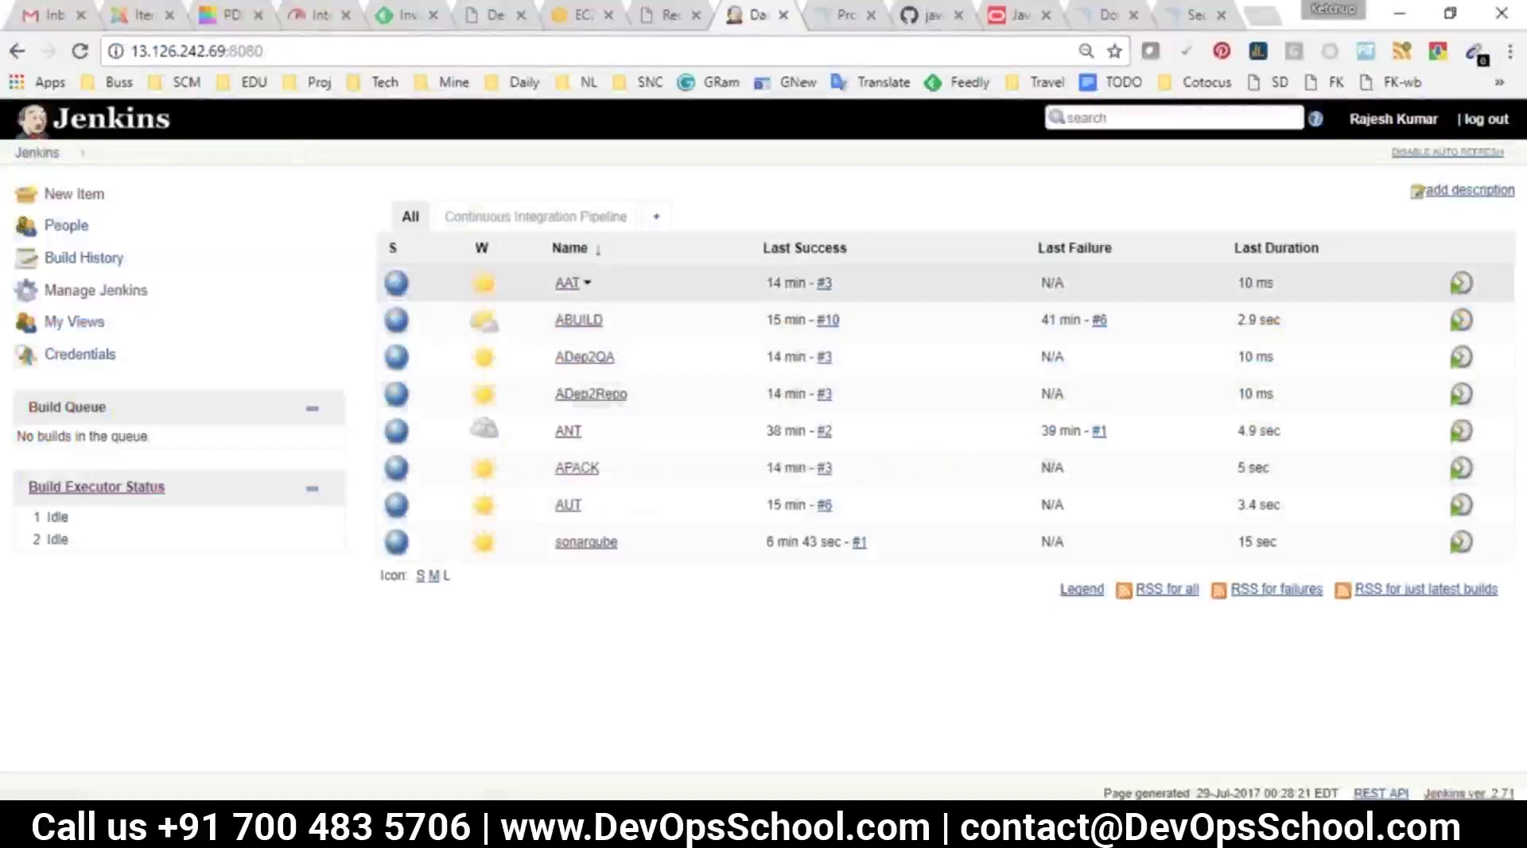
Search the GitHub owner's repositories for 'jacoco' and open jacoco-maven-unittestv2
key(ctrl+Tab)
key(ctrl+Tab)
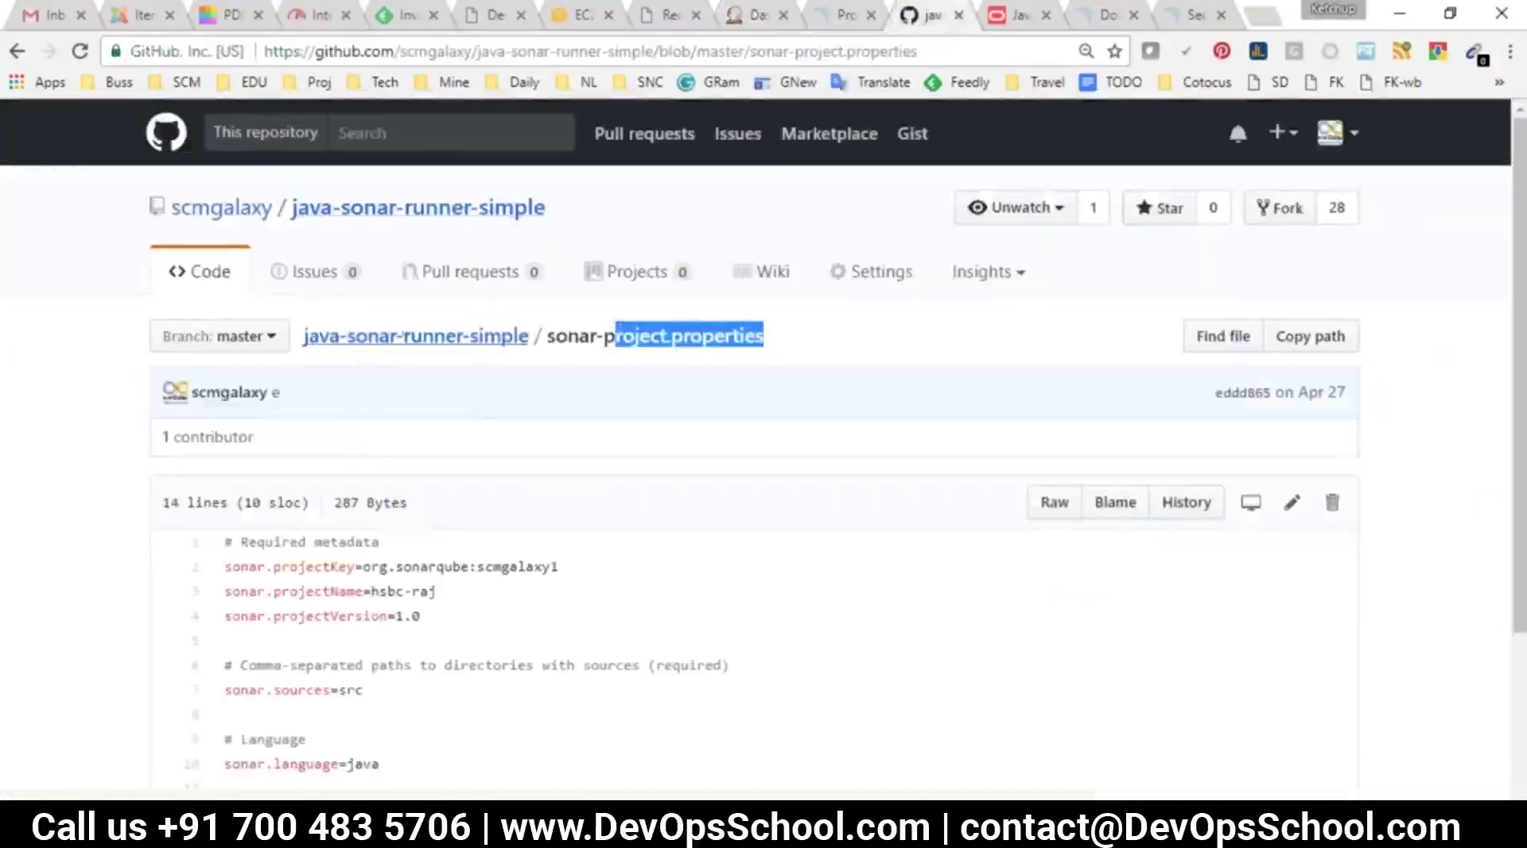
click(238, 208)
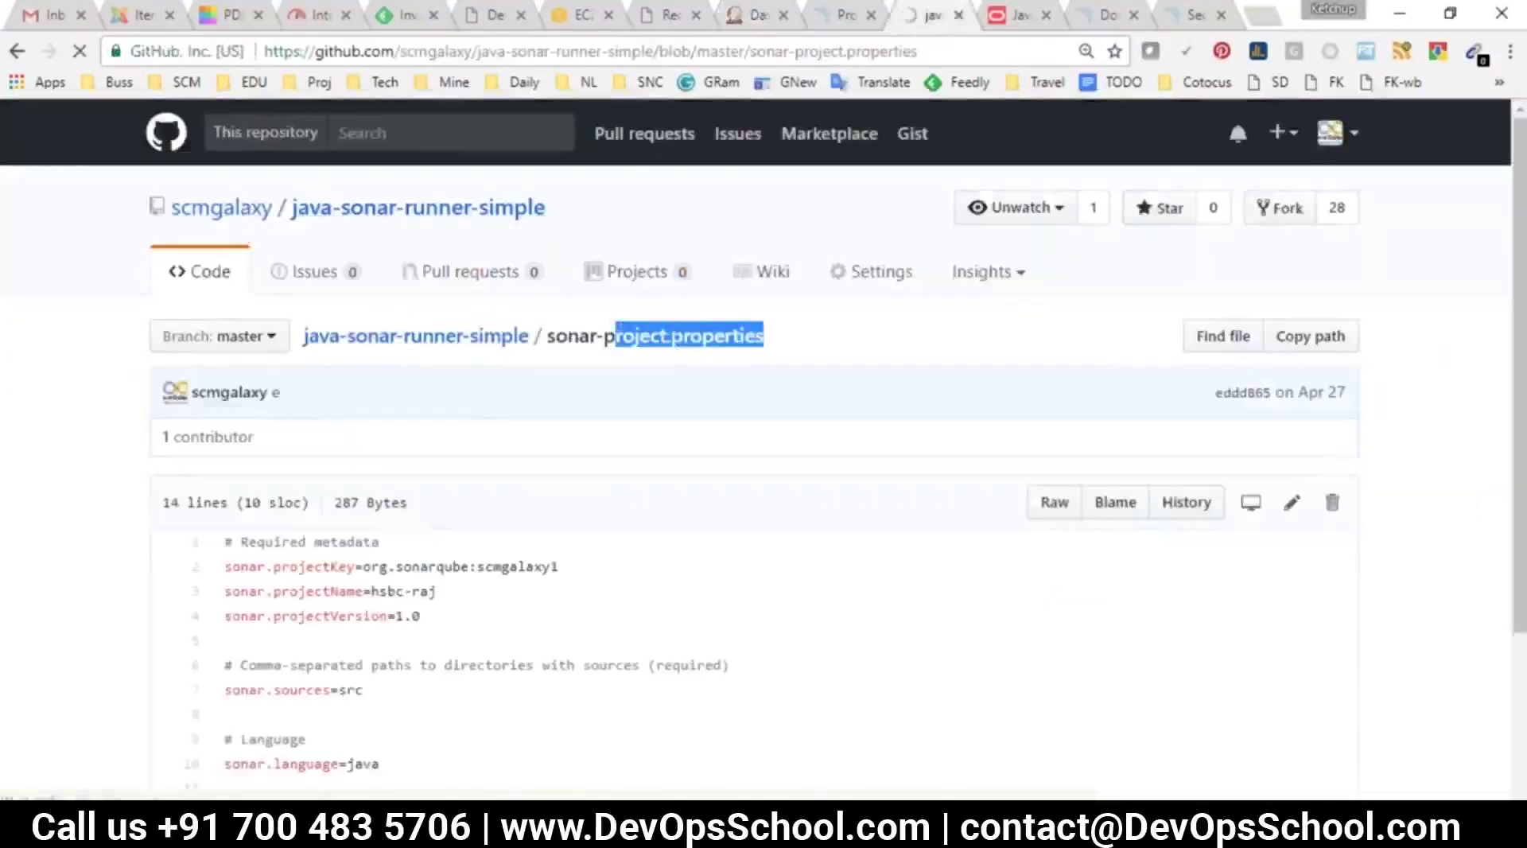
click(678, 256)
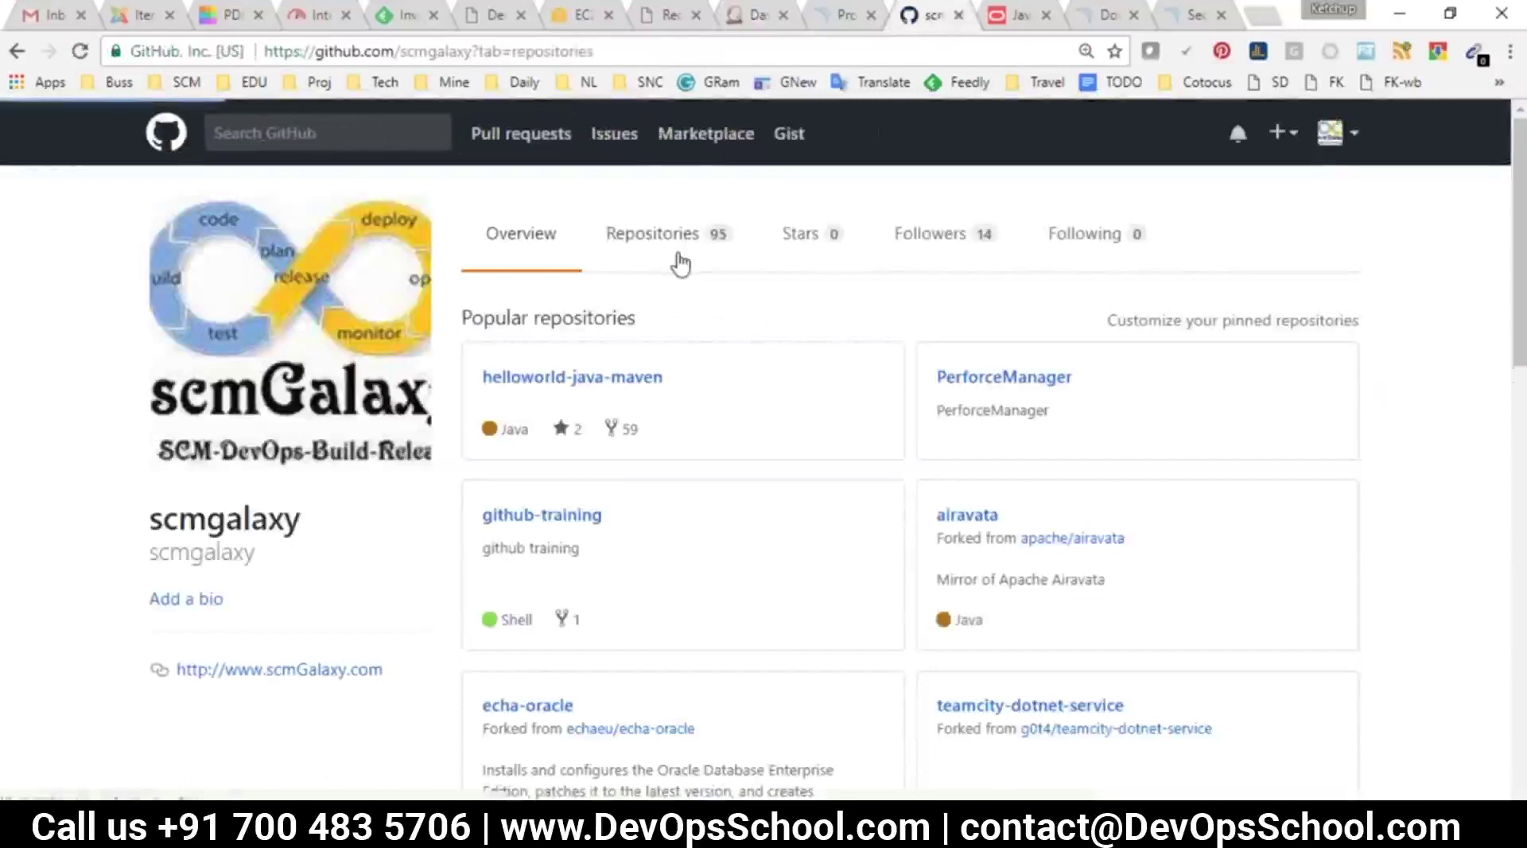
click(614, 311)
text(jacoc)
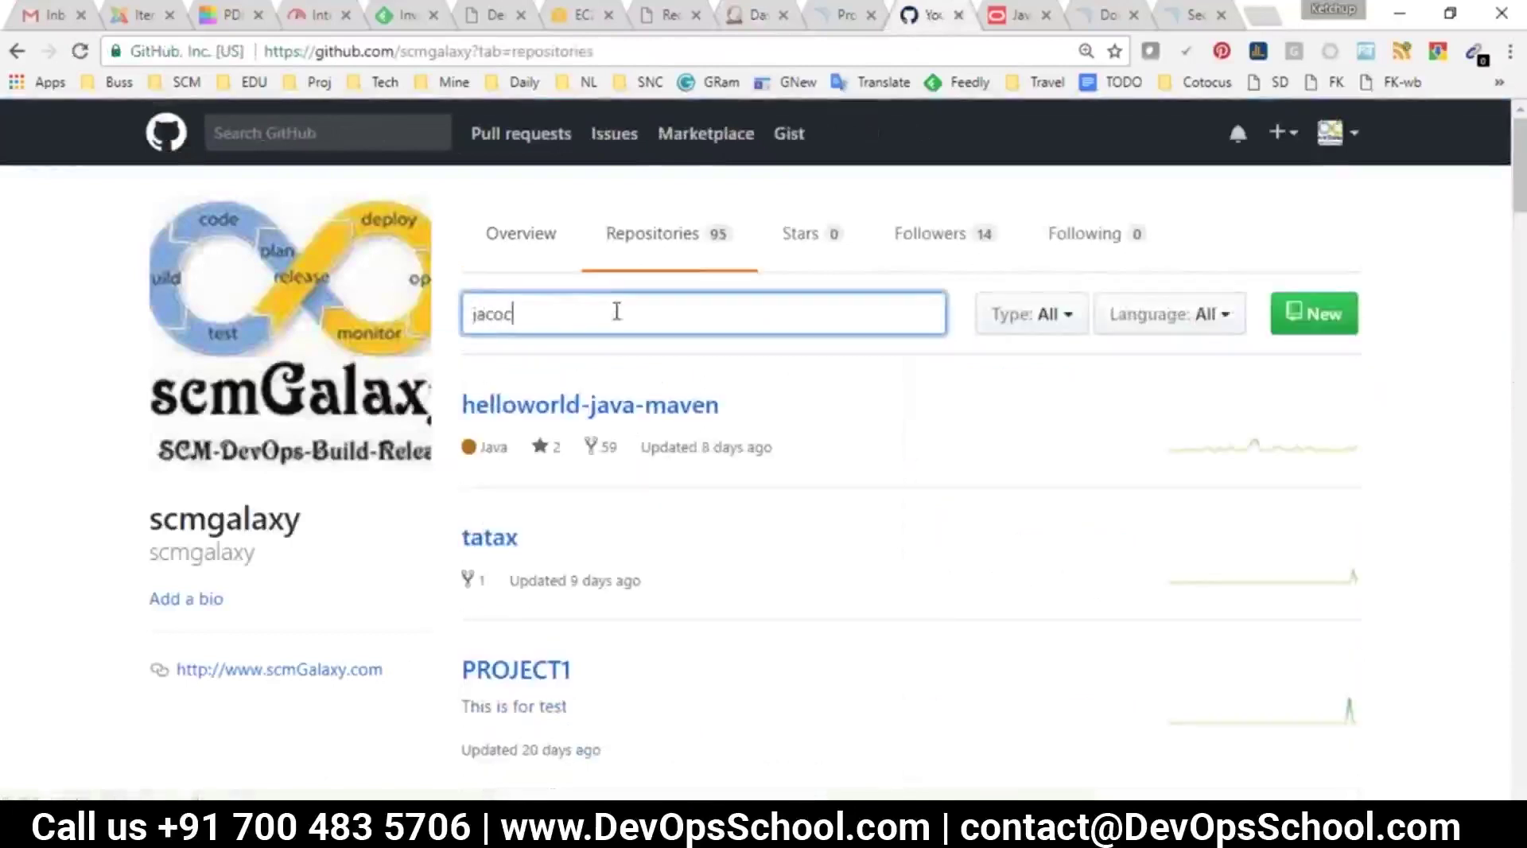
text(o)
click(596, 475)
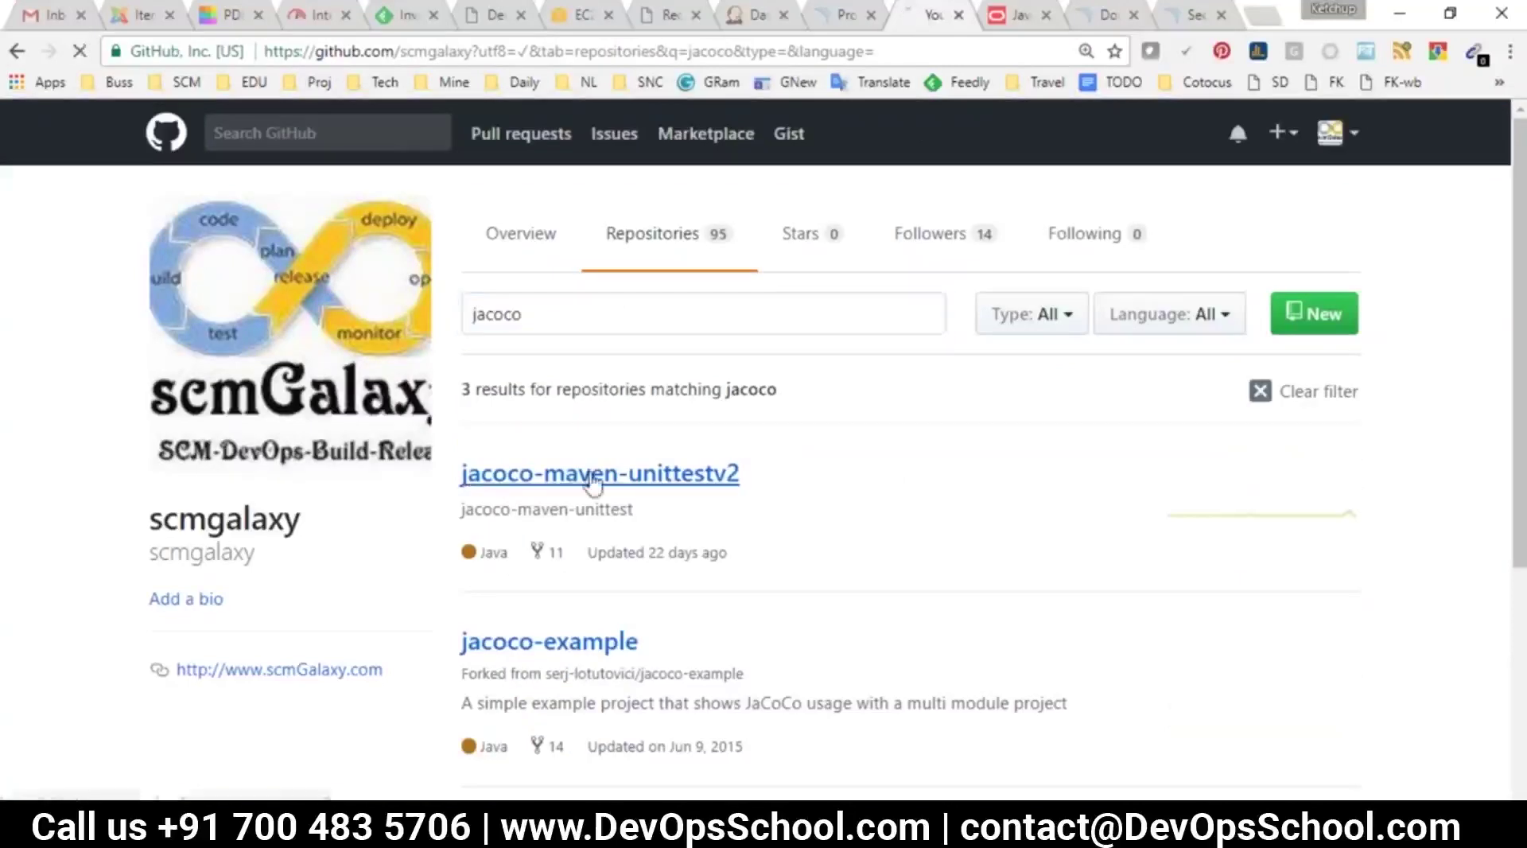
Review the jacoco-maven-plugin block in pom.xml, then go to the Jenkins server pages
scroll(270, 484, down, 2)
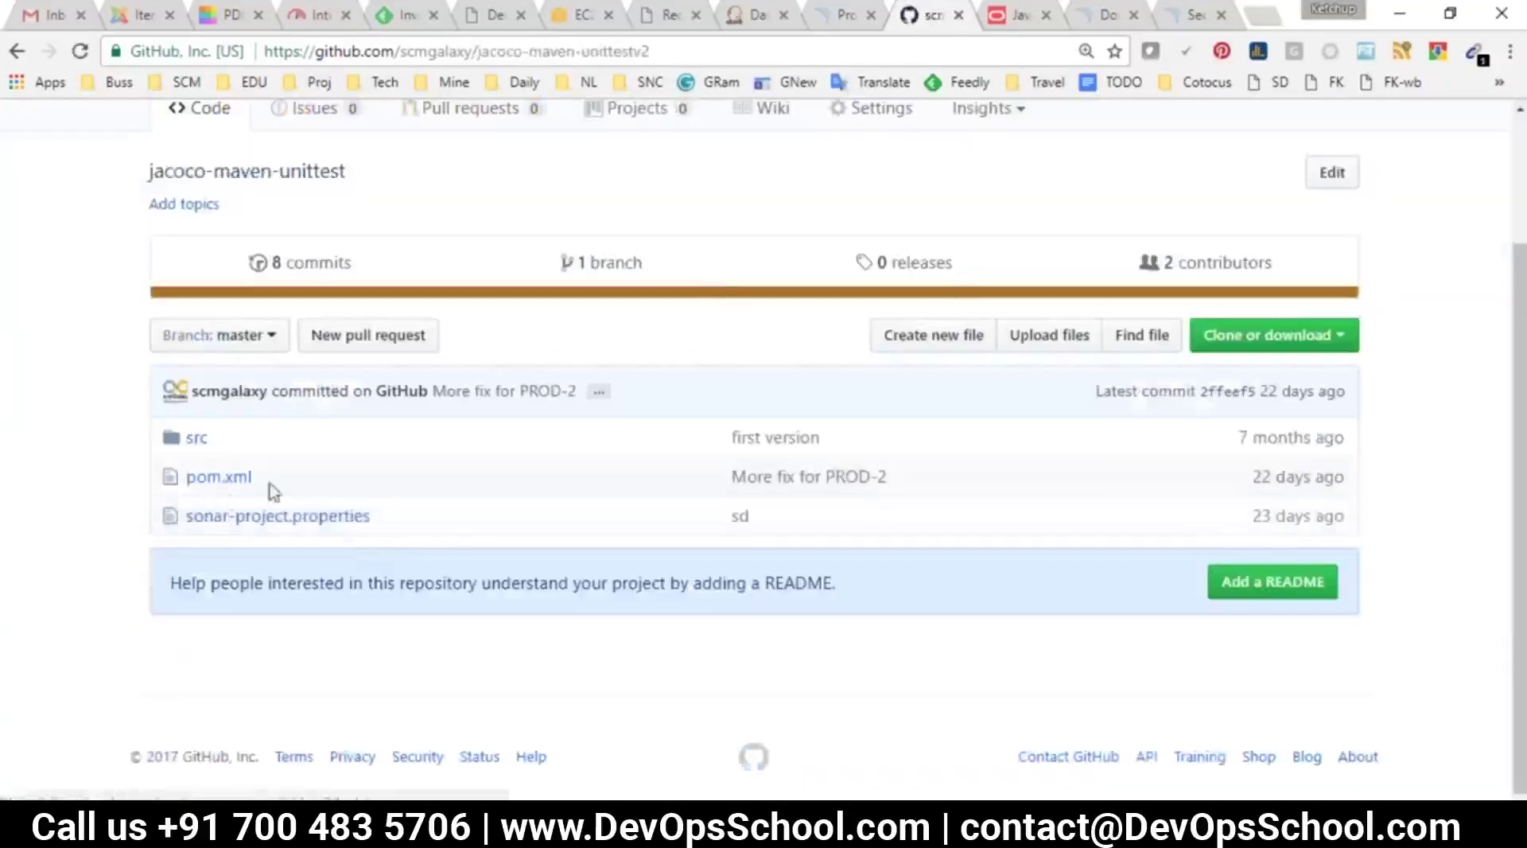
click(216, 482)
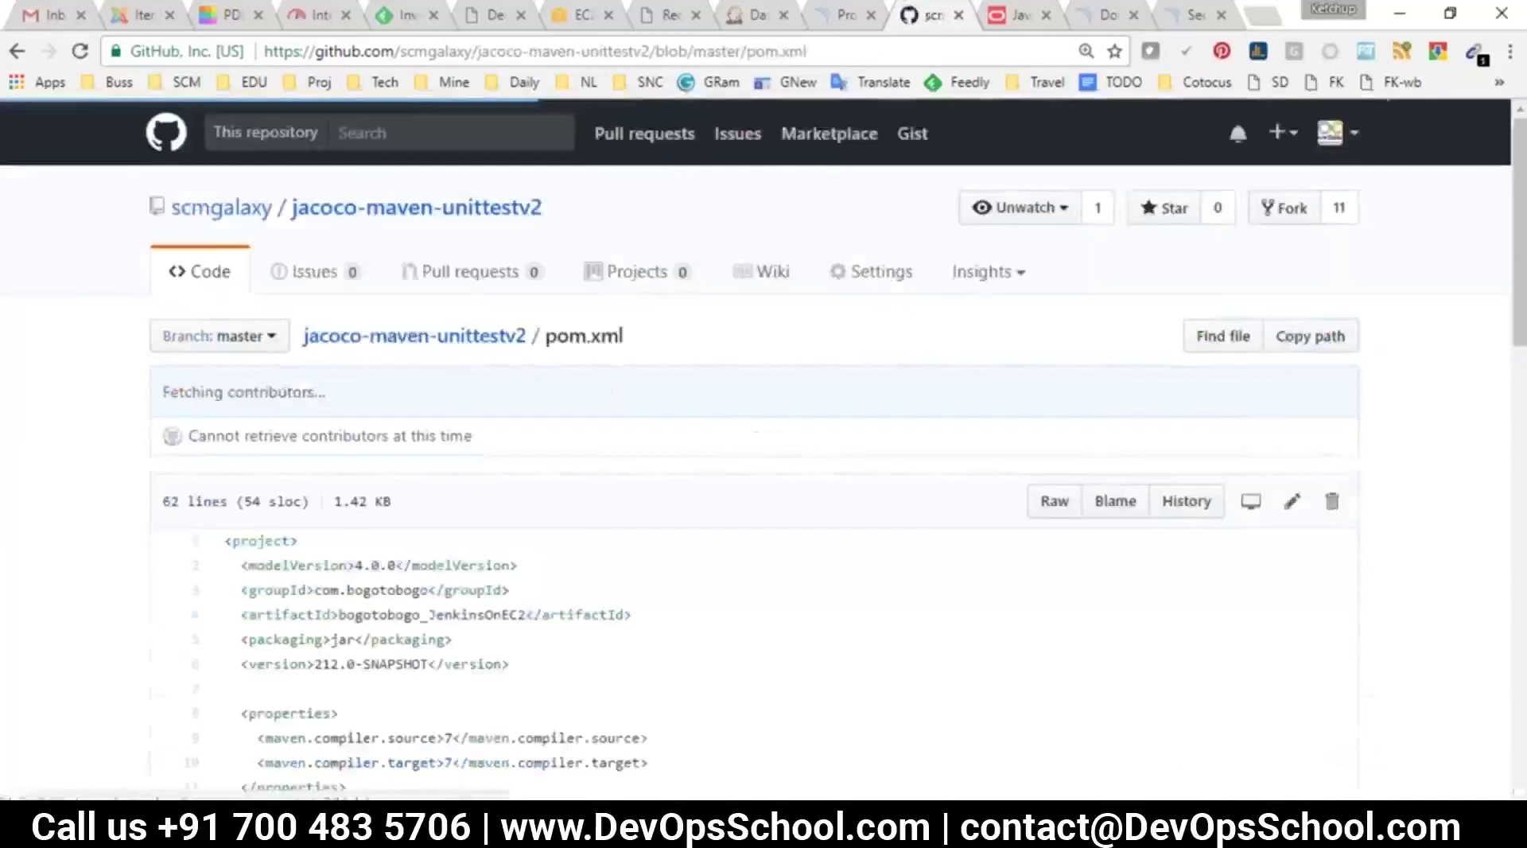
scroll(589, 521, down, 11)
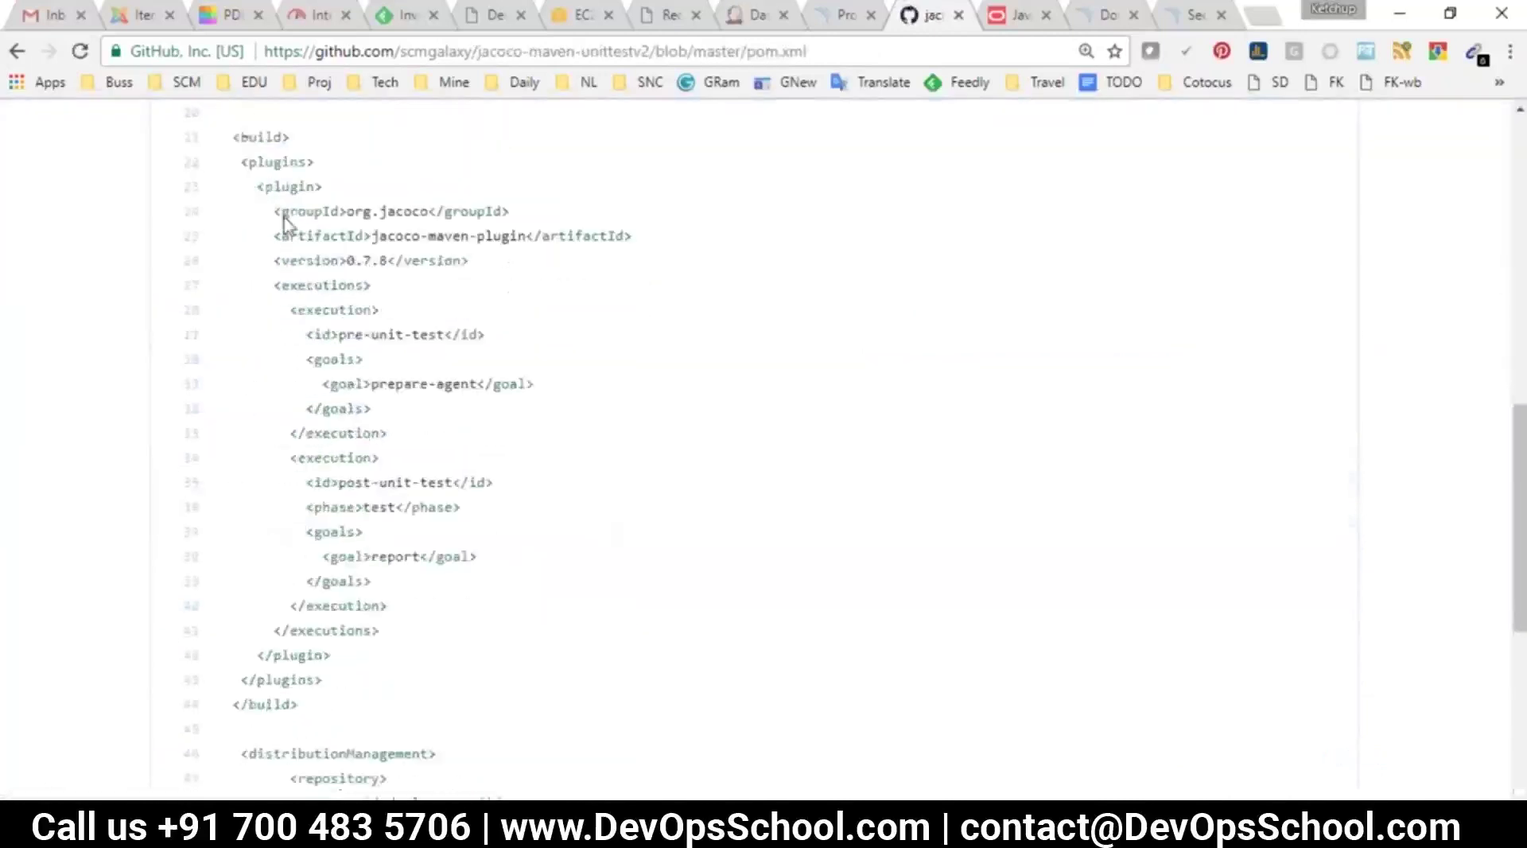
drag(241, 161, 503, 632)
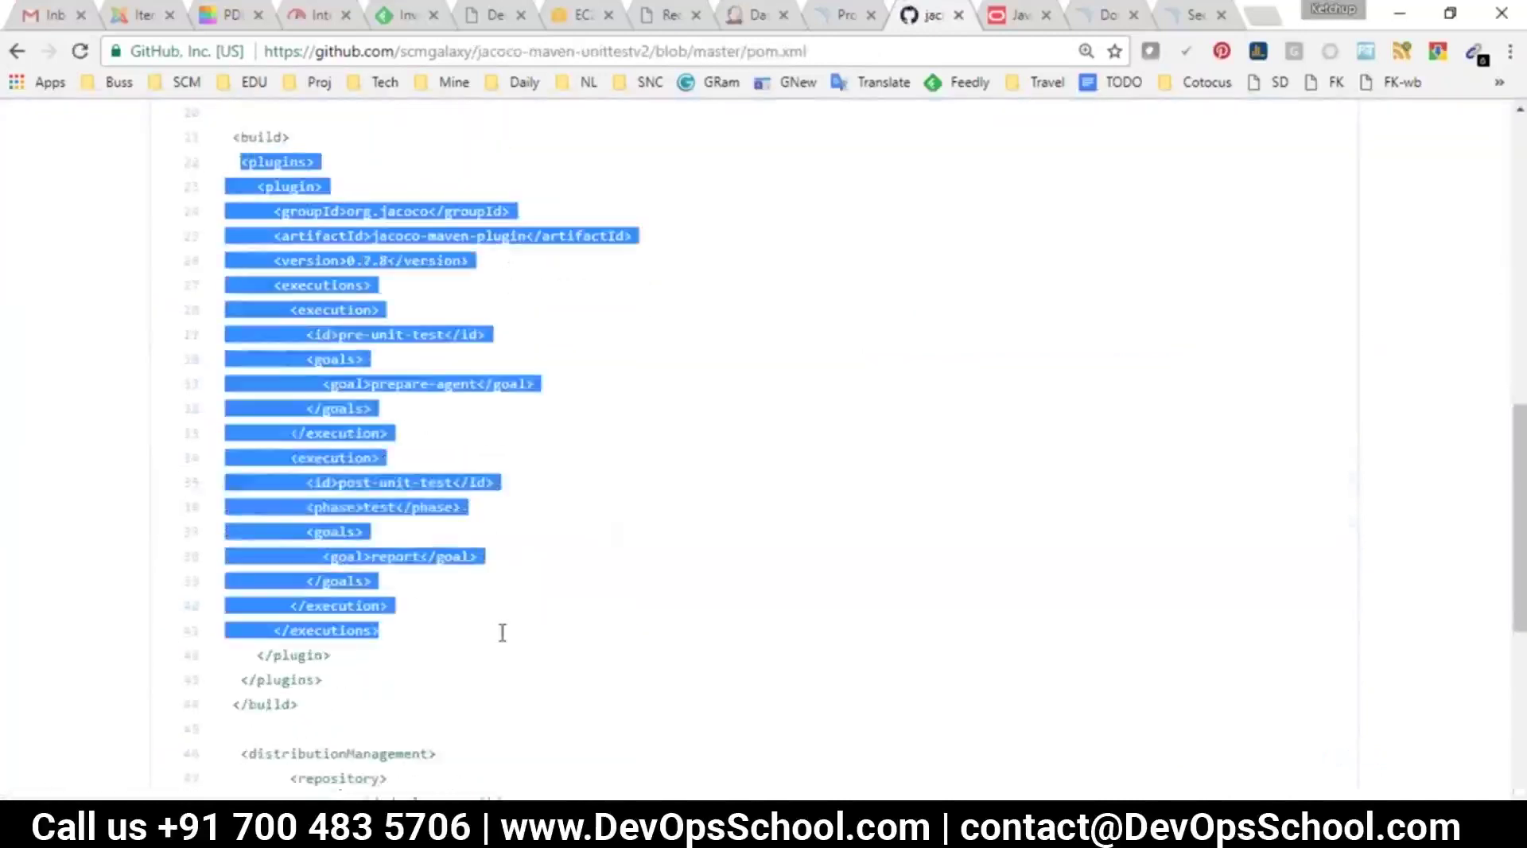
scroll(589, 575, up, 10)
click(420, 212)
key(alt+Tab)
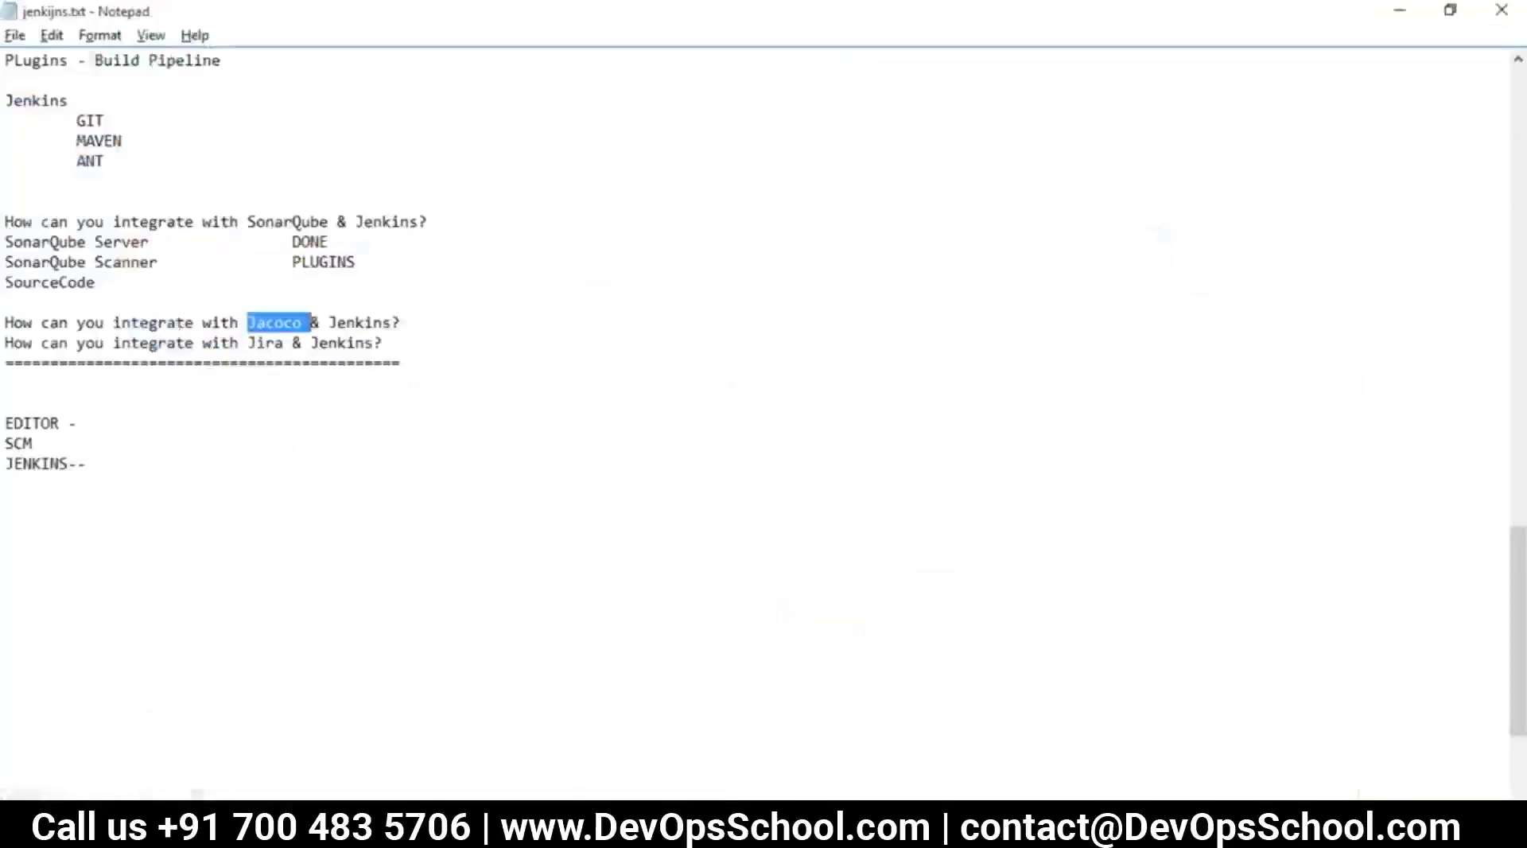
key(alt+Tab)
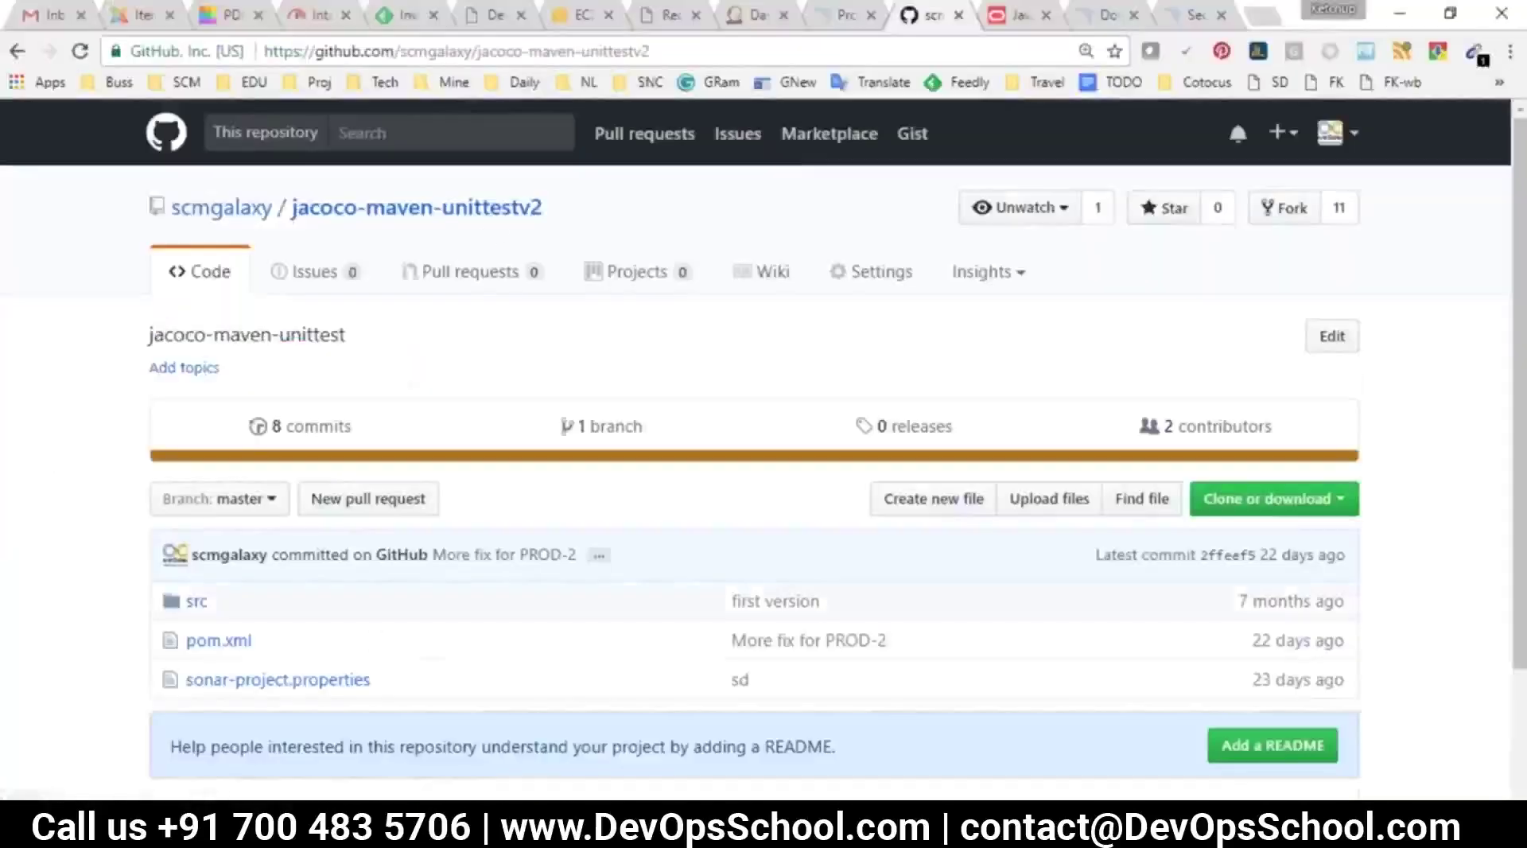
click(756, 22)
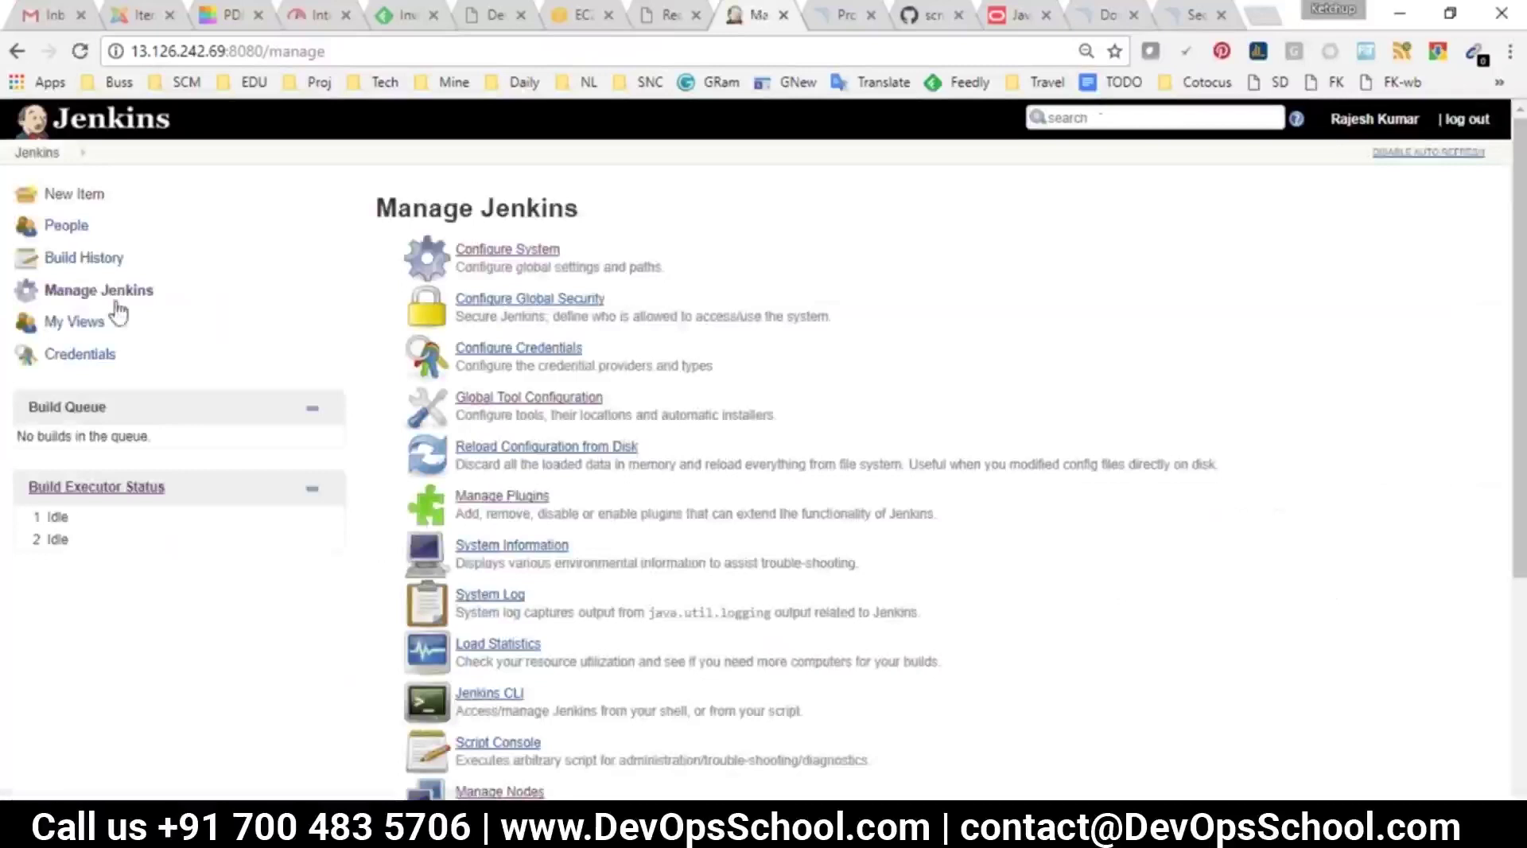
Install the JaCoCo plugin from Jenkins' available plugins without restarting
click(521, 501)
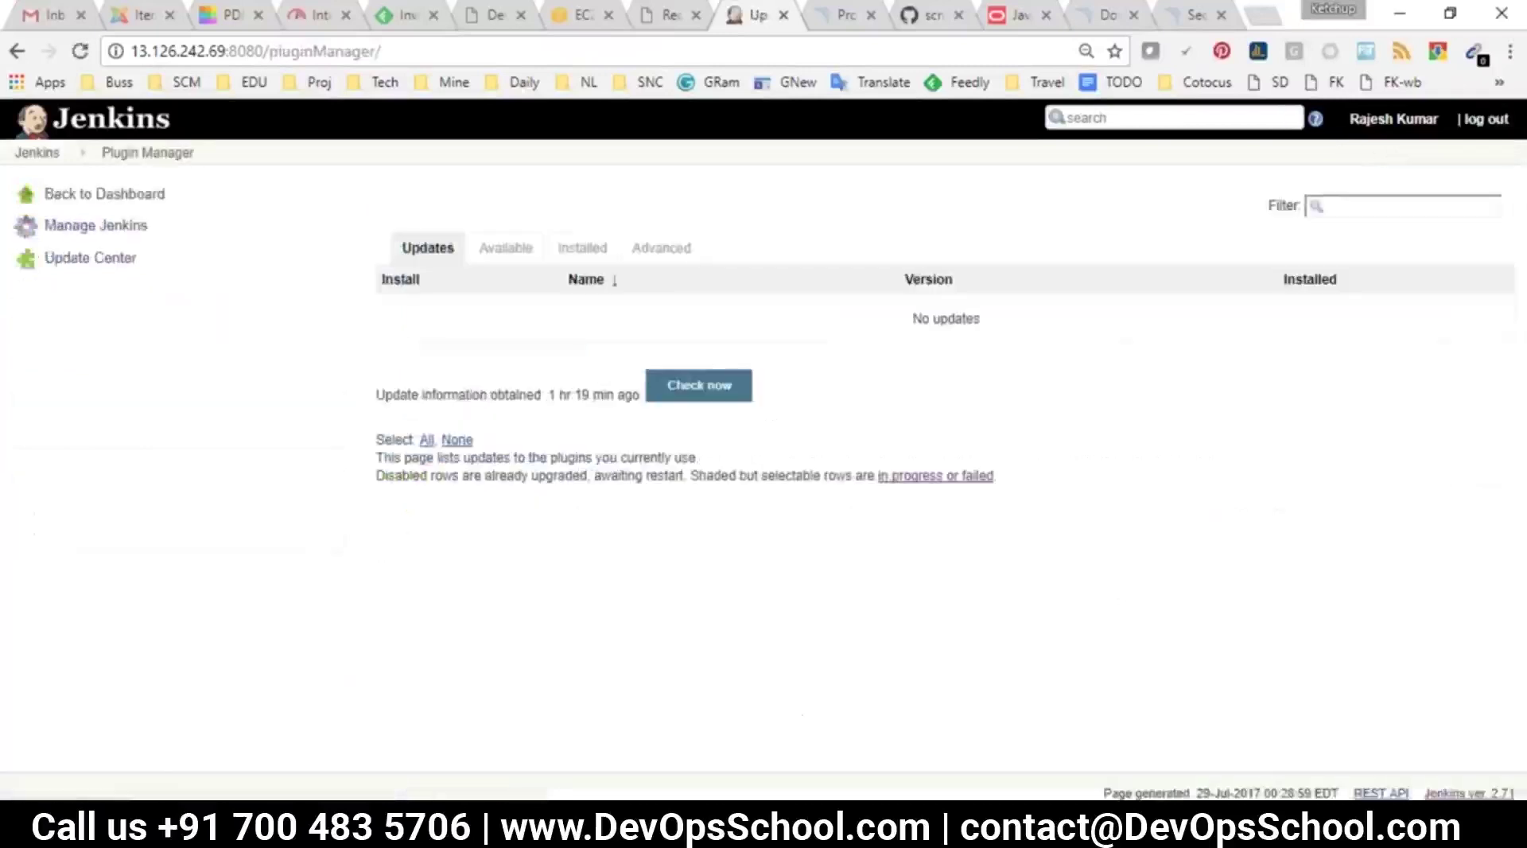
click(504, 247)
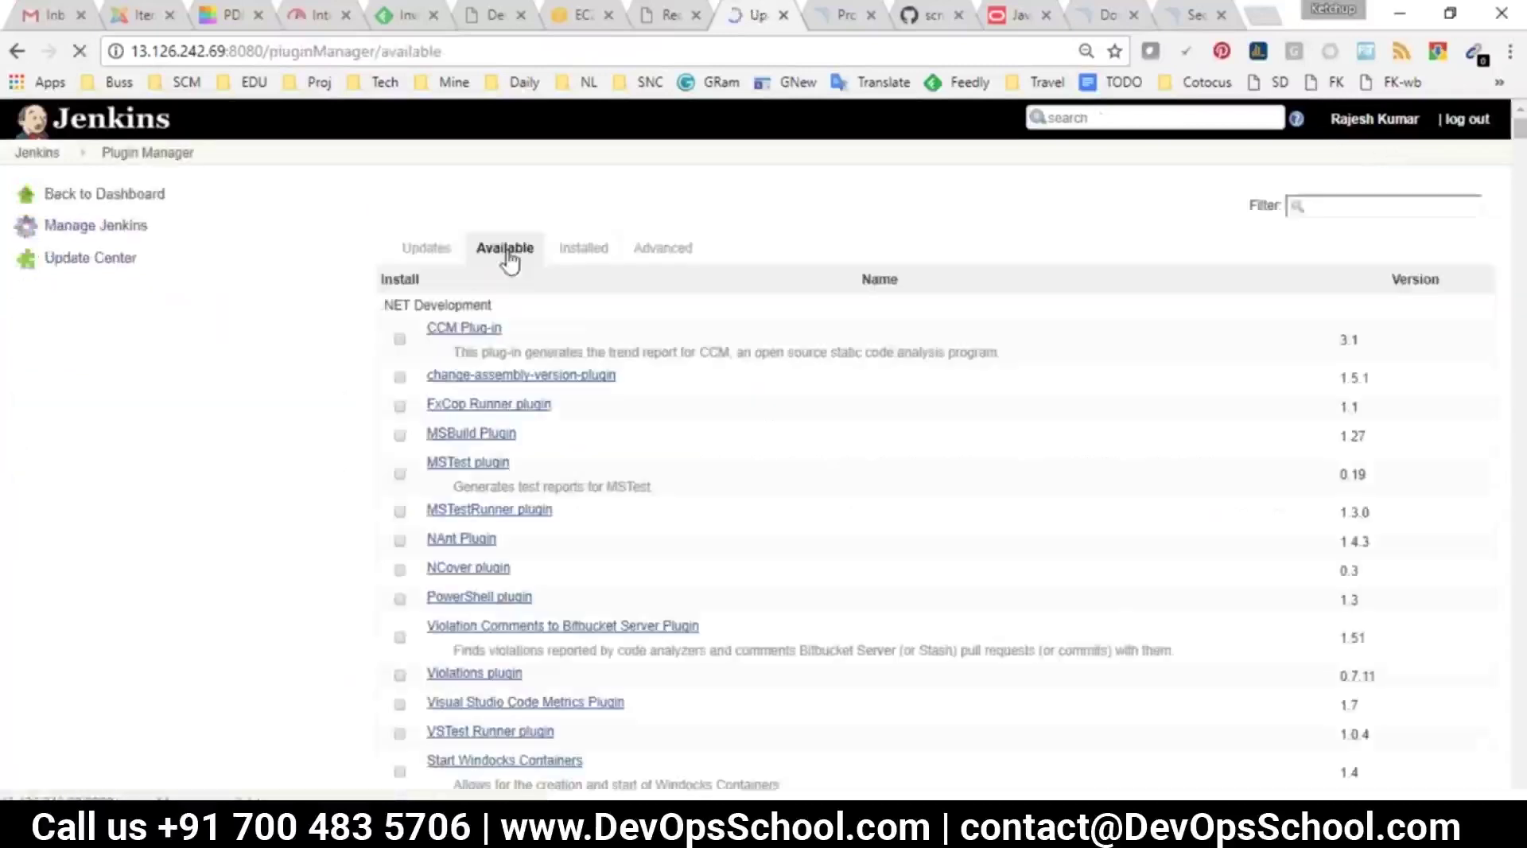
click(1365, 203)
text(jacoc)
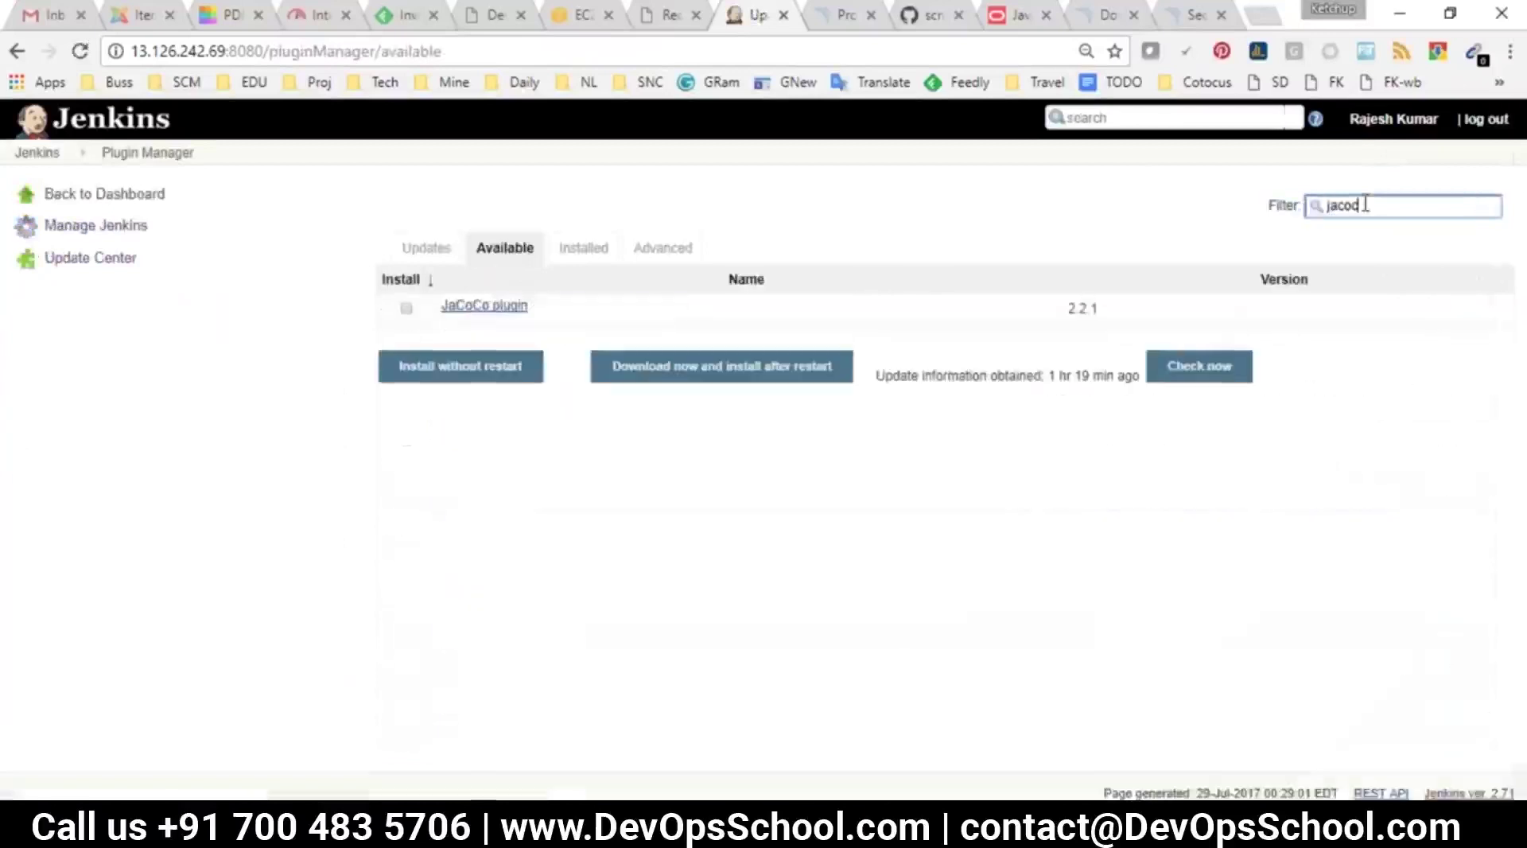
click(406, 307)
click(443, 372)
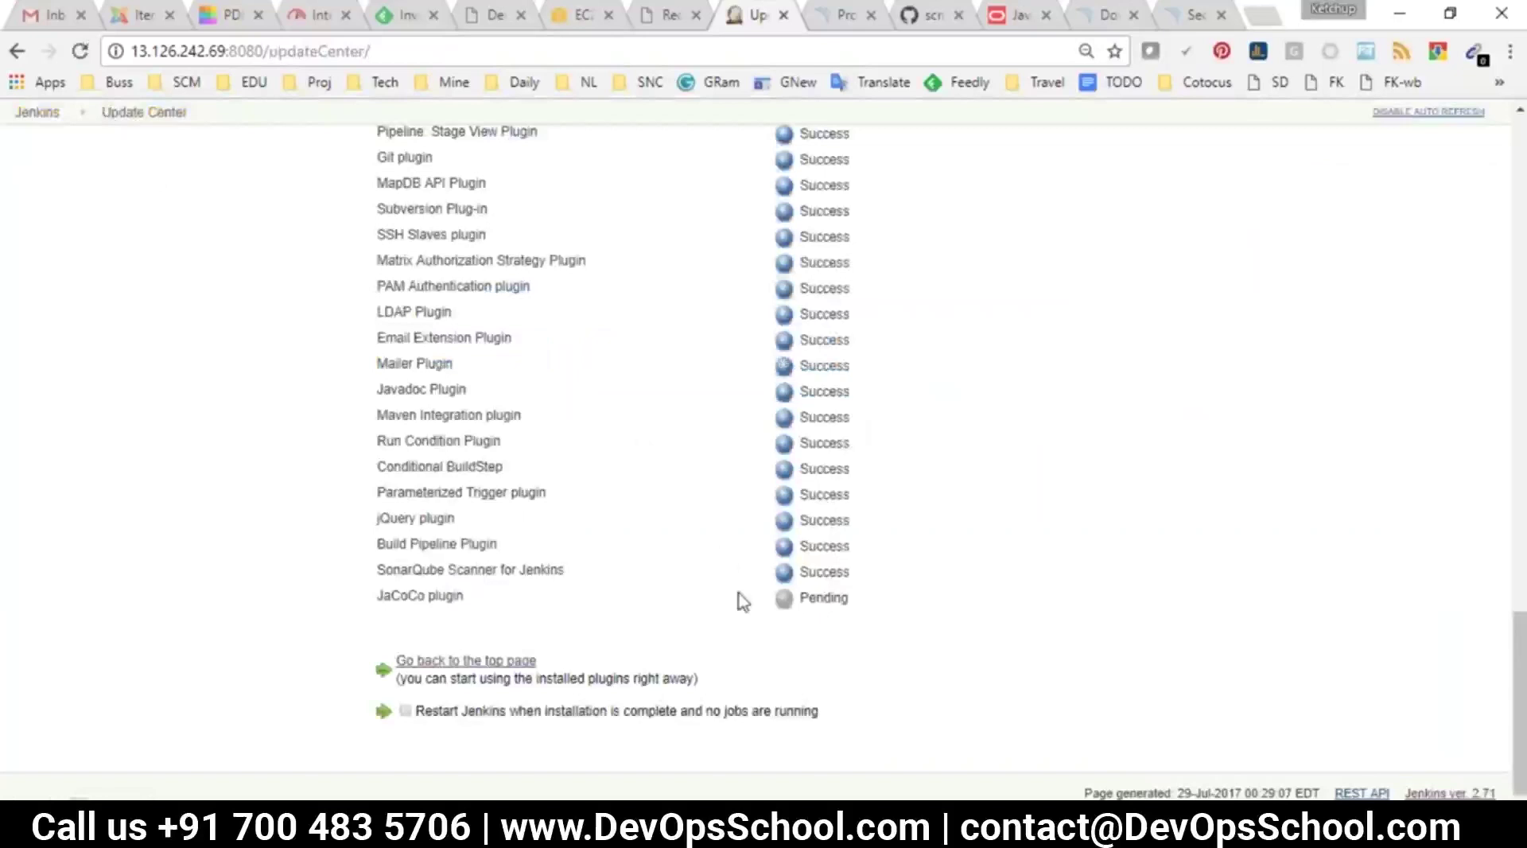
Highlight the JENKINS RULES questions in jenkijns.txt, then return to the Jenkins dashboard
mouse_move(859, 831)
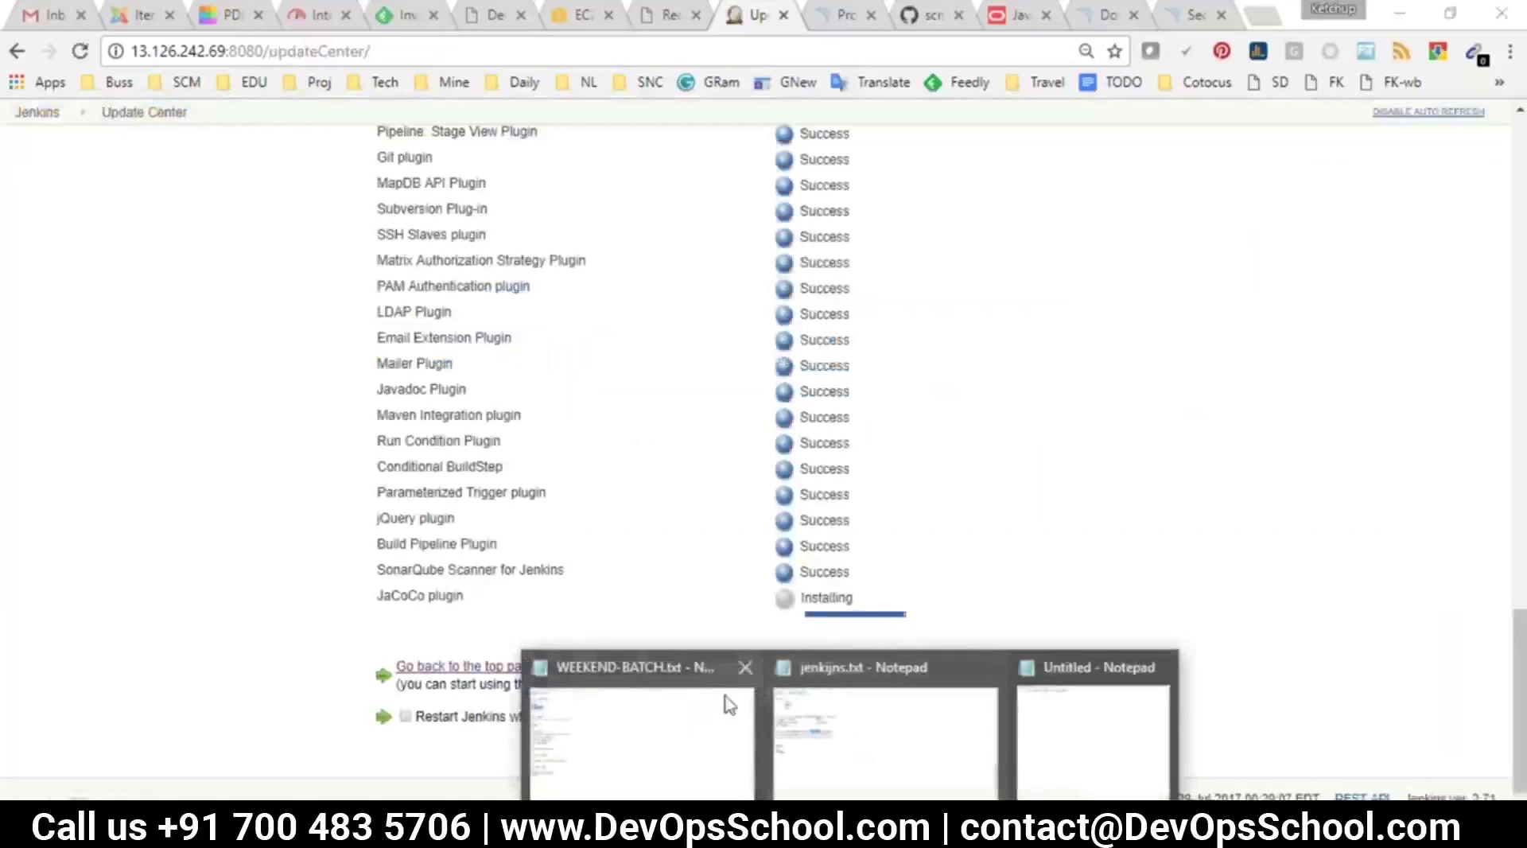
click(880, 732)
scroll(278, 480, up, 17)
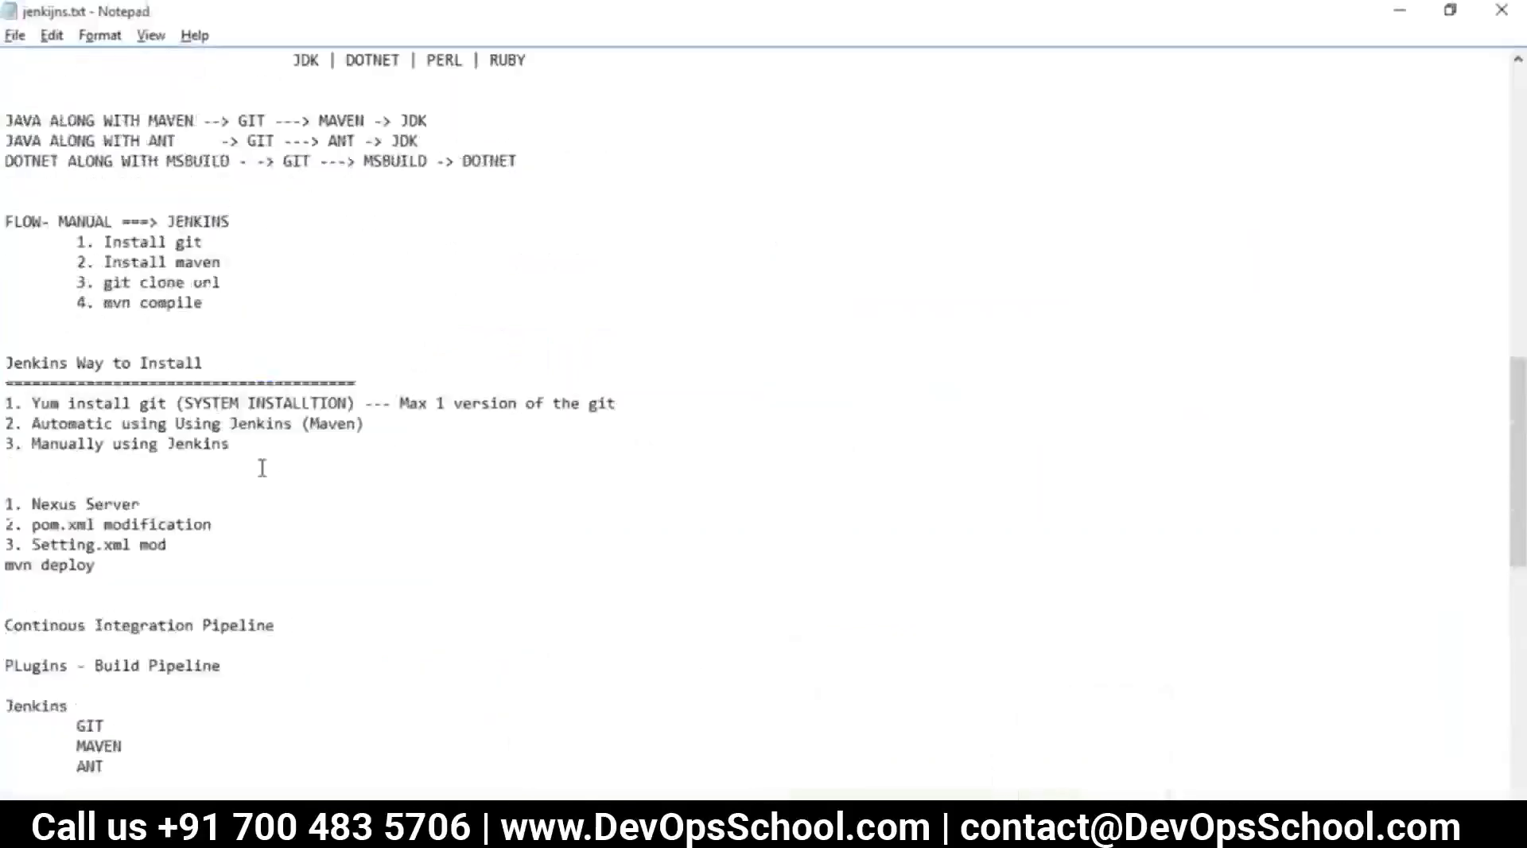
drag(186, 492, 48, 462)
drag(342, 527, 6, 357)
key(alt+Tab)
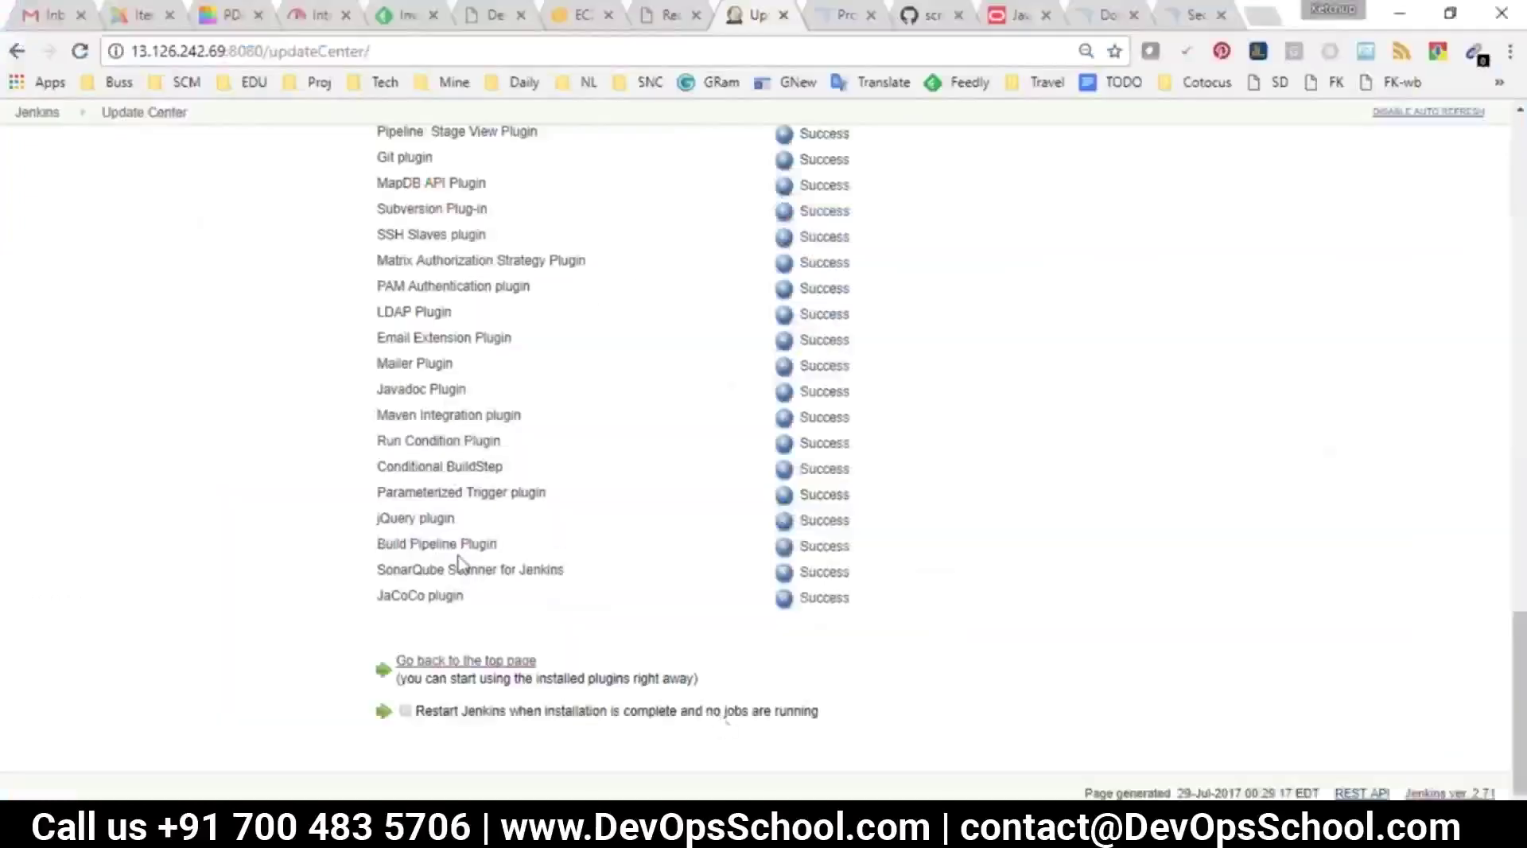
click(36, 112)
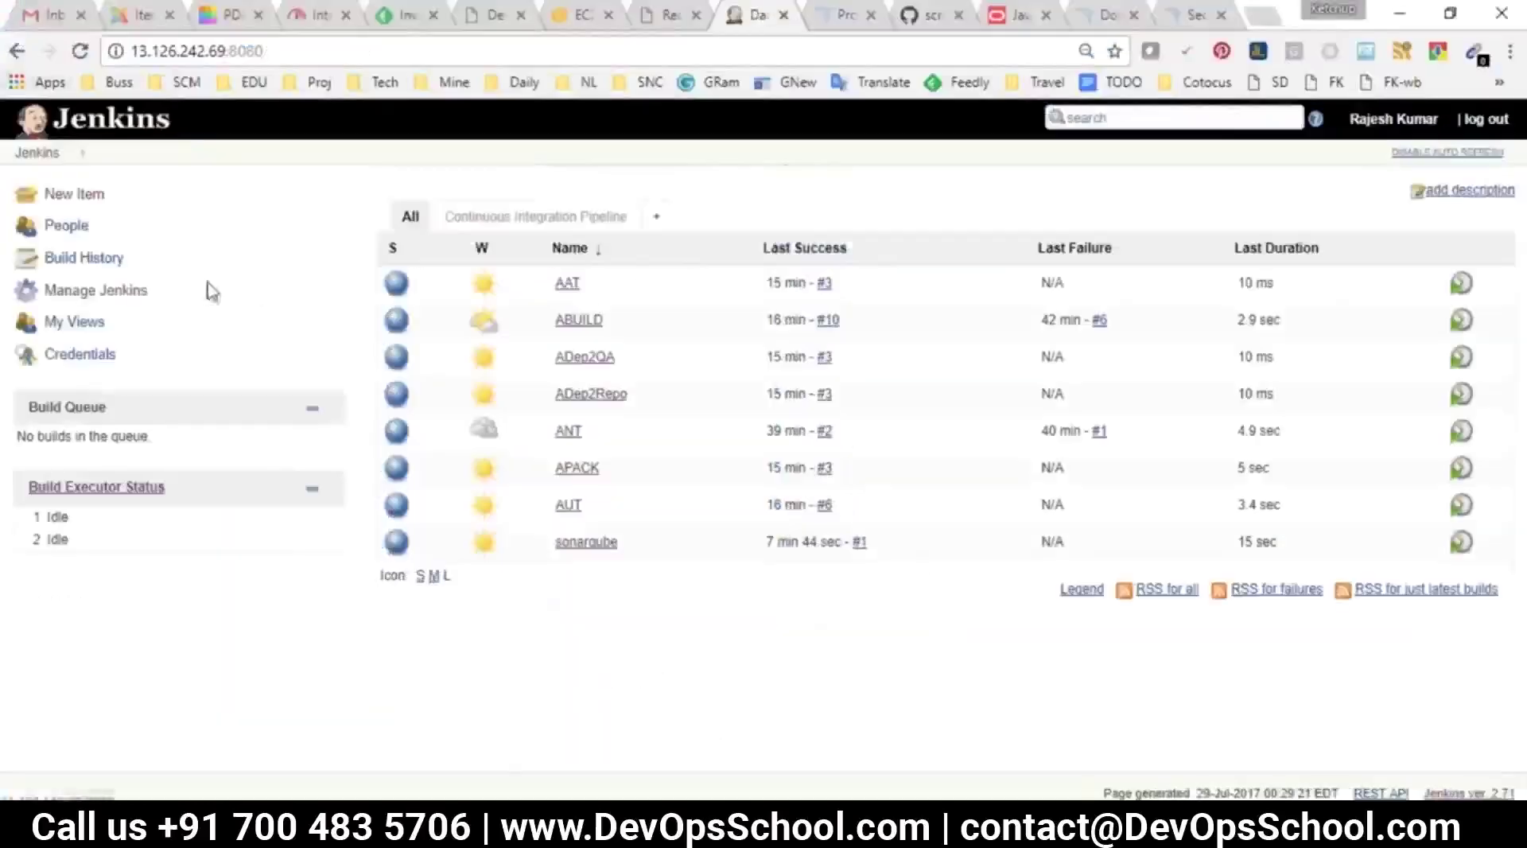
Create a new freestyle project named CC
click(74, 194)
text(CC)
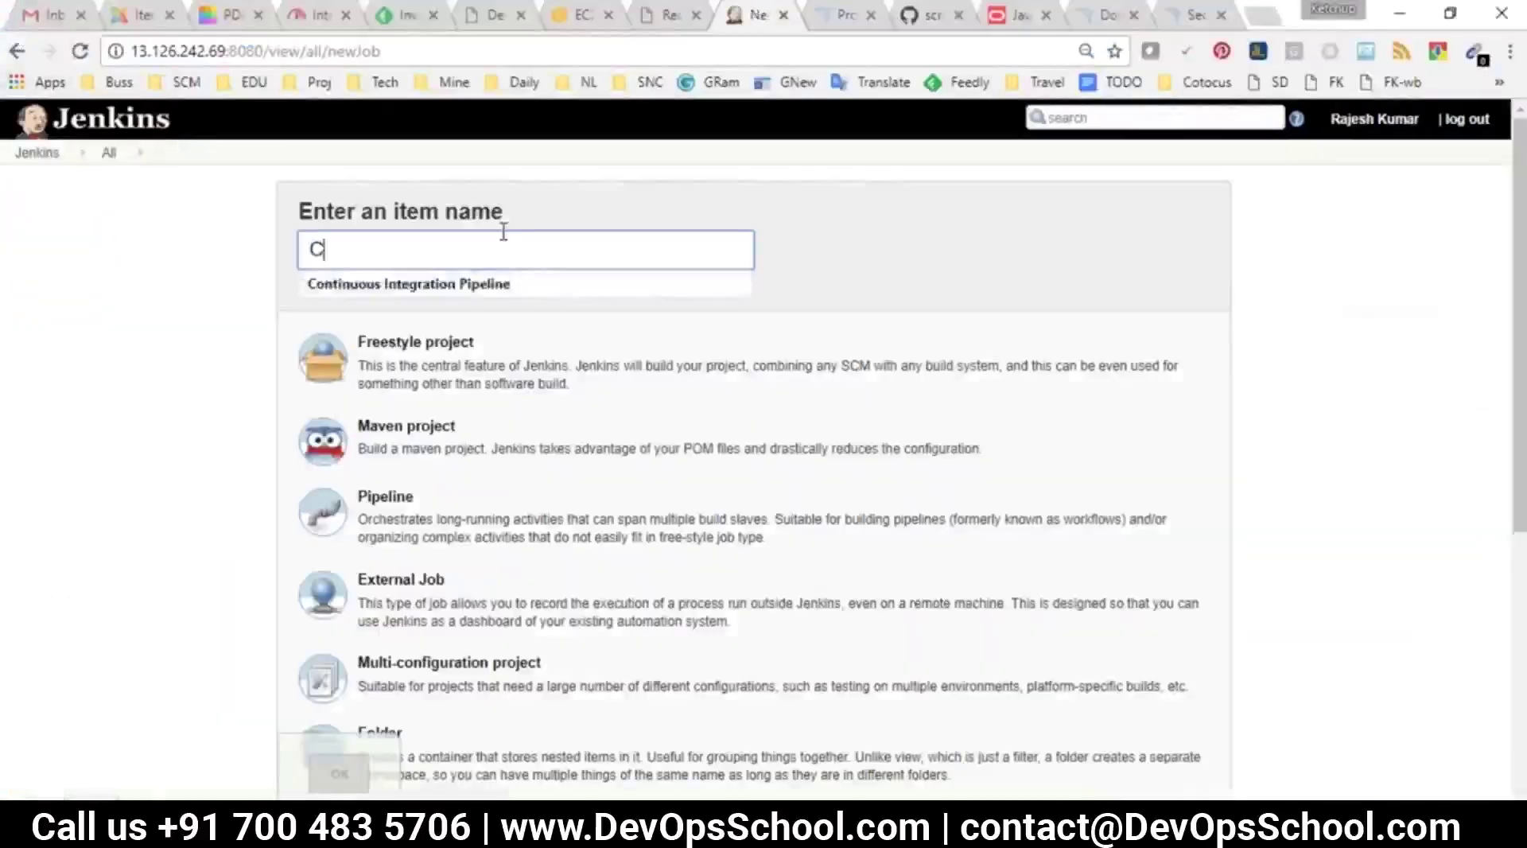
click(419, 380)
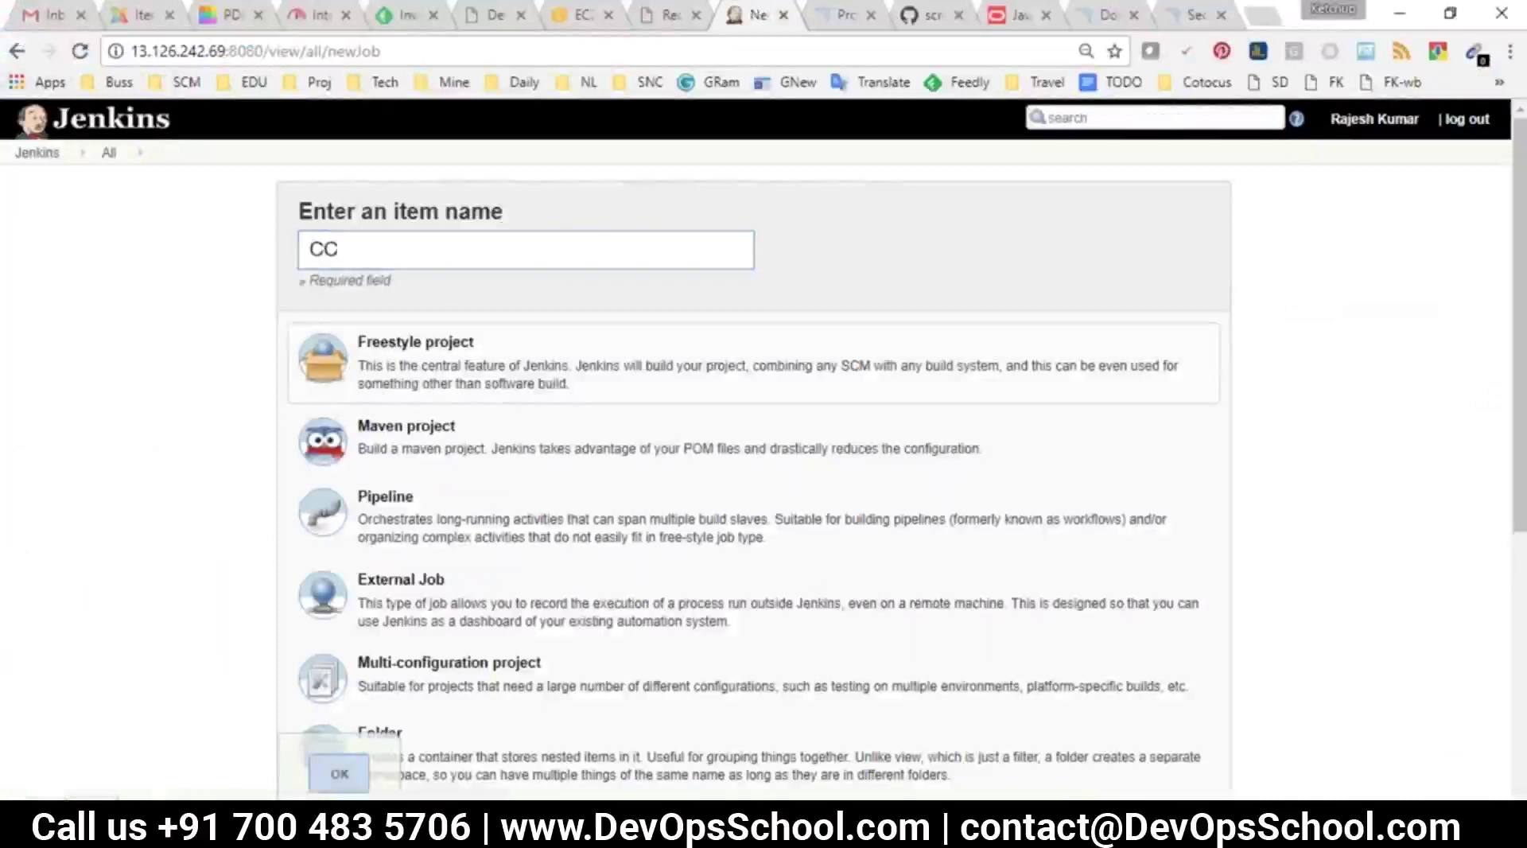
click(349, 771)
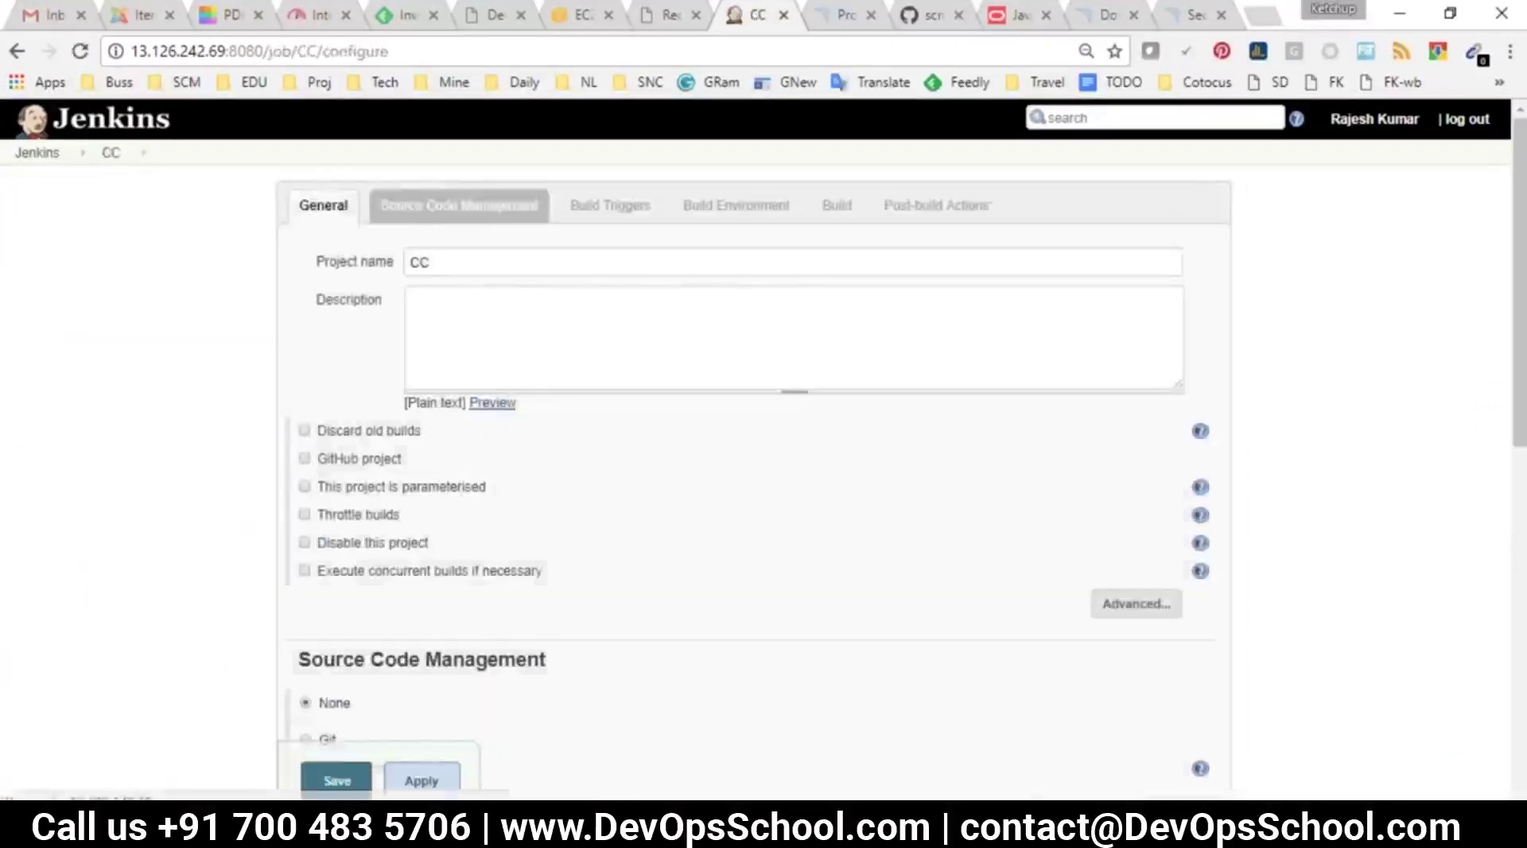
Set CC's source to Git using the copied jacoco-maven-unittestv2 GitHub repository URL
click(459, 205)
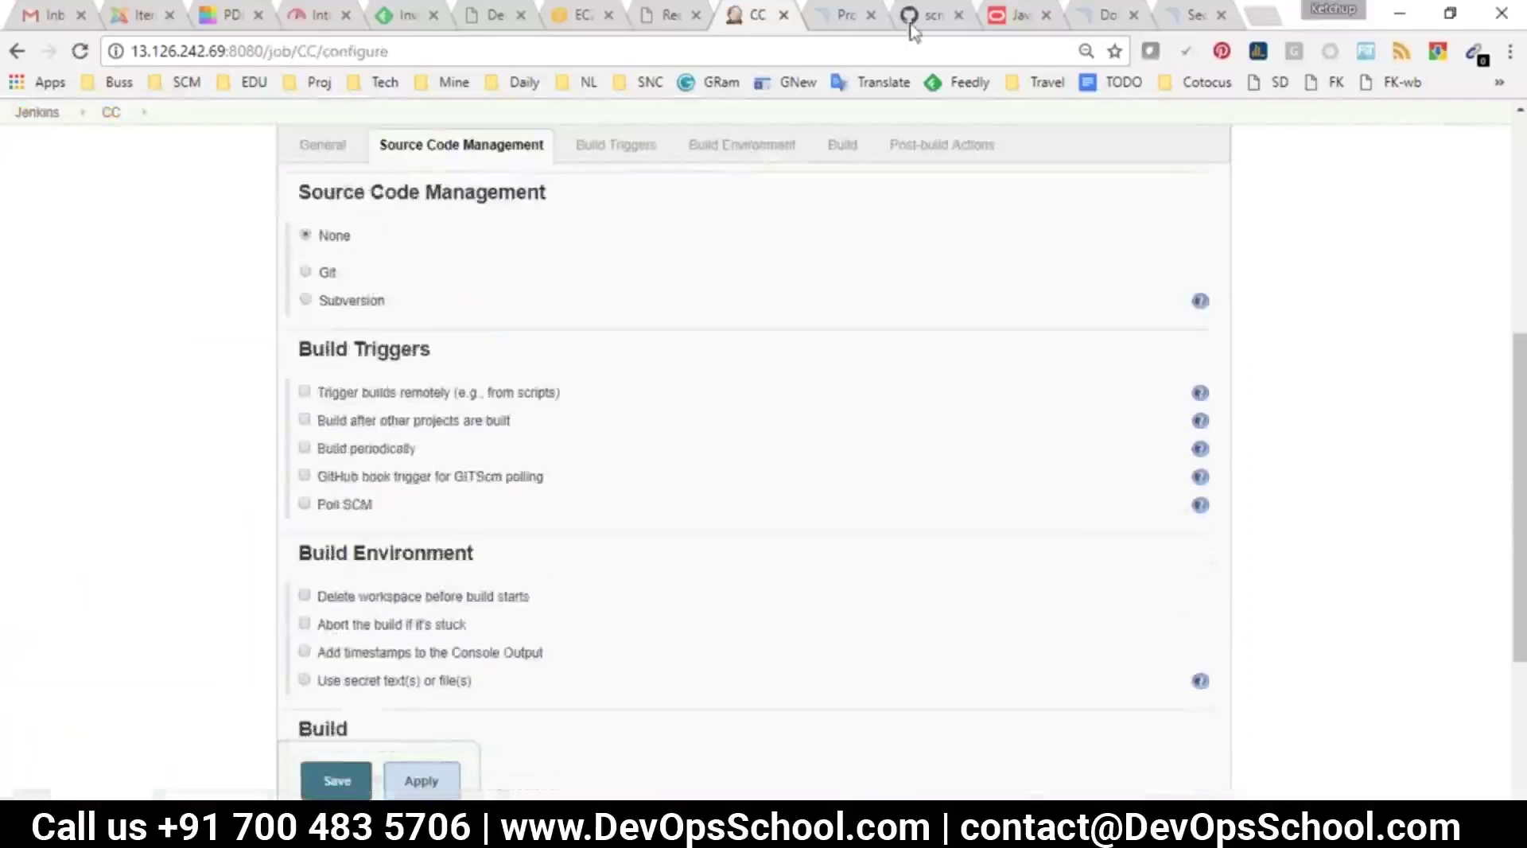
click(922, 16)
click(505, 51)
key(ctrl+c)
click(740, 16)
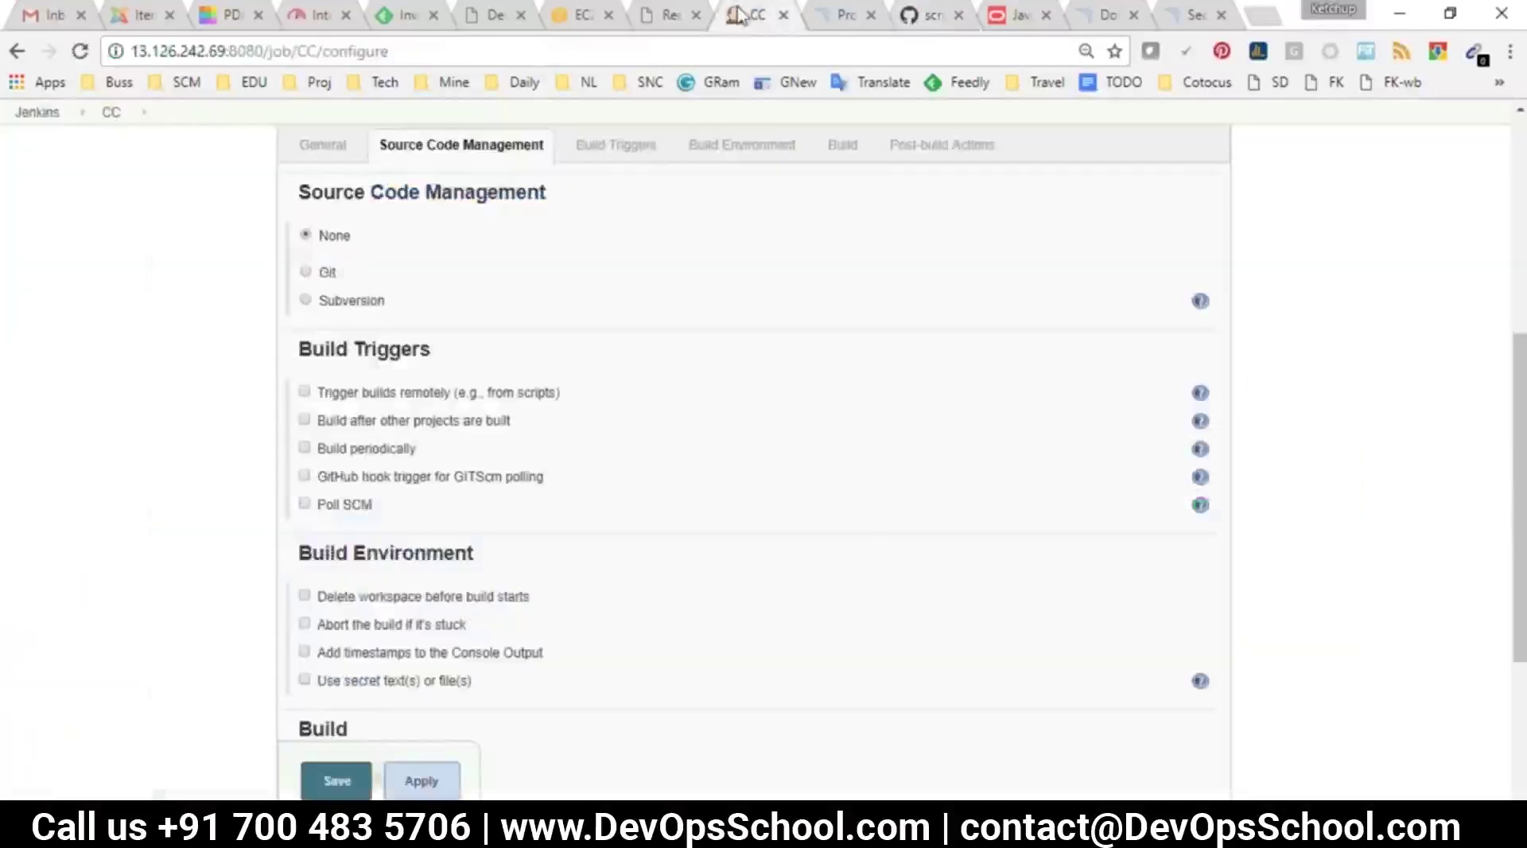
click(326, 274)
click(608, 328)
key(ctrl+v)
click(859, 151)
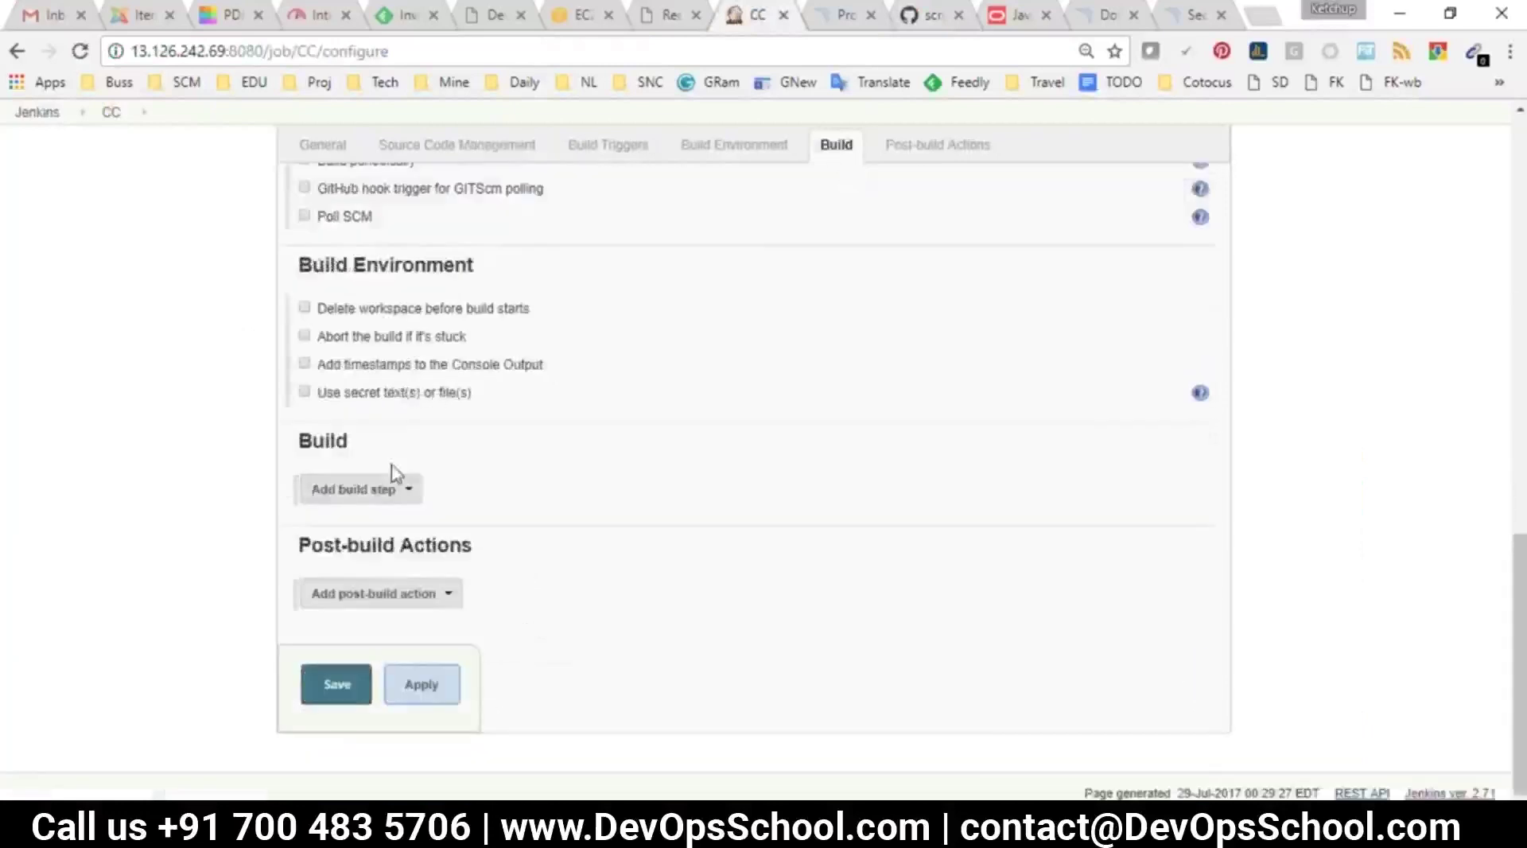
click(379, 493)
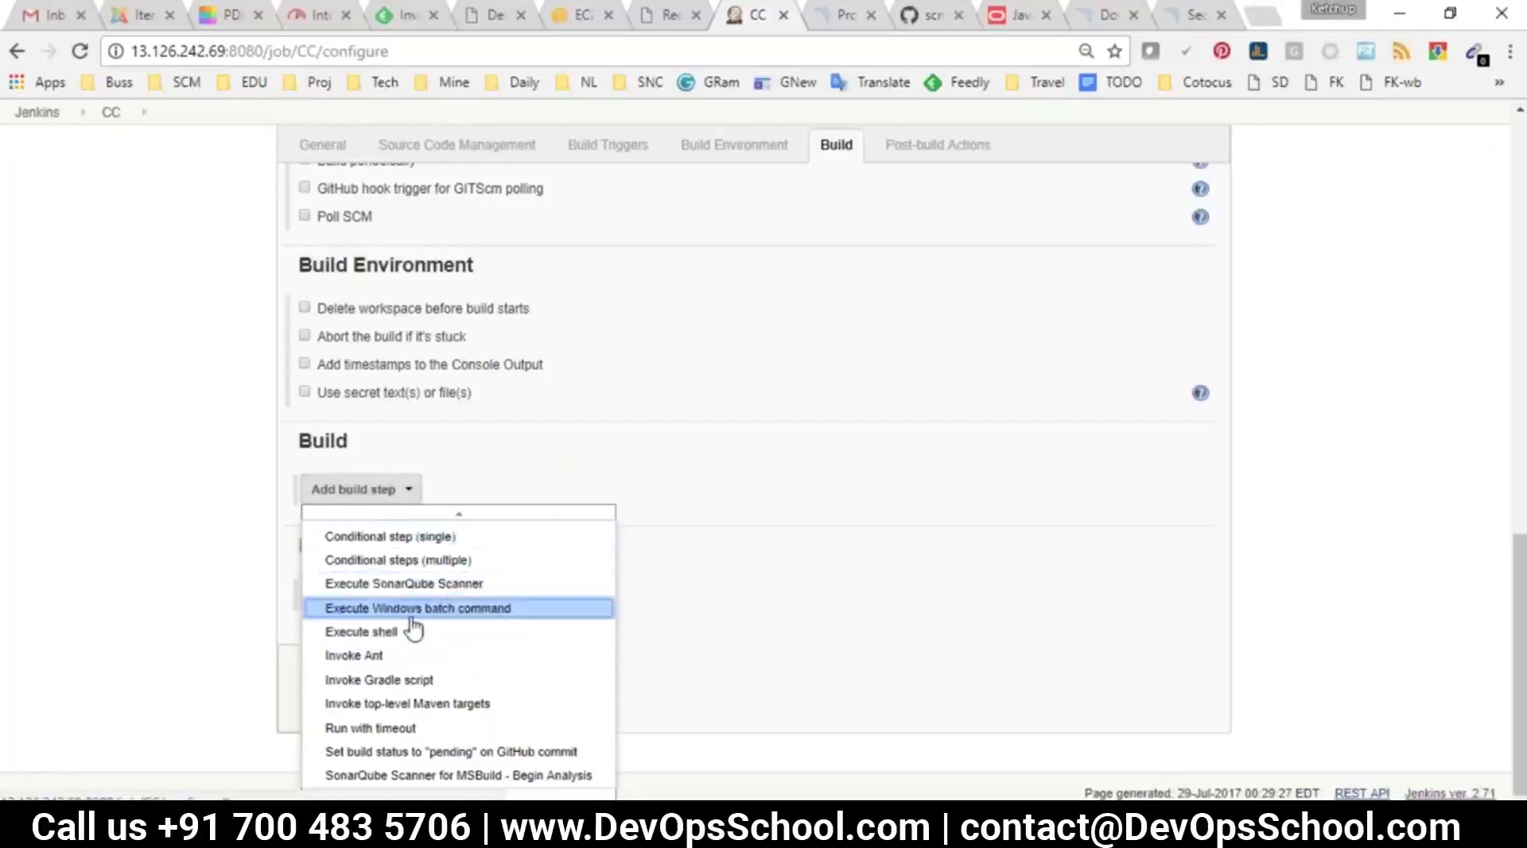
Add an Invoke top-level Maven targets step with maven350 and goal test
click(401, 705)
click(481, 529)
click(485, 570)
click(479, 570)
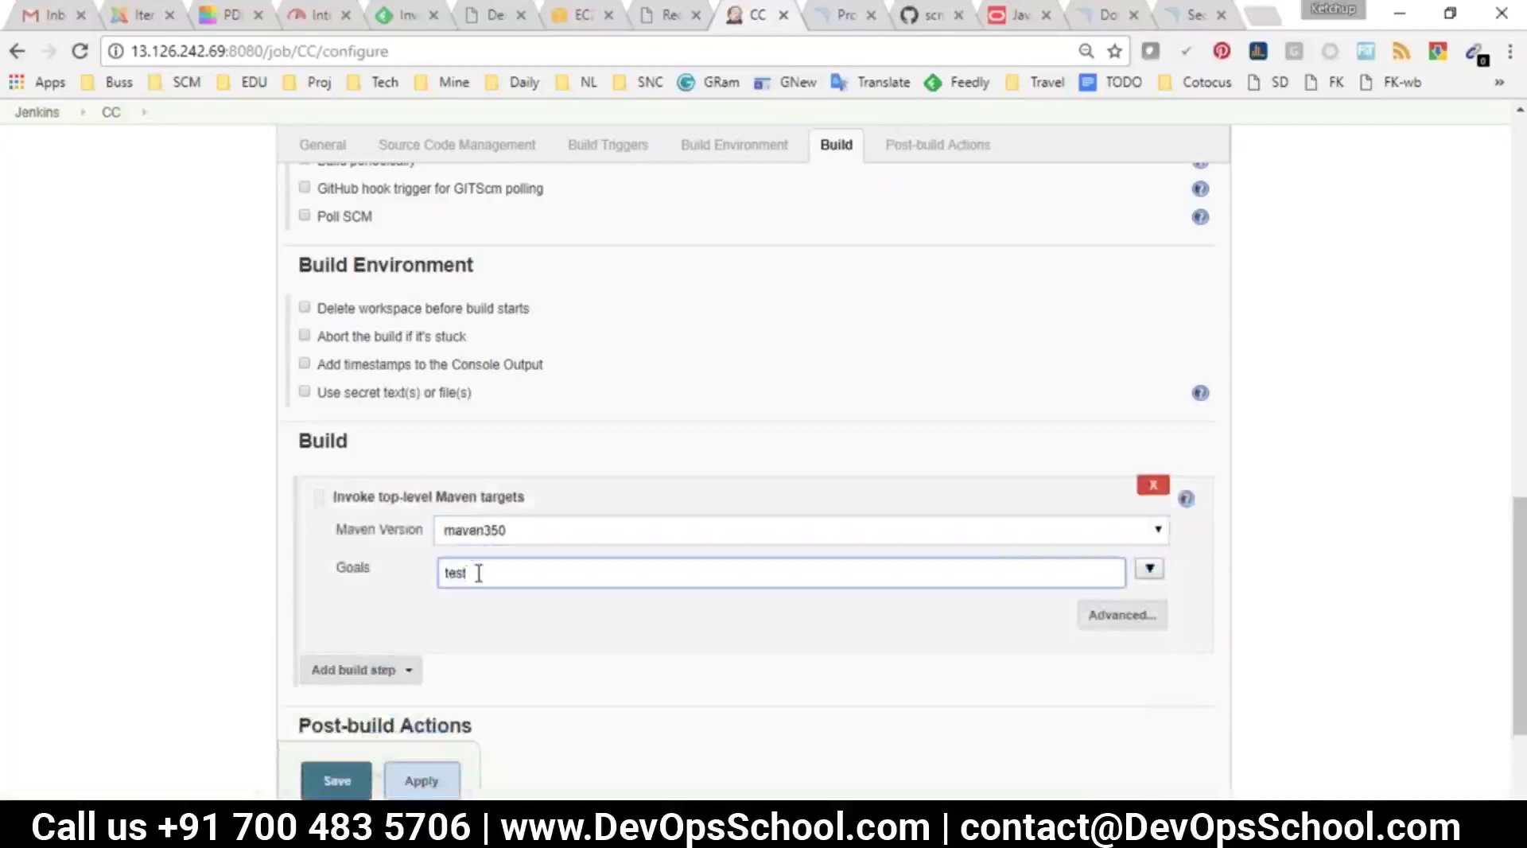
scroll(479, 573, down, 3)
click(327, 490)
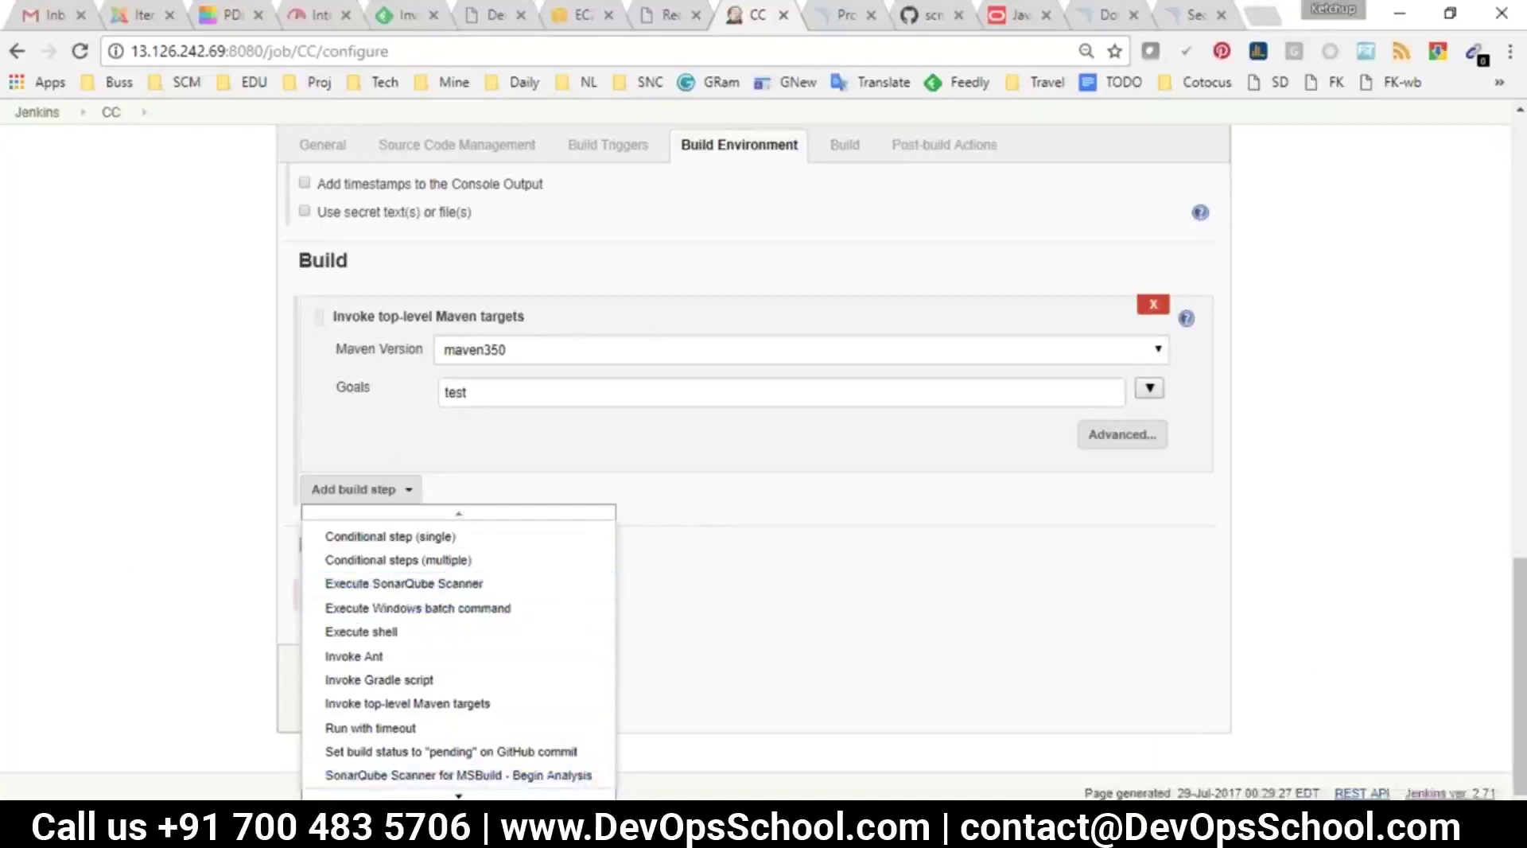
click(338, 535)
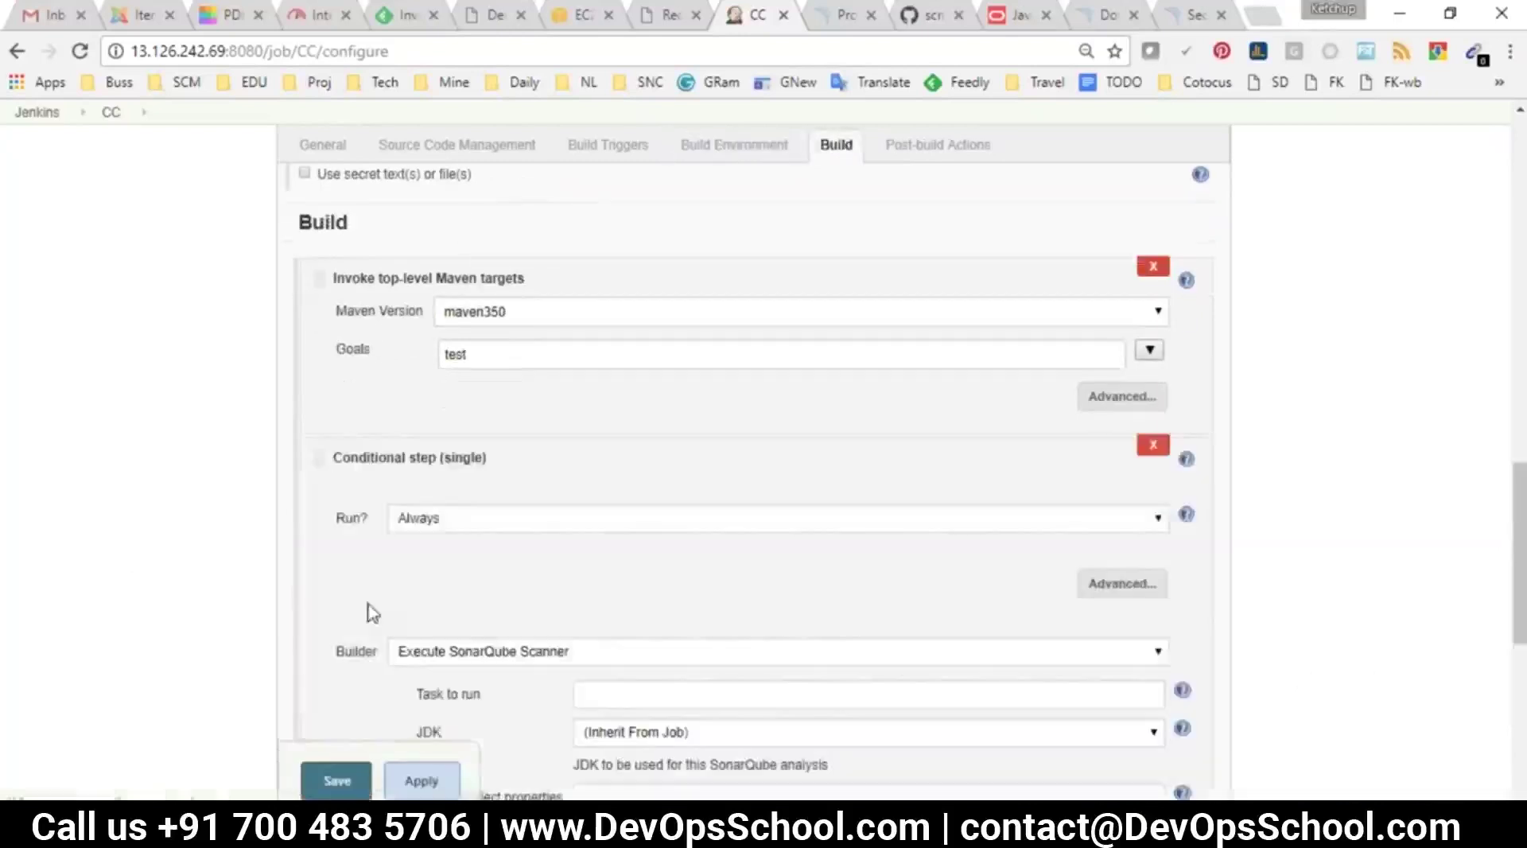
scroll(547, 548, down, 1)
scroll(644, 538, up, 2)
scroll(862, 647, down, 2)
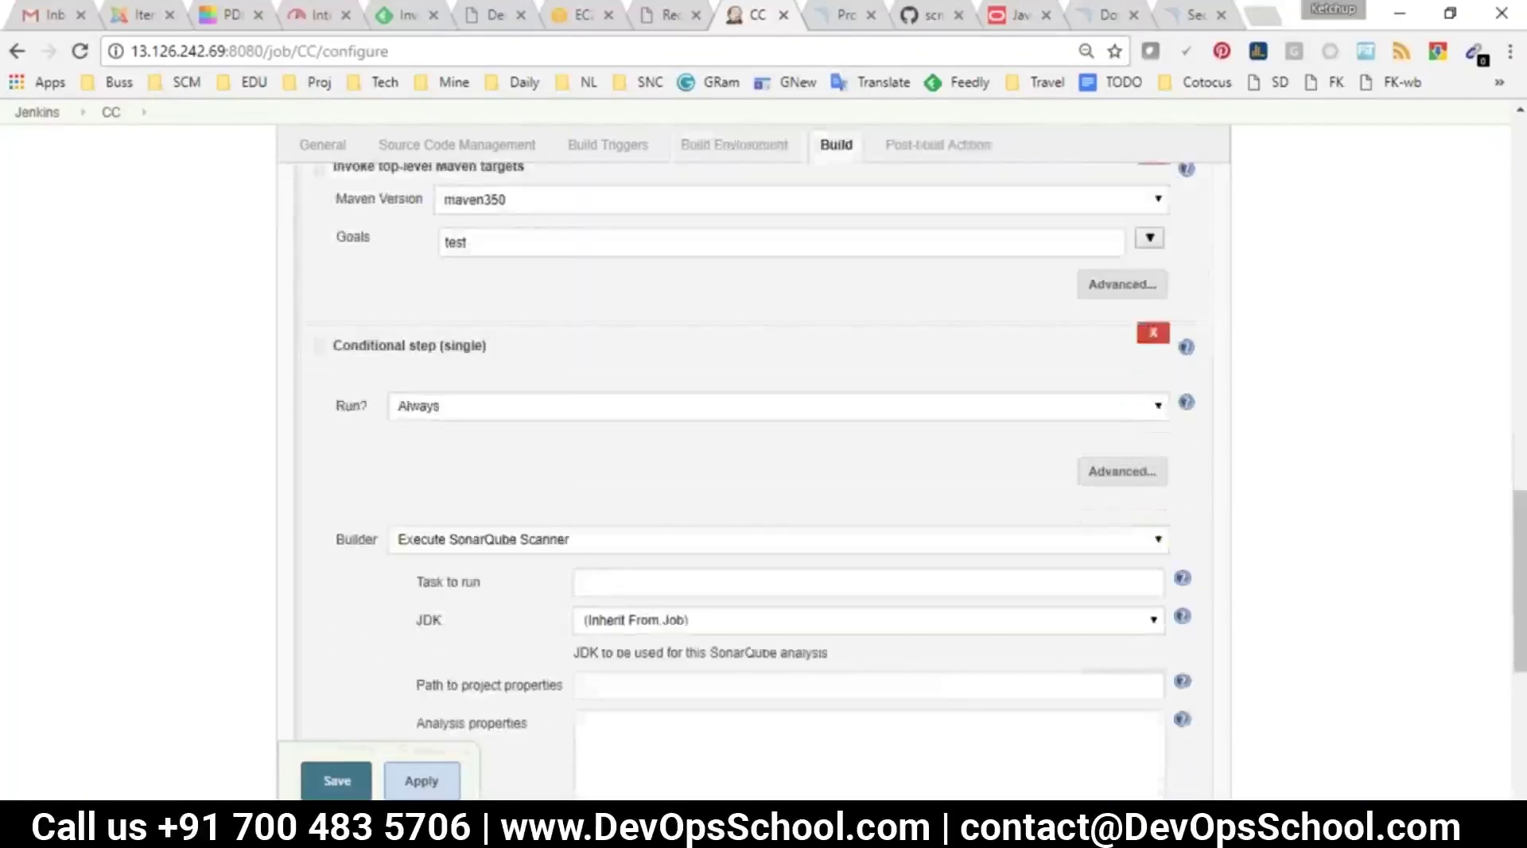
click(1152, 333)
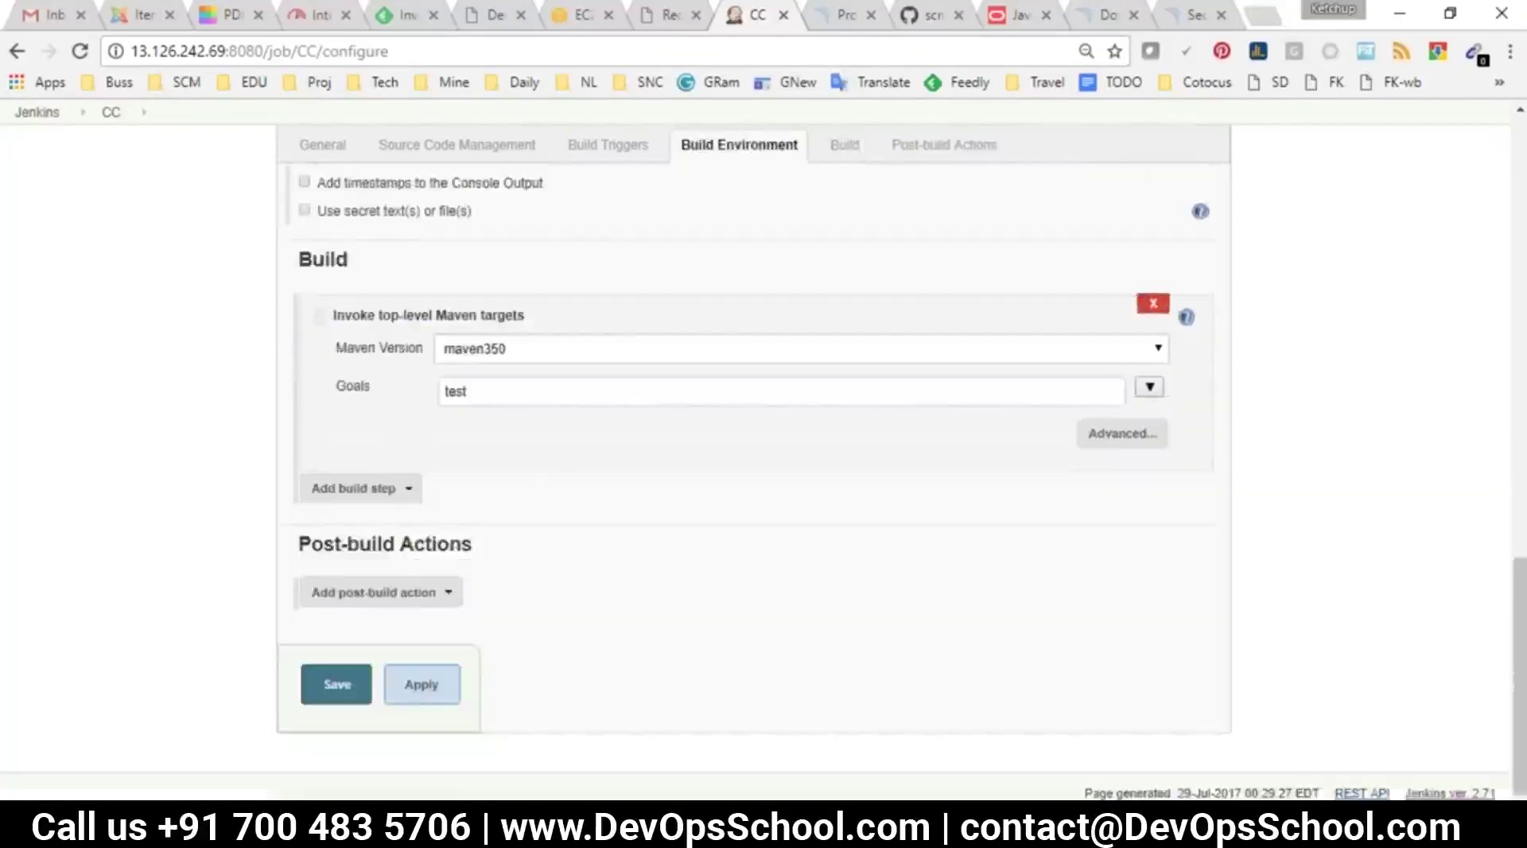
Add a Record JaCoCo coverage report action with default paths and save CC
click(337, 595)
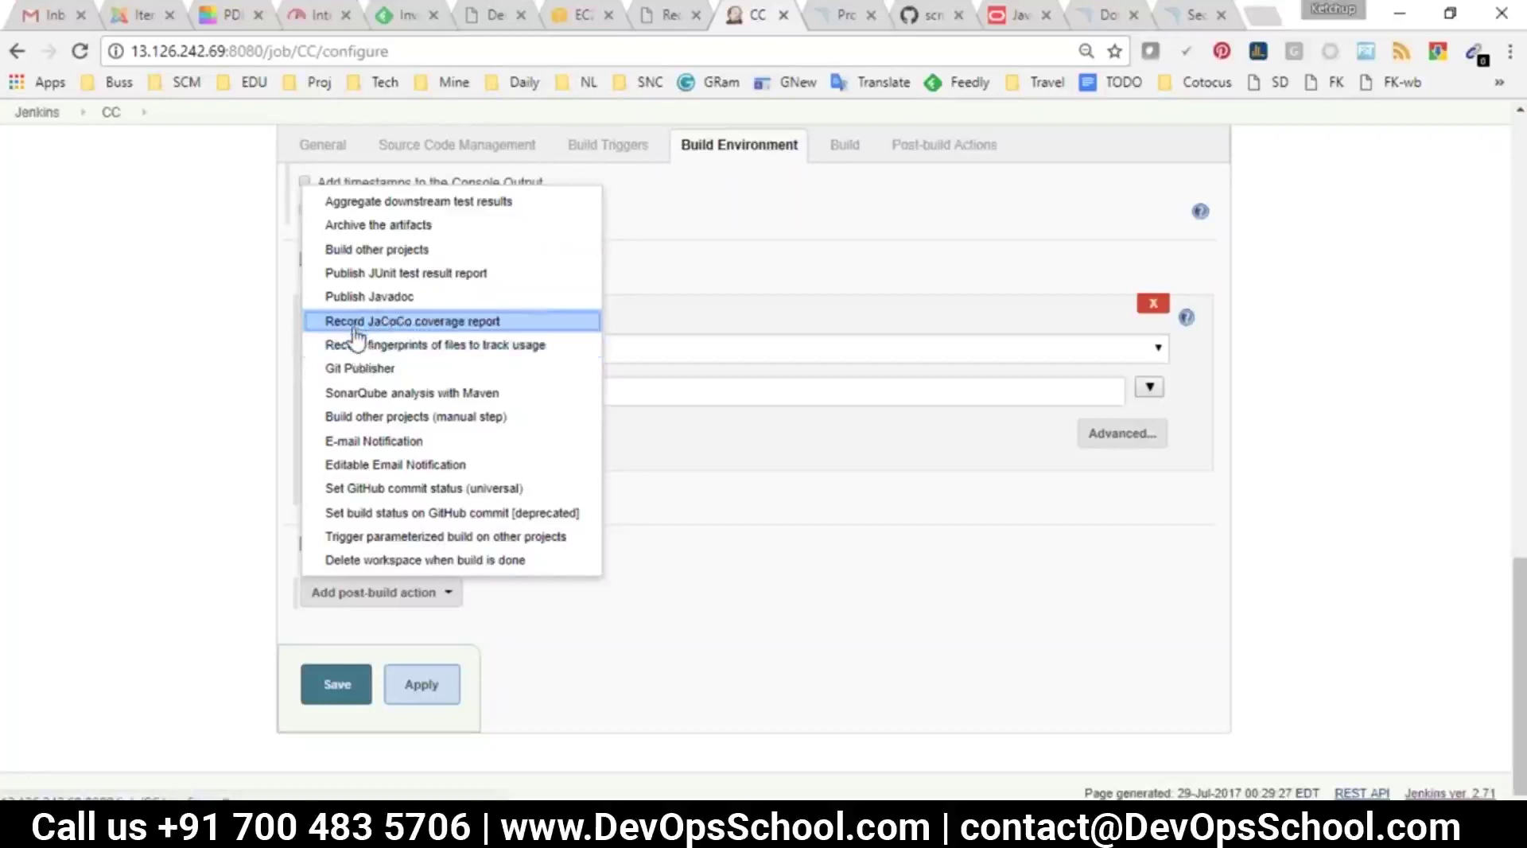
click(354, 330)
scroll(471, 262, down, 2)
drag(458, 226, 365, 211)
key(Tab)
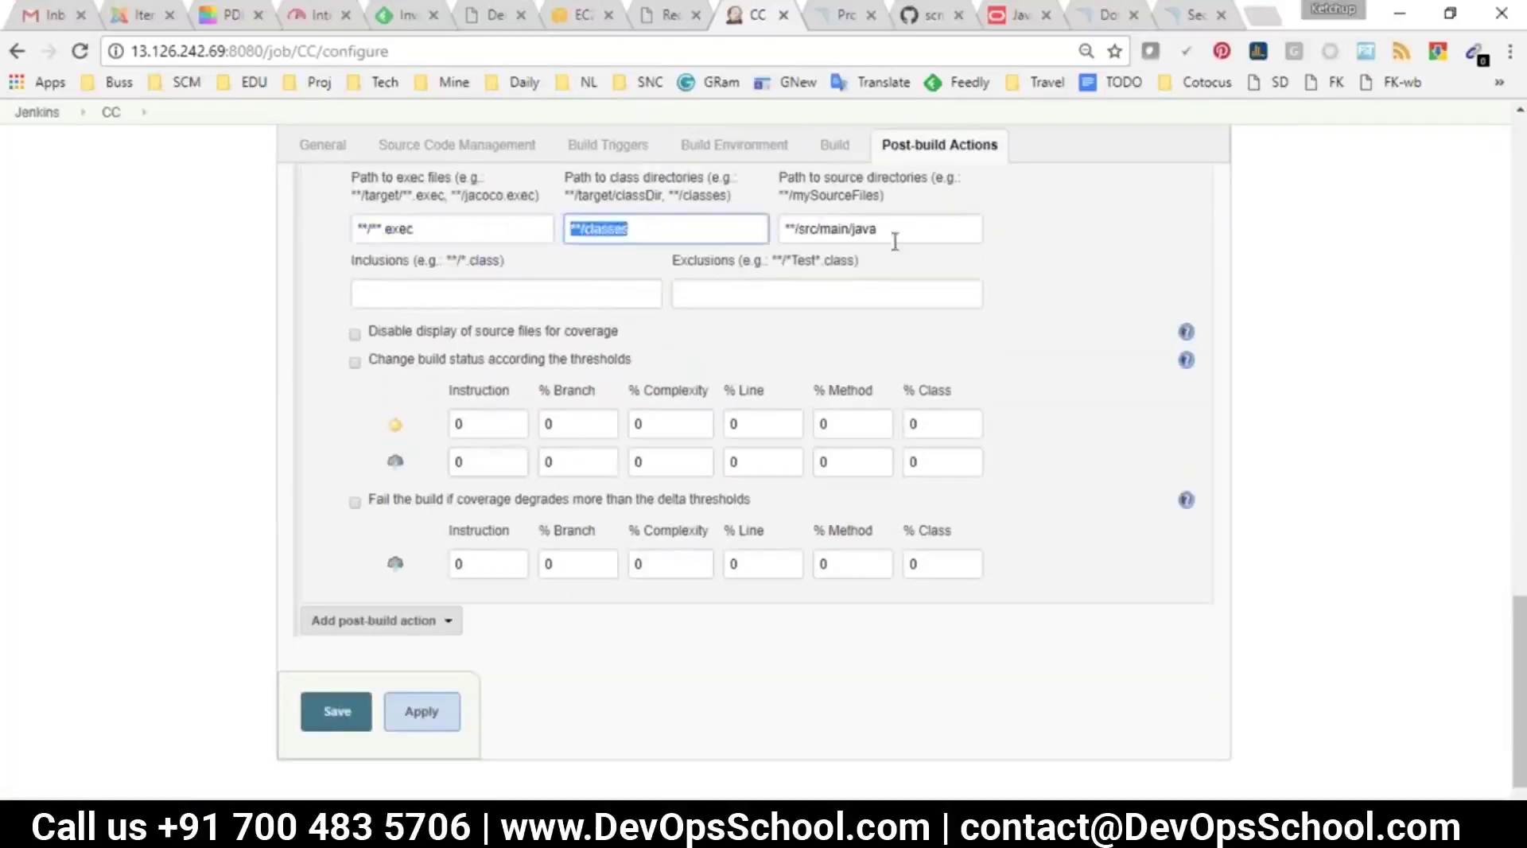
key(Tab)
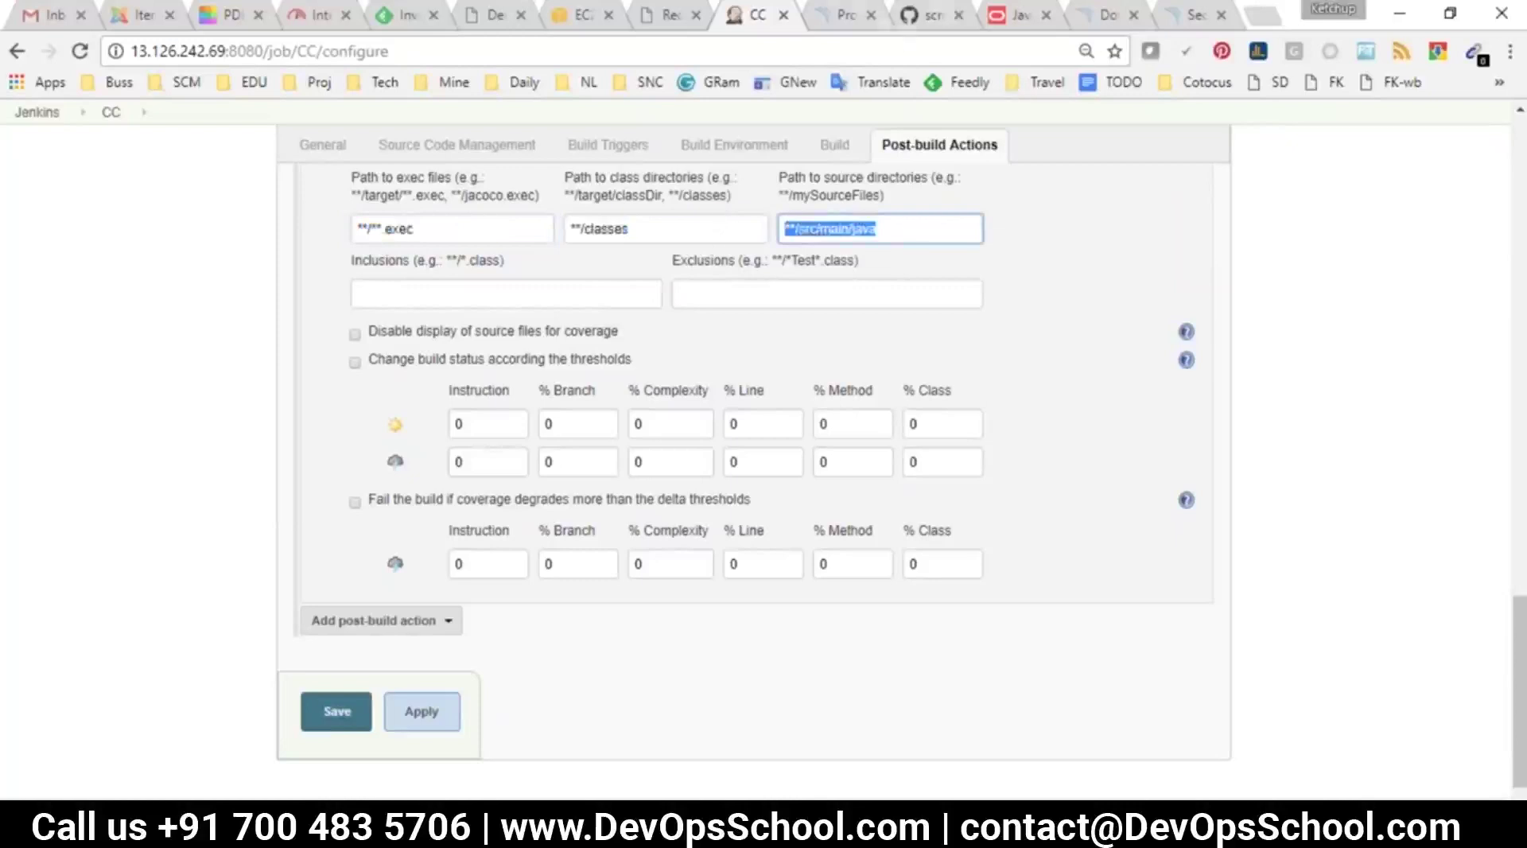
click(916, 24)
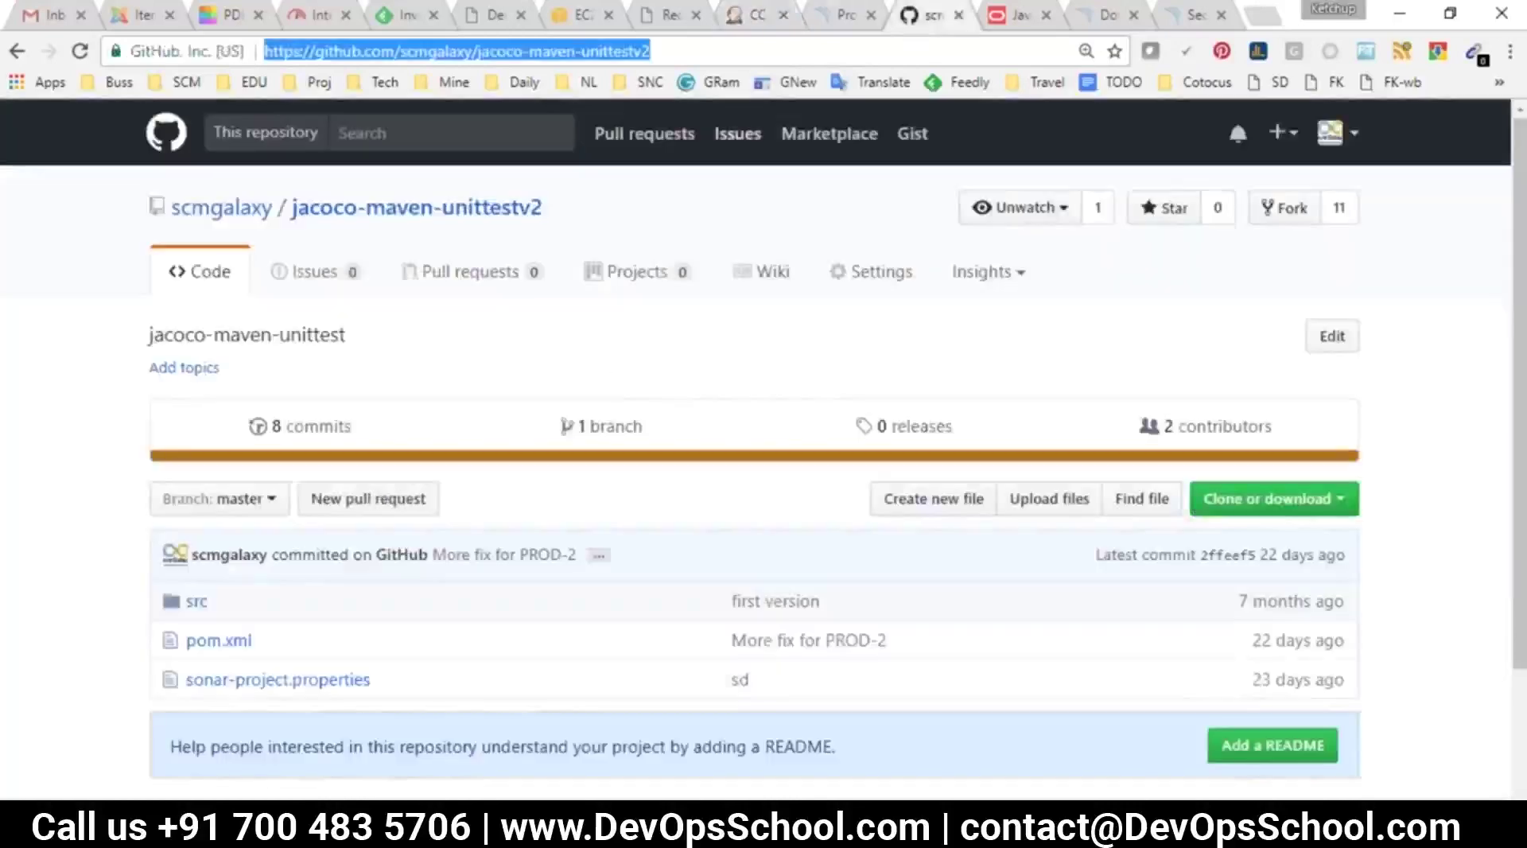
click(755, 16)
key(shift+Tab)
key(shift+Tab)
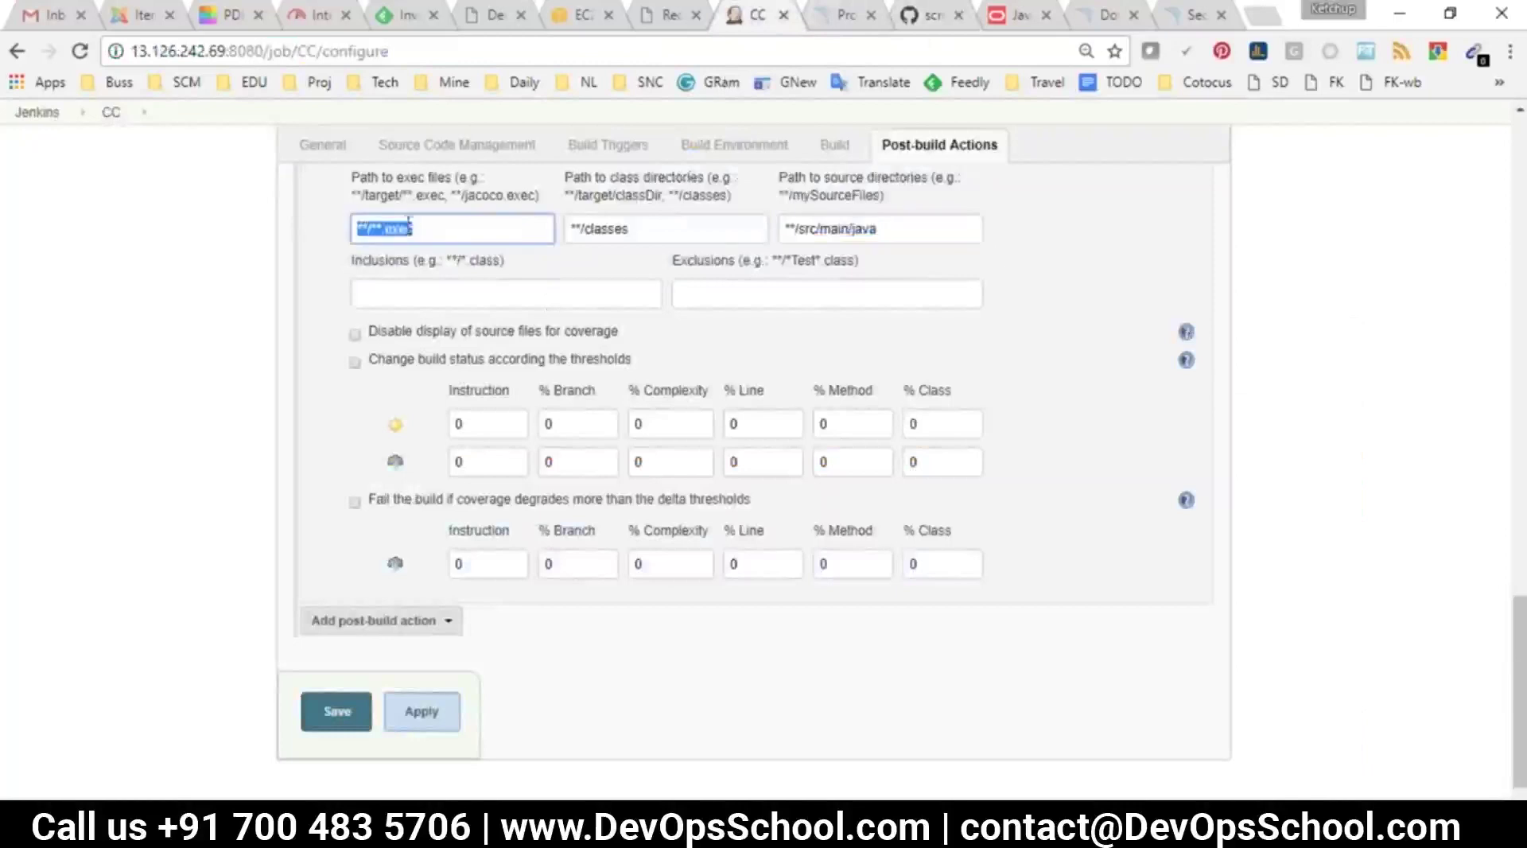
key(Tab)
key(Tab)
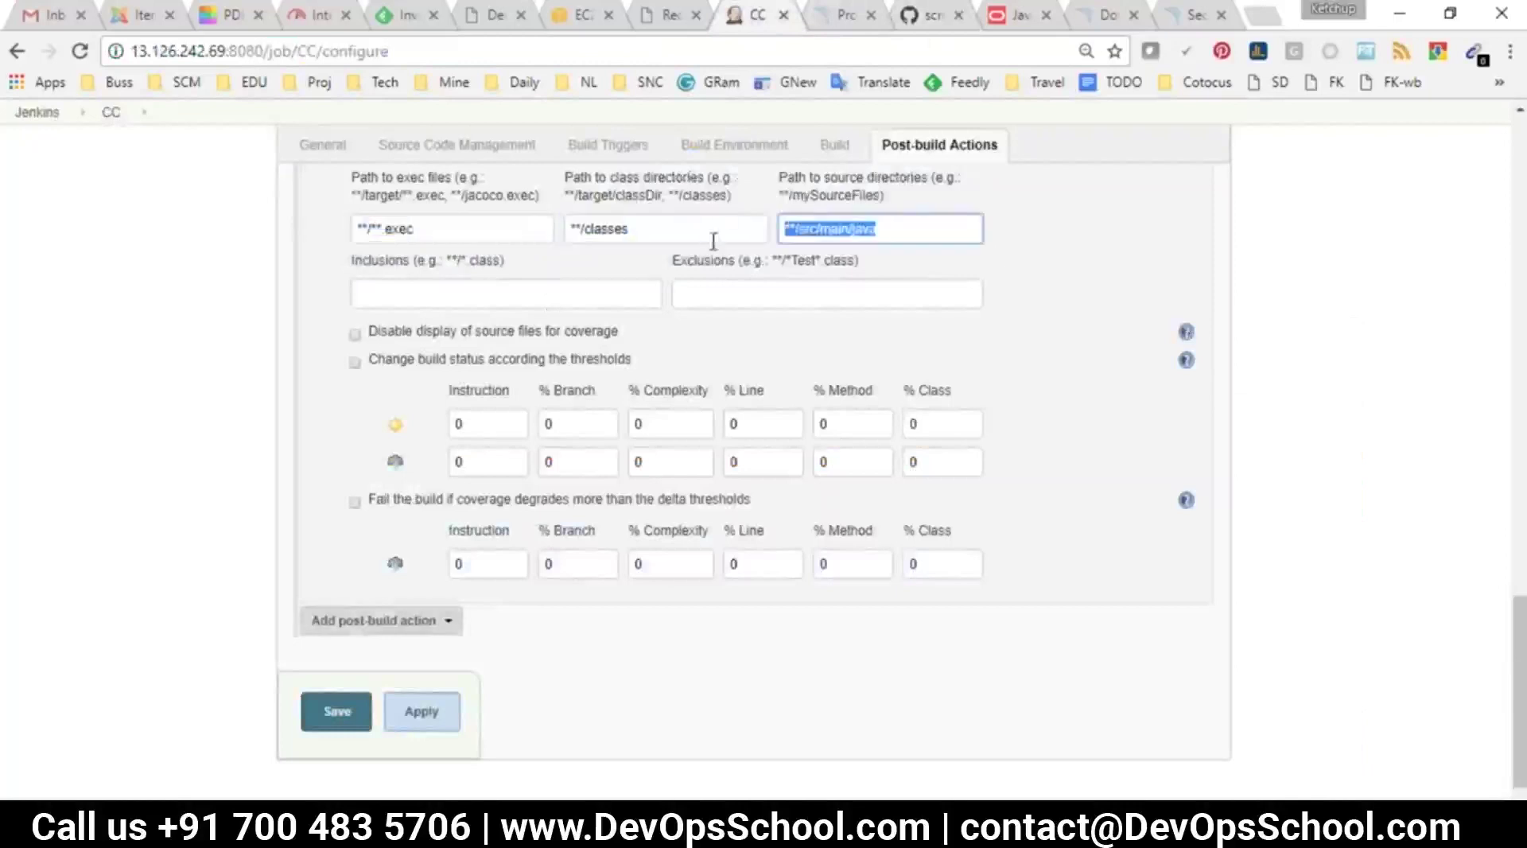
key(Return)
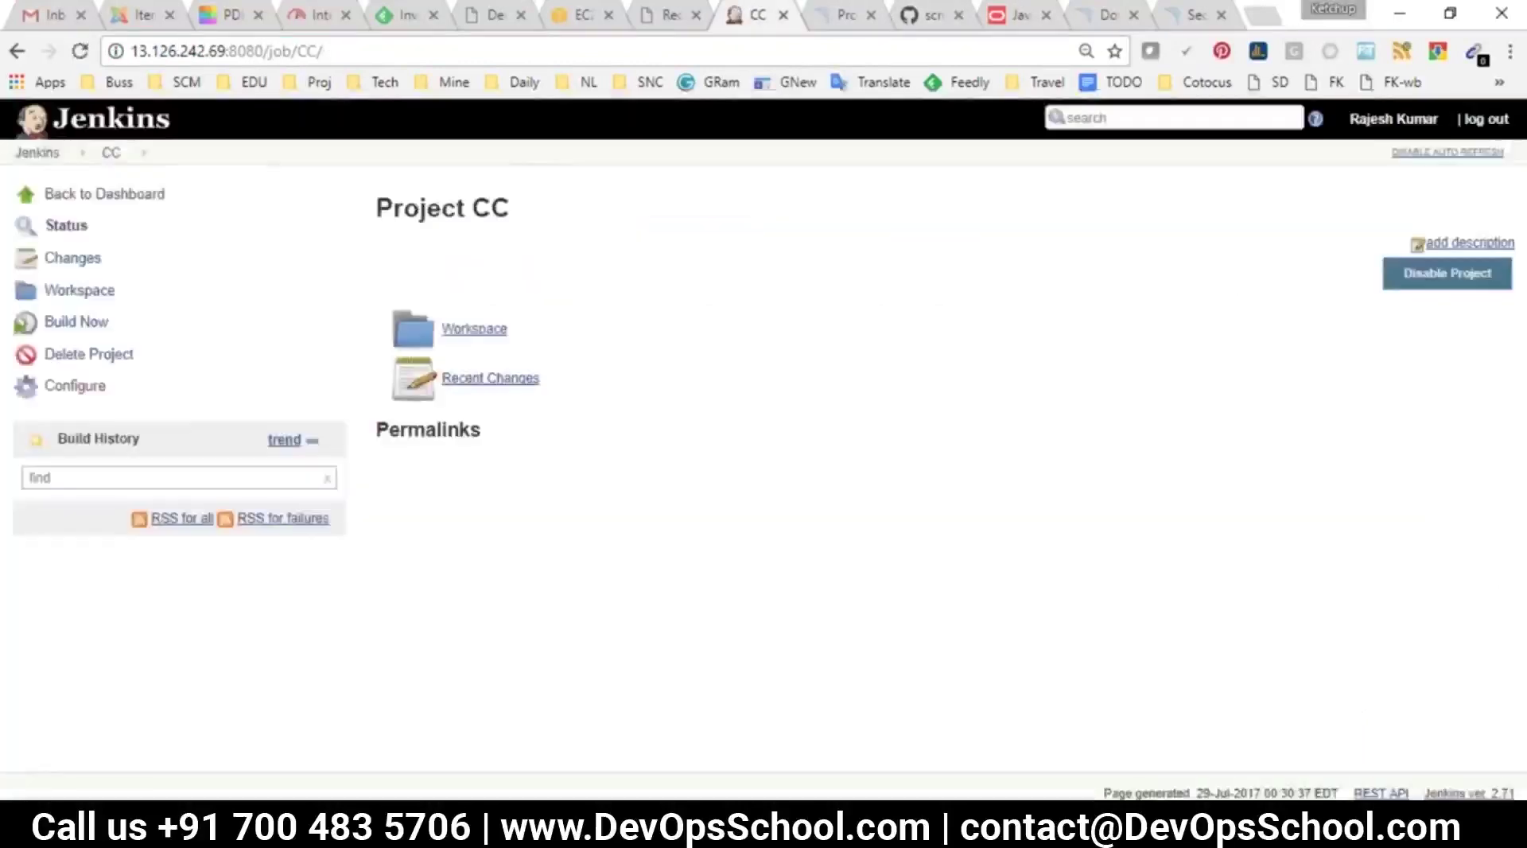
Start a build of CC and refresh the job page until build #1 appears
click(75, 322)
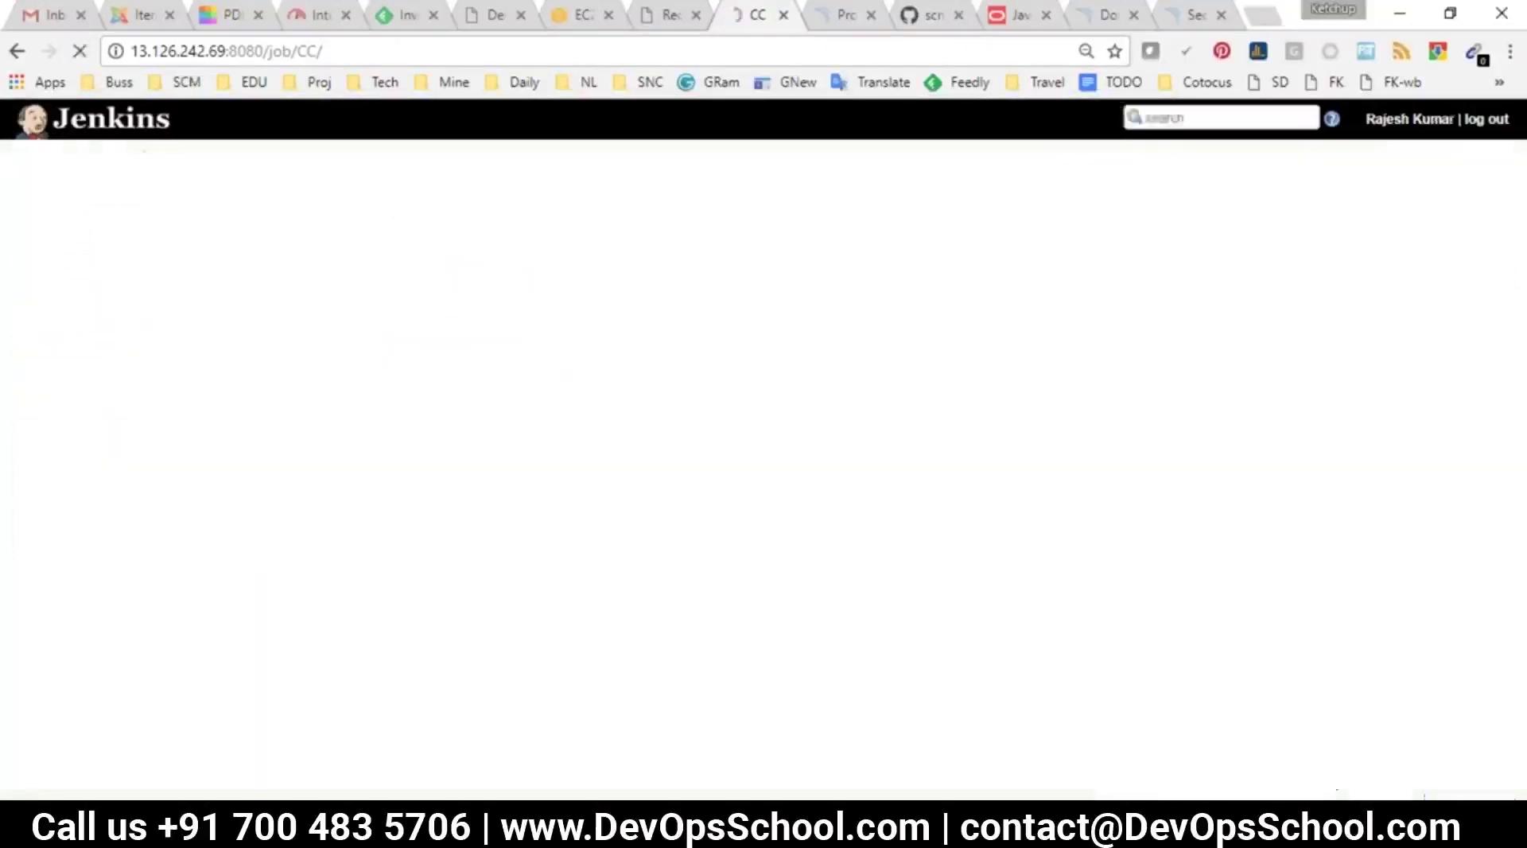
click(80, 51)
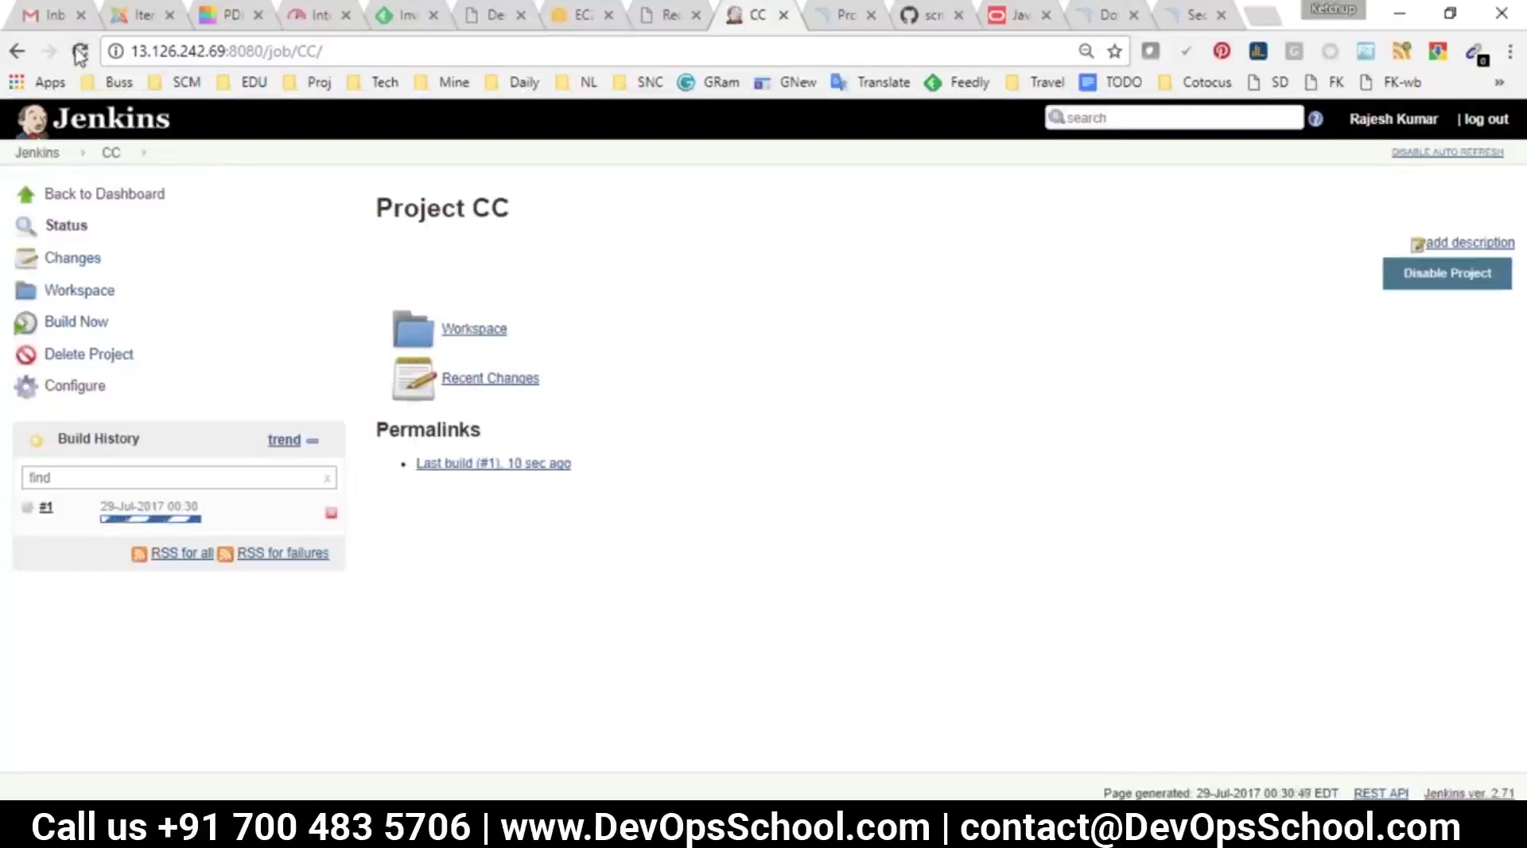
click(80, 51)
click(79, 52)
click(79, 52)
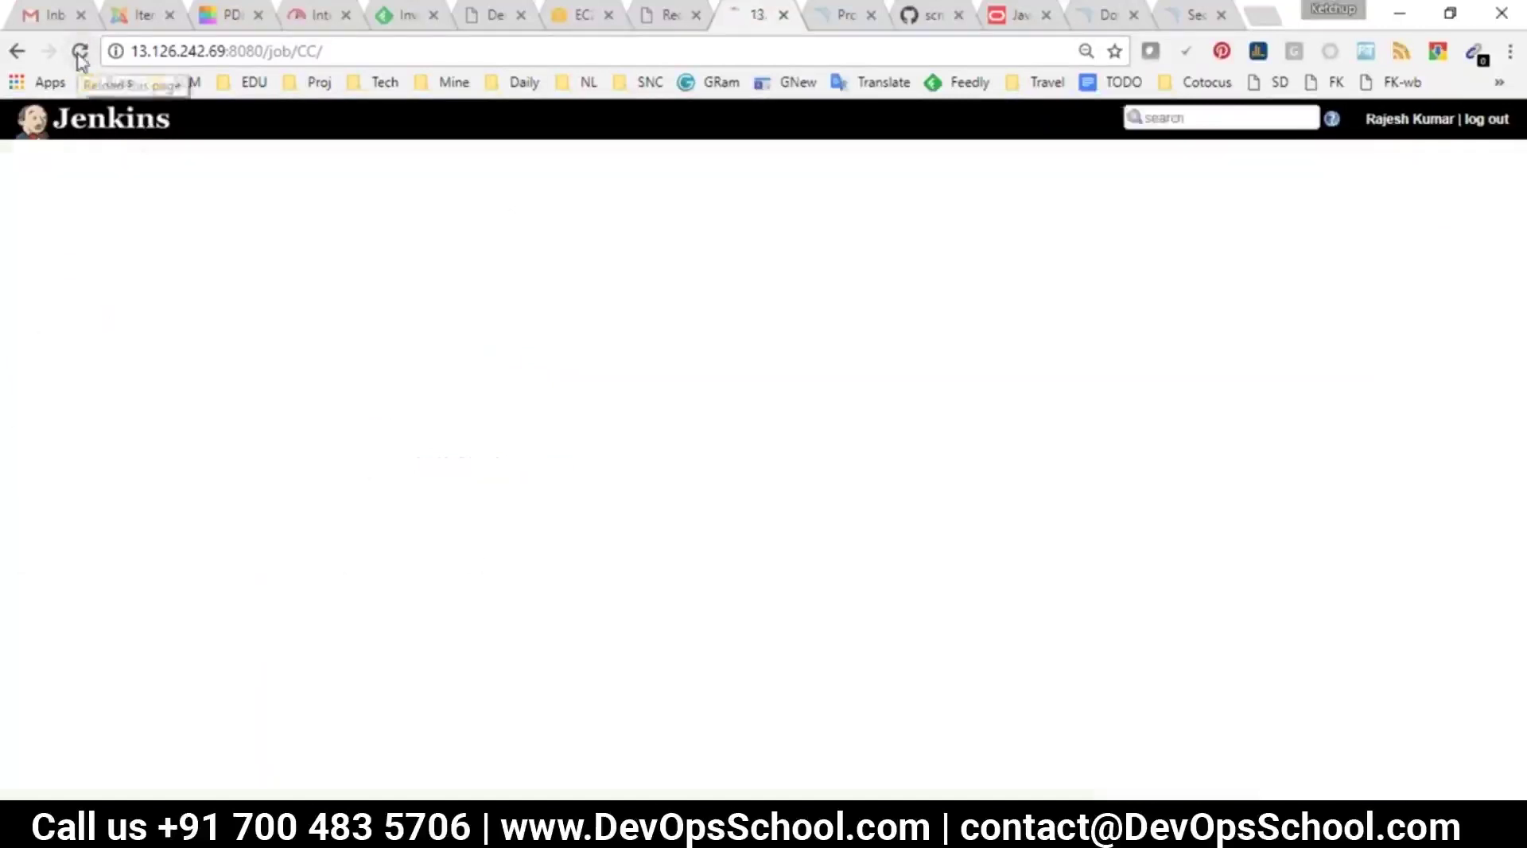
click(80, 54)
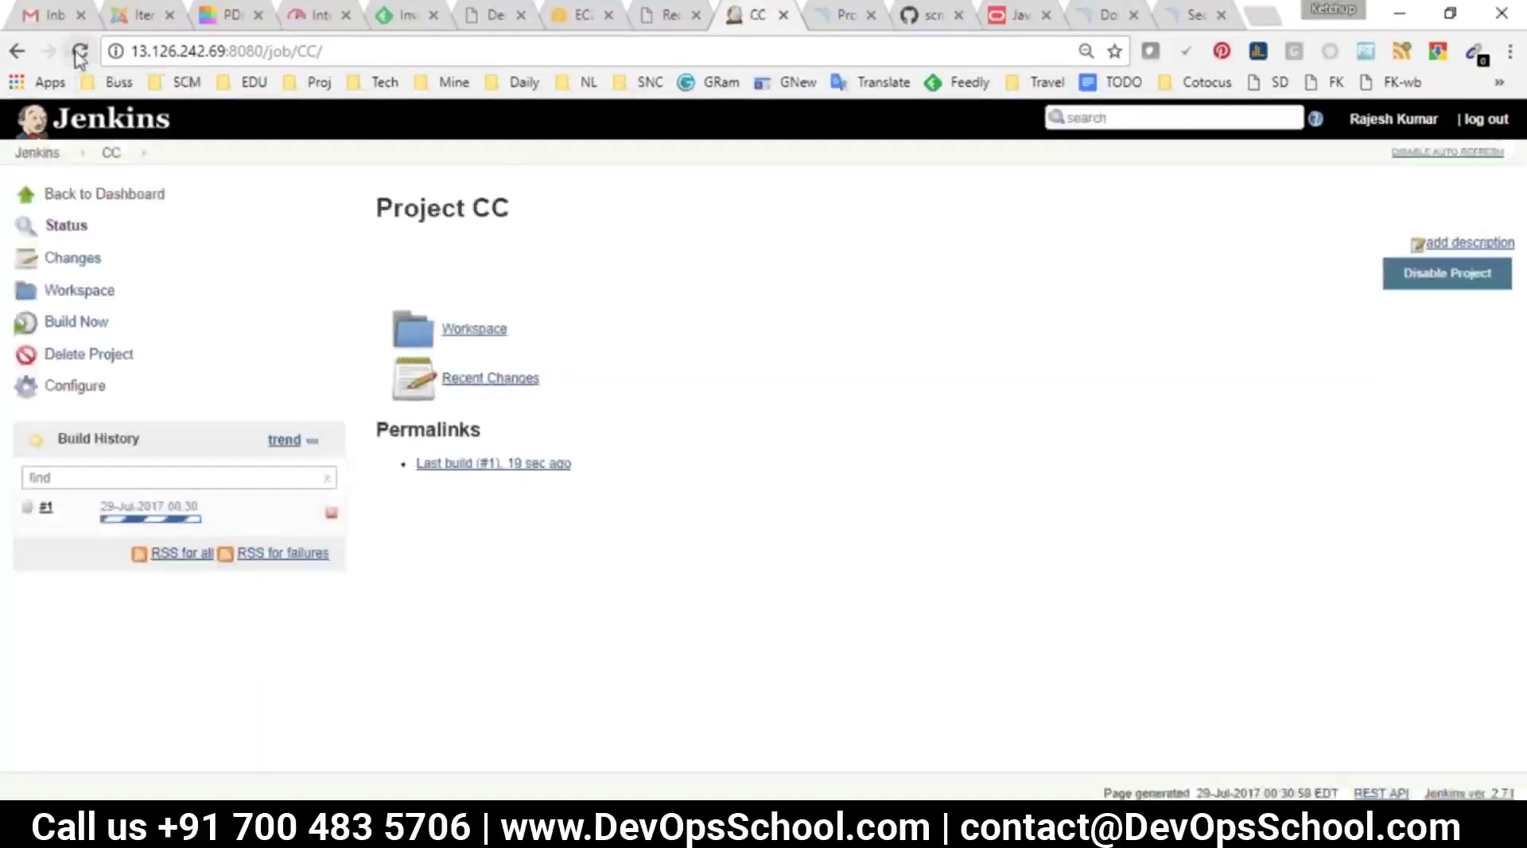
click(80, 54)
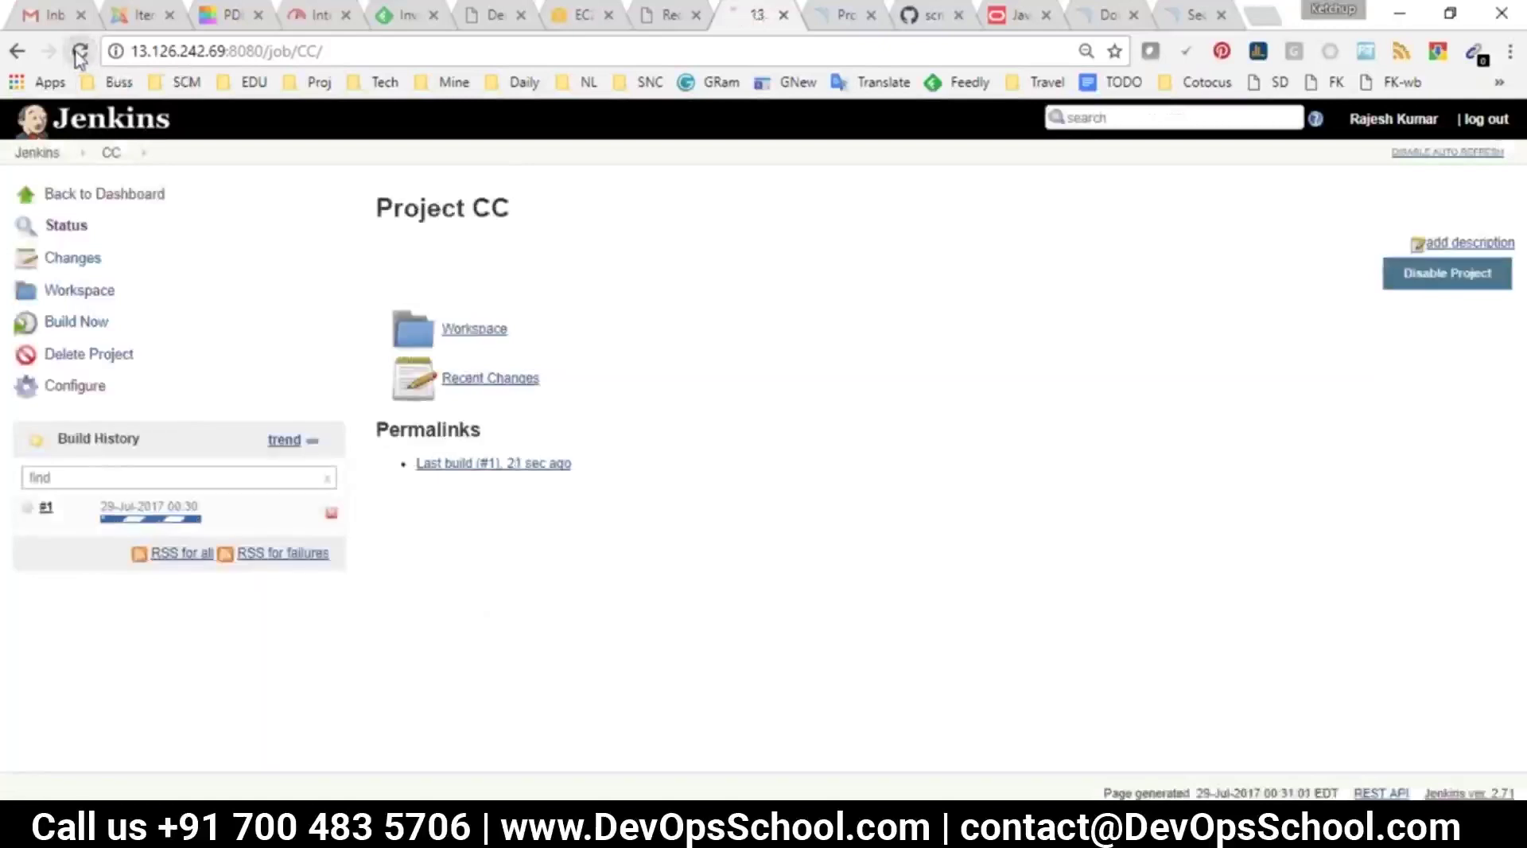
click(80, 54)
click(80, 54)
click(80, 54)
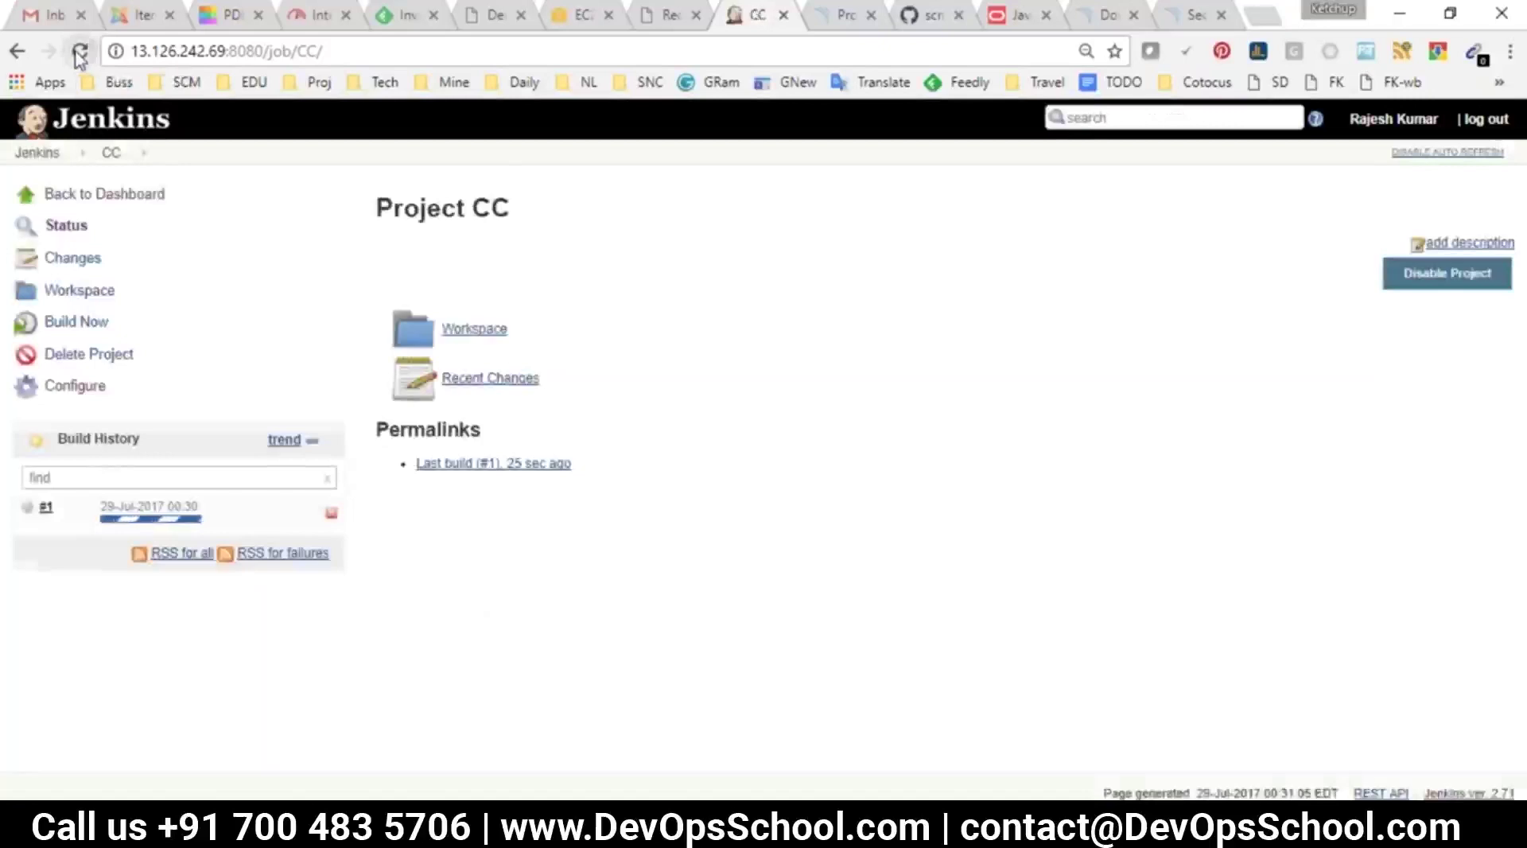
click(79, 54)
click(80, 54)
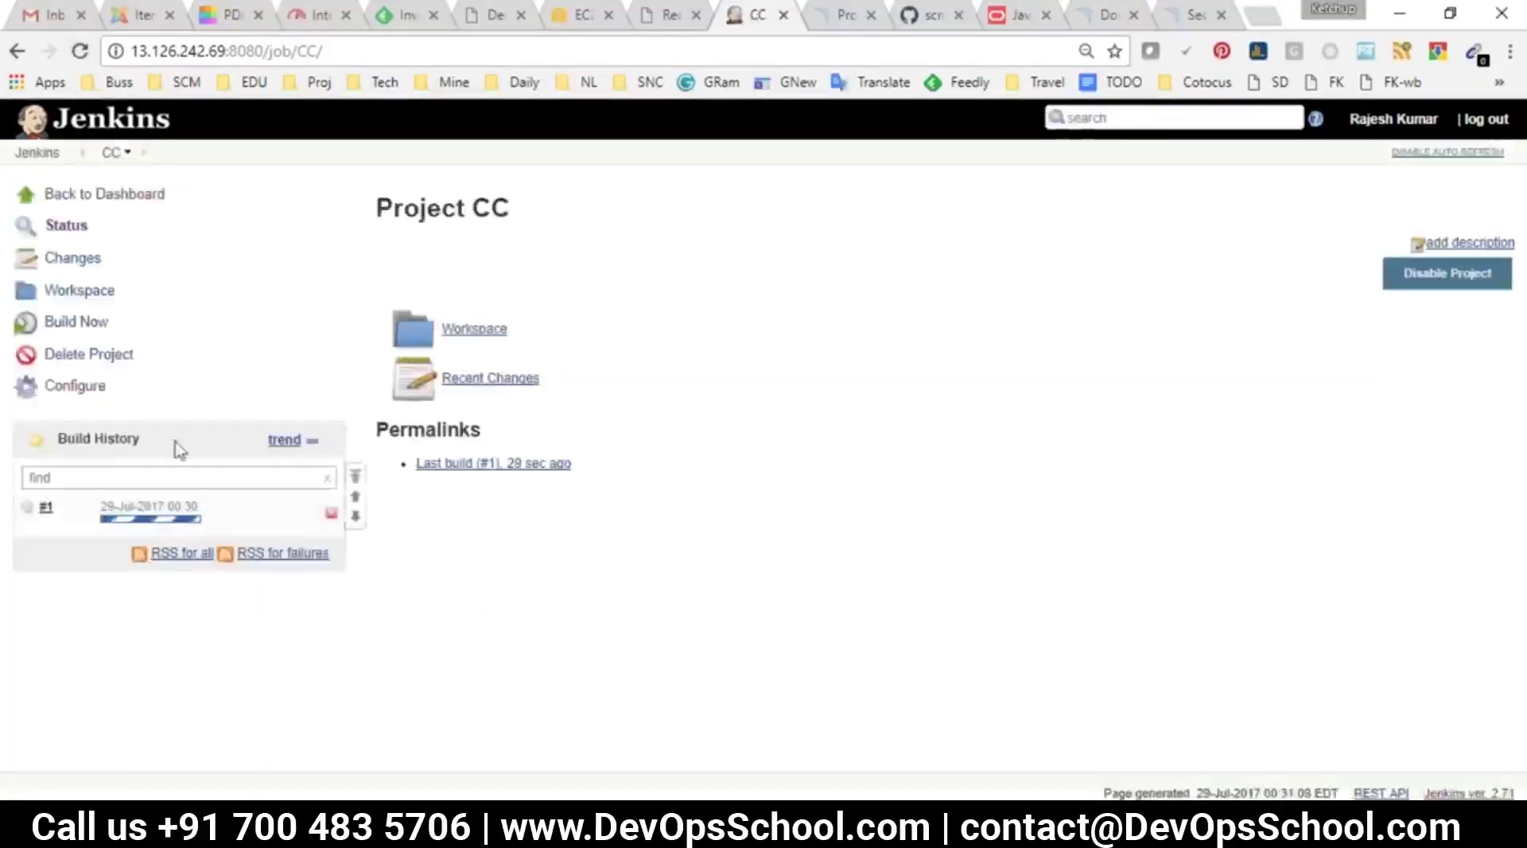
Check build #1's console output, then open CC's JaCoCo coverage report
click(146, 518)
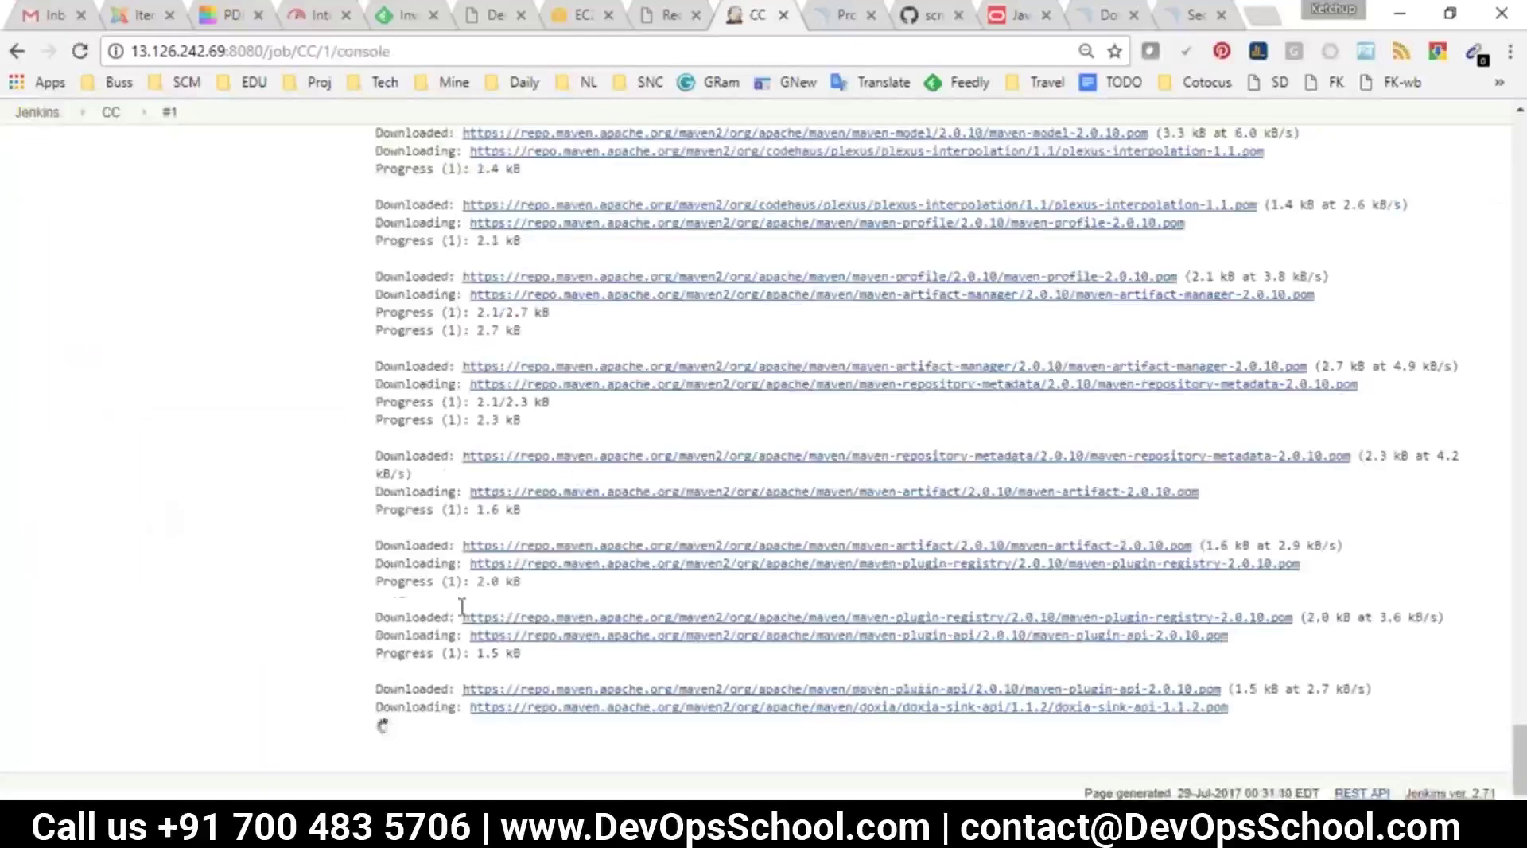
click(112, 112)
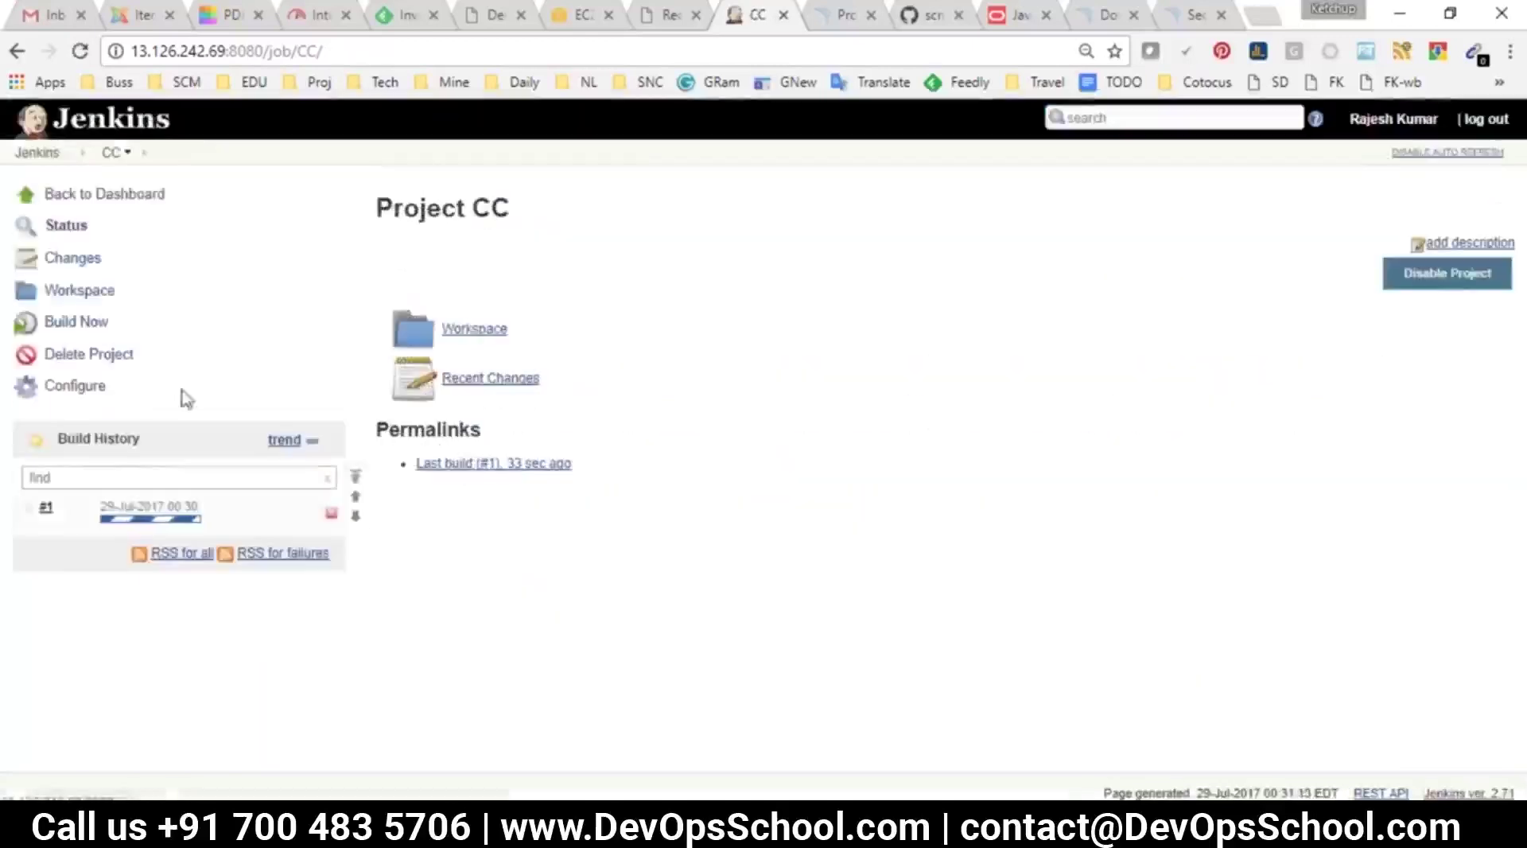
click(148, 507)
click(146, 288)
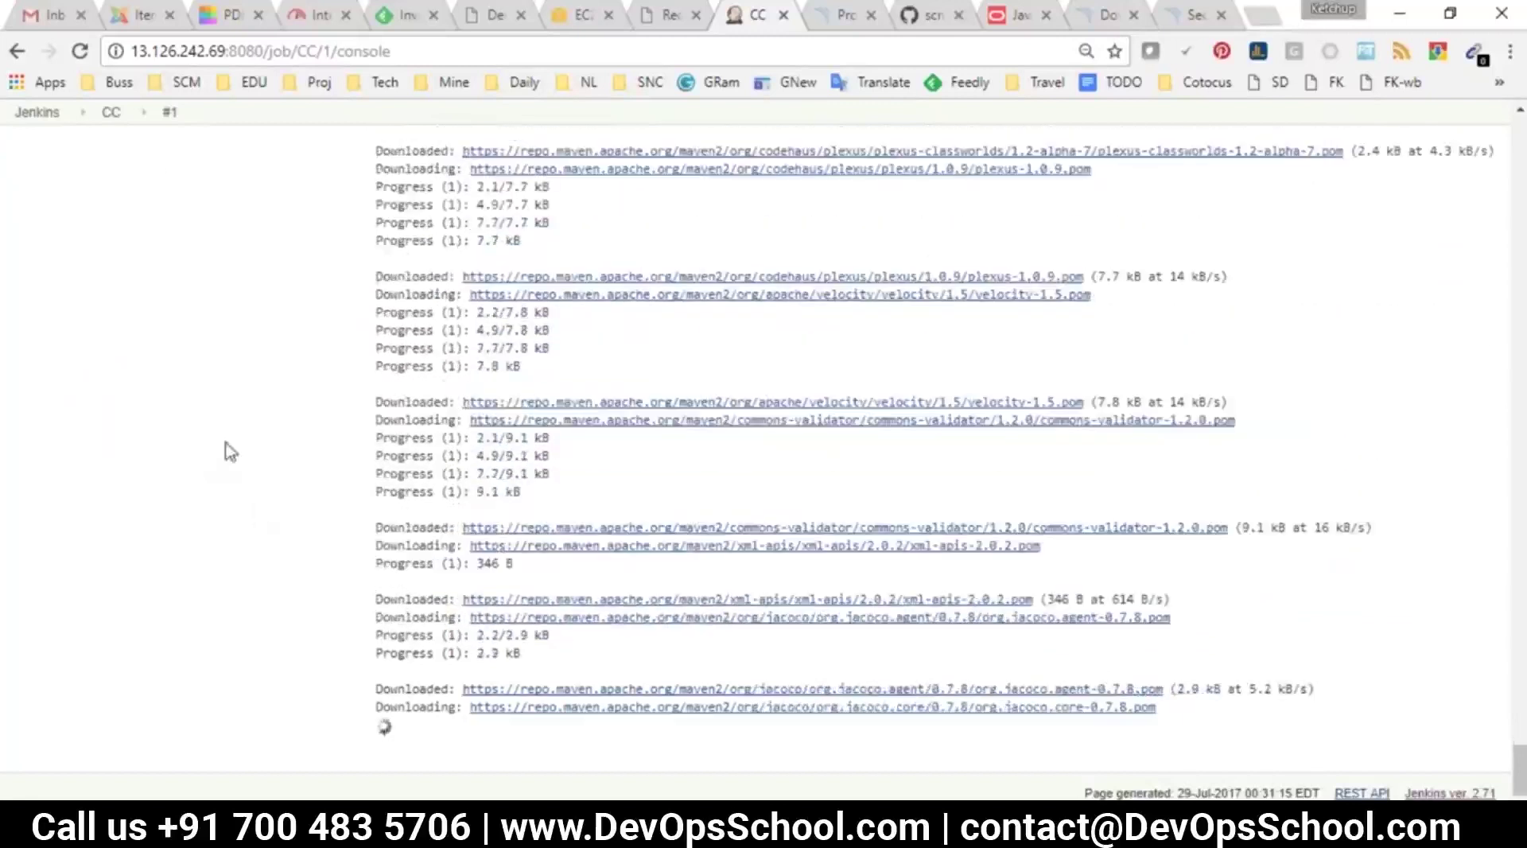
click(111, 112)
click(155, 505)
click(93, 290)
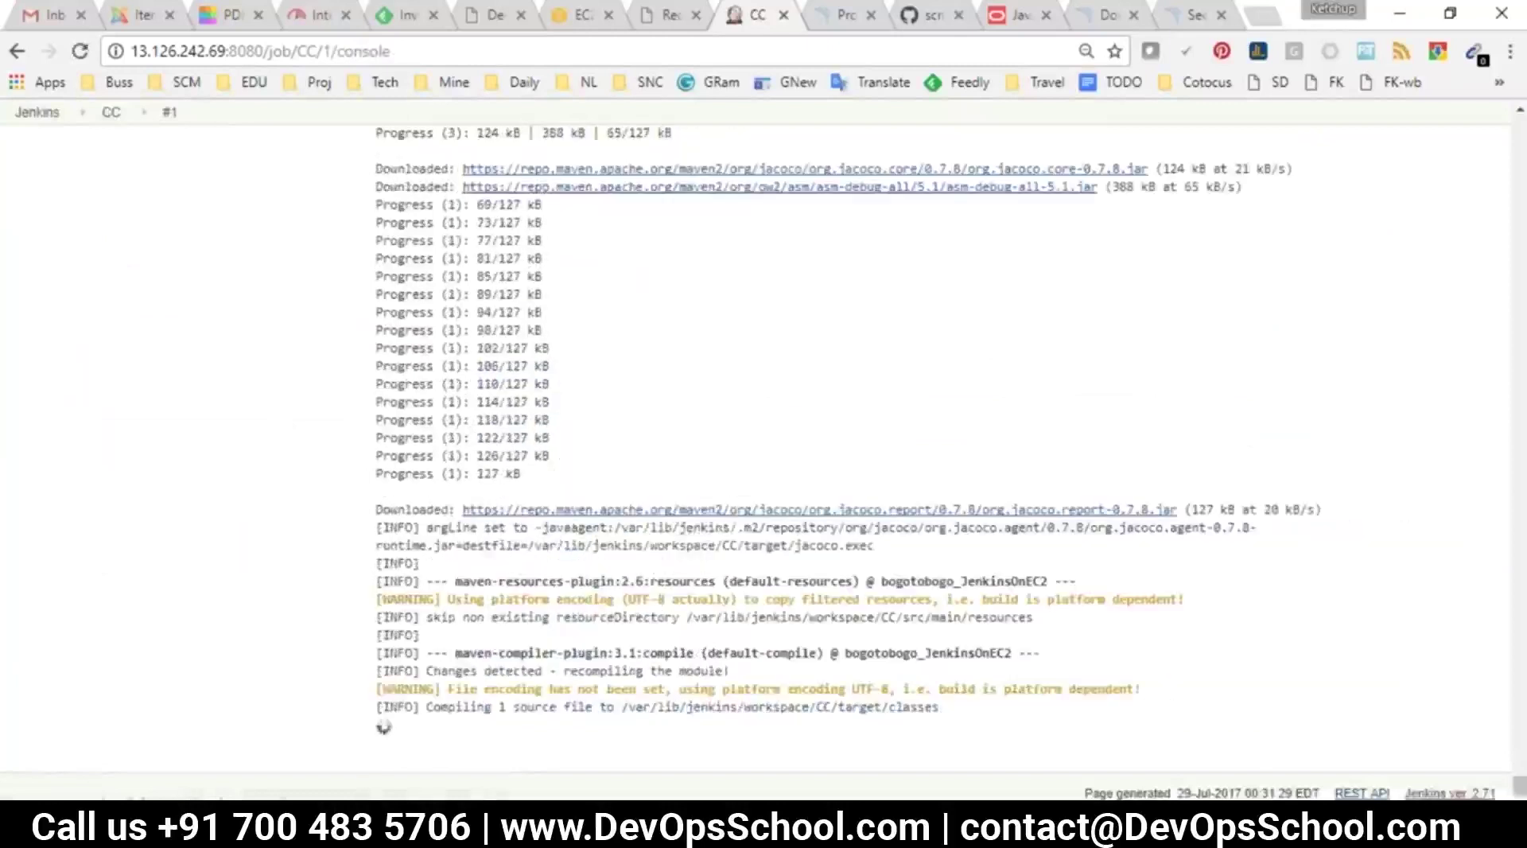
click(111, 112)
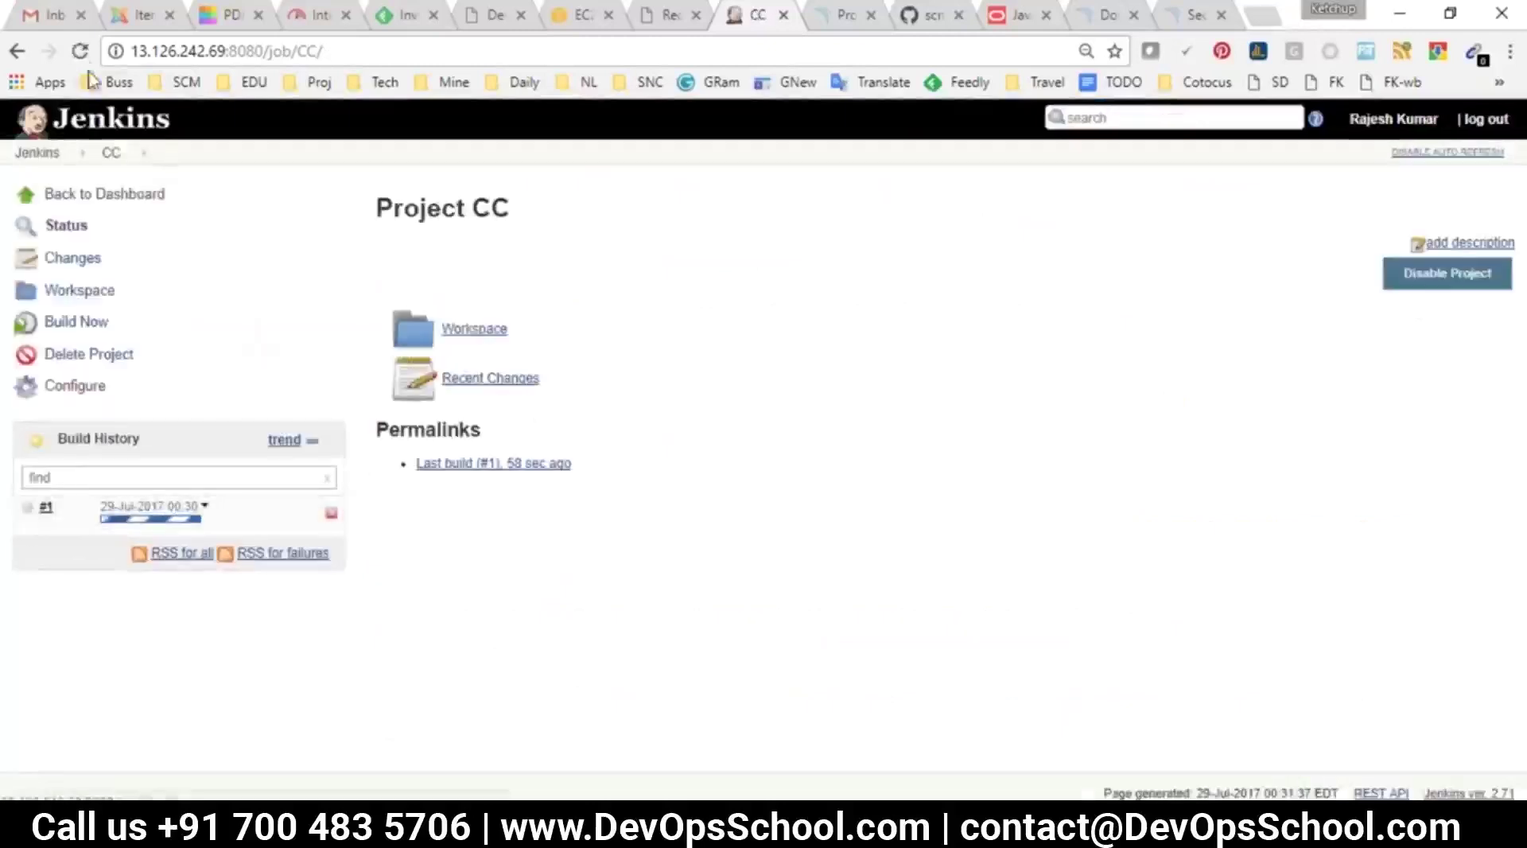
click(81, 52)
click(1213, 328)
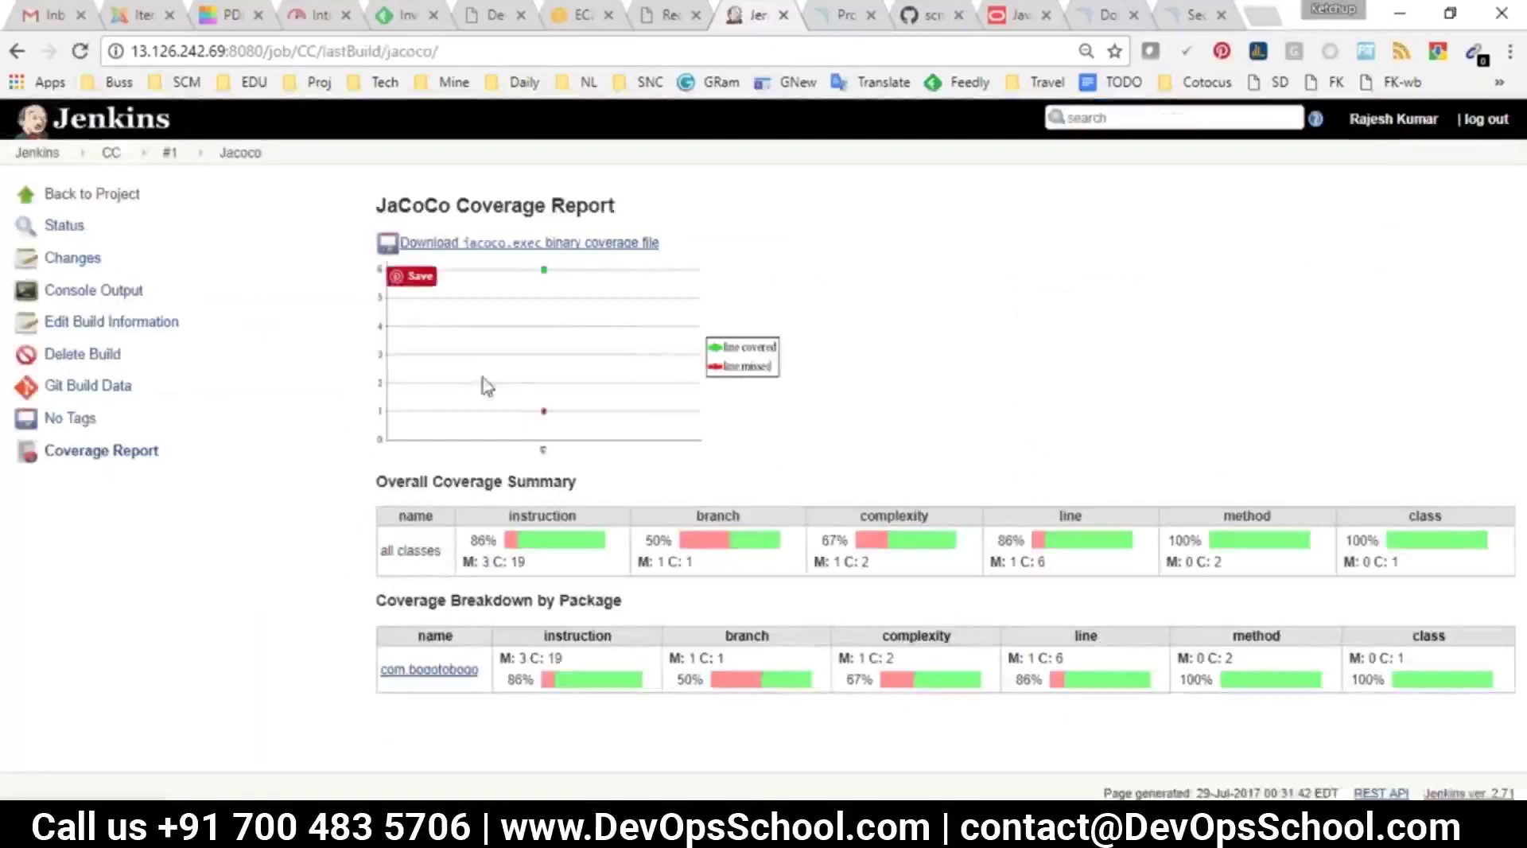
Add a Build other projects action triggering CC to the AAT job and save
click(53, 155)
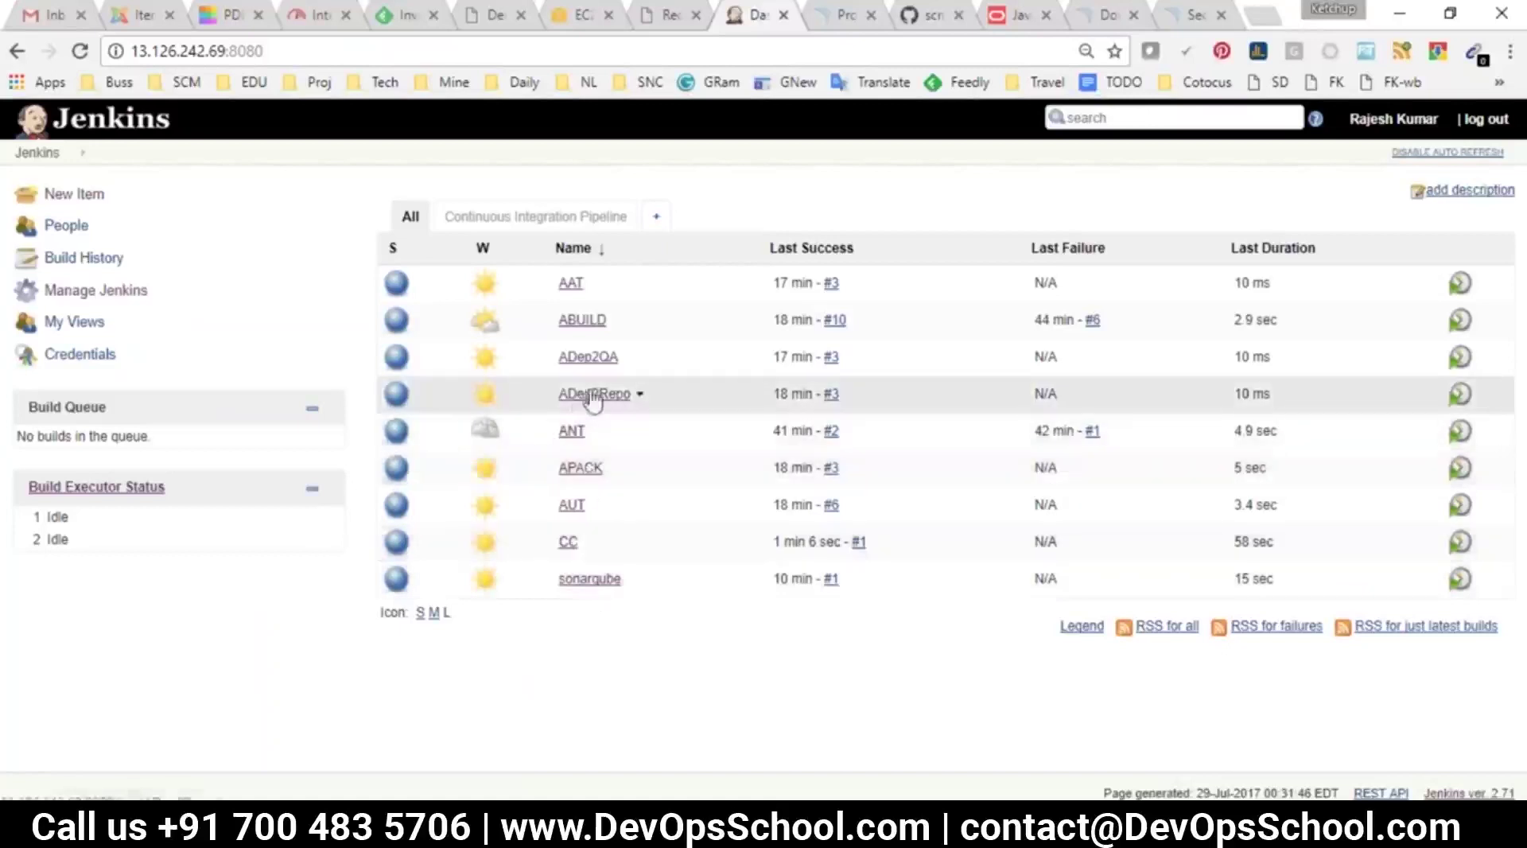
click(572, 285)
click(87, 386)
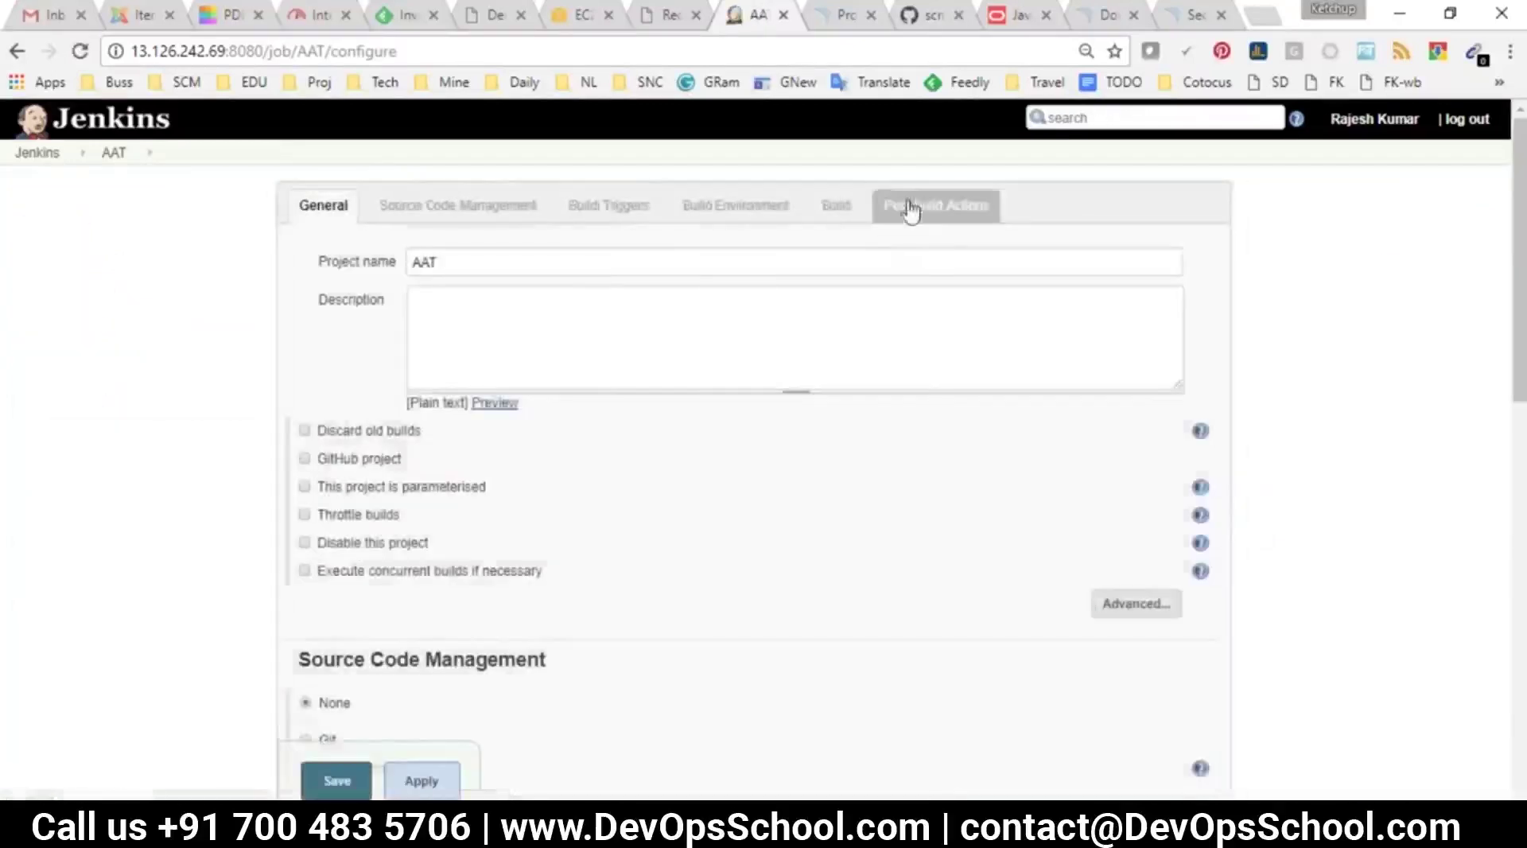
click(910, 208)
click(419, 592)
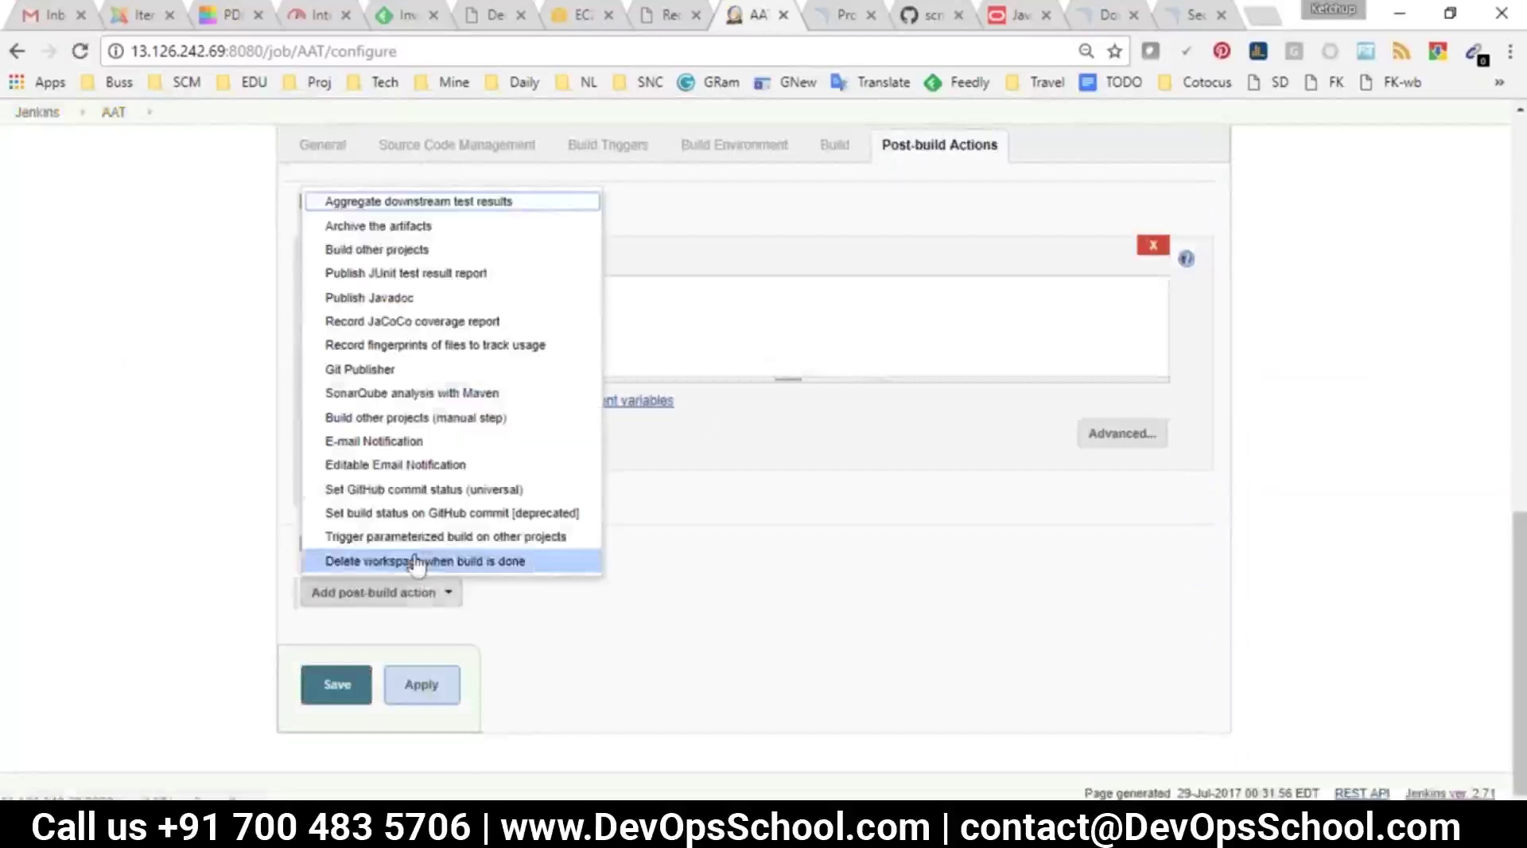
drag(300, 596, 362, 251)
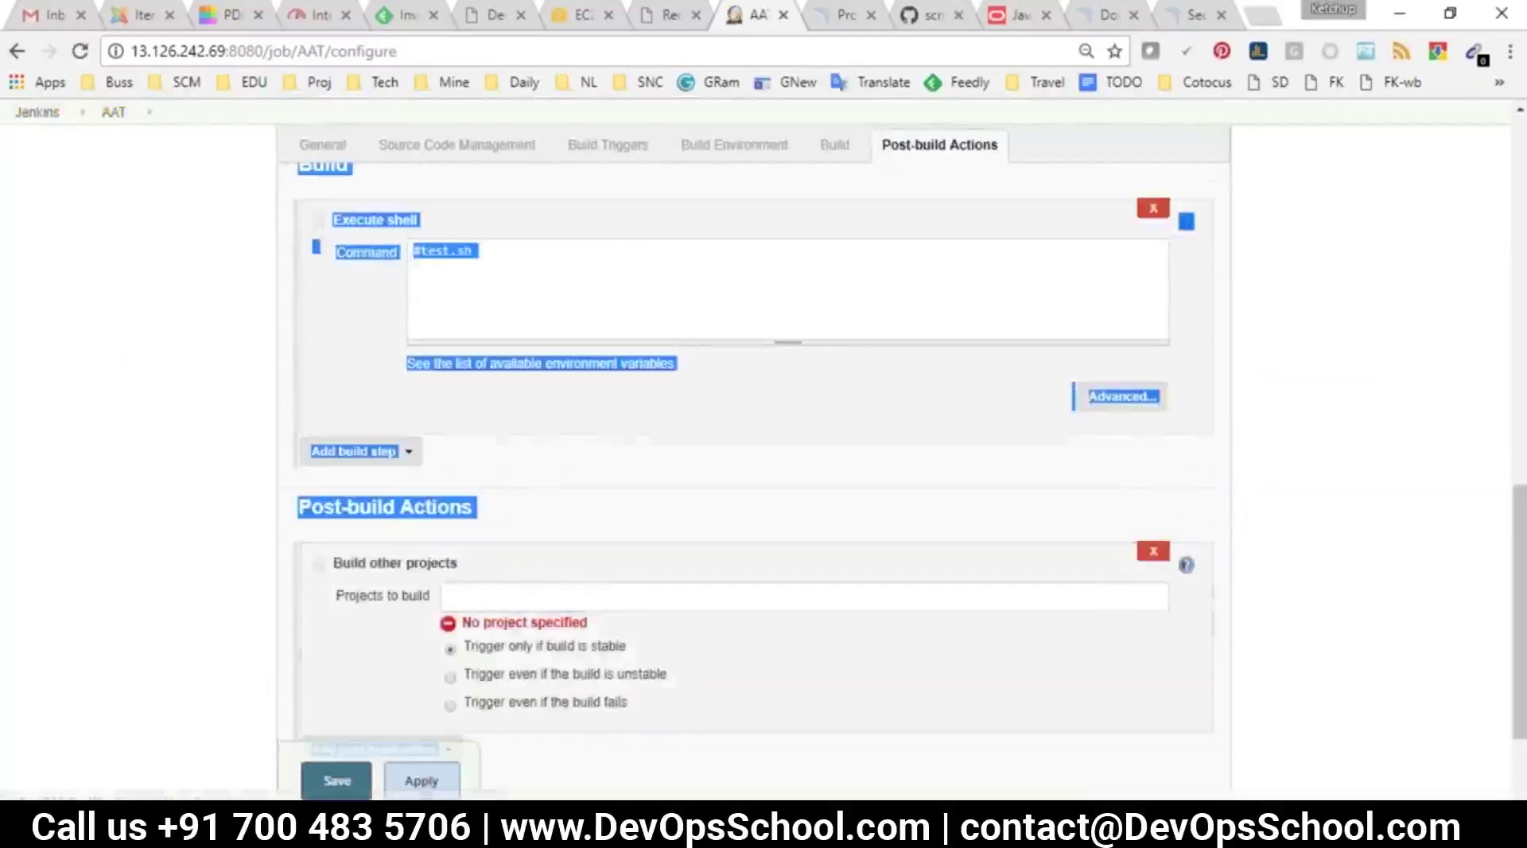
click(480, 596)
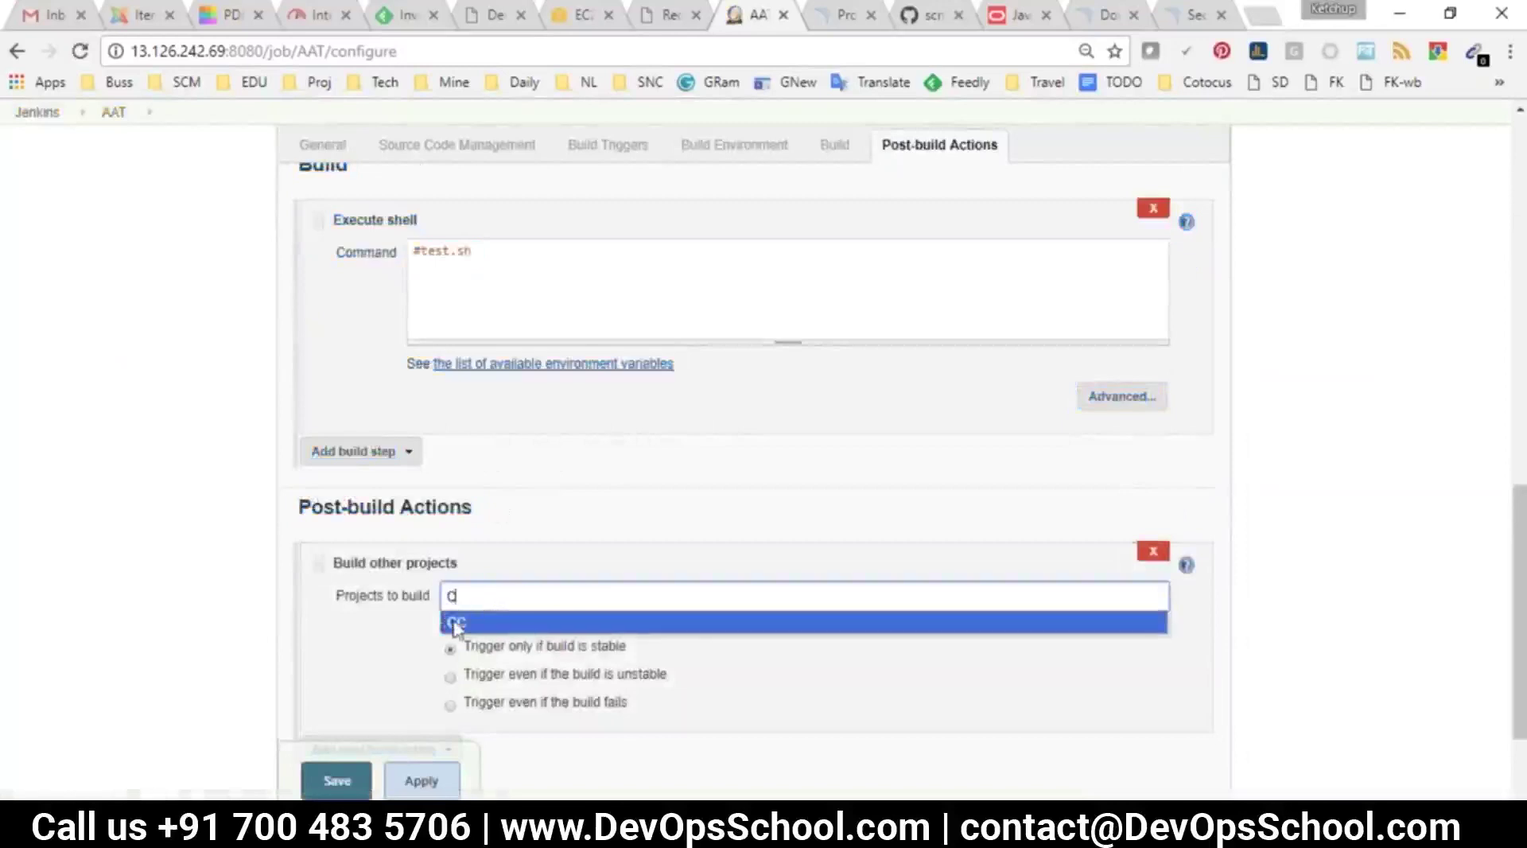
click(455, 623)
click(334, 780)
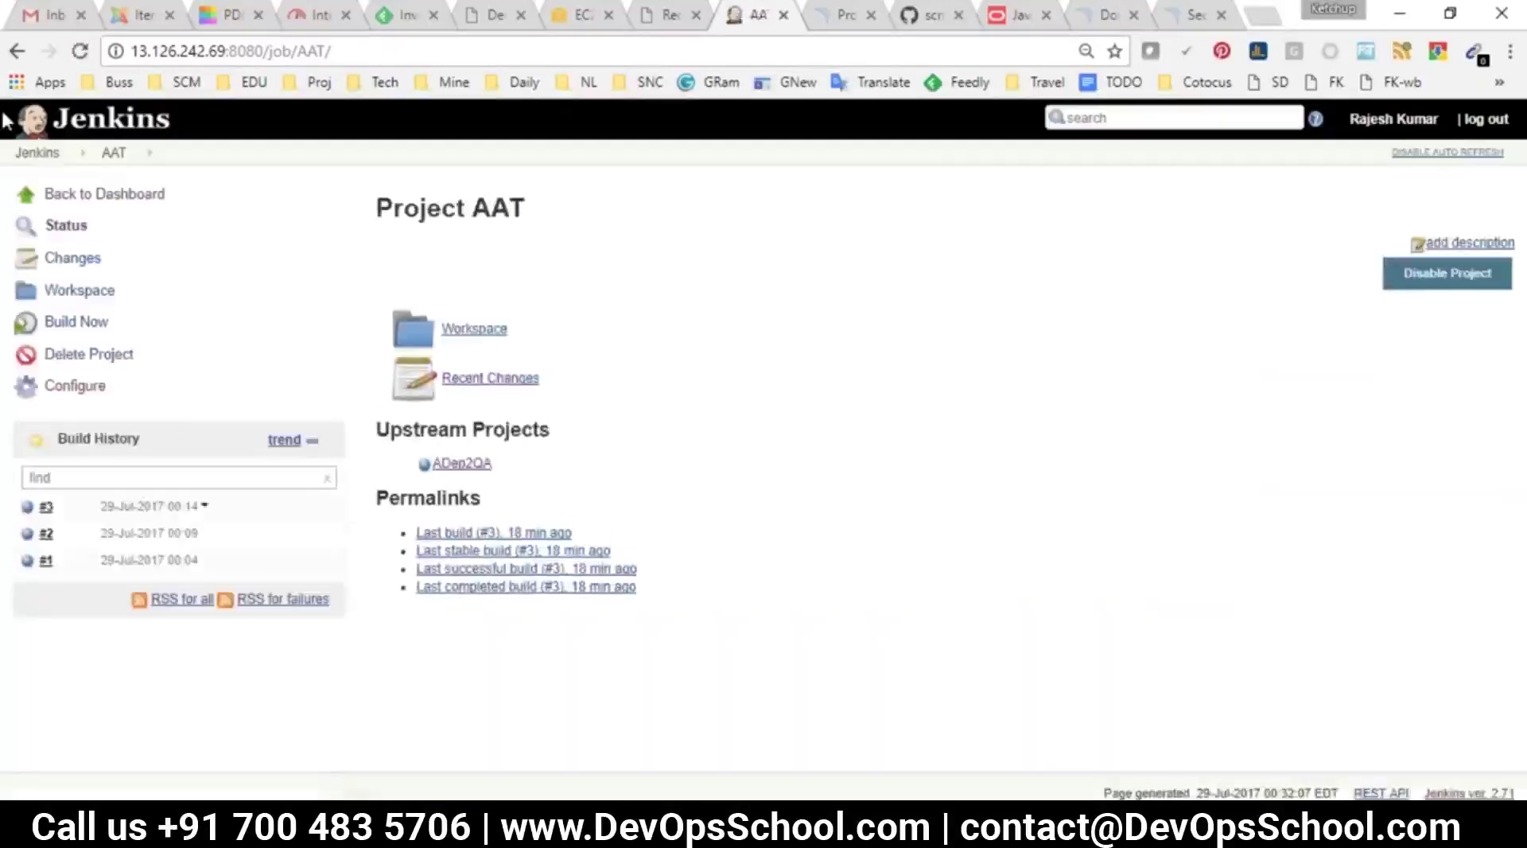
click(38, 152)
Run the Continuous Integration Pipeline view, zooming out to see the whole chain
click(595, 216)
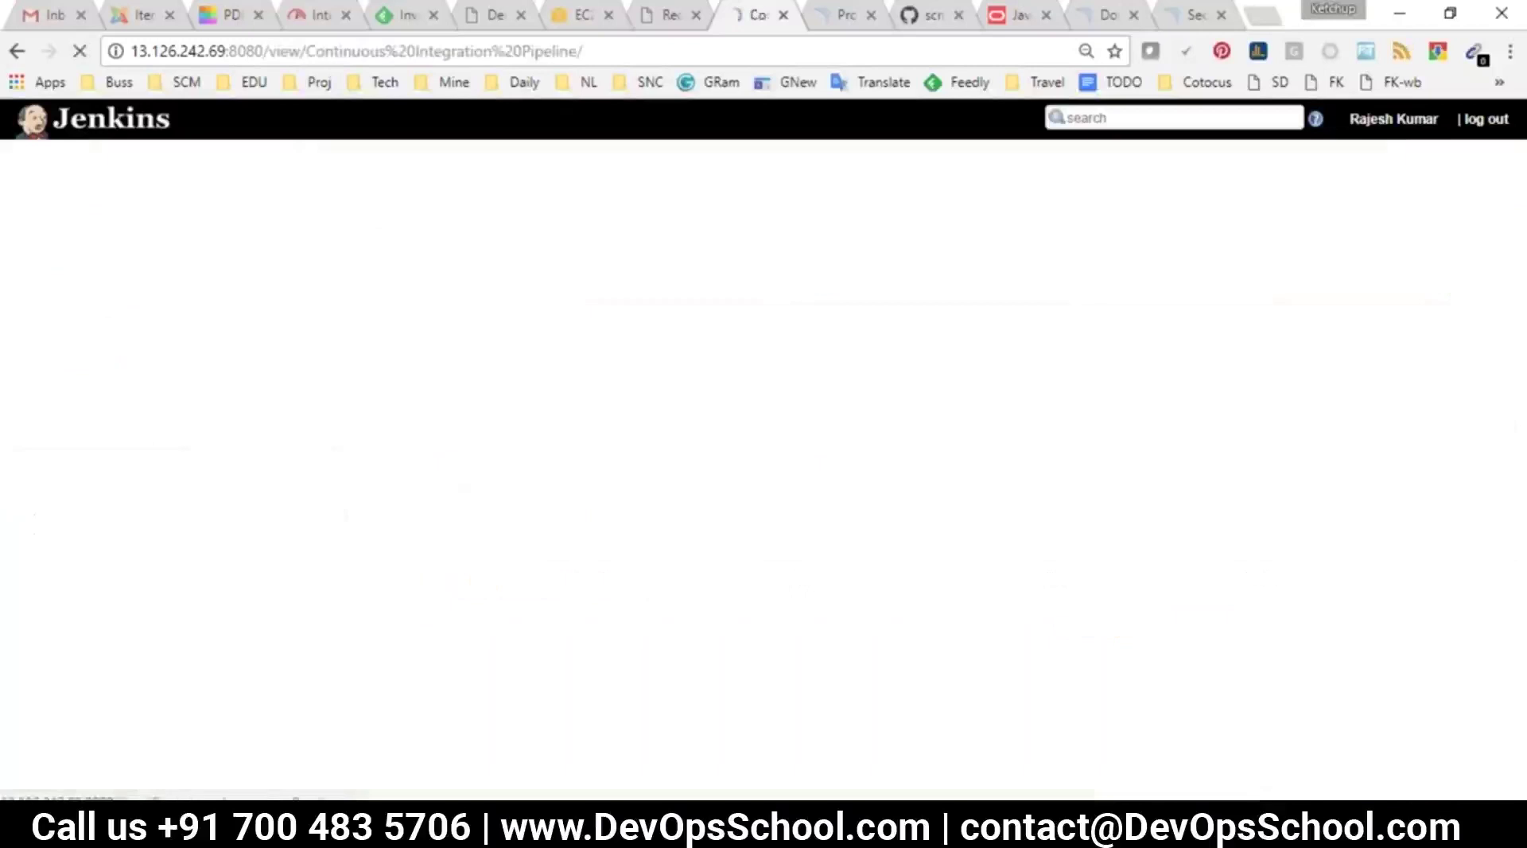
key(ctrl+minus)
key(ctrl+minus)
key(ctrl+minus)
key(ctrl+minus)
key(ctrl+minus)
key(ctrl+minus)
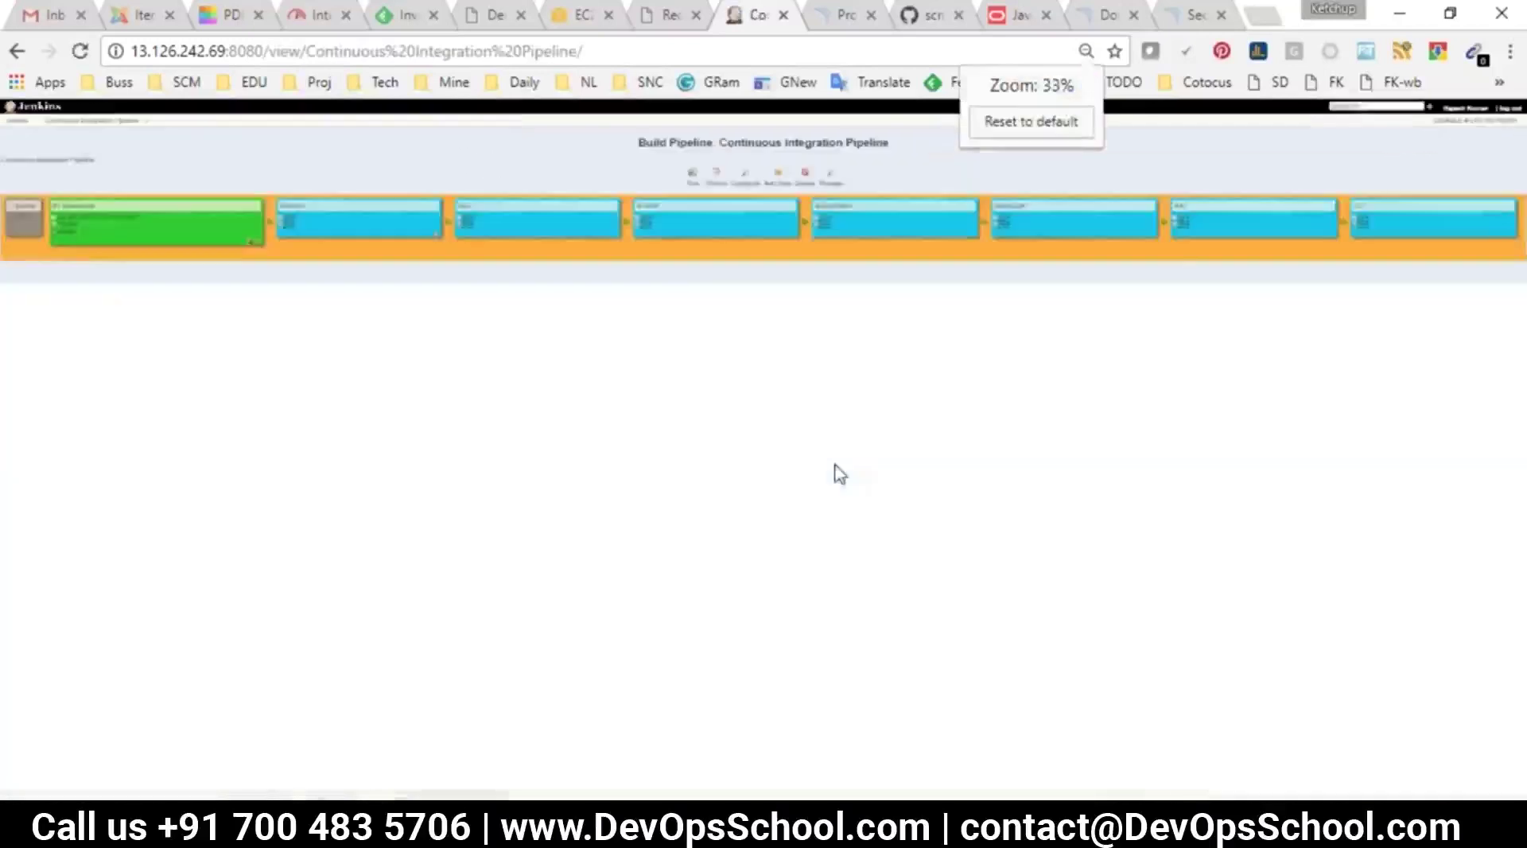
key(ctrl+plus)
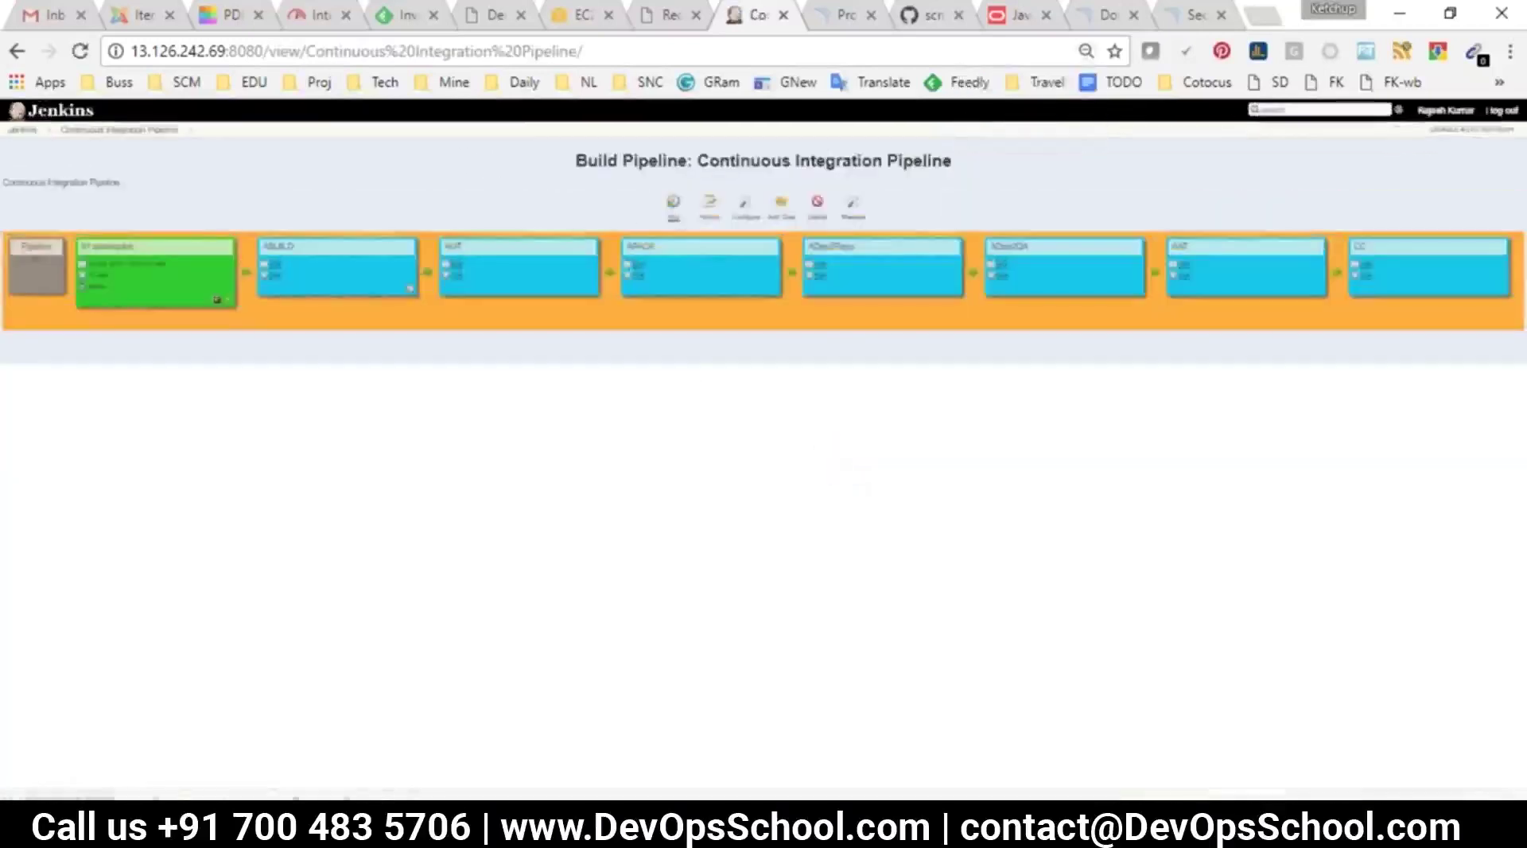
click(674, 204)
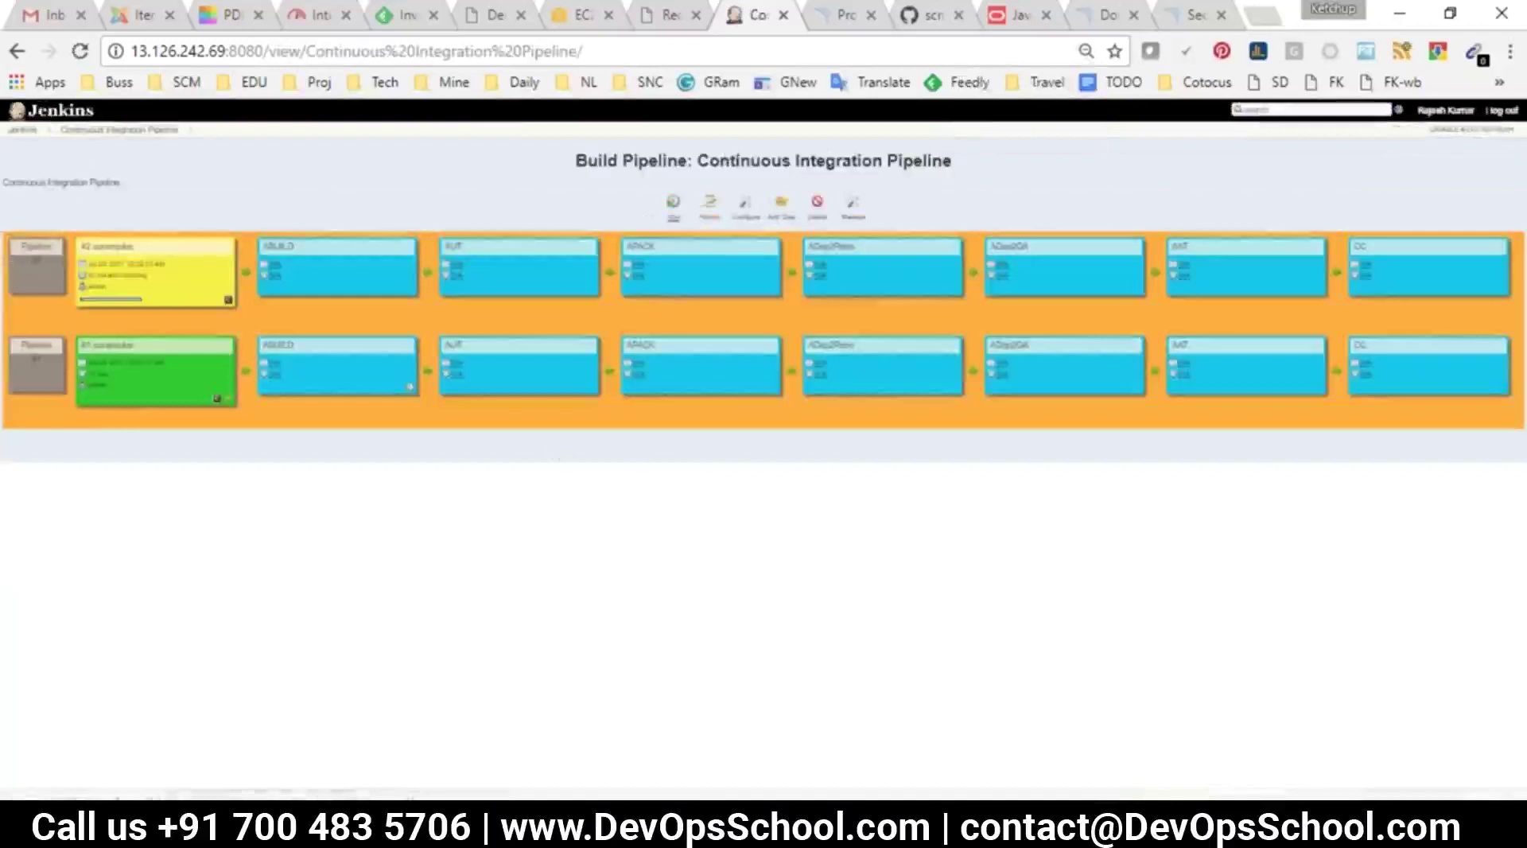
key(ctrl+plus)
key(ctrl+plus)
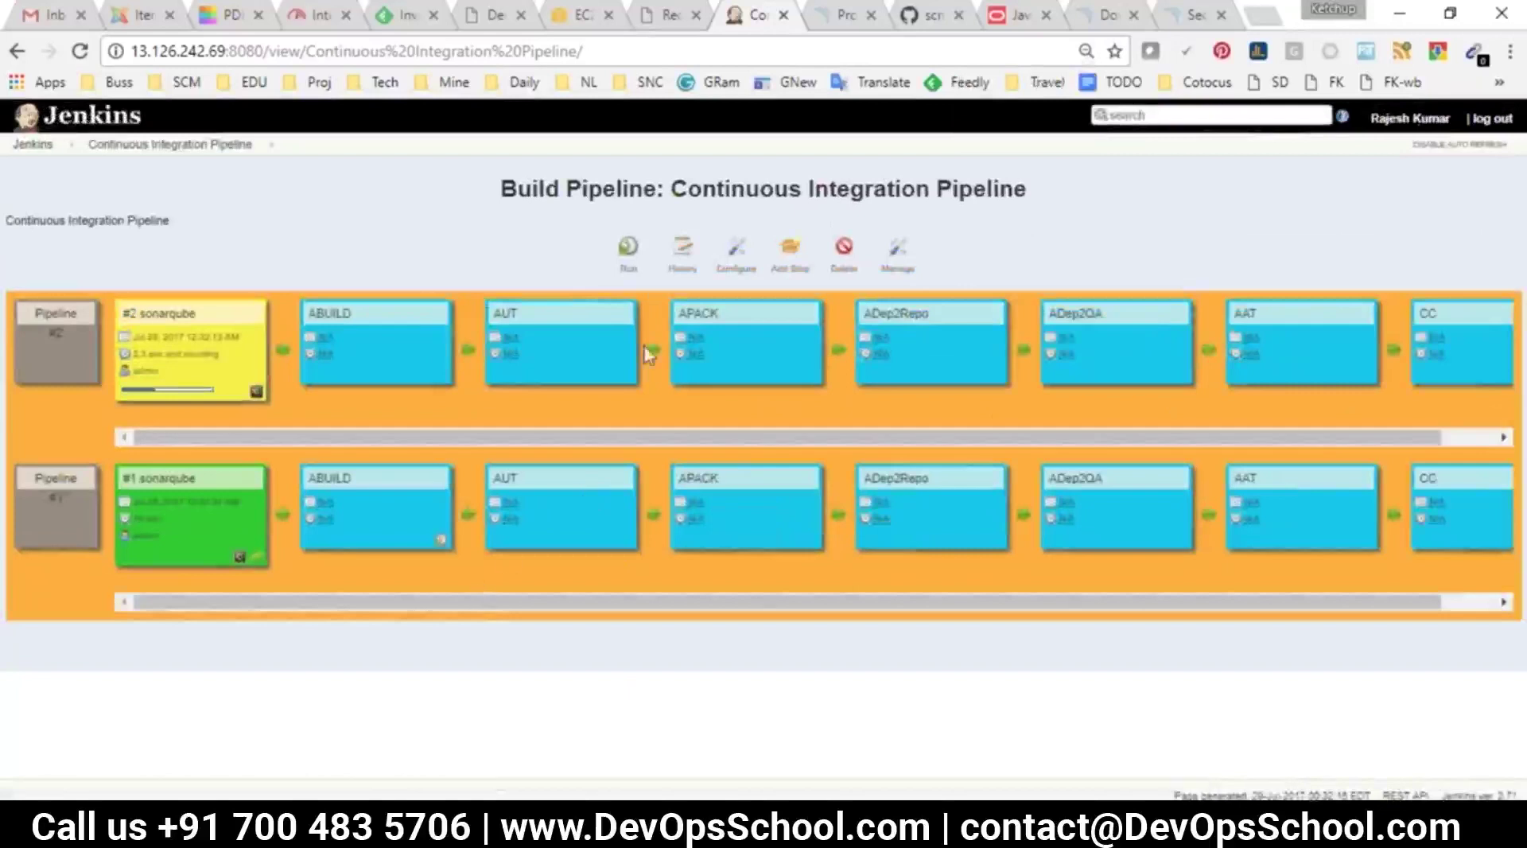
mouse_move(847, 831)
click(845, 727)
scroll(492, 466, up, 9)
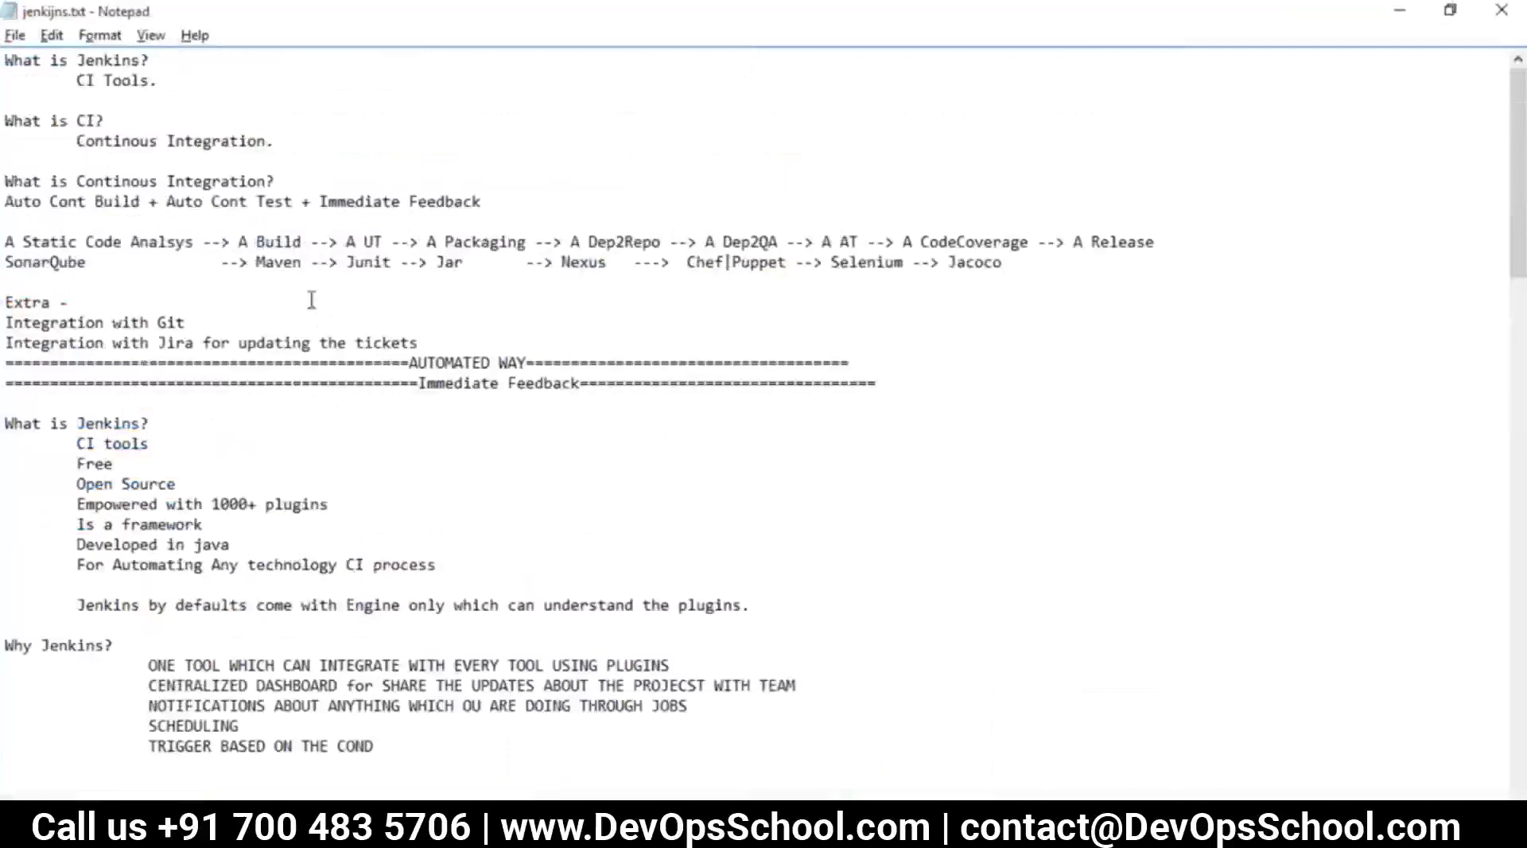
double_click(148, 265)
double_click(372, 242)
double_click(488, 242)
double_click(625, 242)
double_click(744, 248)
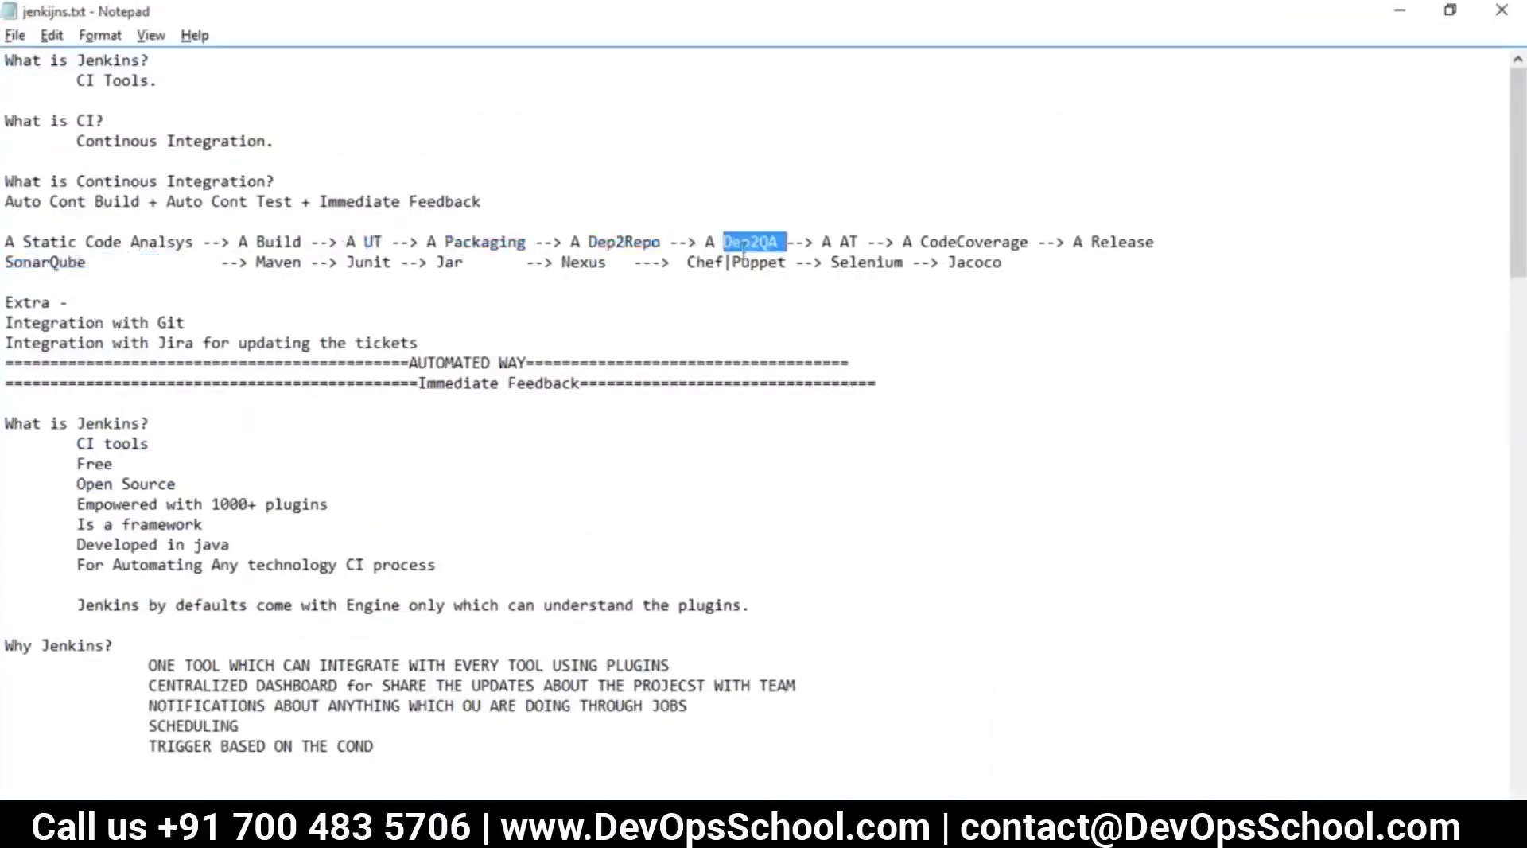
double_click(848, 241)
double_click(965, 245)
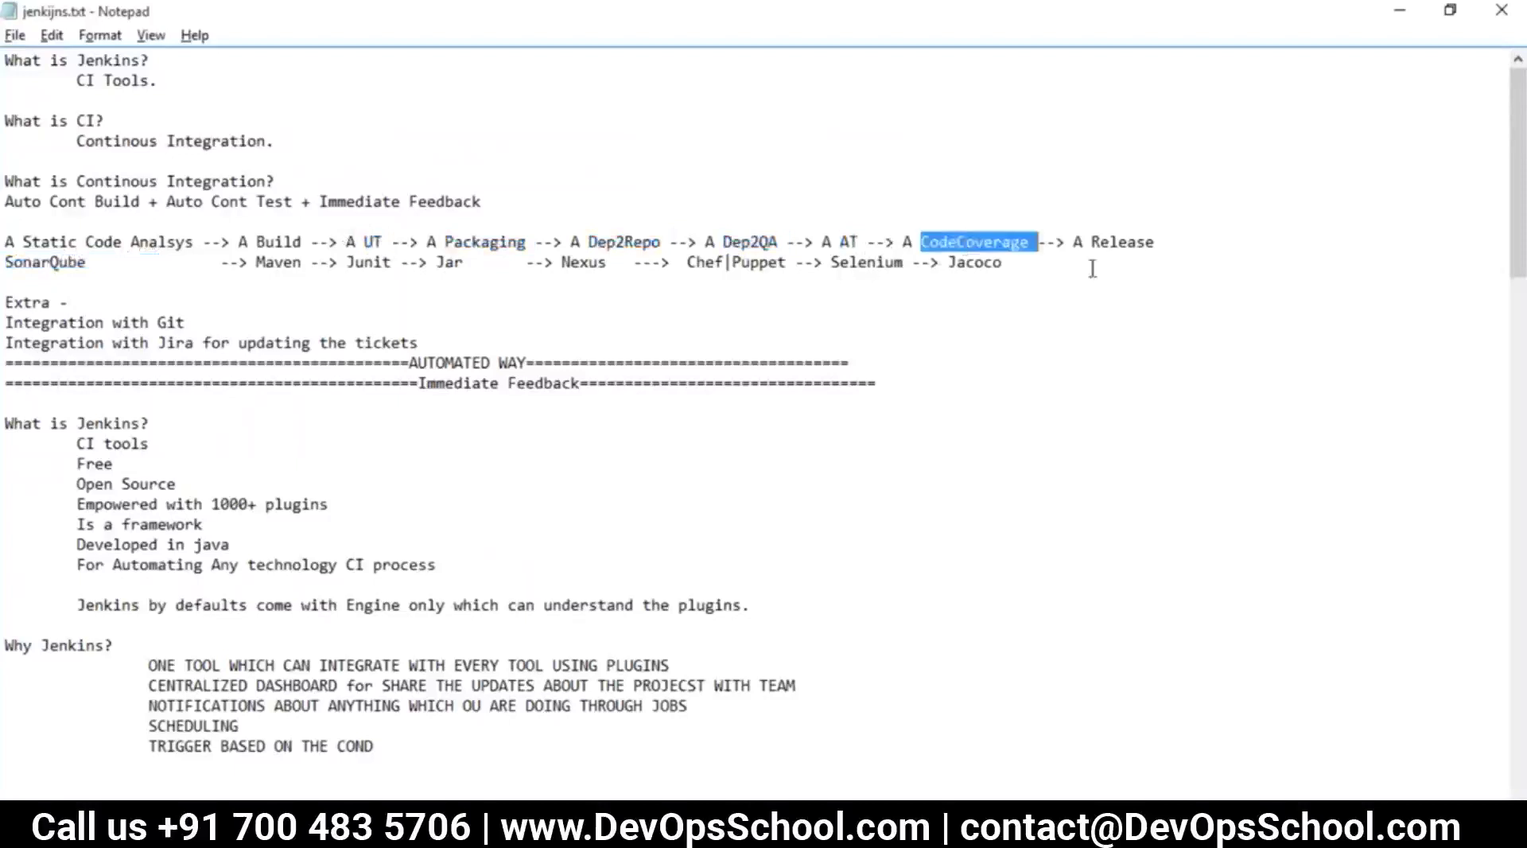
drag(1023, 260, 4, 267)
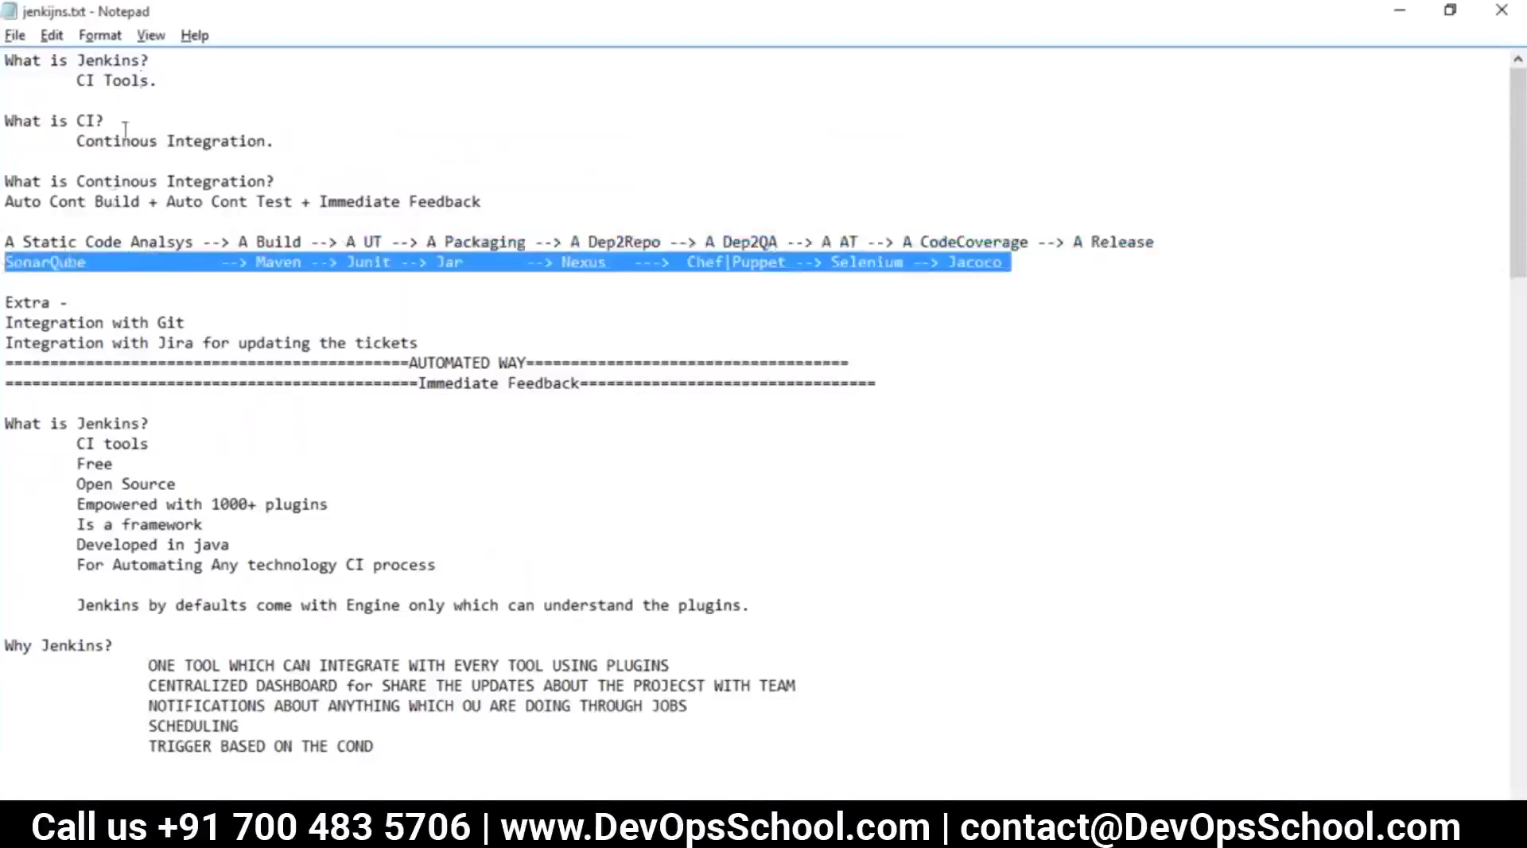
drag(155, 80, 62, 61)
key(alt+Tab)
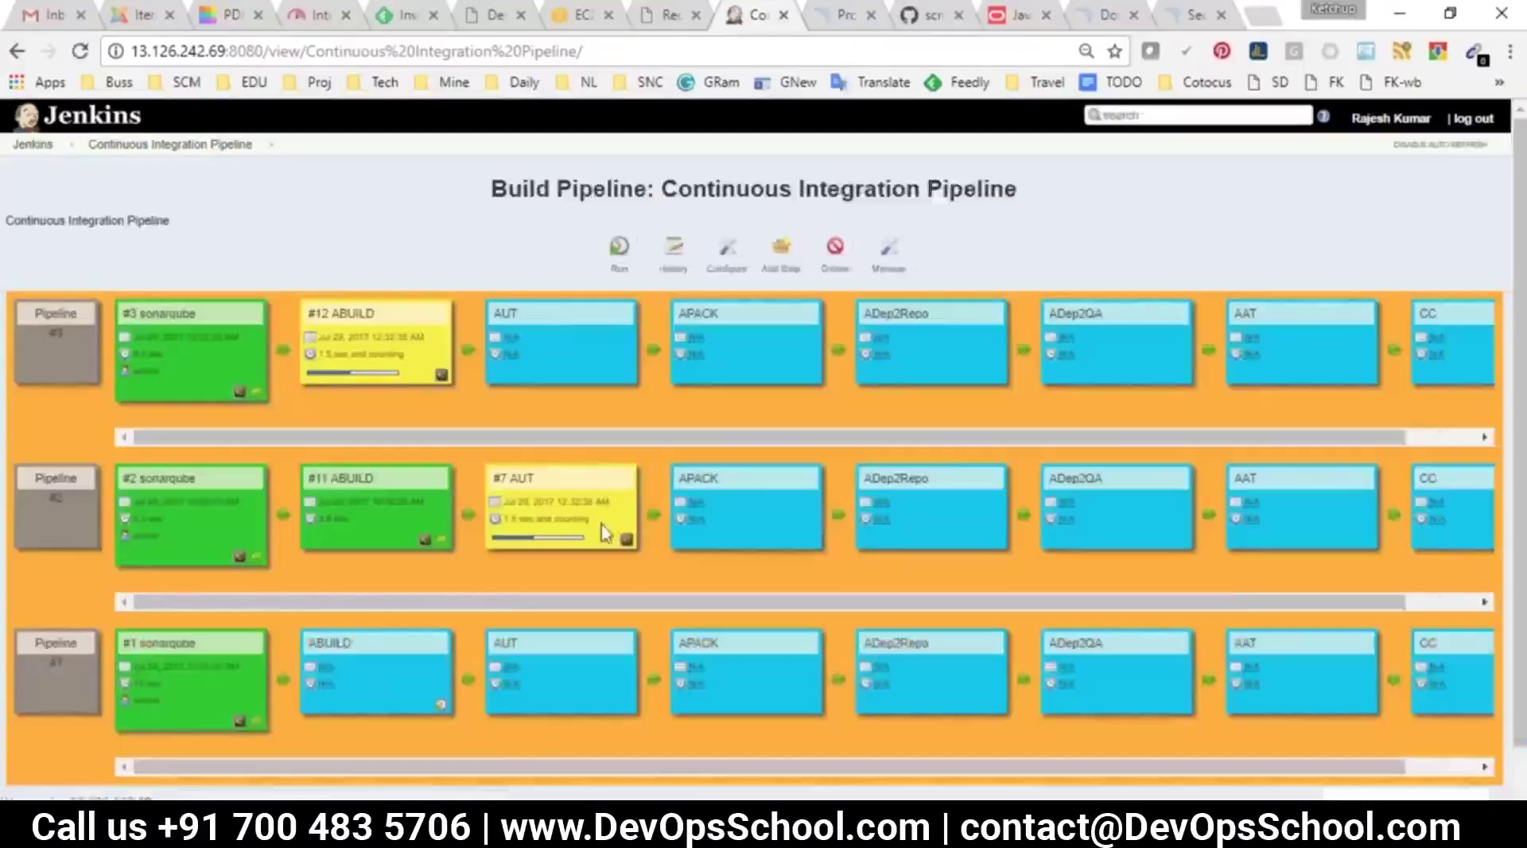
Return to the Jenkins dashboard to watch the chained builds progress
click(32, 144)
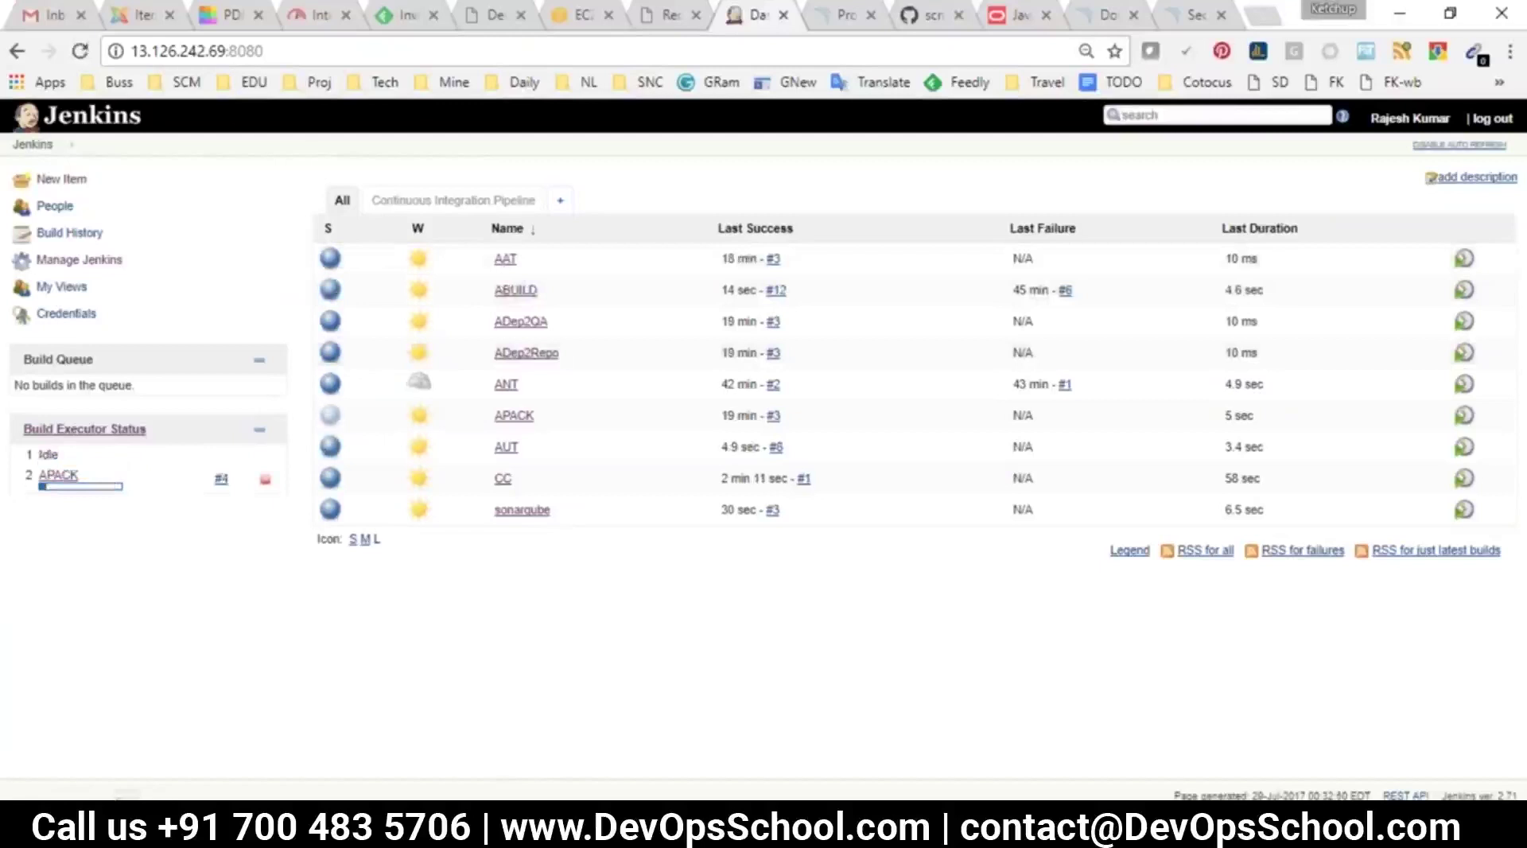
Filter the available plugins for 'jira', select the JIRA plugin and install it without restart
click(67, 270)
click(406, 450)
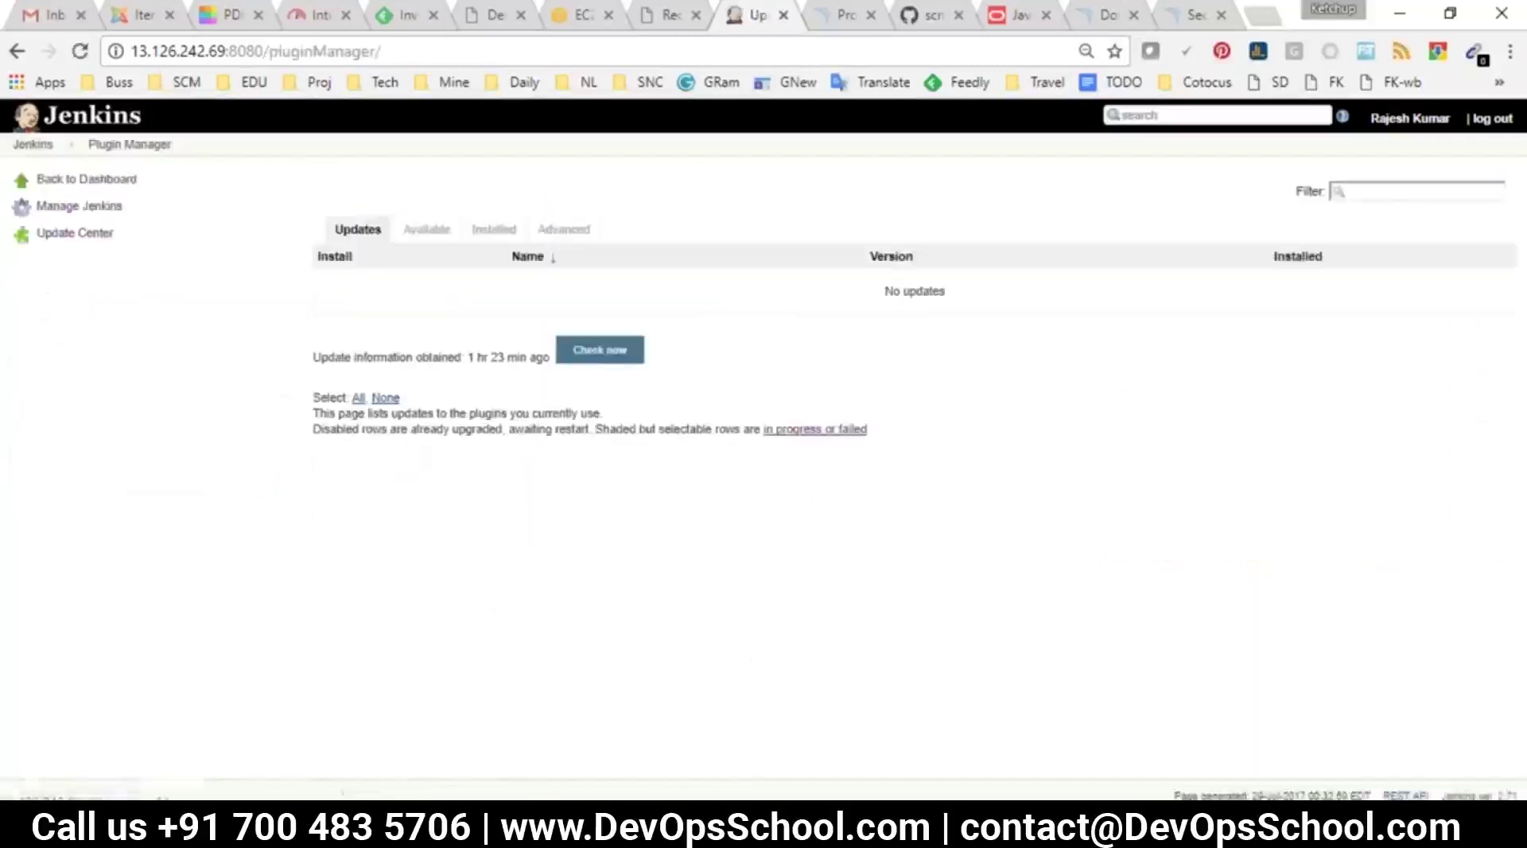
click(425, 229)
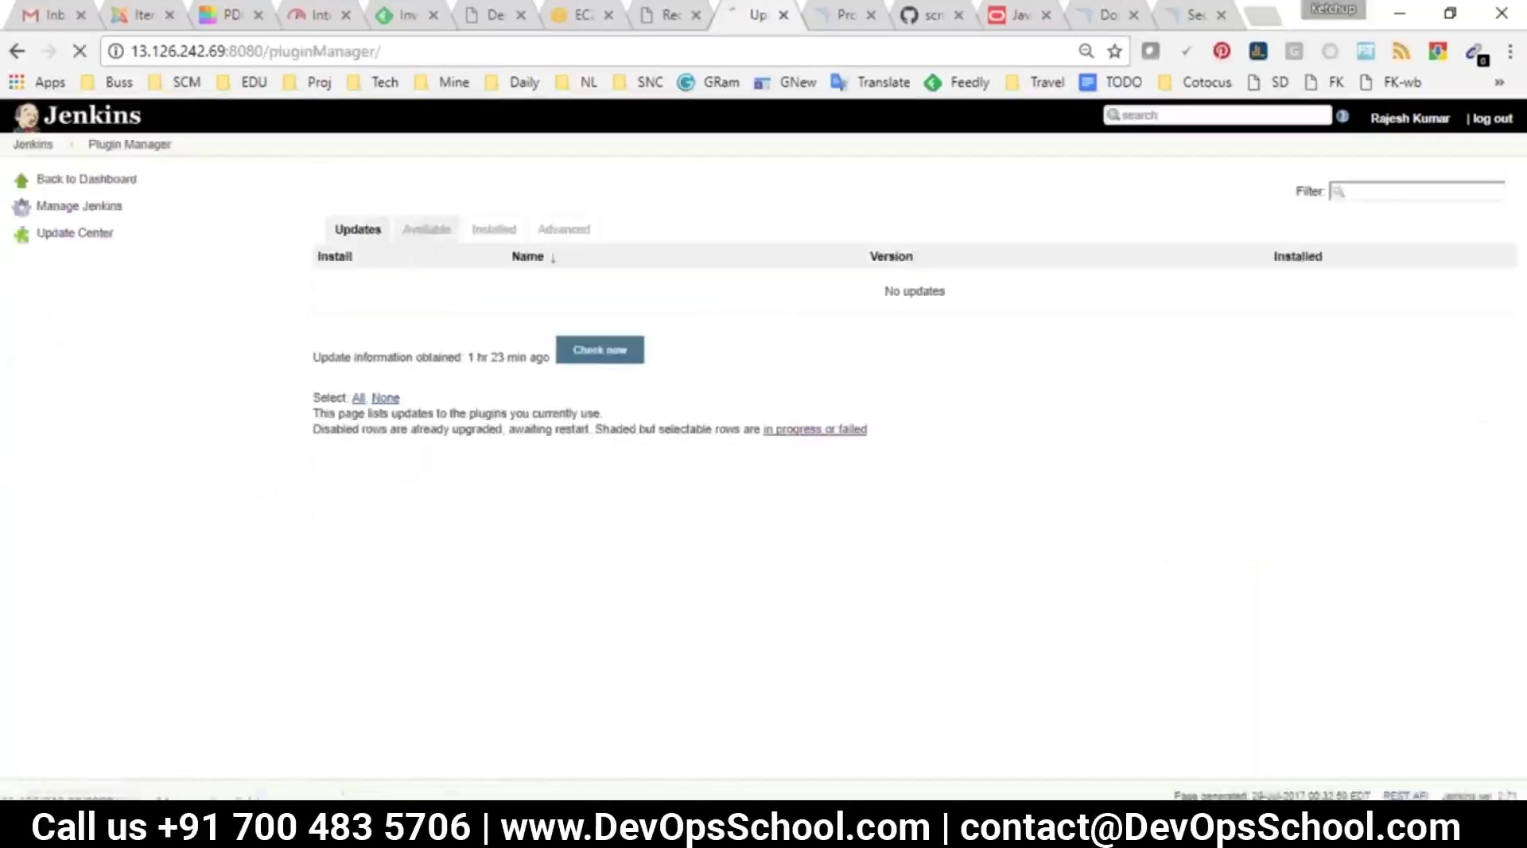
click(1366, 195)
text(jira)
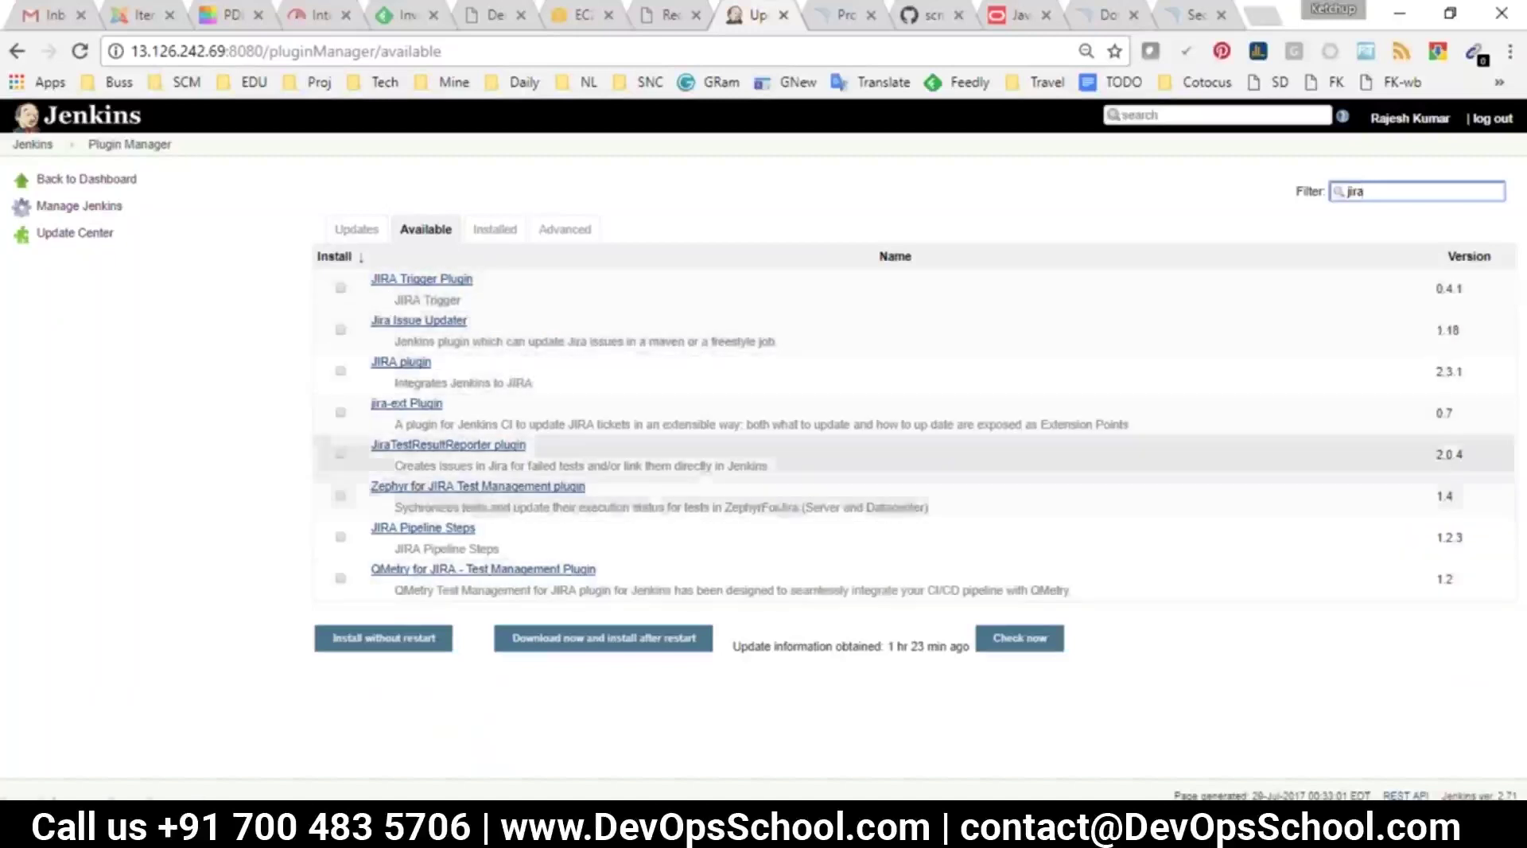
click(341, 370)
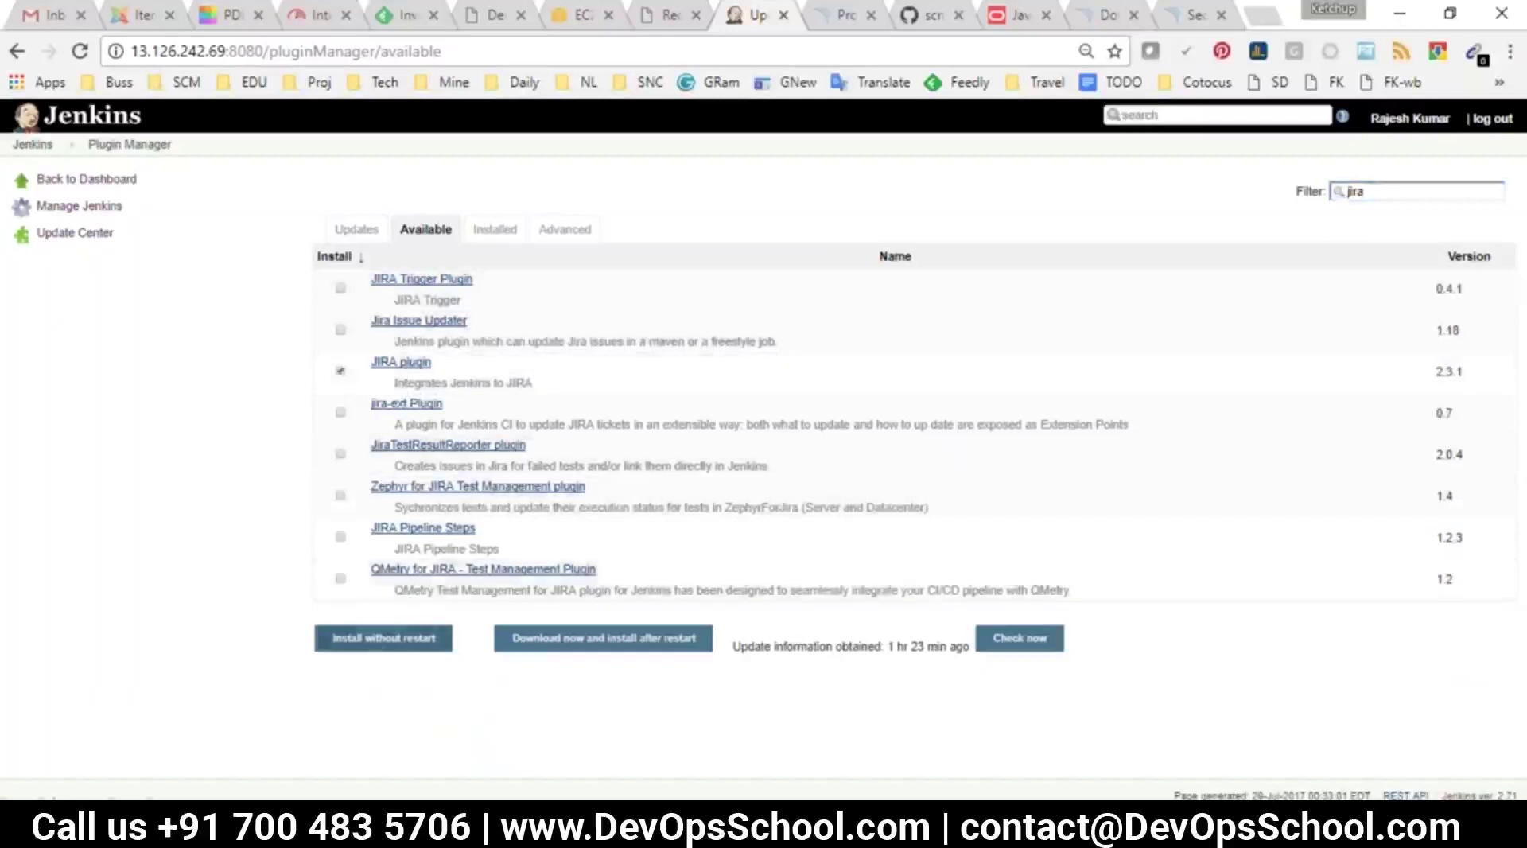
click(384, 644)
With JIRA 2.3.1 pending, enable 'Restart Jenkins when installation is complete'
scroll(384, 652, down, 15)
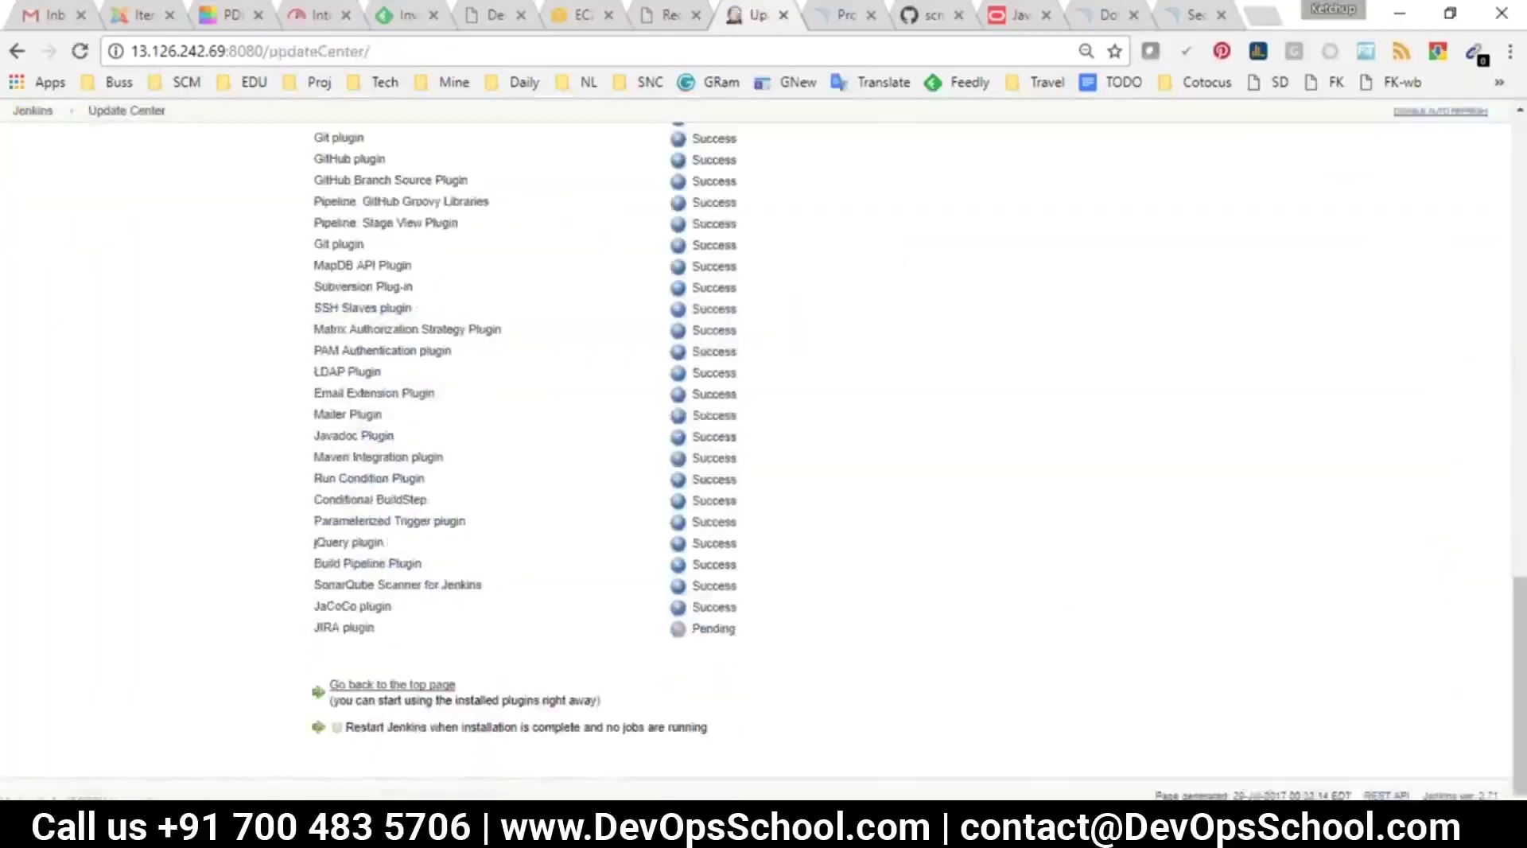
drag(343, 628, 757, 632)
click(337, 726)
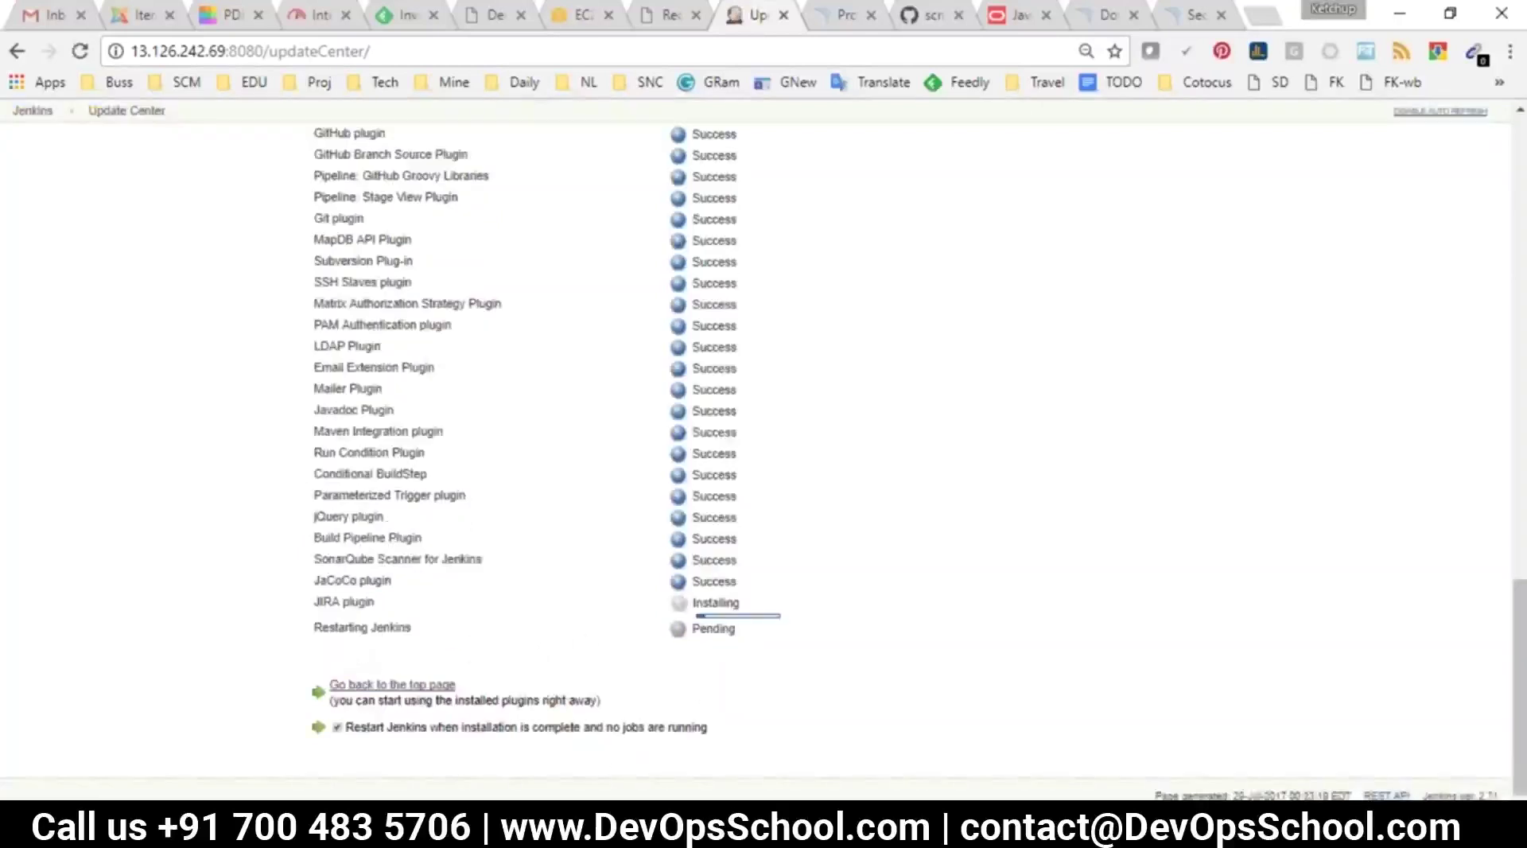
drag(334, 628, 422, 630)
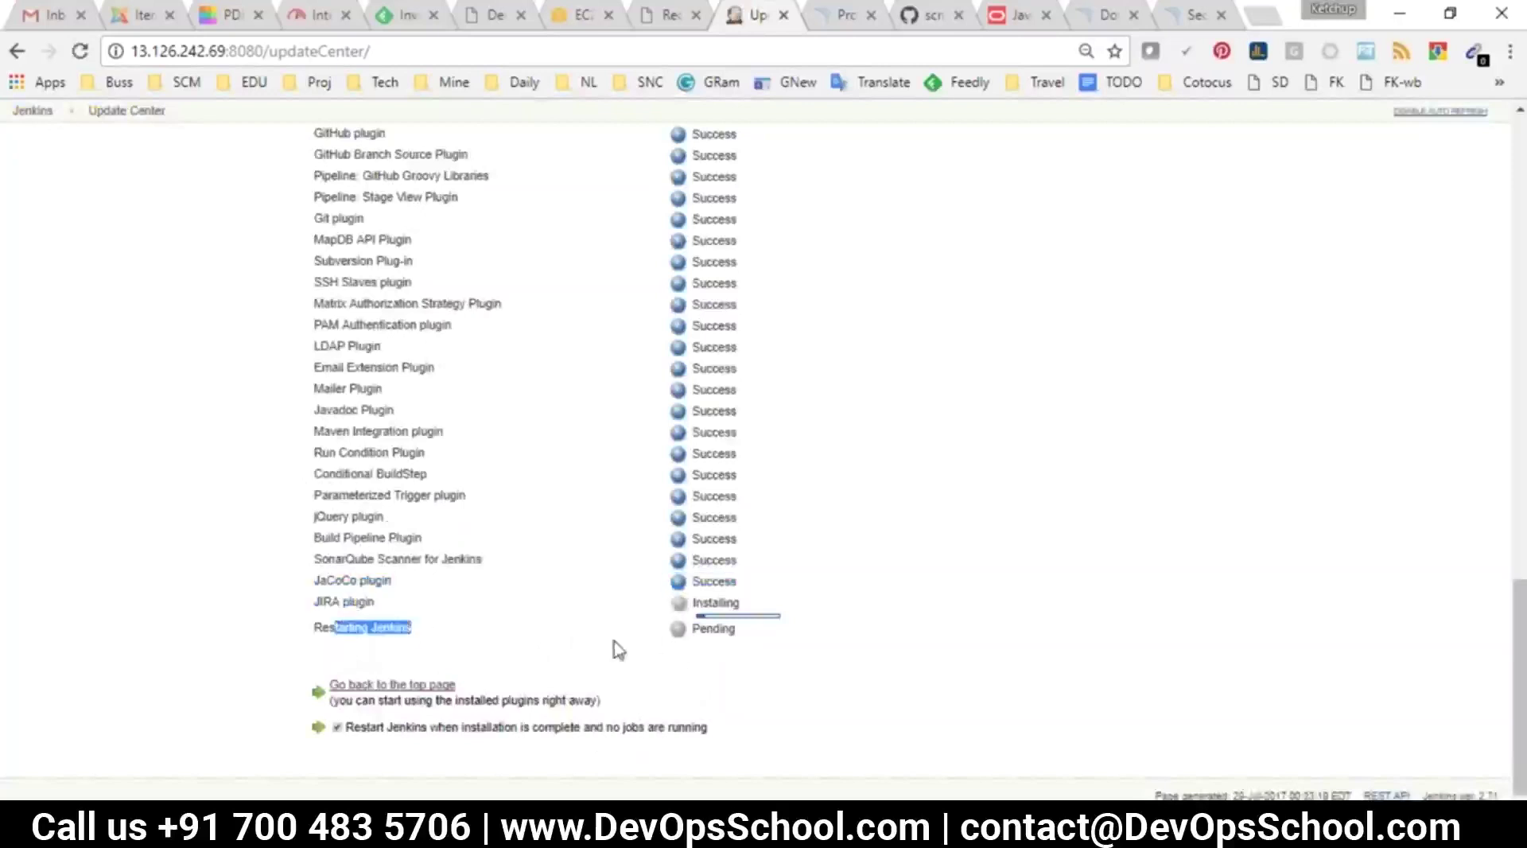
click(337, 726)
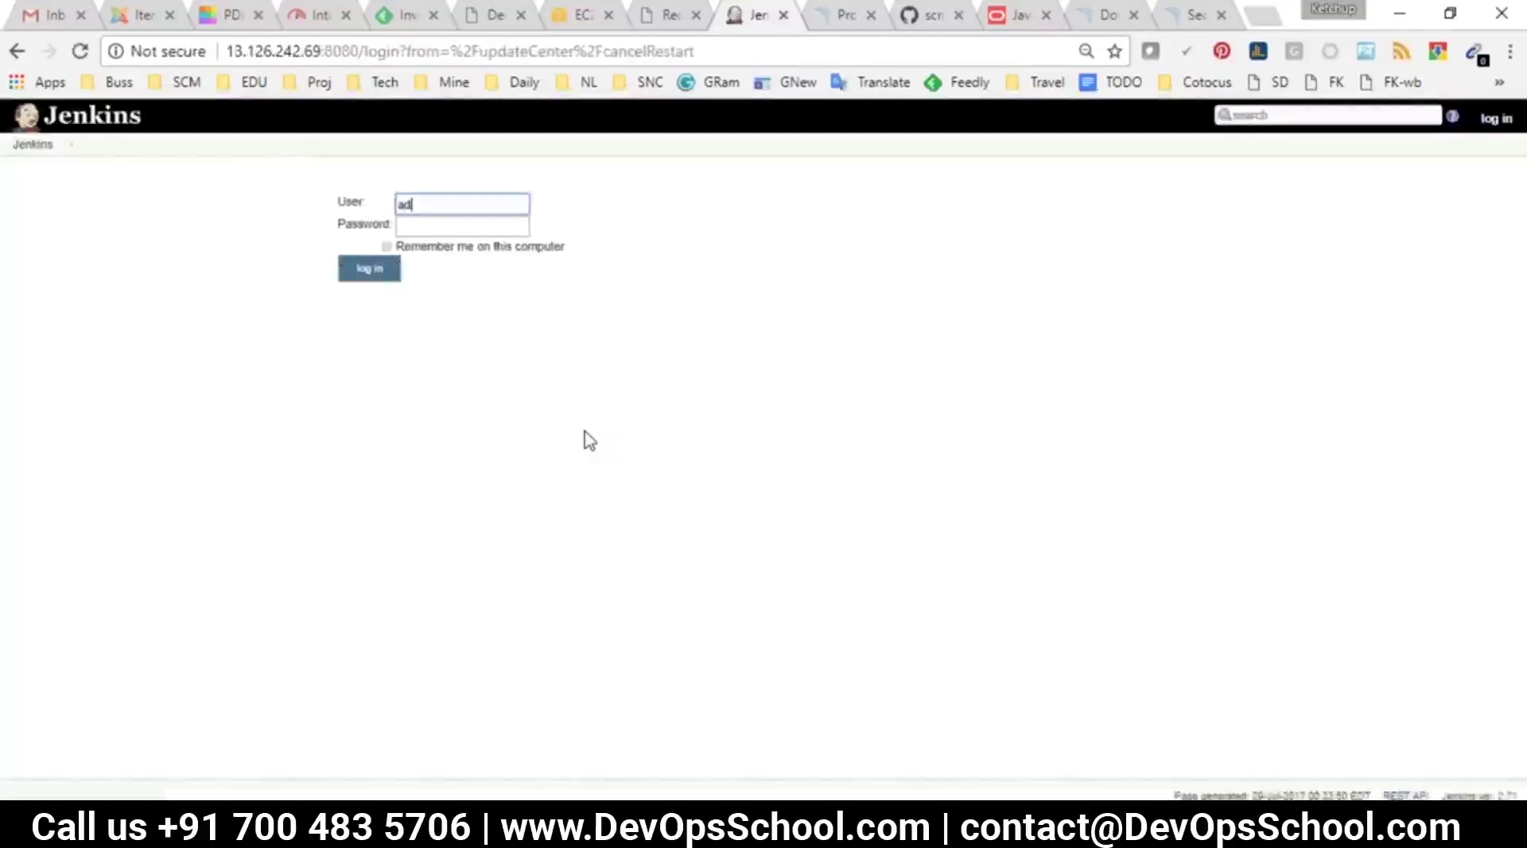
Log back in after the restart and load the dashboard at 13.126.242.69:8080
key(Tab)
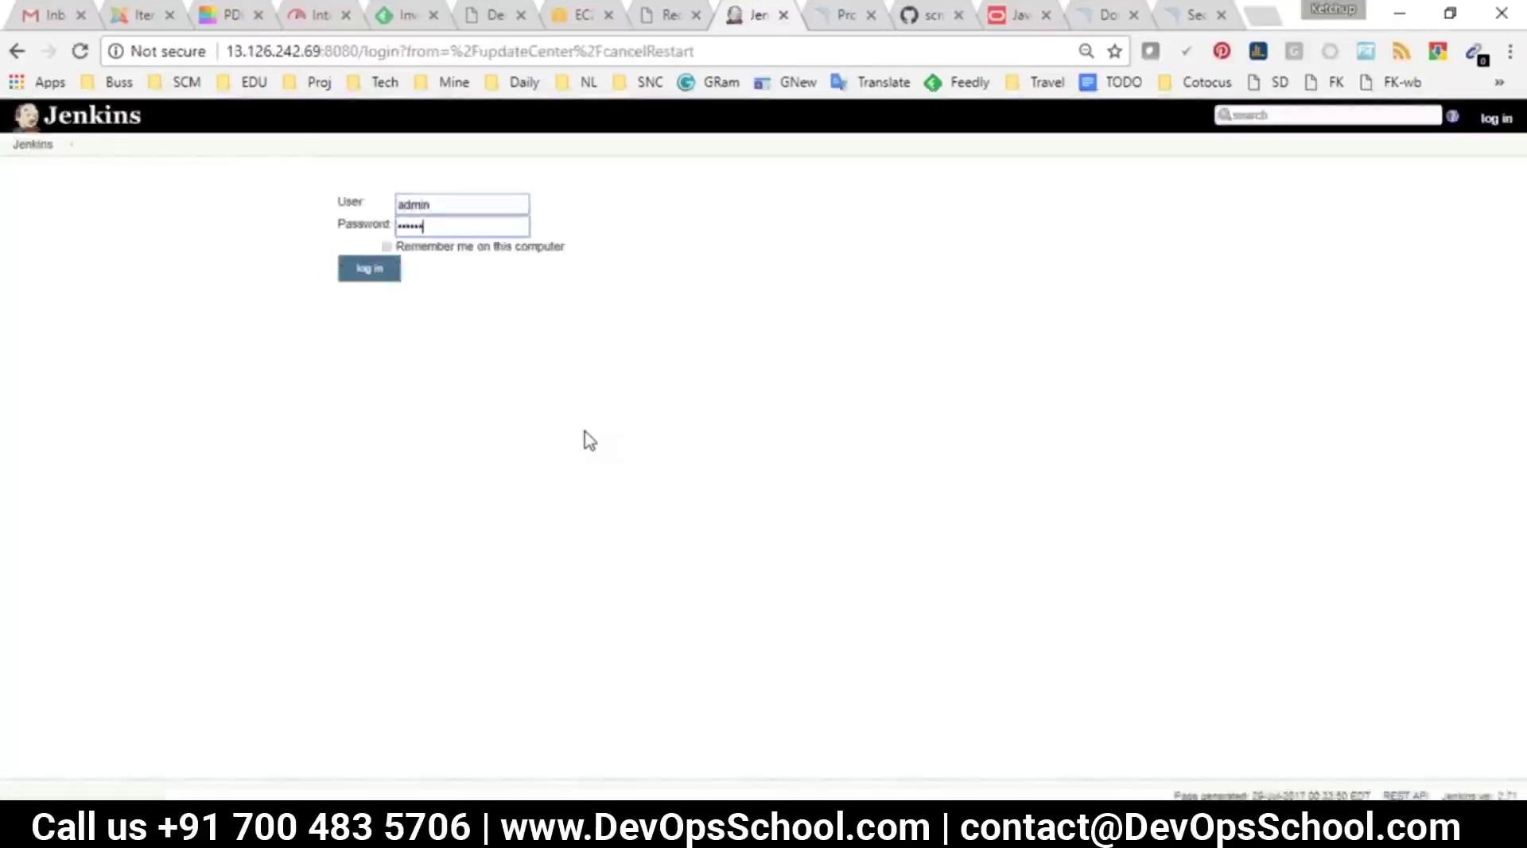
key(Return)
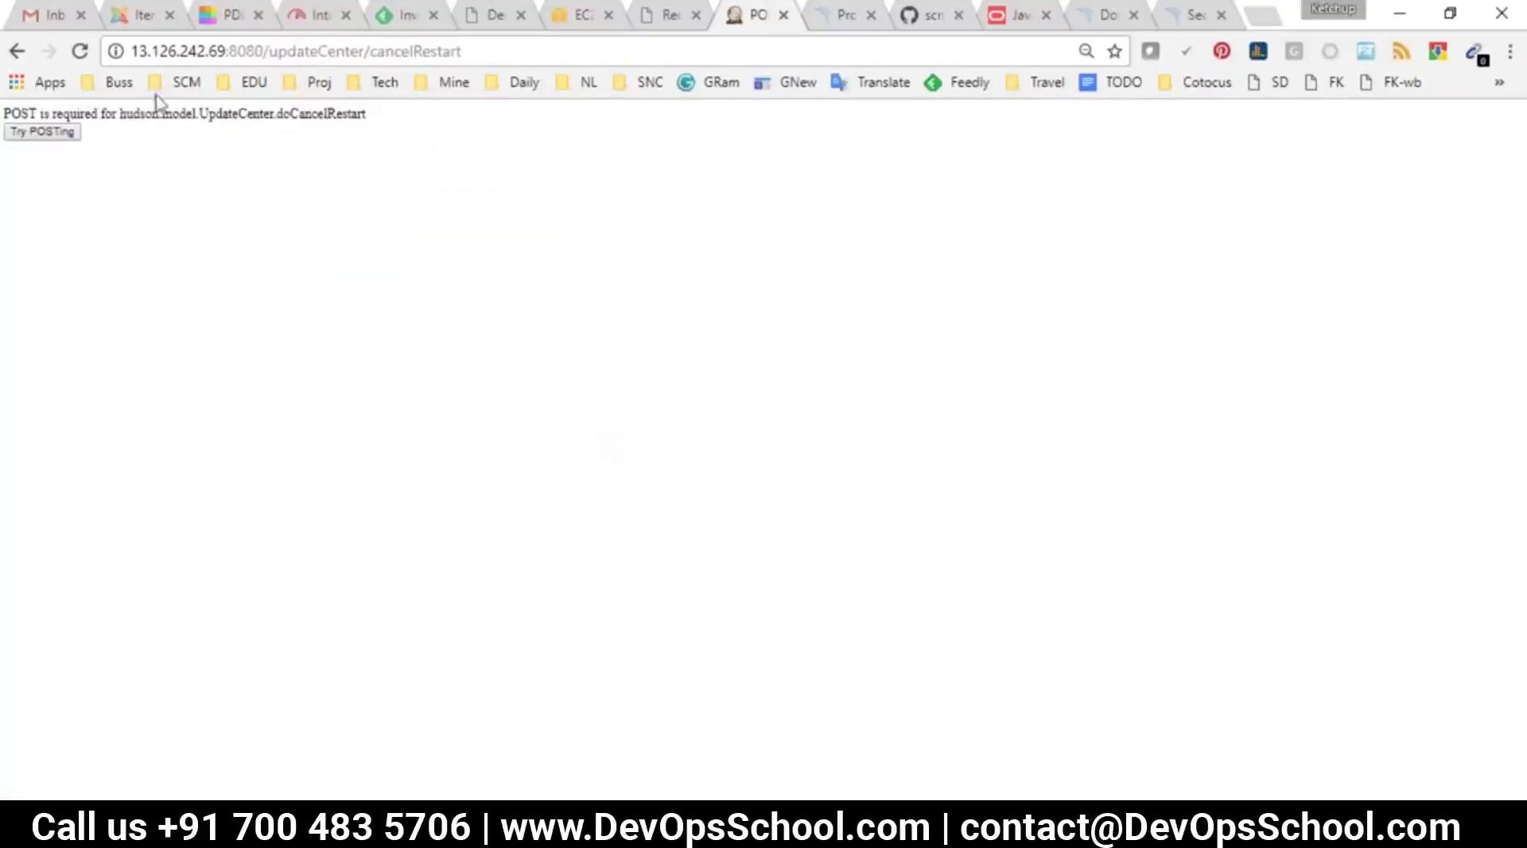
click(57, 133)
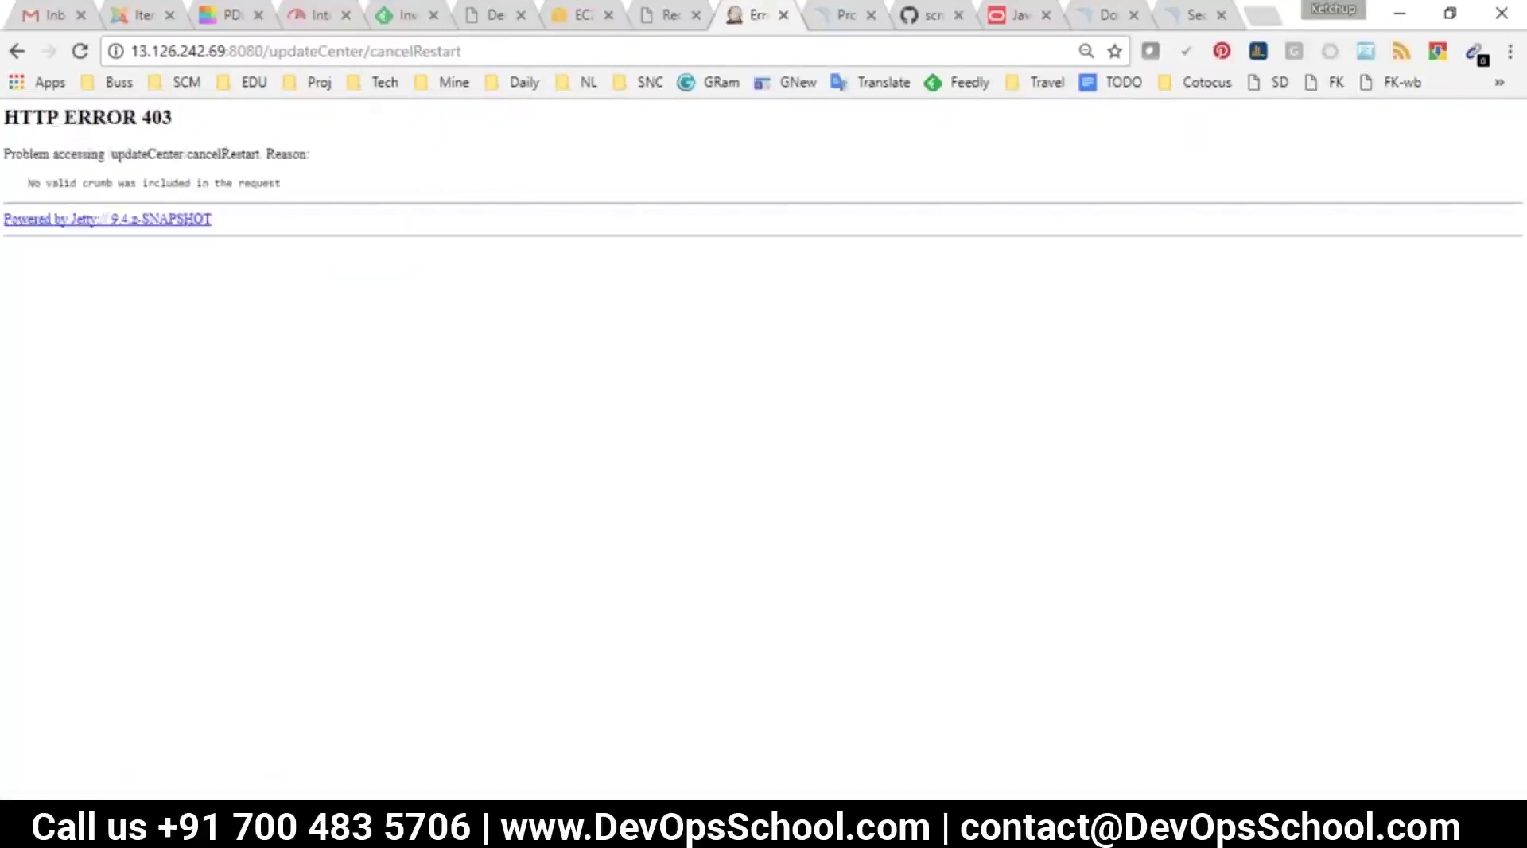
drag(269, 49, 1043, 49)
key(BackSpace)
key(Return)
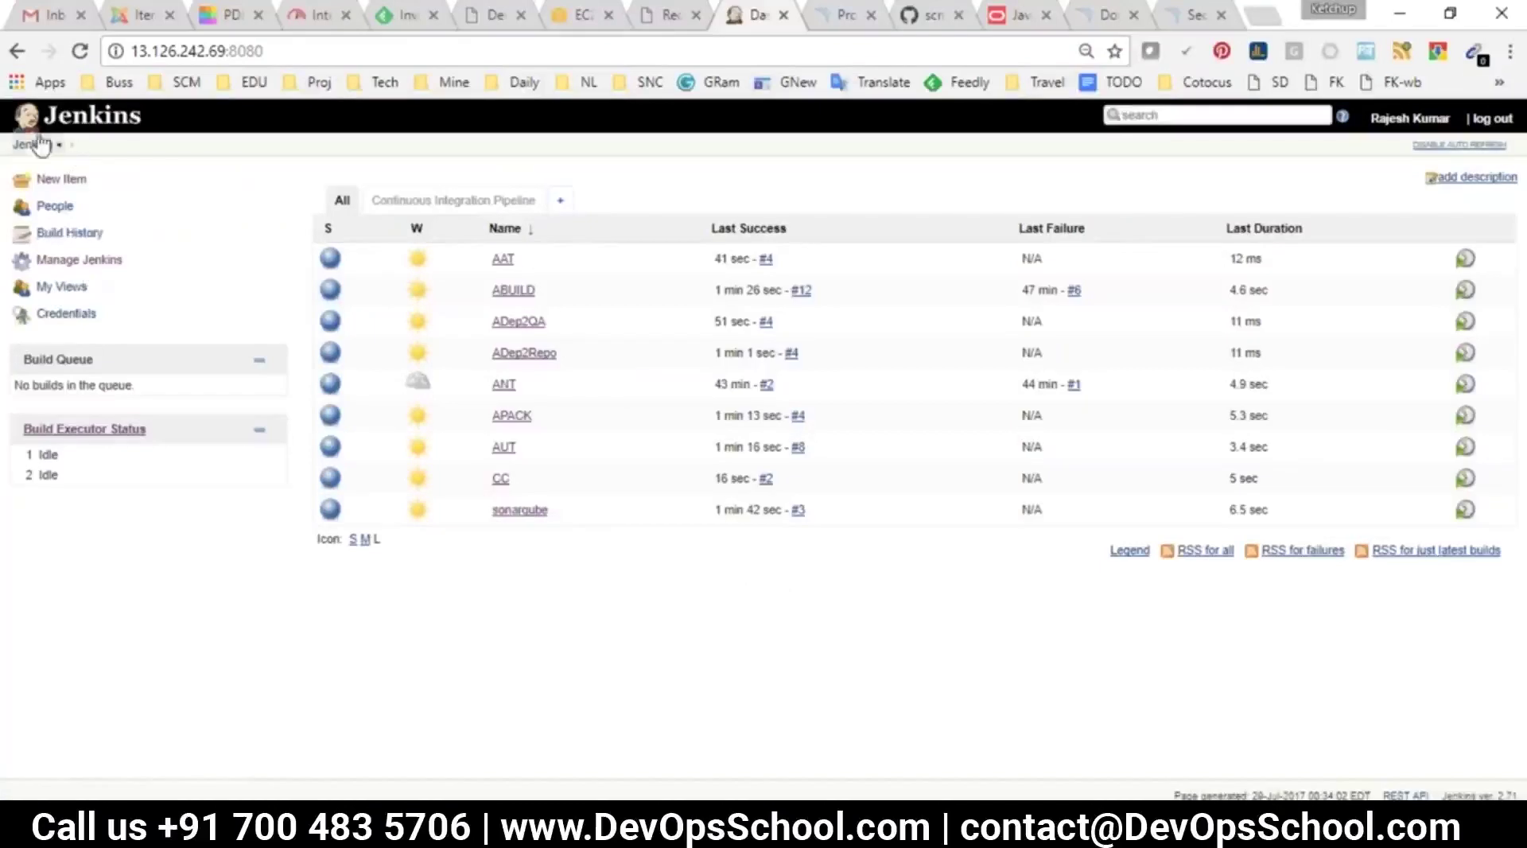
In Configure System, scroll down to the JIRA section and add a new JIRA site entry
click(76, 260)
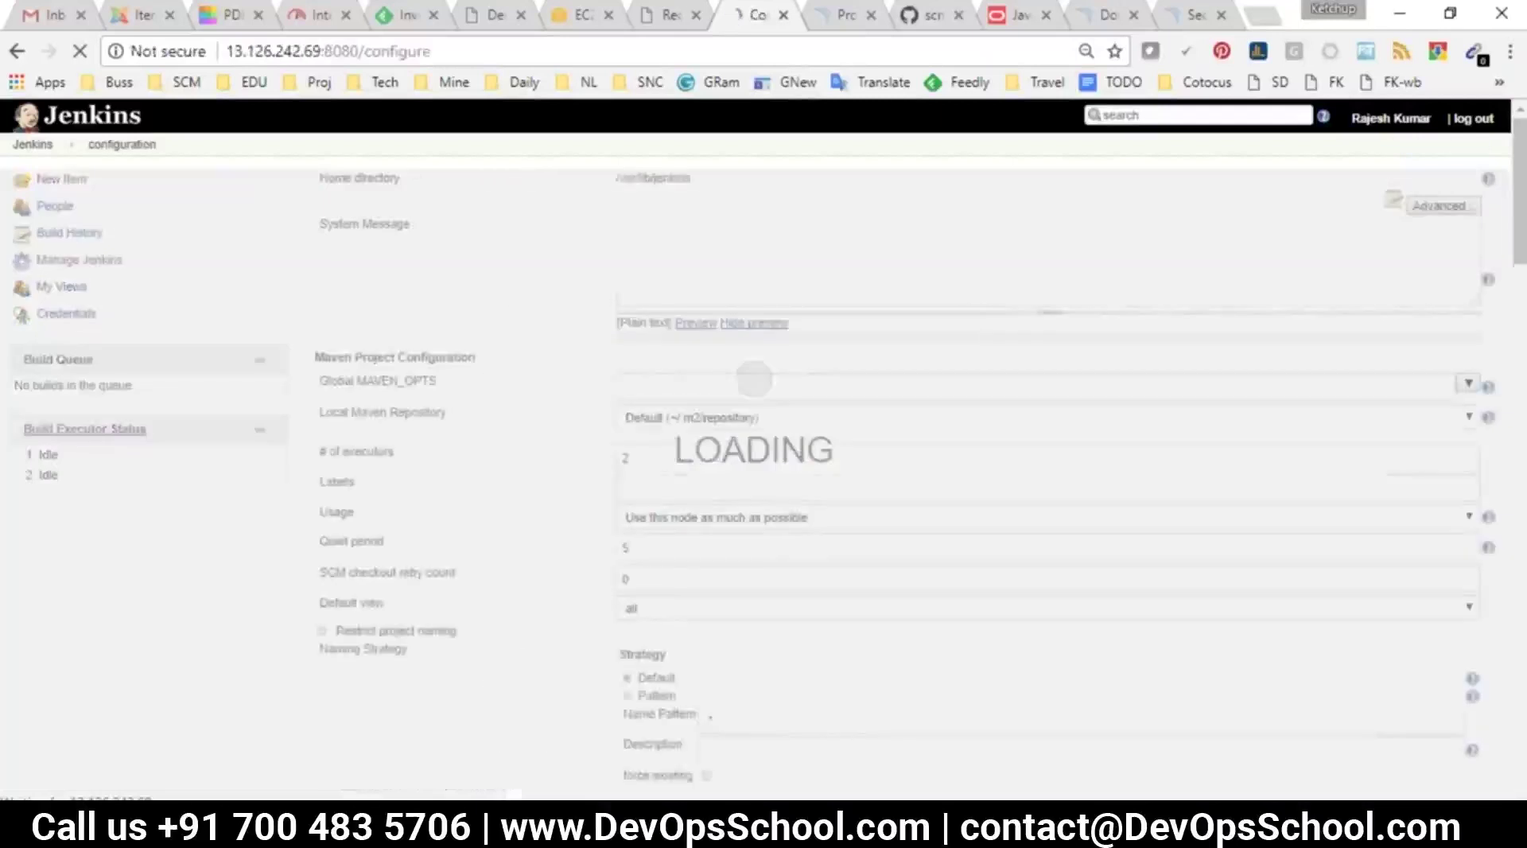
scroll(566, 549, down, 10)
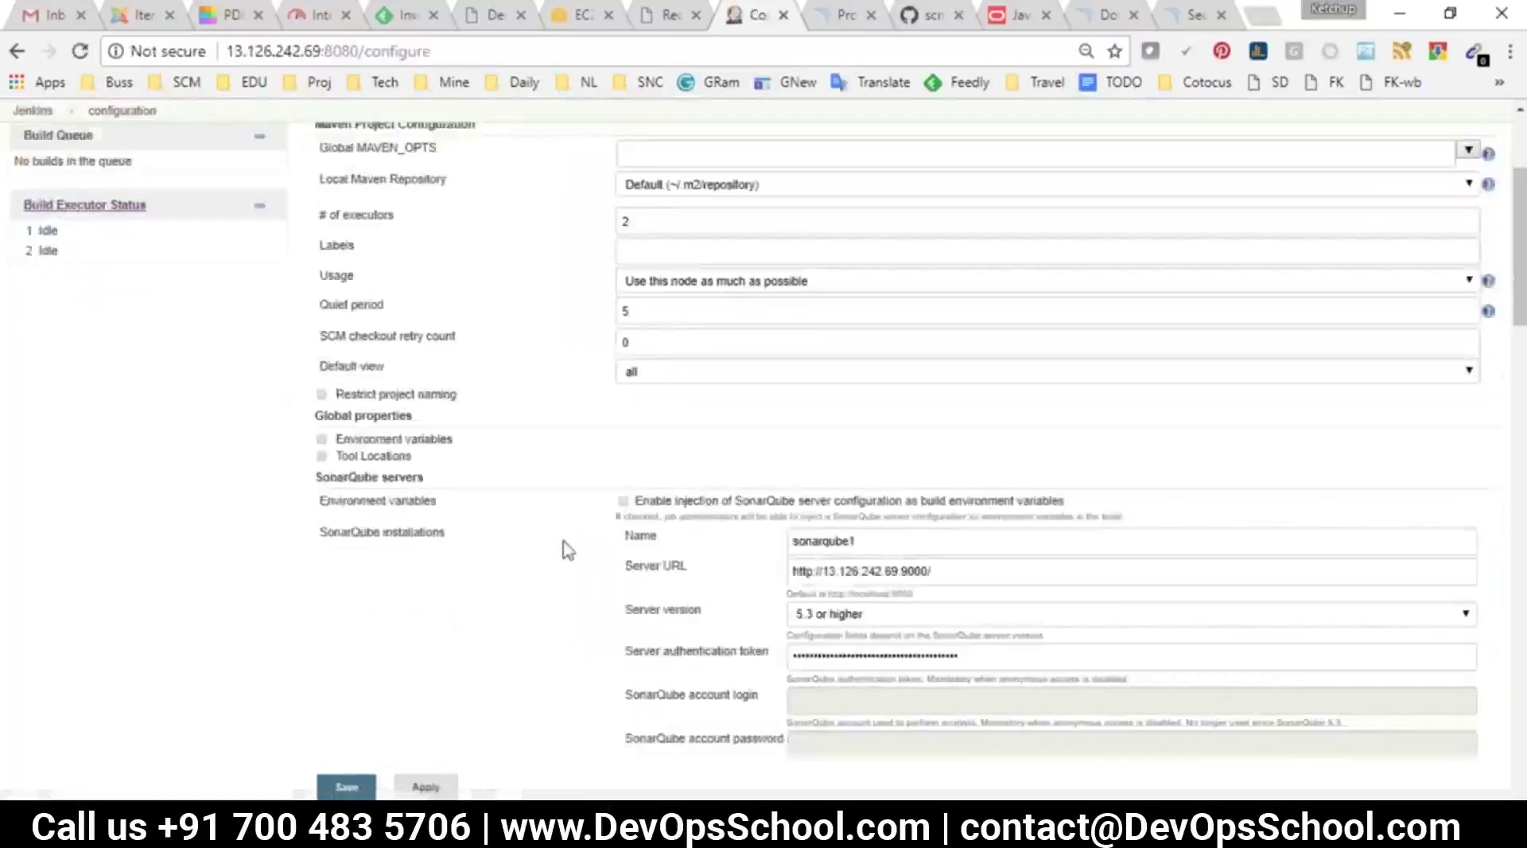
scroll(447, 571, down, 3)
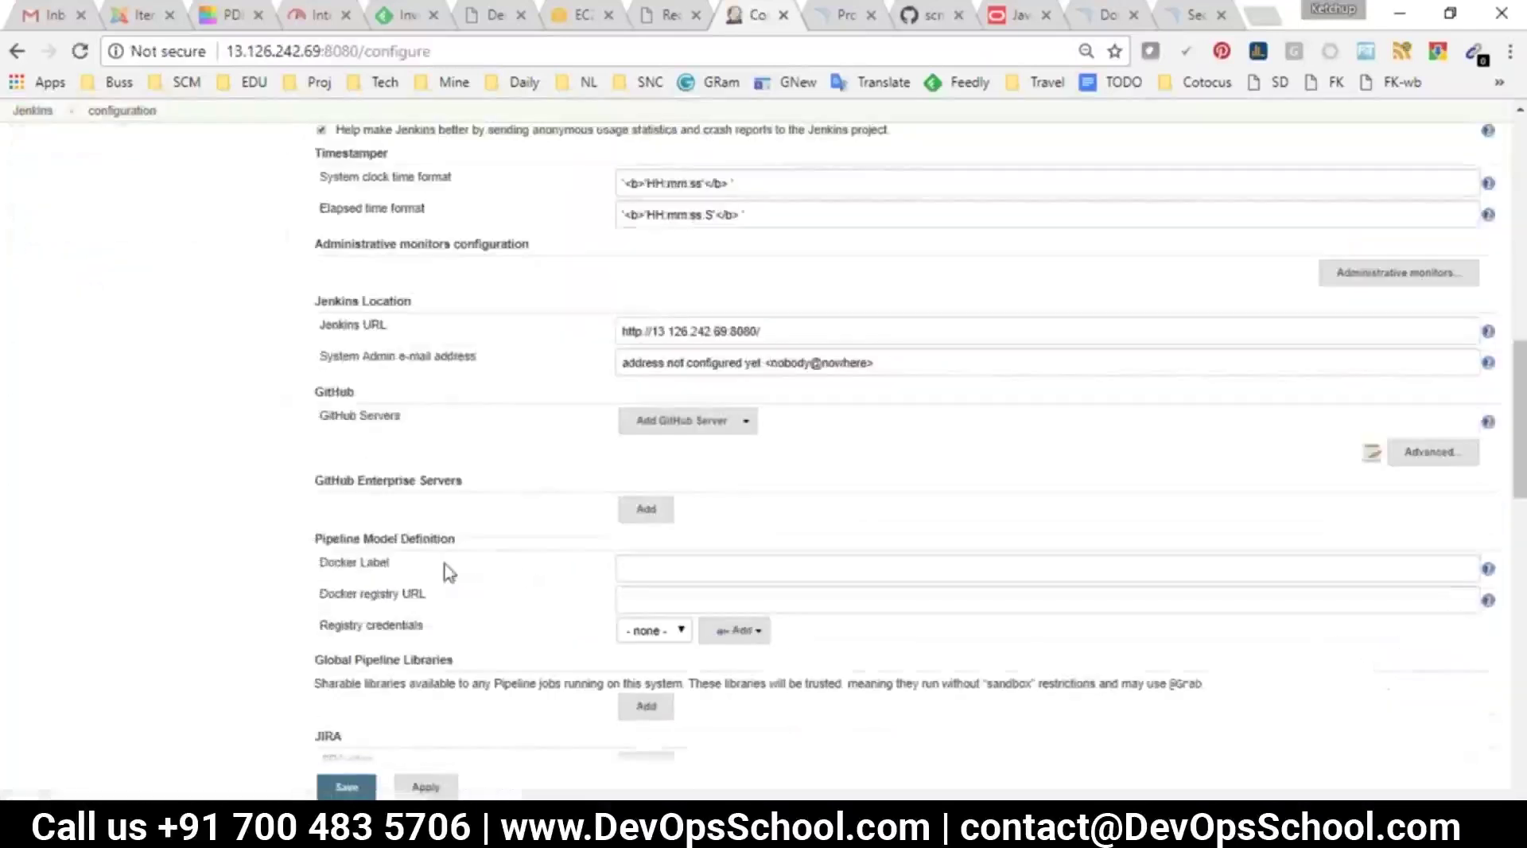
scroll(446, 568, down, 4)
drag(316, 397, 341, 400)
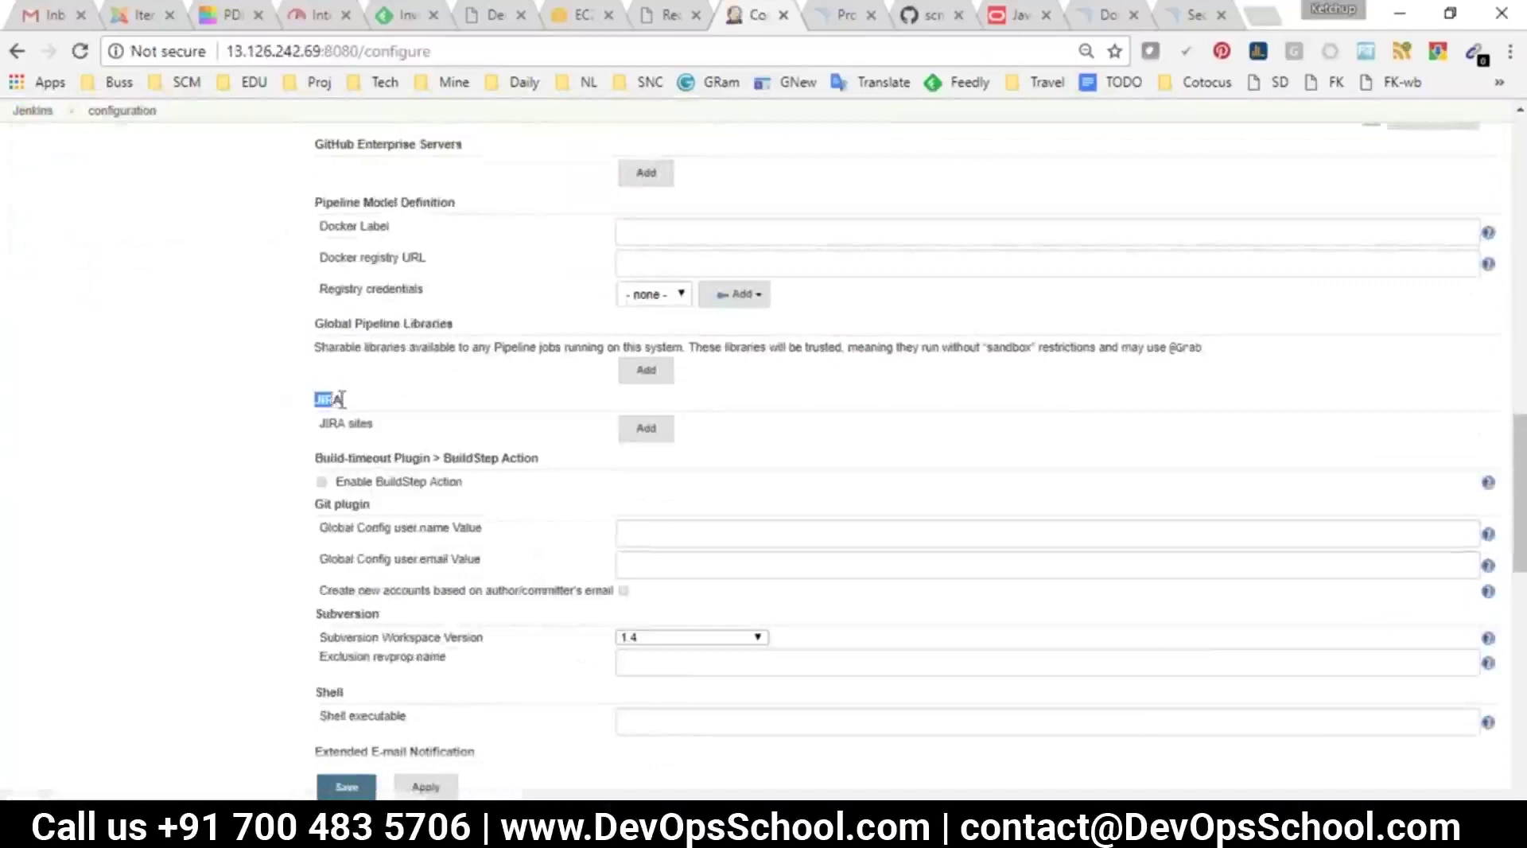
click(646, 427)
Step through the empty URL, Link URL, password and user name fields, then head back to Jenkins home
click(886, 436)
click(957, 472)
click(909, 646)
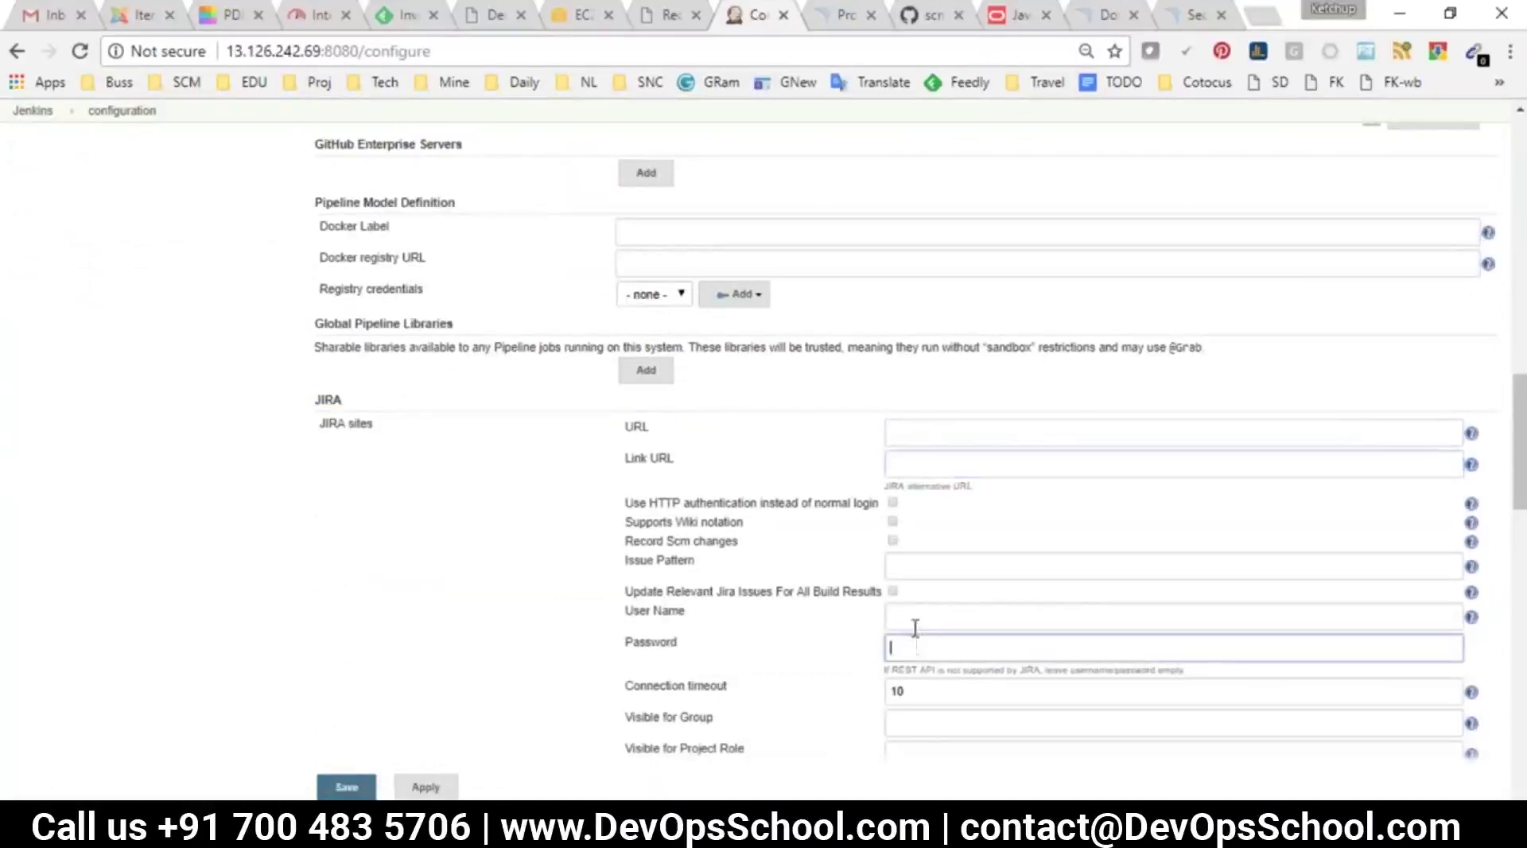
click(912, 614)
scroll(919, 672, down, 3)
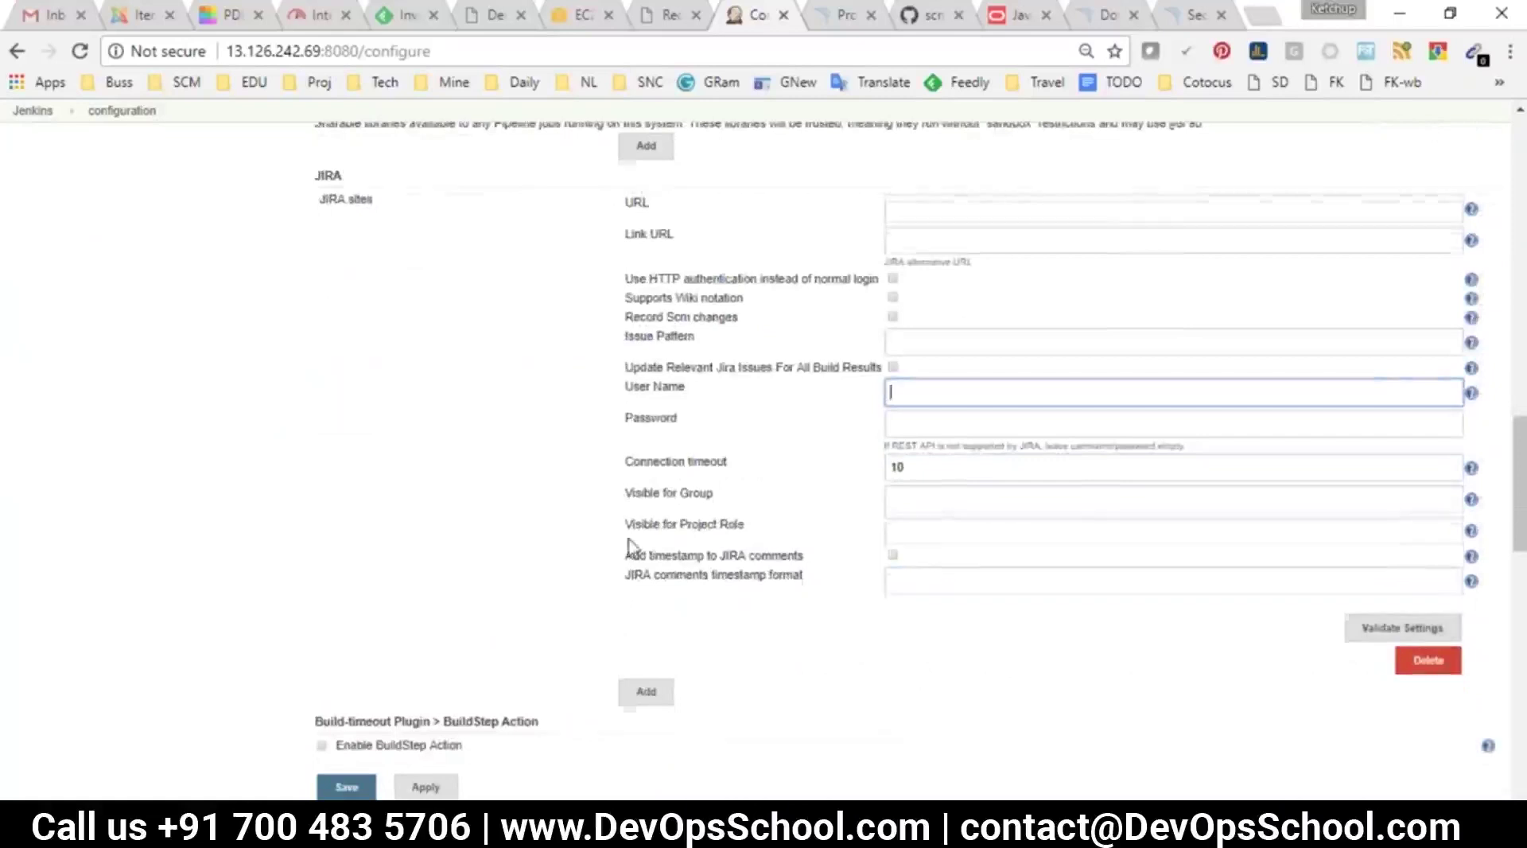
scroll(627, 538, up, 5)
click(32, 111)
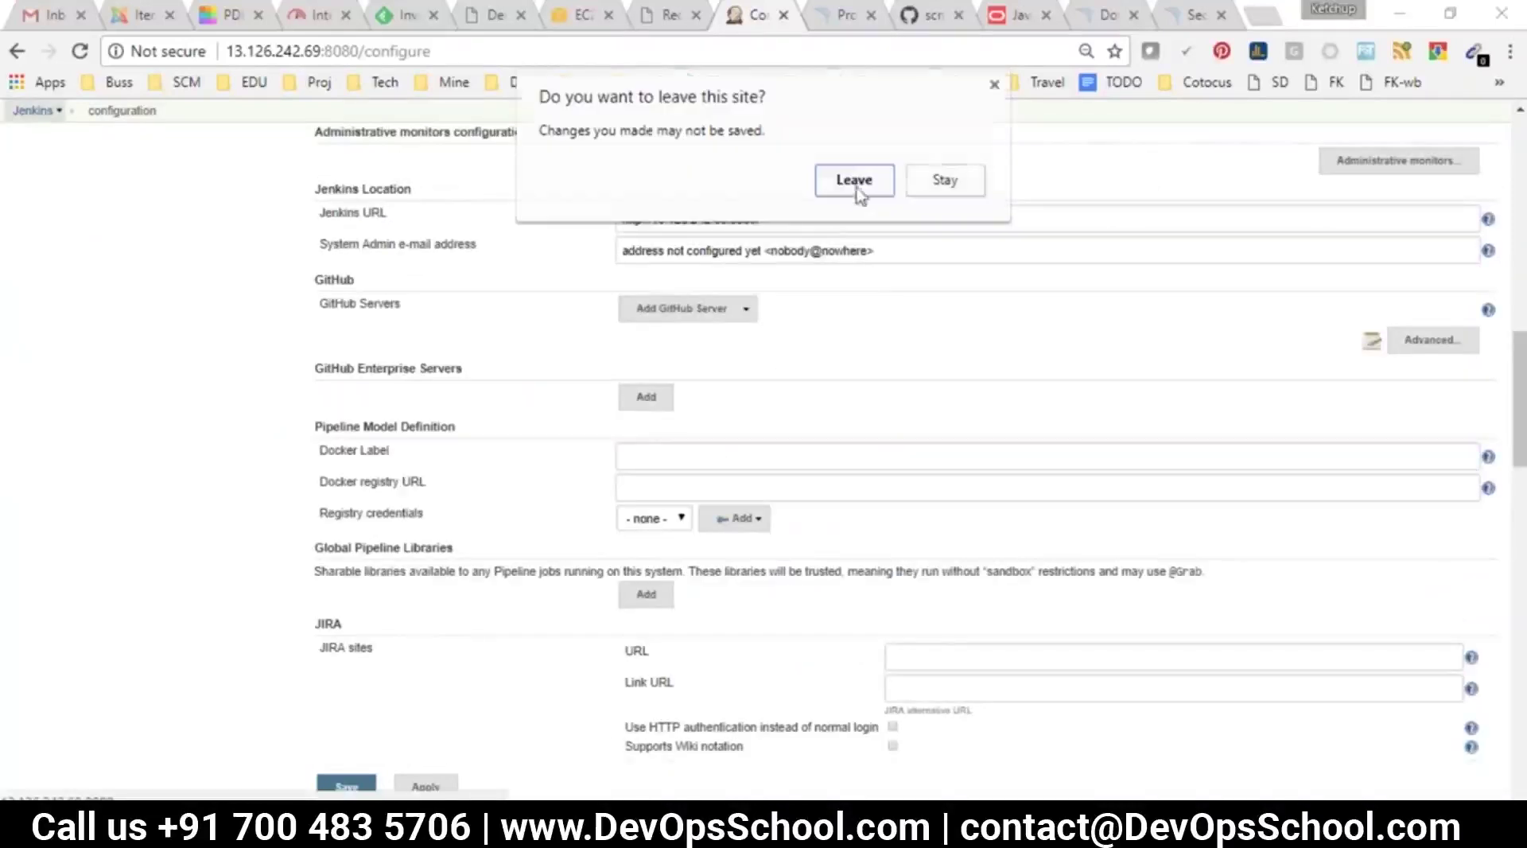
Leave the unsaved system configuration and open ABUILD's configuration at Post-build Actions
click(854, 183)
click(1046, 233)
click(525, 289)
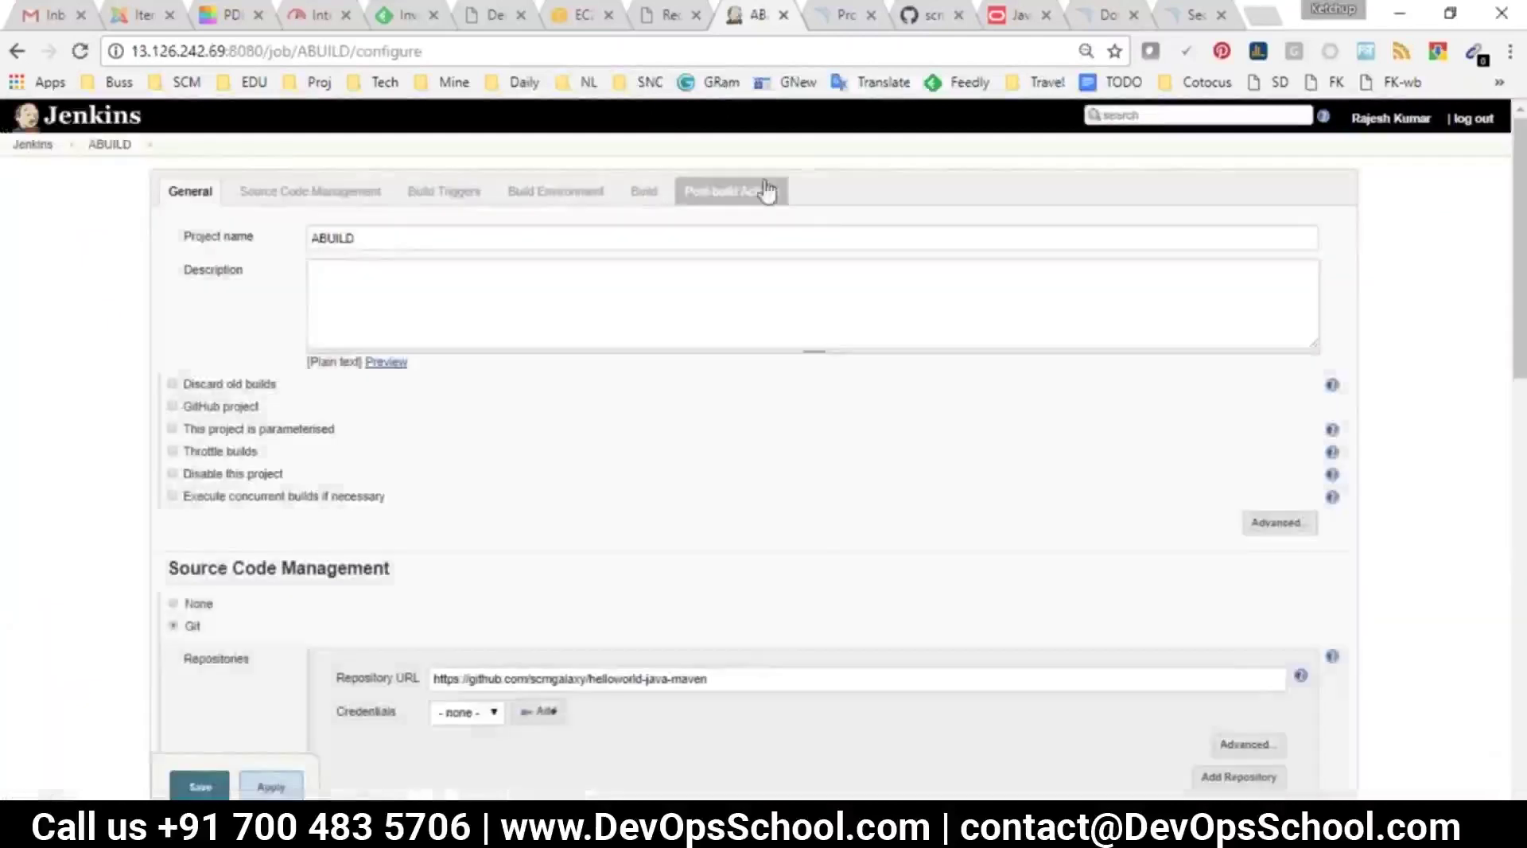
click(764, 193)
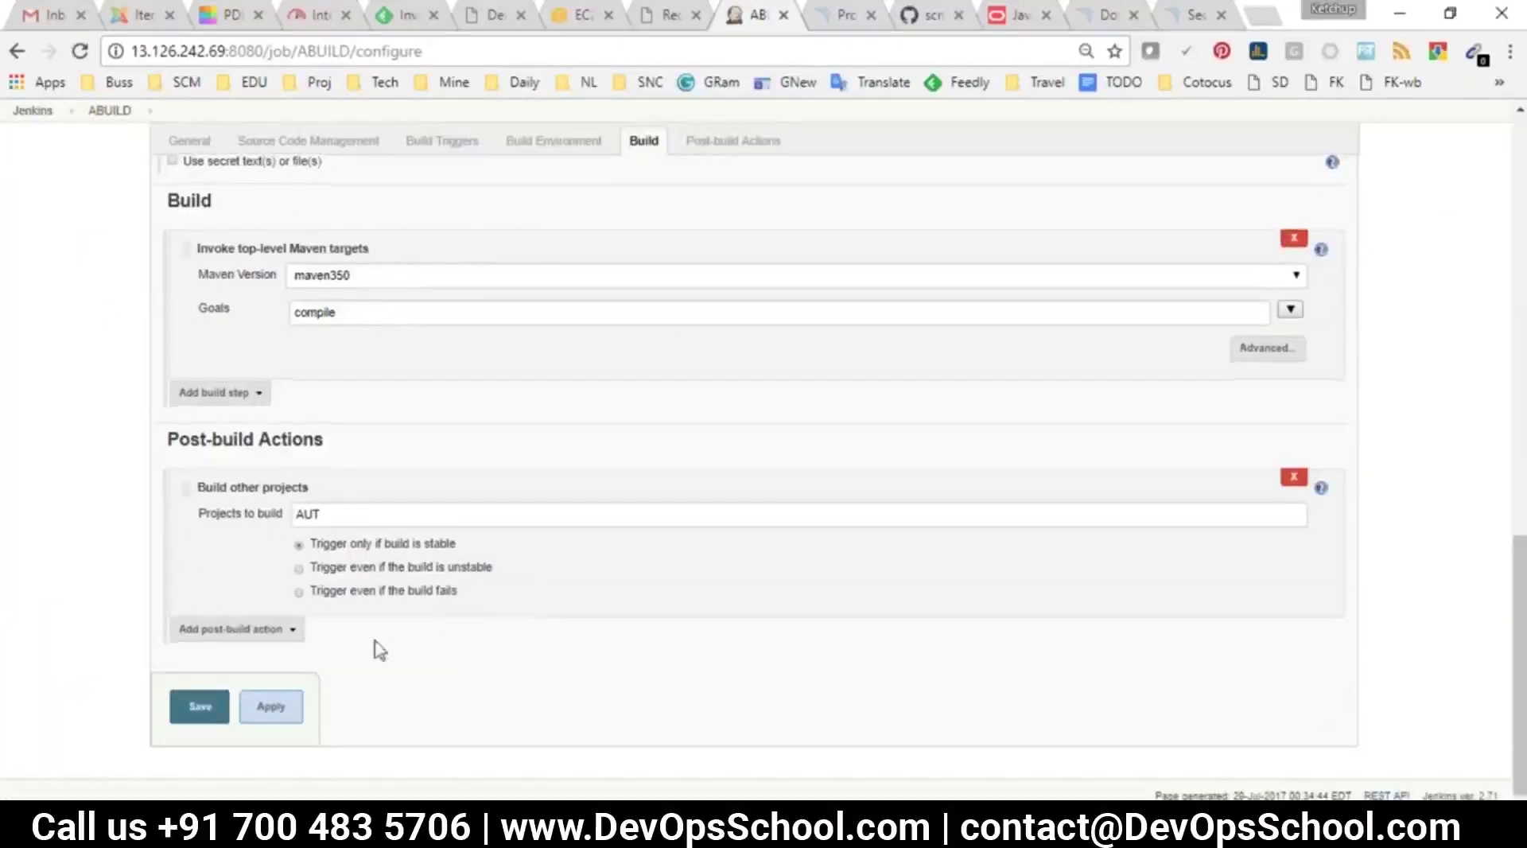
Review the available post-build actions, including JIRA's Create issue, then leave ABUILD without saving
click(232, 632)
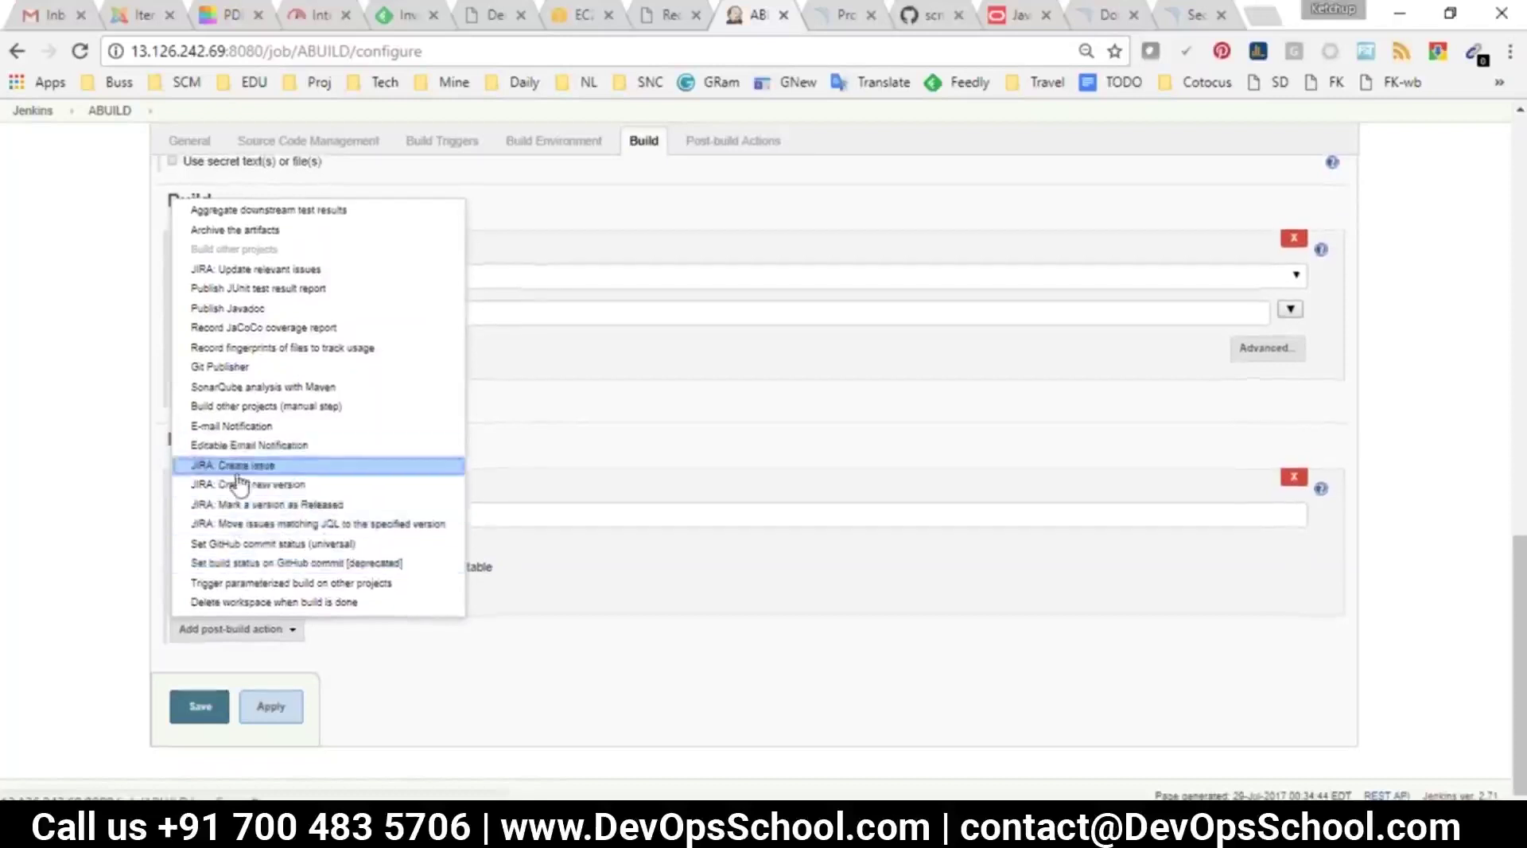
click(50, 153)
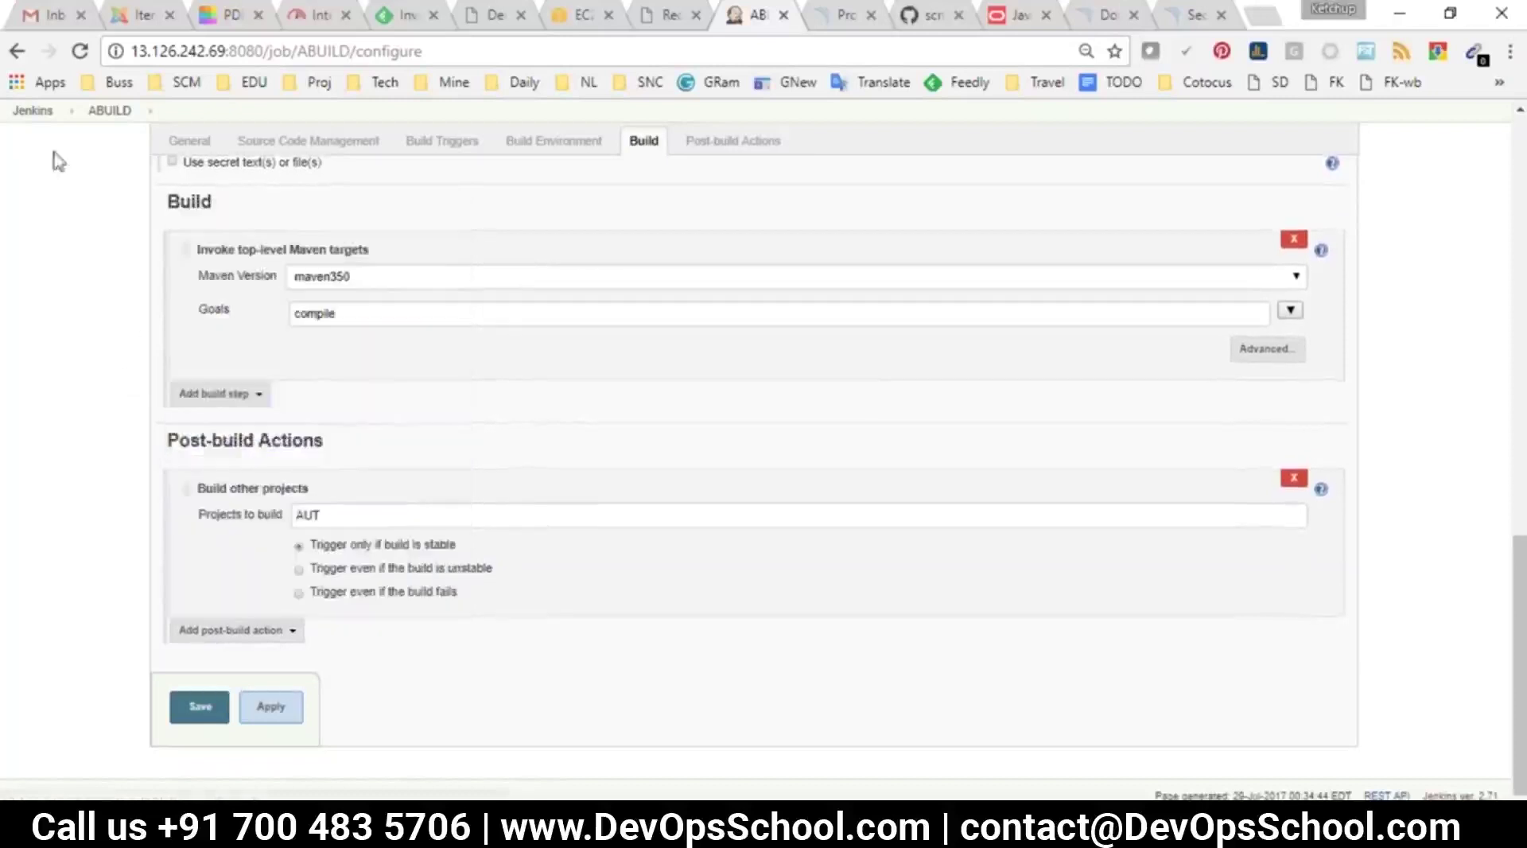
key(F5)
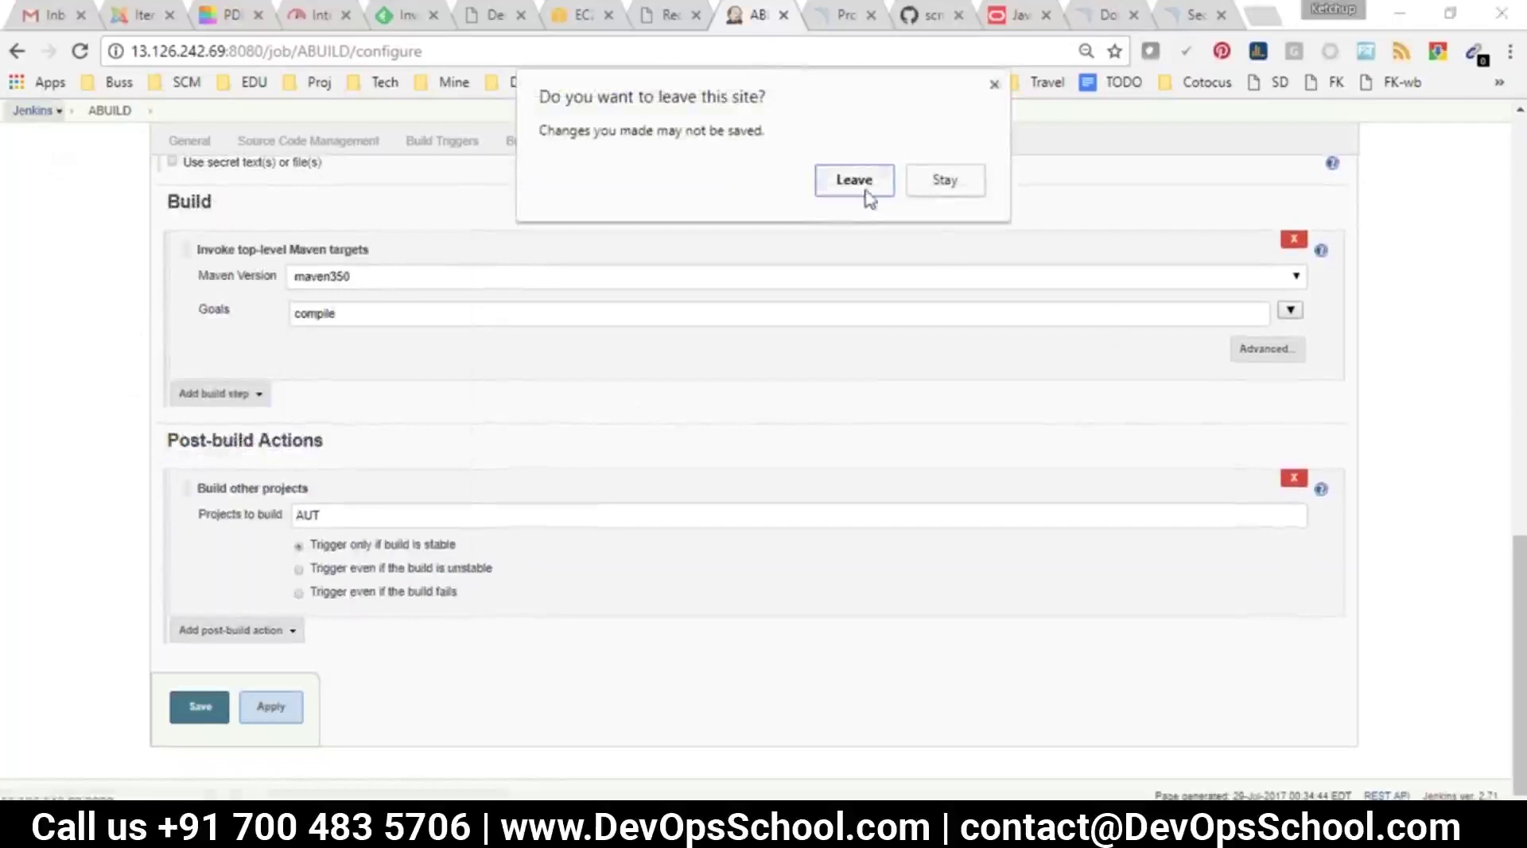
click(862, 186)
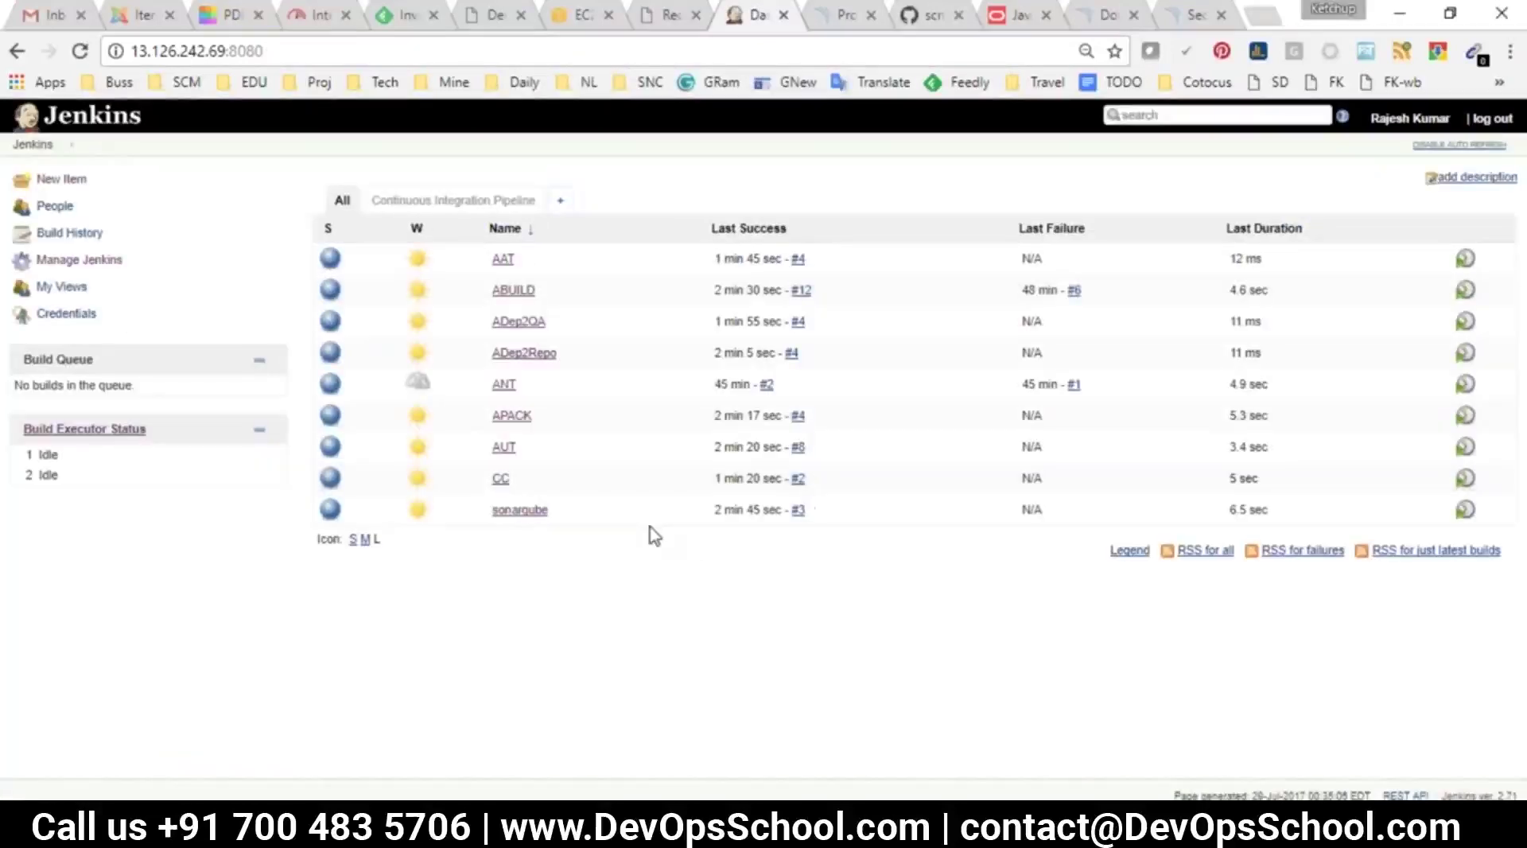
key(alt+Tab)
drag(1073, 267, 69, 224)
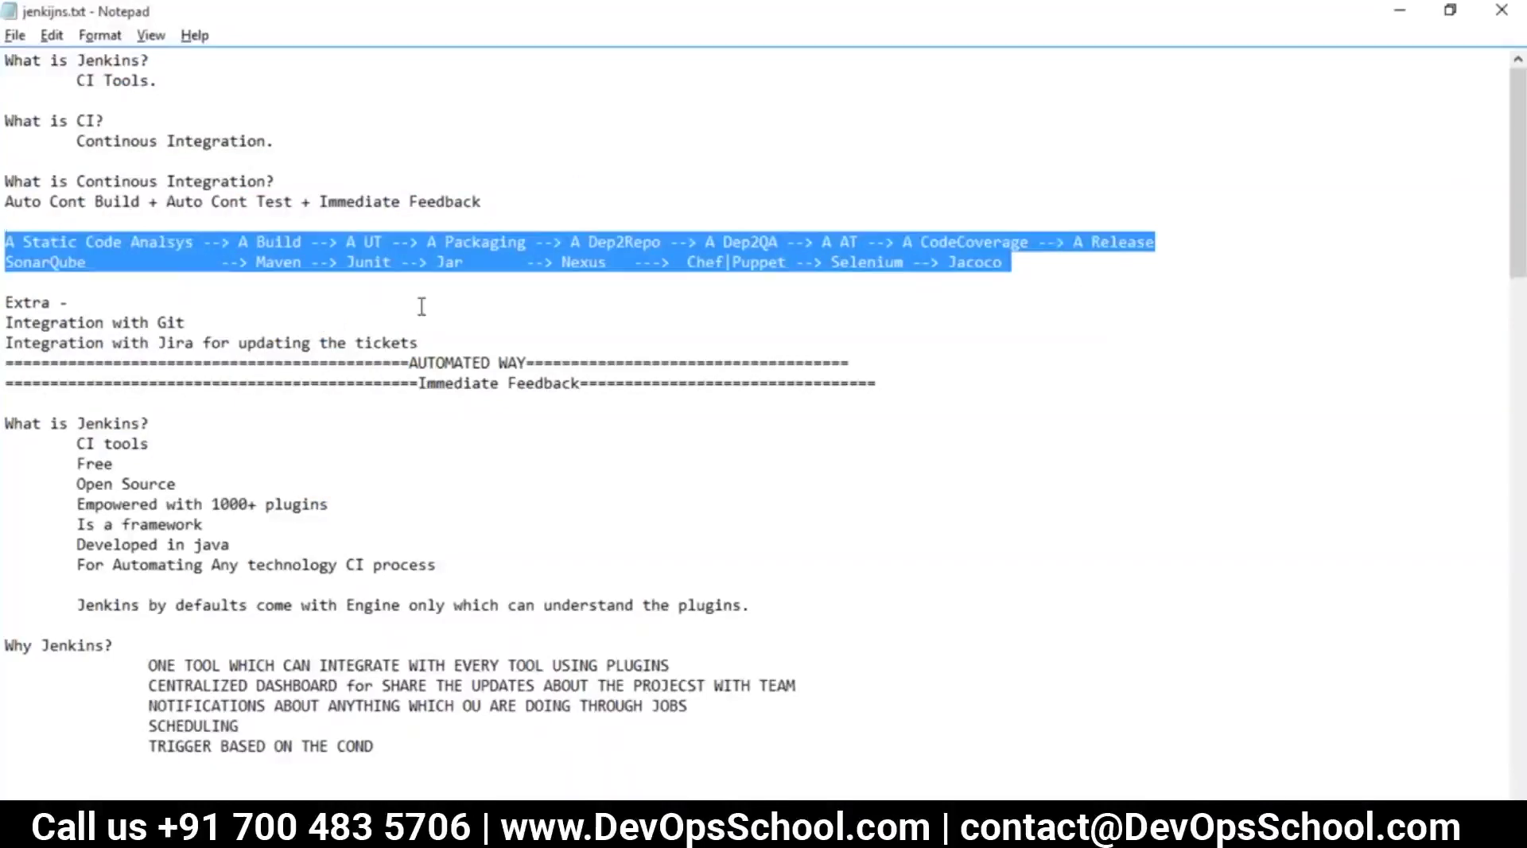
key(alt+Tab)
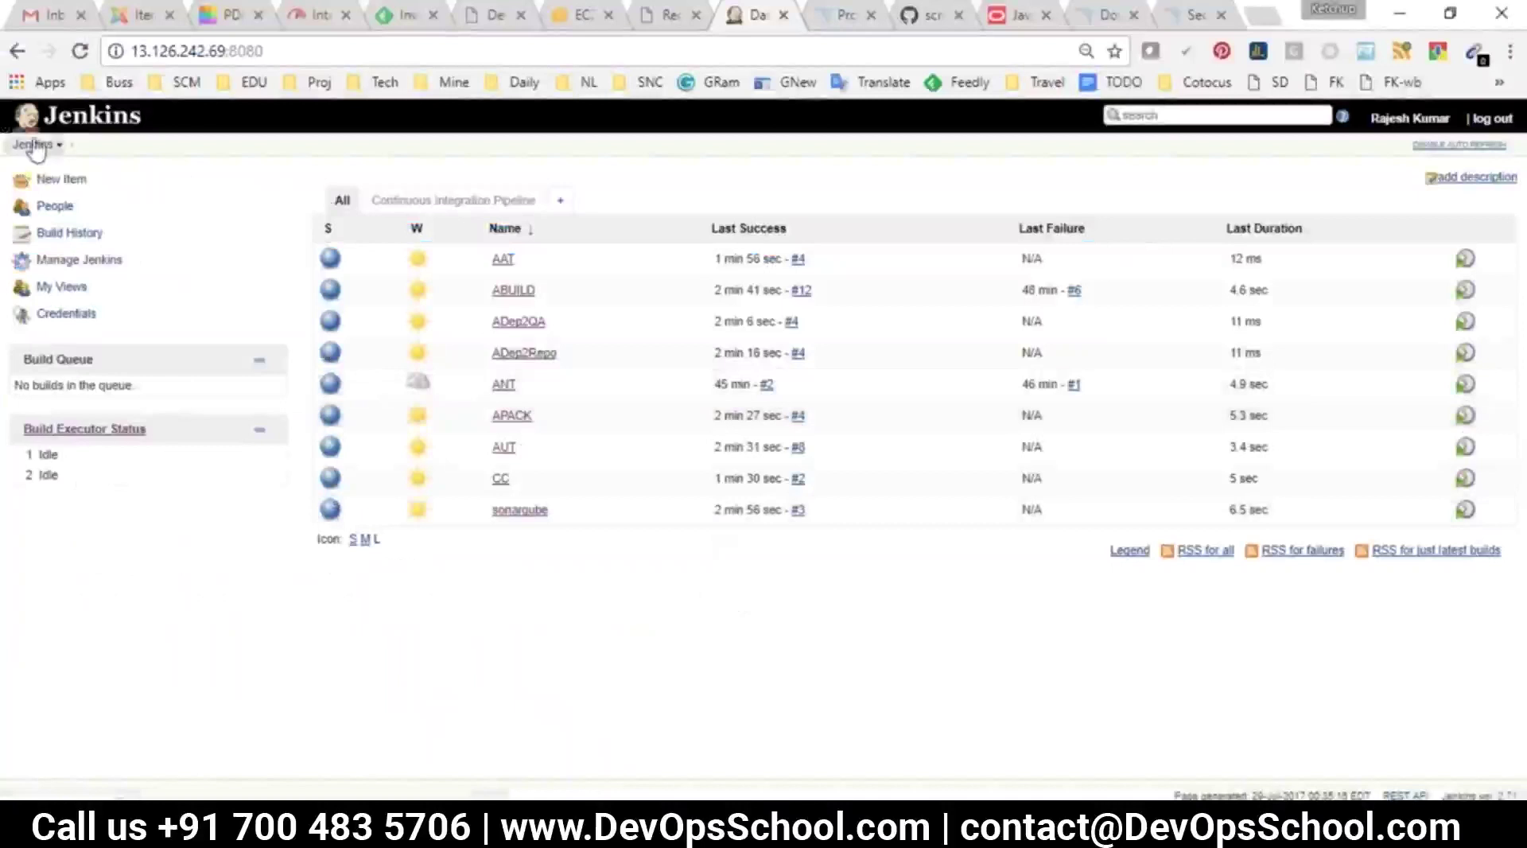
click(417, 203)
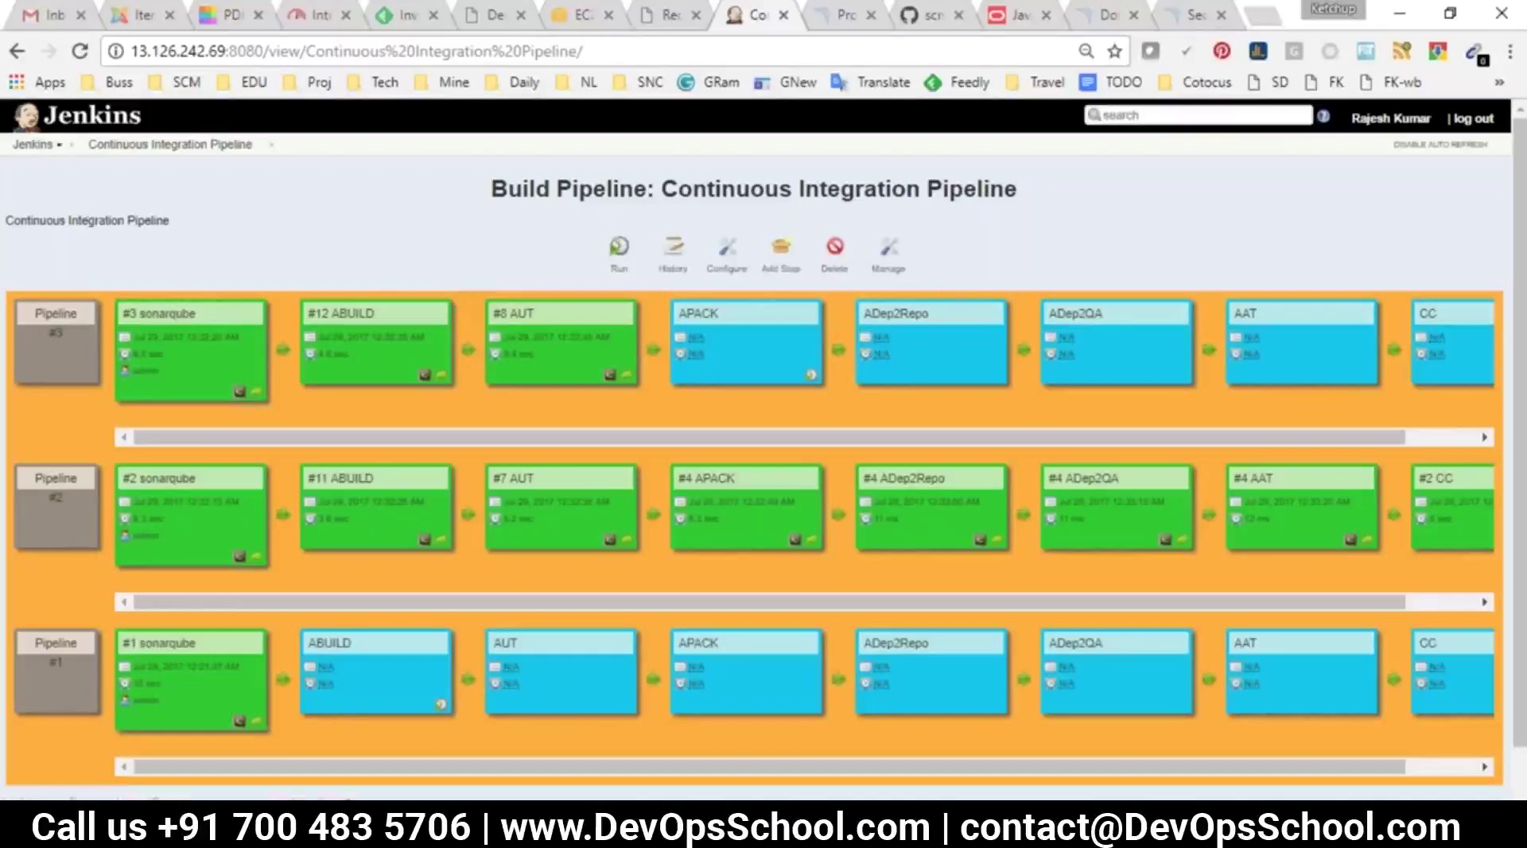
click(31, 143)
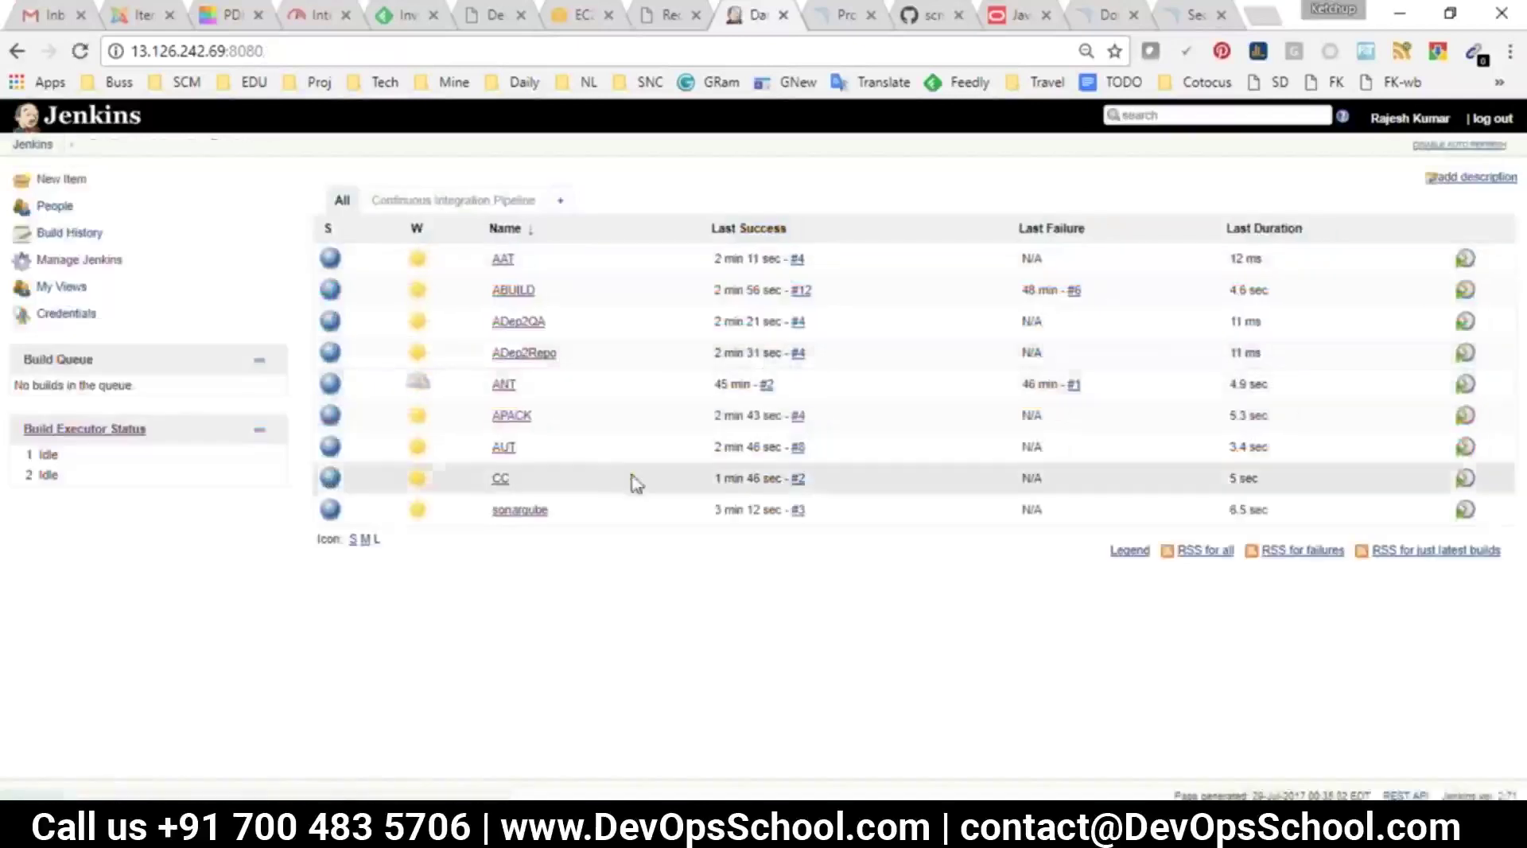
Open ABUILD's configuration and review Source Code Management plus the remote and periodic build triggers
click(513, 290)
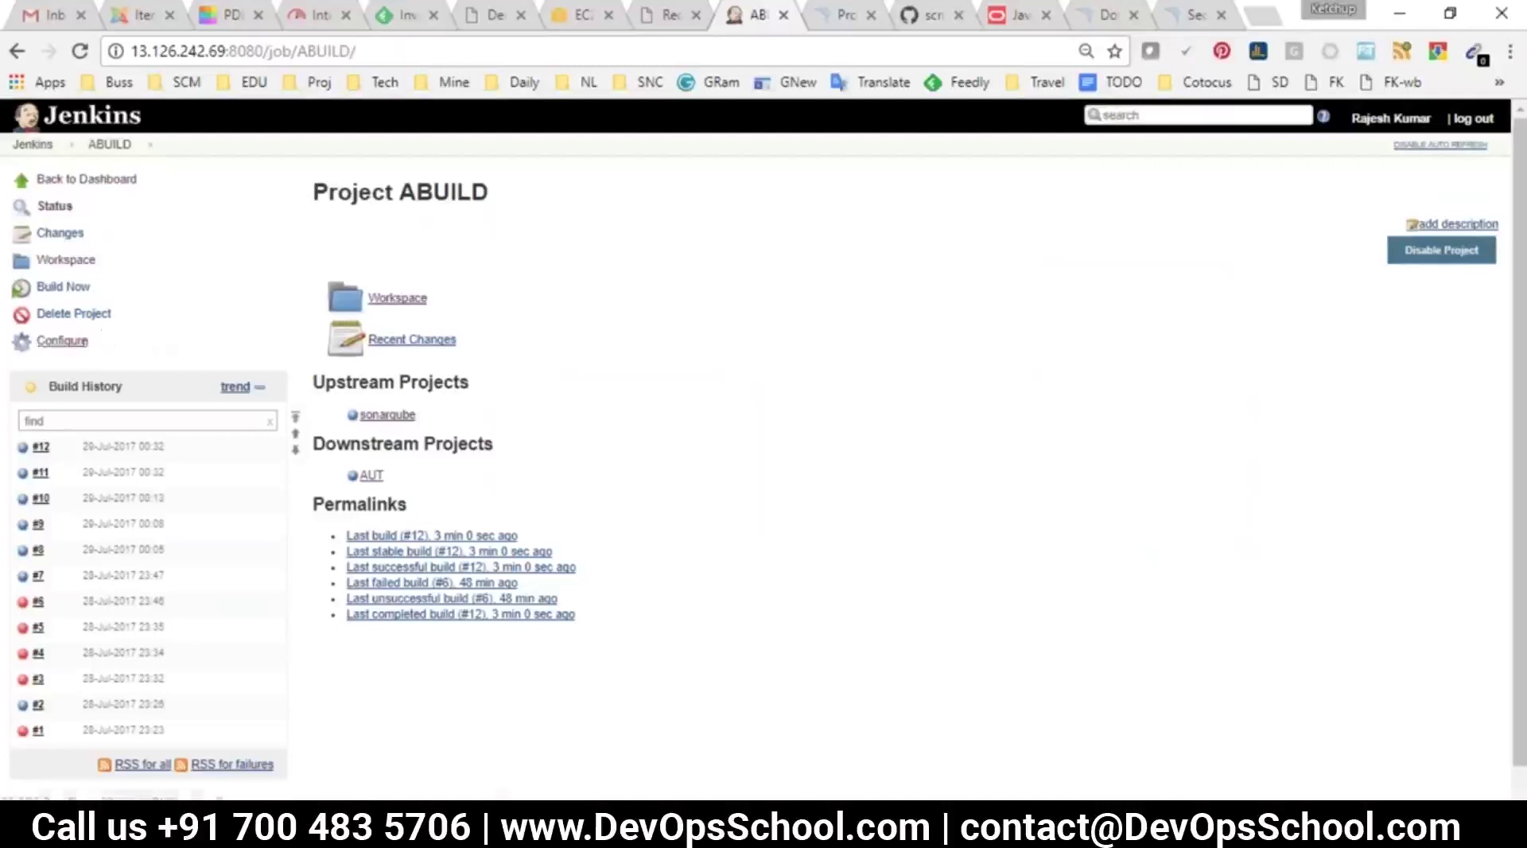
double_click(395, 192)
click(61, 340)
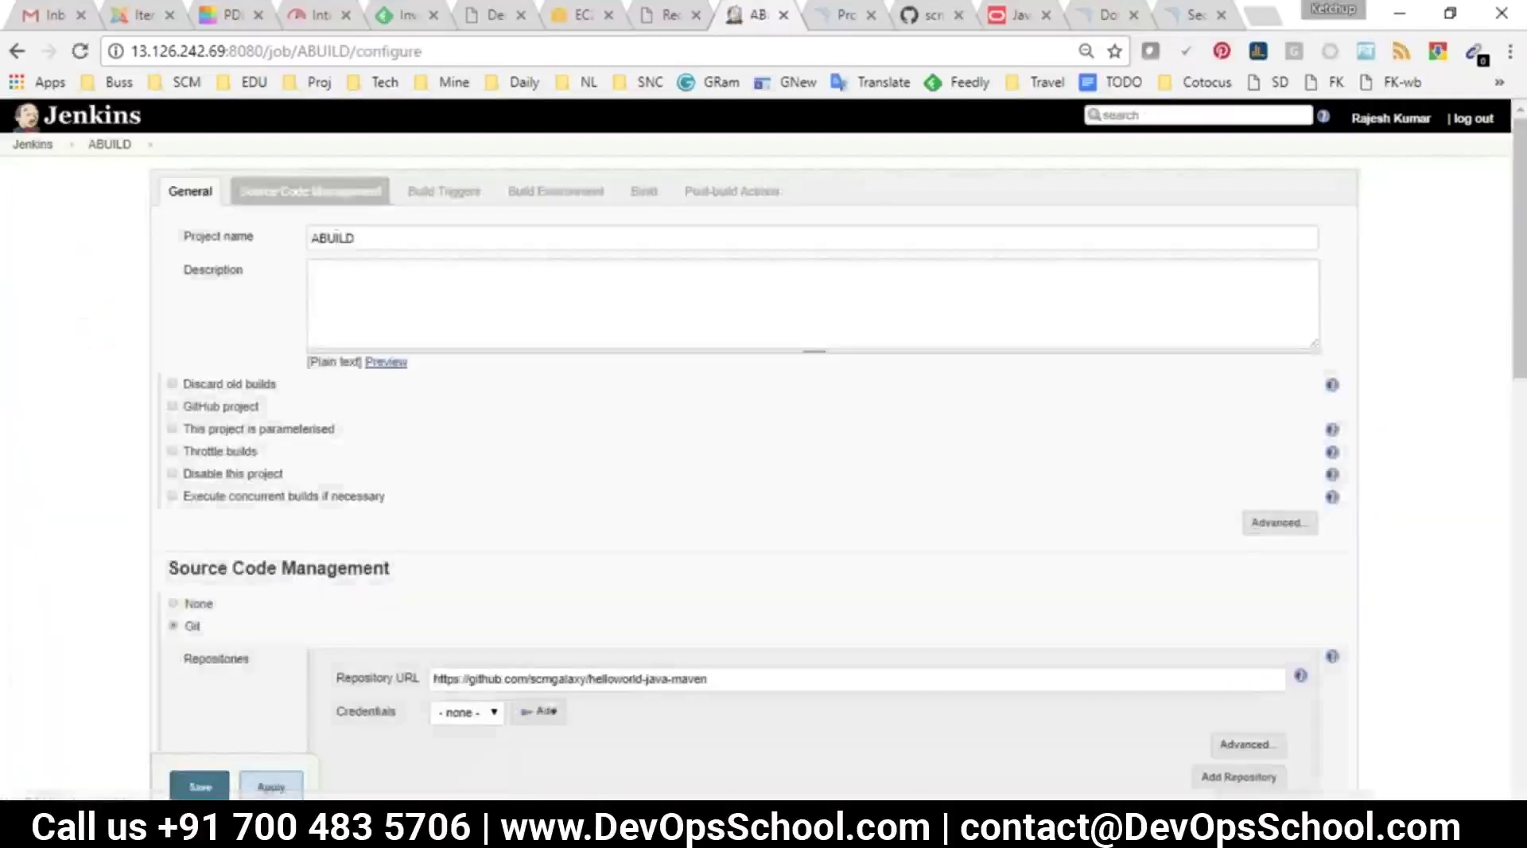
click(310, 191)
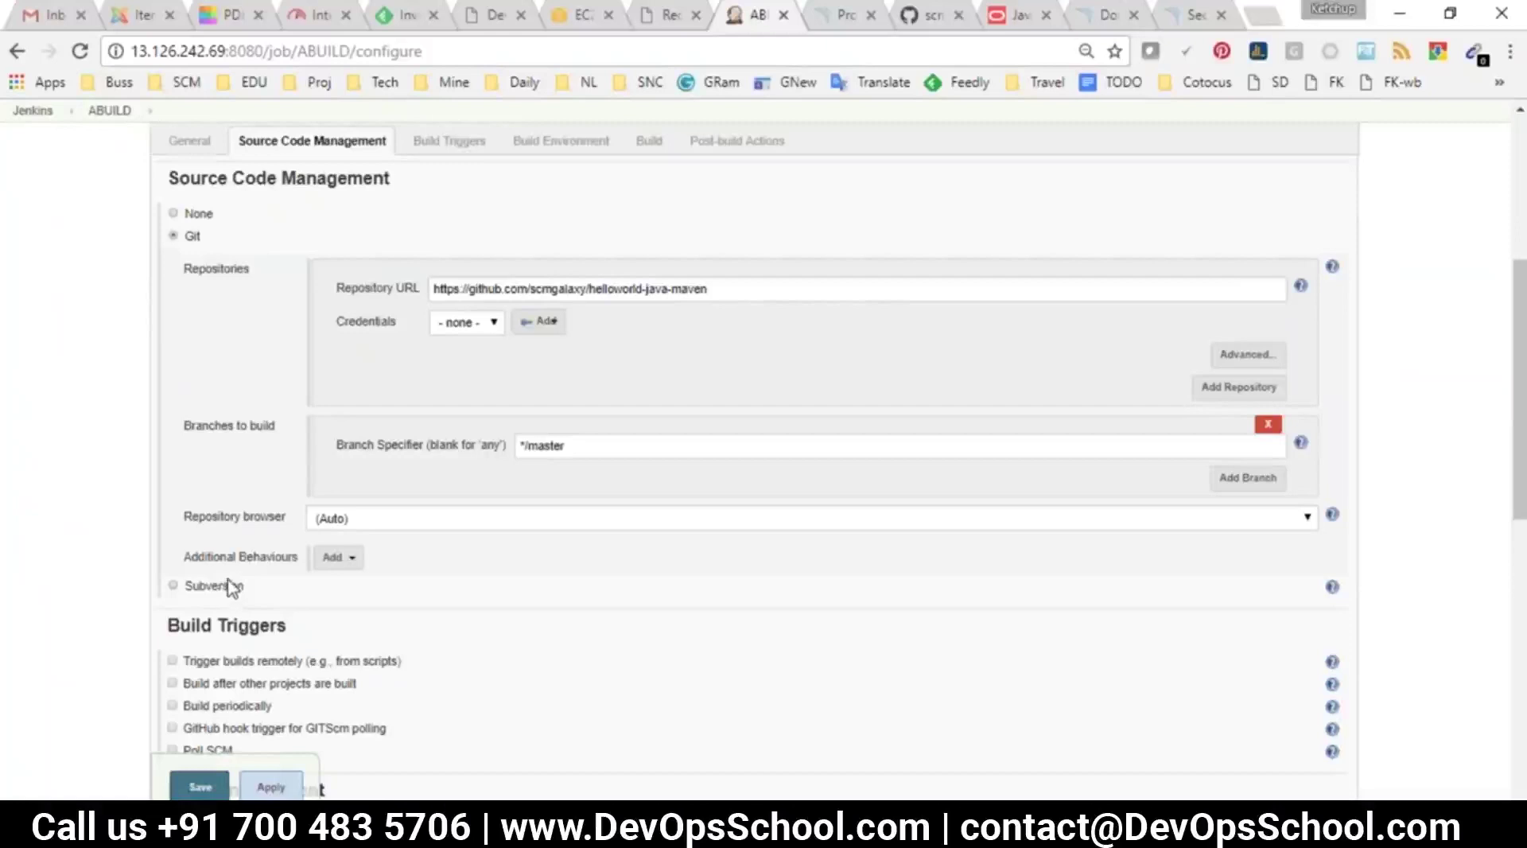
click(433, 145)
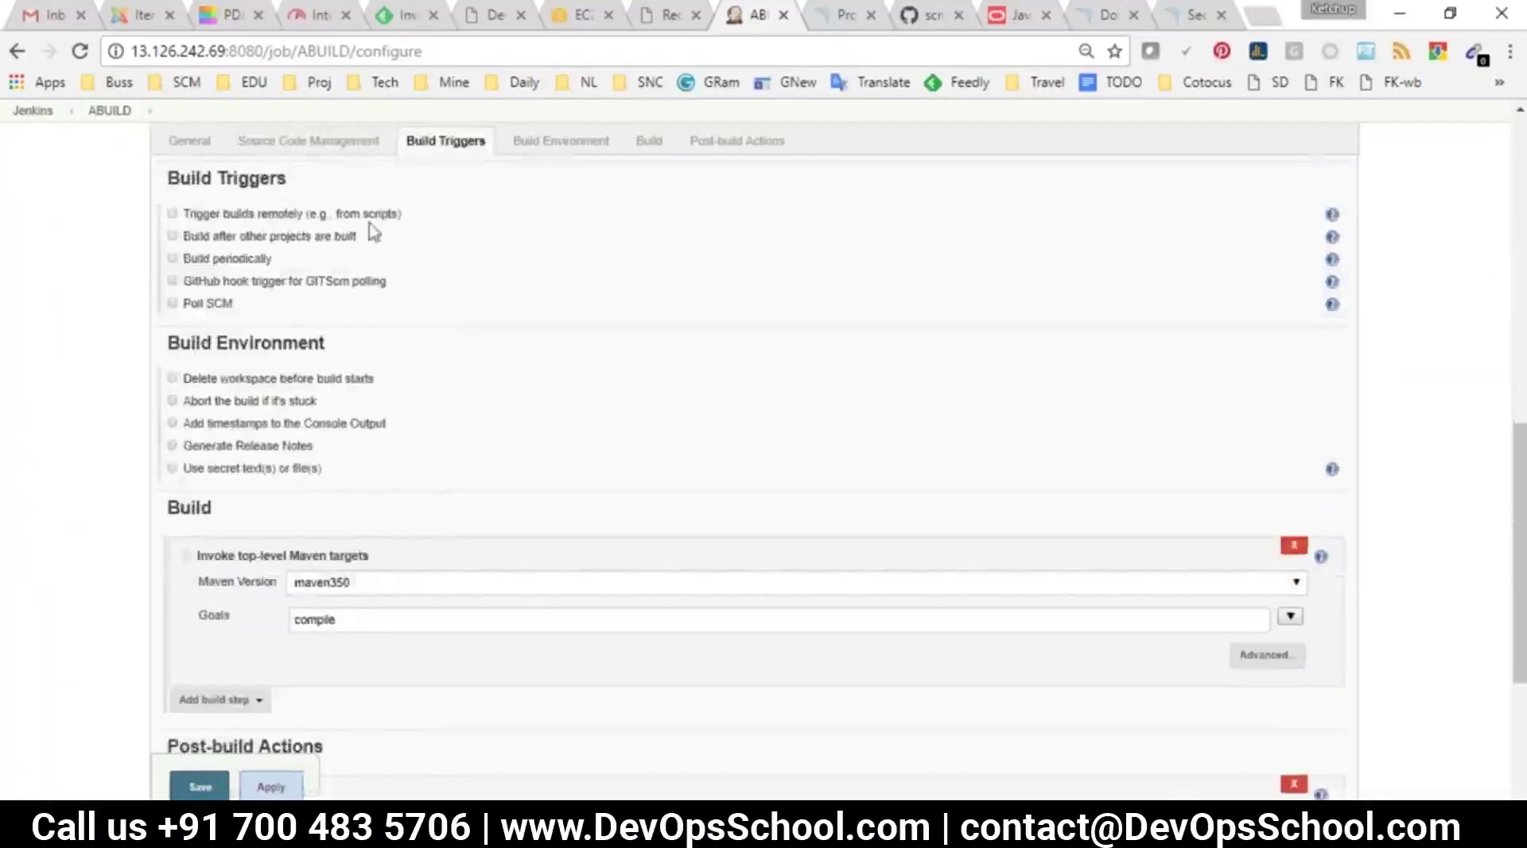
drag(402, 213, 197, 222)
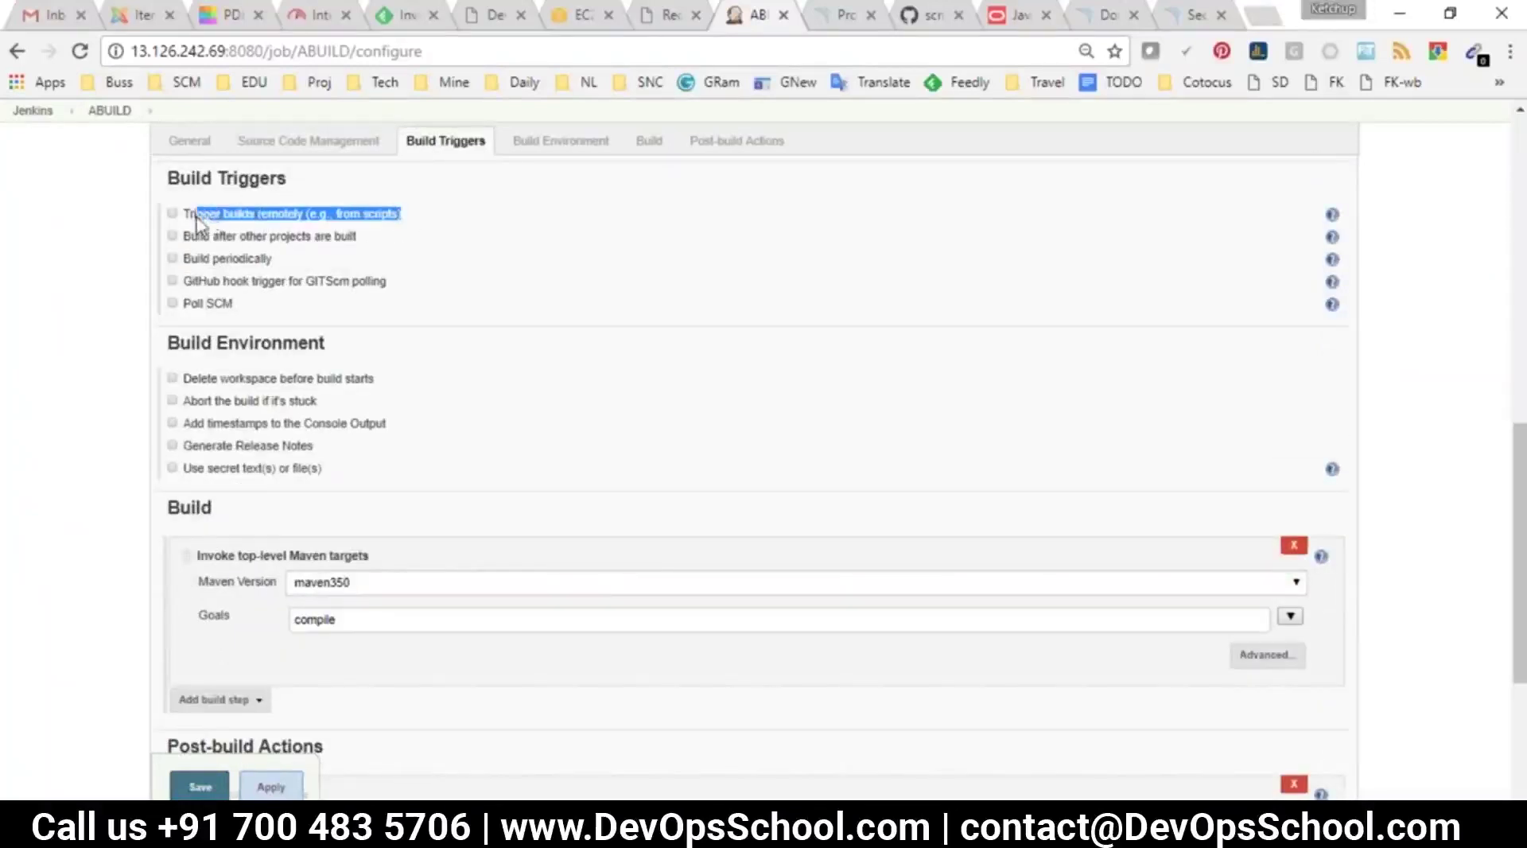
drag(269, 262, 182, 260)
click(171, 259)
click(391, 304)
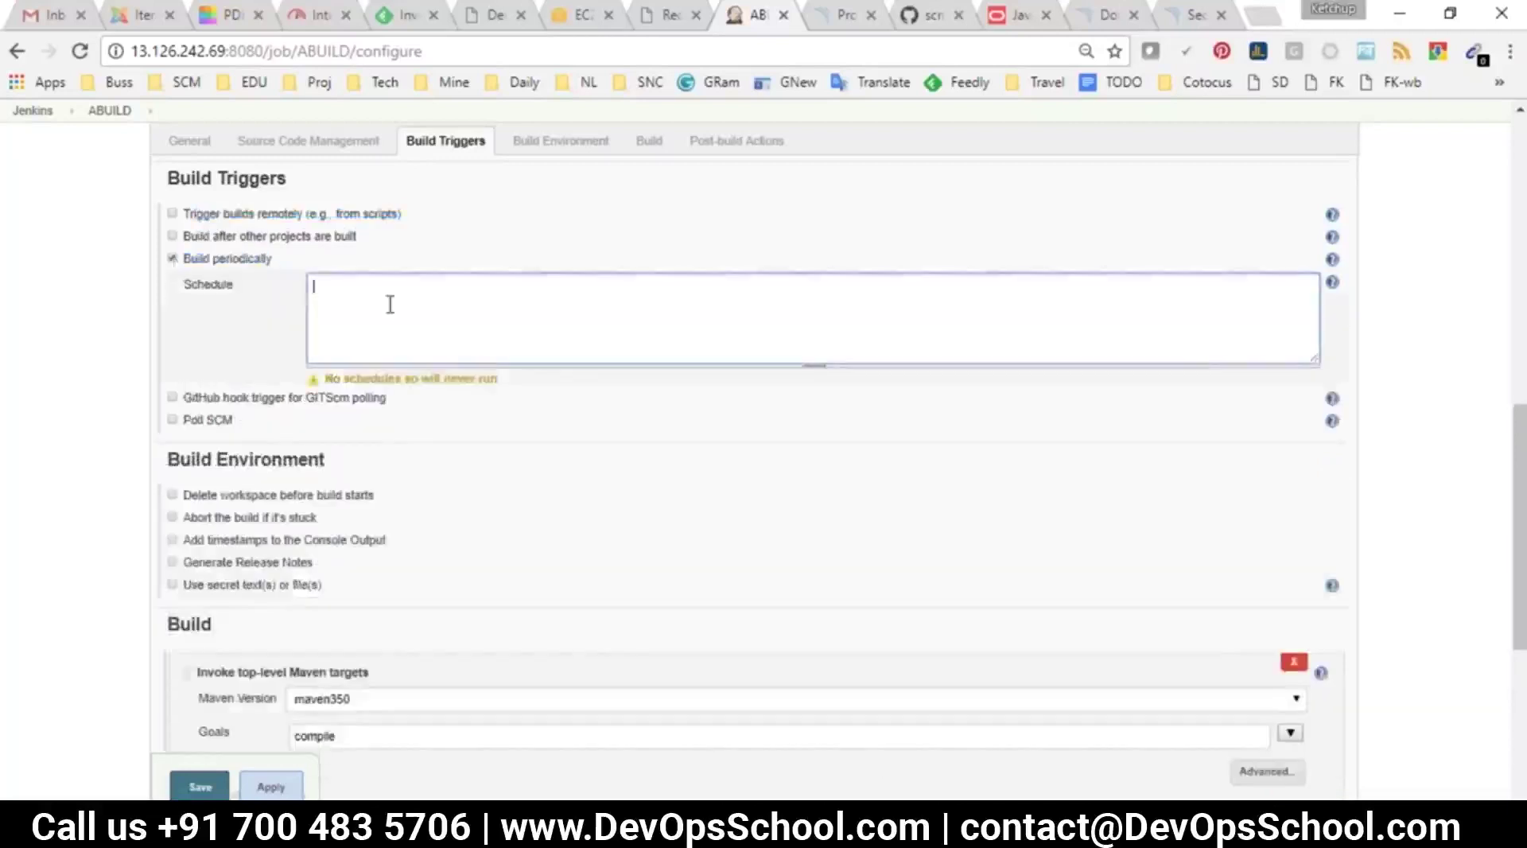
click(1333, 285)
drag(221, 406, 367, 482)
click(311, 557)
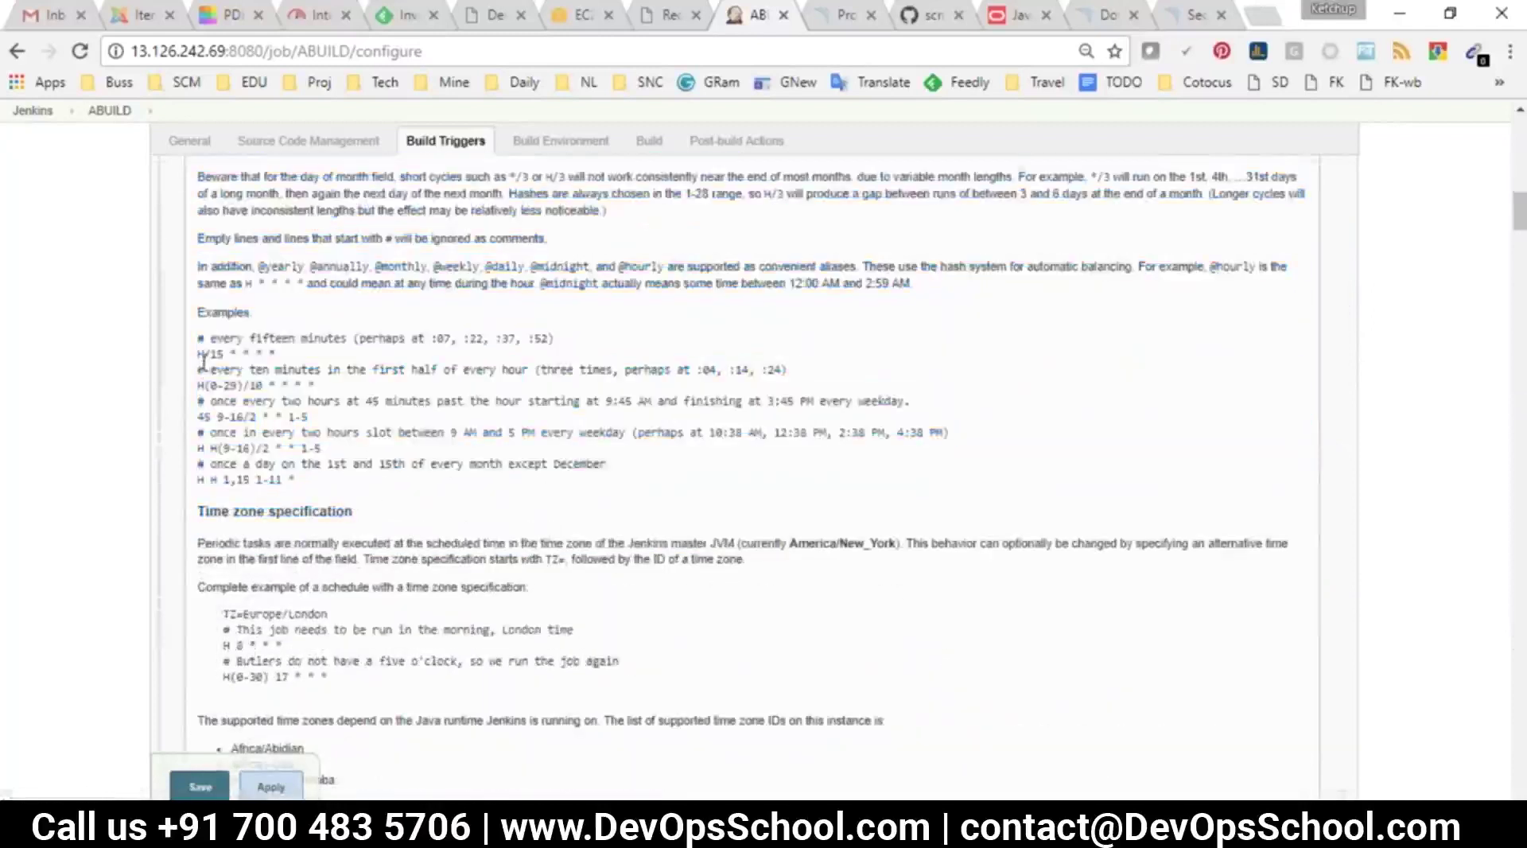
drag(199, 354, 279, 355)
key(ctrl+c)
scroll(412, 548, up, 10)
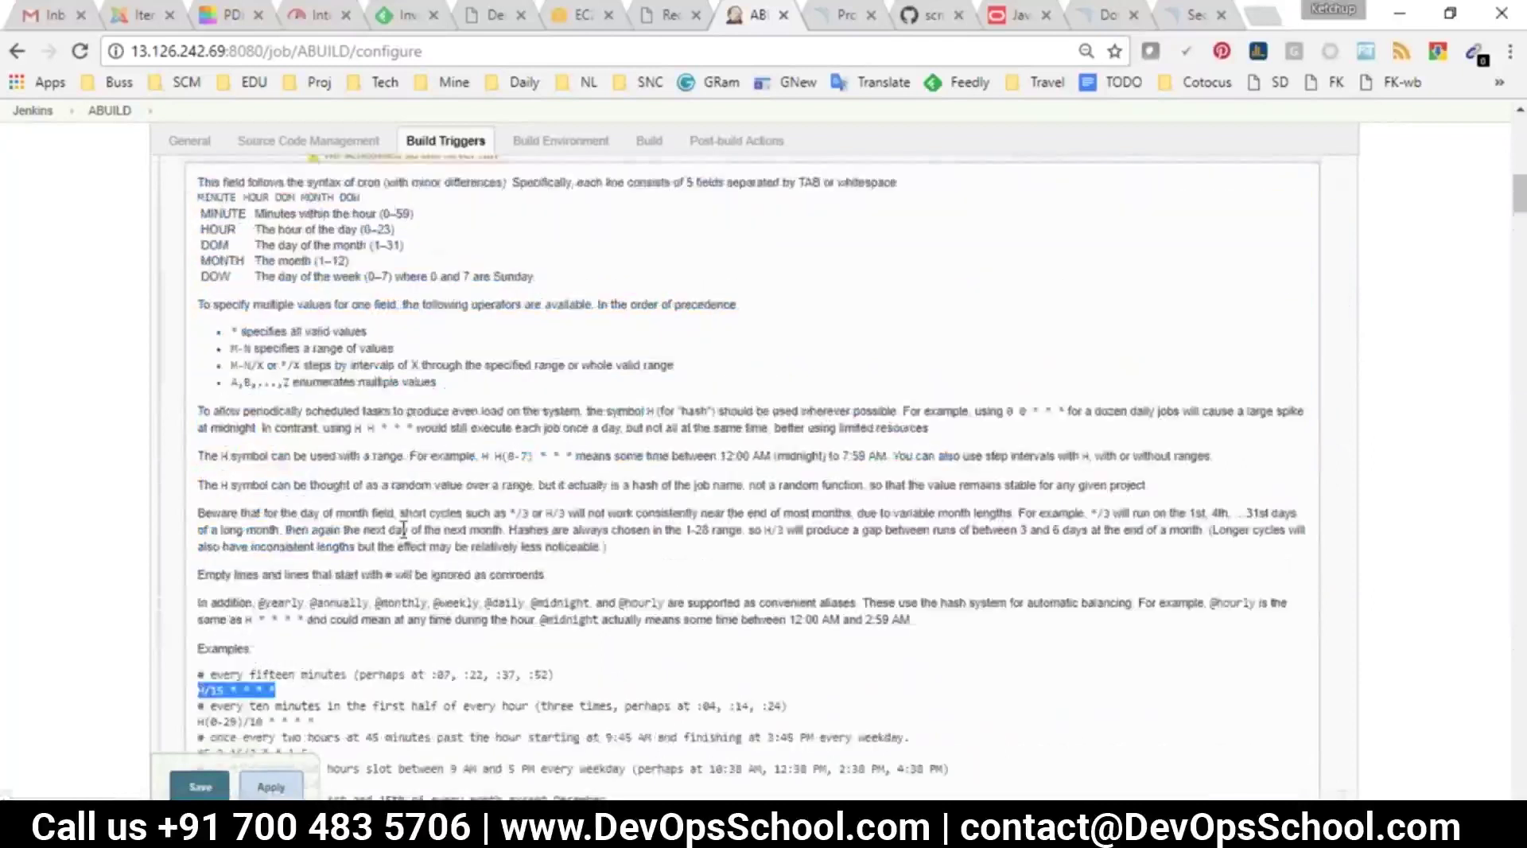
click(446, 575)
key(ctrl+v)
drag(430, 535, 250, 499)
scroll(226, 497, down, 3)
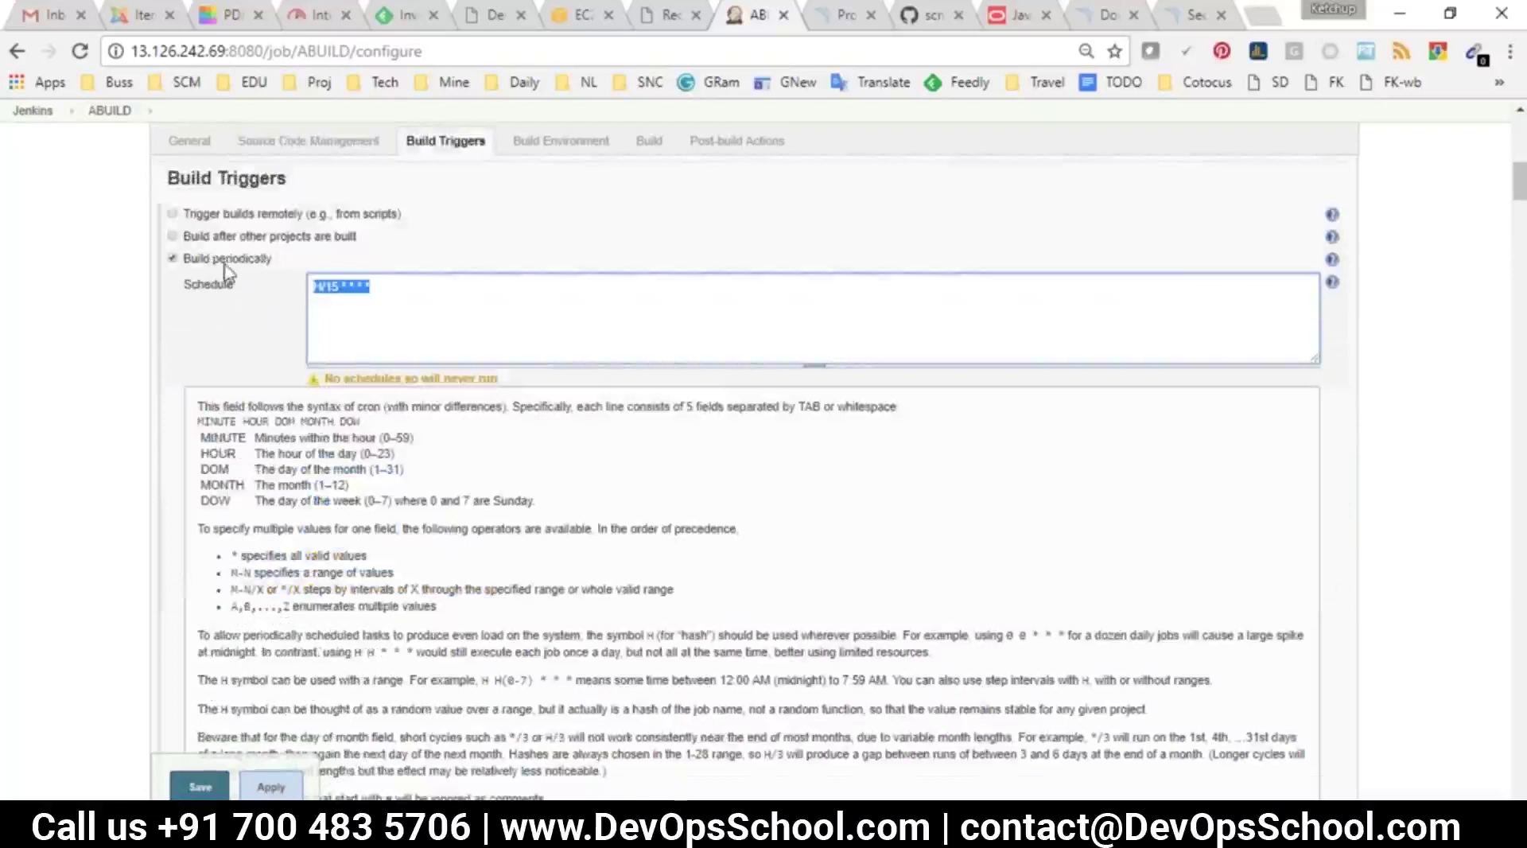
scroll(425, 566, down, 2)
scroll(425, 566, up, 2)
click(173, 258)
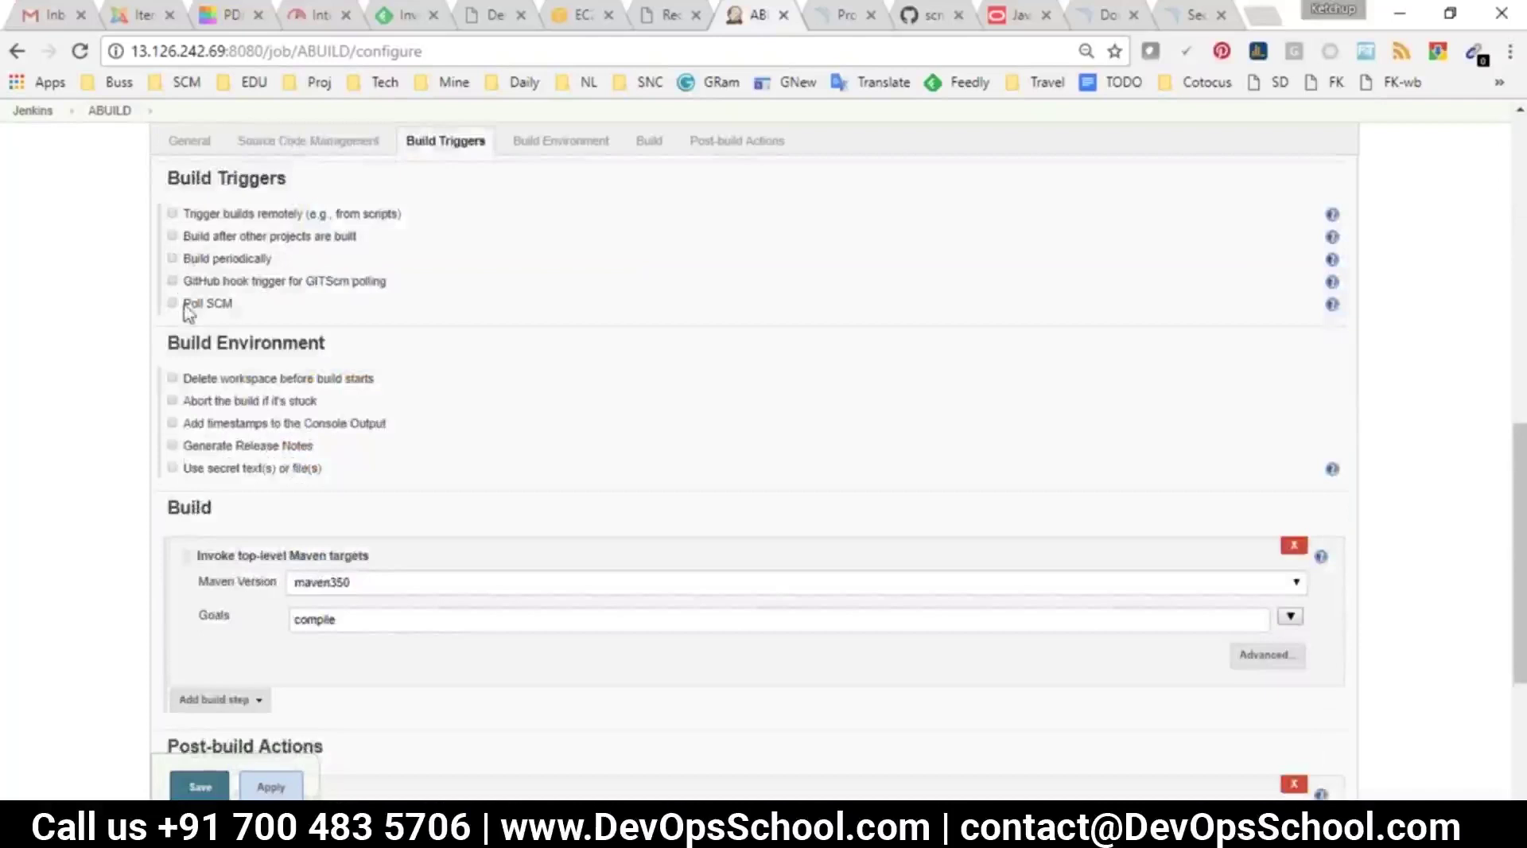
drag(387, 282, 182, 276)
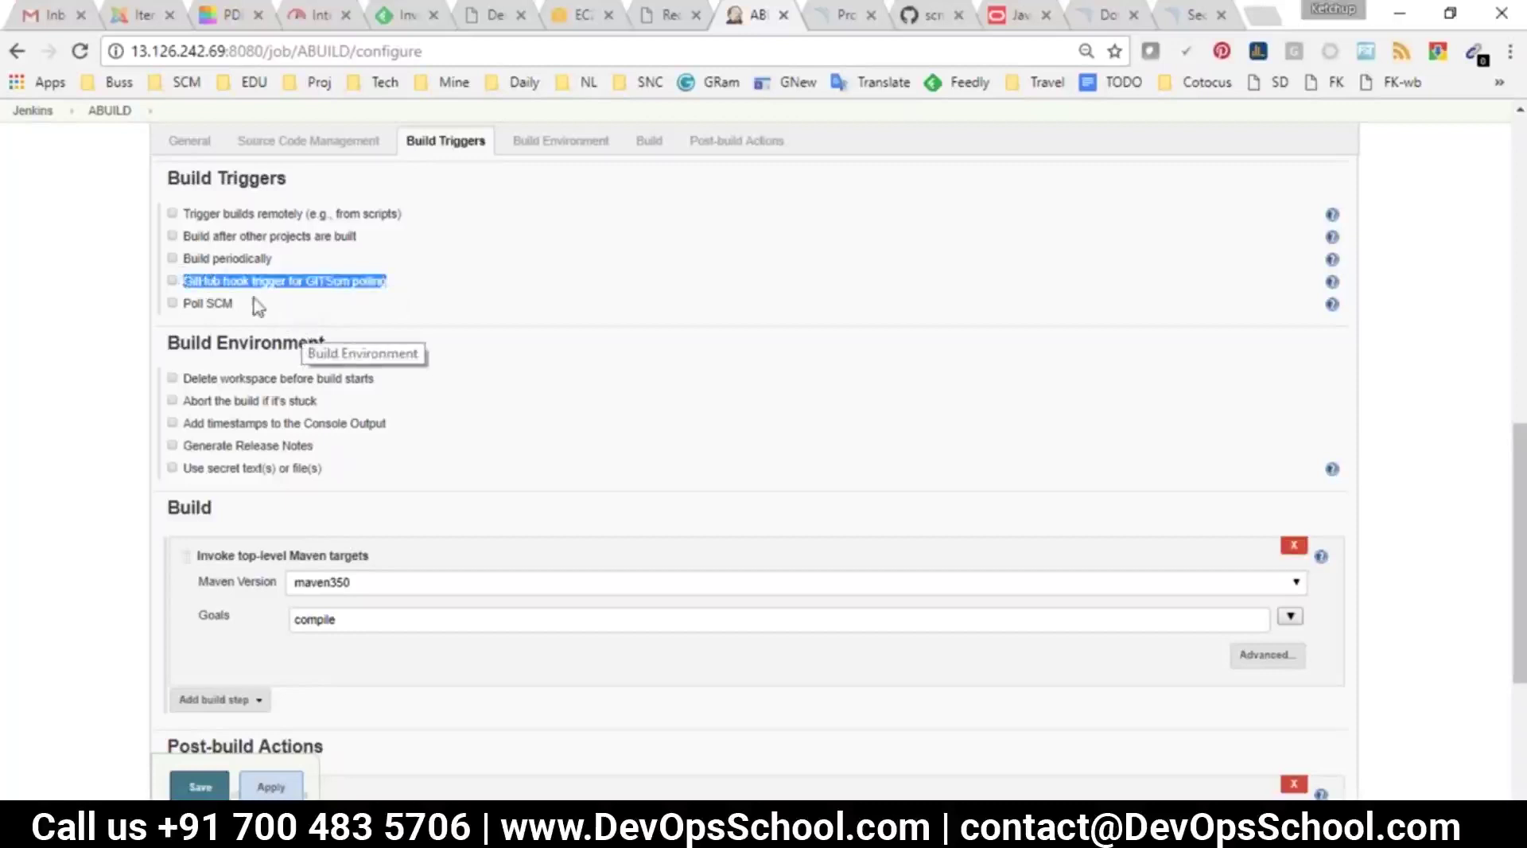
click(283, 296)
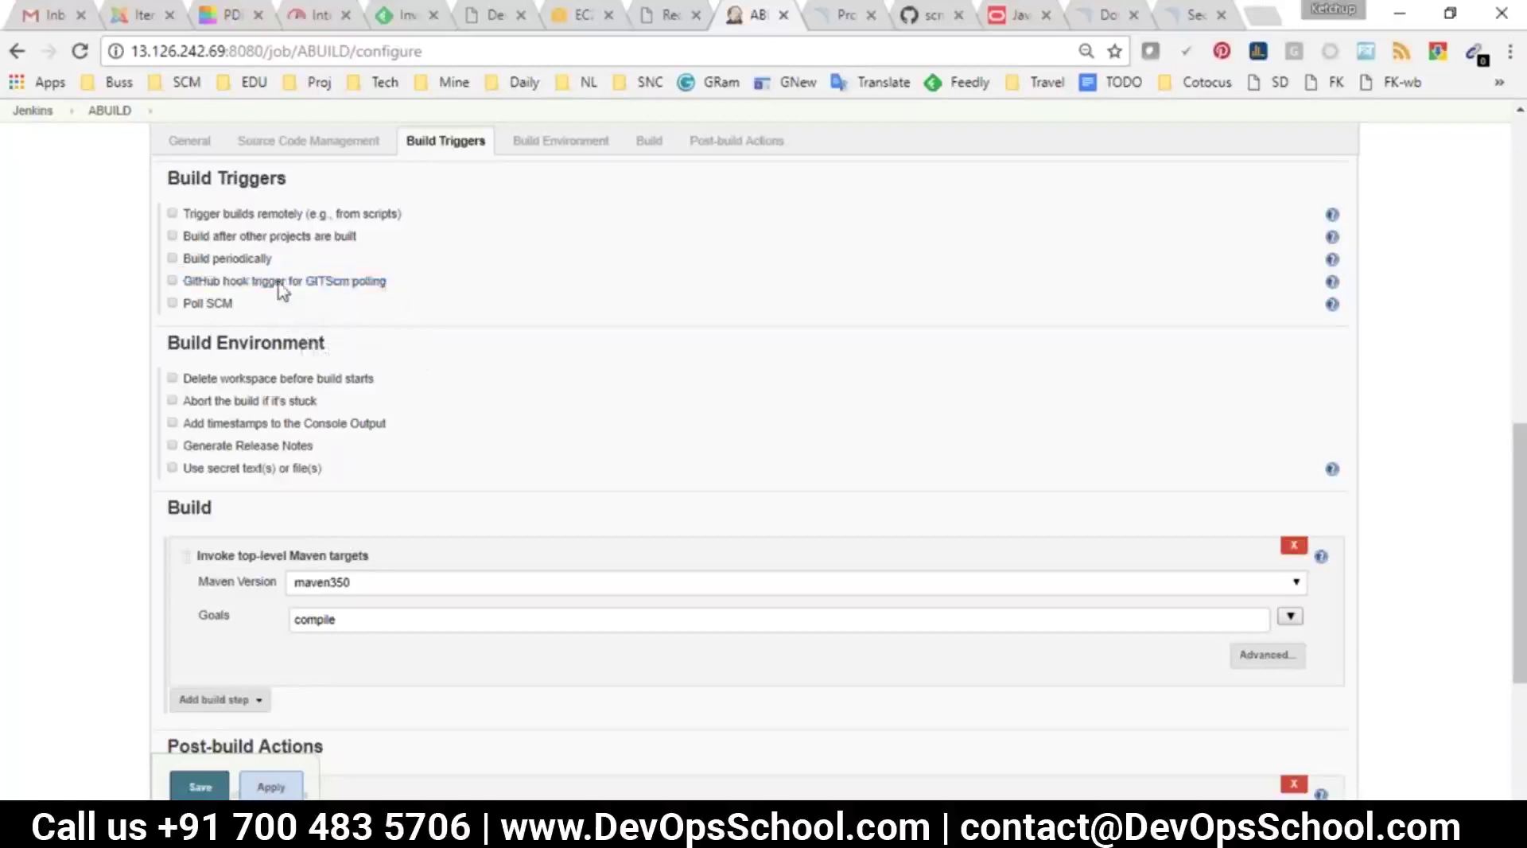
click(213, 302)
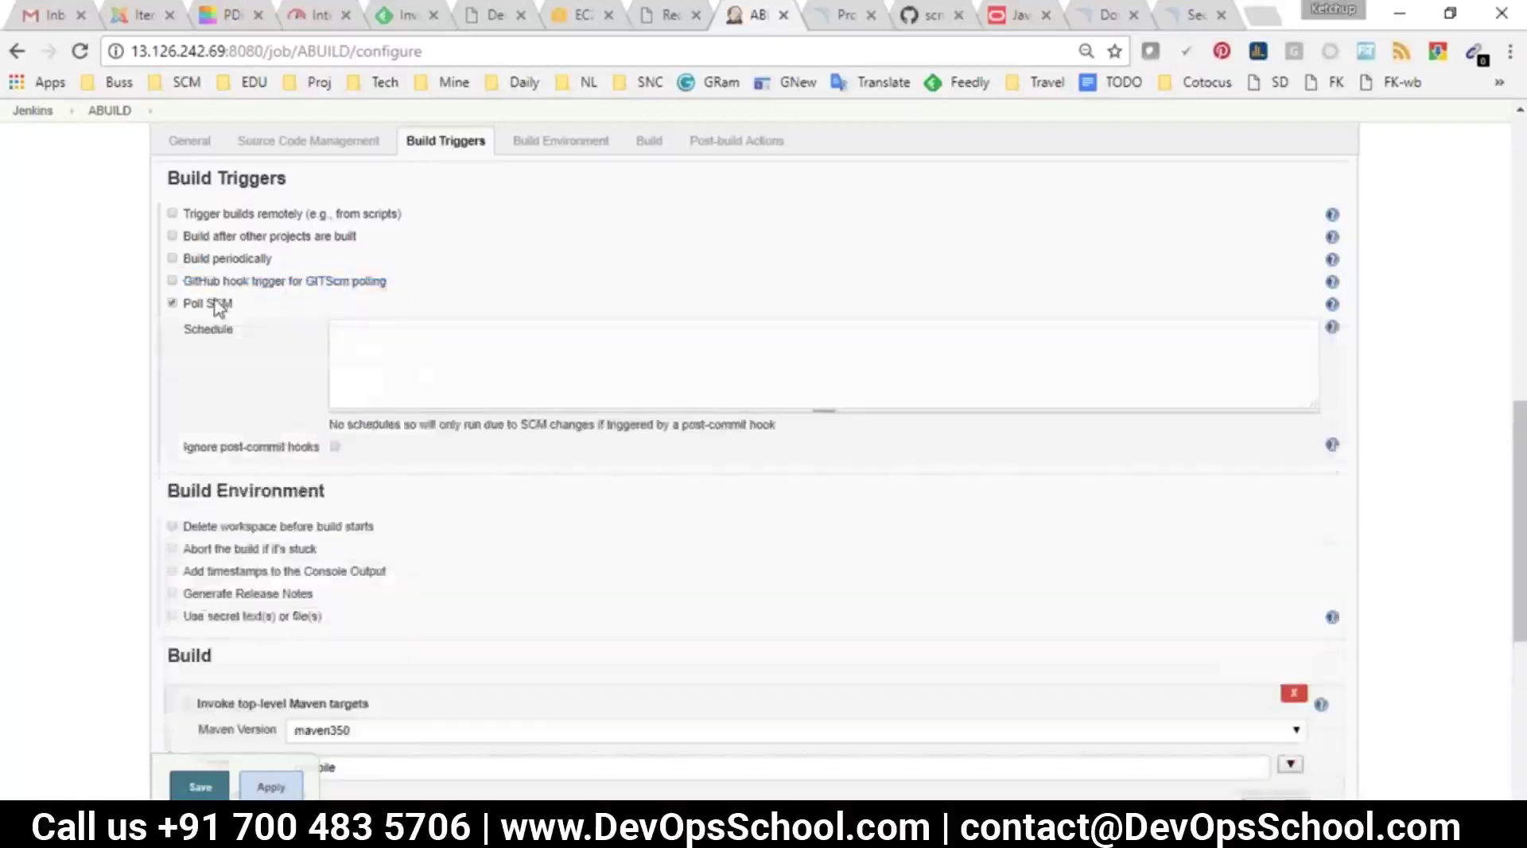
click(413, 334)
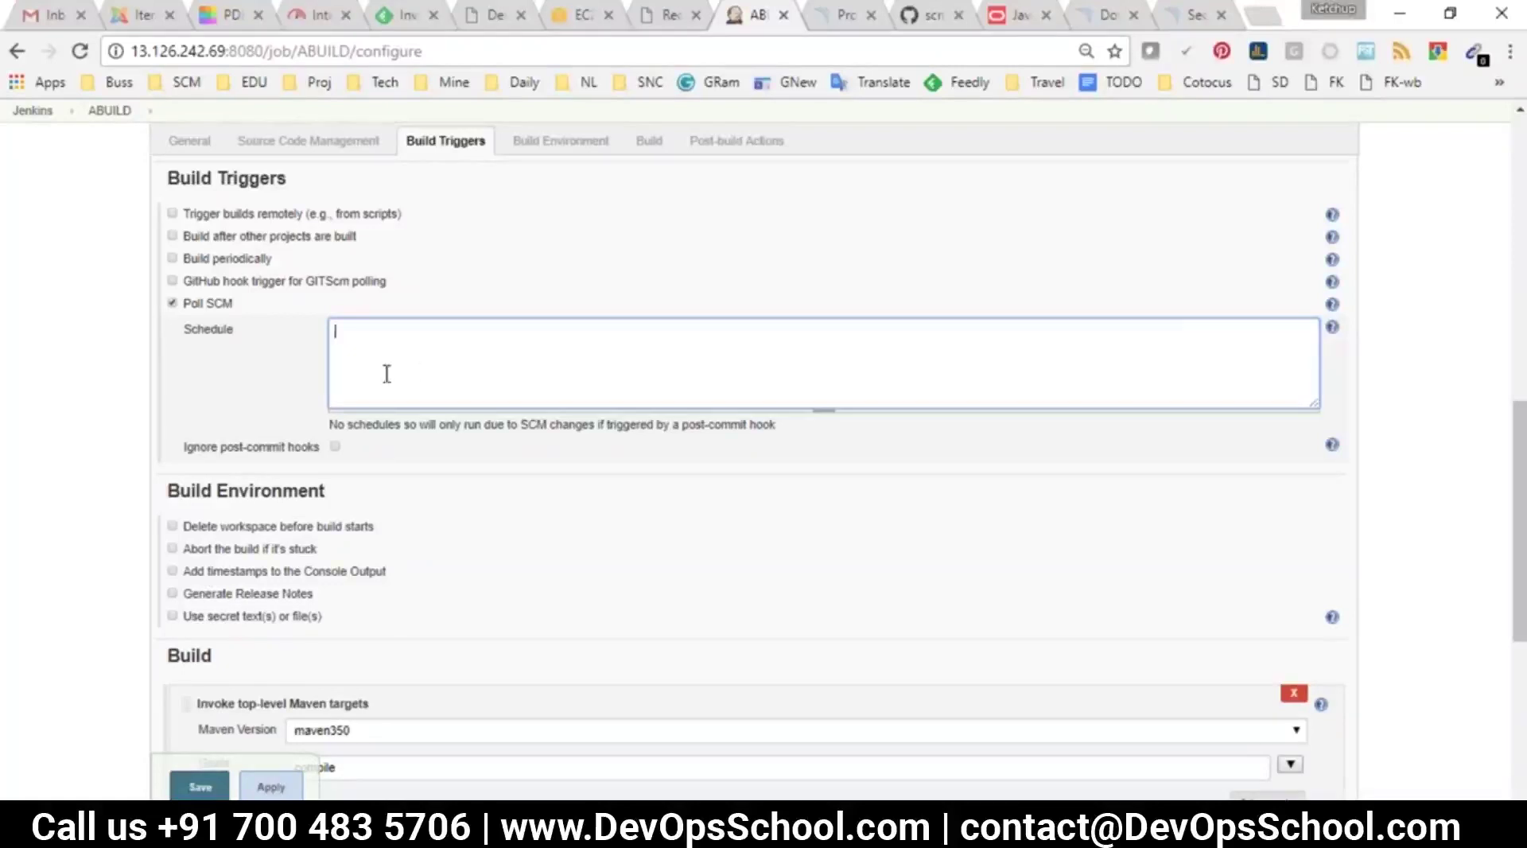
click(176, 317)
click(172, 304)
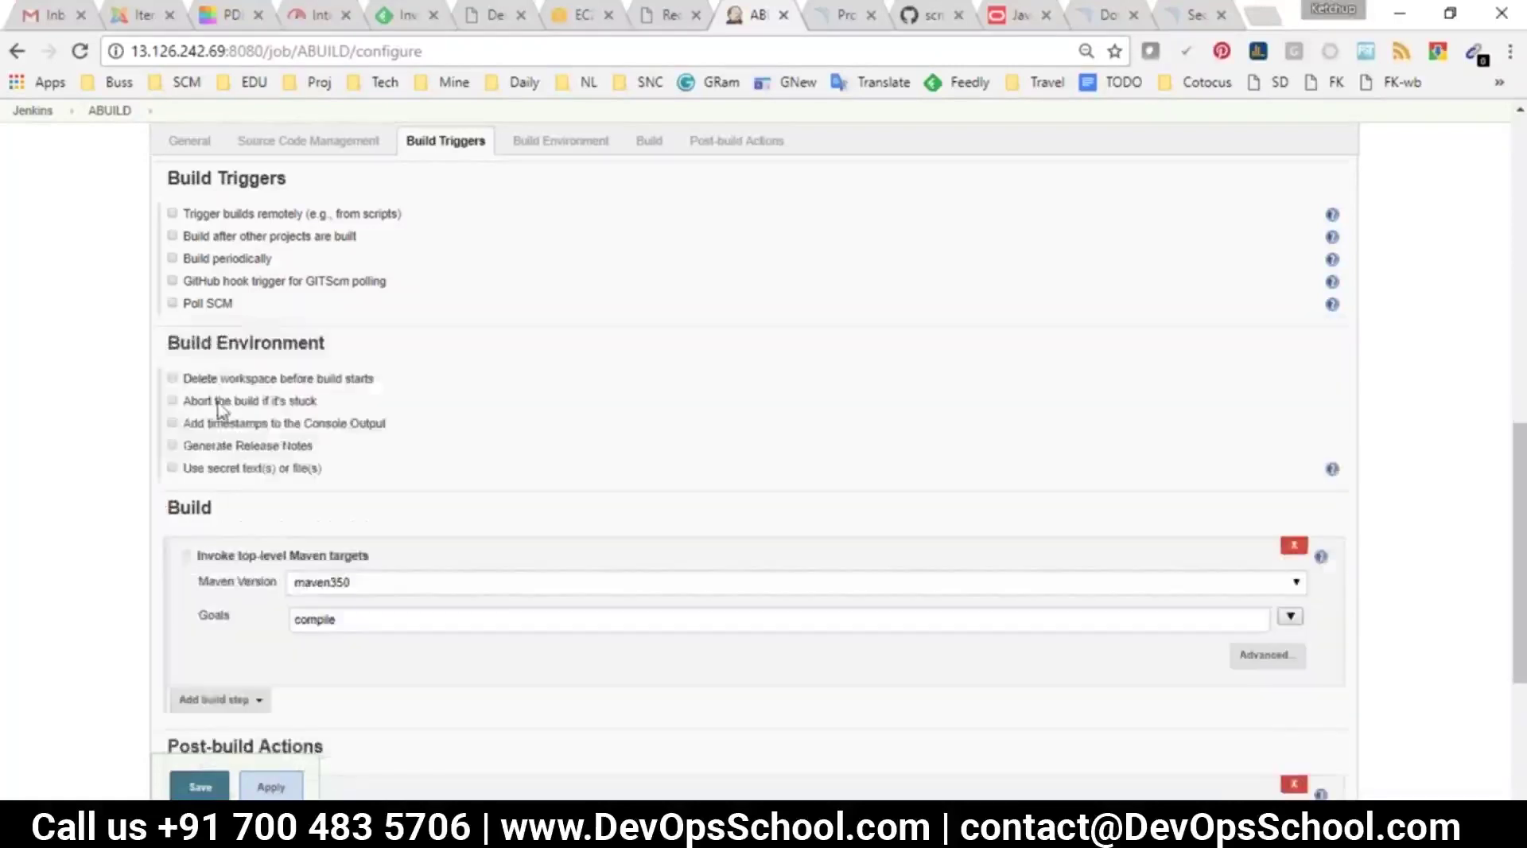
drag(167, 343, 314, 353)
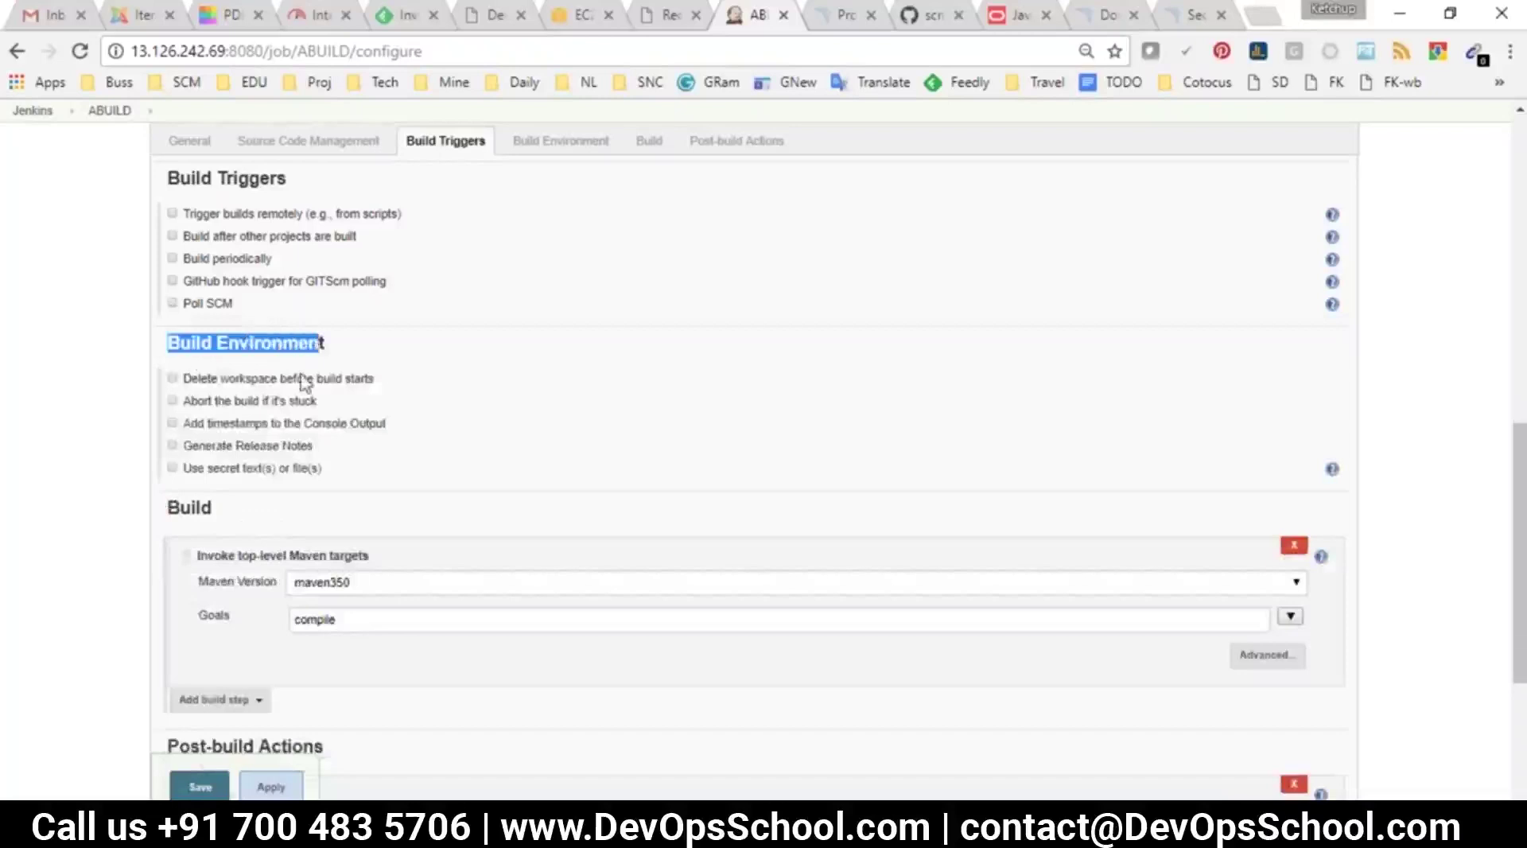
click(305, 380)
click(211, 381)
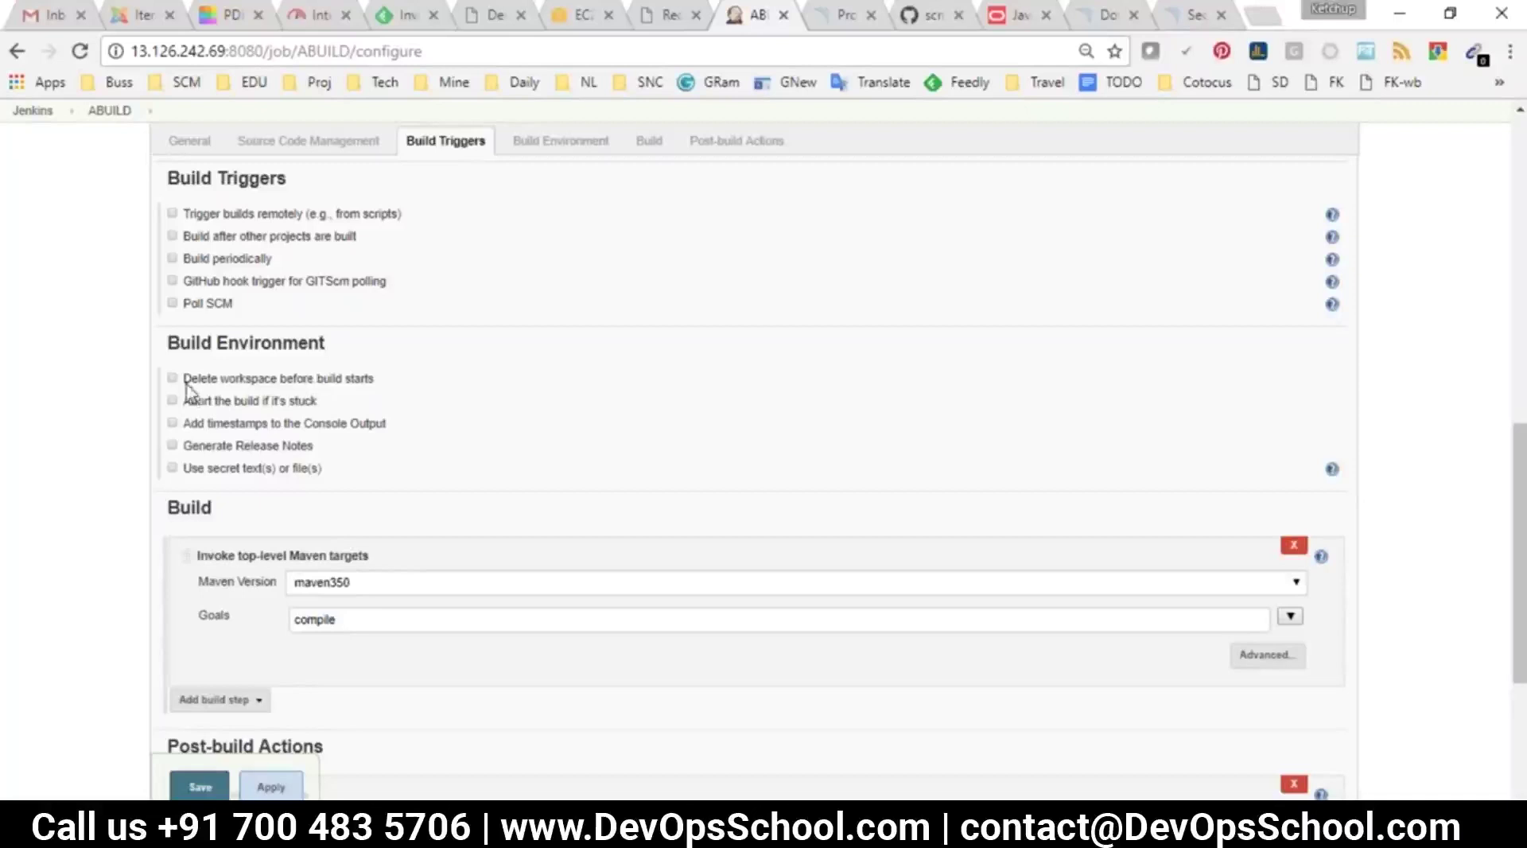
click(205, 403)
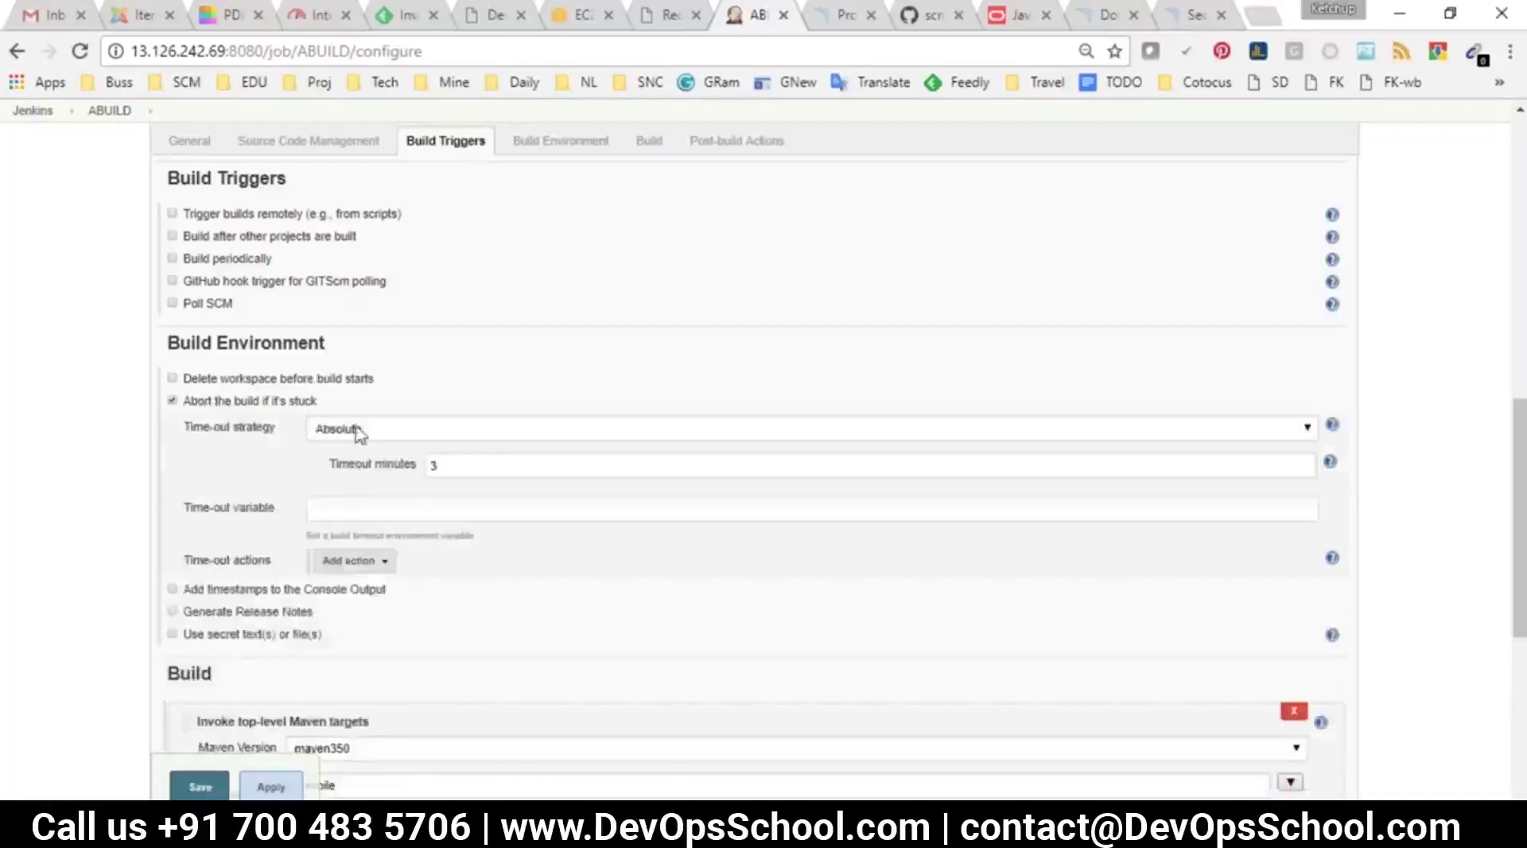
double_click(456, 465)
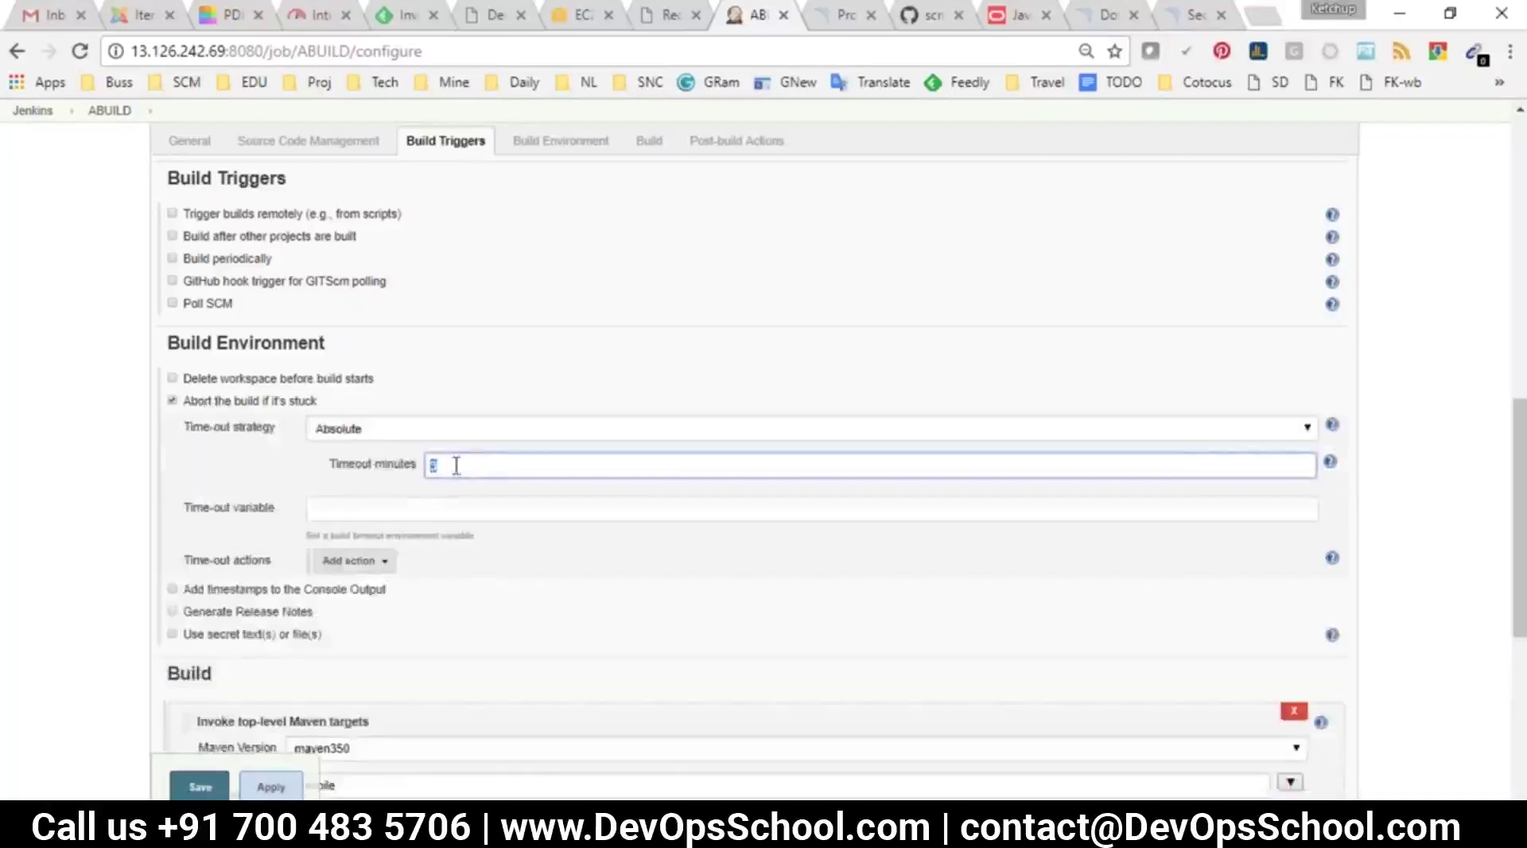
click(236, 402)
click(219, 423)
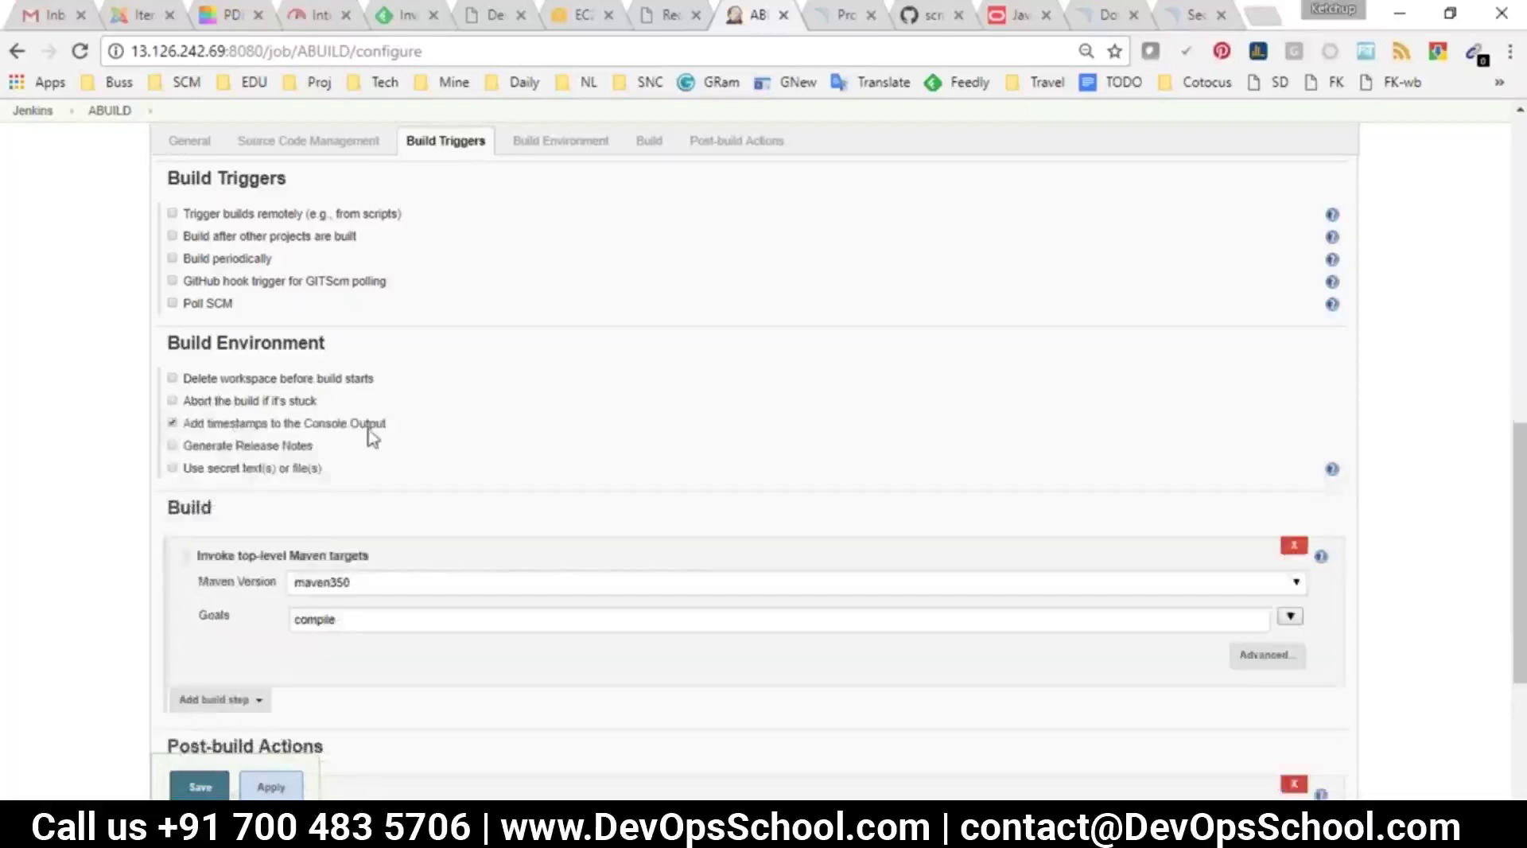
click(242, 419)
drag(398, 422, 197, 340)
scroll(381, 419, down, 3)
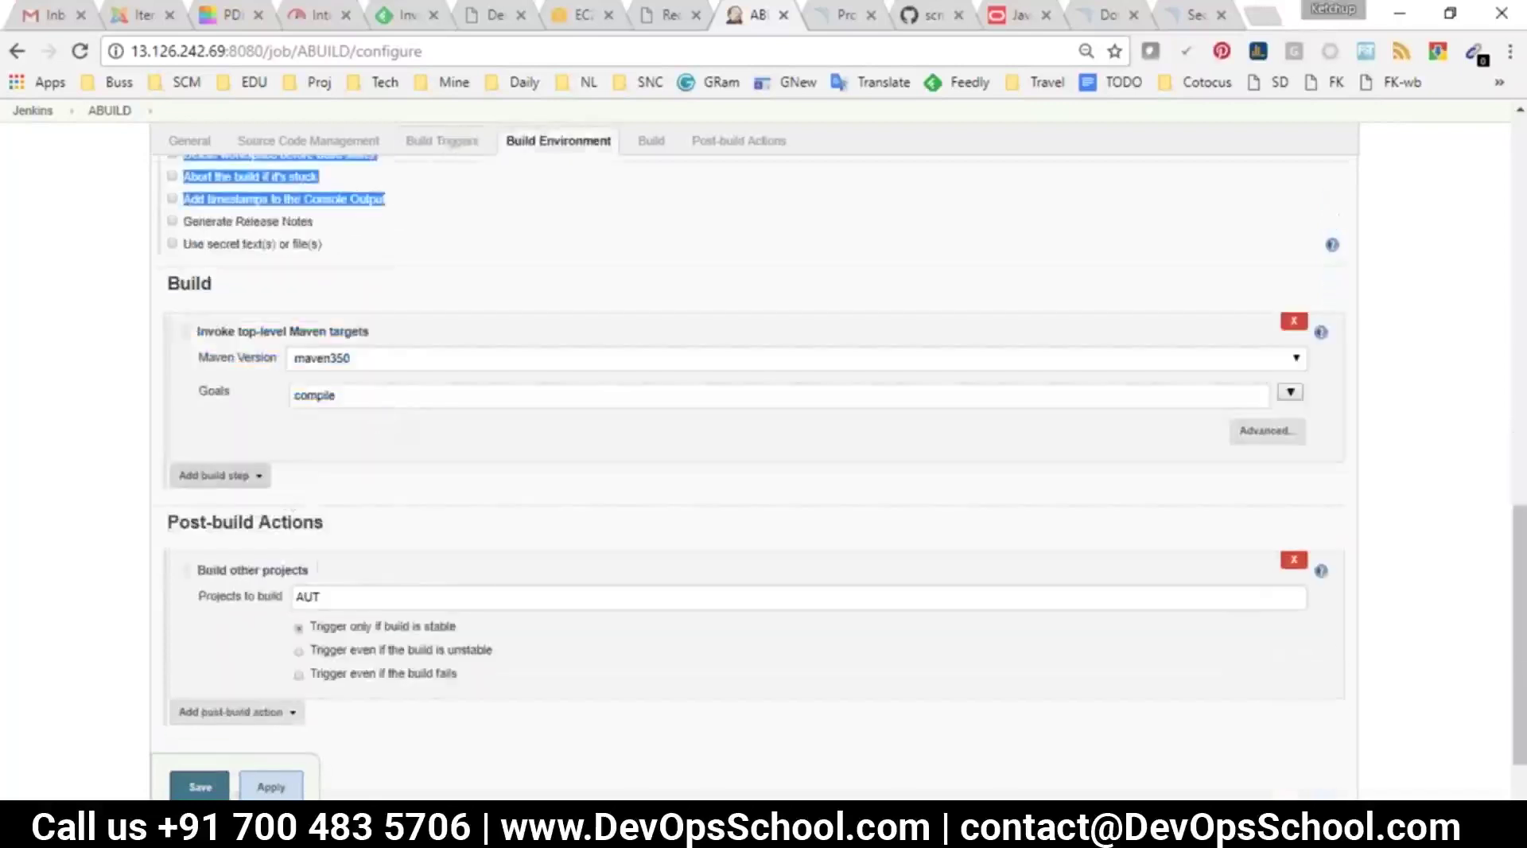
scroll(238, 413, down, 1)
click(231, 394)
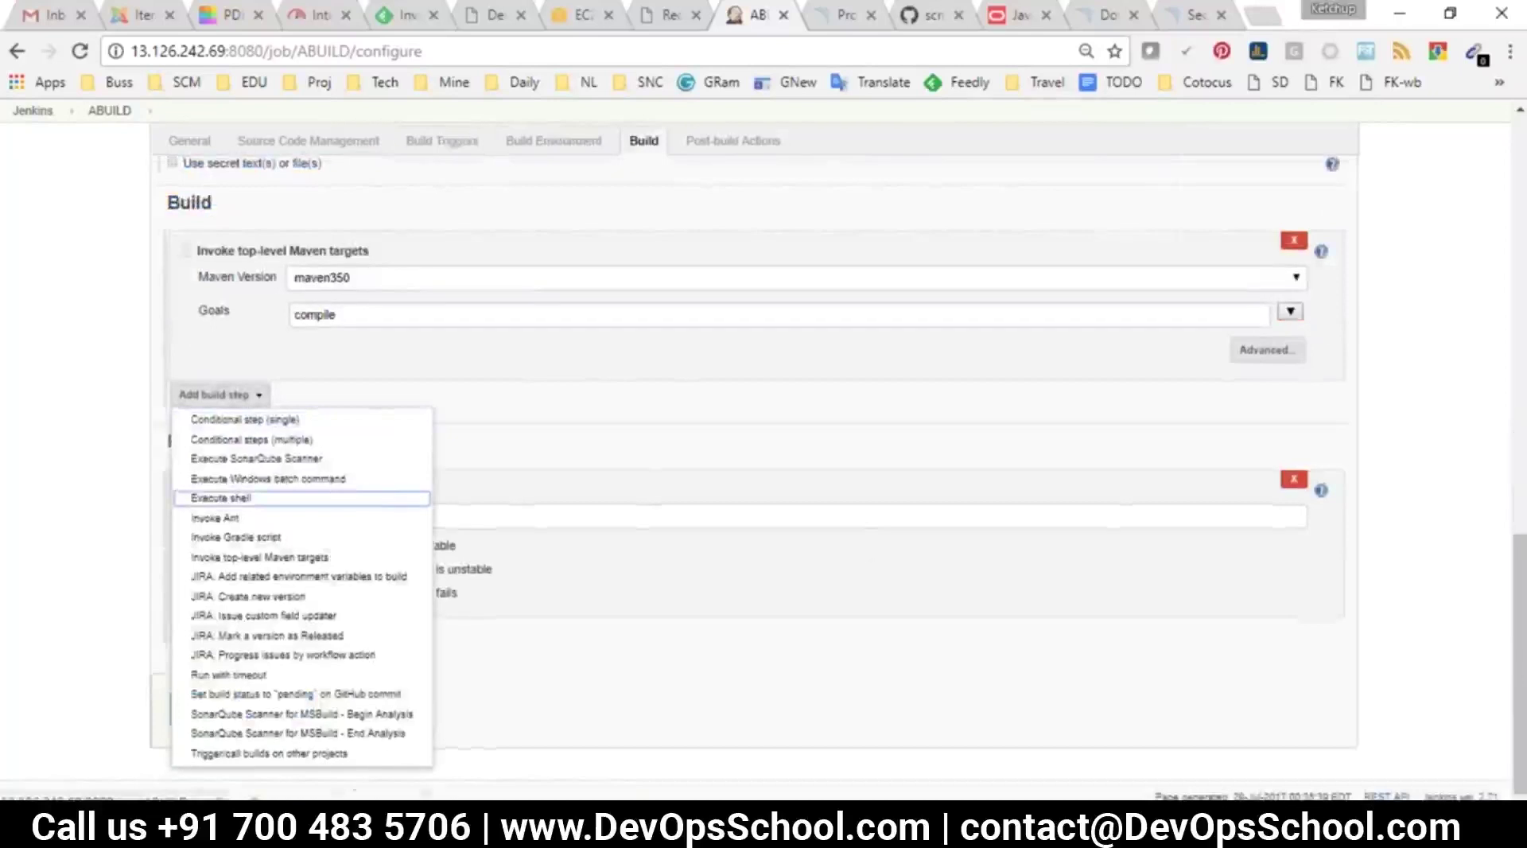
key(ctrl+plus)
key(ctrl+minus)
key(ctrl+minus)
key(ctrl+minus)
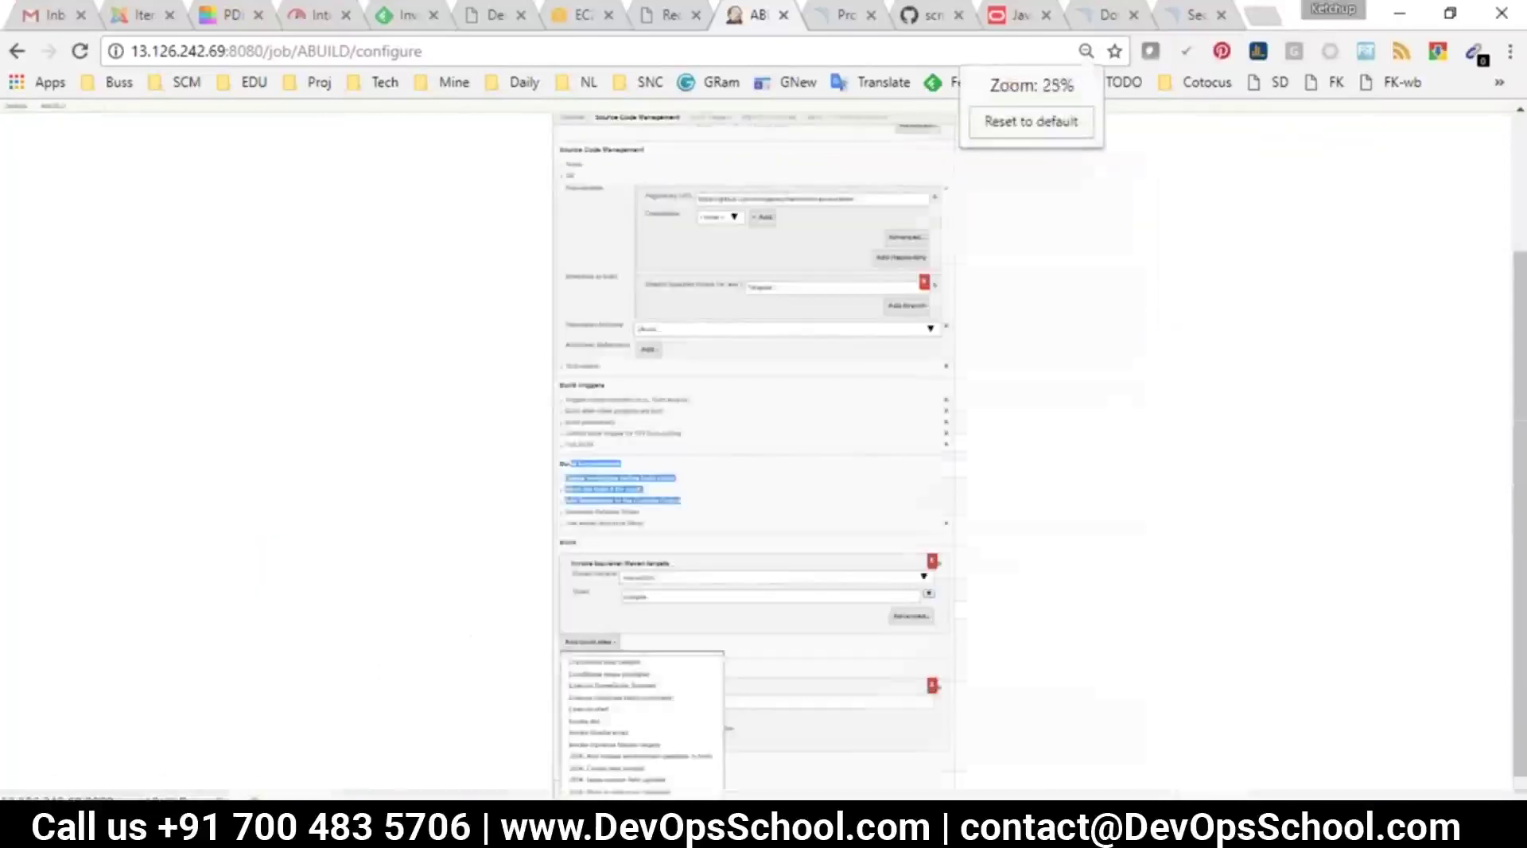
key(ctrl+plus)
key(ctrl+plus)
key(ctrl+plus)
key(ctrl+plus)
key(ctrl+plus)
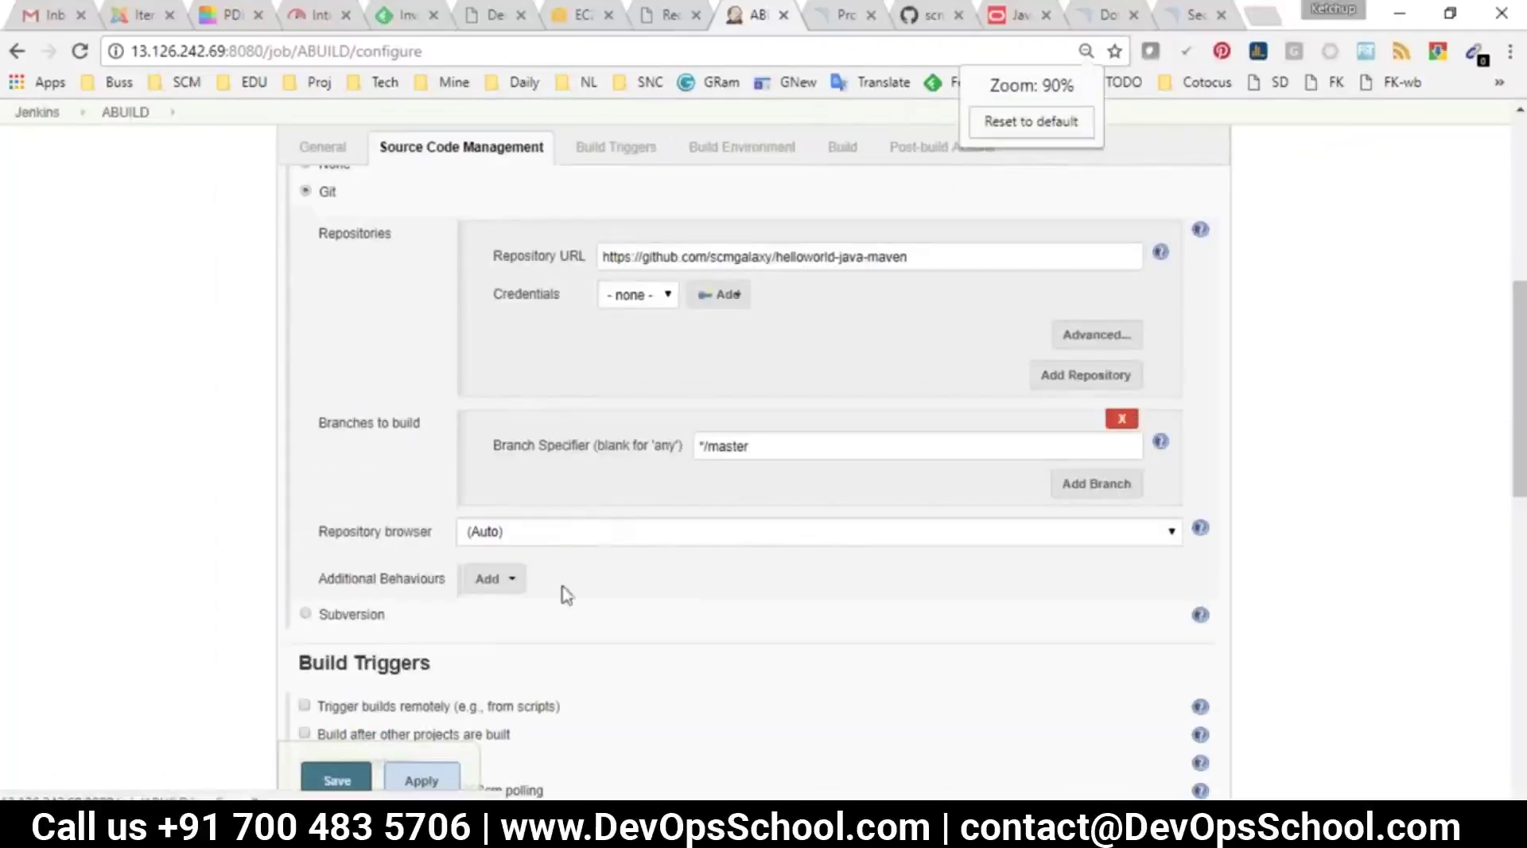
scroll(565, 593, down, 4)
scroll(545, 554, down, 3)
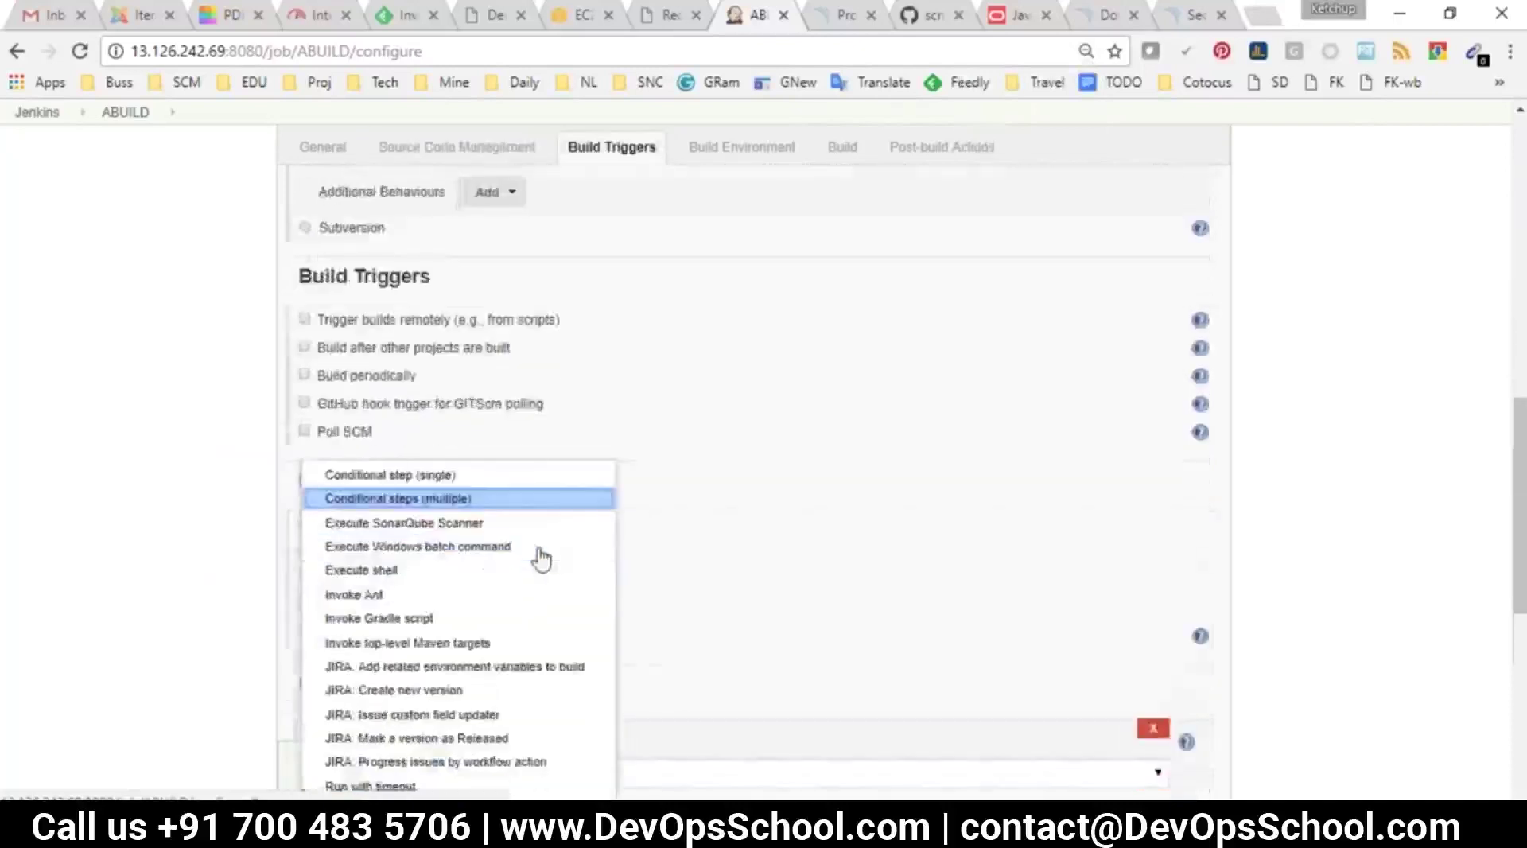
click(70, 566)
scroll(204, 548, up, 6)
scroll(307, 565, down, 3)
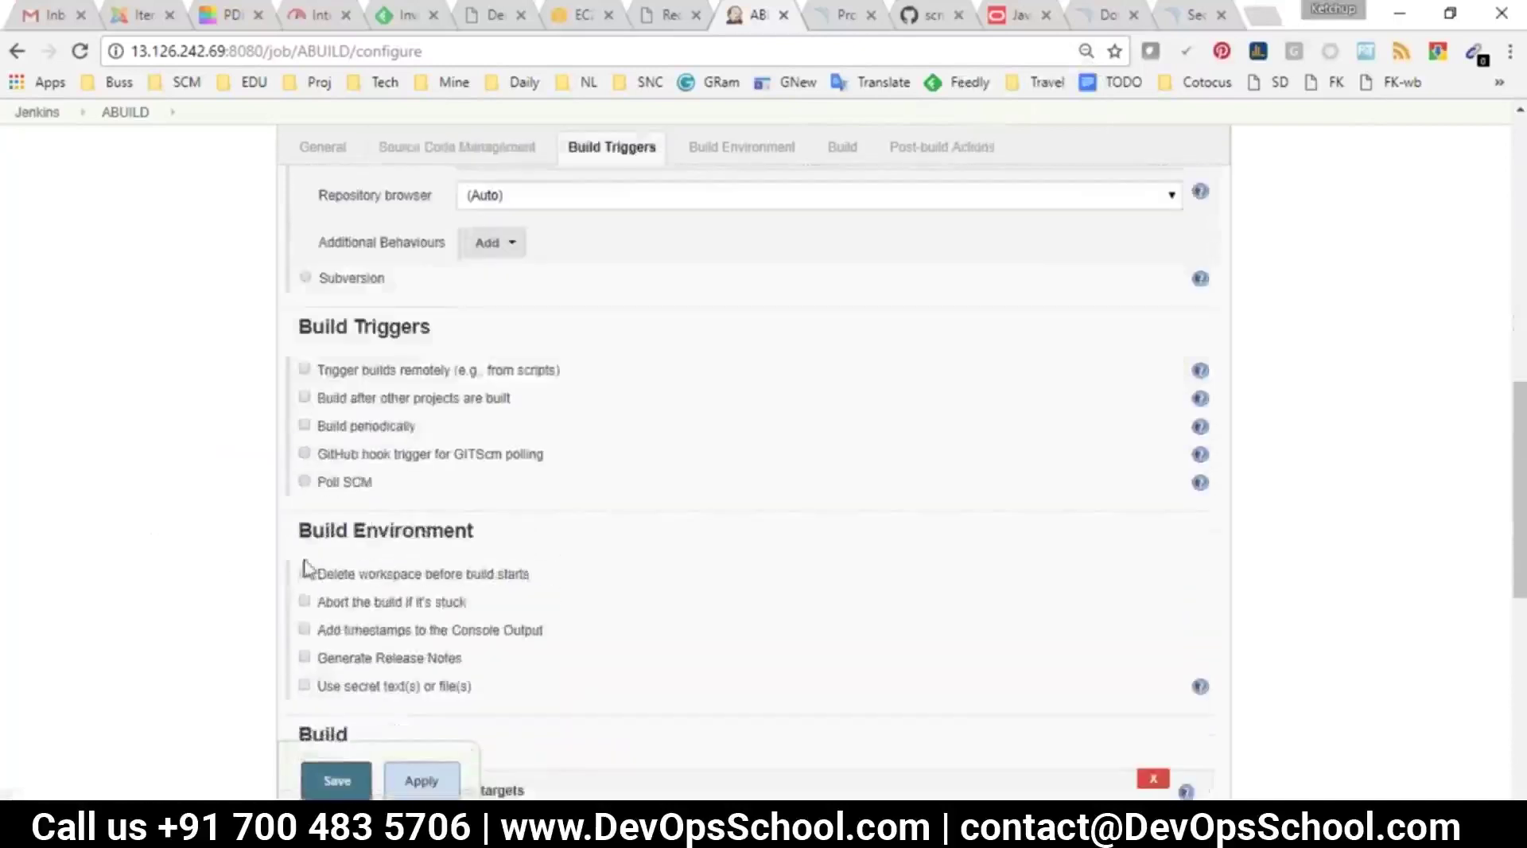
scroll(341, 484, down, 6)
click(356, 514)
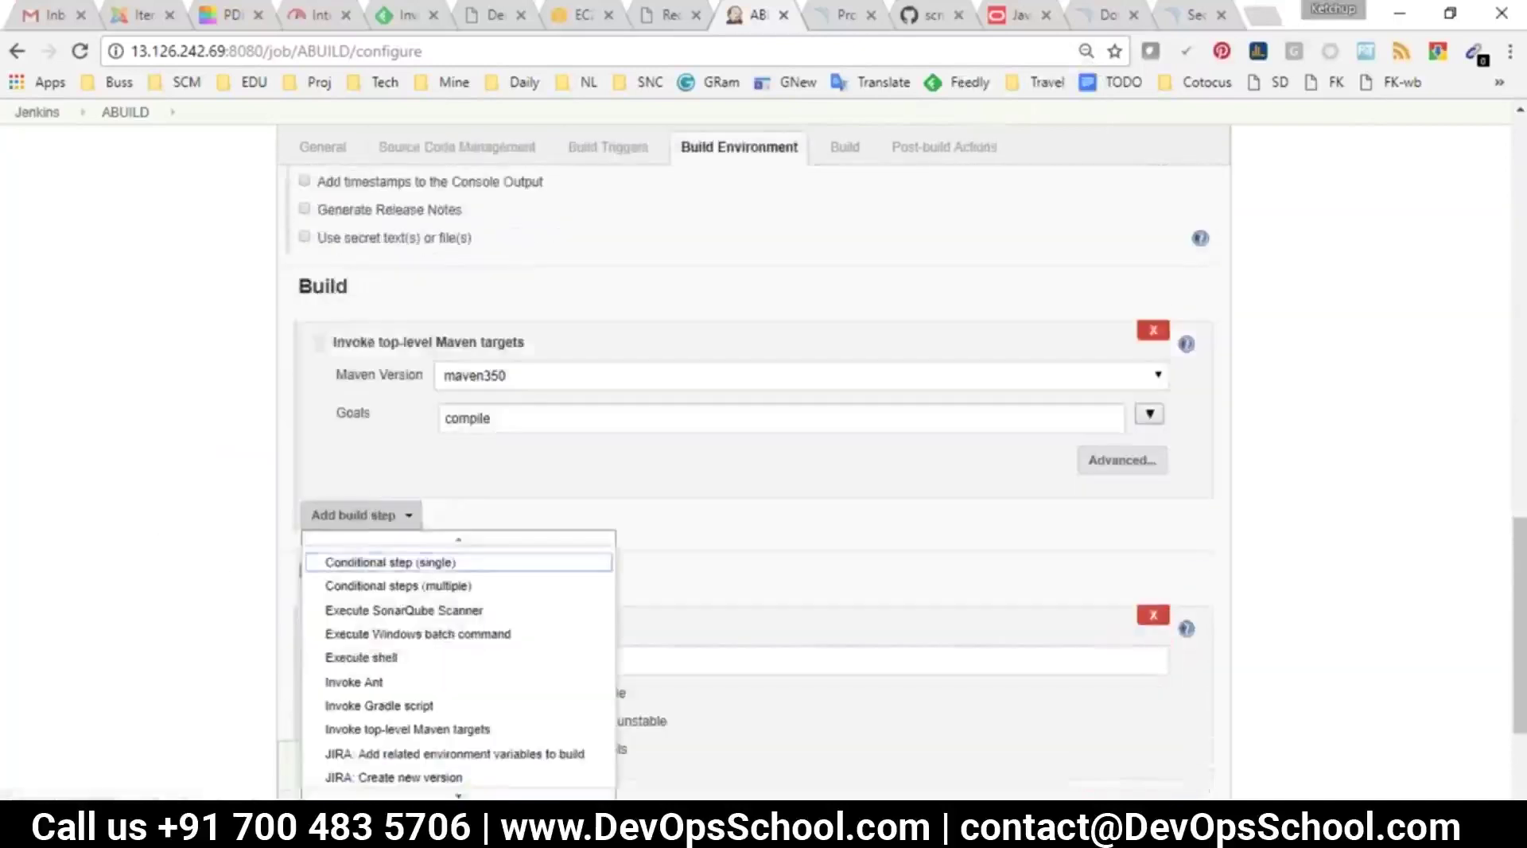
scroll(448, 660, down, 2)
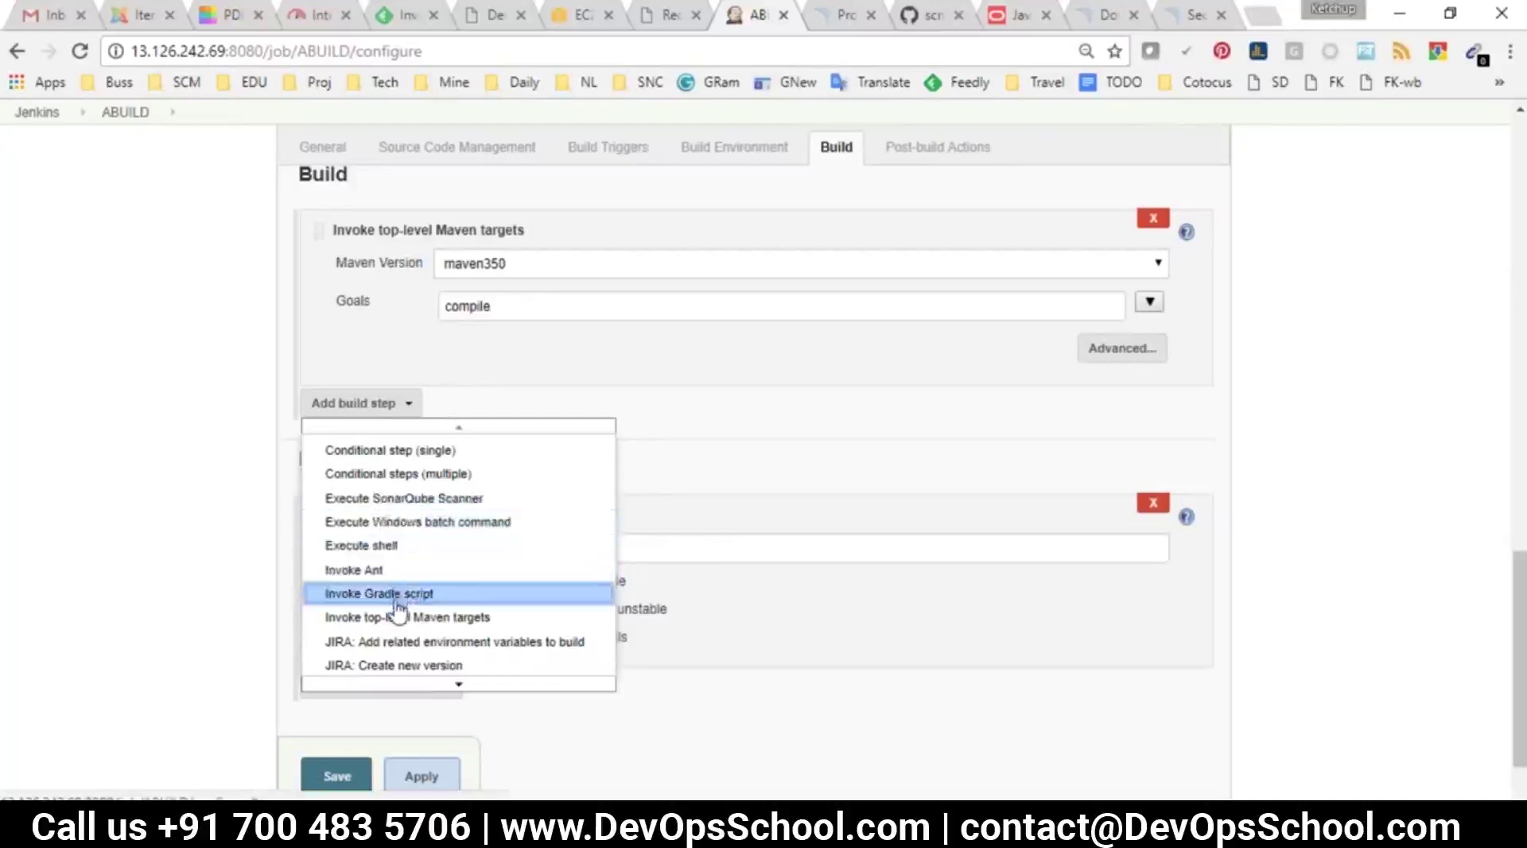
scroll(269, 527, down, 2)
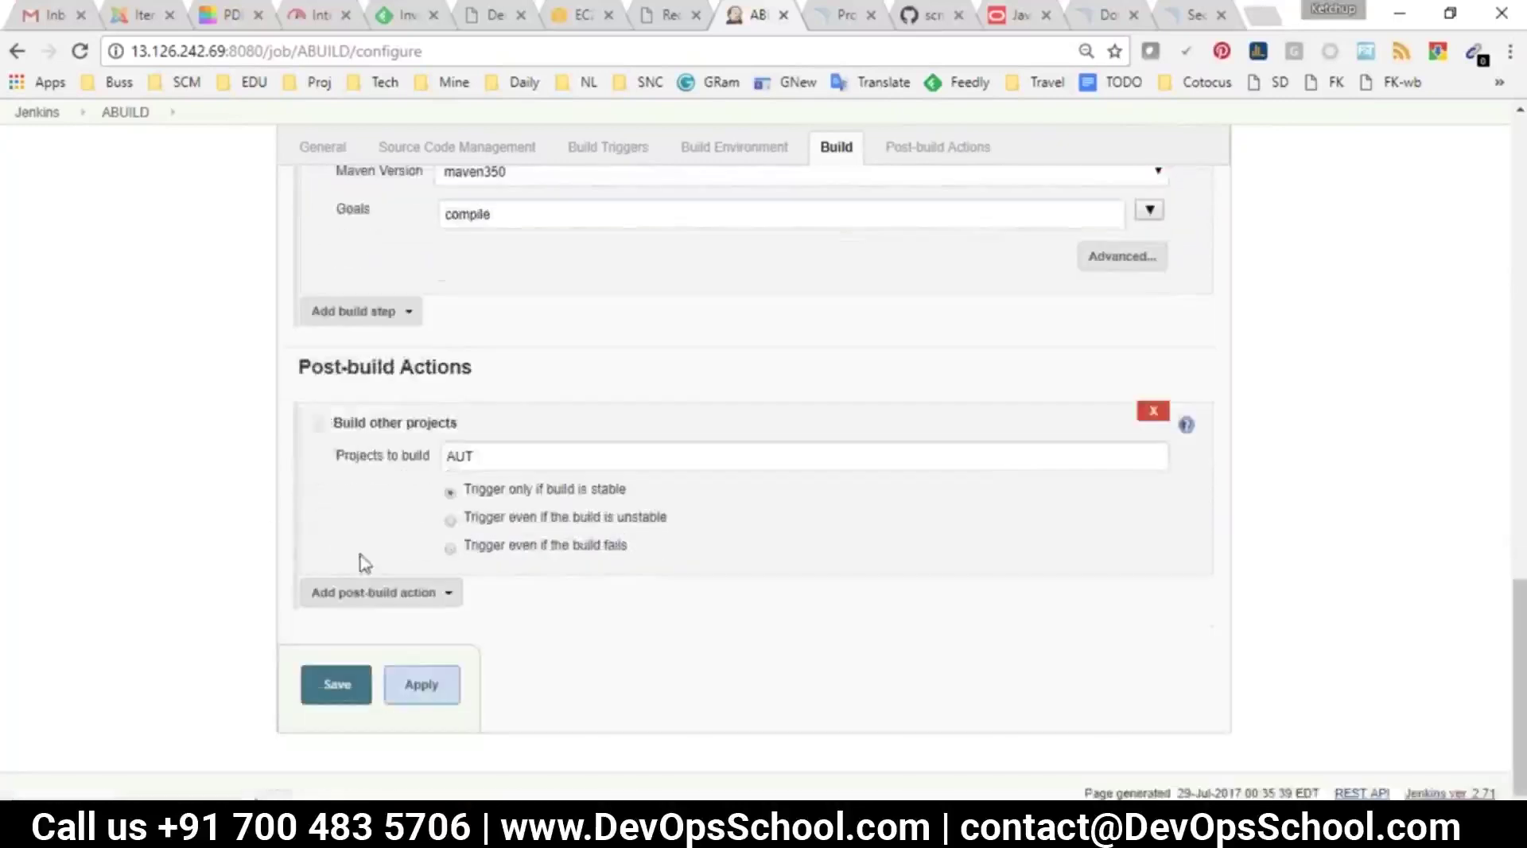
Add an E-mail Notification post-build action to ABUILD, focusing its Recipients field
click(373, 592)
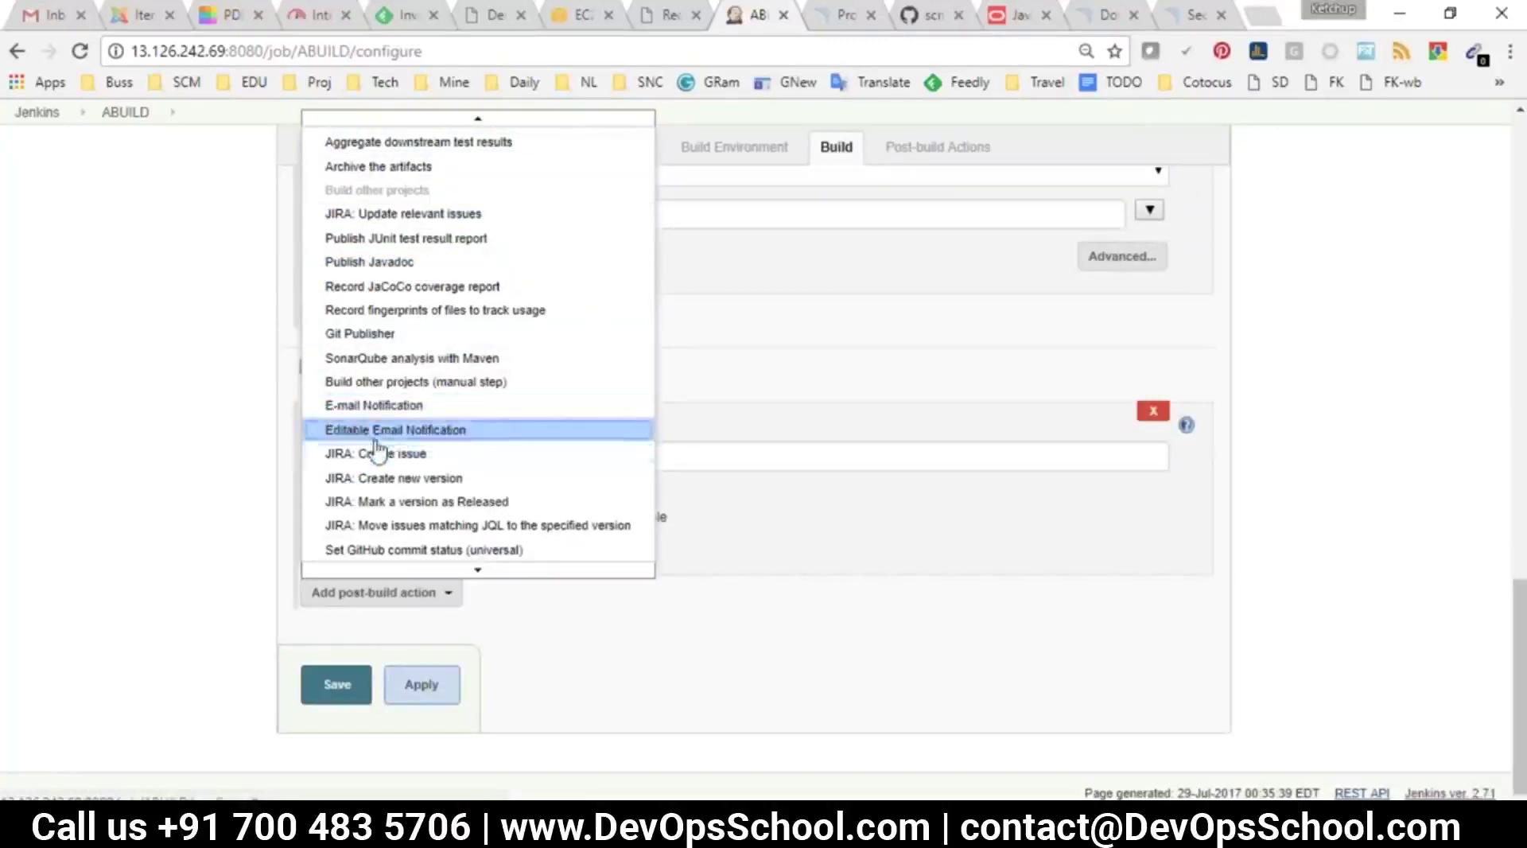
click(362, 406)
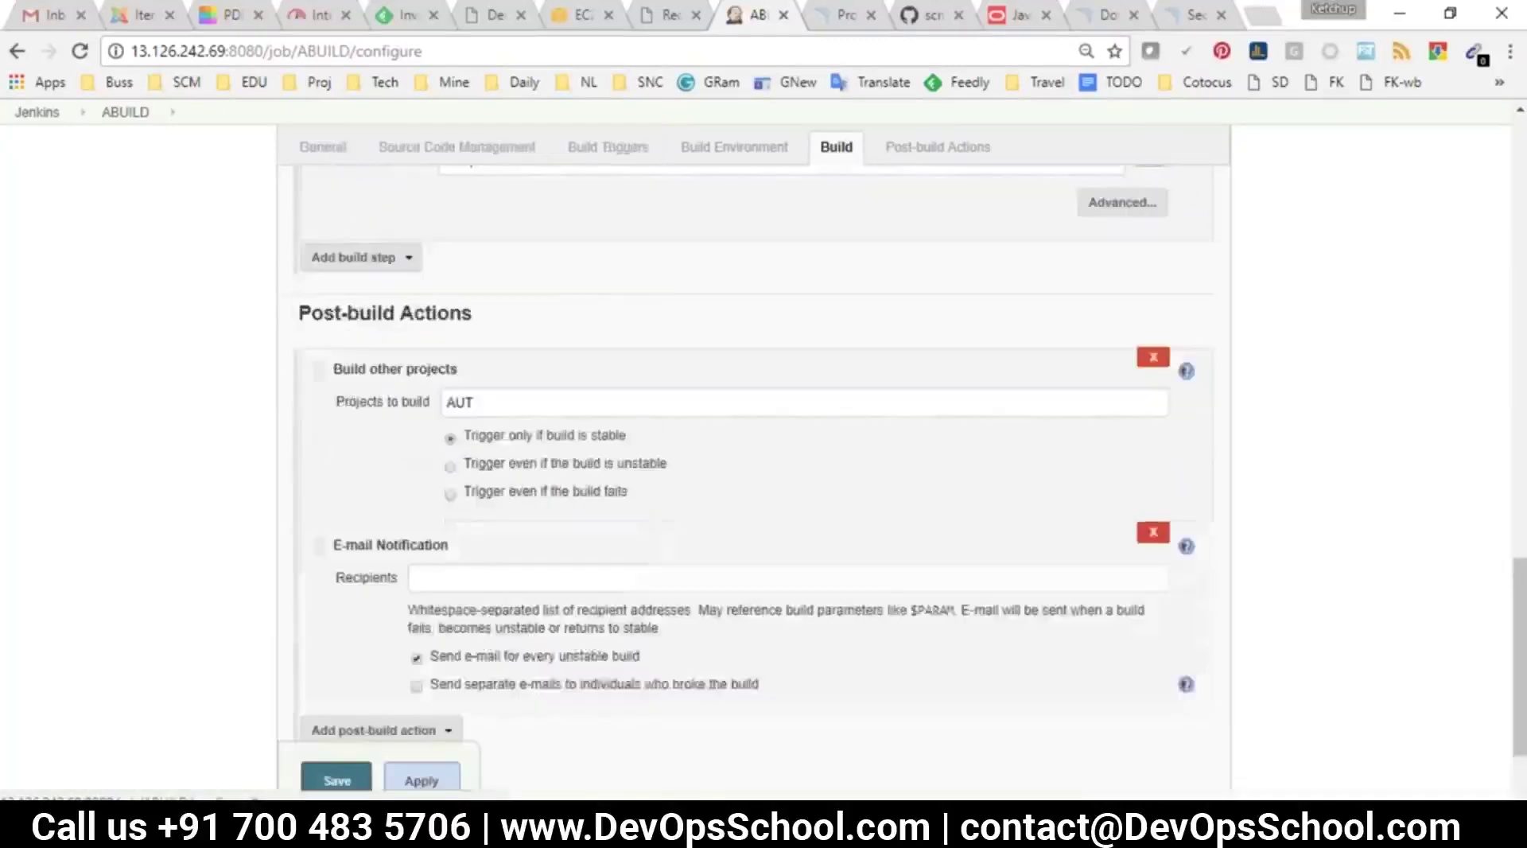
click(413, 438)
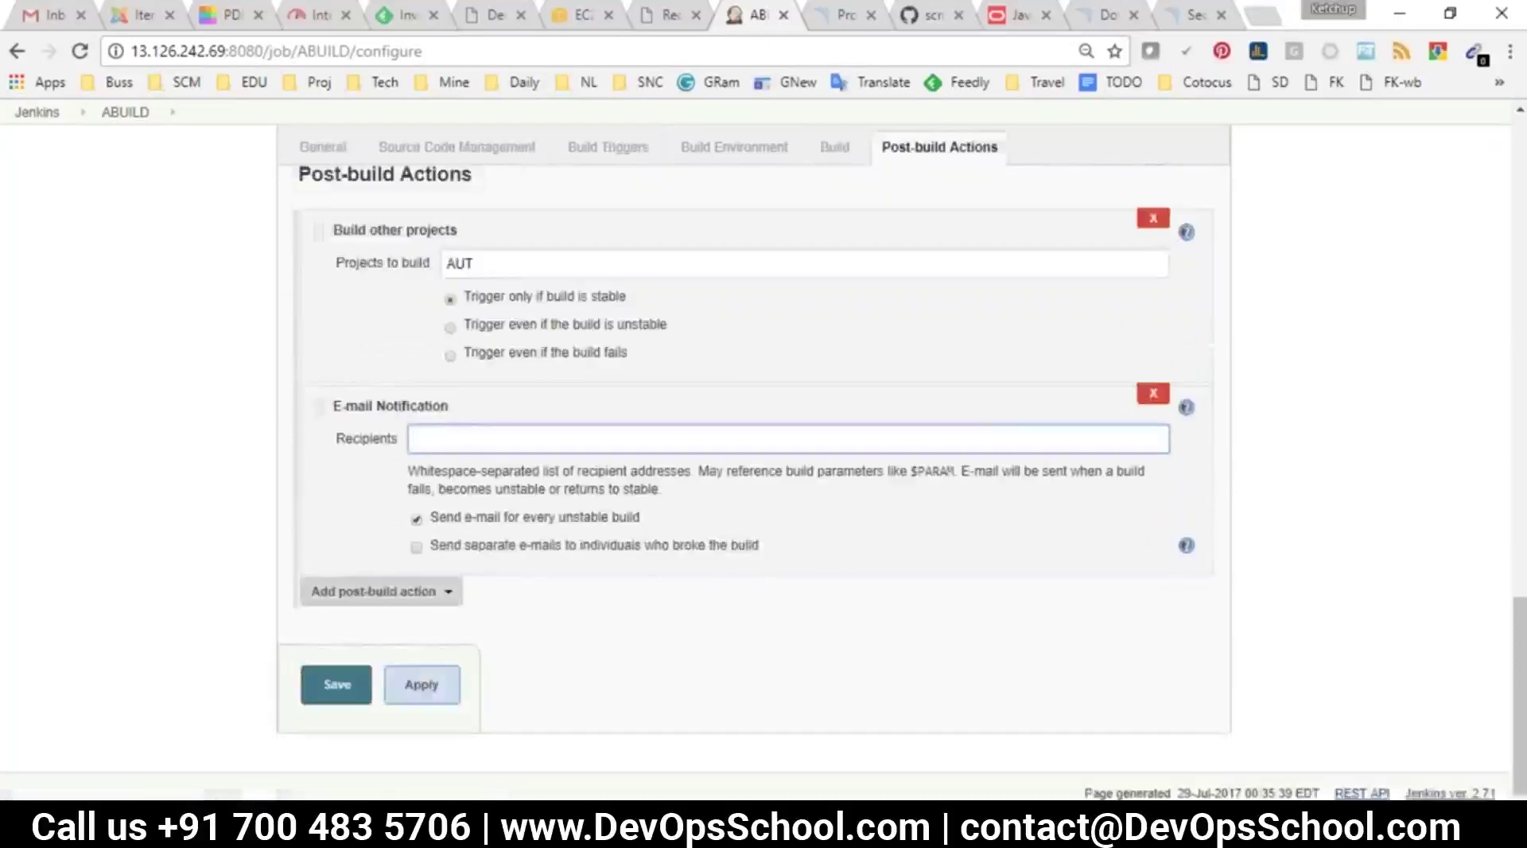
Add Editable Email Notification, keeping the $DEFAULT_REPLYTO reply-to and default content type
click(357, 594)
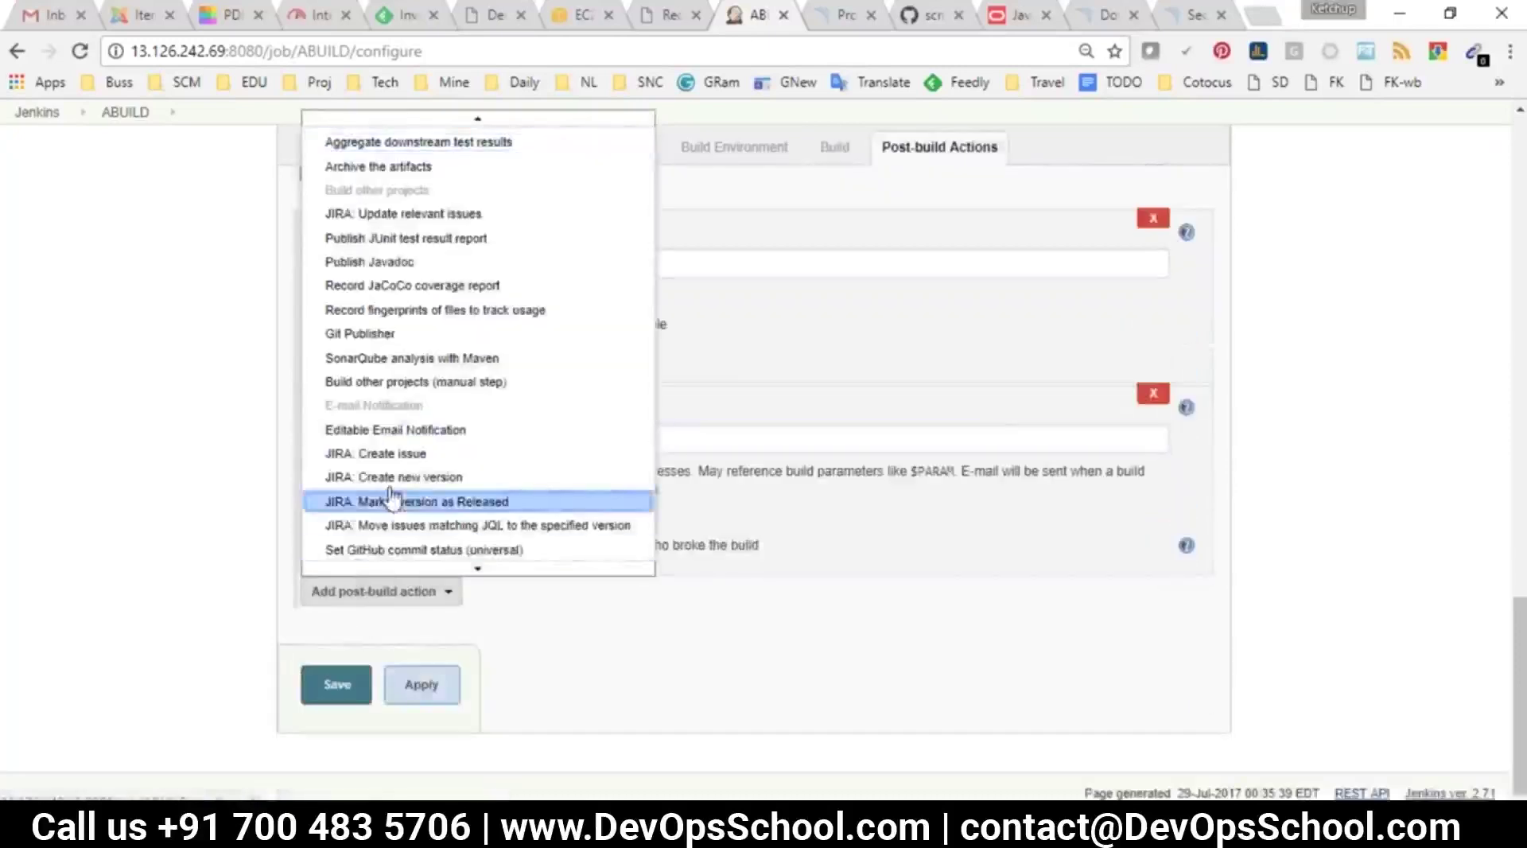
click(362, 431)
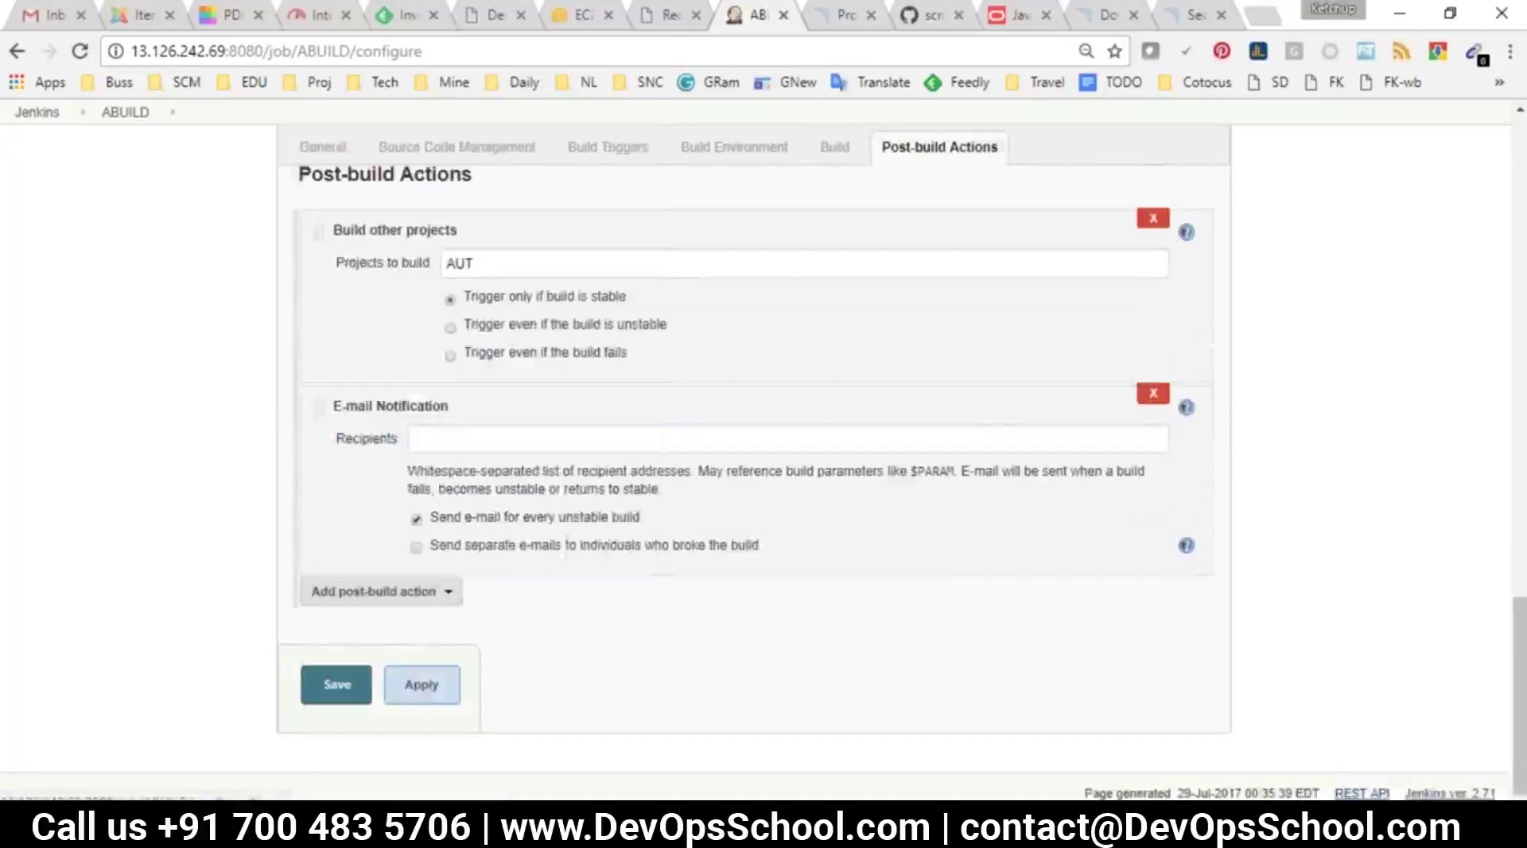
scroll(698, 474, up, 3)
drag(698, 474, 503, 422)
drag(569, 263, 517, 396)
click(671, 548)
click(667, 547)
click(643, 628)
Keep the Editable Email Notification's Attach Build Log setting at Do Not Attach Build Log
scroll(634, 675, down, 4)
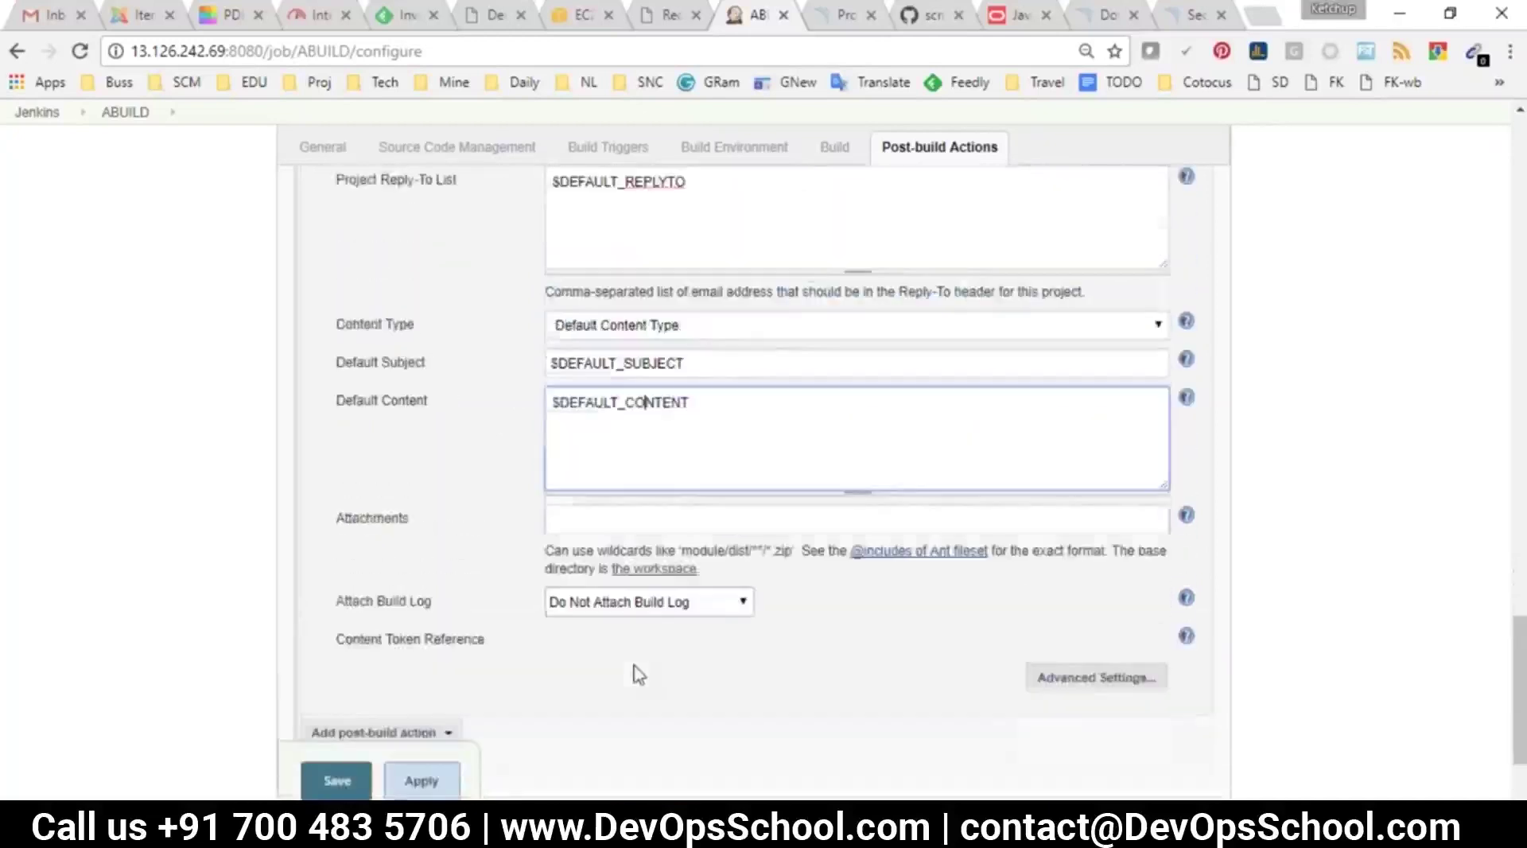
scroll(617, 623, up, 1)
scroll(617, 623, down, 3)
click(622, 474)
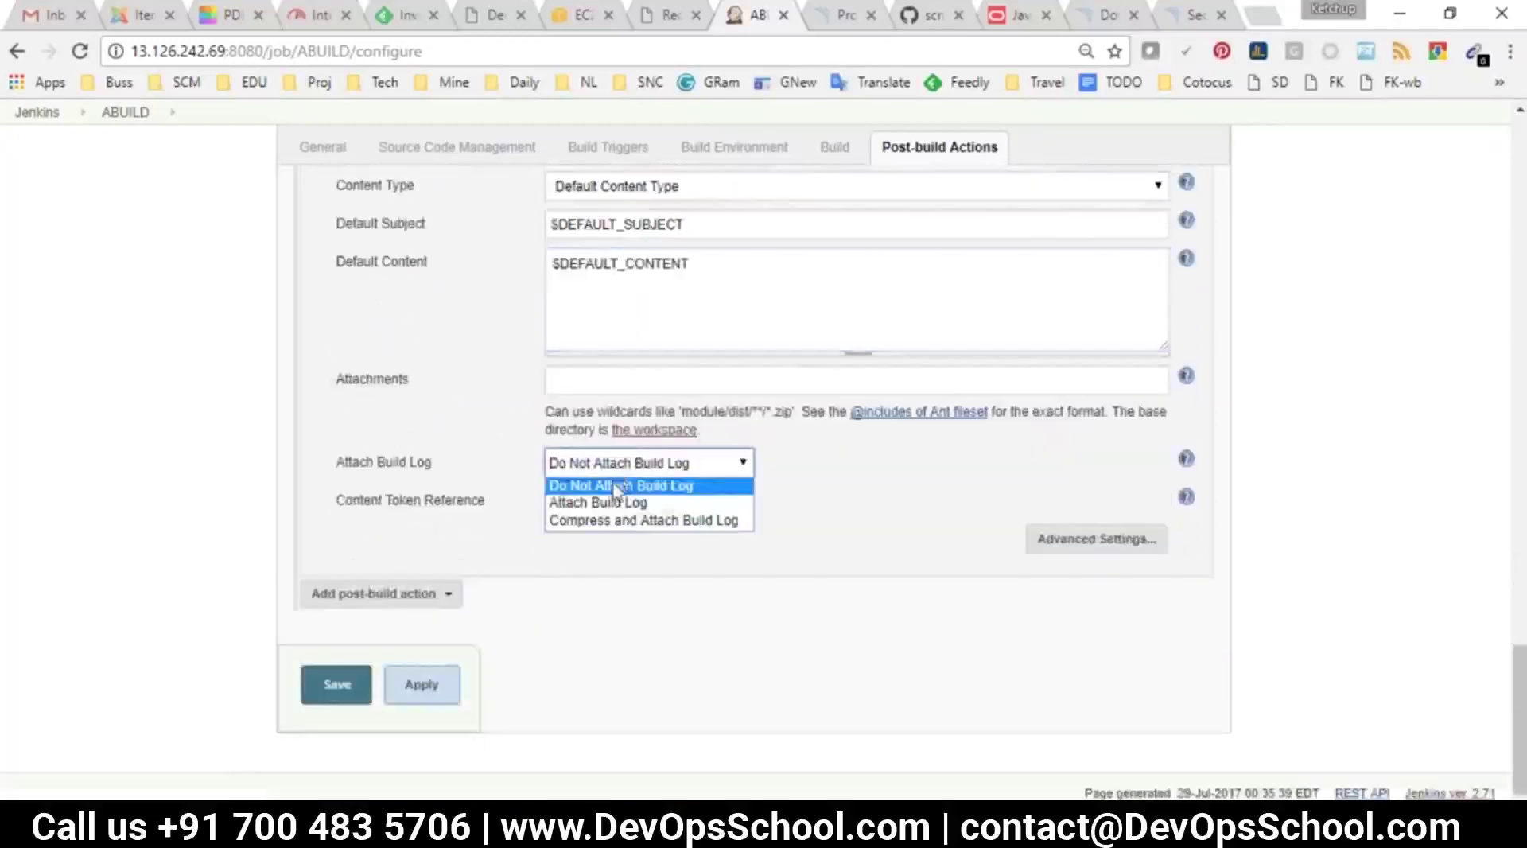
click(636, 613)
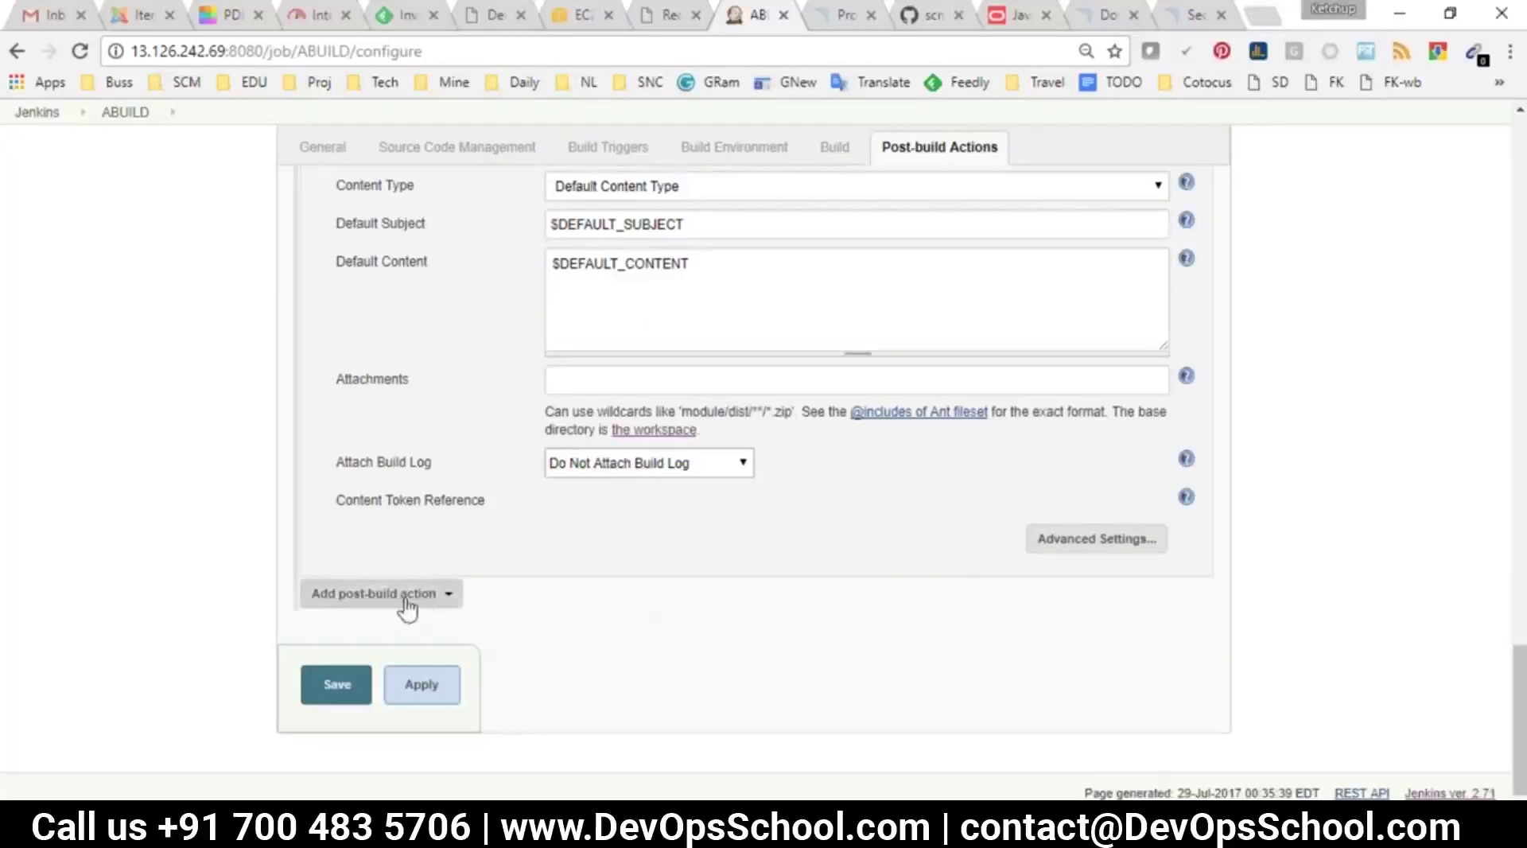
scroll(409, 606, up, 7)
scroll(517, 740, up, 15)
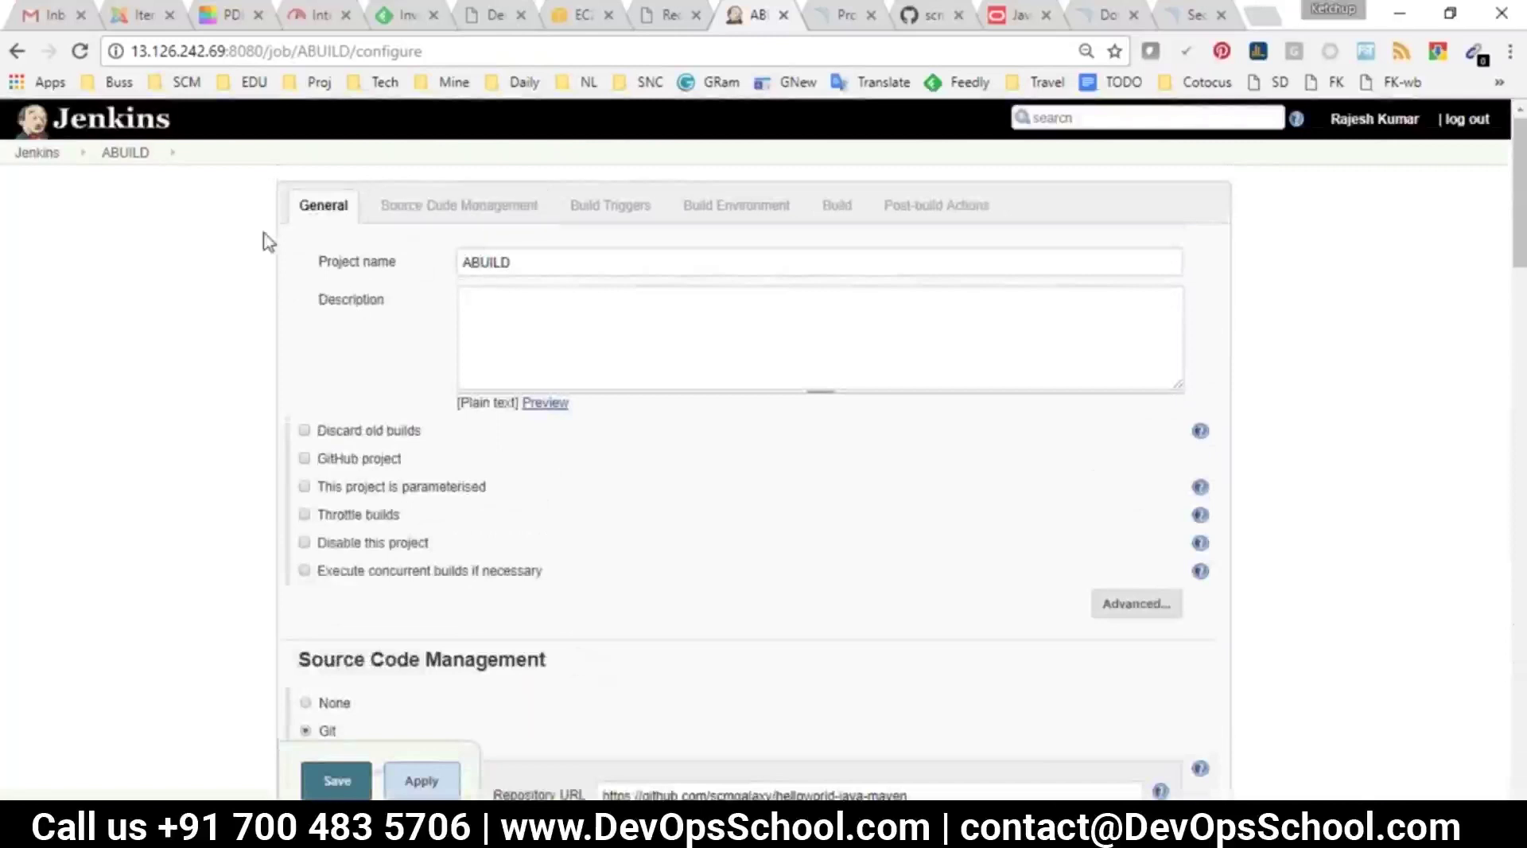
Discard ABUILD's unsaved changes for its project page and load devopsschool.com in a new tab
click(112, 153)
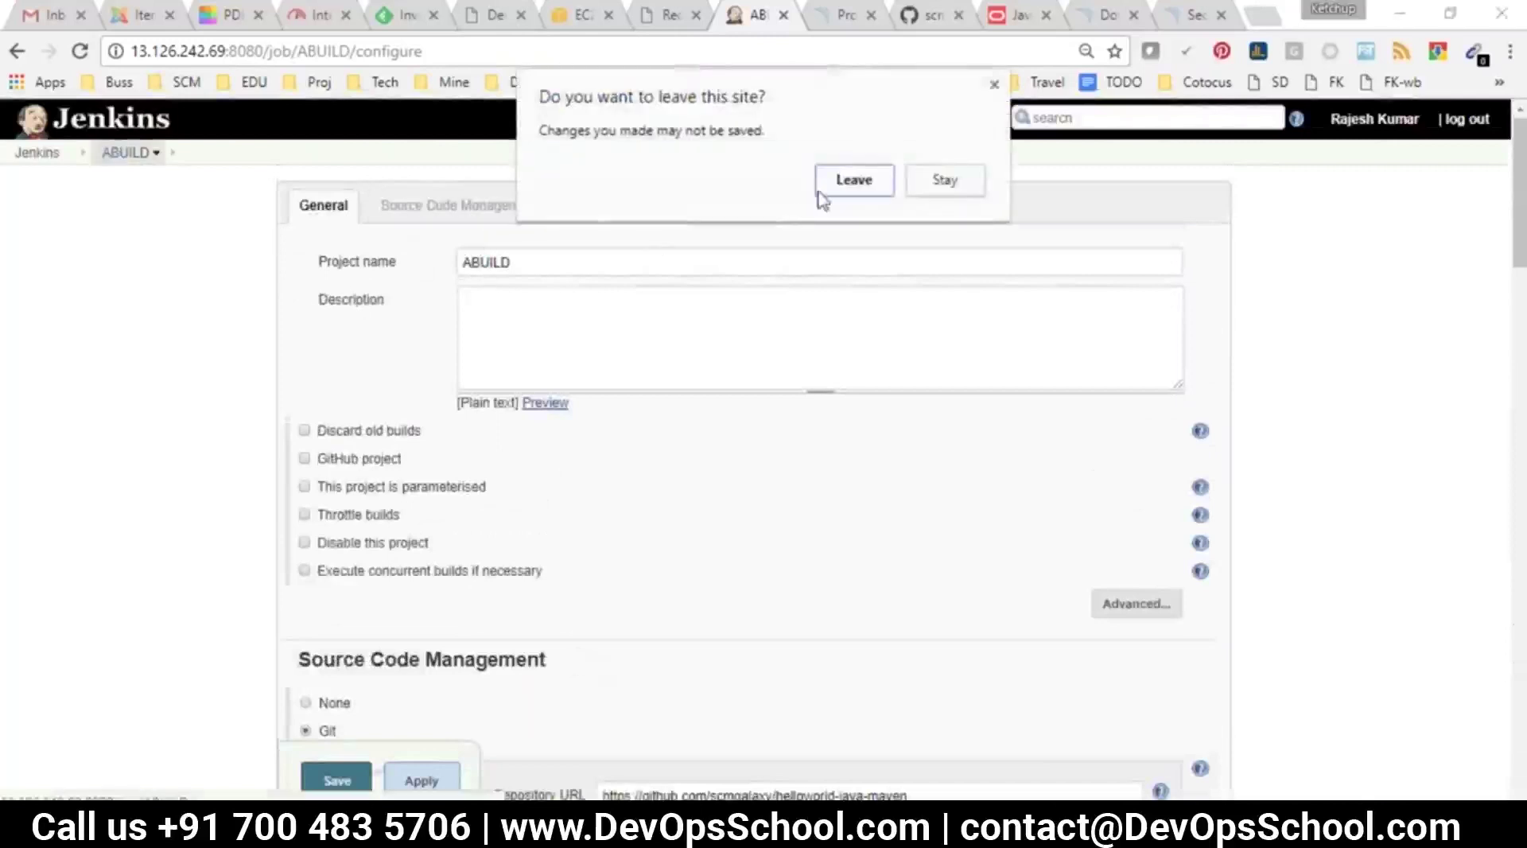
click(846, 180)
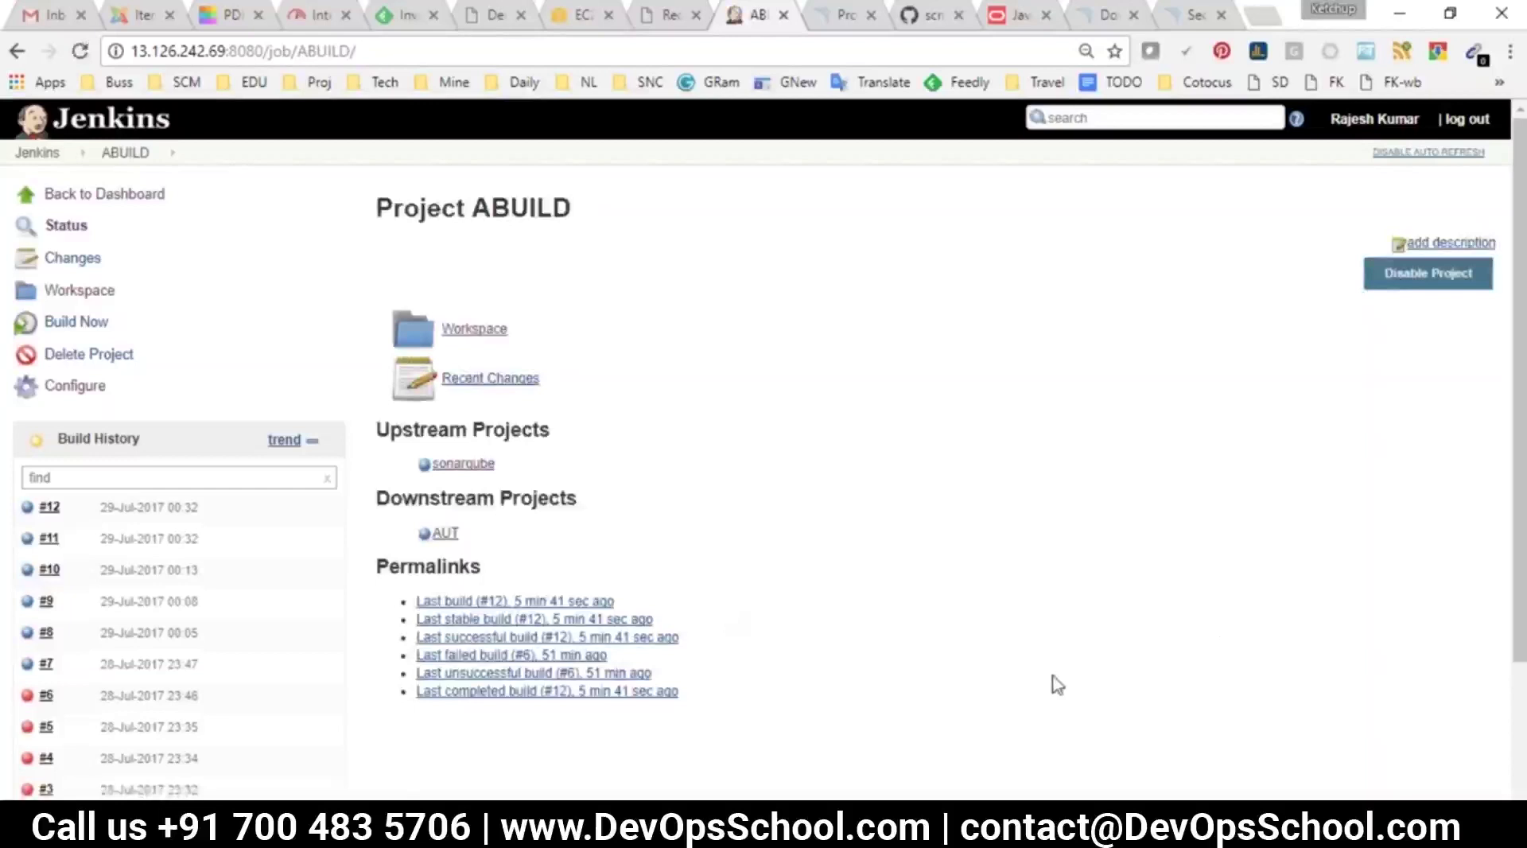
click(1269, 16)
text(dev)
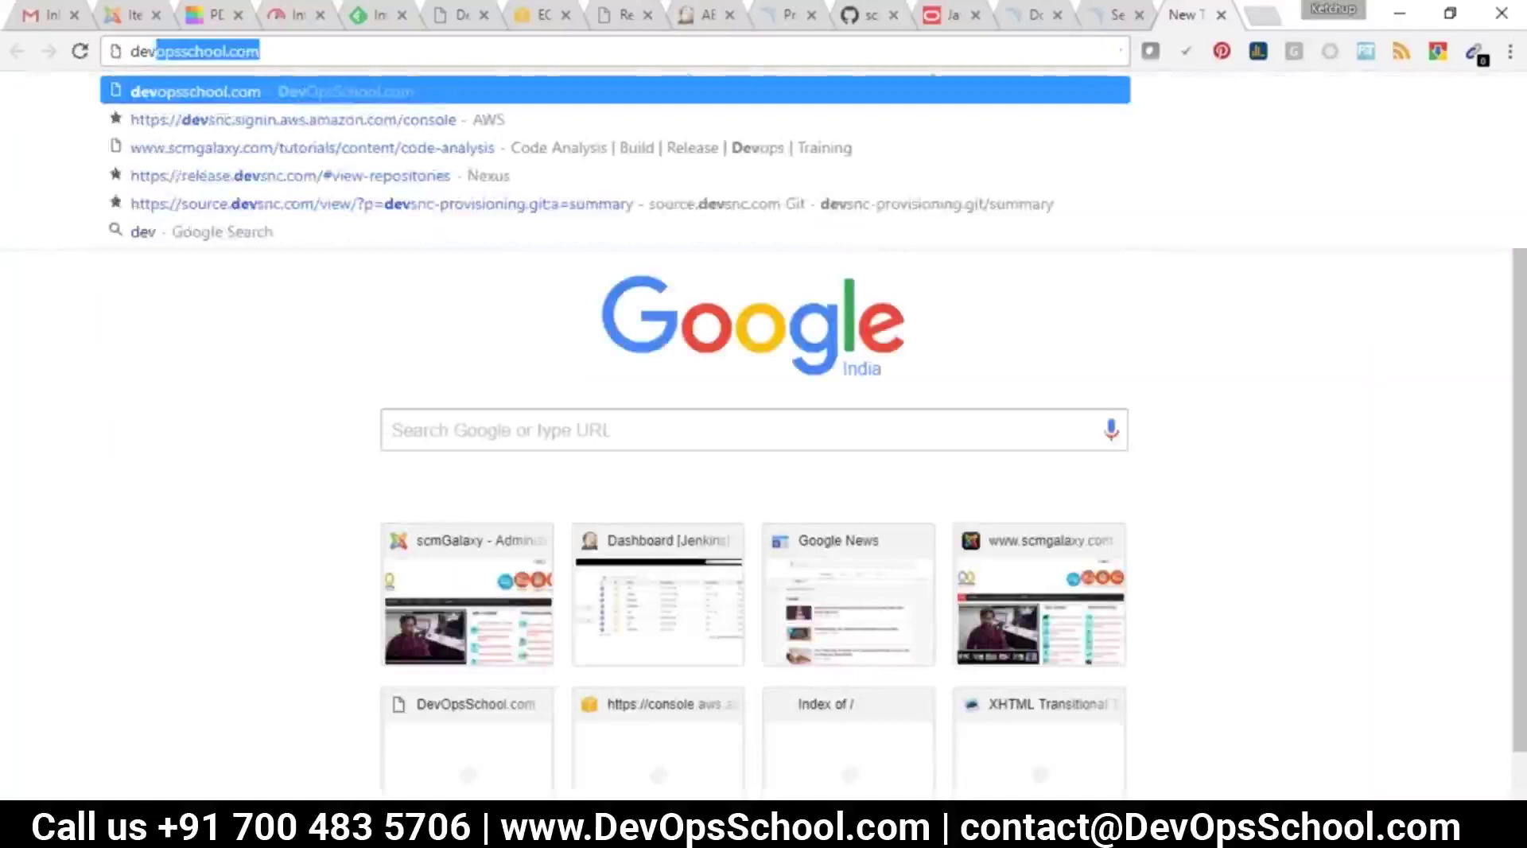
key(Return)
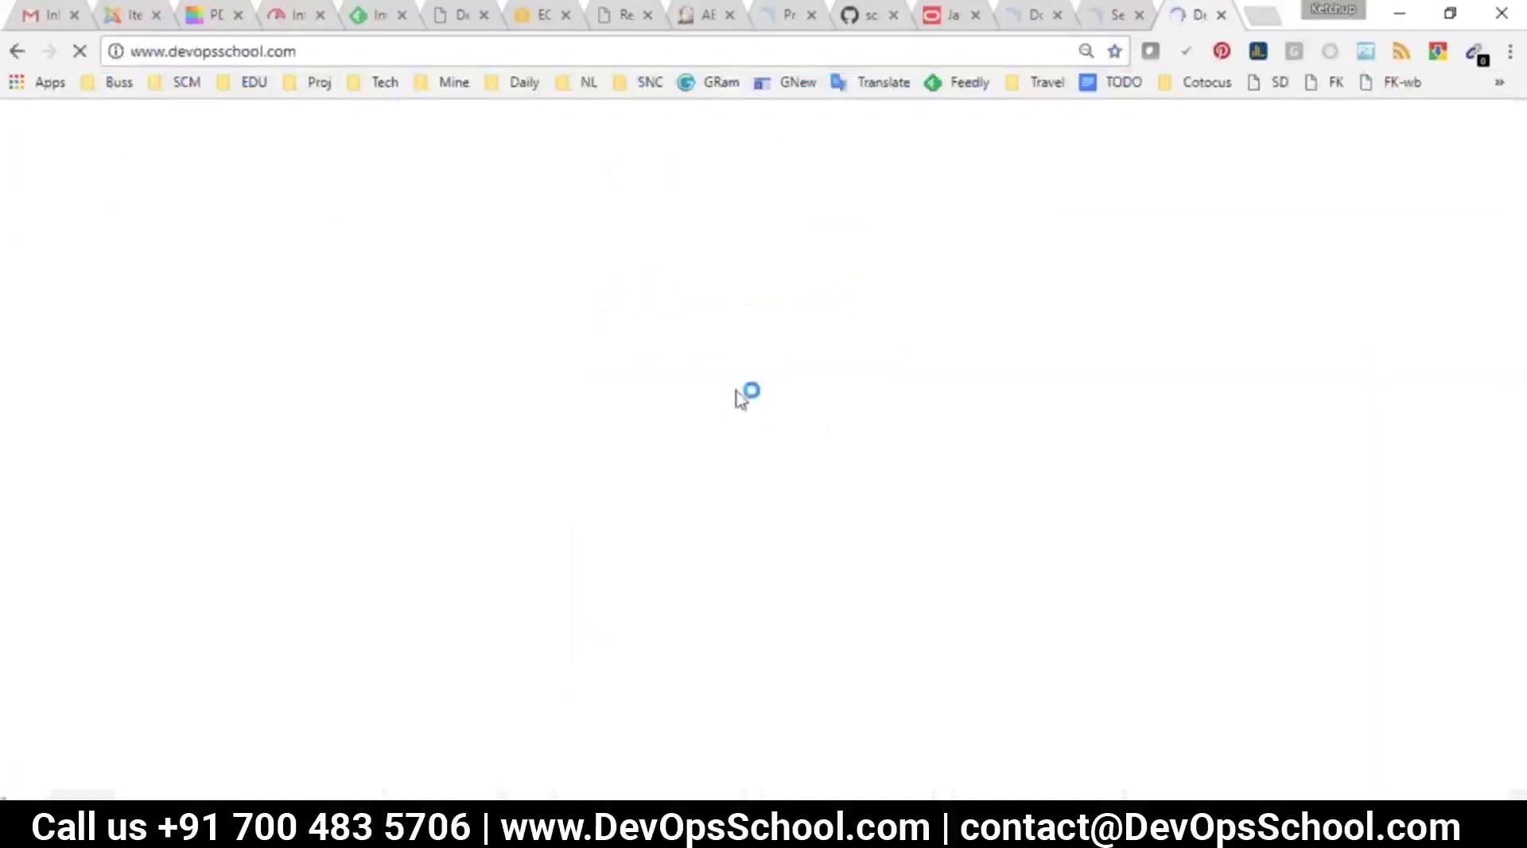
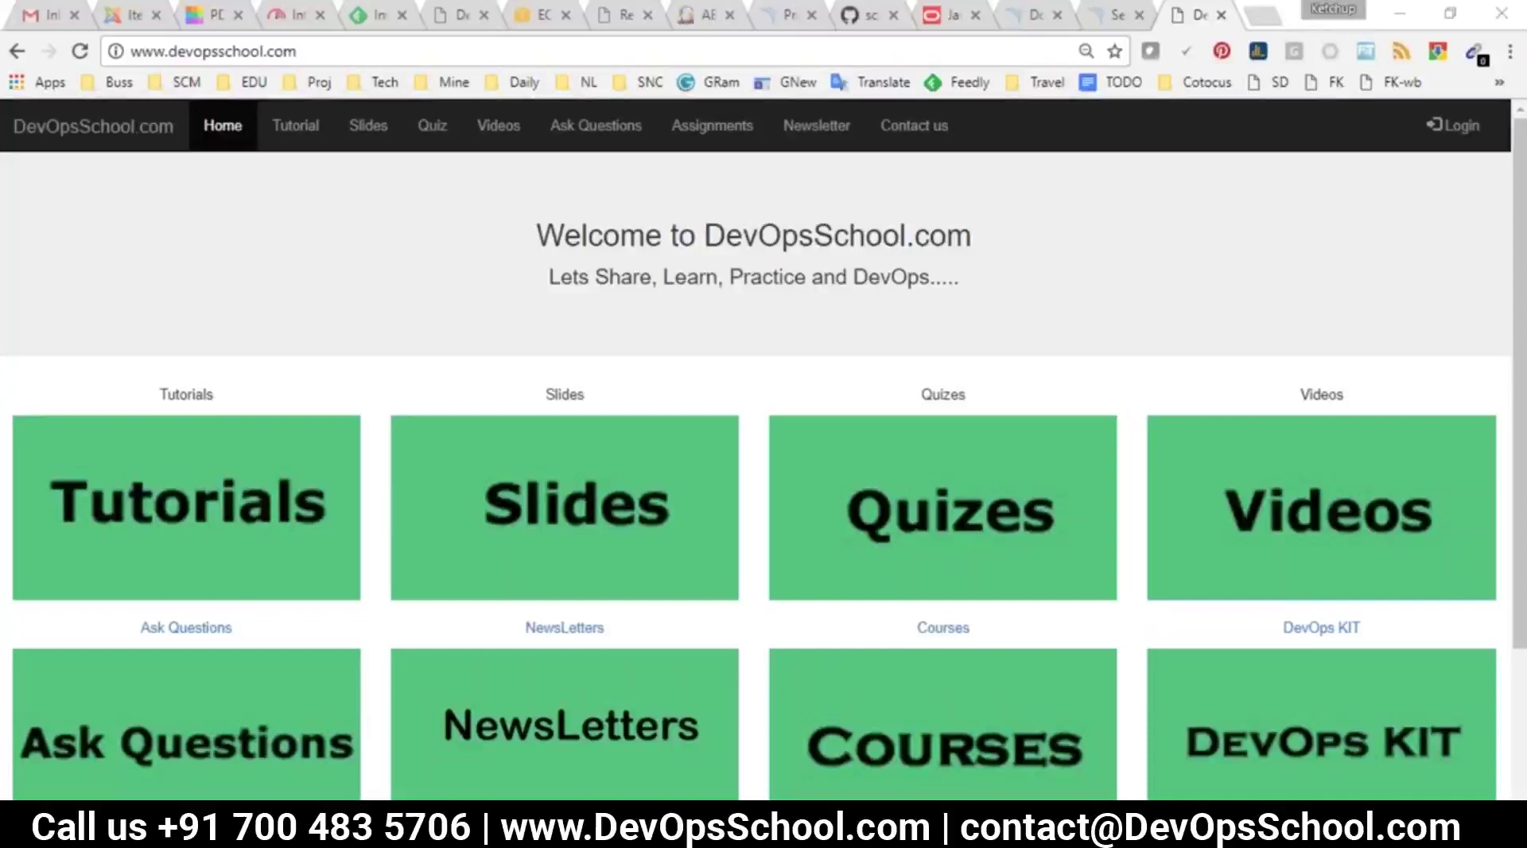
From the Jenkins dashboard, open the ADep2QA job's configuration
click(708, 22)
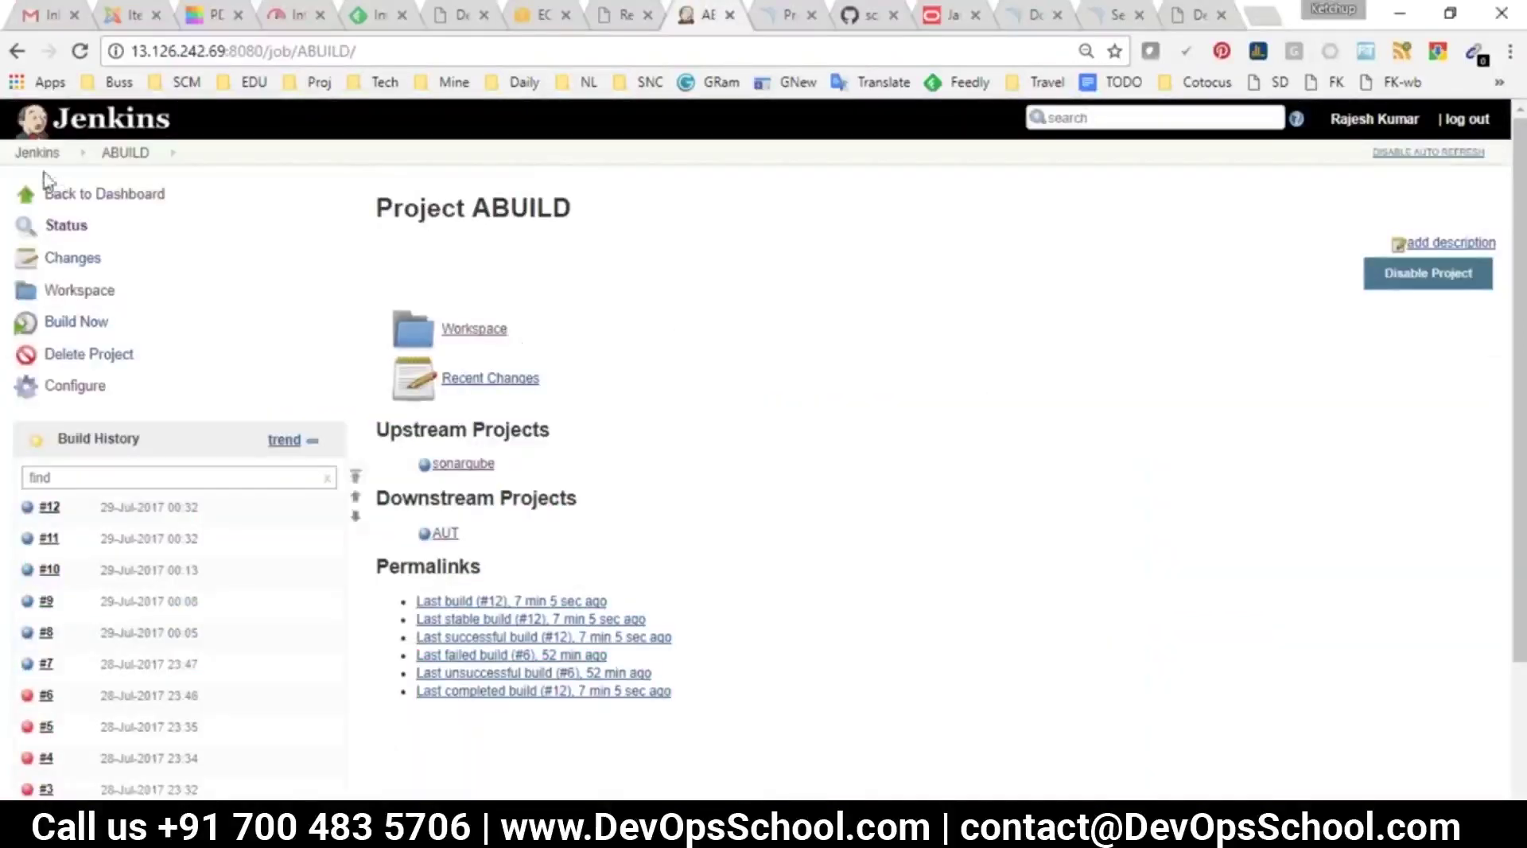
click(36, 152)
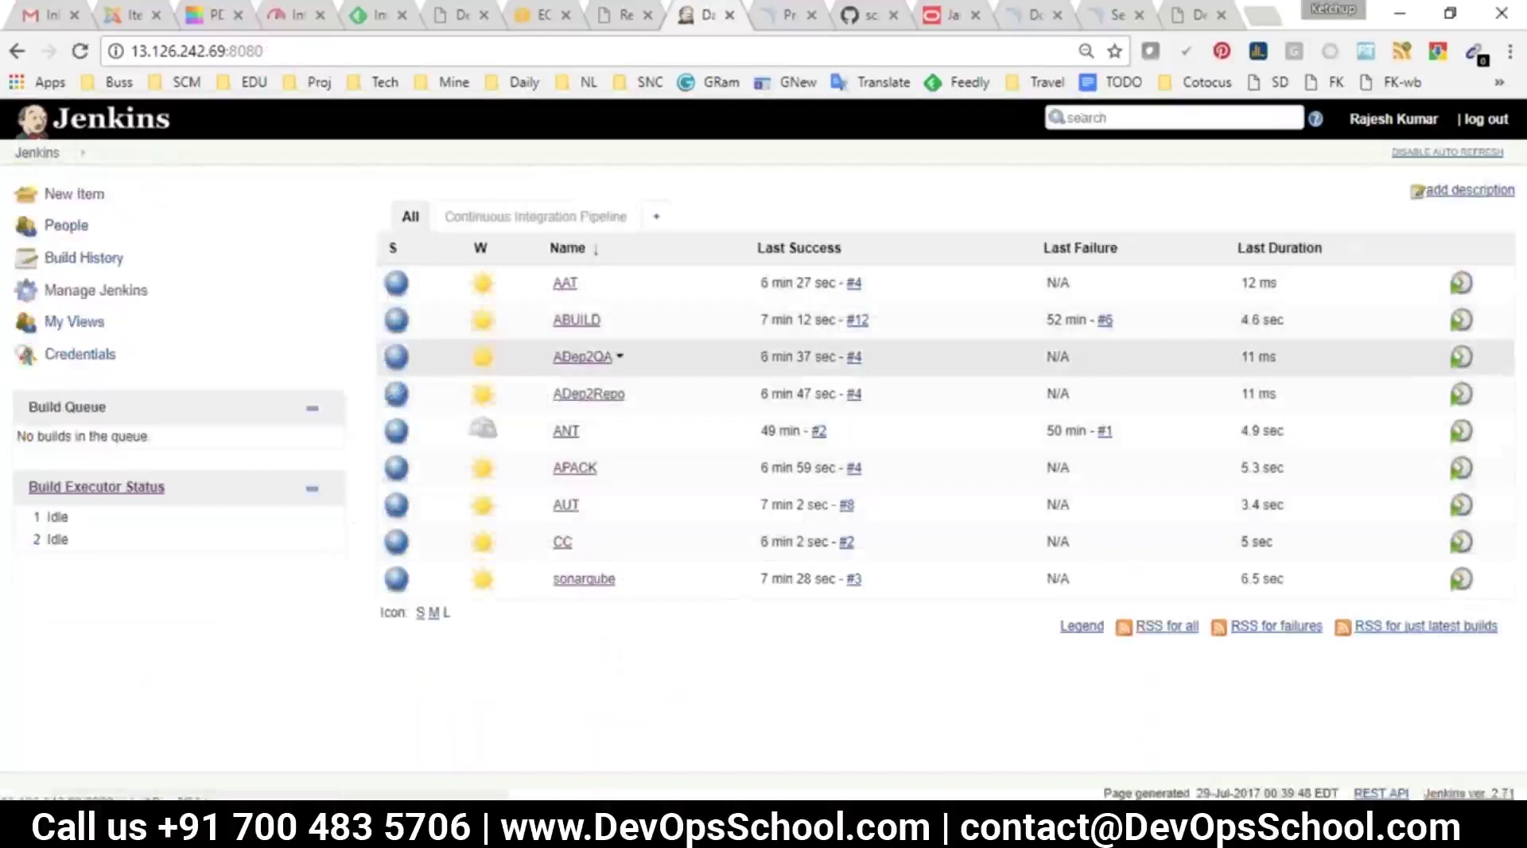
click(582, 357)
click(56, 390)
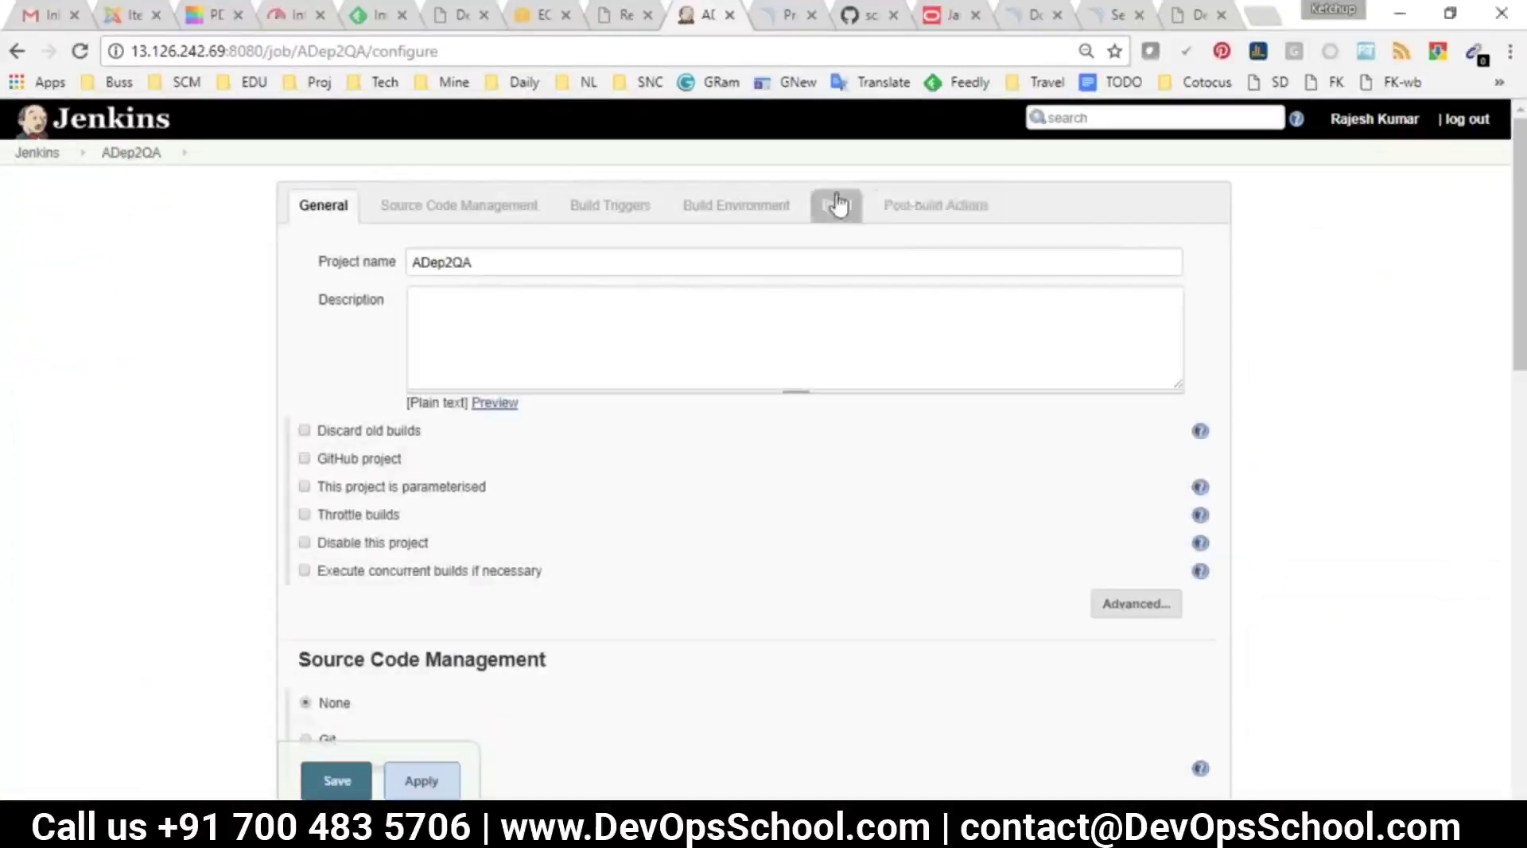
Review the knife shell command in the Build section, then return to the dashboard
click(838, 204)
click(470, 280)
drag(470, 279, 423, 274)
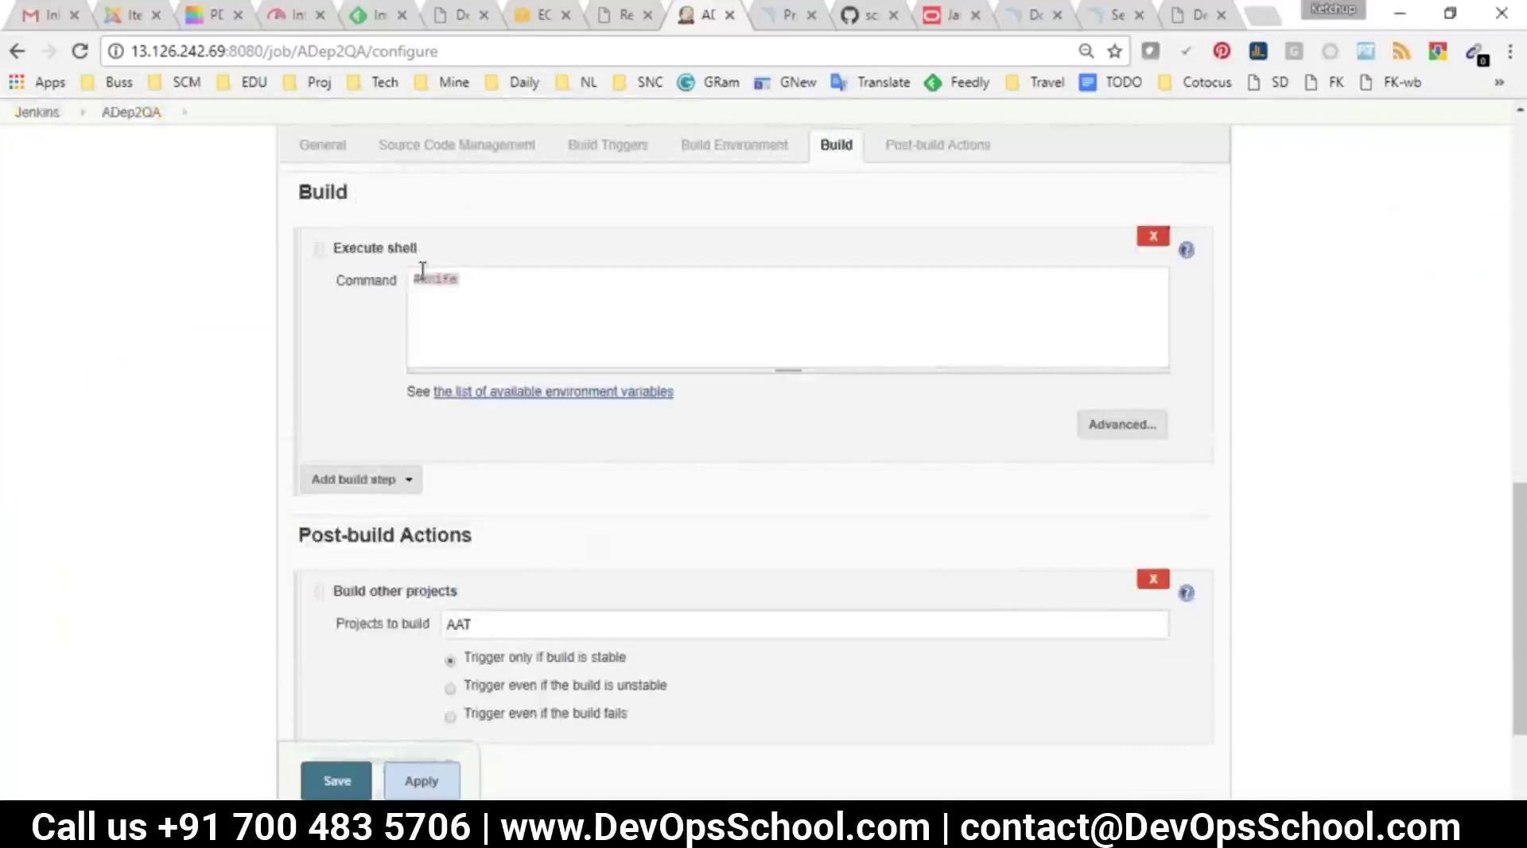
click(453, 290)
click(37, 111)
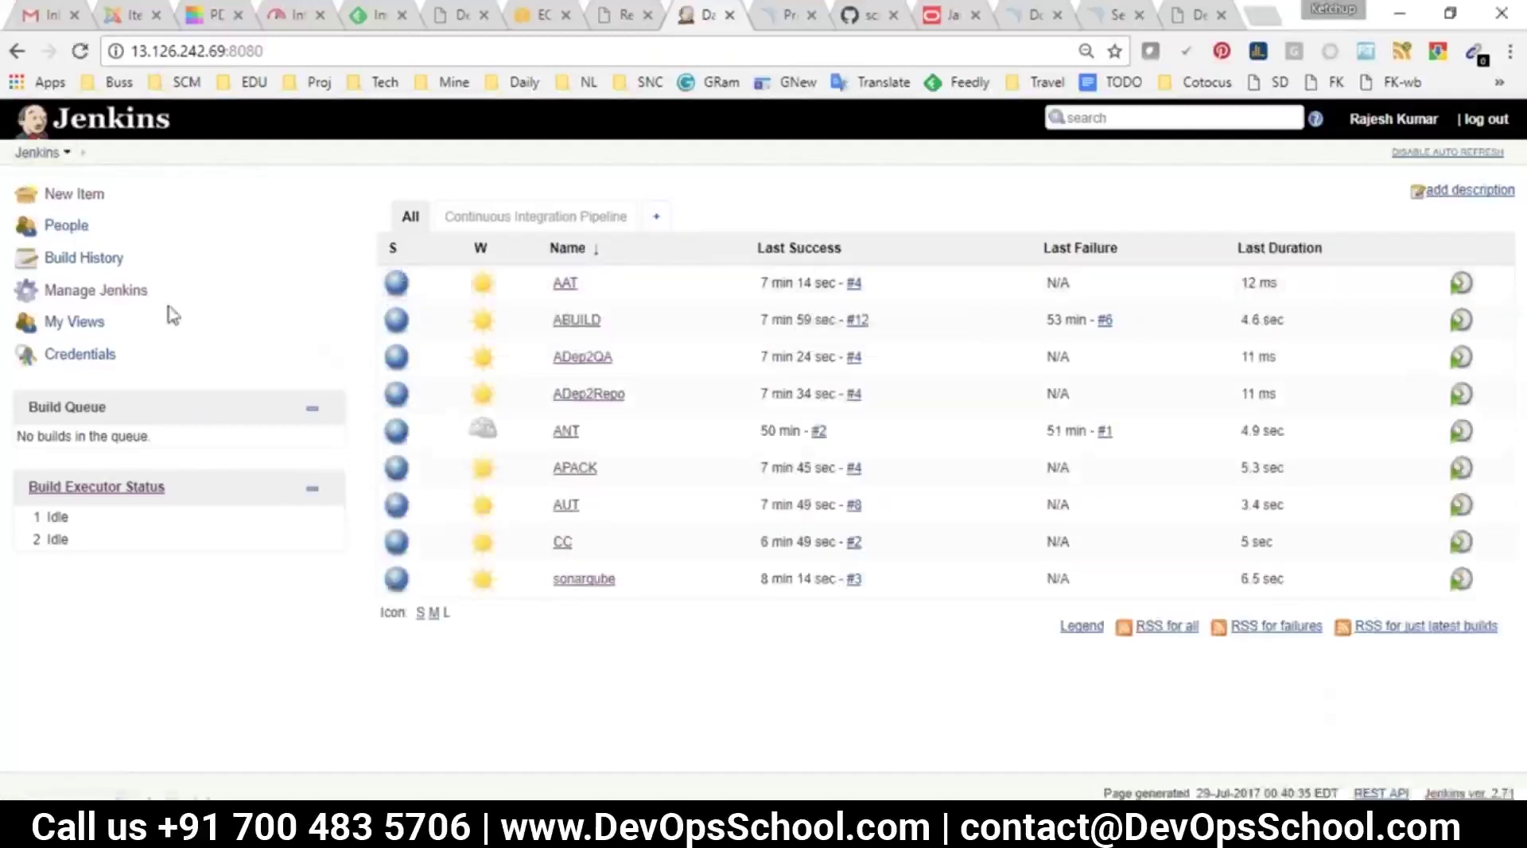
Open Manage Jenkins and review the Configure System entry for global settings and paths
click(95, 290)
scroll(775, 322, down, 3)
scroll(764, 445, up, 5)
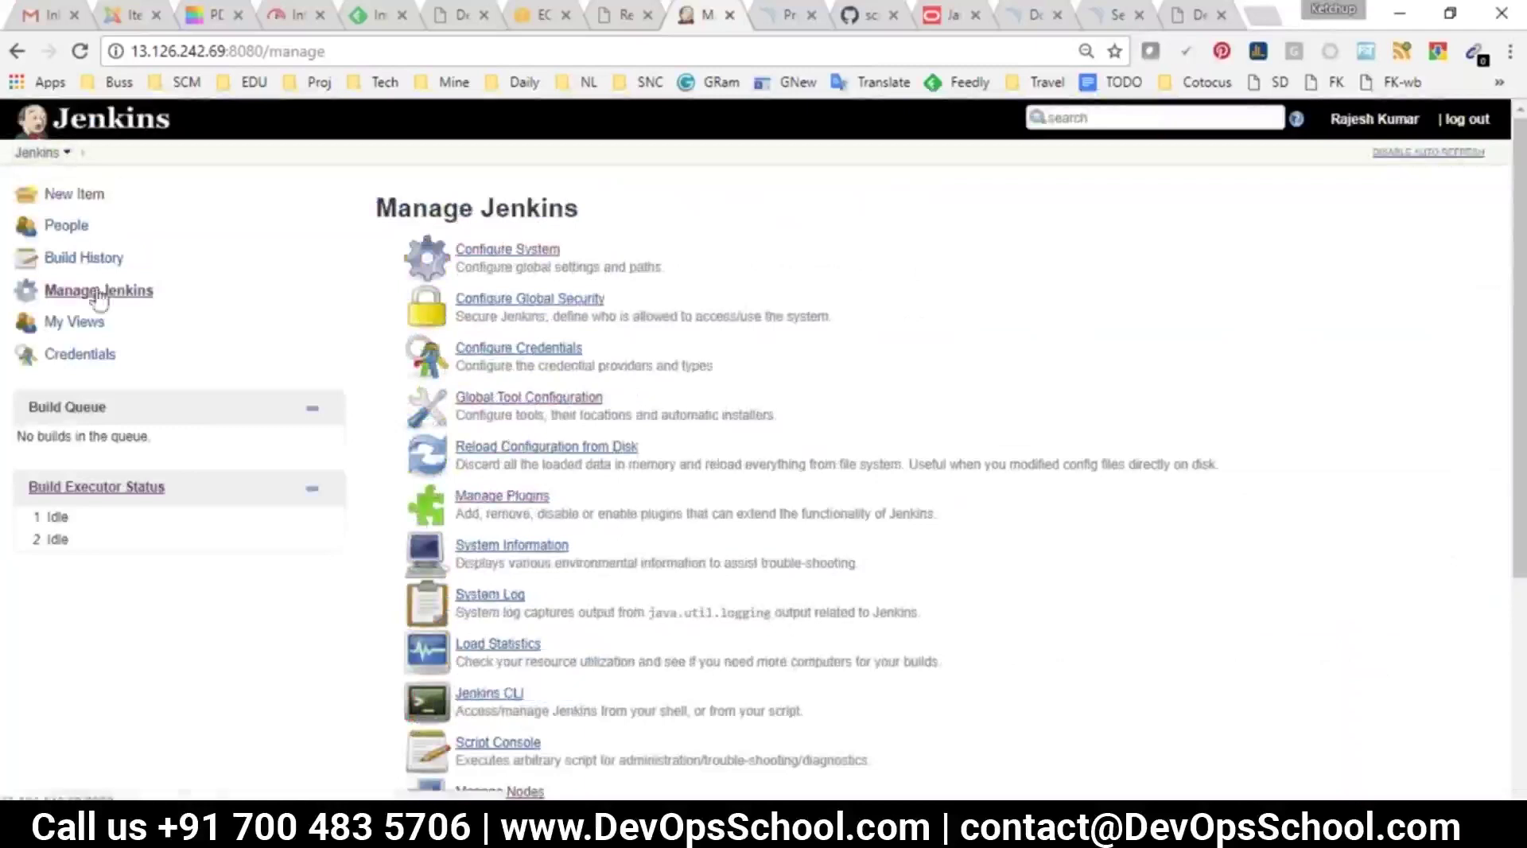
drag(559, 249, 458, 253)
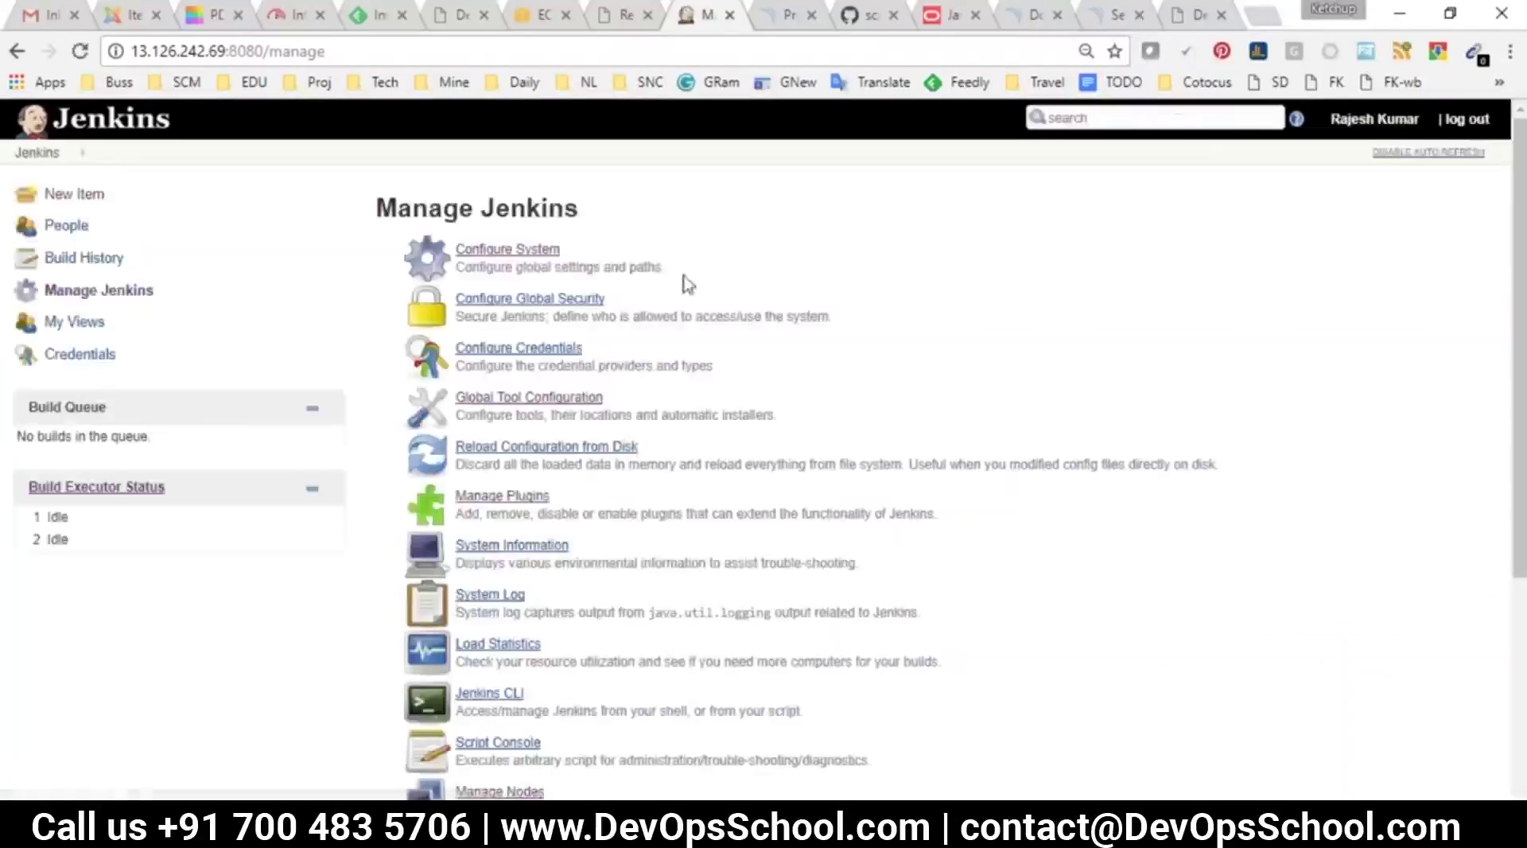
drag(464, 267, 676, 277)
Open Configure System and review the Maven options, keeping the local repository at Default
click(523, 249)
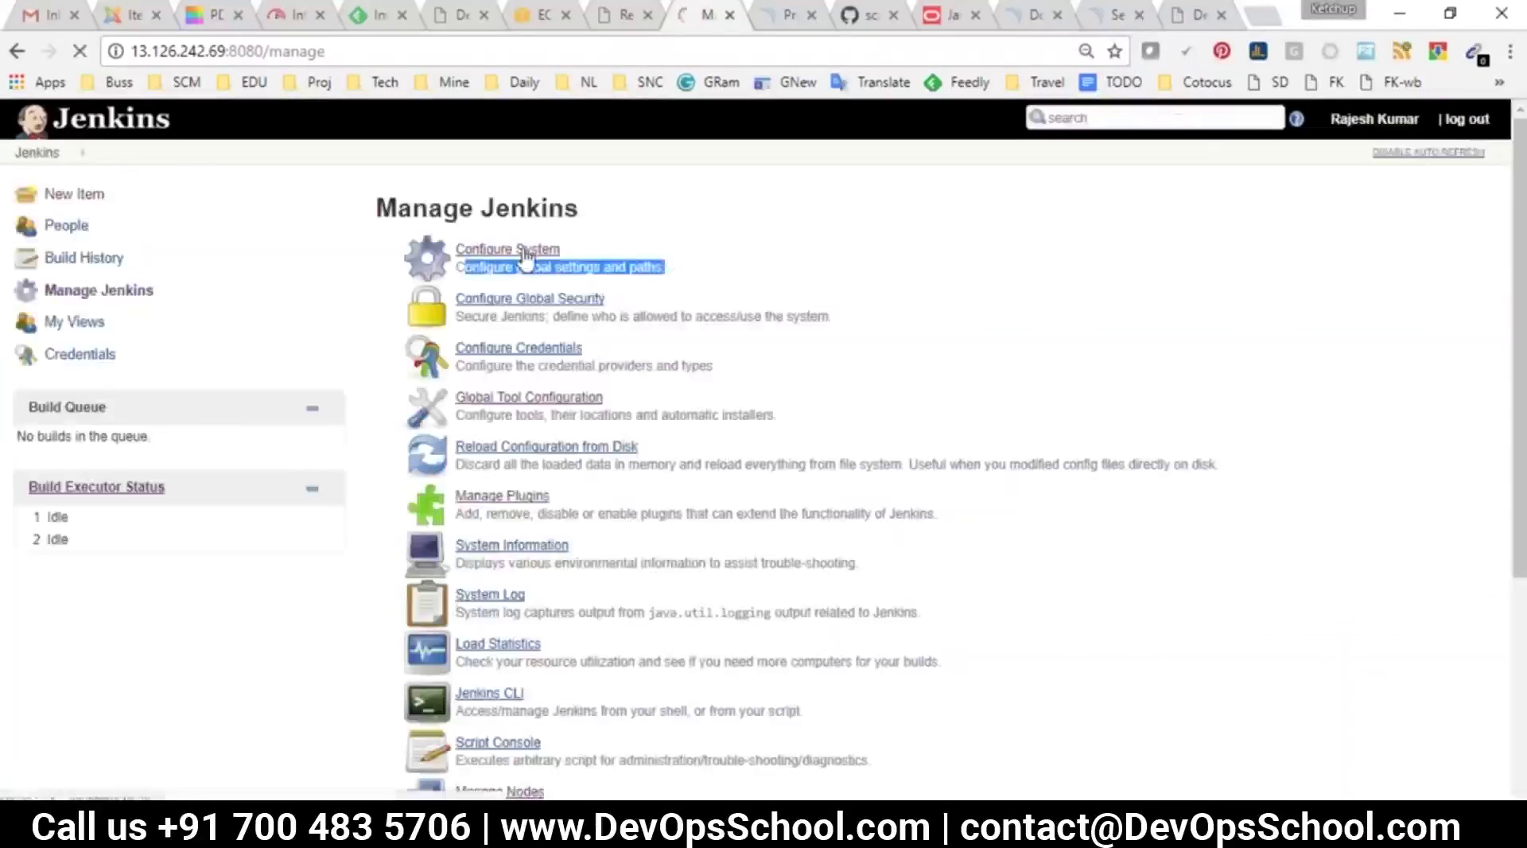
scroll(665, 411, down, 1)
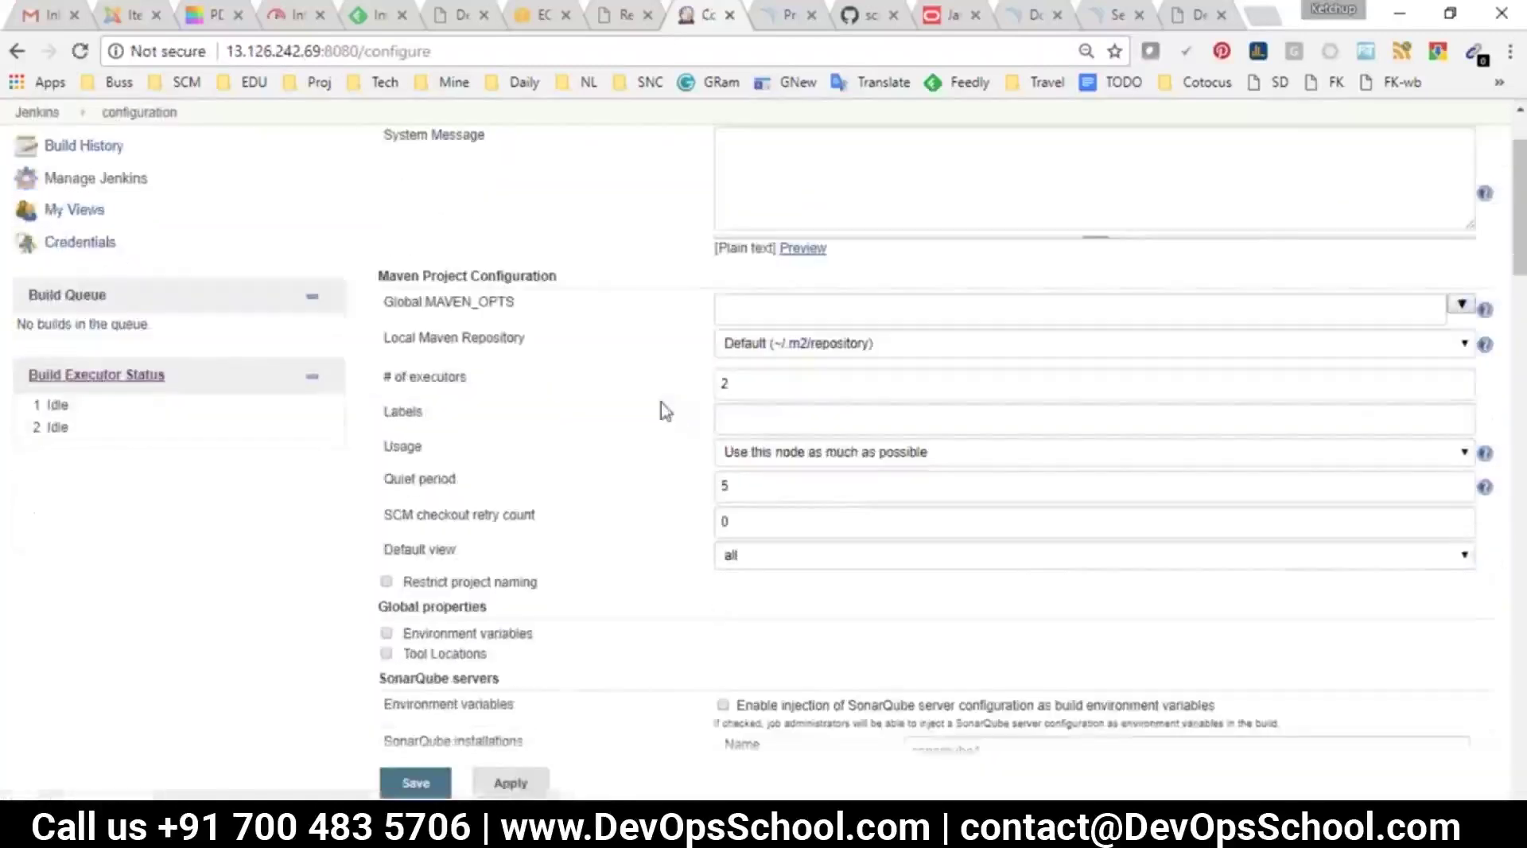
drag(380, 276, 563, 283)
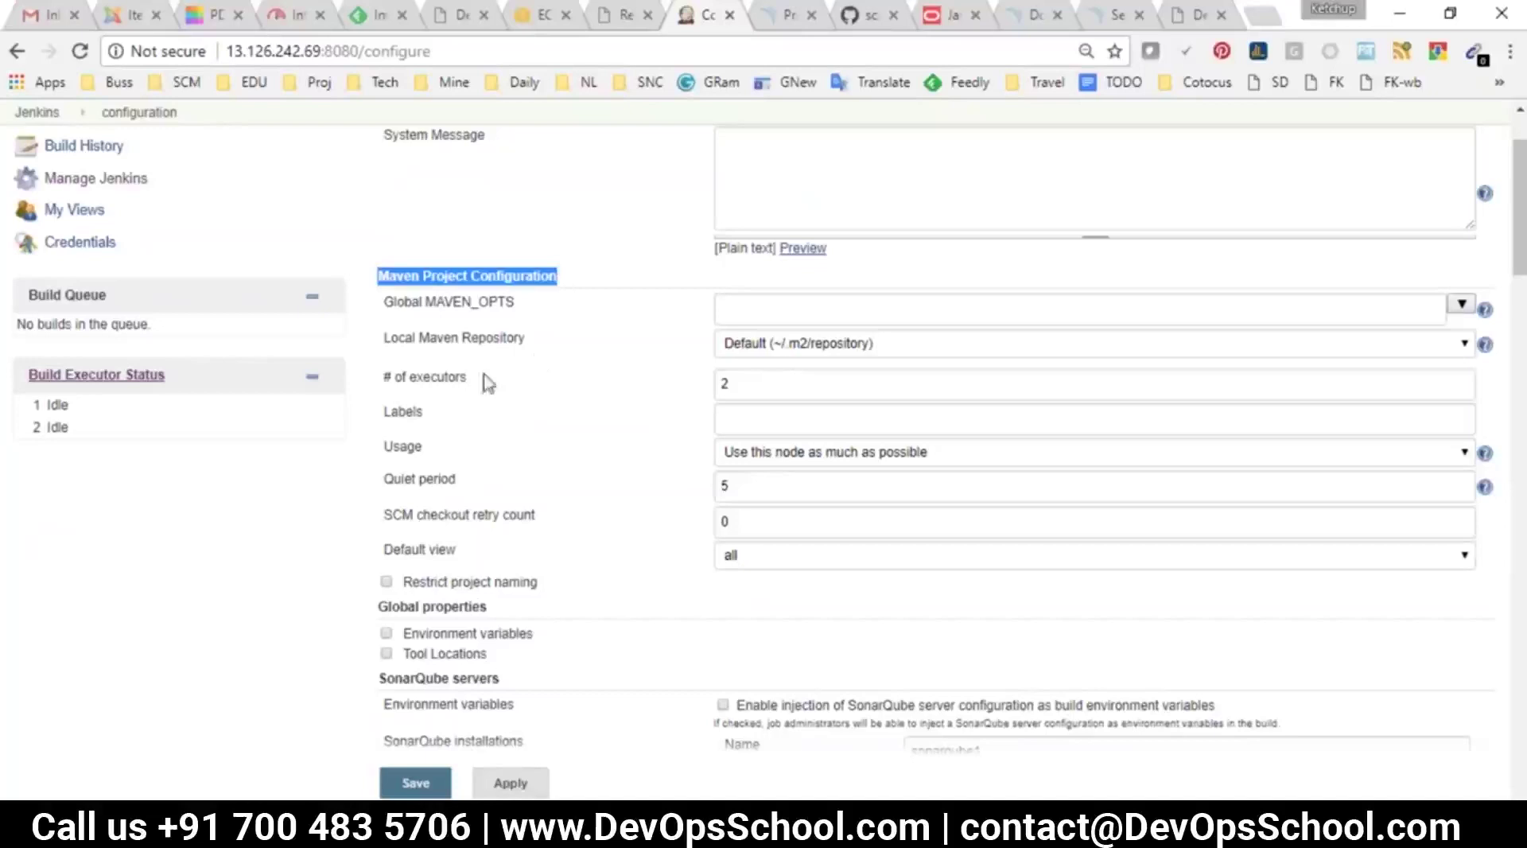
click(493, 305)
click(493, 305)
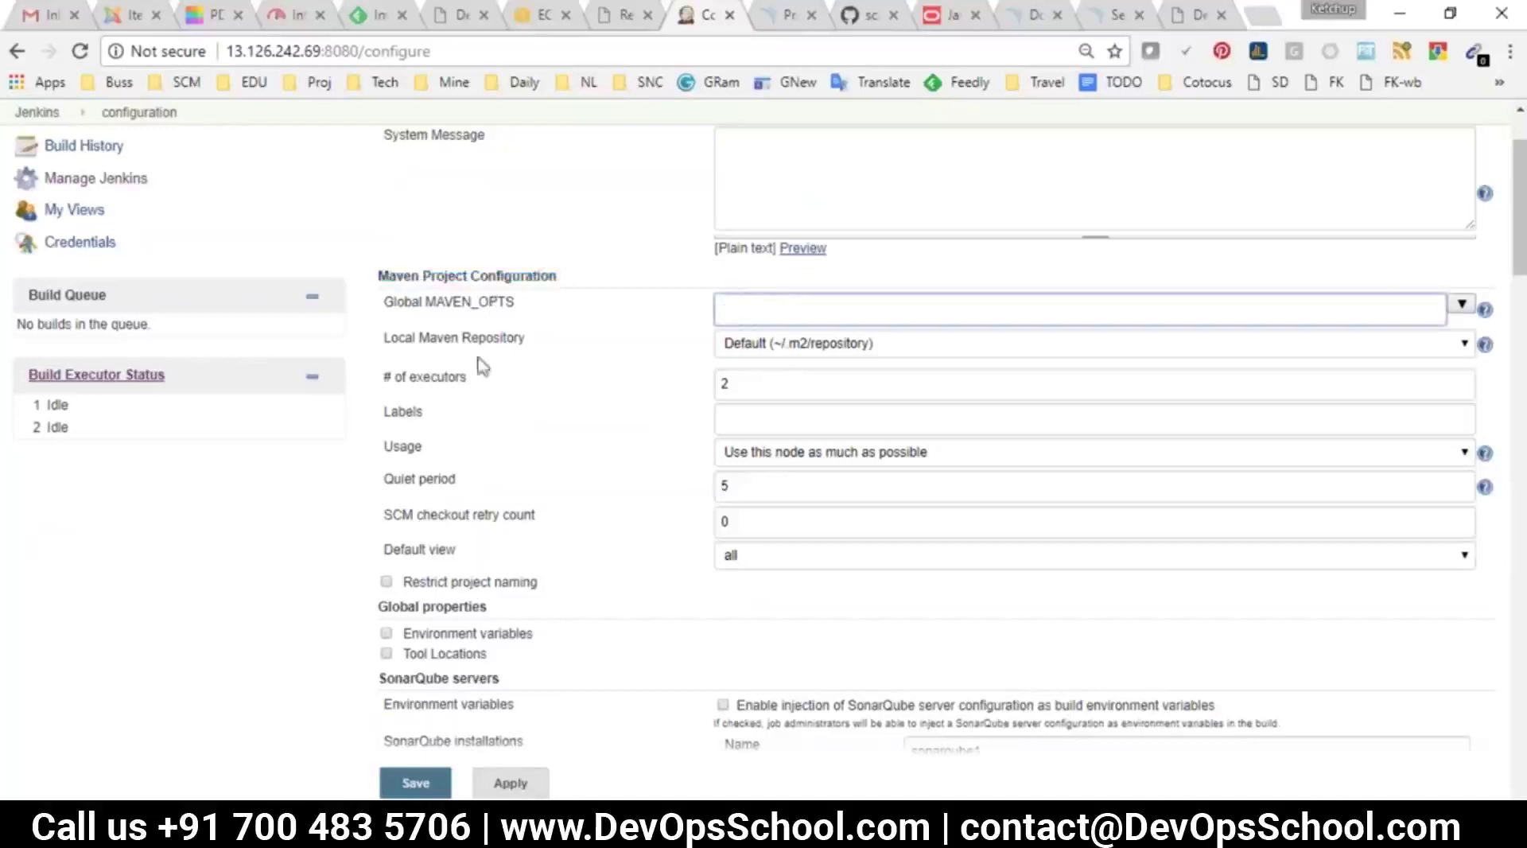
click(837, 355)
click(837, 356)
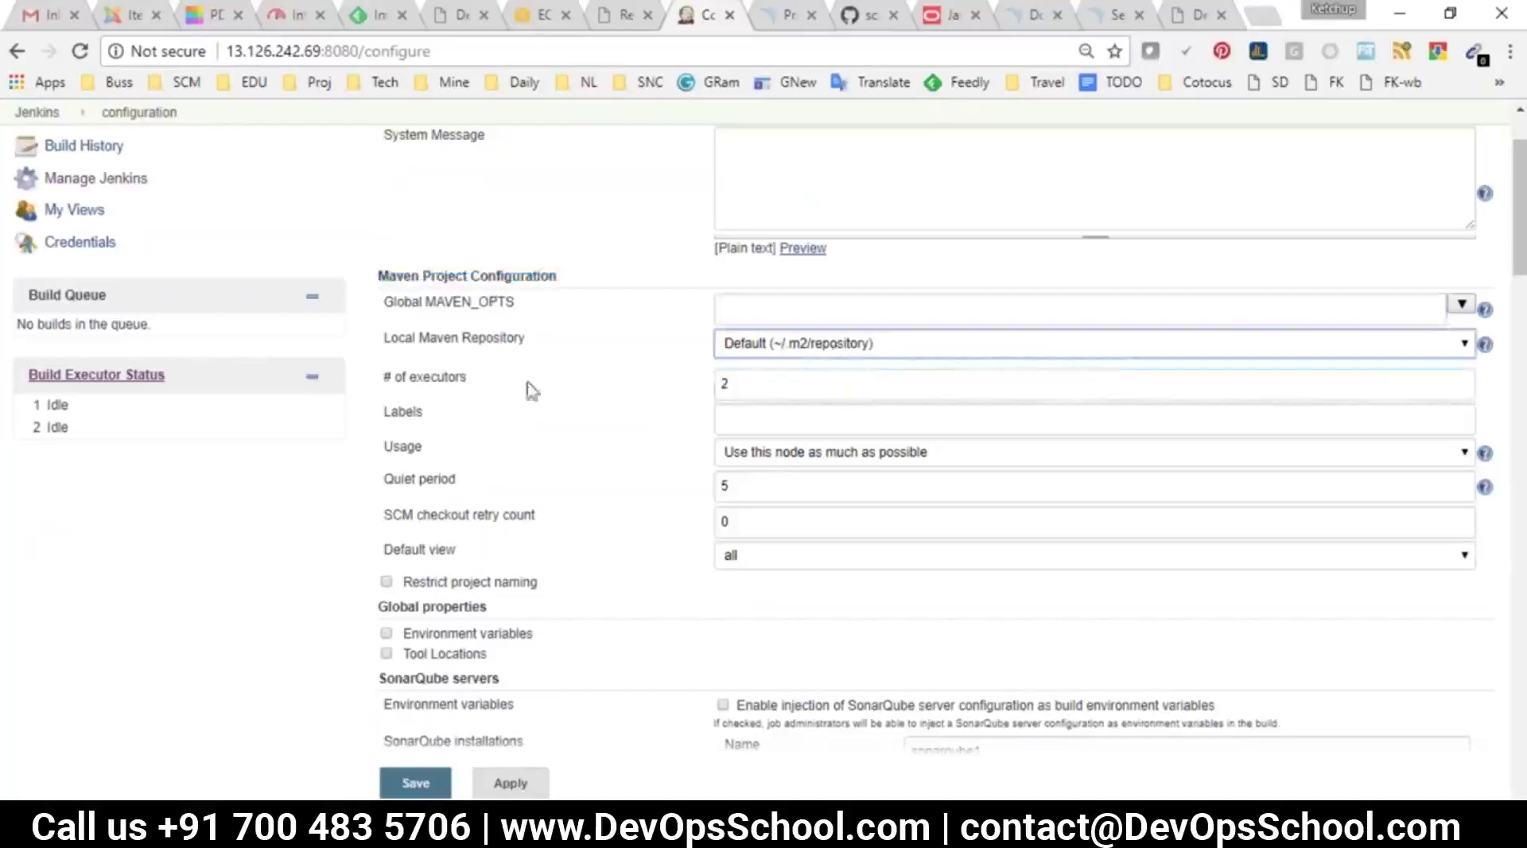
Locate the # of executors field showing 2 and compare it with the two idle executors
click(422, 395)
double_click(437, 377)
click(463, 413)
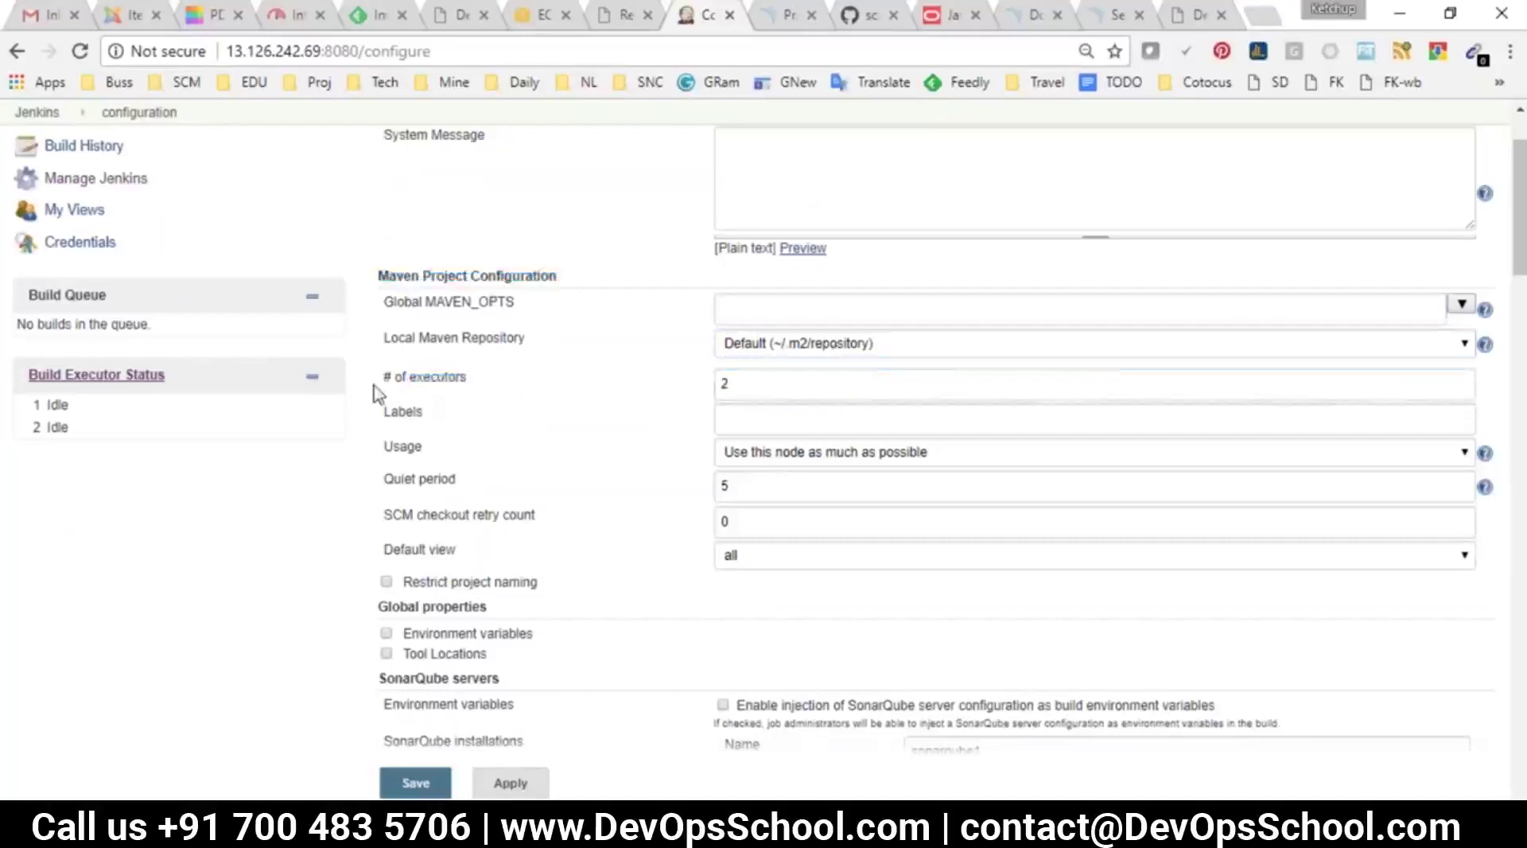
drag(384, 378, 474, 375)
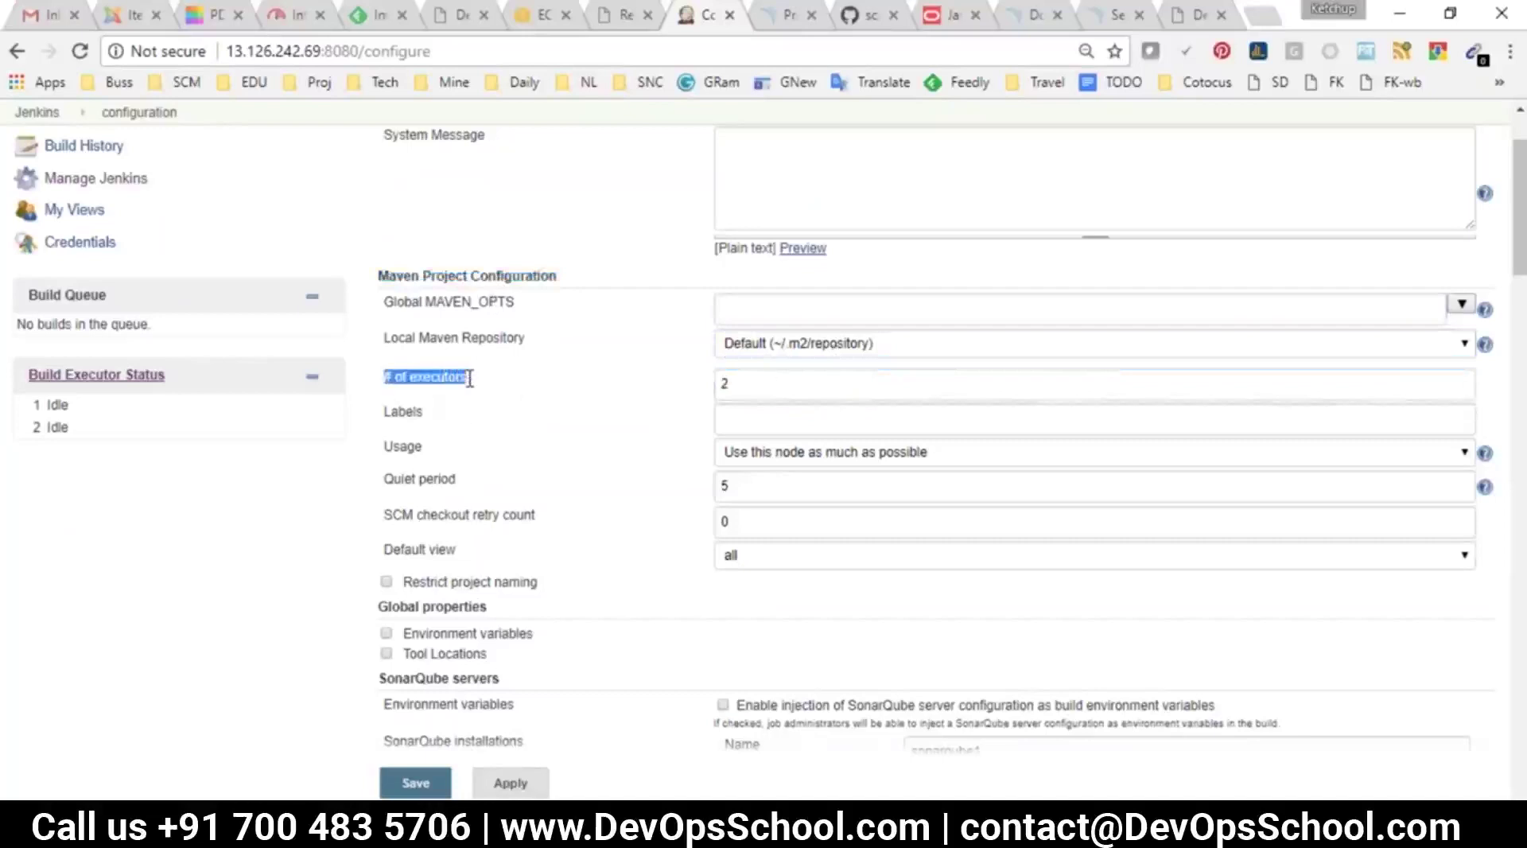
drag(777, 385, 667, 377)
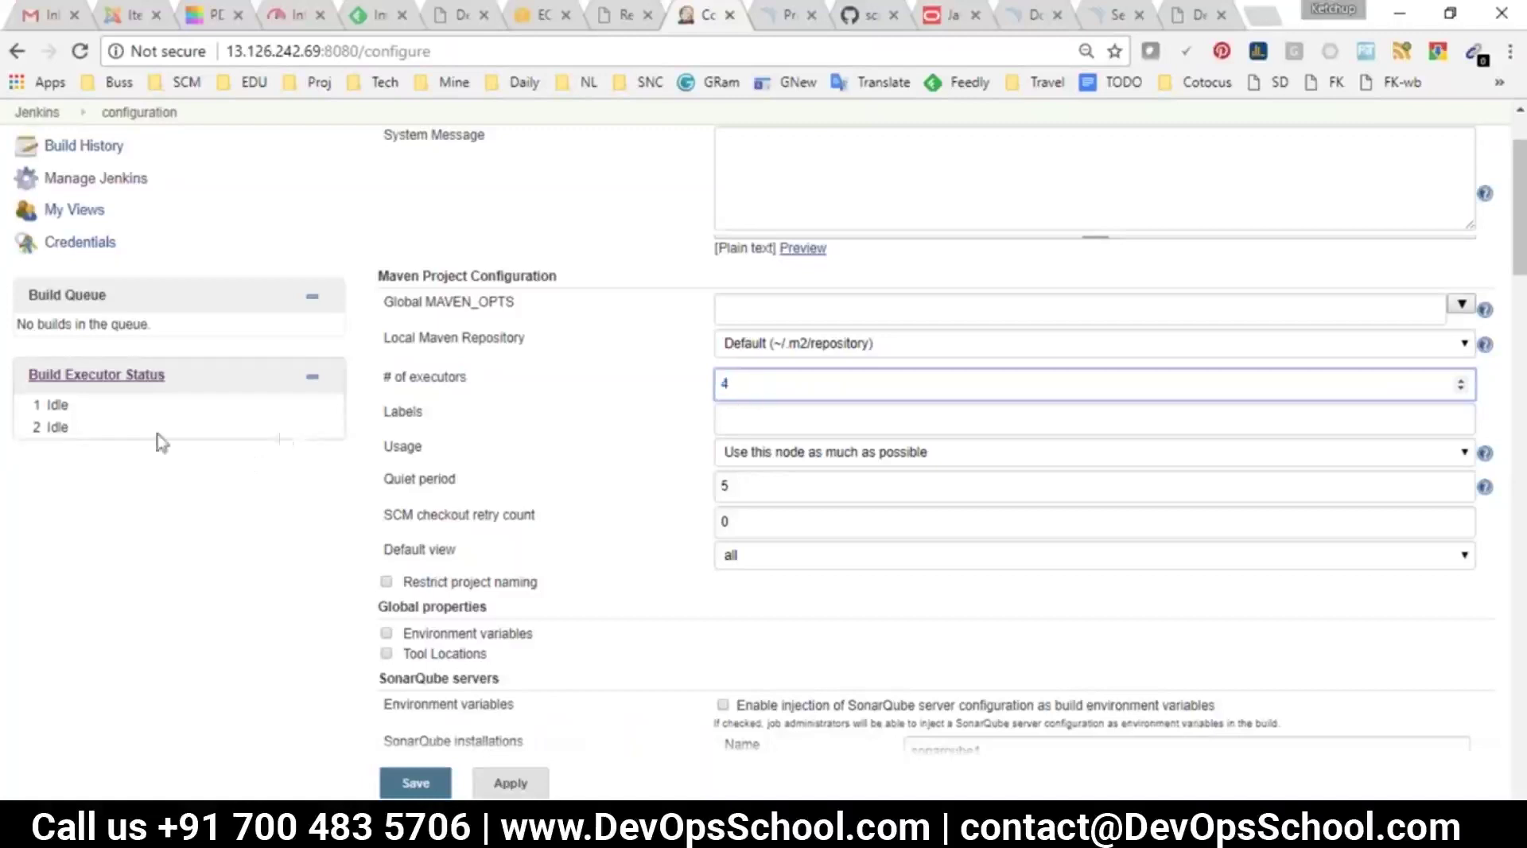
click(62, 405)
drag(58, 405, 35, 369)
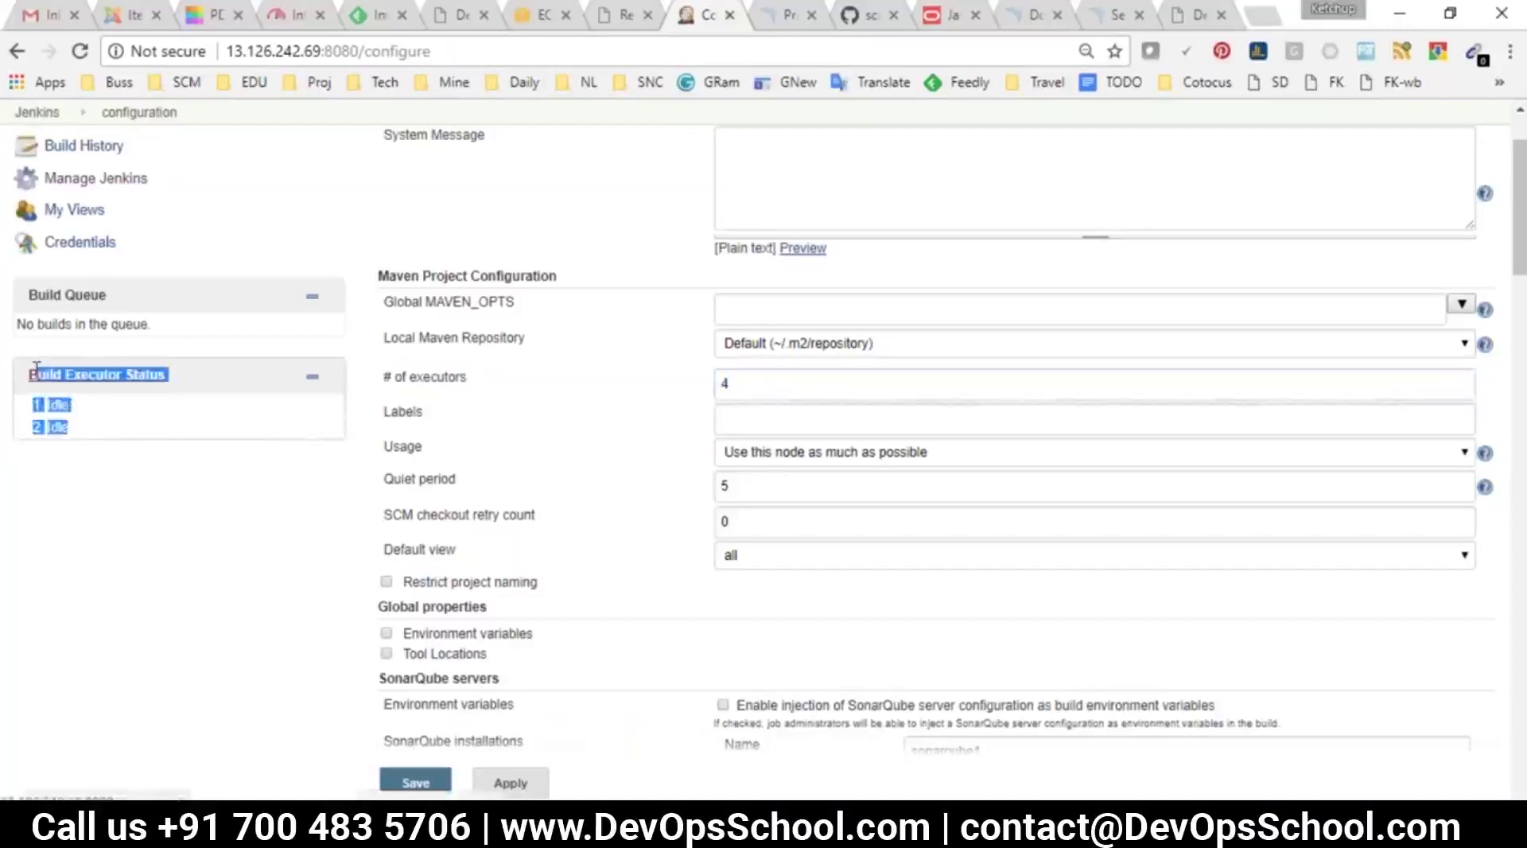
Change the # of executors value to 4
double_click(743, 382)
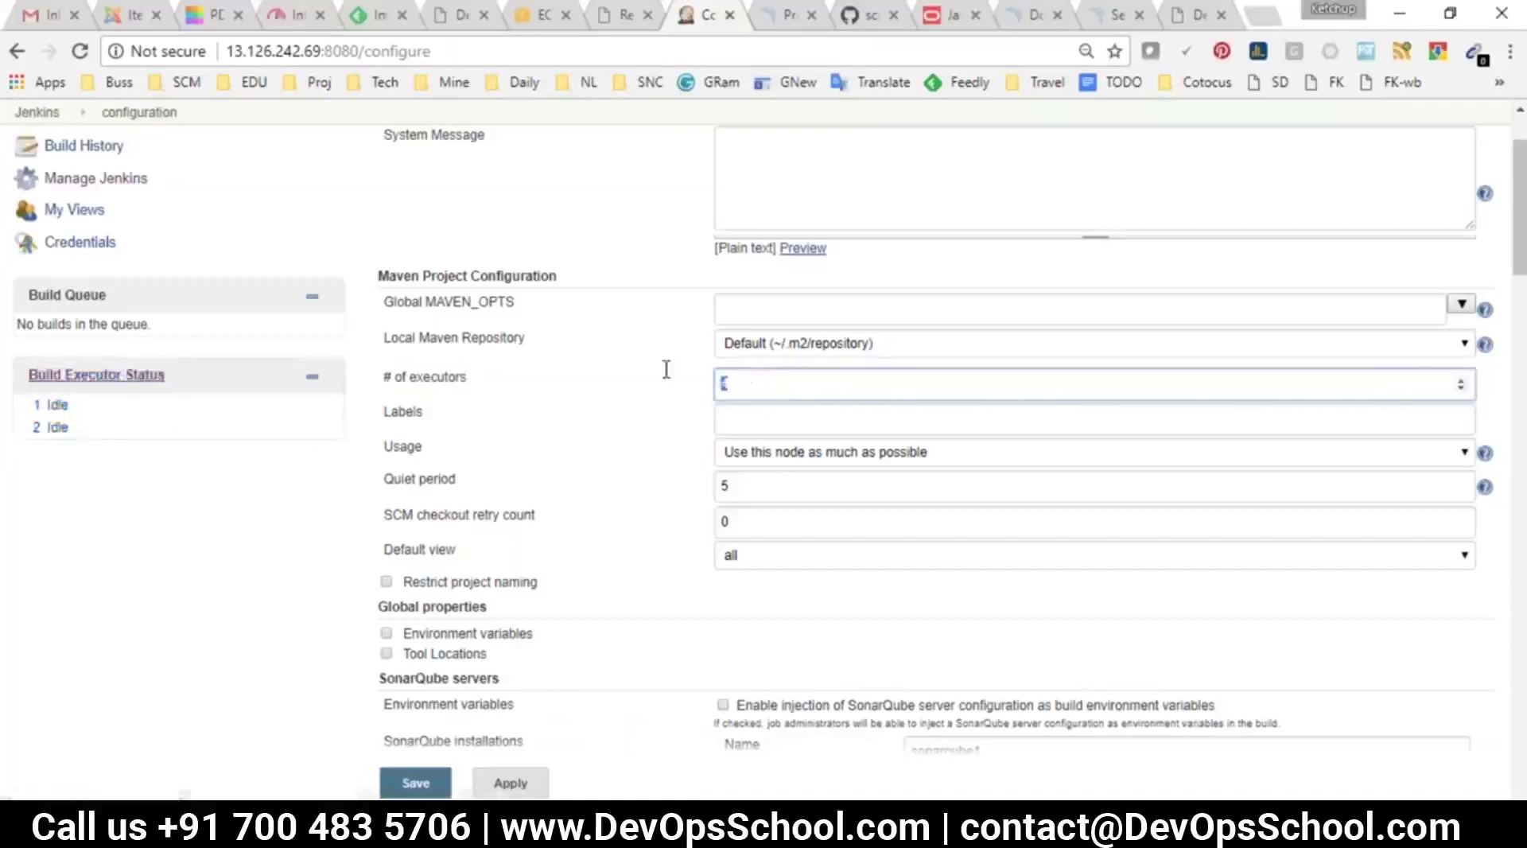
text(2)
click(151, 468)
drag(33, 398, 70, 438)
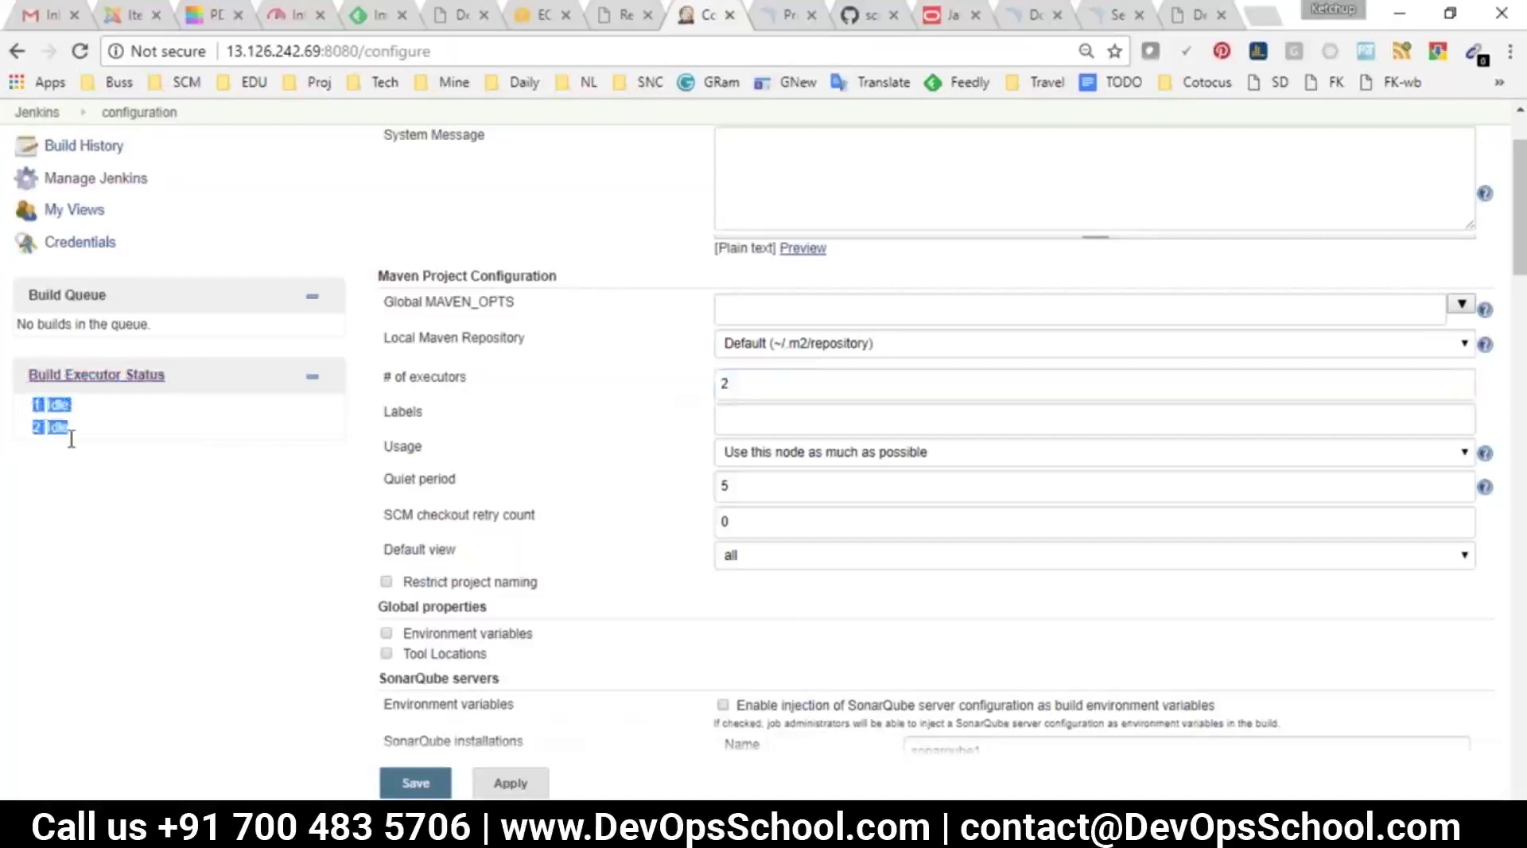
double_click(751, 390)
text(4)
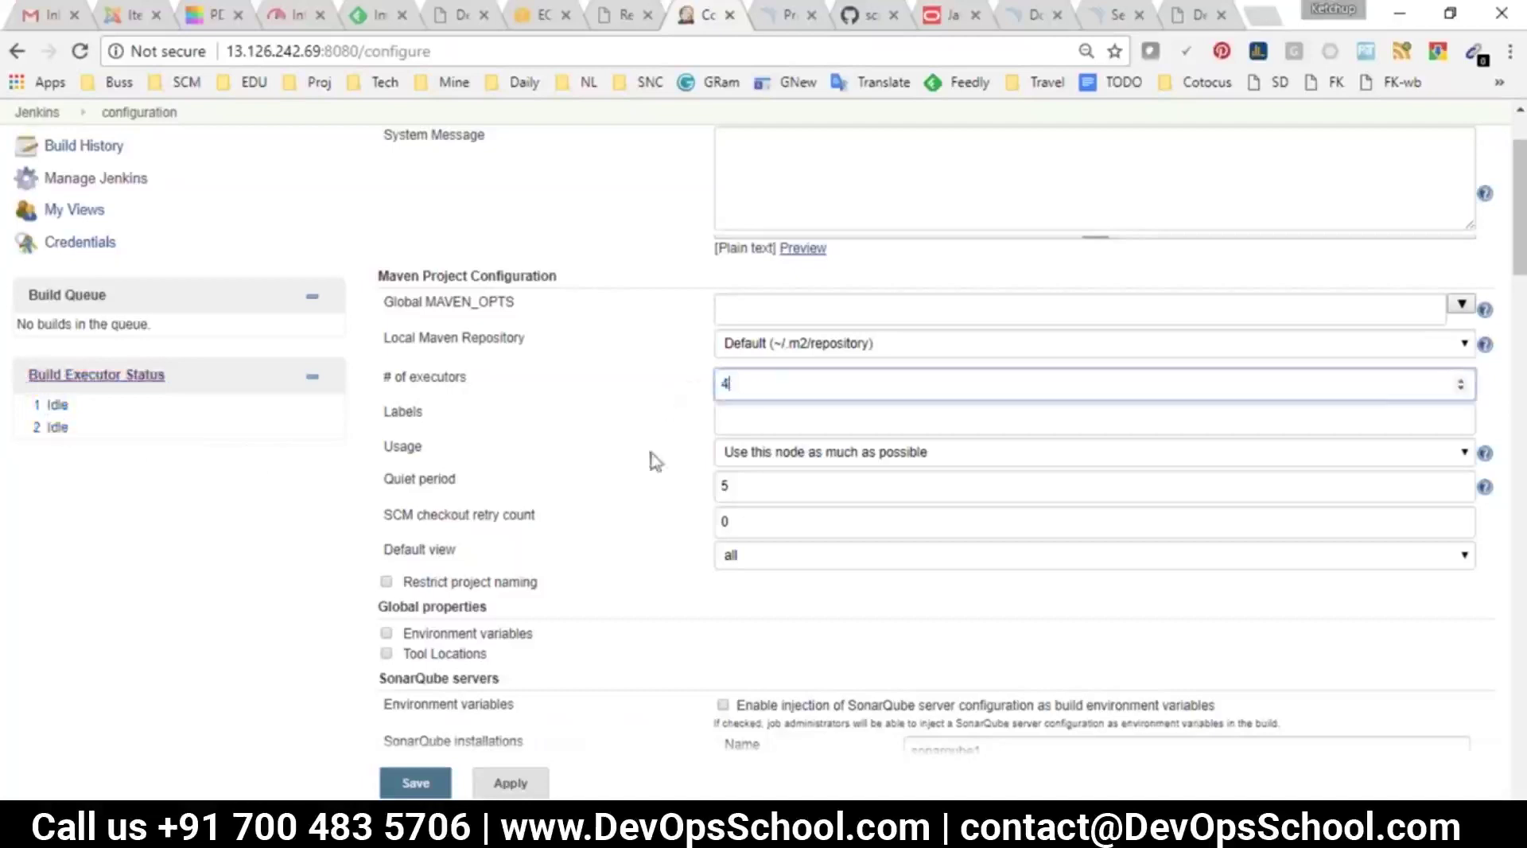
Apply and save the configuration, then confirm four idle executors appear
click(510, 783)
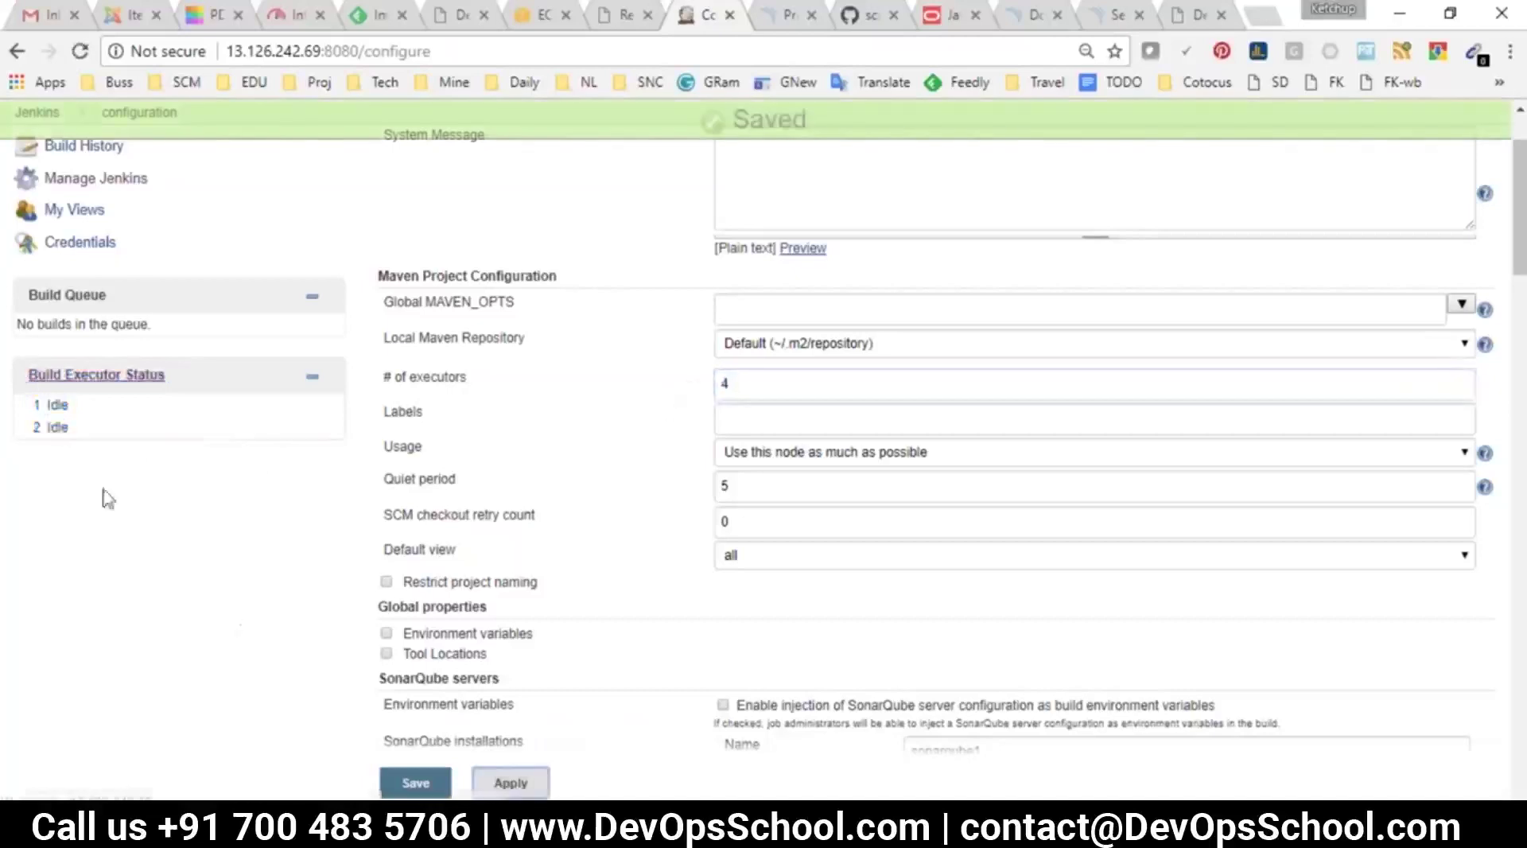
click(415, 783)
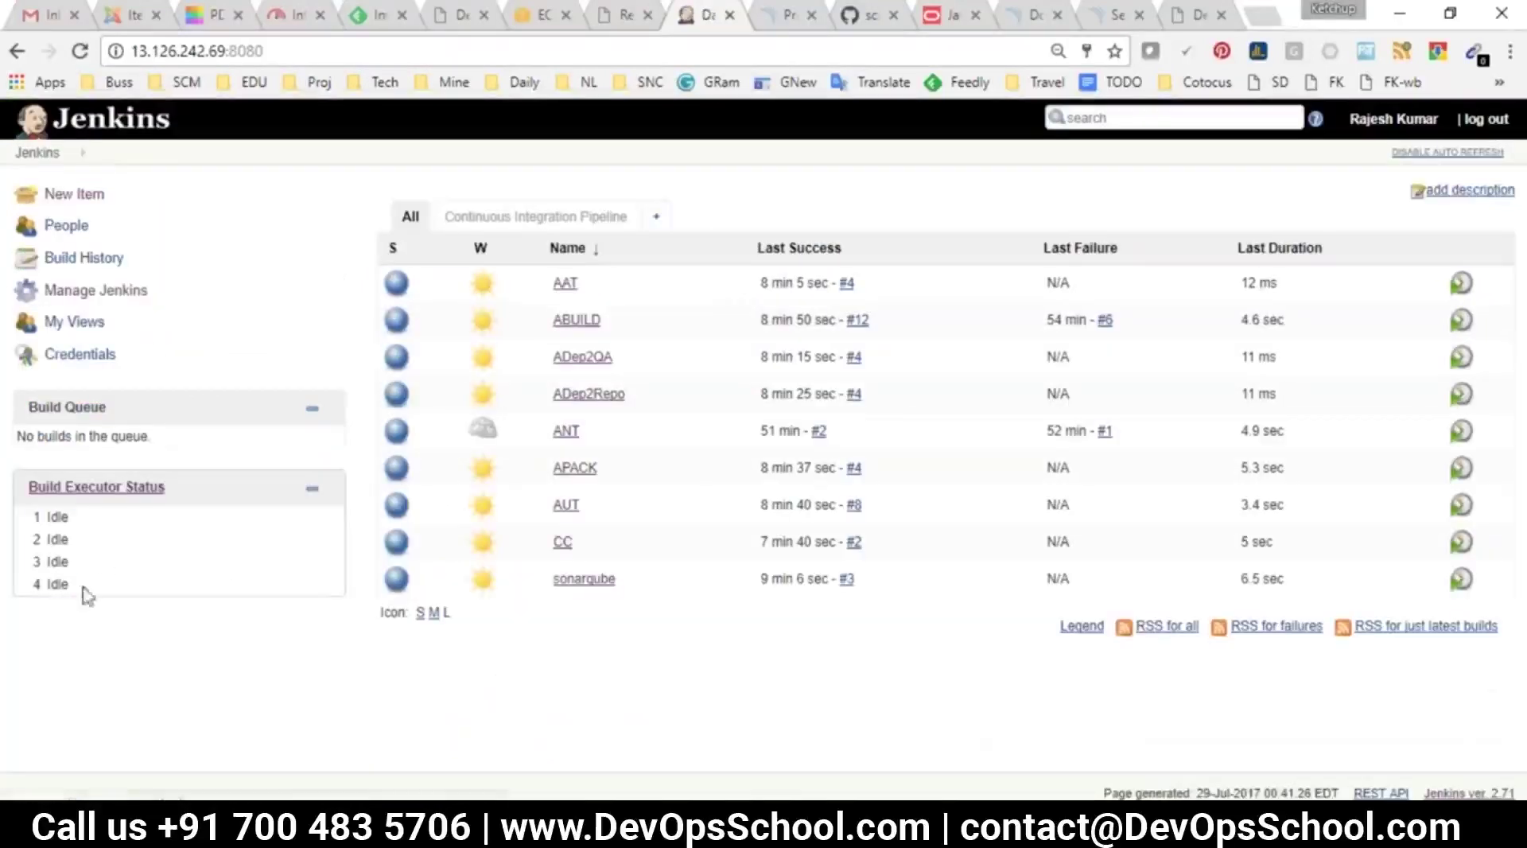
drag(87, 596, 27, 483)
click(152, 624)
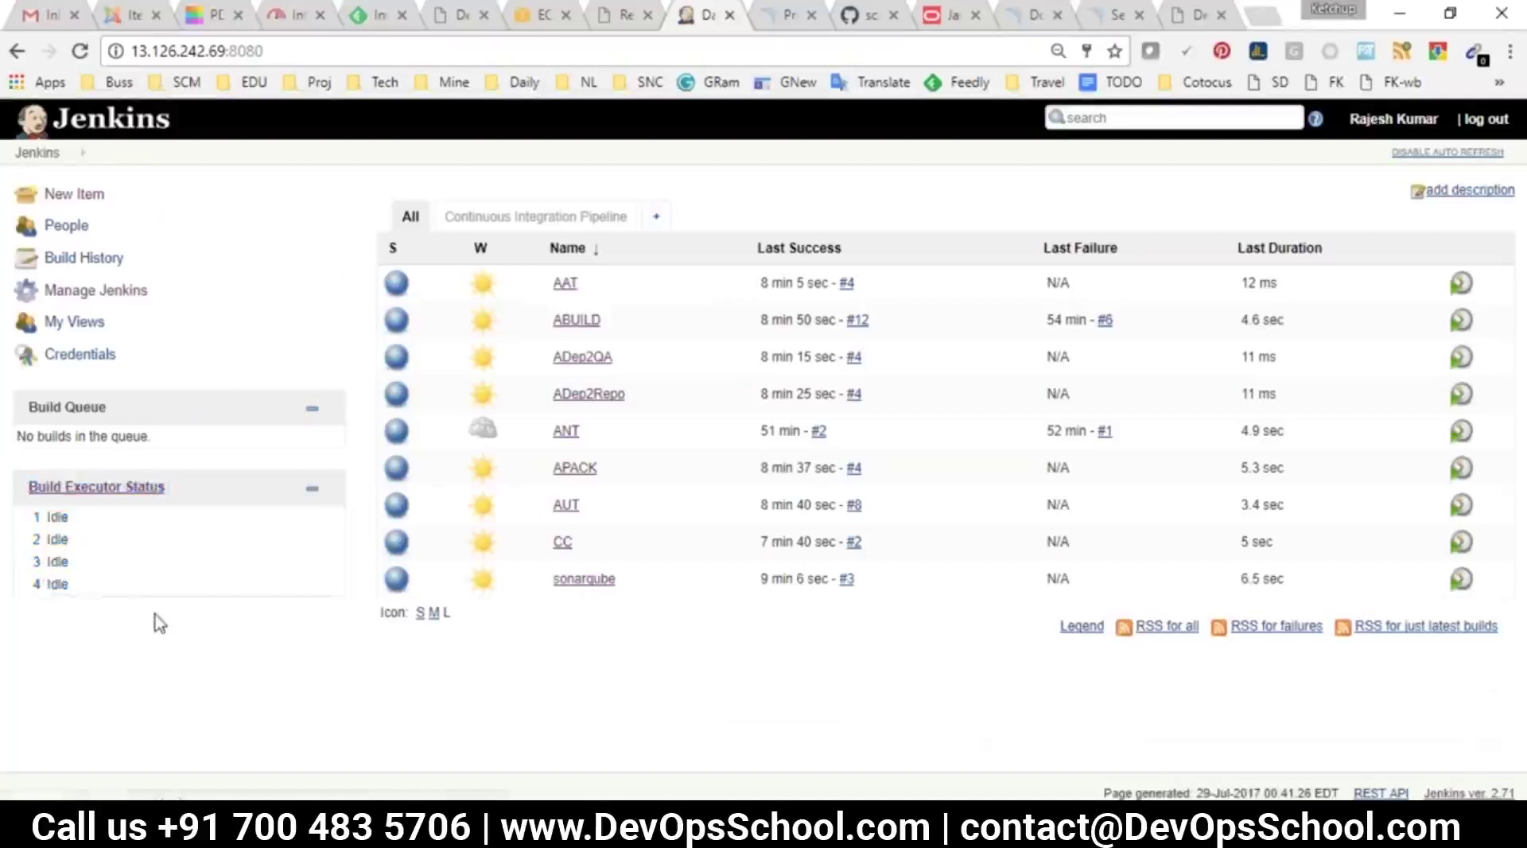
drag(88, 590, 27, 459)
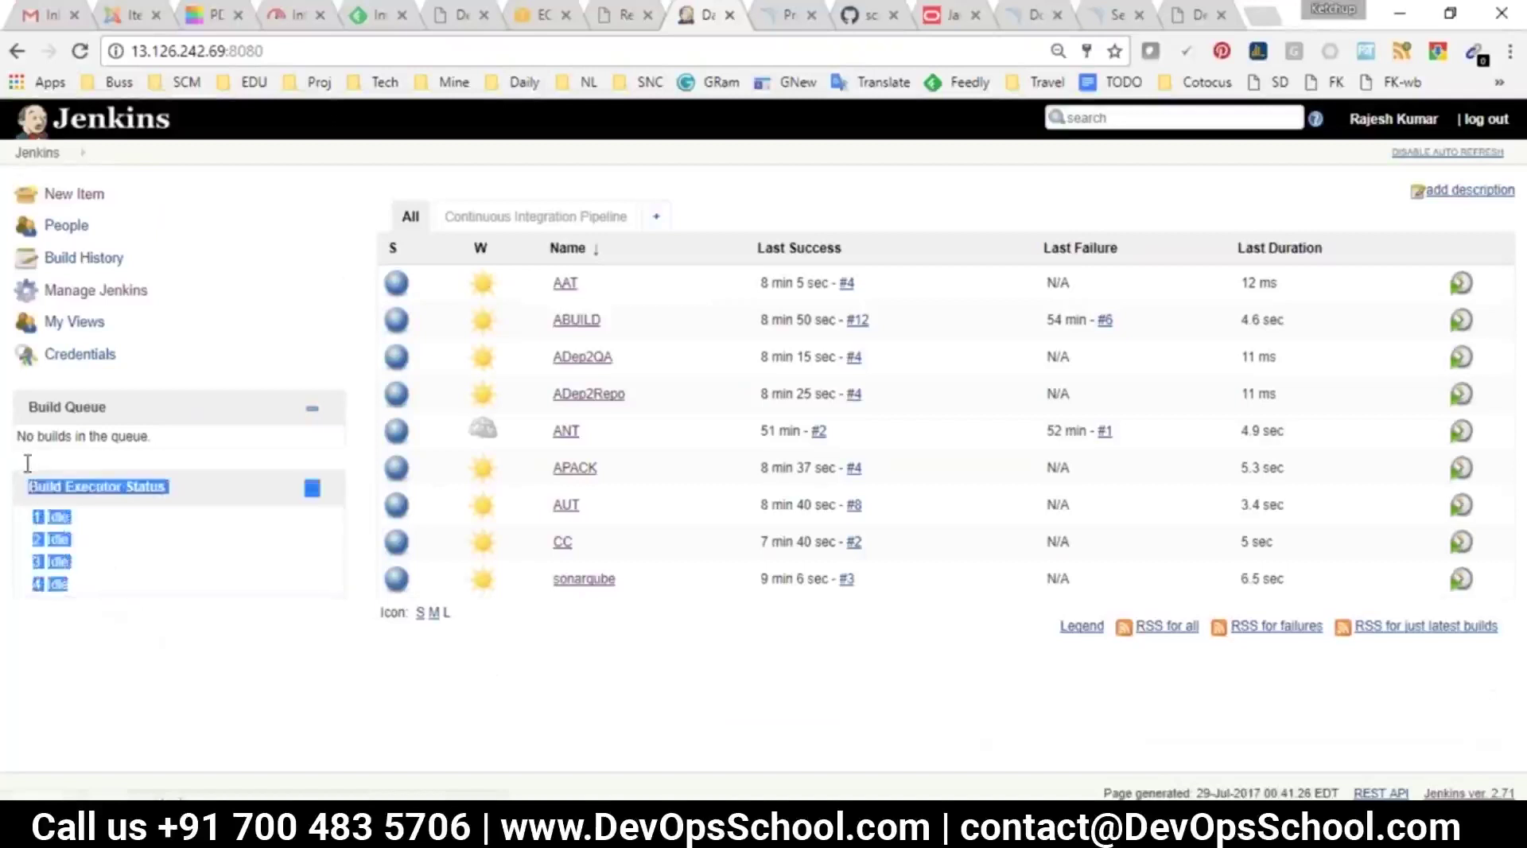
Open Configure System and review the executor, quiet period and SCM checkout retry settings
click(89, 290)
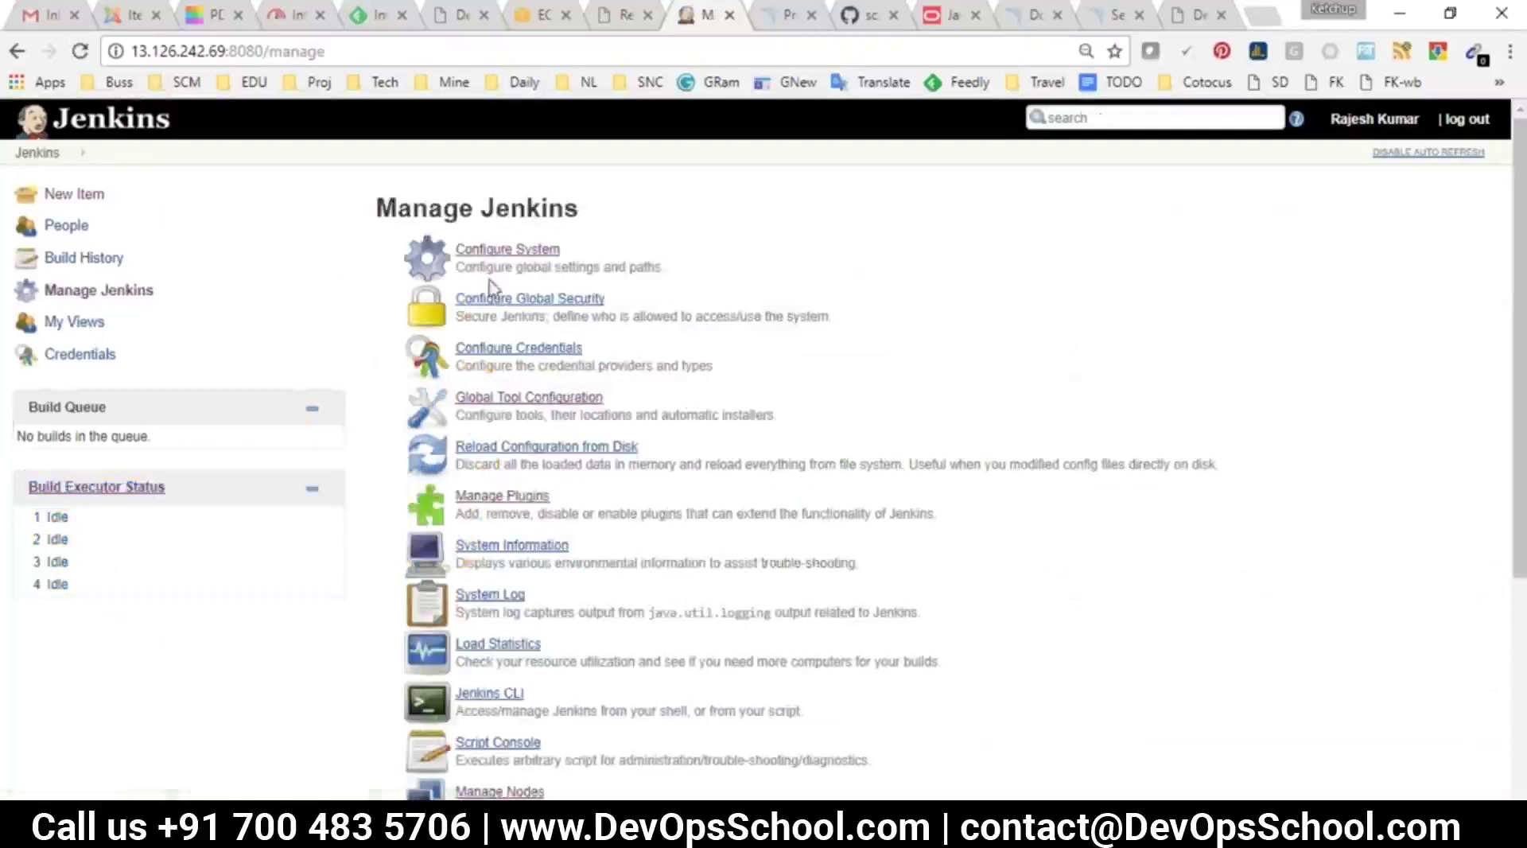
click(491, 253)
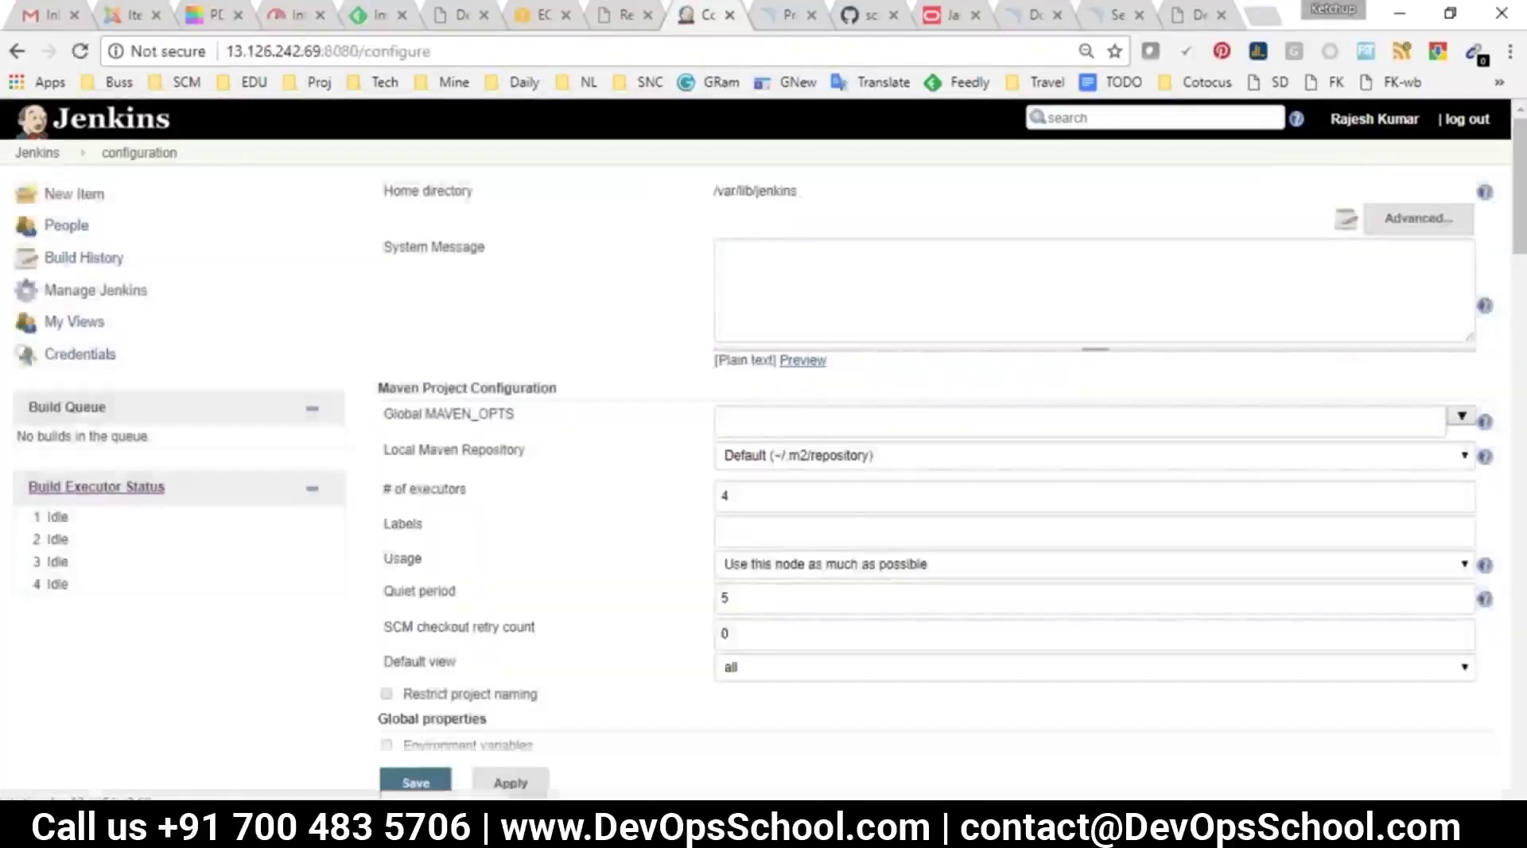
scroll(504, 501, down, 2)
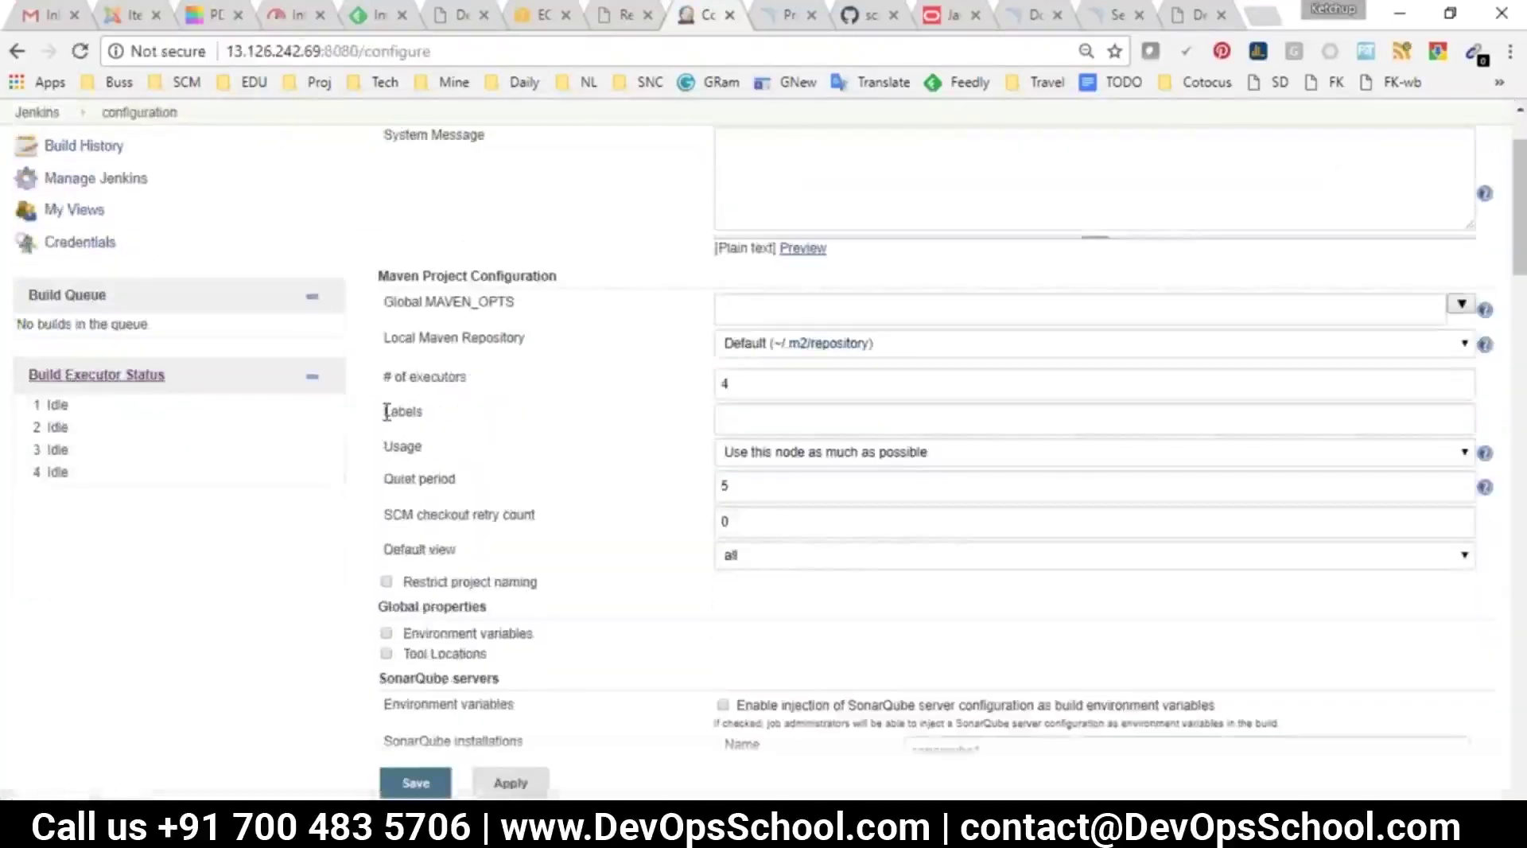
drag(411, 514, 570, 530)
drag(385, 376, 502, 514)
scroll(1006, 461, down, 2)
click(555, 443)
scroll(557, 500, down, 3)
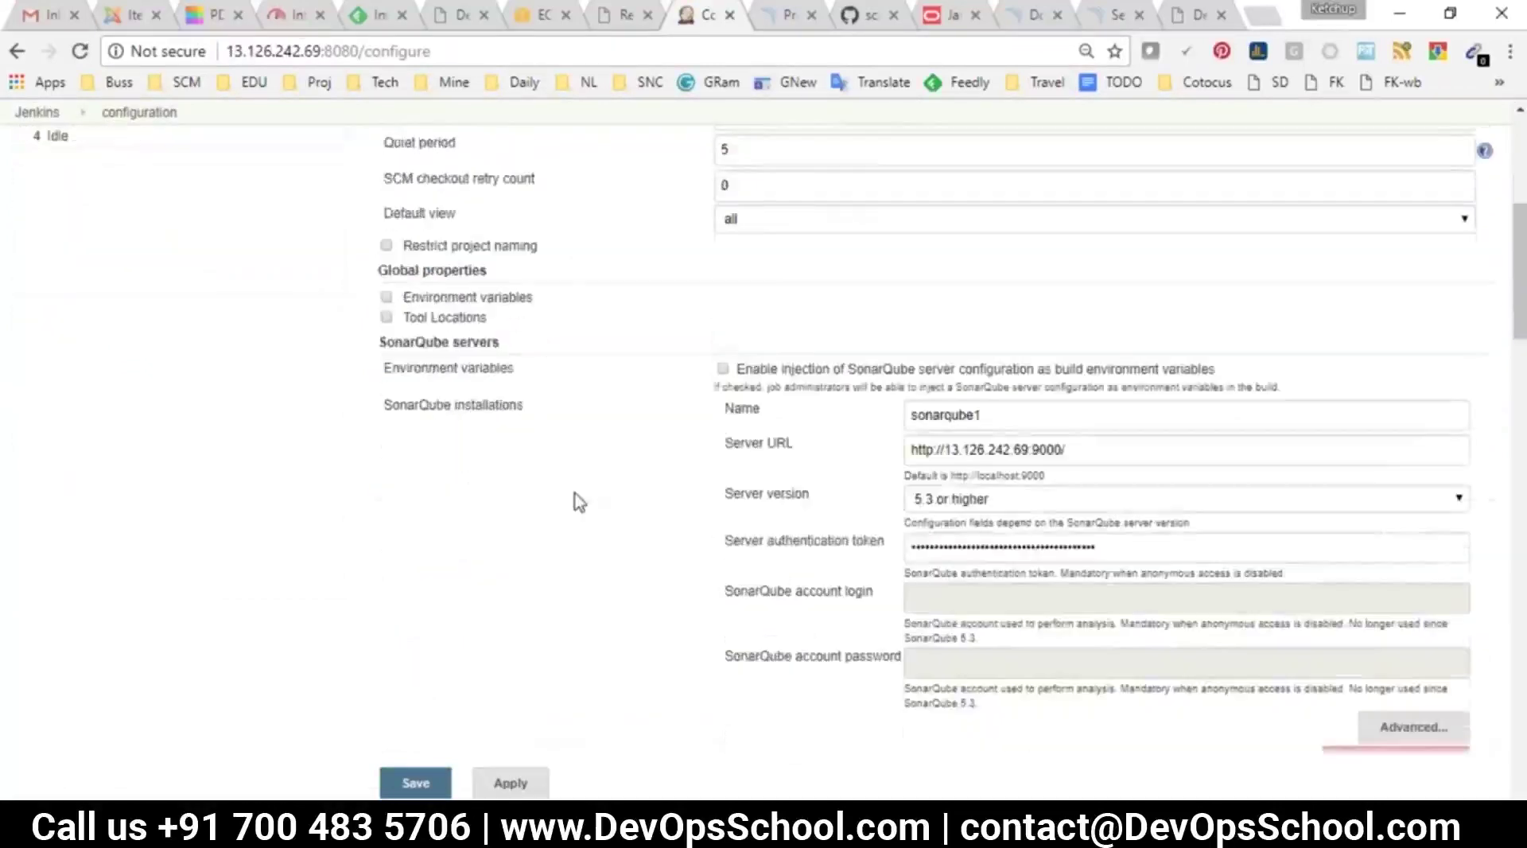
Try the Environment variables and Tool Locations (ant110) options, then uncheck both, leaving them off
double_click(421, 299)
click(423, 312)
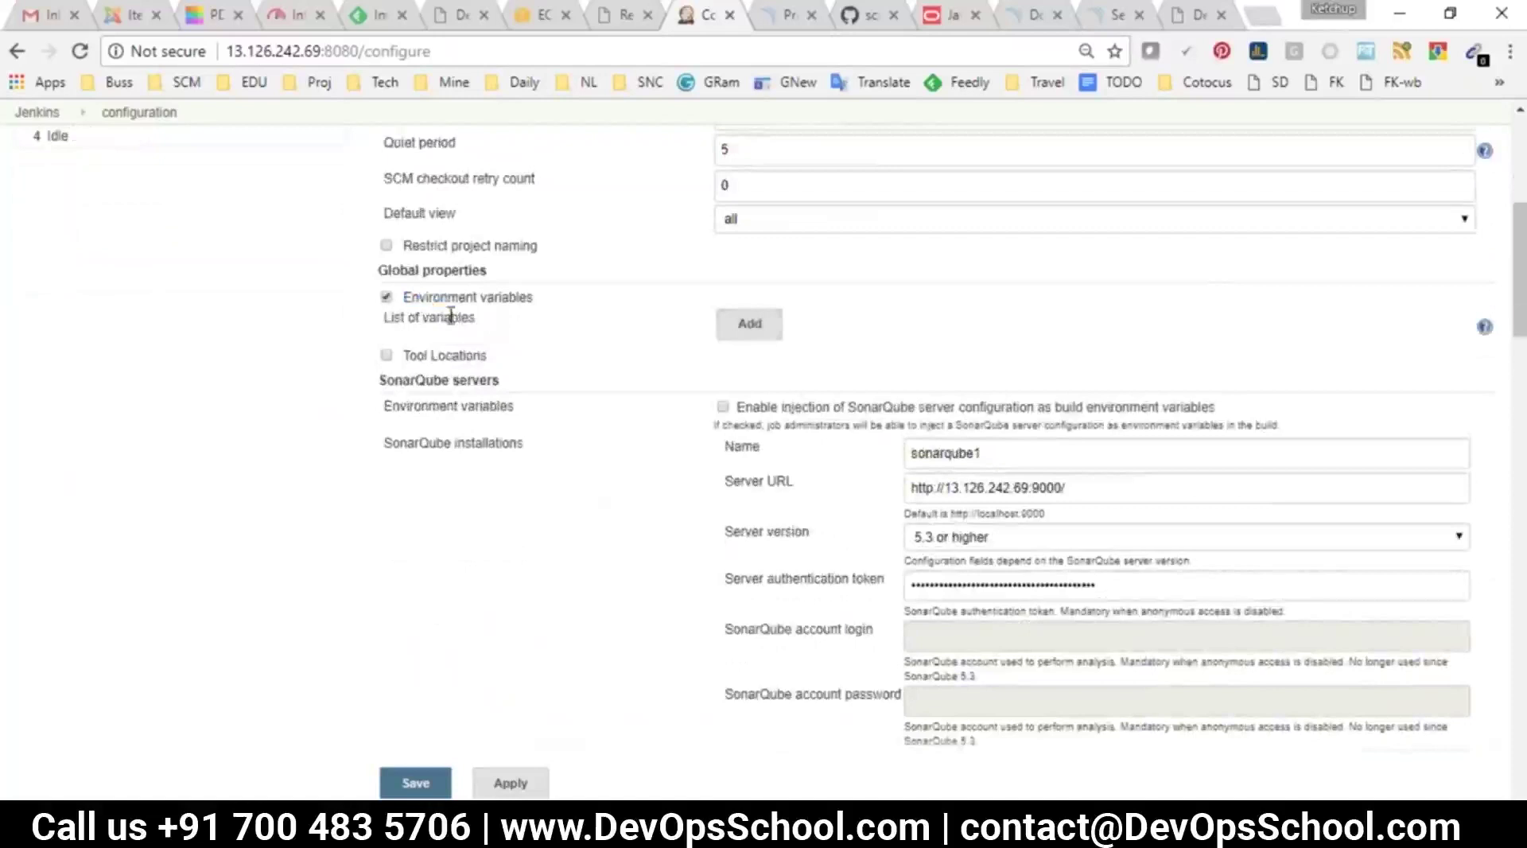
click(421, 299)
click(386, 316)
click(735, 349)
click(894, 348)
click(881, 365)
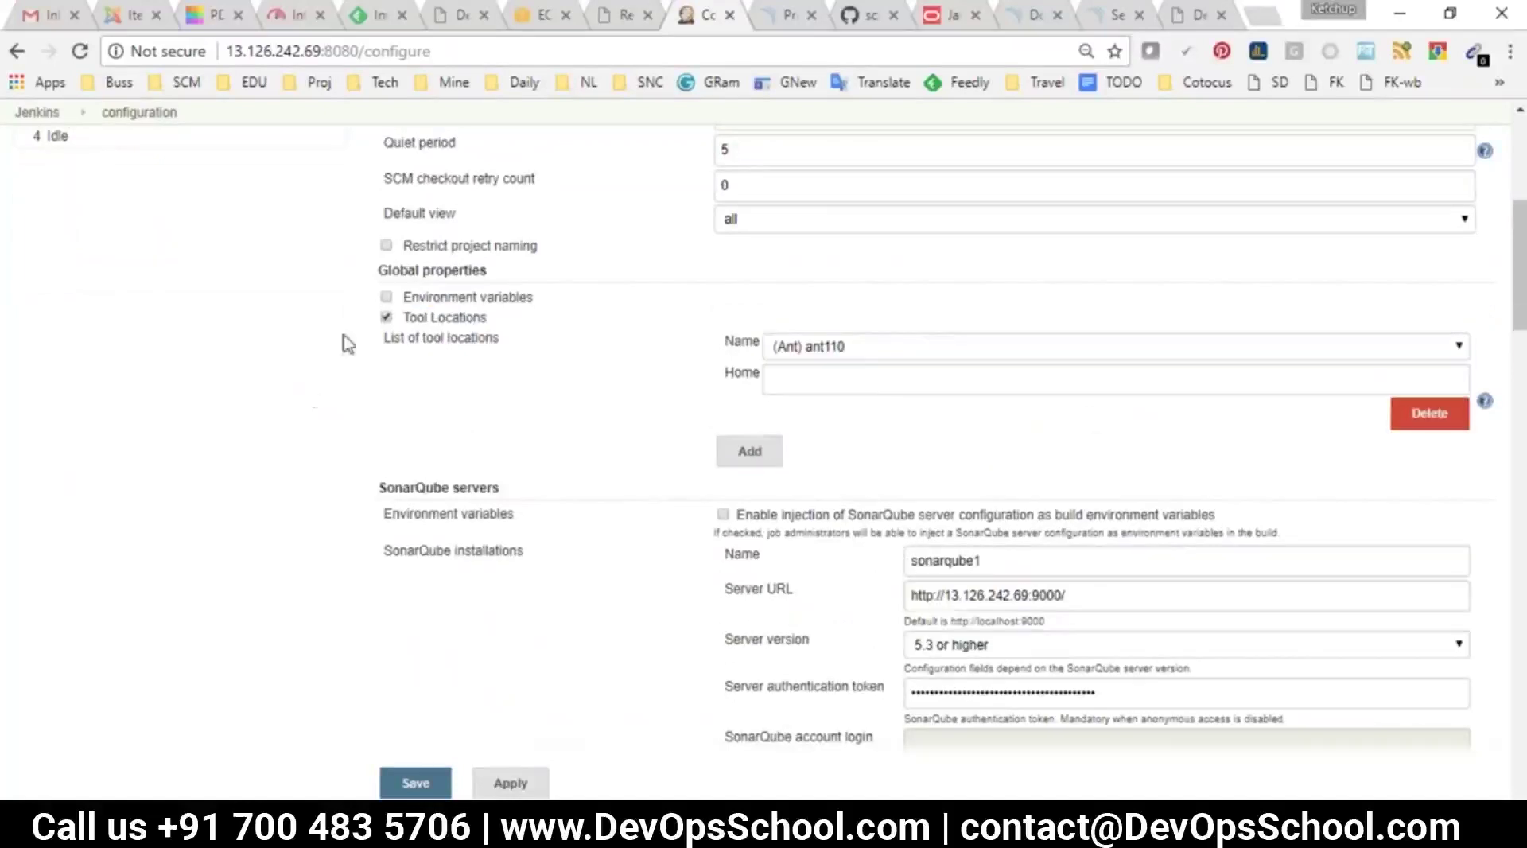
click(386, 317)
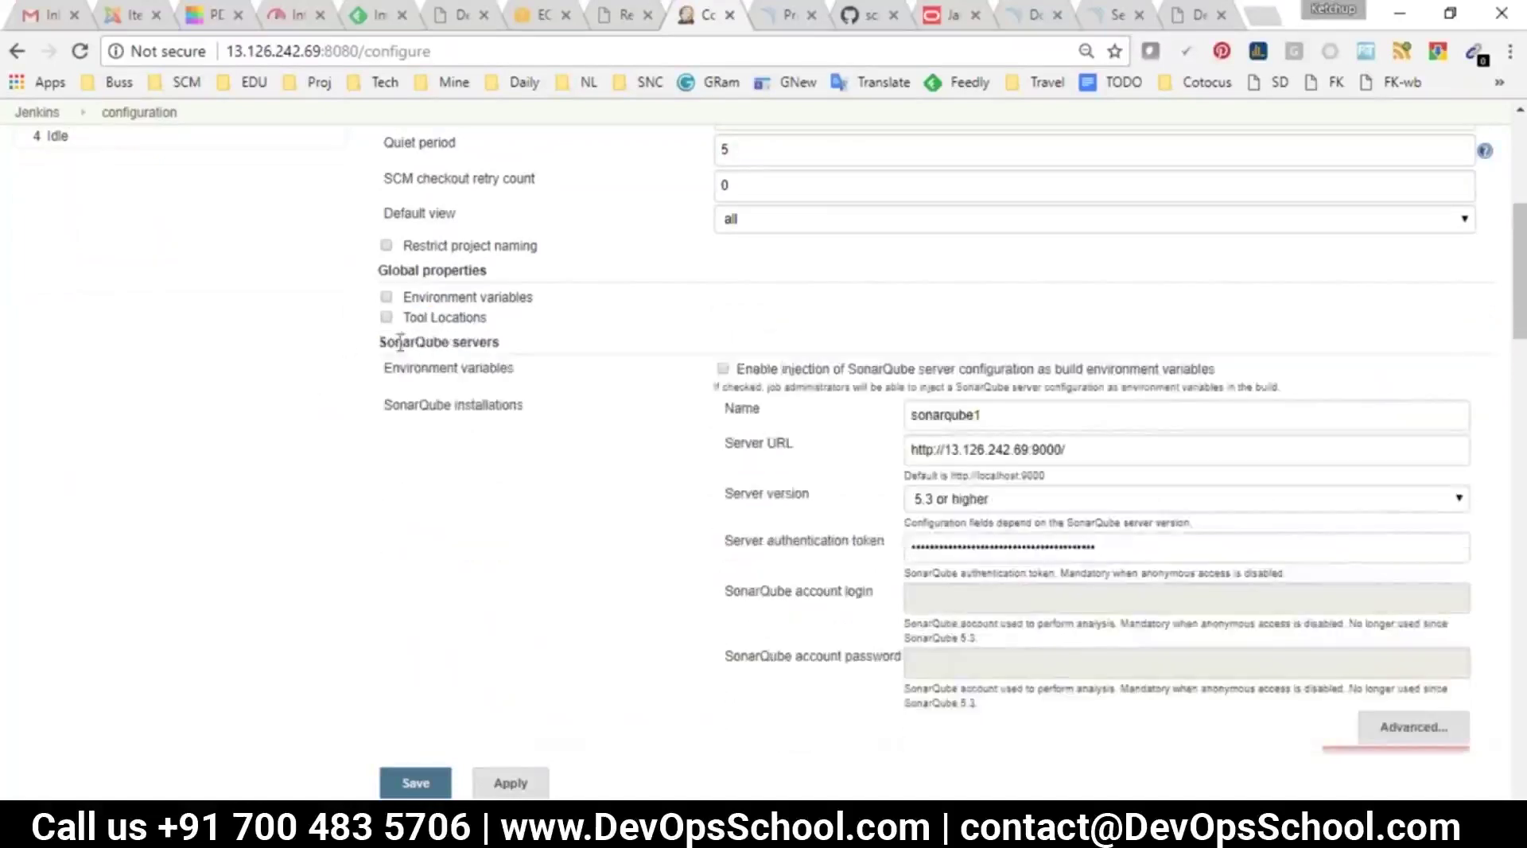
triple_click(400, 342)
Review the Timestamper and GitHub server settings without adding a GitHub server
scroll(788, 493, down, 5)
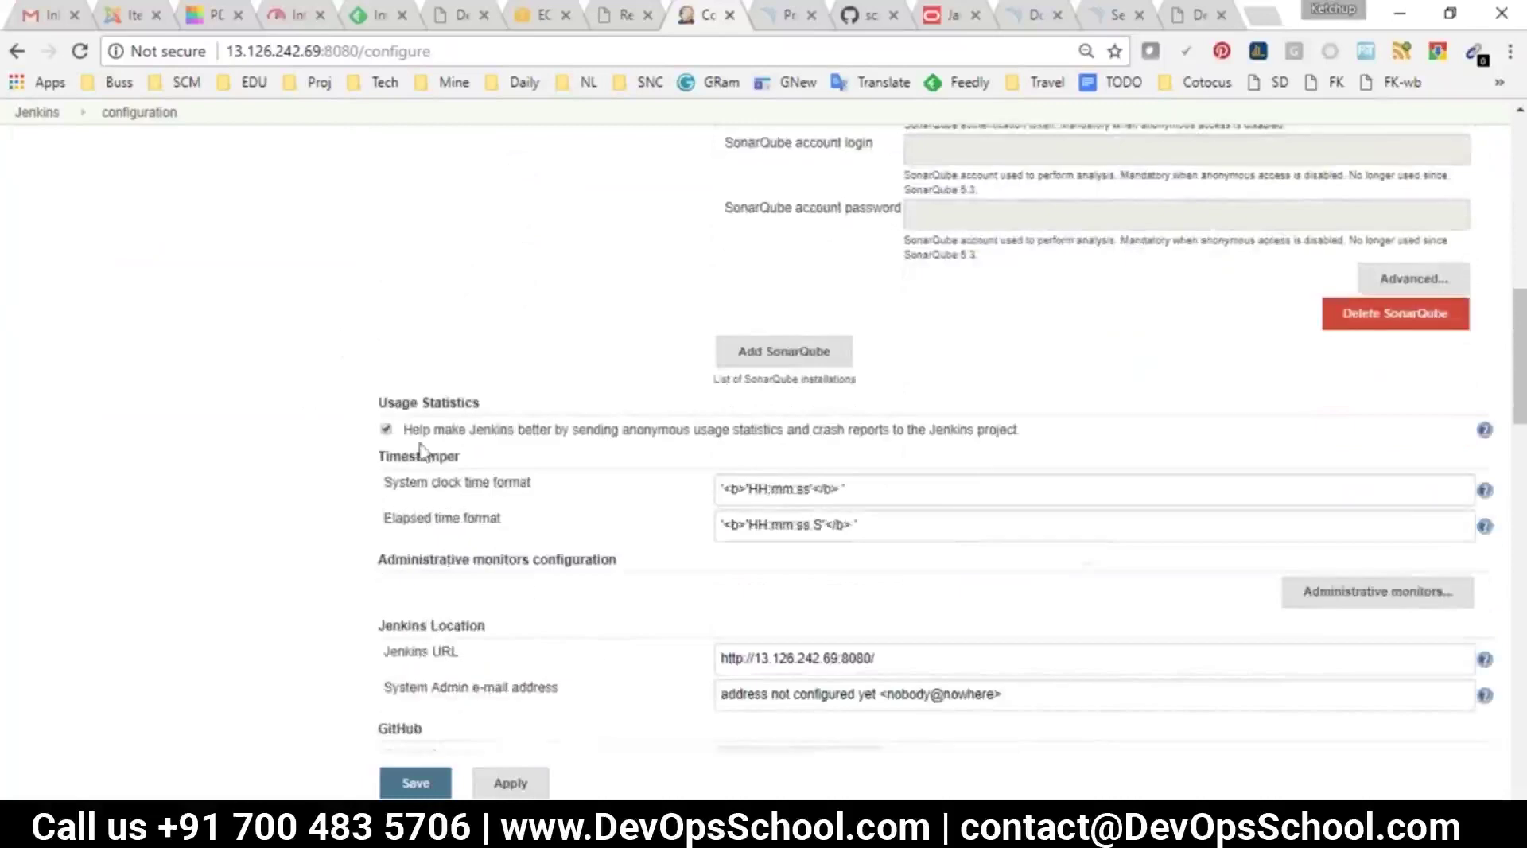
drag(407, 482, 539, 516)
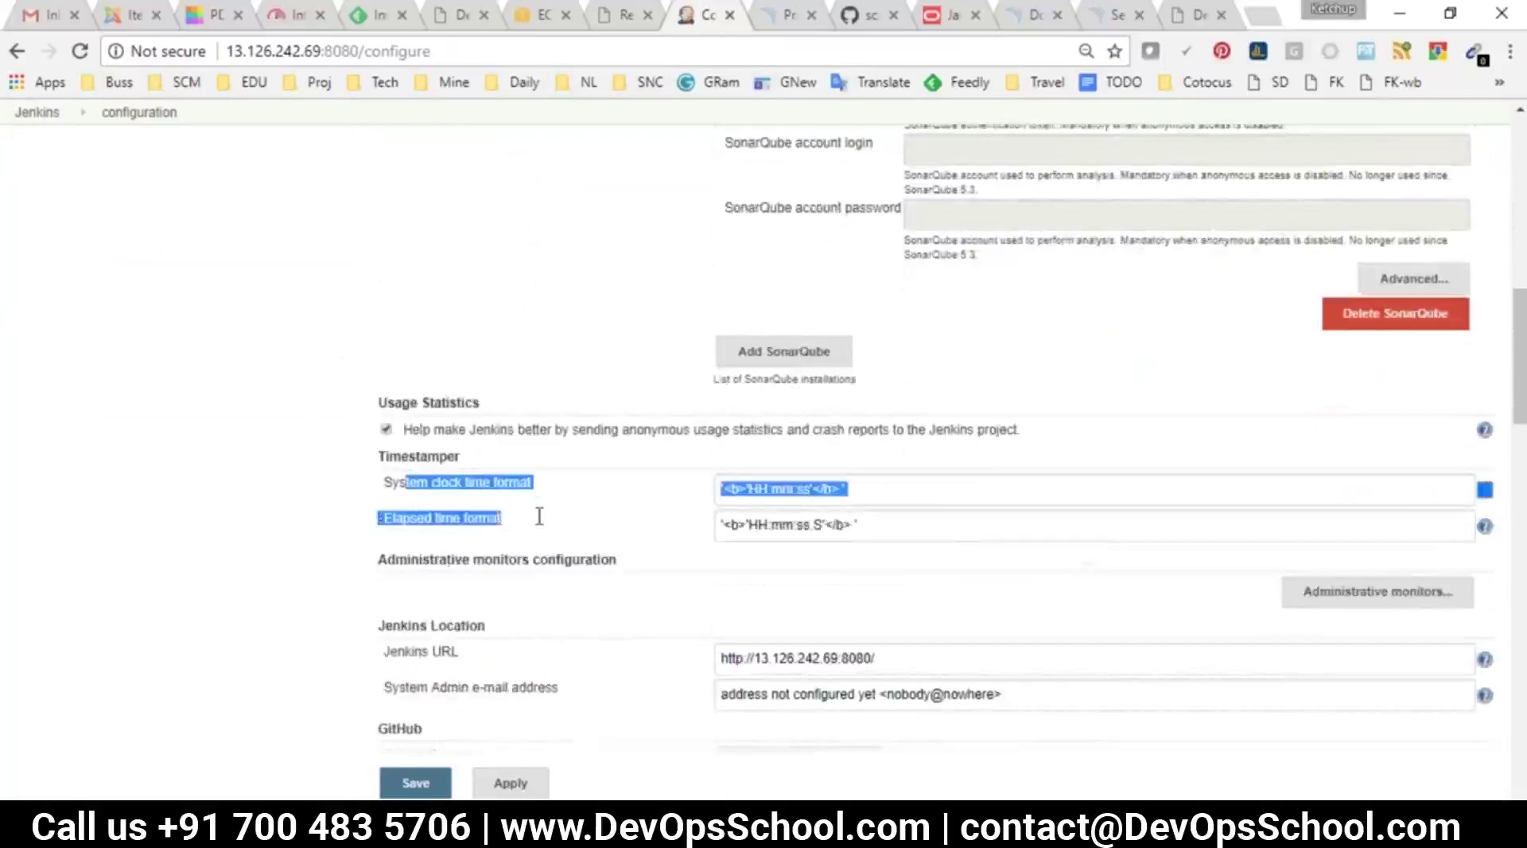
scroll(545, 525, down, 3)
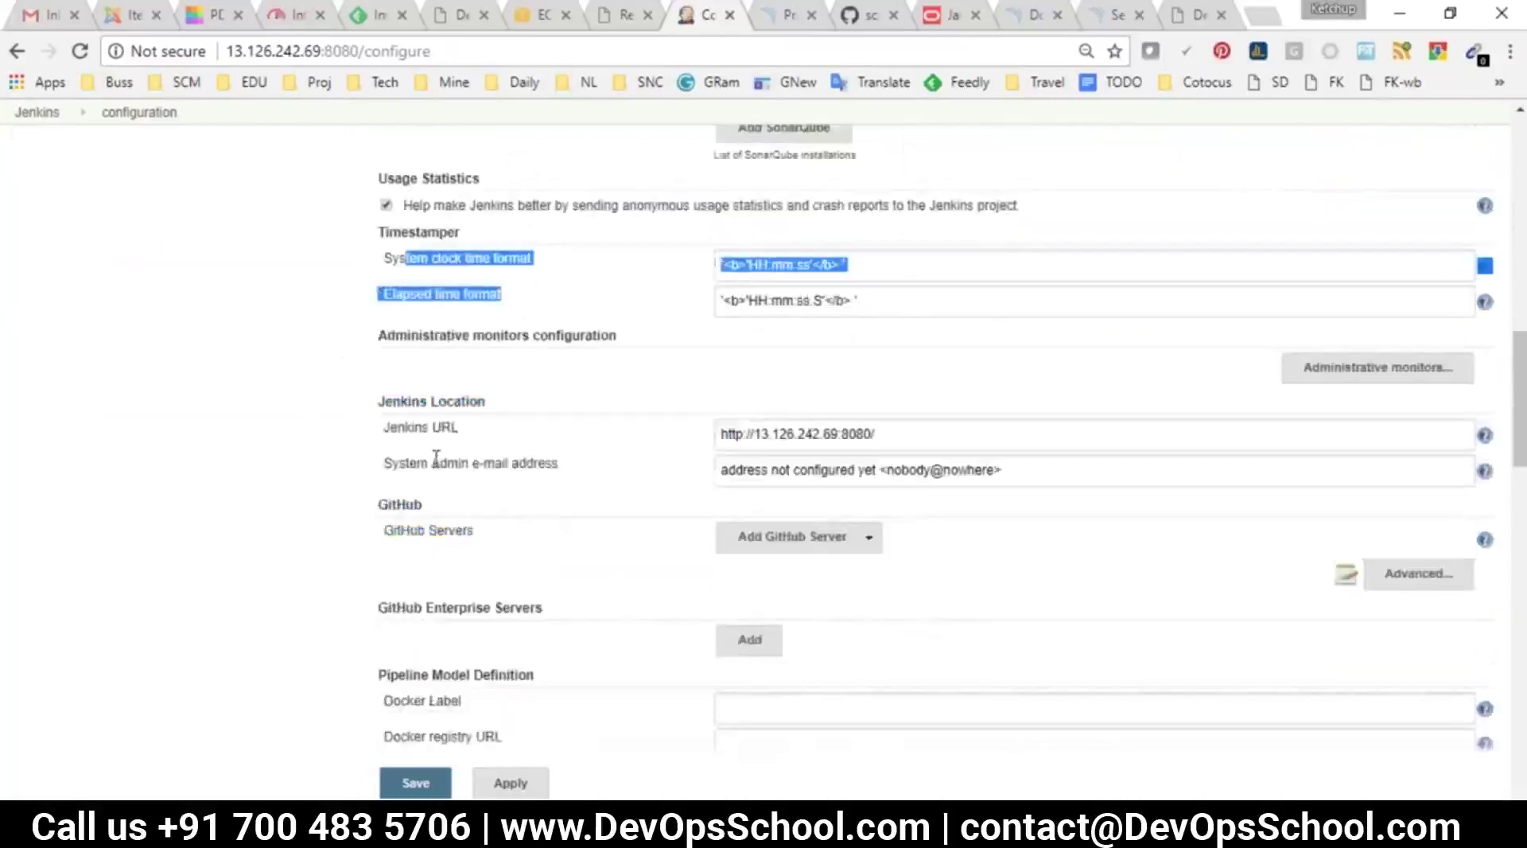
drag(394, 529, 473, 531)
scroll(504, 565, down, 3)
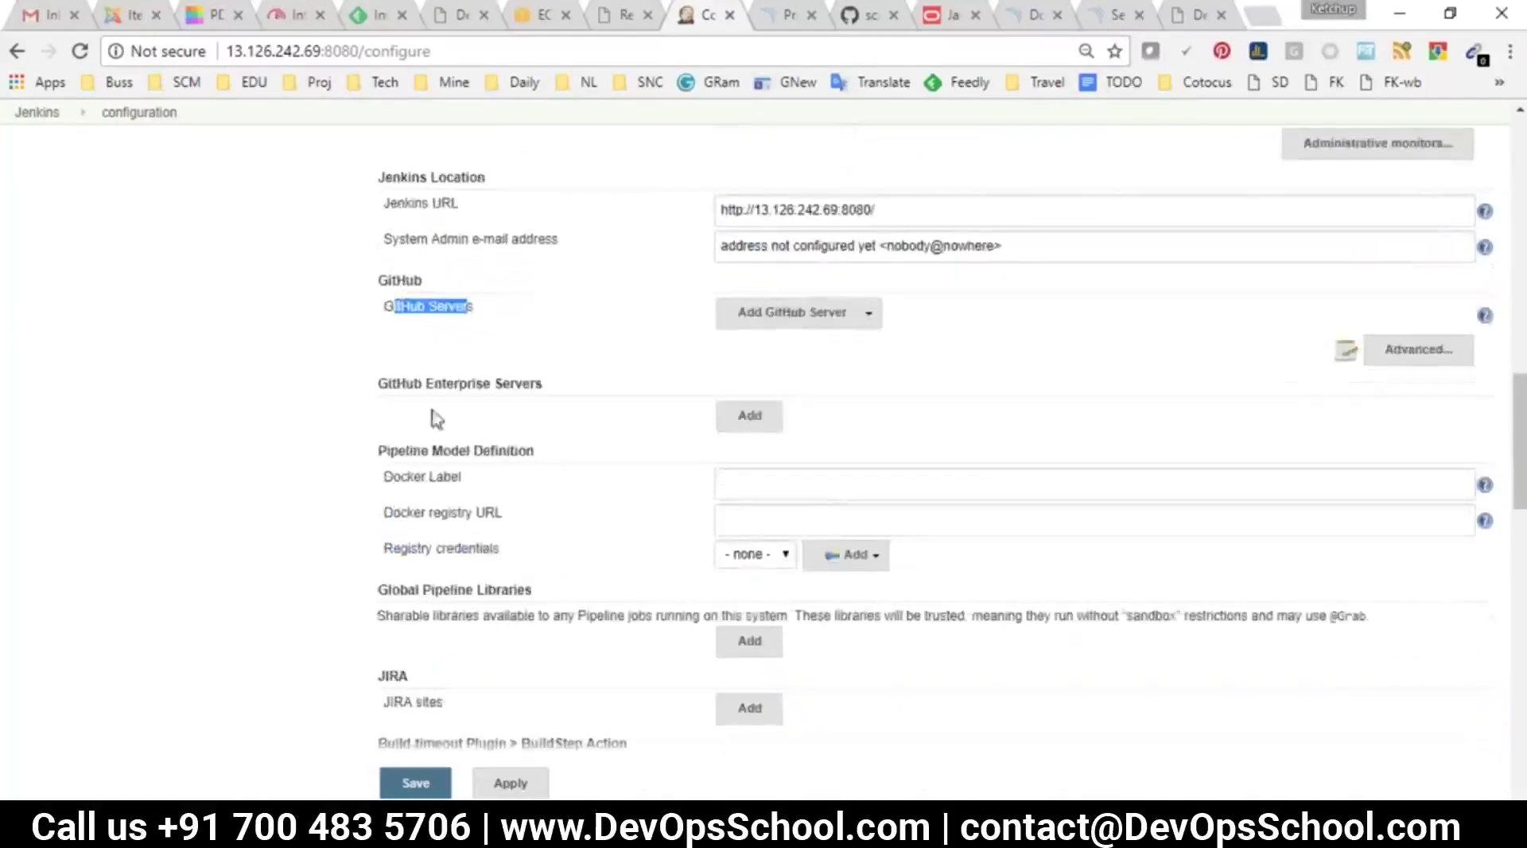
click(791, 311)
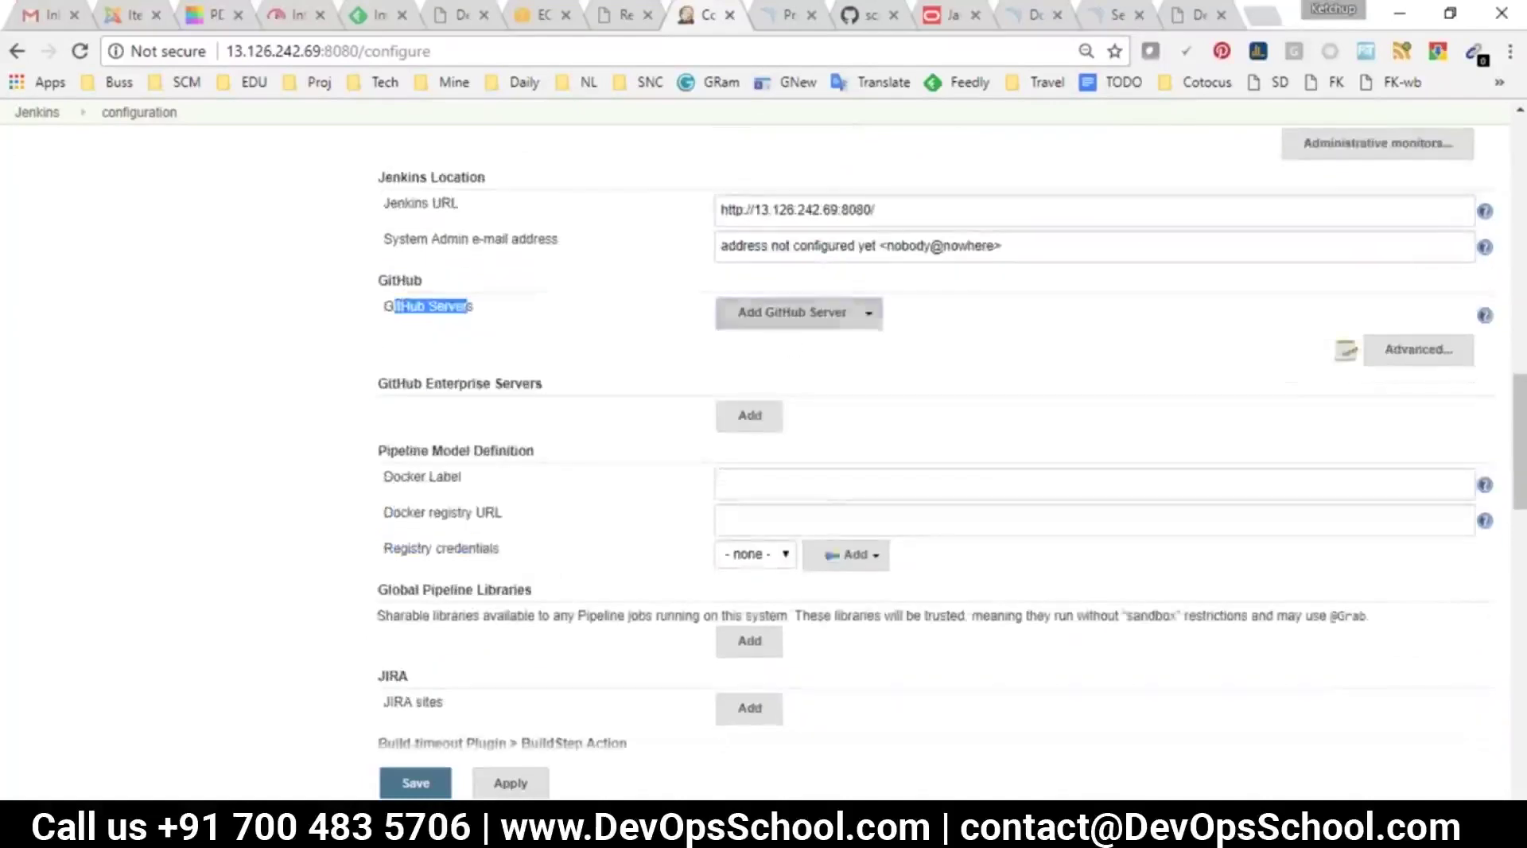
click(632, 343)
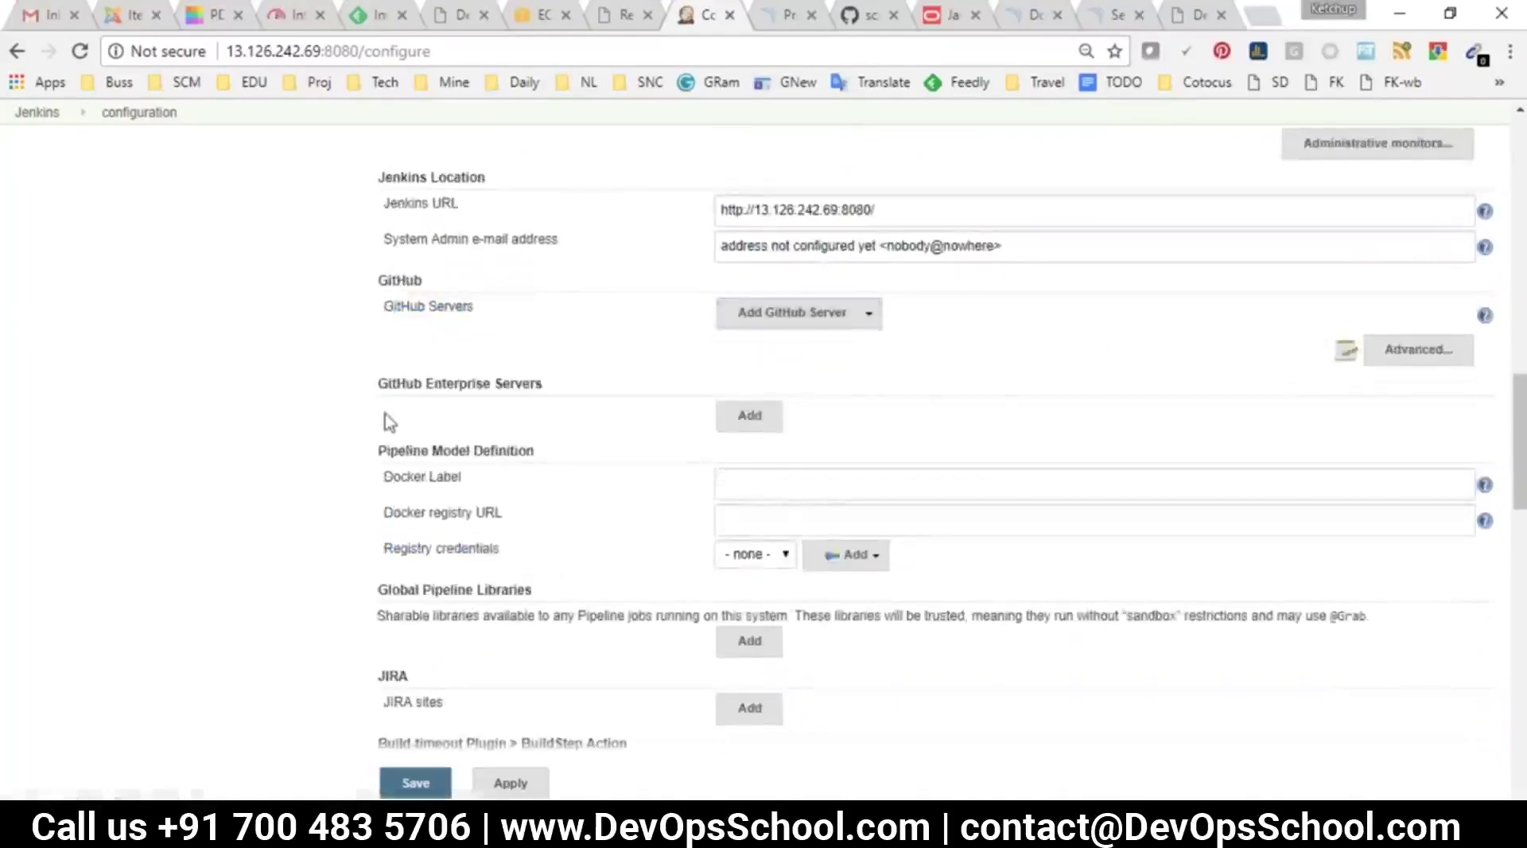
drag(588, 379, 442, 382)
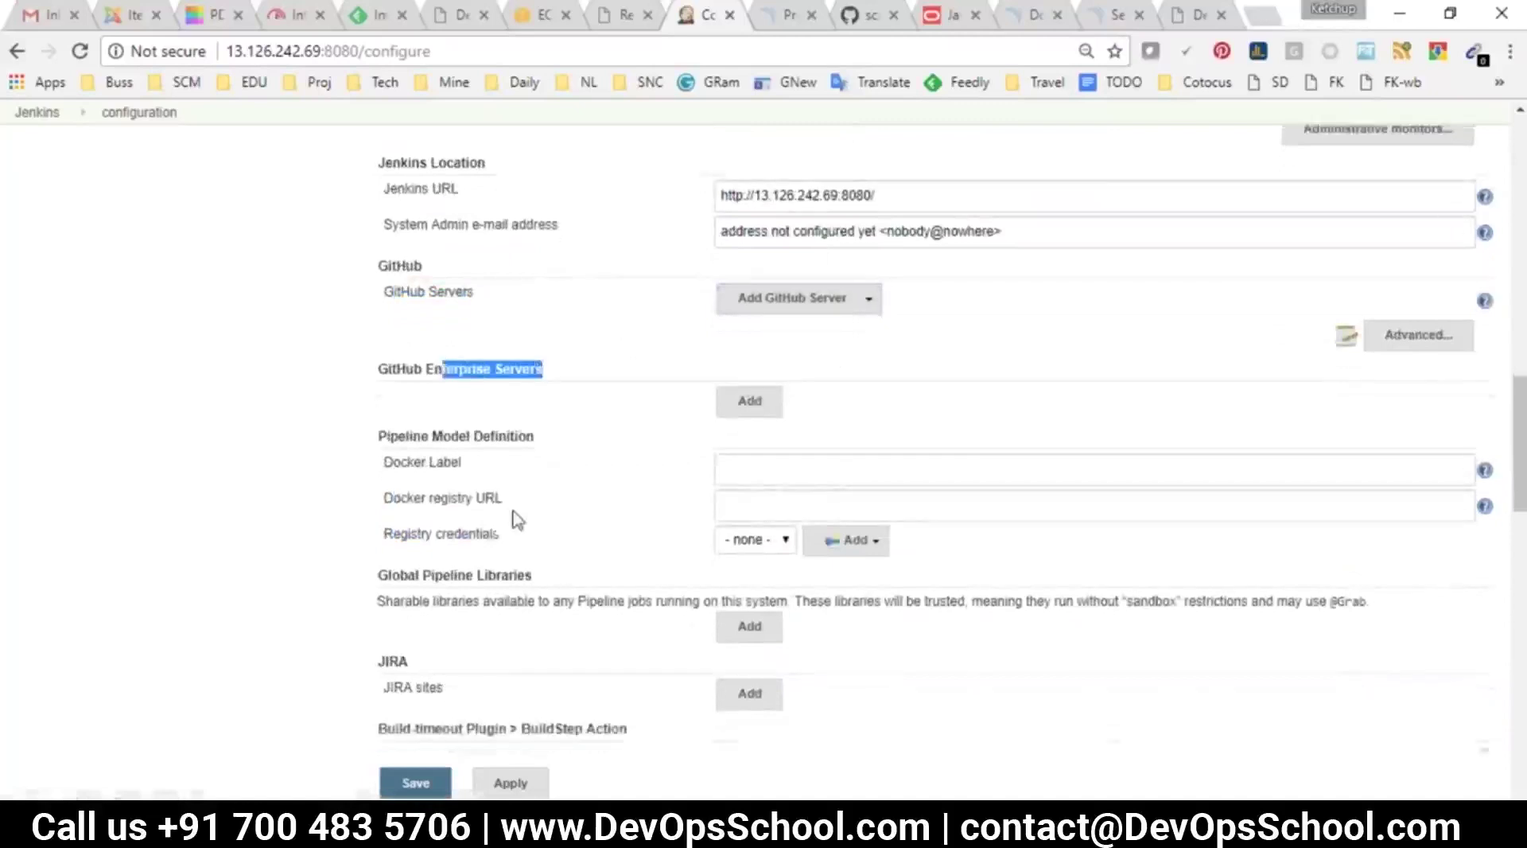
scroll(511, 518, down, 3)
click(392, 442)
drag(392, 442, 607, 484)
scroll(606, 483, down, 3)
Review the Git plugin user, Shell executable, SMTP server and default e-mail settings
drag(477, 420, 536, 444)
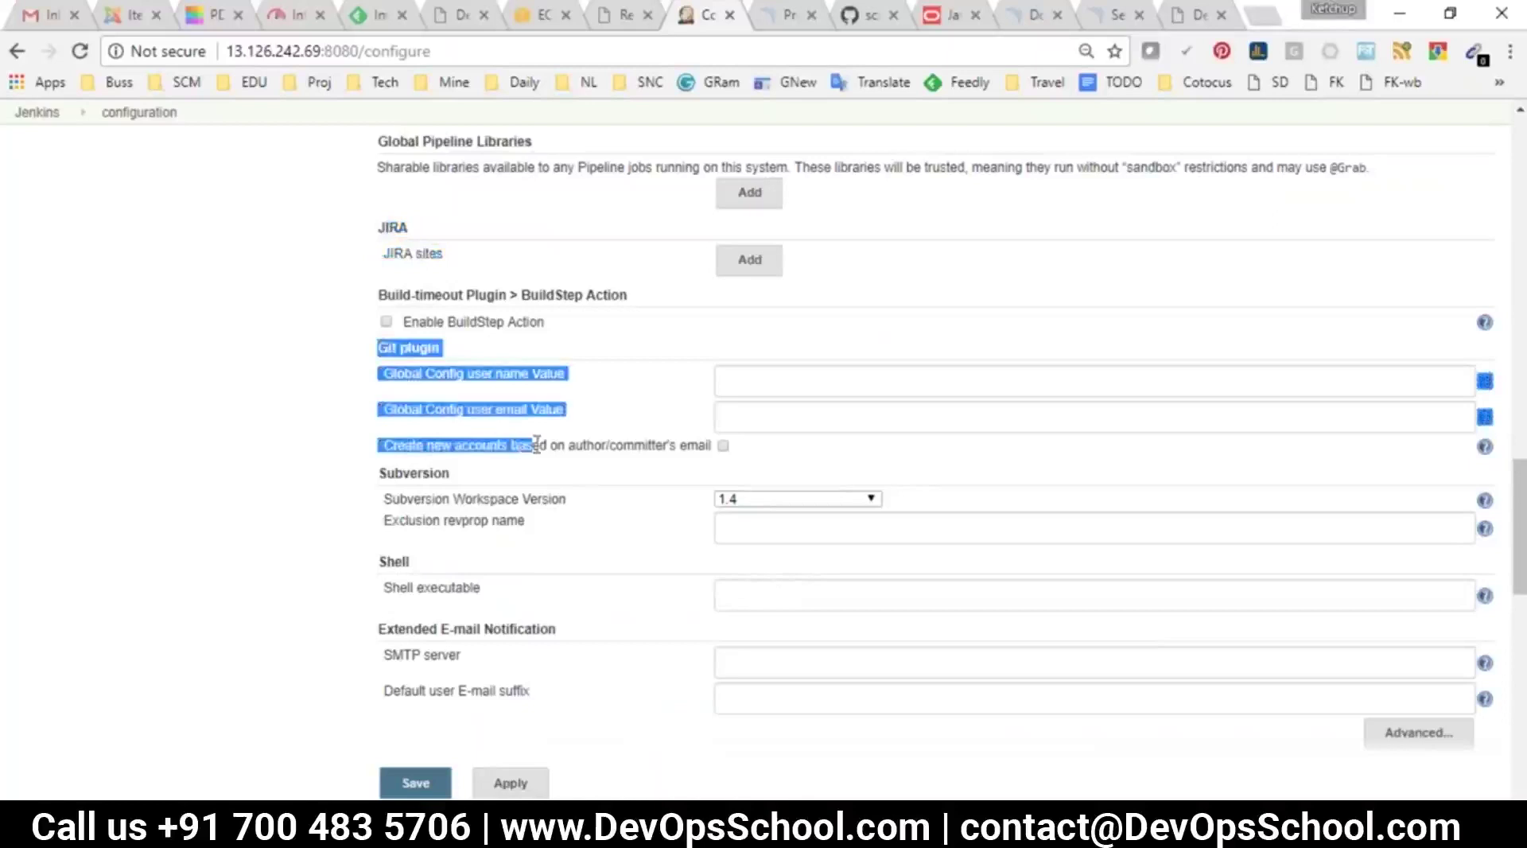
drag(397, 471, 505, 521)
scroll(477, 493, down, 3)
drag(380, 350, 494, 374)
drag(381, 430, 555, 483)
scroll(560, 486, down, 4)
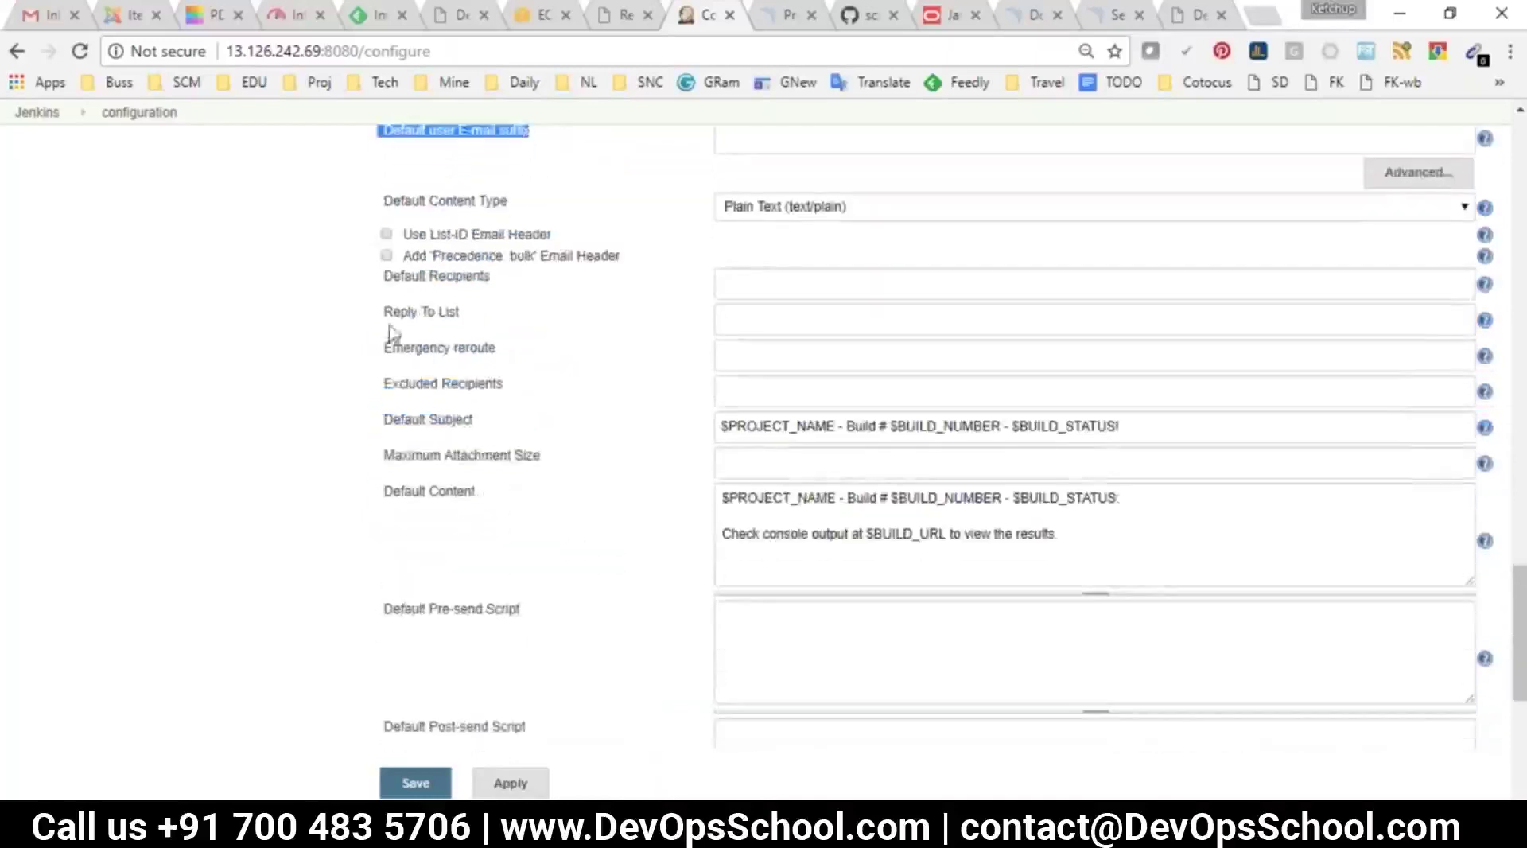
drag(381, 296, 670, 497)
drag(688, 603, 699, 637)
scroll(699, 641, down, 5)
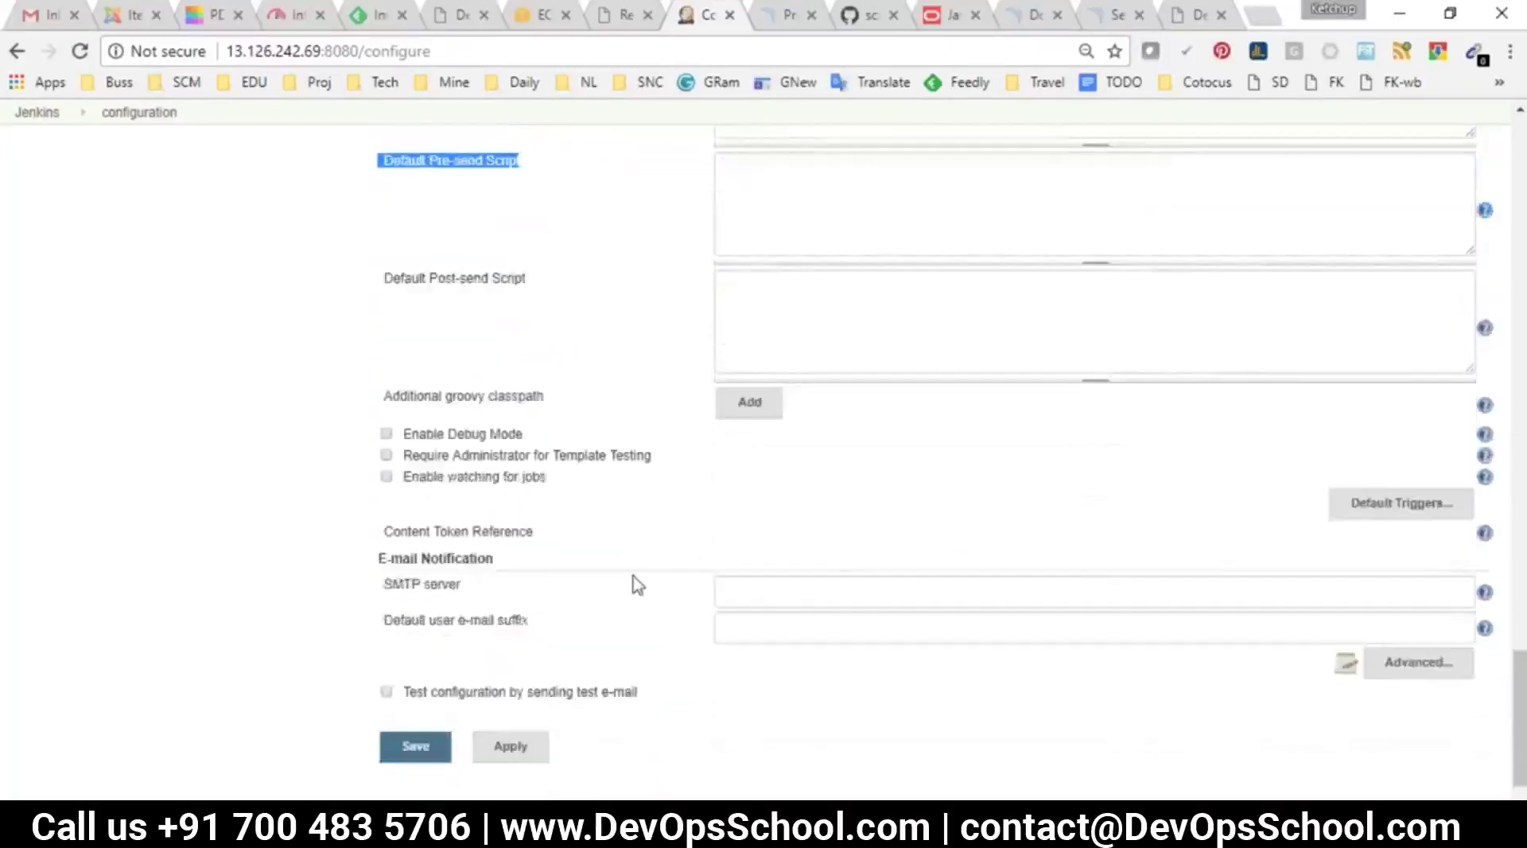
scroll(557, 505, down, 1)
drag(389, 513, 504, 561)
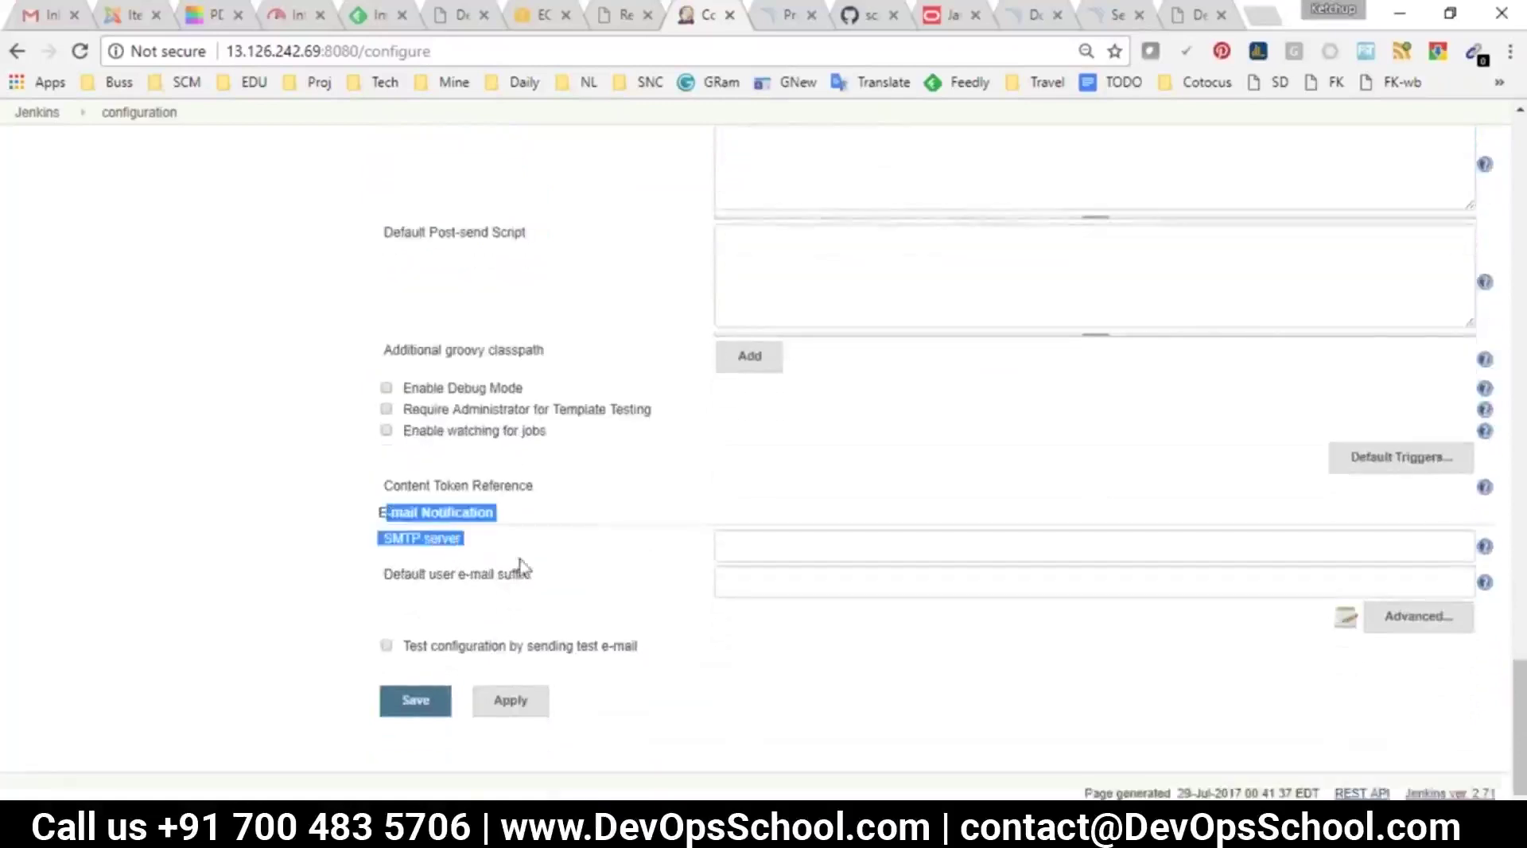
scroll(516, 565, up, 15)
scroll(524, 567, up, 15)
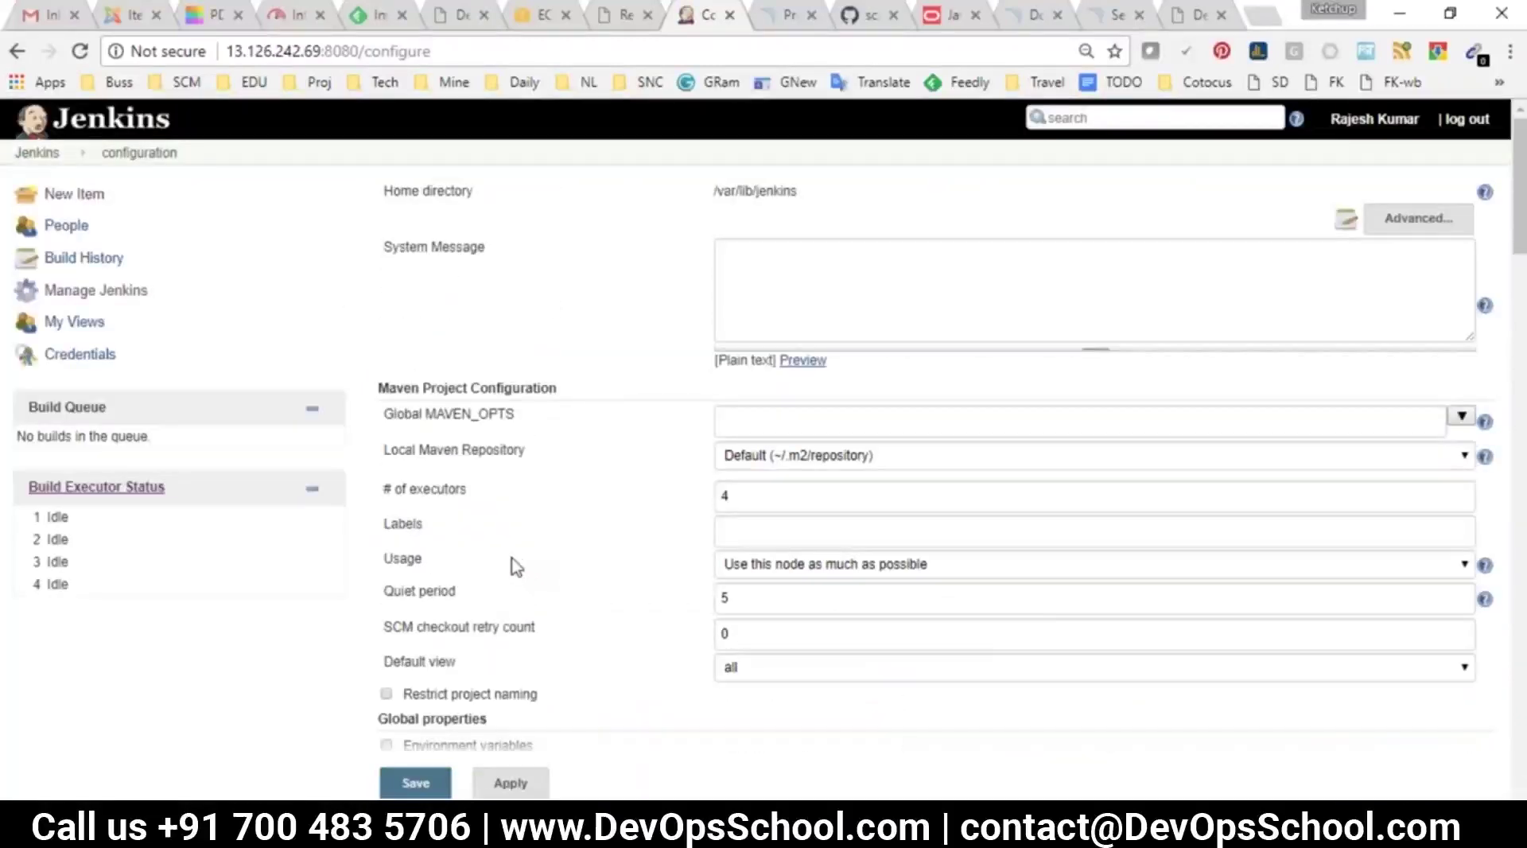
Leave Configure System without saving and open Configure Global Security
click(39, 155)
click(852, 179)
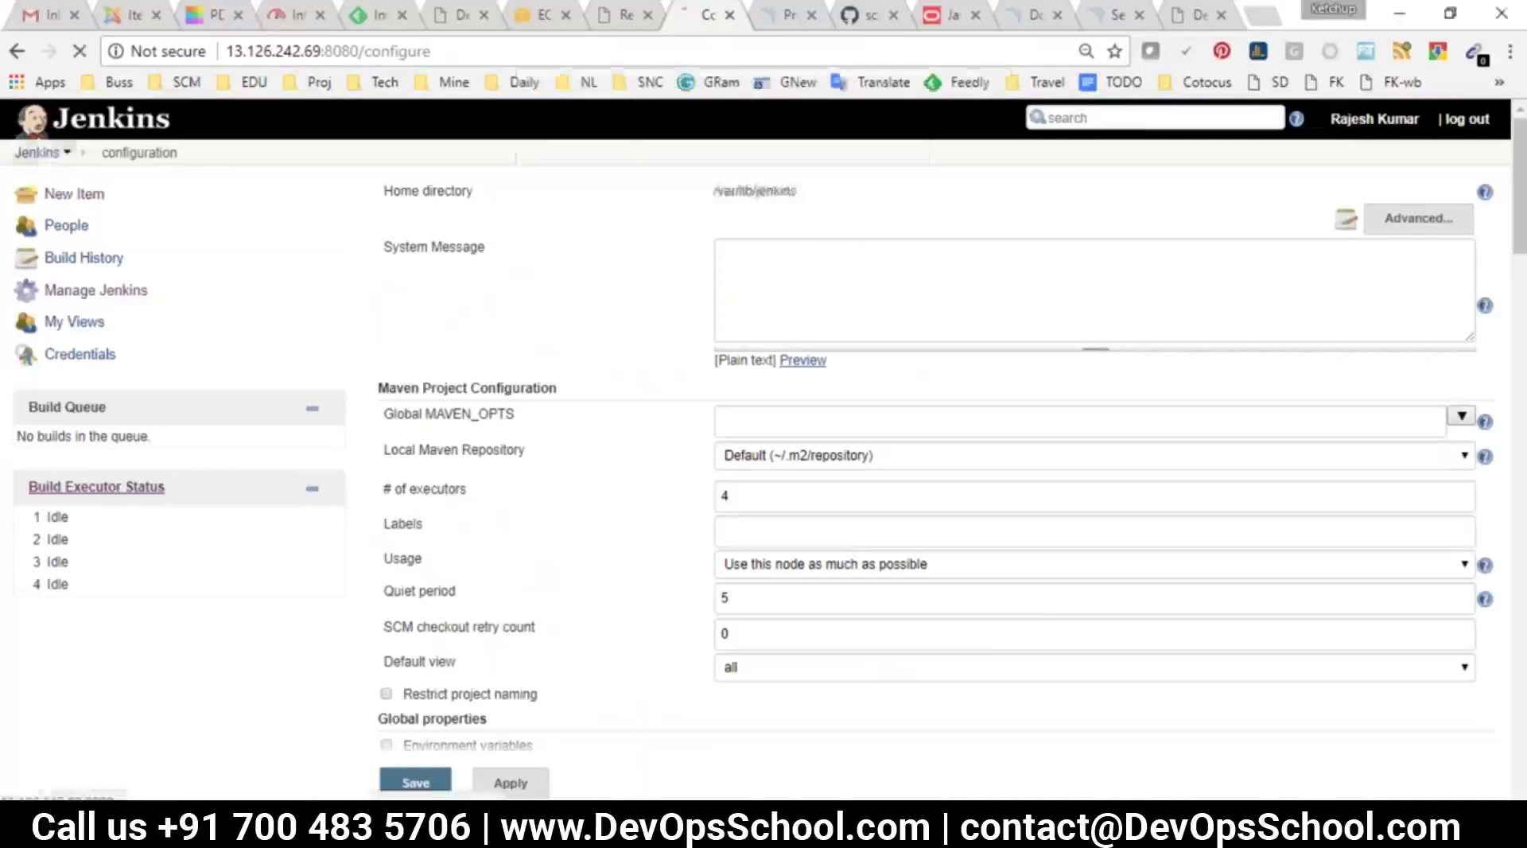
click(102, 291)
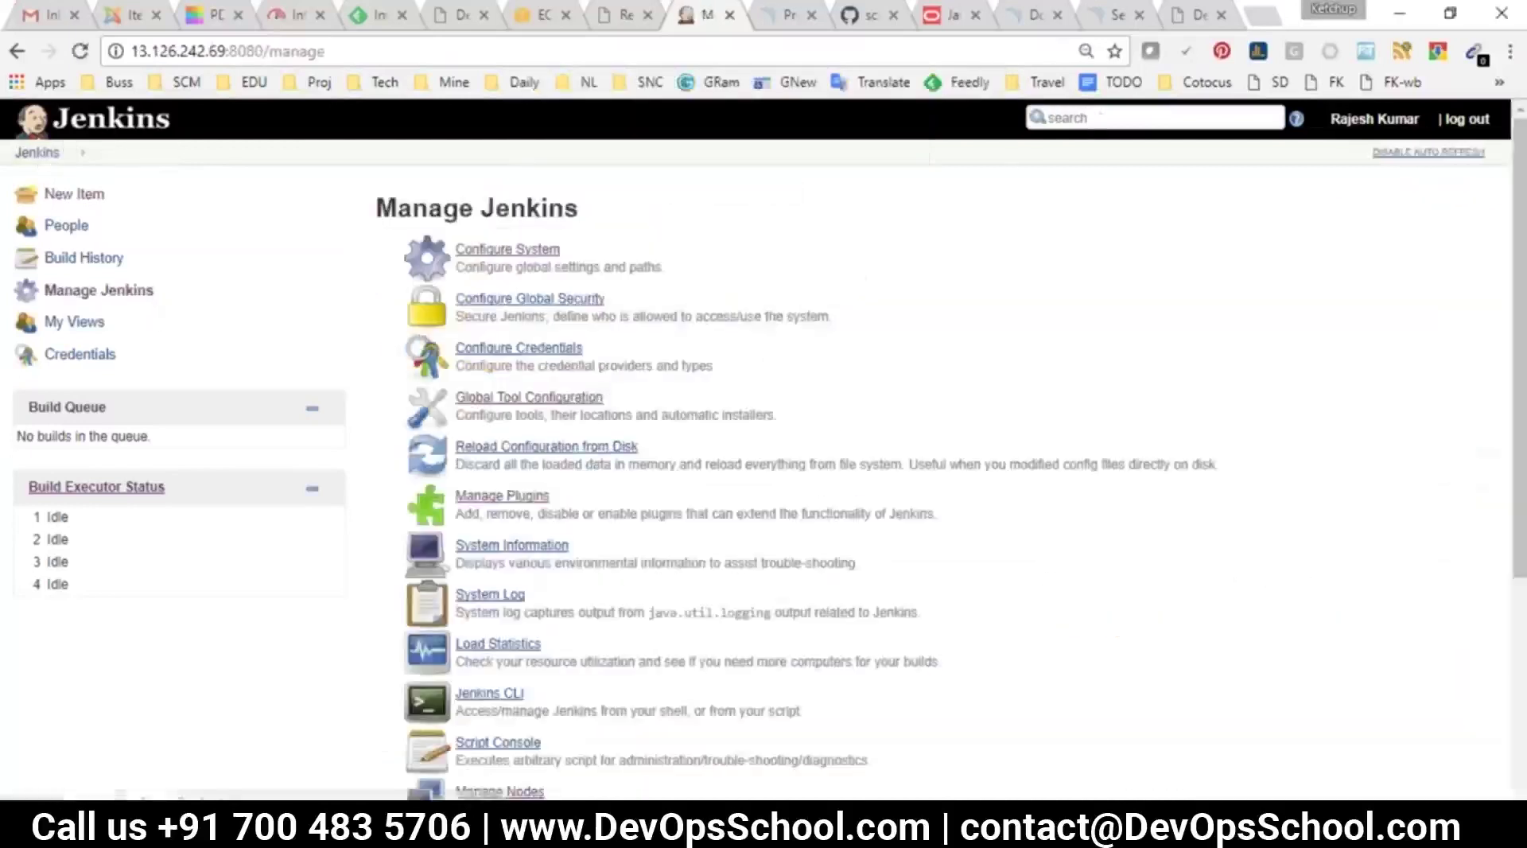
click(534, 302)
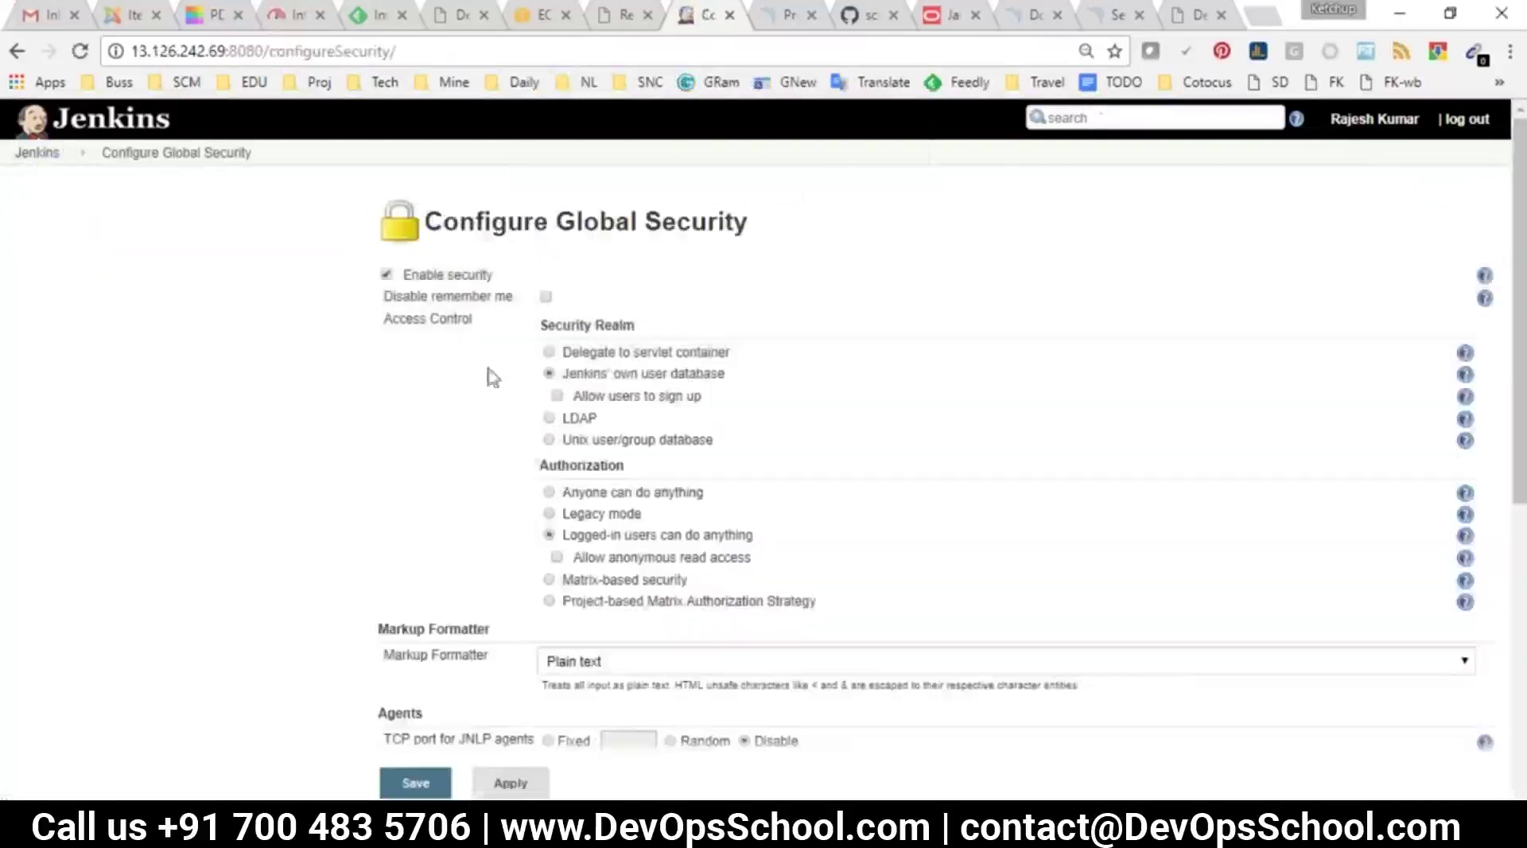
Review the Security Realm choices: servlet container delegation, LDAP and Jenkins' own user database
scroll(518, 469, down, 3)
scroll(521, 471, up, 3)
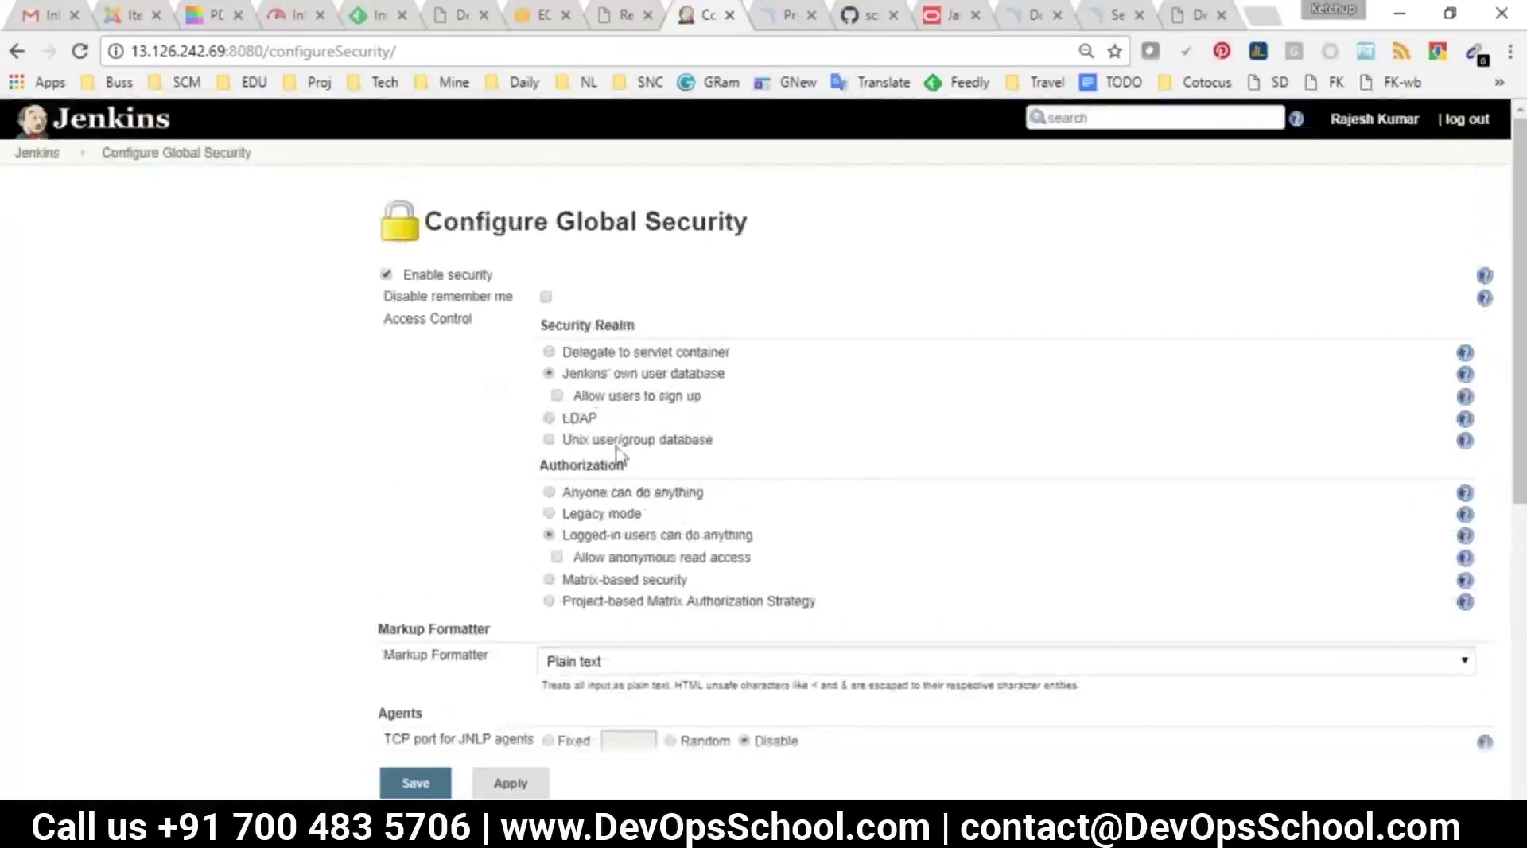
drag(724, 450, 547, 355)
drag(437, 484, 724, 581)
click(724, 581)
drag(731, 352, 588, 352)
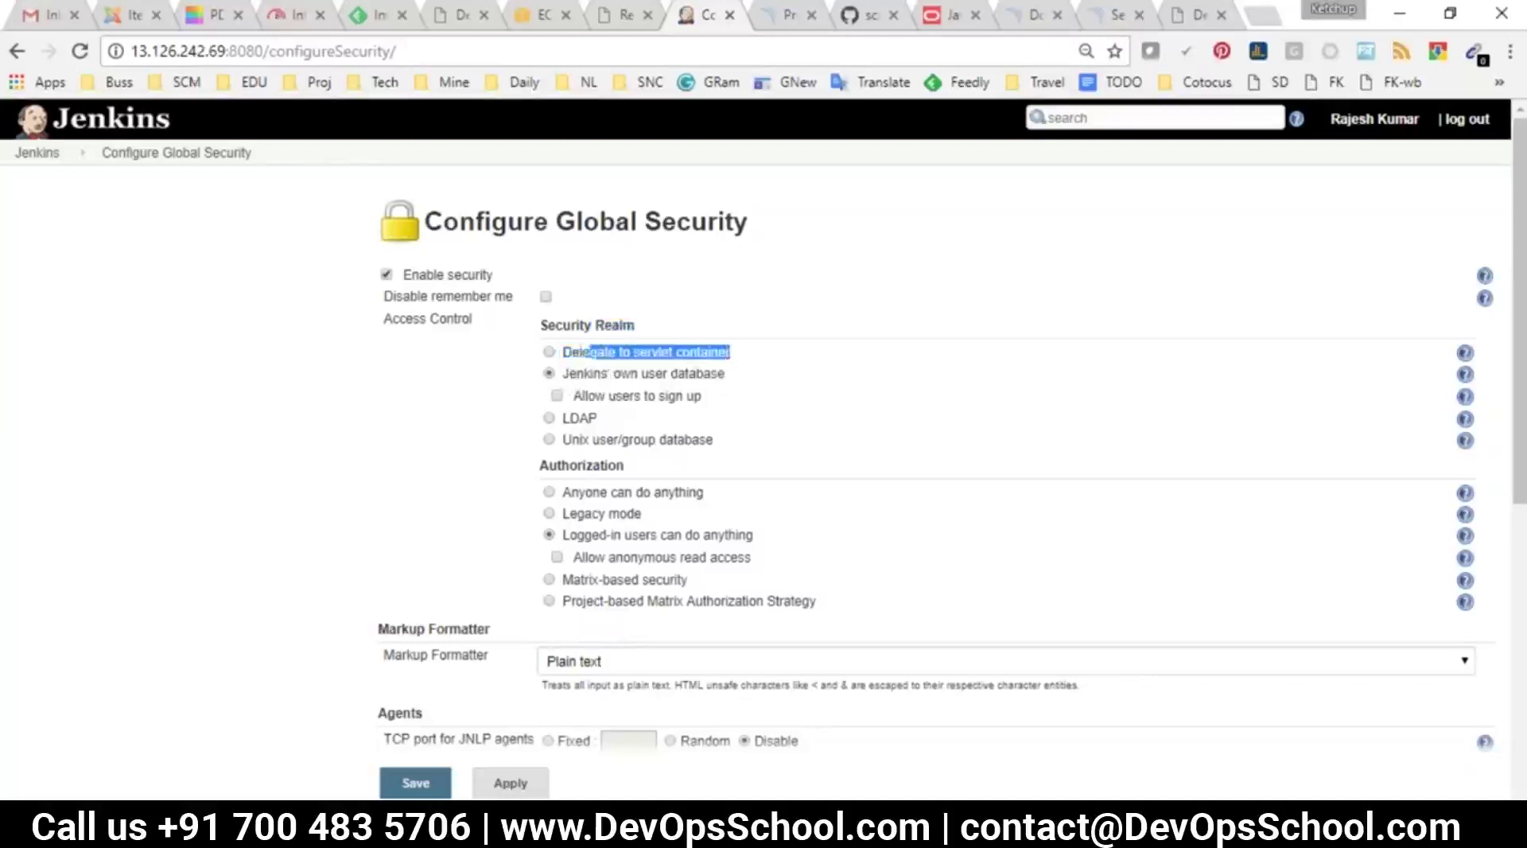
click(709, 407)
drag(727, 356, 563, 354)
click(725, 388)
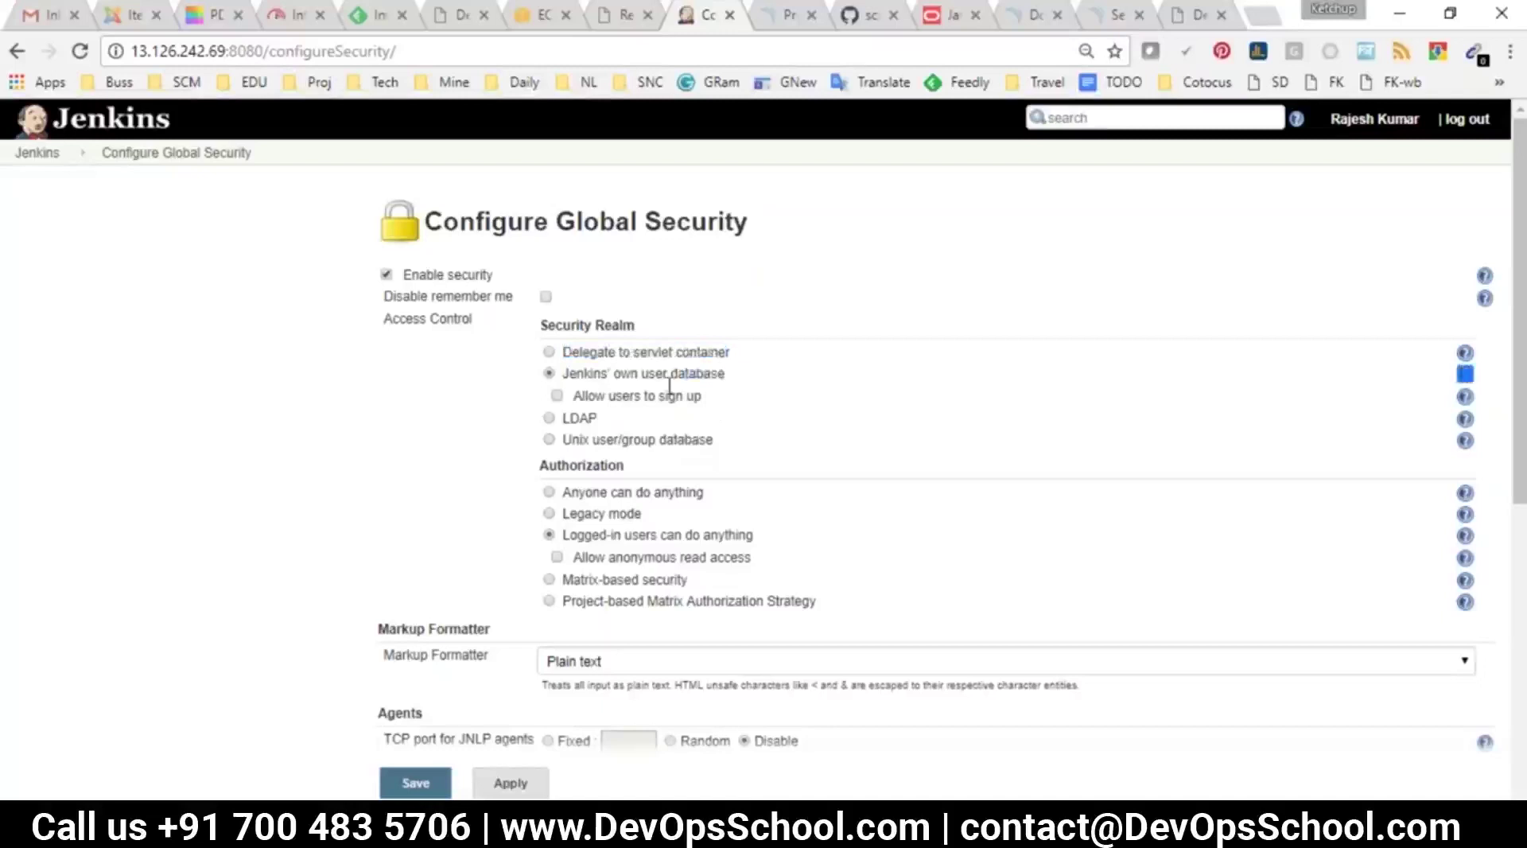
drag(600, 428, 569, 419)
drag(723, 375, 589, 361)
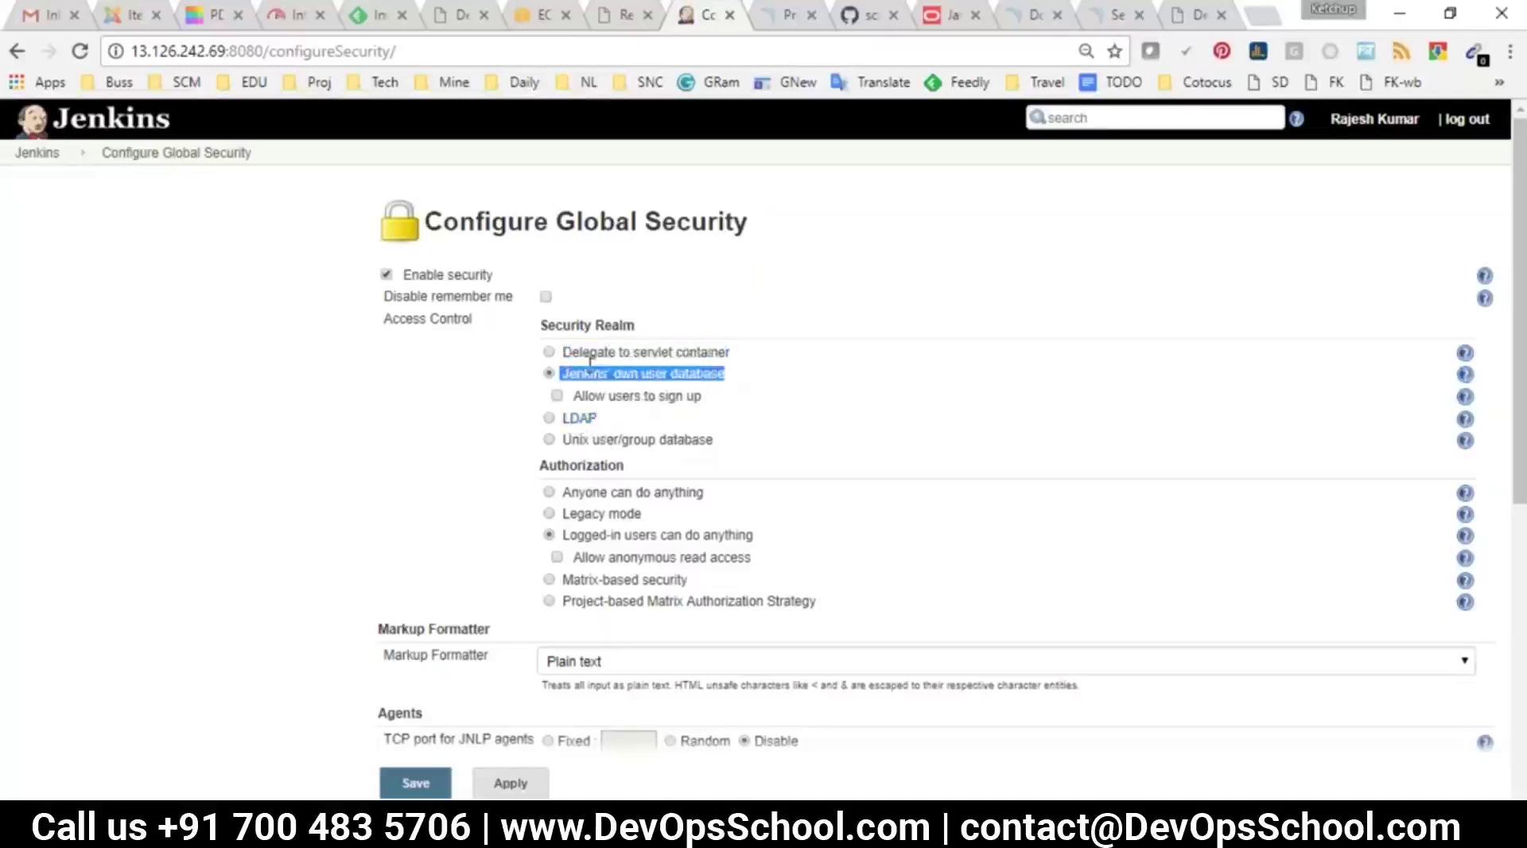
Try LDAP as the security realm, then revert to Jenkins' own user database
click(548, 418)
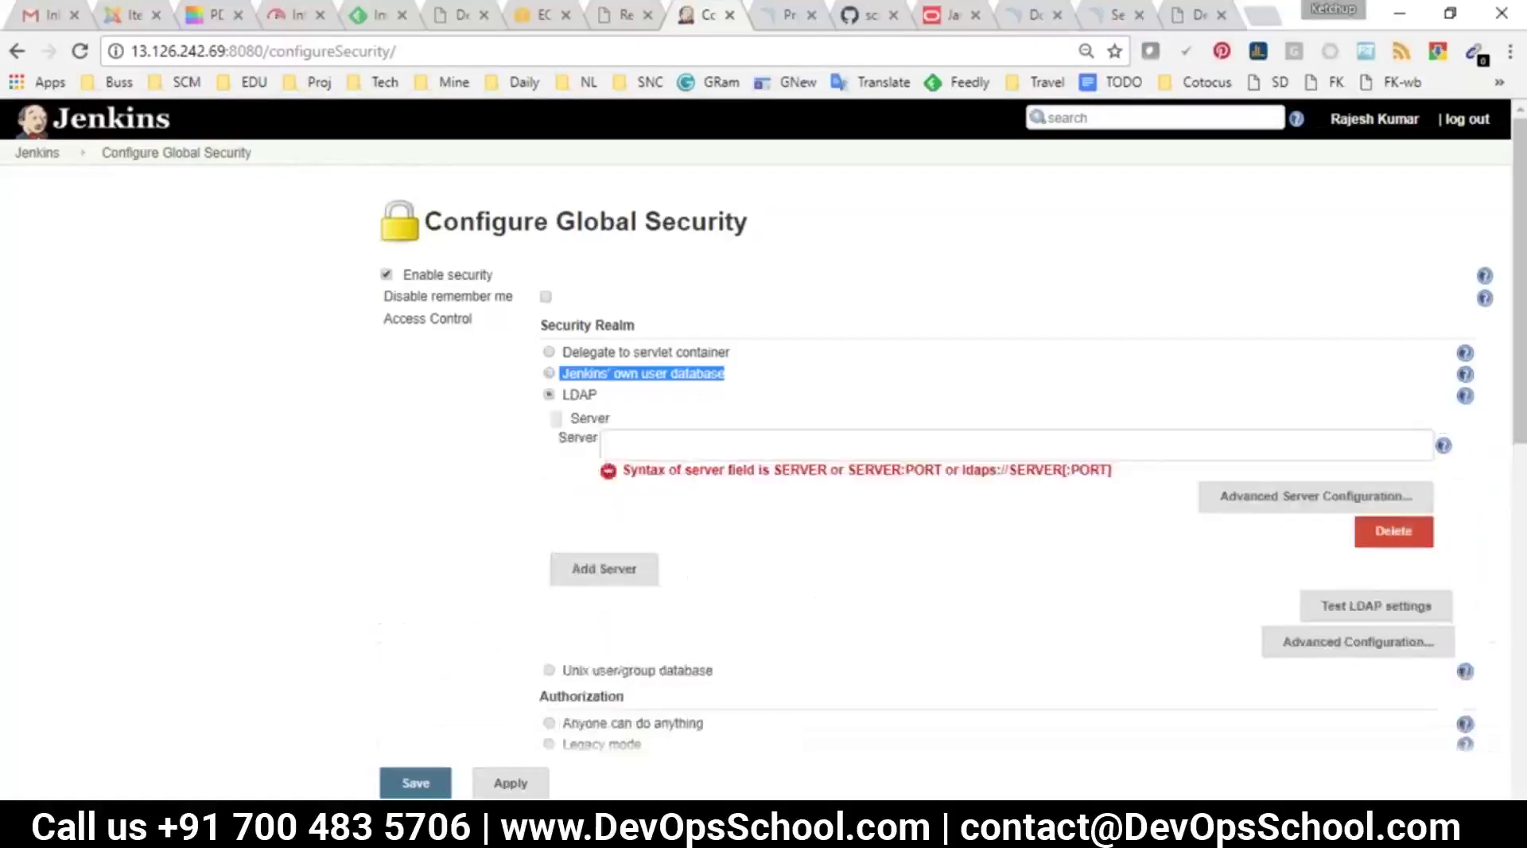
click(648, 433)
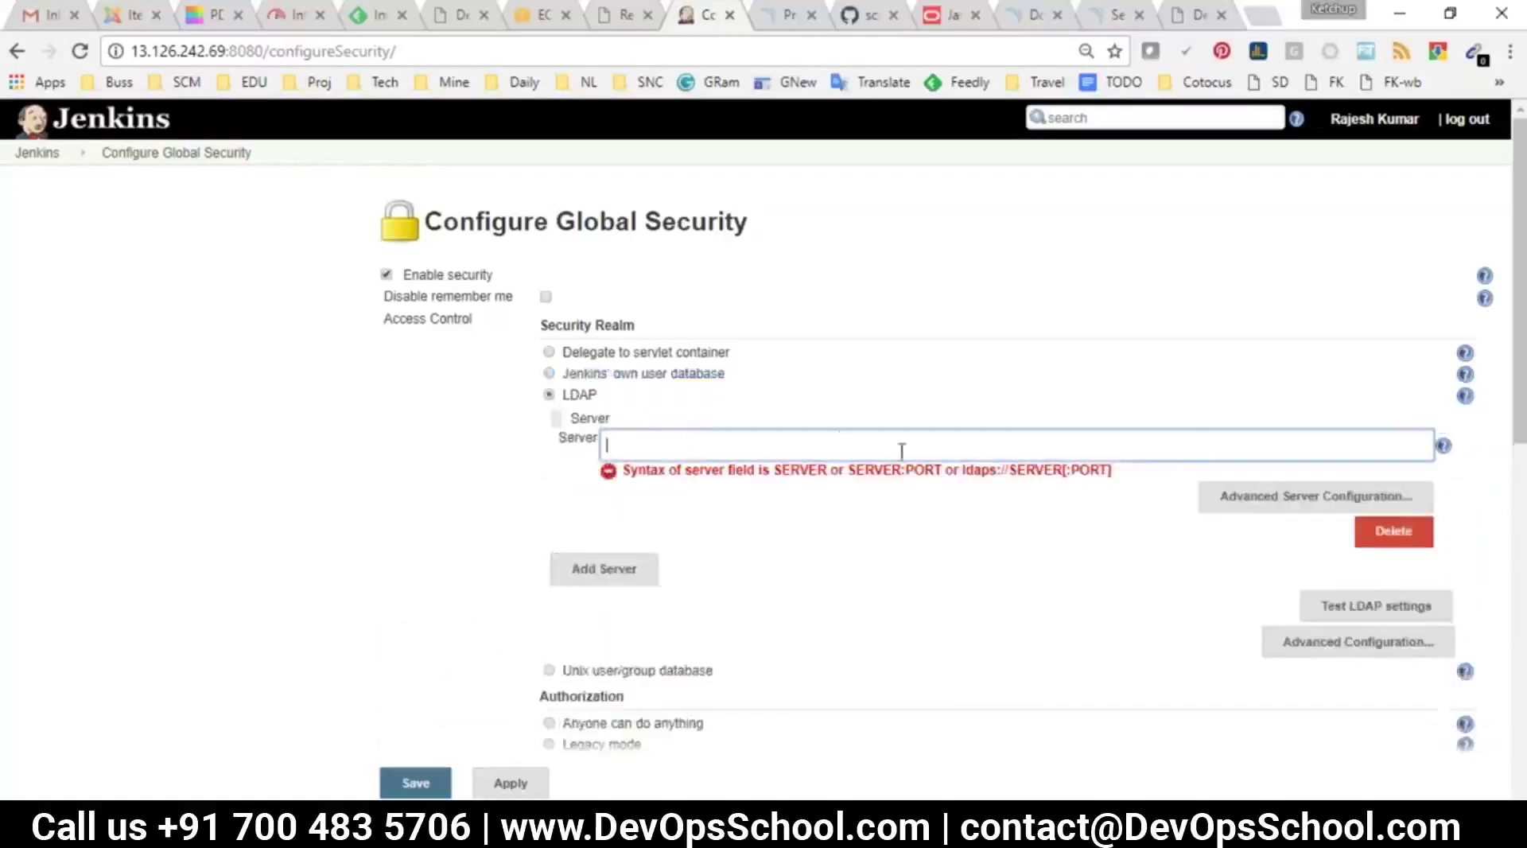
click(590, 375)
drag(756, 454, 549, 350)
Review the Authorization options: Anyone, Logged-in users and Matrix-based security
scroll(383, 420, down, 3)
scroll(666, 436, up, 2)
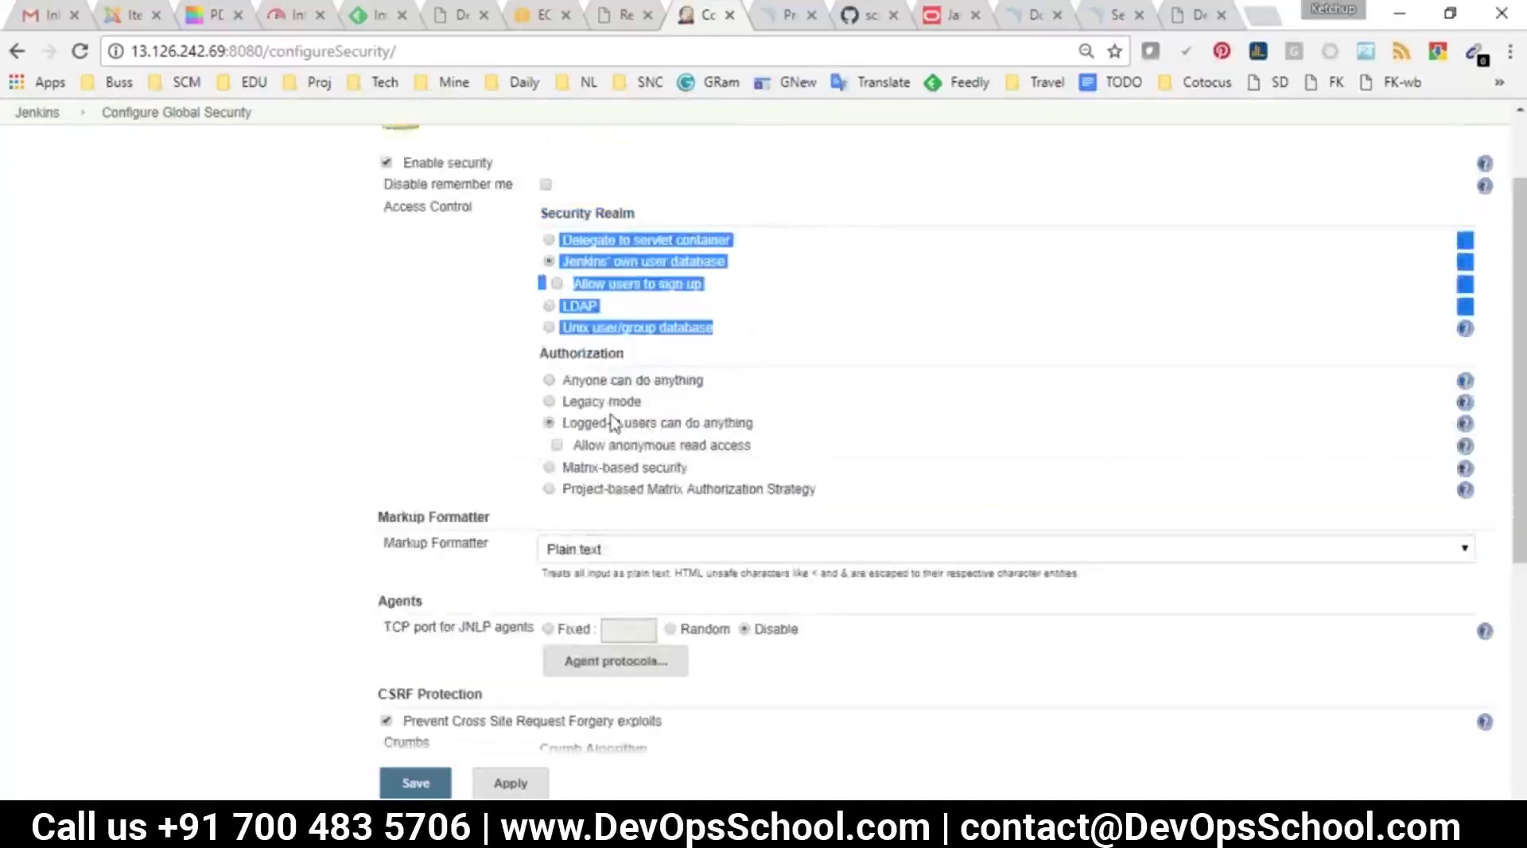
drag(704, 387, 568, 388)
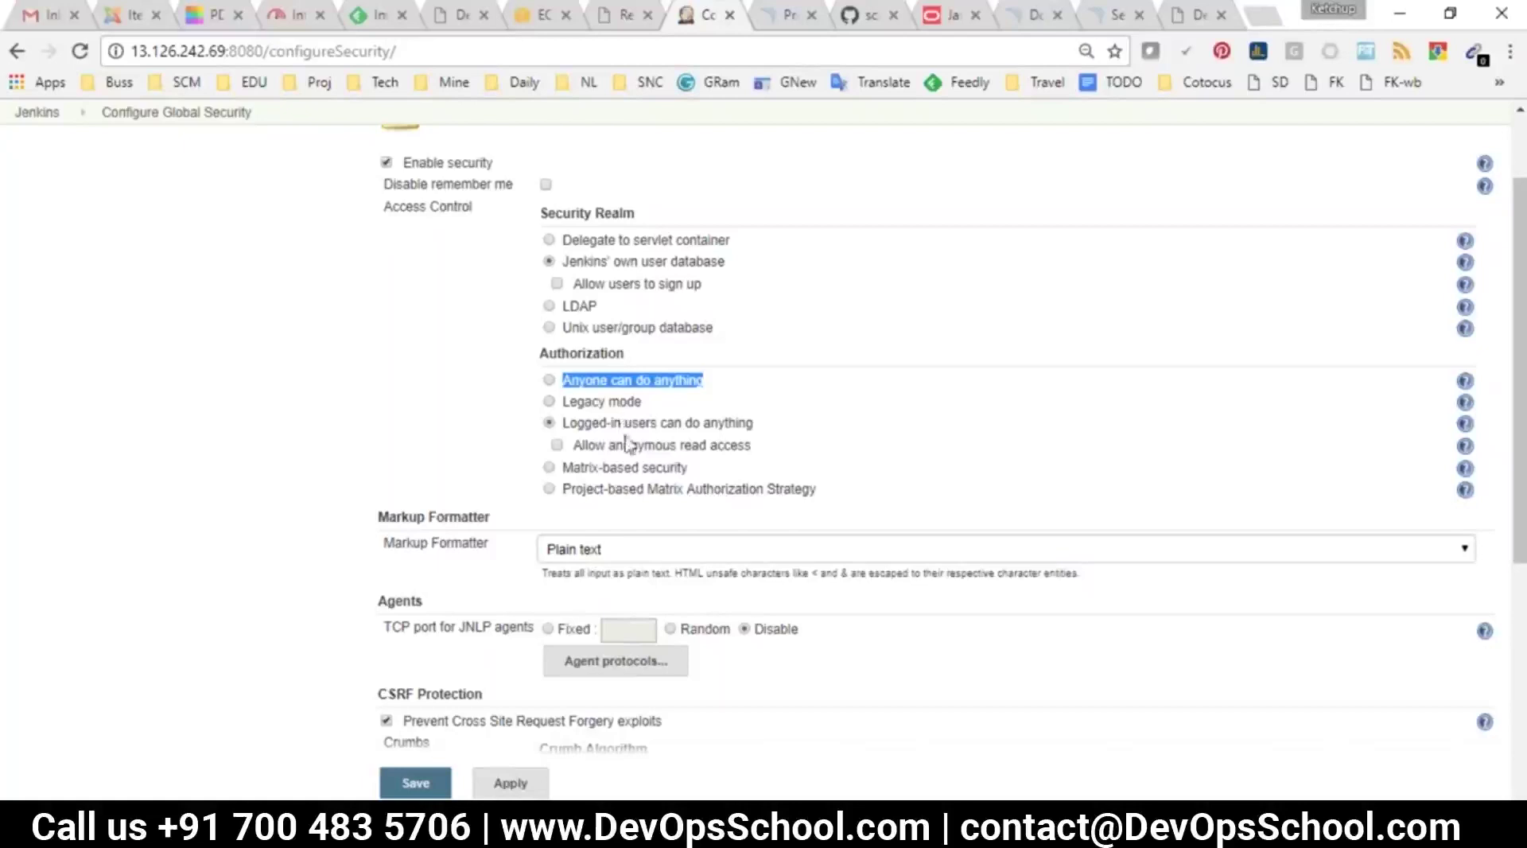
click(787, 443)
drag(752, 422, 565, 427)
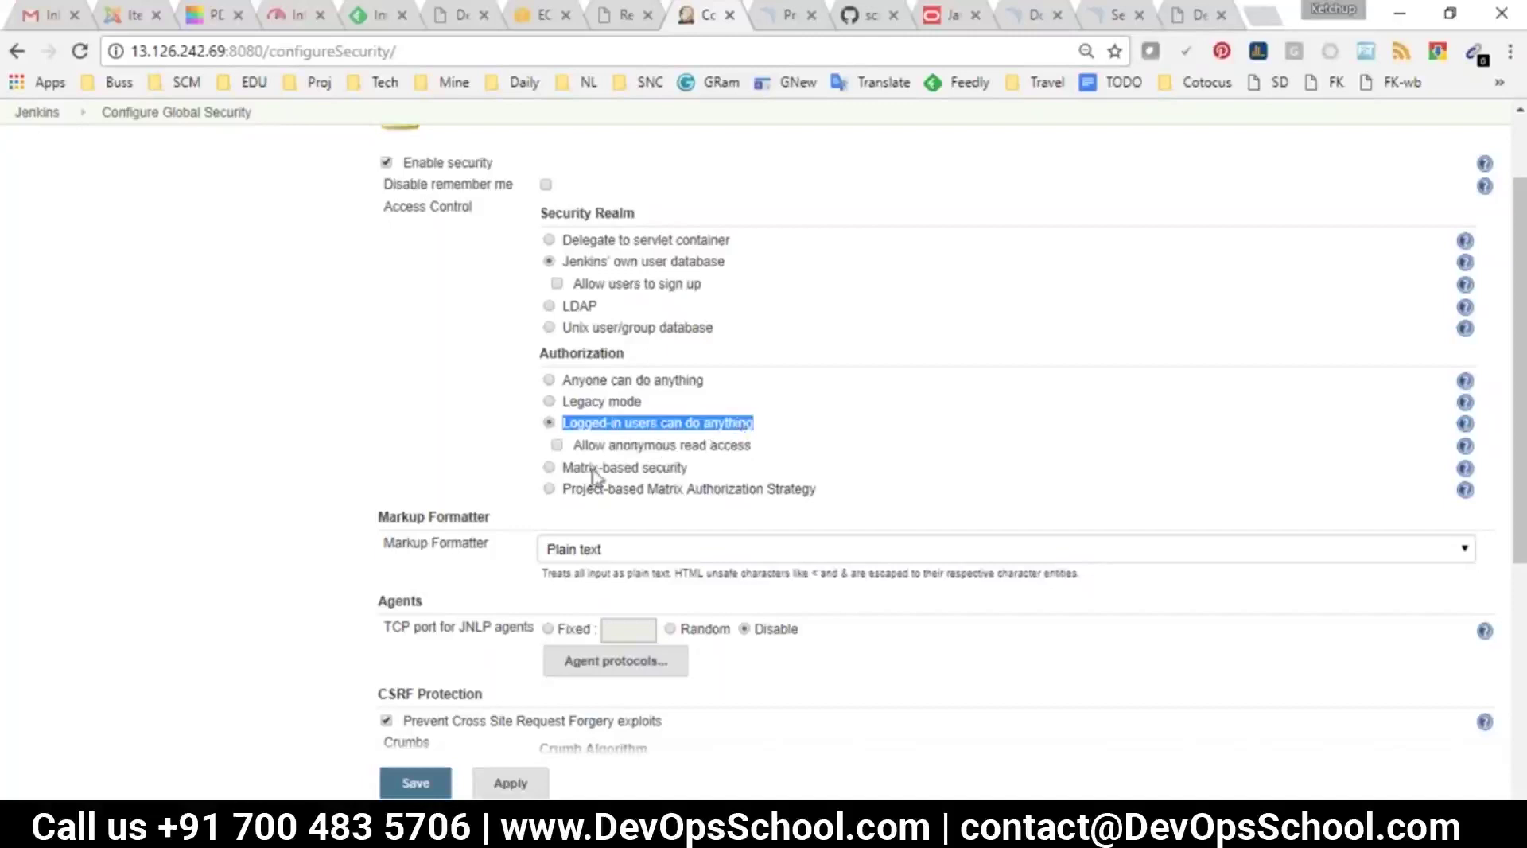
drag(688, 467, 560, 472)
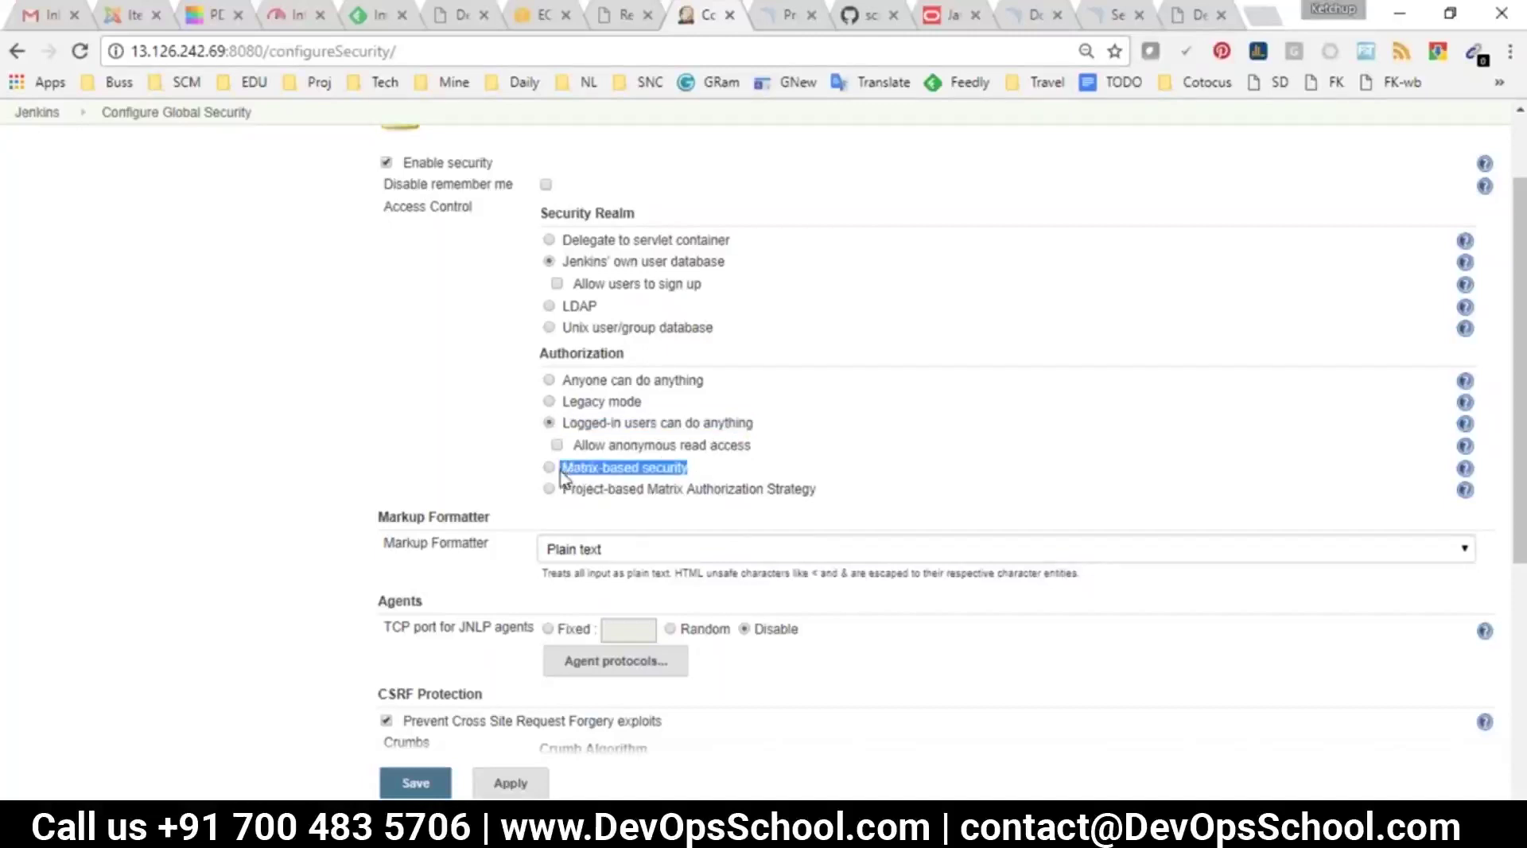
Select Matrix-based security and review its Overall, Credentials, Agent, Job, Run and View permissions
click(549, 472)
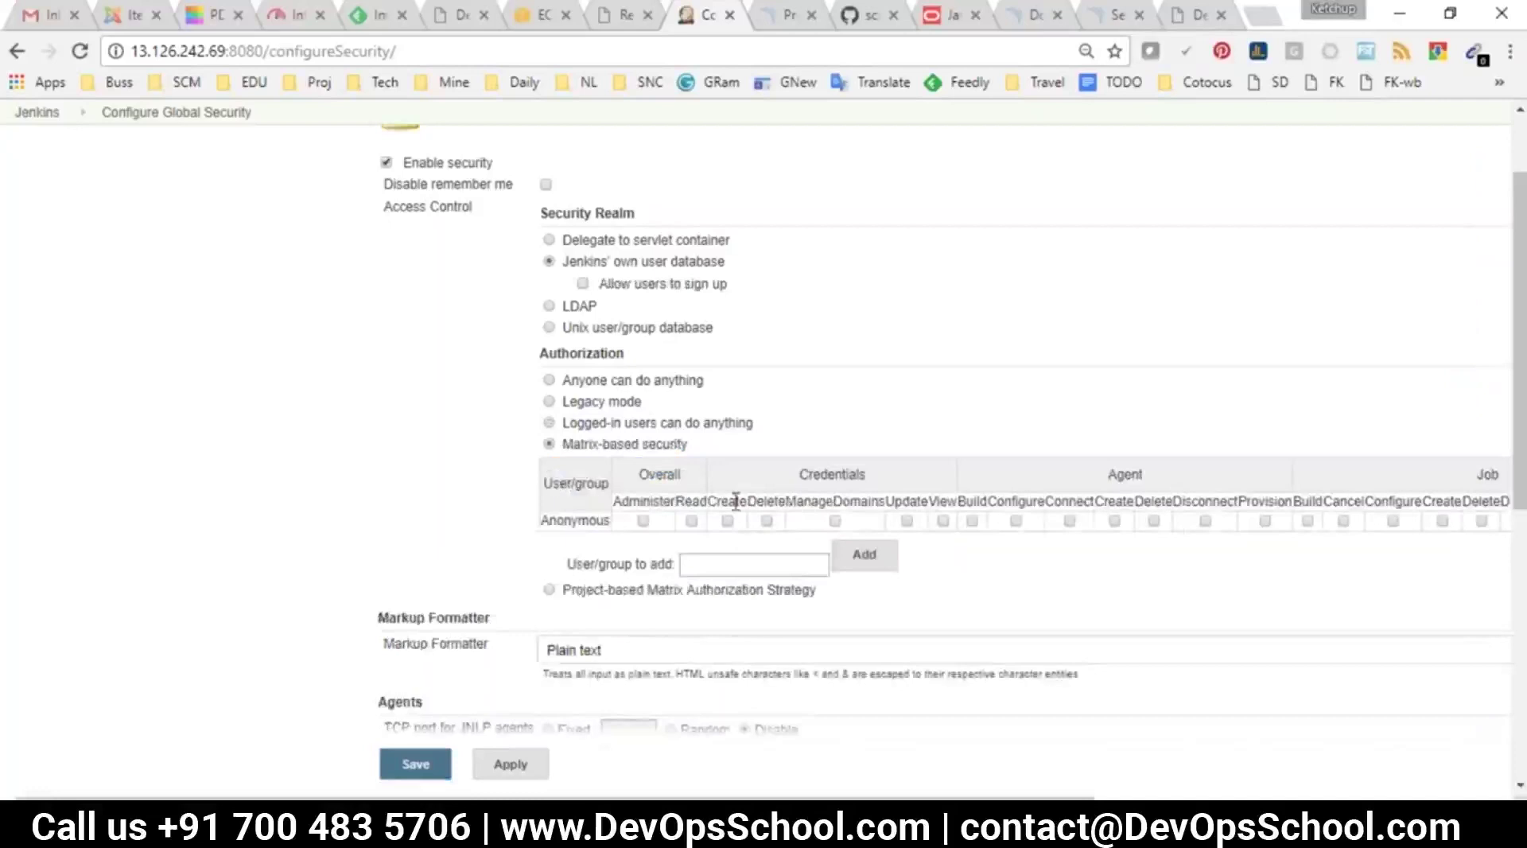
drag(624, 795, 935, 767)
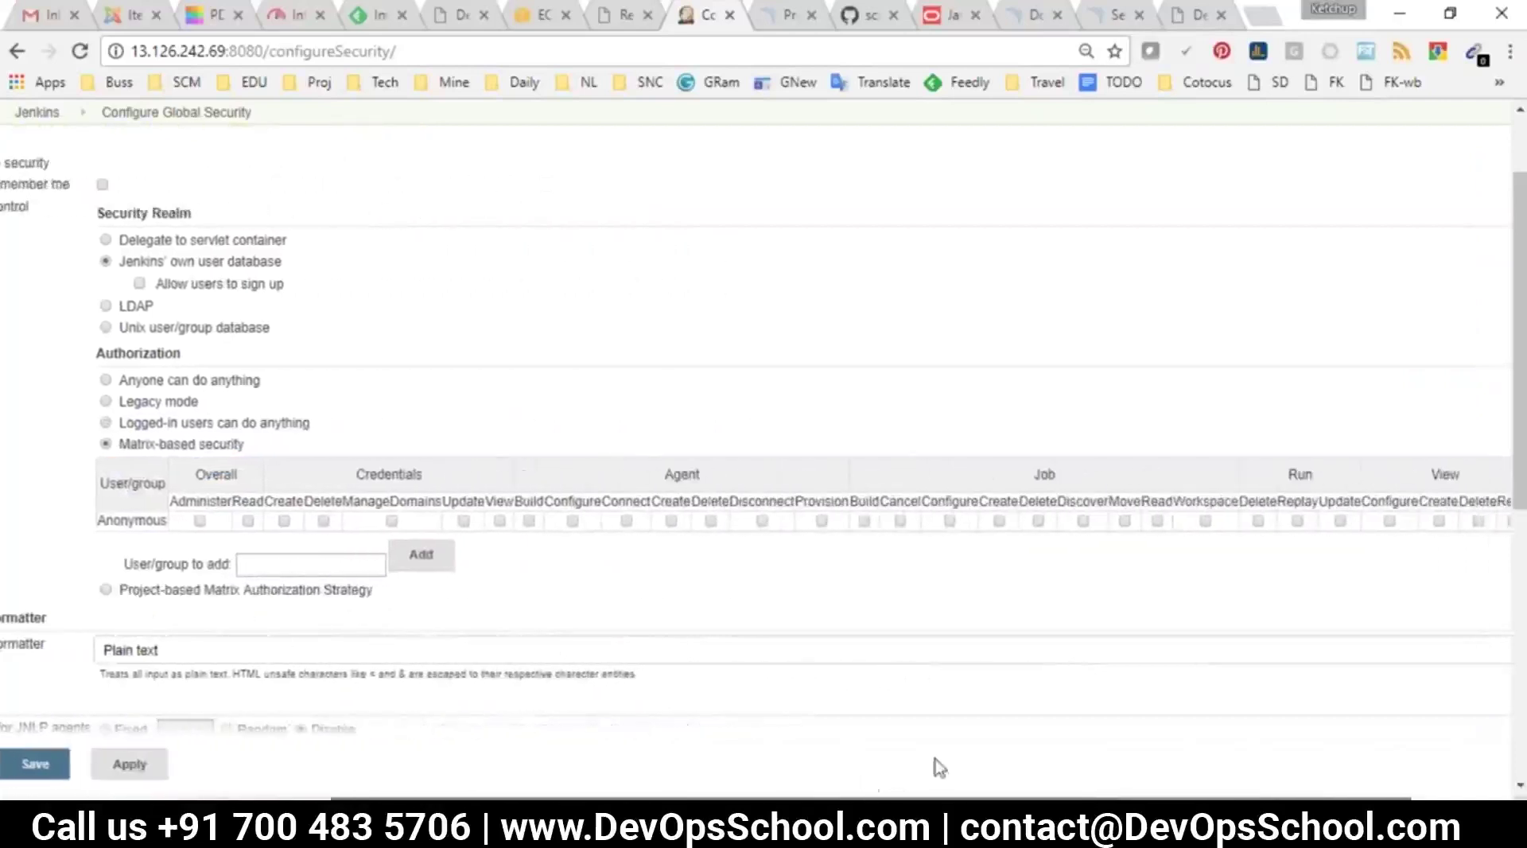
double_click(206, 474)
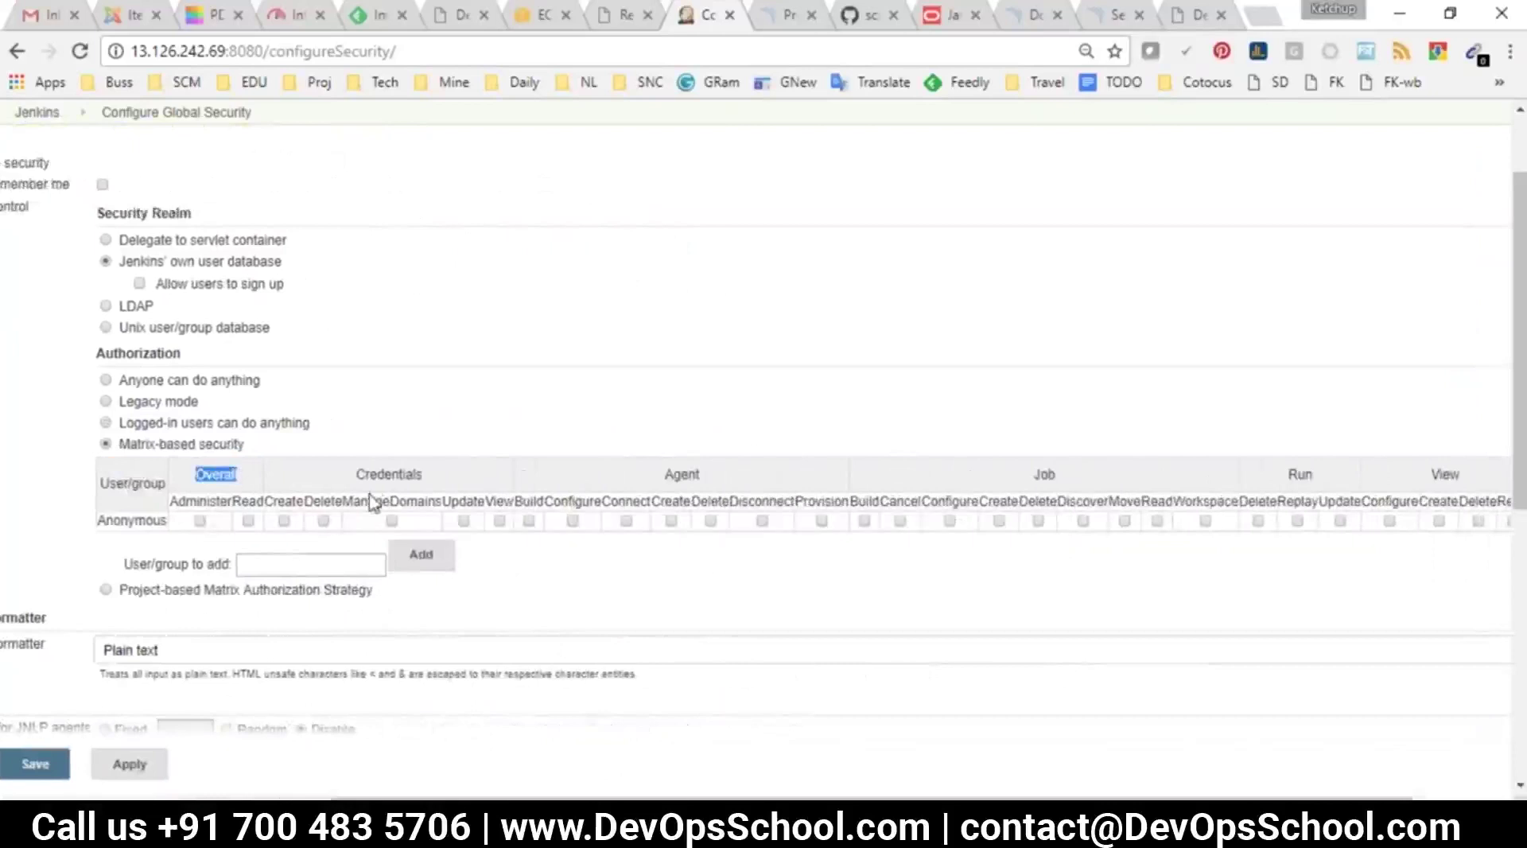
drag(374, 474, 440, 475)
double_click(682, 474)
drag(1061, 475, 1022, 475)
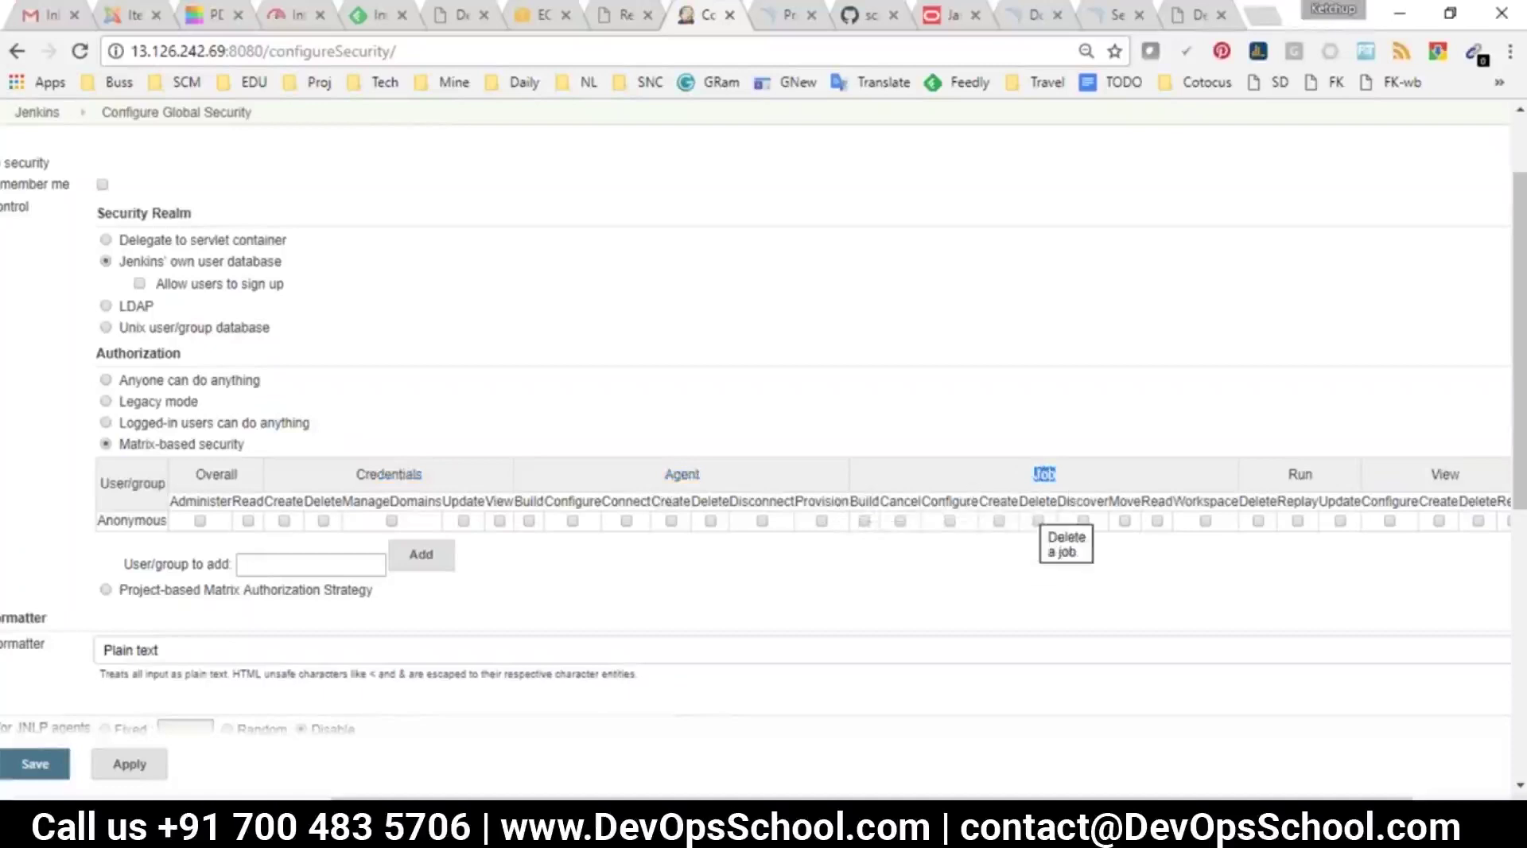
drag(1209, 501, 869, 489)
click(868, 491)
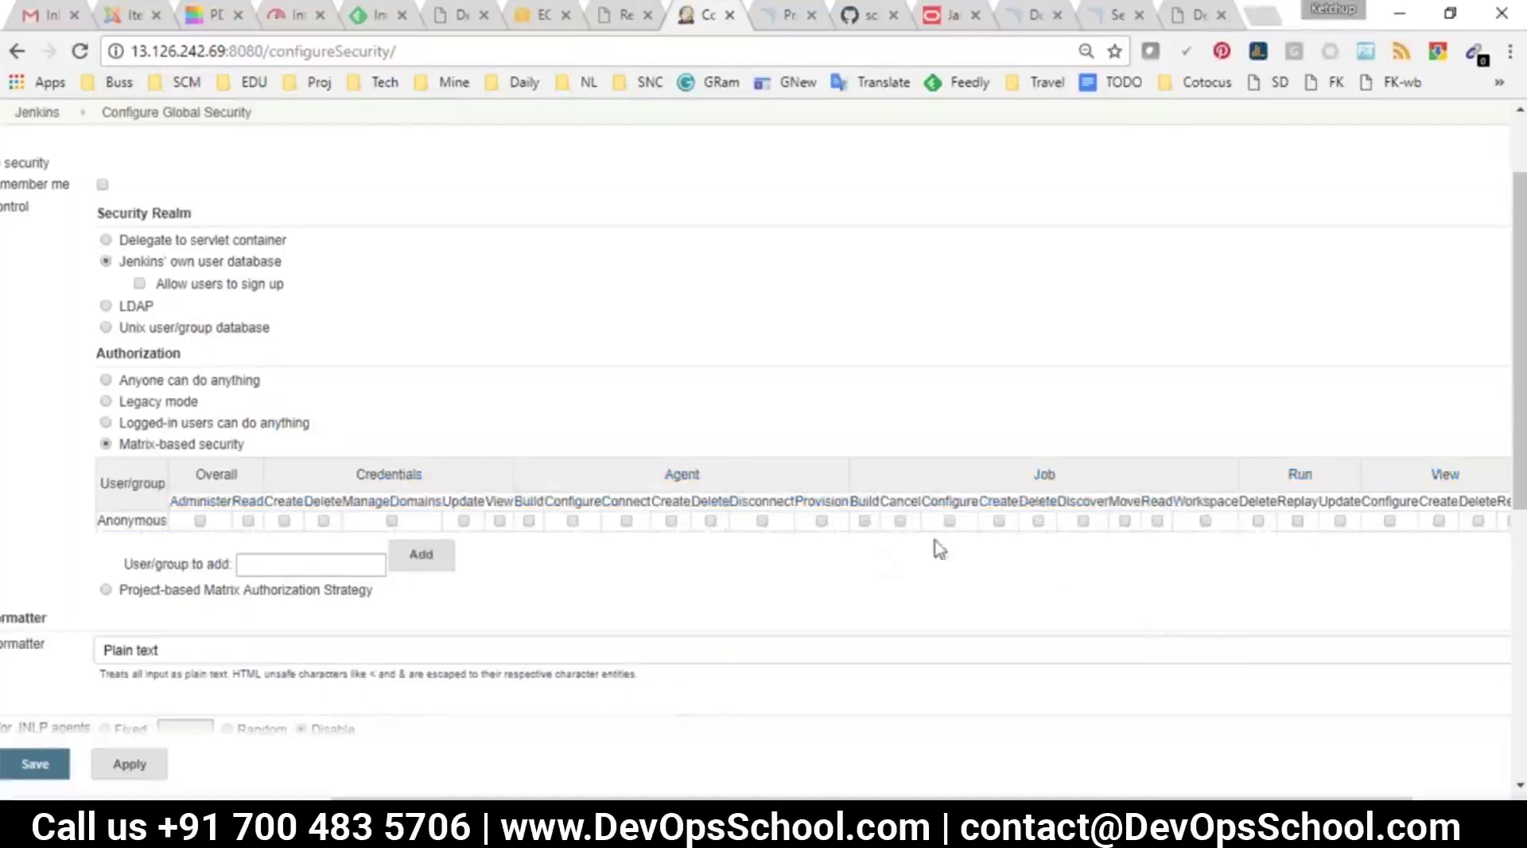
drag(1006, 797, 835, 796)
double_click(503, 565)
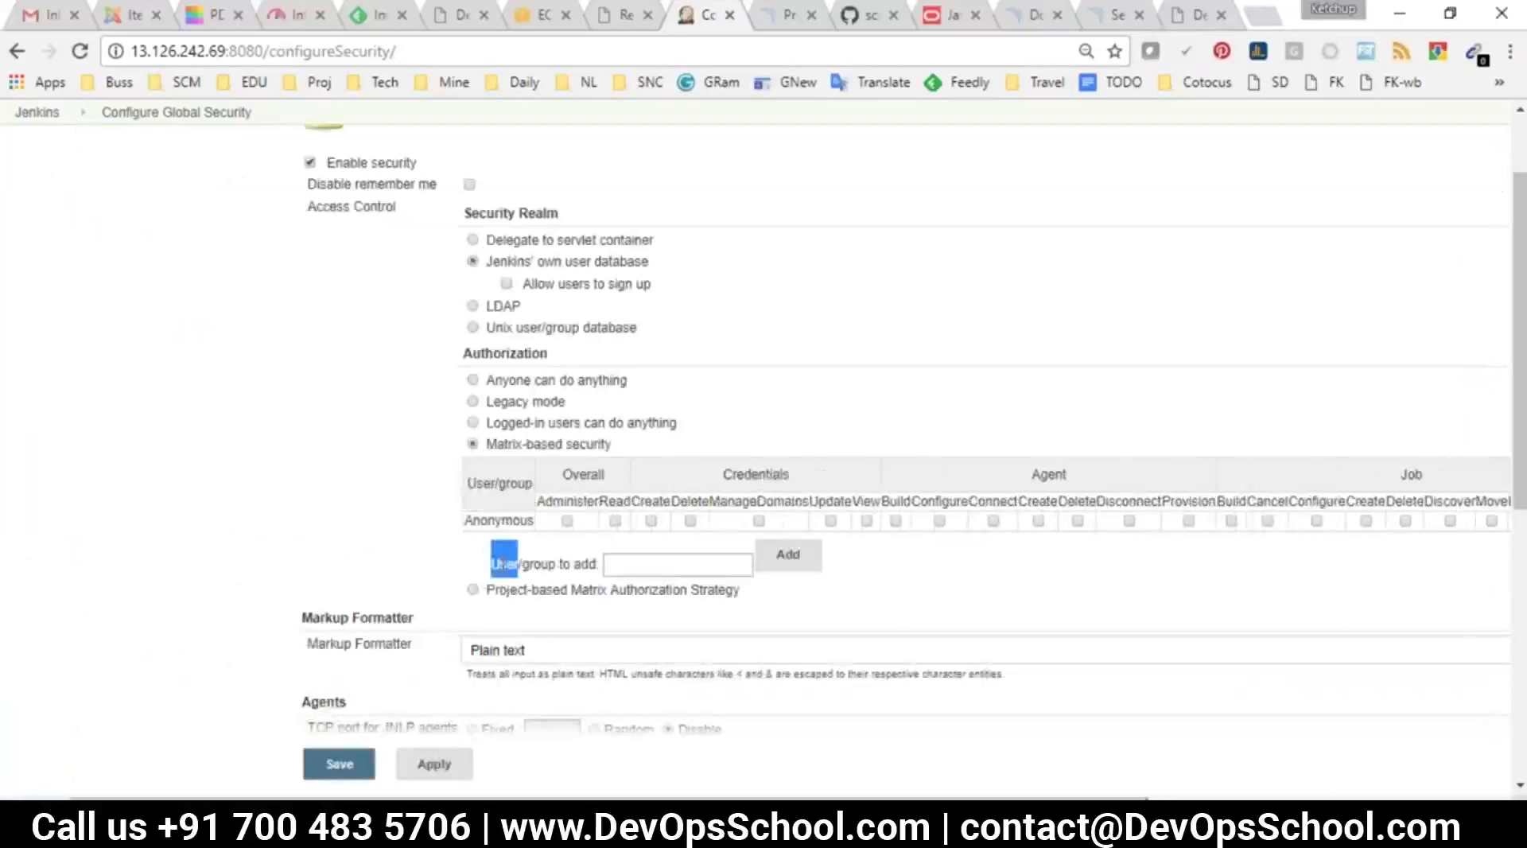
double_click(543, 567)
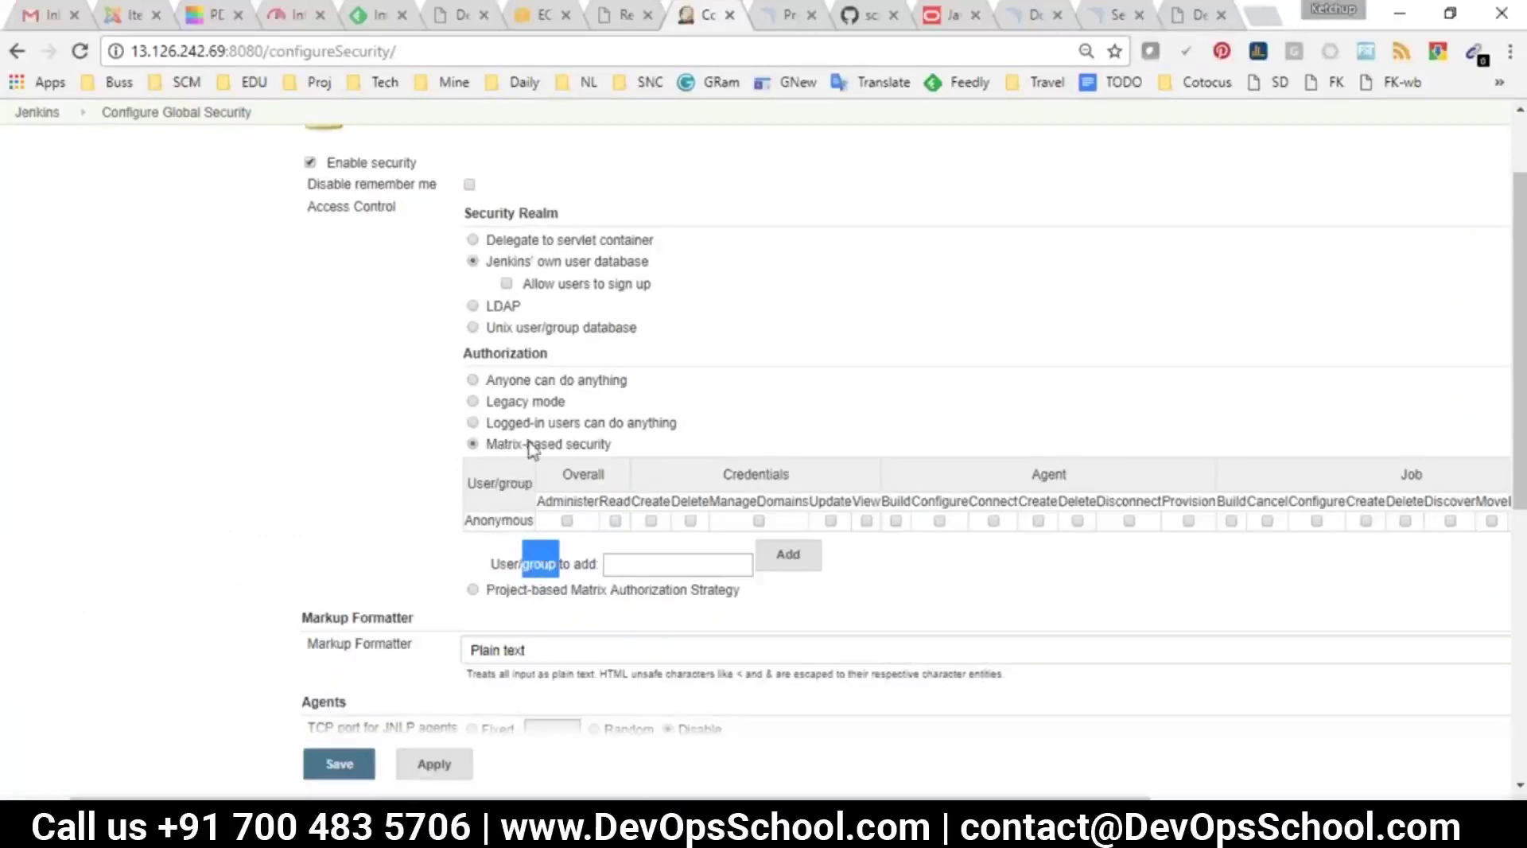
Add user 'admin' to the matrix with Overall Administer permission and save the settings
click(387, 548)
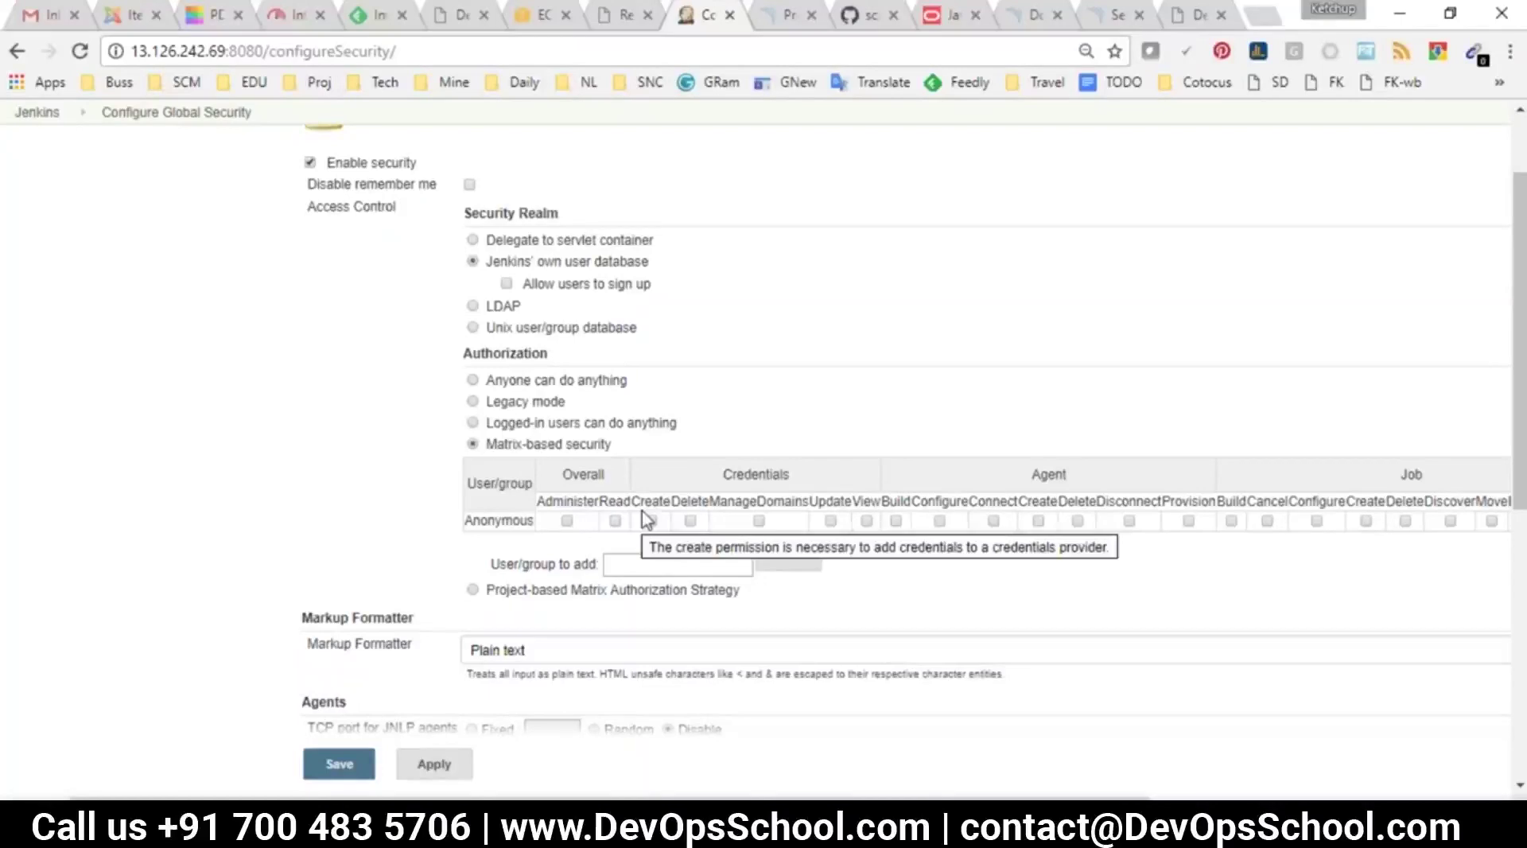
click(625, 567)
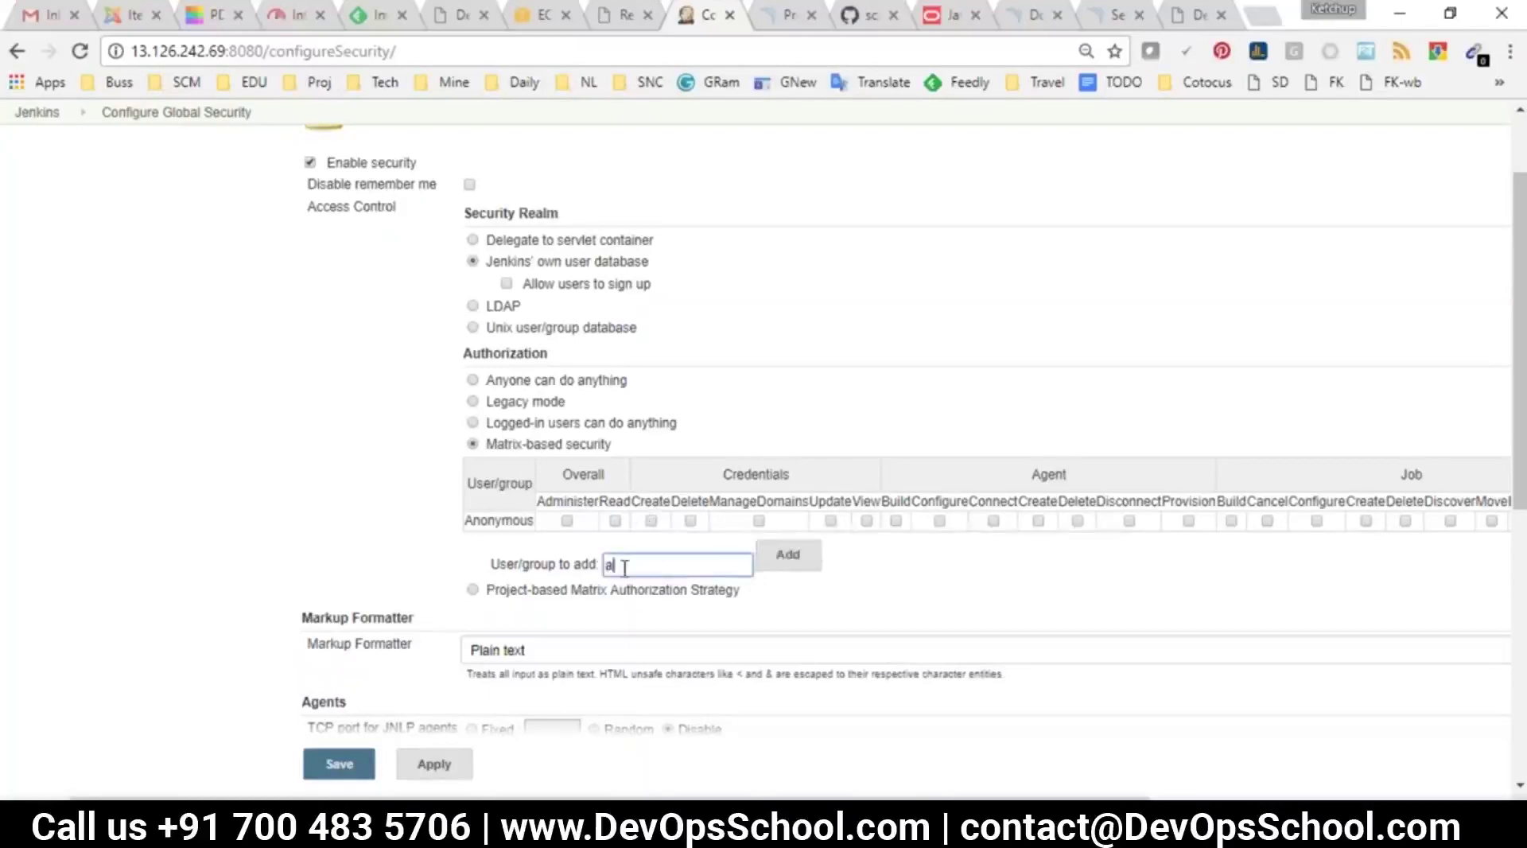
drag(493, 444, 614, 422)
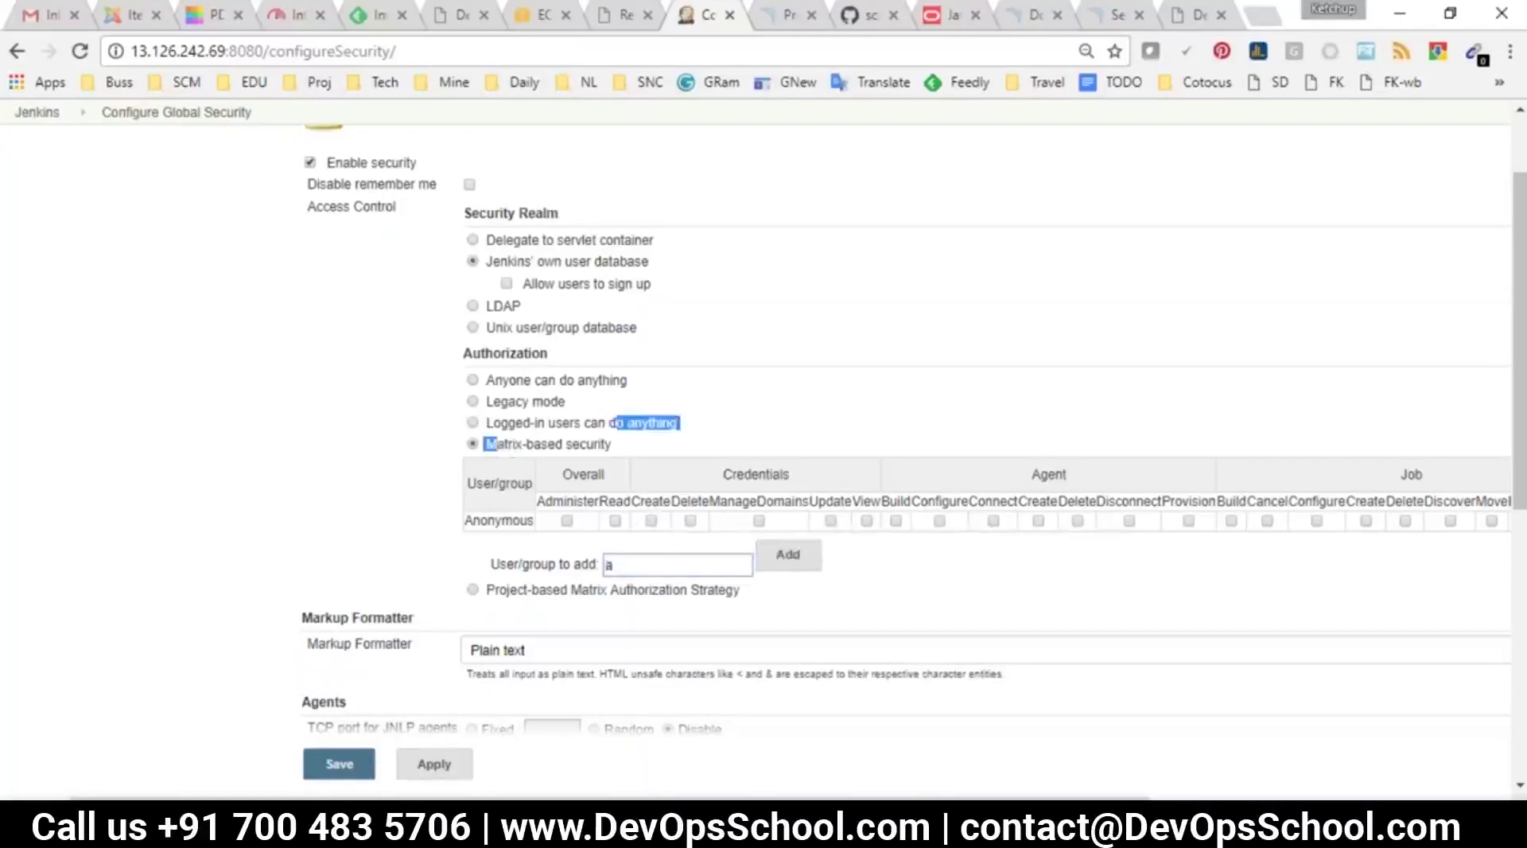
click(660, 565)
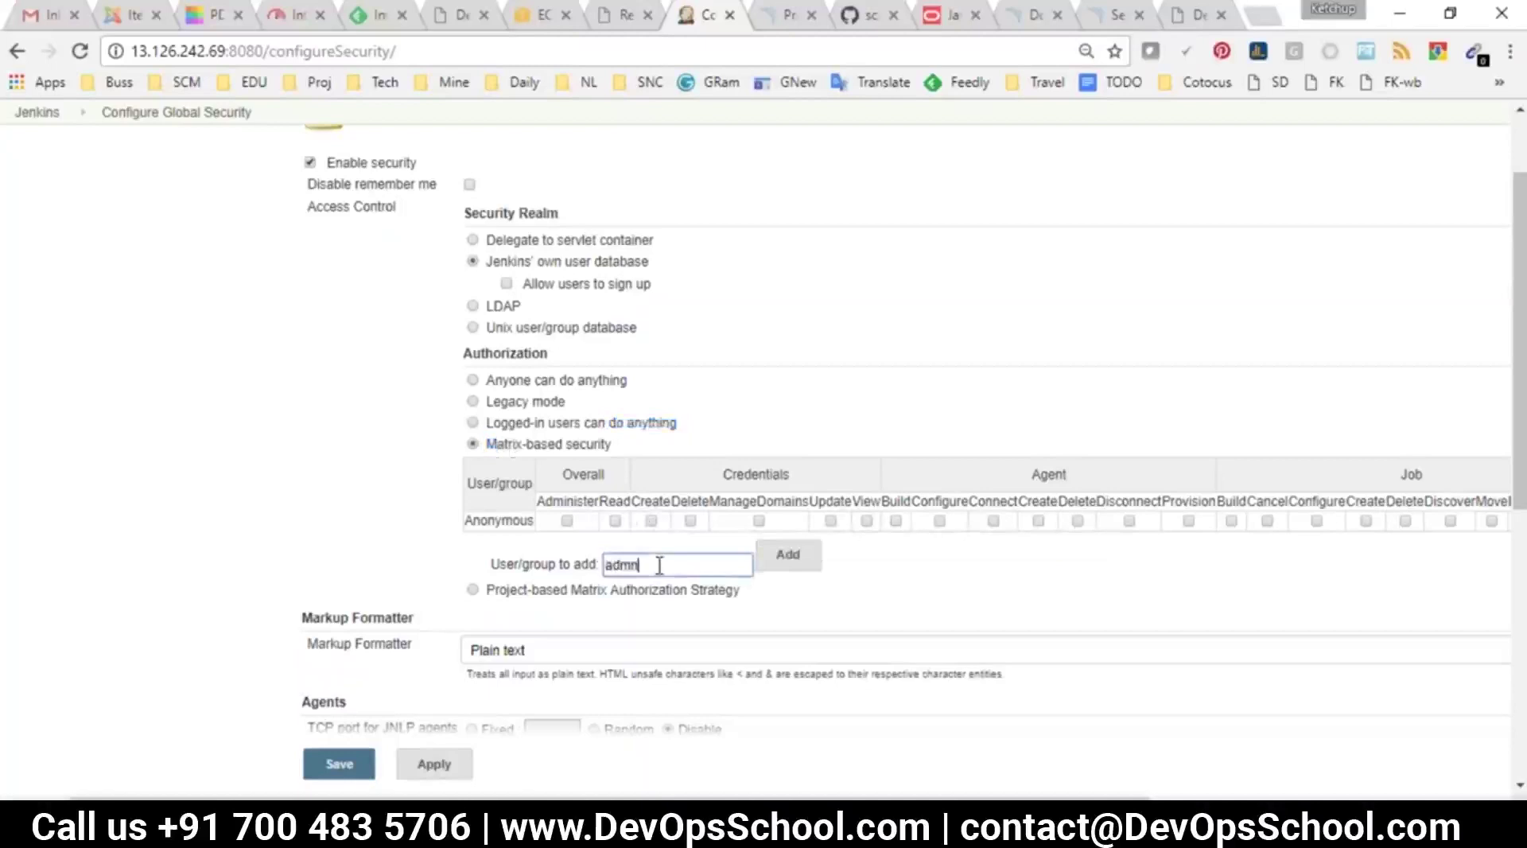
text(admin)
click(791, 556)
click(566, 541)
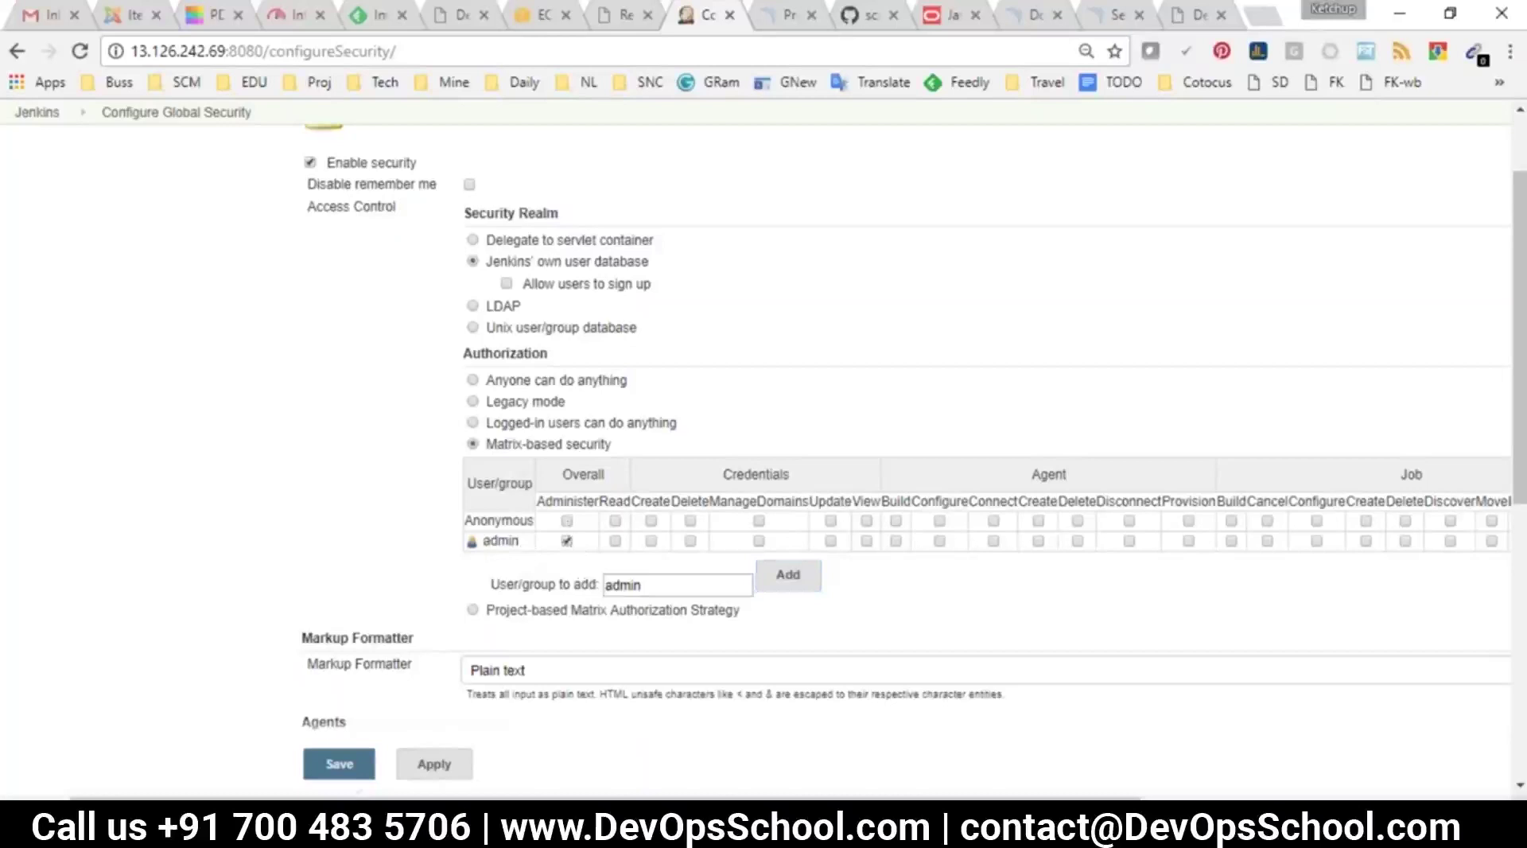
click(342, 765)
Log out of Jenkins and log back in as admin
click(37, 152)
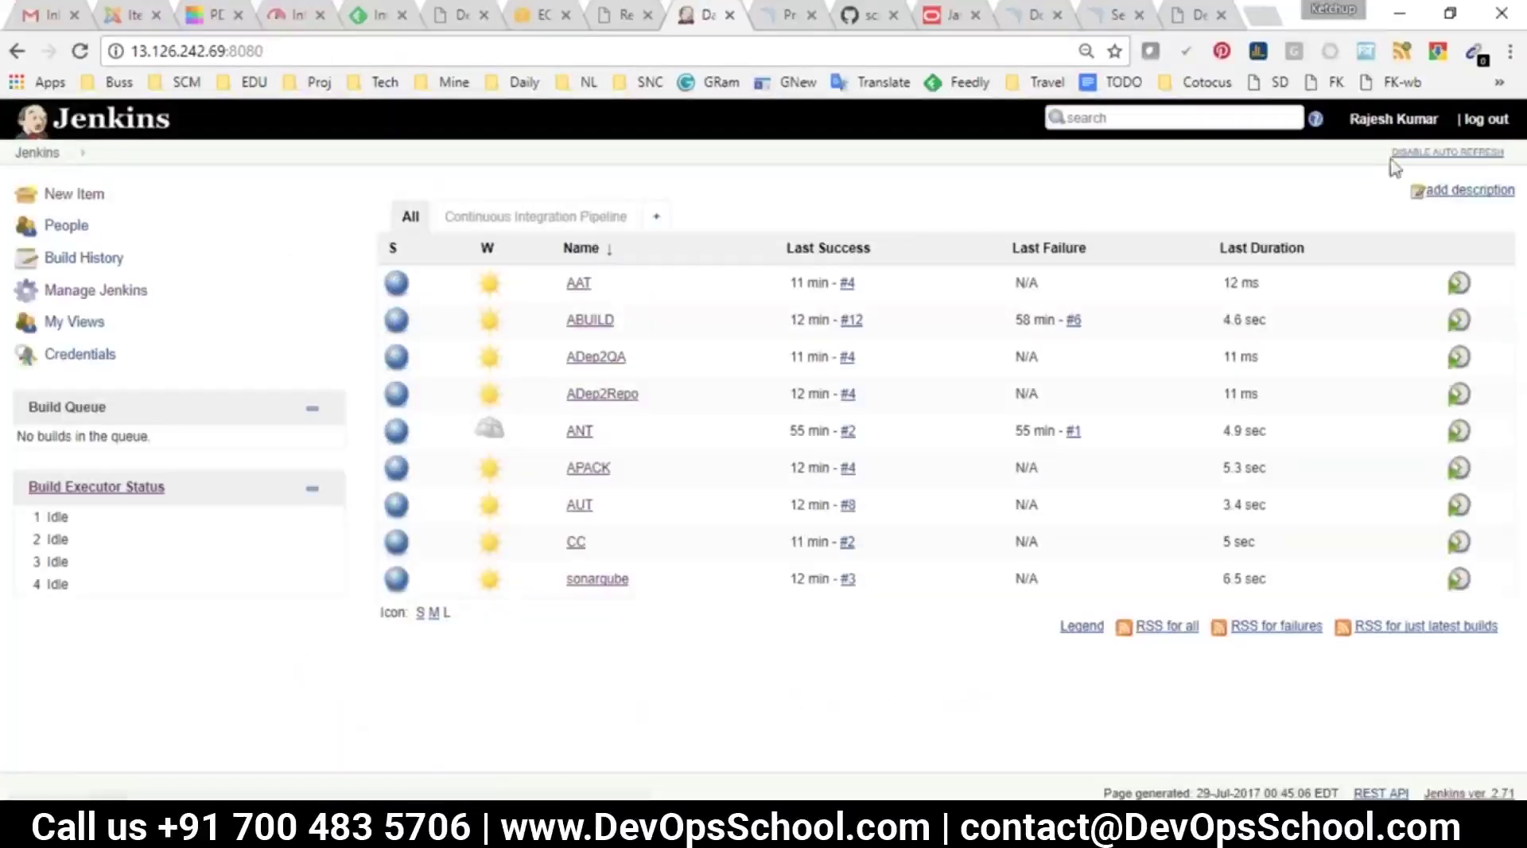
click(1484, 118)
text(admin)
key(Tab)
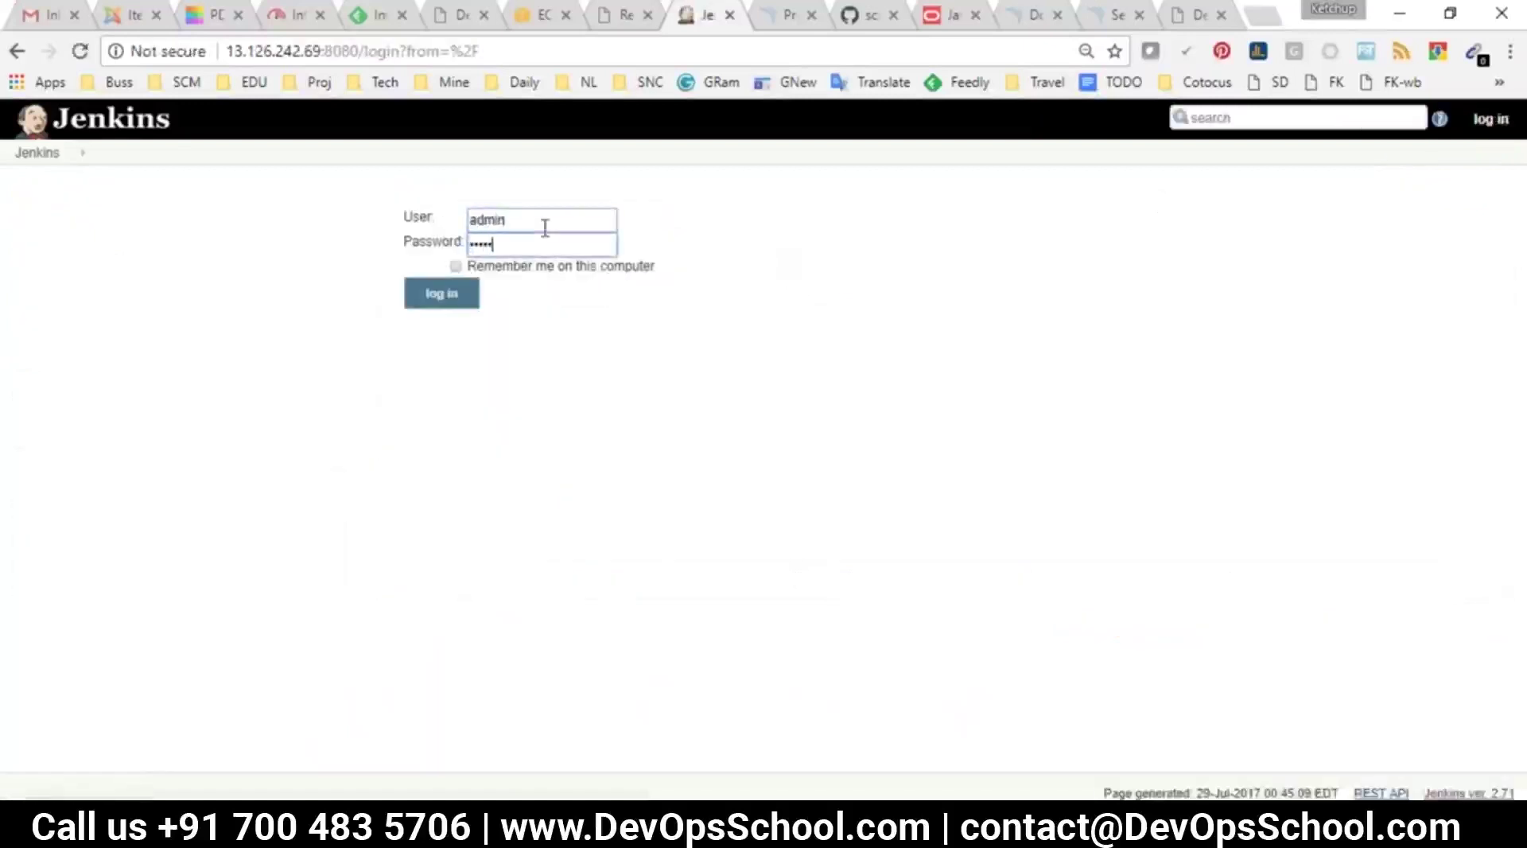
key(Return)
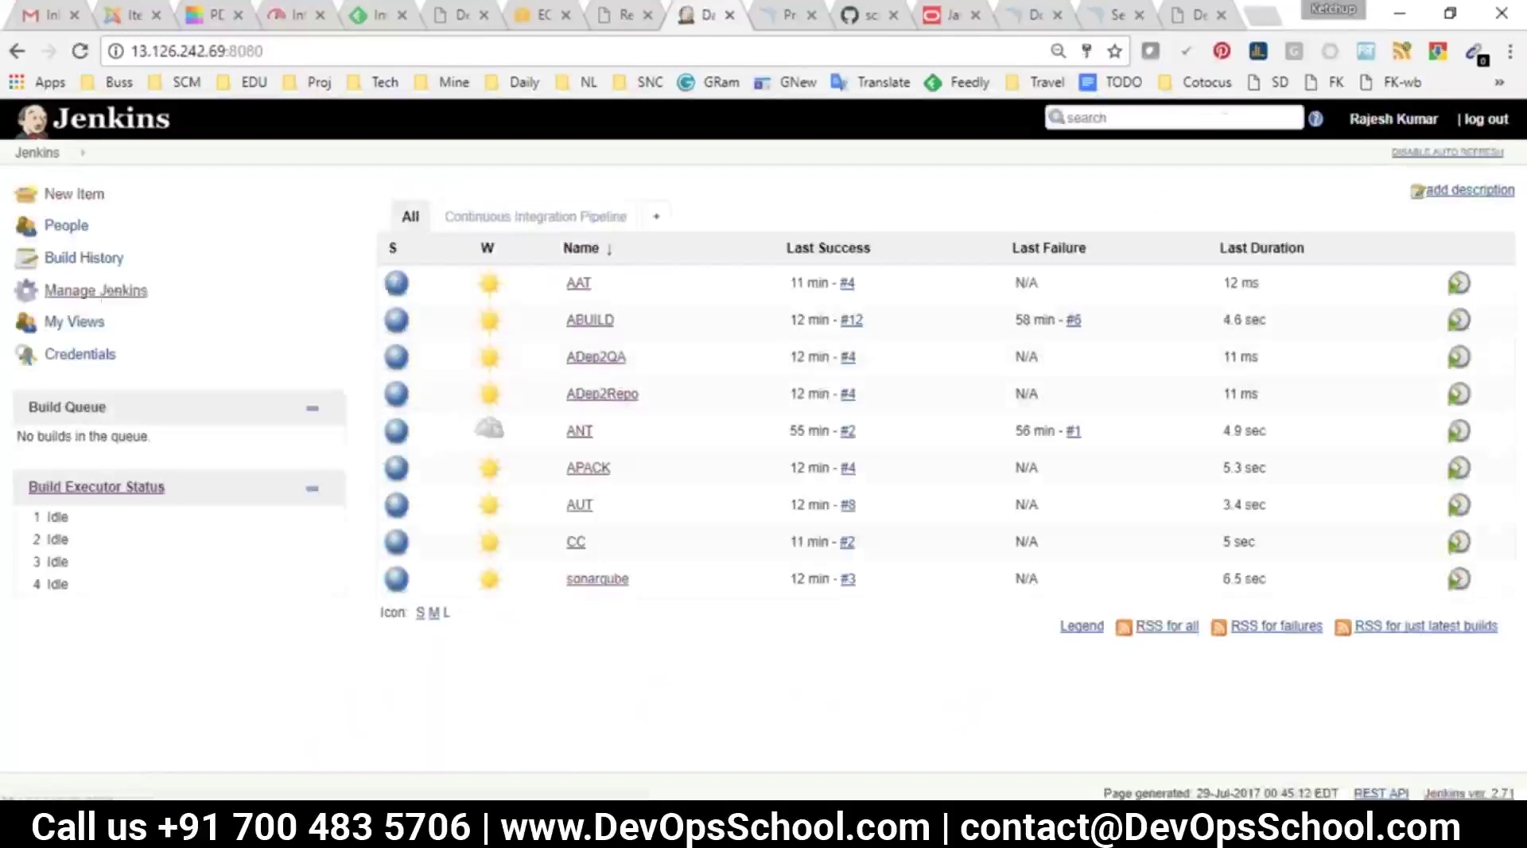
In Configure Global Security, enable Allow users to sign up and save
click(111, 291)
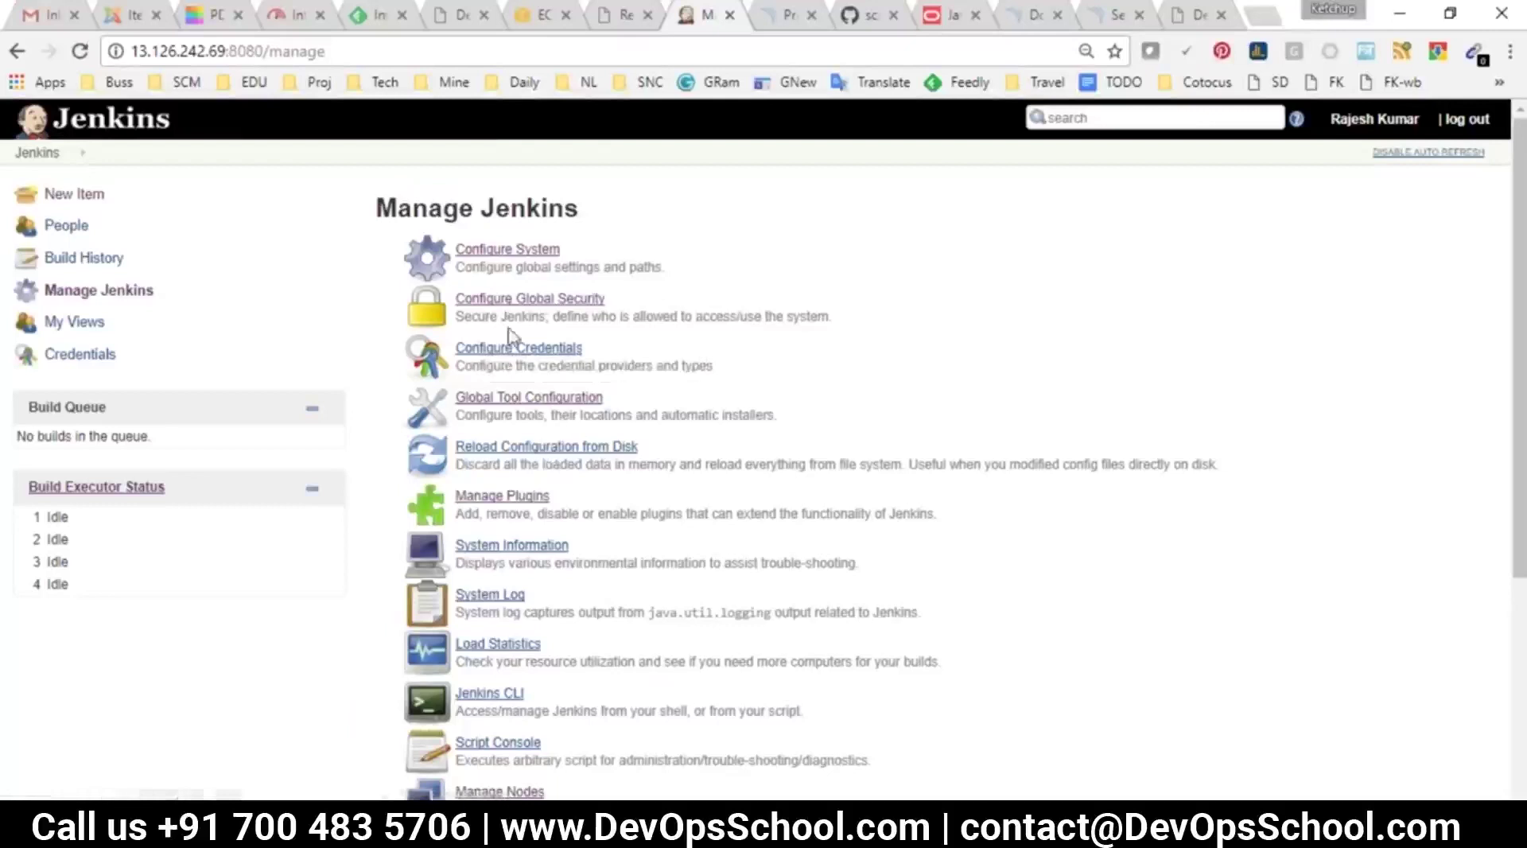
click(509, 299)
scroll(708, 525, down, 2)
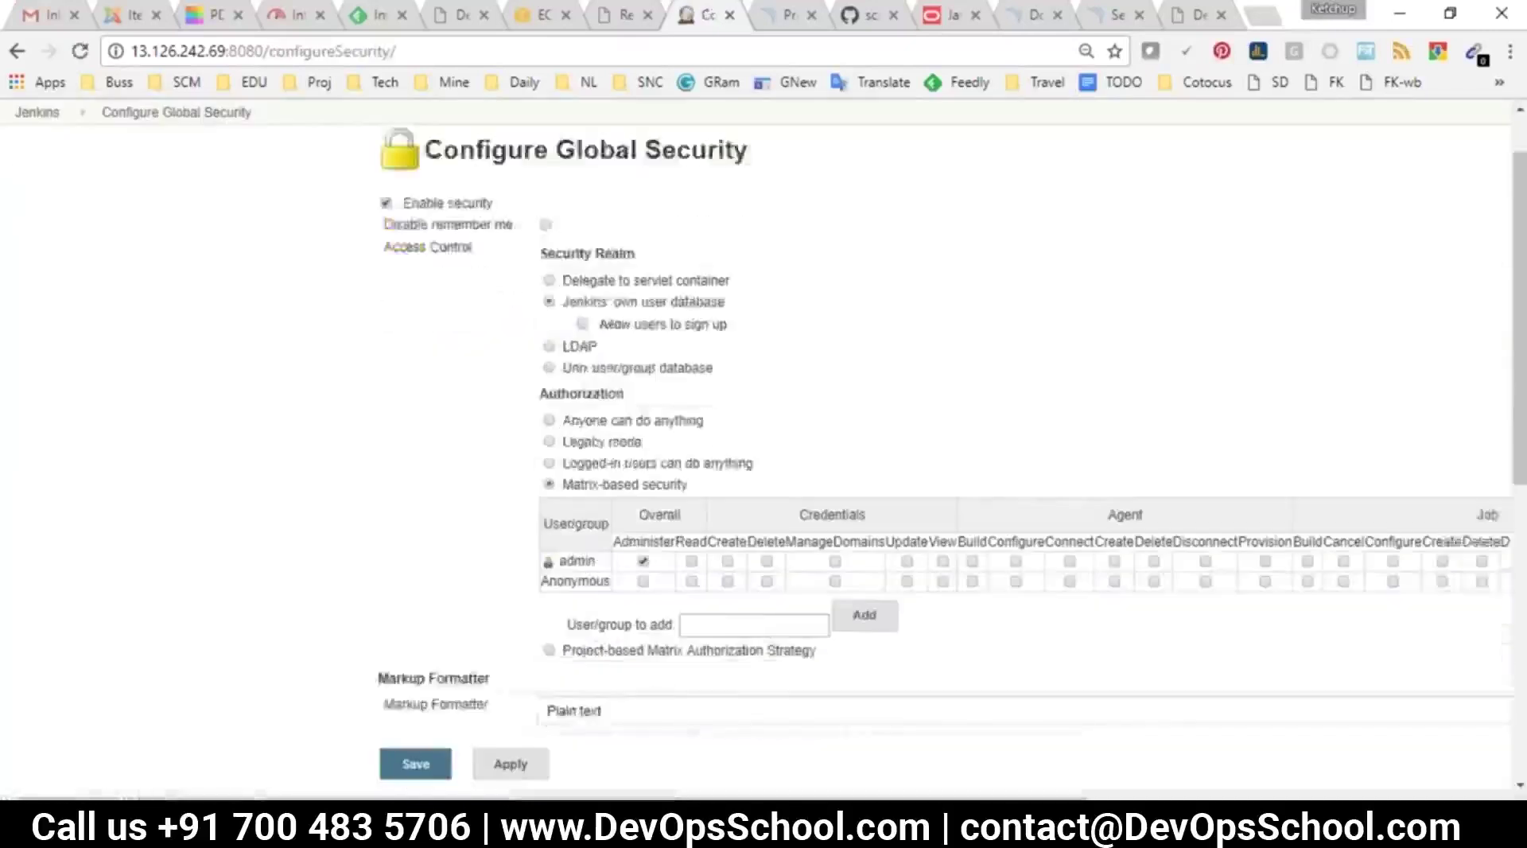
drag(728, 288, 589, 293)
click(584, 286)
click(439, 771)
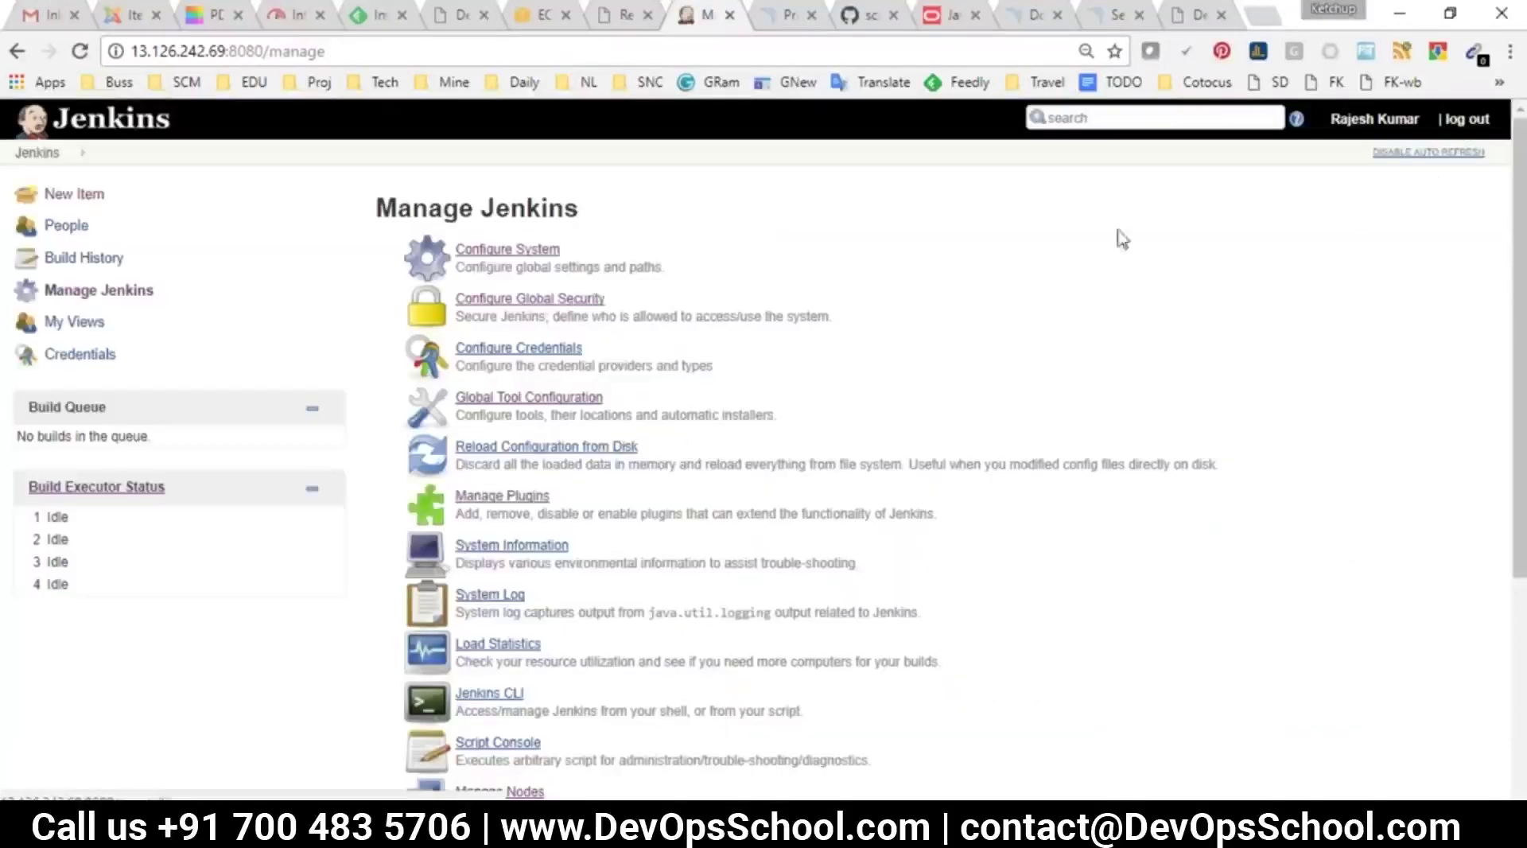
Log out and sign up a new account, filling in username, password, full name and e-mail
click(1466, 119)
text(rajesh)
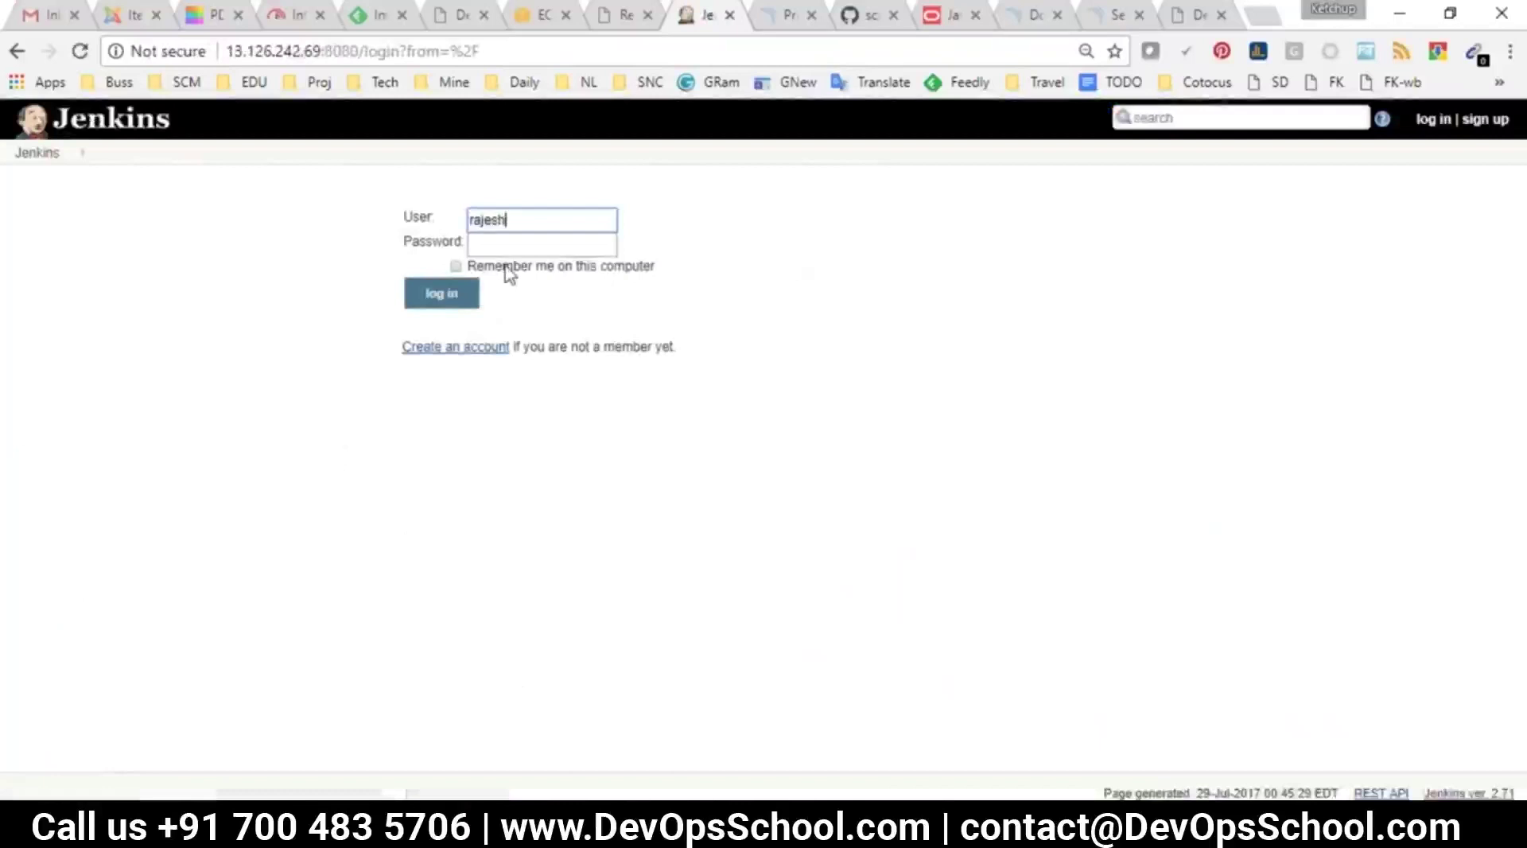
click(487, 345)
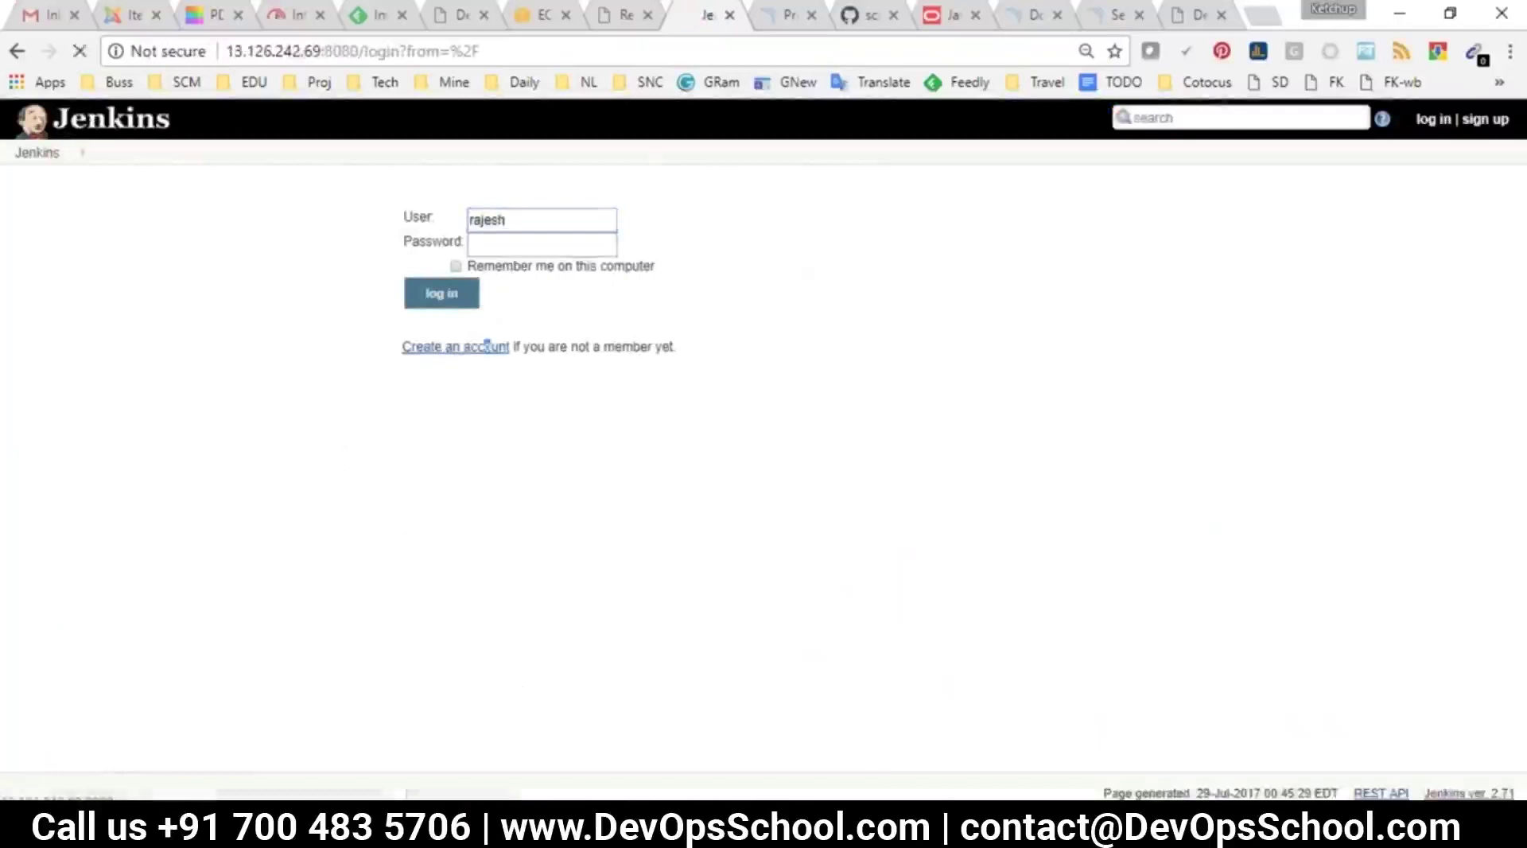
key(Tab)
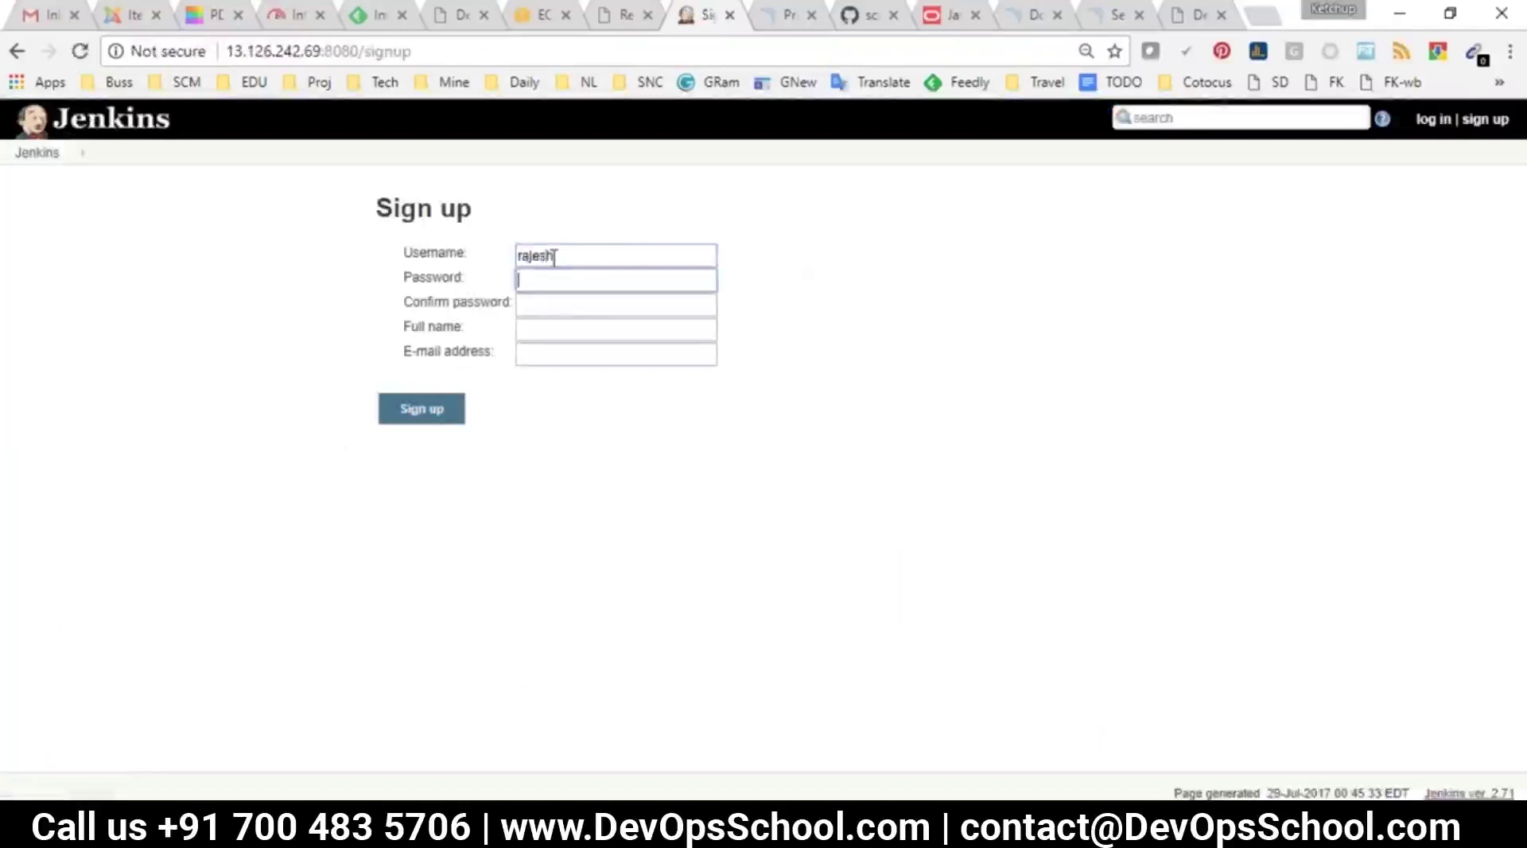
key(Tab)
key(Tab)
key(Tab)
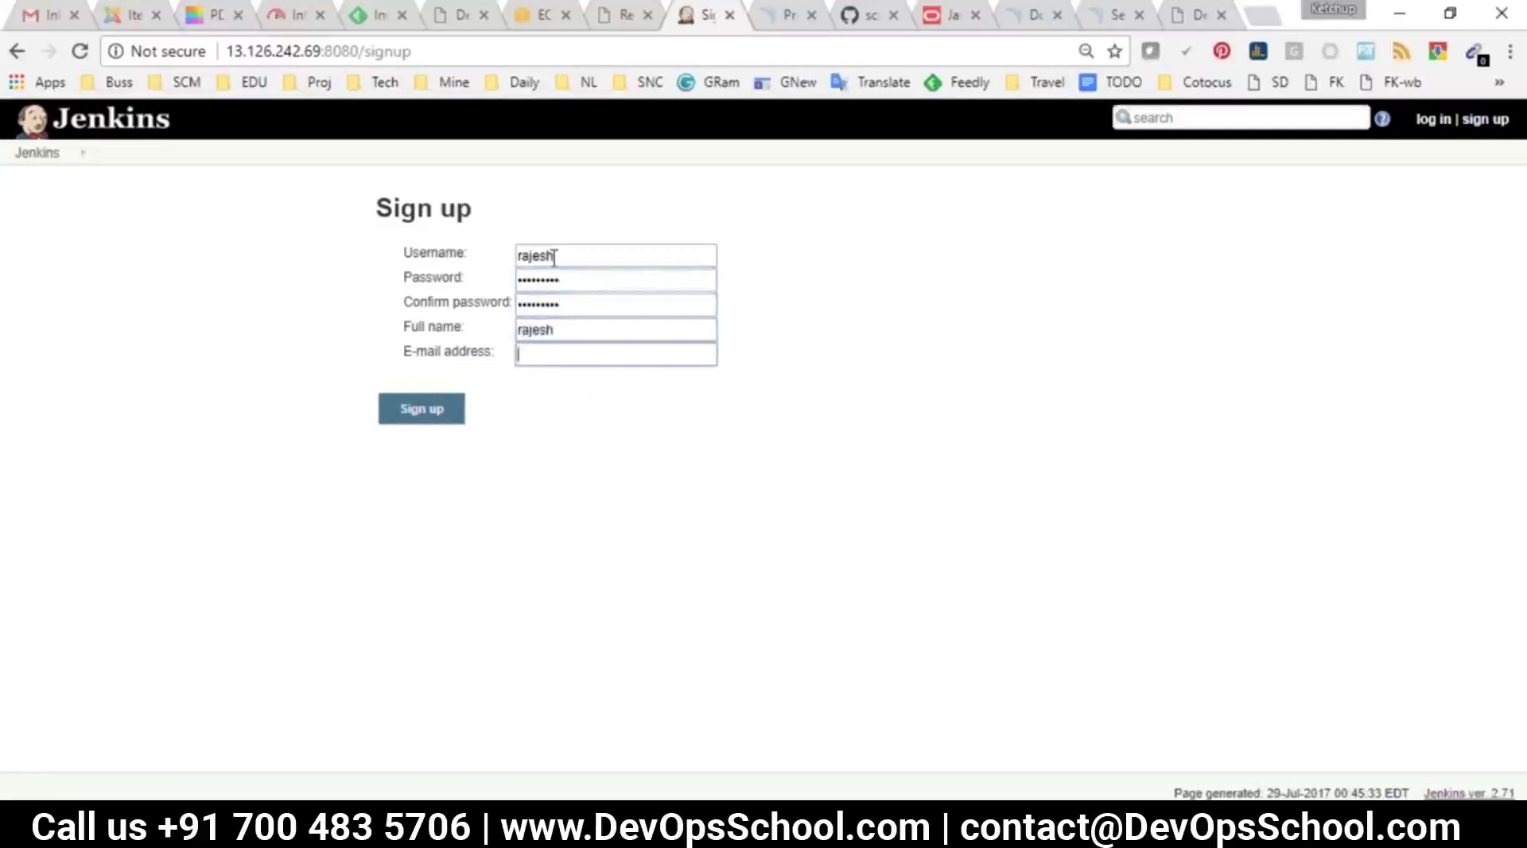
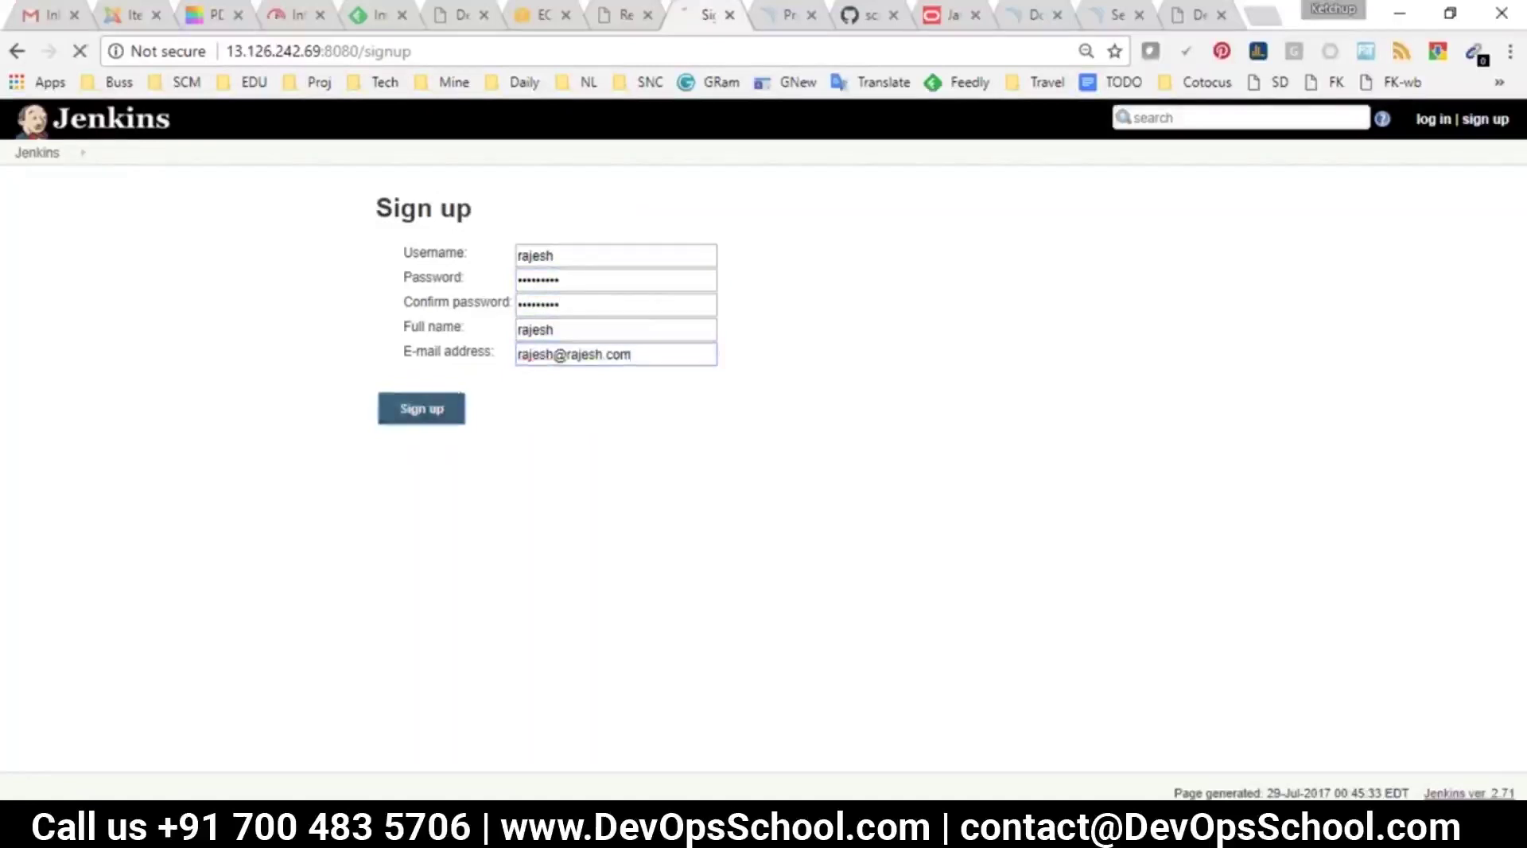
click(454, 412)
Dismiss the save-password prompt and open the Jenkins top page, which shows Access Denied
click(1021, 243)
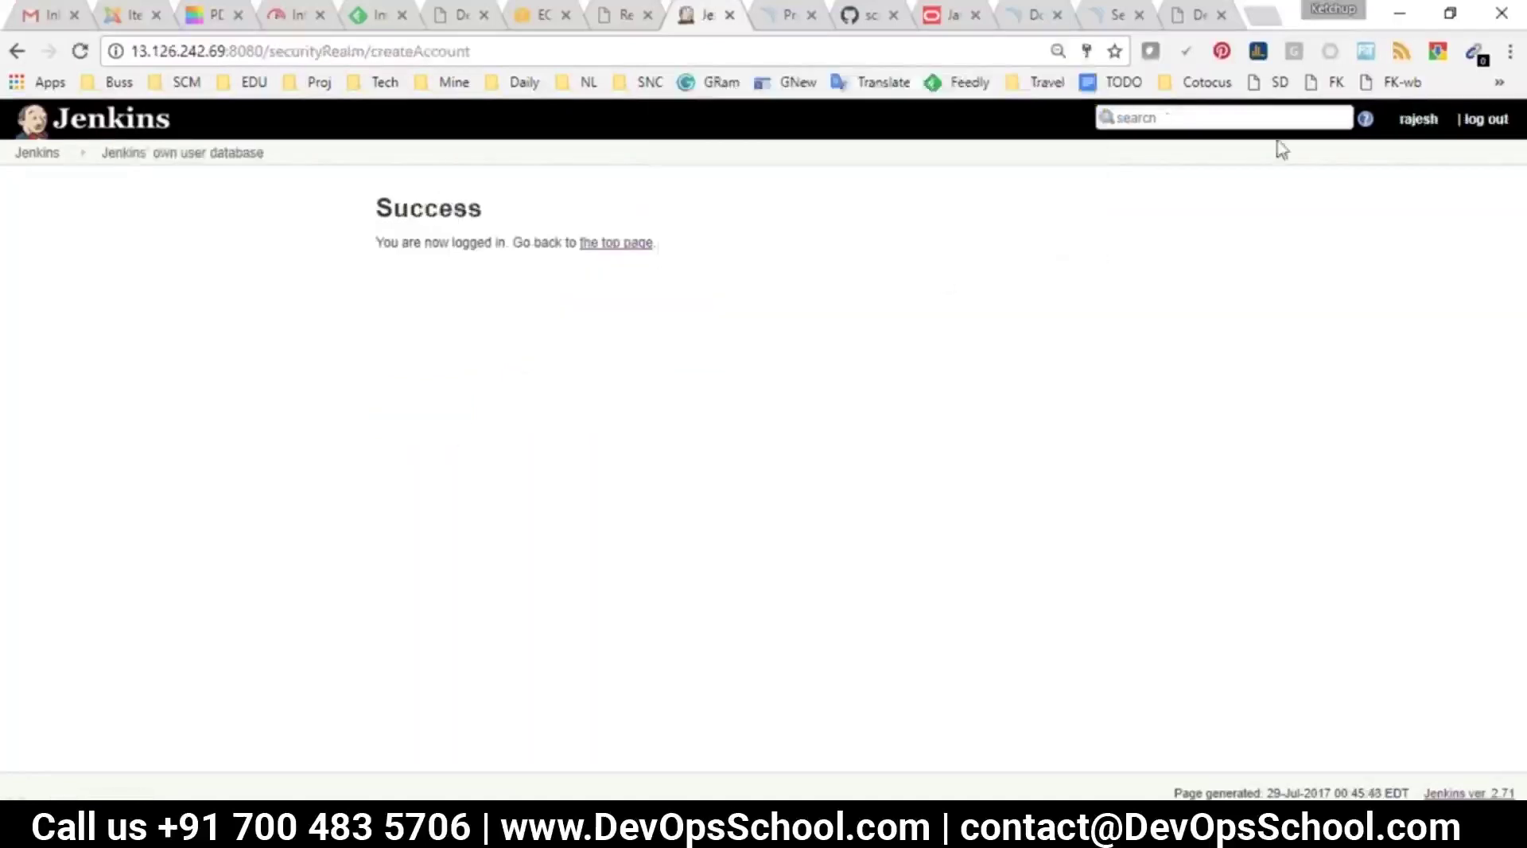
click(37, 152)
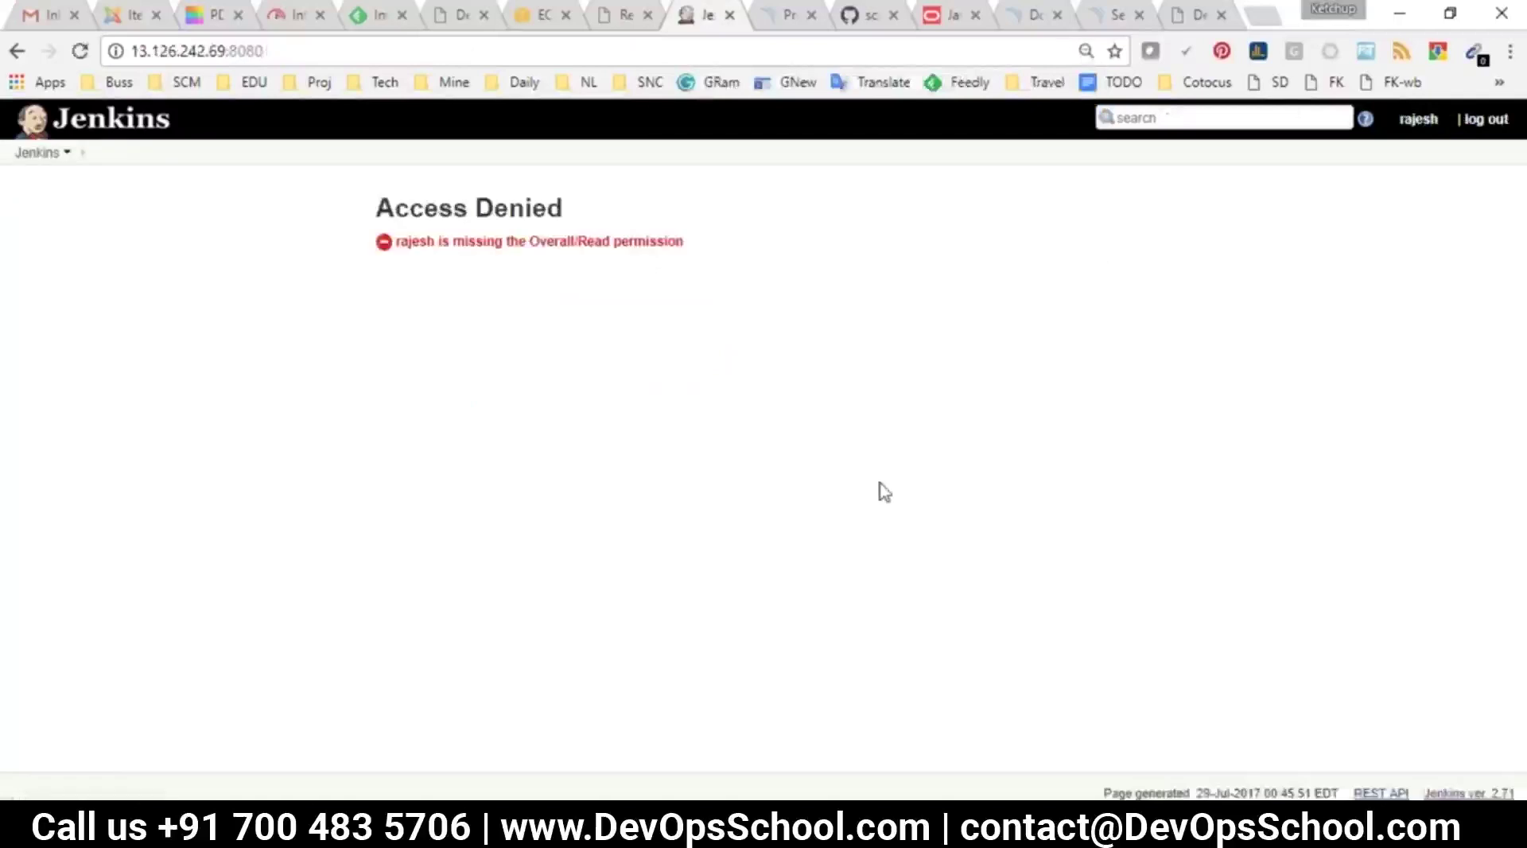
drag(394, 208, 749, 210)
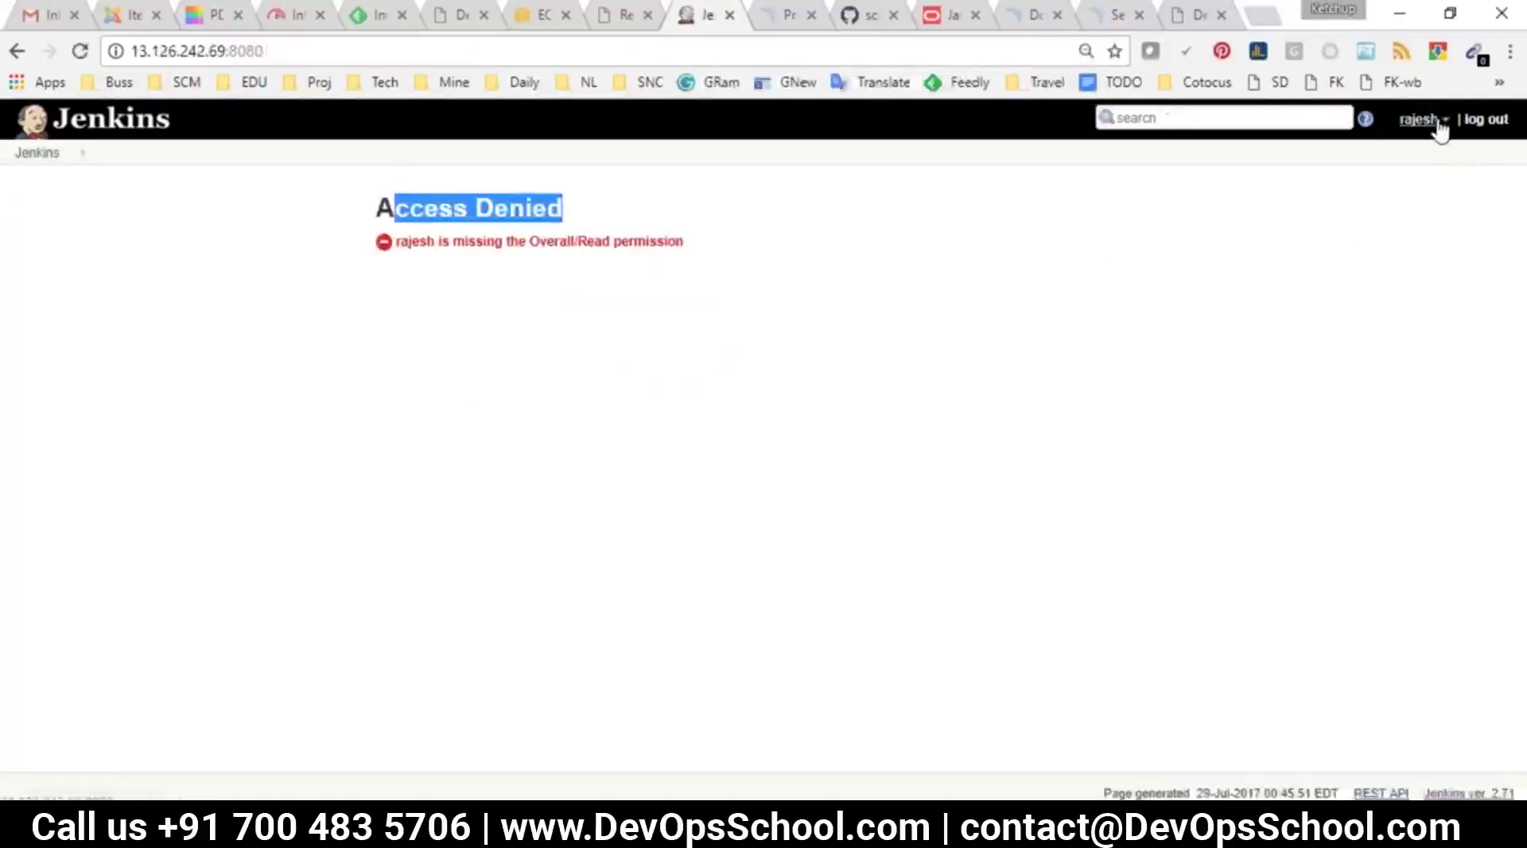
Log out of the new account and log back in as admin
click(1487, 119)
text(admin)
key(Tab)
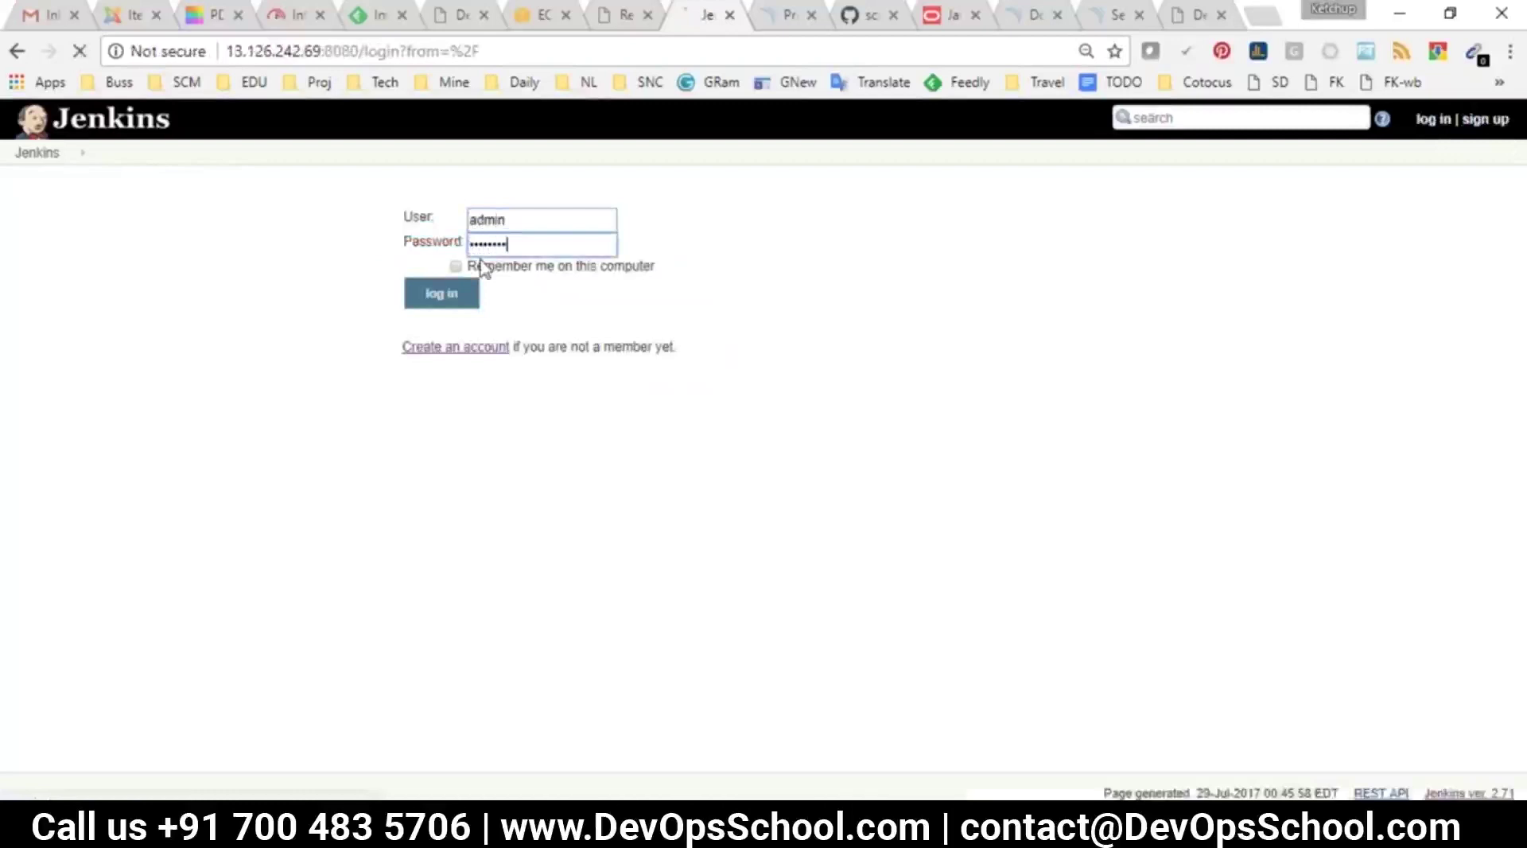
key(Return)
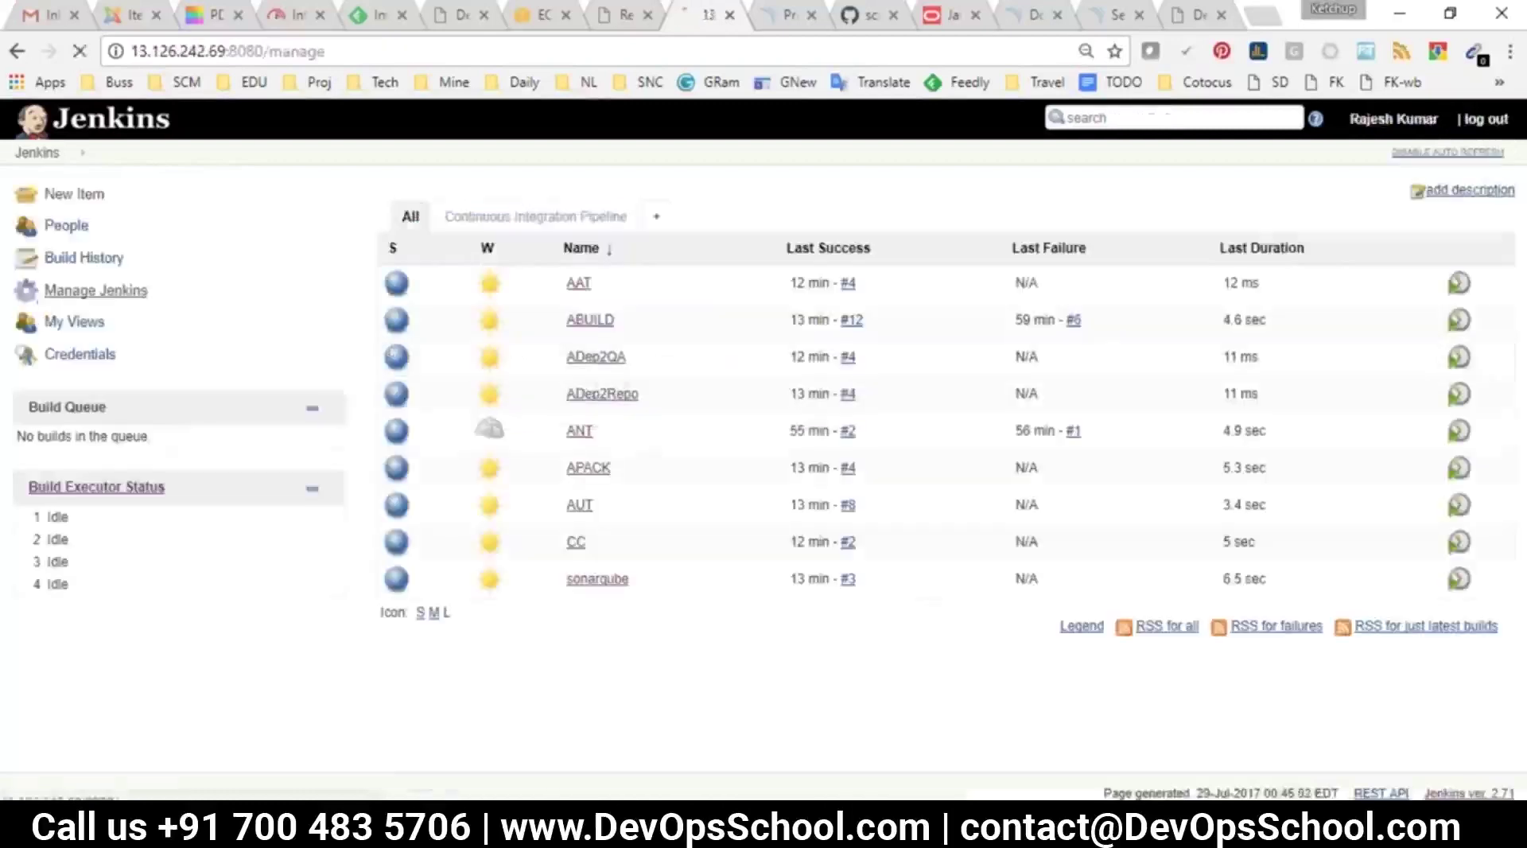
In Configure Global Security, add the new user as a row in the permission matrix
click(48, 295)
click(527, 306)
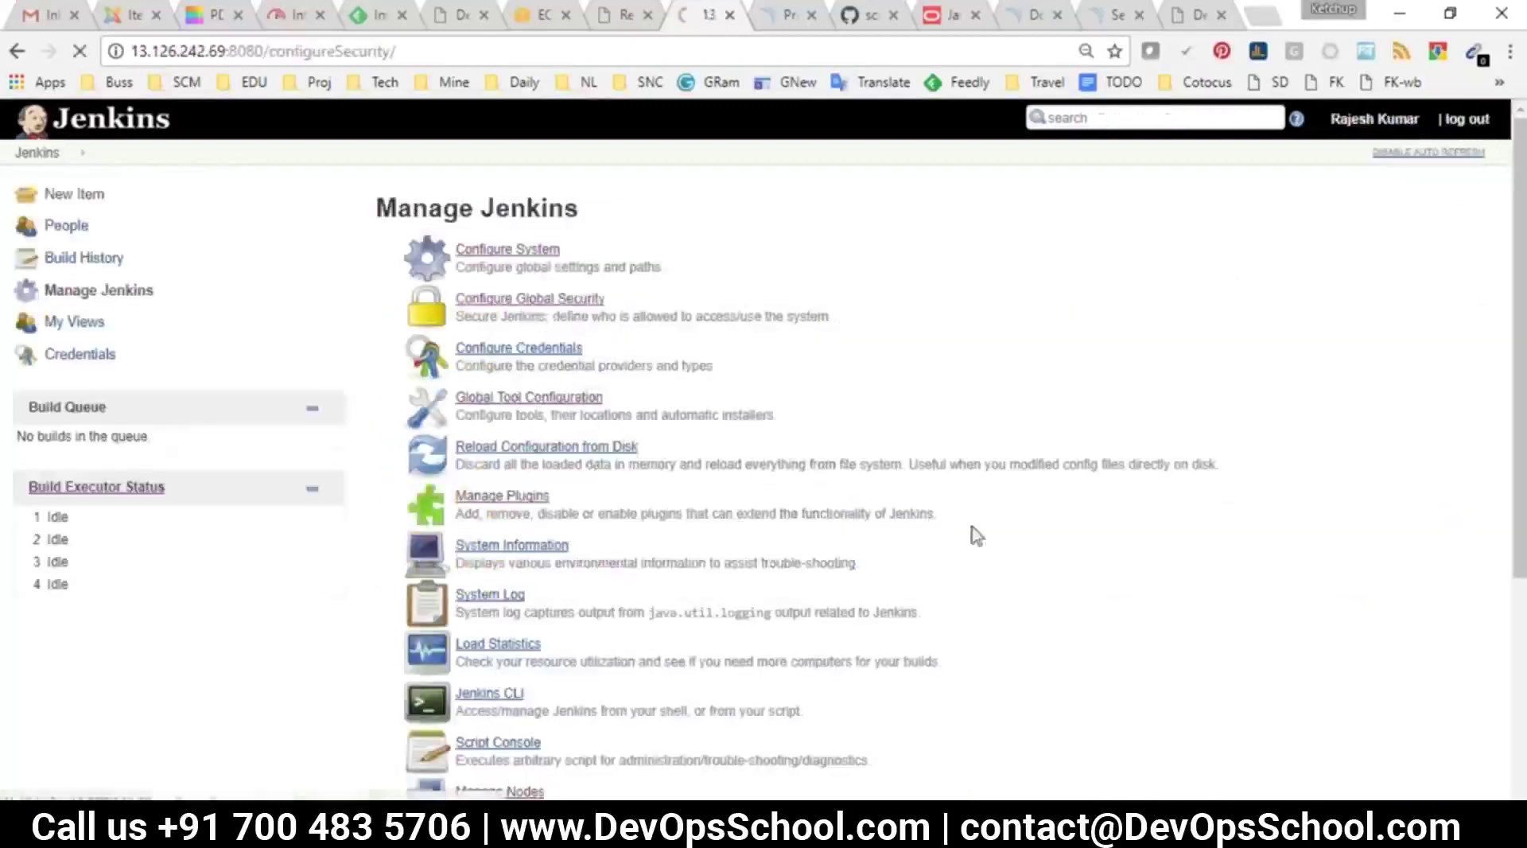
scroll(904, 535, down, 3)
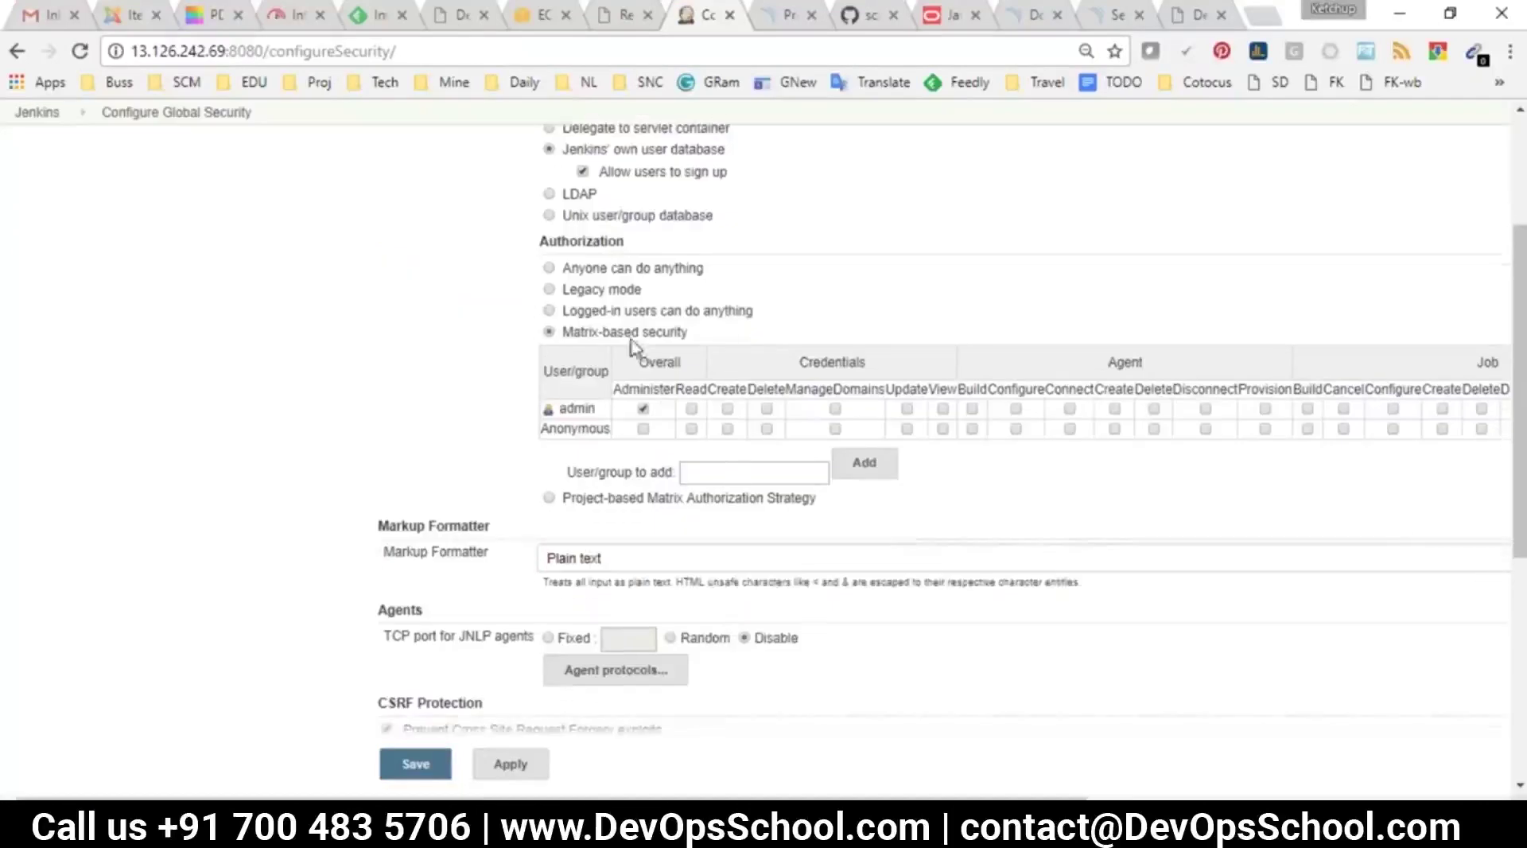
click(716, 476)
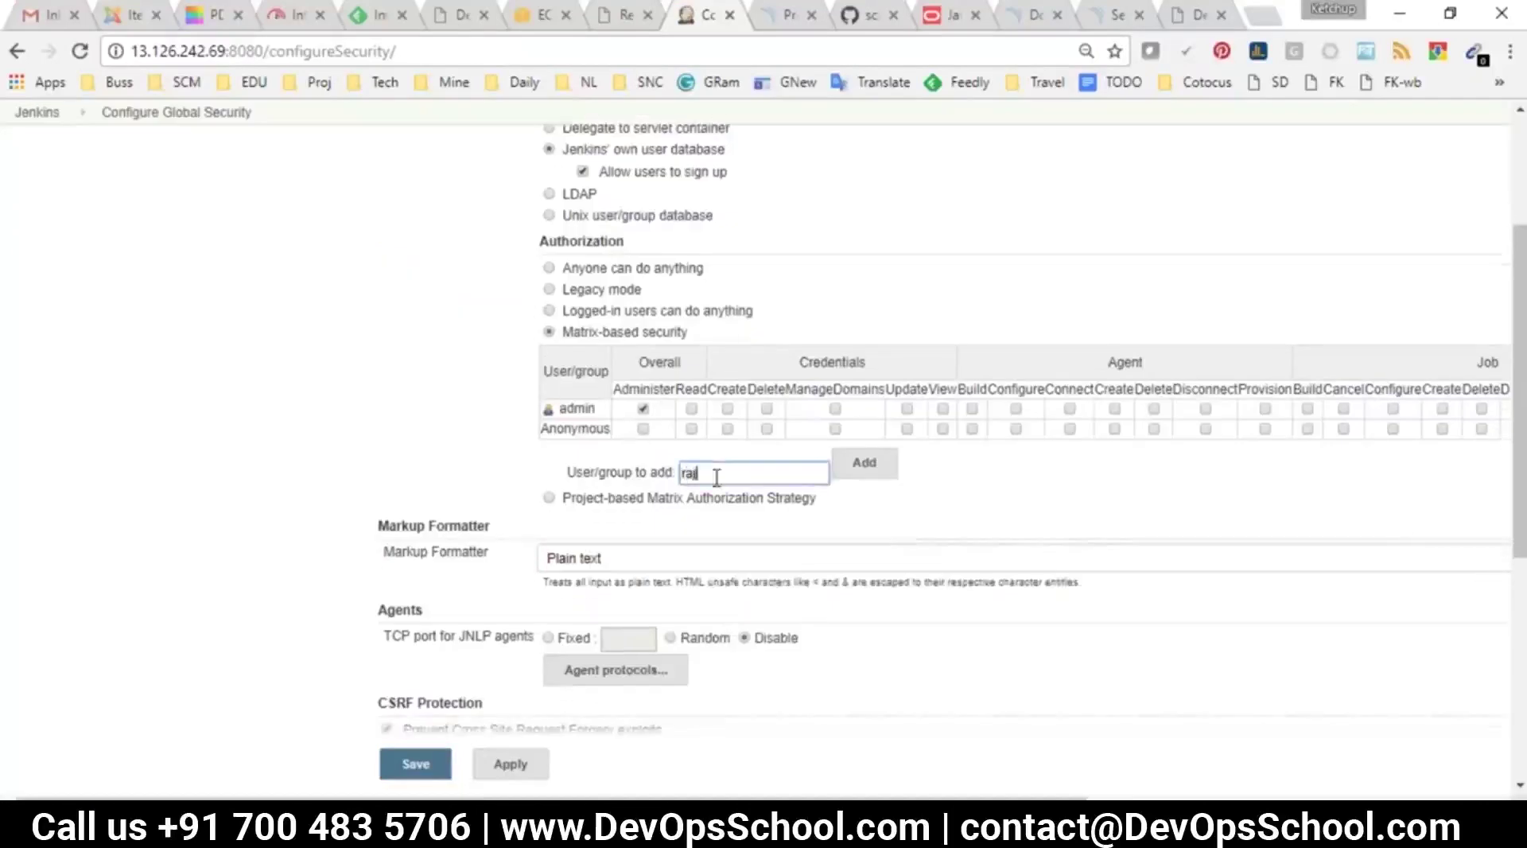
click(882, 463)
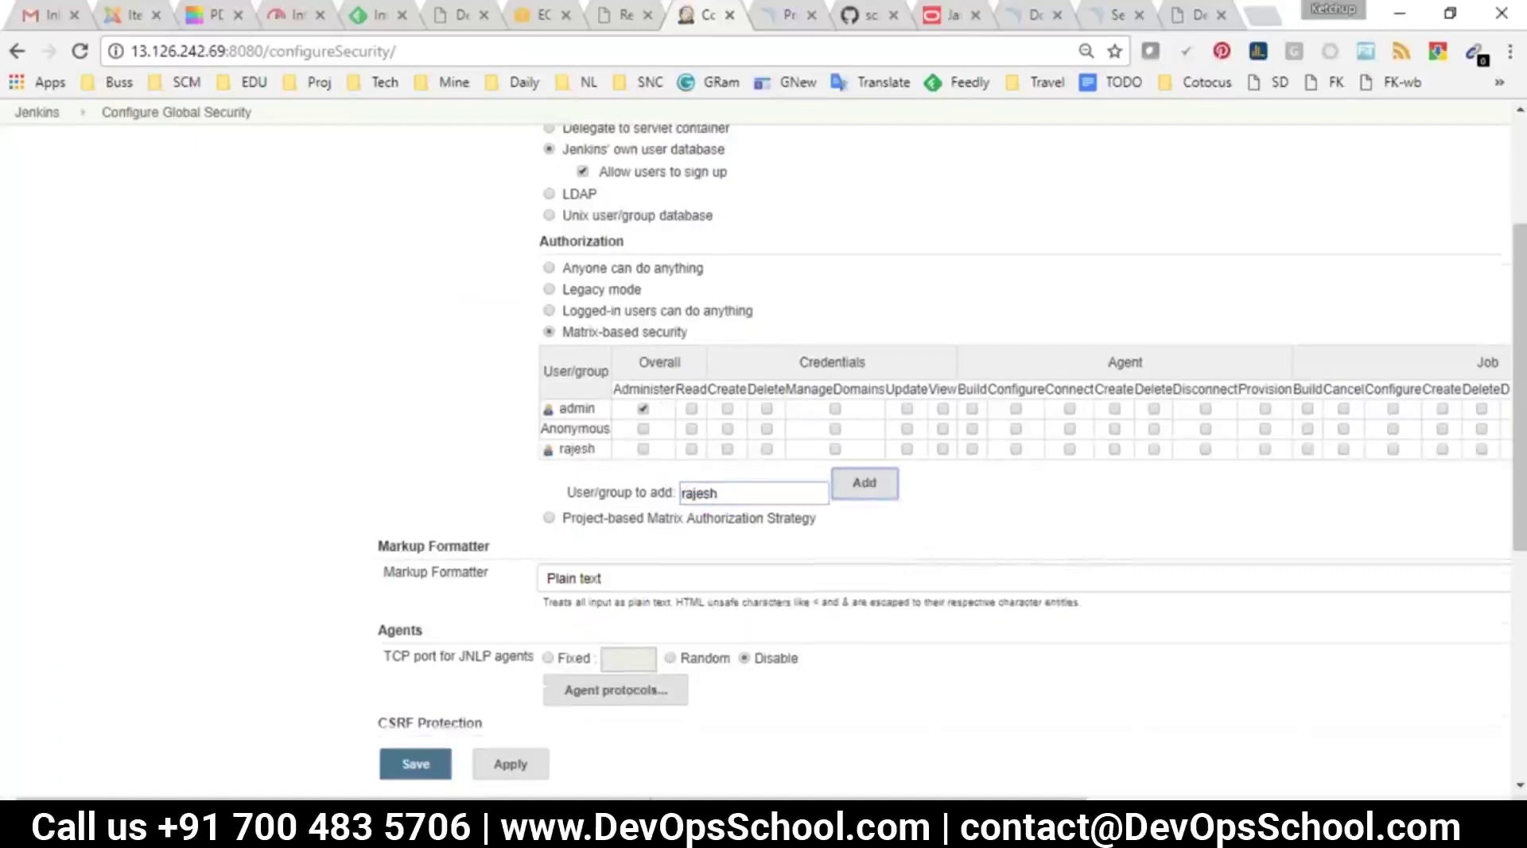
Grant the new user Cancel, Disconnect, Discover, Configure, Build, Create and Delete permissions, then save
scroll(885, 457, right, 6)
click(874, 450)
click(734, 450)
click(1055, 449)
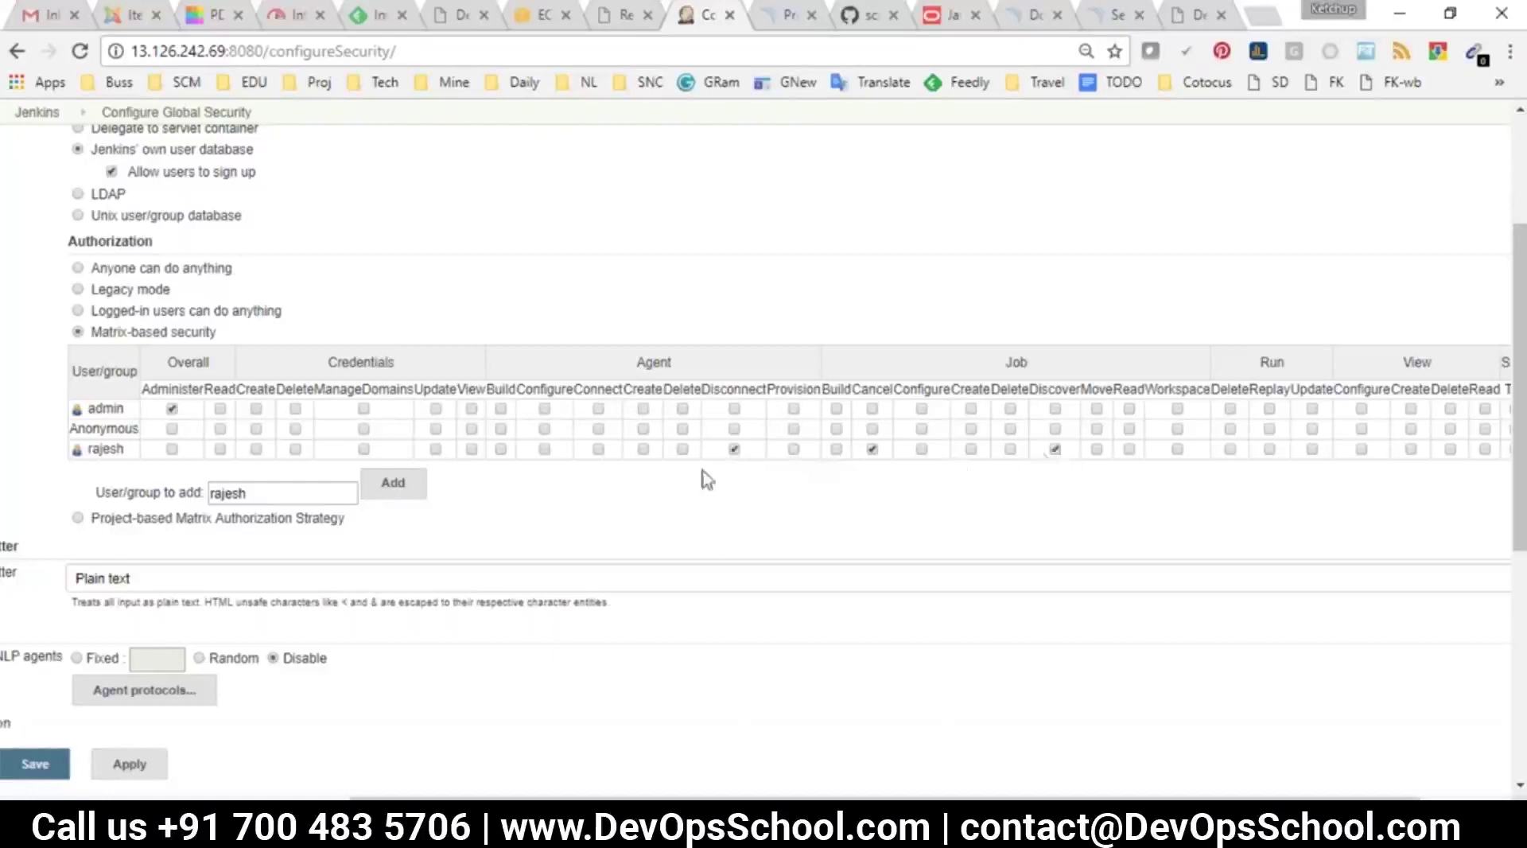
click(919, 451)
click(836, 450)
click(971, 450)
click(1009, 450)
click(36, 763)
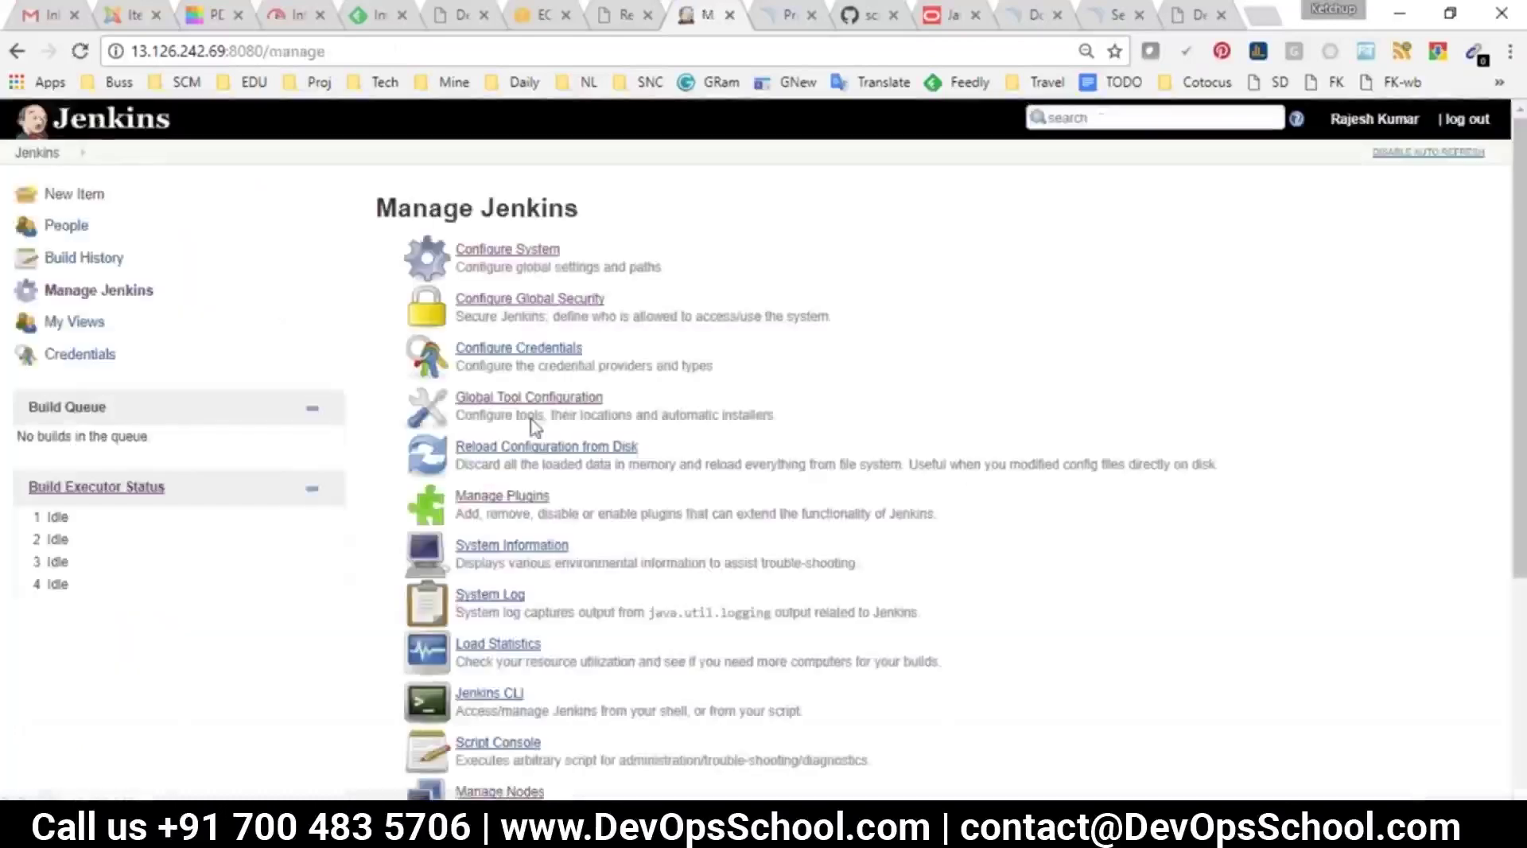
Recheck the saved security matrix, then leave the Jenkins dashboard for the DevOpsSchool site
click(567, 304)
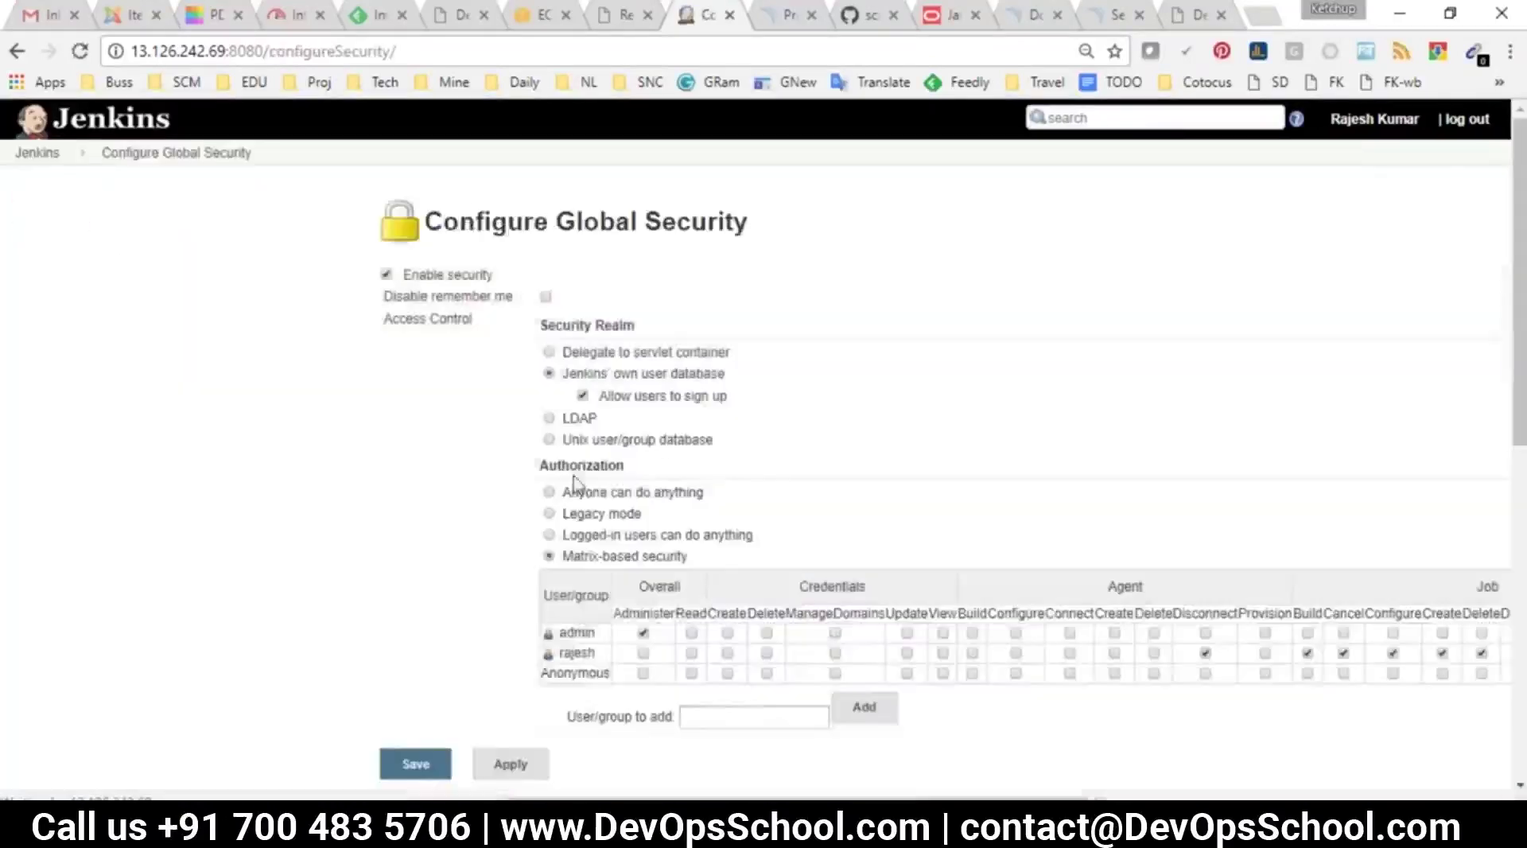
scroll(561, 509, down, 5)
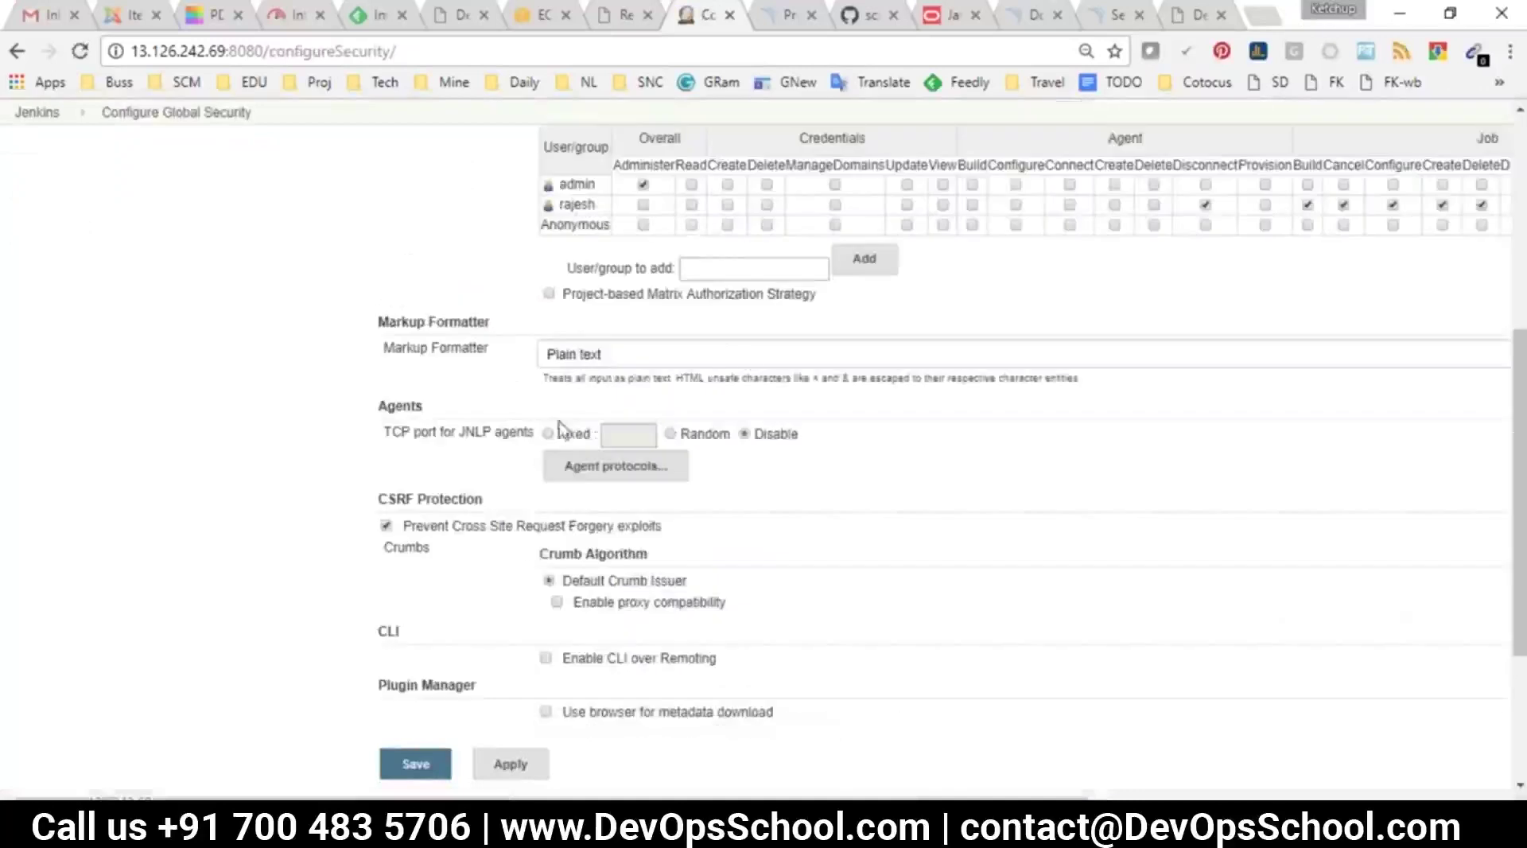
scroll(498, 616, down, 3)
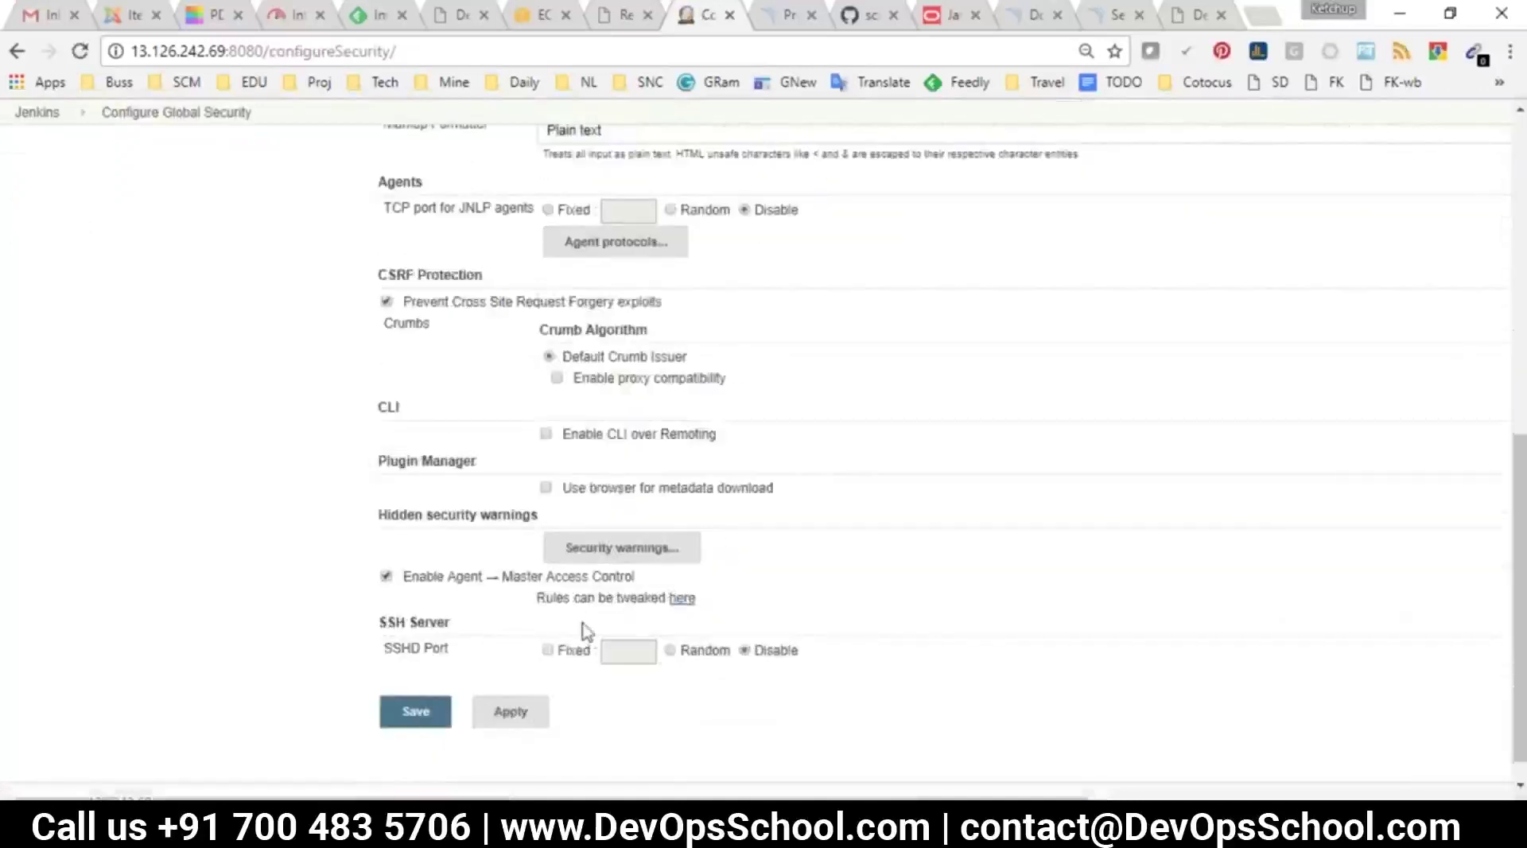
scroll(549, 604, up, 3)
scroll(700, 465, up, 4)
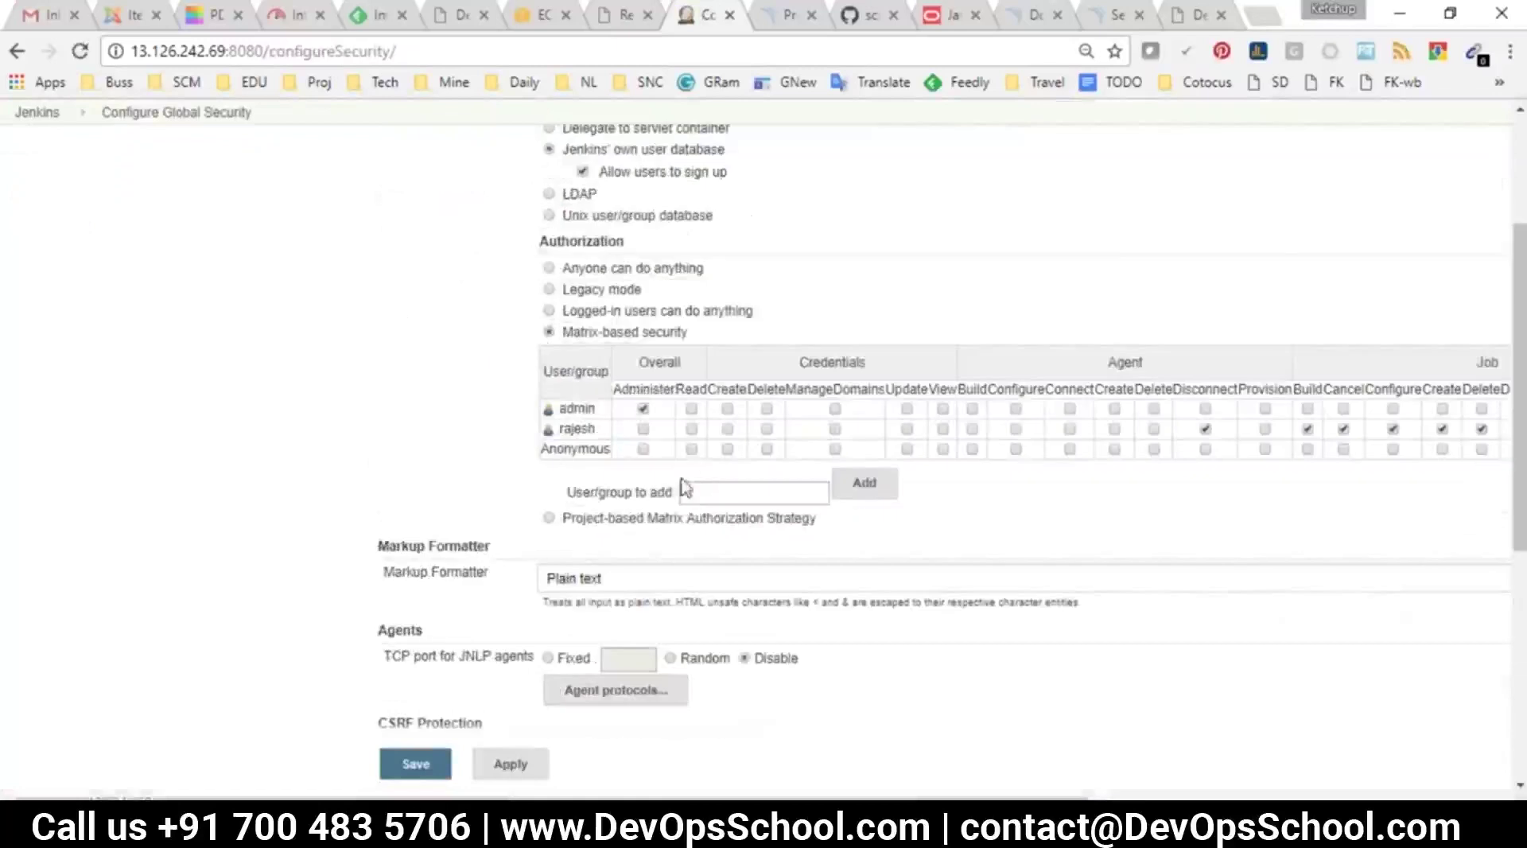
scroll(663, 538, up, 2)
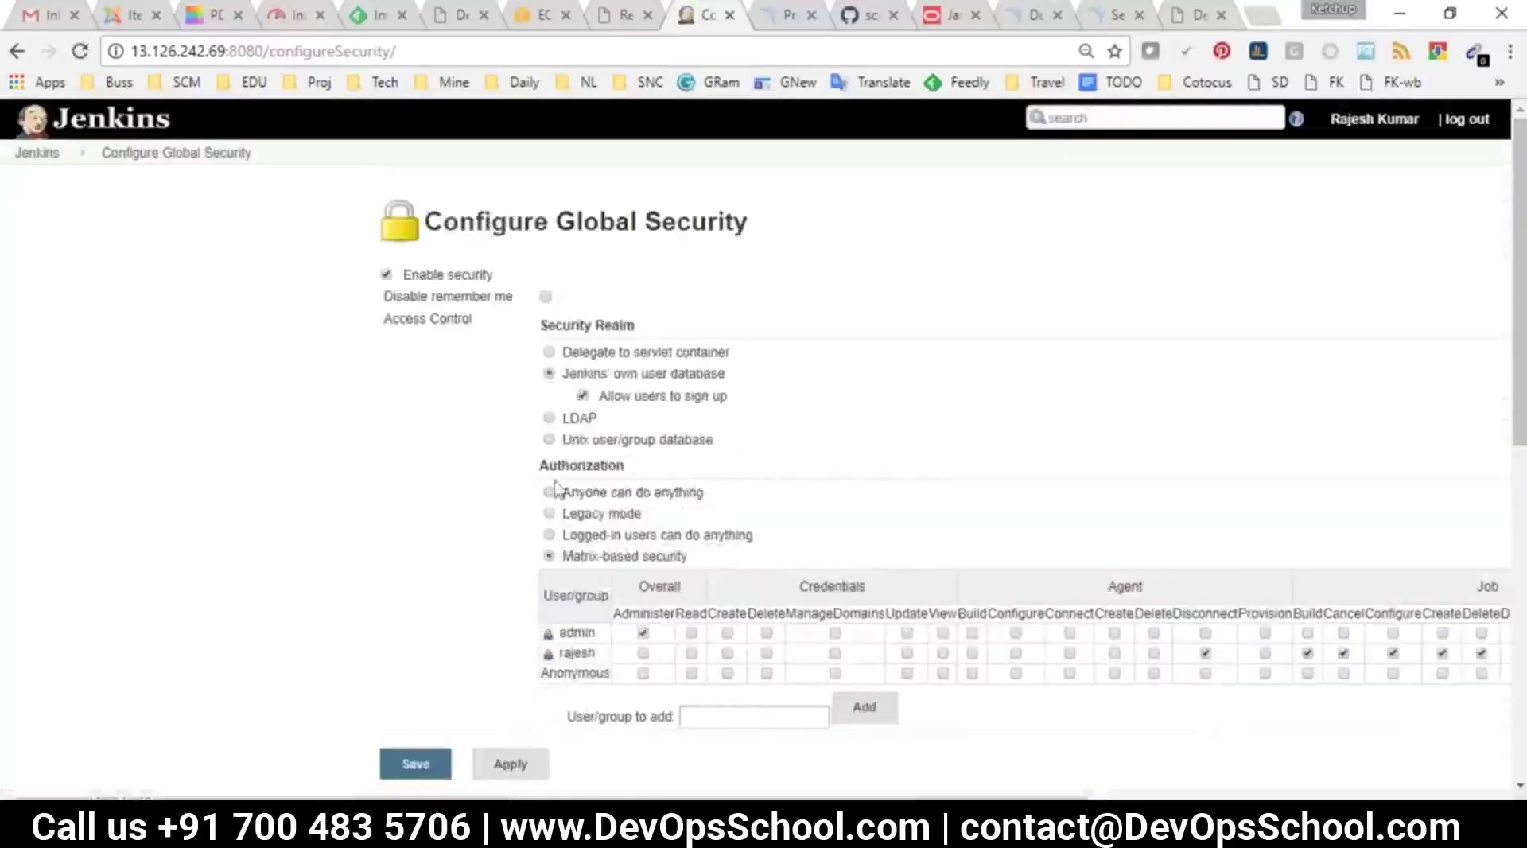
click(36, 154)
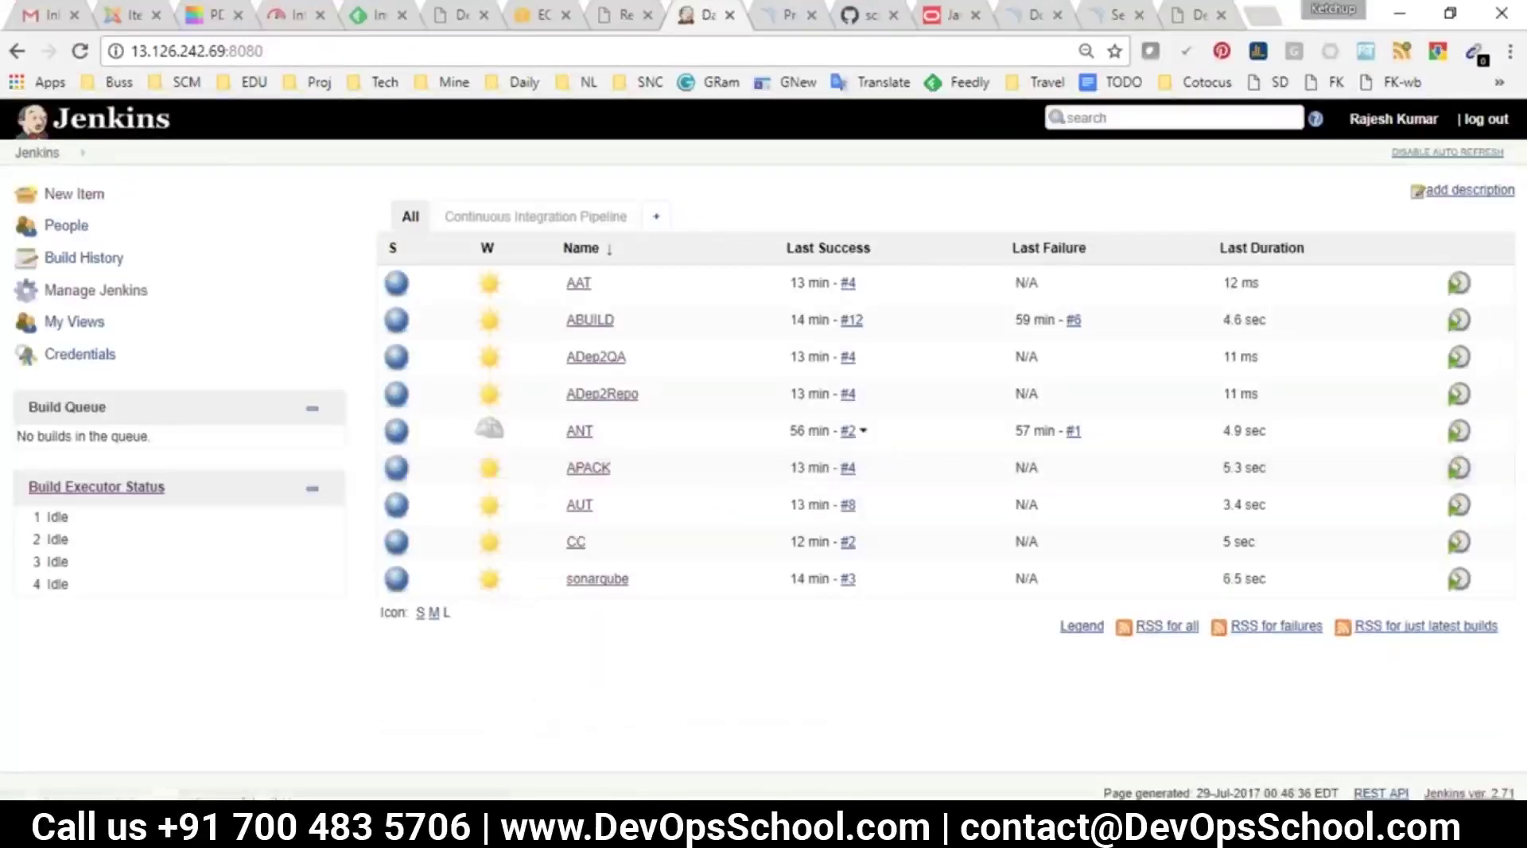
click(1183, 16)
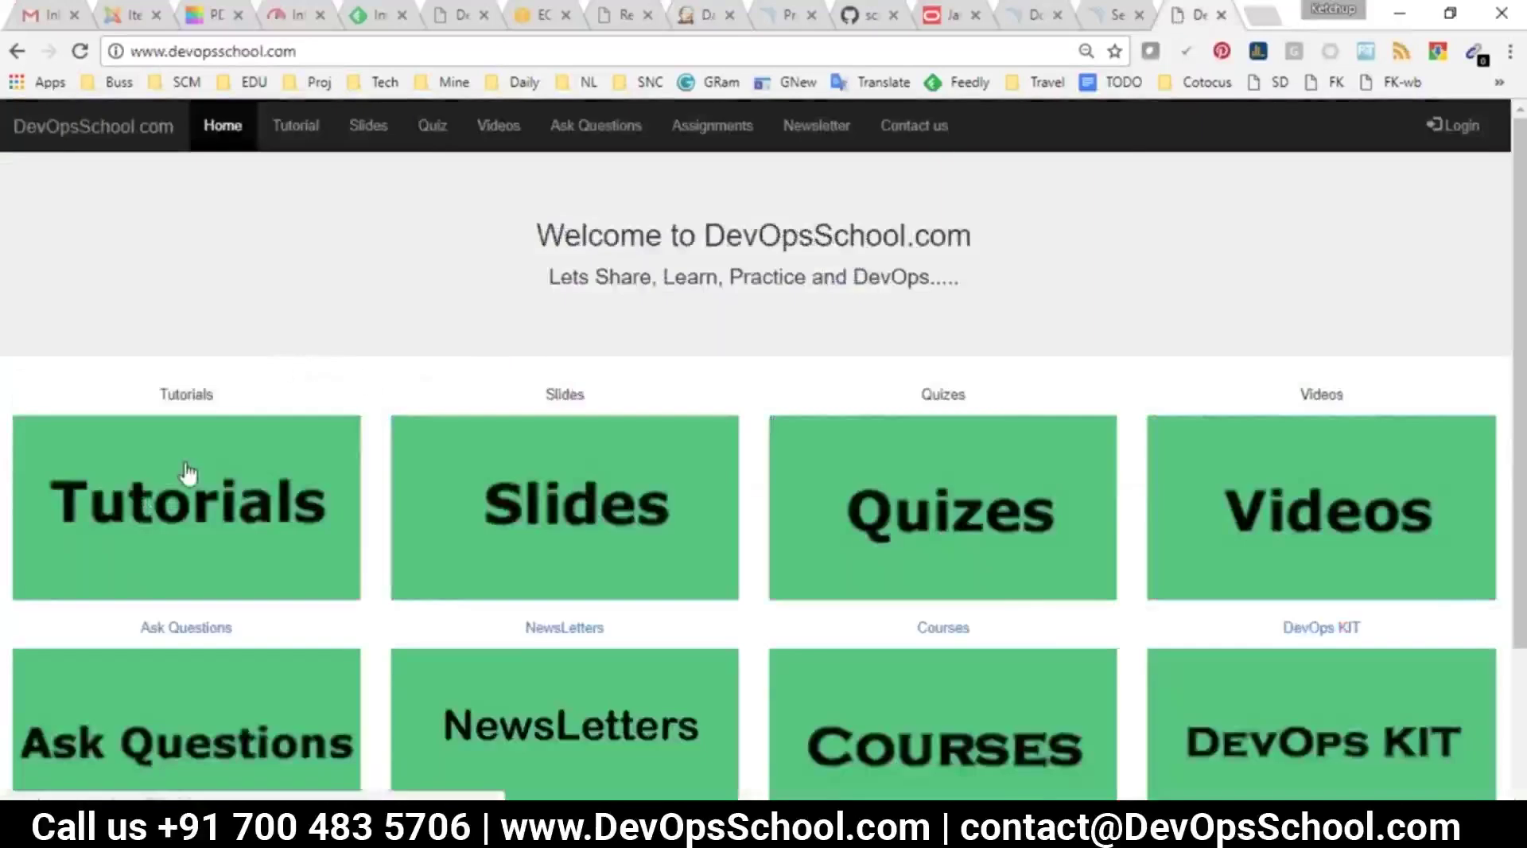
Open the Tutorials section and then the jenkins/ tutorials folder
click(134, 47)
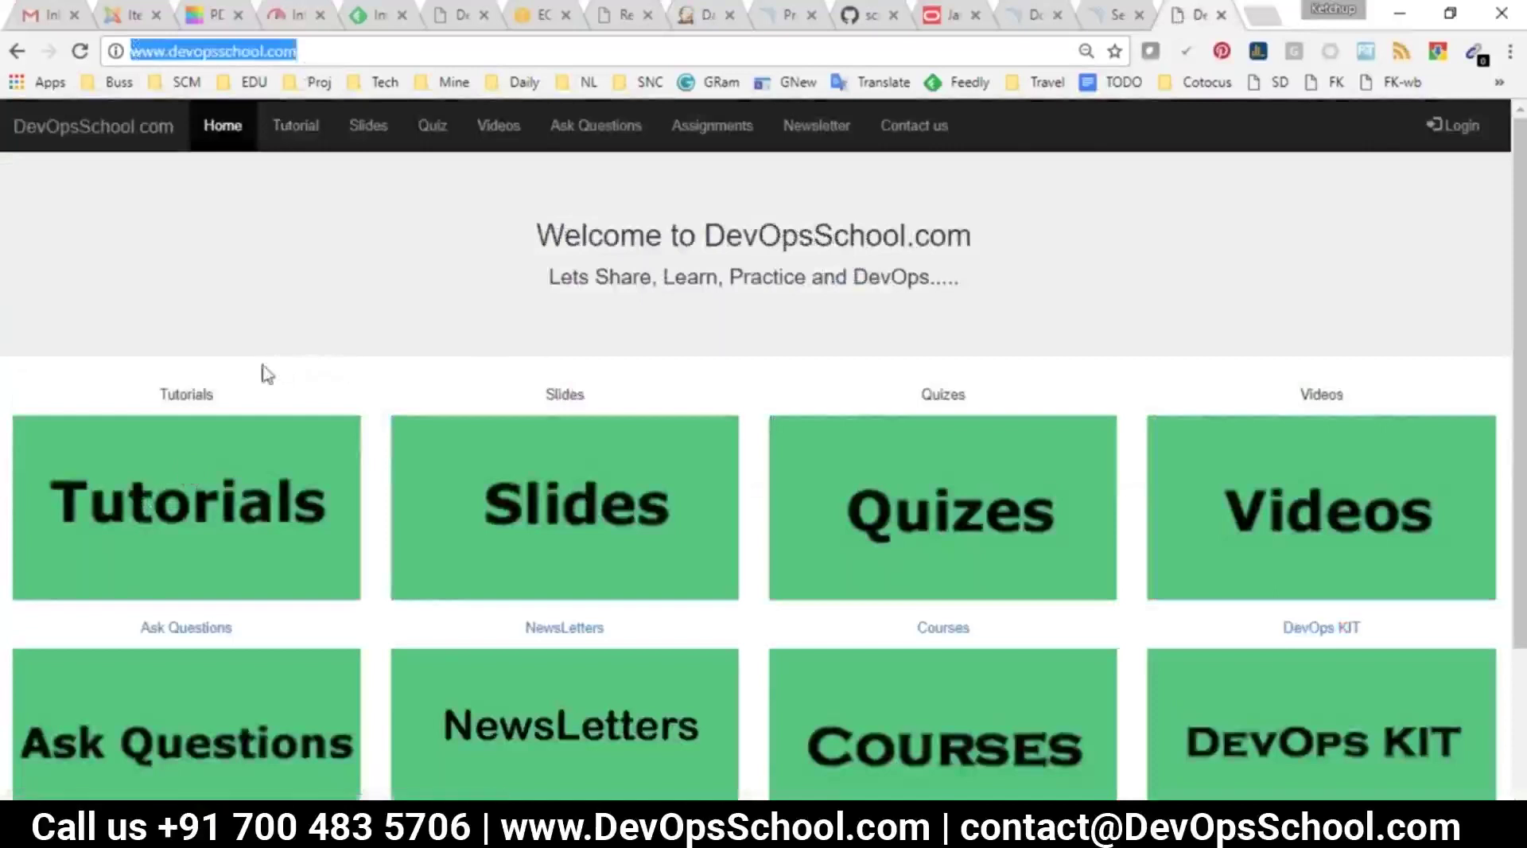
click(245, 509)
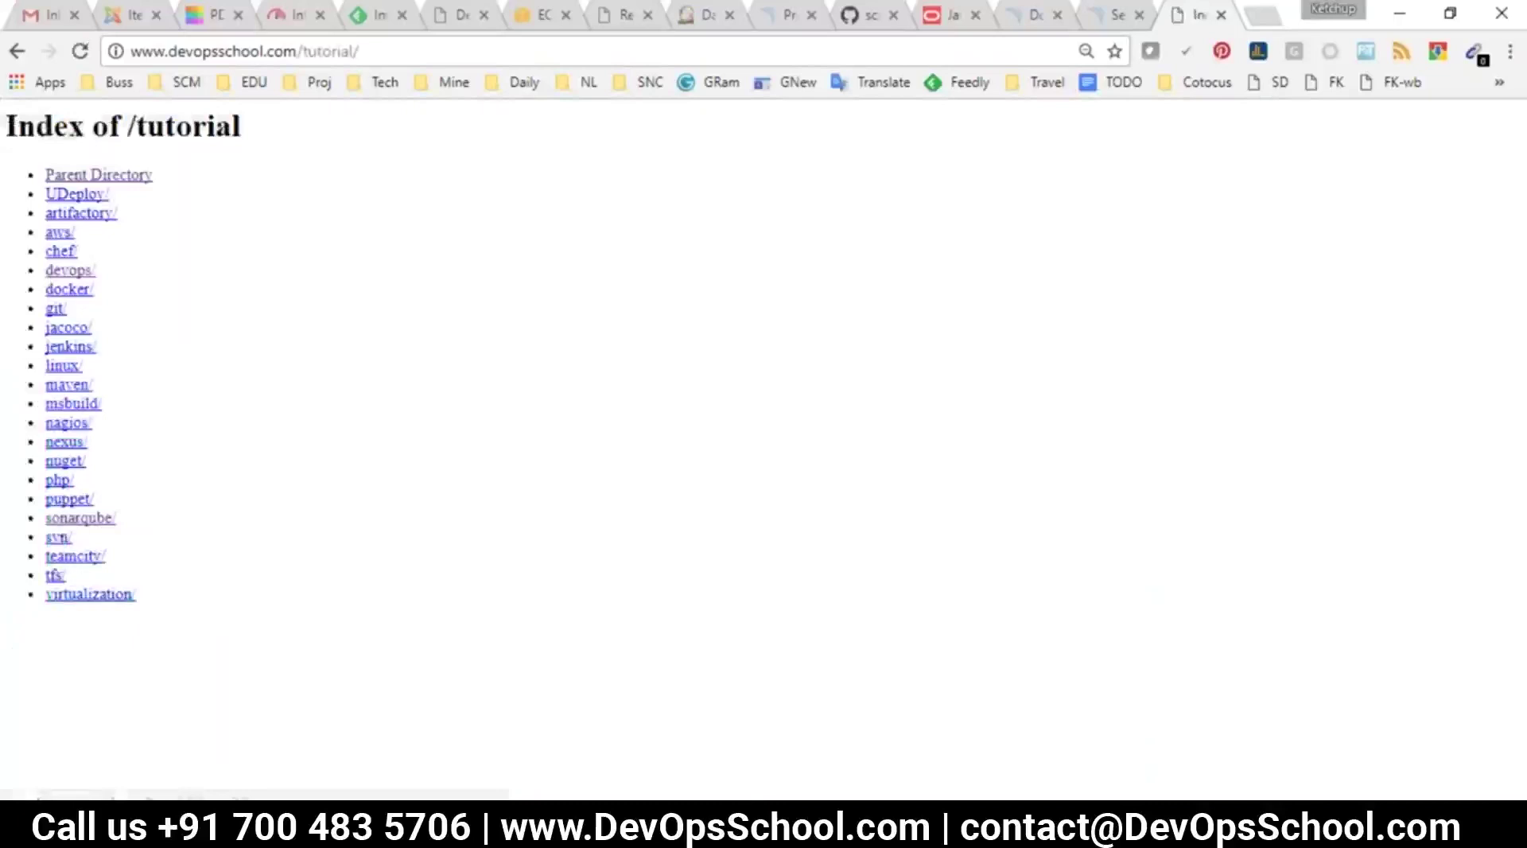
click(68, 347)
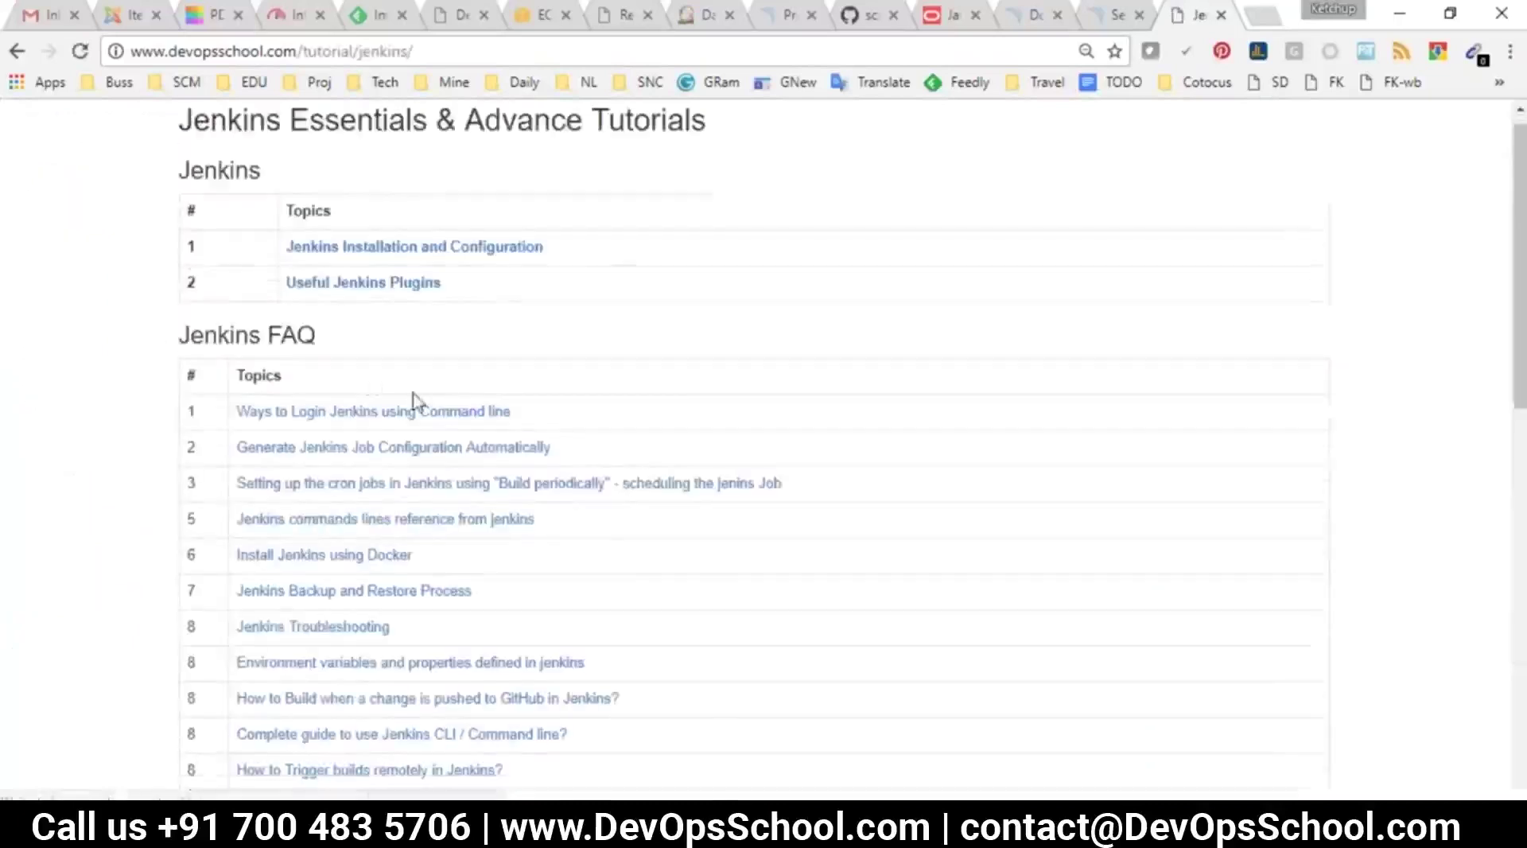
Scroll down the Jenkins tutorial page, highlighting parts of the FAQ and exercise tables
scroll(413, 400, down, 3)
drag(509, 565, 220, 188)
click(220, 188)
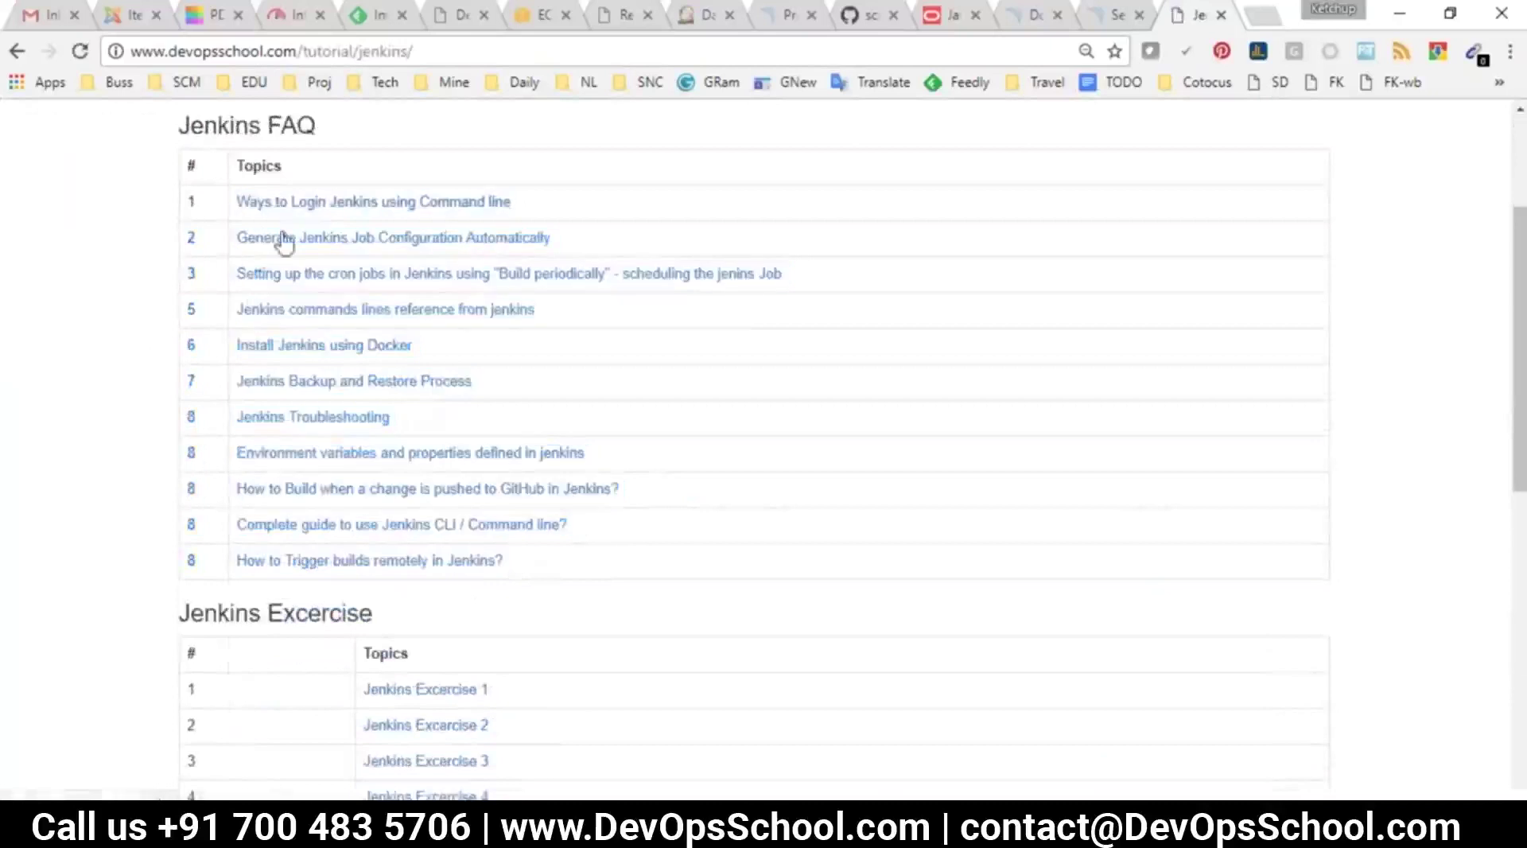
scroll(350, 477, down, 3)
scroll(358, 494, down, 3)
drag(511, 361, 364, 239)
click(491, 450)
Go back over the Jenkins FAQ list, highlighting its topics from row 5 down
scroll(490, 450, down, 4)
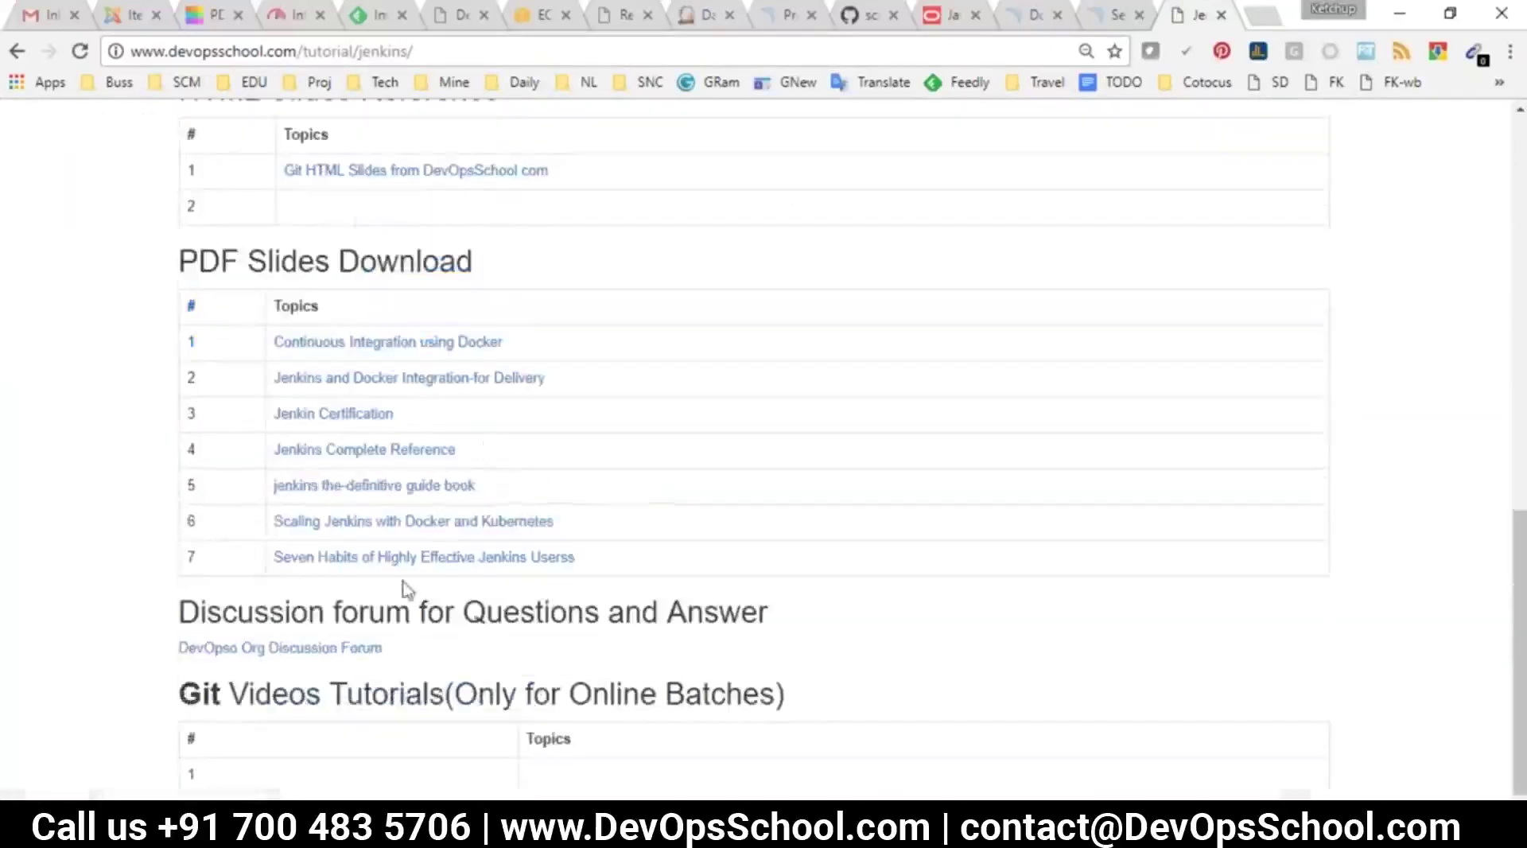
scroll(422, 358, up, 9)
drag(819, 469, 367, 255)
click(824, 457)
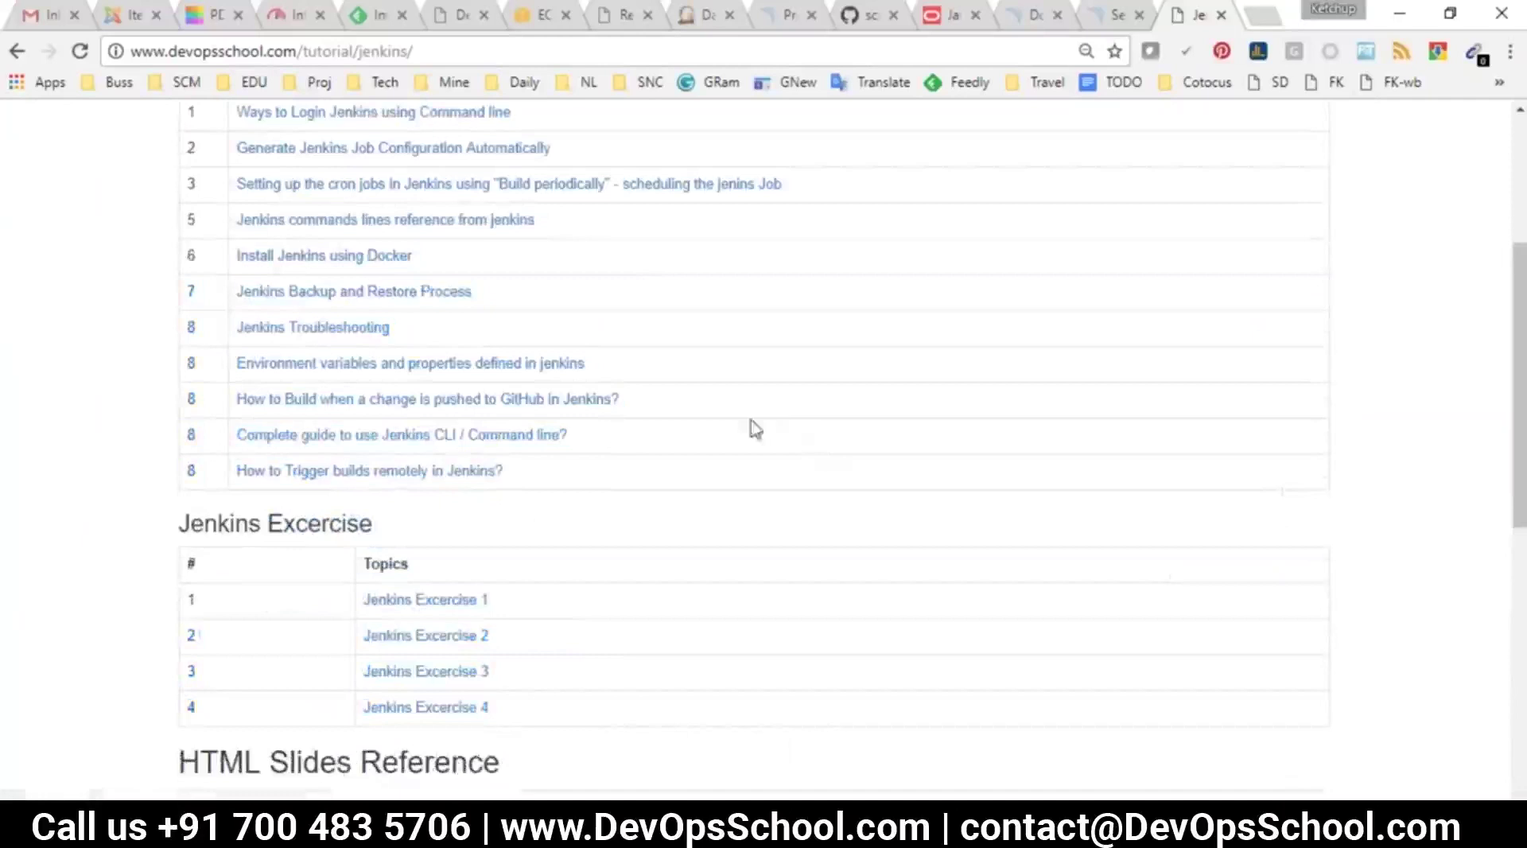
drag(607, 481, 371, 227)
click(12, 282)
Open Manage Jenkins and go over its Configure System and Global Security options
click(703, 14)
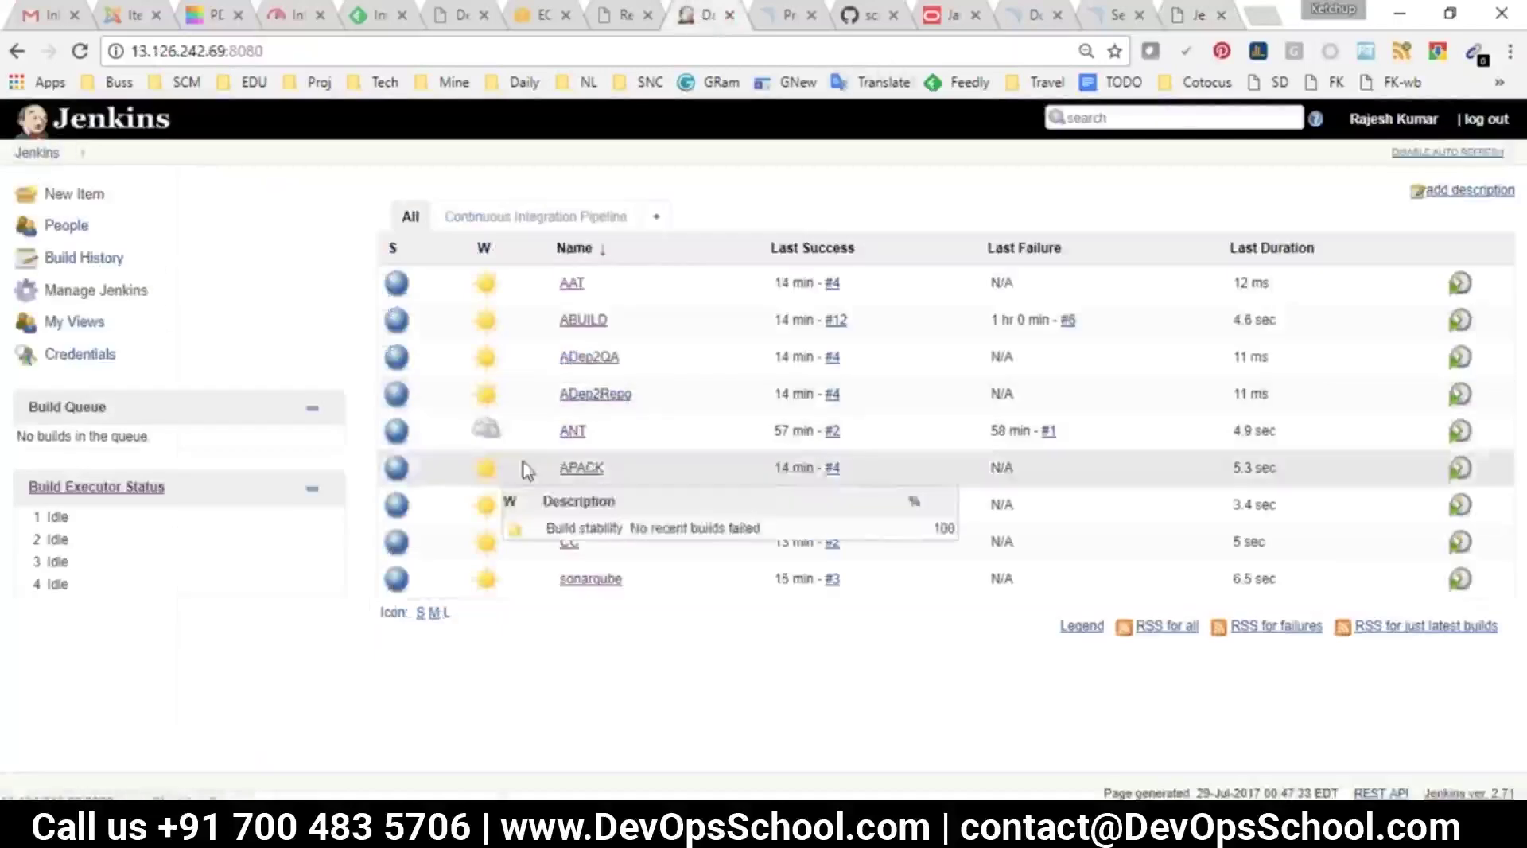
click(112, 291)
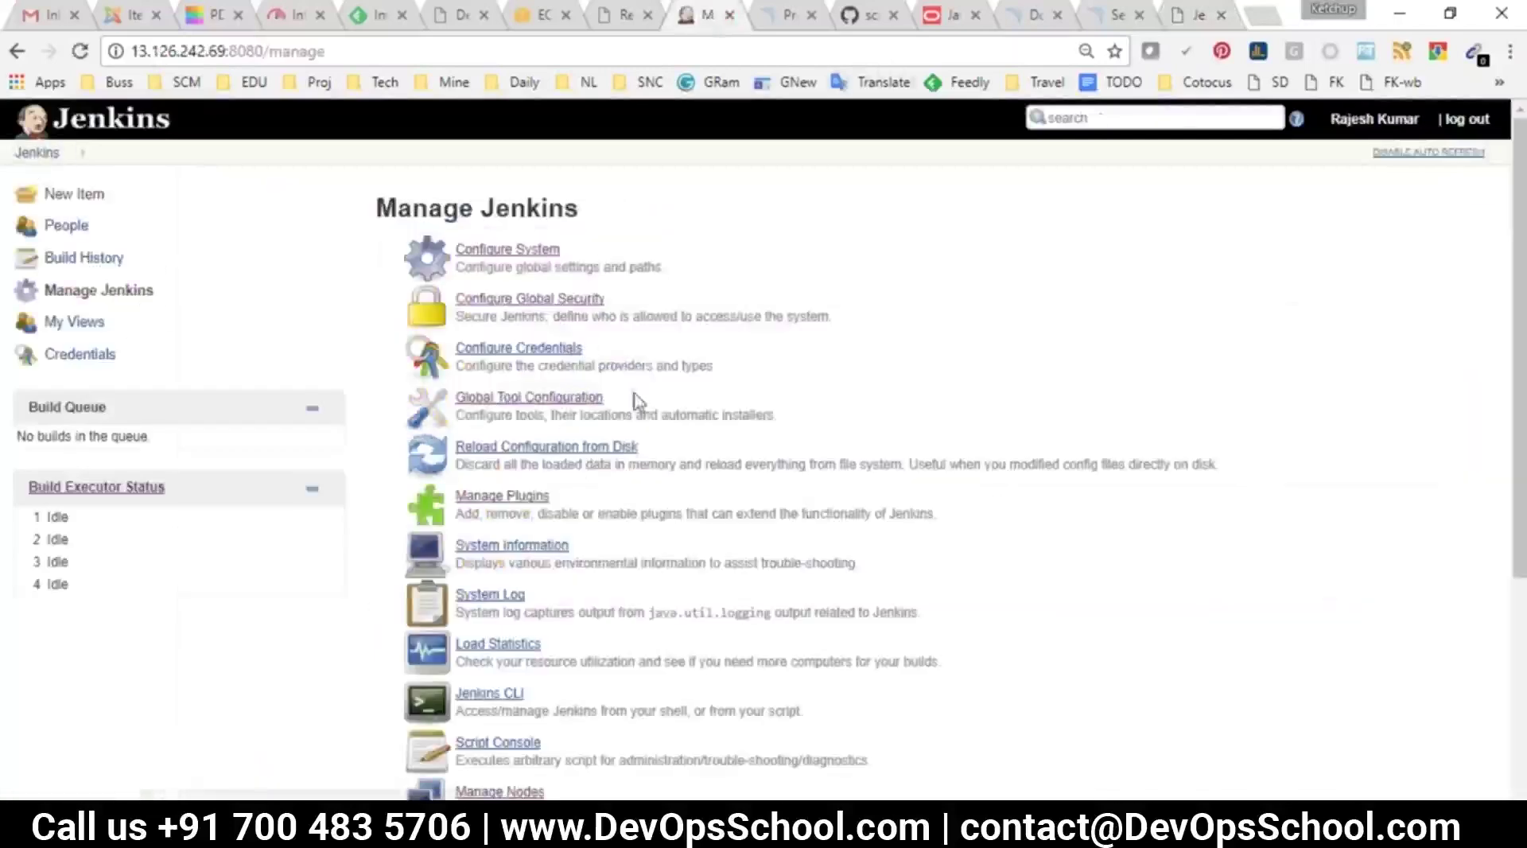
drag(561, 249, 485, 250)
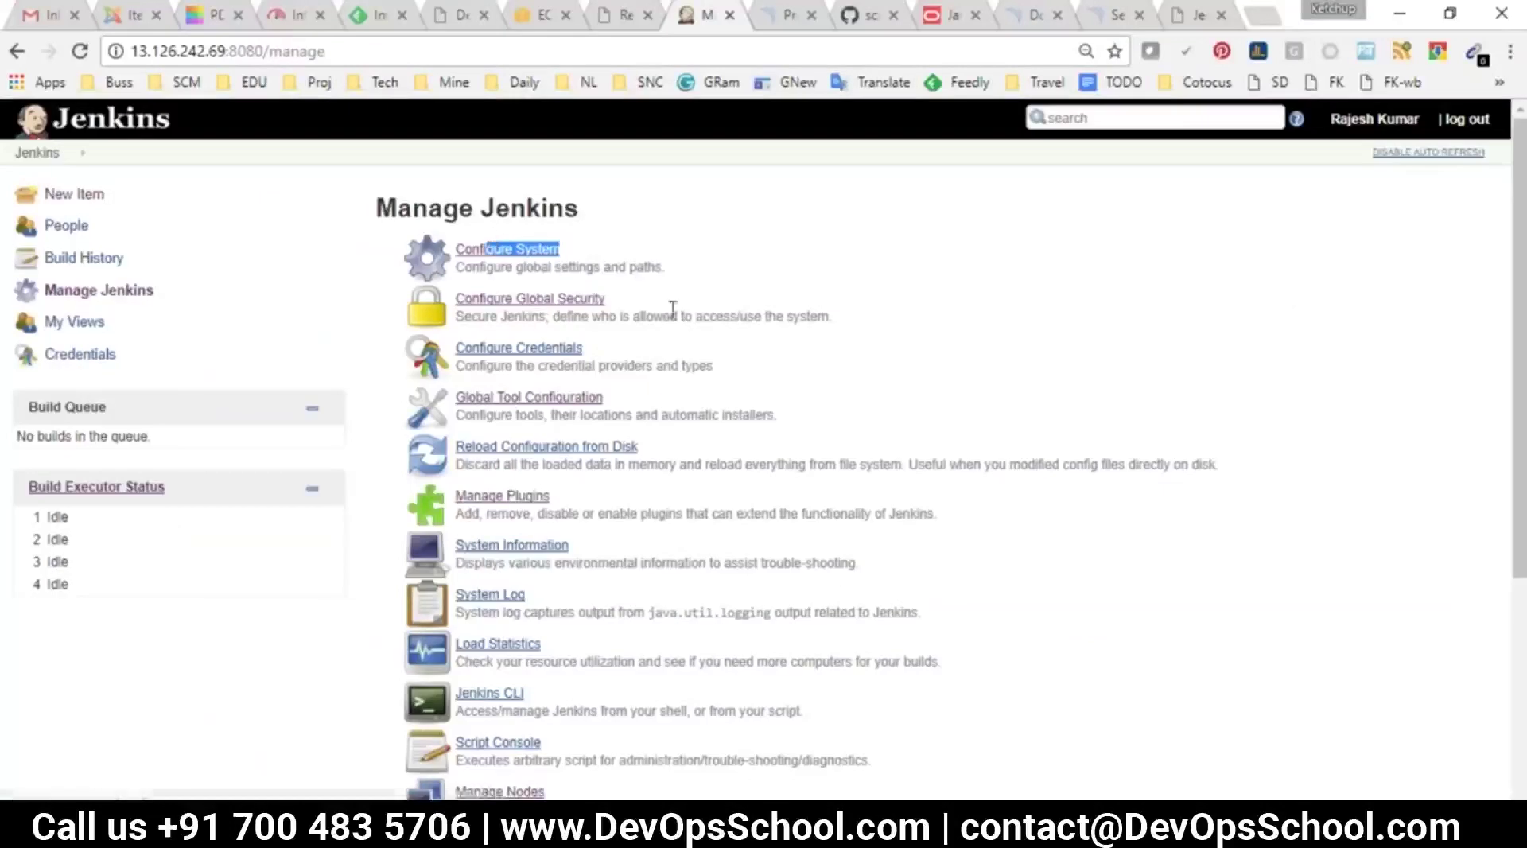
drag(612, 306, 515, 299)
scroll(767, 321, down, 3)
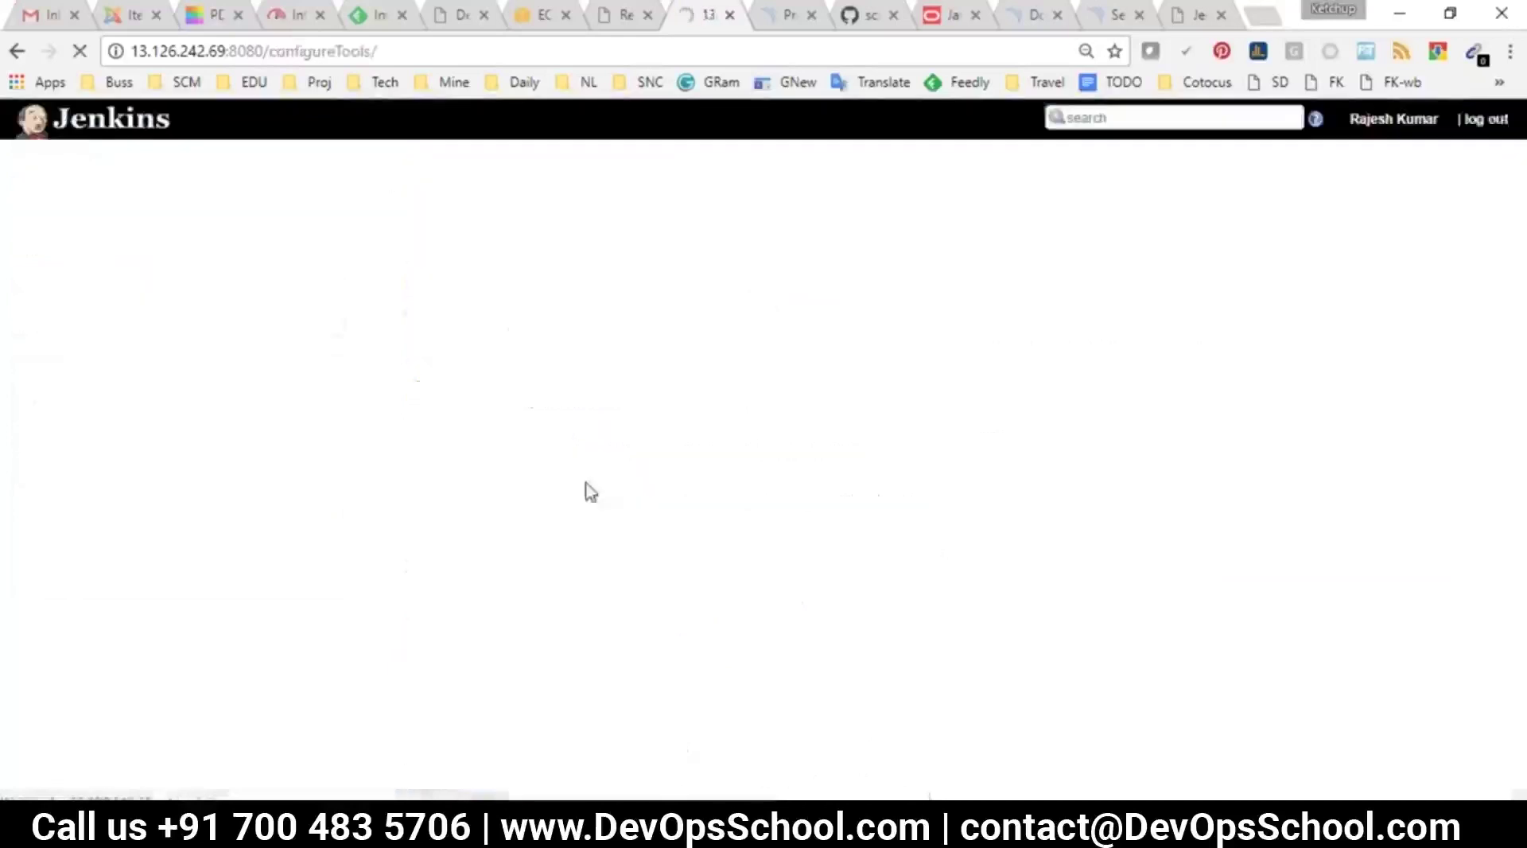
scroll(471, 444, down, 4)
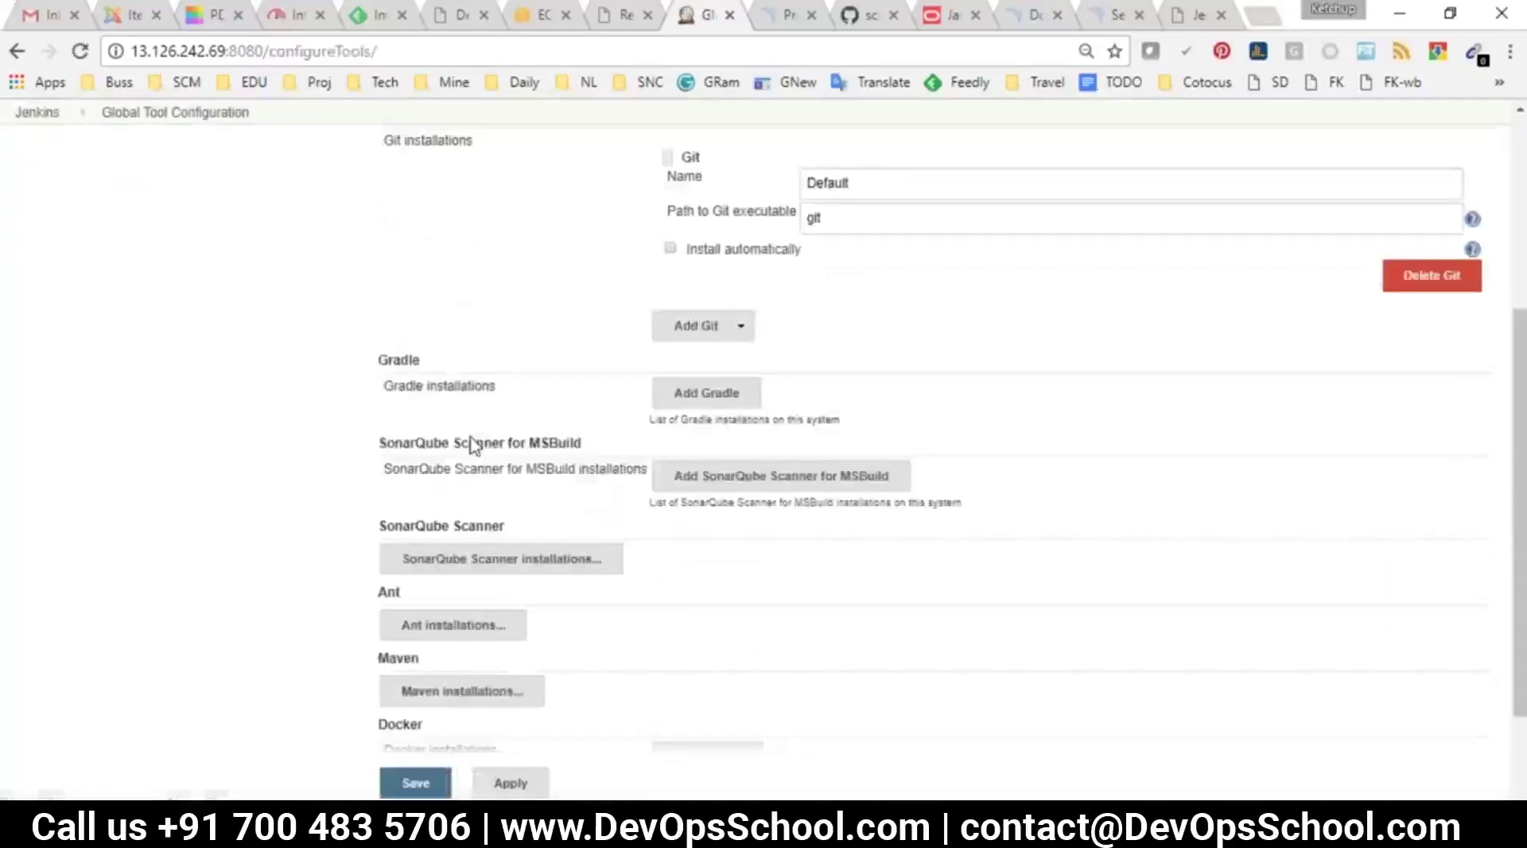
scroll(471, 443, down, 2)
scroll(40, 136, up, 4)
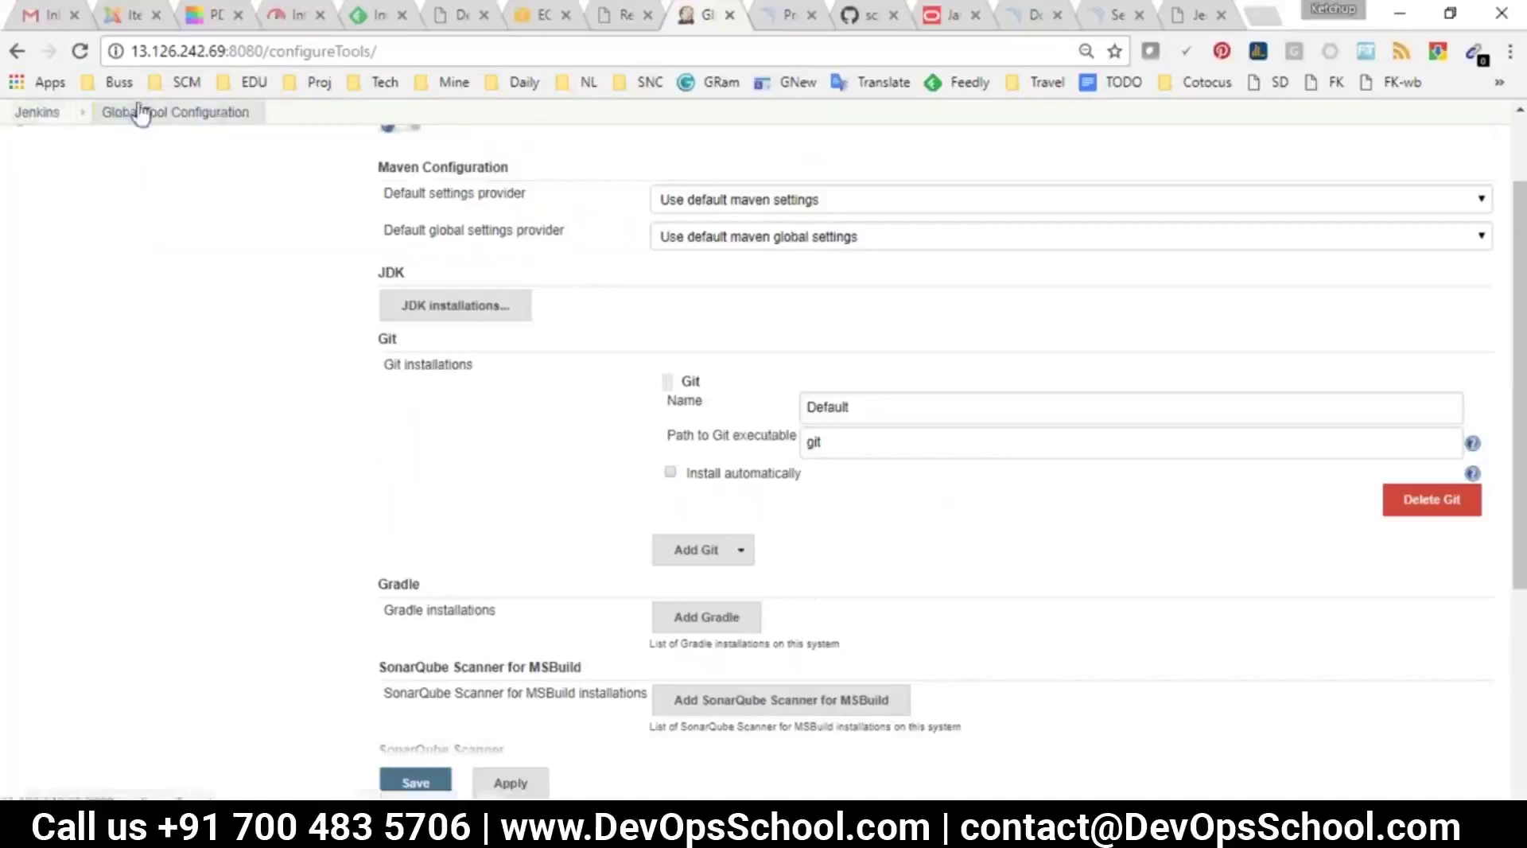
Reopen Manage Jenkins zoomed in and point out System Log, Load Statistics and Jenkins CLI
click(71, 116)
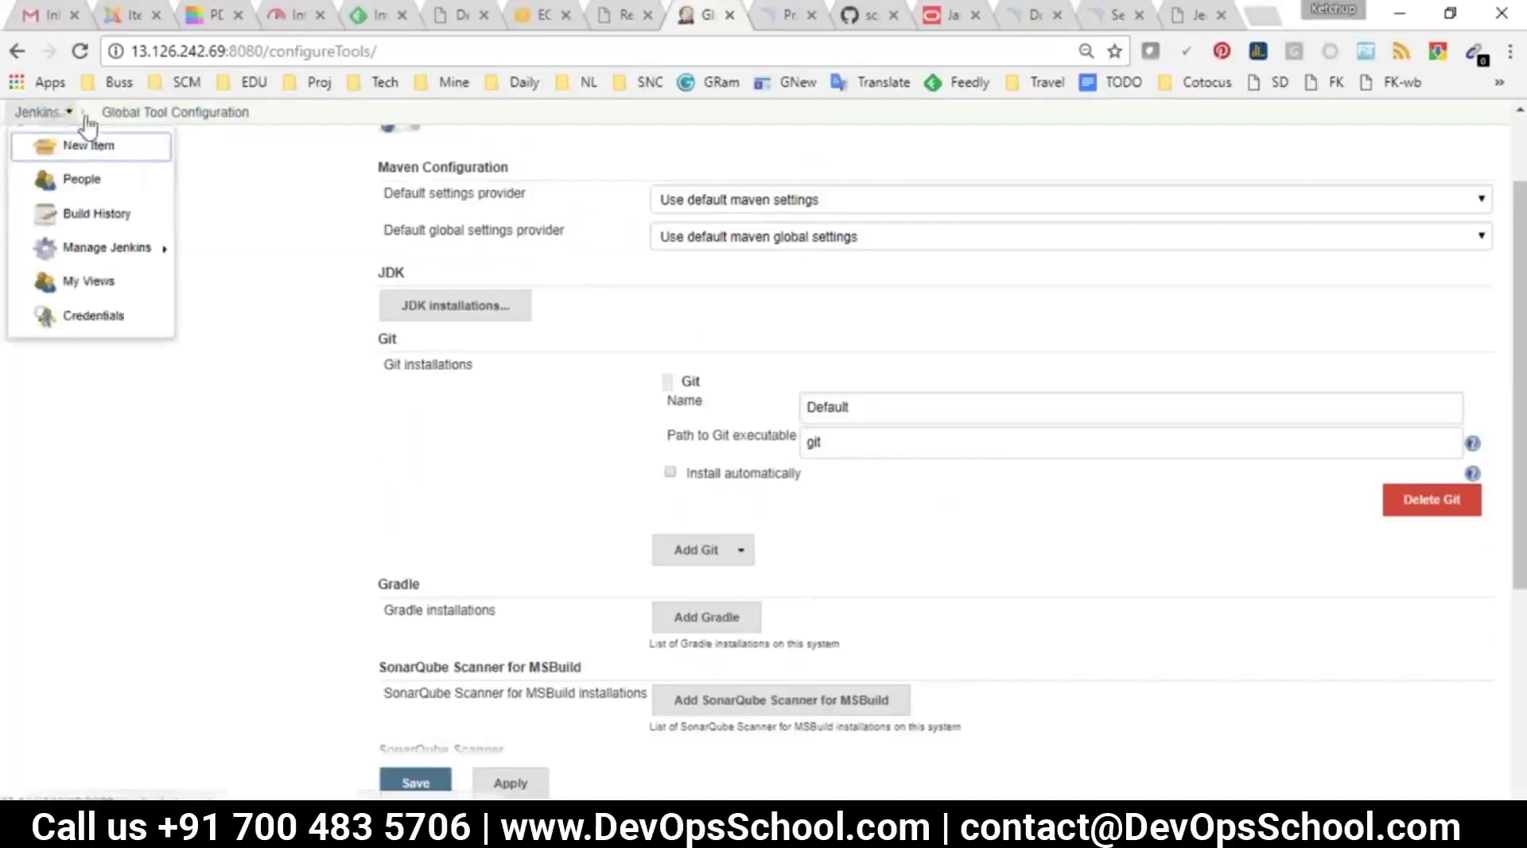
click(37, 112)
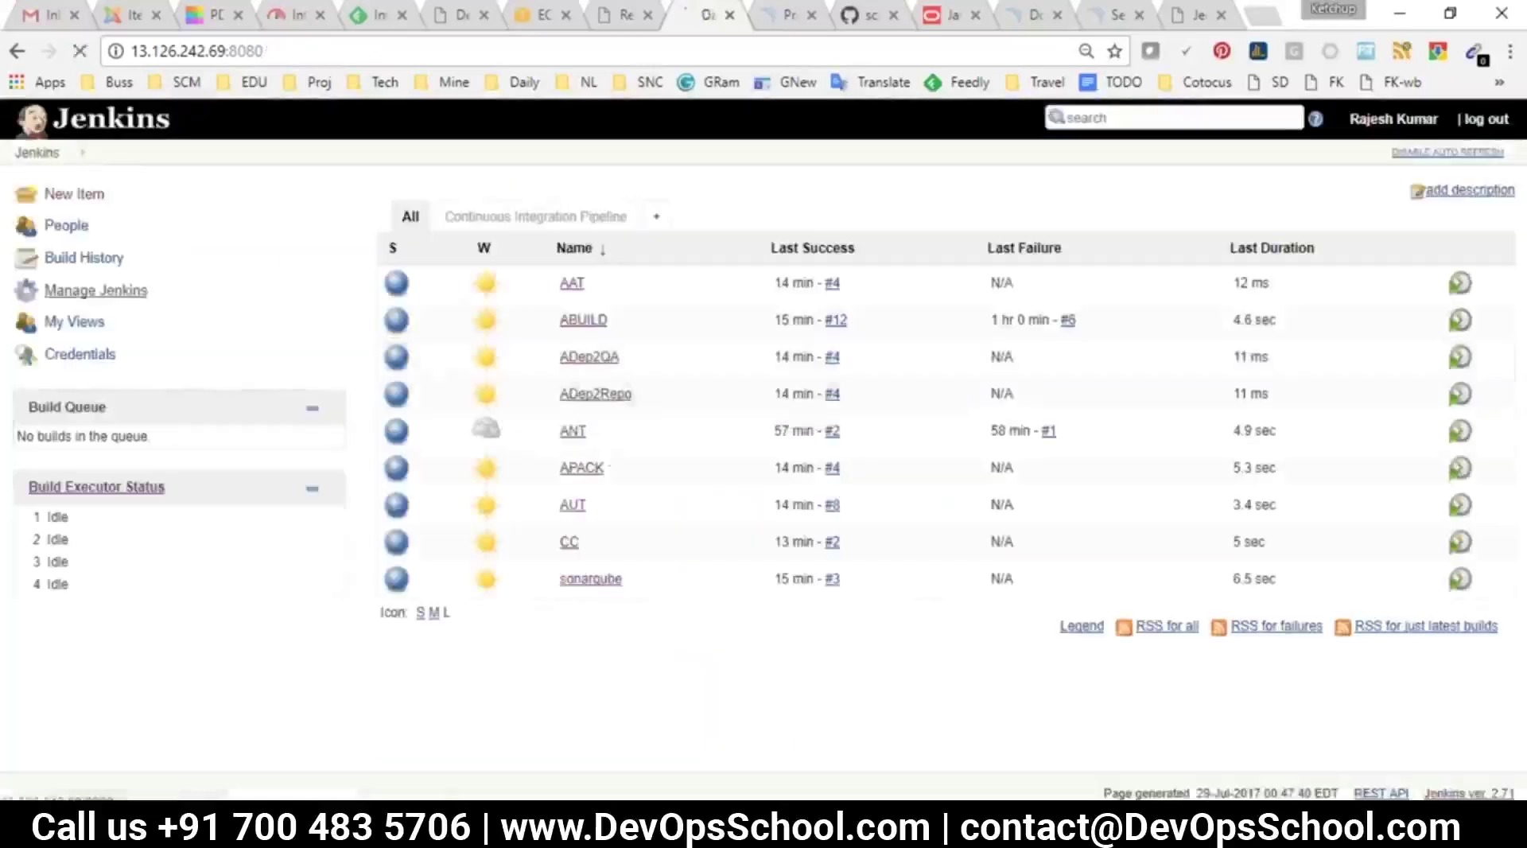
click(70, 293)
key(ctrl+plus)
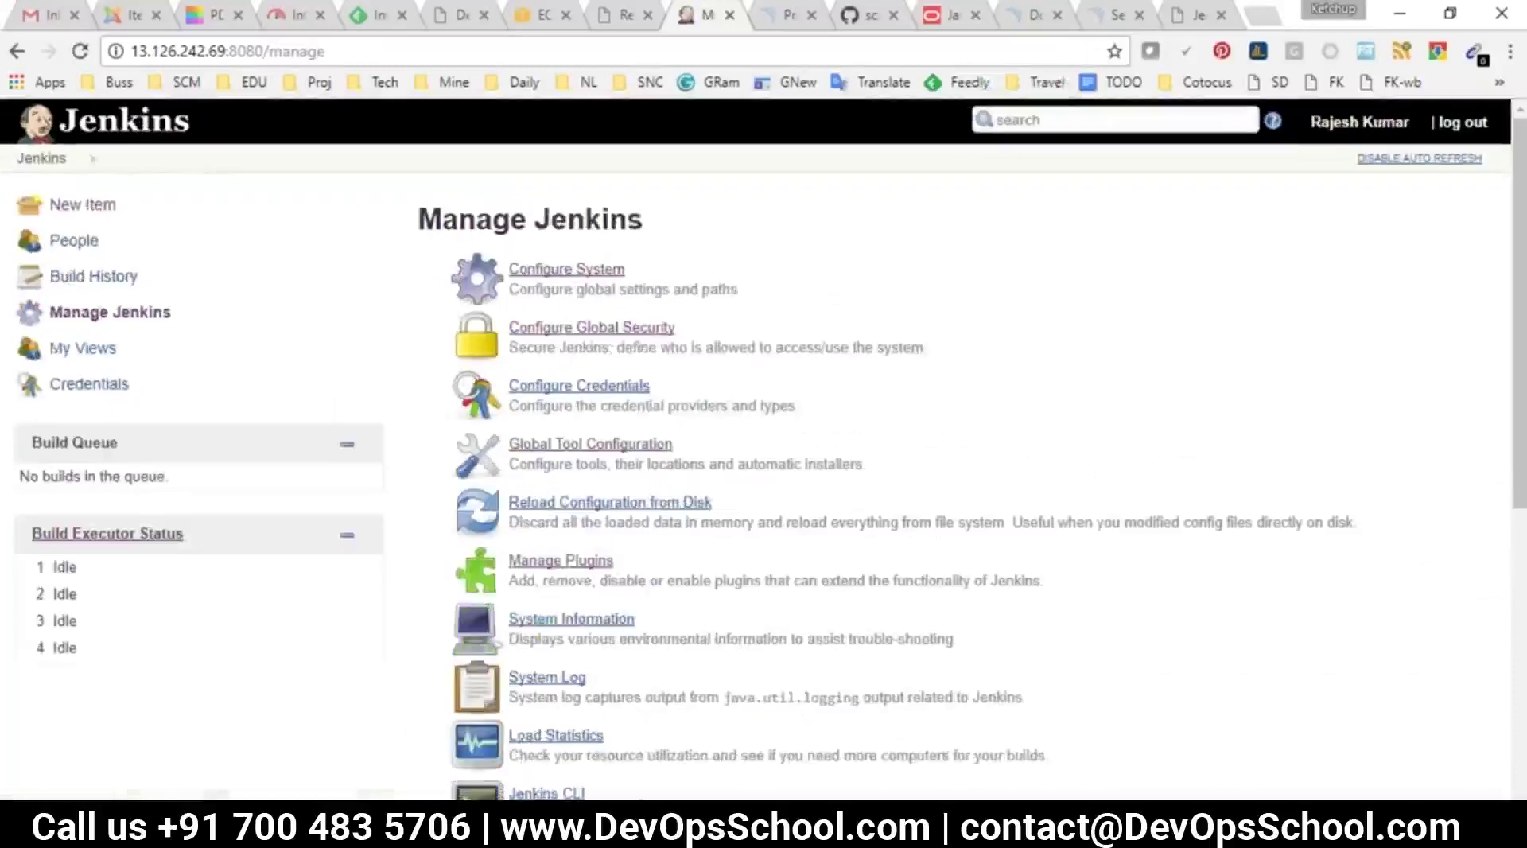
scroll(623, 427, down, 2)
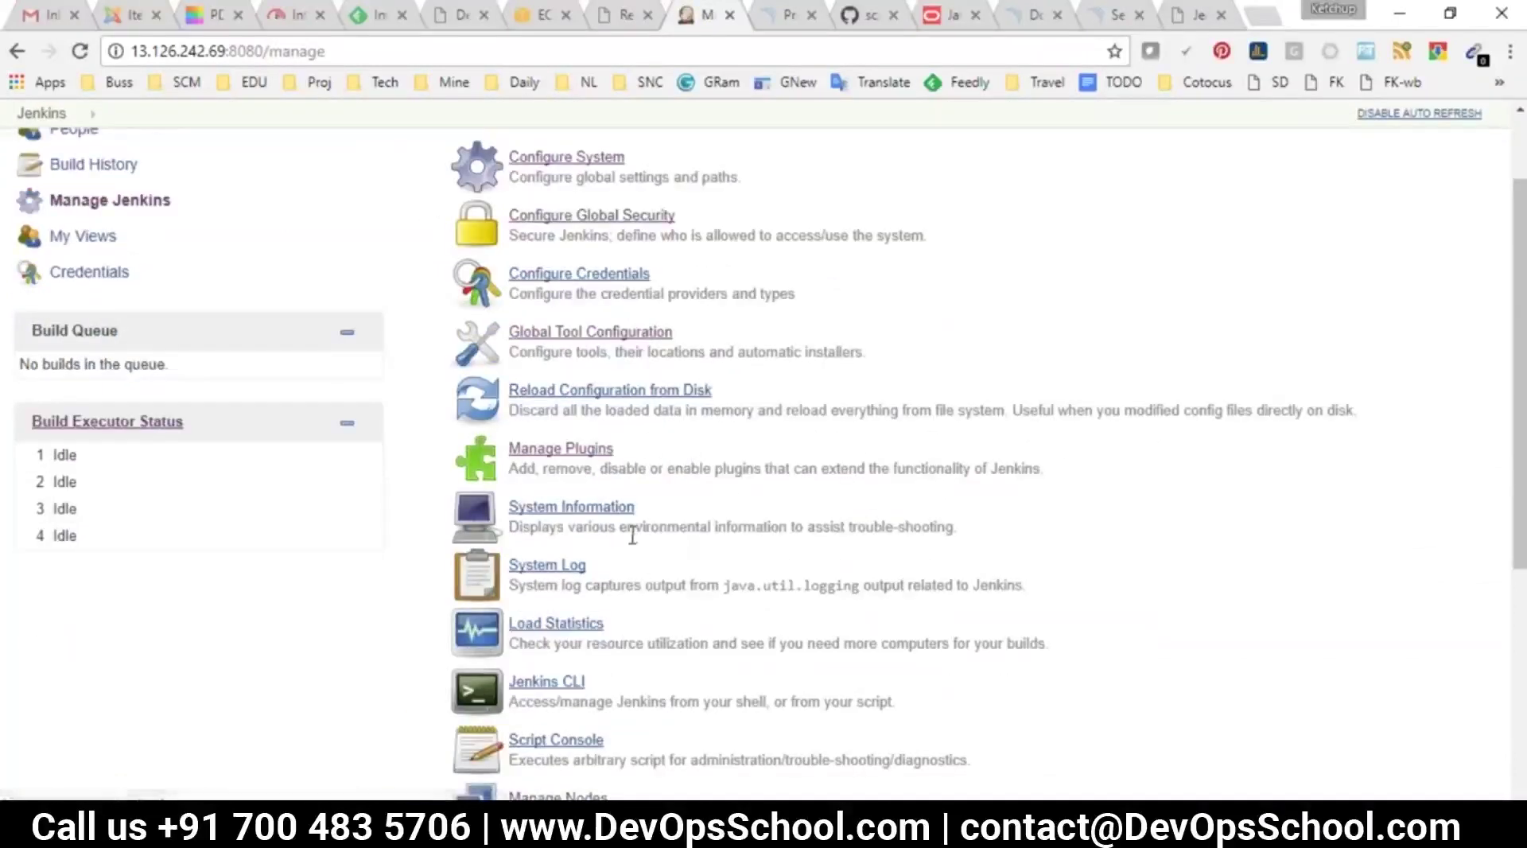
drag(589, 565, 523, 565)
drag(630, 616, 530, 610)
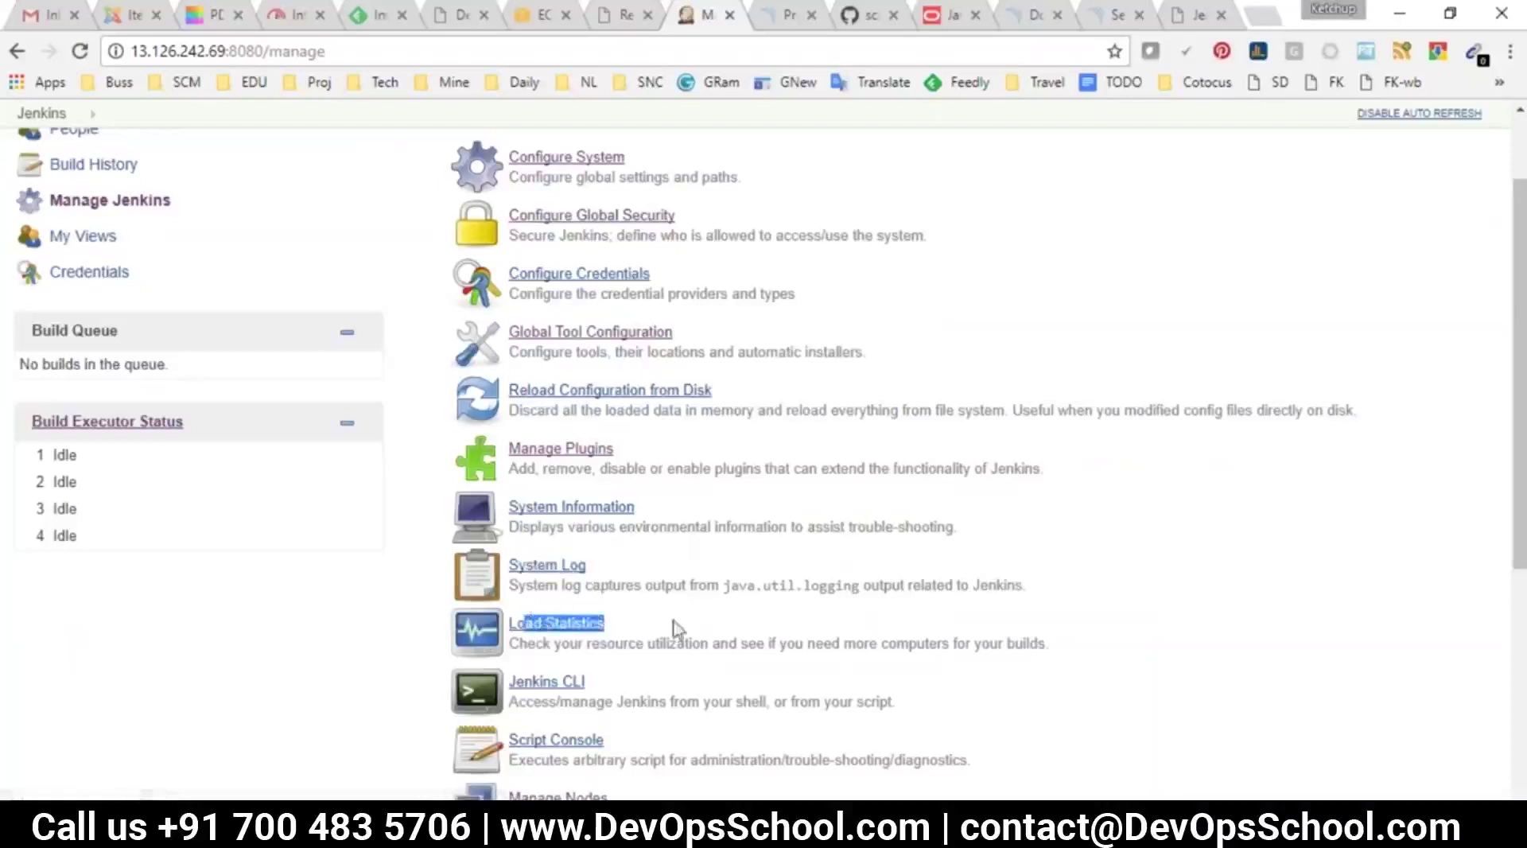
scroll(674, 628, down, 3)
click(671, 623)
drag(582, 458, 517, 452)
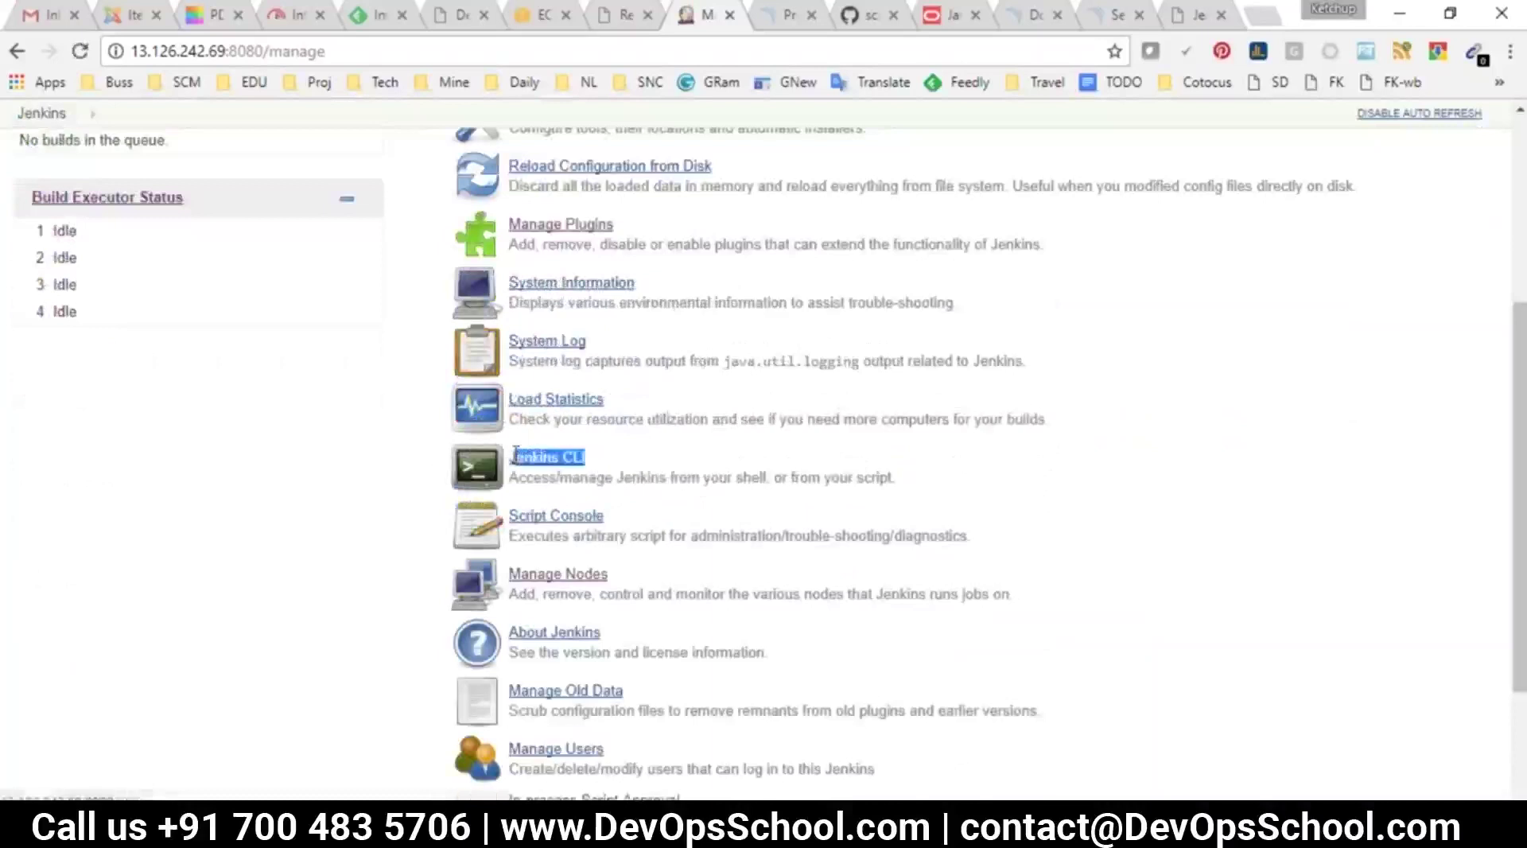
Glance at the tutorial tab, then return and point out Manage Nodes
click(1175, 15)
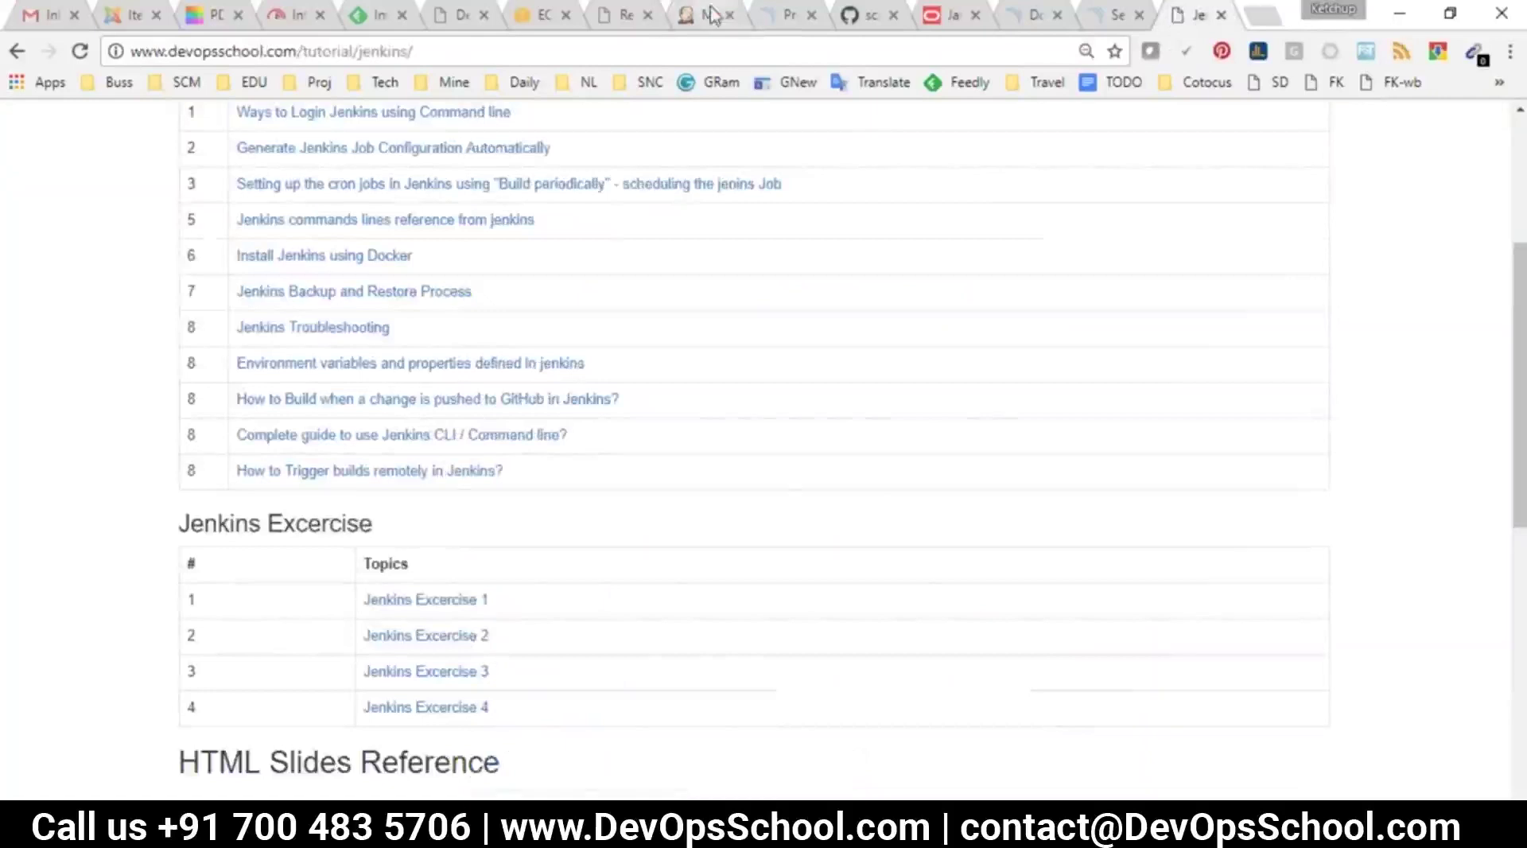
click(707, 15)
scroll(636, 461, down, 2)
drag(613, 467, 508, 462)
scroll(713, 539, down, 1)
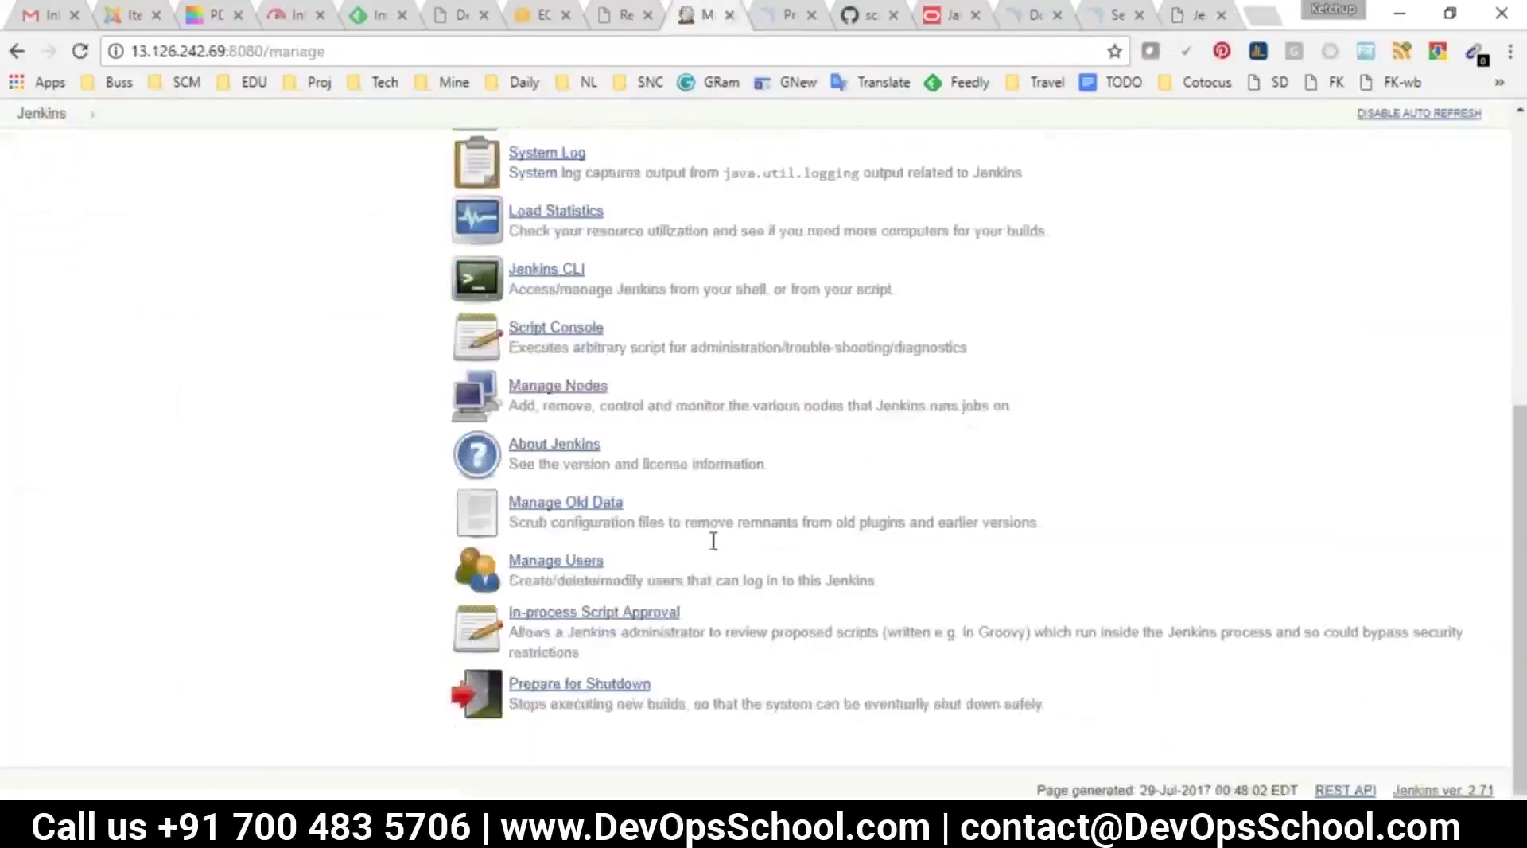
View the Manage Users list of two accounts, then go back to Manage Jenkins
click(581, 569)
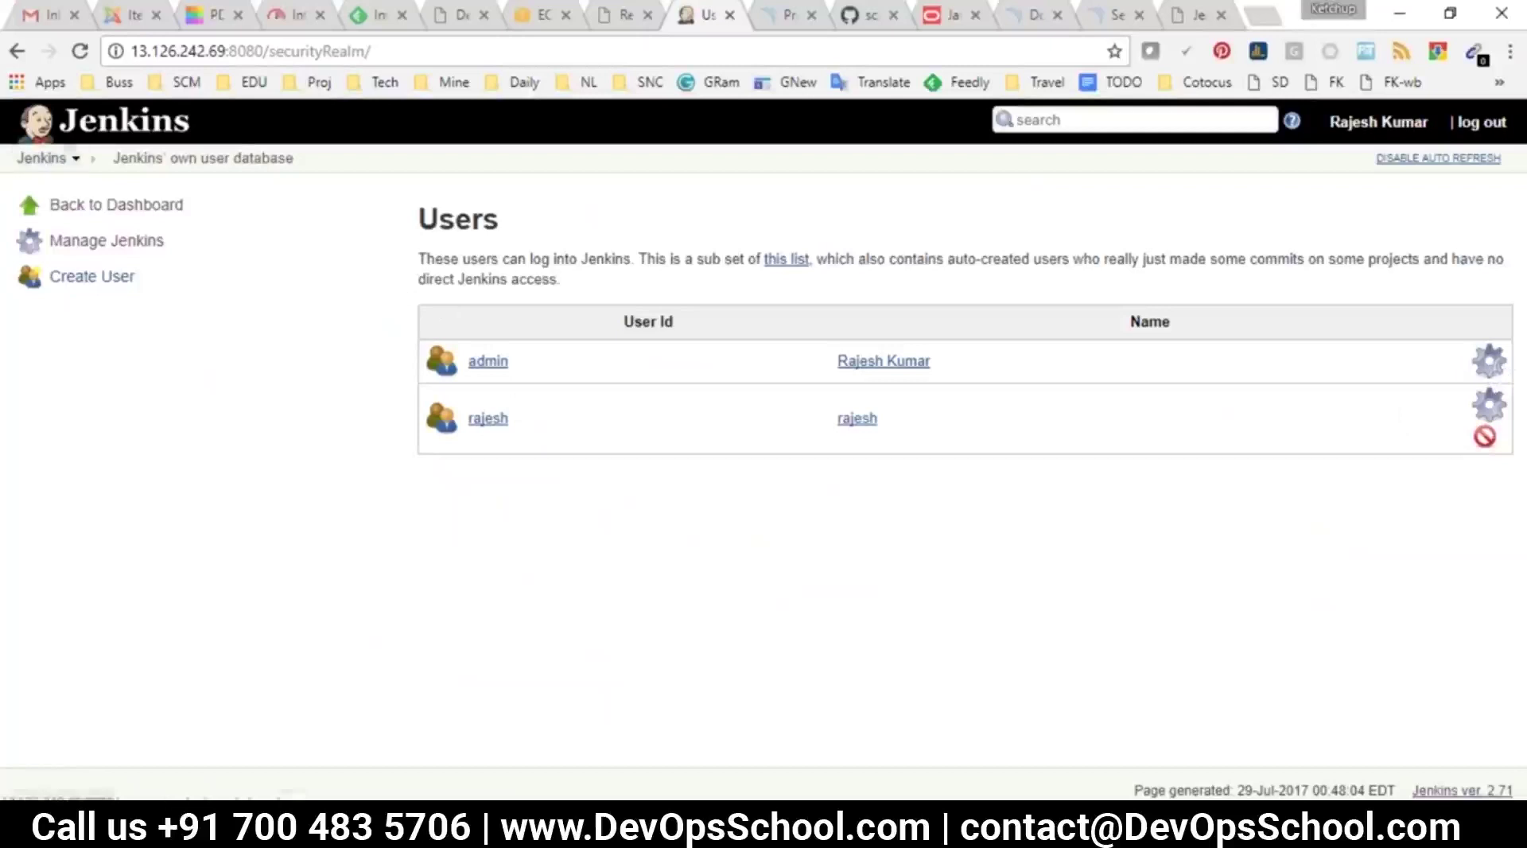
click(17, 51)
scroll(608, 477, up, 6)
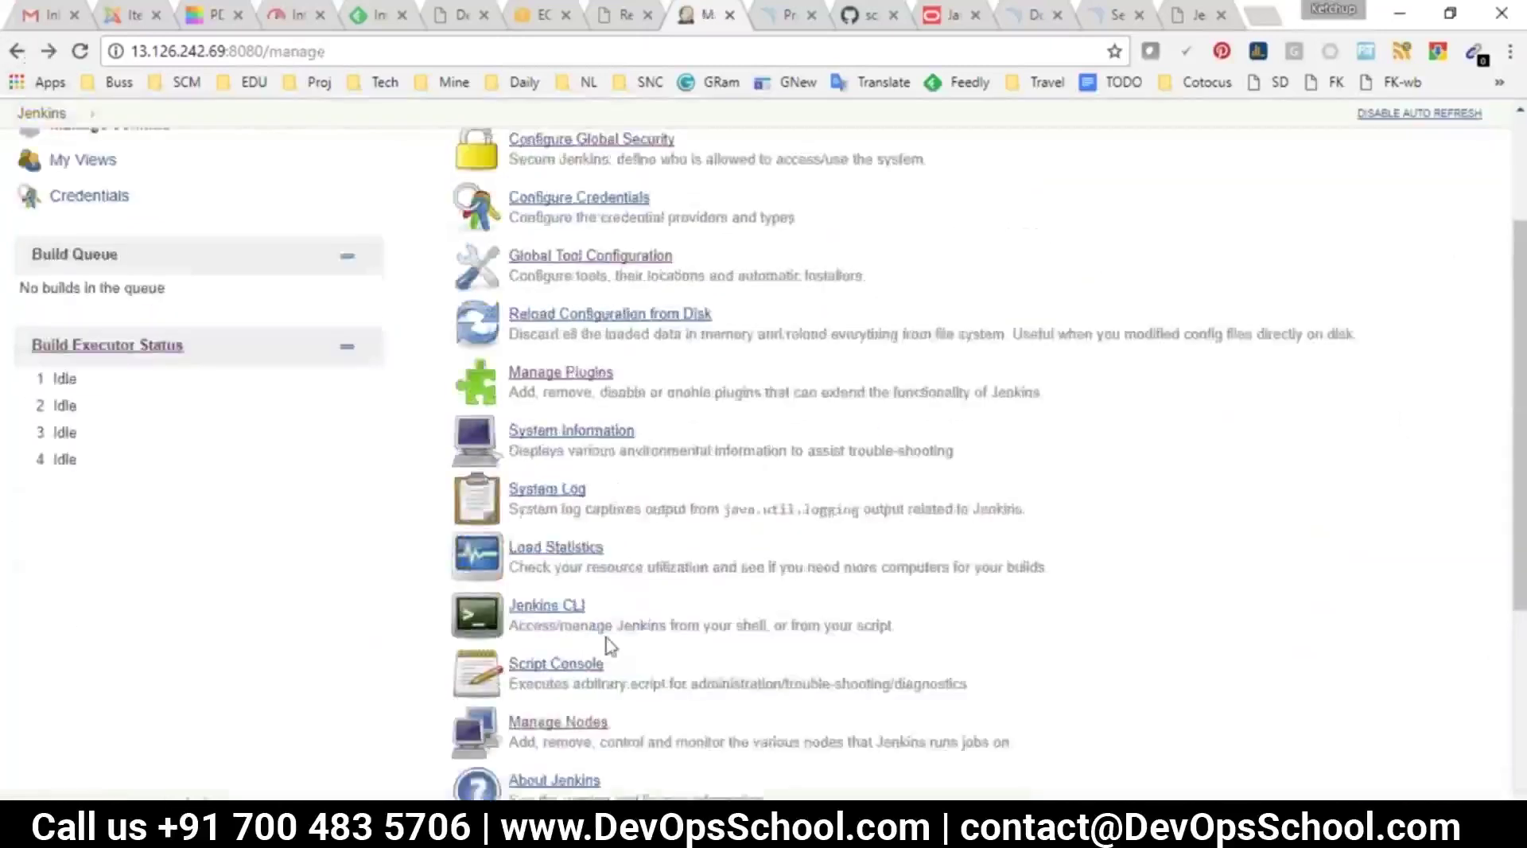
scroll(615, 620, down, 4)
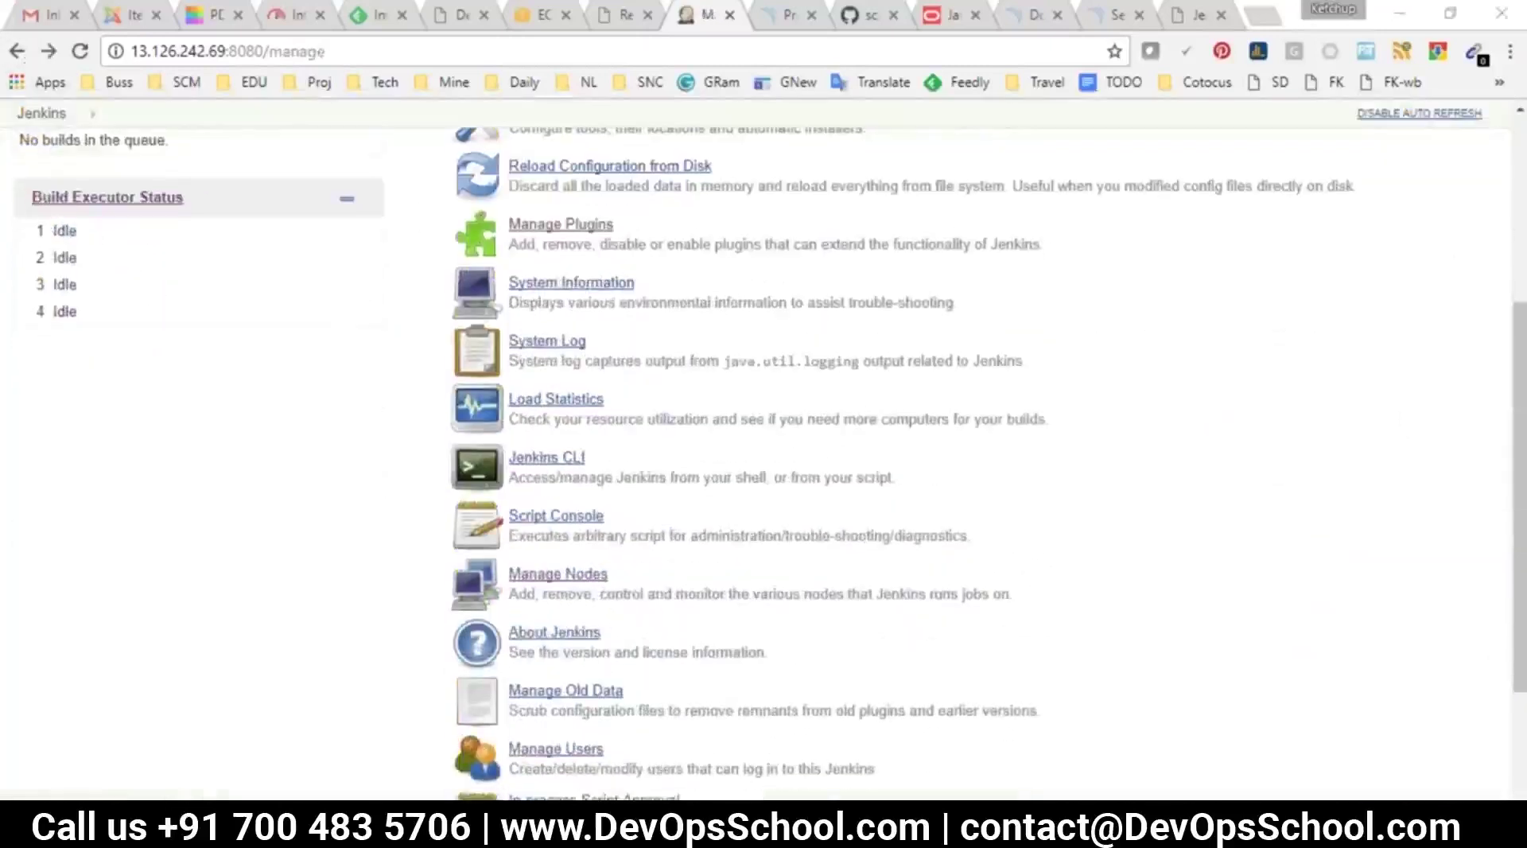
Replace the Notepad text with a numbered list: Jenkins Distributed Concept (Nodes), then Jenkins Backup and Restore
click(1090, 750)
key(ctrl+a)
text(1. )
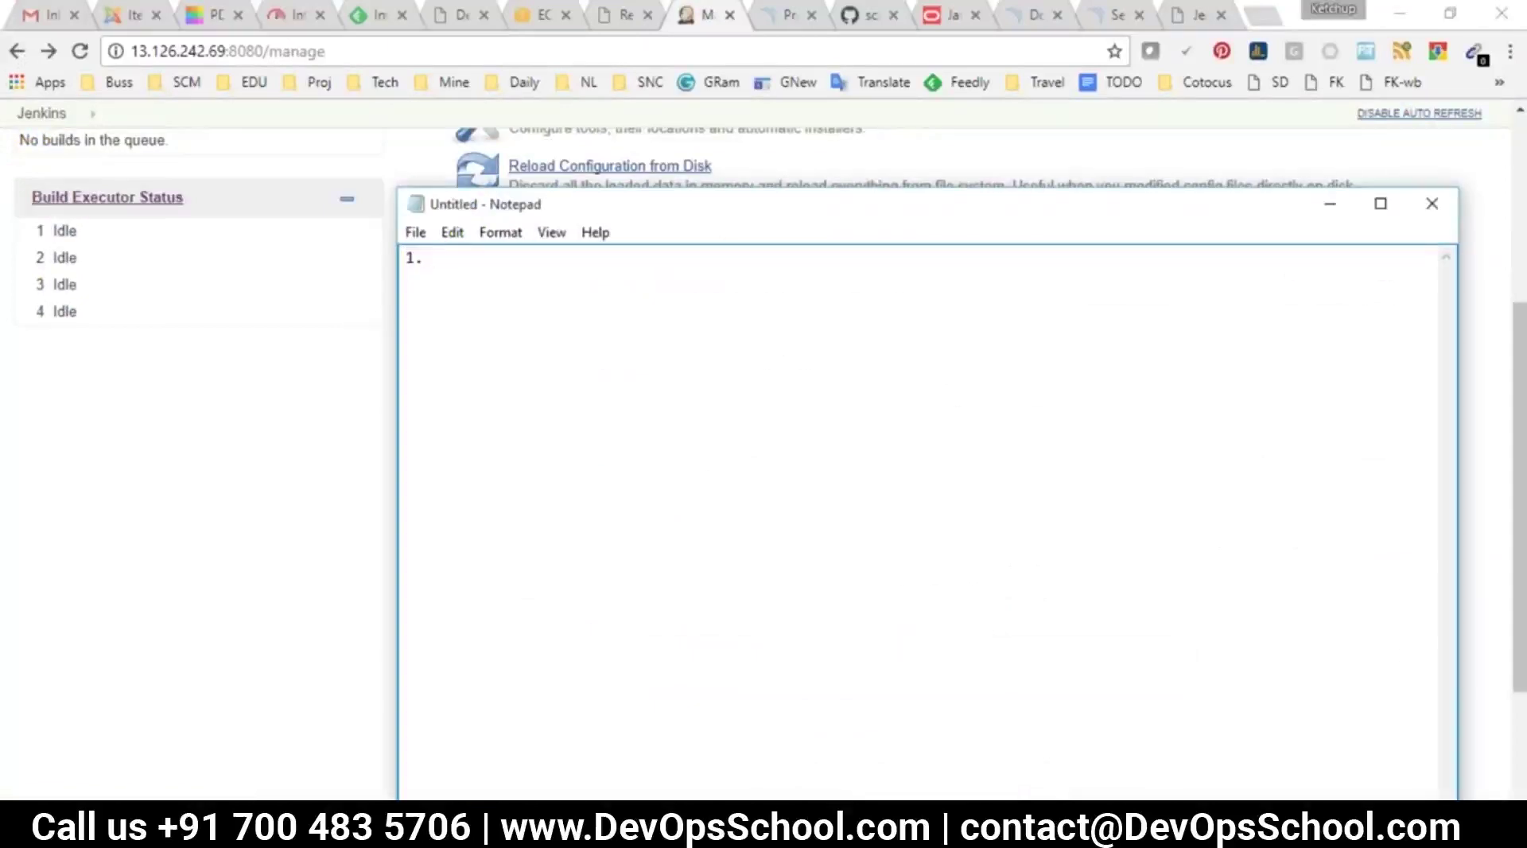
text(Jenkins Distributed Concept ()
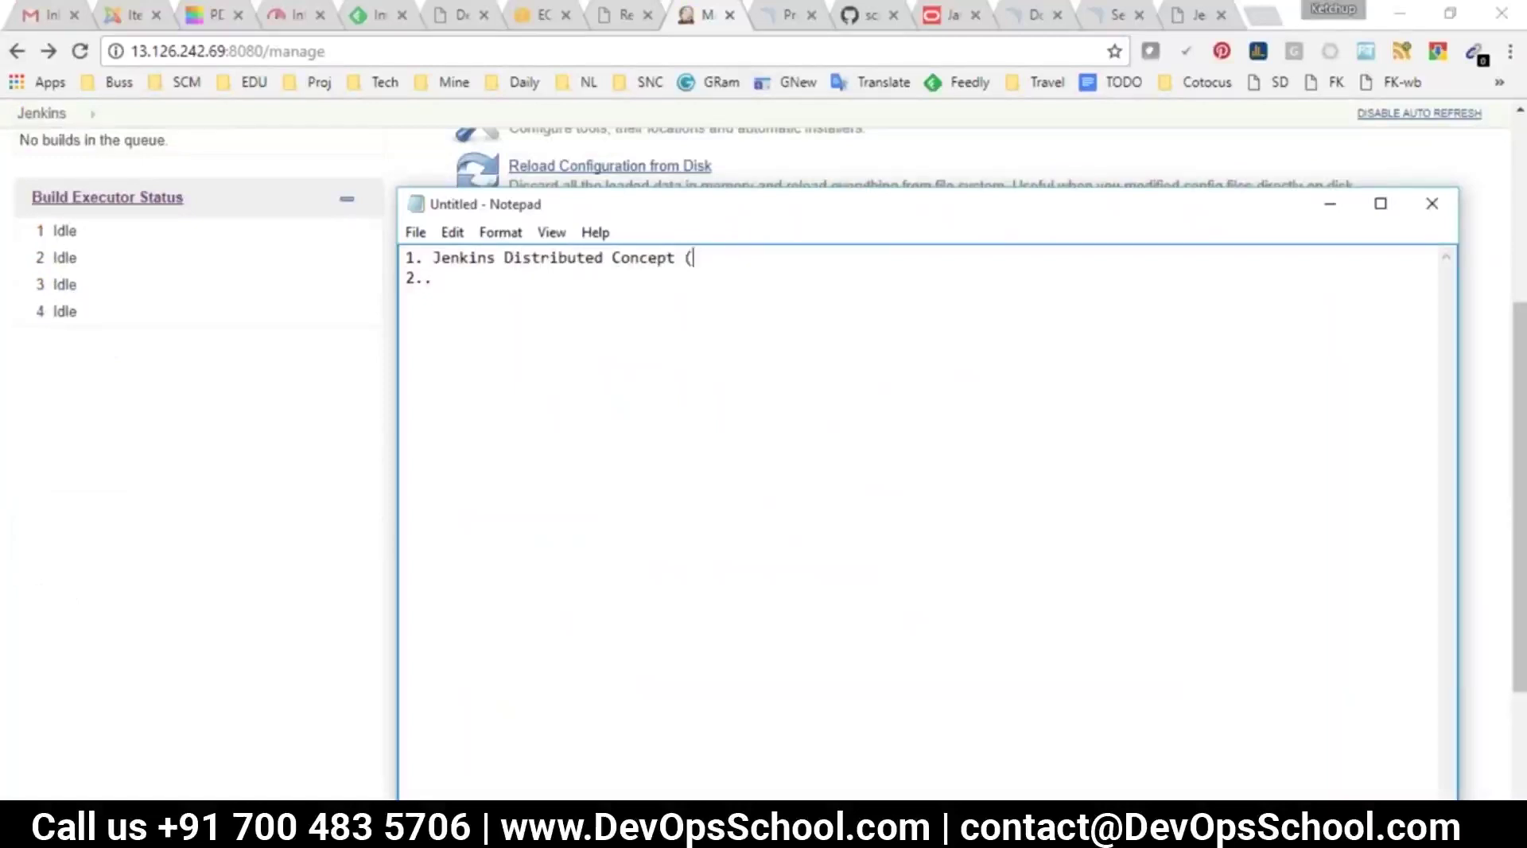
text(s Nodes Mgmt)
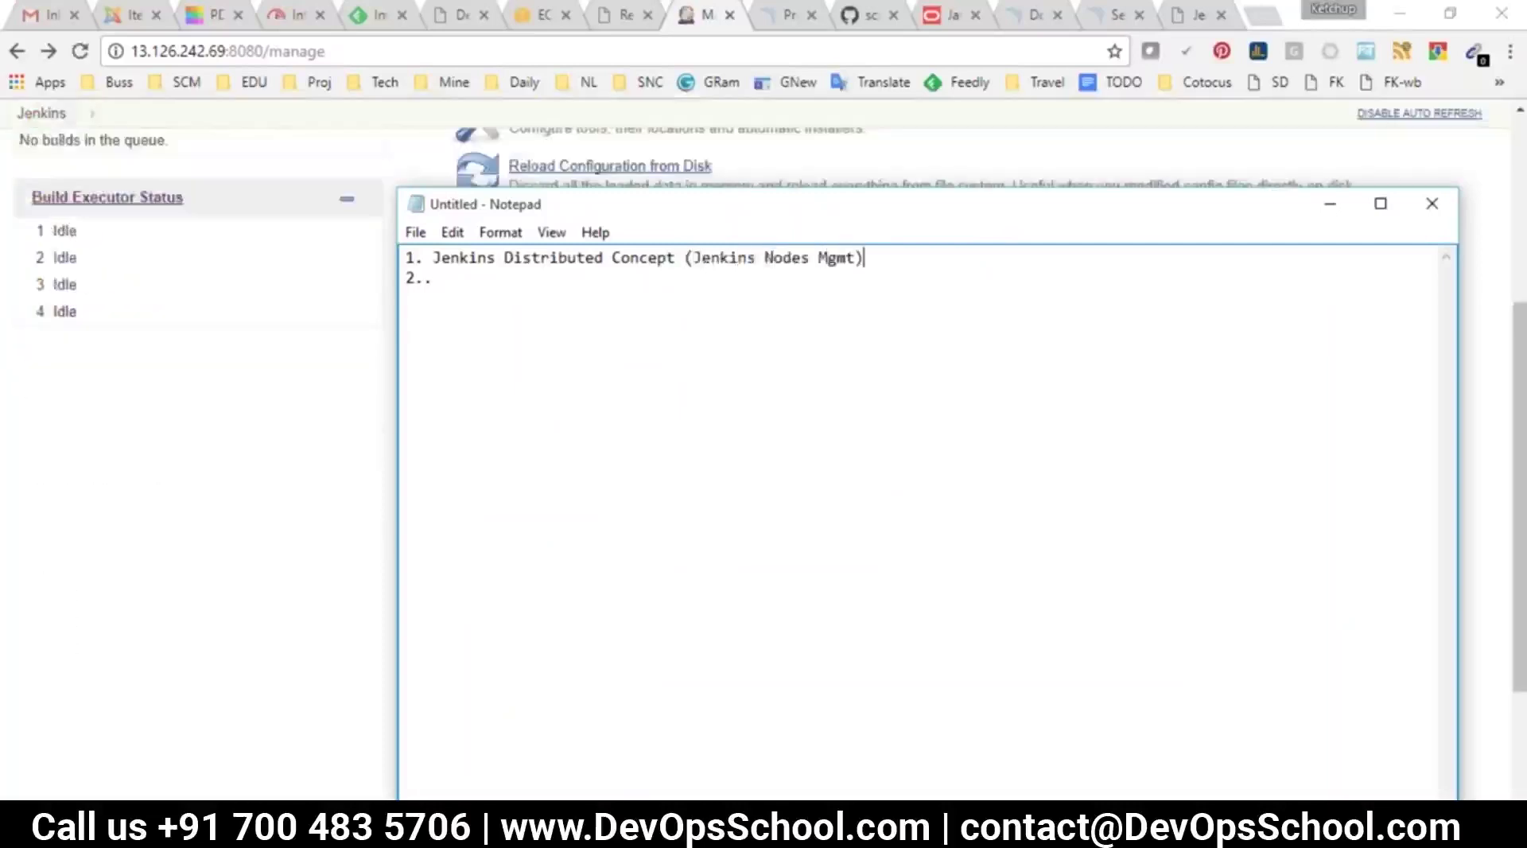
click(502, 276)
text(Jenkins Backup and Re)
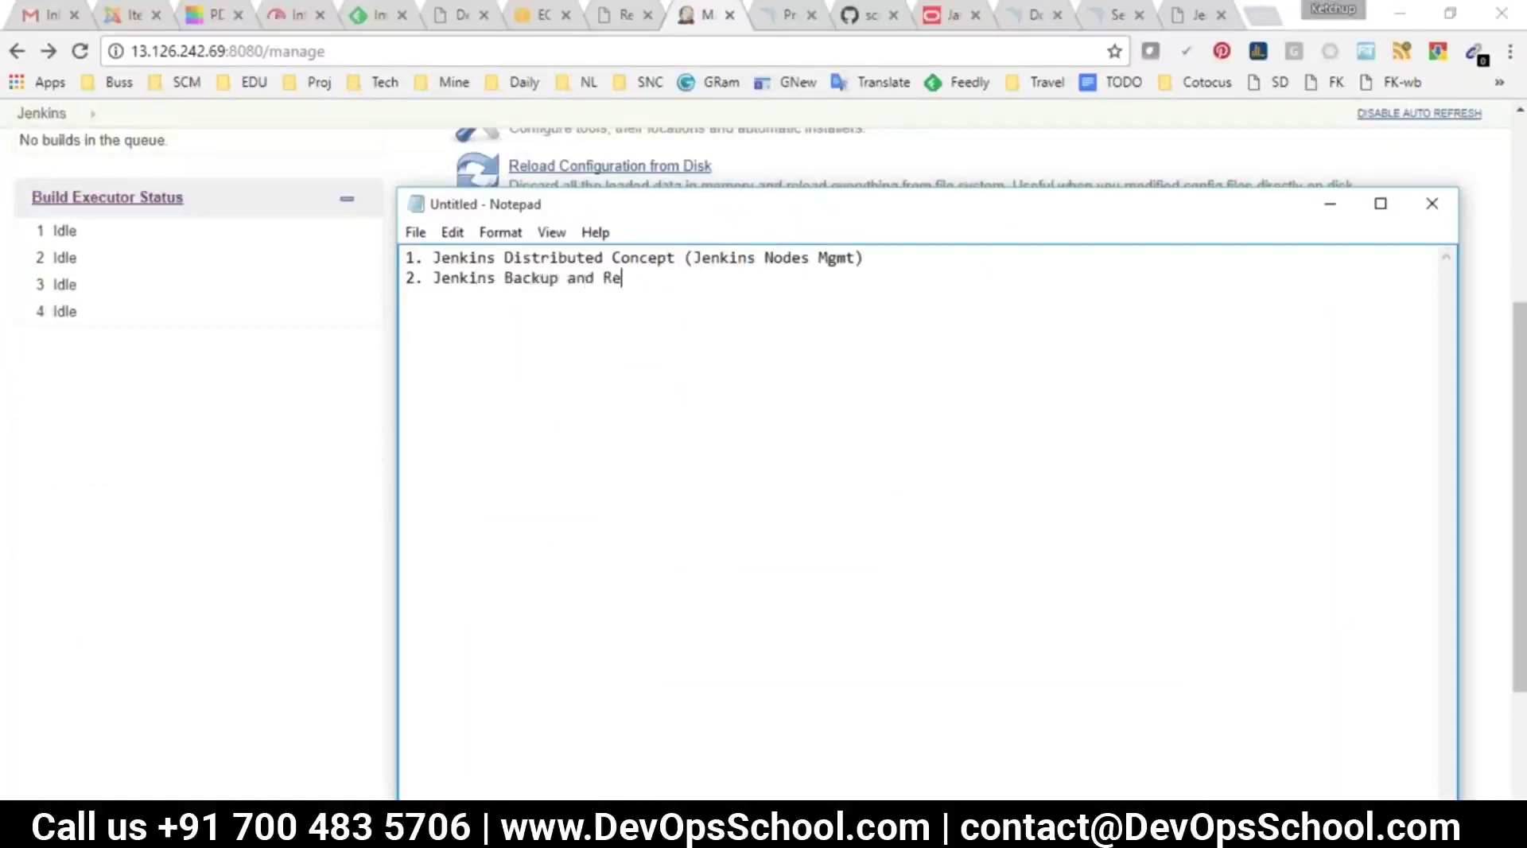
text(sot)
key(BackSpace)
key(BackSpace)
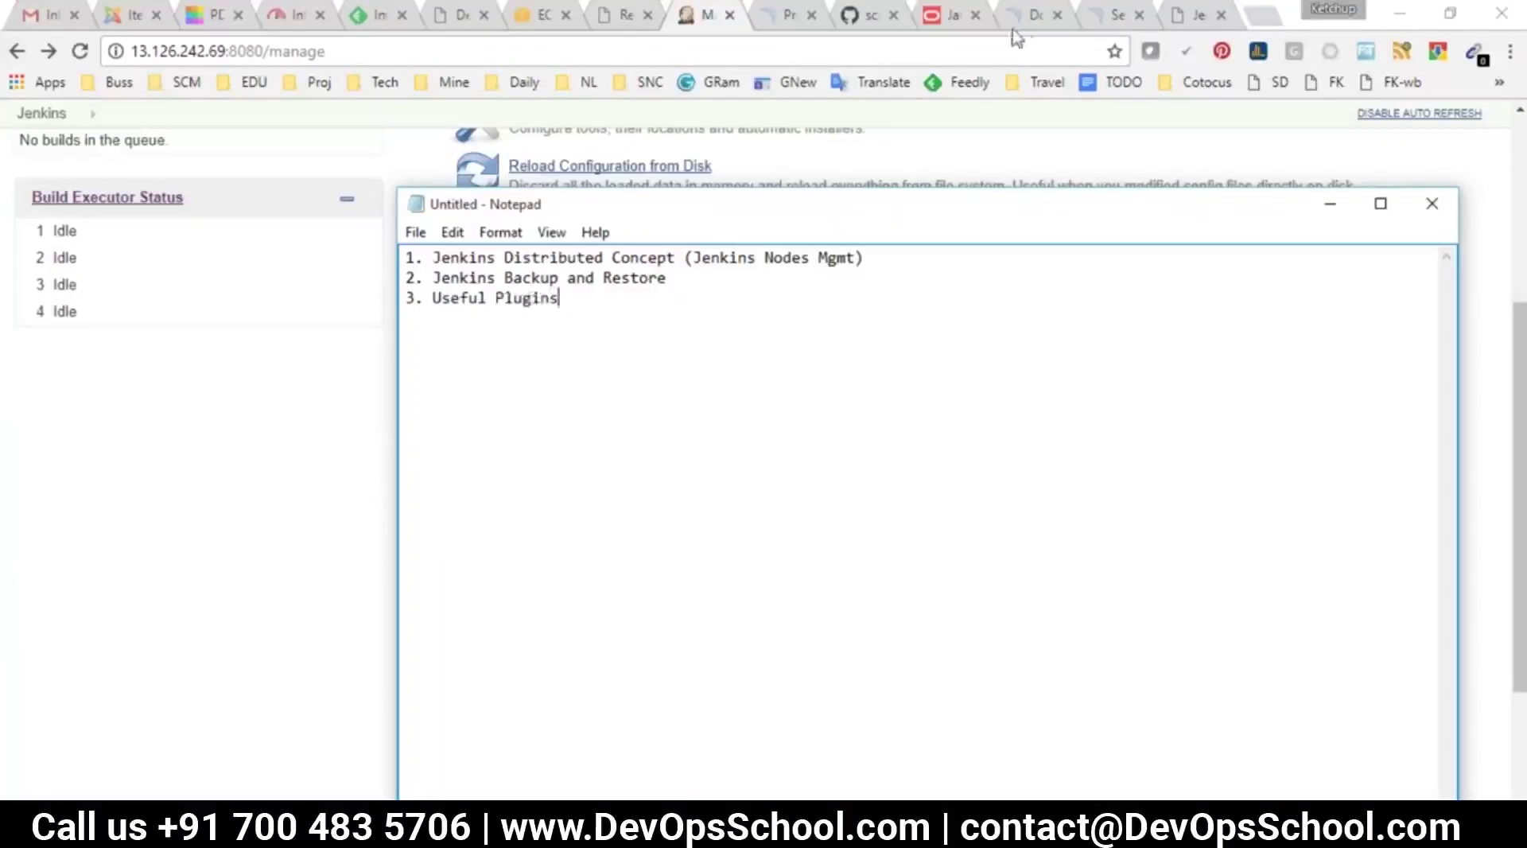
Open the Useful Jenkins Plugins tutorial from the DevOpsSchool Jenkins page
click(1167, 12)
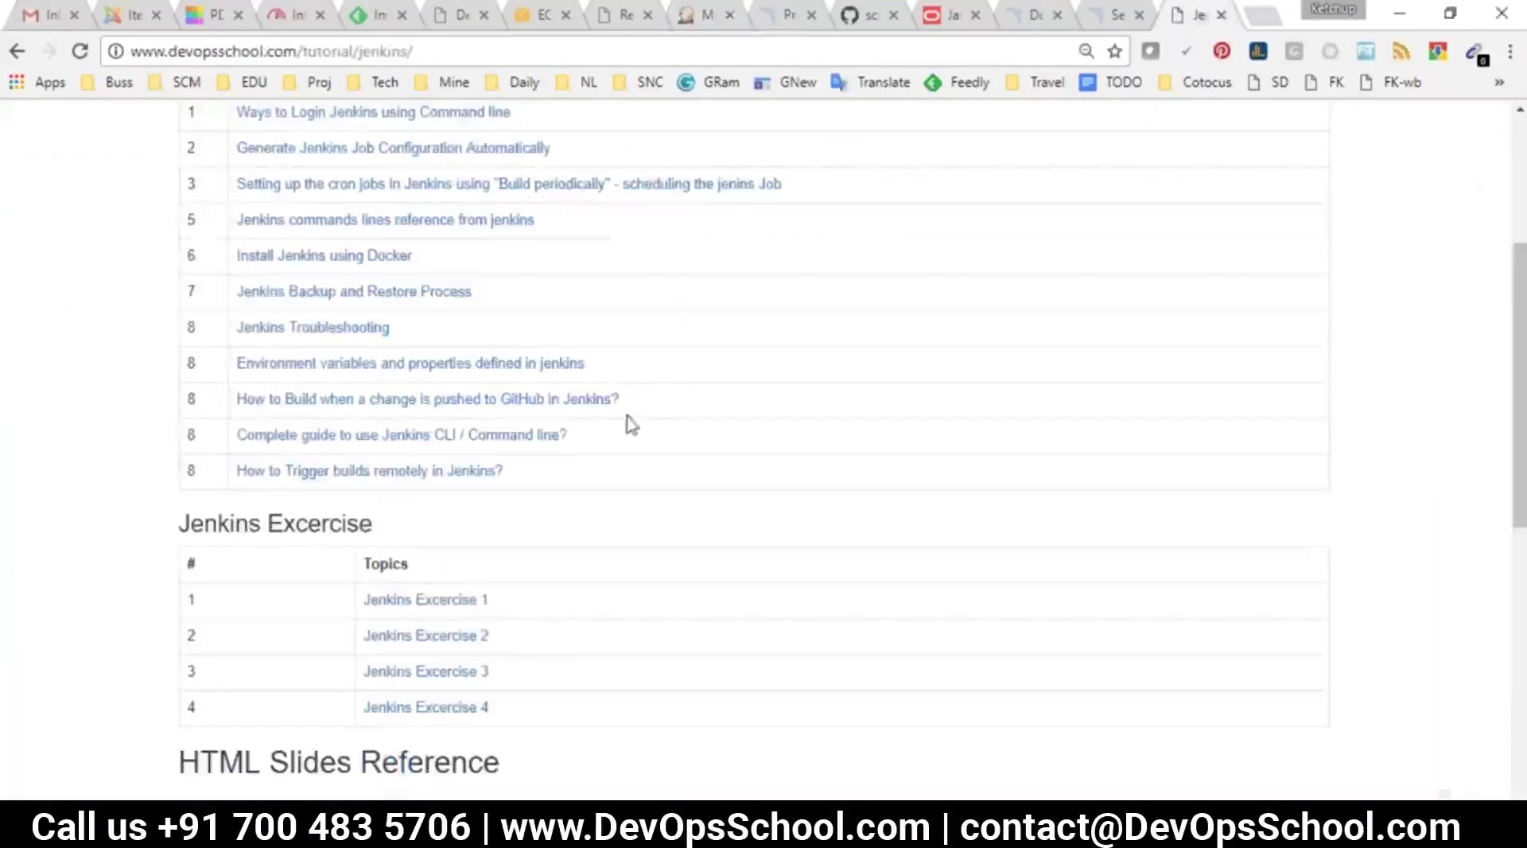
scroll(629, 425, up, 4)
scroll(753, 383, down, 1)
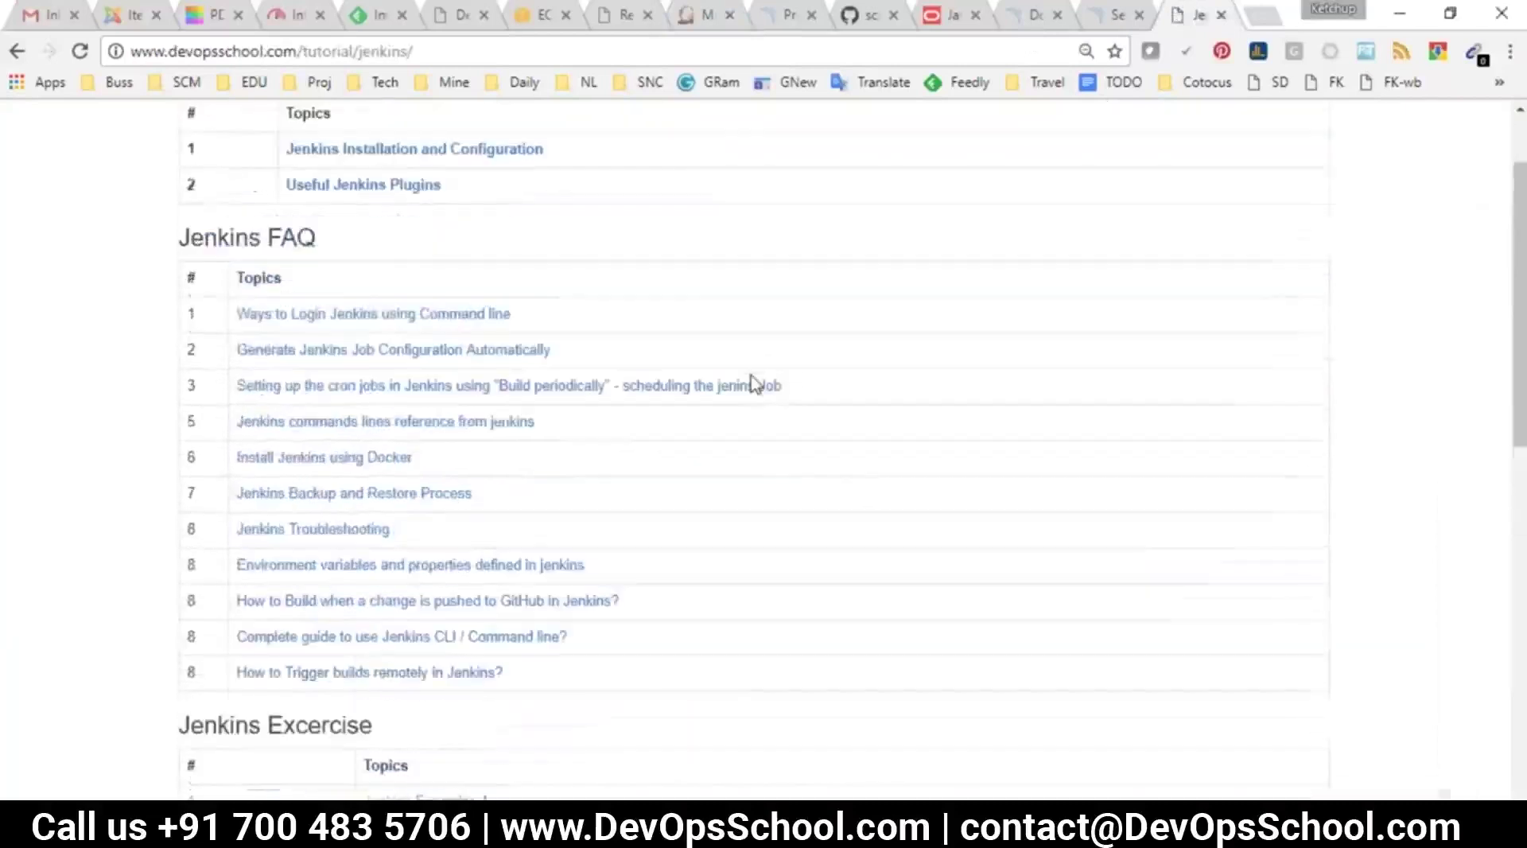
scroll(753, 384, up, 2)
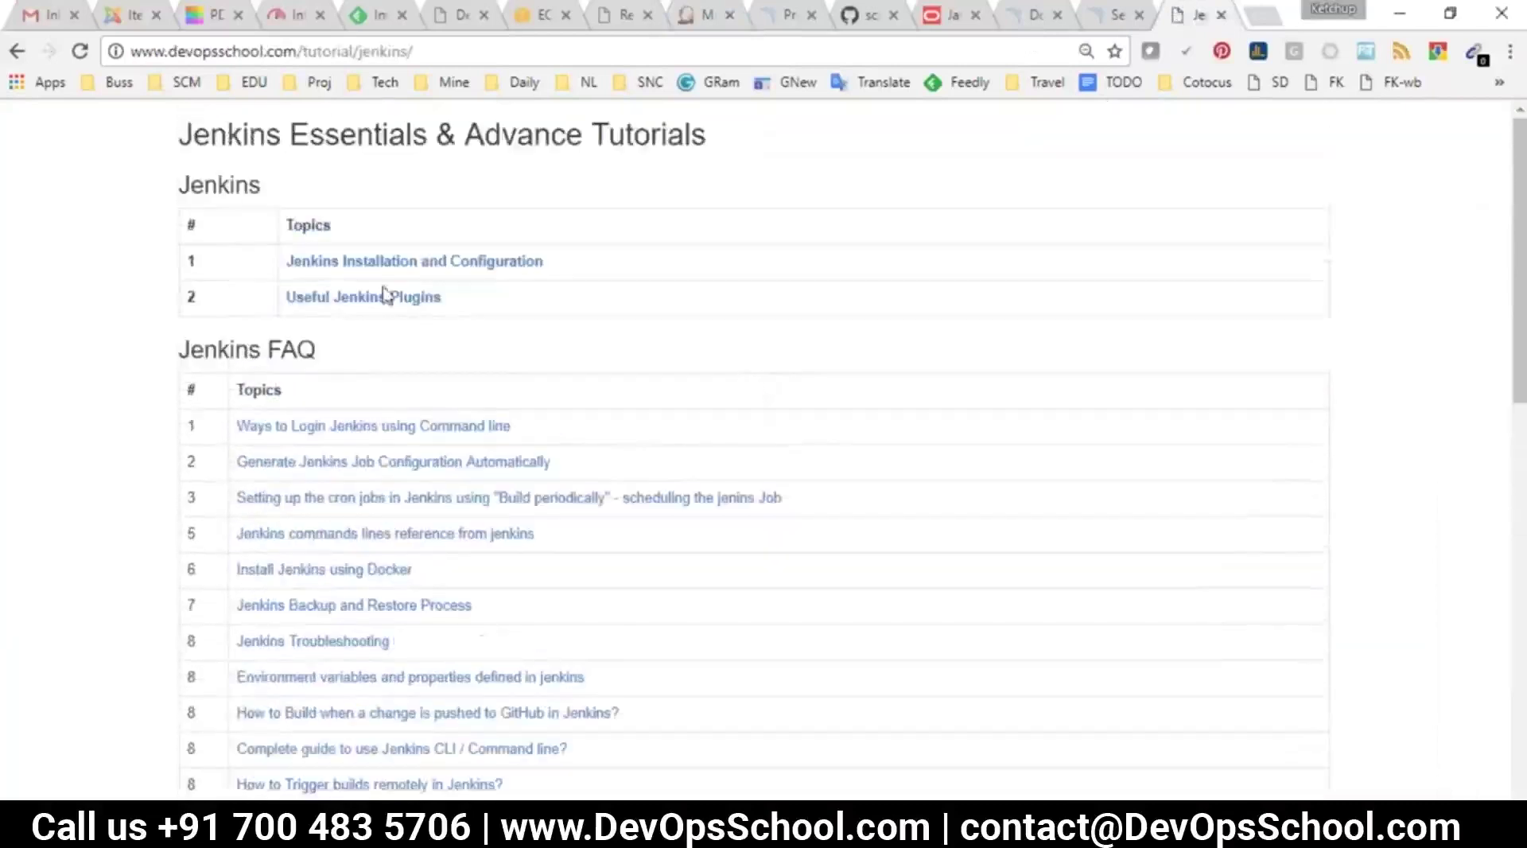
drag(338, 300, 285, 298)
click(371, 316)
click(367, 298)
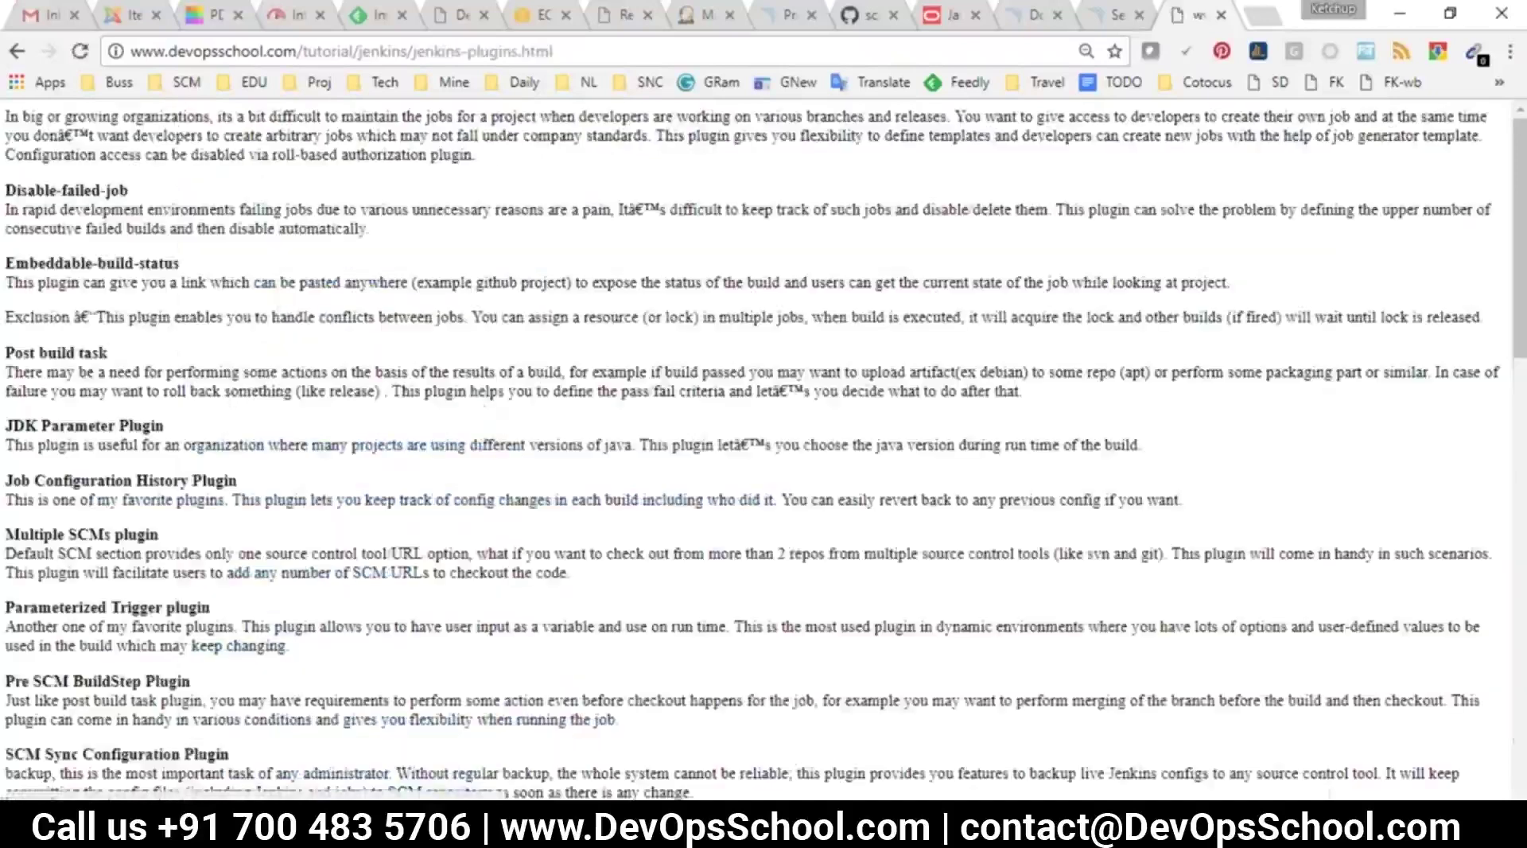
Read through the plugin descriptions, check the Notepad list, and return to Manage Jenkins
drag(18, 175, 167, 429)
scroll(385, 518, down, 12)
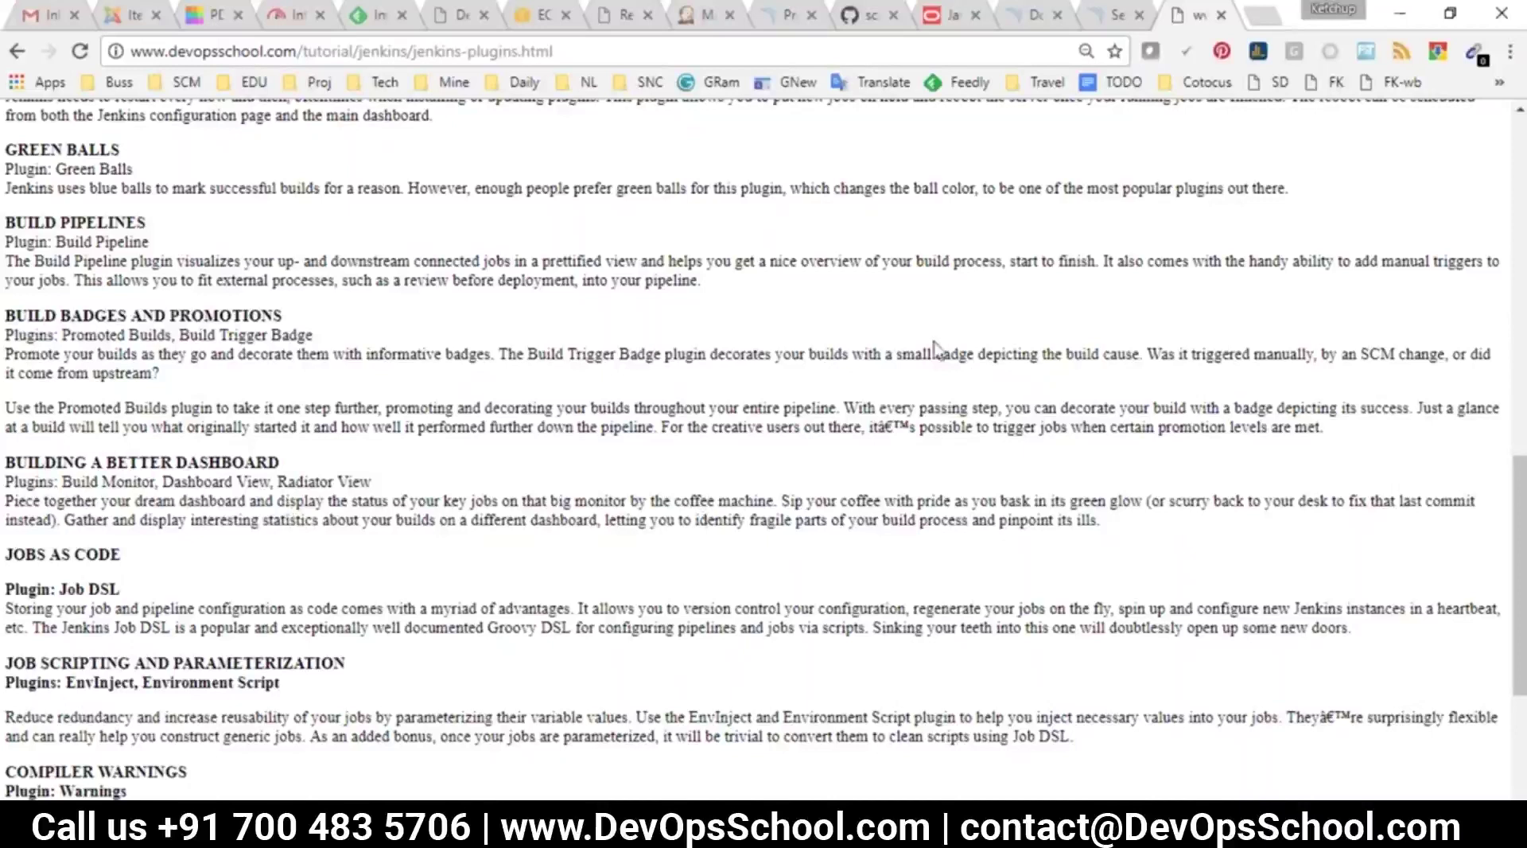
key(alt+Tab)
click(703, 14)
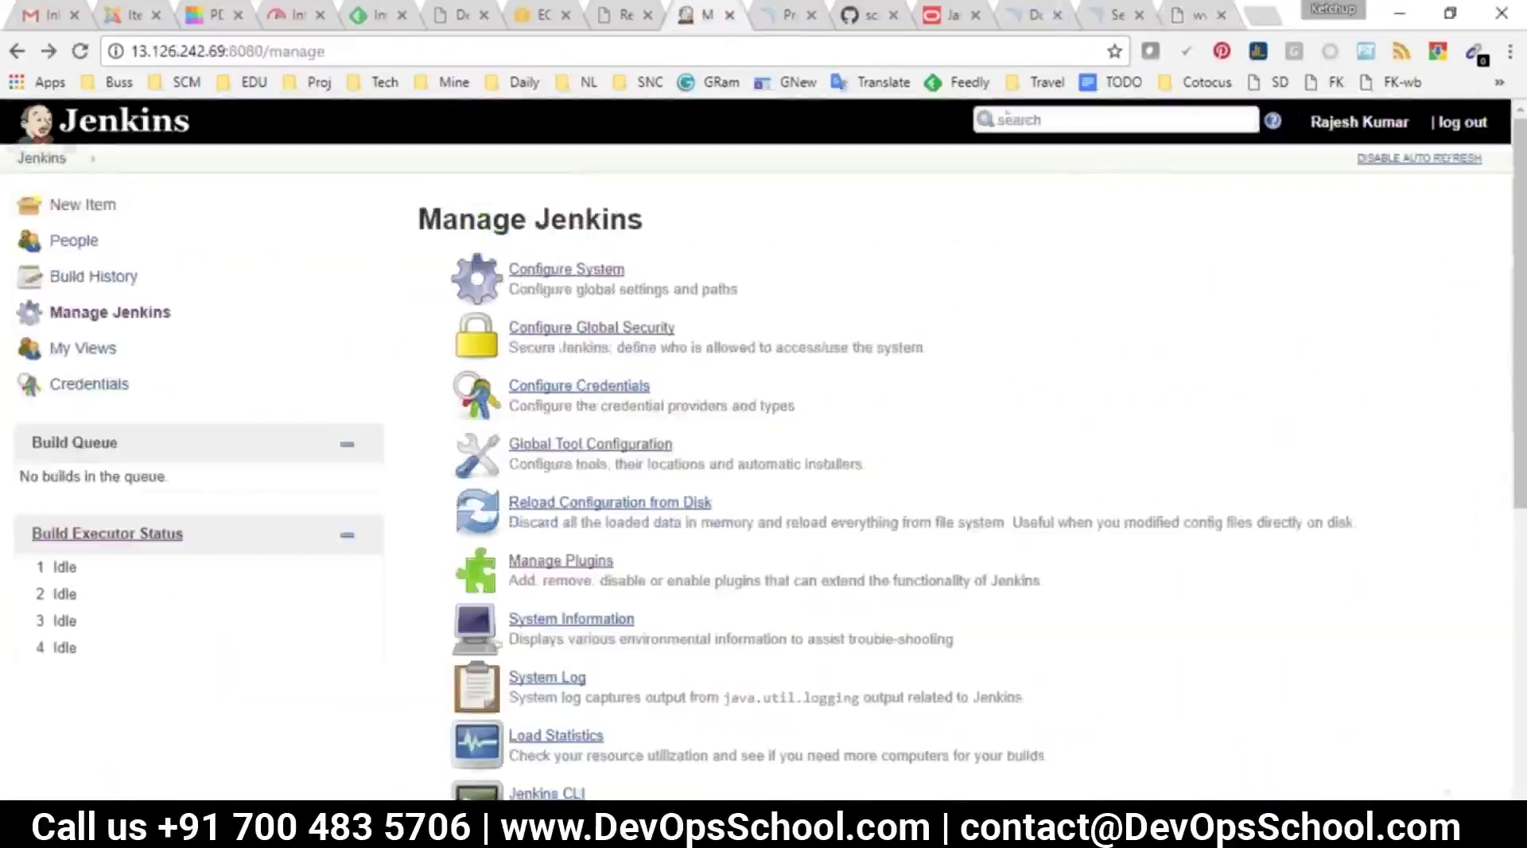
Open the ABUILD job's configuration and scroll through its settings without changing anything
click(9, 164)
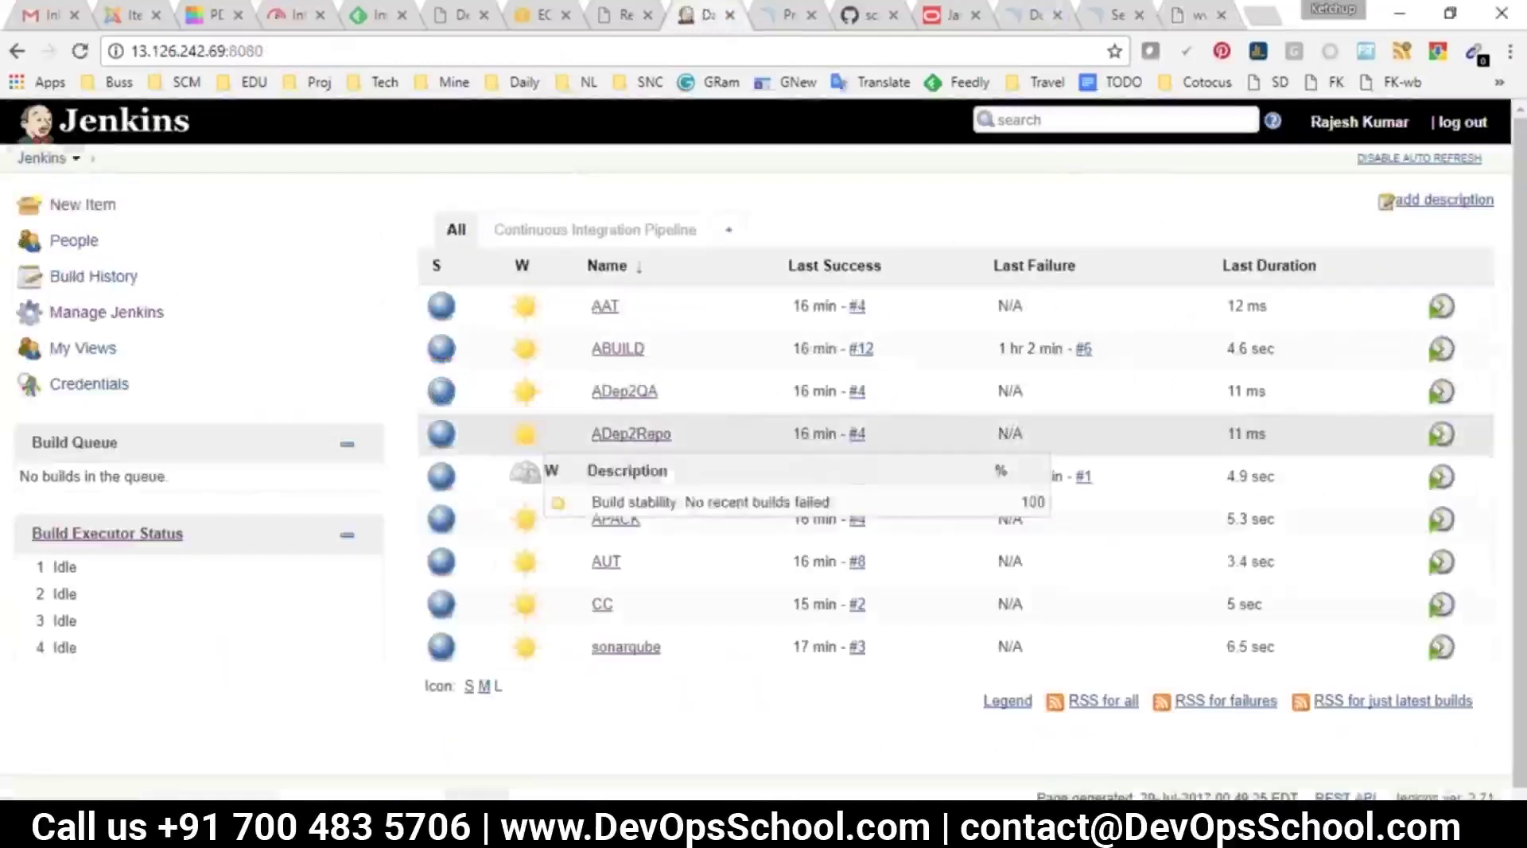
click(613, 344)
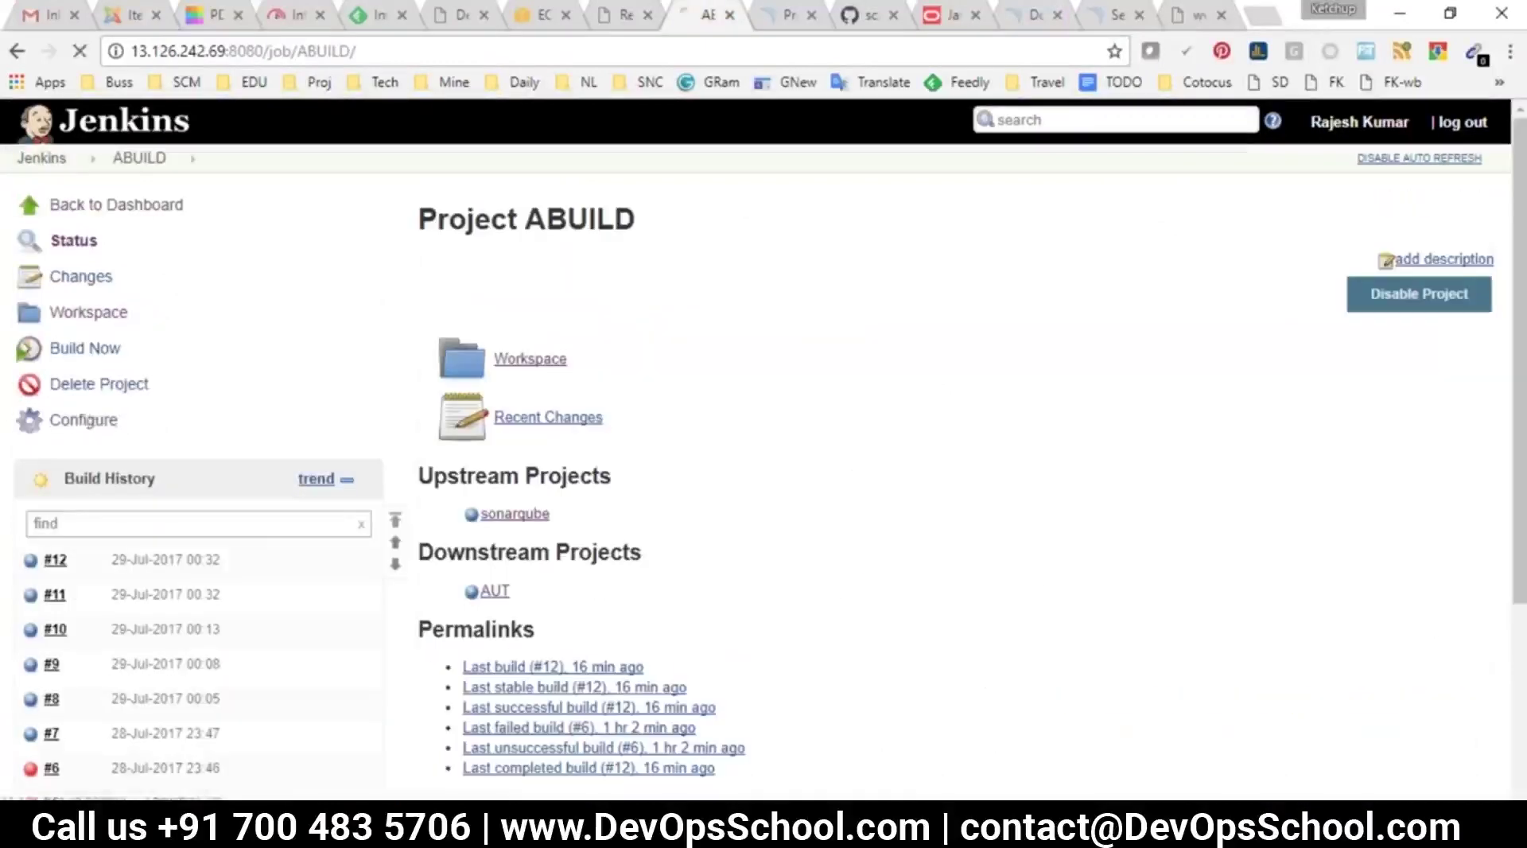
click(86, 420)
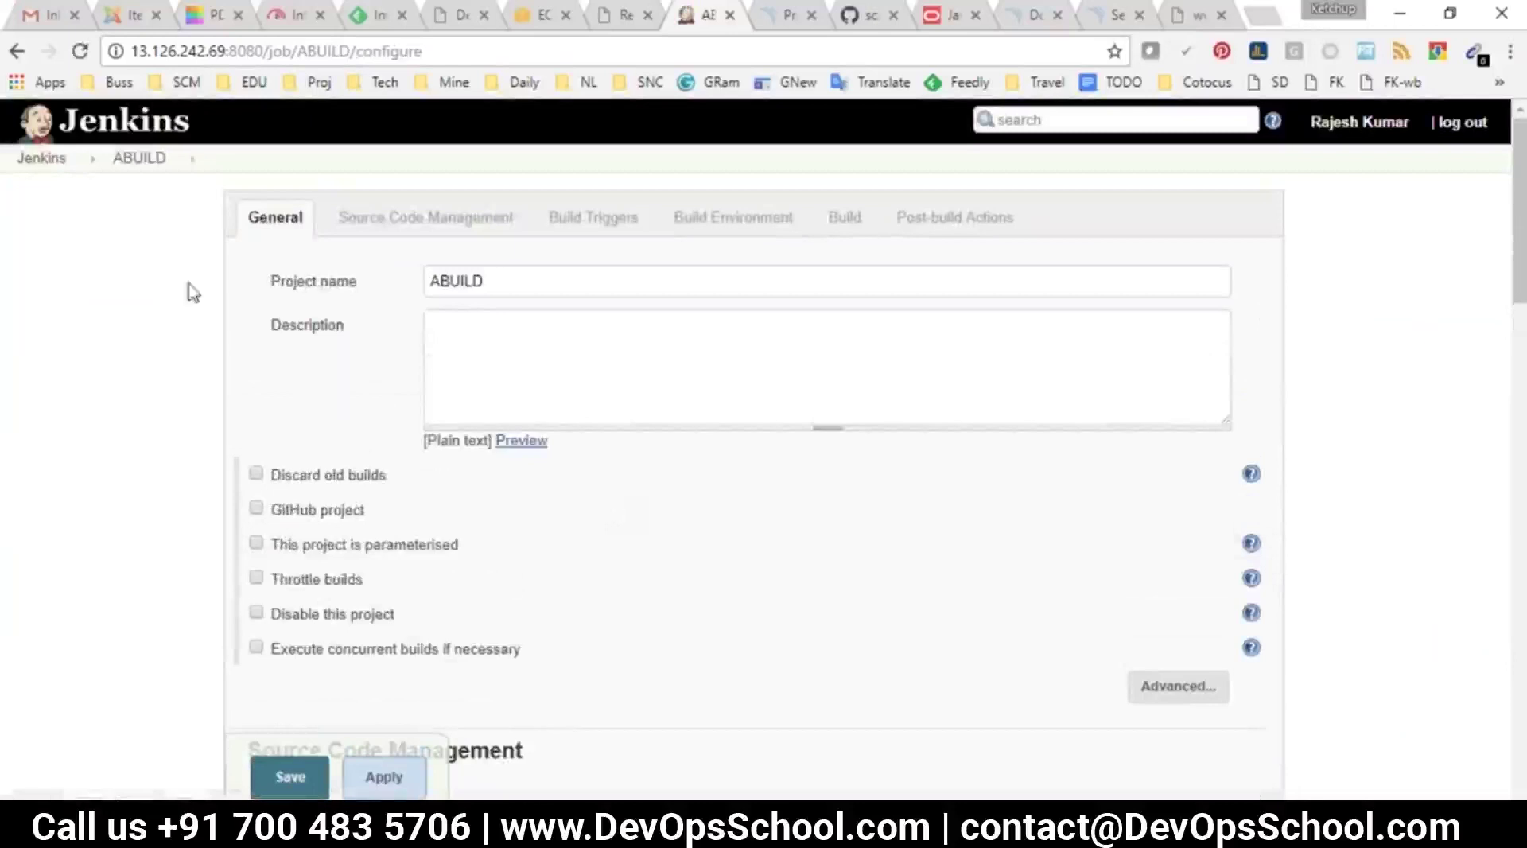
scroll(596, 406, down, 10)
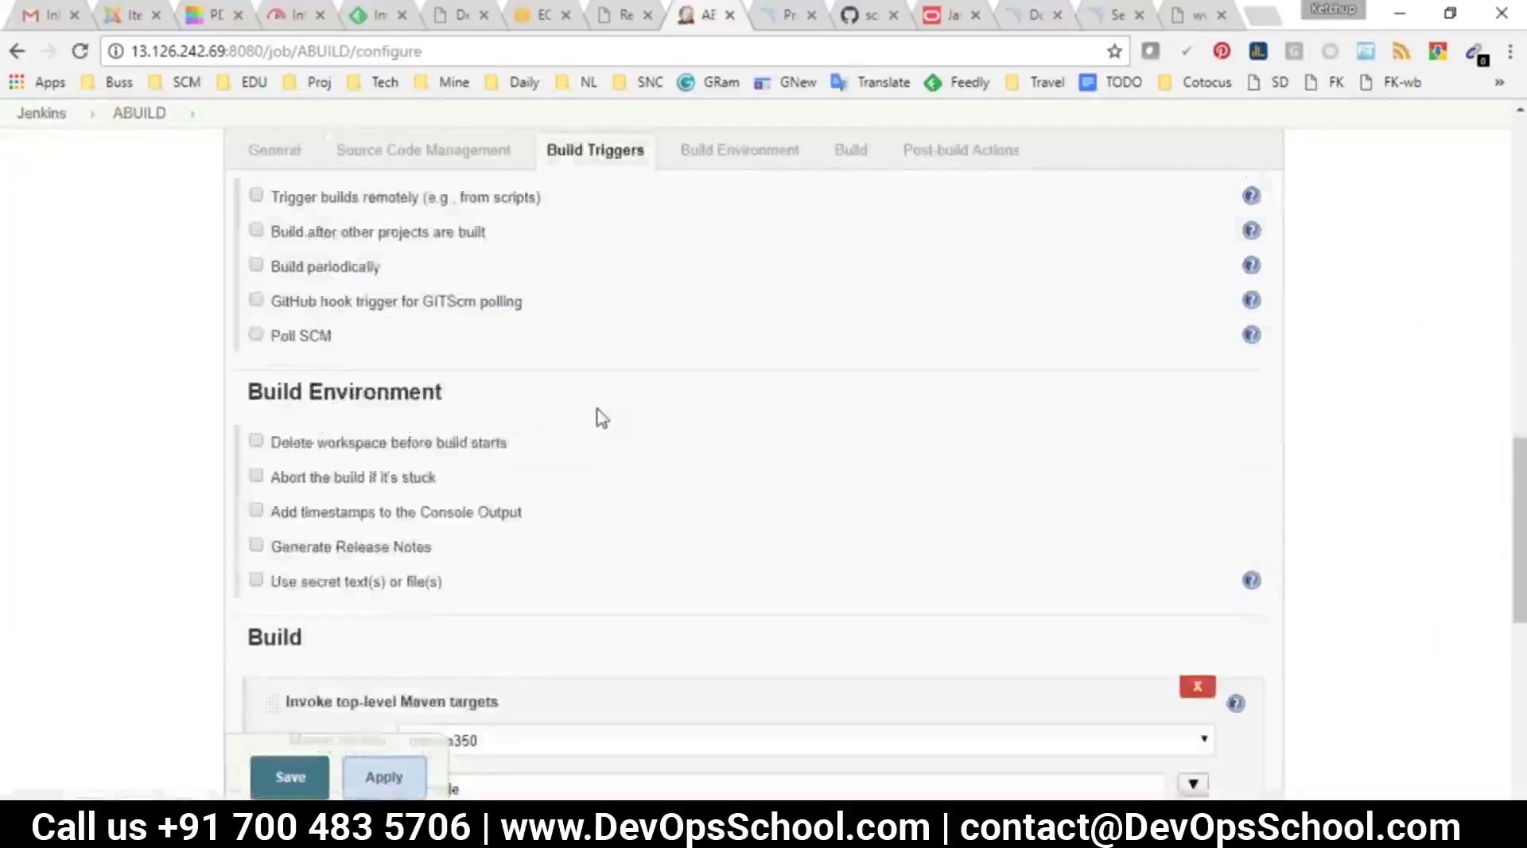
scroll(602, 418, down, 6)
scroll(733, 516, up, 15)
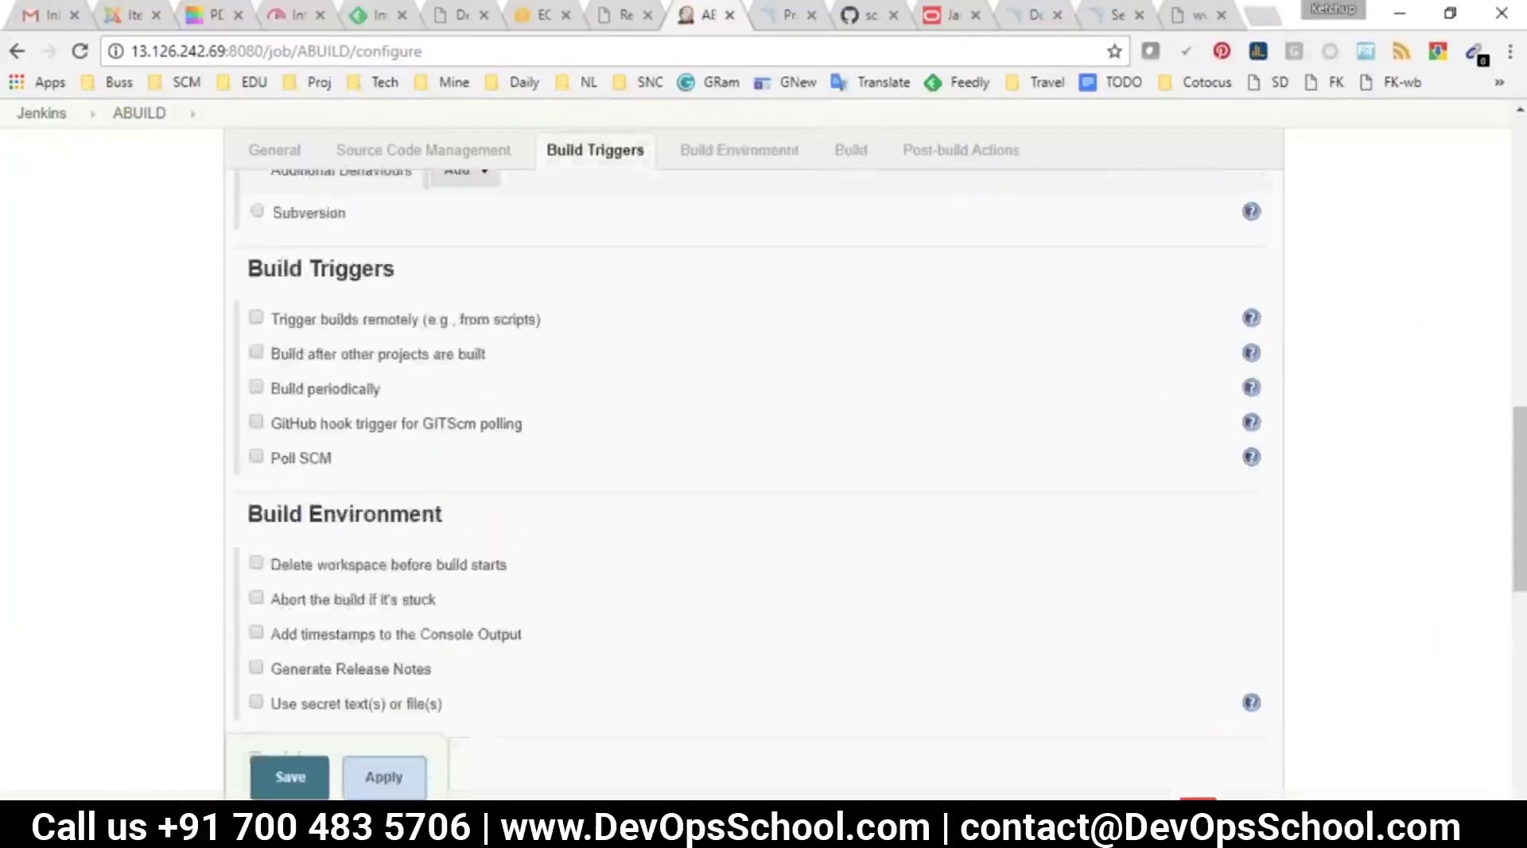
scroll(731, 516, up, 6)
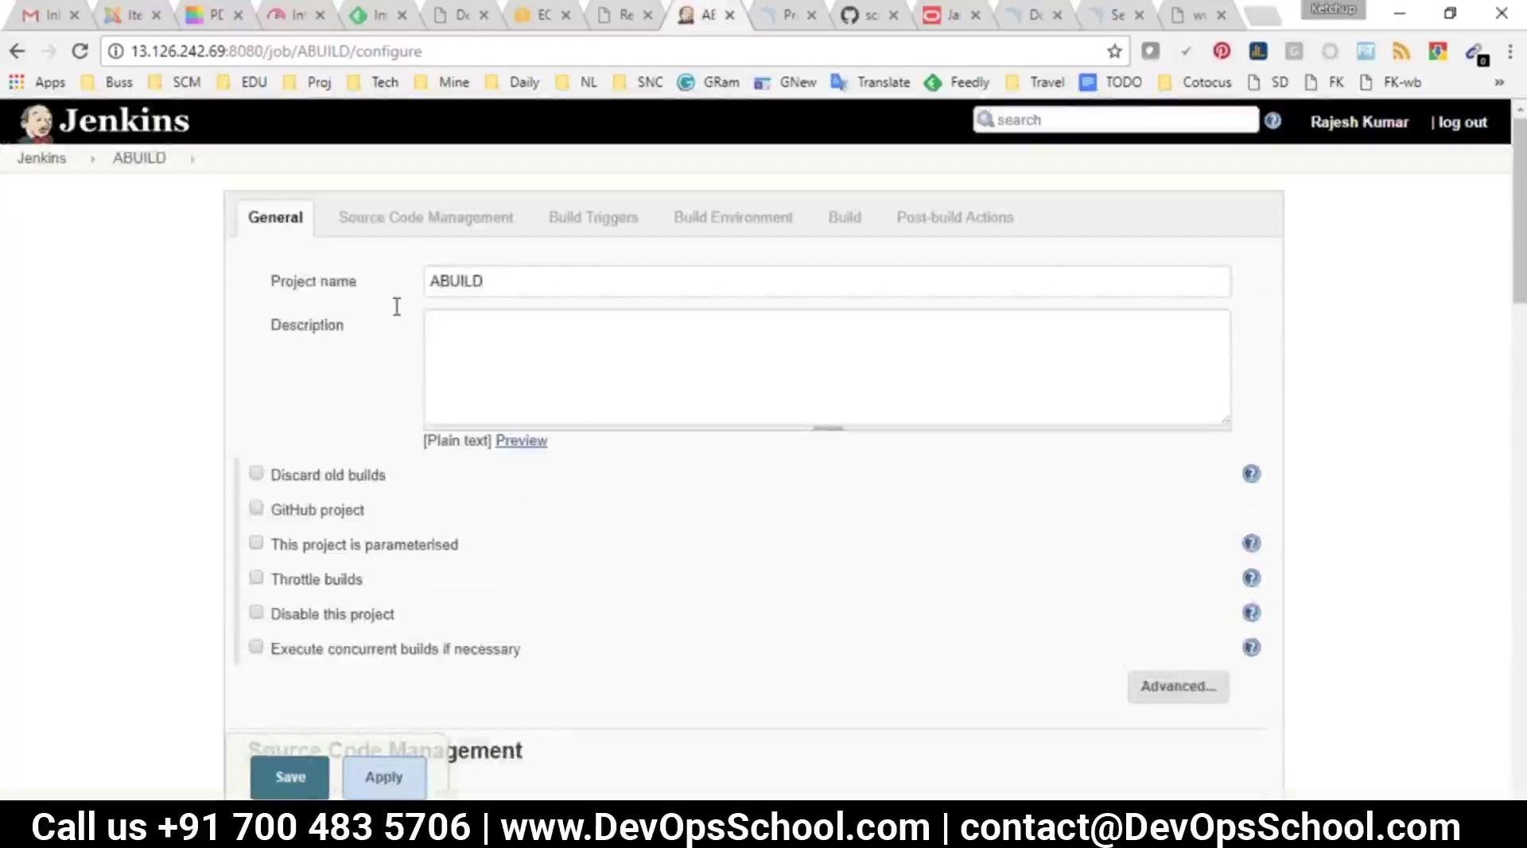
Return to the ABUILD project page, point out its action list, then go to the dashboard
click(148, 160)
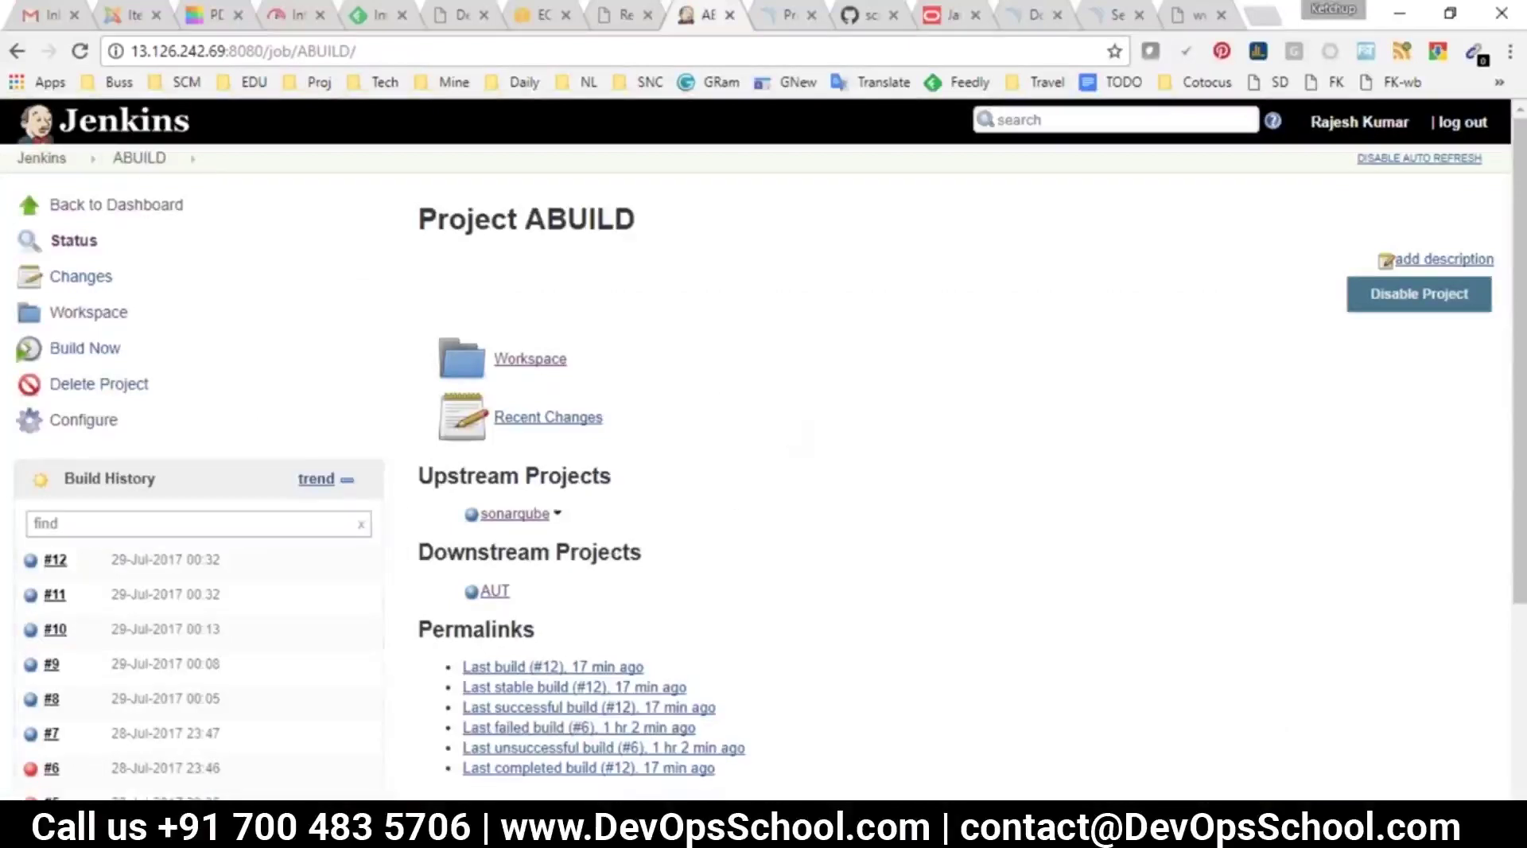
drag(203, 439, 63, 311)
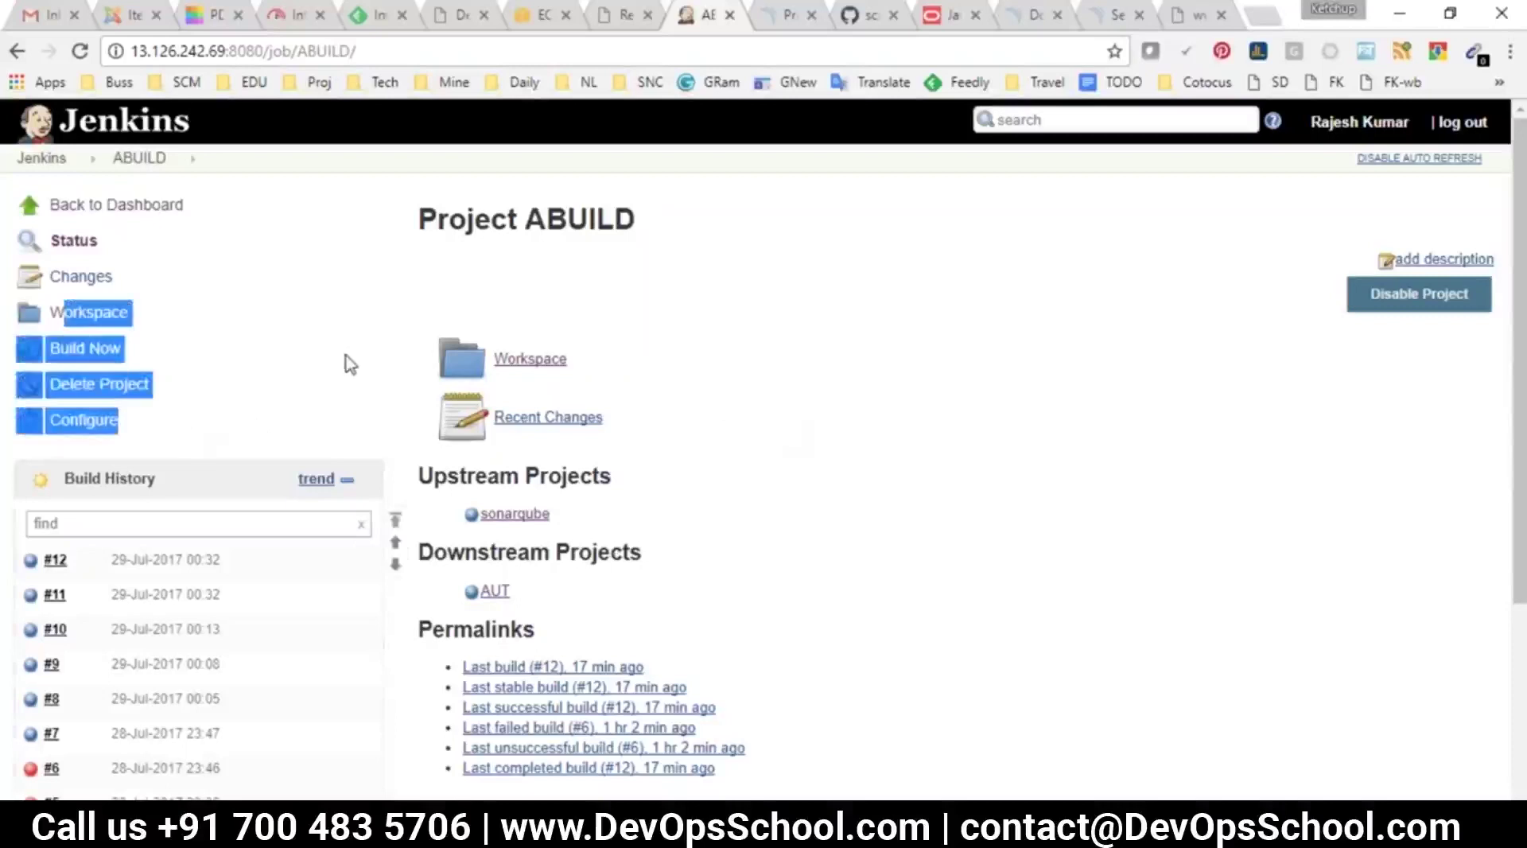
click(347, 355)
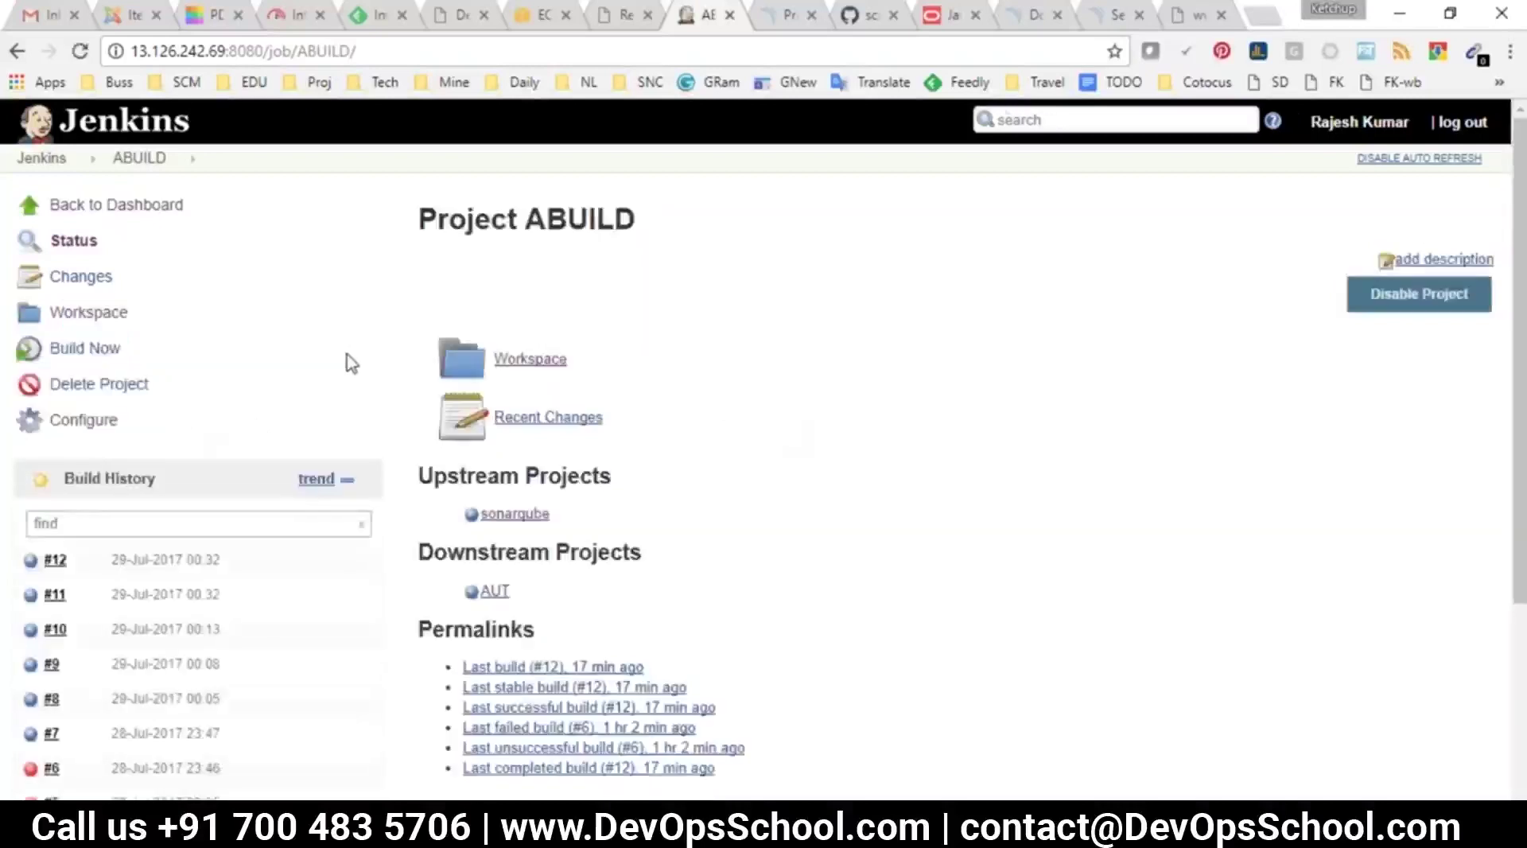
click(43, 163)
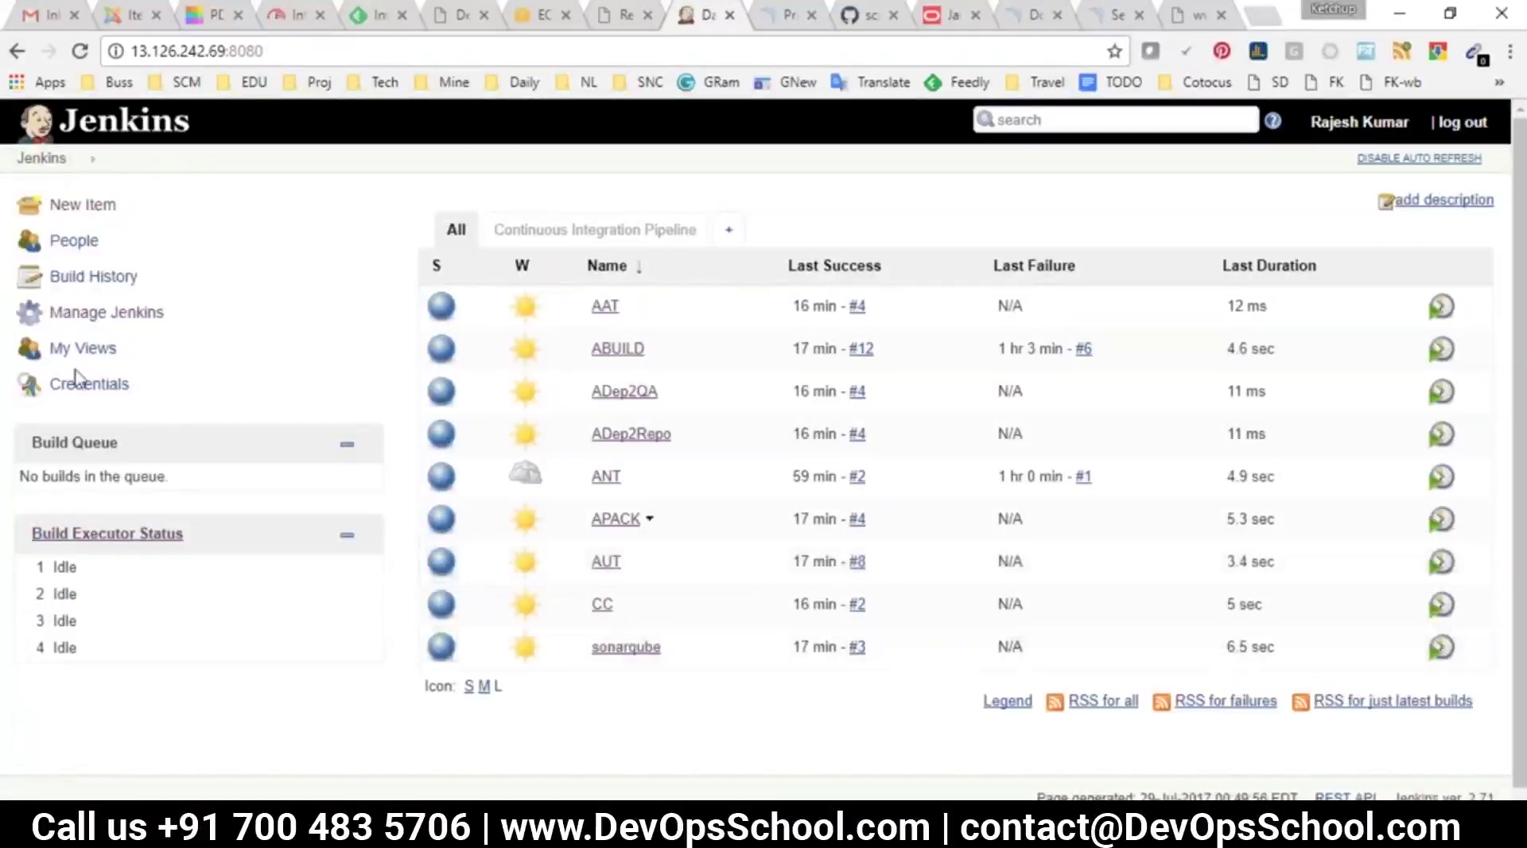
Browse the Plugin Manager's Available plugins, filtering for 'config' then 'jo', before returning to the tutorial
click(76, 322)
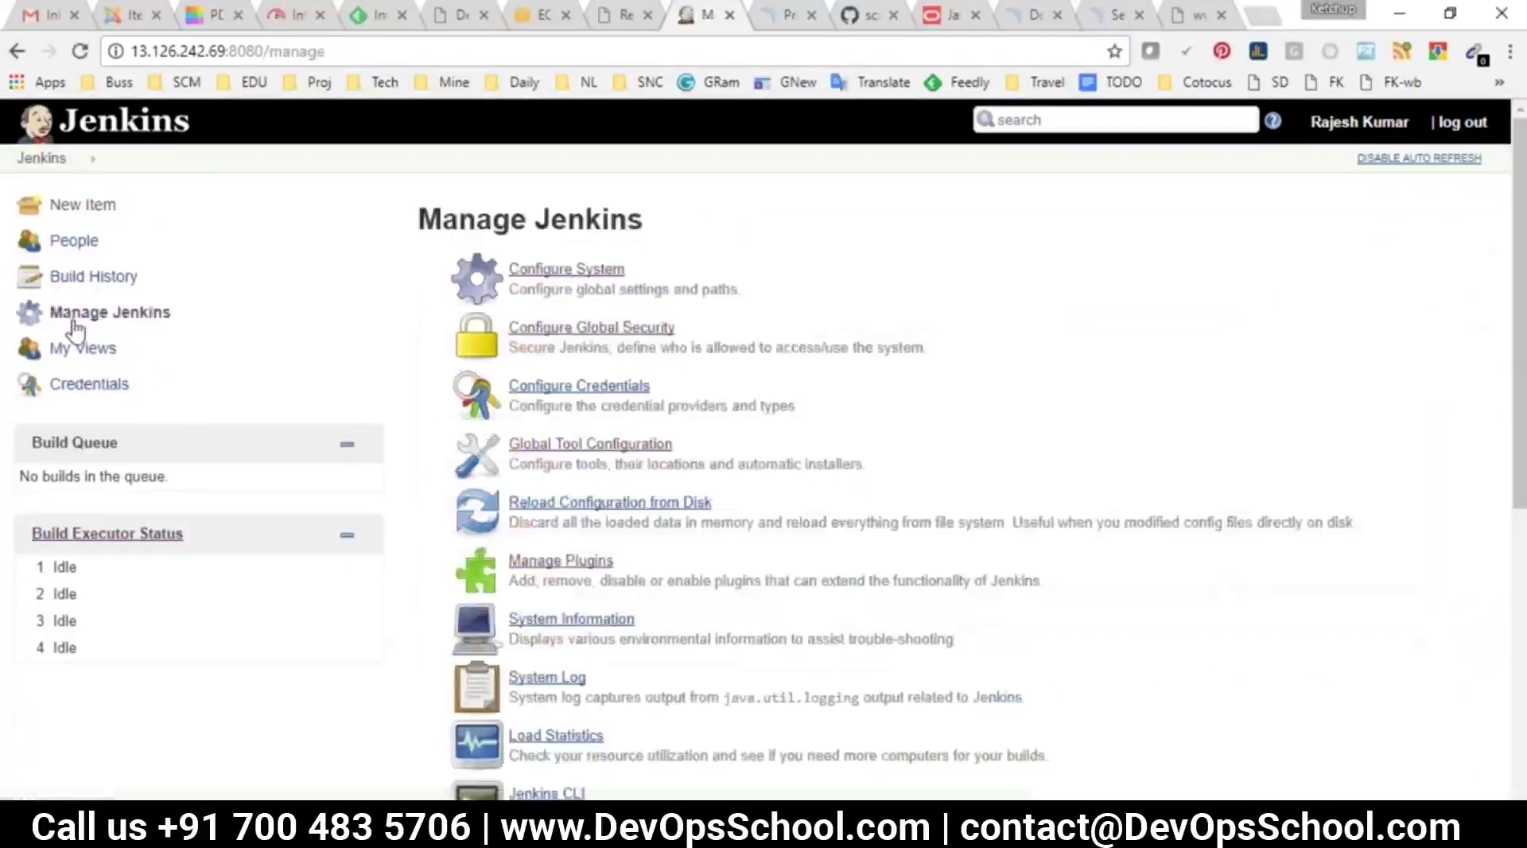
click(578, 563)
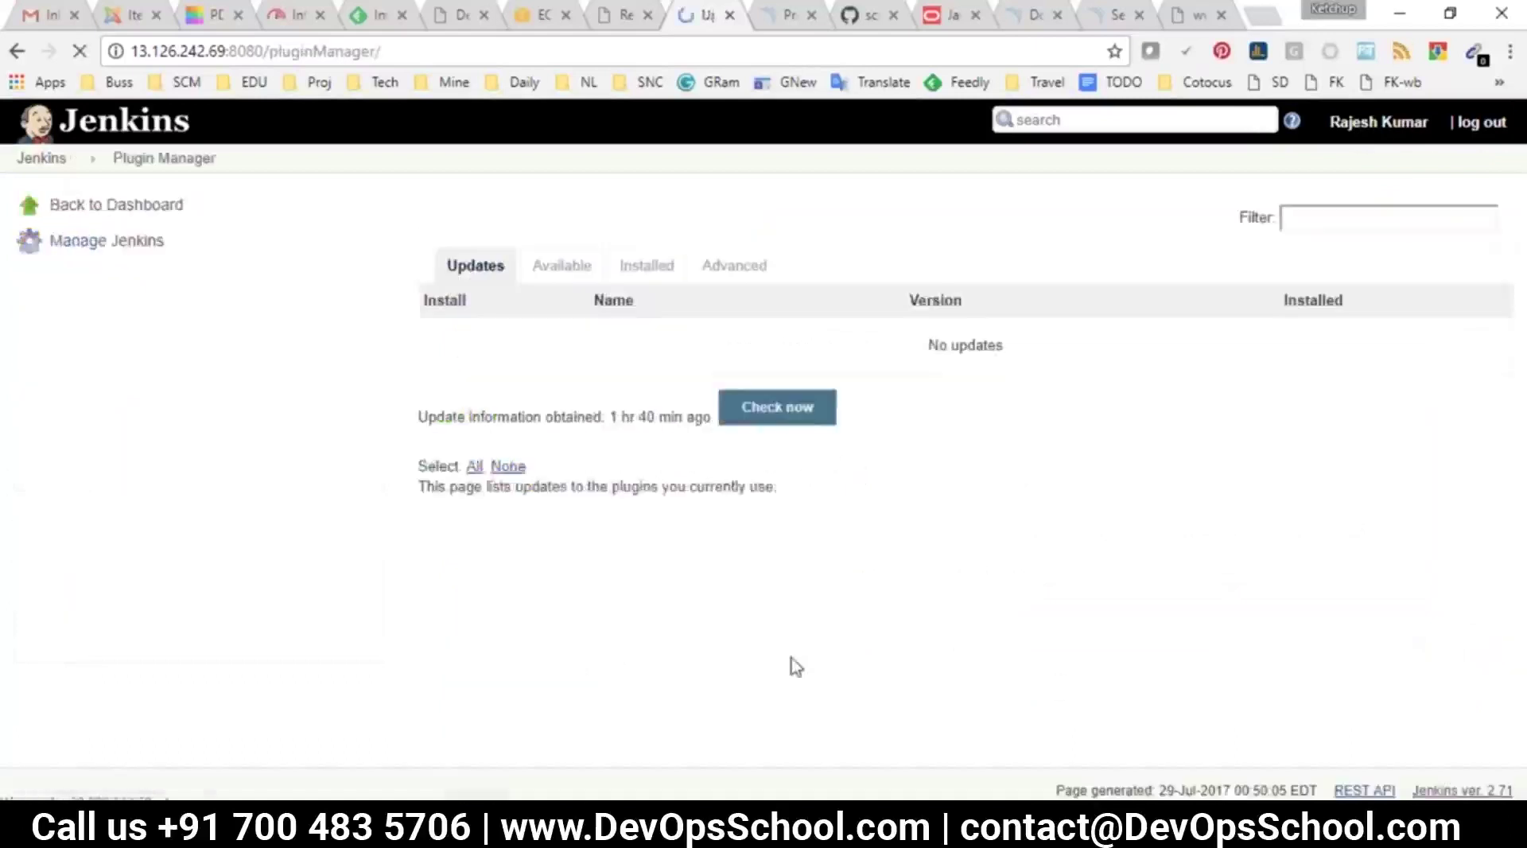
click(576, 280)
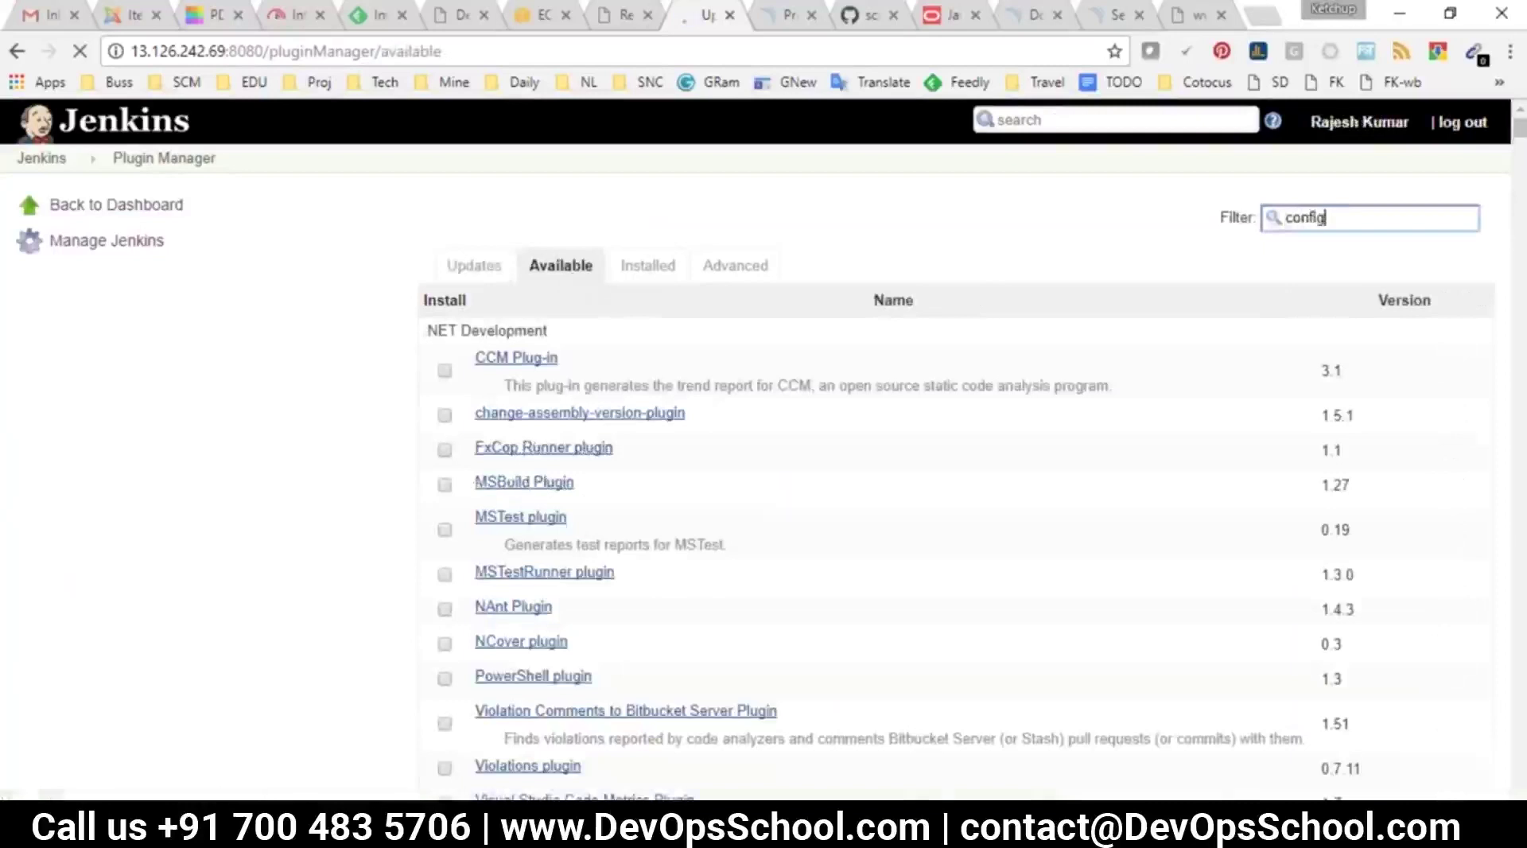
scroll(560, 421, down, 1)
scroll(671, 596, down, 3)
scroll(803, 597, up, 4)
key(BackSpace)
key(BackSpace)
key(BackSpace)
key(BackSpace)
key(BackSpace)
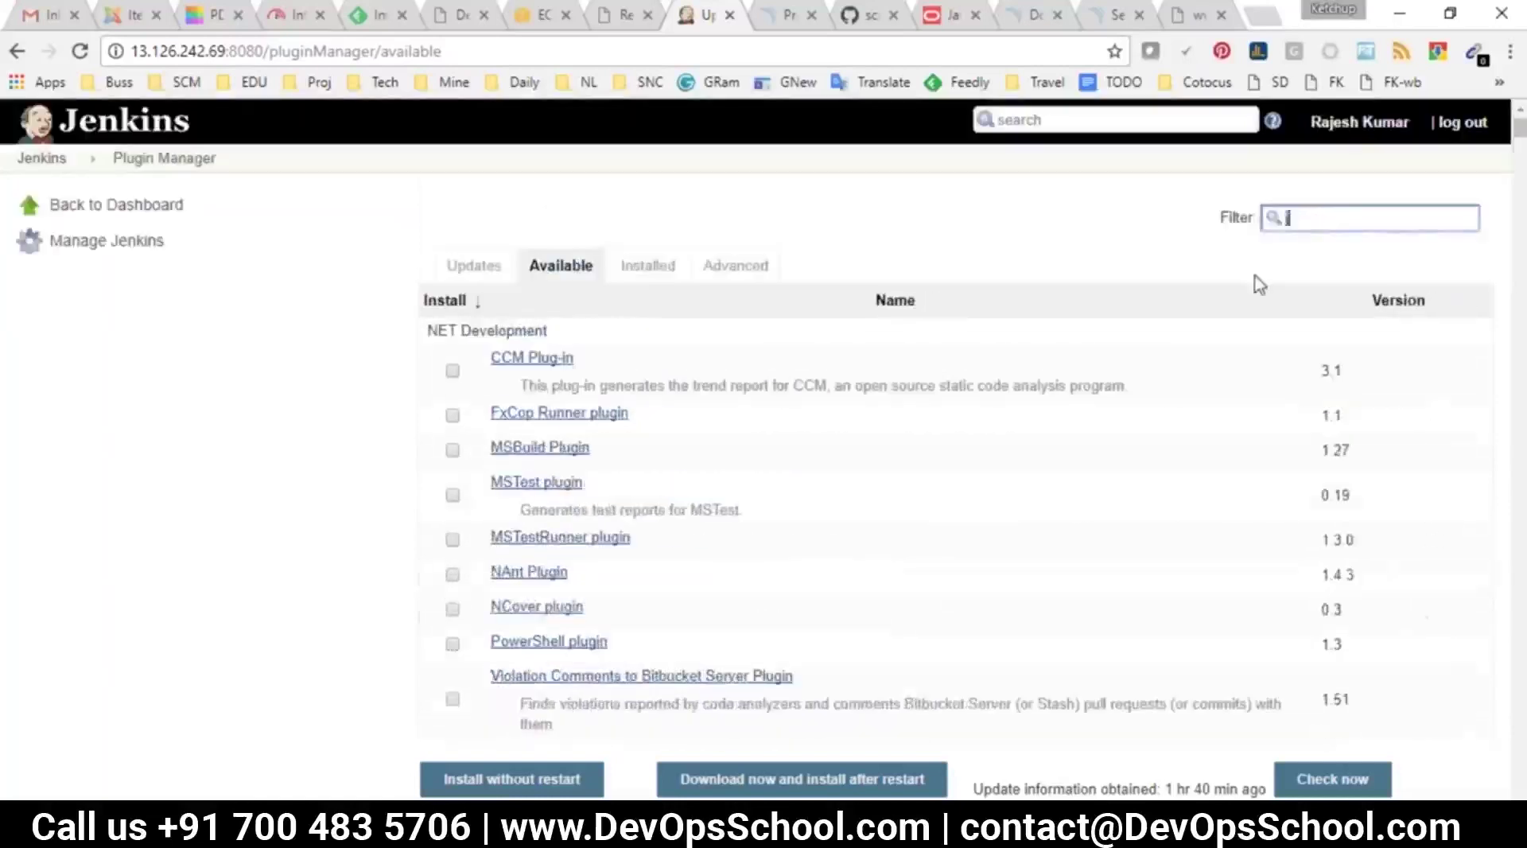
text(job)
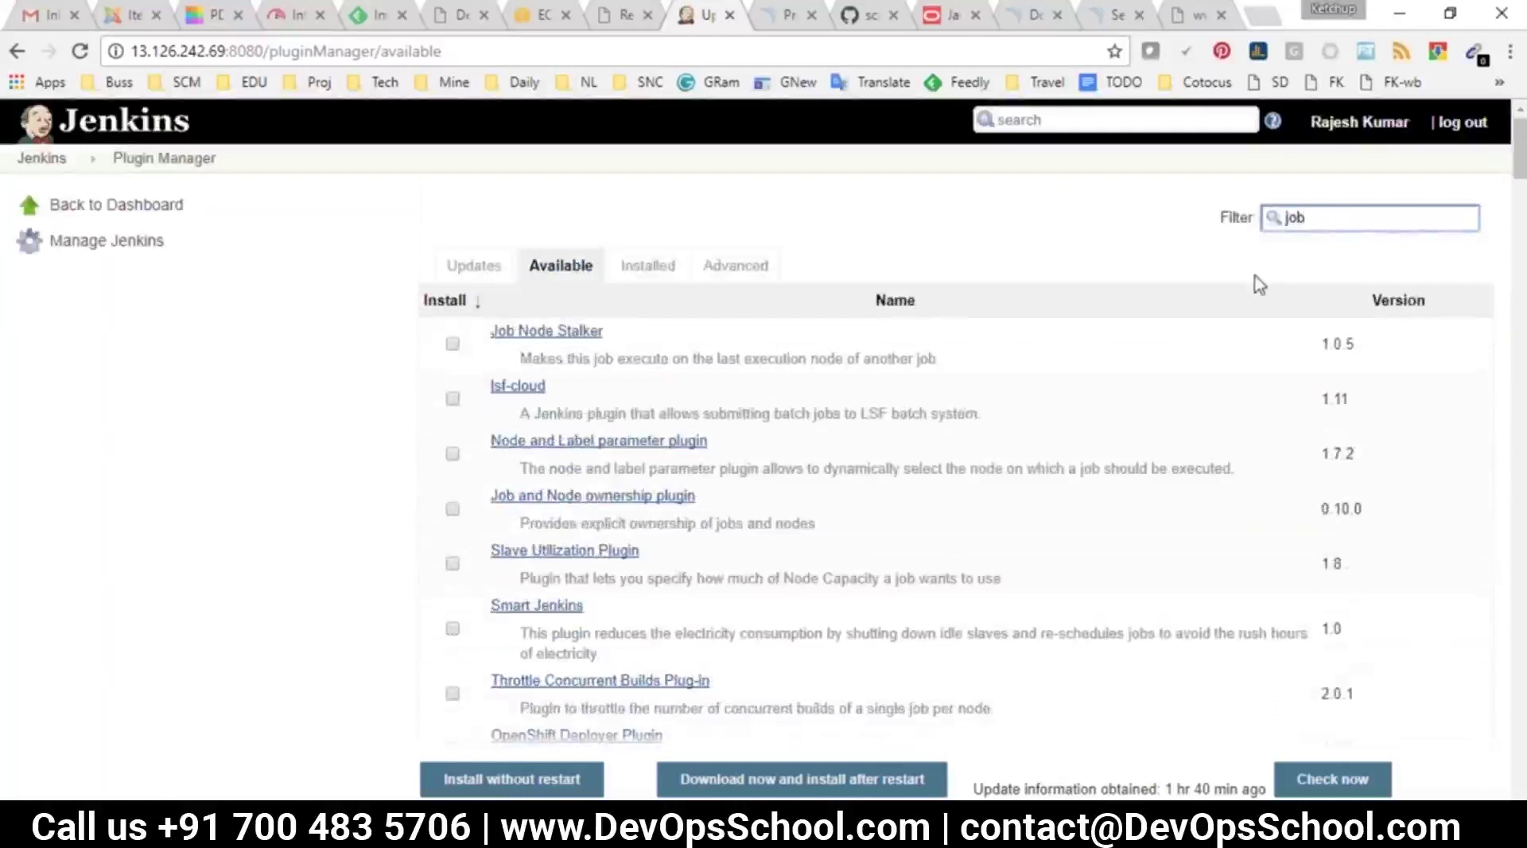
click(1209, 12)
Copy the 'Job Configuration History Plugin' heading from the plugins tutorial
scroll(764, 445, up, 15)
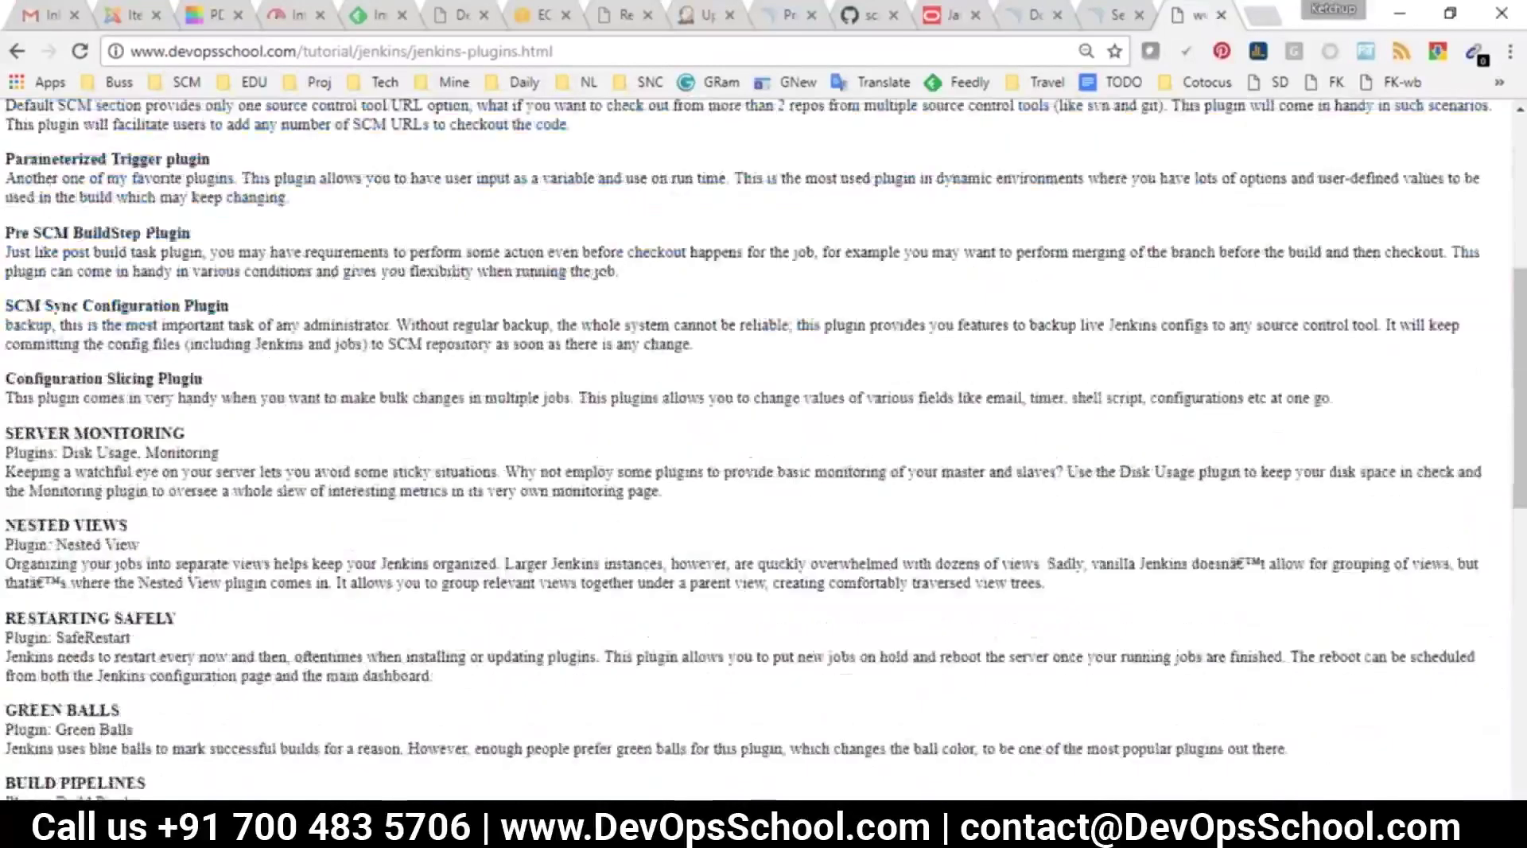
drag(8, 154, 261, 412)
click(261, 411)
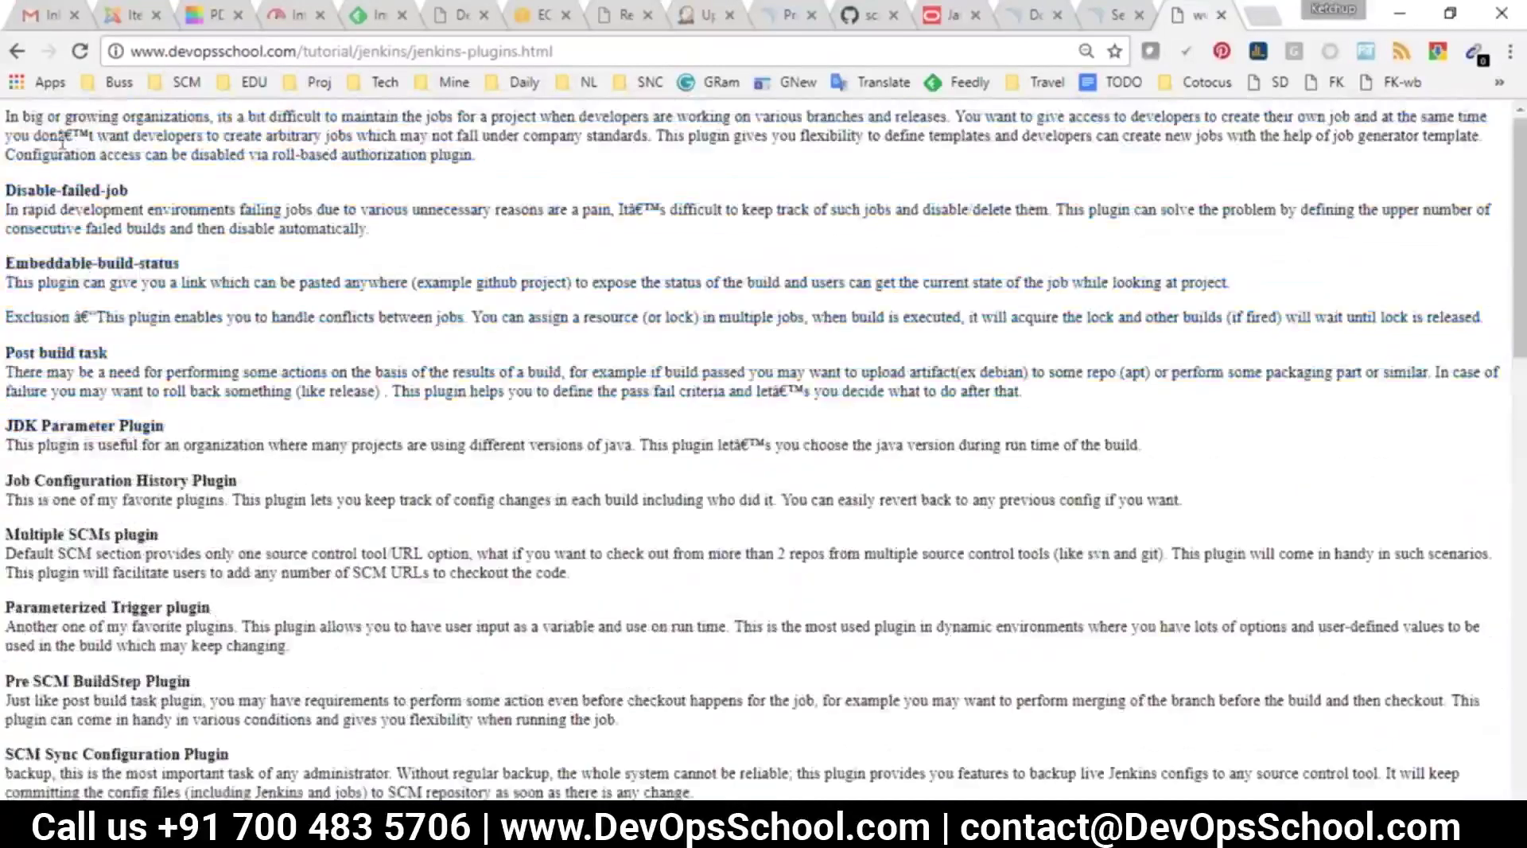
drag(83, 430, 111, 517)
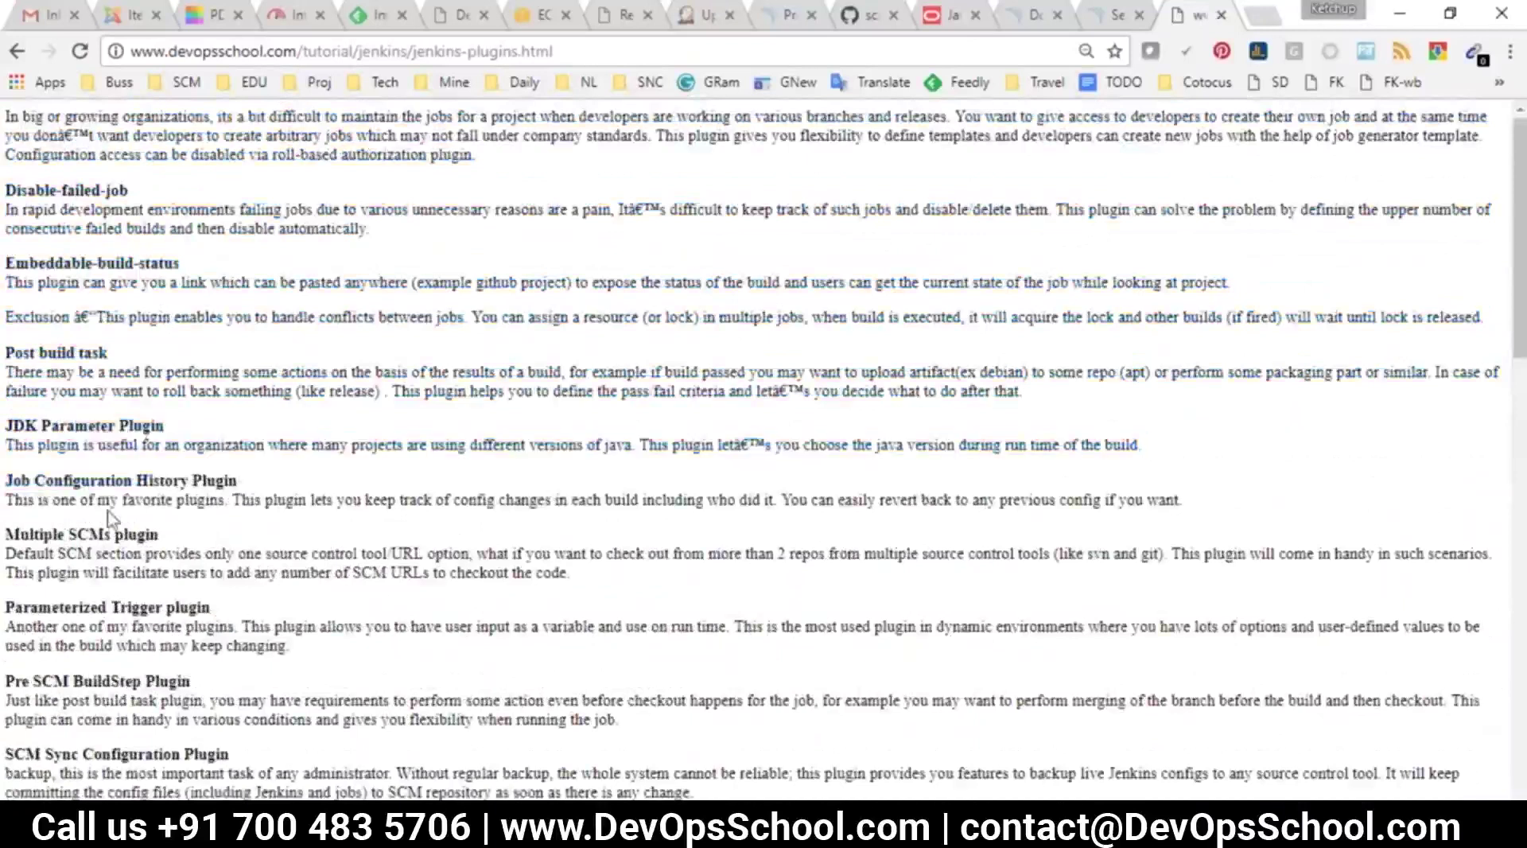
double_click(76, 480)
double_click(163, 481)
drag(261, 485, 8, 465)
key(ctrl+c)
Google 'Job Configuration History Plugin' in a new tab and select the JobConfigHistory name
click(1261, 15)
key(ctrl+v)
key(Return)
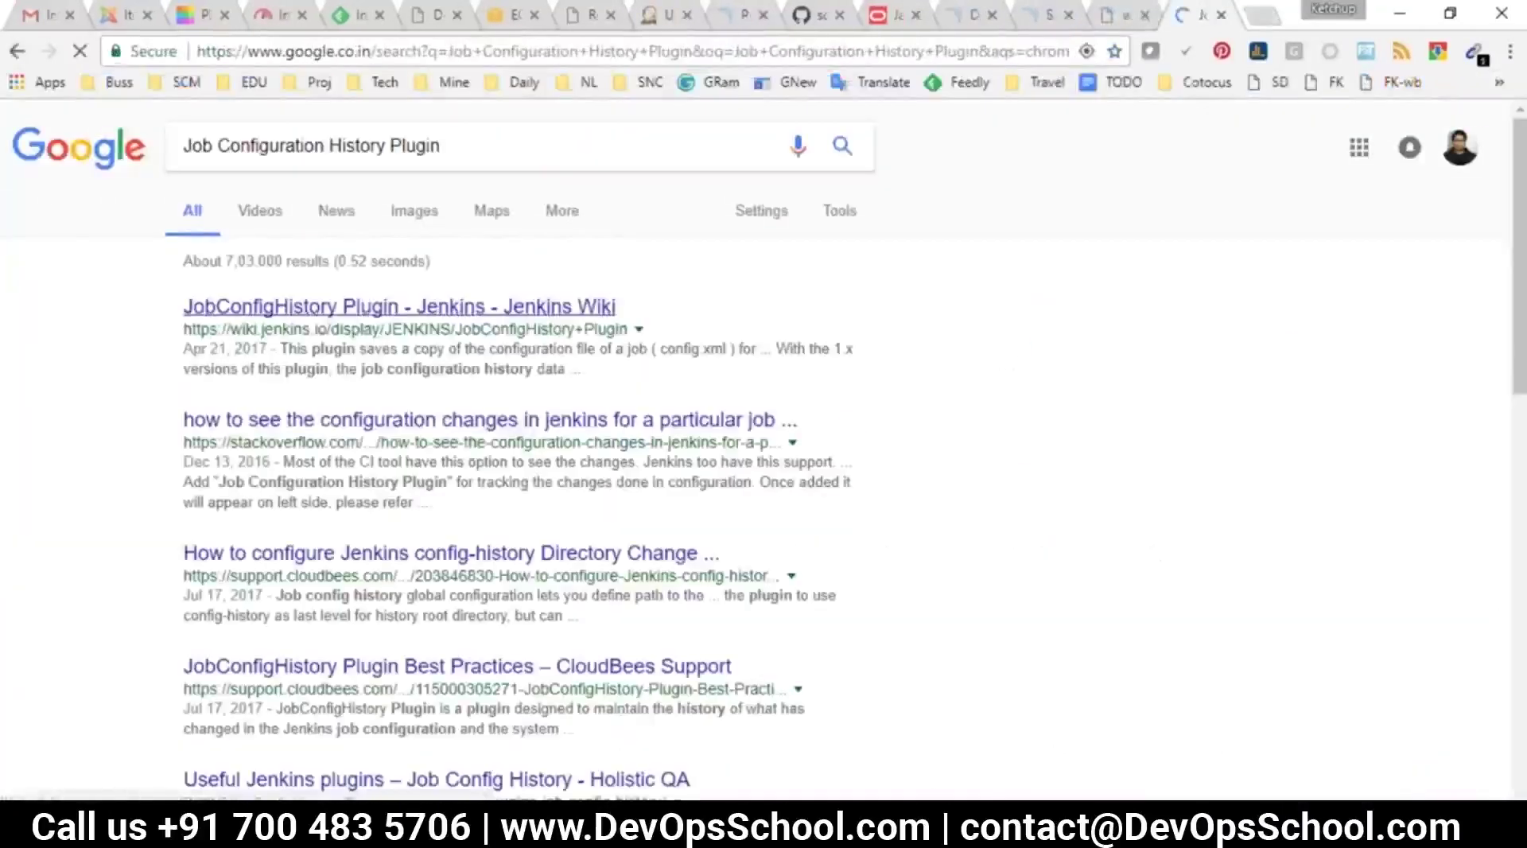
drag(185, 315, 333, 311)
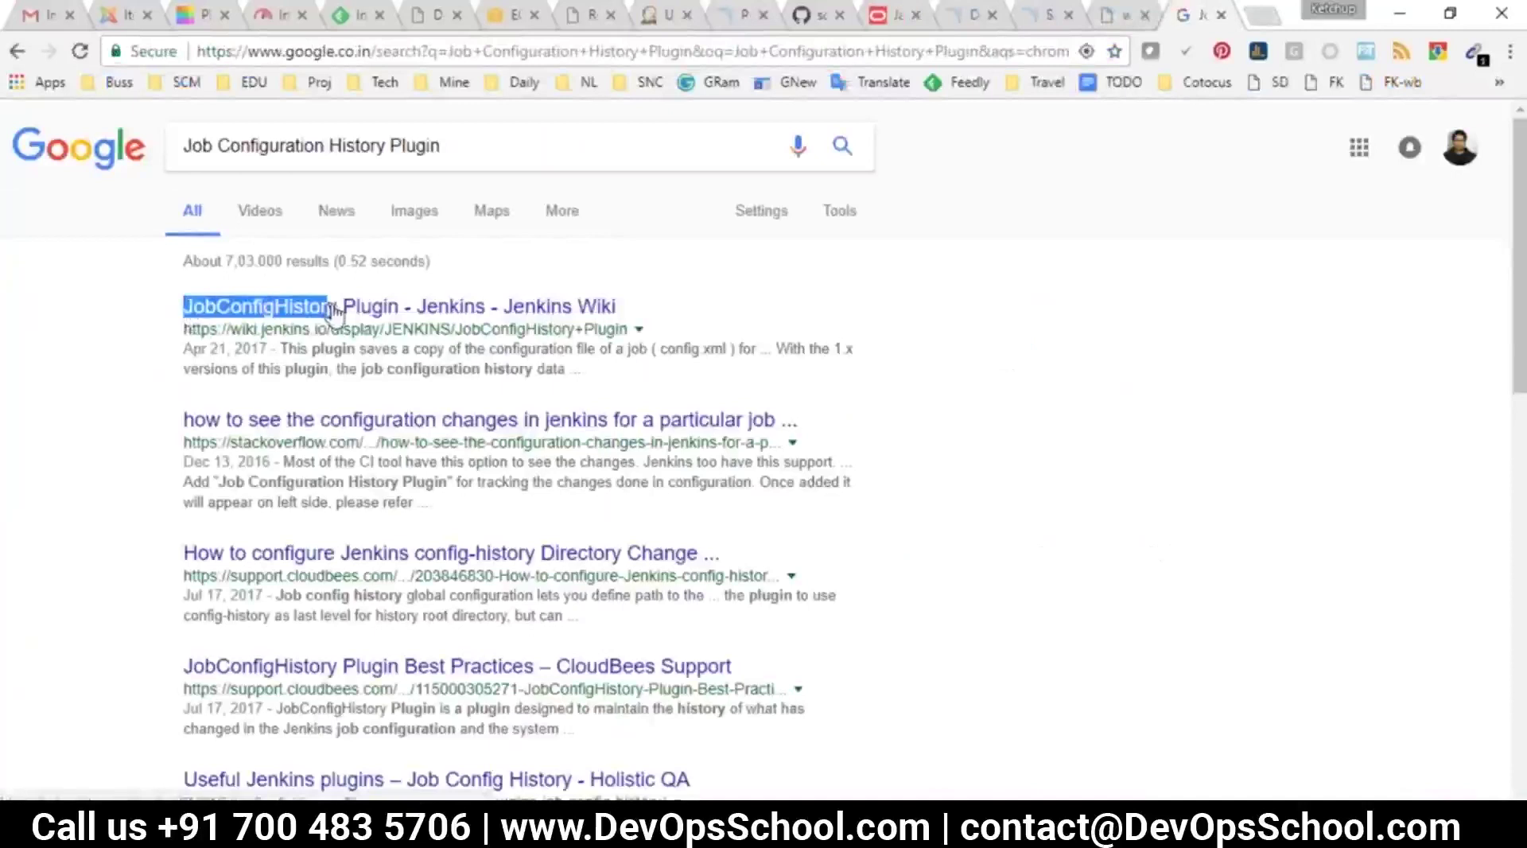
Filter Jenkins's available plugins for JobConfigHistory
click(974, 14)
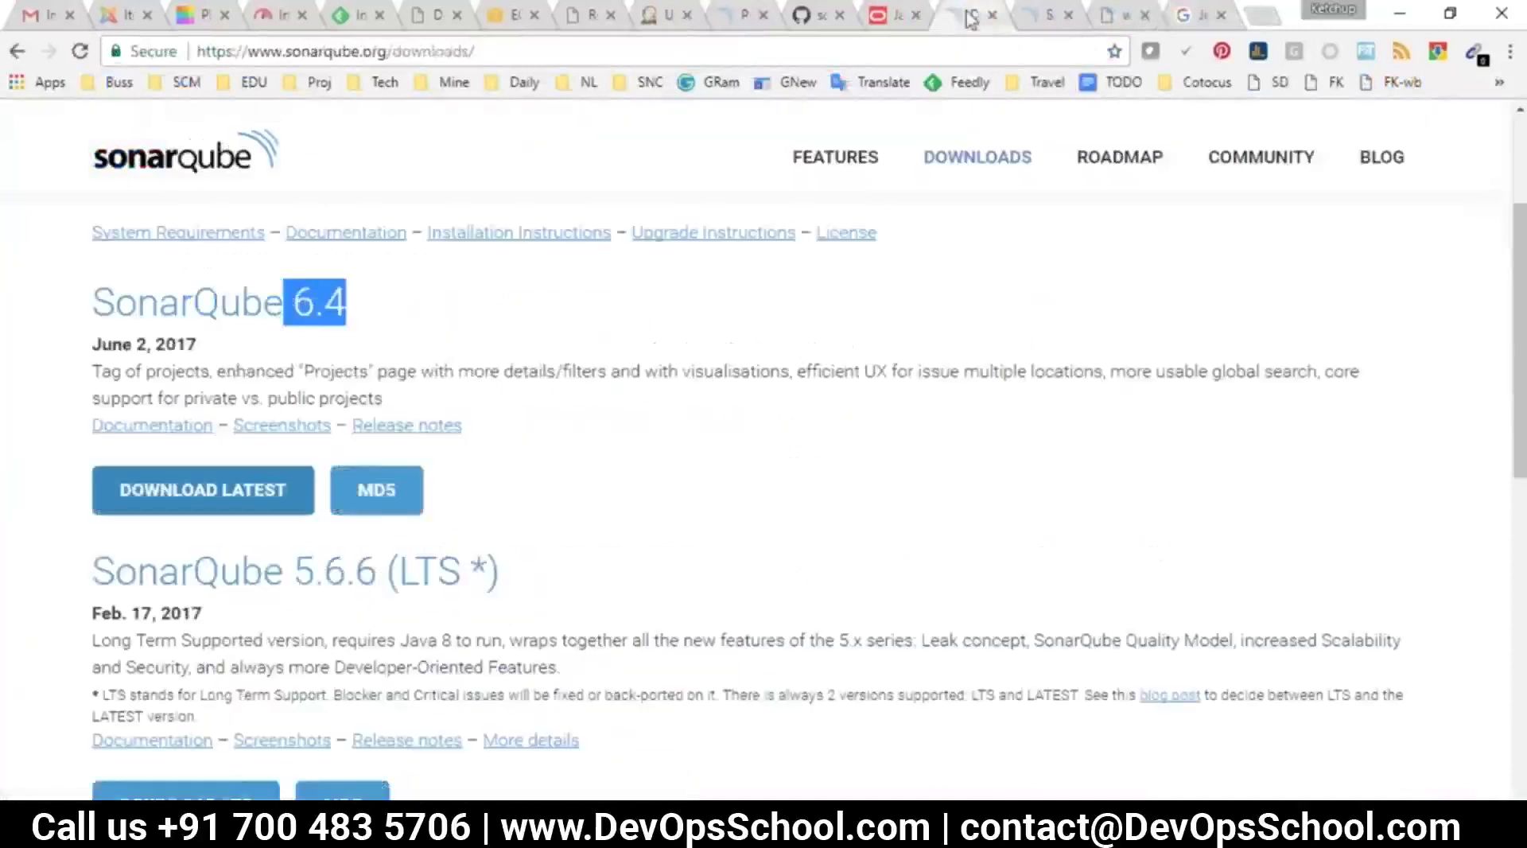
click(664, 14)
key(ctrl+a)
key(ctrl+v)
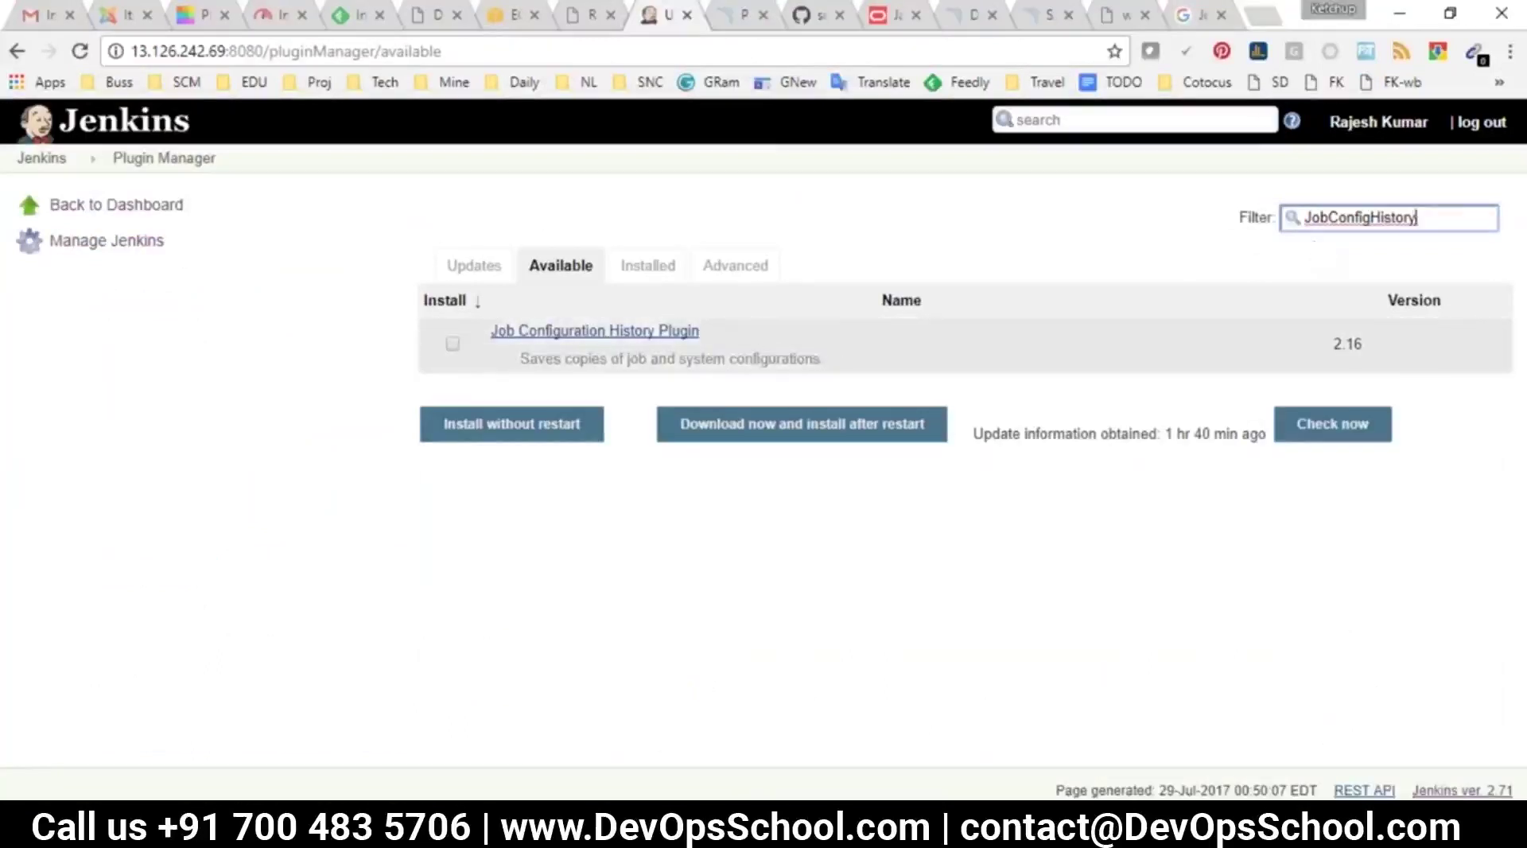
Install the Job Configuration History Plugin without a restart, then go back to the dashboard
click(453, 343)
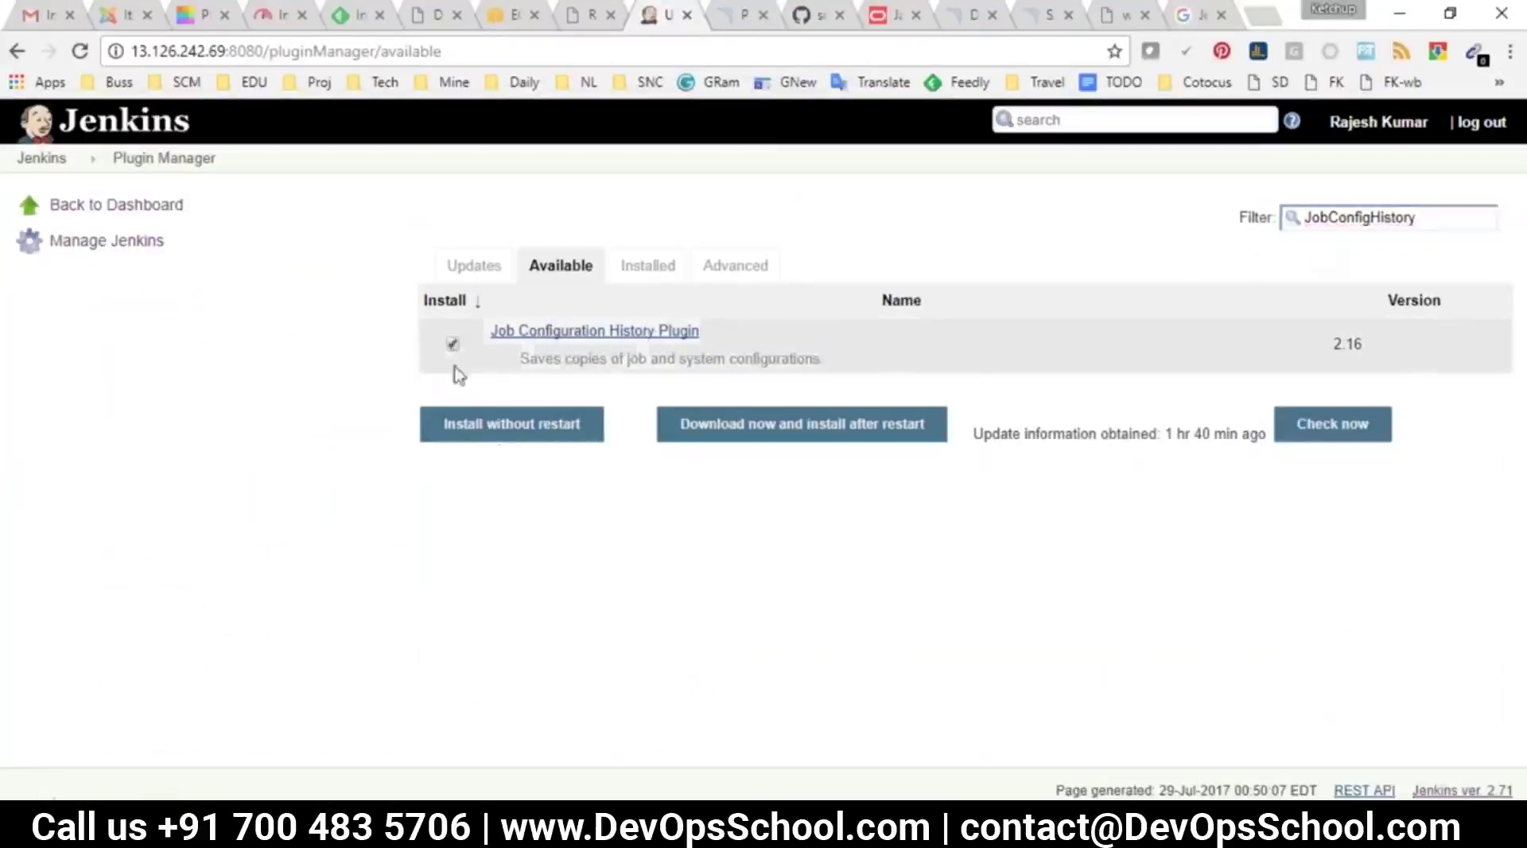
click(501, 429)
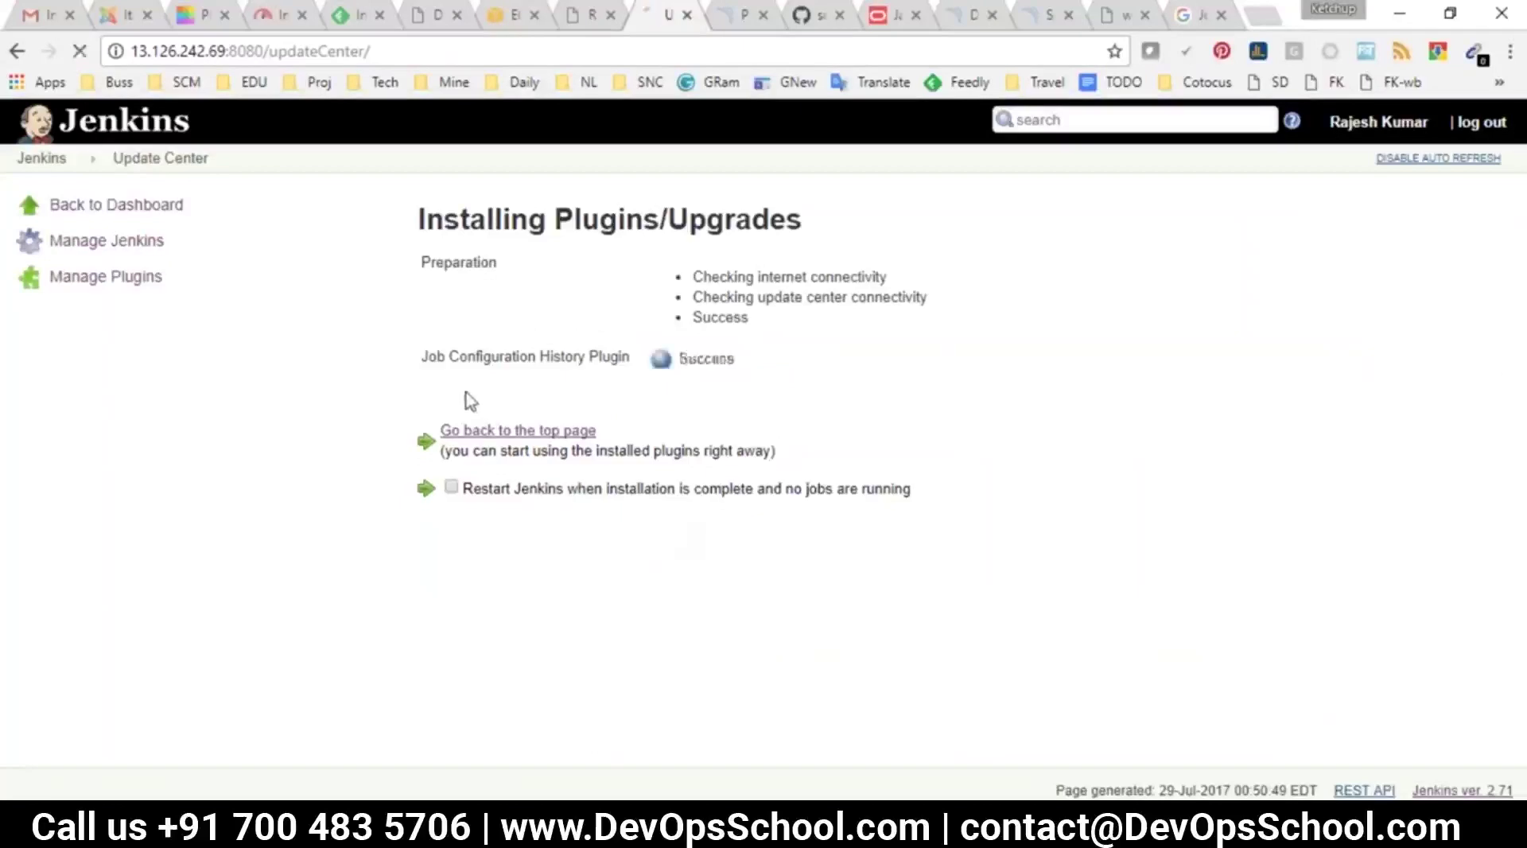
click(78, 202)
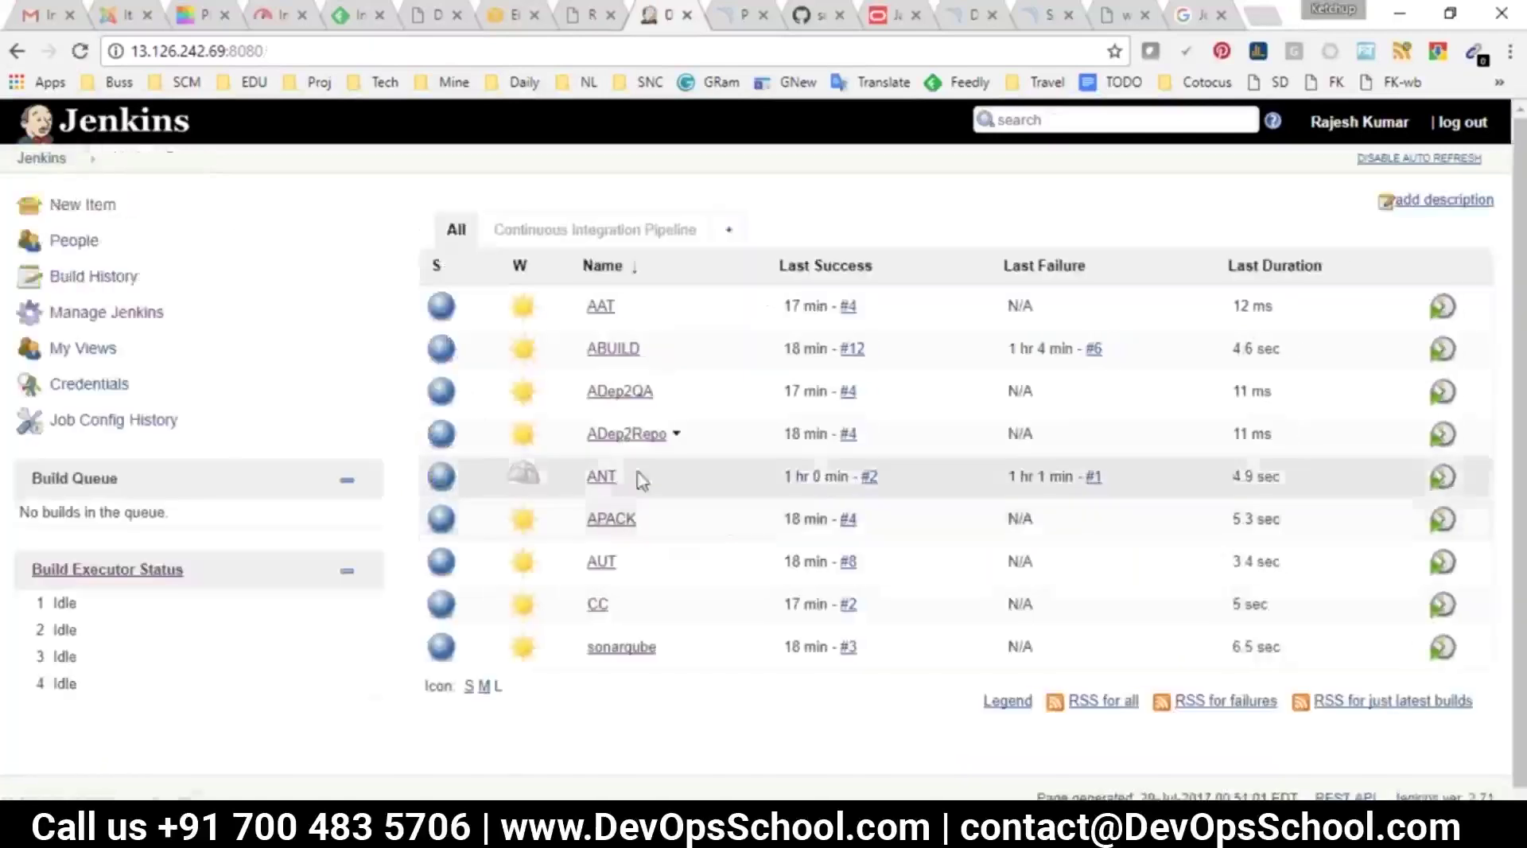
In ABUILD's configuration, check the Maven Goals value compile11 and save
click(613, 350)
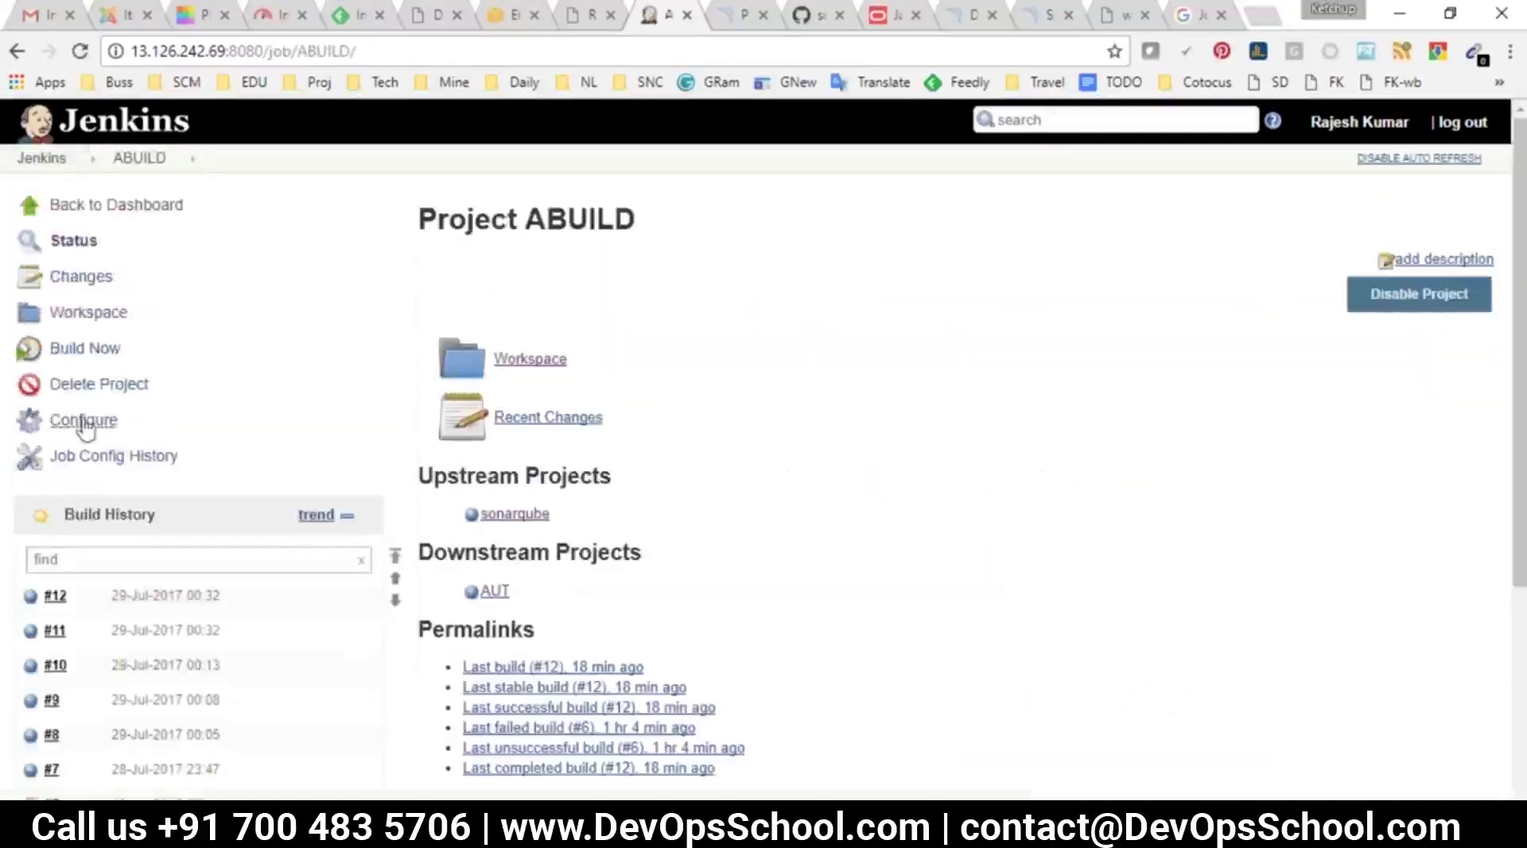
drag(211, 446, 50, 446)
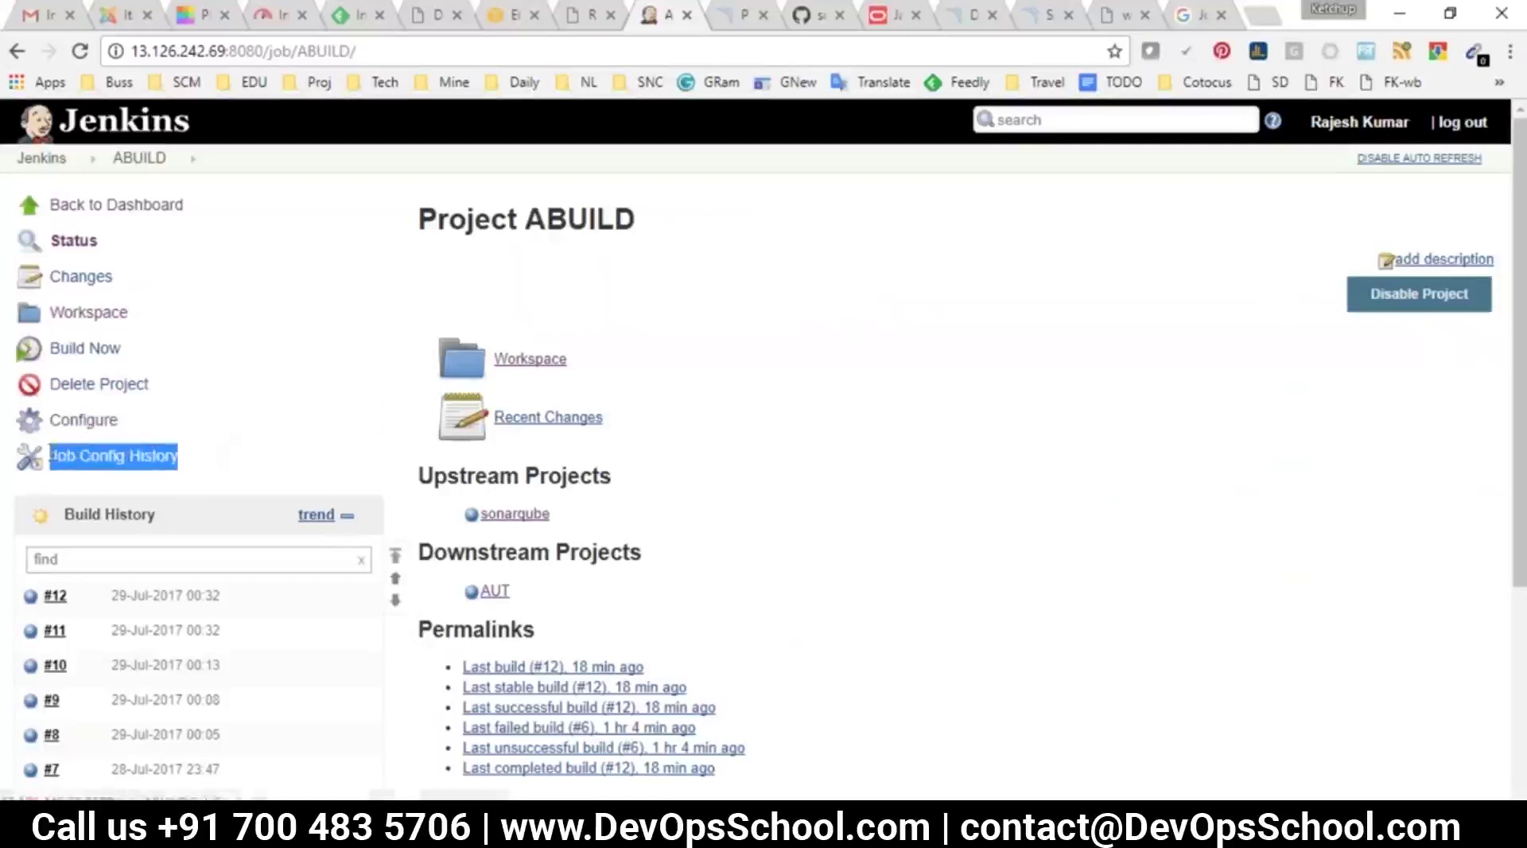
click(213, 498)
click(80, 421)
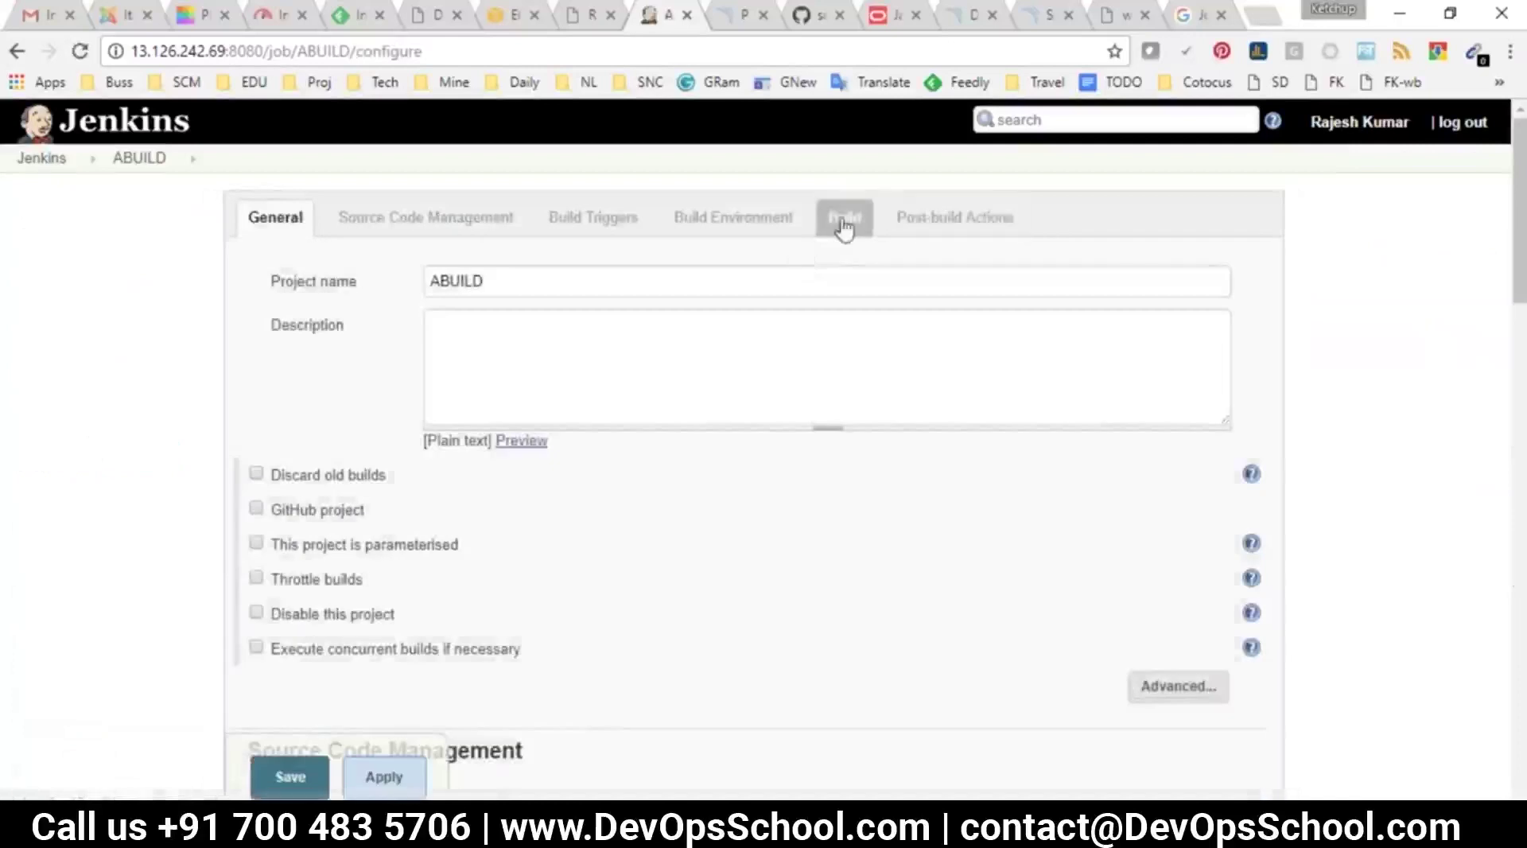
click(842, 227)
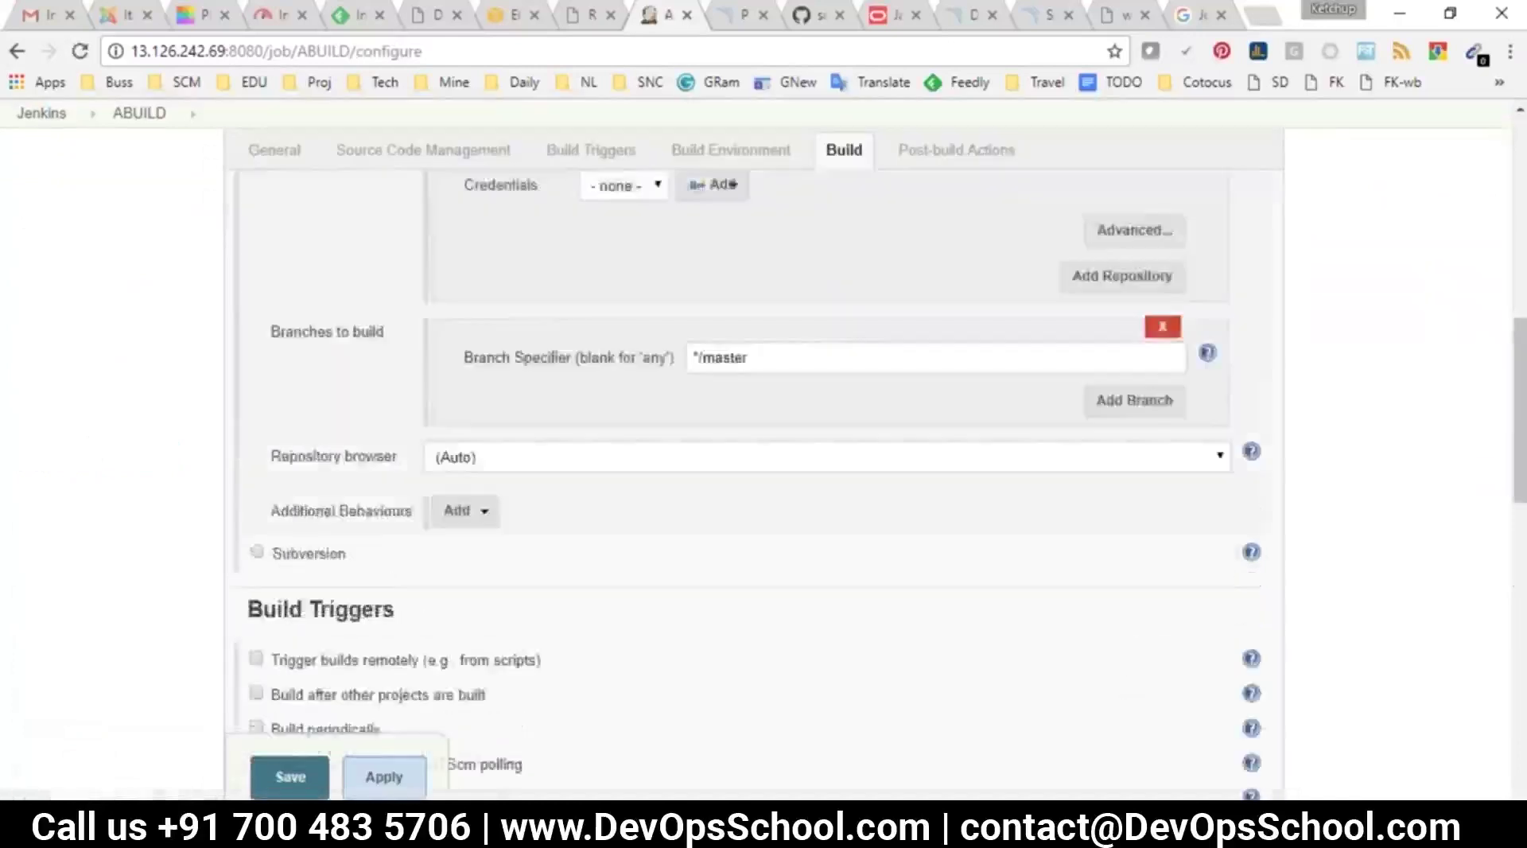
click(497, 362)
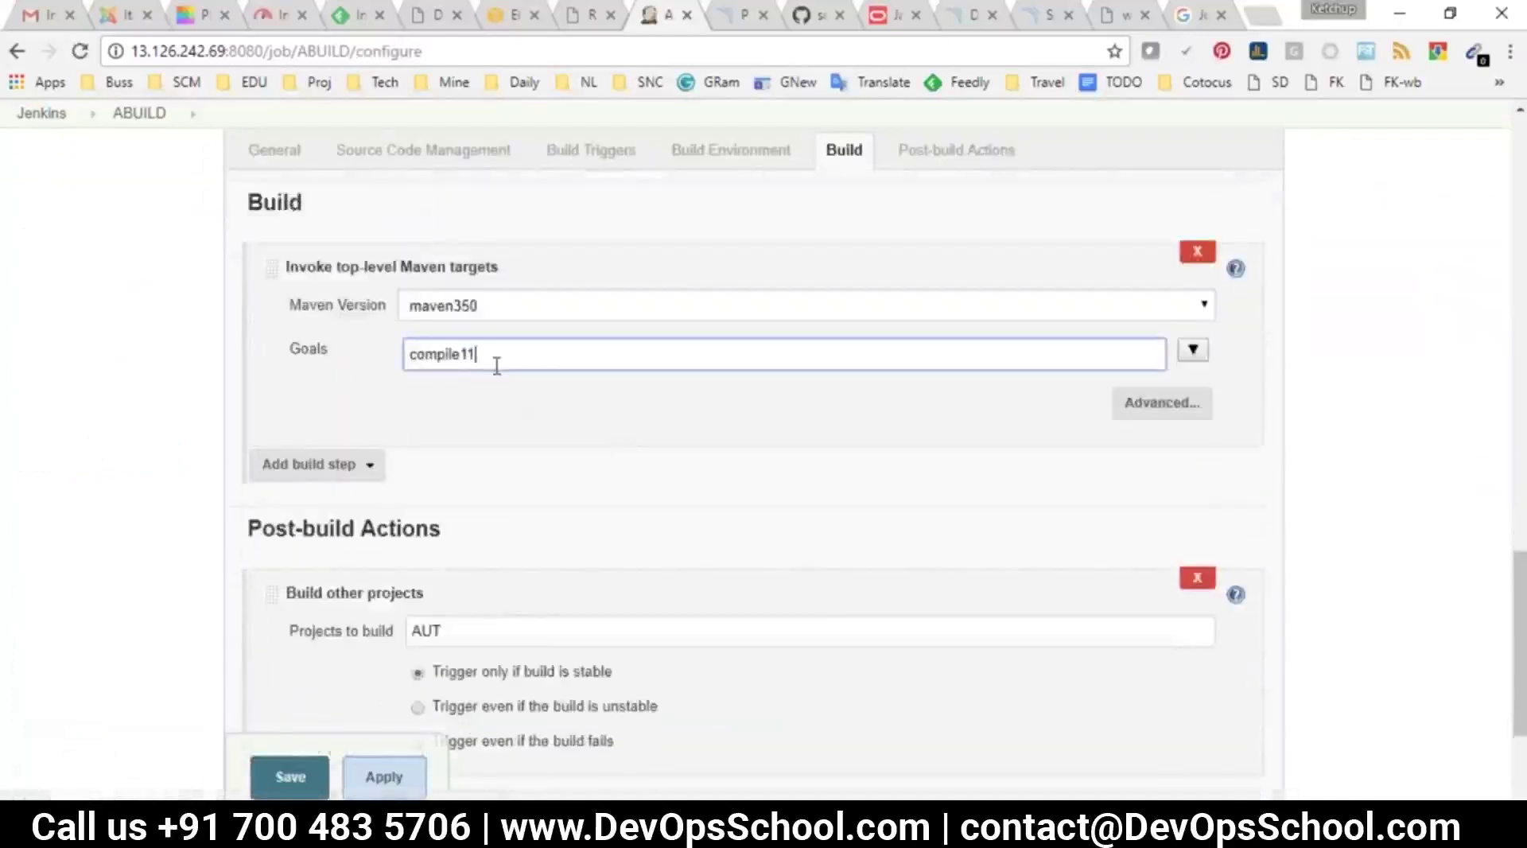
drag(494, 362, 366, 357)
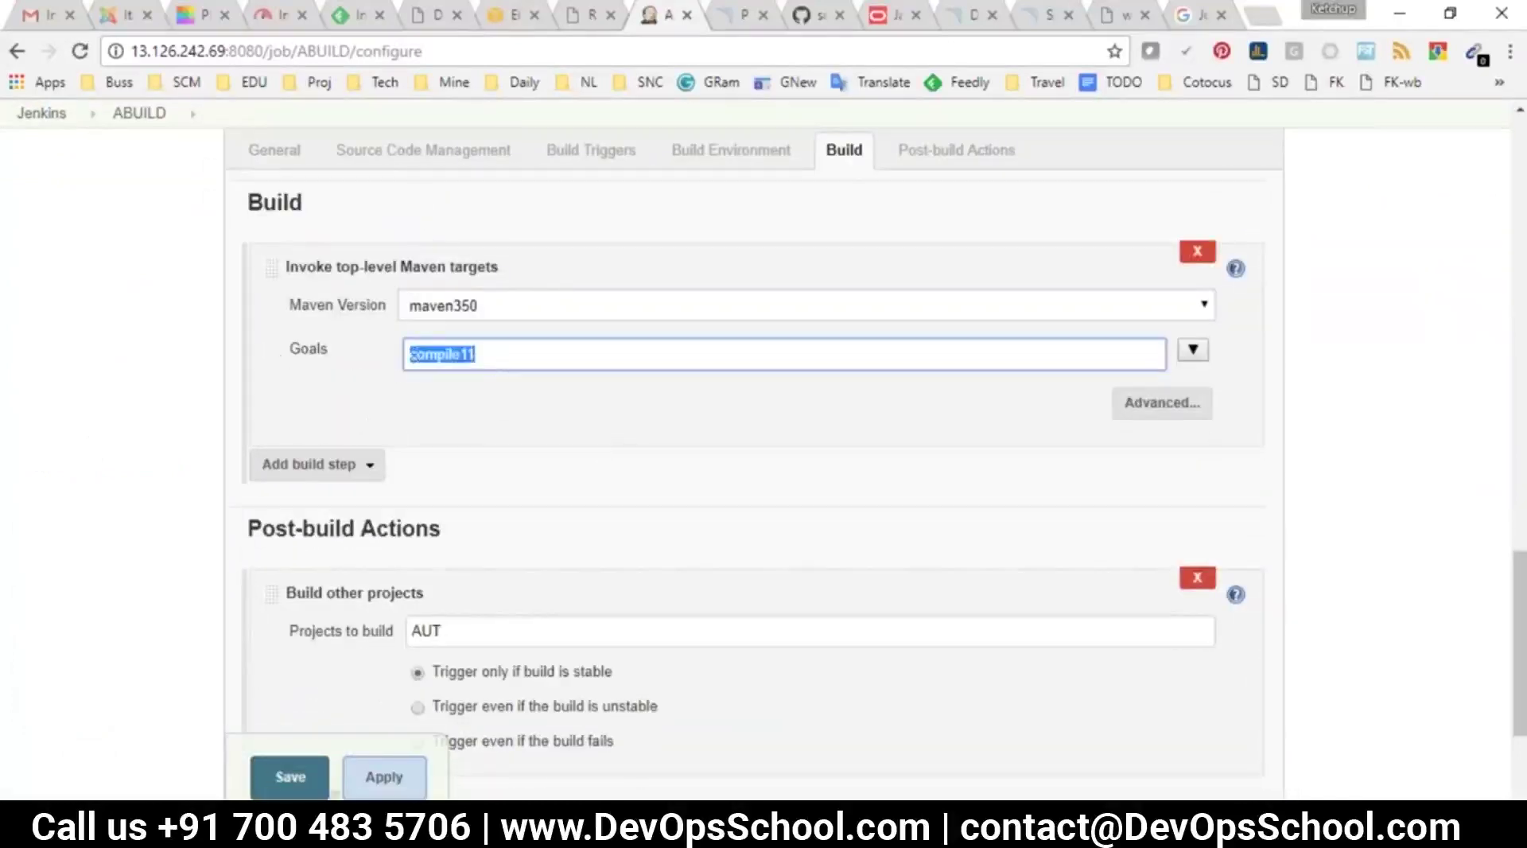
click(299, 778)
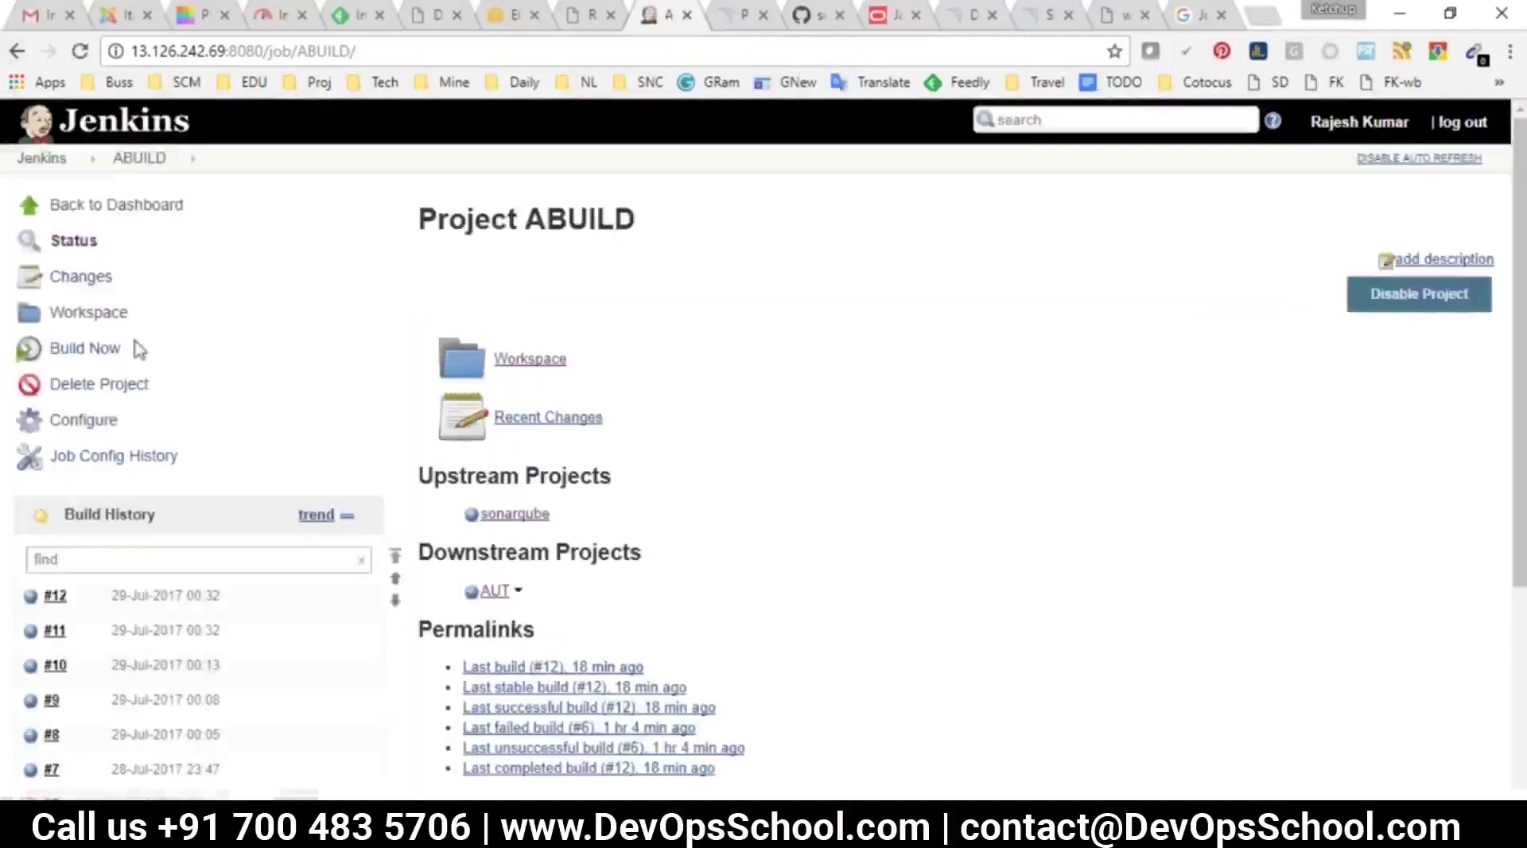
Run a new ABUILD build and inspect the resulting failed build #13
click(83, 348)
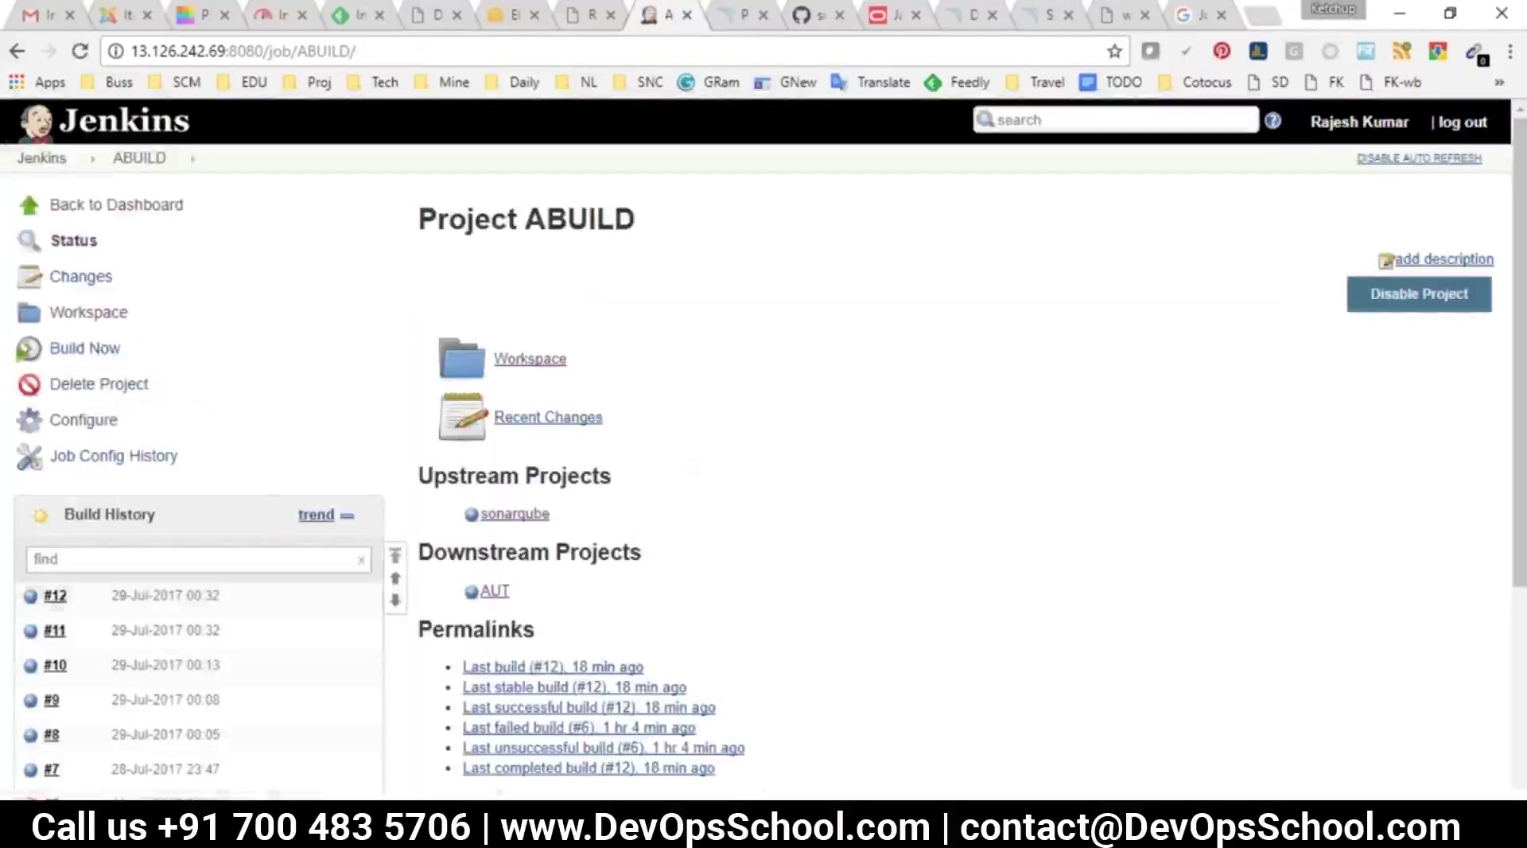
click(127, 596)
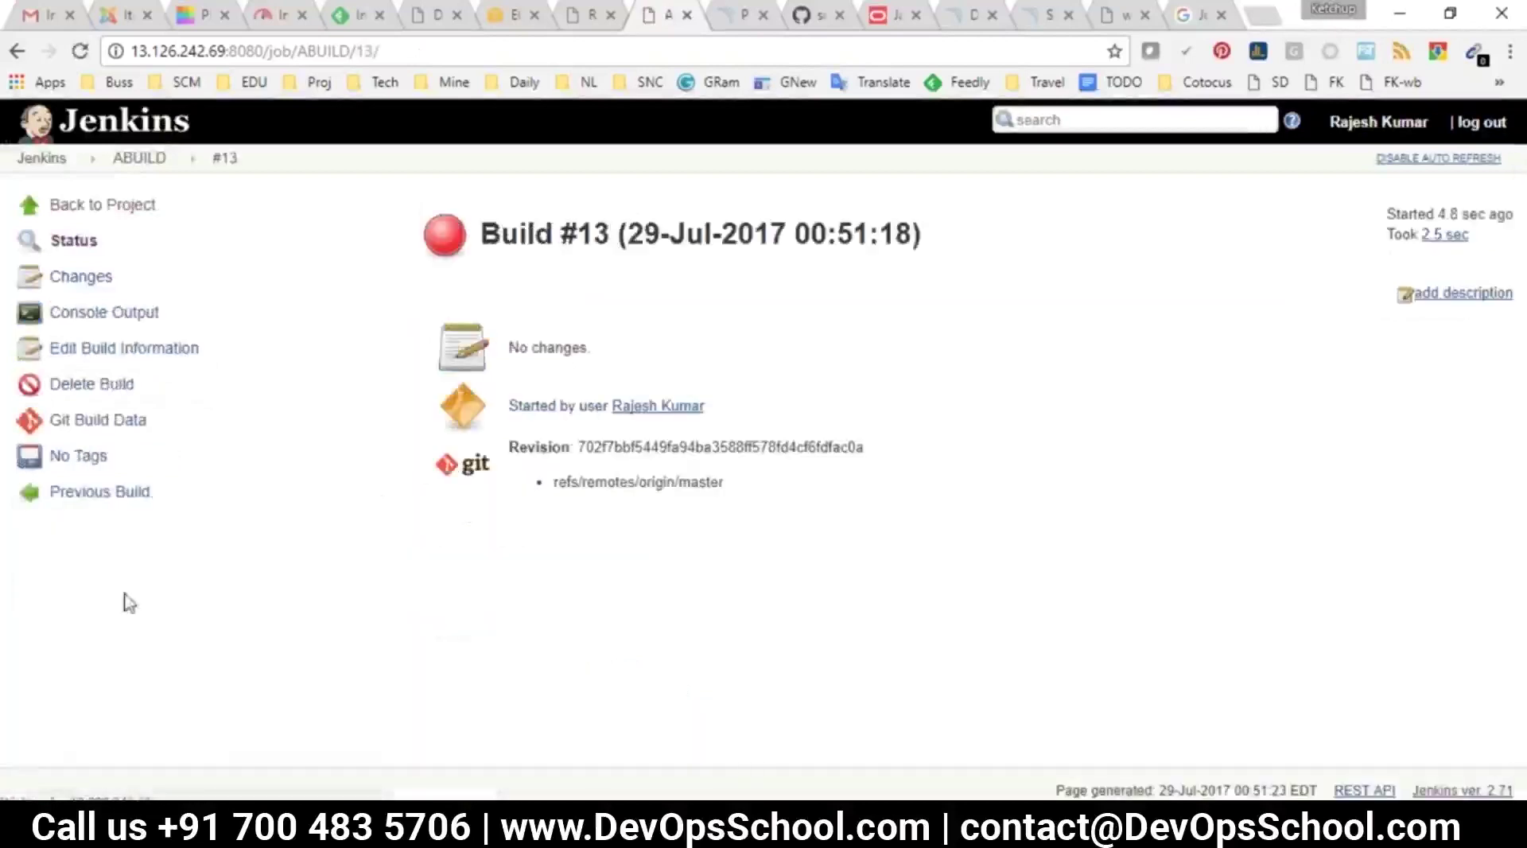
click(16, 50)
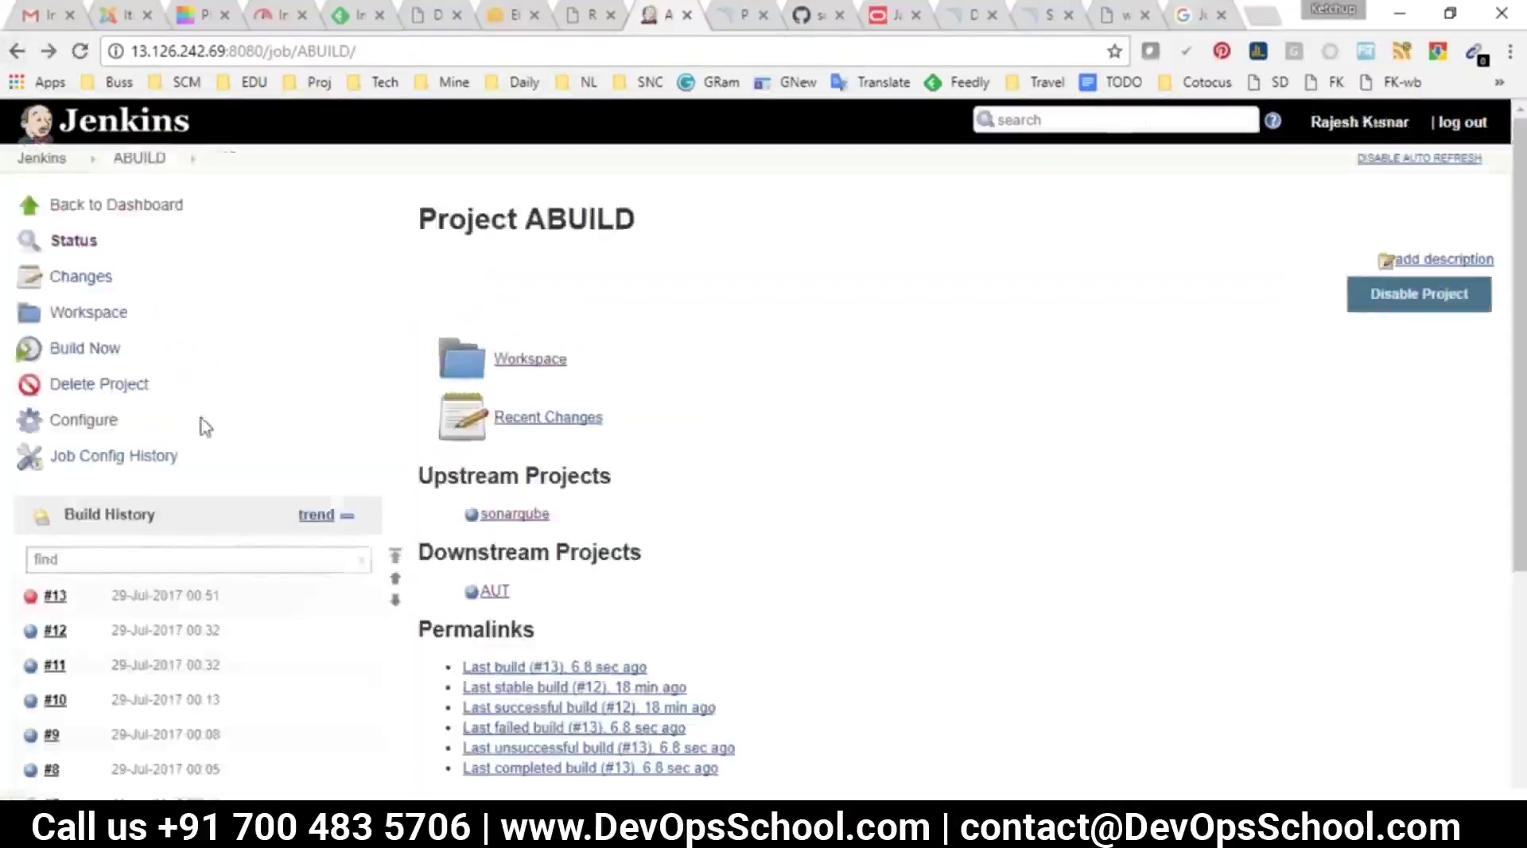
Recheck the compile11 Goals value in ABUILD's configuration, then return to the project page
click(89, 433)
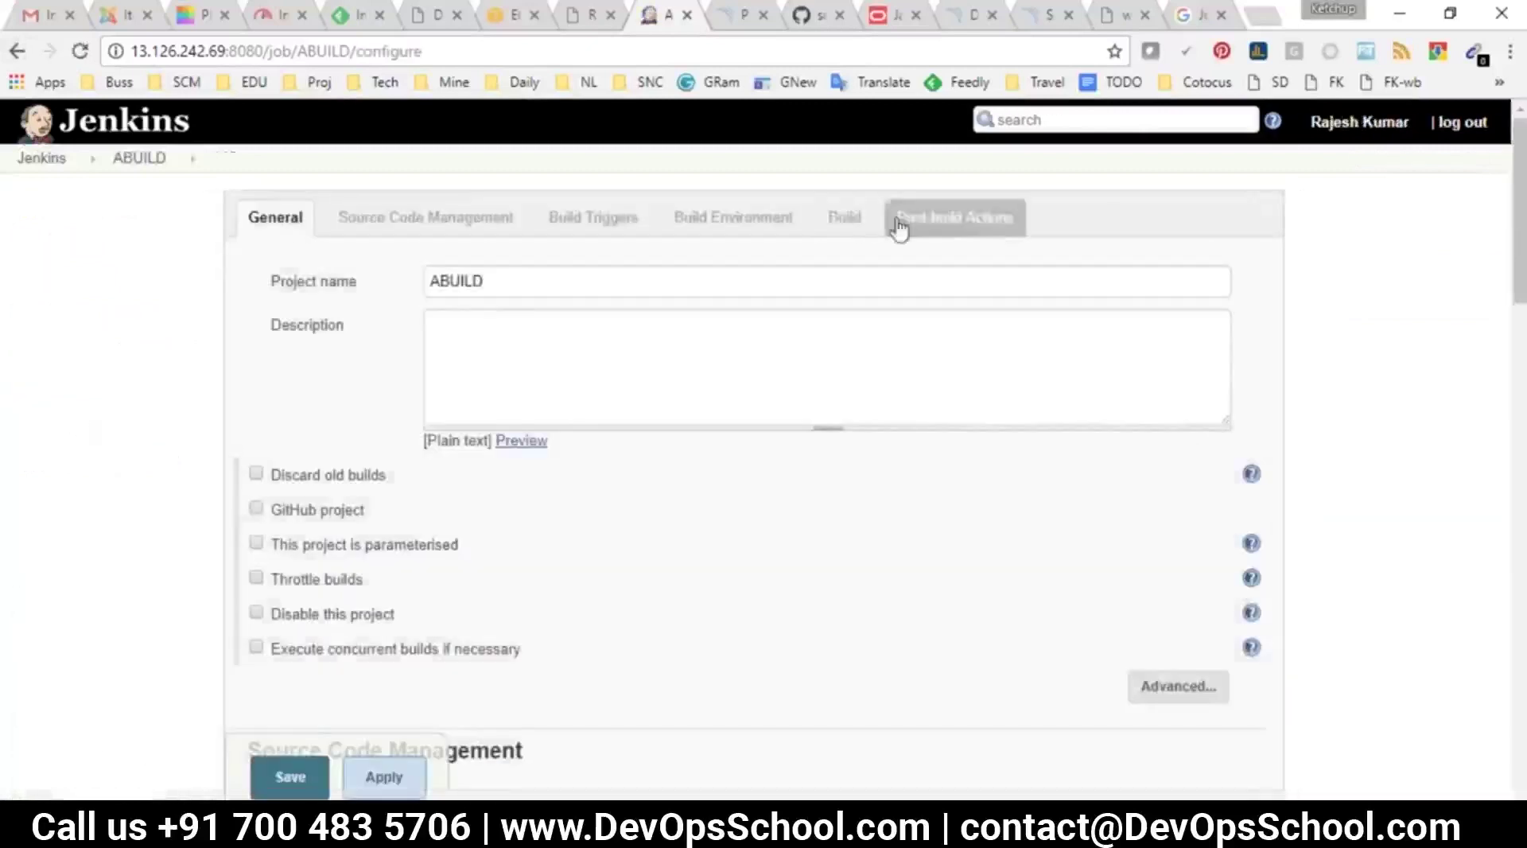
click(843, 189)
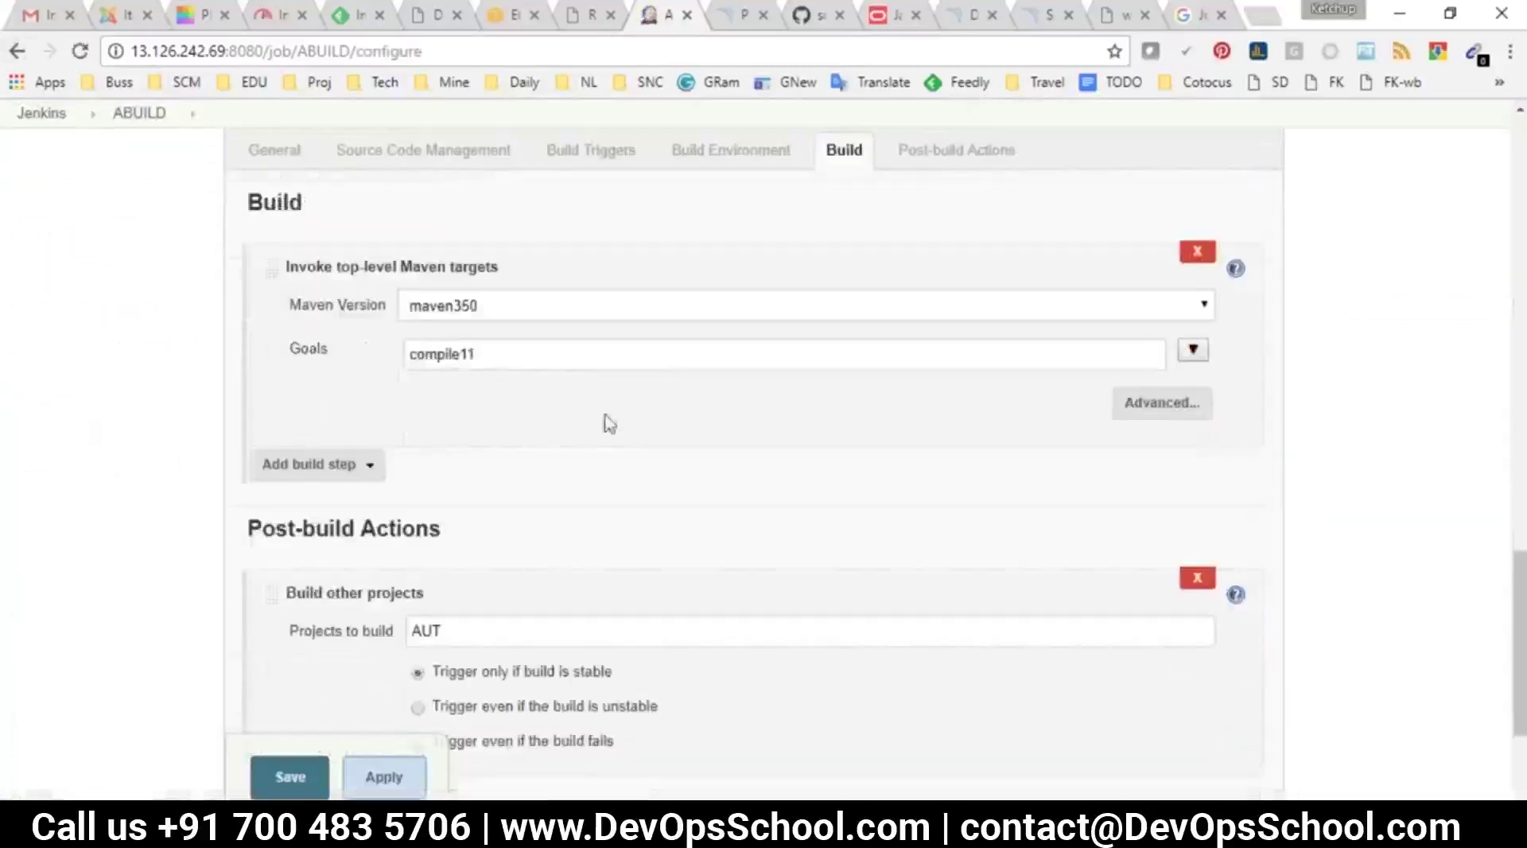
drag(477, 354, 395, 368)
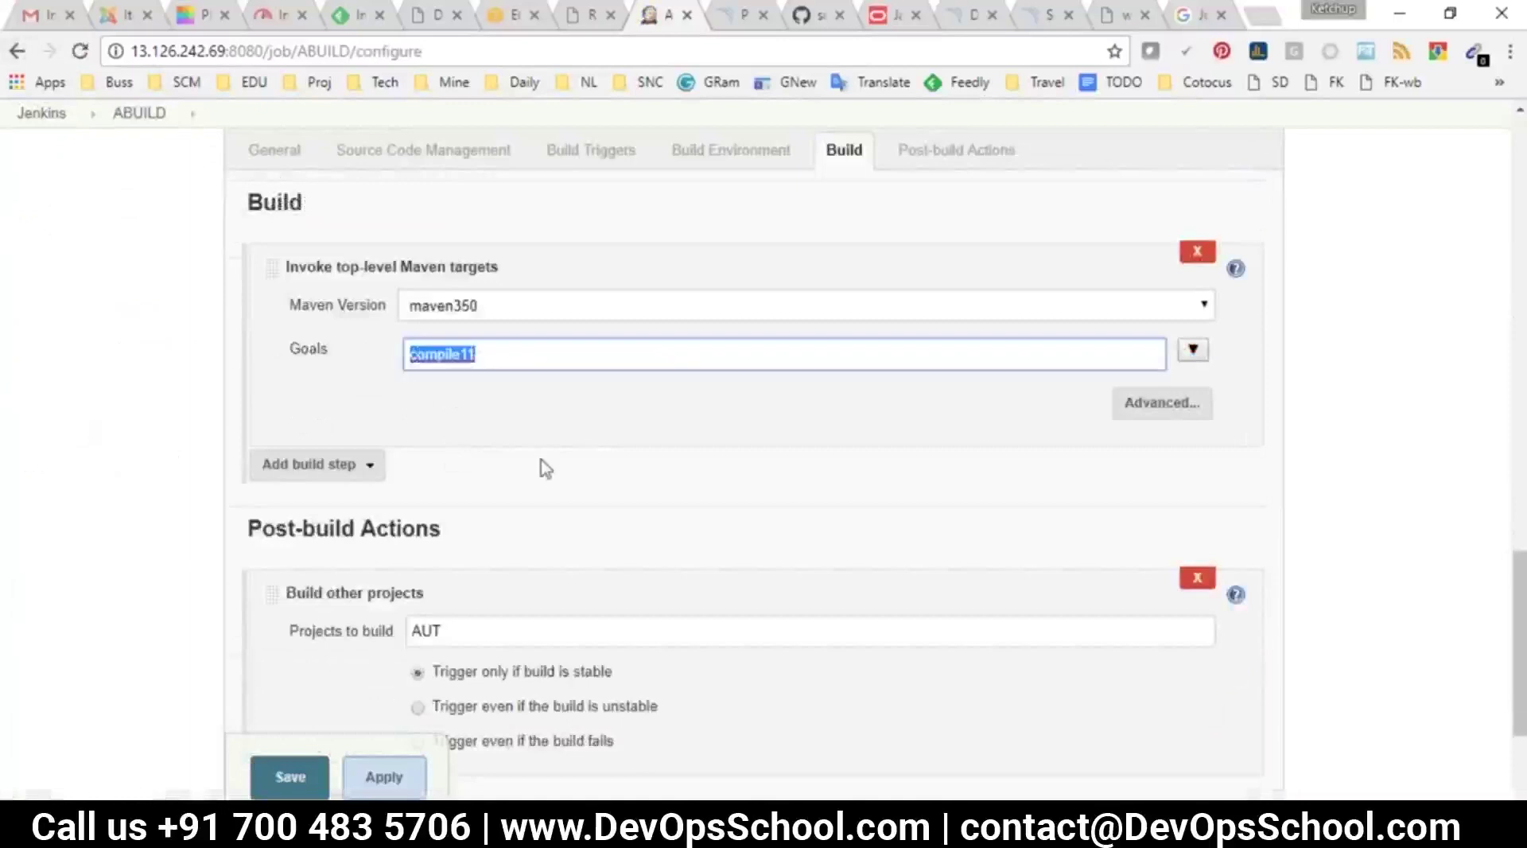
scroll(605, 509, up, 15)
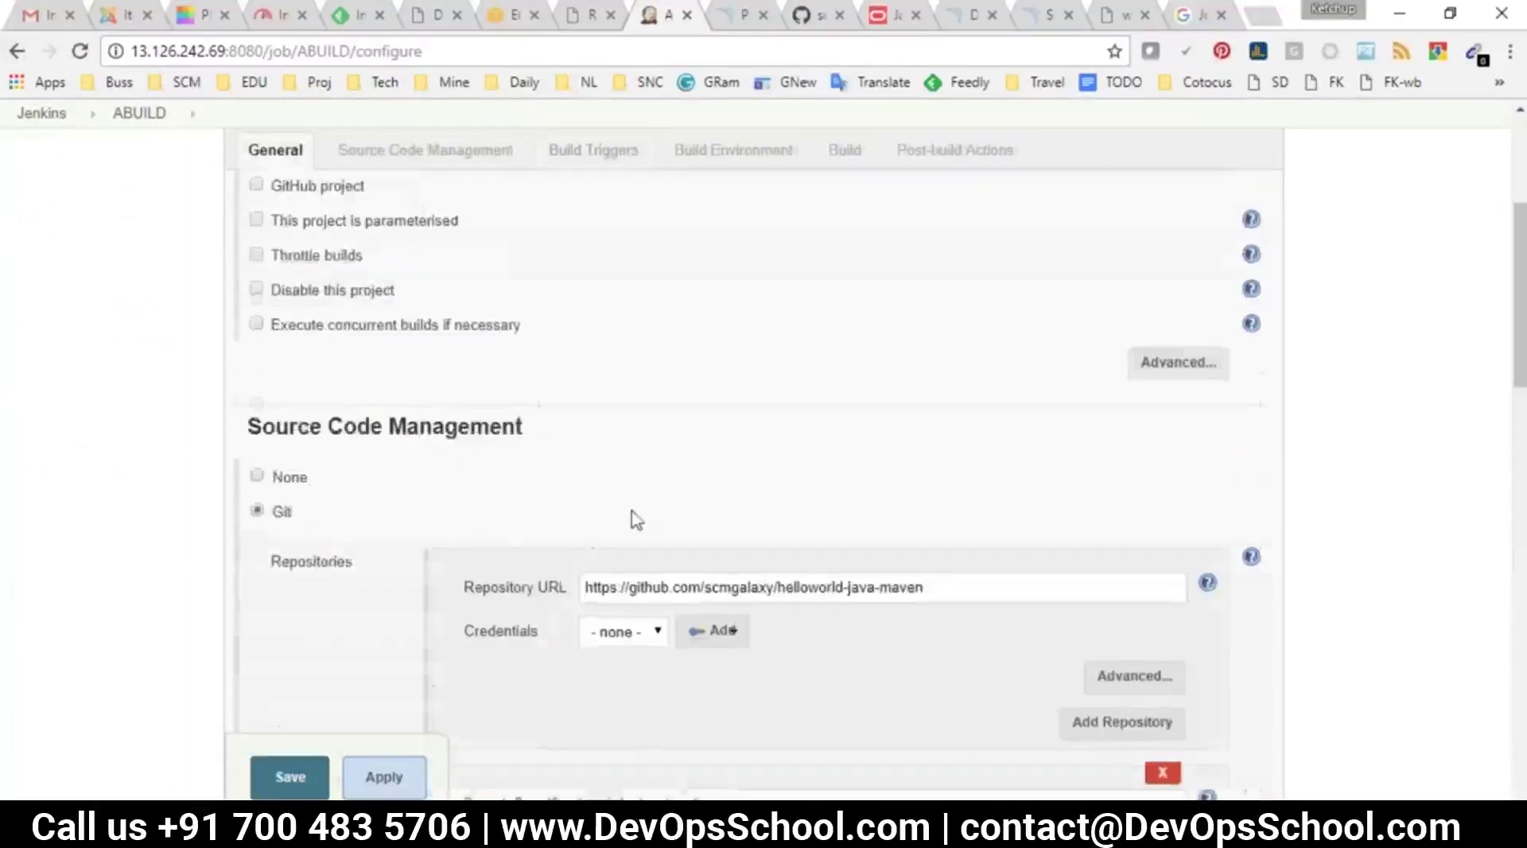
scroll(620, 525, down, 9)
scroll(587, 537, down, 7)
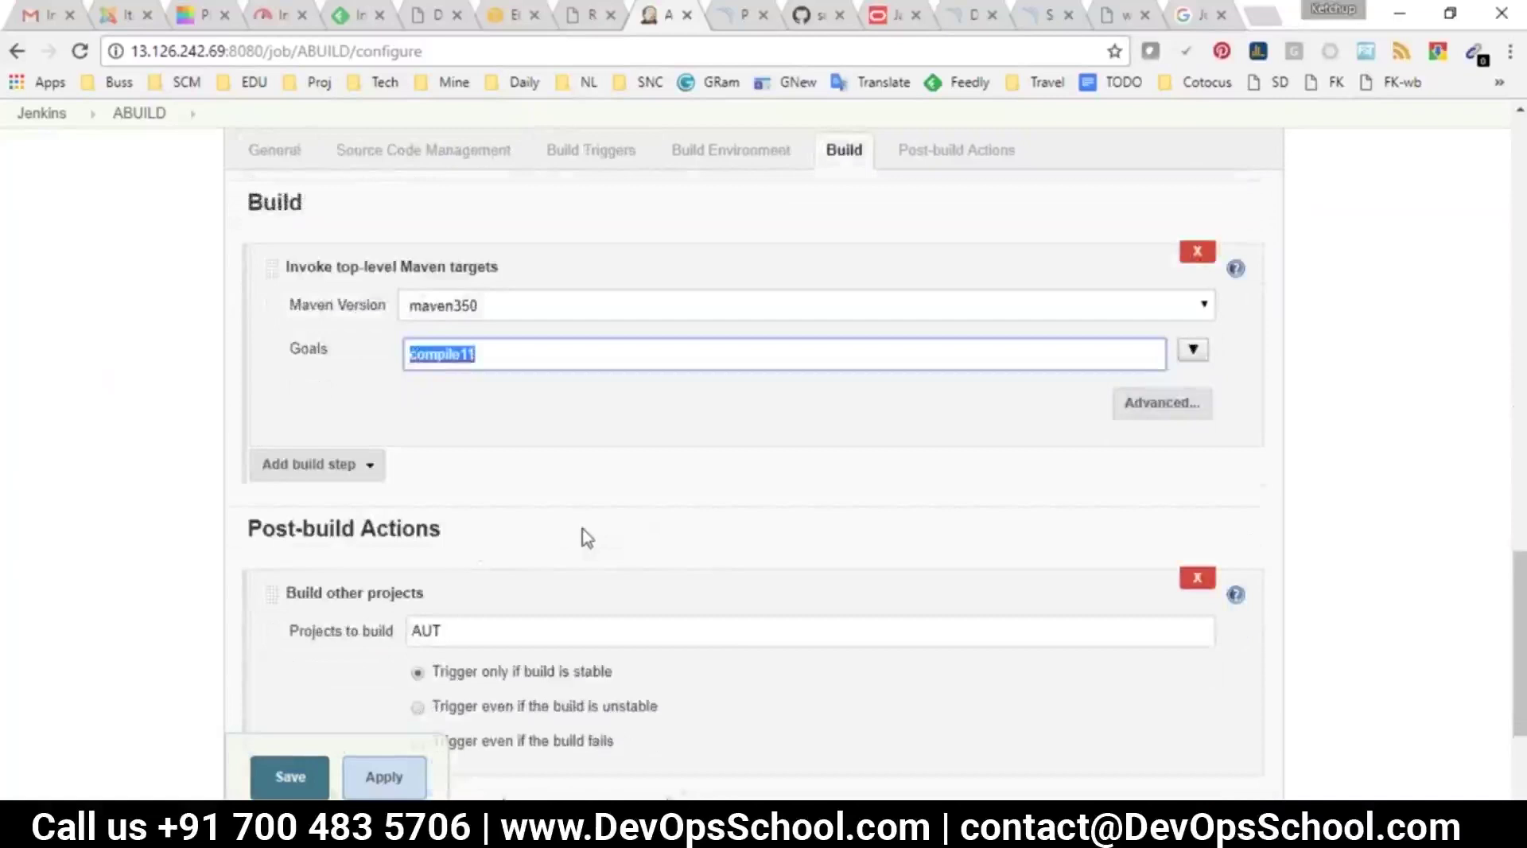
scroll(628, 556, up, 7)
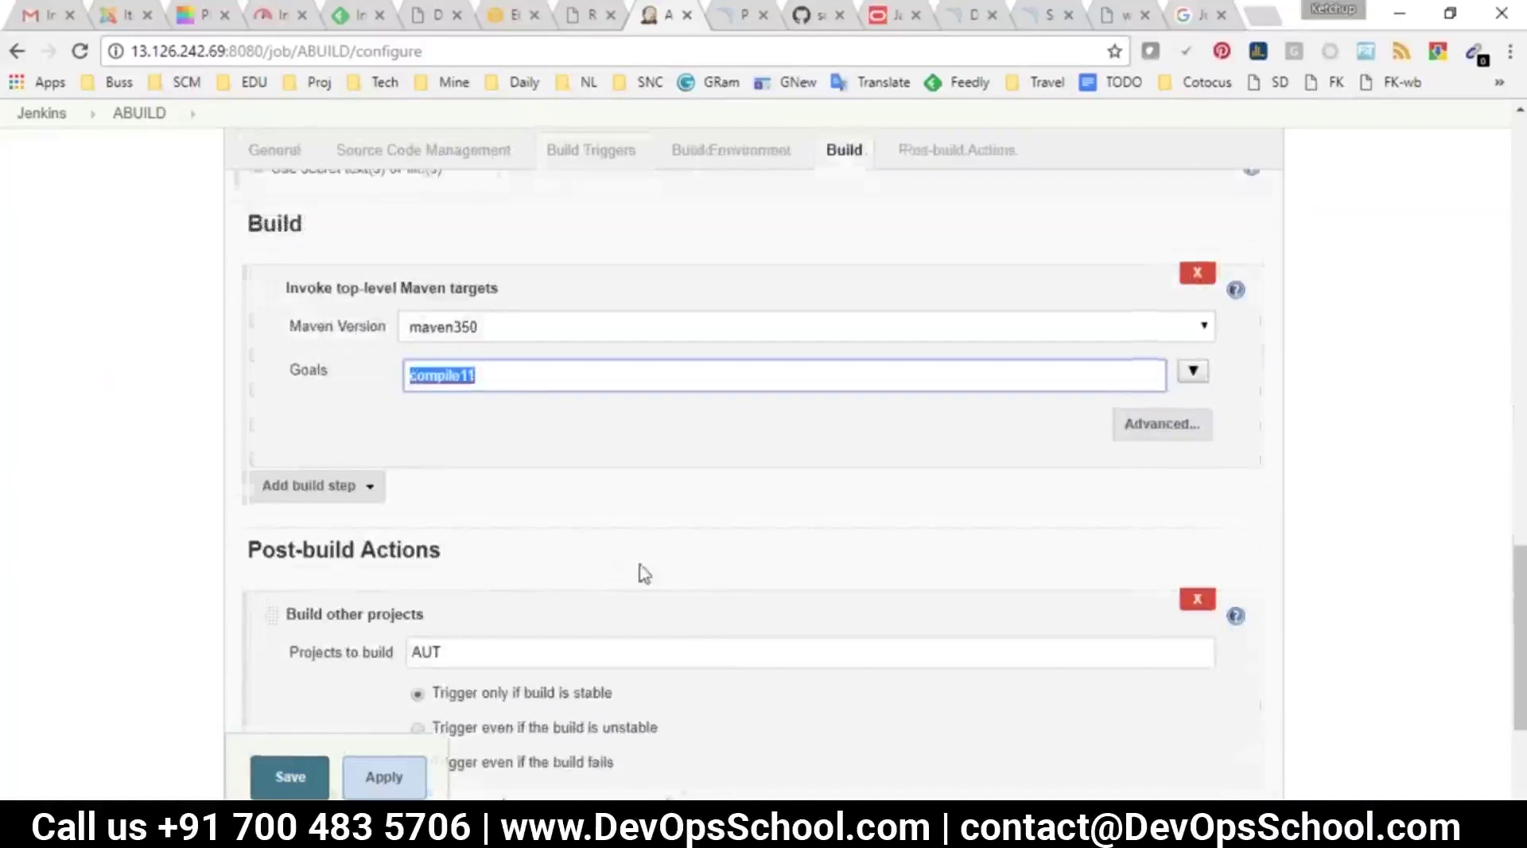
click(140, 119)
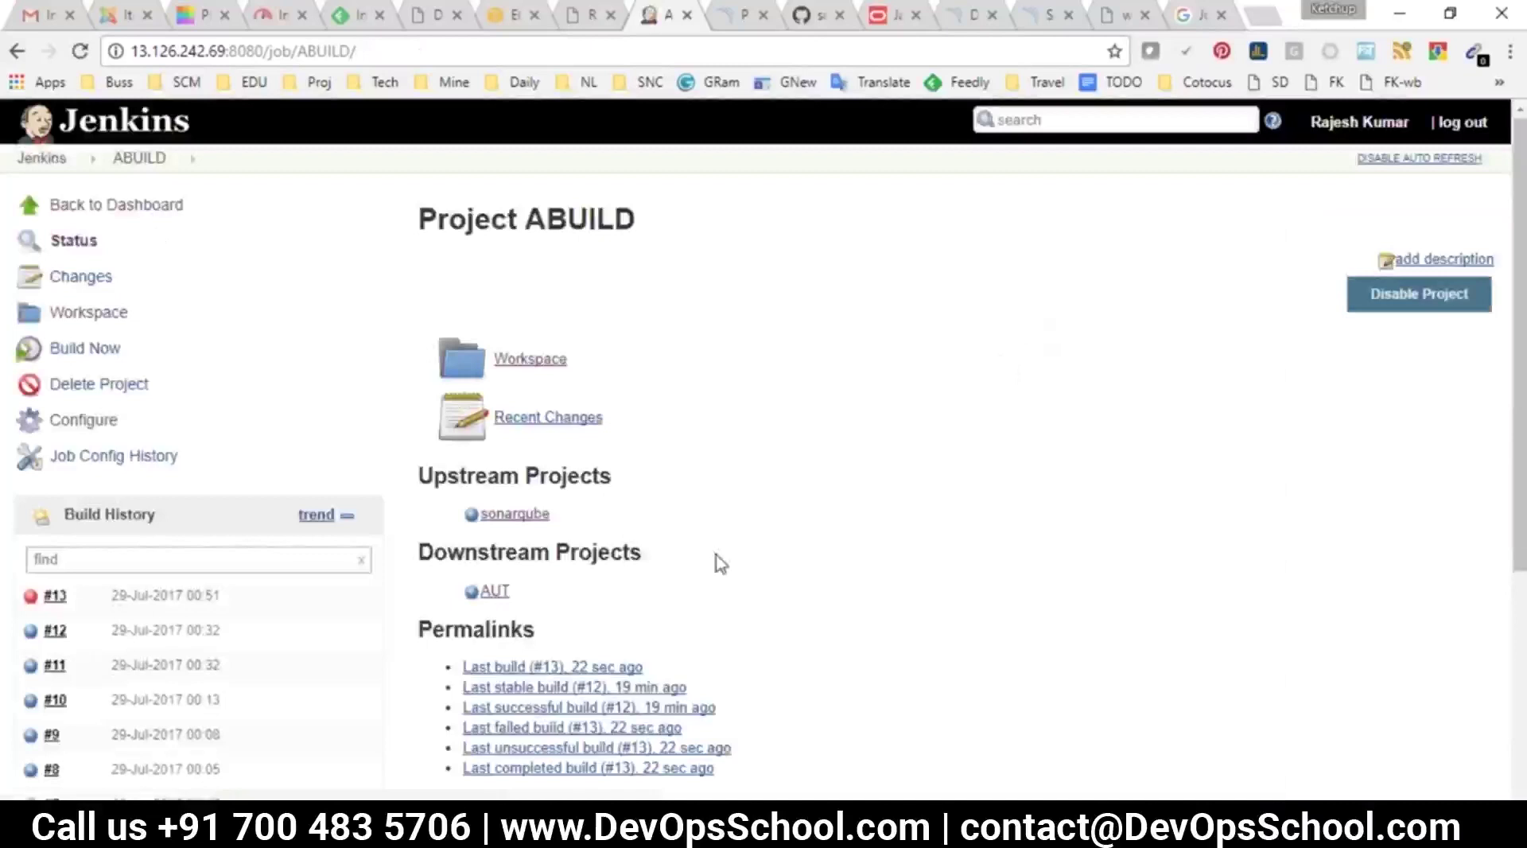
View ABUILD's saved configuration as XML in Job Config History
drag(194, 458, 40, 457)
click(119, 456)
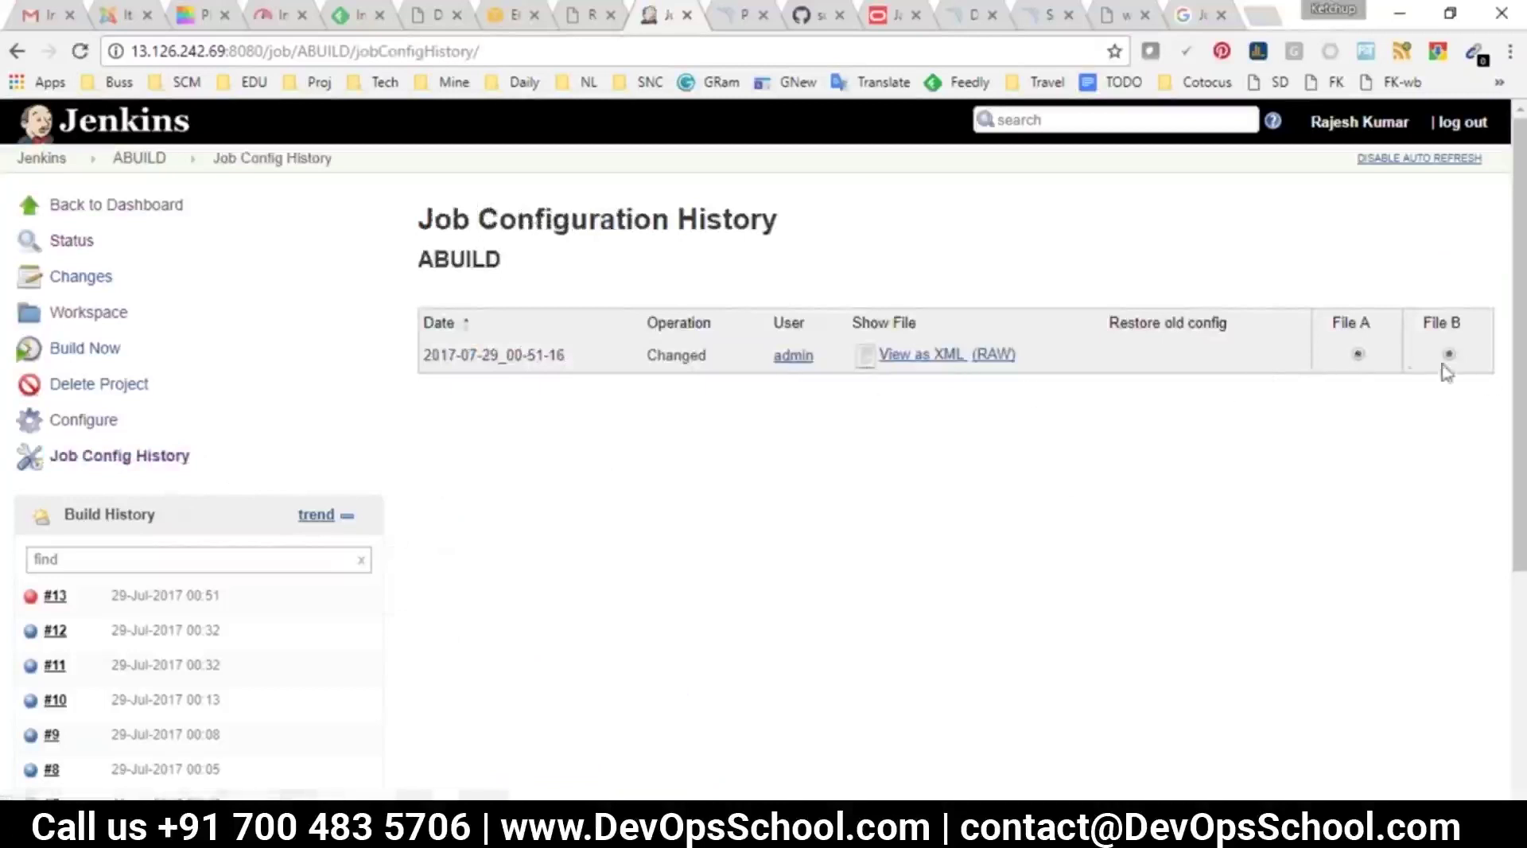
scroll(690, 382, down, 1)
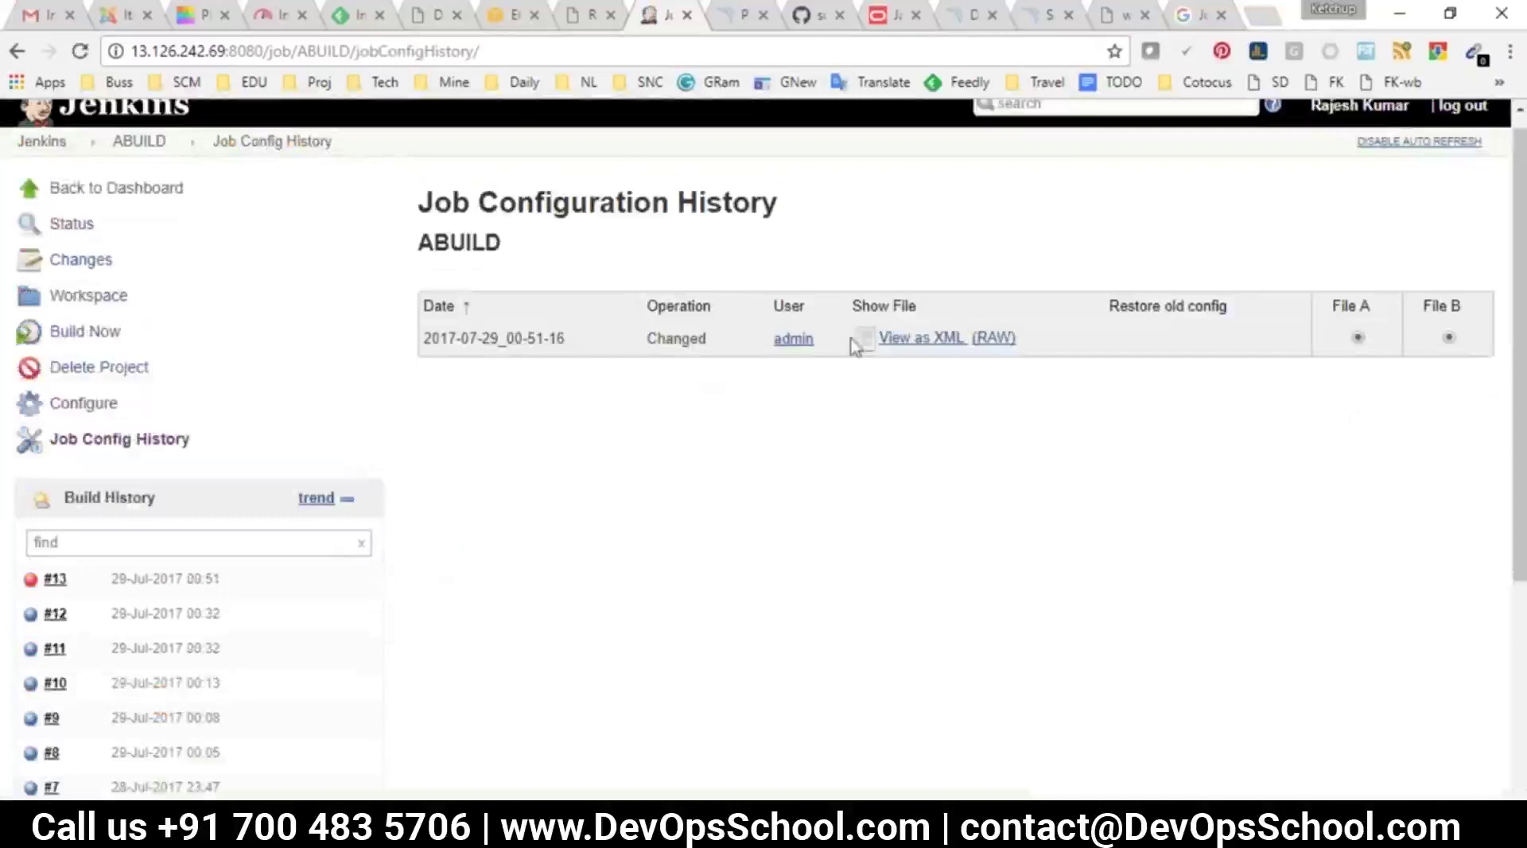
click(923, 338)
scroll(313, 630, down, 3)
scroll(313, 630, up, 3)
scroll(251, 602, down, 1)
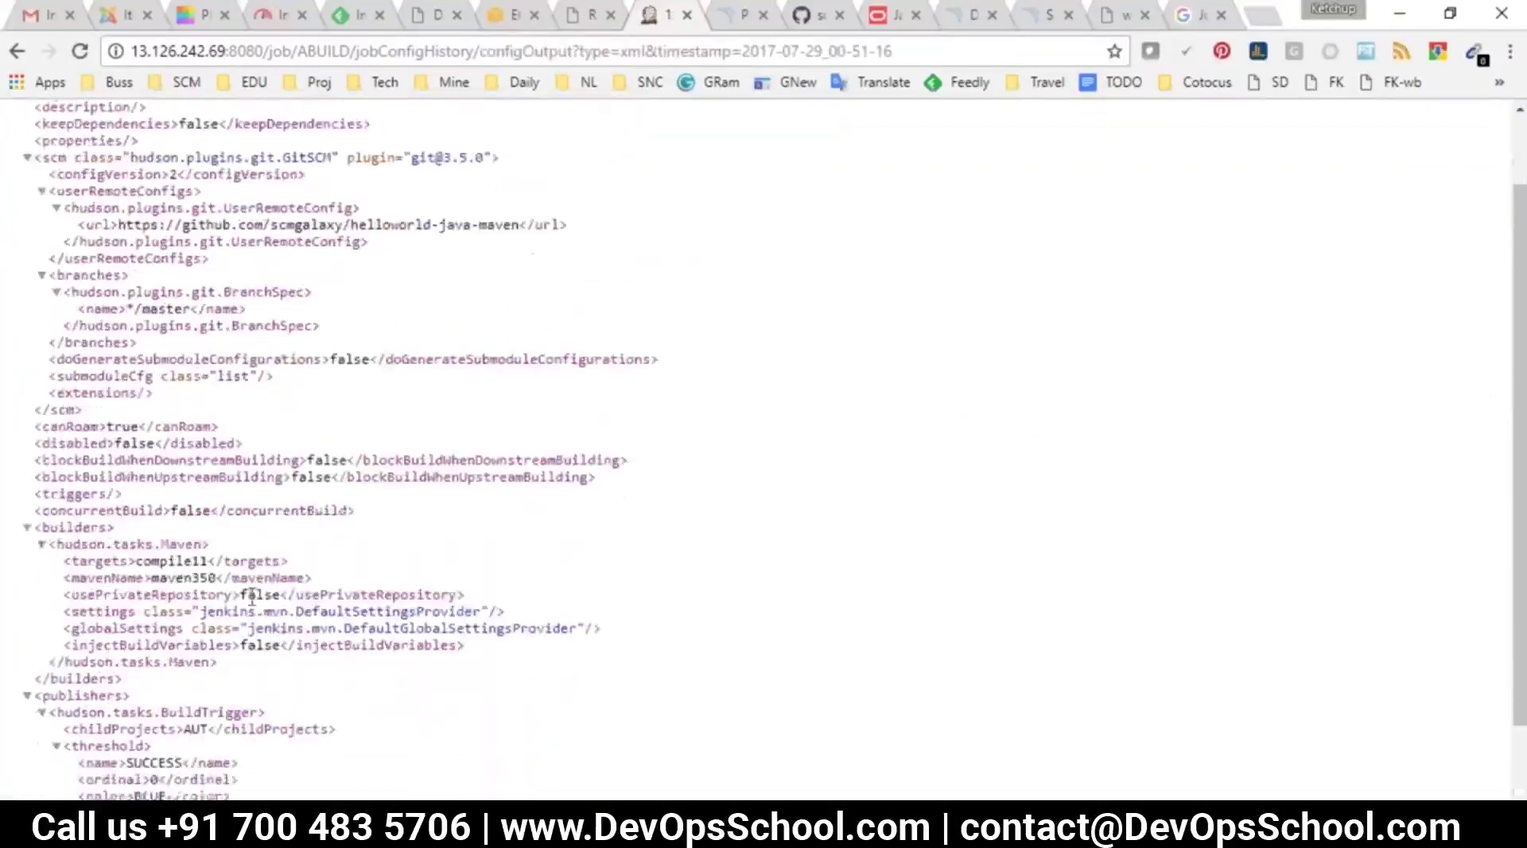
scroll(251, 602, up, 1)
click(17, 51)
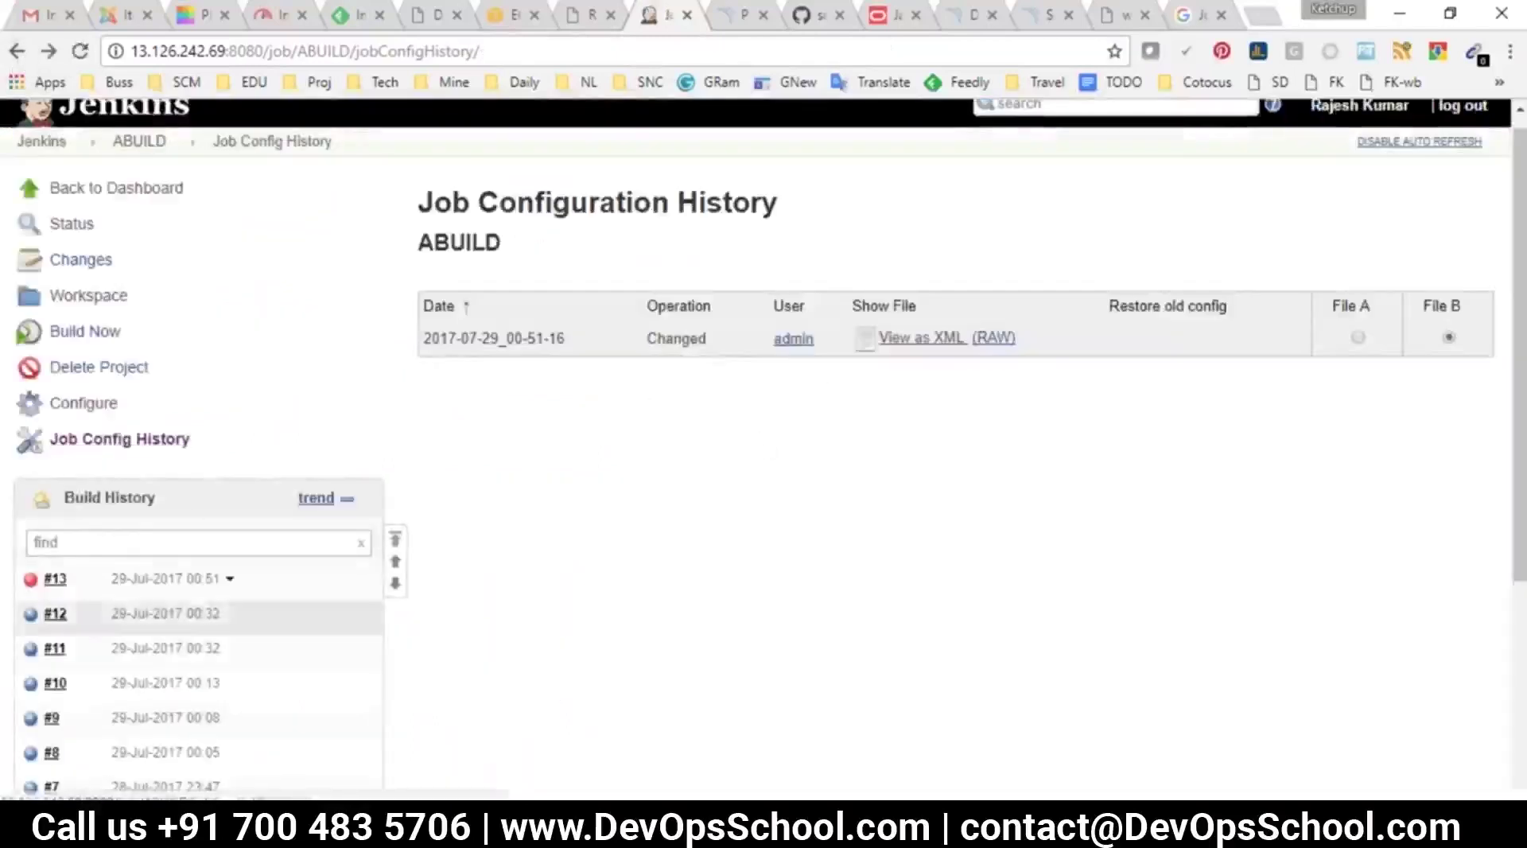
Change ABUILD's Maven Goals to compile11222, save, and build again
click(80, 402)
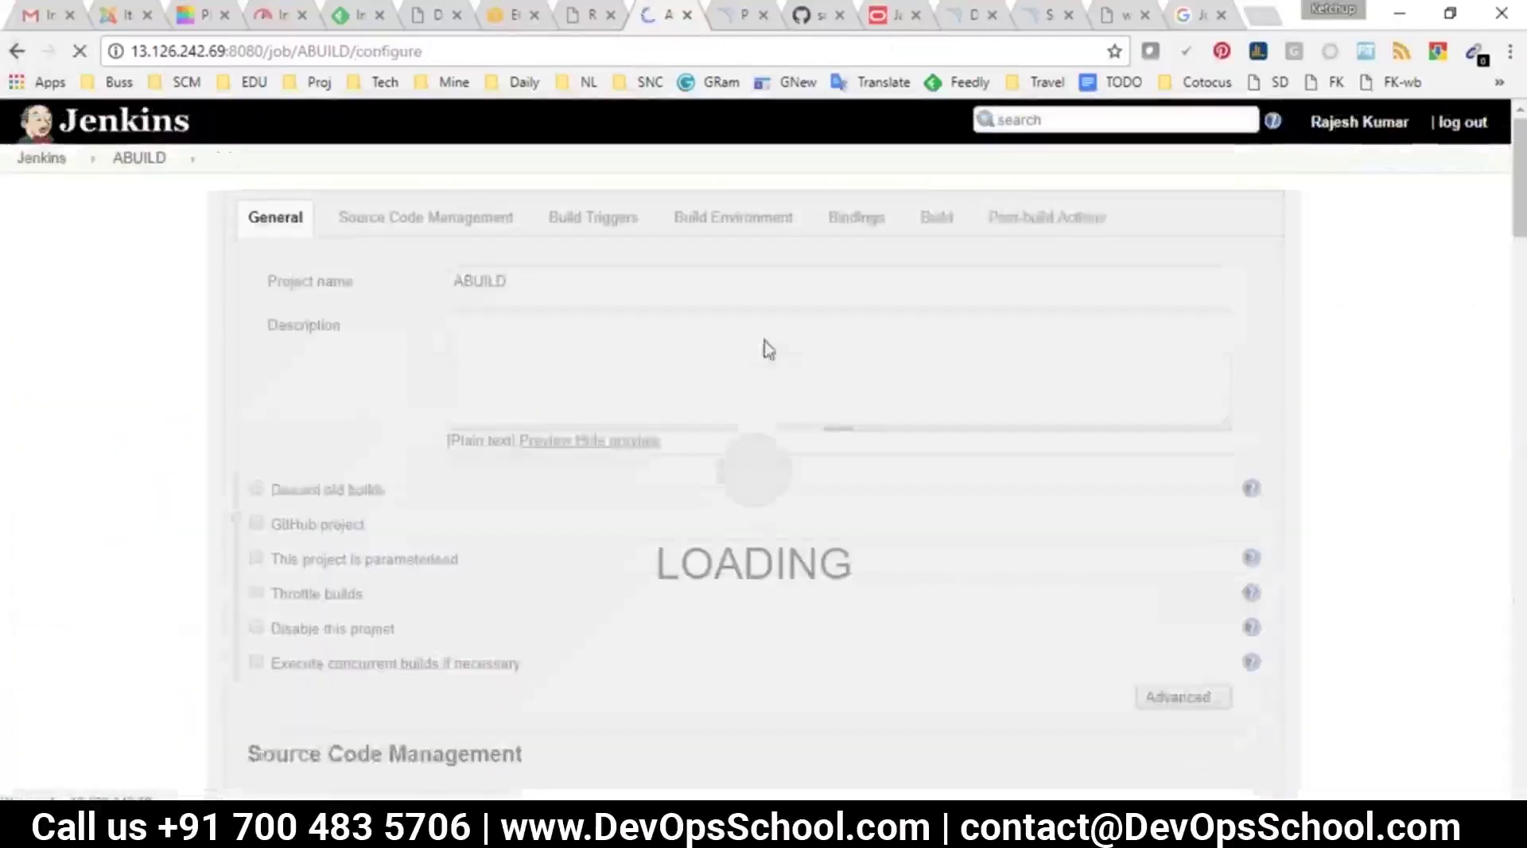
click(862, 213)
click(503, 348)
text(222)
click(290, 776)
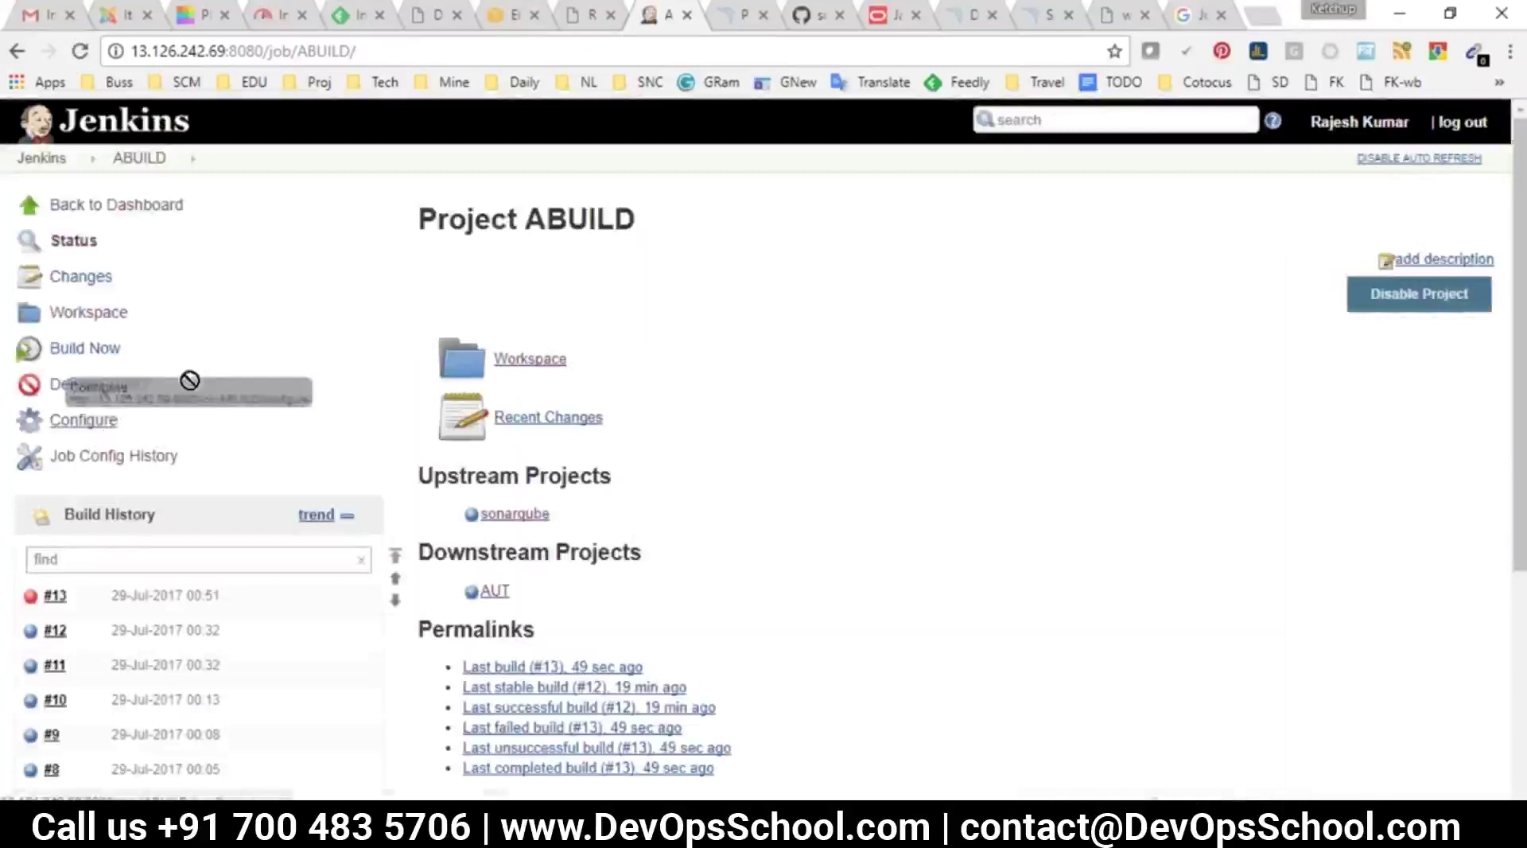
click(55, 350)
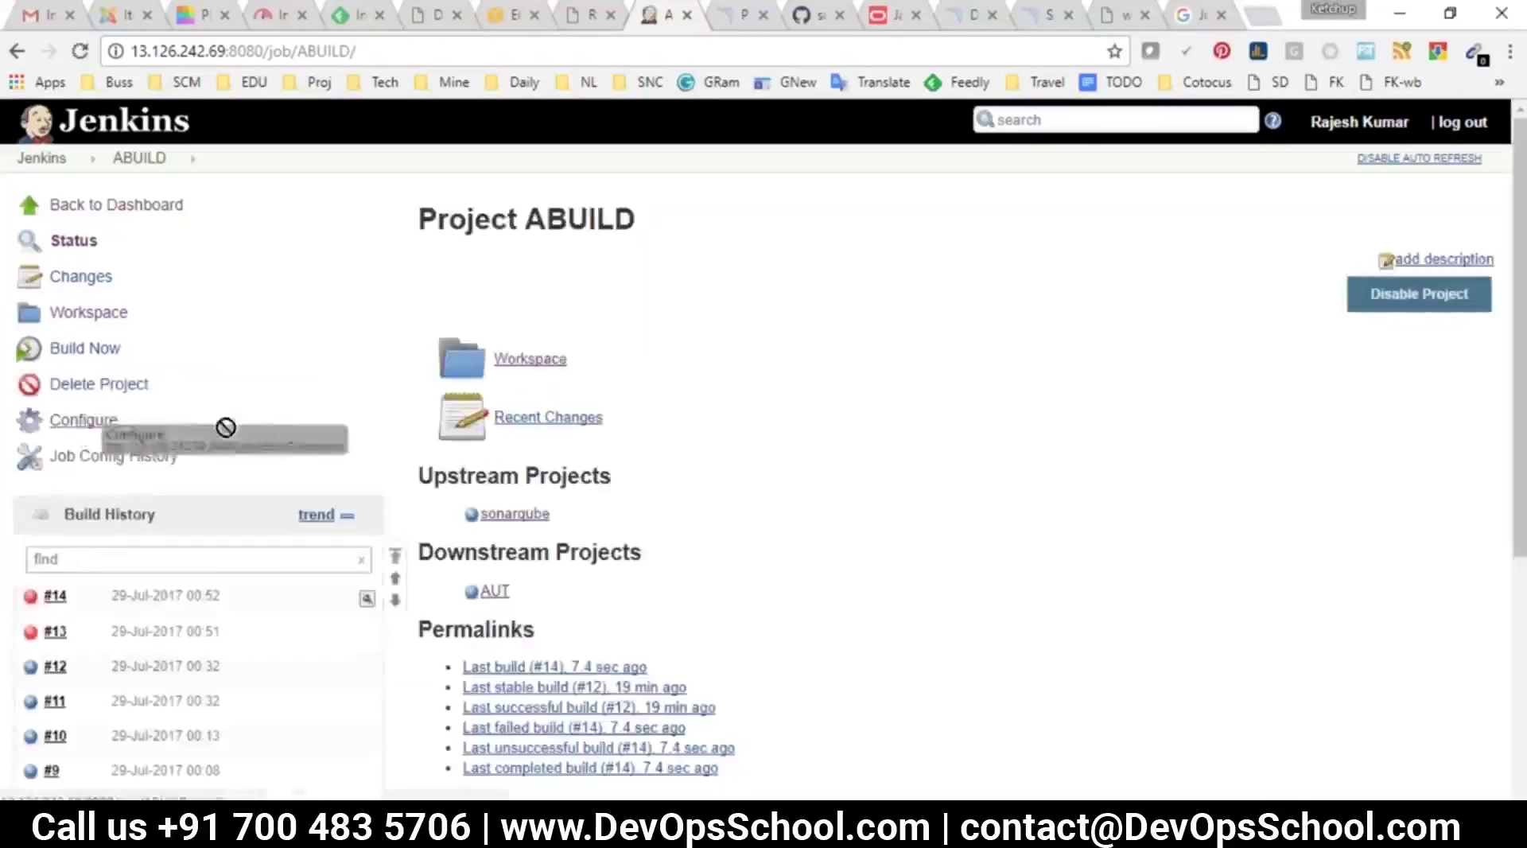
Compare the compile11 and compile11222 configuration versions and their change dates
click(94, 459)
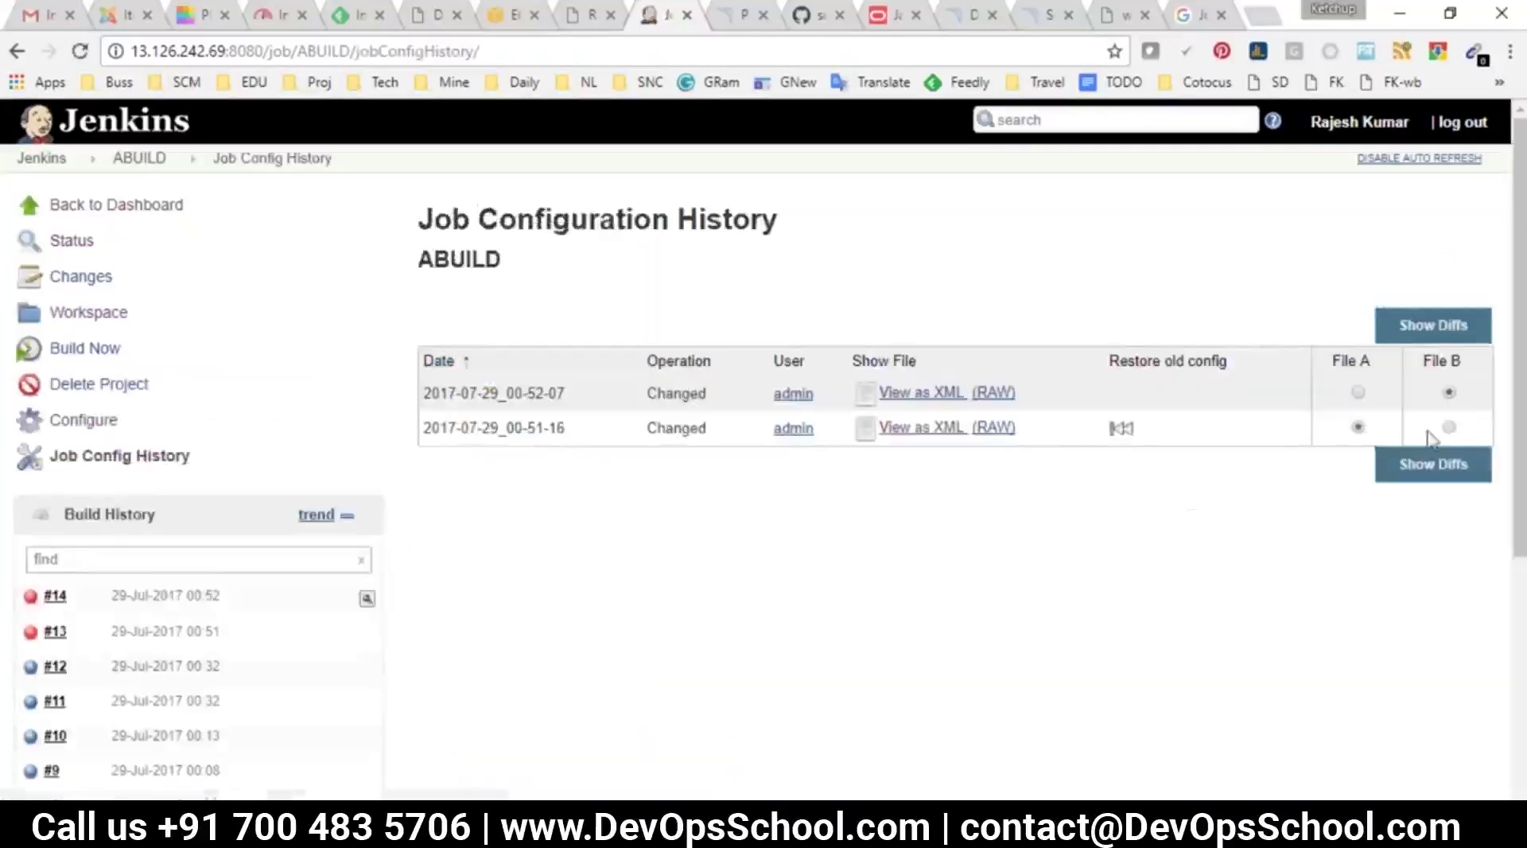
click(1431, 332)
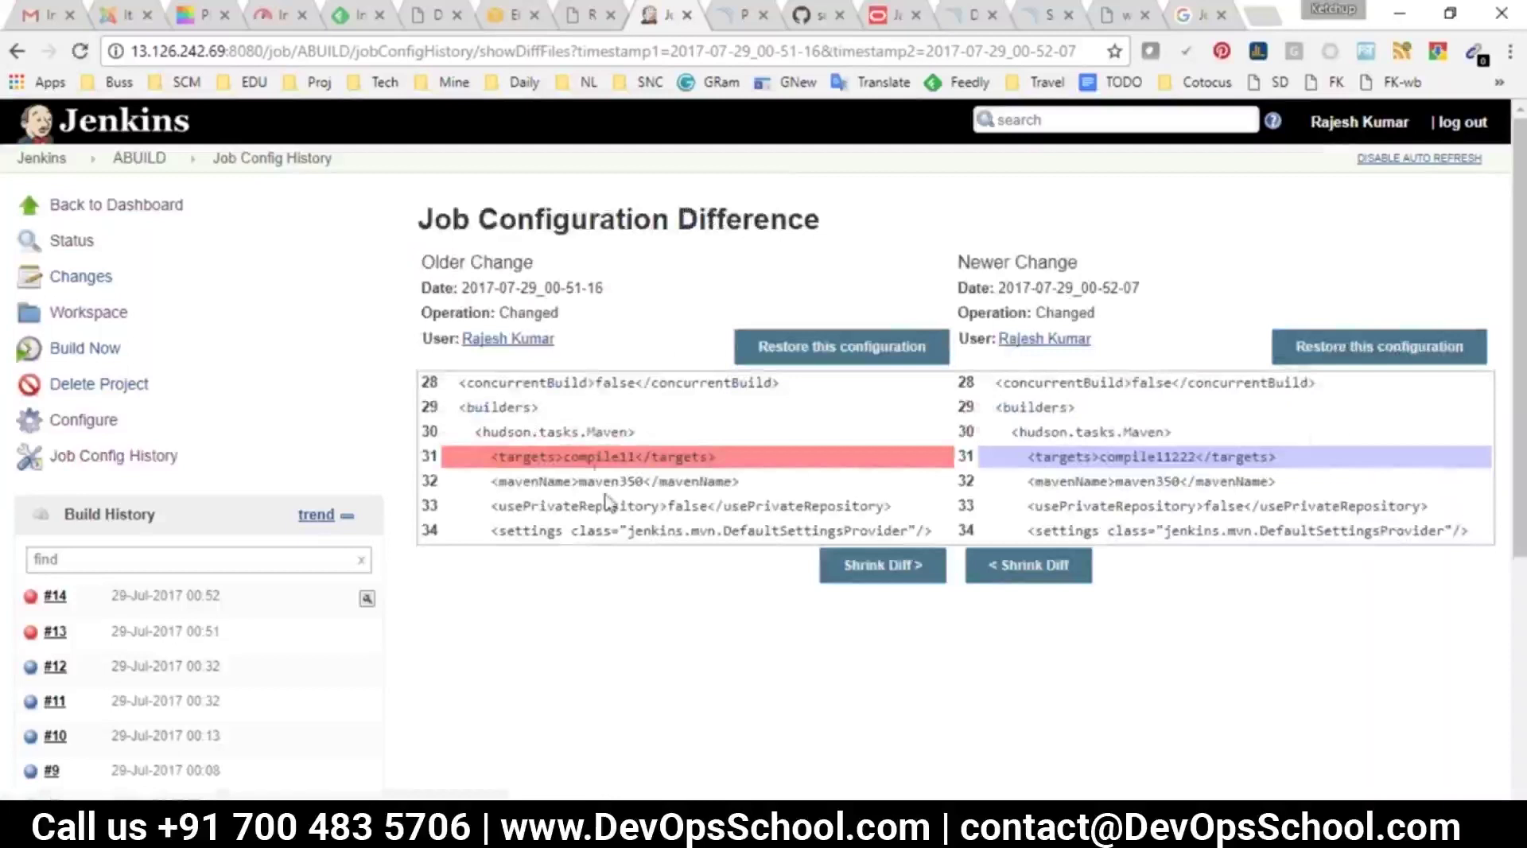
double_click(598, 456)
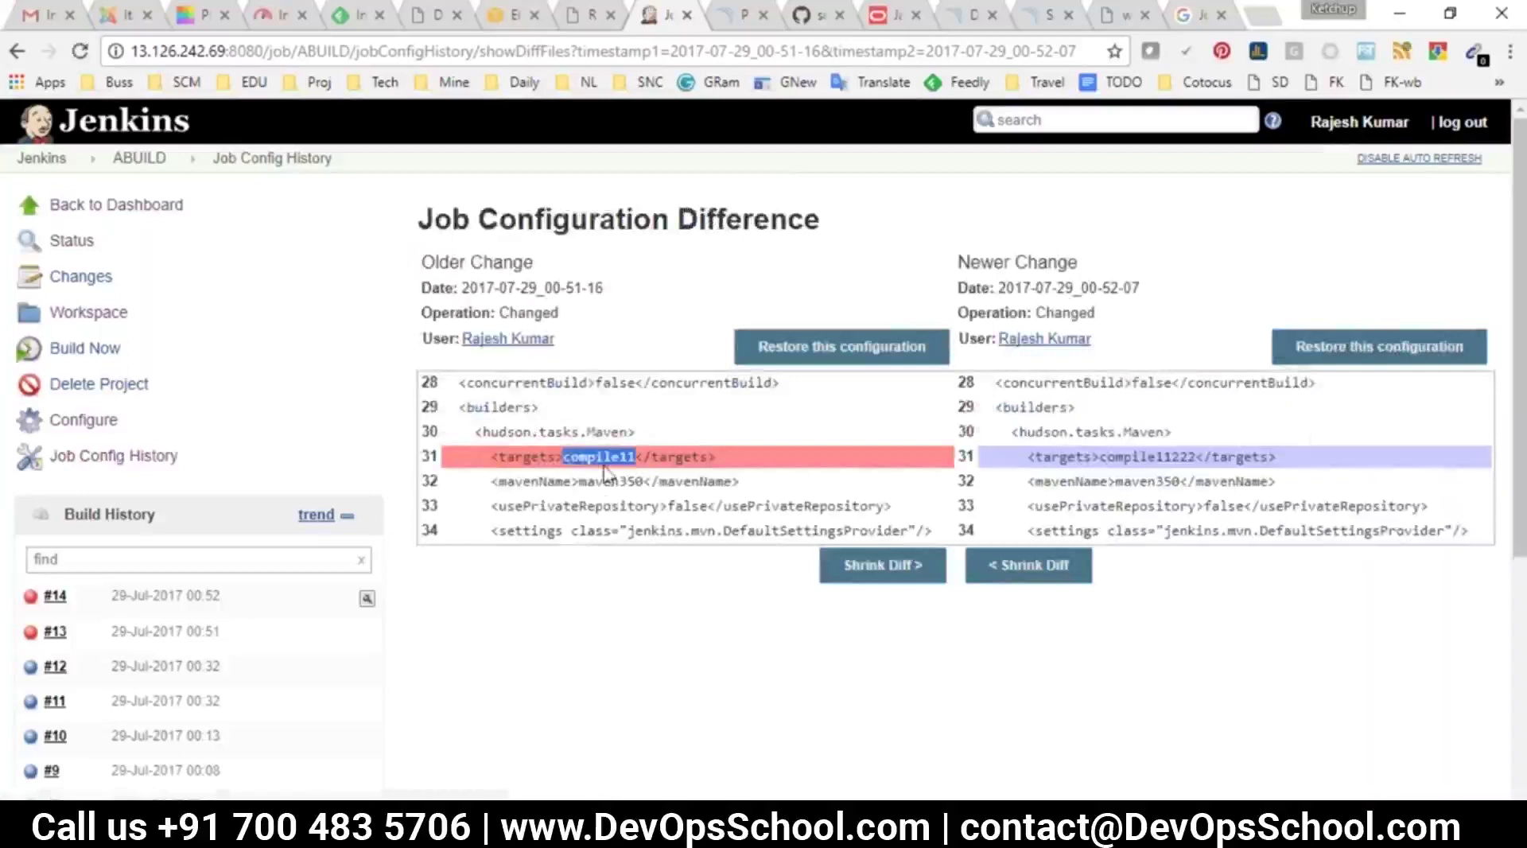
double_click(1146, 457)
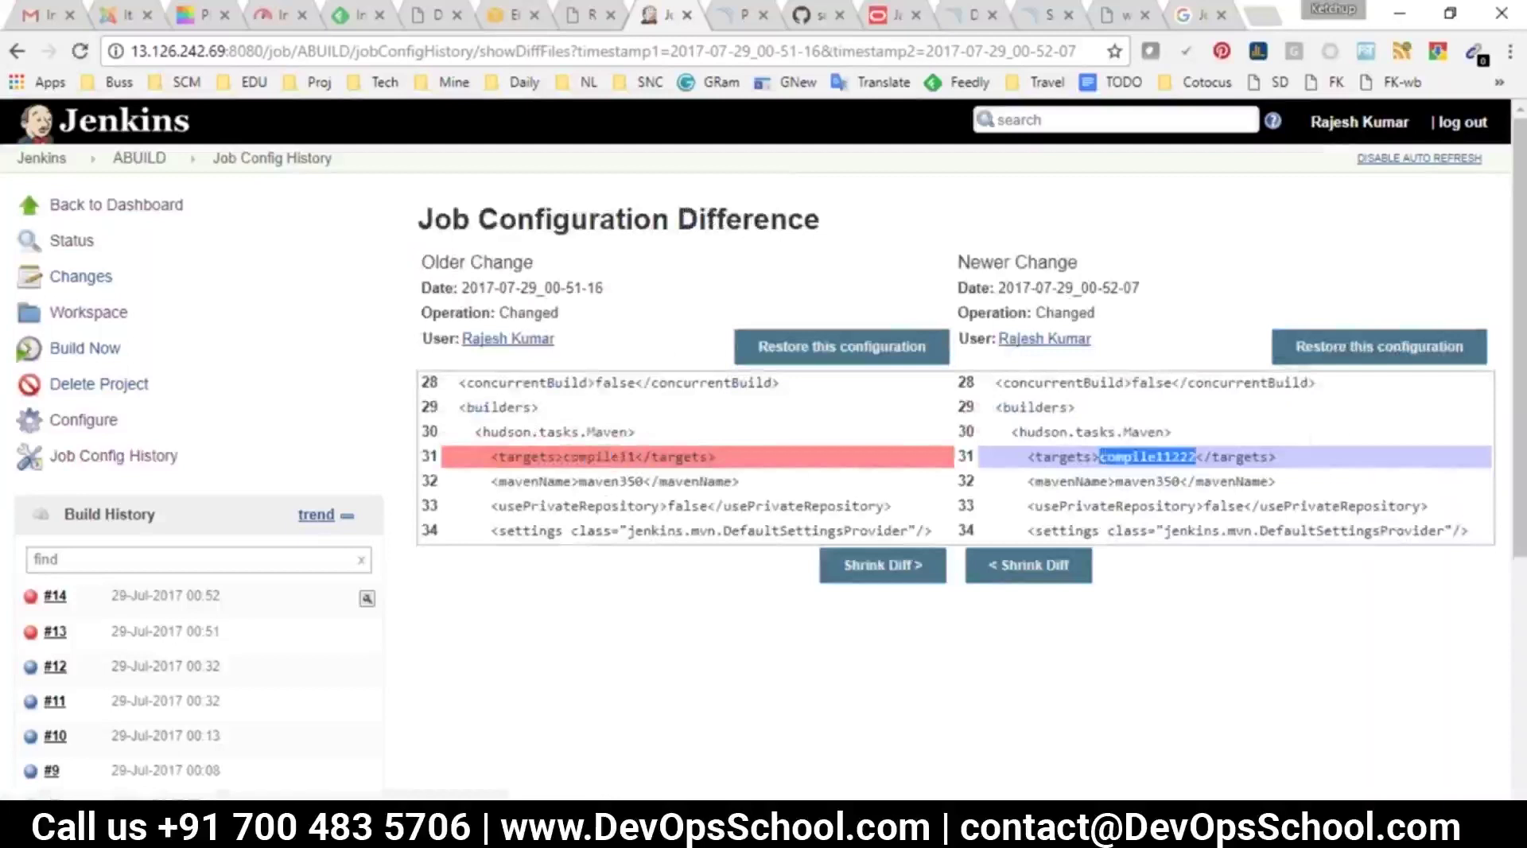
drag(586, 342, 429, 343)
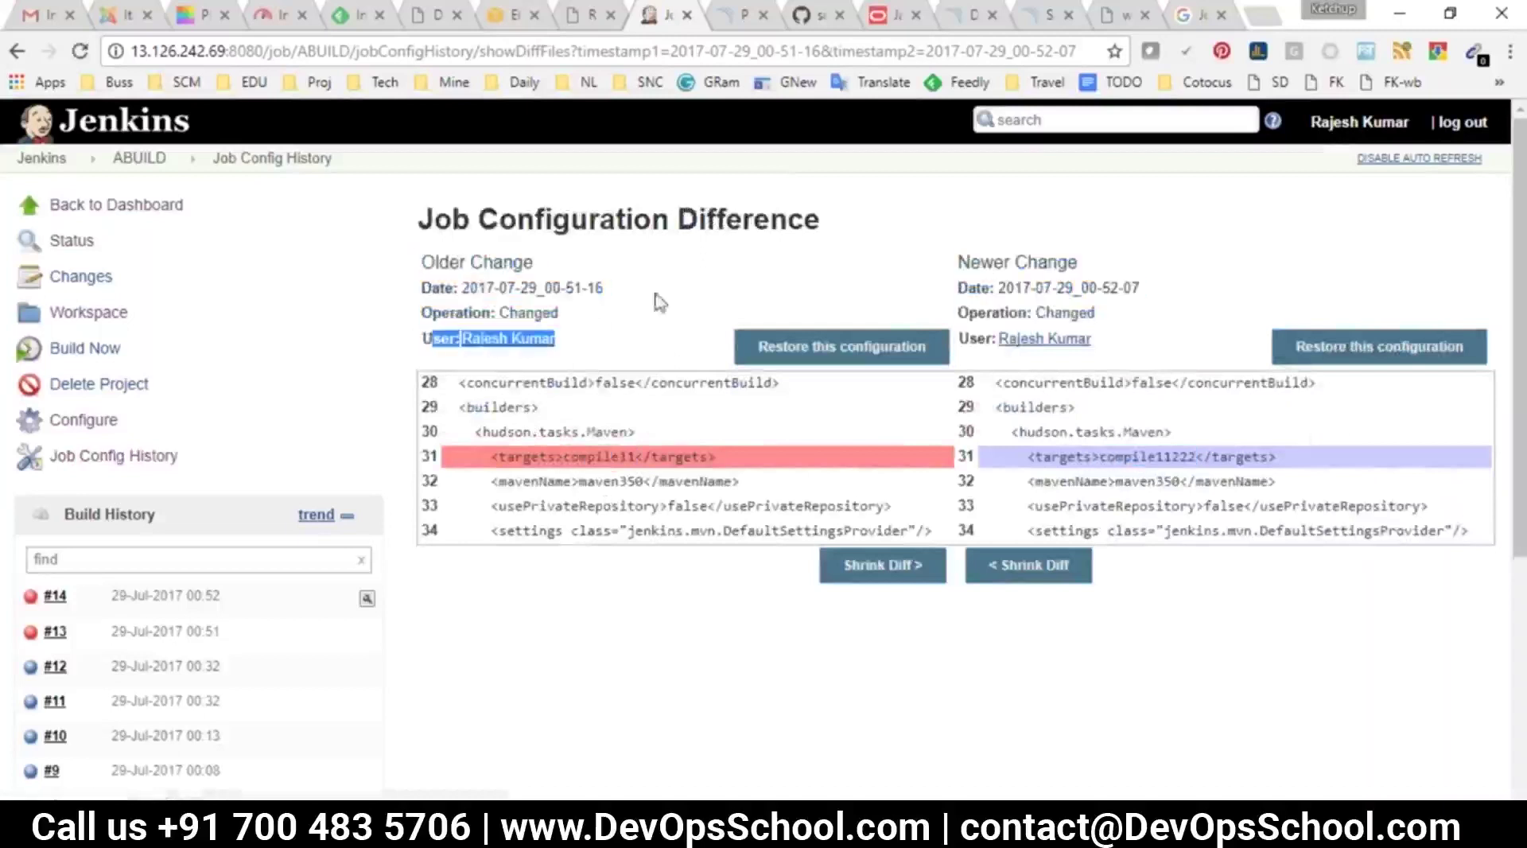
drag(657, 299, 421, 258)
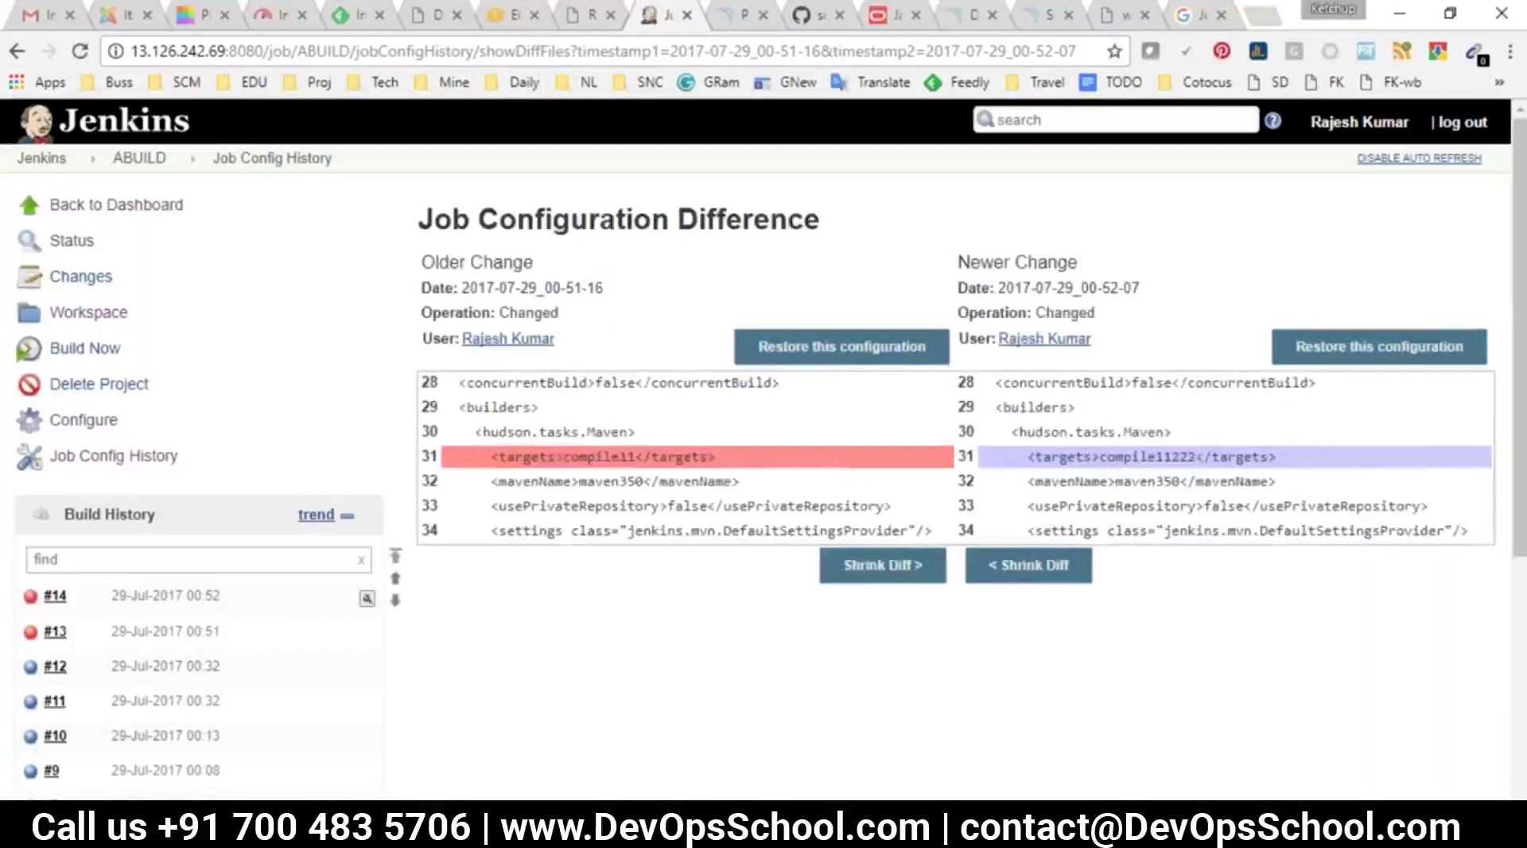
click(139, 157)
Go to the Jenkins dashboard, then switch to the DevOpsSchool Jenkins plugins tutorial
click(42, 157)
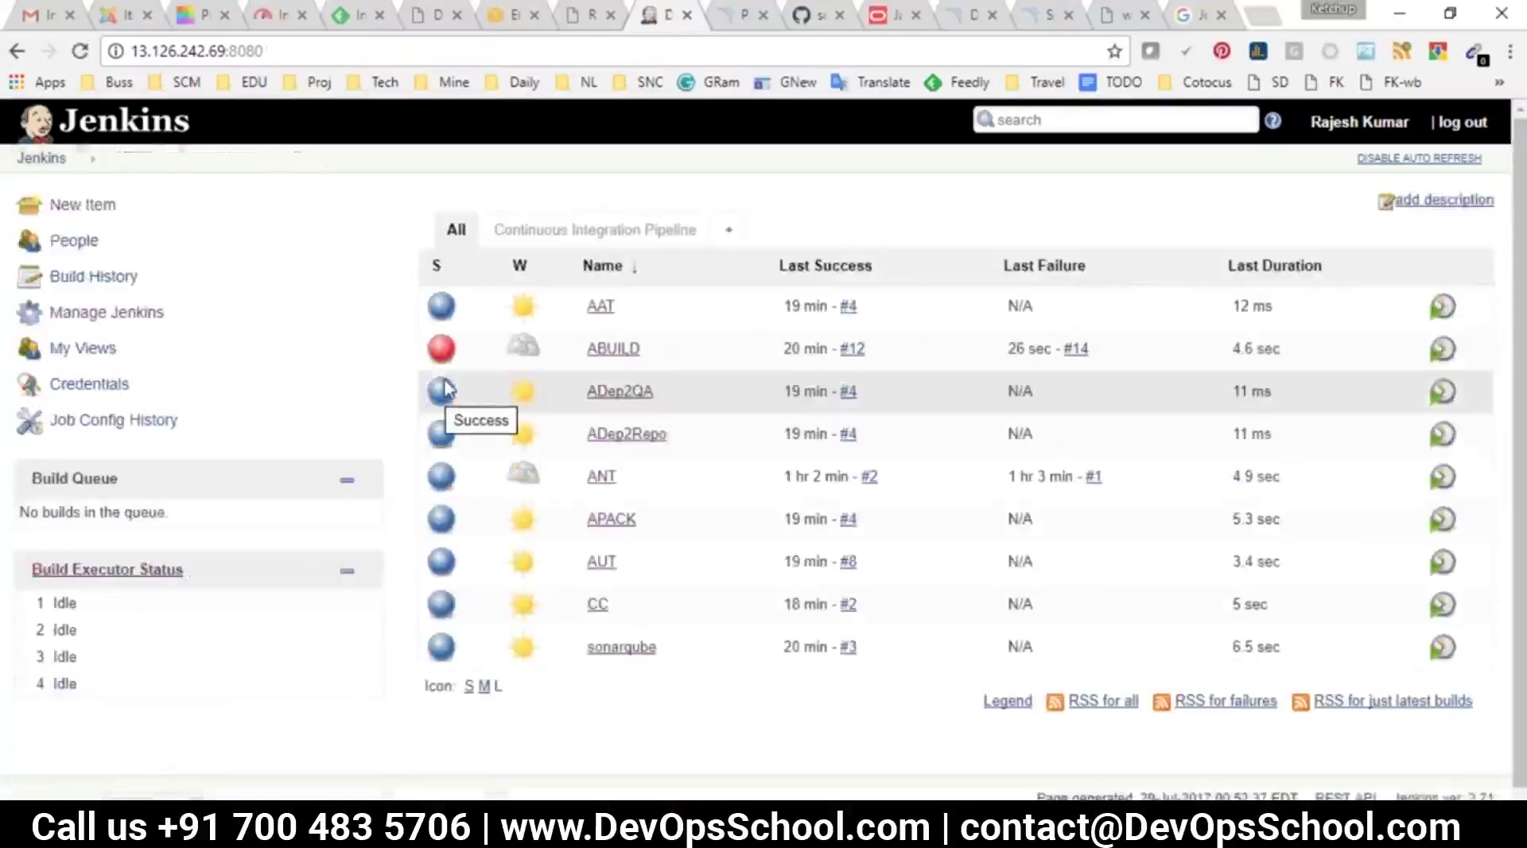
mouse_move(523, 476)
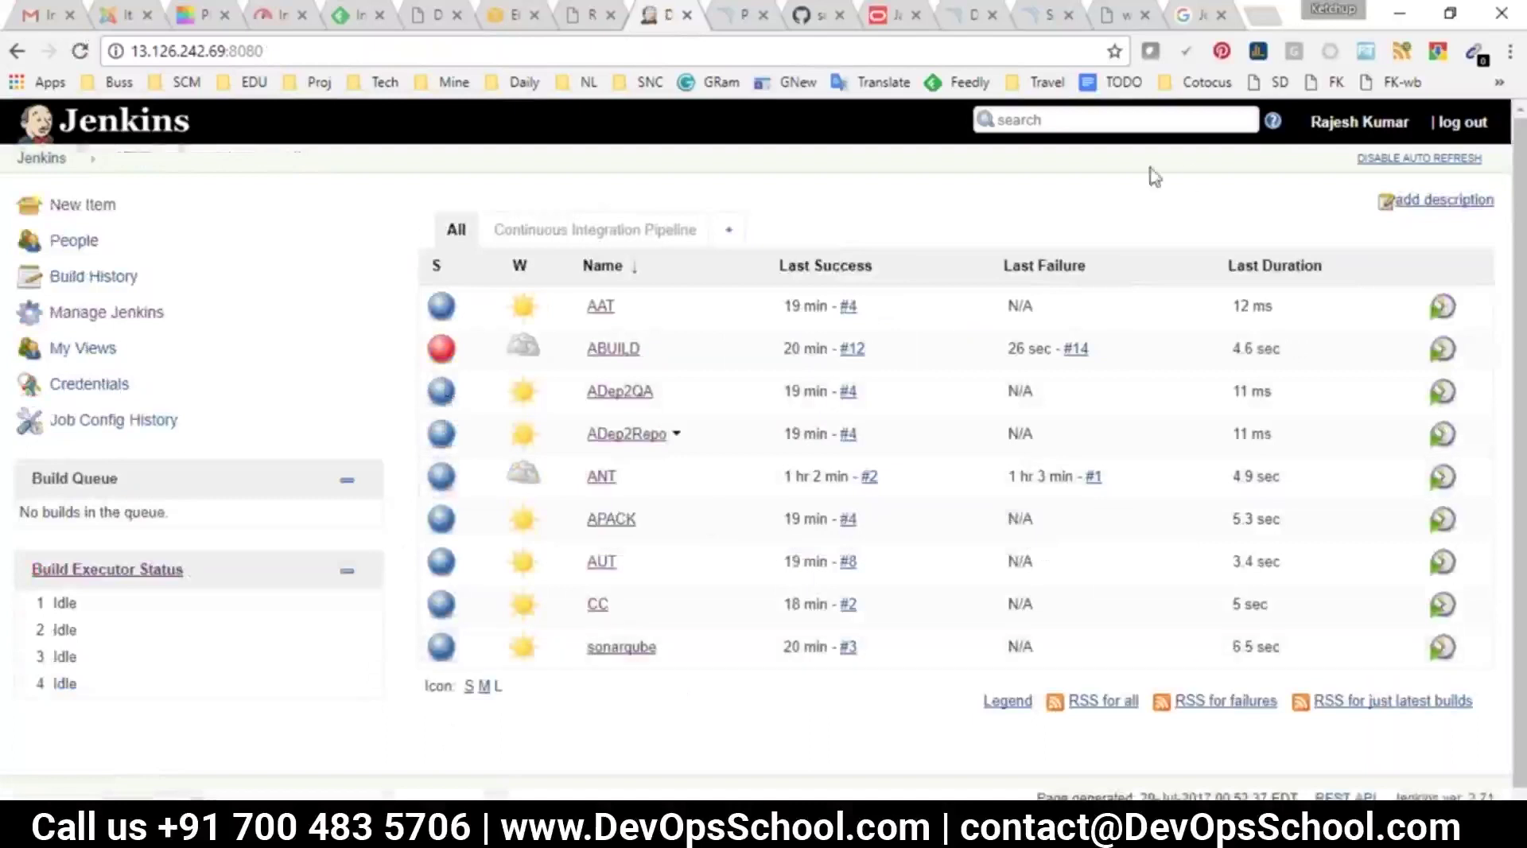
click(1116, 25)
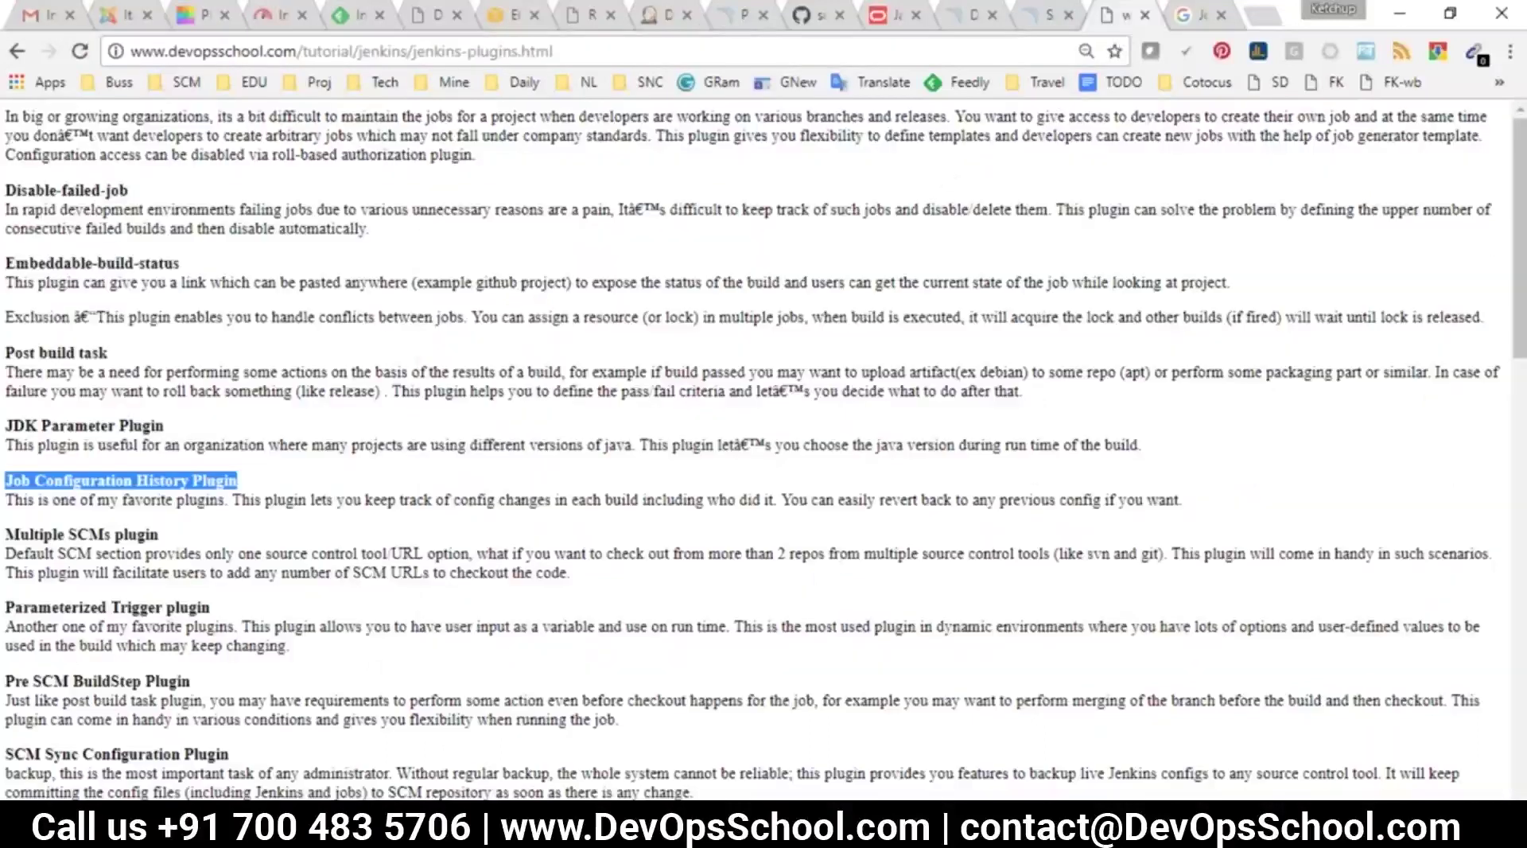
Highlight and scroll through the tutorial's plugin descriptions
drag(242, 411, 164, 430)
drag(28, 190, 448, 710)
click(448, 710)
scroll(447, 710, down, 13)
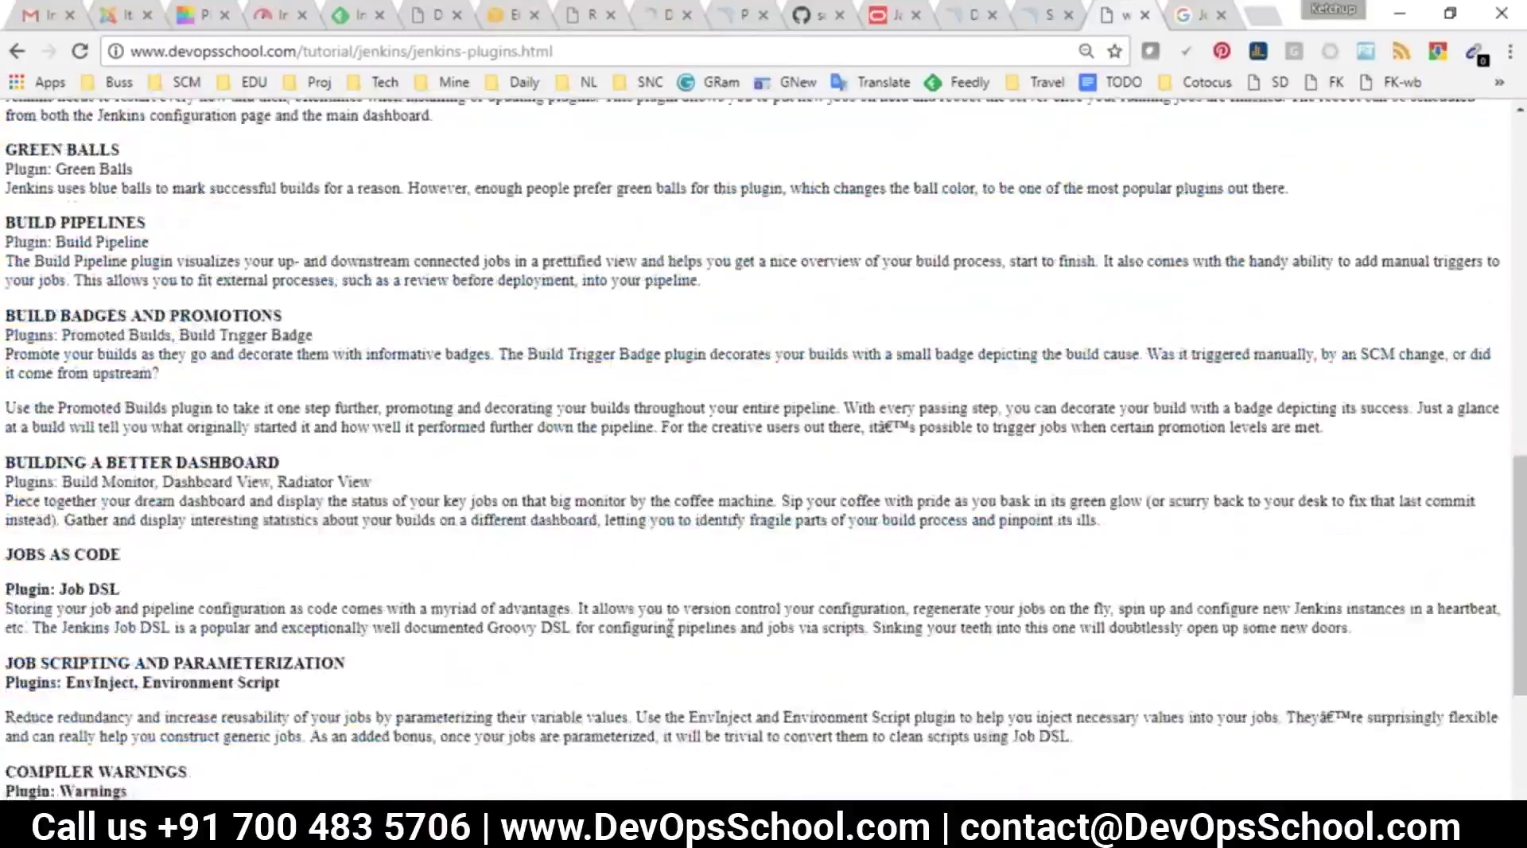
scroll(654, 600, down, 4)
scroll(654, 600, up, 17)
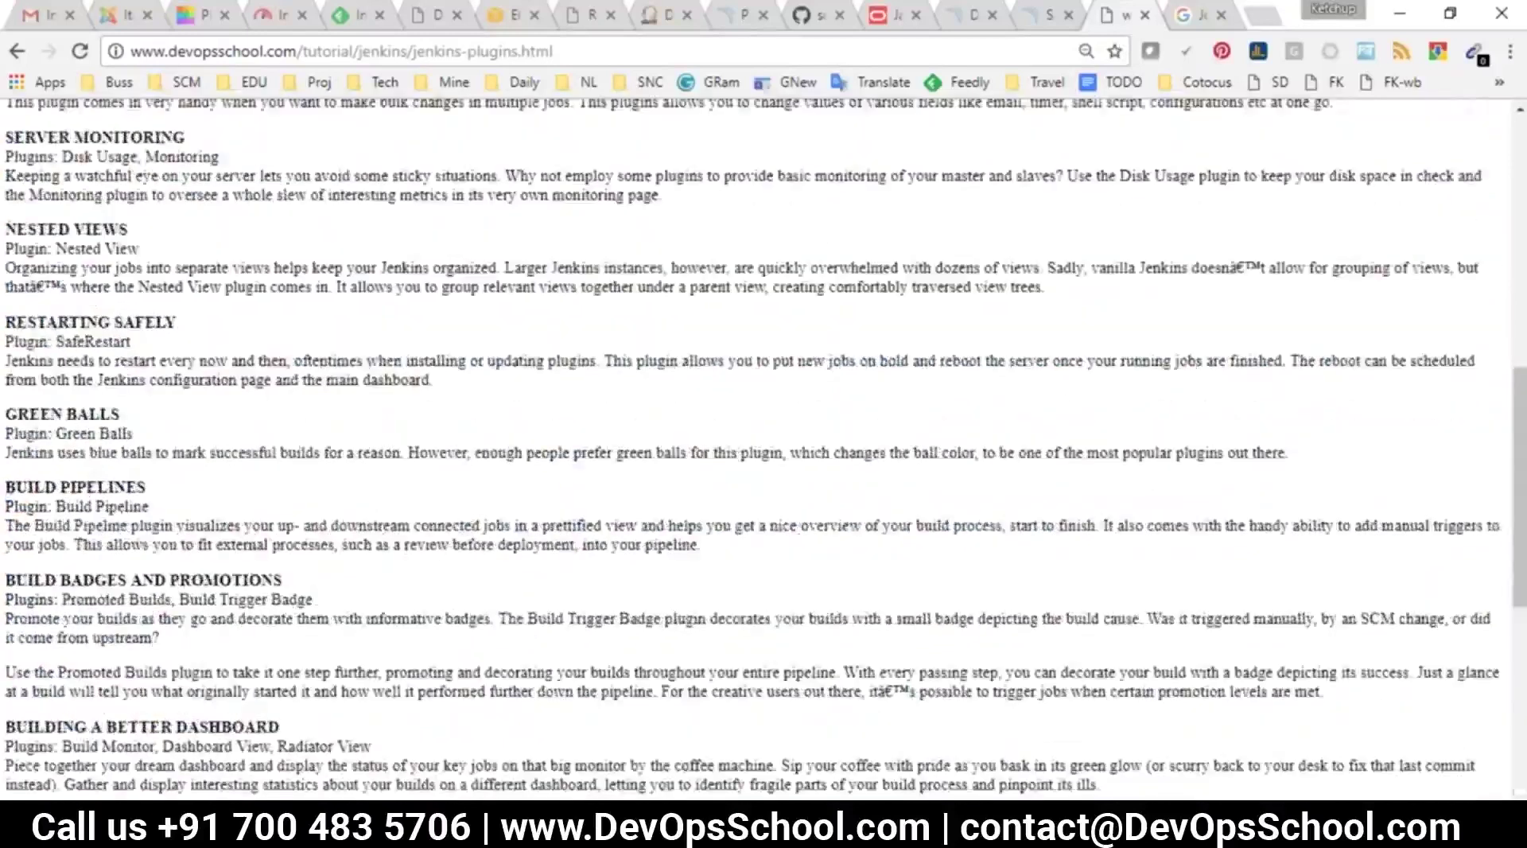
key(alt+Tab)
key(alt+Tab)
key(alt+Tab)
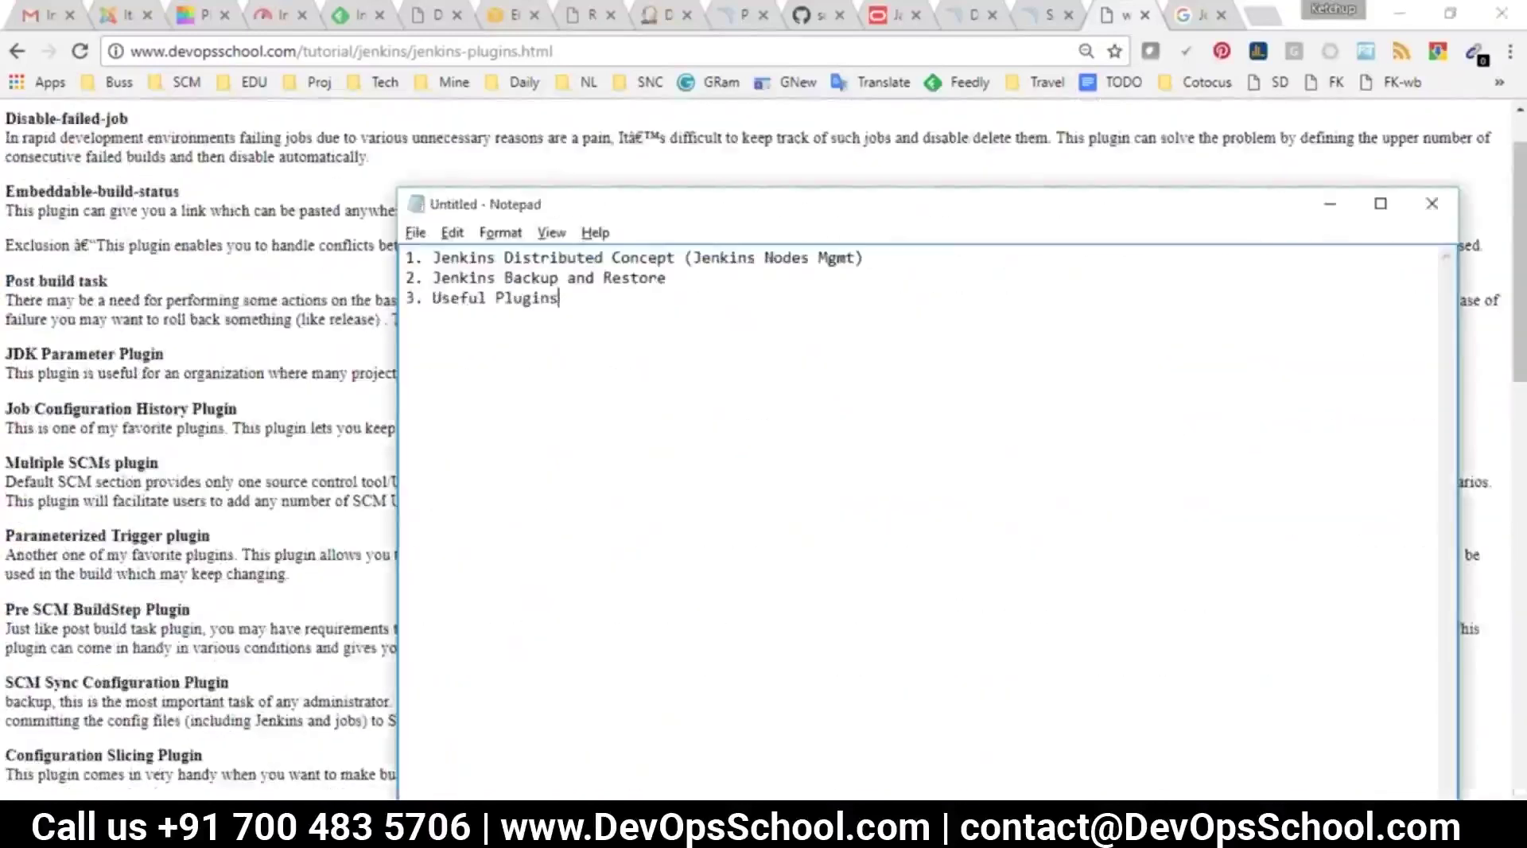
Add blank lines before and after the Backup and Restore topic in Notepad
click(411, 283)
key(alt+Tab)
key(alt+Tab)
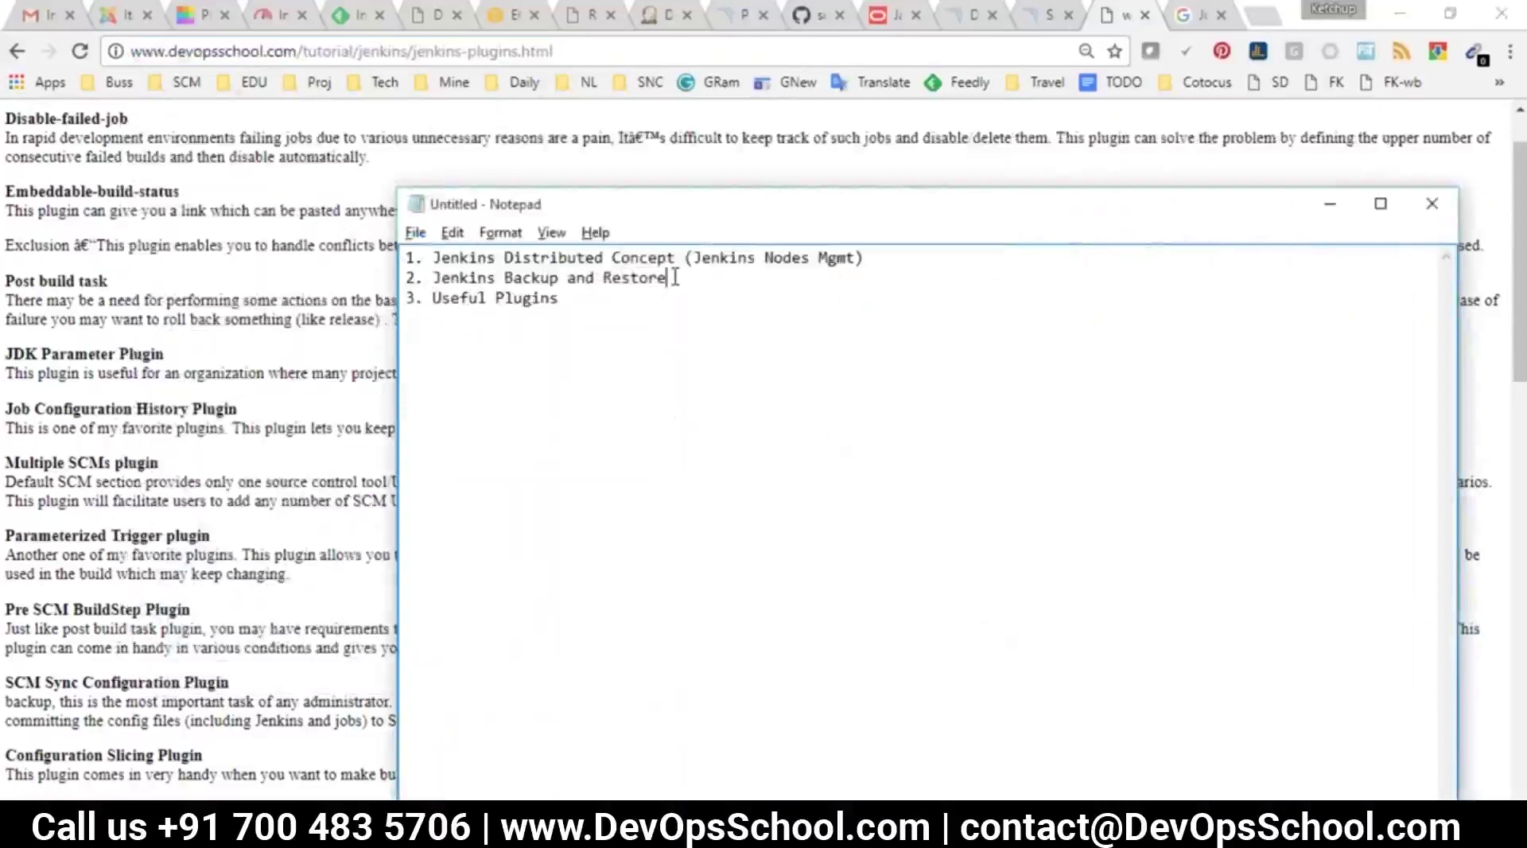
key(Return)
key(Return)
click(405, 277)
key(Return)
key(Return)
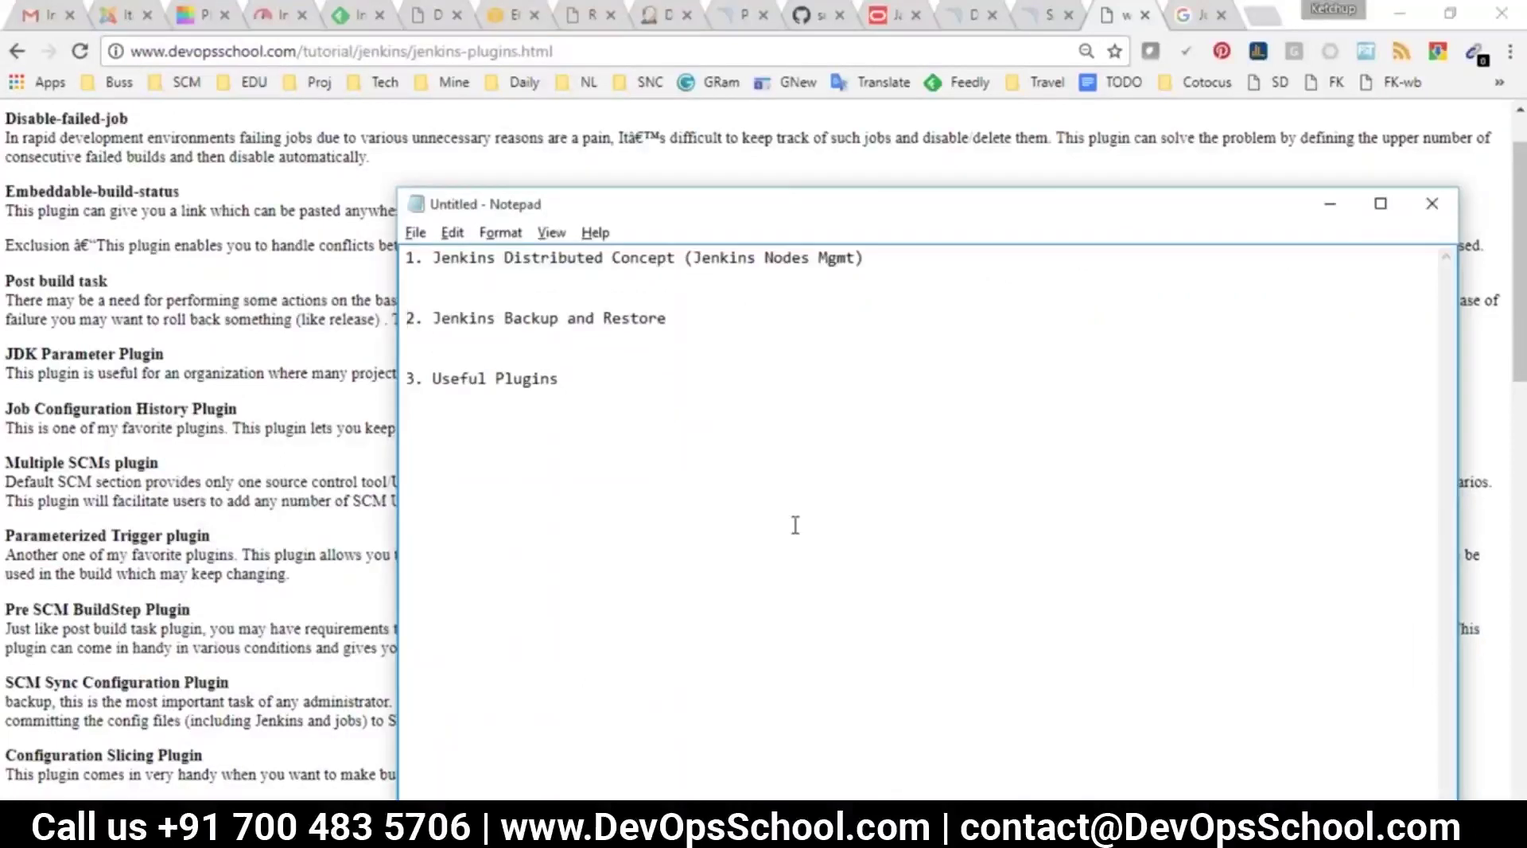
Clear the terminal, change to /var/lib/jenkins, and list its contents
key(alt+Tab)
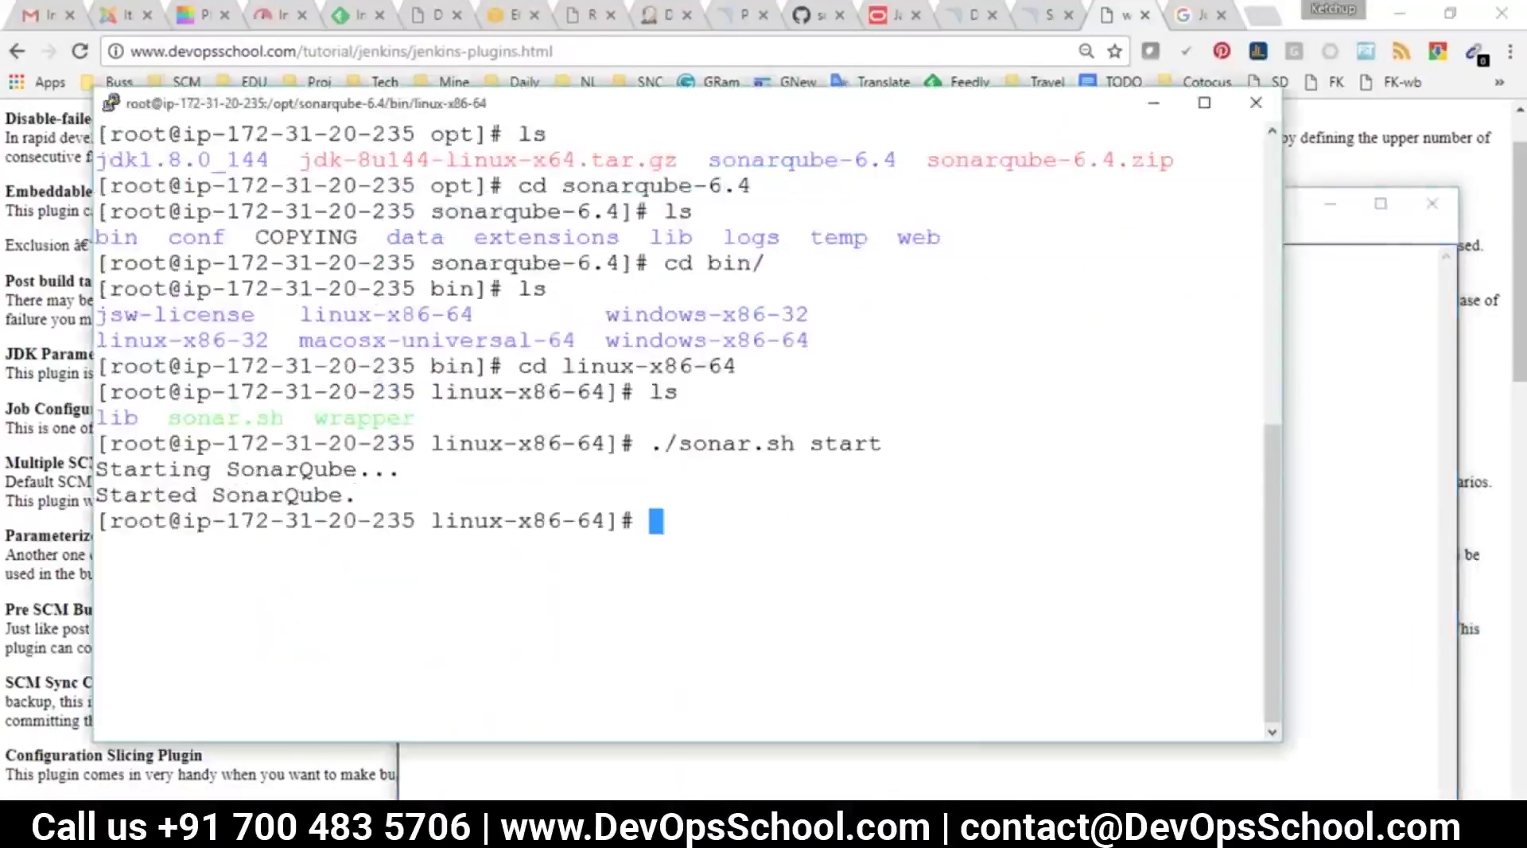
text(clear)
key(Return)
text(ls)
key(Return)
text(cd /)
text(var/je)
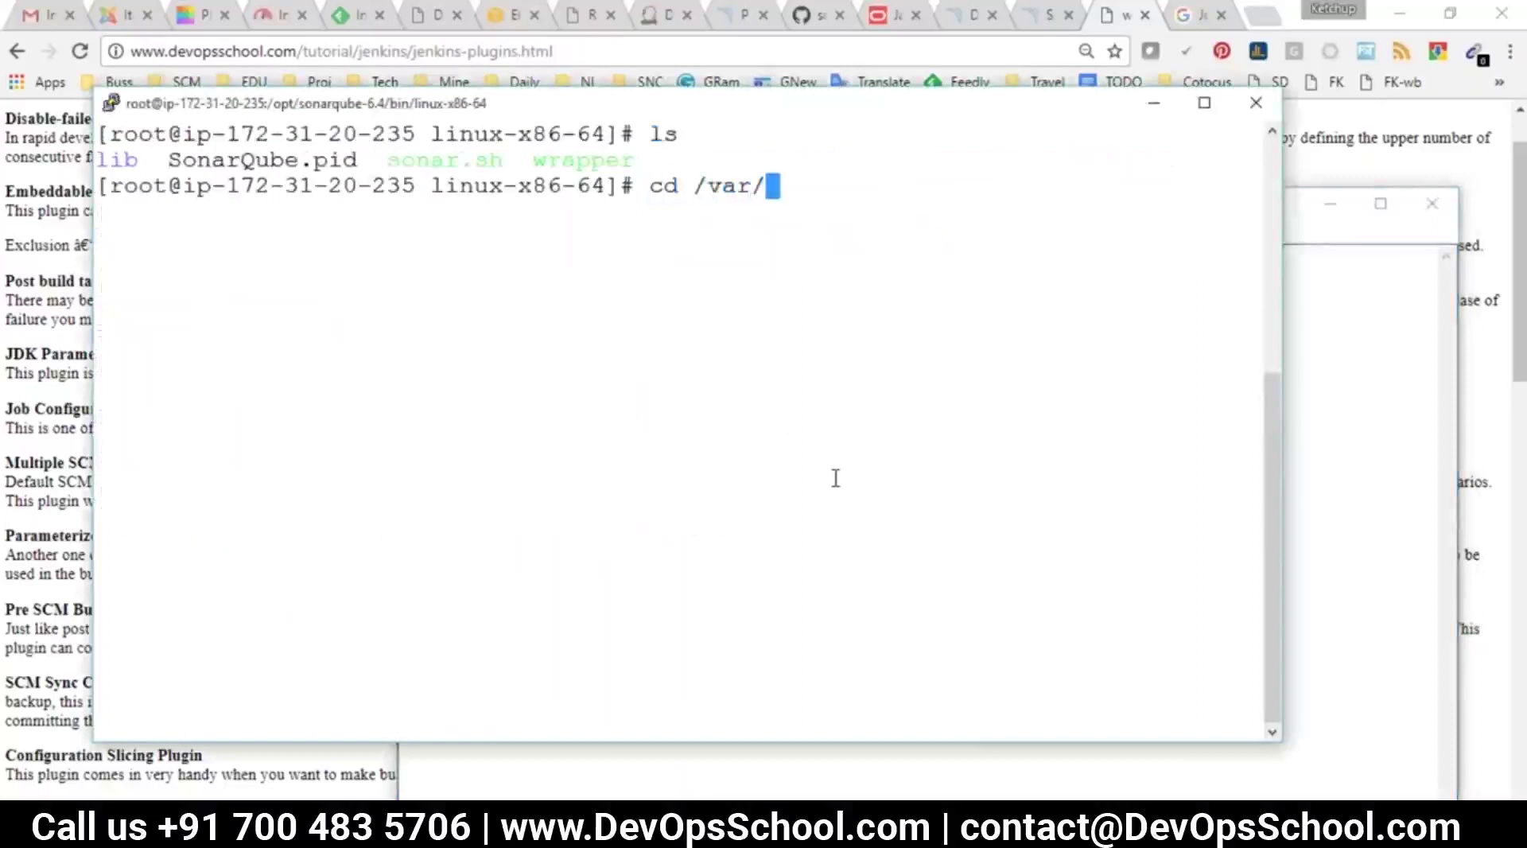
key(BackSpace)
key(BackSpace)
text(l)
key(Tab)
key(Tab)
key(Tab)
text(i)
key(Tab)
text(je)
key(Tab)
key(Return)
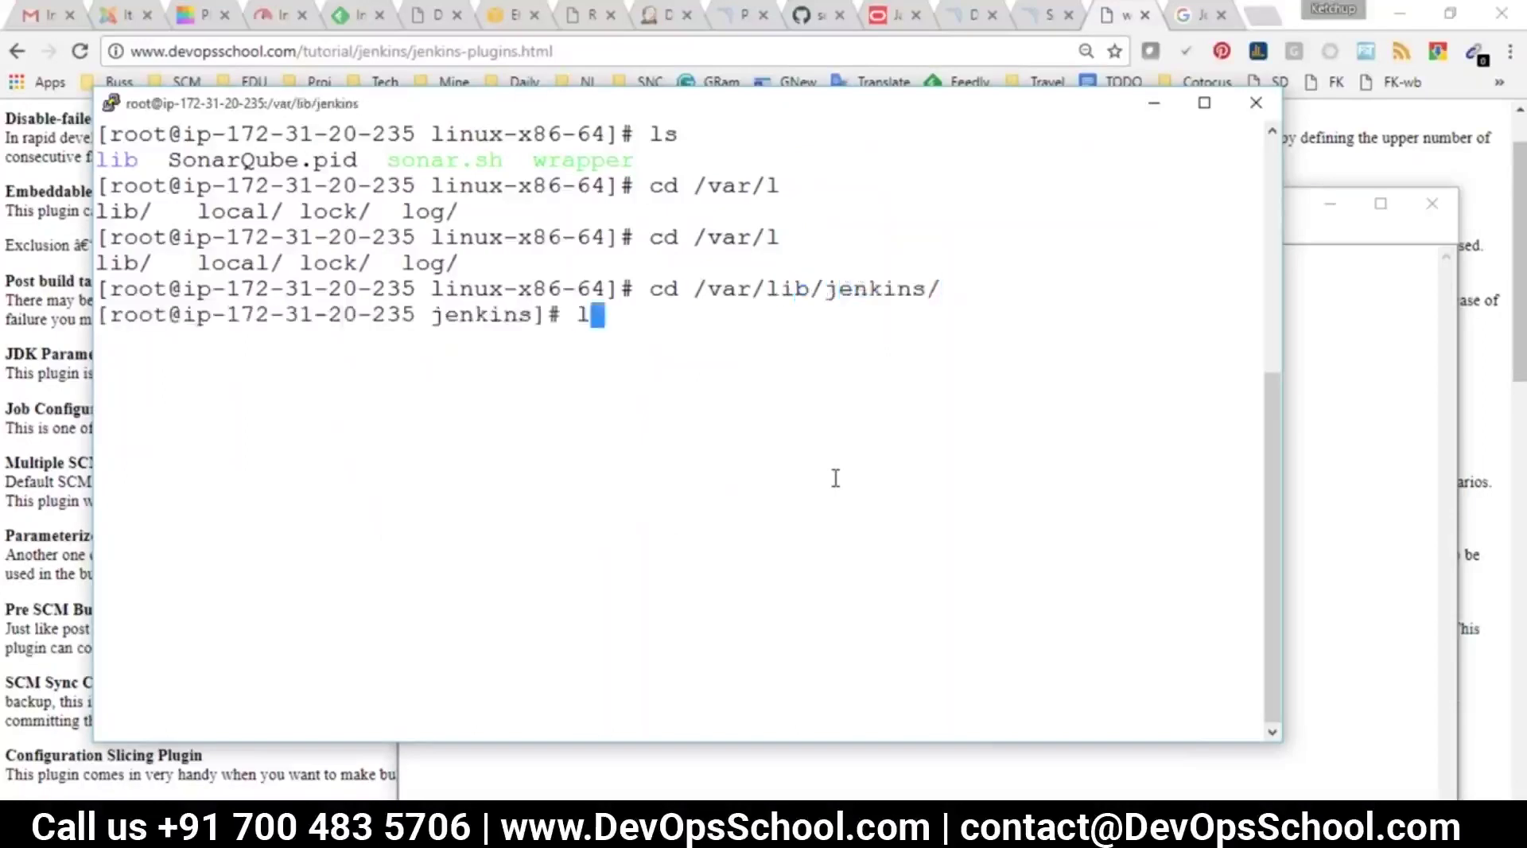
text(ls)
key(Return)
Note scriptApproval.xml in the listing, then clear the screen and list the Jenkins home again
scroll(415, 382, up, 10)
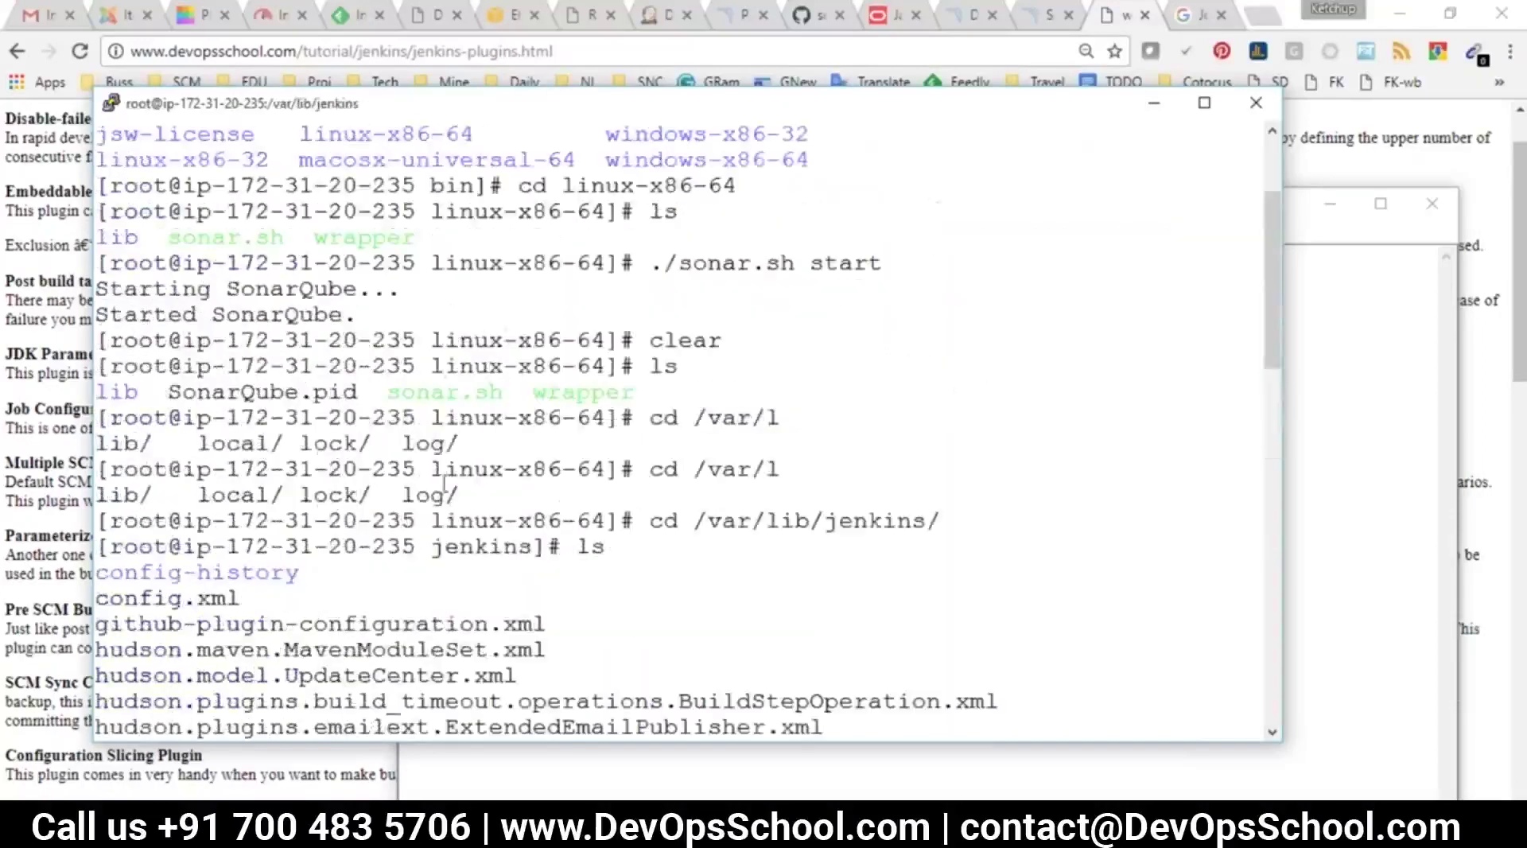
scroll(474, 468, down, 10)
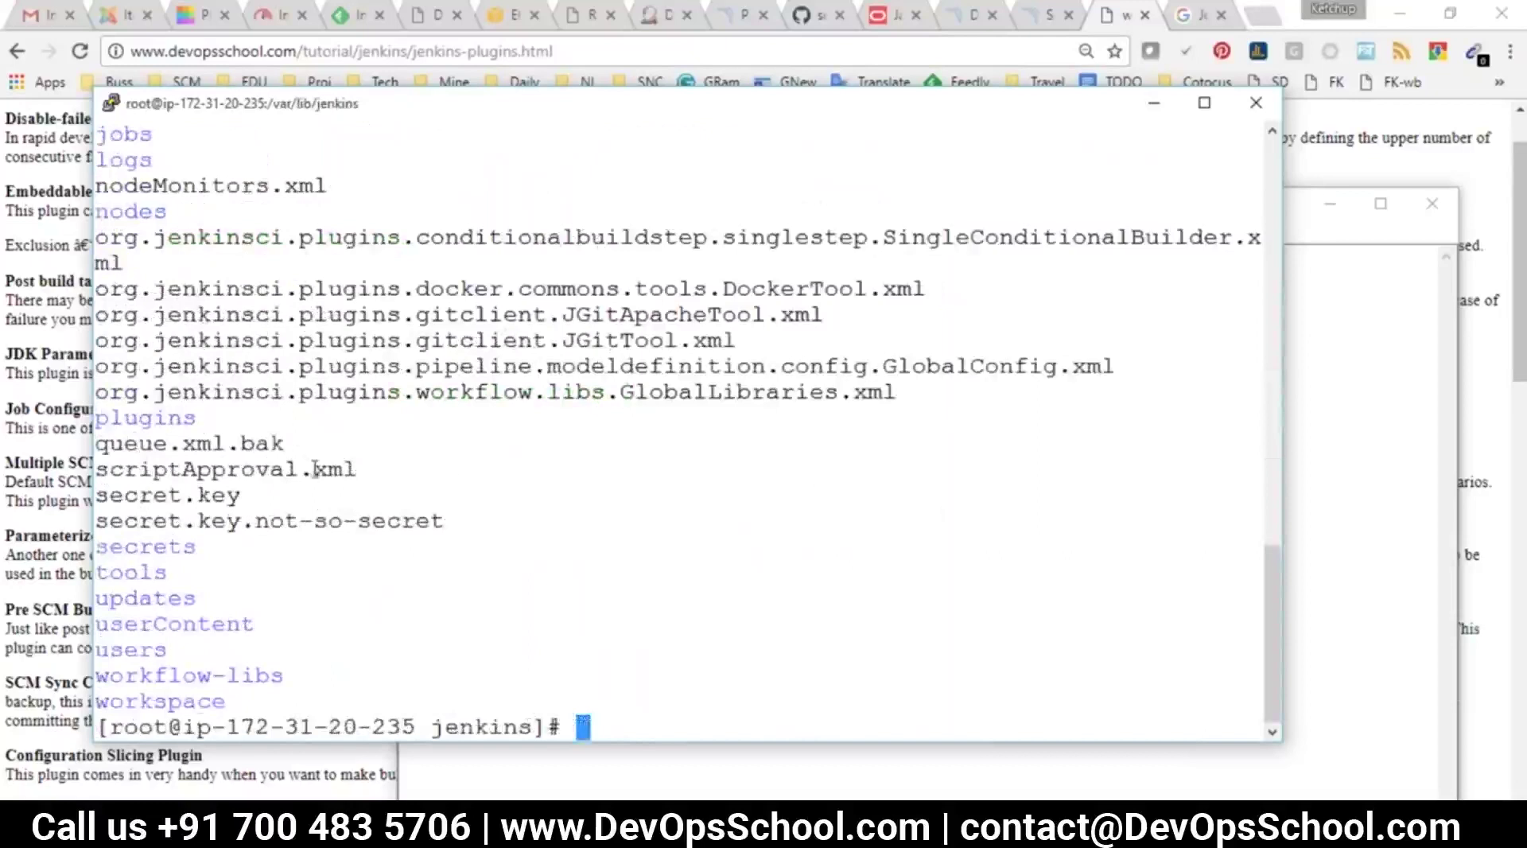
drag(360, 470, 204, 496)
text(clear)
key(Return)
text(s)
key(BackSpace)
text(clear)
key(Return)
text(ls)
key(Return)
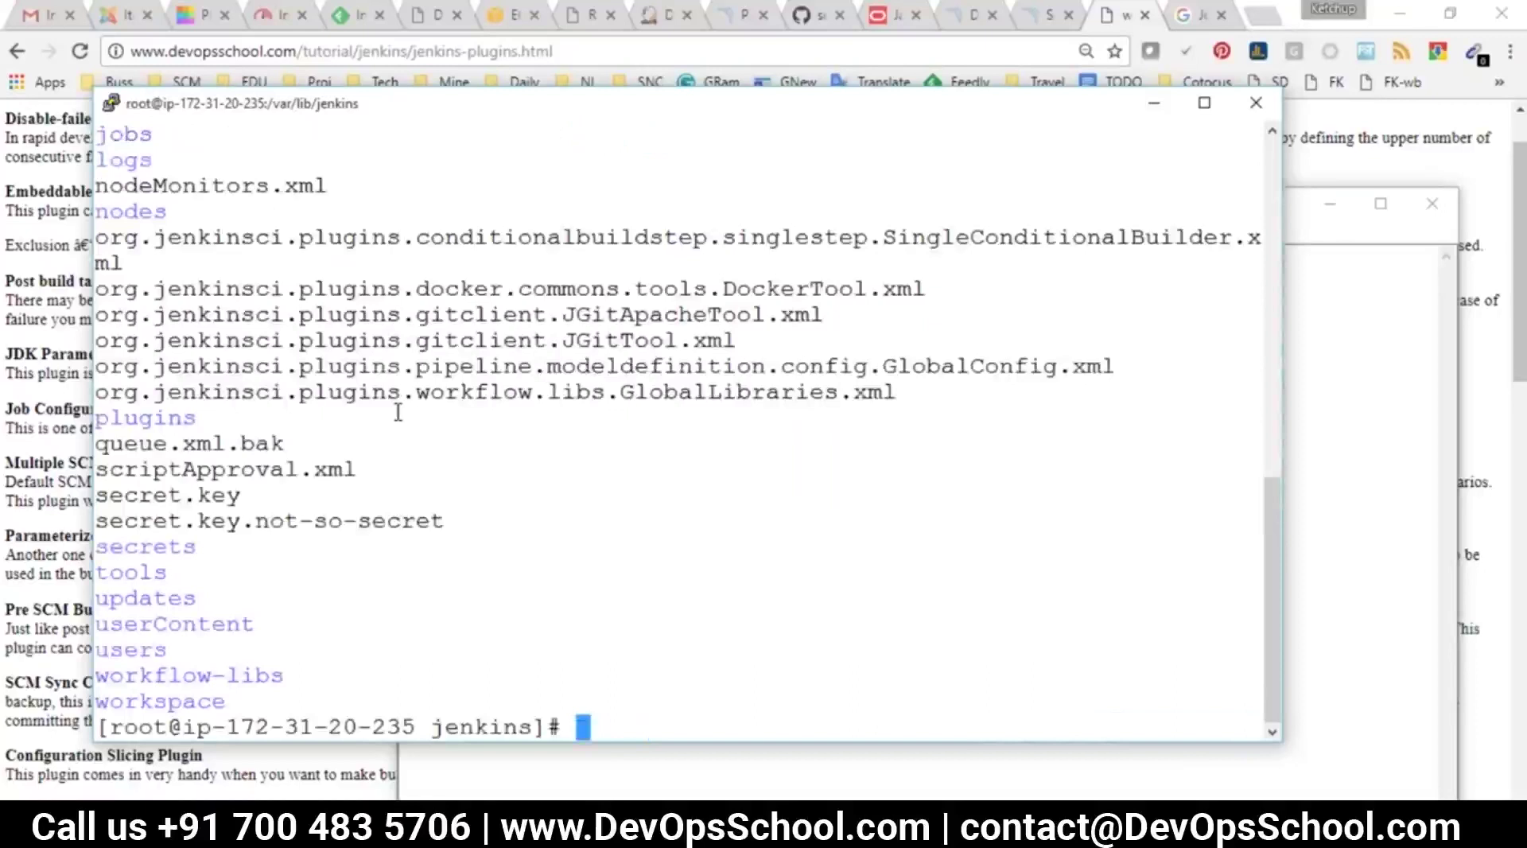
Change into the jobs folder and list all job folders
text(cd jo)
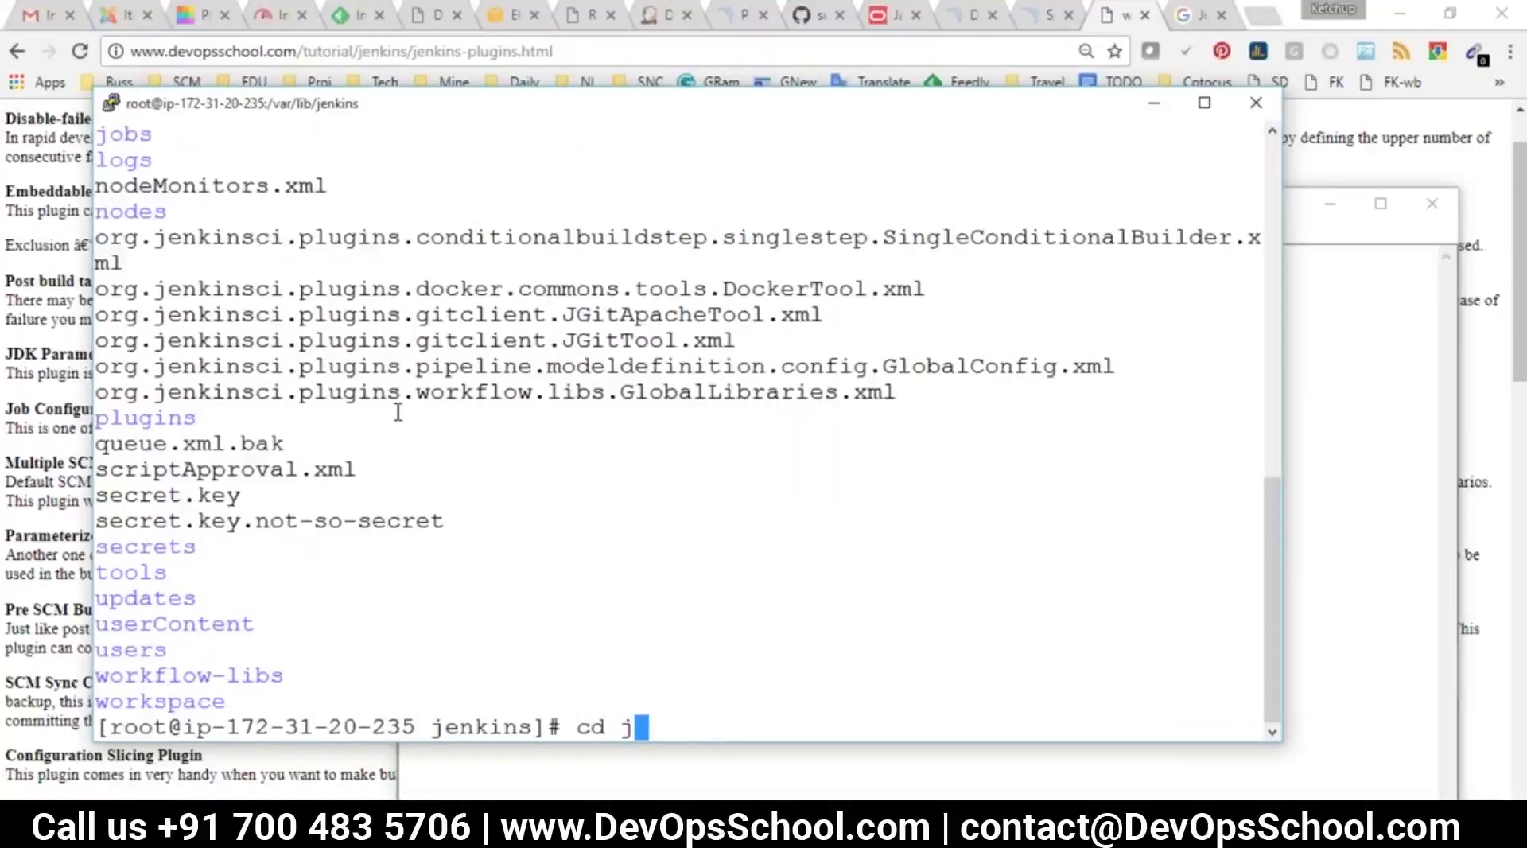
key(Tab)
key(Return)
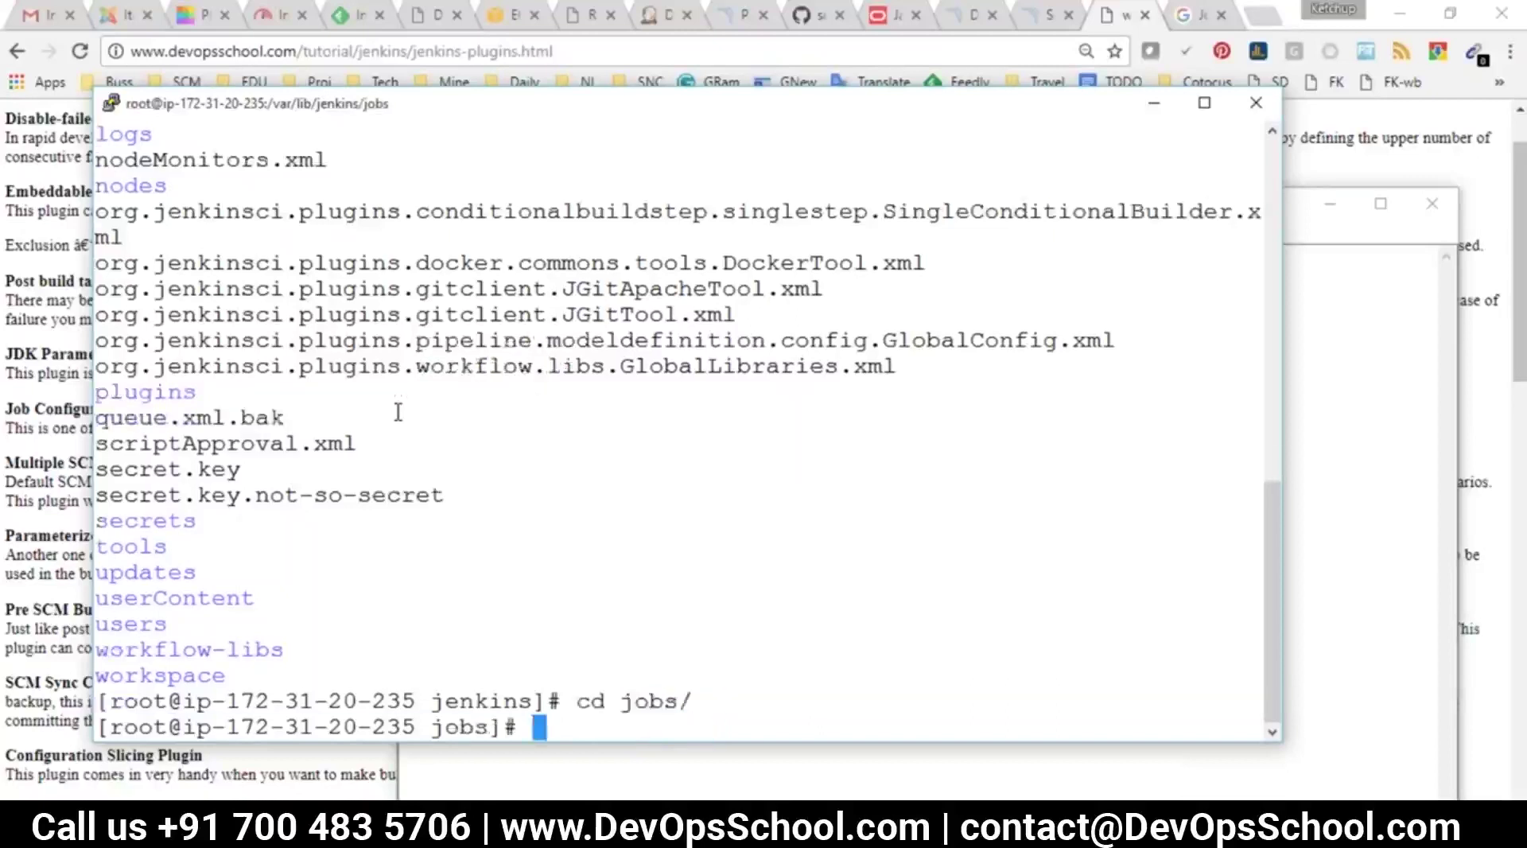
text(s)
key(Return)
text(ls)
key(Return)
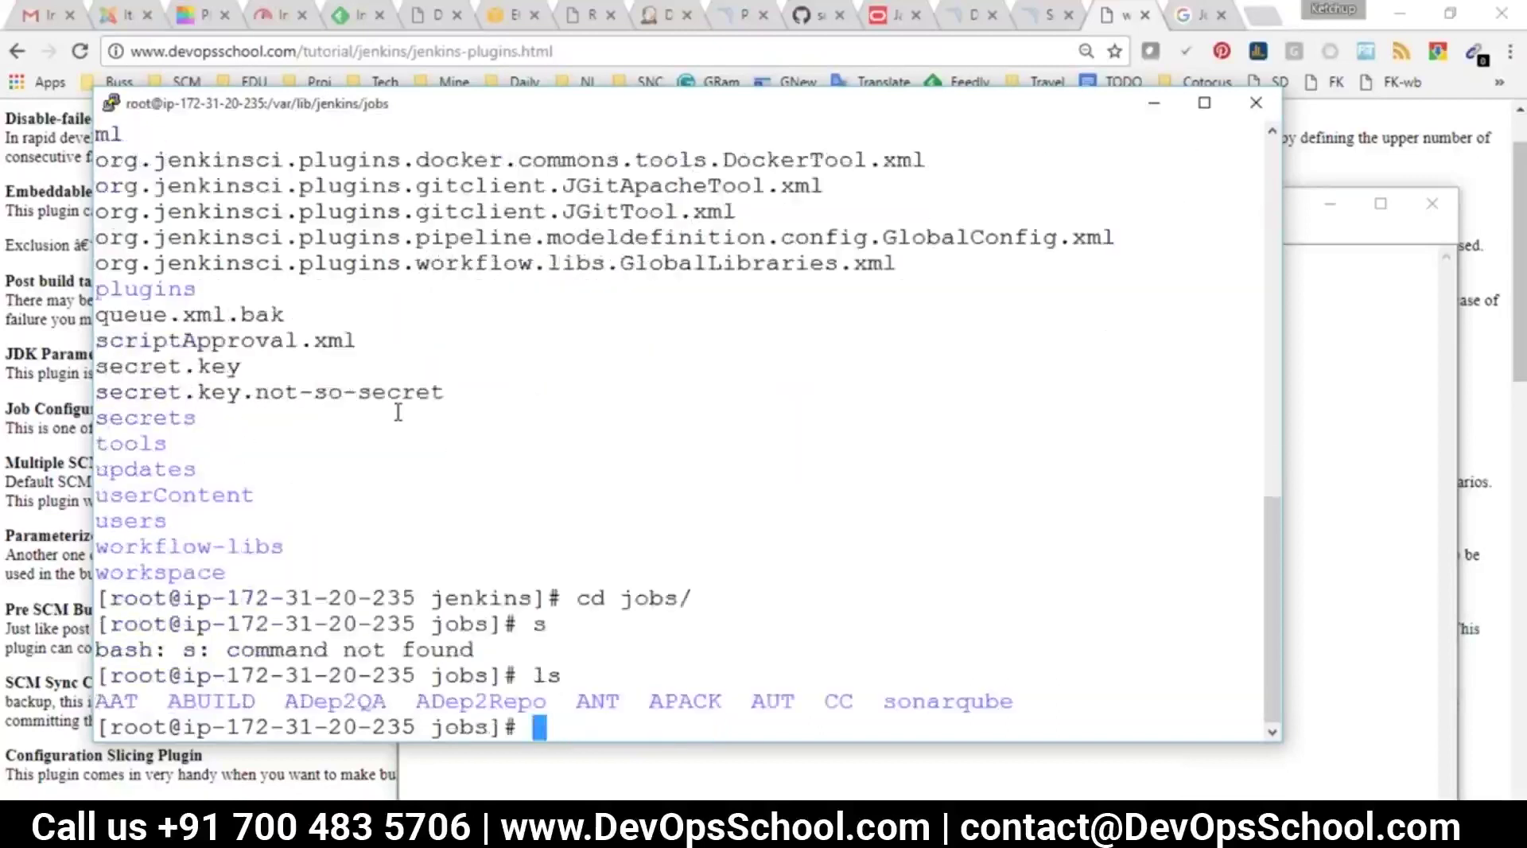
Check the Jenkins job list and copy the ADep2Repo folder name
key(alt+Tab)
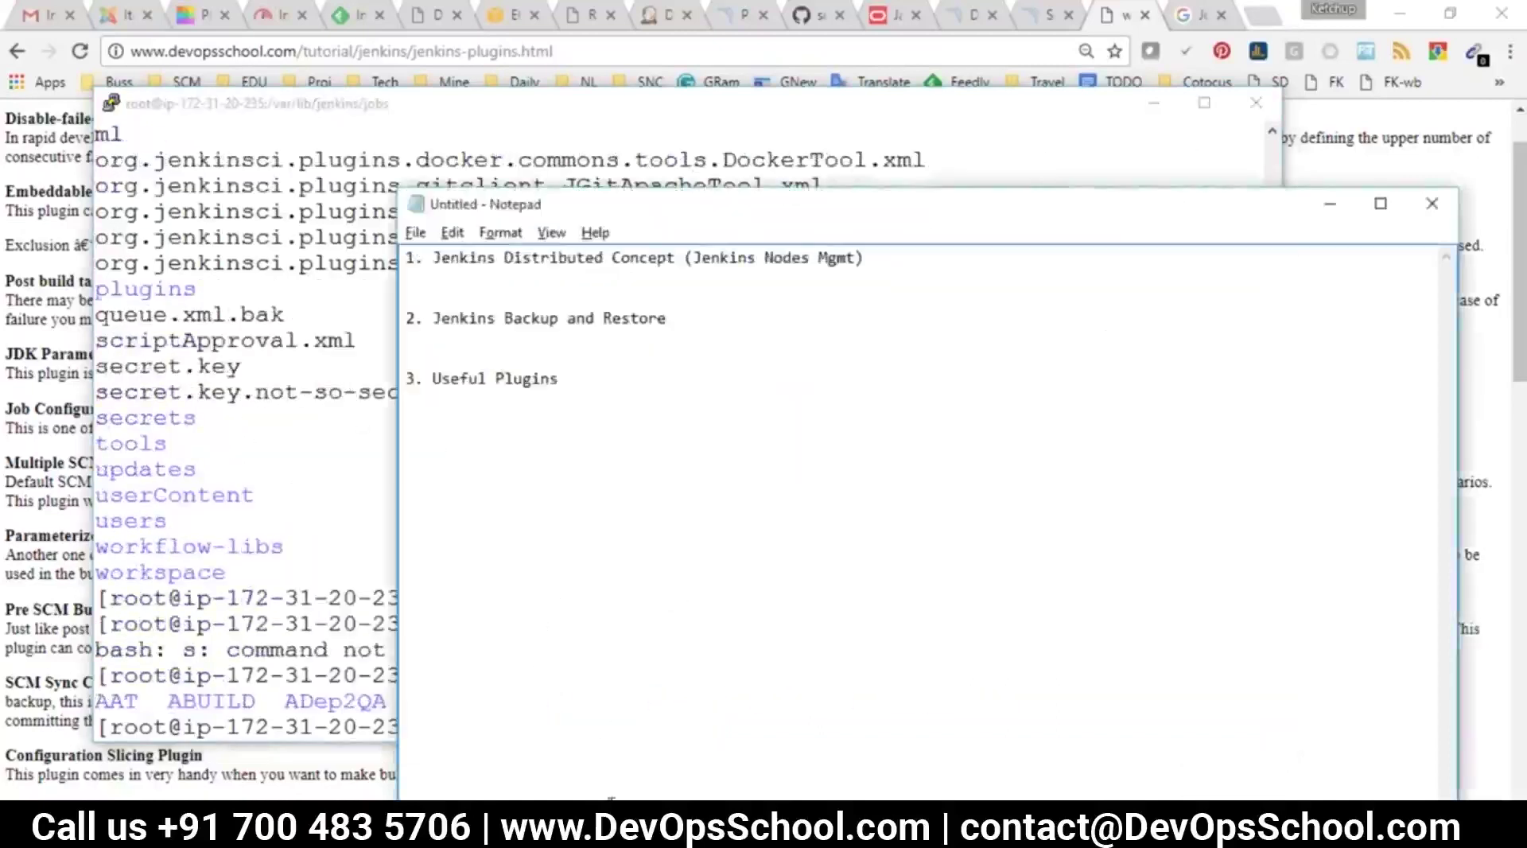
key(alt+Tab)
click(672, 14)
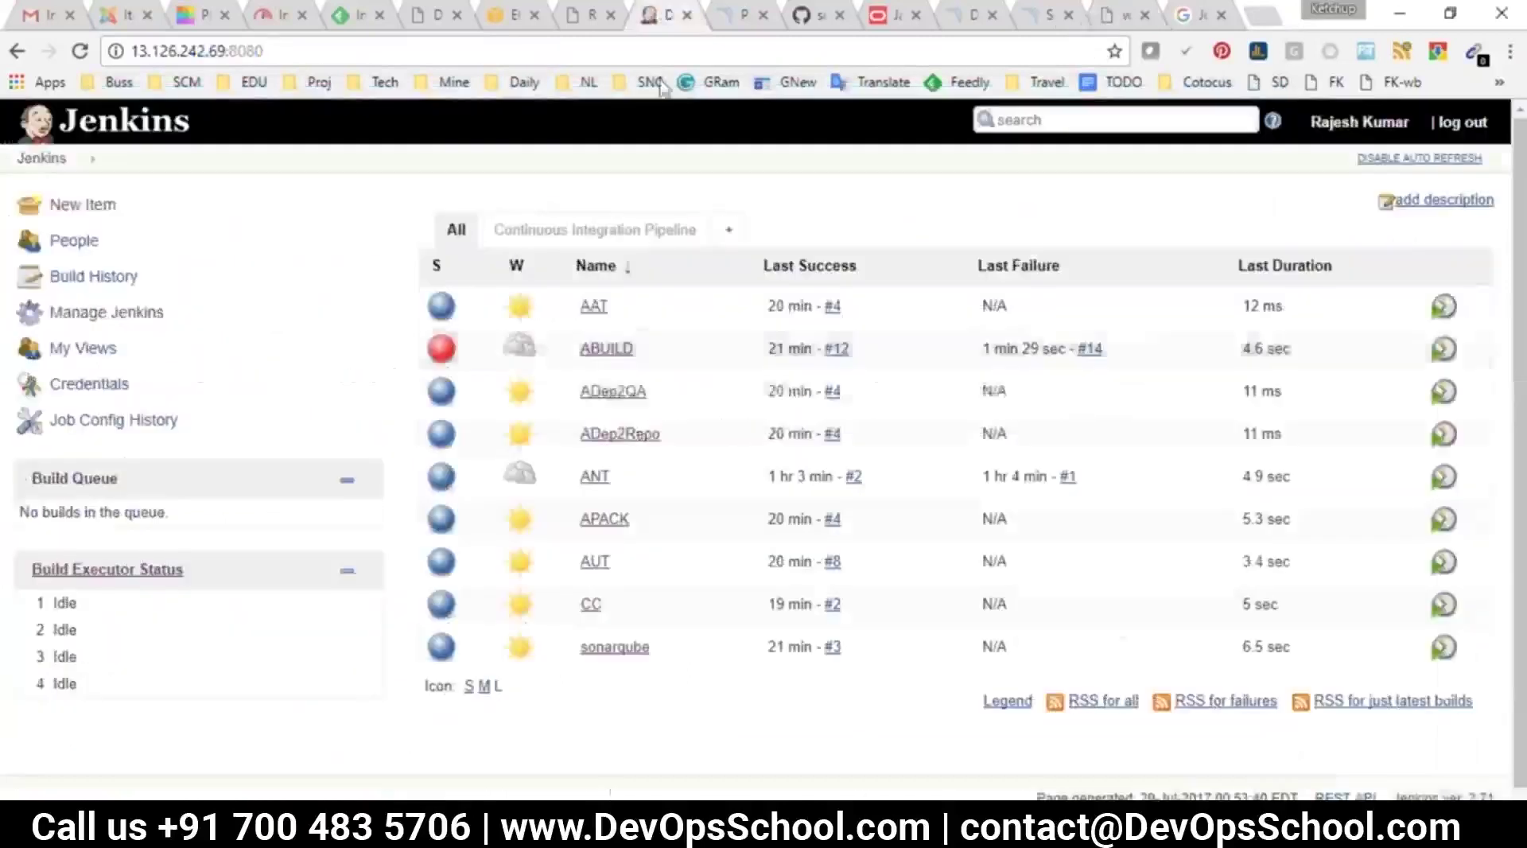
key(alt+Tab)
key(alt+Tab)
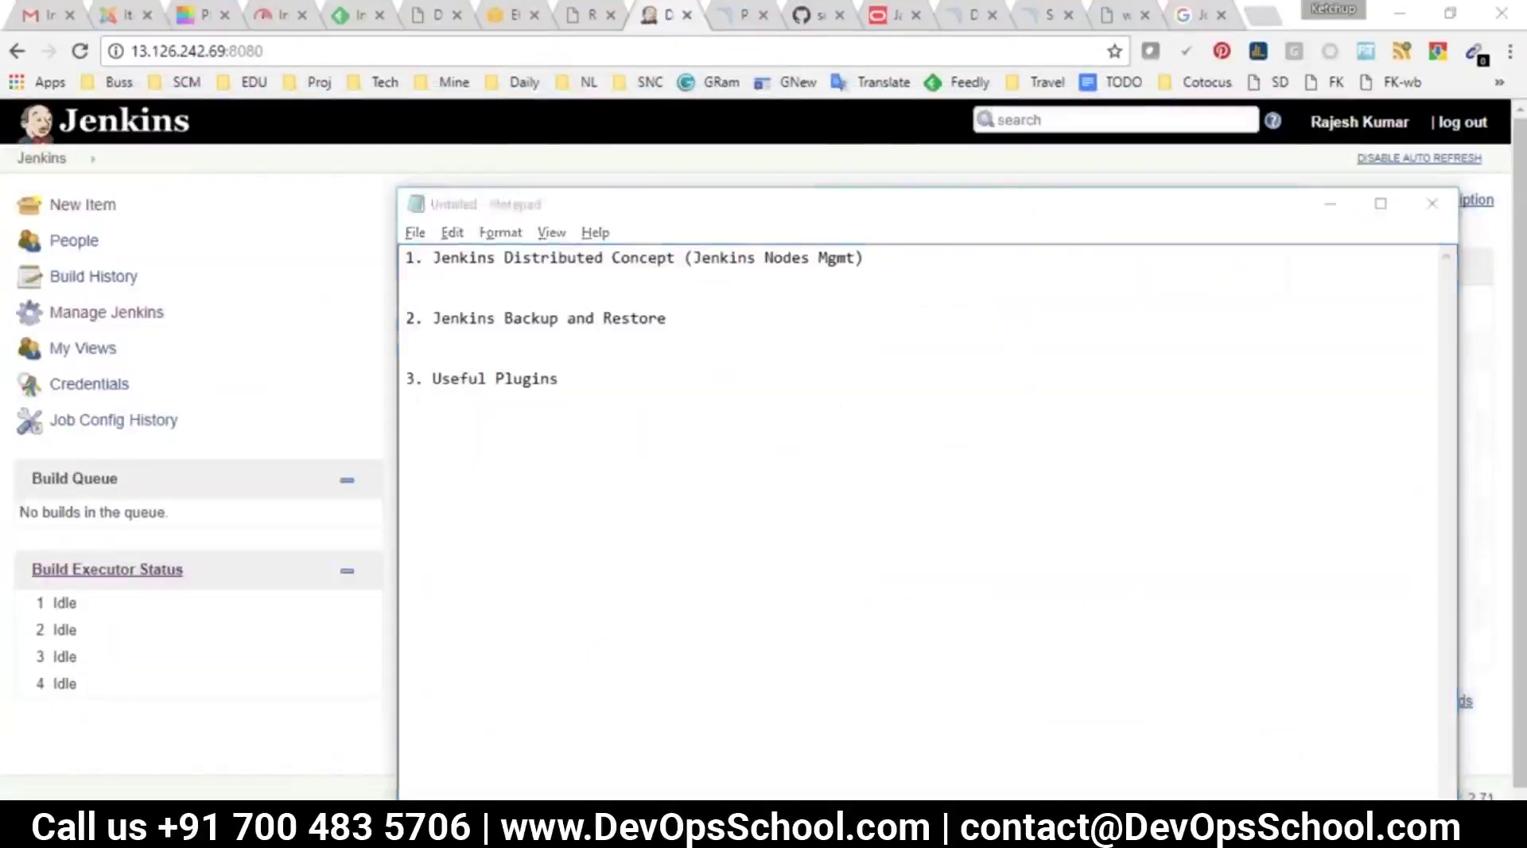
drag(347, 700, 522, 701)
double_click(570, 578)
double_click(493, 699)
key(super+c)
Change into ADep2Repo, list its files, and mark config.xml
text(cdd)
key(BackSpace)
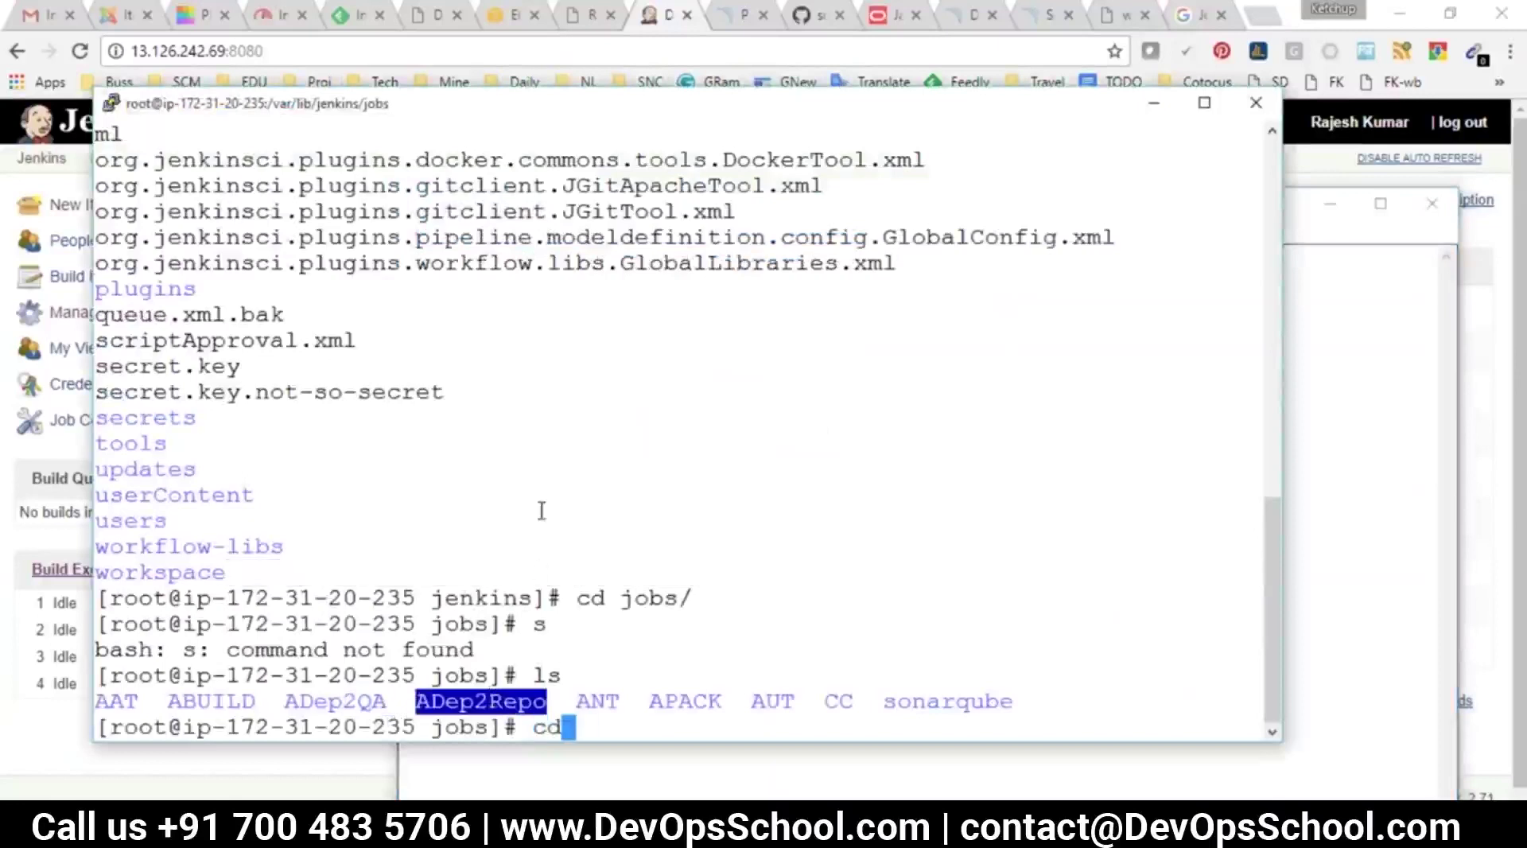
right_click(574, 265)
key(Return)
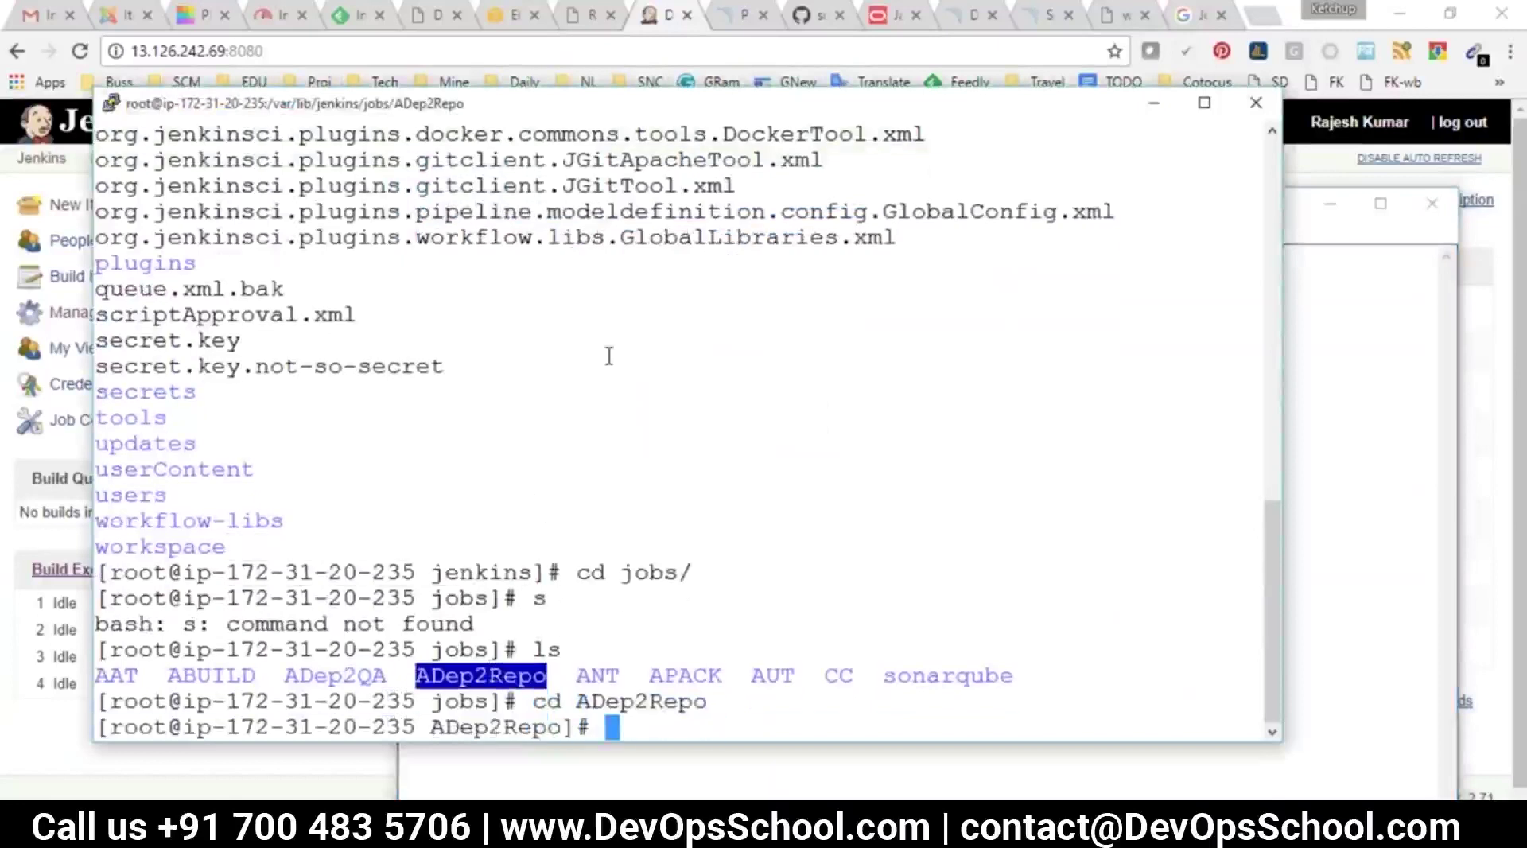
text(ls)
key(Return)
double_click(312, 700)
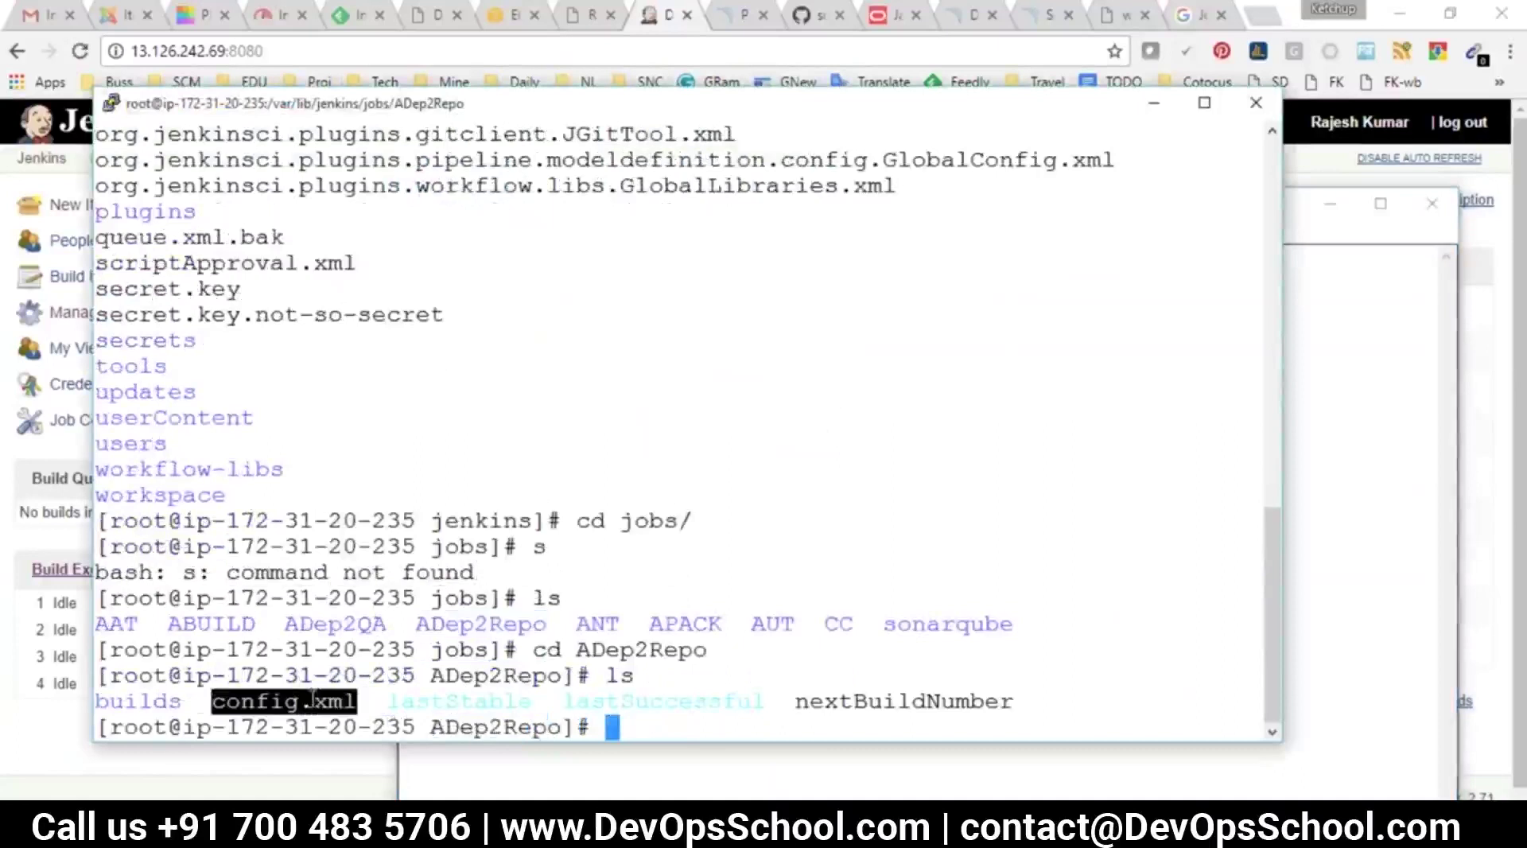
key(alt+Tab)
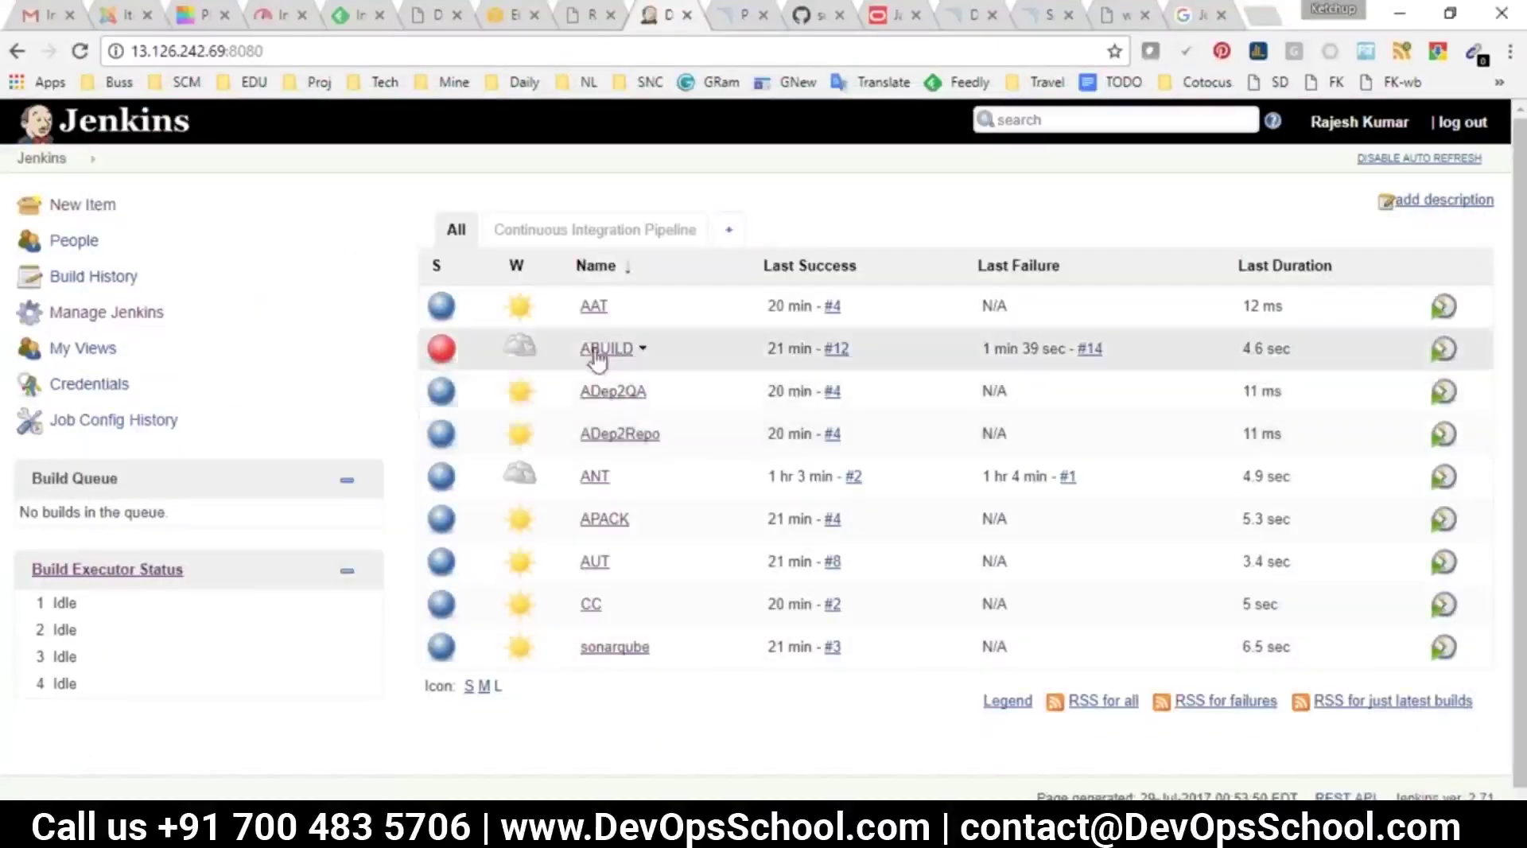
key(alt+Tab)
click(308, 701)
double_click(307, 701)
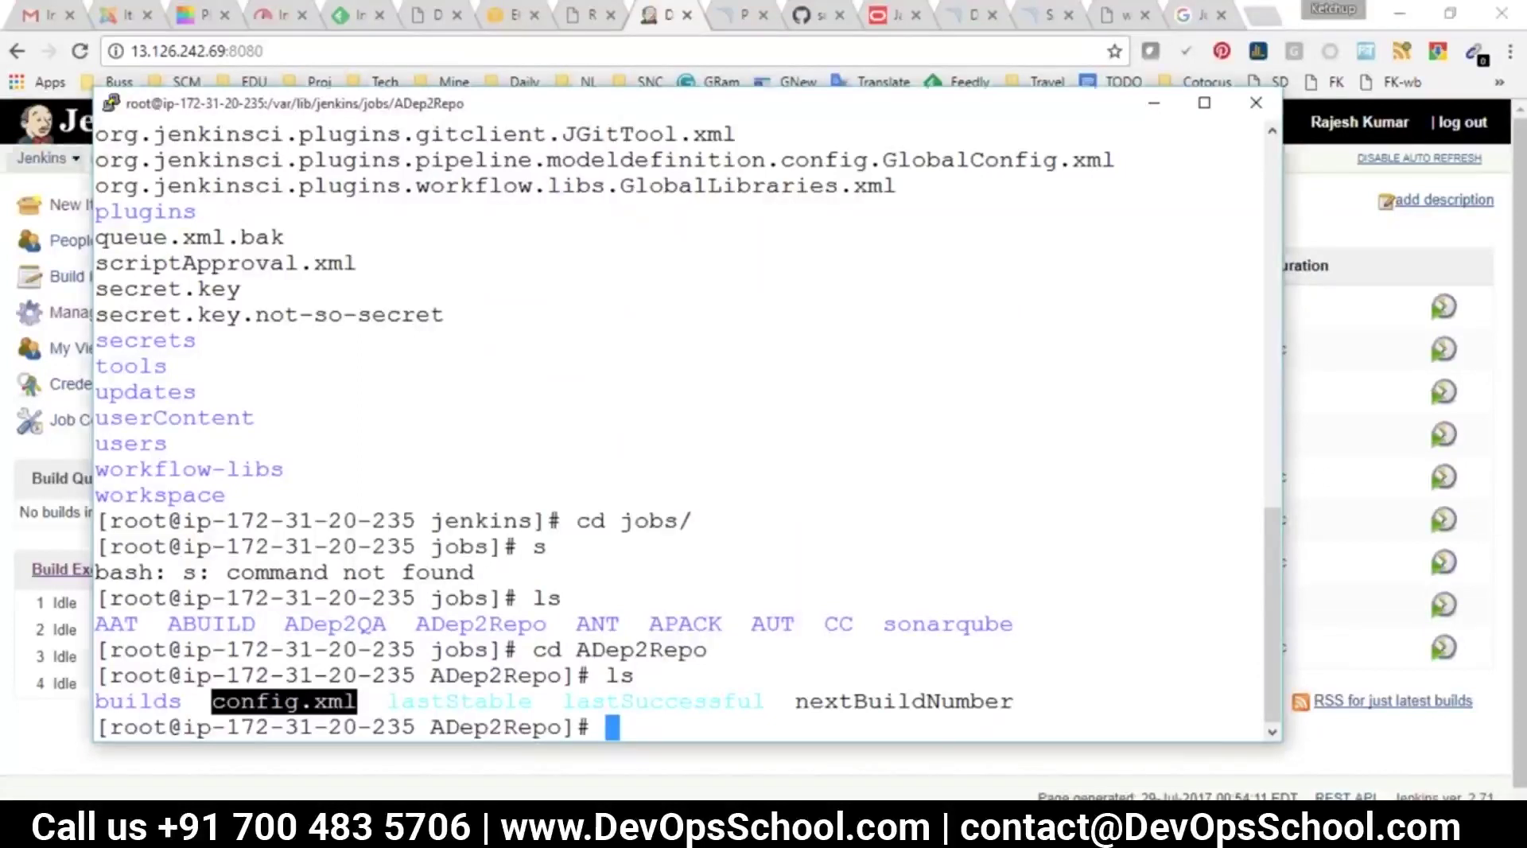
Open the Manage Jenkins administration page and scroll through its options
click(41, 158)
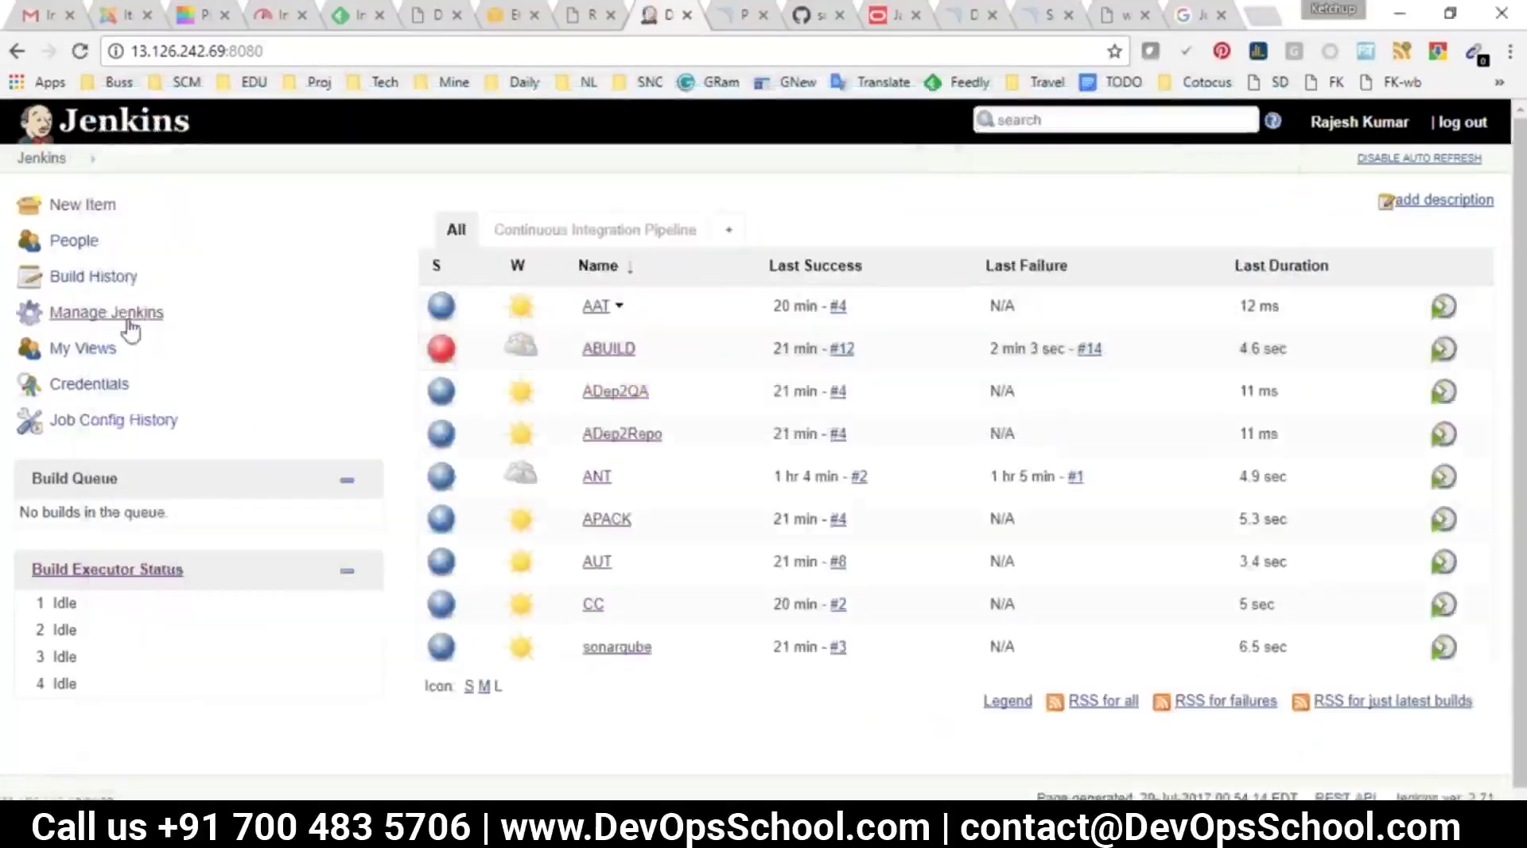
click(127, 313)
scroll(640, 549, down, 5)
scroll(577, 556, down, 1)
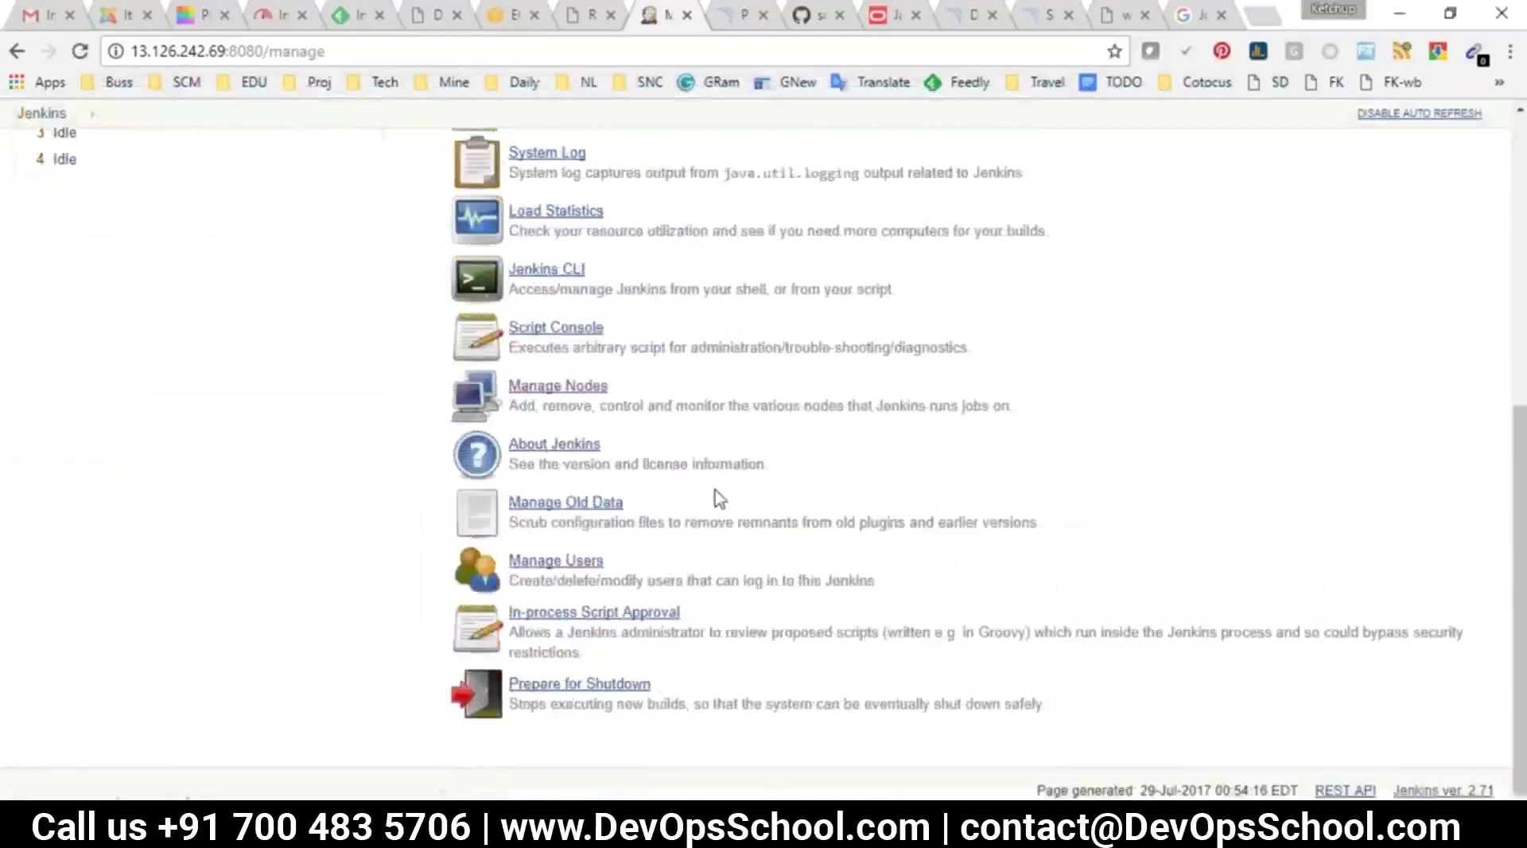
Find the Jenkins Backup and Restore Process topic on DevOpsSchool, then return to Manage Jenkins
click(1197, 14)
click(1114, 17)
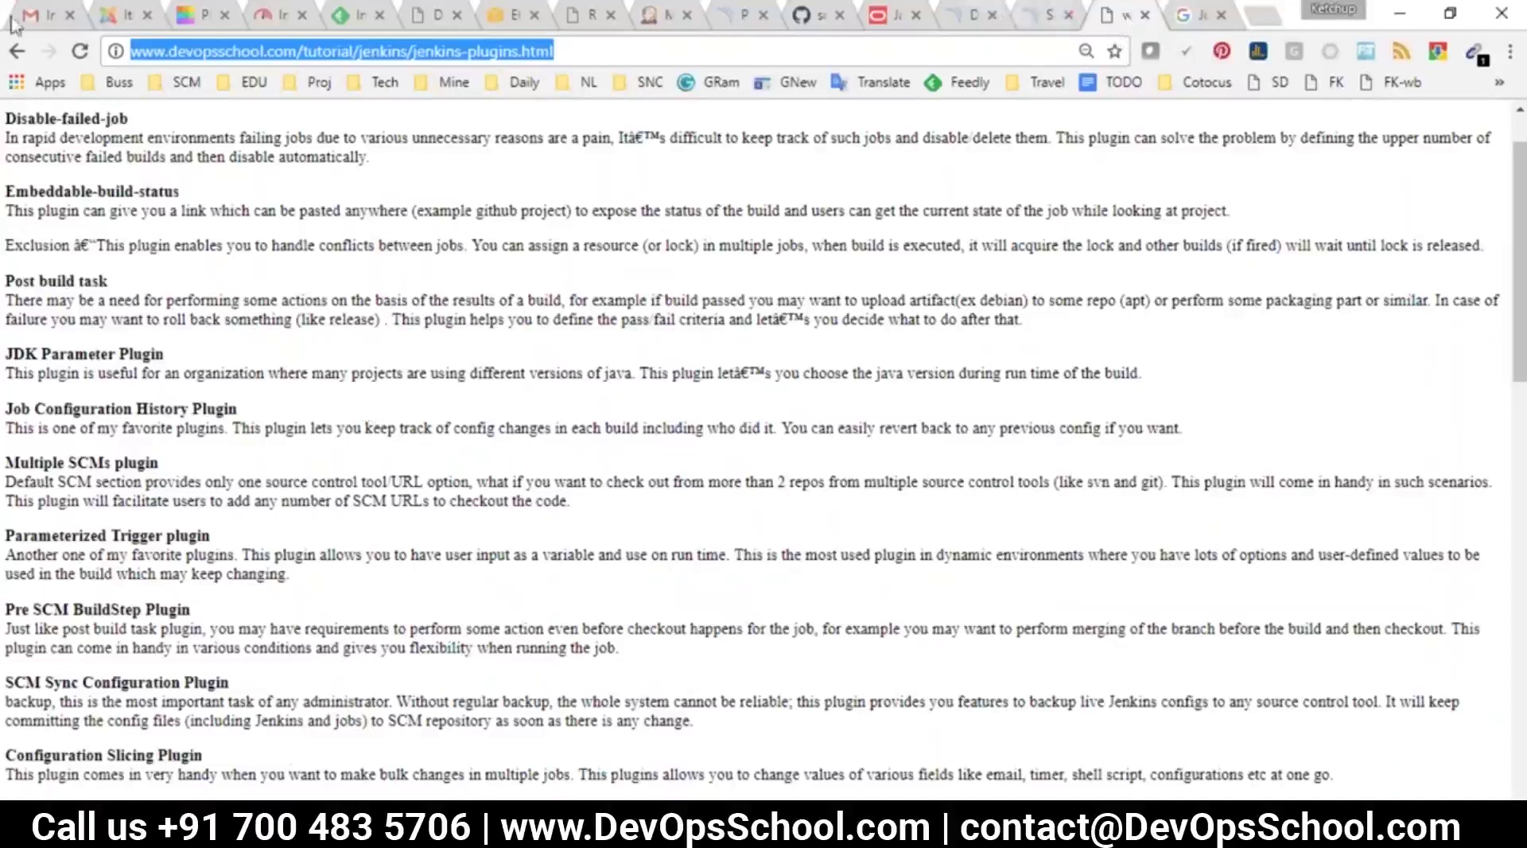
click(17, 51)
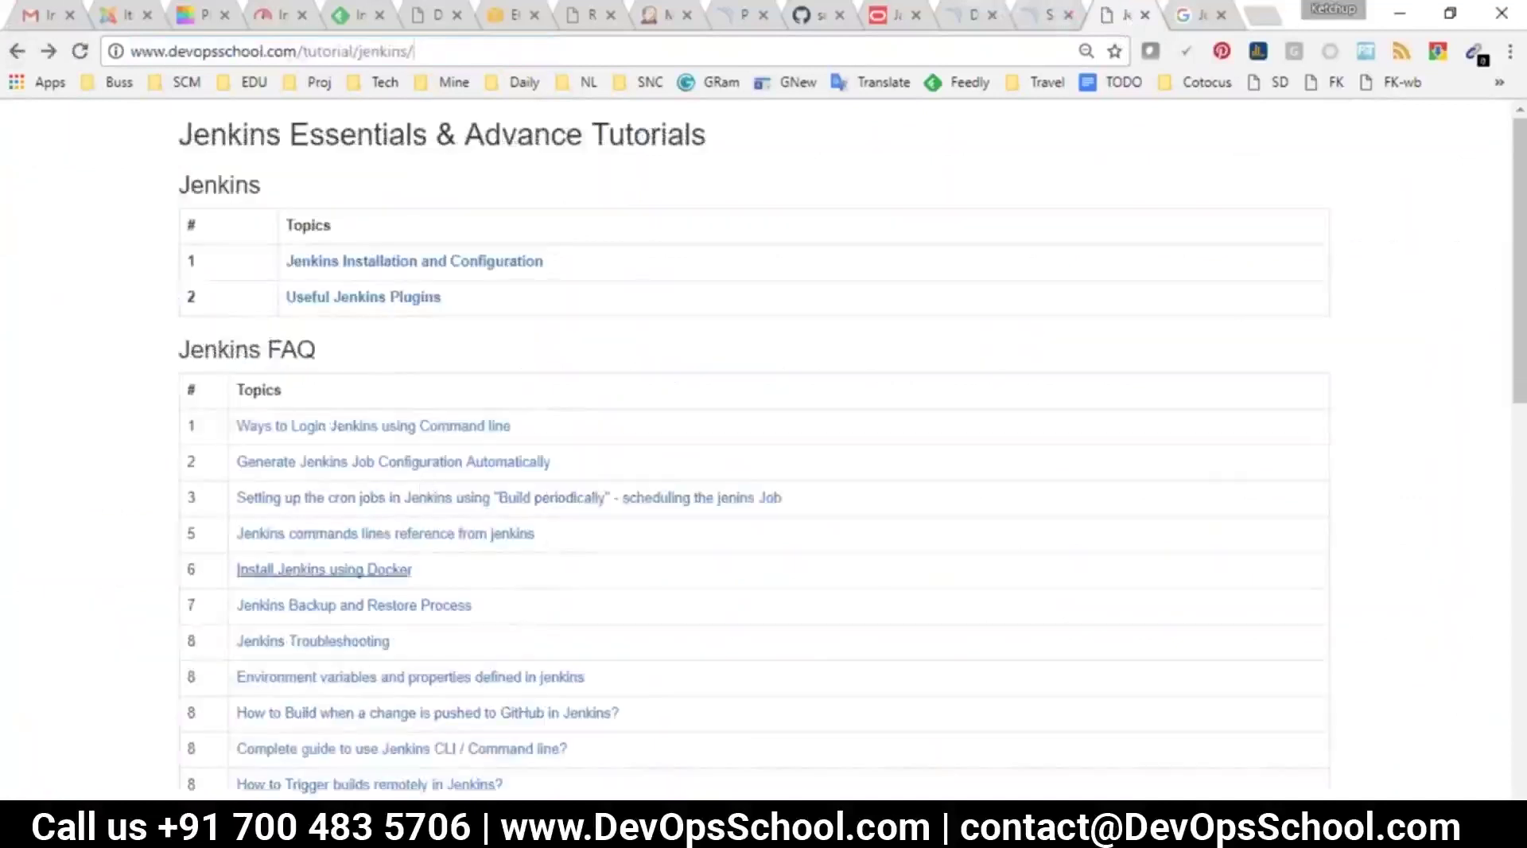
drag(474, 606, 188, 607)
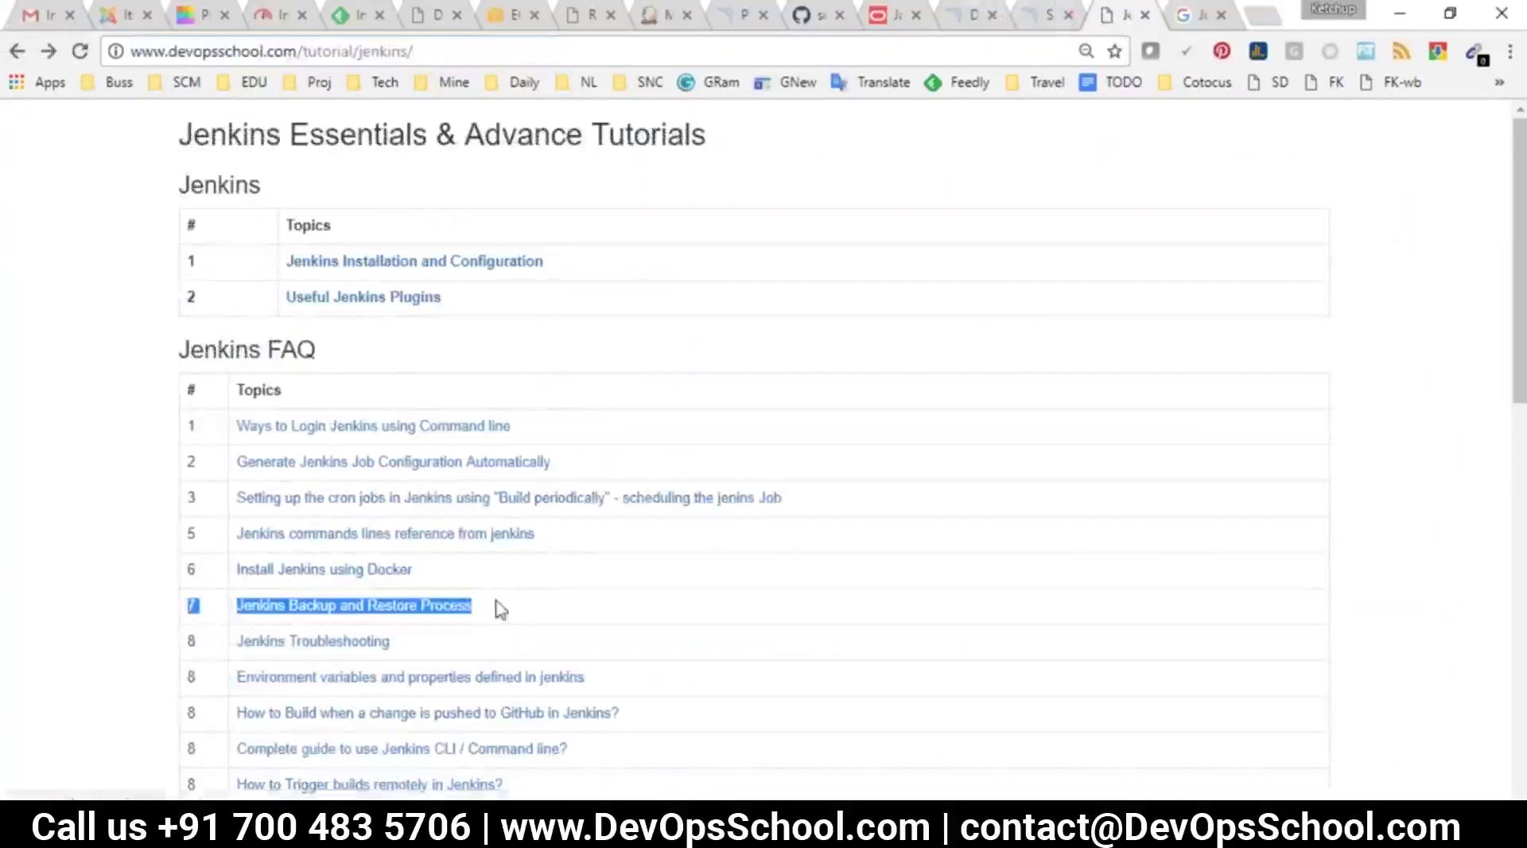
click(653, 15)
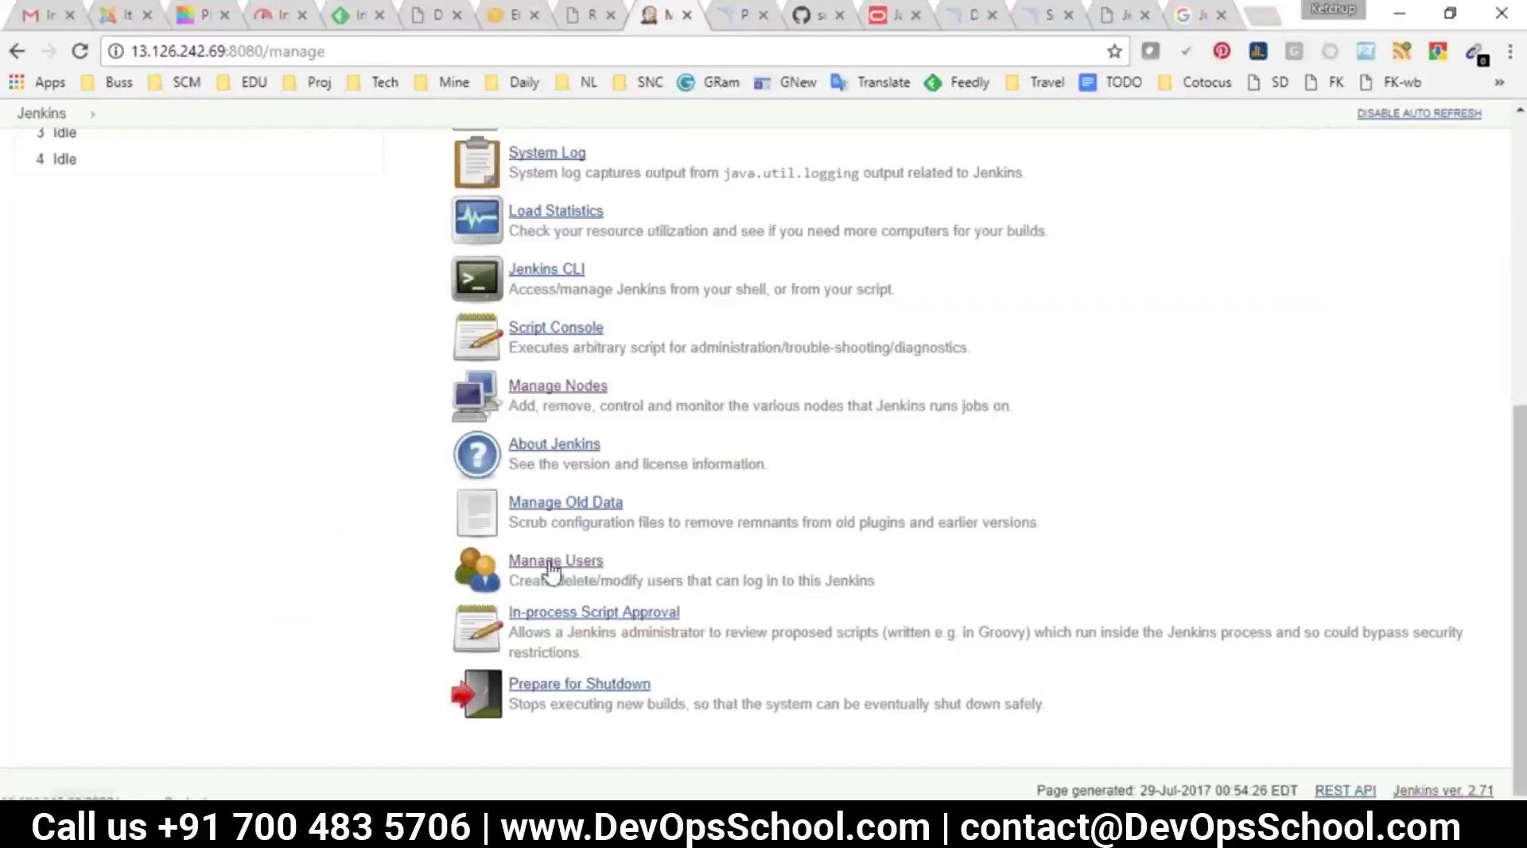
scroll(737, 585, up, 5)
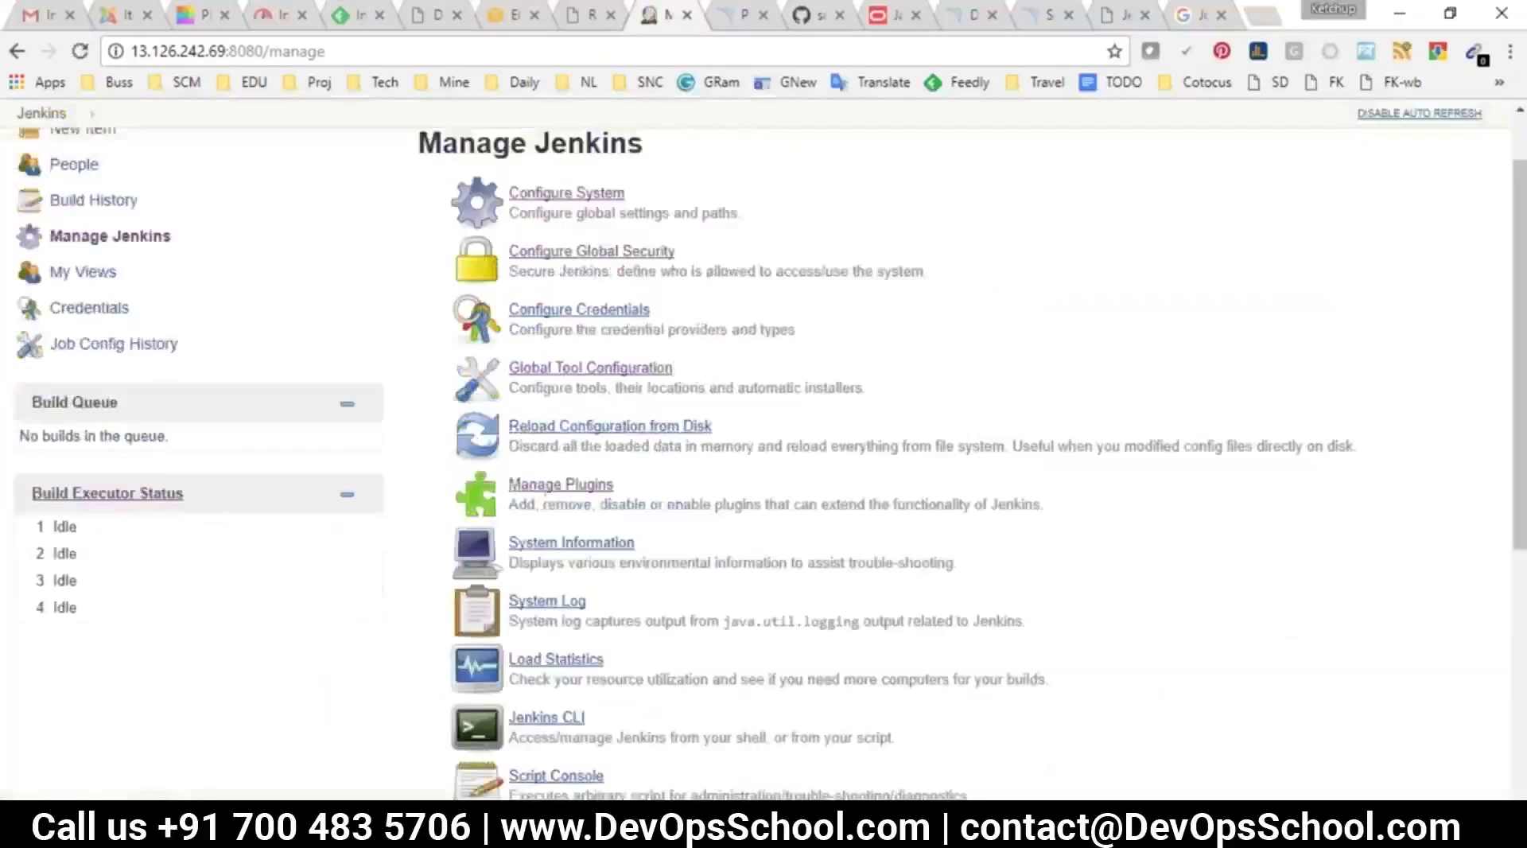
Filter available plugins for 'thinbacku', tick ThinBackup, and install it without restart
click(545, 489)
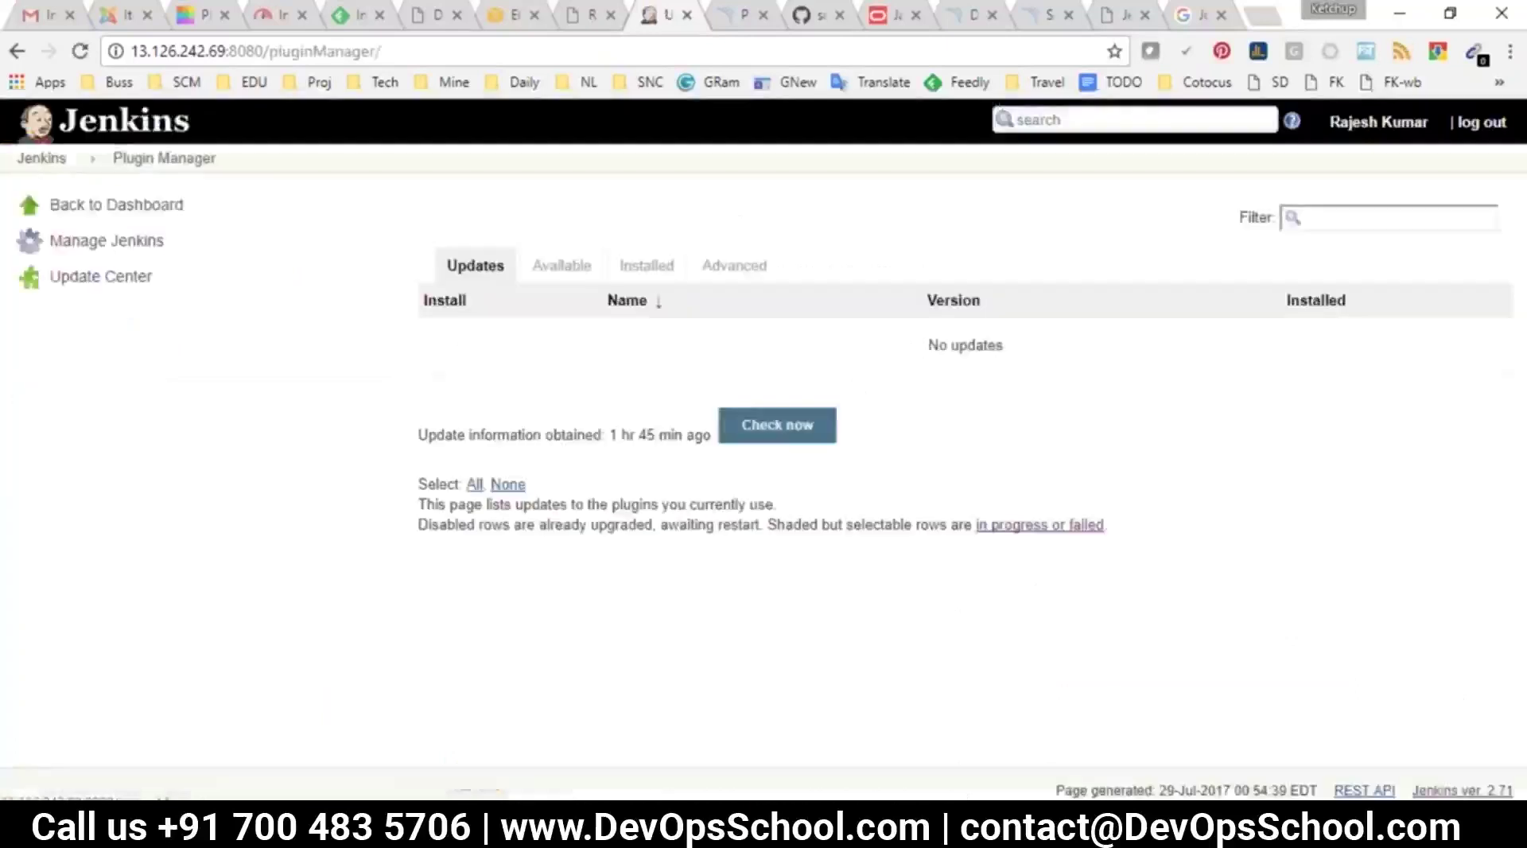
click(561, 265)
click(1320, 218)
text(thi)
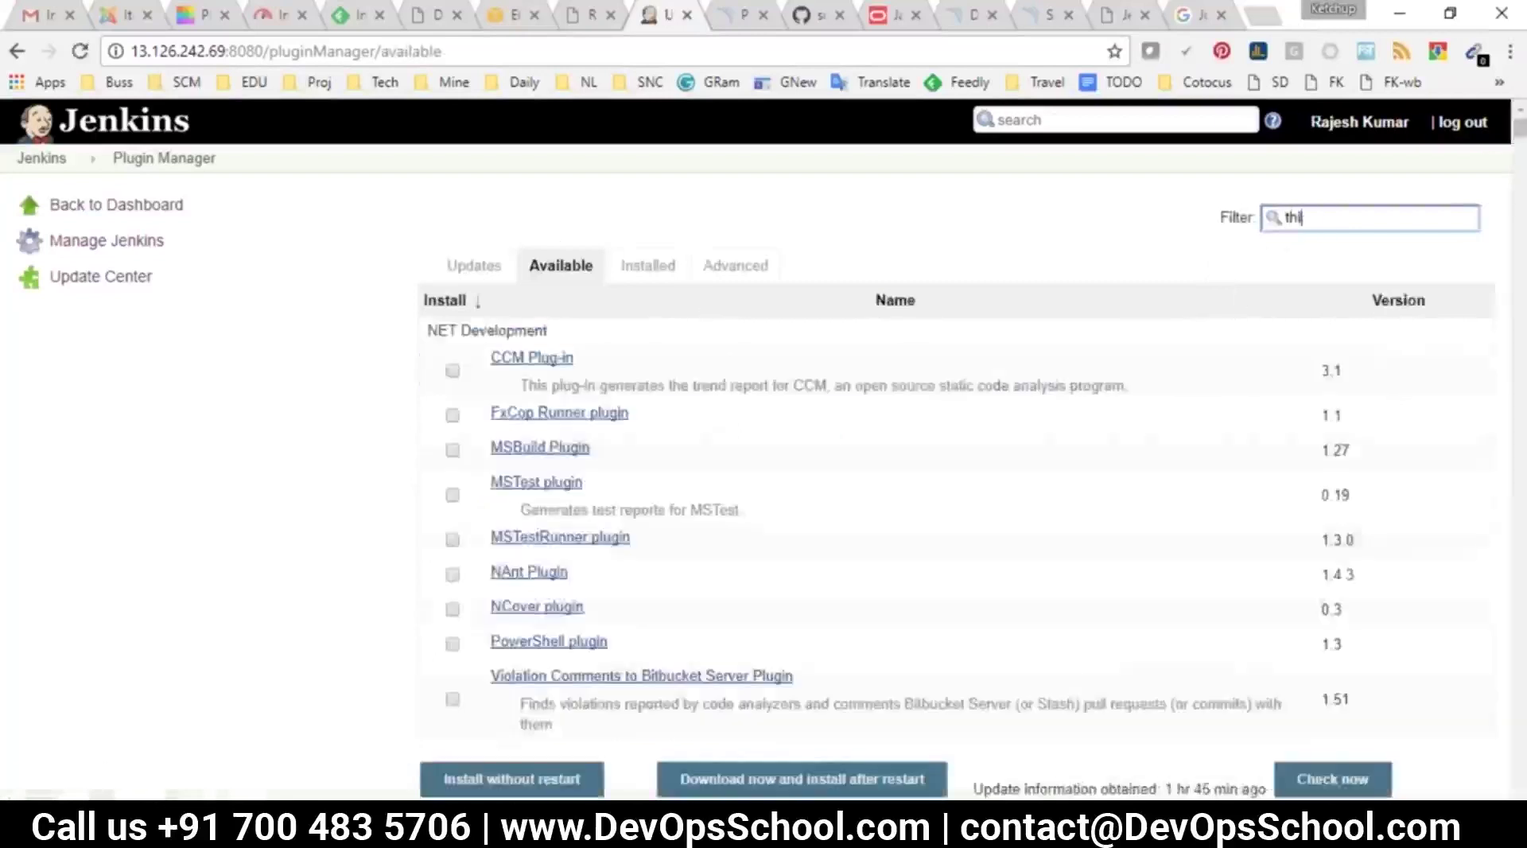
text(nbackup)
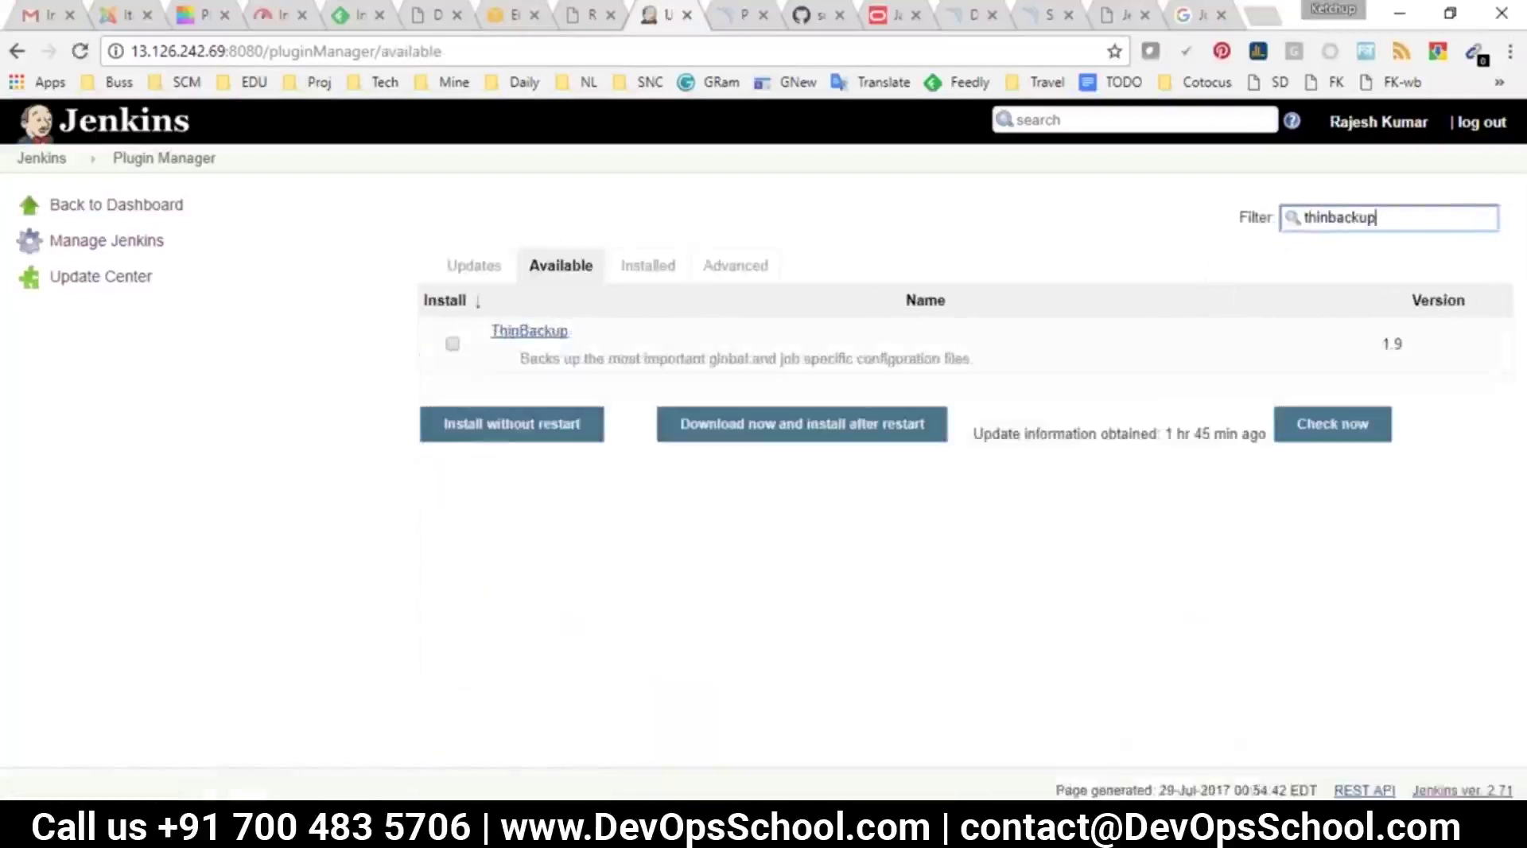
click(453, 345)
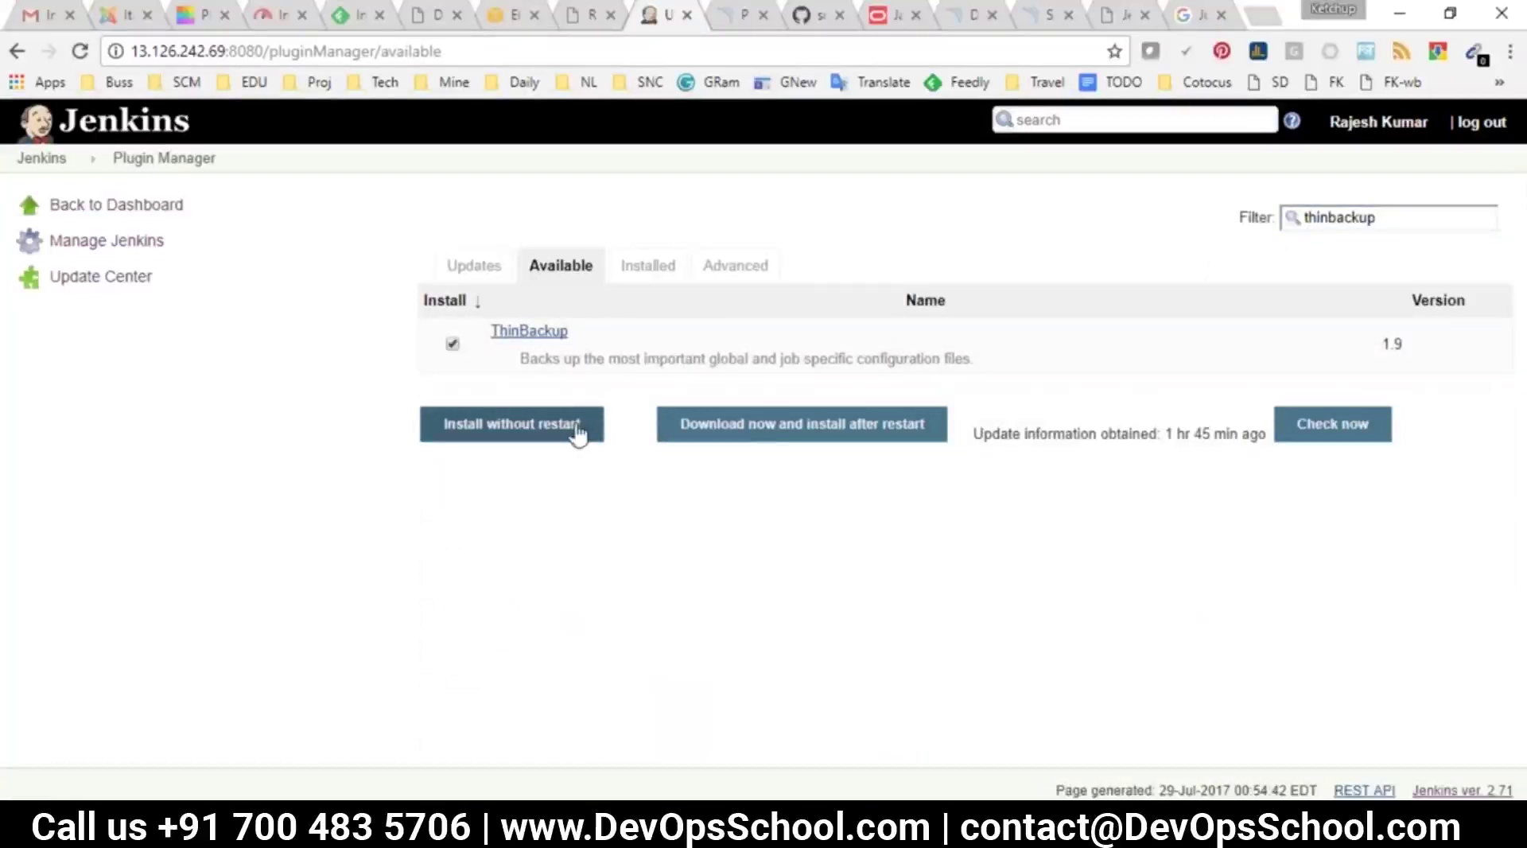
click(530, 429)
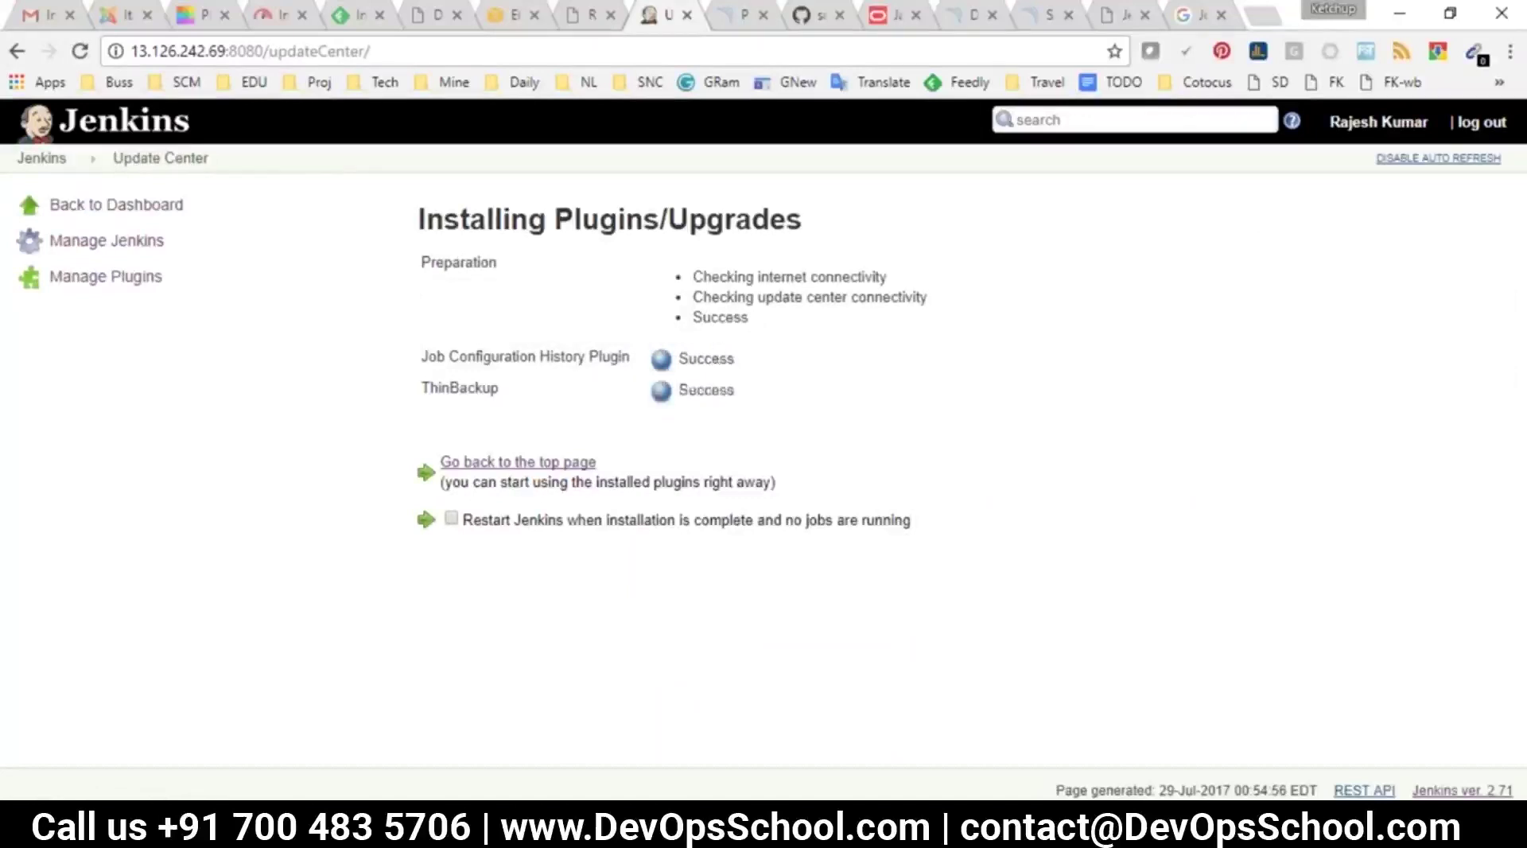
Go from the Jenkins dashboard via Manage Jenkins to the ThinBackup Settings form
click(57, 157)
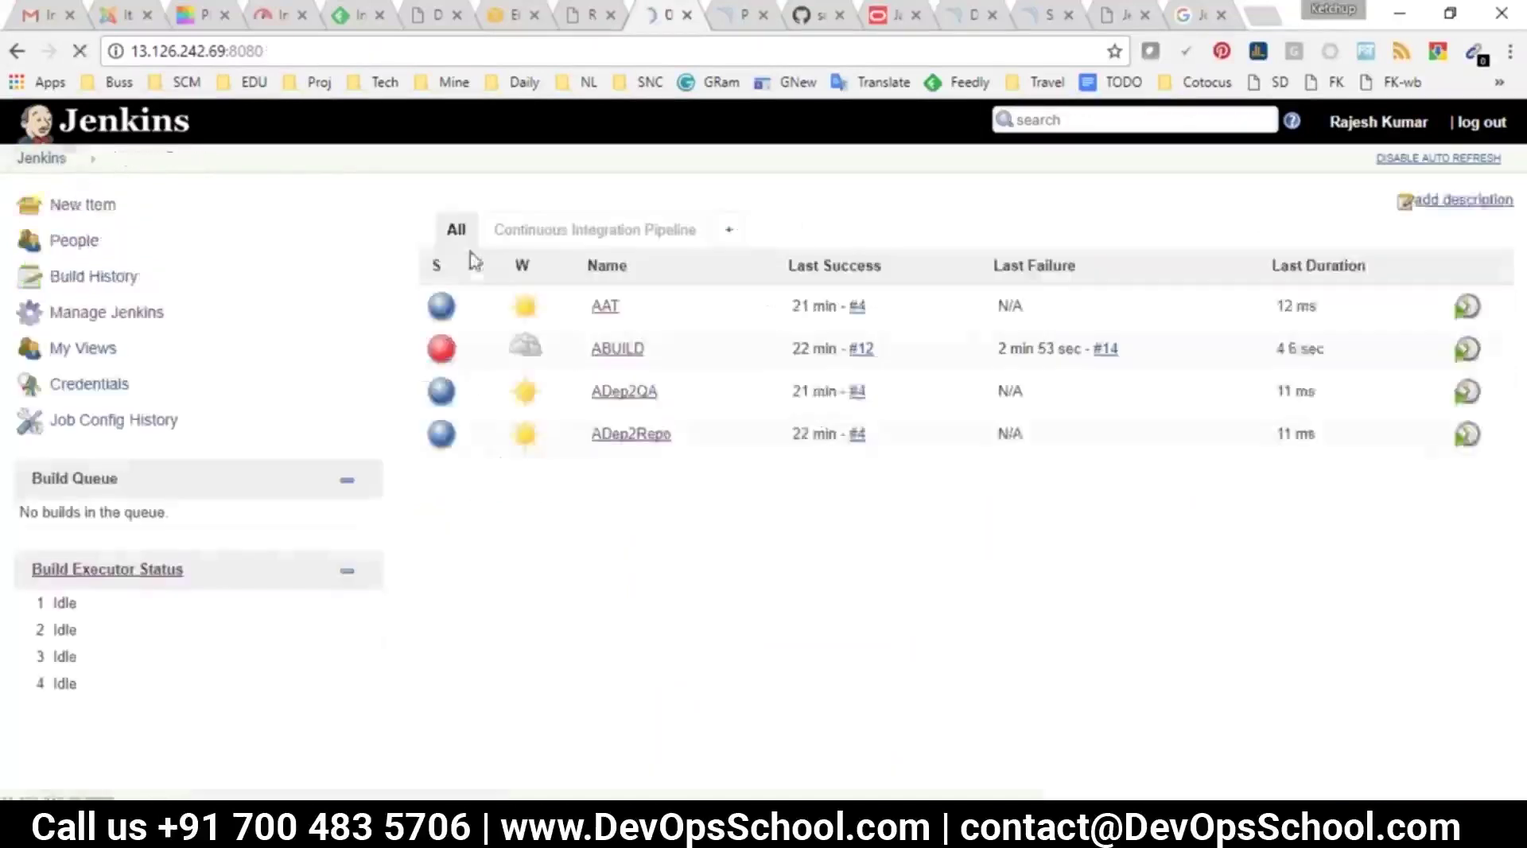
click(88, 313)
scroll(620, 608, down, 8)
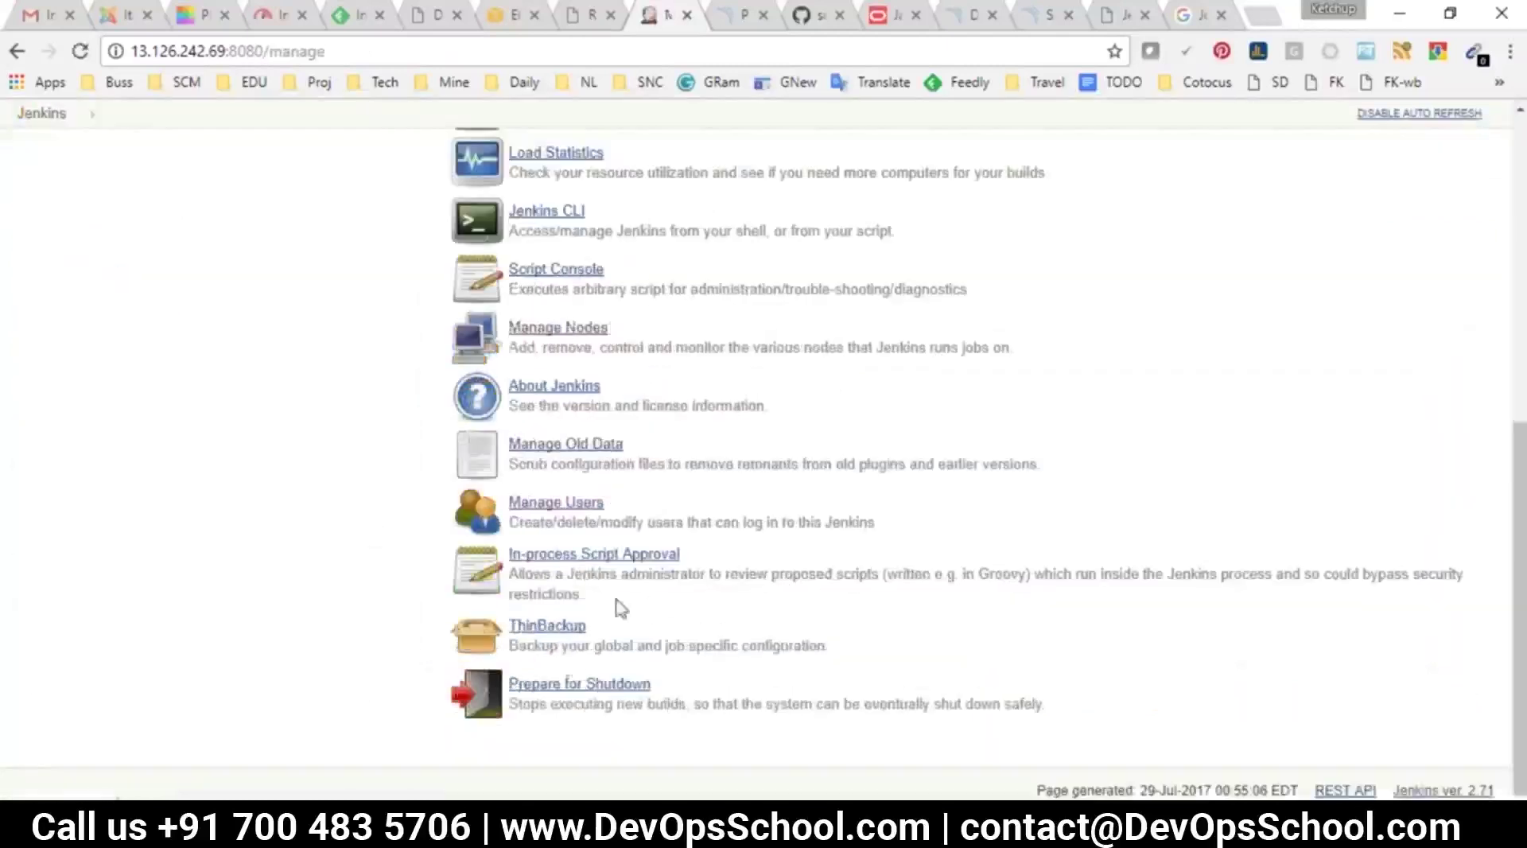
drag(592, 636, 515, 629)
click(517, 628)
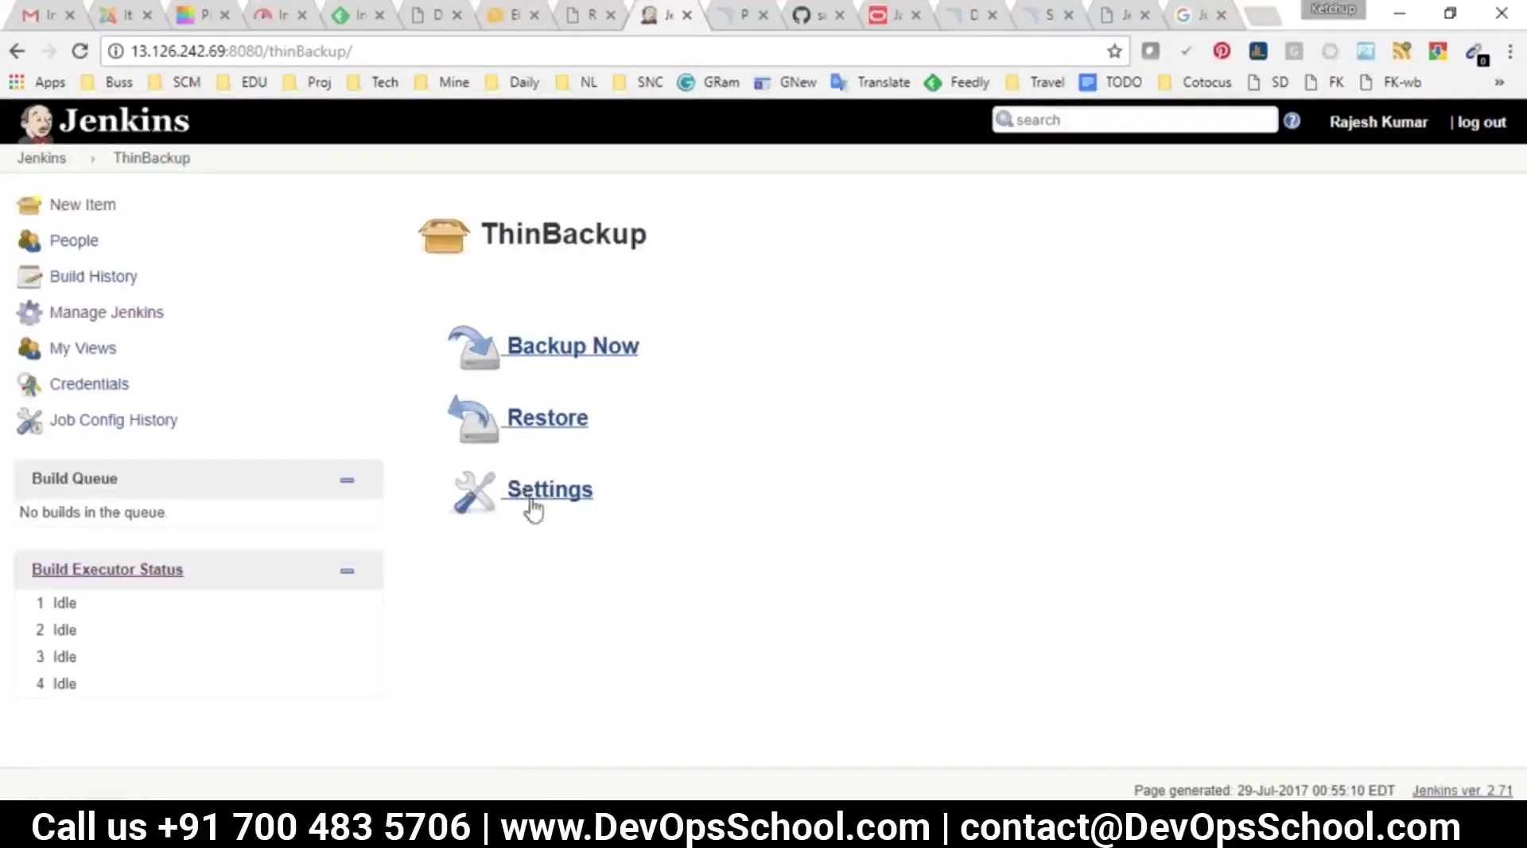
click(532, 506)
drag(446, 339, 591, 331)
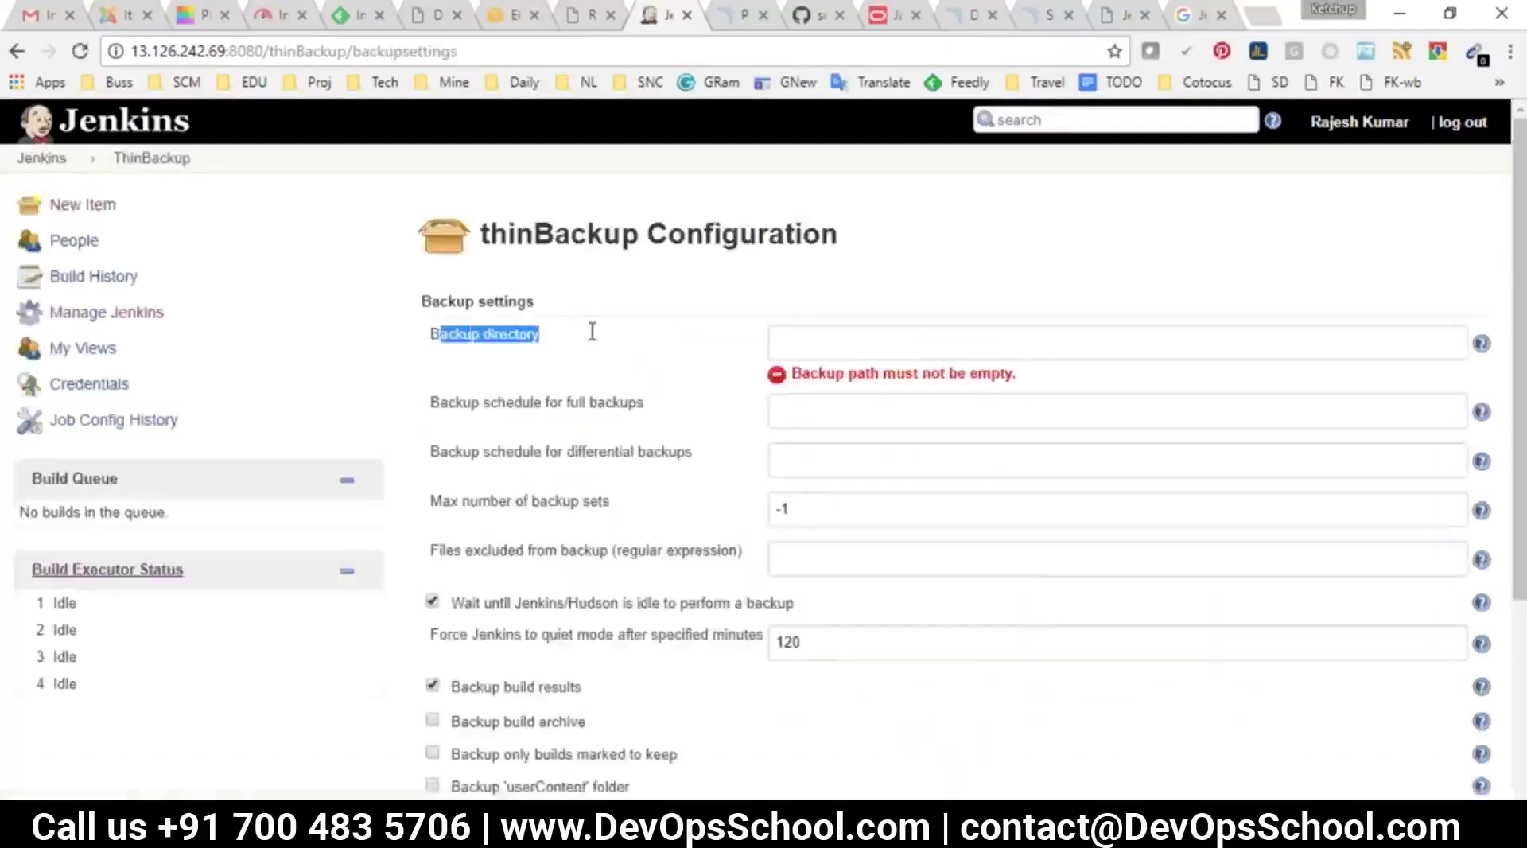
On the server, create a jenkins-bkp directory under /opt and confirm it exists
click(889, 334)
key(alt+Tab)
text(pwd)
key(Return)
text(cd /opt/)
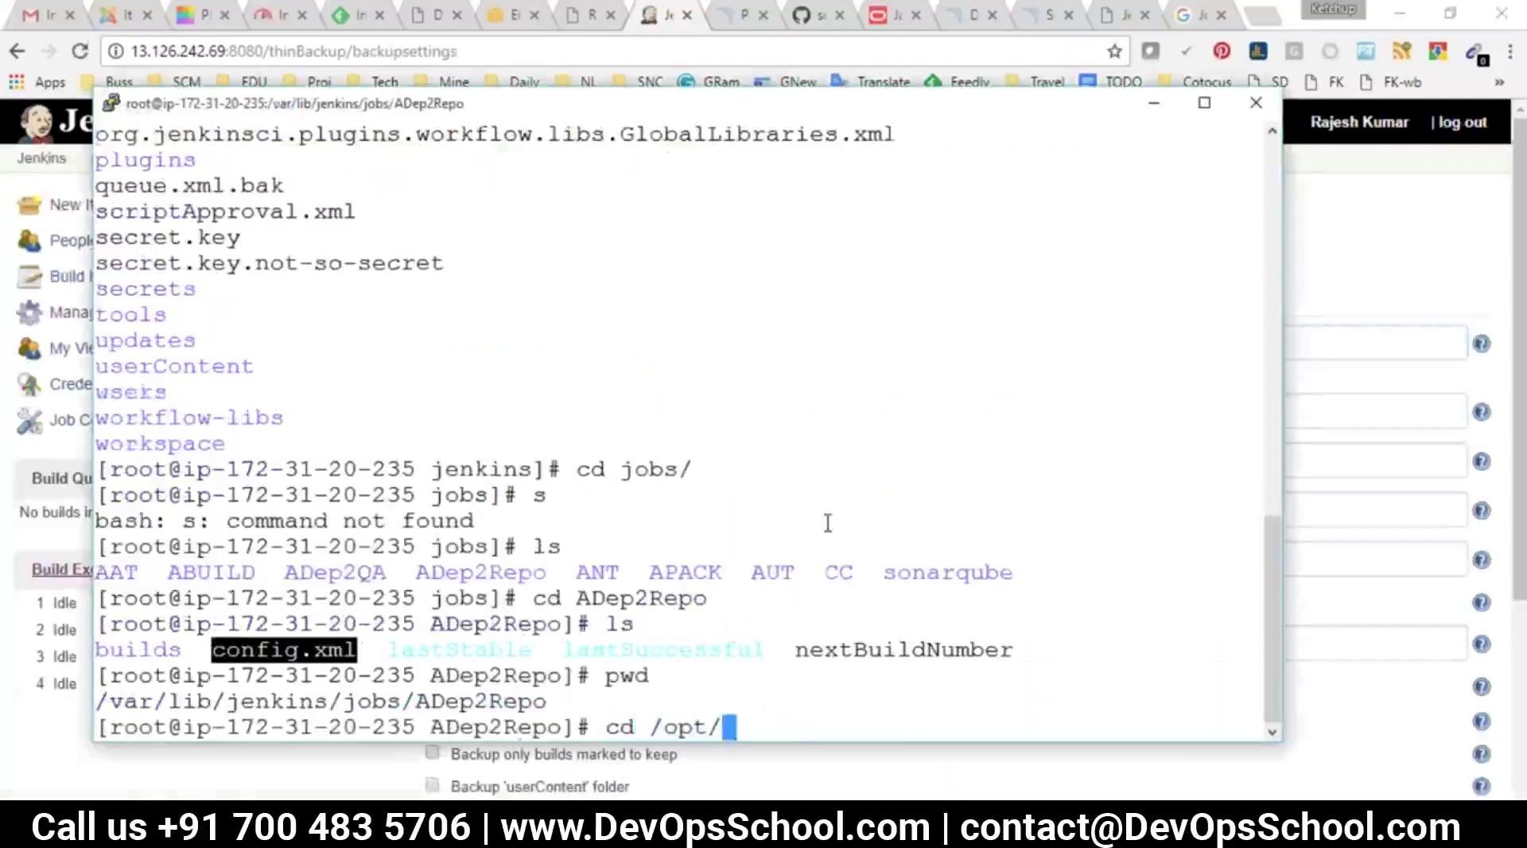
key(Return)
text(ls)
key(Return)
text(mkdir jenkins-bkp)
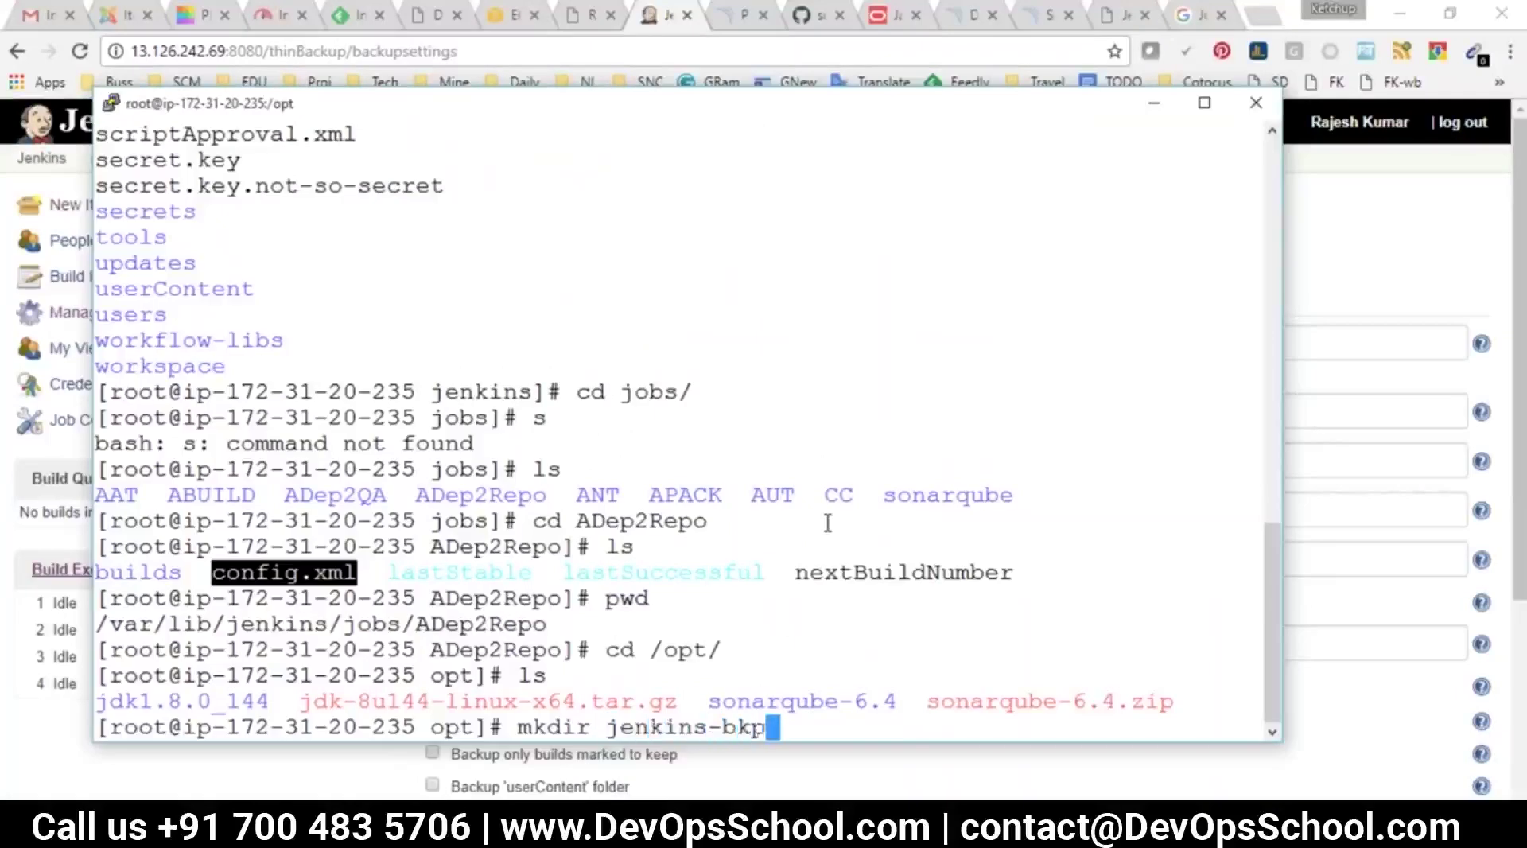
key(Return)
text(ls)
key(Return)
Enter jenkins-bkp and paste its path /opt/jenkins-bkp into the Backup directory field
text(cd )
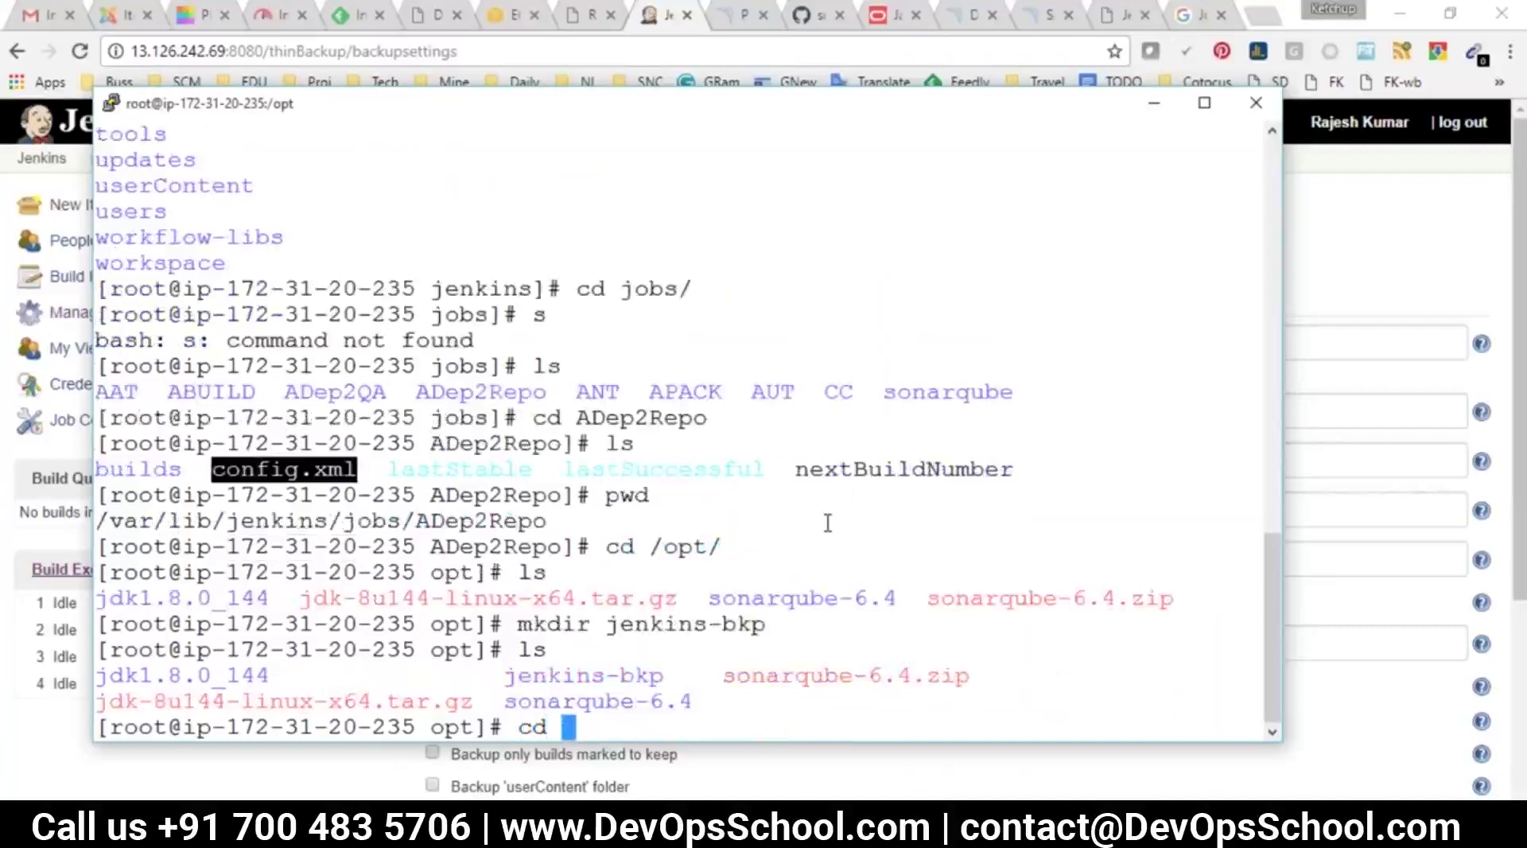
text(j)
key(Tab)
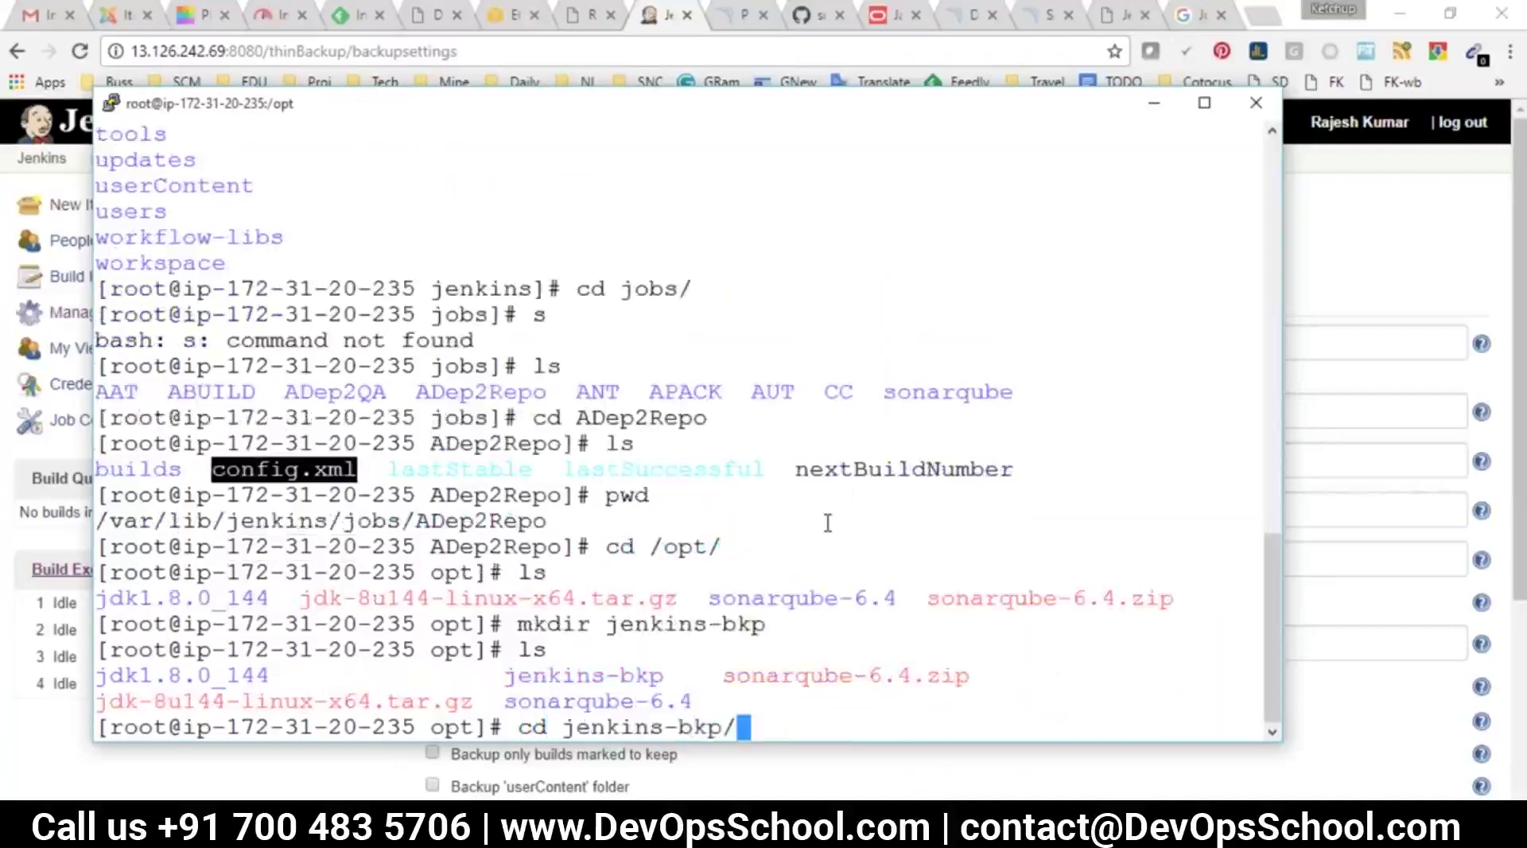
key(Return)
text(pwd)
key(Return)
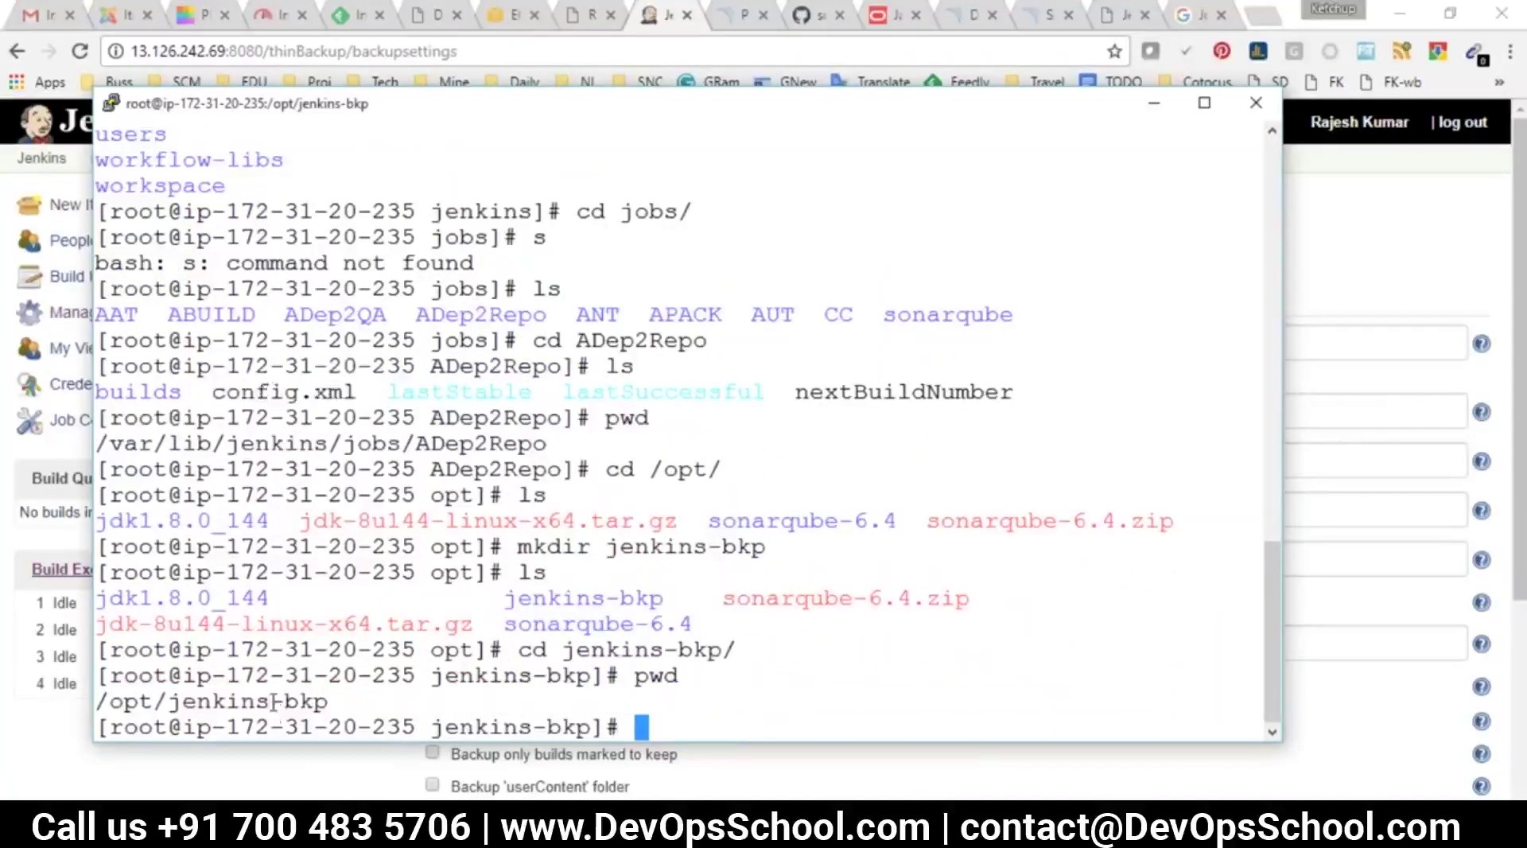
double_click(275, 701)
key(alt+Tab)
text(/opt/jenkins-bkp)
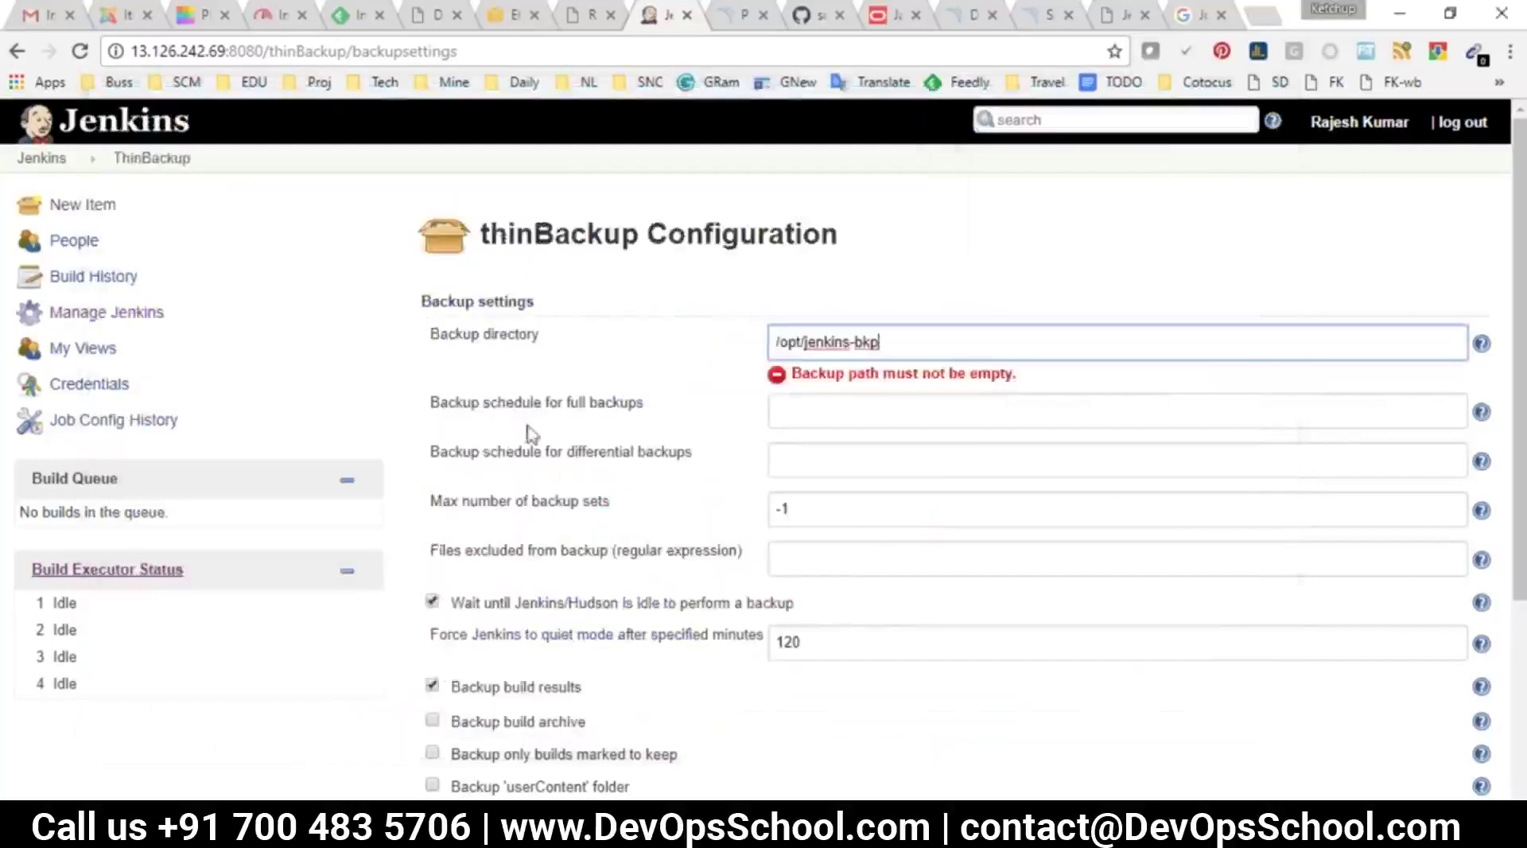
Tick build archives, kept builds, userContent, next build number, plugin archives, differential cleanup and ZIP moving
drag(464, 422, 625, 404)
drag(493, 513, 689, 531)
click(434, 497)
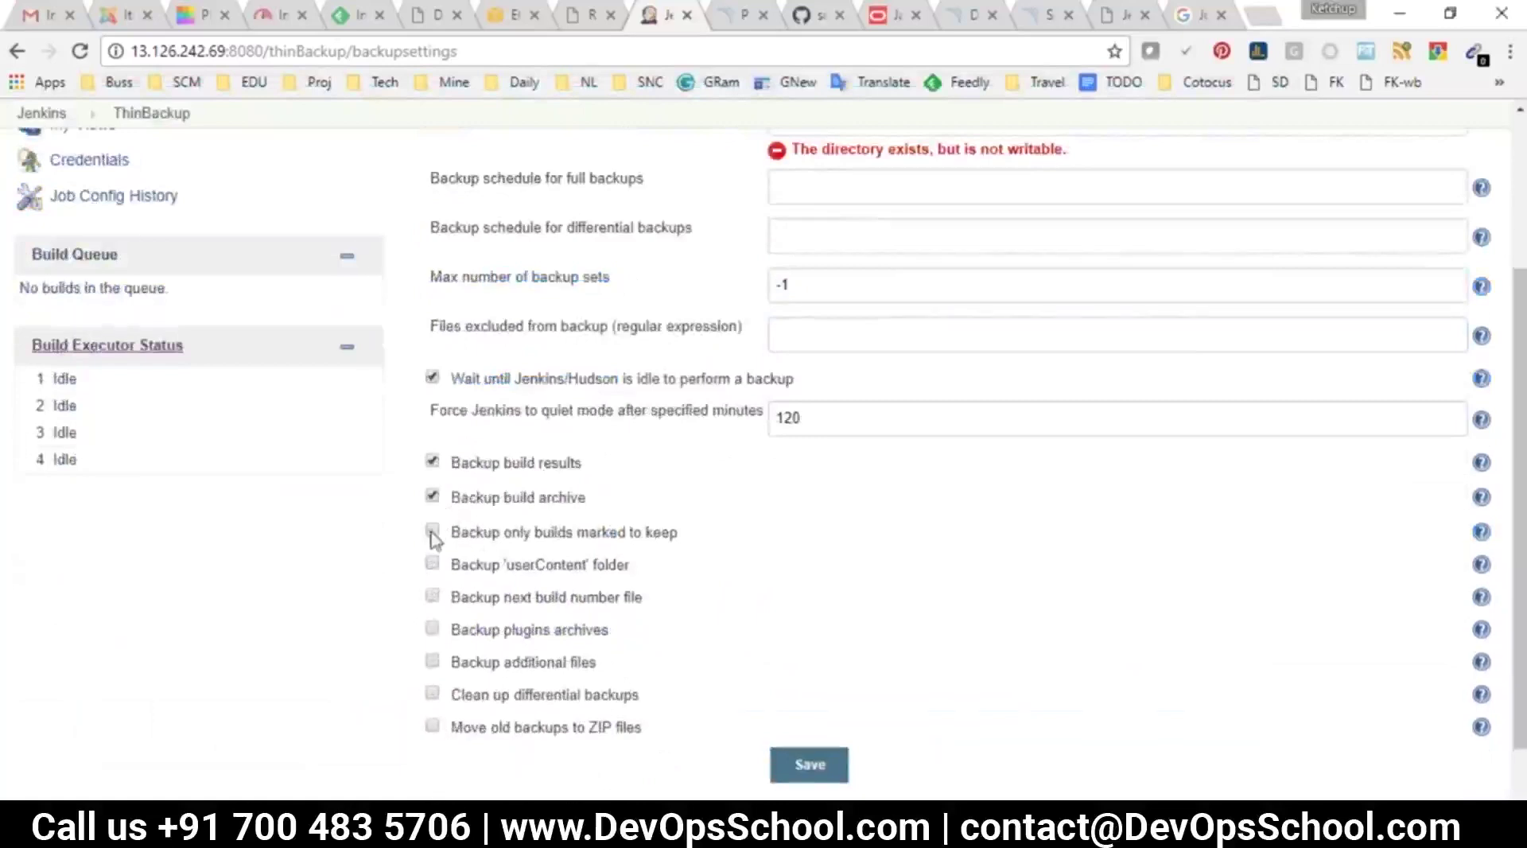
click(432, 532)
click(433, 566)
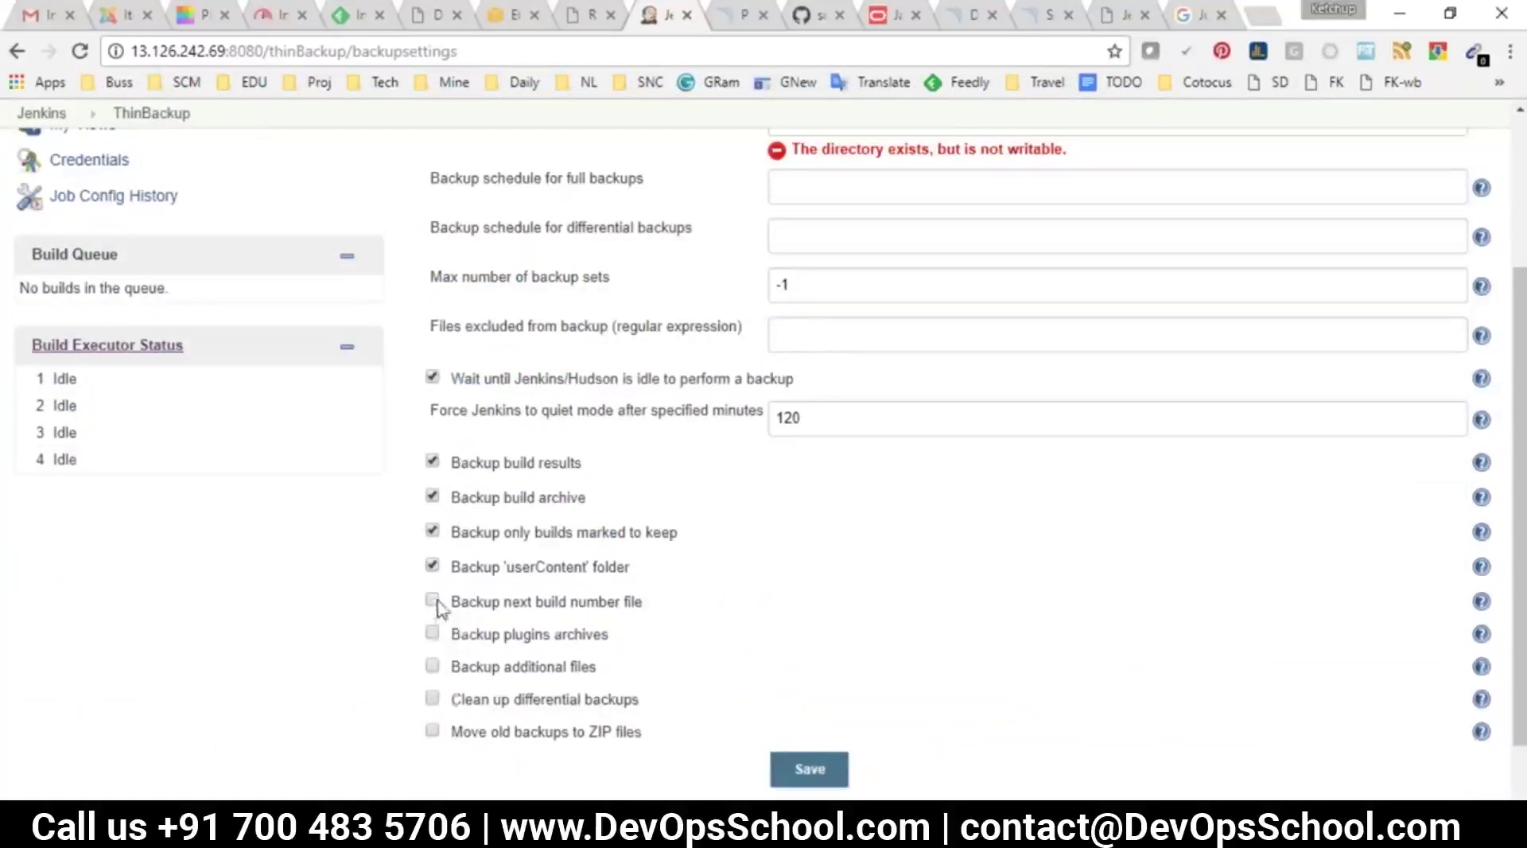
click(433, 602)
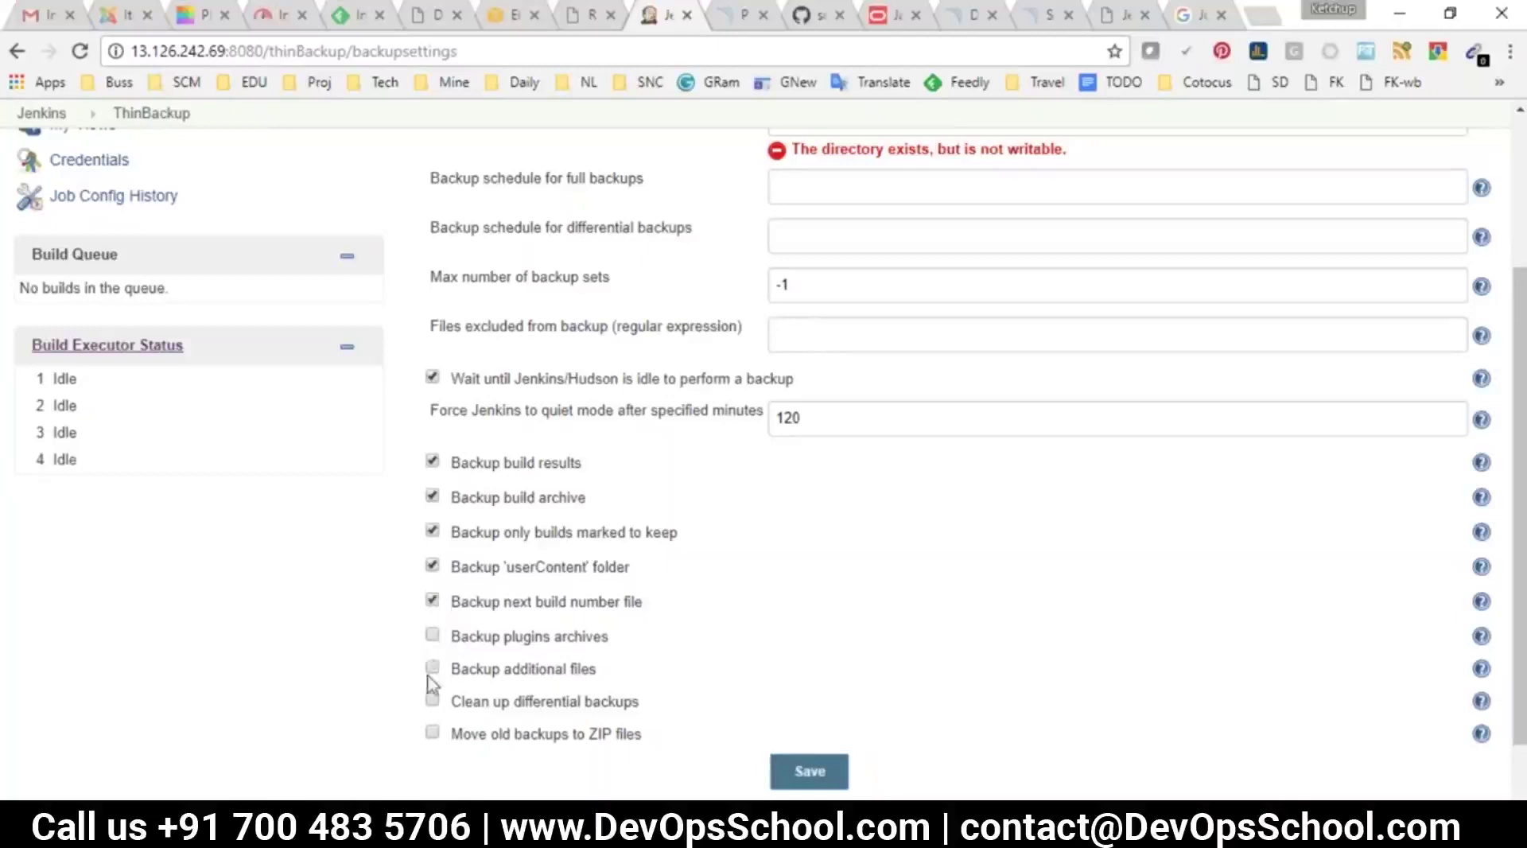
click(434, 669)
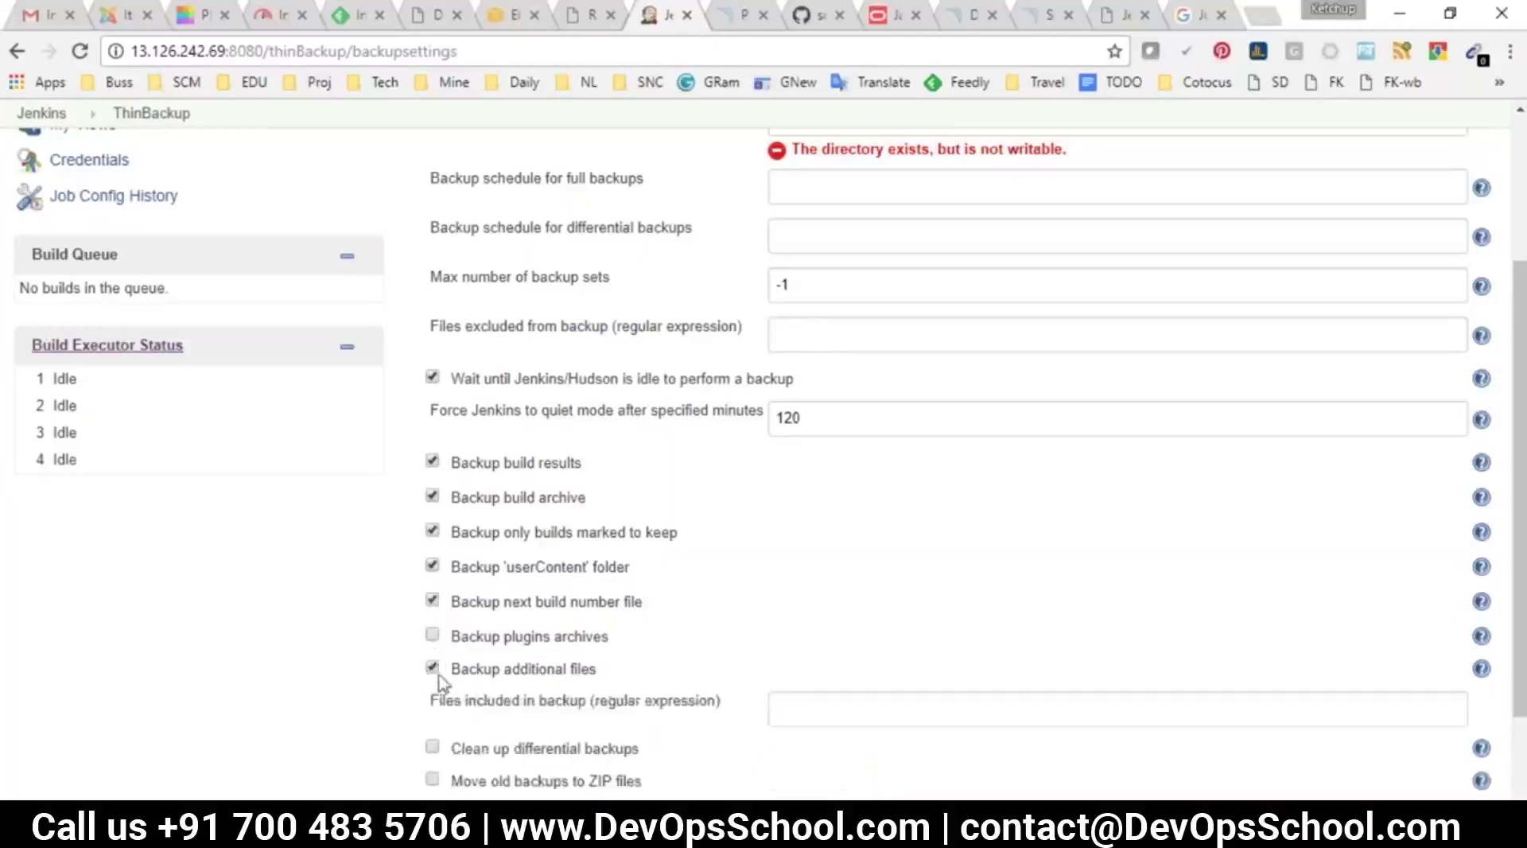
click(432, 668)
click(432, 633)
click(432, 701)
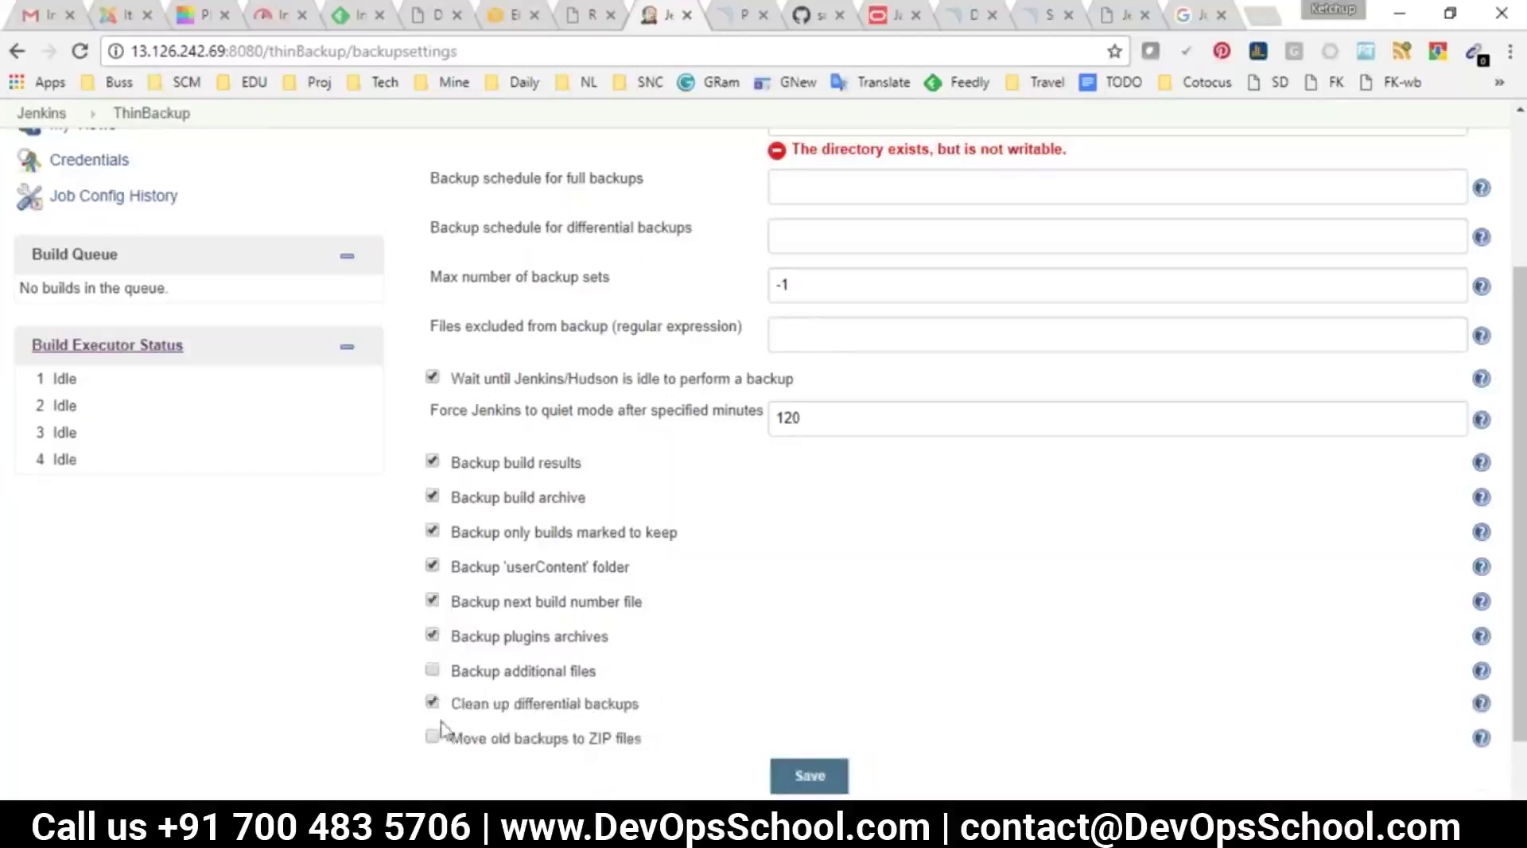
click(433, 736)
Save the thinBackup settings and see /opt/jenkins-bkp flagged as not writable
scroll(509, 707, down, 2)
click(811, 695)
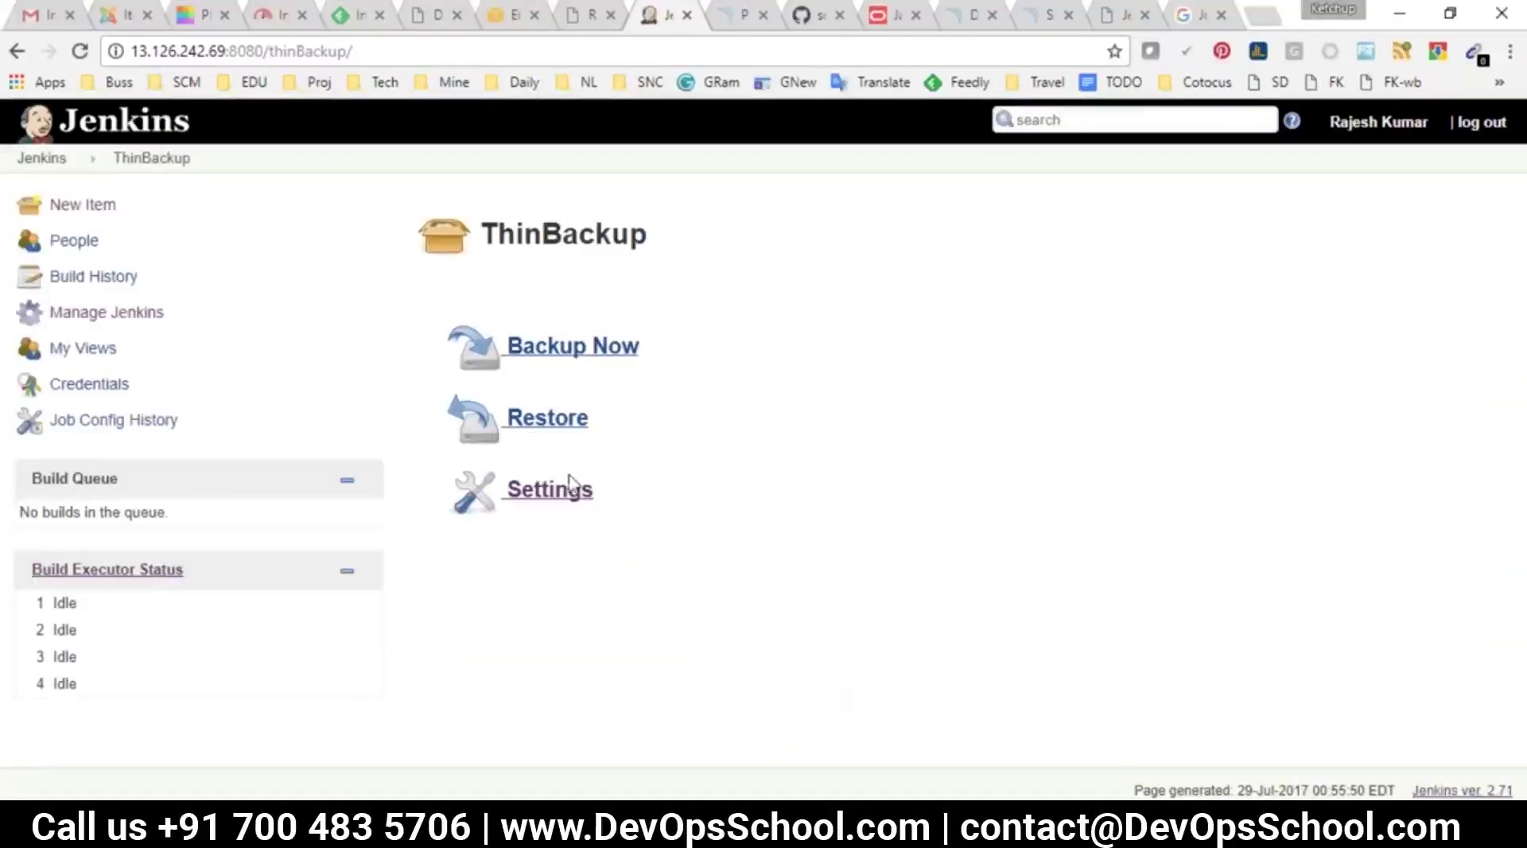
click(557, 509)
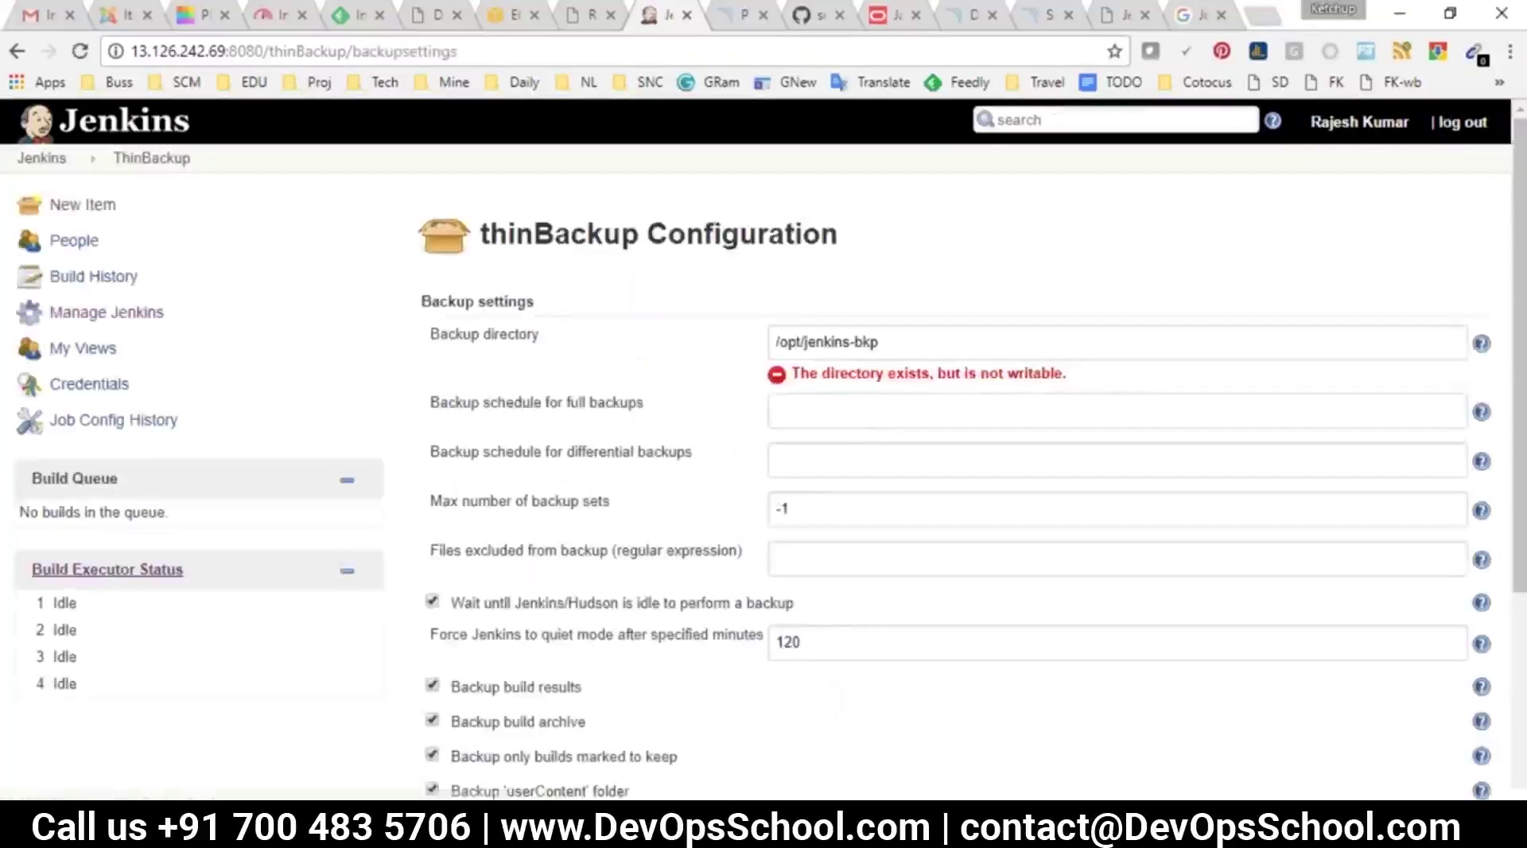
click(896, 350)
drag(849, 374, 1077, 390)
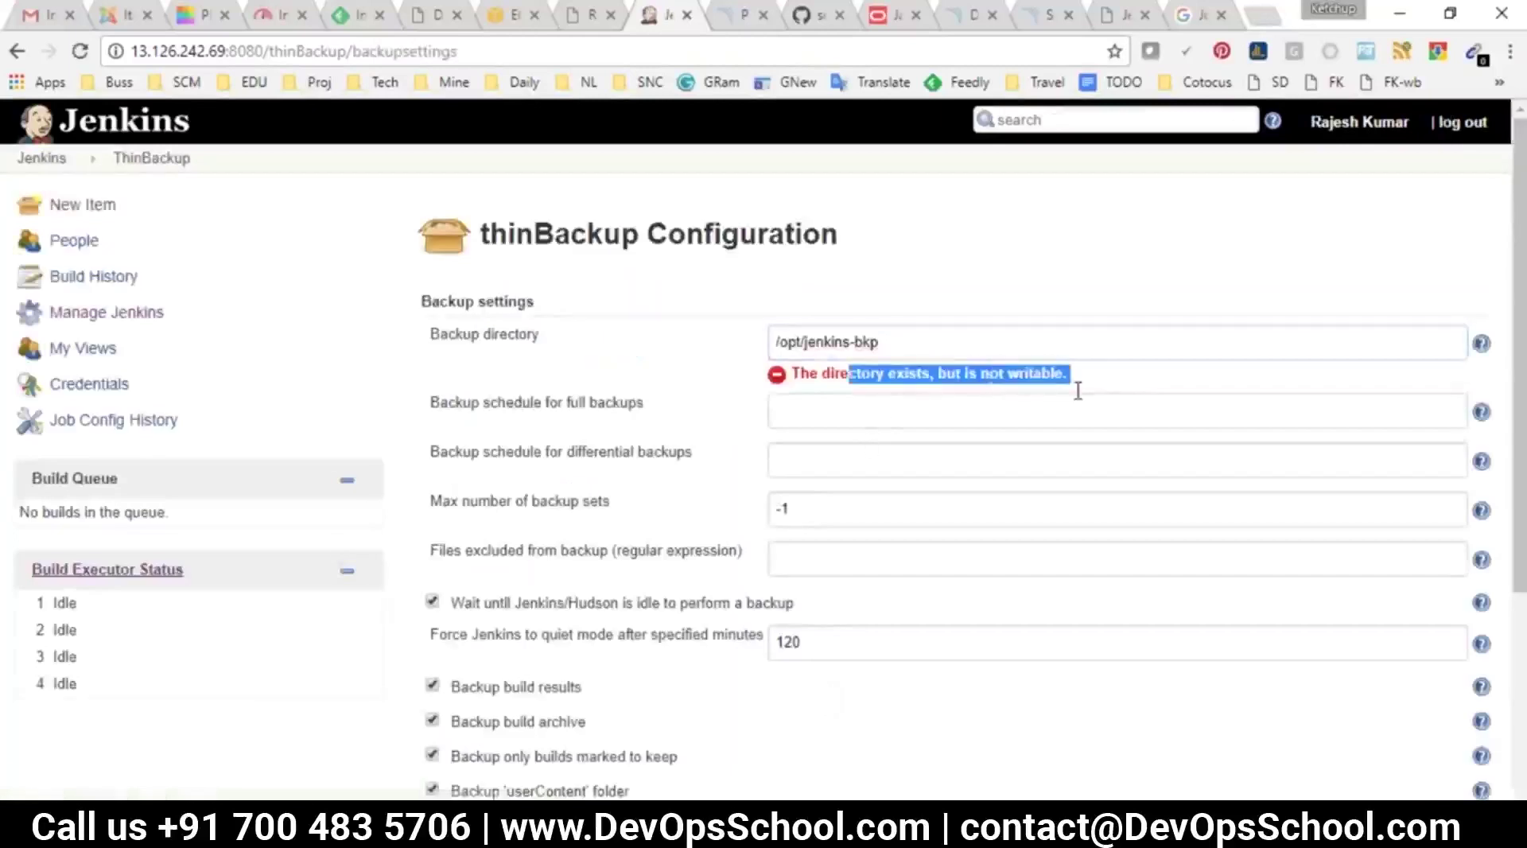
click(1004, 385)
List running jenkins processes to show the server runs as the jenkins user
key(alt+Tab)
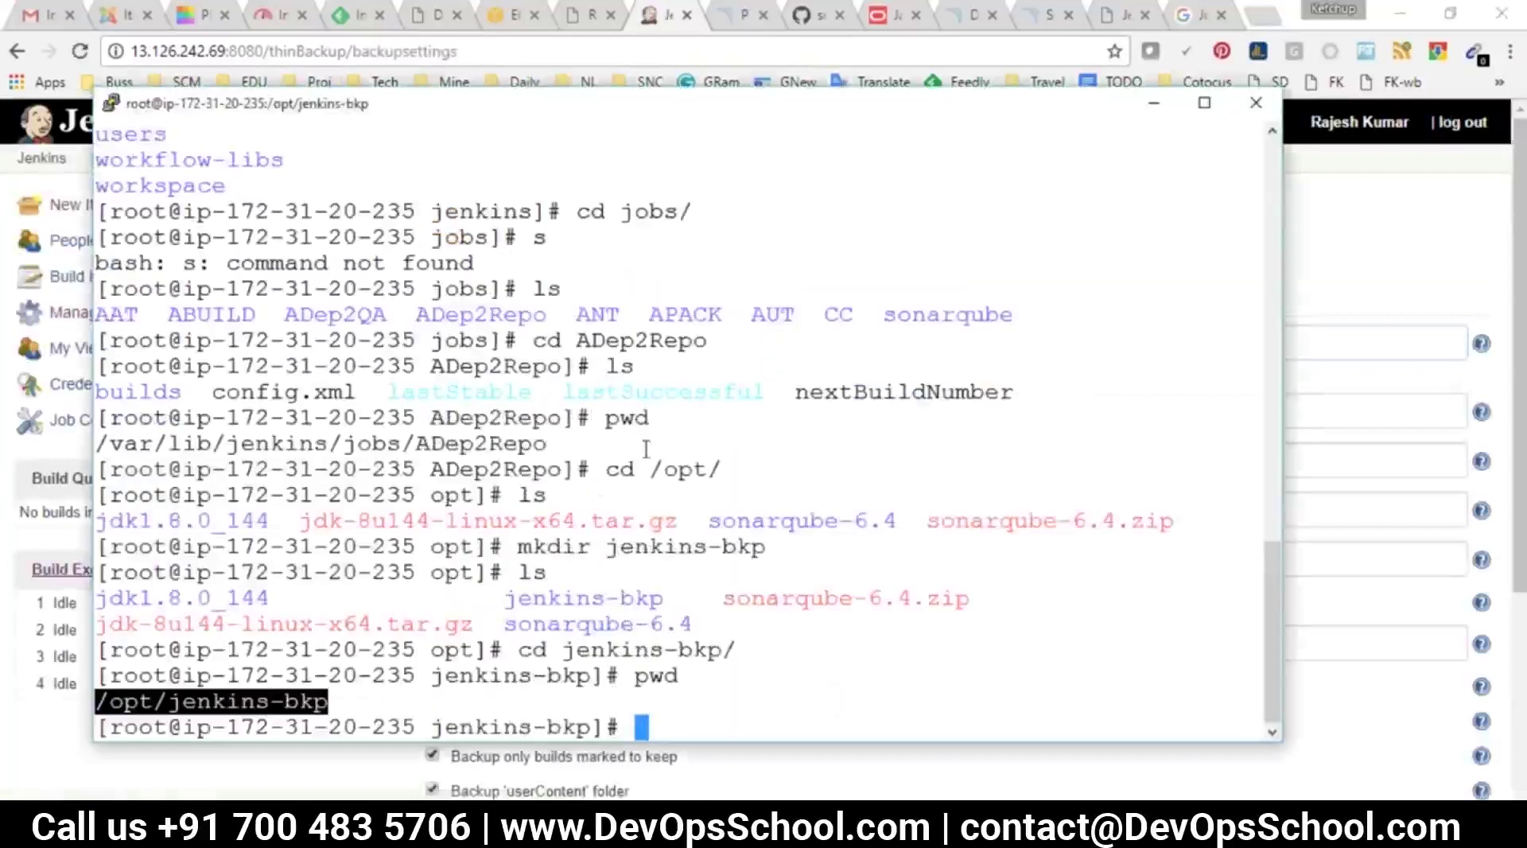
text(ps )
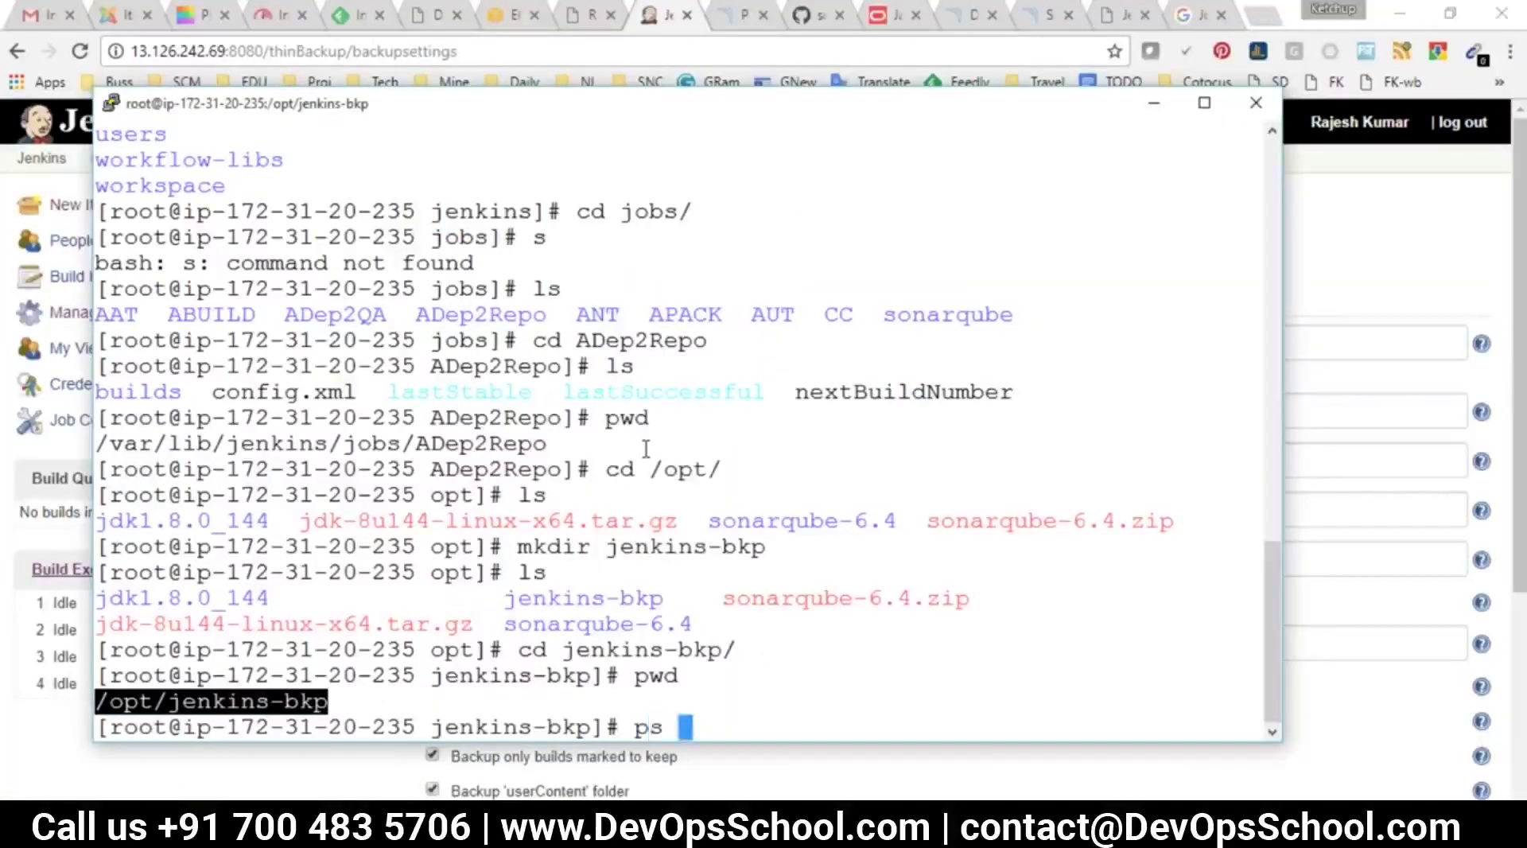
text(-eaf | gr)
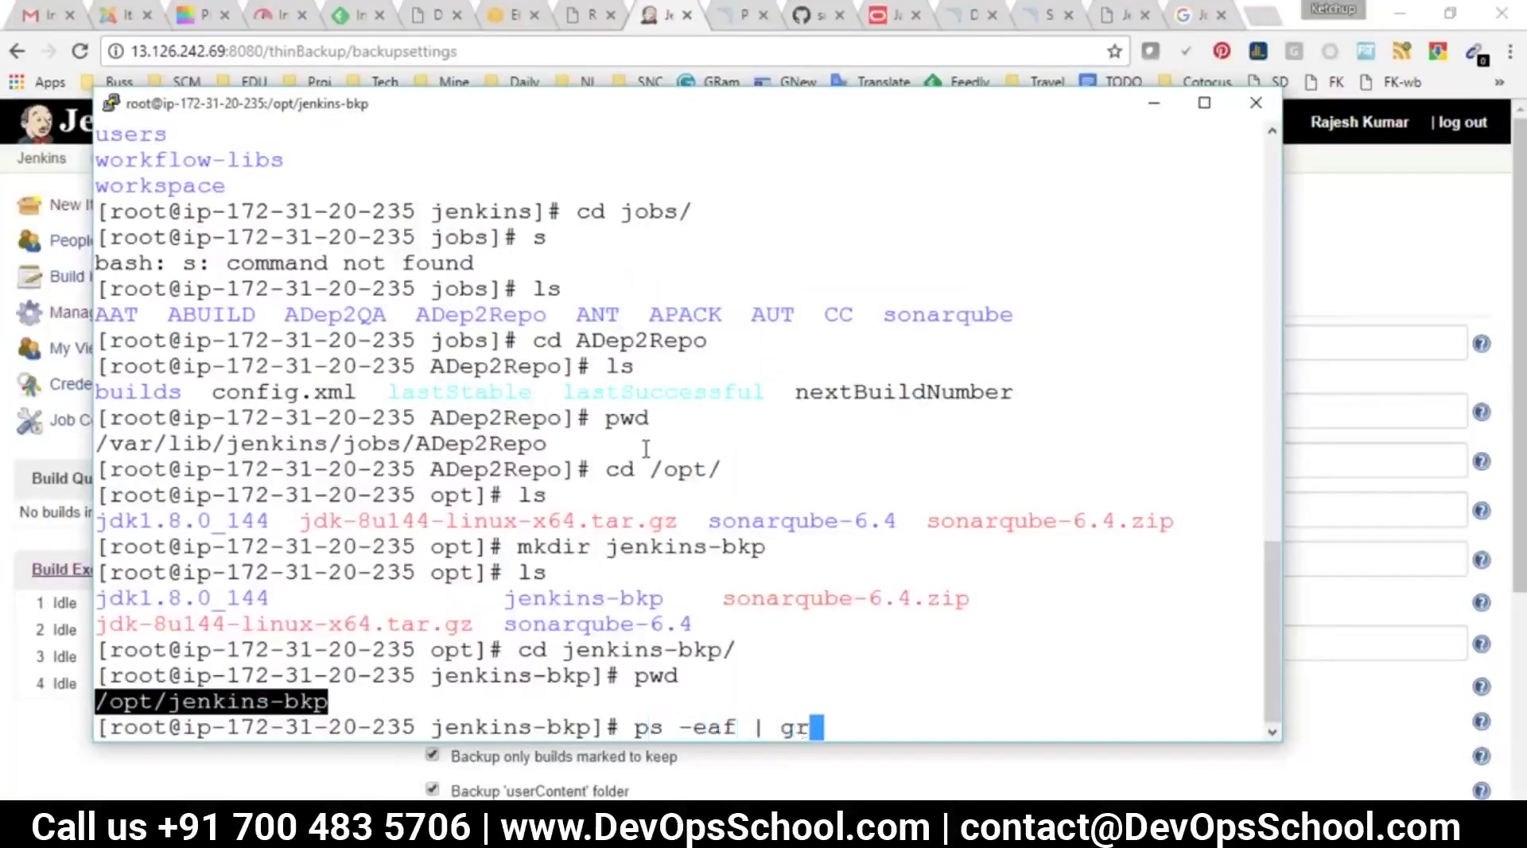
text(ep jenkins)
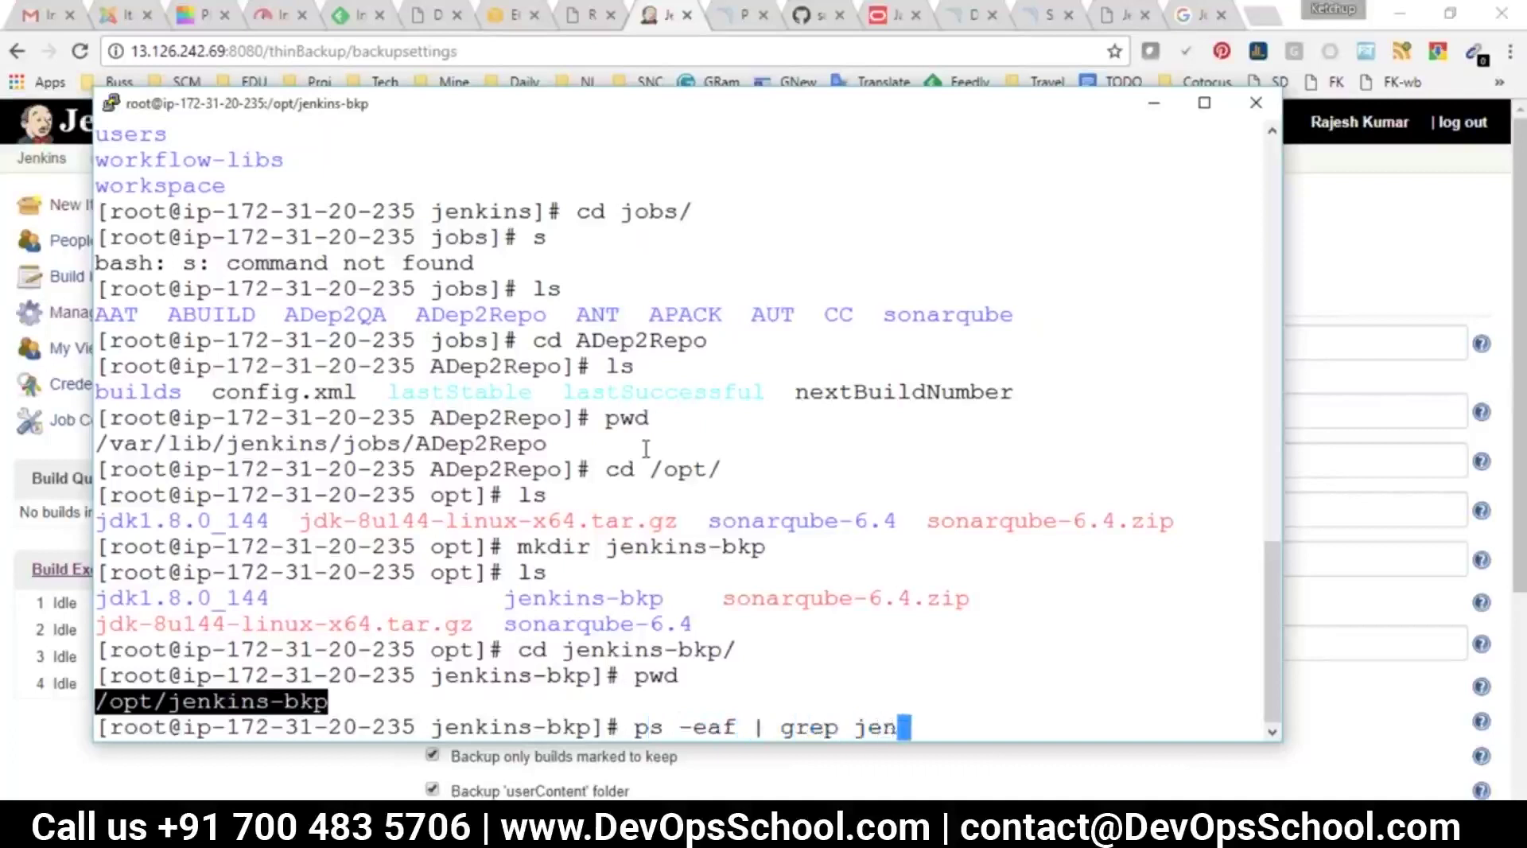
key(Return)
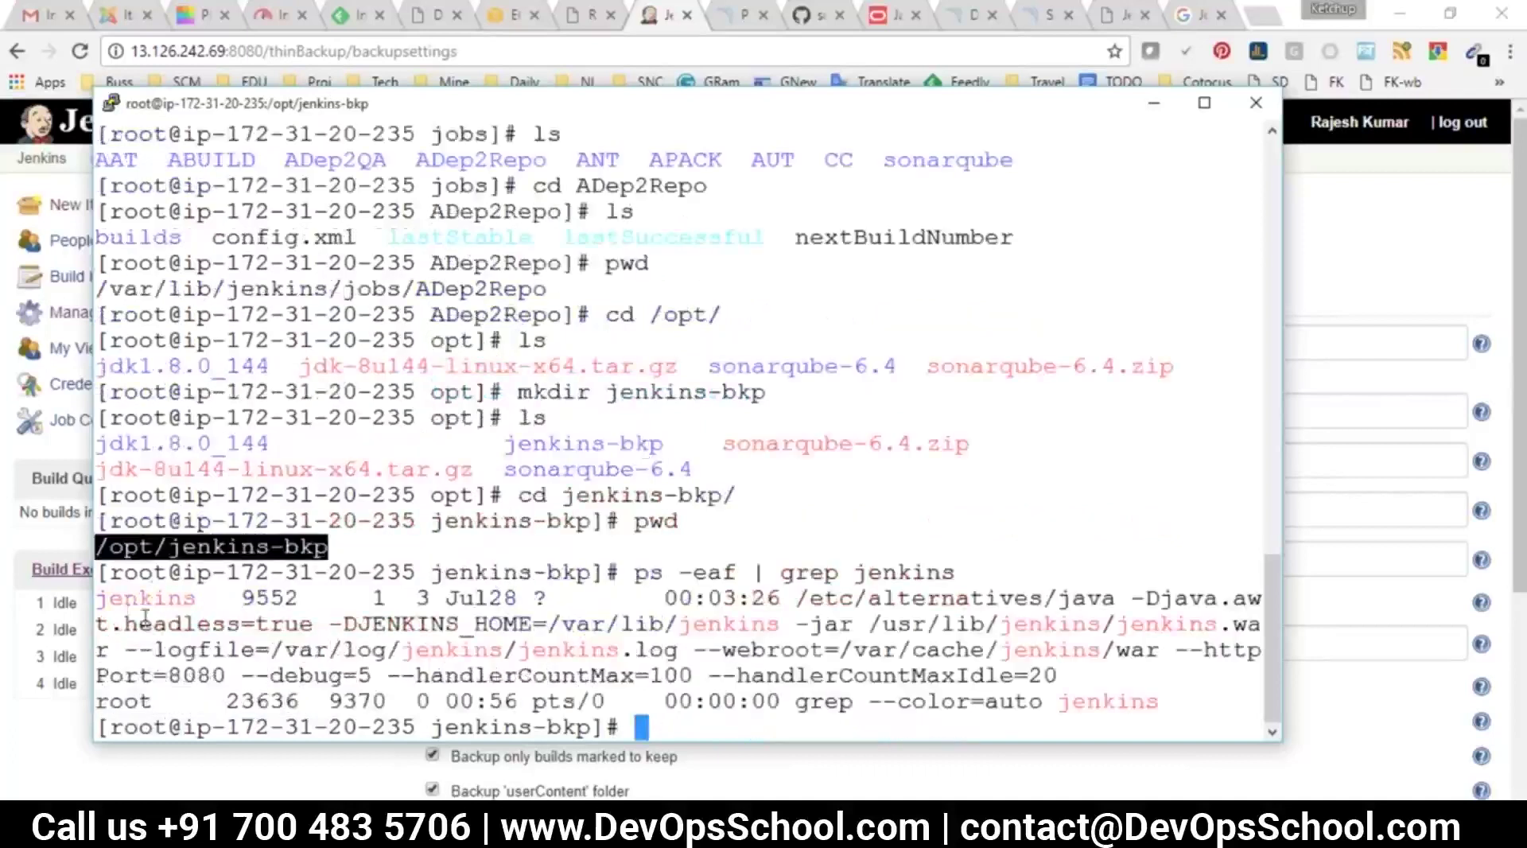
click(154, 593)
triple_click(153, 598)
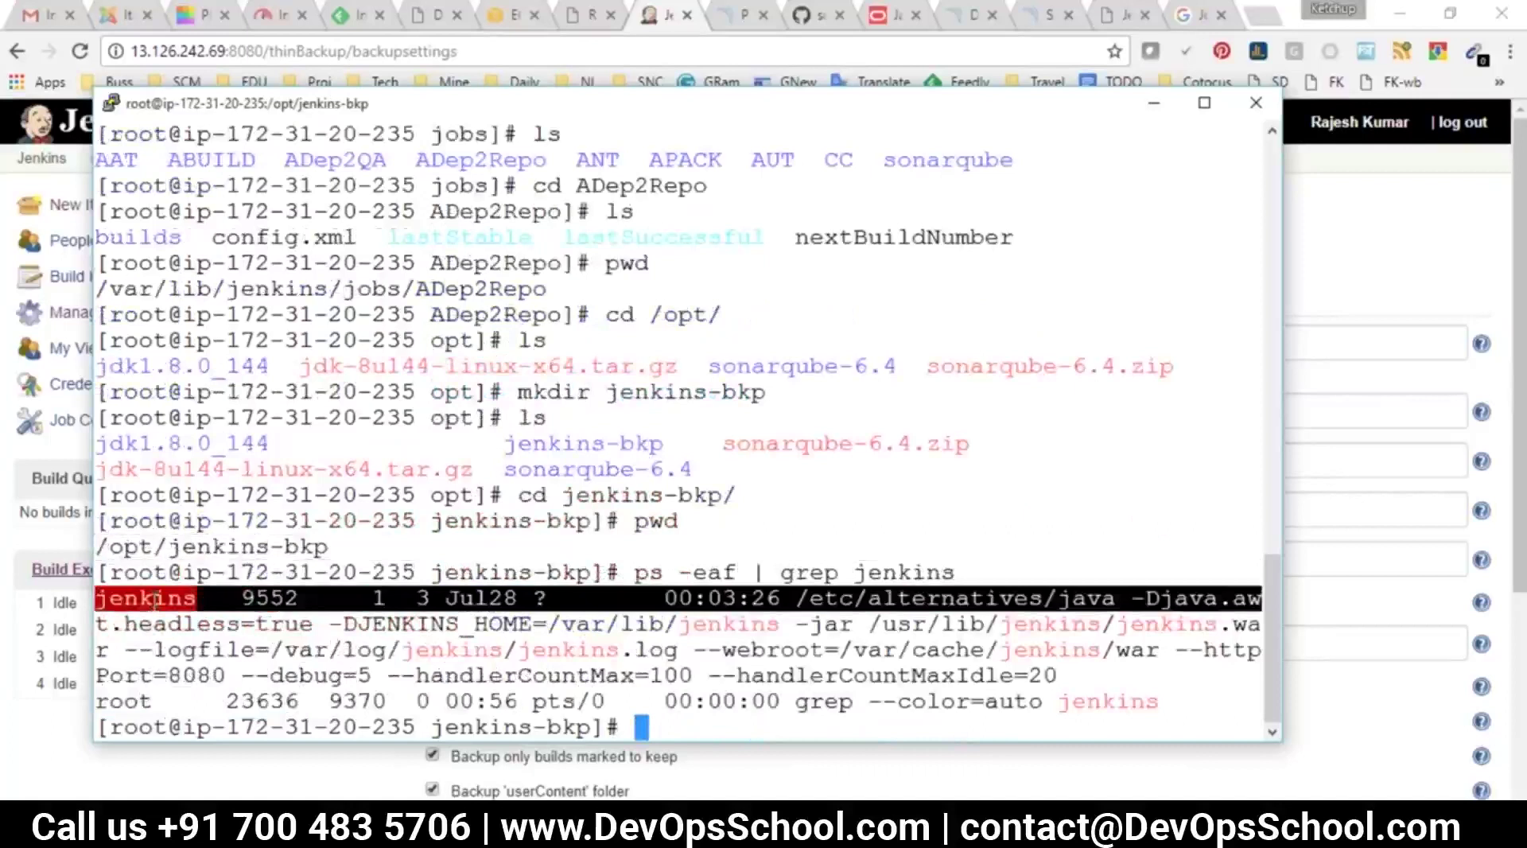
Move up to /opt and list it with ls -lrt, showing root owns jenkins-bkp
text(pw)
key(BackSpace)
key(BackSpace)
text(cd ..)
key(Return)
text(ls -lrt)
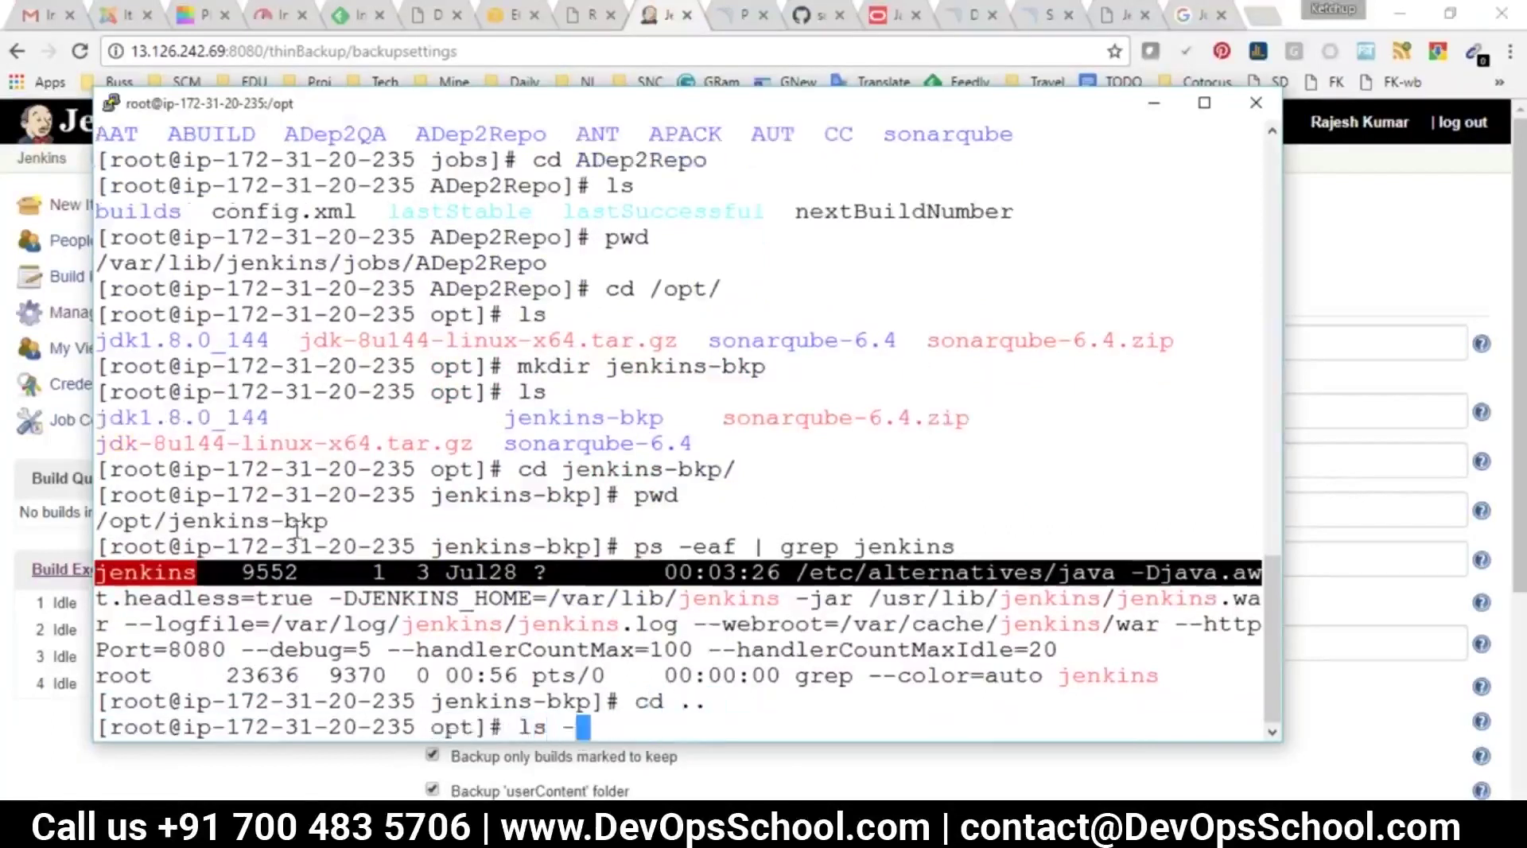
key(Return)
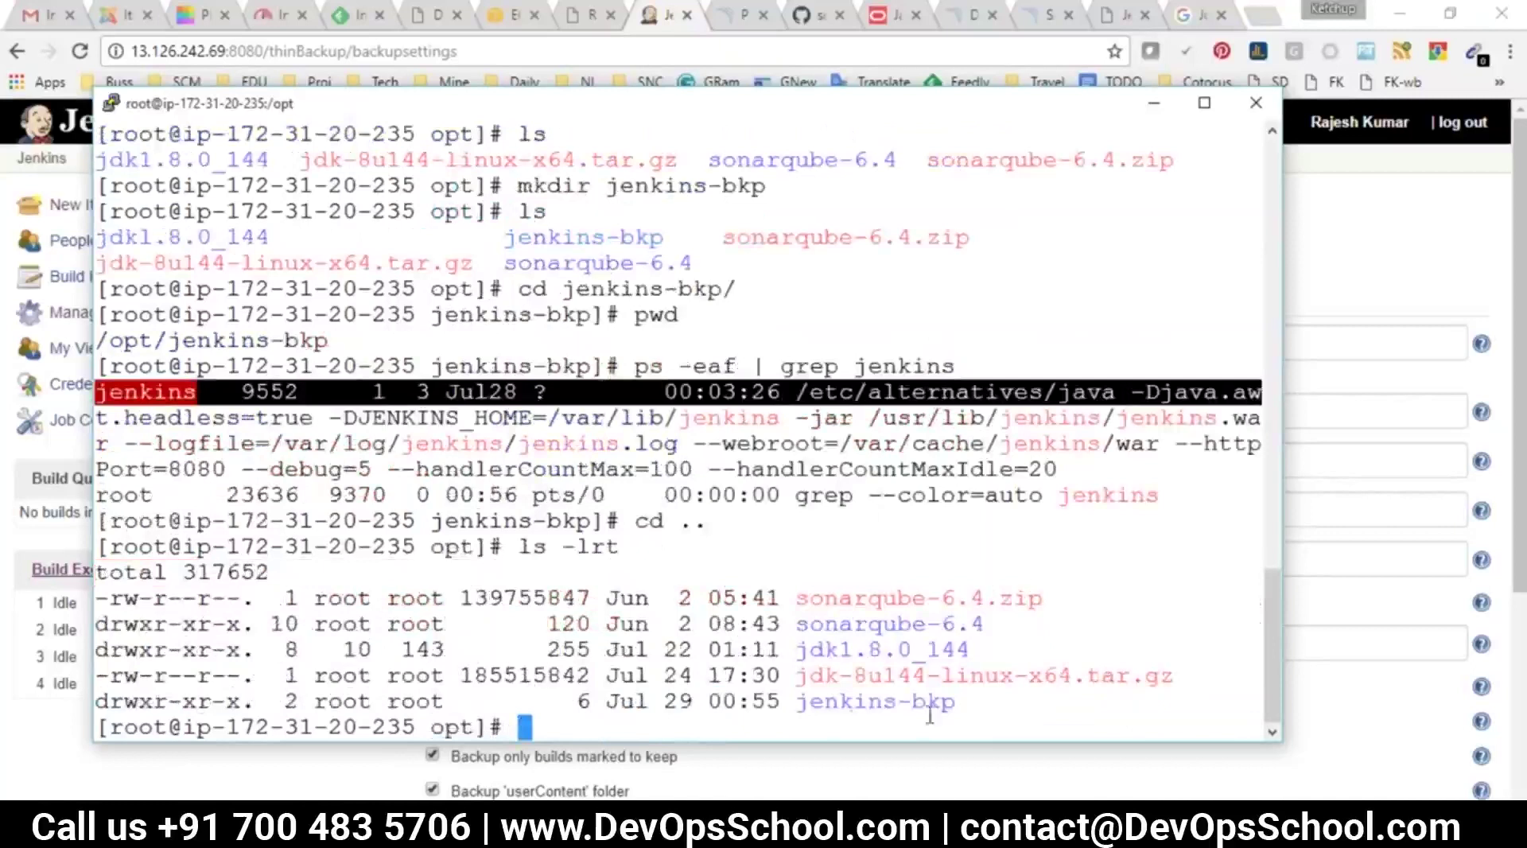
double_click(853, 703)
double_click(351, 703)
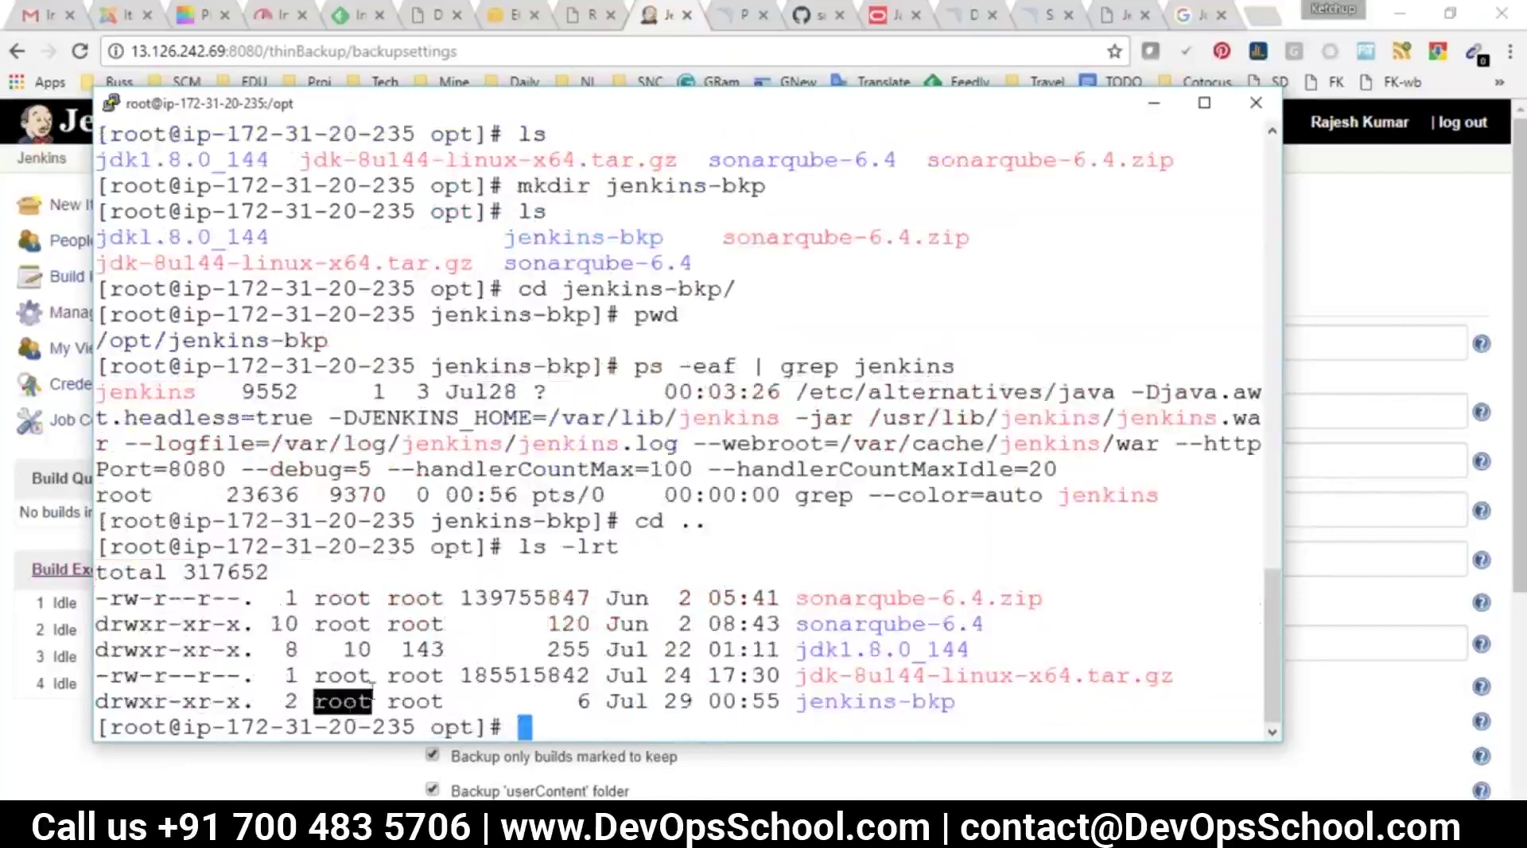
double_click(147, 391)
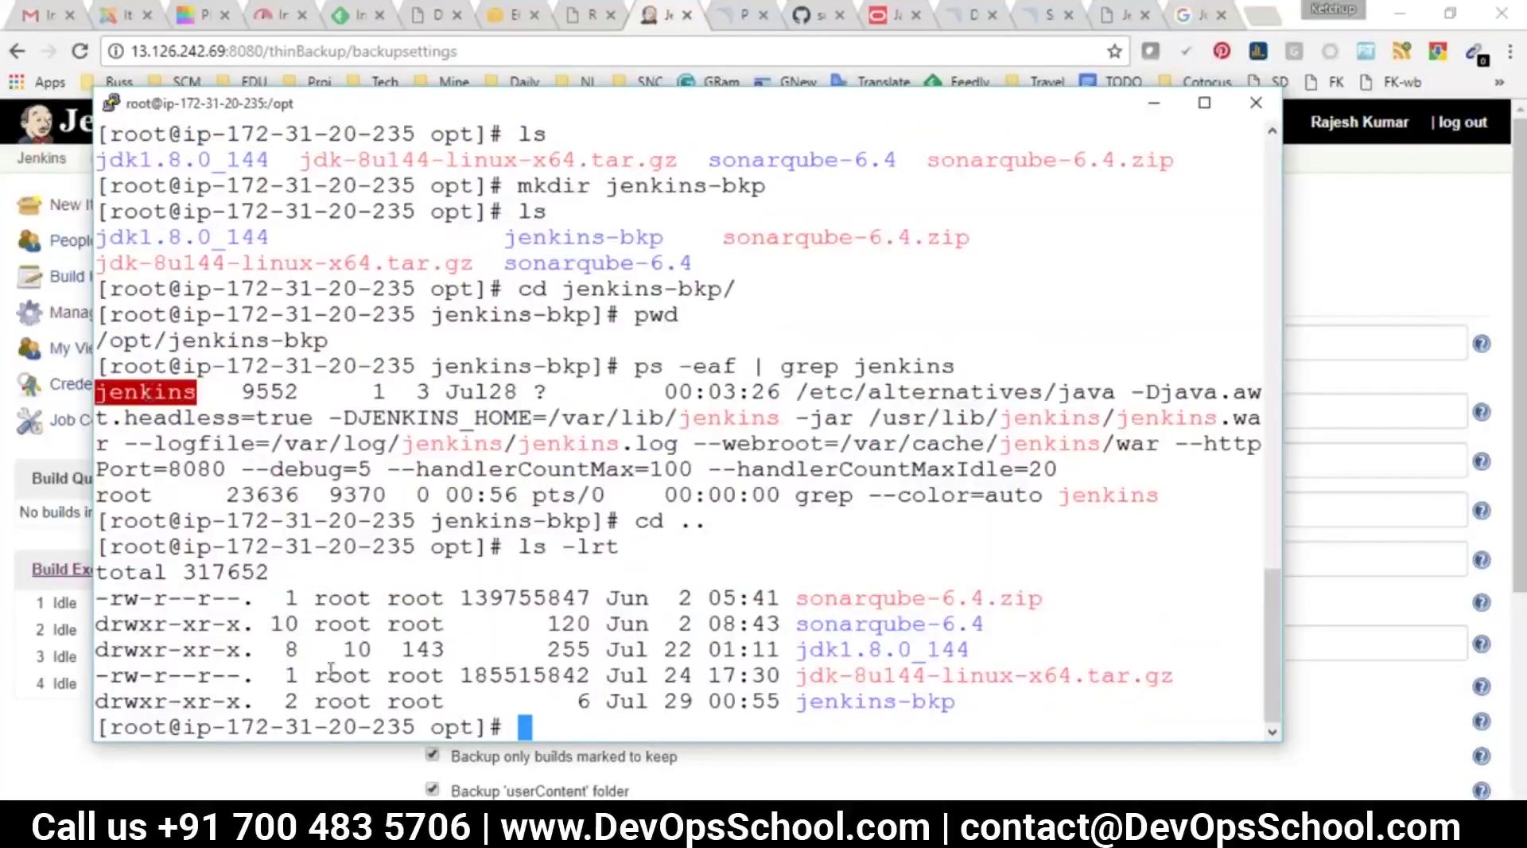
double_click(342, 676)
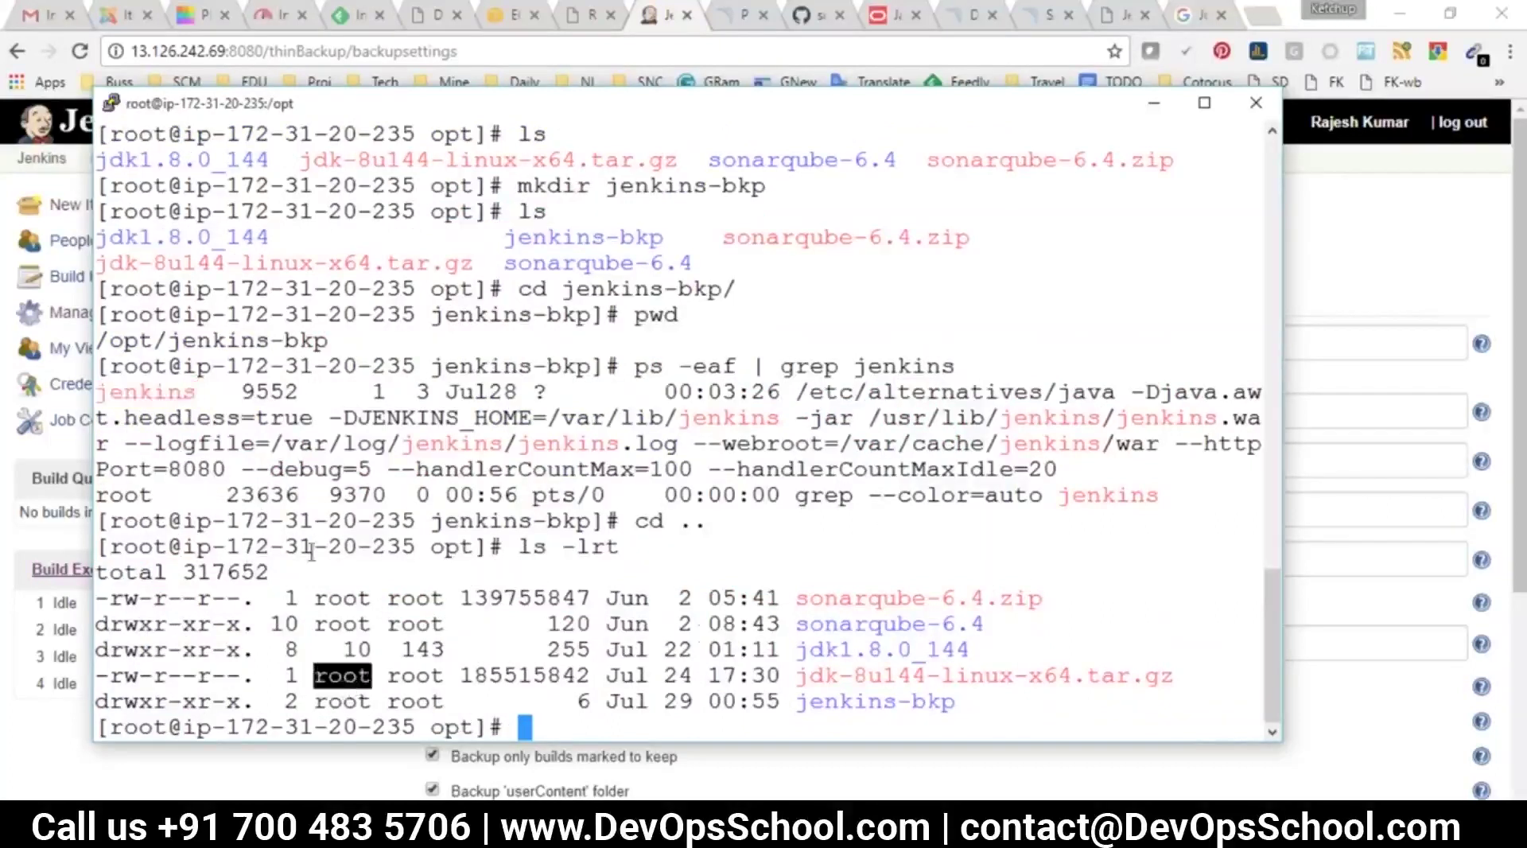
double_click(844, 691)
Draft a chown -R jenkins:jenkins command, then abort it and clear the terminal
text(ch)
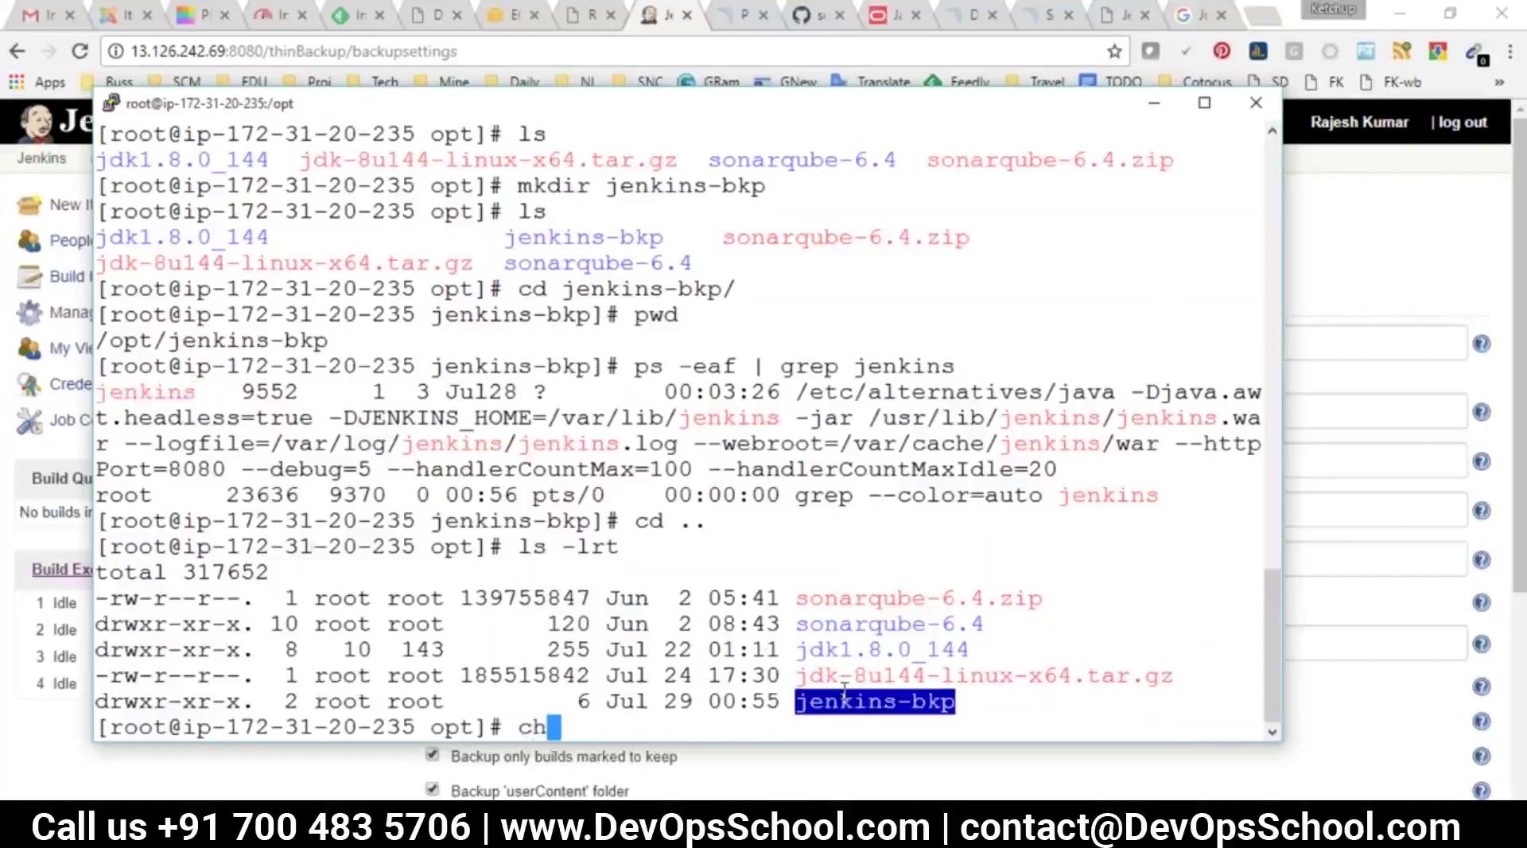
text(mod 77)
key(BackSpace)
key(BackSpace)
key(BackSpace)
key(BackSpace)
key(BackSpace)
key(BackSpace)
key(BackSpace)
text(hown -R jenkins:jenkins)
triple_click(899, 702)
right_click(898, 701)
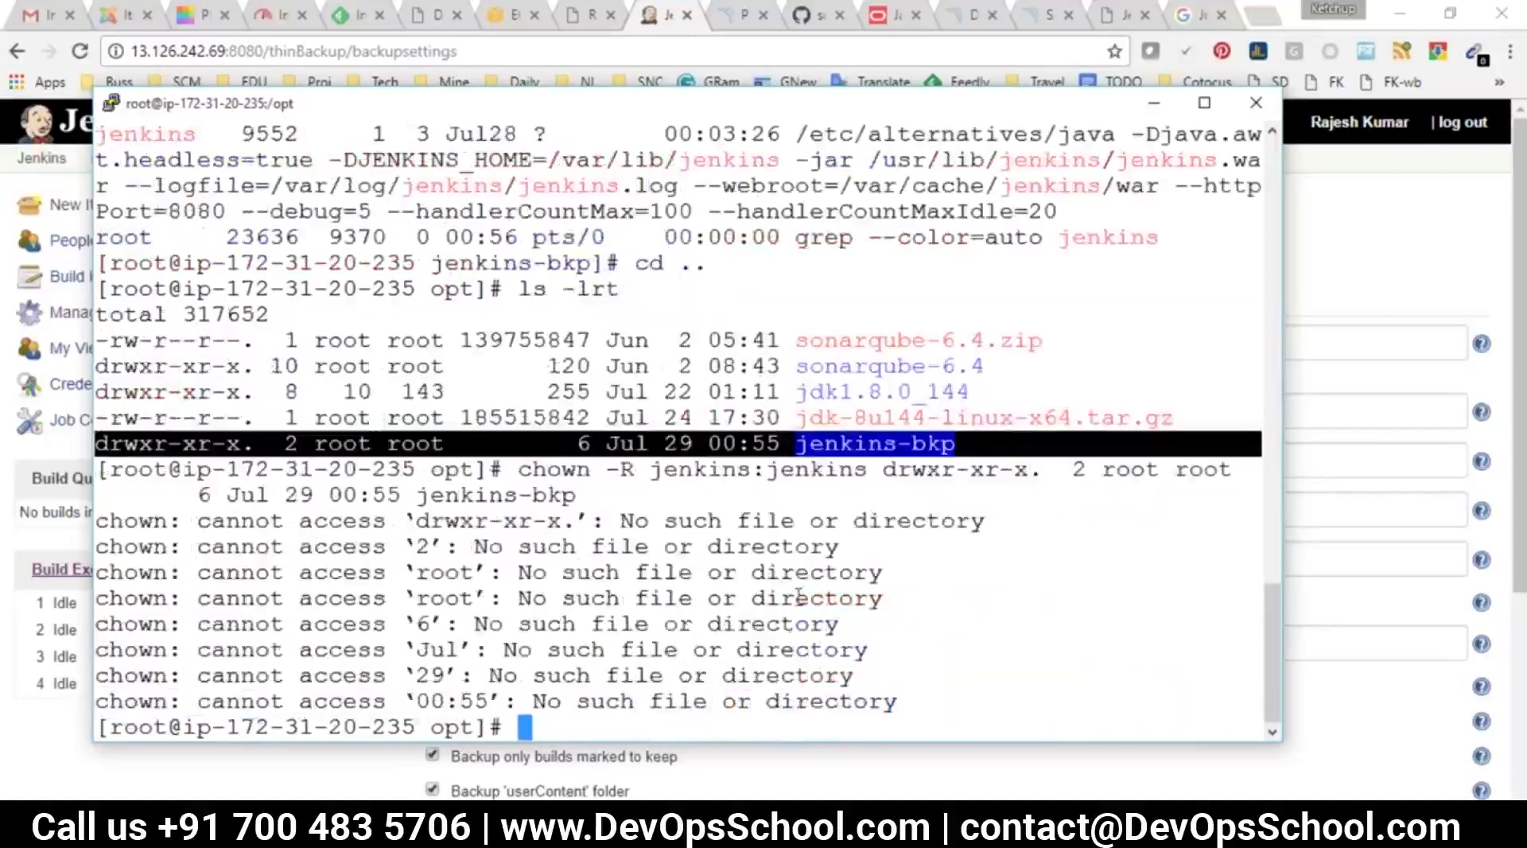
key(Up)
key(ctrl+c)
text(clear)
key(Return)
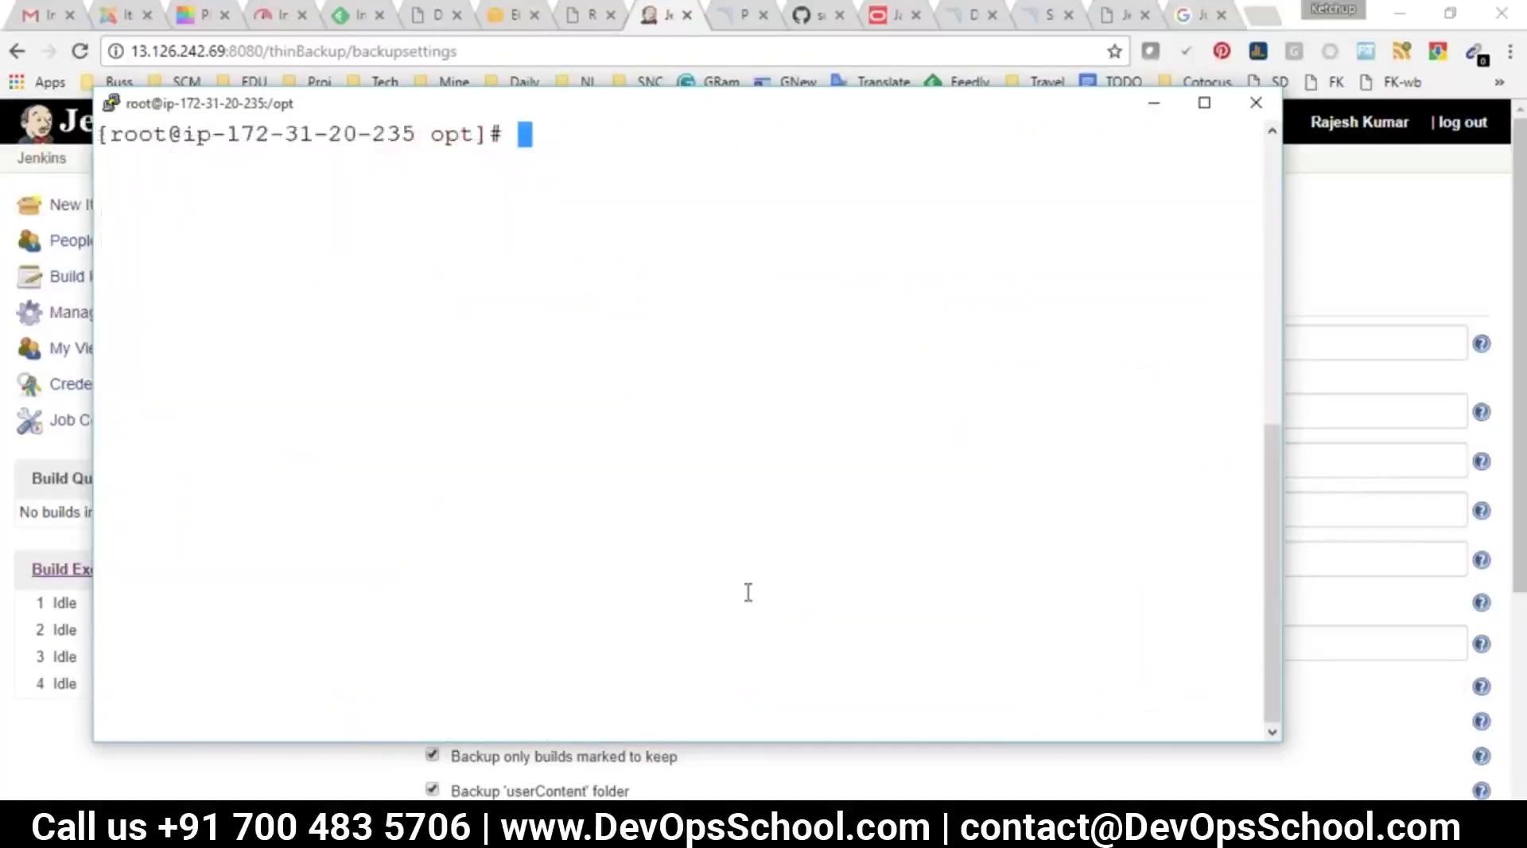
Run chown -R jenkins:jenkins jenkins-bkp and verify the new jenkins owner and group
text(chown -R)
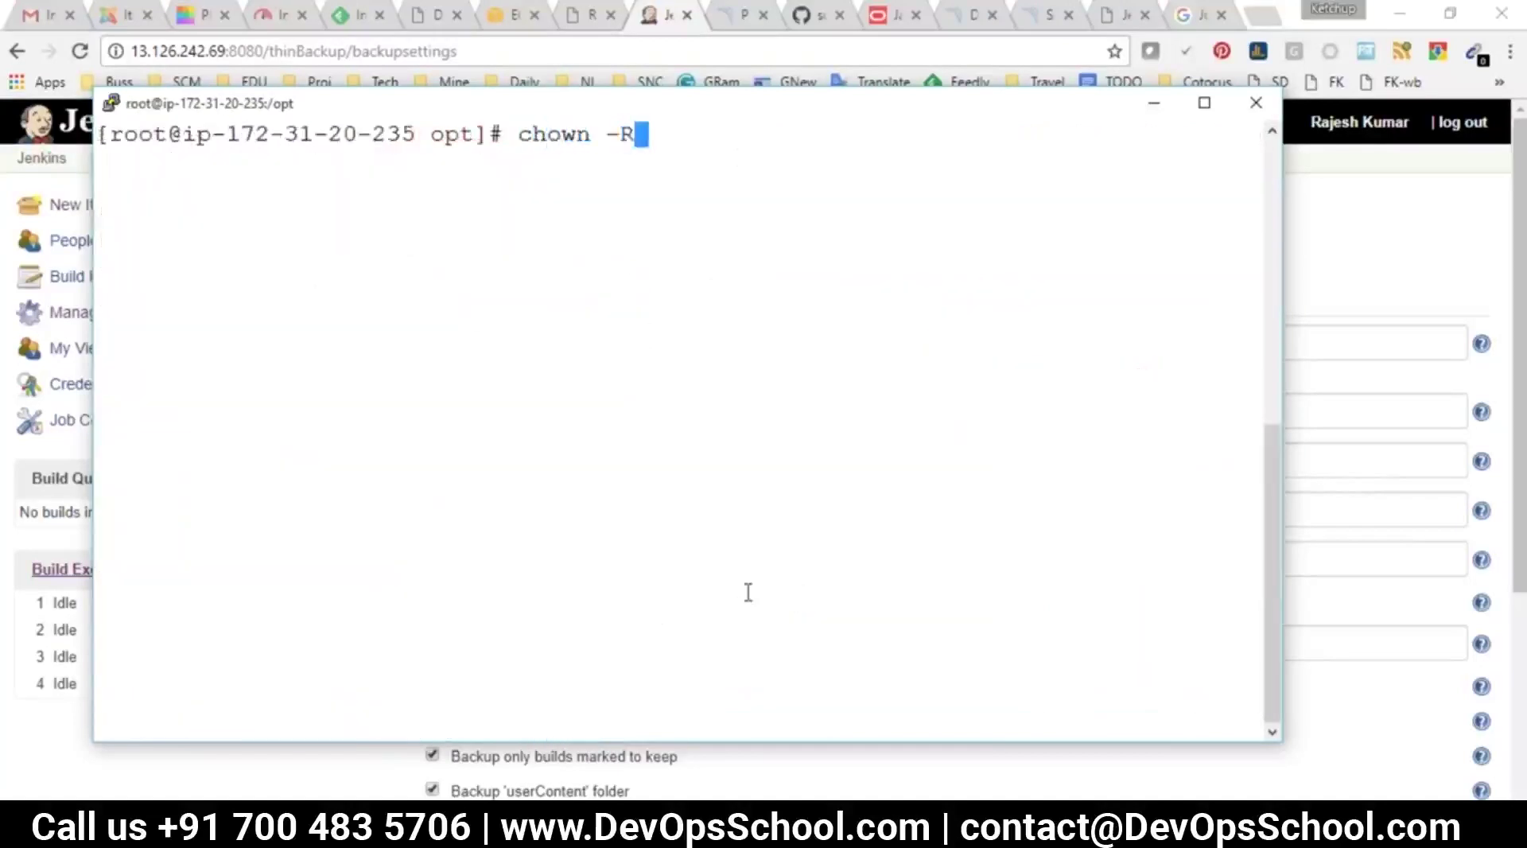
text( jenkins)
key(BackSpace)
text(:jenkins)
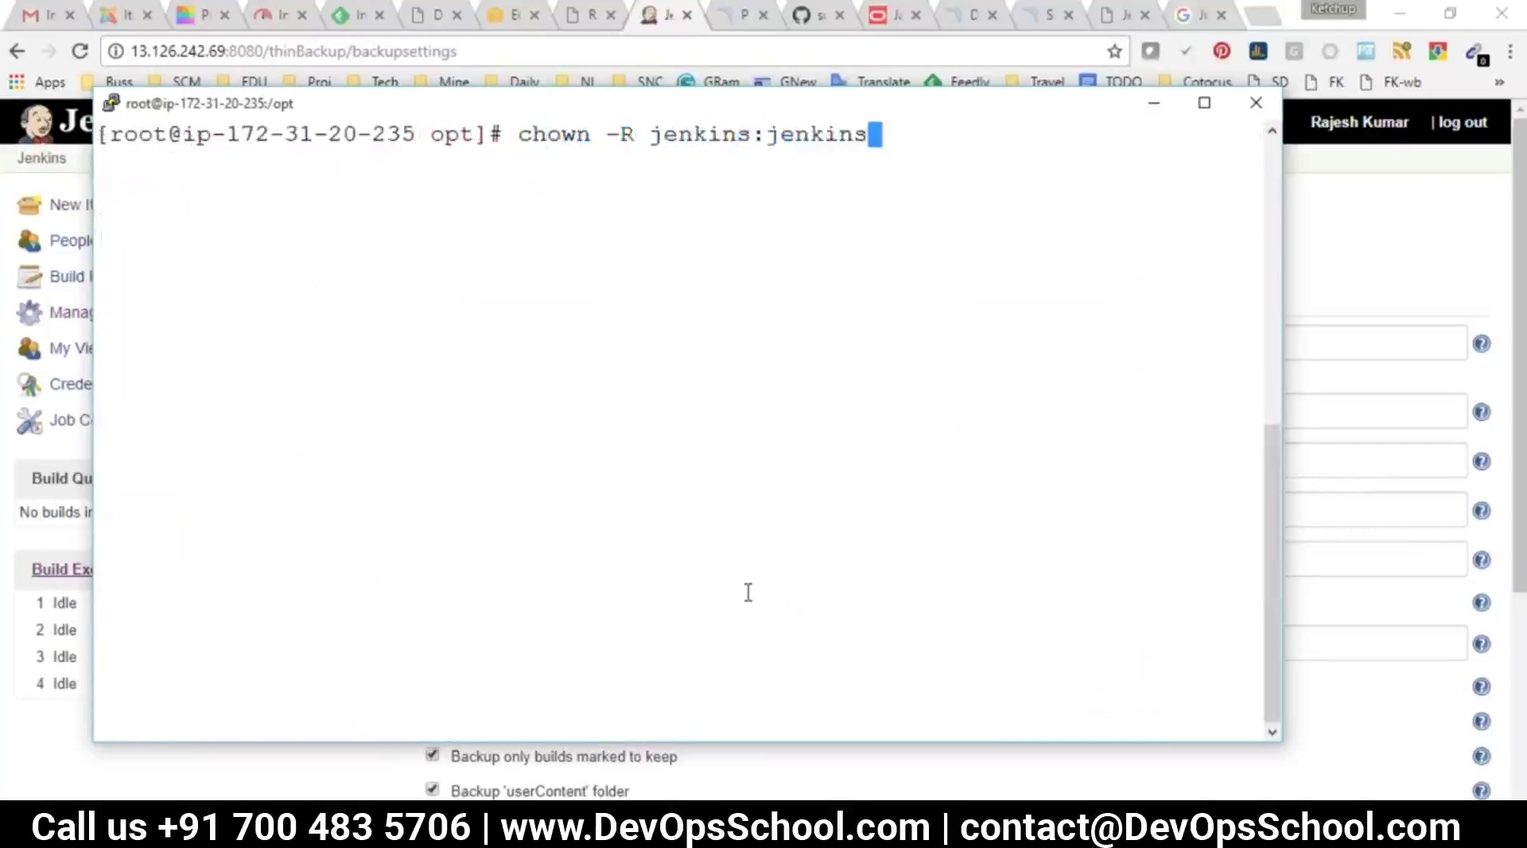
scroll(748, 590, up, 8)
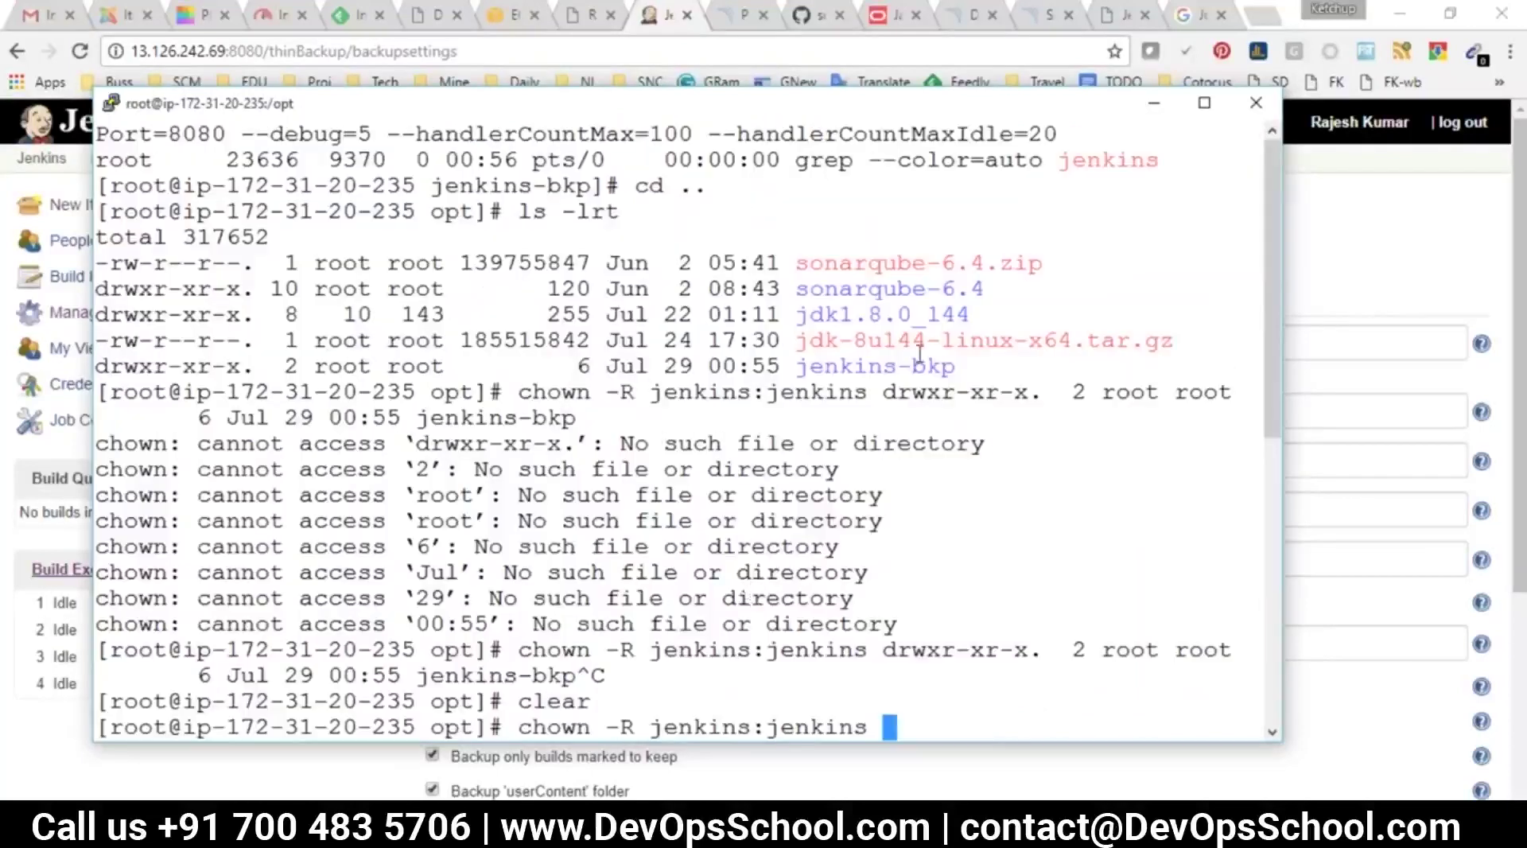
double_click(879, 364)
scroll(1013, 494, down, 10)
right_click(957, 342)
key(Return)
text(ls -lrt)
key(Return)
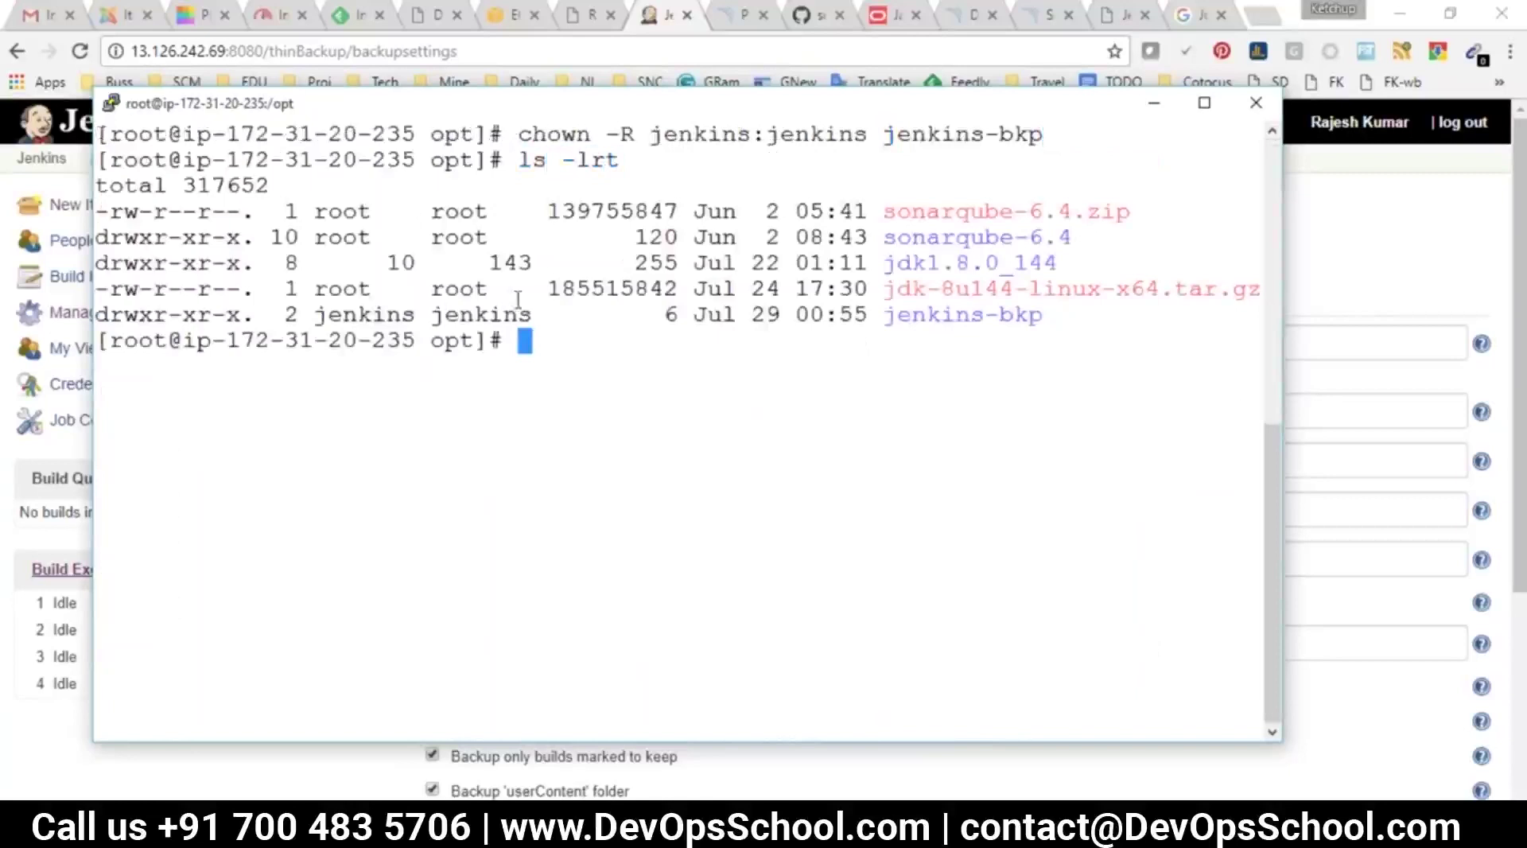
double_click(505, 314)
click(403, 315)
double_click(404, 316)
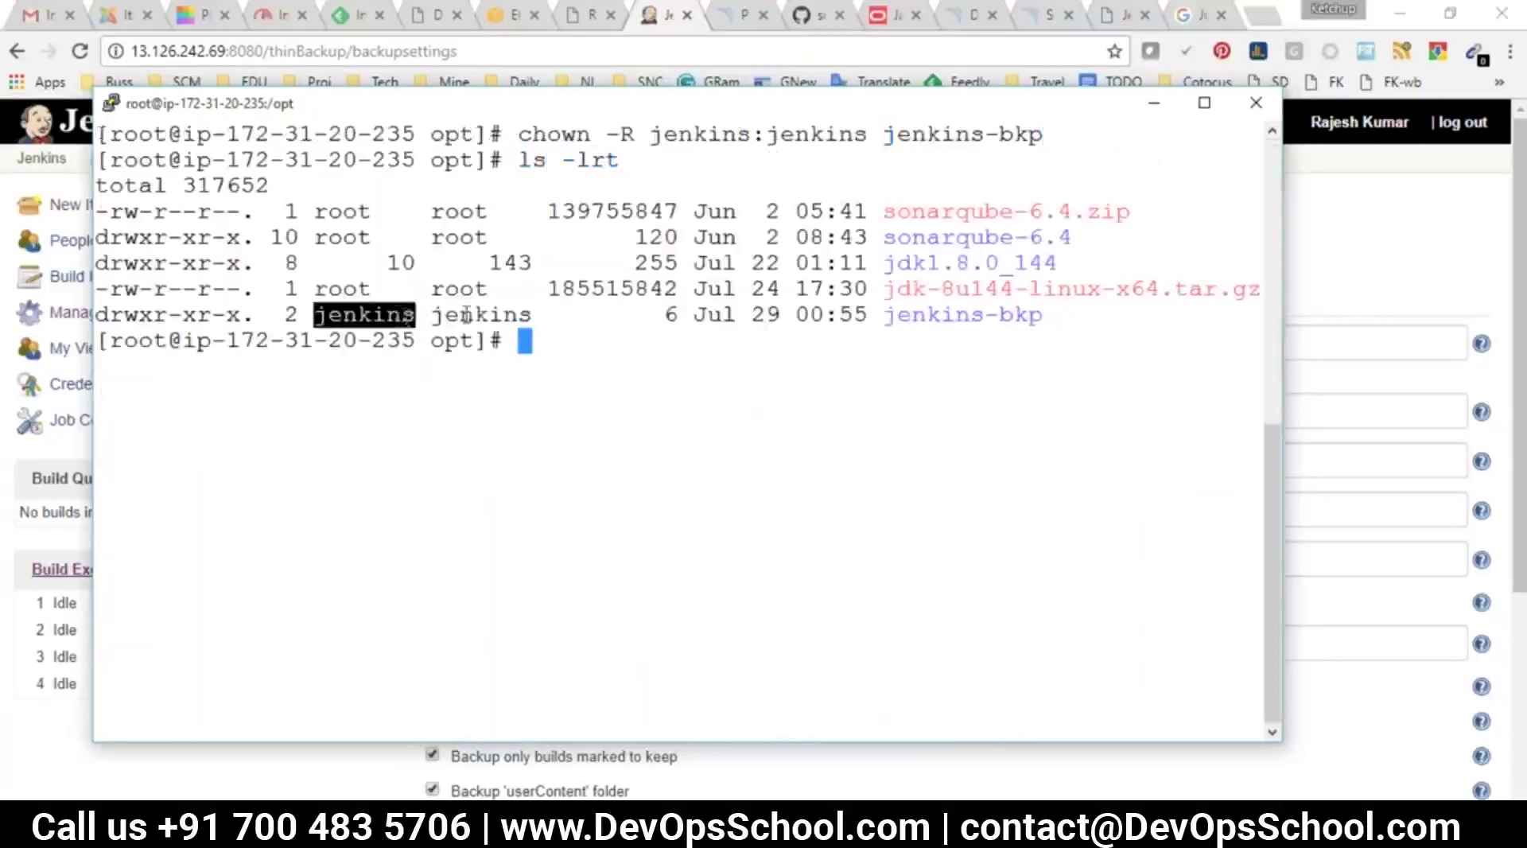
Save the thinBackup settings again in Jenkins
key(alt+Tab)
scroll(572, 627, down, 4)
click(807, 696)
Confirm the Backup directory /opt/jenkins-bkp in settings and list /opt in the terminal
click(545, 494)
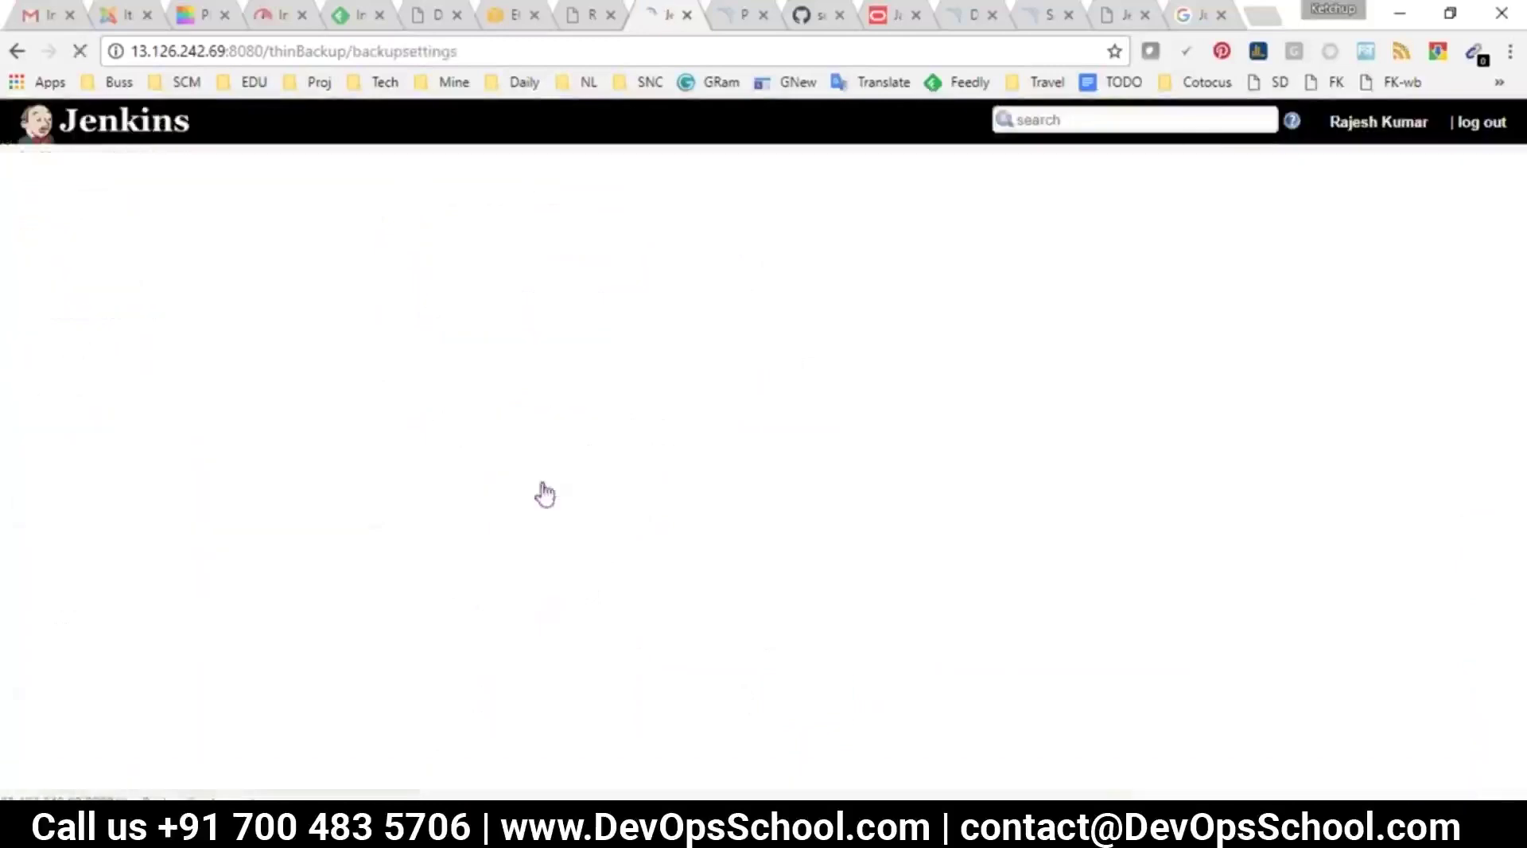
drag(977, 339, 680, 331)
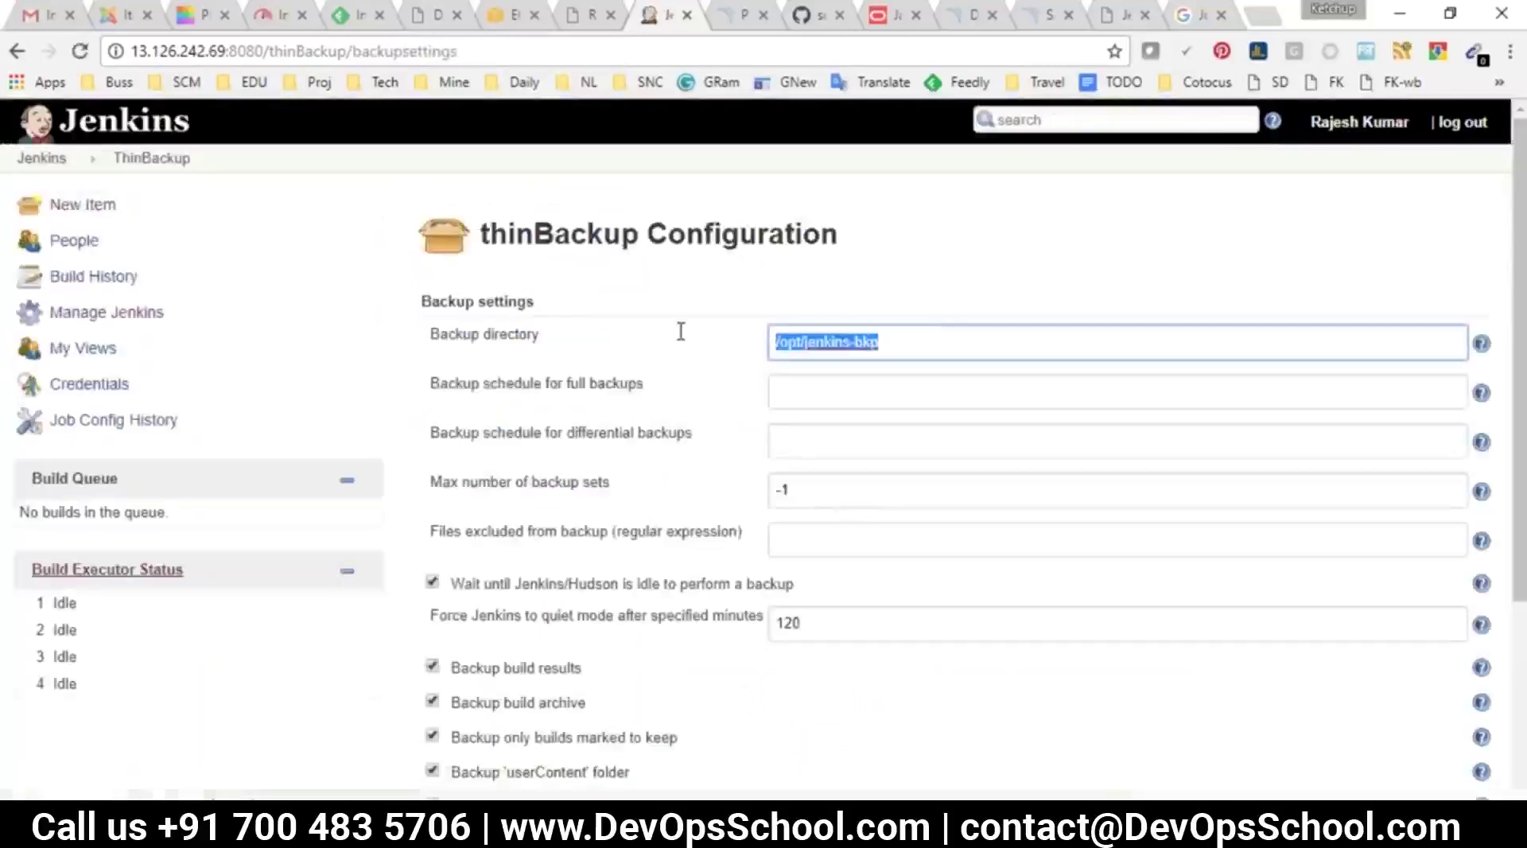
key(alt+Tab)
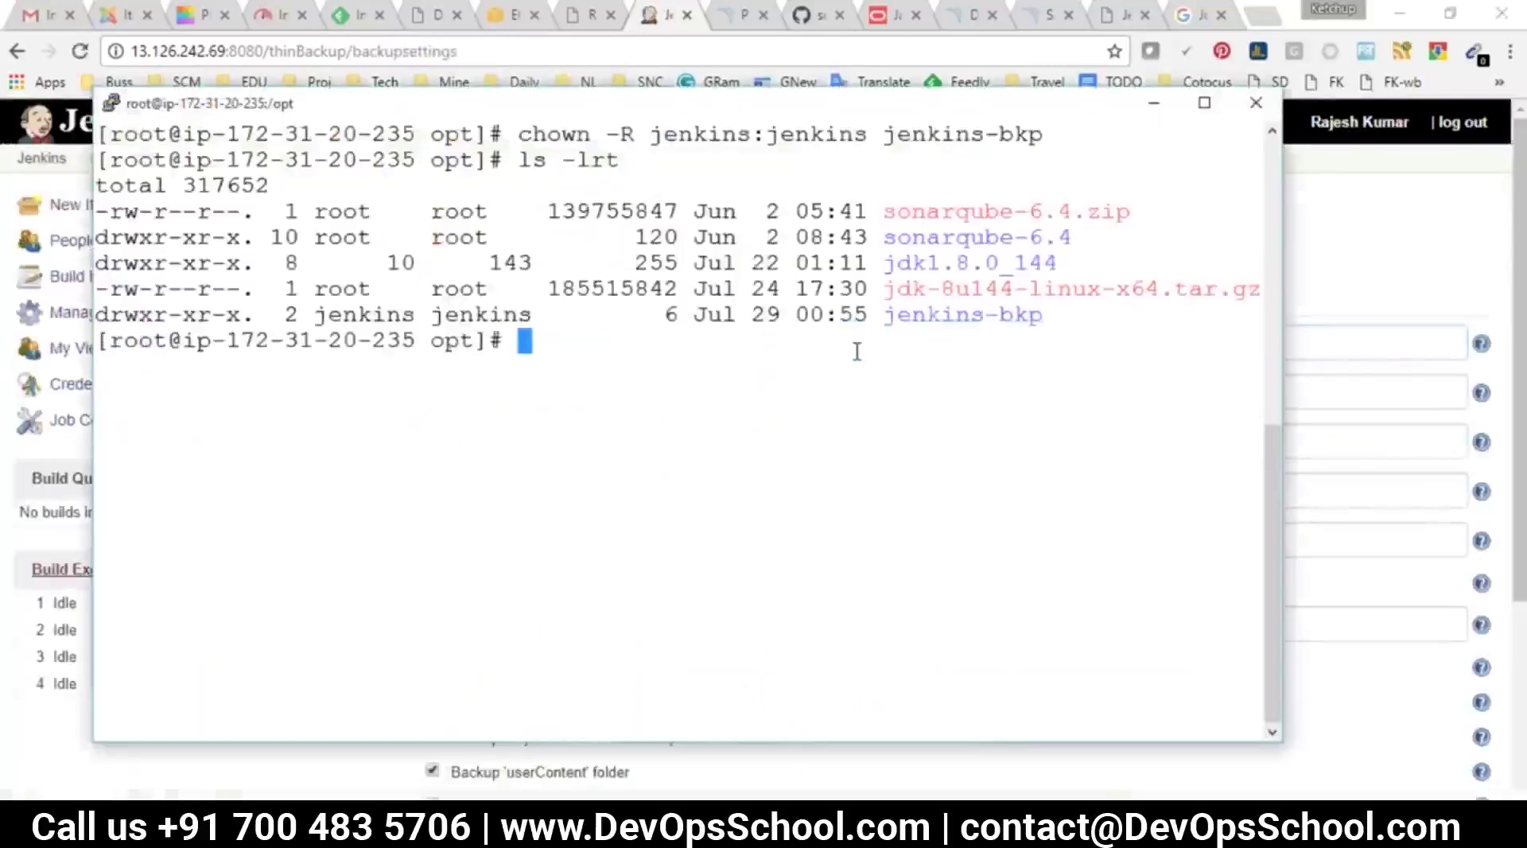
text(cd)
right_click(857, 350)
key(Return)
text(clear)
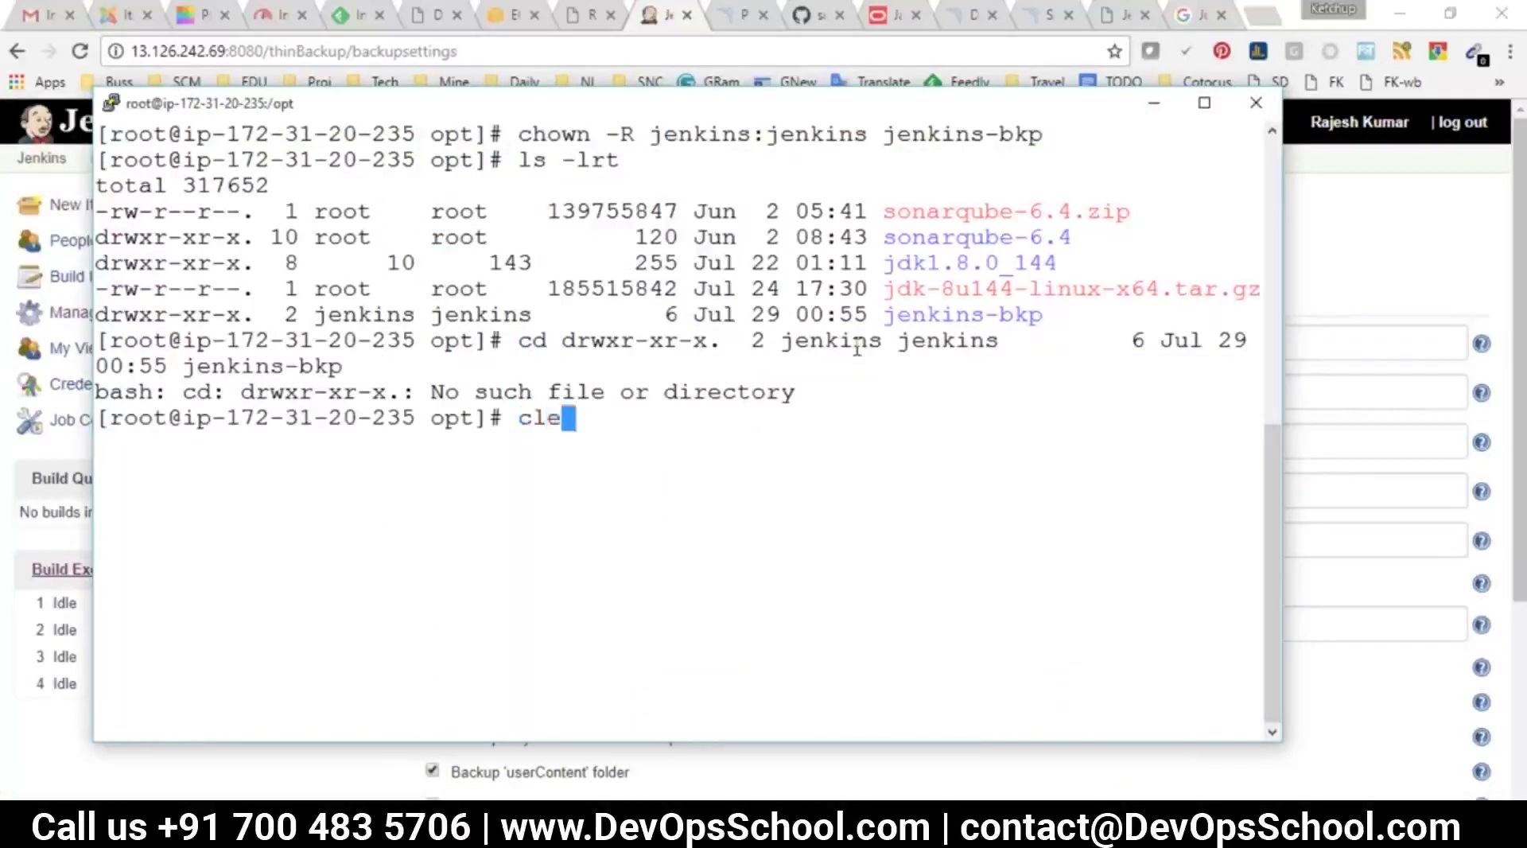
key(Return)
text(ls)
key(Return)
Enter jenkins-bkp and confirm the backup folder is still empty
text(cd)
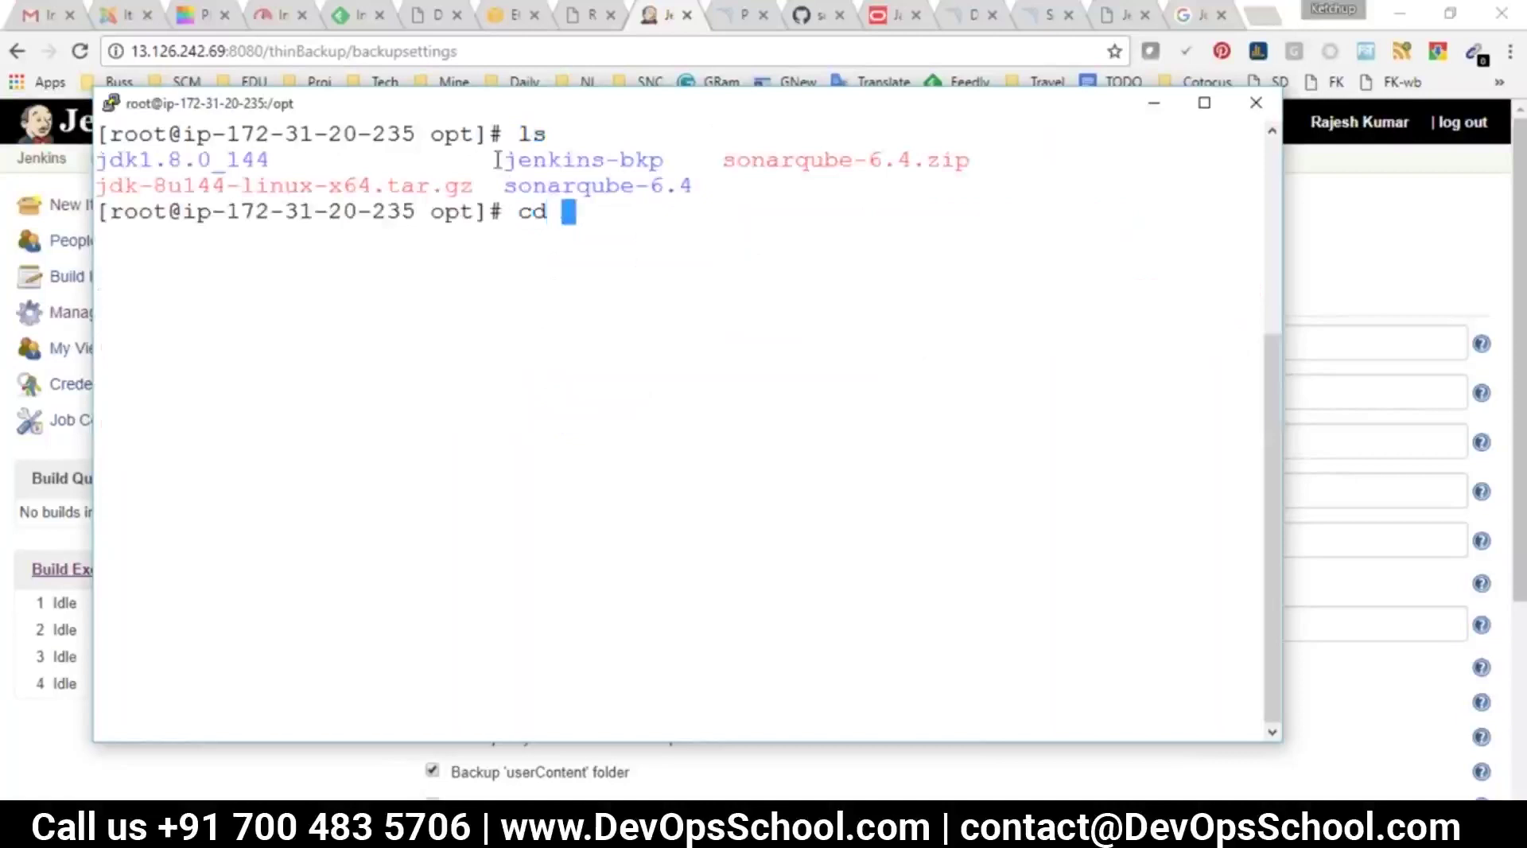
drag(513, 165, 663, 163)
right_click(668, 253)
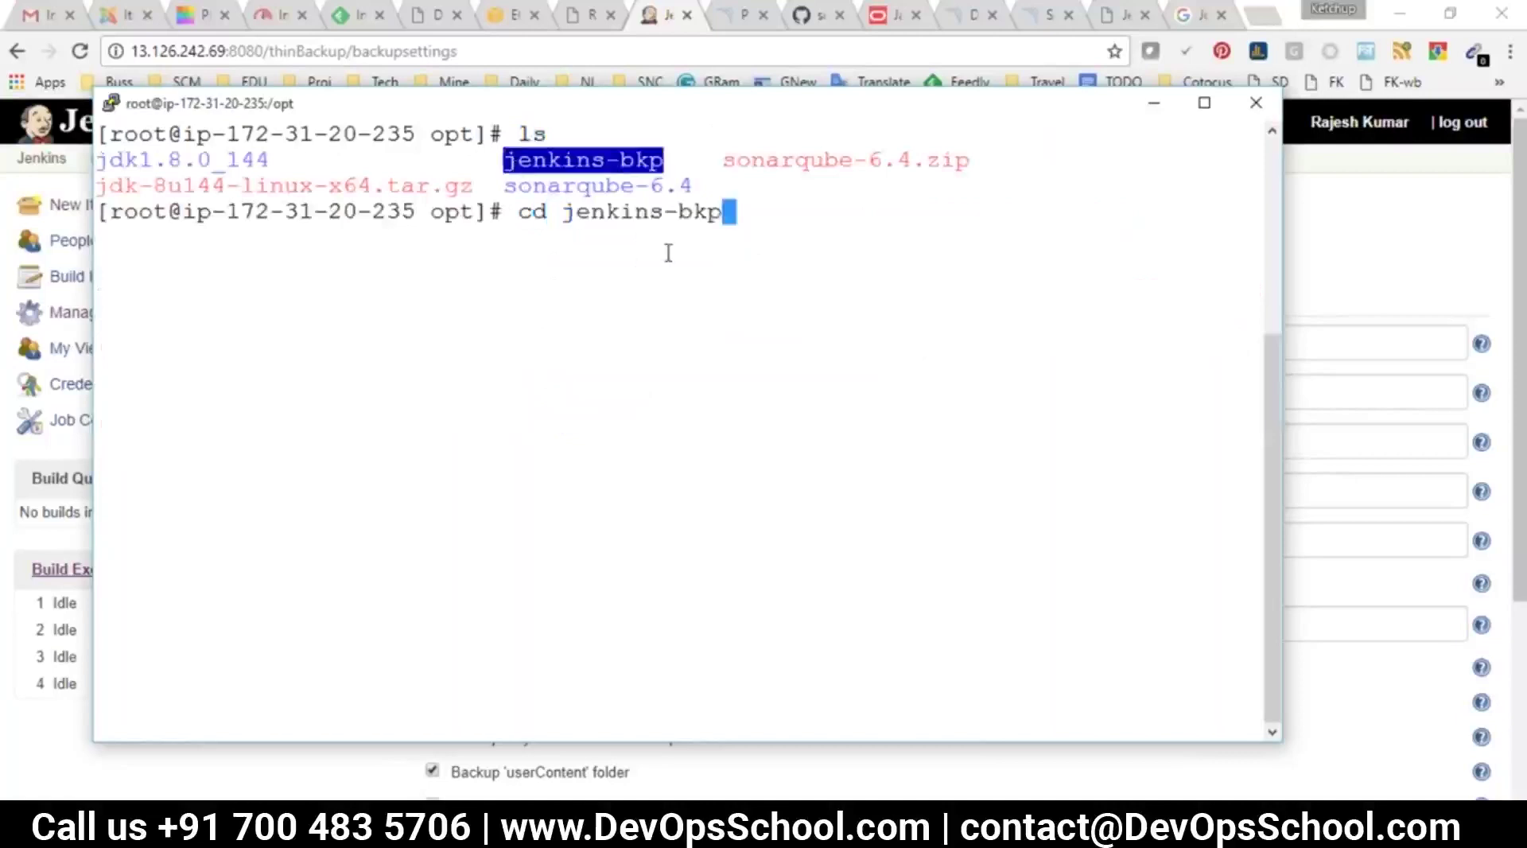
key(Return)
text(ls)
key(Return)
Return to the ThinBackup main page and start a backup with Backup Now
key(alt+Tab)
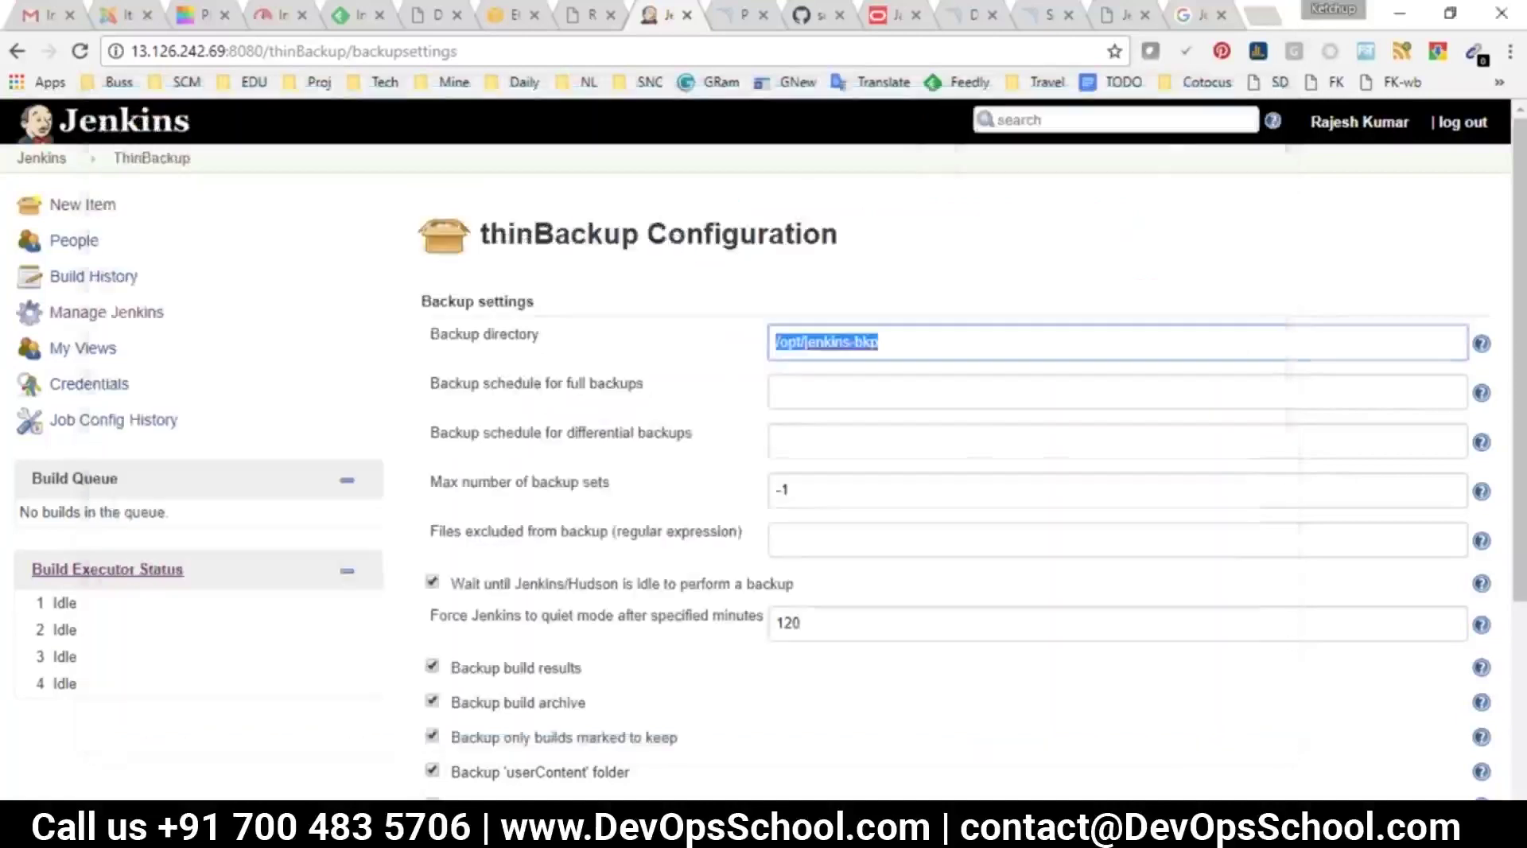
click(152, 158)
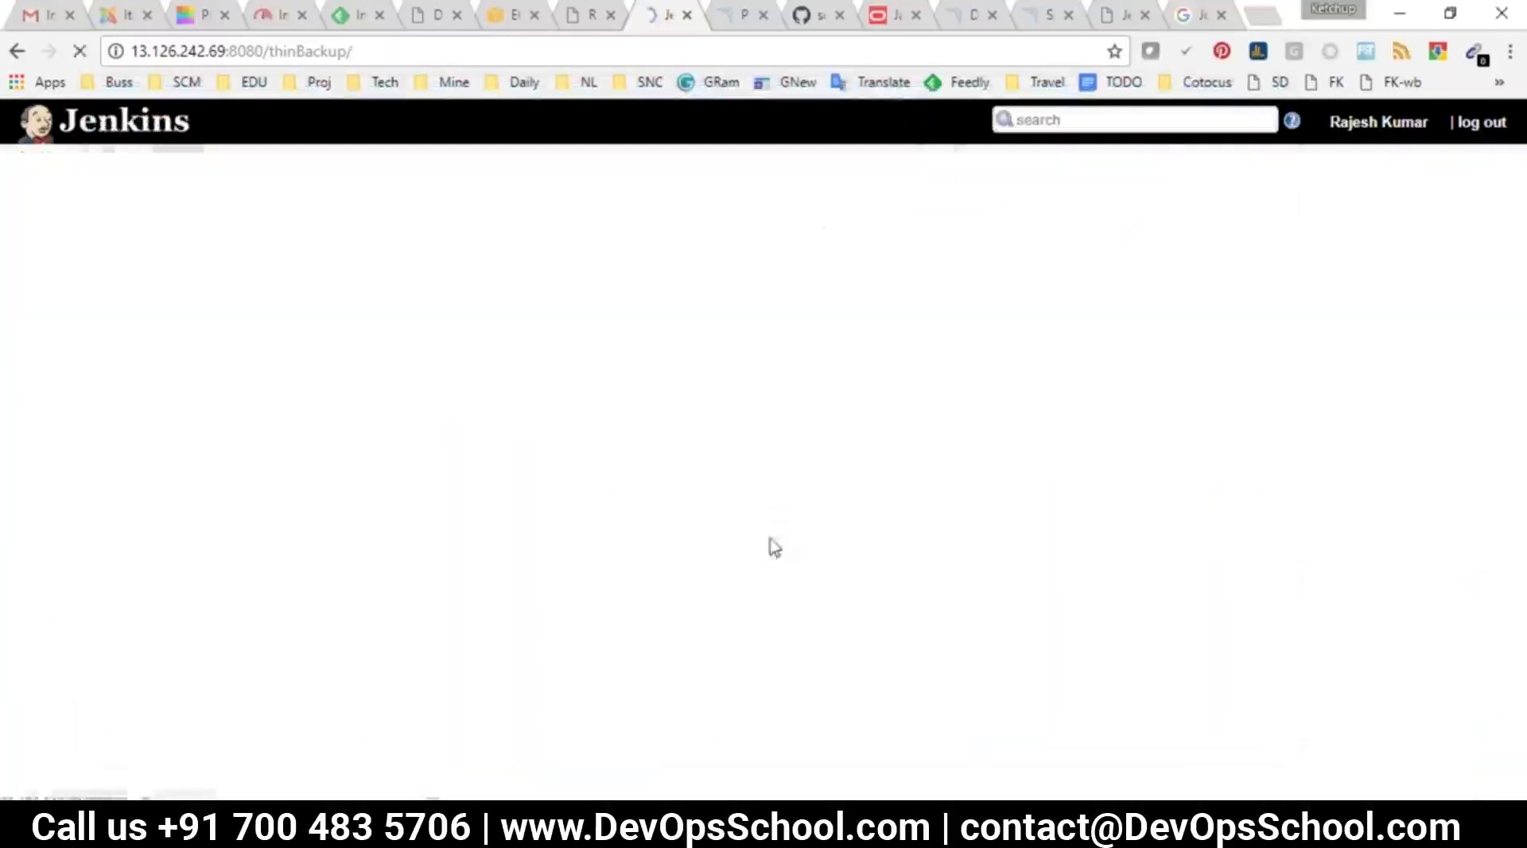
click(553, 334)
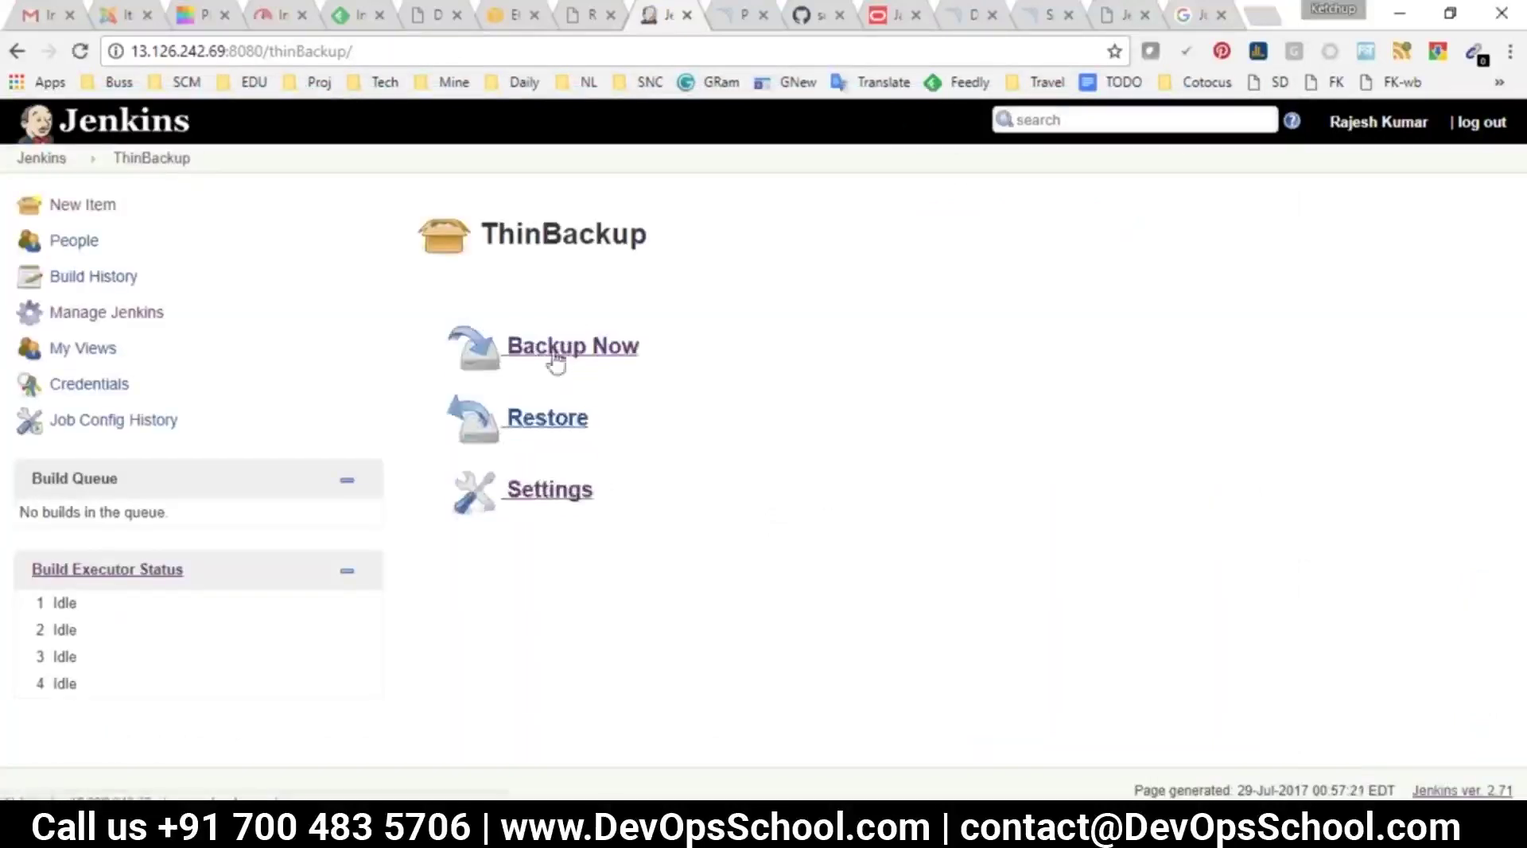
List jenkins-bkp to find the new FULL-2017-07-29_00-57 backup folder
key(alt+Tab)
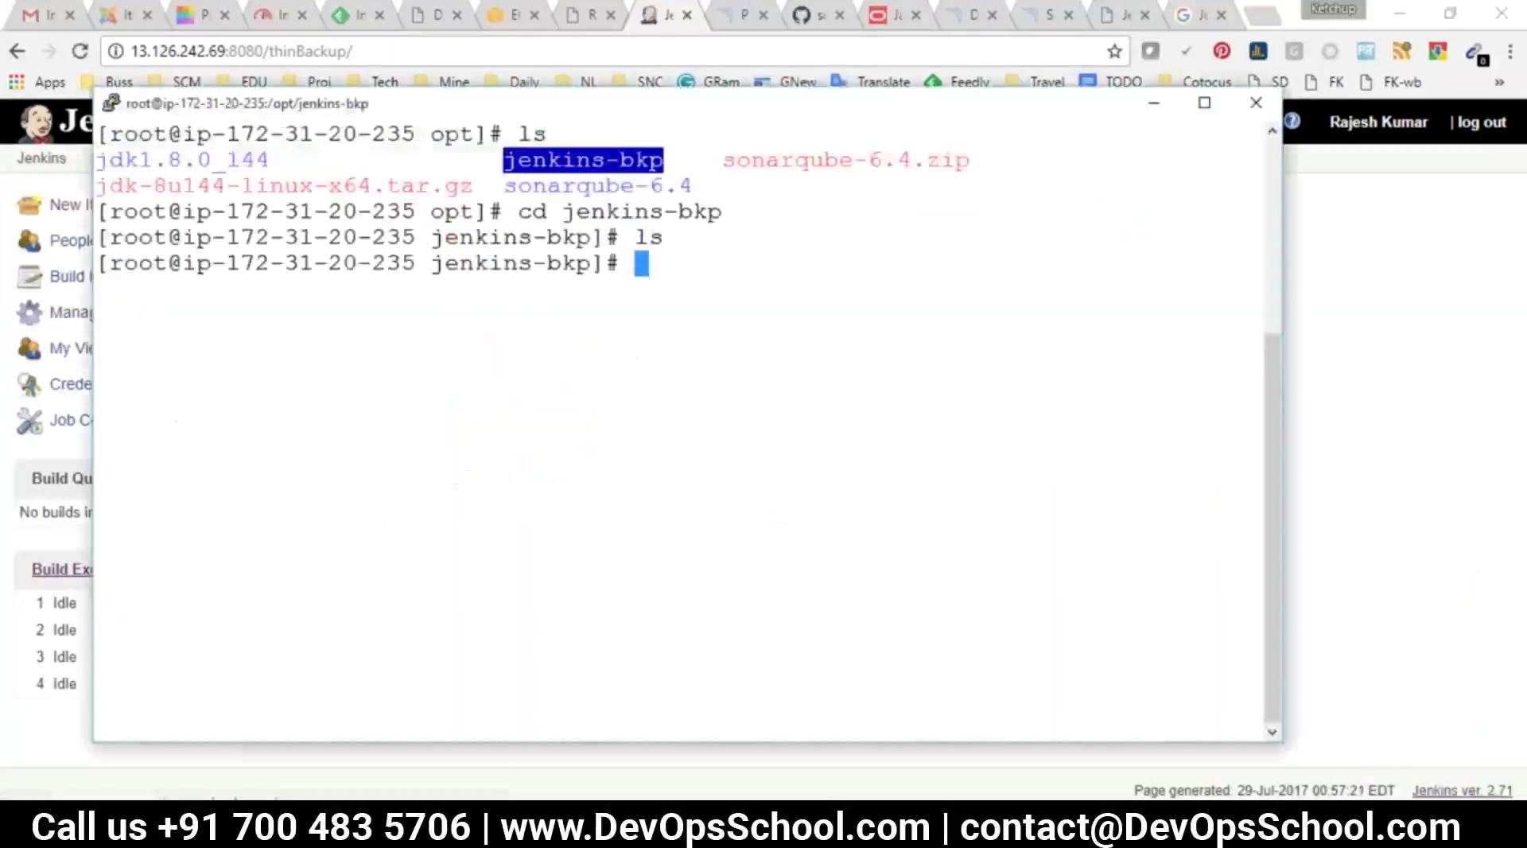
text(ls)
key(Return)
double_click(178, 287)
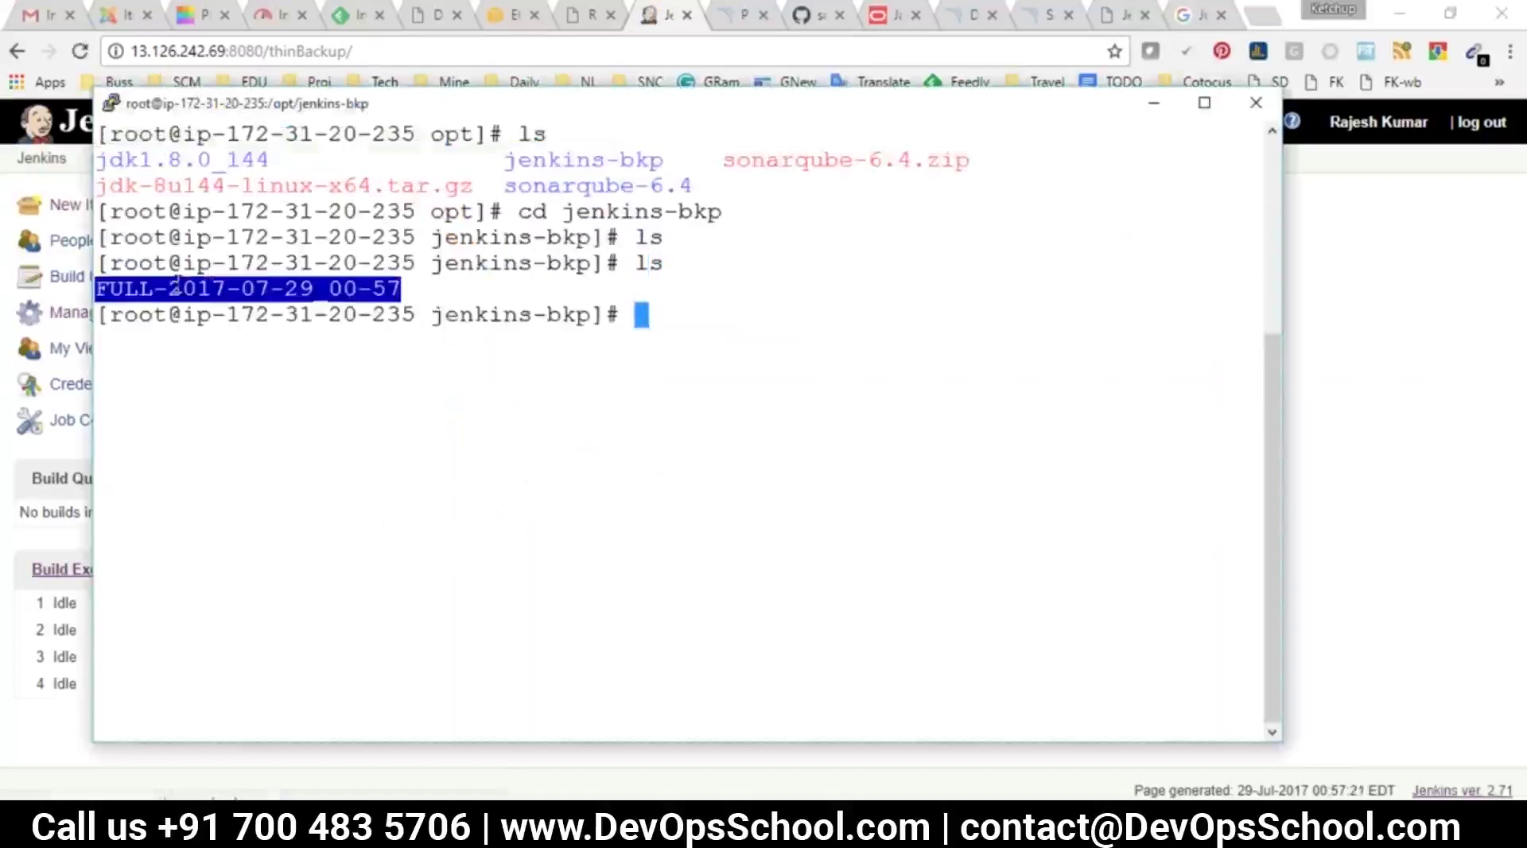
key(alt+Tab)
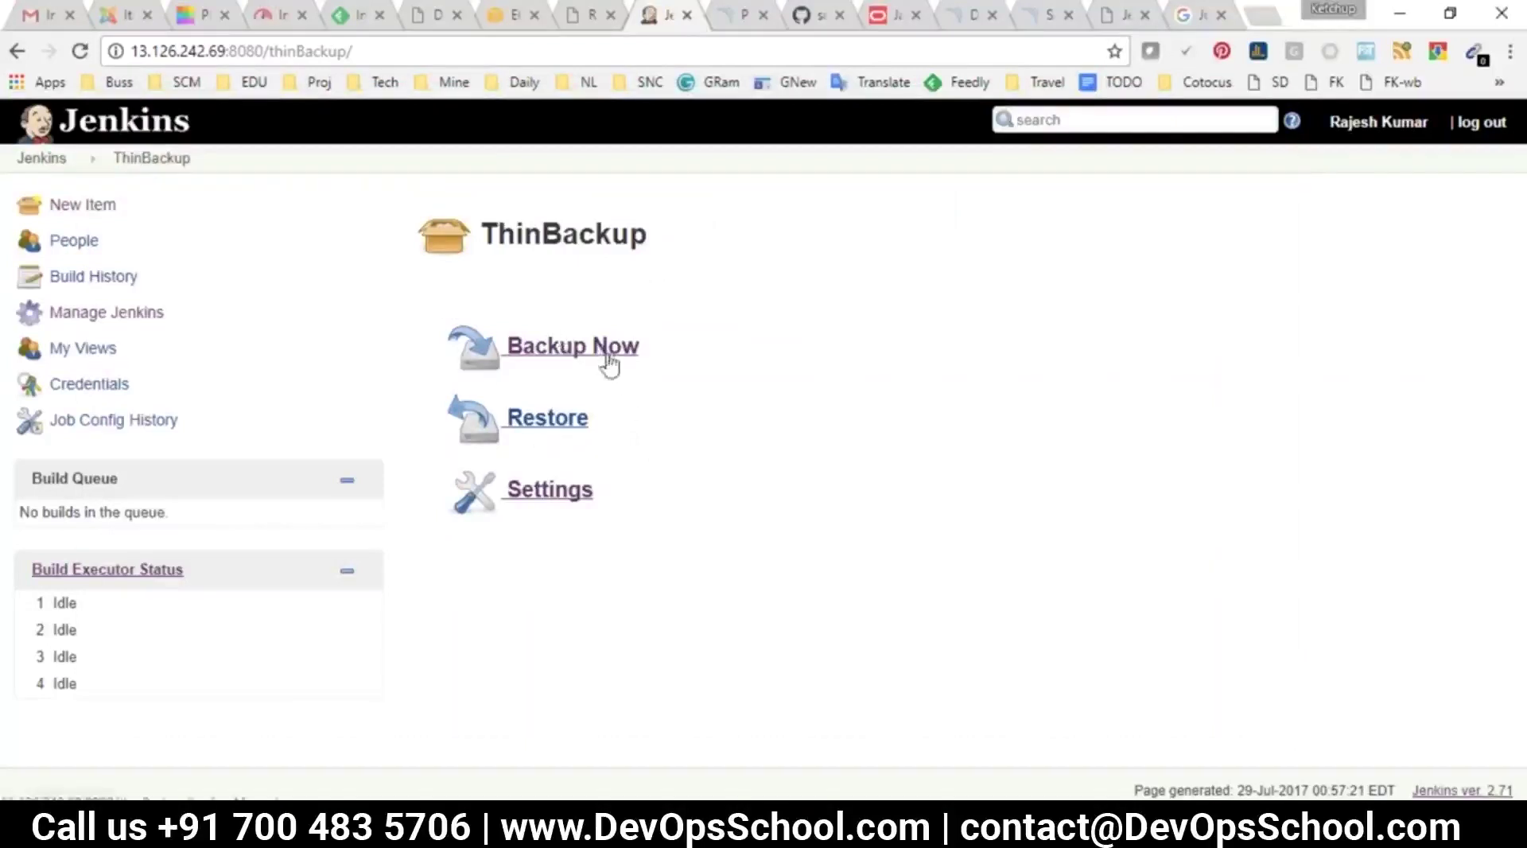
key(alt+Tab)
triple_click(318, 288)
double_click(318, 288)
key(super+c)
Enter FULL-2017-07-29_00-57 and list its backed-up files
text(cd)
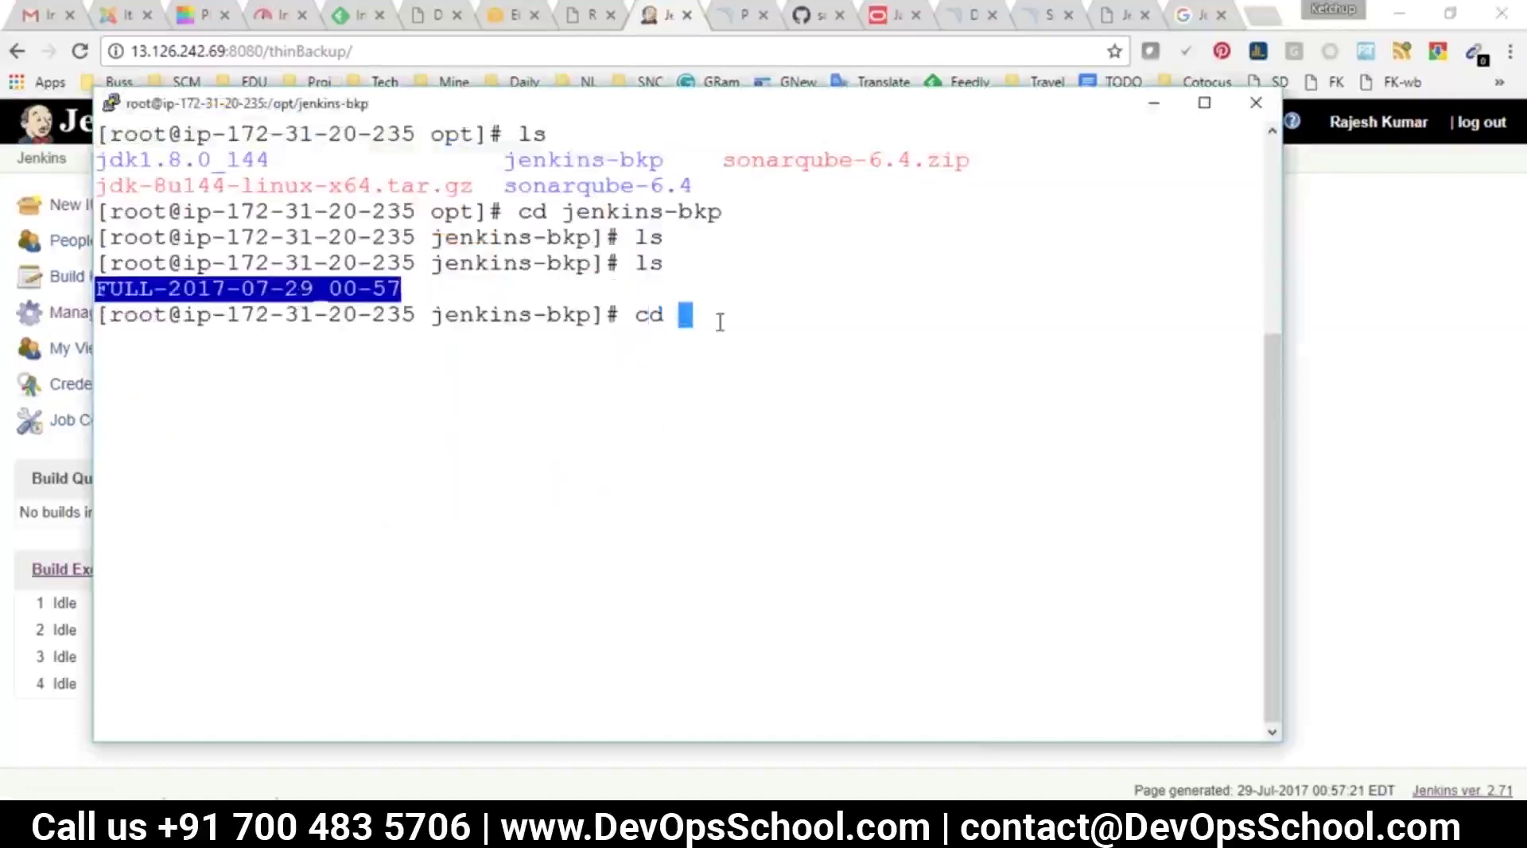
right_click(719, 330)
key(Return)
text(ls)
key(Return)
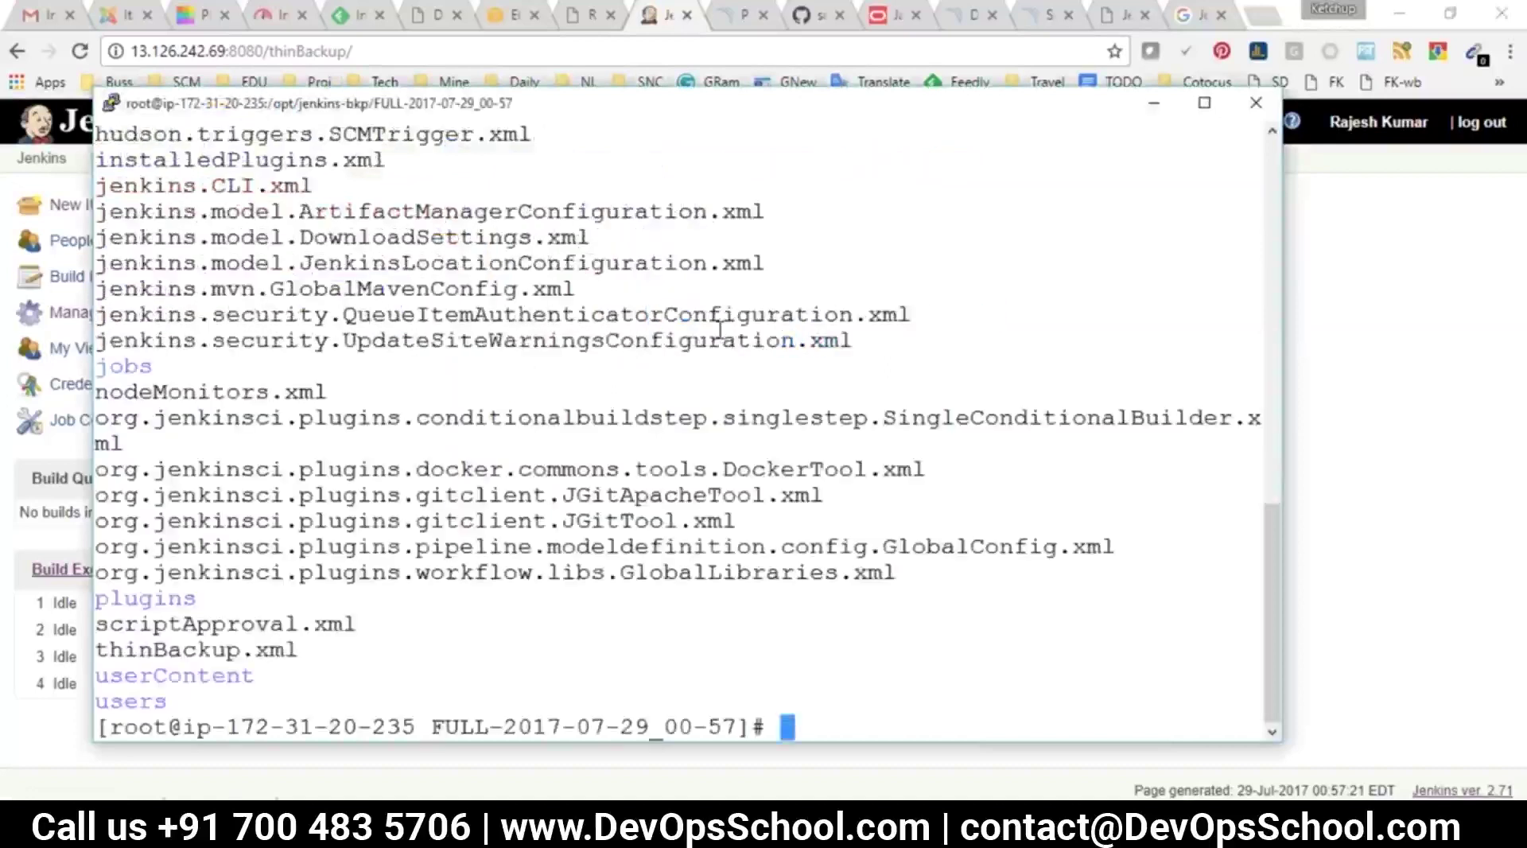
Review the backed-up config XMLs, jobs, plugins, scriptApproval.xml, userContent and users folders
drag(438, 181, 978, 548)
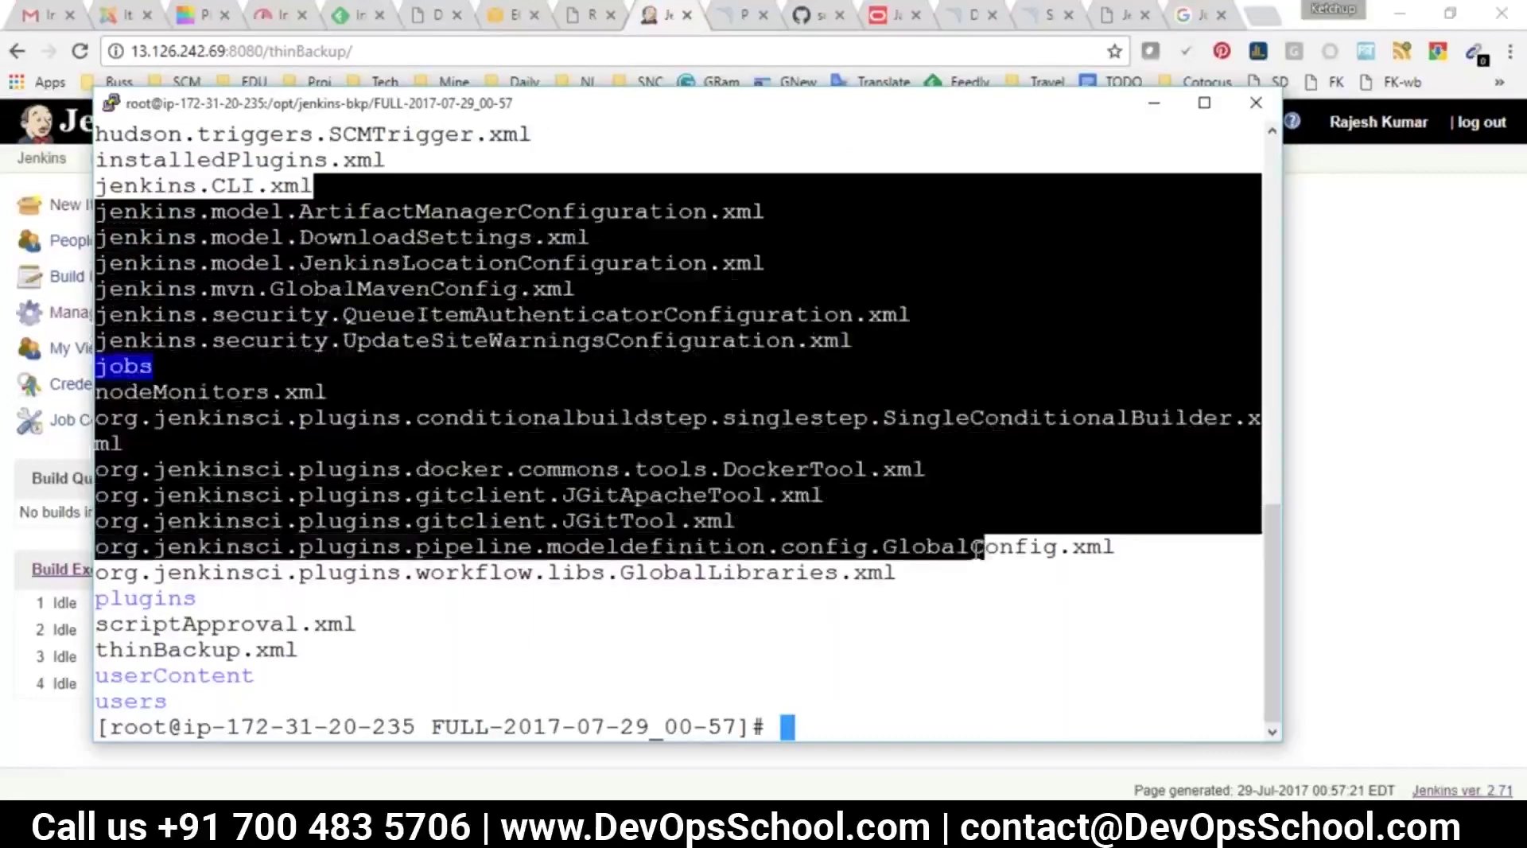
click(342, 472)
double_click(117, 367)
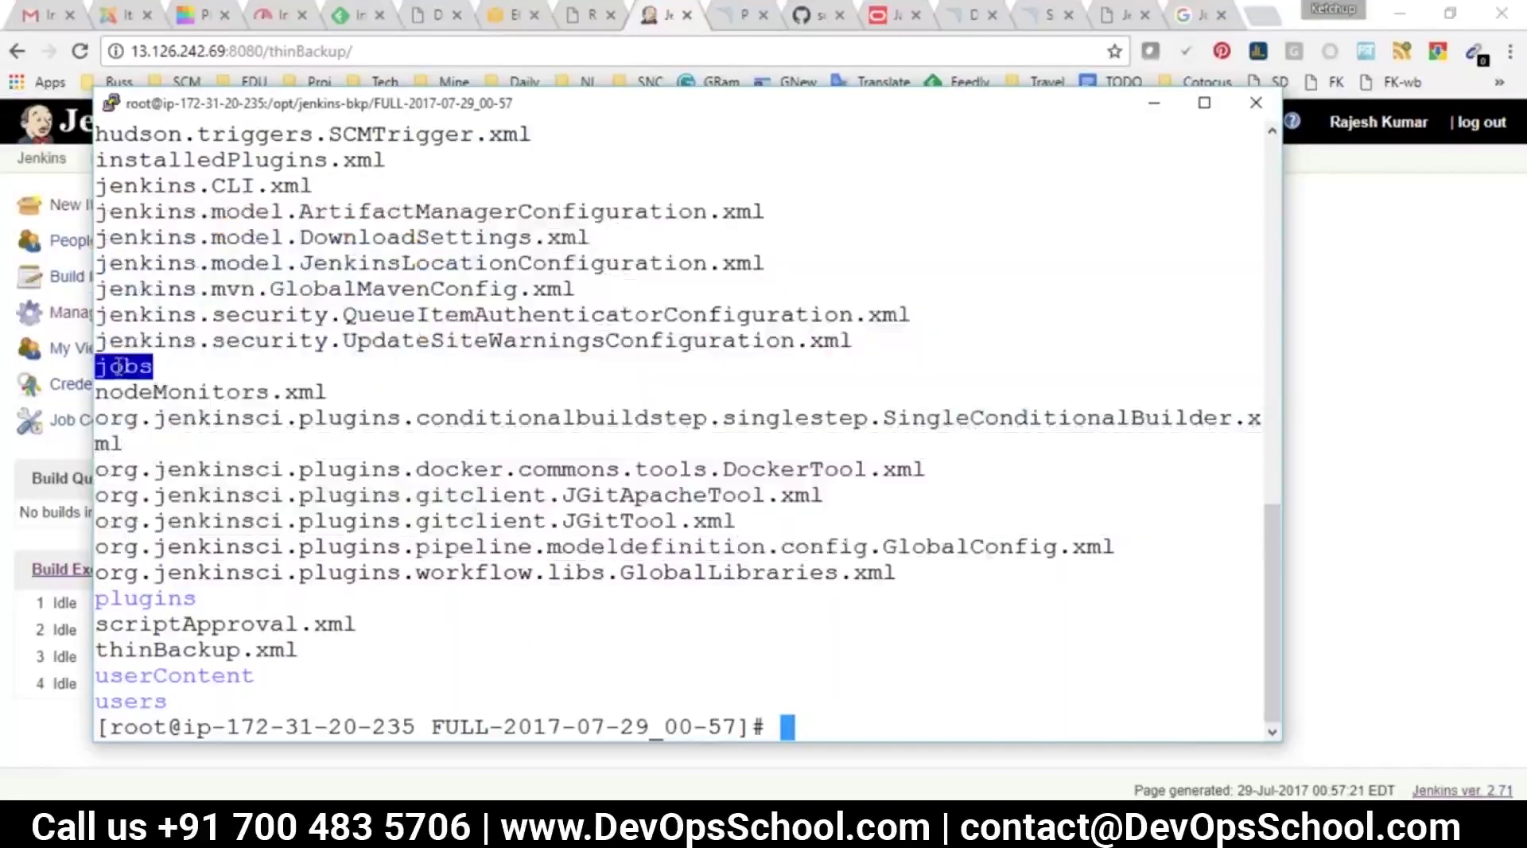
drag(165, 162, 699, 316)
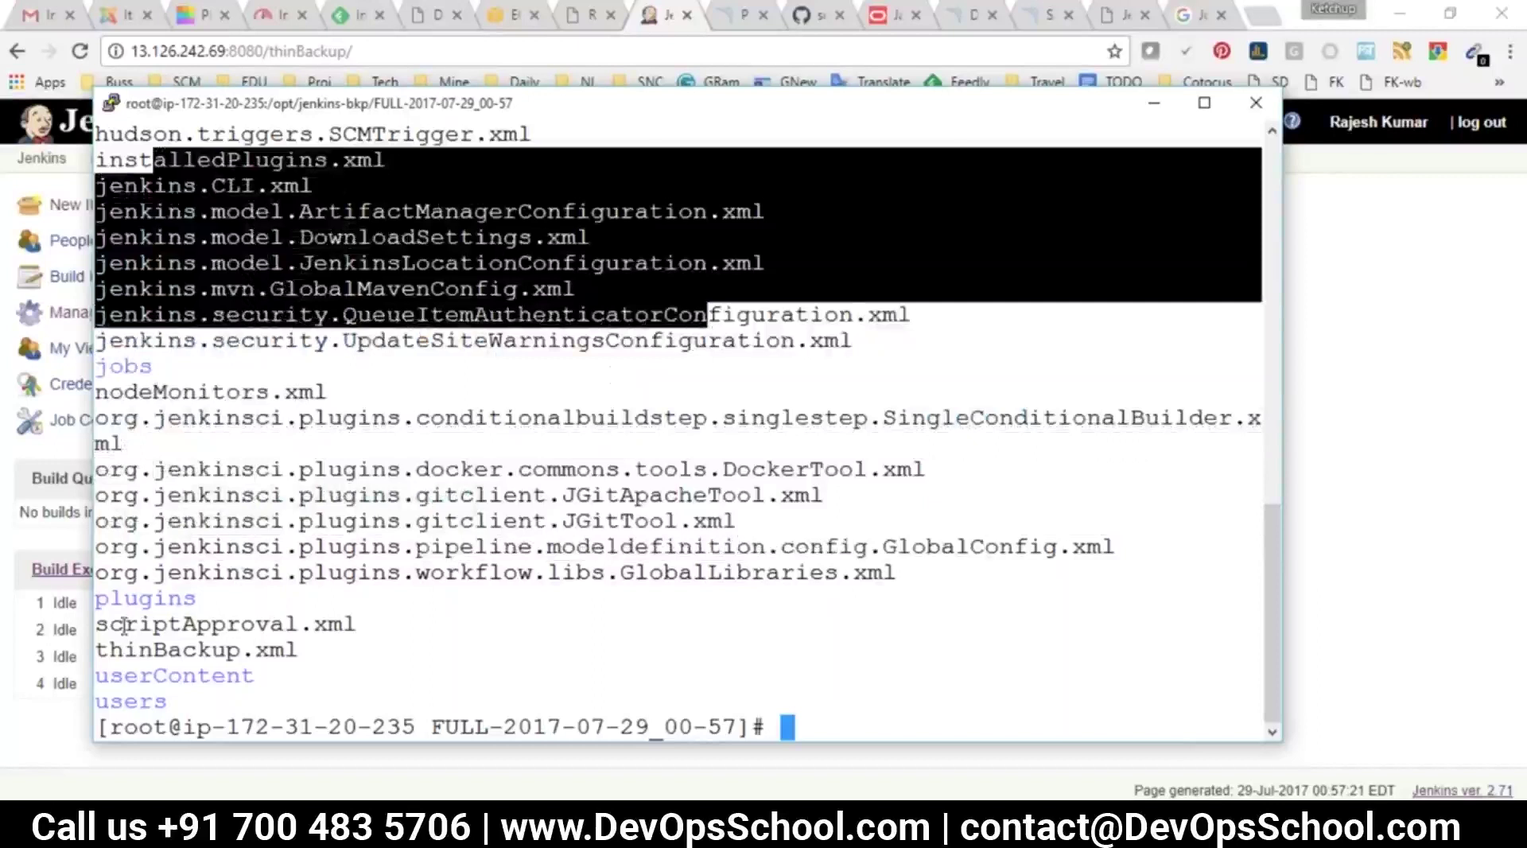
double_click(132, 626)
double_click(158, 676)
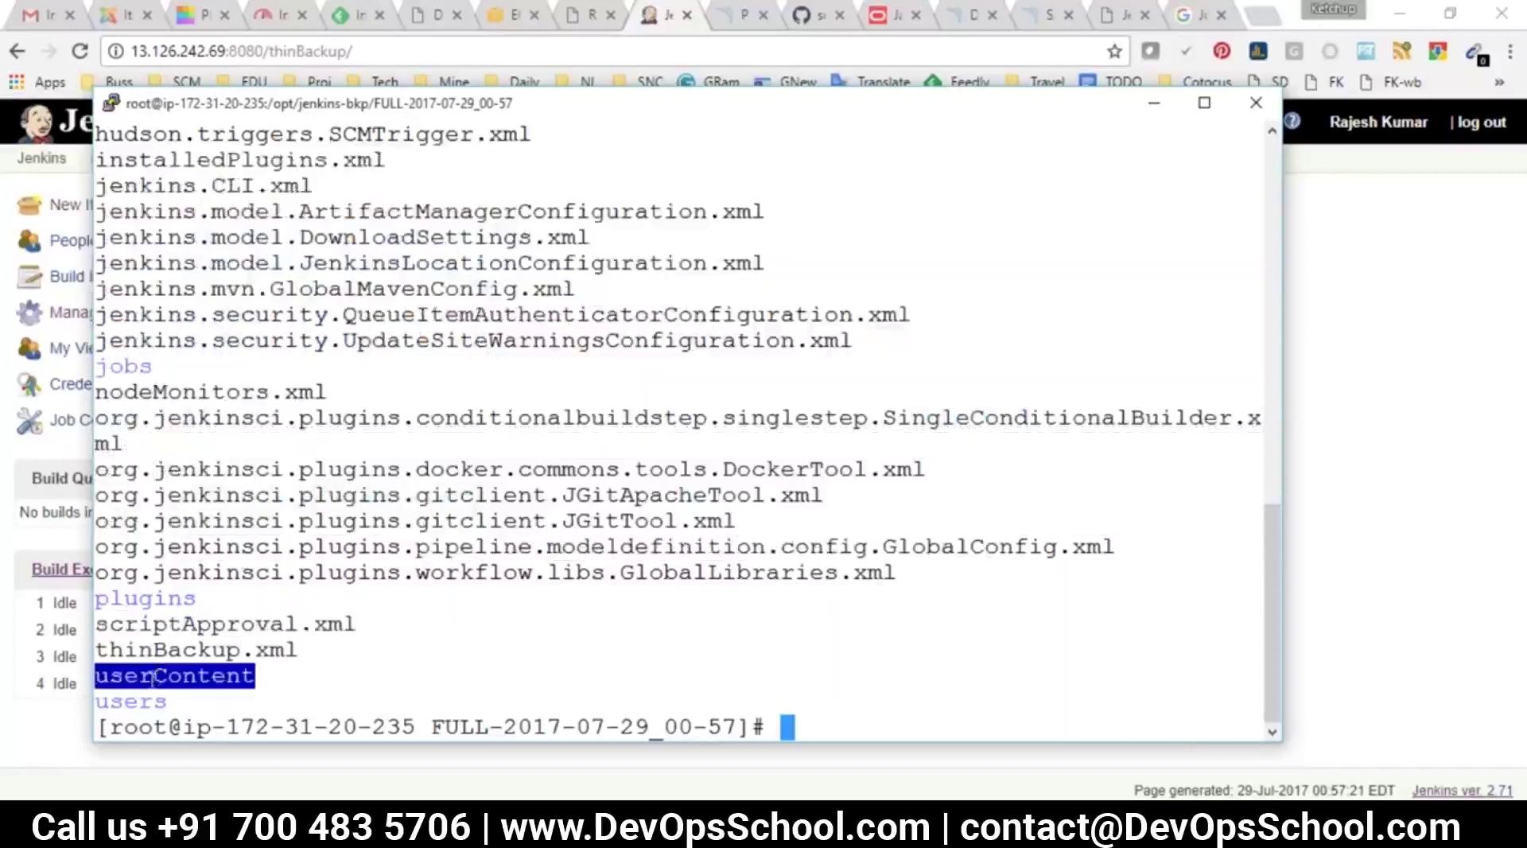
double_click(136, 699)
key(alt+Tab)
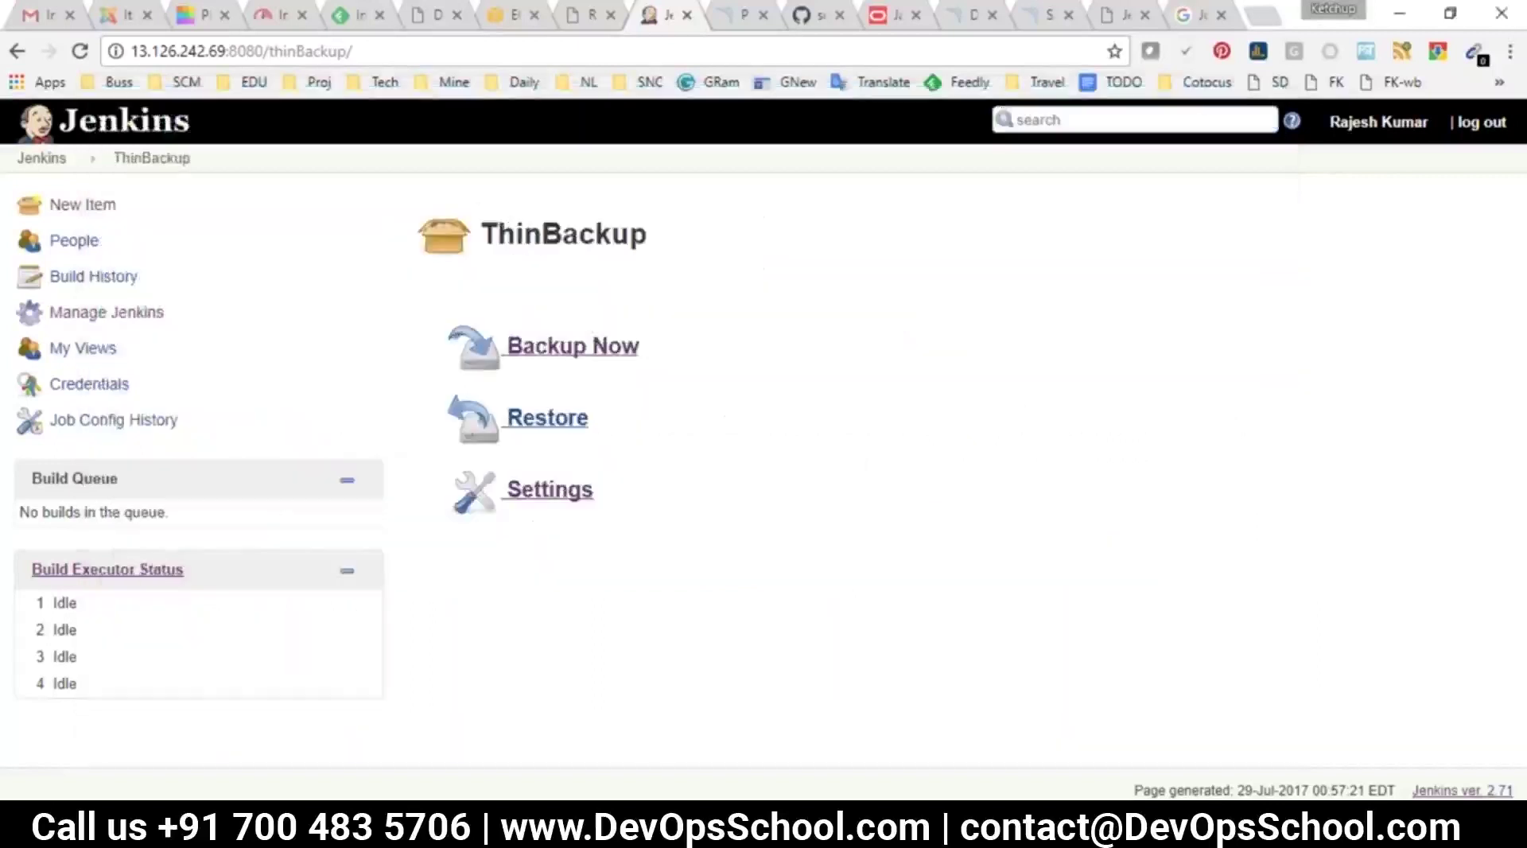
Delete the ABUILD, AUT and ADep2QA projects from the dashboard, confirming each deletion
click(26, 159)
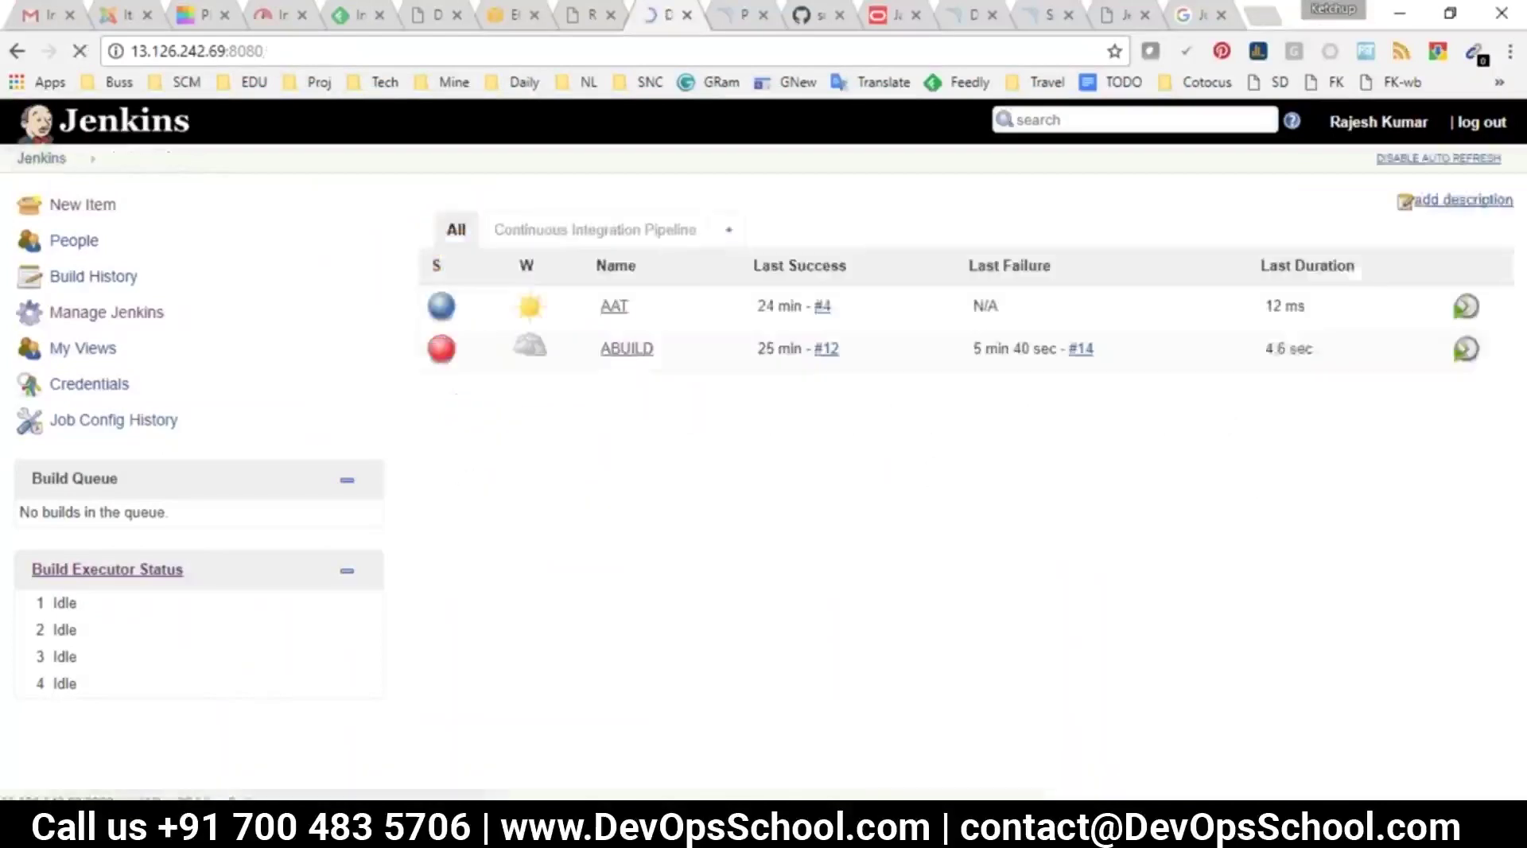
click(605, 349)
click(144, 387)
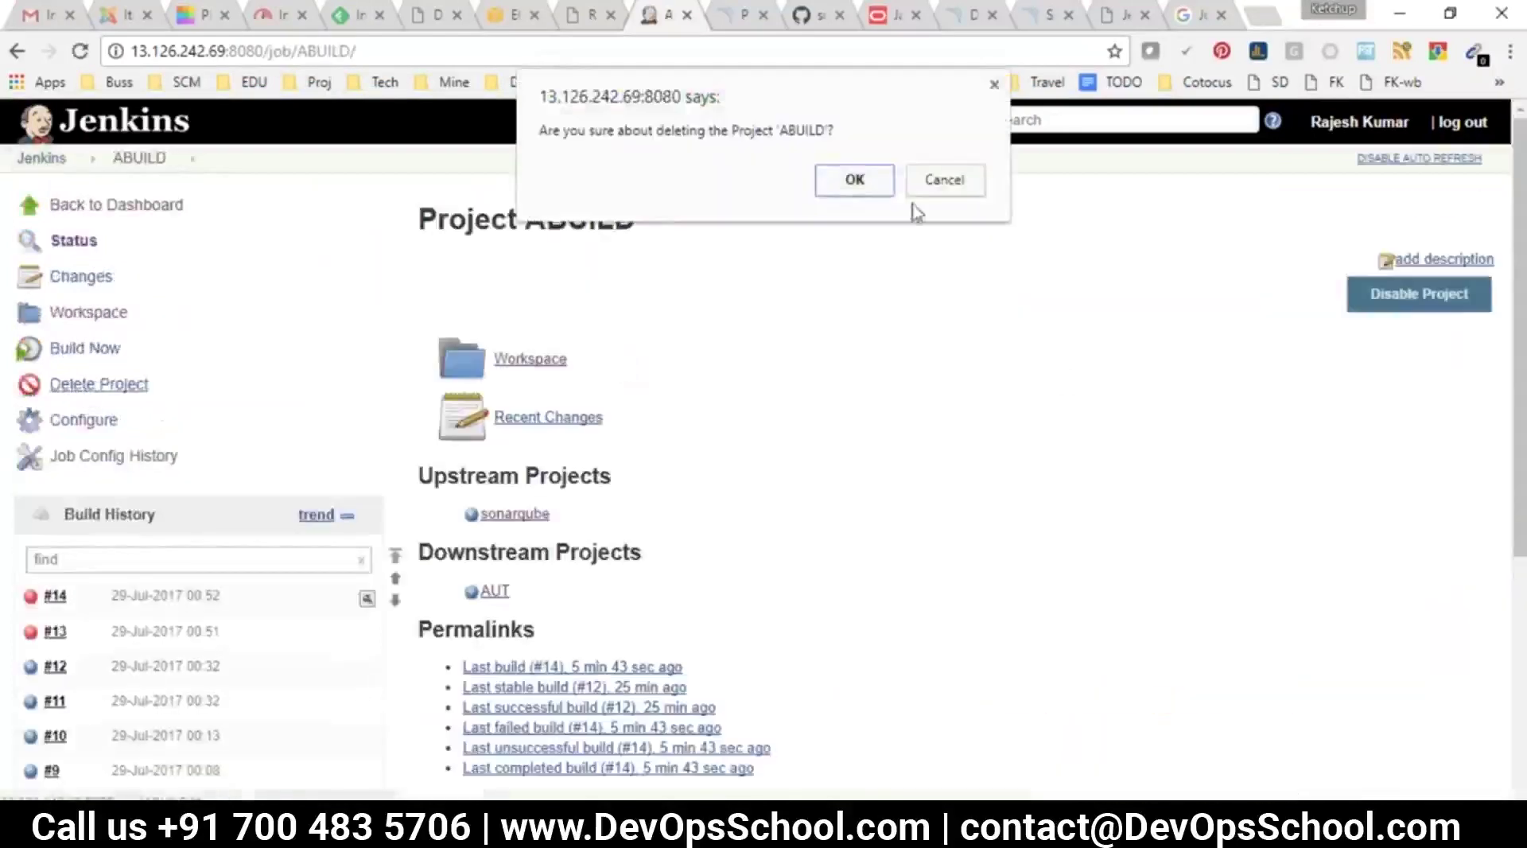
click(892, 190)
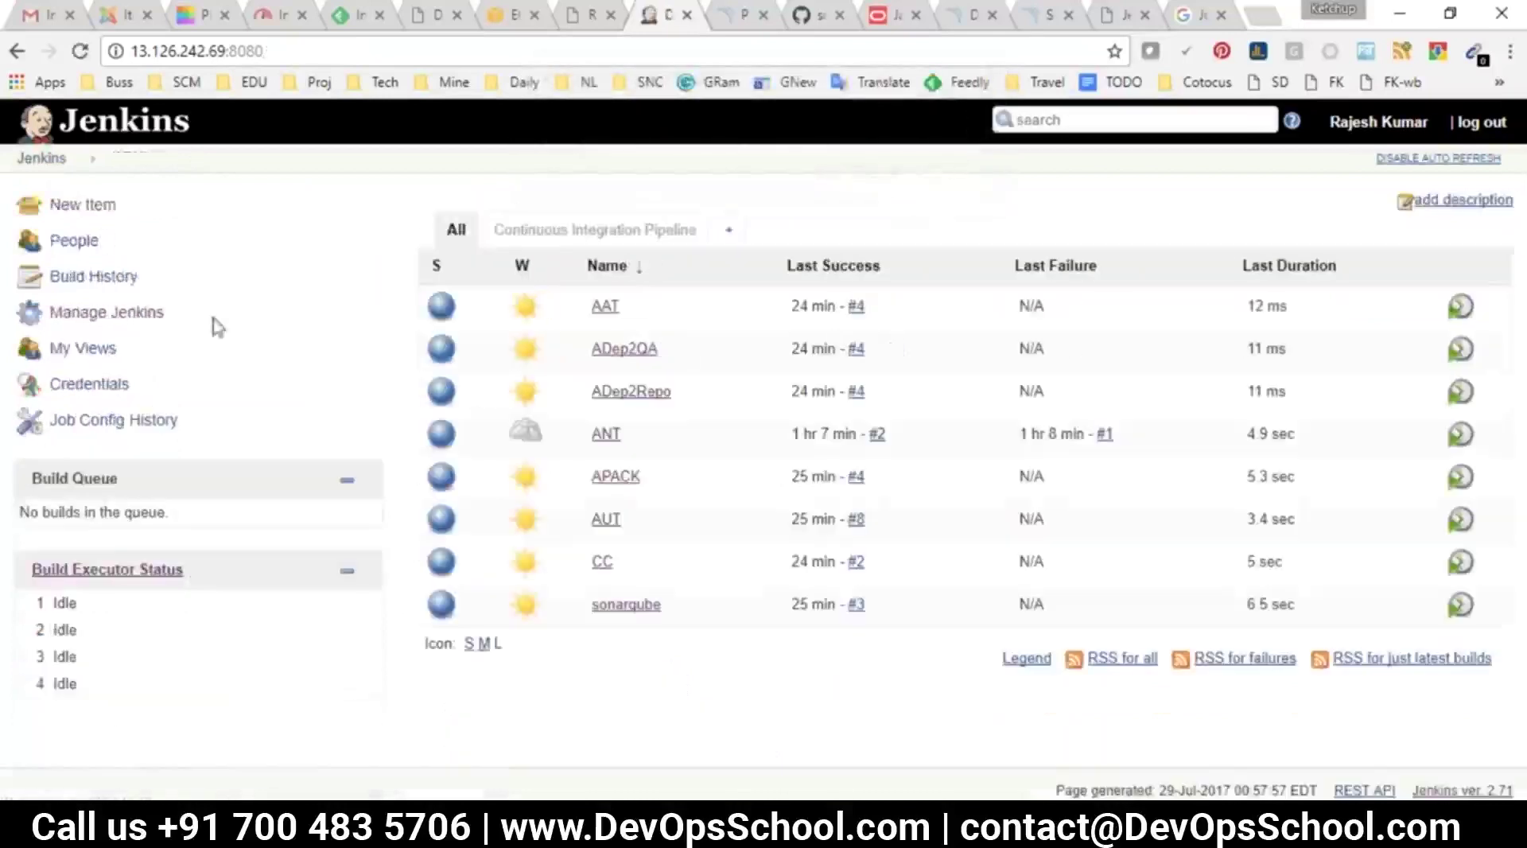
click(604, 518)
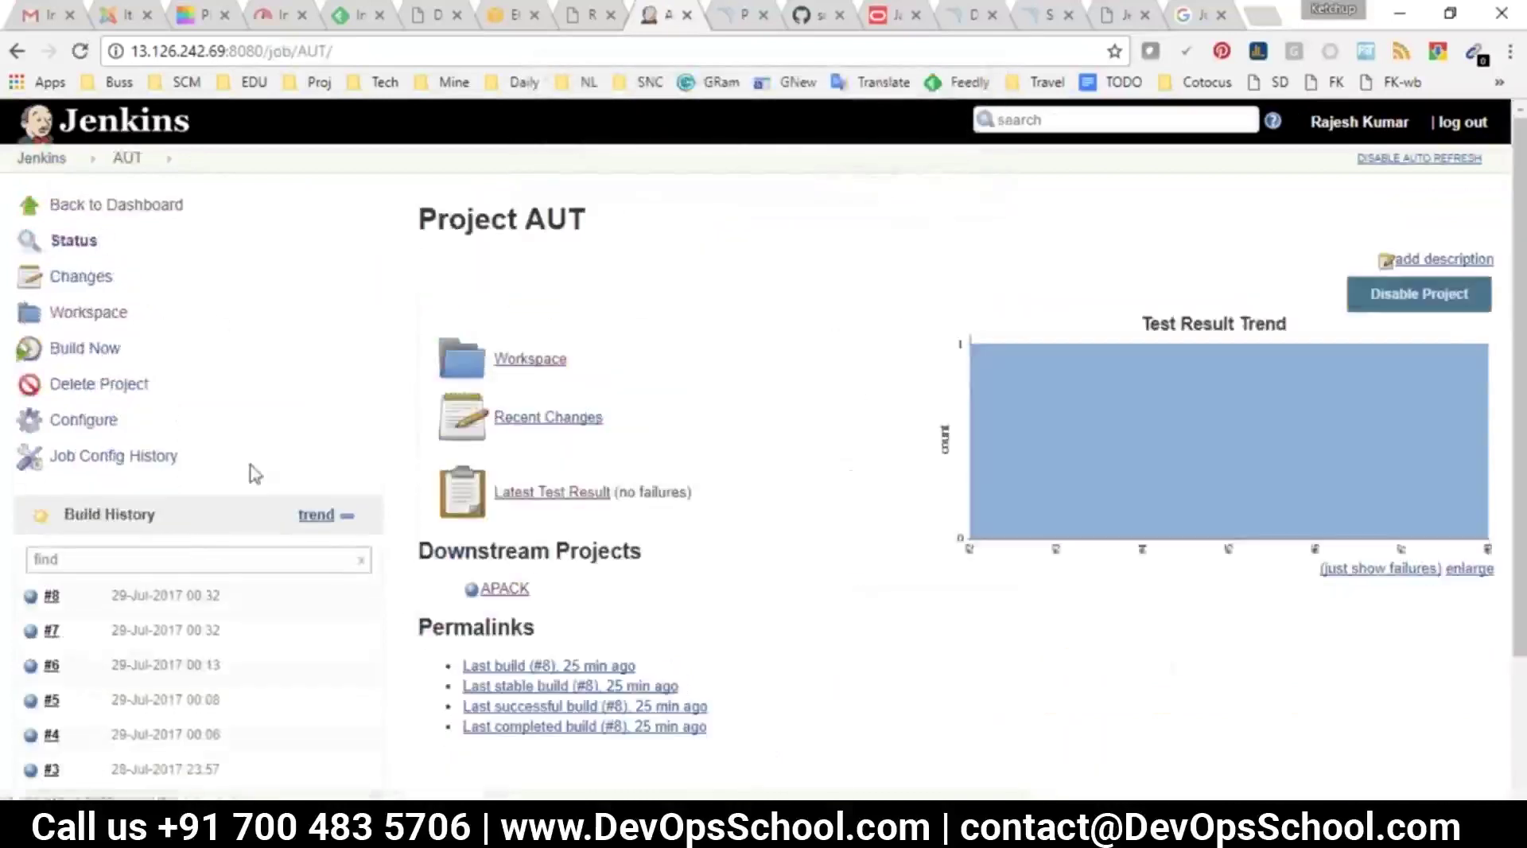
click(89, 386)
click(865, 180)
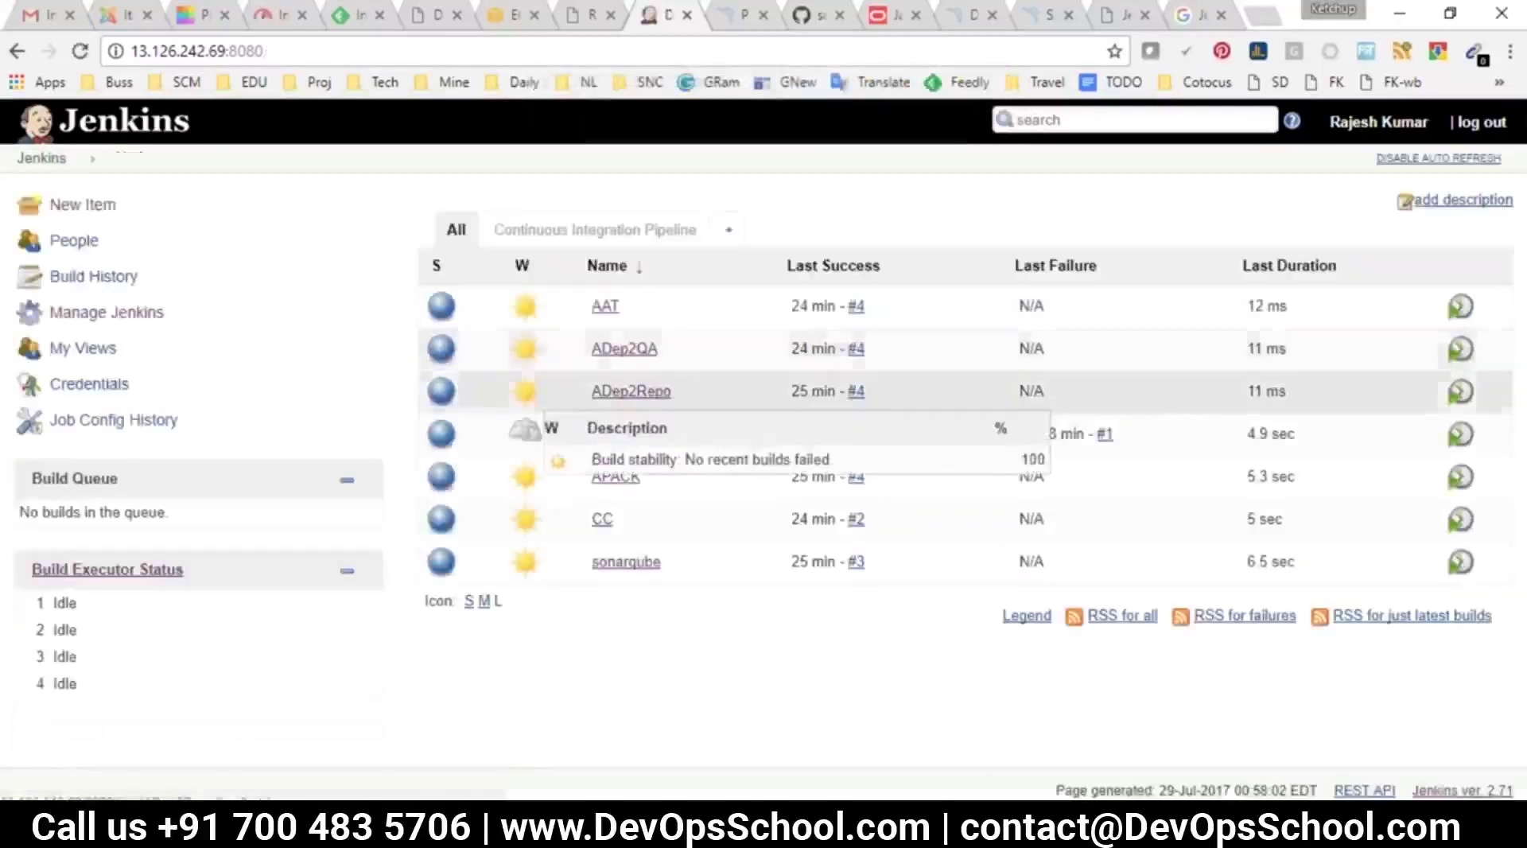
click(619, 350)
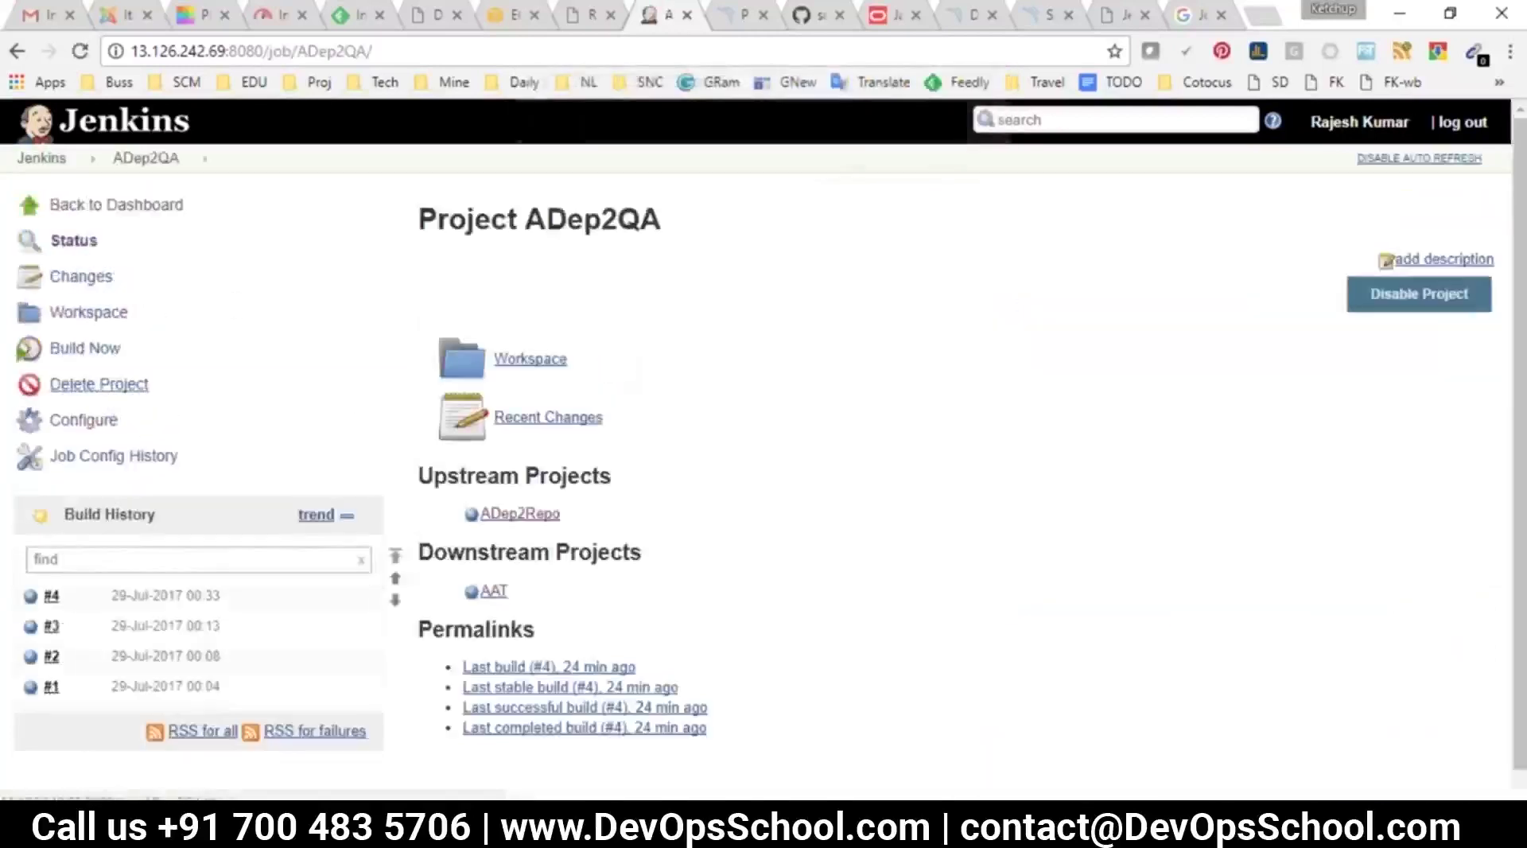
click(89, 384)
click(833, 178)
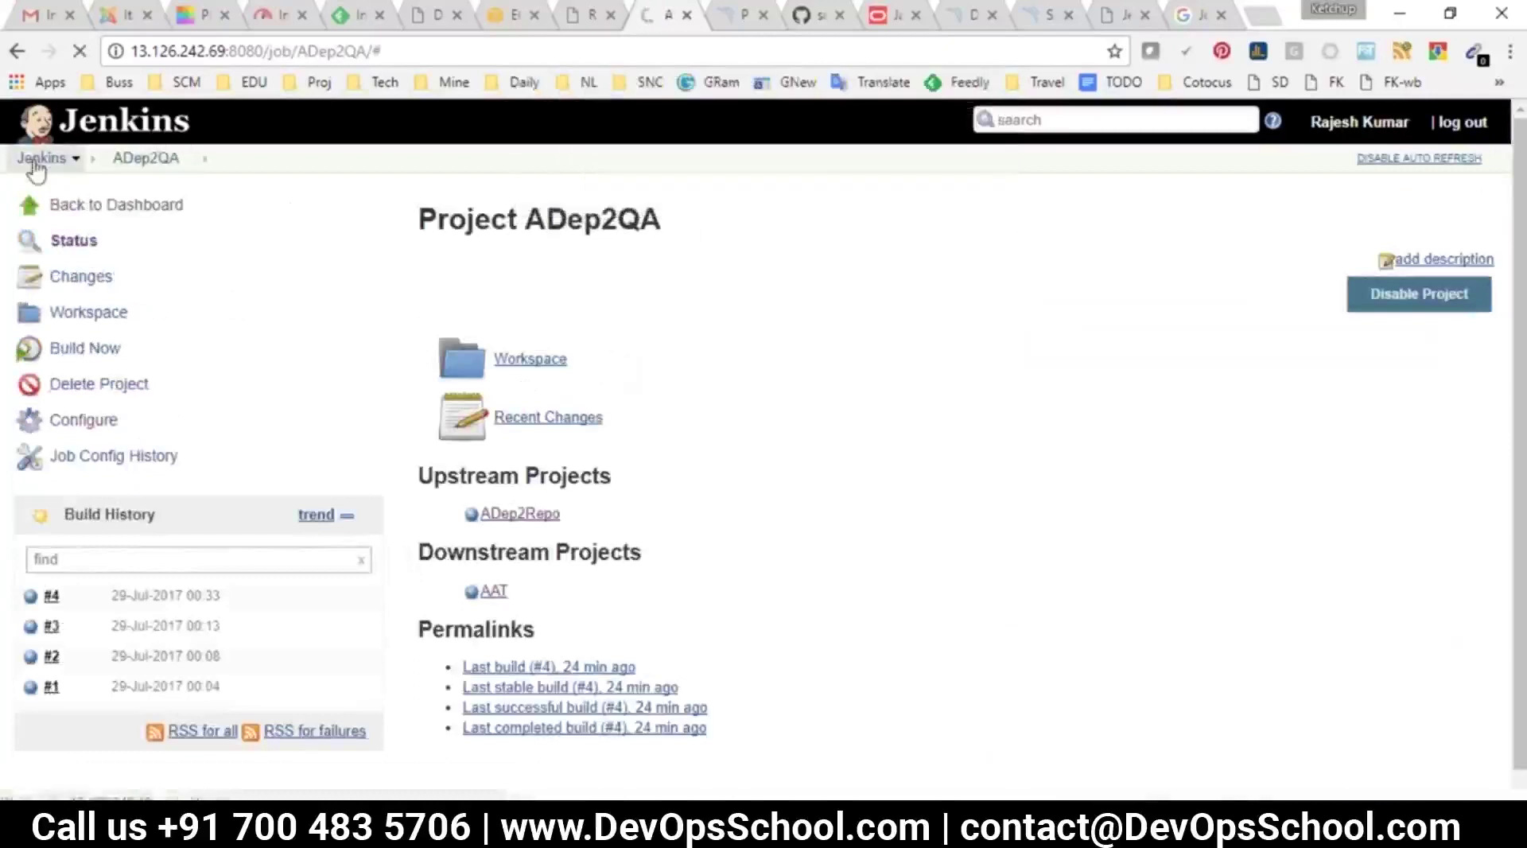
Glance at the Continuous Integration Pipeline view, then go to Manage Jenkins > ThinBackup
click(35, 159)
click(602, 228)
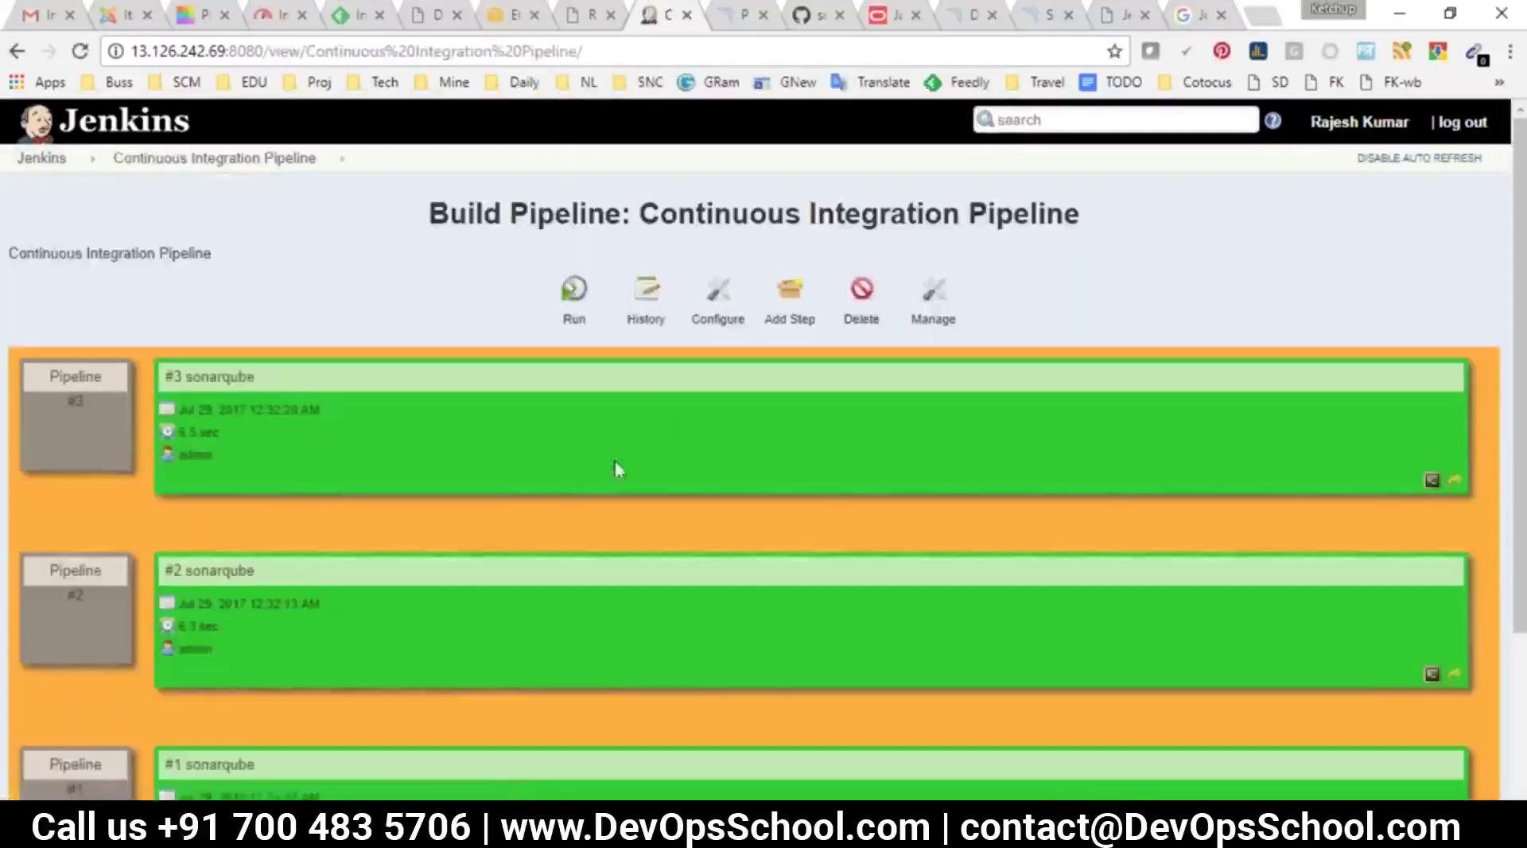
click(41, 159)
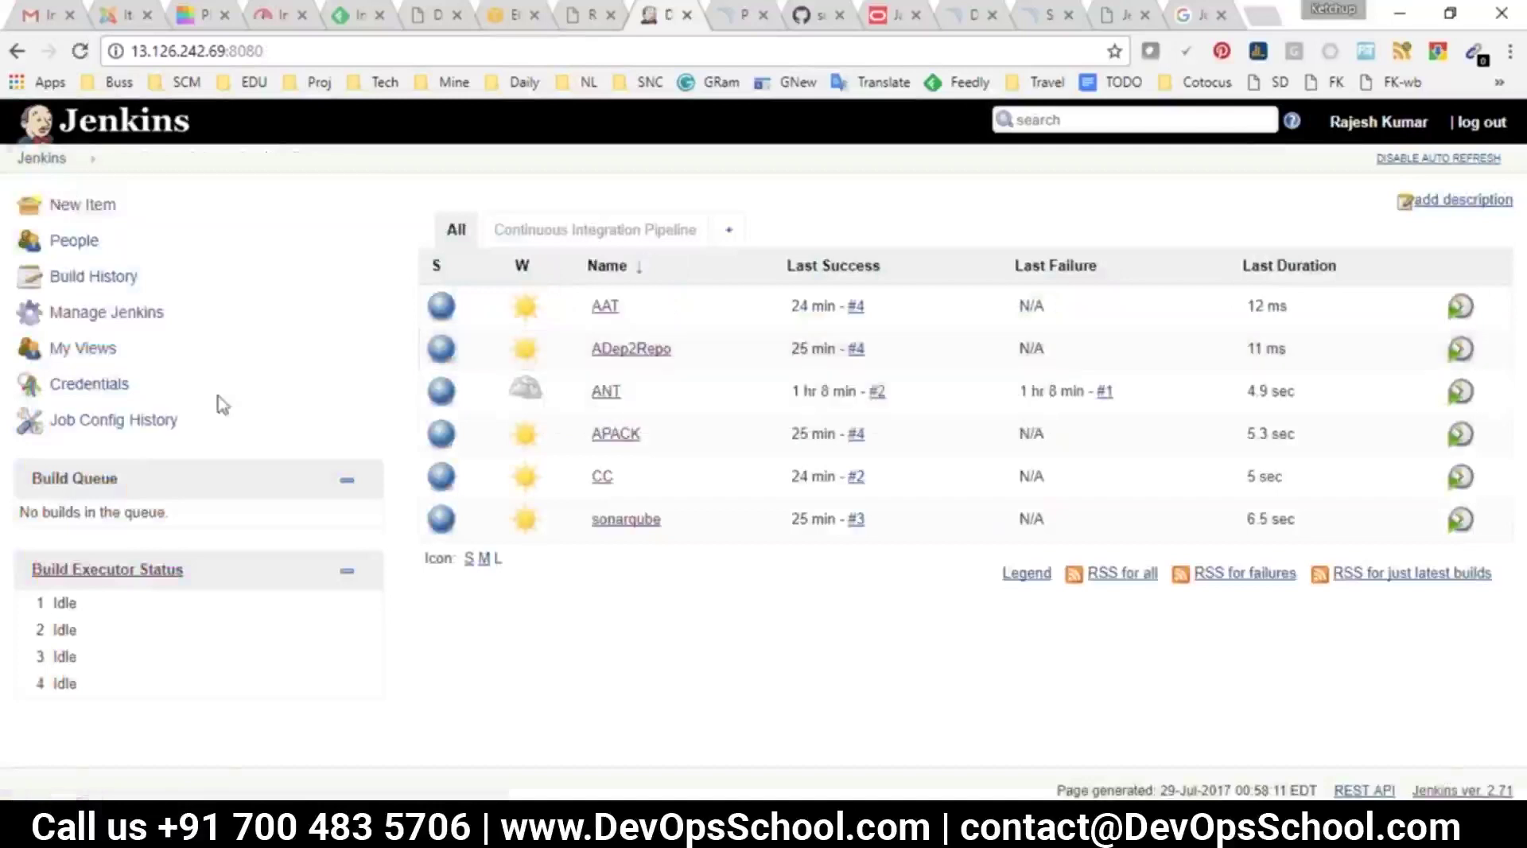
click(87, 316)
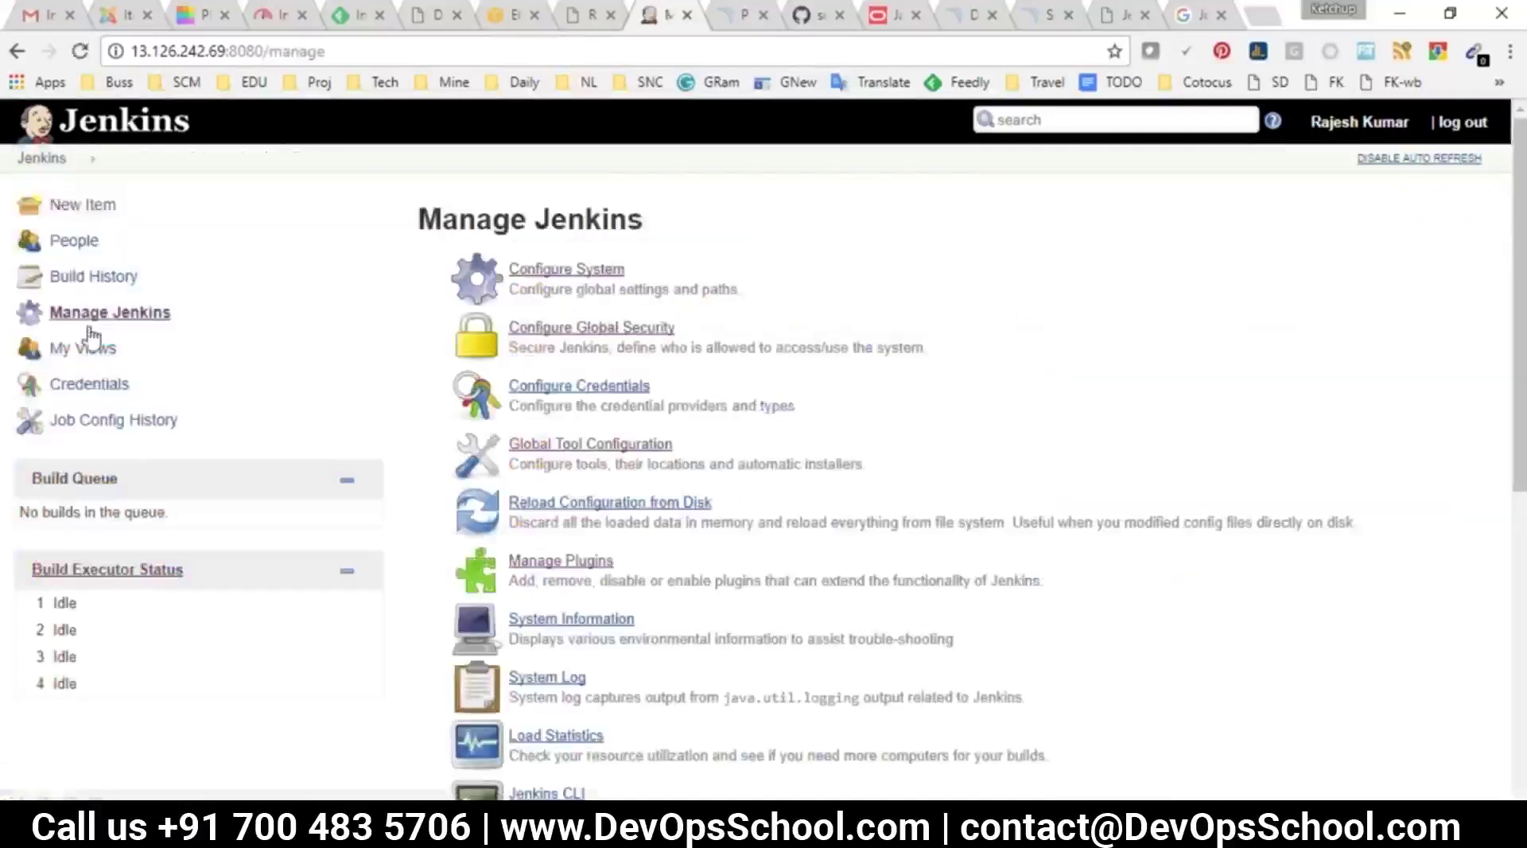
scroll(688, 581, down, 7)
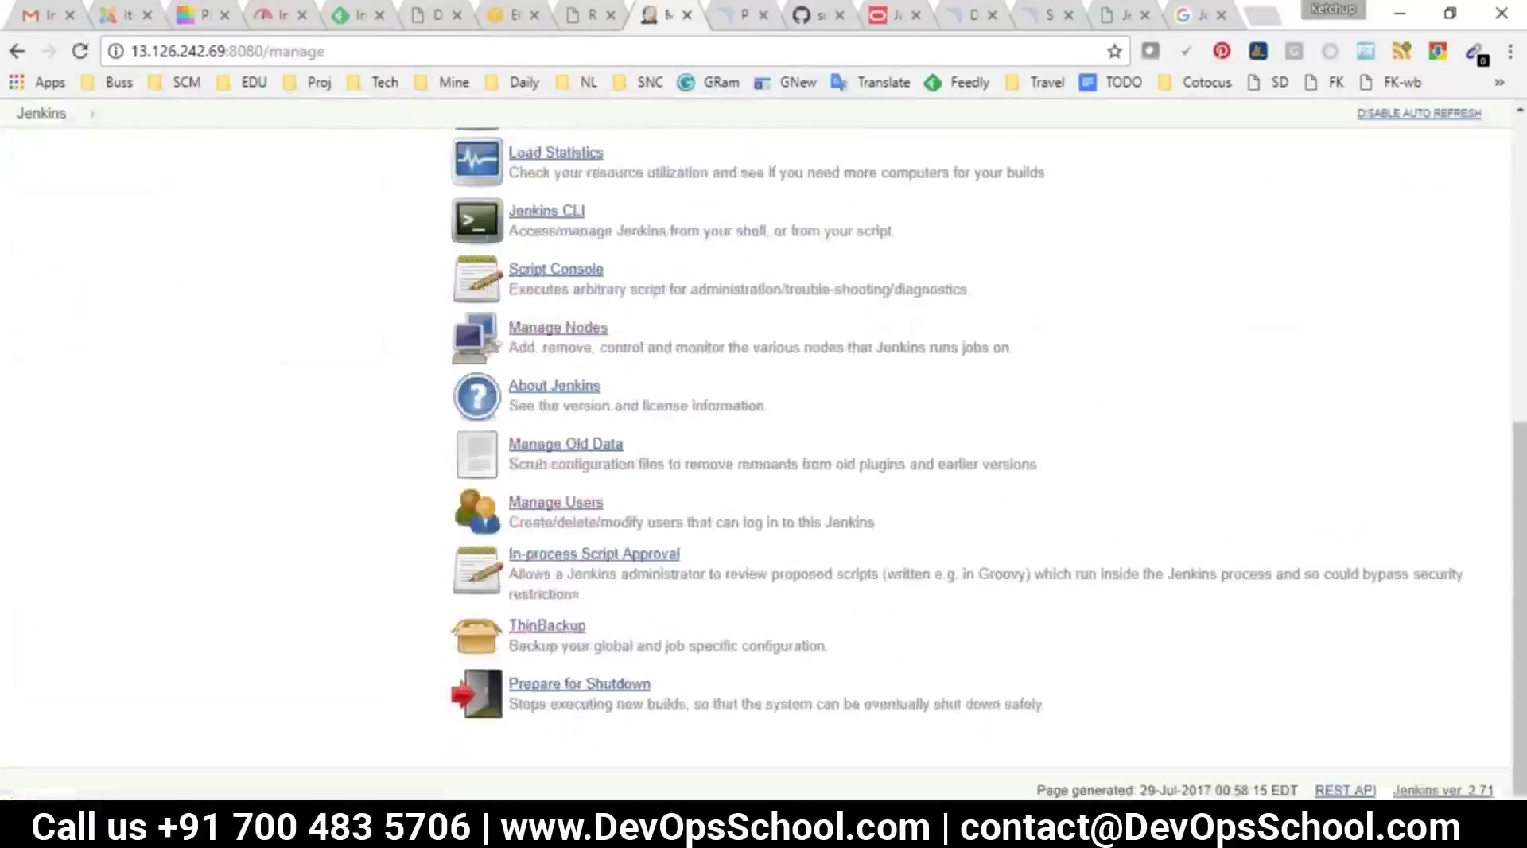
click(566, 625)
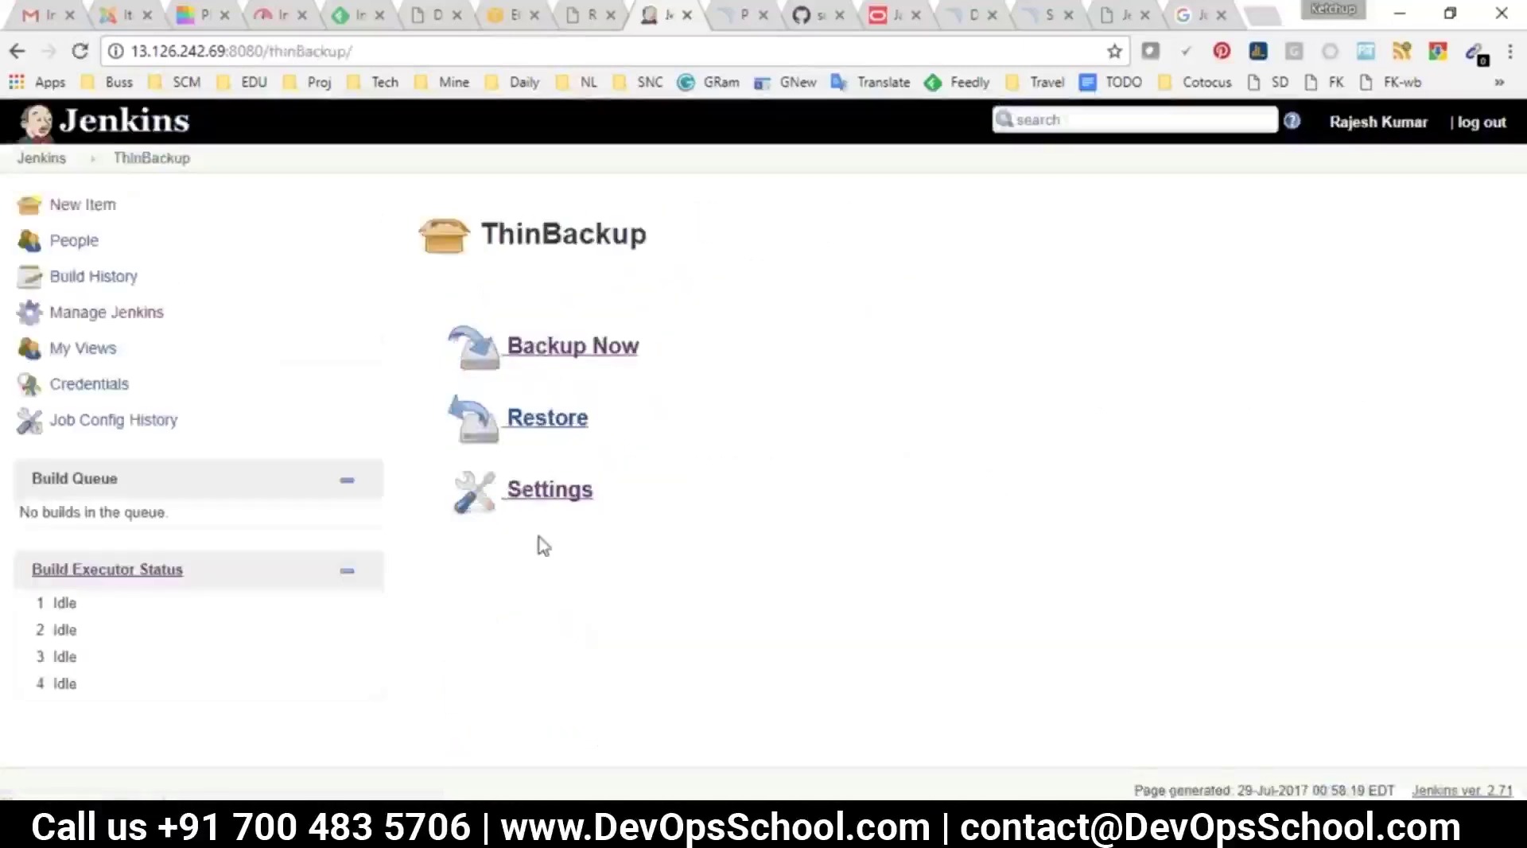
click(542, 438)
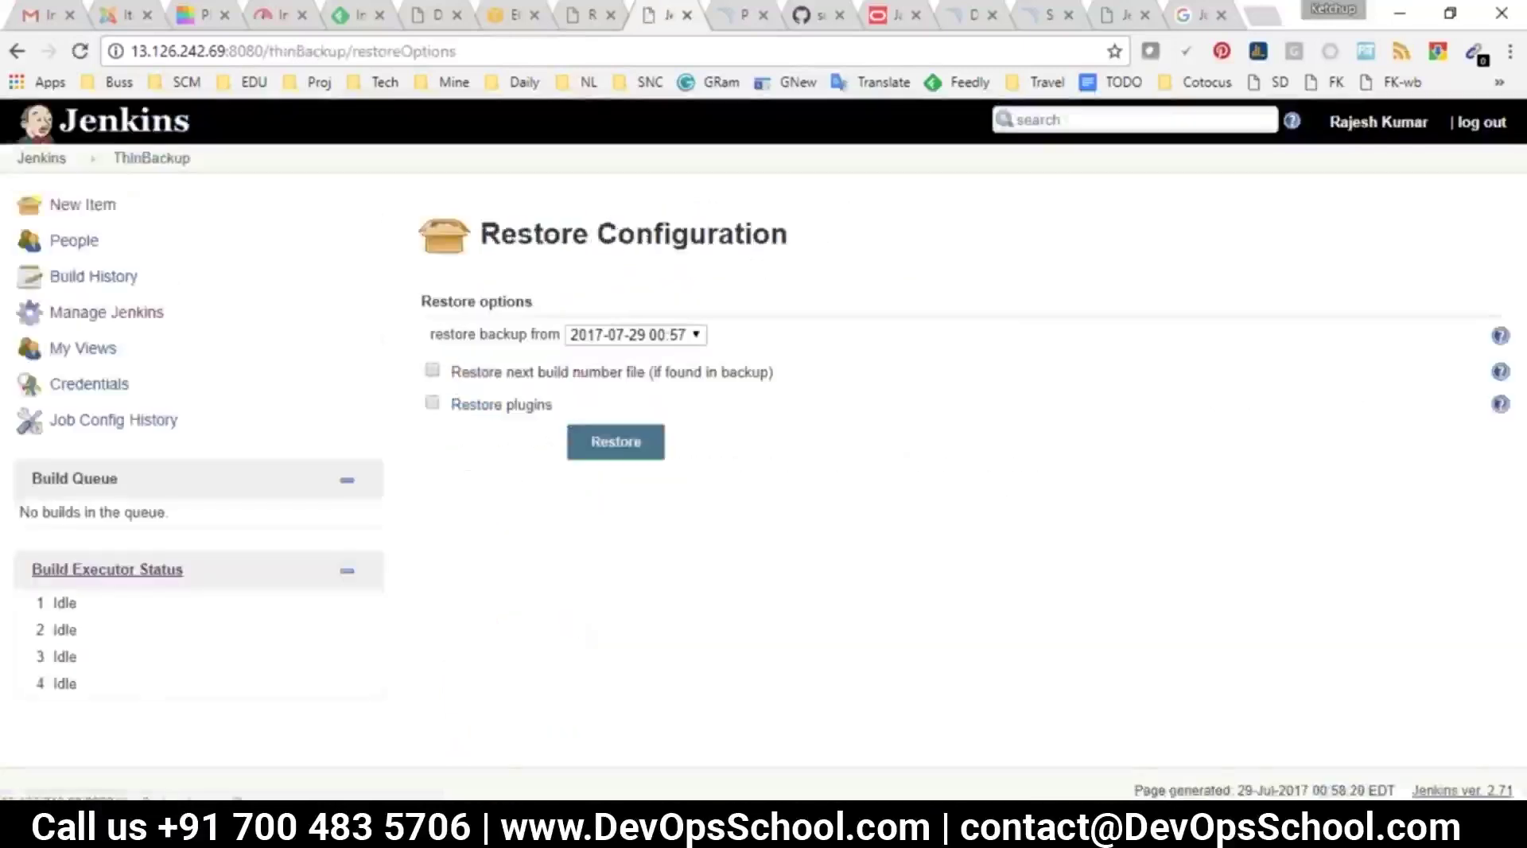
click(647, 342)
click(644, 336)
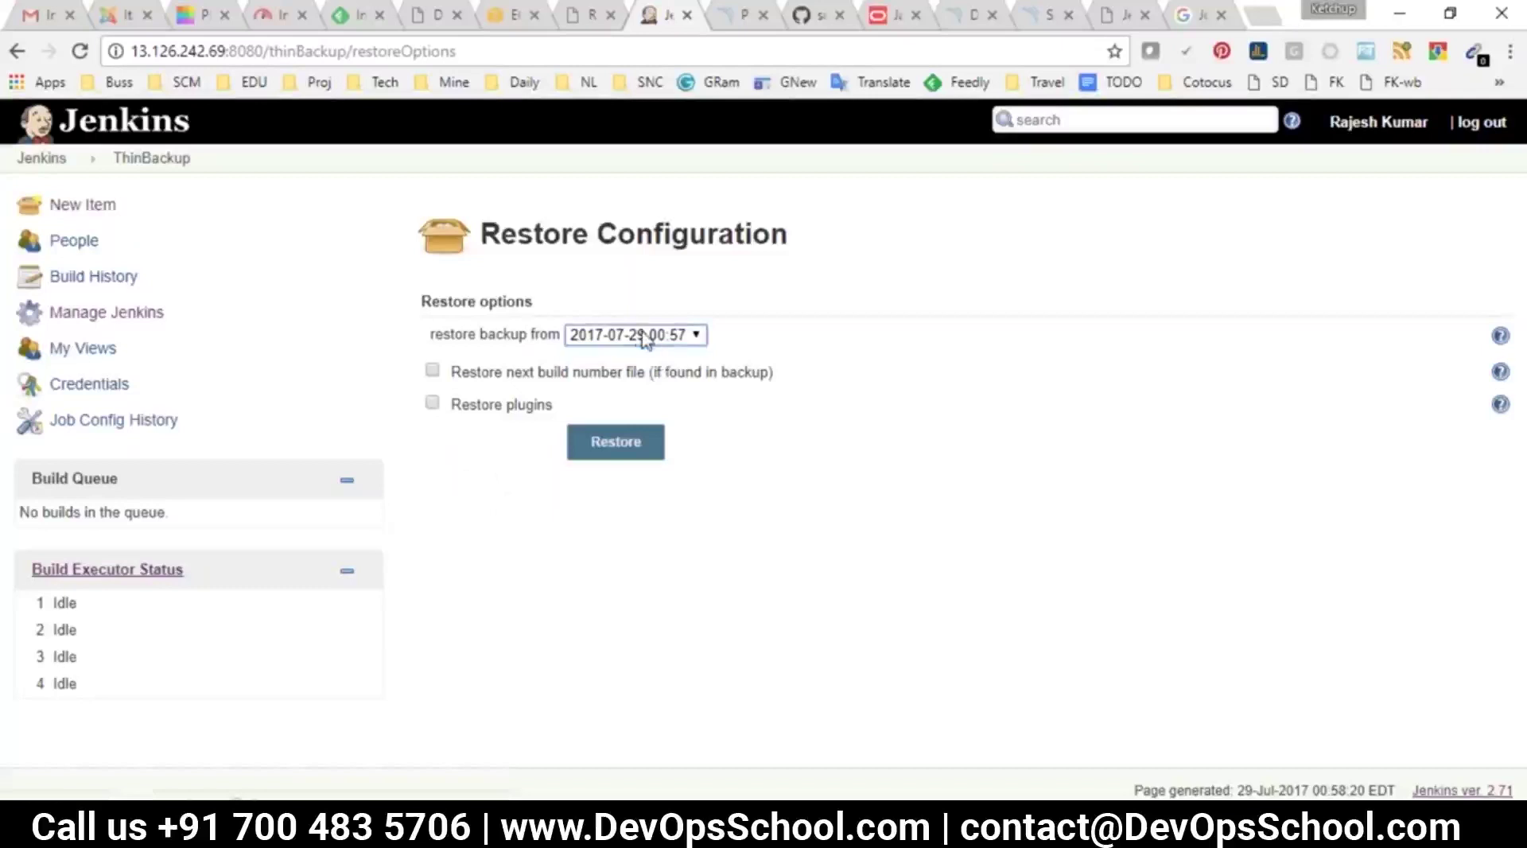
click(643, 337)
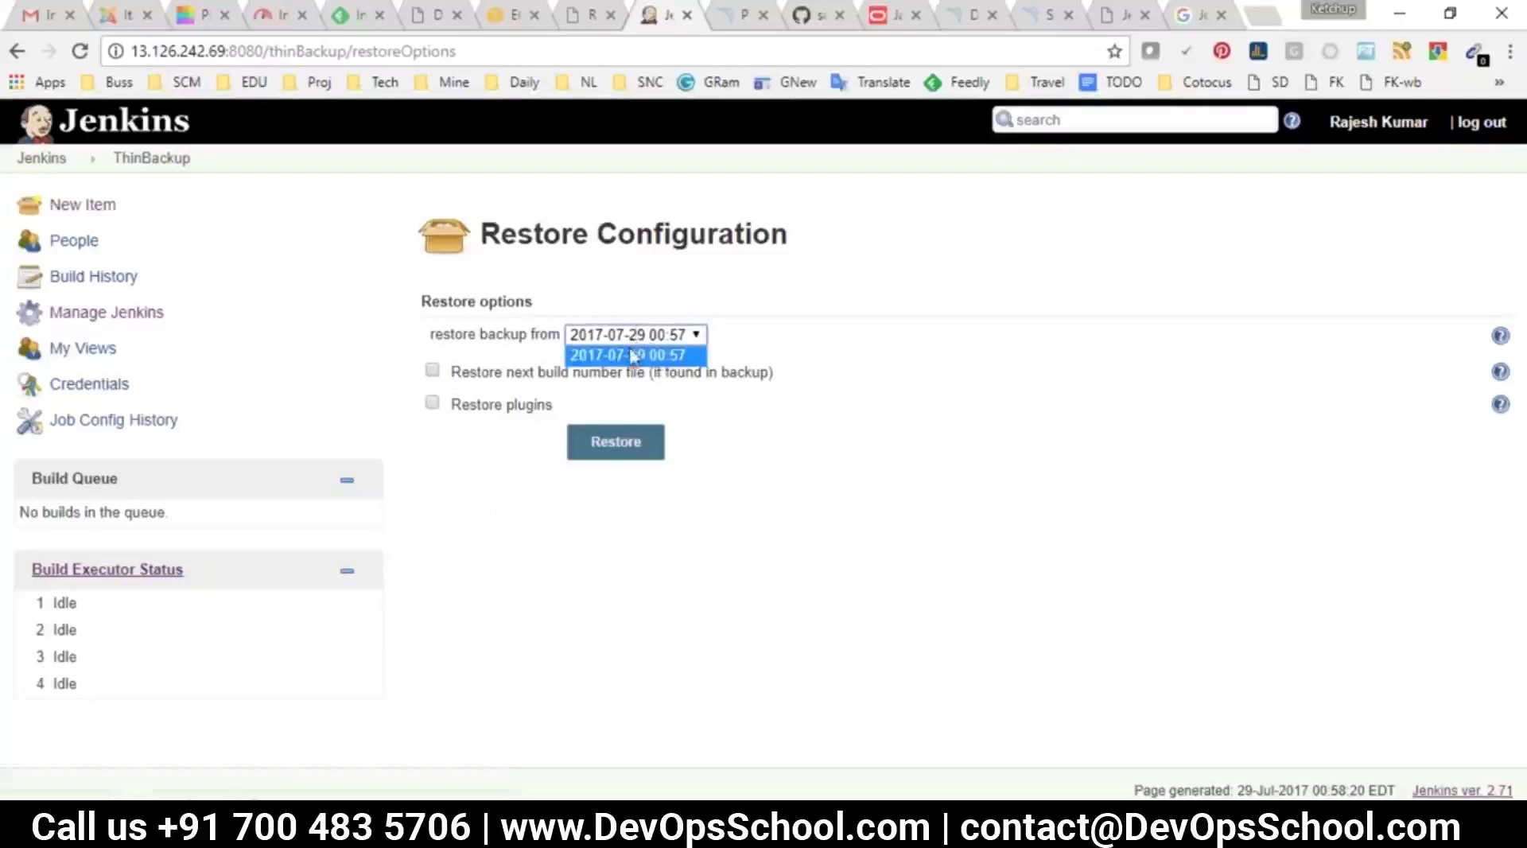
click(624, 356)
click(431, 370)
click(432, 403)
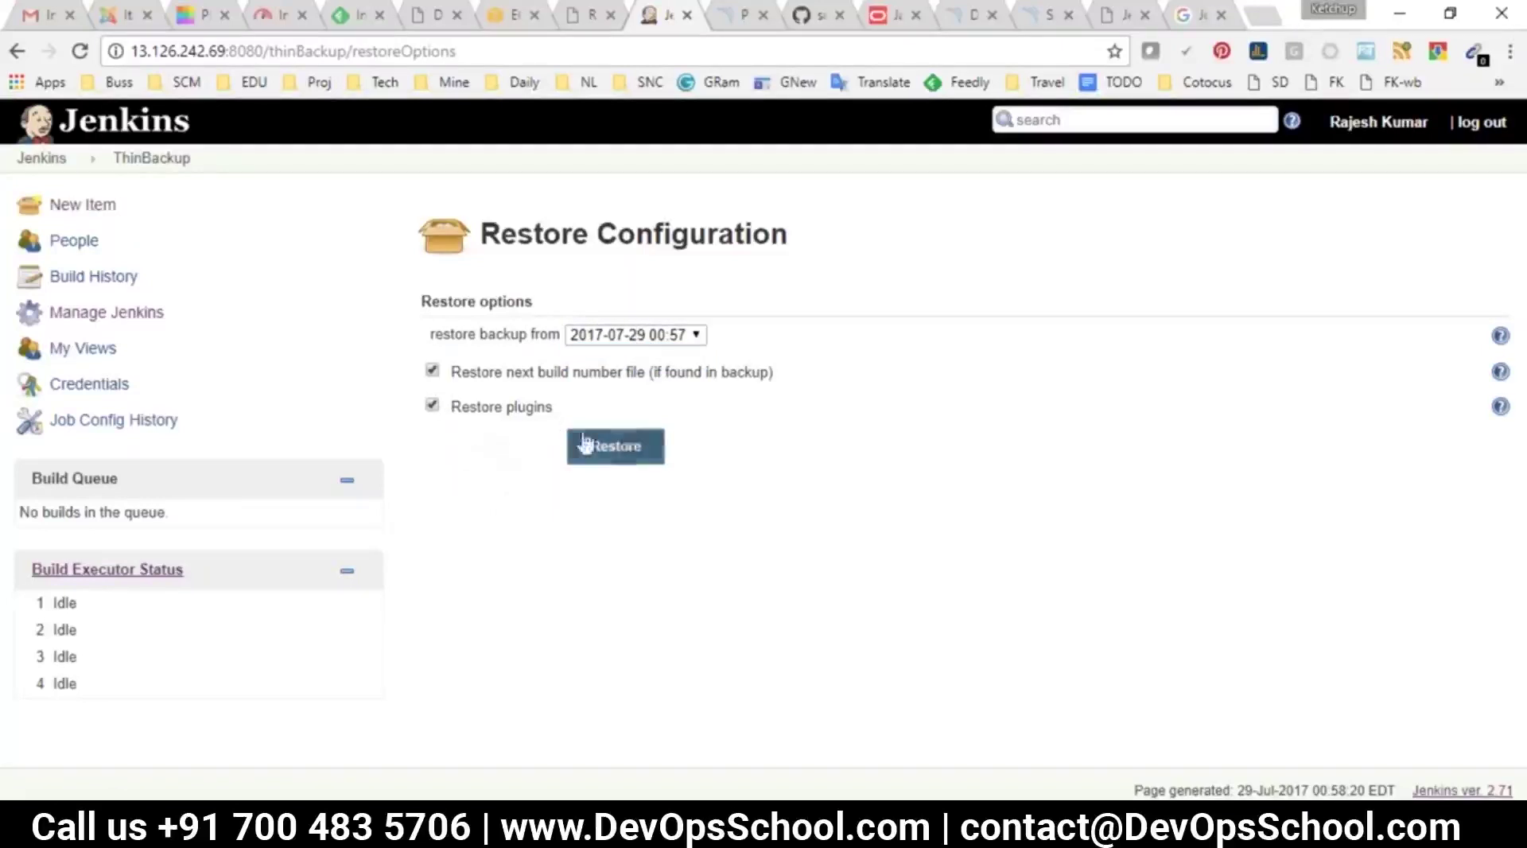
click(432, 371)
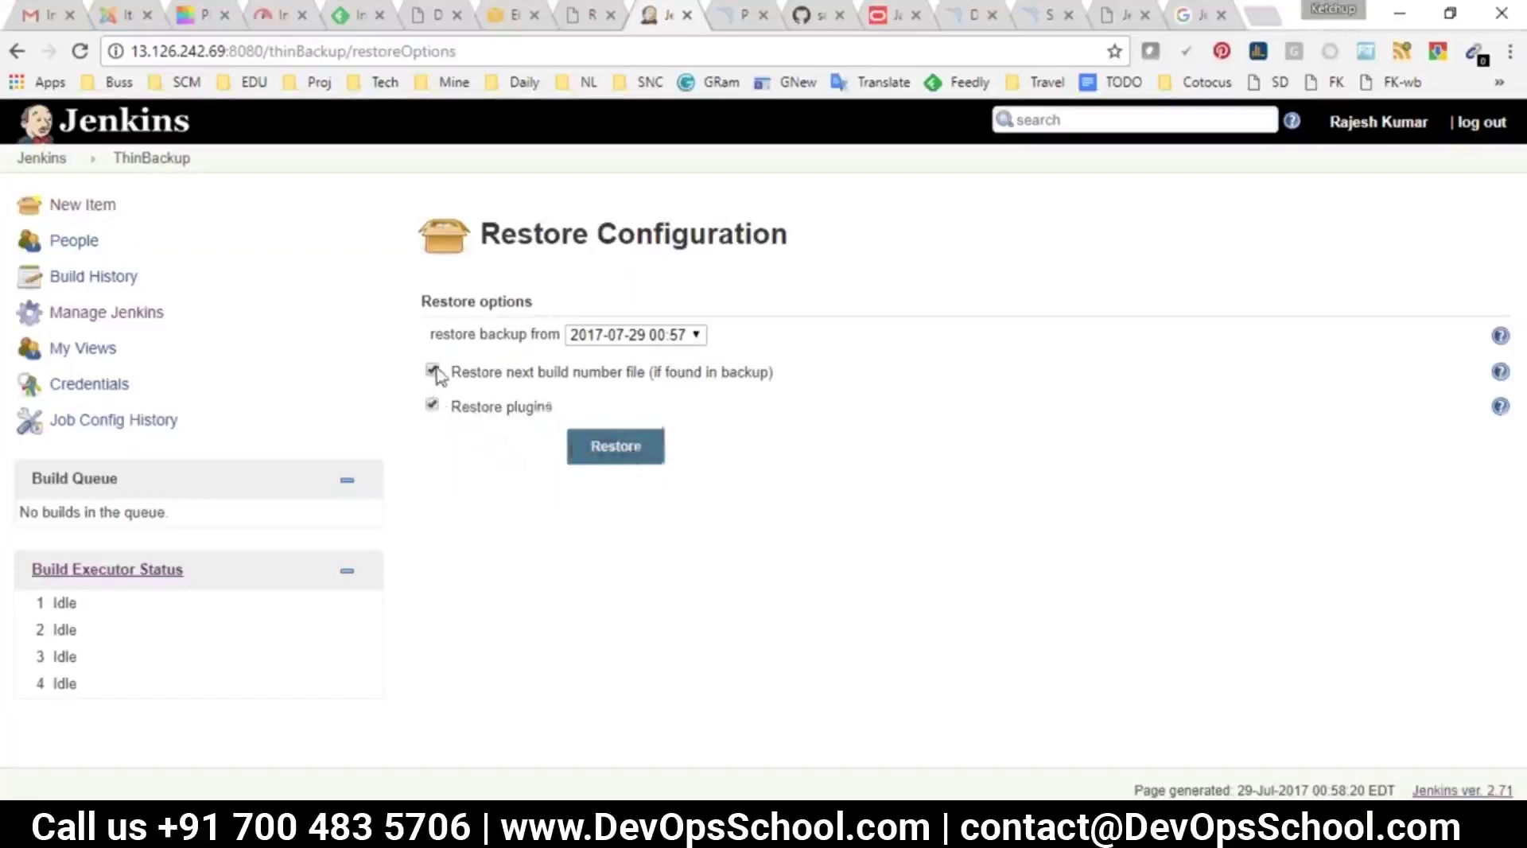
click(432, 403)
click(600, 445)
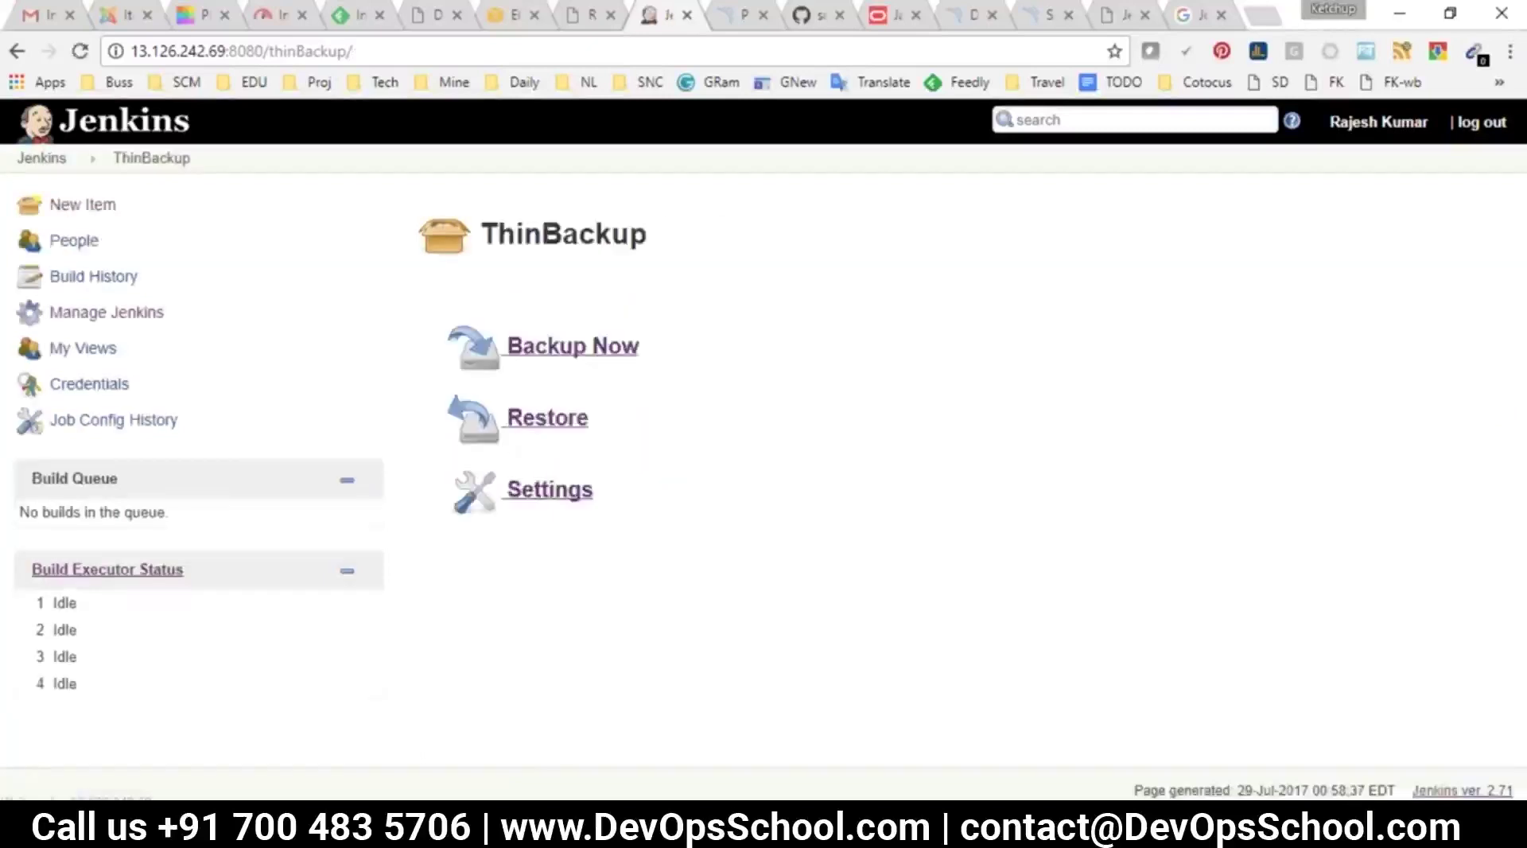
Check the dashboard, then run Manage Jenkins > Reload Configuration from Disk and confirm OK
click(36, 158)
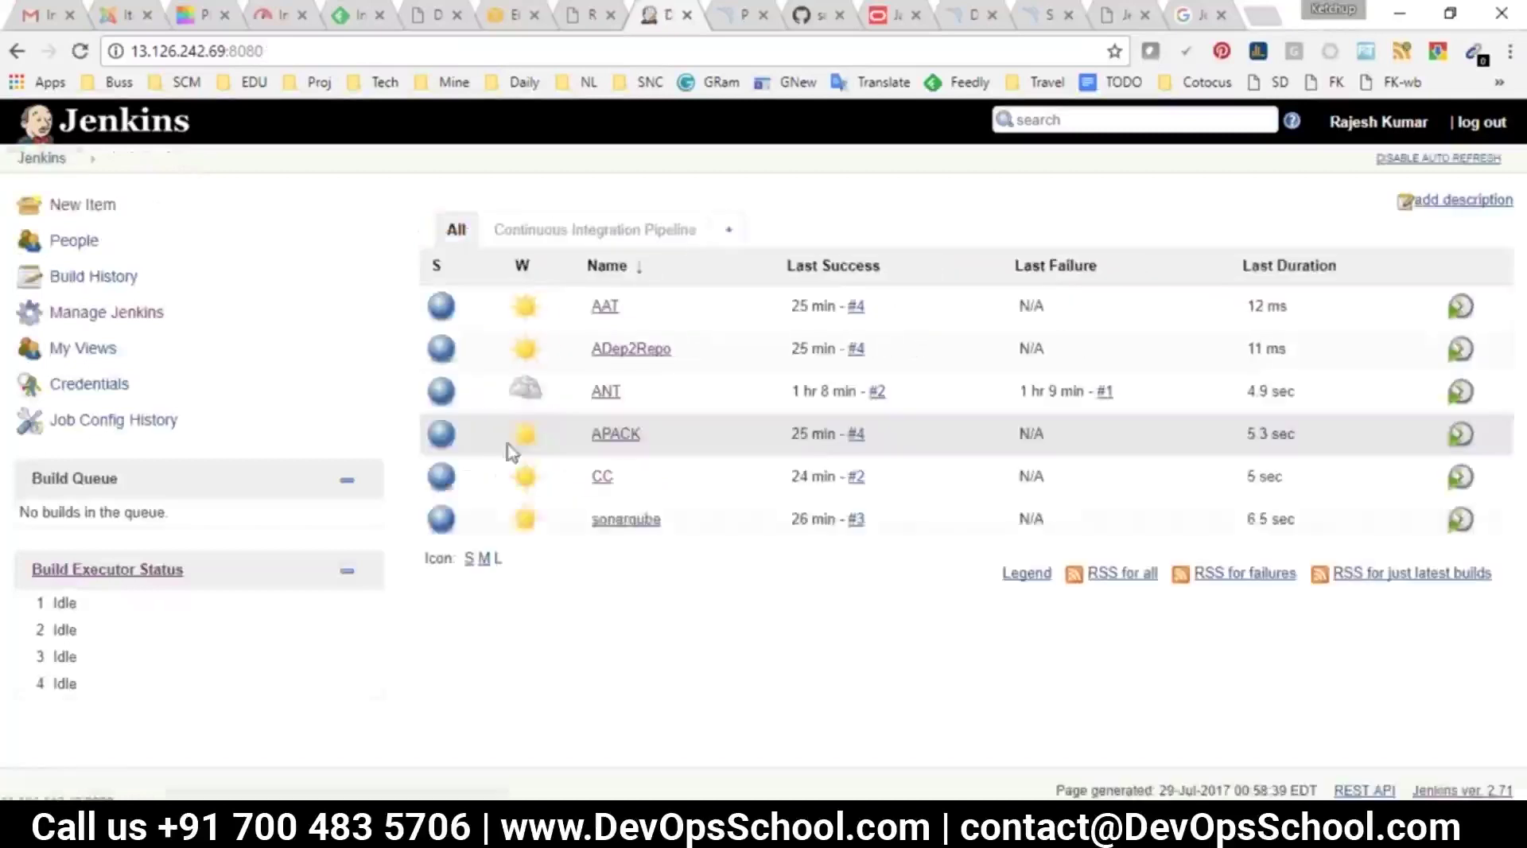
mouse_move(603, 503)
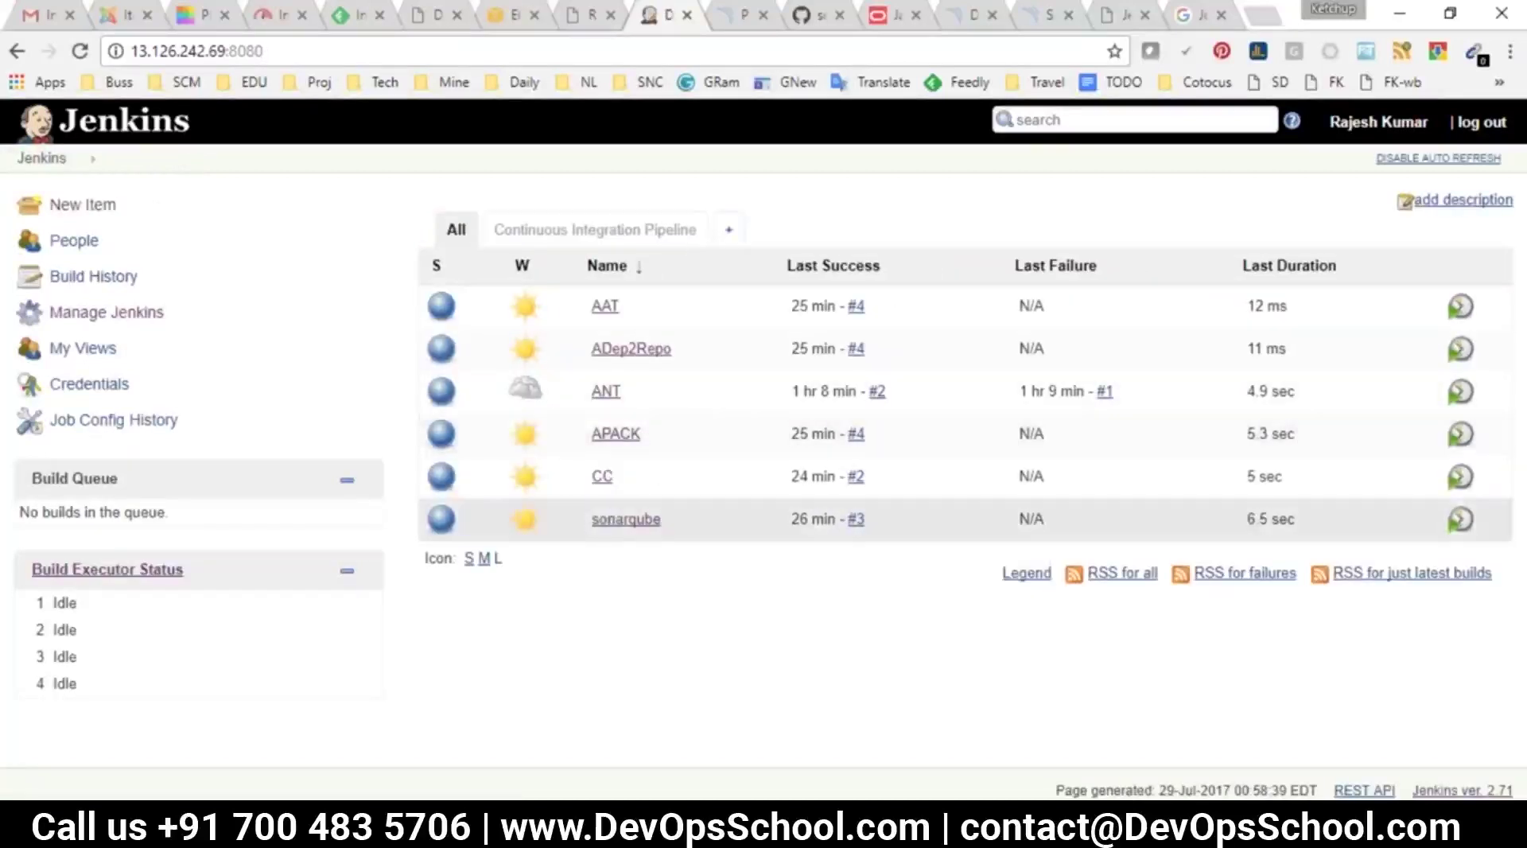
mouse_move(649, 429)
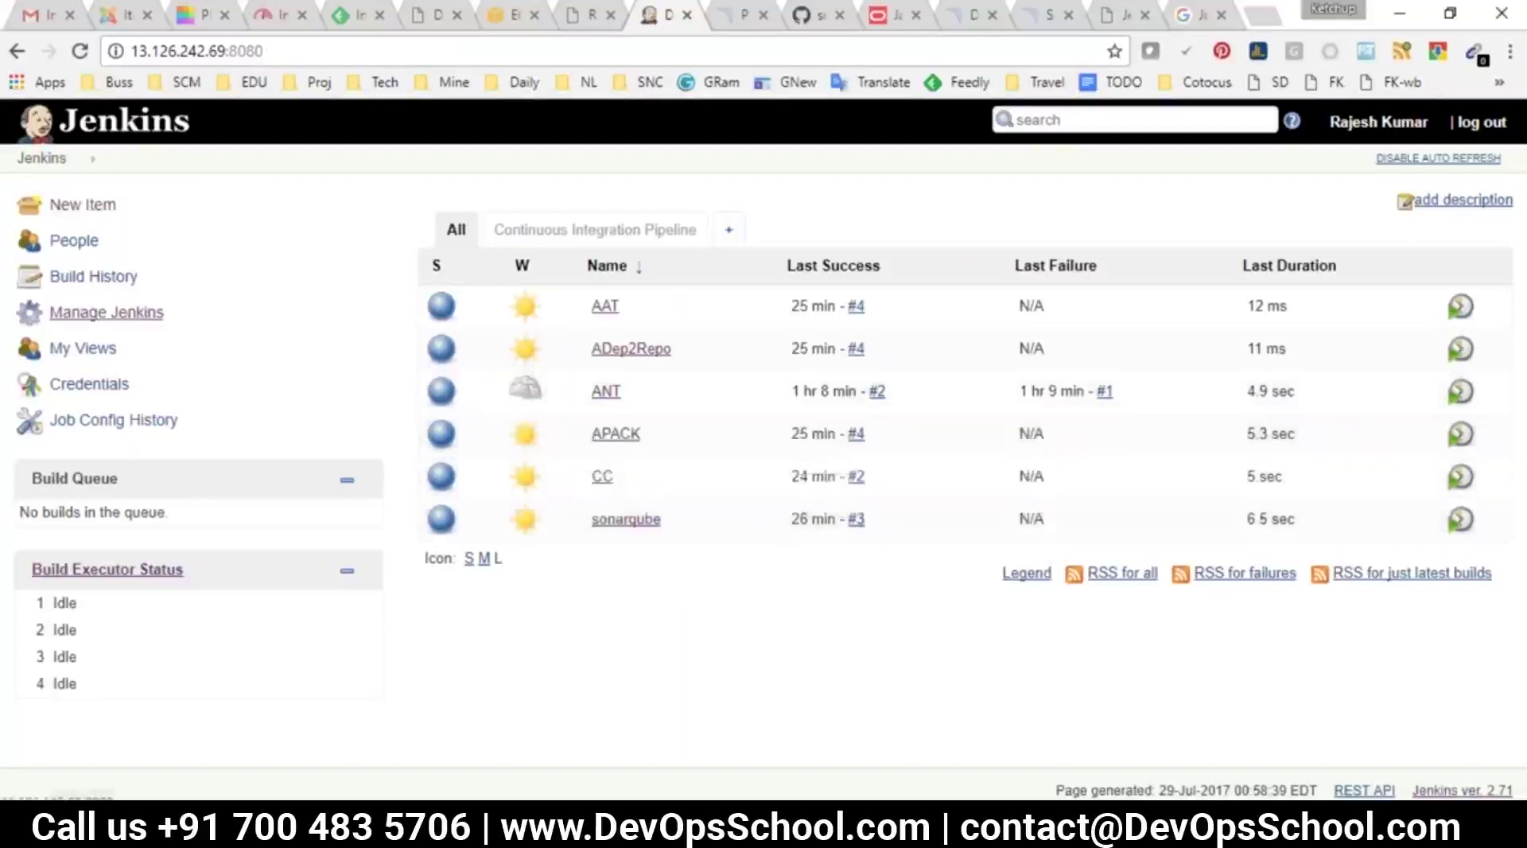
click(127, 315)
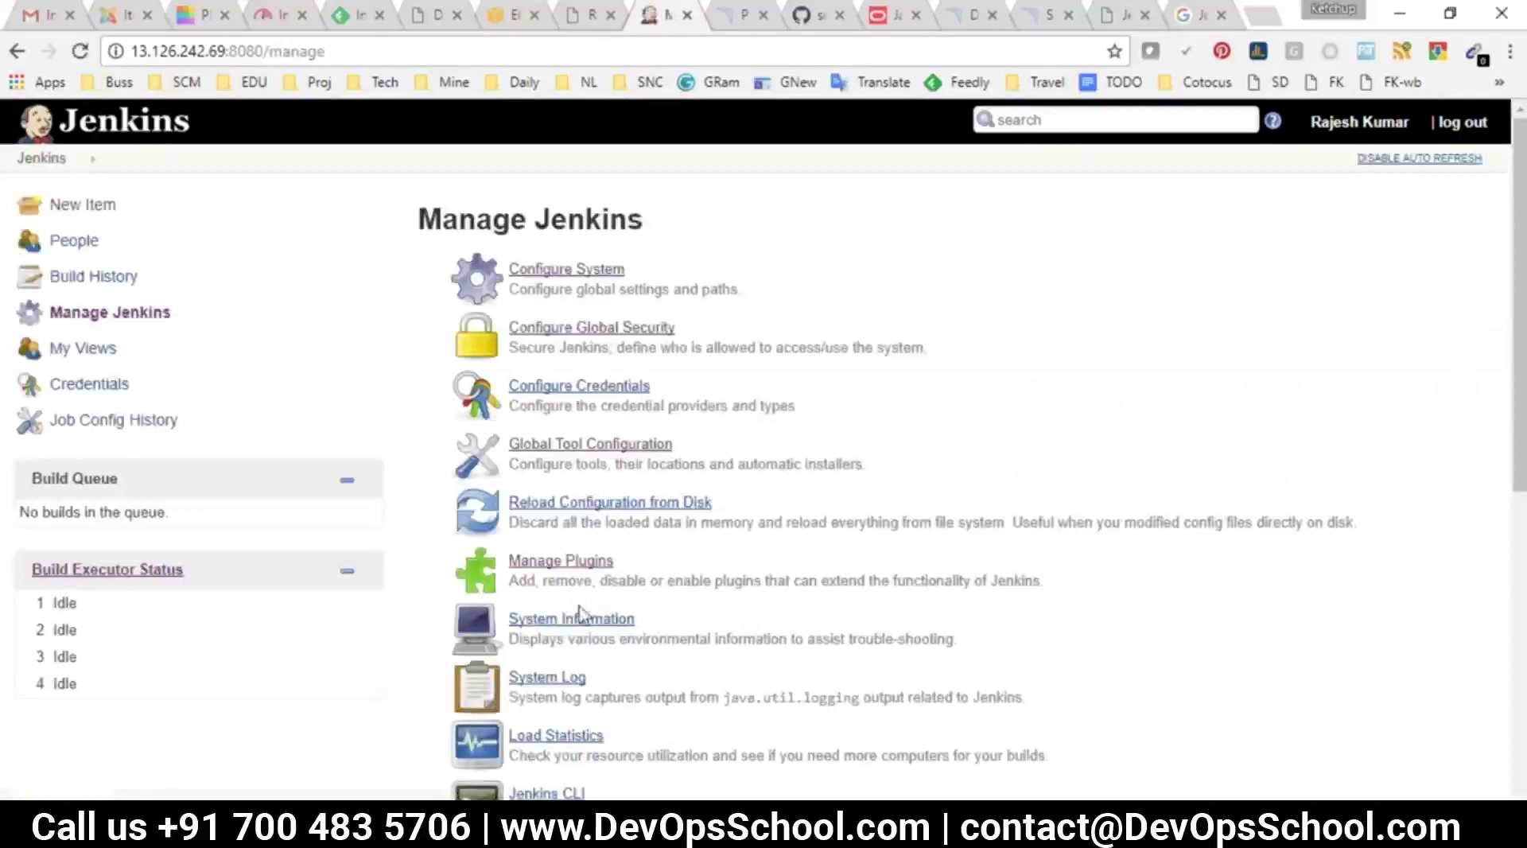
scroll(612, 501, down, 3)
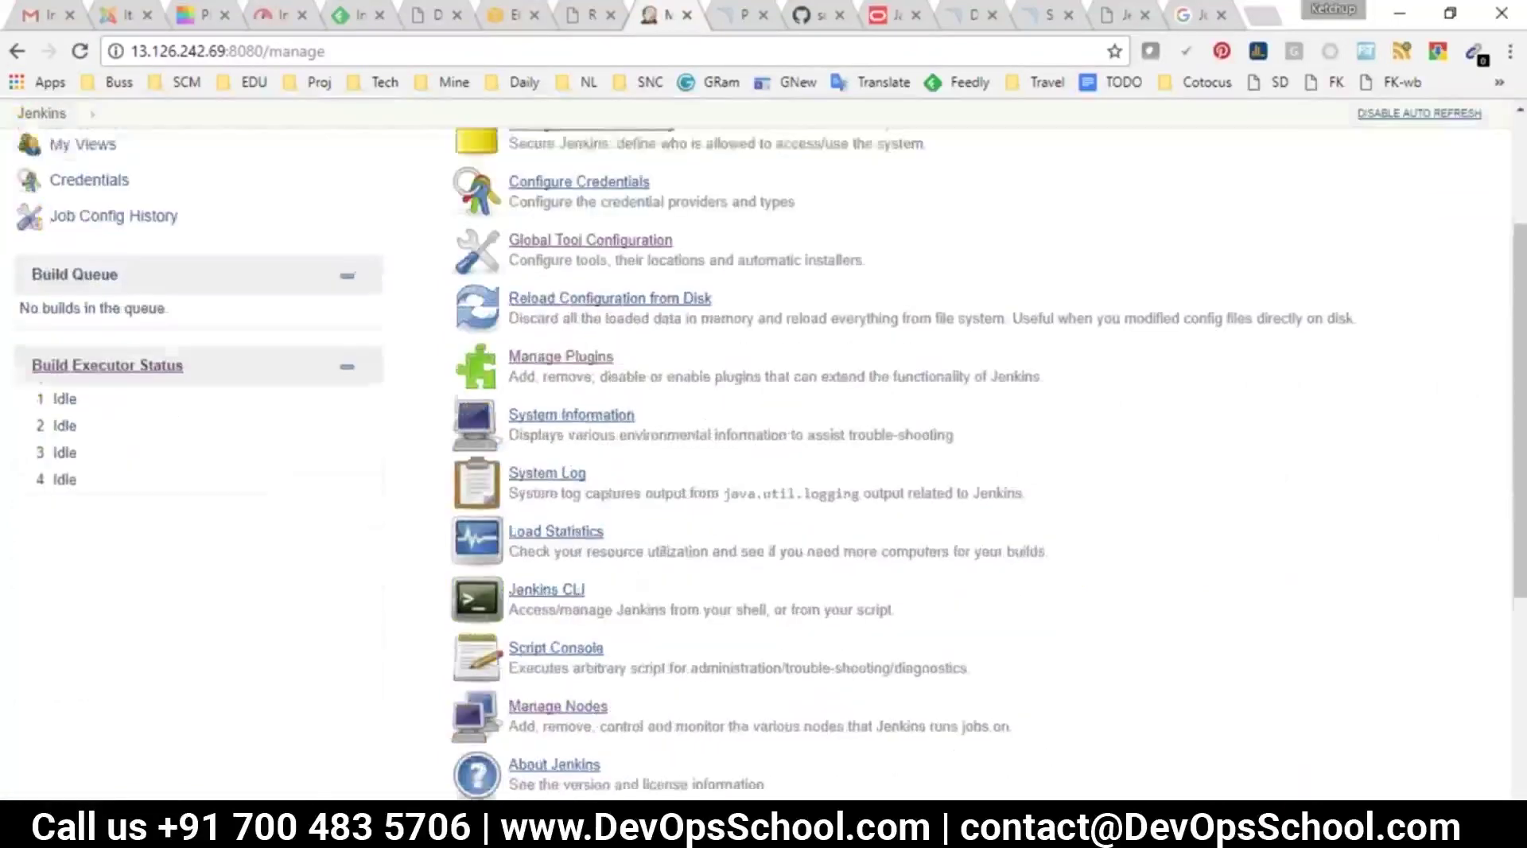
scroll(538, 343, up, 1)
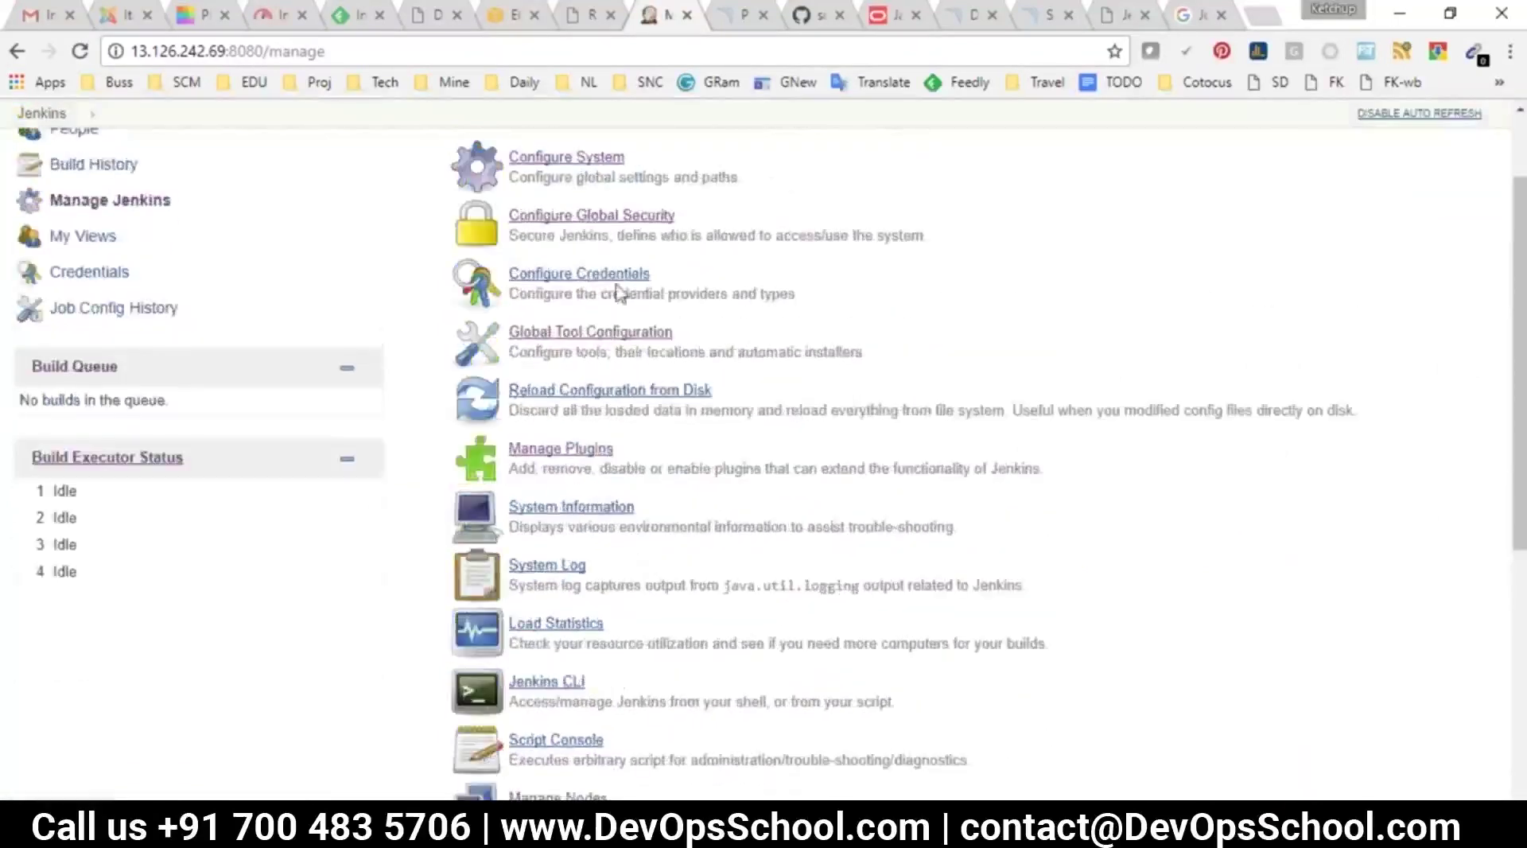
drag(746, 400, 717, 415)
click(666, 391)
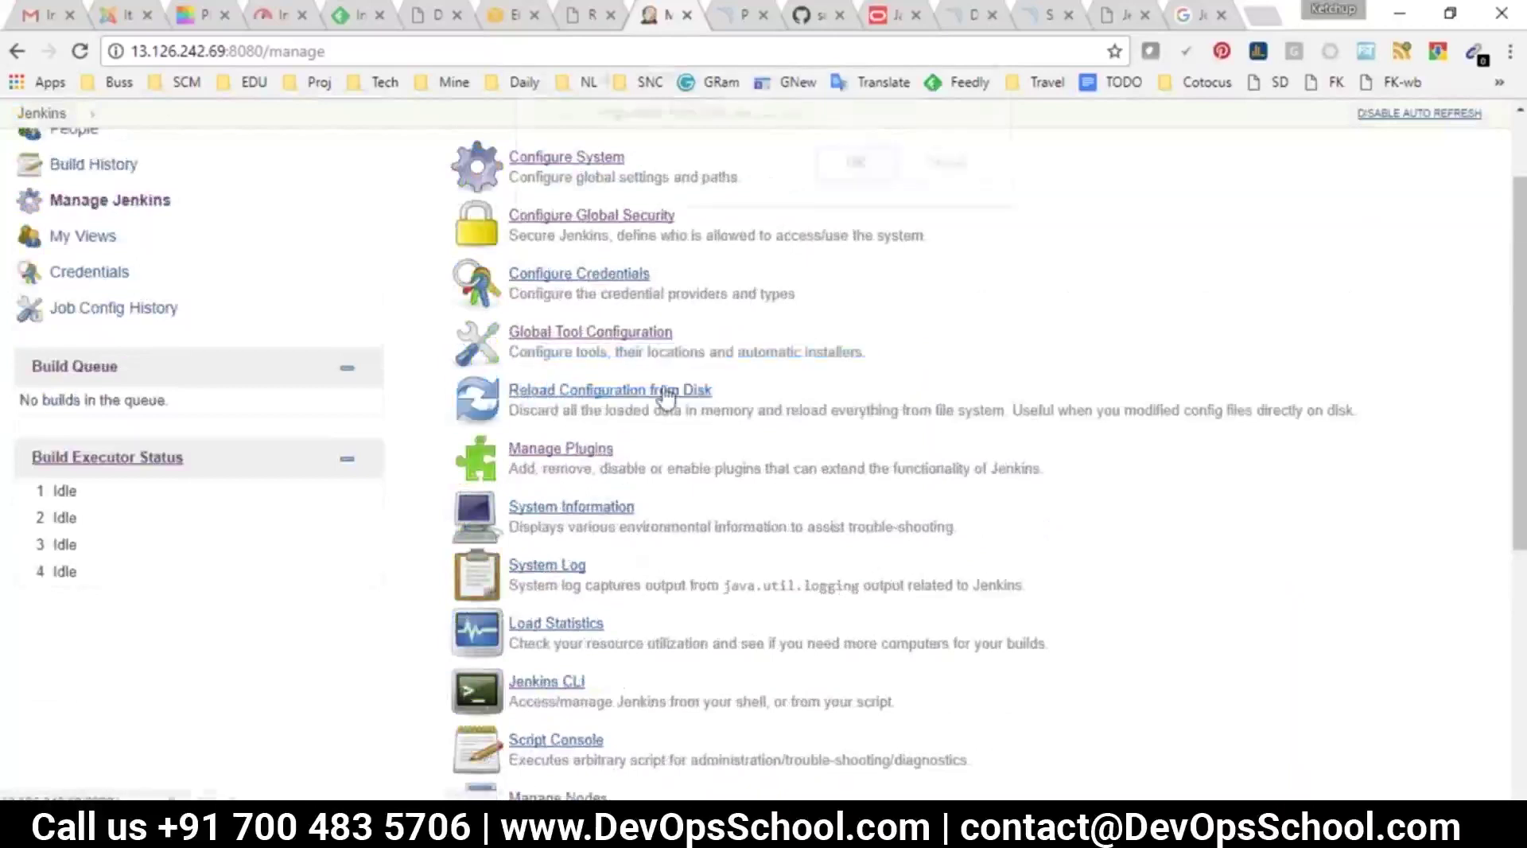
click(864, 176)
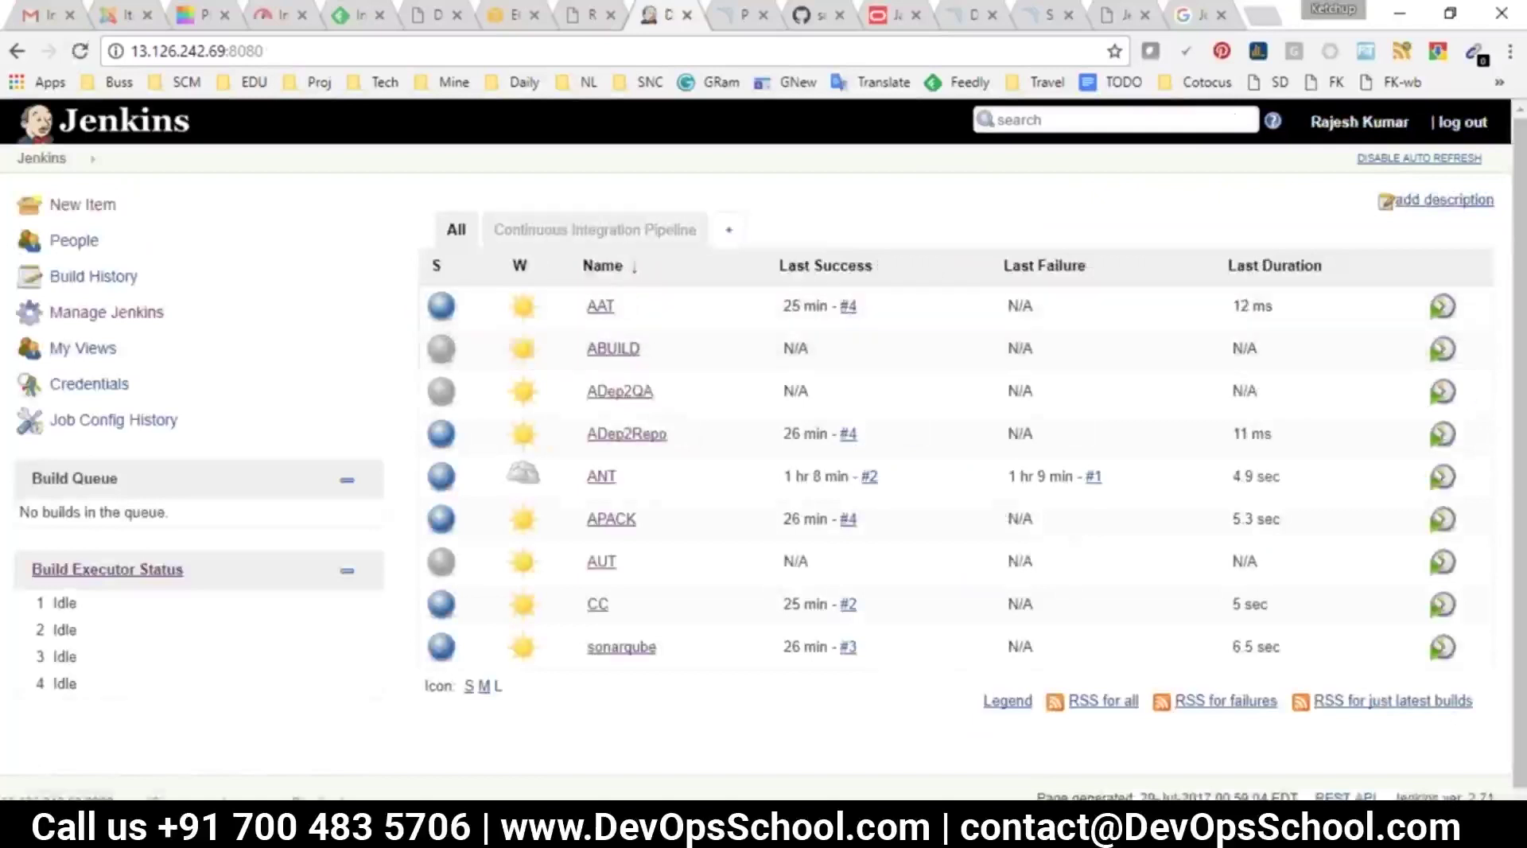
Check the pipeline view, select the Jenkins URL, and run pwd in the PuTTY terminal
click(595, 229)
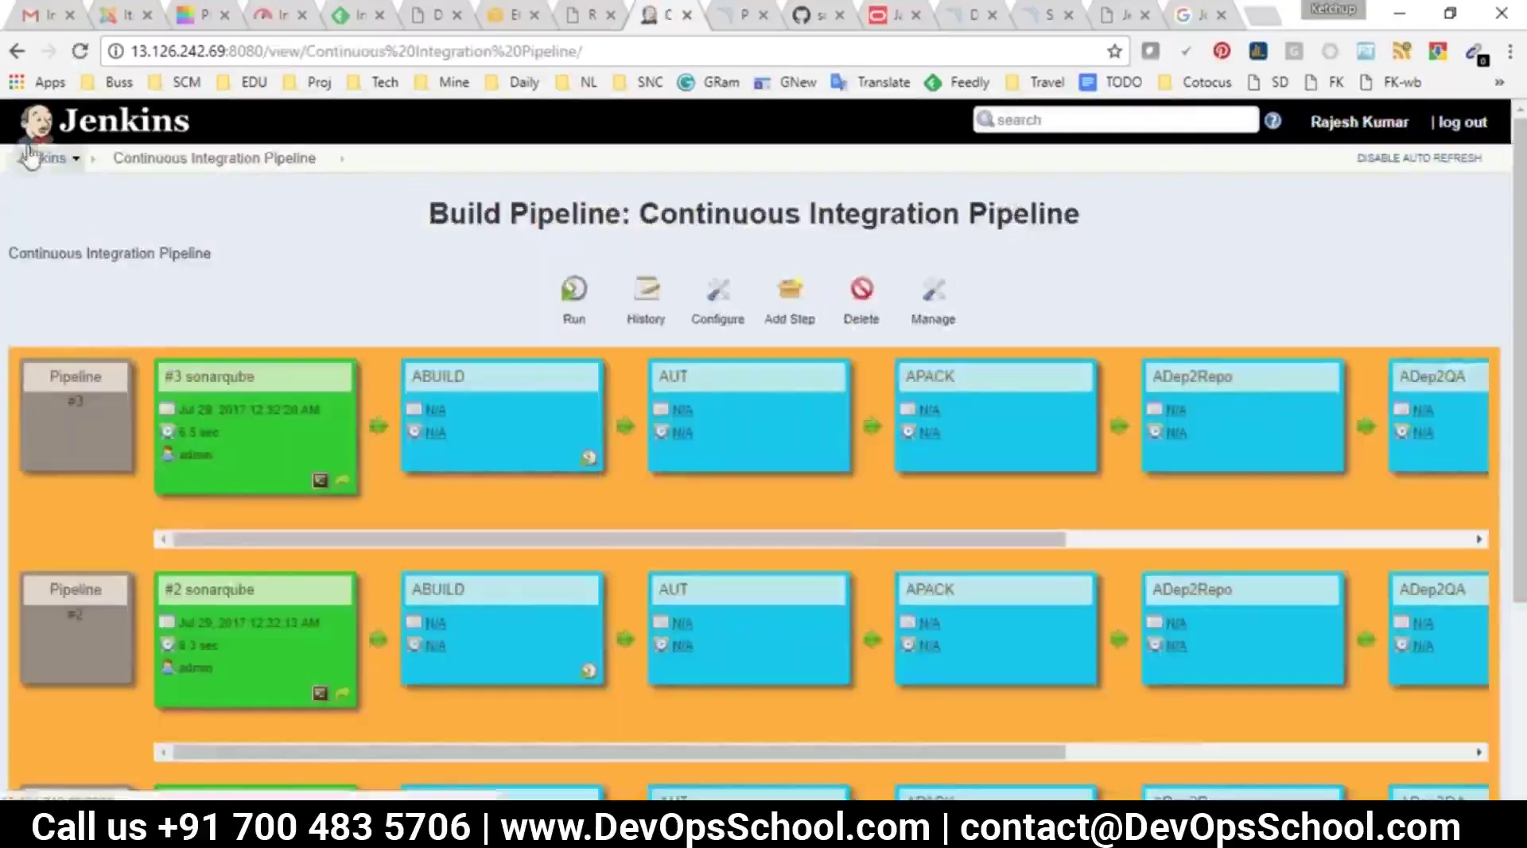
click(30, 156)
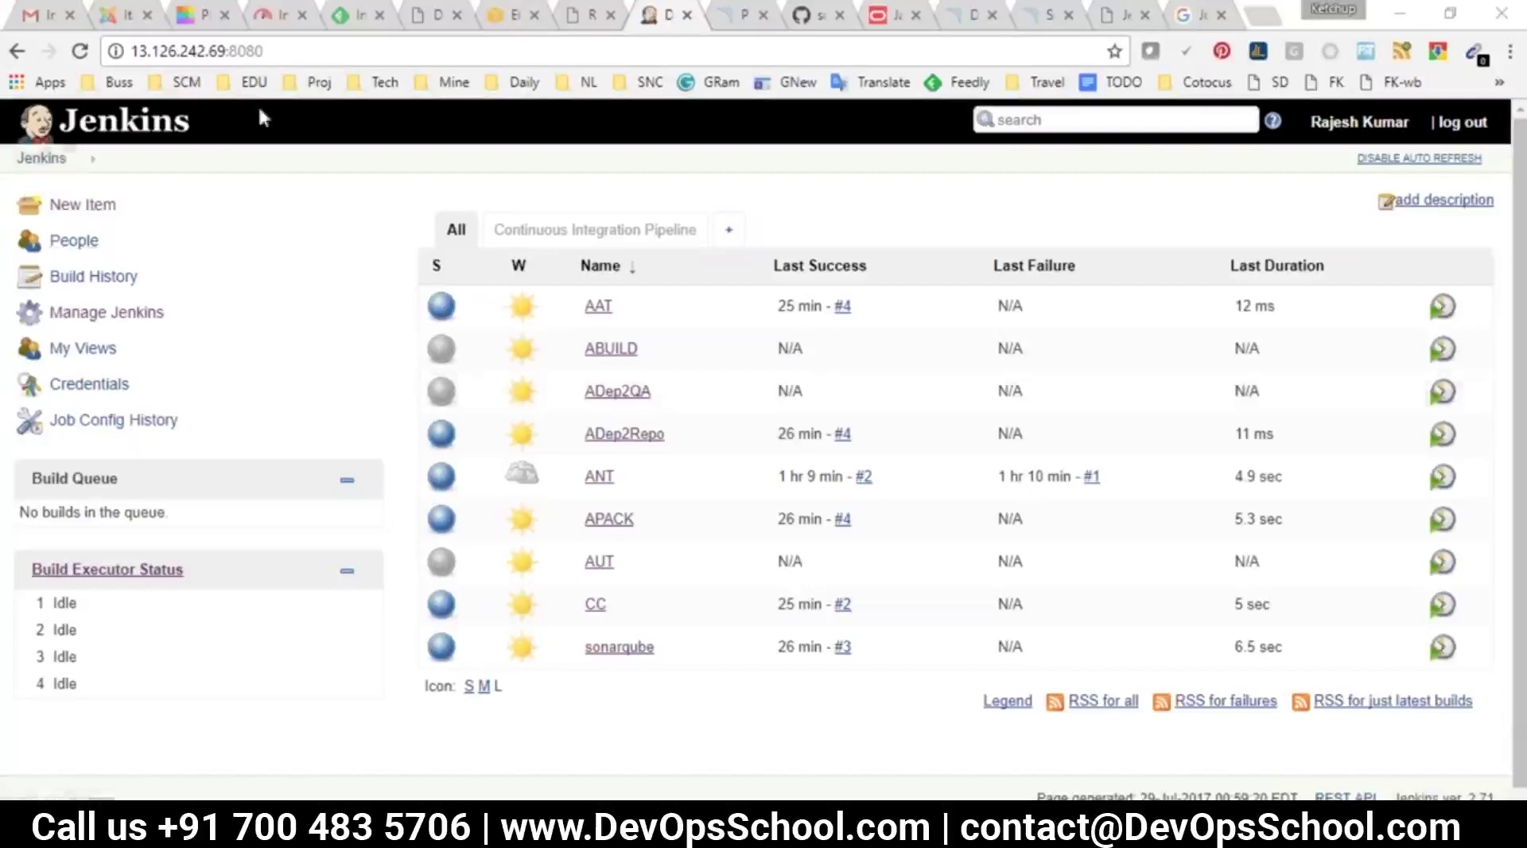
click(133, 49)
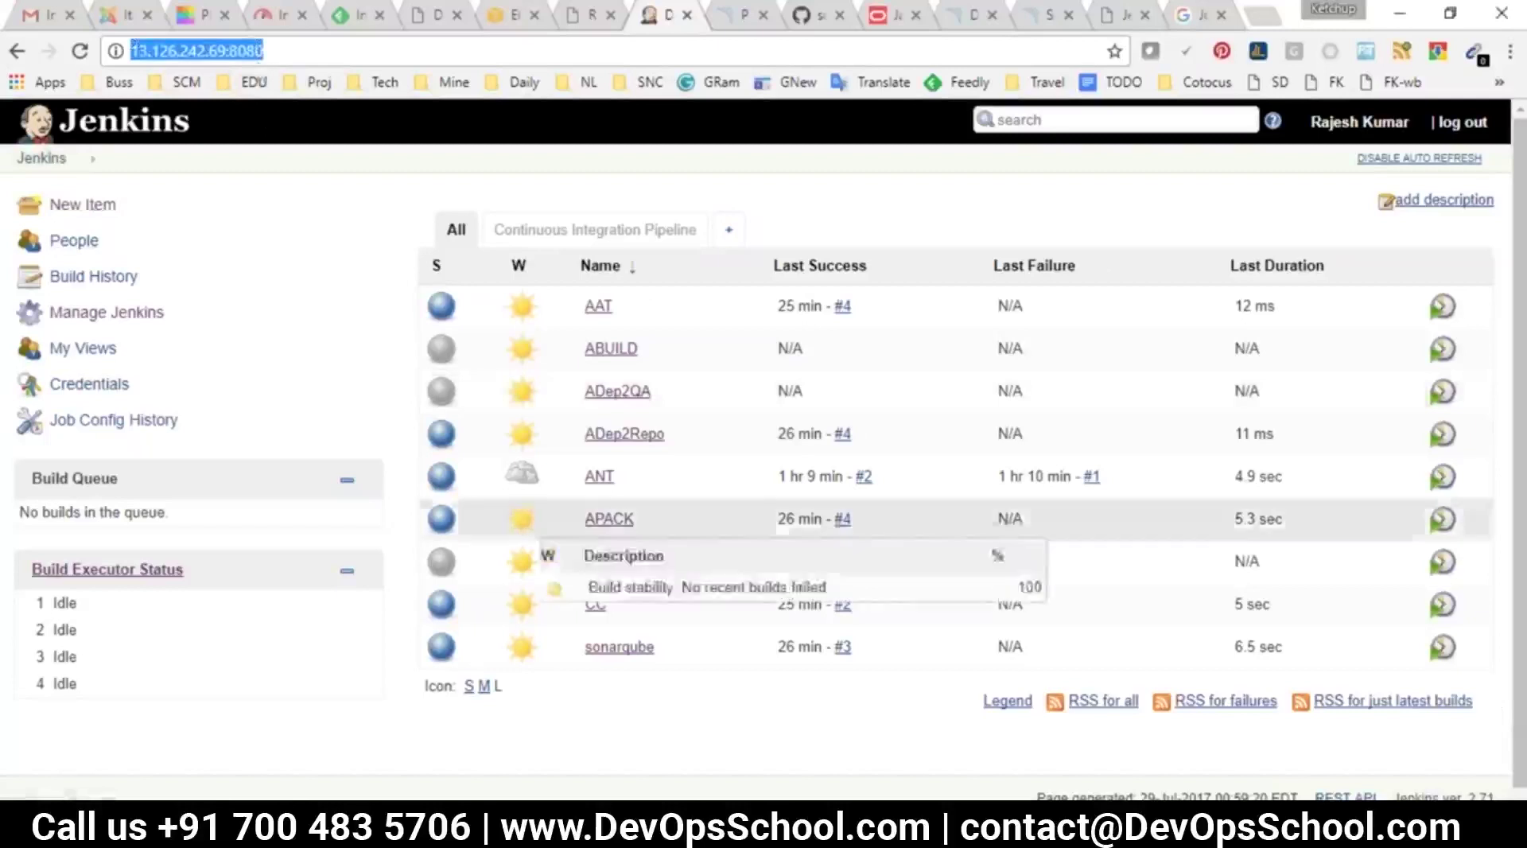
key(alt+Tab)
click(692, 672)
text(pwd)
key(Return)
key(alt+Tab)
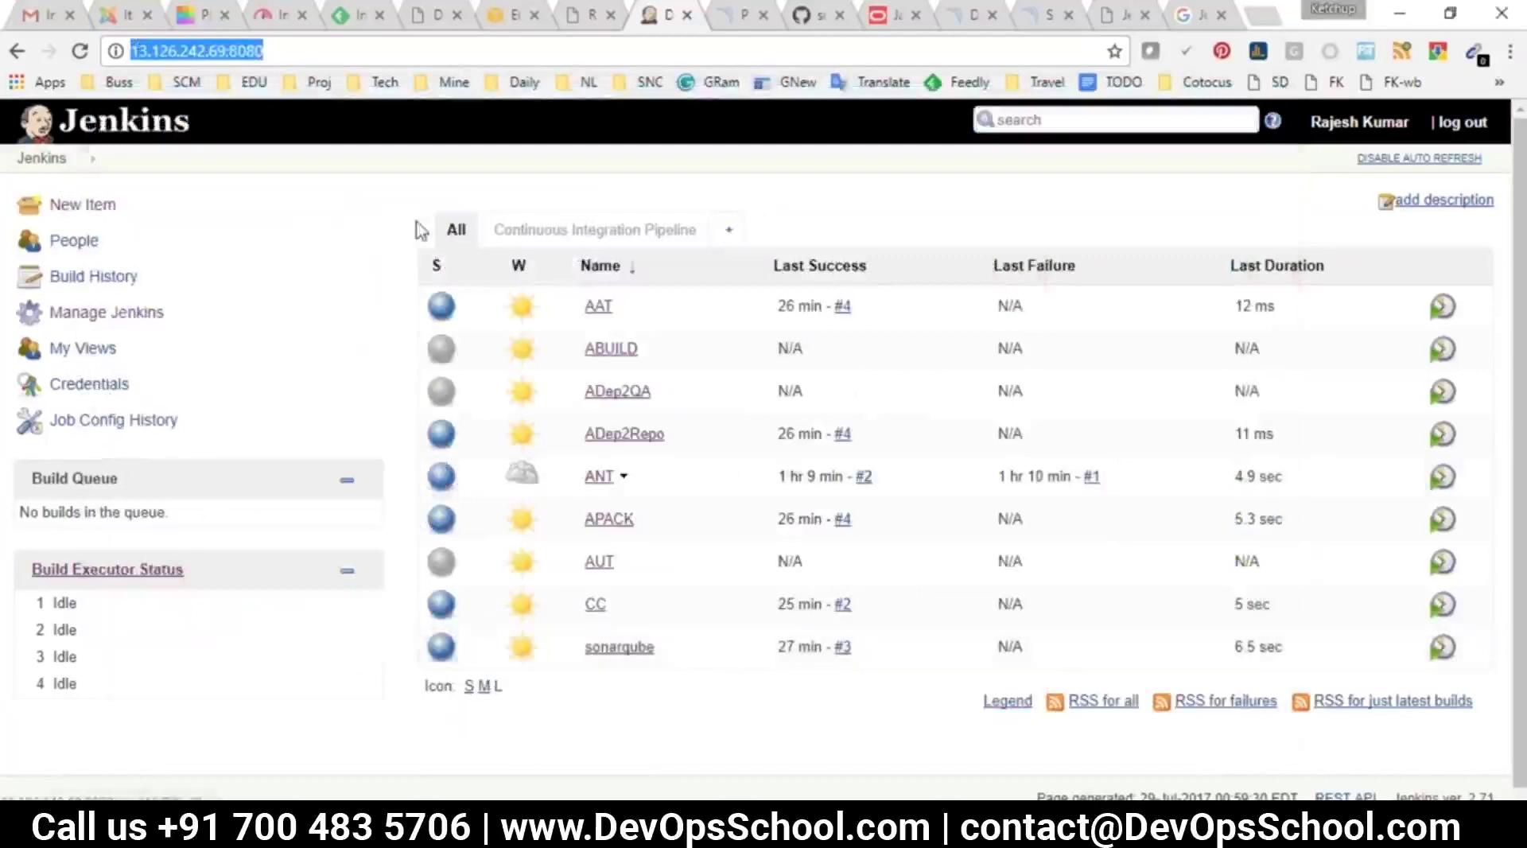
Open ThinBackup settings from Manage Jenkins and select the backup directory /opt/jenkins-bkp
click(107, 311)
scroll(588, 682, down, 5)
scroll(588, 682, down, 3)
click(541, 628)
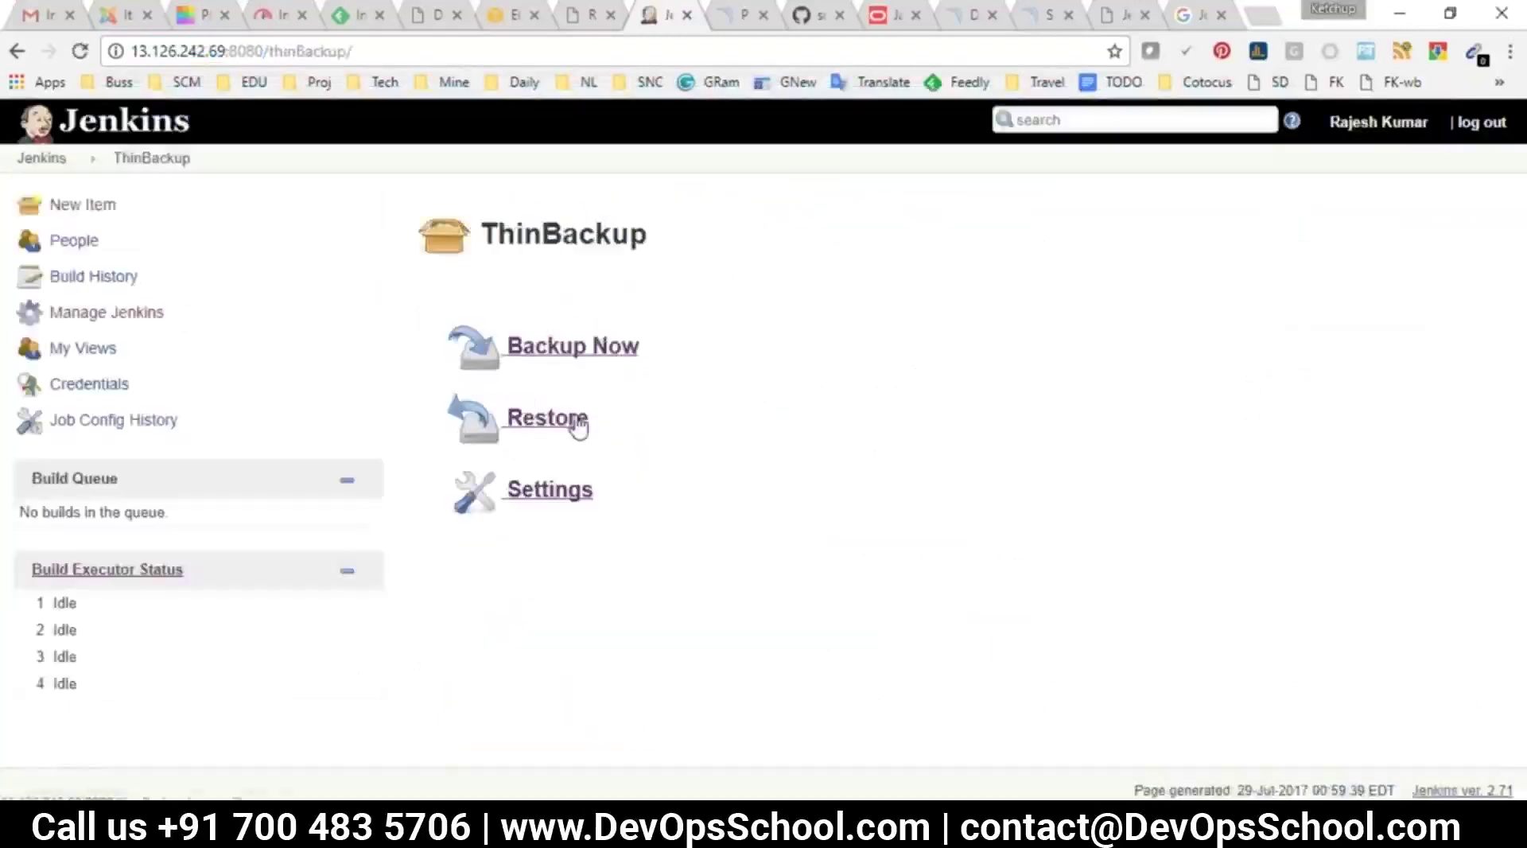
click(561, 481)
drag(886, 342, 730, 318)
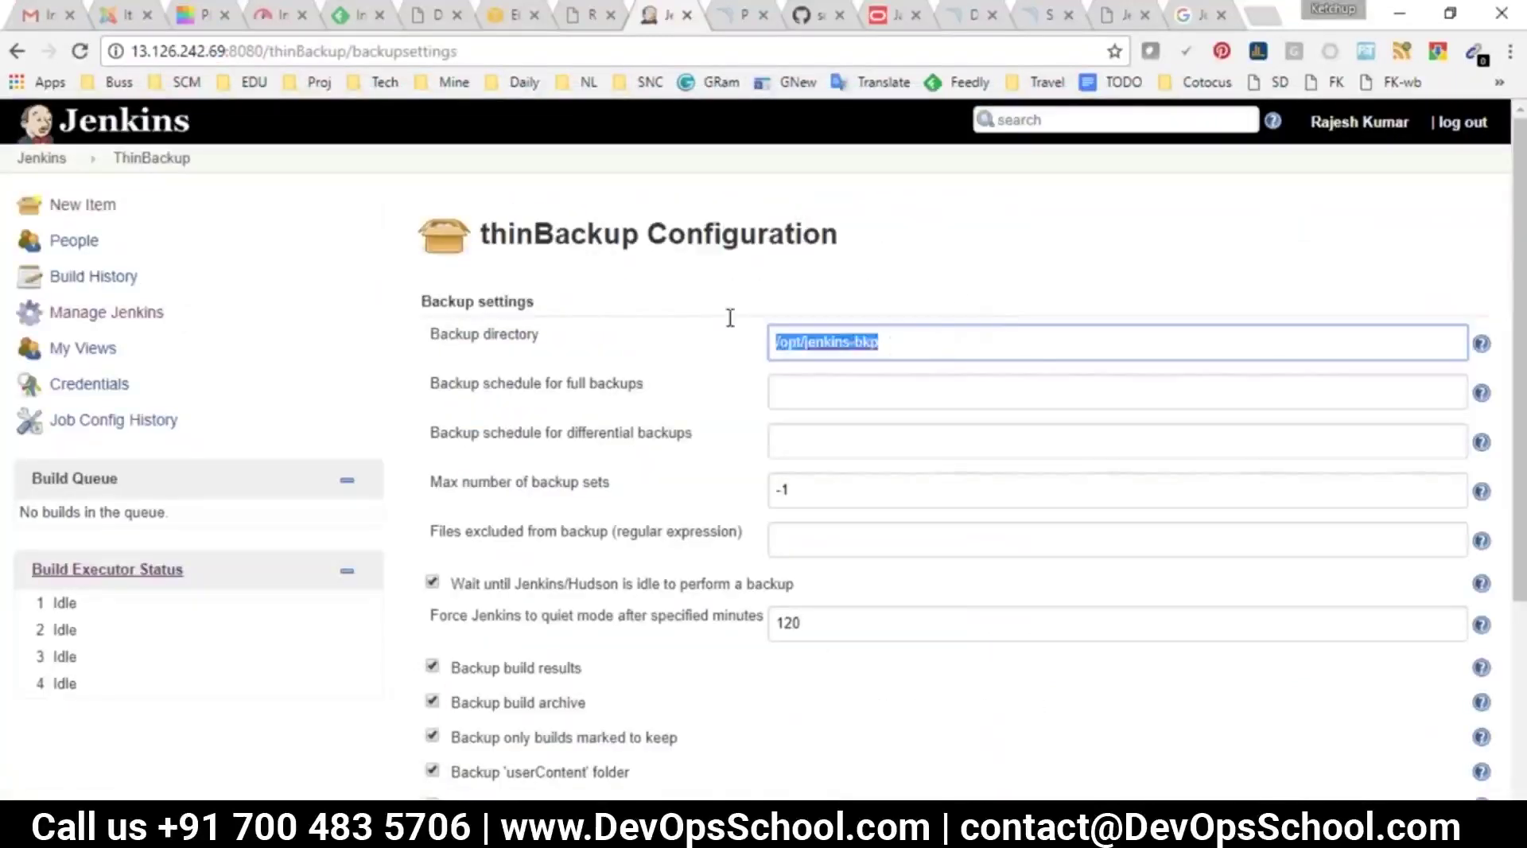
click(17, 51)
click(549, 417)
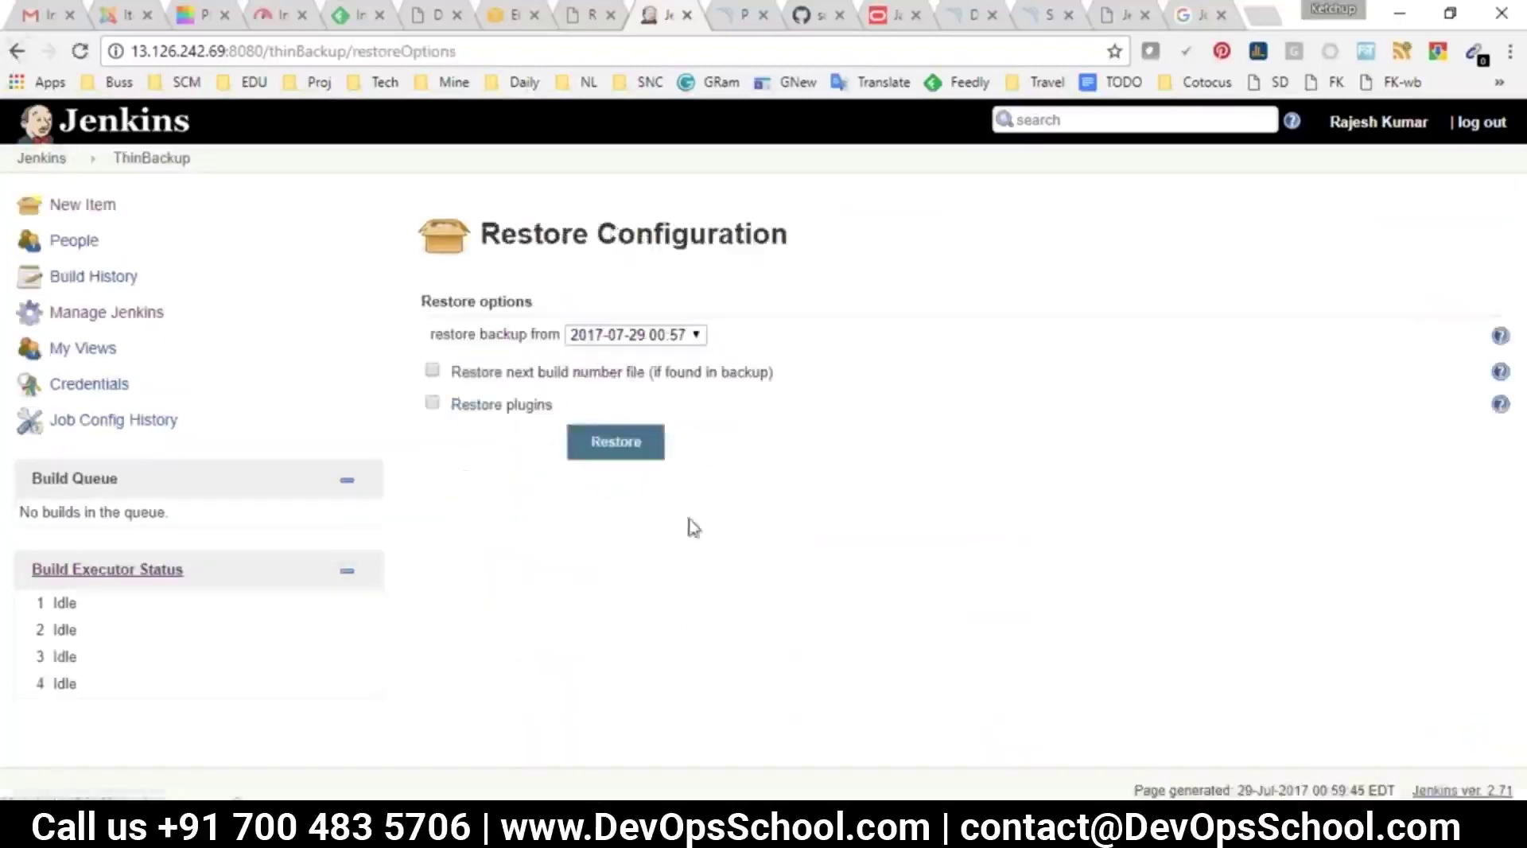
click(584, 337)
click(585, 342)
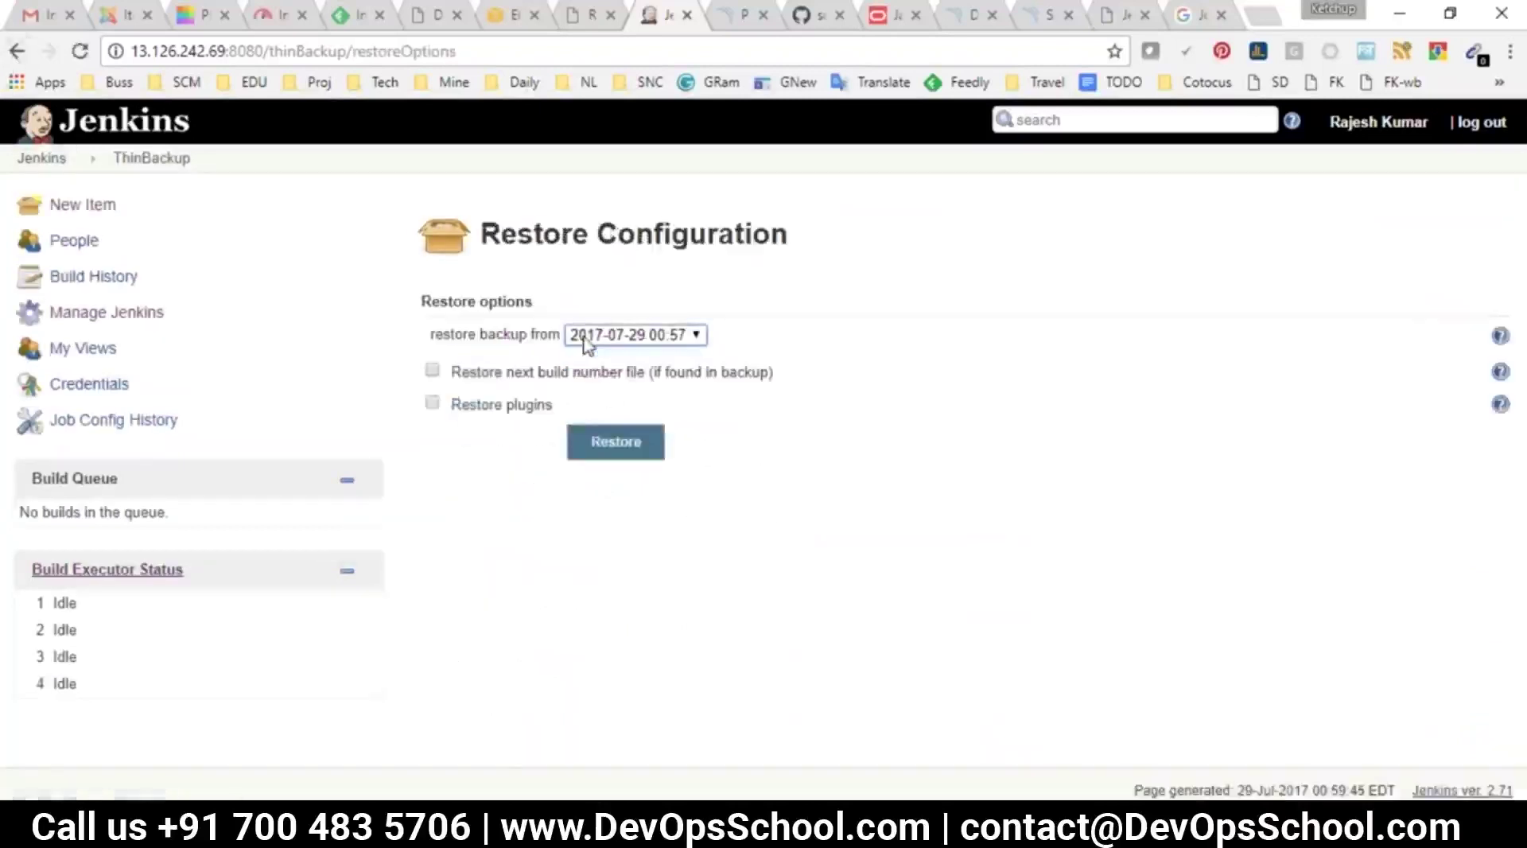
click(584, 338)
click(586, 350)
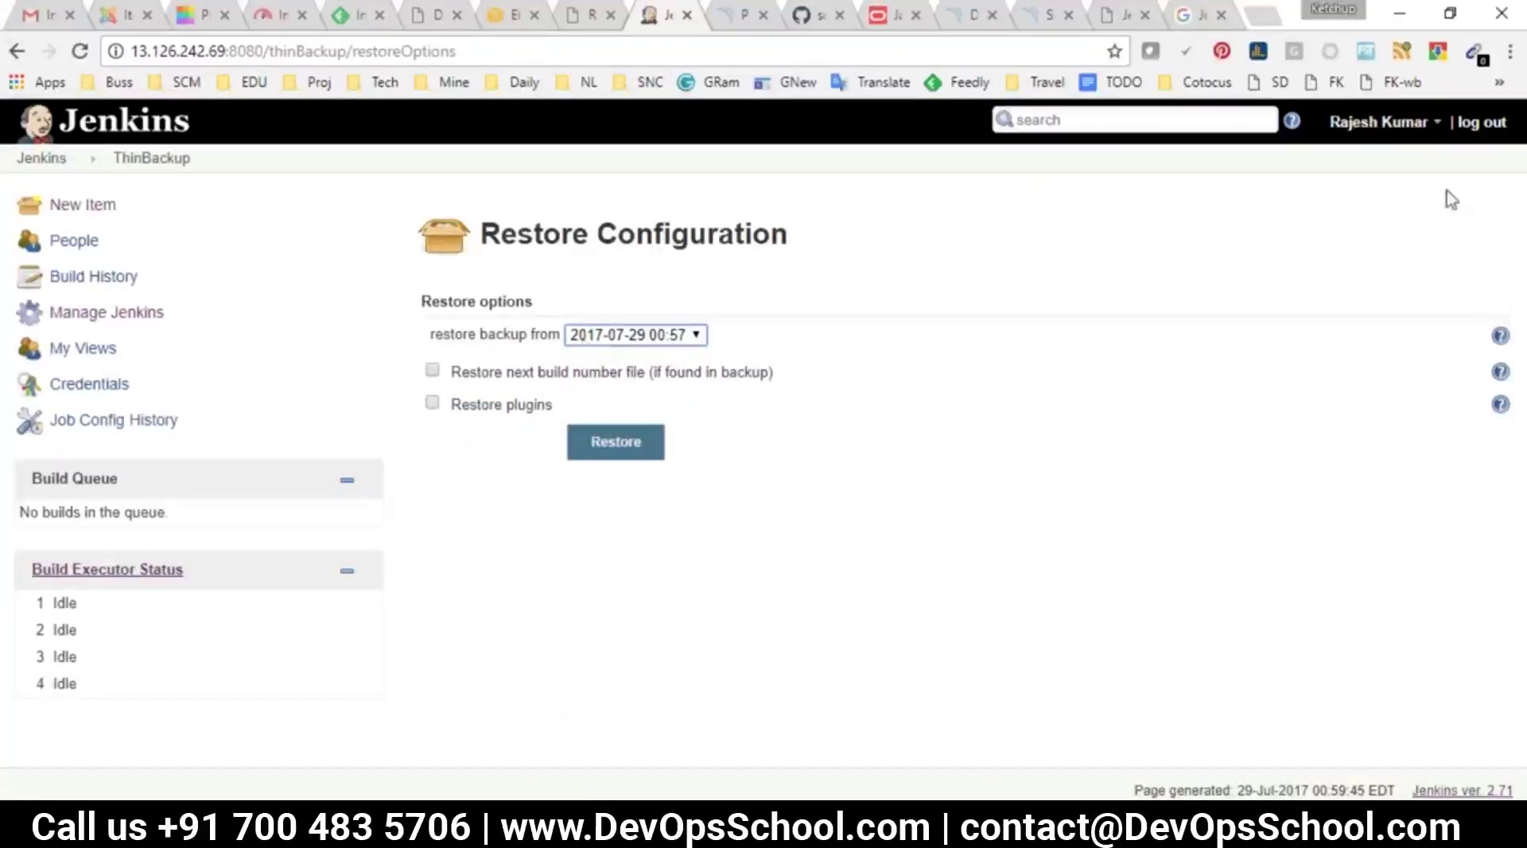
click(42, 159)
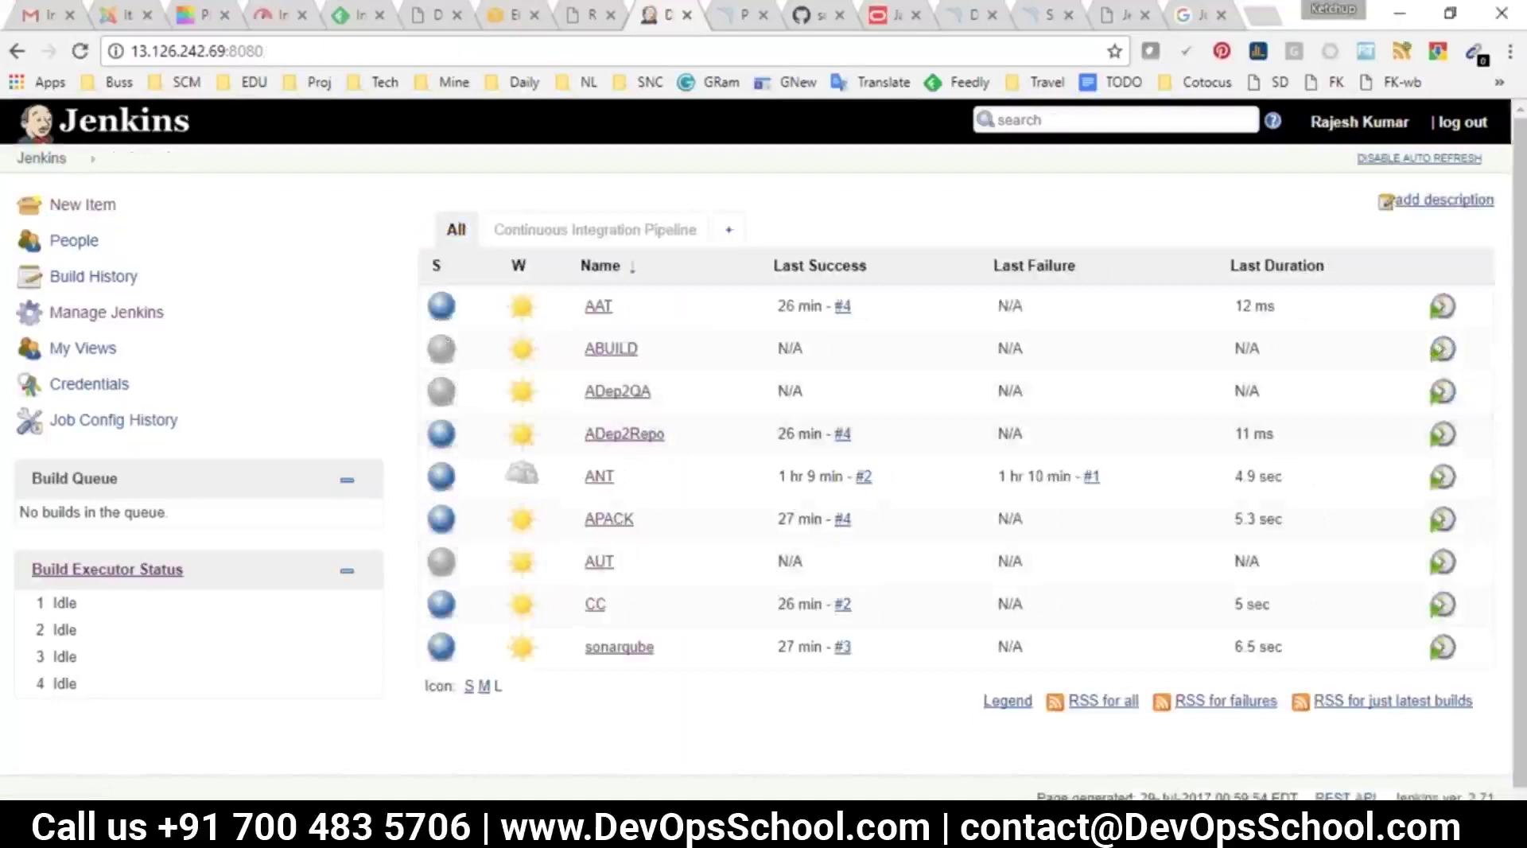
In PuTTY, select the backup path /opt/jenkins-bkp/FULL-2017-07-29_00-57, then return to Jenkins
key(alt+Tab)
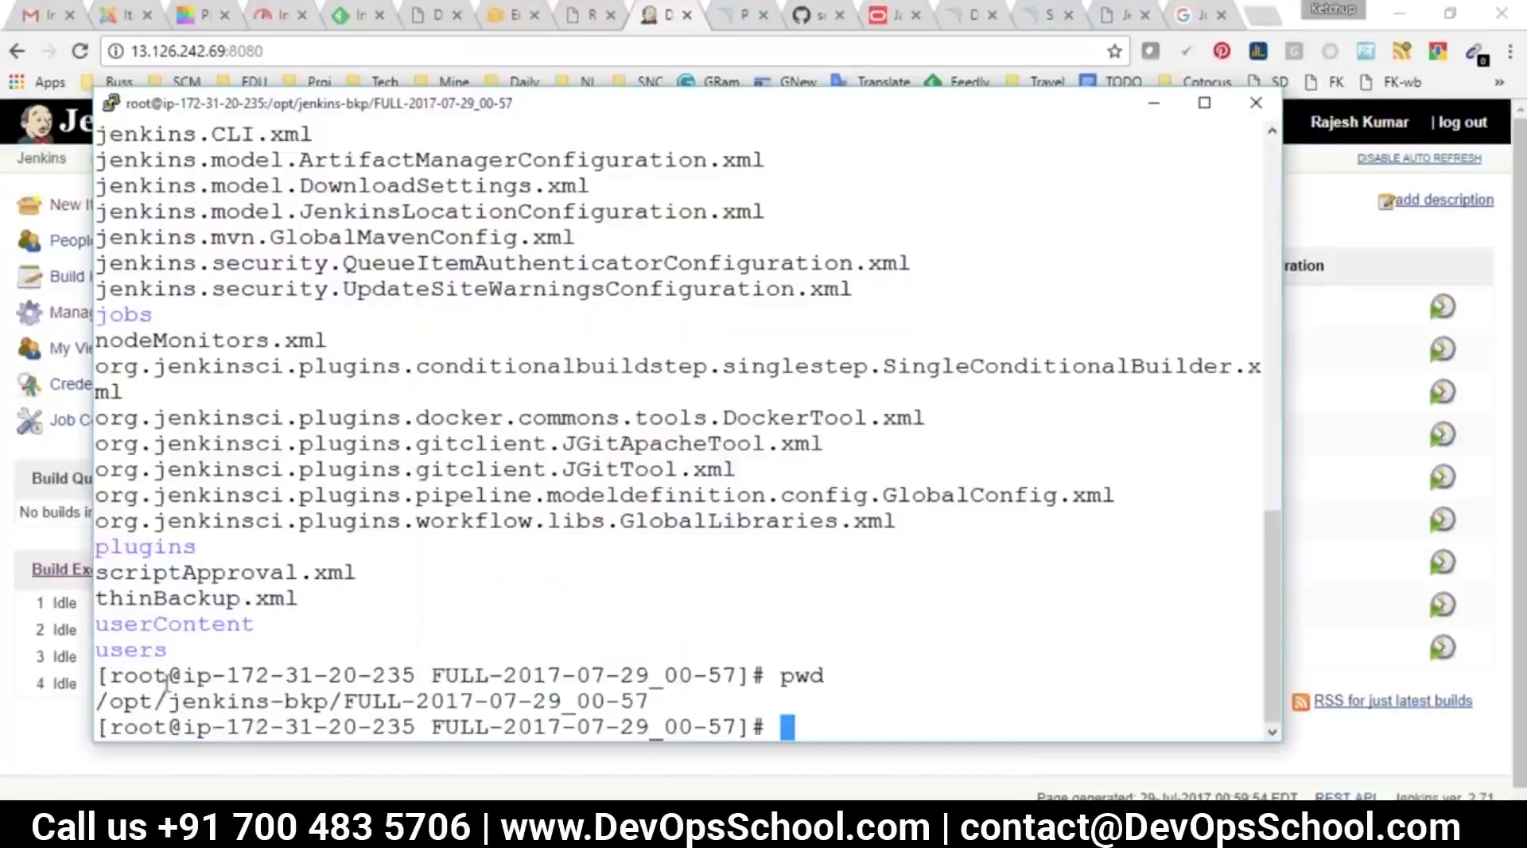
triple_click(189, 704)
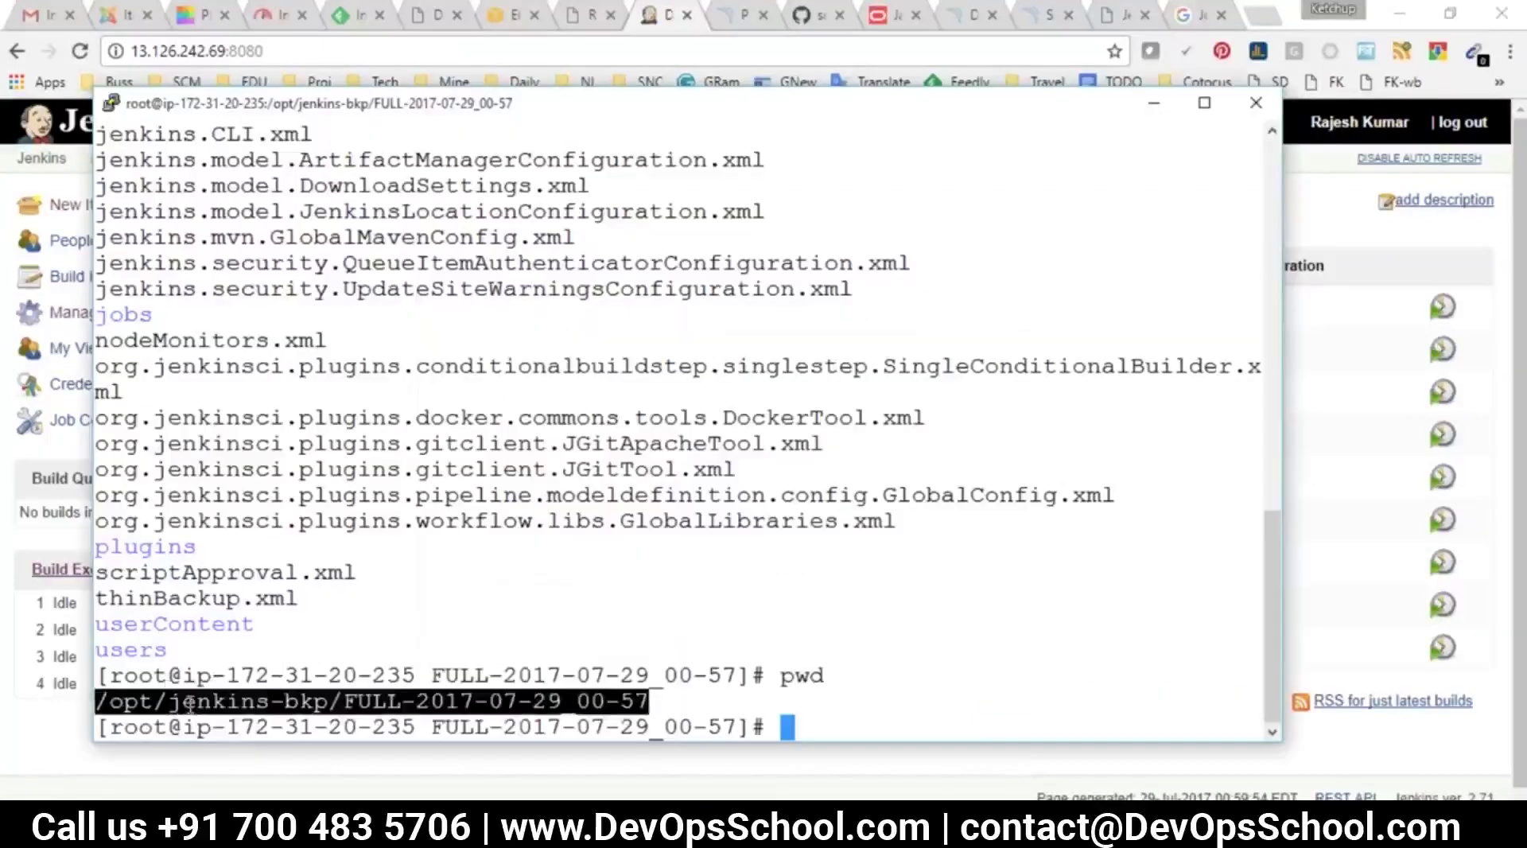
click(434, 716)
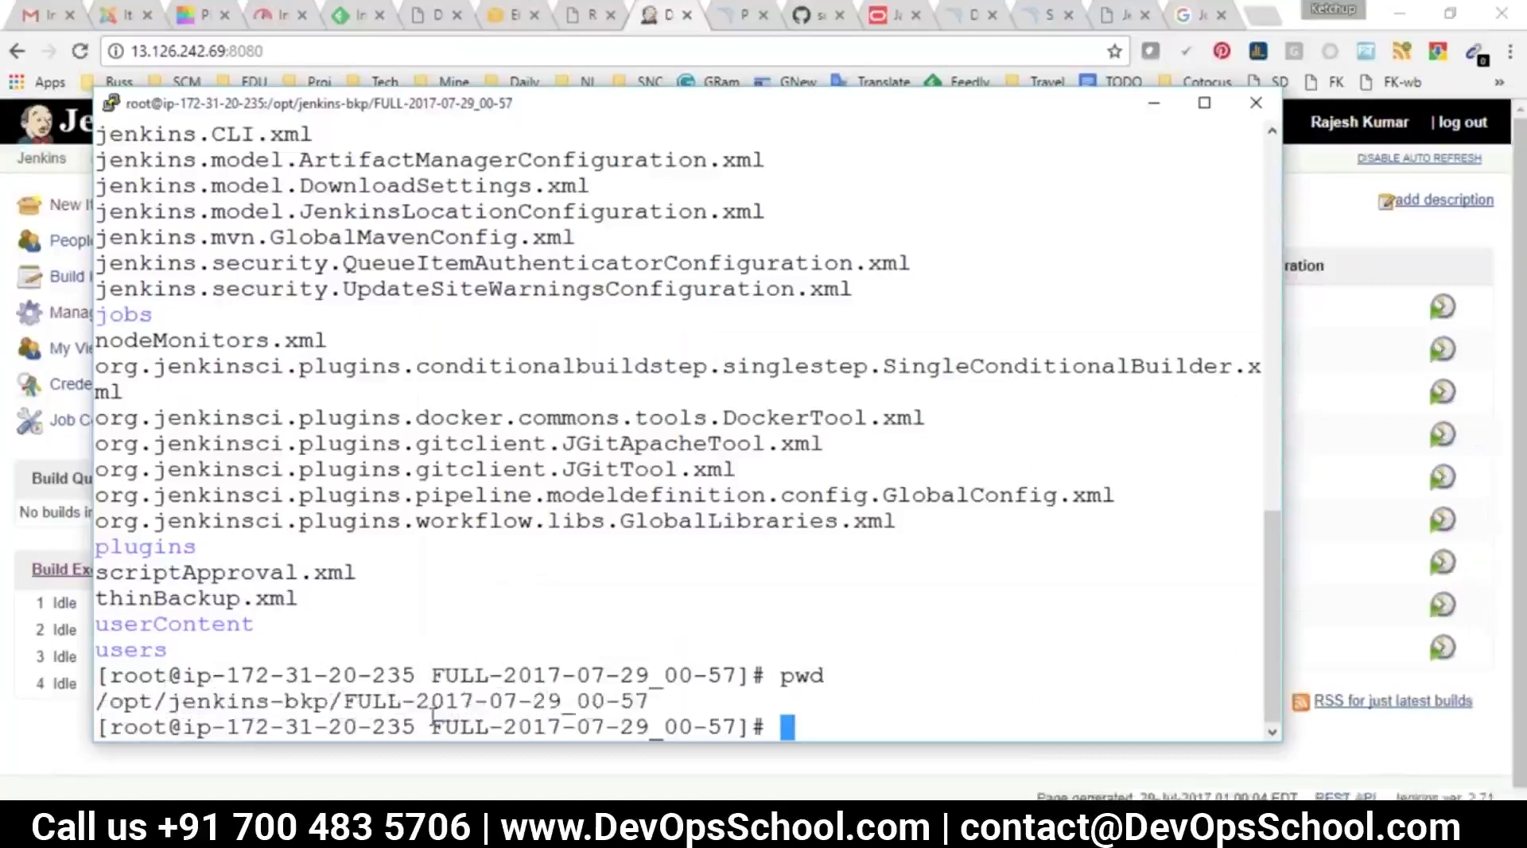
key(alt+Tab)
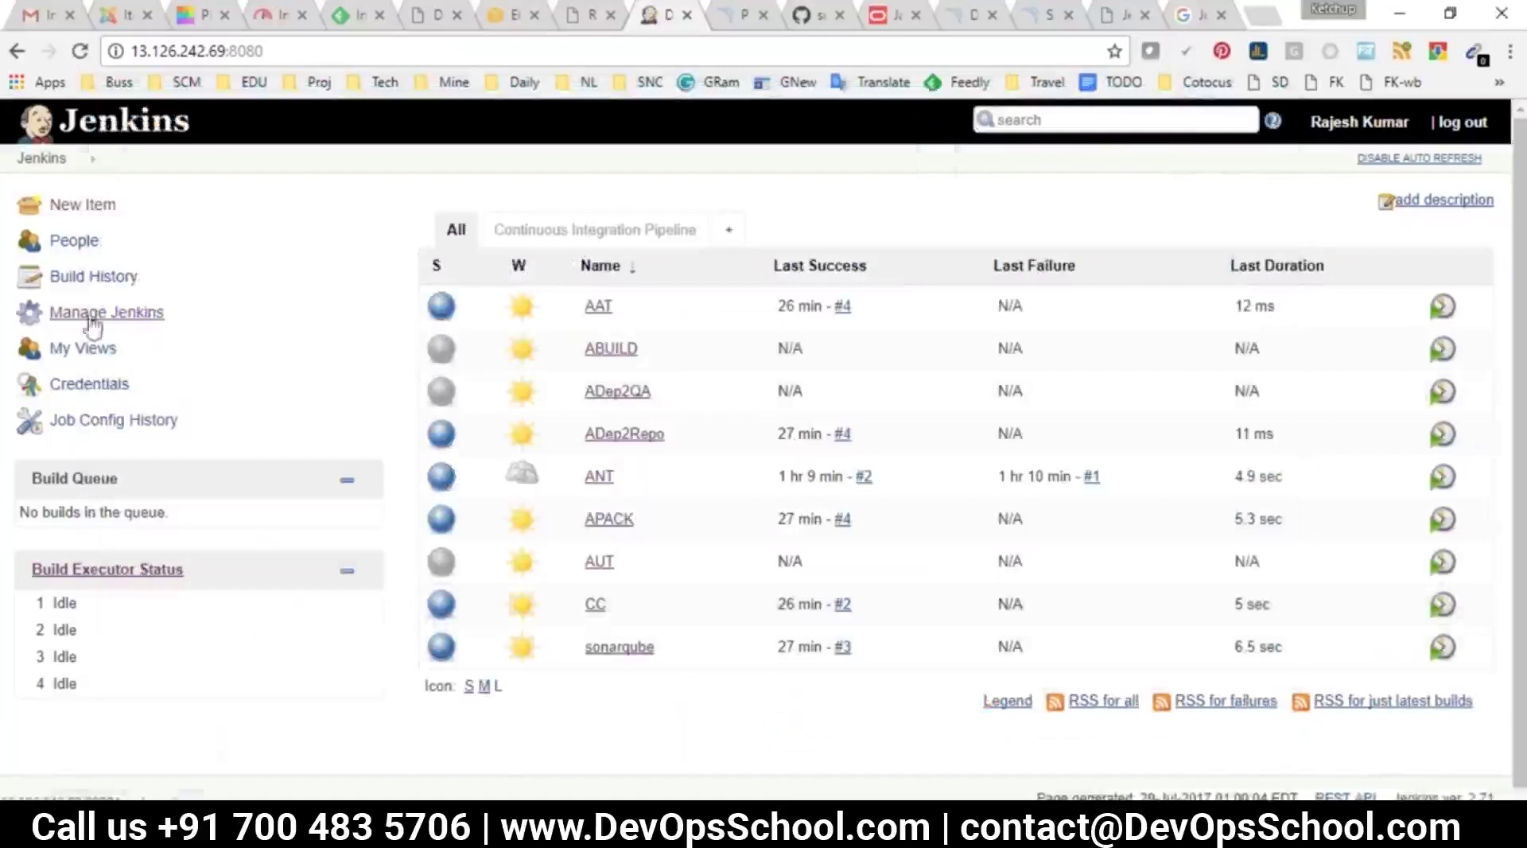
Review the ThinBackup backup directory and restore backup list, then return to the dashboard
scroll(547, 586, down, 5)
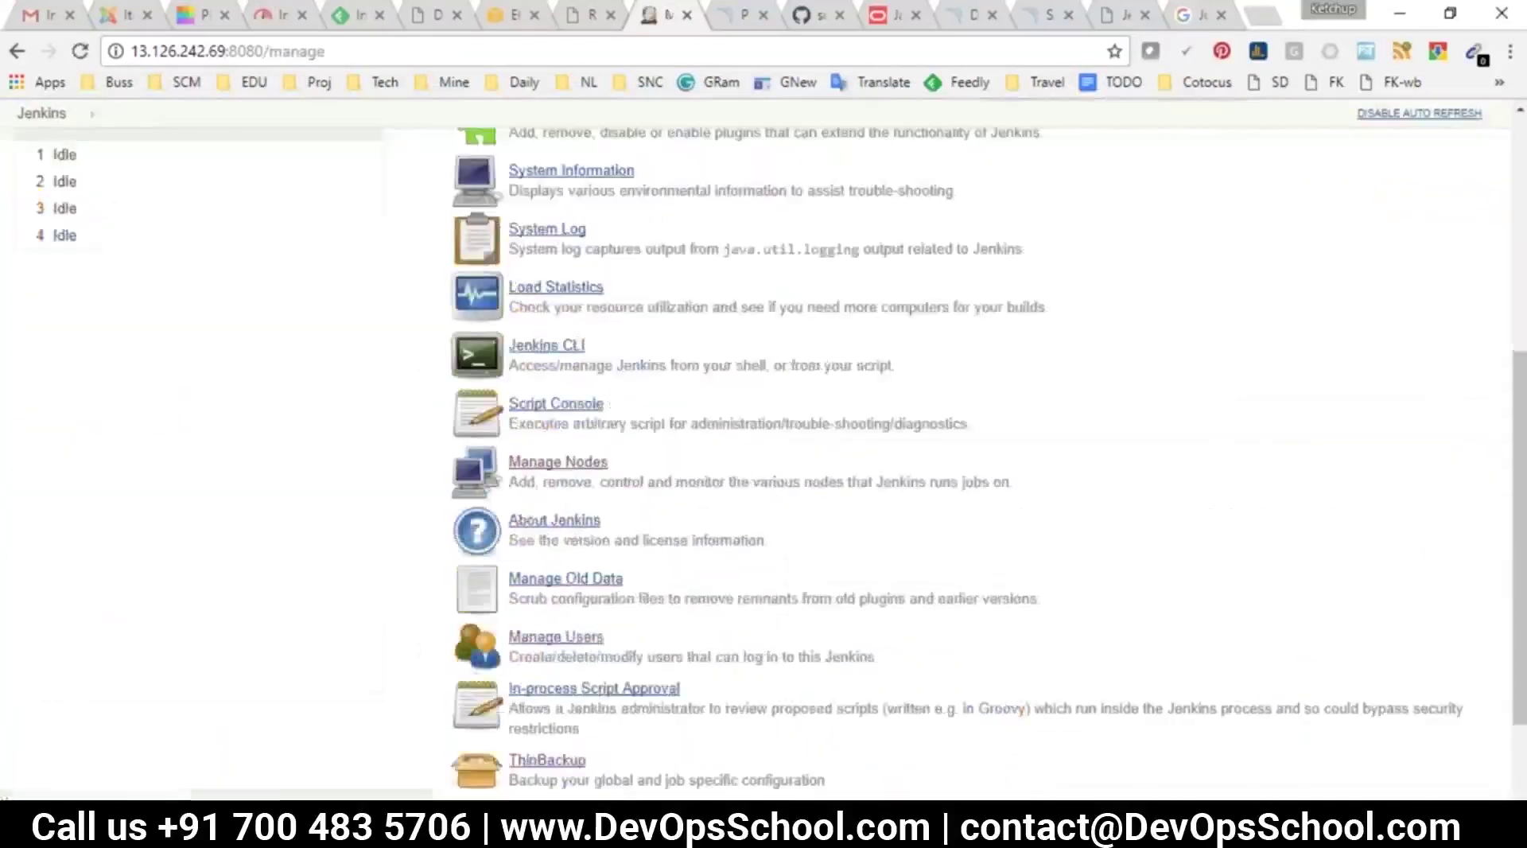
scroll(547, 587, down, 2)
click(547, 624)
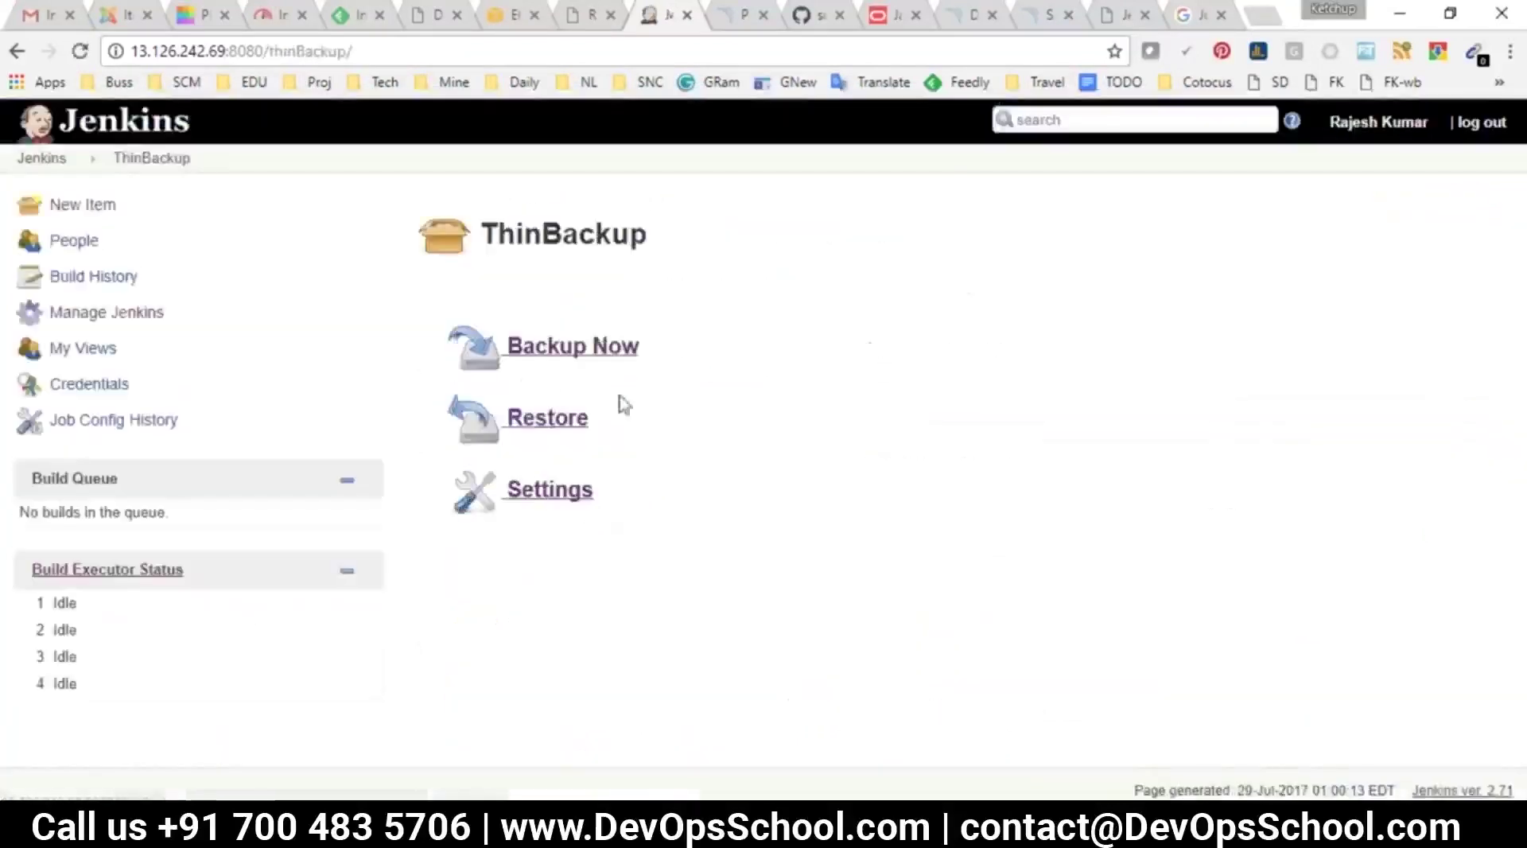
click(547, 491)
triple_click(771, 338)
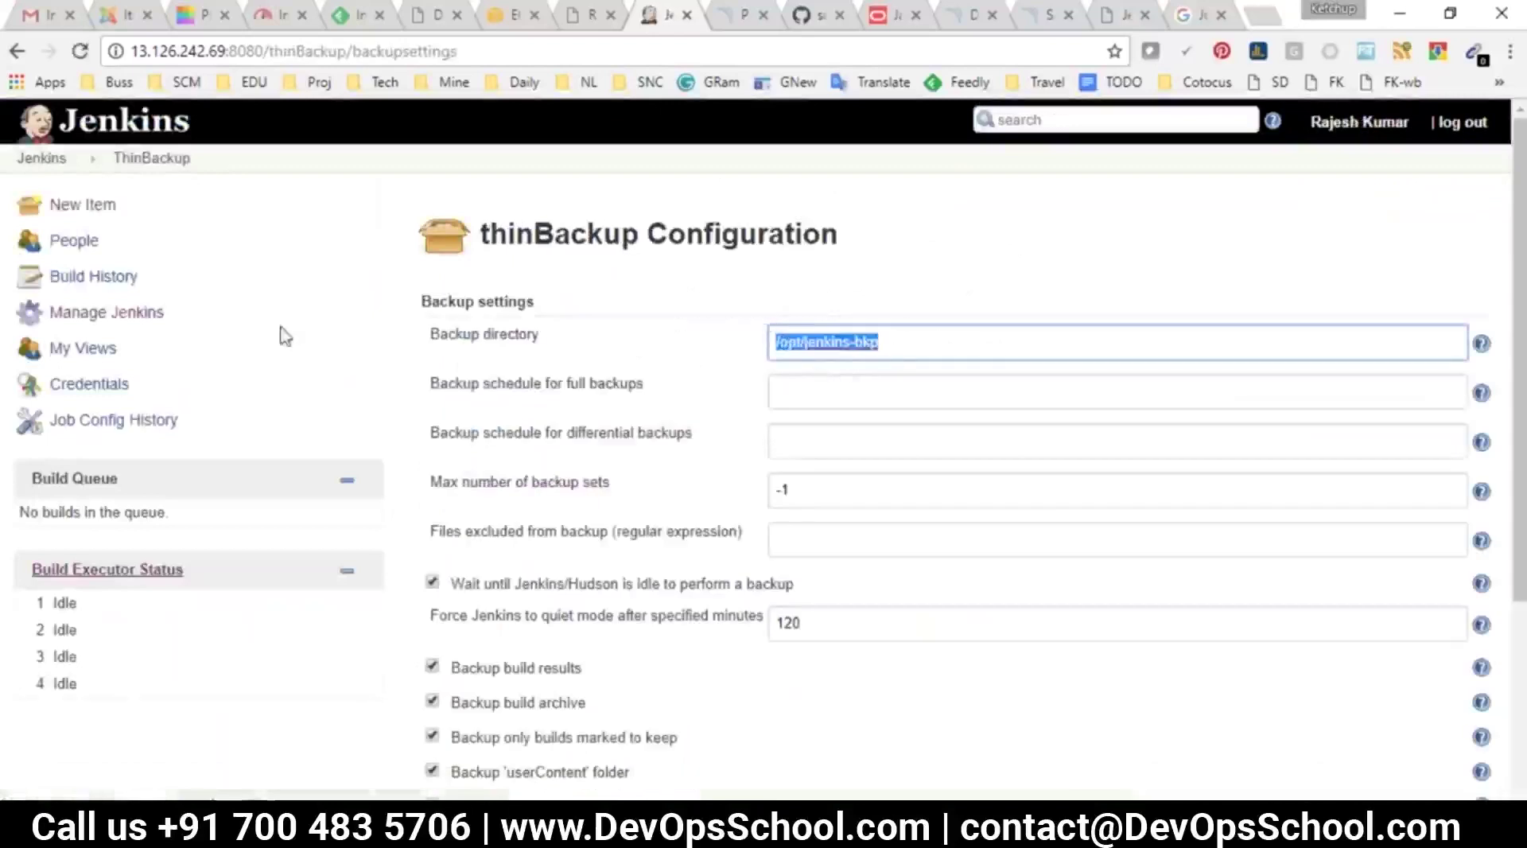
click(16, 51)
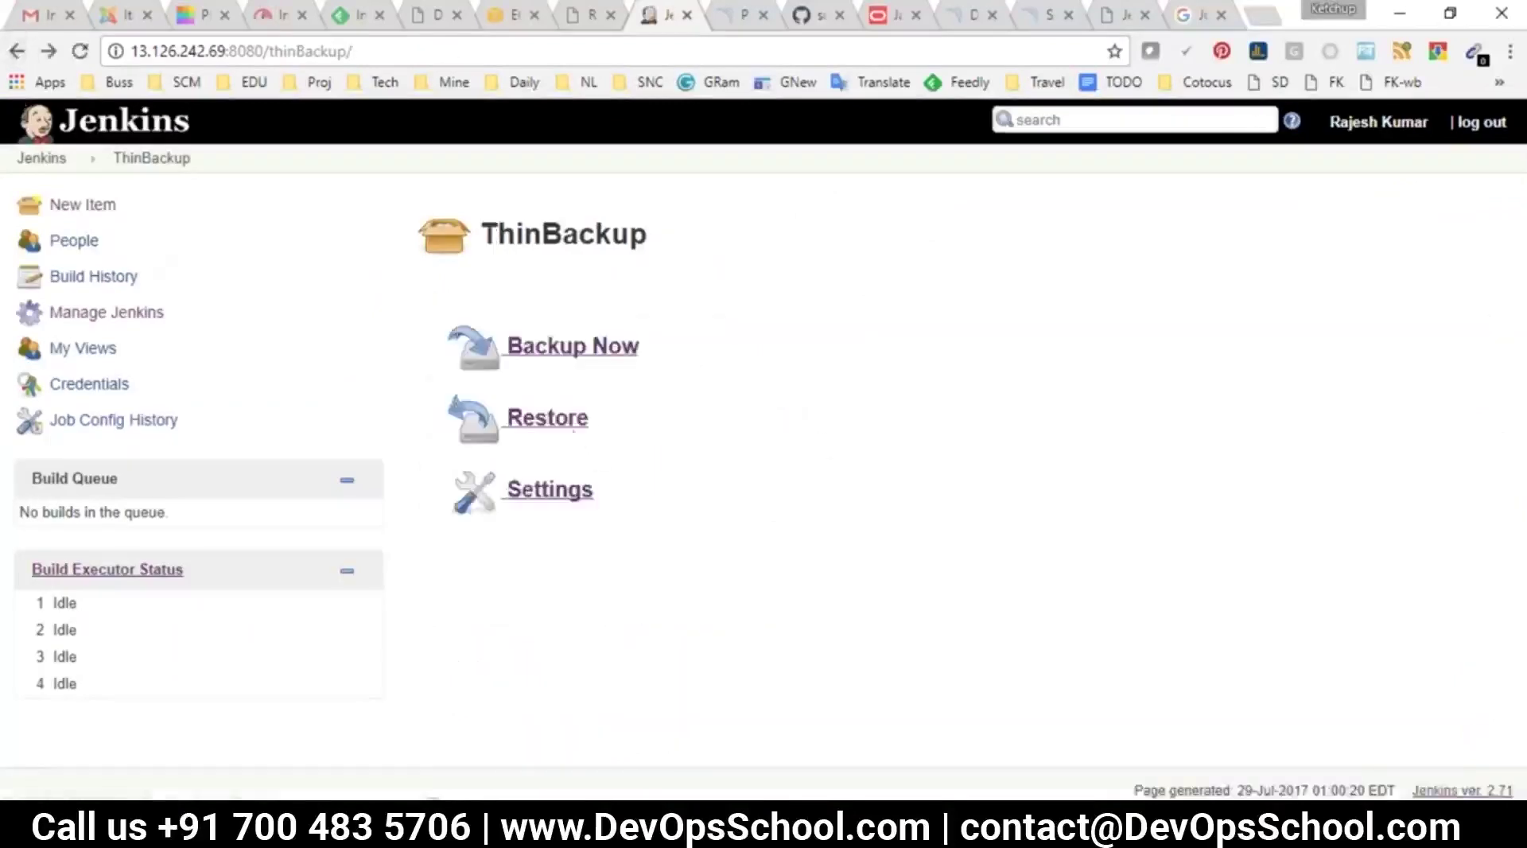
click(567, 419)
click(612, 335)
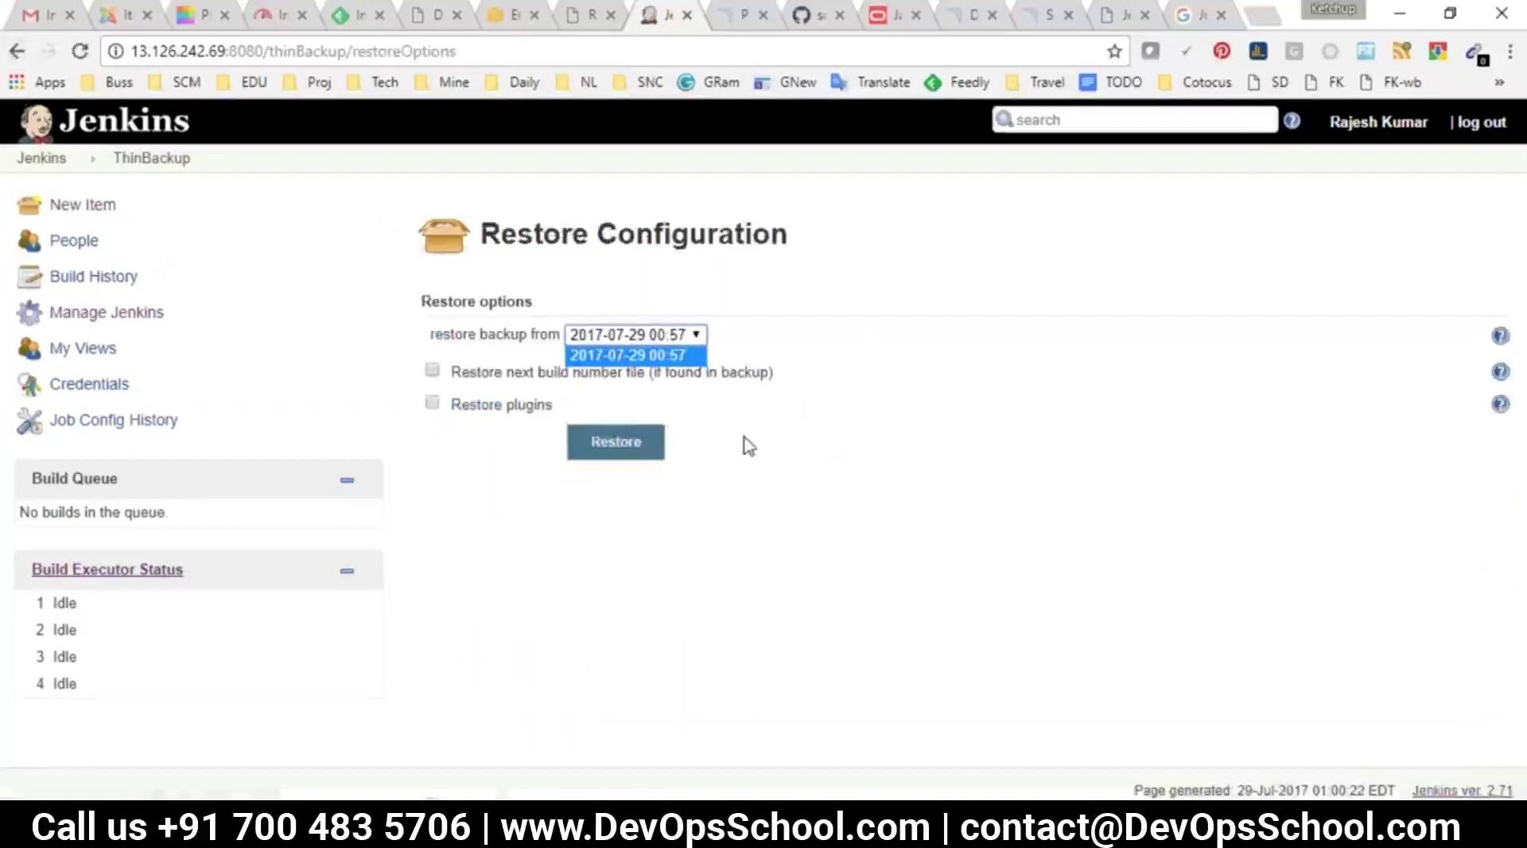
click(482, 504)
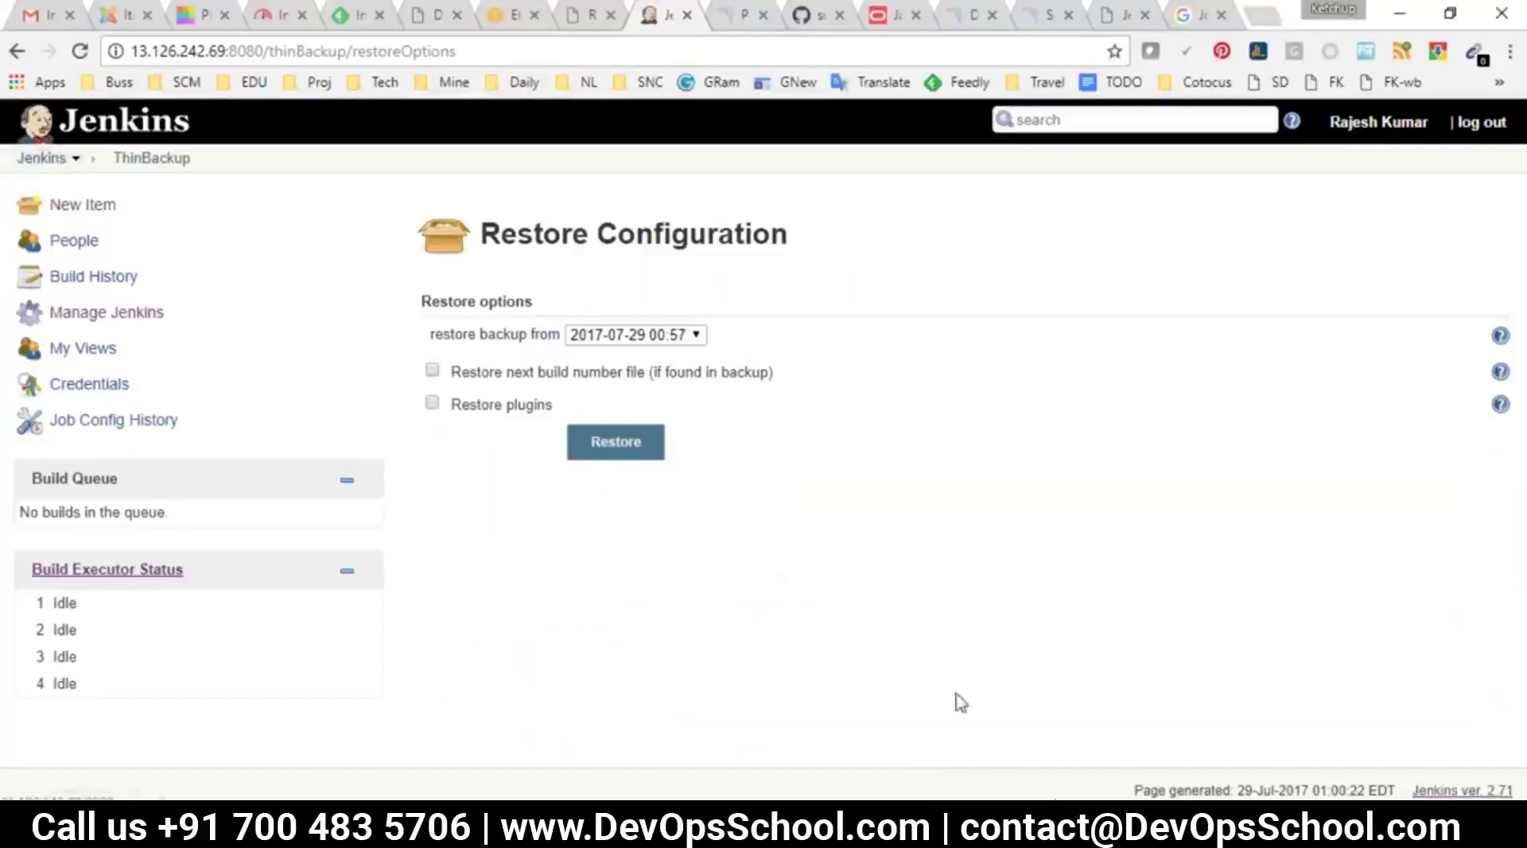
click(25, 163)
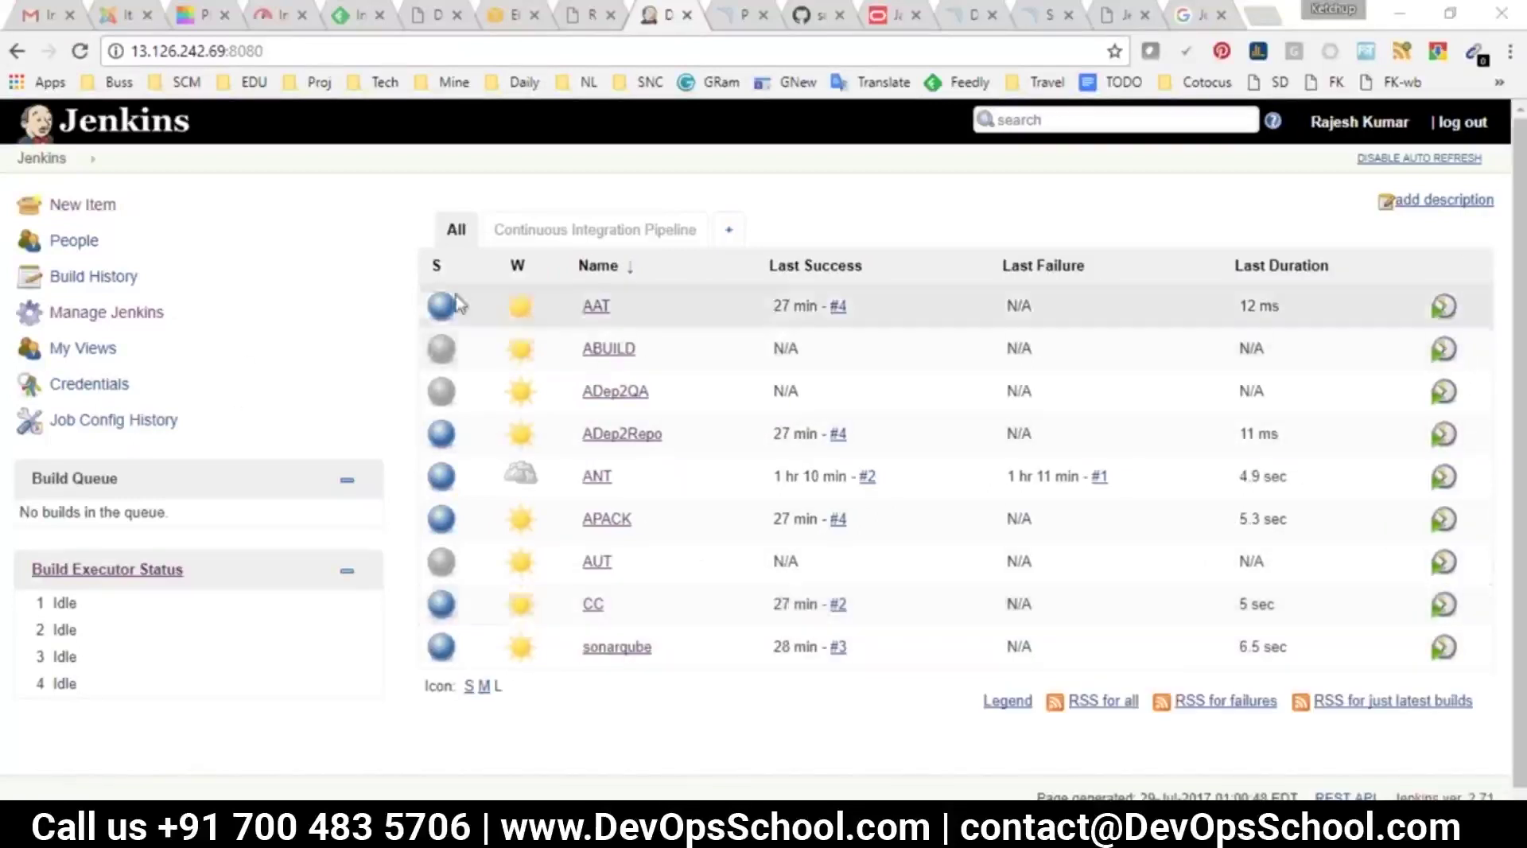
Recheck the restore backup list via Manage Jenkins > ThinBackup, then switch to the terminal
click(94, 315)
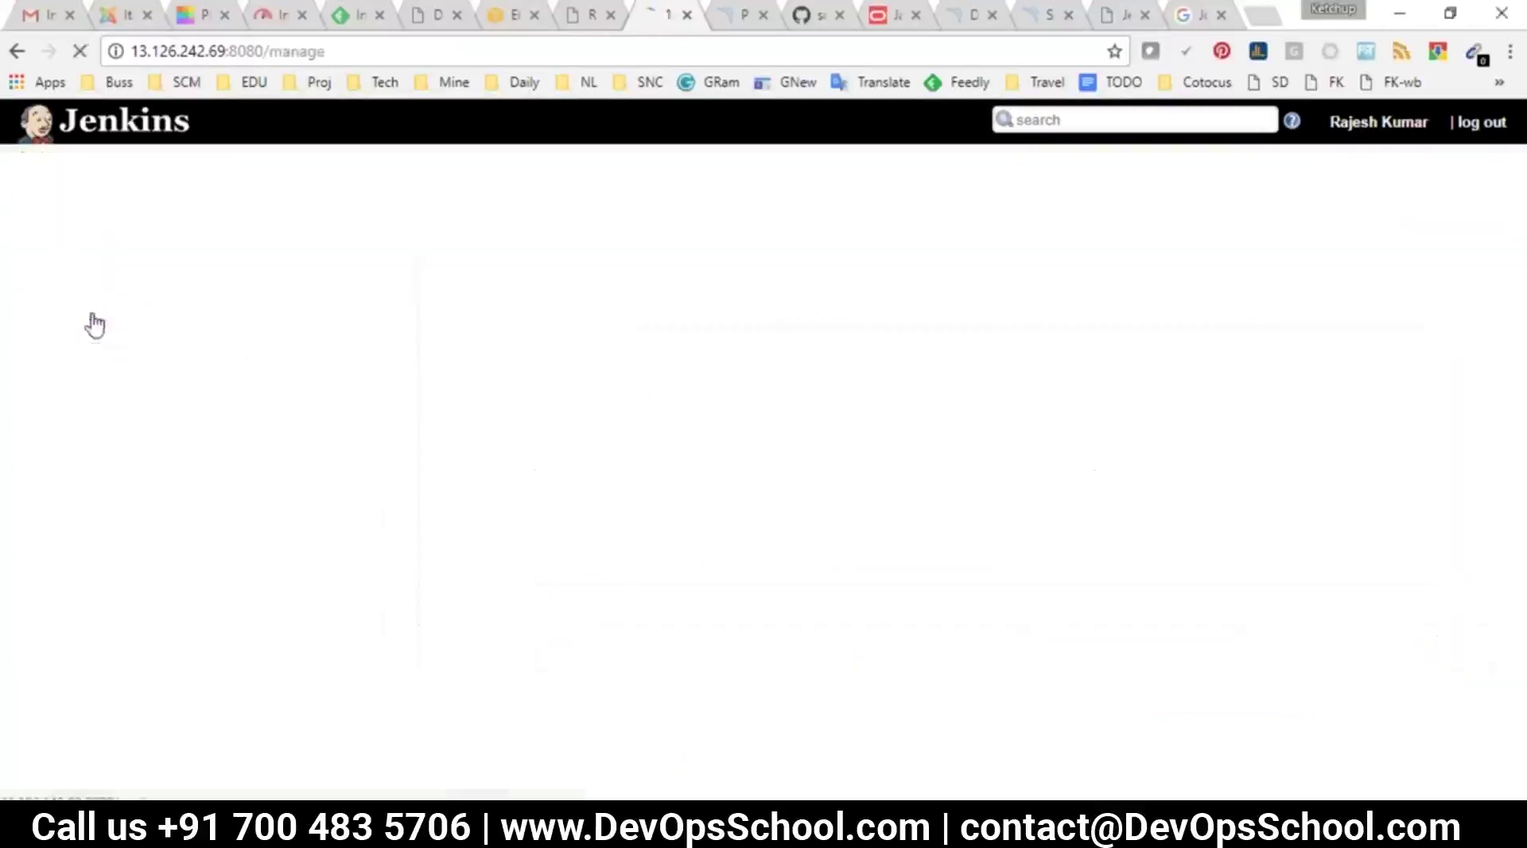
scroll(620, 545, down, 5)
scroll(671, 685, down, 2)
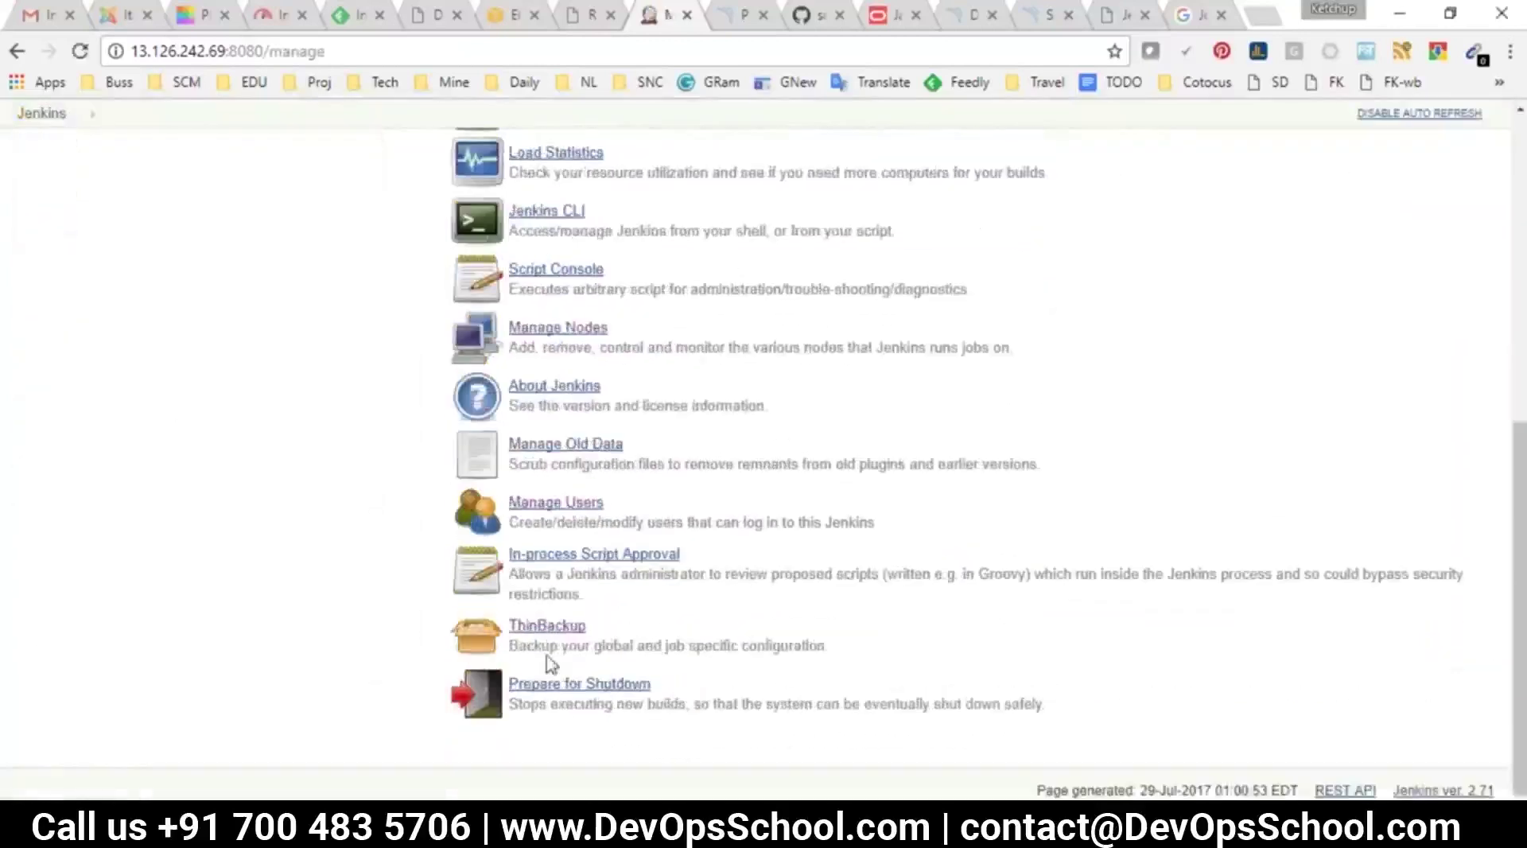
click(544, 628)
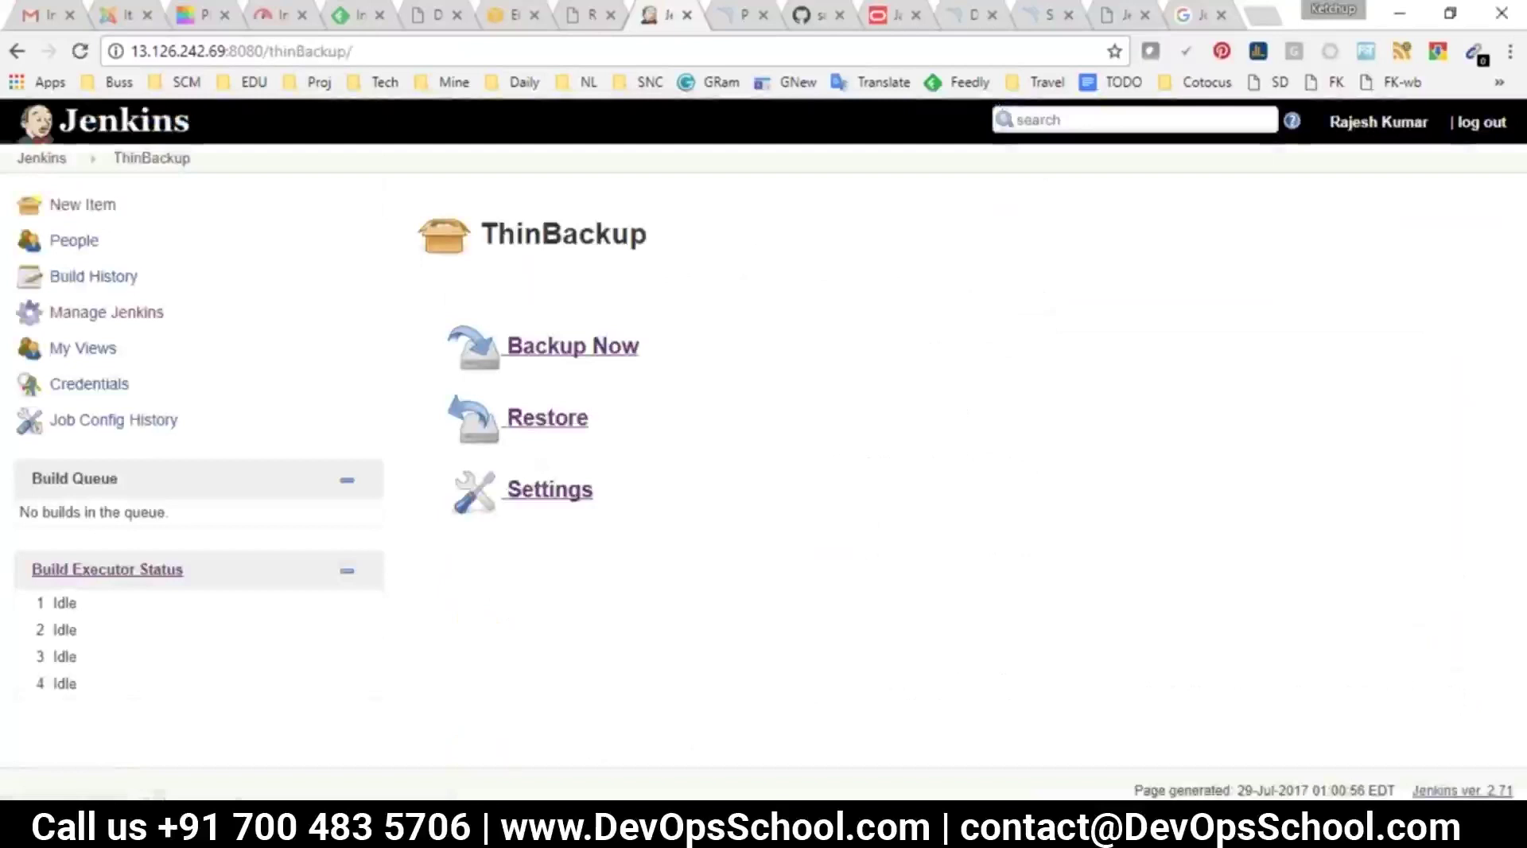
click(544, 419)
click(600, 337)
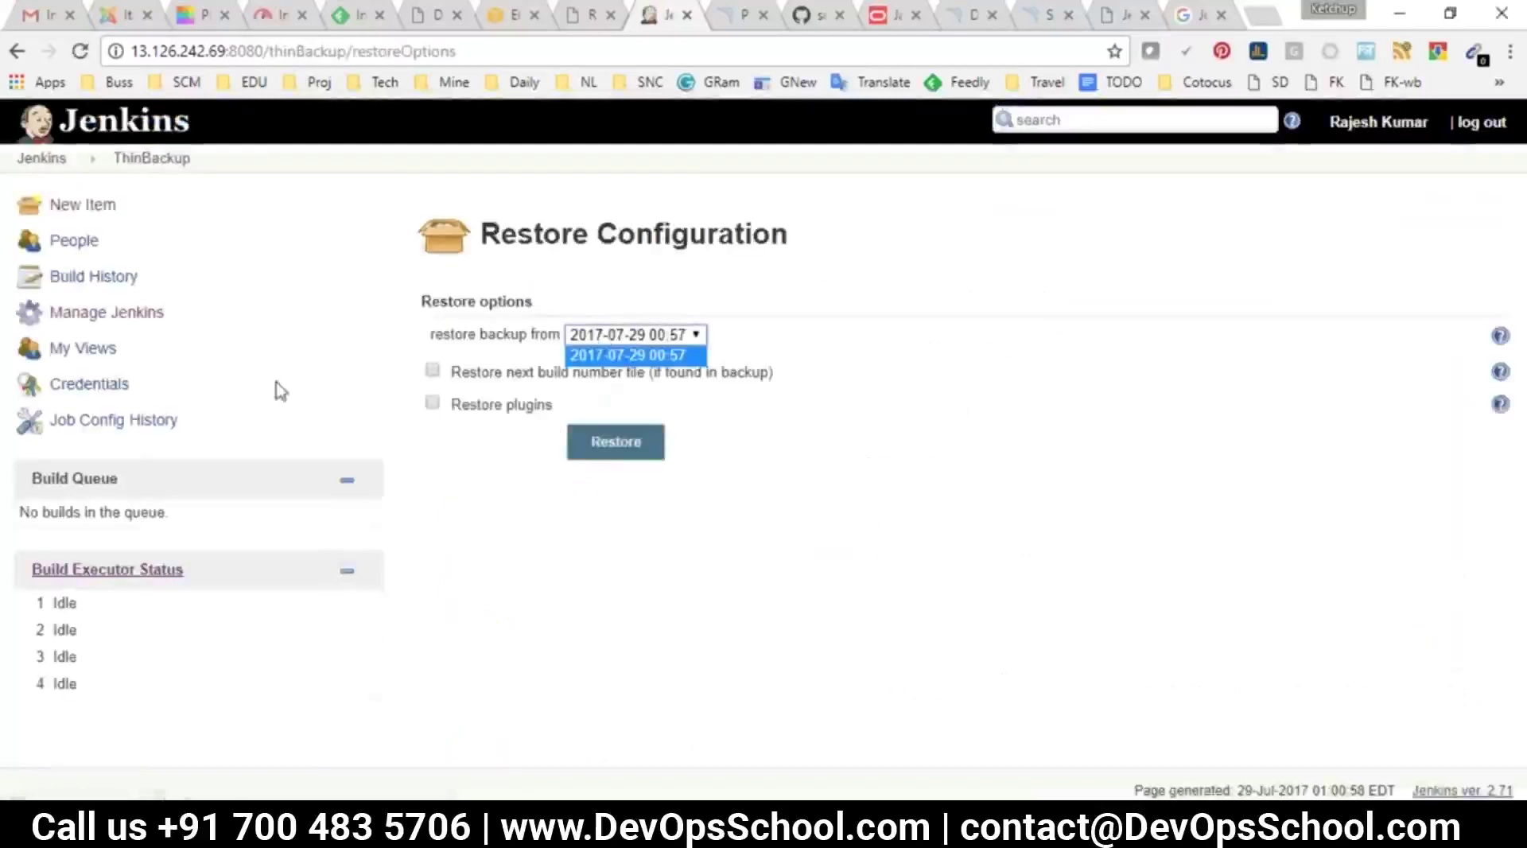
click(13, 50)
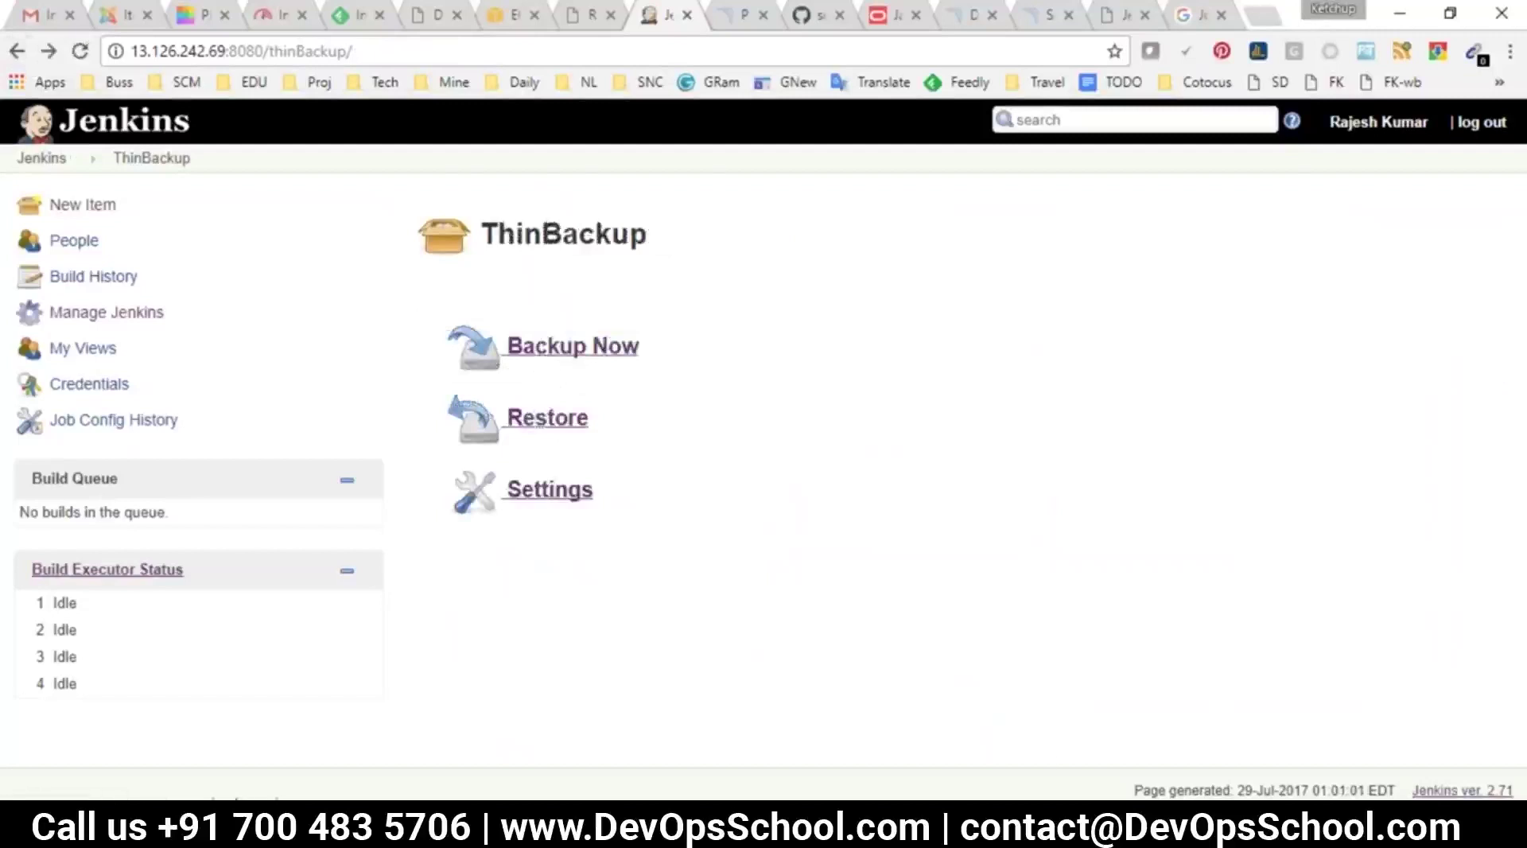
key(alt+Tab)
Clear the terminal, list the backup folder, and print its path with pwd
text(clear)
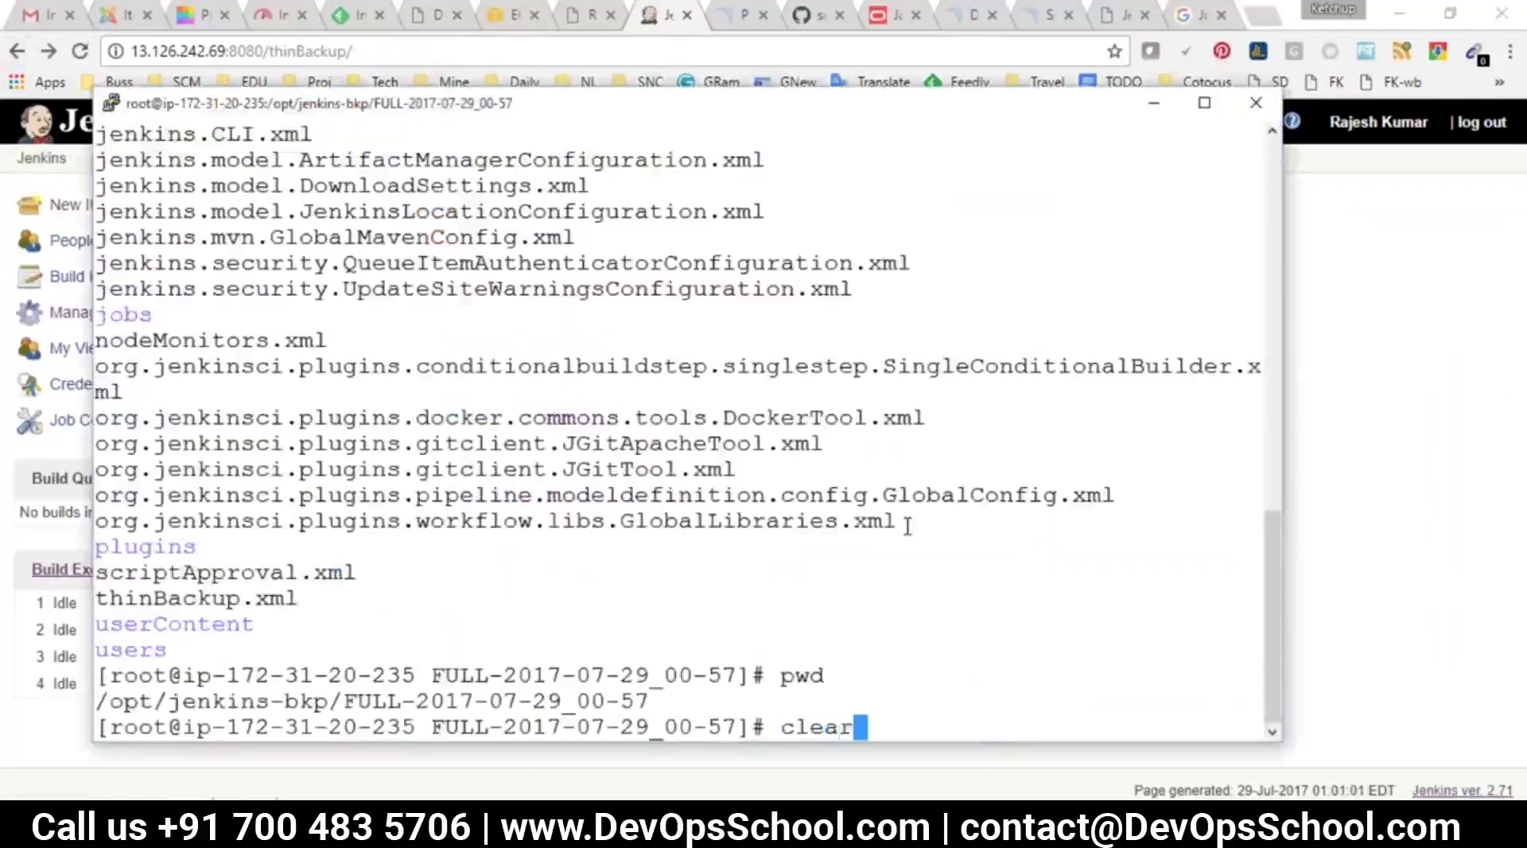
key(Return)
text(ls)
key(Return)
text(pwd)
key(Return)
double_click(495, 700)
click(495, 700)
double_click(496, 701)
Move into /var/lib/jenkins/jobs and list the job folders
text(cd /var/)
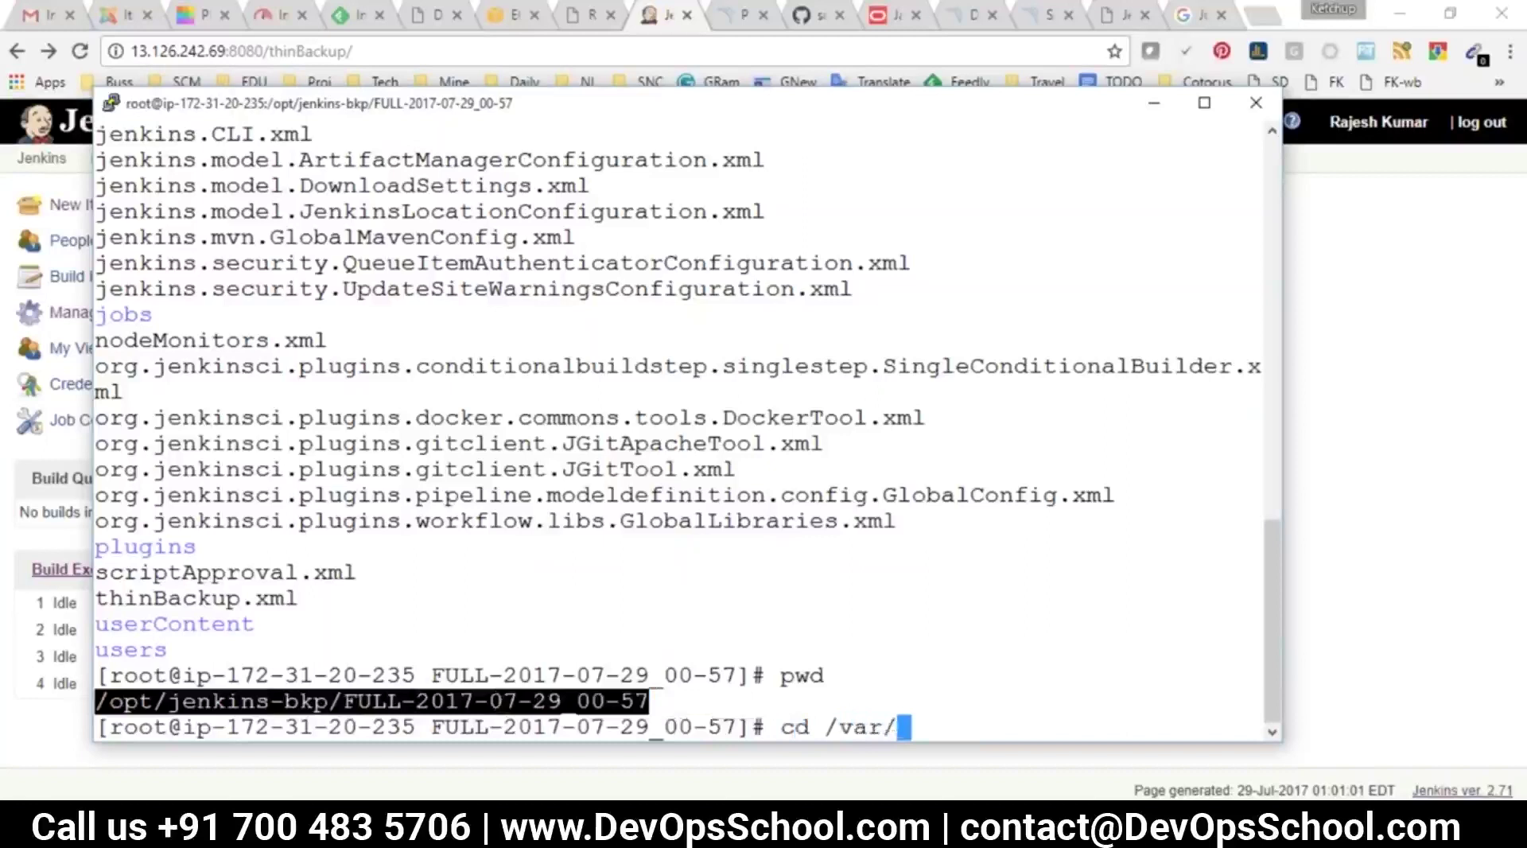
text(lib/jenkins/)
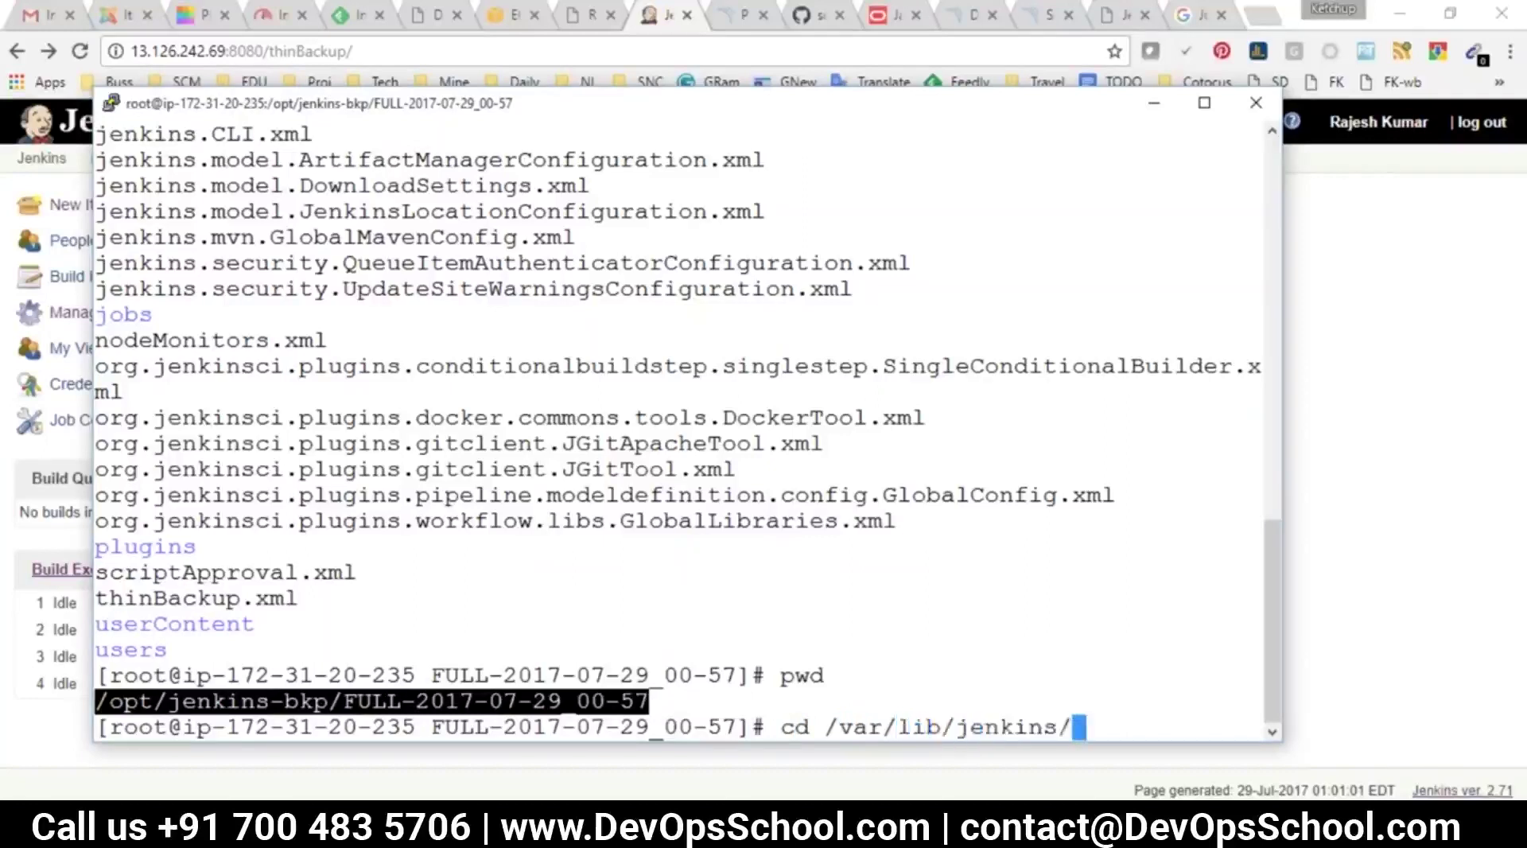
key(Return)
text(ls)
key(Return)
text(cd )
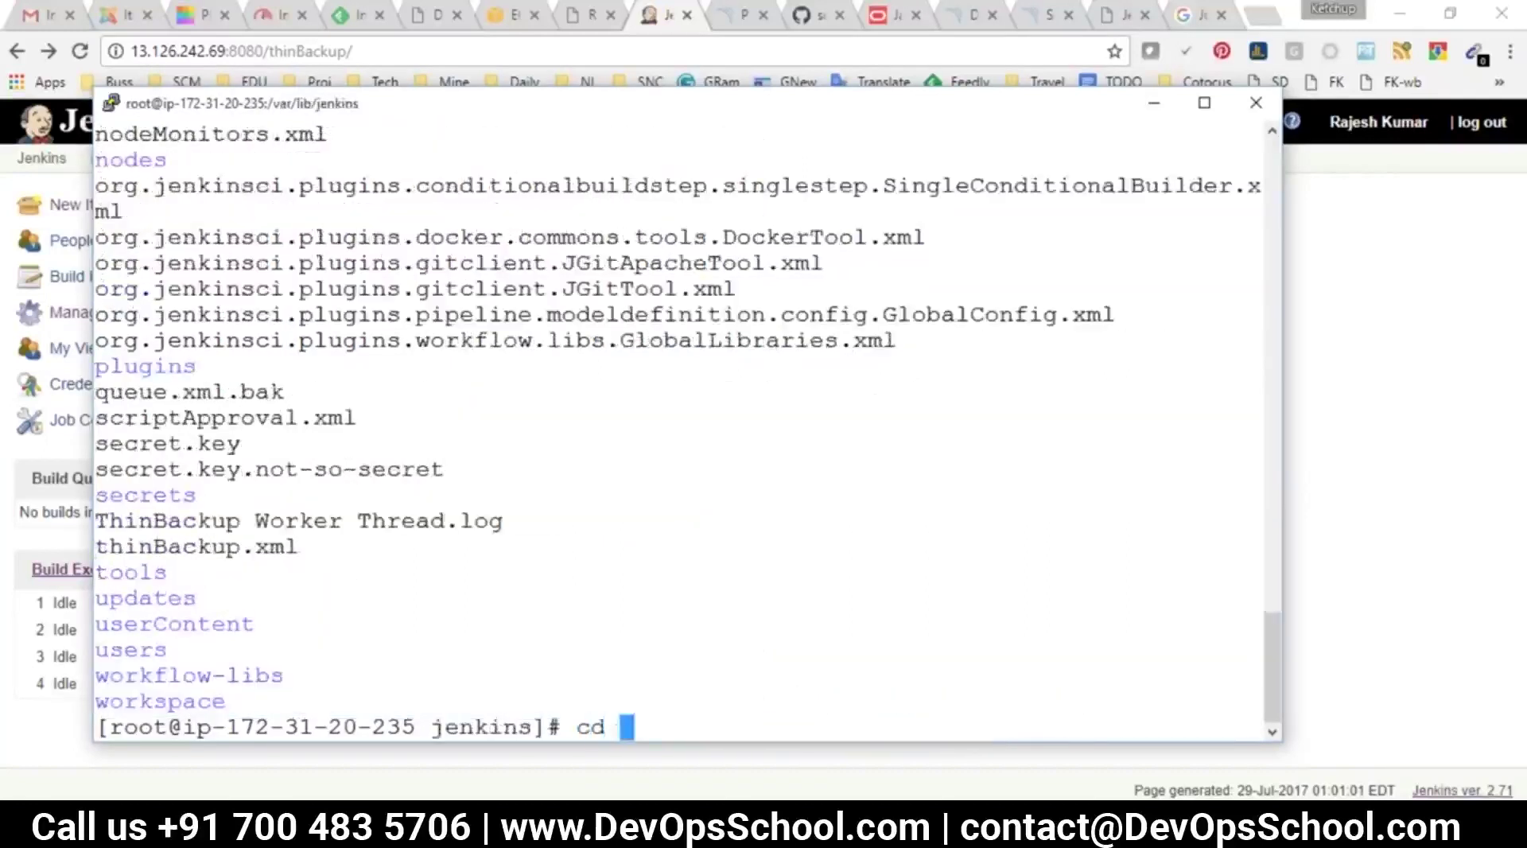
text(jobs/)
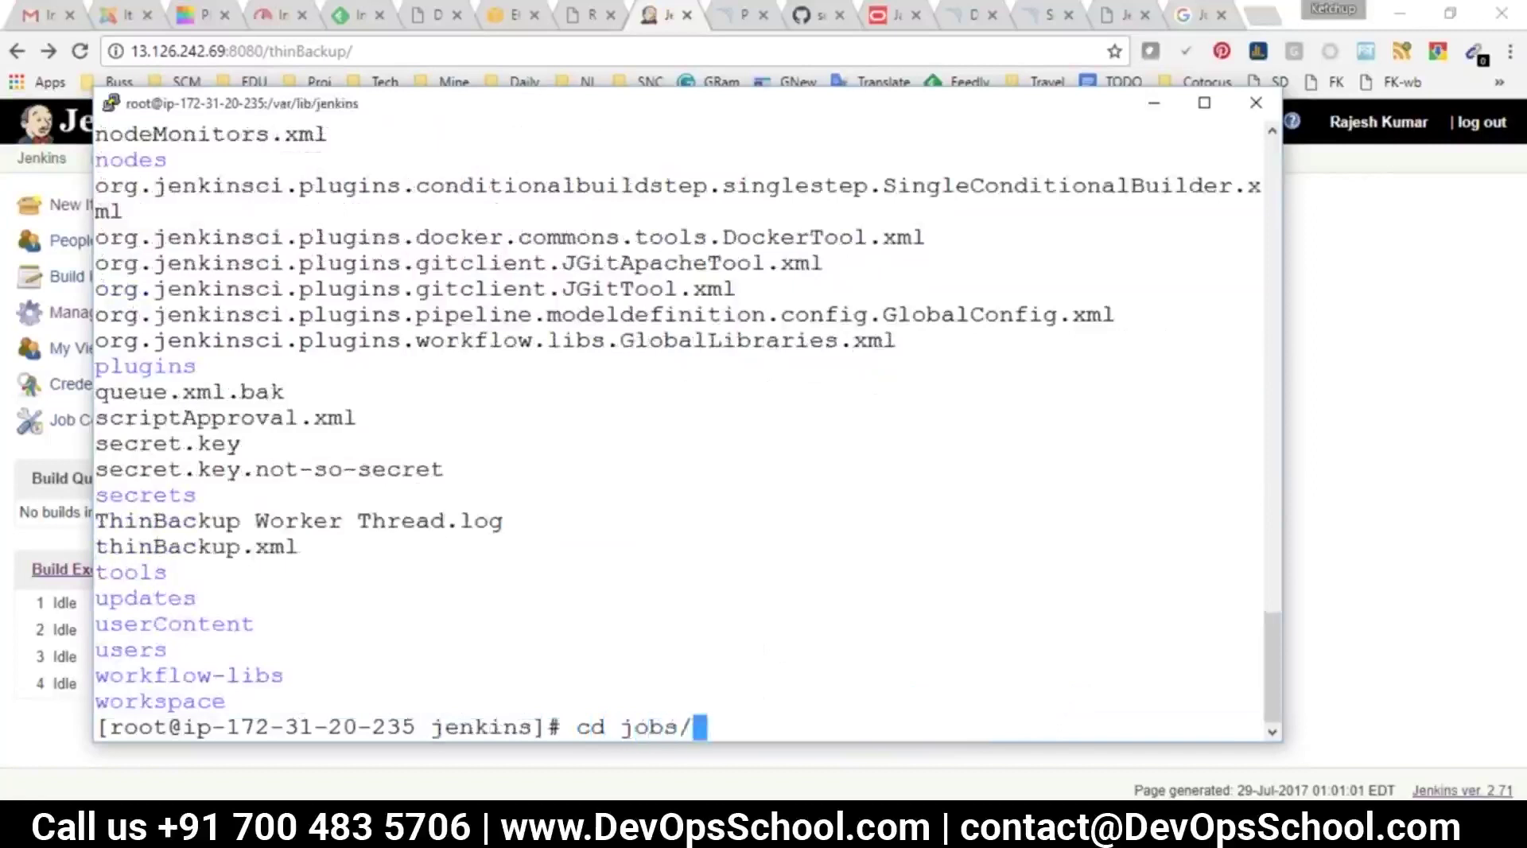
key(Return)
text(ls)
key(Return)
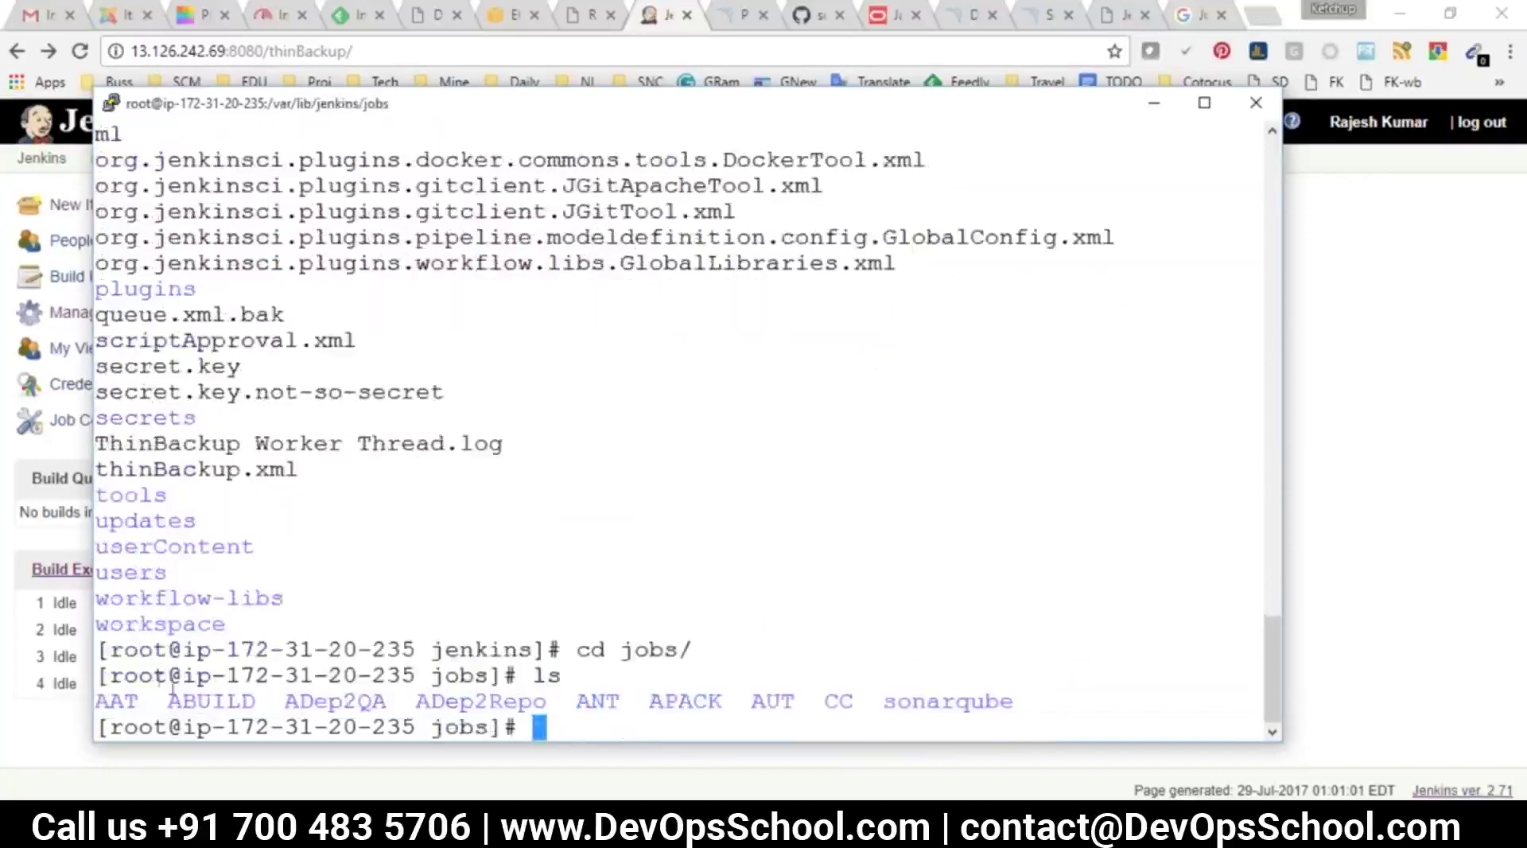
Delete the AAT job folder with rm -rf AAT and bring the browser forward
double_click(110, 698)
key(super+c)
text(rm -rf)
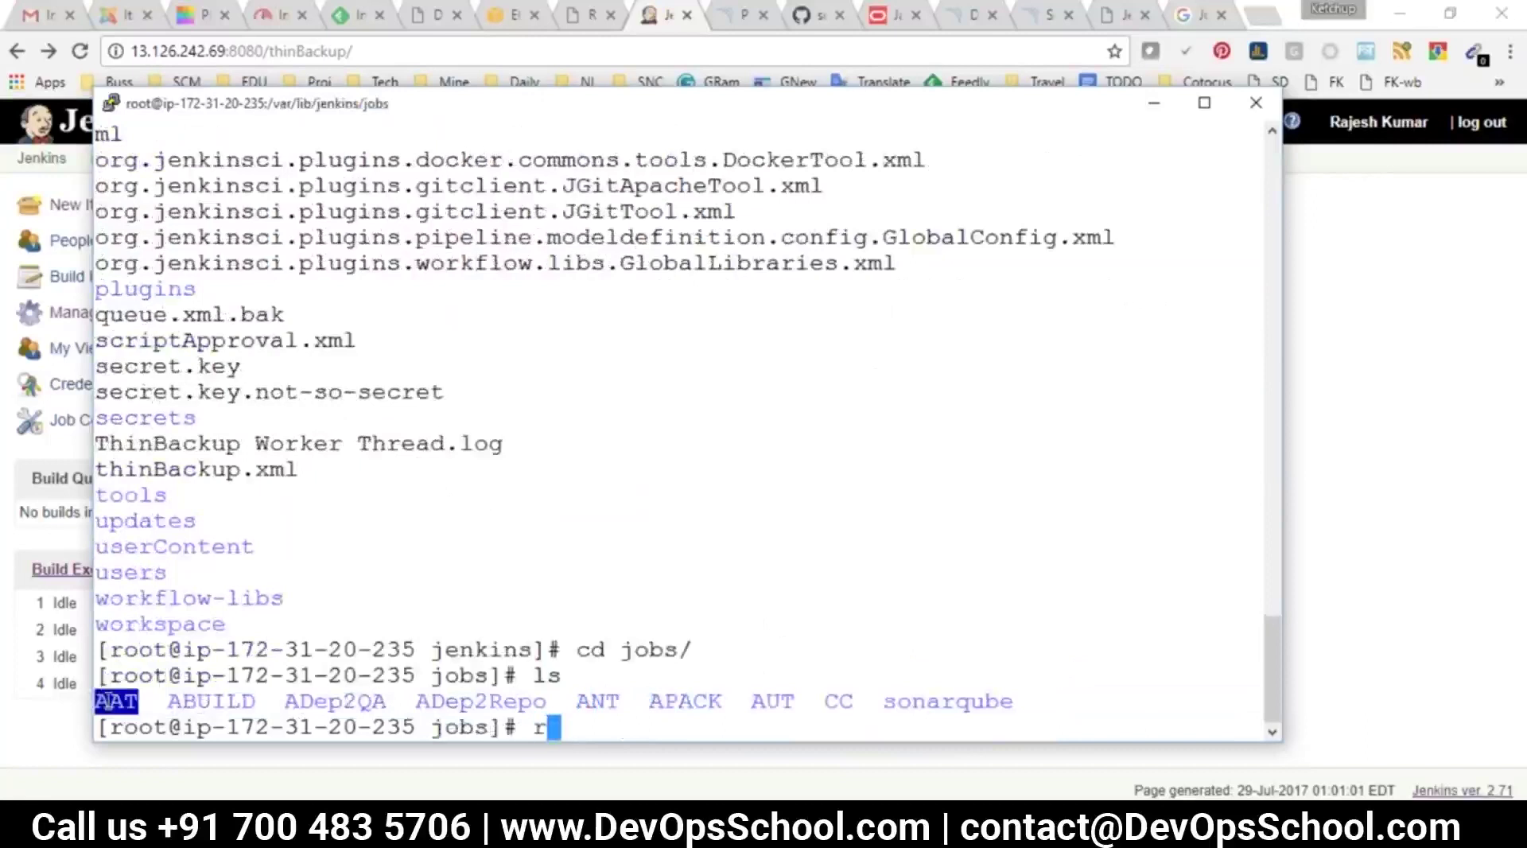
key(BackSpace)
key(BackSpace)
key(BackSpace)
text(-rf)
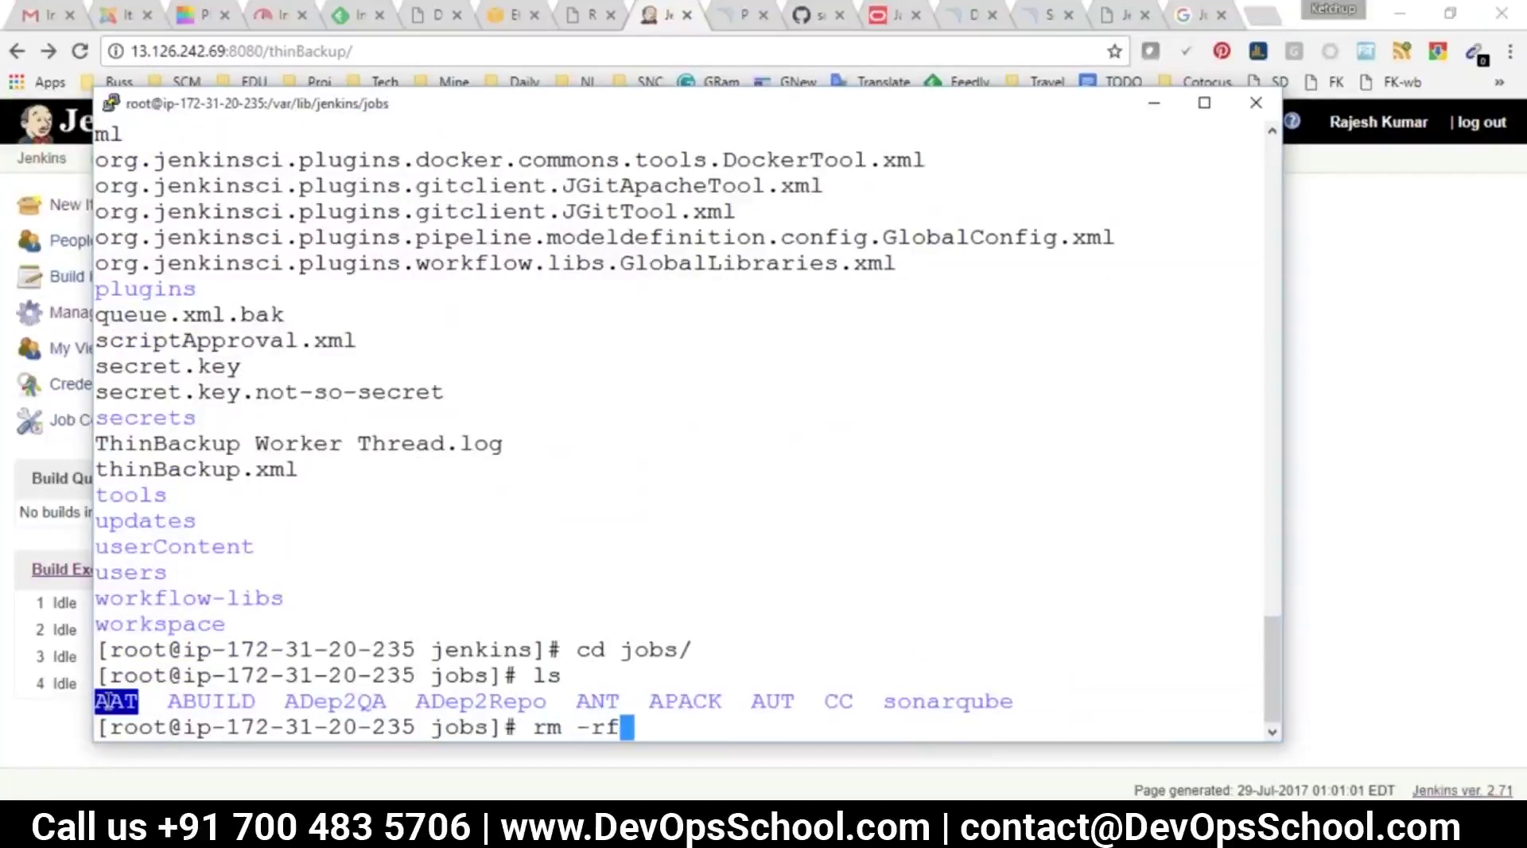
right_click(610, 545)
key(Return)
key(alt+Tab)
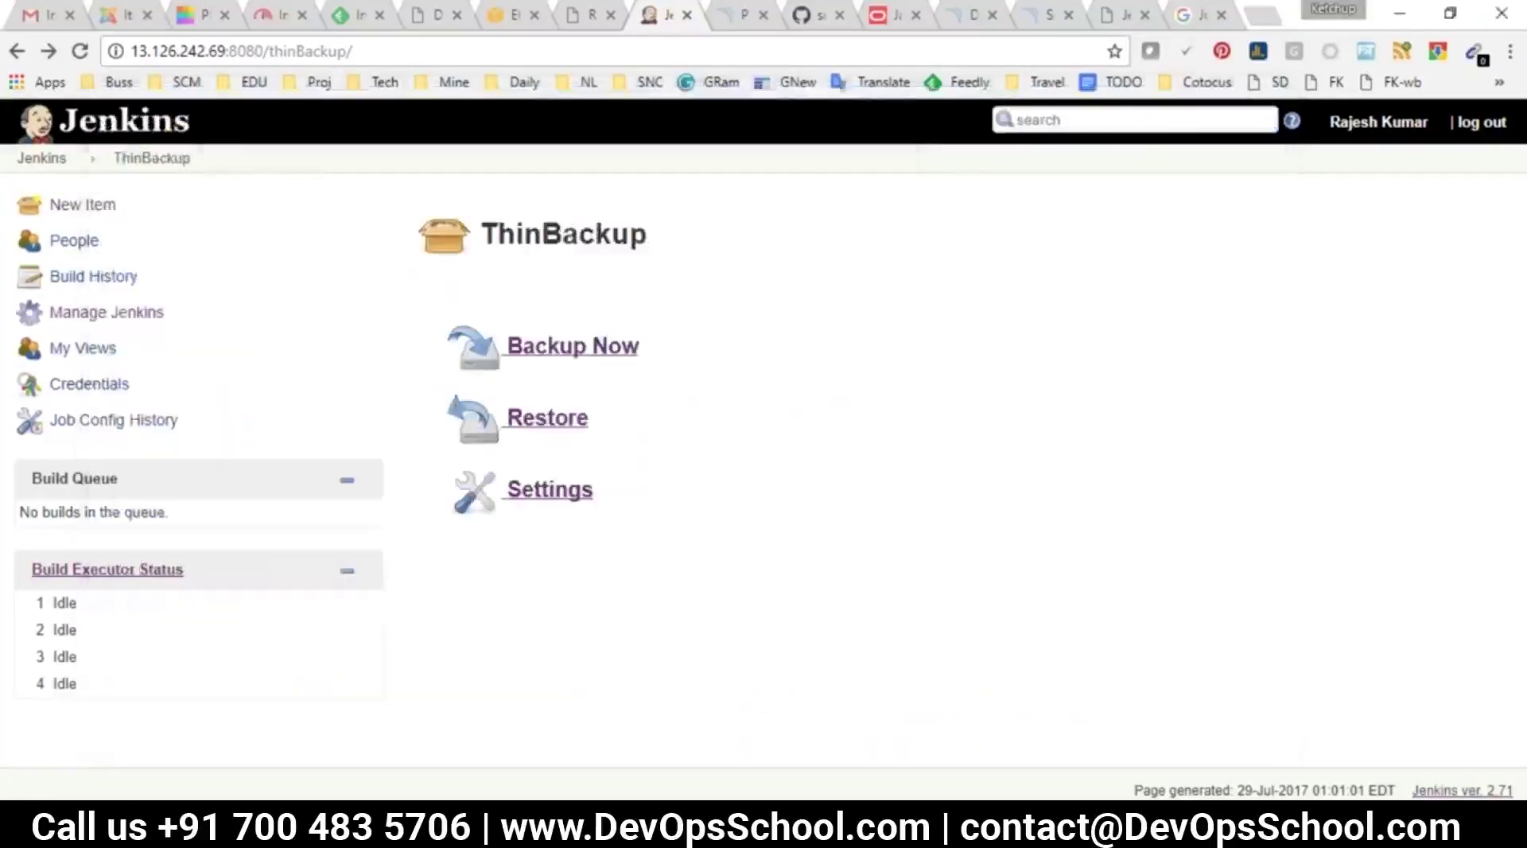
From the dashboard, run Manage Jenkins > Reload Configuration from Disk and confirm OK
click(42, 157)
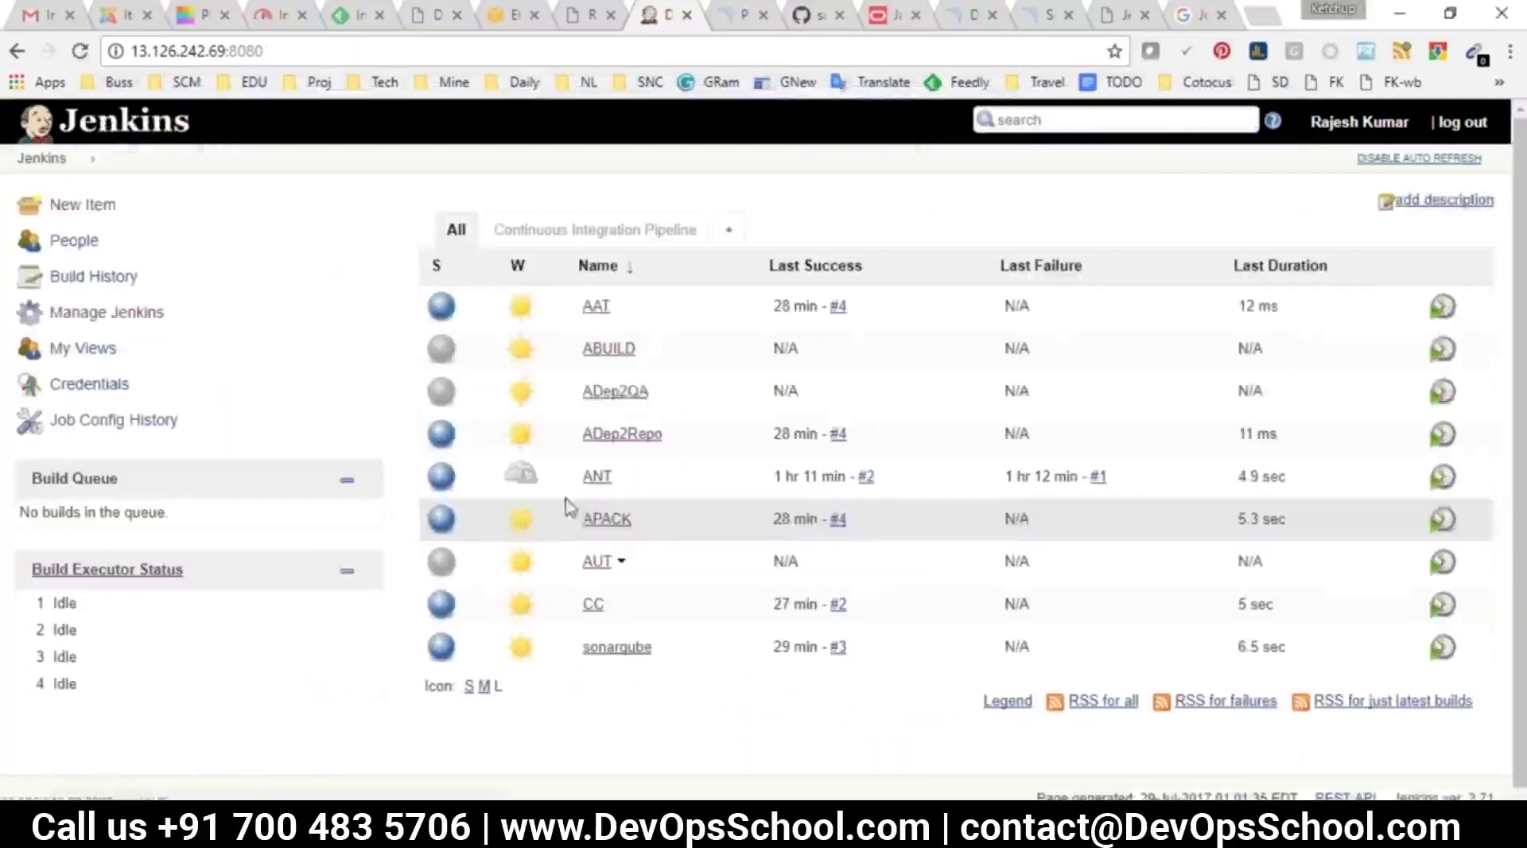
click(100, 316)
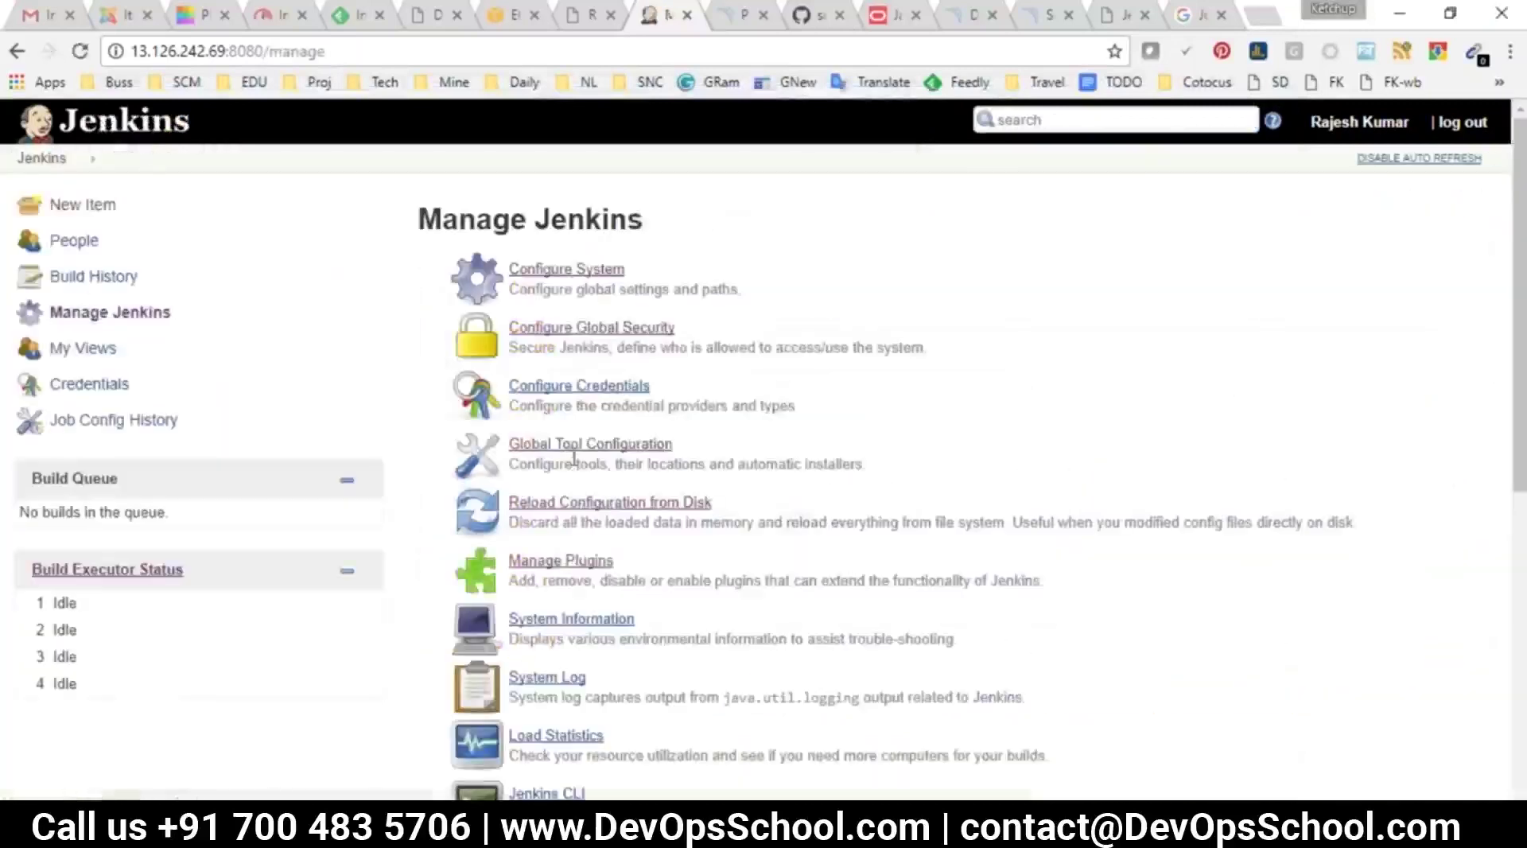
click(603, 511)
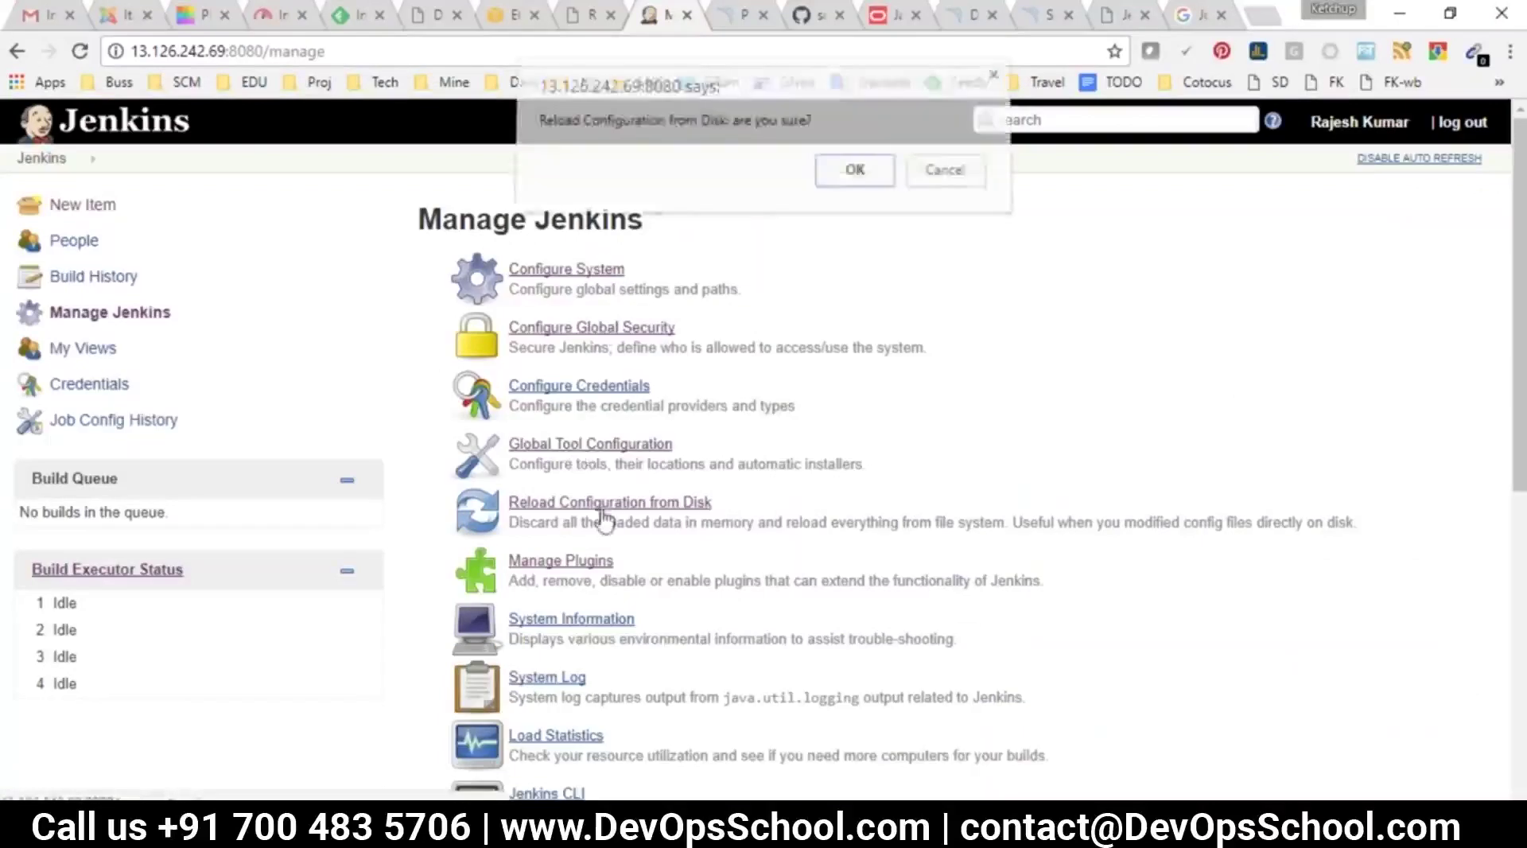
click(853, 171)
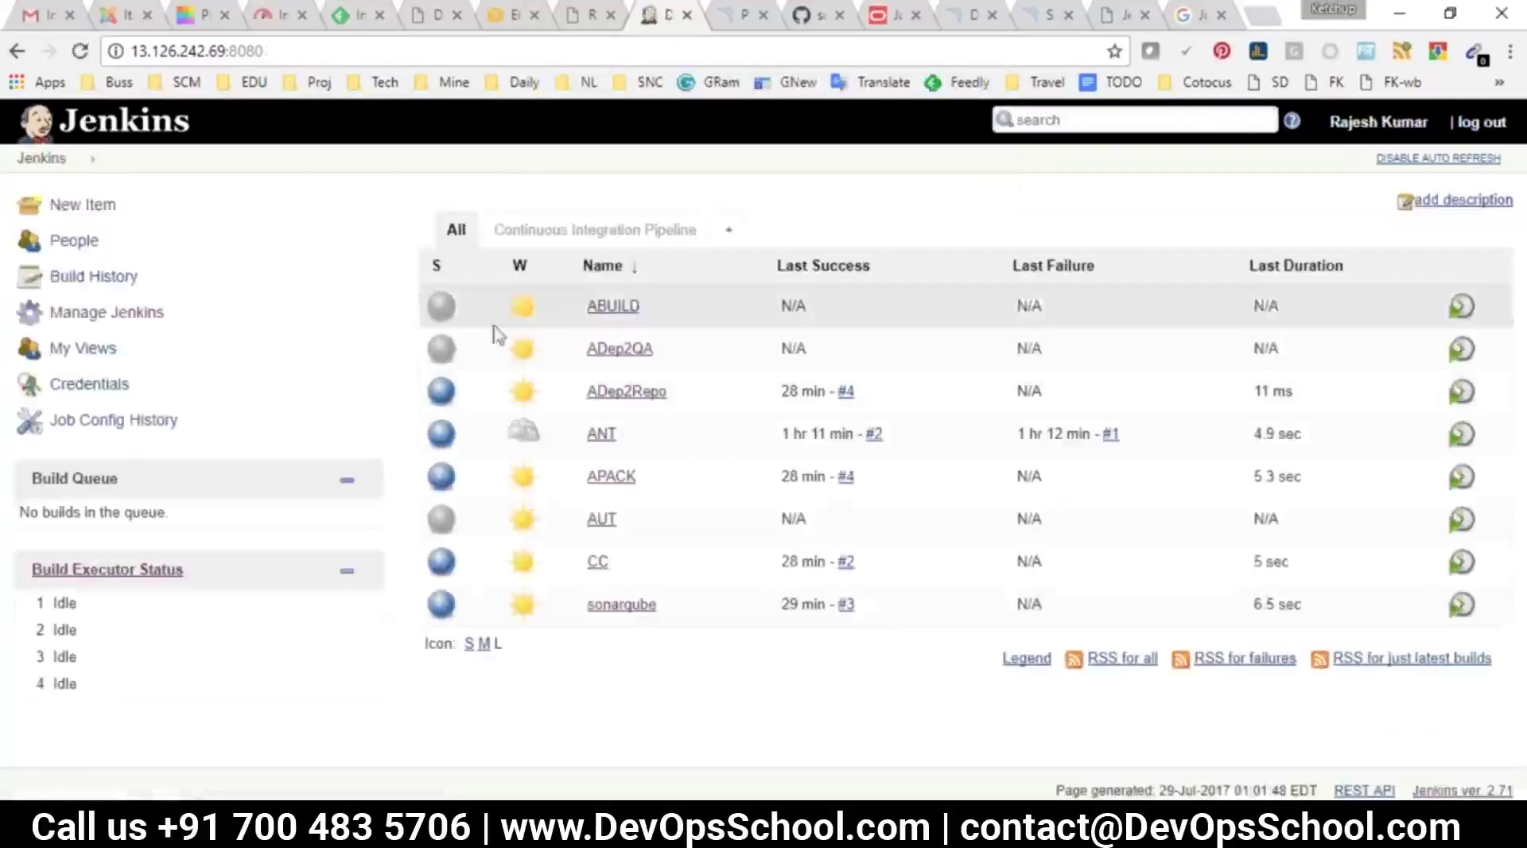
Move into /opt/jenkins-bkp and its FULL-2017-07-29_00-57 backup folder, listing the contents
key(alt+Tab)
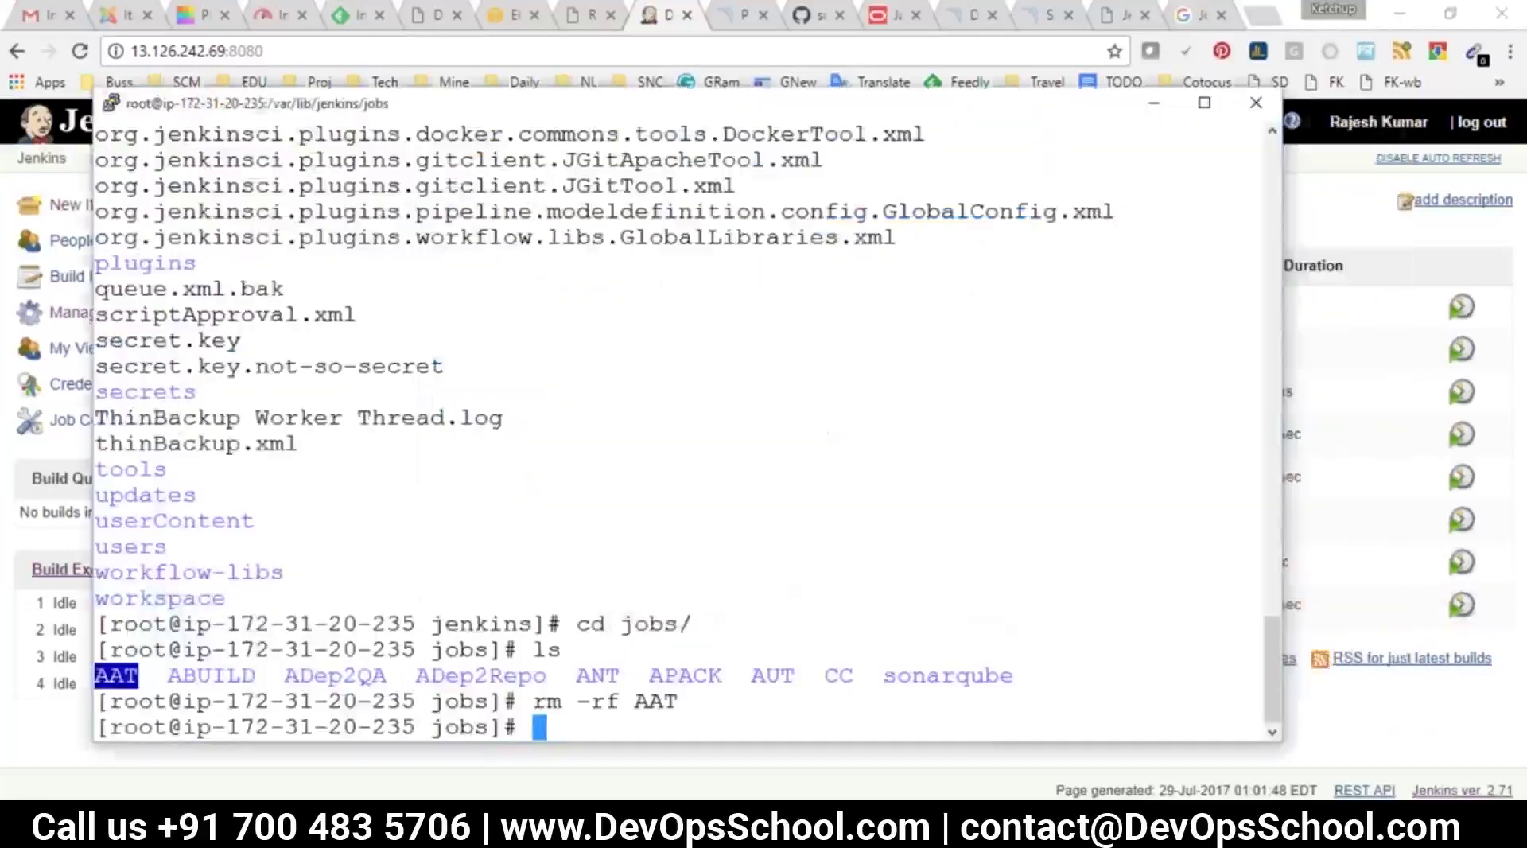
text(cd /)
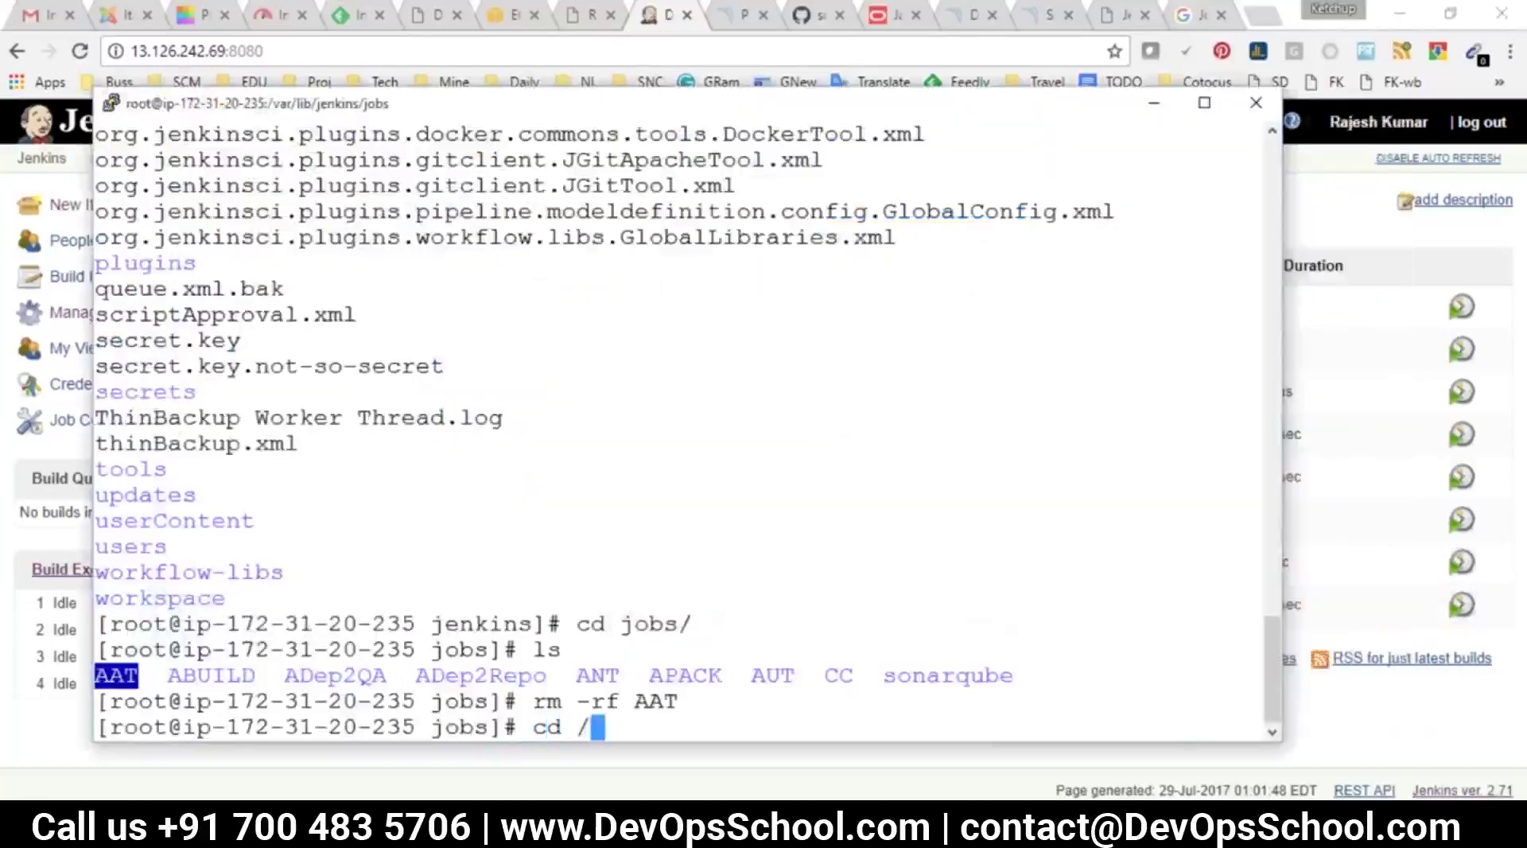
text(opt/jenkins-bkp/)
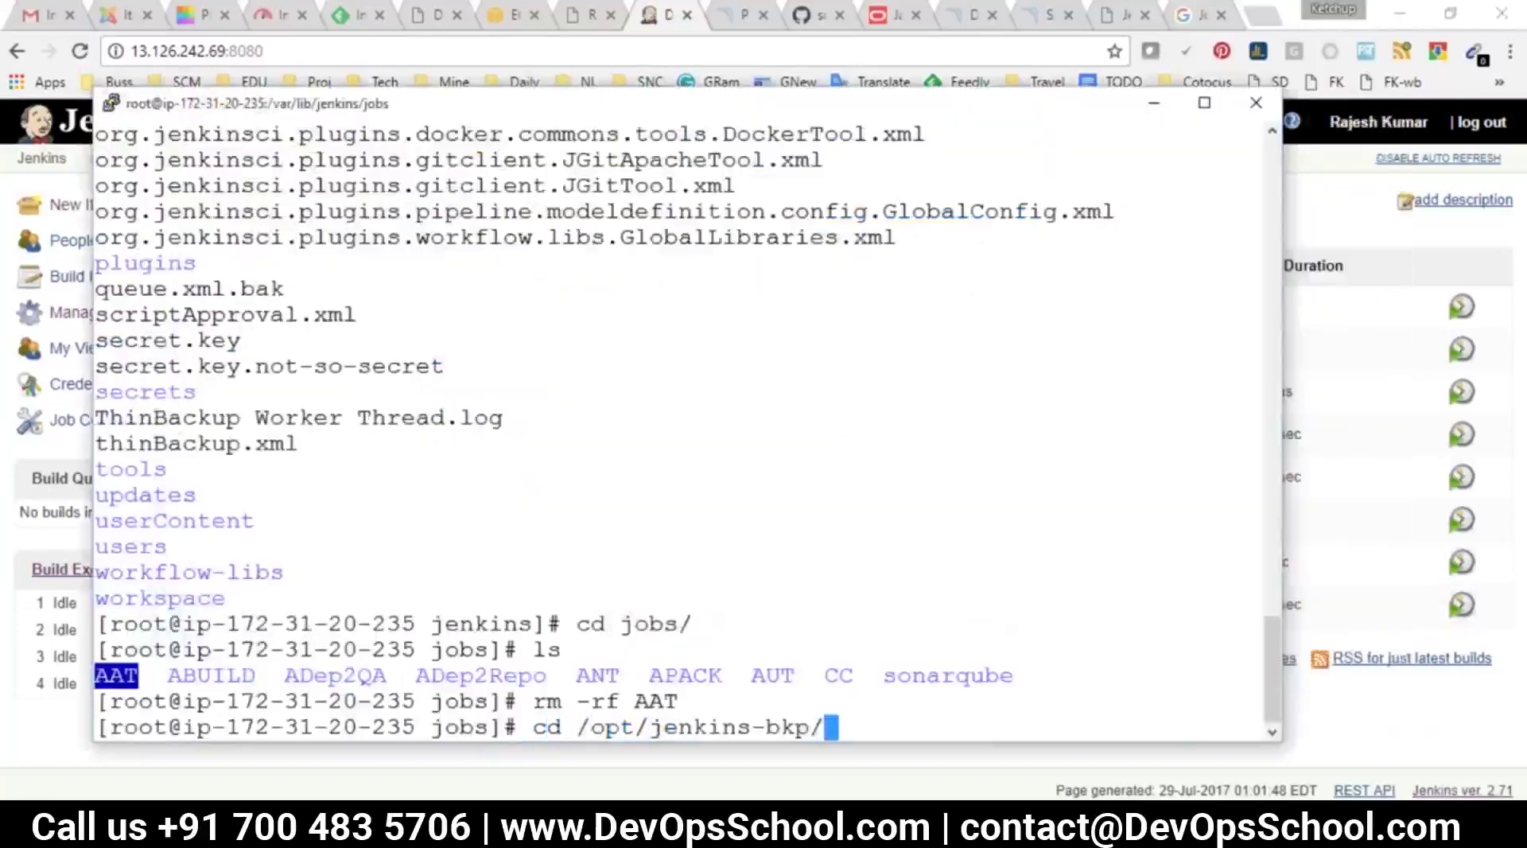
key(Return)
text(ls)
key(Return)
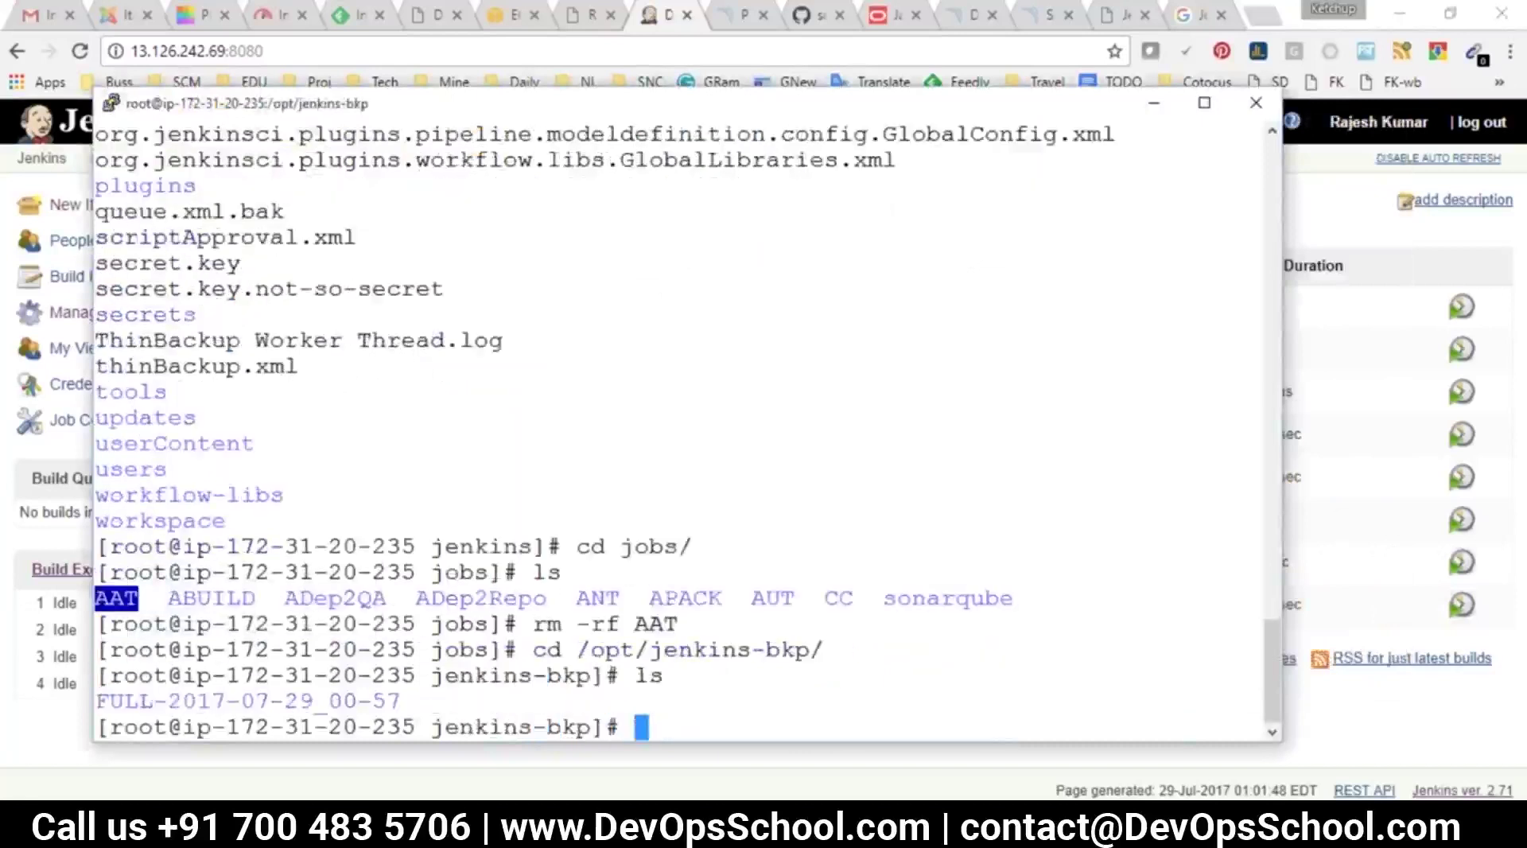
text(cd F)
key(Tab)
key(Return)
text(ls)
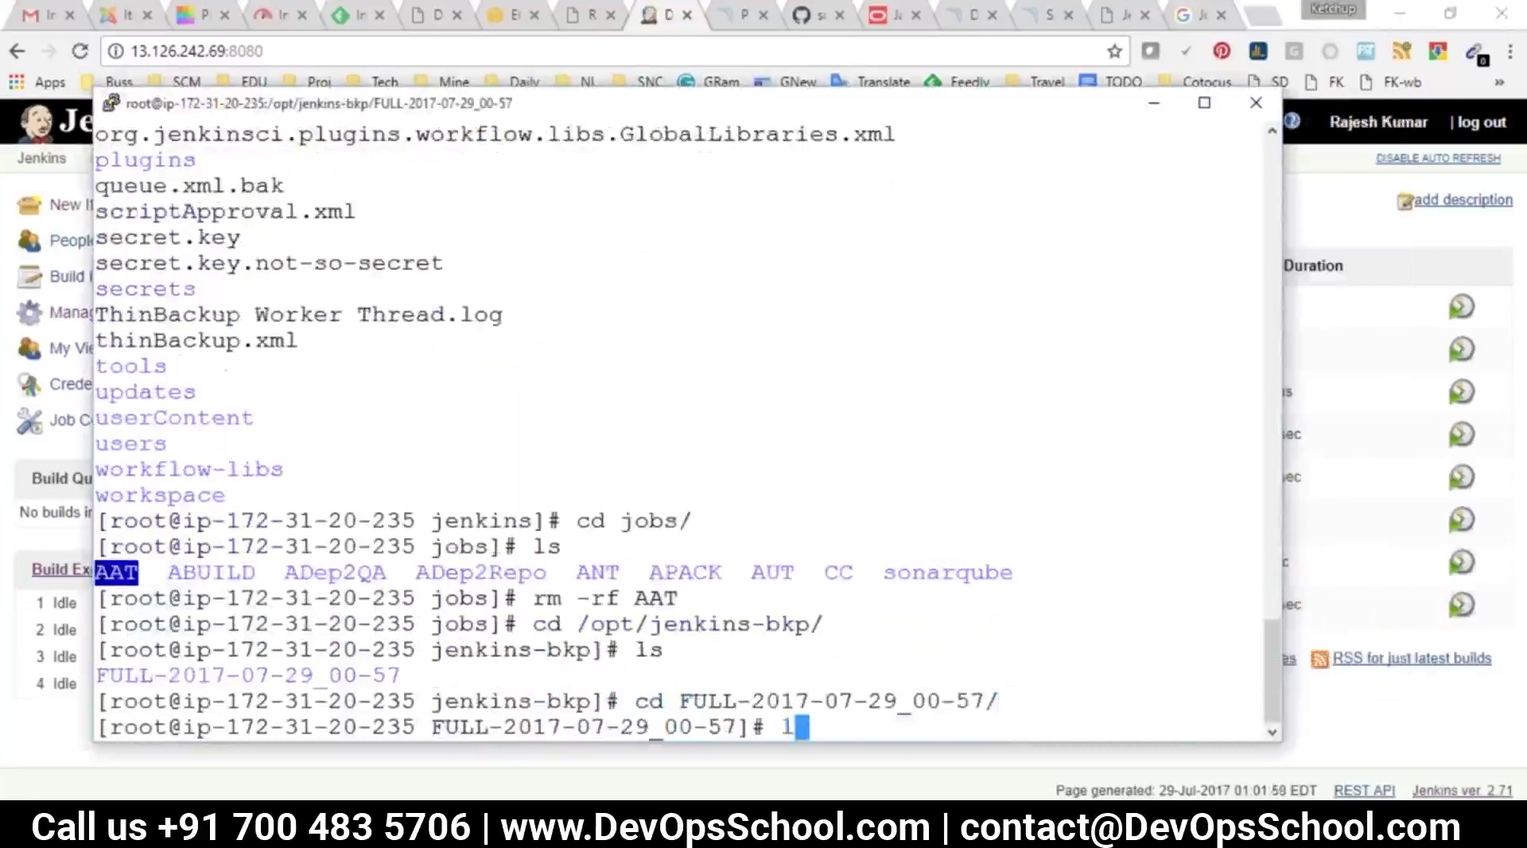
key(Return)
Enter the backup's jobs folder and list the job folders
text(cd j)
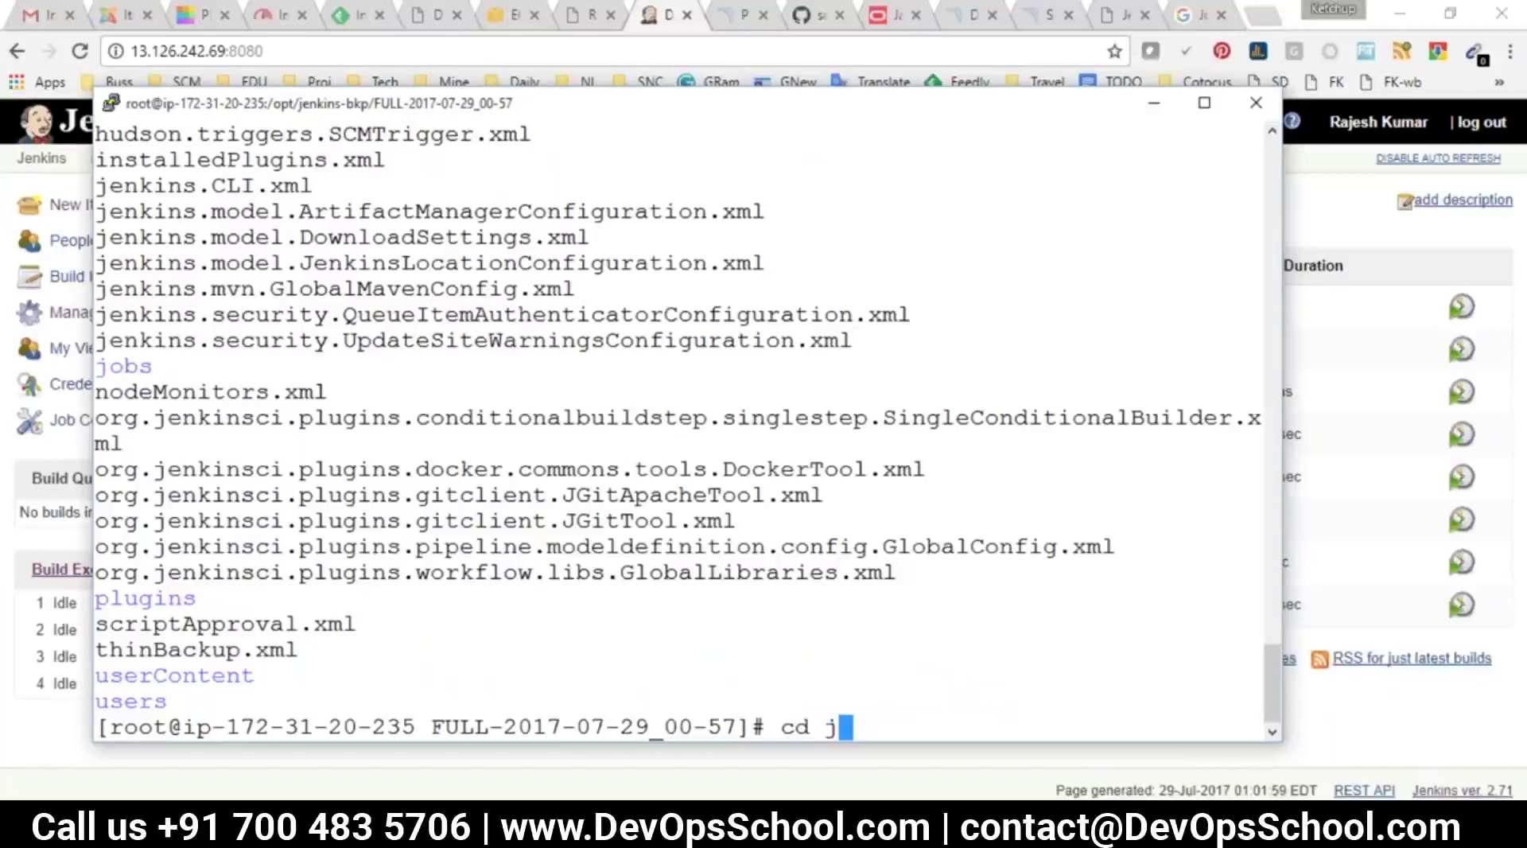
key(Tab)
key(Tab)
text(p)
key(BackSpace)
text(o)
key(Tab)
key(Return)
text(ls)
key(Return)
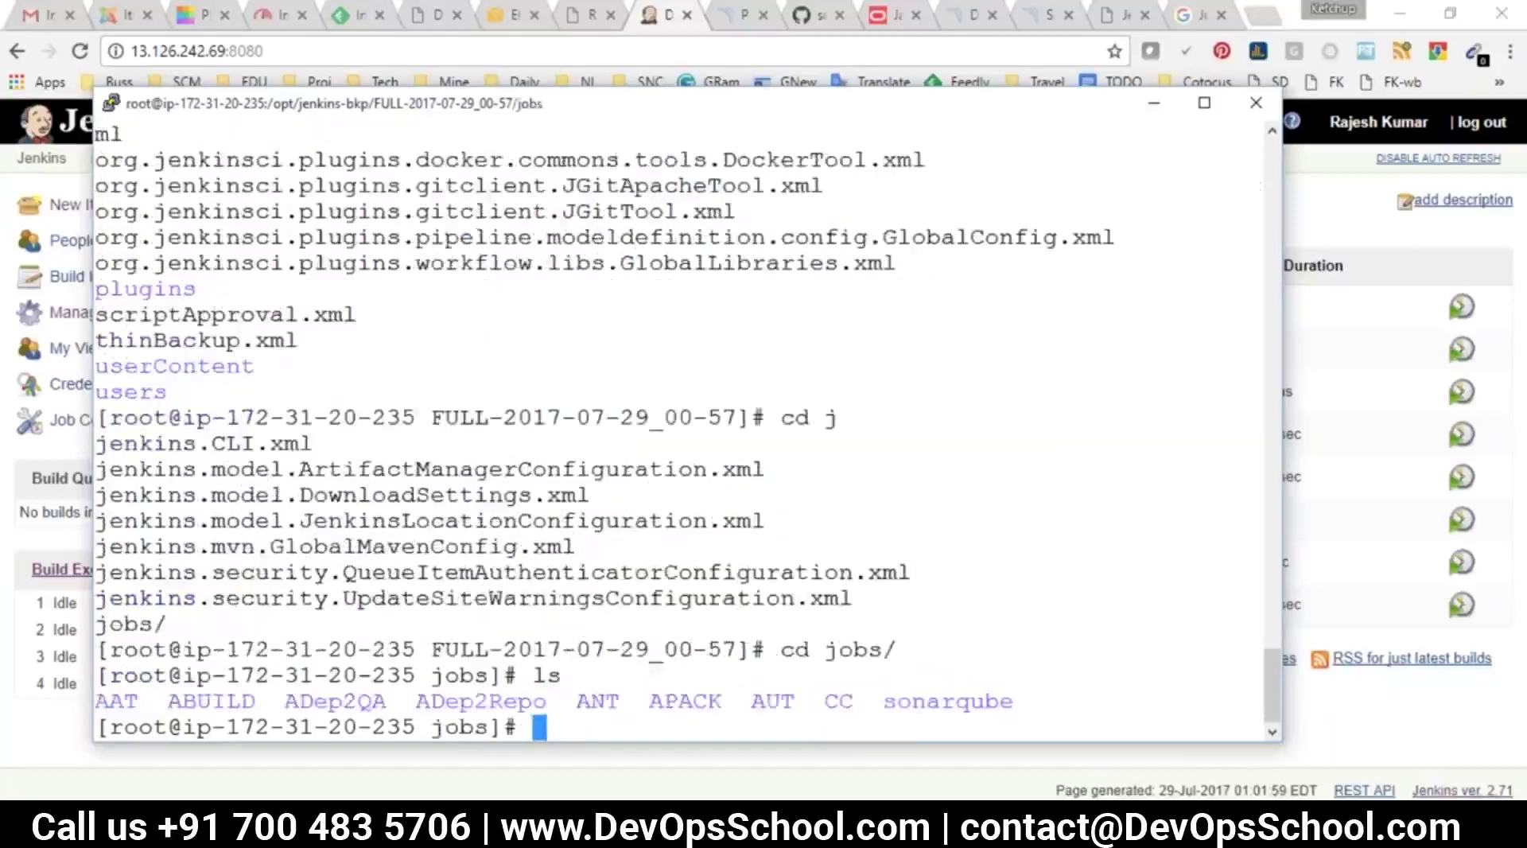
Type the copy command cp -rf AAT /var/lib/jenkins/jo… to restore AAT
double_click(100, 687)
key(super+c)
text(cp rf)
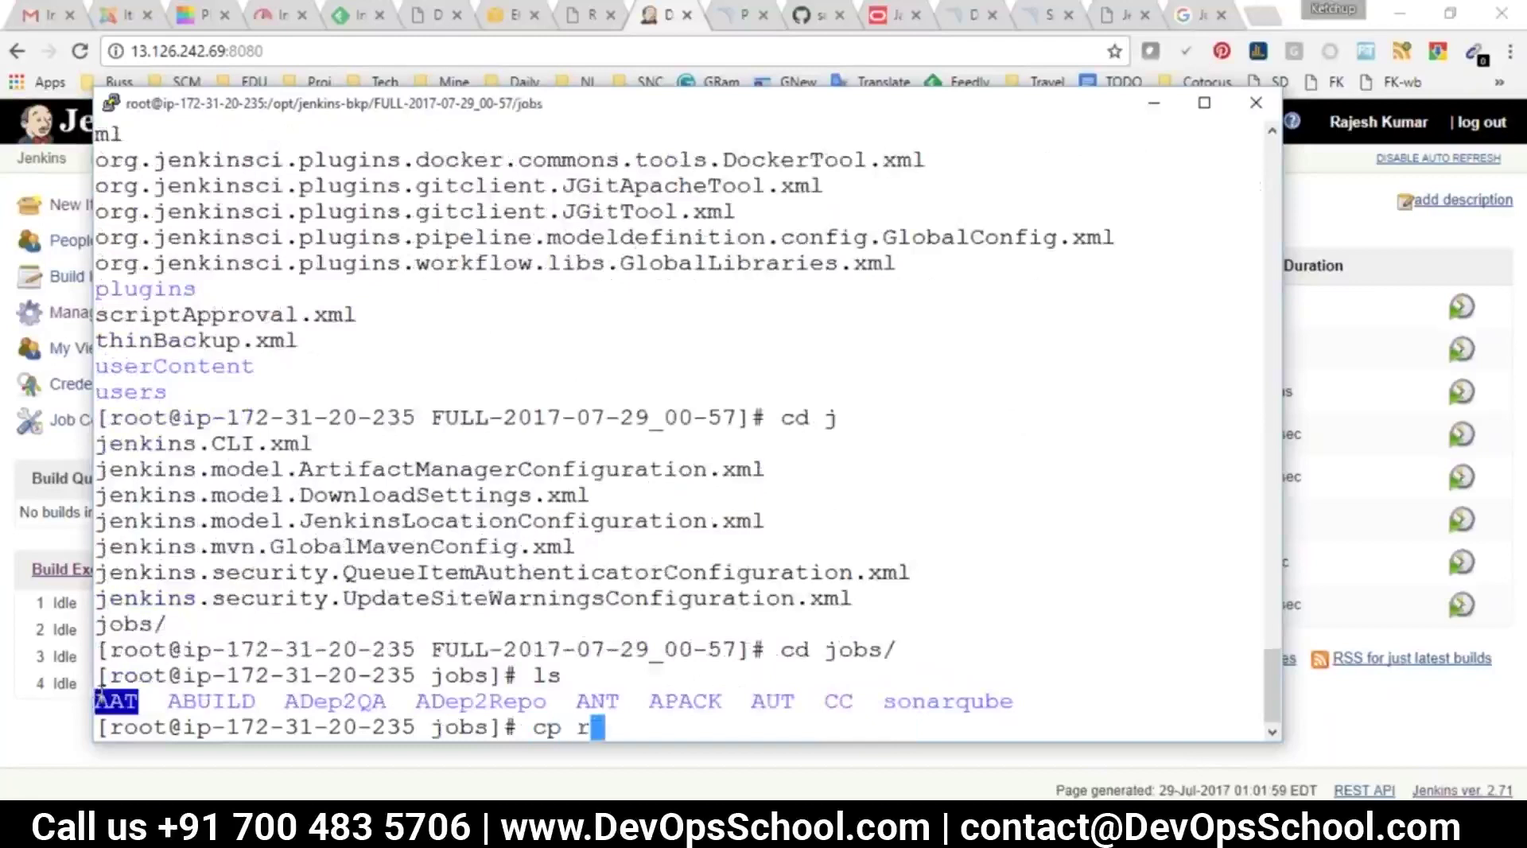
key(BackSpace)
key(BackSpace)
text(-rf)
right_click(485, 374)
text(/v)
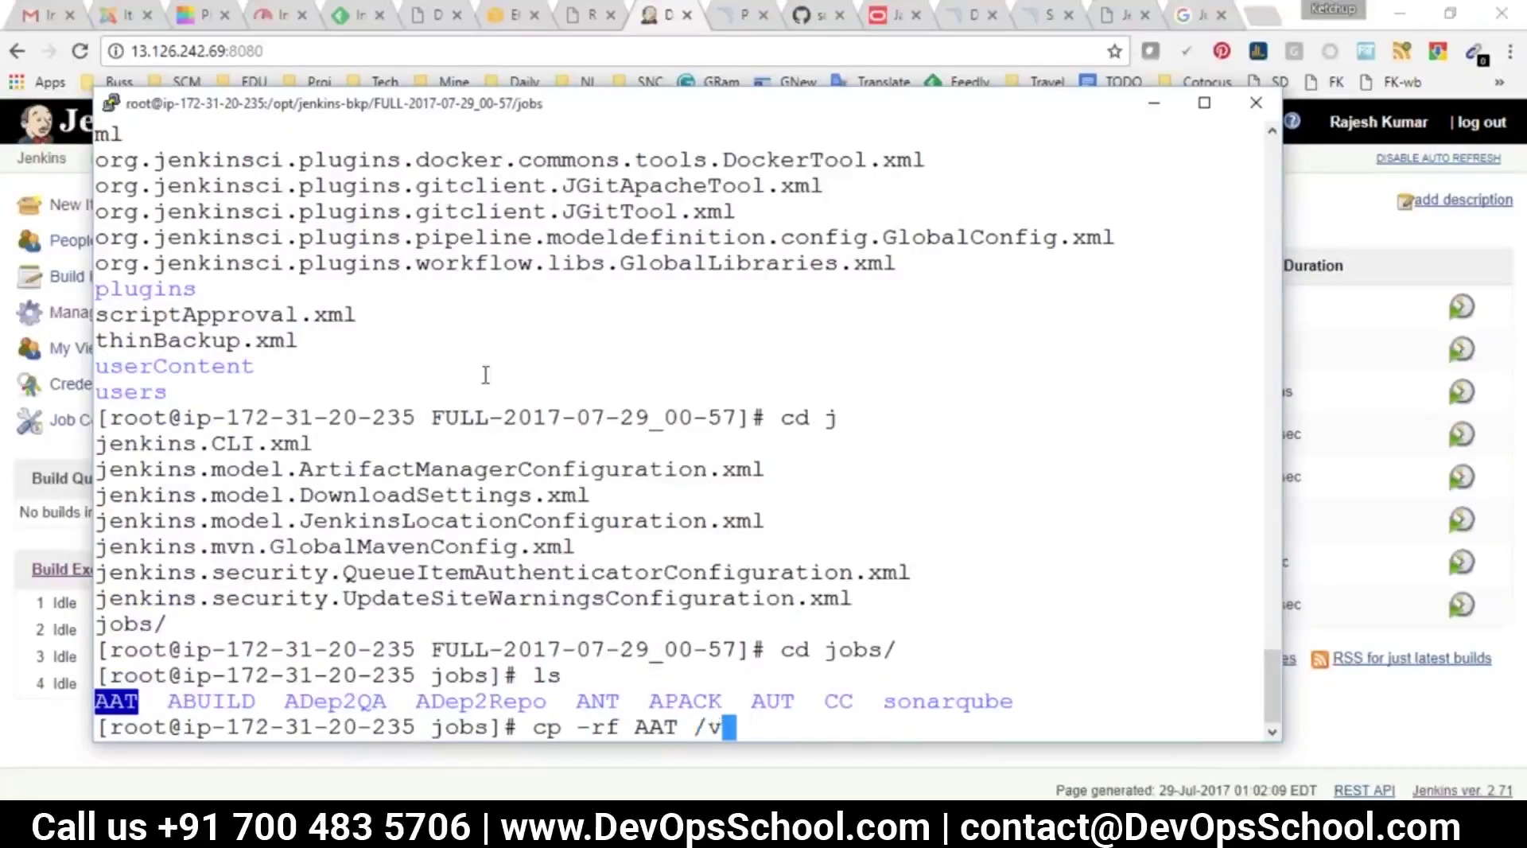
text(ar/lib/jenkins/)
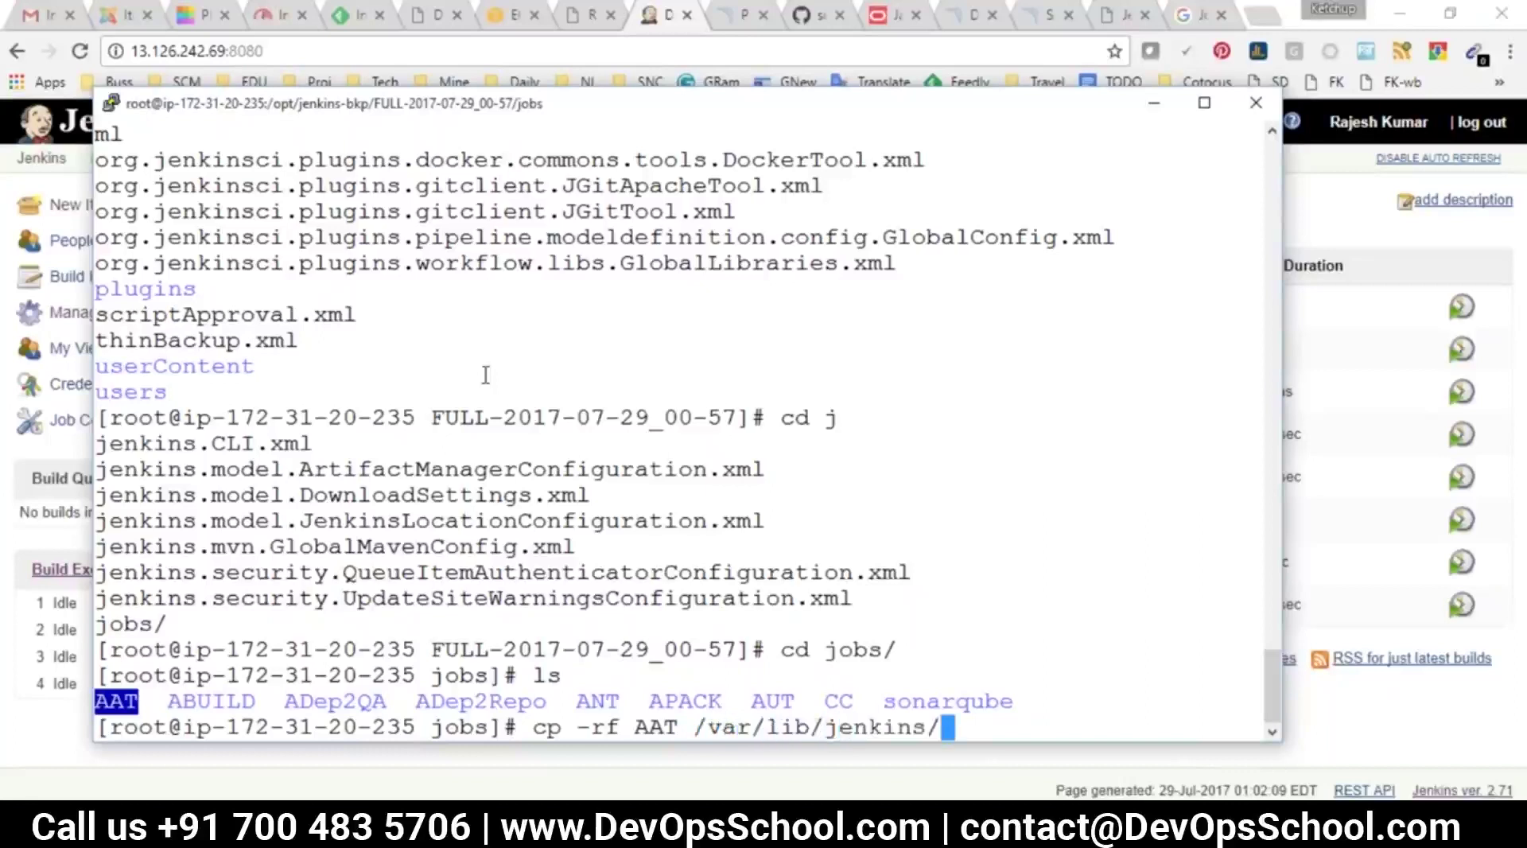
text(jobs/)
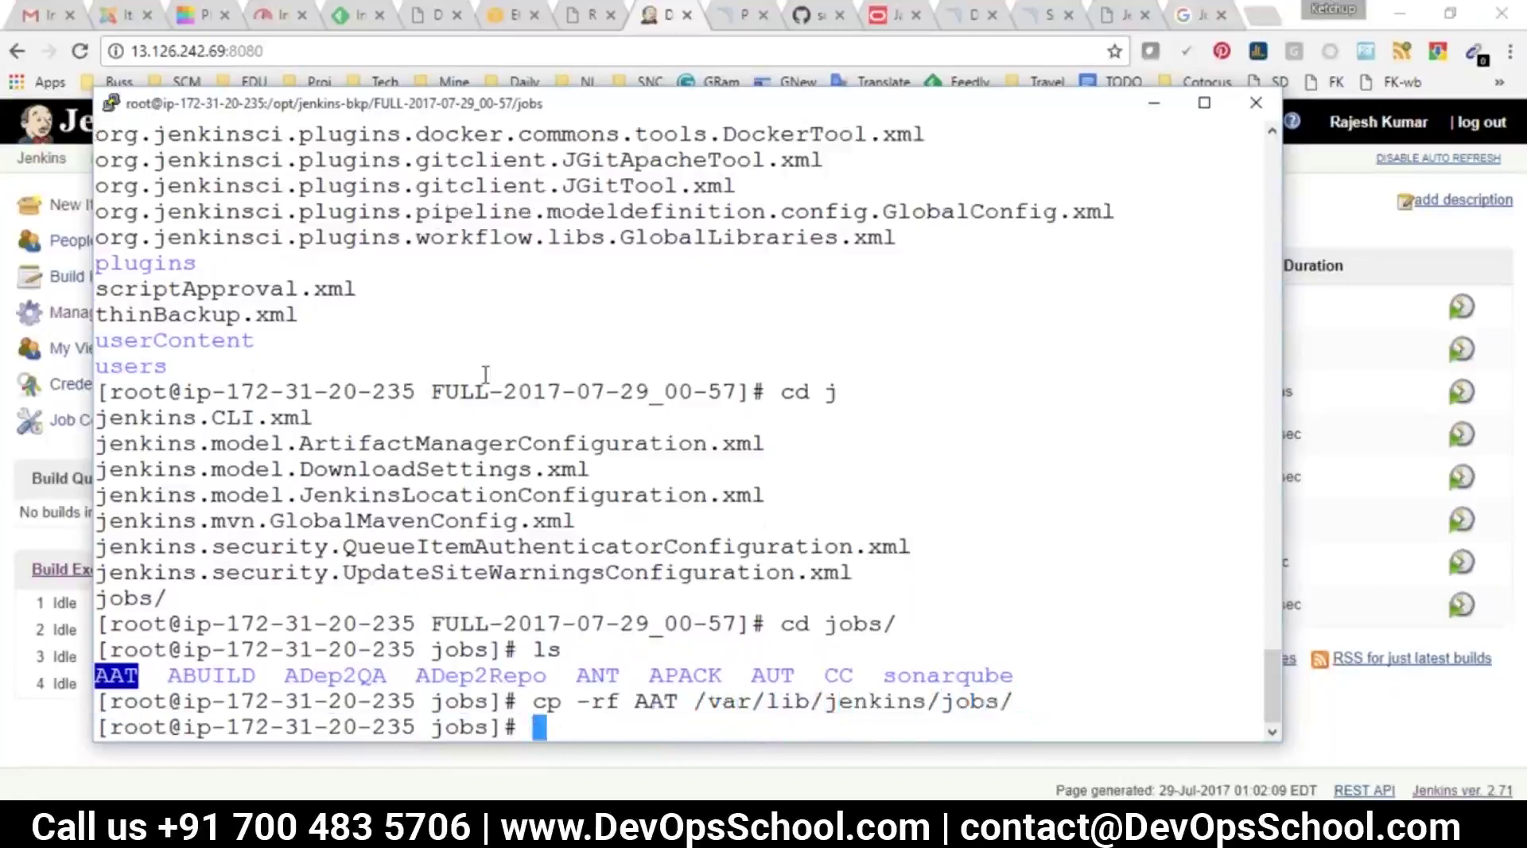
Run Reload Configuration from Disk in Manage Jenkins, confirm OK, then reopen Manage Jenkins
scroll(486, 375, up, 4)
key(alt+Tab)
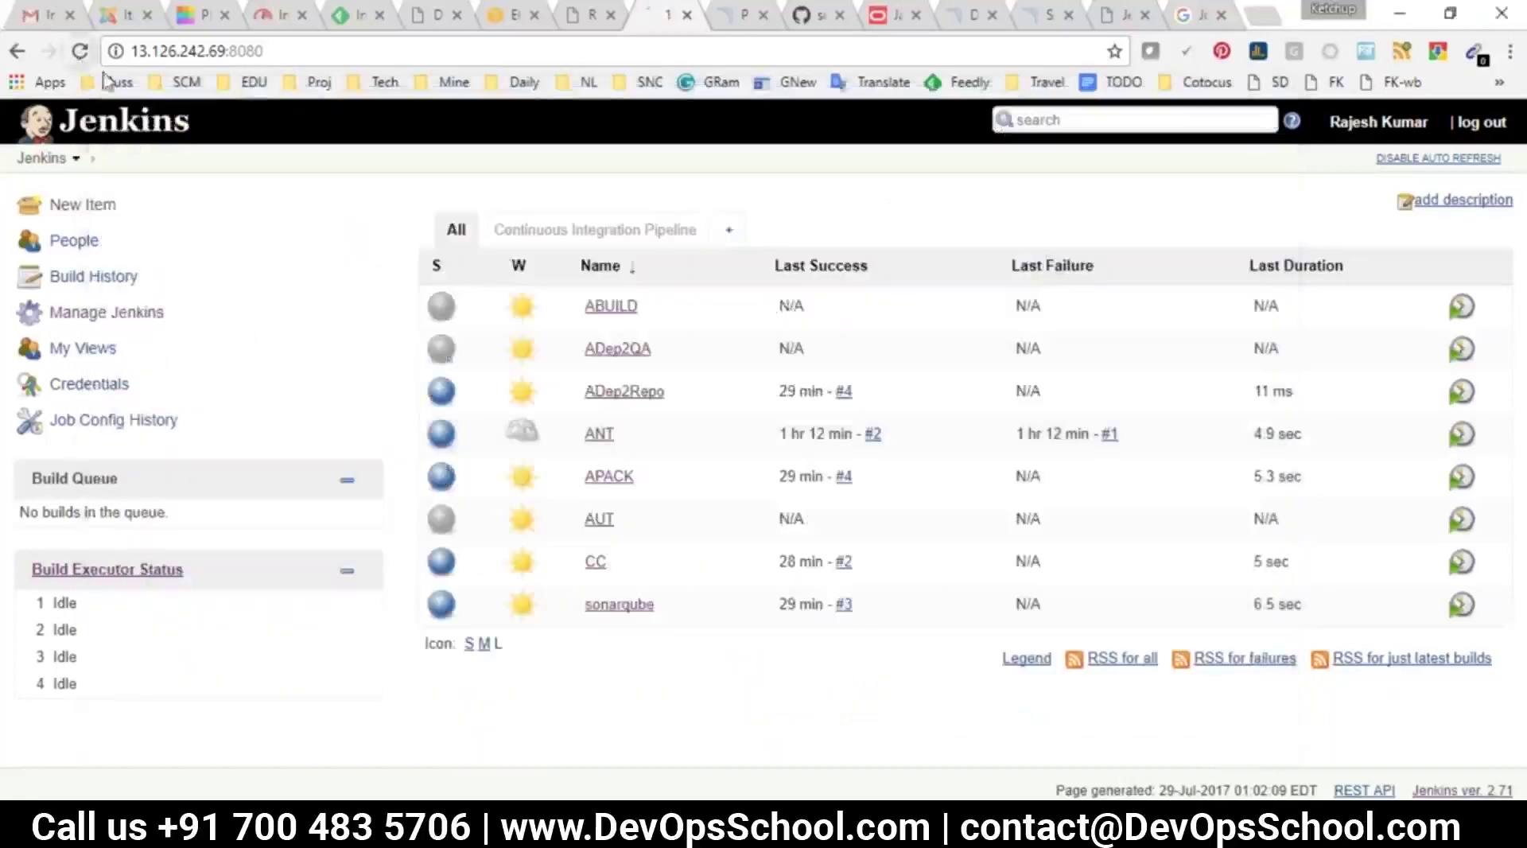
click(119, 314)
click(609, 509)
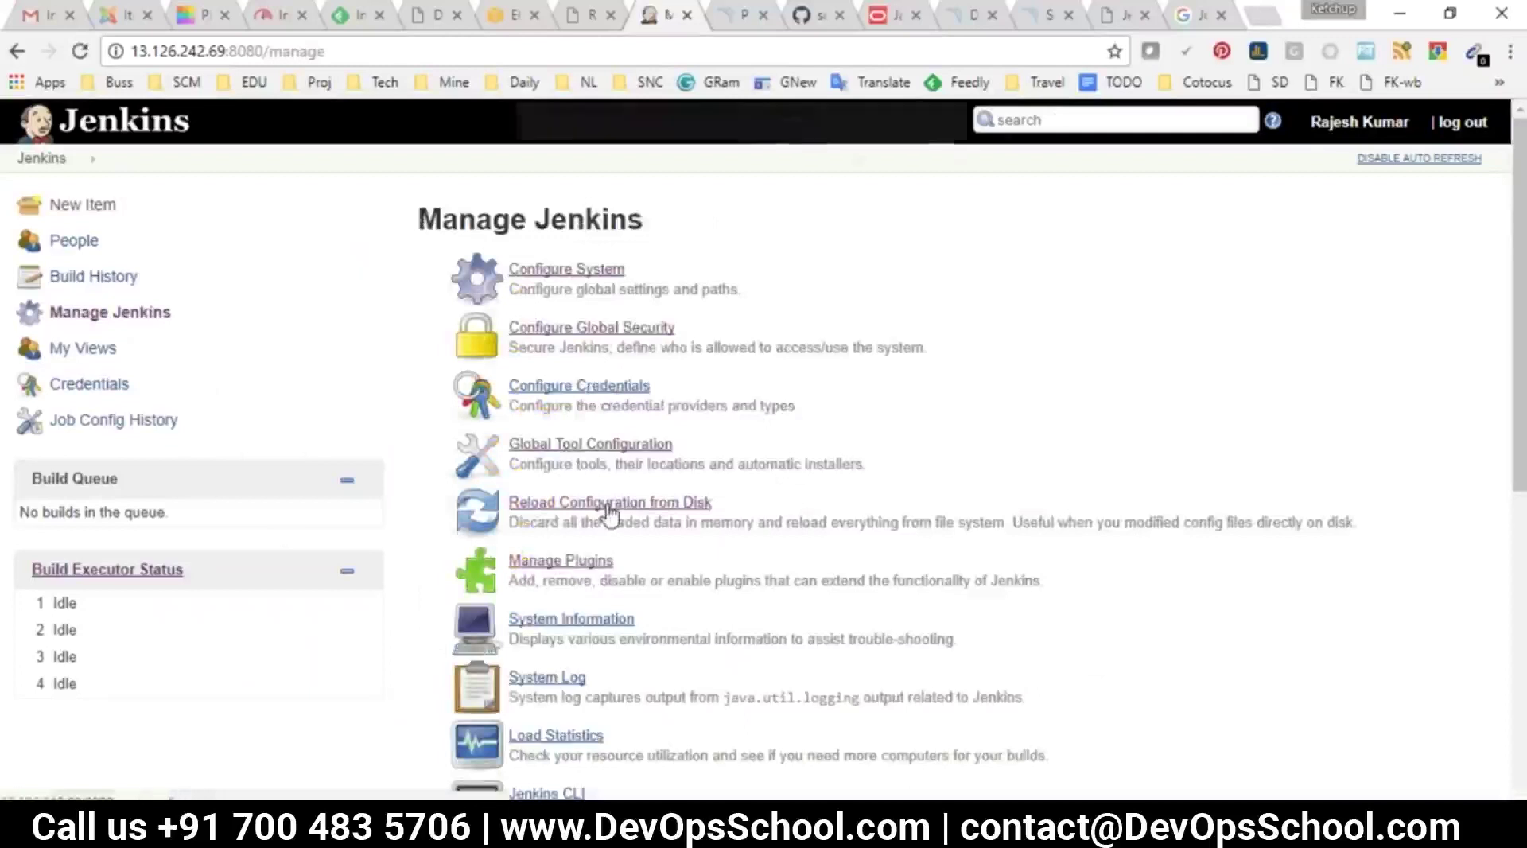
click(857, 177)
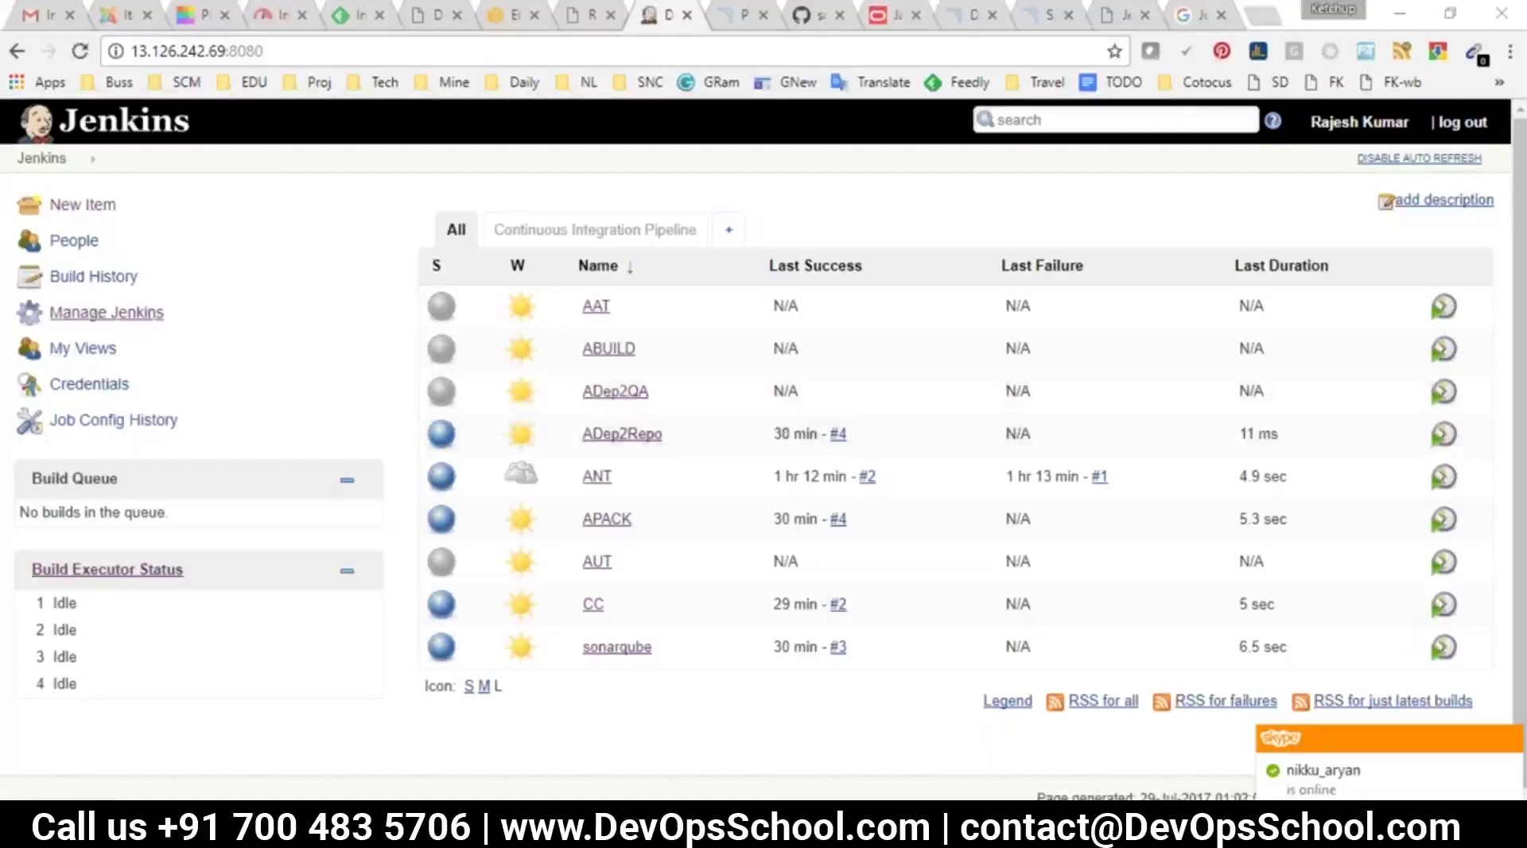
click(95, 314)
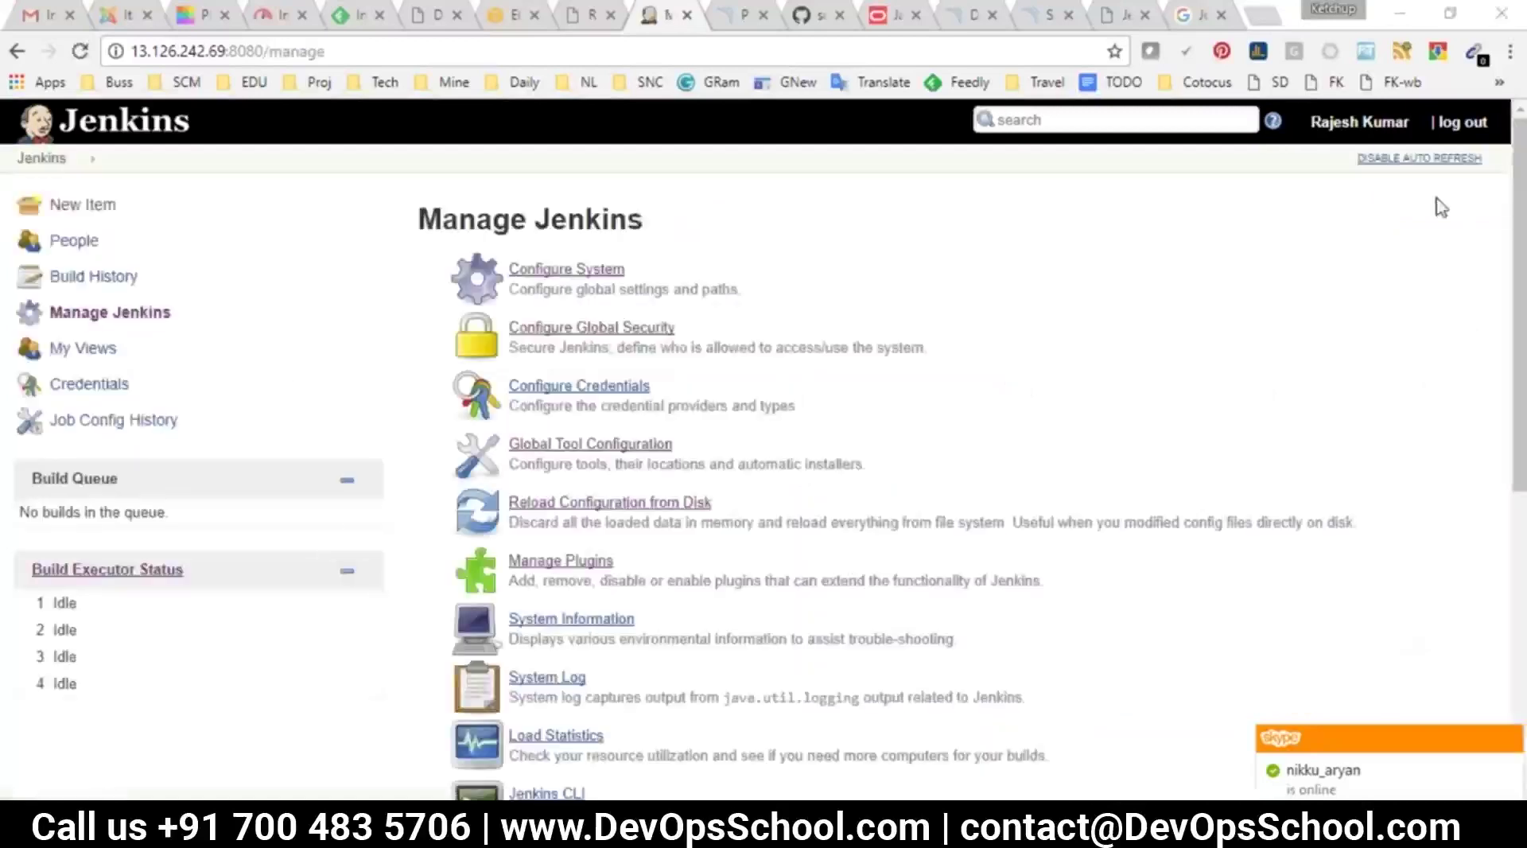
Open the ThinBackup settings and show the help for the full-backup schedule
scroll(588, 672, down, 6)
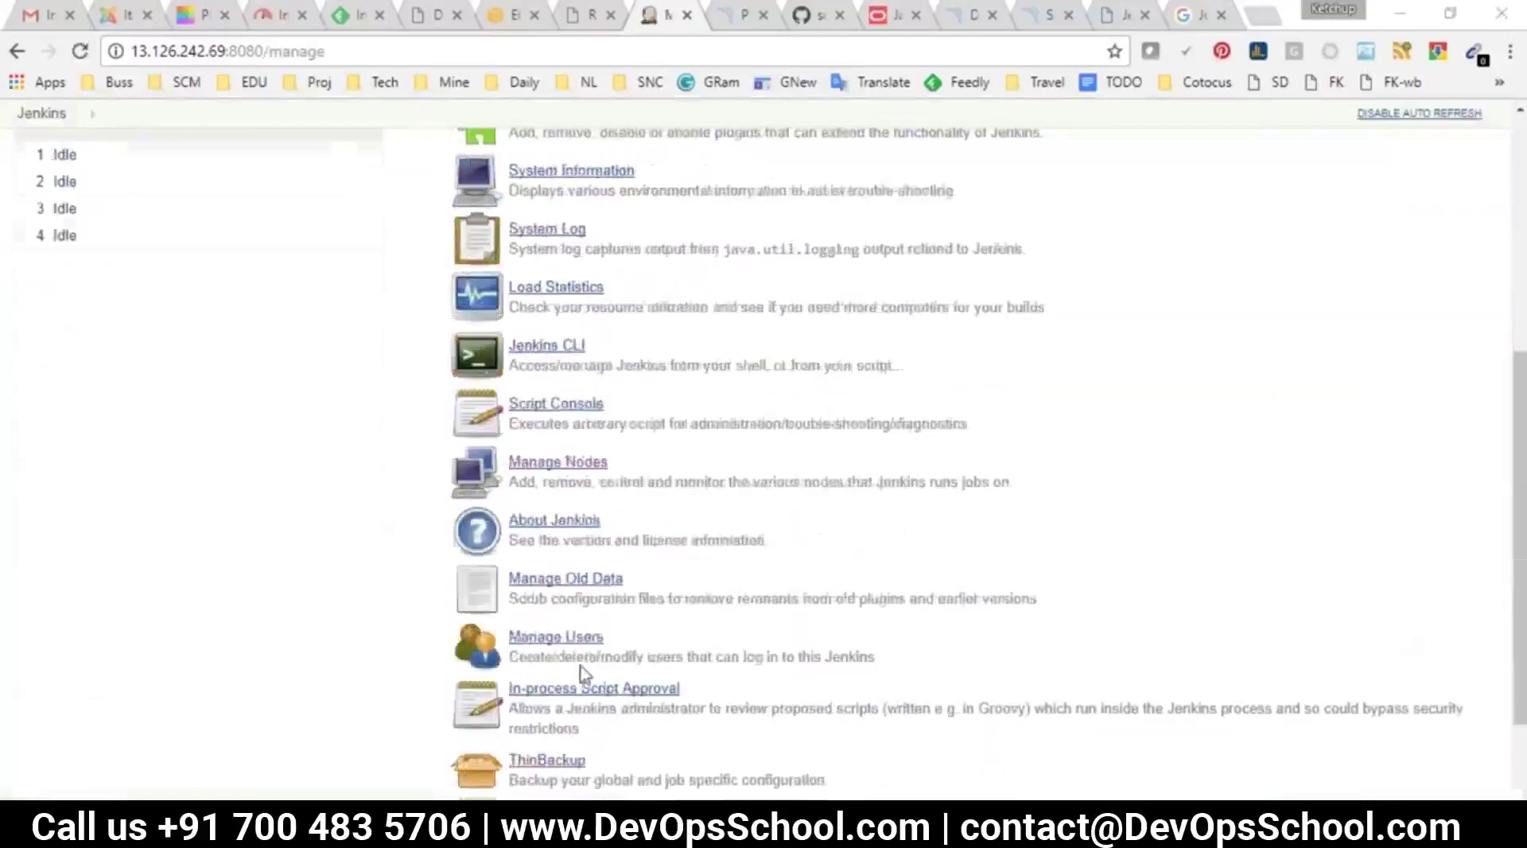
scroll(588, 674, down, 2)
click(549, 628)
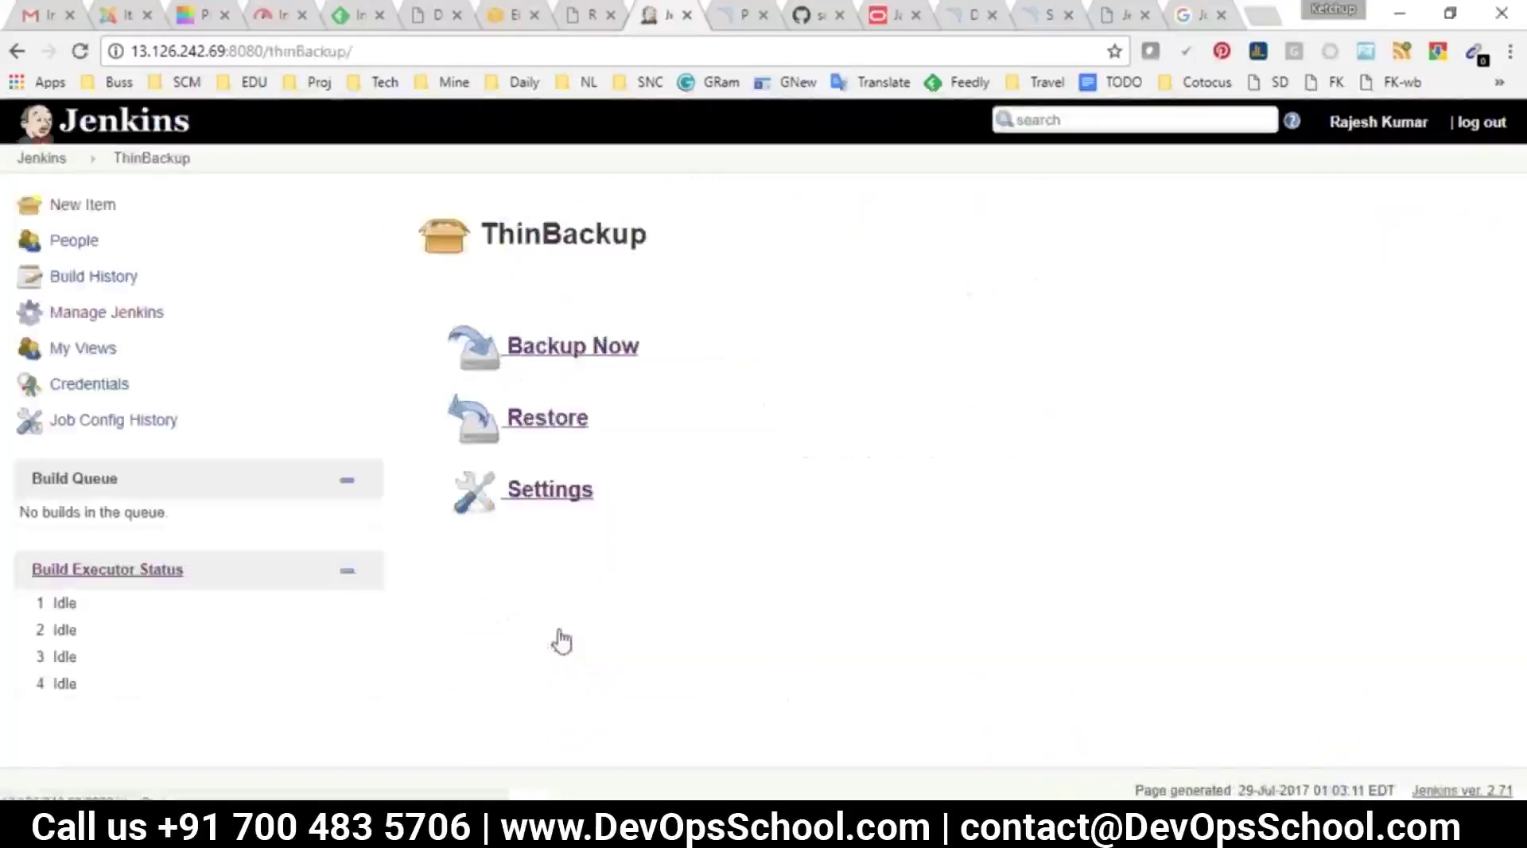
click(535, 496)
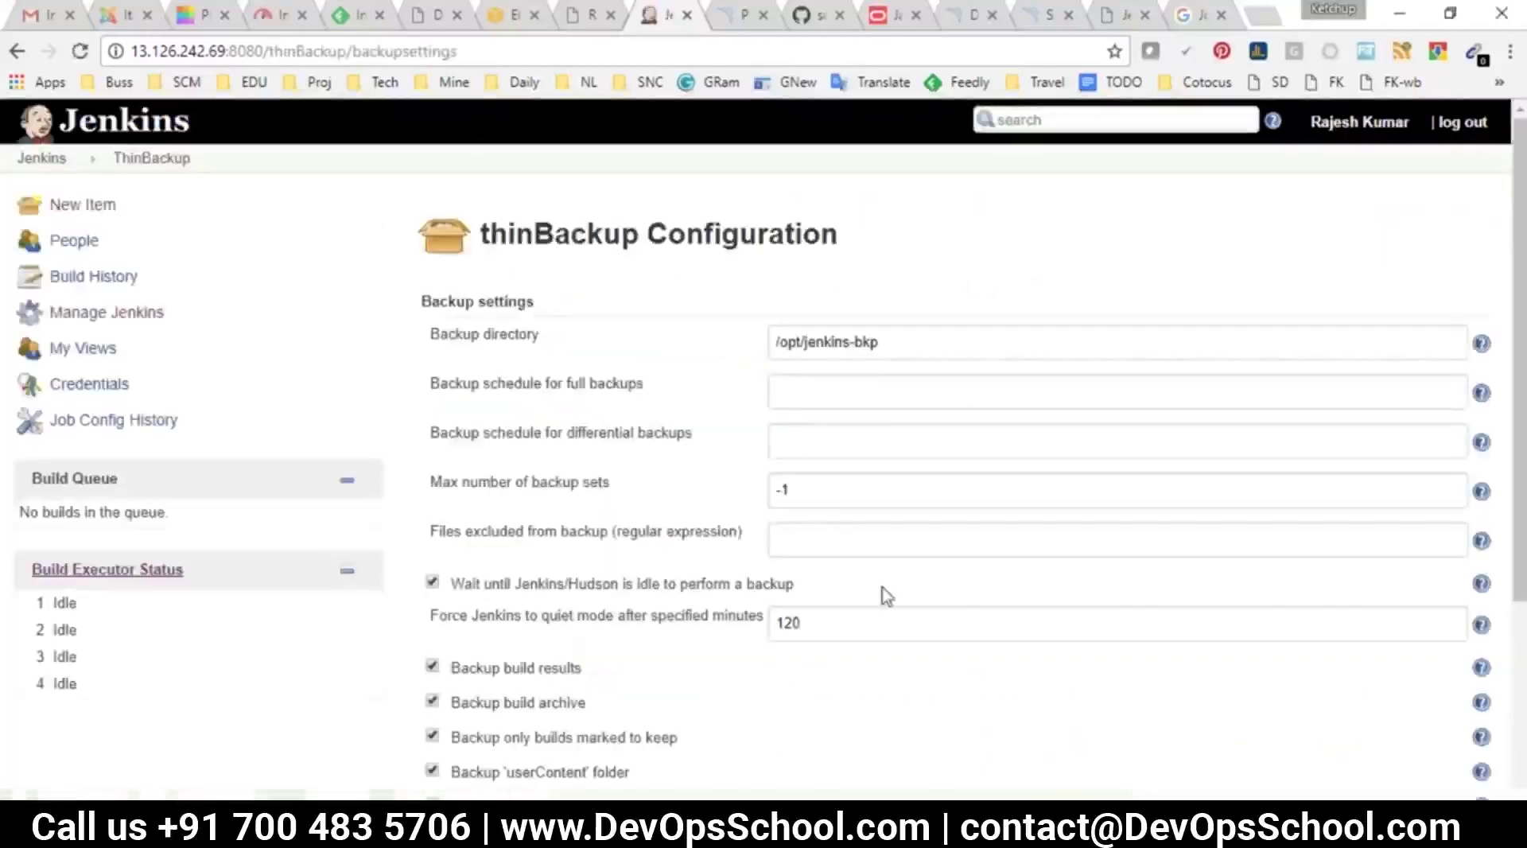
drag(431, 383, 645, 382)
click(1481, 392)
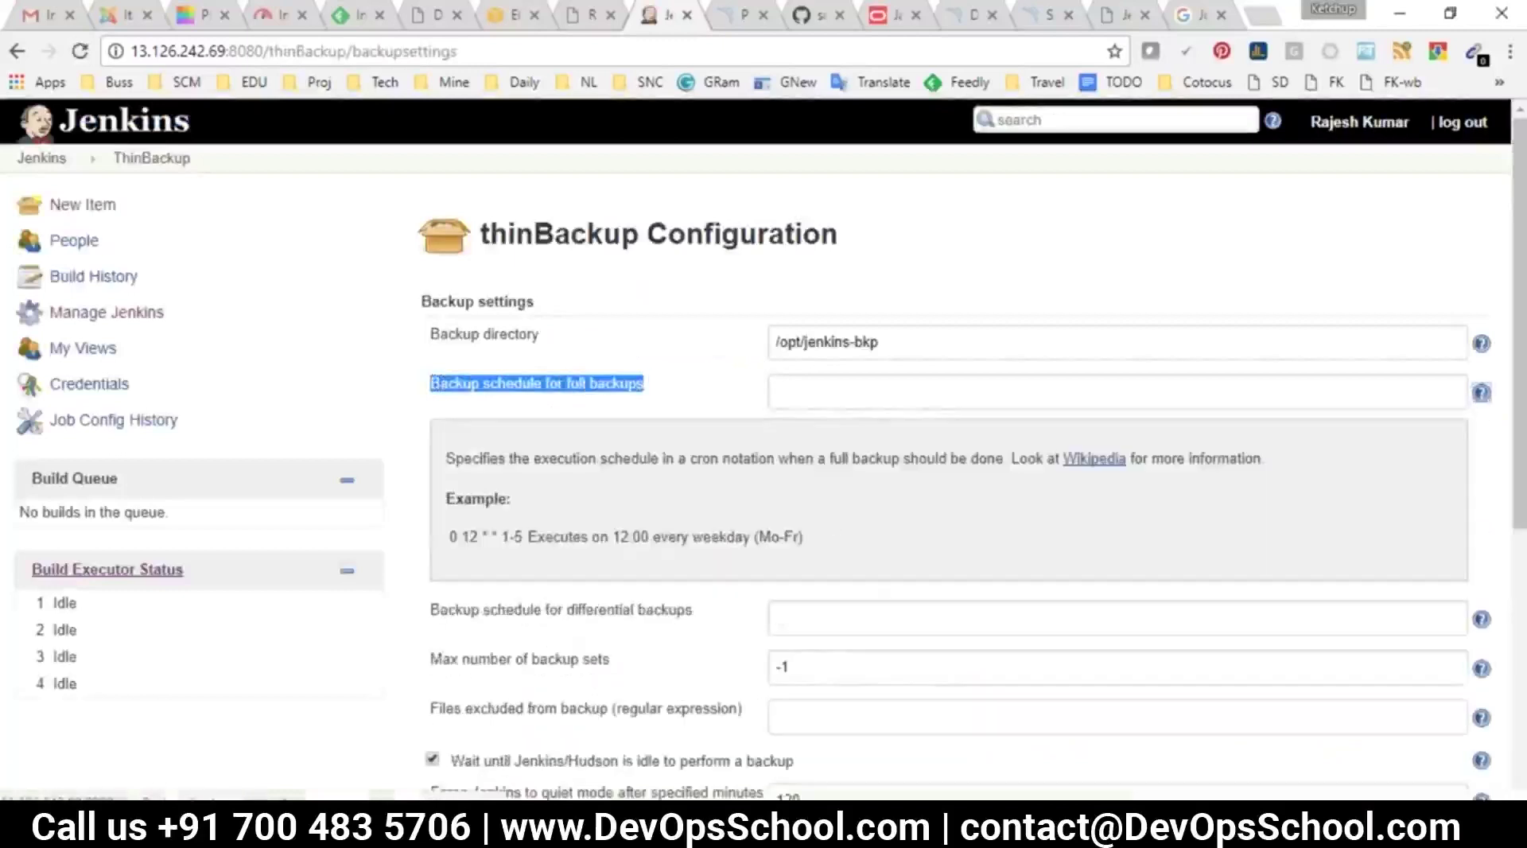
Paste the example weekday cron into the full-backup schedule, clear it, and return to the dashboard
drag(449, 537, 527, 542)
key(ctrl+c)
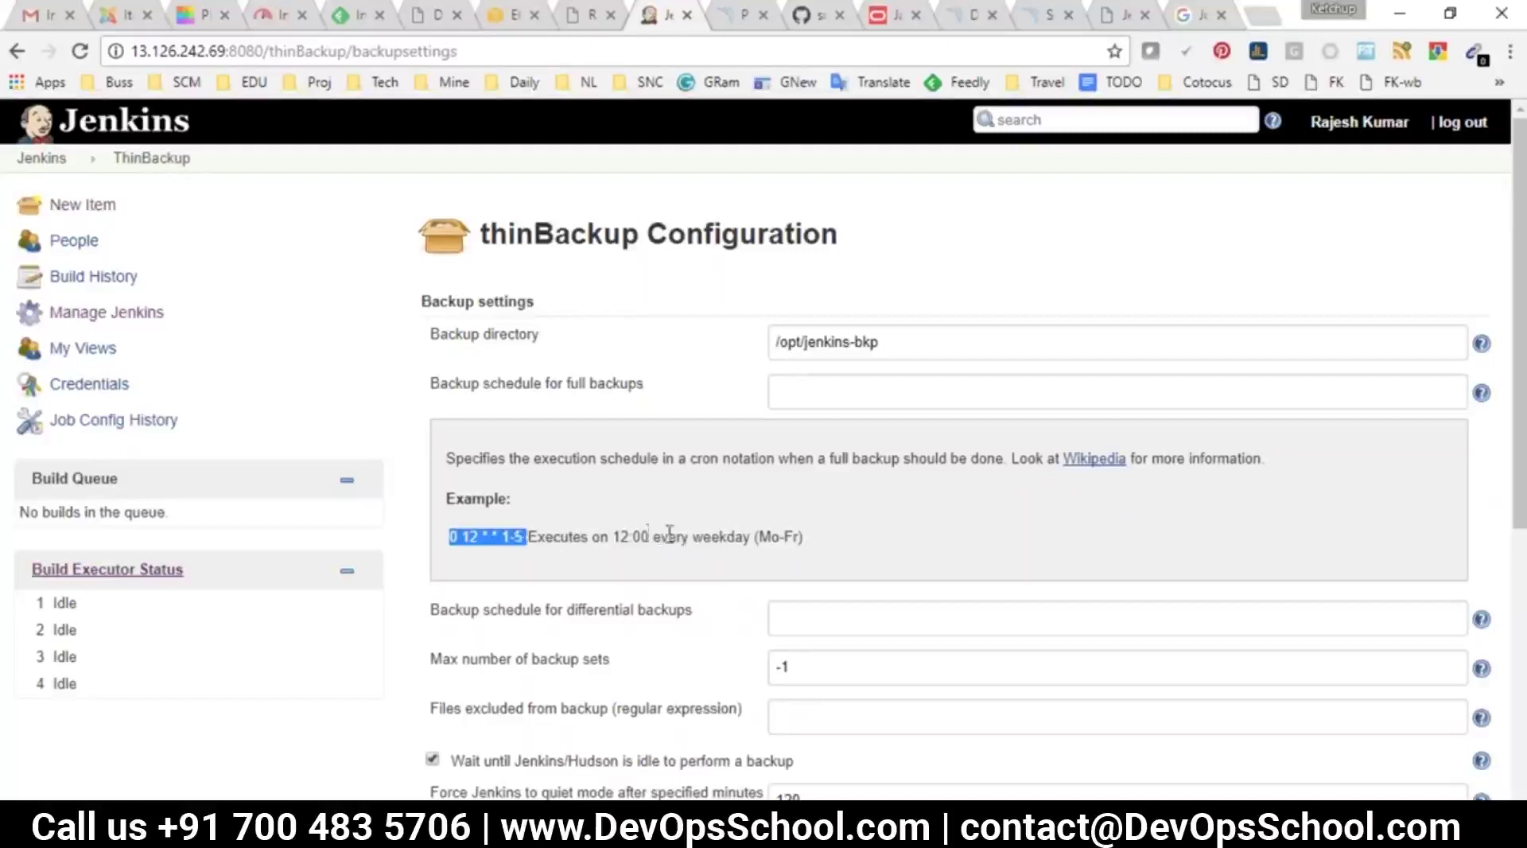
double_click(721, 538)
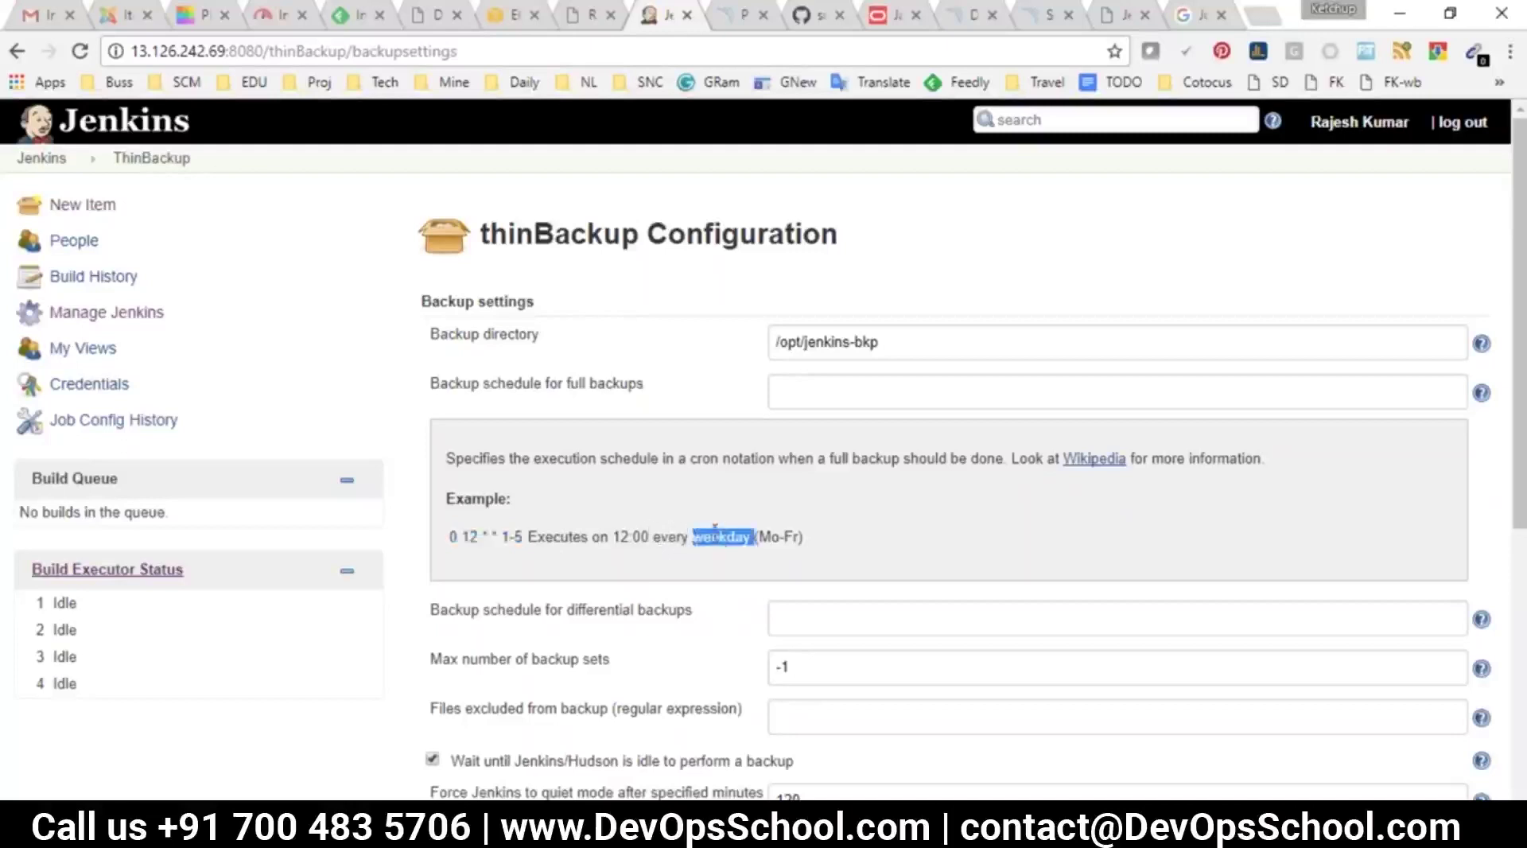
triple_click(715, 530)
click(854, 392)
key(ctrl+v)
drag(859, 391, 738, 384)
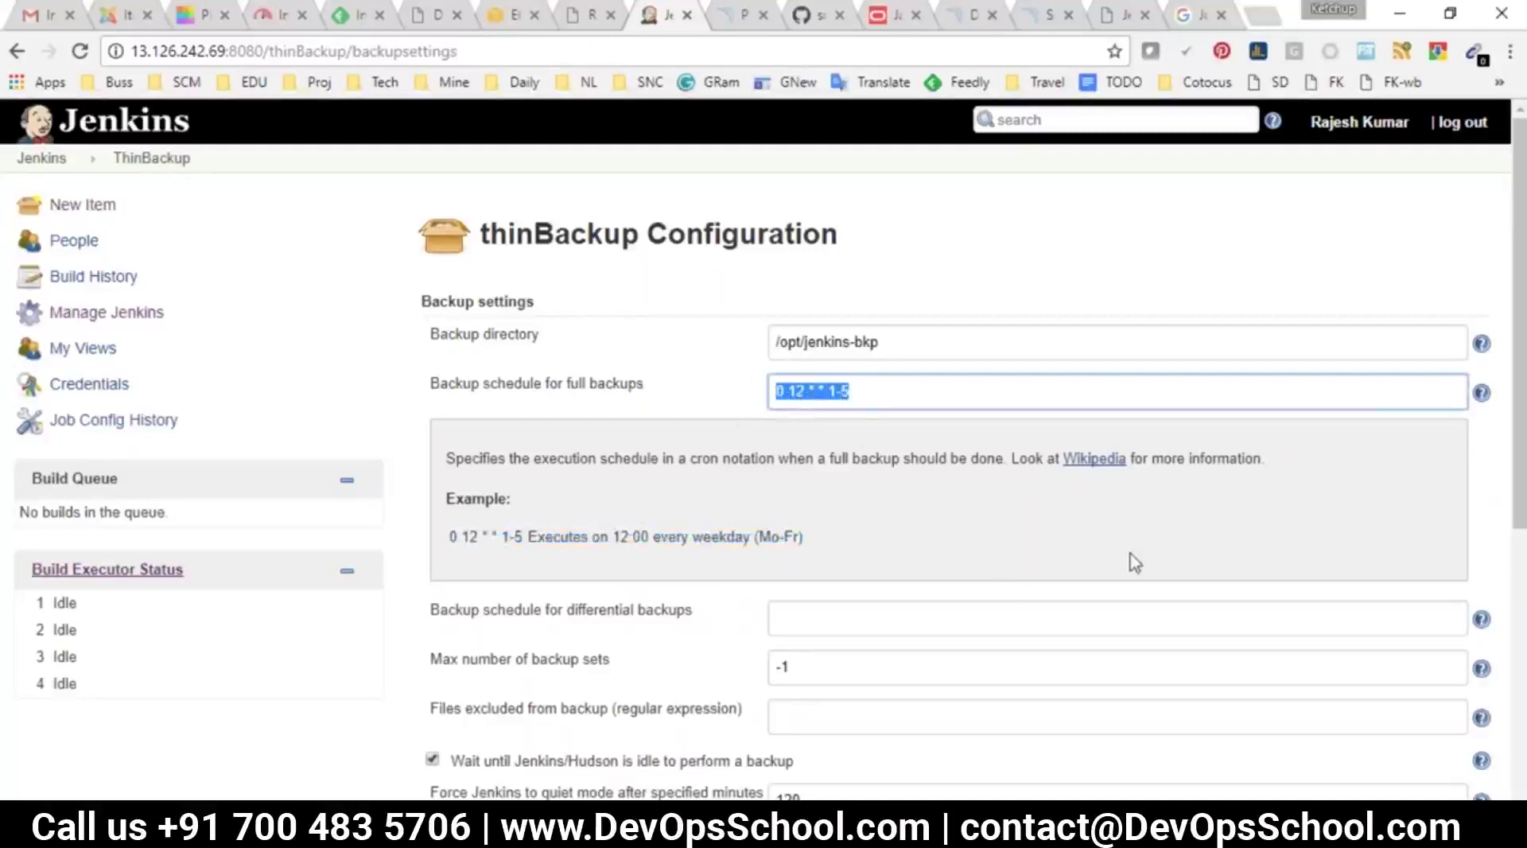
key(BackSpace)
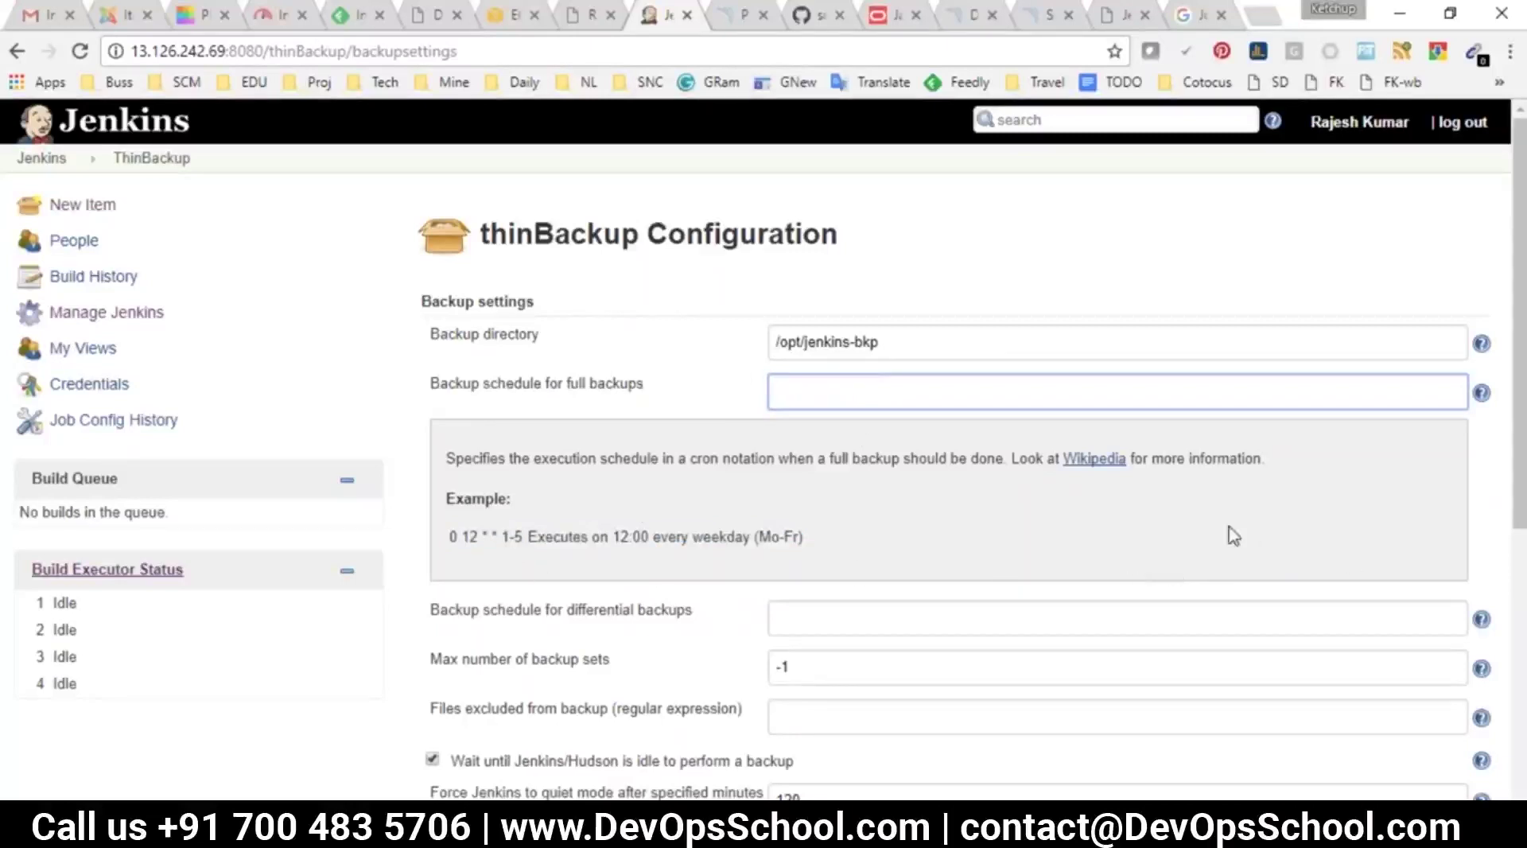
click(49, 161)
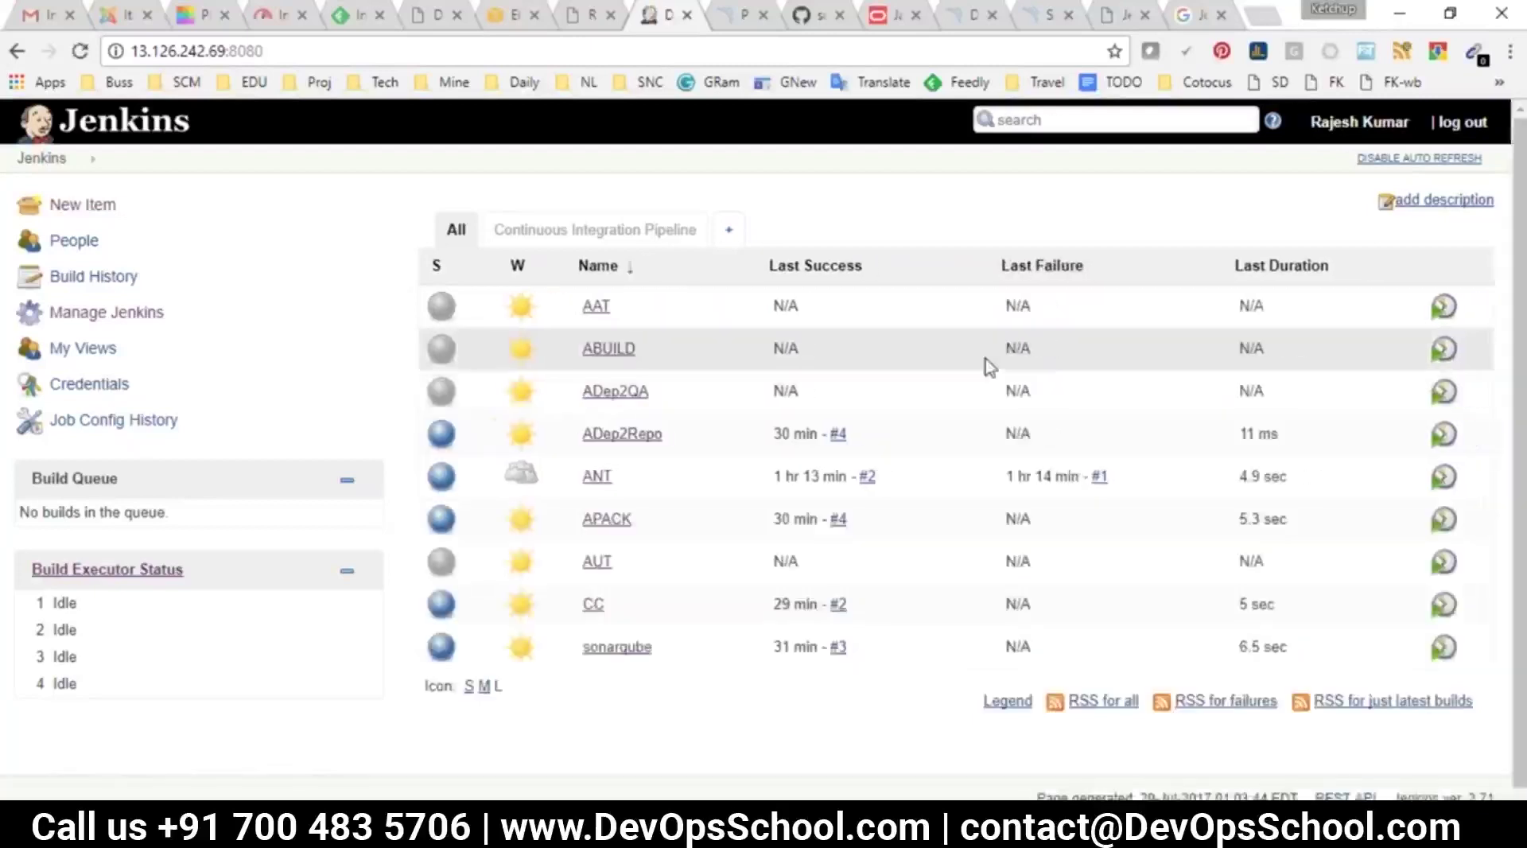
Switch to Notepad and delete the backup and plugin topic lines
mouse_move(938, 833)
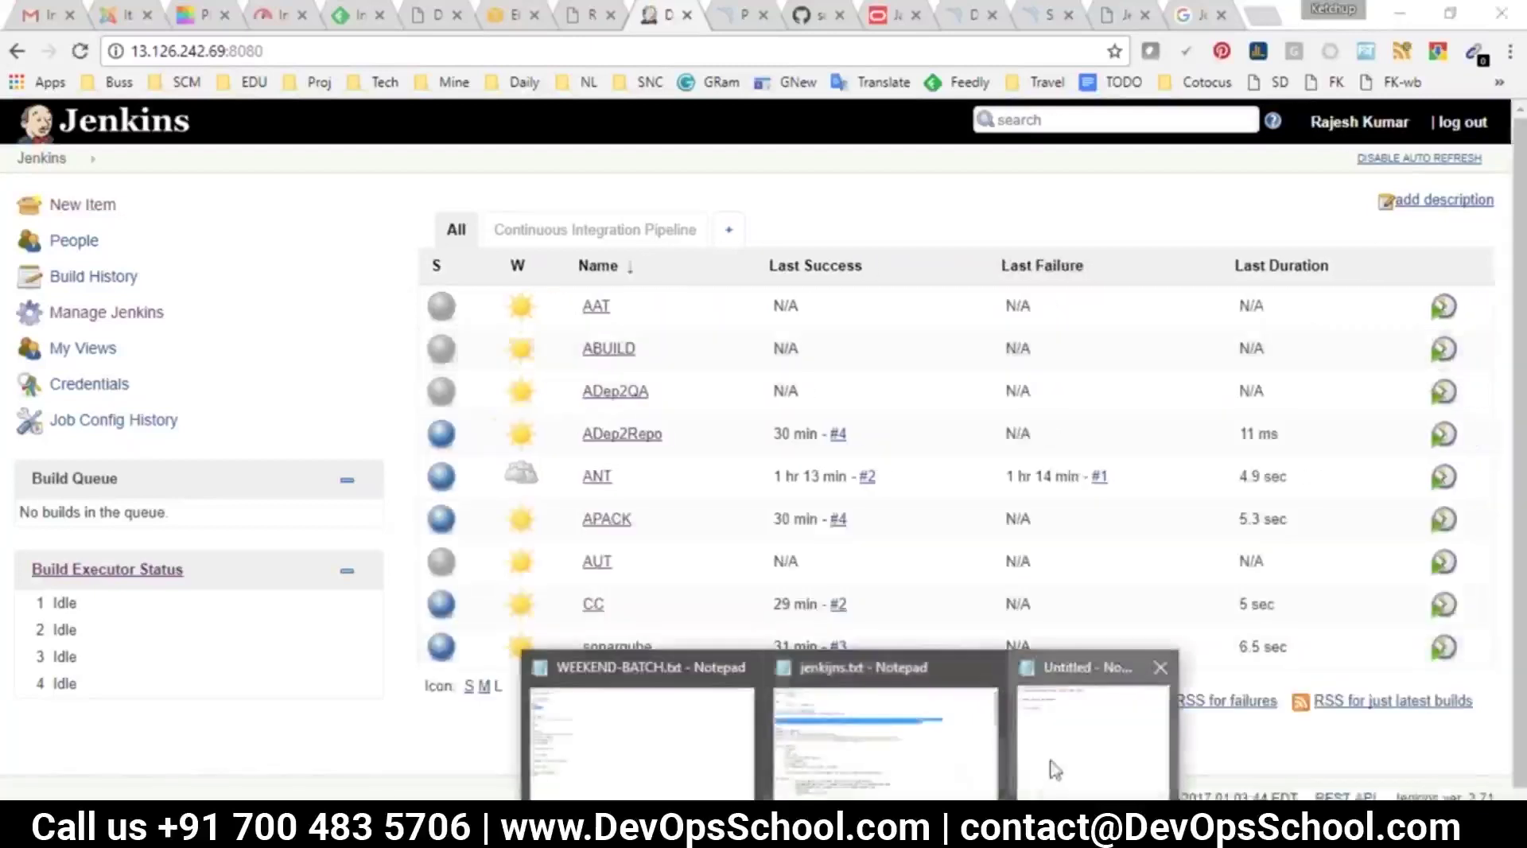
click(1055, 767)
click(746, 483)
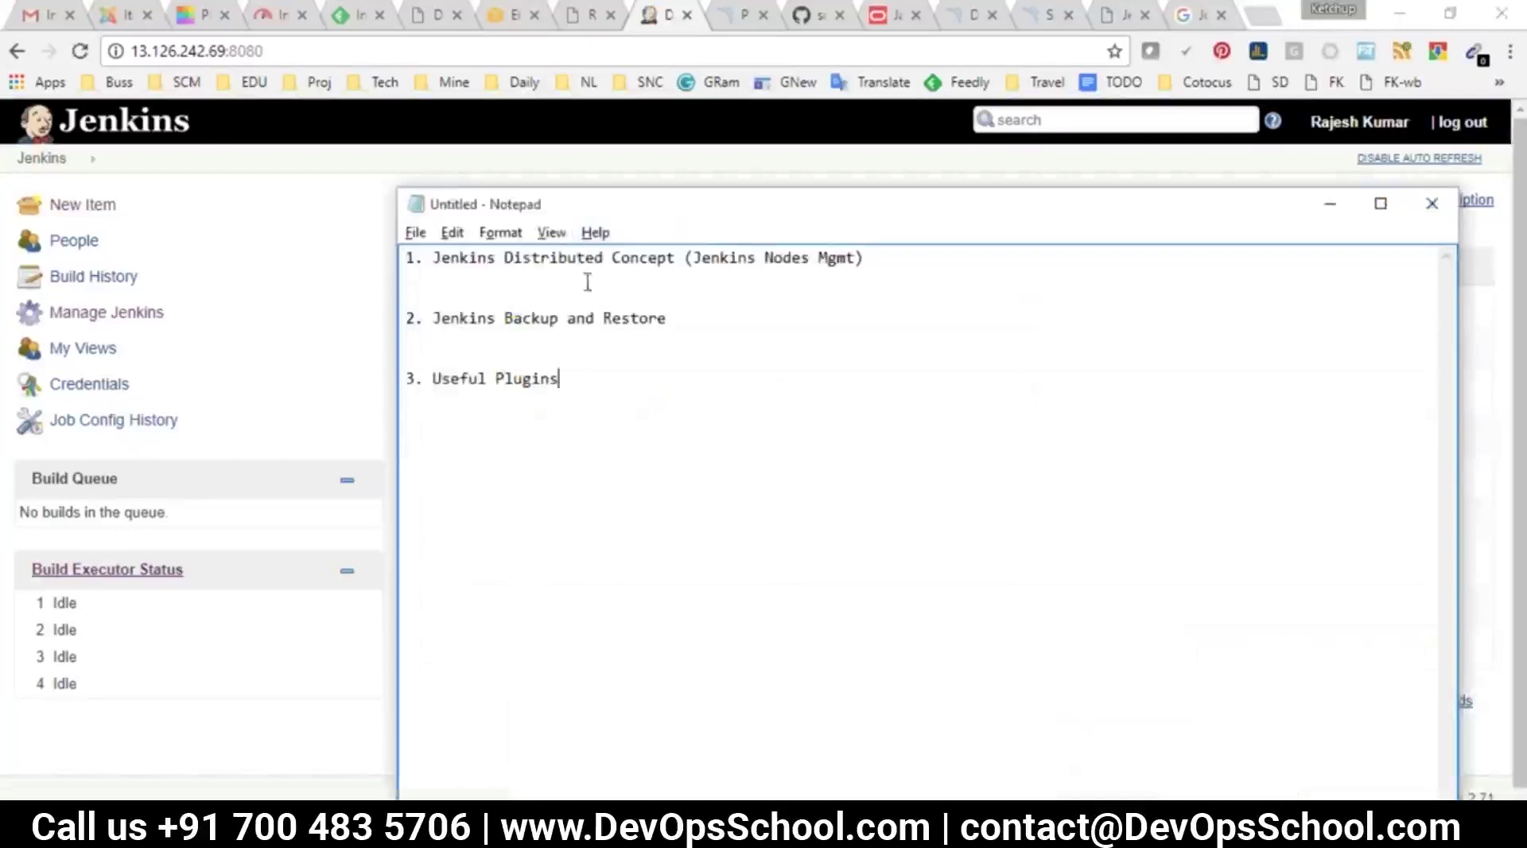
key(shift+Up)
key(shift+Up)
key(shift+Up)
key(BackSpace)
key(BackSpace)
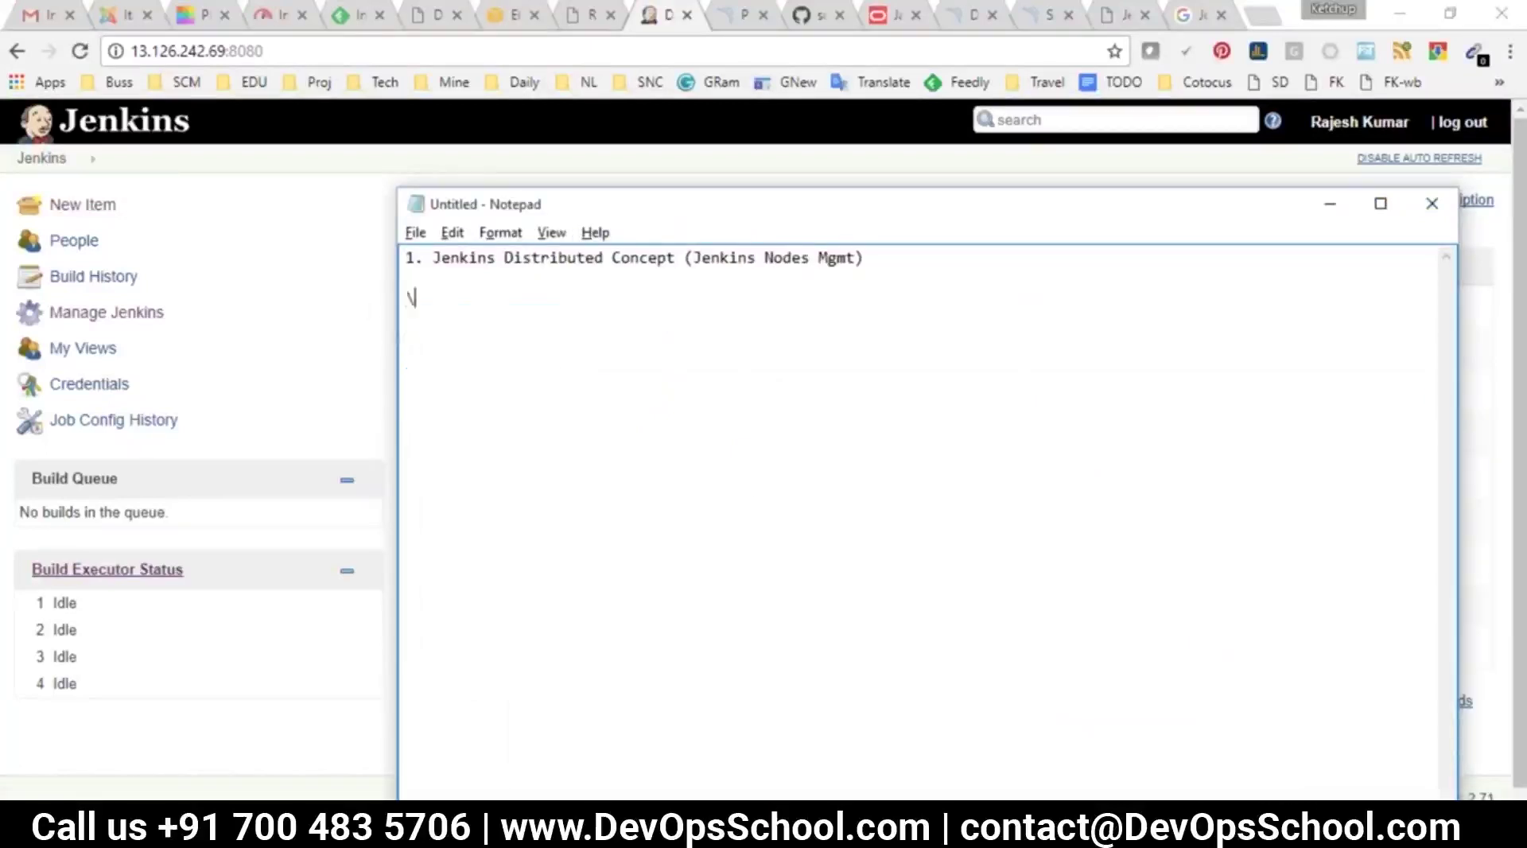
text(1.)
key(BackSpace)
key(BackSpace)
key(BackSpace)
key(Tab)
Type the 'Jenkins SERVER - LINUX RHEL' heading, a dash underline, and '10 Jobs ---> 4 Hours ==> 10 HOURS'
text(Jenkins SERVER - L)
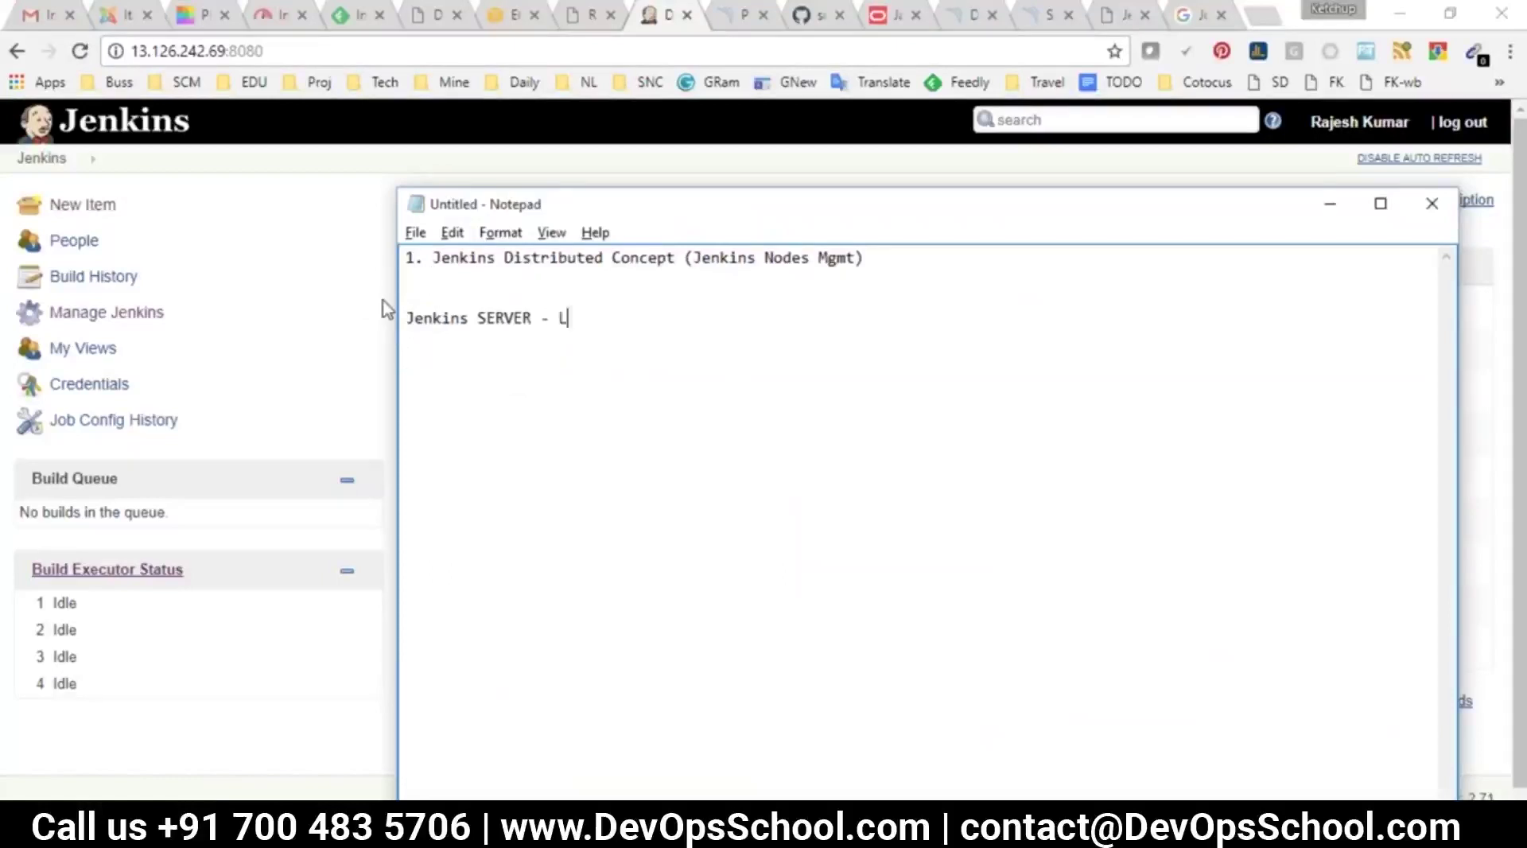
text(INUX RHEL)
key(Return)
key(Tab)
key(Tab)
key(Return)
key(BackSpace)
key(BackSpace)
key(BackSpace)
text(------------------------------------------)
key(Return)
text(10 Jobs ---> )
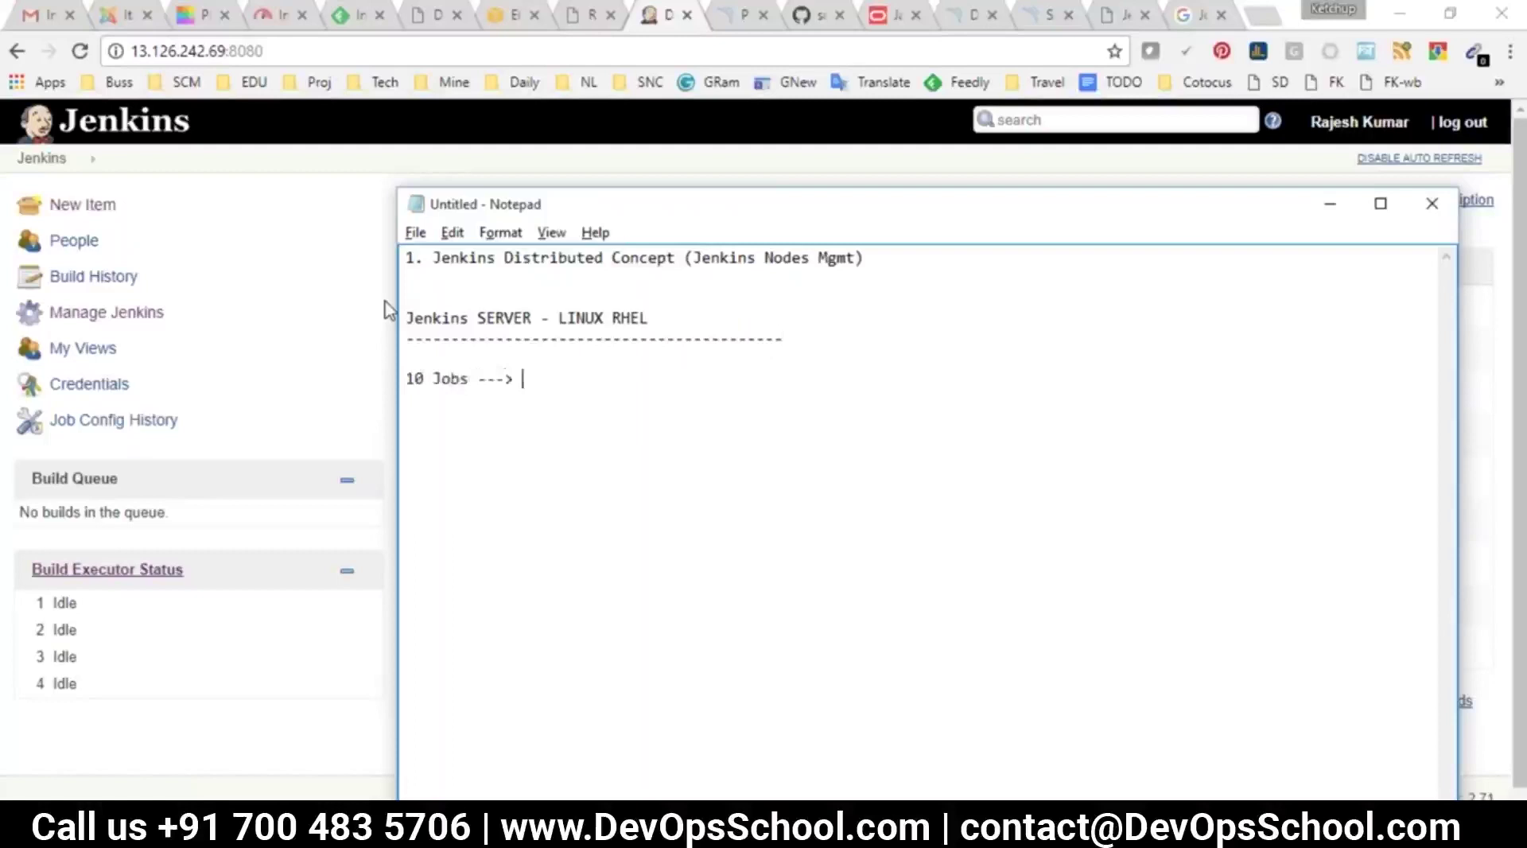
text(4 Hours ==)
text(> 1)
text(0 HOURS)
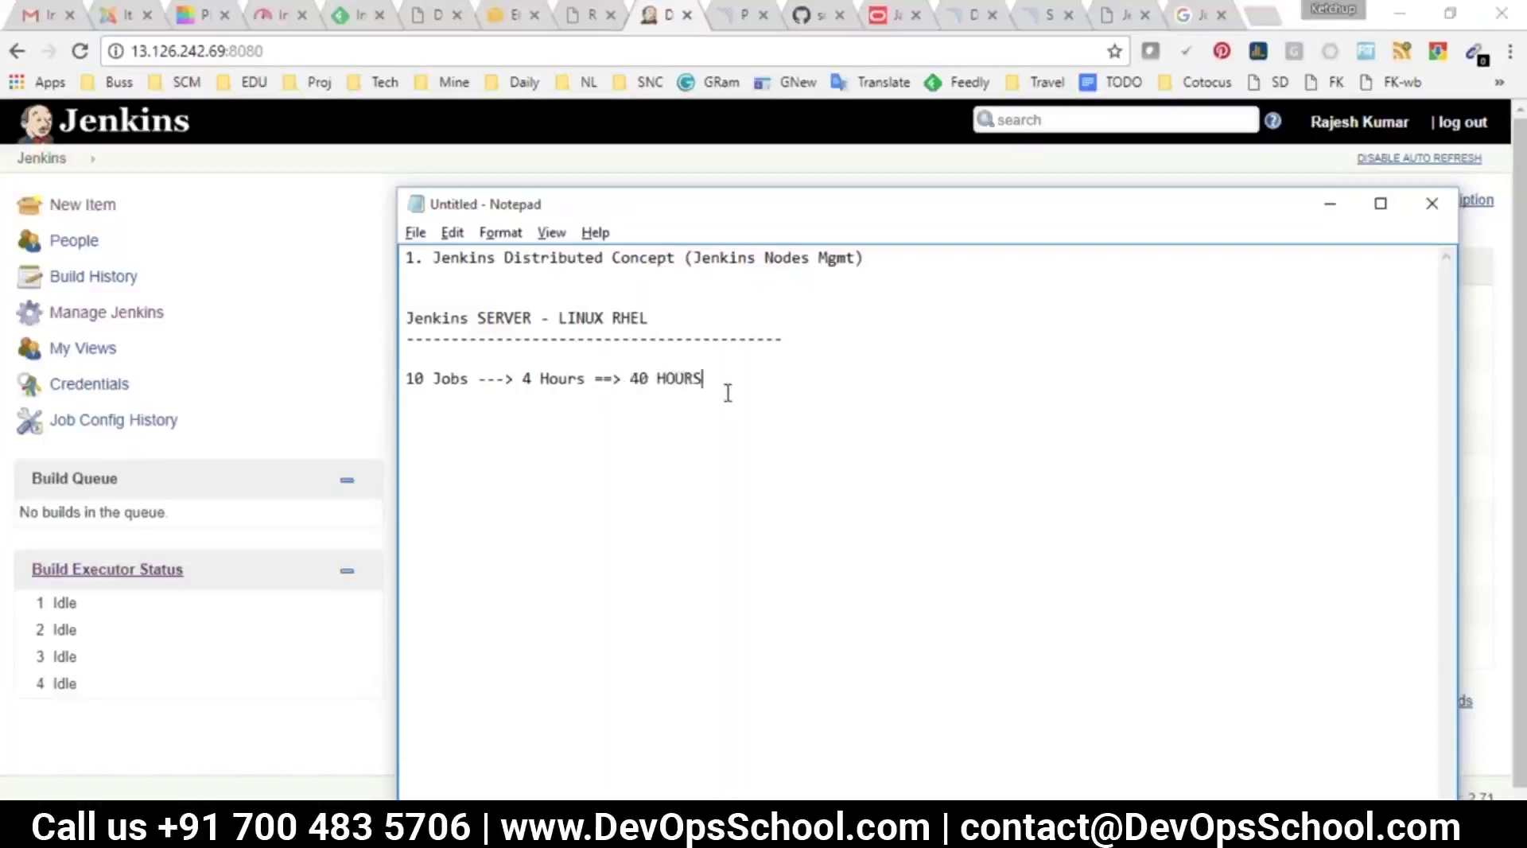
Highlight '10 Jobs' and '4 Hours' while explaining, then move down for a new note
key(Return)
key(Return)
drag(472, 379, 406, 375)
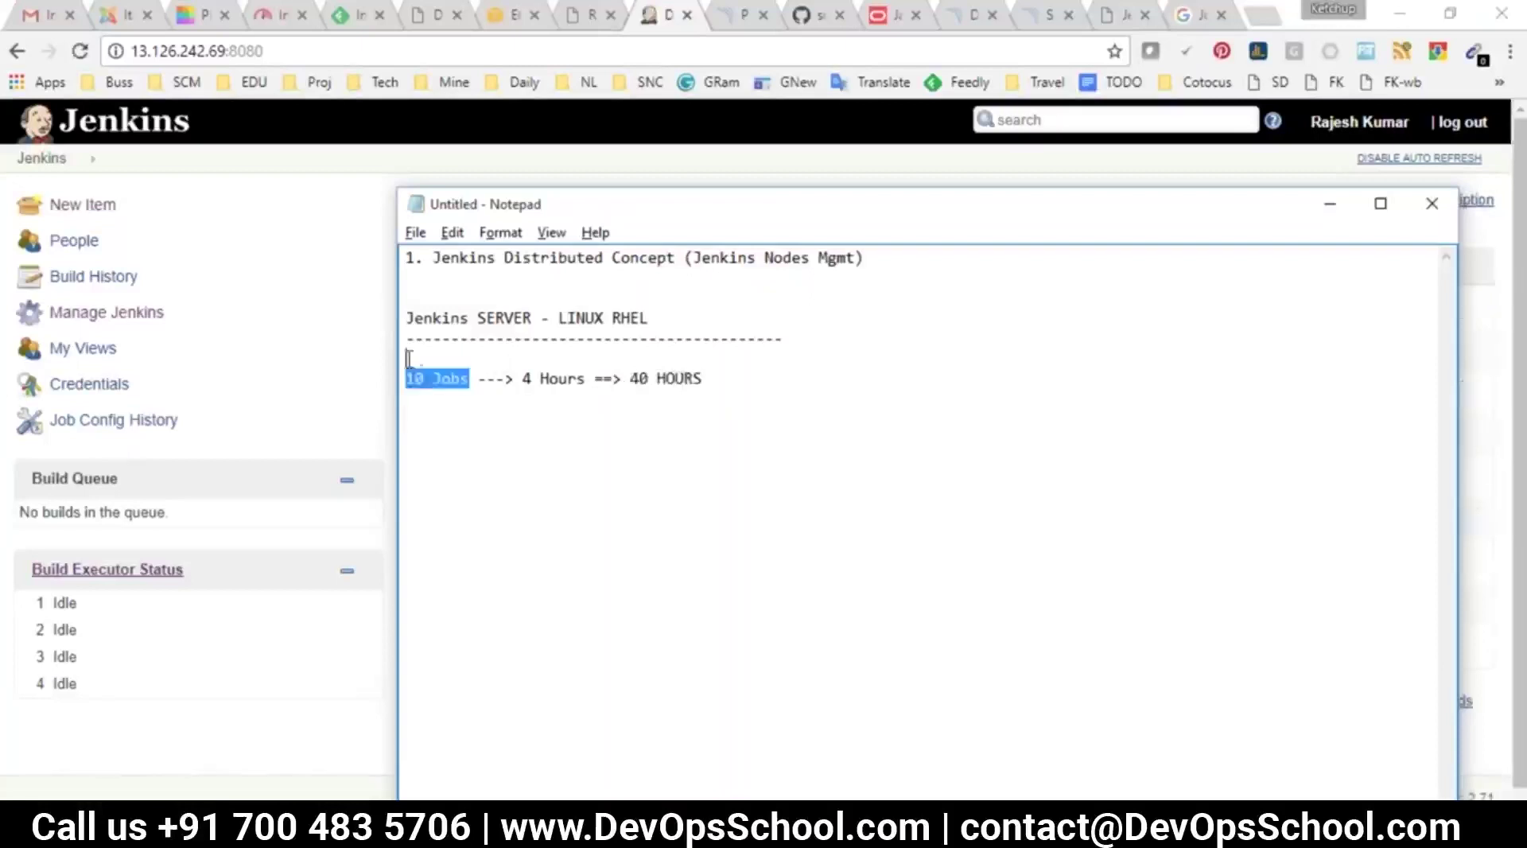
click(592, 379)
drag(591, 379, 518, 374)
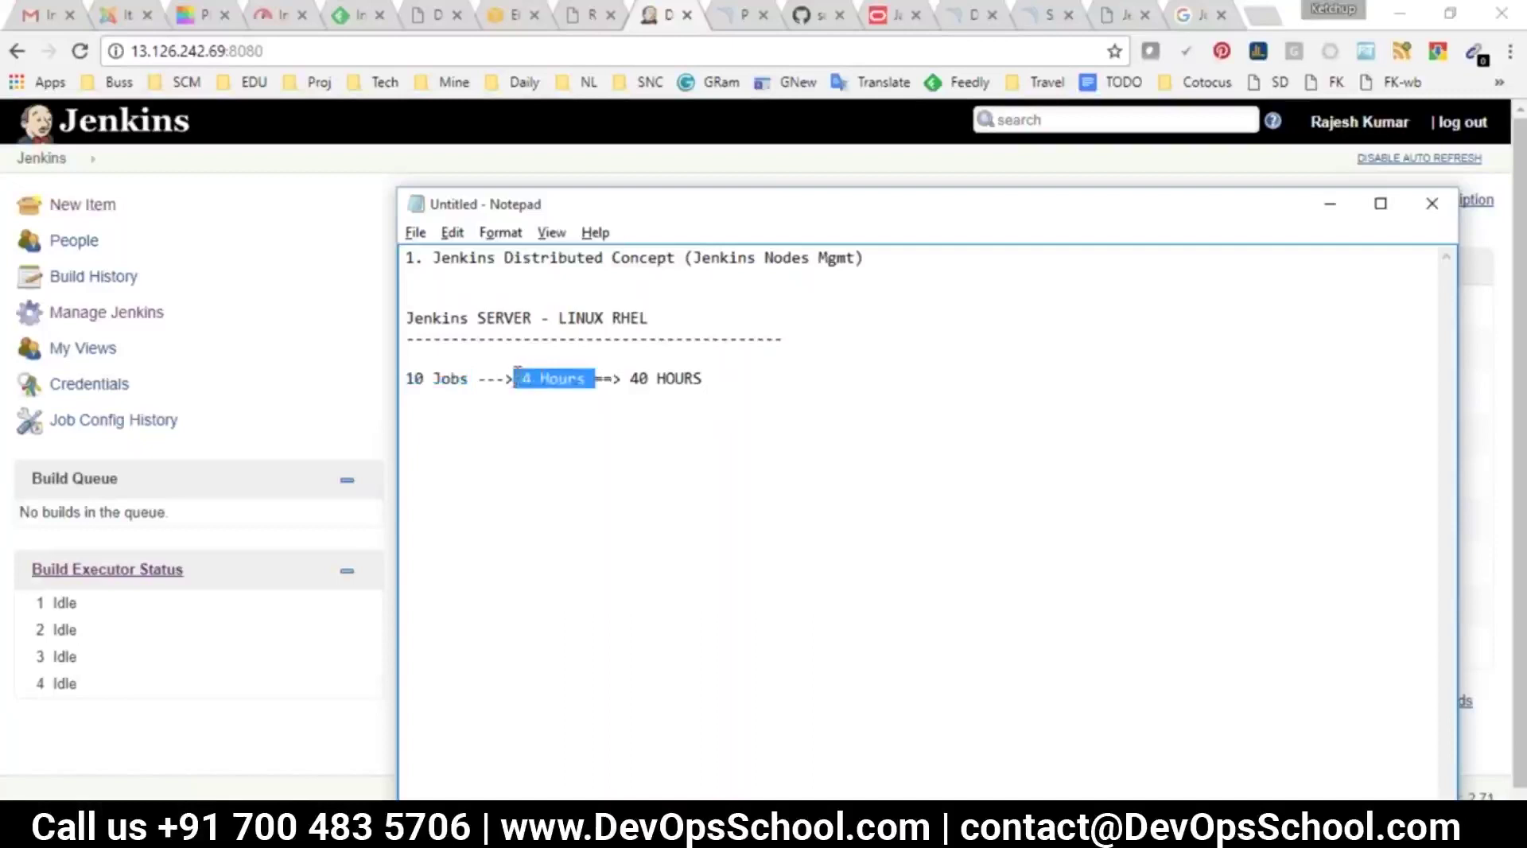
click(725, 390)
key(Return)
key(Return)
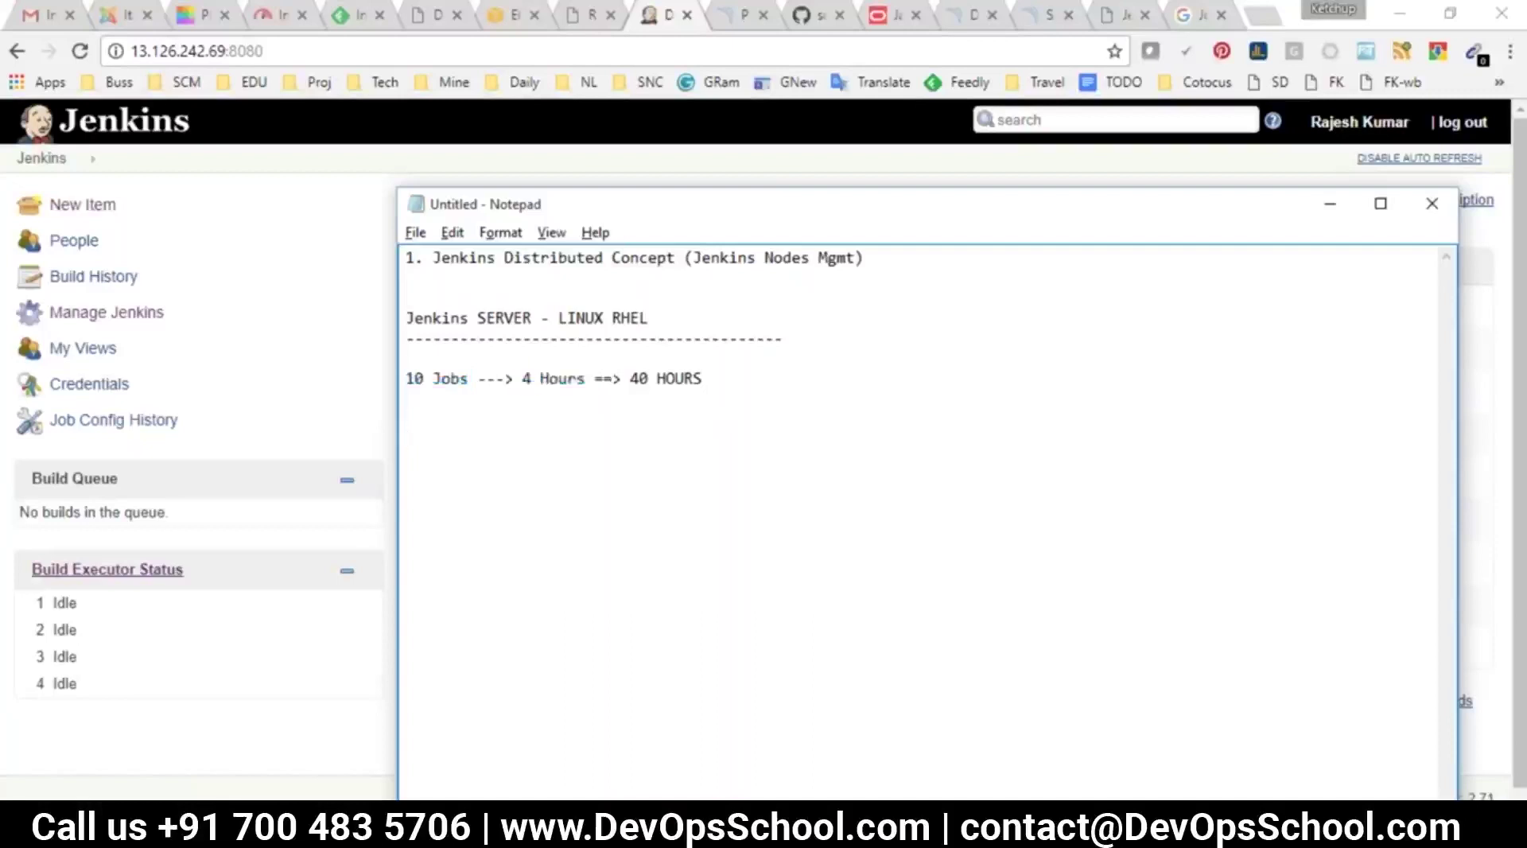
Type '10 HOUSRS' below and append '+ 3 MORE SYSTEM(NODES)' to the jobs line
text(10 HOUSRS)
drag(630, 379, 514, 381)
click(699, 380)
text(+ 3 MORE SYSTEM)
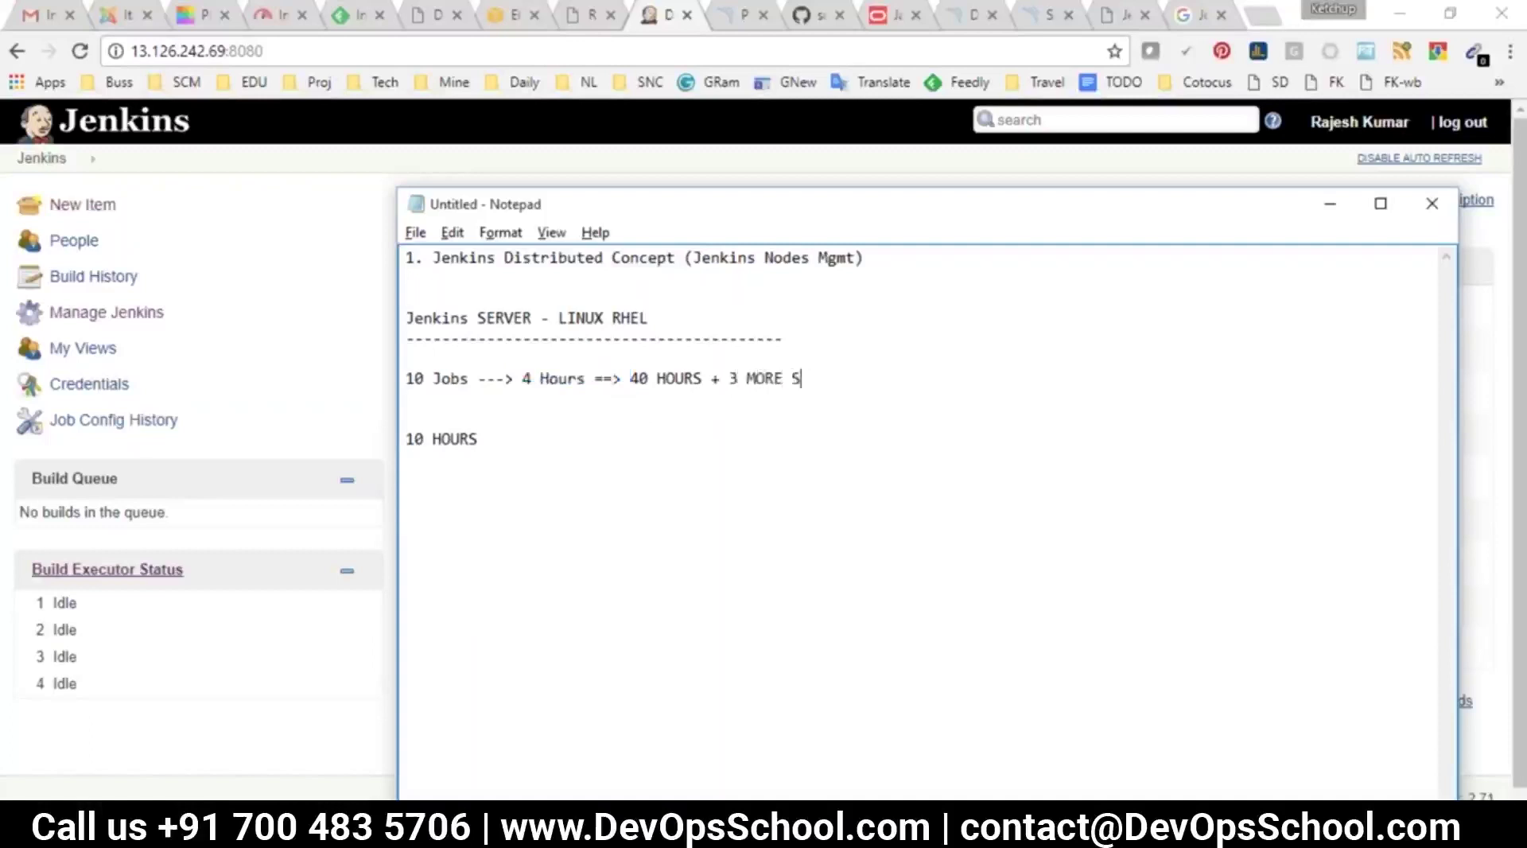
text((N)
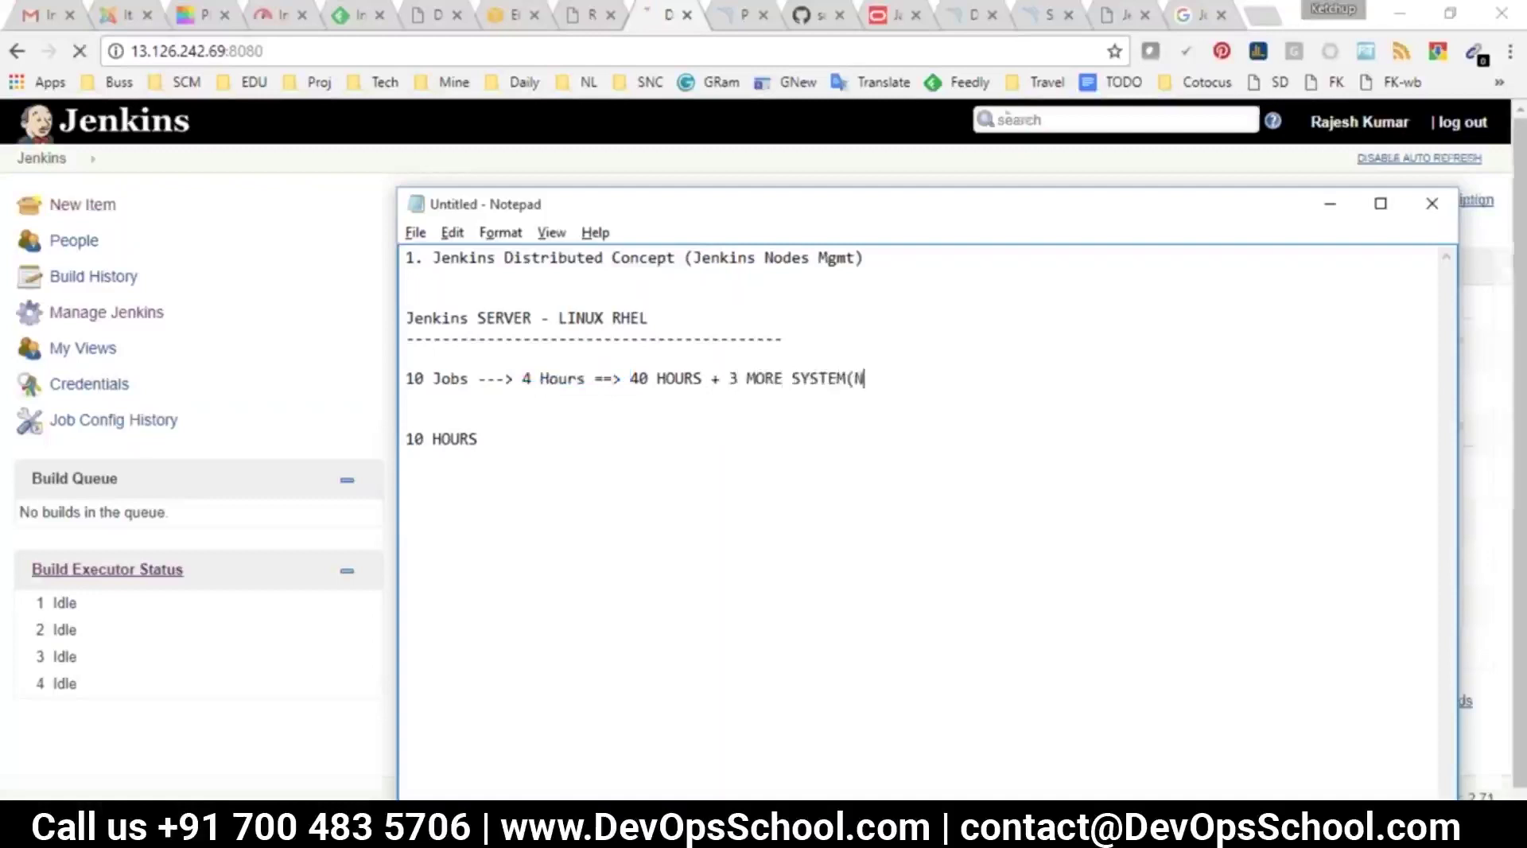
text(ODES))
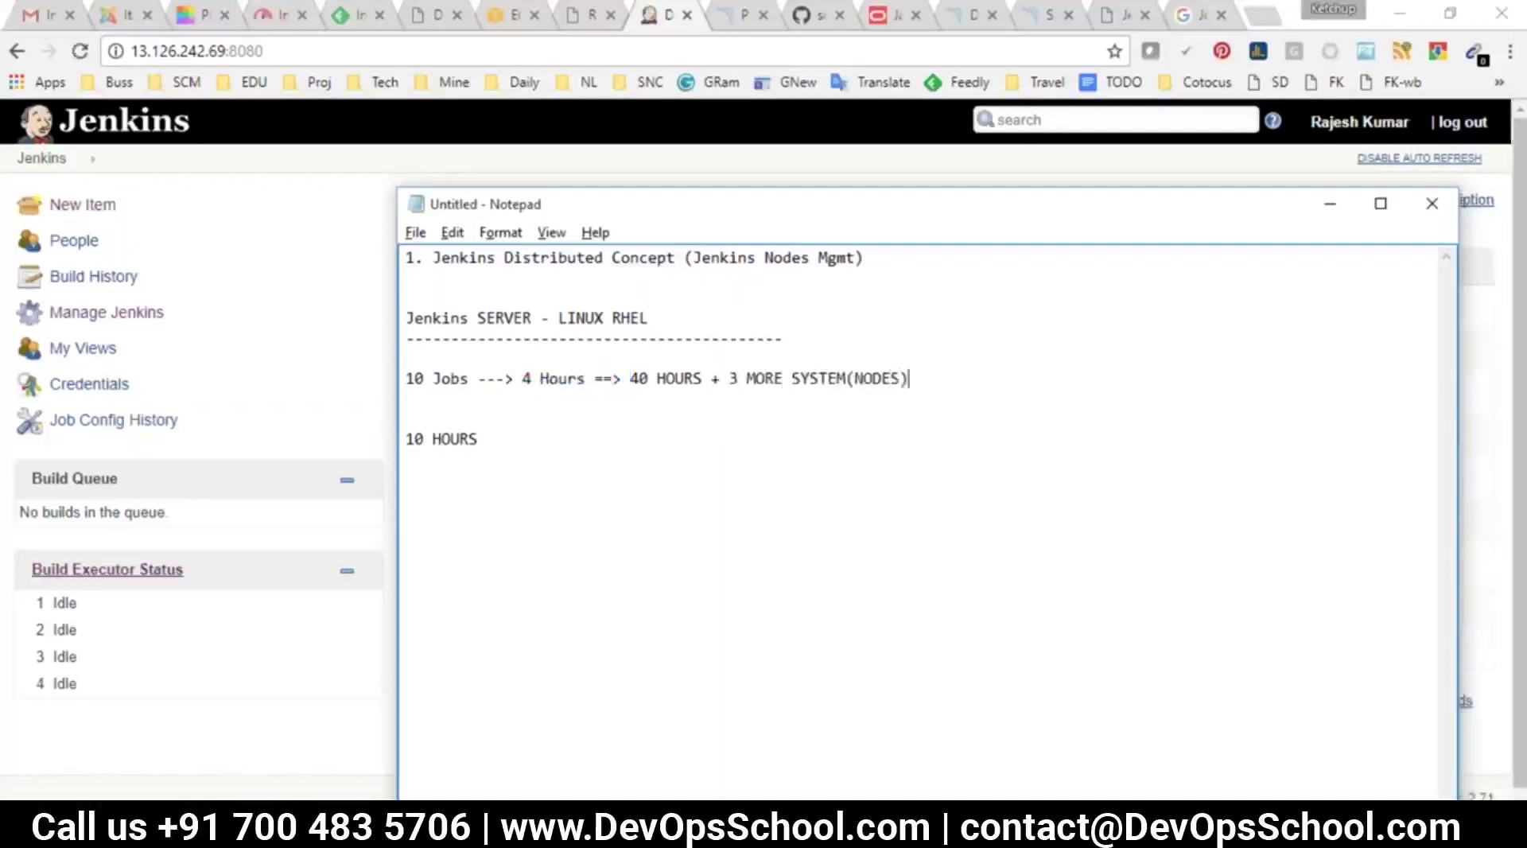
drag(909, 378, 756, 379)
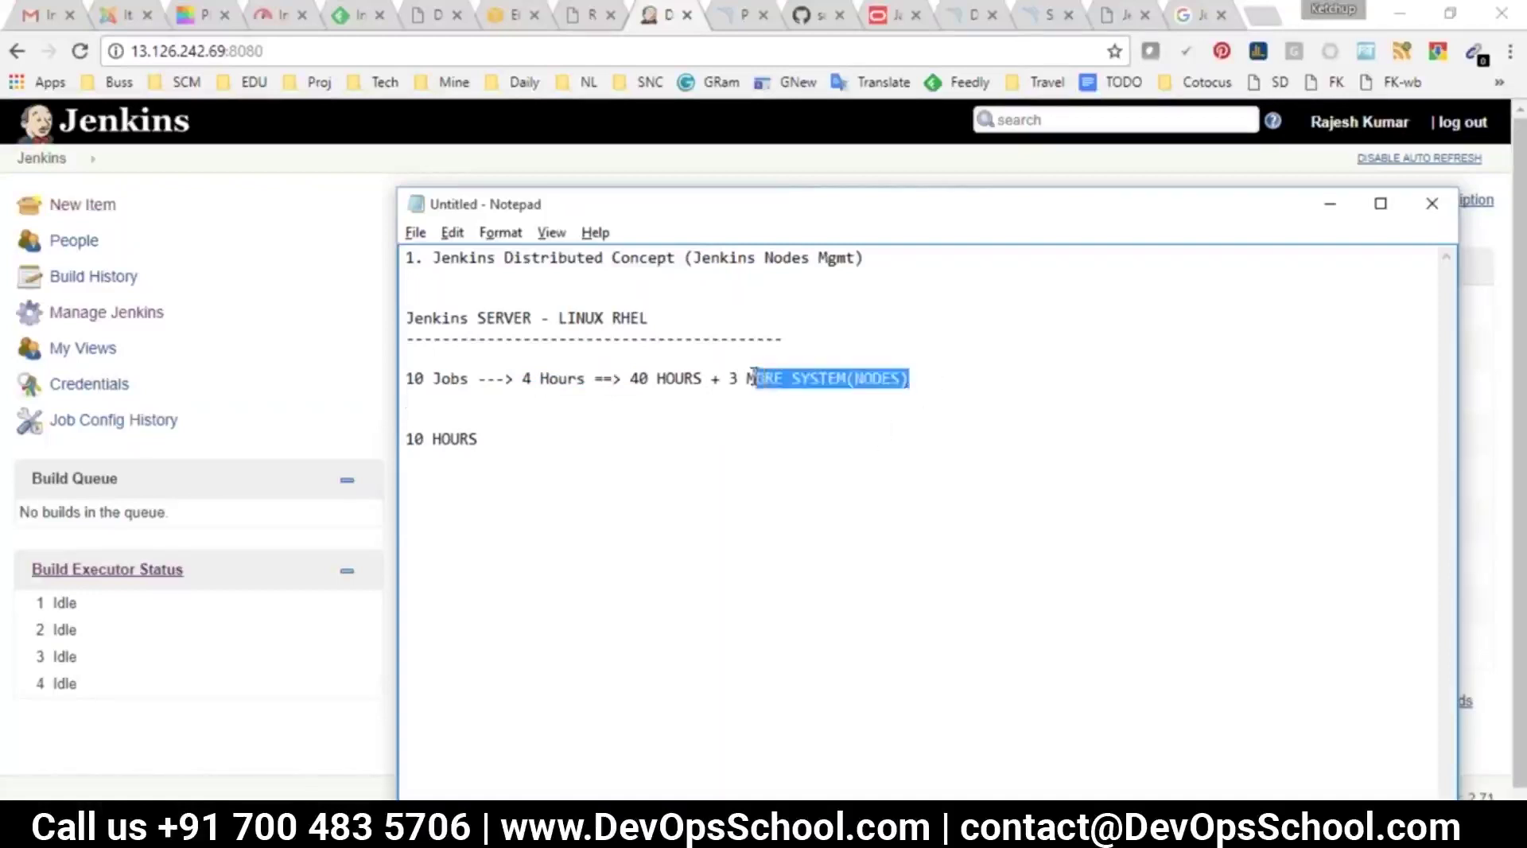
click(608, 396)
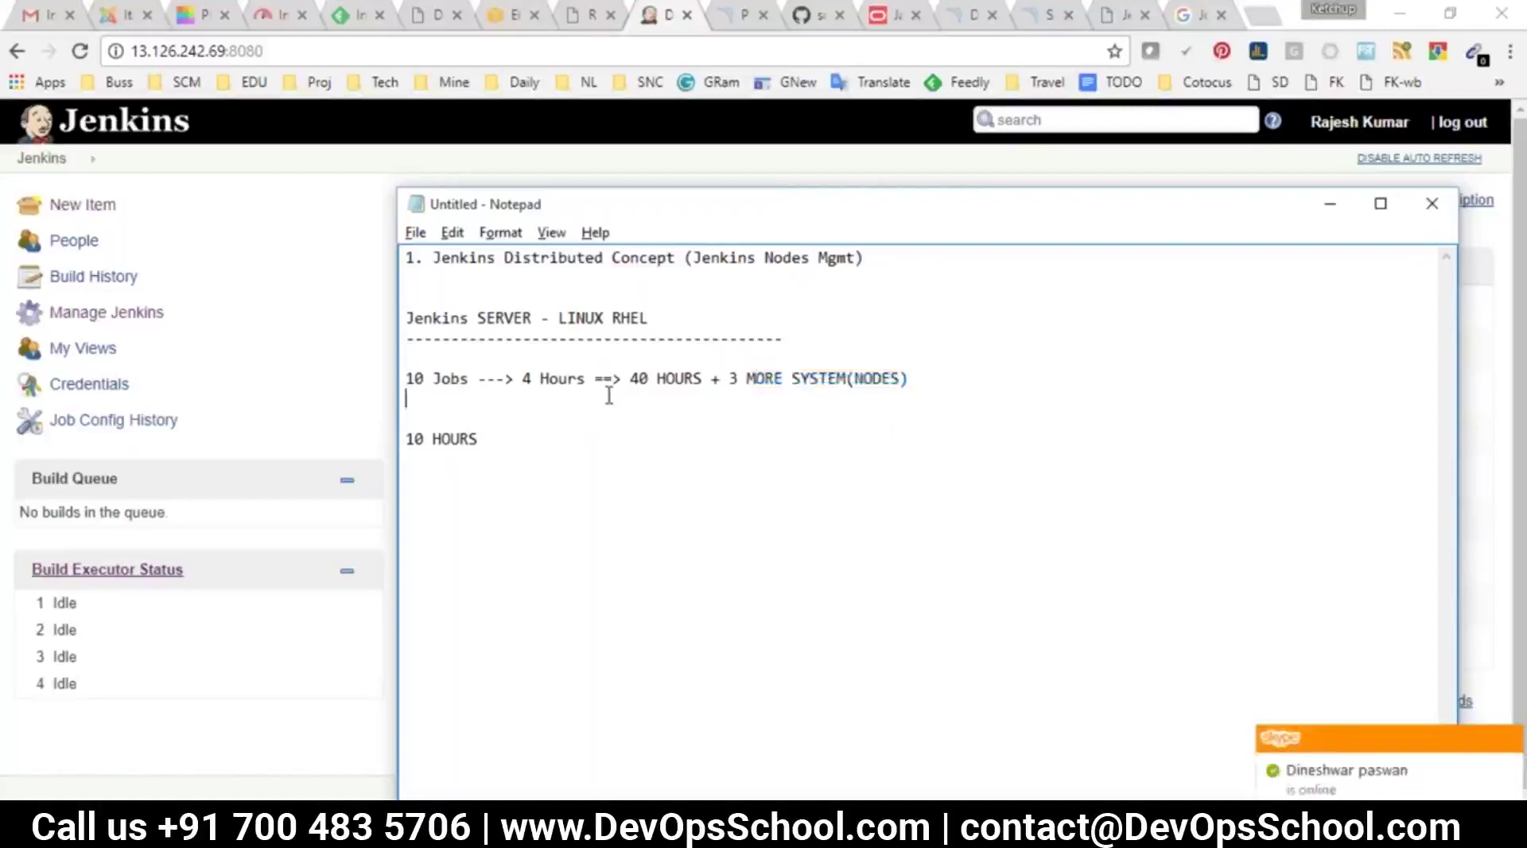
Glance at the Jenkins job list, then highlight the jobs calculation and hours notes
click(48, 160)
key(alt+Tab)
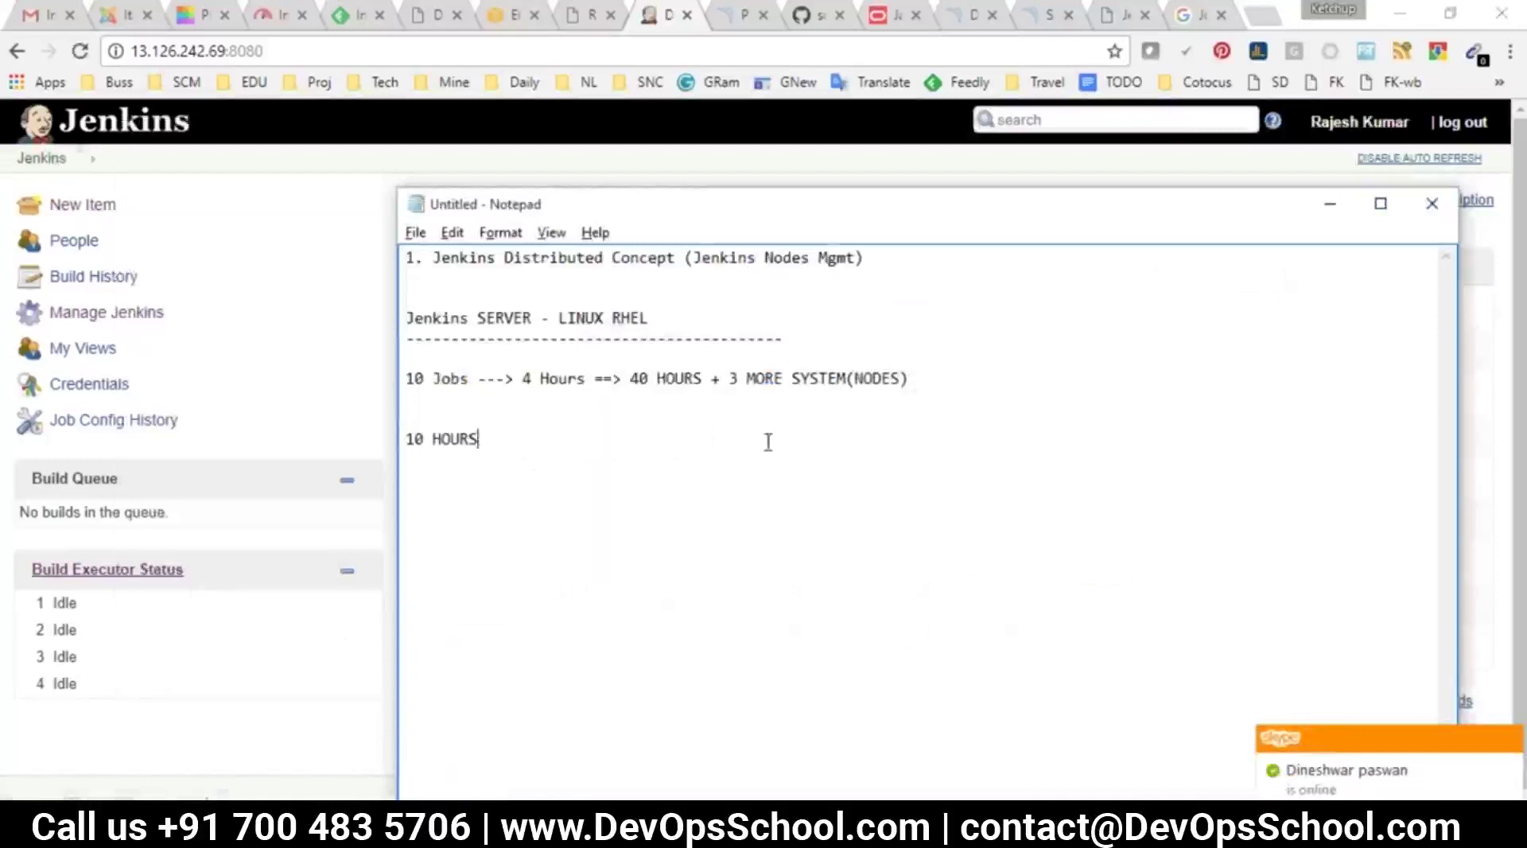
drag(766, 440, 453, 337)
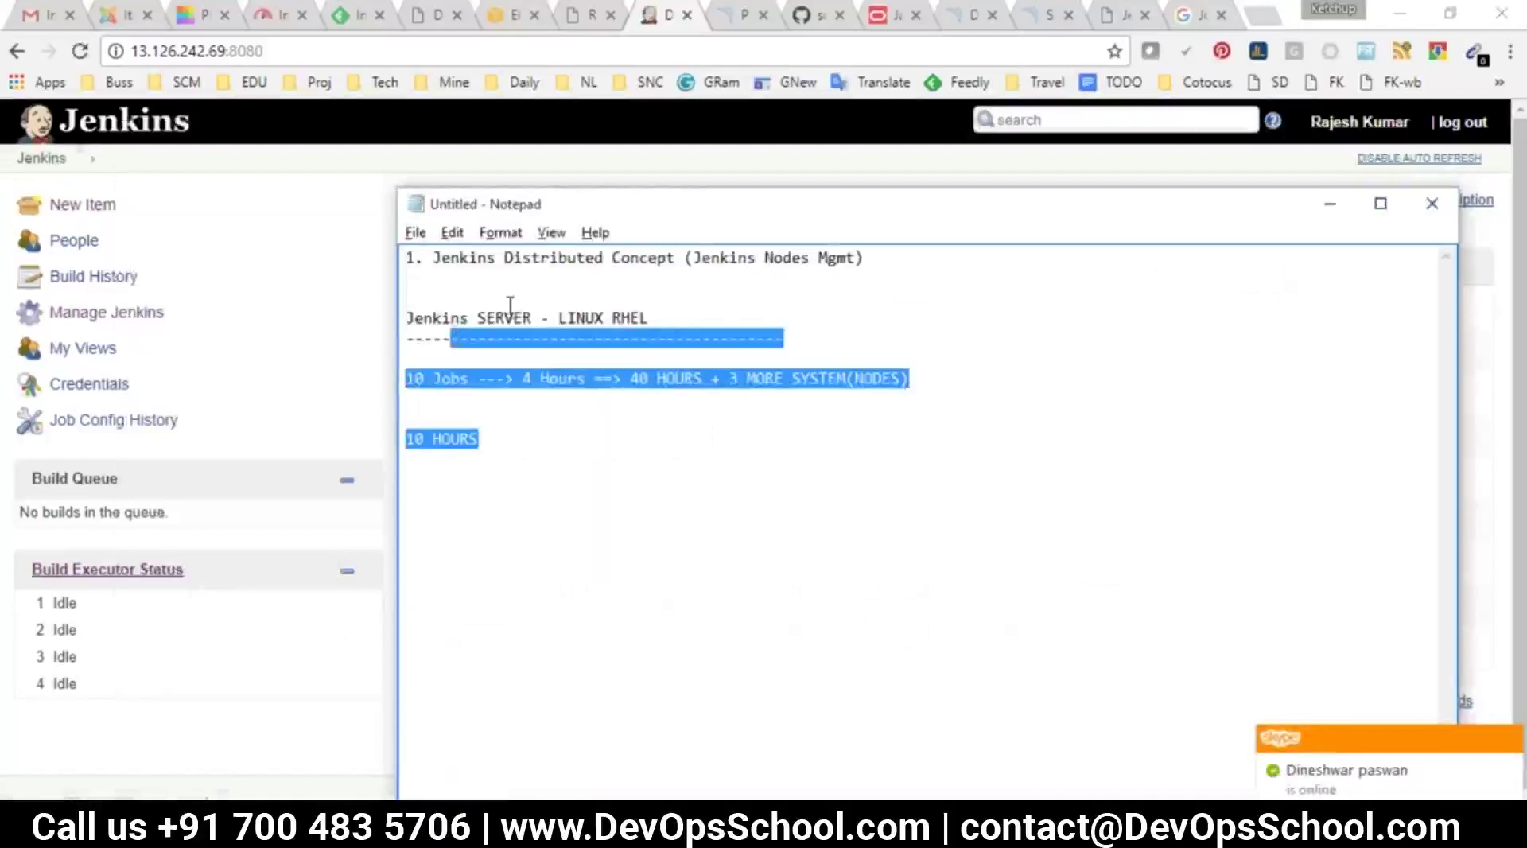
click(579, 459)
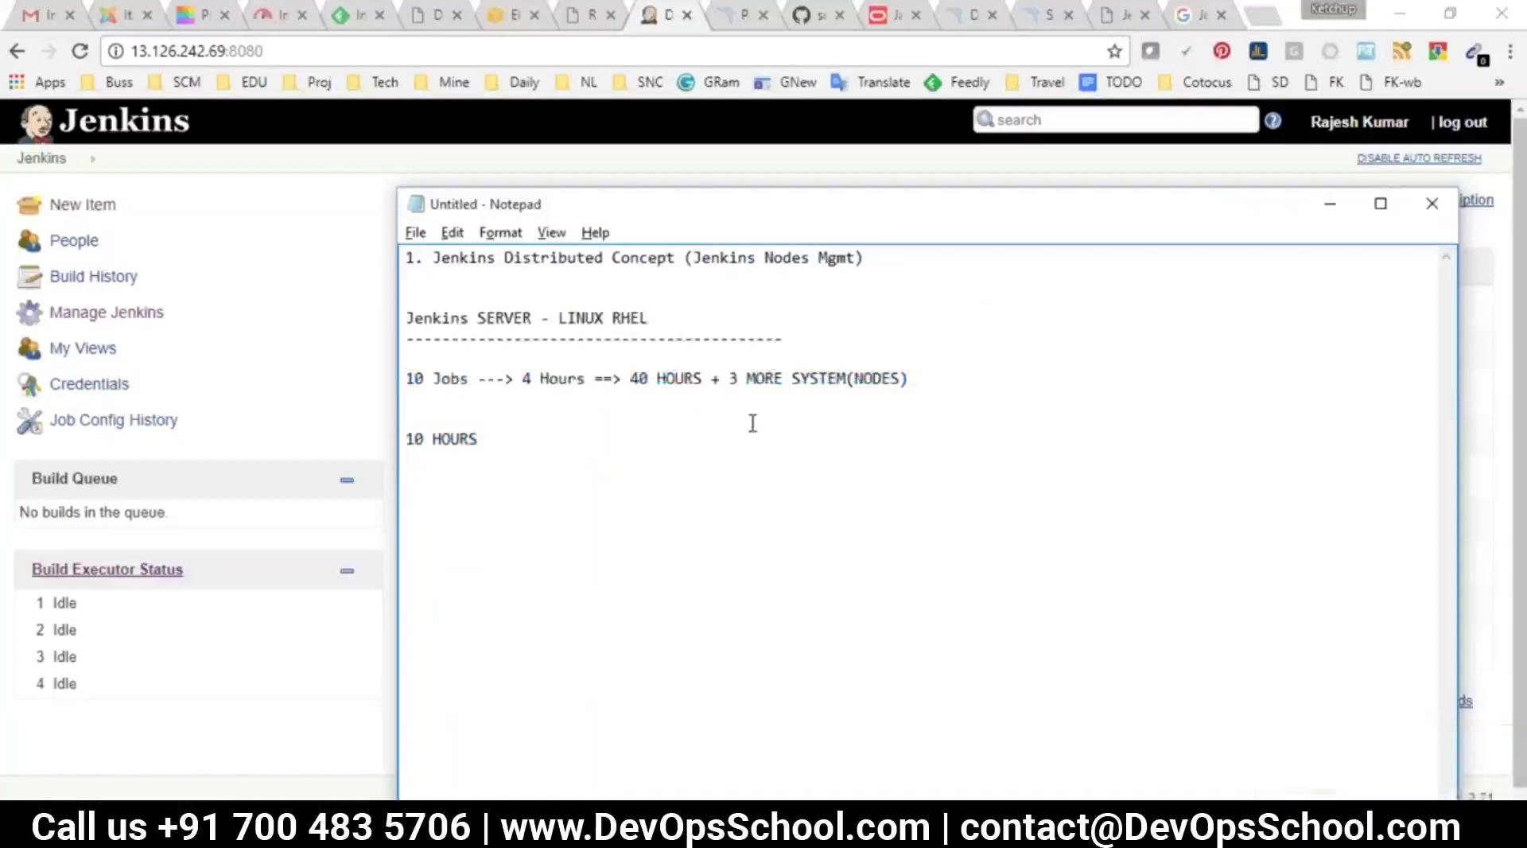
drag(908, 379, 508, 382)
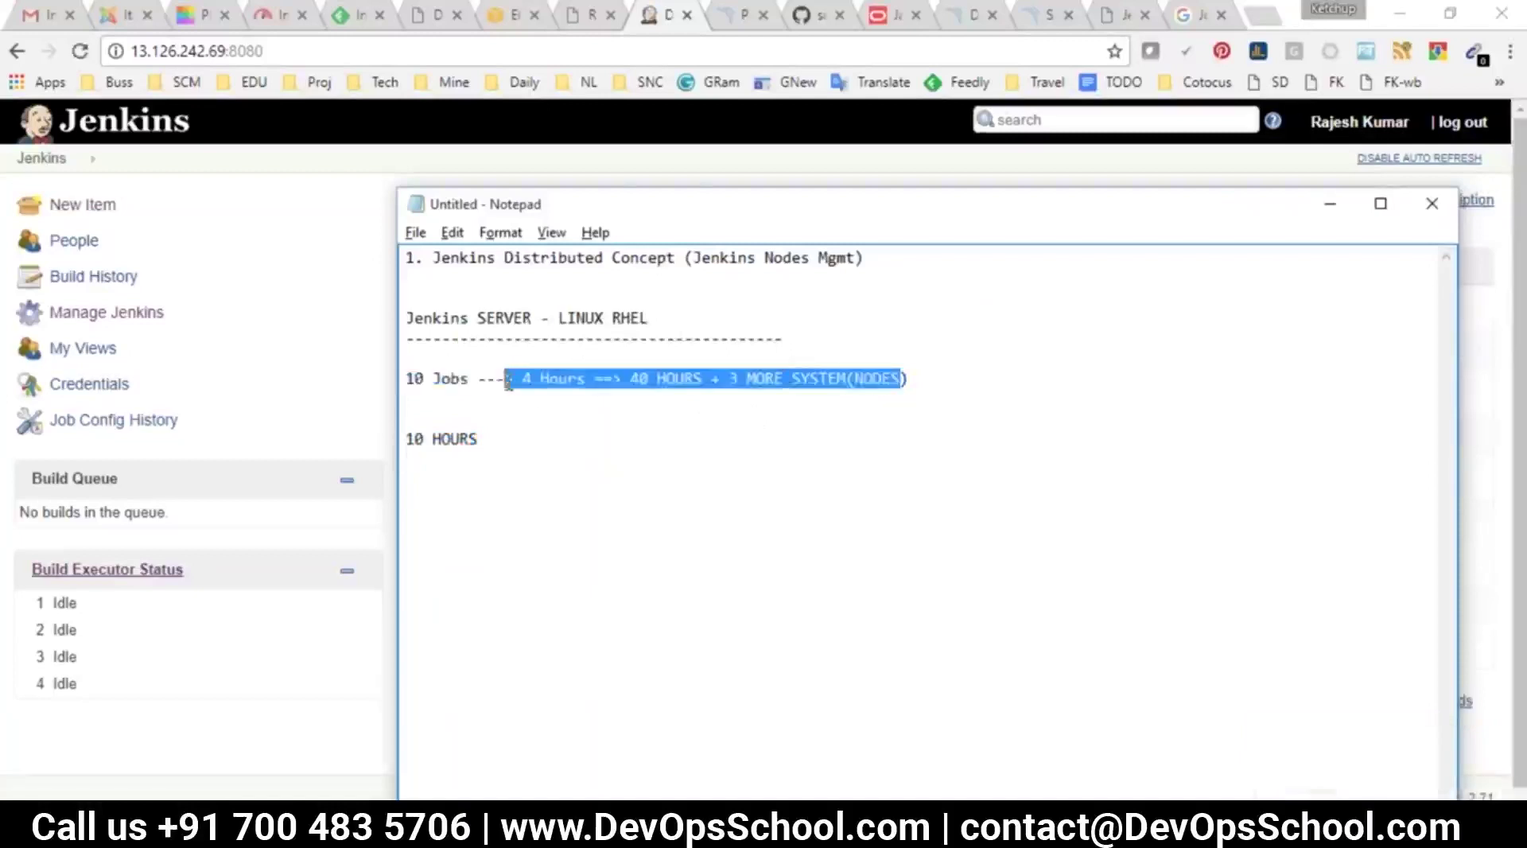
click(541, 455)
drag(542, 456, 428, 376)
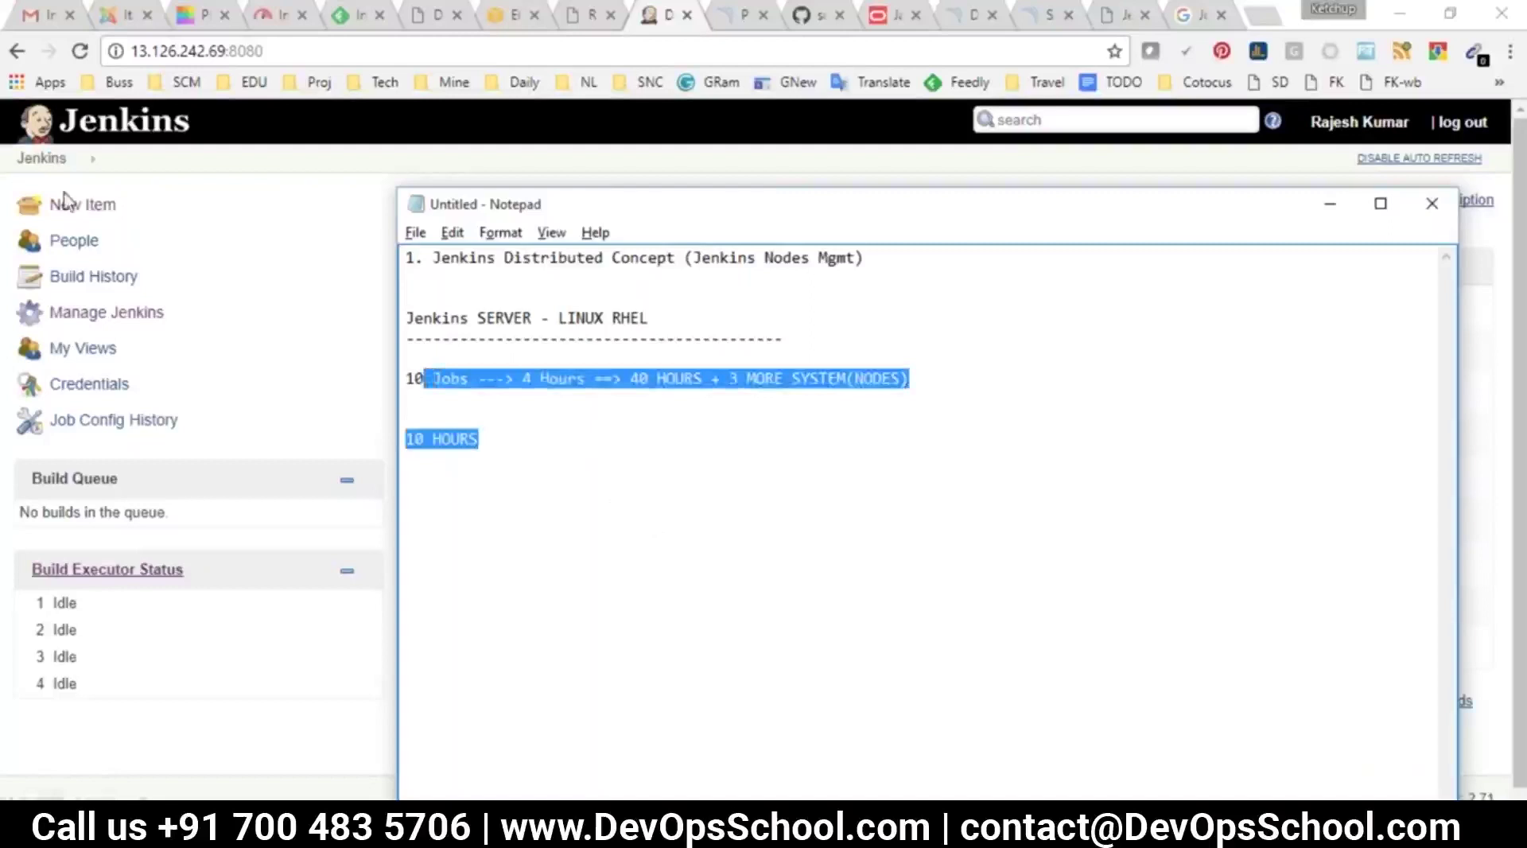
Go to Manage Jenkins and open Manage Nodes
click(106, 312)
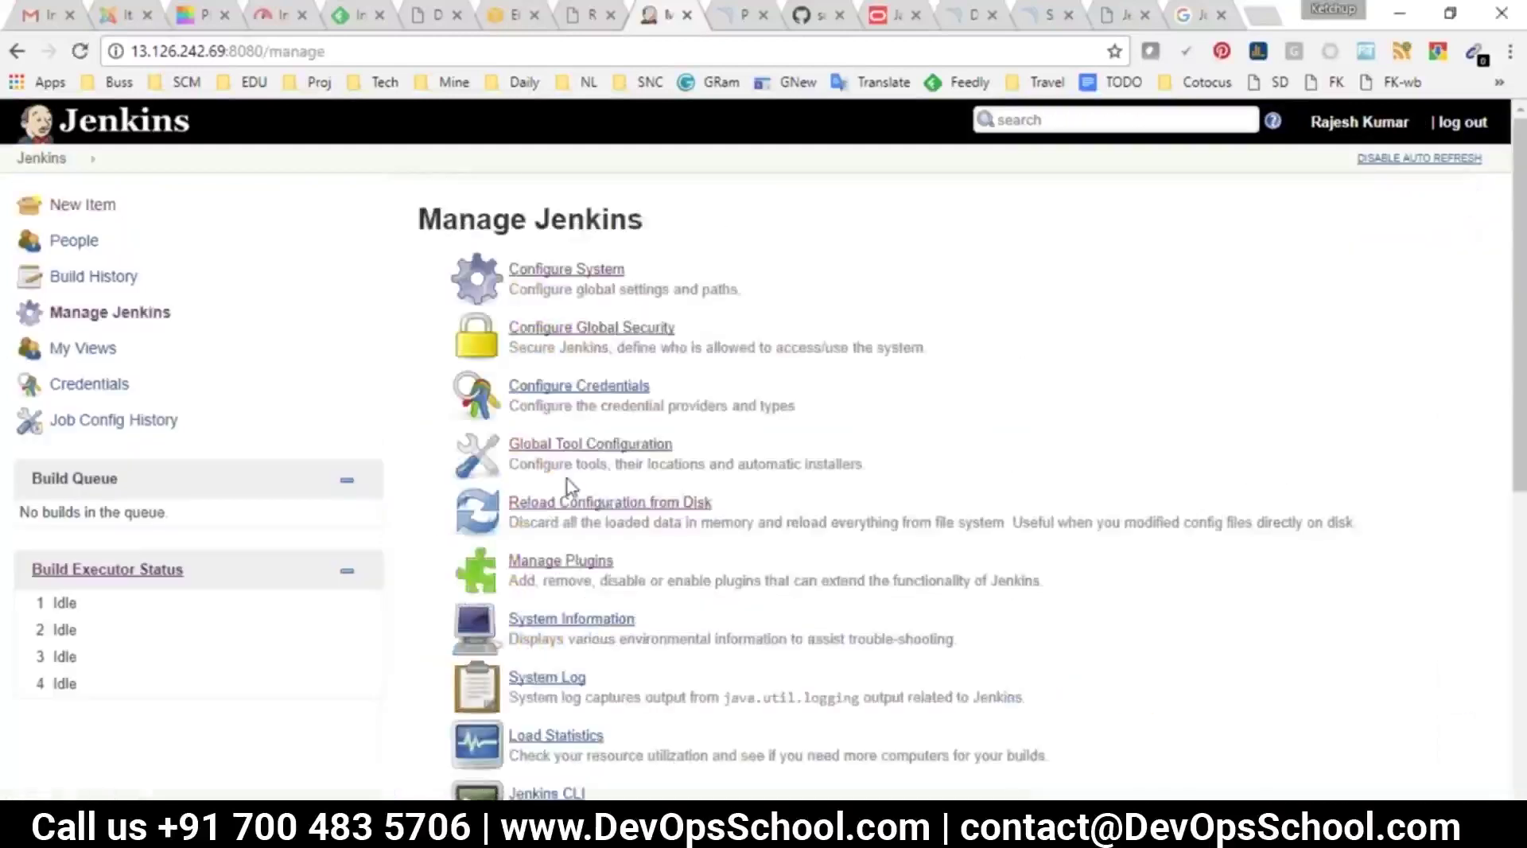
scroll(596, 577, down, 4)
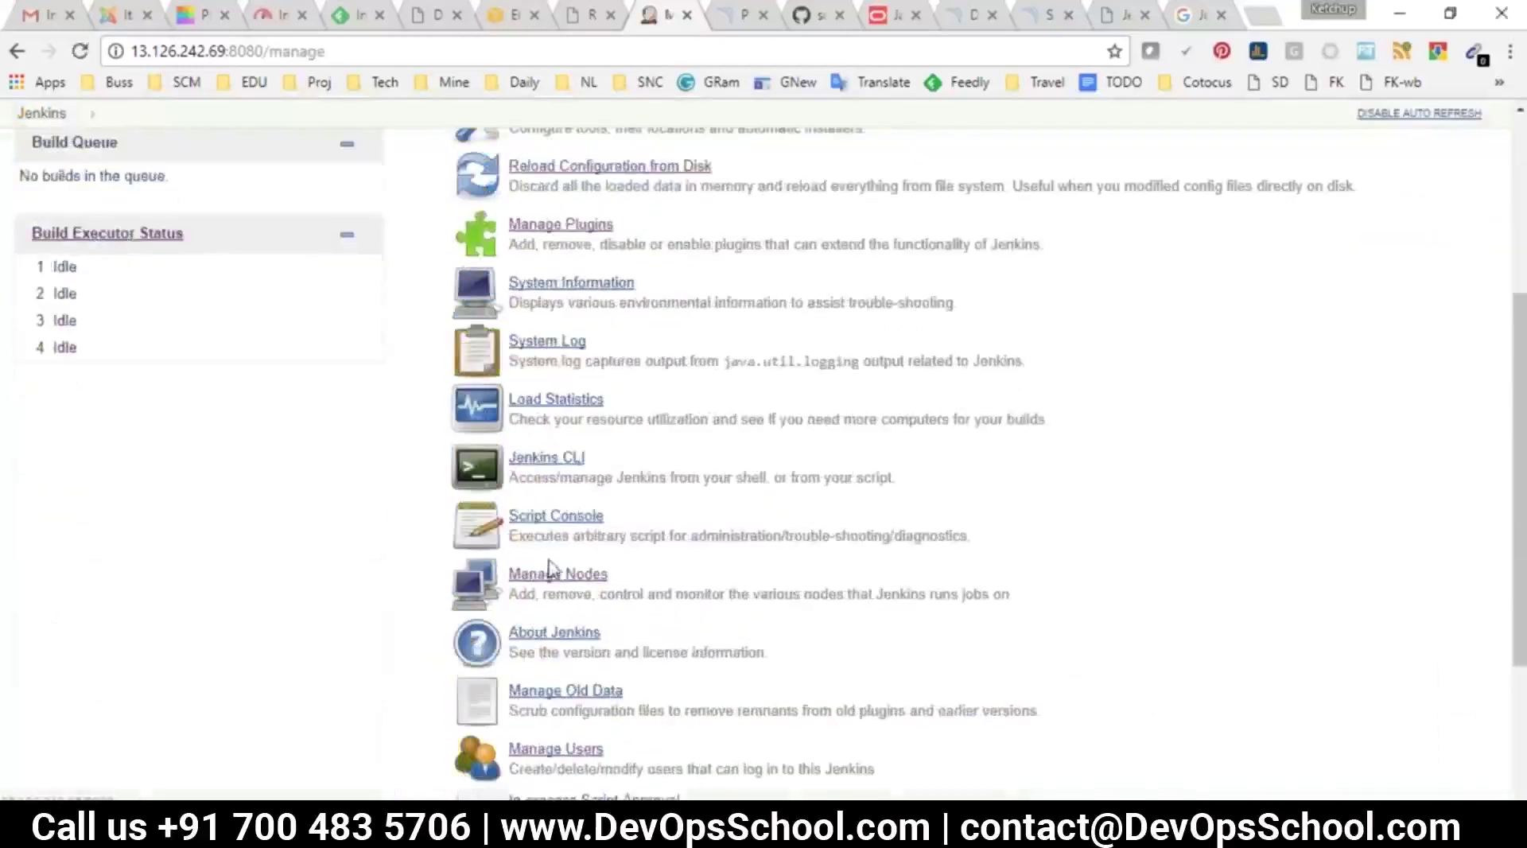
click(557, 572)
List '1. HOST IP', '2. USER ID' and '3. USER PASSS' in the notes
key(alt+Tab)
click(740, 483)
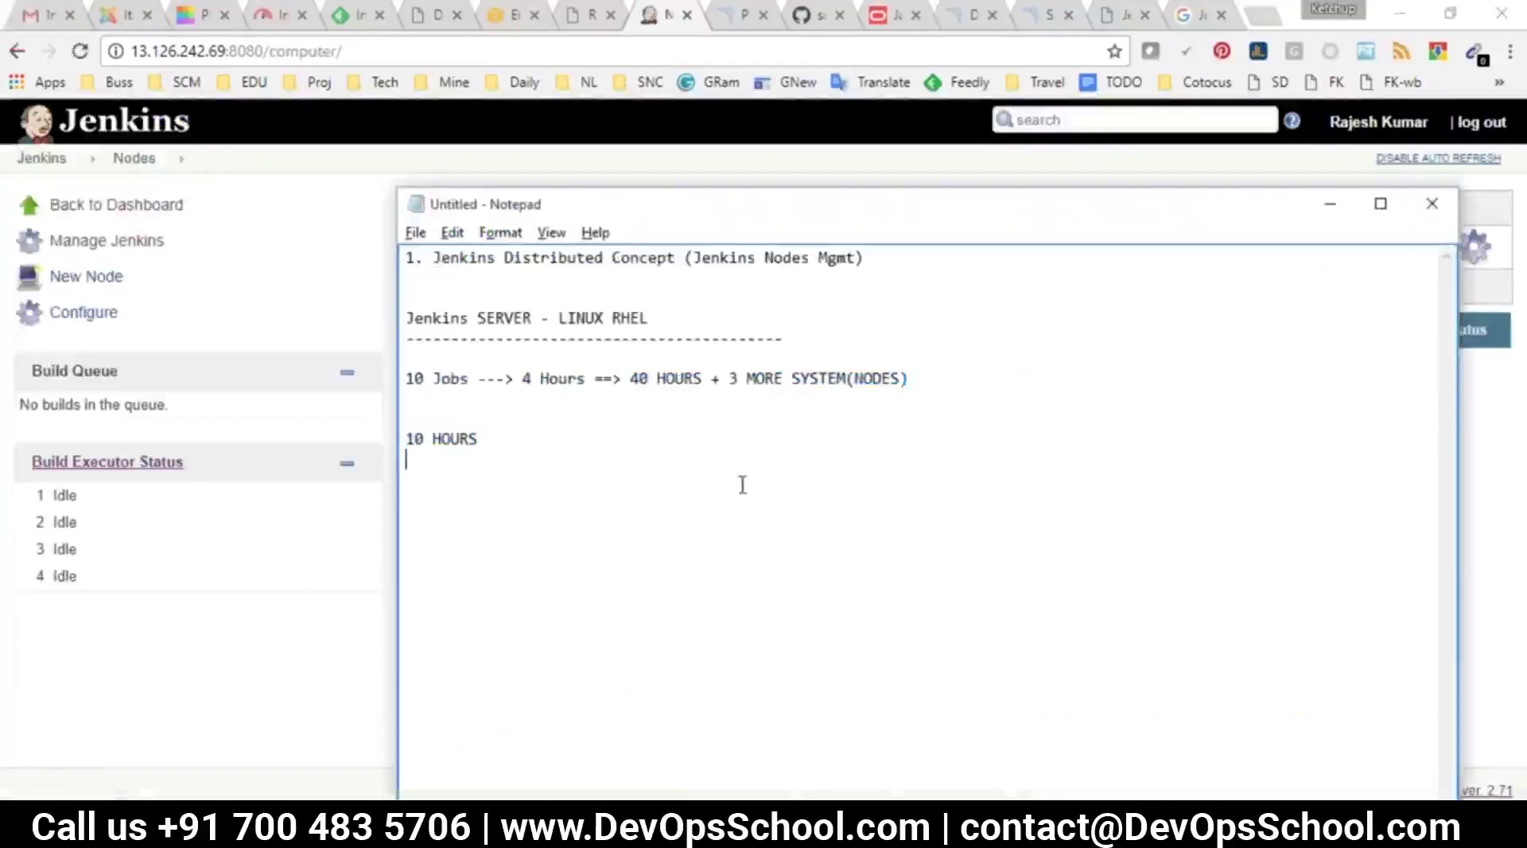
text(1. )
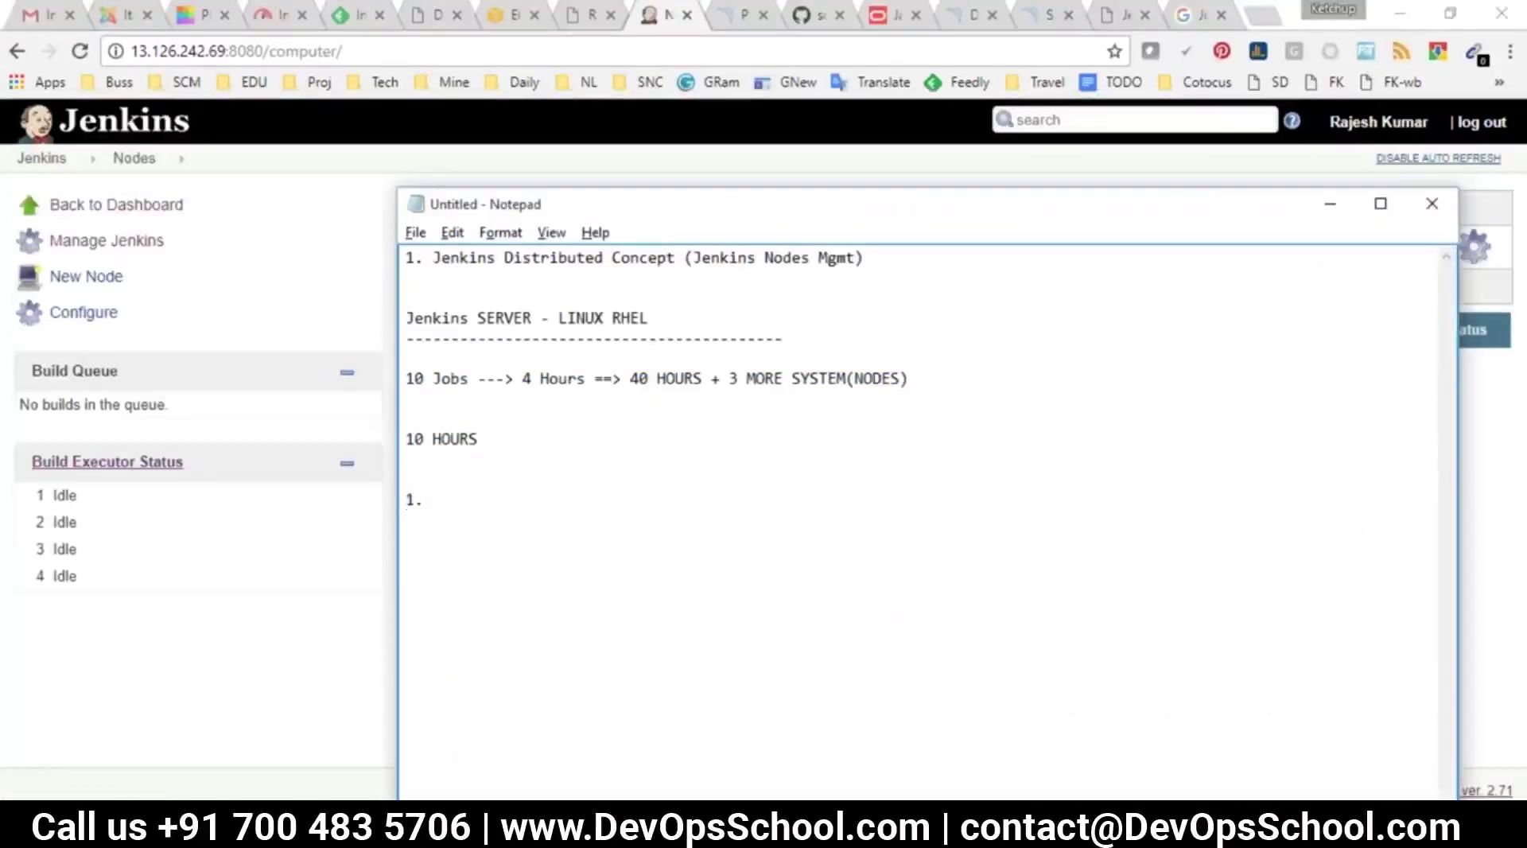
text(HOST IP)
key(Return)
text(2. USE)
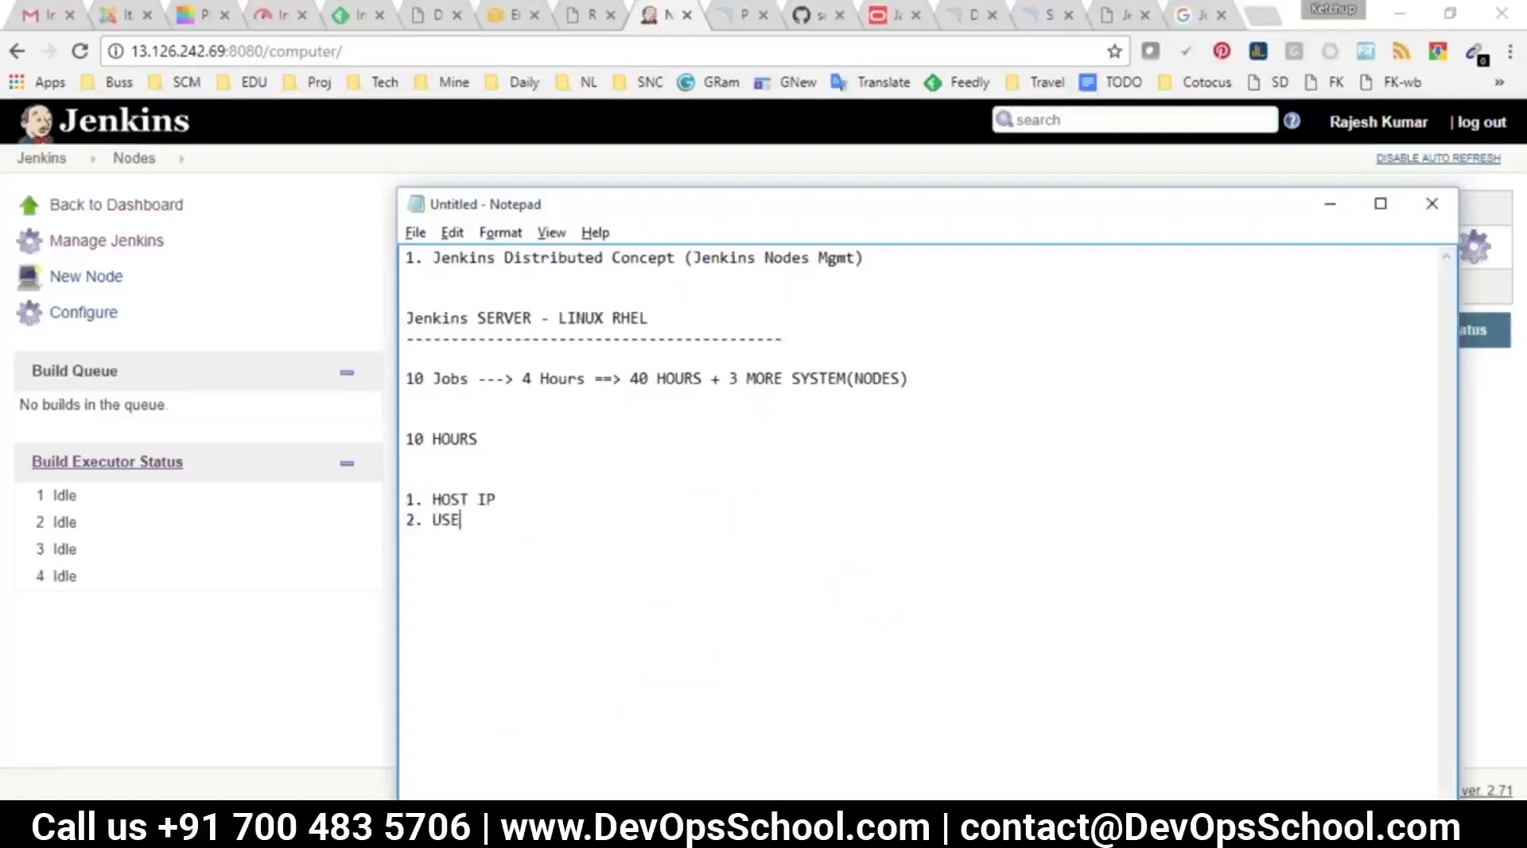
text(R ID)
key(Return)
text(3. USER PASSS)
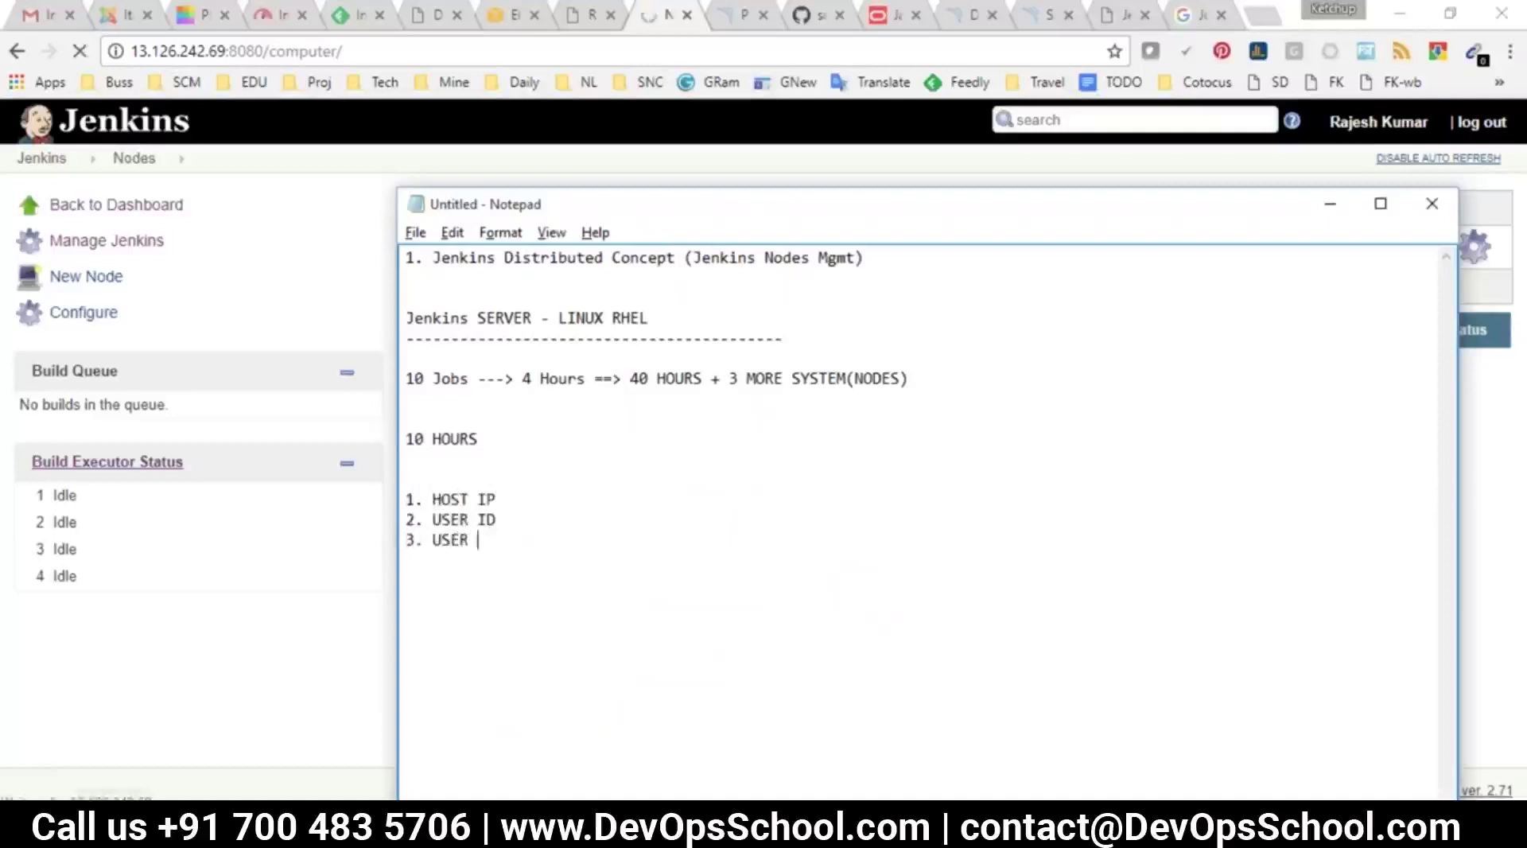
Add '| KEY' to the password item and a '4. DIRECTOY = WORKSPACE' line
key(Return)
key(BackSpace)
text(| )
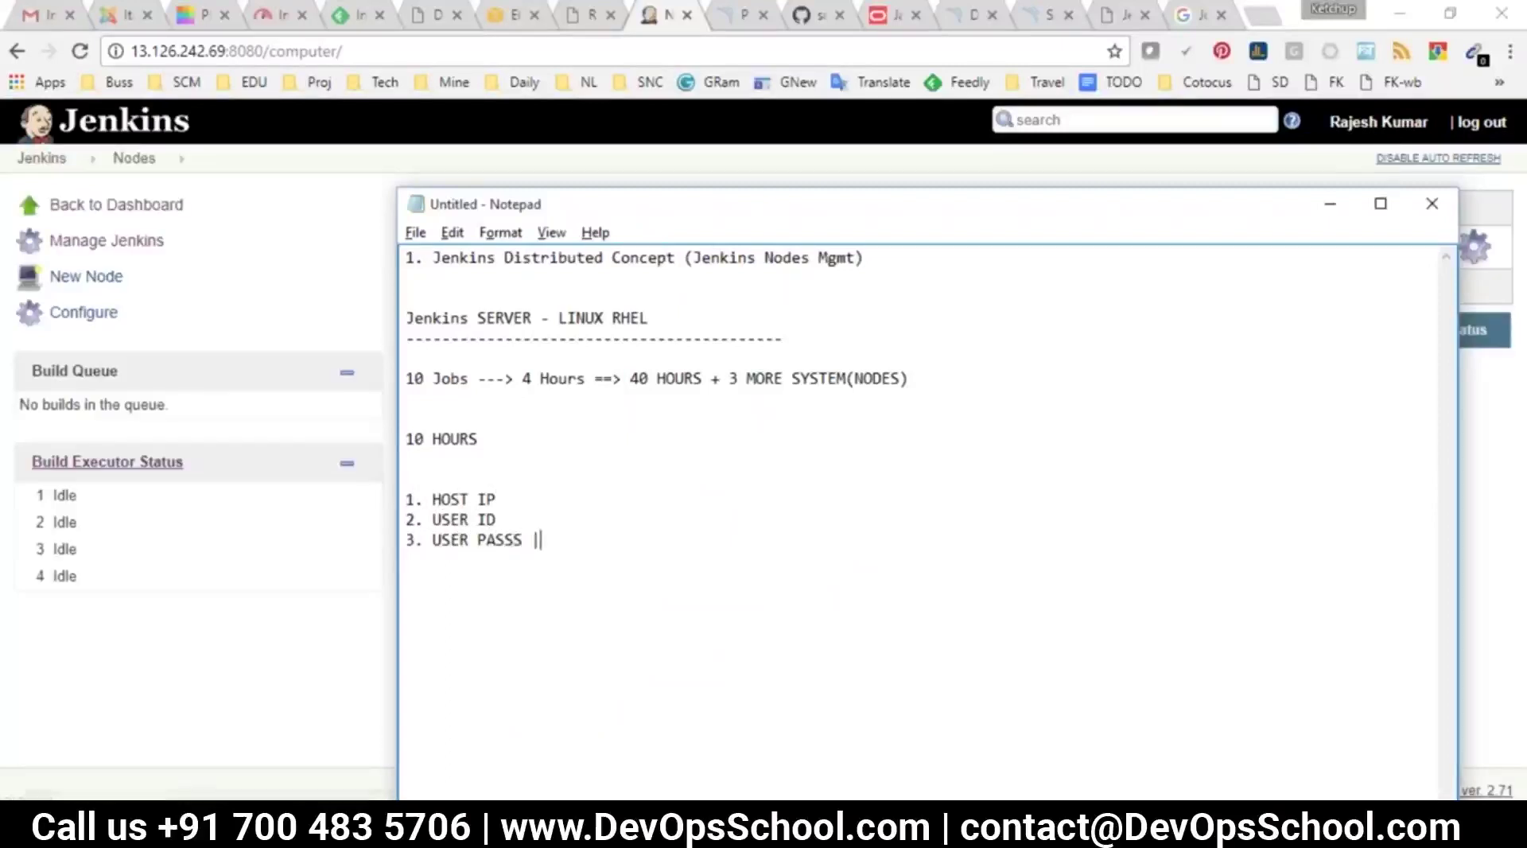
text(KEY)
key(Return)
text(4. DIRECTOY)
text(= WORKSAPCE)
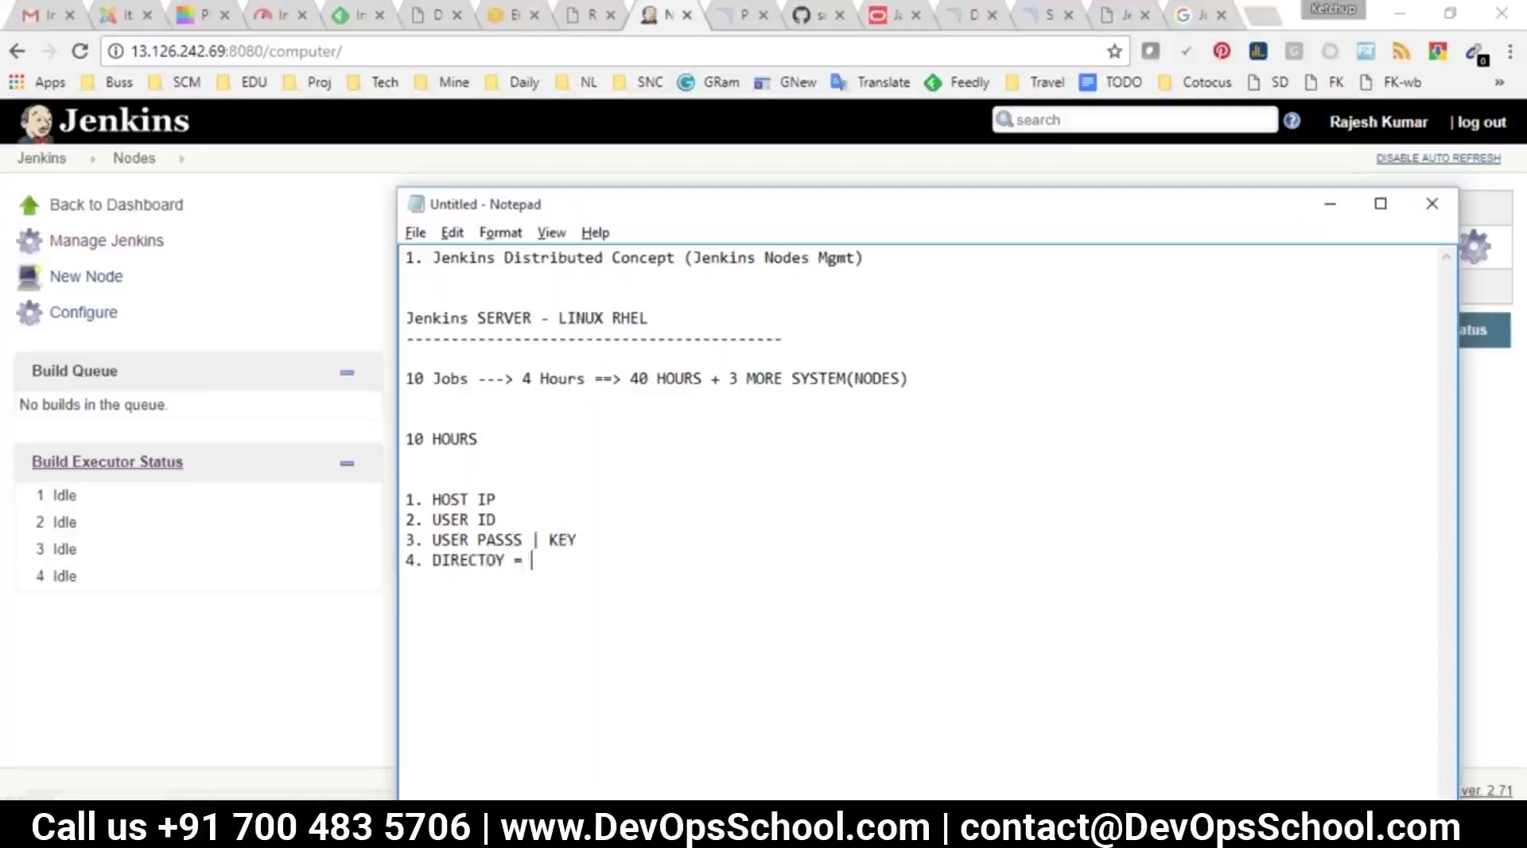
key(BackSpace)
key(BackSpace)
key(BackSpace)
key(BackSpace)
text(PACE)
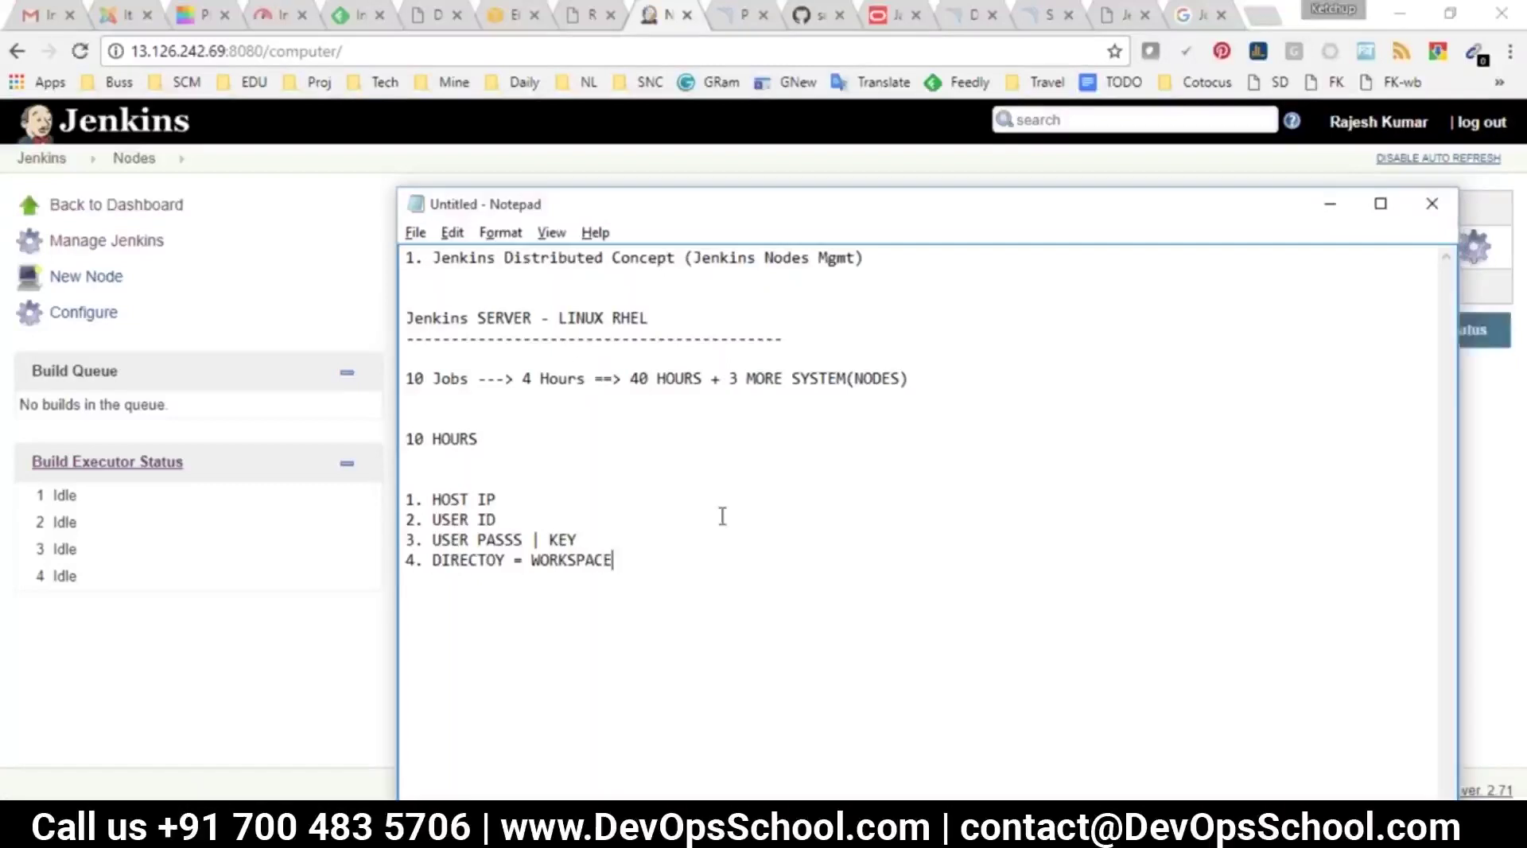
Return to the Jenkins Nodes page and start a New Node
click(225, 329)
mouse_move(502, 253)
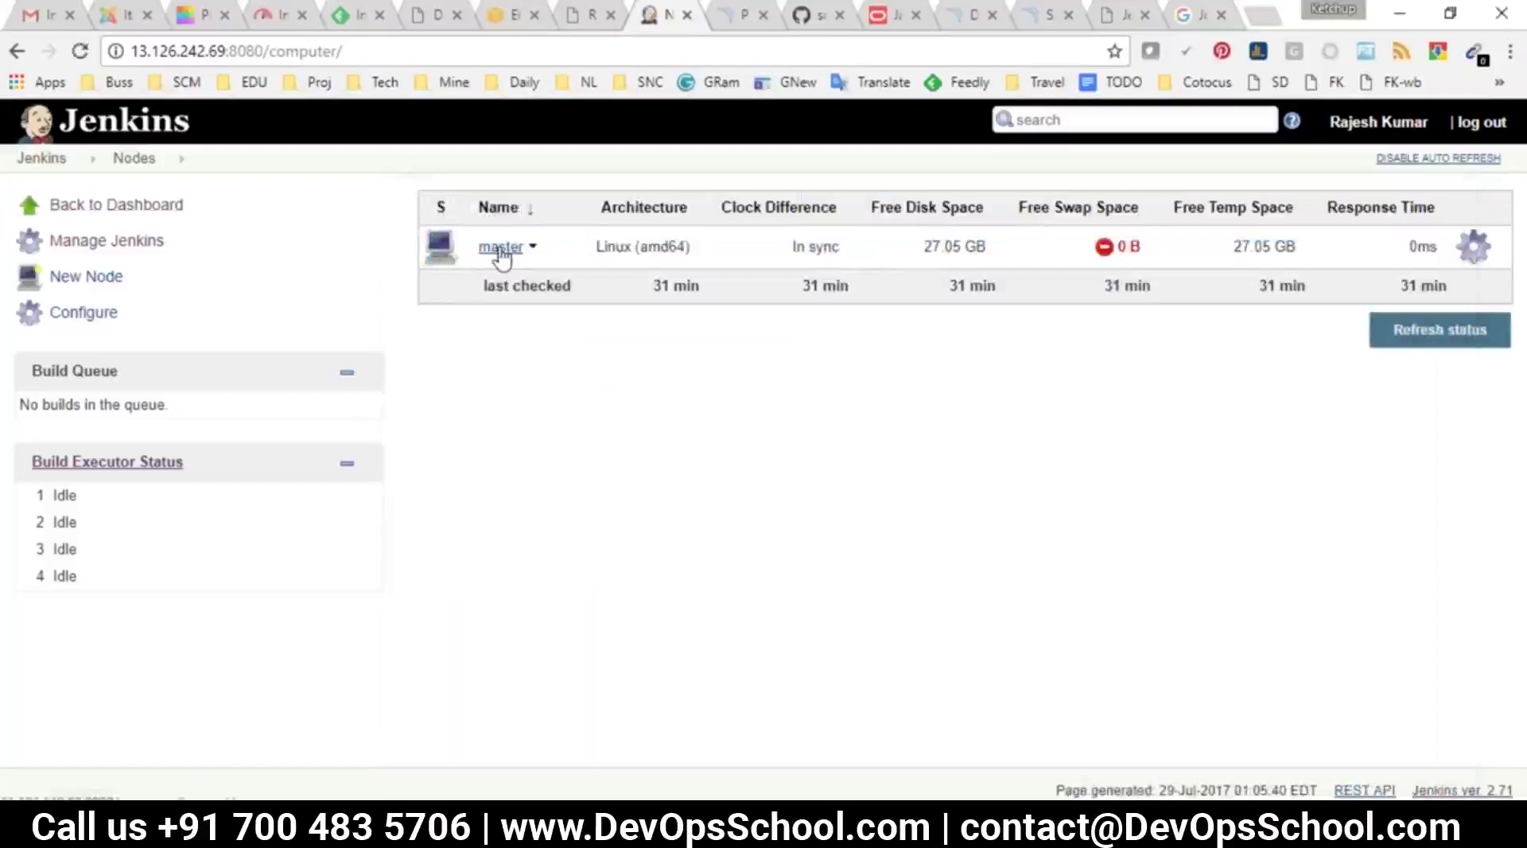
click(95, 282)
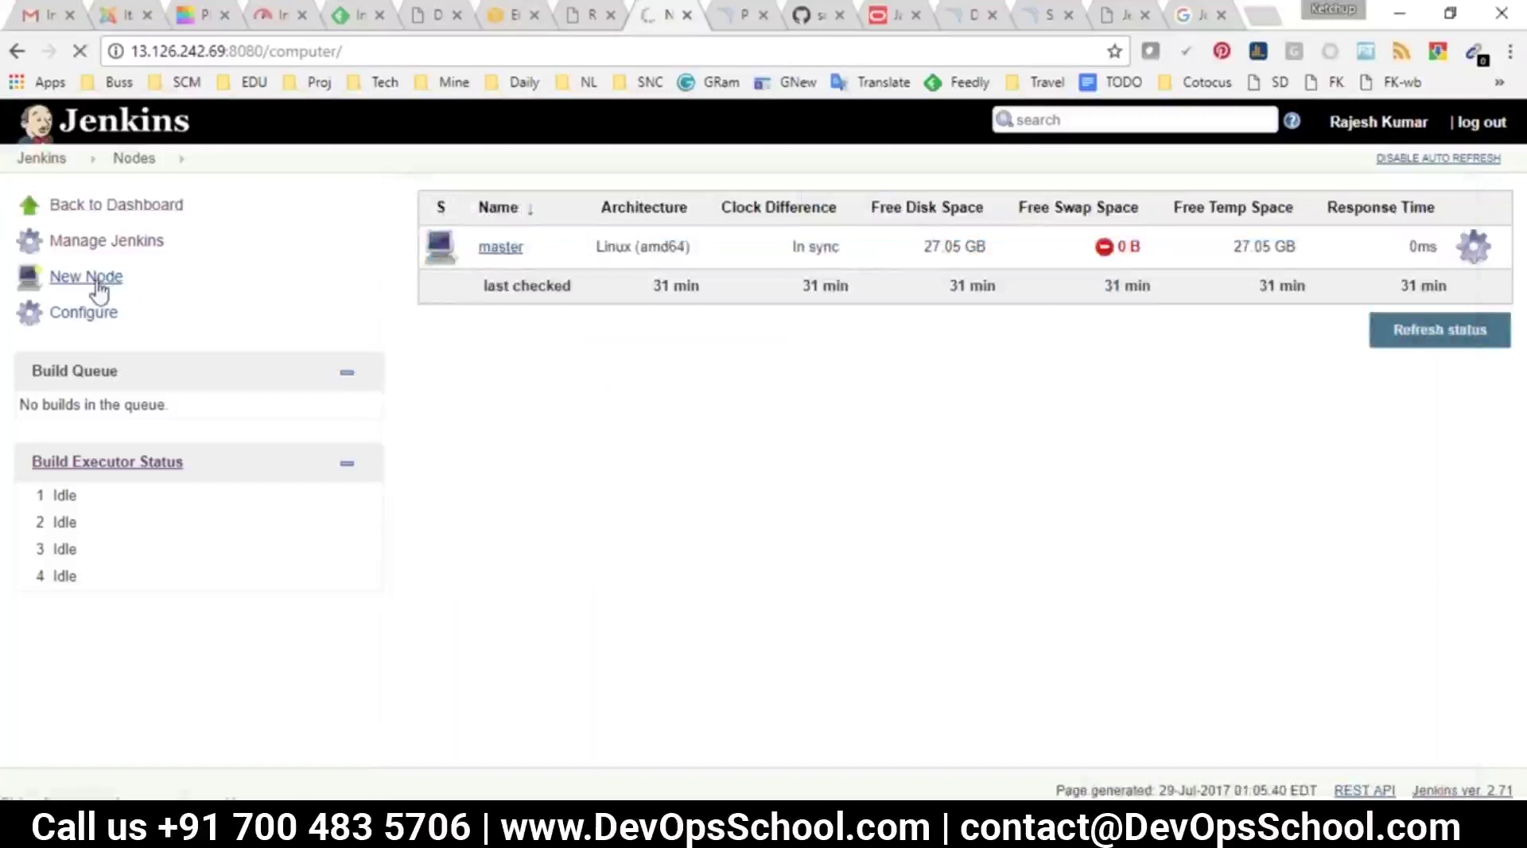
Create a Permanent Agent node named nod1
click(559, 211)
text(nod1)
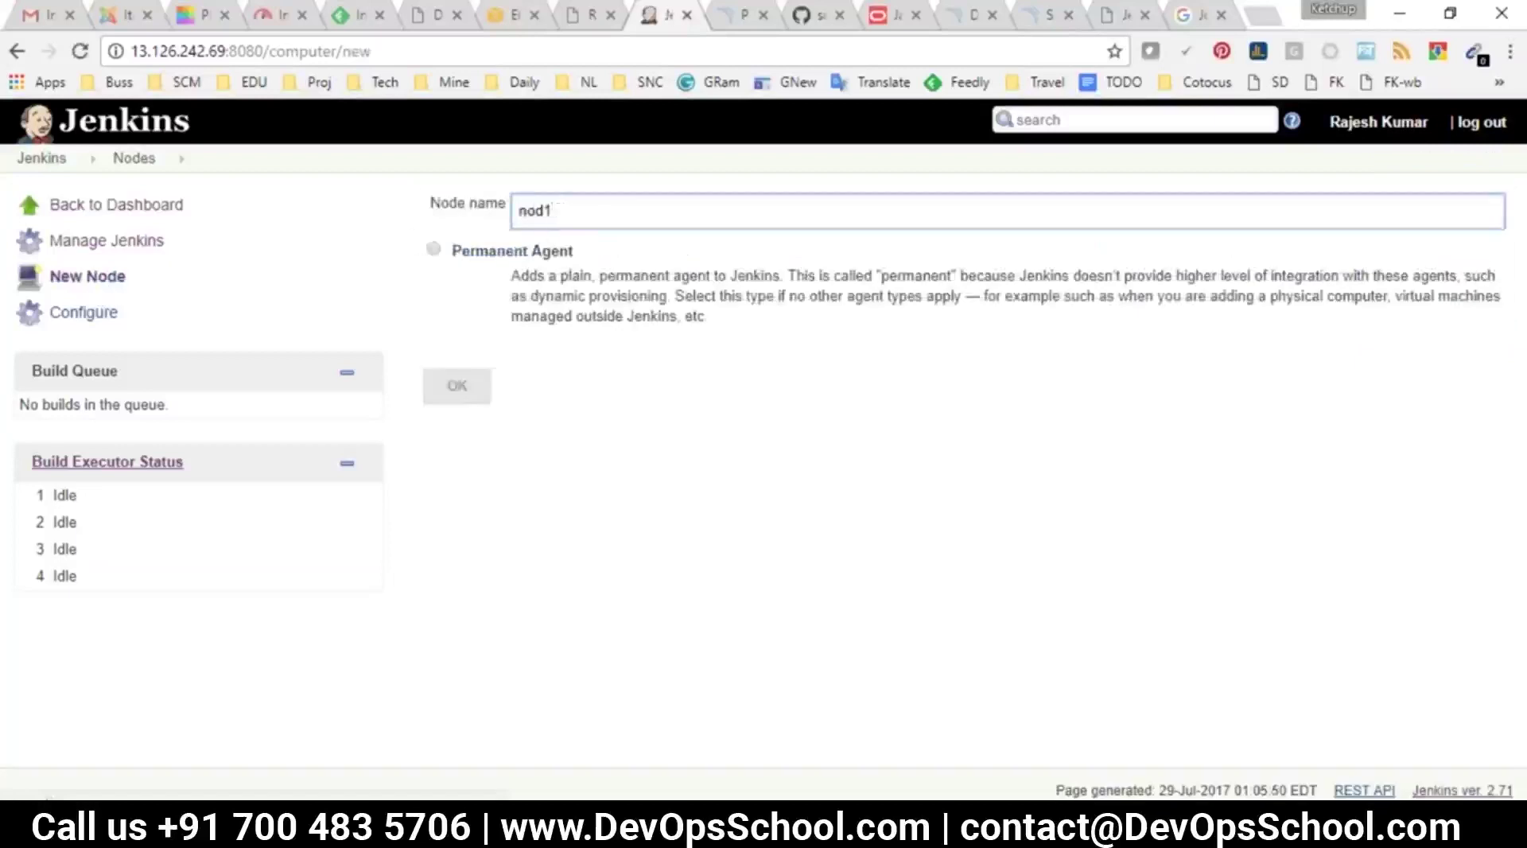
click(430, 266)
click(434, 250)
click(458, 387)
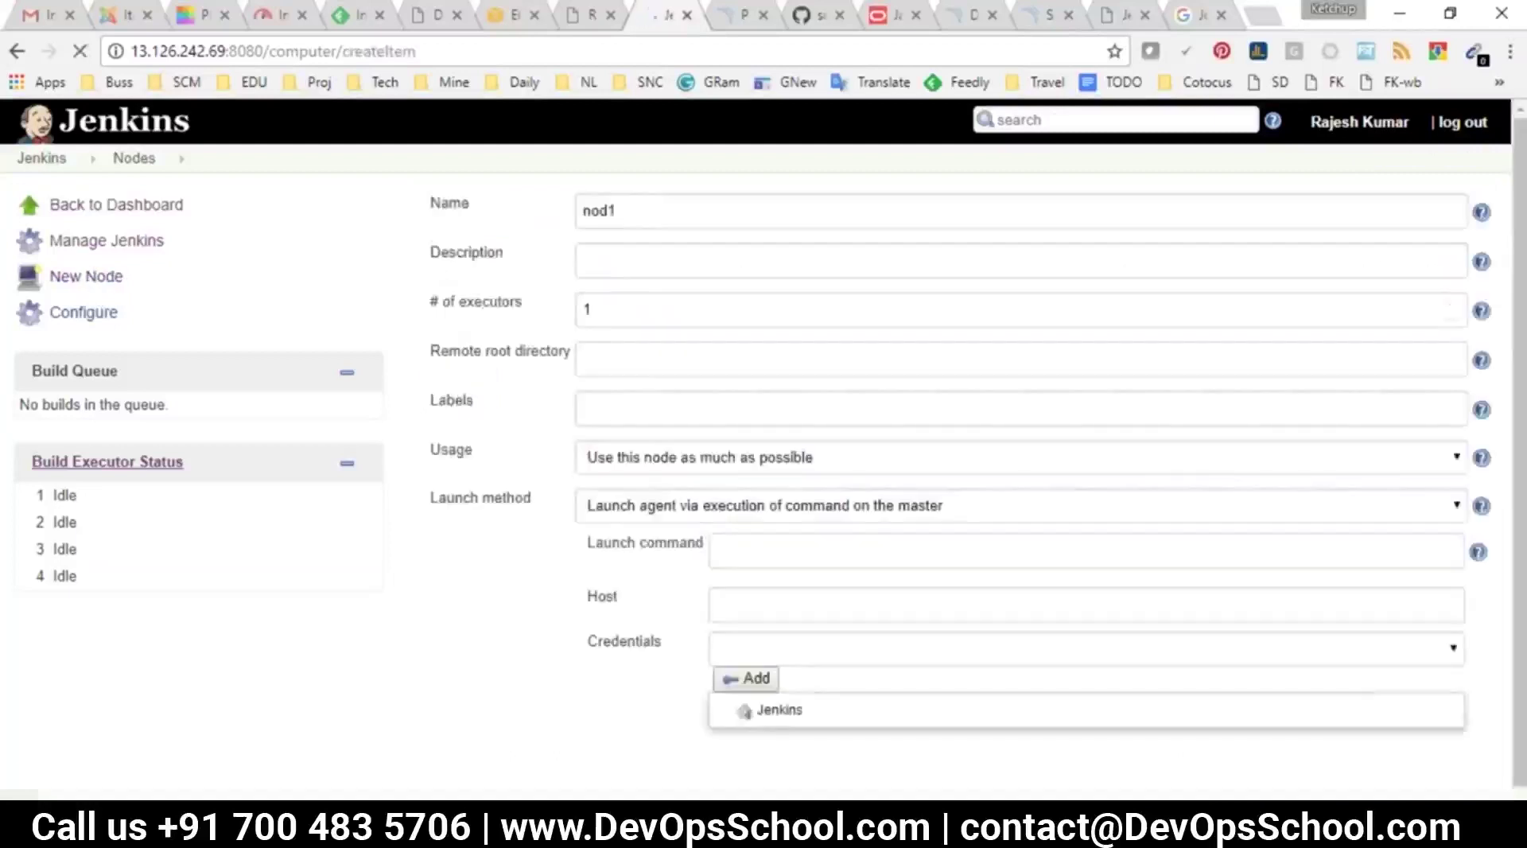
Compare Remote root directory with the DIRECTORY = WORKSPACE note, then open the Launch method list
drag(440, 350, 572, 351)
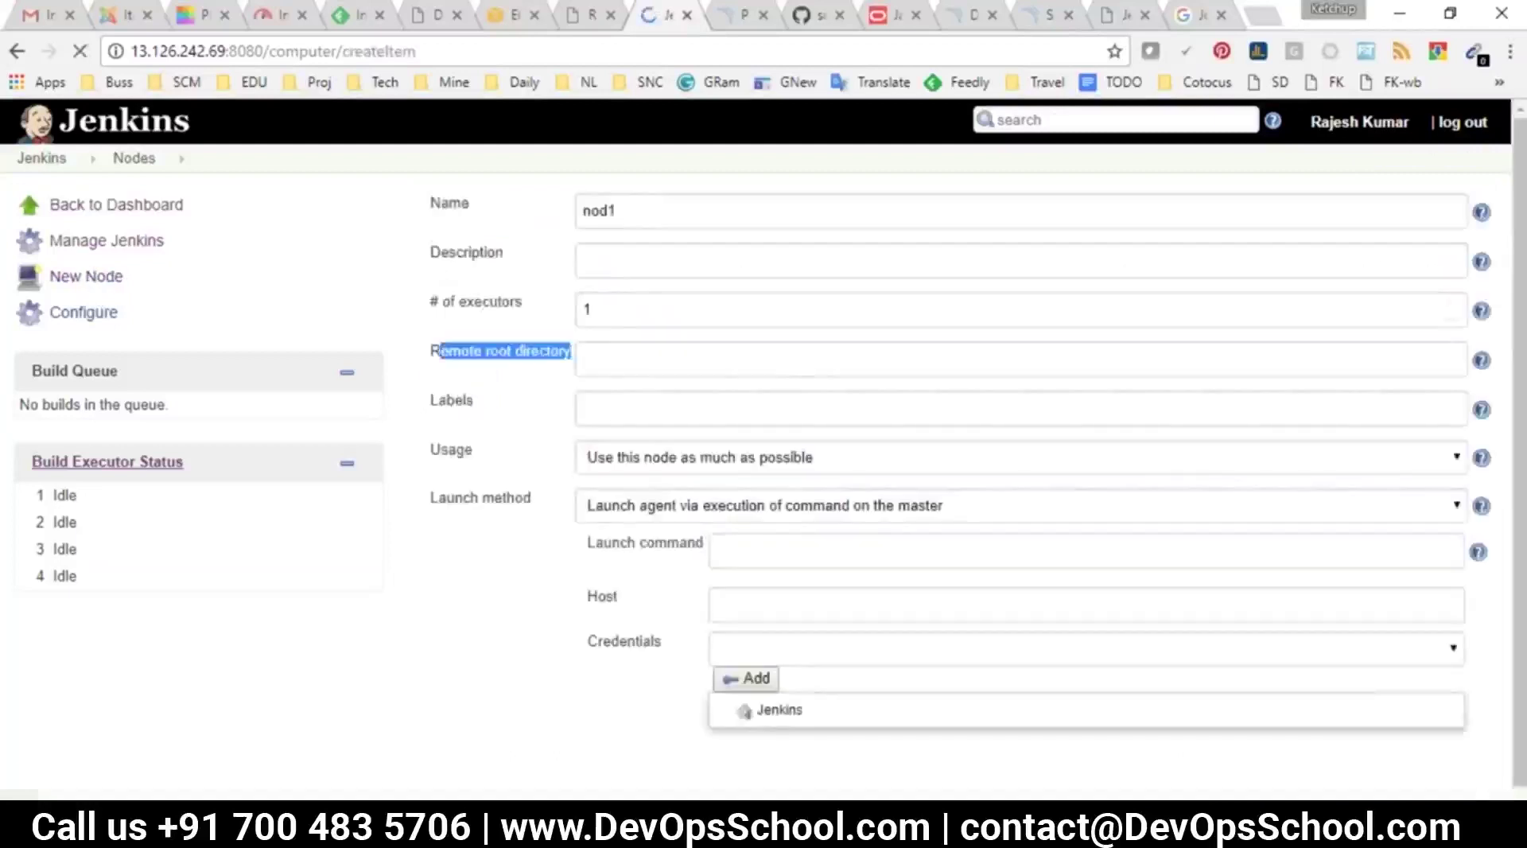
key(alt+Tab)
drag(624, 561, 405, 559)
key(alt+Tab)
click(618, 355)
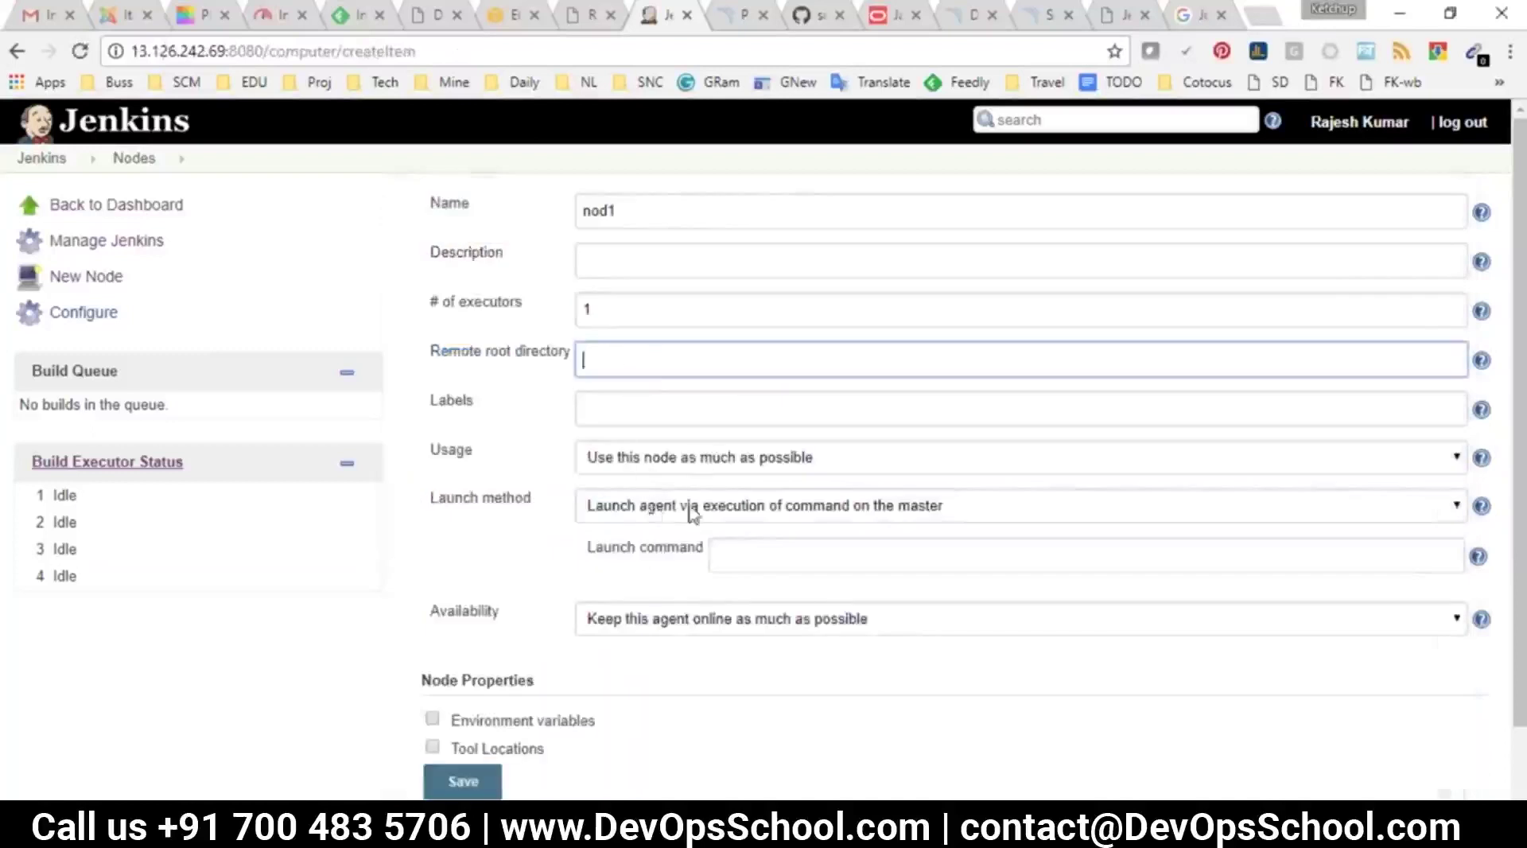
scroll(699, 493, down, 1)
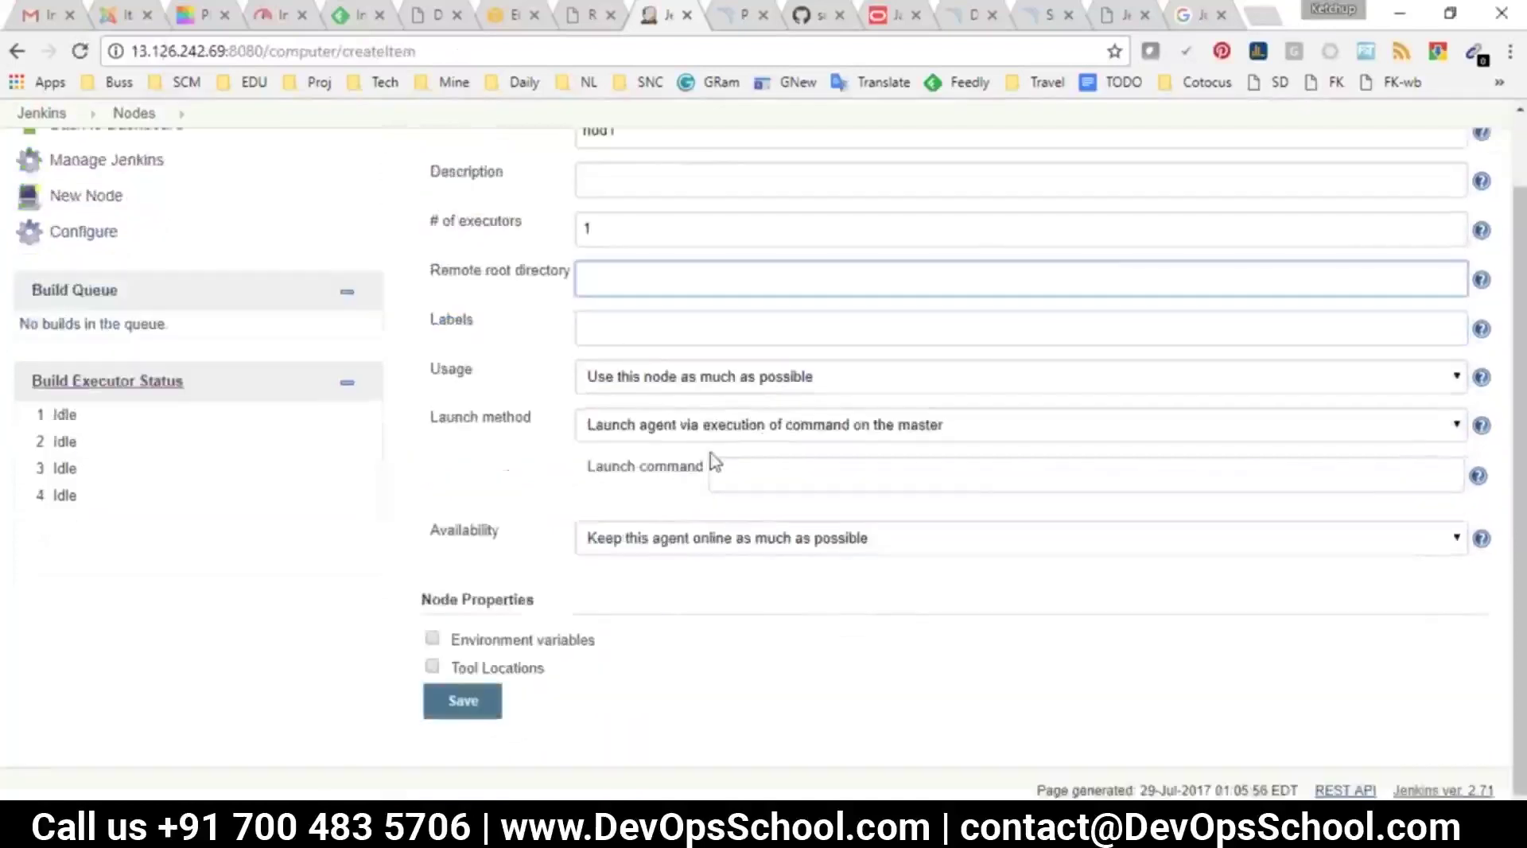
drag(438, 417, 534, 417)
click(628, 433)
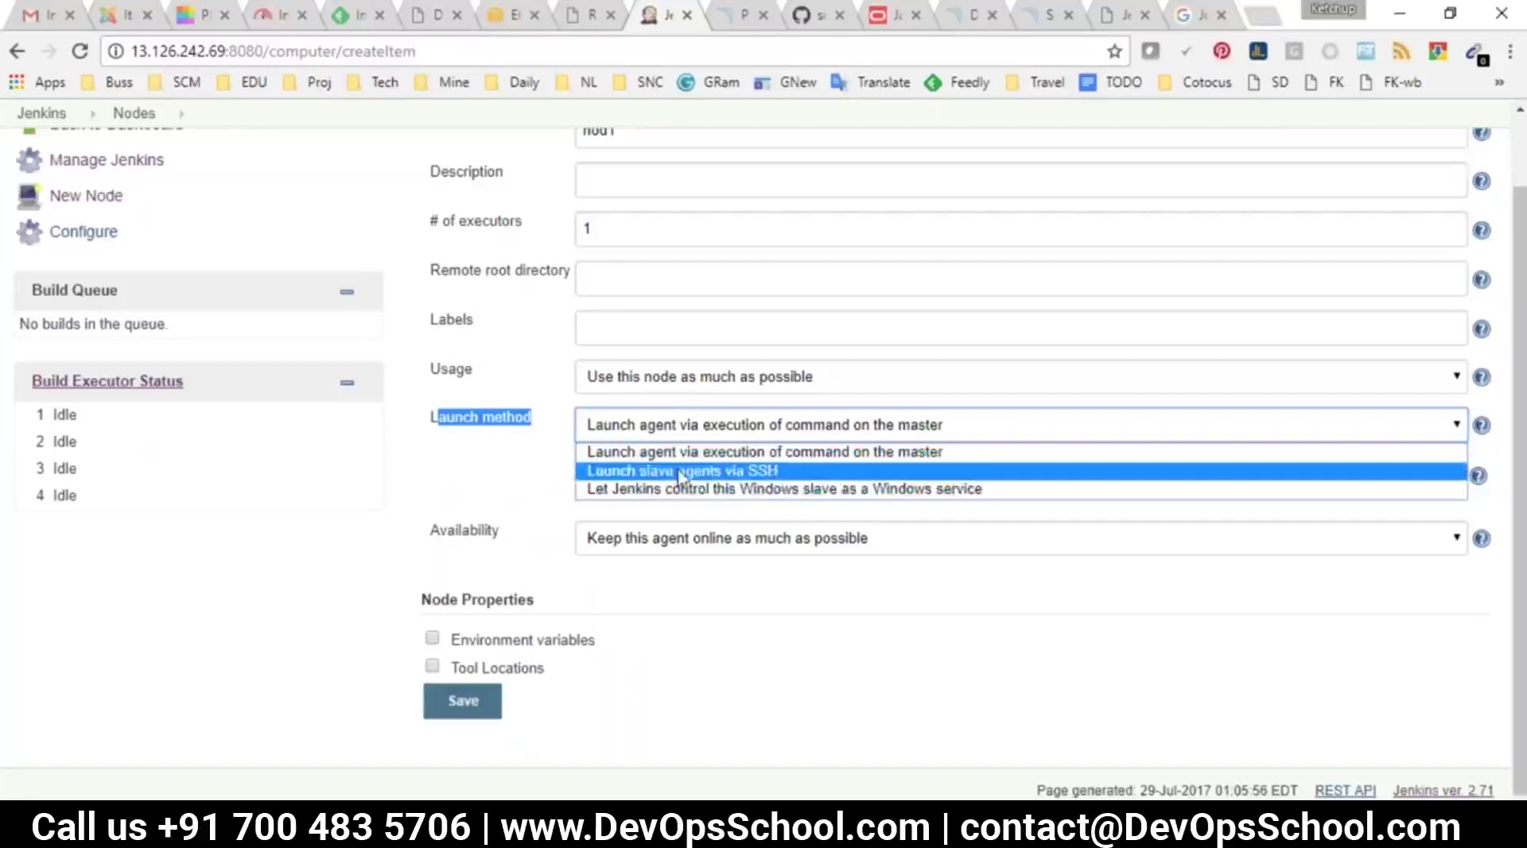
Pick 'Launch slave agents via SSH', leave credentials unset, enter host 10.0.0.5, and save nod1
click(680, 475)
scroll(598, 397, down, 1)
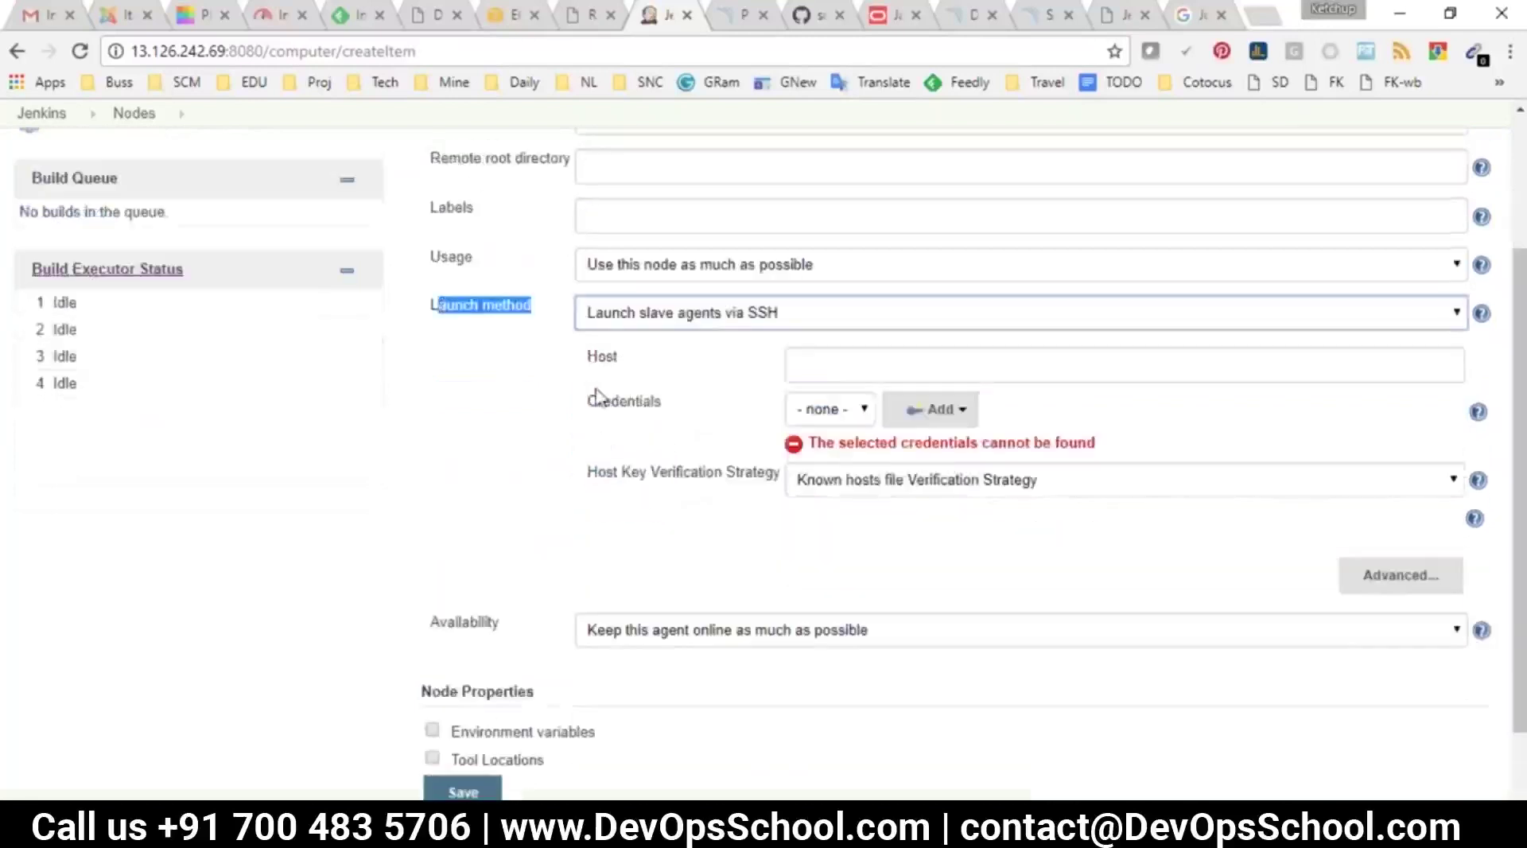
click(597, 365)
key(Tab)
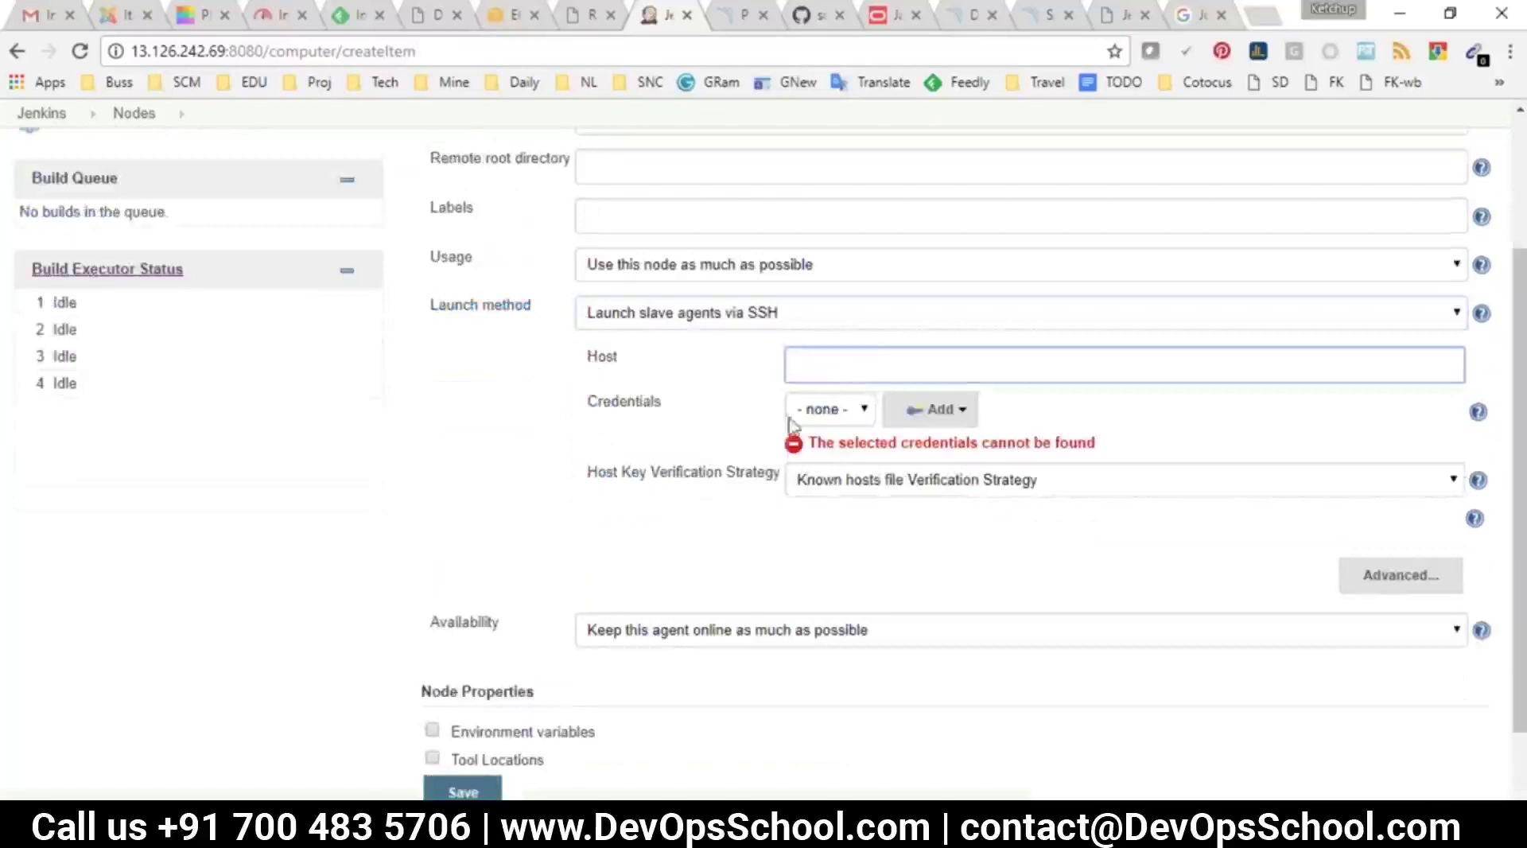
click(819, 410)
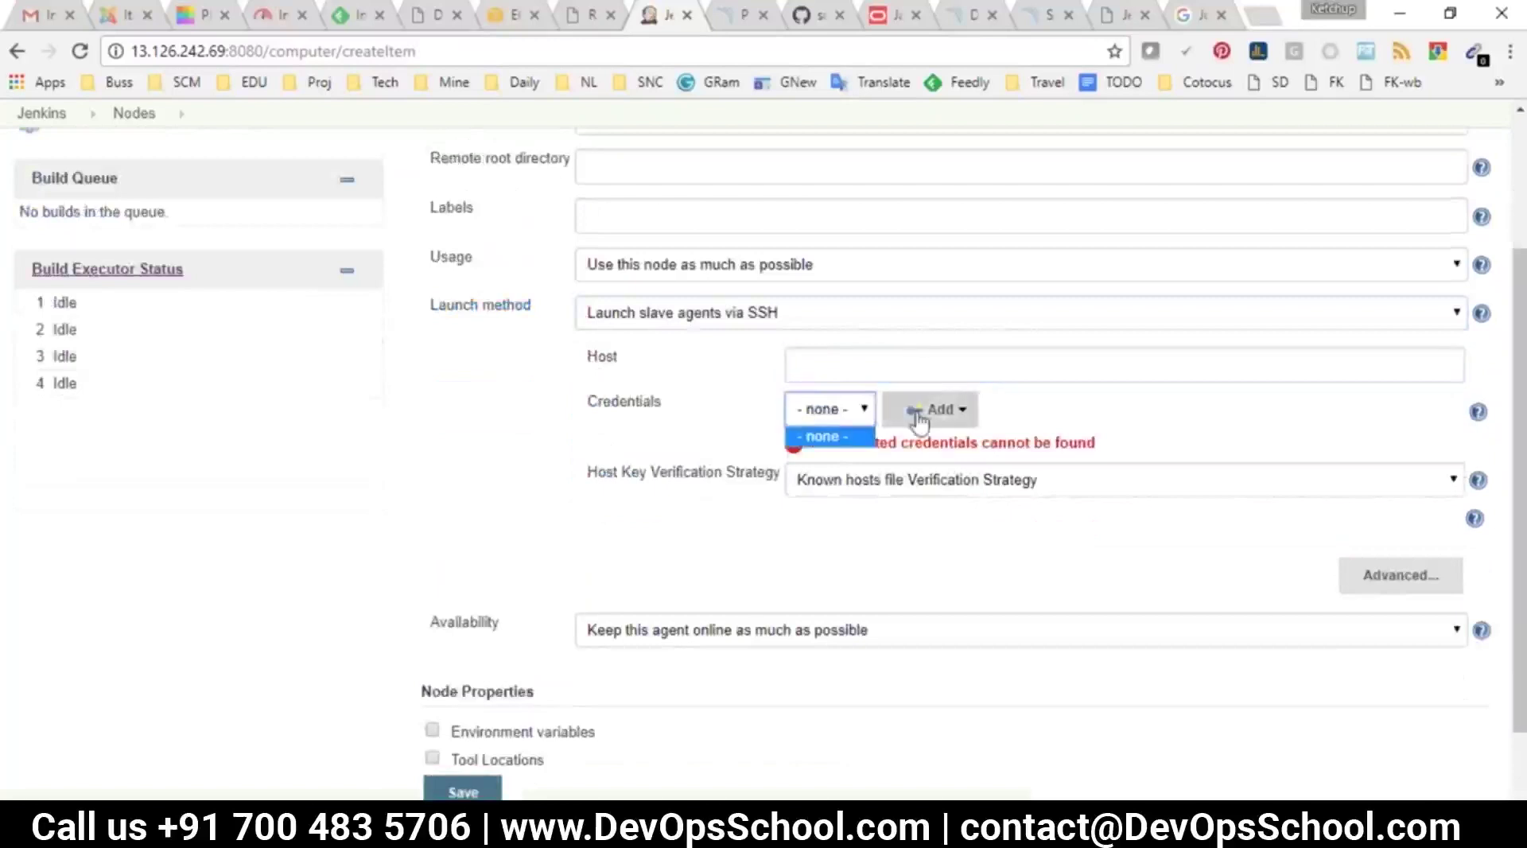
key(Escape)
scroll(579, 538, down, 1)
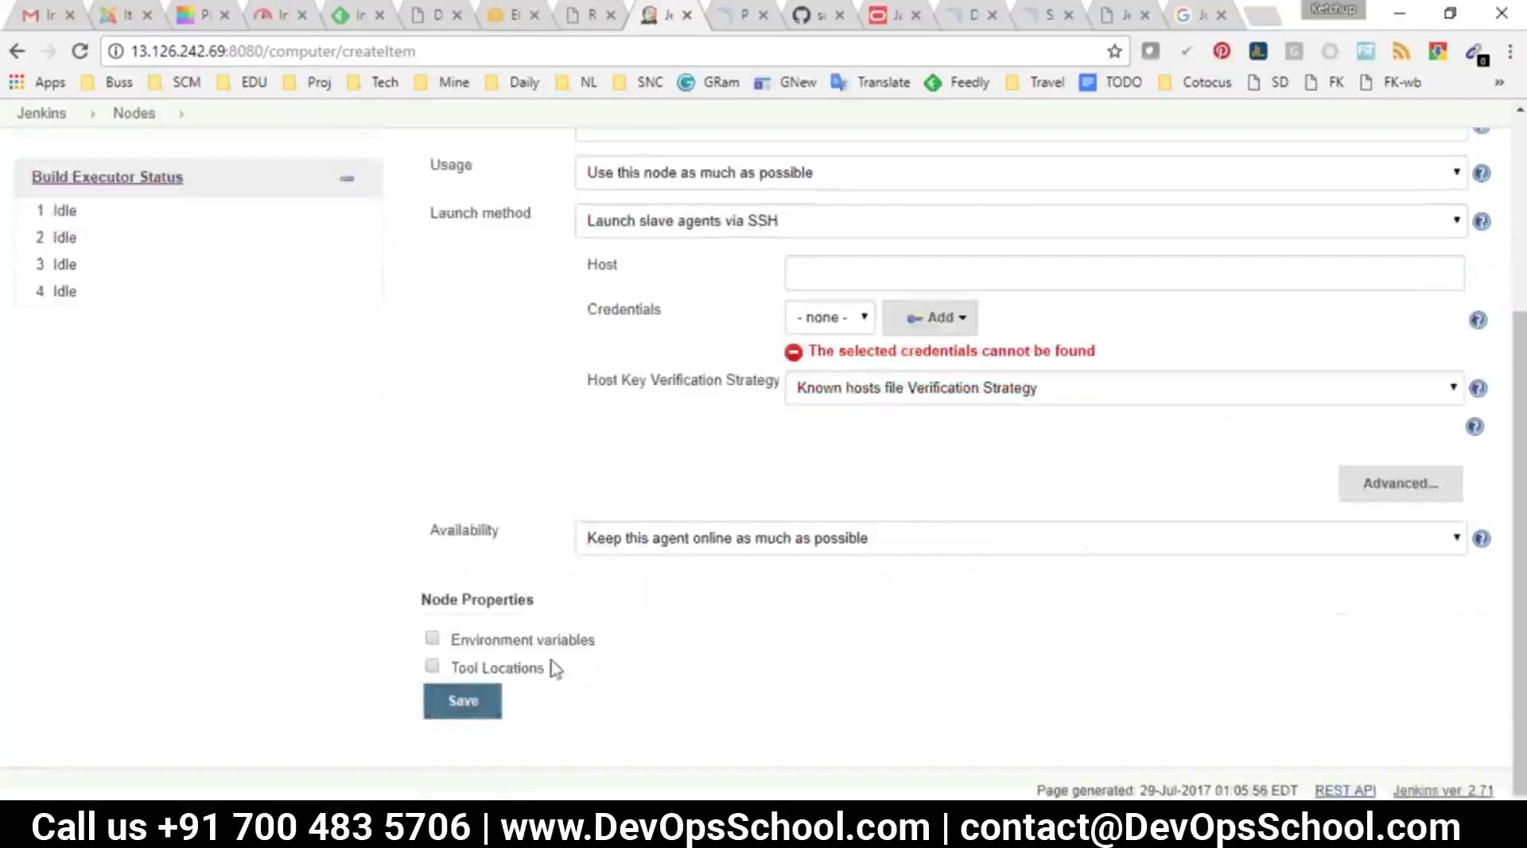
scroll(555, 668, up, 3)
click(889, 494)
text(10.0.0.5)
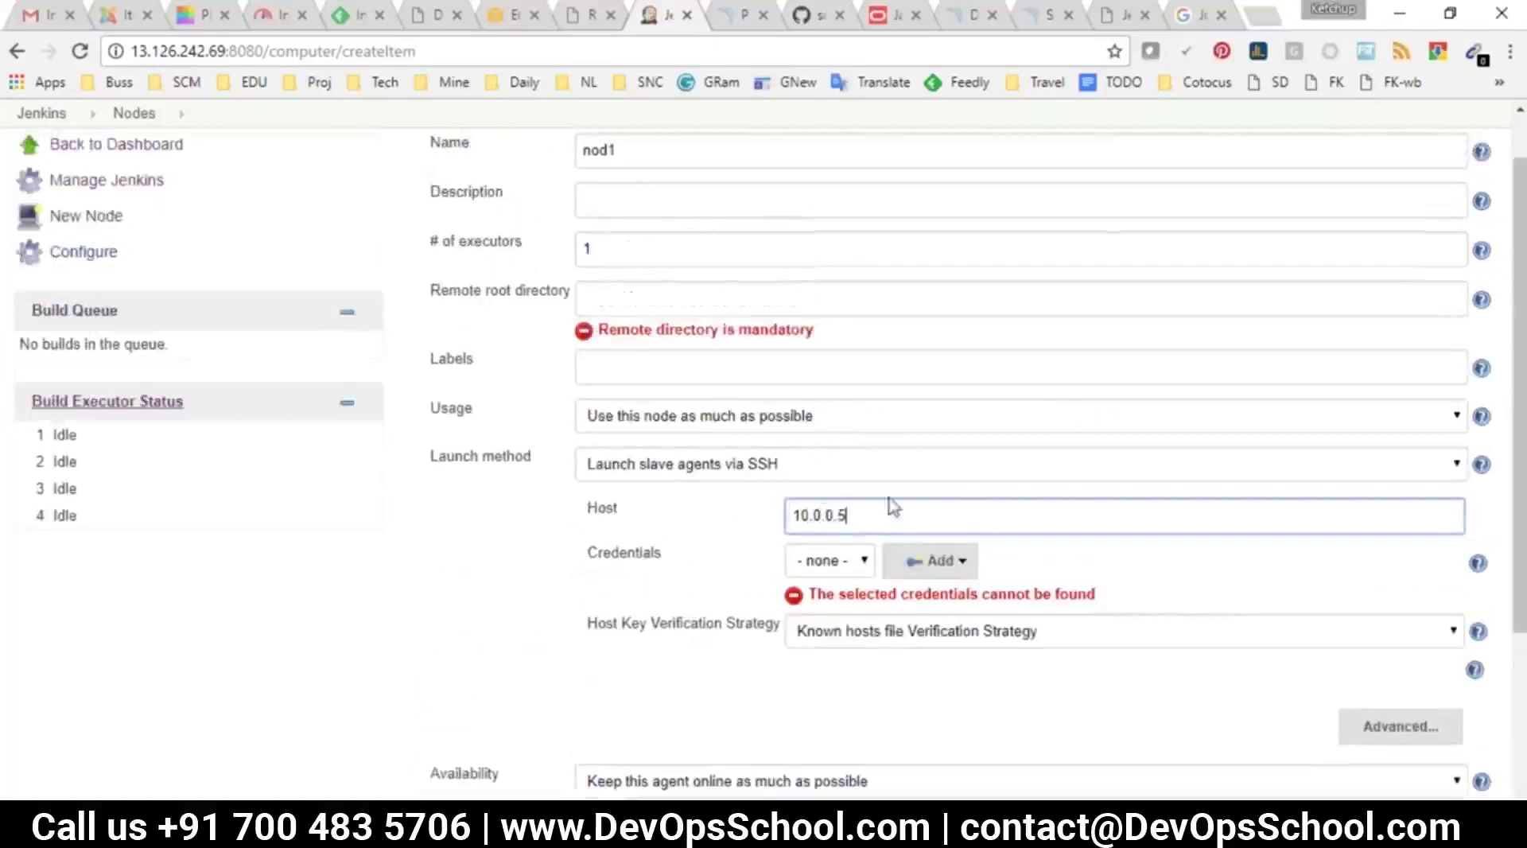
scroll(892, 505, down, 3)
click(462, 719)
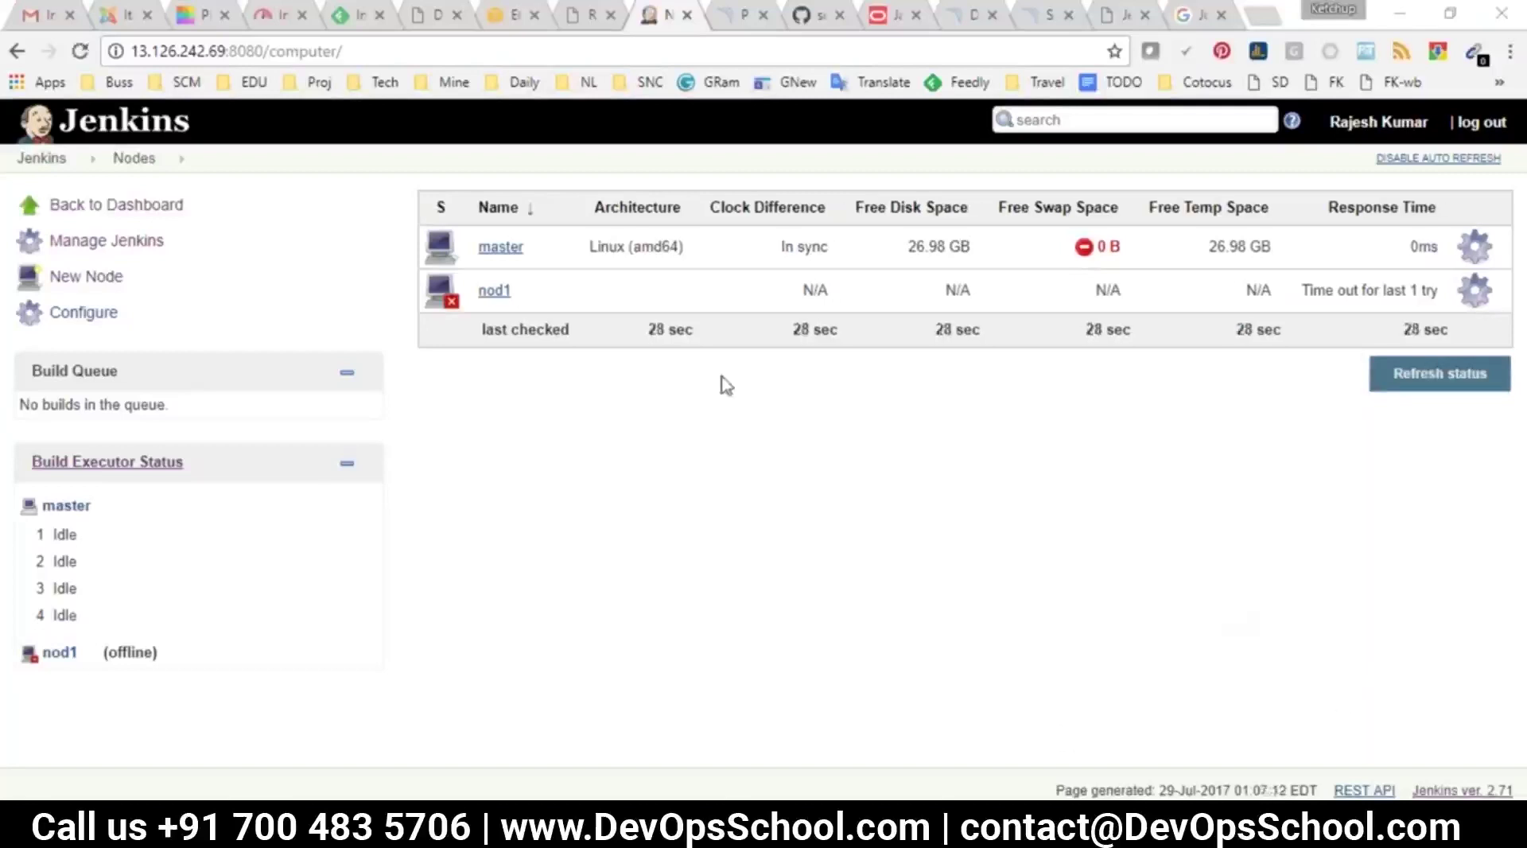
Return to the fast.com tab and rerun the speed test
click(278, 15)
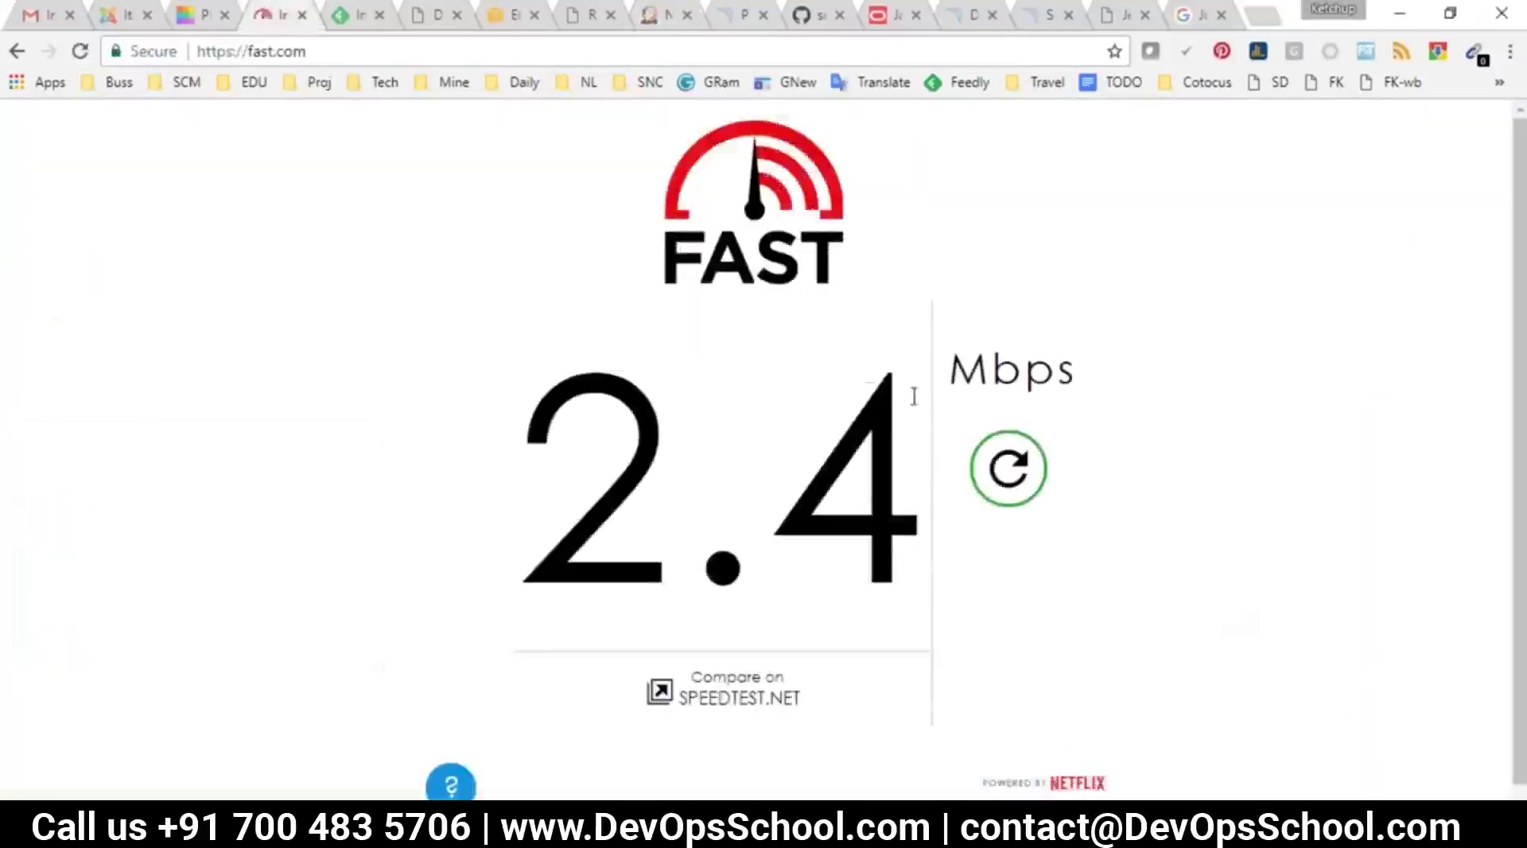
click(1002, 475)
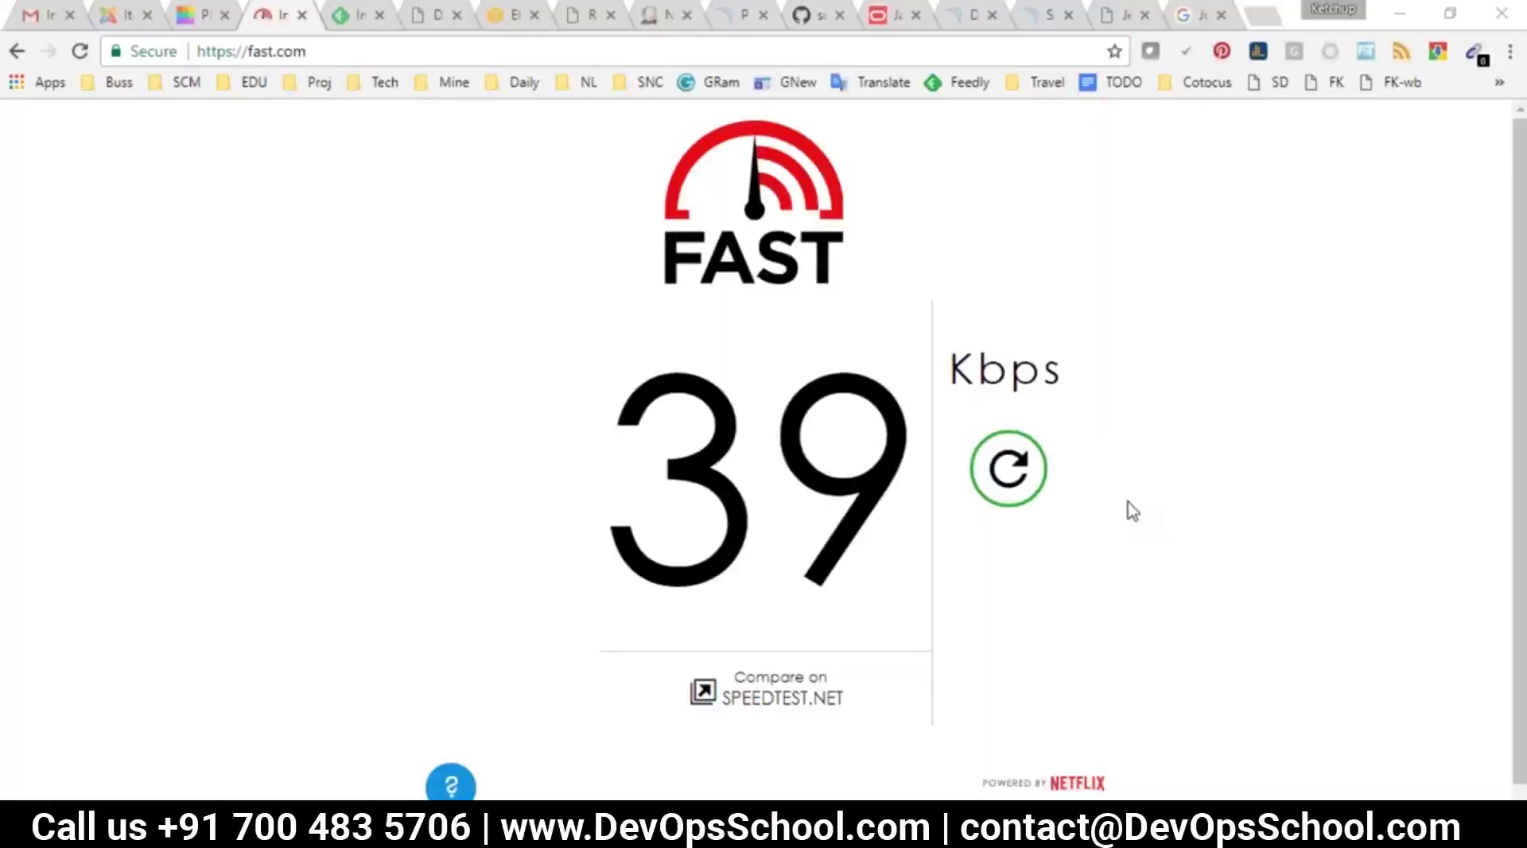
Rerun the fast.com speed test three times, then reveal the hidden tray icons
click(1004, 474)
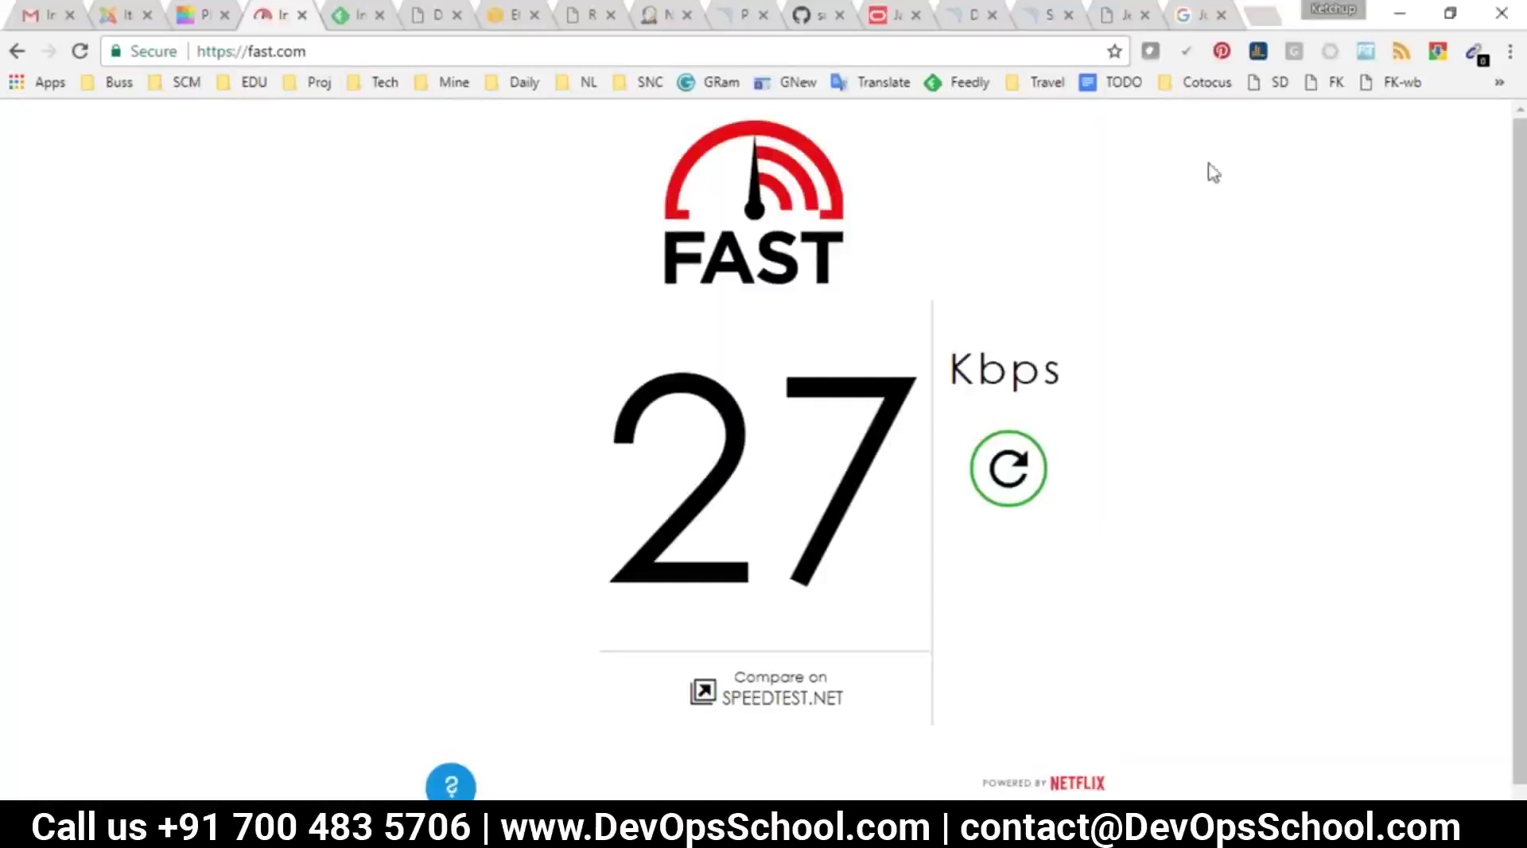
click(1019, 474)
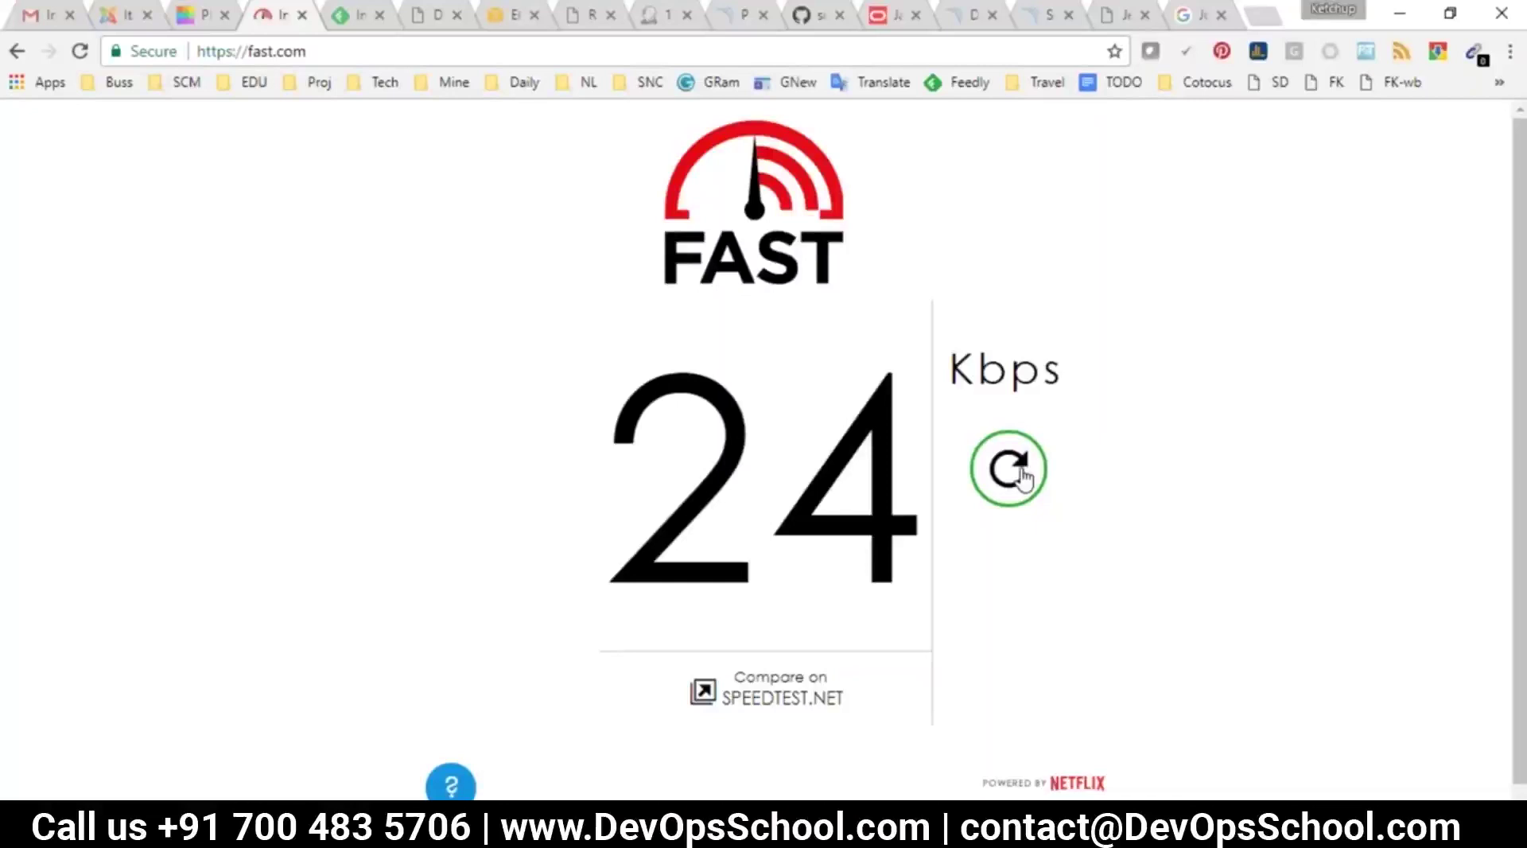
click(1008, 469)
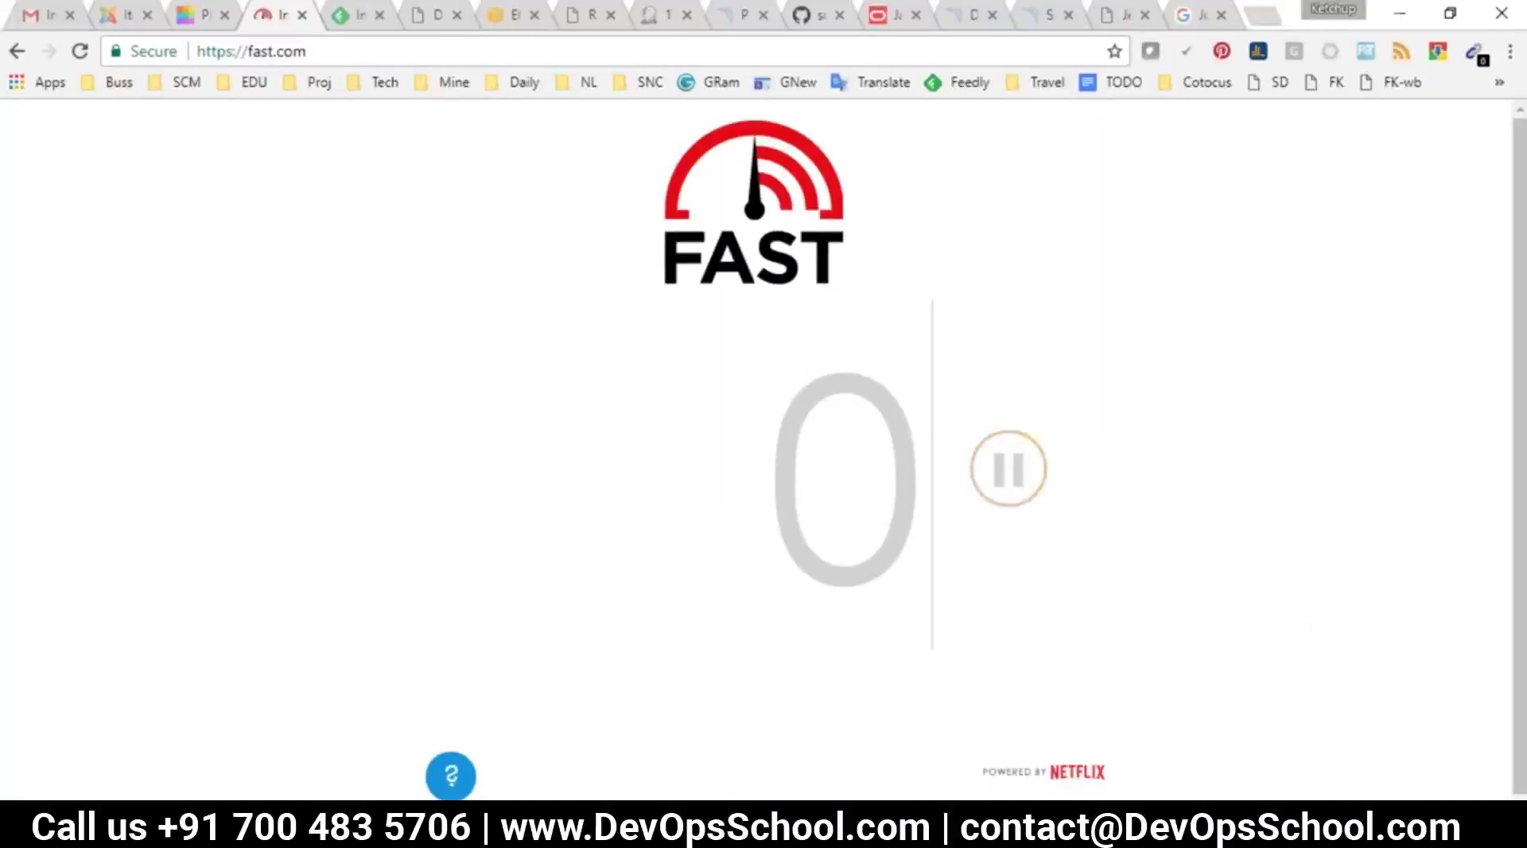
click(1405, 831)
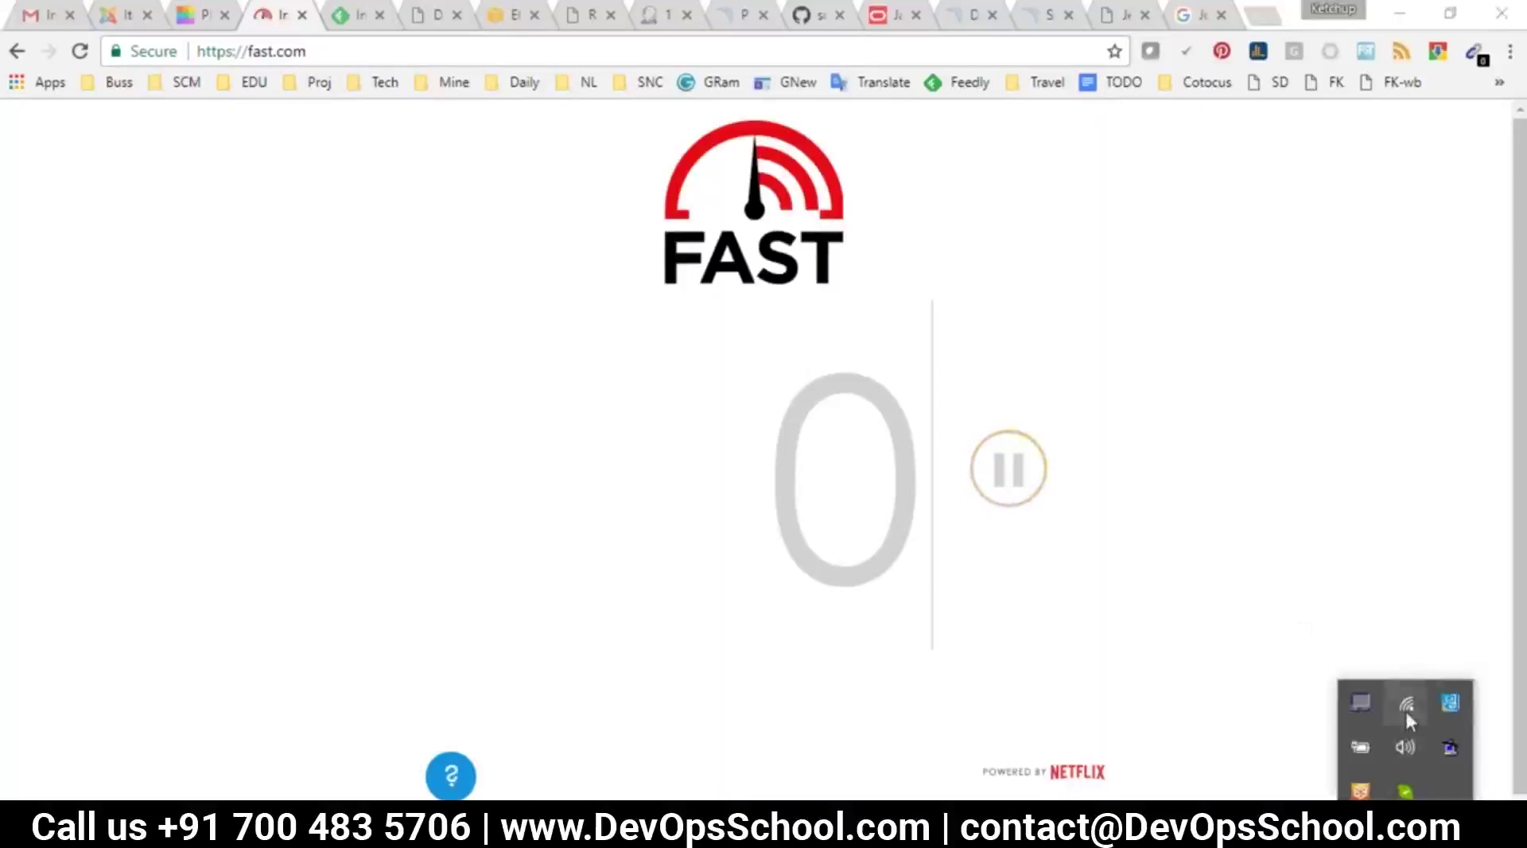
Connect Wi-Fi to VIBE K5 Note and reload fast.com until the test runs
click(1406, 707)
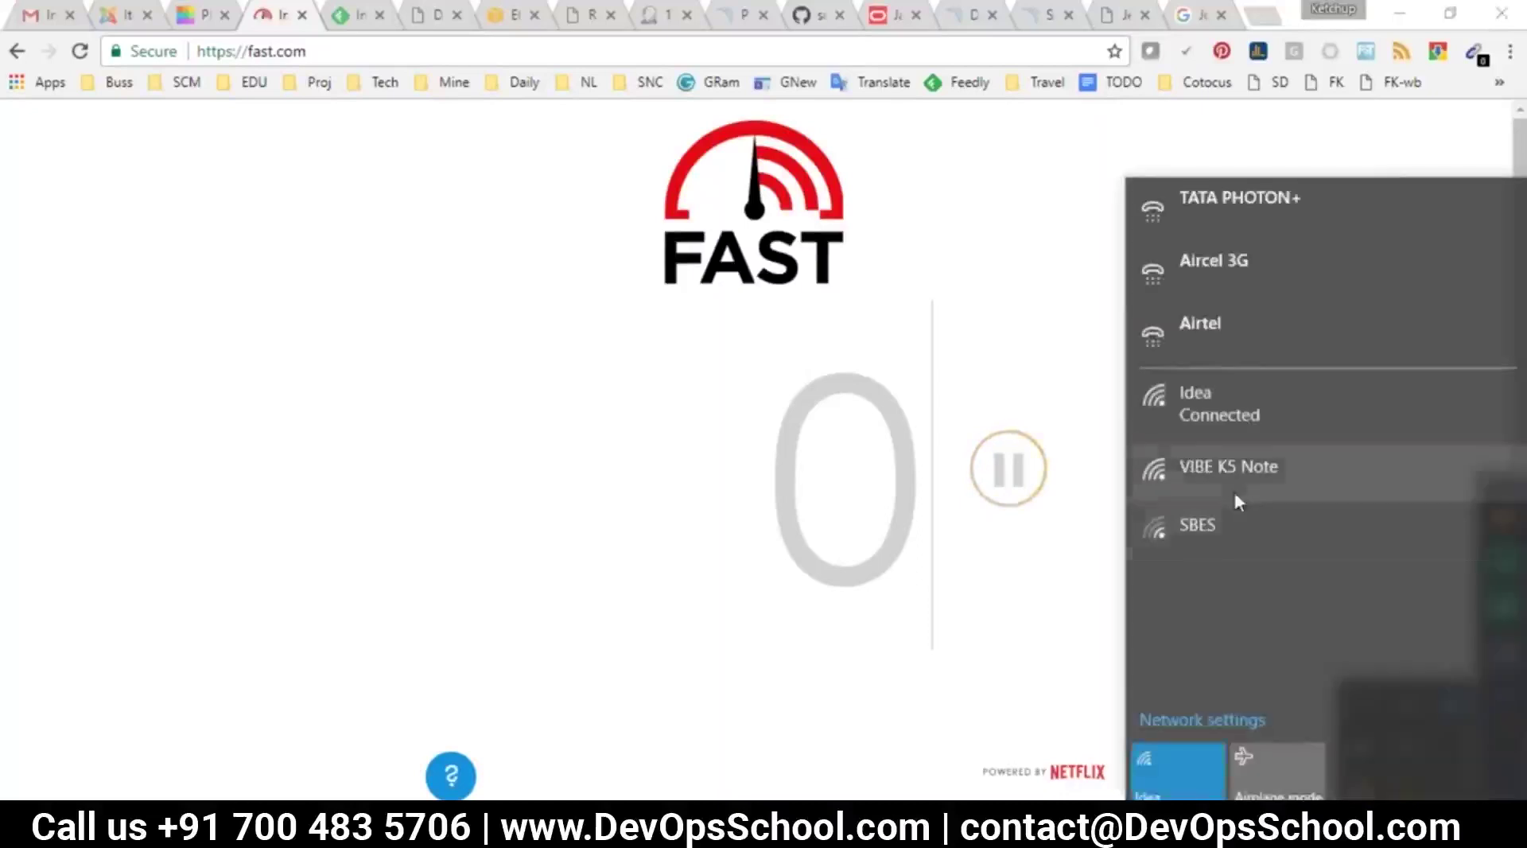
click(1234, 477)
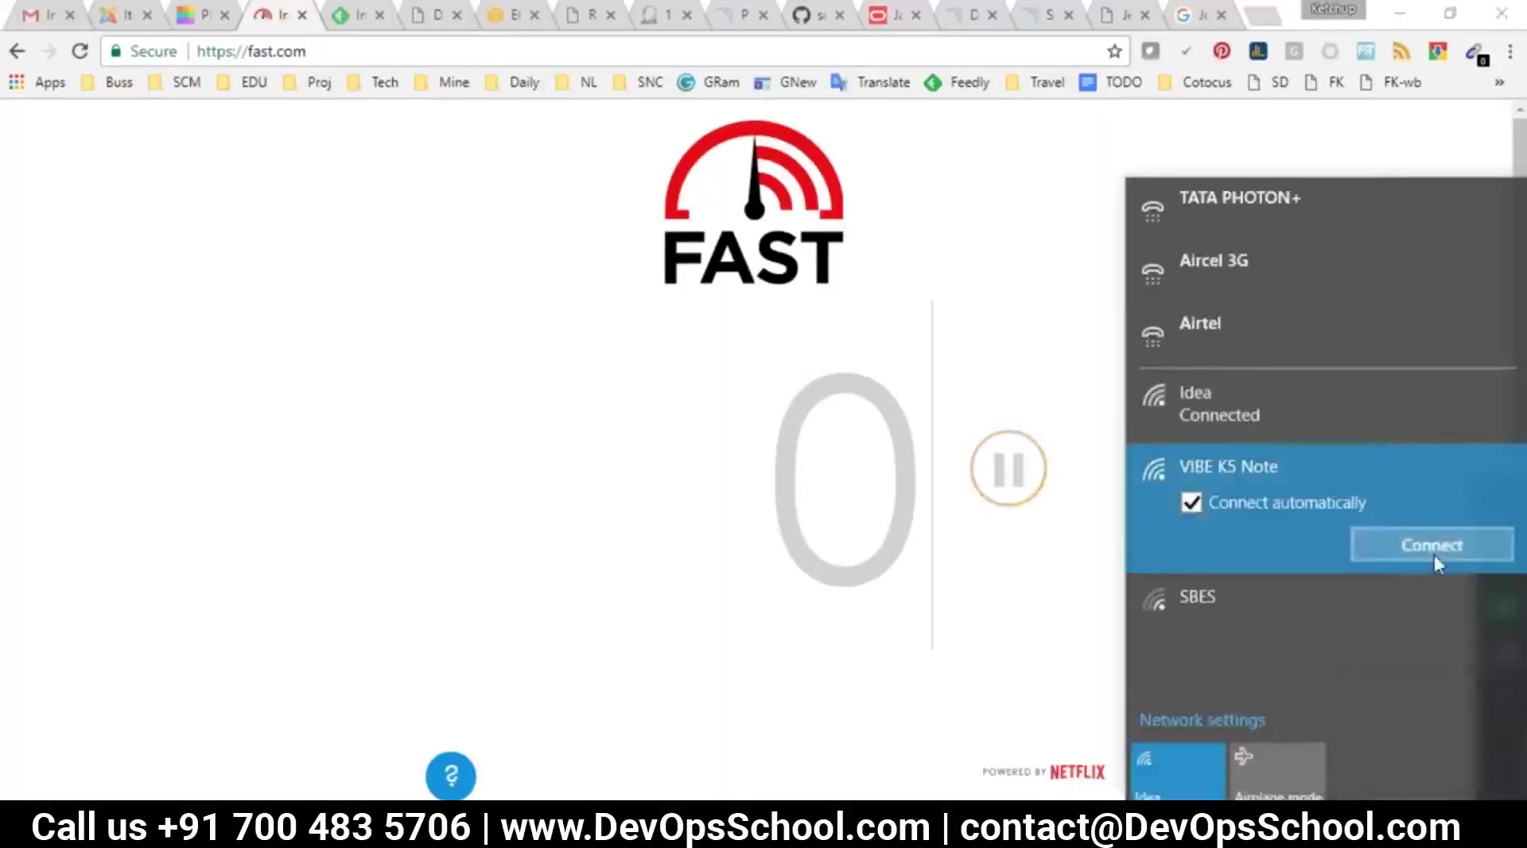
click(1433, 555)
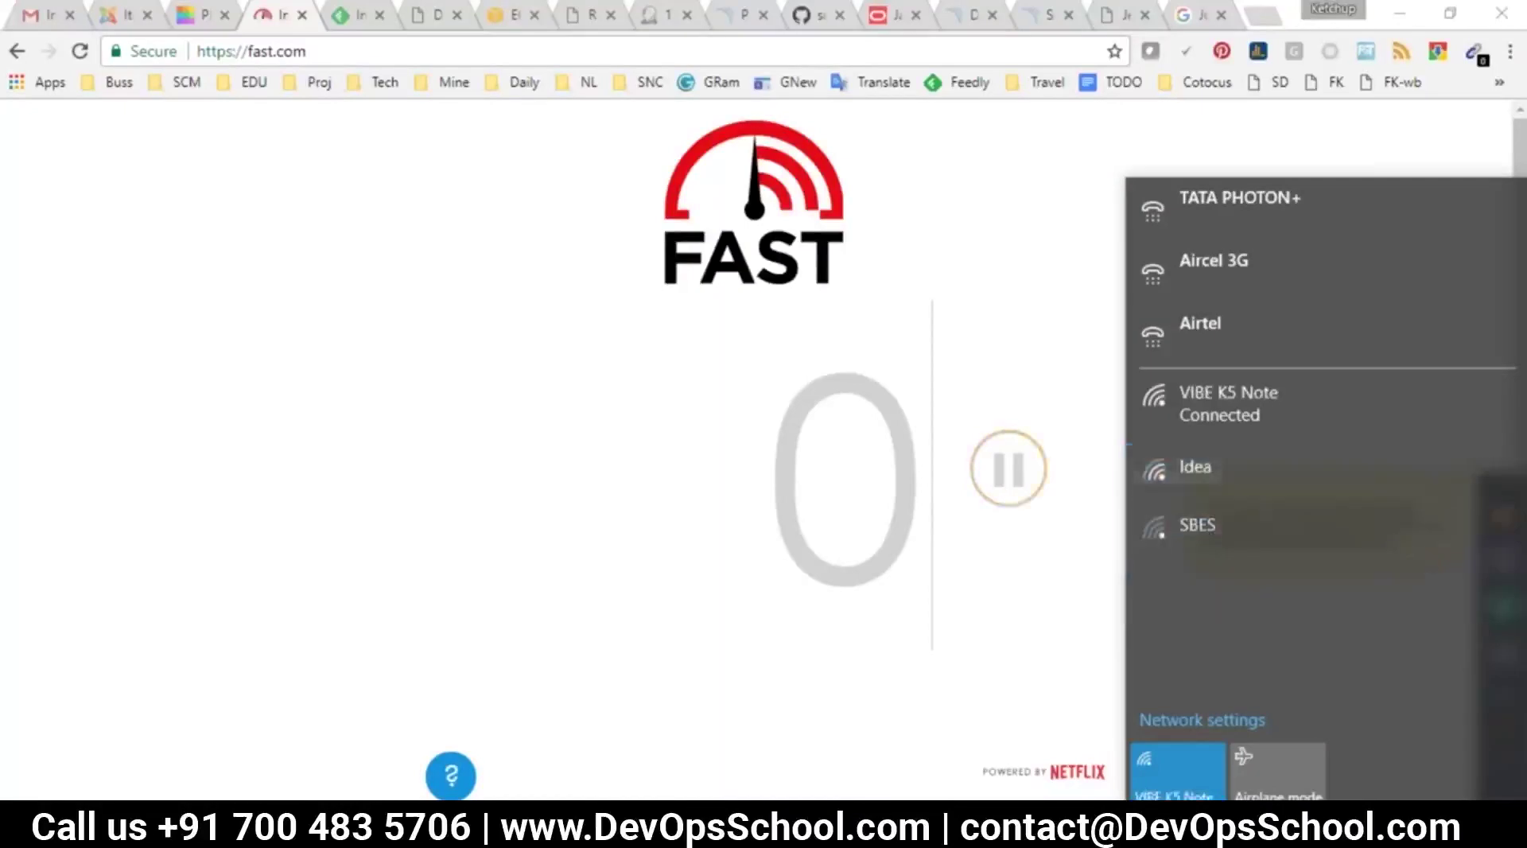
click(1025, 329)
click(86, 51)
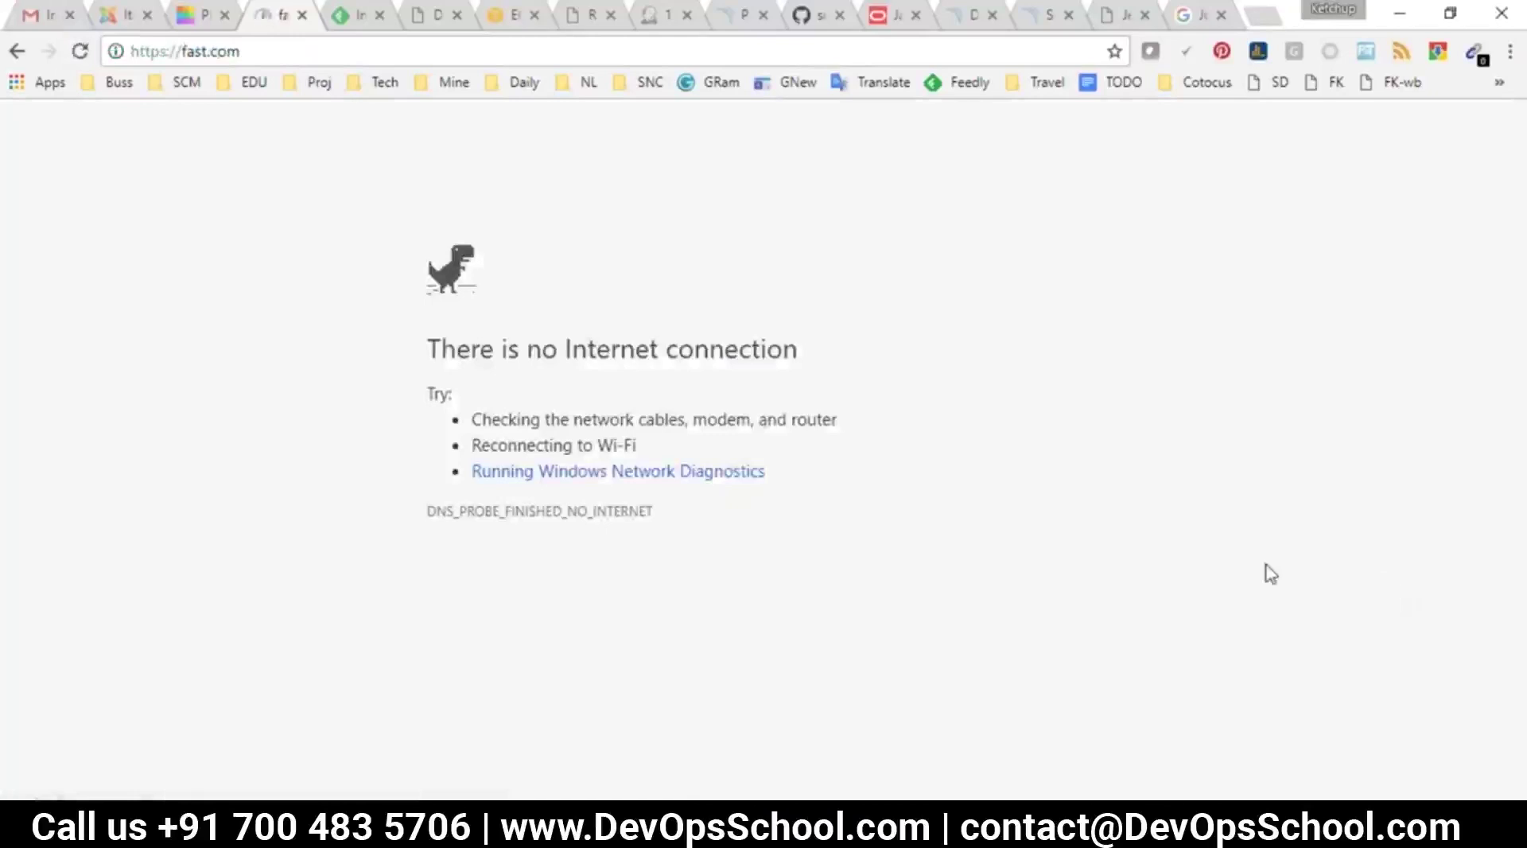
click(84, 51)
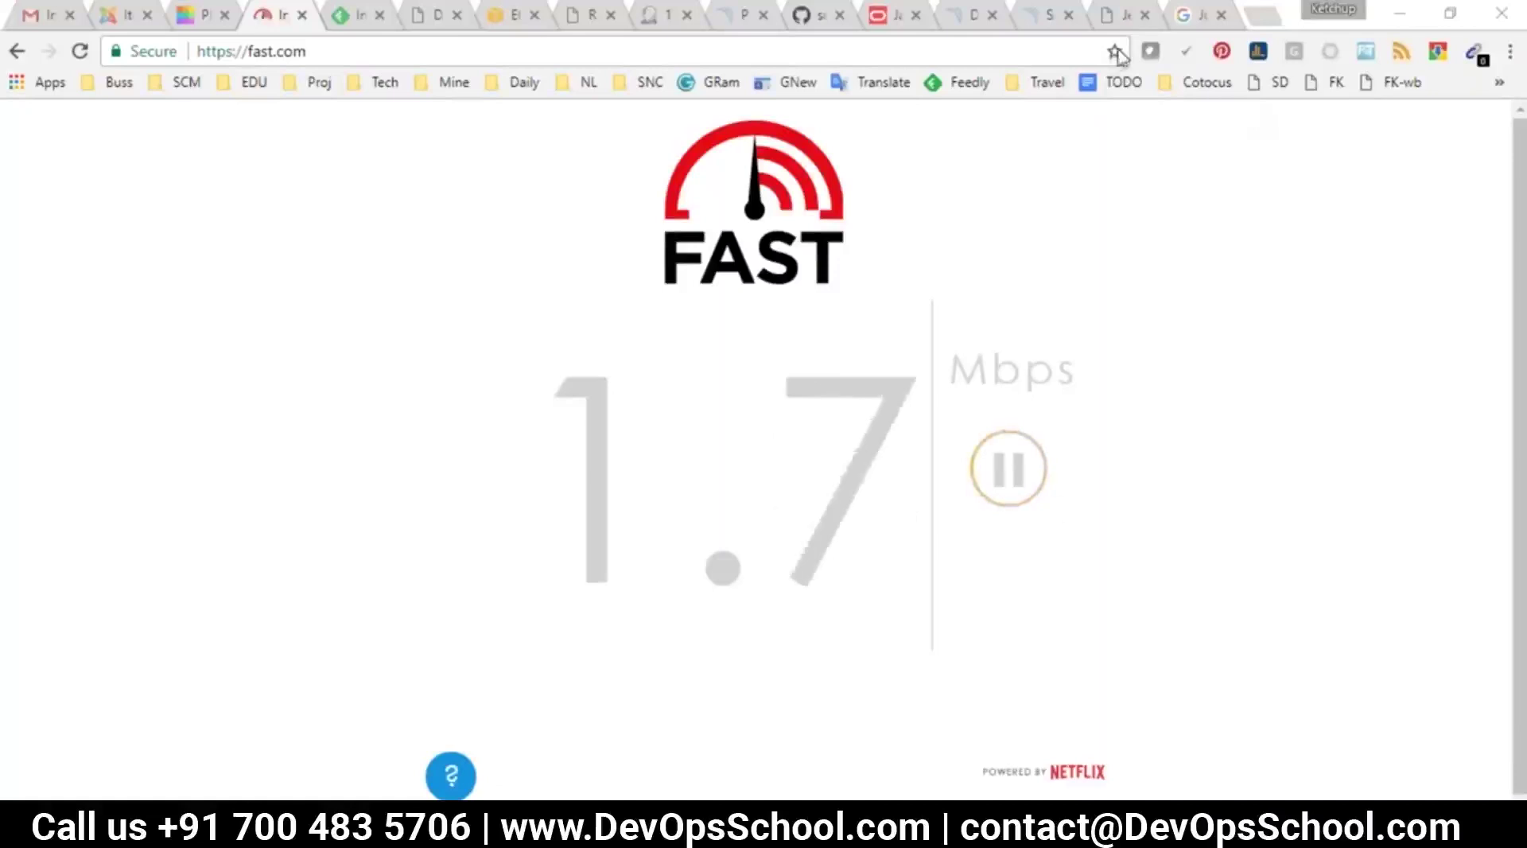
Highlight the four node requirement lines in Notepad, briefly checking the Jenkins nodes page
mouse_move(848, 827)
click(1057, 742)
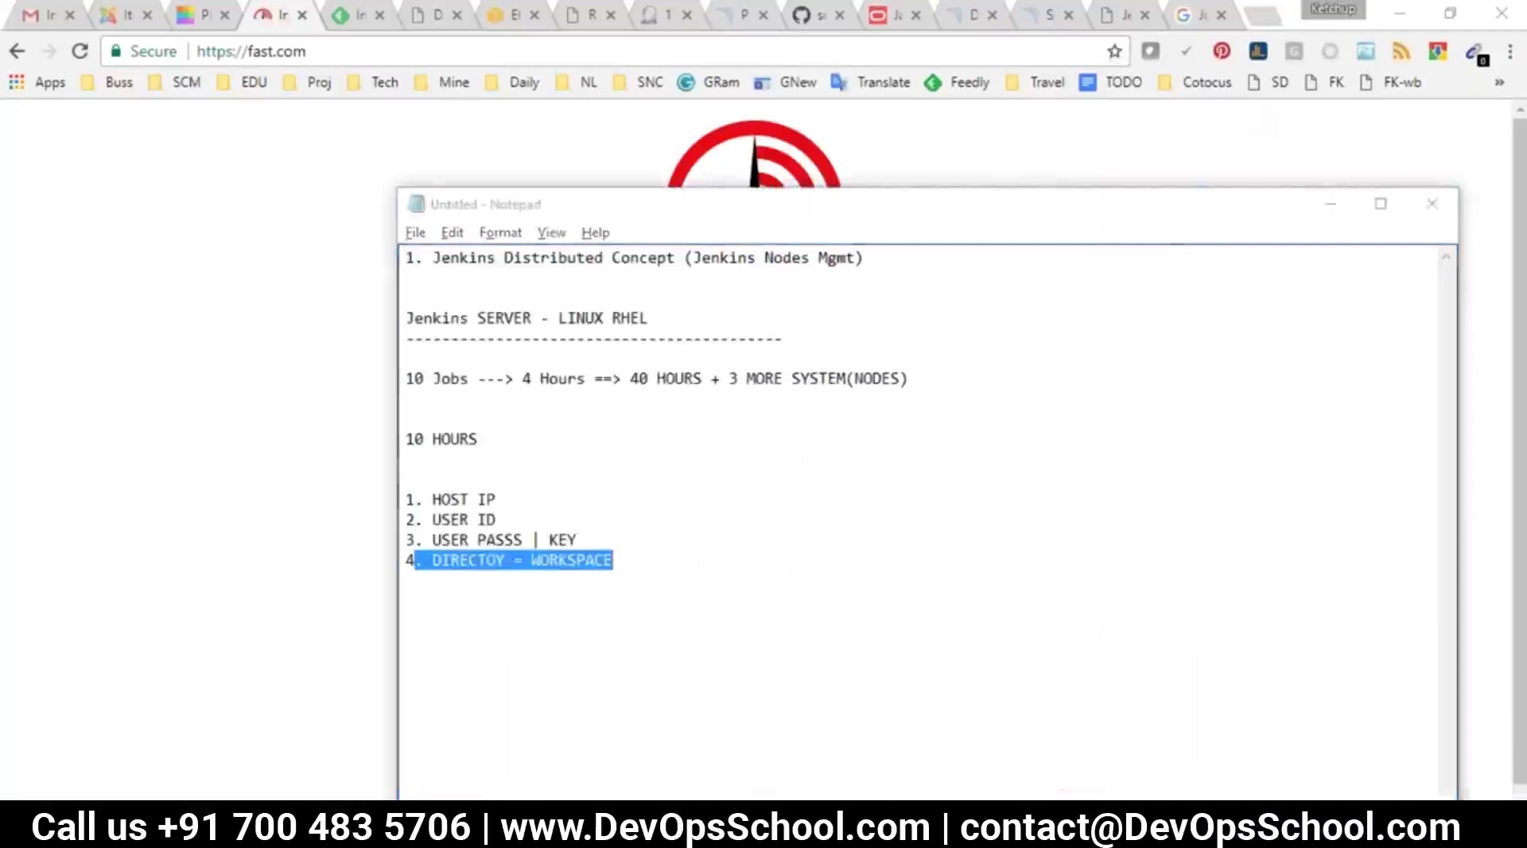
click(633, 594)
drag(668, 574, 343, 492)
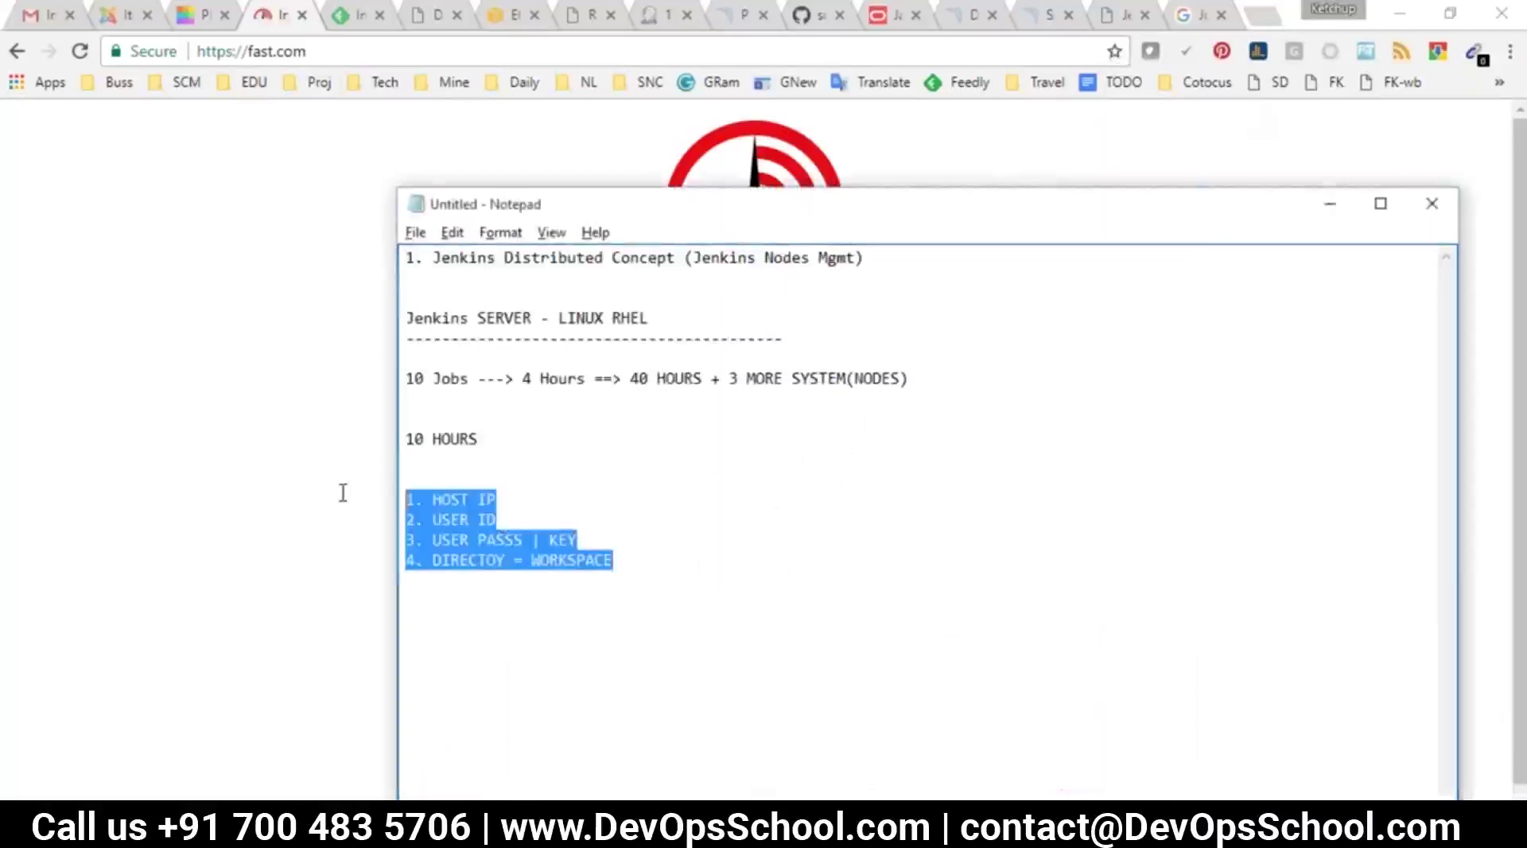
click(579, 640)
double_click(476, 500)
click(493, 501)
double_click(486, 520)
drag(486, 538, 383, 528)
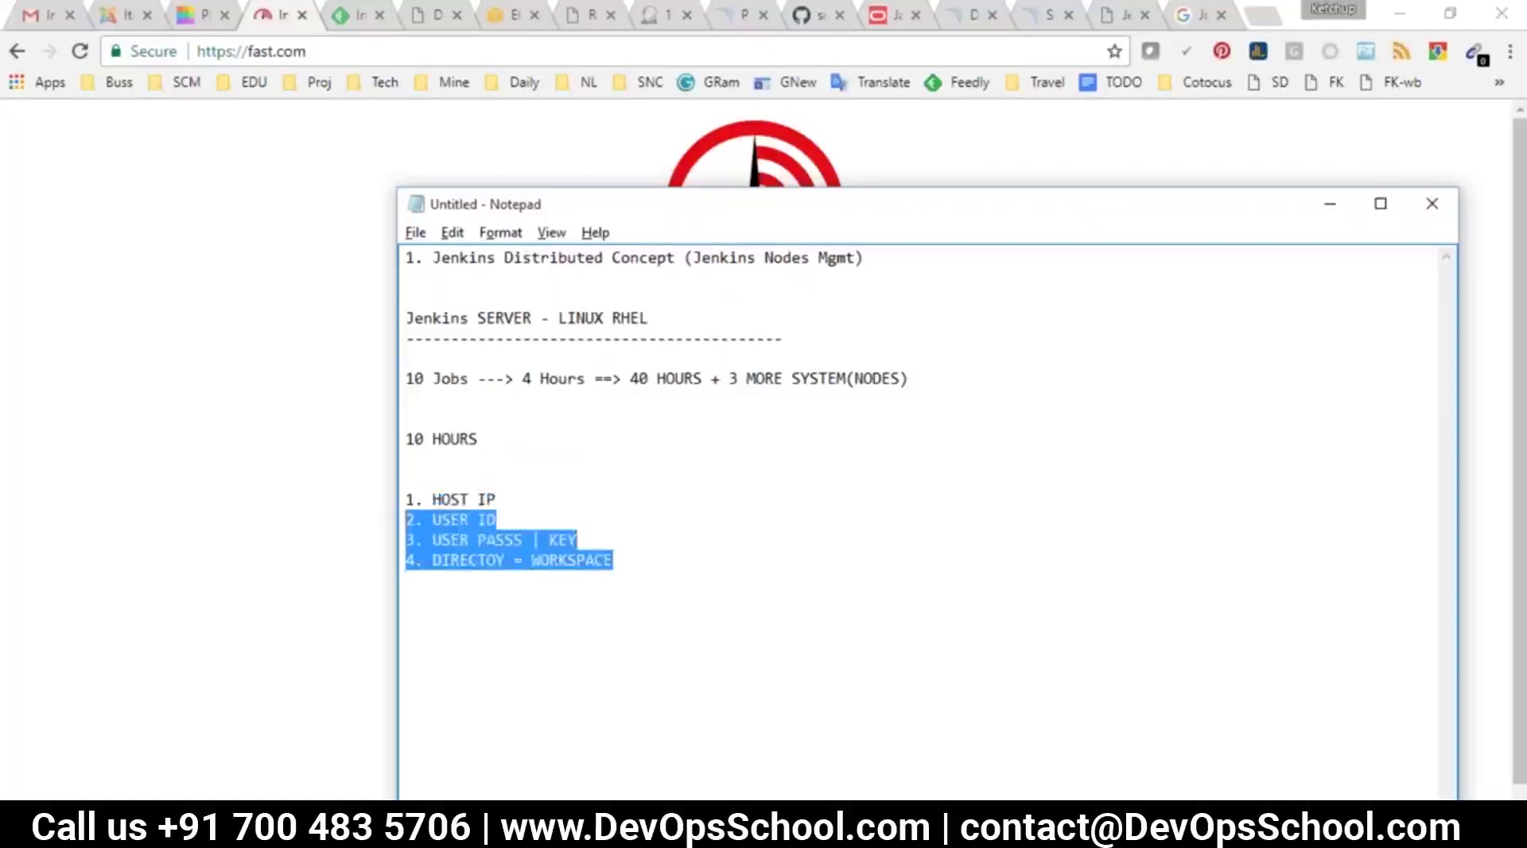
click(642, 17)
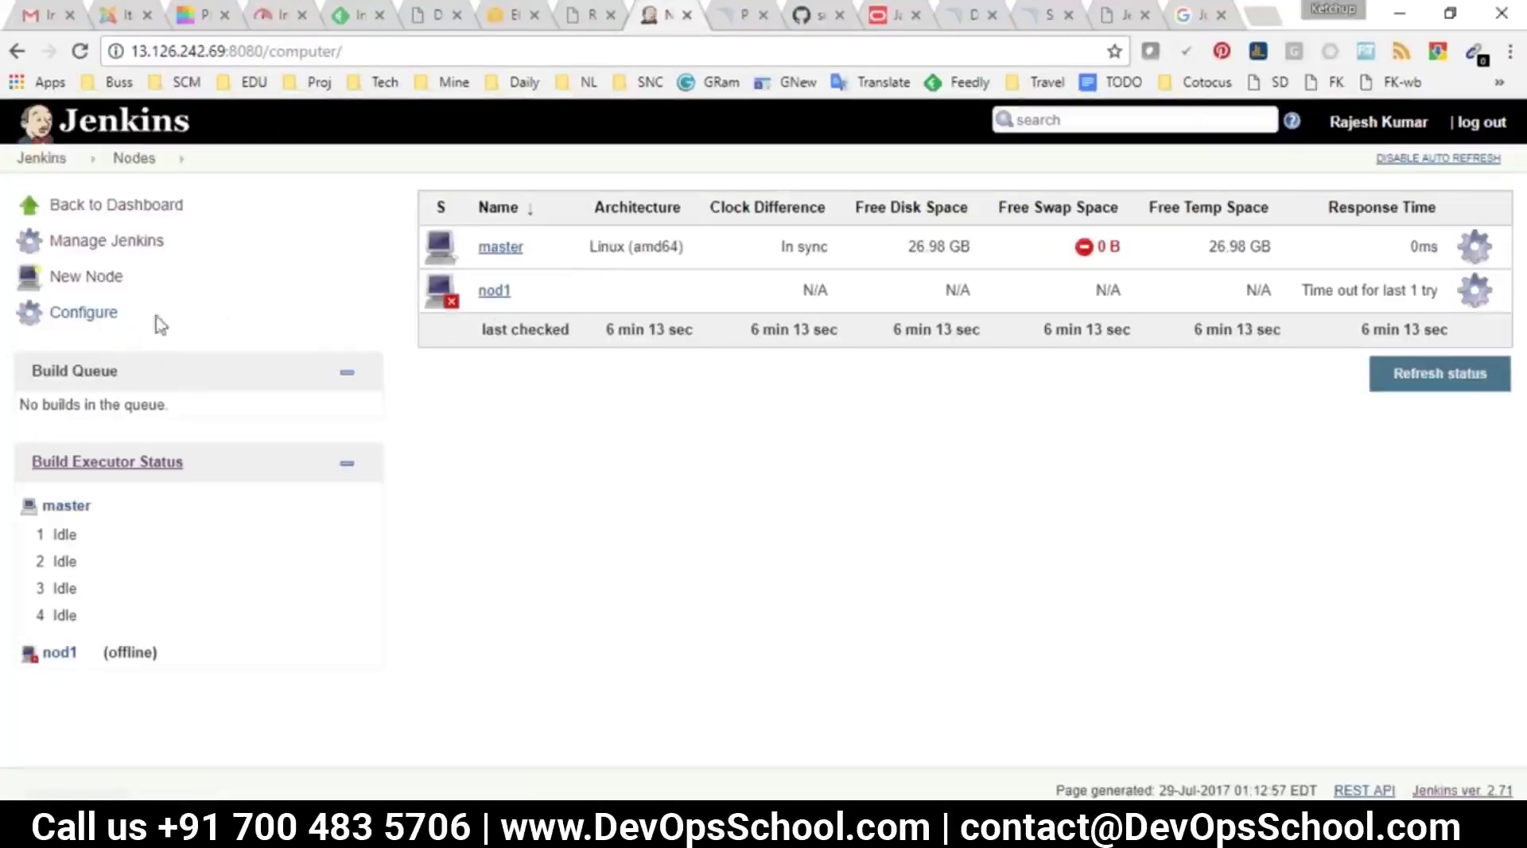
key(alt+Tab)
click(701, 634)
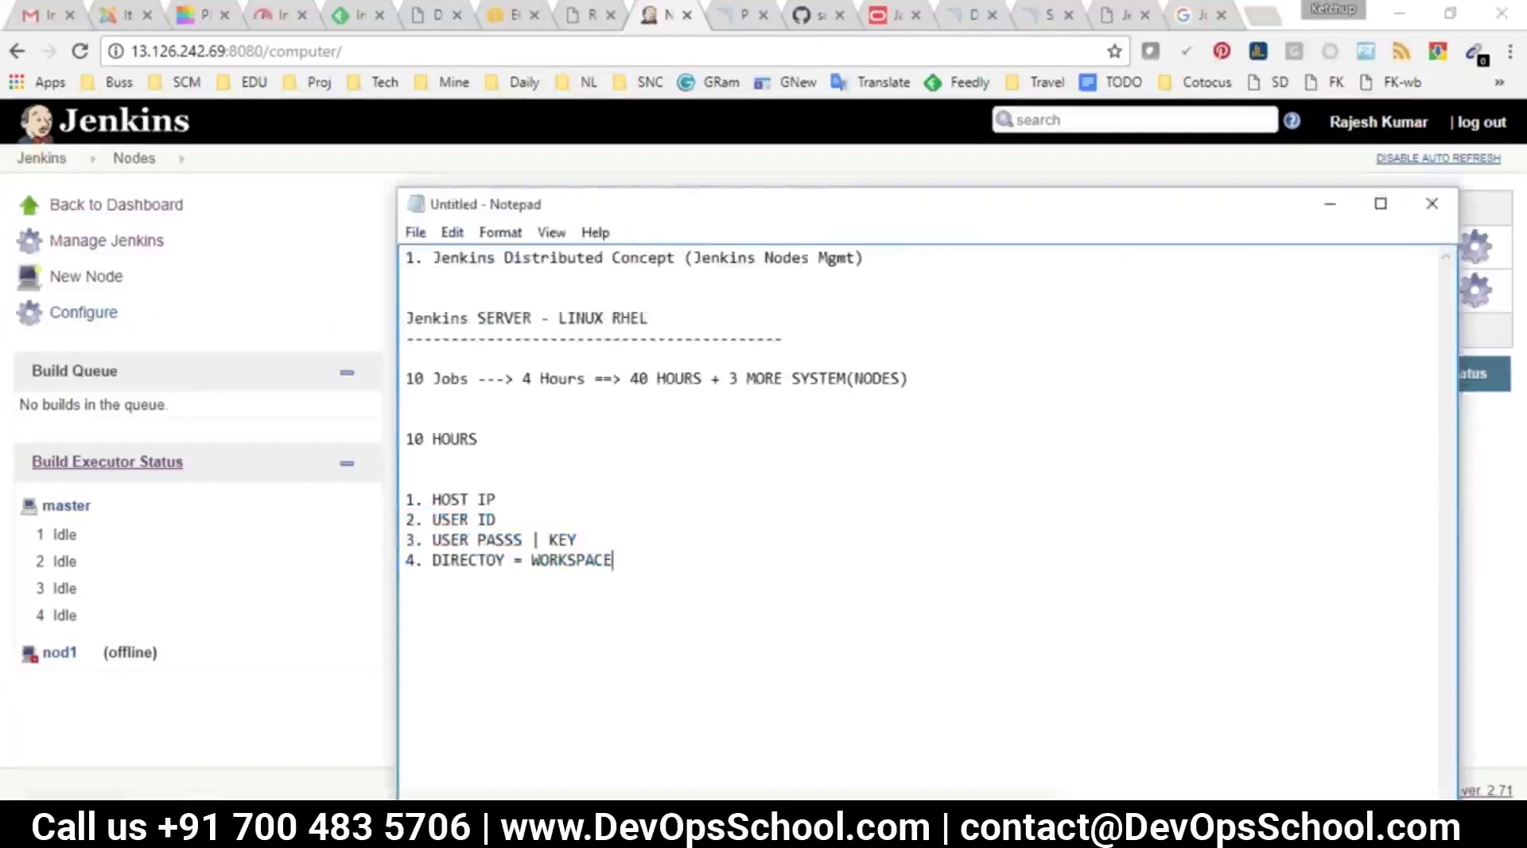
Switch to Paint and erase the entire canvas
key(alt+Tab)
key(ctrl+a)
key(Delete)
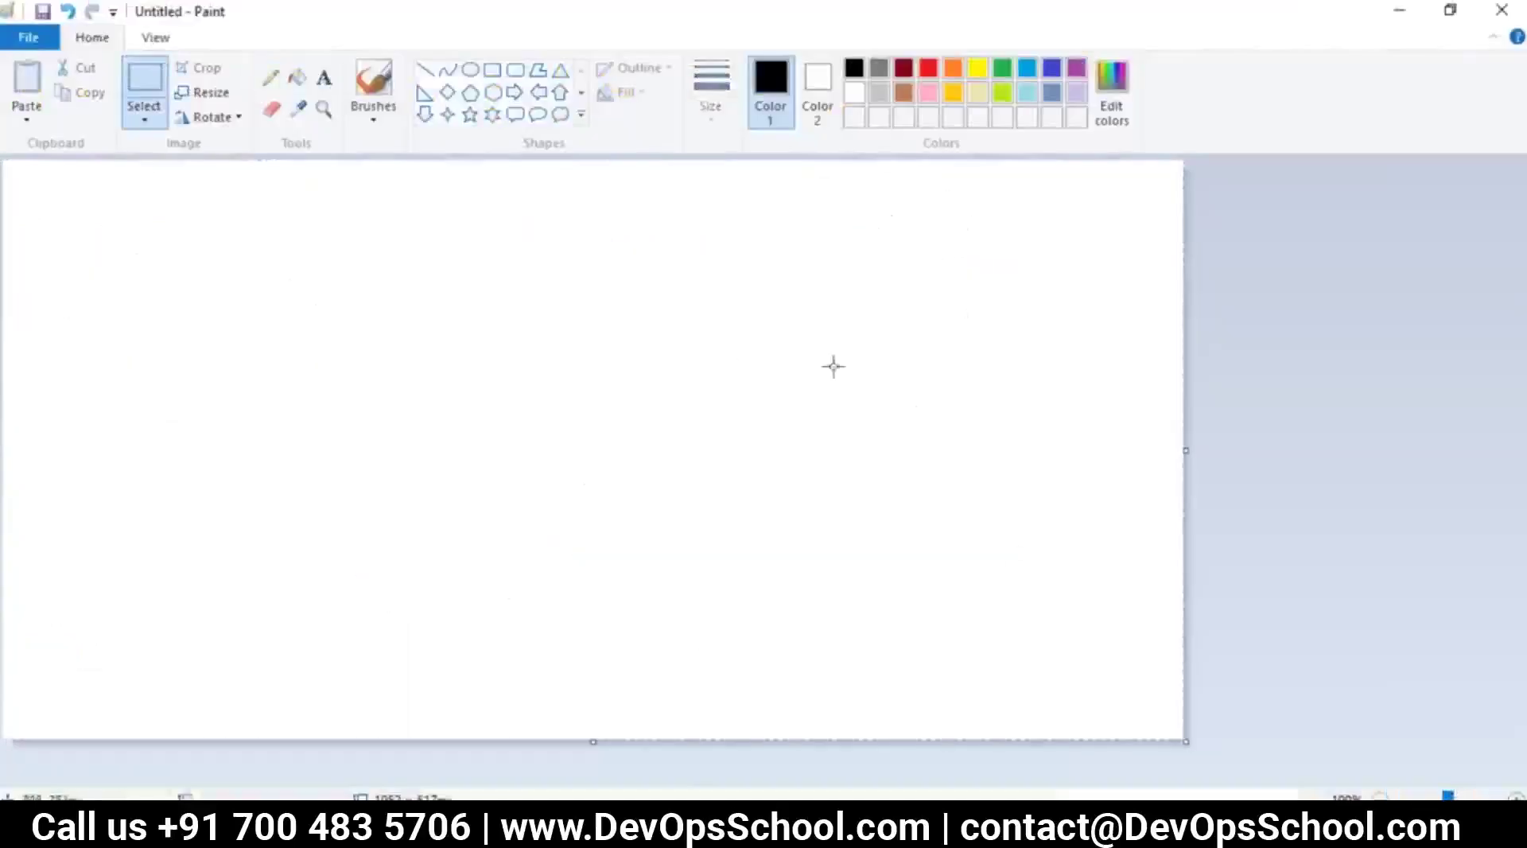
Sketch the big master box with a J drawn inside it using the Pencil
click(271, 77)
mouse_move(121, 232)
mouse_down()
mouse_move(94, 503)
mouse_move(422, 531)
mouse_move(389, 205)
mouse_move(119, 231)
mouse_up()
mouse_move(221, 266)
mouse_down()
mouse_move(225, 298)
mouse_move(141, 345)
mouse_up()
drag(173, 274, 280, 277)
Draw arrows from the master box to an oval labelled N1 and a box labelled N2
mouse_move(436, 318)
mouse_down()
mouse_move(749, 207)
mouse_move(895, 211)
mouse_move(744, 187)
mouse_move(756, 266)
mouse_move(882, 248)
mouse_move(819, 186)
mouse_move(795, 188)
mouse_up()
drag(448, 403, 941, 487)
mouse_move(880, 434)
mouse_down()
mouse_move(972, 504)
mouse_move(796, 544)
mouse_up()
mouse_move(666, 209)
mouse_down()
mouse_move(725, 225)
mouse_move(654, 266)
mouse_up()
drag(937, 411, 974, 611)
drag(982, 557, 971, 604)
mouse_move(952, 430)
mouse_down()
mouse_move(1111, 422)
mouse_move(942, 606)
mouse_up()
mouse_move(908, 181)
mouse_down()
mouse_move(910, 231)
mouse_move(959, 232)
mouse_up()
mouse_move(954, 182)
mouse_down()
mouse_move(956, 245)
mouse_move(981, 227)
mouse_up()
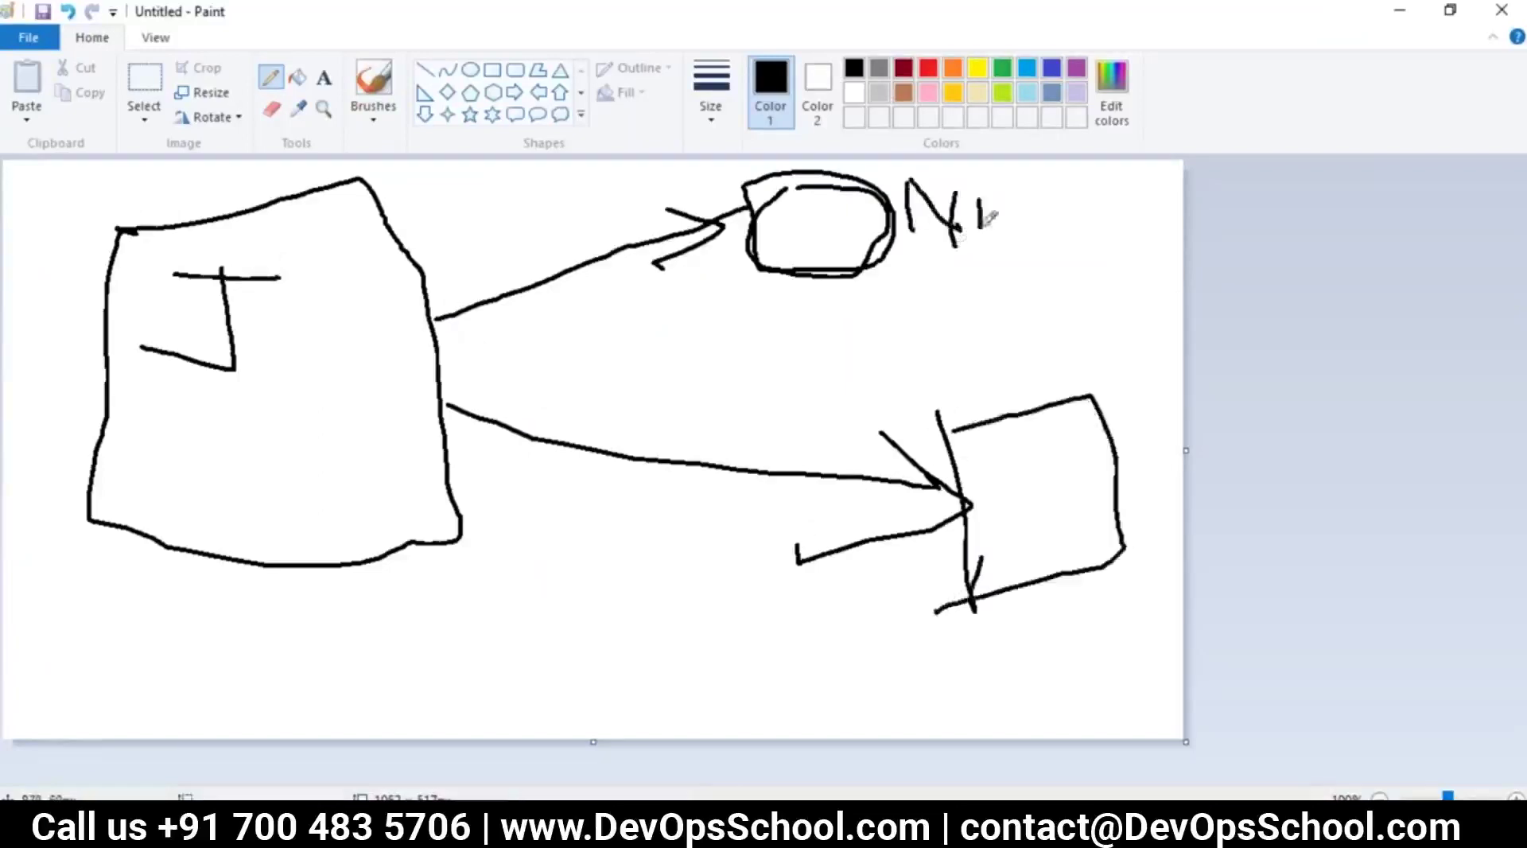
mouse_move(978, 340)
mouse_down()
mouse_move(982, 373)
mouse_move(1012, 333)
mouse_move(1070, 382)
mouse_up()
Add a third box near the bottom with an arrow into the master box
drag(556, 624, 546, 732)
mouse_move(537, 615)
mouse_down()
mouse_move(737, 685)
mouse_move(561, 708)
mouse_up()
mouse_move(672, 580)
mouse_down()
mouse_move(455, 476)
mouse_move(481, 526)
mouse_up()
drag(455, 477, 568, 487)
Retrace the N1 arrow and the bottom box's connecting lines, then return to Chrome
mouse_move(353, 337)
mouse_down()
mouse_move(728, 210)
mouse_move(657, 266)
mouse_up()
mouse_move(283, 325)
mouse_down()
mouse_move(775, 221)
mouse_move(688, 254)
mouse_up()
mouse_move(678, 602)
mouse_down()
mouse_move(641, 551)
mouse_move(447, 471)
mouse_move(460, 451)
mouse_move(588, 474)
mouse_up()
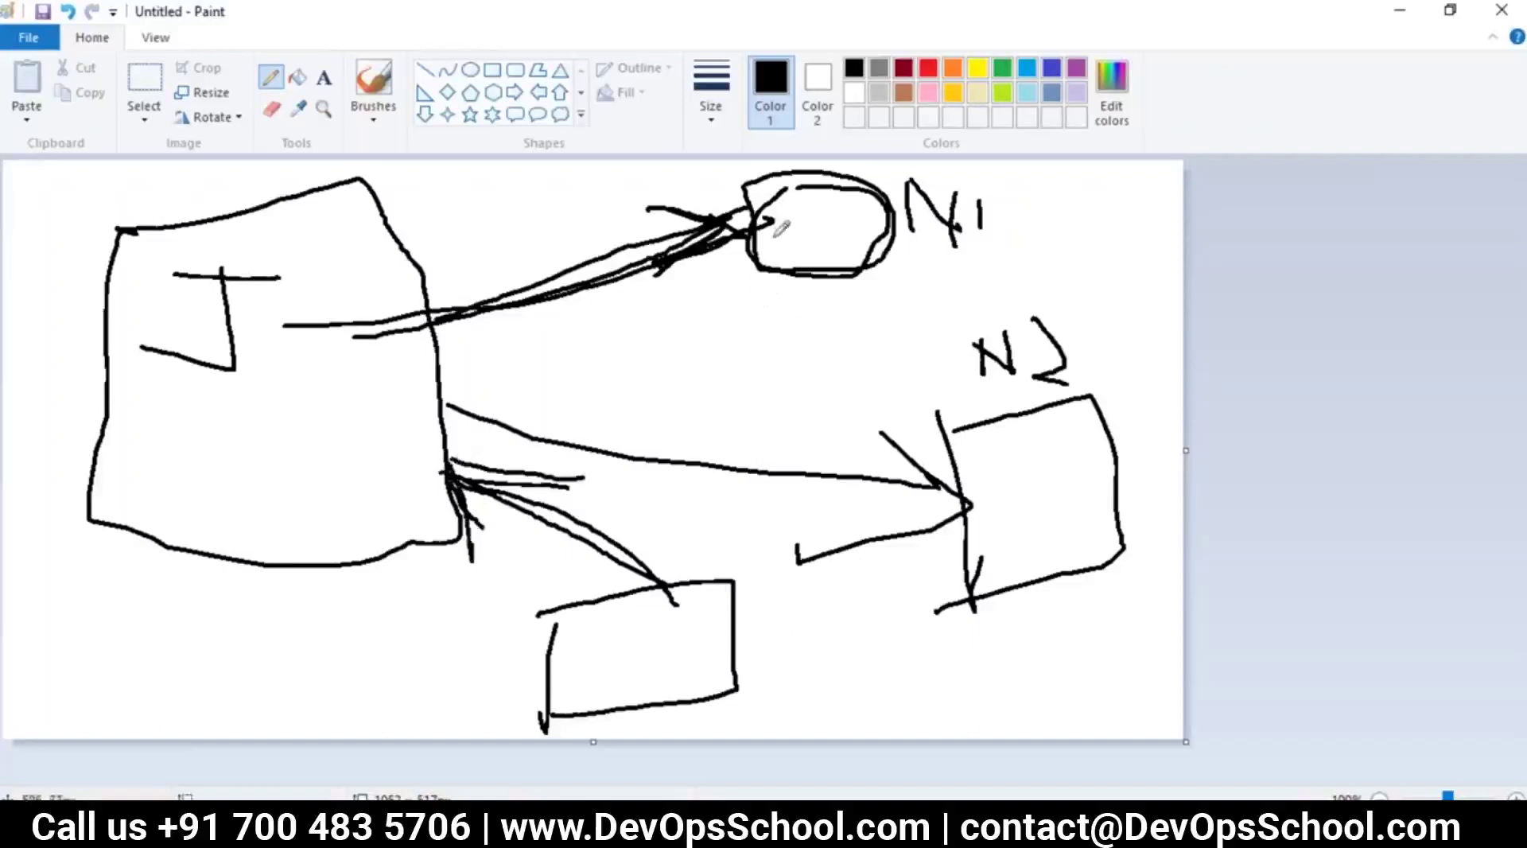
mouse_move(303, 350)
mouse_down()
mouse_move(811, 205)
mouse_move(875, 213)
mouse_up()
key(alt+Tab)
key(alt+Tab)
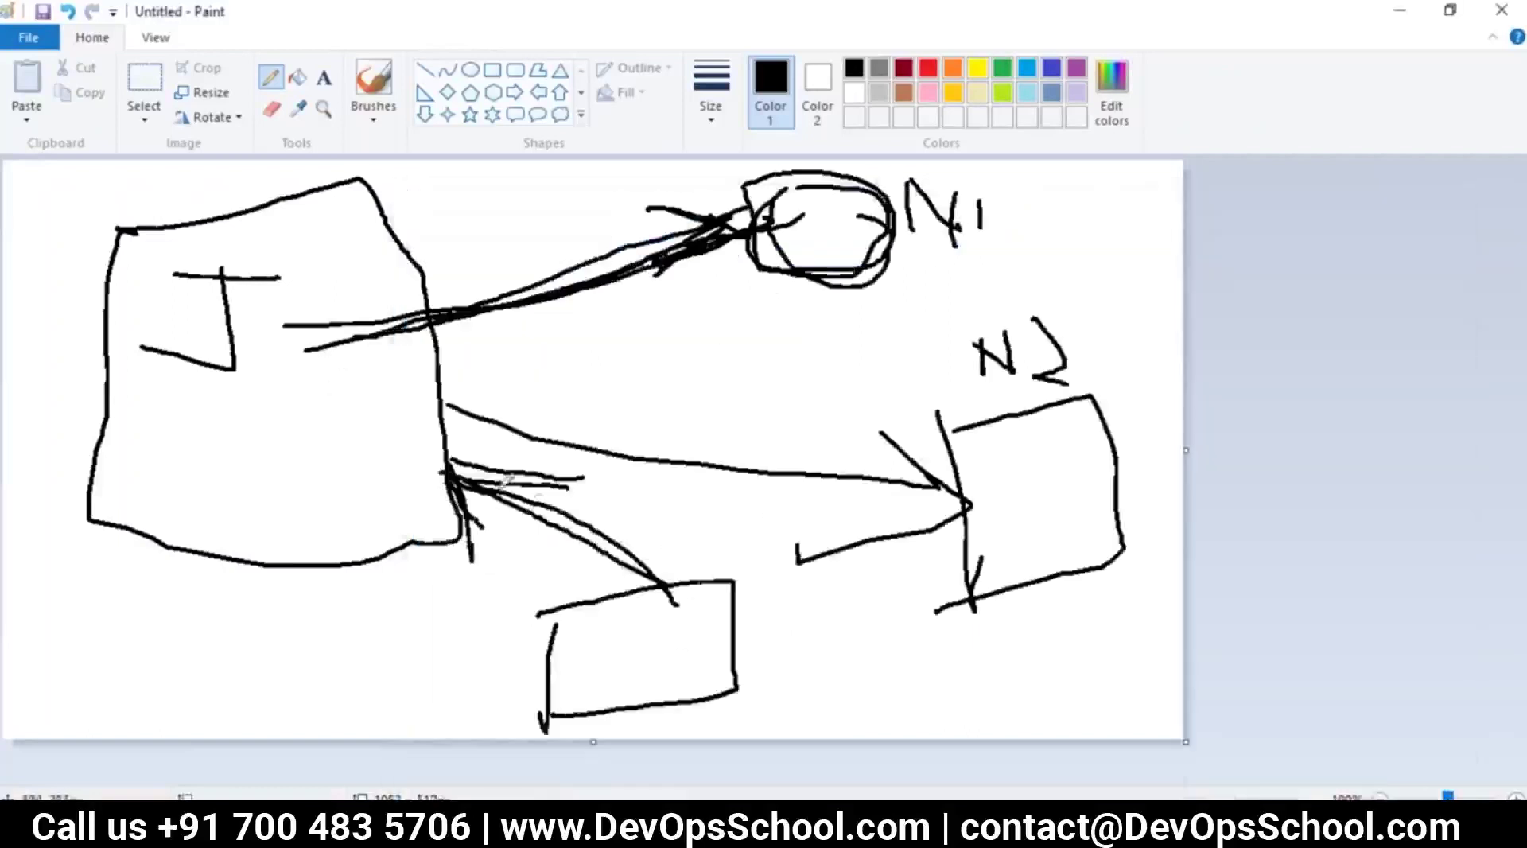
drag(553, 615, 634, 710)
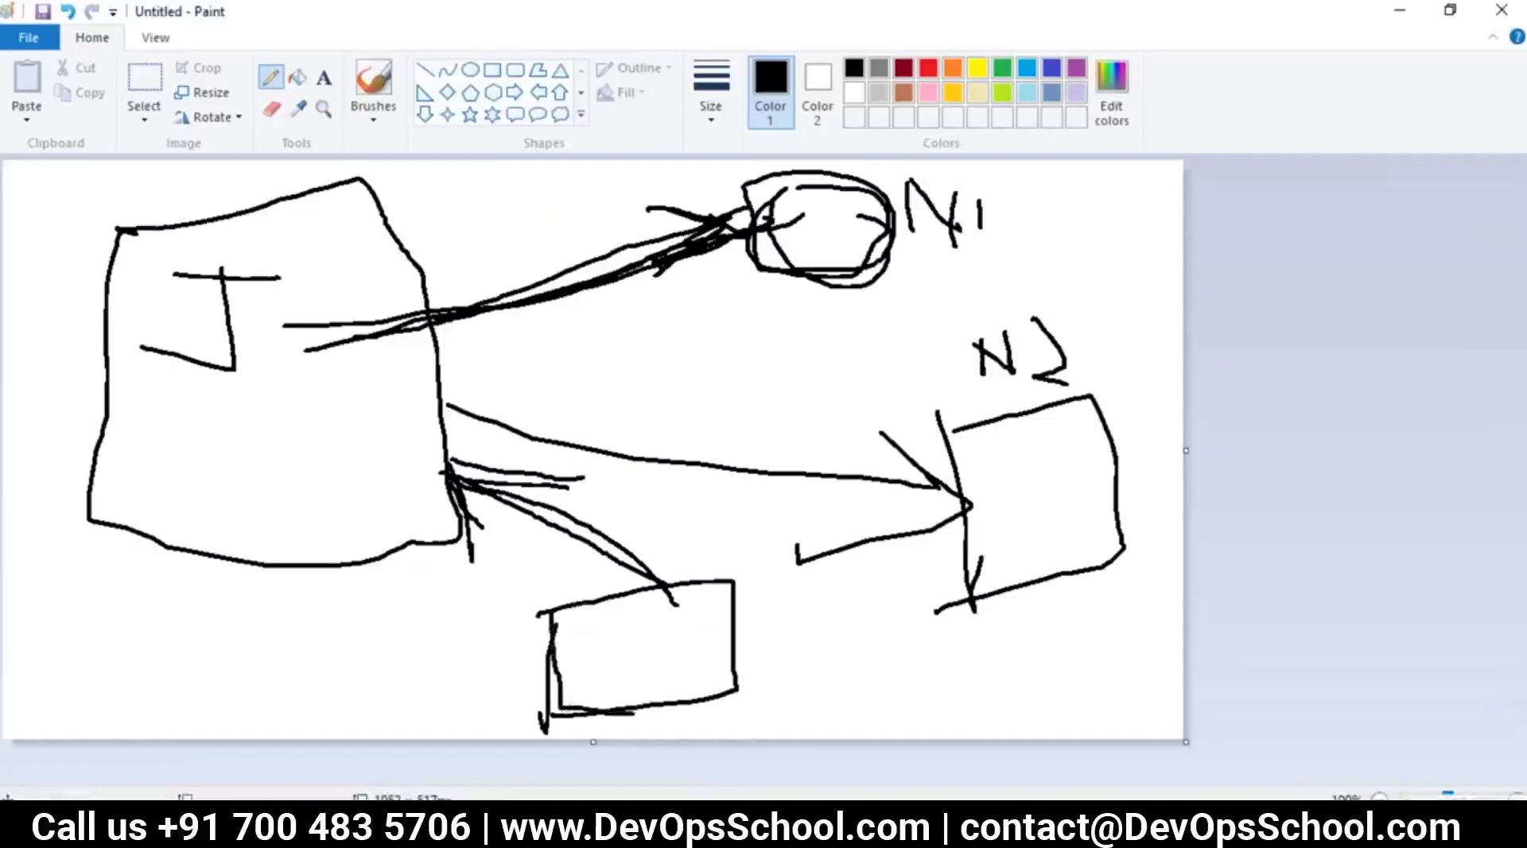
mouse_move(670, 572)
mouse_down()
mouse_move(739, 706)
mouse_move(621, 693)
mouse_move(581, 505)
mouse_move(402, 434)
mouse_move(494, 452)
mouse_up()
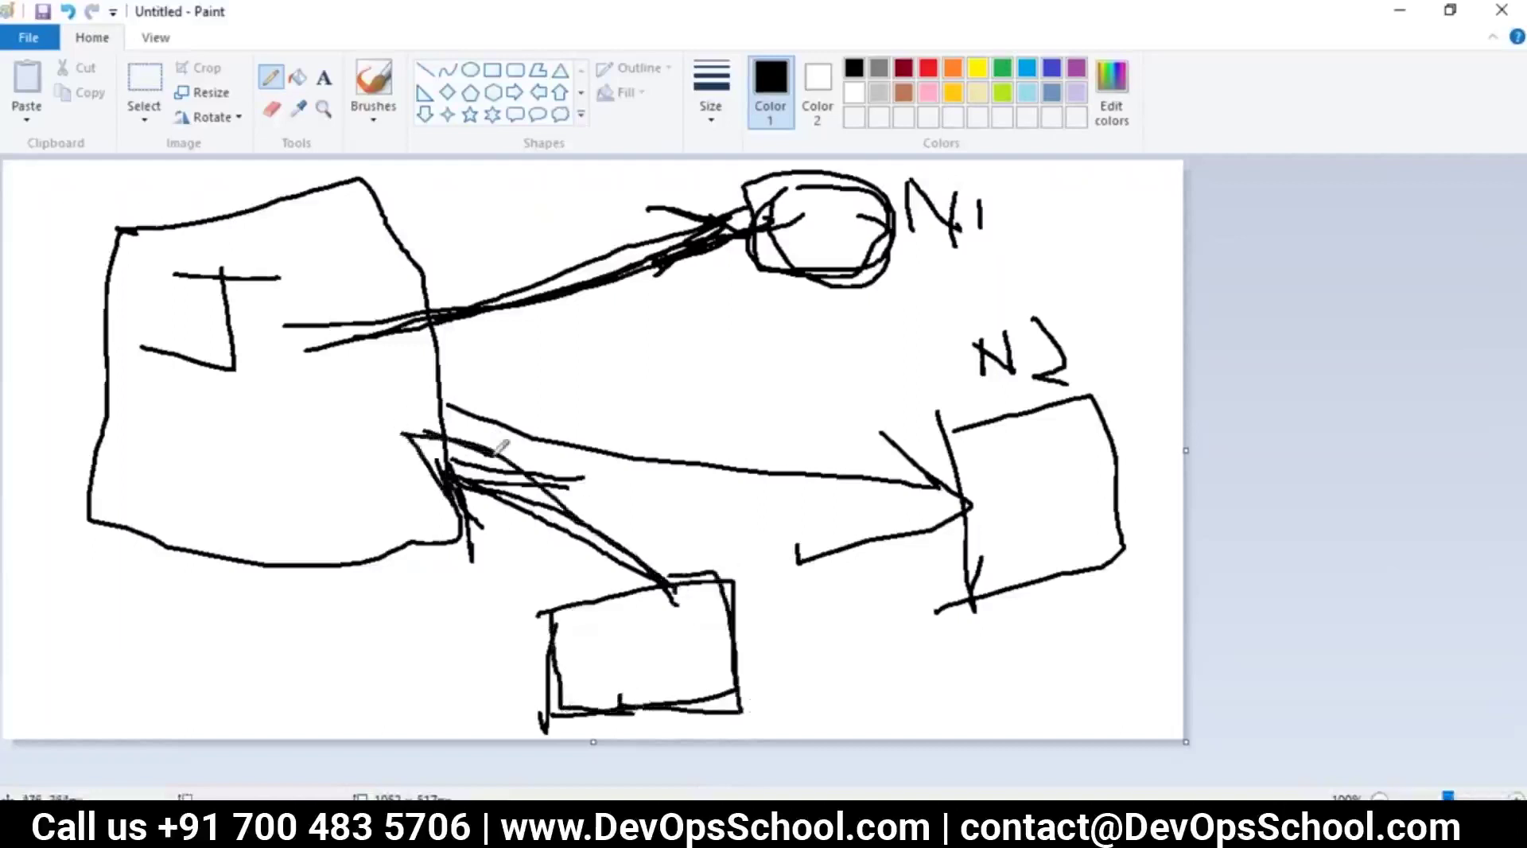
key(alt+Tab)
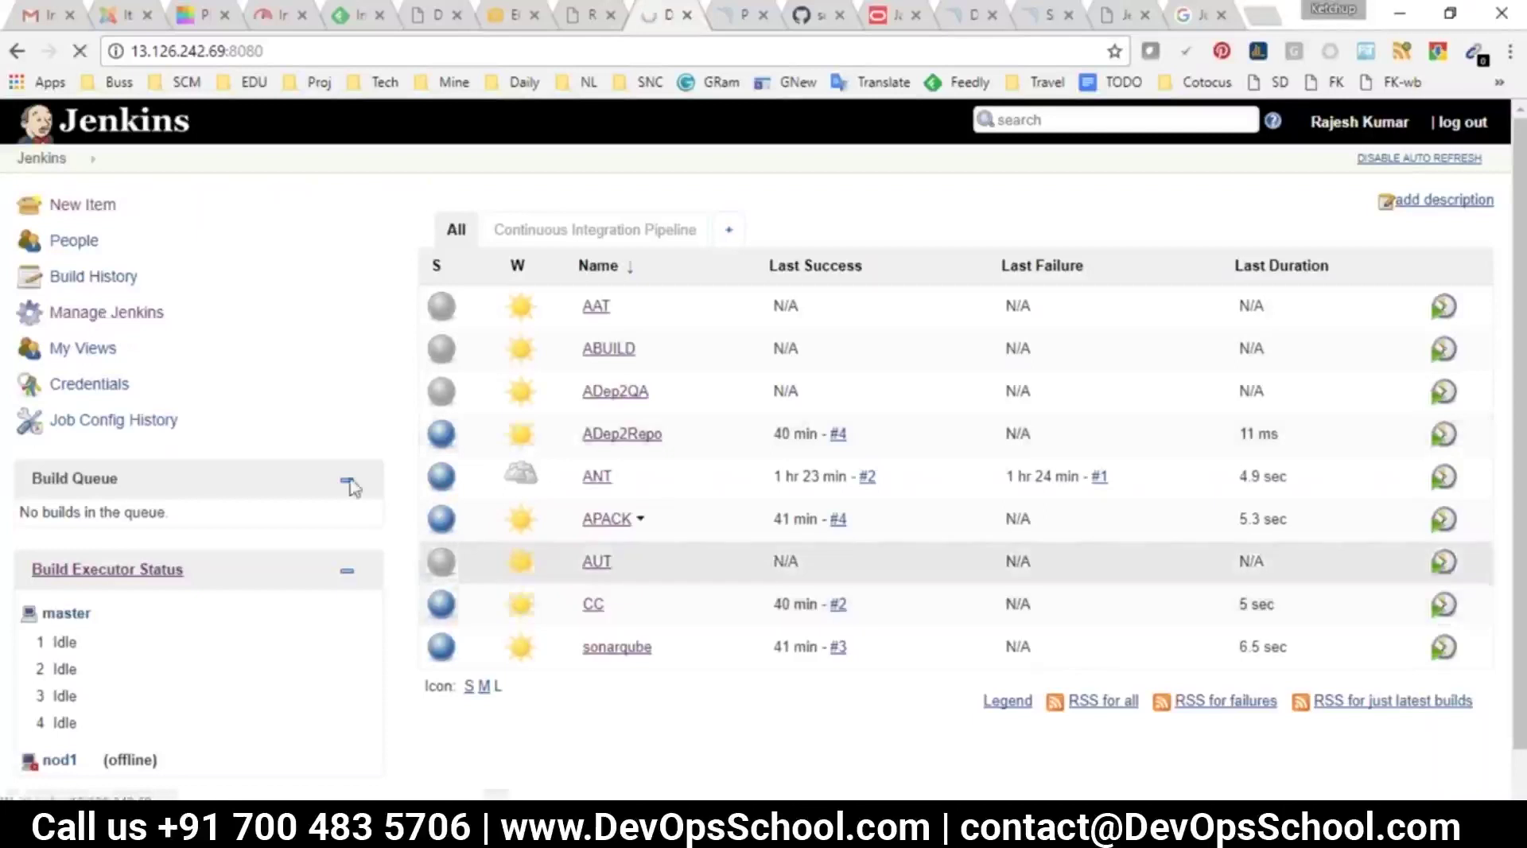
Leave the tutorial tab, go back to Manage Jenkins and open Configure Global Security
click(1117, 16)
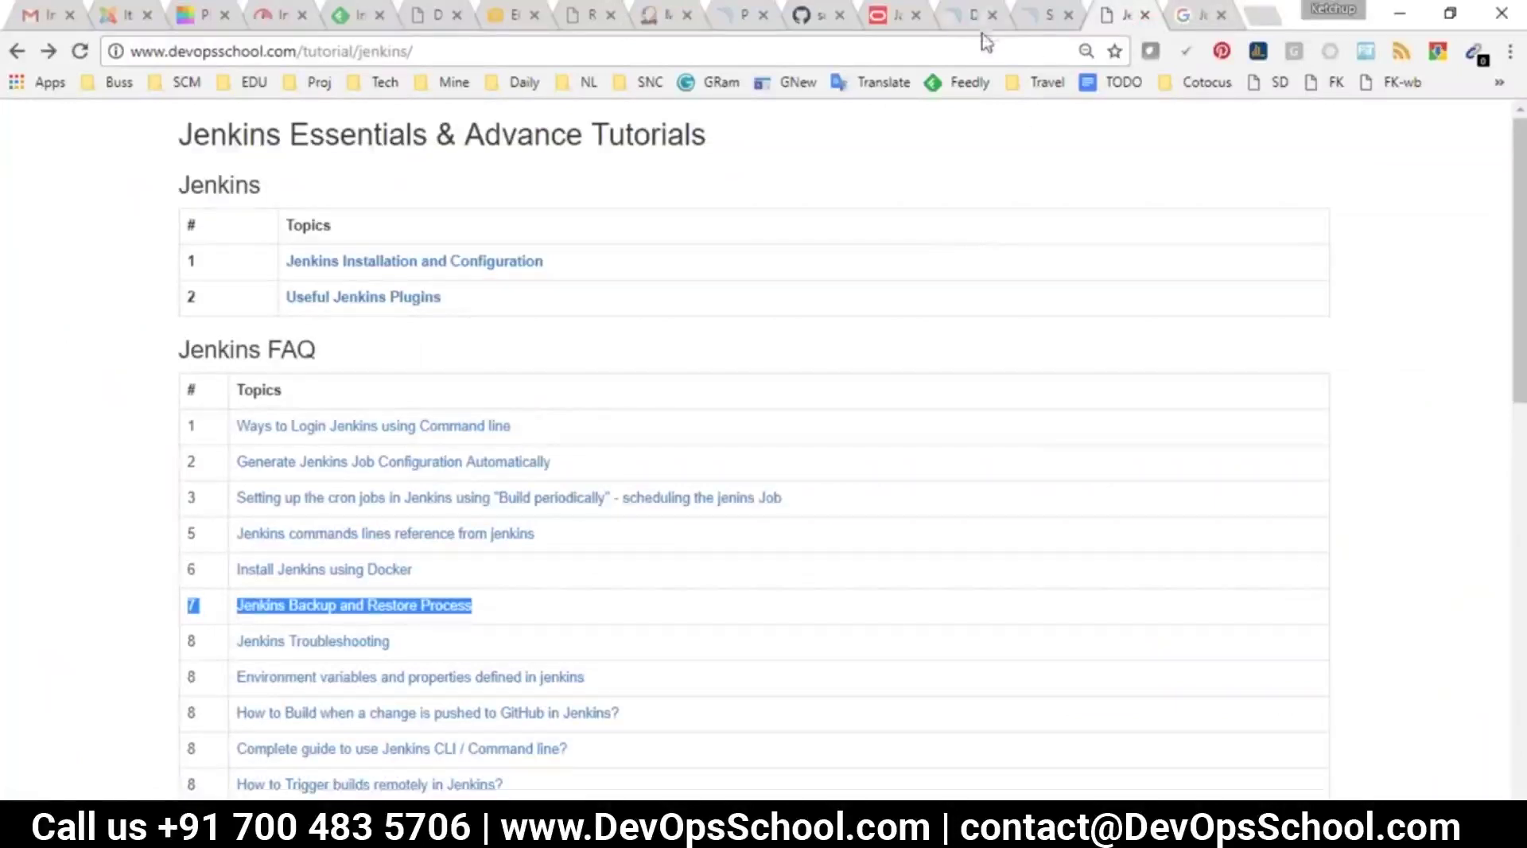
click(644, 23)
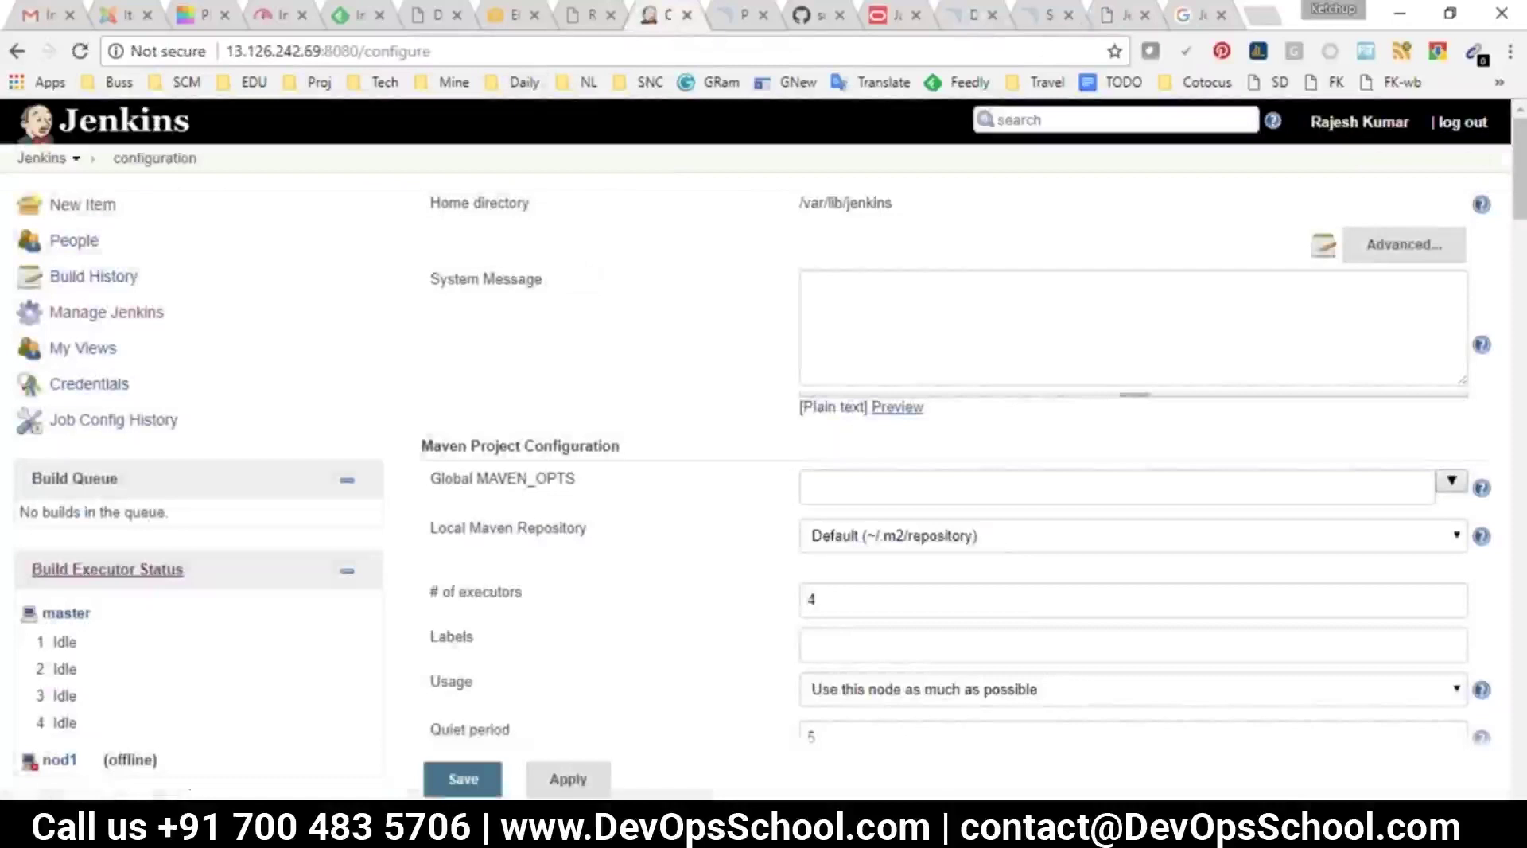
click(17, 51)
click(591, 333)
Find and highlight the TCP port for JNLP agents setting in the Agents section
scroll(682, 418, down, 3)
scroll(671, 402, up, 3)
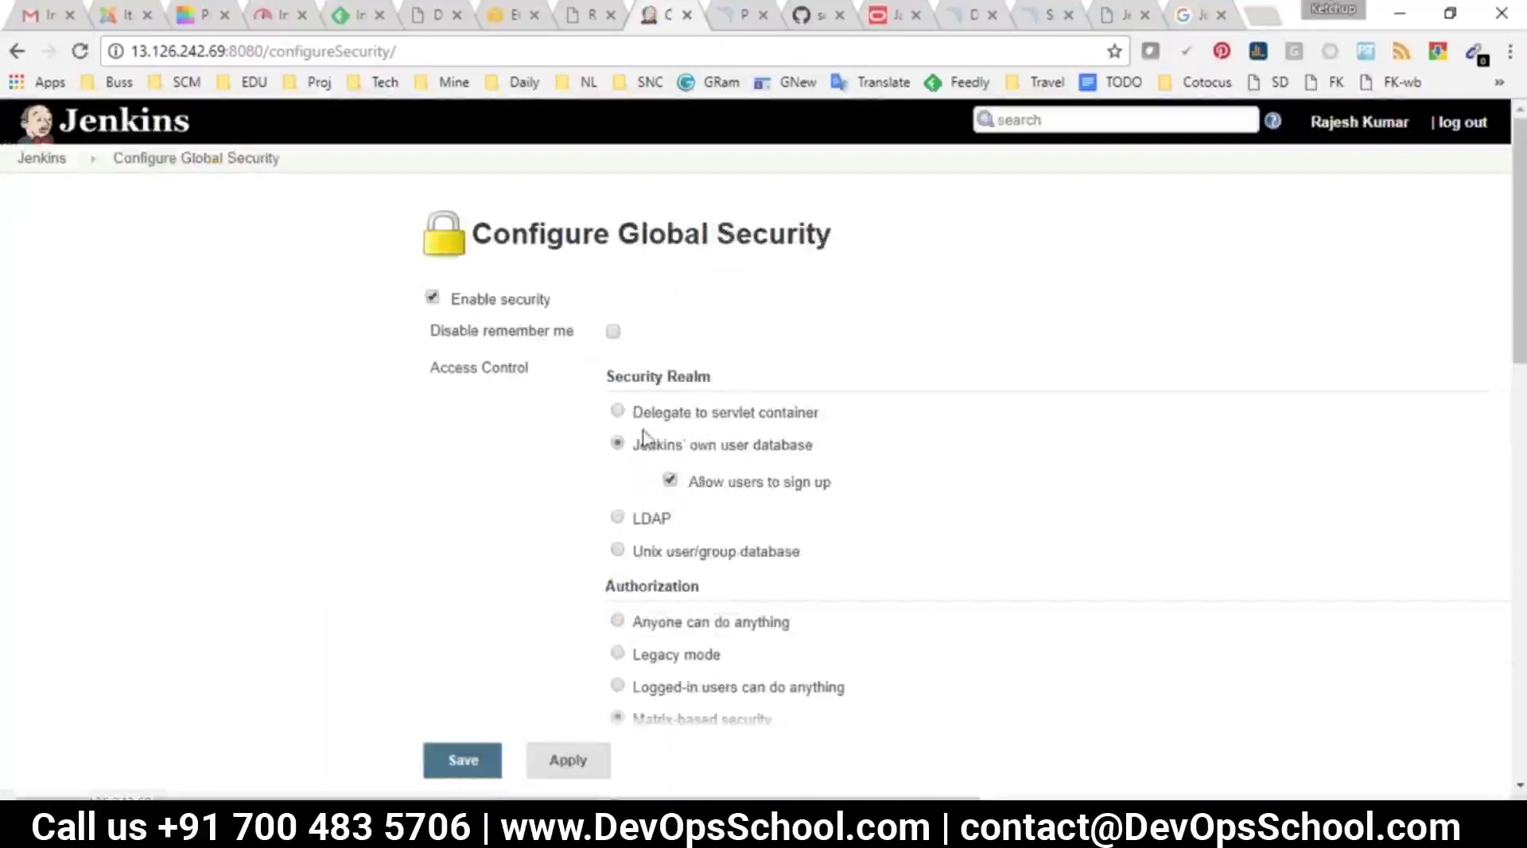
scroll(666, 407, down, 3)
scroll(664, 381, up, 2)
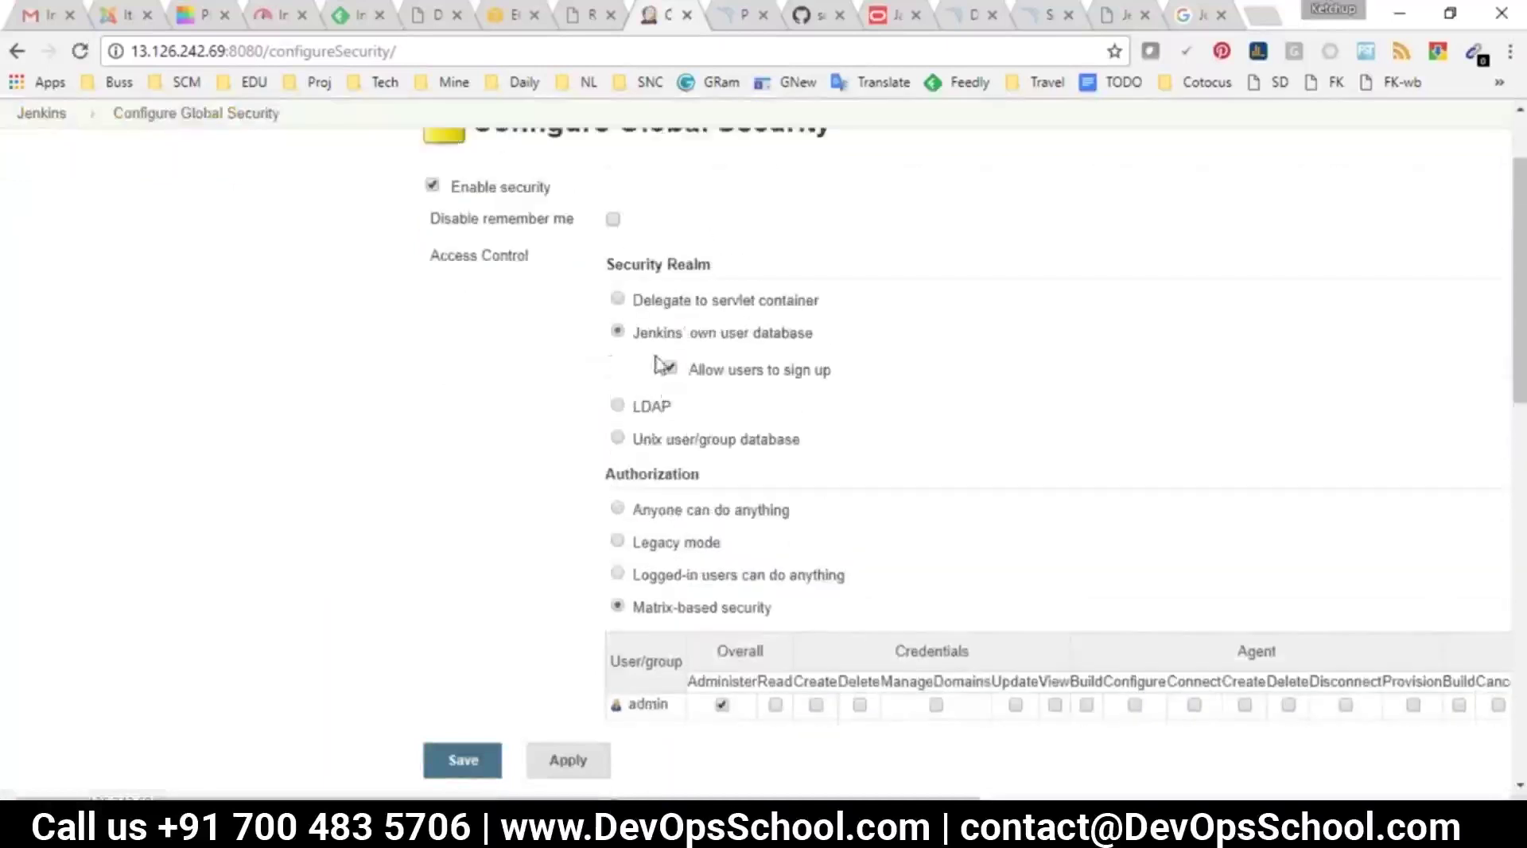
scroll(634, 330, up, 2)
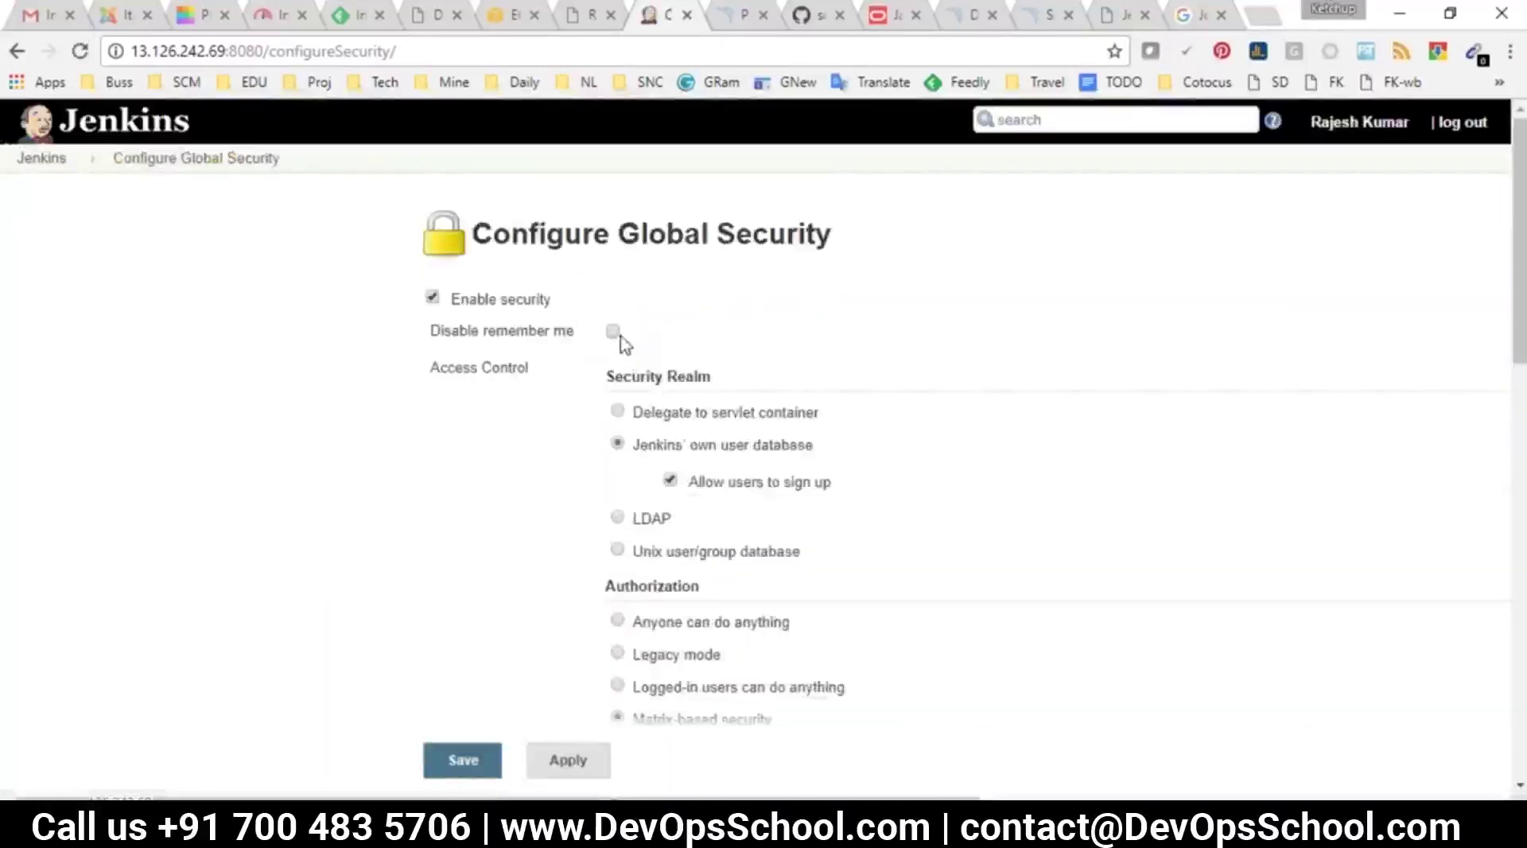
scroll(681, 493, down, 4)
scroll(681, 493, down, 4)
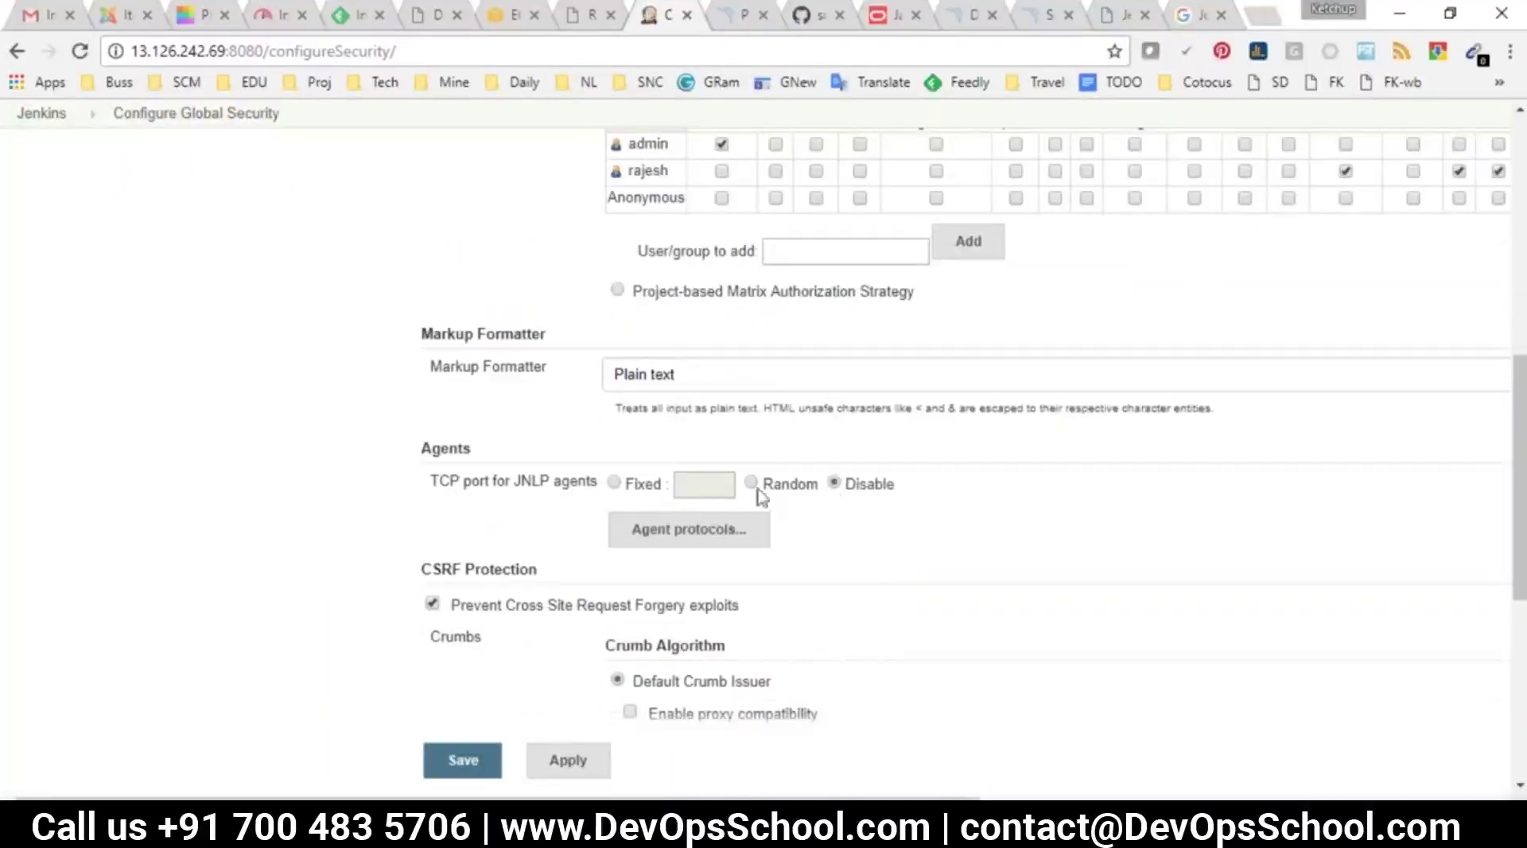
drag(450, 481, 554, 479)
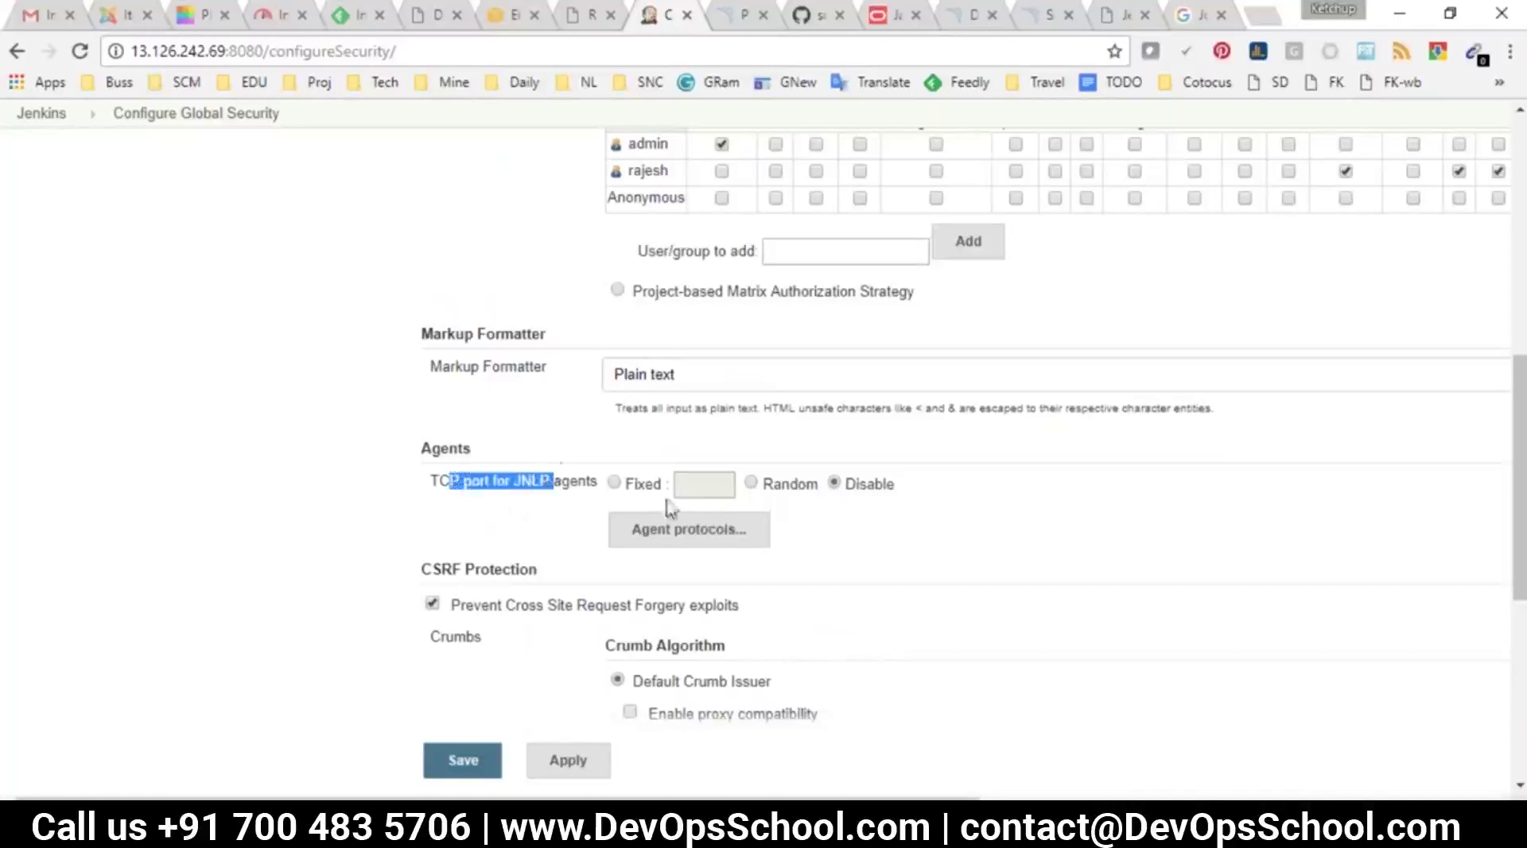
Save the security settings and start a New Node from Manage Nodes
click(485, 759)
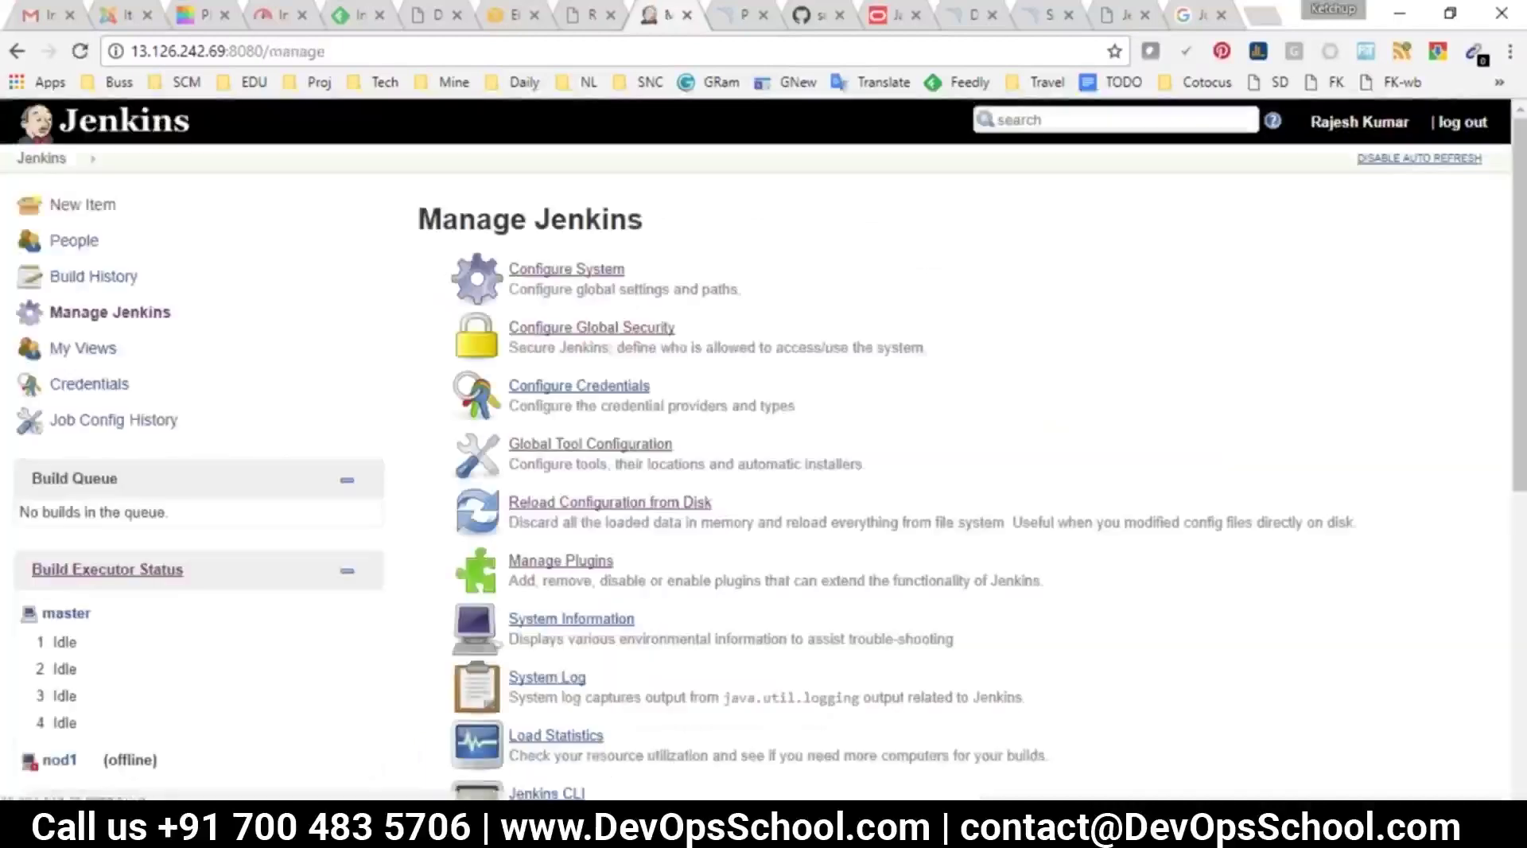
scroll(575, 583, down, 4)
click(576, 583)
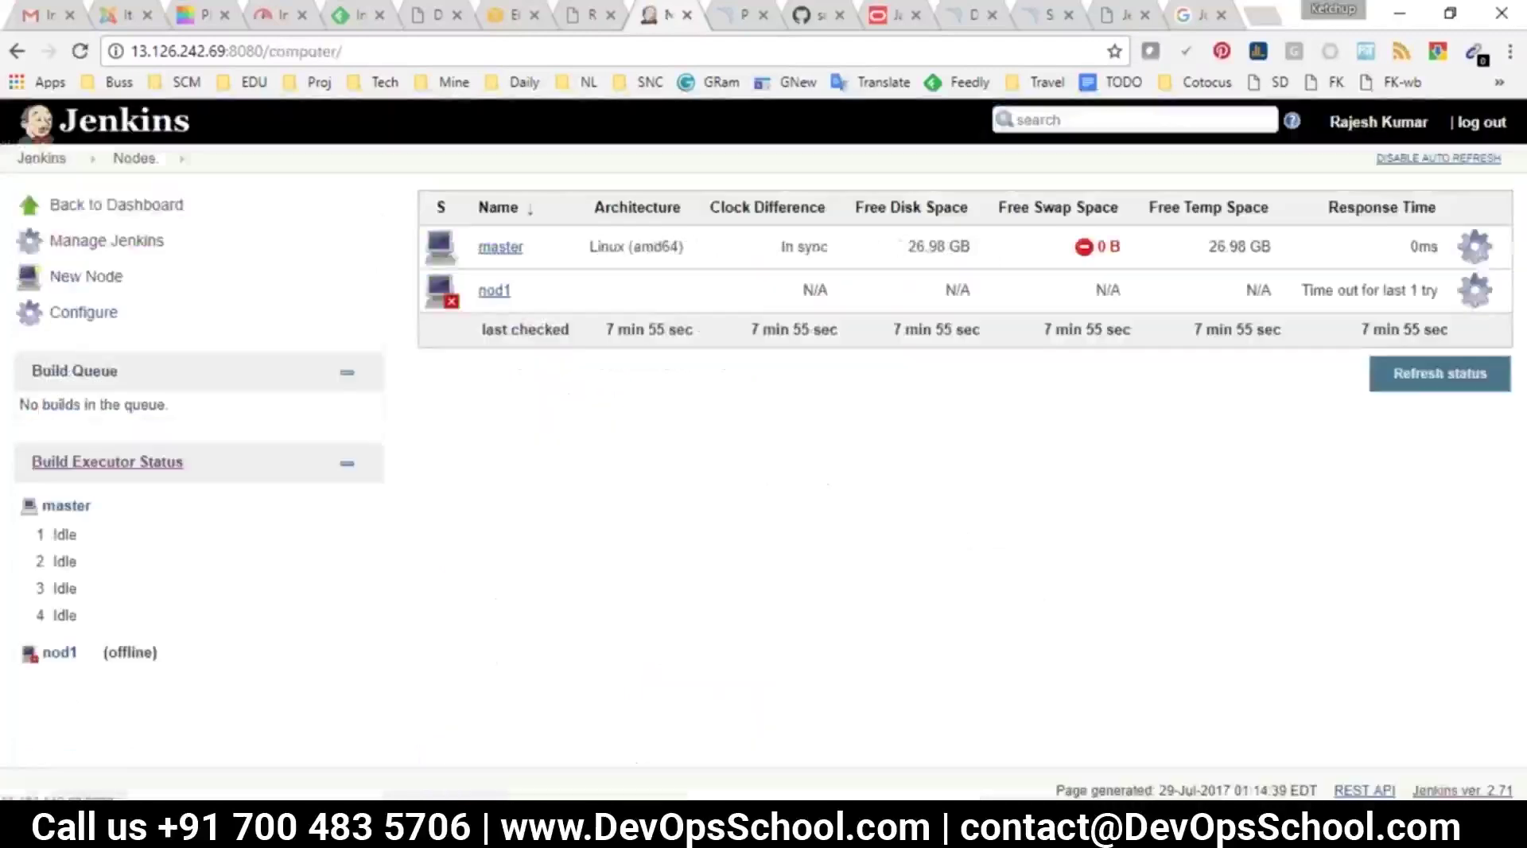
click(101, 292)
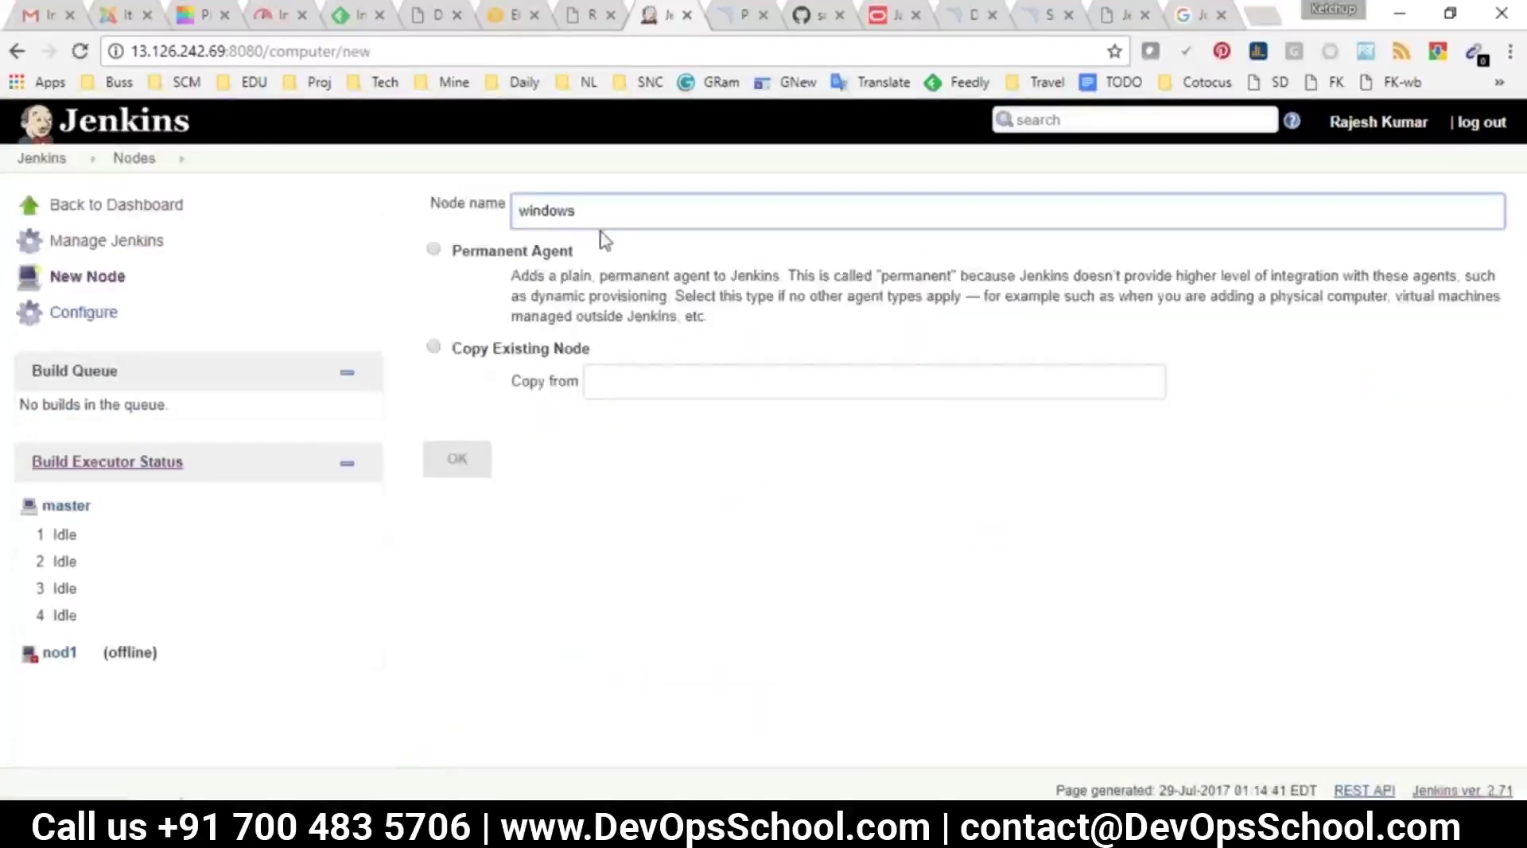
Create 'windows' as a Permanent Agent with launch method Java Web Start
click(458, 255)
click(450, 459)
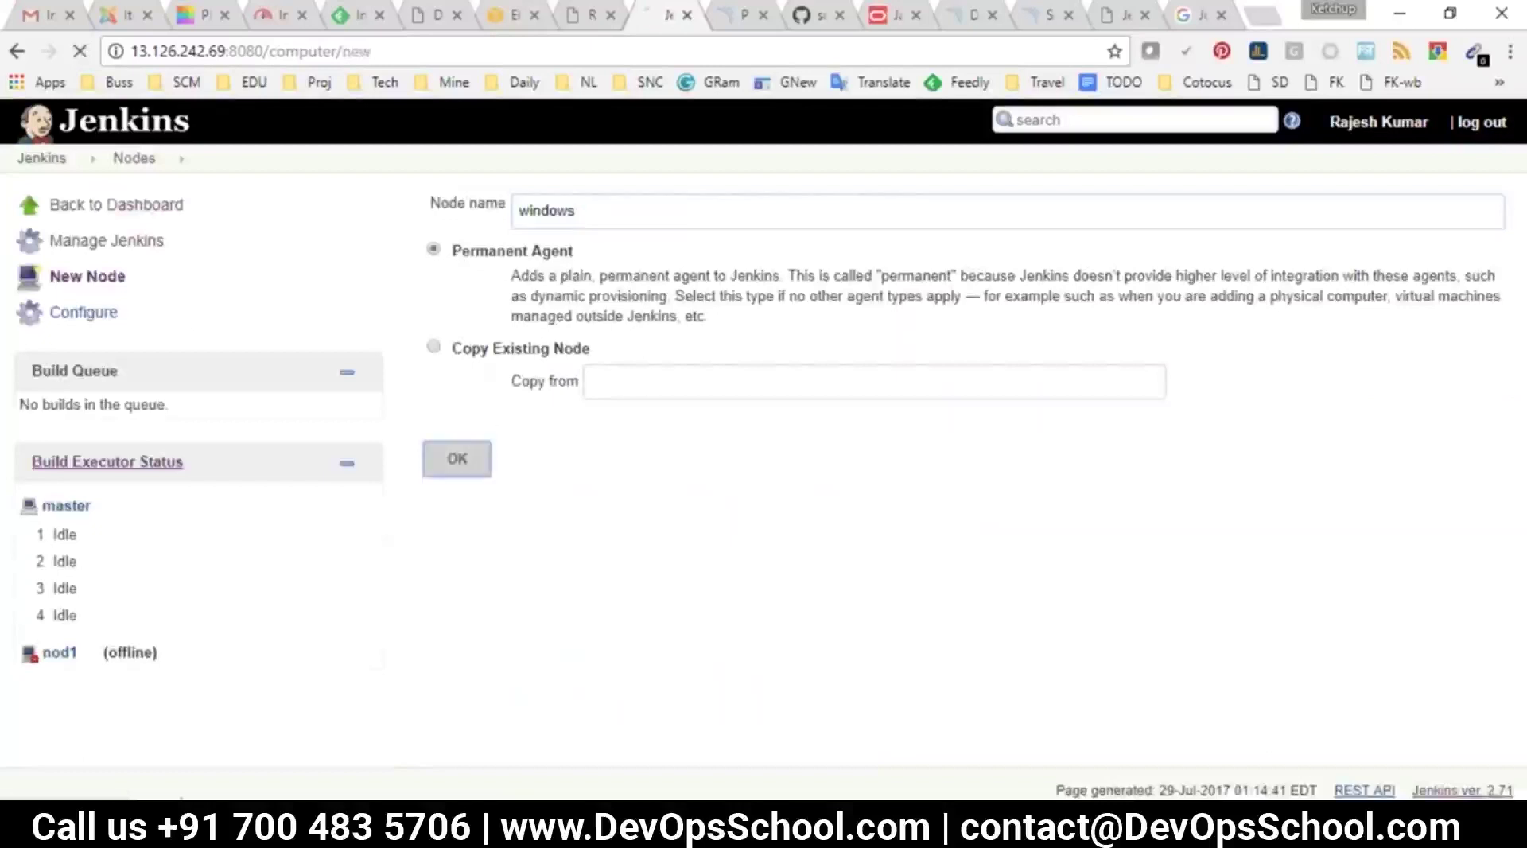
scroll(681, 480, down, 2)
click(707, 438)
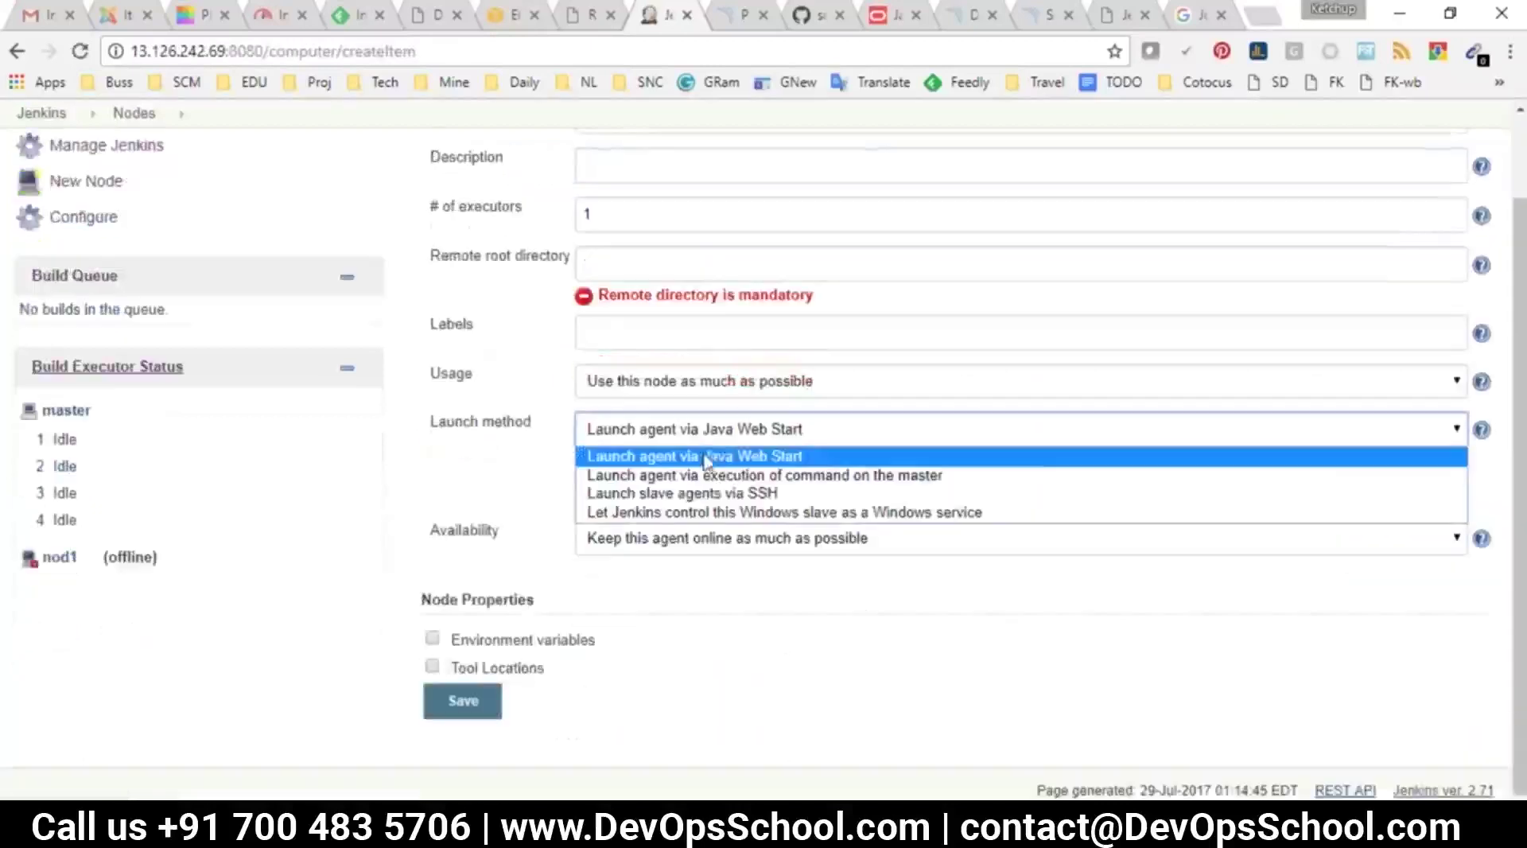
click(748, 459)
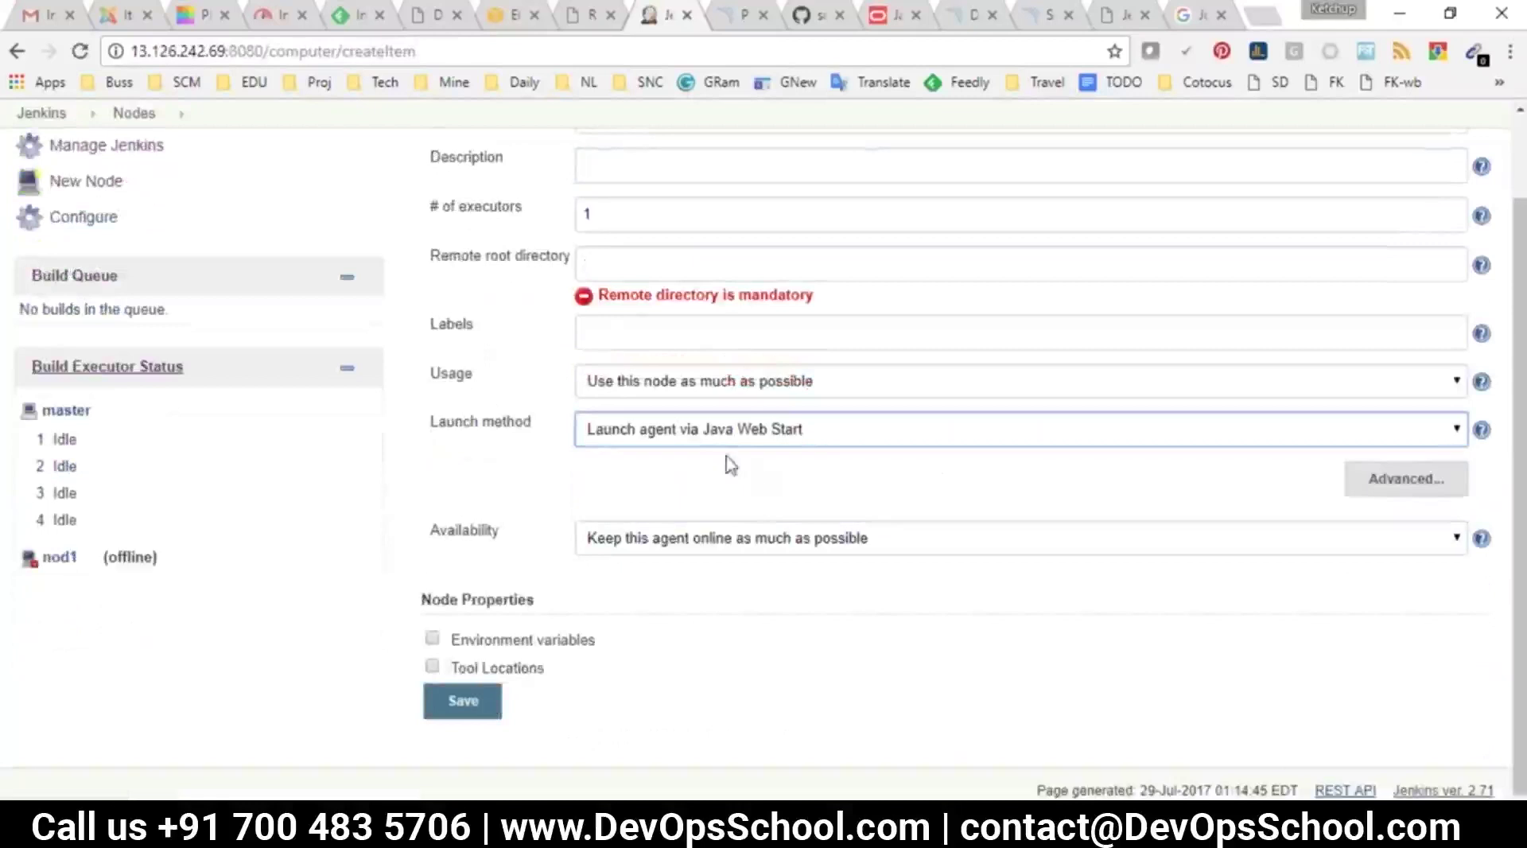
scroll(665, 313, up, 2)
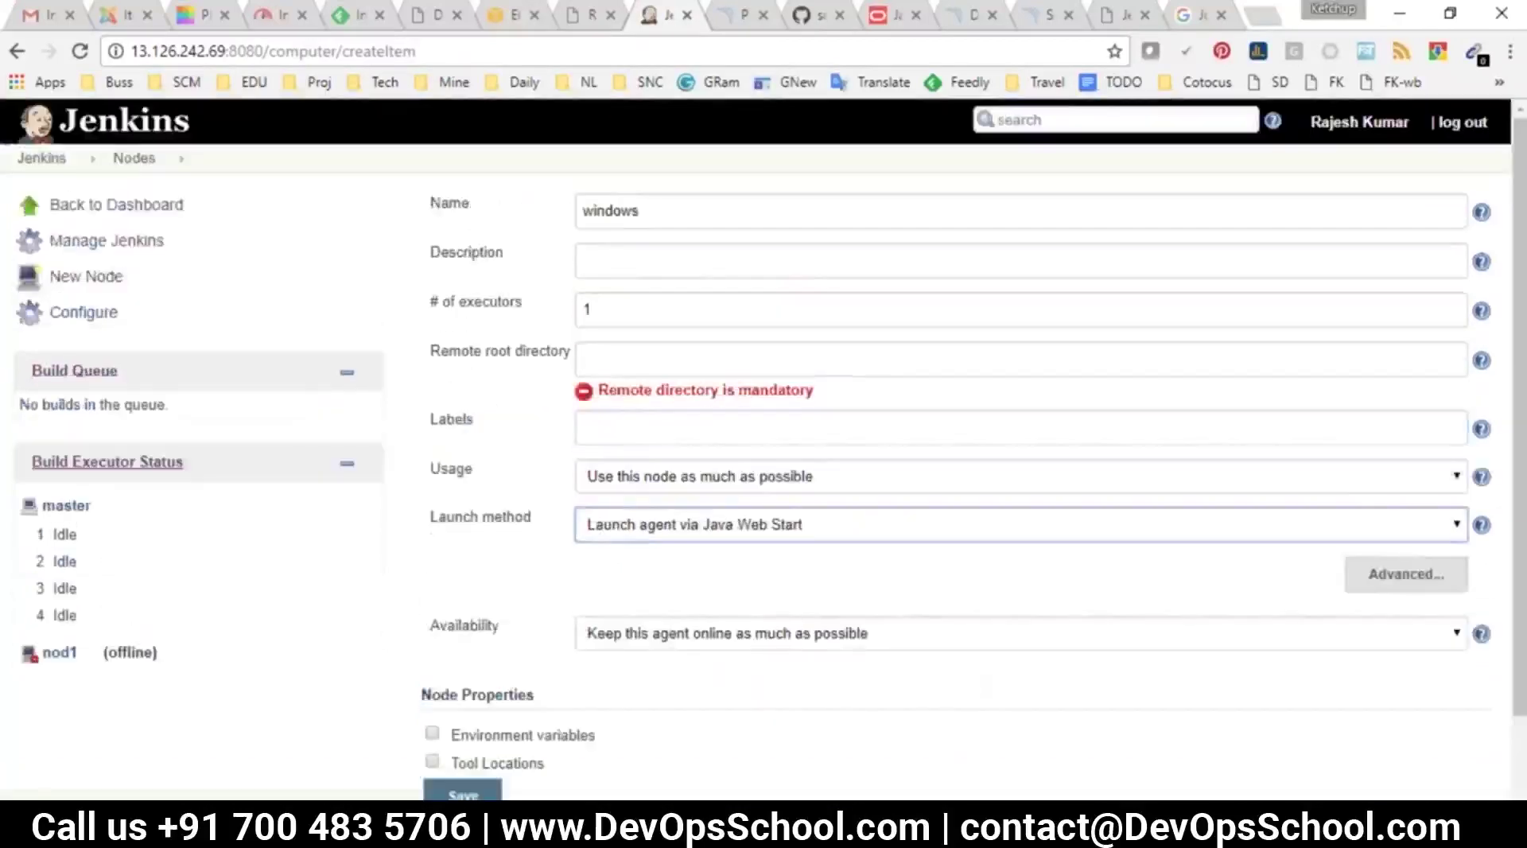
Create a new folder named jenkins on Local Disk (D:) in File Explorer
key(super+d)
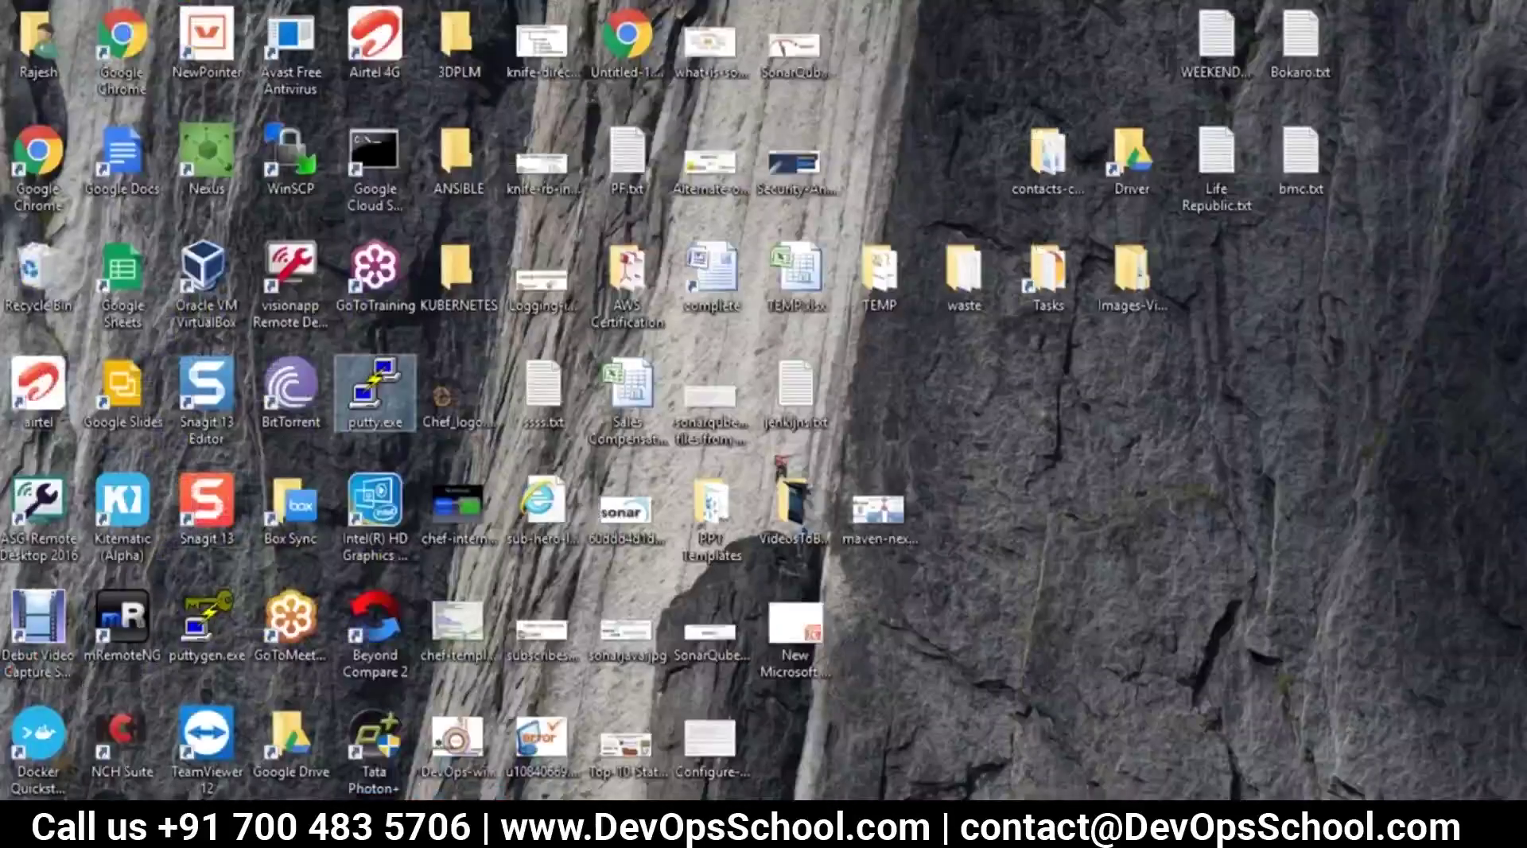
click(463, 715)
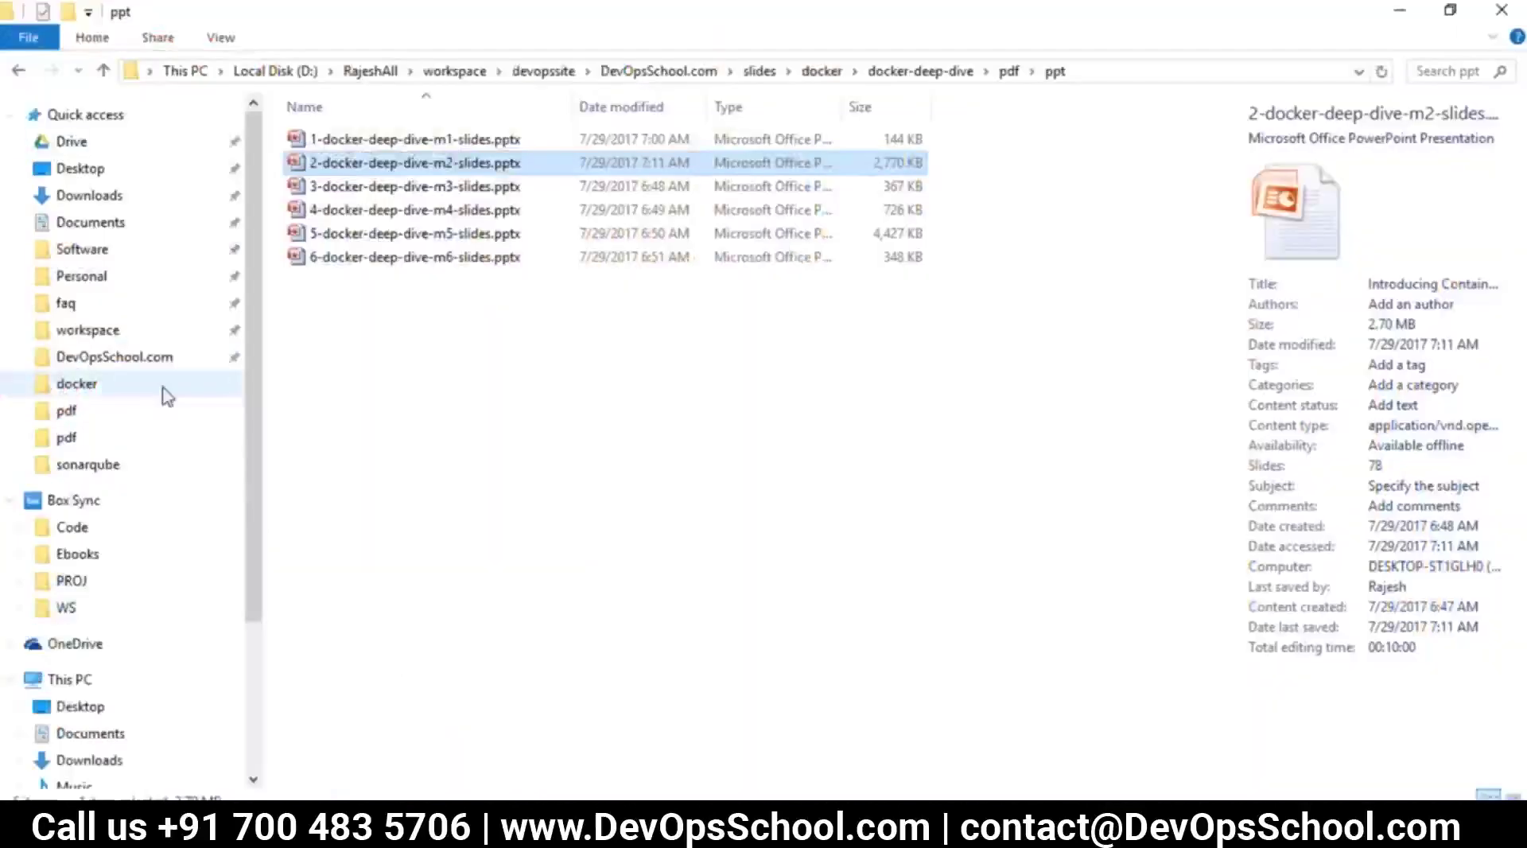
click(275, 71)
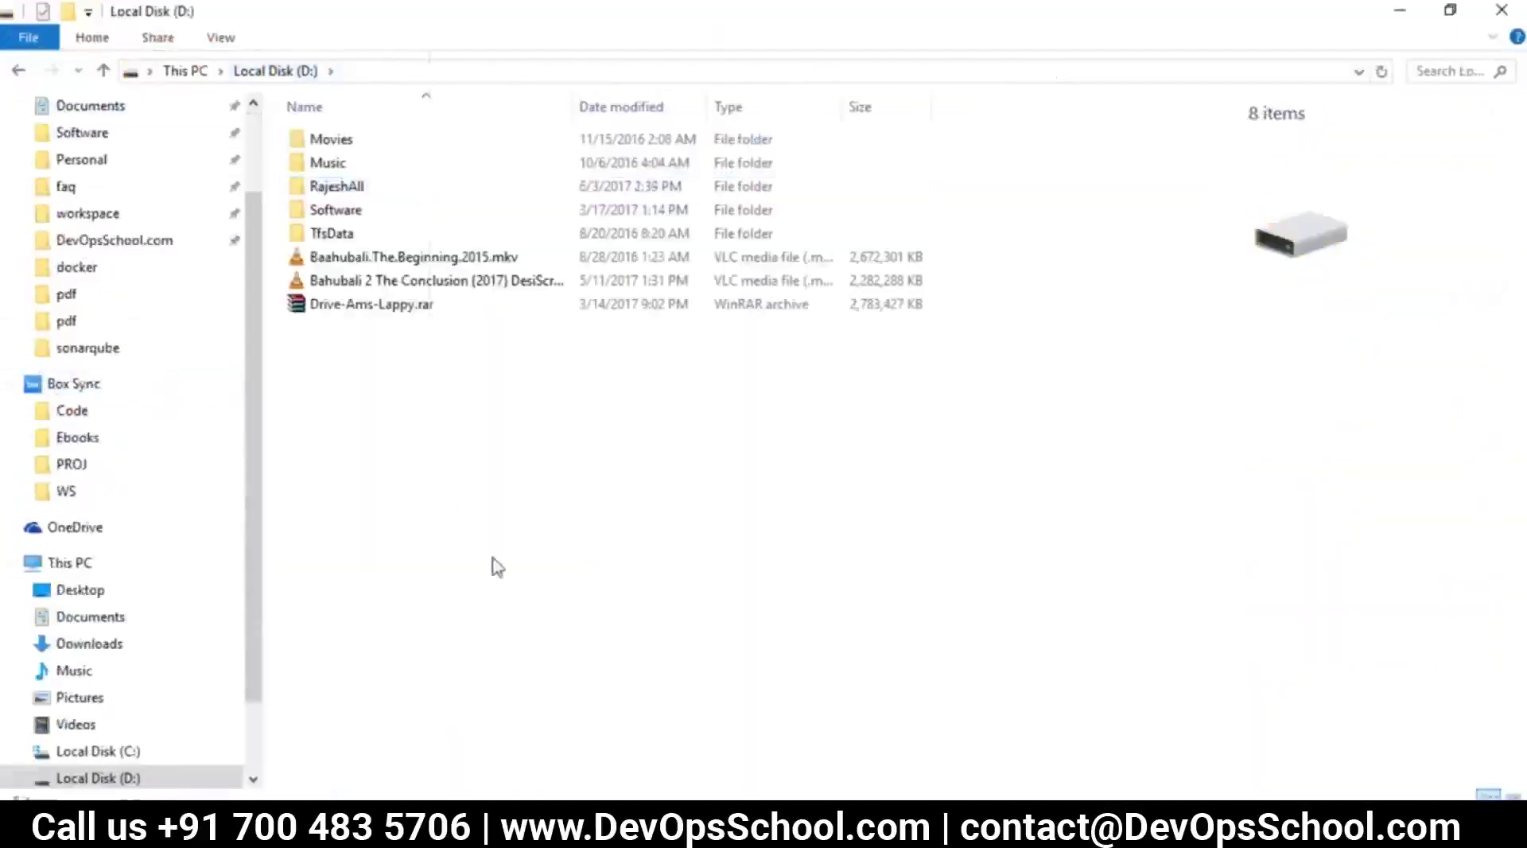
right_click(431, 442)
mouse_move(515, 401)
click(715, 394)
text(jenkin)
key(Return)
key(Return)
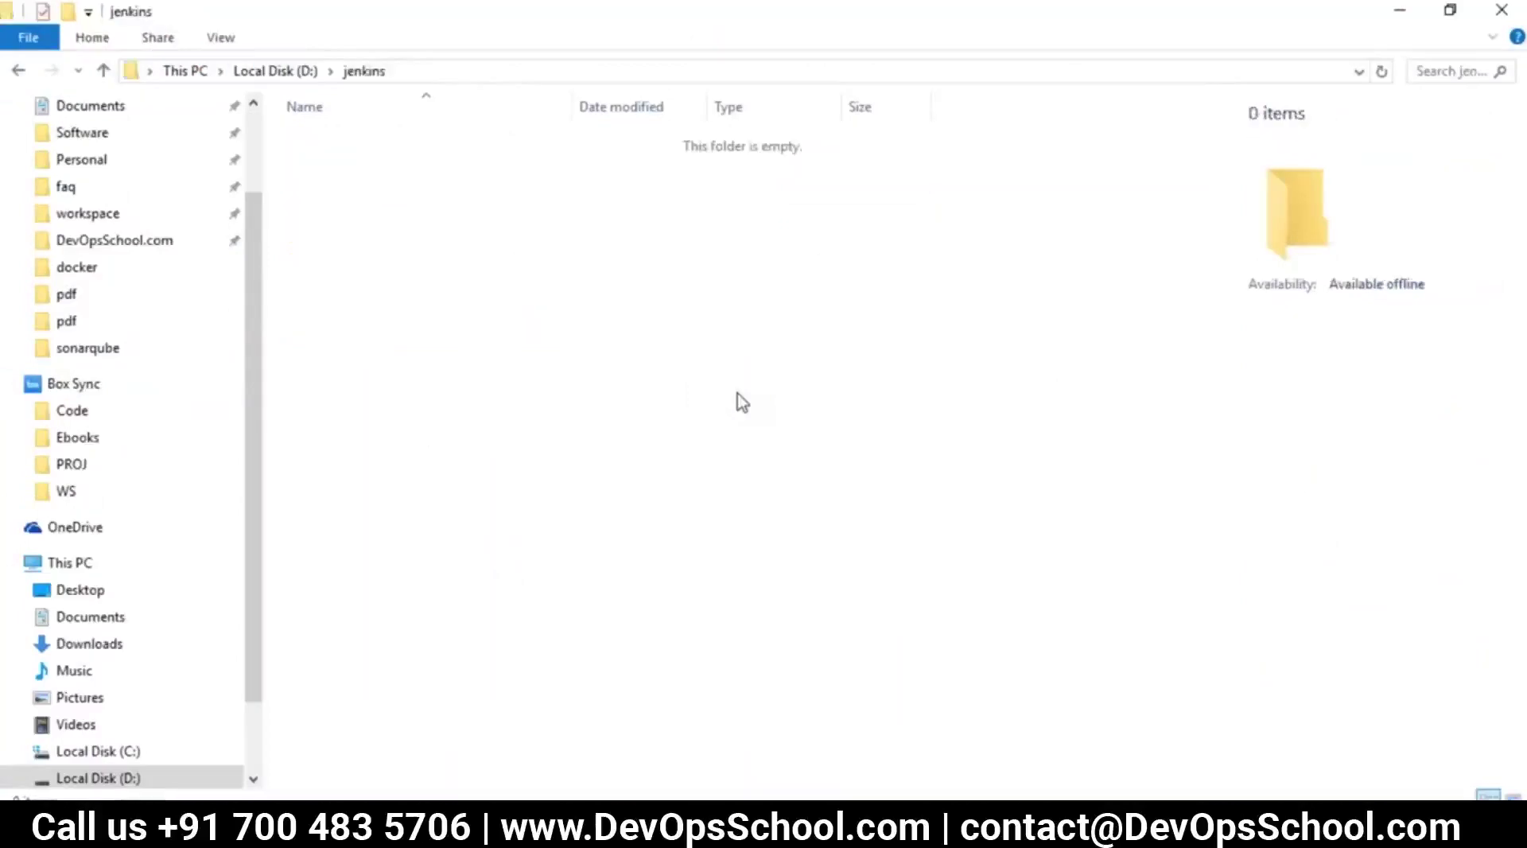
Copy the D:\jenkins path into the node's Remote root directory field
click(443, 71)
key(ctrl+c)
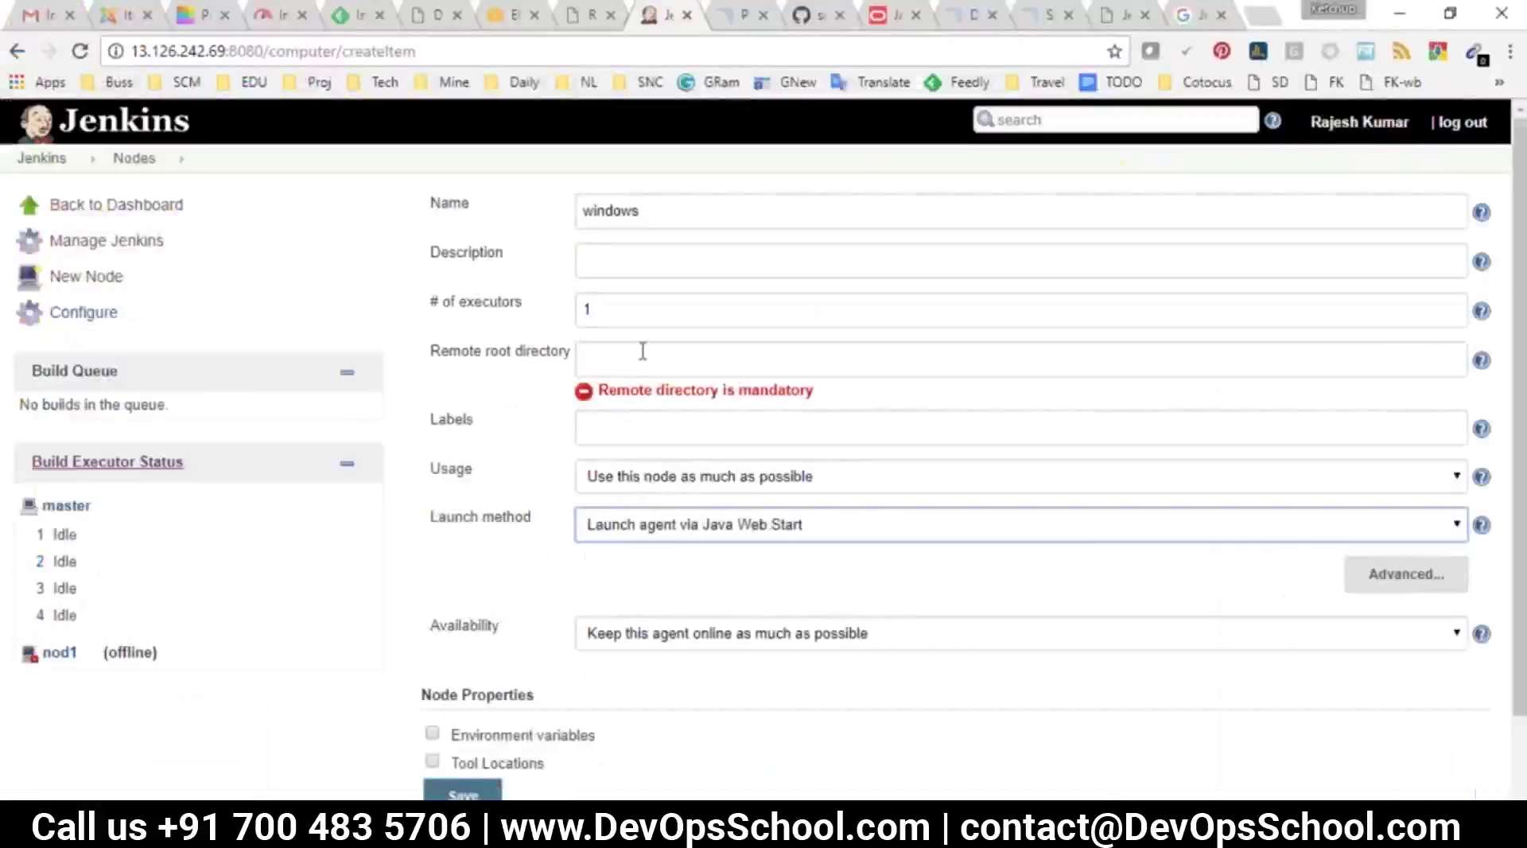
click(654, 358)
key(ctrl+v)
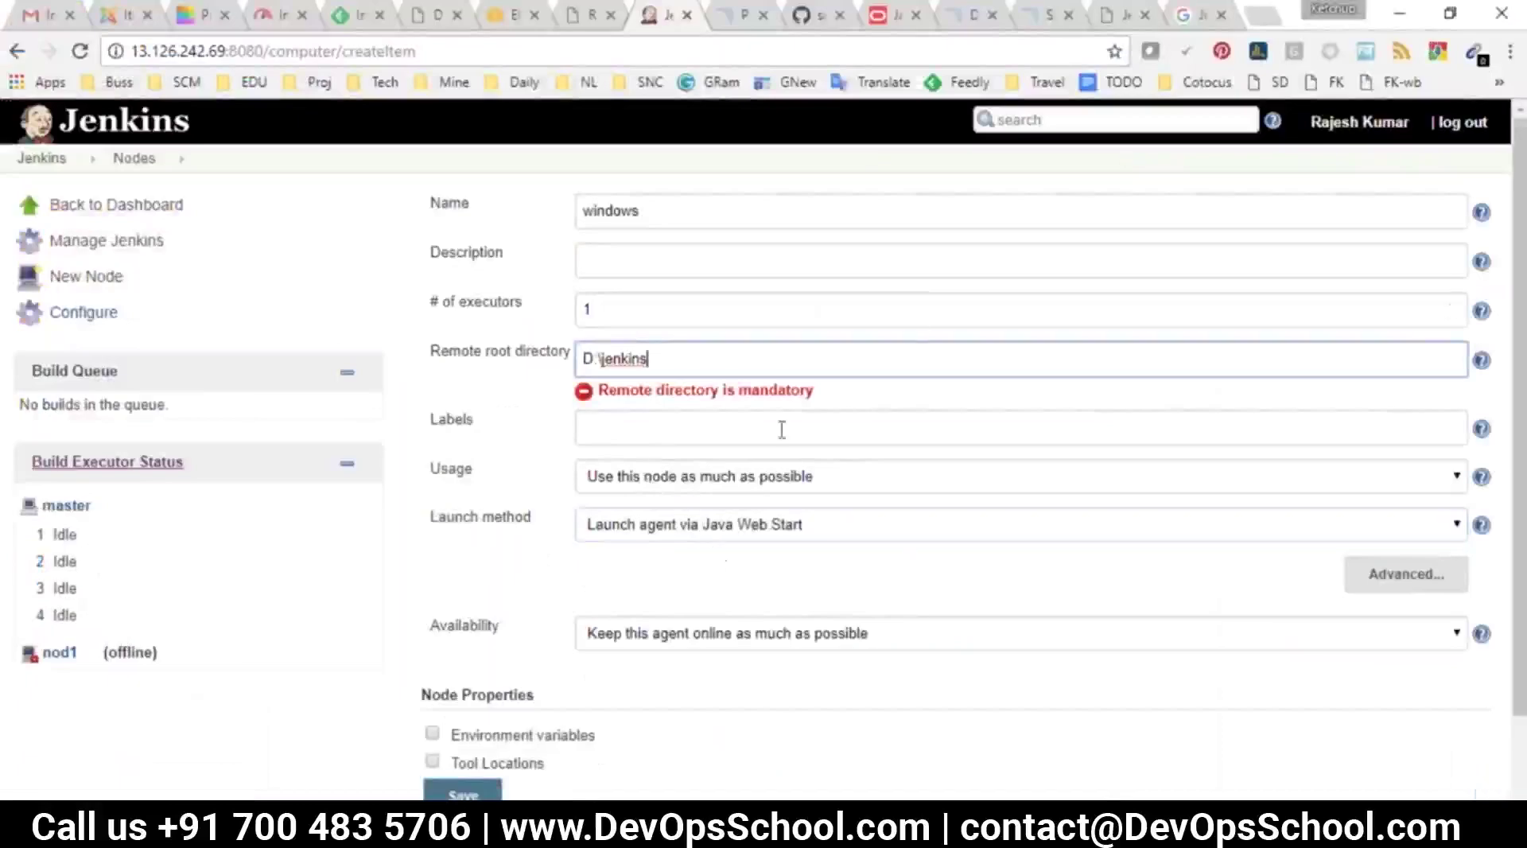
Keep Java Web Start as launch method and set availability to keep the agent online
click(674, 442)
click(730, 508)
click(731, 513)
click(751, 614)
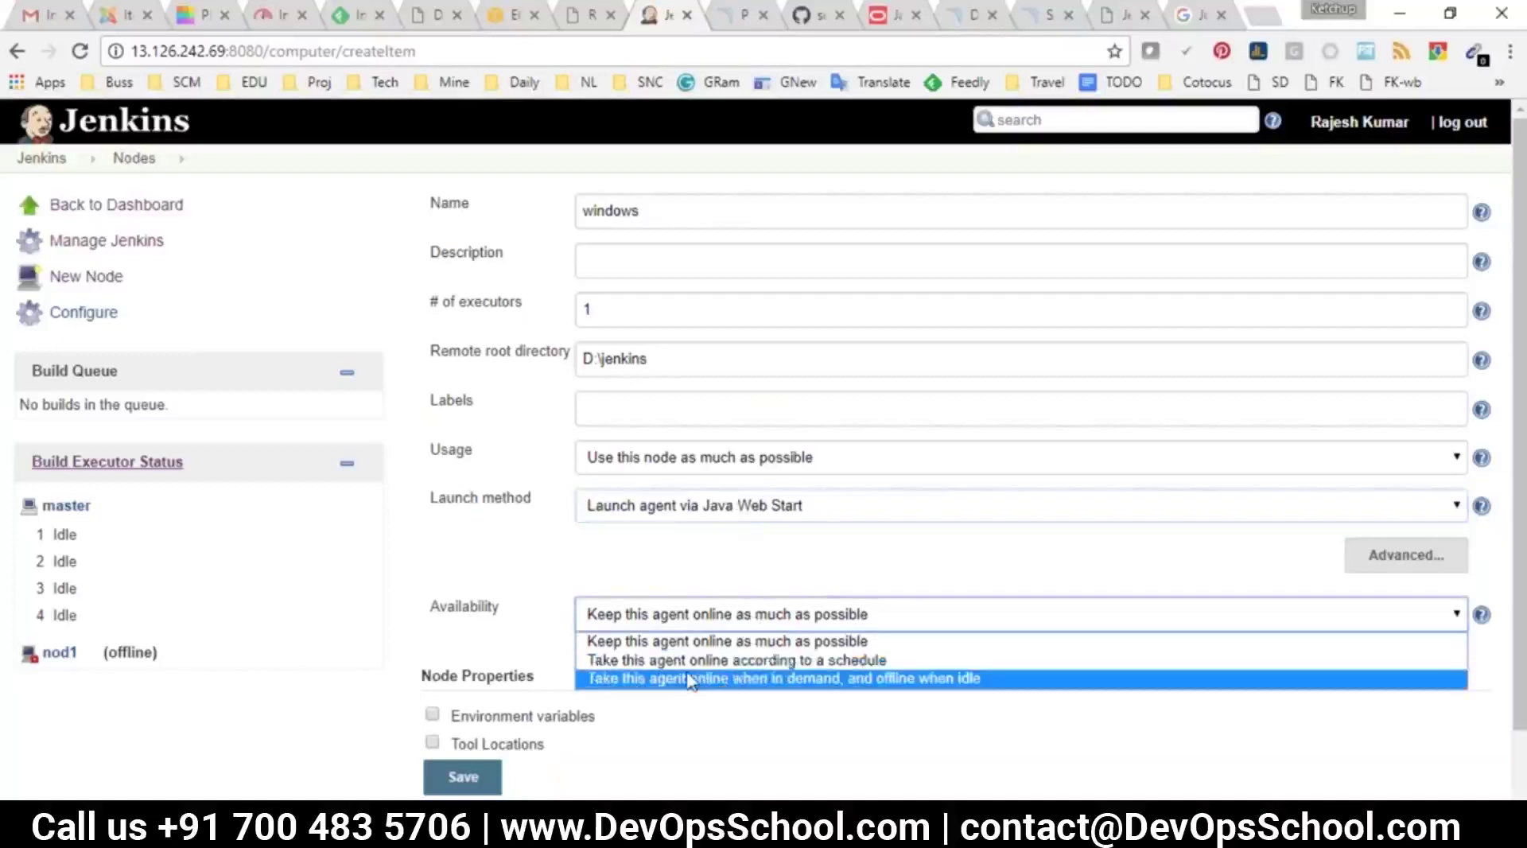
key(Up)
key(Up)
key(Return)
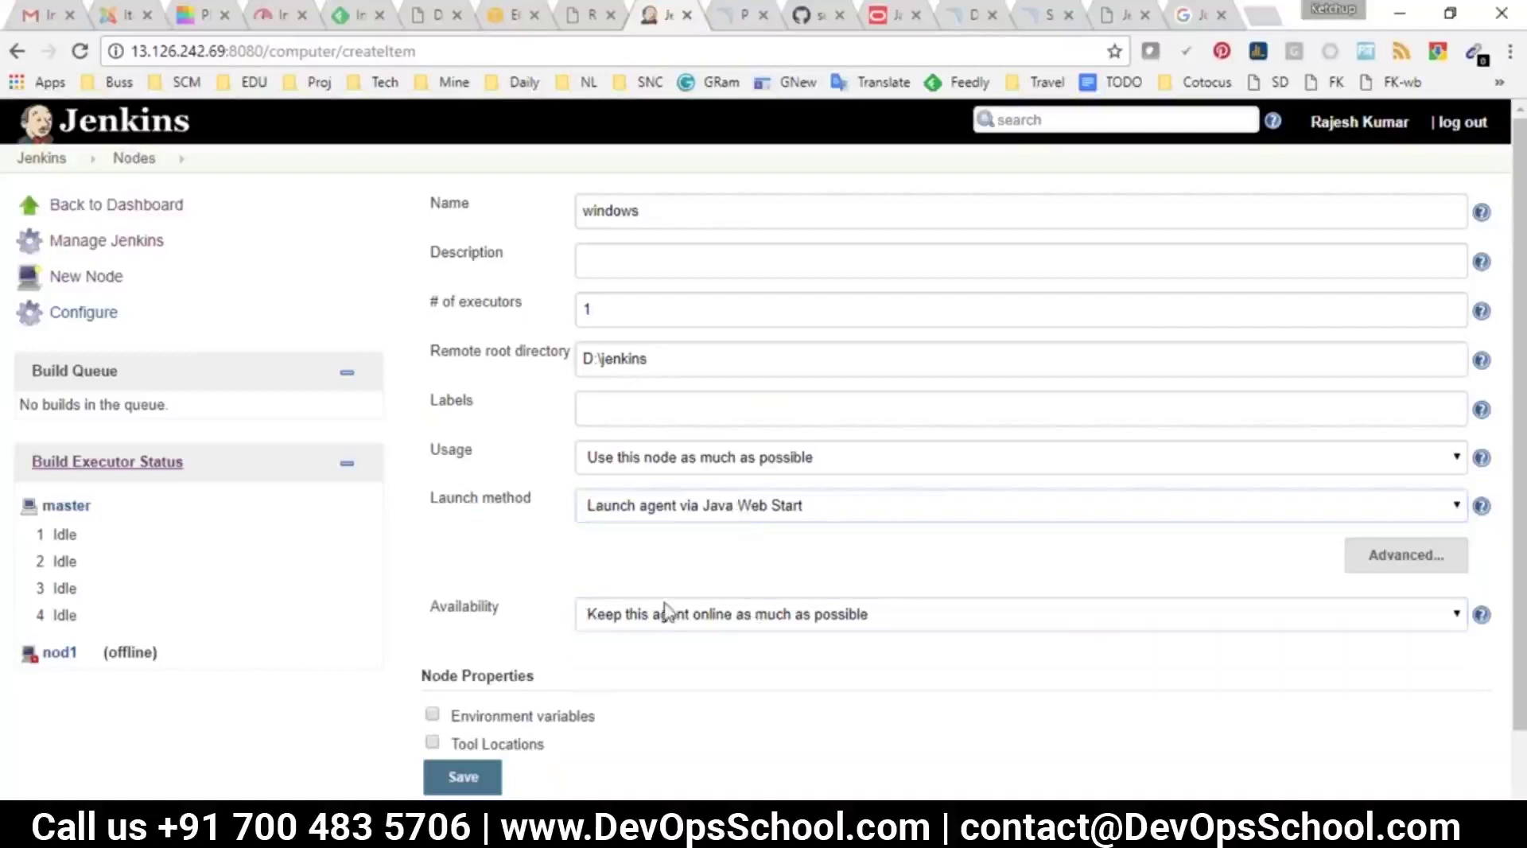
Save the windows node, open its agent page and select the command line
scroll(647, 535, down, 1)
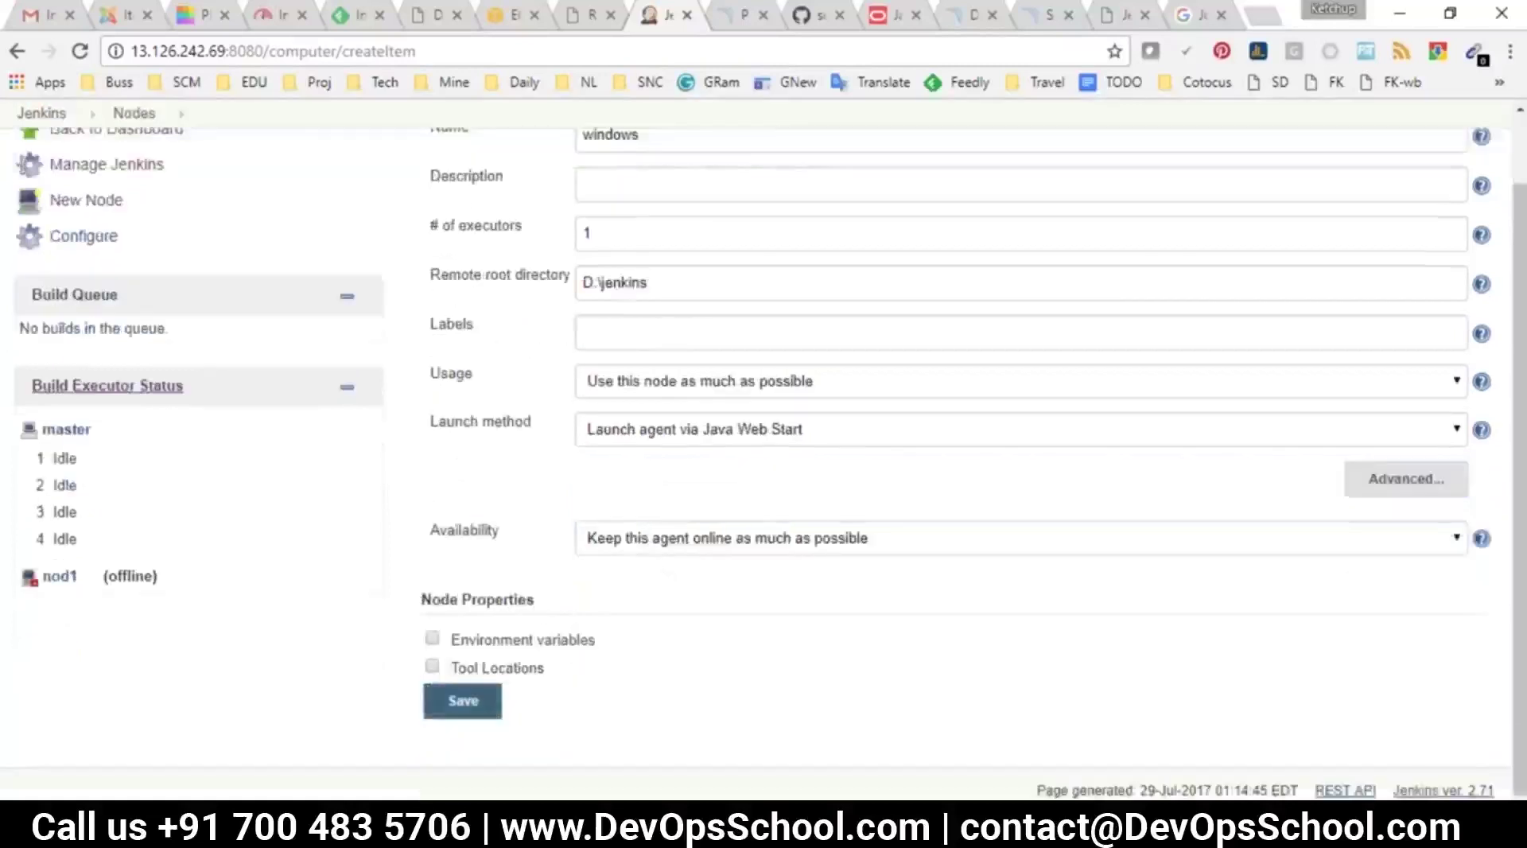
click(463, 701)
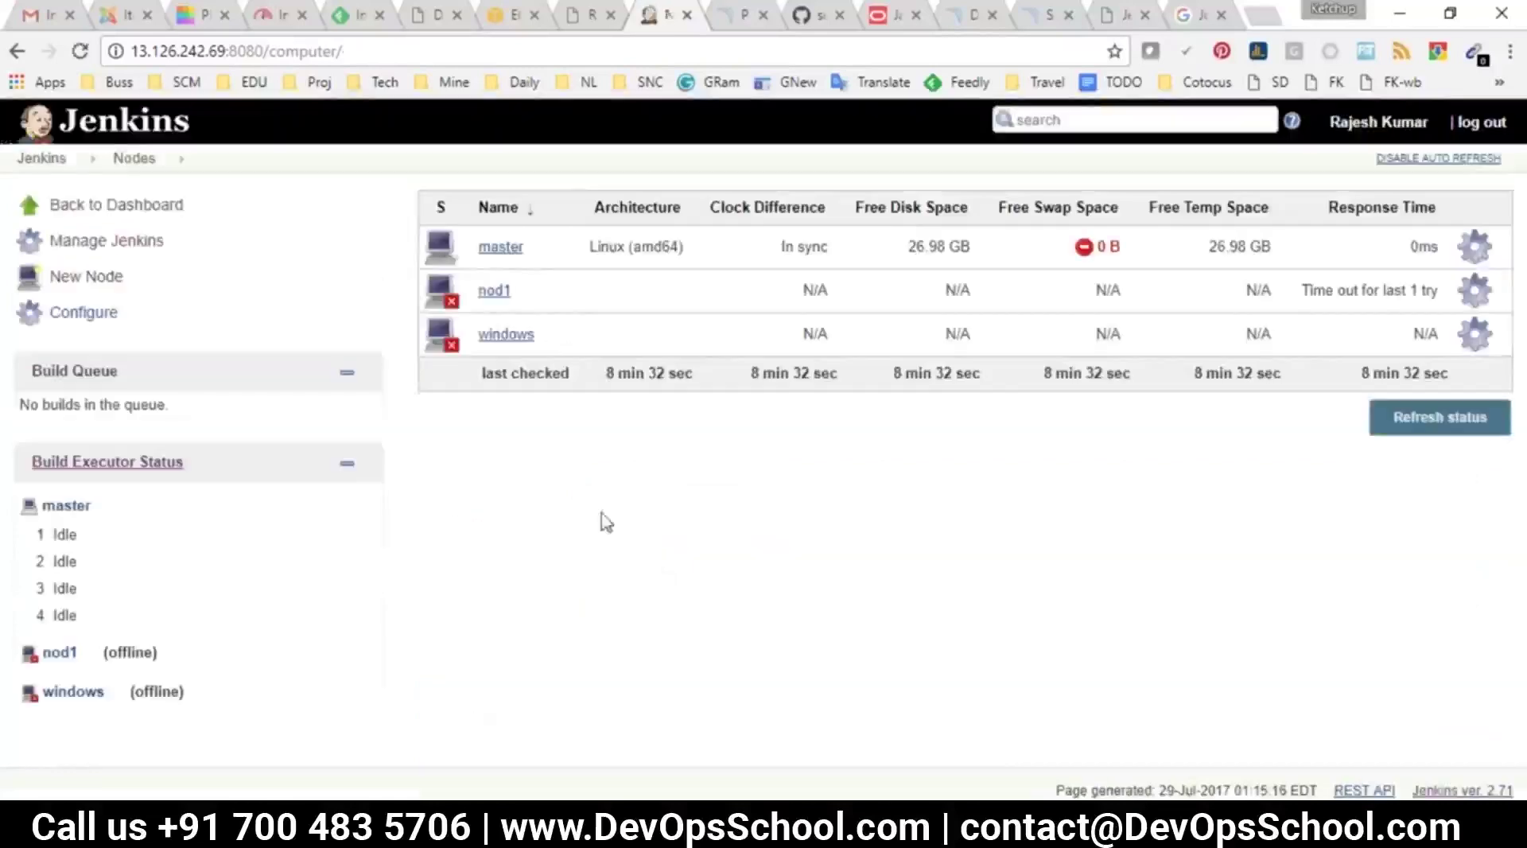
click(516, 337)
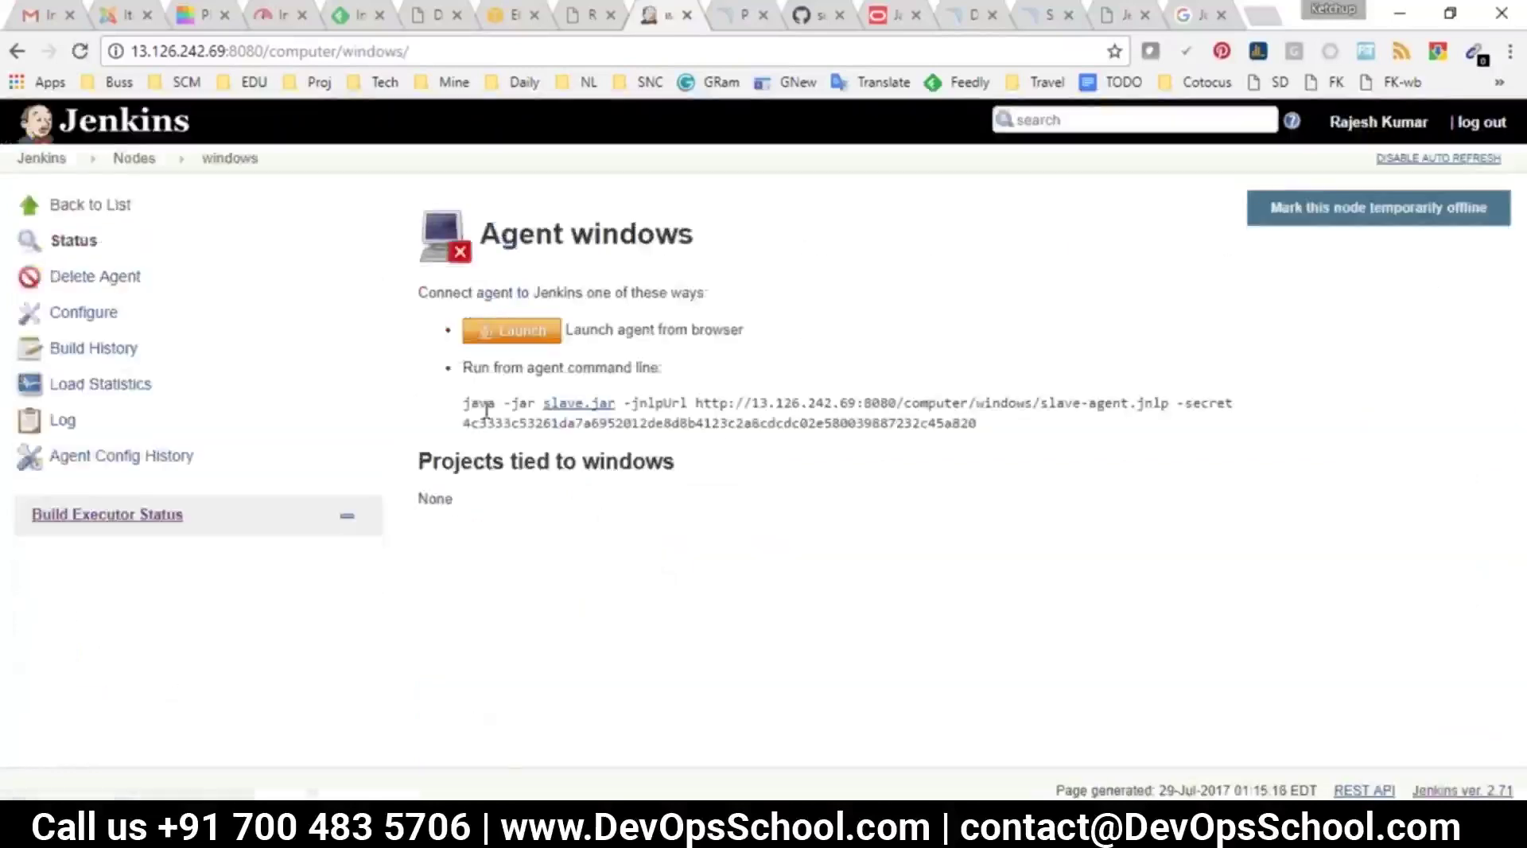
drag(468, 402, 967, 416)
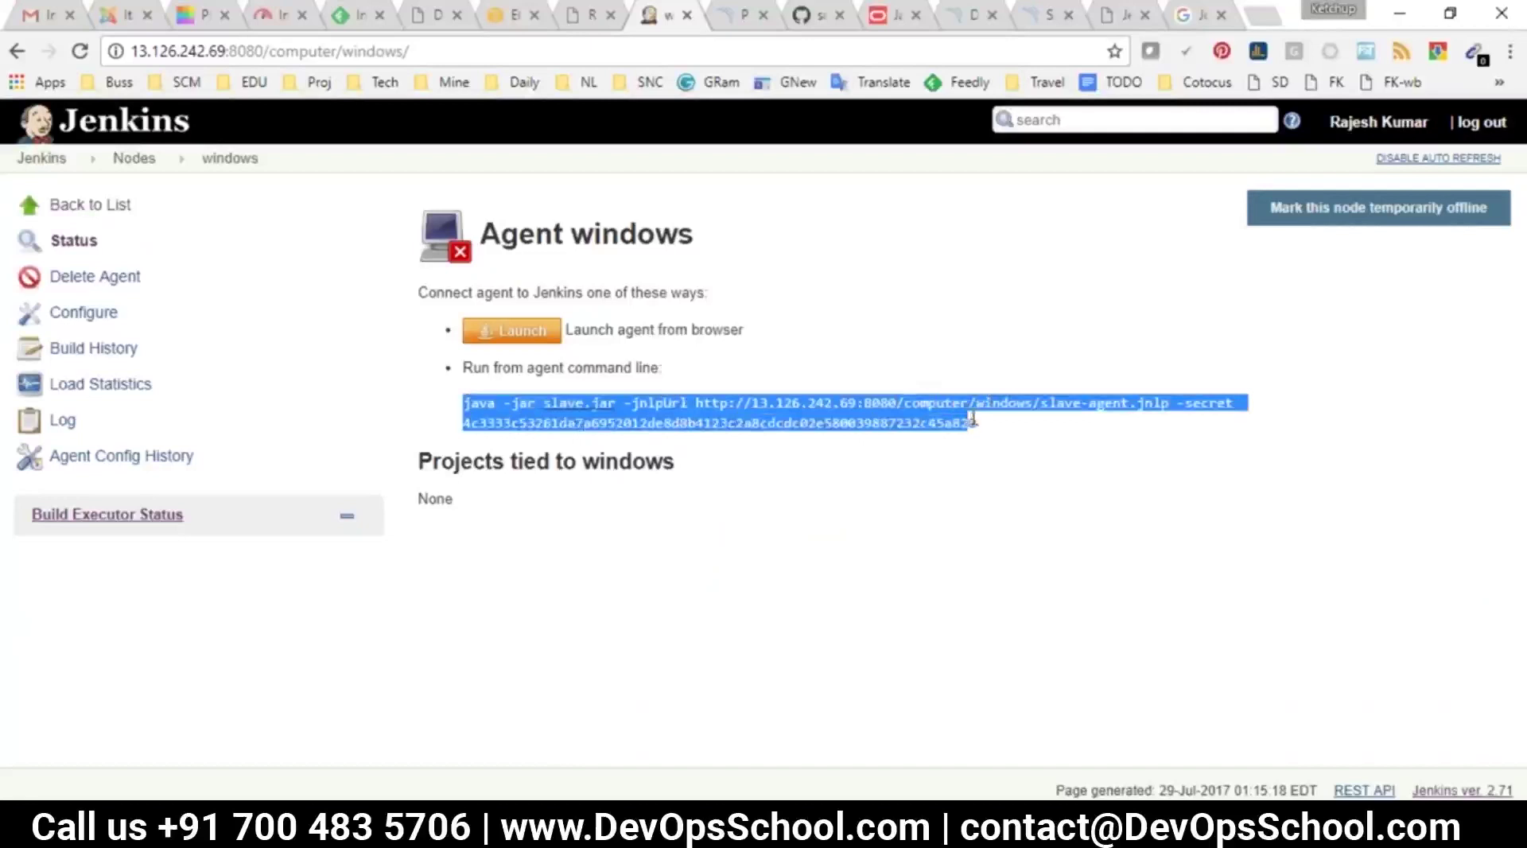
Launch cmd from the Run dialog and try cd d:, entering and leaving .jenkins
key(super+r)
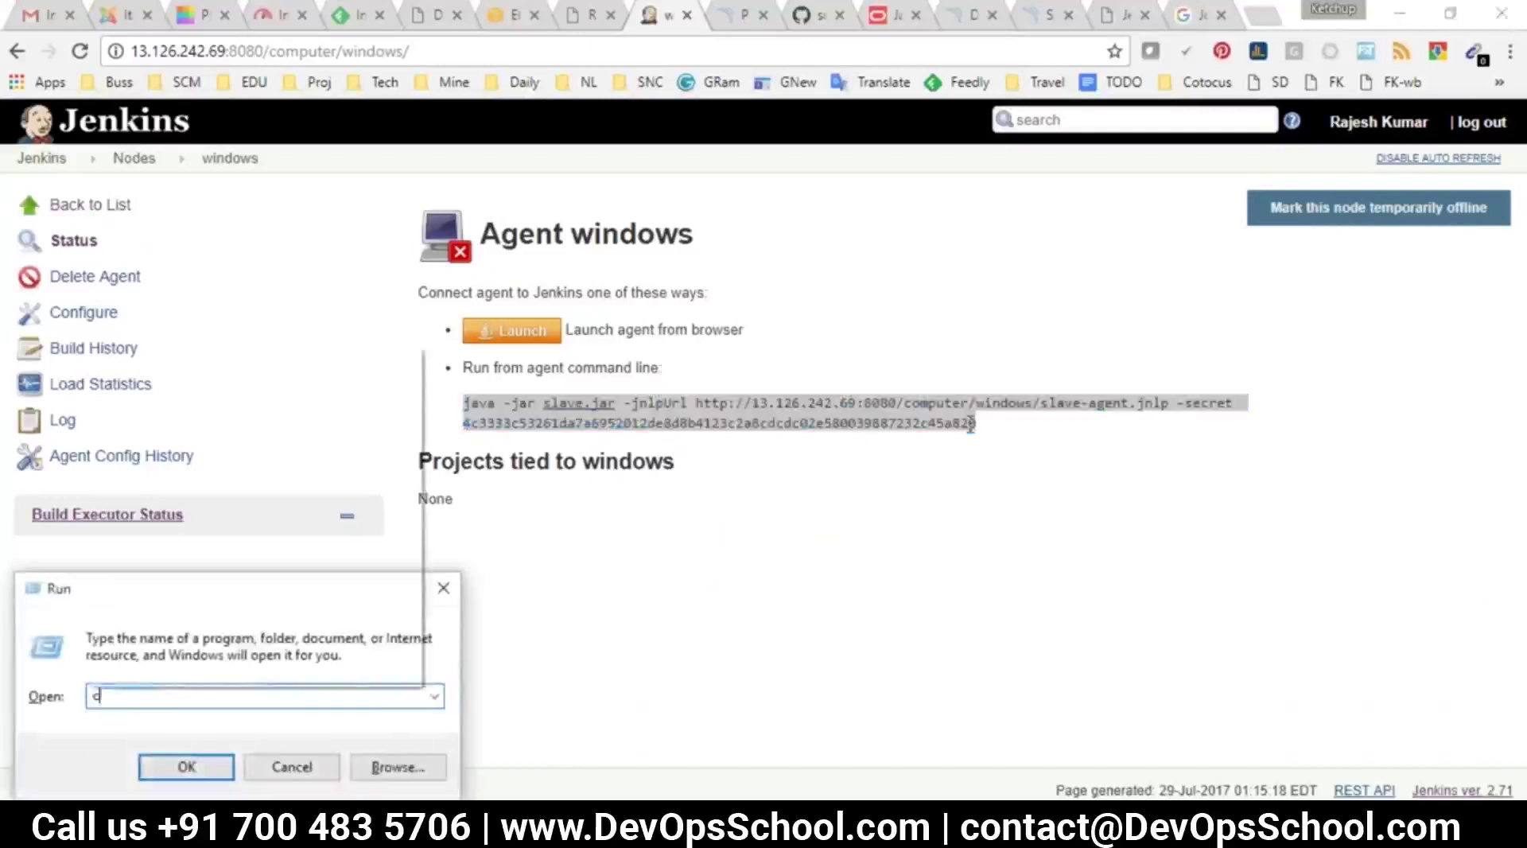
key(Return)
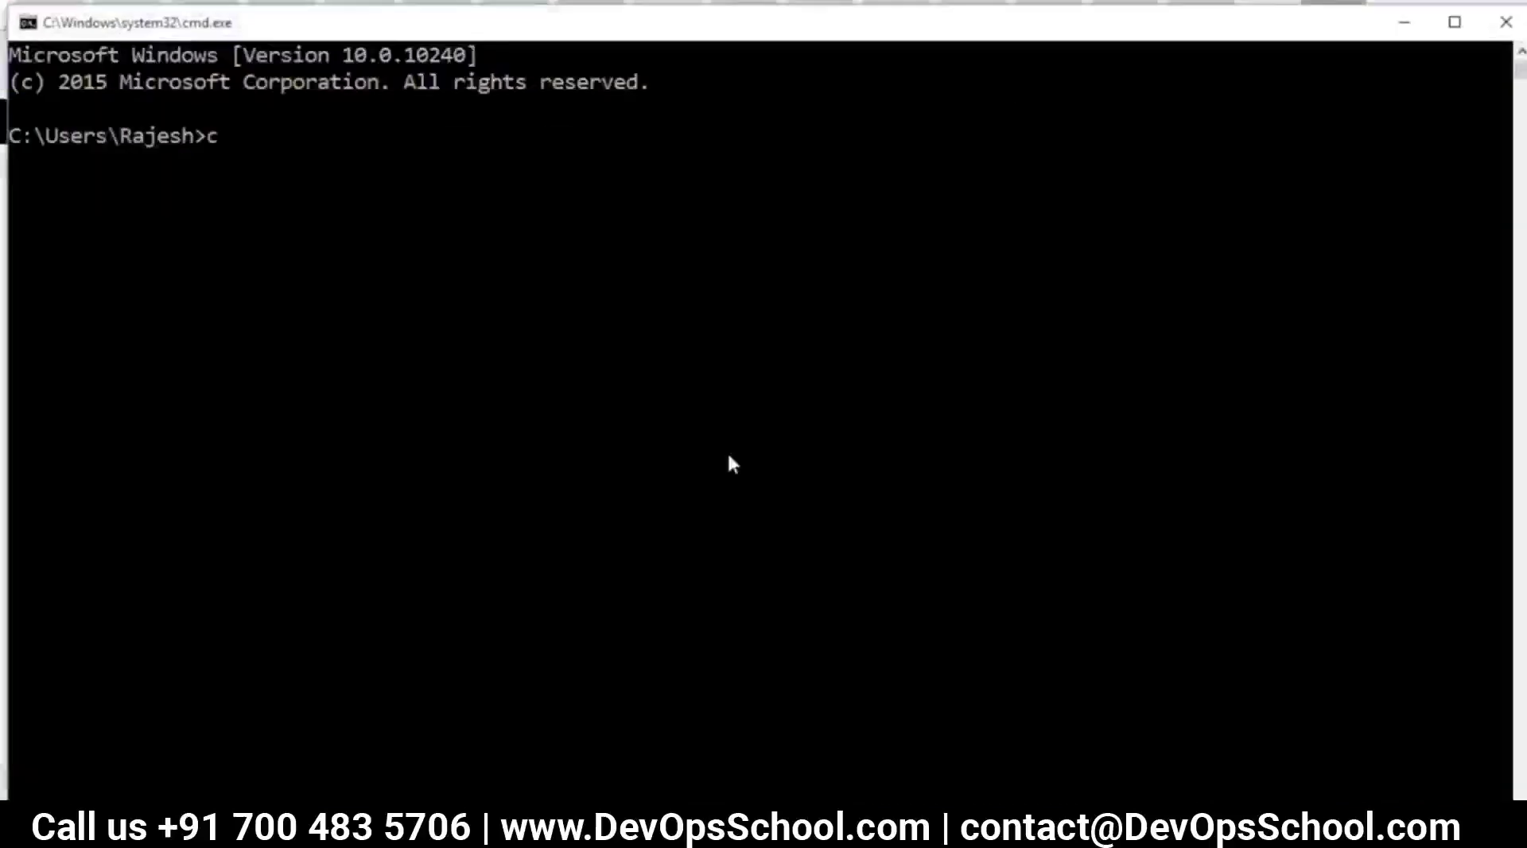
text(cd d:)
key(Return)
text(c)
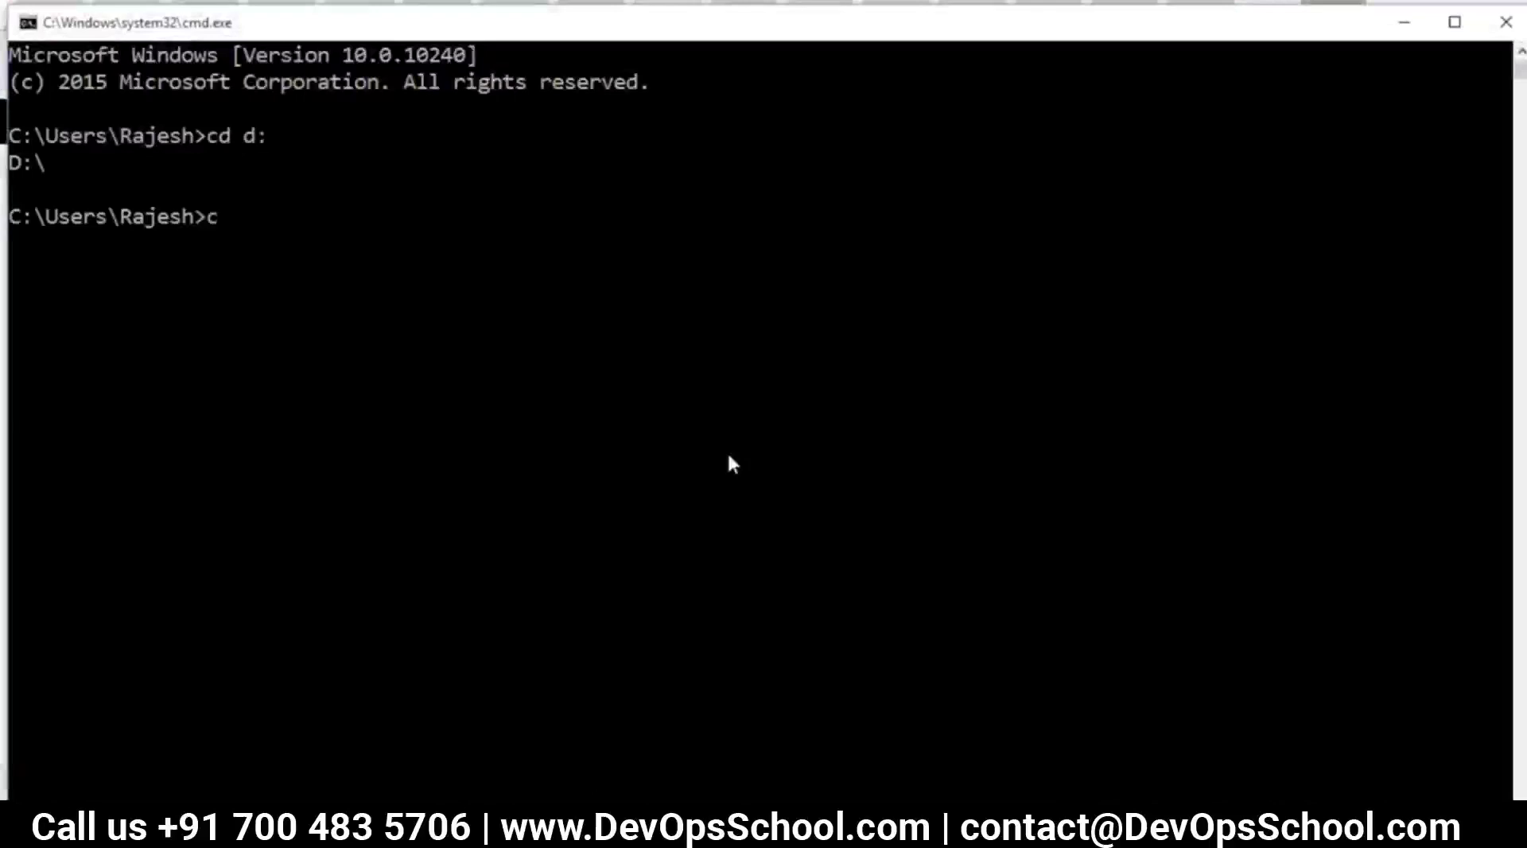
text(d .je)
key(Tab)
key(Return)
text(cd ..)
key(Return)
Switch to D:, change into the jenkins folder, try ls, then return to Chrome
text(d:)
key(Return)
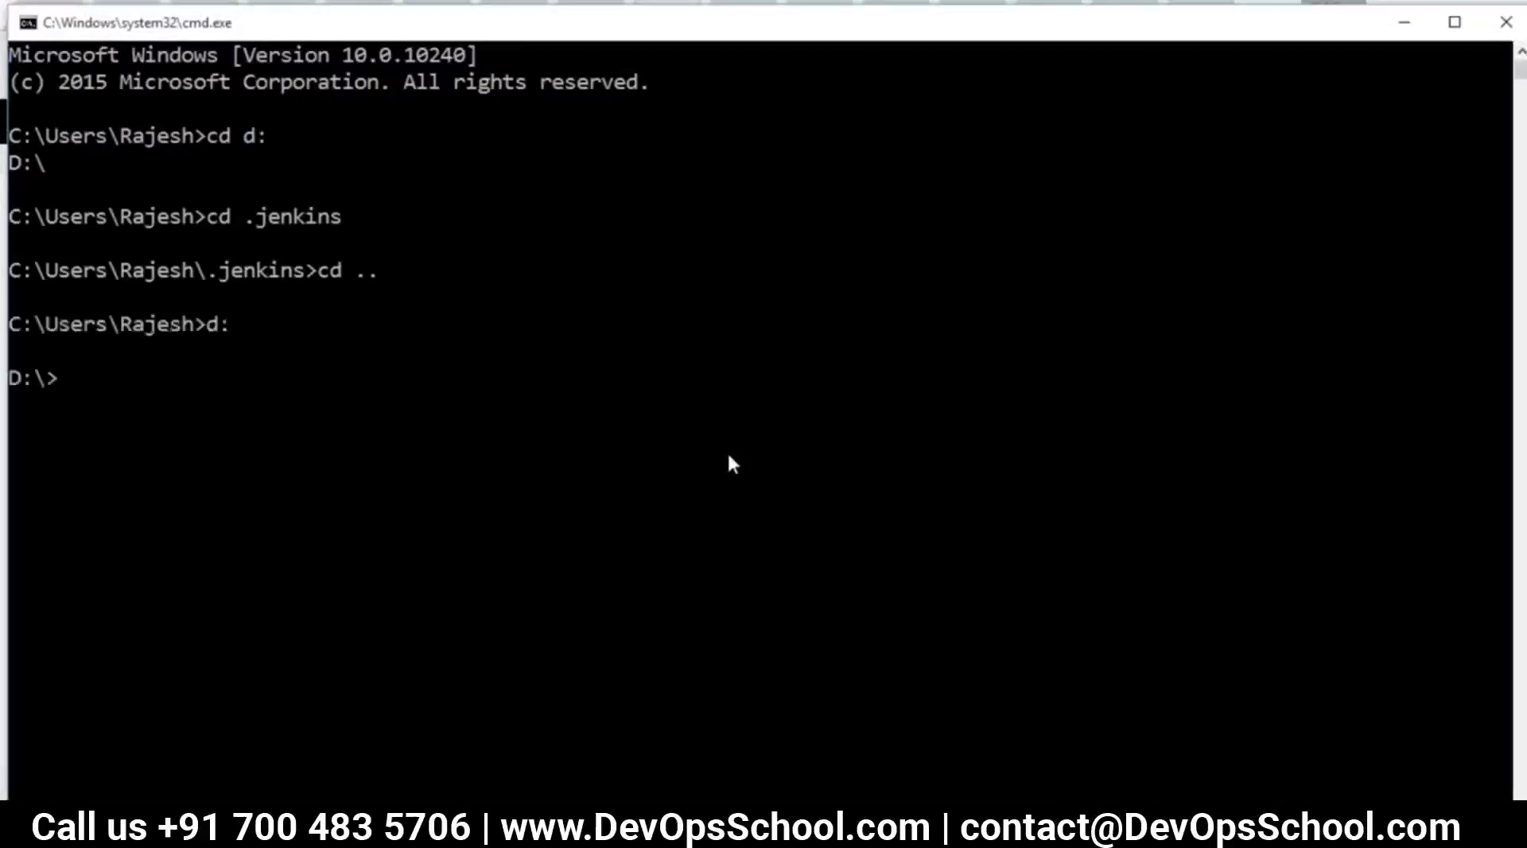
text(cd jenkins)
key(Return)
text(ls)
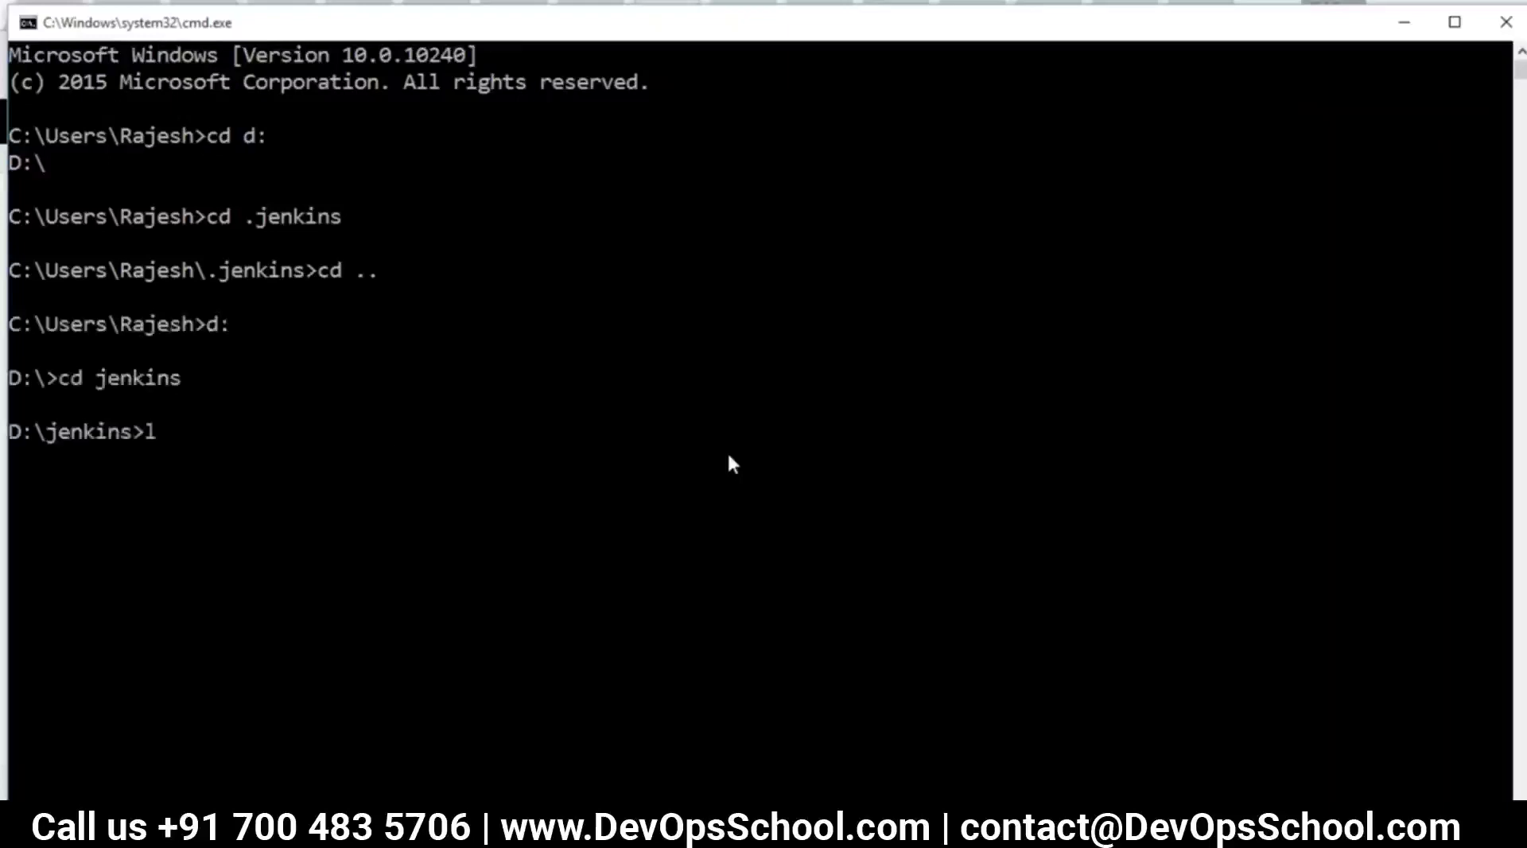
key(Return)
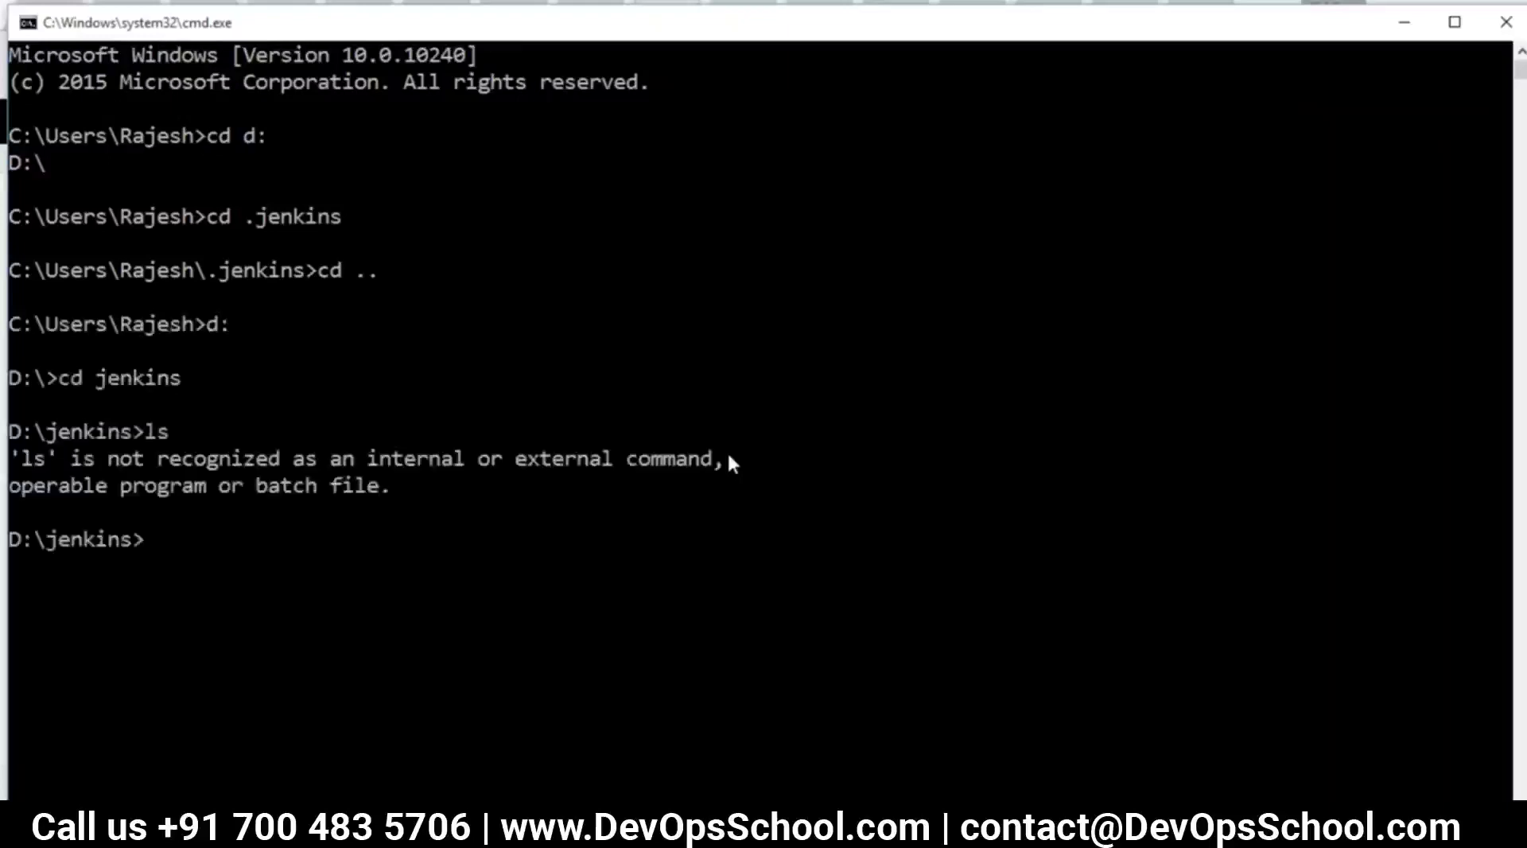
key(alt+Tab)
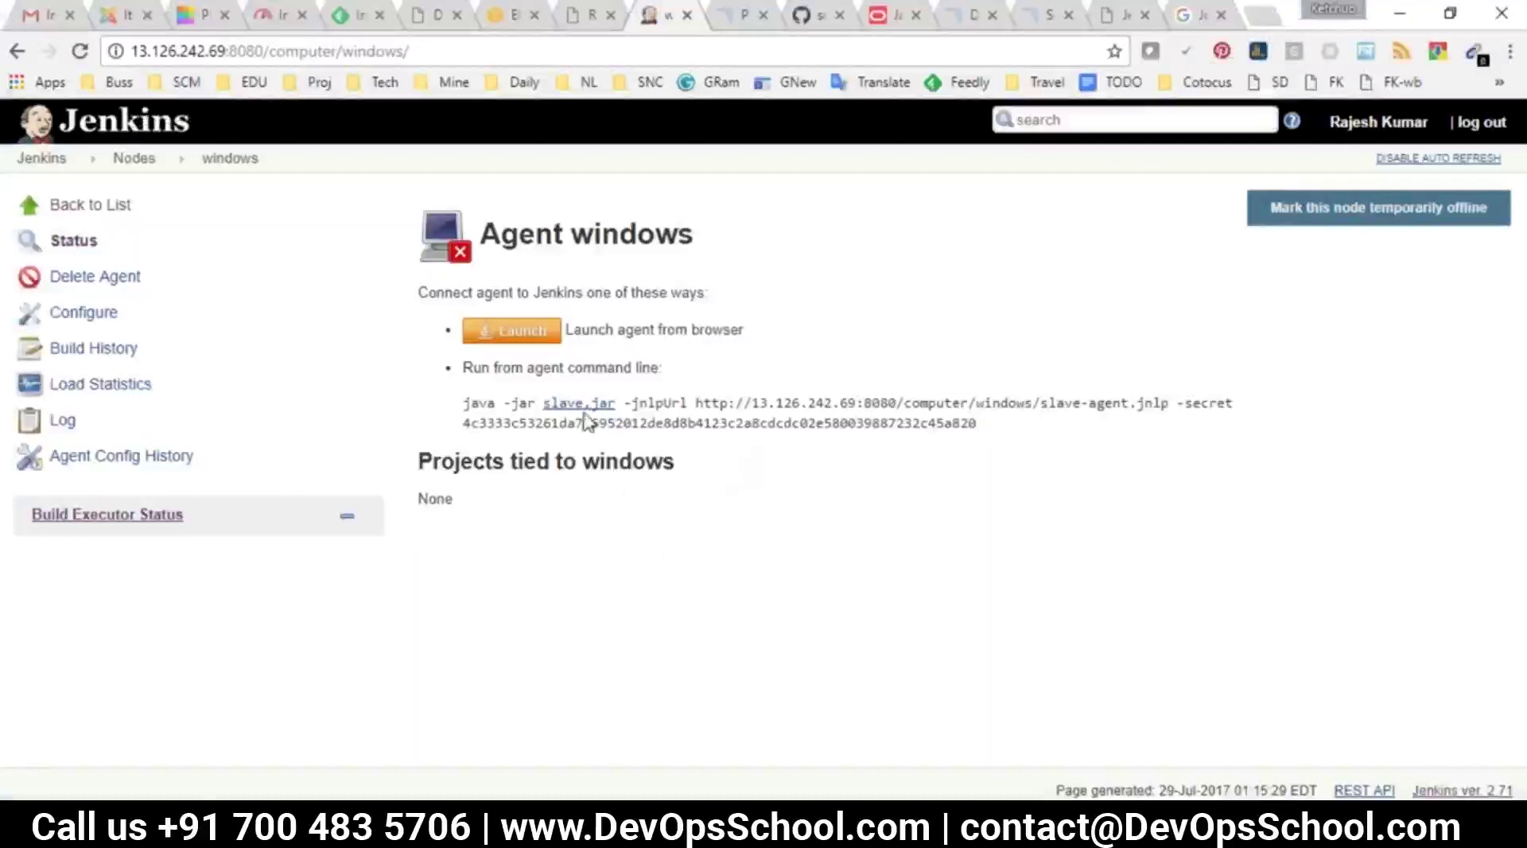
Save the slave.jar link into the D:\jenkins folder
right_click(584, 406)
click(640, 514)
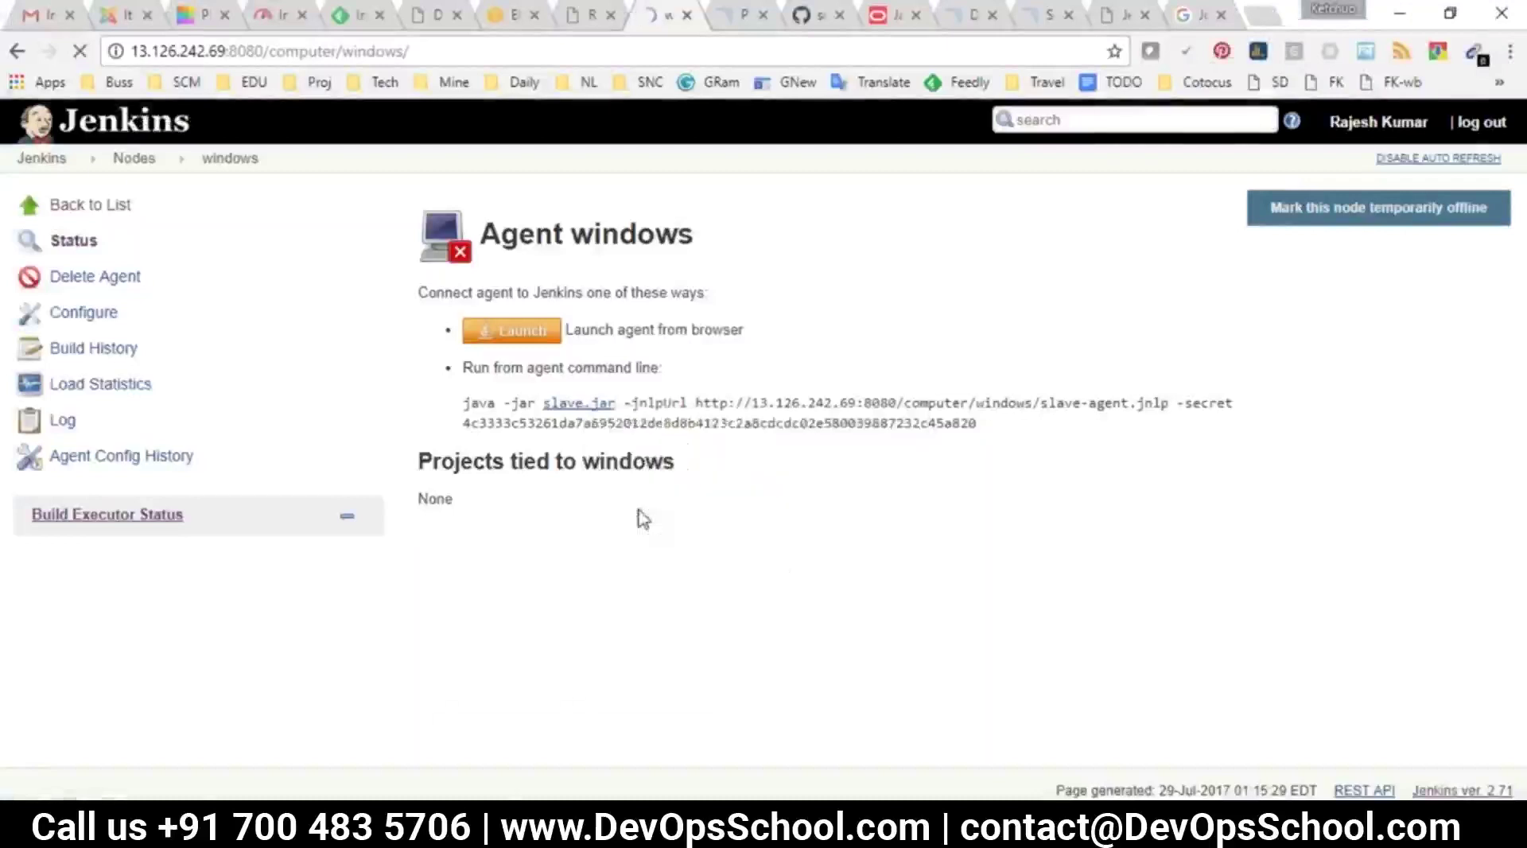
scroll(134, 384, up, 1)
scroll(143, 477, down, 3)
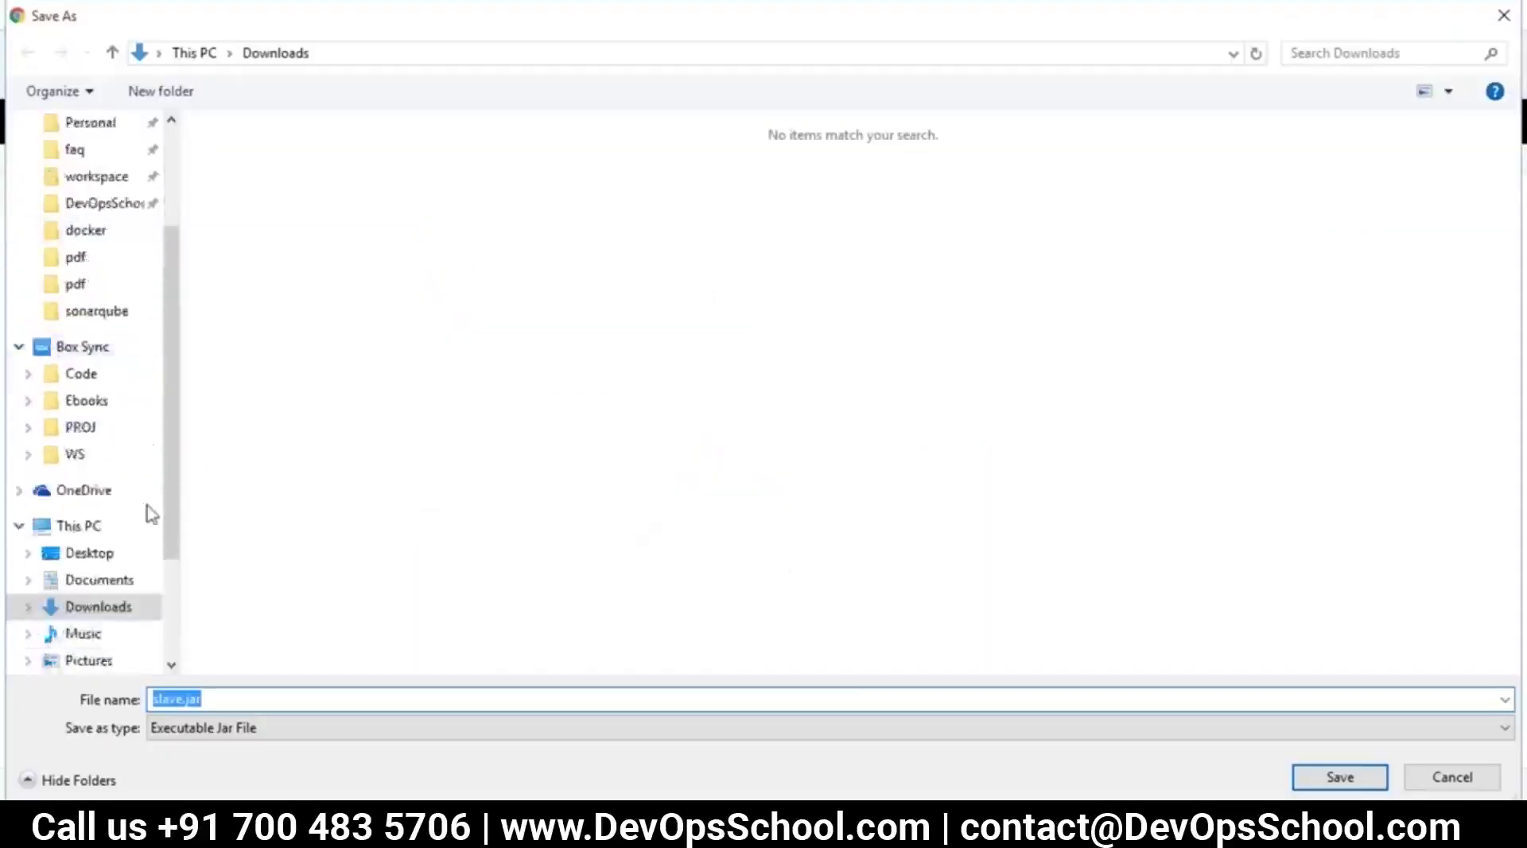
click(107, 606)
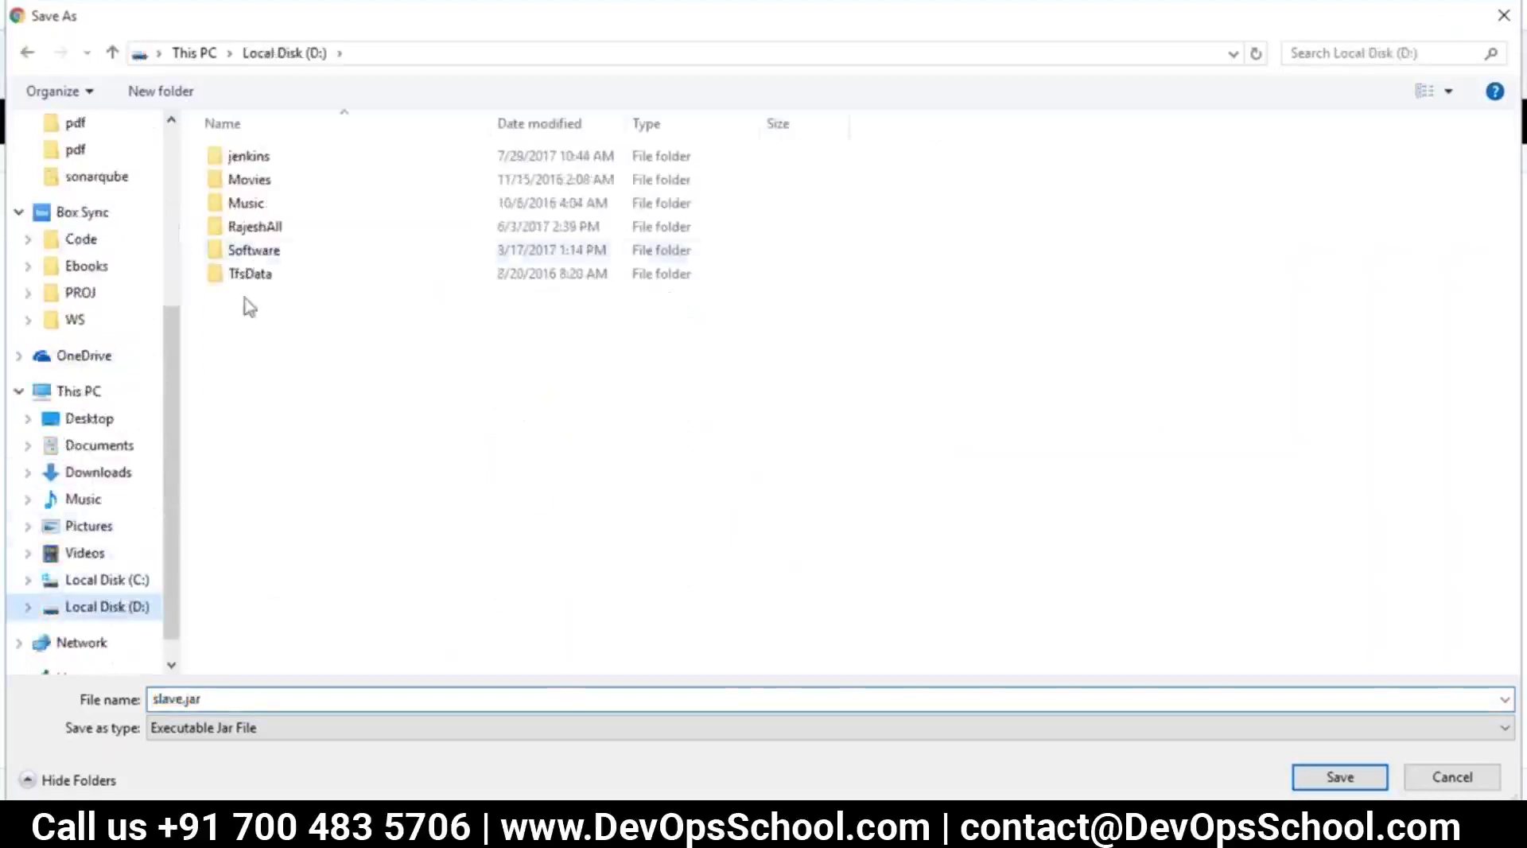
double_click(248, 155)
click(1338, 776)
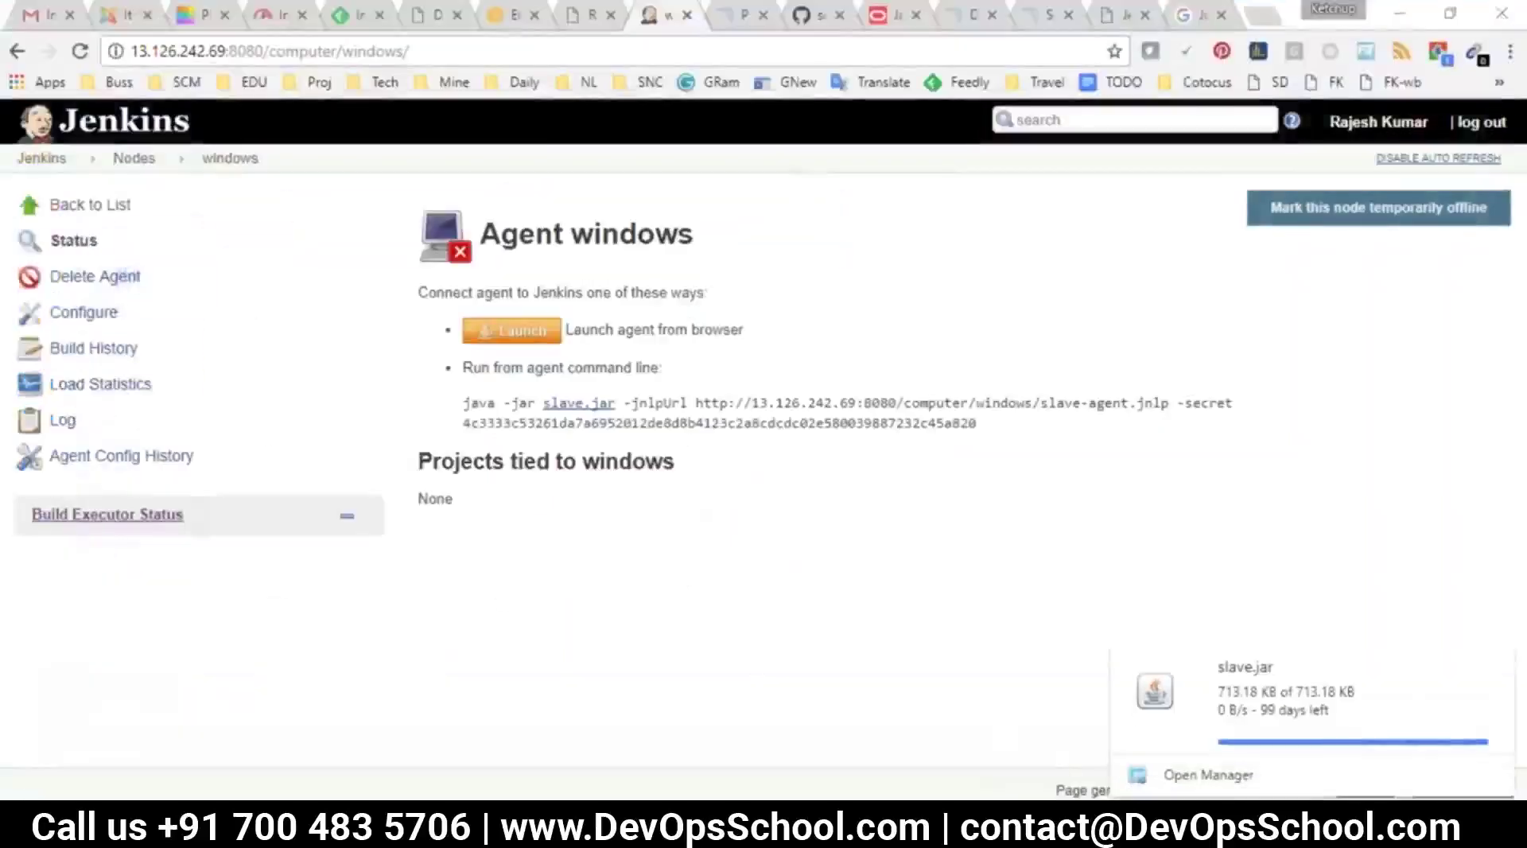
Select and copy the full agent command line, then go to the command prompt
key(alt+Tab)
click(890, 485)
key(alt+Tab)
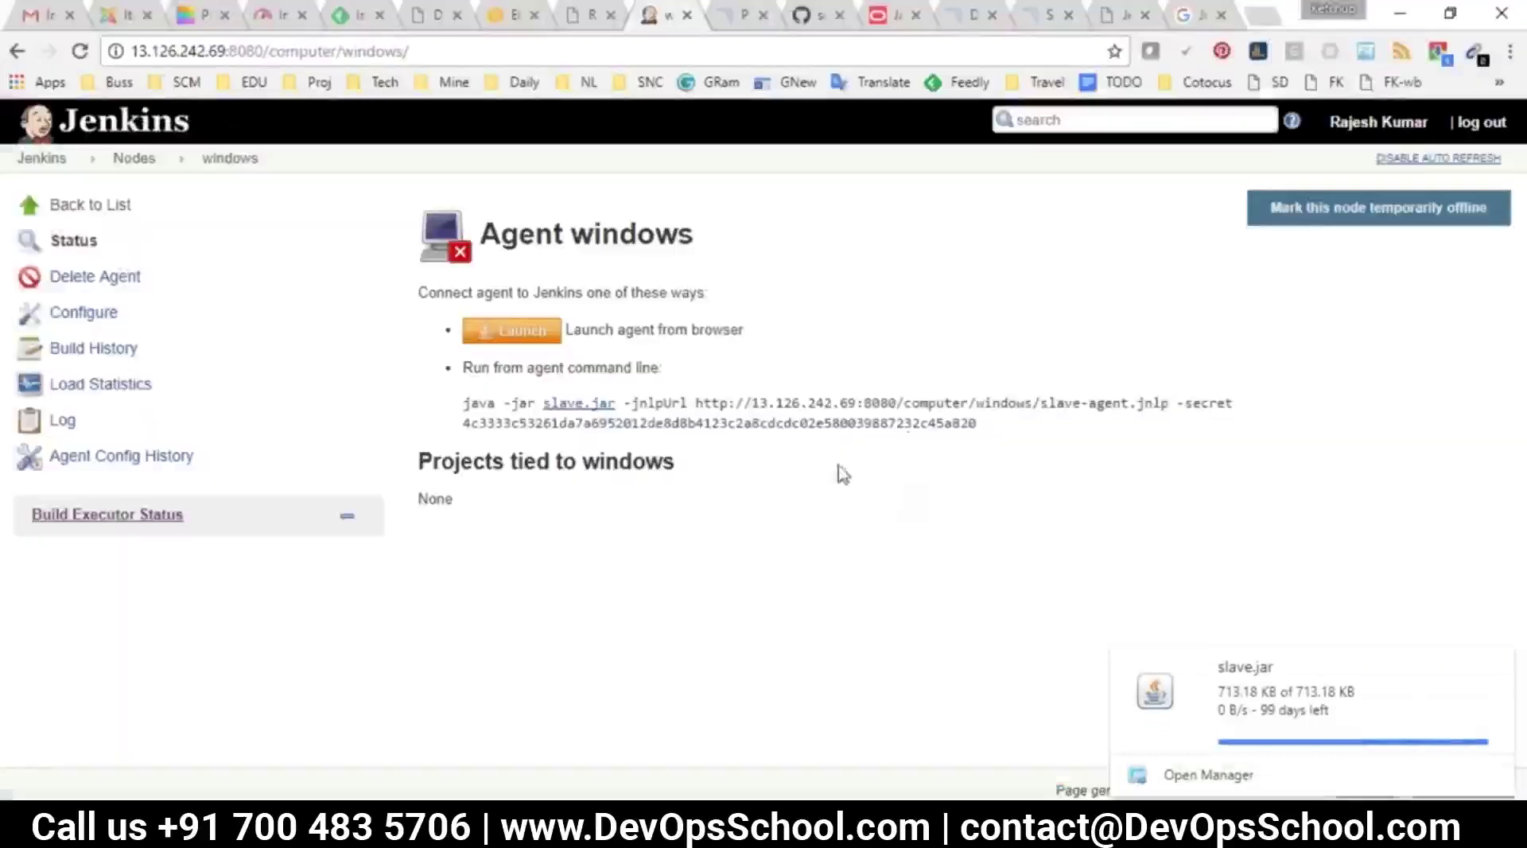
drag(978, 423, 467, 400)
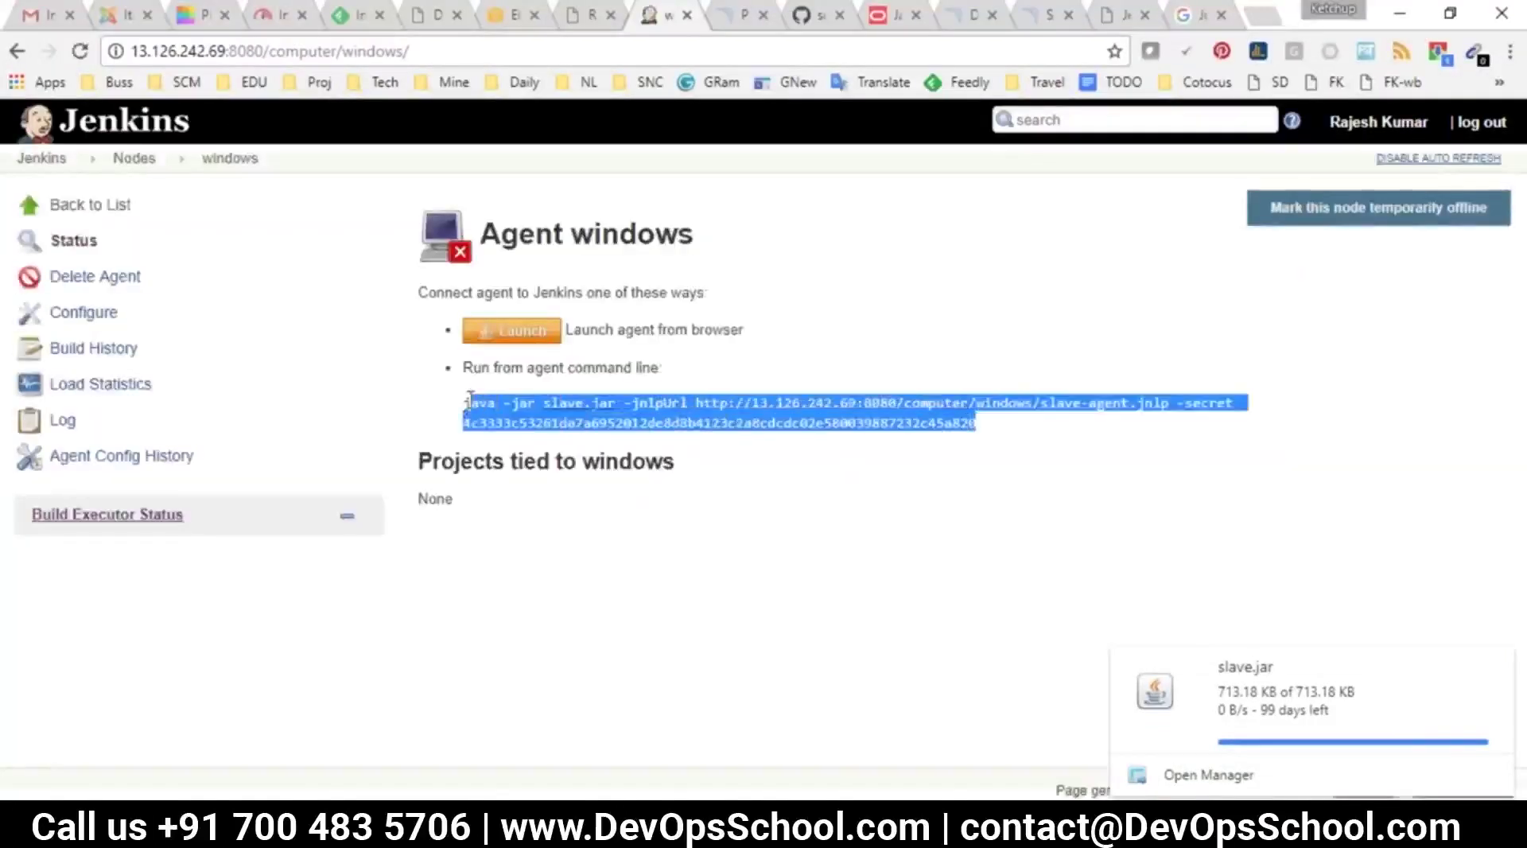
key(alt+Tab)
key(Escape)
key(alt+Tab)
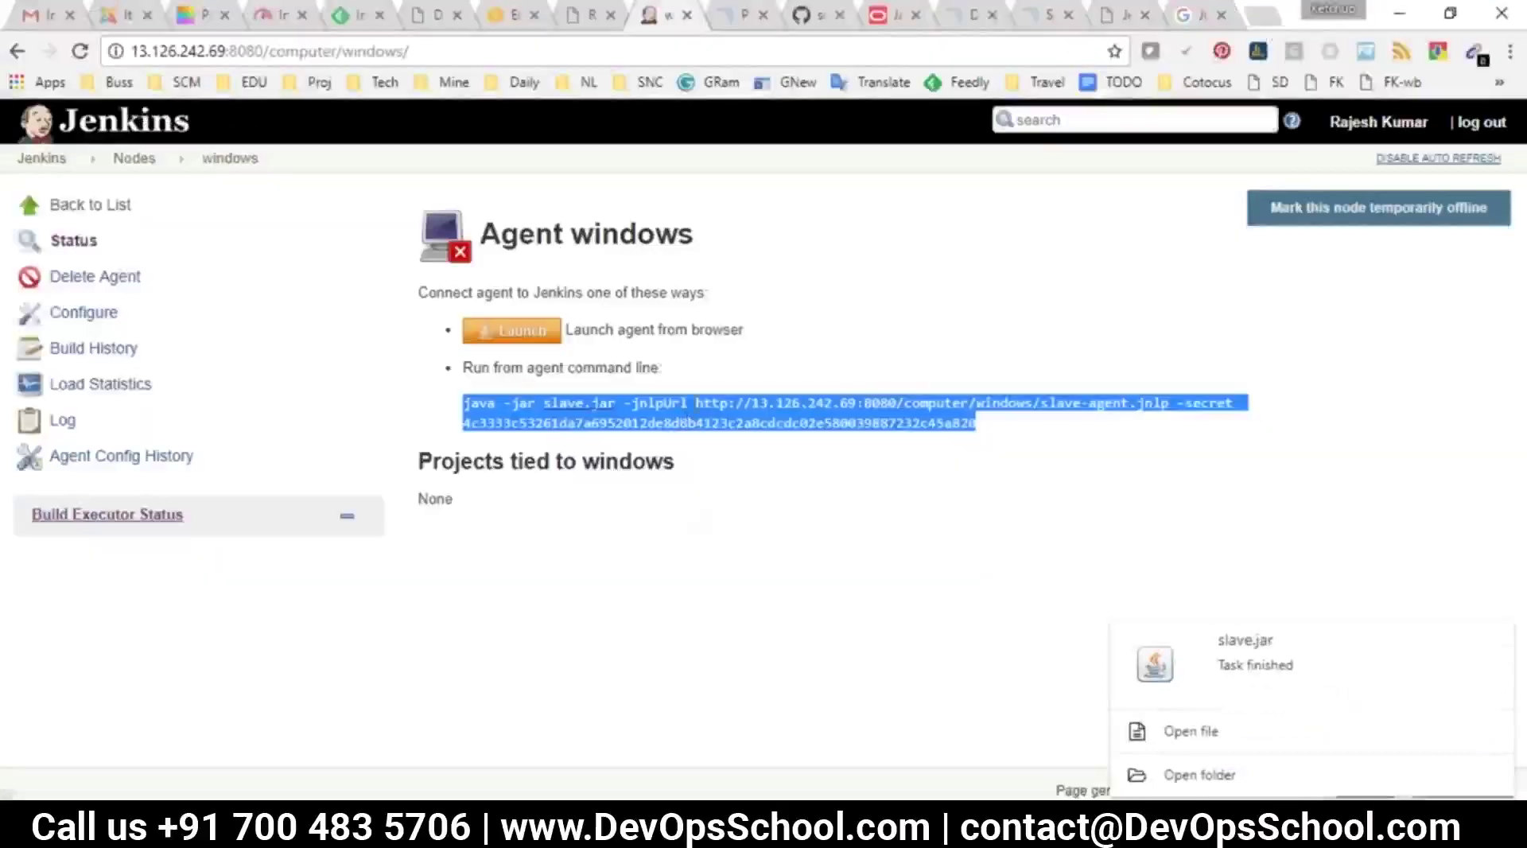
key(alt+Tab)
Paste and run the slave.jar agent command at the D:\jenkins> prompt
key(ctrl+v)
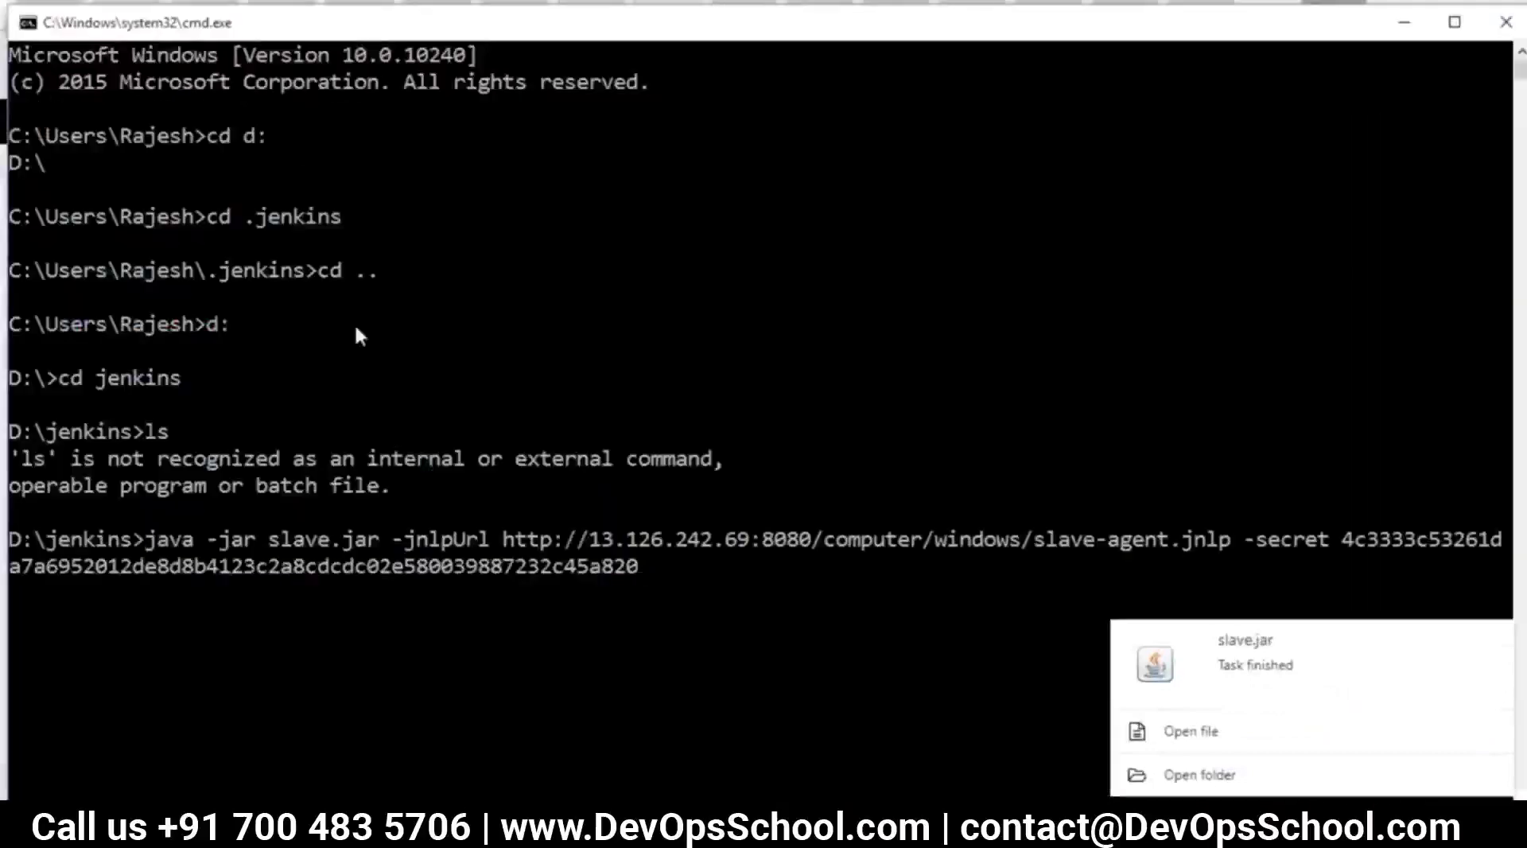
key(Return)
scroll(568, 236, down, 3)
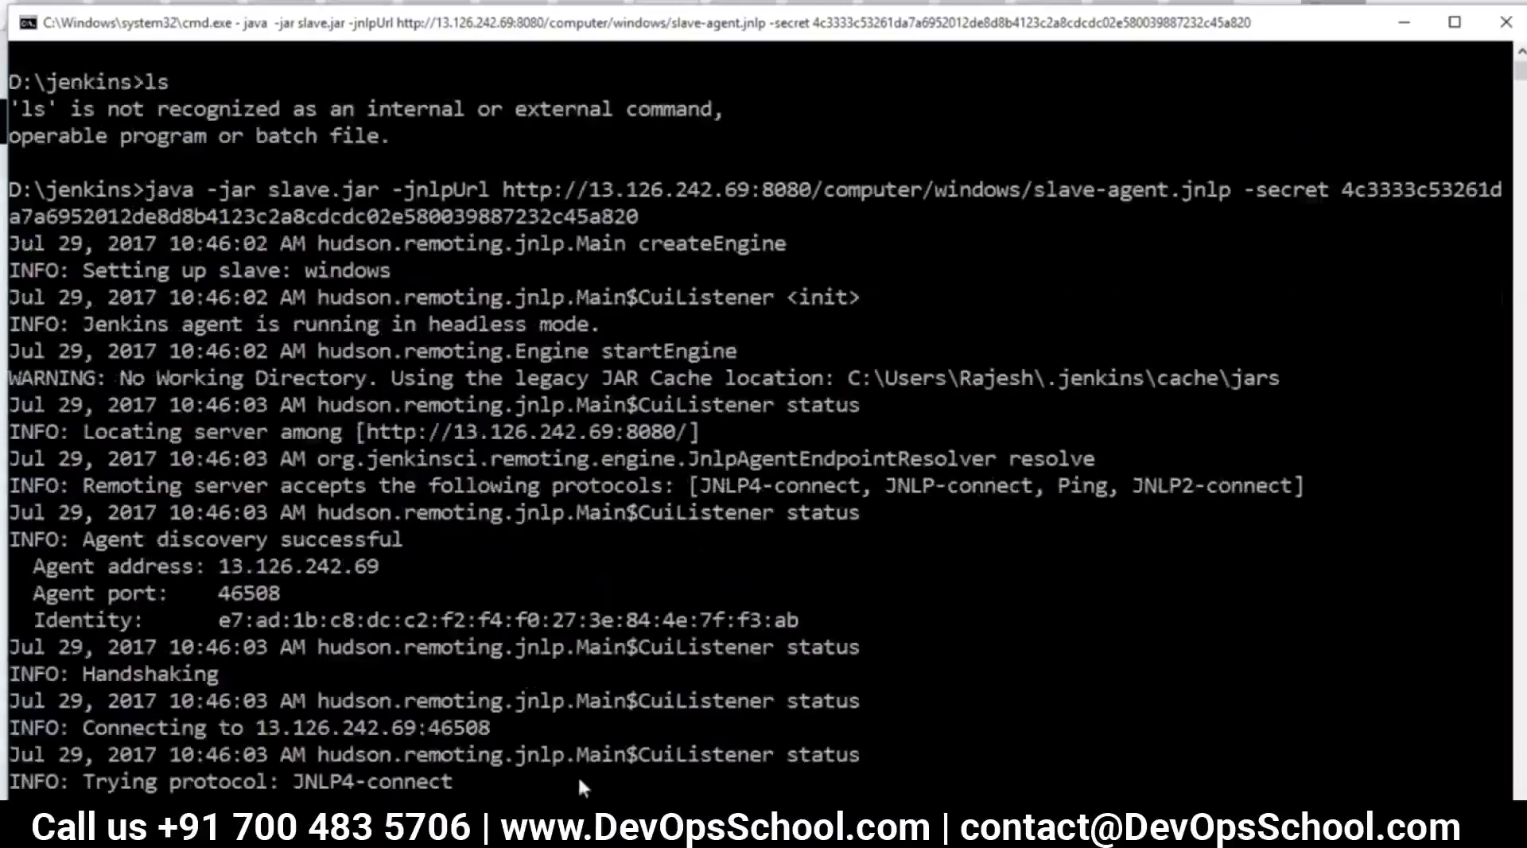
click(347, 753)
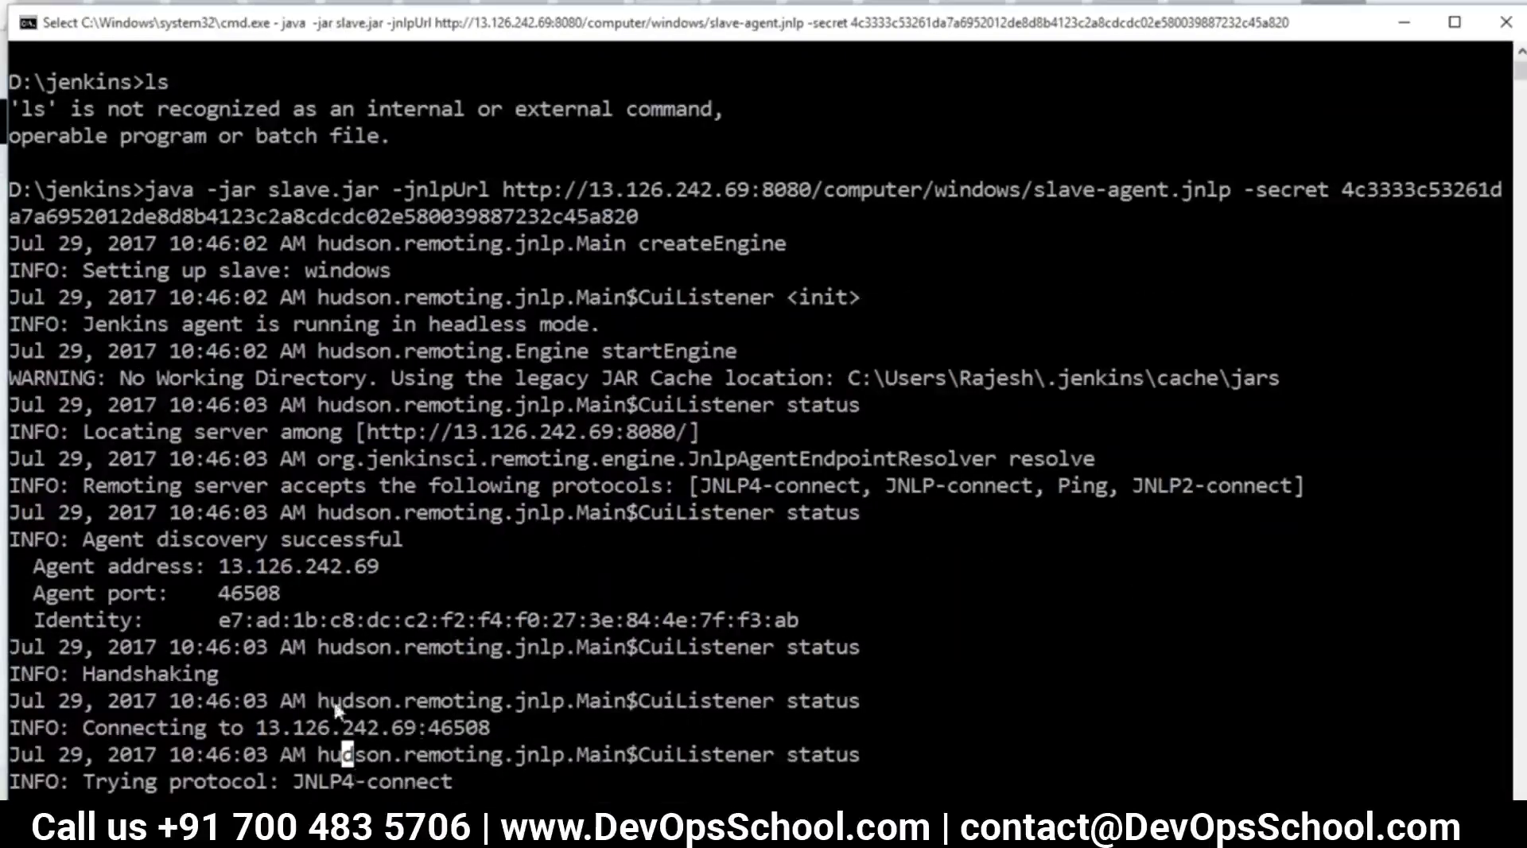
drag(333, 702, 318, 729)
click(470, 754)
scroll(525, 720, down, 5)
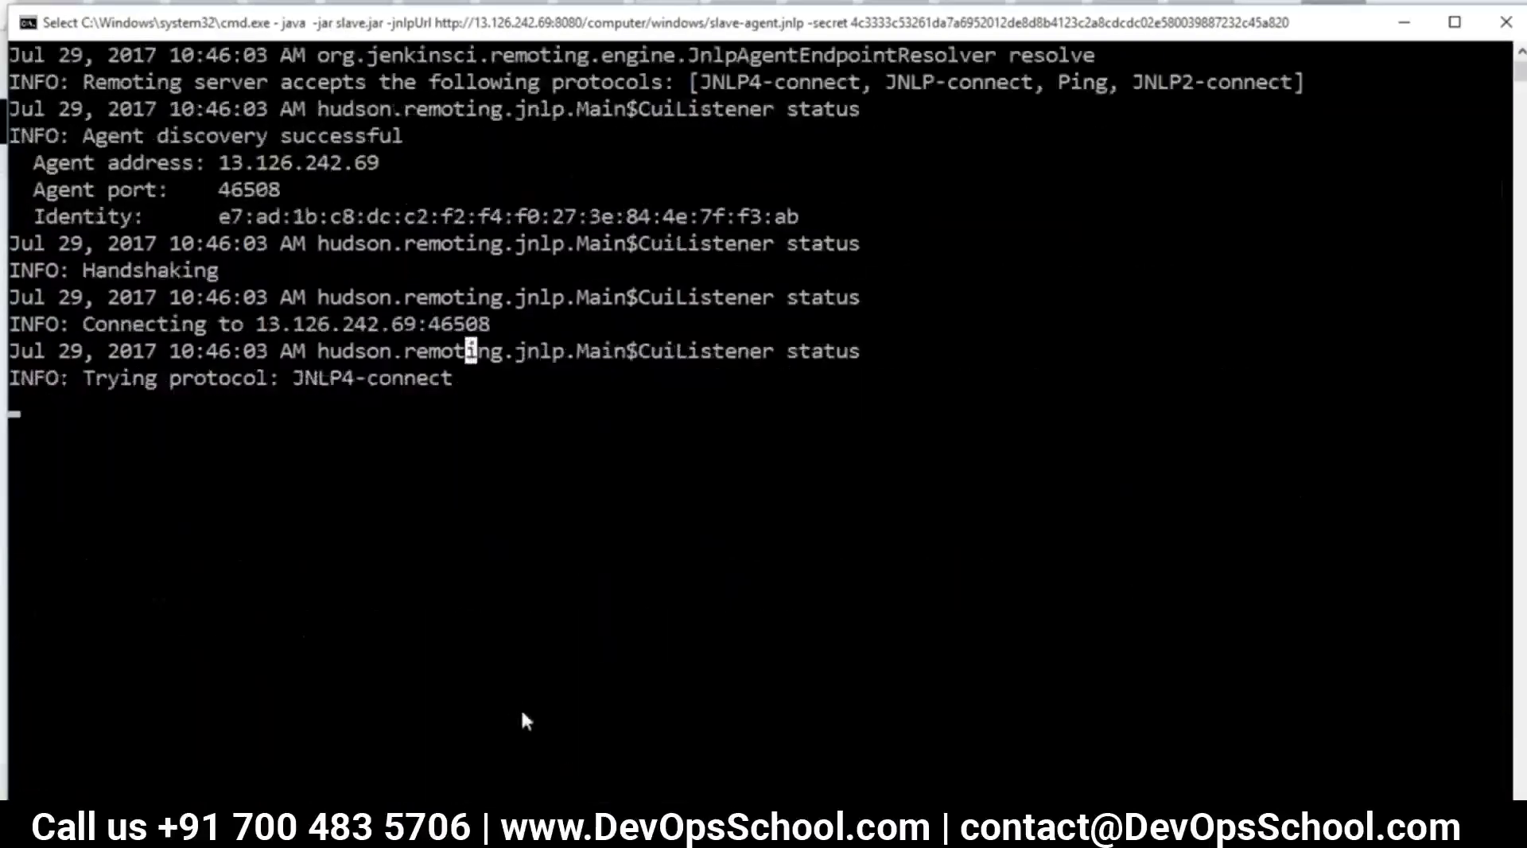
Check the log's JNLP4-connect handshake lines, then view the windows agent status in Nodes
drag(219, 351, 404, 379)
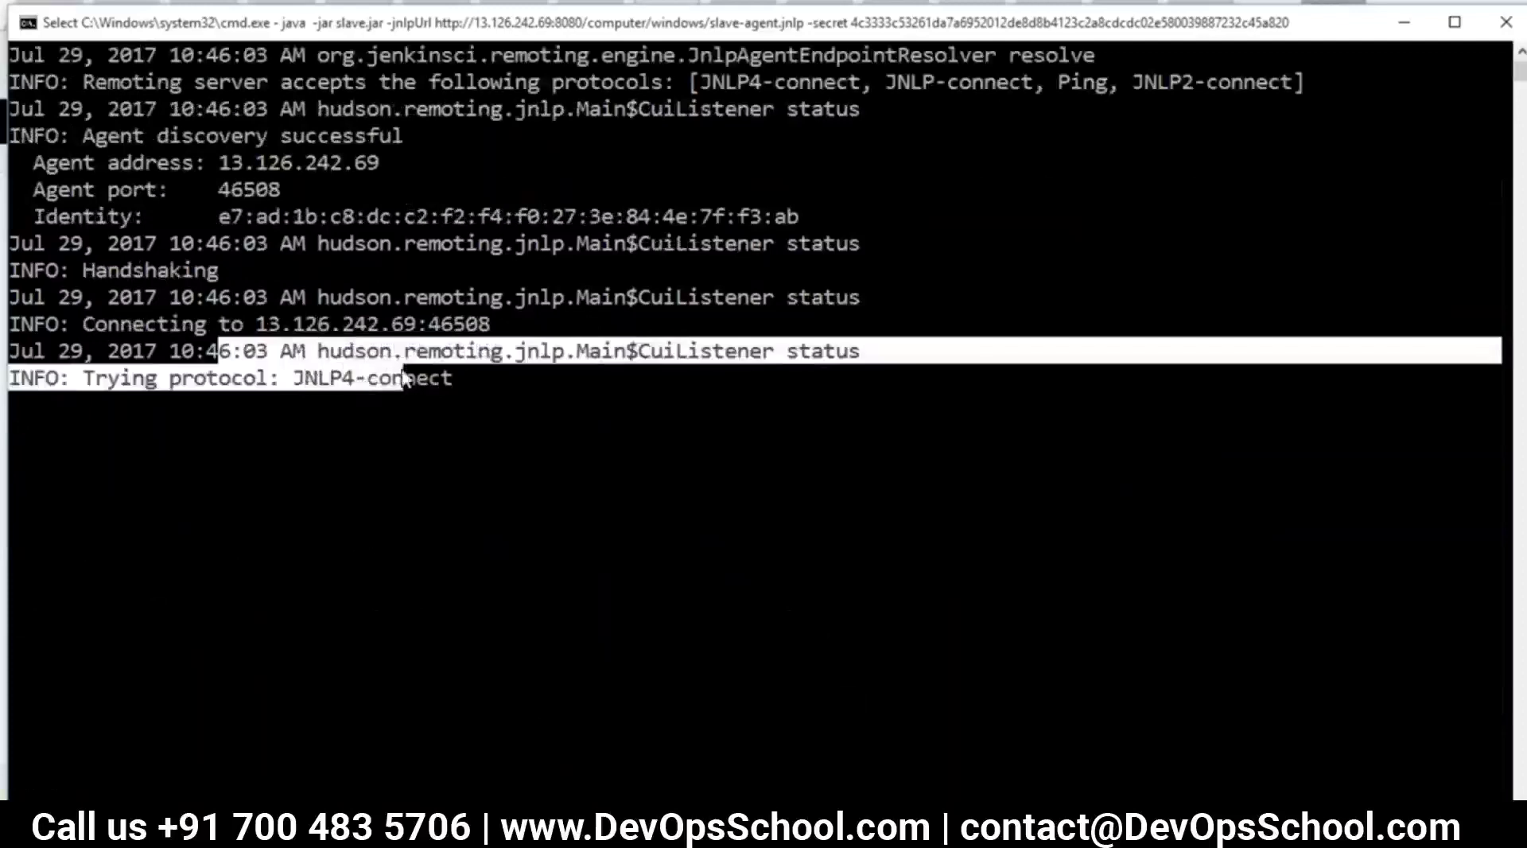
click(398, 430)
drag(297, 378, 448, 389)
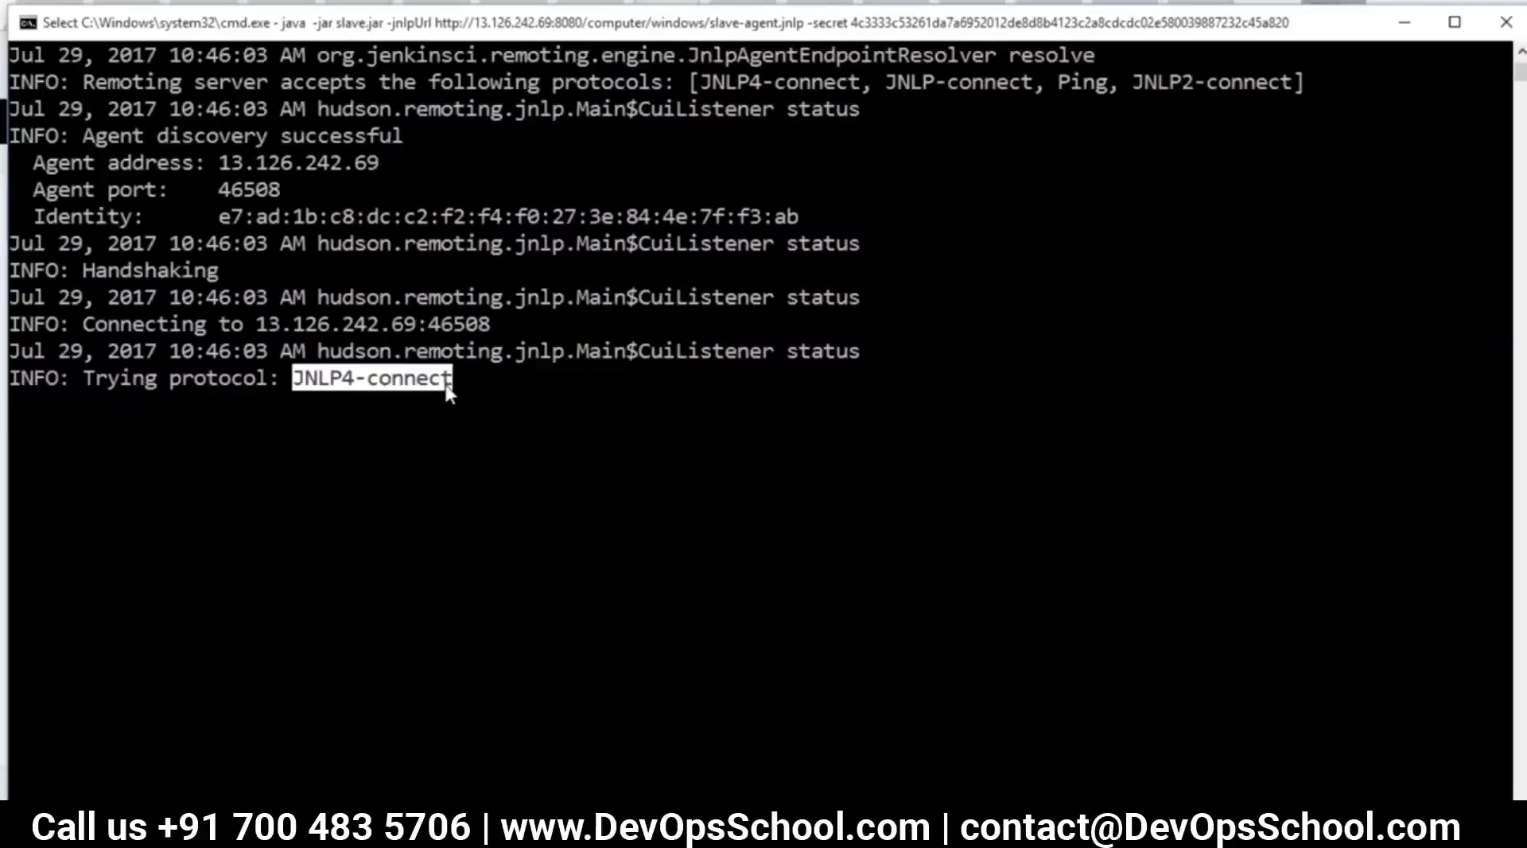
click(460, 437)
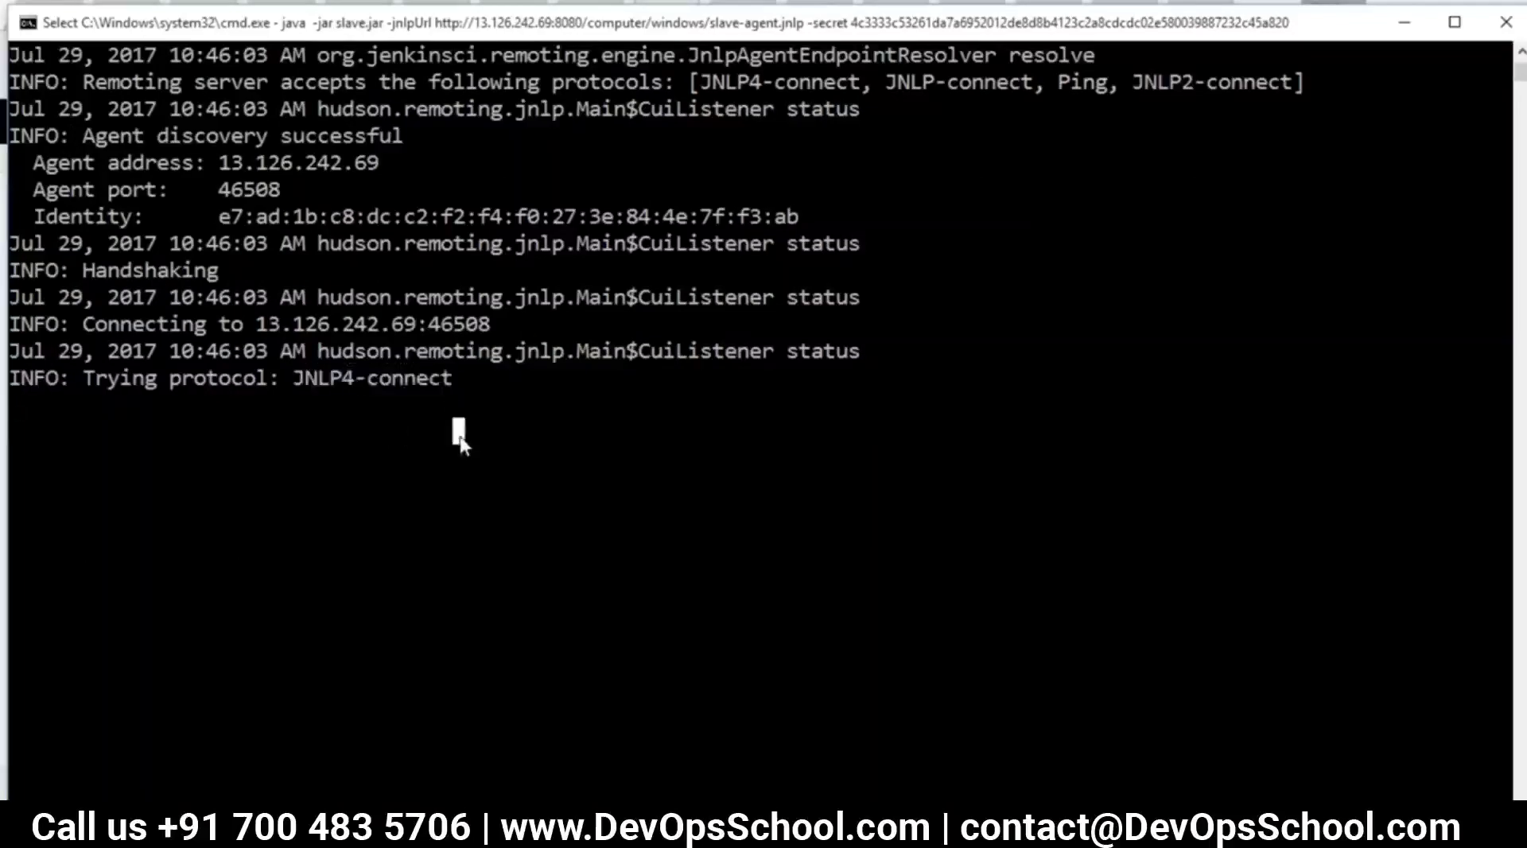
key(alt+Tab)
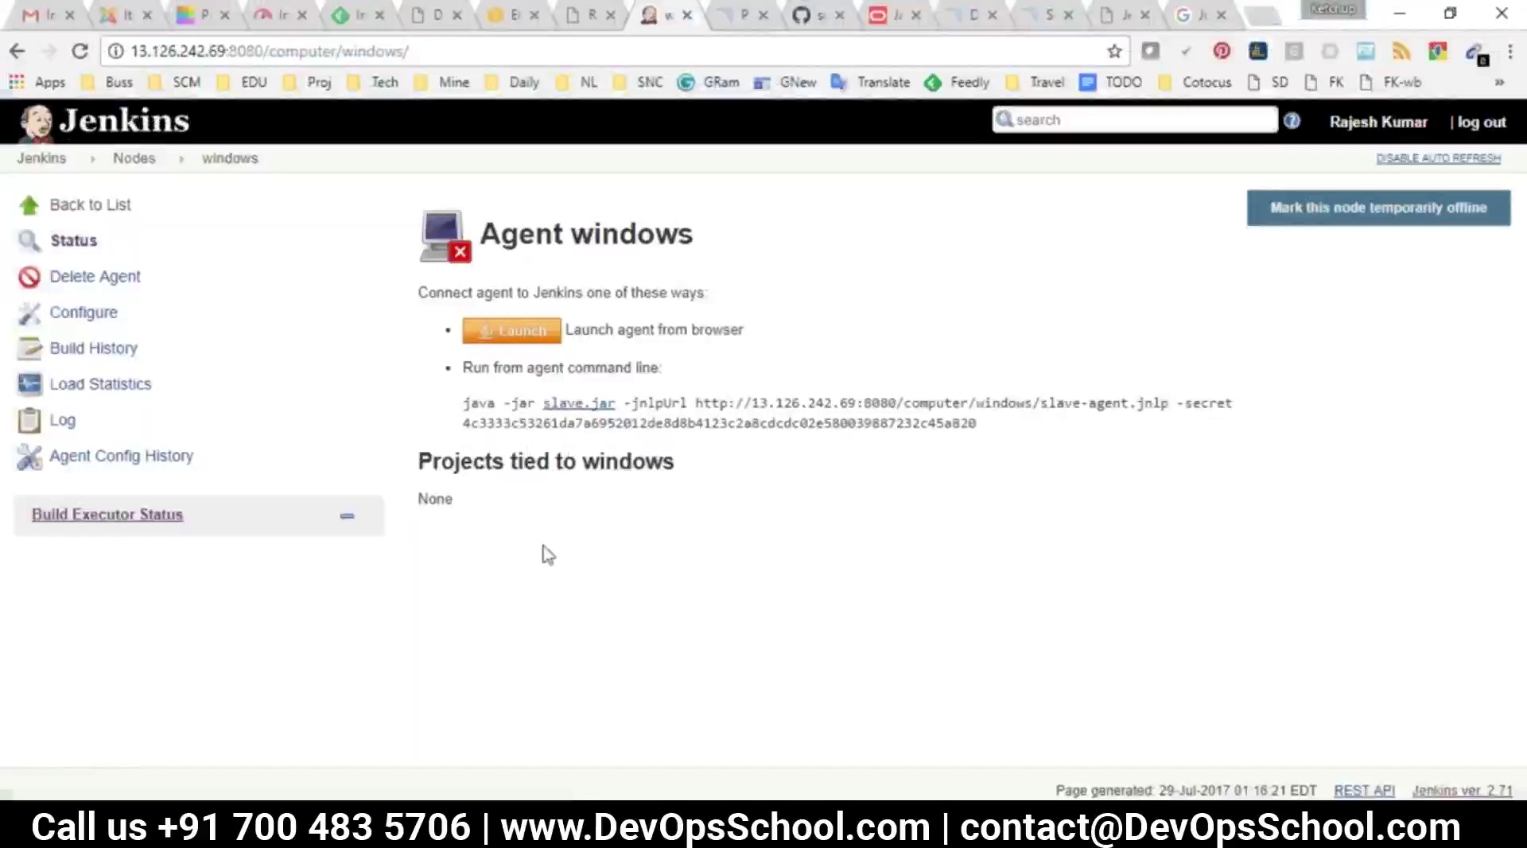
click(134, 158)
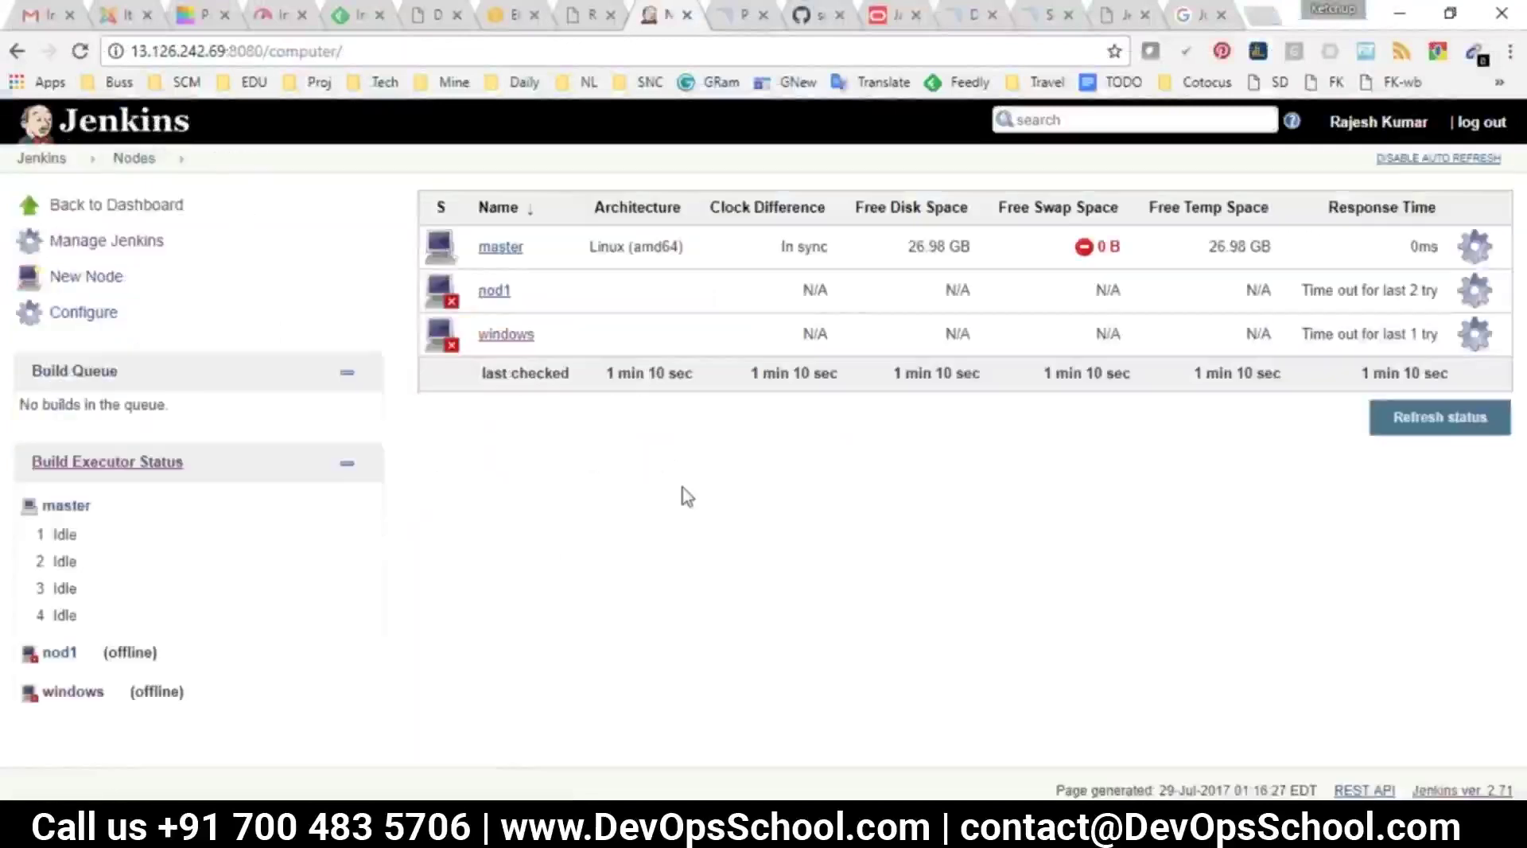